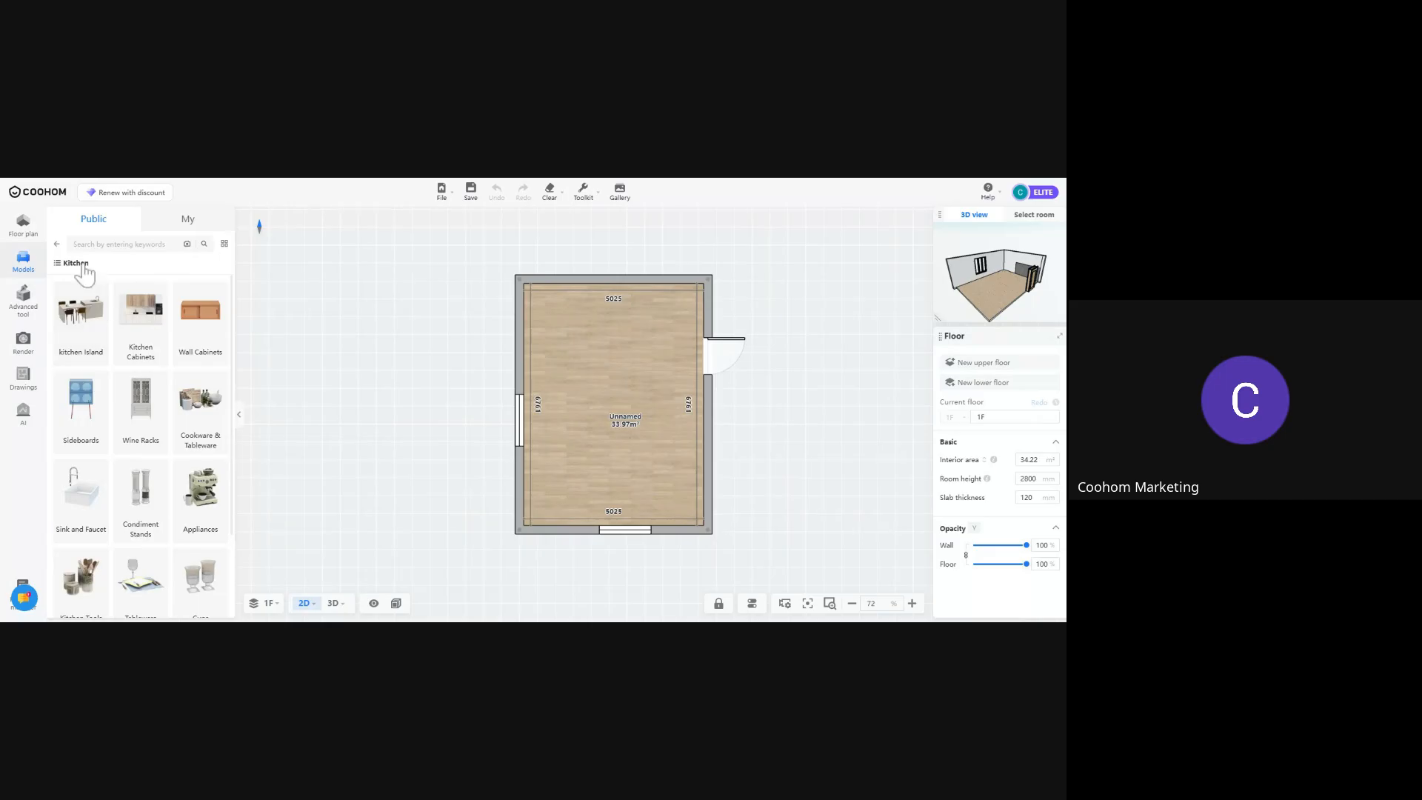
# Leave the Kitchen models and look through the Bathroom and Home Decor categories of the public model library
pyautogui.click(77, 263)
pyautogui.click(56, 248)
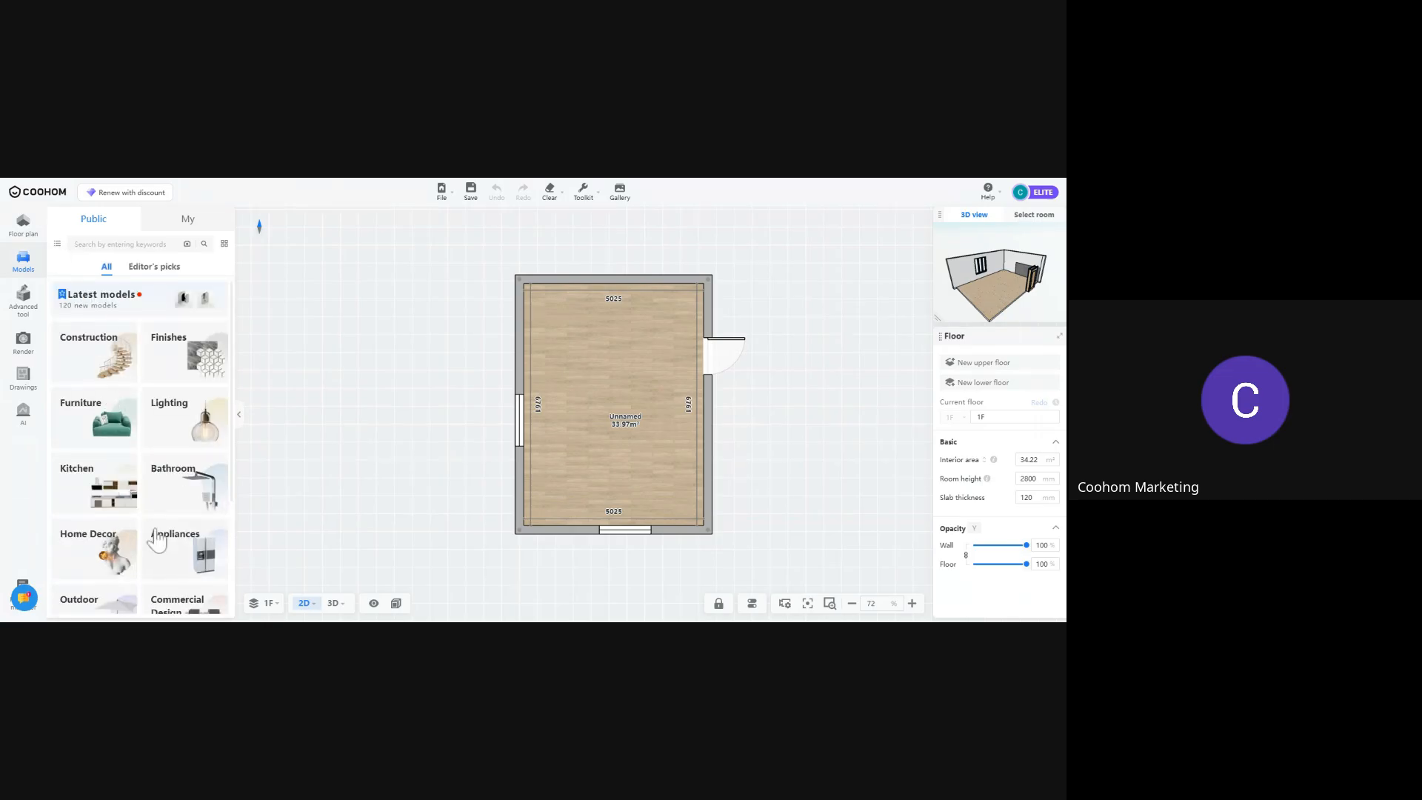
pyautogui.scroll(-2, 187, 495)
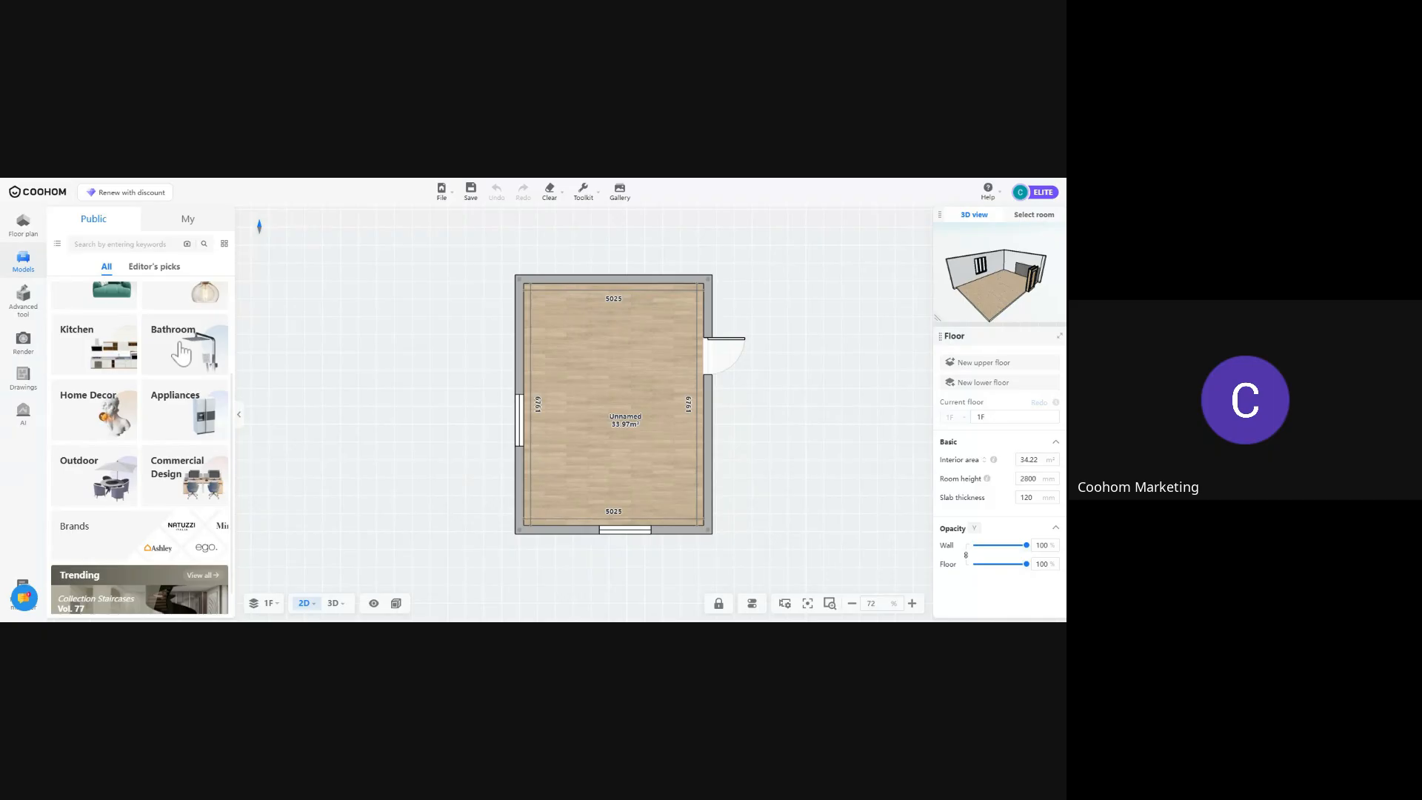
pyautogui.click(181, 353)
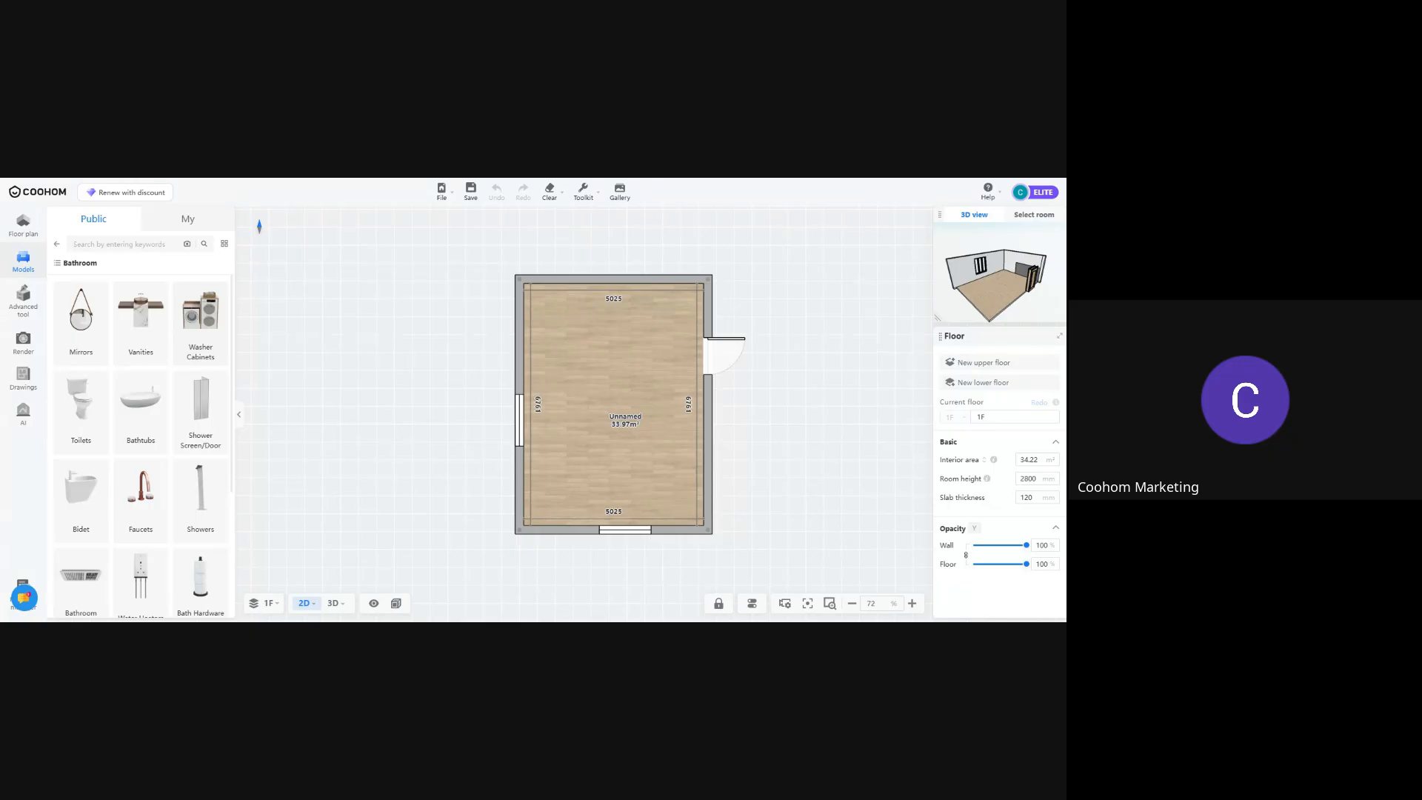
pyautogui.click(57, 244)
pyautogui.scroll(-1, 154, 407)
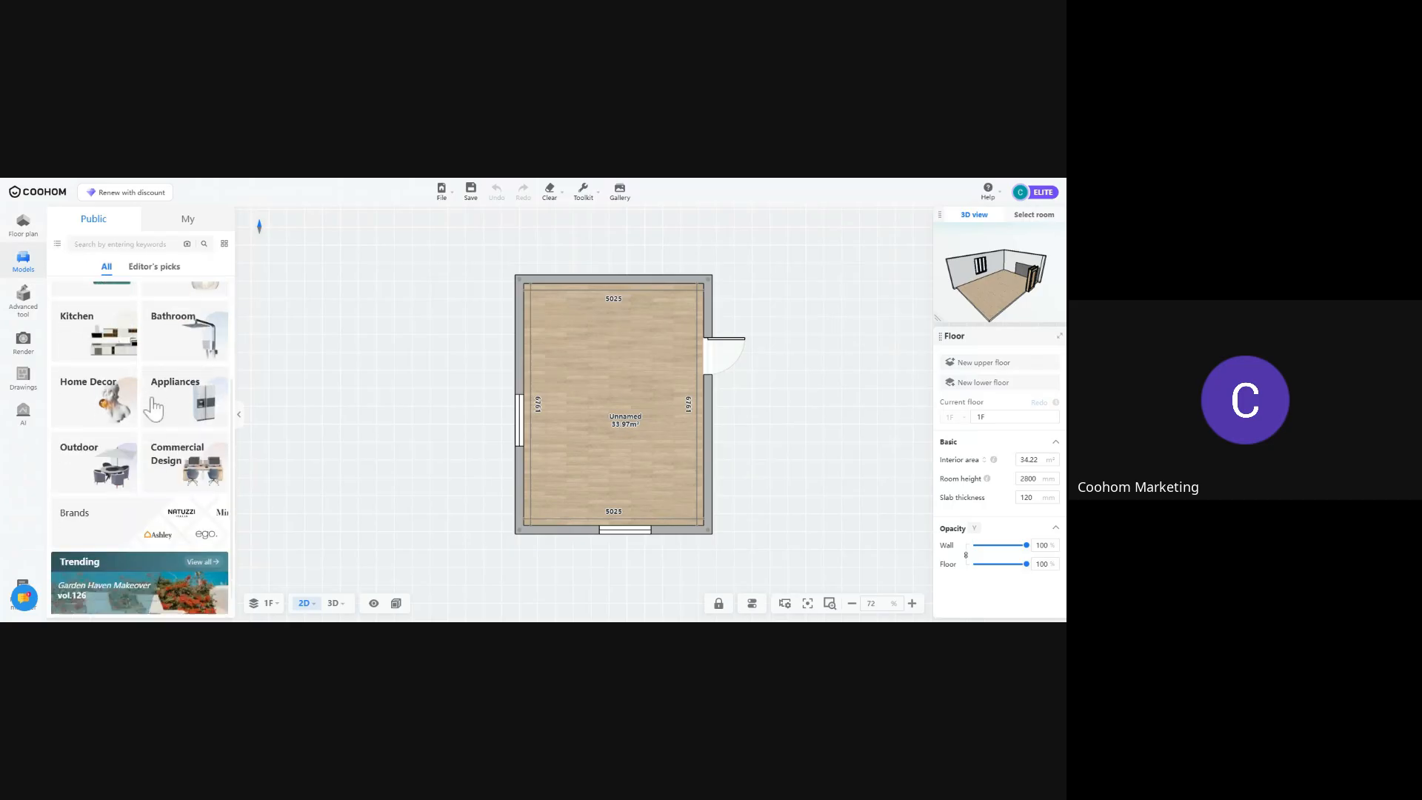
pyautogui.click(87, 385)
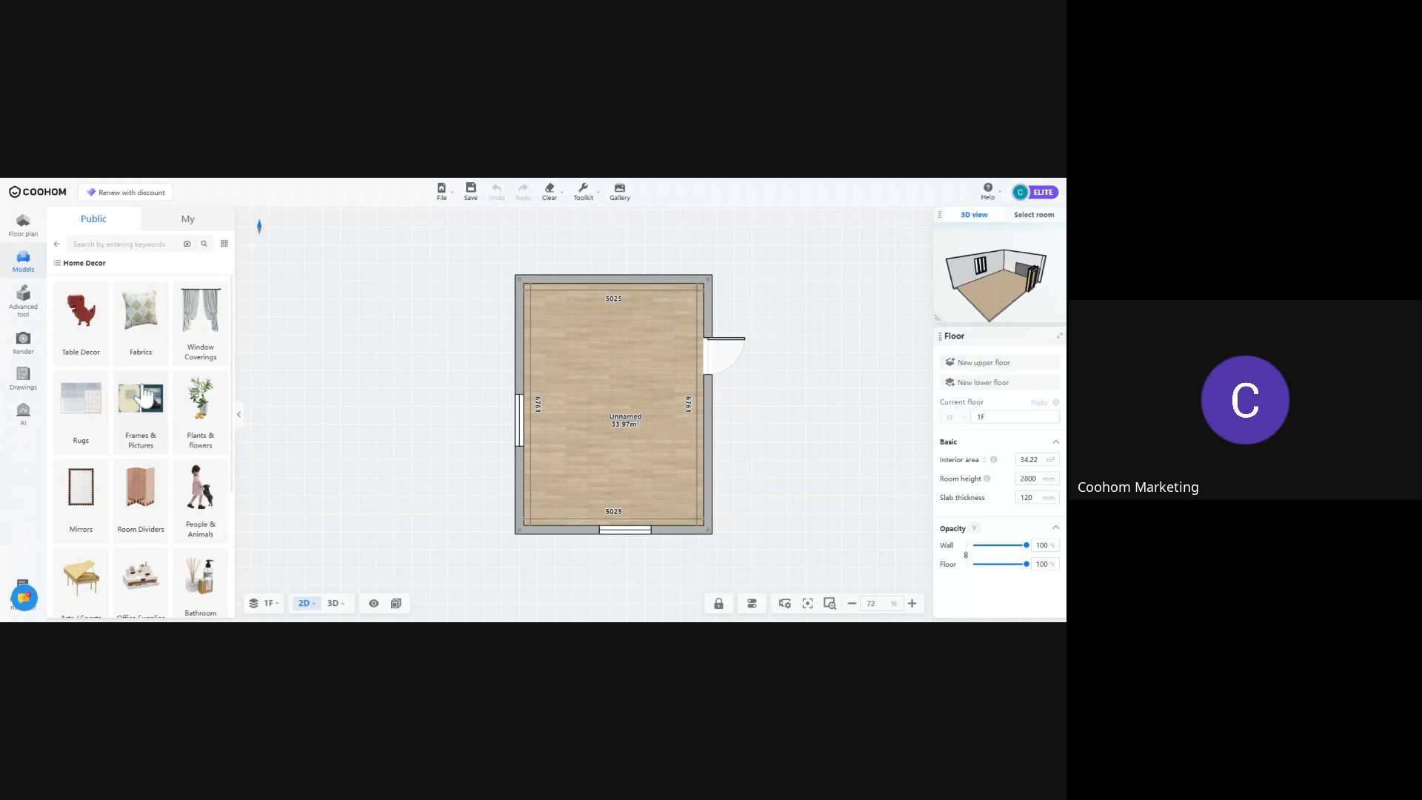
pyautogui.scroll(-3, 115, 363)
pyautogui.scroll(3, 119, 374)
pyautogui.scroll(-3, 172, 506)
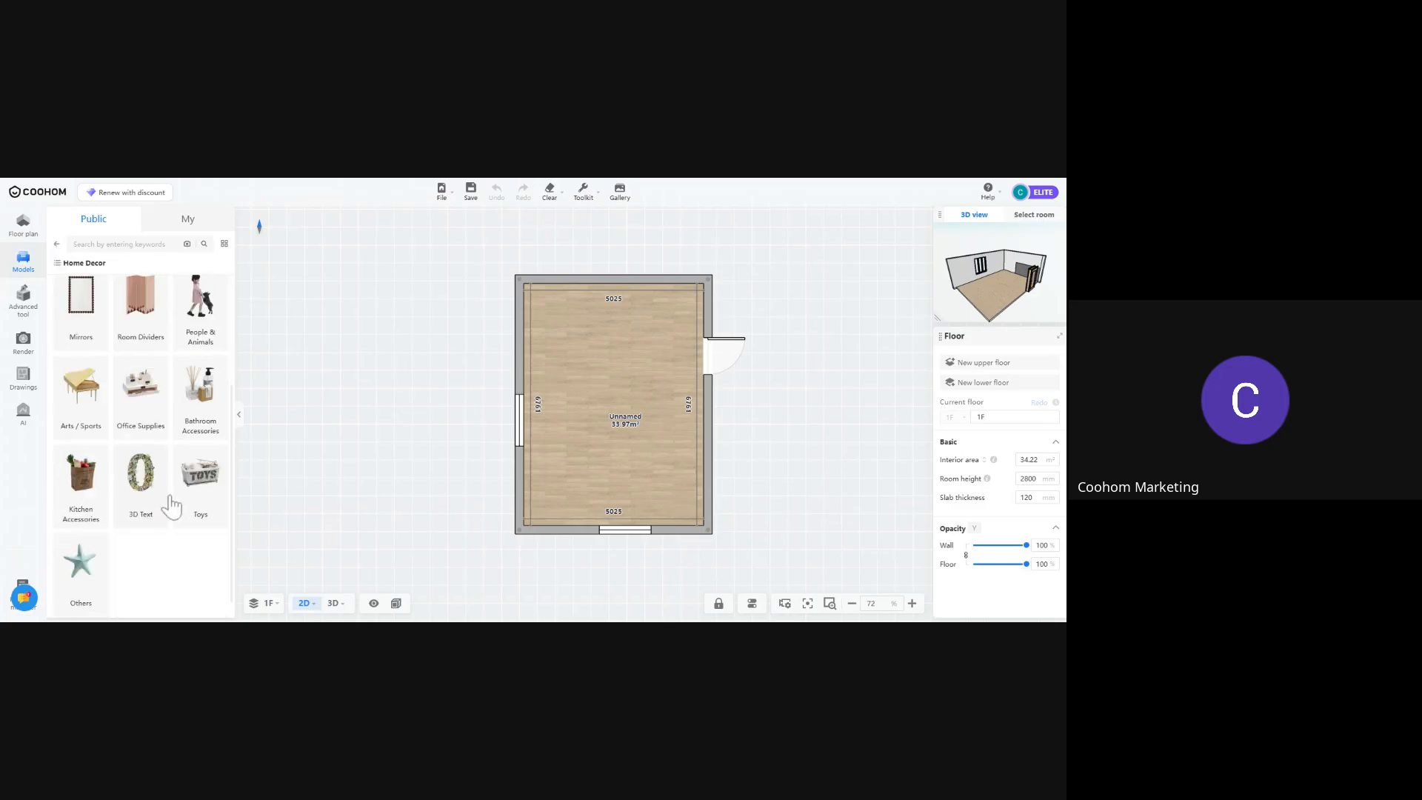
# Look through the Appliances and Commercial Design categories of the public model library
pyautogui.click(57, 244)
pyautogui.click(198, 384)
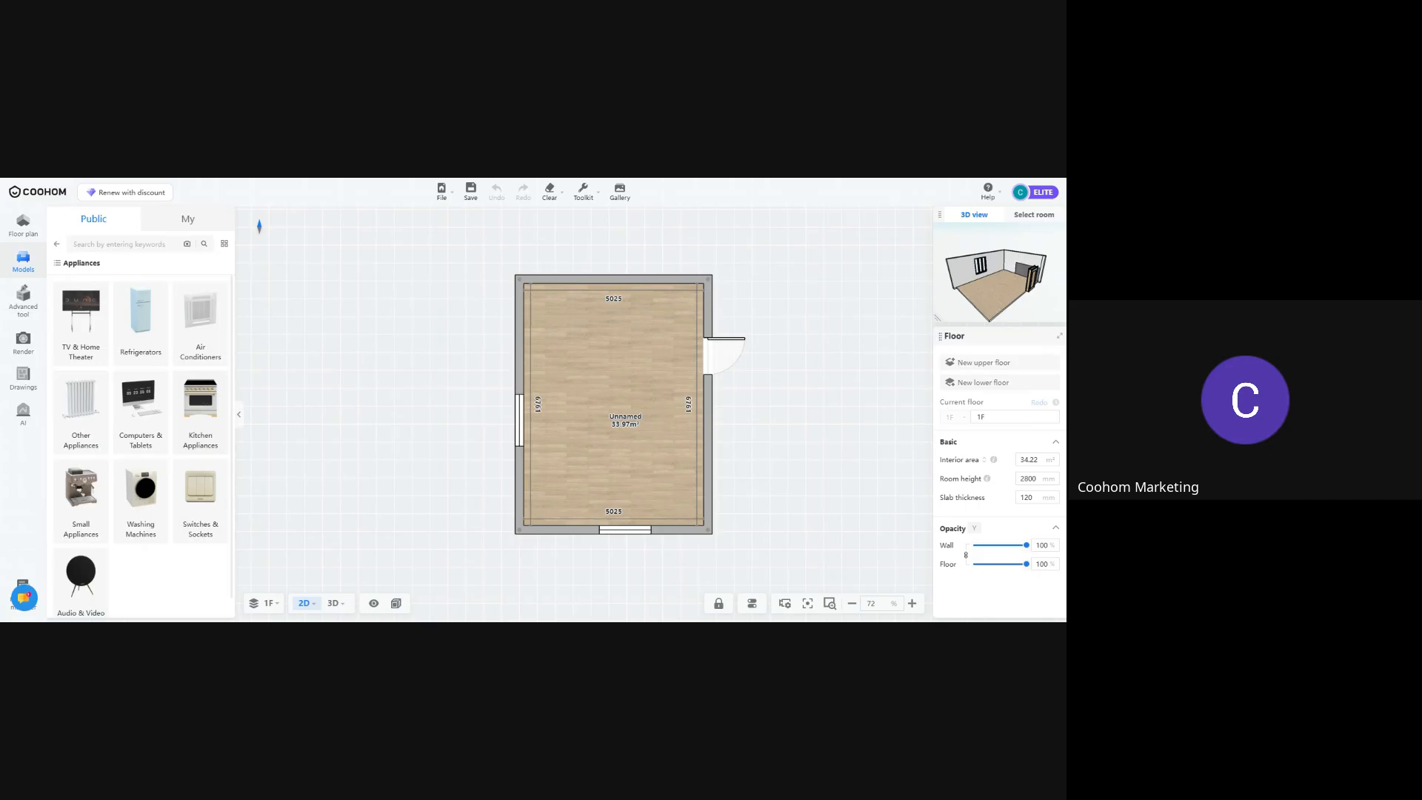
pyautogui.click(57, 243)
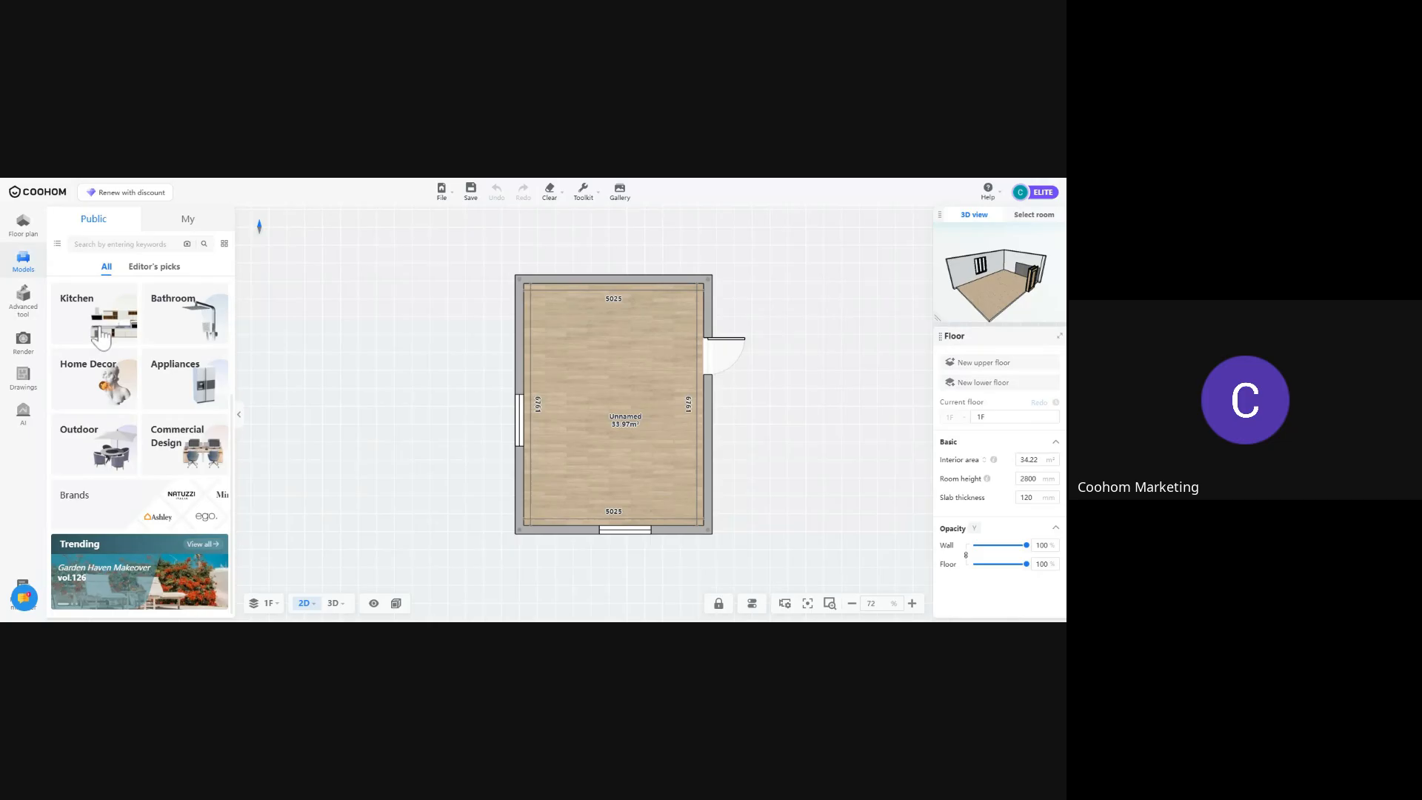
pyautogui.click(190, 453)
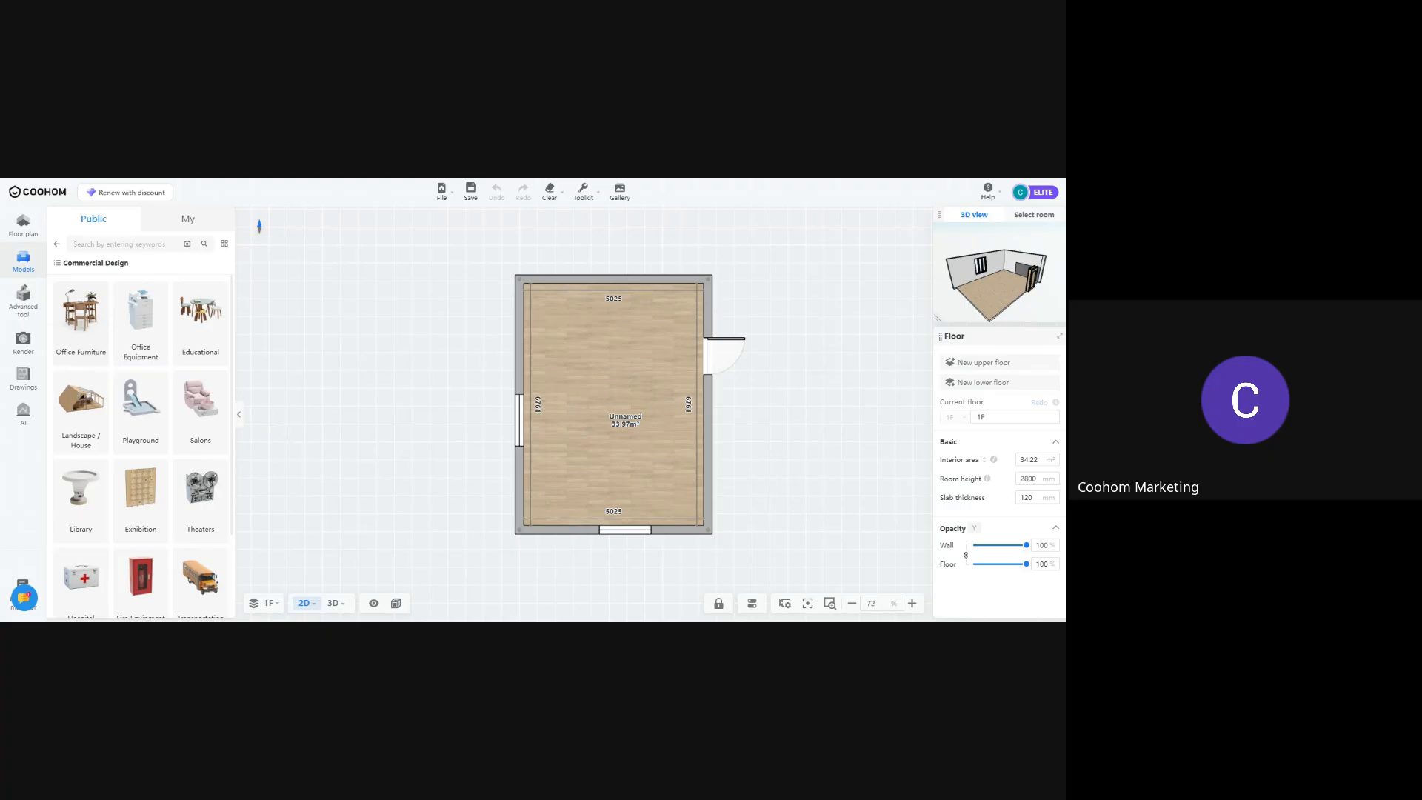
pyautogui.scroll(-2, 178, 496)
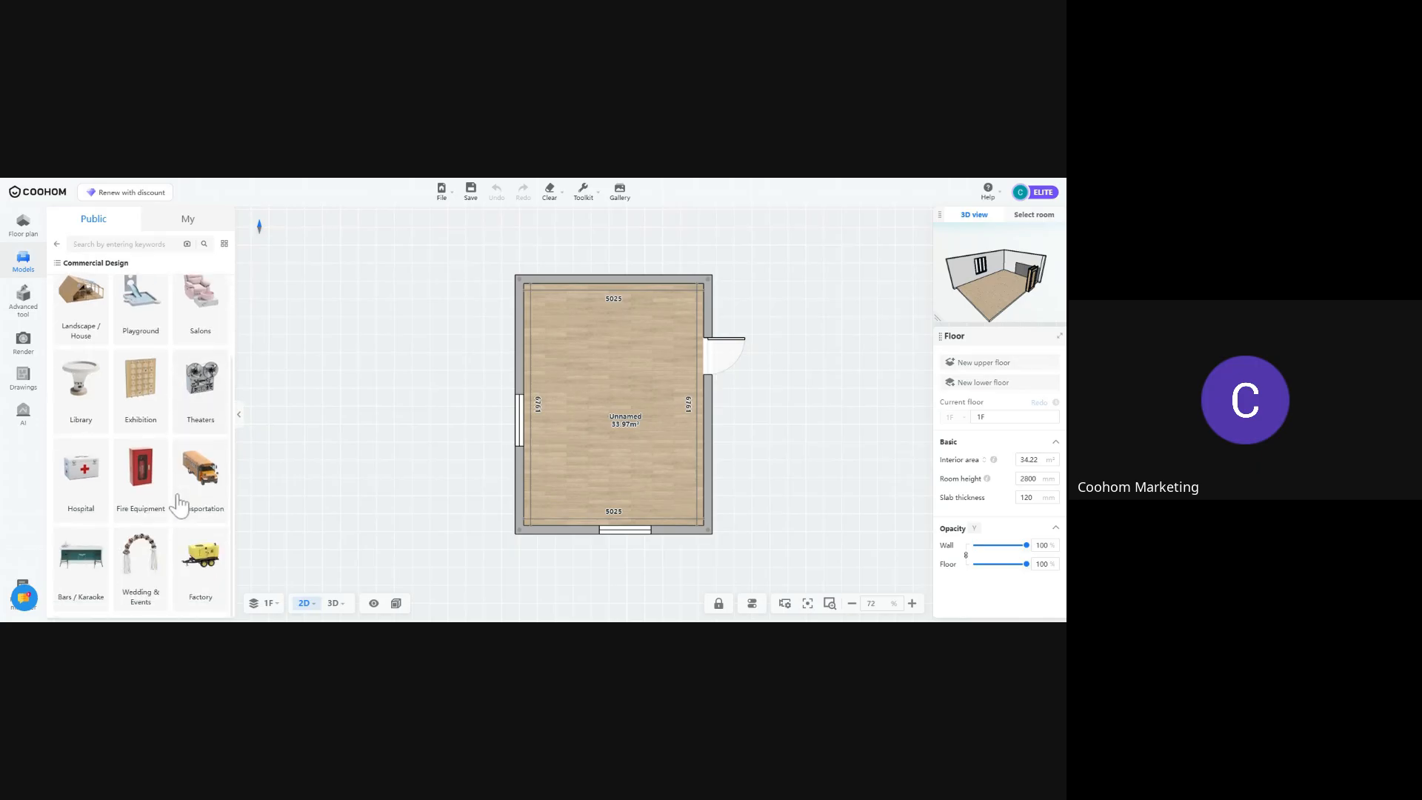
pyautogui.click(56, 244)
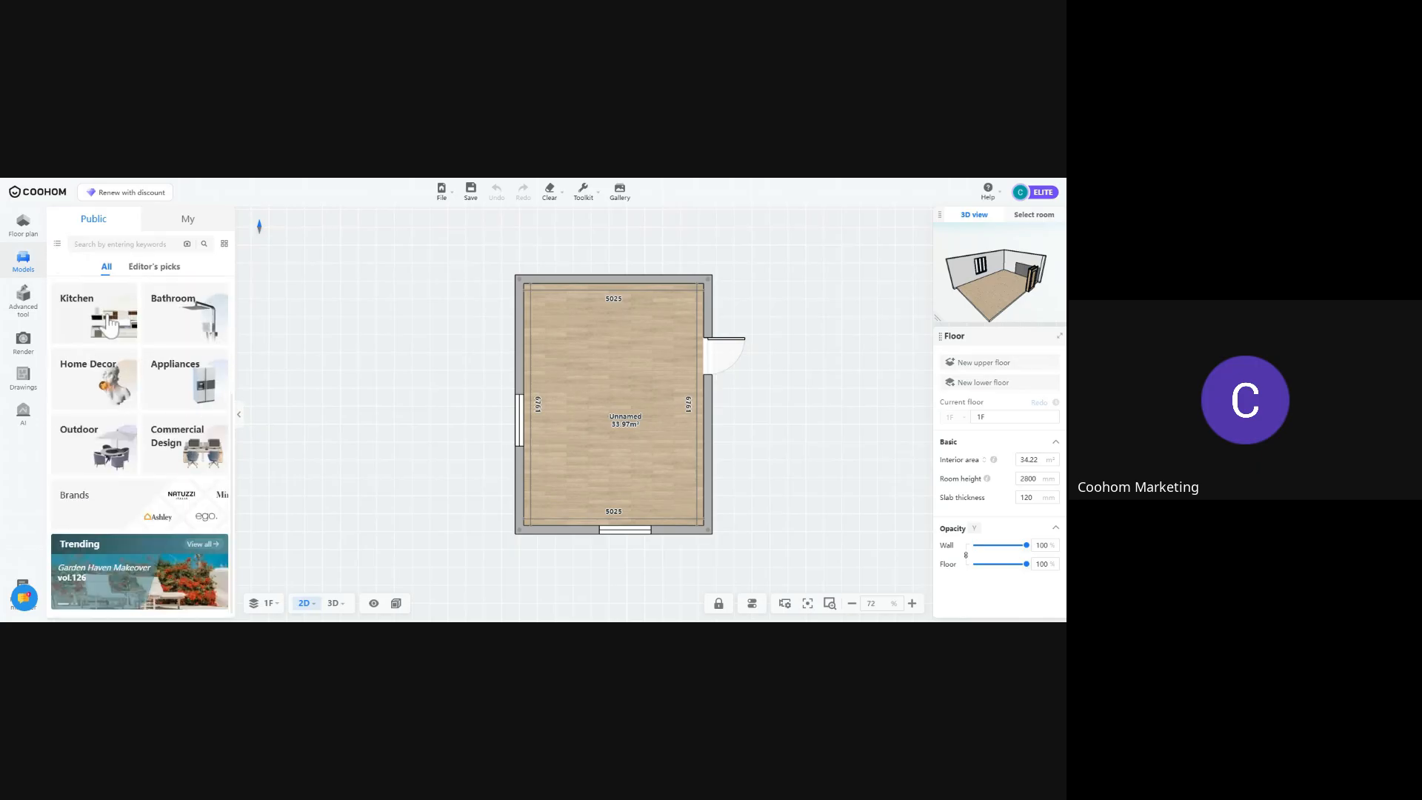
# Examine the brand catalogue, including the Paving and Furniture brand lists and the Ecollabo8 brand card, and return to the model categories
pyautogui.click(149, 516)
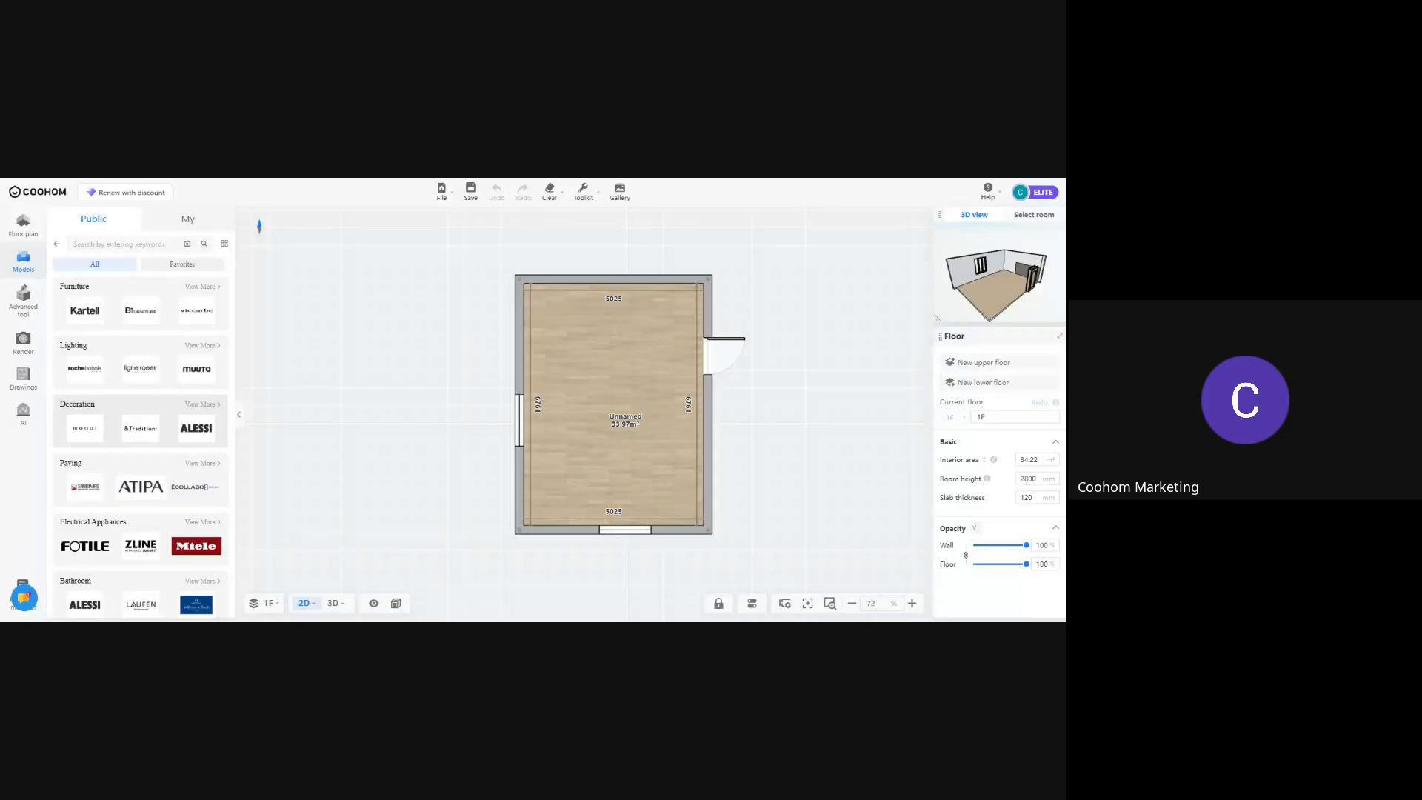
pyautogui.click(199, 463)
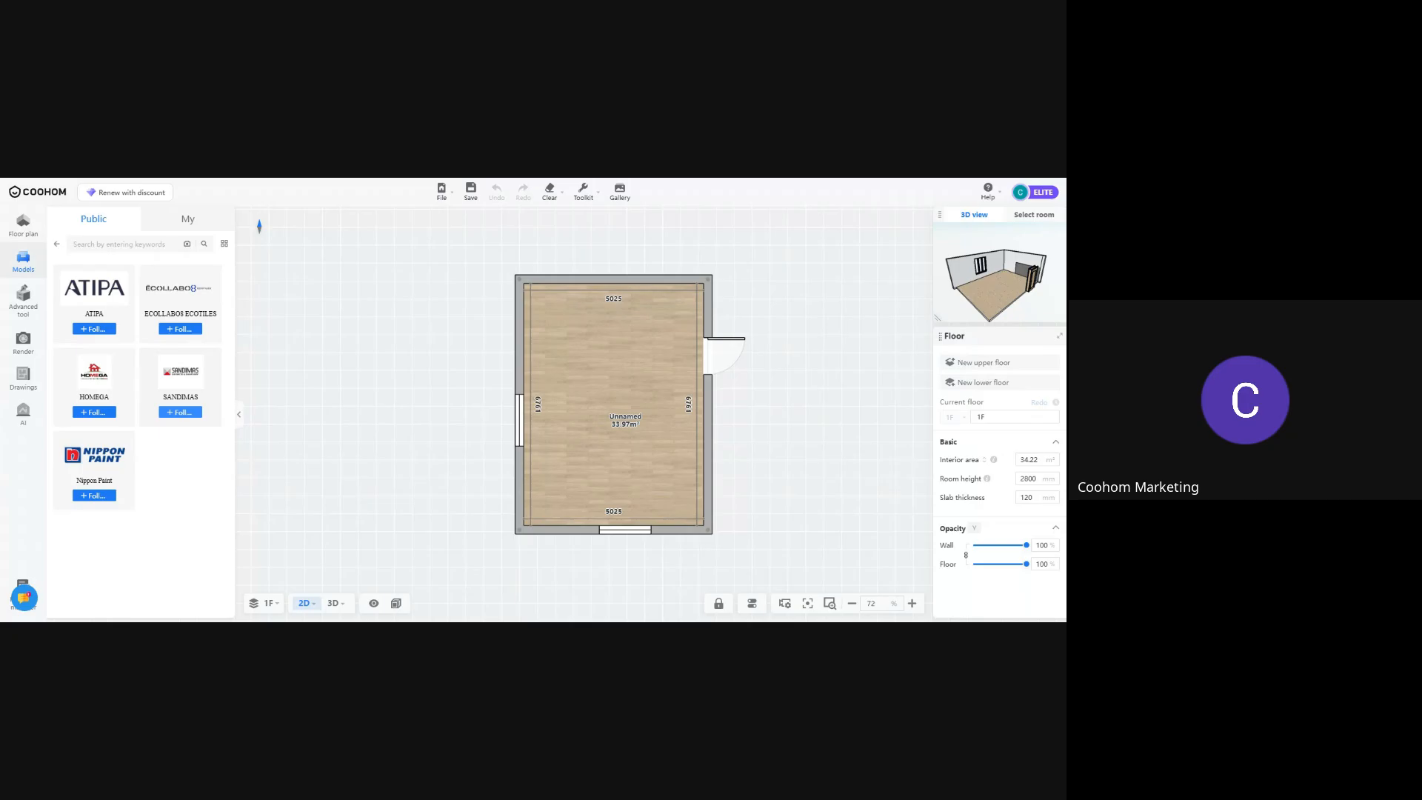
pyautogui.click(56, 244)
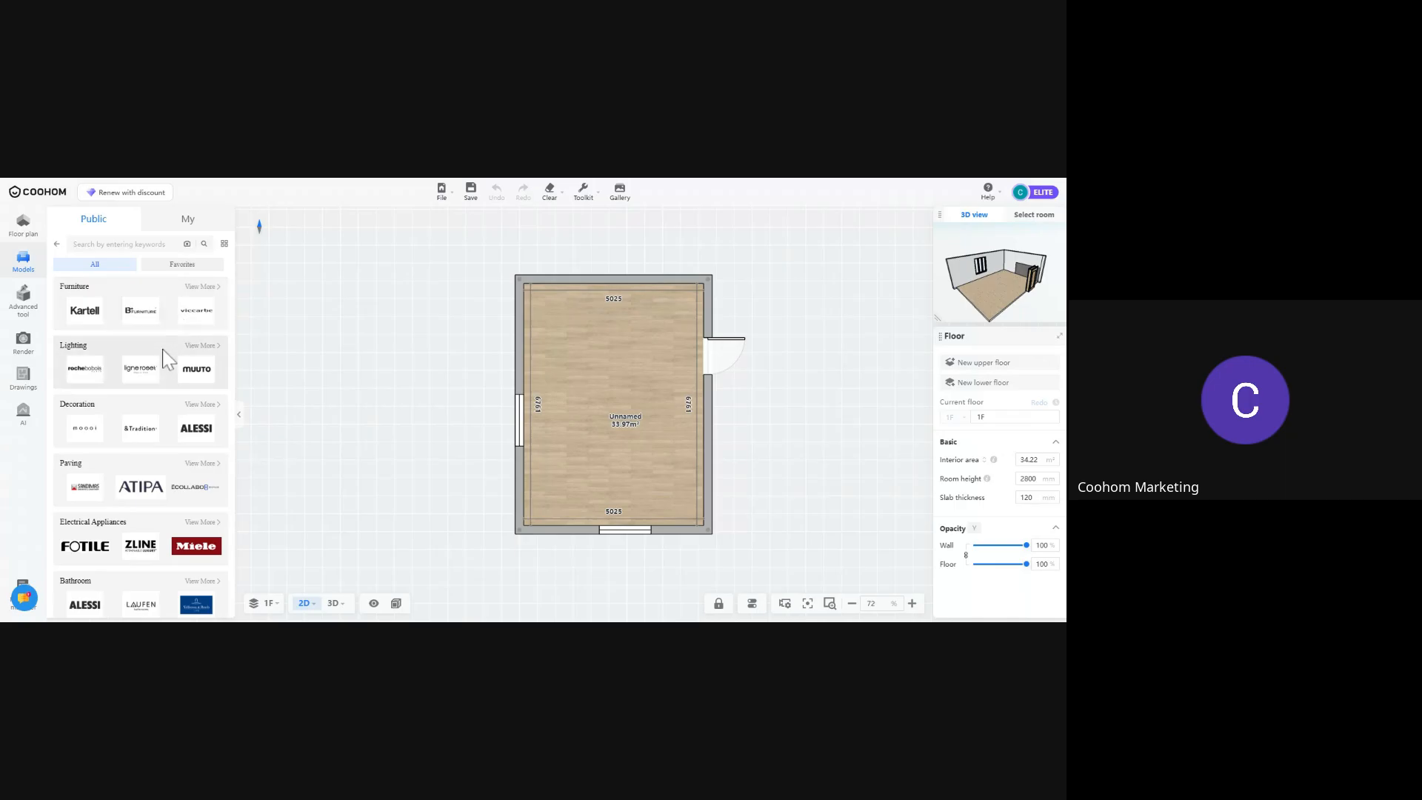
pyautogui.click(201, 287)
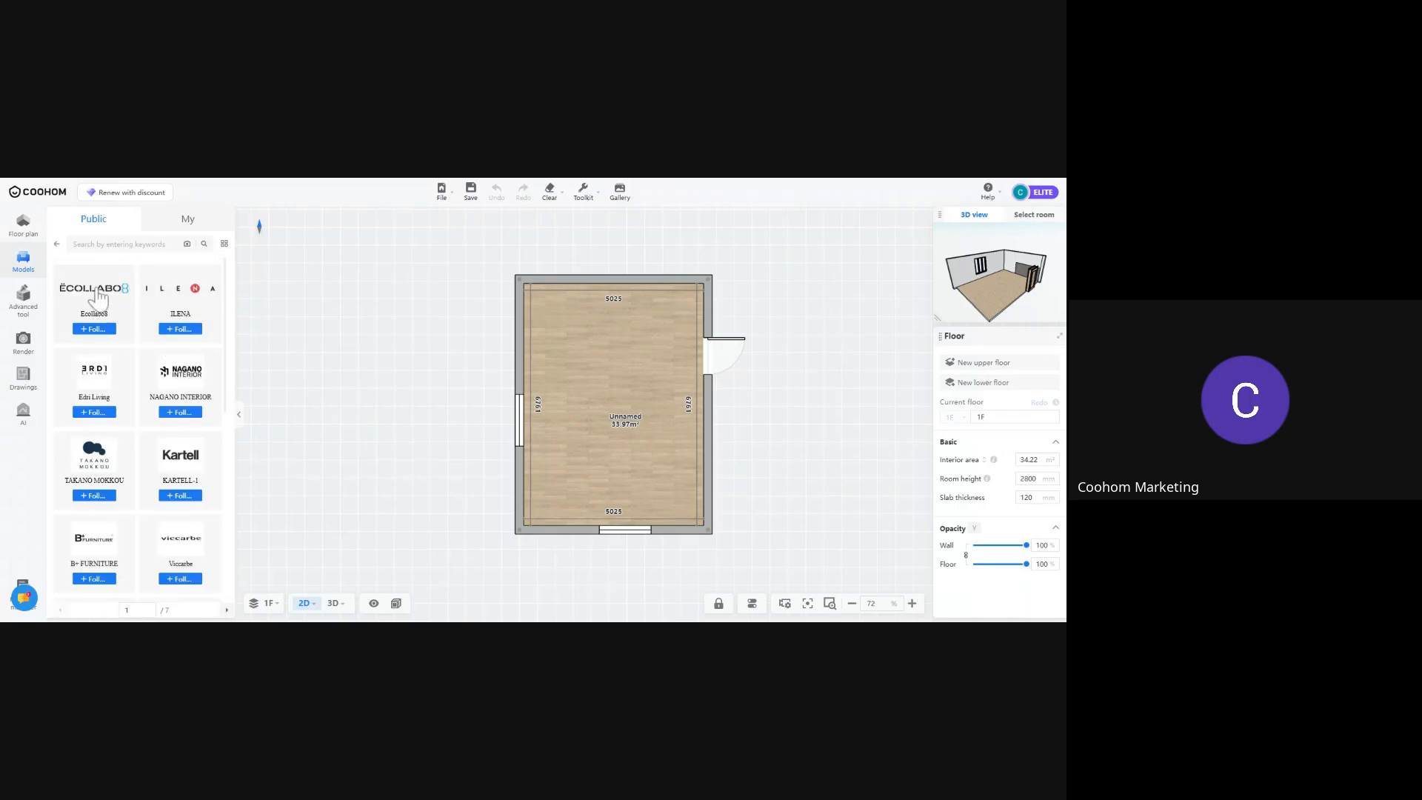
pyautogui.moveTo(90, 292)
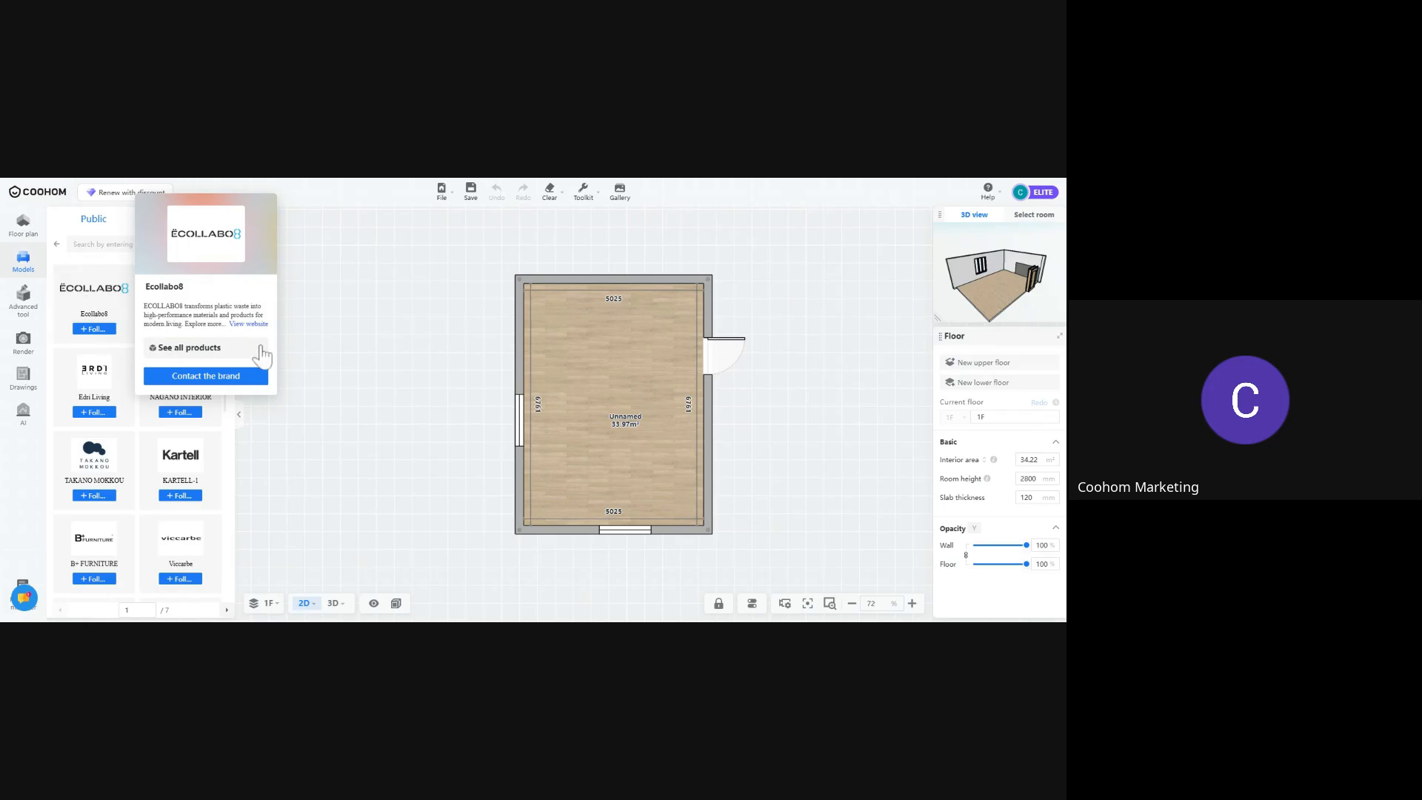
pyautogui.moveTo(194, 305)
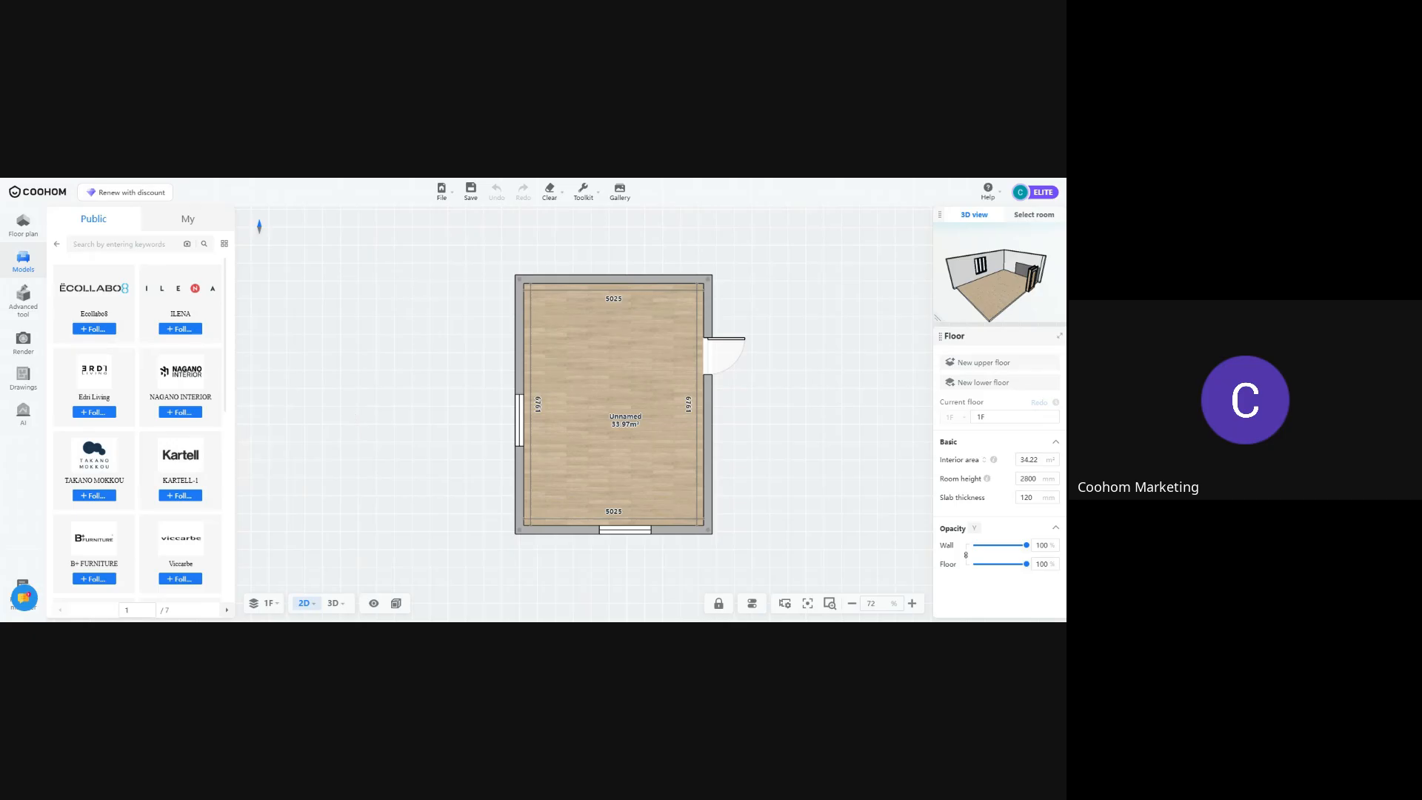
pyautogui.click(57, 245)
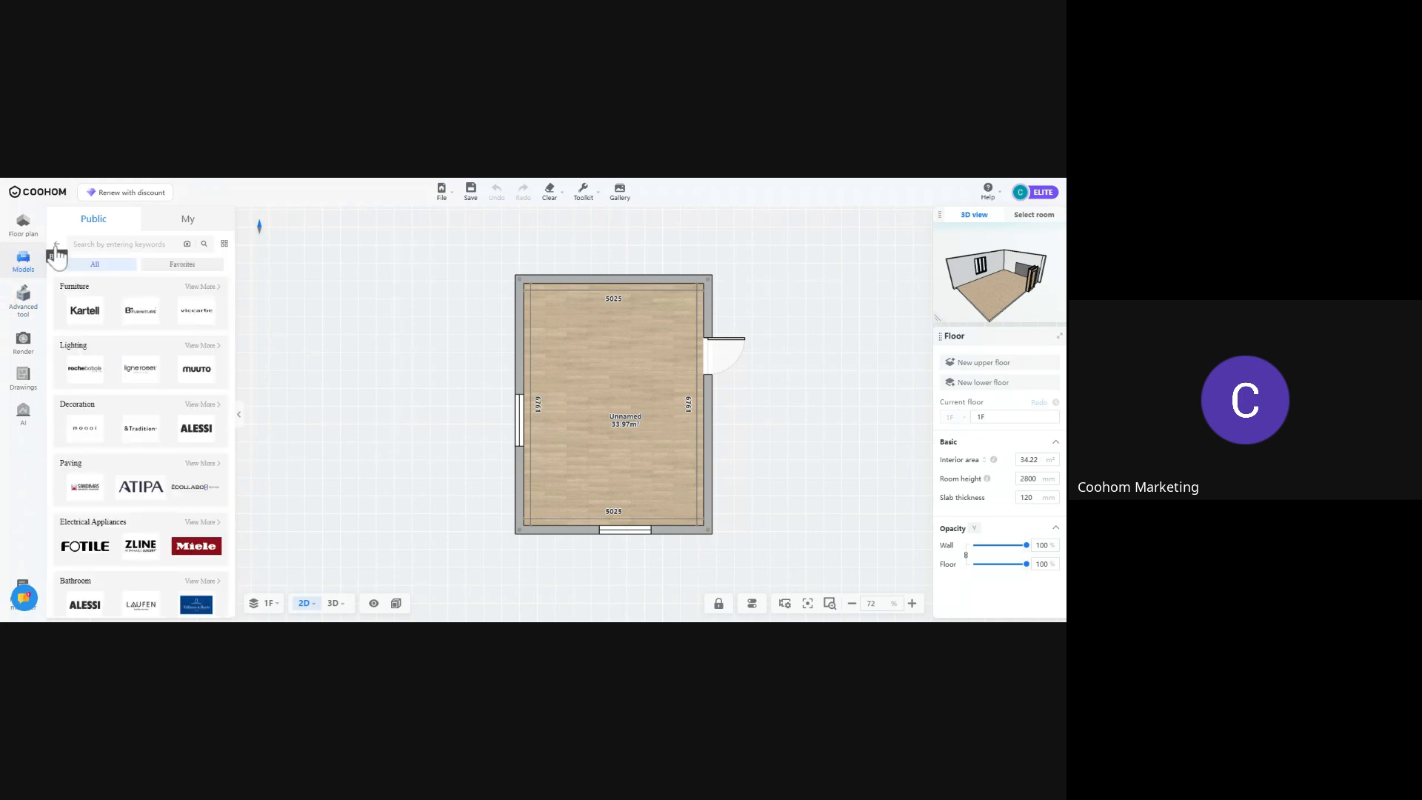
pyautogui.click(56, 247)
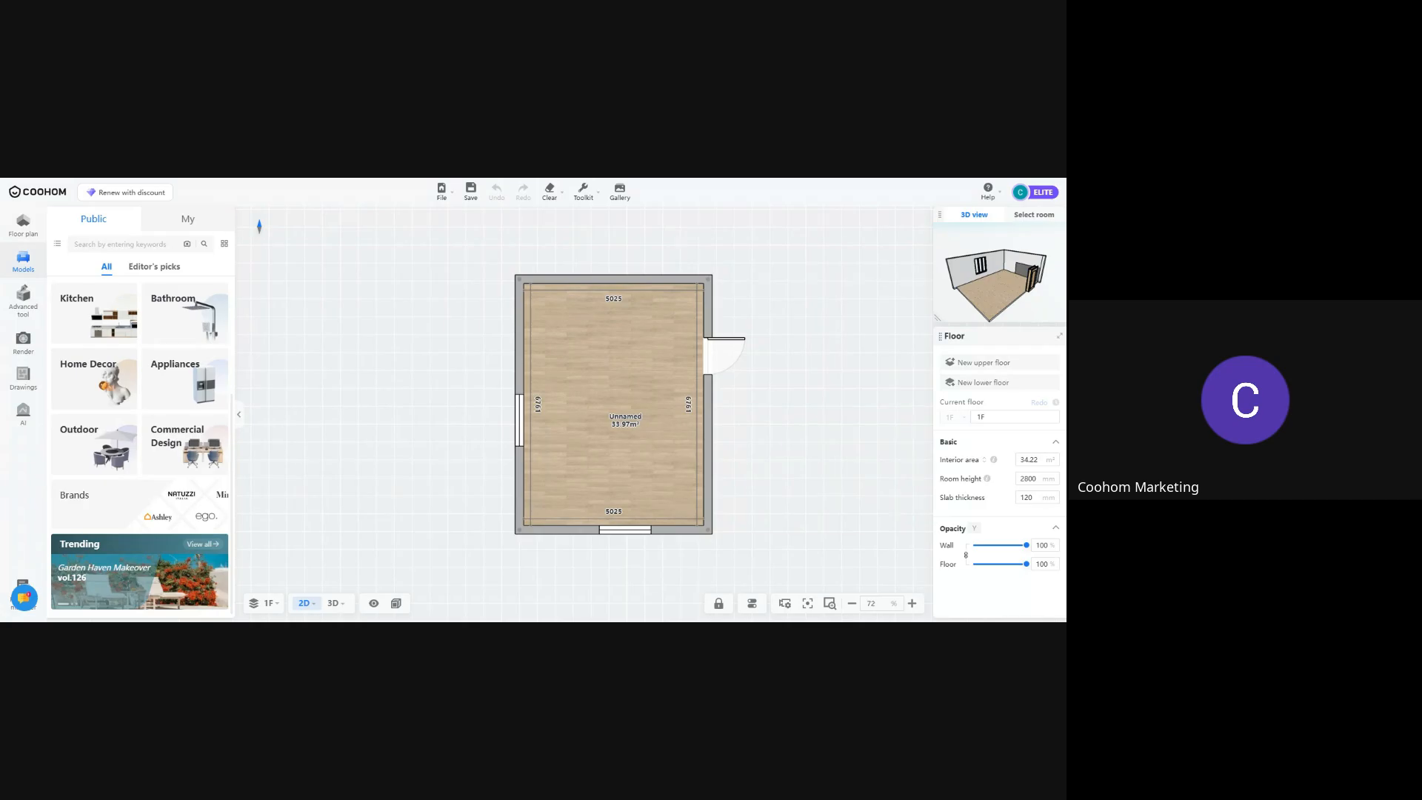
# Delete all four walls of the existing rectangular room, along with their door and windows, to empty the floor plan
pyautogui.click(23, 224)
pyautogui.click(531, 277)
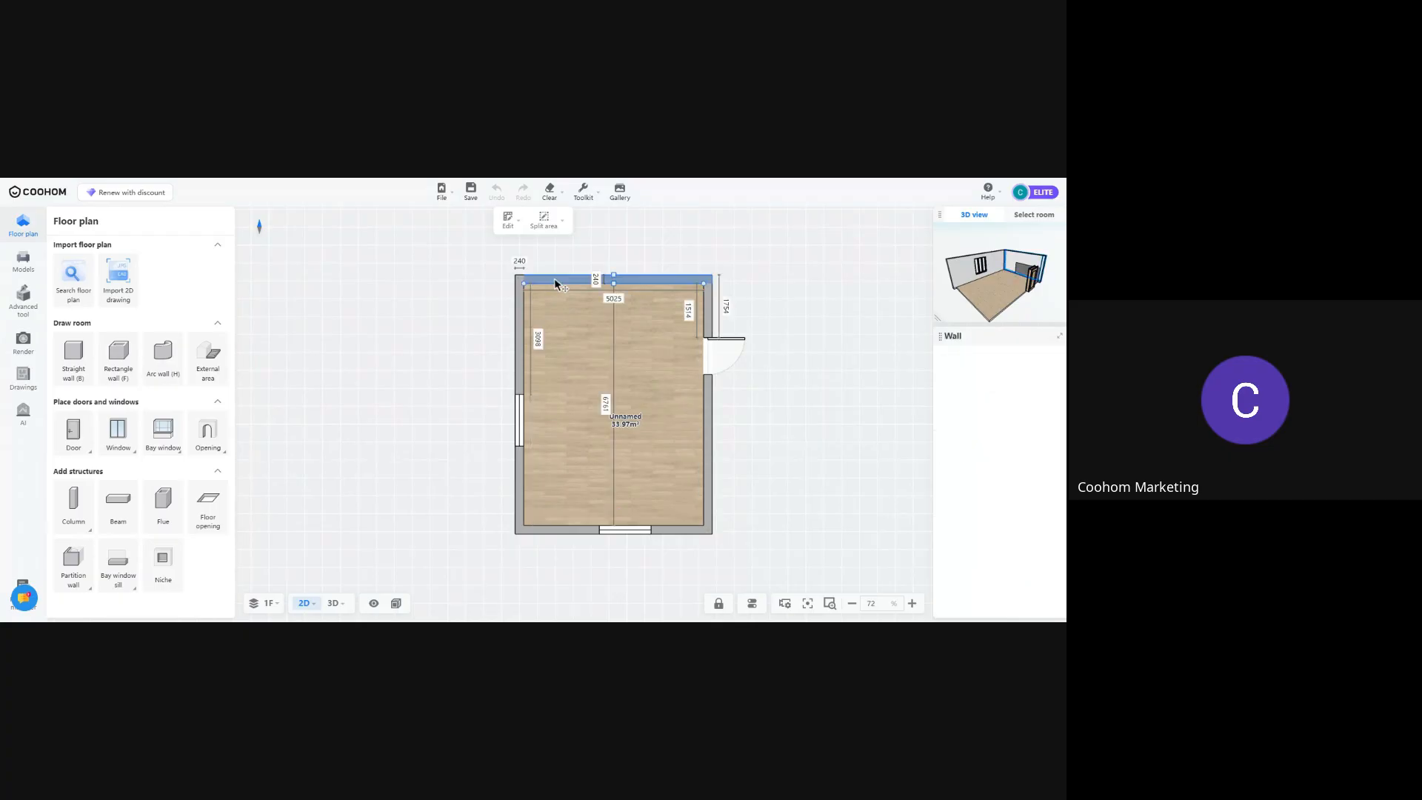
pyautogui.press('Delete')
pyautogui.click(522, 332)
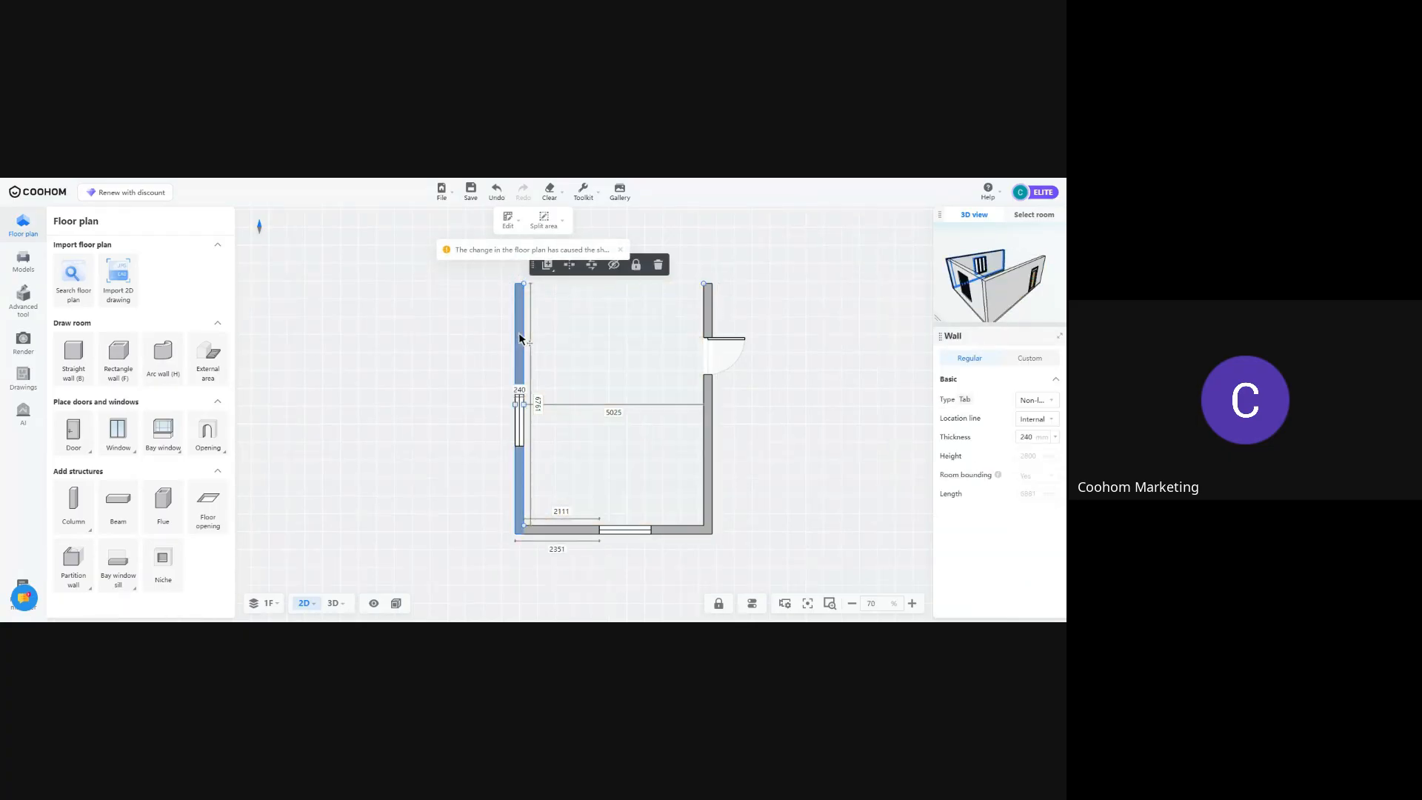
pyautogui.press('Delete')
pyautogui.click(714, 415)
pyautogui.press('Delete')
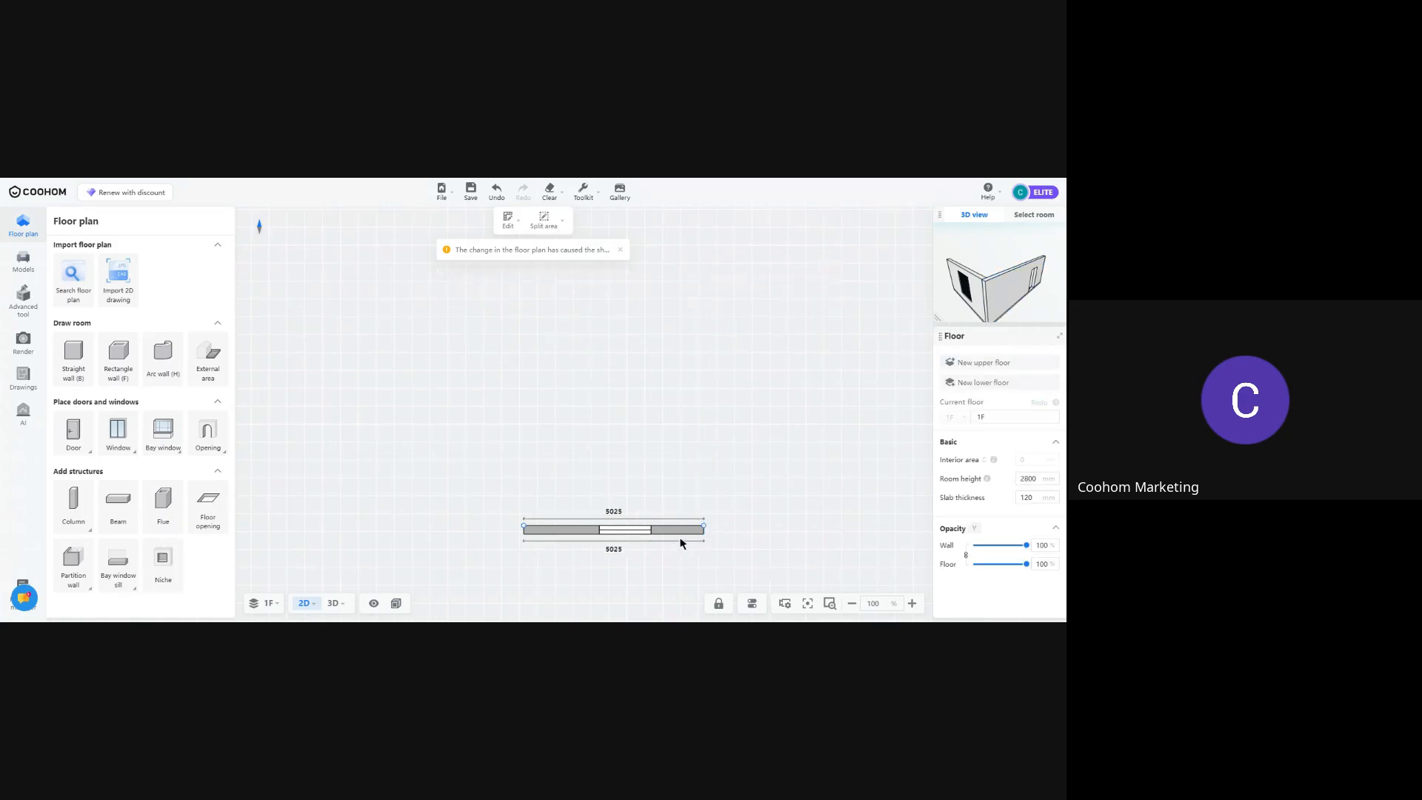
pyautogui.click(683, 529)
pyautogui.press('Delete')
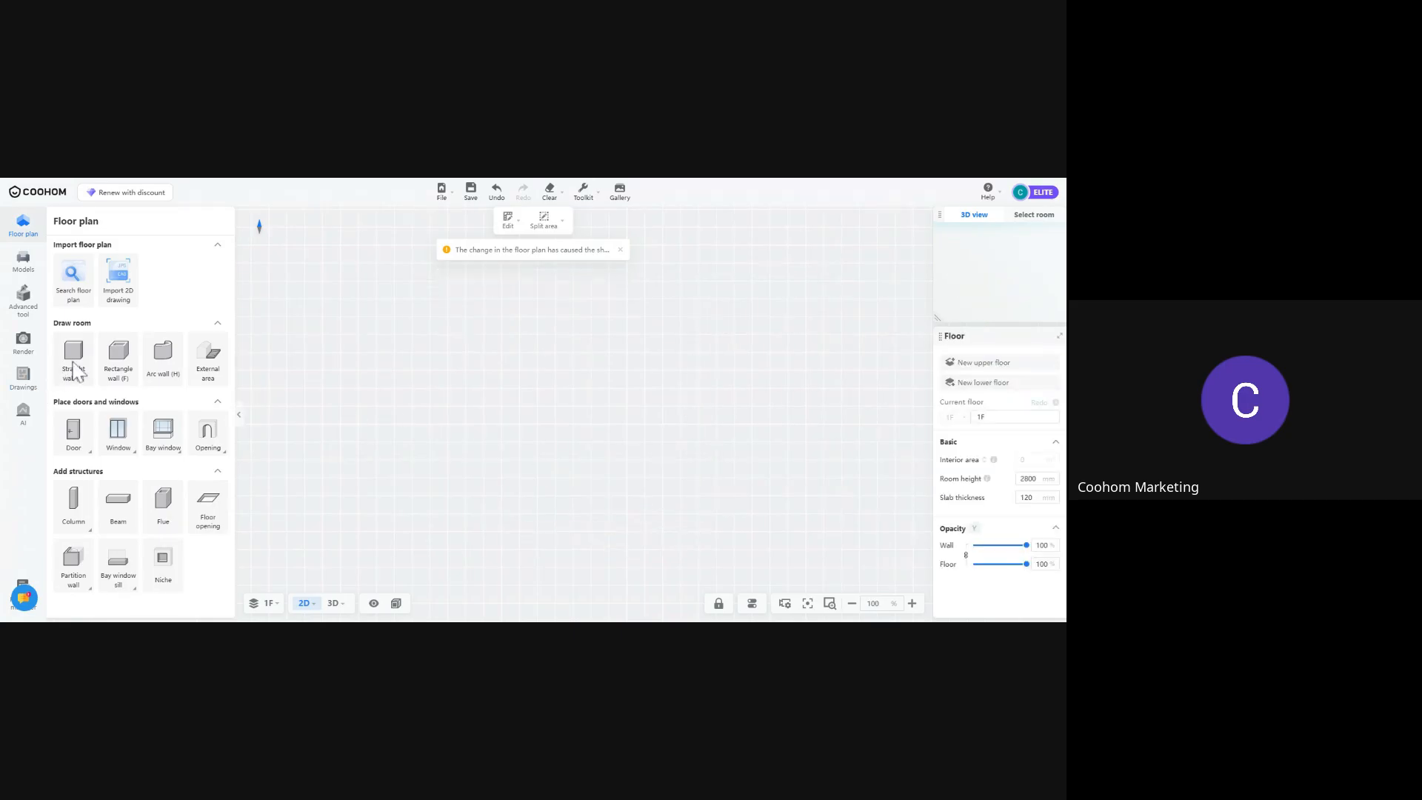
# Draw a horizontal straight wall about 6690 mm long near the upper edge of the empty plan
pyautogui.click(74, 354)
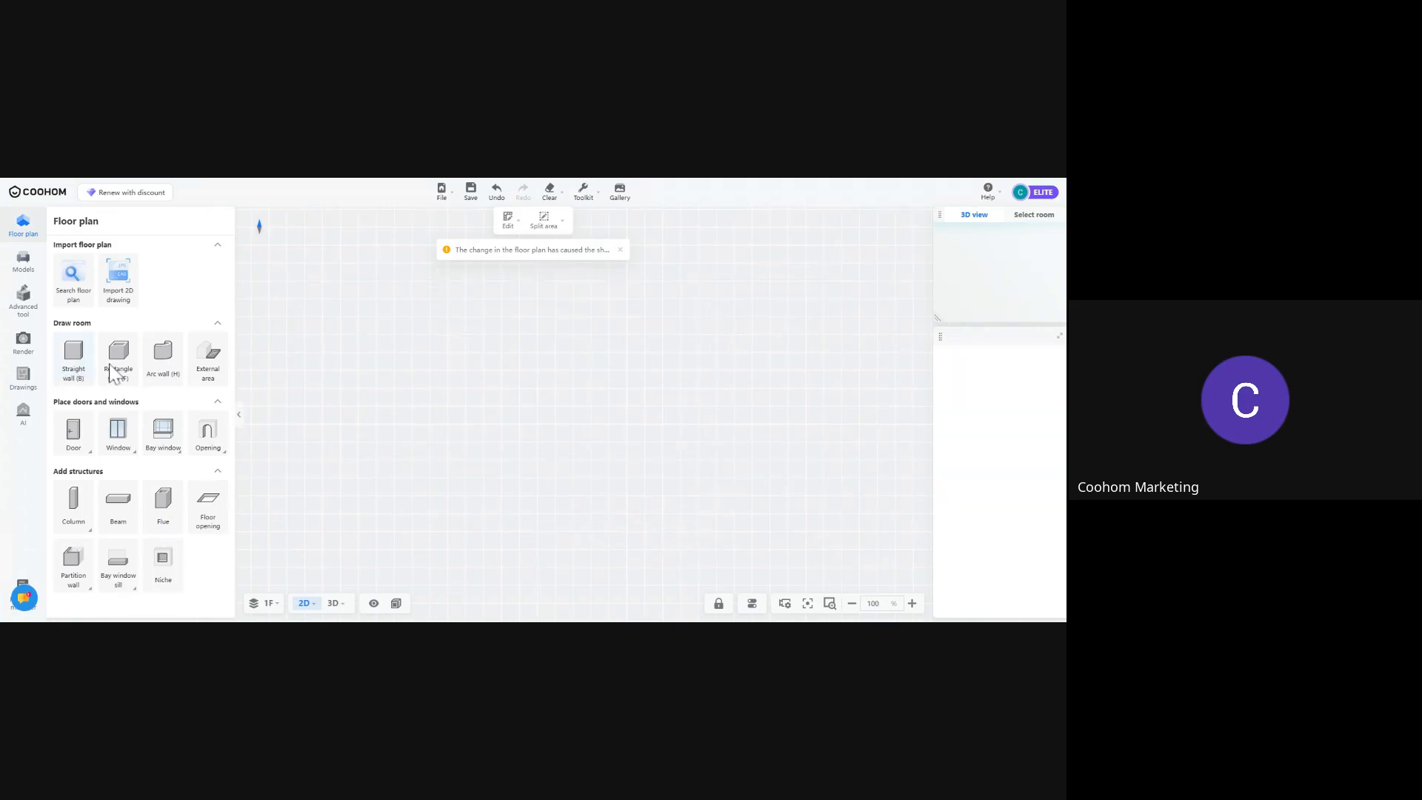
pyautogui.click(334, 285)
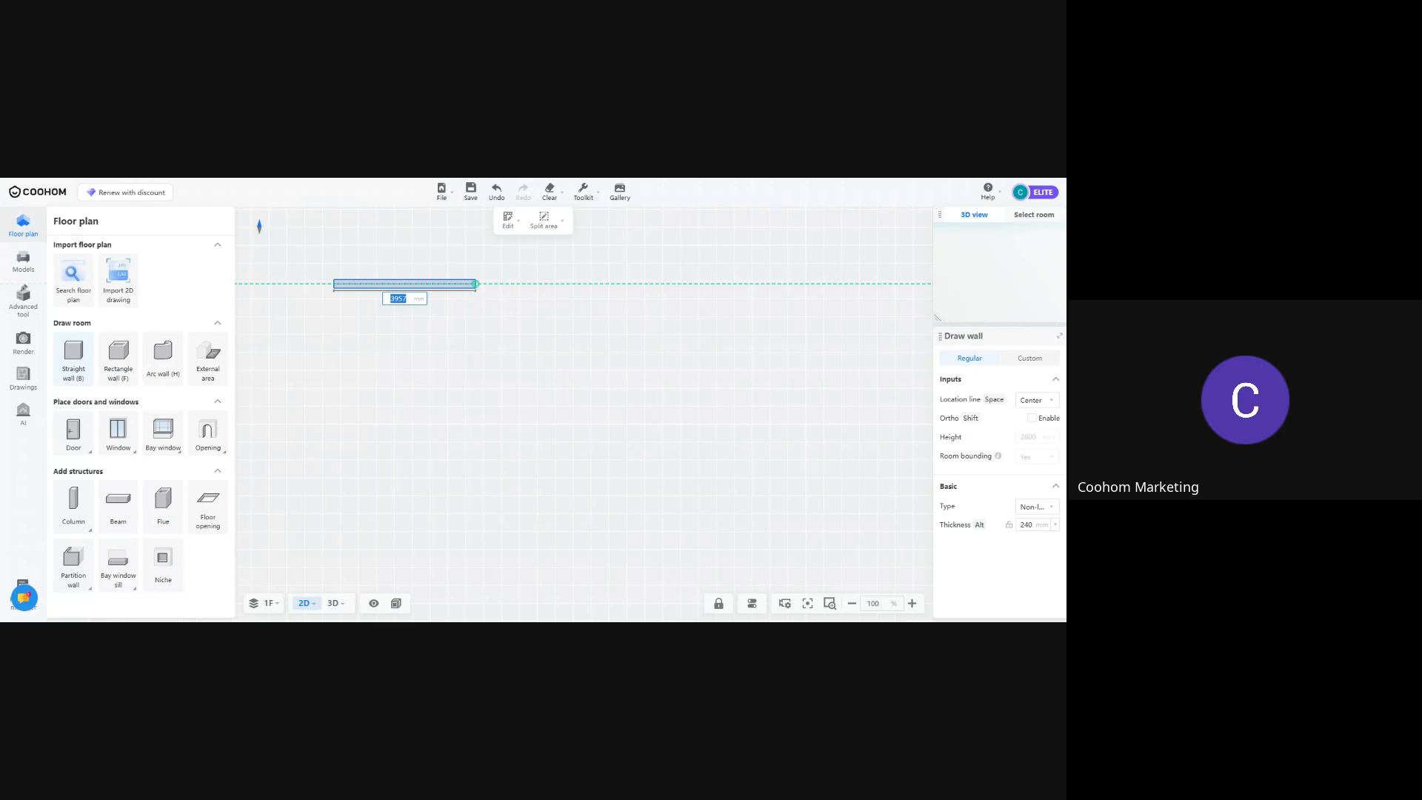
pyautogui.click(573, 283)
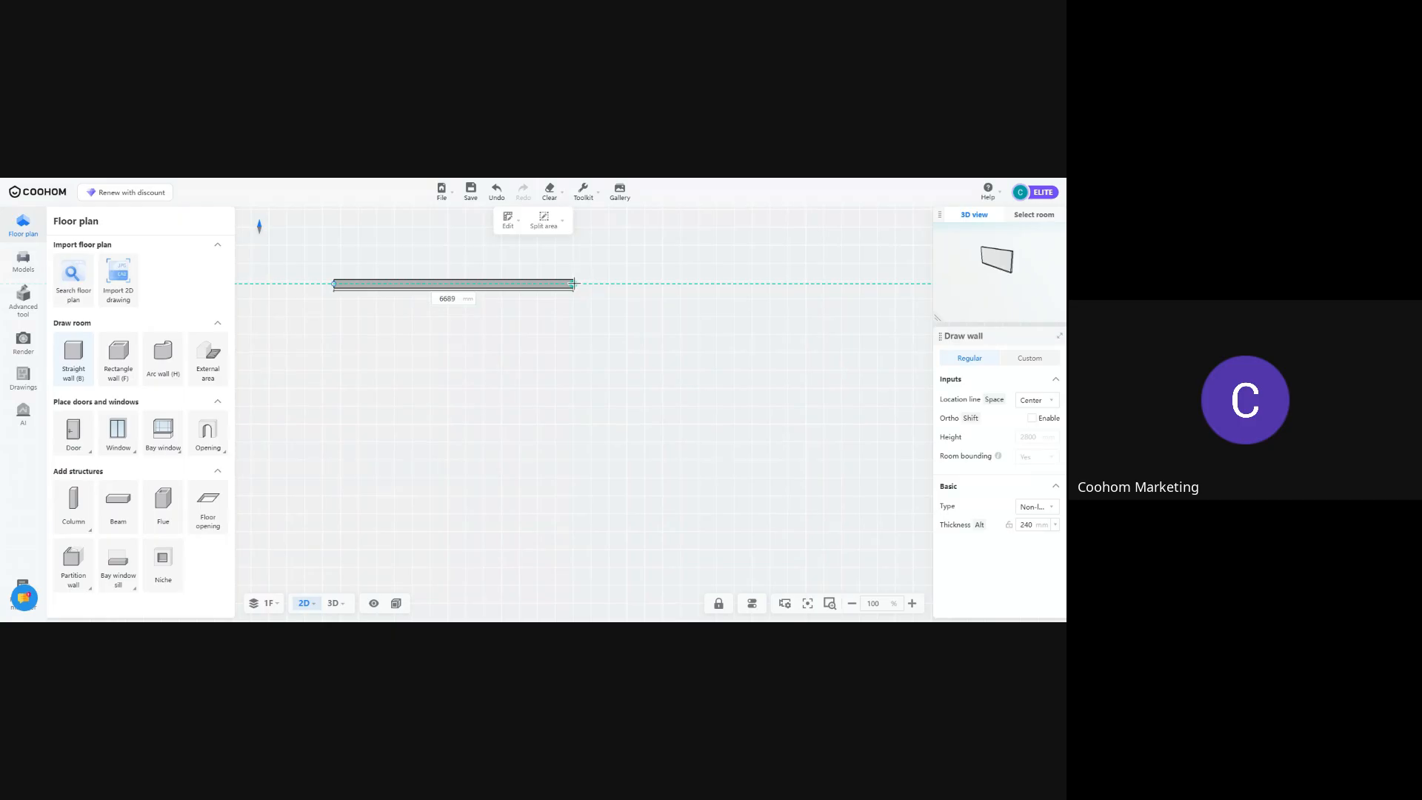
pyautogui.press('Escape')
pyautogui.press('Escape')
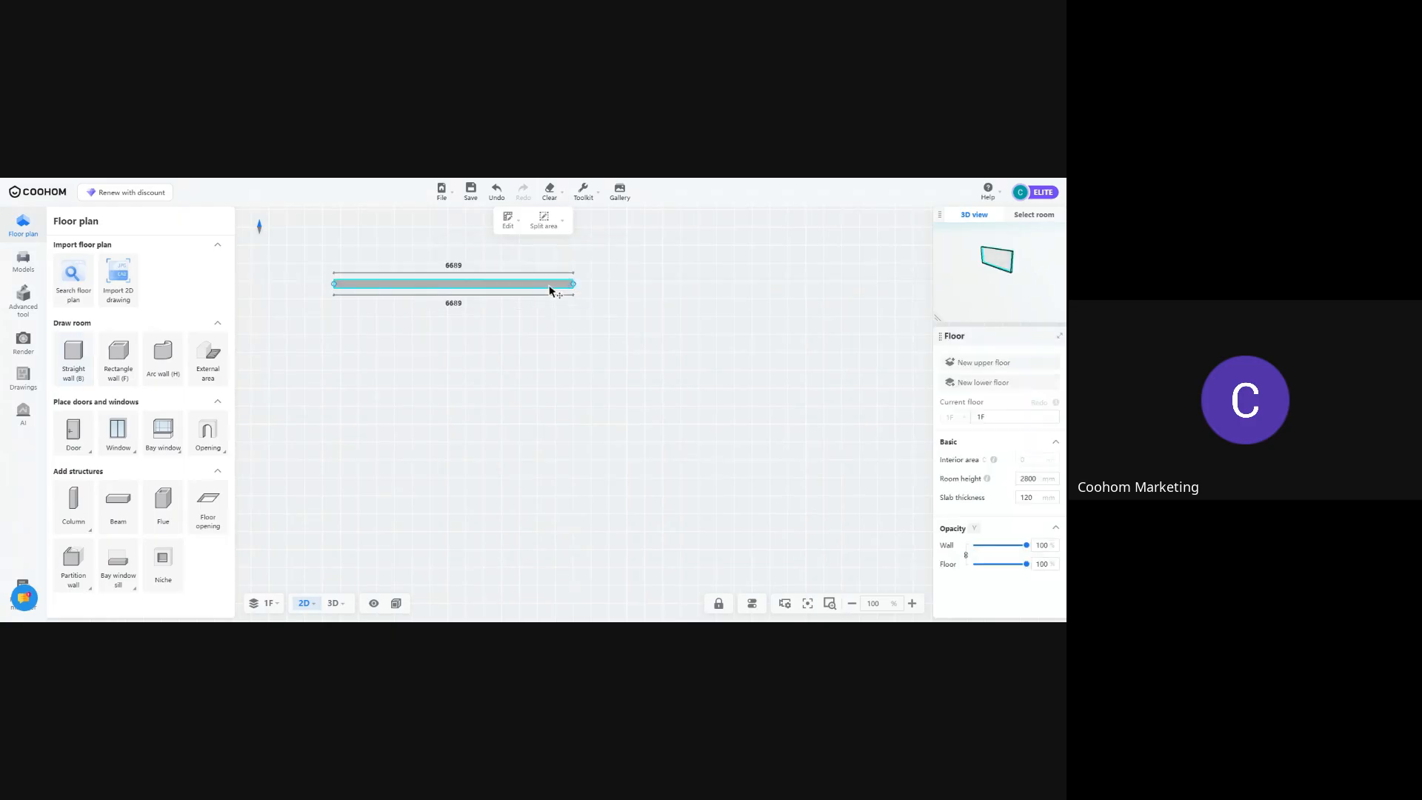
# Set the straight wall's length to 7000 mm
pyautogui.click(549, 287)
pyautogui.click(455, 267)
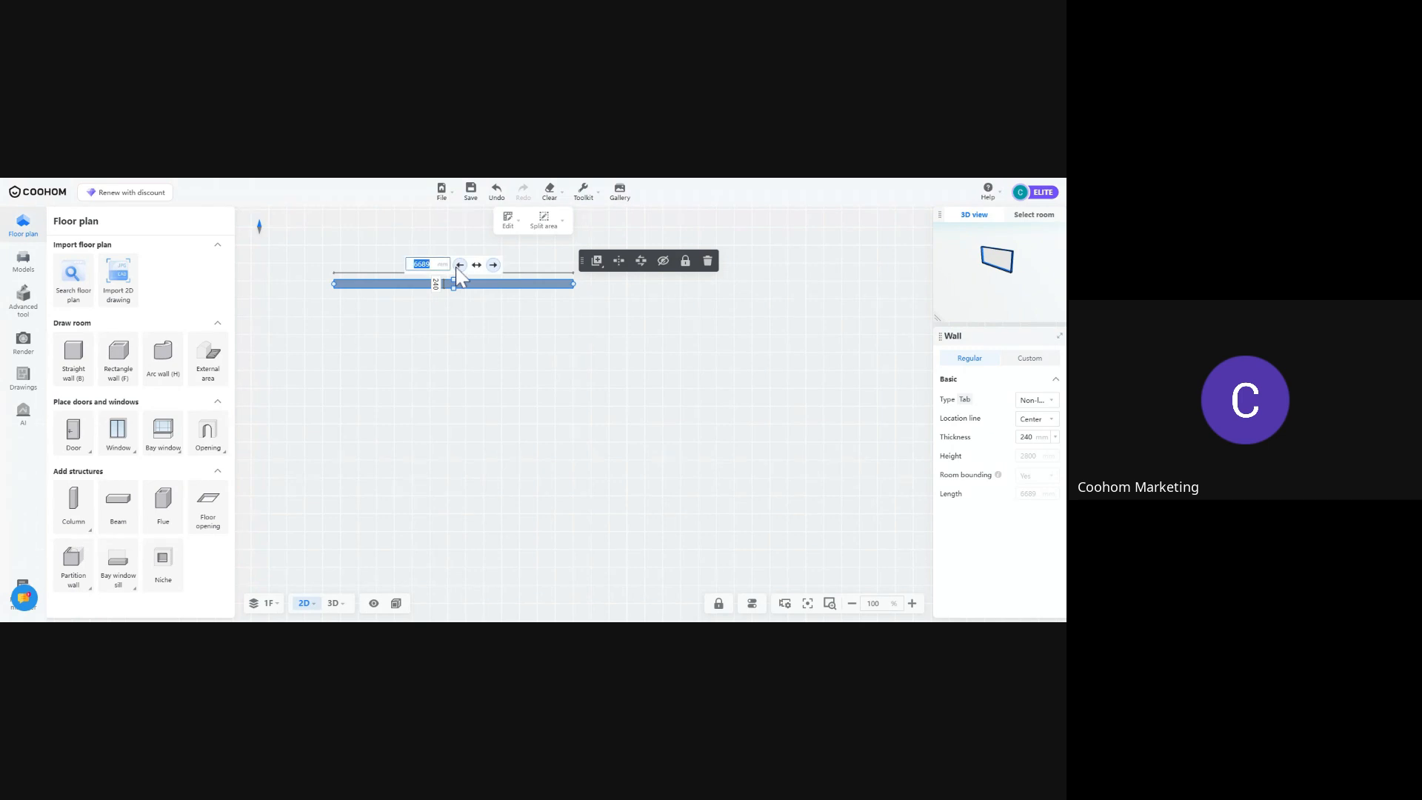
pyautogui.write('7000')
pyautogui.press('Return')
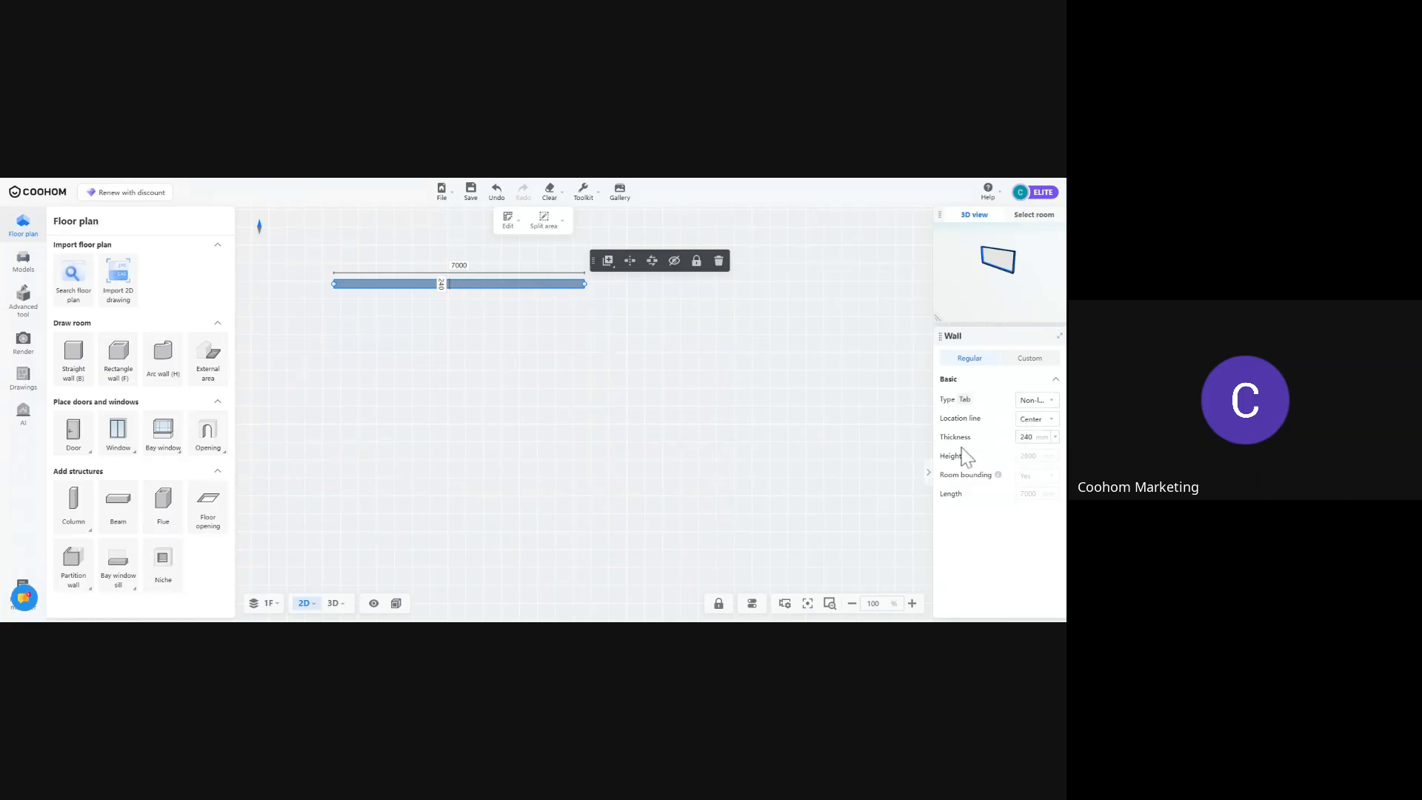
# Check the straight wall's thickness options, make it a Custom wall with a height of 2799 mm, and revert it to Regular
pyautogui.click(1055, 437)
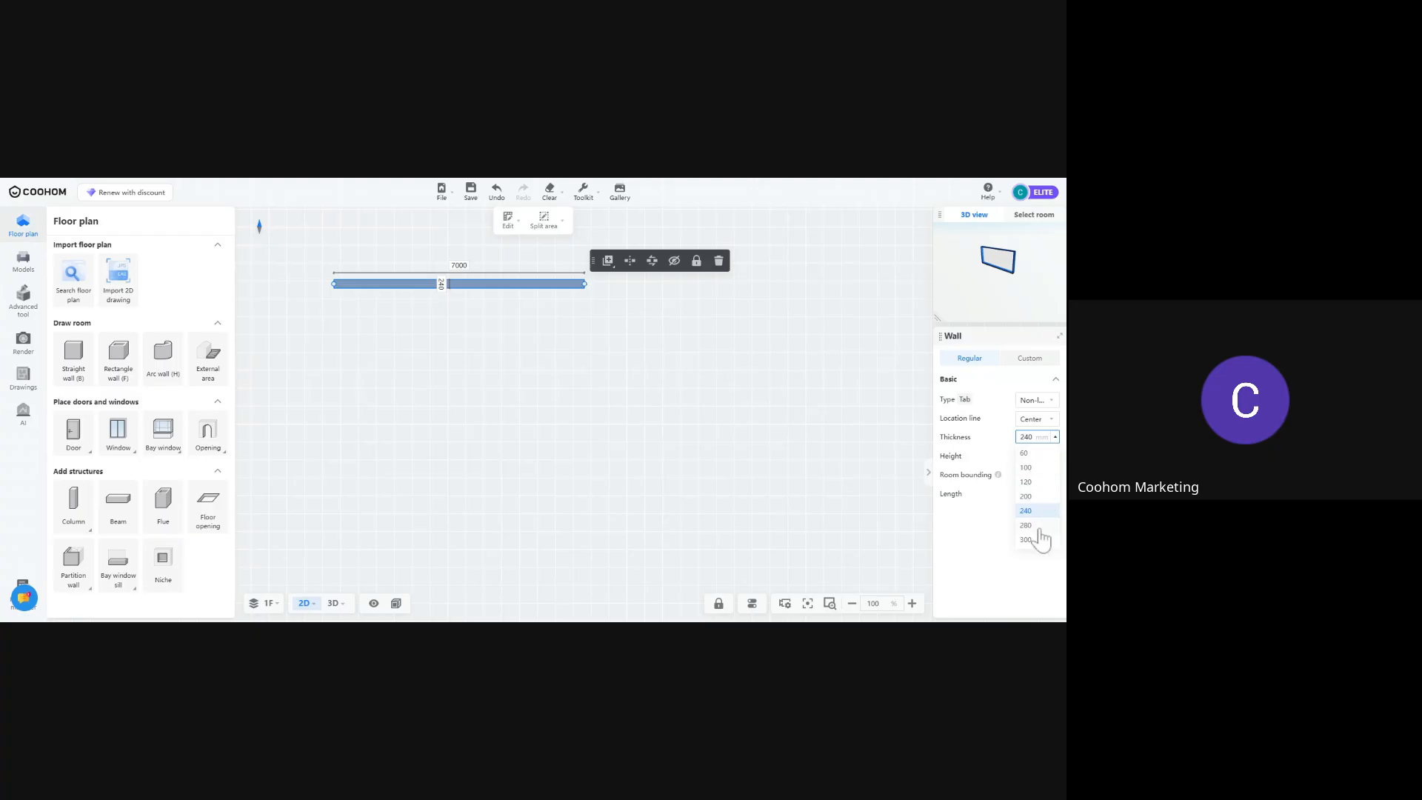
pyautogui.click(983, 539)
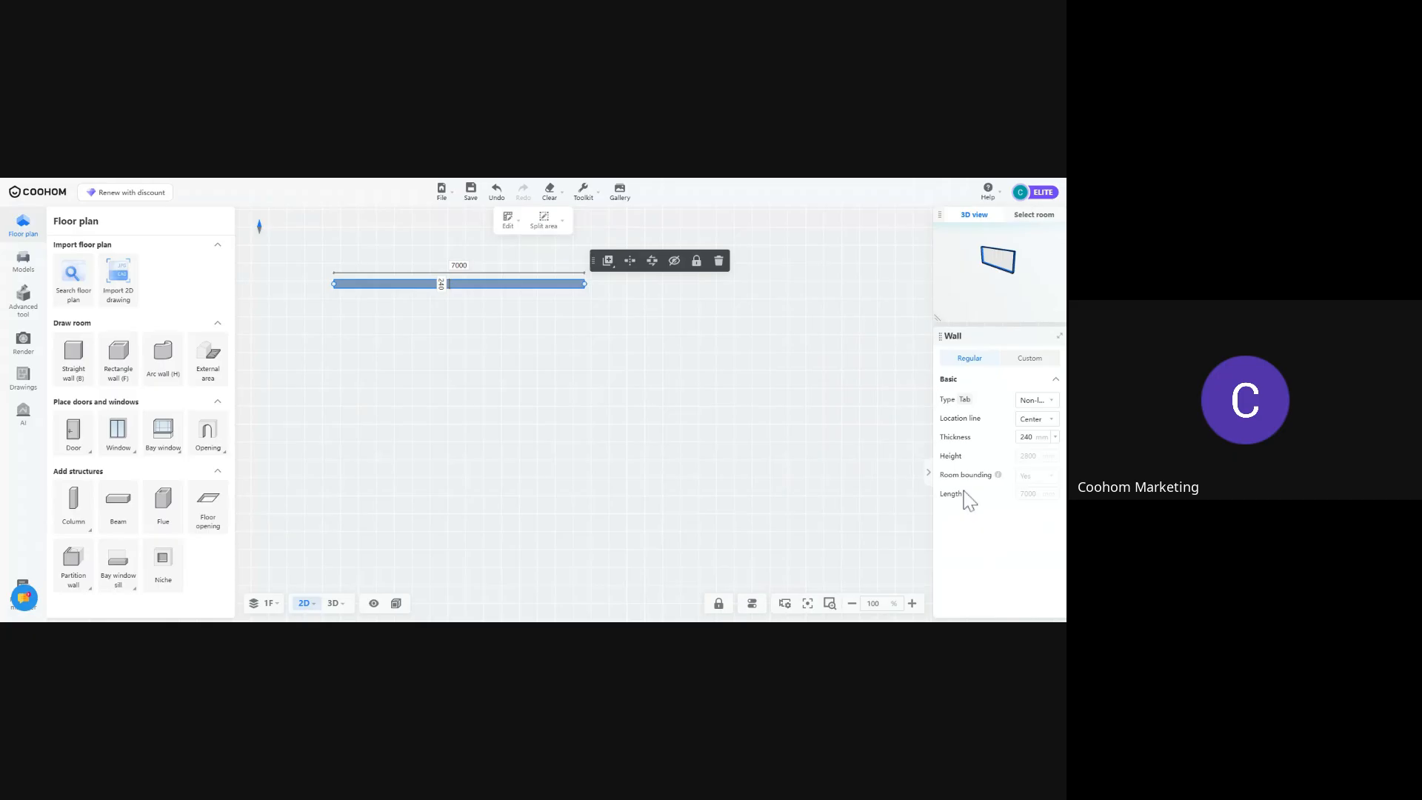
pyautogui.doubleClick(1023, 457)
pyautogui.click(1030, 359)
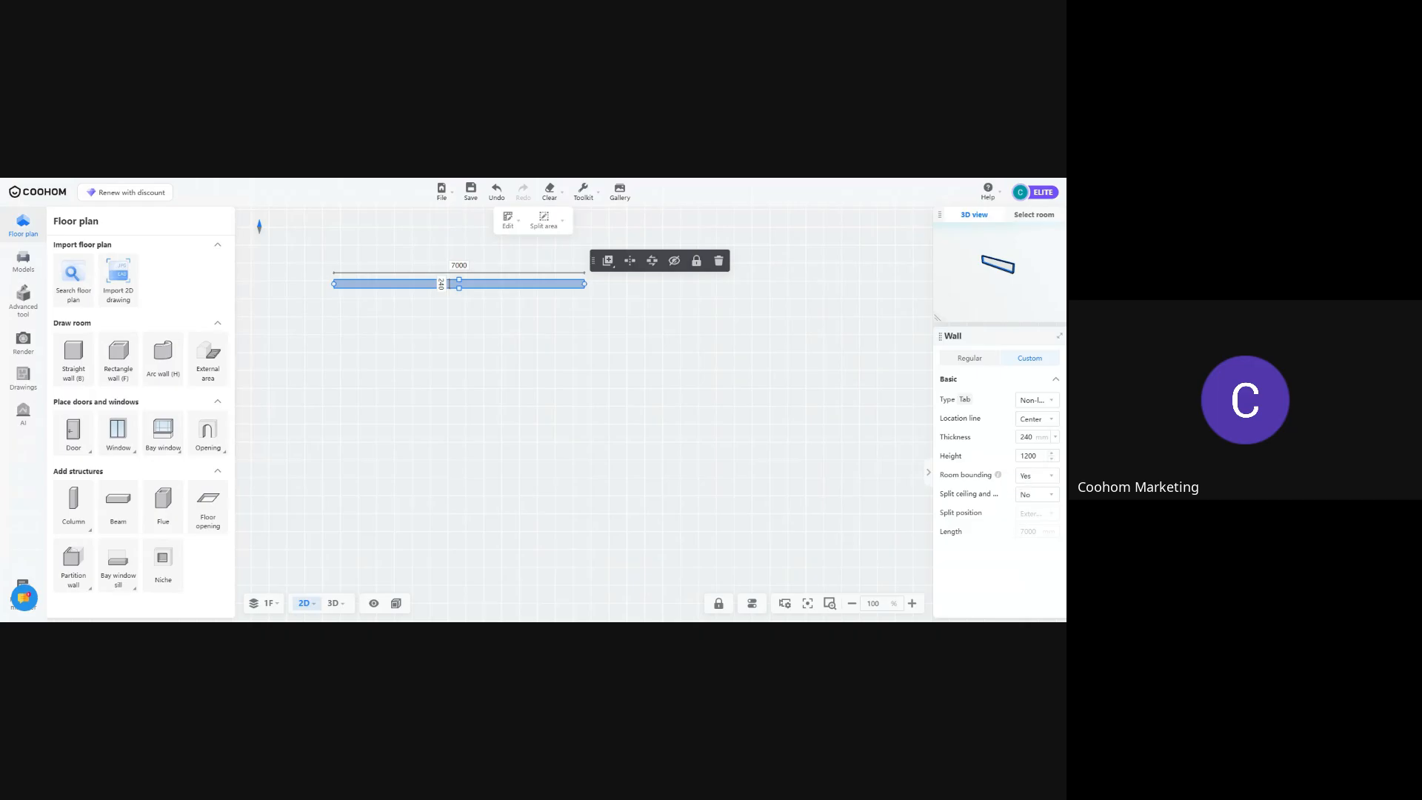
pyautogui.doubleClick(1028, 457)
pyautogui.write('2')
pyautogui.write('799')
pyautogui.press('Return')
pyautogui.click(970, 360)
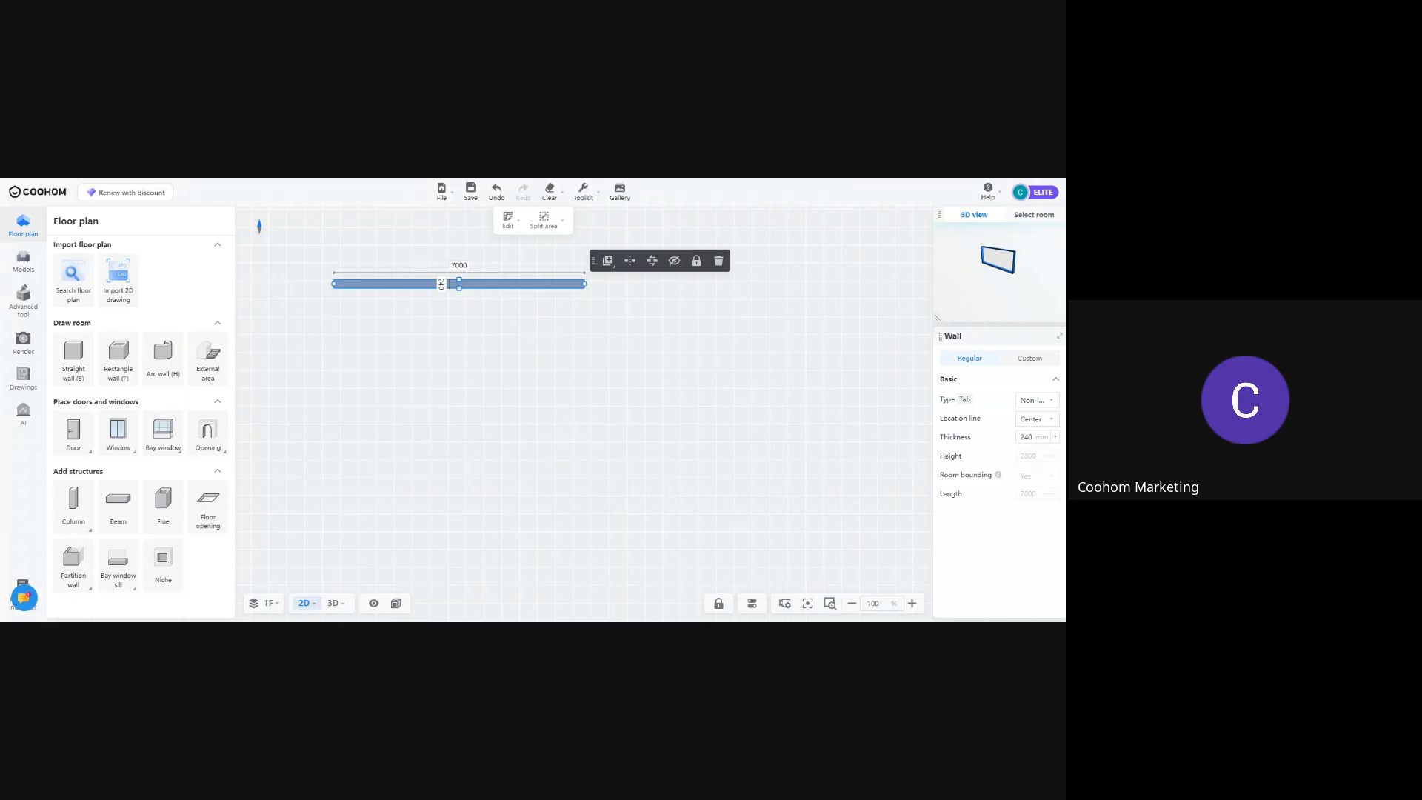
# Draw a rectangular room with inner dimensions of about 9150 × 3970 mm below the straight wall
pyautogui.click(118, 354)
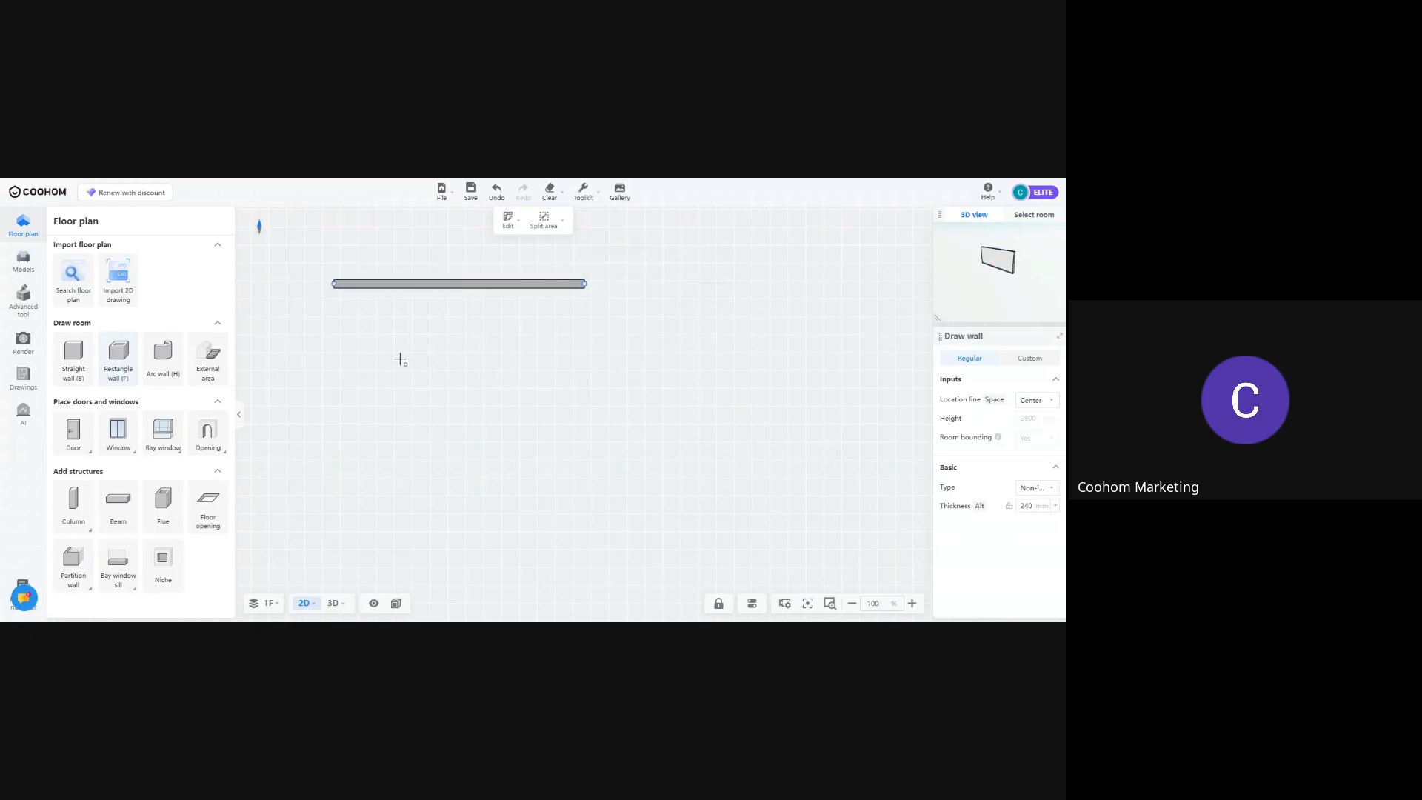
pyautogui.click(380, 348)
pyautogui.click(724, 505)
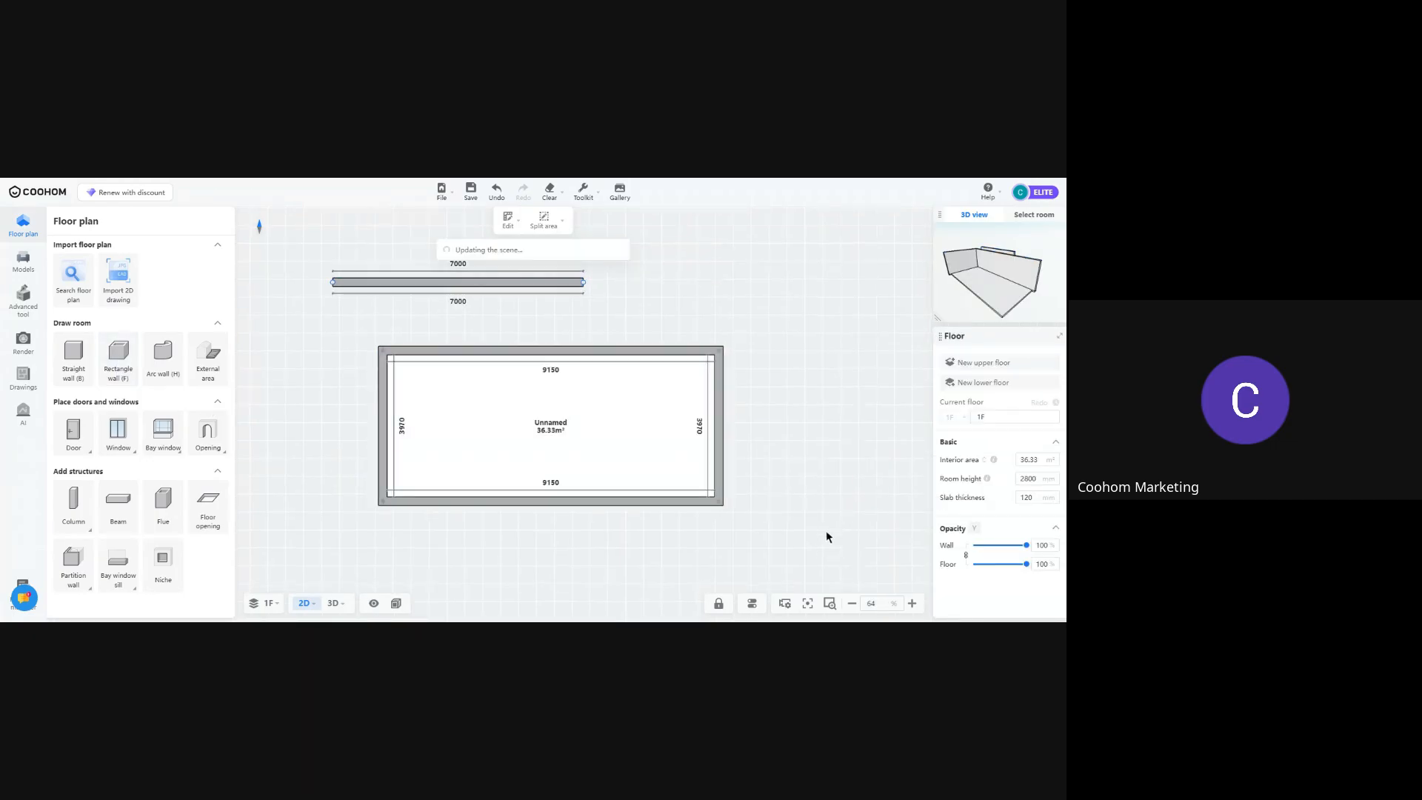
# Set the floor's room height to 3500 mm
pyautogui.click(1029, 479)
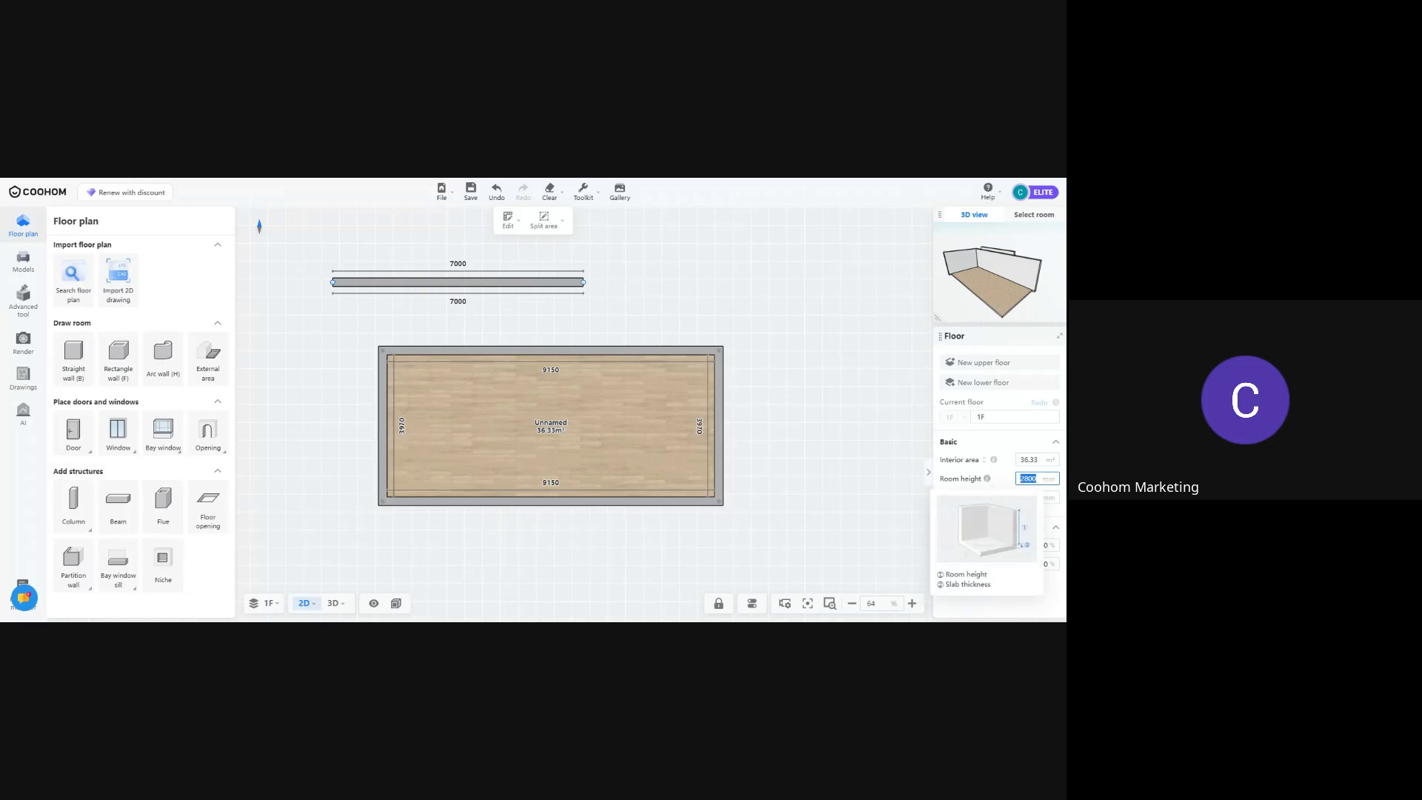
pyautogui.write('3500')
pyautogui.press('Return')
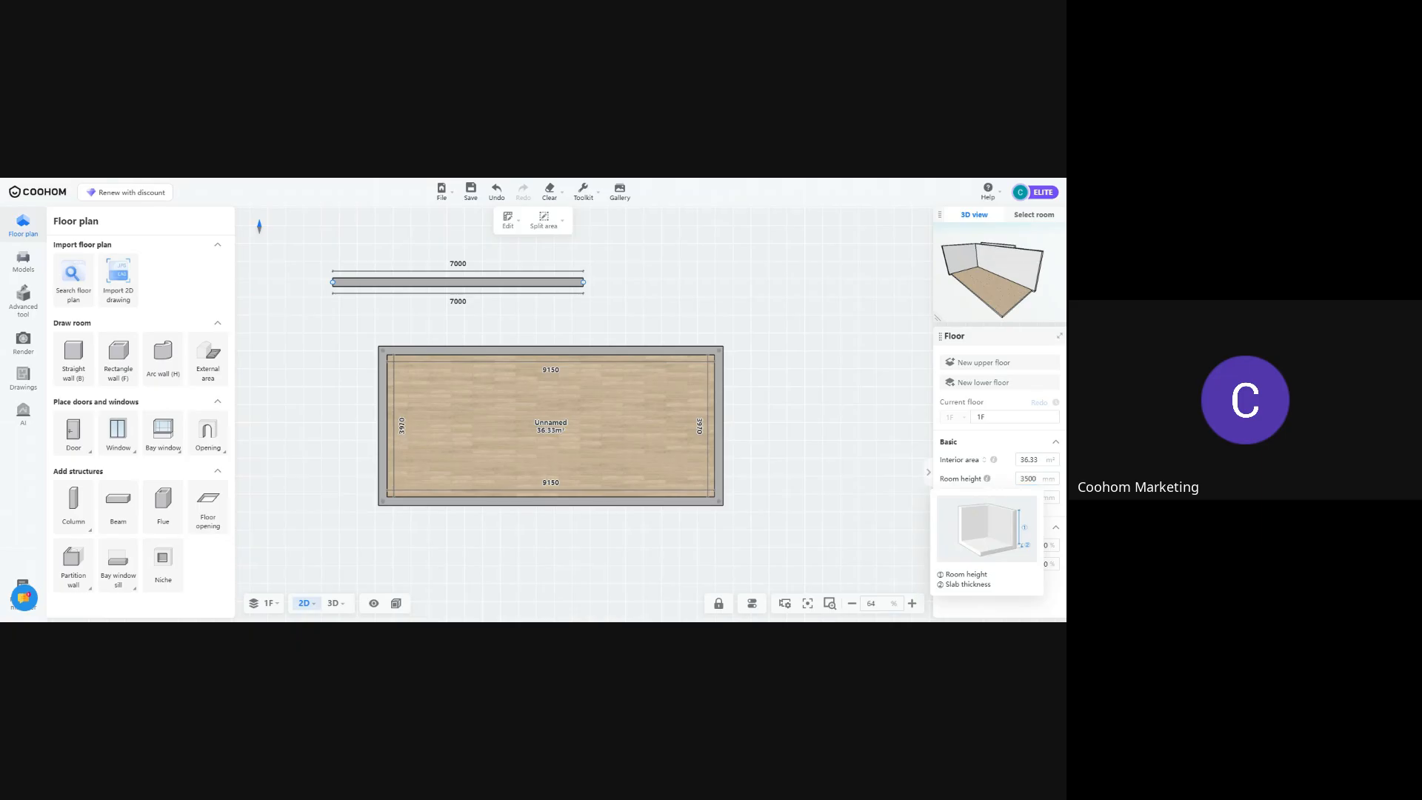
# Make the separate straight wall above the room a Custom wall with a height of 3000 mm and check it in 3D
pyautogui.click(543, 283)
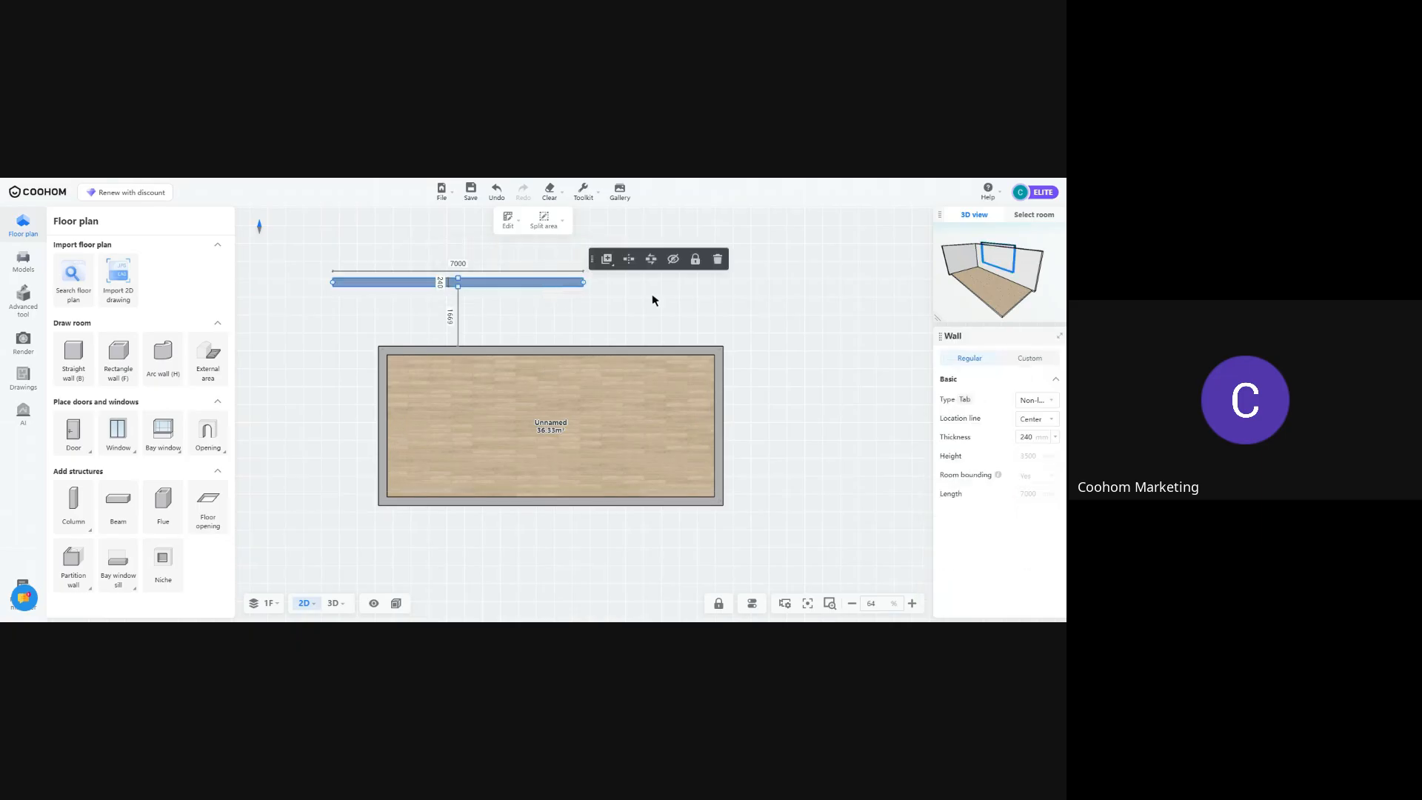
pyautogui.click(1030, 359)
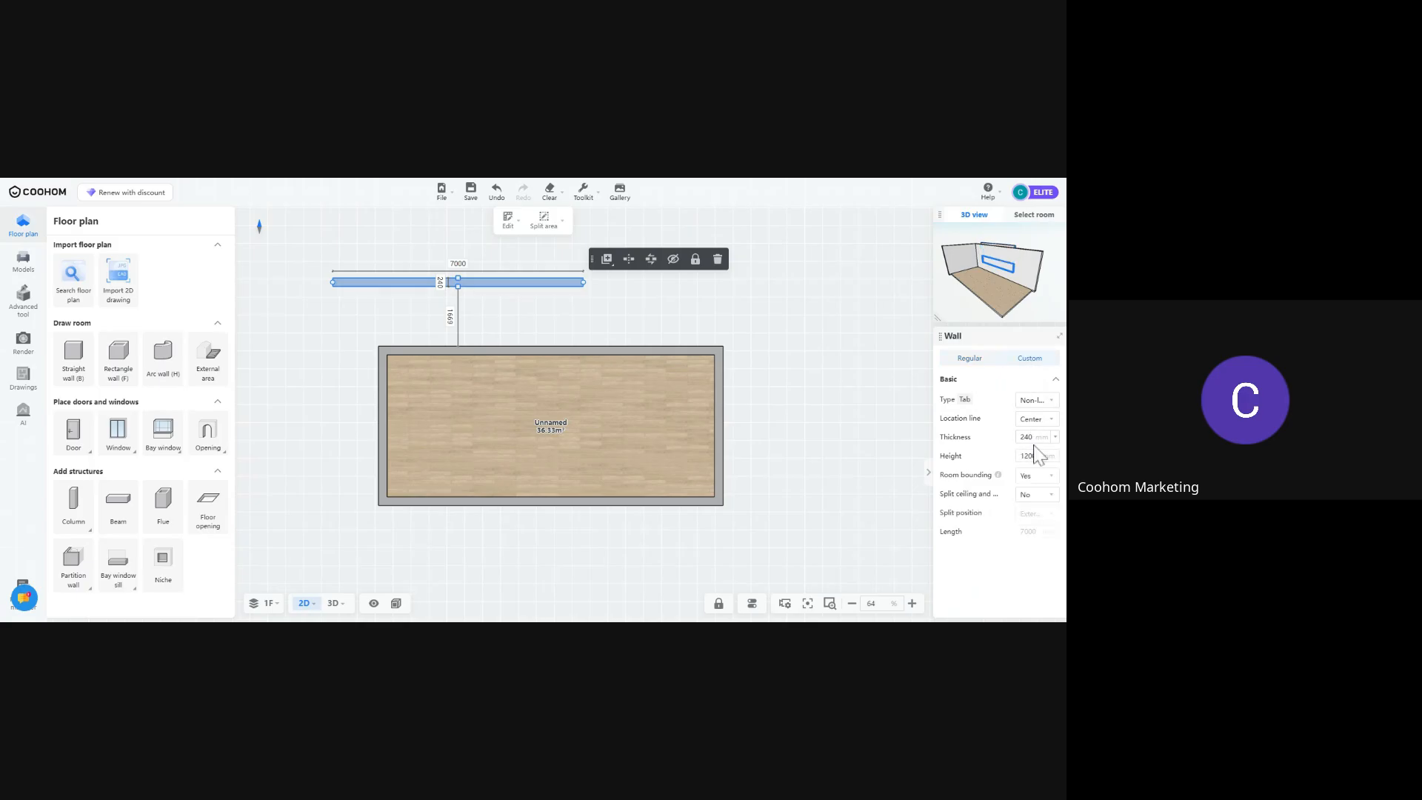
pyautogui.click(1031, 456)
pyautogui.write('3000')
pyautogui.press('Return')
pyautogui.moveTo(977, 278); pyautogui.dragTo(1039, 272)
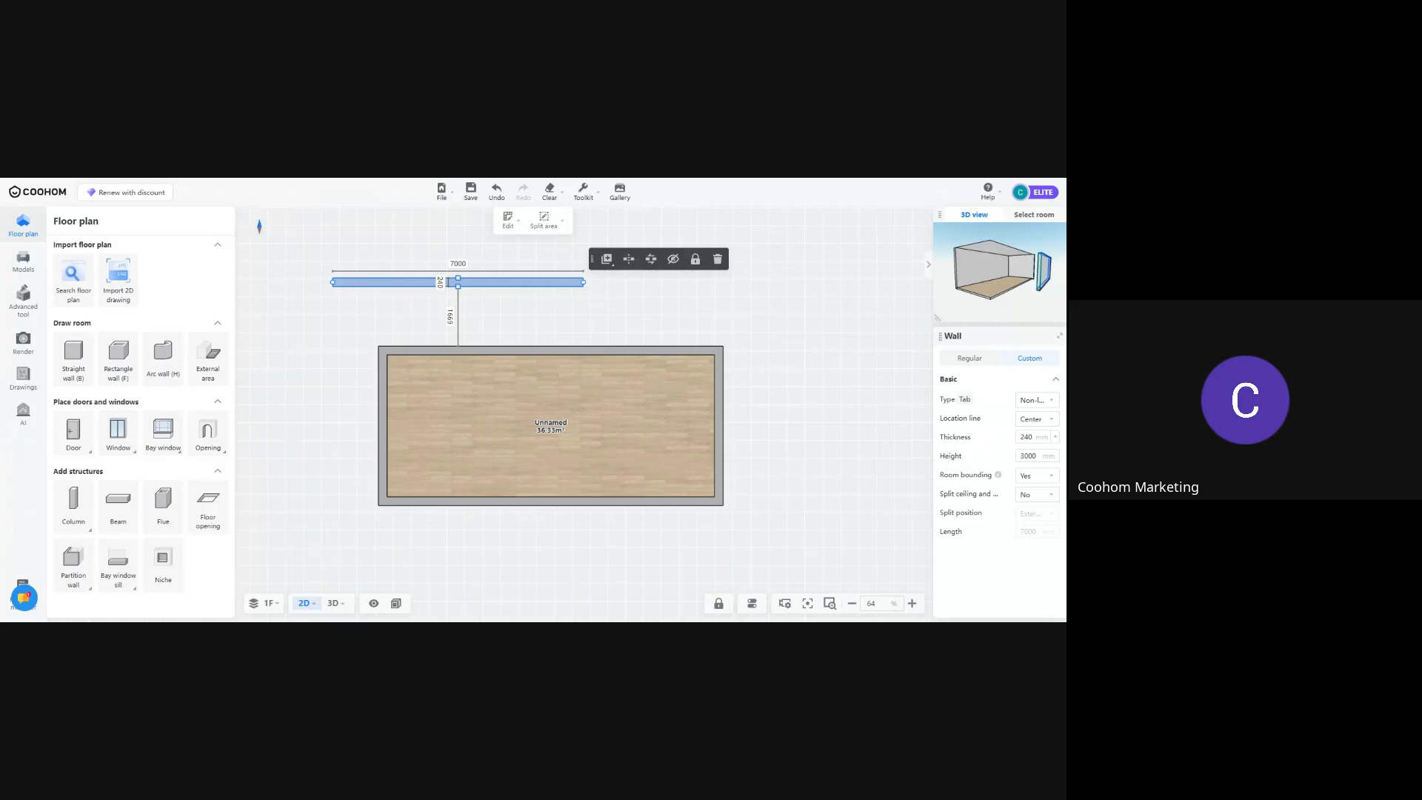
# Delete the straight wall and all four walls of the rectangular room to empty the plan
pyautogui.scroll(-4, 438, 481)
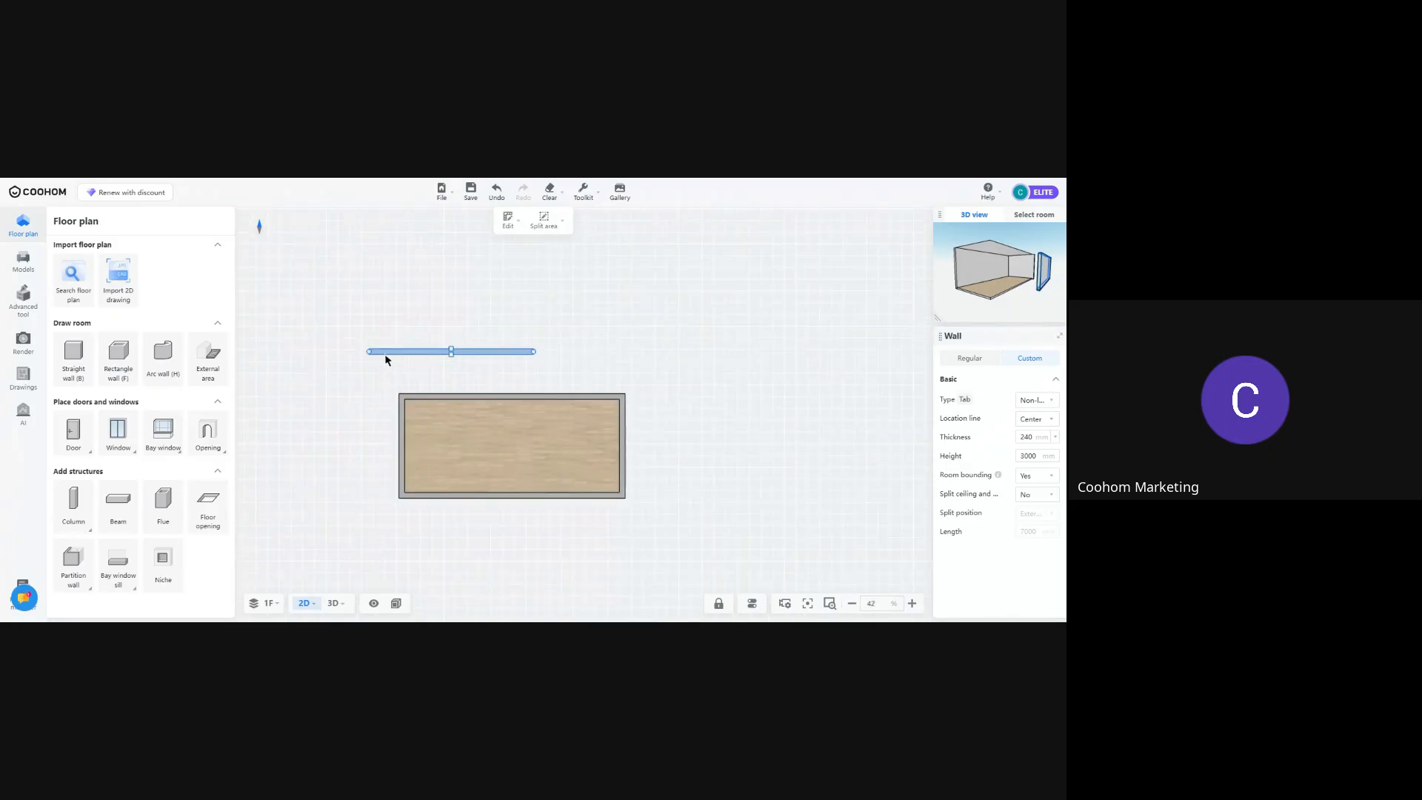
pyautogui.press('Delete')
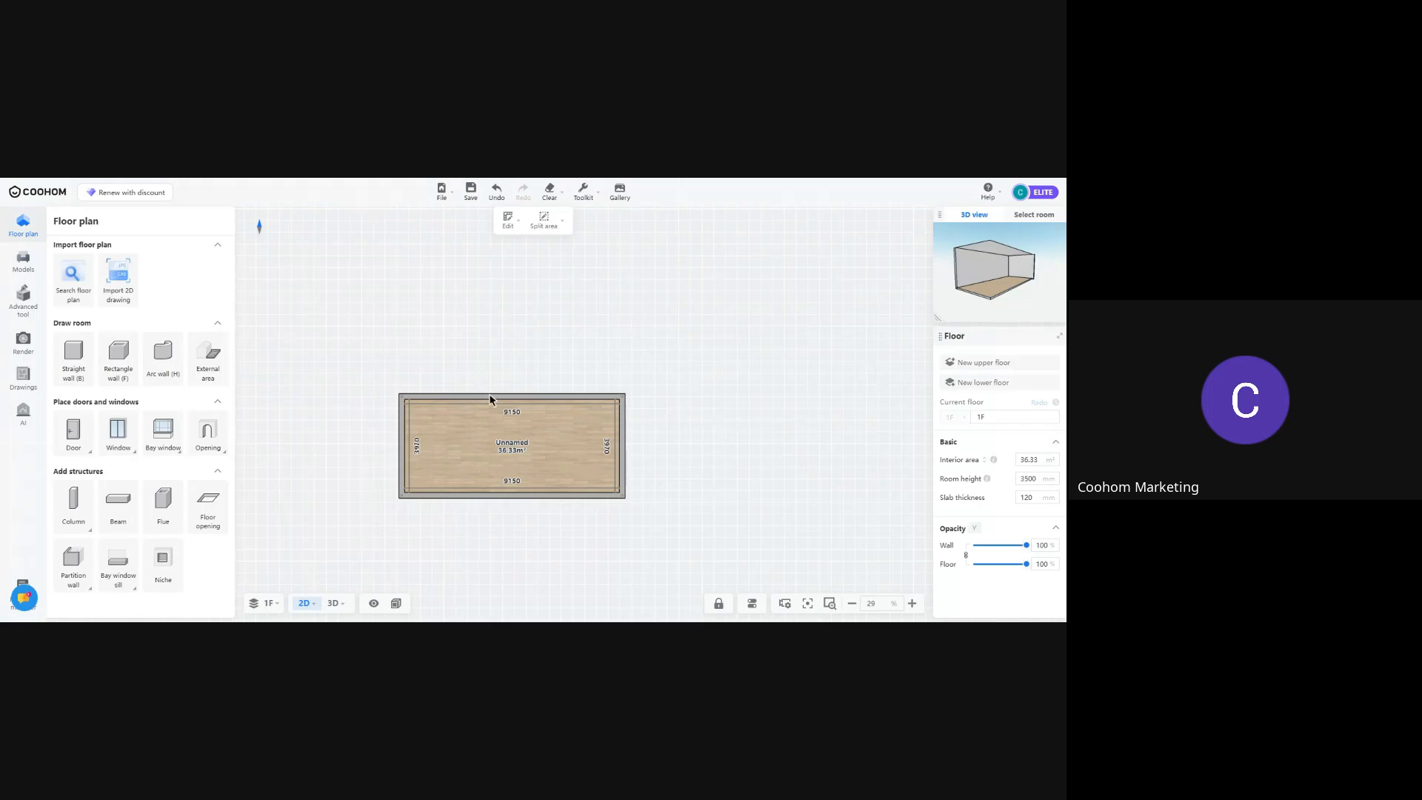
pyautogui.click(490, 400)
pyautogui.press('Delete')
pyautogui.click(404, 444)
pyautogui.press('Delete')
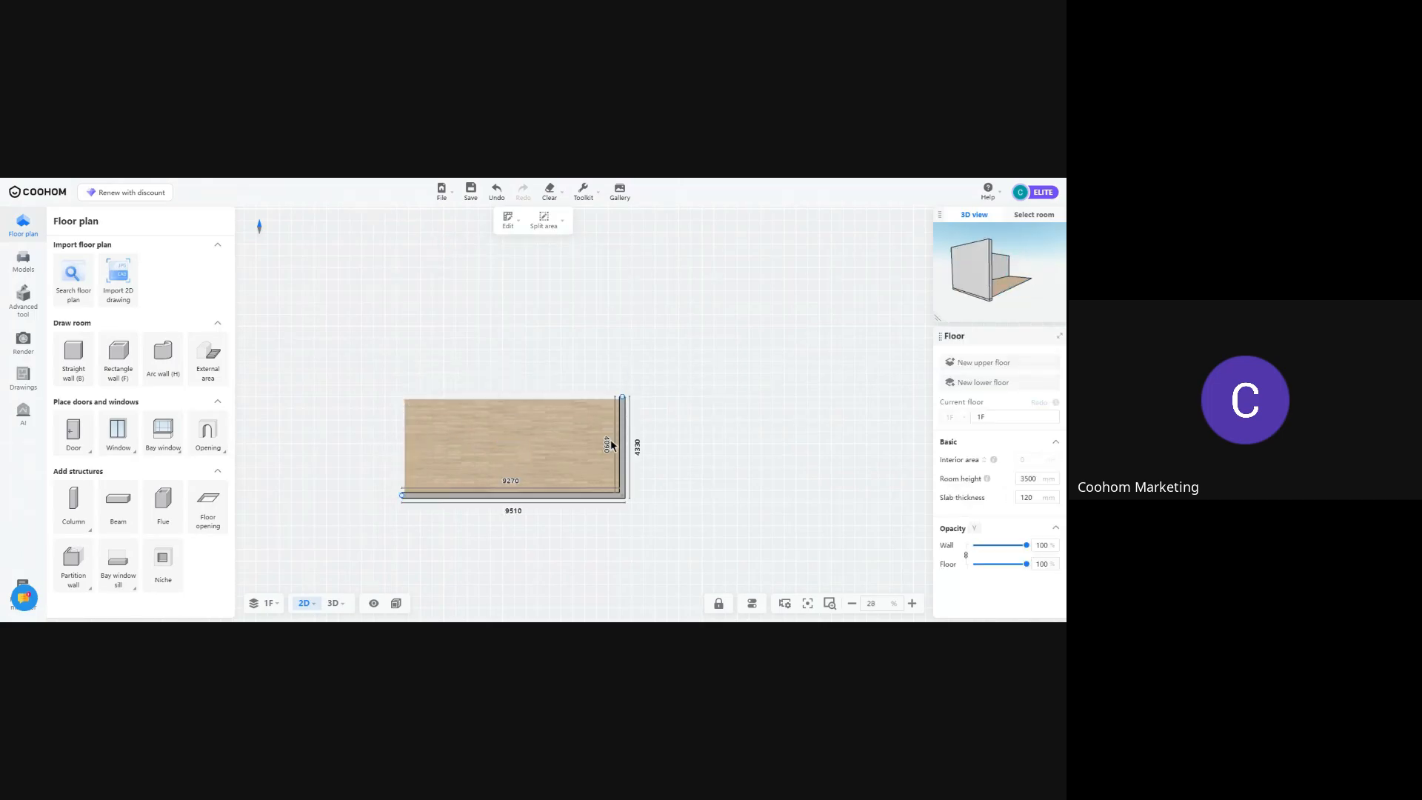
pyautogui.click(627, 445)
pyautogui.press('Delete')
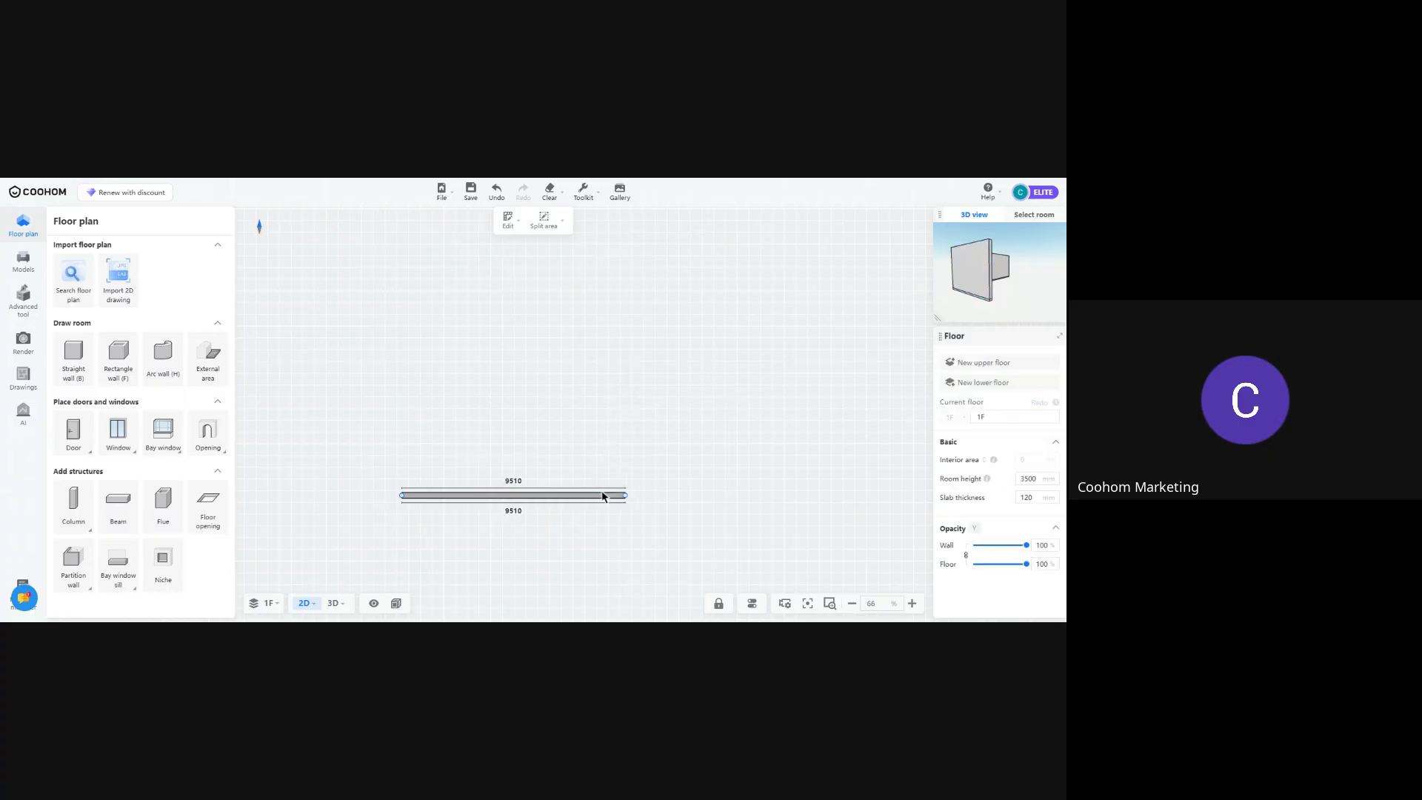
pyautogui.click(602, 496)
pyautogui.press('Delete')
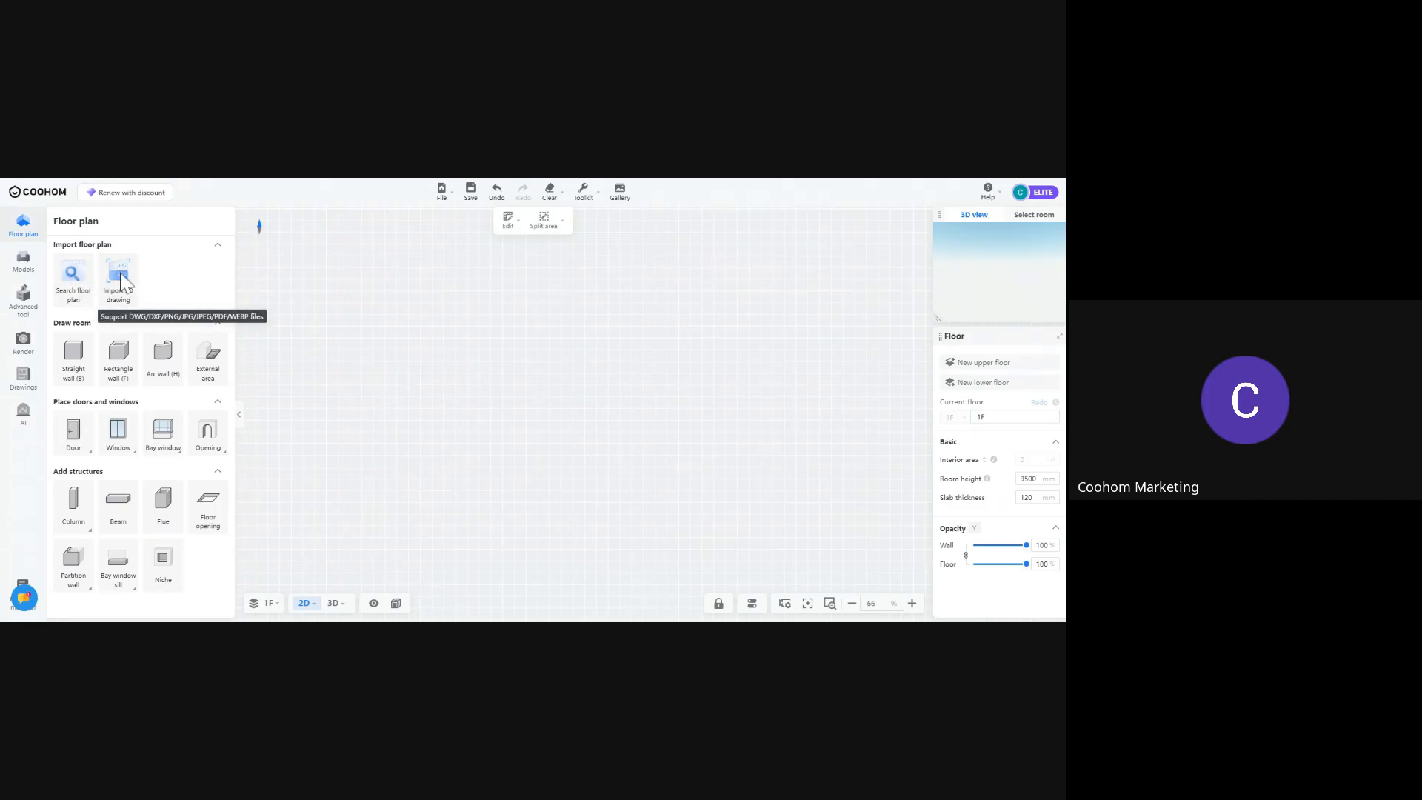
# Search the floor plan library for "apartement" and "home", and close the search
pyautogui.click(73, 277)
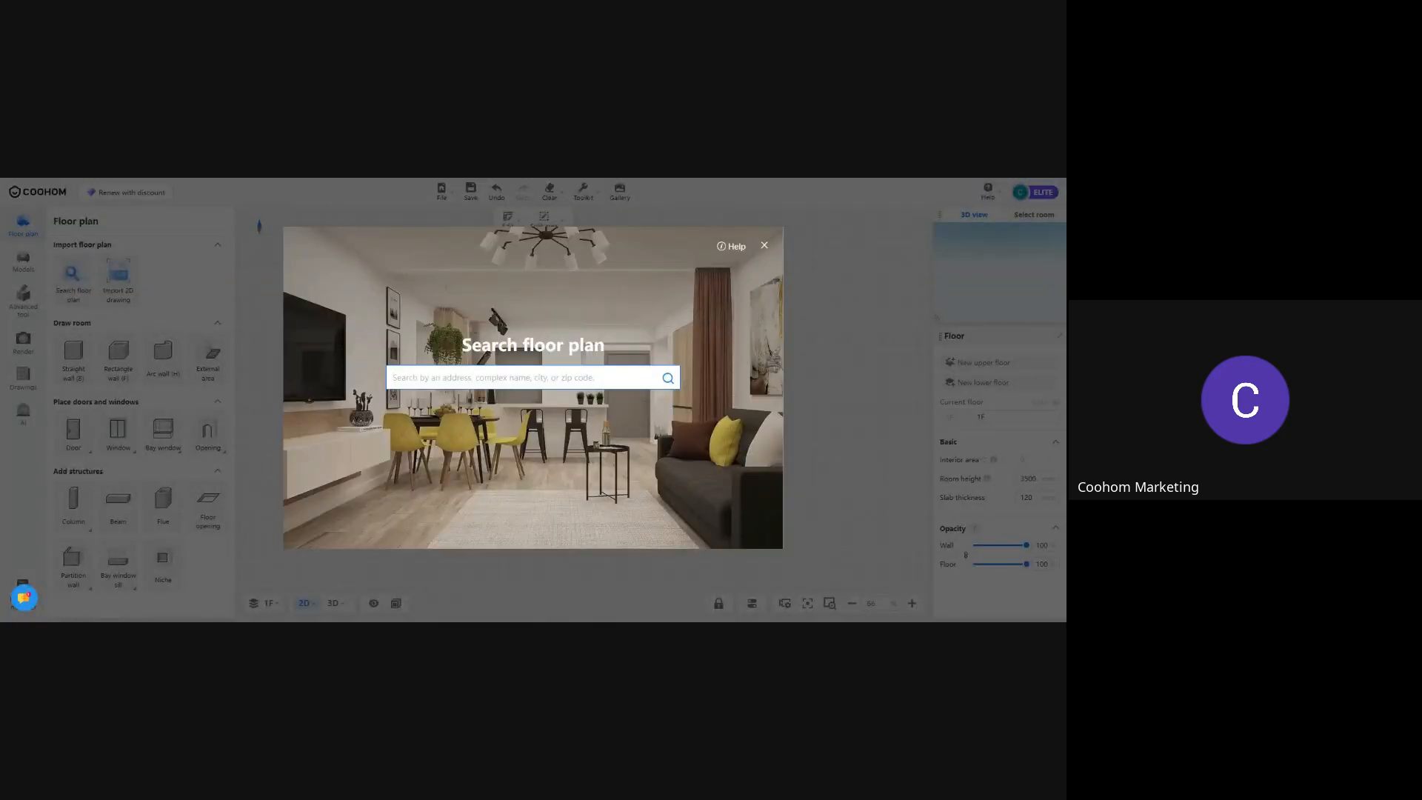
pyautogui.write('apartement')
pyautogui.press('Return')
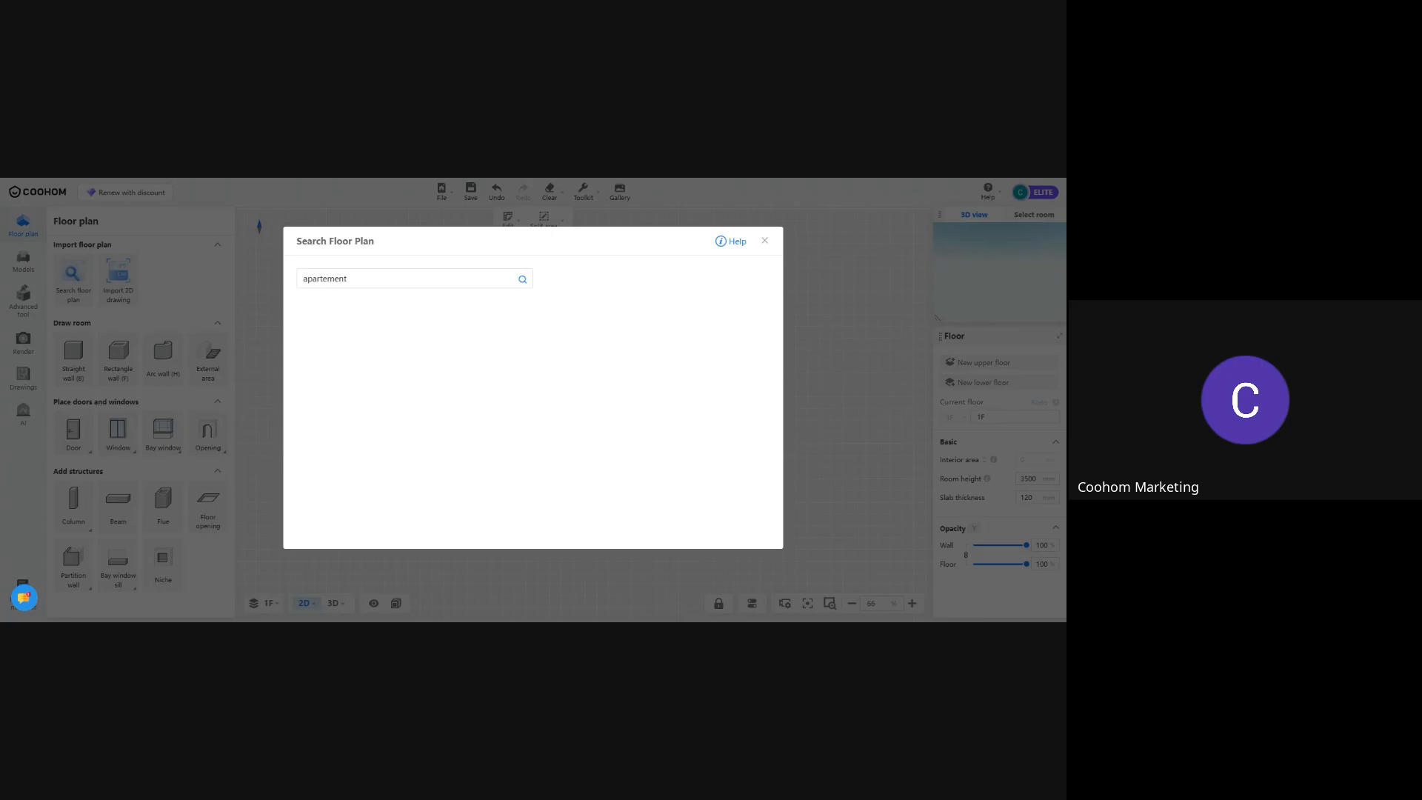
pyautogui.click(504, 279)
pyautogui.press('BackSpace')
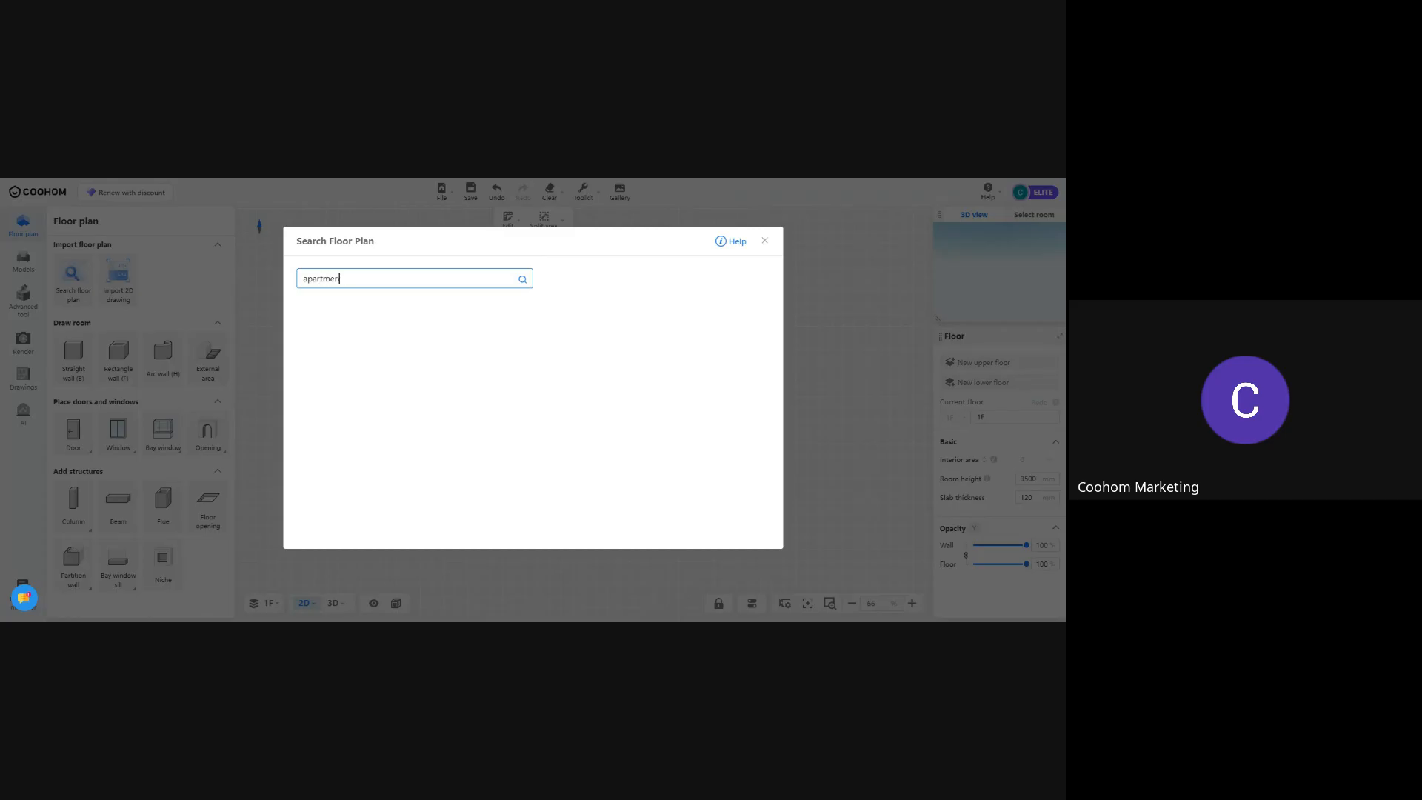
pyautogui.hotkey('ctrl', 'a')
pyautogui.write('home')
pyautogui.click(522, 280)
pyautogui.click(765, 241)
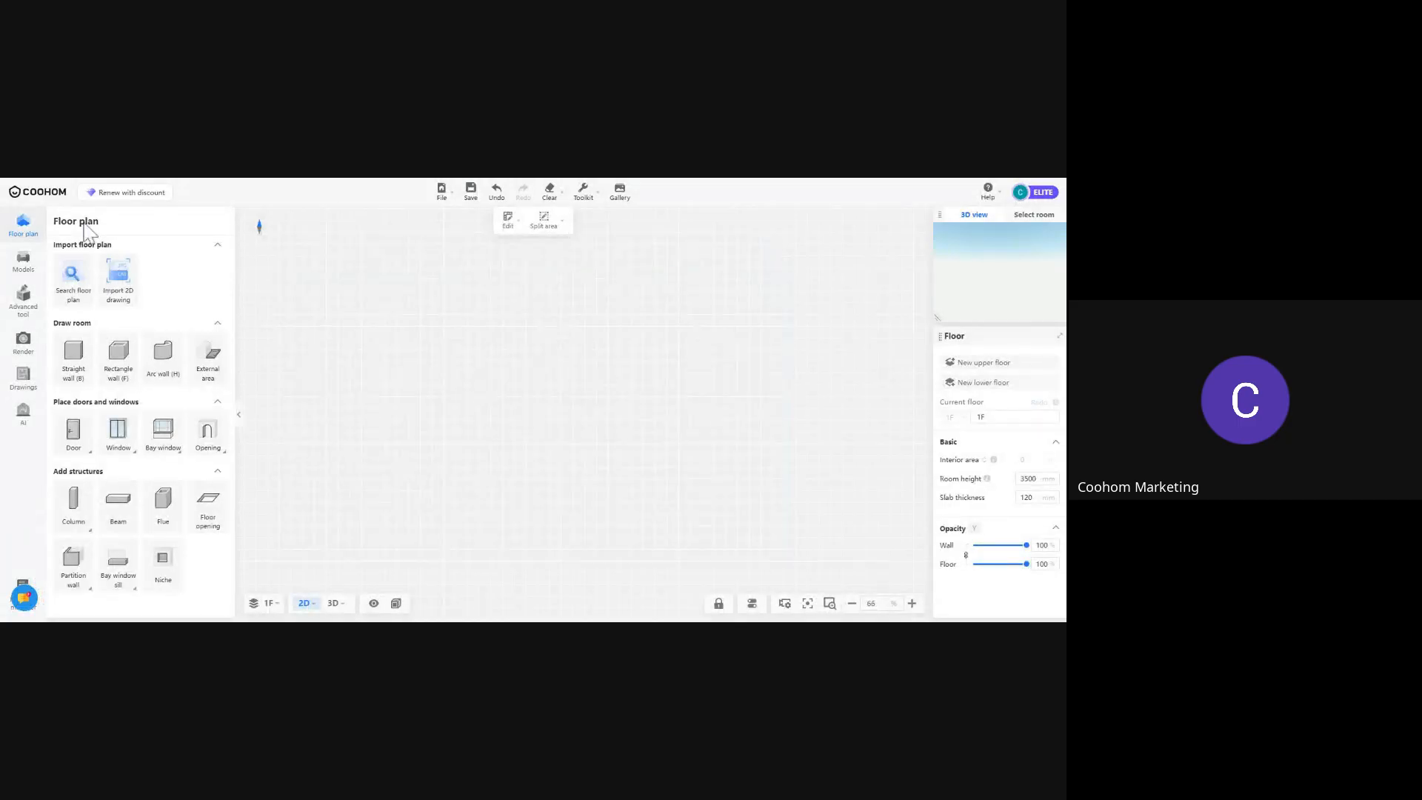
# Search the floor plan library for "2 bedroom" and close the search
pyautogui.click(73, 282)
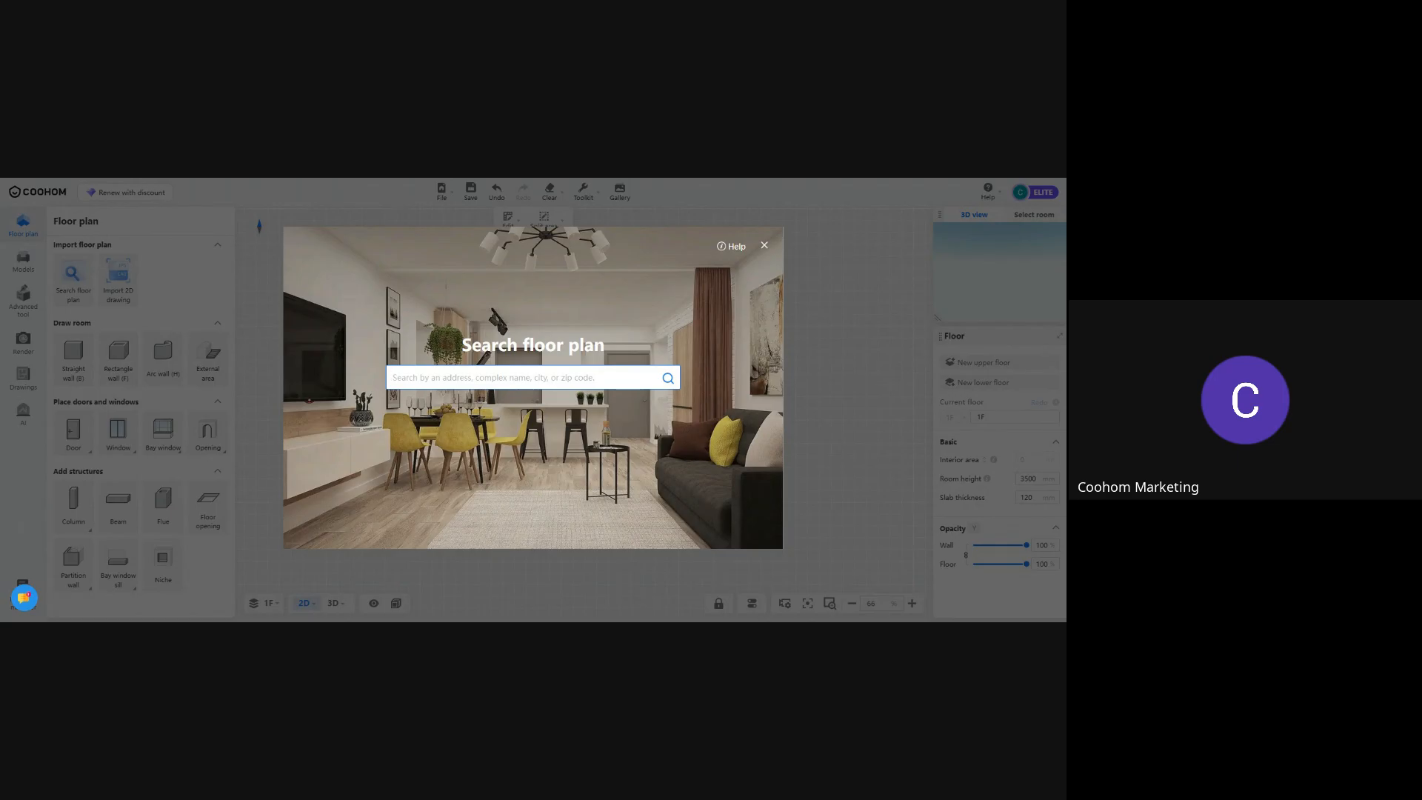
pyautogui.write('2 bedroom')
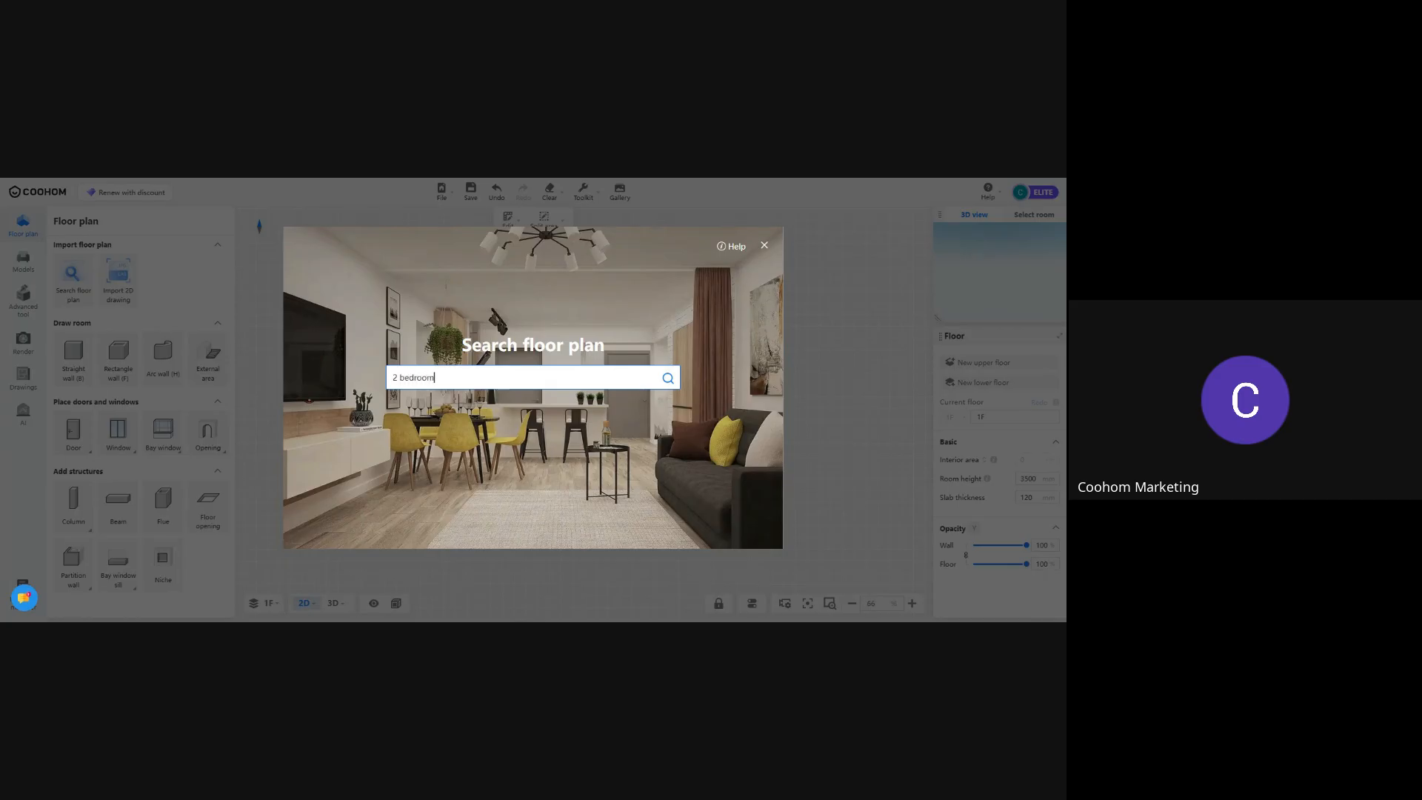
pyautogui.press('Return')
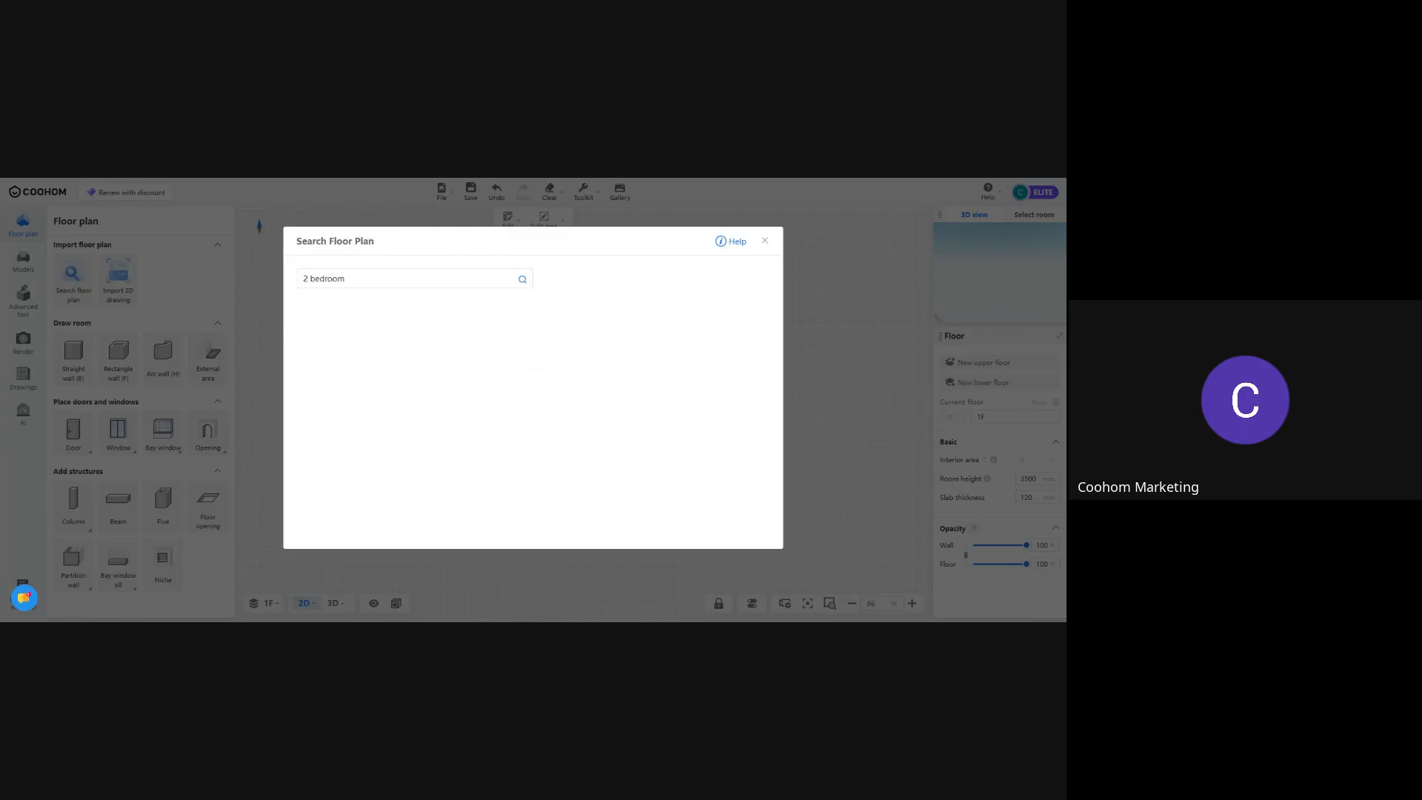
pyautogui.click(764, 240)
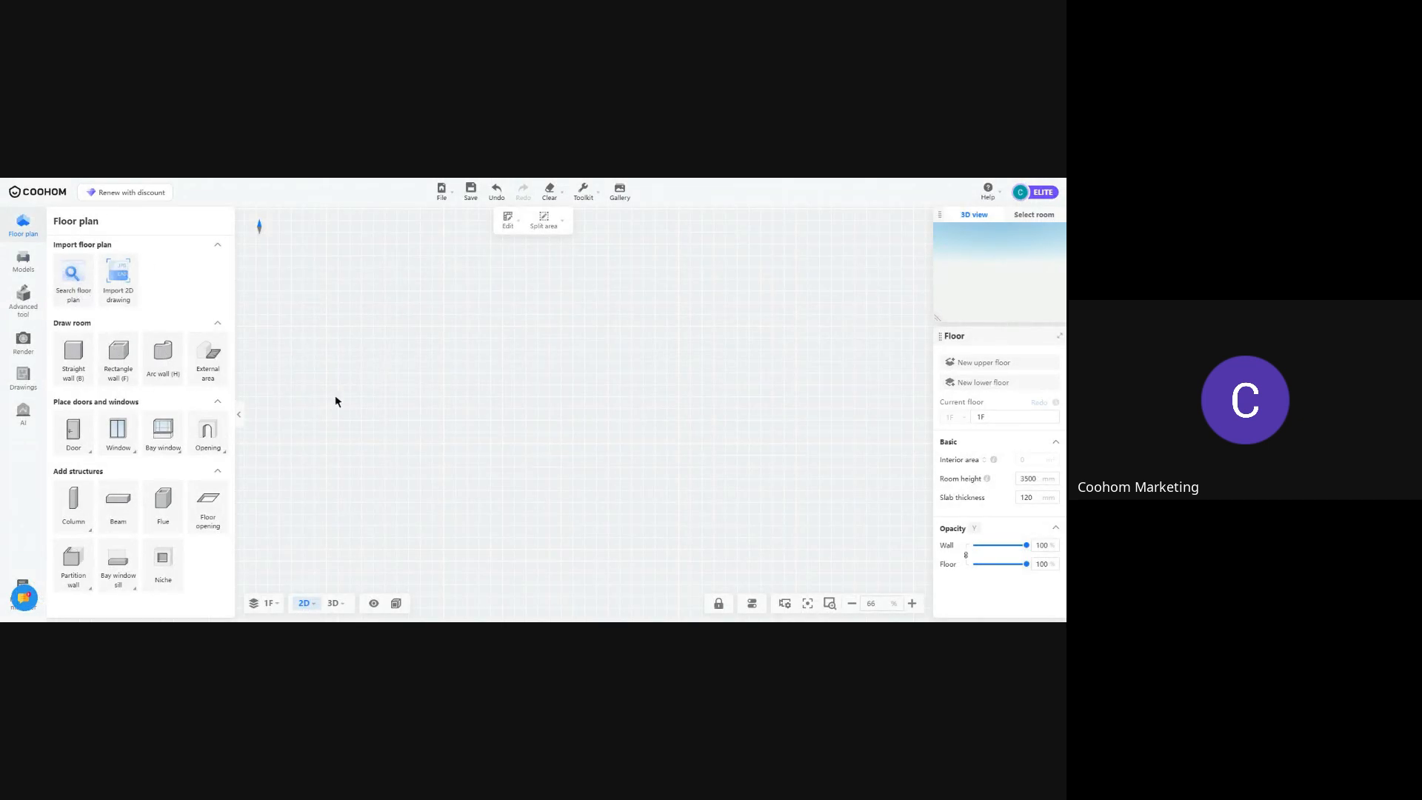
# Draw a rectangular room with inner dimensions of 7000 × 8000 mm on the empty plan
pyautogui.click(120, 359)
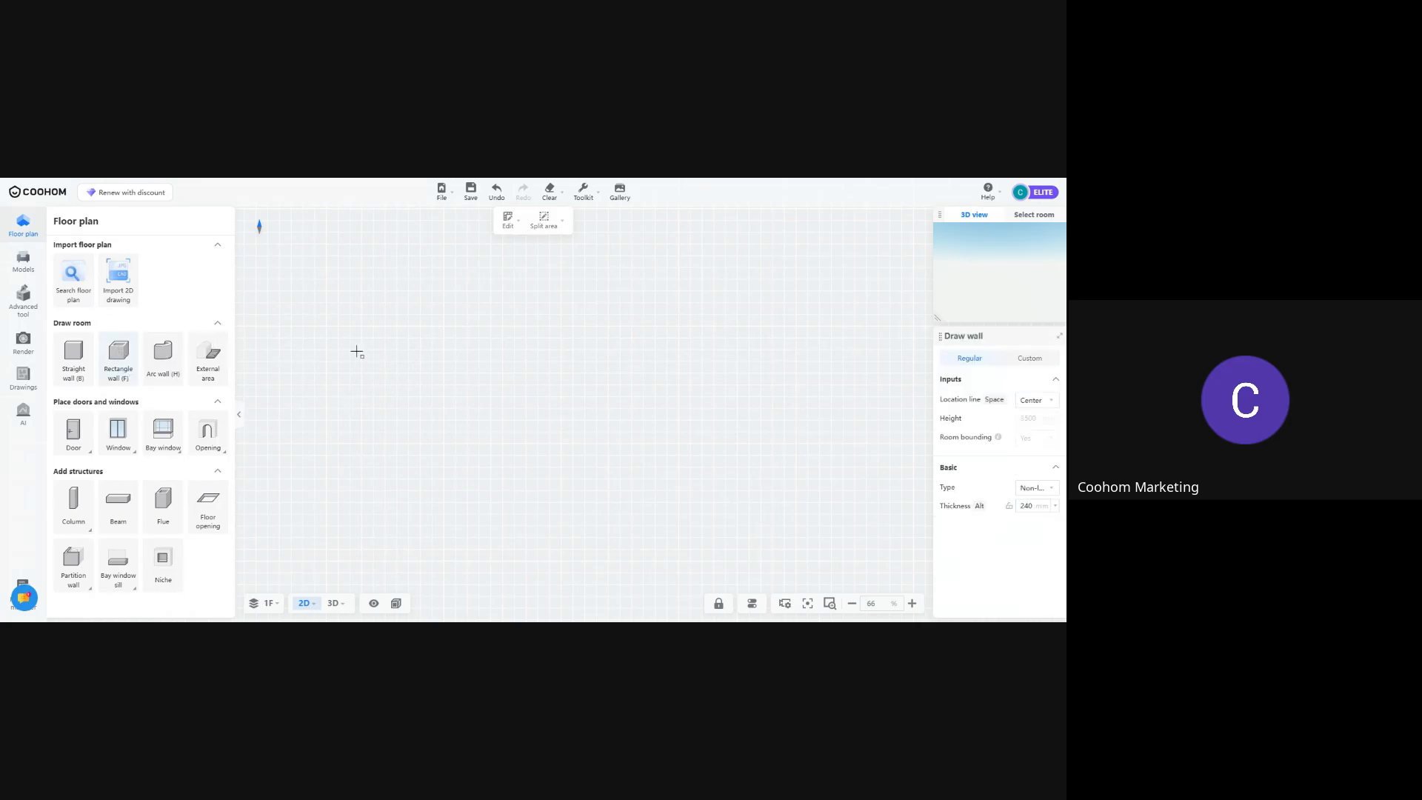
pyautogui.click(310, 300)
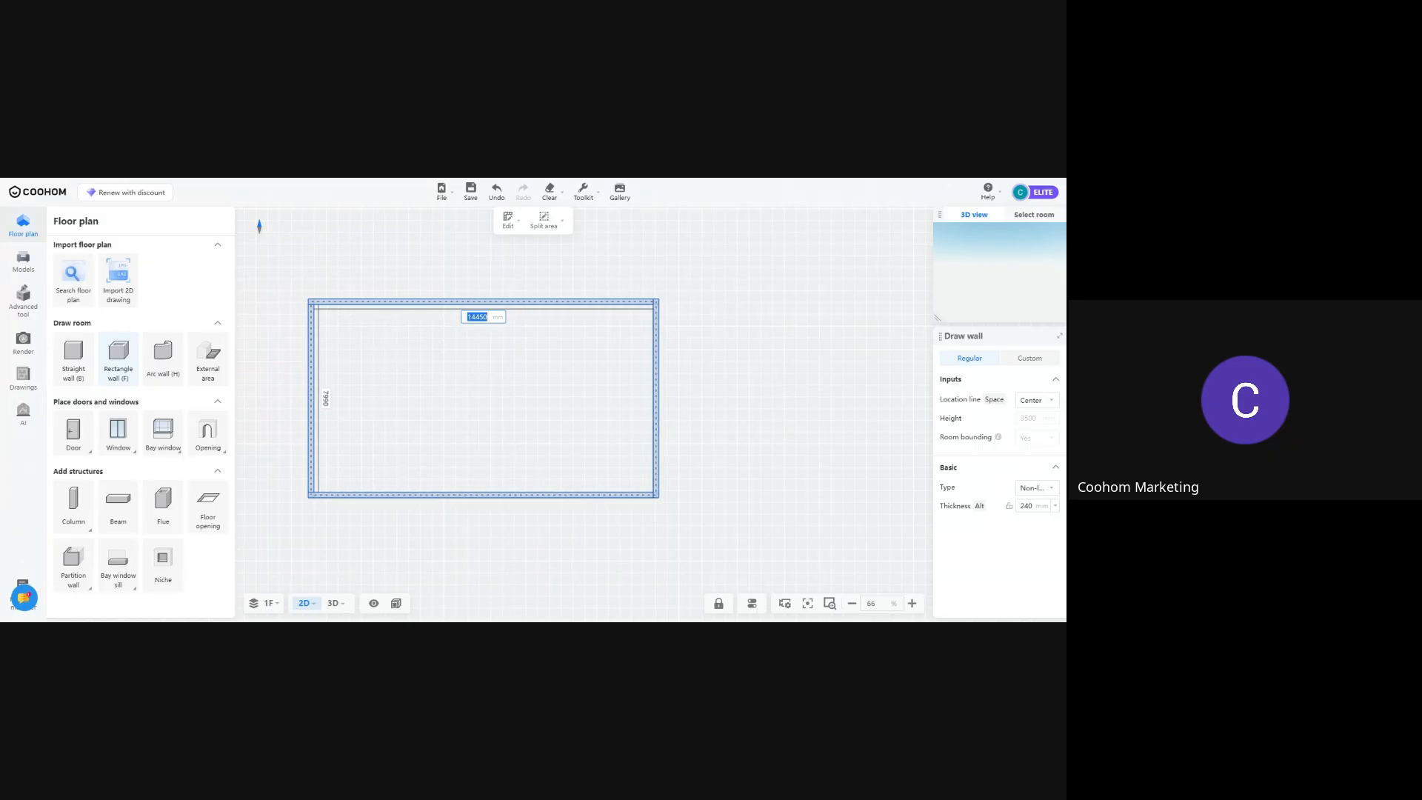
pyautogui.write('7000')
pyautogui.press('Tab')
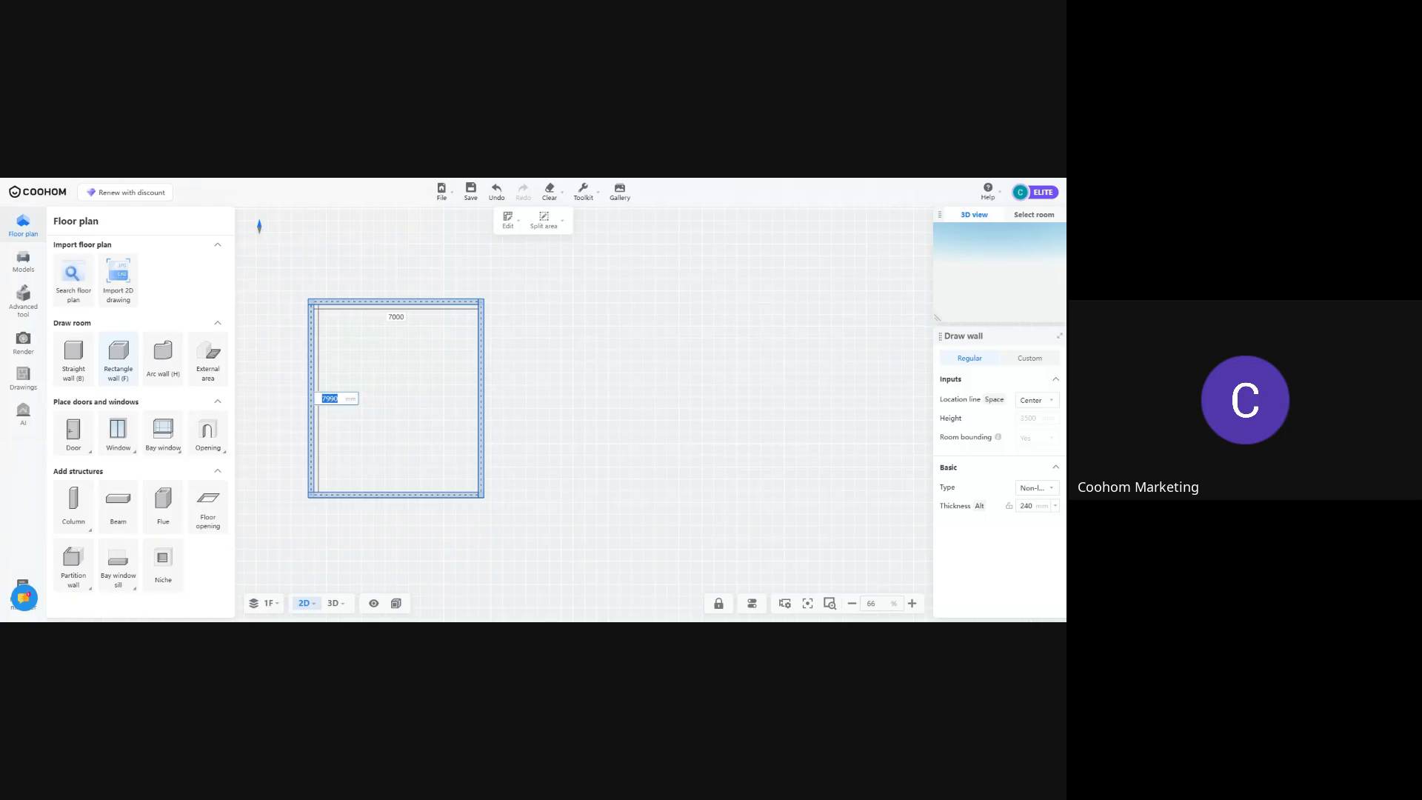
pyautogui.write('8000')
pyautogui.press('Return')
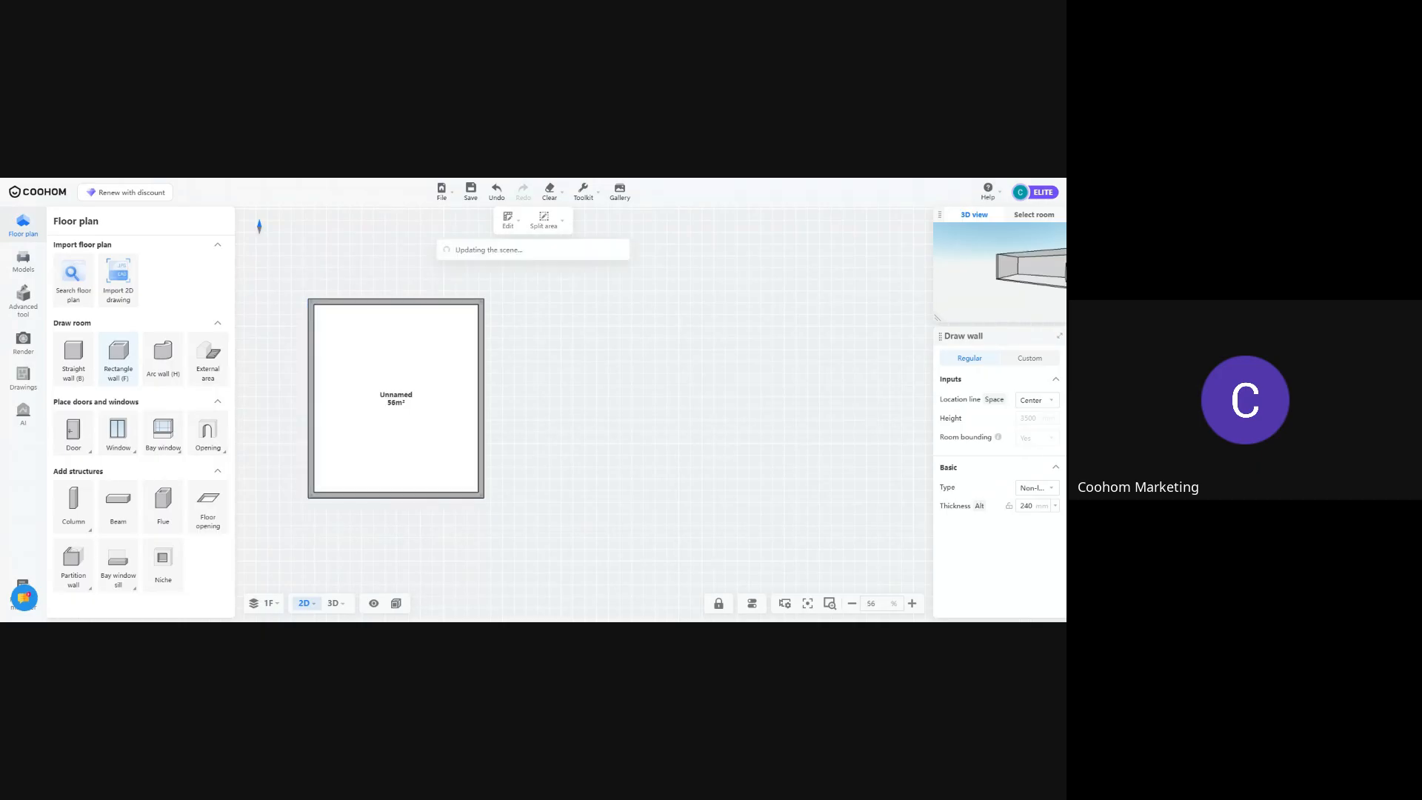
pyautogui.press('Escape')
# Open the room's lower-left corner by pulling back the left wall's lower end and shortening the lower wall to about 6292 mm inside
pyautogui.moveTo(488, 454); pyautogui.dragTo(661, 376)
pyautogui.scroll(3, 659, 457)
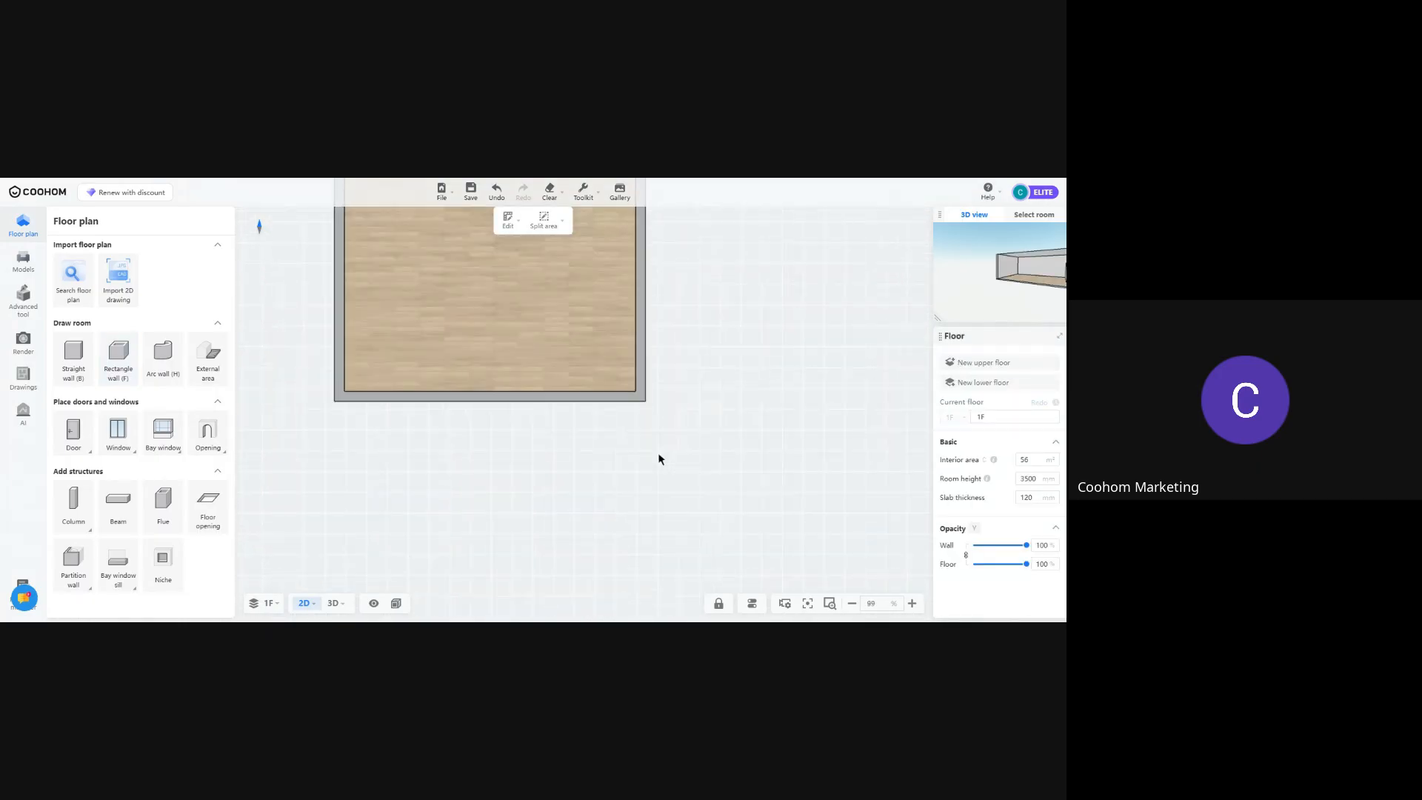
pyautogui.moveTo(424, 456); pyautogui.dragTo(498, 550)
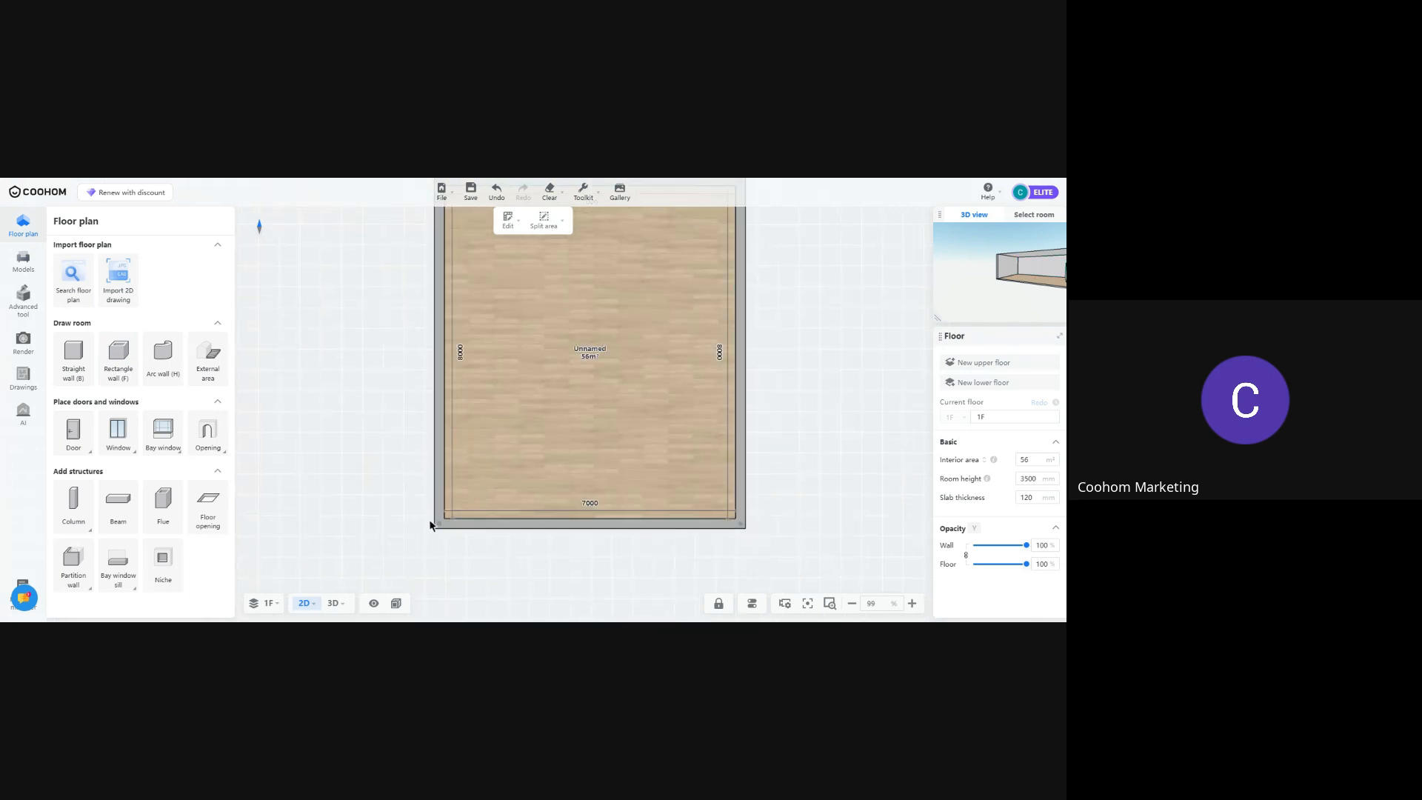
pyautogui.click(437, 479)
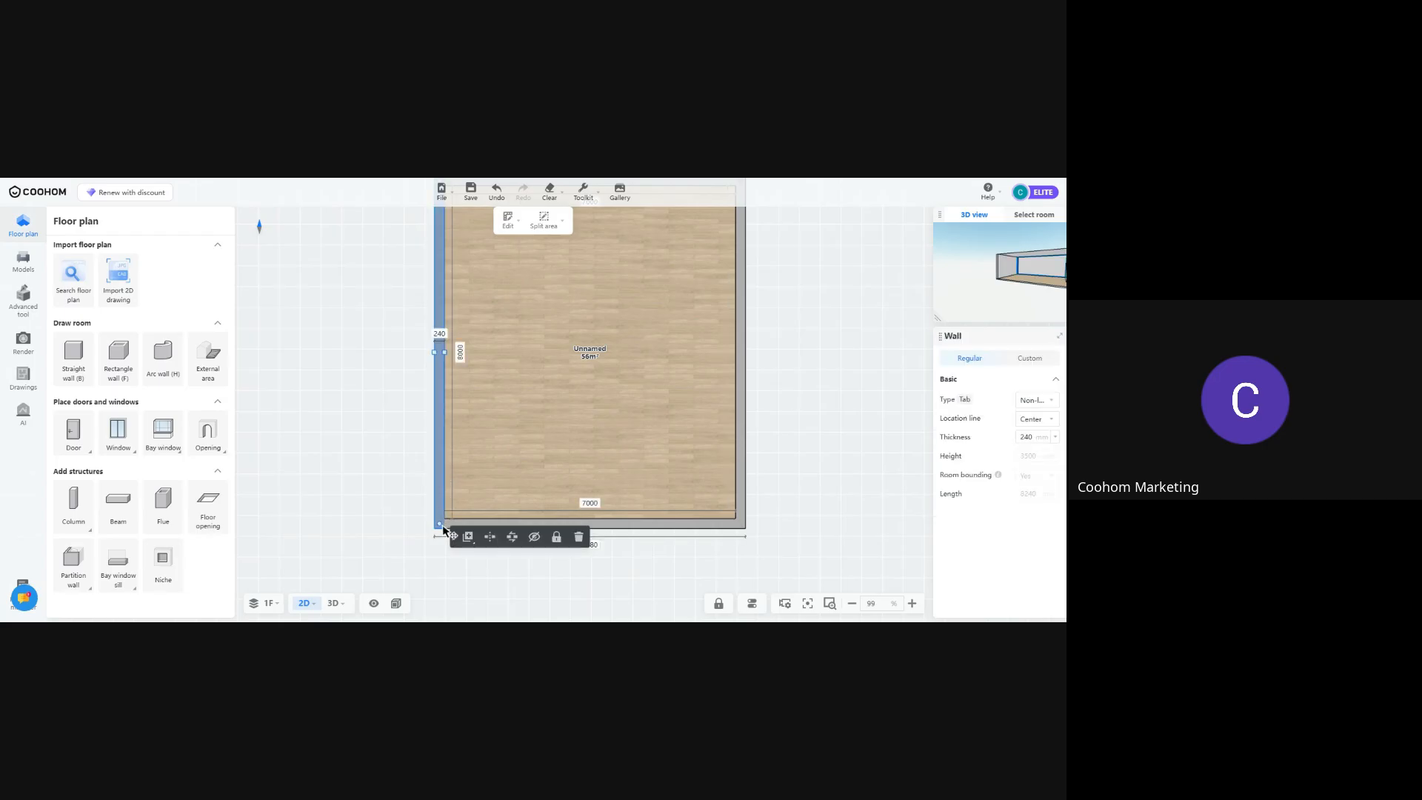
pyautogui.moveTo(439, 524); pyautogui.dragTo(474, 524)
pyautogui.click(453, 527)
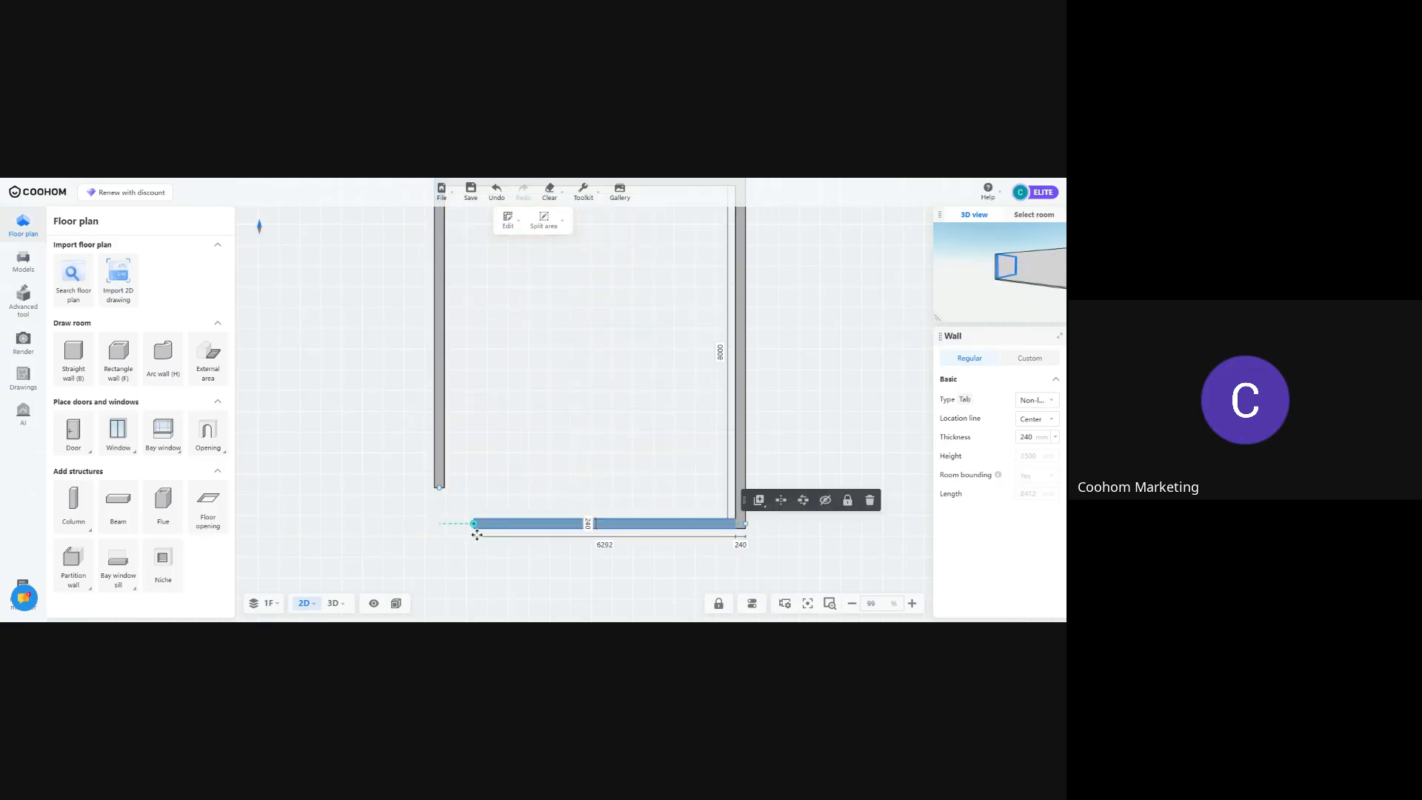
# Draw an arc wall by radius between the two open wall ends to round the room's lower-left corner
pyautogui.click(169, 367)
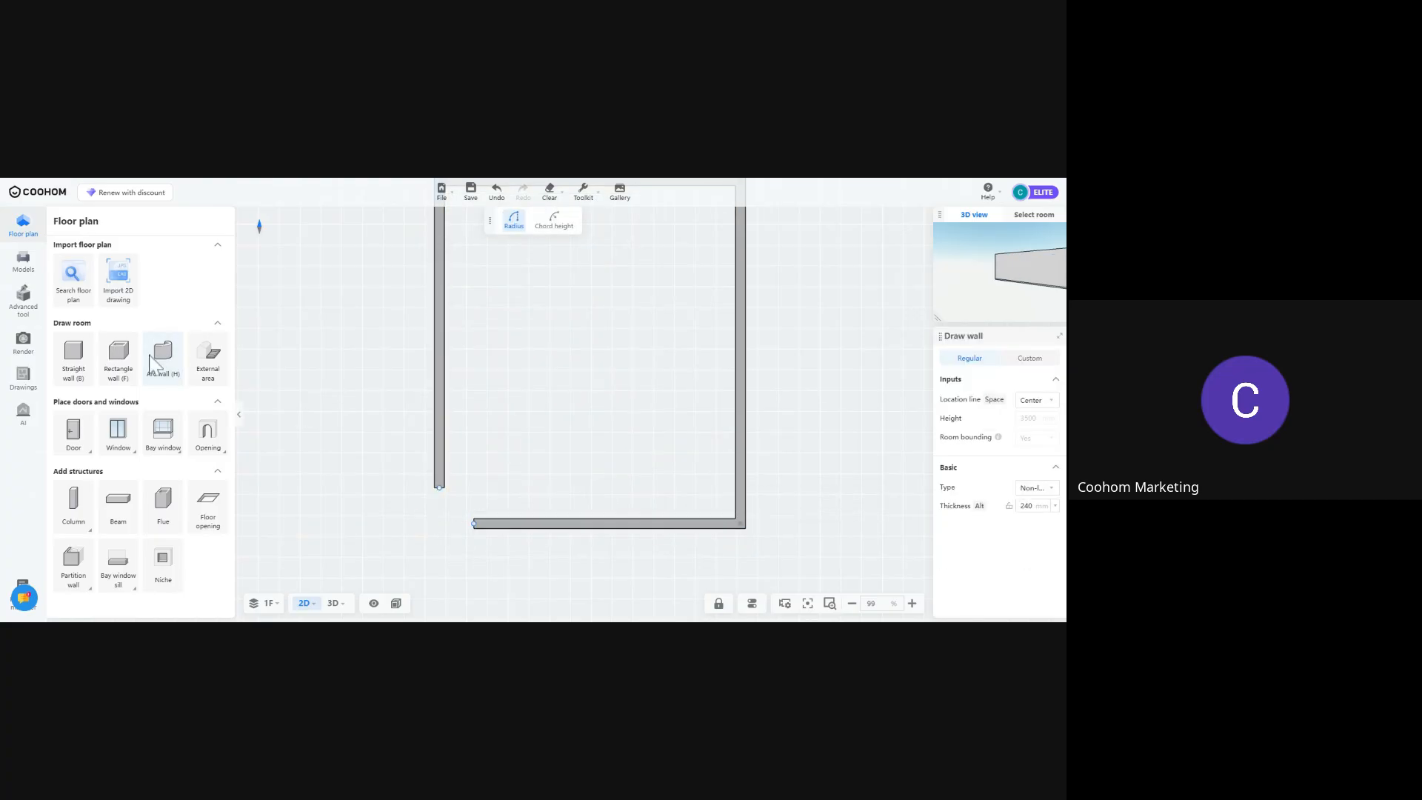
pyautogui.click(440, 487)
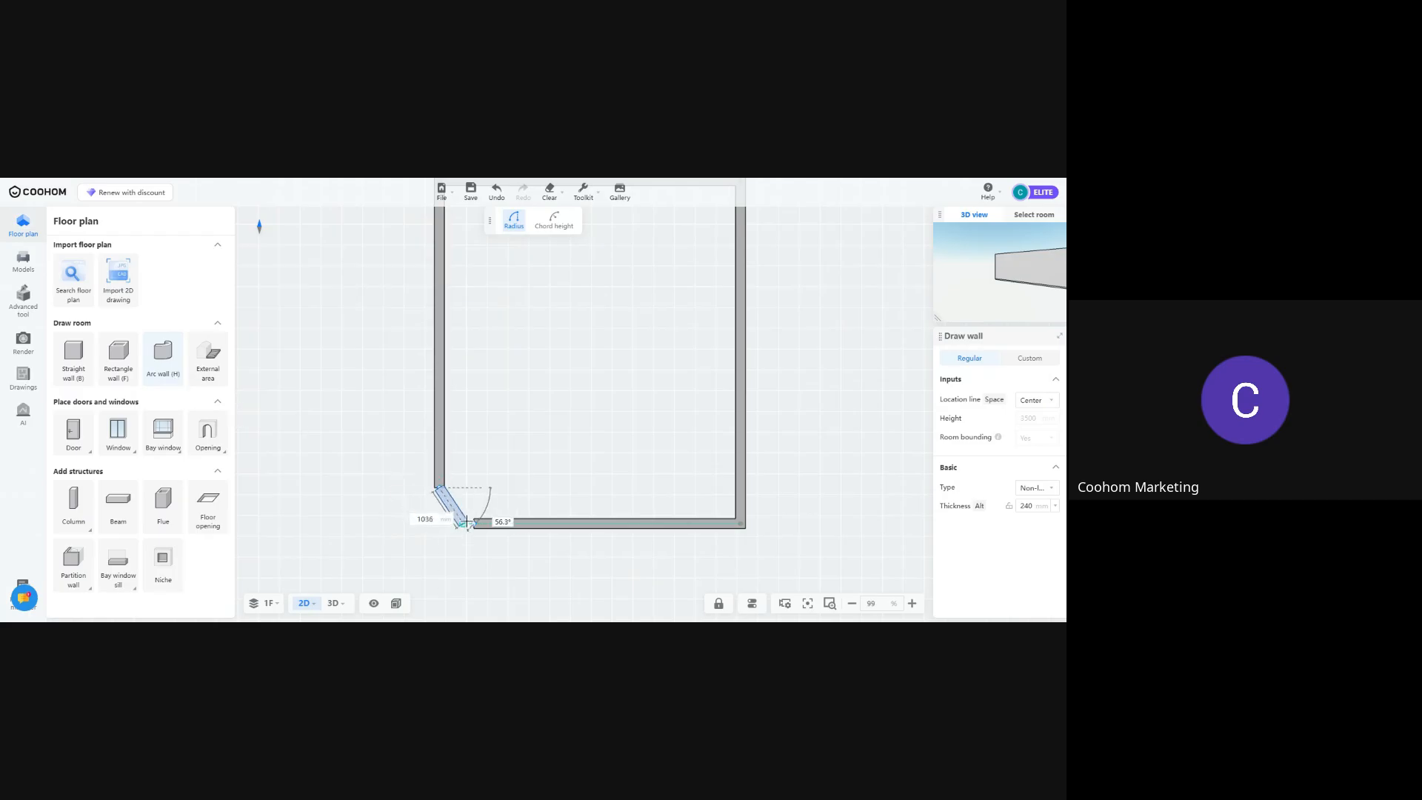
pyautogui.click(474, 523)
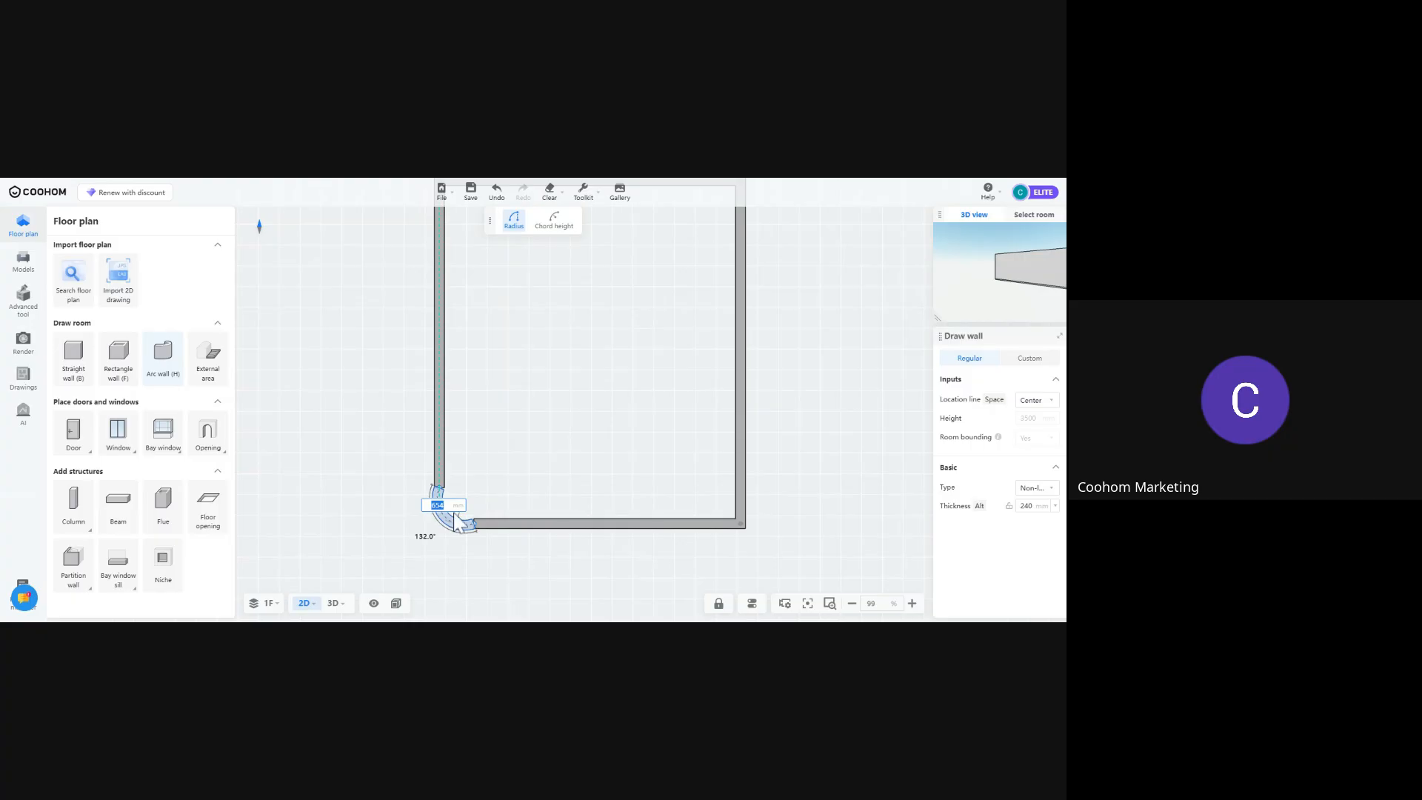
pyautogui.scroll(5, 458, 521)
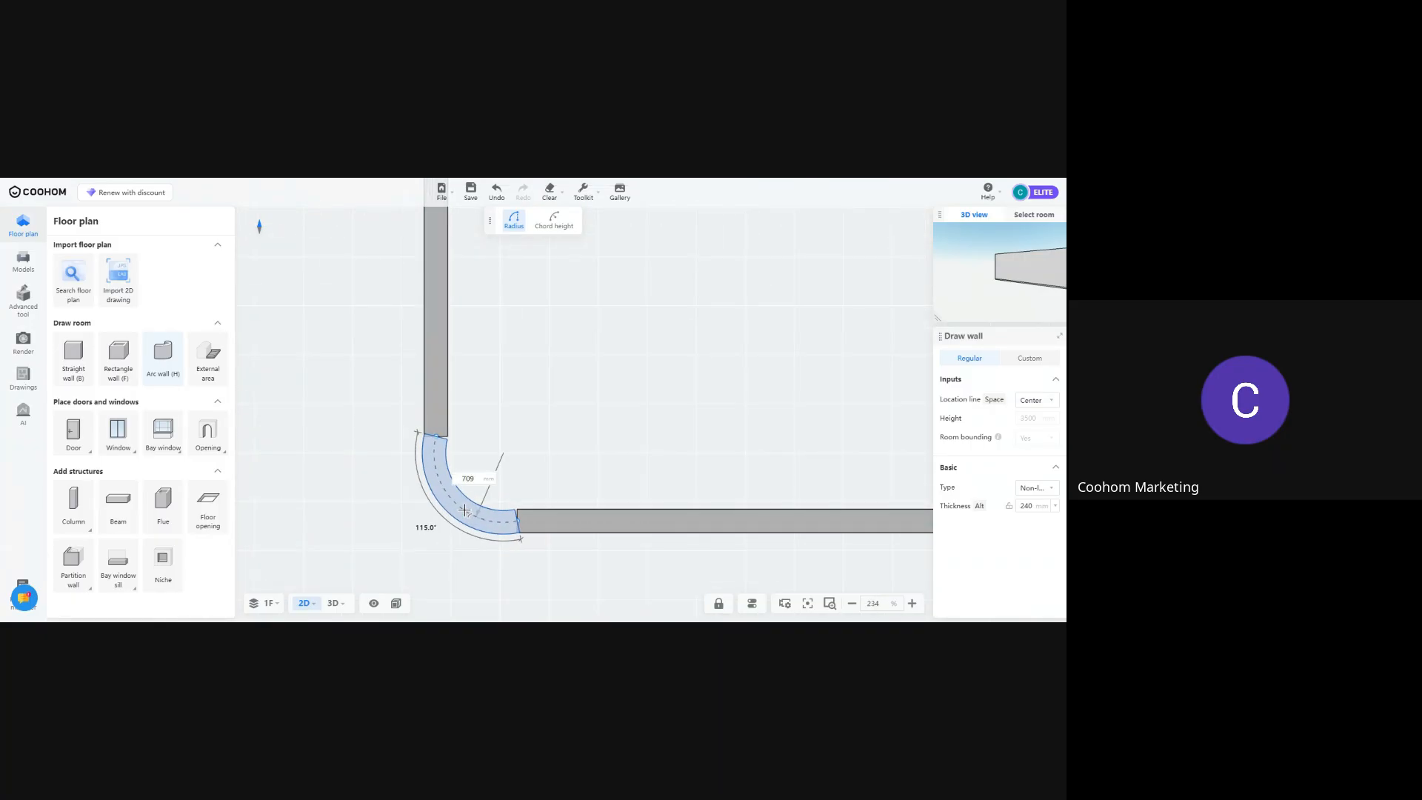
pyautogui.click(478, 465)
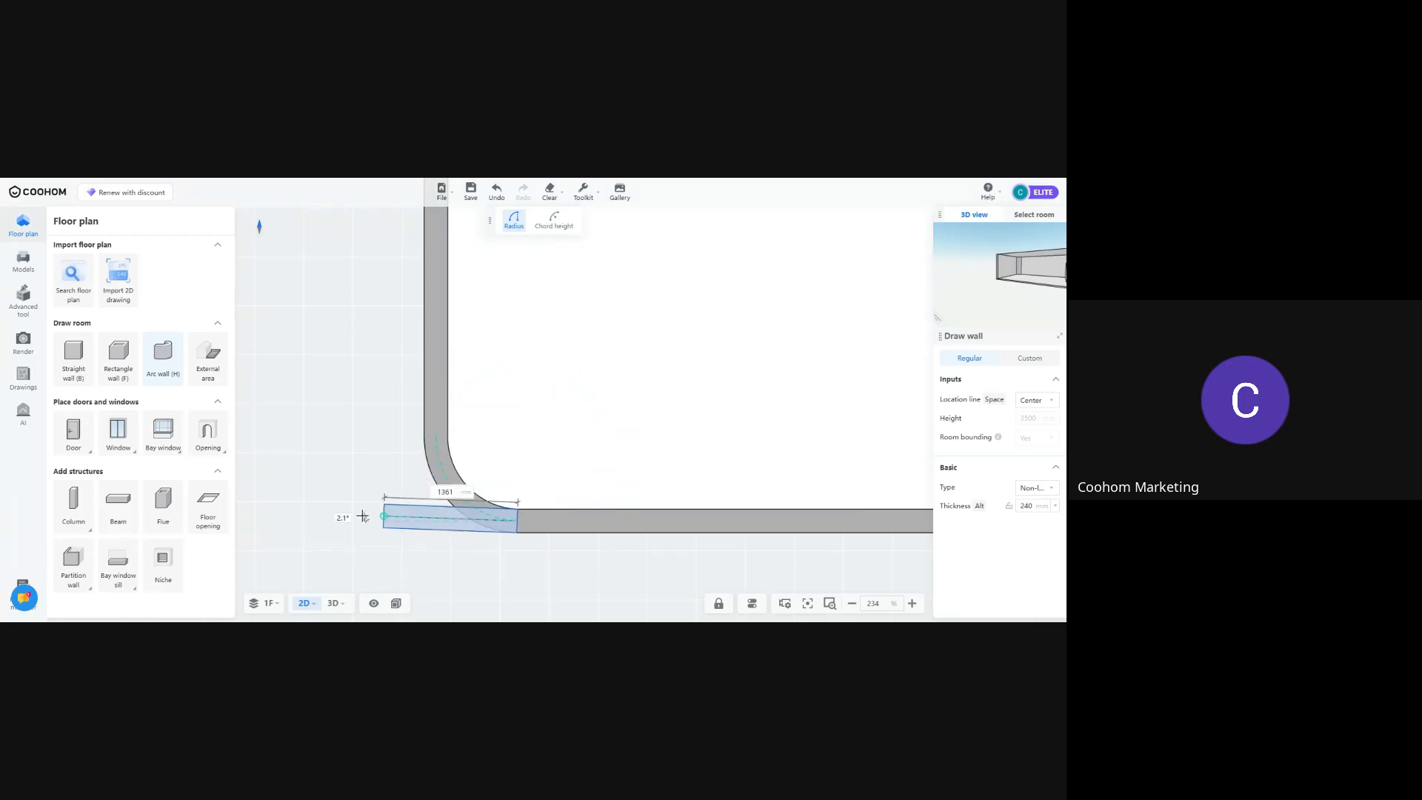
pyautogui.press('Escape')
# Inspect the room with its rounded corner in 3D from several angles, and return to the full 2D plan
pyautogui.click(332, 603)
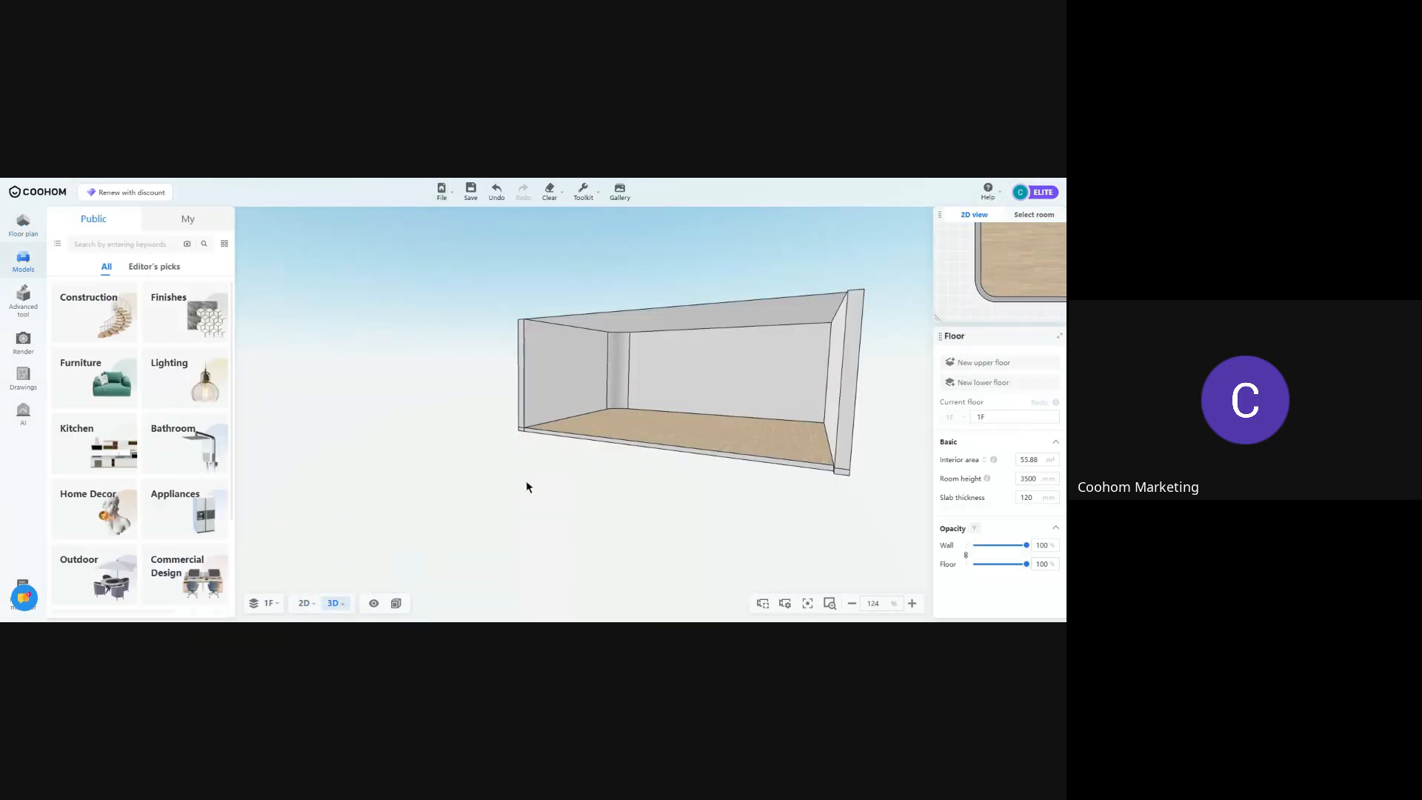
pyautogui.moveTo(526, 482); pyautogui.dragTo(609, 521)
pyautogui.moveTo(484, 490); pyautogui.dragTo(540, 521)
pyautogui.scroll(-4, 511, 465)
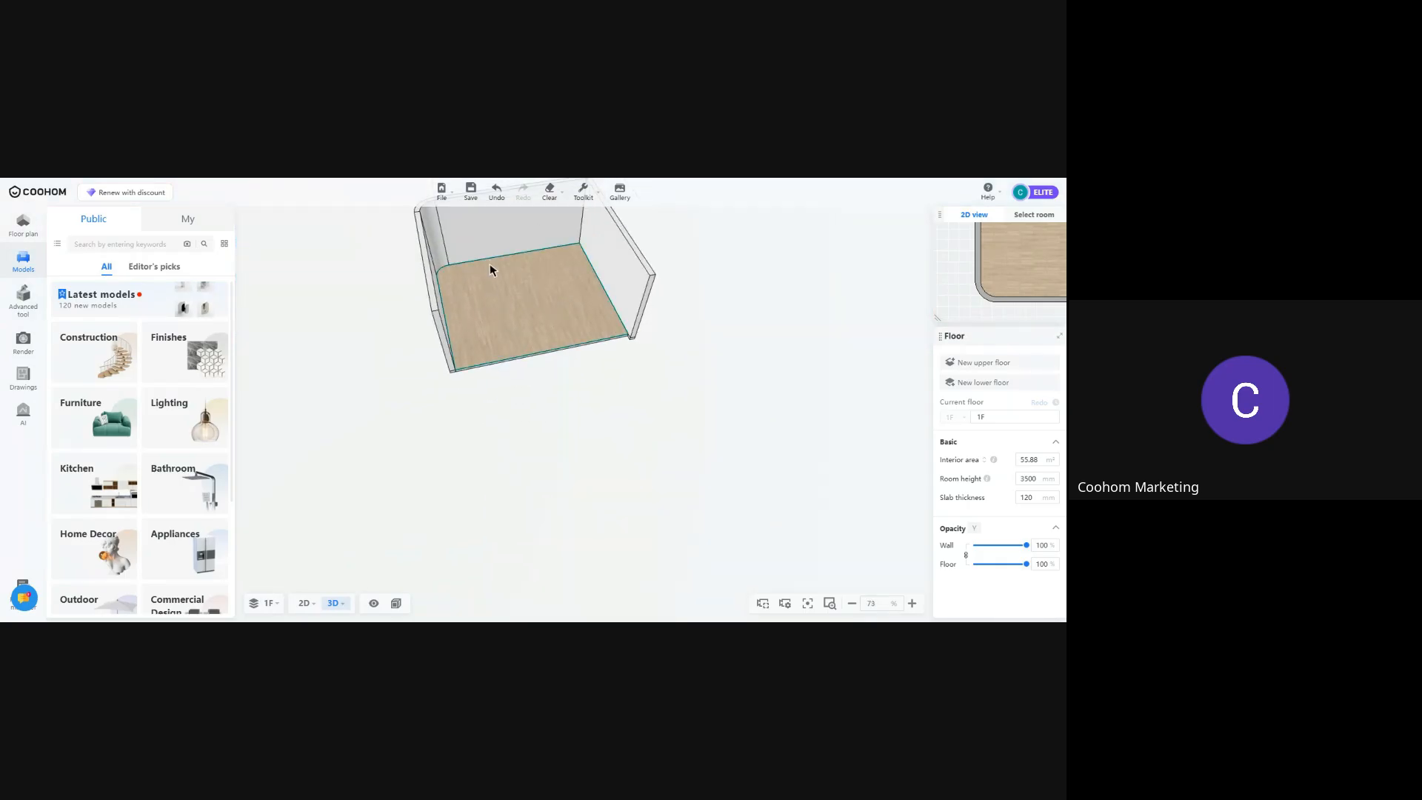
pyautogui.click(317, 604)
pyautogui.scroll(-2, 532, 412)
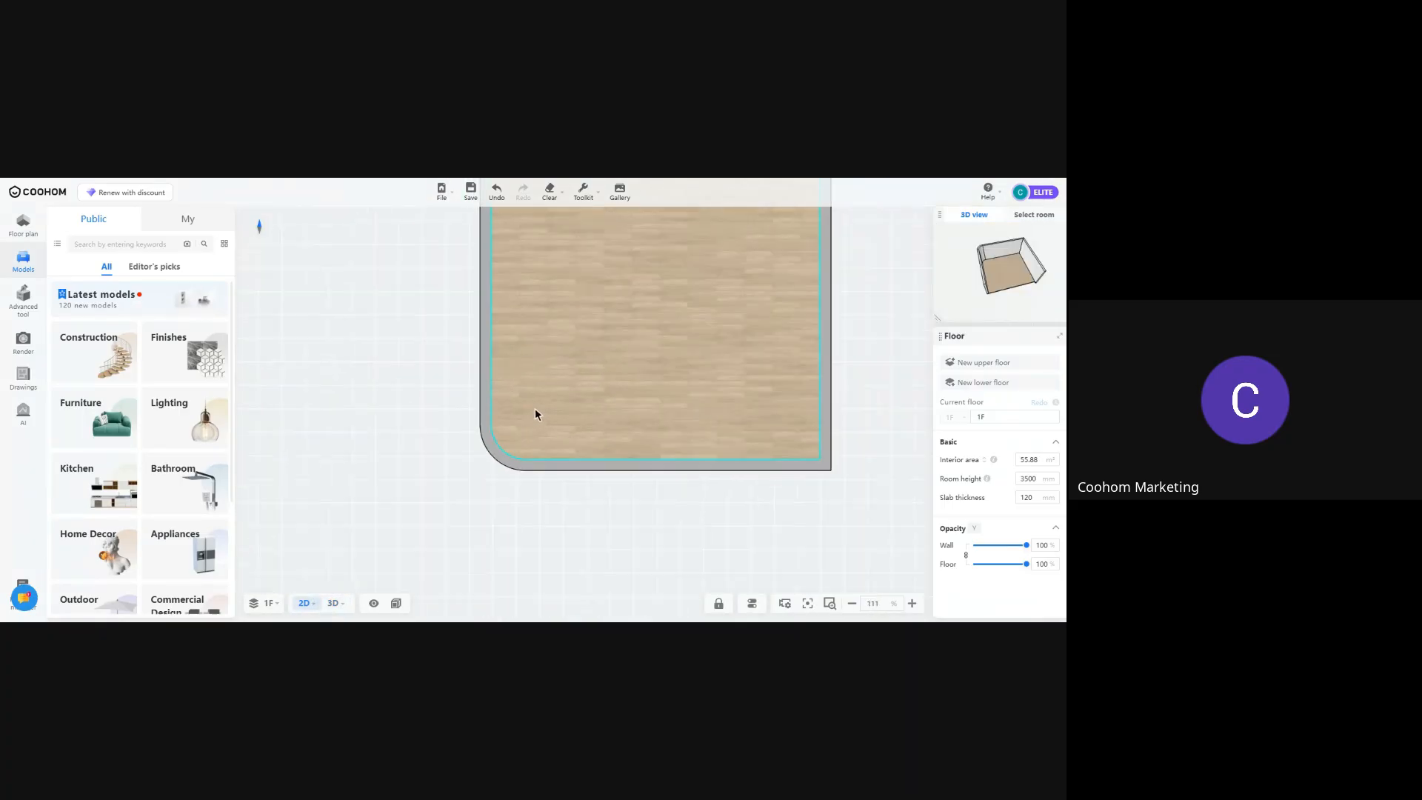
pyautogui.scroll(-2, 534, 408)
pyautogui.moveTo(620, 354); pyautogui.dragTo(569, 455)
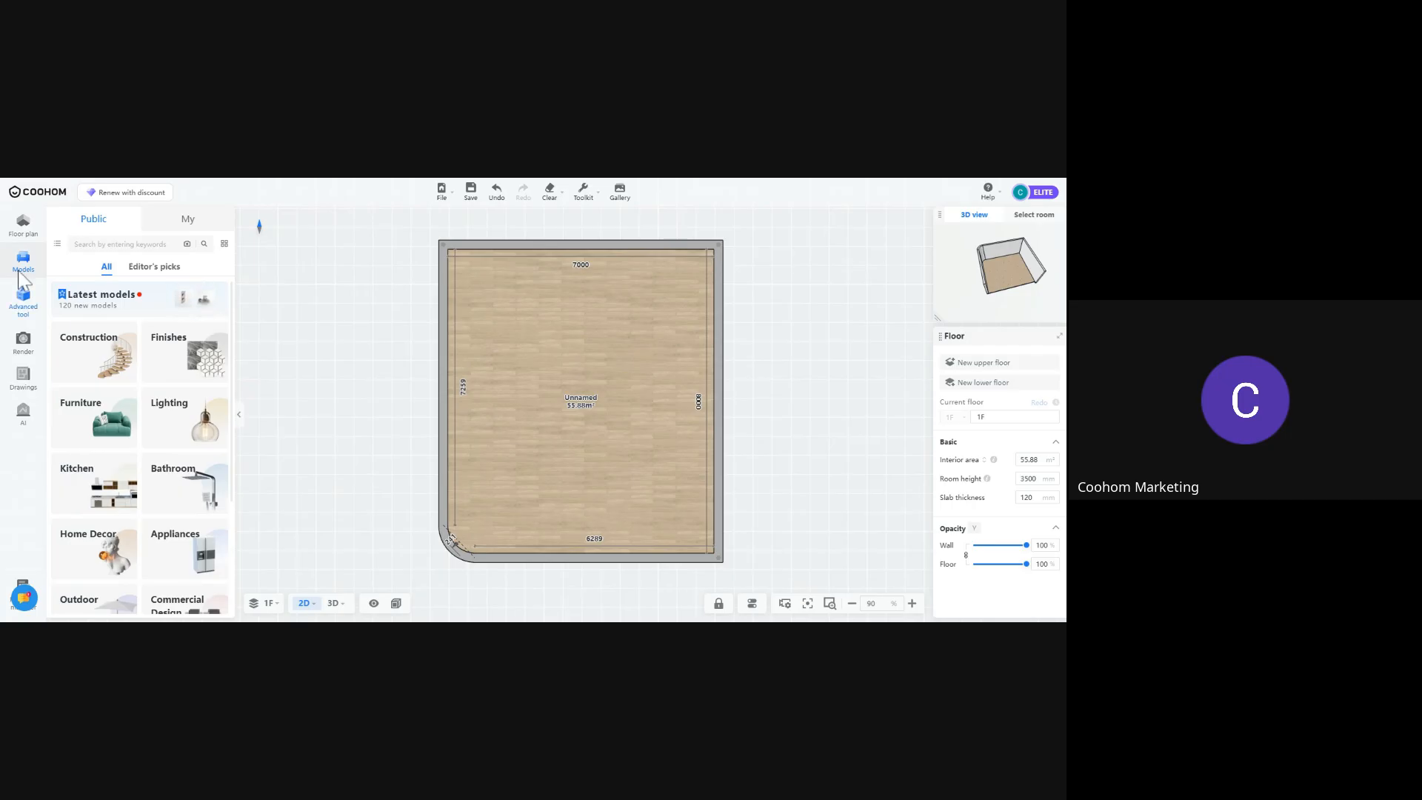
# Draw a rectangular external area of about 4874 × 4587 mm against the right wall, starting at the room's upper-right outer corner
pyautogui.click(23, 224)
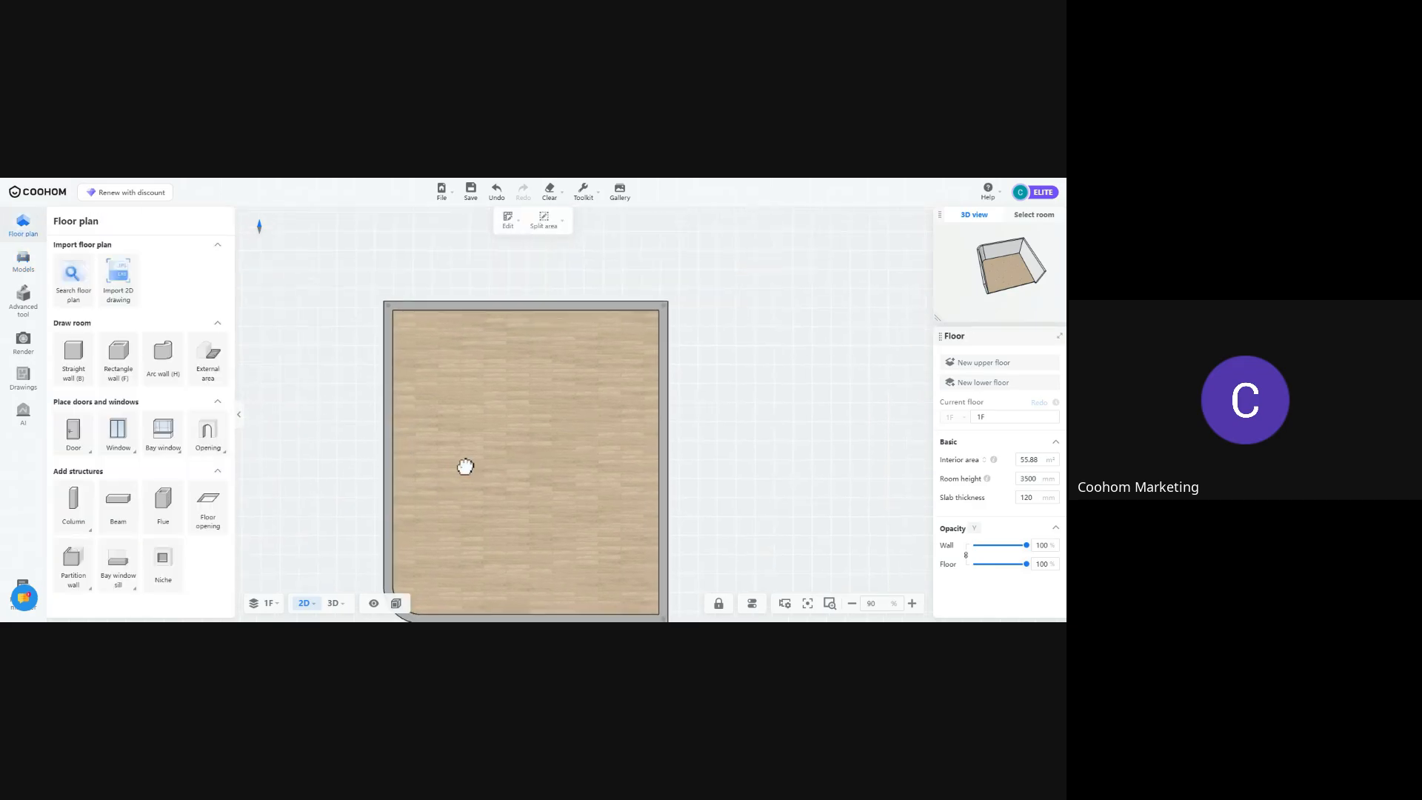
pyautogui.click(213, 378)
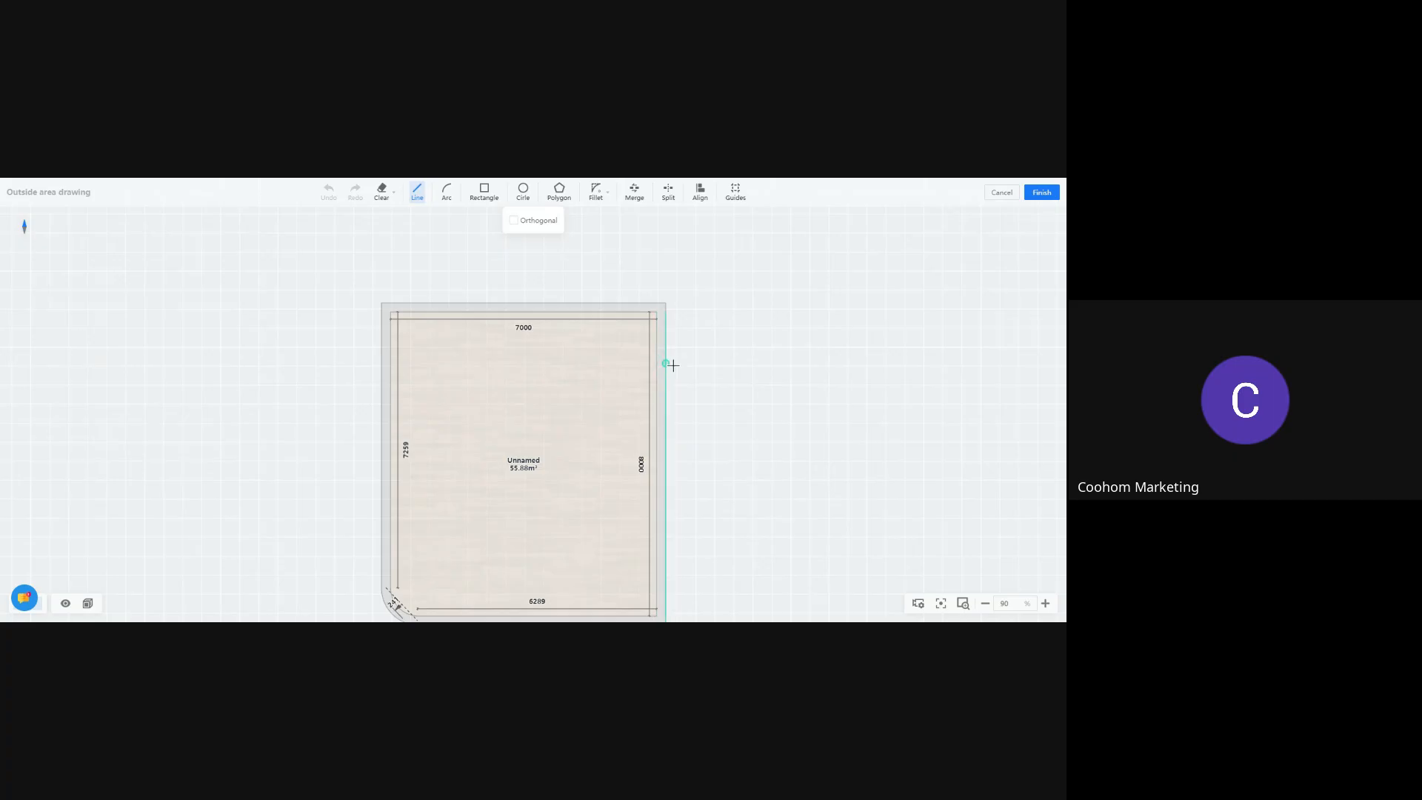
pyautogui.click(665, 303)
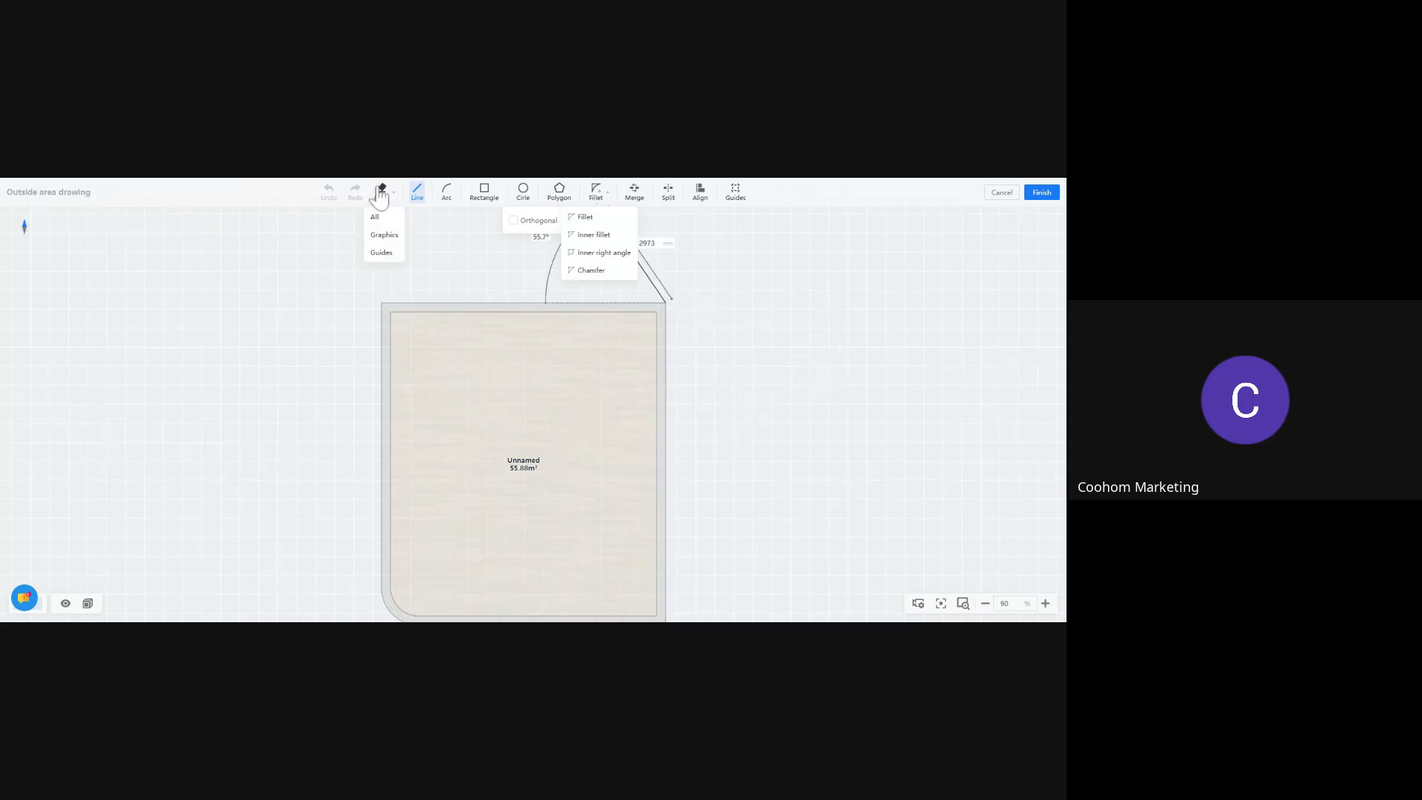
pyautogui.click(485, 192)
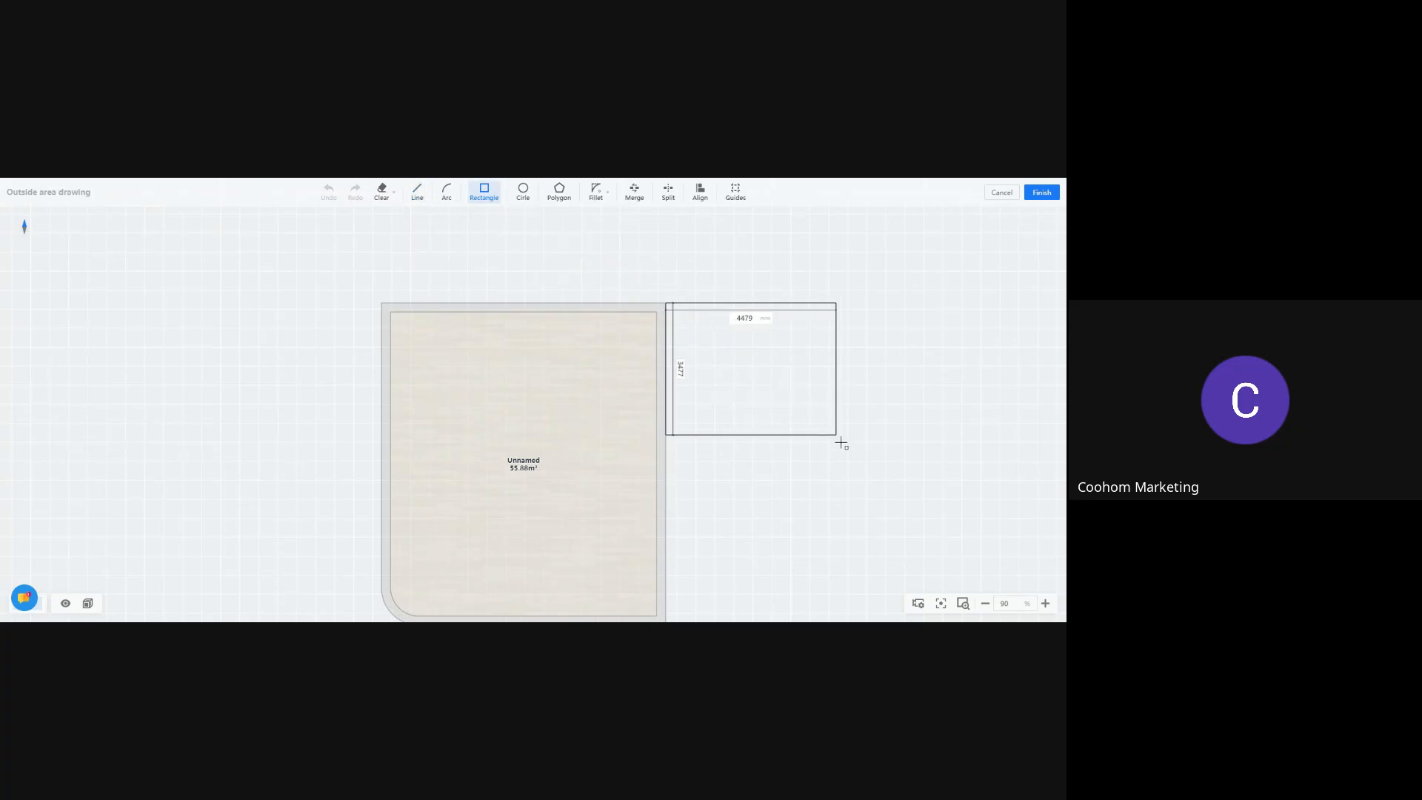
pyautogui.click(852, 477)
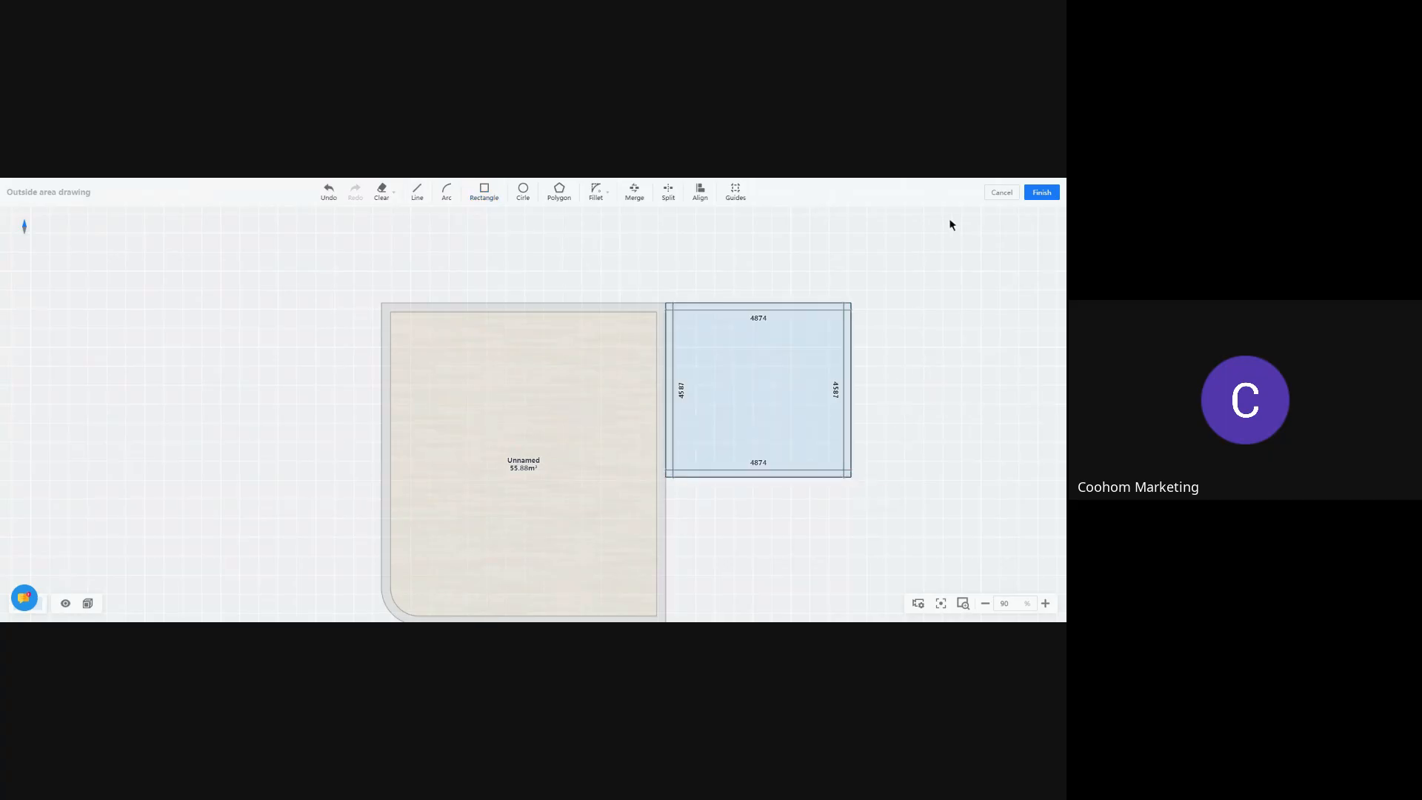
pyautogui.click(1040, 194)
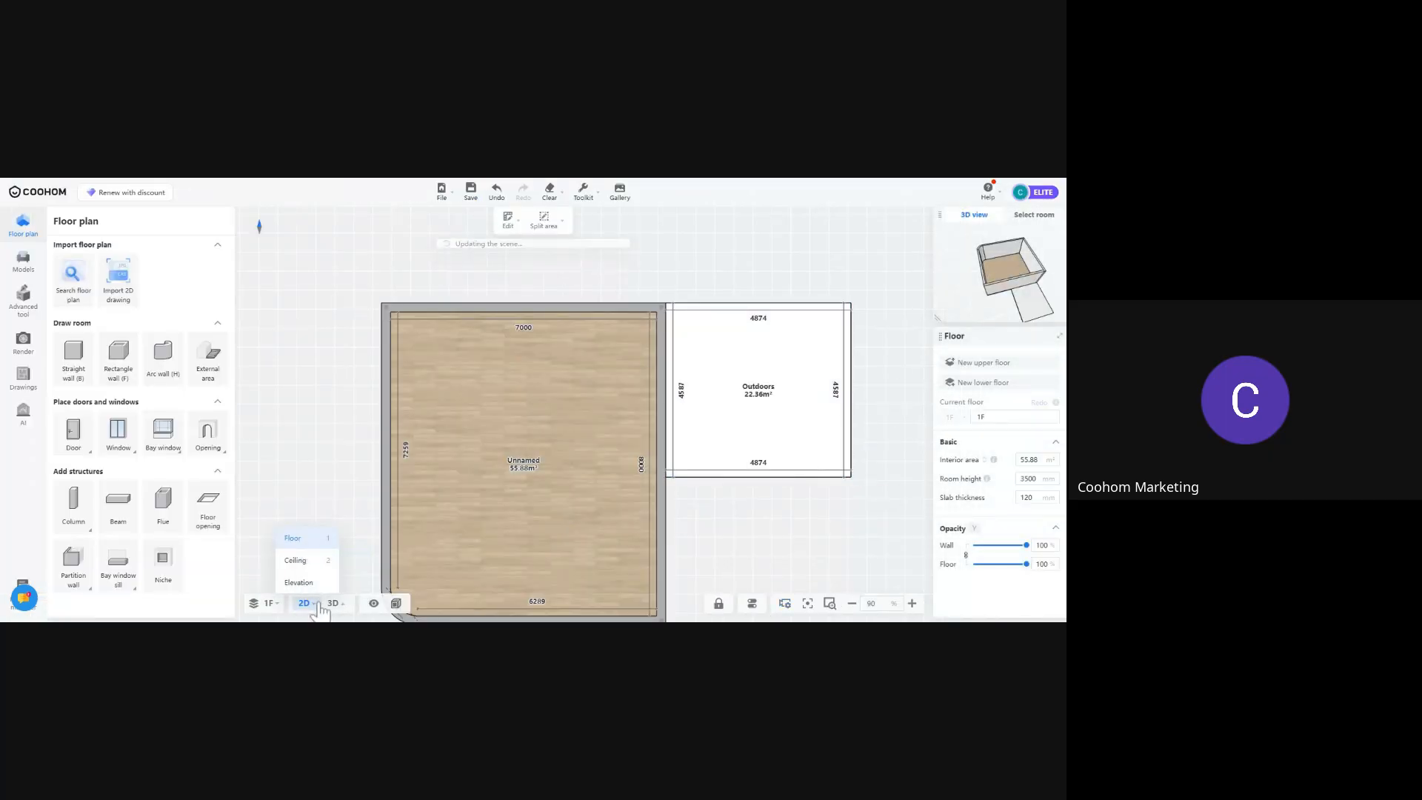
# Inspect the outdoor area beside the room in 3D from several angles, and return to the 2D plan
pyautogui.click(333, 603)
pyautogui.moveTo(783, 517); pyautogui.dragTo(763, 454)
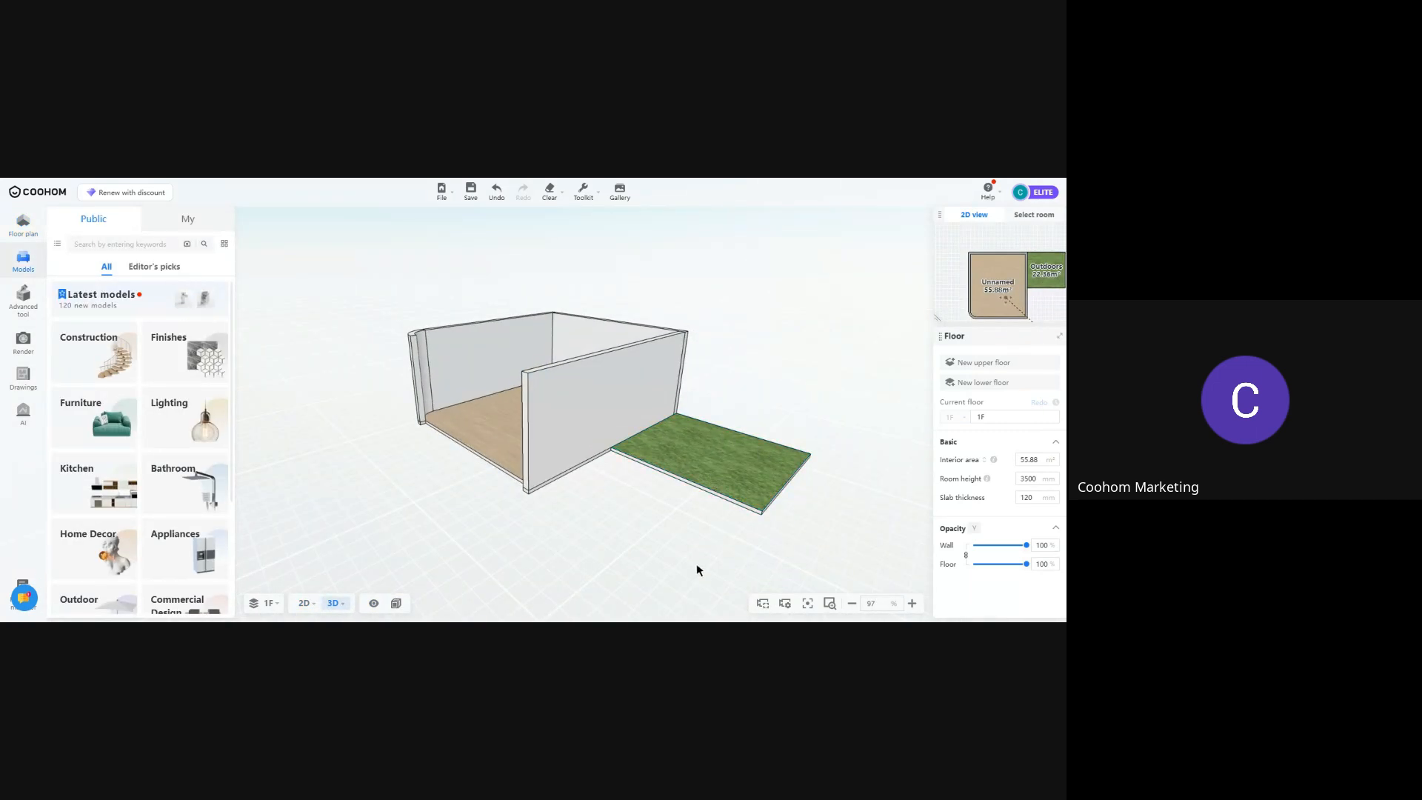
pyautogui.moveTo(696, 566); pyautogui.dragTo(701, 454)
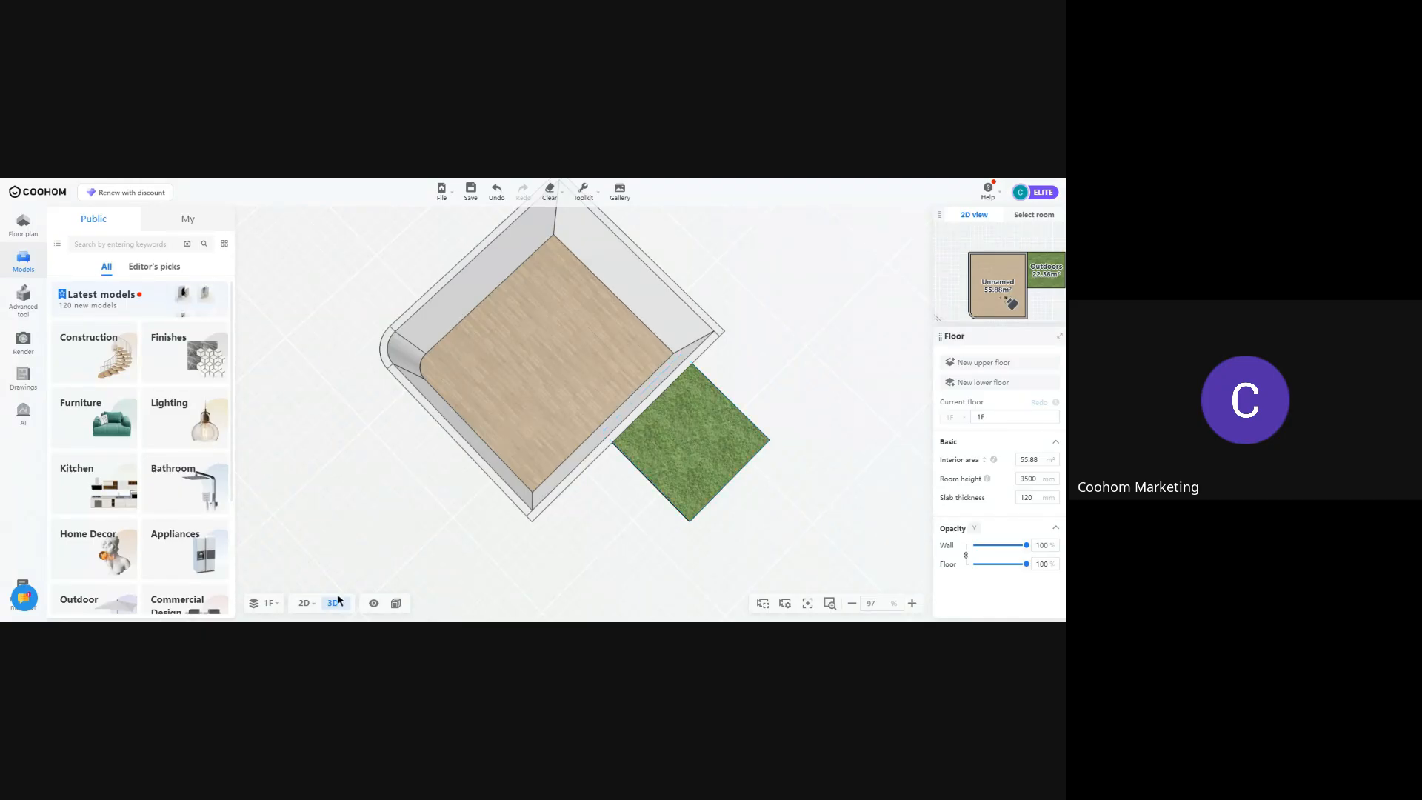
pyautogui.click(303, 602)
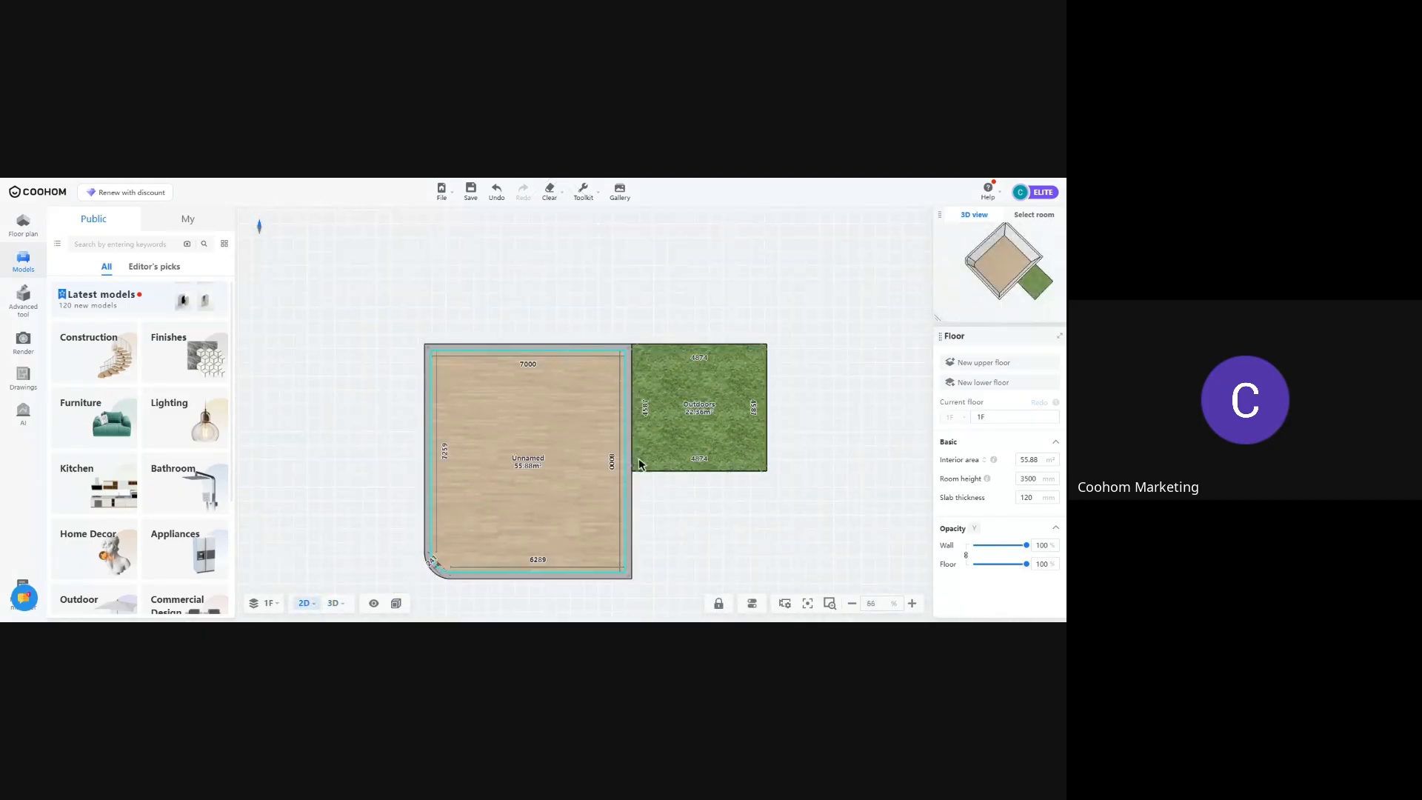
# Delete the outdoor area beside the room and confirm the room deletion
pyautogui.click(717, 416)
pyautogui.press('Delete')
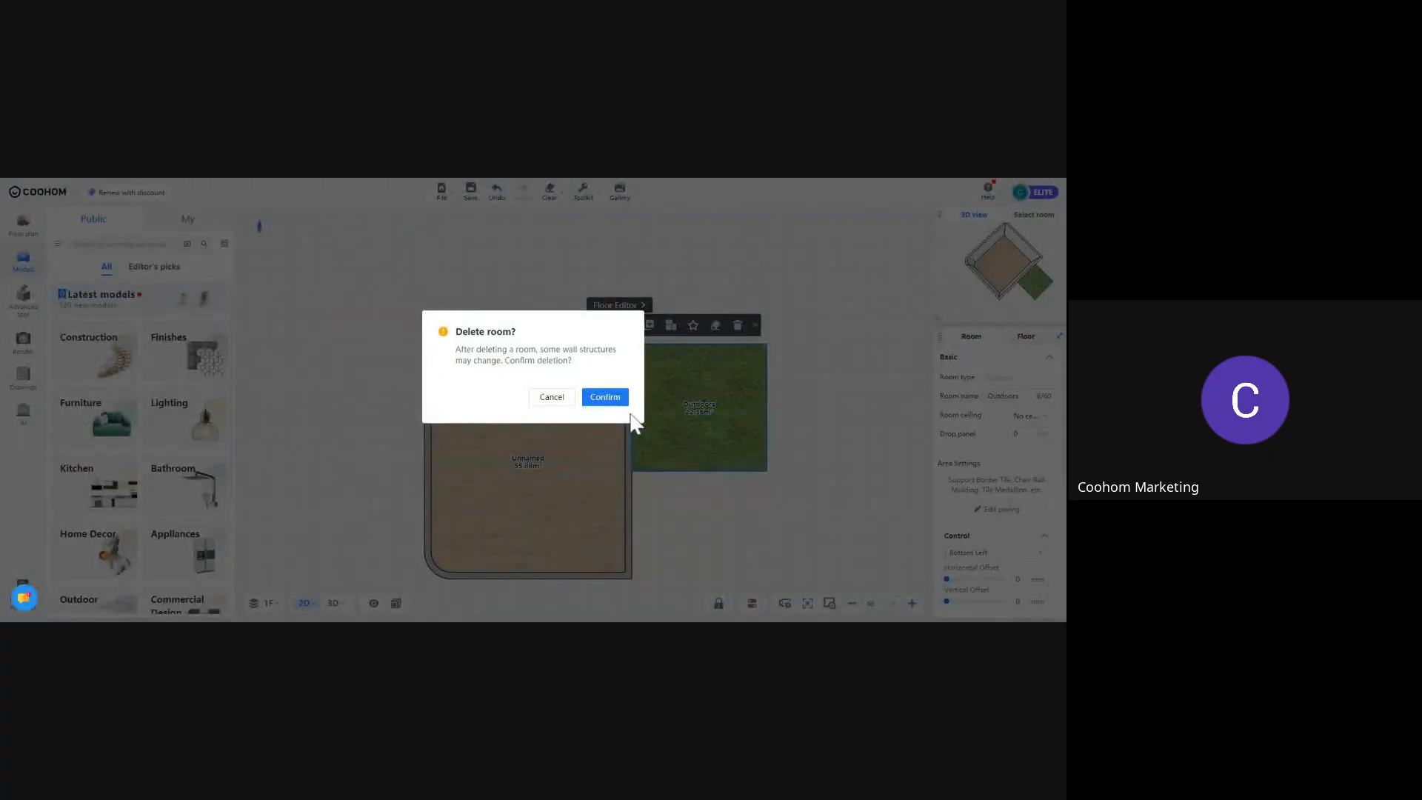
pyautogui.click(604, 397)
pyautogui.scroll(4, 586, 466)
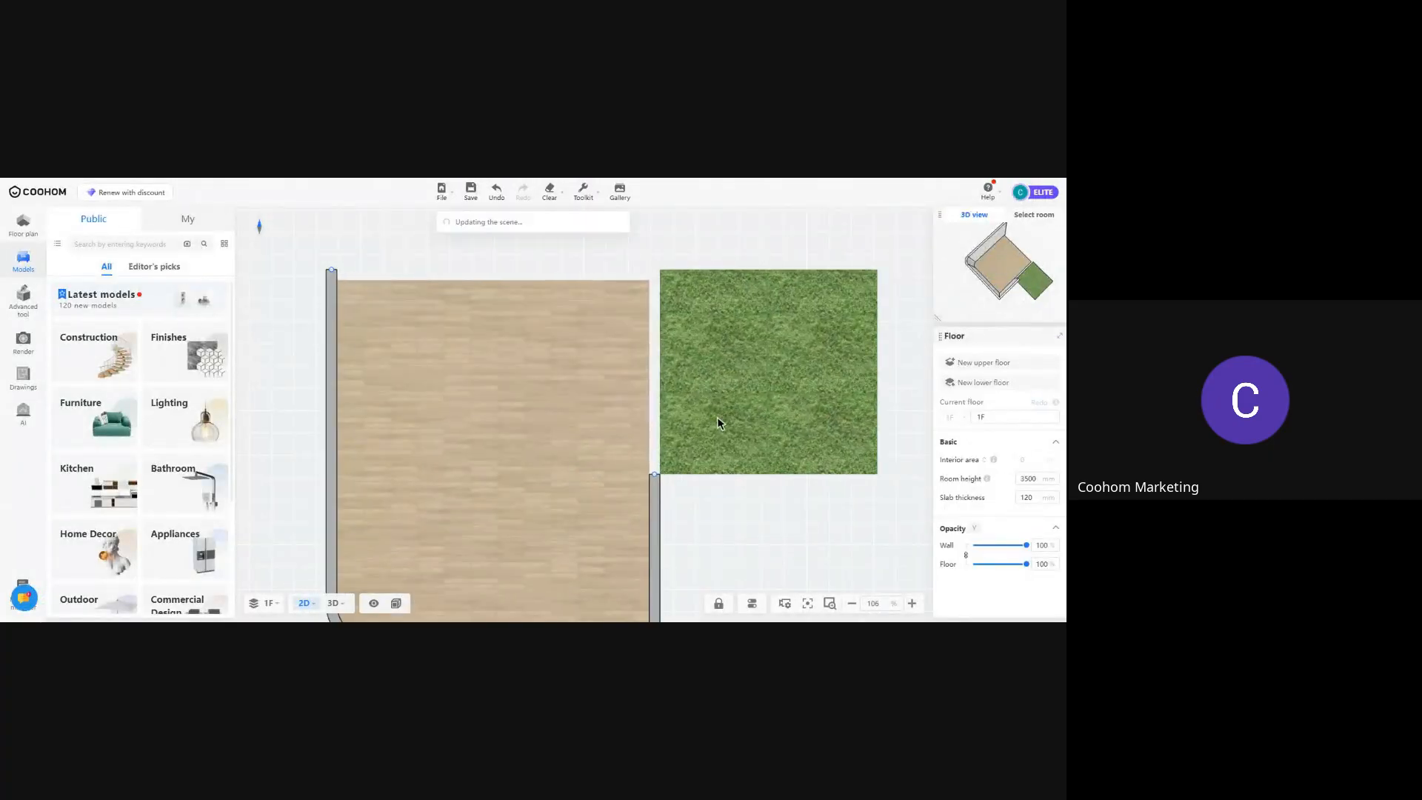
pyautogui.scroll(-3, 403, 378)
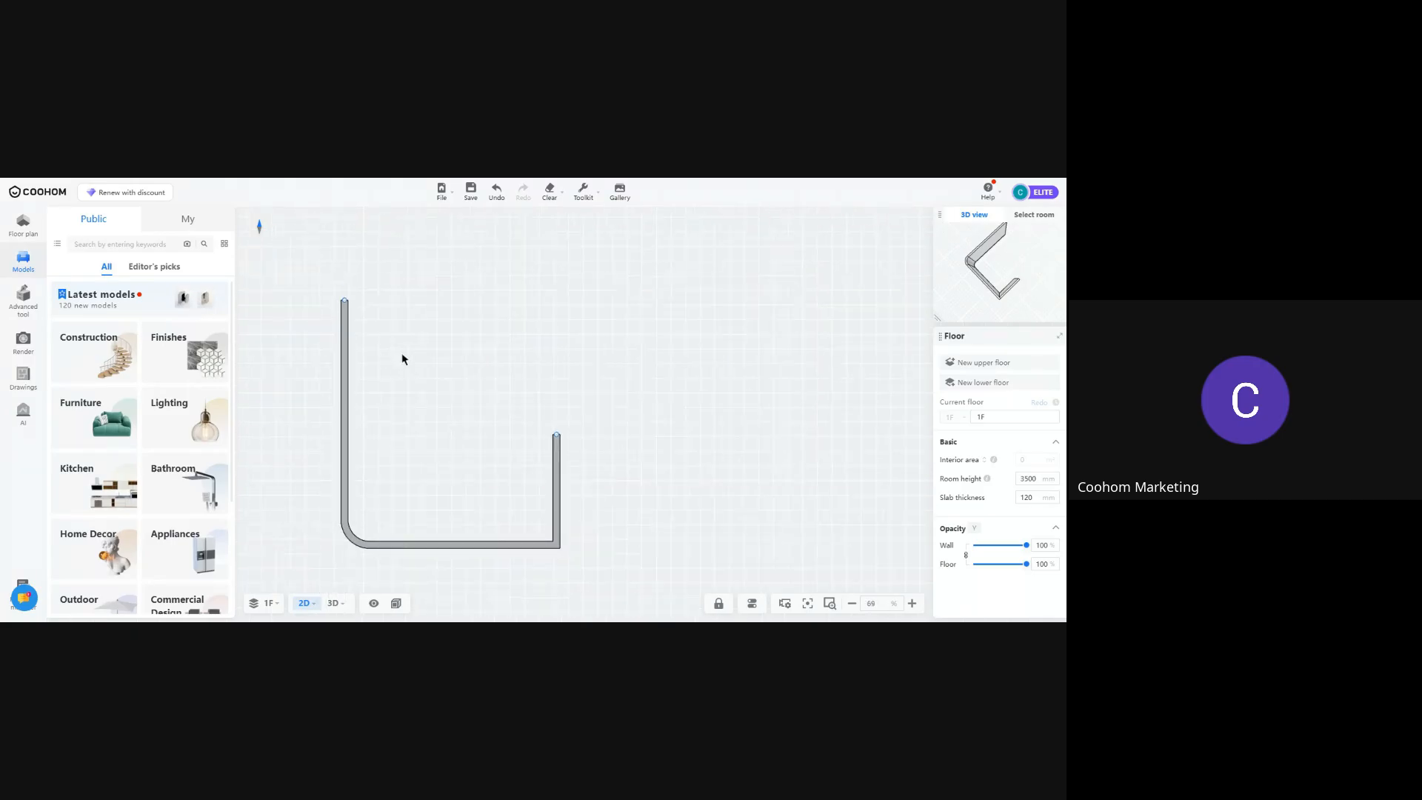
# Delete the remaining left, right, lower and arc walls to empty the plan
pyautogui.click(354, 387)
pyautogui.press('Delete')
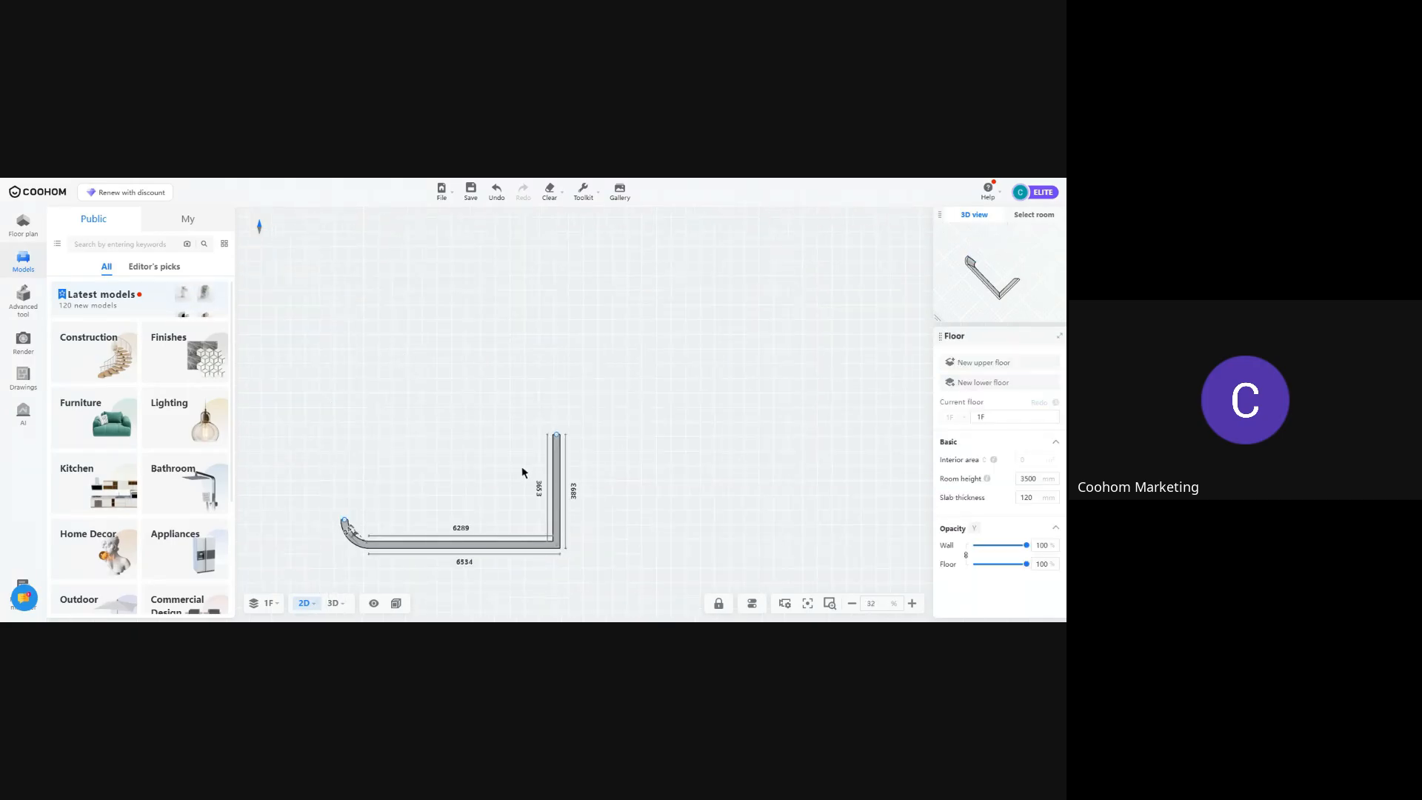
pyautogui.click(555, 481)
pyautogui.press('Delete')
pyautogui.click(505, 546)
pyautogui.press('Delete')
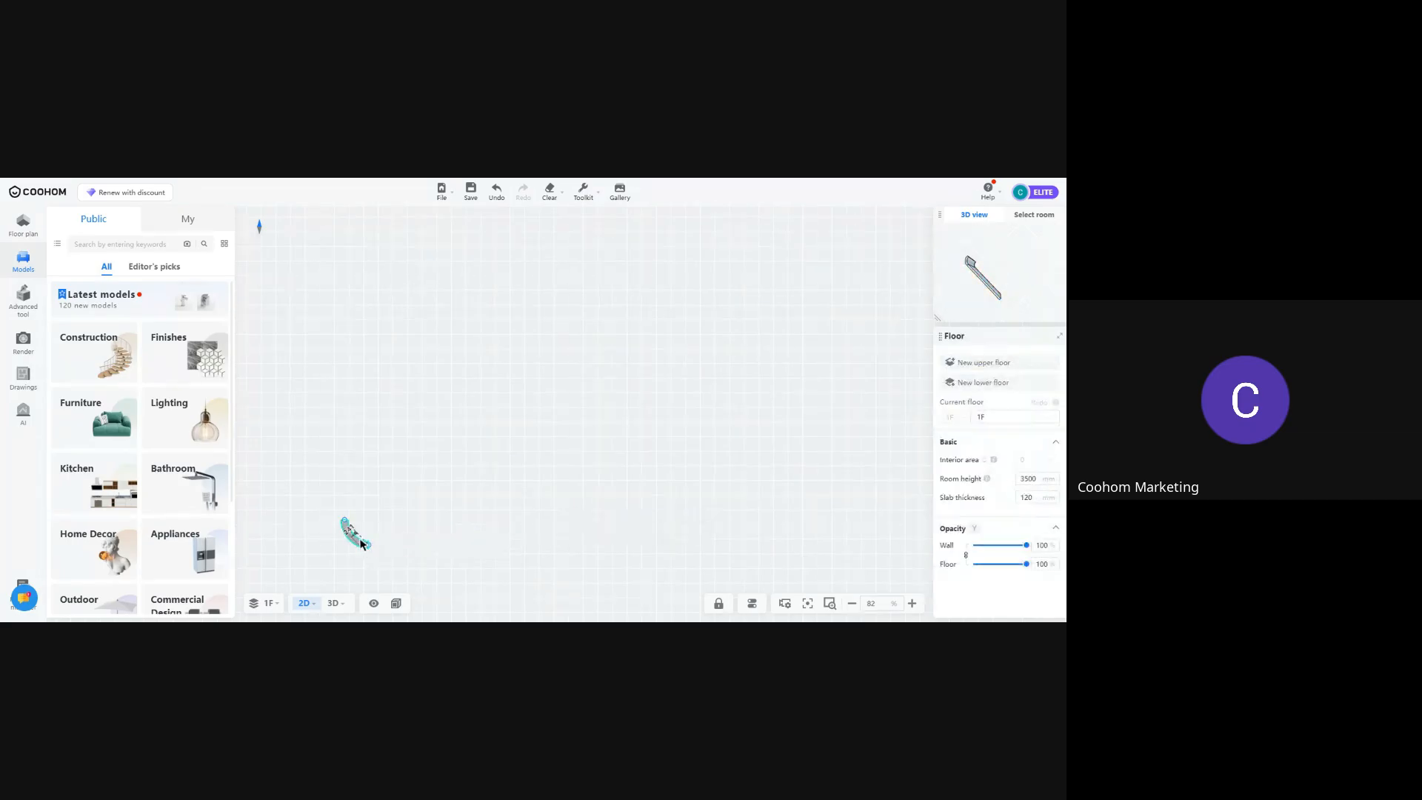
pyautogui.click(361, 545)
pyautogui.press('Delete')
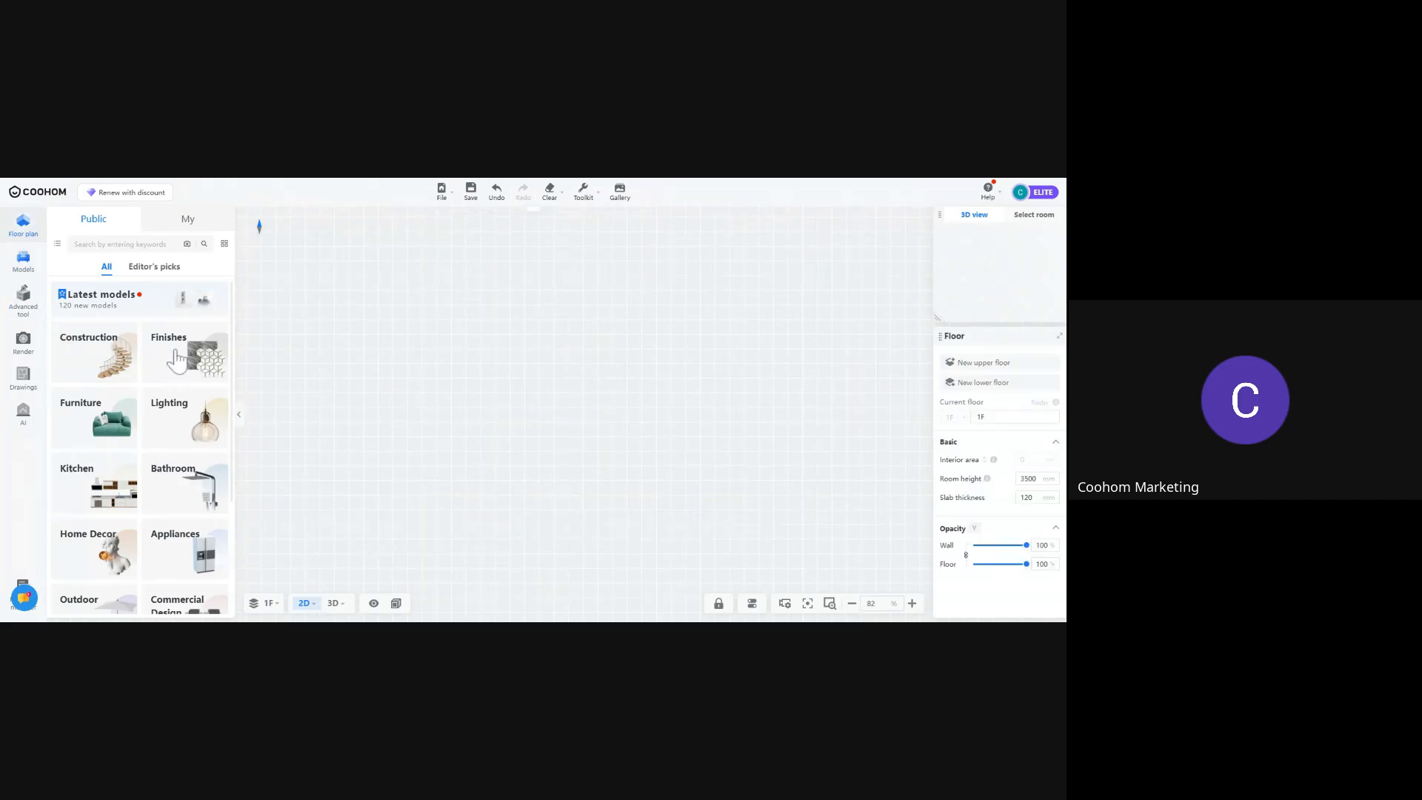
# Draw a rectangular room with inner dimensions of 6000 × 5000 mm on the empty plan
pyautogui.click(119, 359)
pyautogui.click(402, 288)
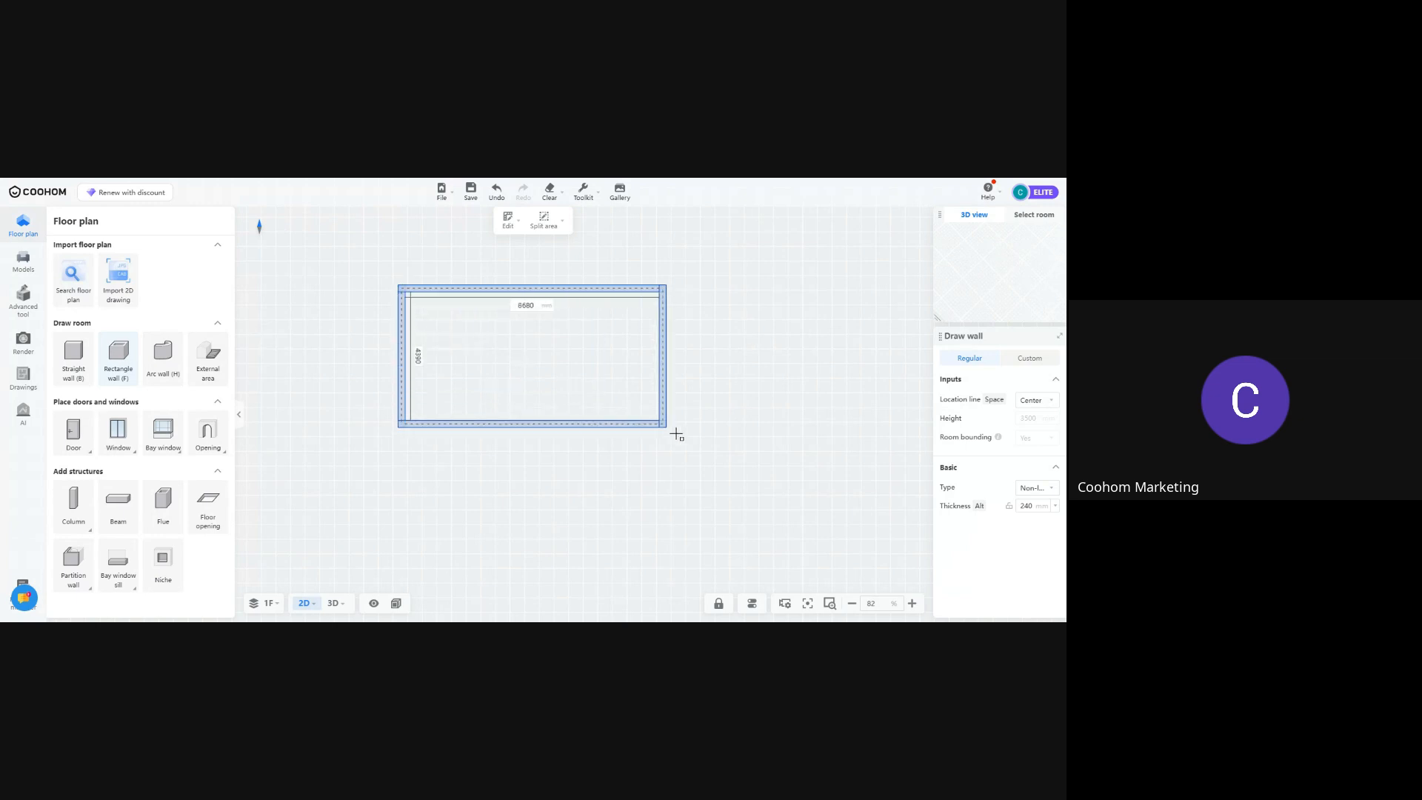
pyautogui.write('6000')
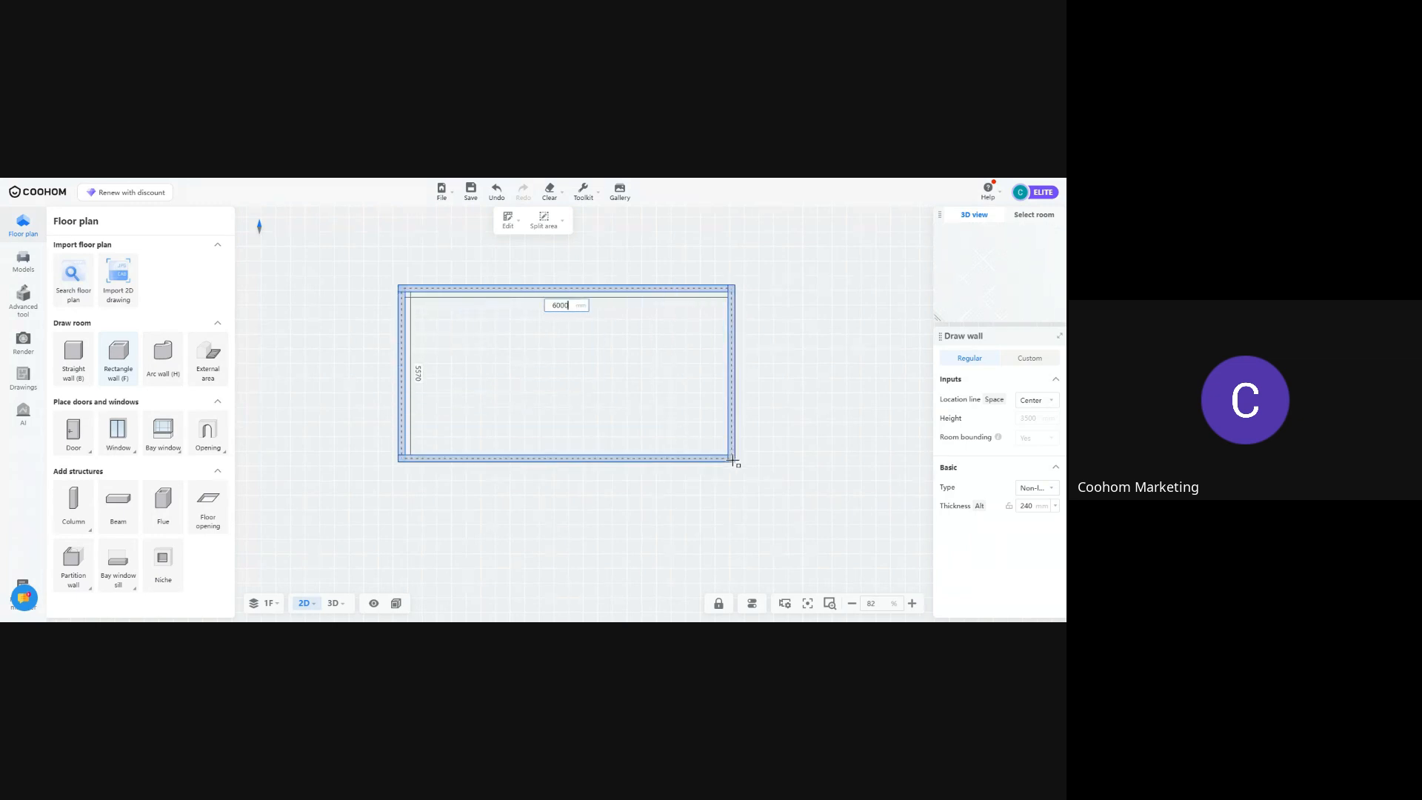
pyautogui.press('Tab')
pyautogui.write('5')
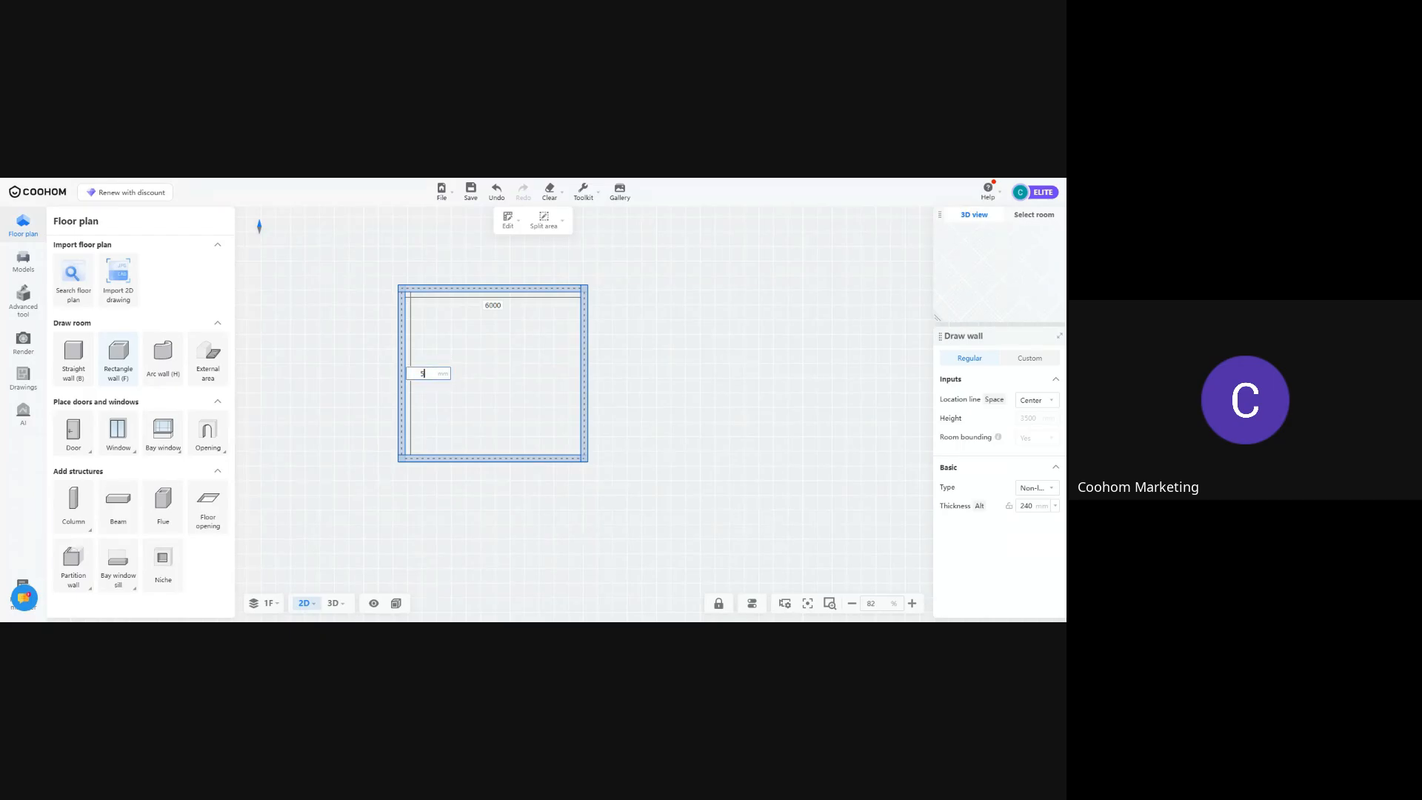
pyautogui.write('000')
pyautogui.press('Return')
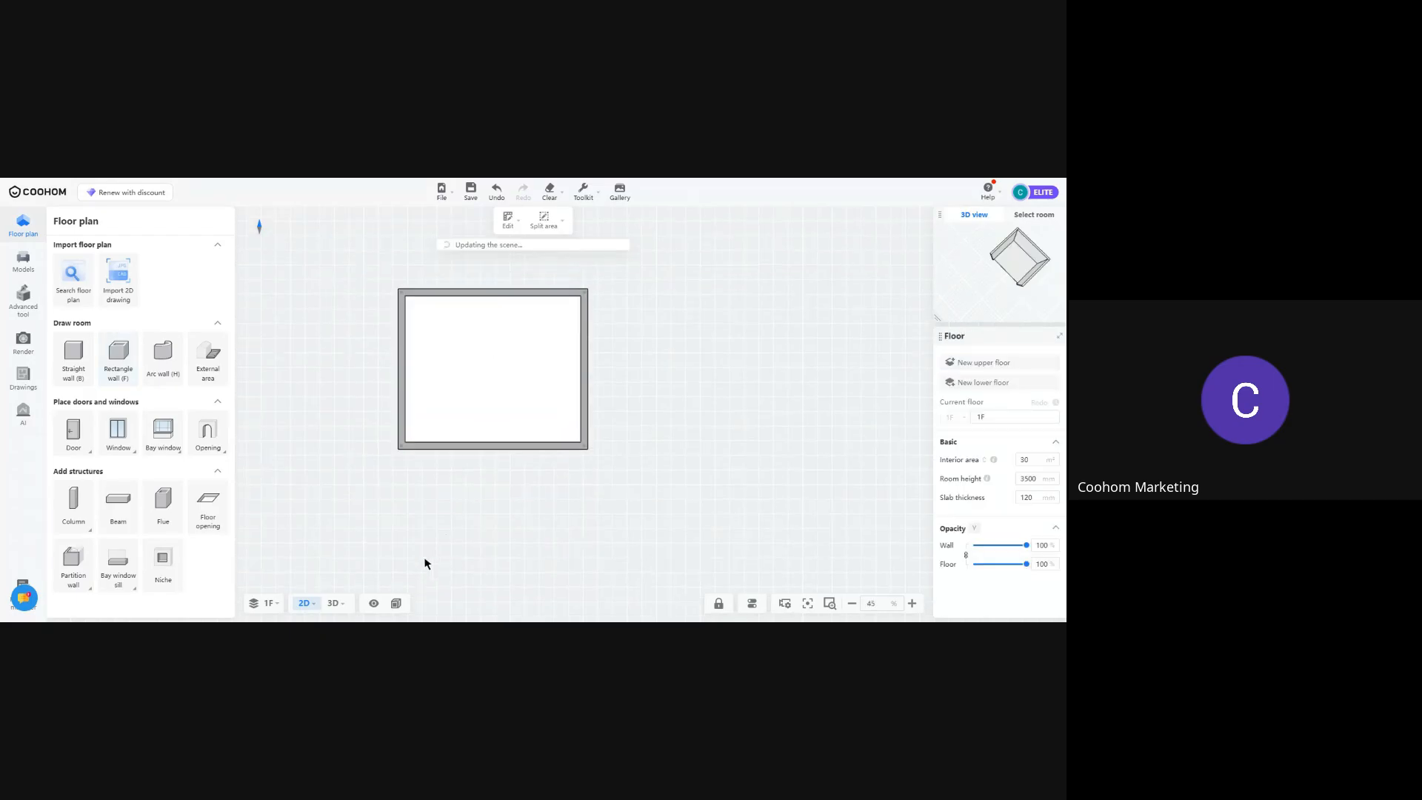
# Look at the new rectangular room in 3D, and return to the 2D plan with the room, door and window tools
pyautogui.click(333, 603)
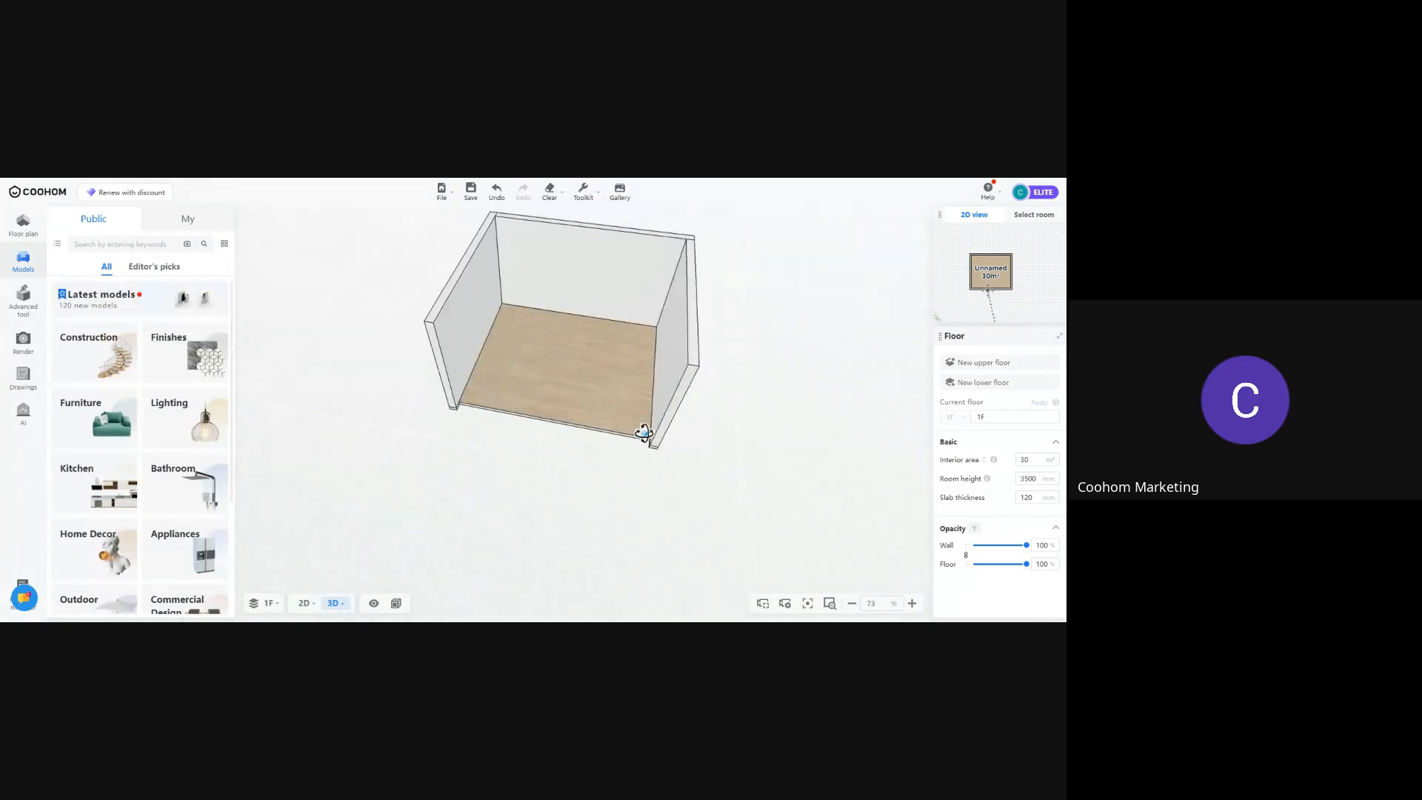
pyautogui.click(34, 226)
pyautogui.moveTo(95, 449)
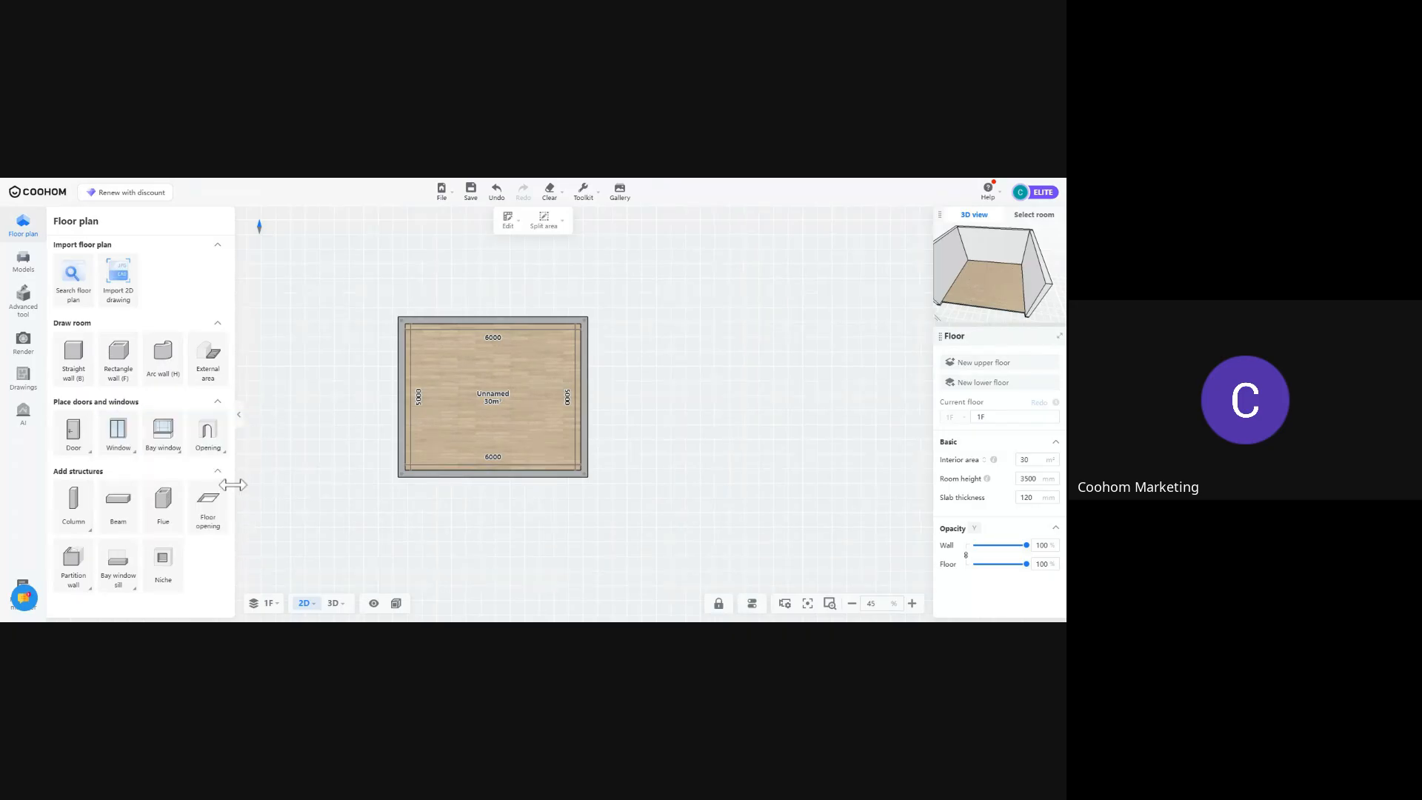
pyautogui.moveTo(207, 450)
# Place the Modern Sliding Door from the Construction models' Doors category in the middle of the room's upper wall
pyautogui.click(23, 260)
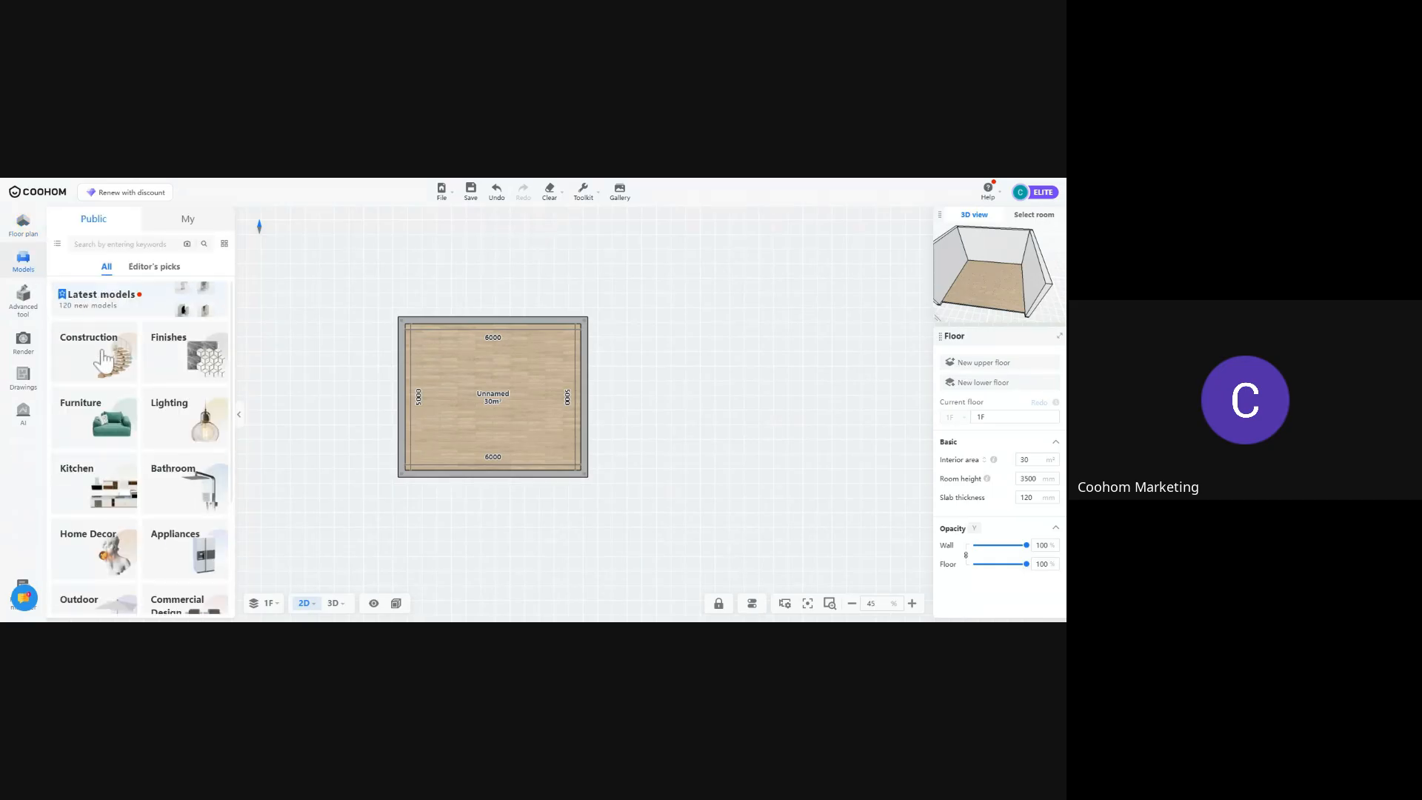
pyautogui.click(104, 359)
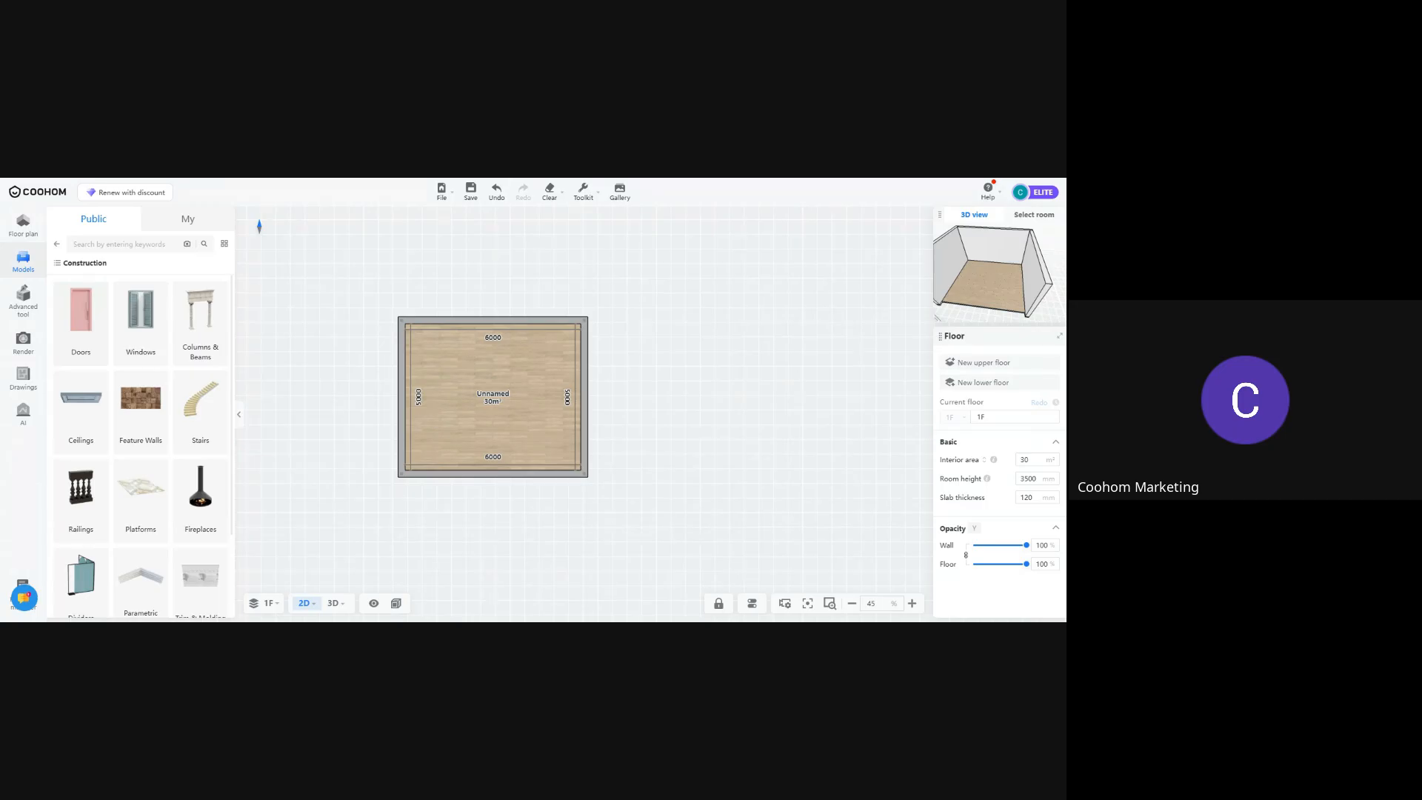
pyautogui.click(83, 325)
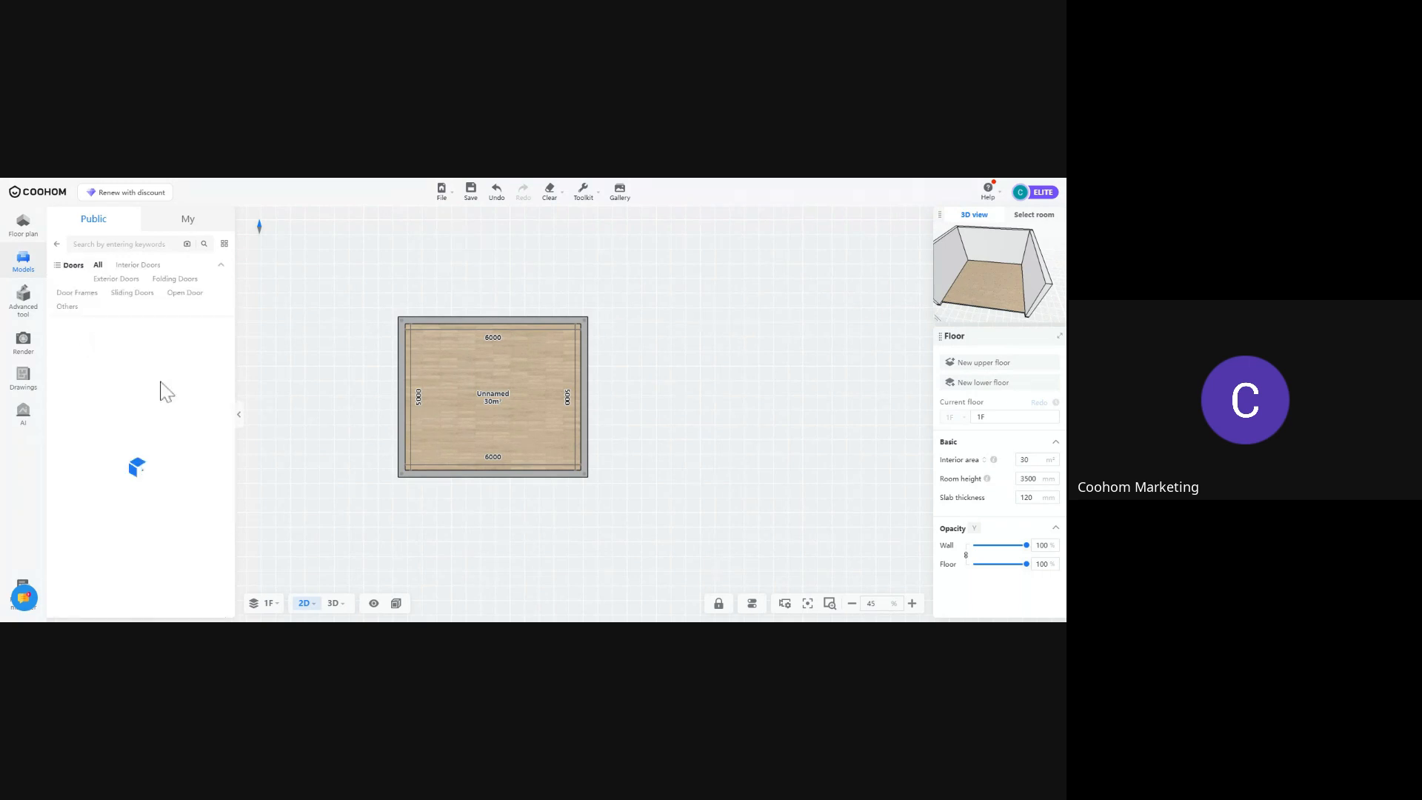
pyautogui.scroll(6, 415, 385)
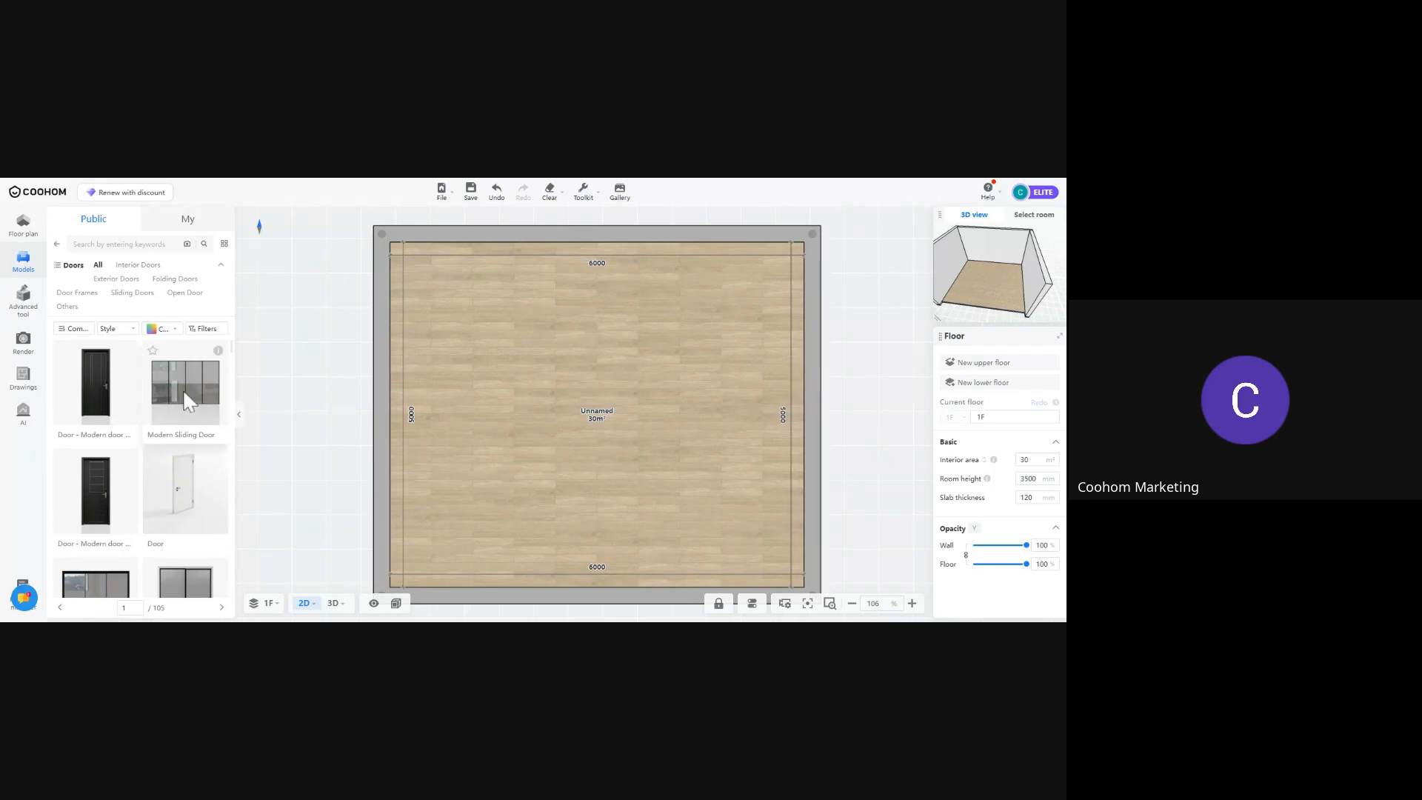
pyautogui.moveTo(185, 385); pyautogui.dragTo(598, 261)
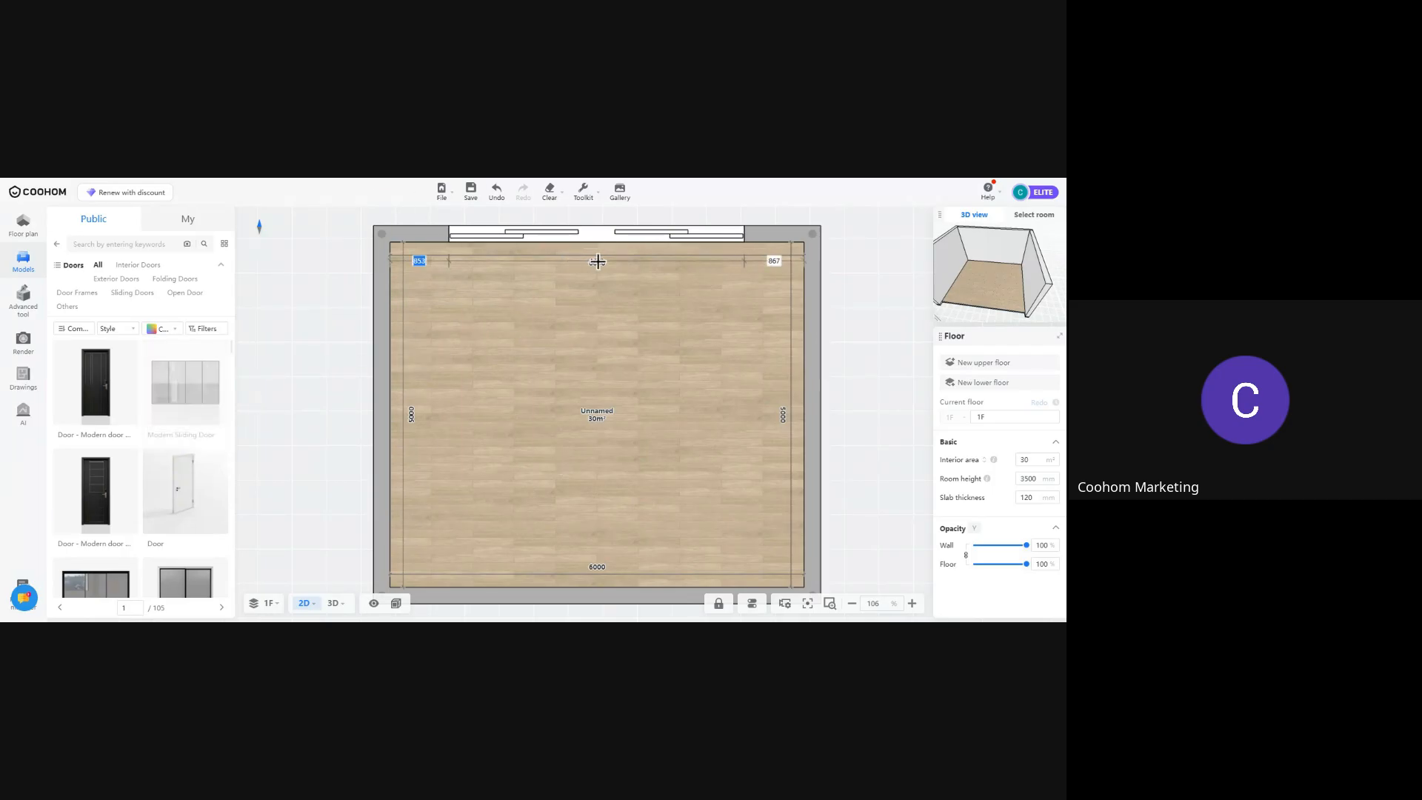
pyautogui.moveTo(598, 380); pyautogui.dragTo(526, 487, button='right')
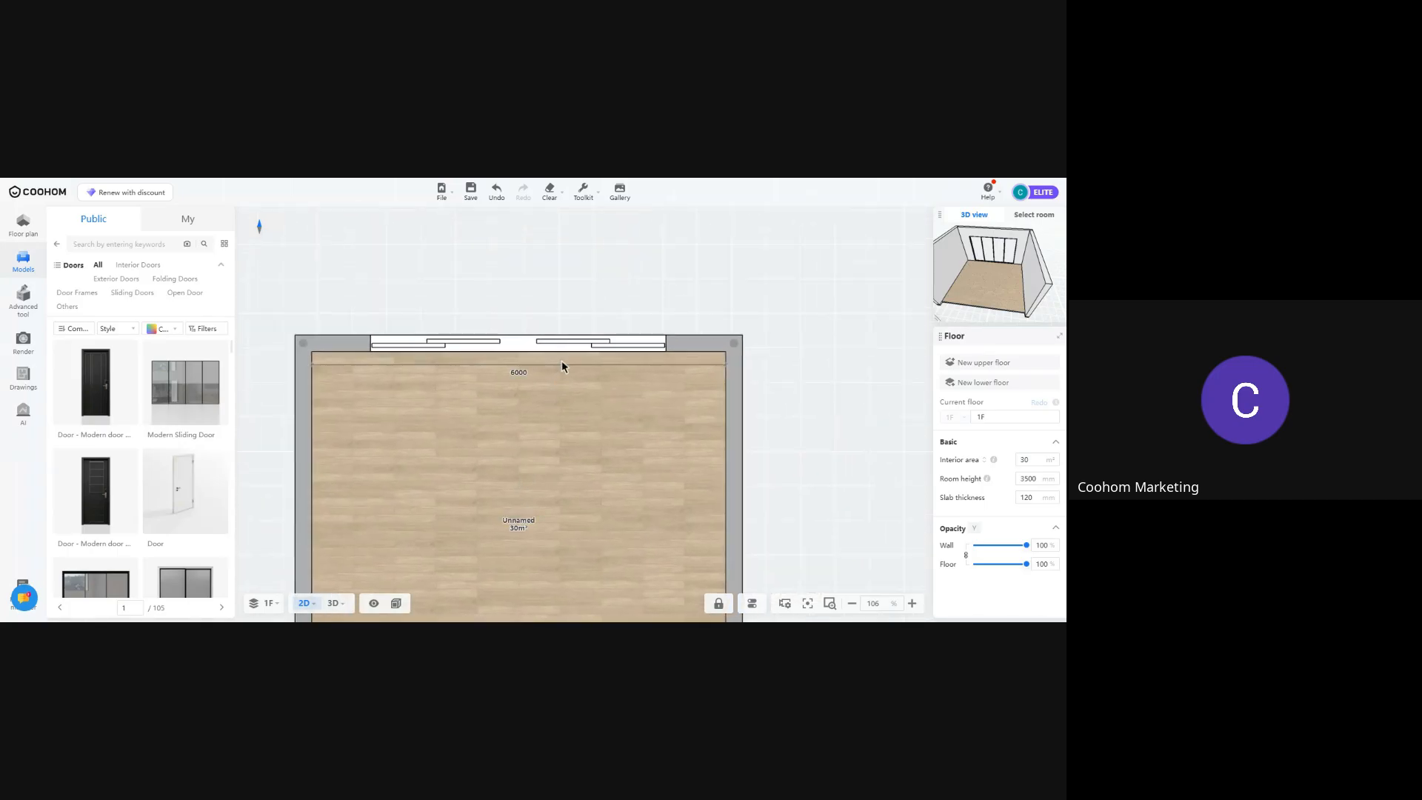
# Center the sliding door in the upper wall by setting its distance to the right wall to 860 mm
pyautogui.click(565, 346)
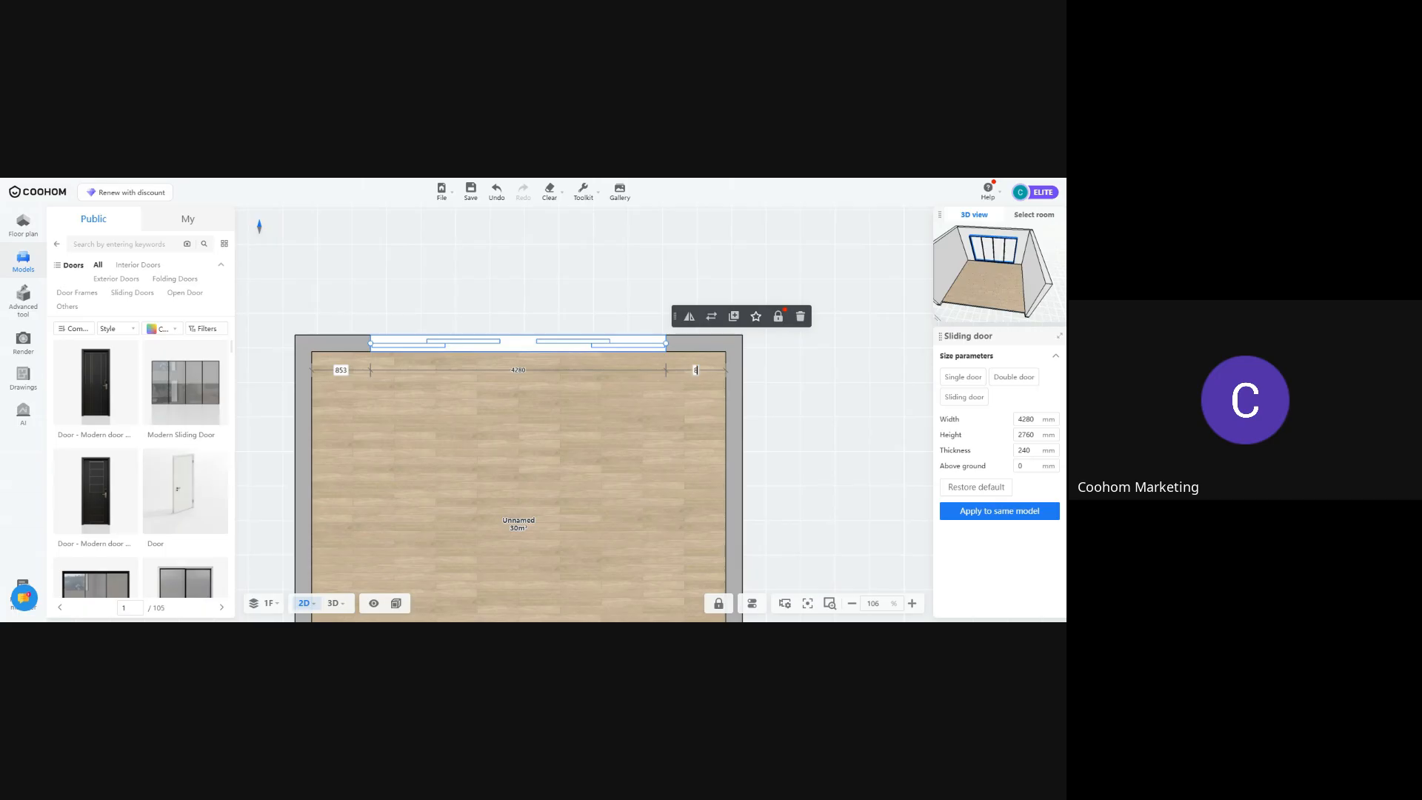
pyautogui.press('Return')
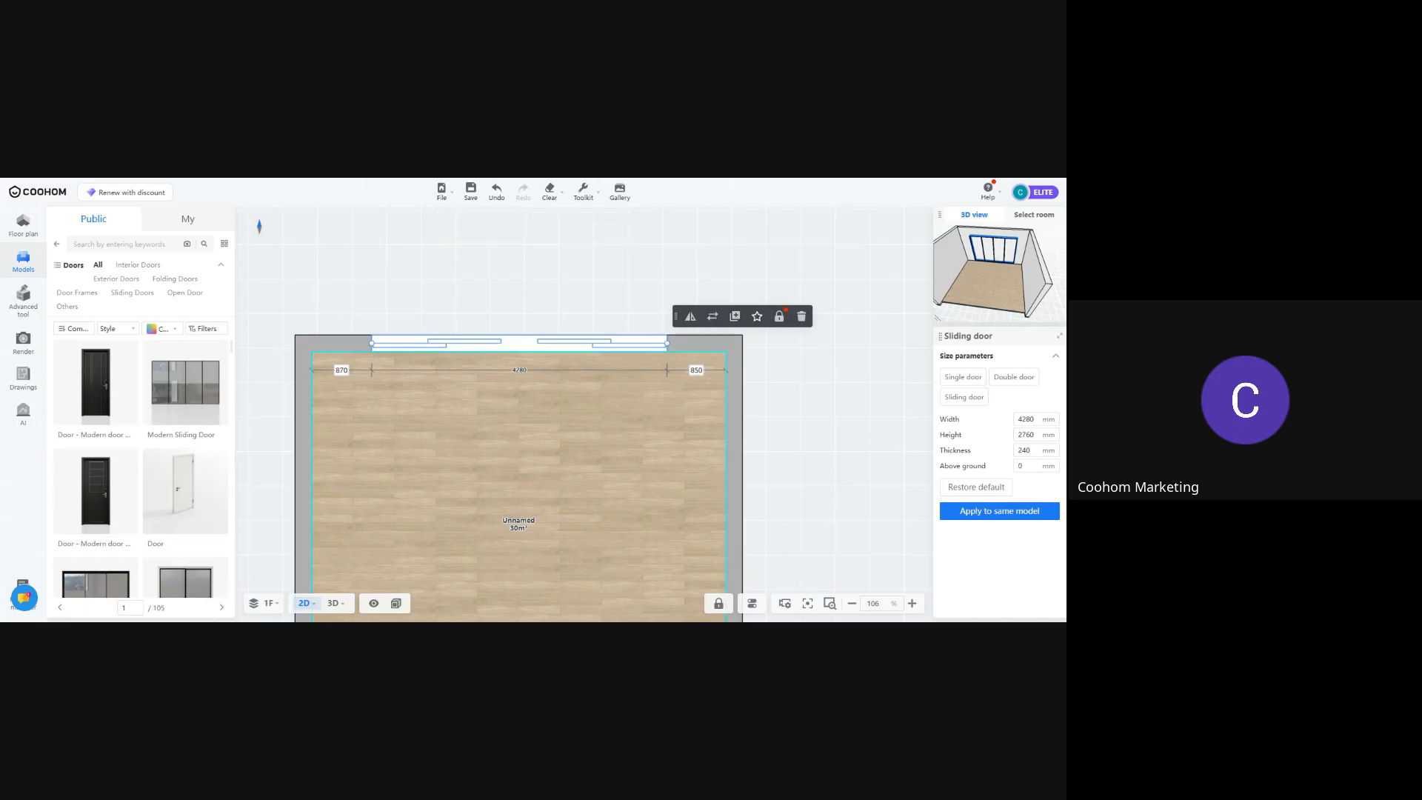
pyautogui.click(699, 371)
pyautogui.write('860')
pyautogui.press('Return')
pyautogui.click(579, 464)
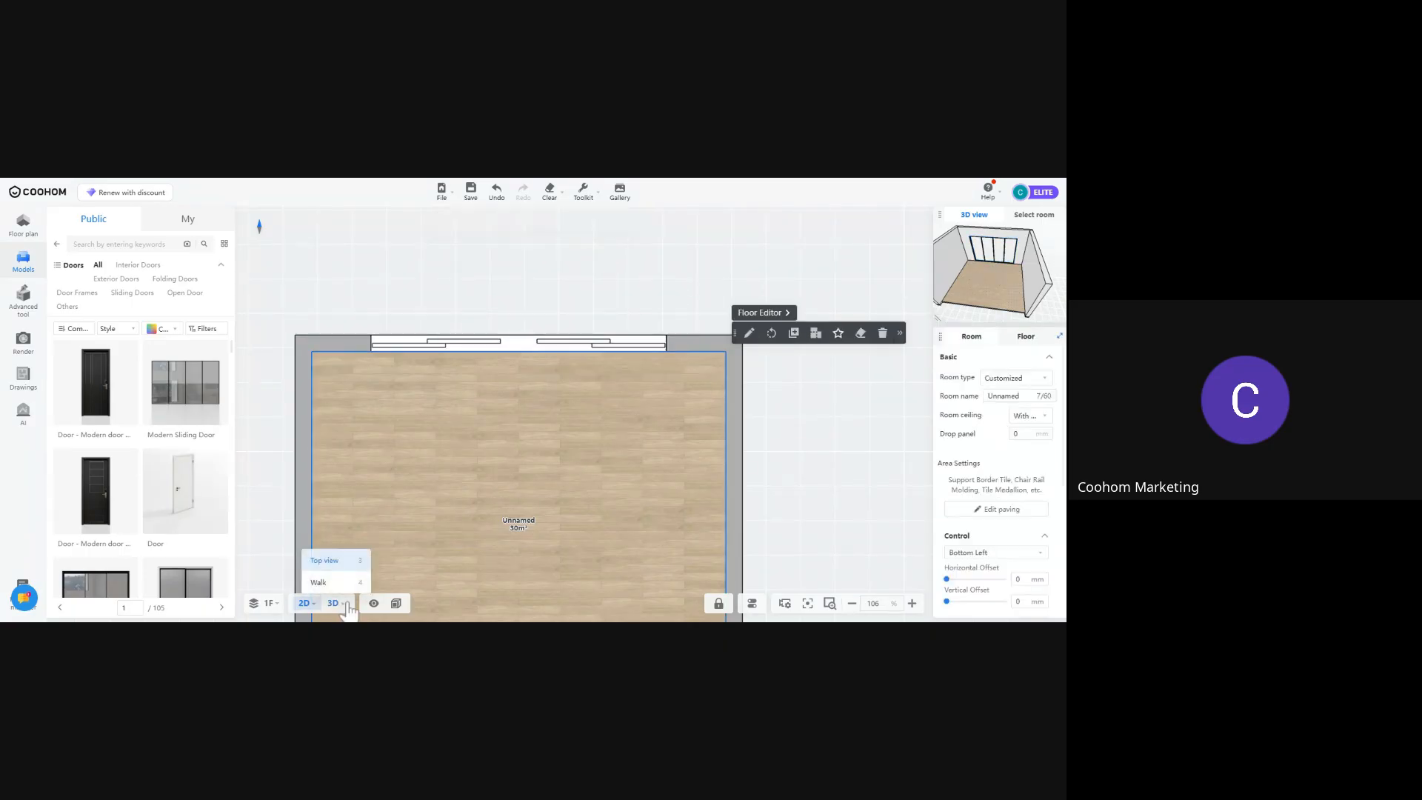
# Set the sliding door's height to 3000 mm in the 3D view
pyautogui.click(333, 603)
pyautogui.moveTo(495, 517); pyautogui.dragTo(533, 377)
pyautogui.click(533, 377)
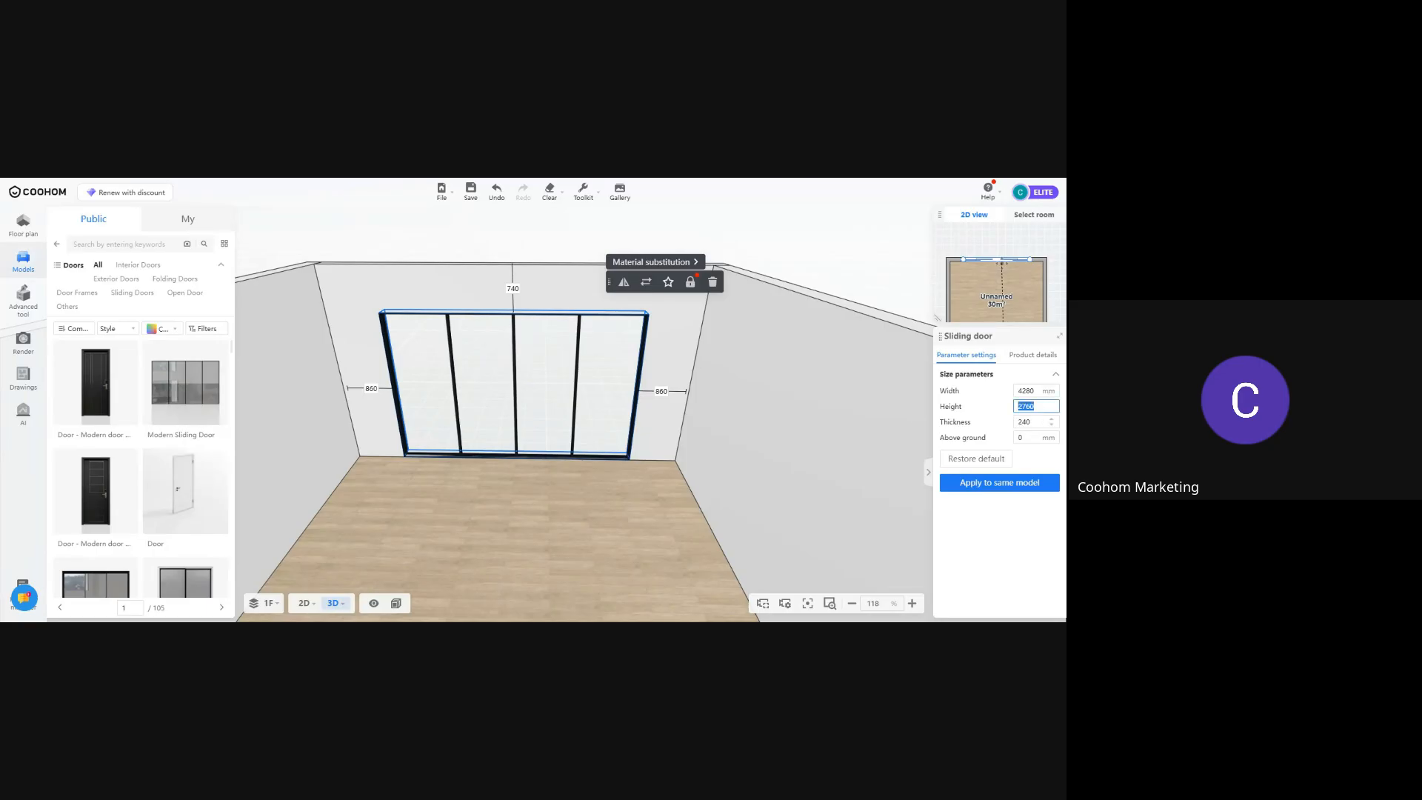
pyautogui.press('Return')
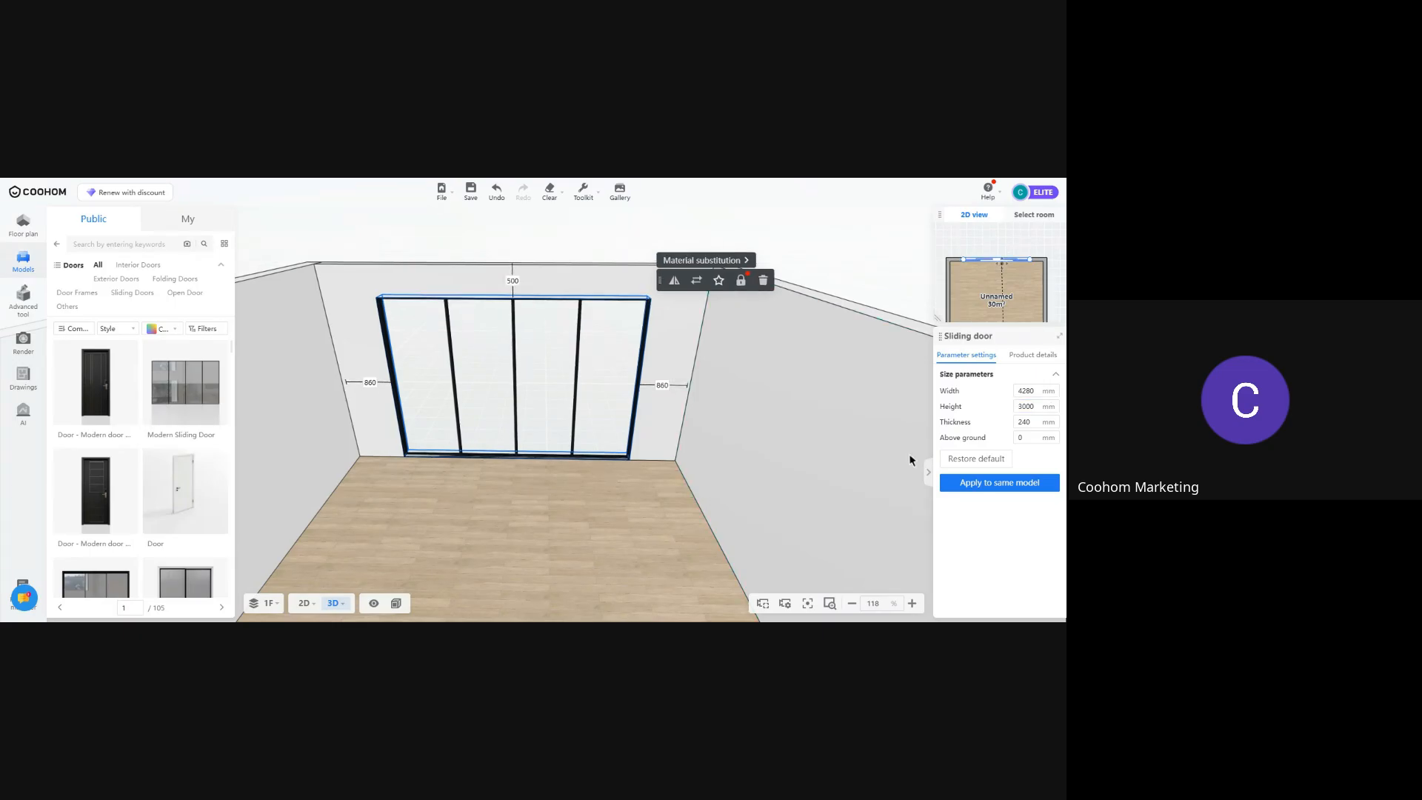
# Review the room with its sliding door in 3D from several angles, and return to the Construction model categories
pyautogui.moveTo(703, 528); pyautogui.dragTo(657, 511)
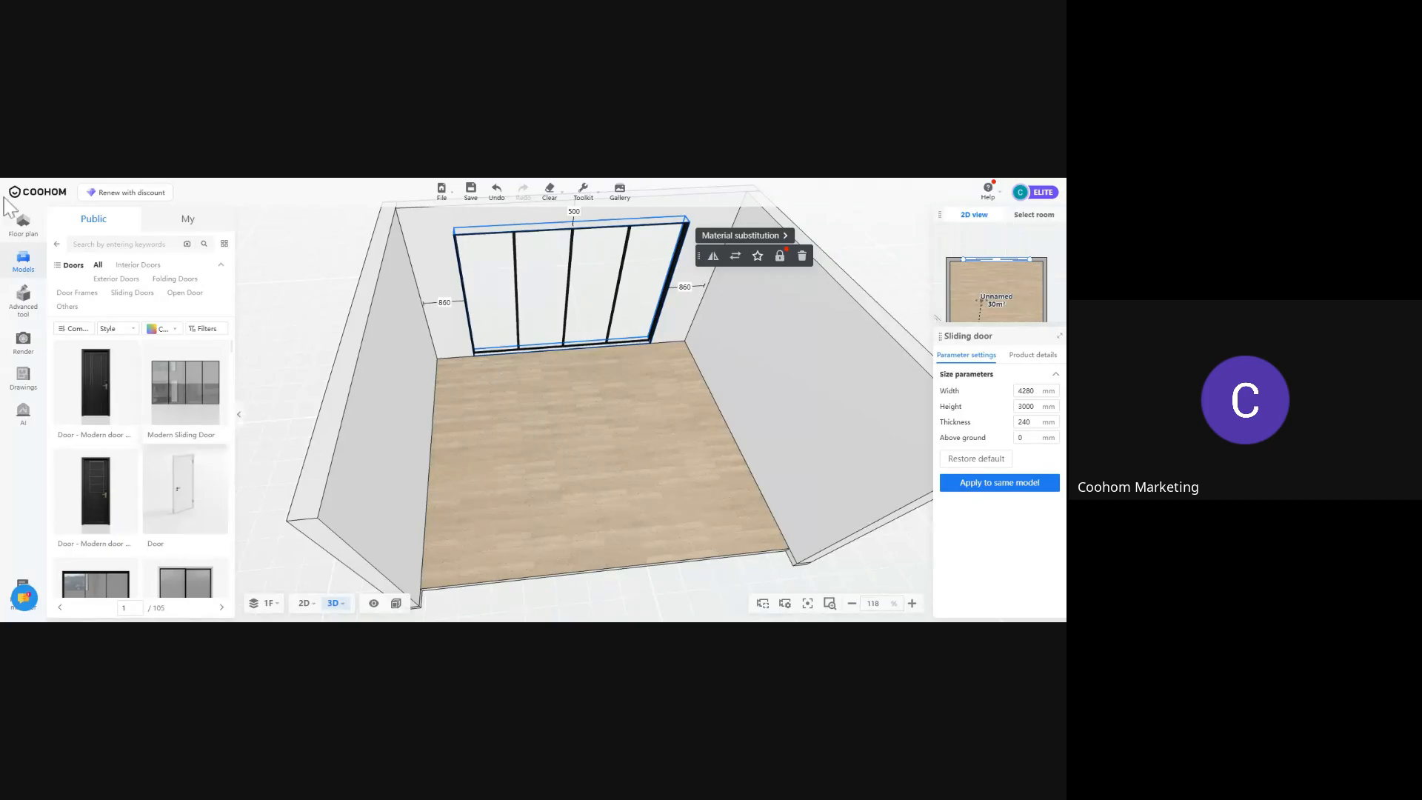
pyautogui.click(56, 244)
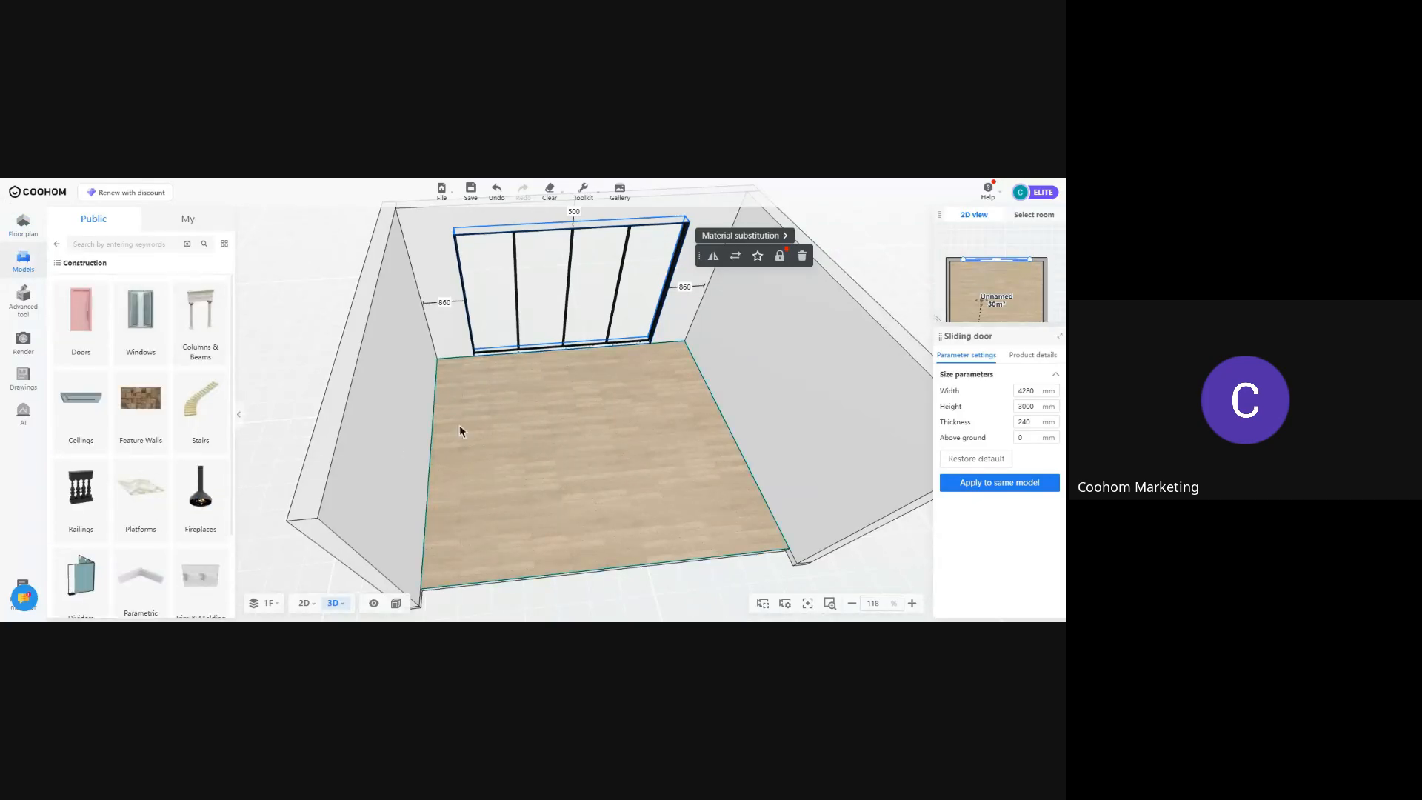
pyautogui.moveTo(459, 428); pyautogui.dragTo(504, 471)
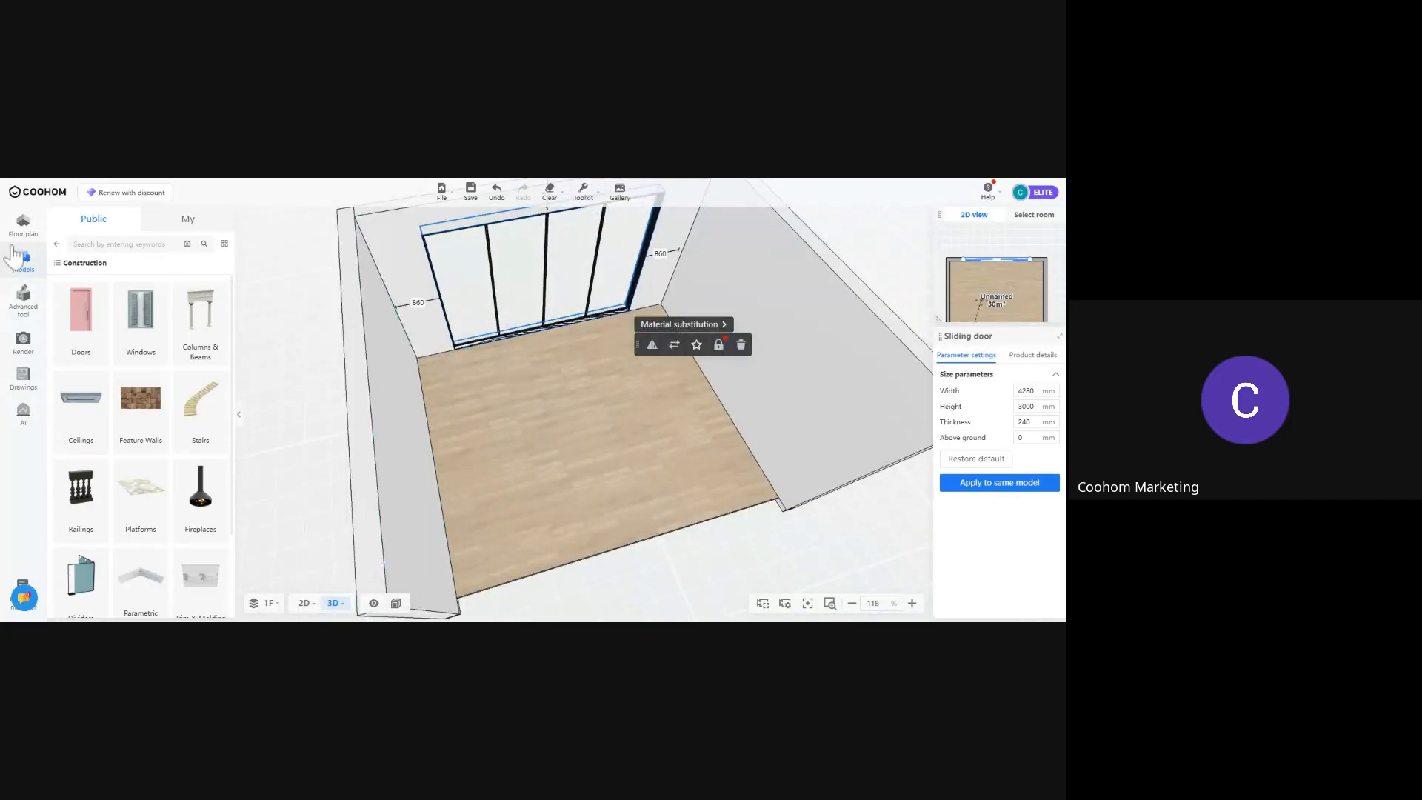
# Place the Wabi-sabi Antique Living chair from the Furniture models' Single Sofa category near the sliding door's right corner, rotated to -45°
pyautogui.click(56, 243)
pyautogui.click(108, 426)
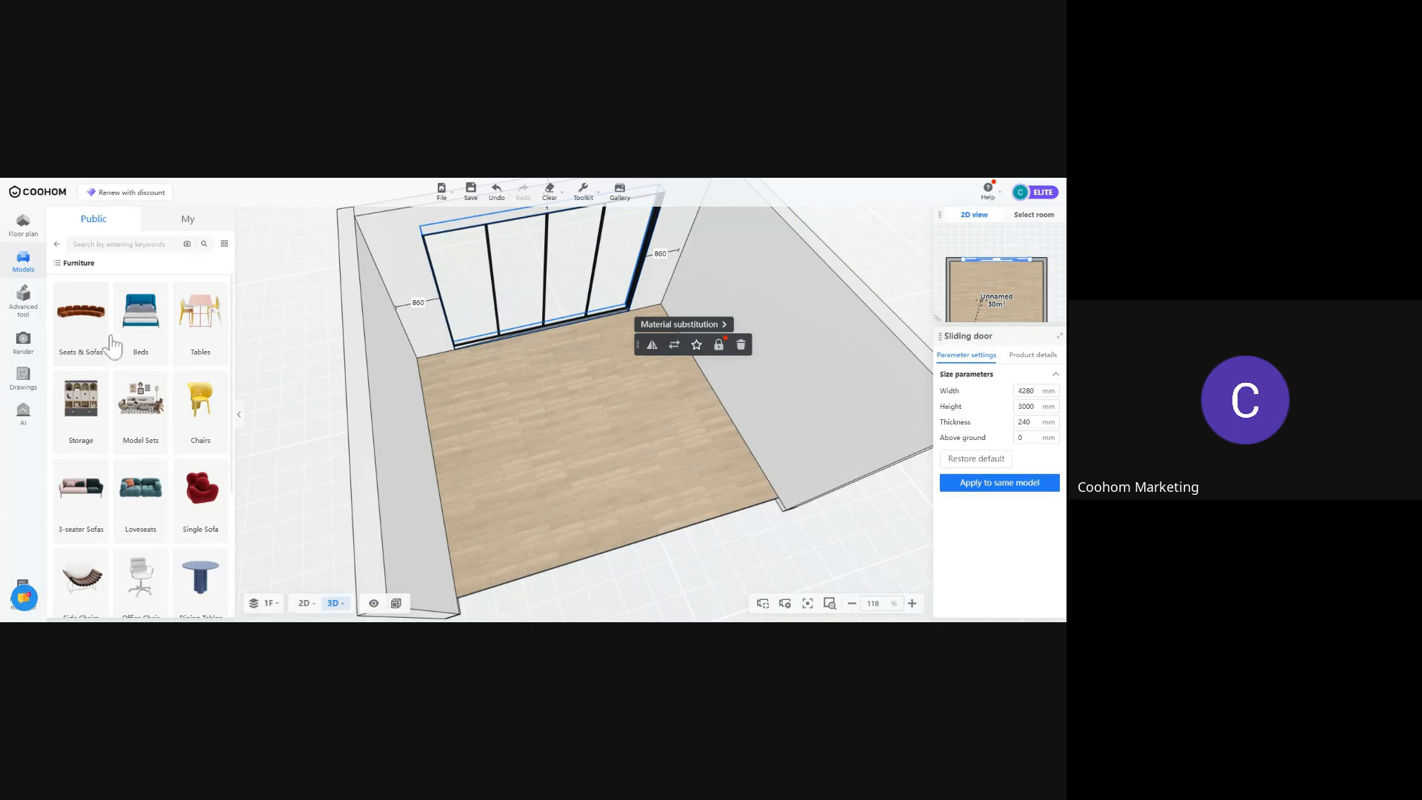
pyautogui.click(201, 498)
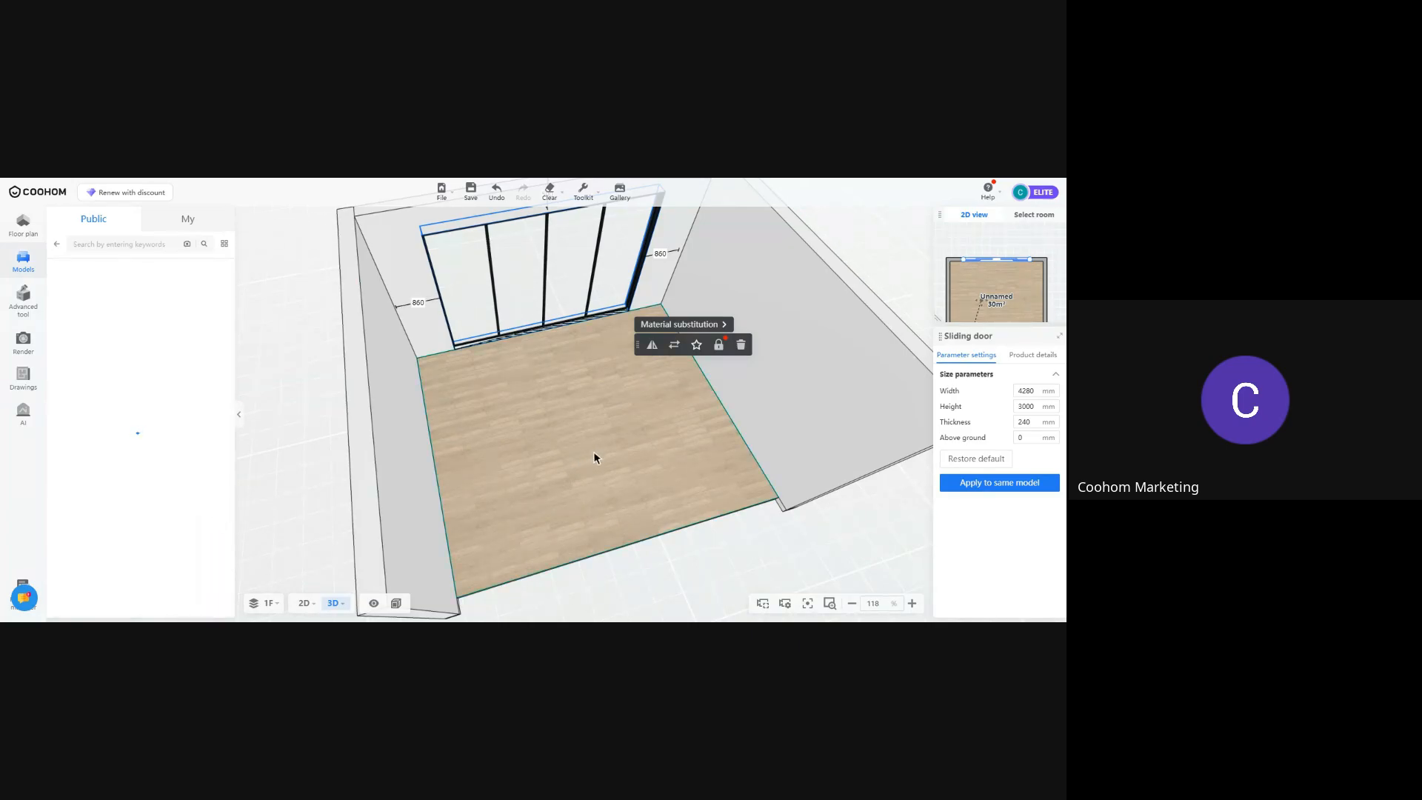
pyautogui.scroll(5, 593, 451)
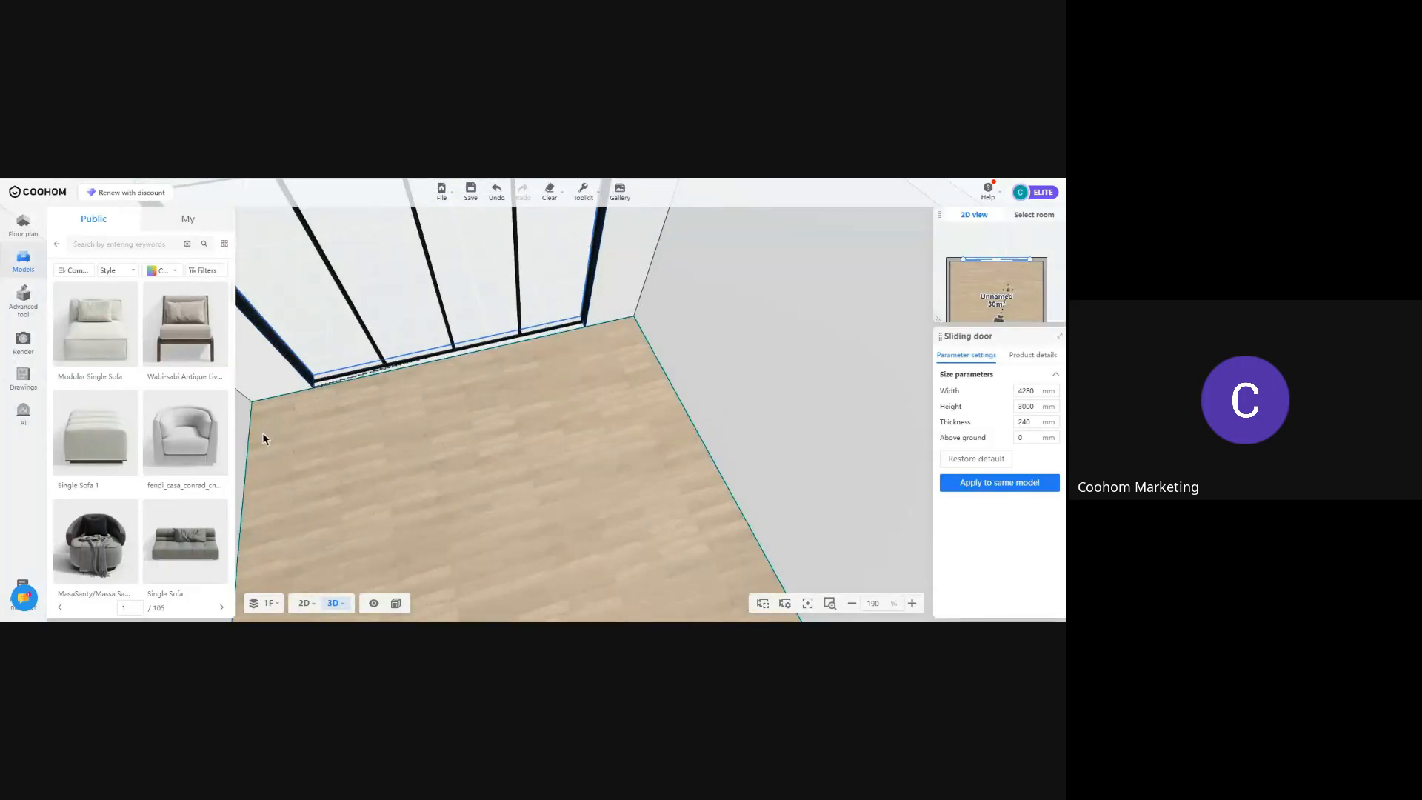
pyautogui.click(189, 326)
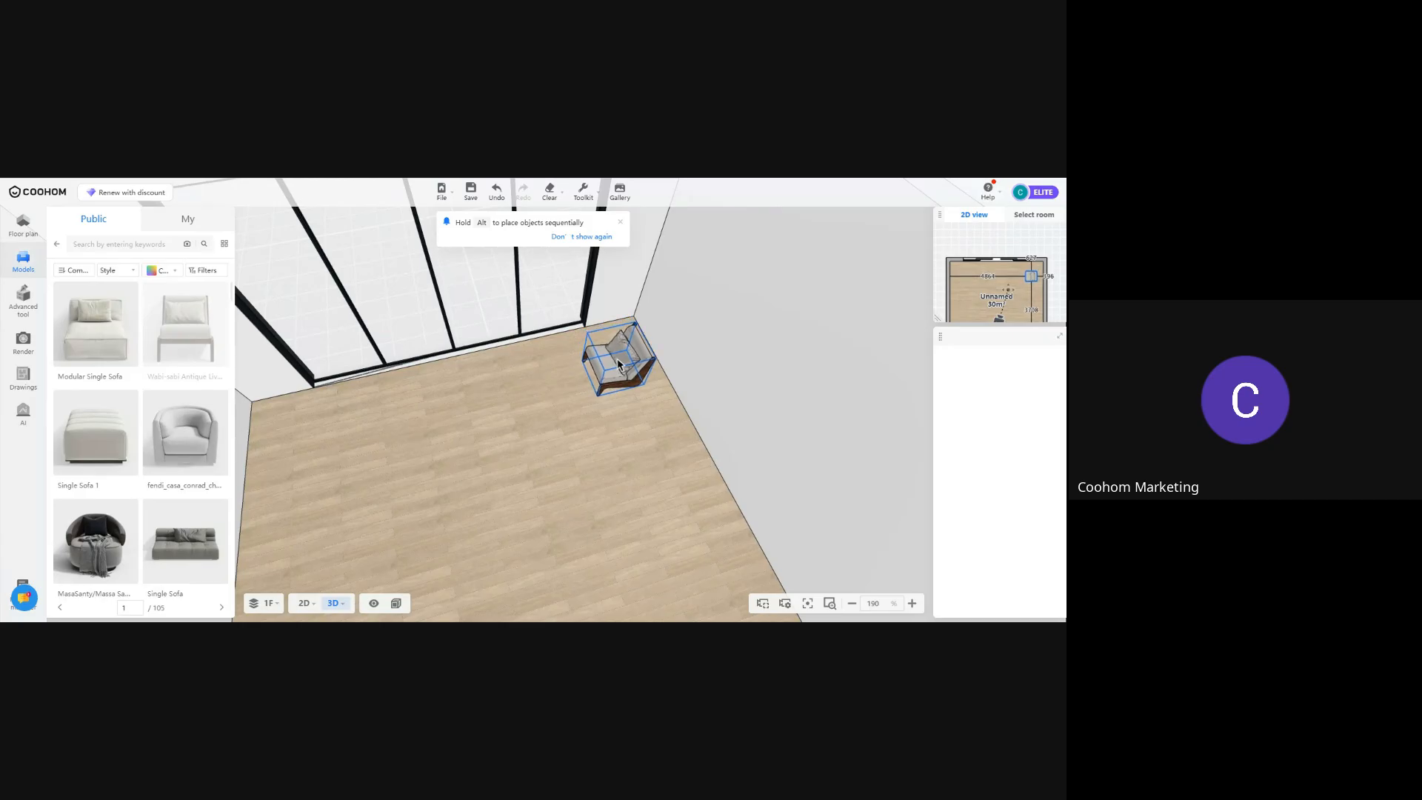
pyautogui.click(618, 363)
pyautogui.moveTo(593, 415); pyautogui.dragTo(652, 426)
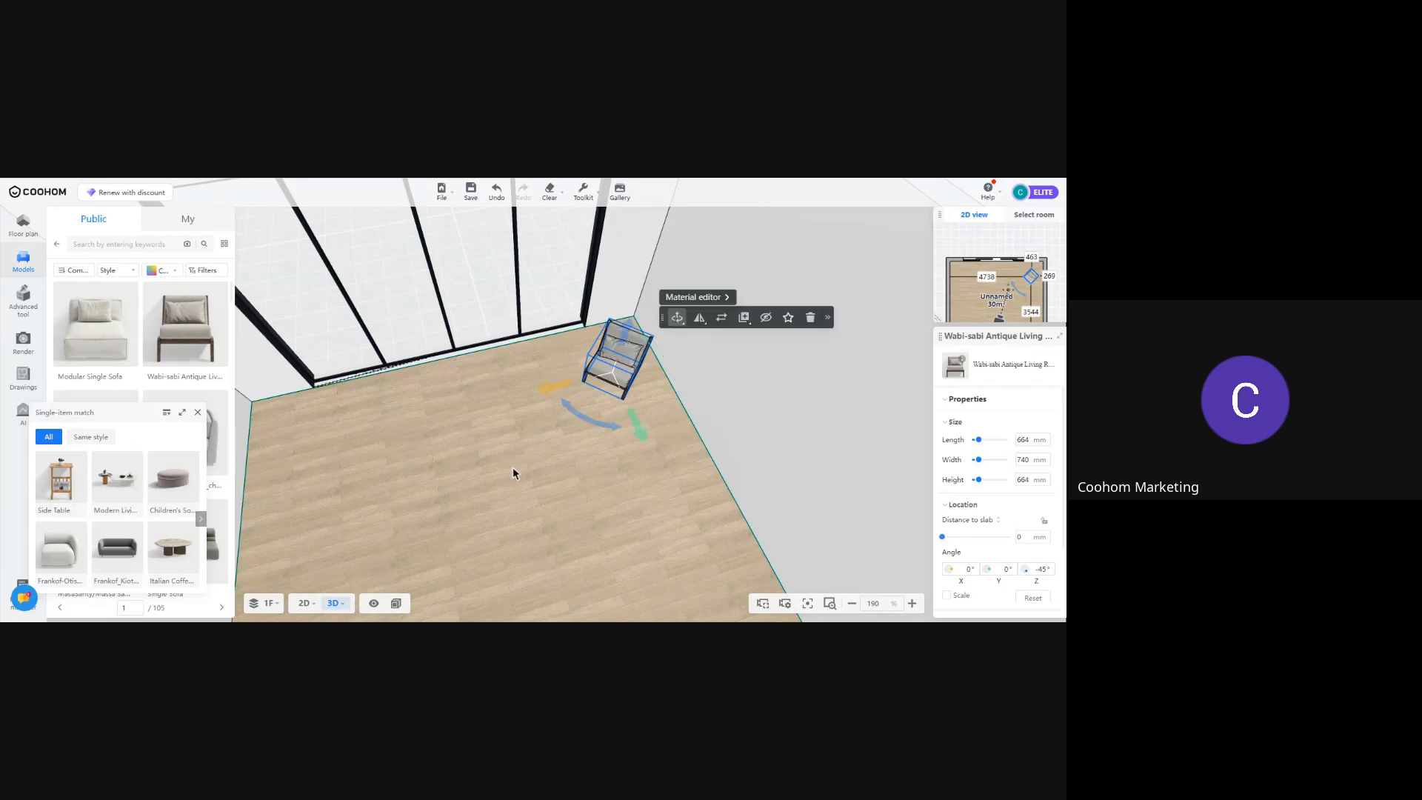
# Move the armchair deeper into the room's upper-right corner in 2D, about 78 mm from the upper wall and 149 mm from the right wall
pyautogui.click(304, 603)
pyautogui.scroll(3, 478, 476)
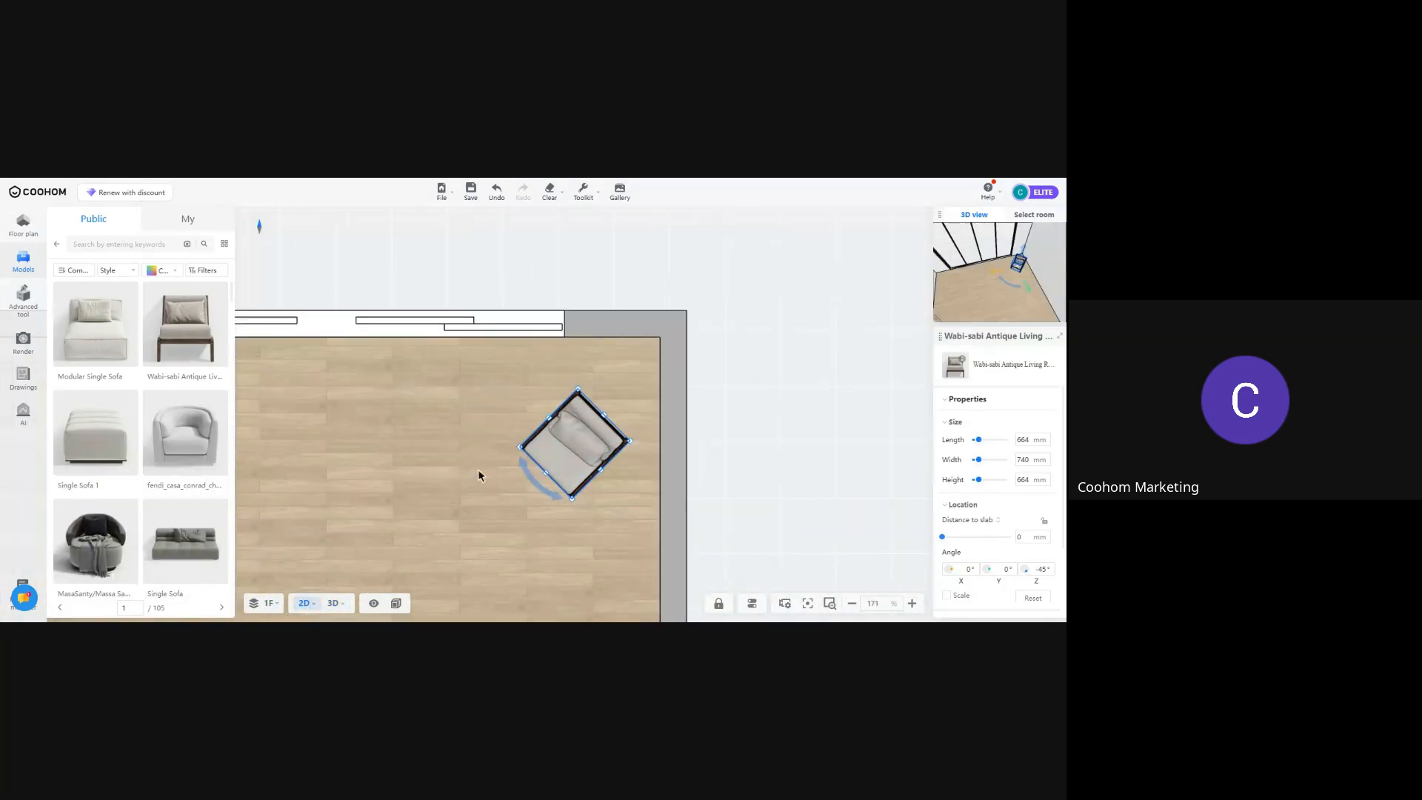
pyautogui.moveTo(584, 457); pyautogui.dragTo(593, 398)
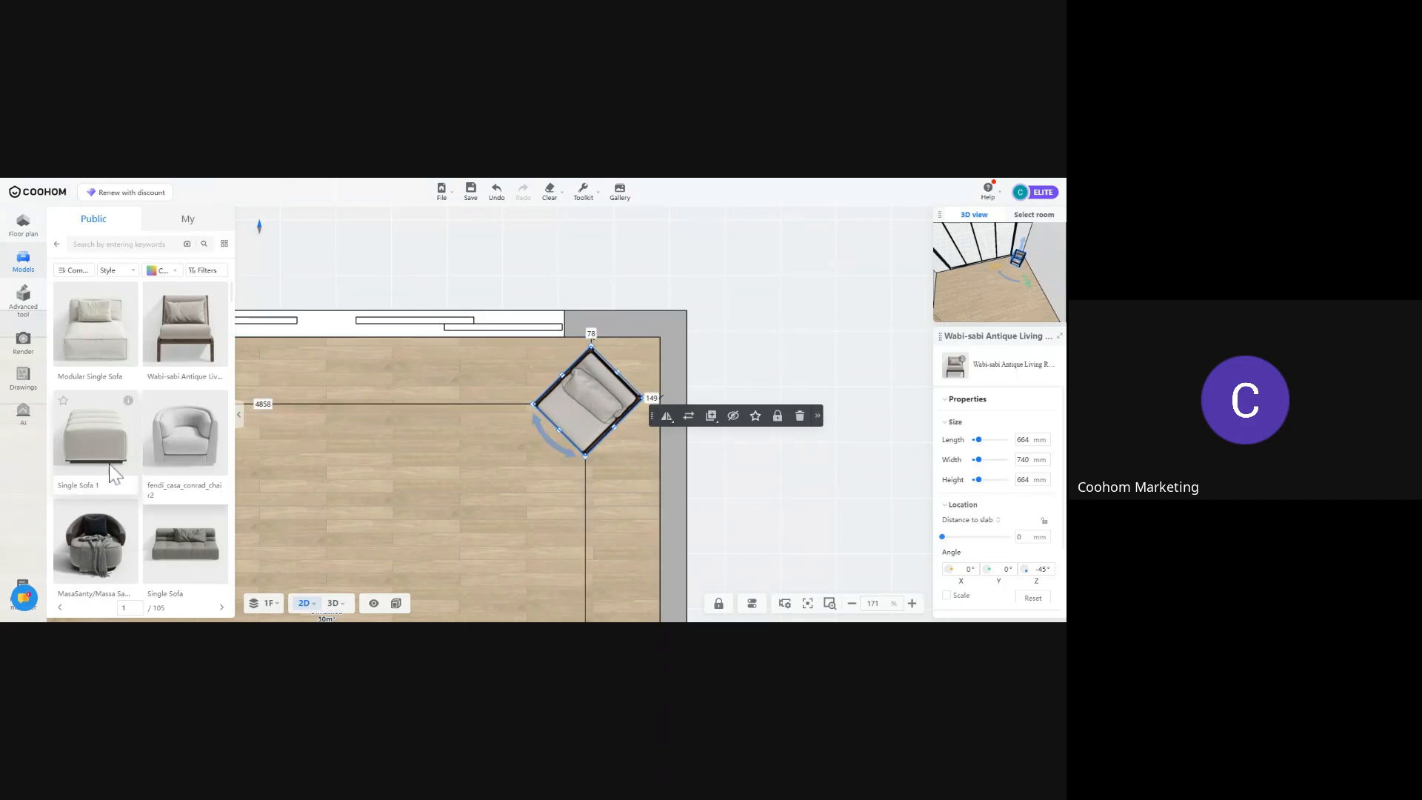
# Place a second Wabi-sabi Antique Living chair below the first, rotated to -111° and about 52 mm from the right wall
pyautogui.click(197, 337)
pyautogui.click(606, 549)
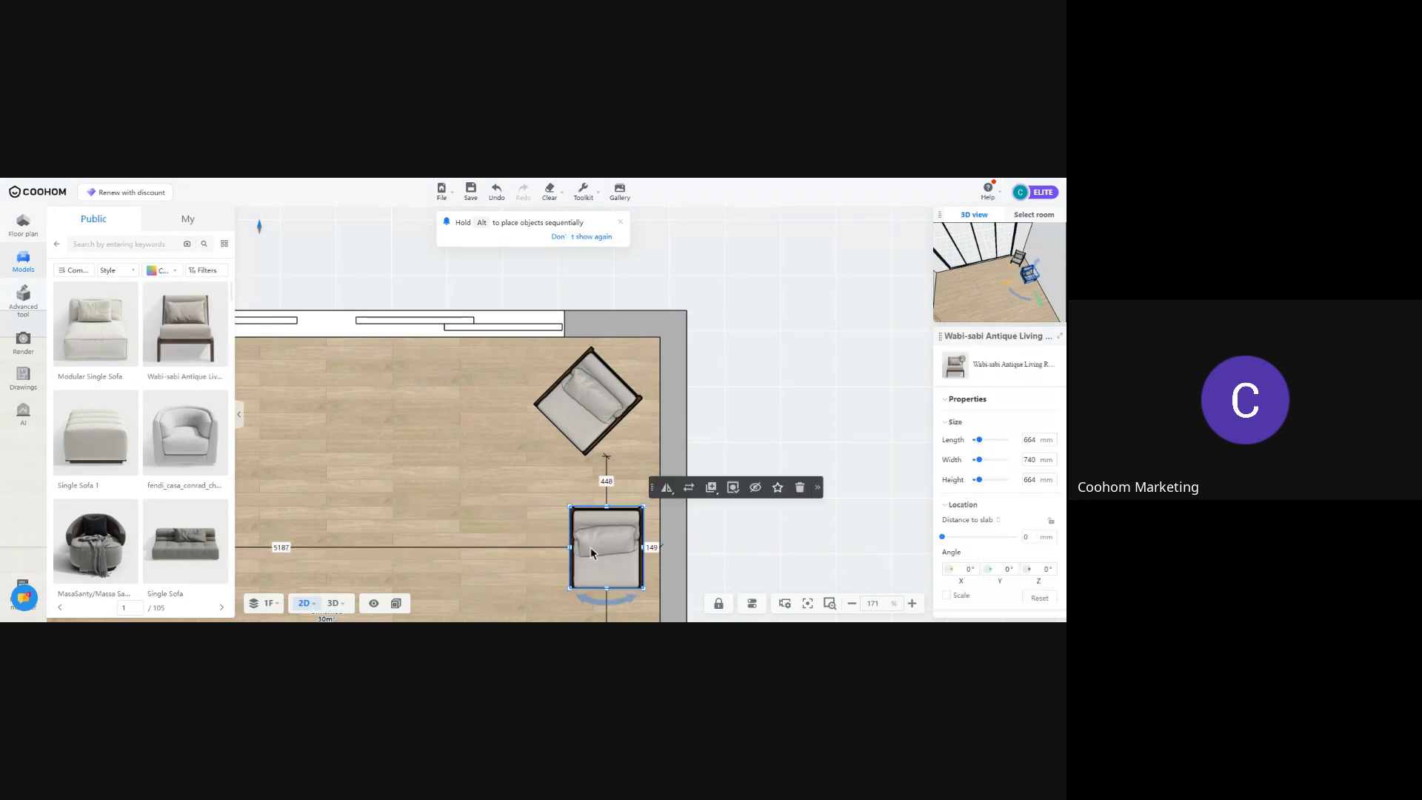
pyautogui.moveTo(430, 476); pyautogui.dragTo(404, 296)
pyautogui.moveTo(585, 428); pyautogui.dragTo(476, 435)
pyautogui.moveTo(602, 497); pyautogui.dragTo(595, 499)
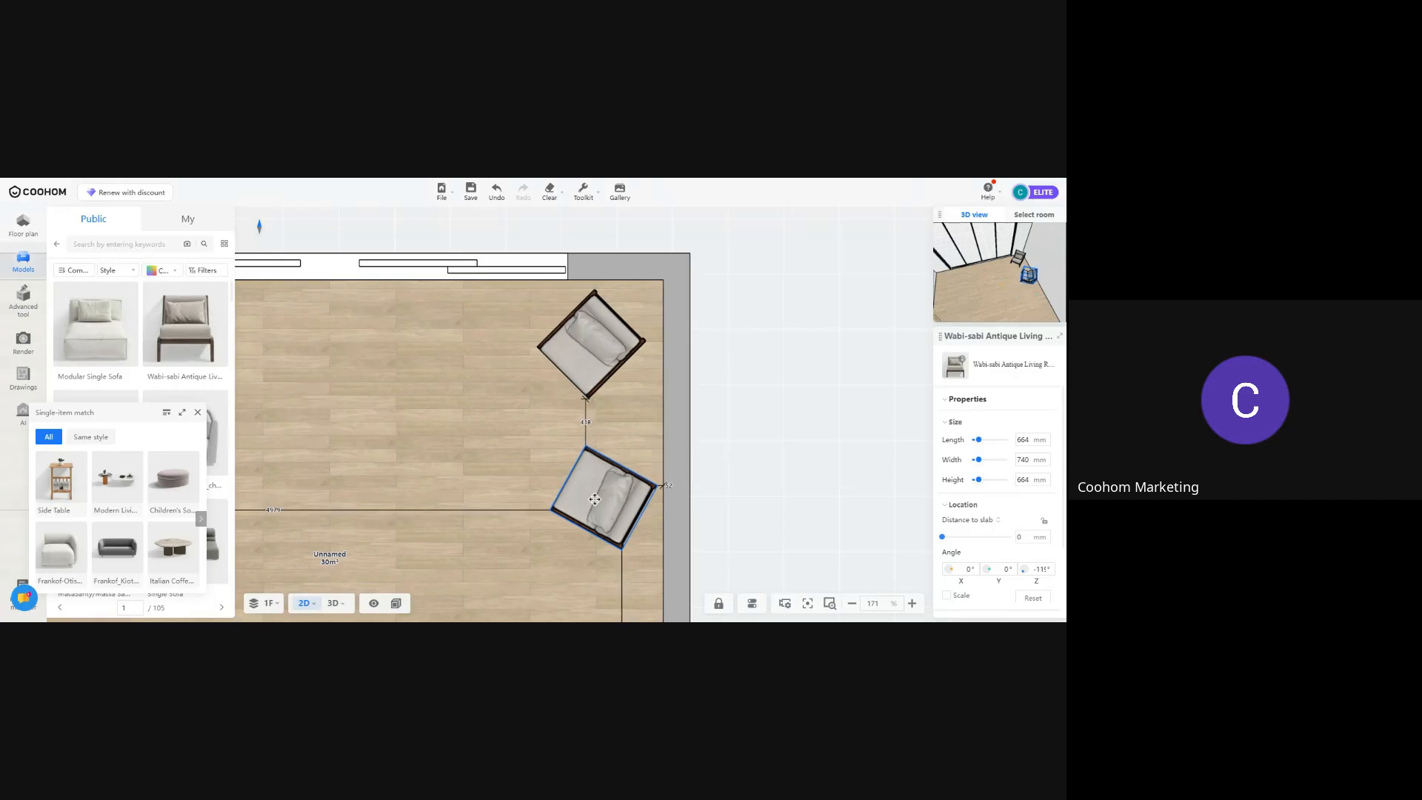
# Place the round black Coffee Table from the Furniture models' Coffee Tables category in front of the two armchairs in the 3D view
pyautogui.click(333, 603)
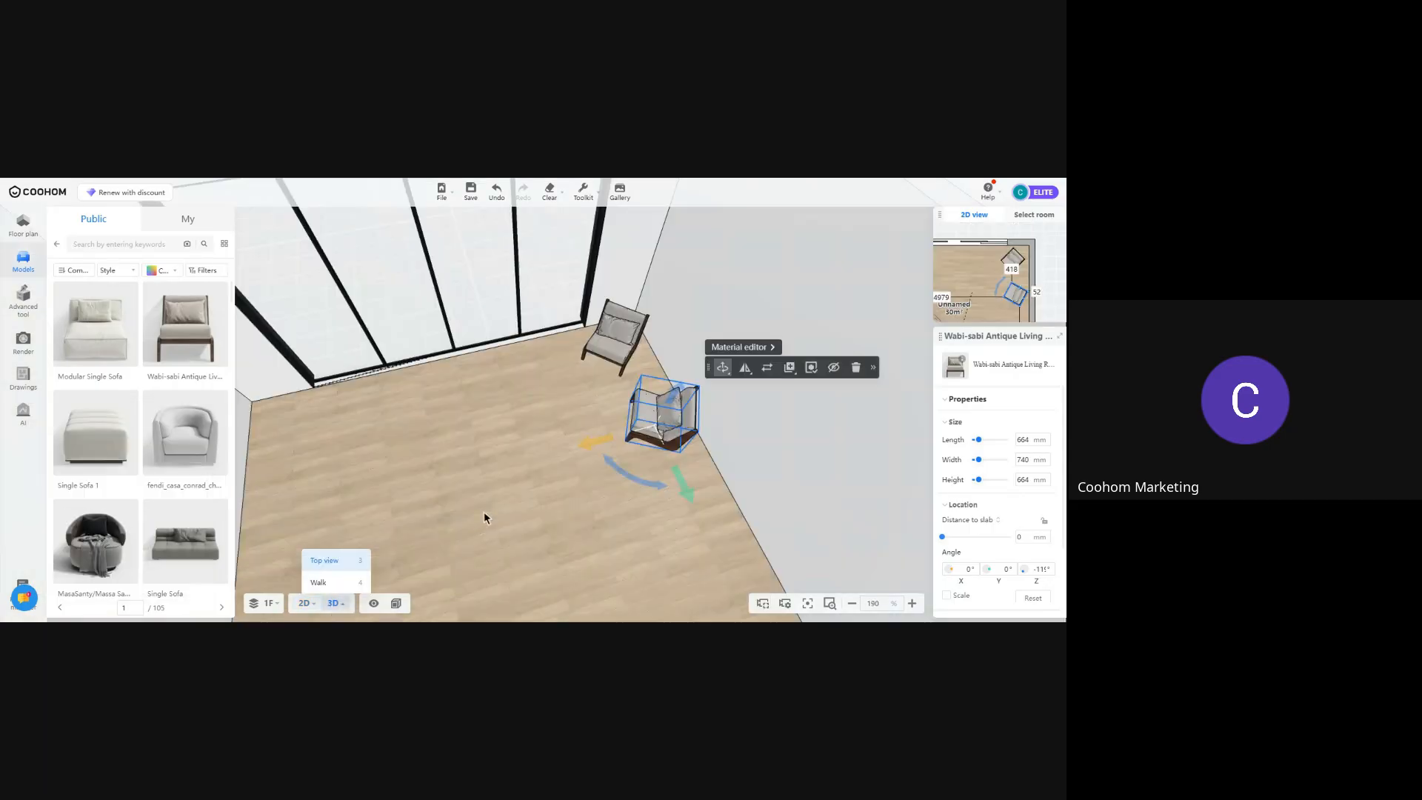
pyautogui.moveTo(617, 481); pyautogui.dragTo(614, 489)
pyautogui.click(614, 489)
pyautogui.moveTo(554, 506); pyautogui.dragTo(585, 512, button='right')
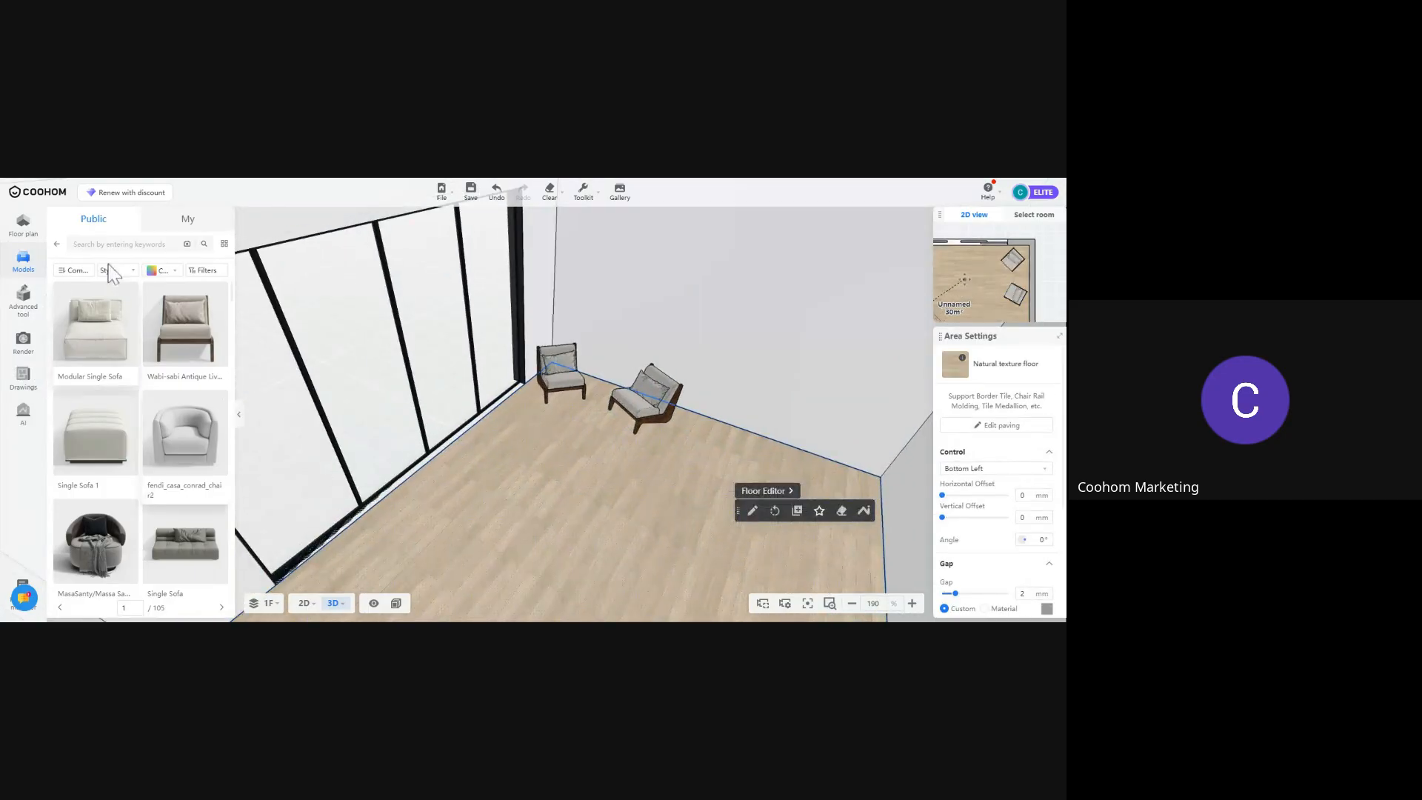
pyautogui.click(59, 245)
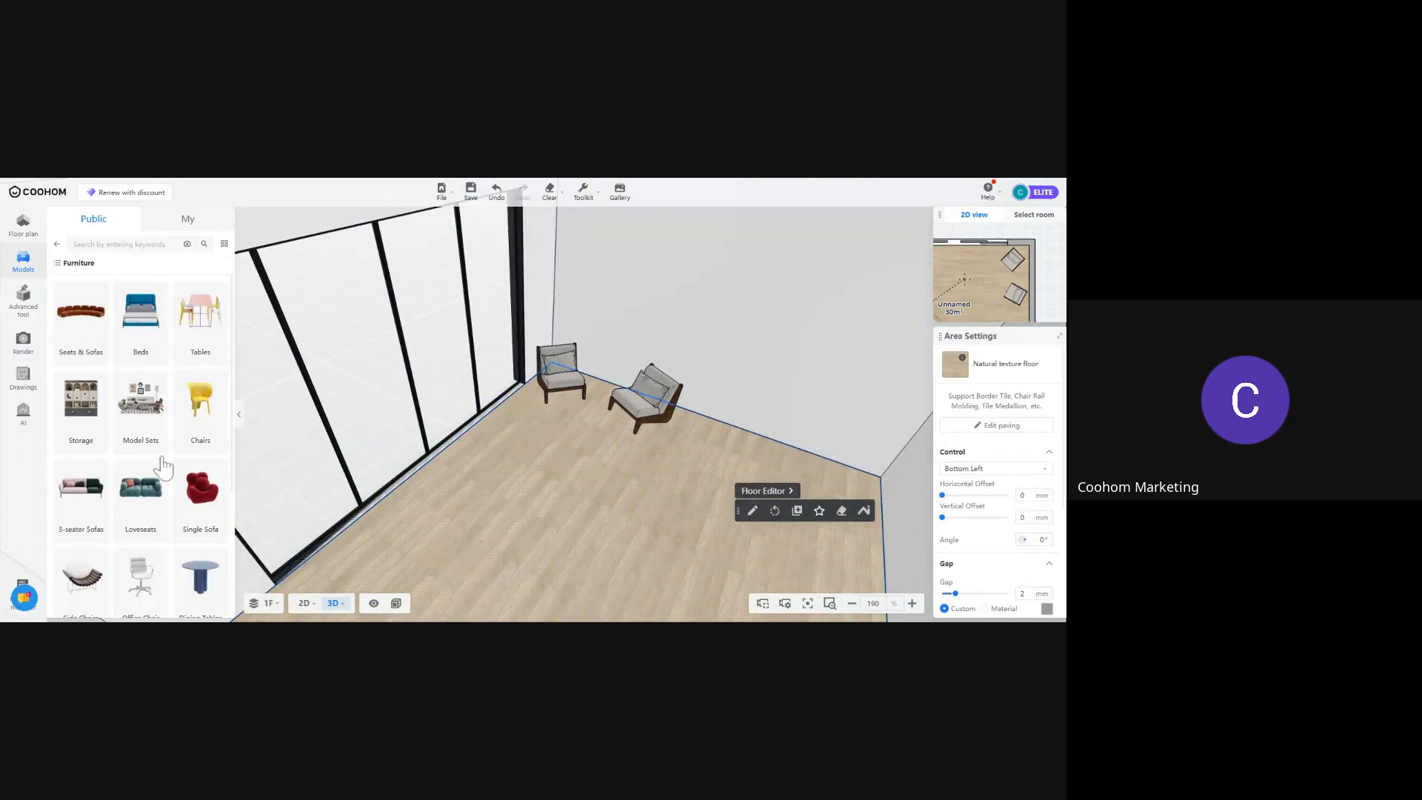
pyautogui.scroll(-5, 163, 467)
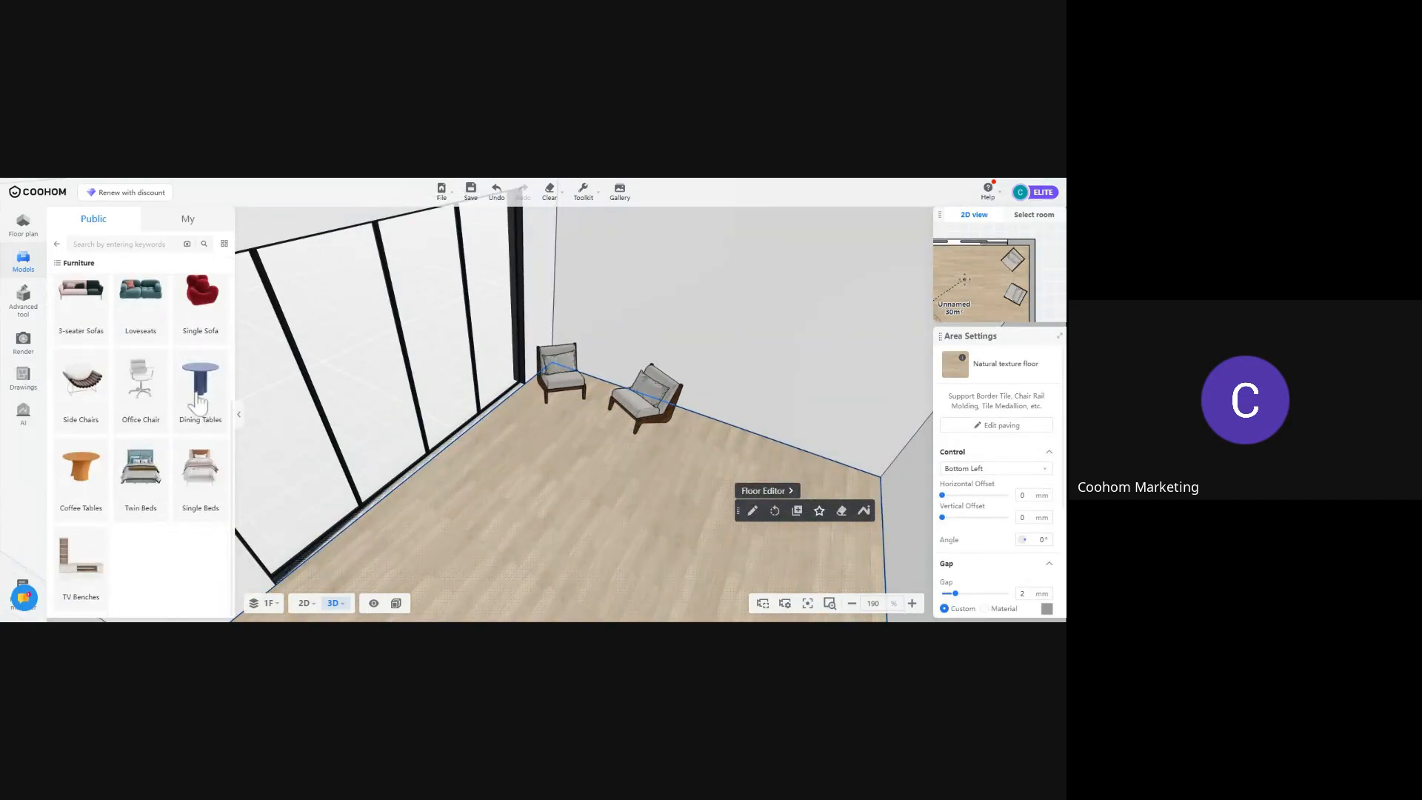
pyautogui.click(90, 475)
pyautogui.moveTo(538, 485); pyautogui.dragTo(590, 497)
pyautogui.scroll(3, 520, 406)
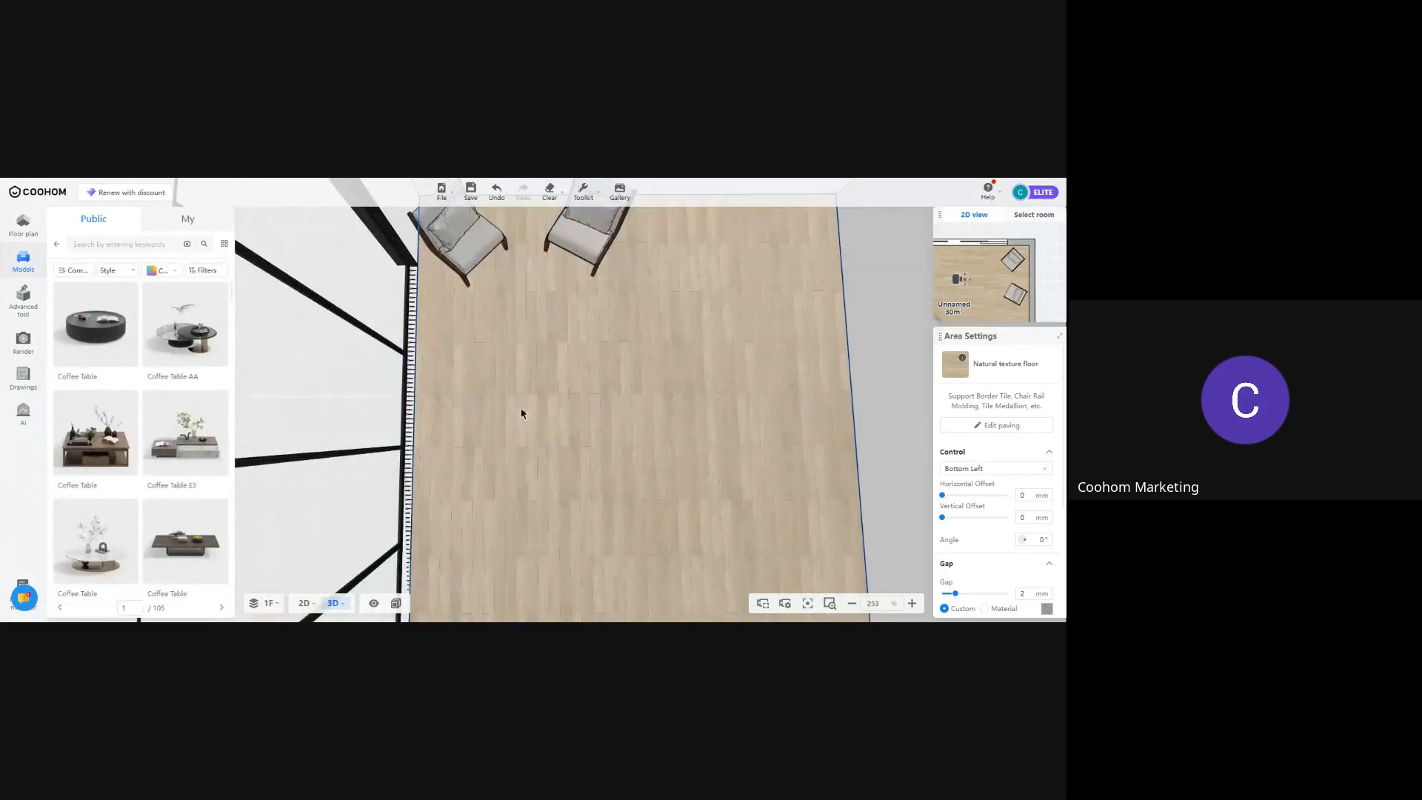
pyautogui.moveTo(520, 407); pyautogui.dragTo(530, 486, button='right')
pyautogui.moveTo(131, 392); pyautogui.dragTo(530, 376)
pyautogui.click(529, 376)
pyautogui.click(582, 436)
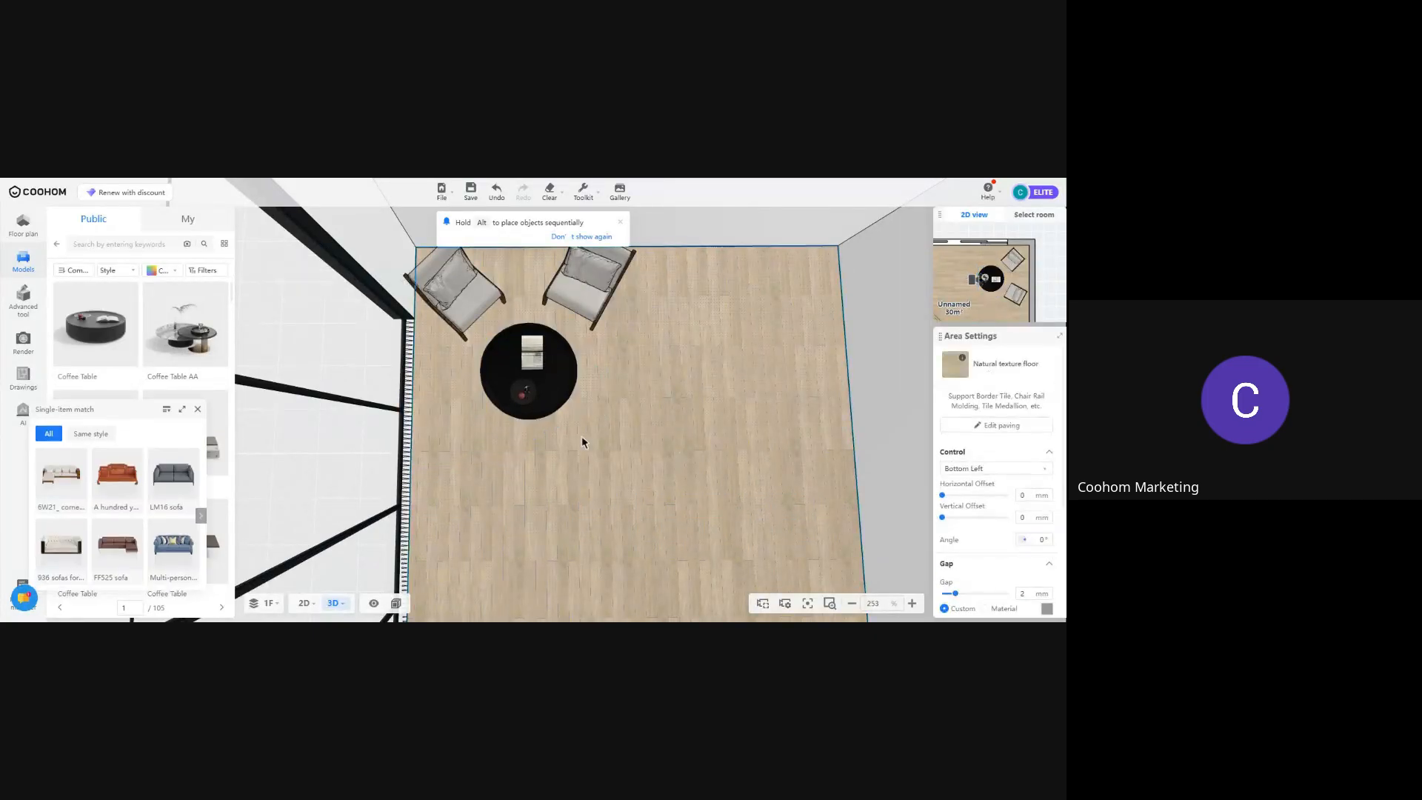
# Open the room's floor in the Floor Editor
pyautogui.moveTo(581, 436); pyautogui.dragTo(463, 477)
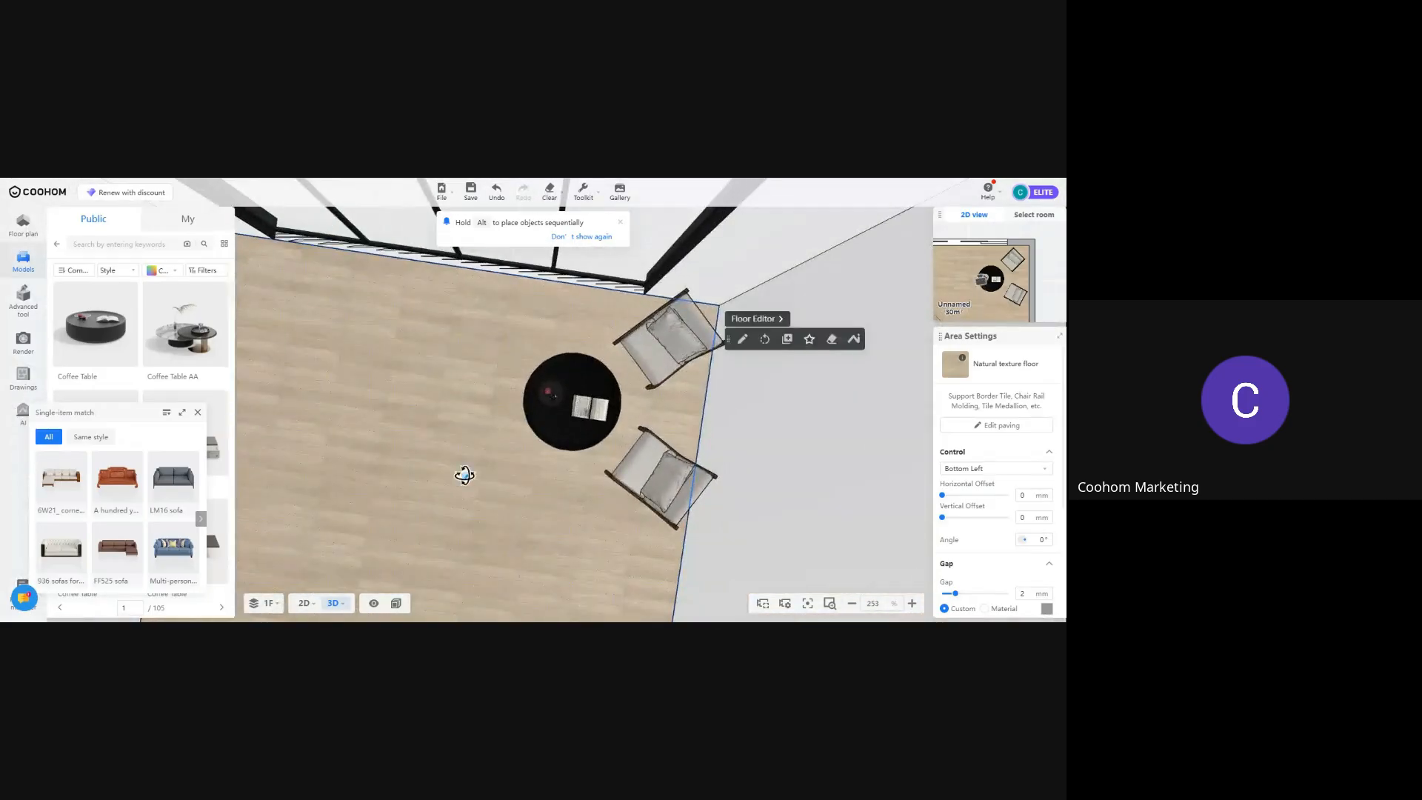
pyautogui.scroll(-3, 469, 491)
pyautogui.moveTo(469, 492); pyautogui.dragTo(571, 346, button='right')
pyautogui.scroll(-2, 527, 393)
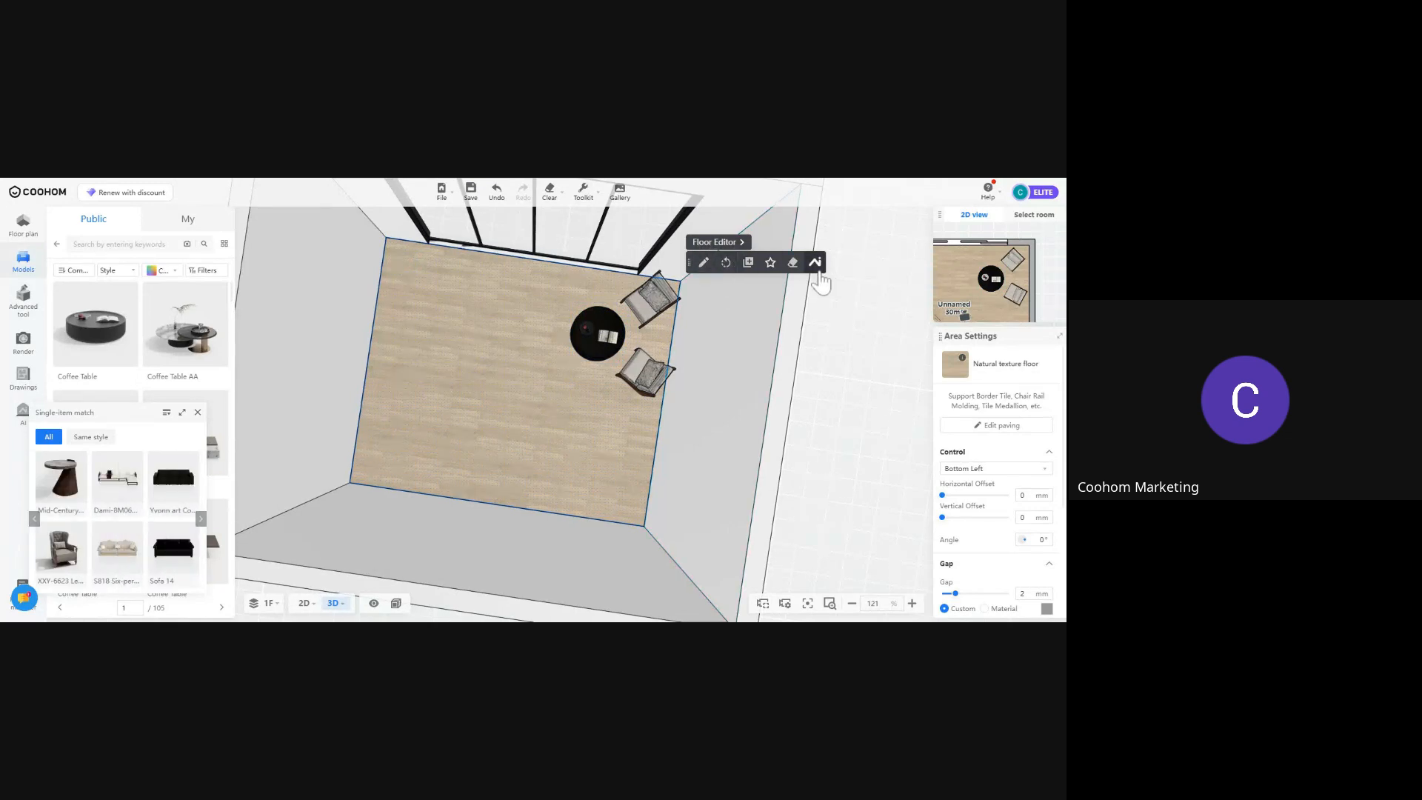
pyautogui.click(715, 244)
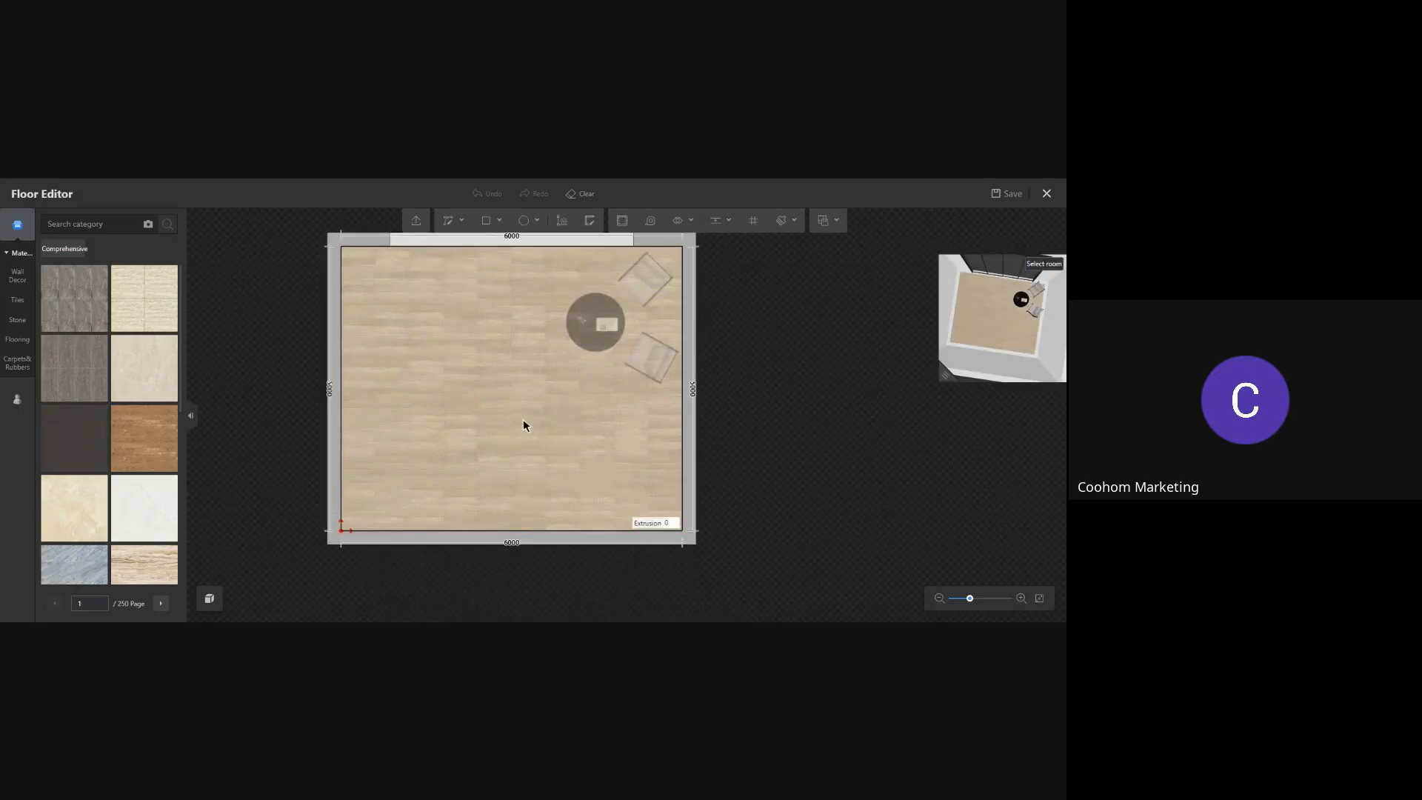
pyautogui.click(677, 221)
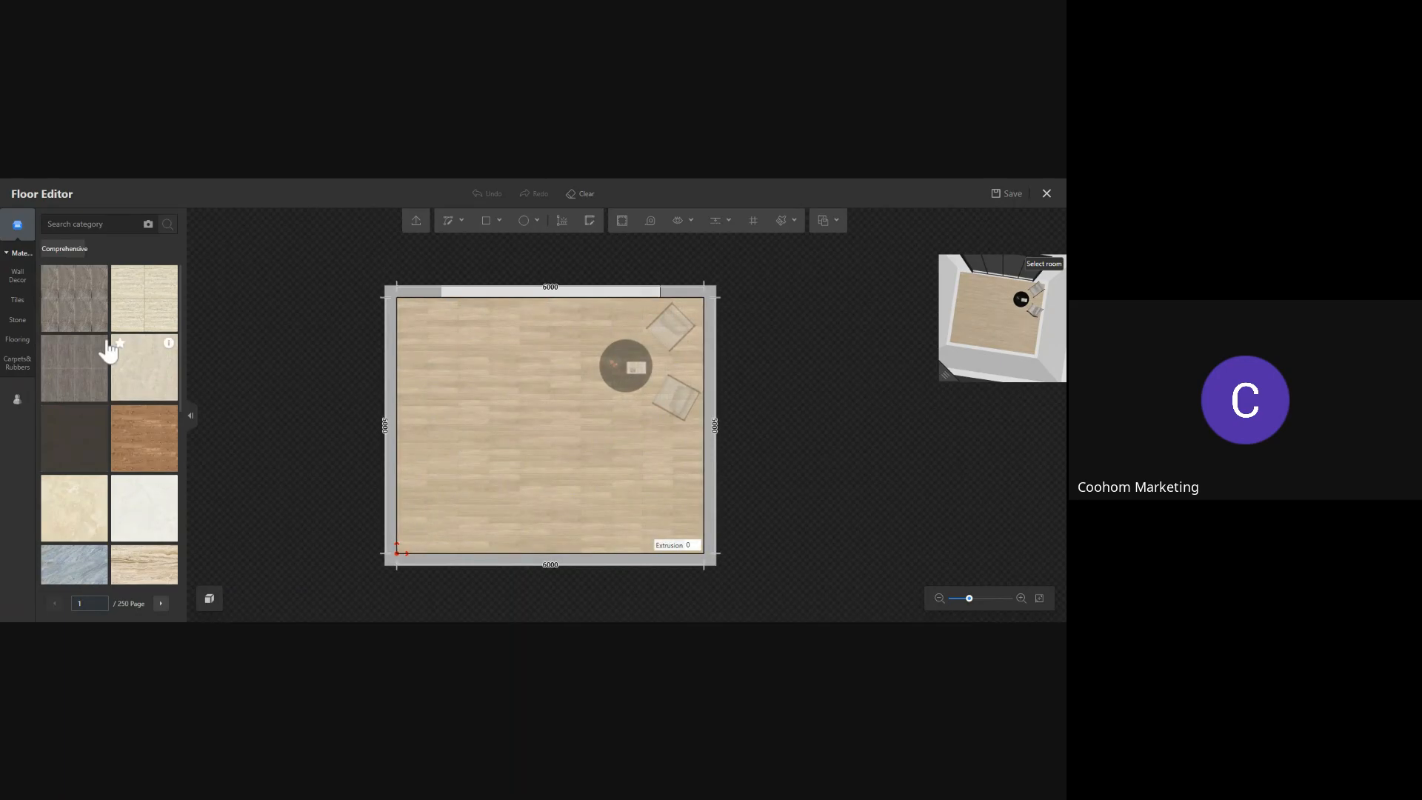
# Draw a 3000 × 3000 mm rectangle on the floor, starting from the room's lower-left corner
pyautogui.click(486, 221)
pyautogui.scroll(2, 515, 414)
pyautogui.moveTo(486, 460); pyautogui.dragTo(527, 366, button='right')
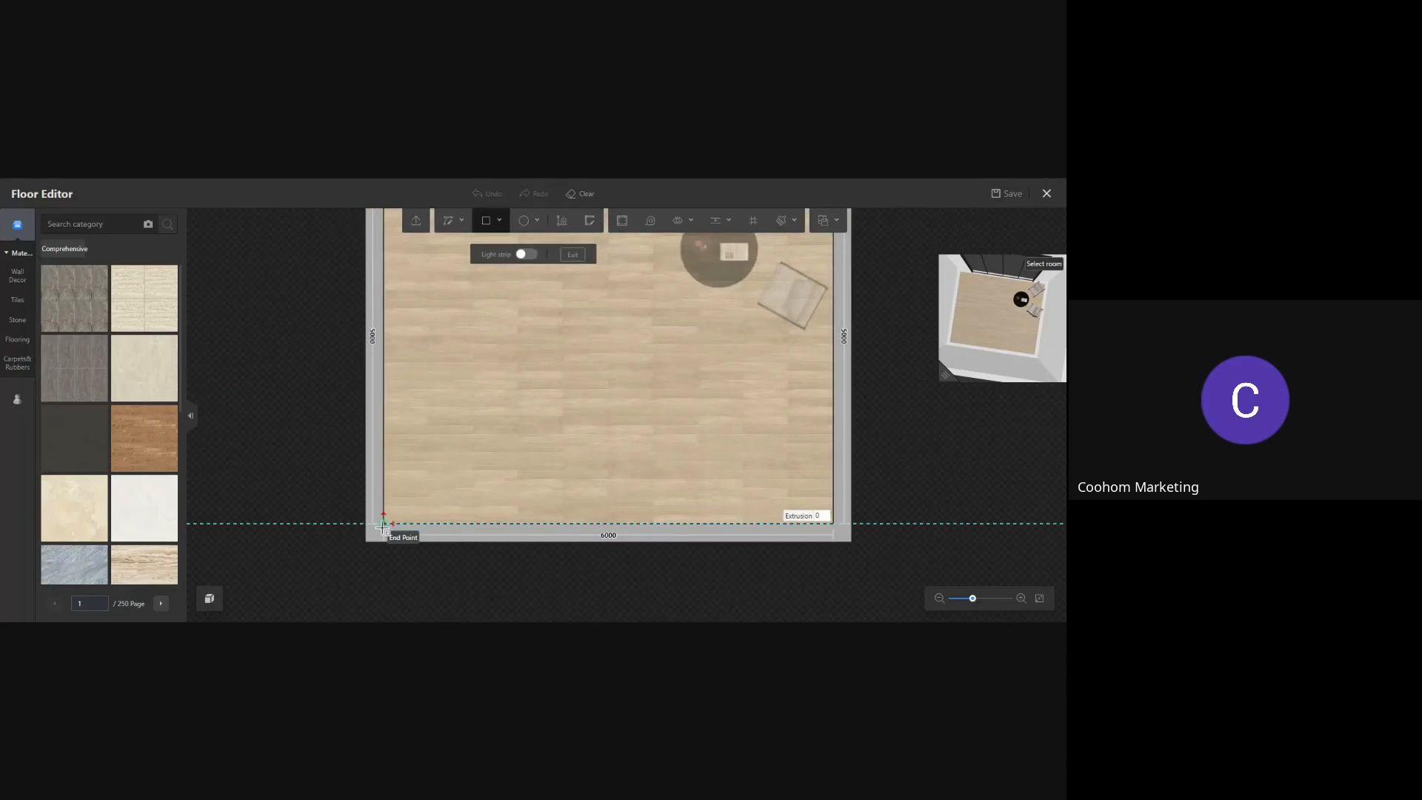
pyautogui.click(383, 526)
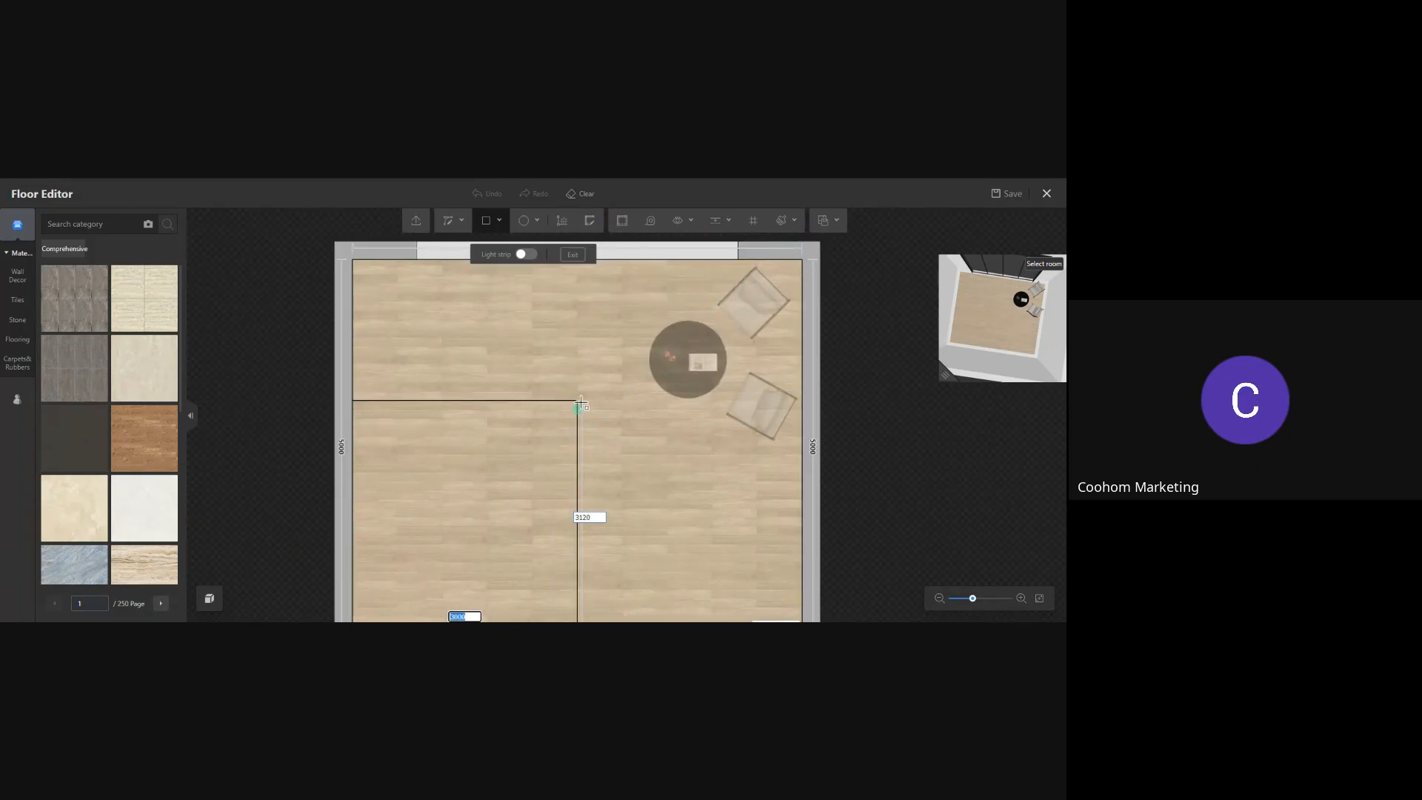
pyautogui.press('Tab')
pyautogui.press('Return')
pyautogui.press('Escape')
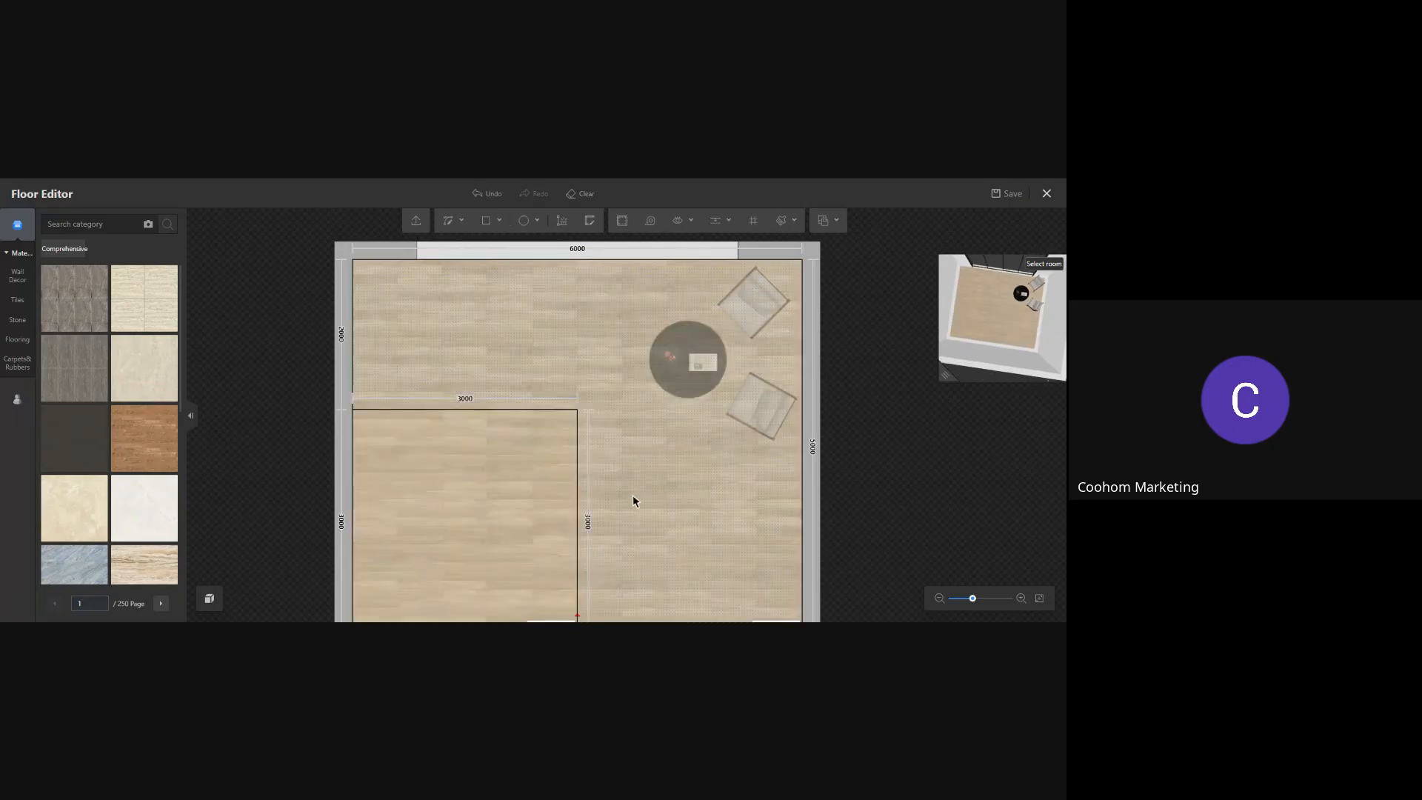
# Set the extrusion of the square floor area in the lower-left corner to 100
pyautogui.moveTo(628, 487); pyautogui.dragTo(602, 414)
pyautogui.click(540, 551)
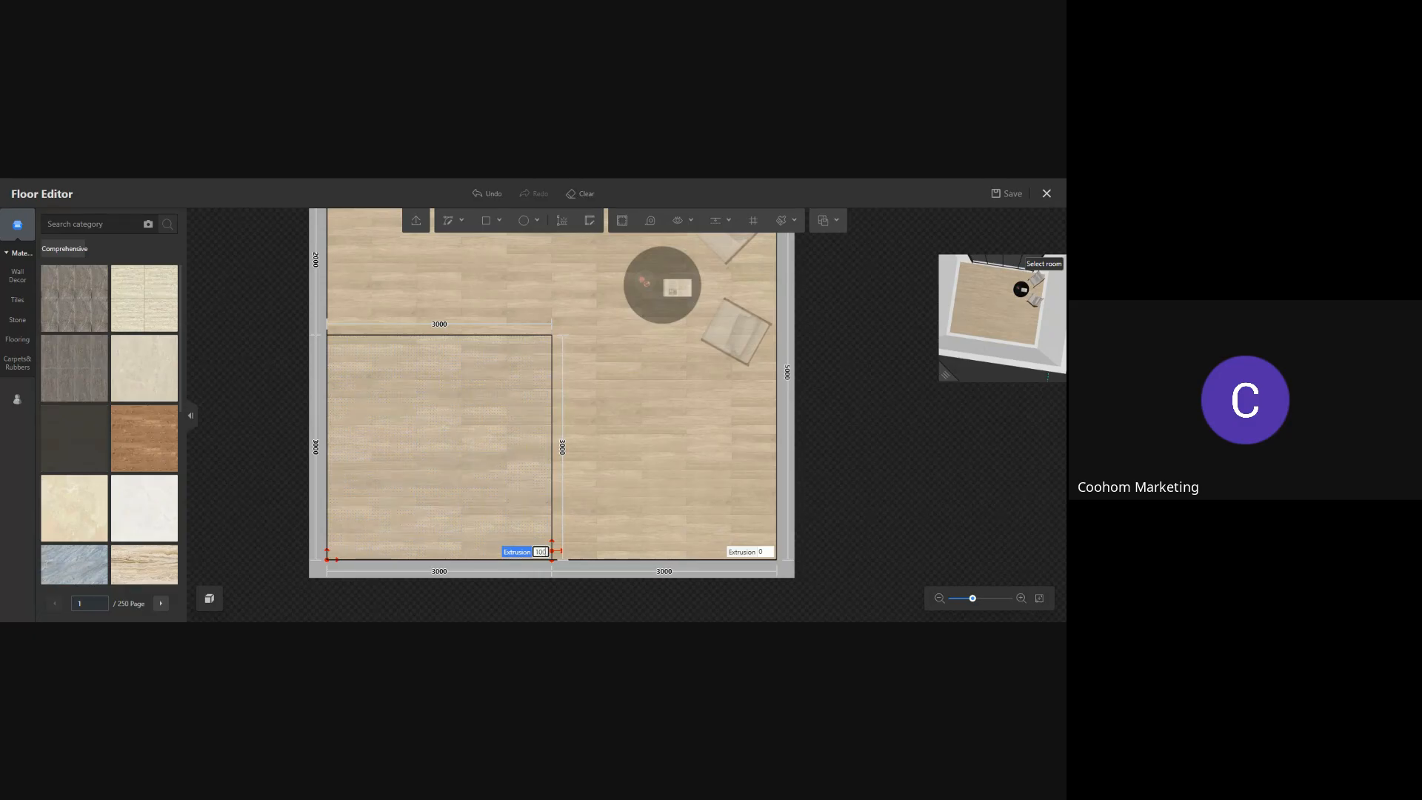
pyautogui.write('100')
pyautogui.press('Return')
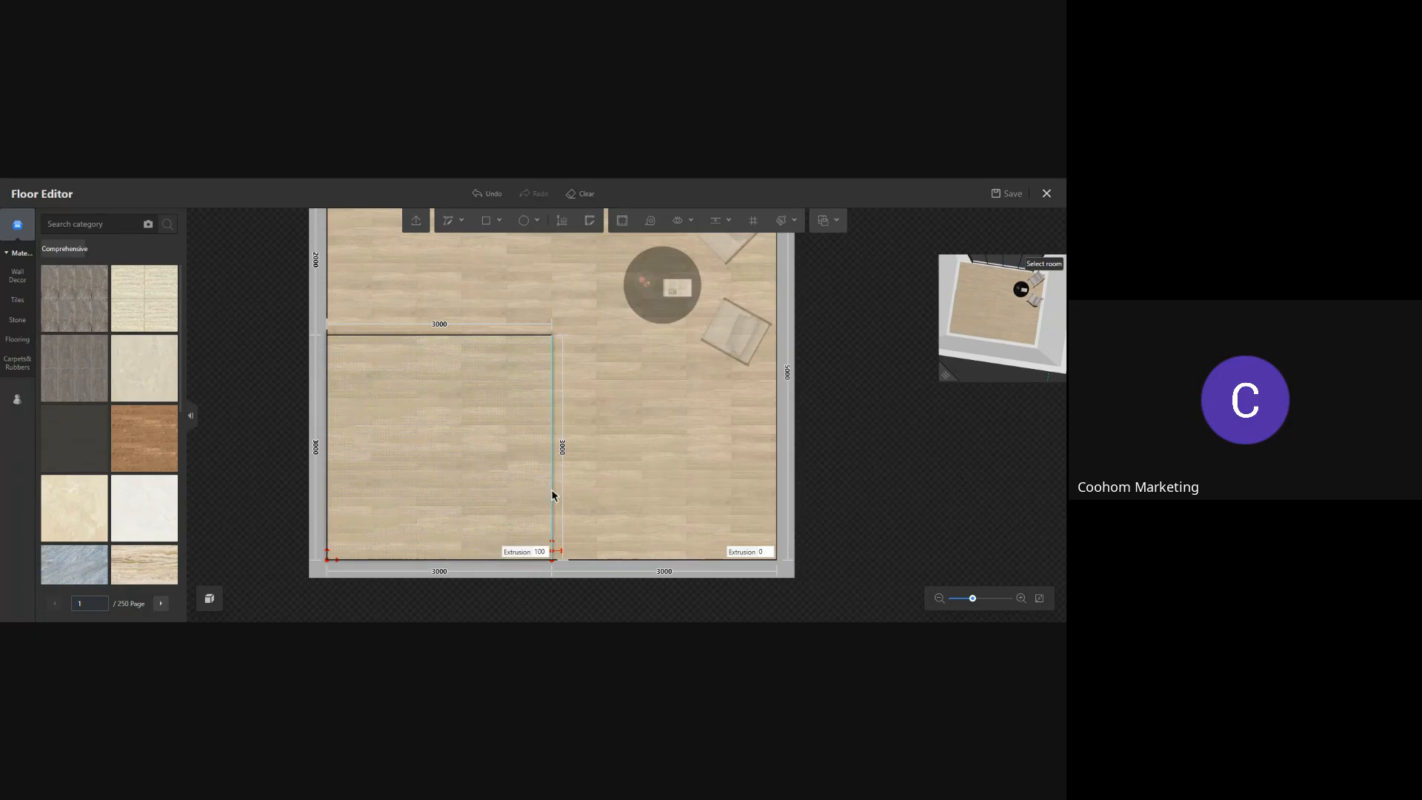
# Add an indented lamp belt to the raised square's right edge, with light strip color #FFCE87 and brightness 100%
pyautogui.click(551, 488)
pyautogui.scroll(3, 553, 487)
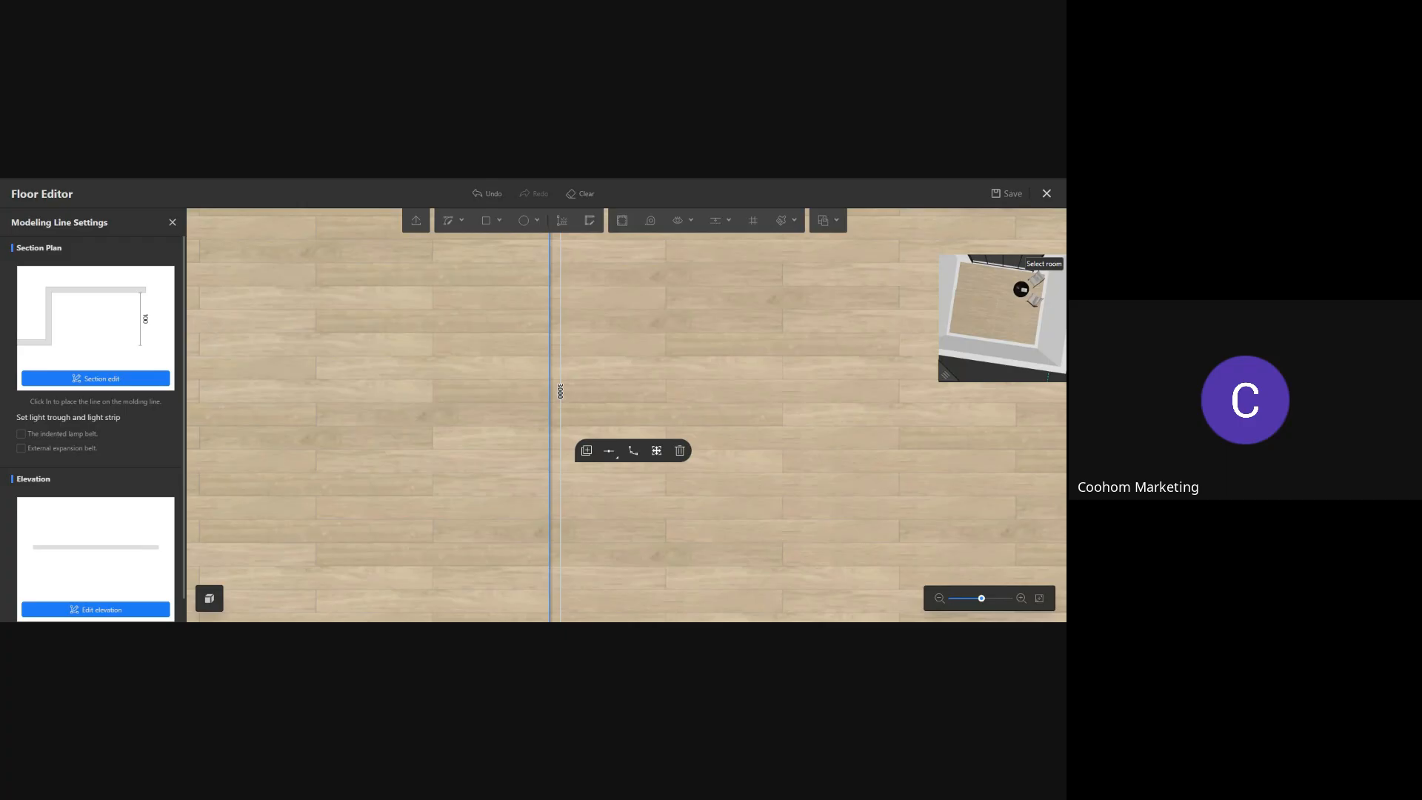
pyautogui.click(549, 455)
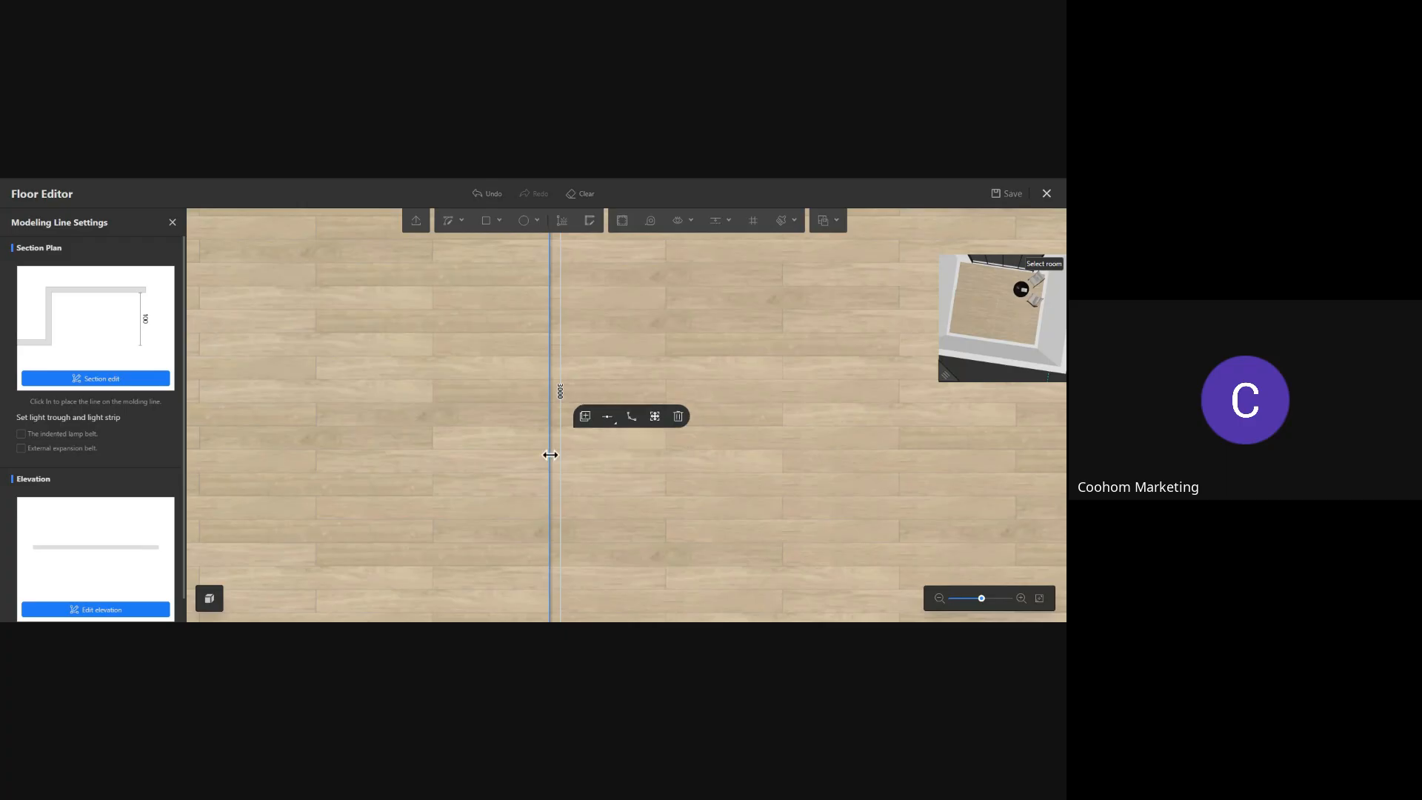
pyautogui.click(56, 437)
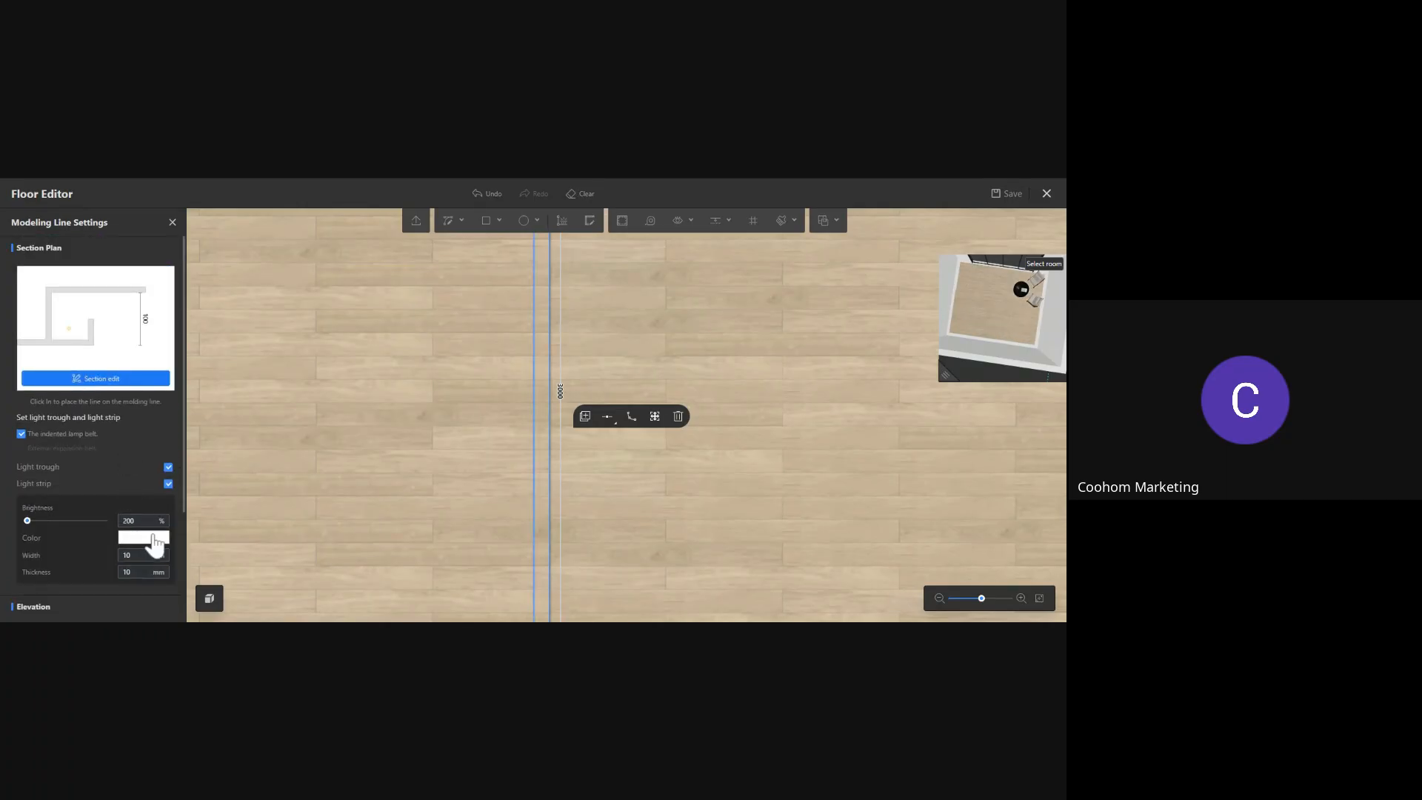
pyautogui.click(154, 539)
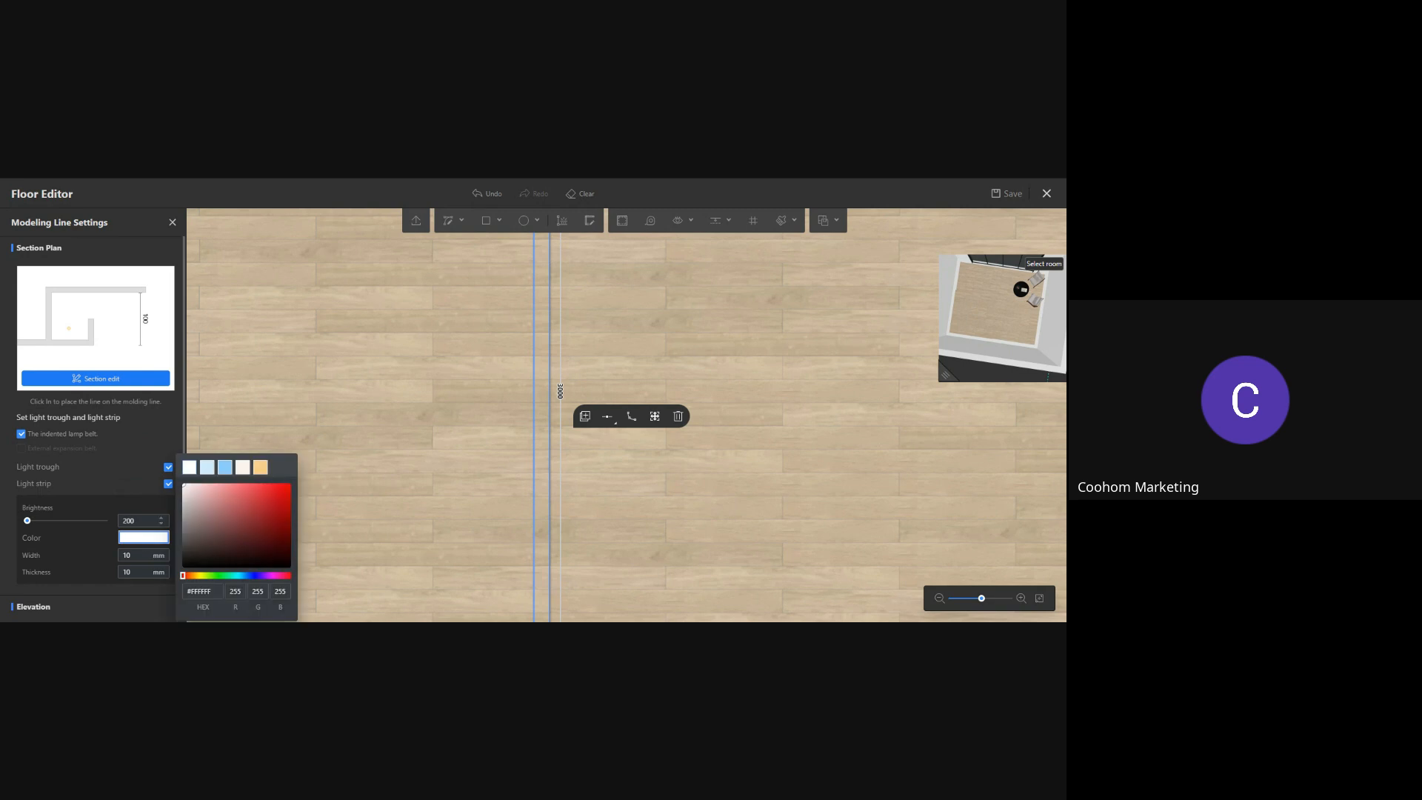
pyautogui.click(260, 468)
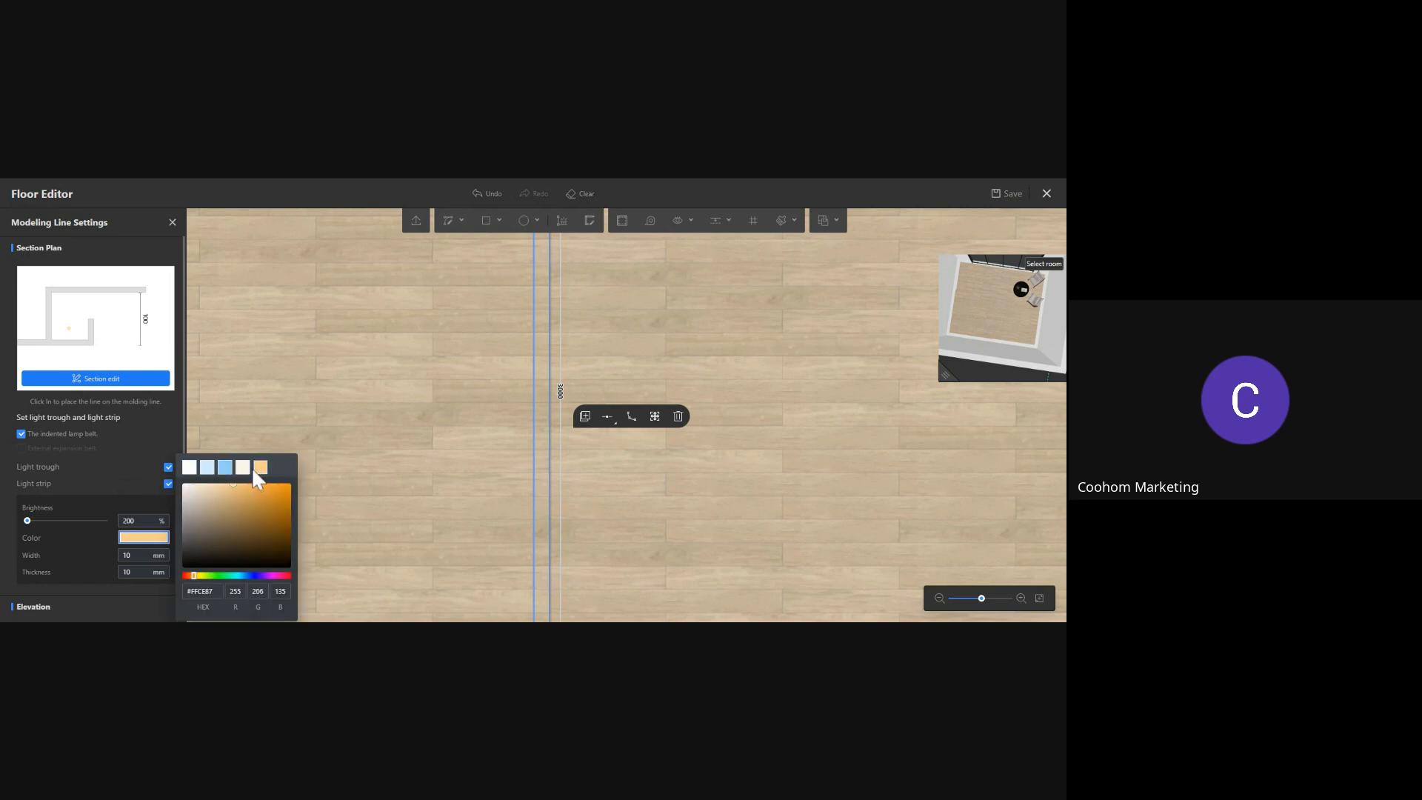
pyautogui.click(136, 520)
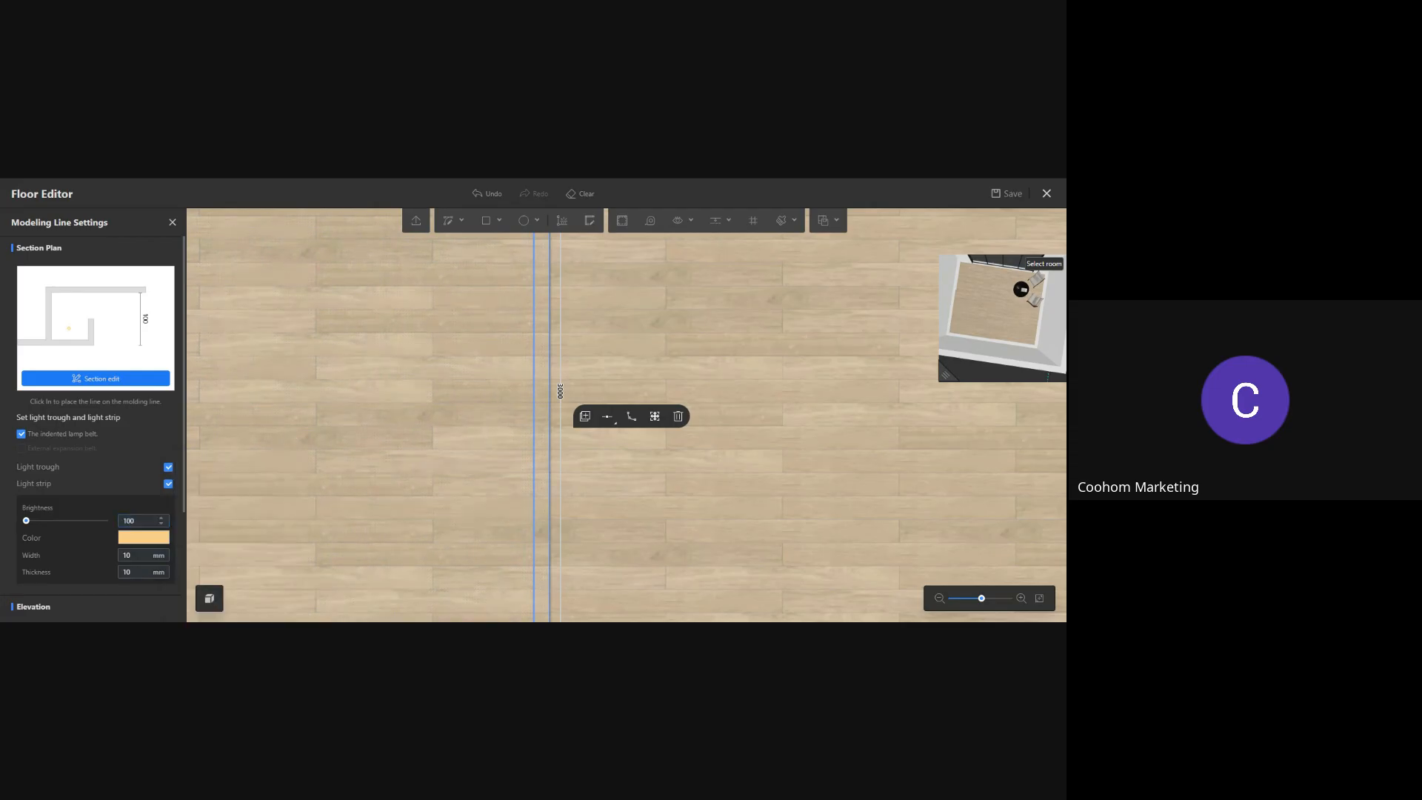
# Copy the right edge's lamp belt settings to the raised square's upper edge
pyautogui.click(587, 419)
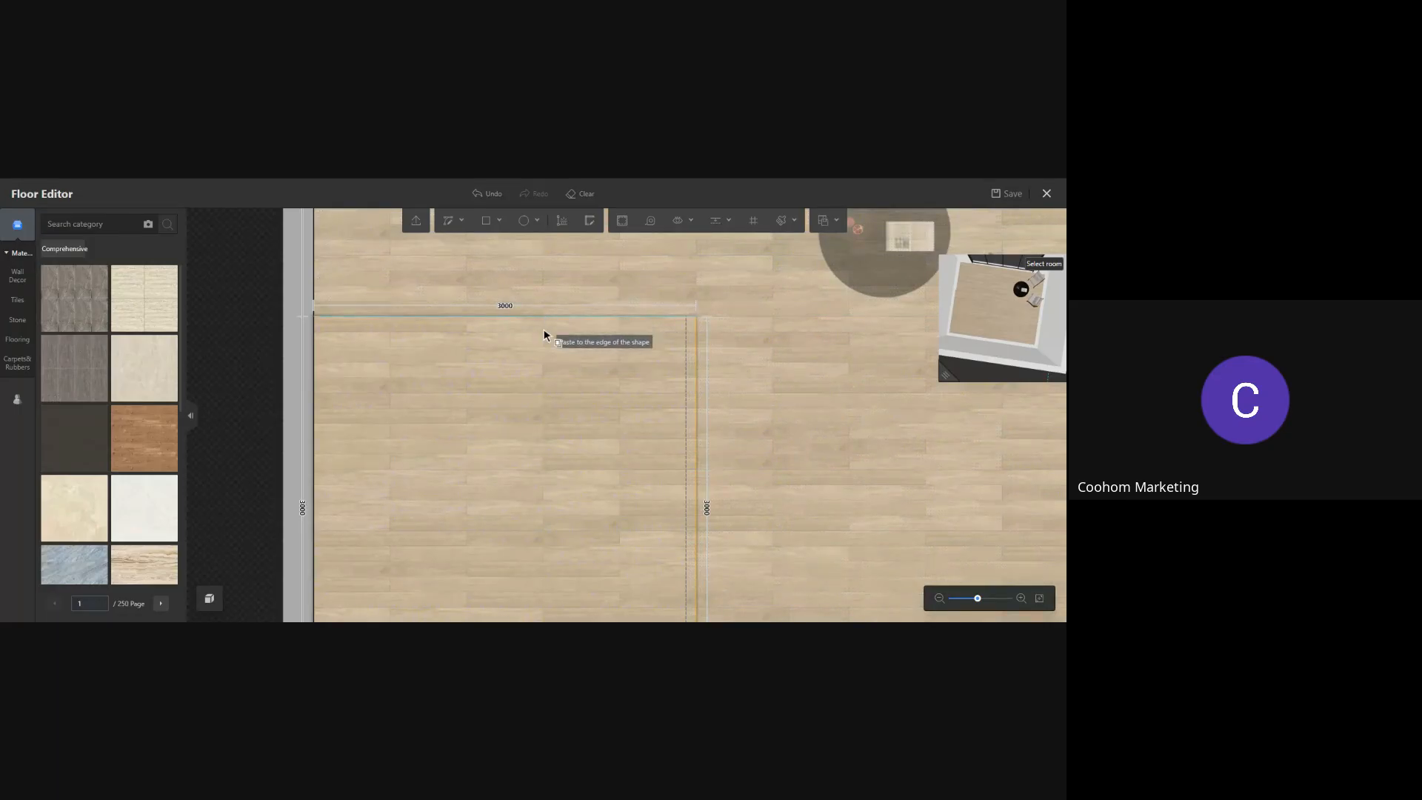
pyautogui.scroll(2, 553, 317)
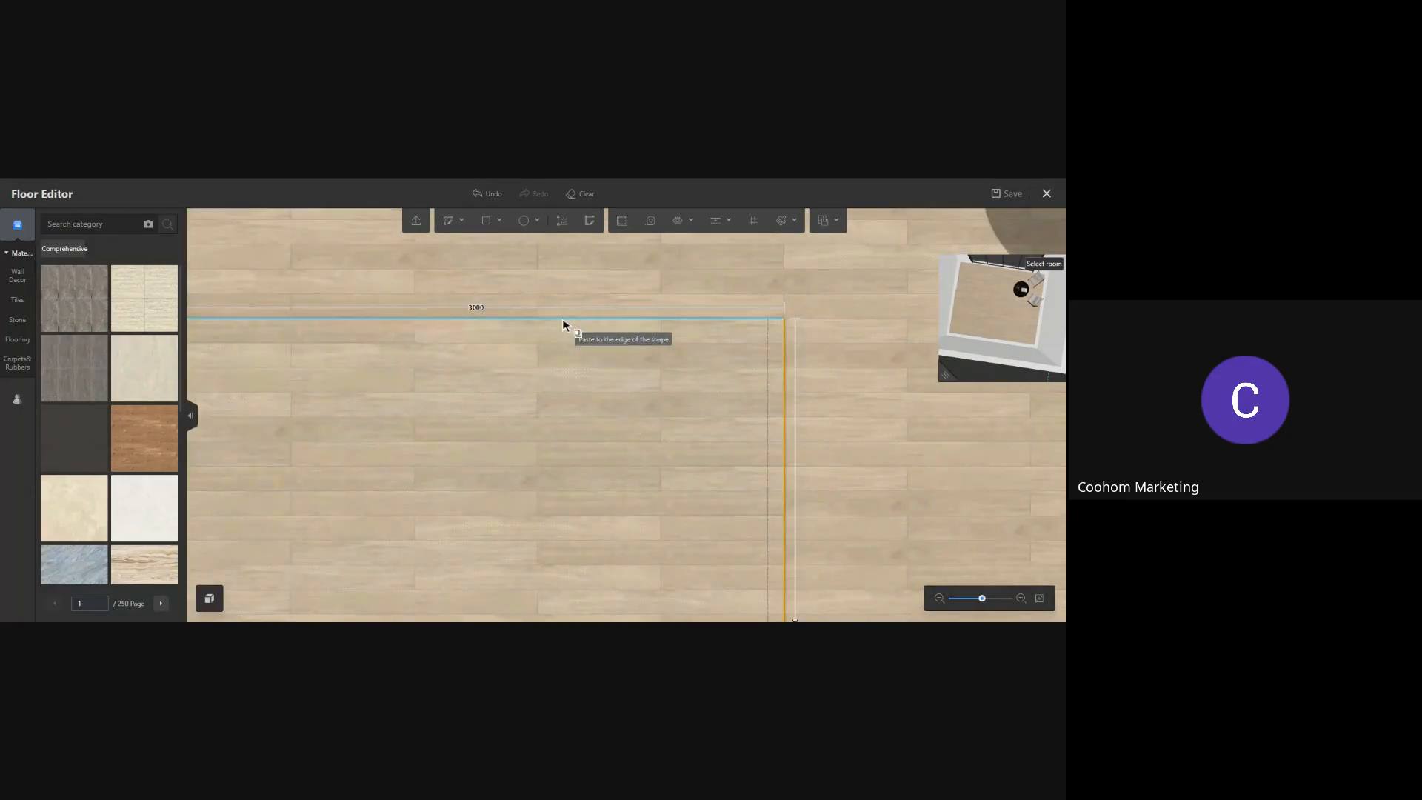
pyautogui.click(545, 457)
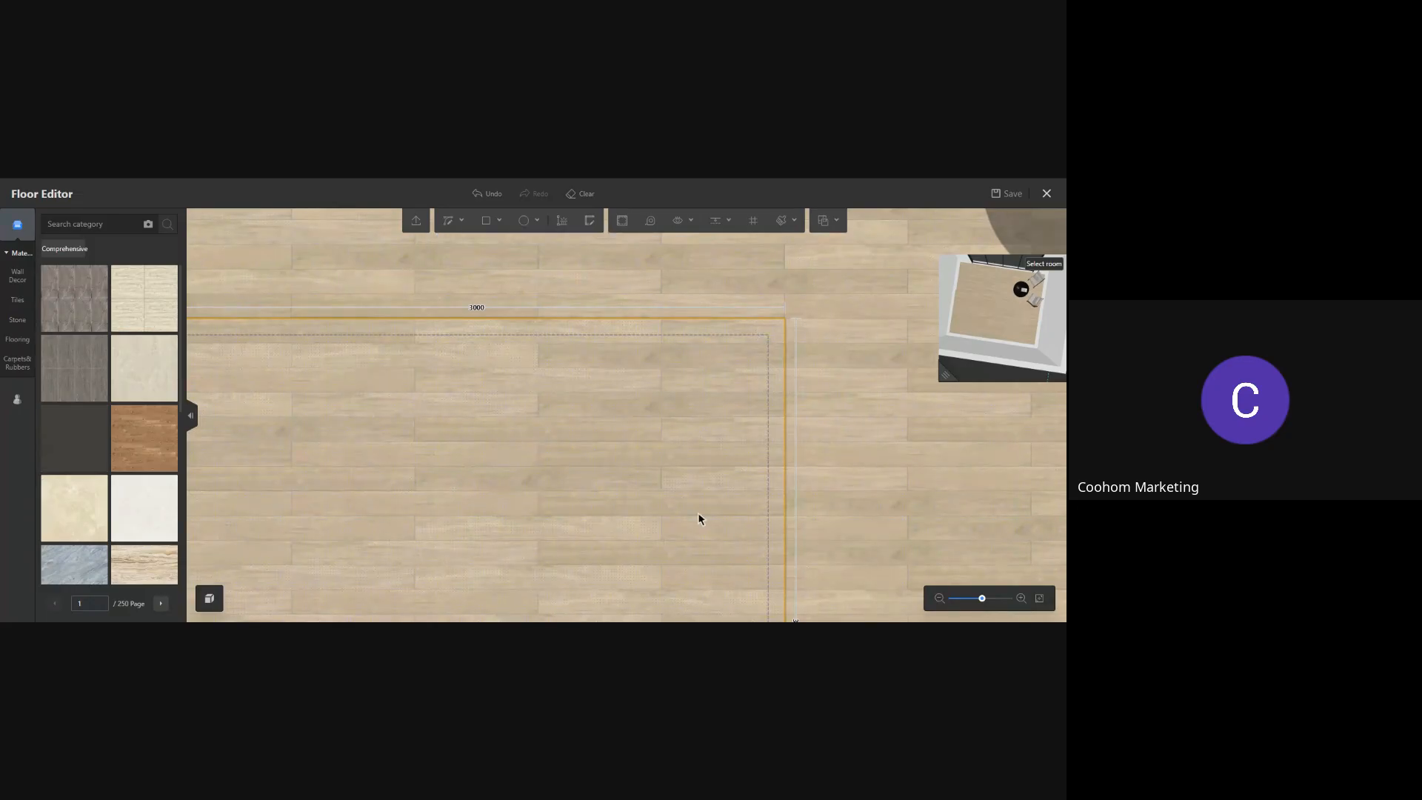
# Check the raised square with its two lit edges, and leave the Floor Editor for the 3D room view
pyautogui.scroll(-3, 667, 496)
pyautogui.moveTo(574, 484); pyautogui.dragTo(505, 302, button='right')
pyautogui.scroll(-3, 516, 339)
pyautogui.moveTo(526, 365); pyautogui.dragTo(553, 478, button='right')
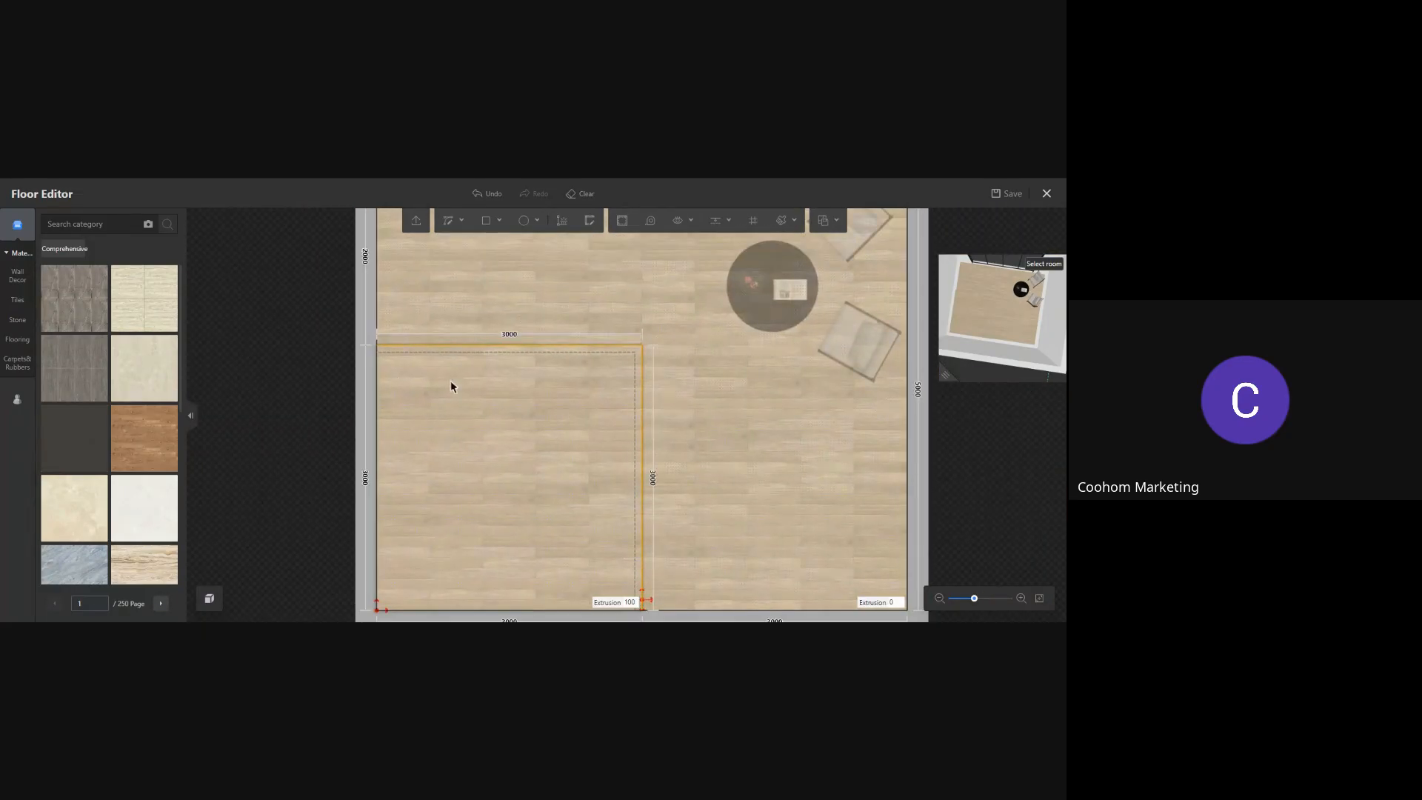
pyautogui.click(1046, 193)
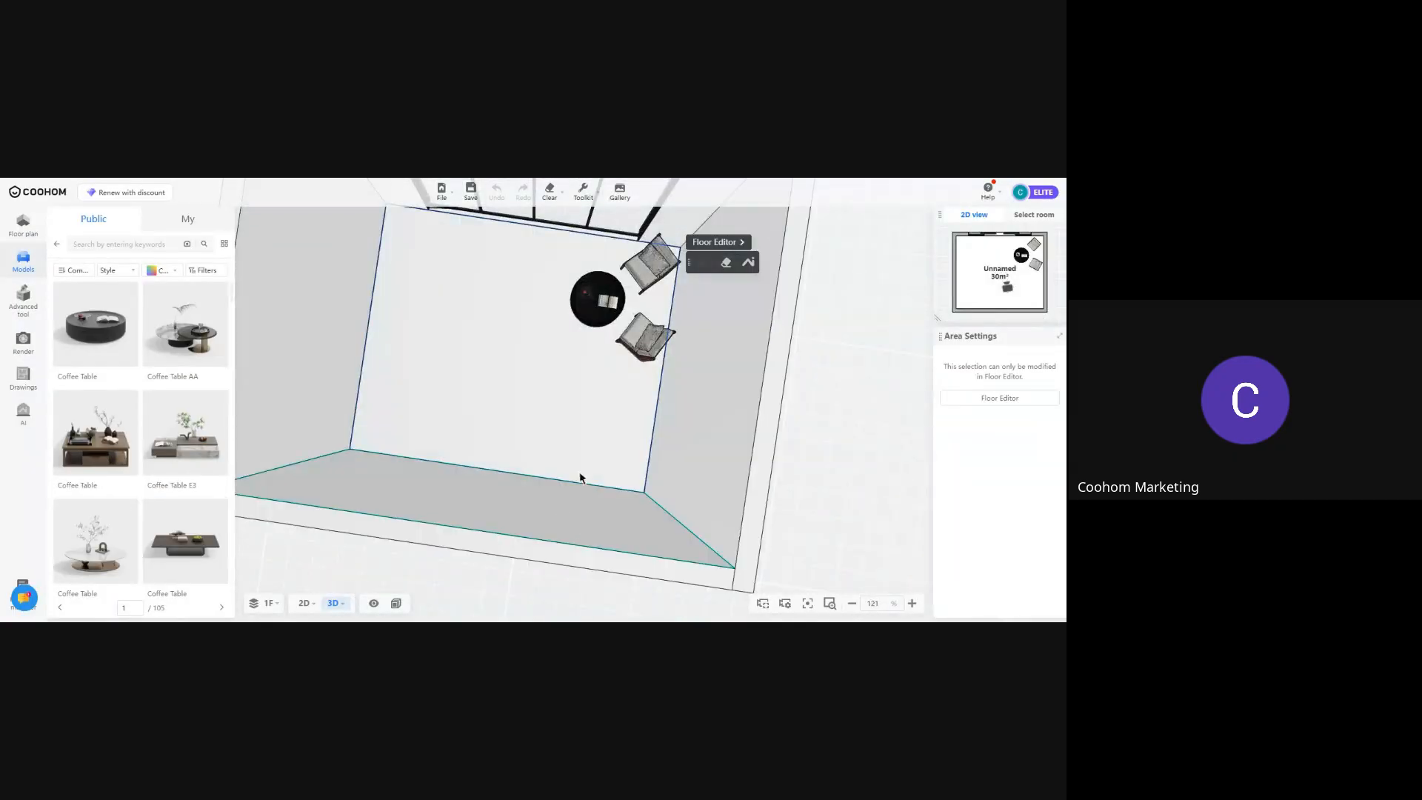
# Examine the raised, wood-covered floor platform in the room from several angles in 3D
pyautogui.moveTo(581, 478); pyautogui.dragTo(477, 426)
pyautogui.scroll(5, 557, 475)
pyautogui.moveTo(574, 495); pyautogui.dragTo(554, 480)
pyautogui.scroll(3, 570, 544)
pyautogui.moveTo(614, 558); pyautogui.dragTo(587, 454)
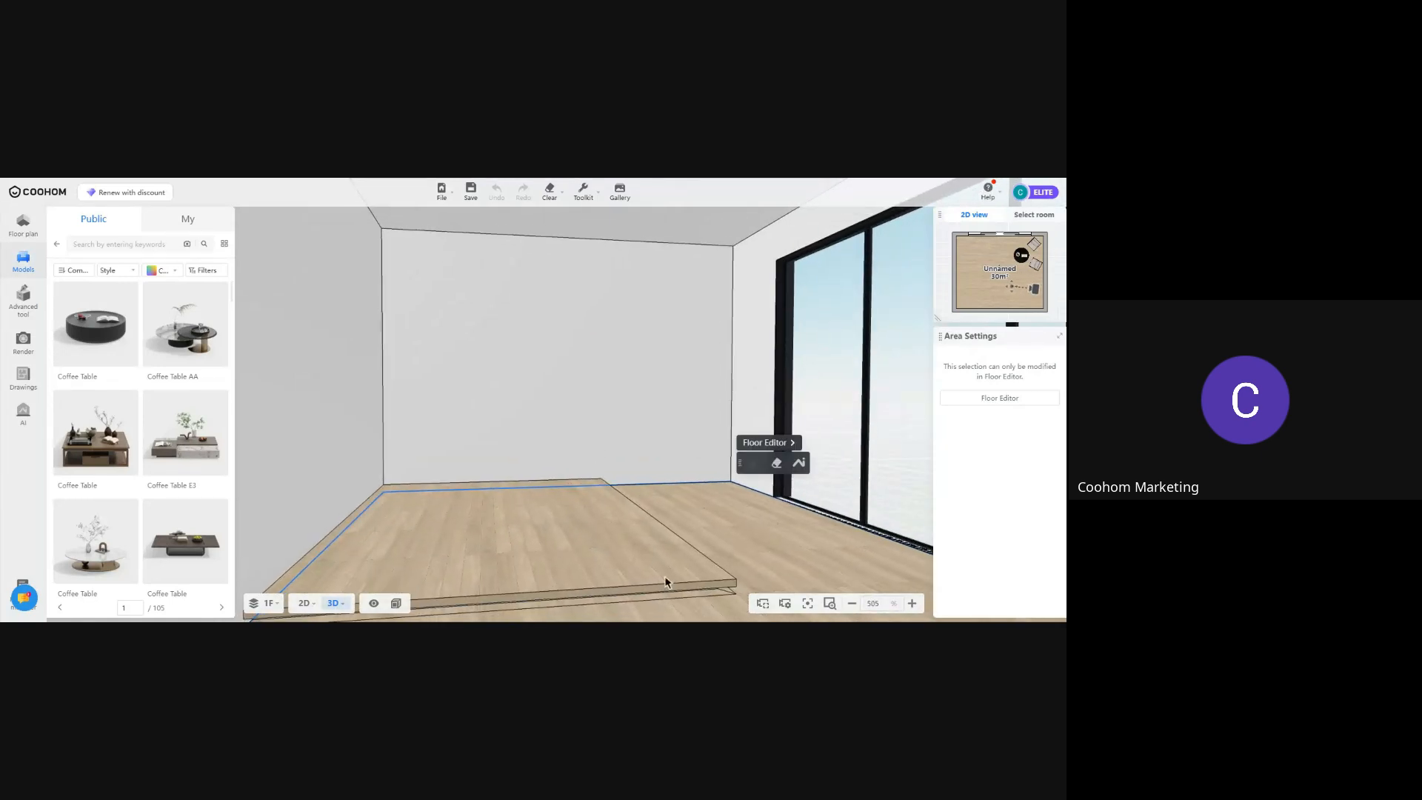
pyautogui.moveTo(661, 521); pyautogui.dragTo(676, 568)
pyautogui.scroll(-2, 549, 478)
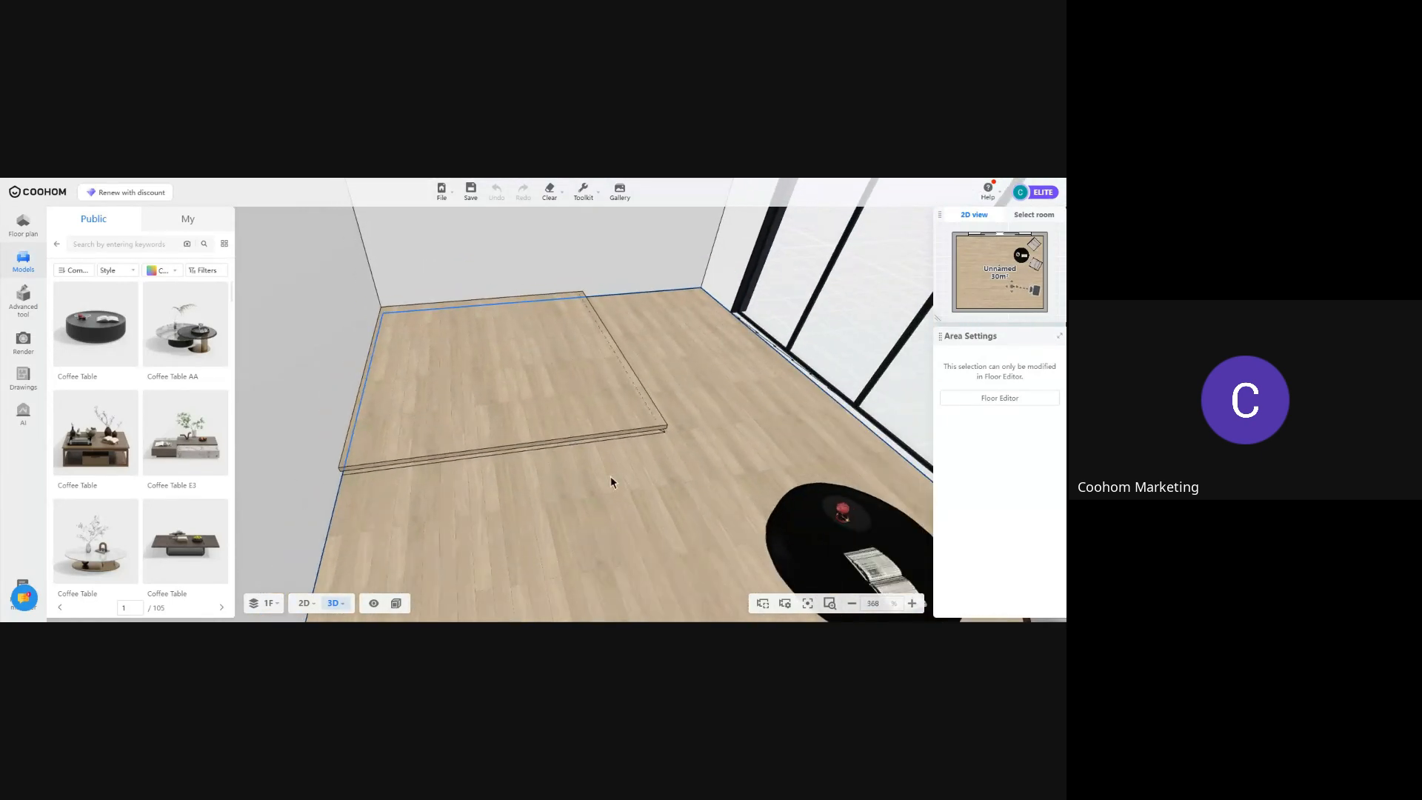
pyautogui.moveTo(597, 506); pyautogui.dragTo(570, 530)
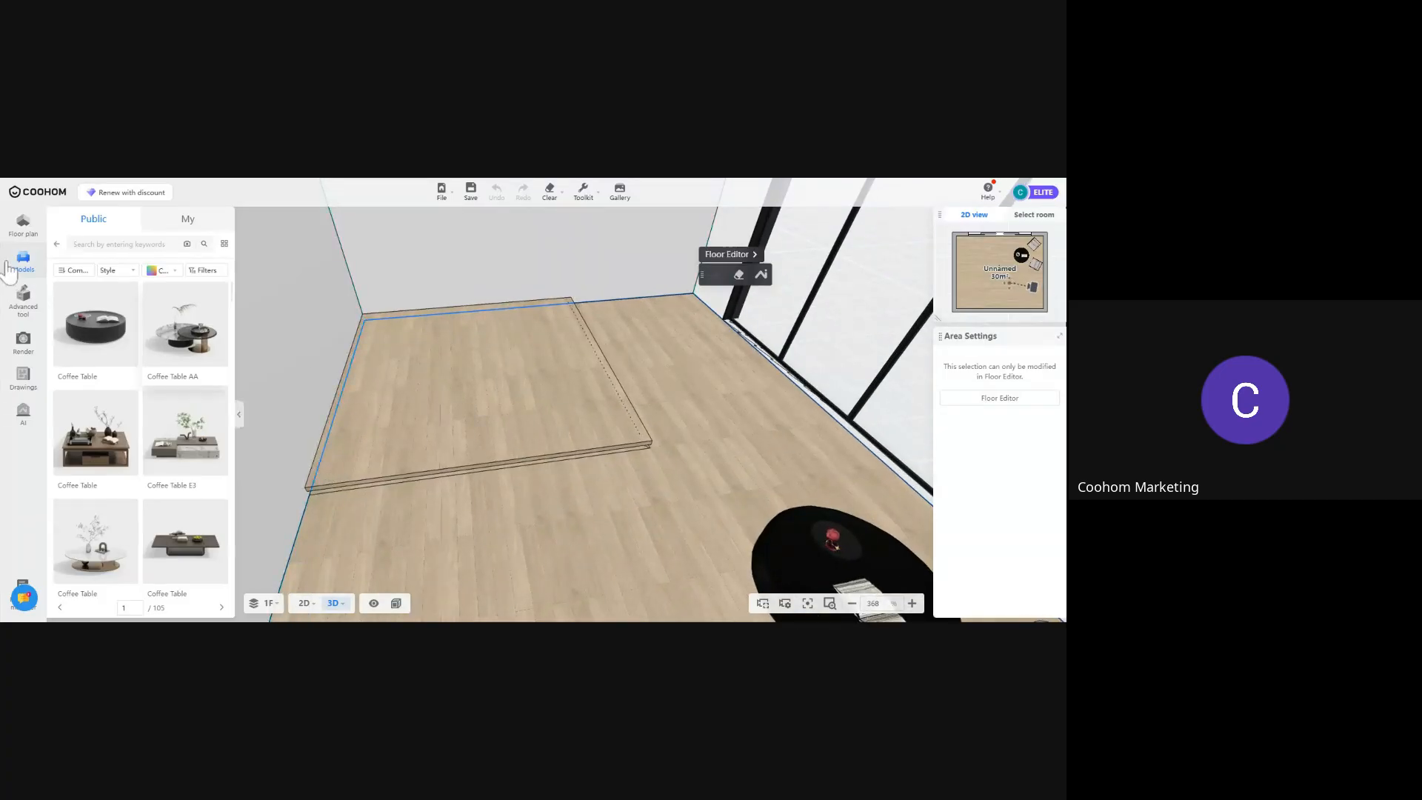
# Look through the bed models in the furniture library's Beds category
pyautogui.click(30, 264)
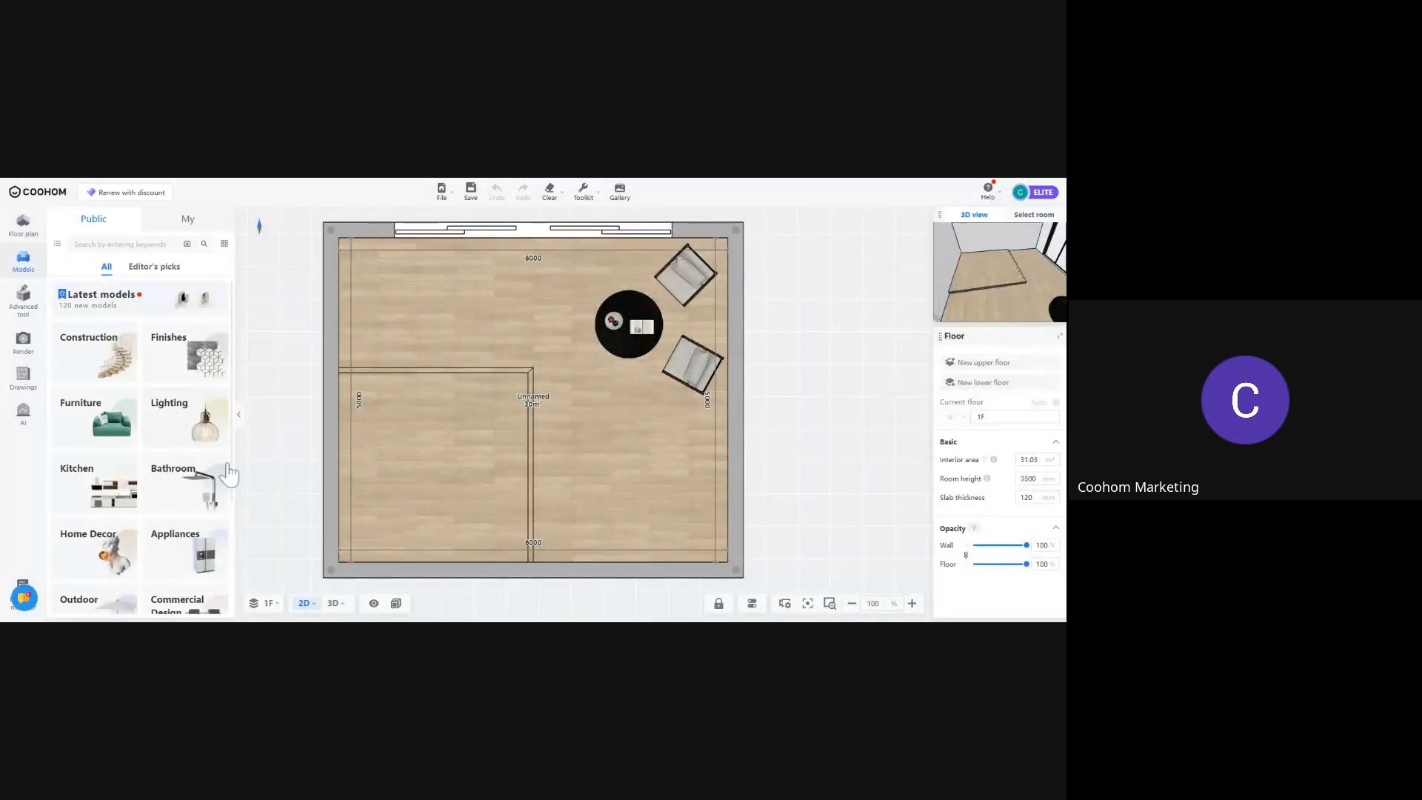
pyautogui.click(125, 430)
pyautogui.click(157, 334)
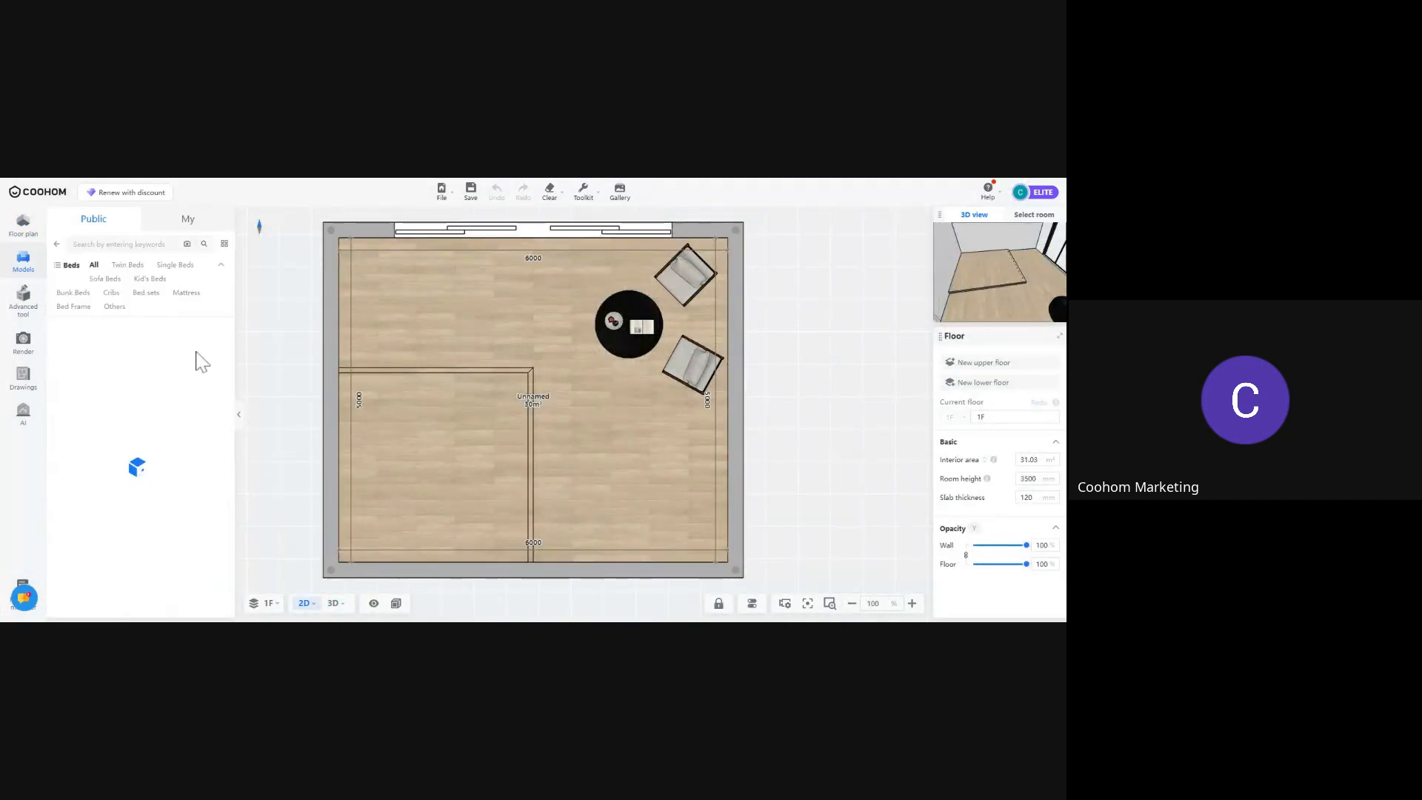
pyautogui.moveTo(498, 451); pyautogui.dragTo(590, 400)
pyautogui.scroll(3, 575, 412)
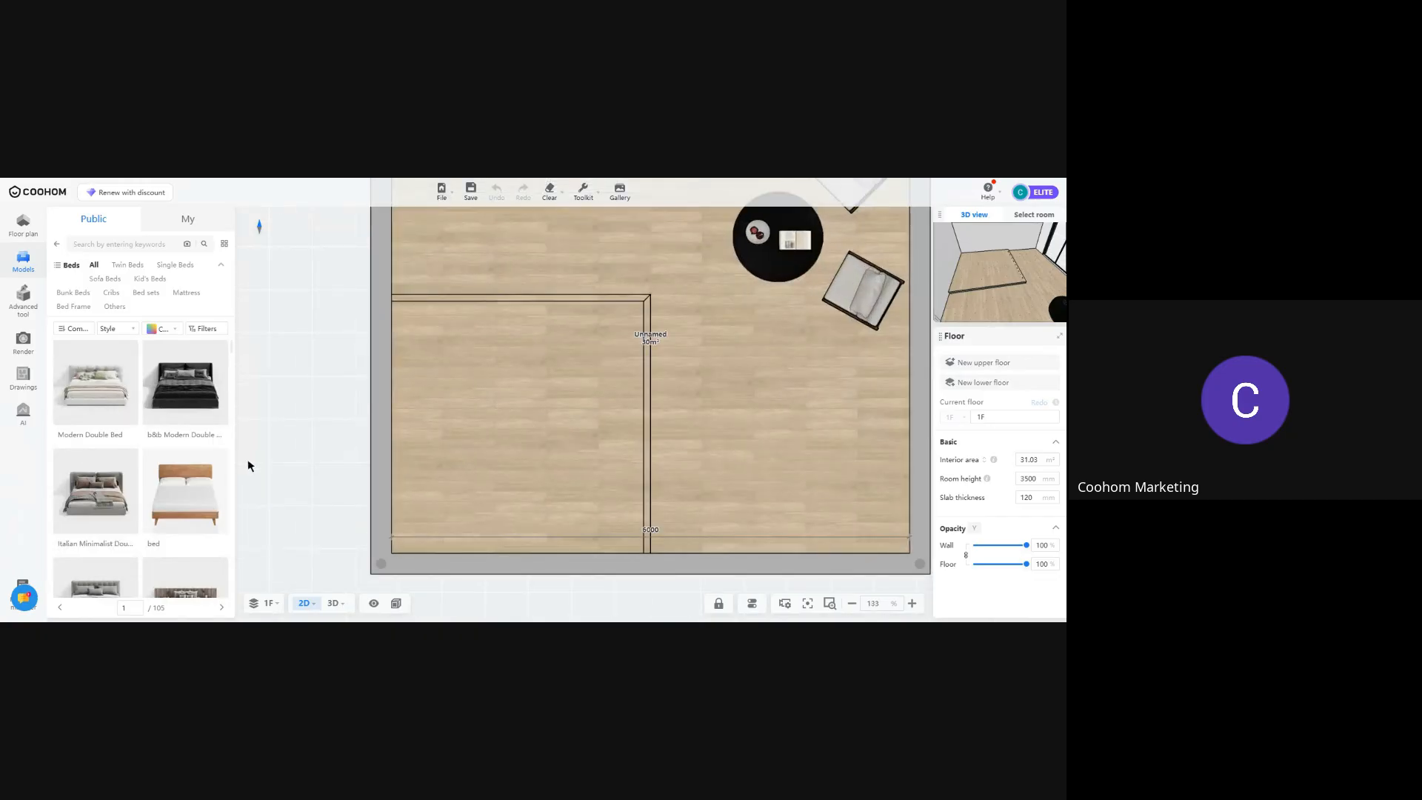
pyautogui.scroll(-5, 148, 487)
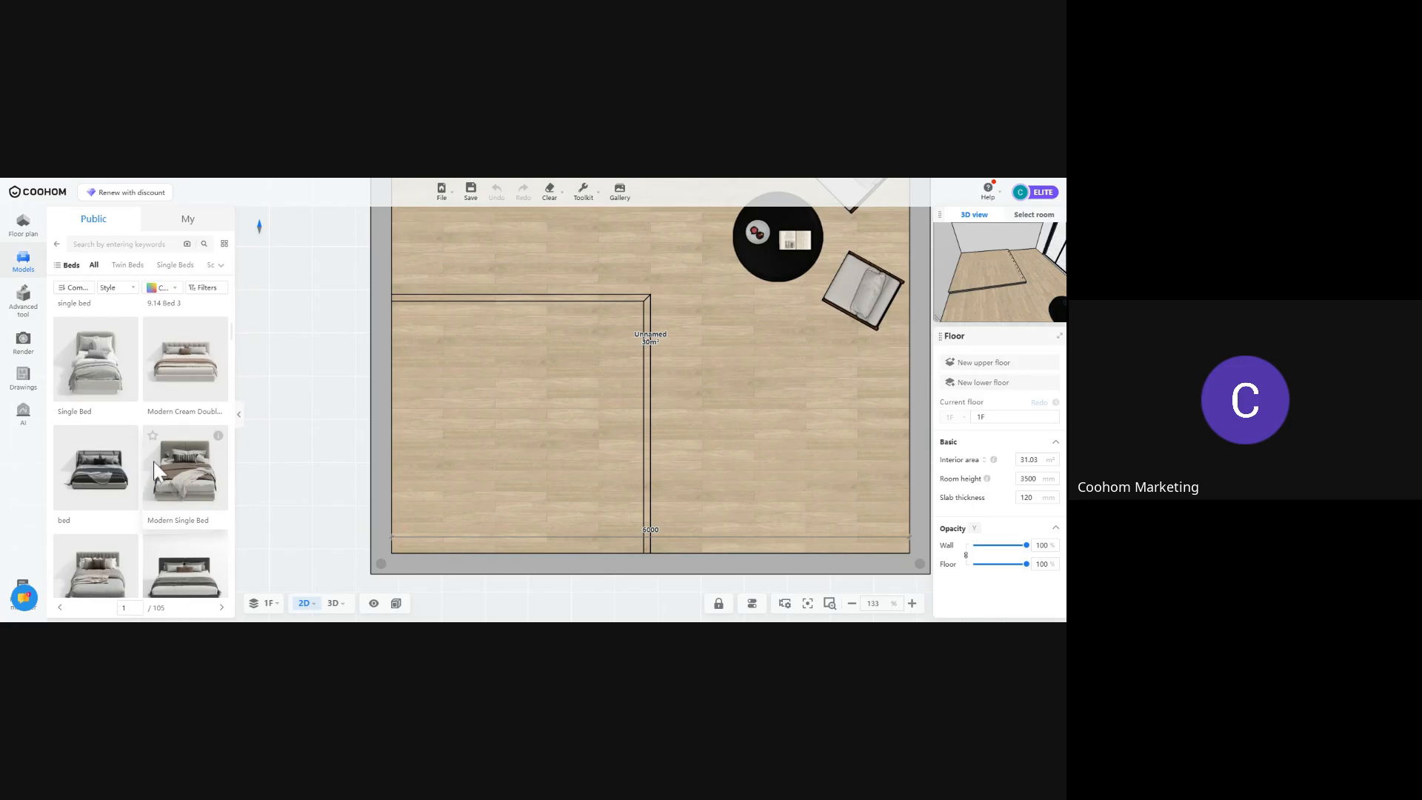
pyautogui.scroll(-2, 160, 478)
pyautogui.scroll(-3, 167, 468)
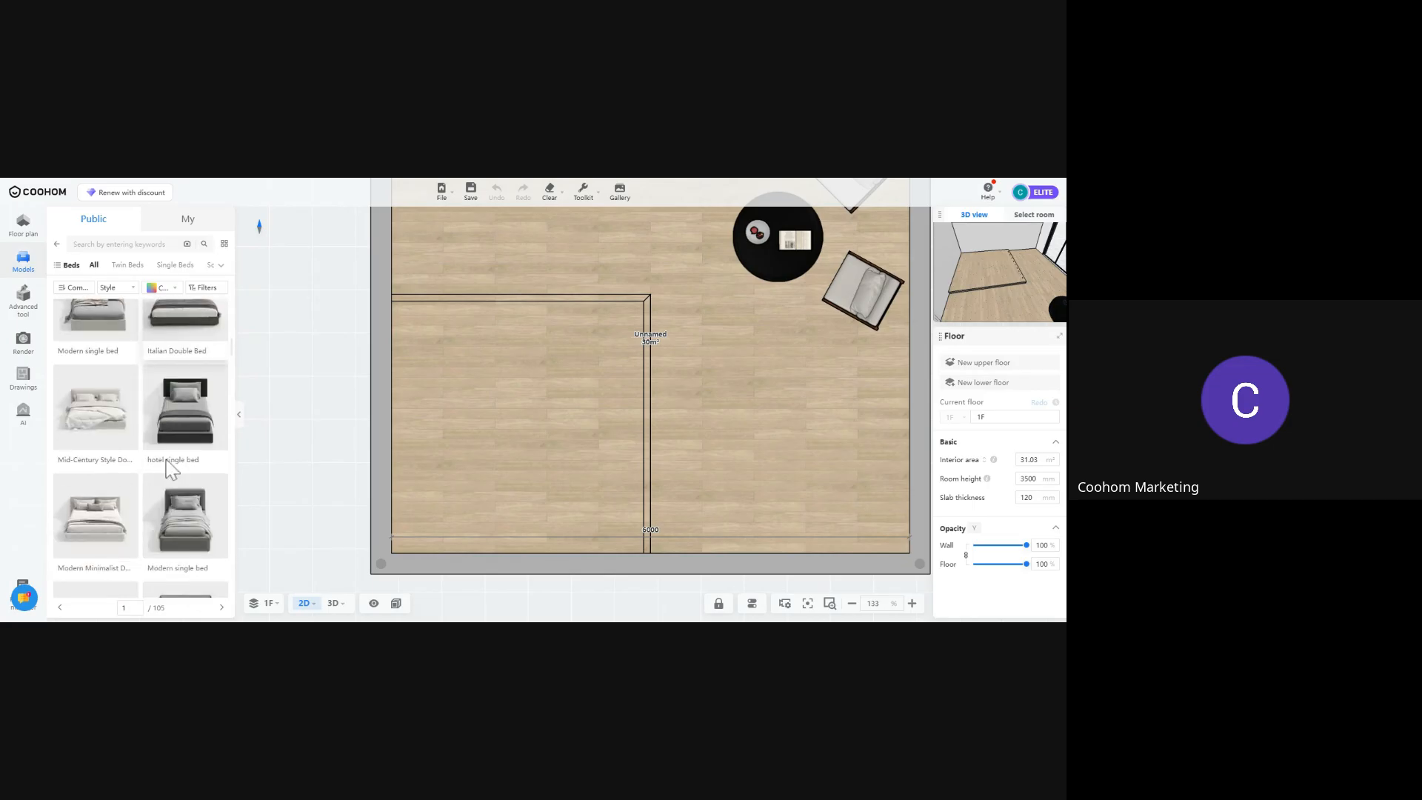
pyautogui.scroll(-2, 165, 465)
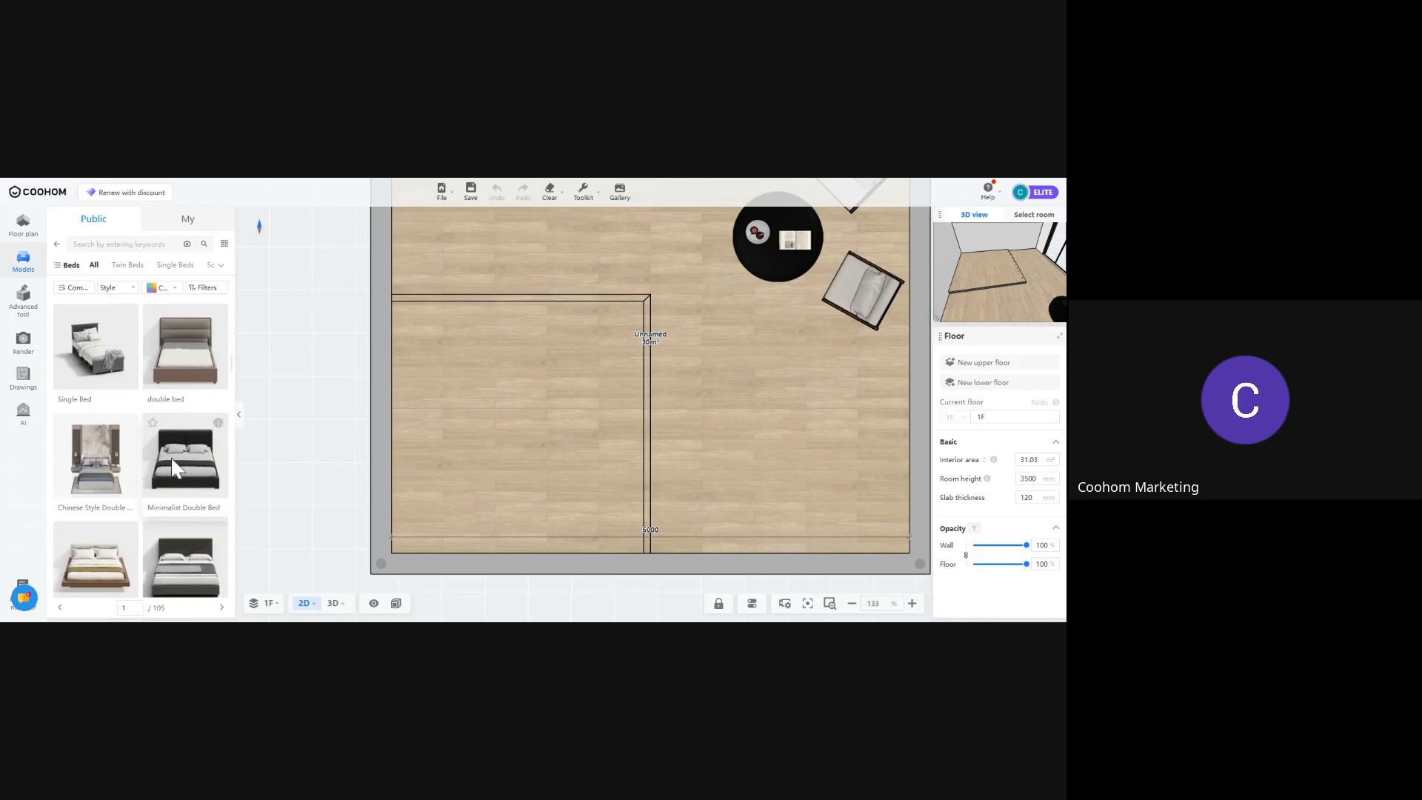
# Filter the beds to Twin Beds and place the Double Bed model on the raised platform, headboard towards the side wall
pyautogui.click(128, 265)
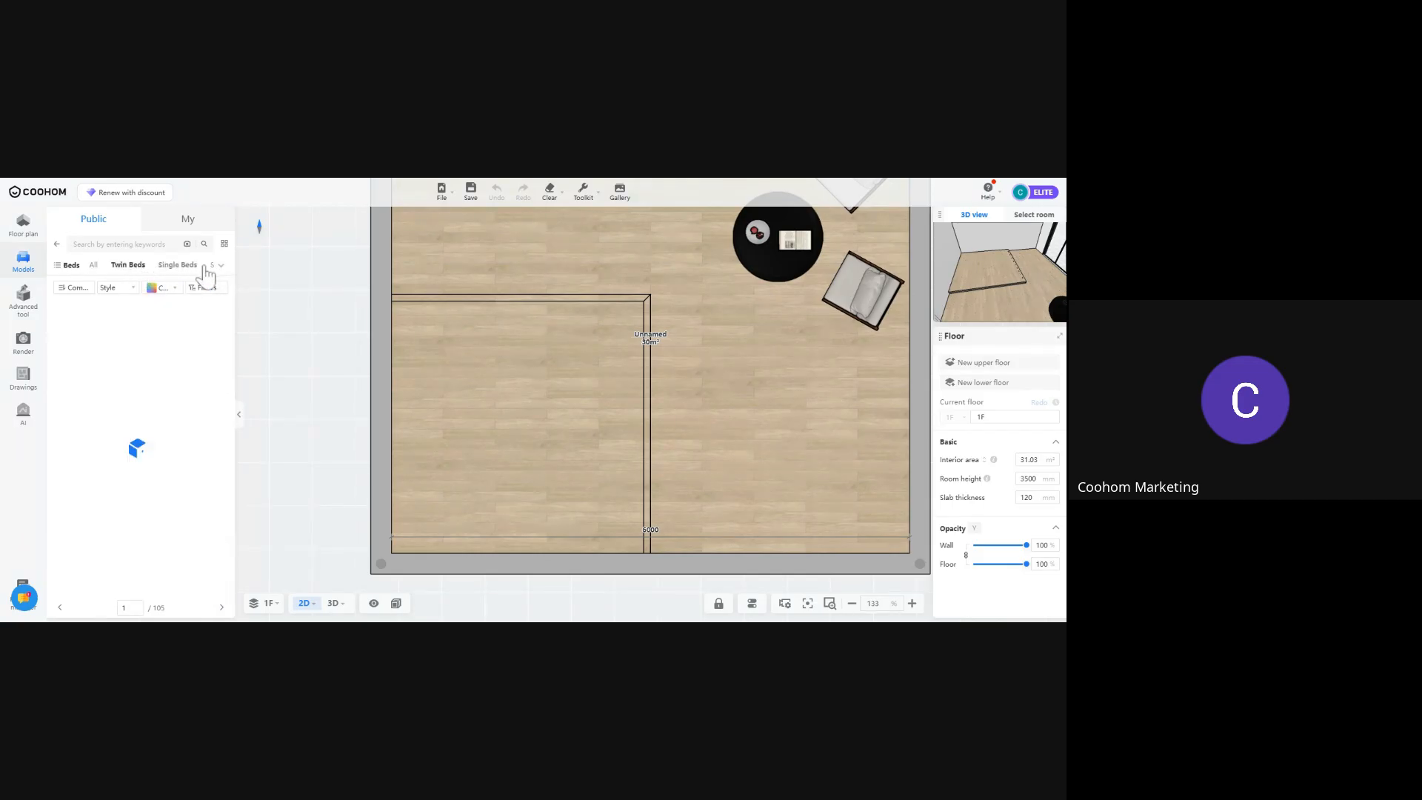
pyautogui.click(220, 265)
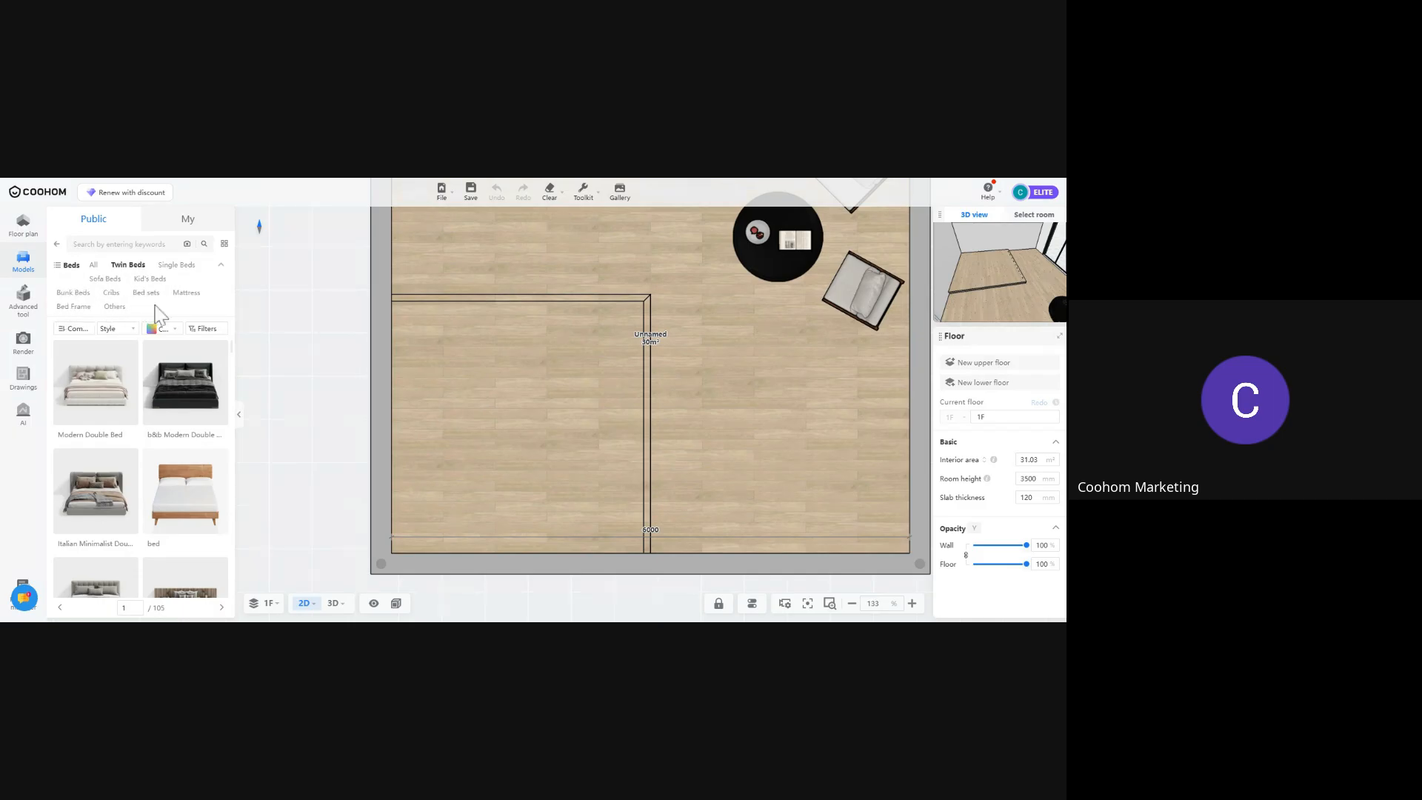
pyautogui.scroll(-3, 145, 485)
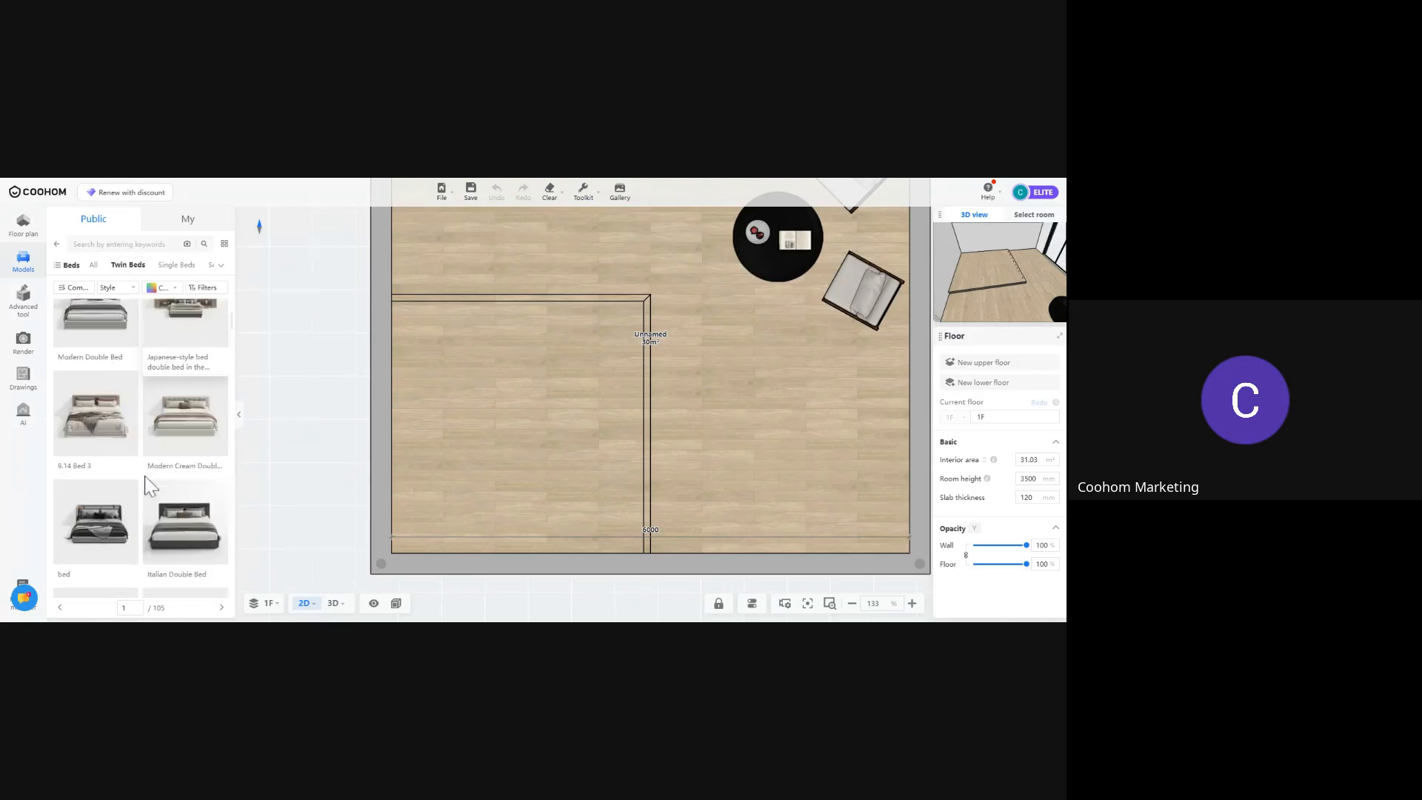
pyautogui.scroll(-5, 146, 485)
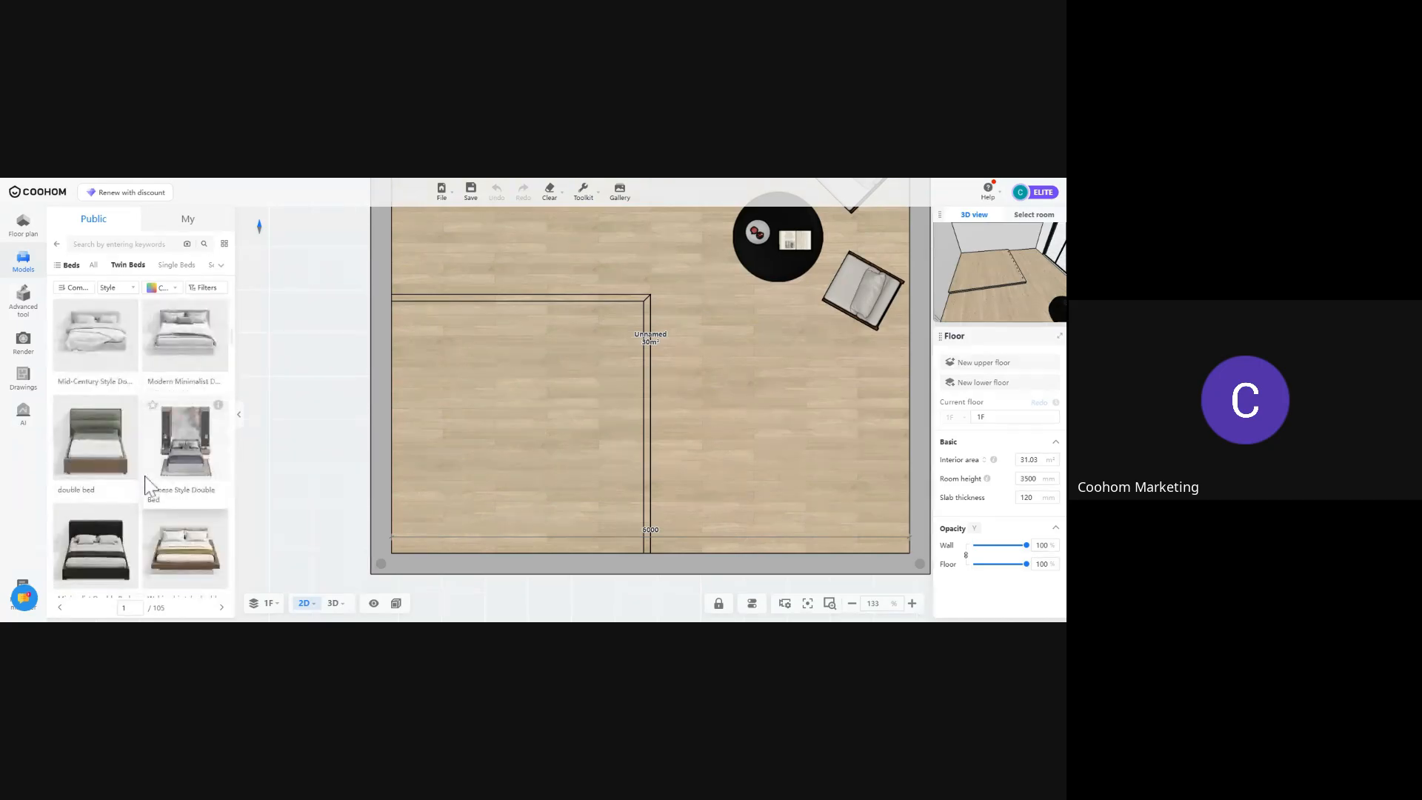
pyautogui.scroll(-2, 146, 481)
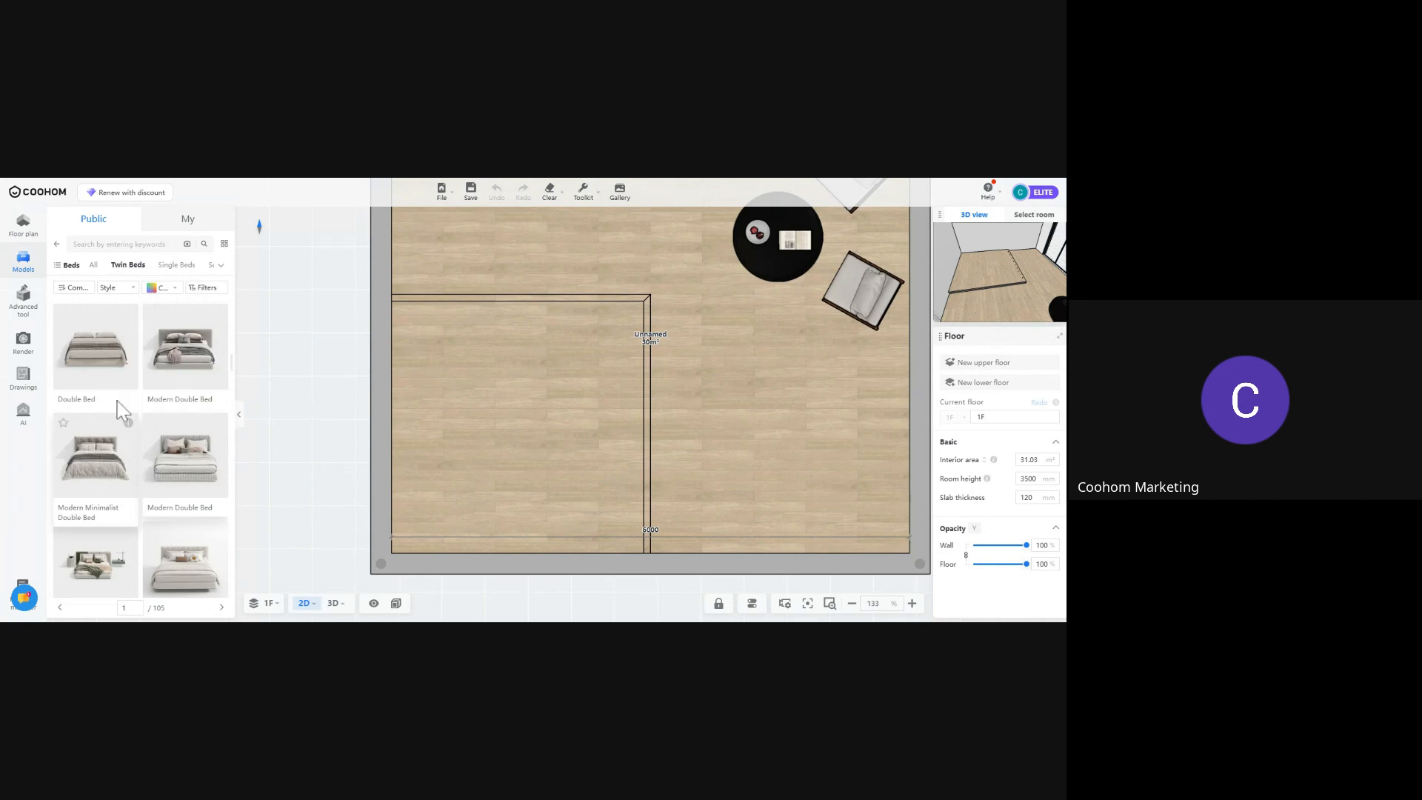
pyautogui.click(112, 373)
pyautogui.click(501, 436)
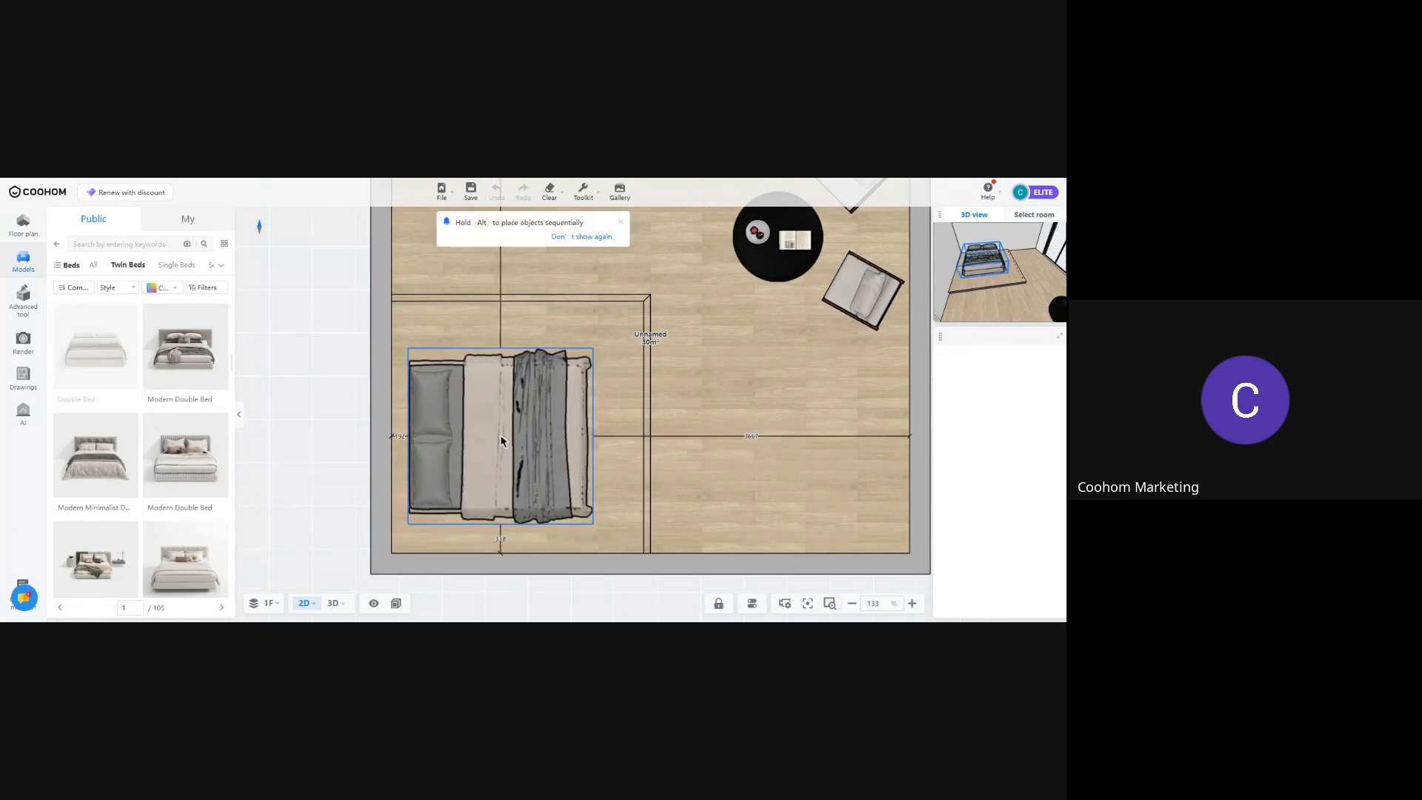
# Set the bed's distance from the wall behind its headboard to 0 mm
pyautogui.click(399, 436)
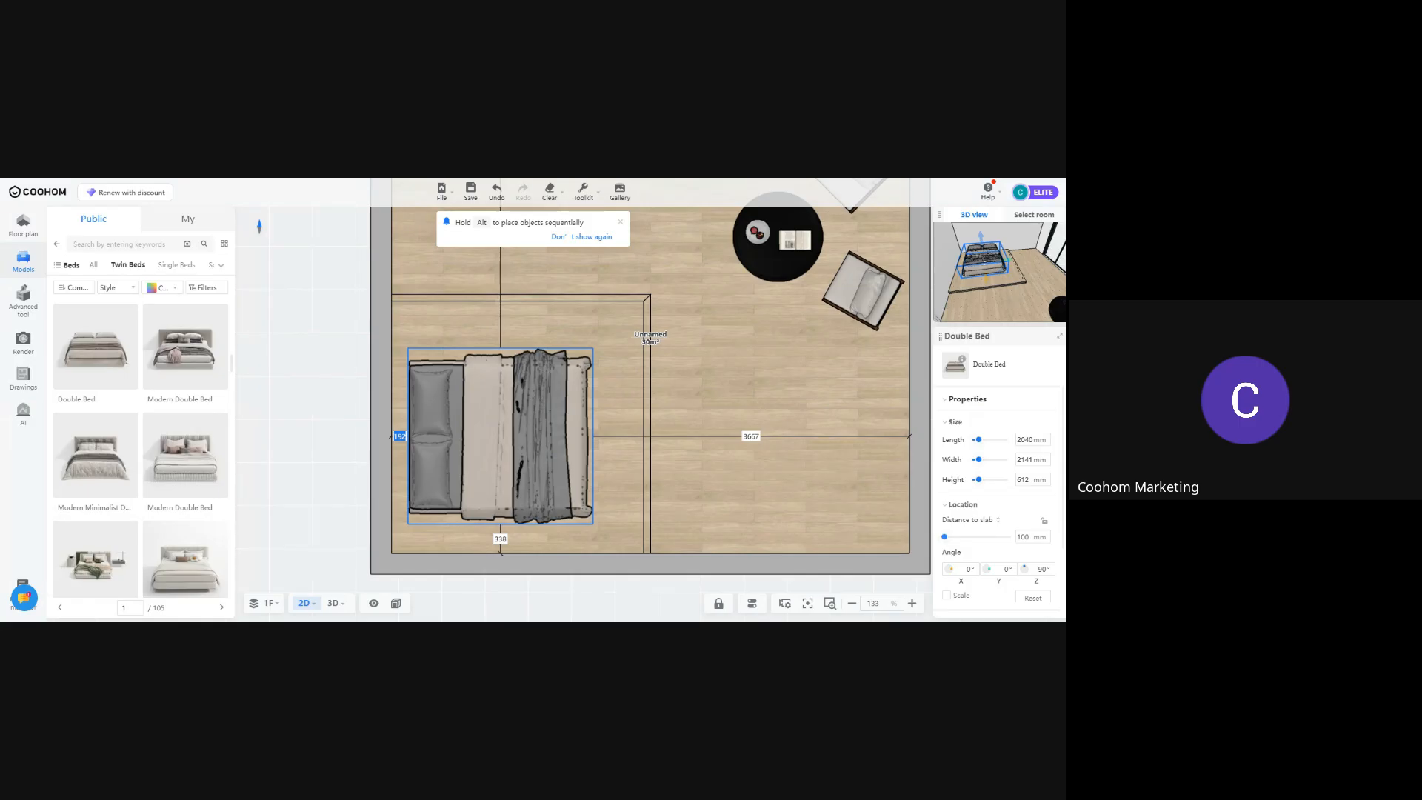
pyautogui.write('0')
pyautogui.press('Return')
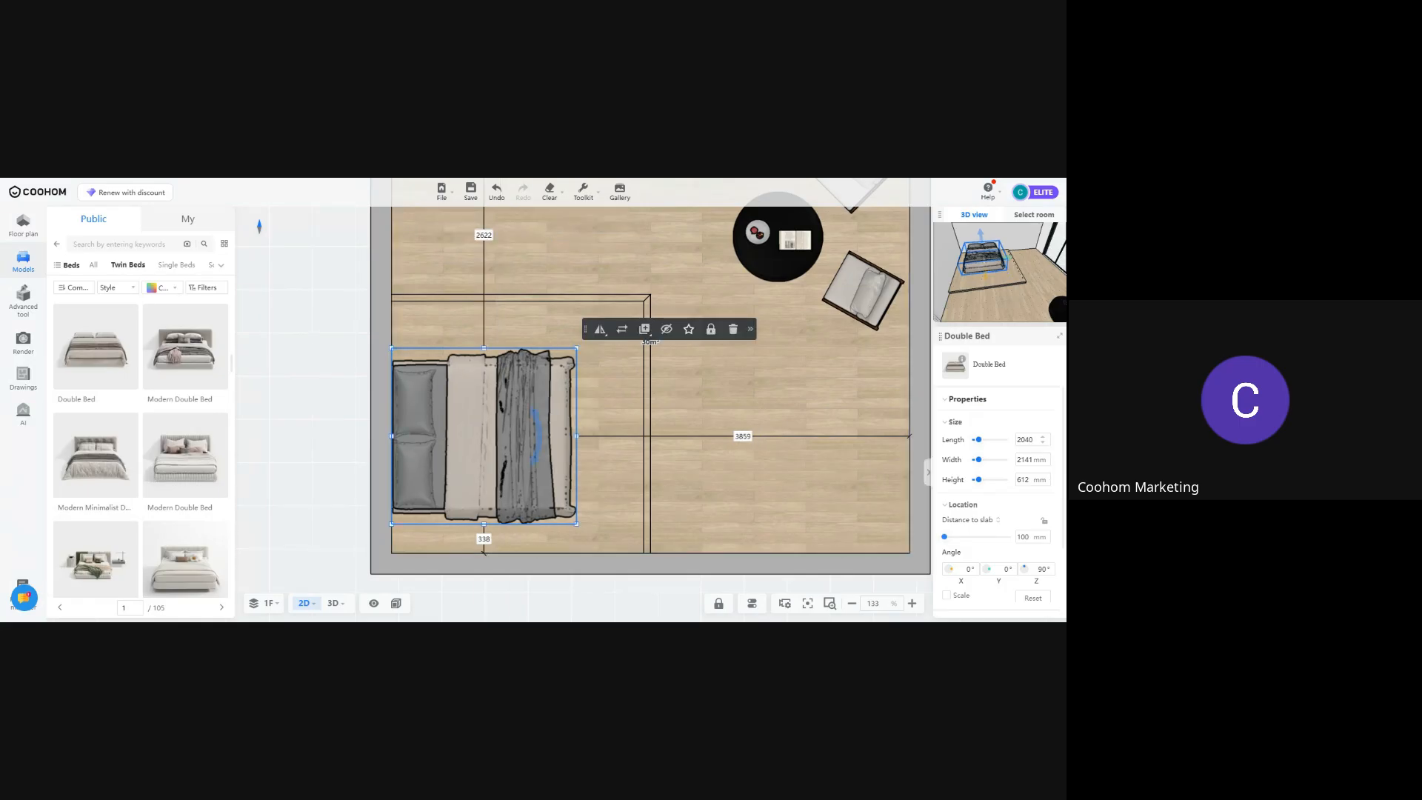
# Set the bed's length to 2000 mm and its distance from the lower wall in the plan to 500 mm
pyautogui.click(1033, 440)
pyautogui.press('BackSpace')
pyautogui.write('00')
pyautogui.press('Return')
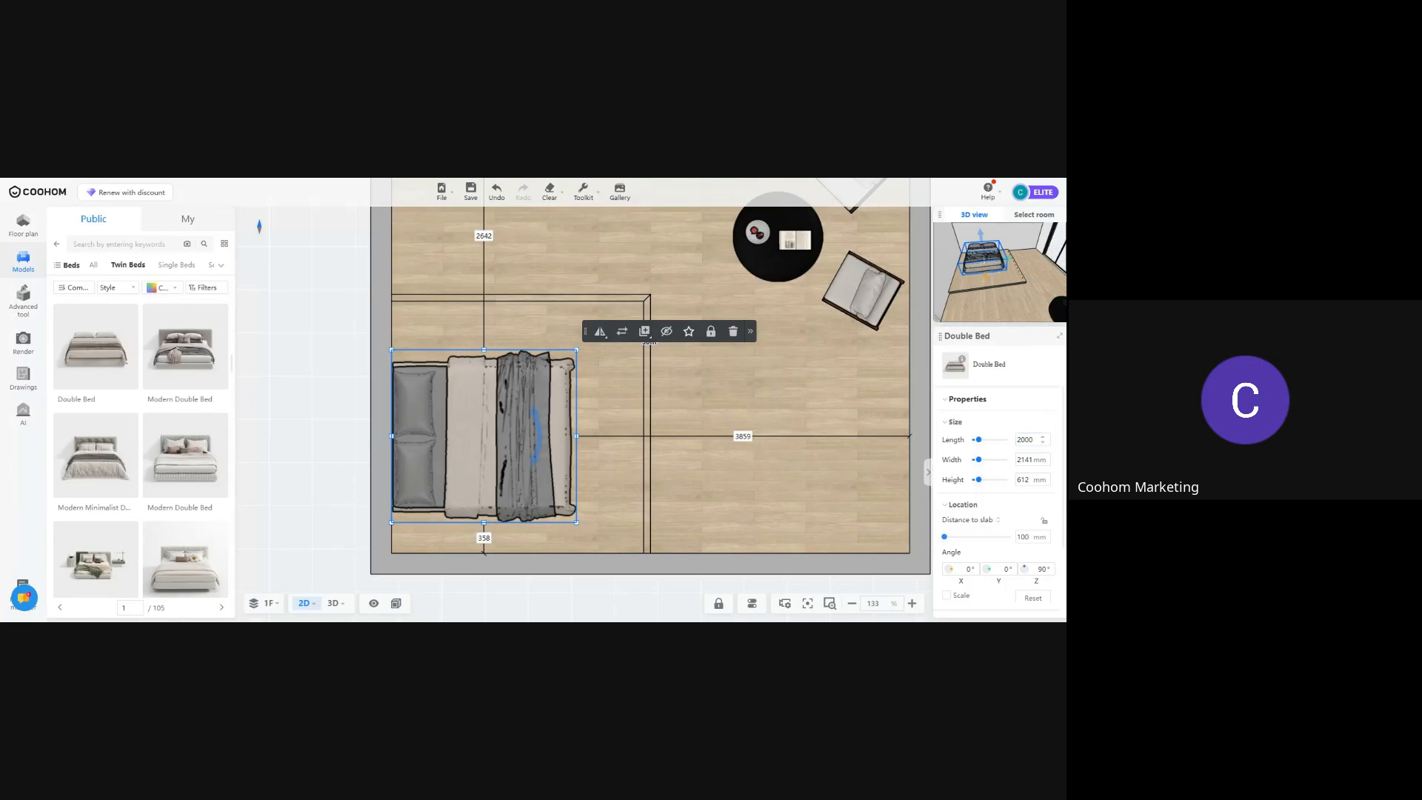
pyautogui.click(483, 538)
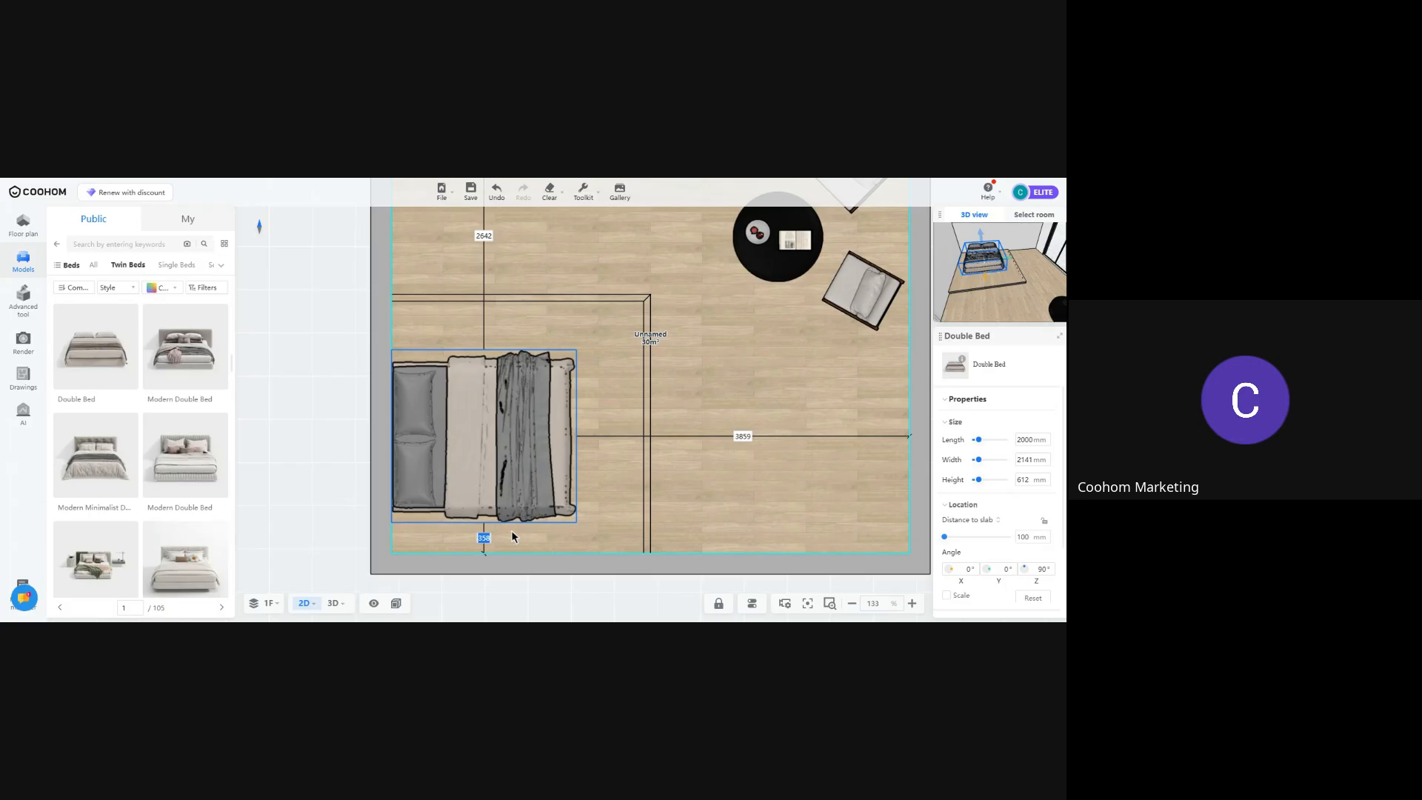
pyautogui.write('500')
pyautogui.press('Return')
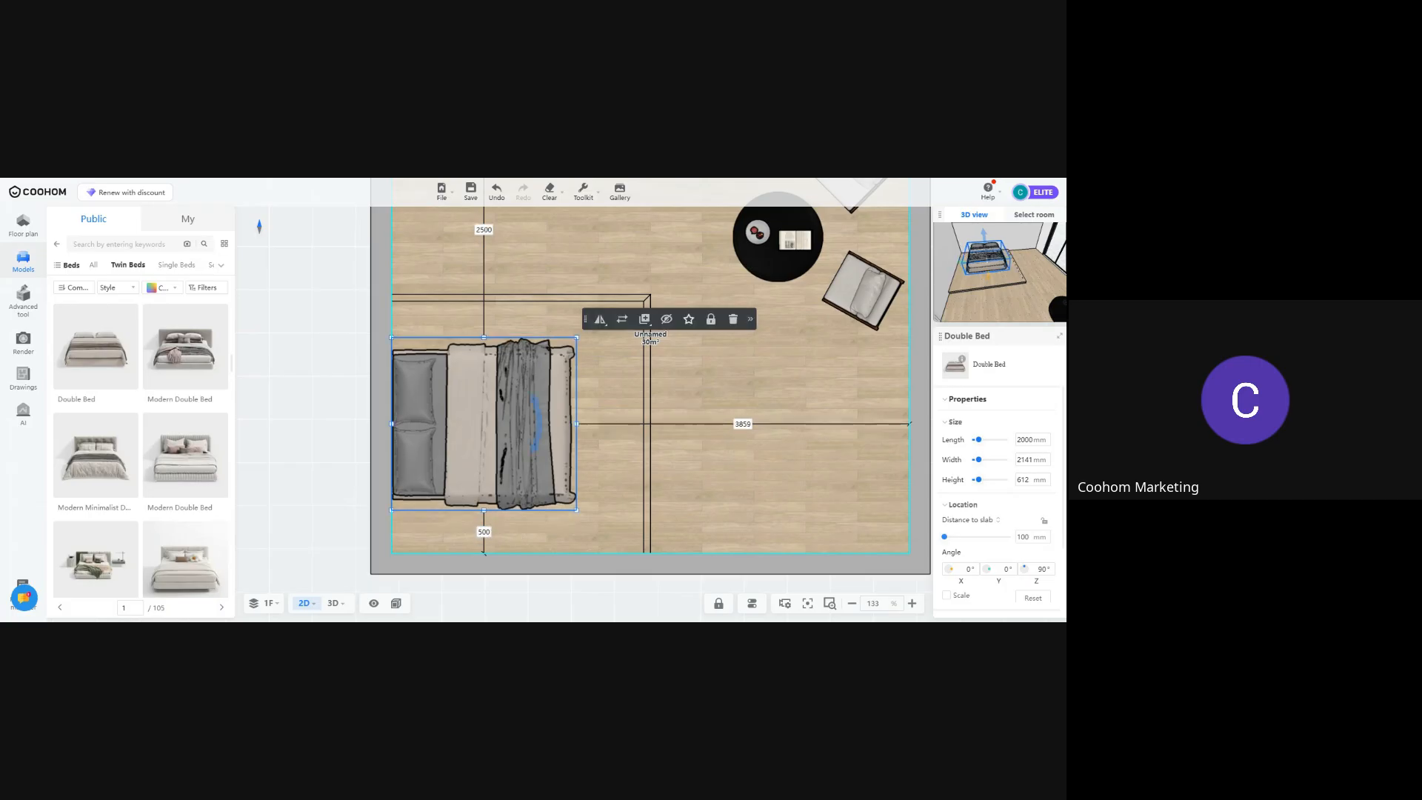
pyautogui.click(745, 487)
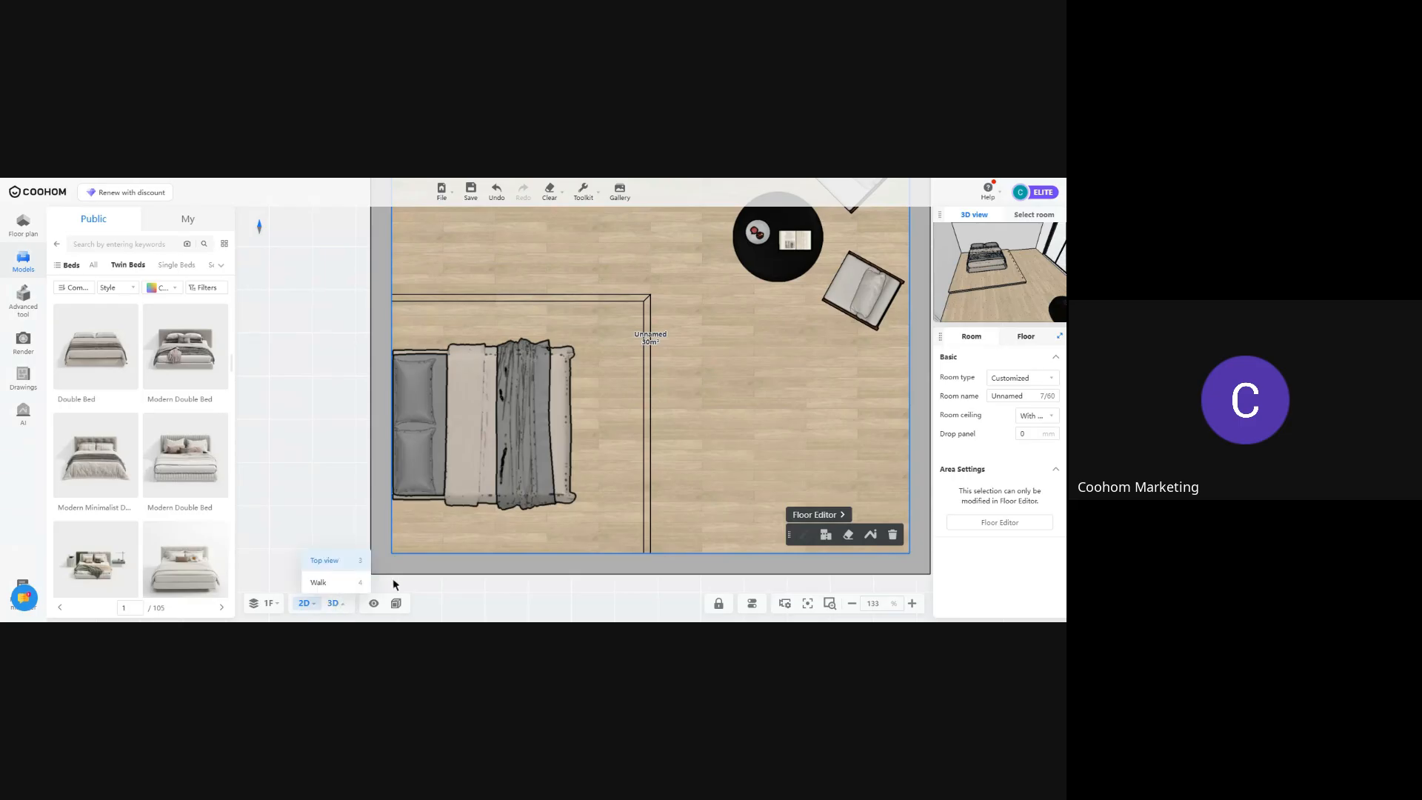
# Check the bed in 3D and set its distance from the wall behind the headboard to 50 mm
pyautogui.click(333, 603)
pyautogui.moveTo(585, 538); pyautogui.dragTo(574, 593)
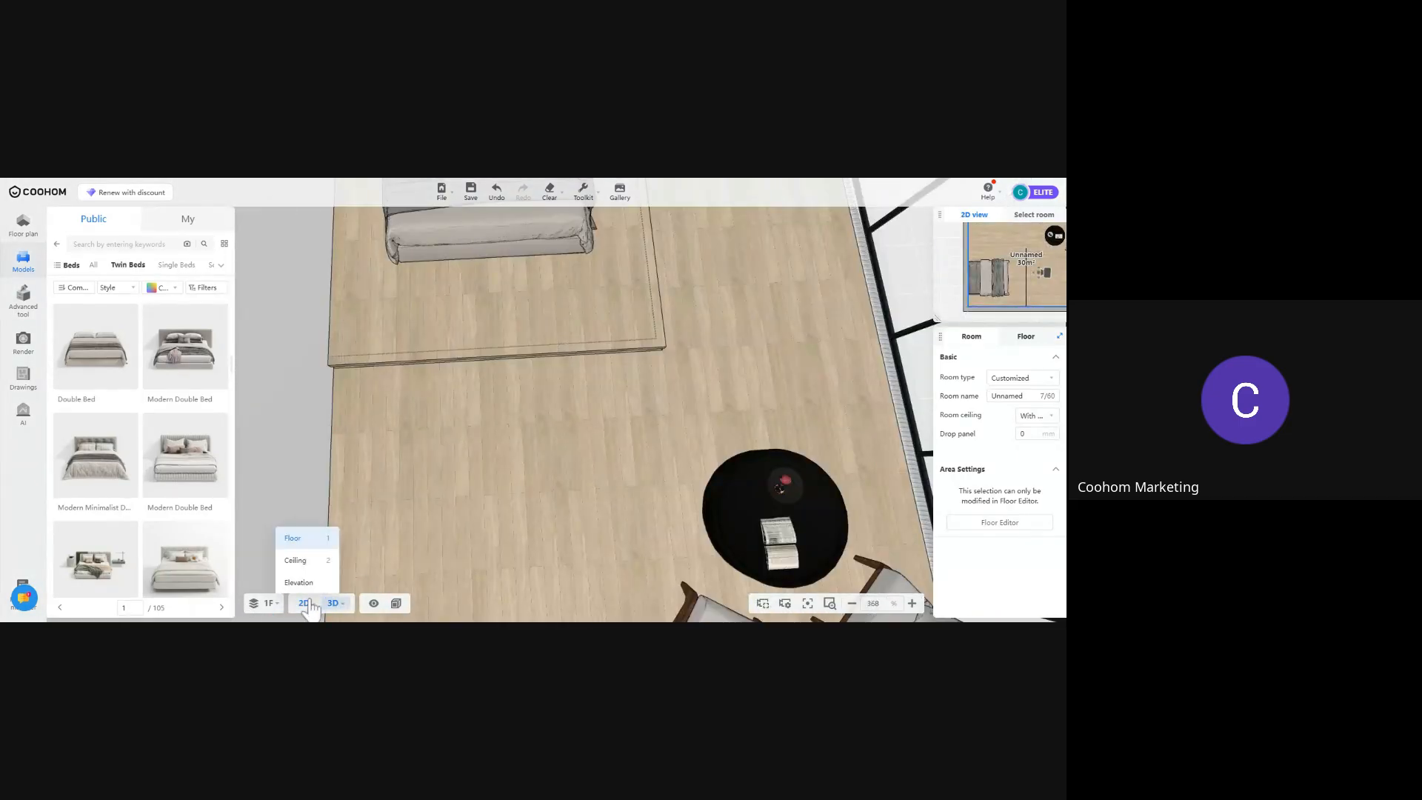
pyautogui.click(305, 603)
pyautogui.click(454, 424)
pyautogui.moveTo(462, 431); pyautogui.dragTo(478, 432)
pyautogui.click(387, 424)
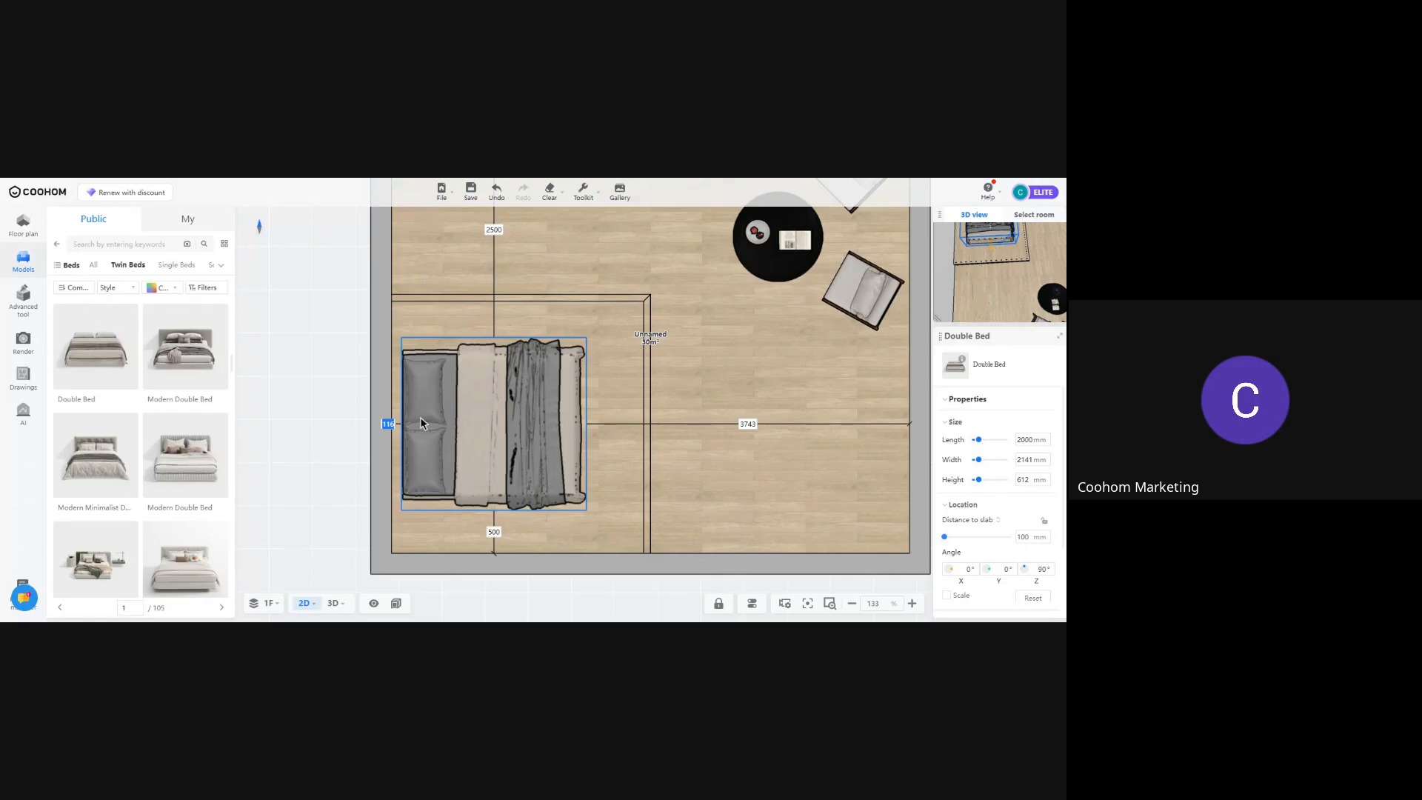
pyautogui.write('50')
pyautogui.press('Return')
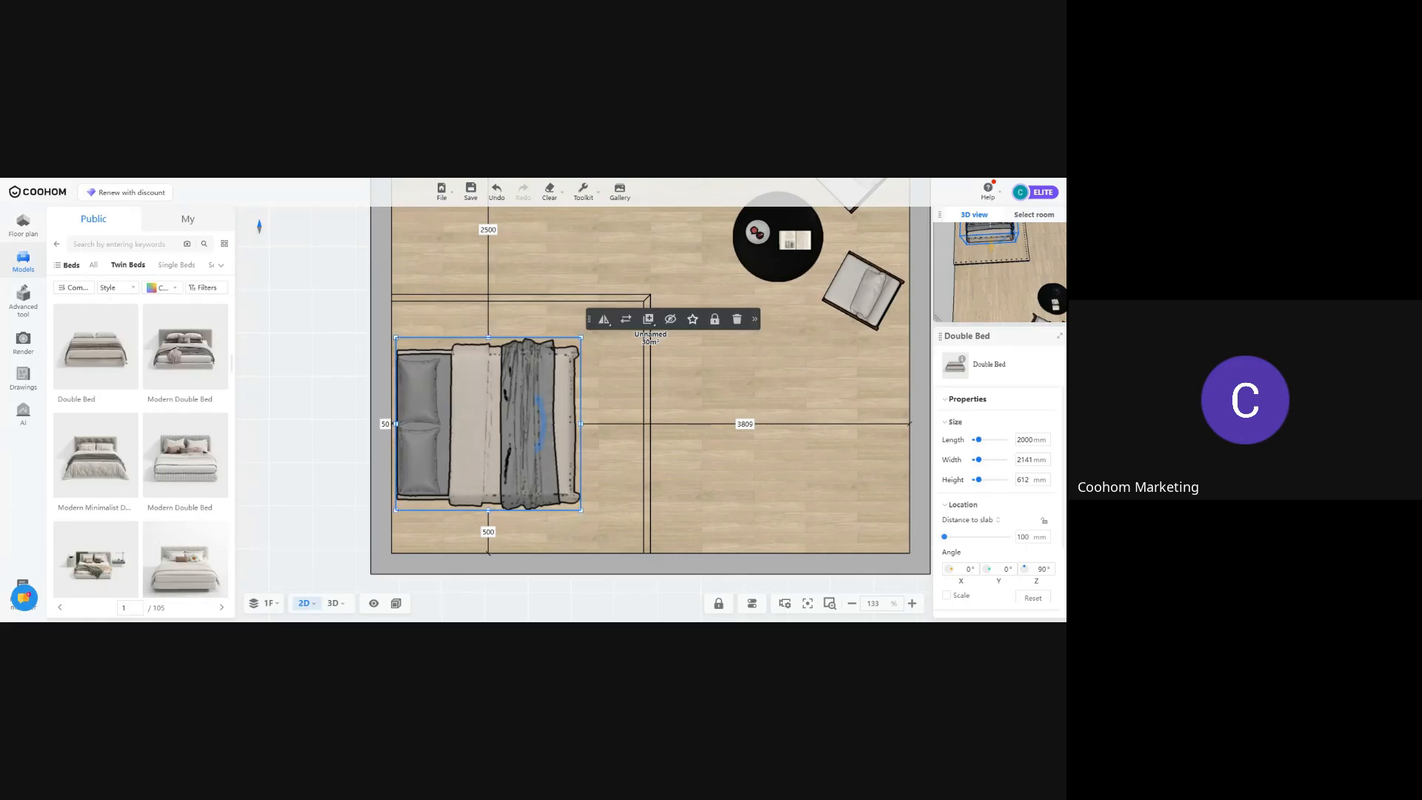
pyautogui.click(791, 491)
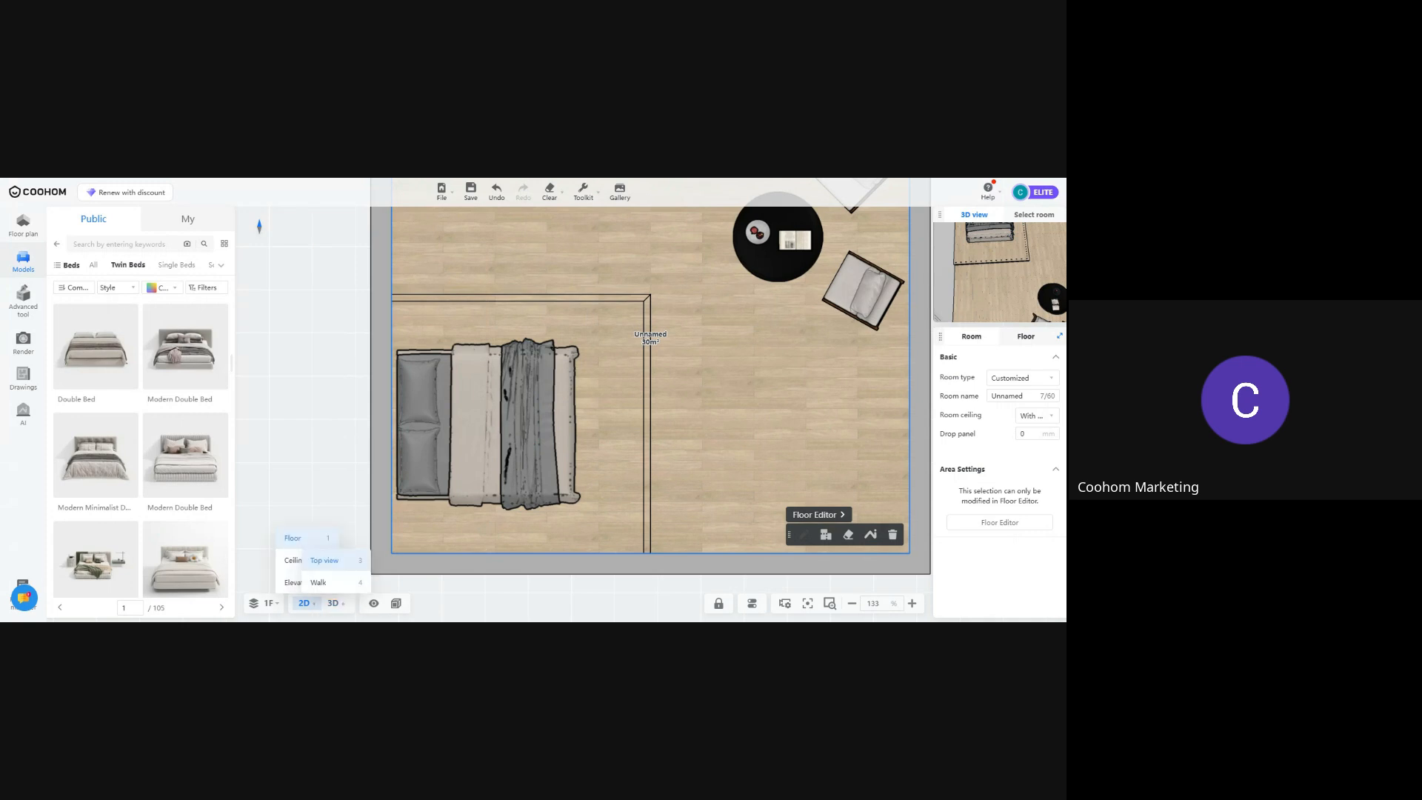
# View the bed on its platform in 3D and open the Wall Editor for the wall behind the headboard
pyautogui.click(332, 603)
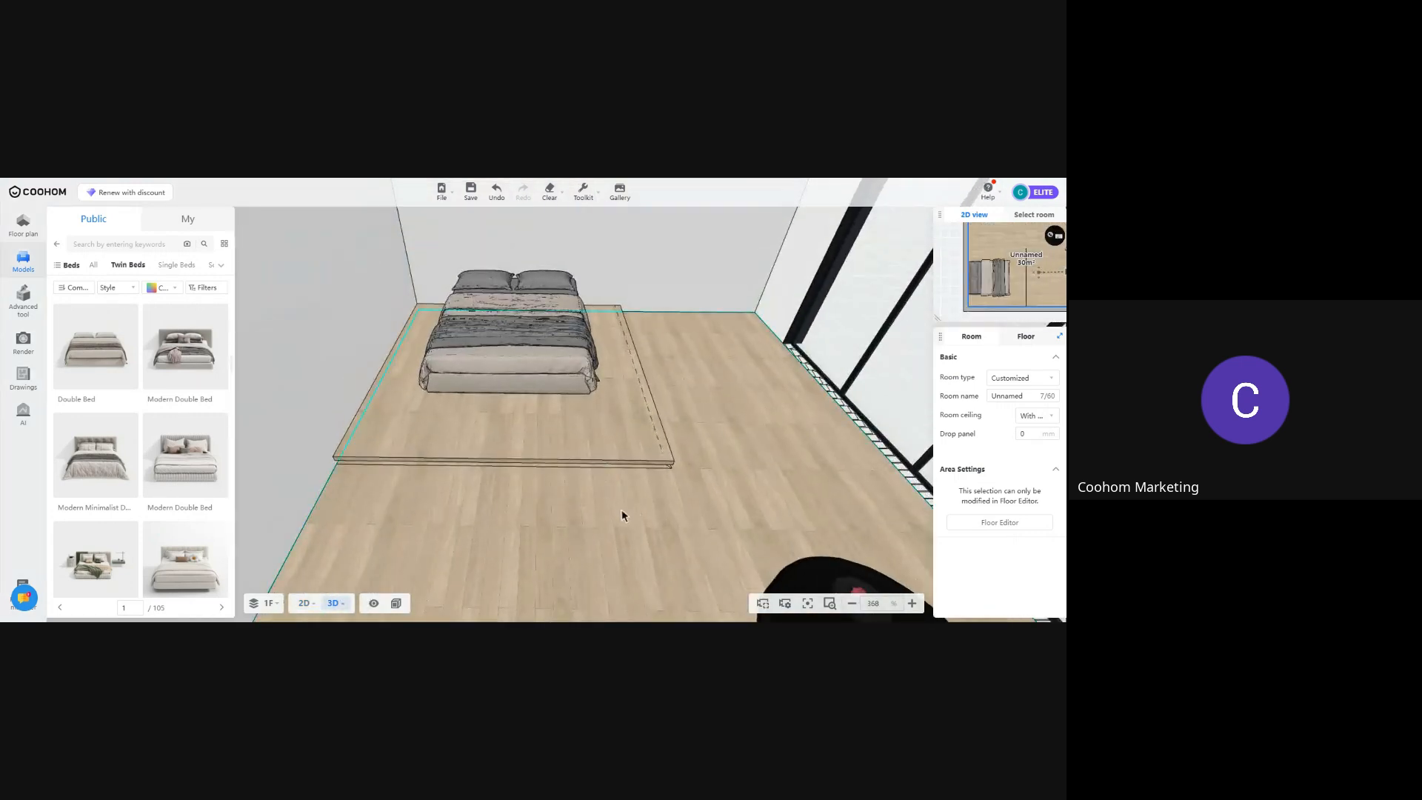
pyautogui.moveTo(622, 513); pyautogui.dragTo(369, 545)
pyautogui.moveTo(650, 597); pyautogui.dragTo(791, 569)
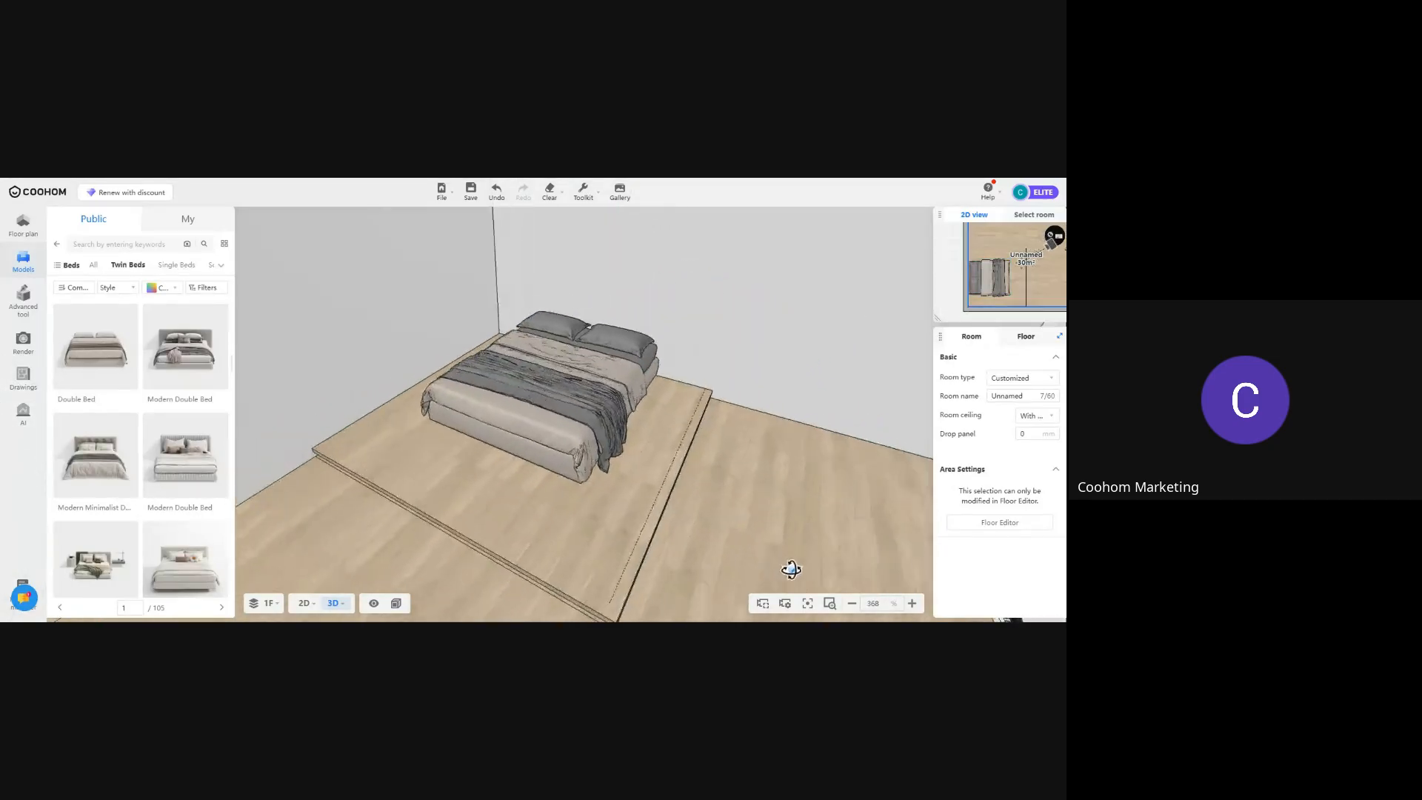
pyautogui.scroll(-5, 791, 569)
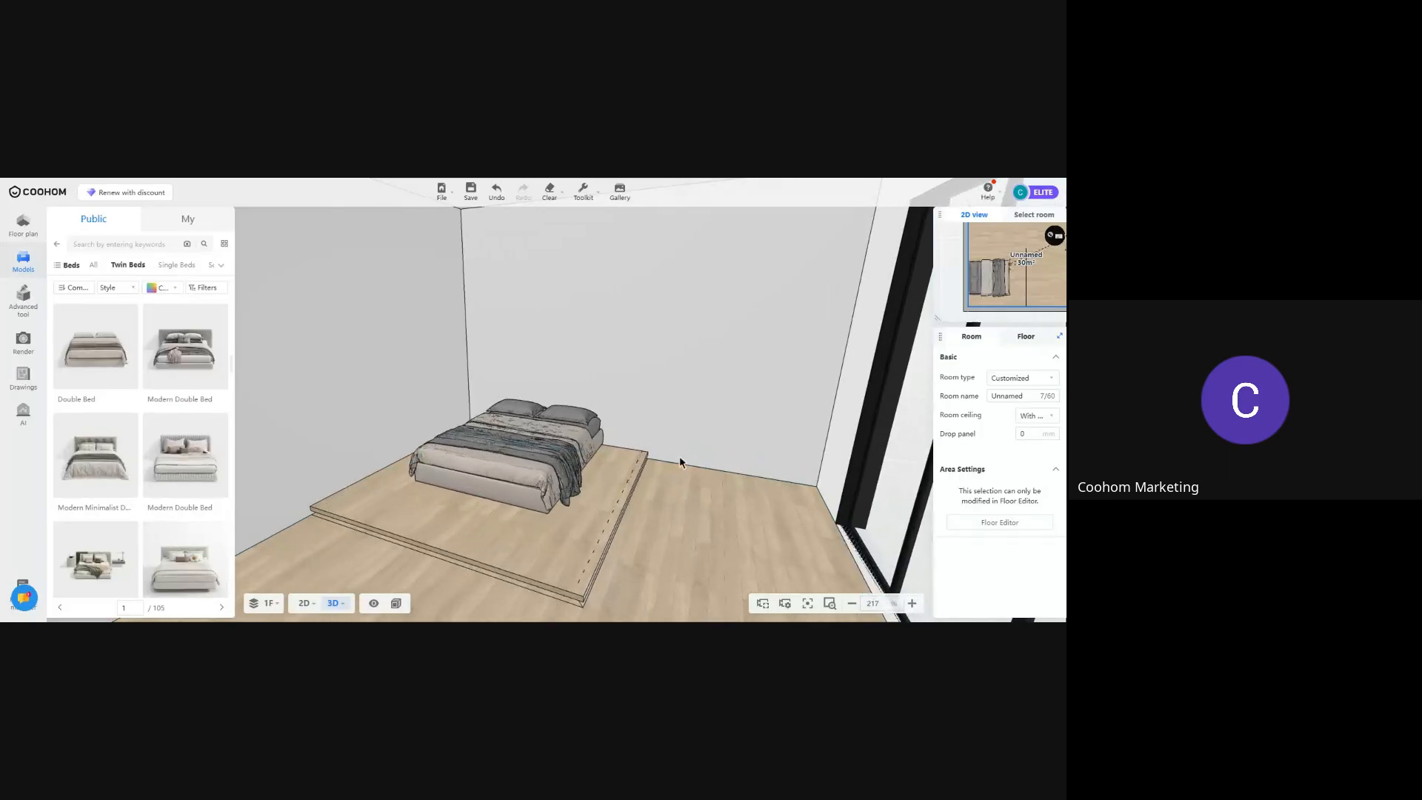
pyautogui.click(695, 355)
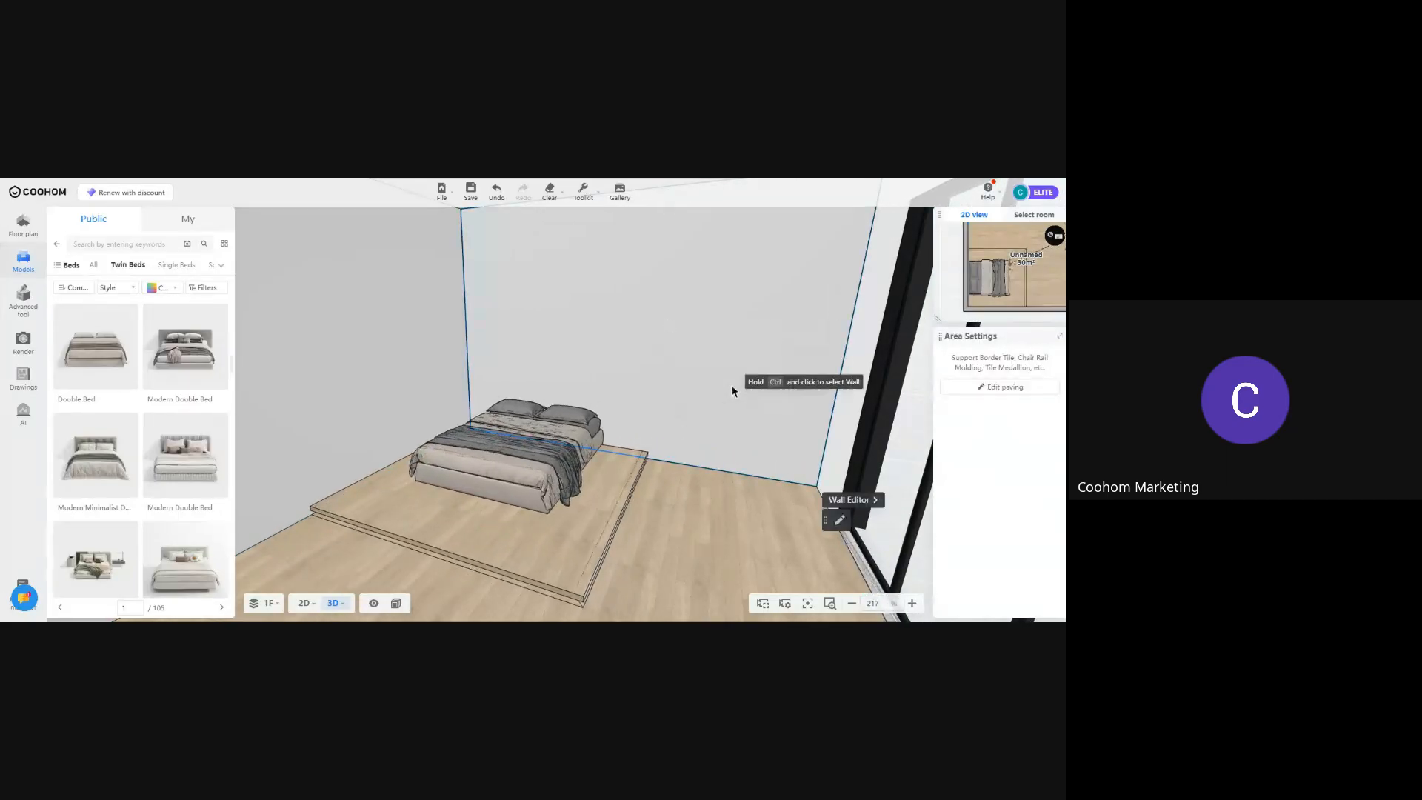
pyautogui.click(855, 501)
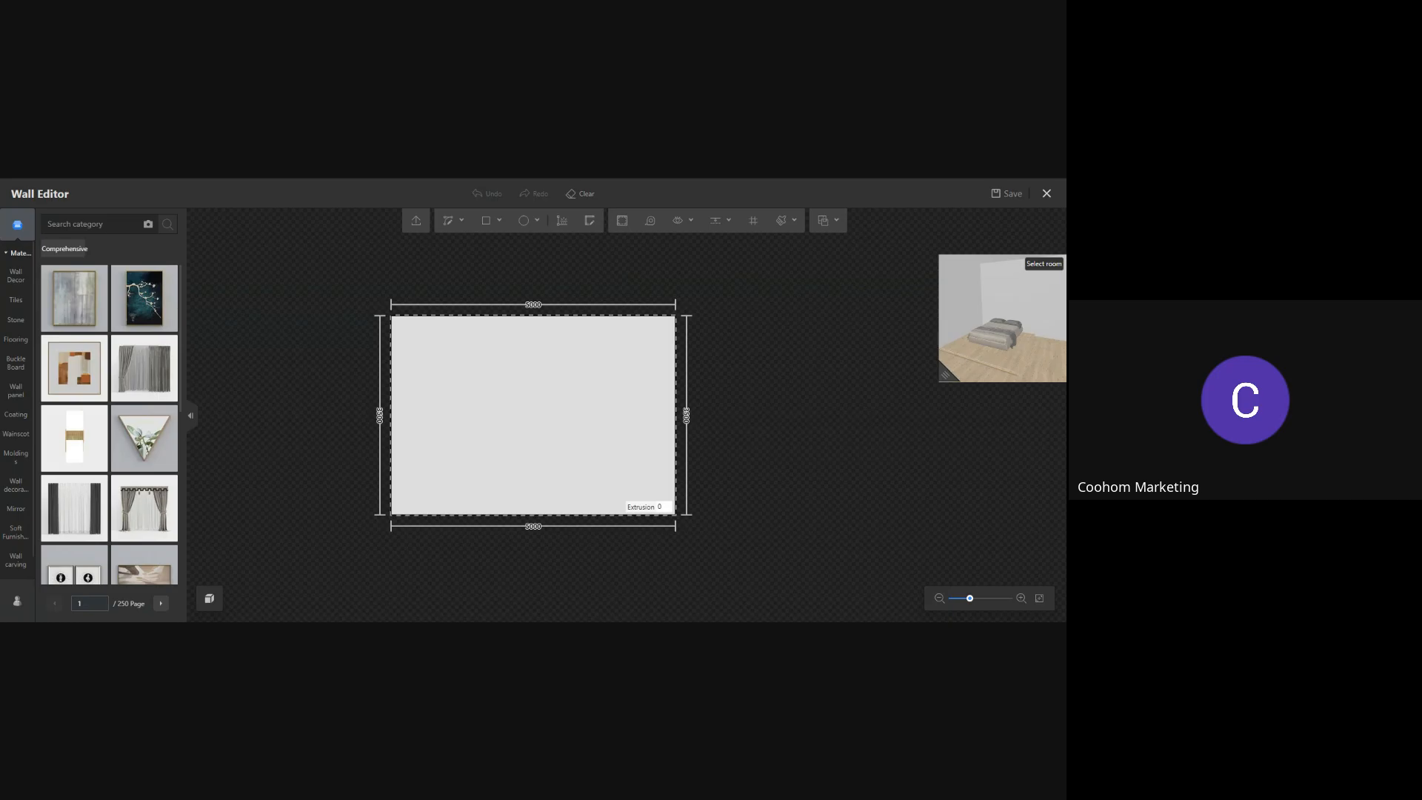
pyautogui.scroll(3, 458, 451)
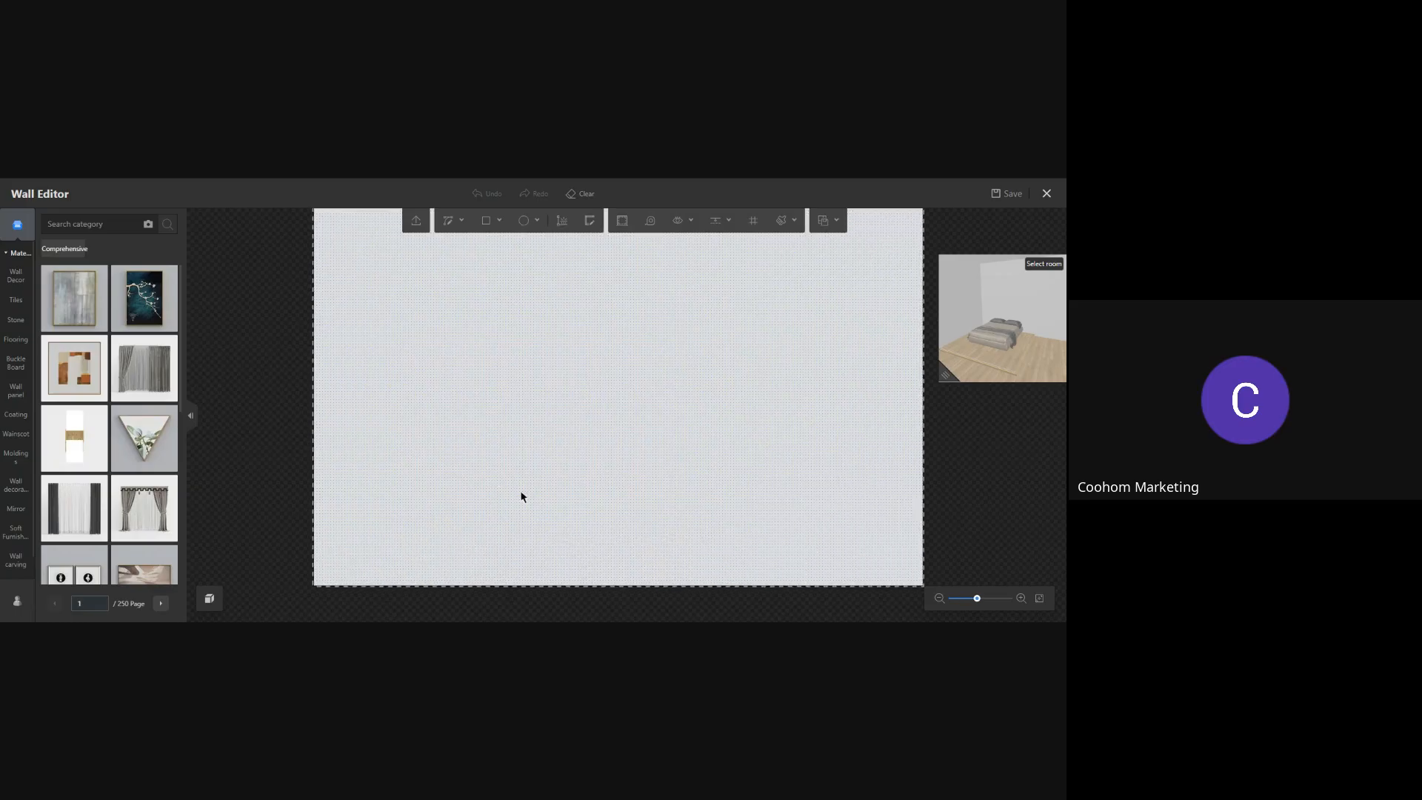
# Draw a 3000 × 100 mm rectangle on the wall, starting at its lower-left corner
pyautogui.click(486, 220)
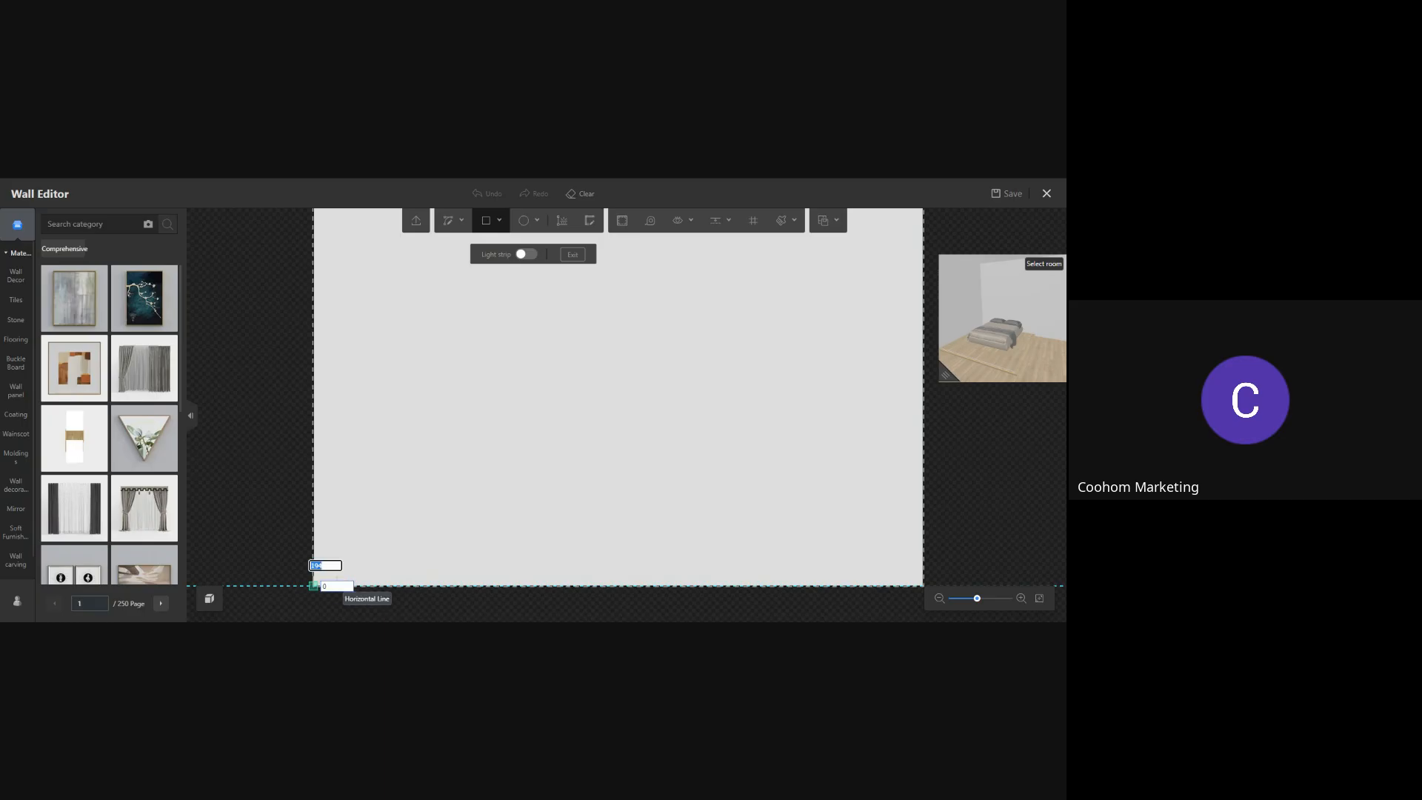
pyautogui.click(313, 586)
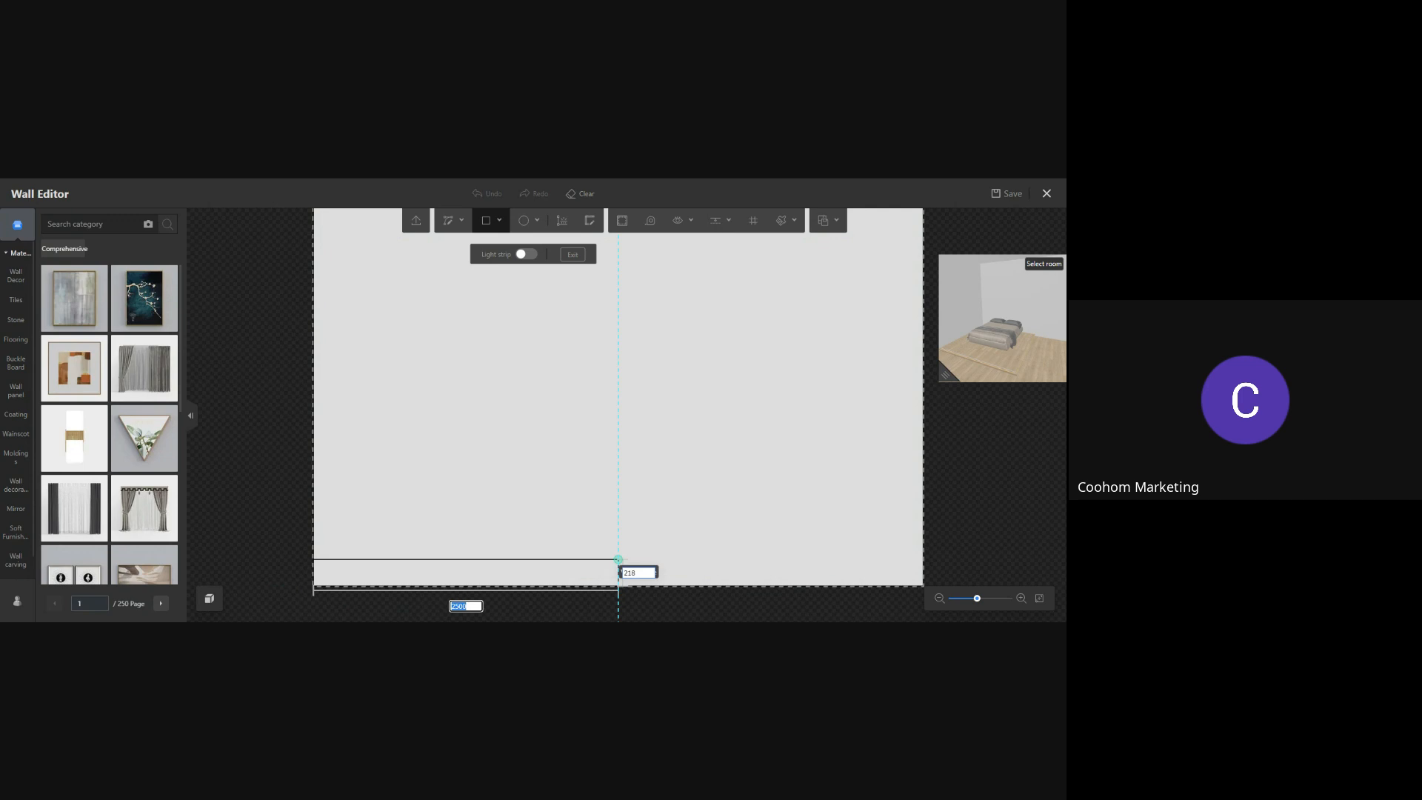
pyautogui.write('30')
pyautogui.press('Tab')
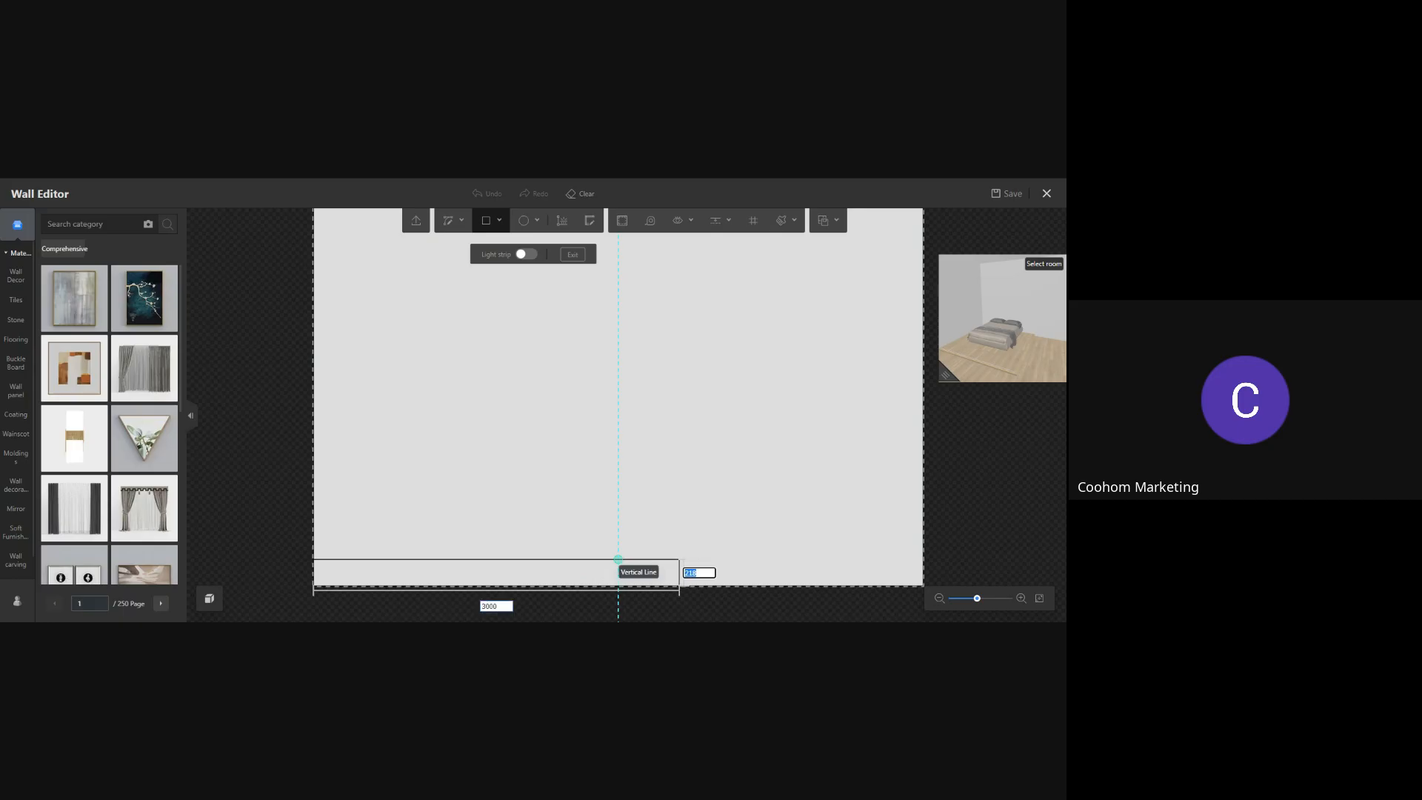
pyautogui.write('100')
pyautogui.press('Return')
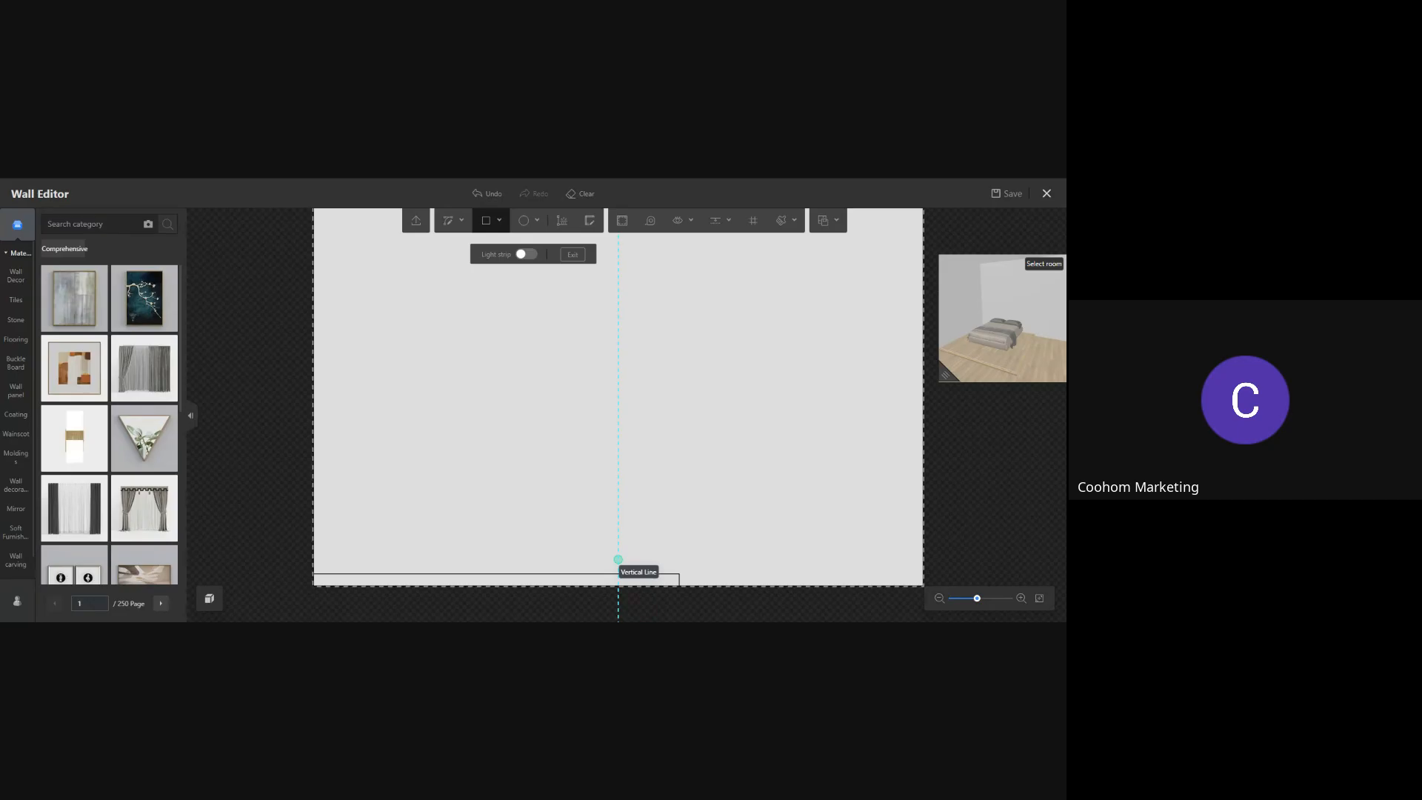
# Draw a 3000 × 1200 mm rectangle on the wall directly above the 100 mm high strip, starting at the wall's left edge
pyautogui.click(317, 572)
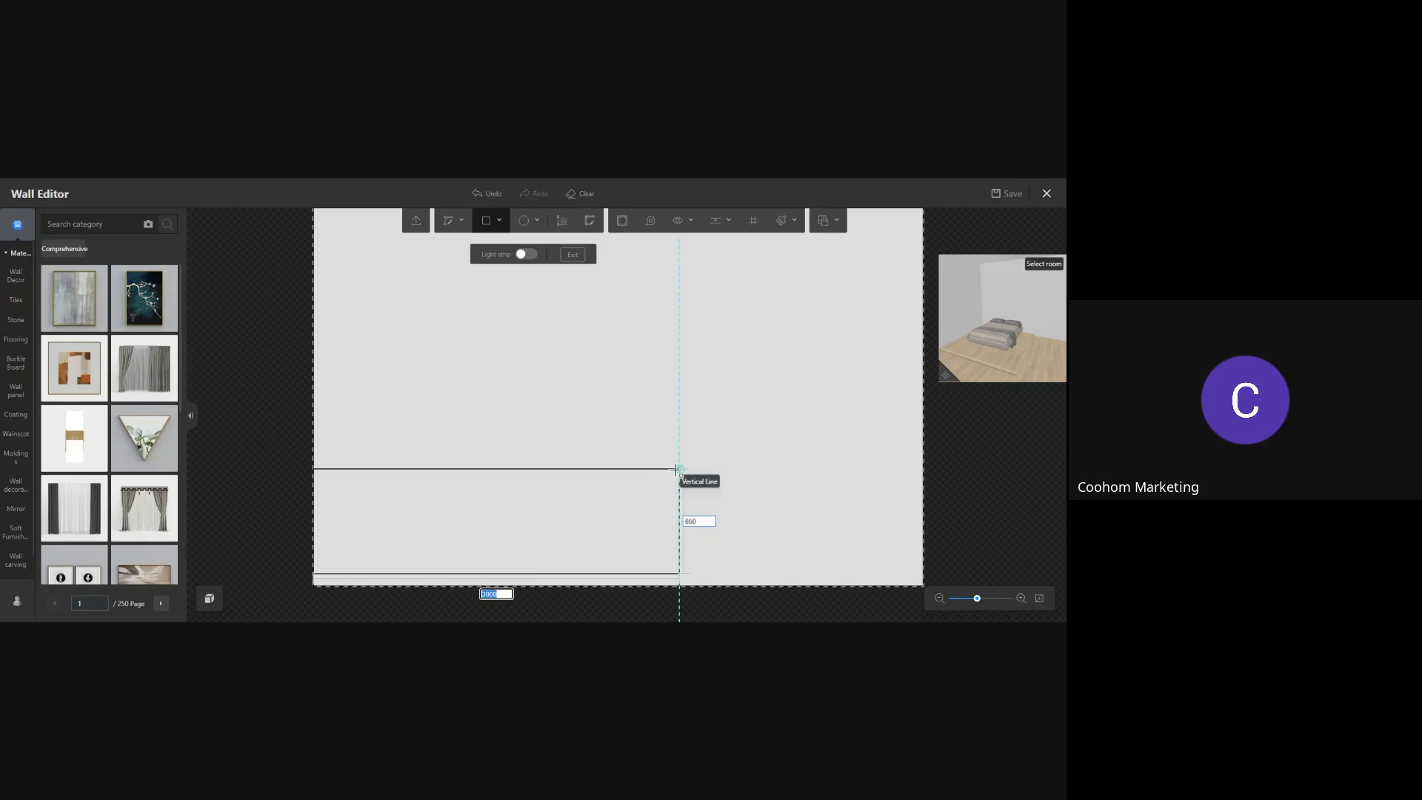
pyautogui.write('1300')
pyautogui.press('Tab')
pyautogui.write('1200')
pyautogui.press('Return')
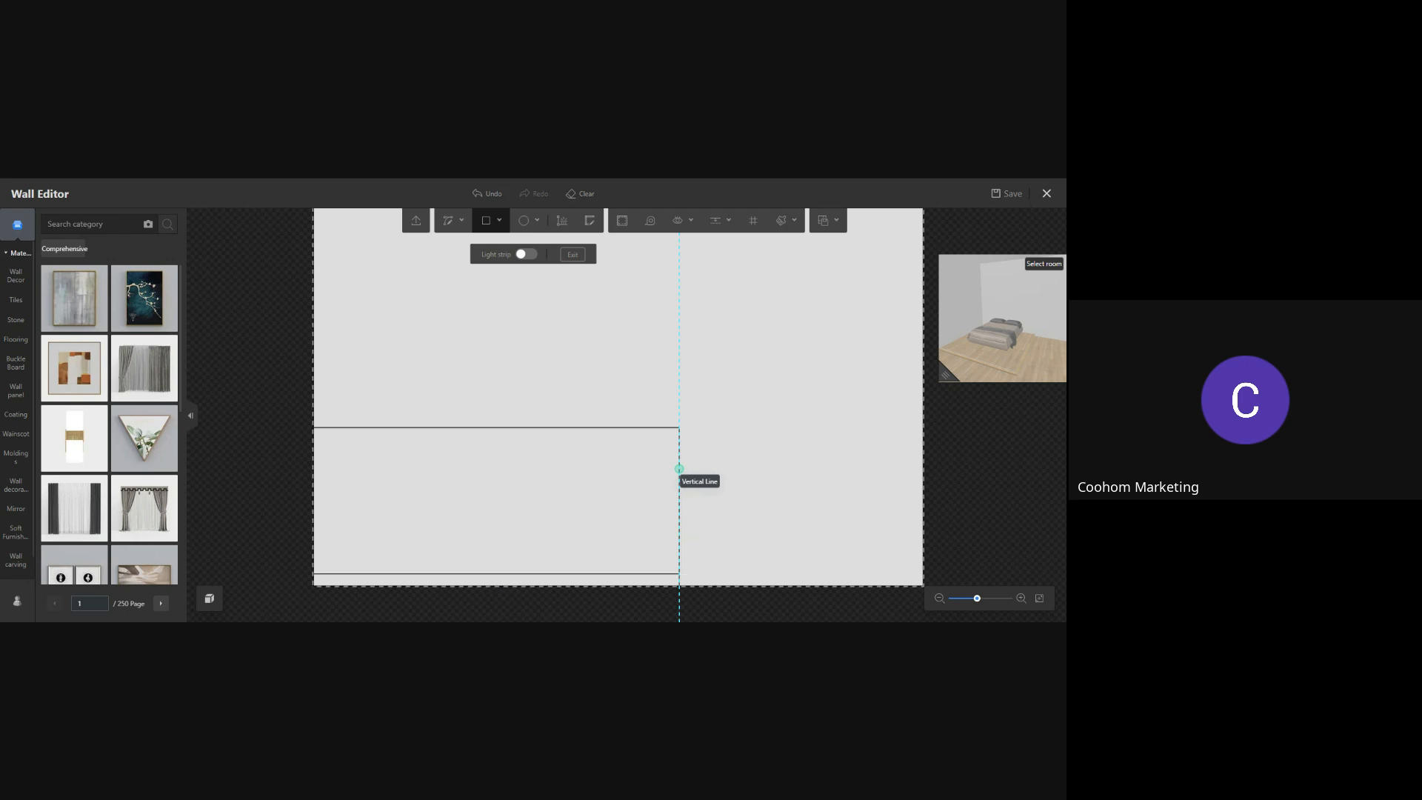
pyautogui.press('Escape')
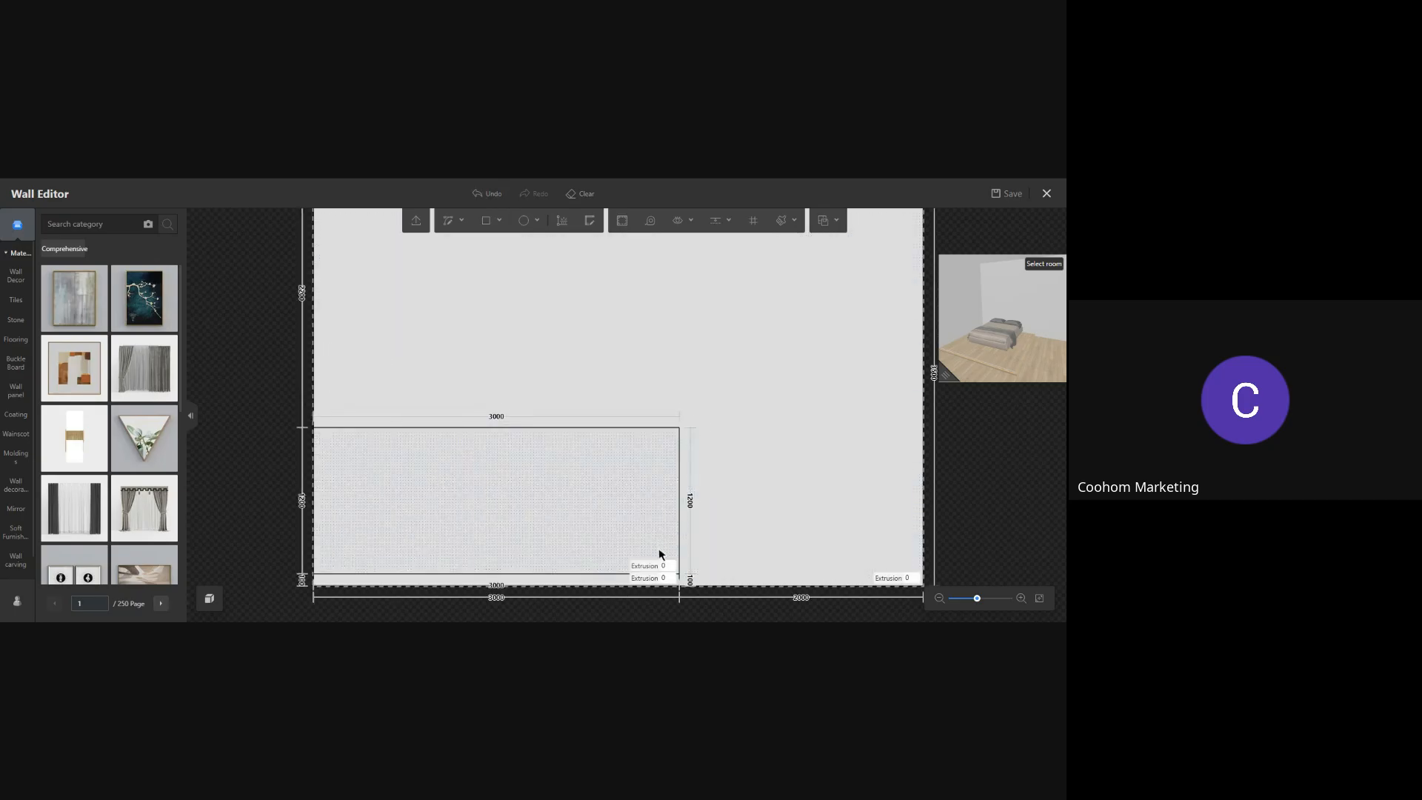
# Set the 3000 × 1200 mm rectangle's extrusion to 50 mm and inspect the raised panel in an enlarged 3D preview
pyautogui.click(669, 567)
pyautogui.write('50')
pyautogui.press('Return')
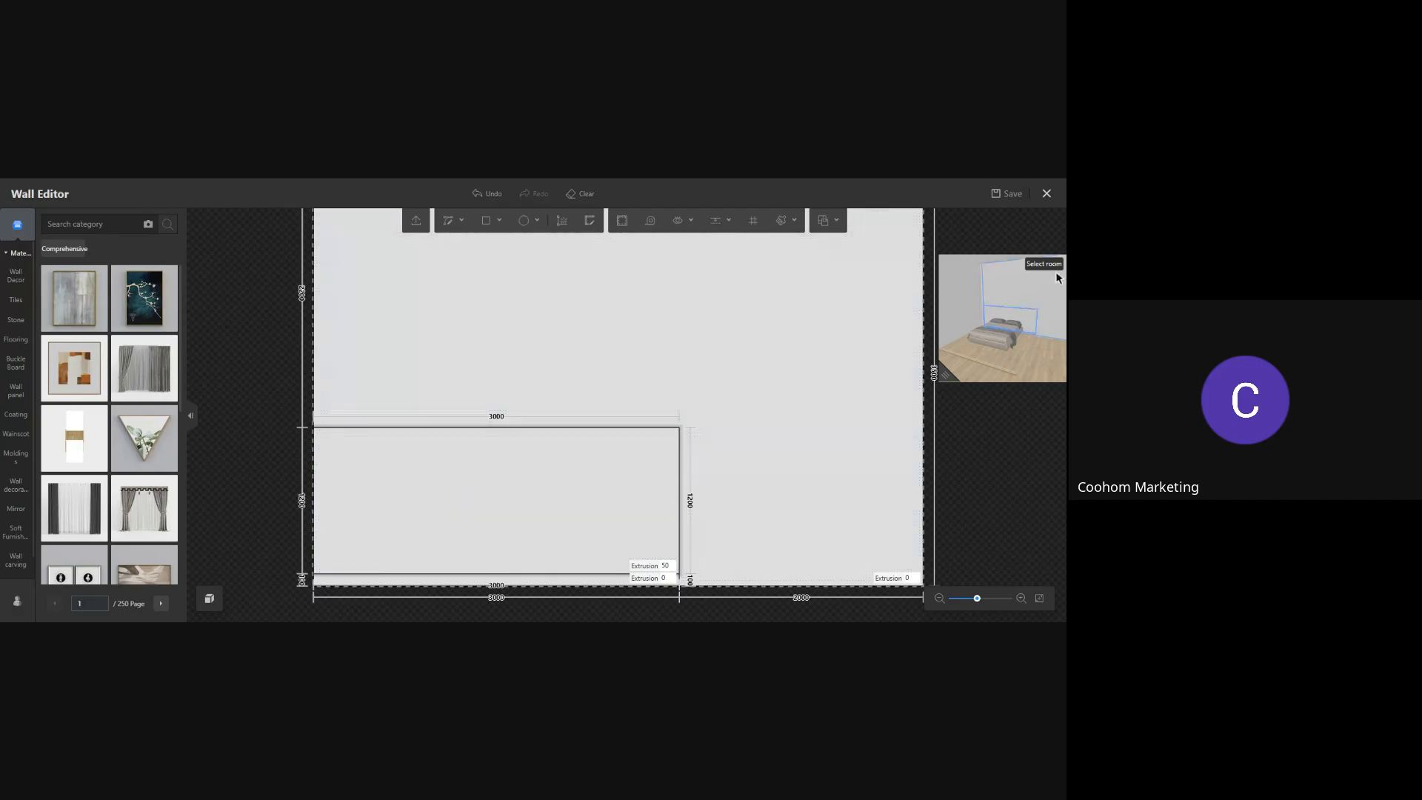
pyautogui.moveTo(936, 376); pyautogui.dragTo(783, 534)
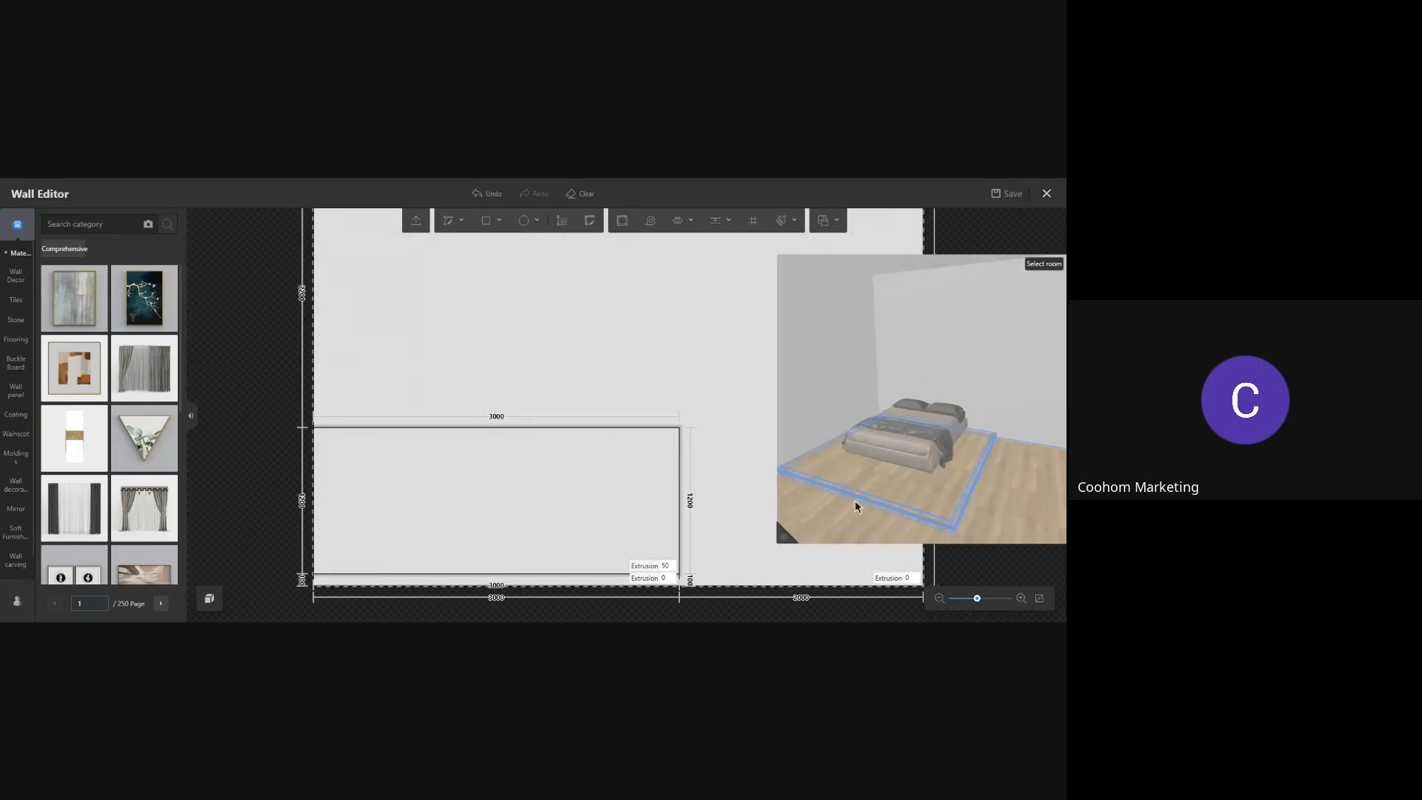
pyautogui.moveTo(1036, 478); pyautogui.dragTo(924, 483)
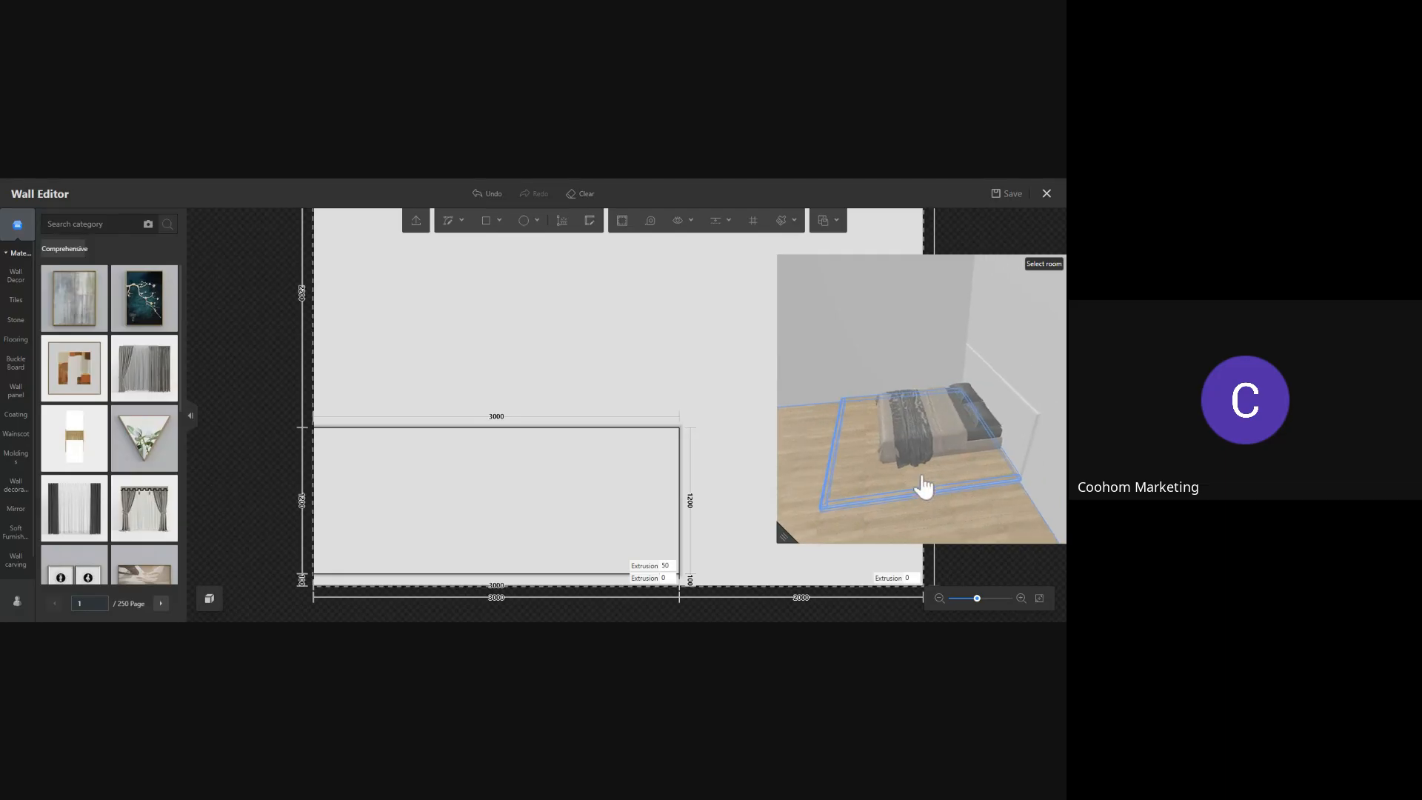
pyautogui.click(791, 541)
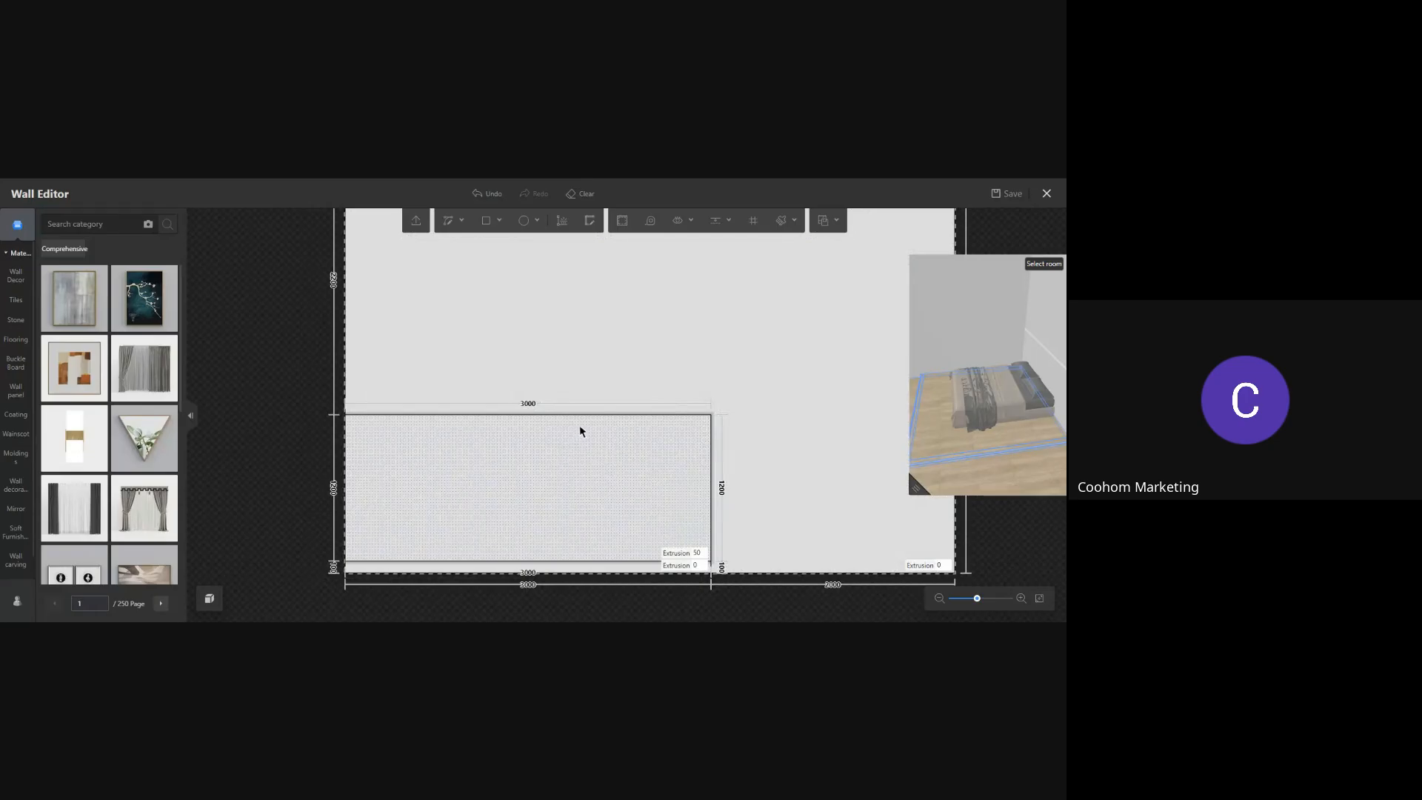
# Add an indented lamp belt with a #FFCE87 light strip along the panel's upper edge and return to the 3D room view
pyautogui.click(587, 414)
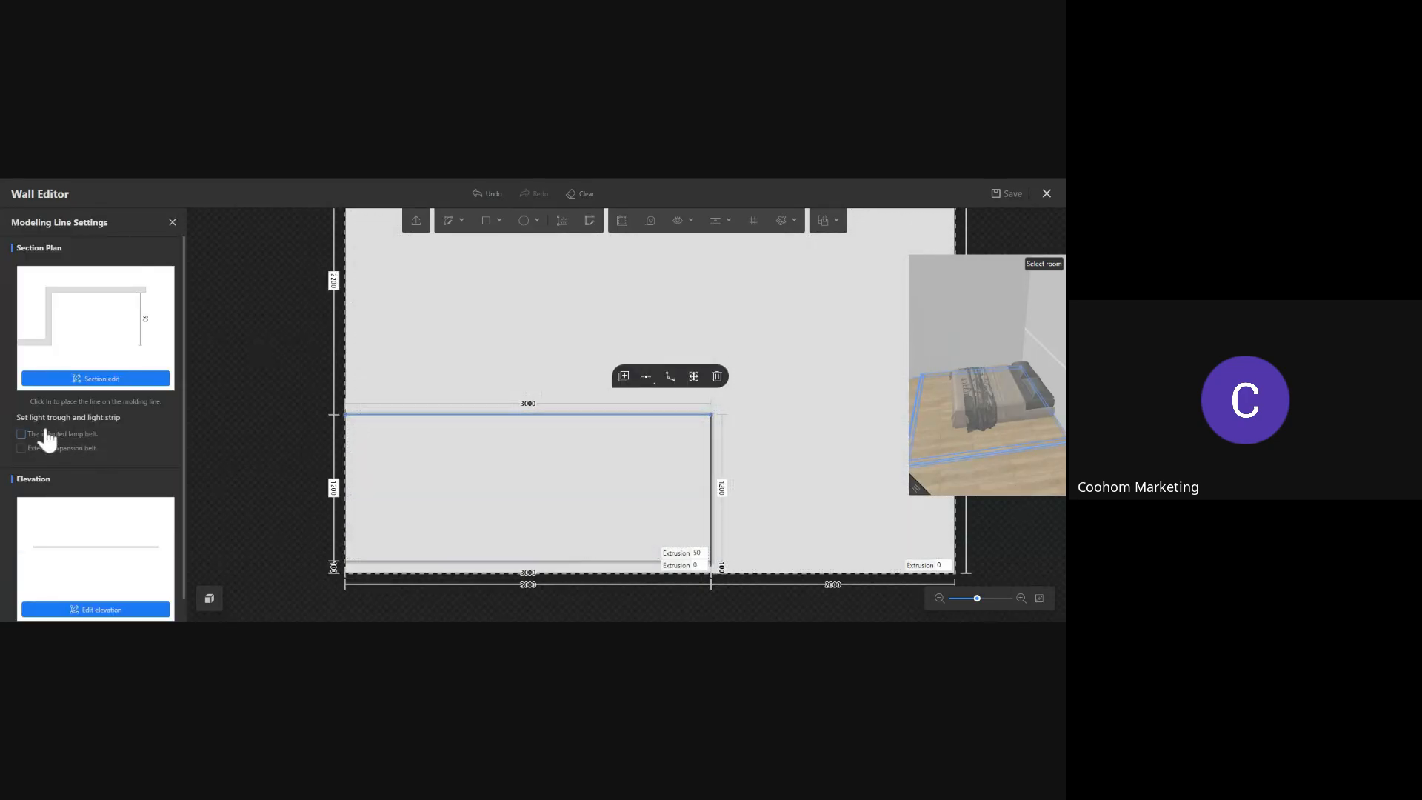
pyautogui.click(22, 433)
pyautogui.click(147, 541)
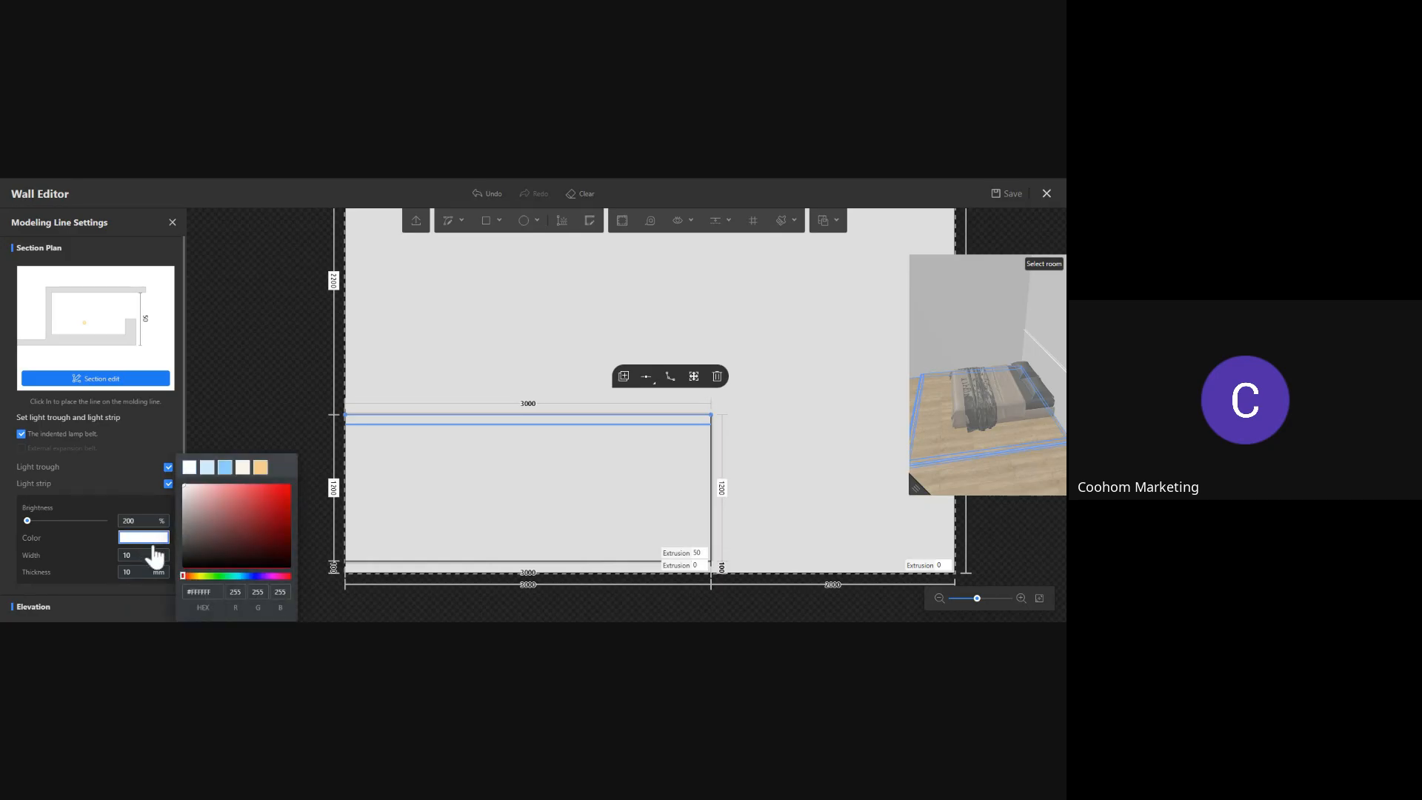
pyautogui.click(260, 467)
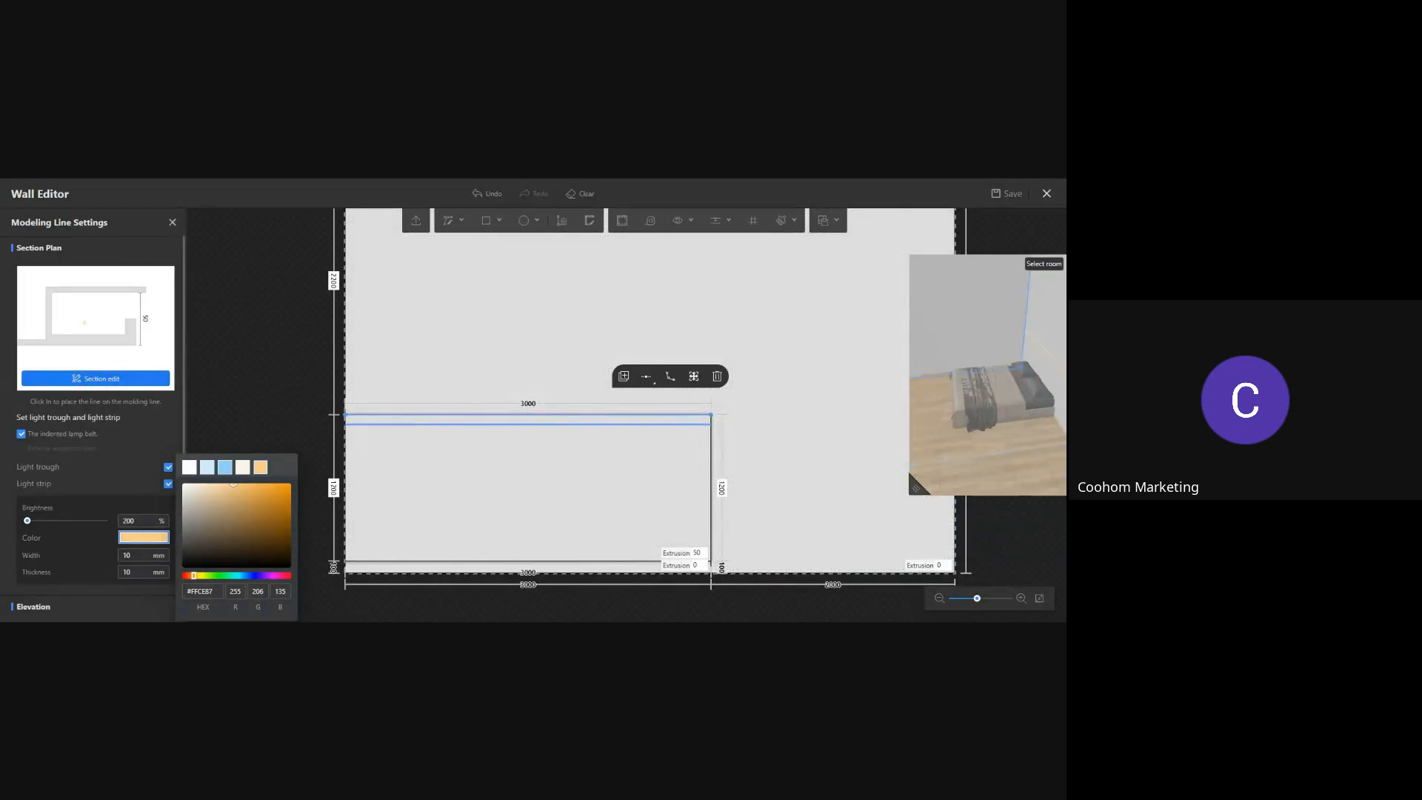
pyautogui.click(868, 382)
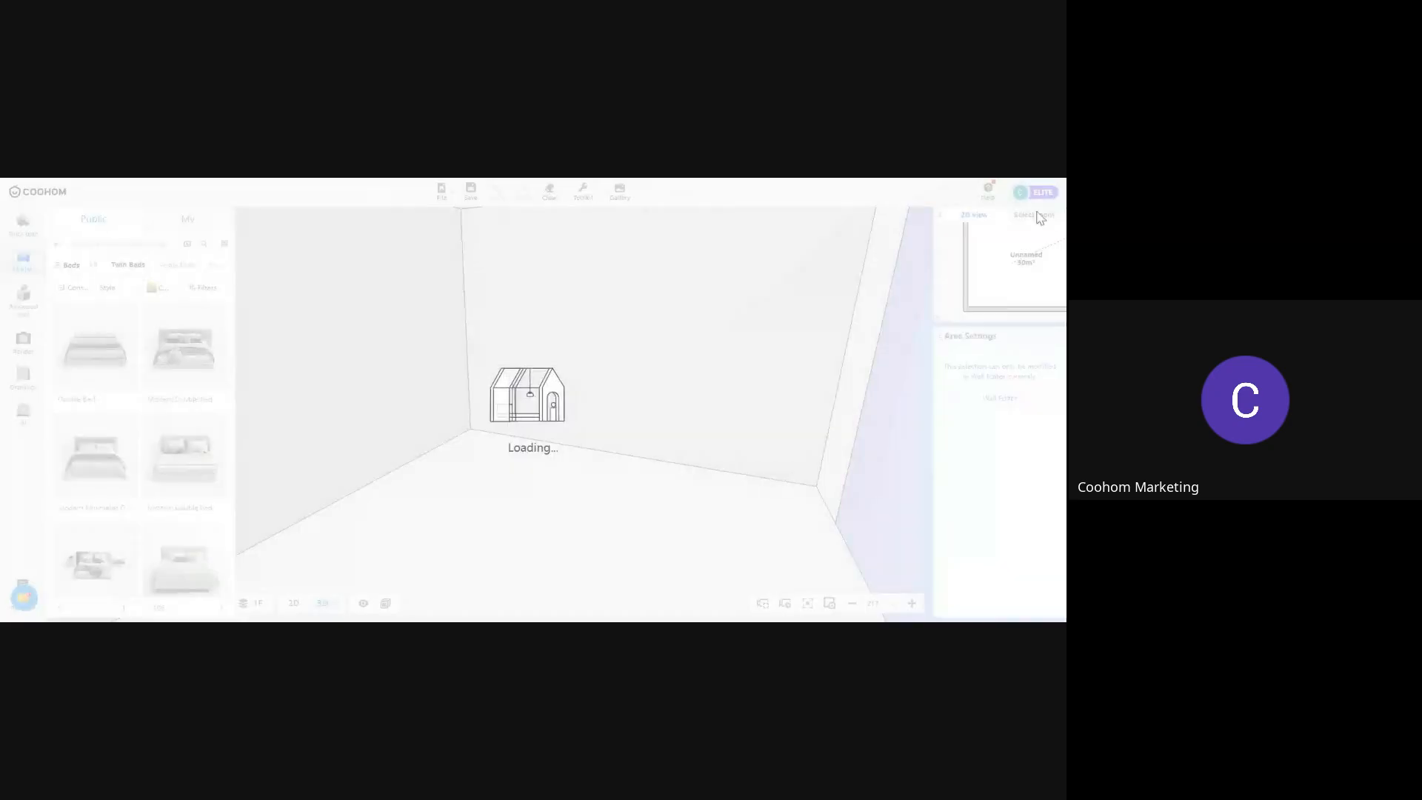
pyautogui.scroll(5, 716, 388)
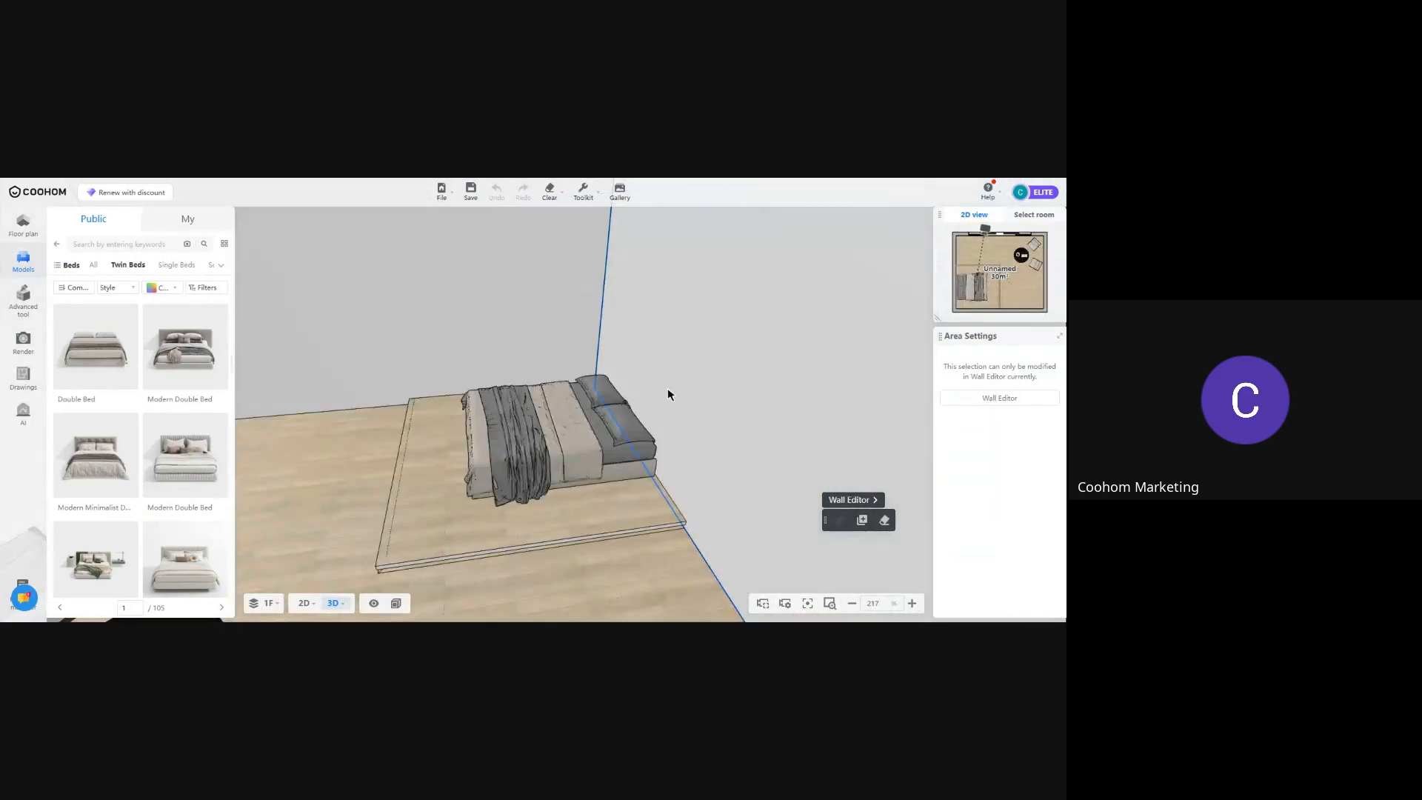
pyautogui.moveTo(672, 562); pyautogui.dragTo(733, 530)
pyautogui.scroll(-2, 705, 469)
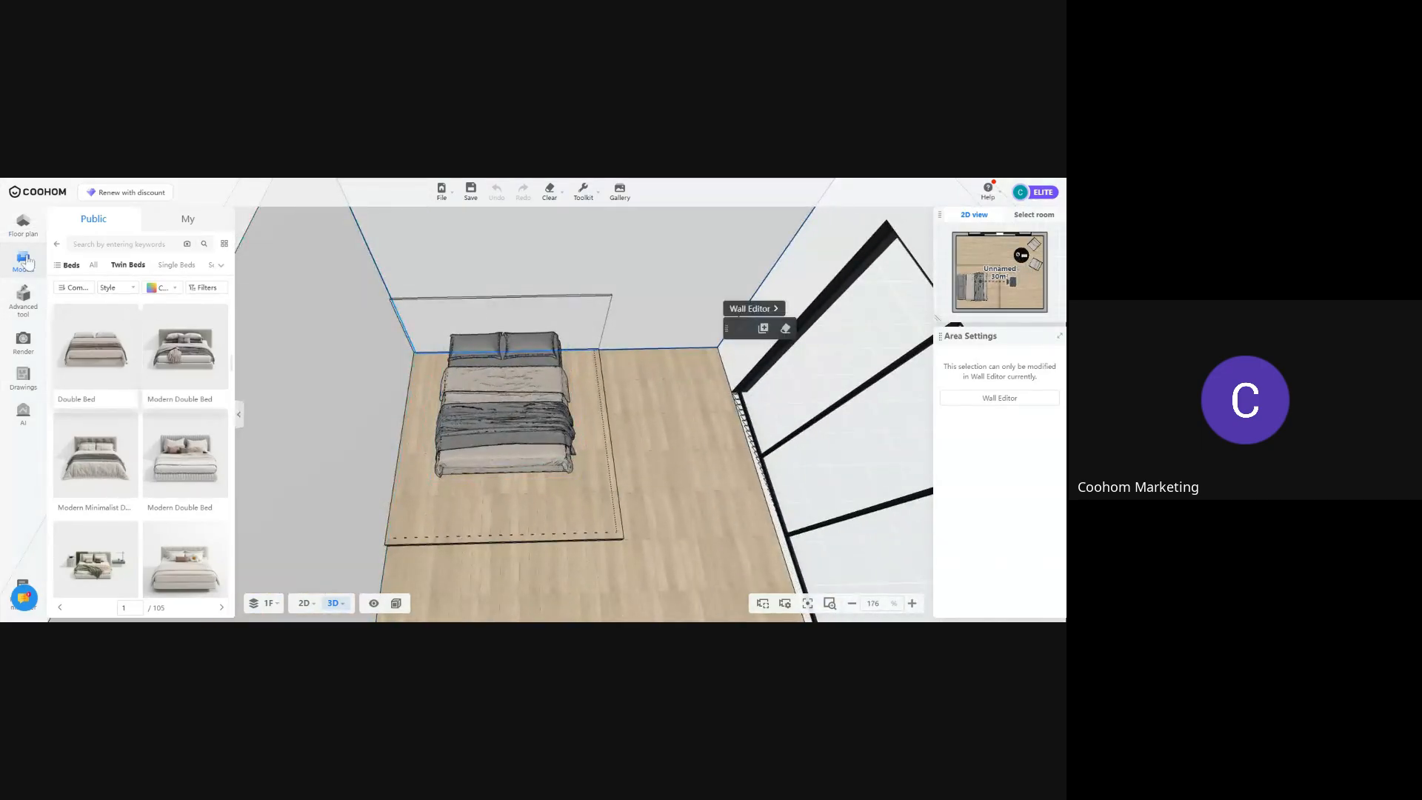
# Browse the furniture categories of the model library and look through the table models
pyautogui.click(76, 267)
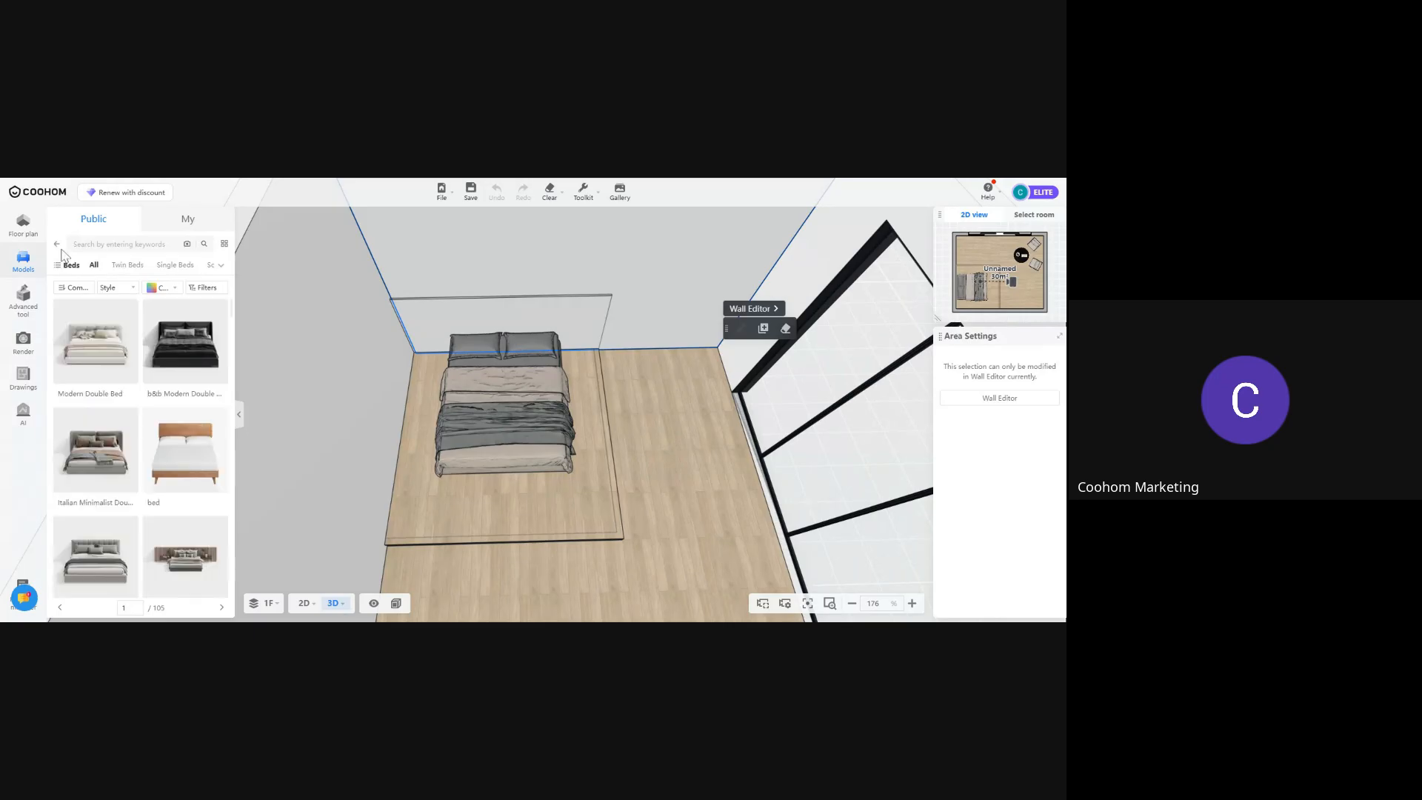
pyautogui.click(57, 245)
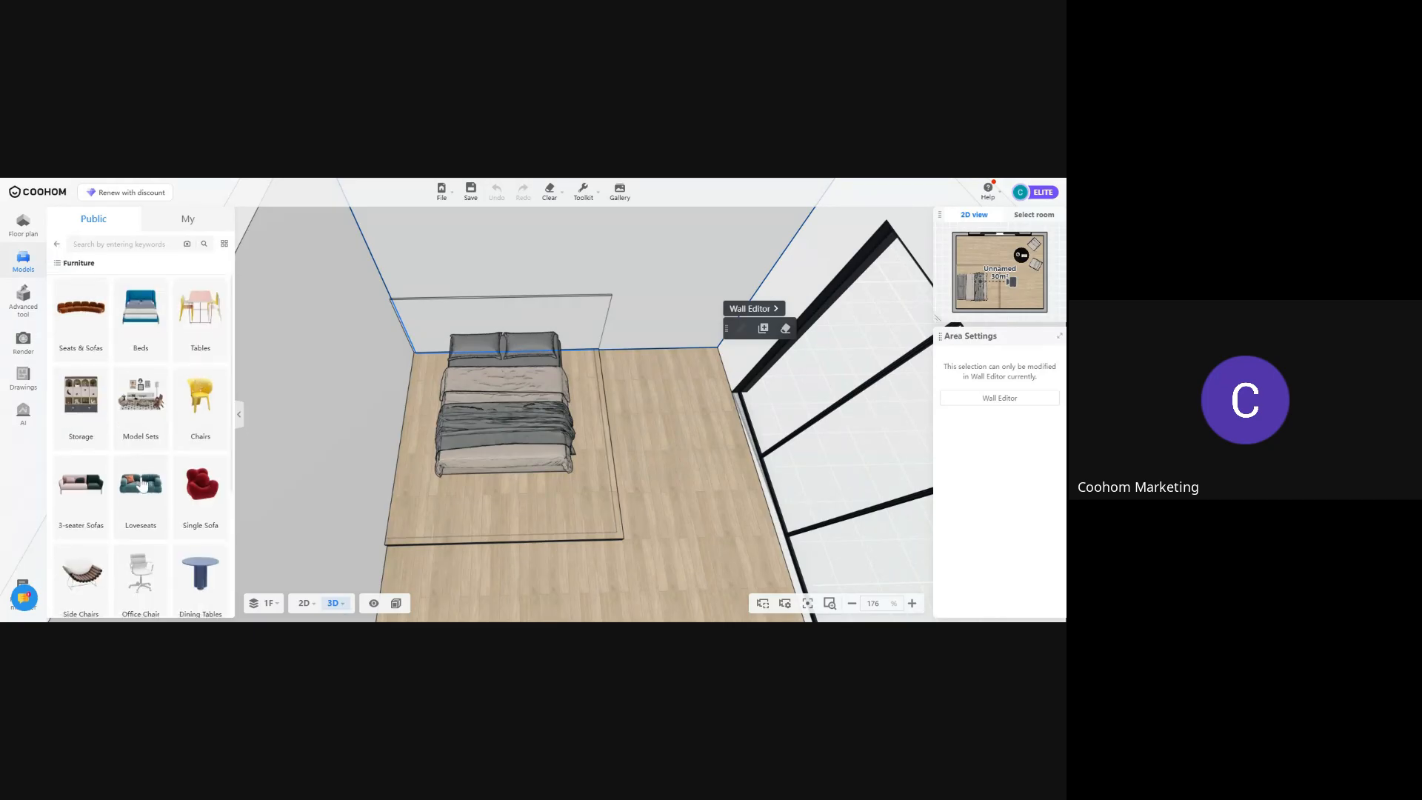
pyautogui.scroll(-3, 141, 485)
pyautogui.scroll(3, 148, 474)
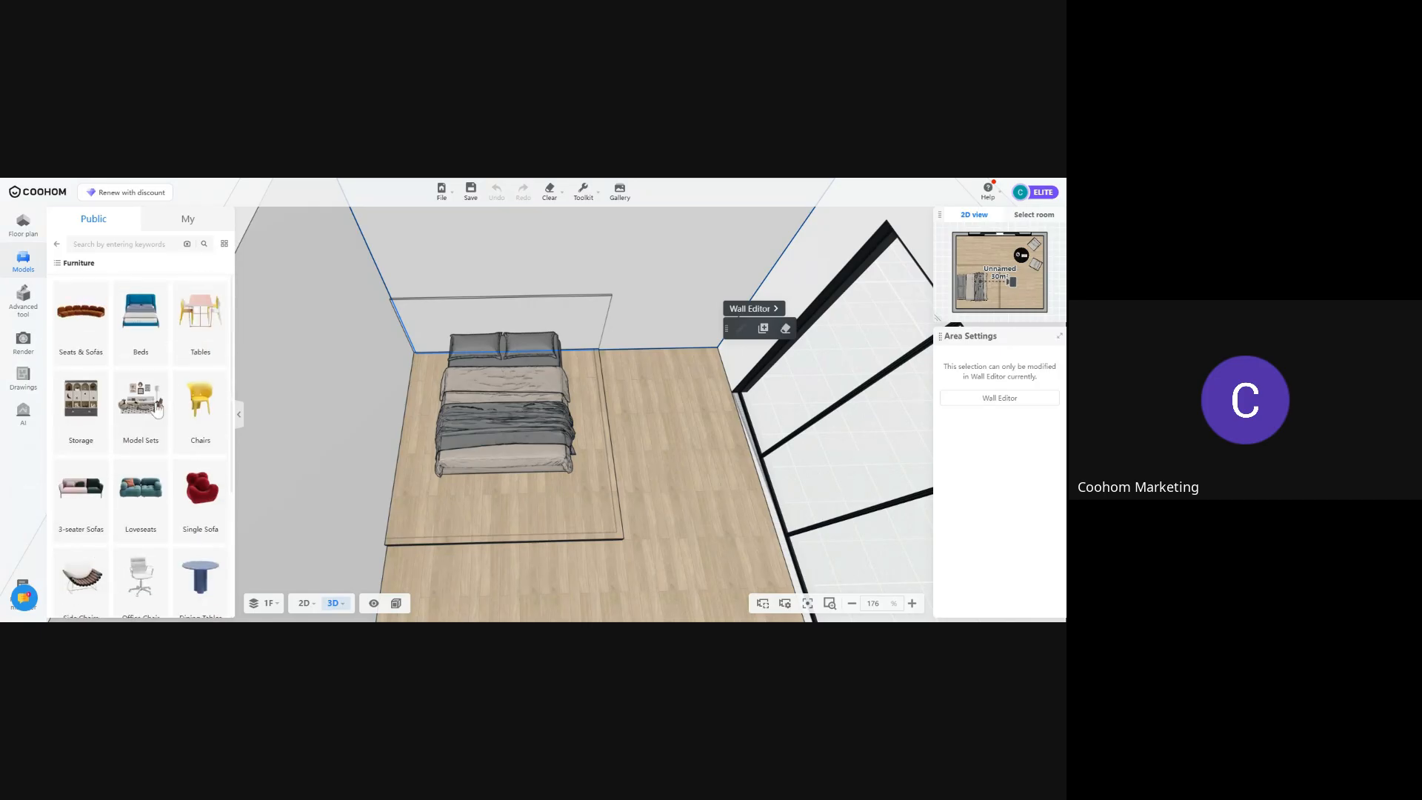
pyautogui.scroll(-2, 193, 474)
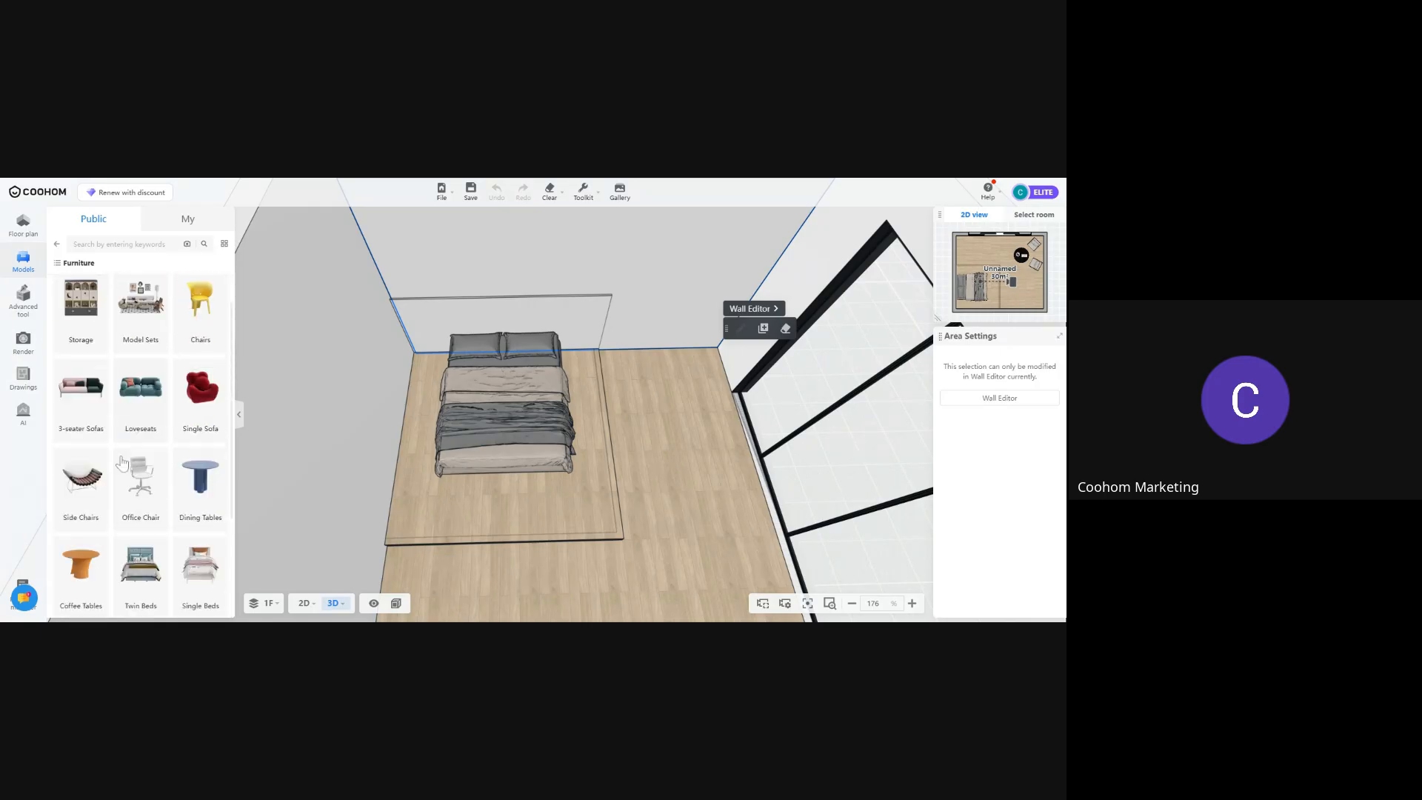
pyautogui.scroll(2, 192, 415)
pyautogui.click(192, 339)
pyautogui.click(193, 335)
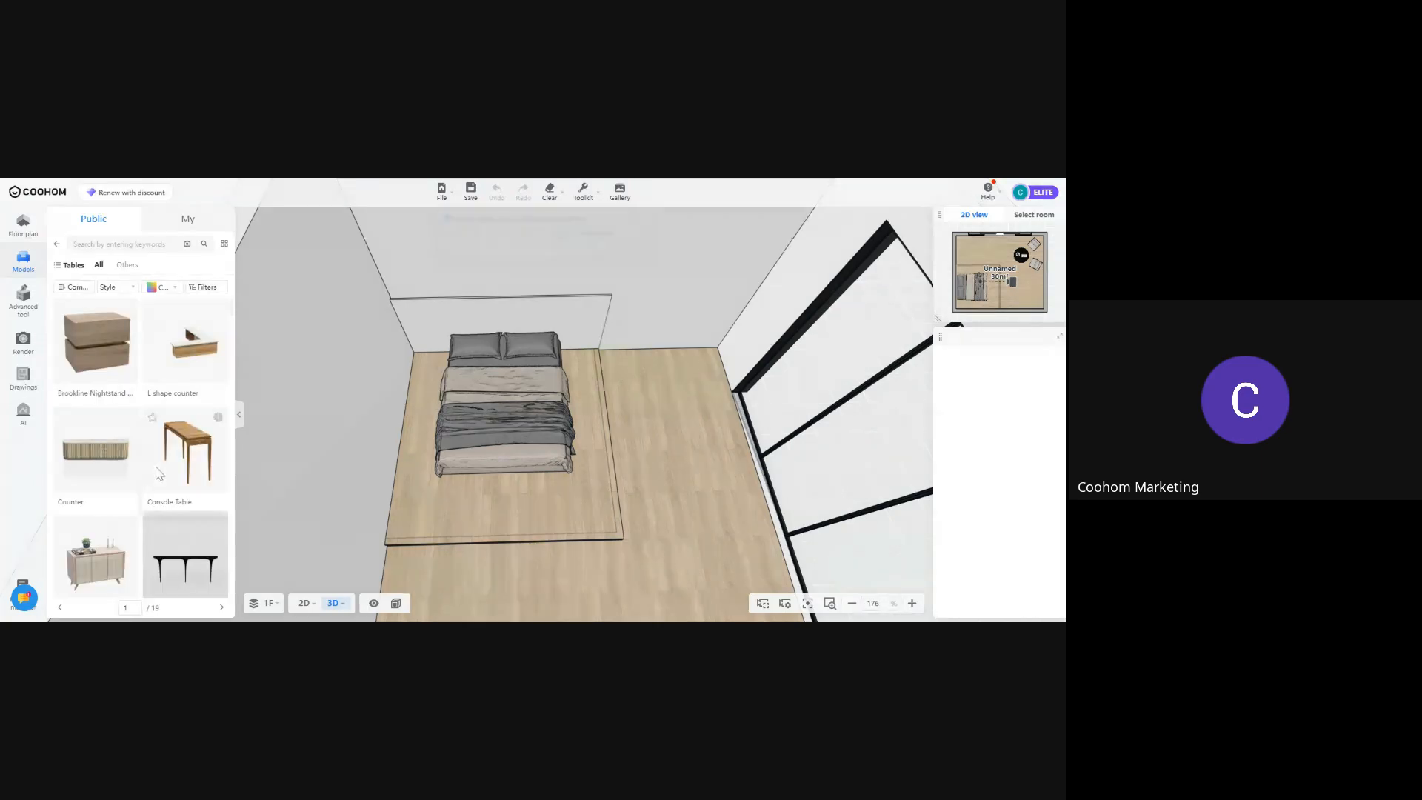
pyautogui.scroll(-1, 176, 410)
pyautogui.scroll(-4, 176, 410)
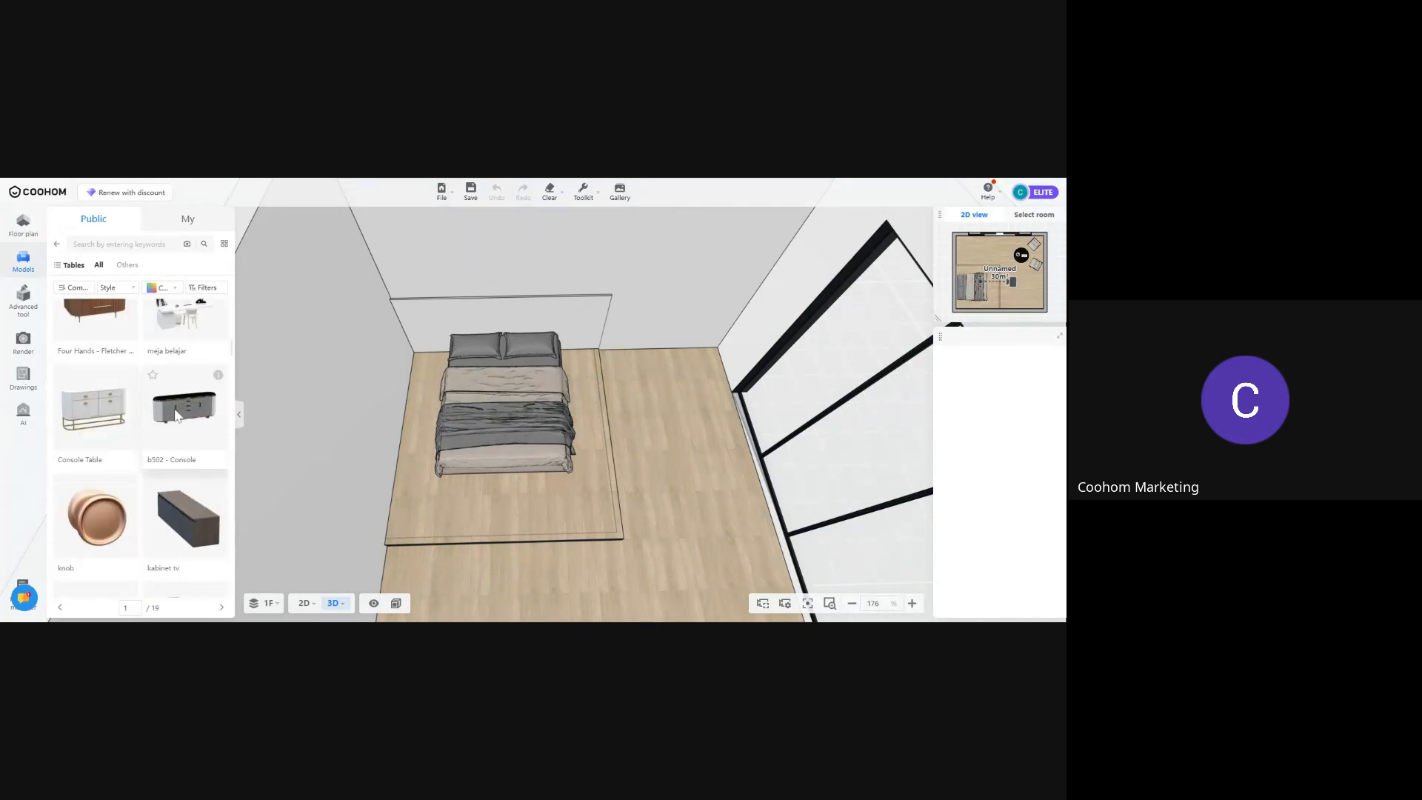
pyautogui.scroll(-10, 165, 437)
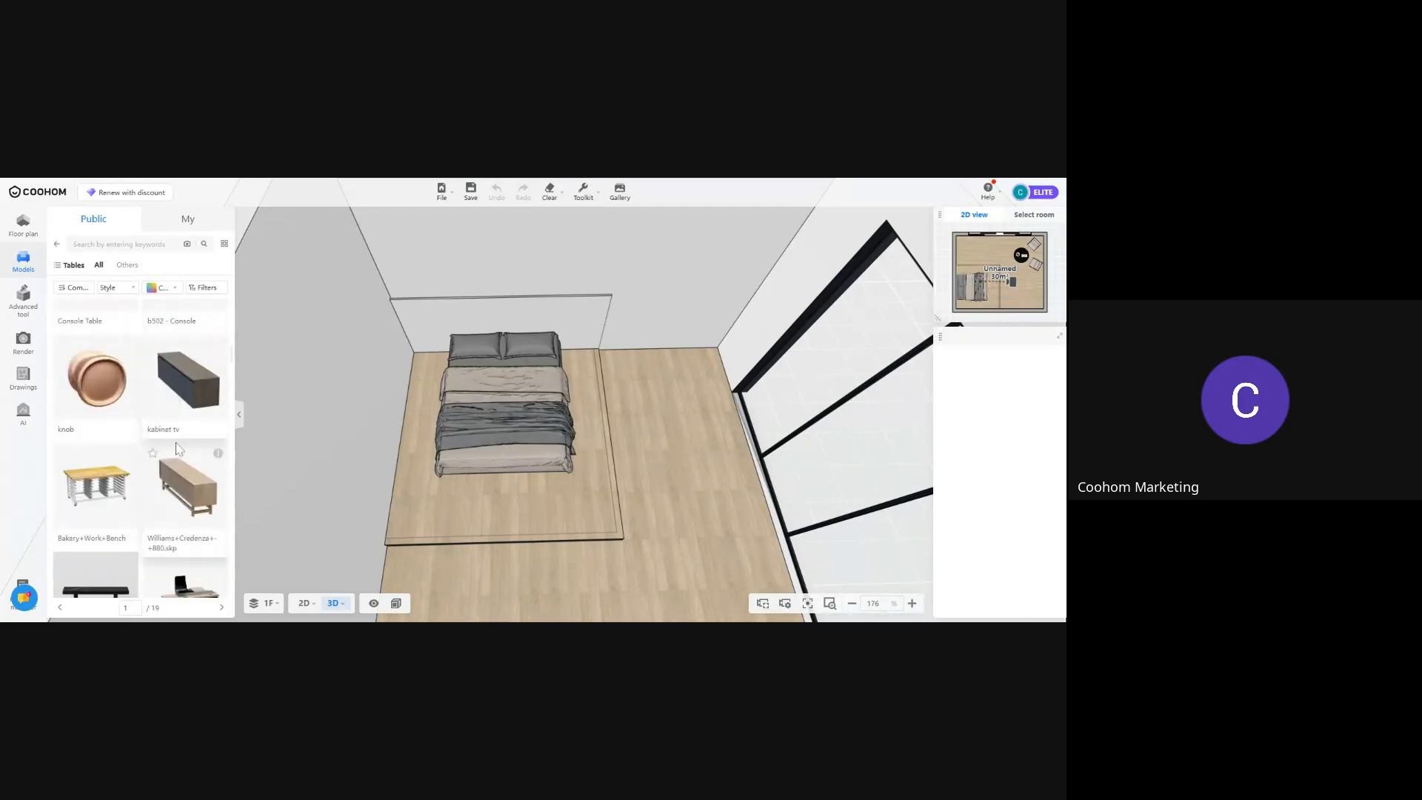
pyautogui.scroll(-8, 166, 452)
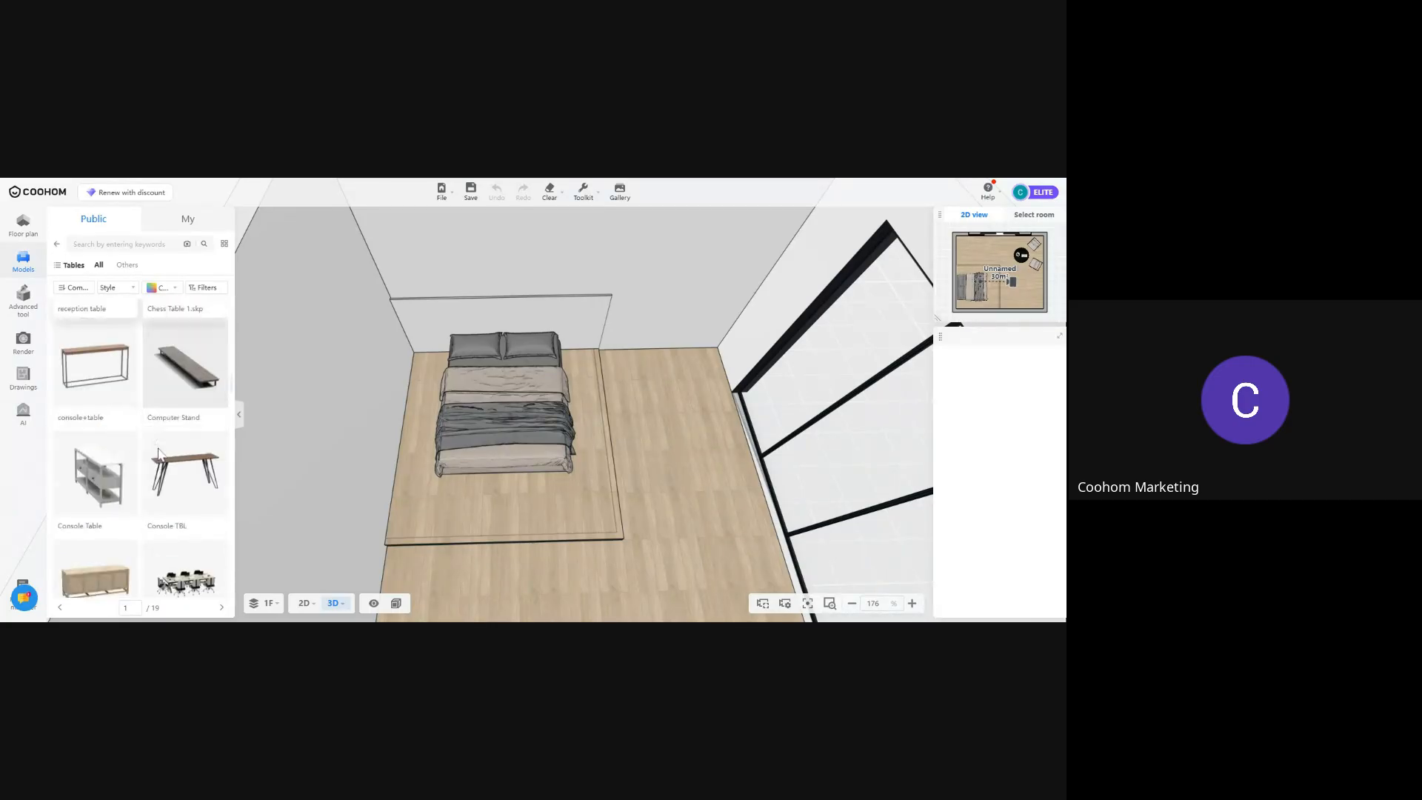
pyautogui.scroll(-6, 160, 454)
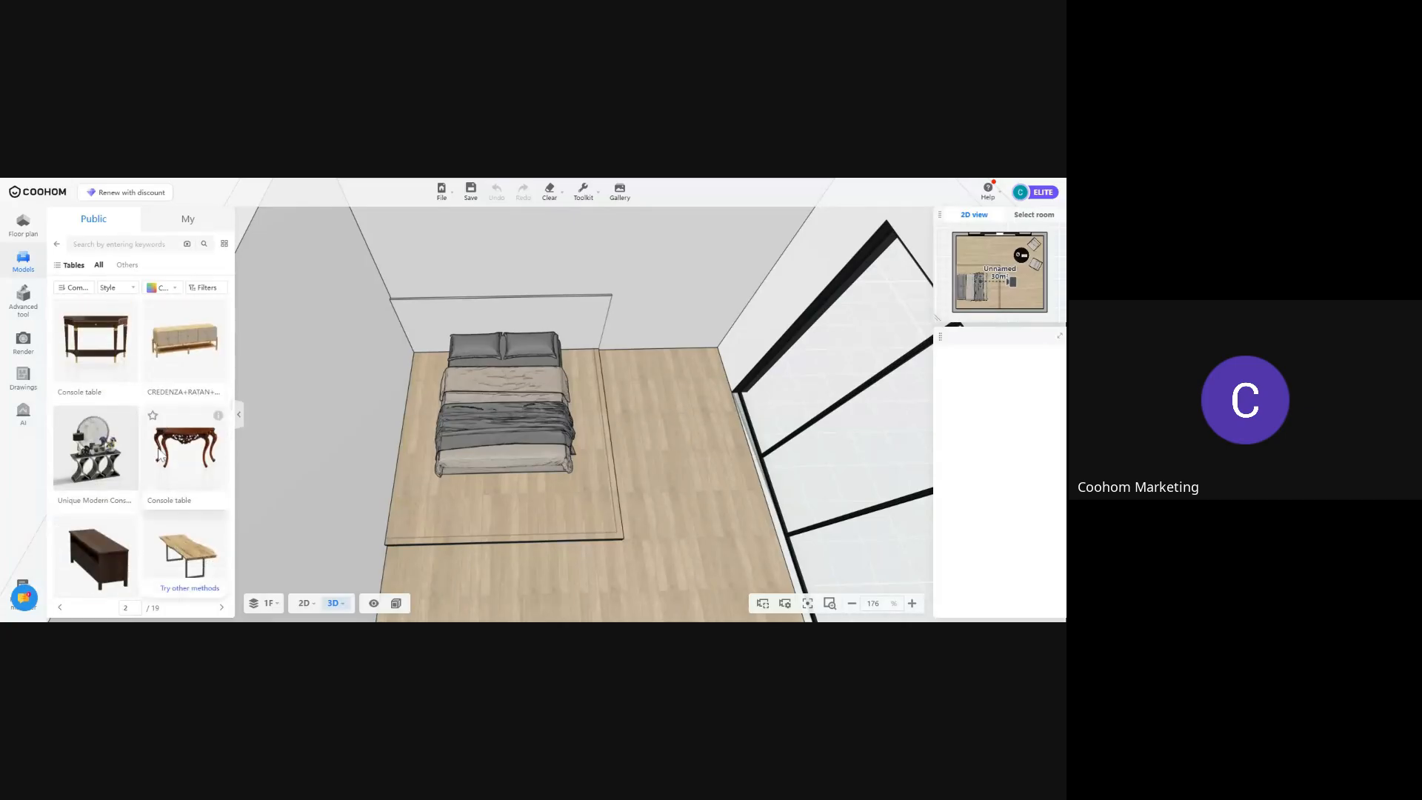
pyautogui.scroll(-2, 160, 456)
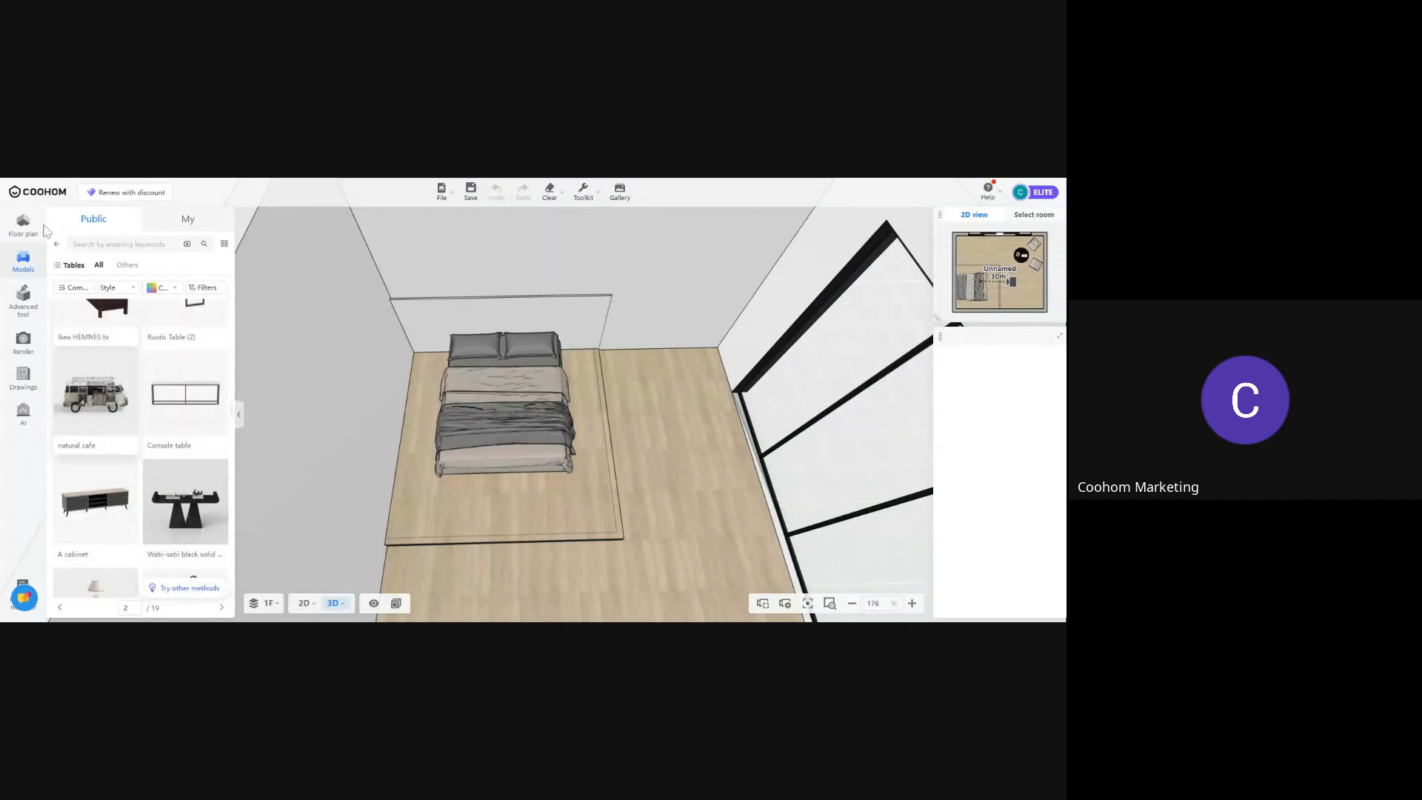
# Find the Hanging lamp model among the pendants and chandeliers and place it in the room near the bed
pyautogui.click(57, 245)
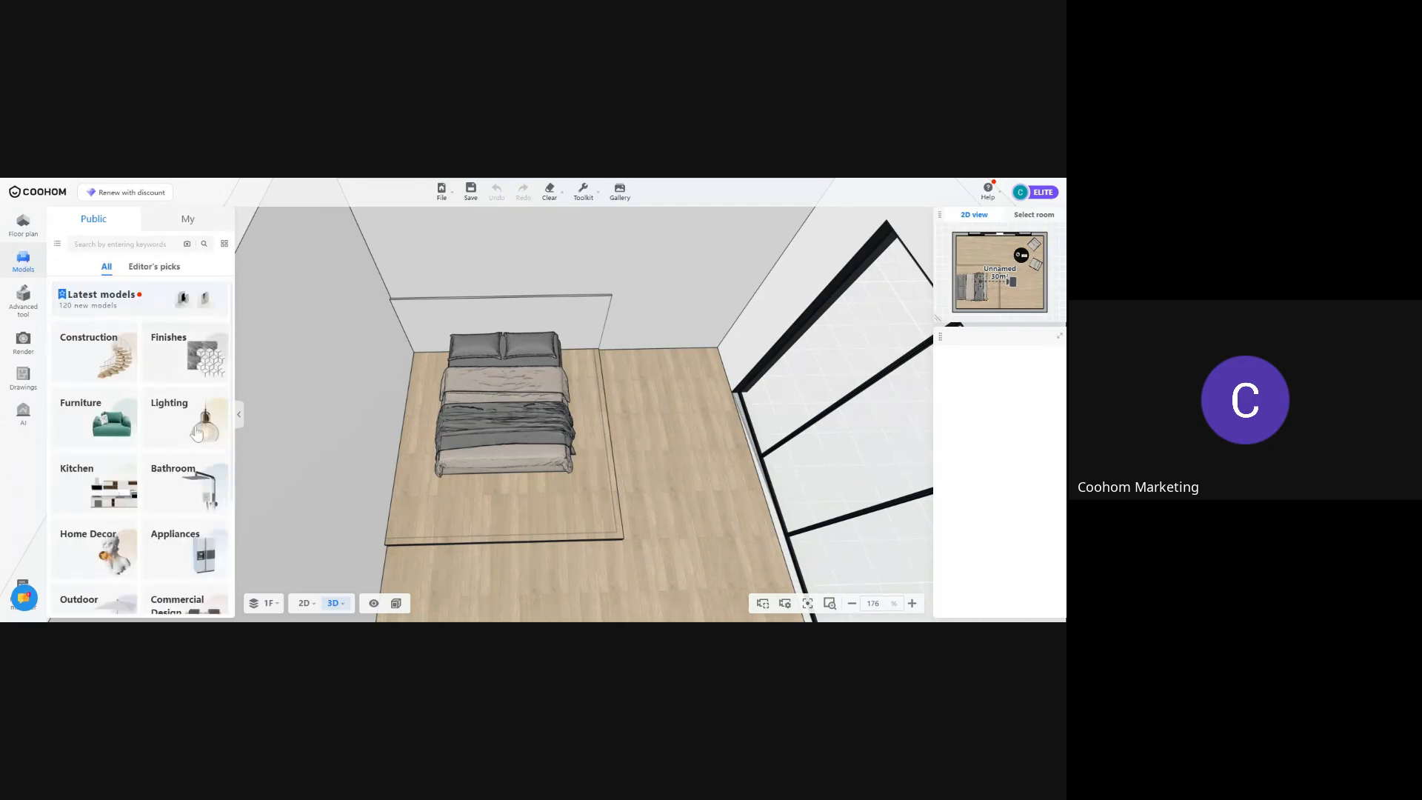
pyautogui.click(209, 439)
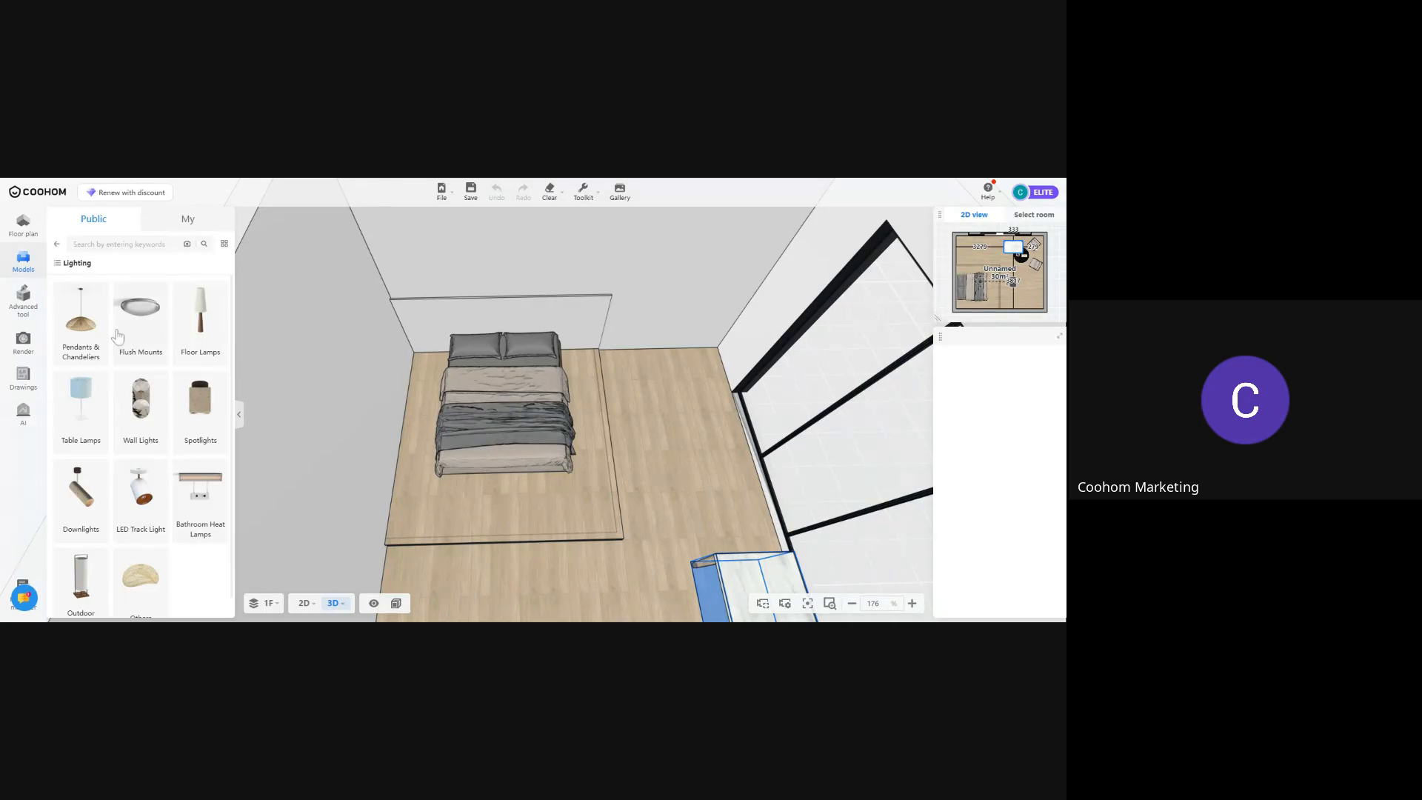
pyautogui.click(80, 324)
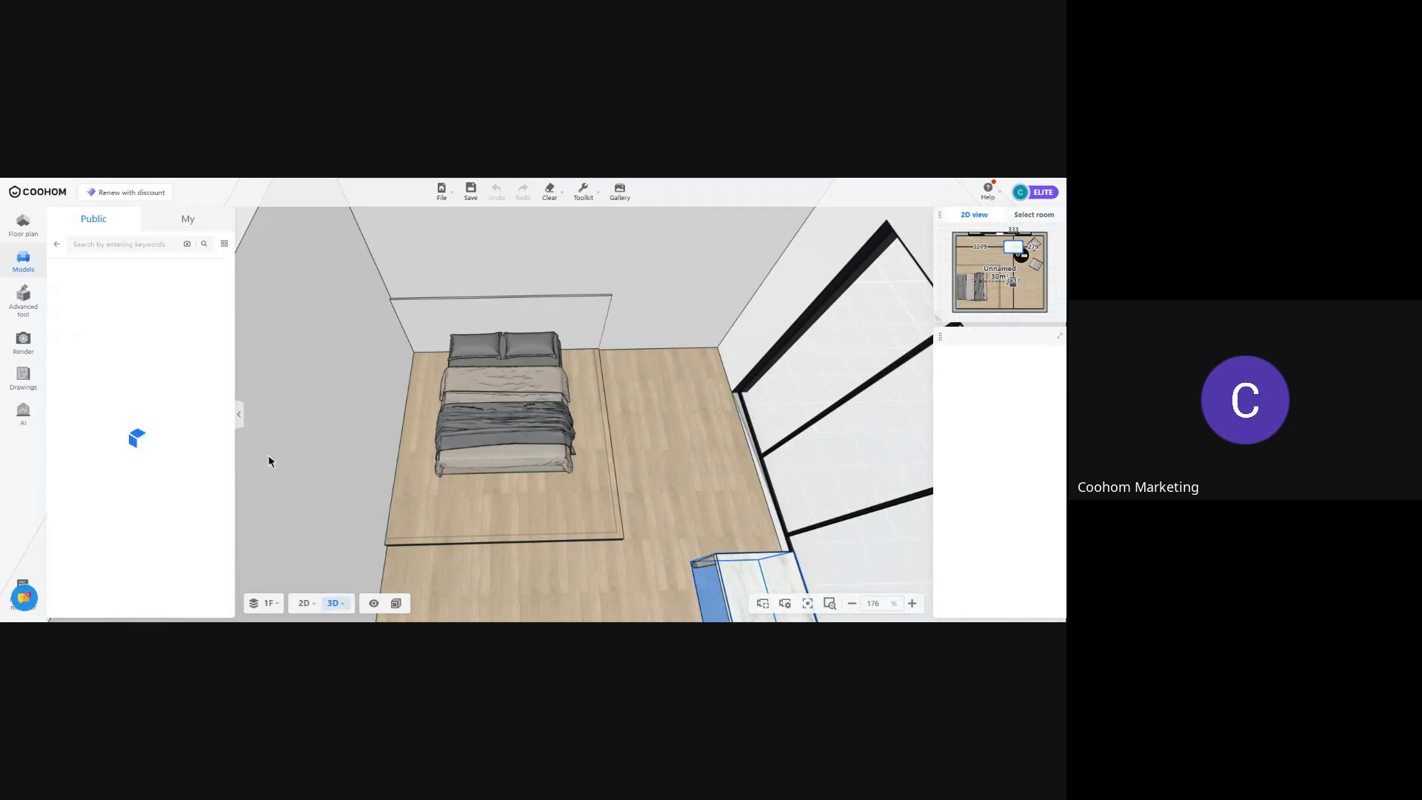
pyautogui.scroll(-3, 106, 440)
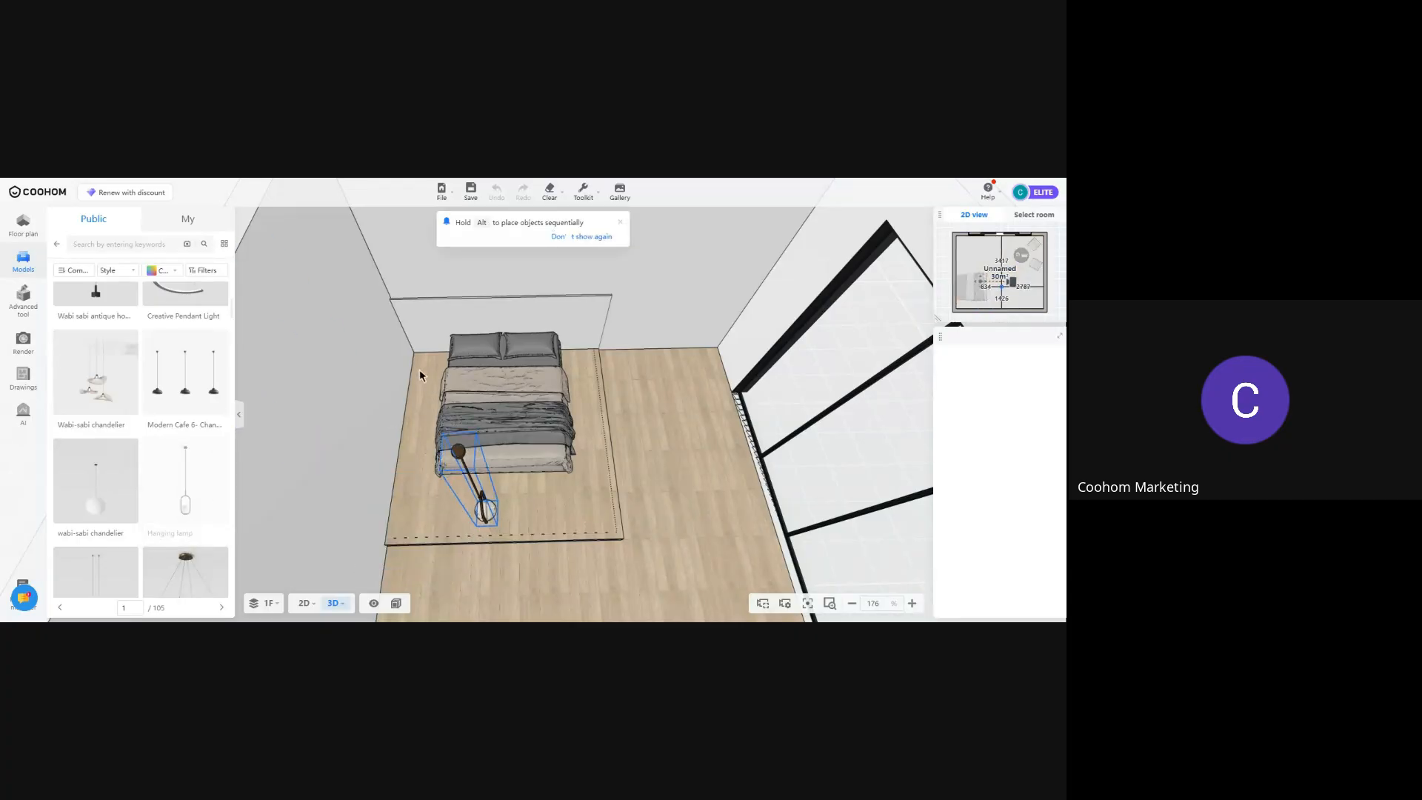
pyautogui.click(396, 308)
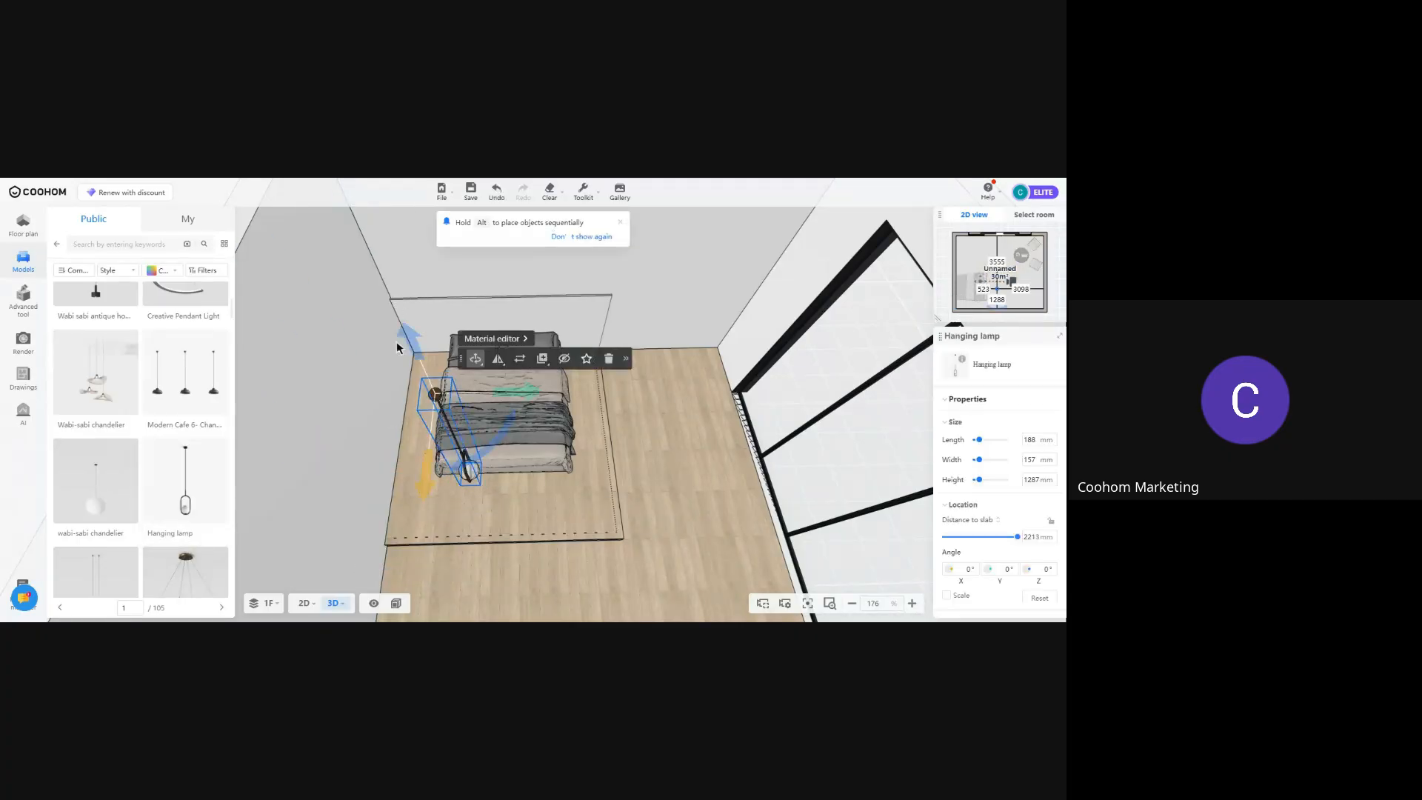
# In the ceiling plan, move the hanging lamp beside the headboard, about 220 mm from the headboard wall and 210 mm from the lower wall
pyautogui.click(304, 603)
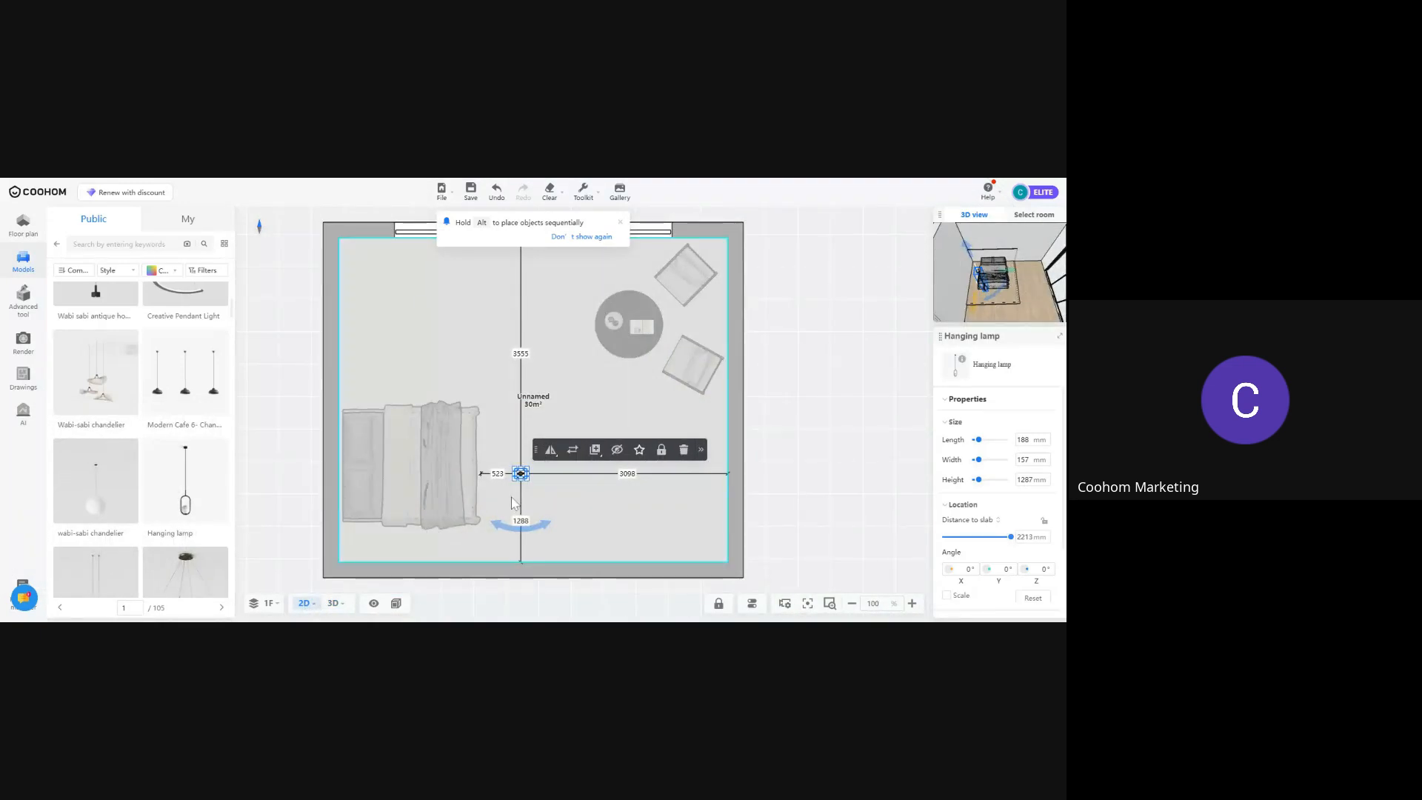
pyautogui.moveTo(521, 478); pyautogui.dragTo(361, 546)
pyautogui.scroll(5, 361, 546)
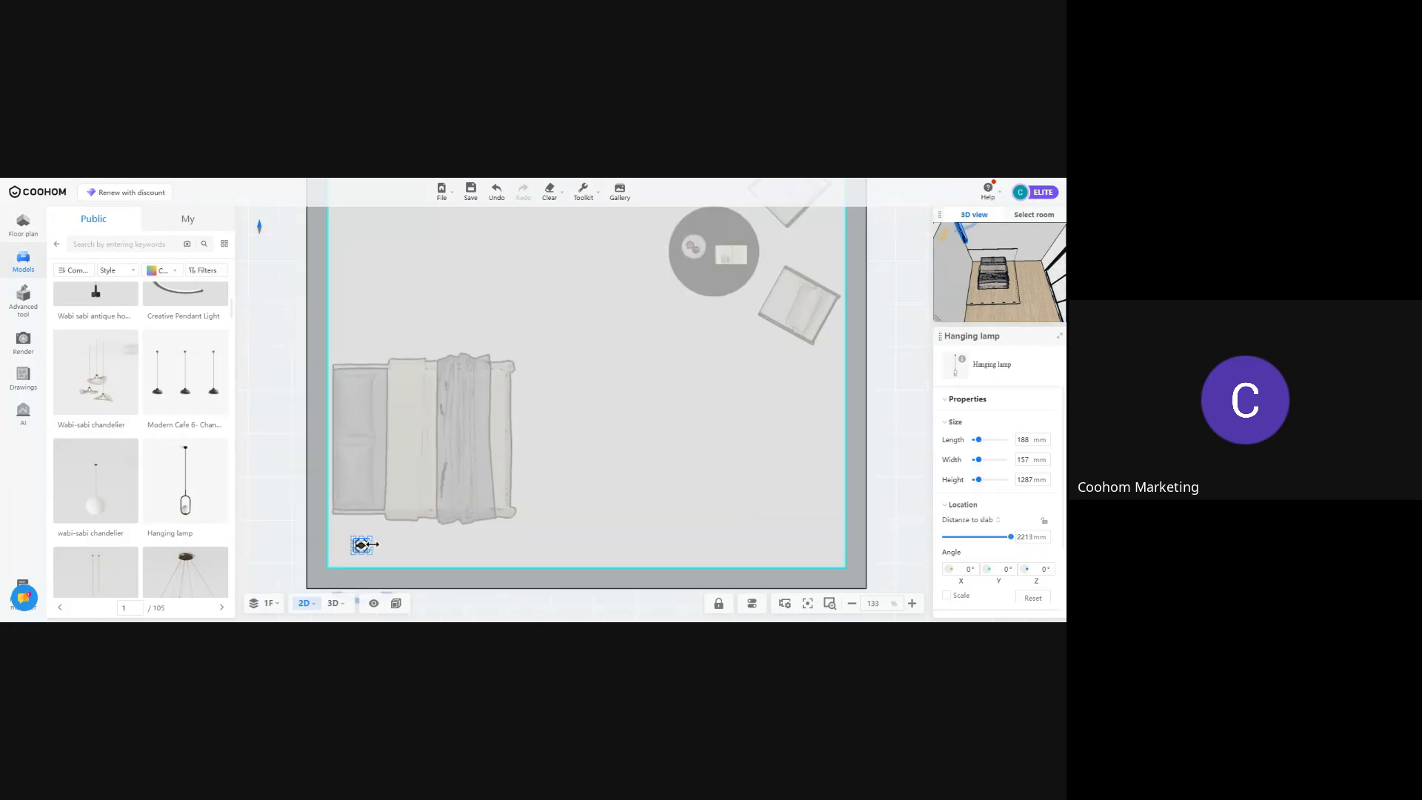
pyautogui.moveTo(500, 584); pyautogui.dragTo(662, 549)
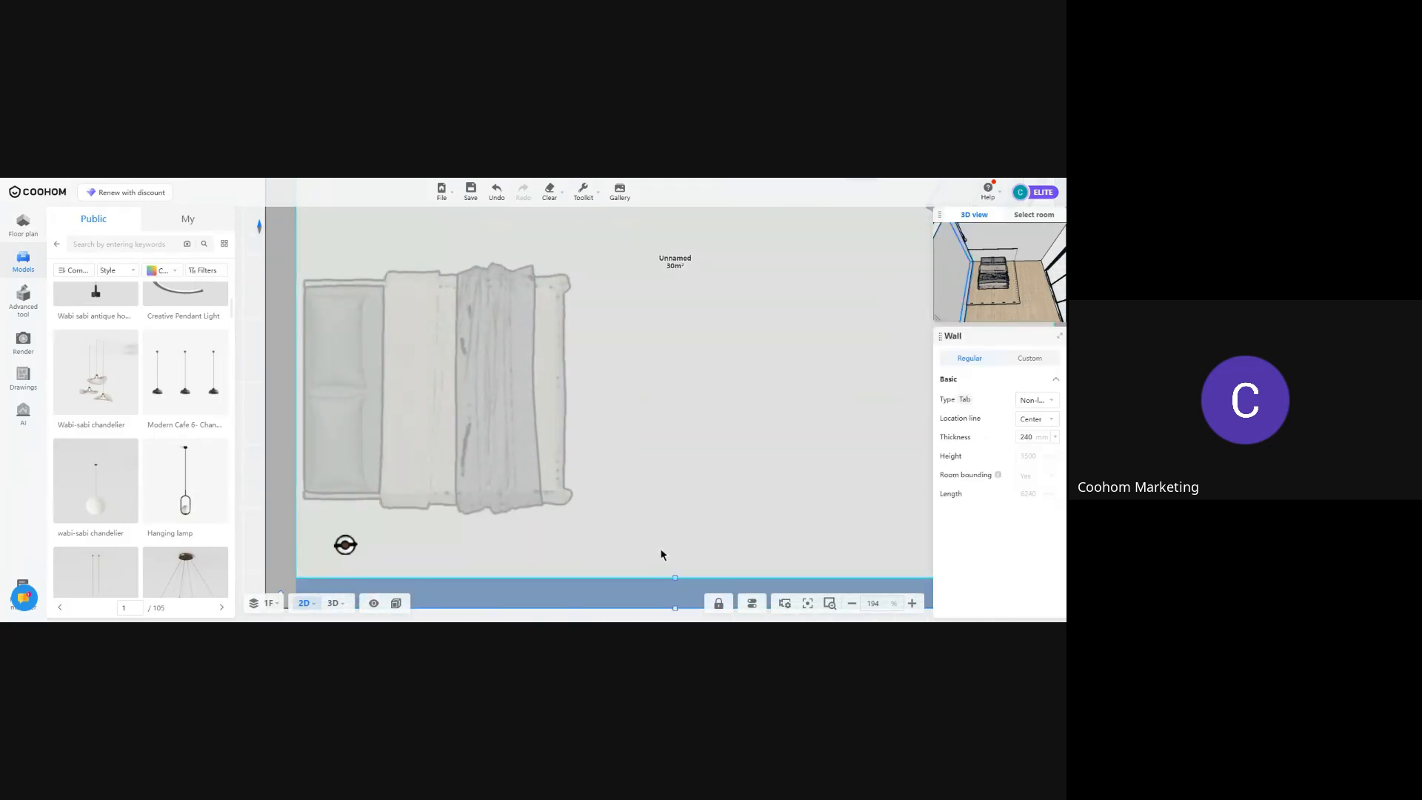
pyautogui.hotkey('ctrl', 'z')
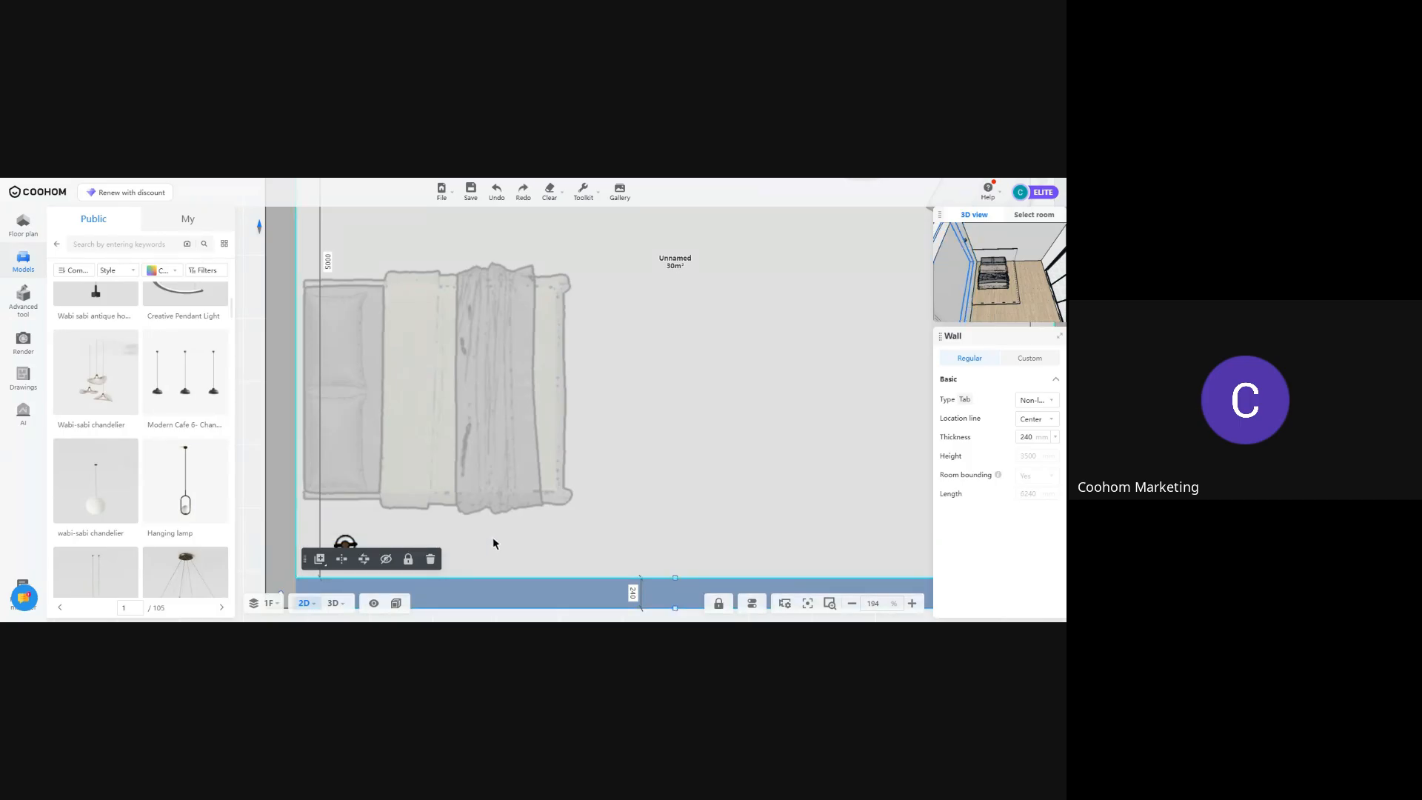
pyautogui.click(499, 481)
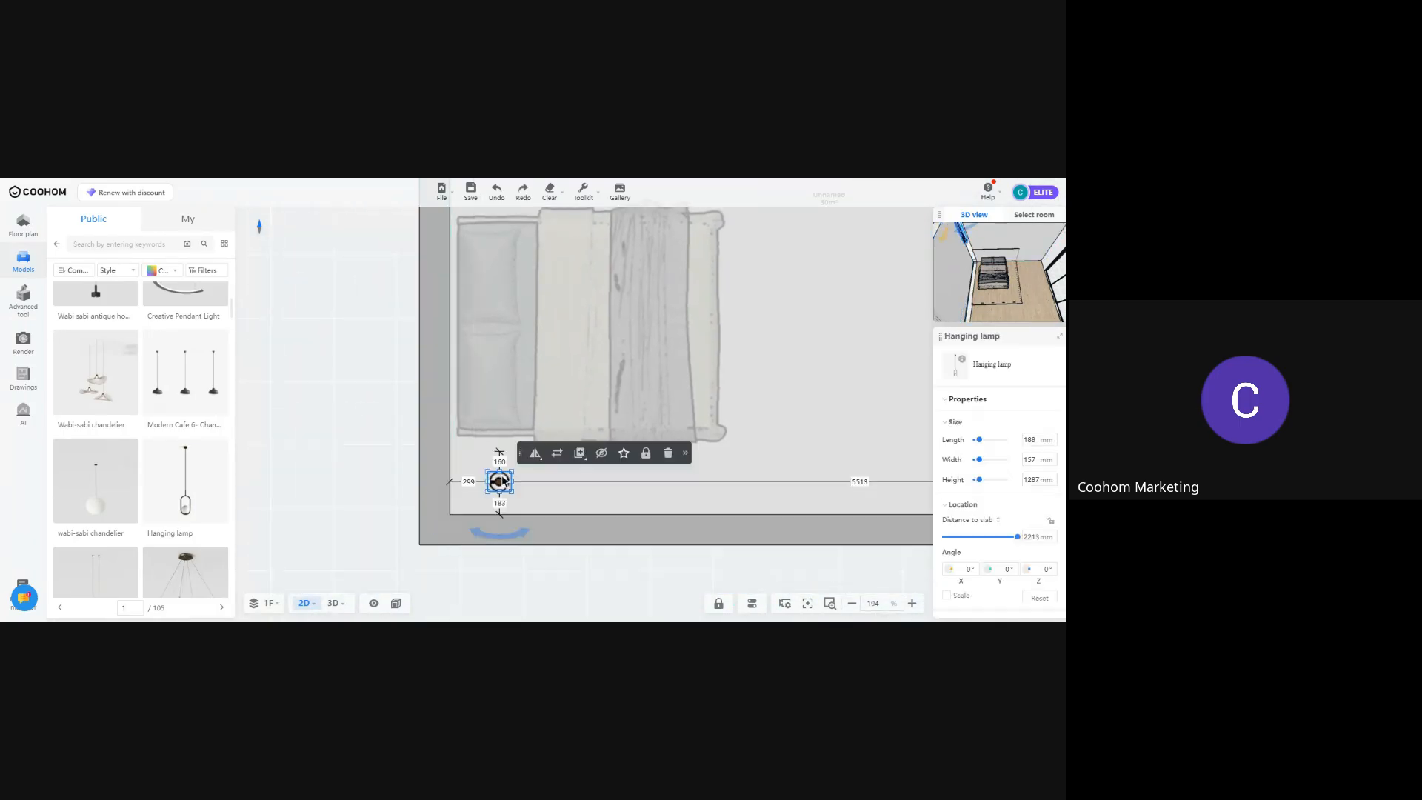
pyautogui.moveTo(499, 482); pyautogui.dragTo(489, 478)
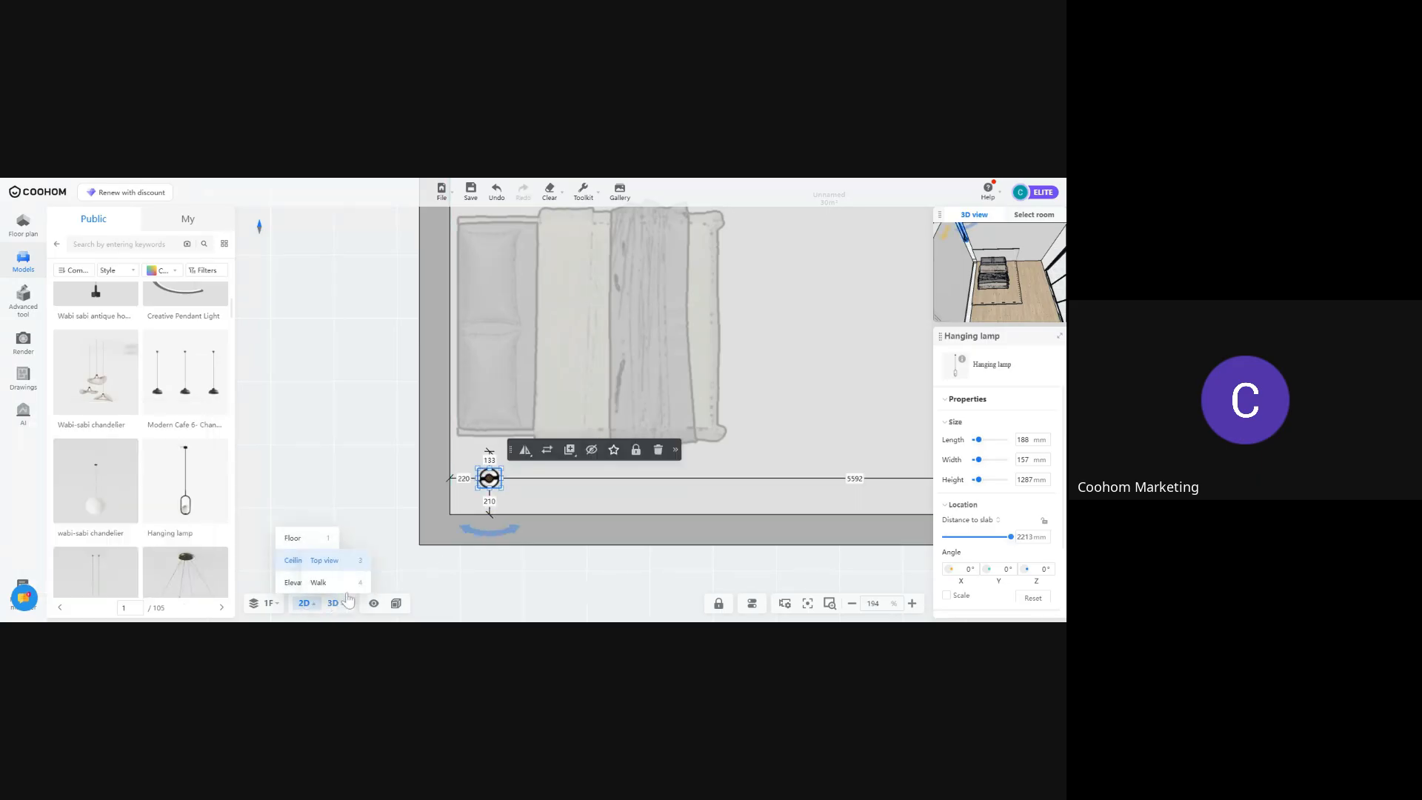
# Check the hanging lamp beside the bed in 3D and undo the last three changes
pyautogui.click(333, 603)
pyautogui.moveTo(673, 476); pyautogui.dragTo(656, 442)
pyautogui.hotkey('ctrl', 'z')
pyautogui.hotkey('ctrl', 'z')
pyautogui.hotkey('ctrl', 'z')
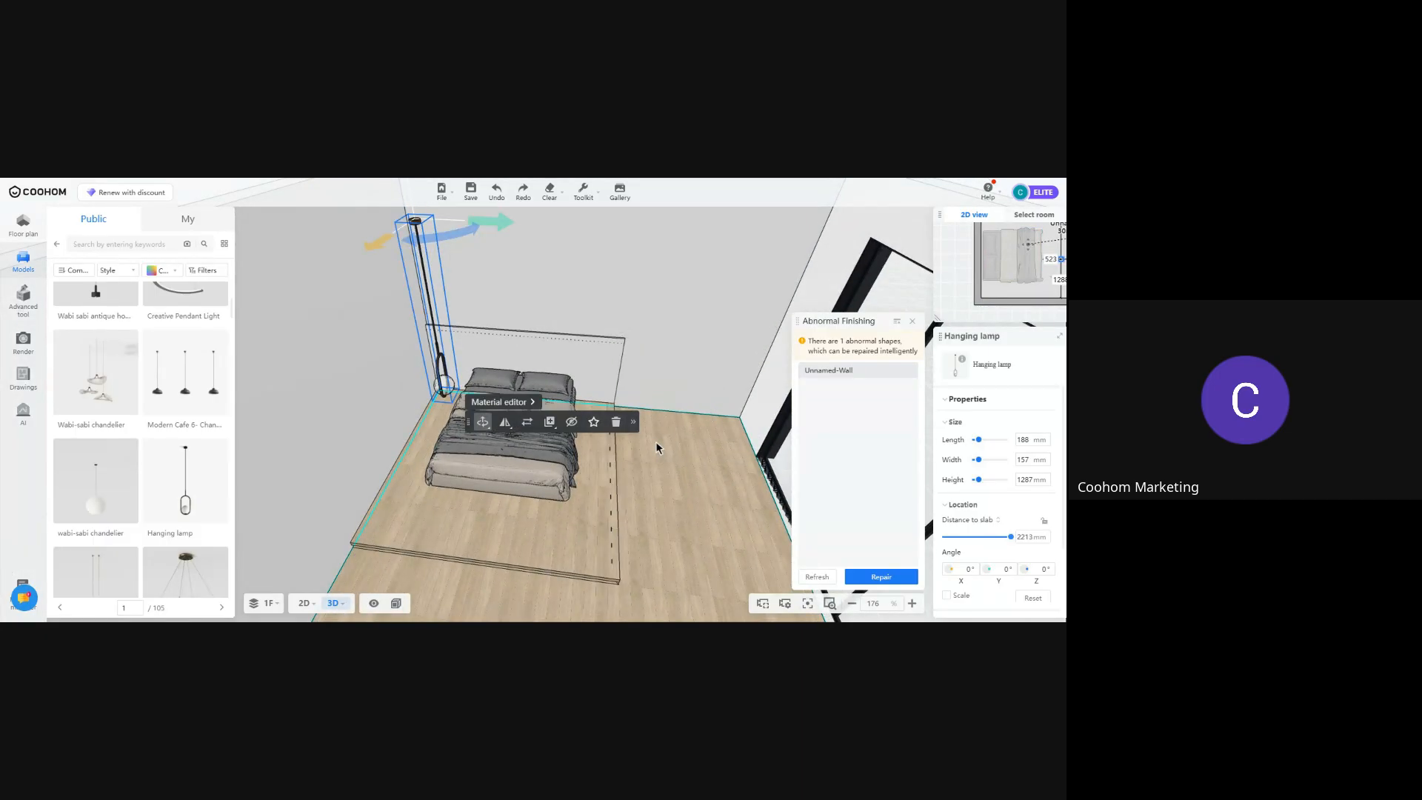
# Redo the three undone changes and undo the last two of them again
pyautogui.hotkey('ctrl', 'y')
pyautogui.hotkey('ctrl', 'y')
pyautogui.hotkey('ctrl', 'y')
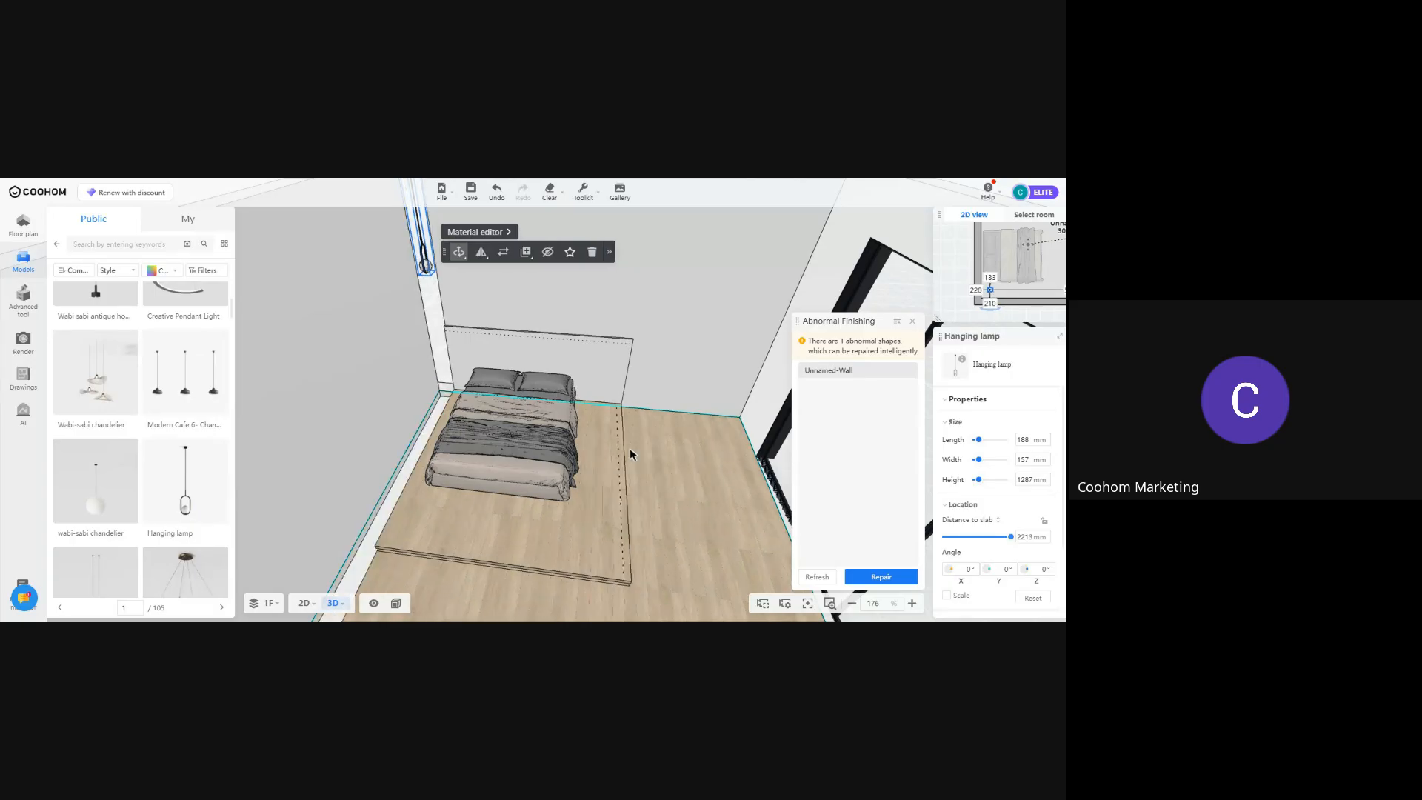
pyautogui.hotkey('ctrl', 'z')
pyautogui.hotkey('ctrl', 'z')
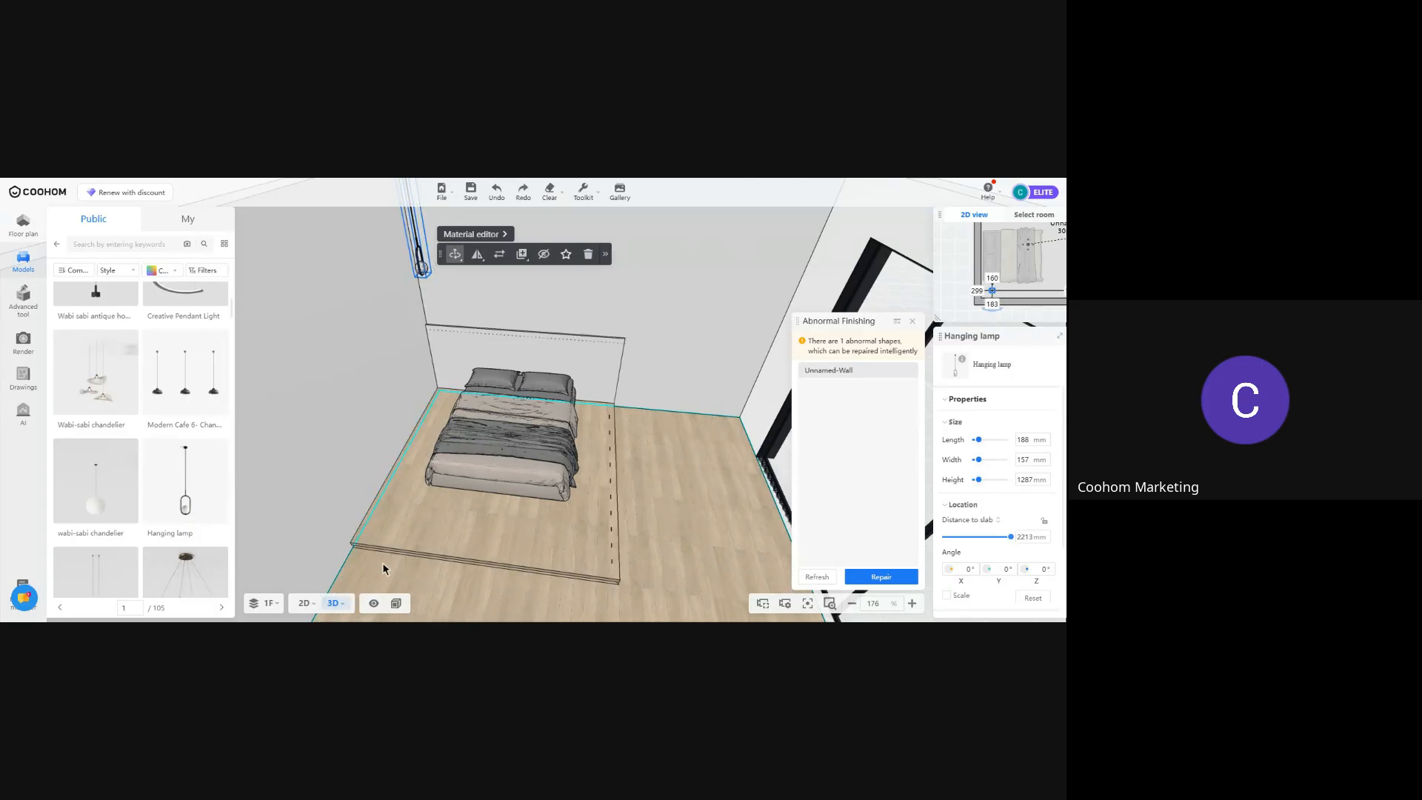
# In the plan, move the hanging lamp to about 250 mm from the headboard wall and 175 mm from the lower wall, and return to 3D
pyautogui.click(304, 604)
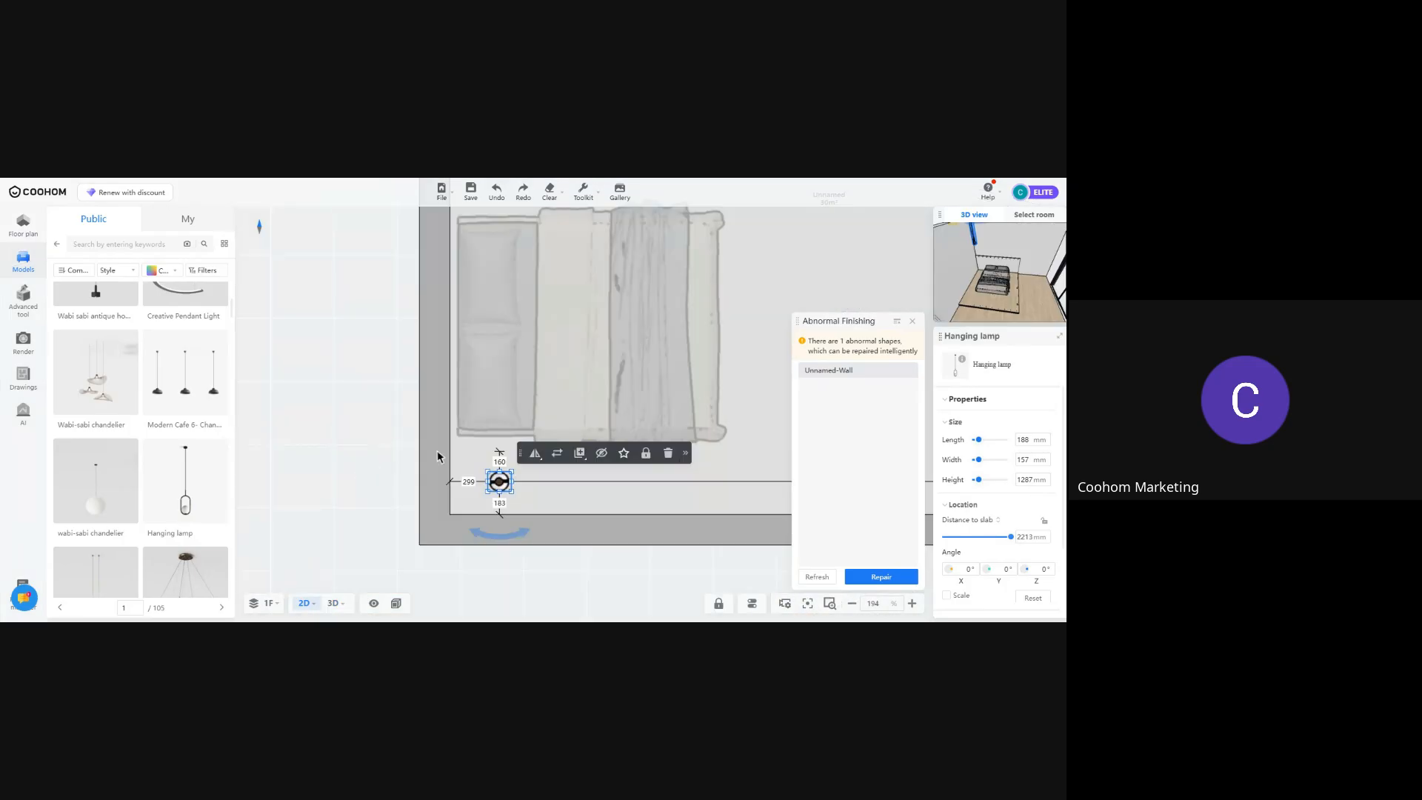
pyautogui.click(494, 483)
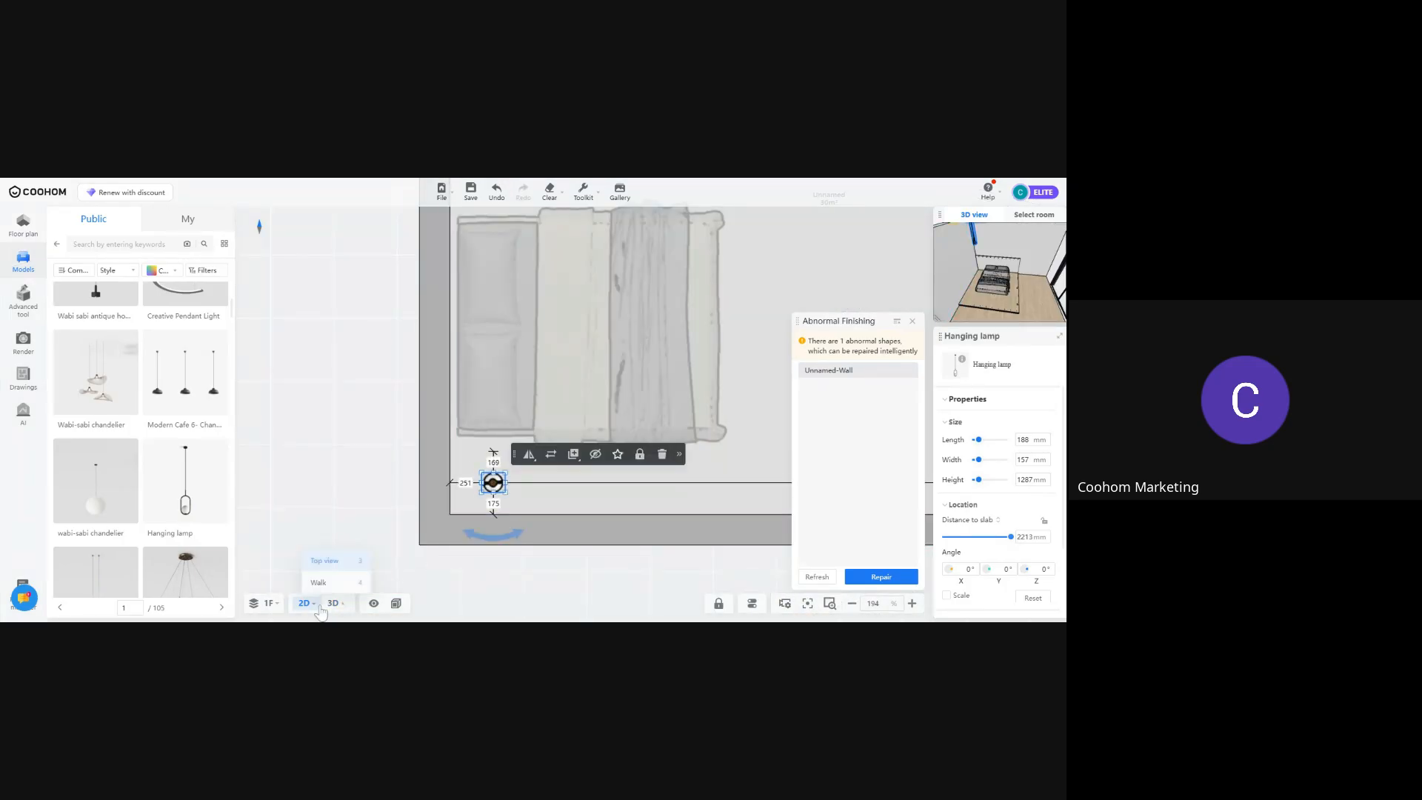
pyautogui.click(333, 603)
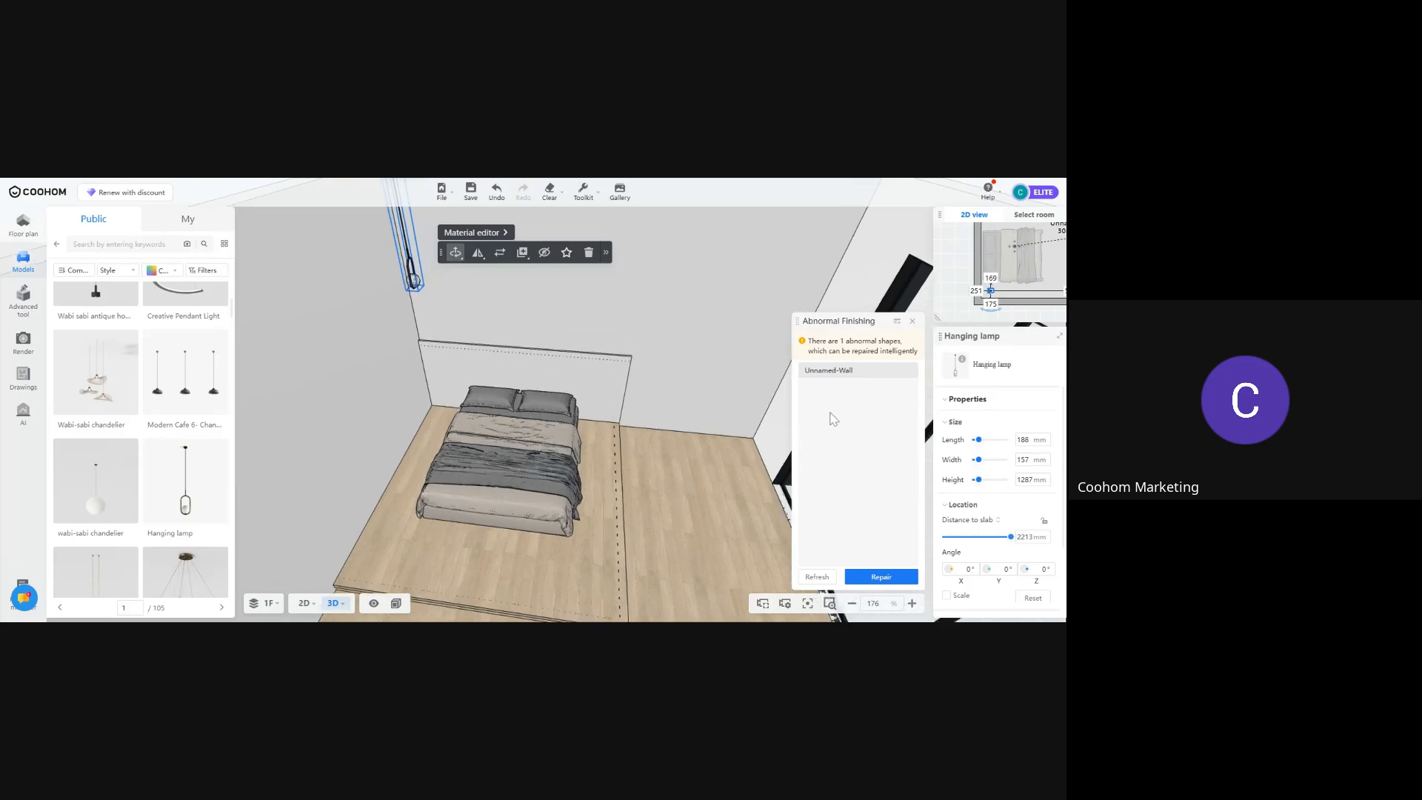
# Run the repair for the abnormal wall shape and set the hanging lamp's height to 2000 mm
pyautogui.click(881, 577)
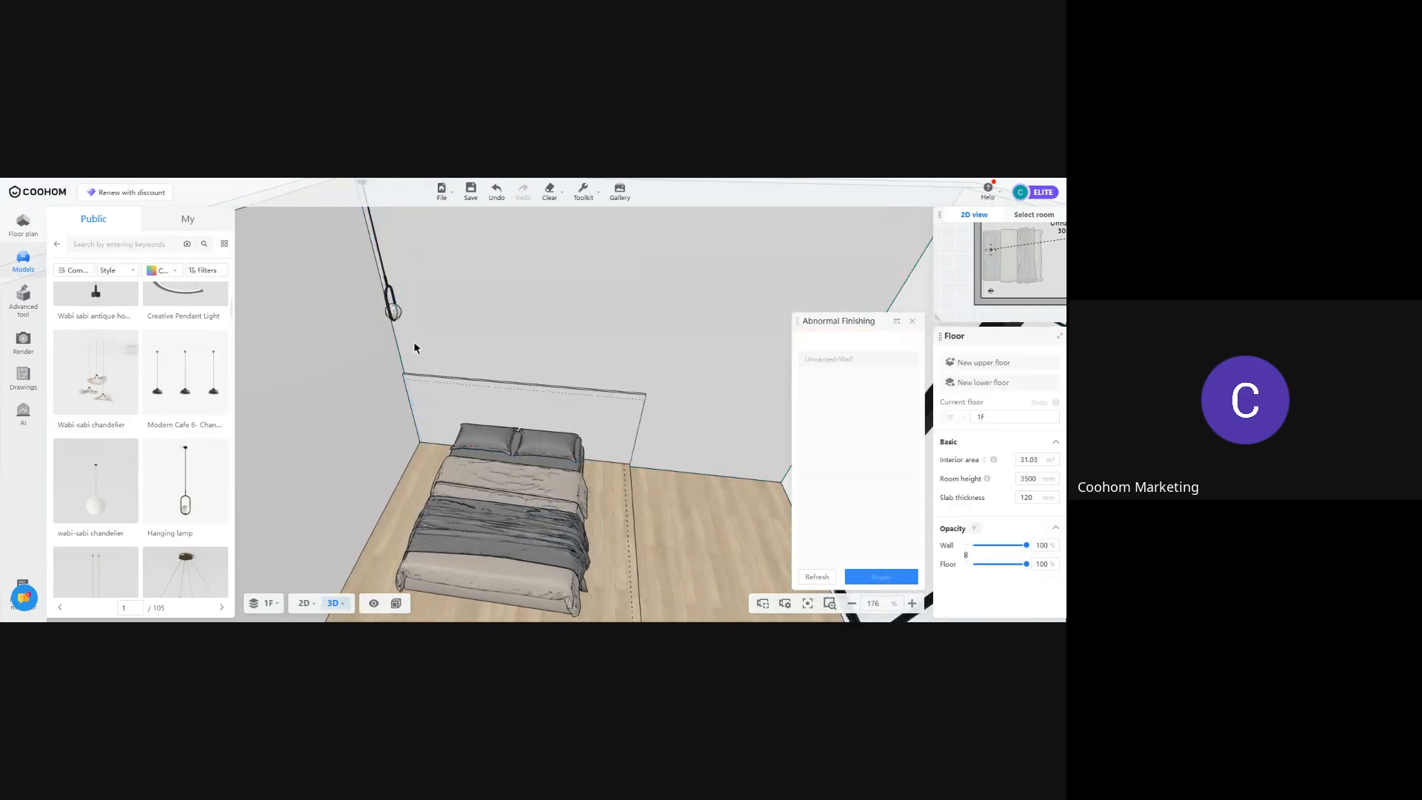
pyautogui.click(389, 310)
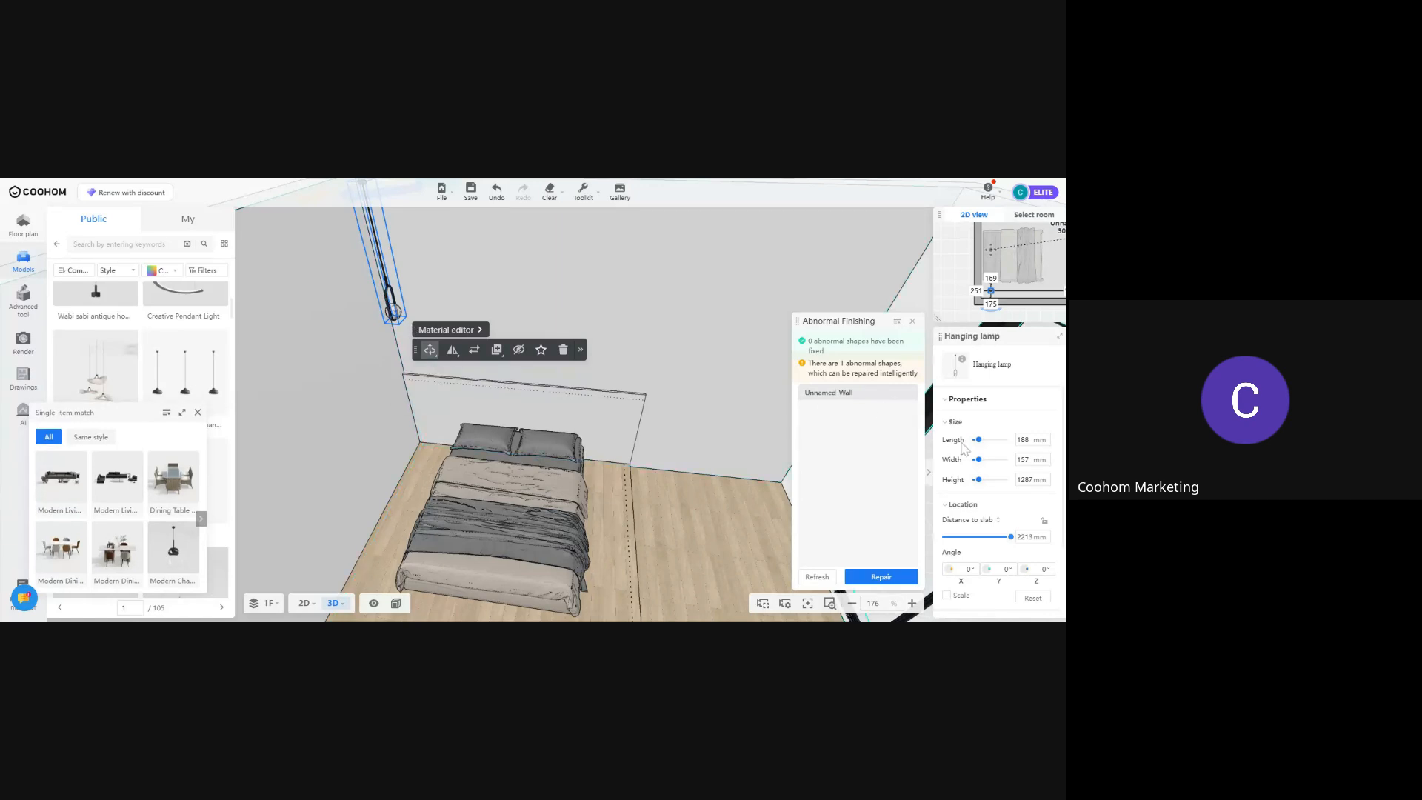
pyautogui.click(1033, 480)
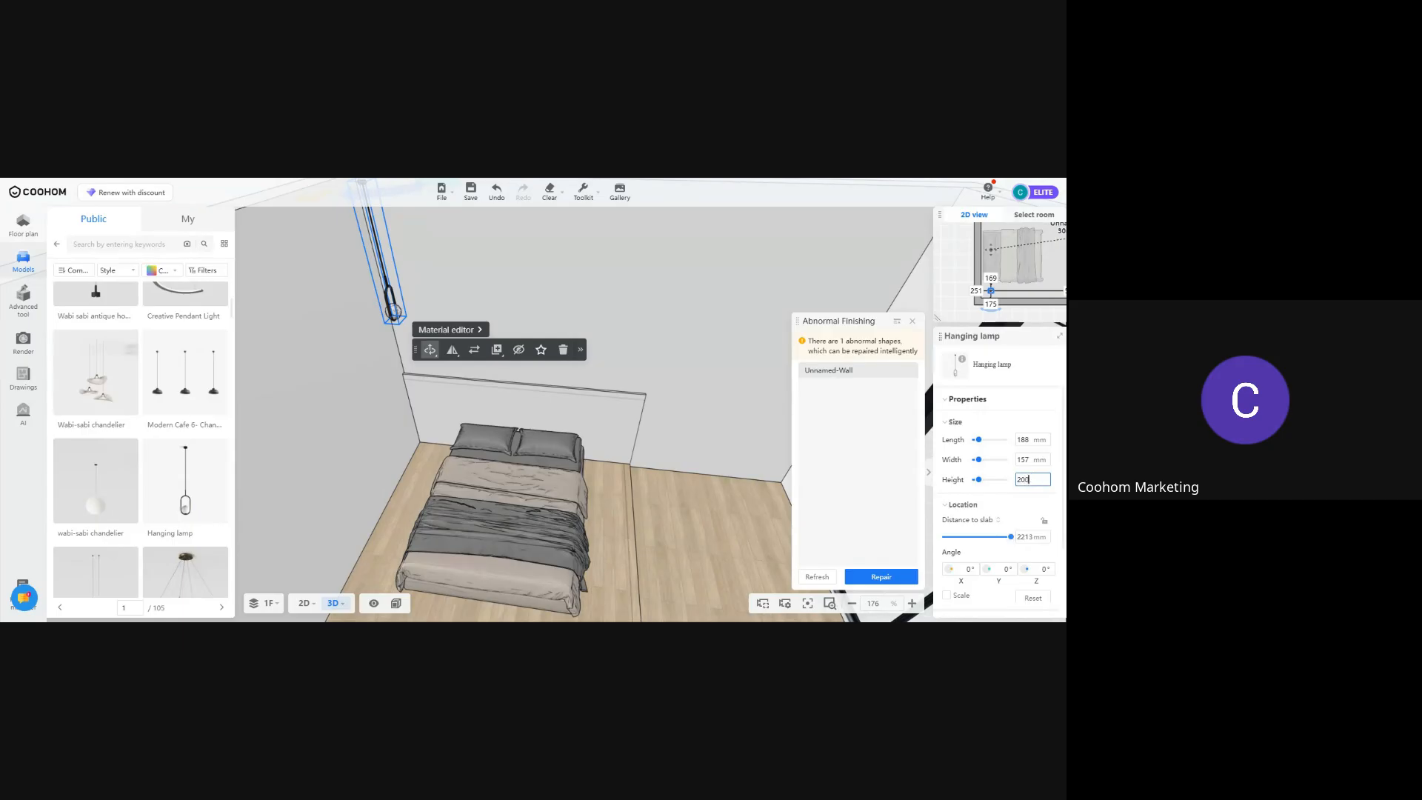
pyautogui.press('Return')
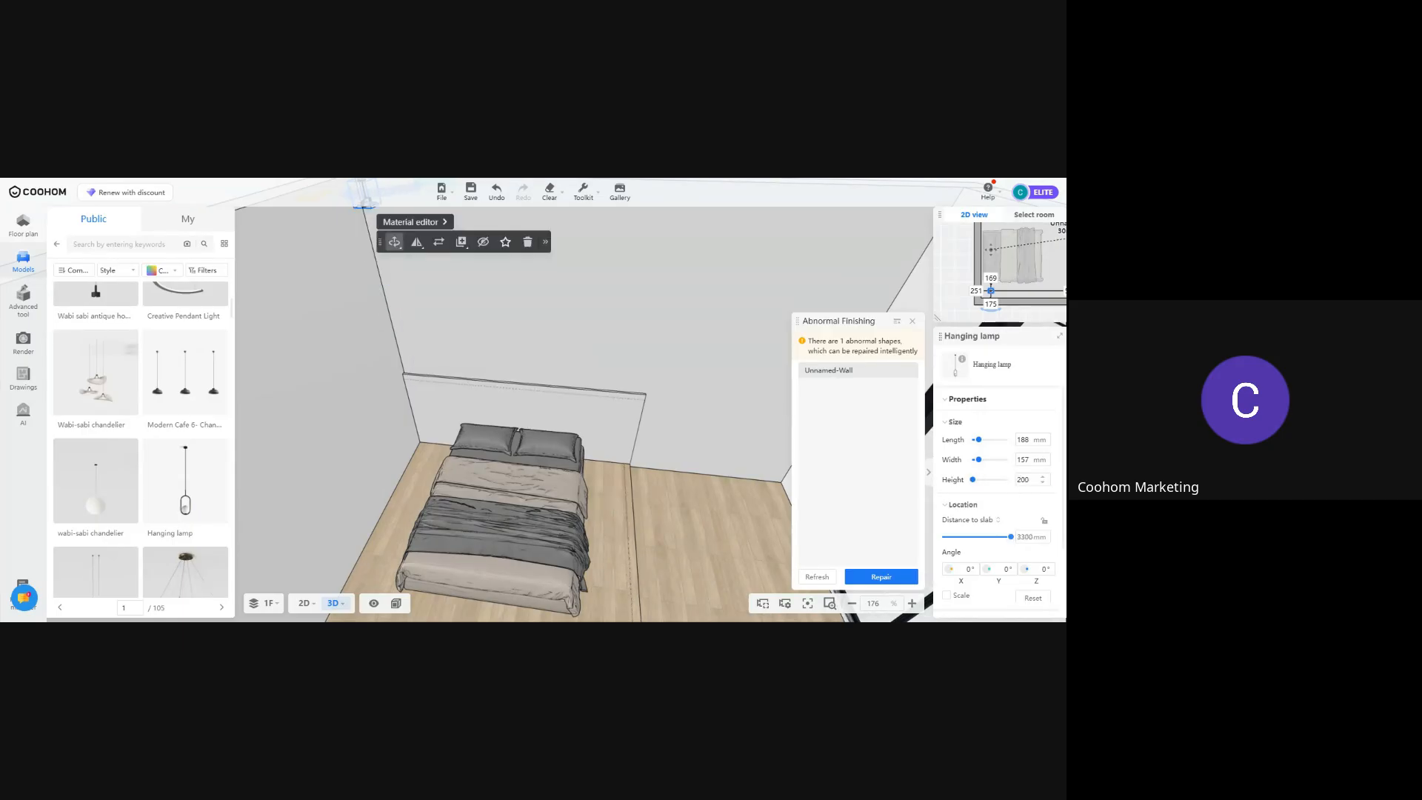
pyautogui.press('Return')
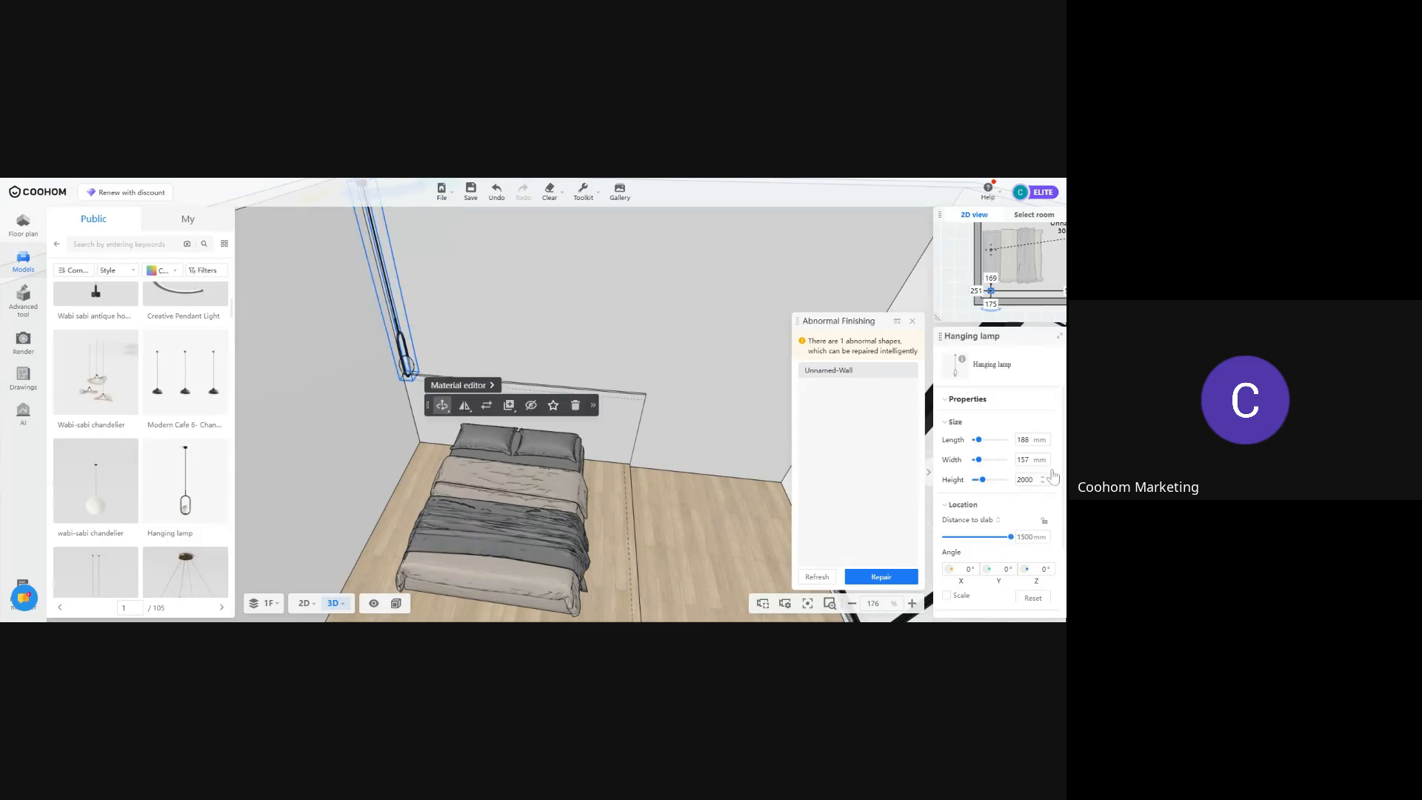
# Open the room's ceiling in the Ceiling Editor
pyautogui.moveTo(668, 353); pyautogui.dragTo(676, 486)
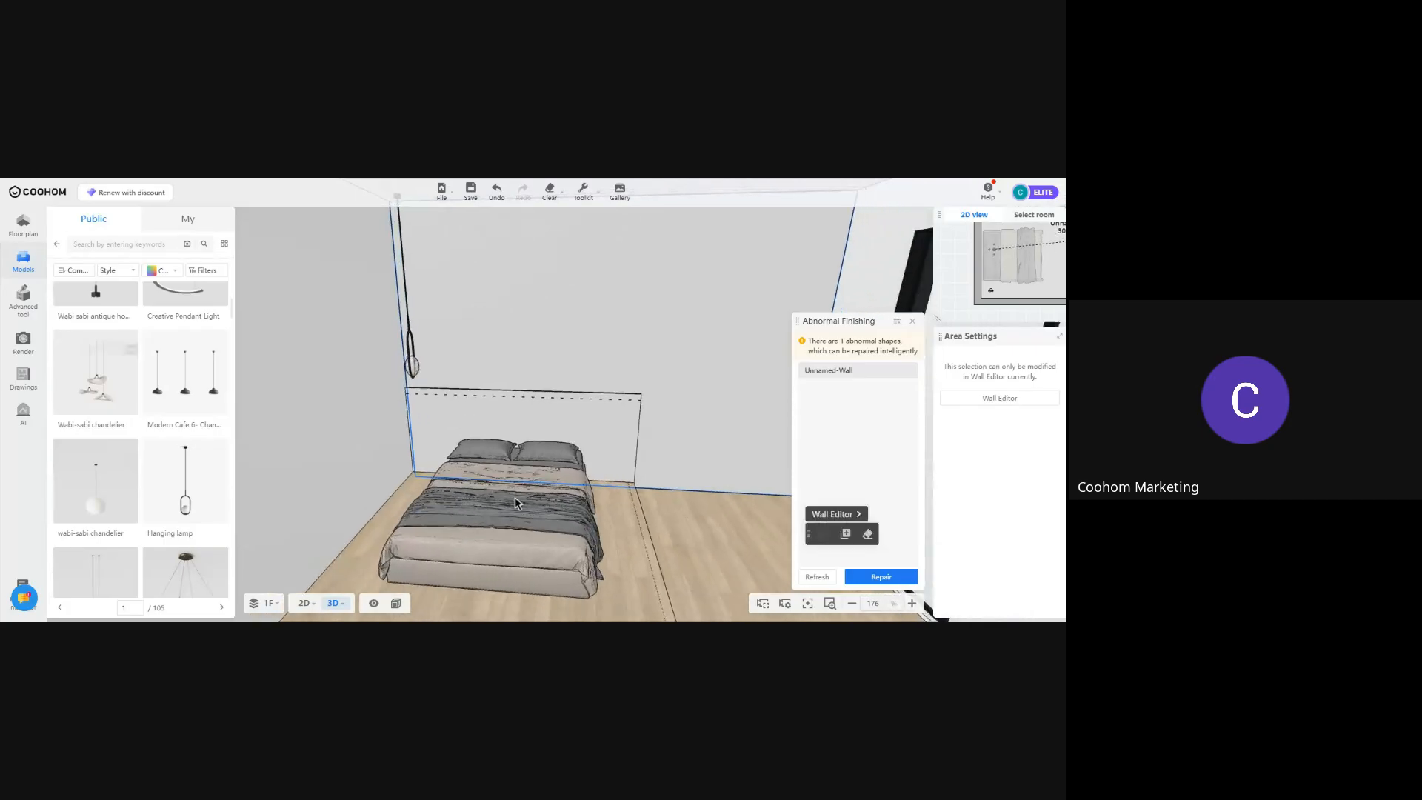
pyautogui.scroll(-5, 109, 460)
pyautogui.scroll(-5, 154, 459)
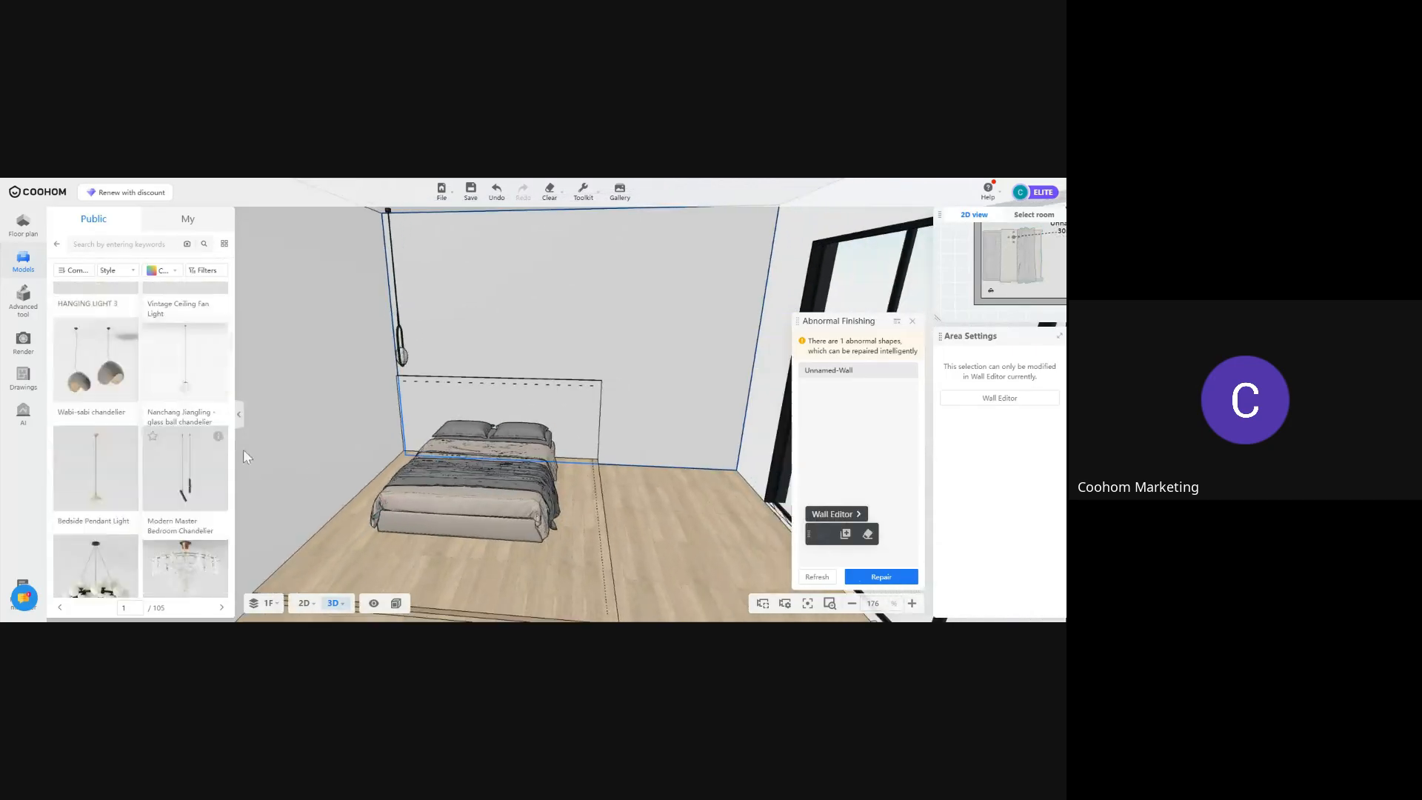
pyautogui.moveTo(628, 492); pyautogui.dragTo(654, 468)
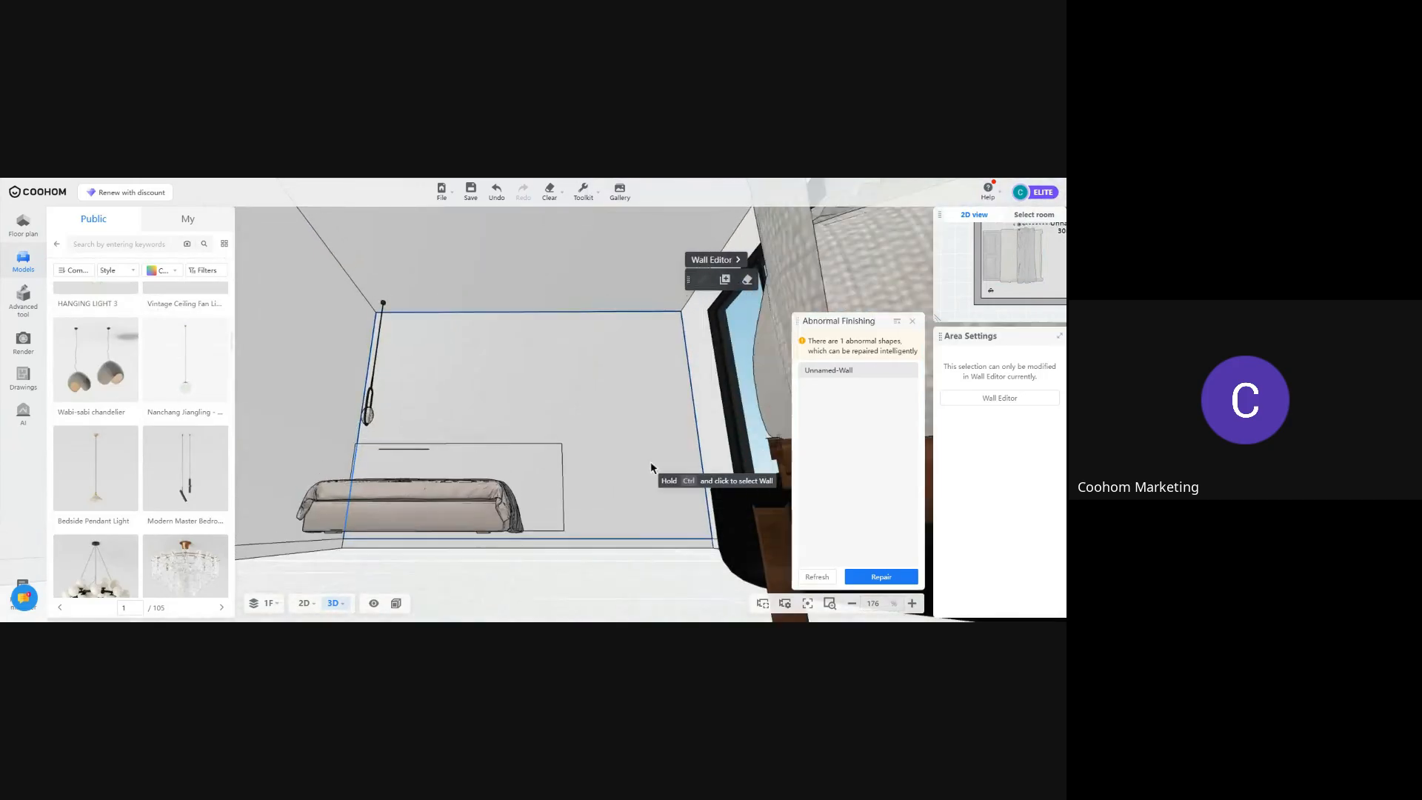
pyautogui.click(575, 272)
pyautogui.click(711, 311)
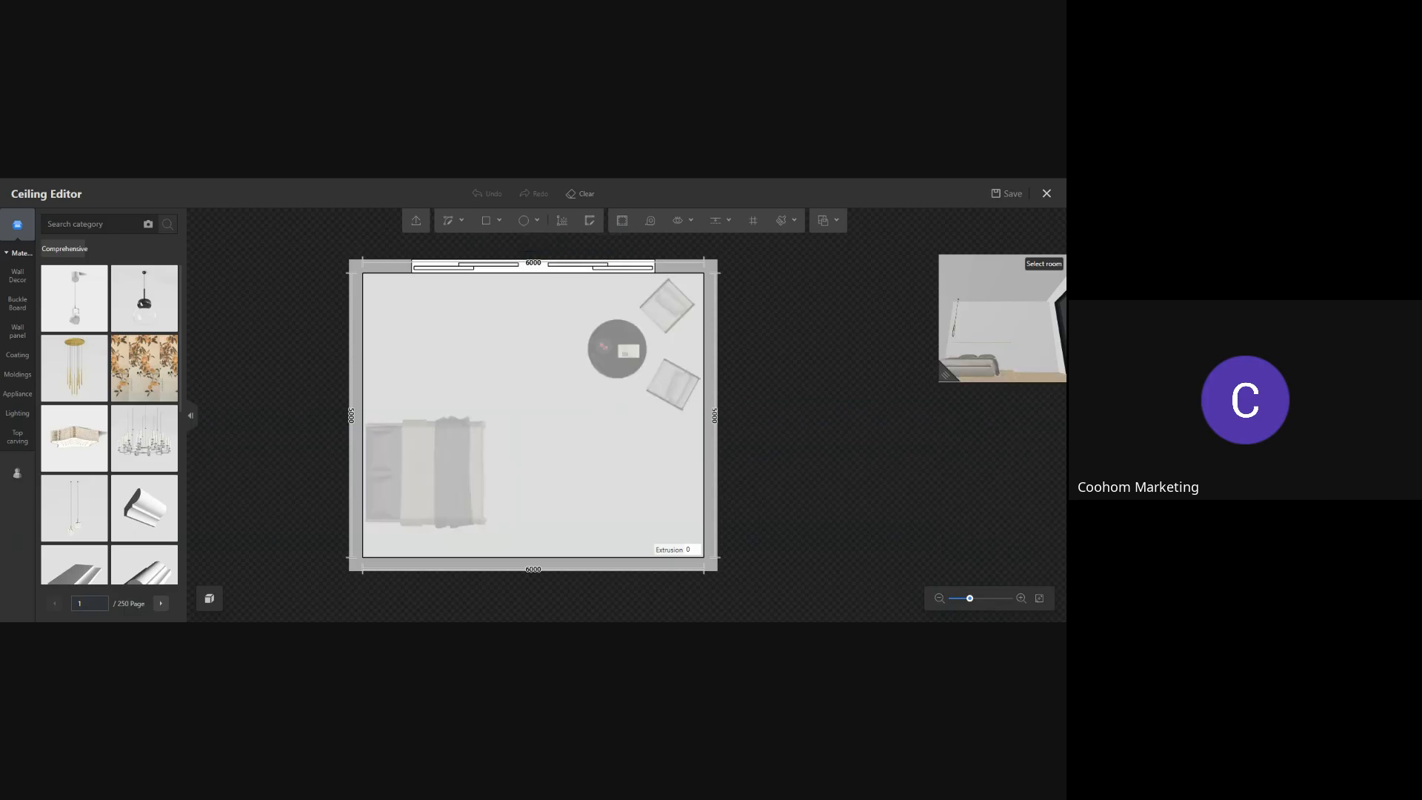
# Draw a ceiling rectangle about 2190 mm long and 1700 mm wide over the bed, starting at the headboard wall
pyautogui.scroll(3, 425, 455)
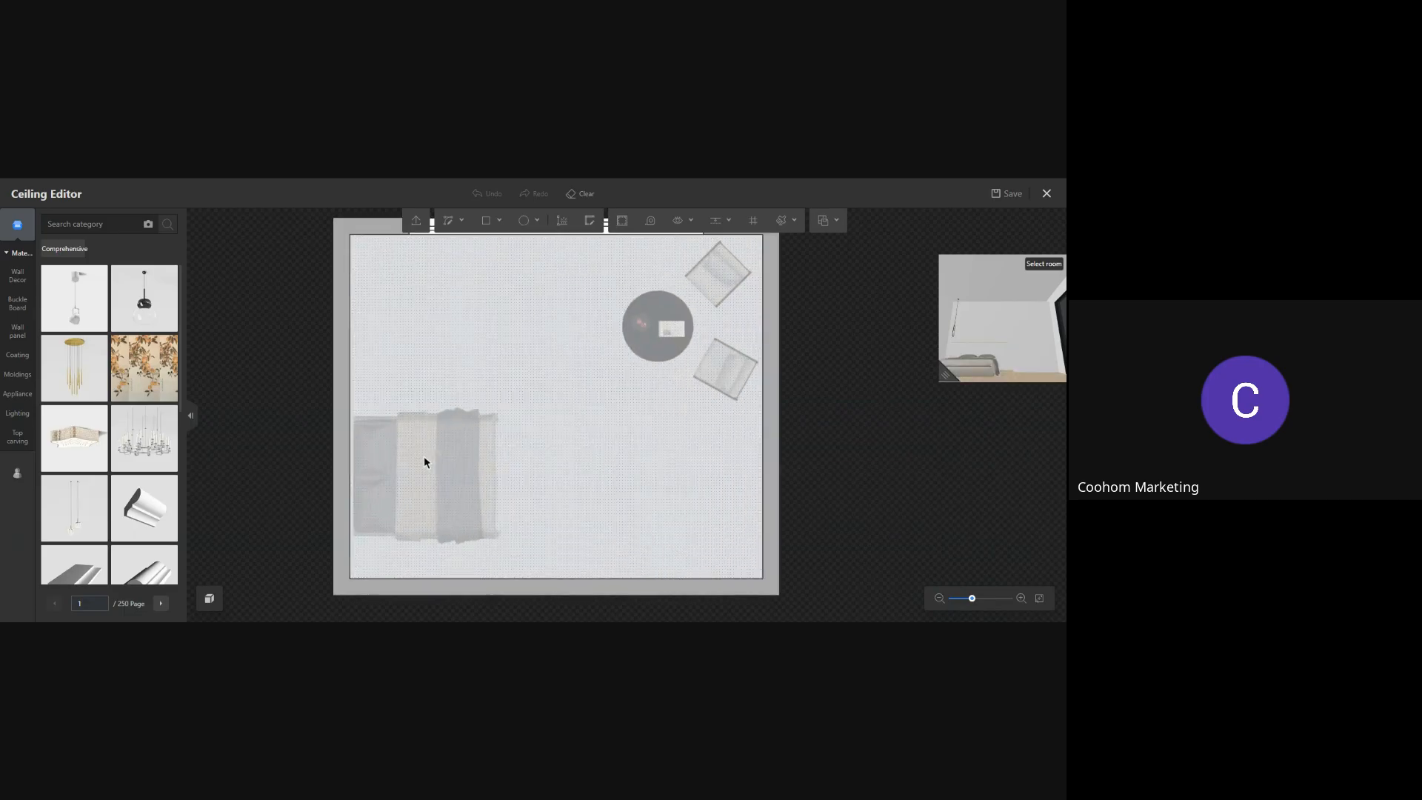
pyautogui.click(492, 225)
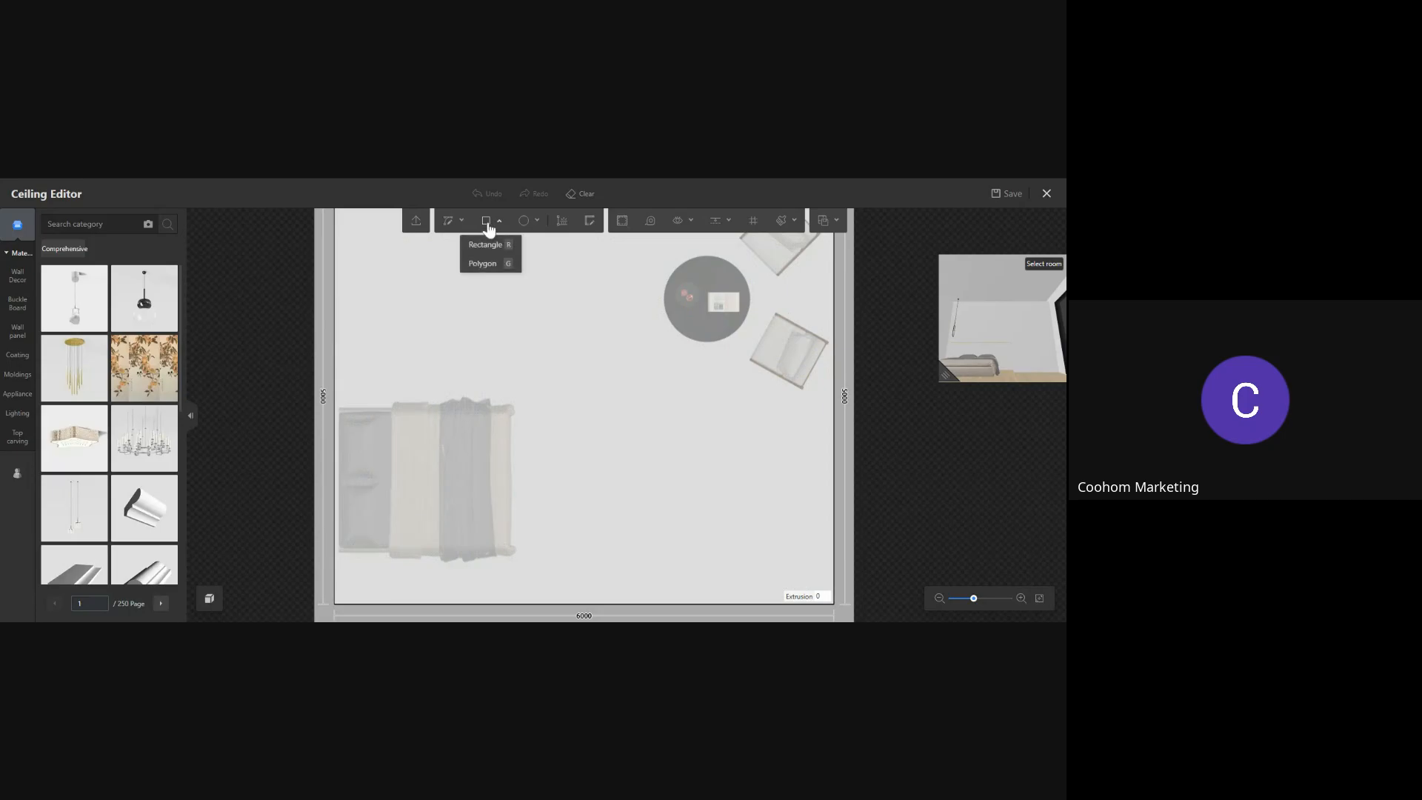
pyautogui.click(485, 244)
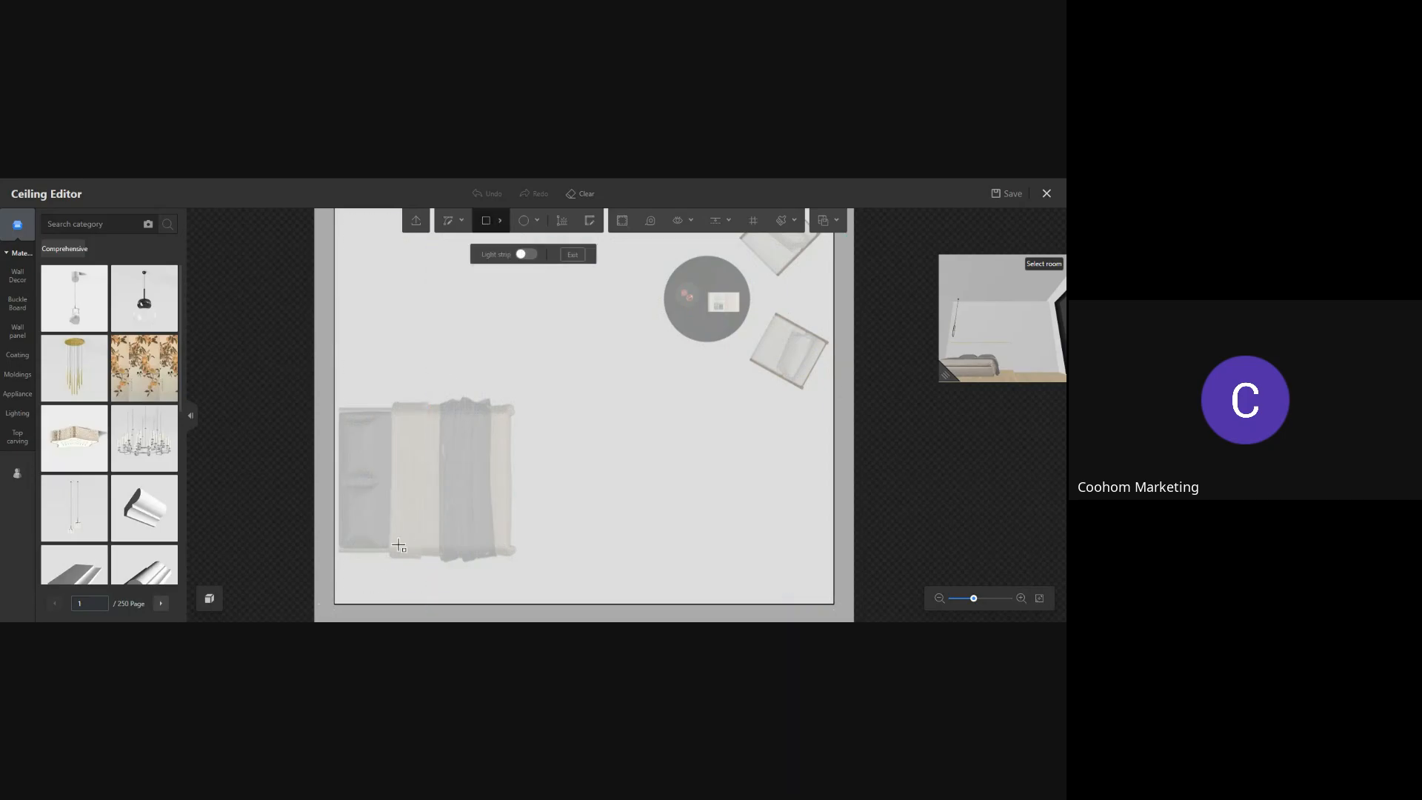
pyautogui.click(334, 552)
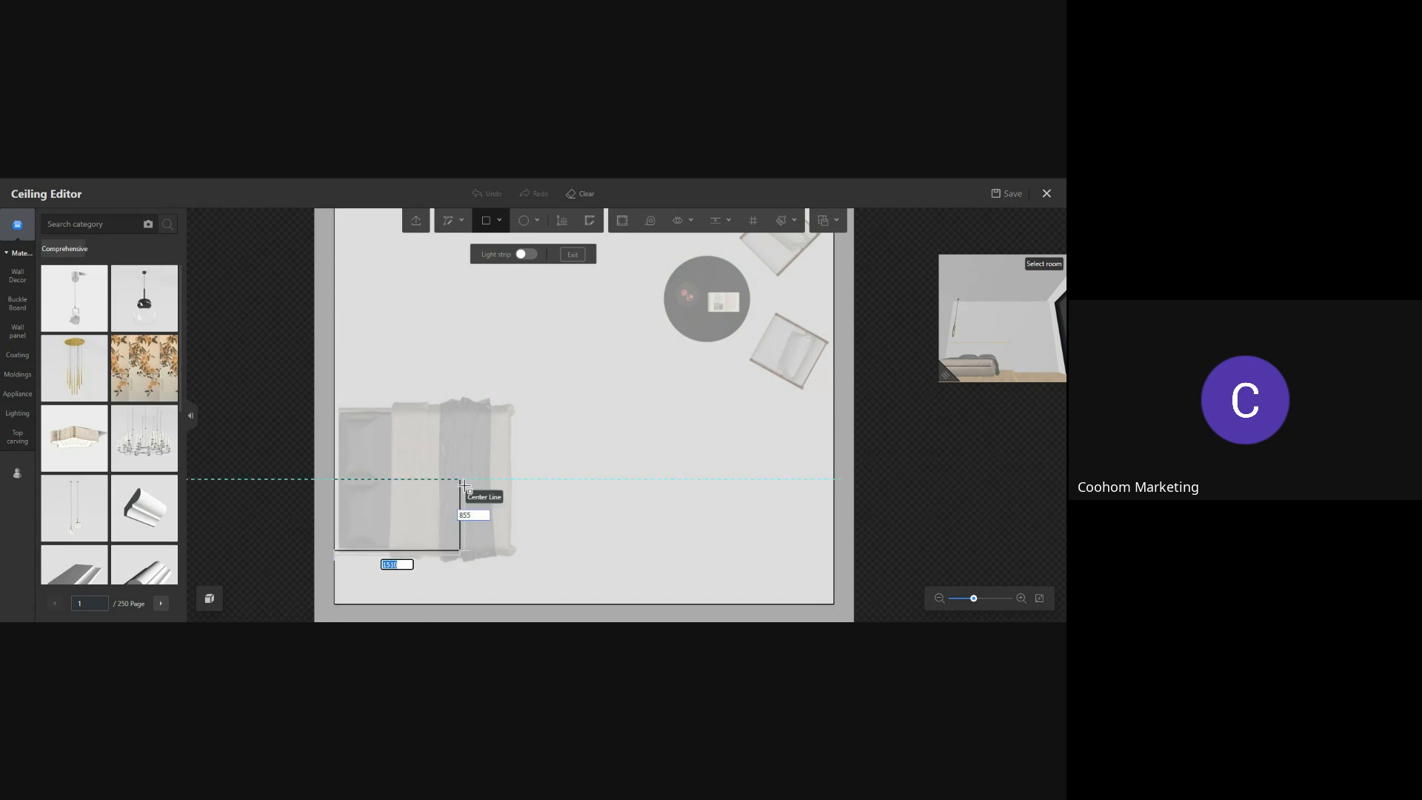
pyautogui.click(514, 410)
pyautogui.scroll(3, 486, 548)
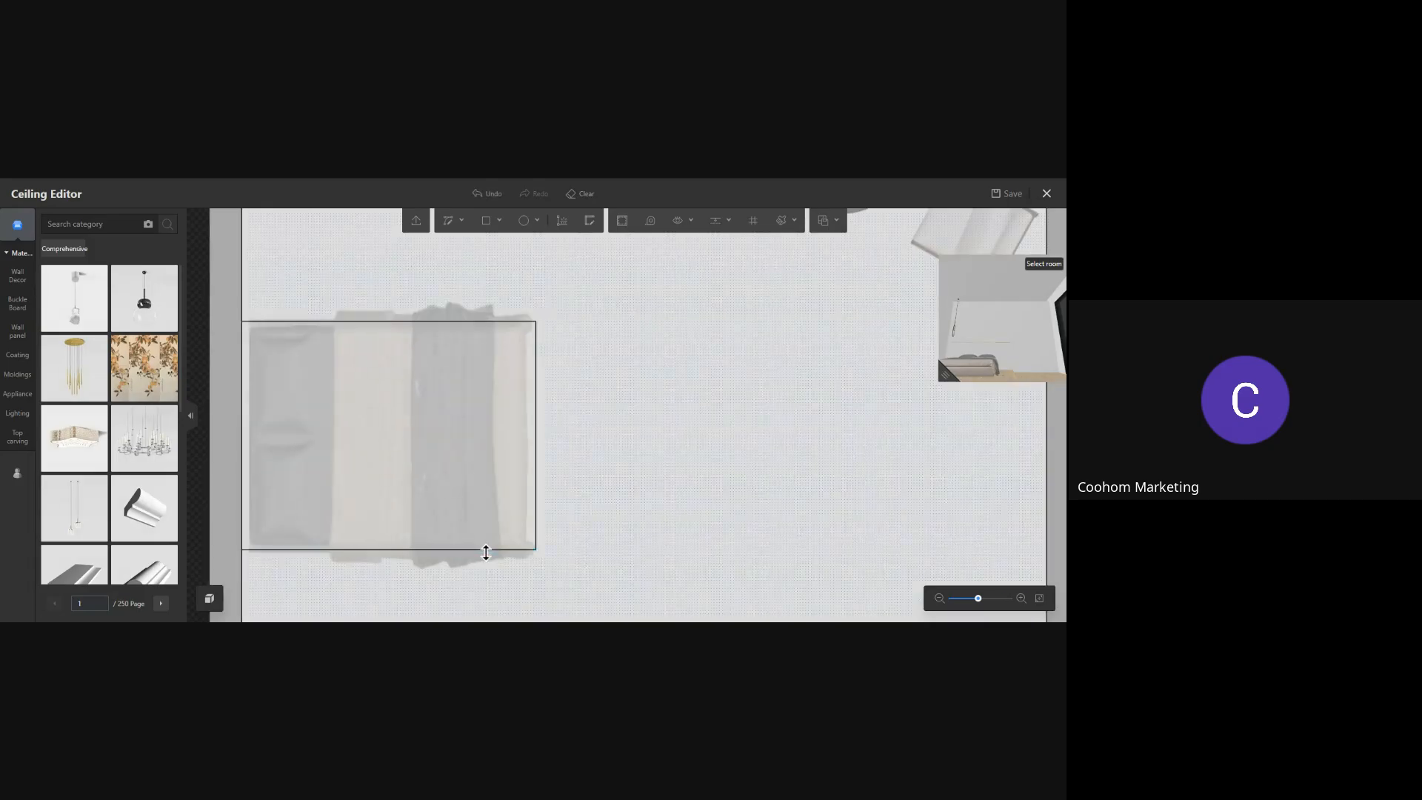
# Shift the rectangle's two long edges slightly outward to fit the bed, making it about 1732 mm wide
pyautogui.moveTo(490, 548); pyautogui.dragTo(495, 550)
pyautogui.scroll(-1, 558, 448)
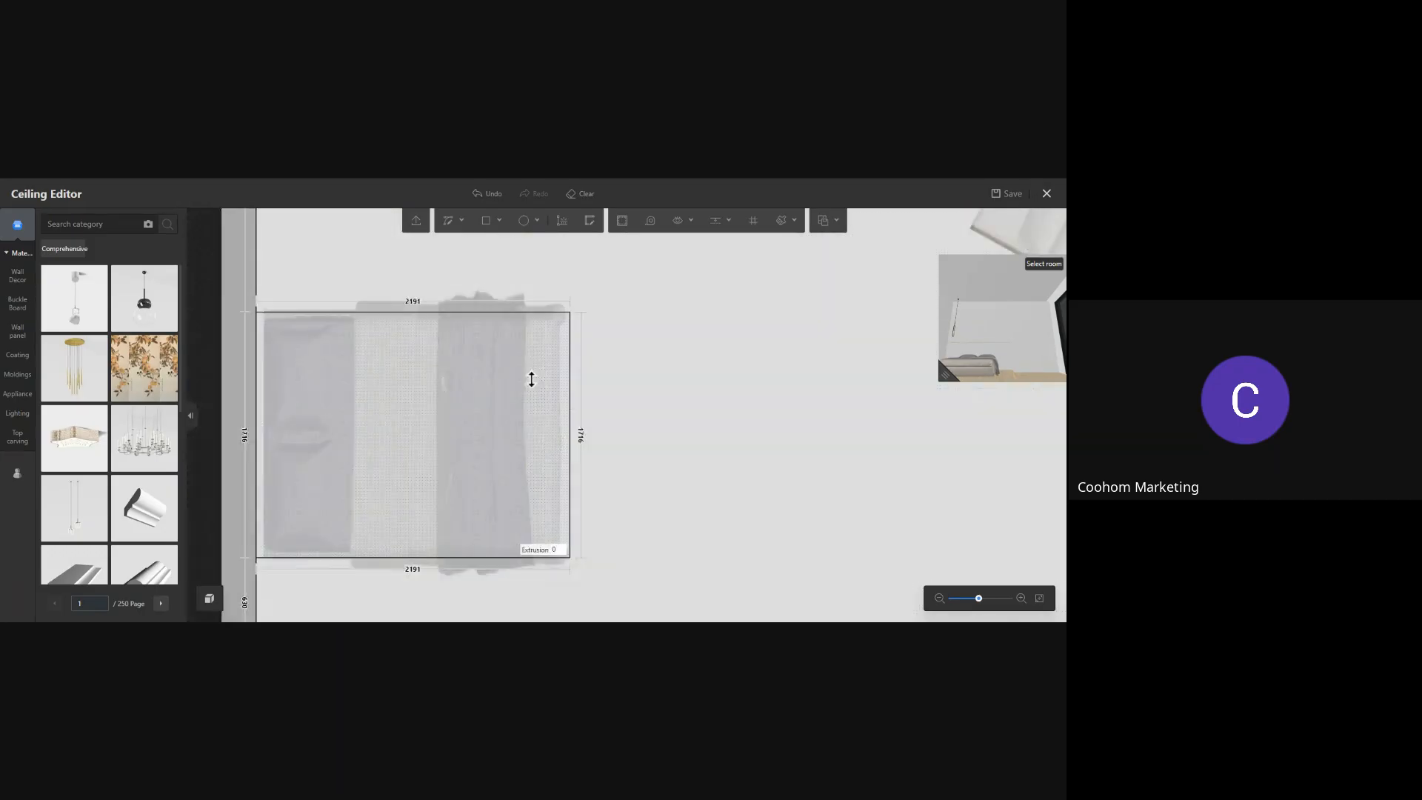
pyautogui.moveTo(416, 314); pyautogui.dragTo(417, 311)
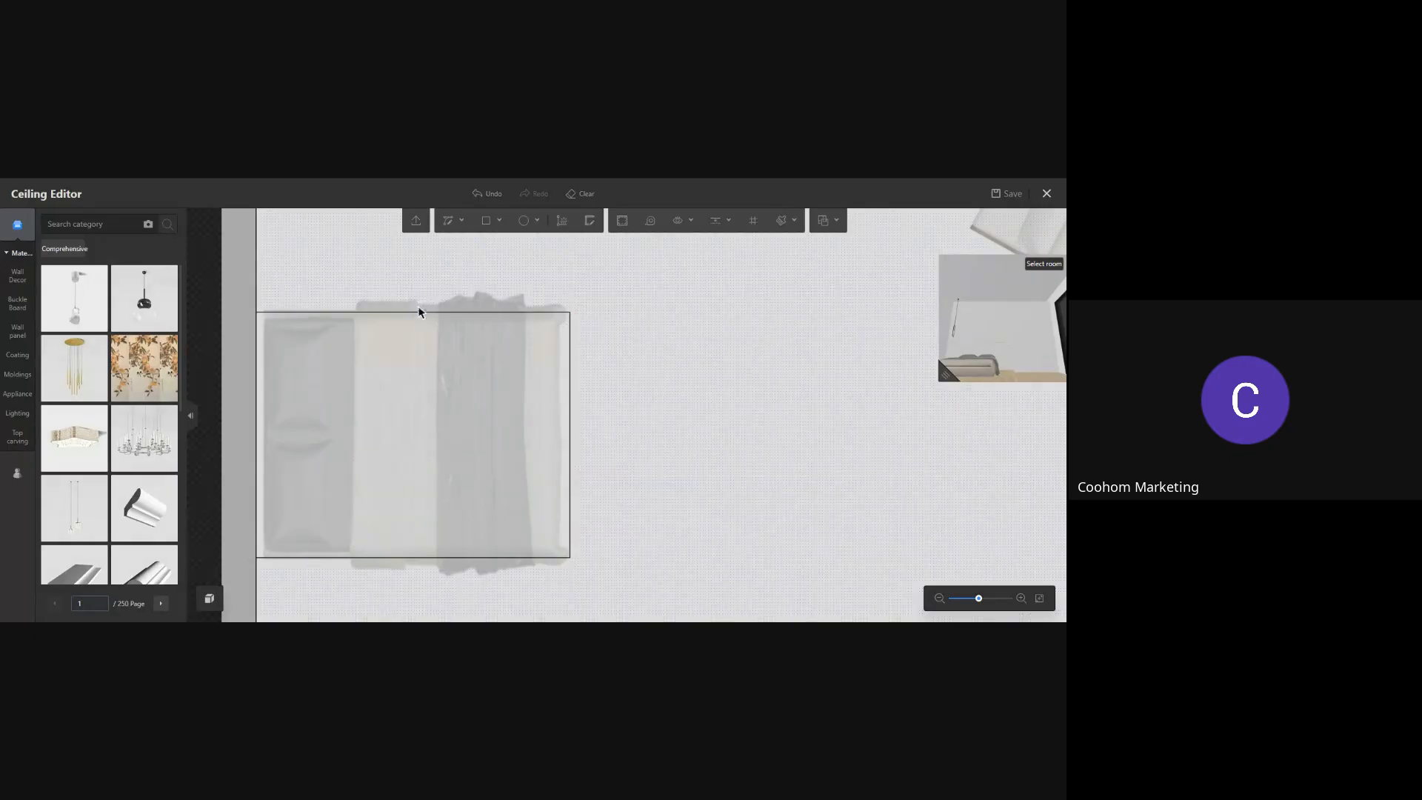
pyautogui.scroll(2, 428, 311)
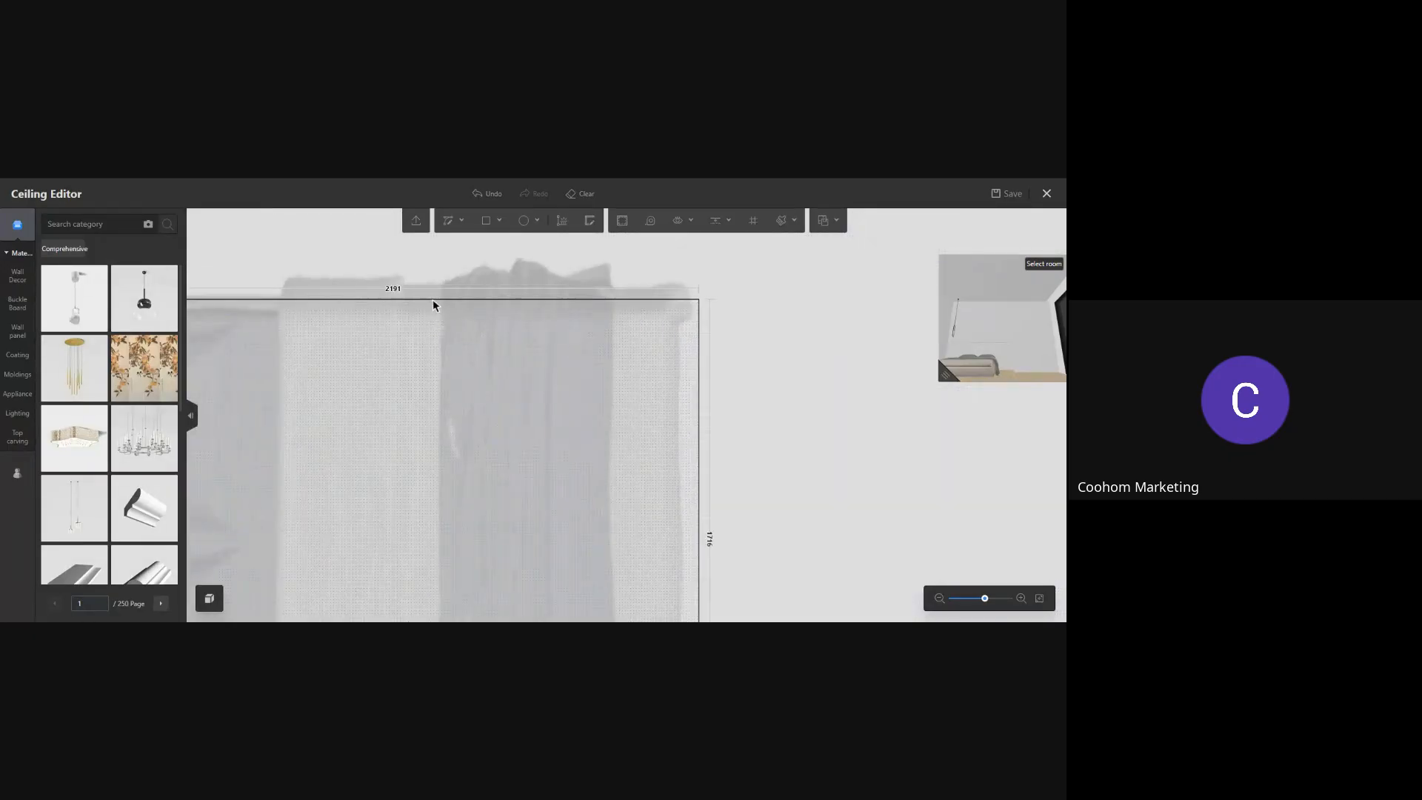
pyautogui.moveTo(439, 299); pyautogui.dragTo(441, 297)
pyautogui.scroll(-2, 774, 370)
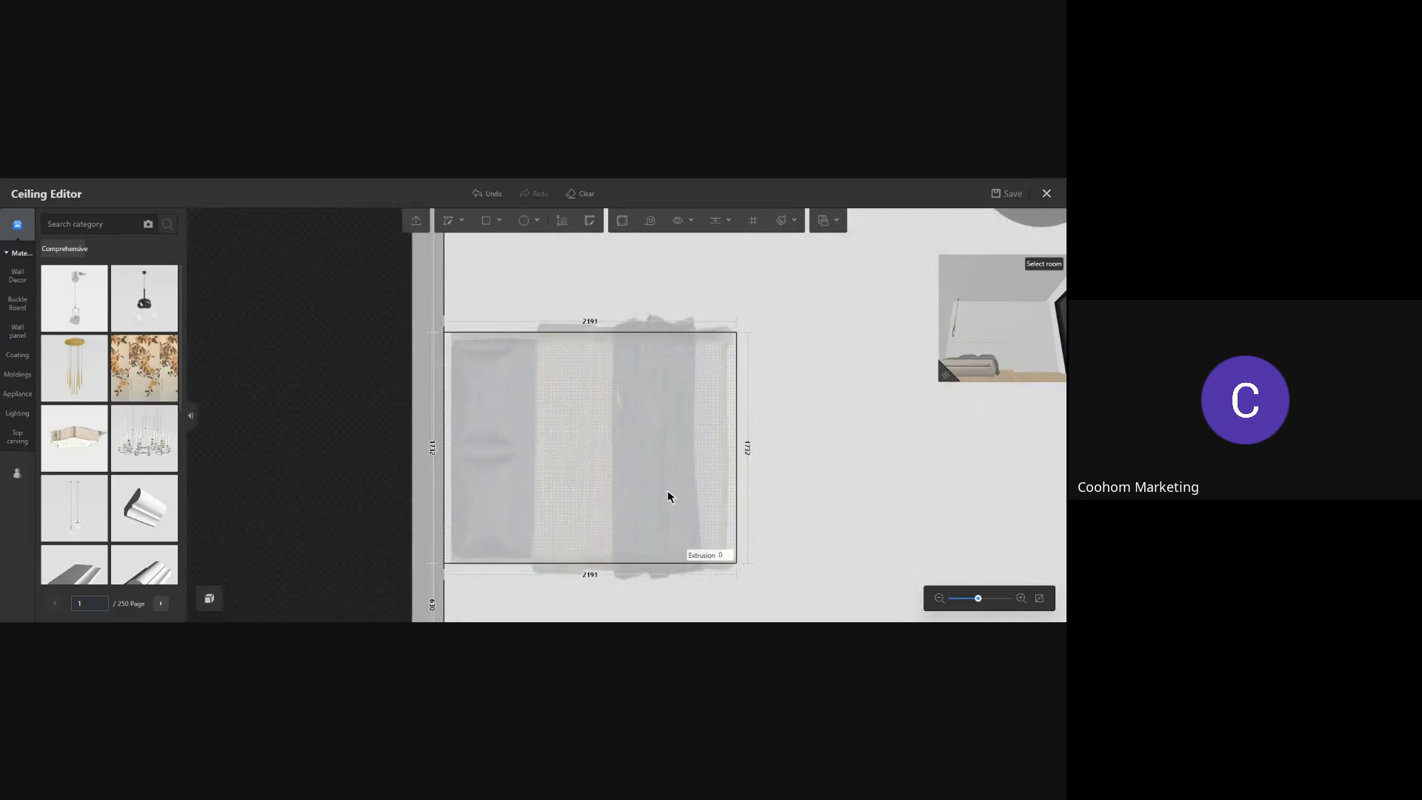
# Set the extrusion of the ceiling area surrounding the rectangle to 150 mm
pyautogui.moveTo(771, 484); pyautogui.dragTo(633, 374)
pyautogui.click(655, 425)
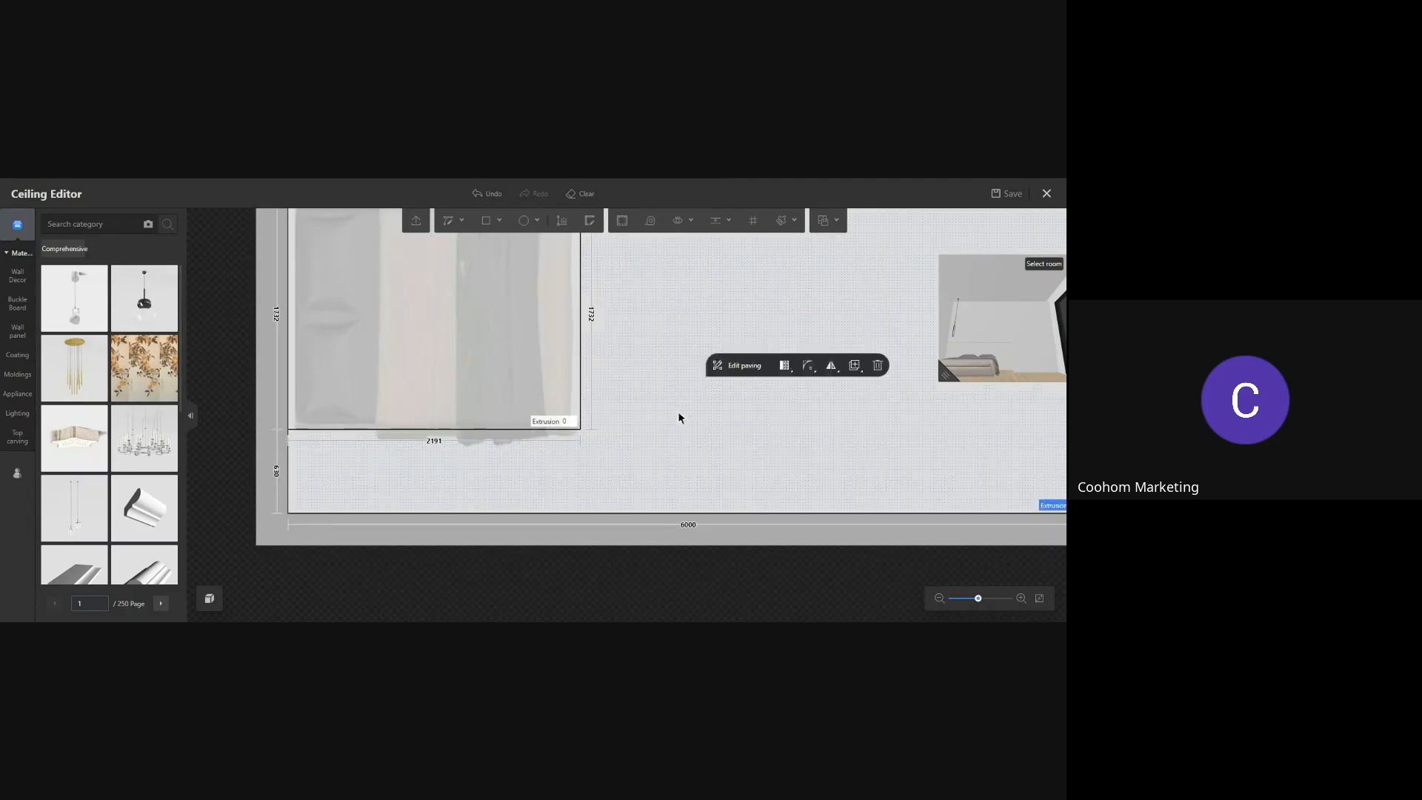
pyautogui.scroll(-3, 703, 439)
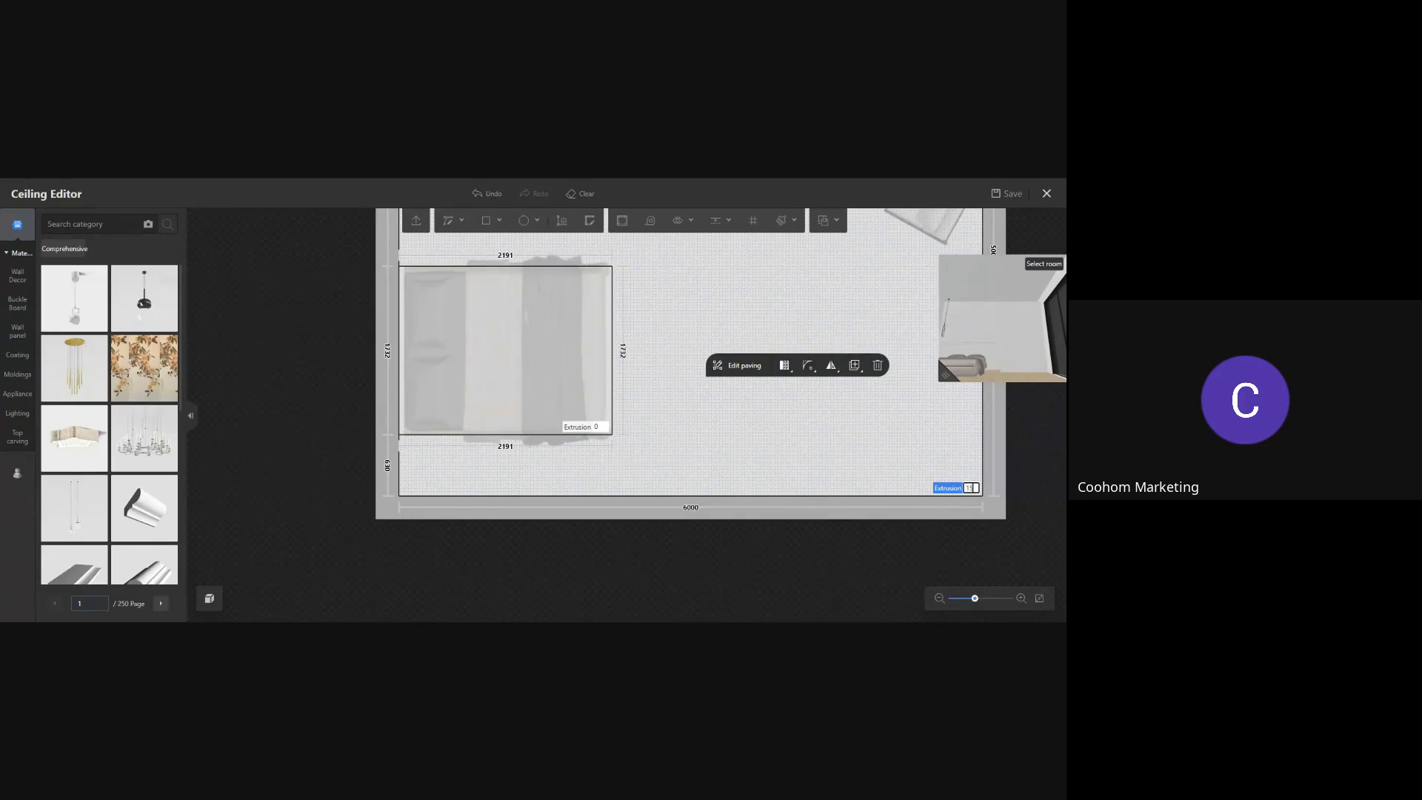
pyautogui.press('Return')
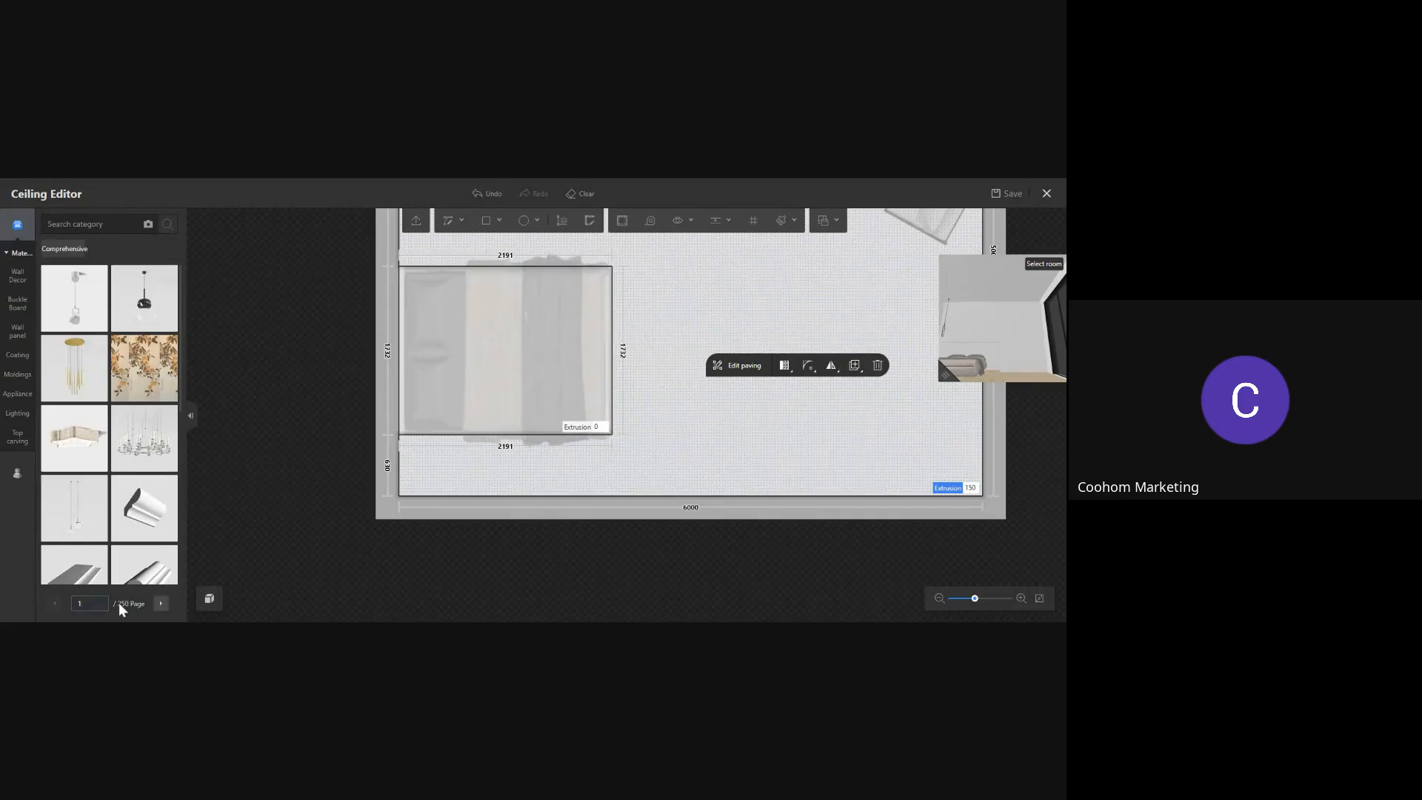
# Add an indented lamp belt with light trough and light strip to the rectangle's edge at the foot of the bed, picking a light color
pyautogui.click(612, 345)
pyautogui.click(59, 434)
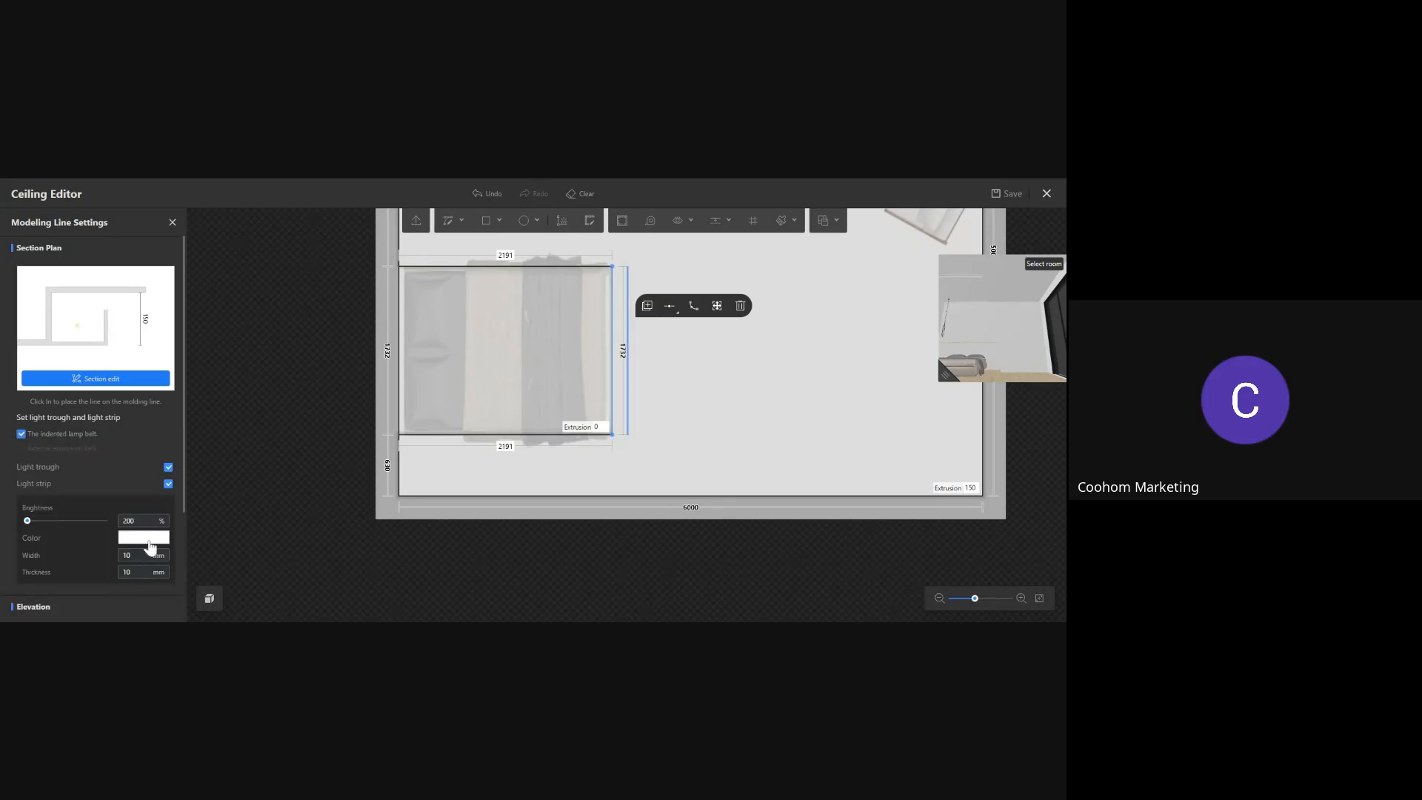
pyautogui.click(148, 540)
pyautogui.click(261, 467)
pyautogui.click(150, 521)
# Apply the same light trough and strip to the rectangle's two long edges and leave the Ceiling Editor
pyautogui.click(647, 306)
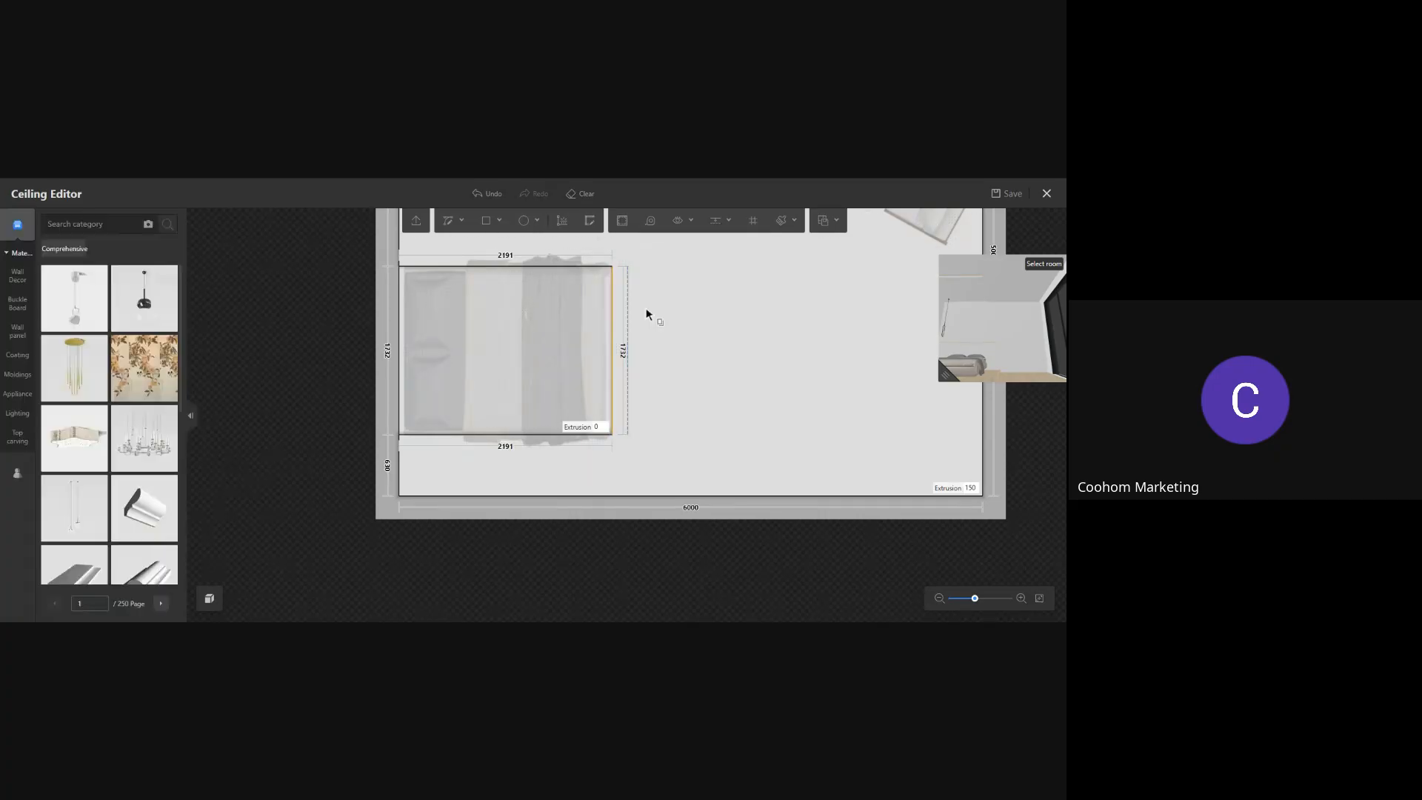
pyautogui.click(511, 348)
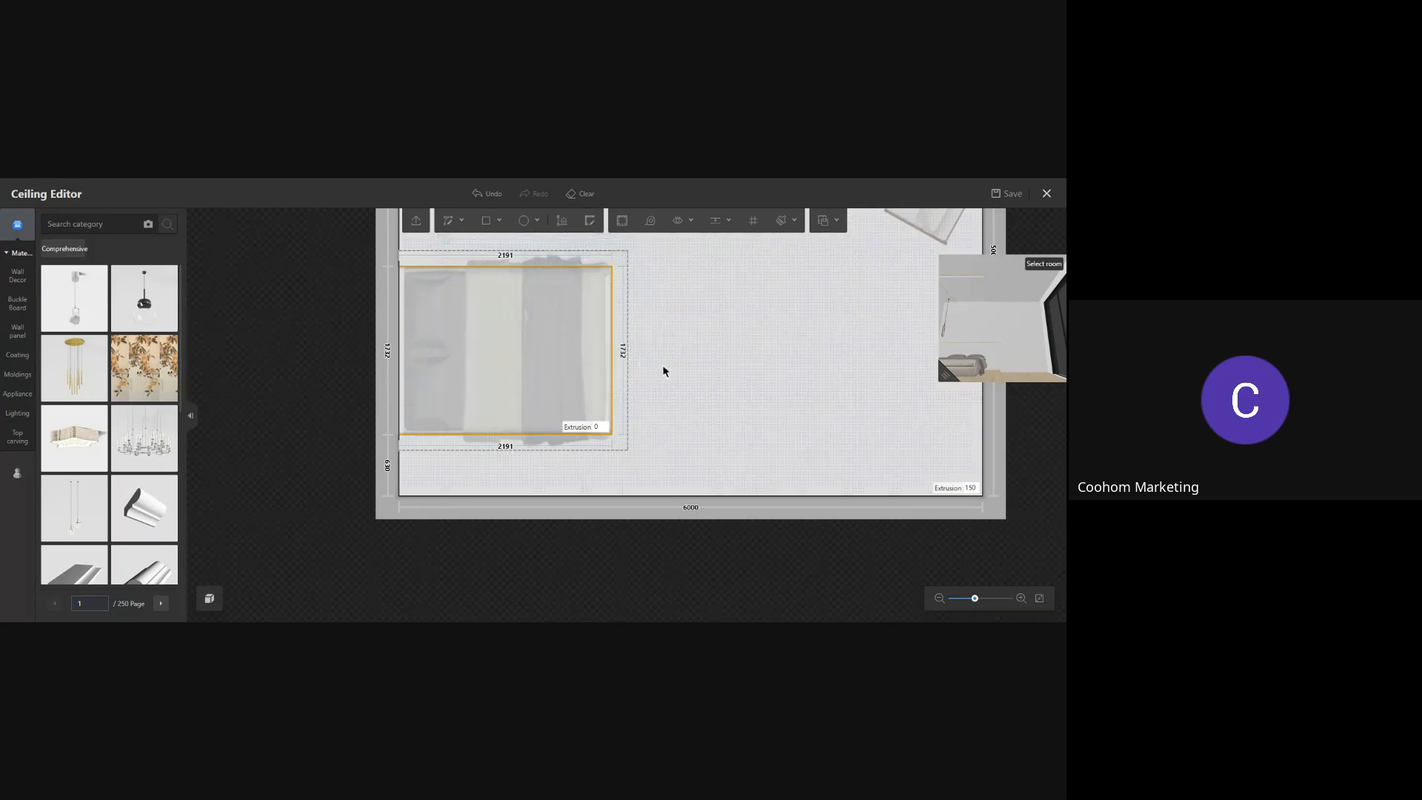
pyautogui.moveTo(664, 369); pyautogui.dragTo(625, 433)
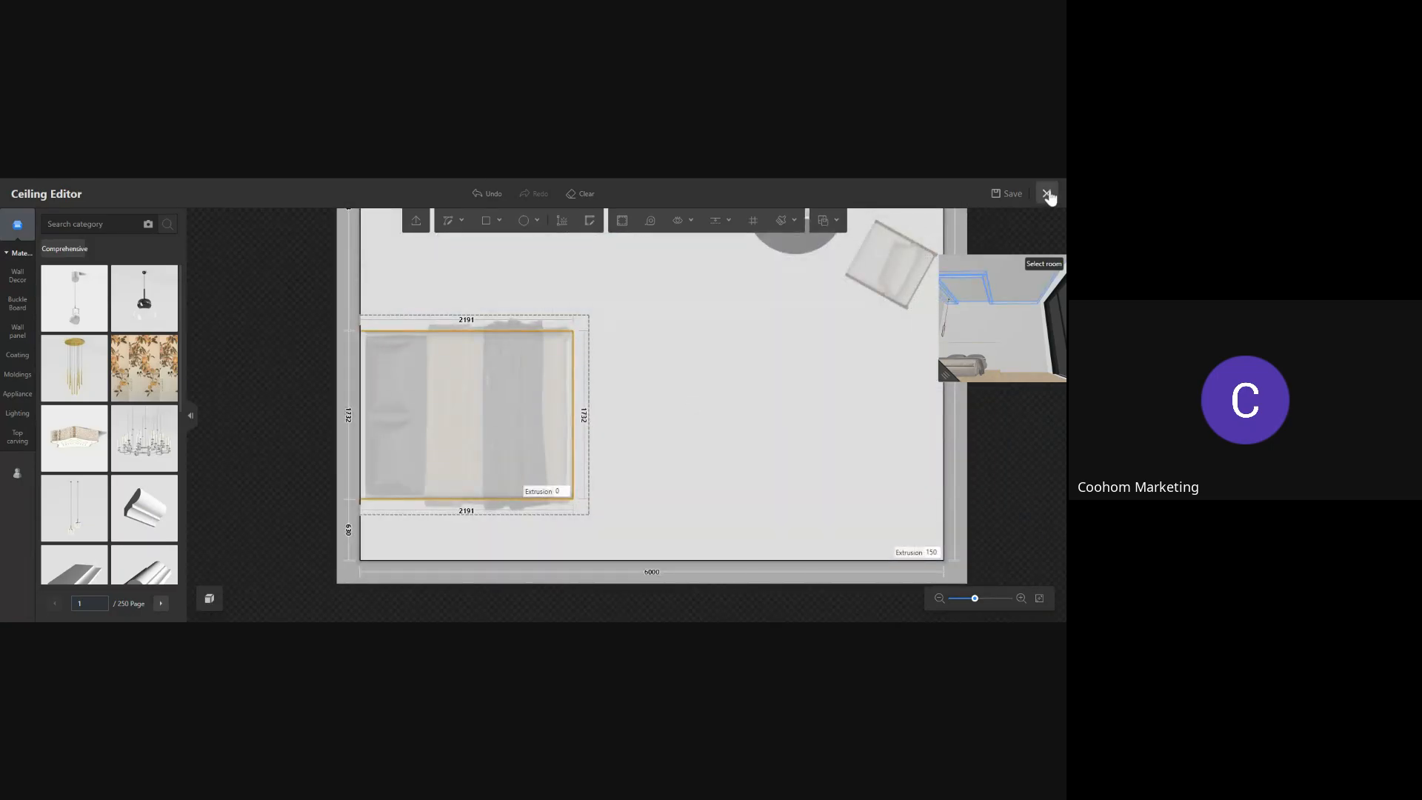
pyautogui.click(1046, 193)
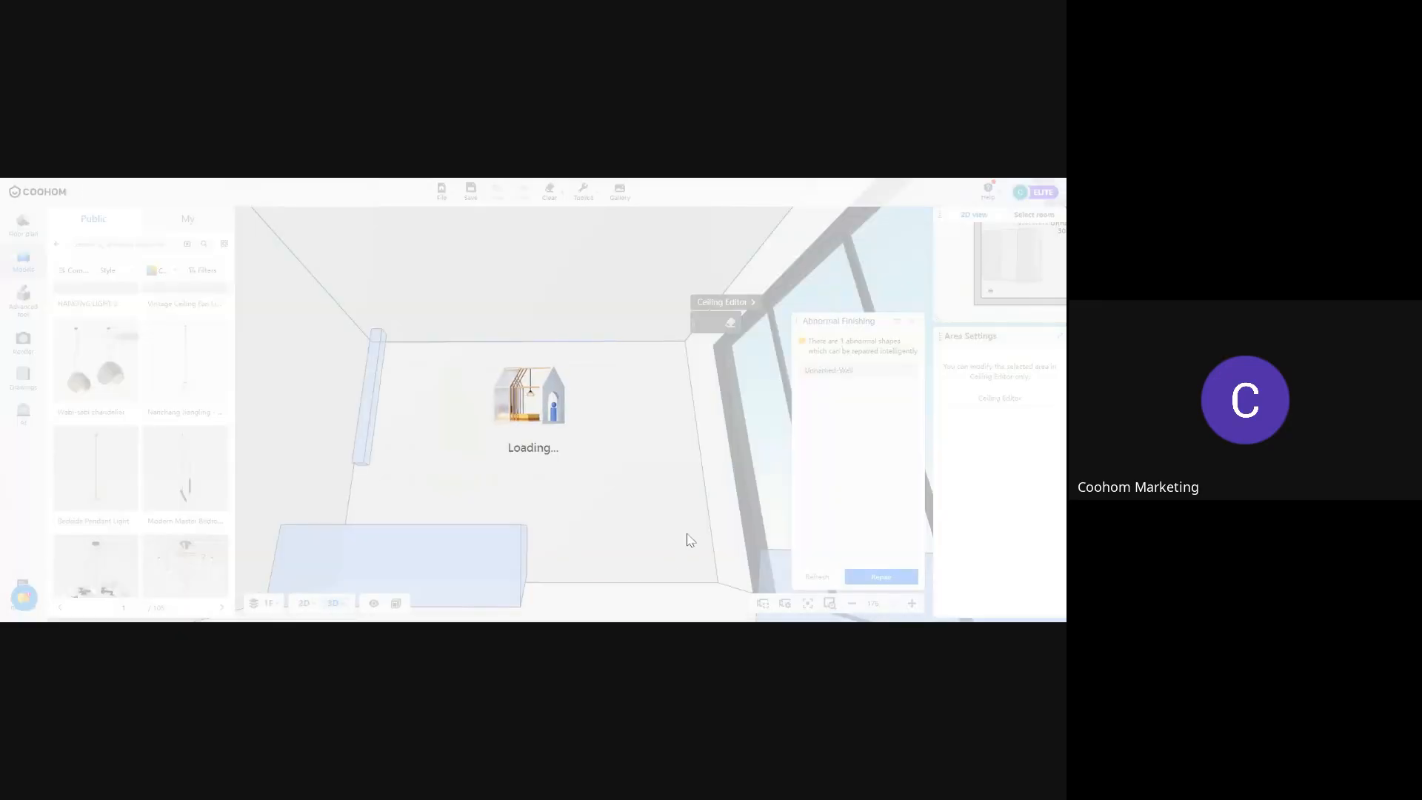
# Check the room in 3D and open the wall behind the bed in the Wall Editor
pyautogui.moveTo(540, 514)
pyautogui.mouseDown()
pyautogui.moveTo(590, 479)
pyautogui.moveTo(628, 494)
pyautogui.moveTo(679, 464)
pyautogui.moveTo(660, 499)
pyautogui.moveTo(597, 498)
pyautogui.moveTo(571, 454)
pyautogui.moveTo(620, 476)
pyautogui.moveTo(671, 459)
pyautogui.moveTo(622, 448)
pyautogui.moveTo(606, 498)
pyautogui.moveTo(587, 507)
pyautogui.moveTo(651, 517)
pyautogui.moveTo(714, 499)
pyautogui.moveTo(557, 449)
pyautogui.mouseUp()
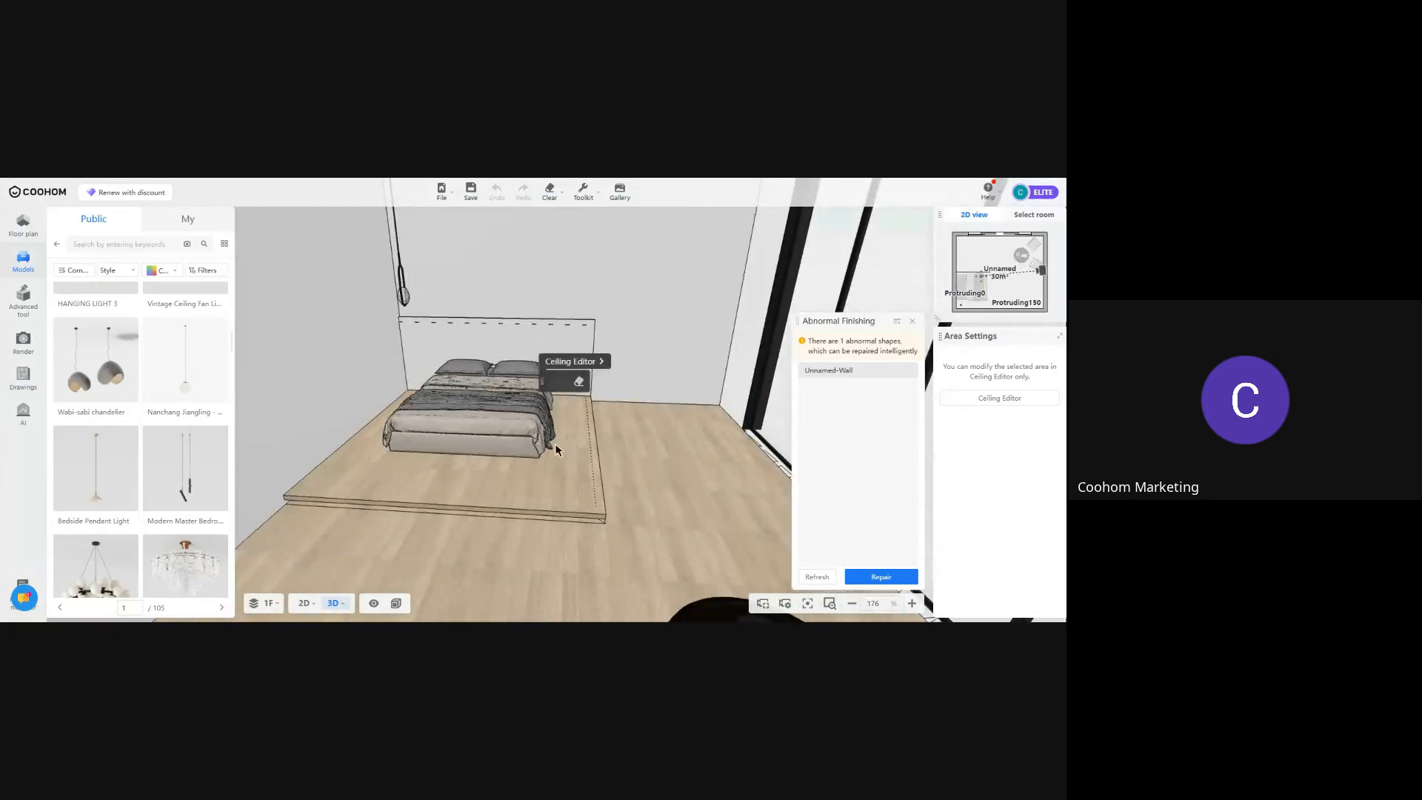
pyautogui.moveTo(695, 524)
pyautogui.mouseDown()
pyautogui.moveTo(637, 443)
pyautogui.moveTo(694, 460)
pyautogui.moveTo(578, 275)
pyautogui.mouseUp()
pyautogui.click(556, 244)
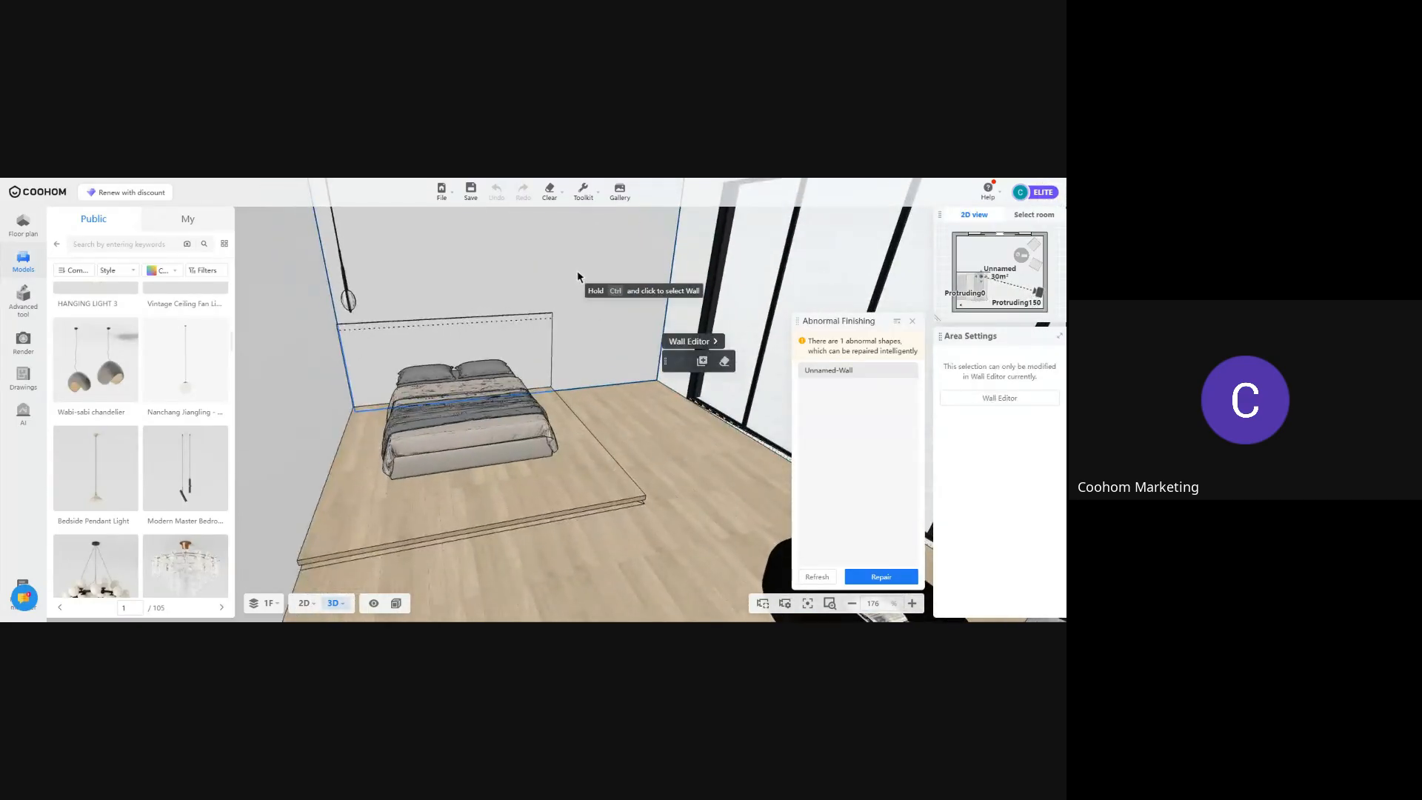
pyautogui.click(680, 343)
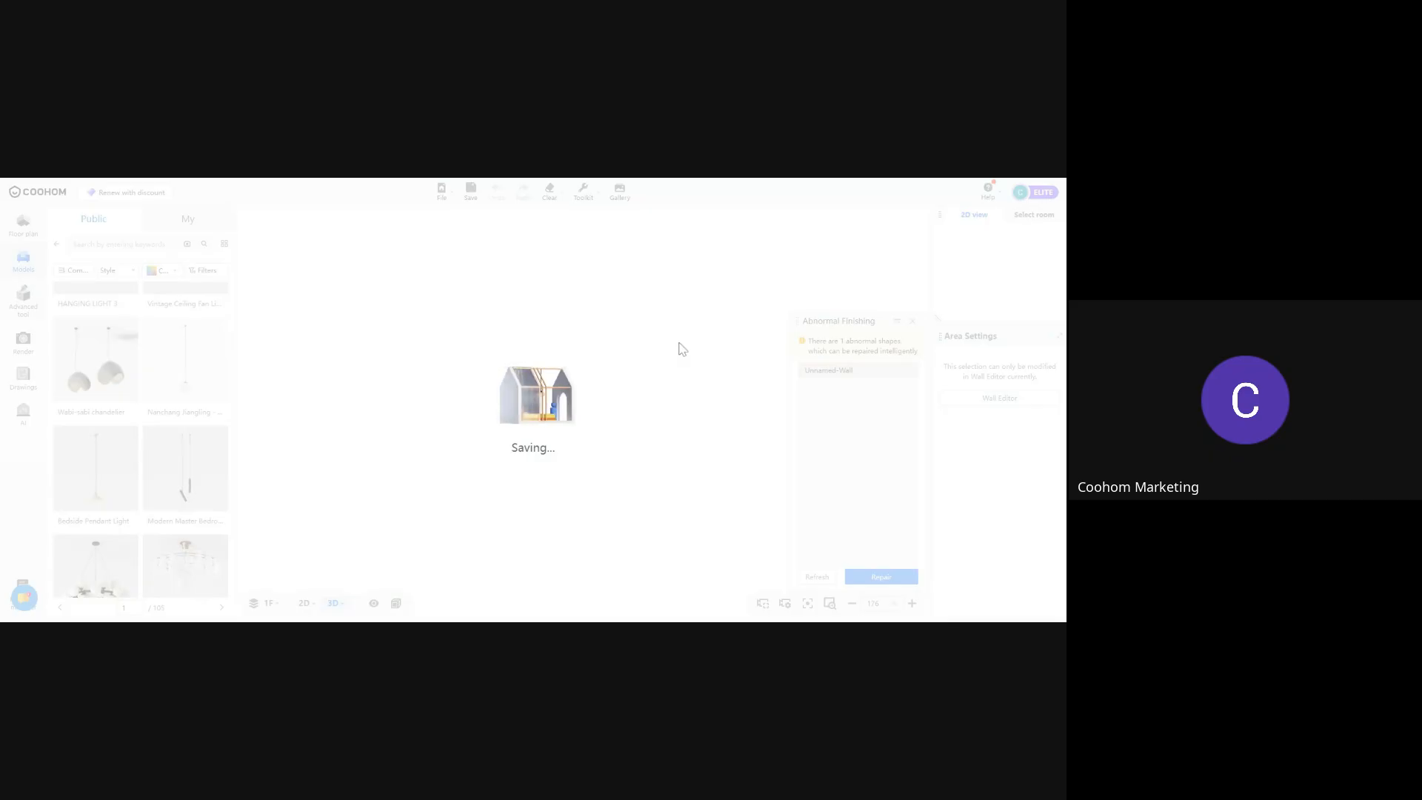
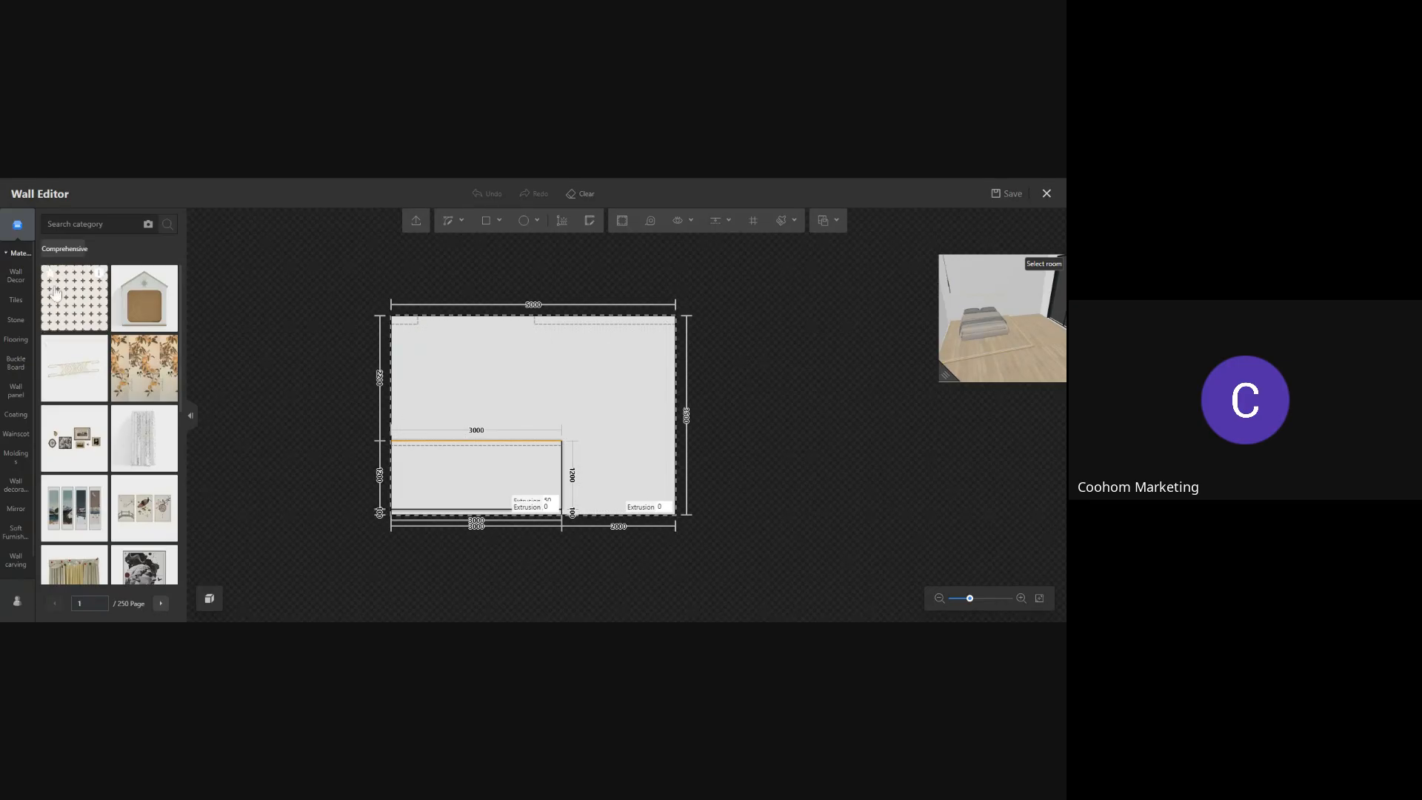
# Look through the stone wall materials, comparing the Other, Slate, Granite and Marble categories
pyautogui.scroll(-4, 51, 477)
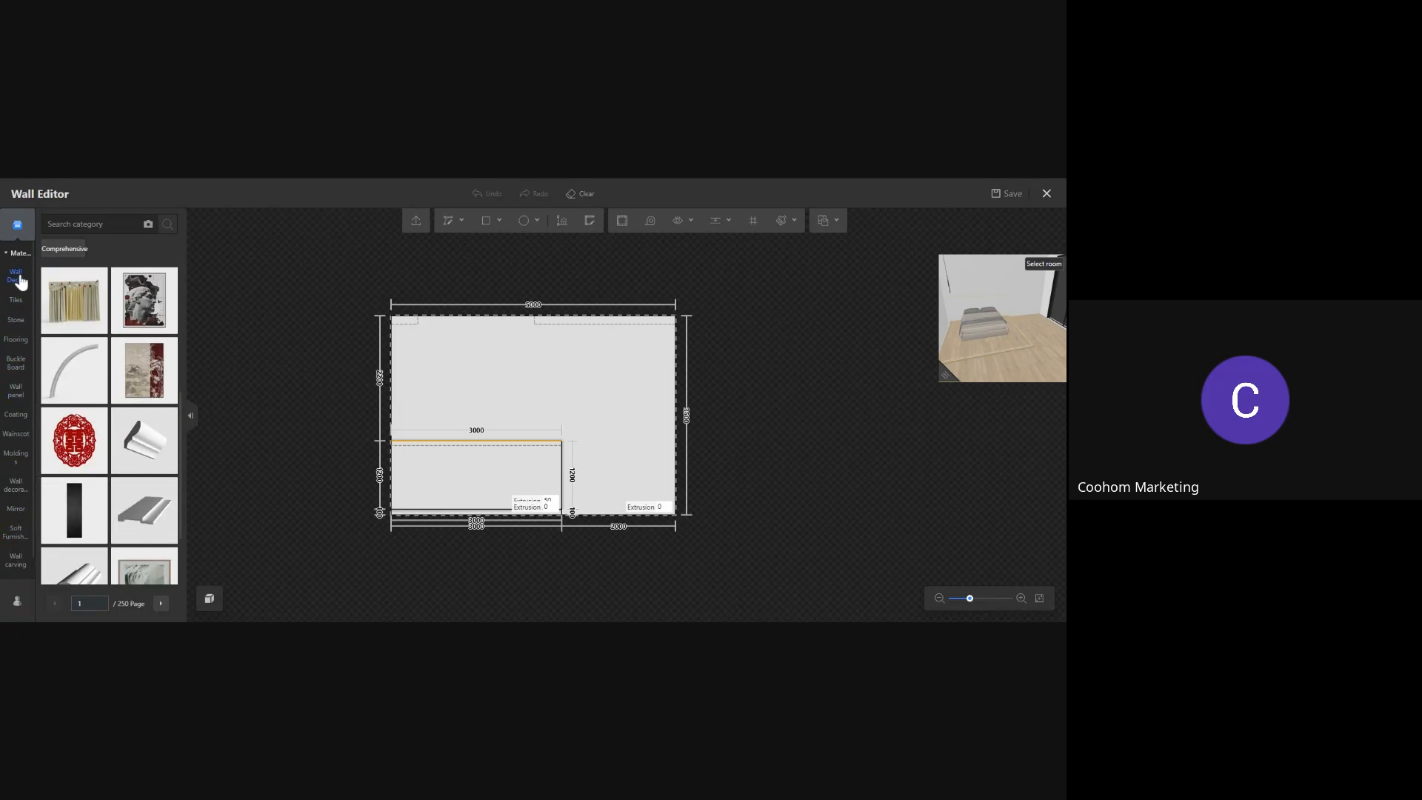
pyautogui.click(16, 320)
pyautogui.scroll(-5, 99, 429)
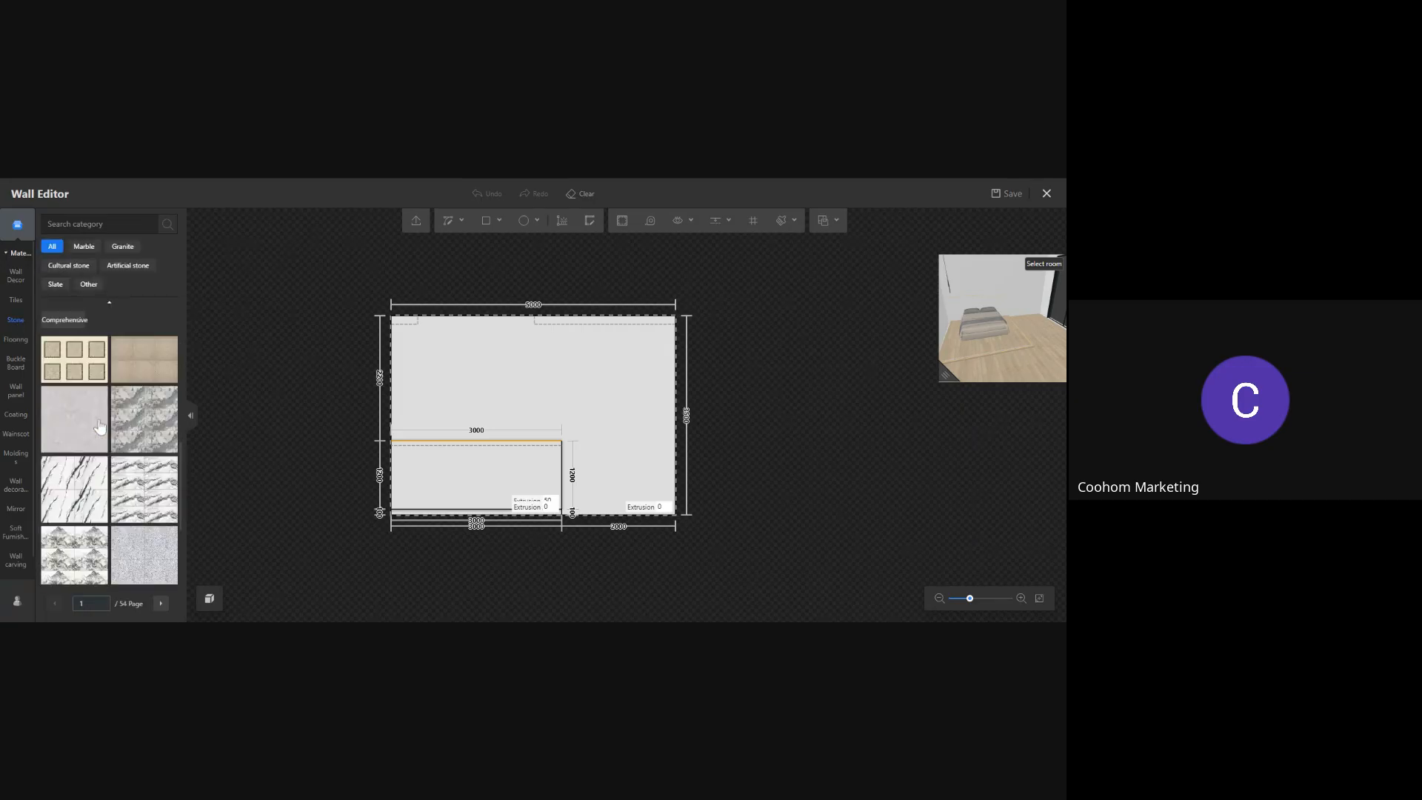
pyautogui.scroll(6, 99, 420)
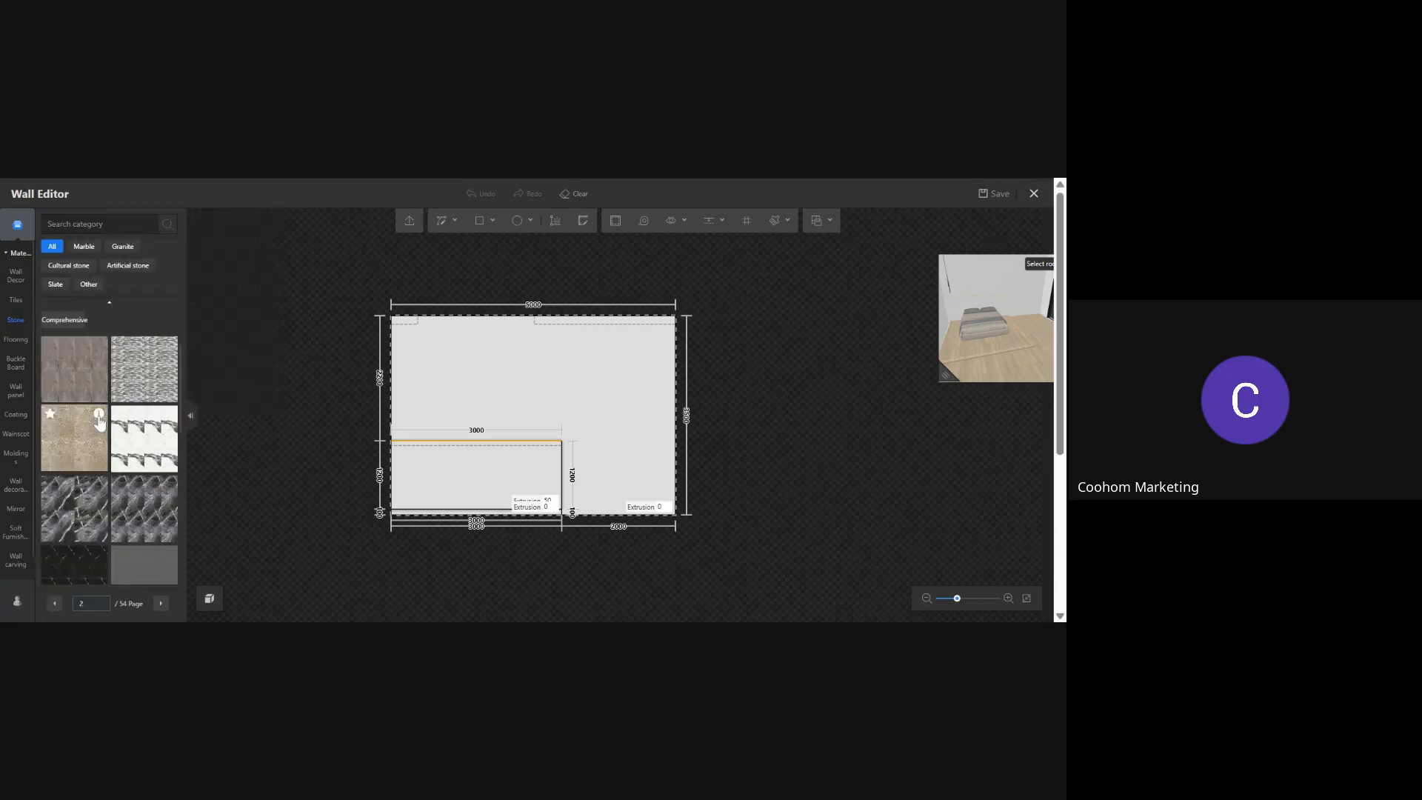
pyautogui.click(89, 284)
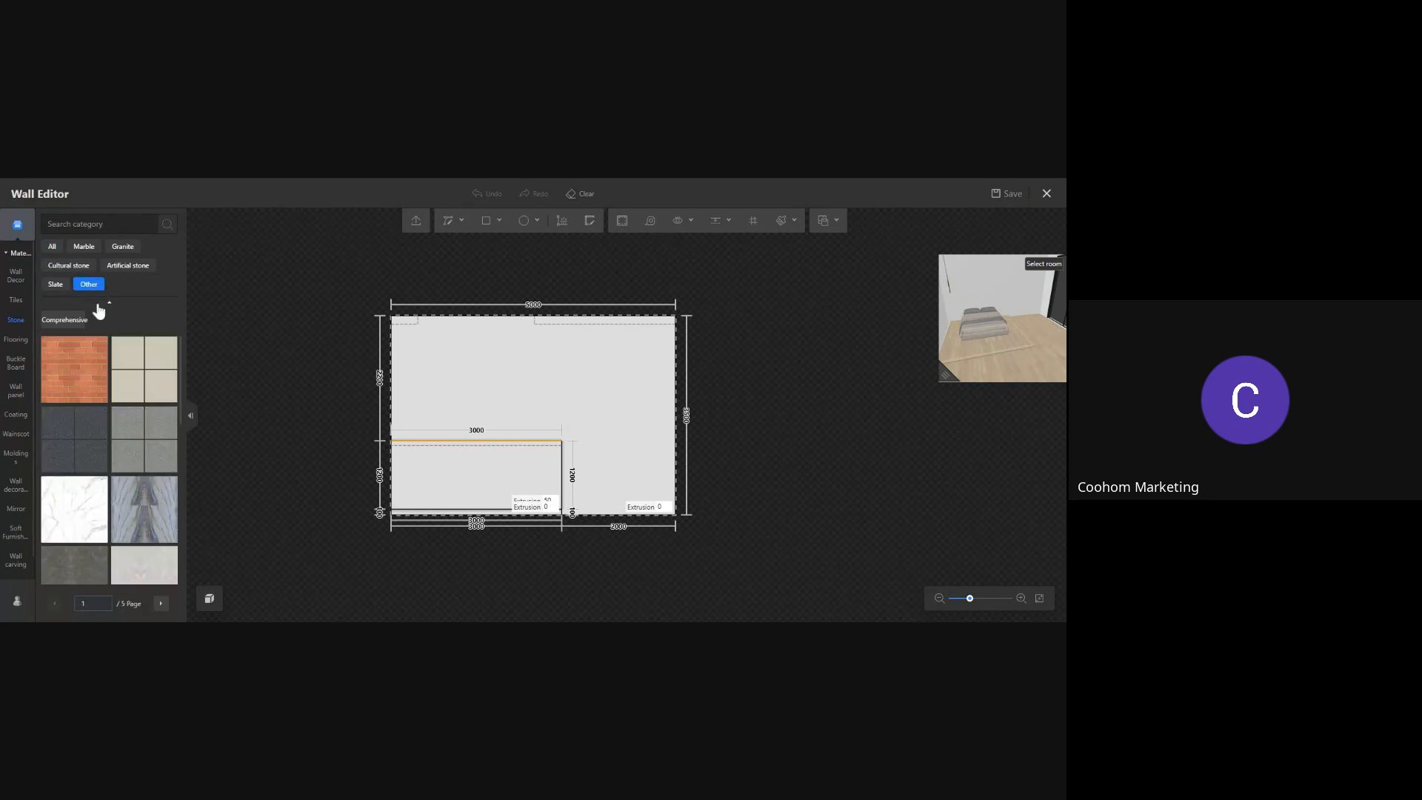
pyautogui.scroll(-2, 129, 448)
pyautogui.scroll(-3, 128, 448)
pyautogui.scroll(4, 128, 448)
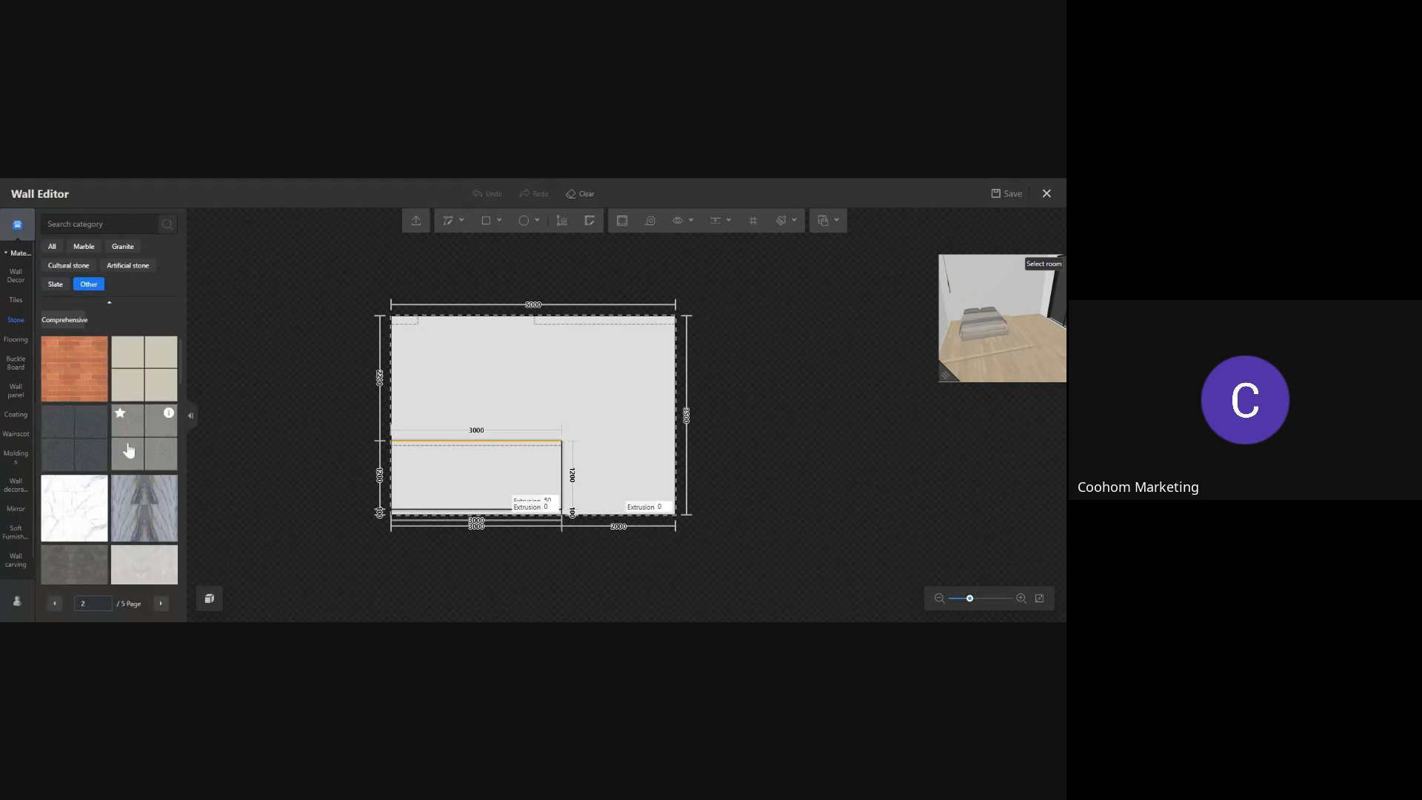
pyautogui.scroll(2, 573, 465)
pyautogui.scroll(1, 572, 465)
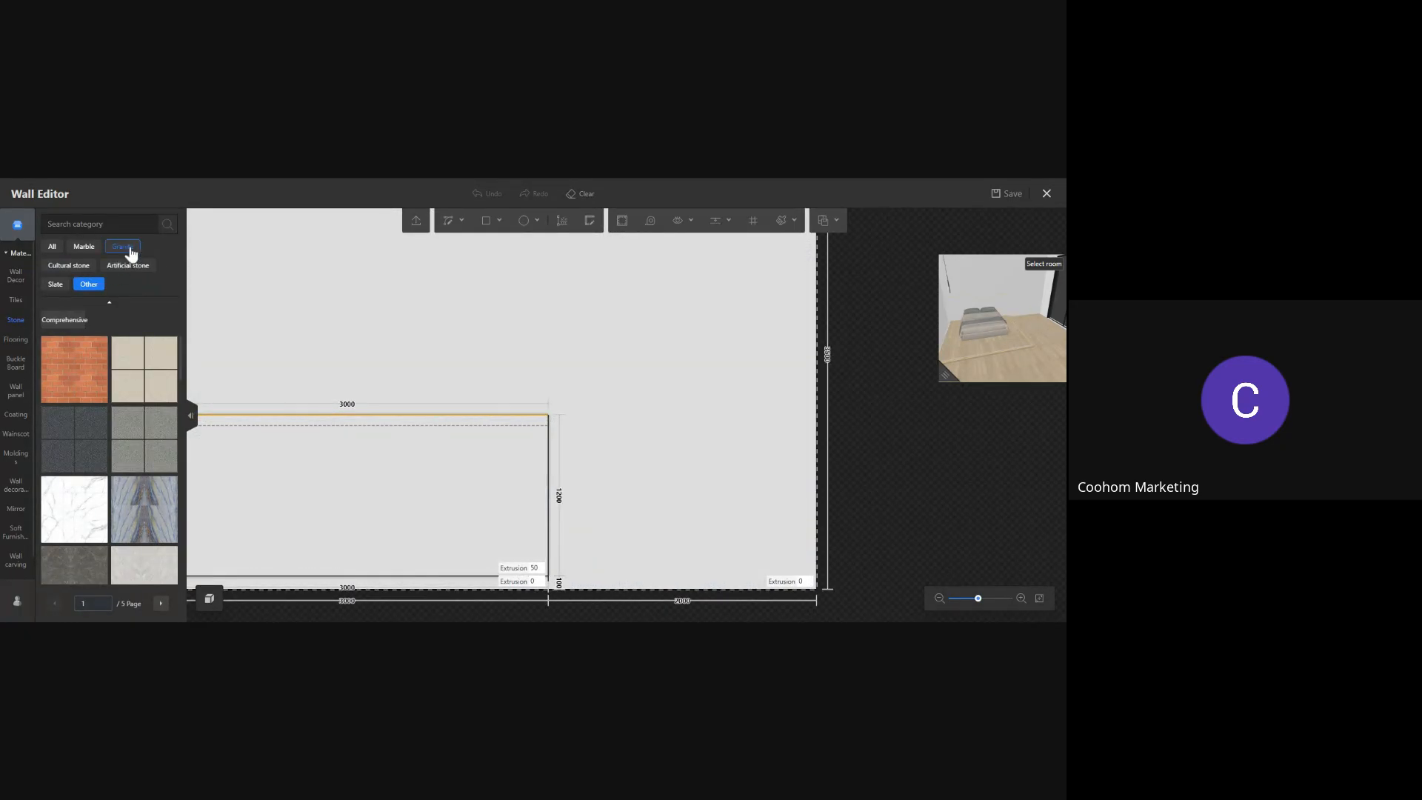
pyautogui.click(57, 284)
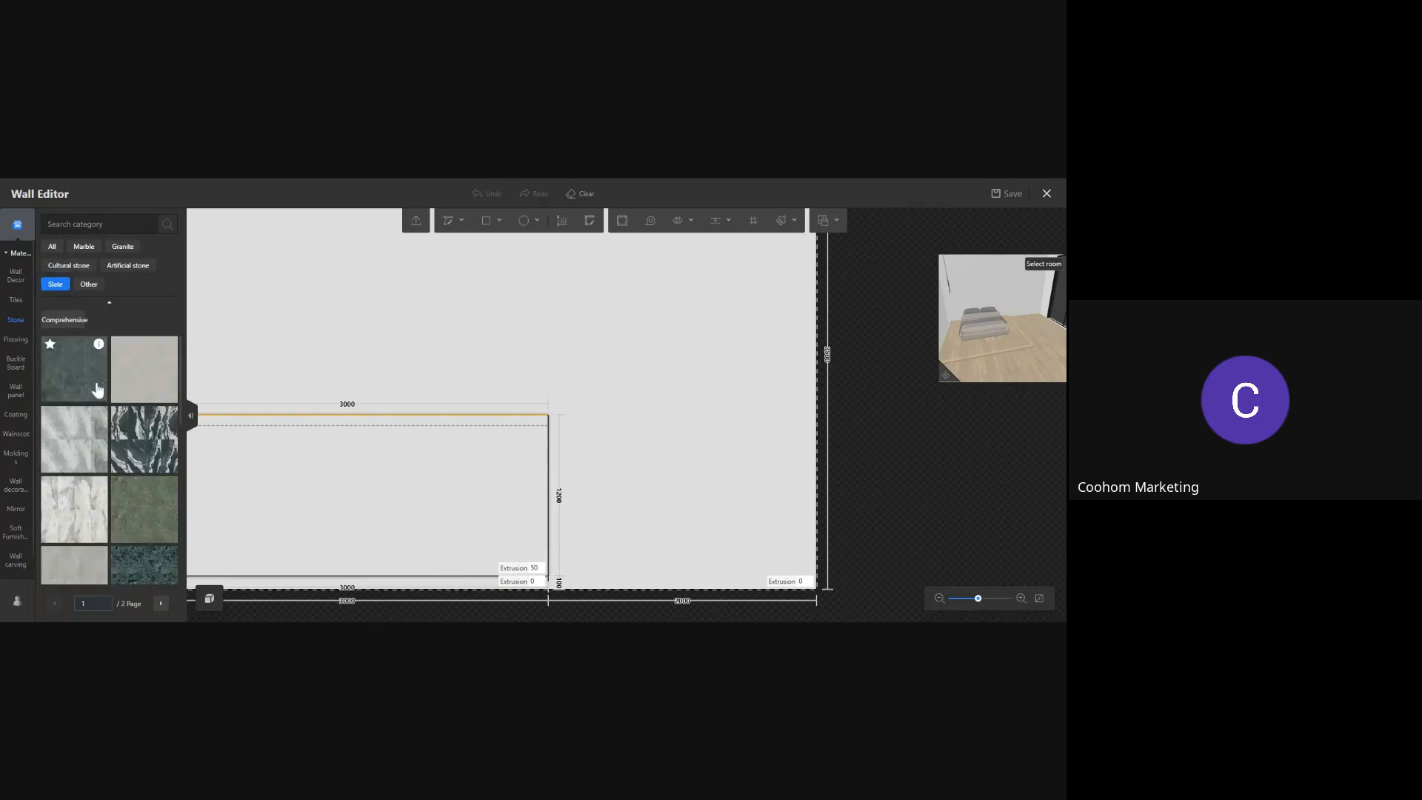
pyautogui.click(161, 603)
pyautogui.scroll(-1, 113, 448)
pyautogui.click(122, 246)
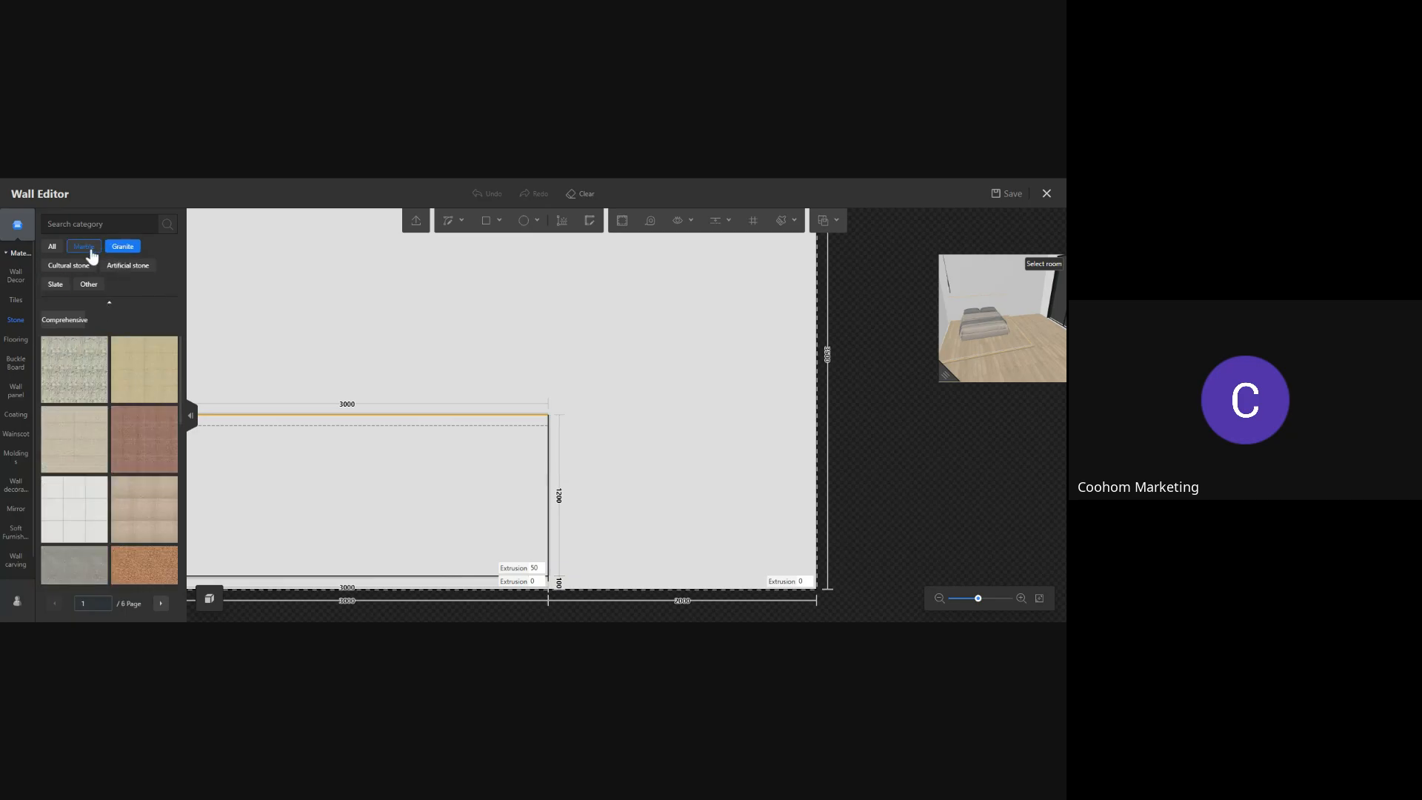
pyautogui.click(90, 252)
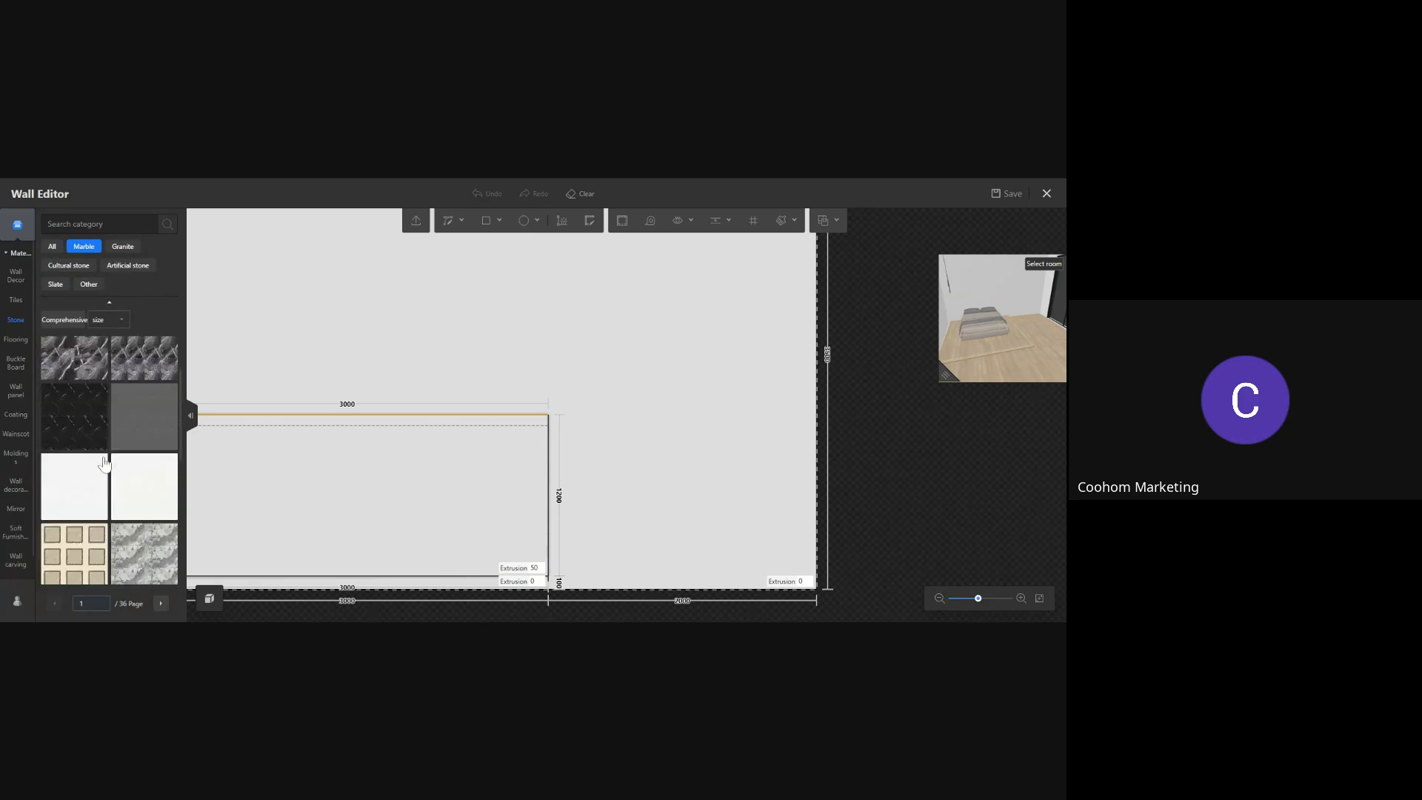
# Find a plain gray tile among the Archaic tiles and apply it to the 3000 × 1200 panel behind the bed
pyautogui.click(18, 300)
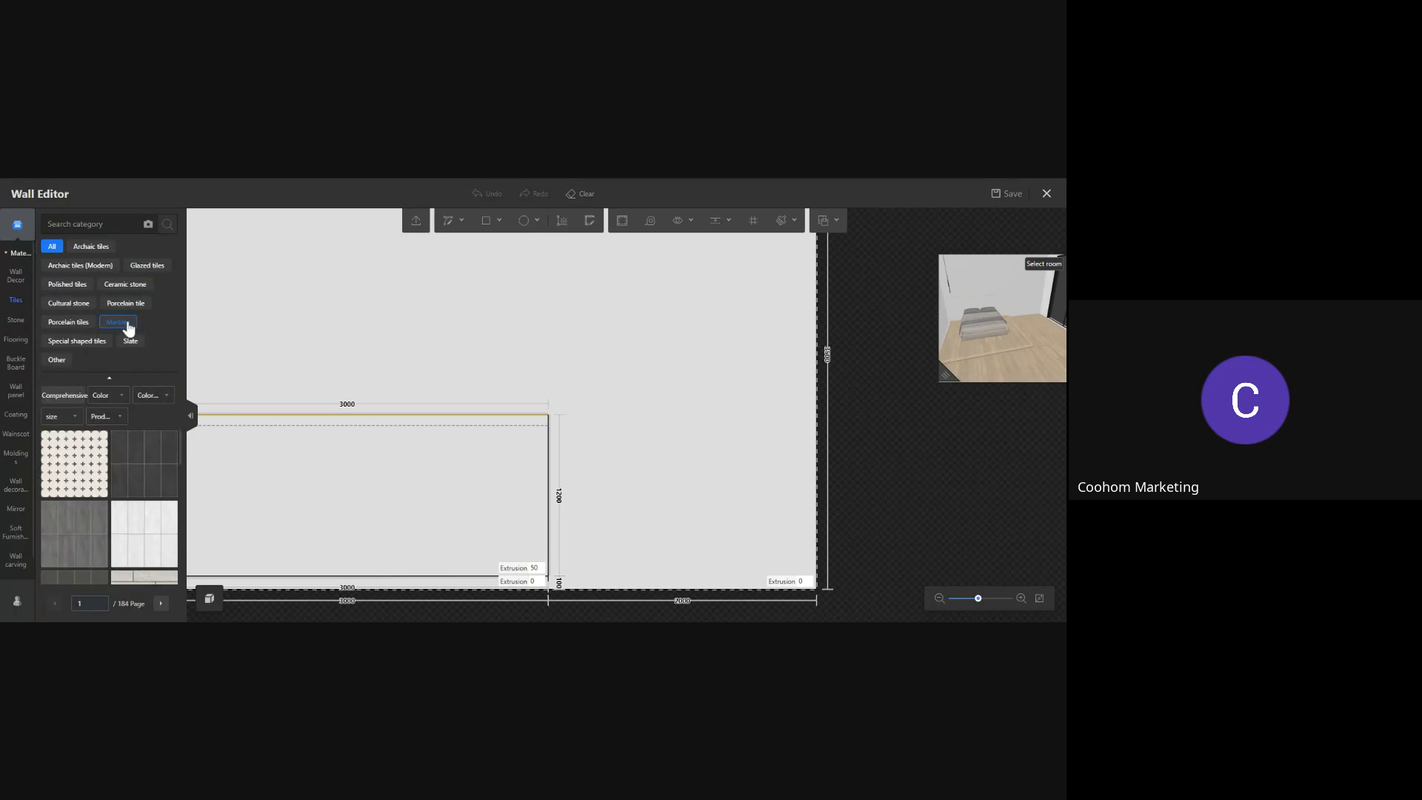
pyautogui.click(83, 324)
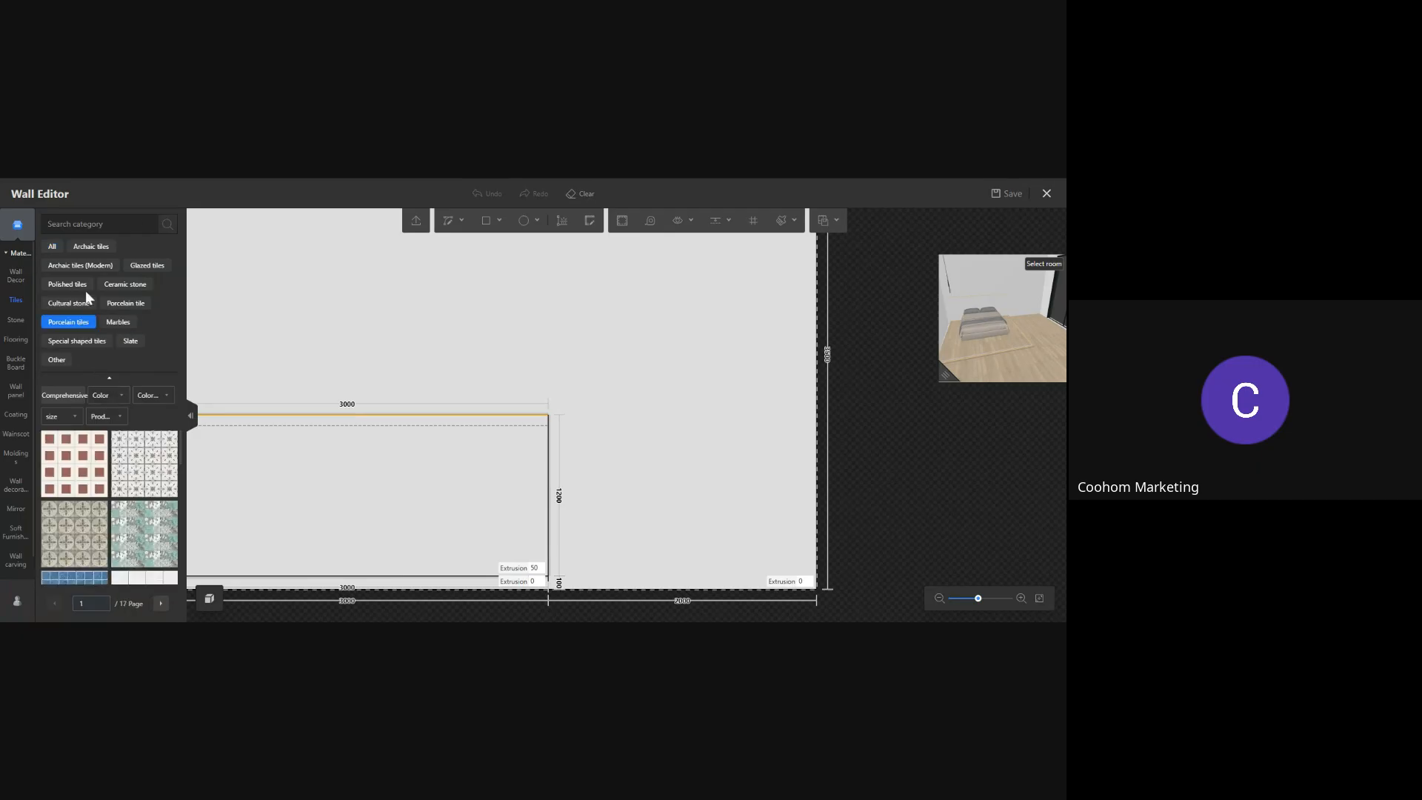
pyautogui.click(92, 247)
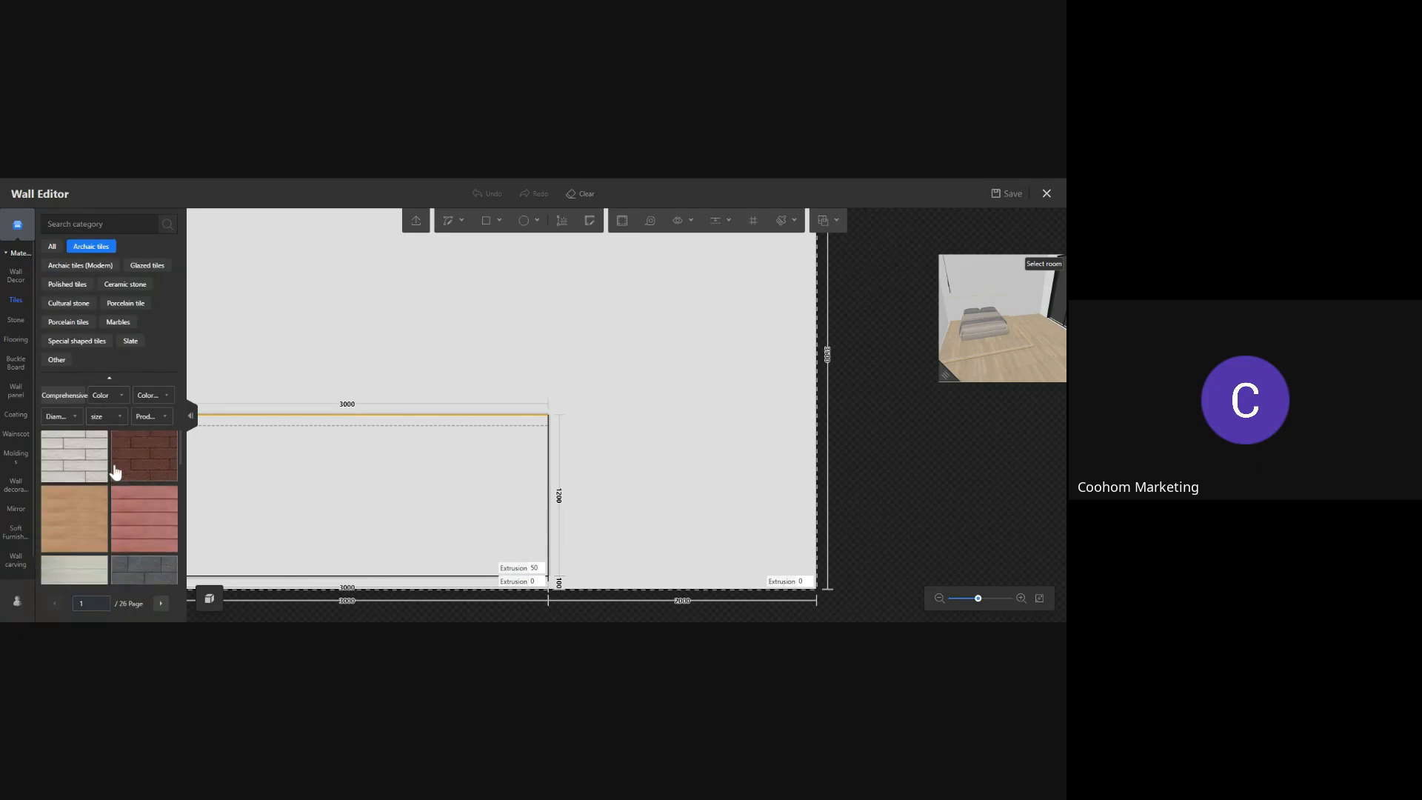
pyautogui.scroll(-6, 115, 472)
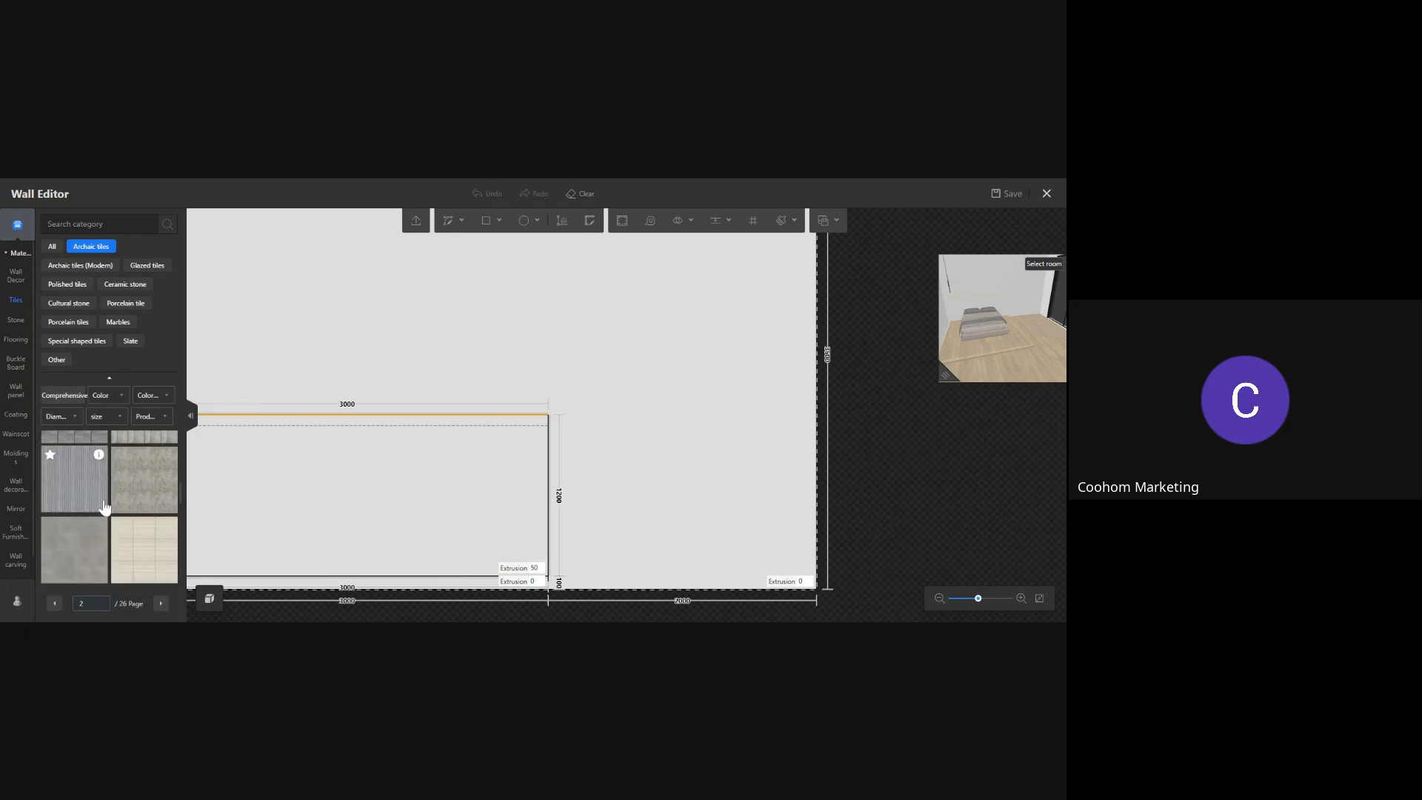
pyautogui.moveTo(104, 507); pyautogui.dragTo(445, 481)
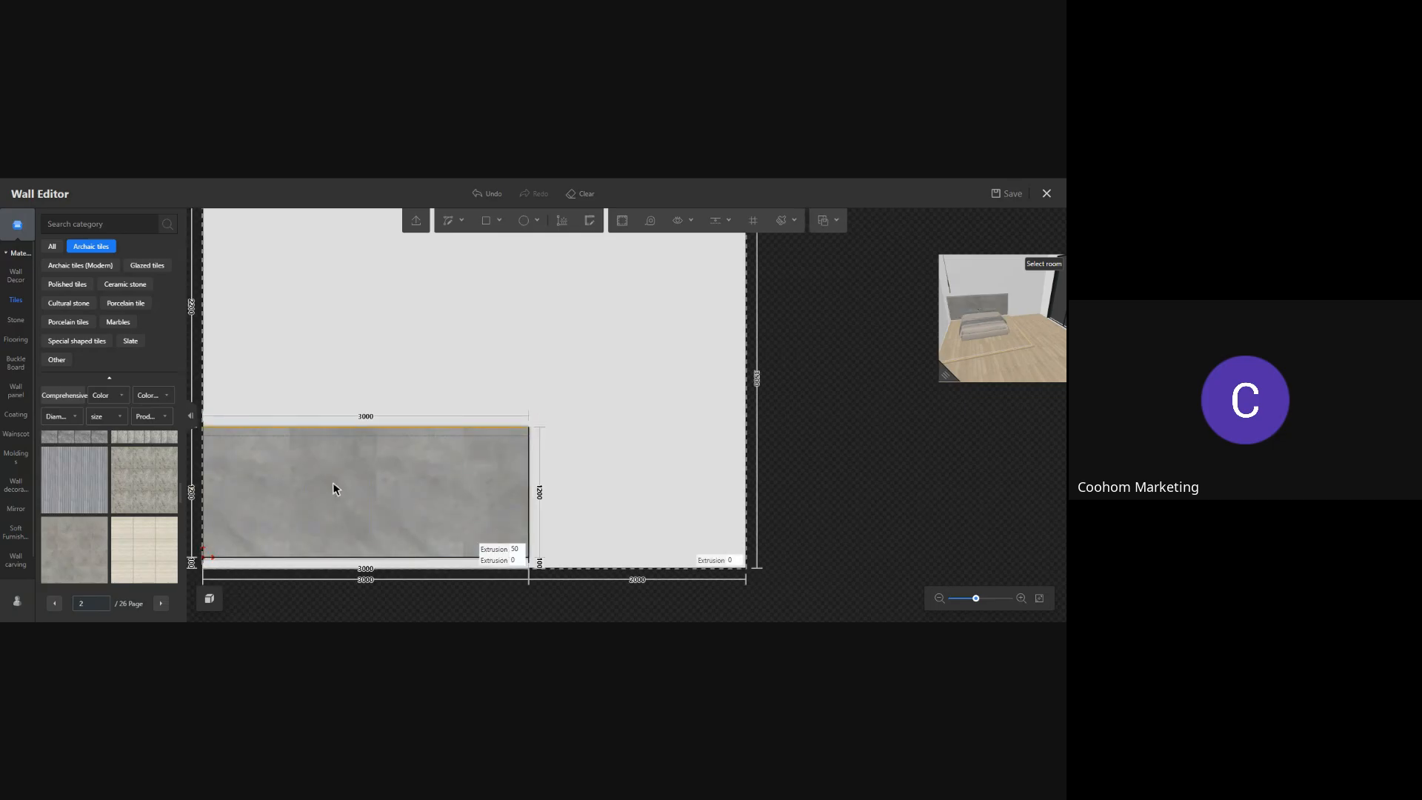
# Copy the panel's gray tile to the rest of the wall with the material brush
pyautogui.press('m')
pyautogui.click(356, 464)
pyautogui.click(529, 376)
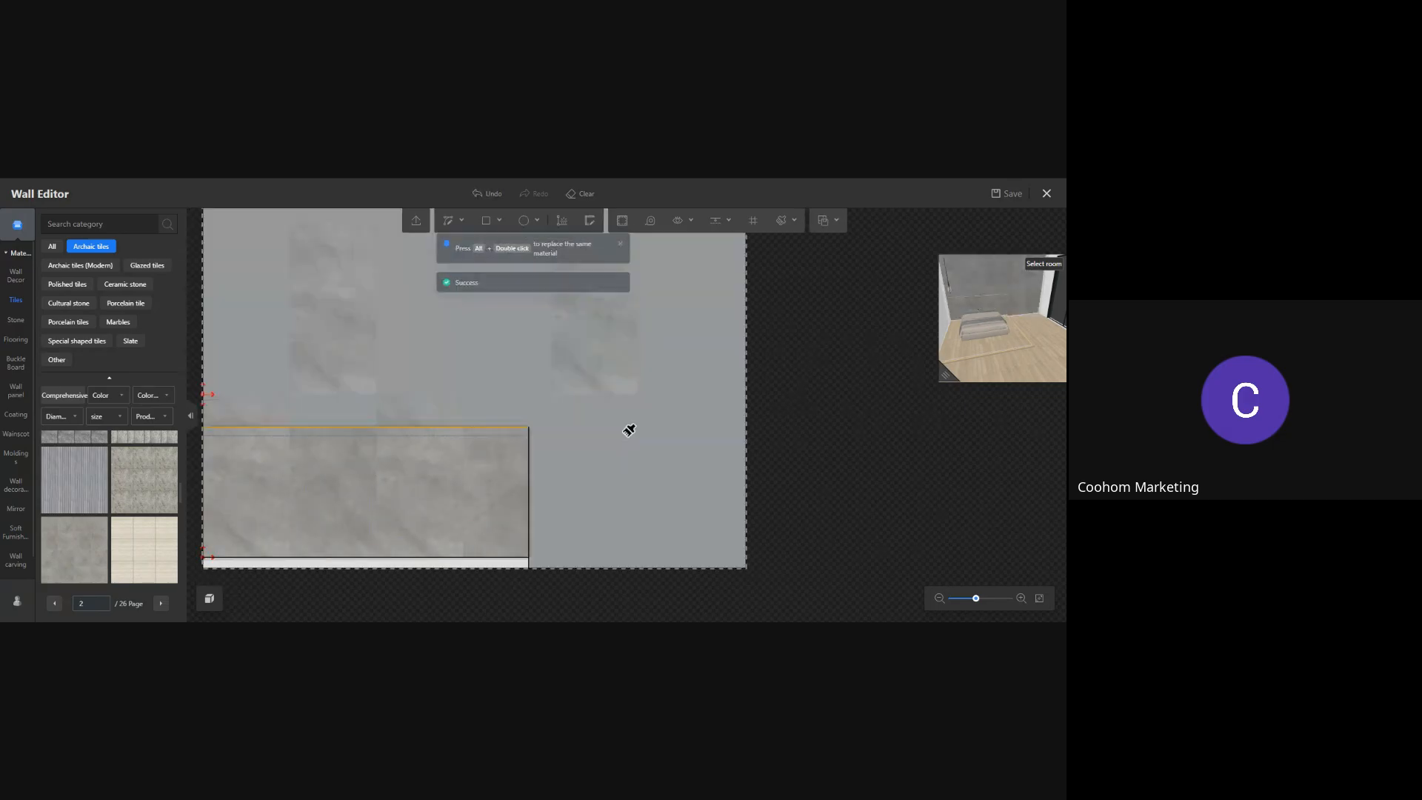
pyautogui.press('Escape')
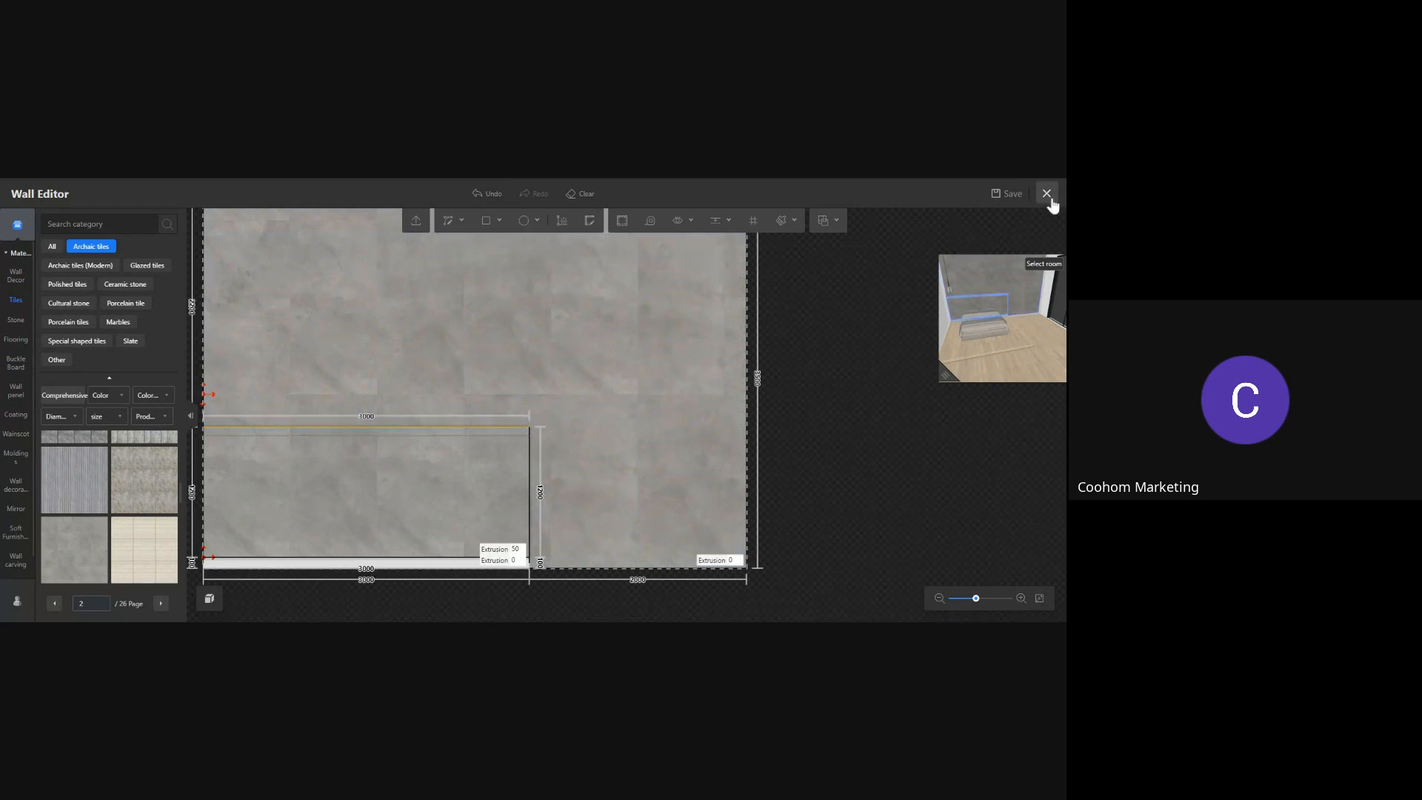
# Leave the Wall Editor and run the repair for the abnormal wall shape
pyautogui.click(1051, 200)
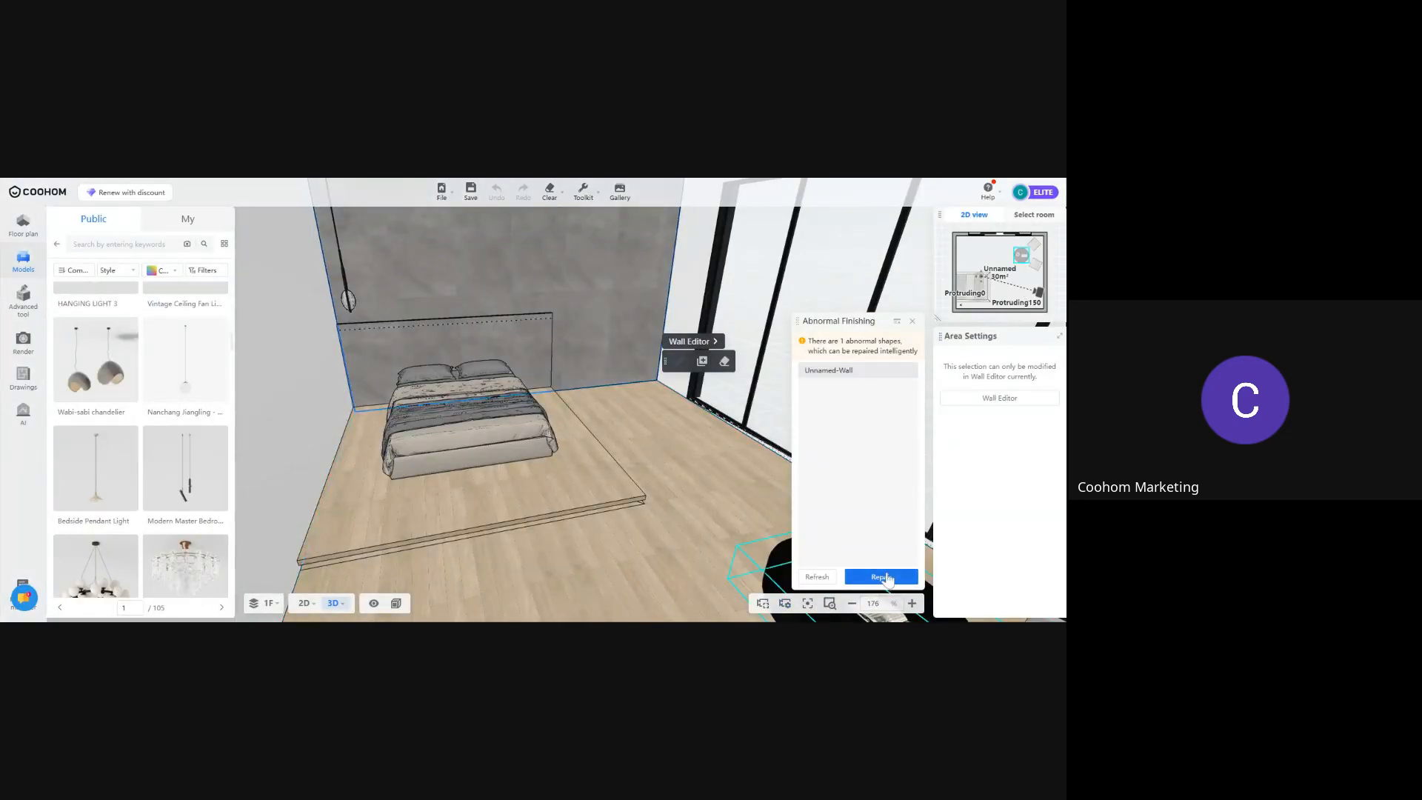
pyautogui.click(882, 577)
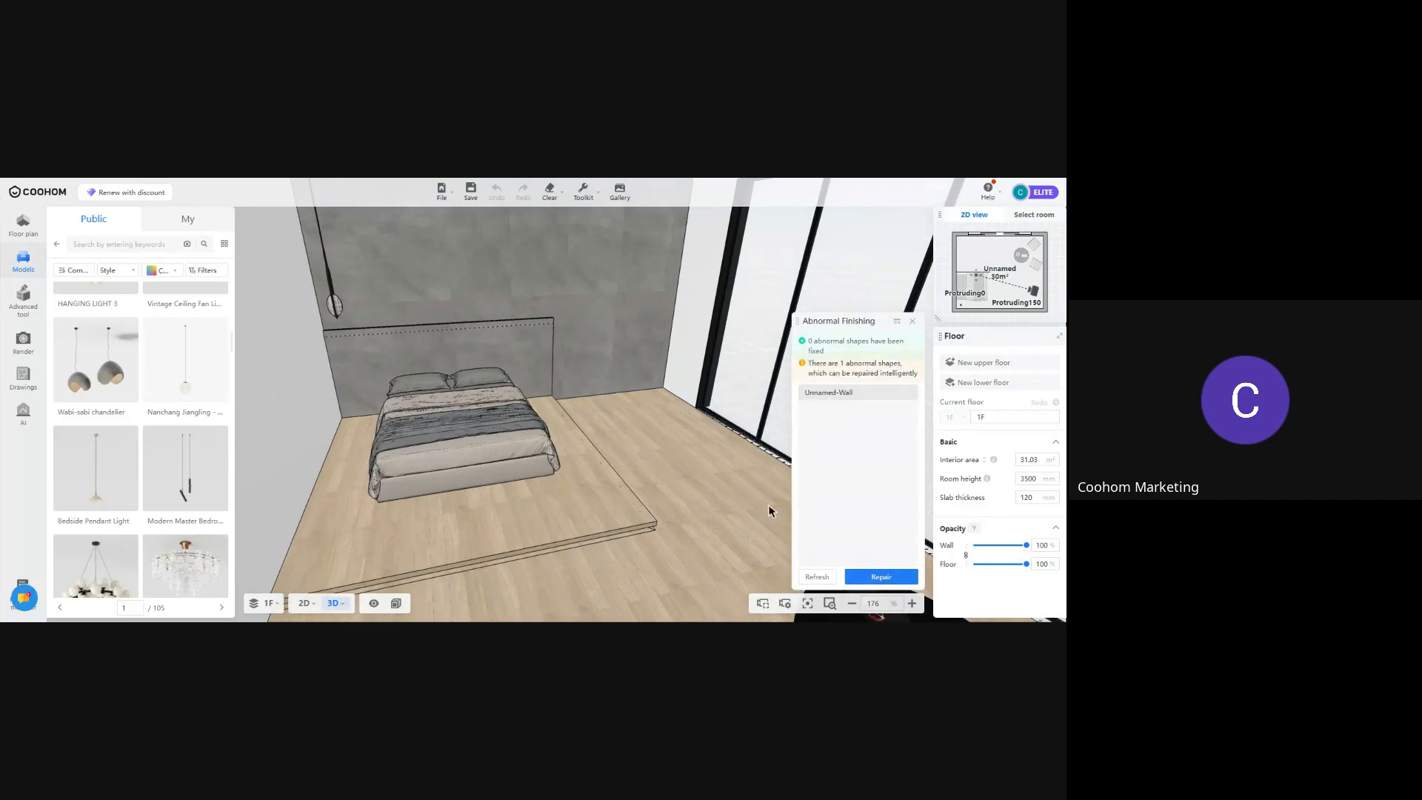
pyautogui.moveTo(768, 511); pyautogui.dragTo(665, 427)
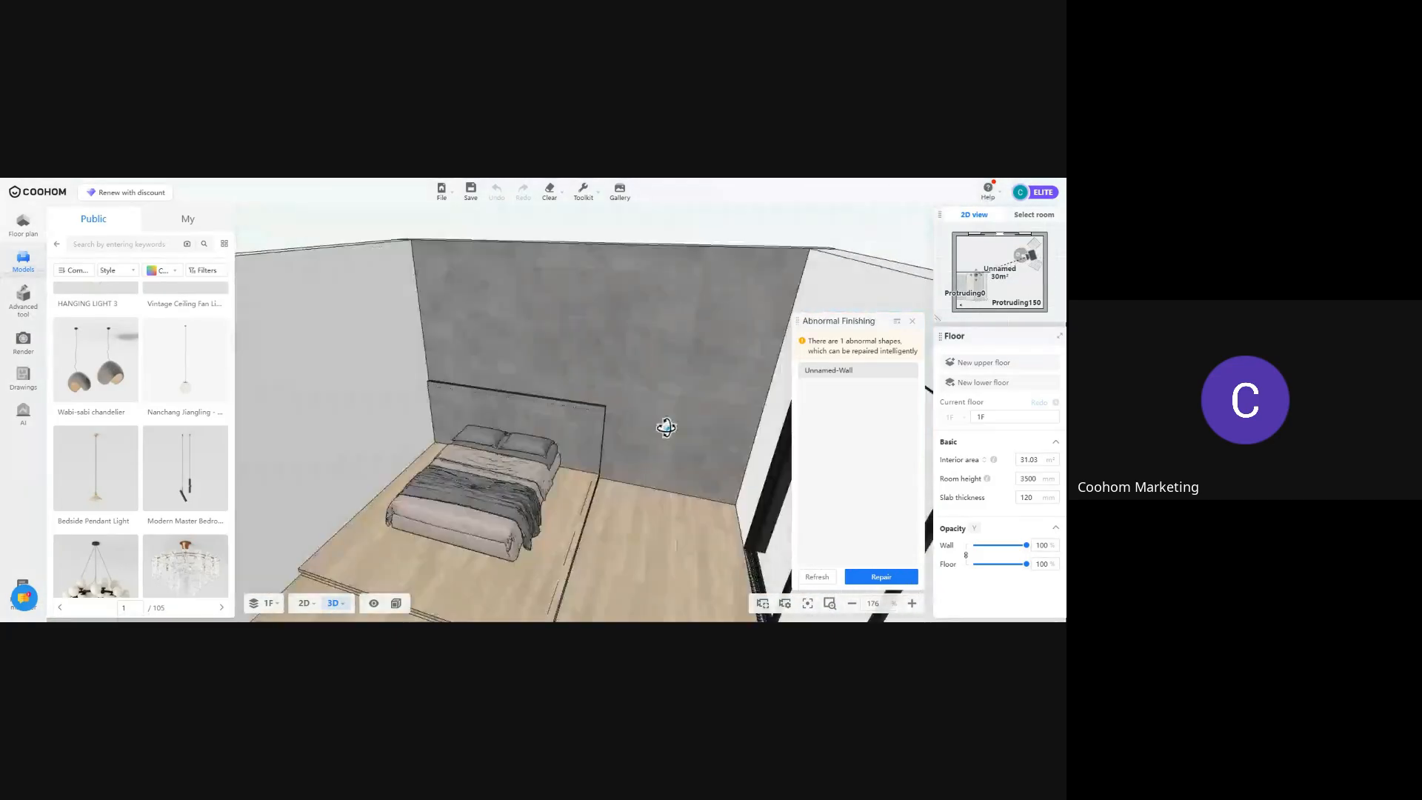
# Copy the wall's gray tile onto the room floor and the bed platform with the material brush
pyautogui.press('d')
pyautogui.press('b')
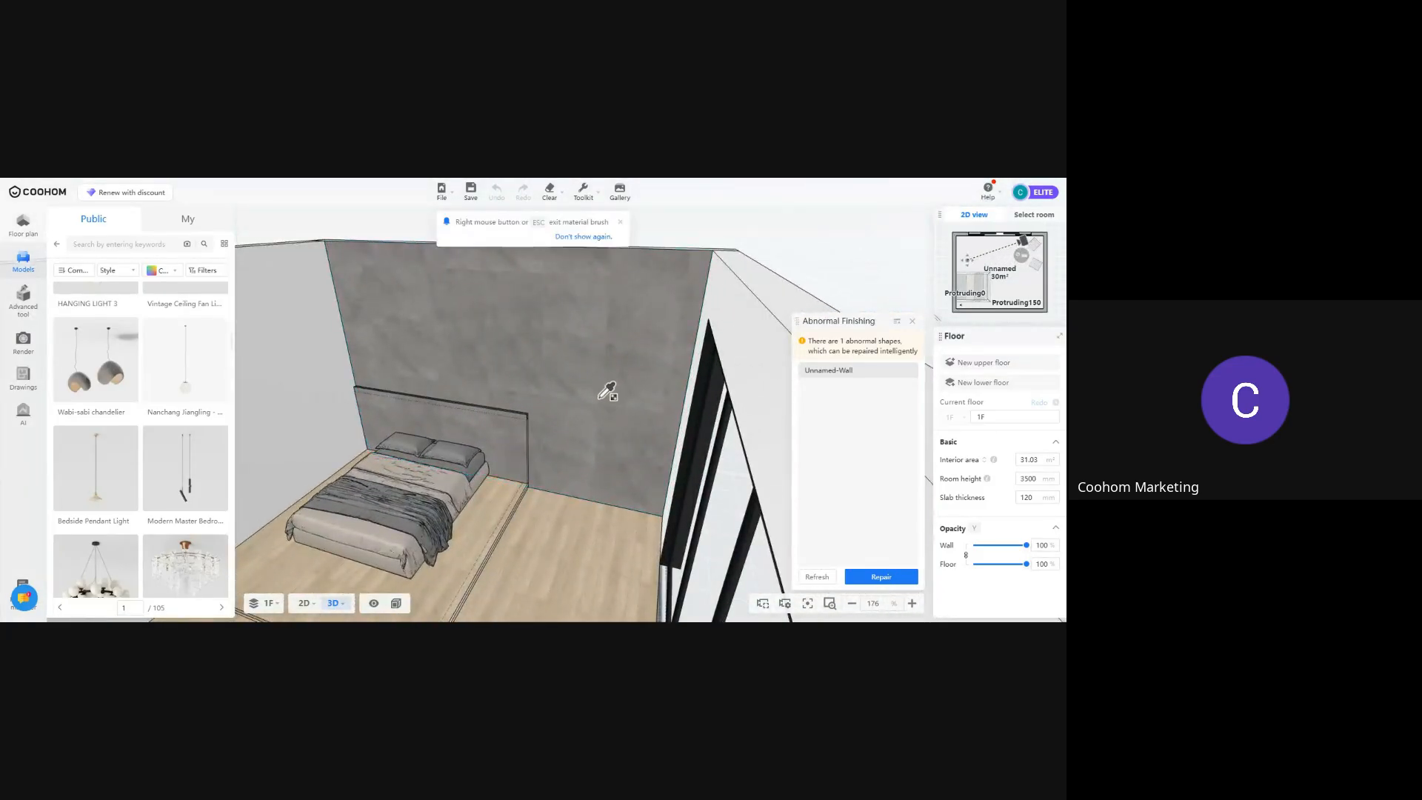
pyautogui.click(600, 399)
pyautogui.click(498, 517)
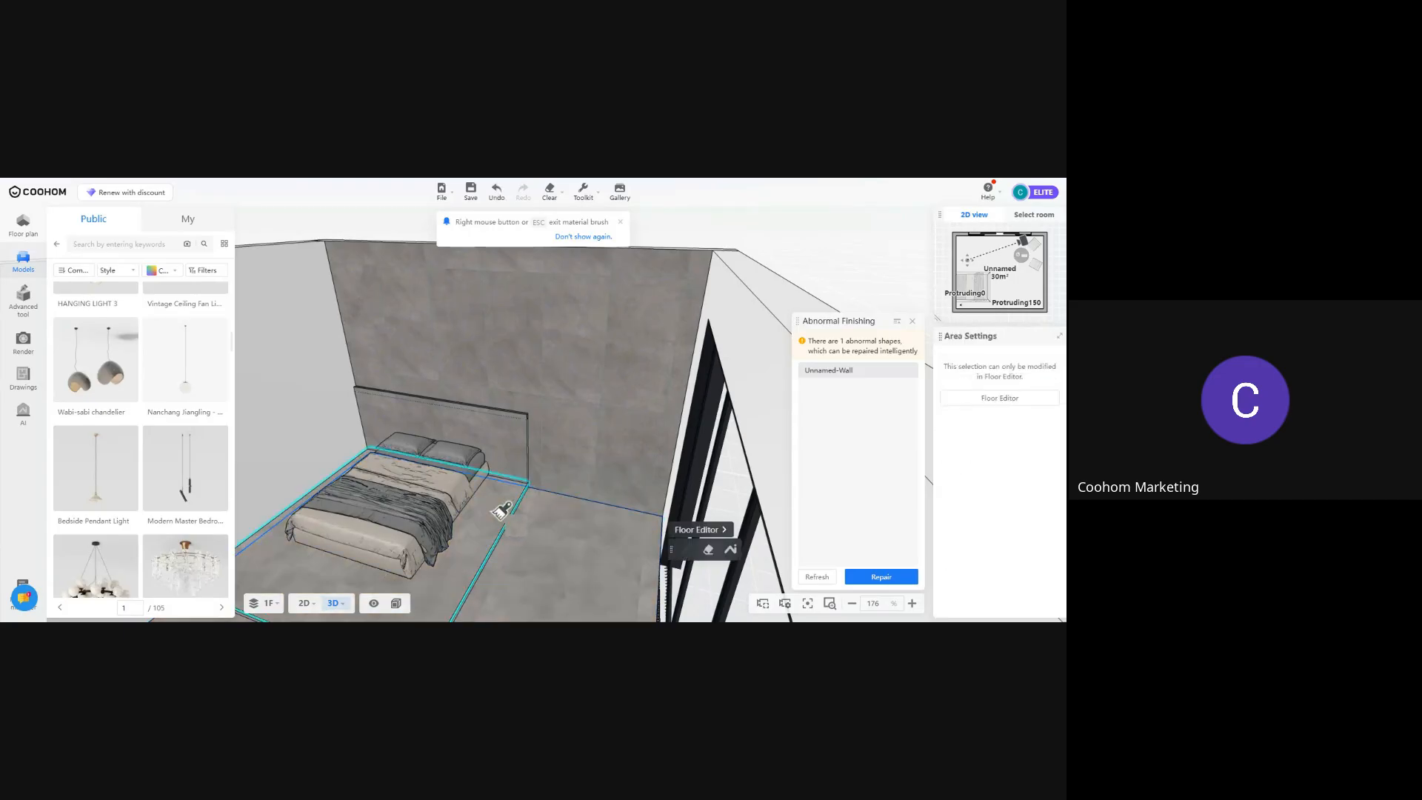
# Try to brush the gray tile onto the thin side edge of the wall panel behind the bed
pyautogui.scroll(5, 498, 517)
pyautogui.click(518, 502)
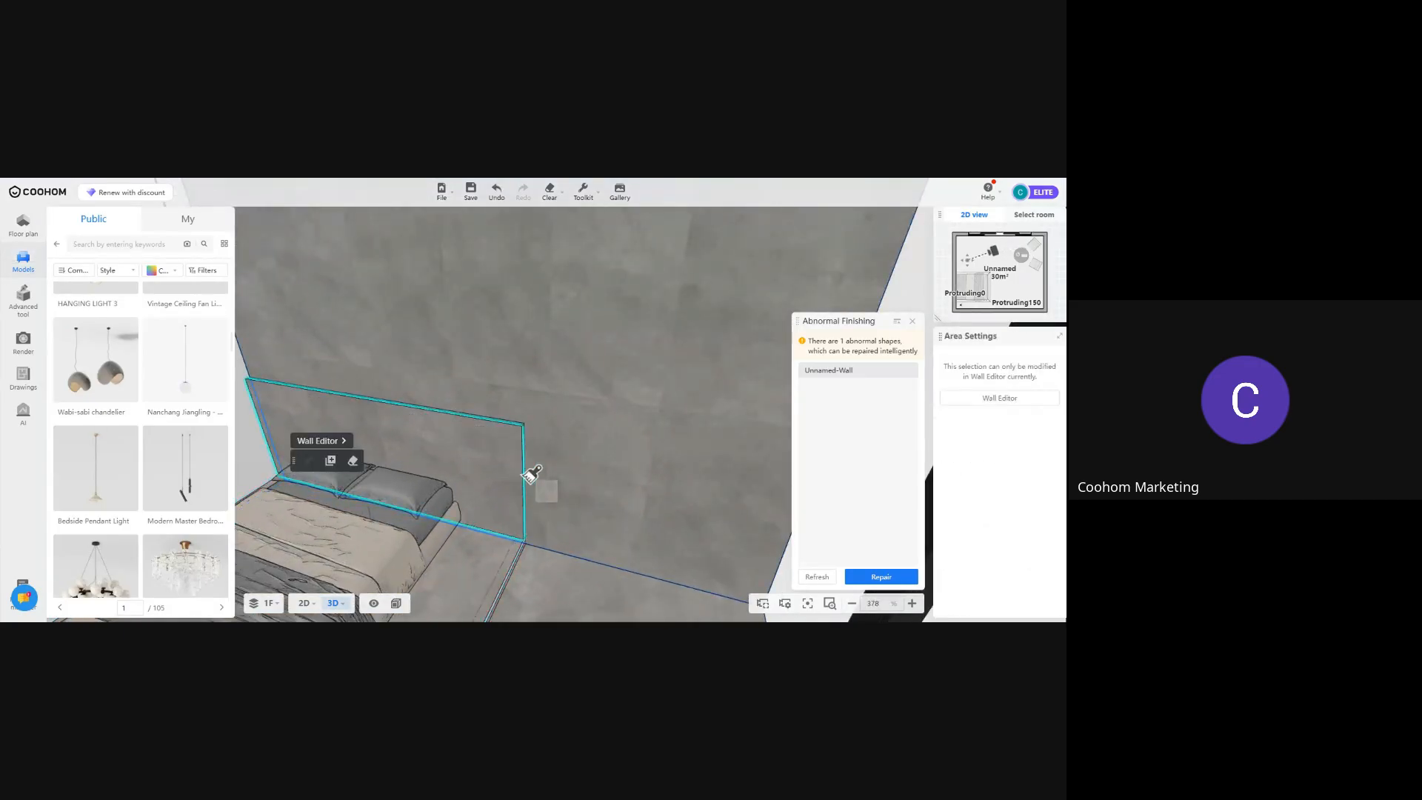
pyautogui.click(532, 468)
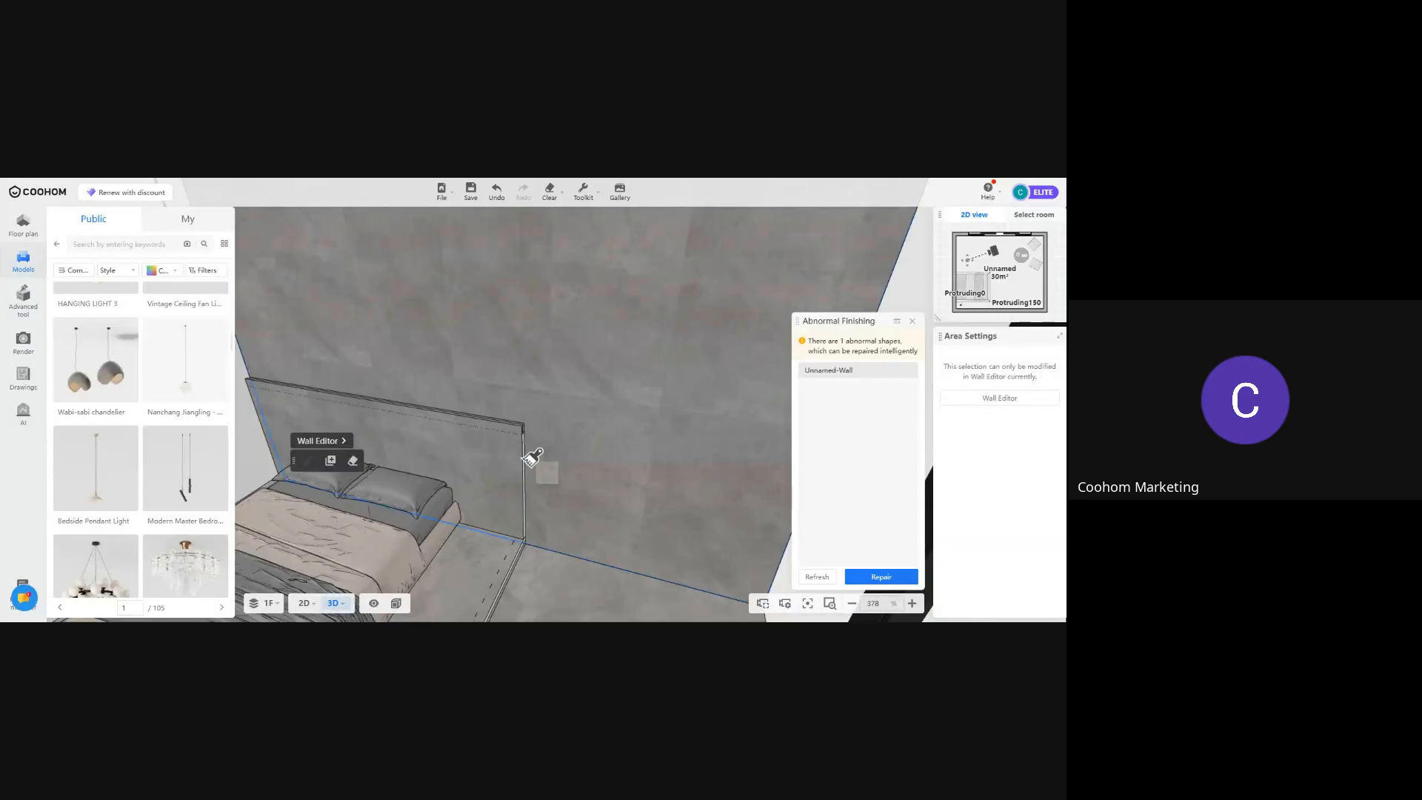
pyautogui.scroll(8, 530, 459)
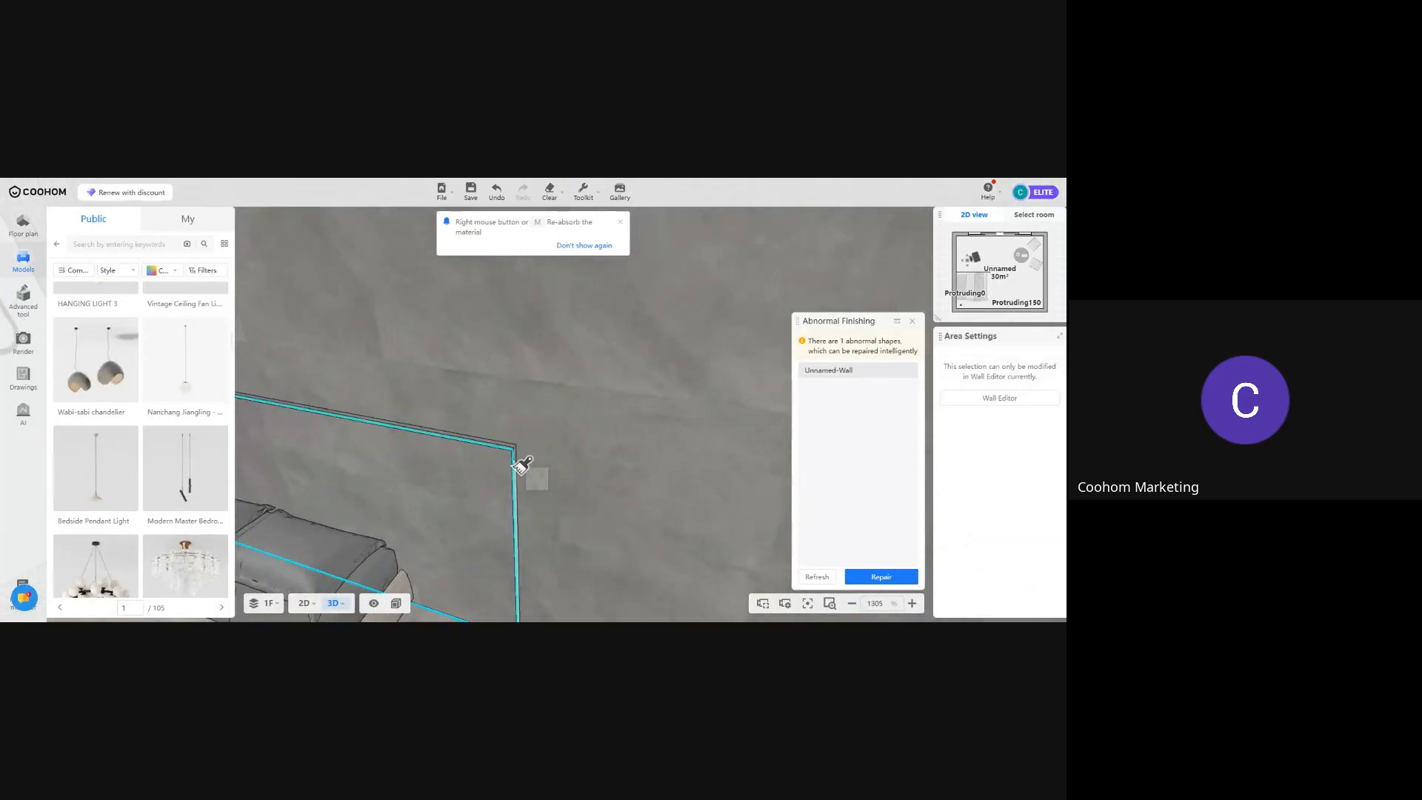
pyautogui.scroll(2, 516, 471)
pyautogui.click(516, 477)
pyautogui.rightClick(517, 477)
pyautogui.scroll(1, 518, 482)
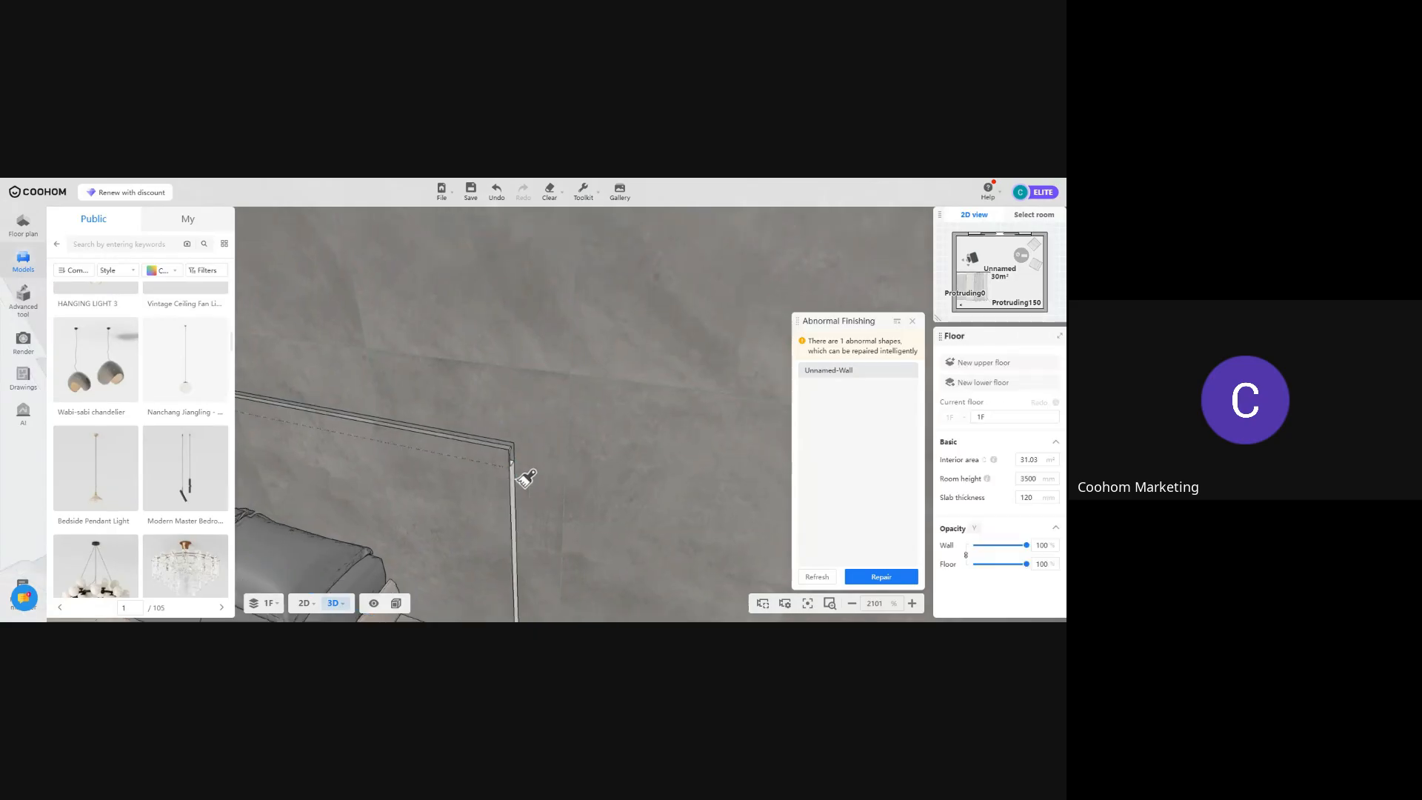
# Try to brush the gray tile onto the side edges of the bed platform and leave the material brush
pyautogui.press('s')
pyautogui.click(534, 532)
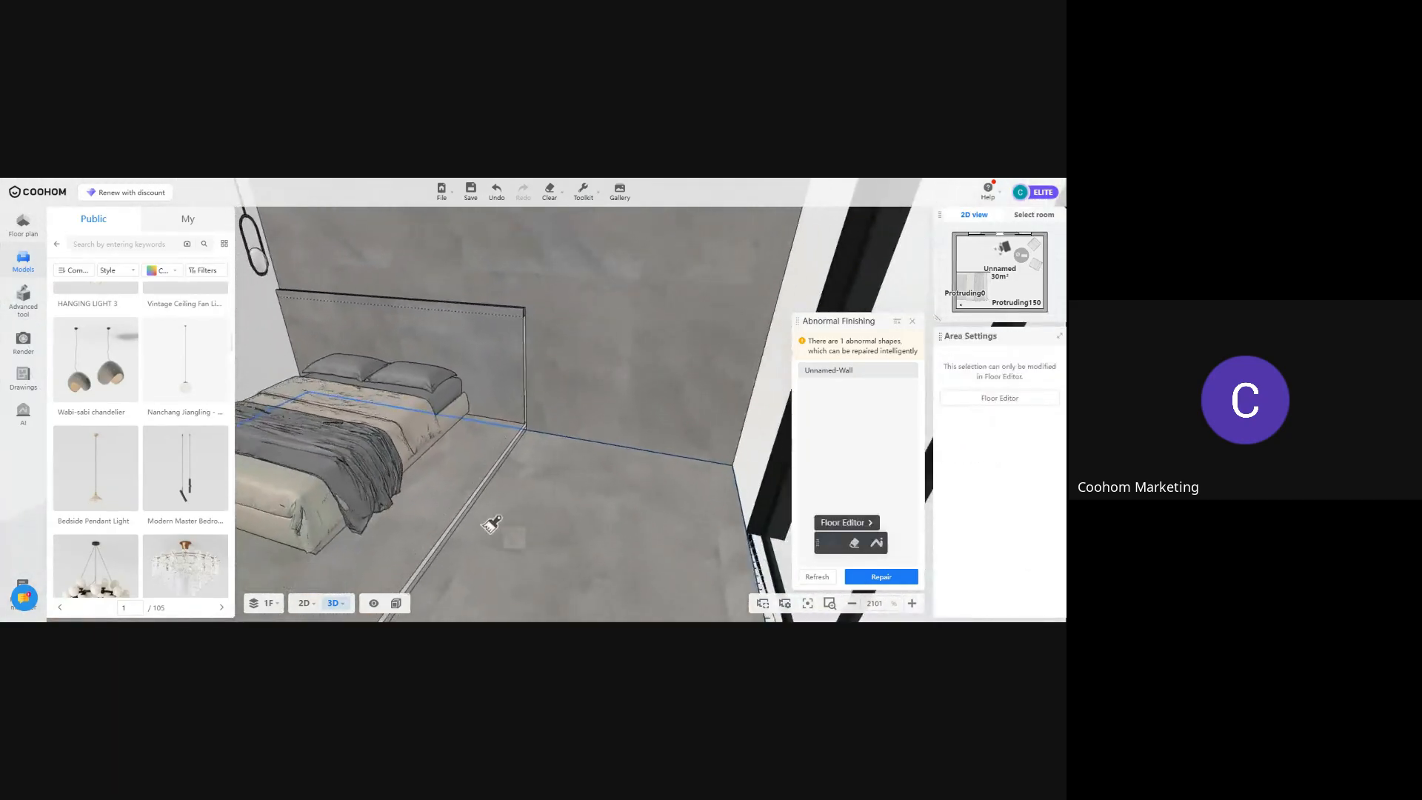
pyautogui.press('s')
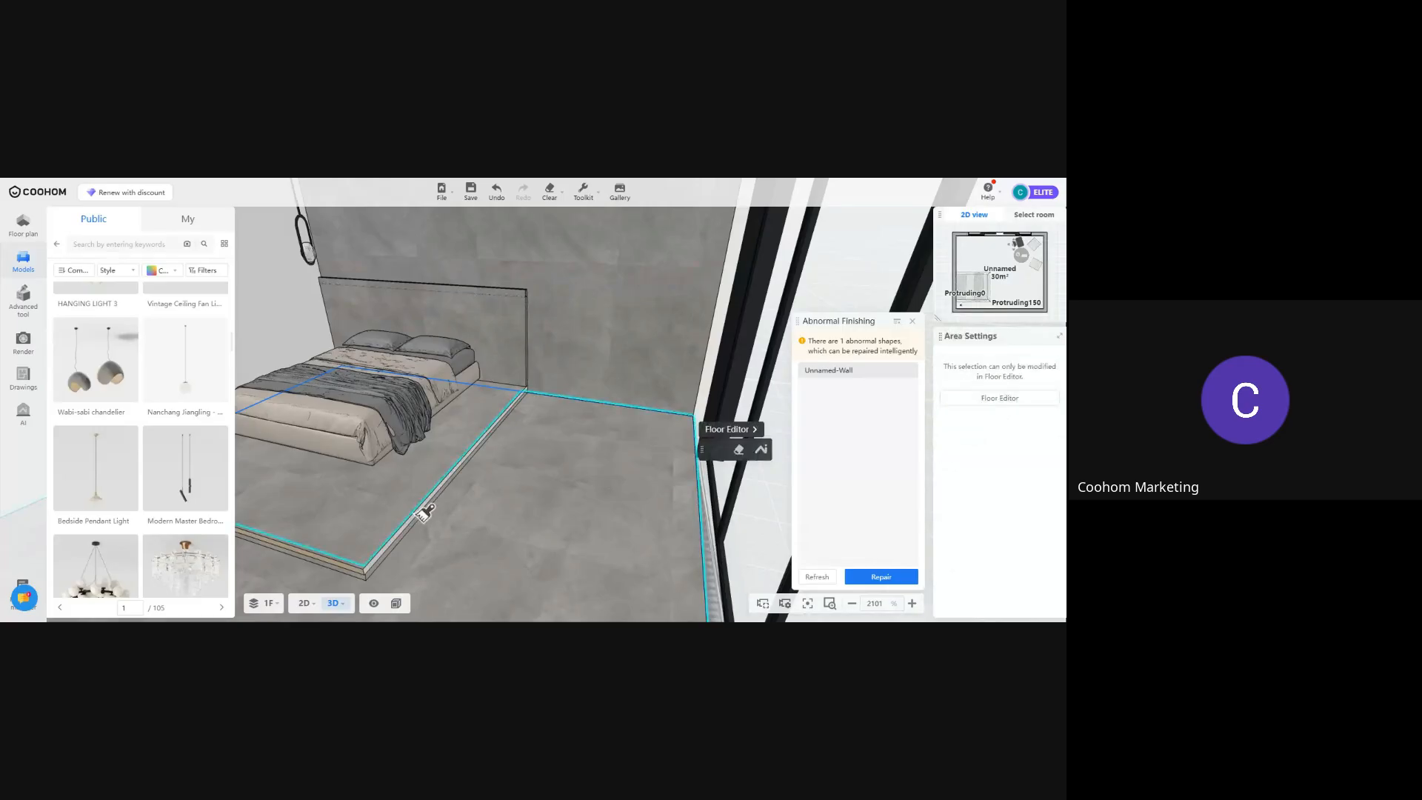
pyautogui.click(424, 513)
pyautogui.scroll(2, 425, 511)
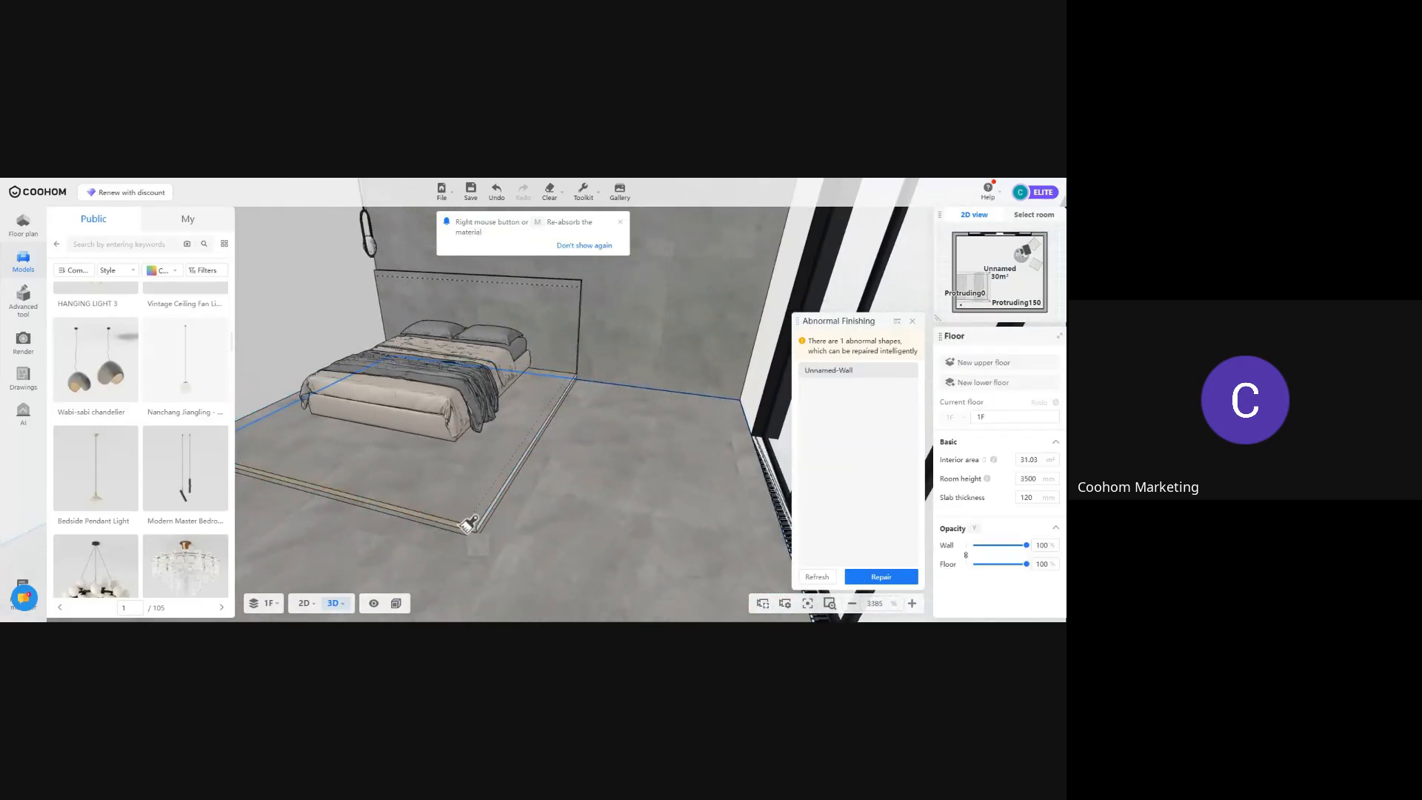
pyautogui.click(467, 526)
pyautogui.rightClick(478, 483)
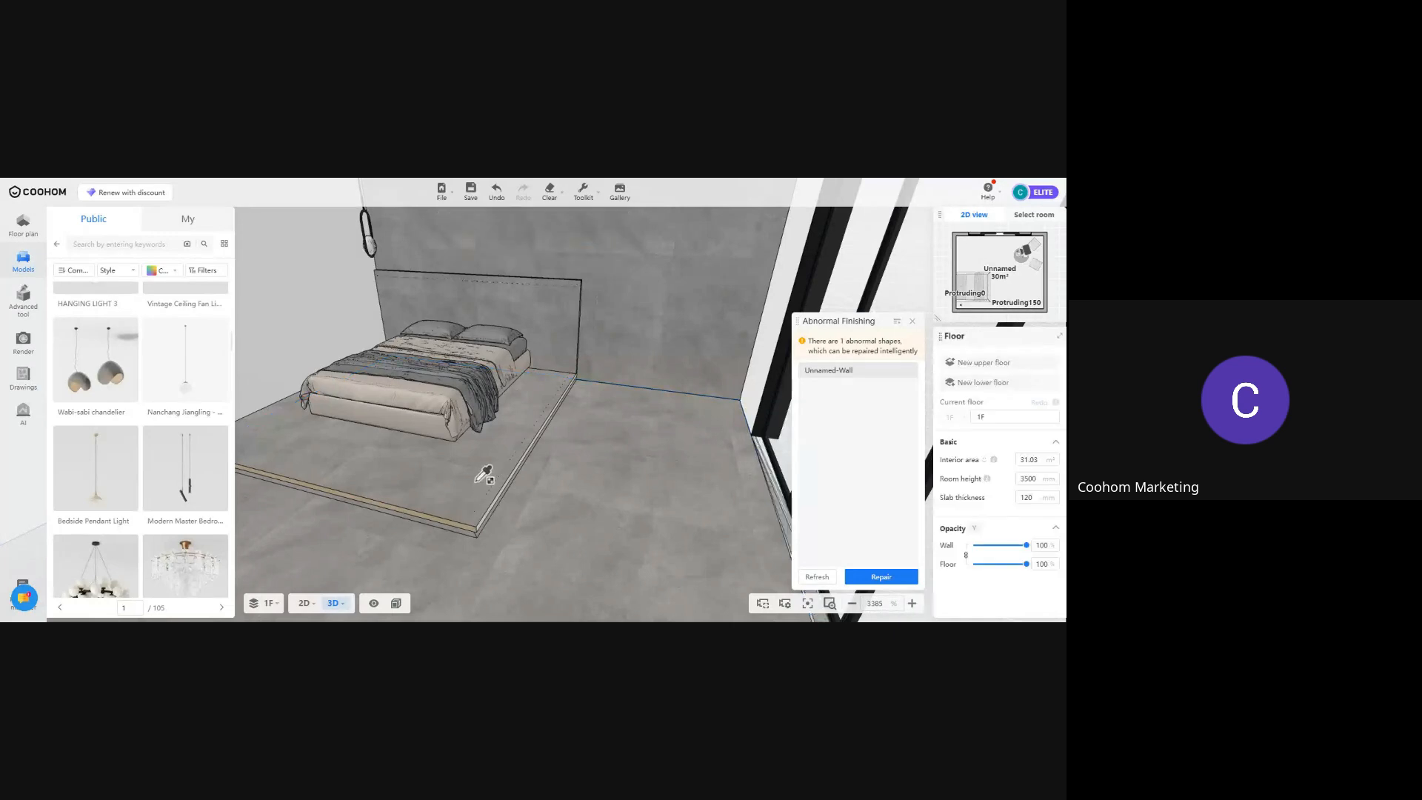
pyautogui.click(504, 505)
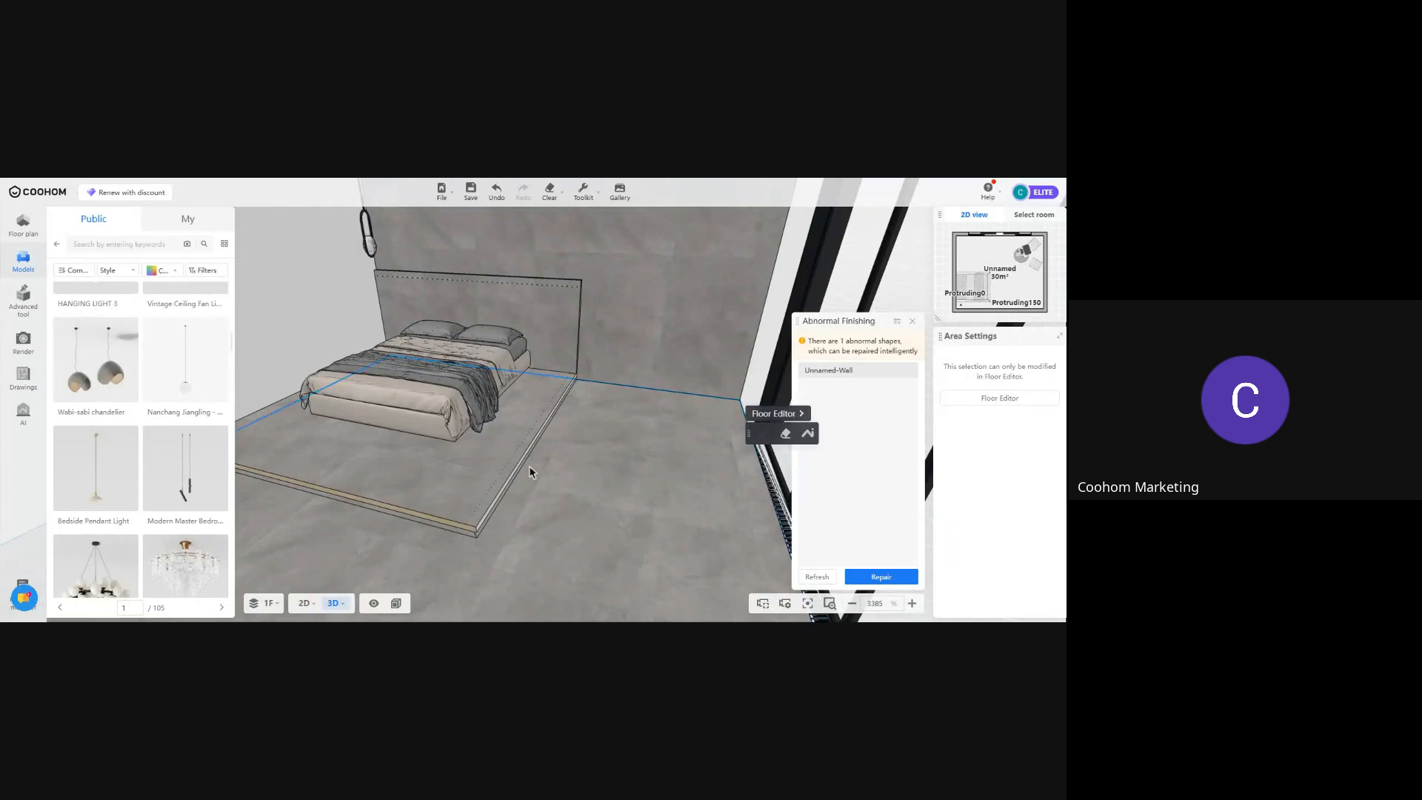
# Open the floor in the Floor Editor, return to 3D and fit the whole room in view
pyautogui.click(775, 414)
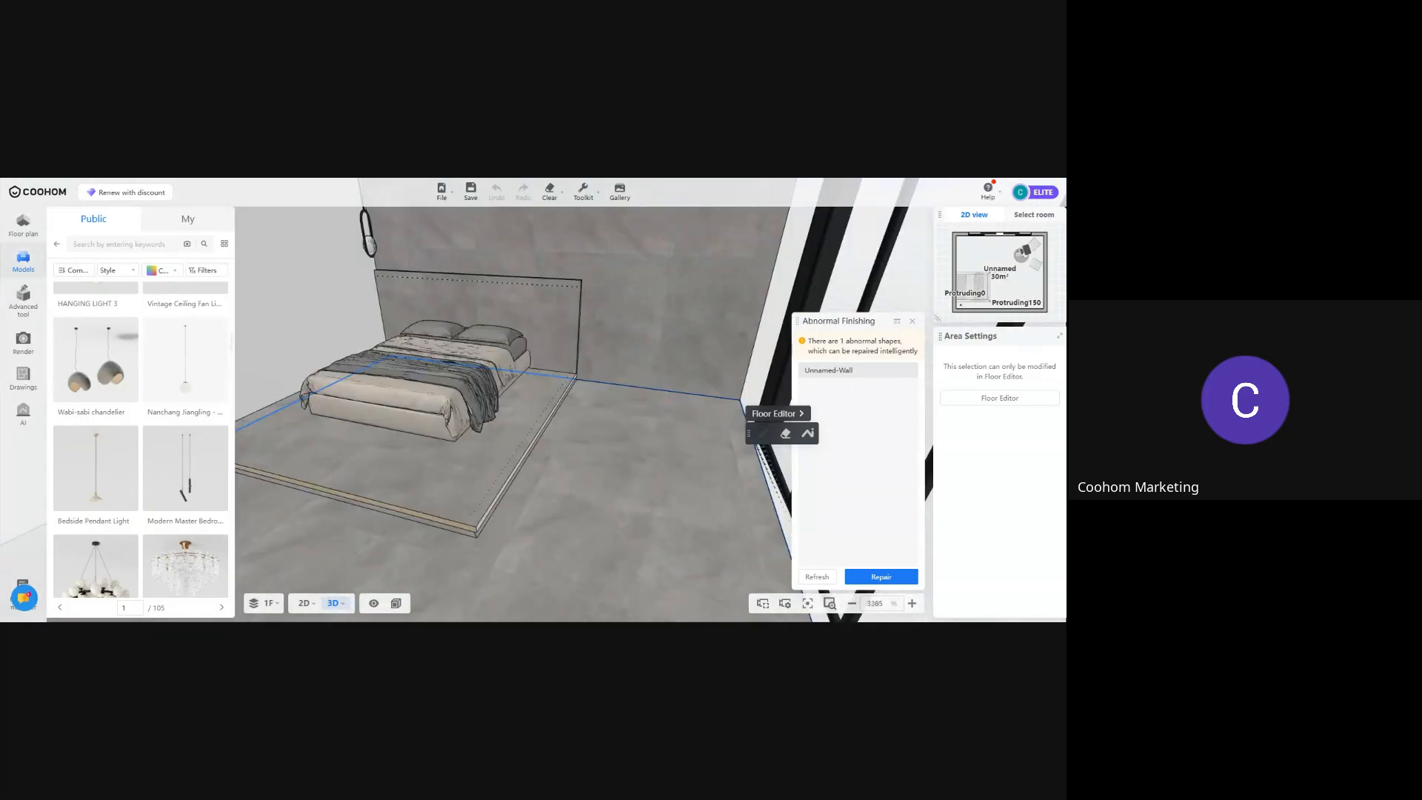
pyautogui.scroll(-2, 552, 474)
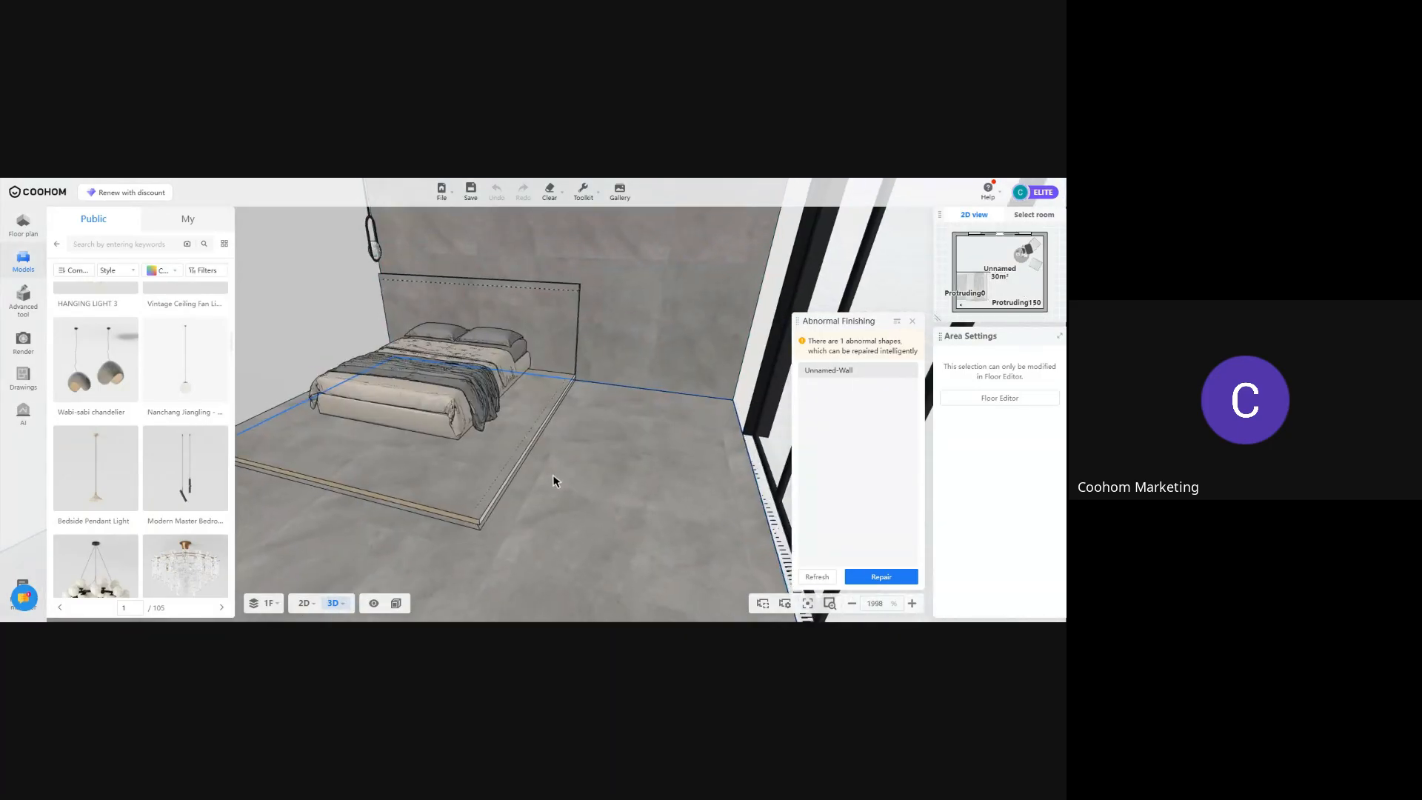
pyautogui.moveTo(553, 474); pyautogui.dragTo(601, 381)
pyautogui.scroll(-5, 628, 378)
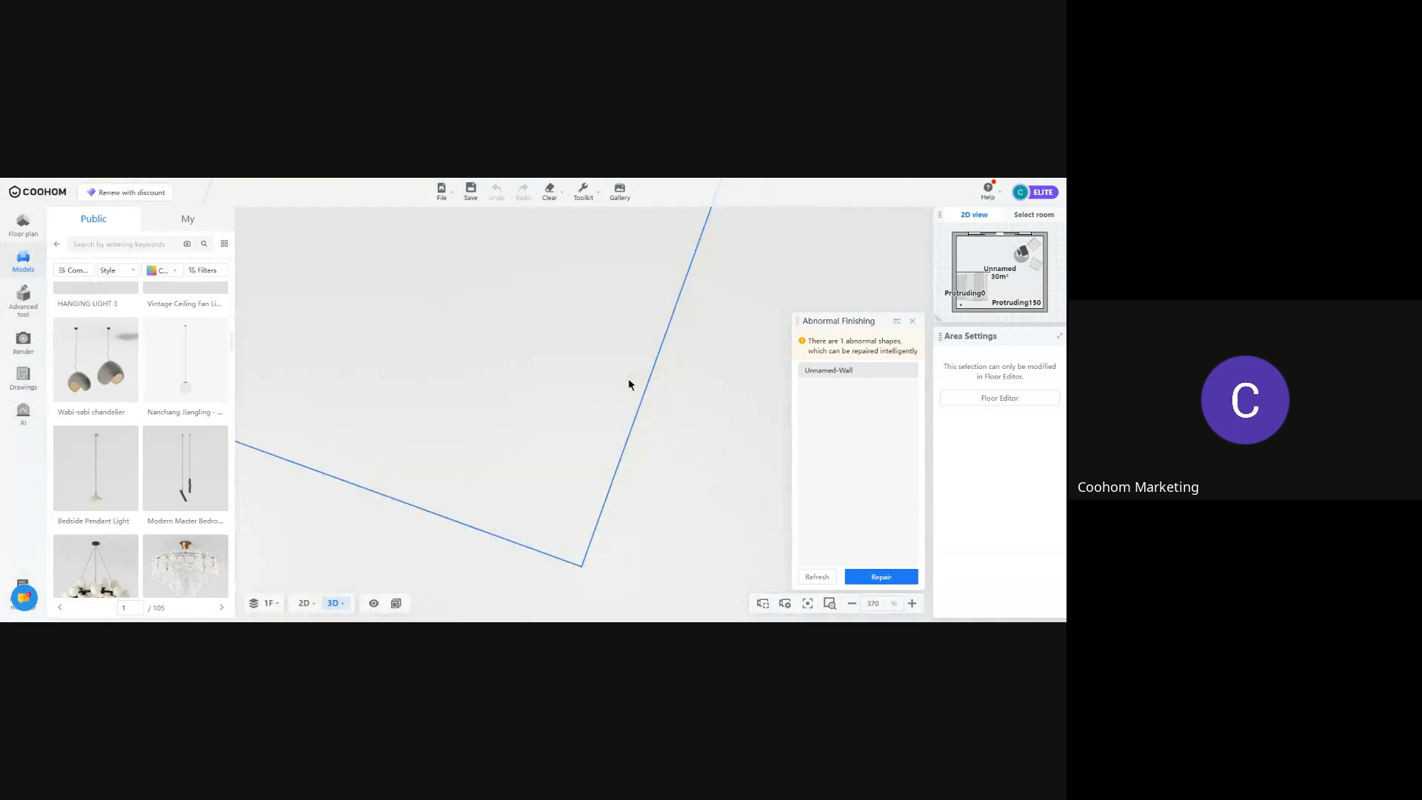
pyautogui.scroll(-3, 628, 378)
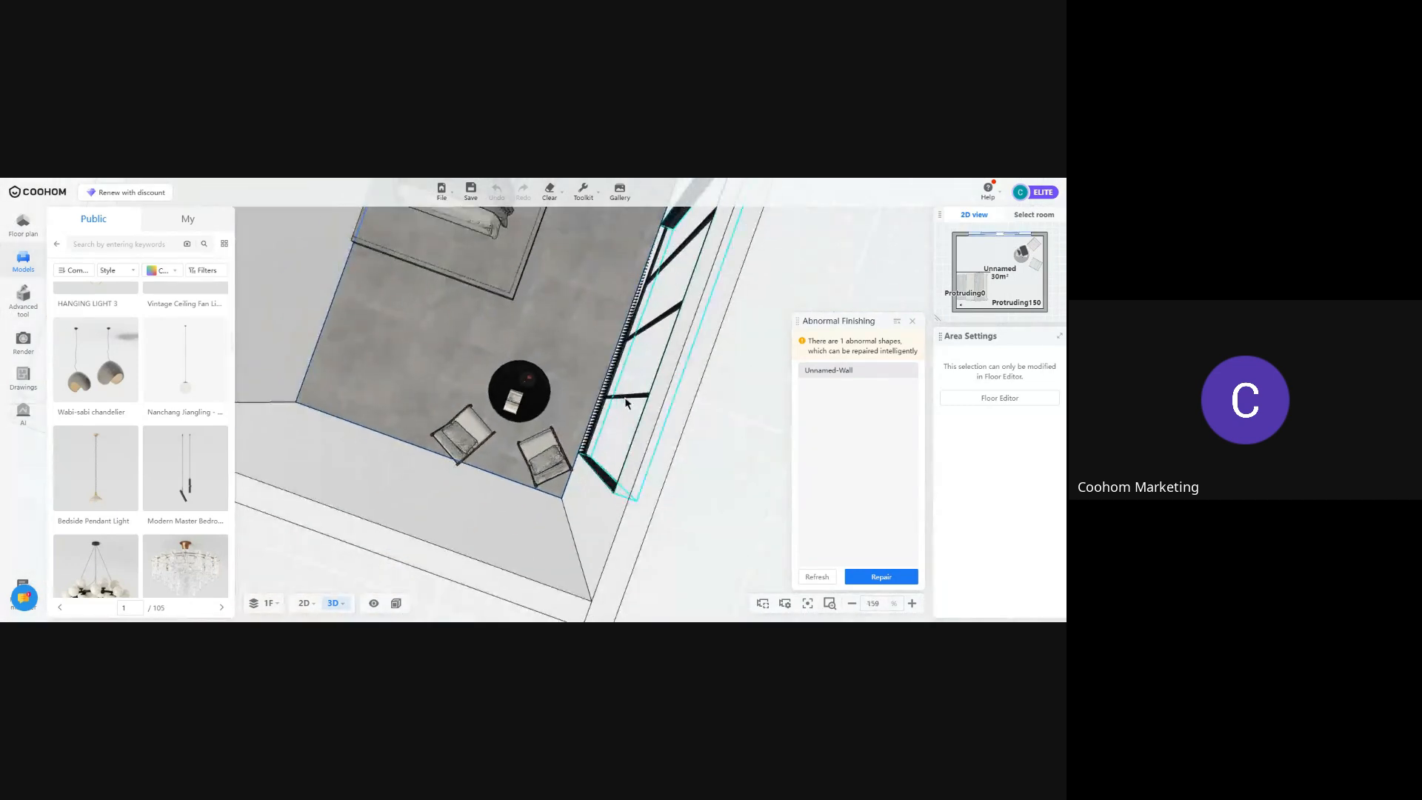
pyautogui.click(807, 603)
pyautogui.moveTo(564, 196)
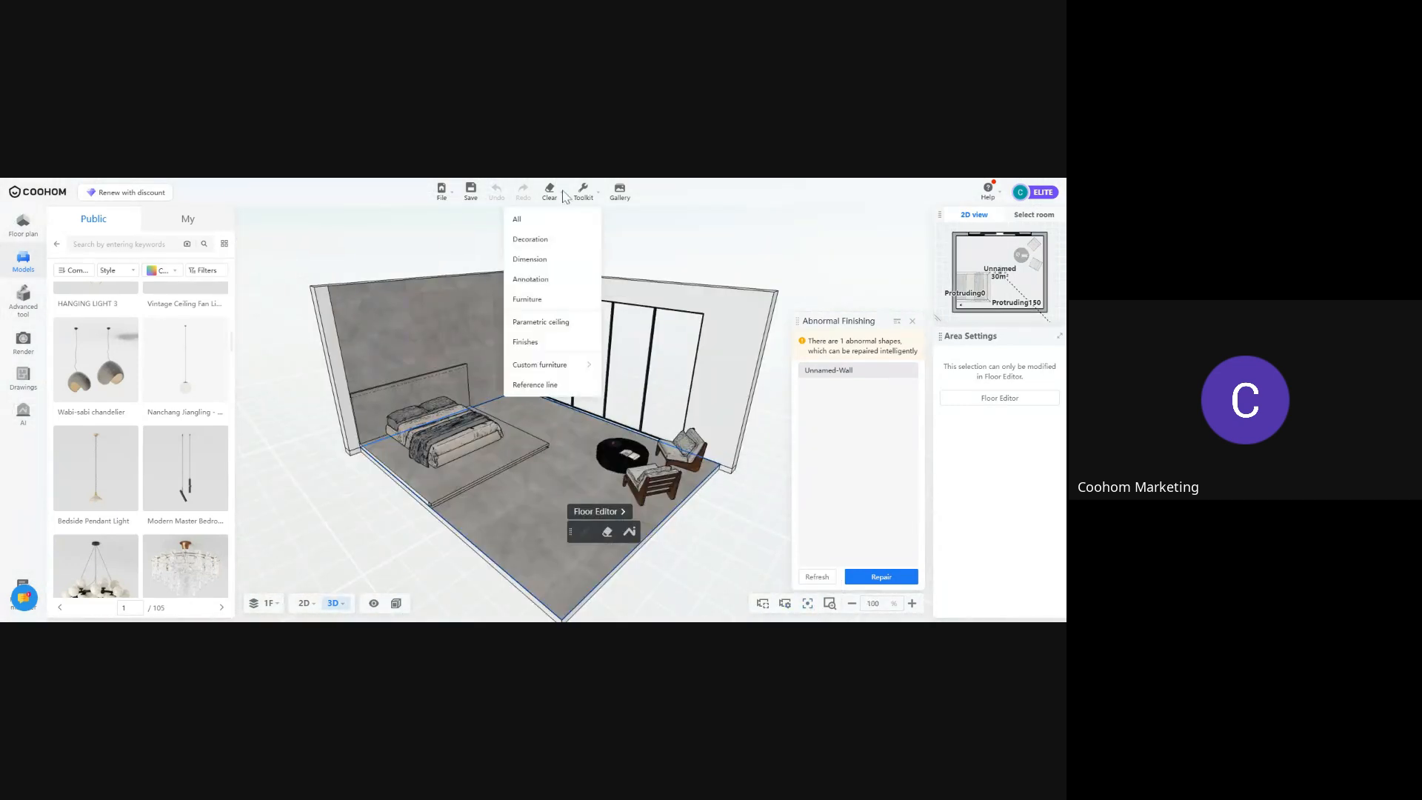
# Clear the whole canvas and draw a new 2000 × 4000 mm room with rectangle walls
pyautogui.click(548, 219)
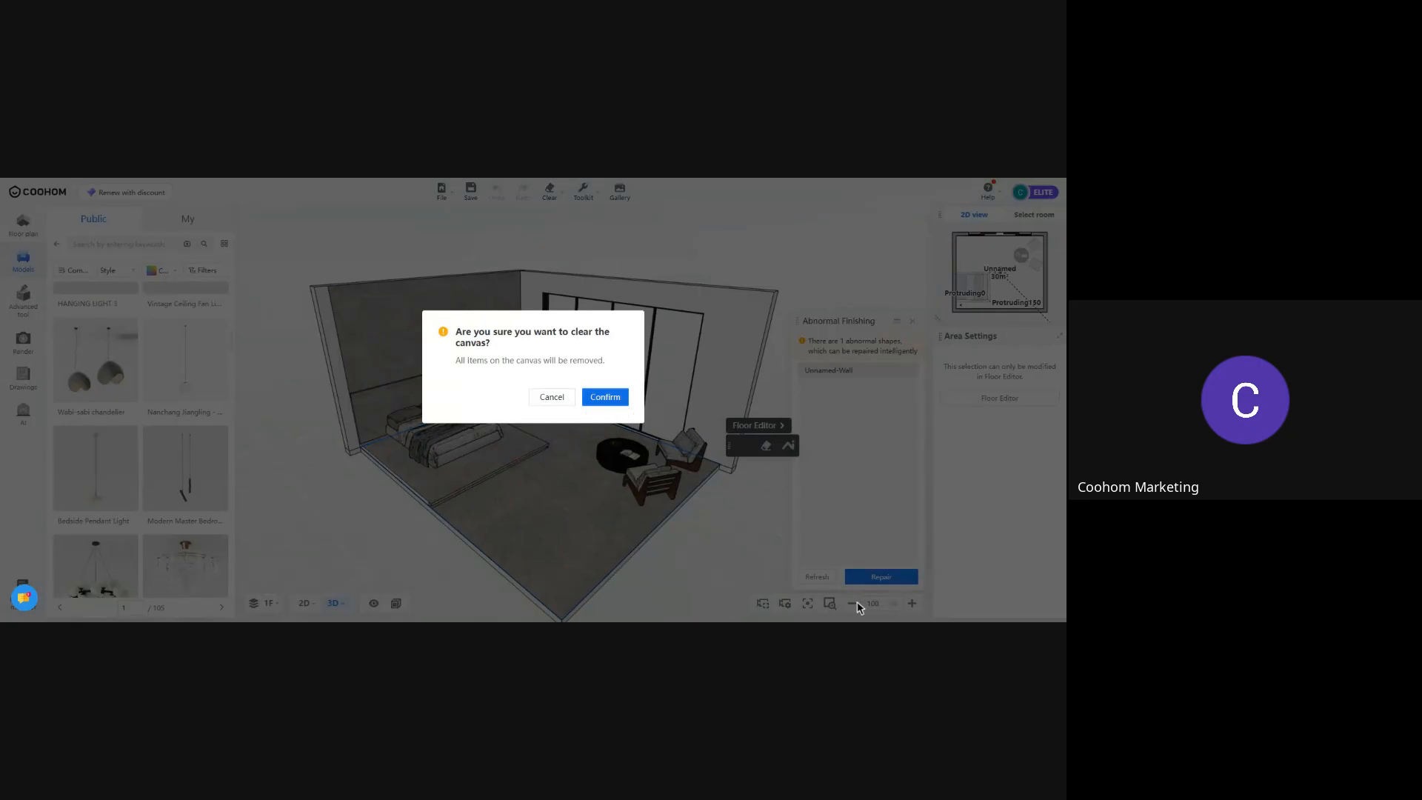
pyautogui.press('Return')
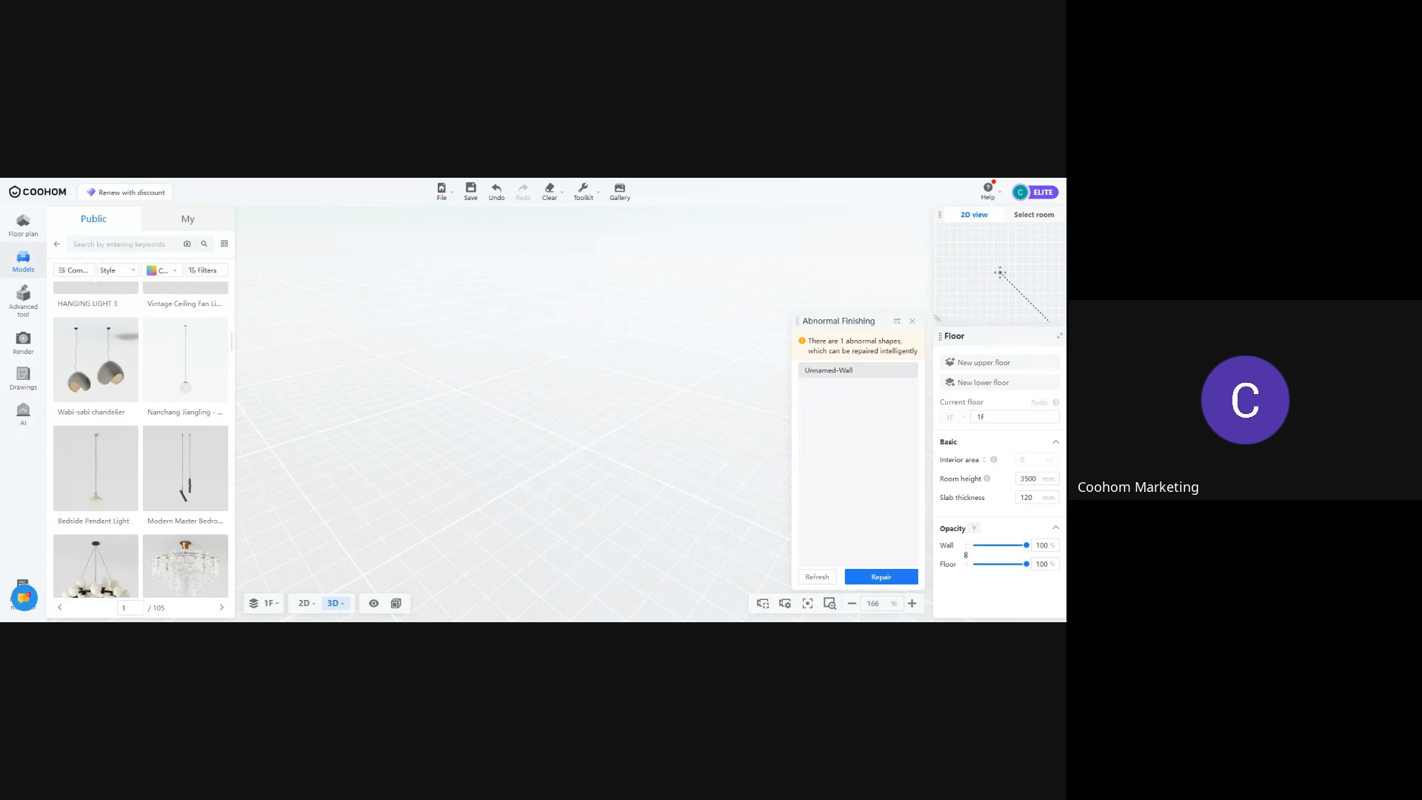
pyautogui.click(23, 224)
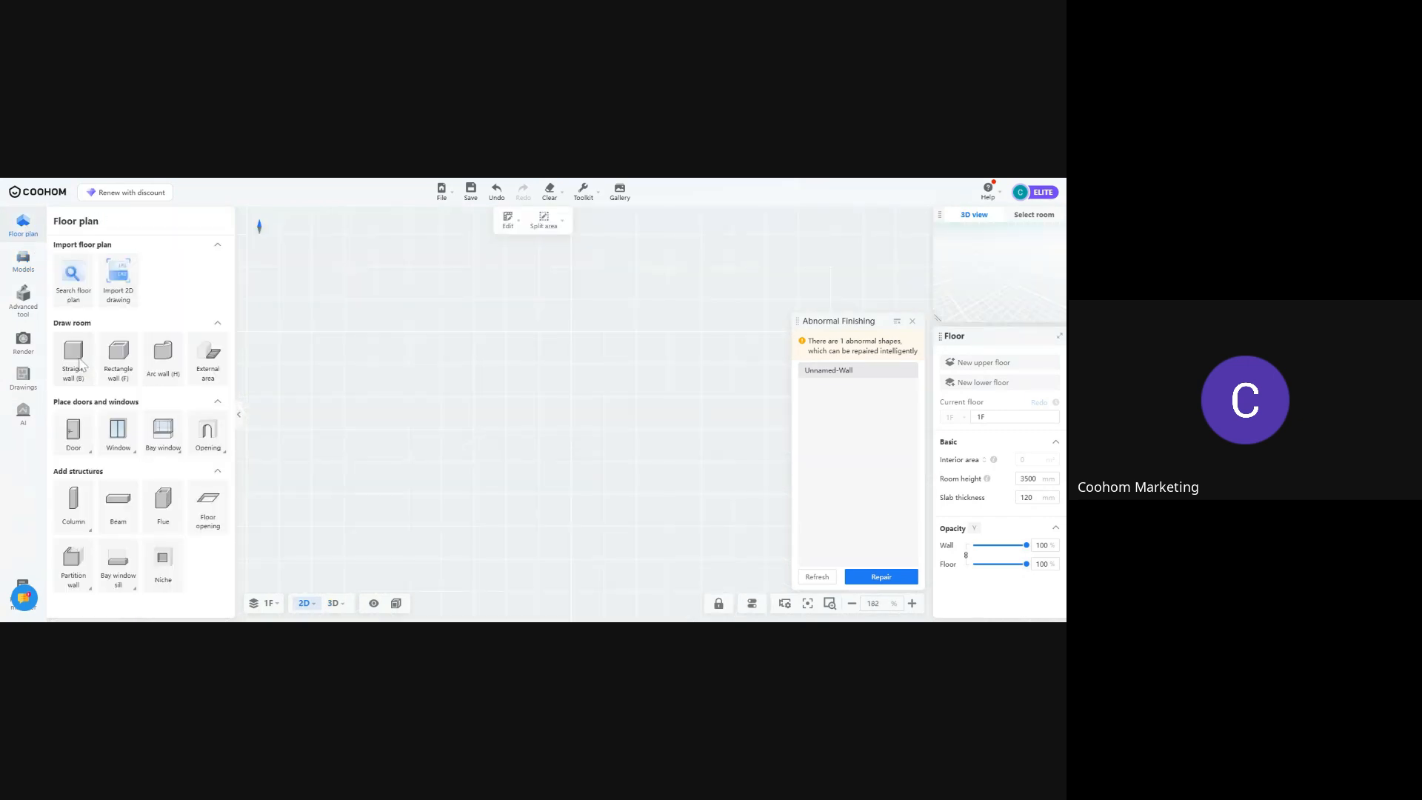
pyautogui.click(119, 354)
pyautogui.click(412, 306)
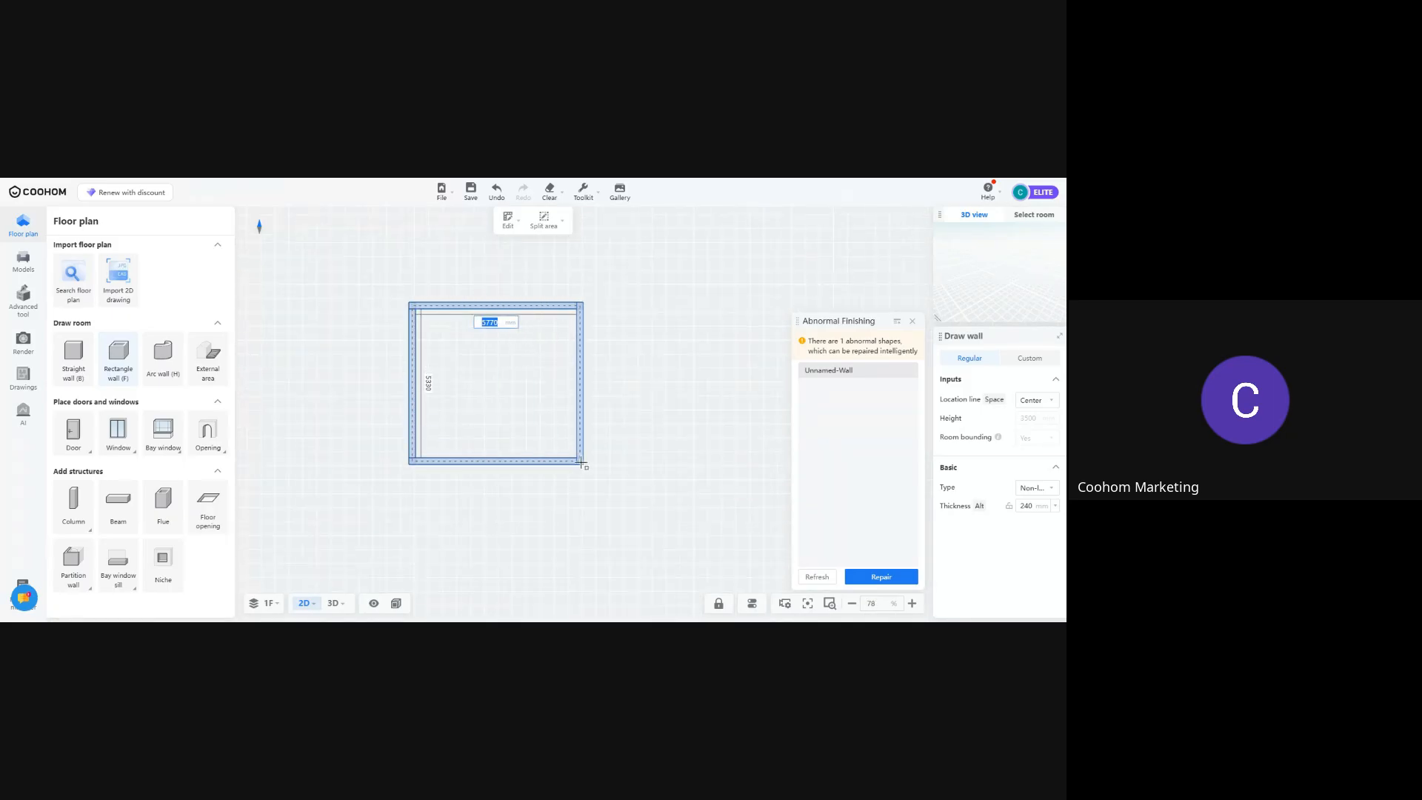
pyautogui.write('2000')
pyautogui.press('Tab')
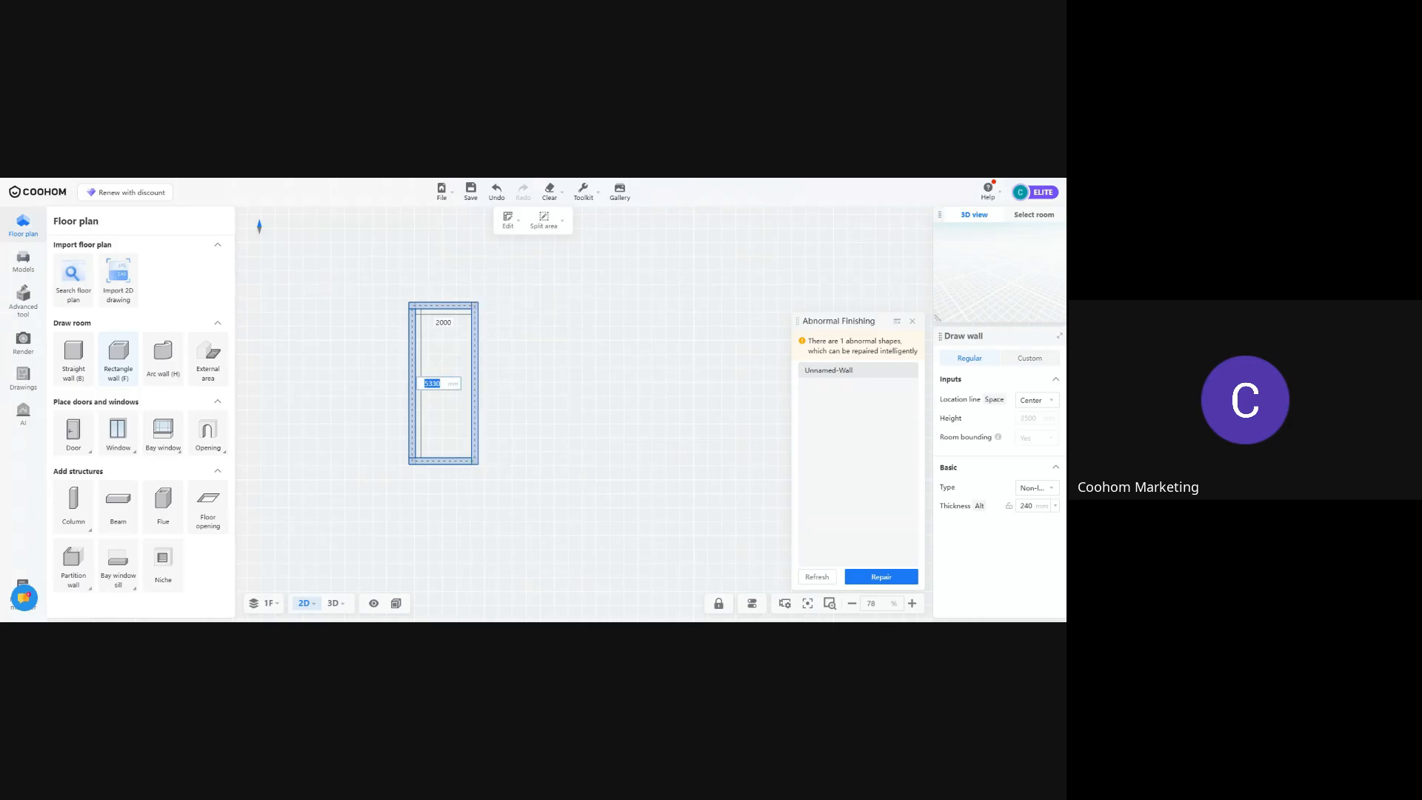
pyautogui.write('4000')
pyautogui.press('Return')
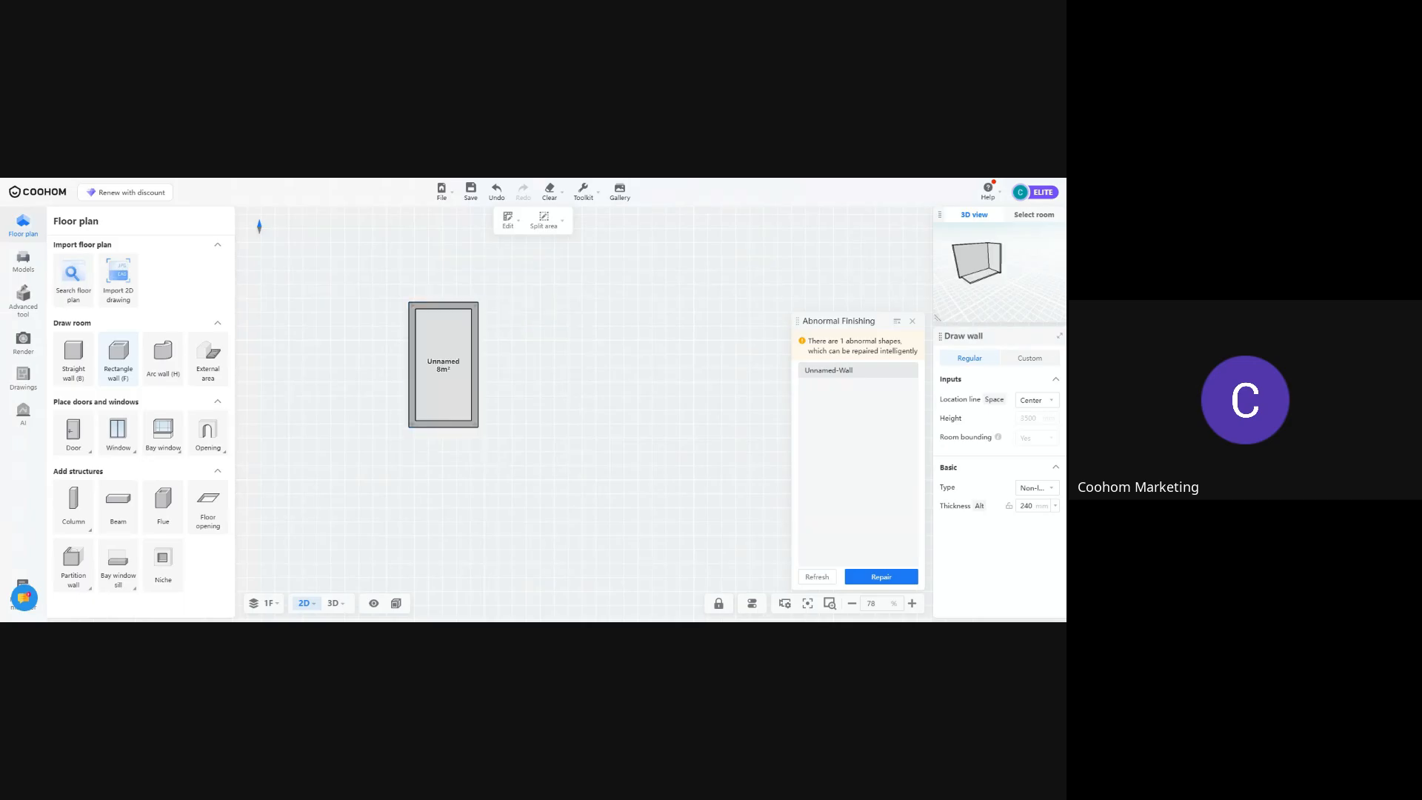
# Draw an adjoining 2000 × 1500 mm room with rectangle walls from the first room's upper-right corner
pyautogui.scroll(8, 575, 454)
pyautogui.moveTo(575, 524); pyautogui.dragTo(718, 621)
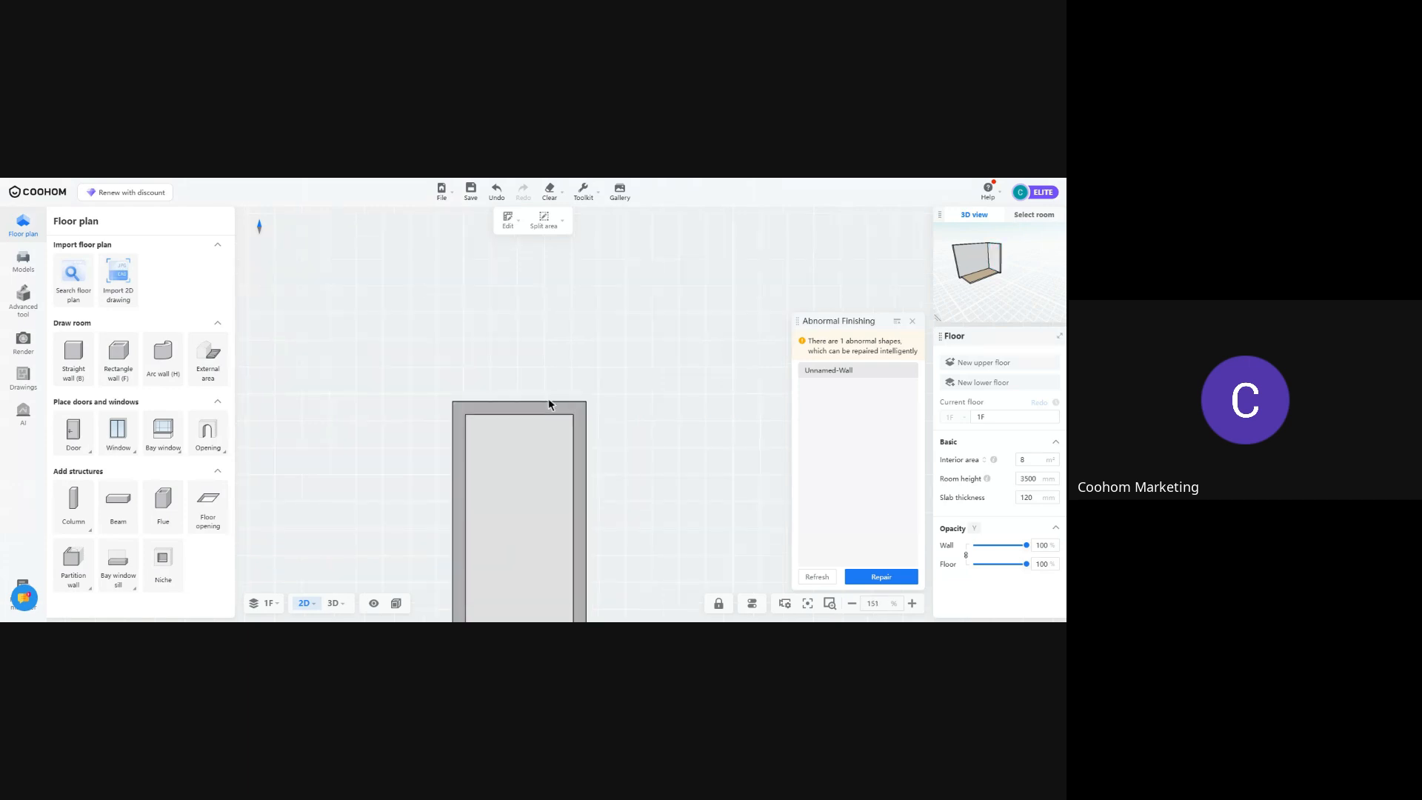
pyautogui.click(80, 362)
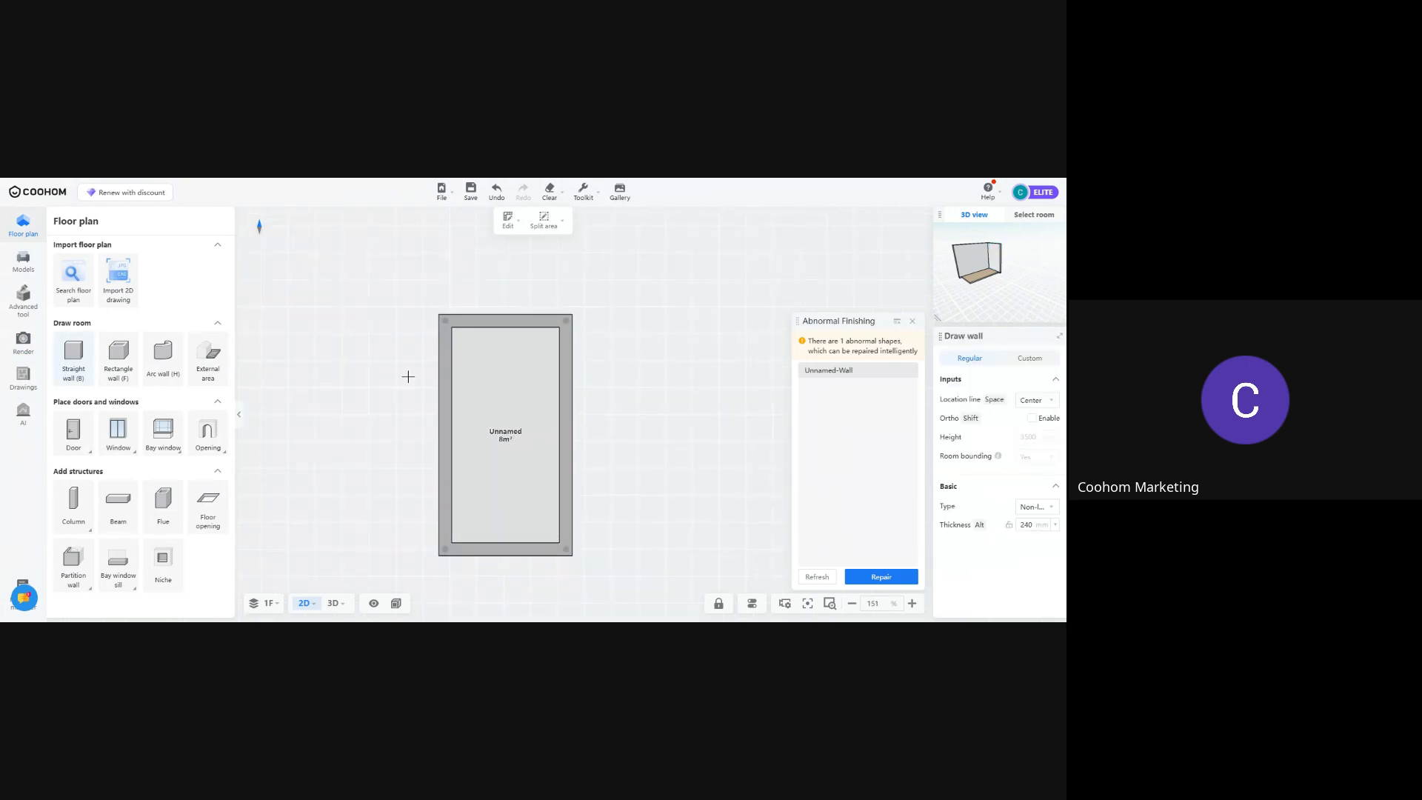
pyautogui.click(120, 360)
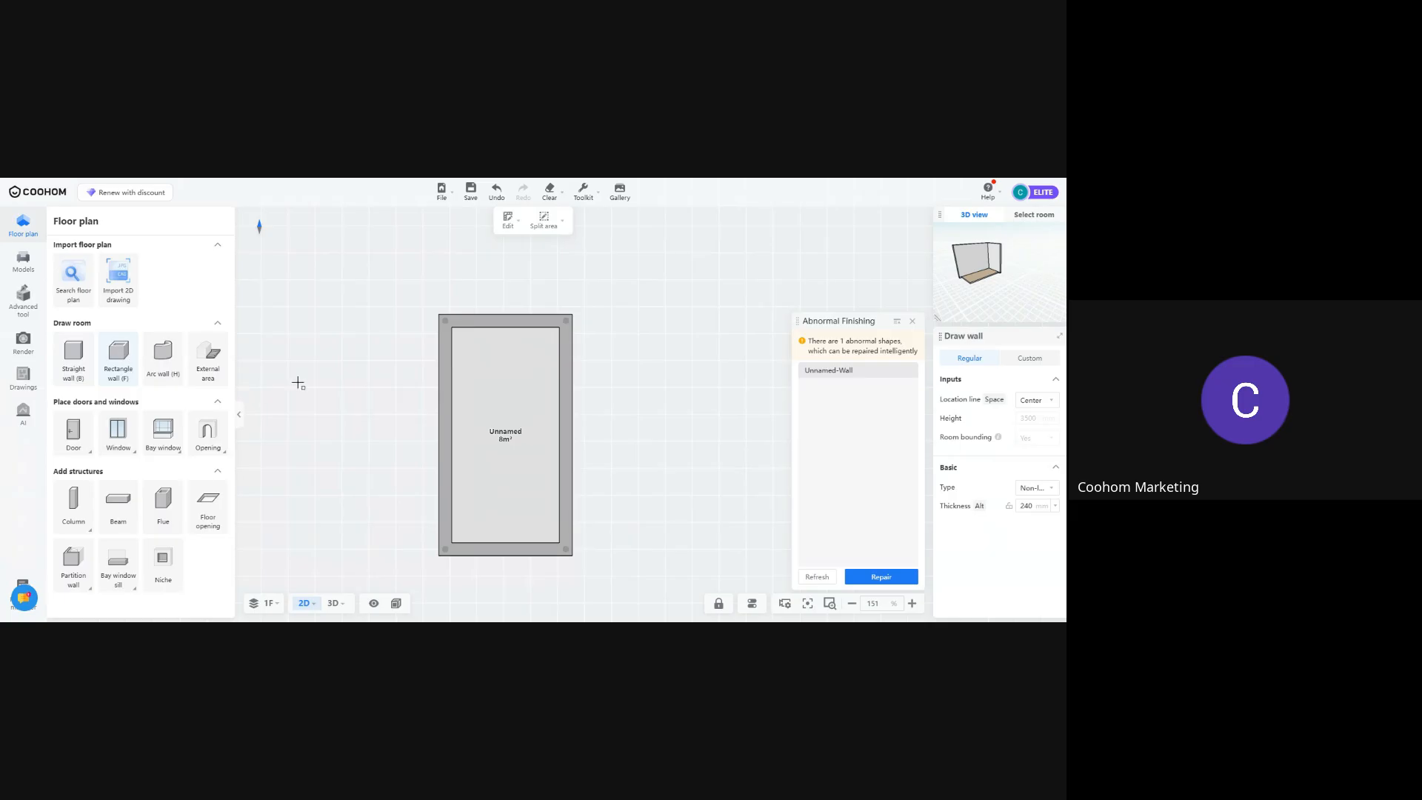
pyautogui.click(567, 321)
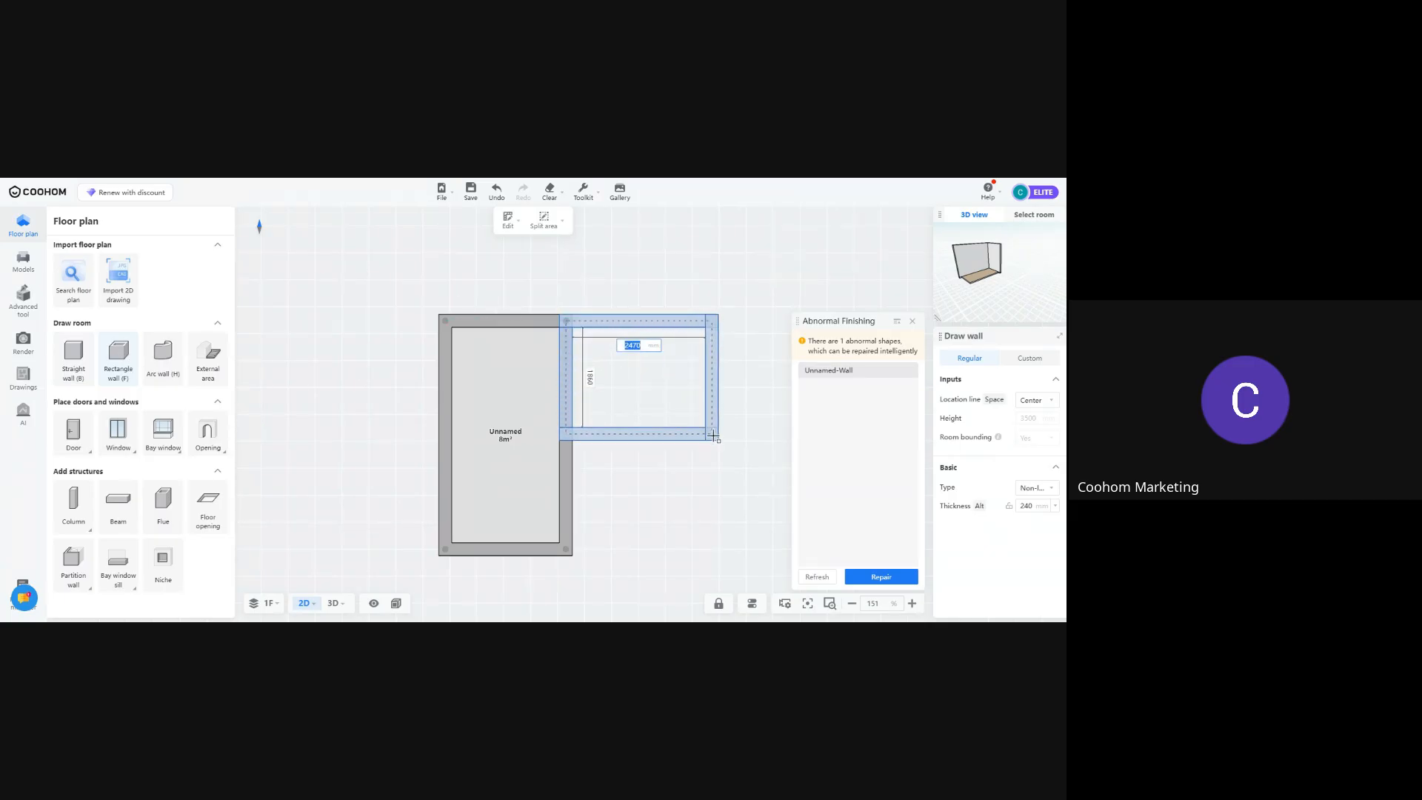
pyautogui.write('20')
pyautogui.press('Tab')
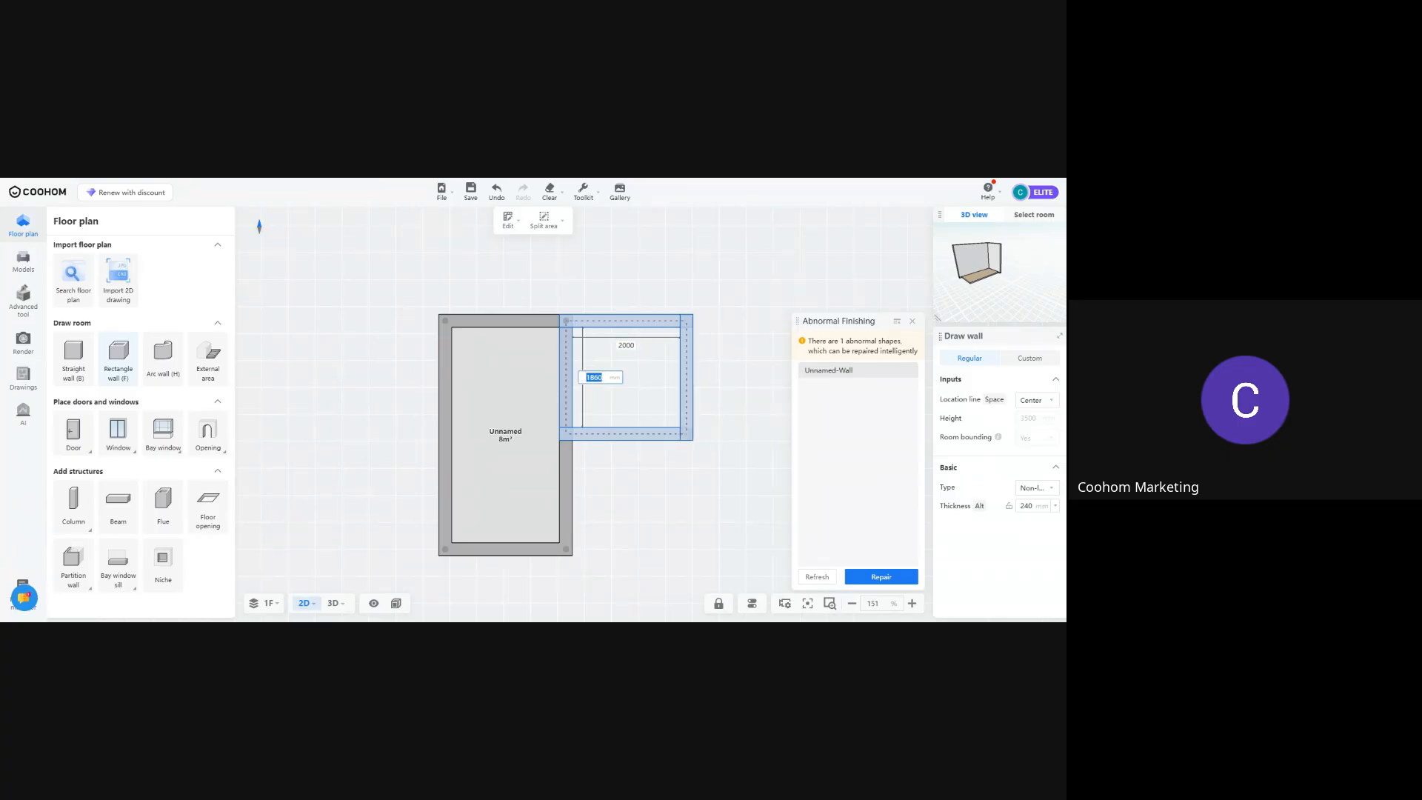
pyautogui.write('1500')
pyautogui.press('Return')
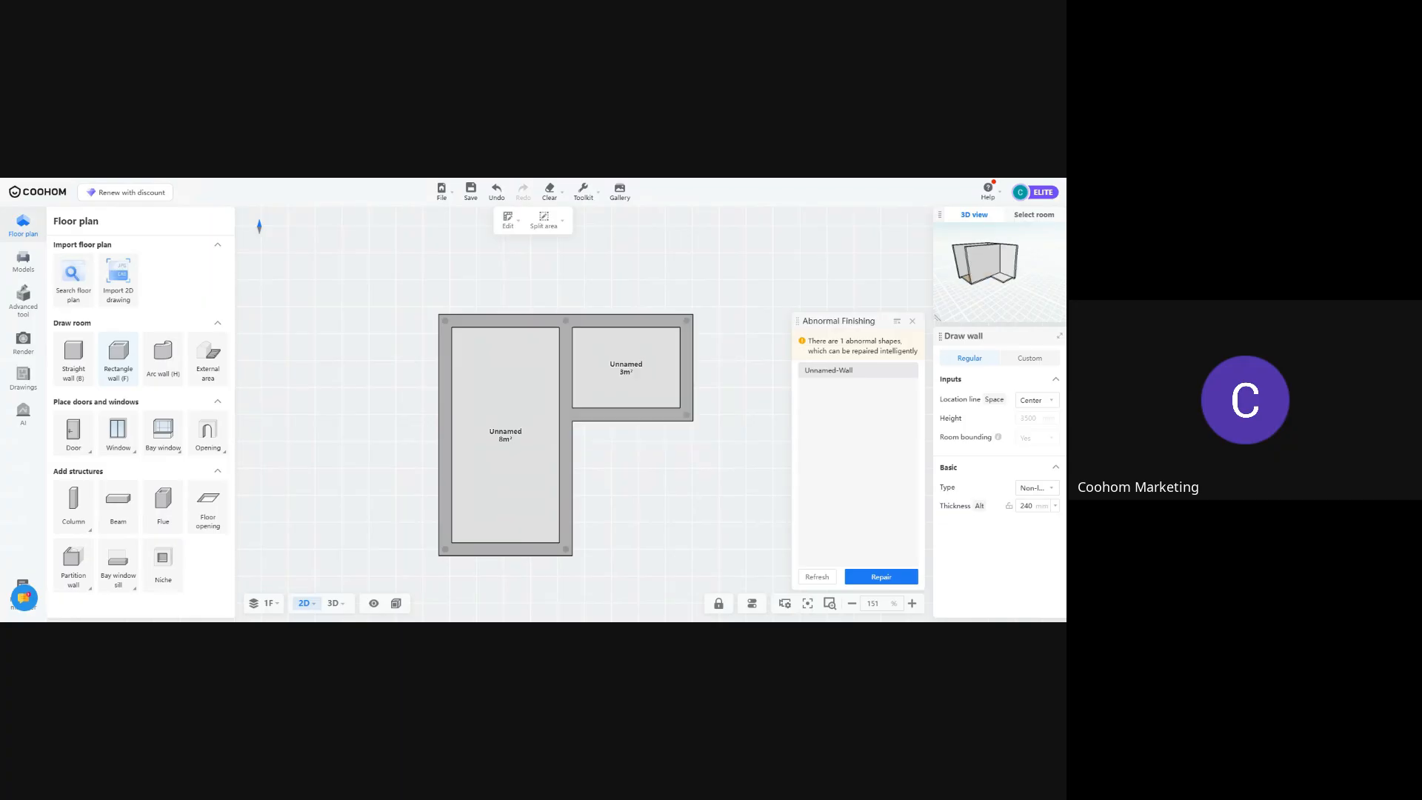
pyautogui.press('Escape')
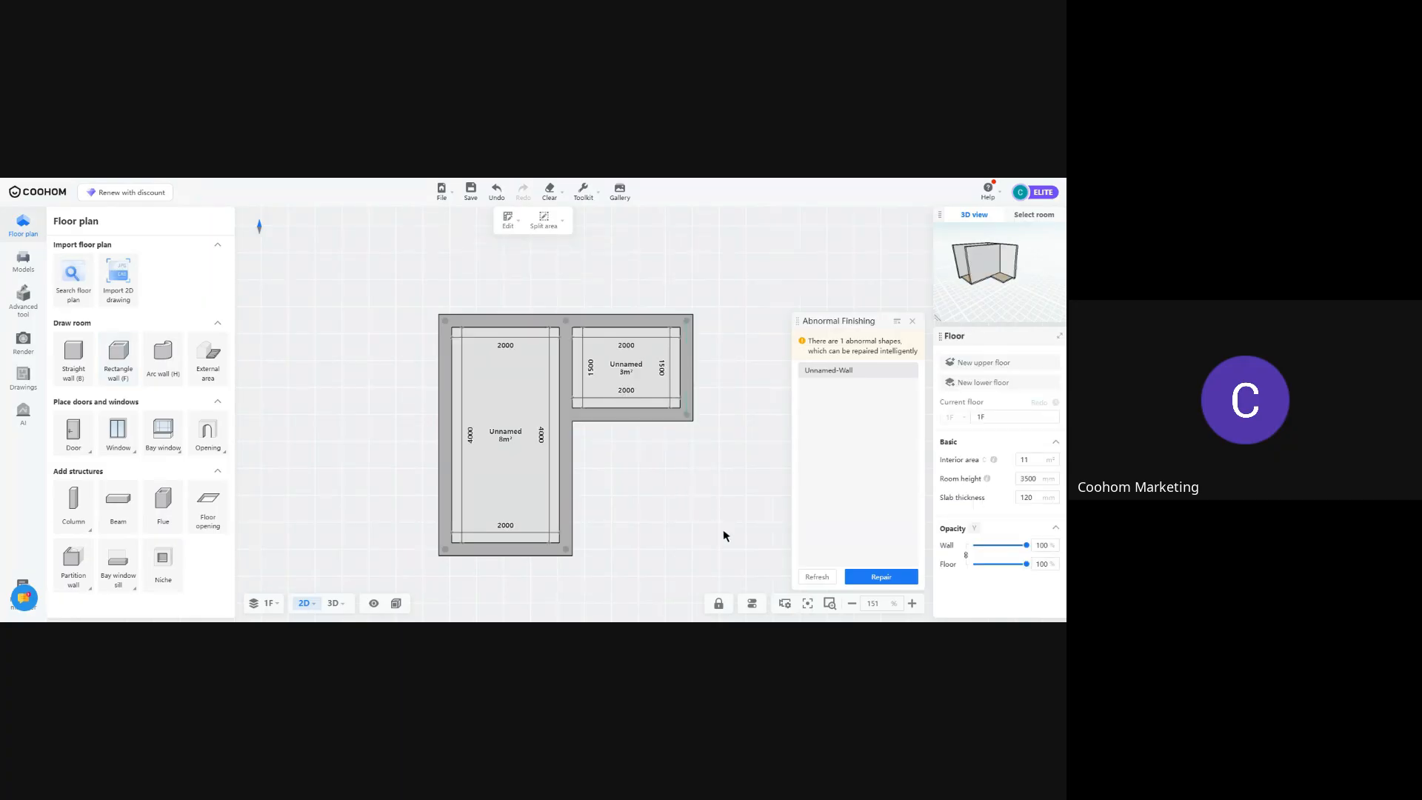
# Run the abnormal finishing repair, close the check, and open the Closet design tool
pyautogui.click(893, 576)
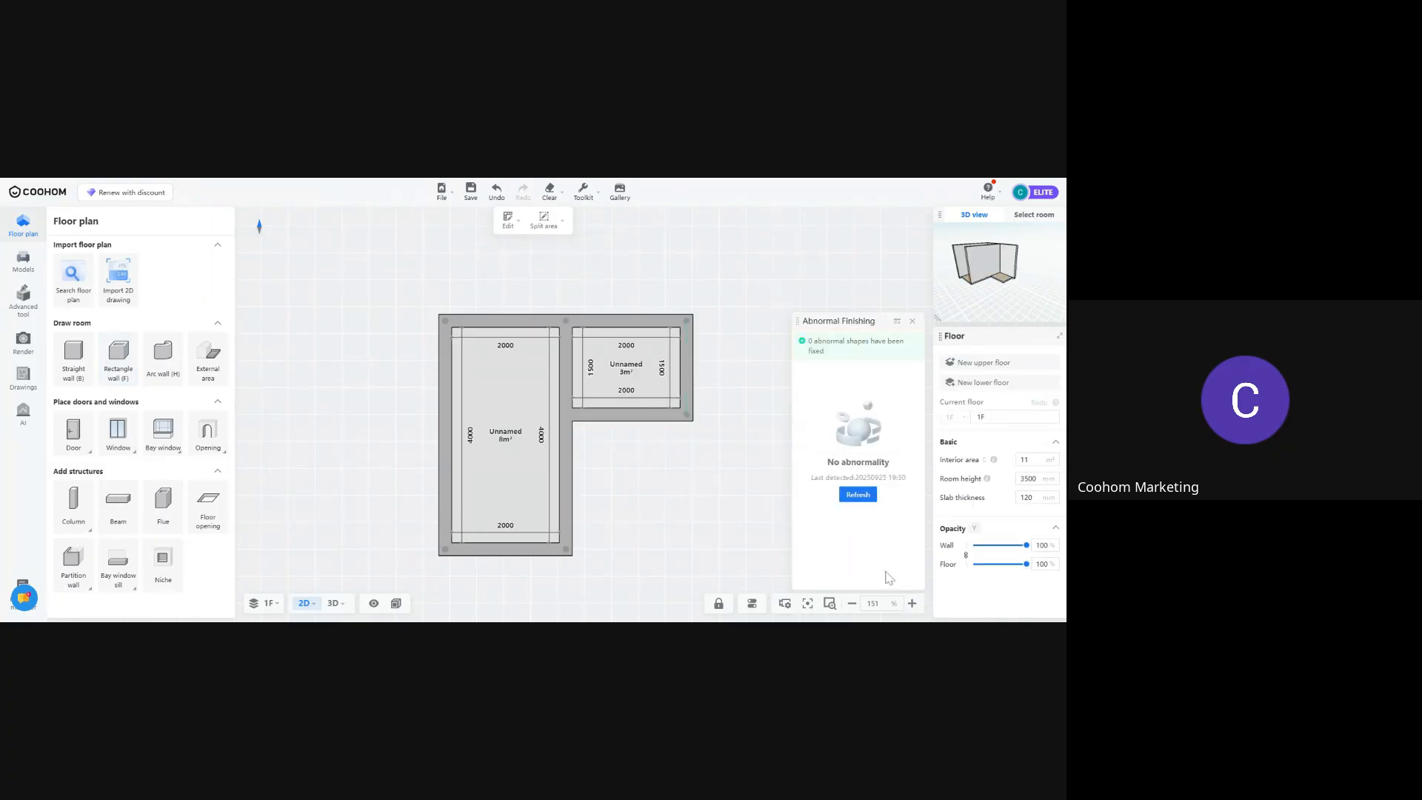
pyautogui.click(912, 321)
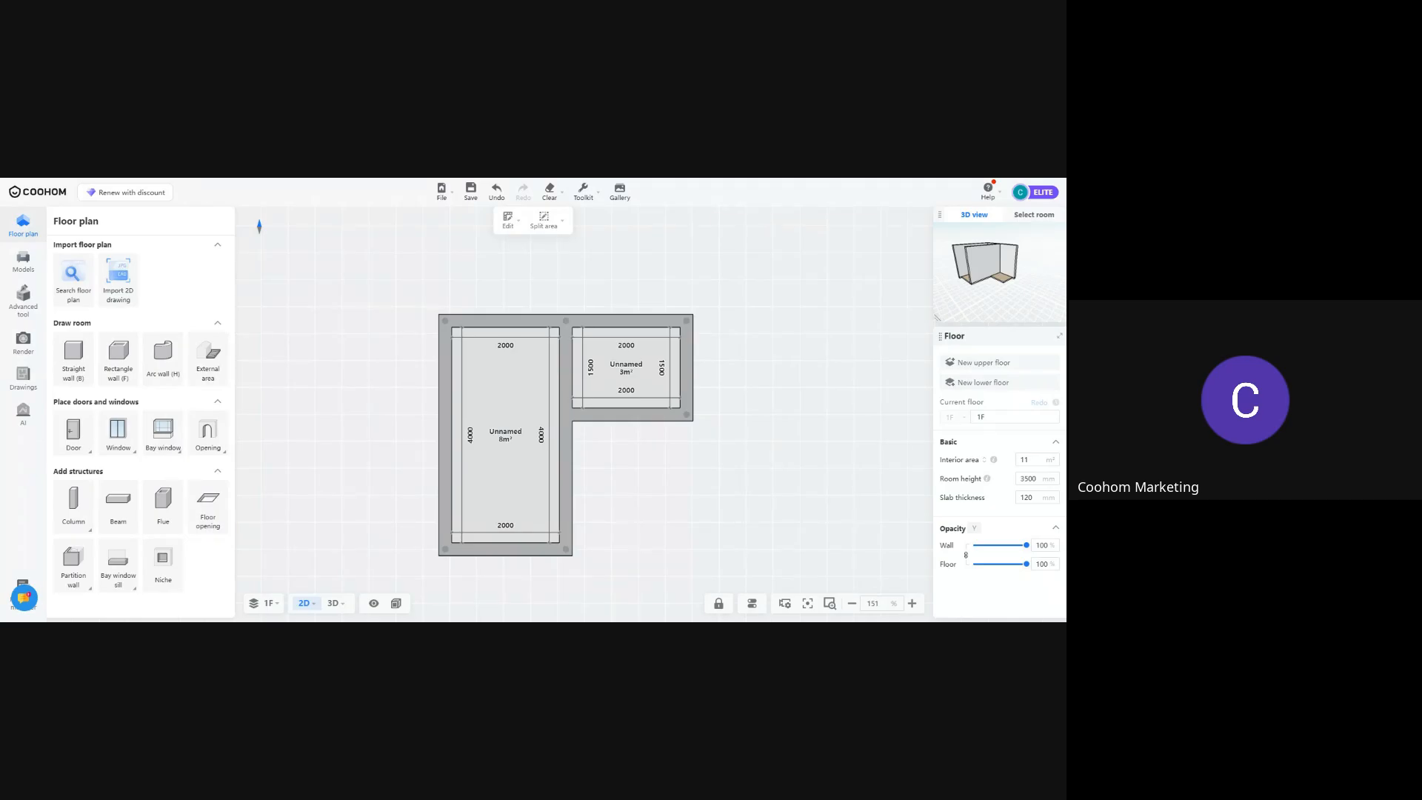
pyautogui.click(23, 304)
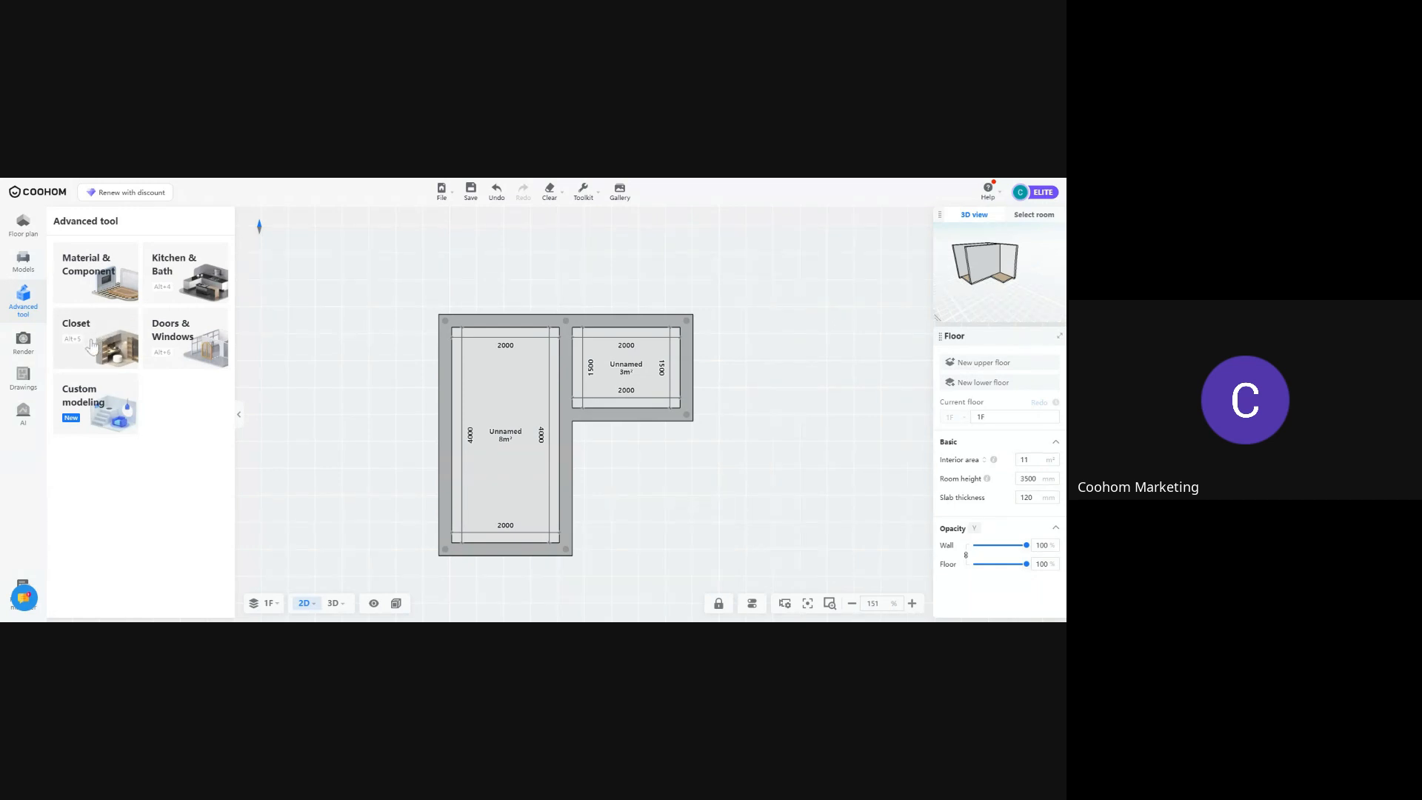
pyautogui.click(92, 345)
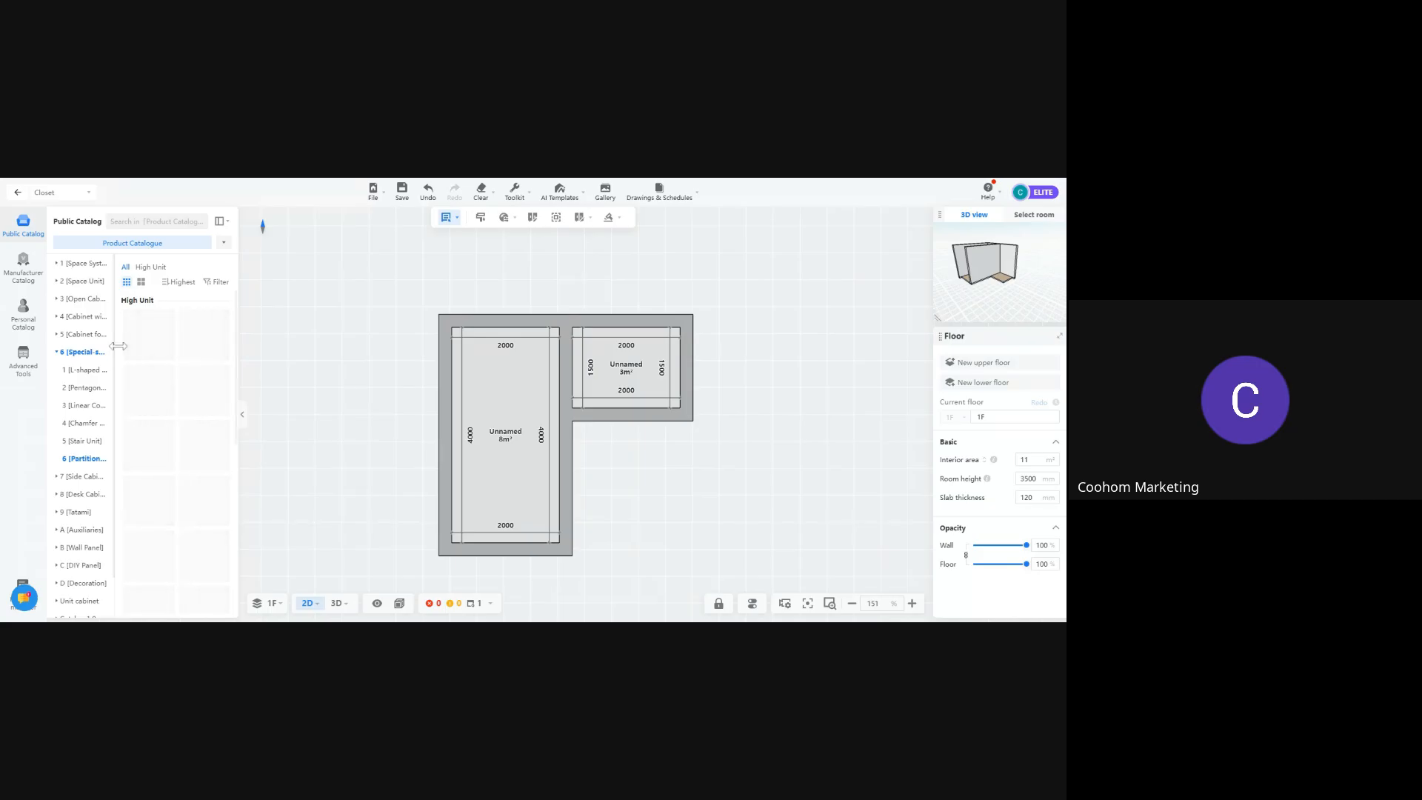
# Browse the Space System closet catalogue for bedroom, living room, dining room and home office cabinets
pyautogui.click(86, 265)
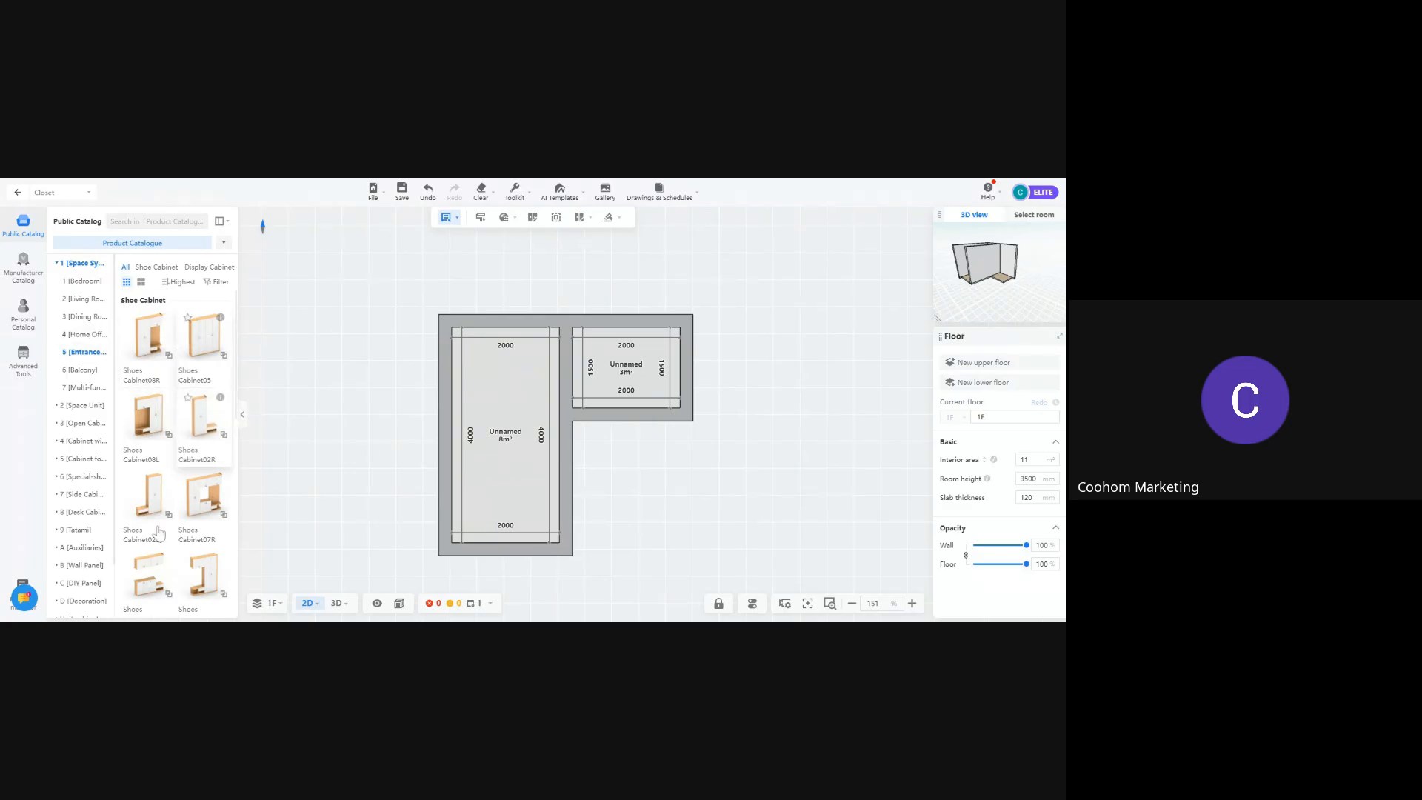
pyautogui.scroll(-3, 158, 532)
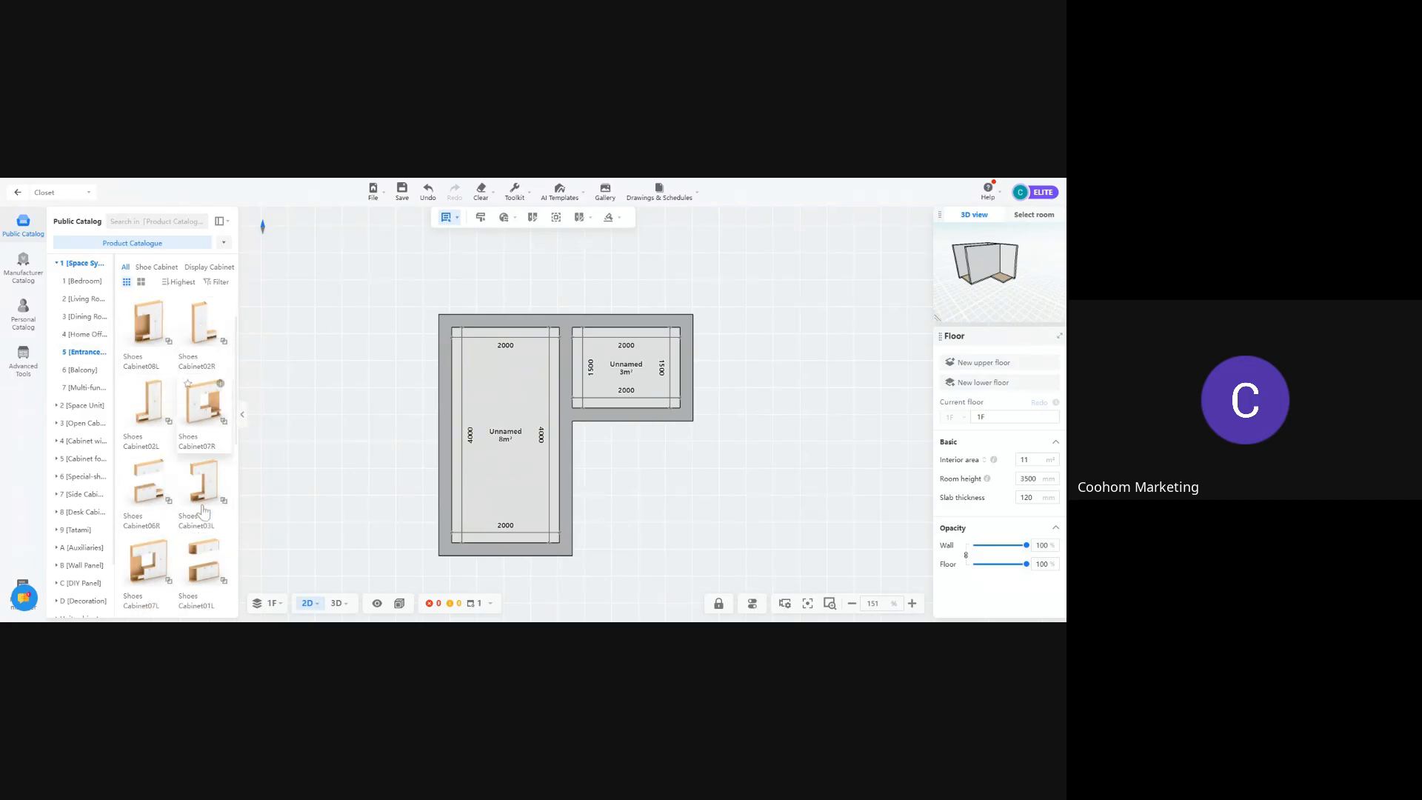
pyautogui.click(82, 281)
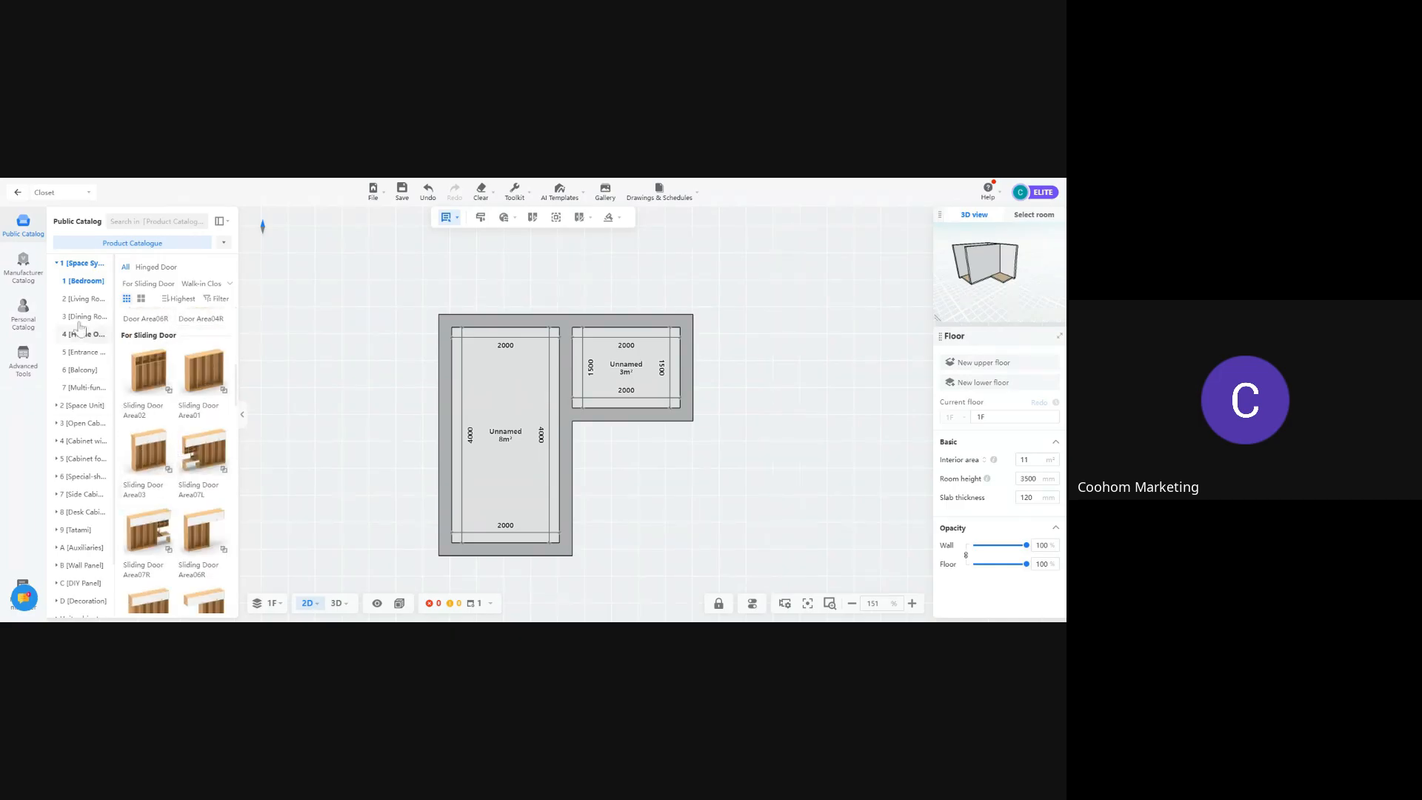
pyautogui.click(83, 299)
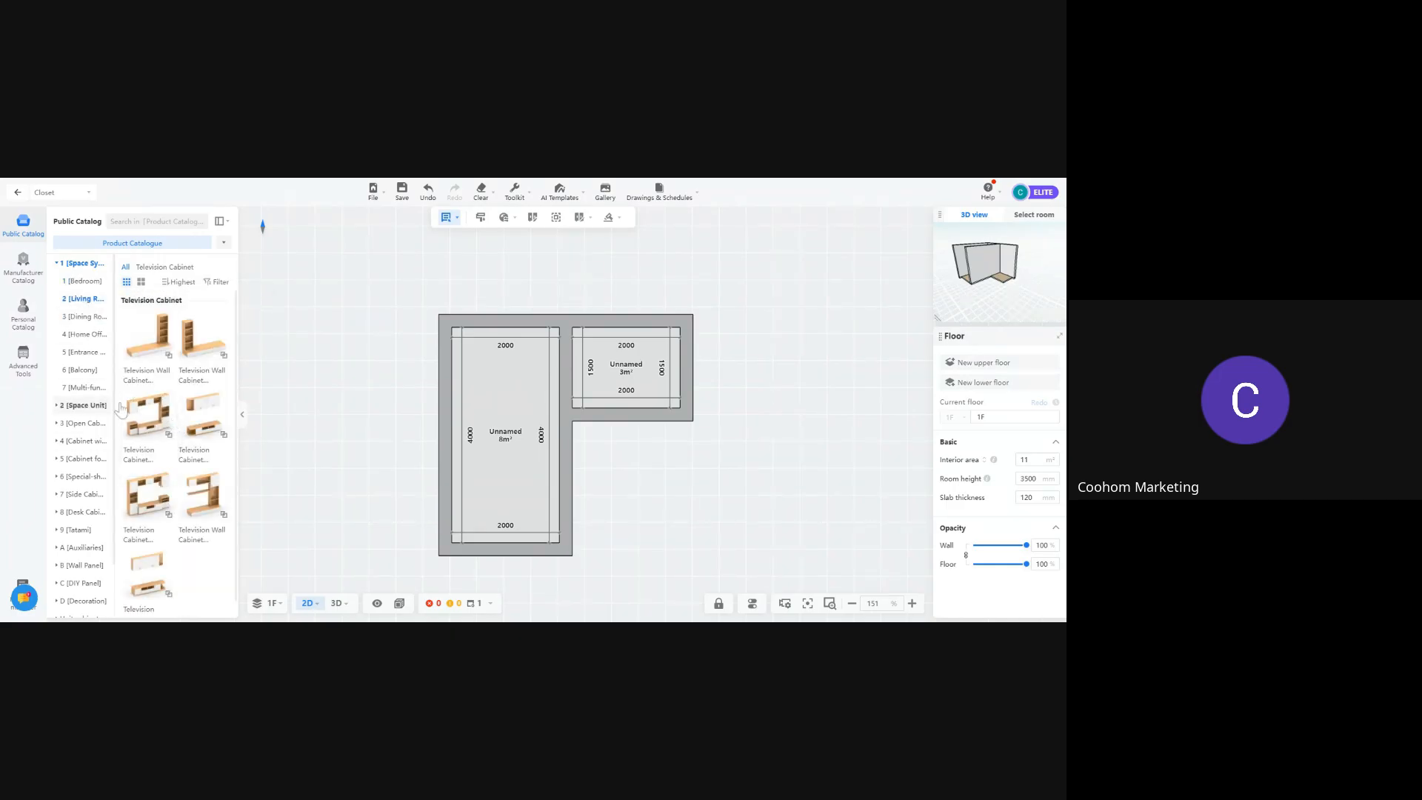
pyautogui.click(83, 316)
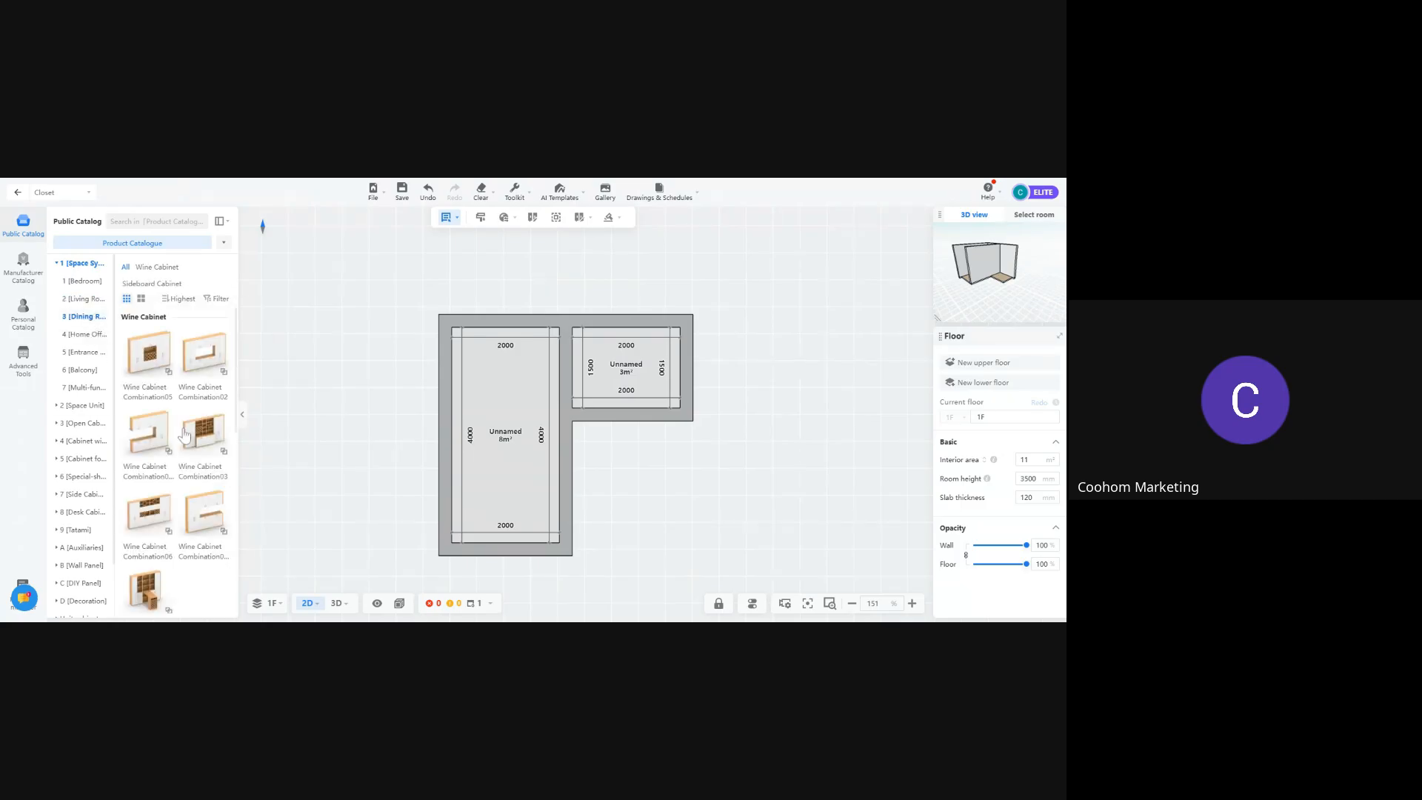
pyautogui.scroll(-5, 184, 435)
pyautogui.click(83, 334)
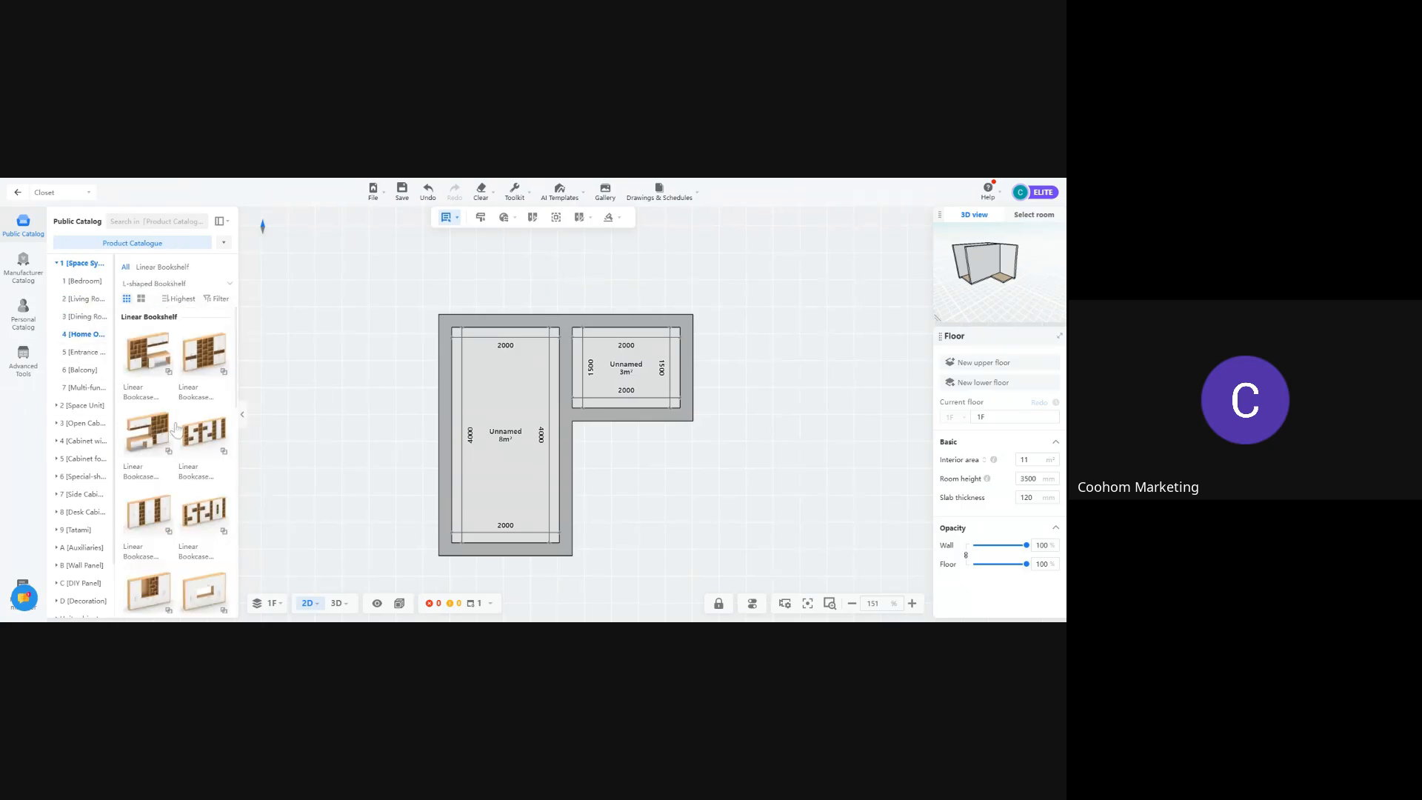
pyautogui.scroll(-5, 175, 415)
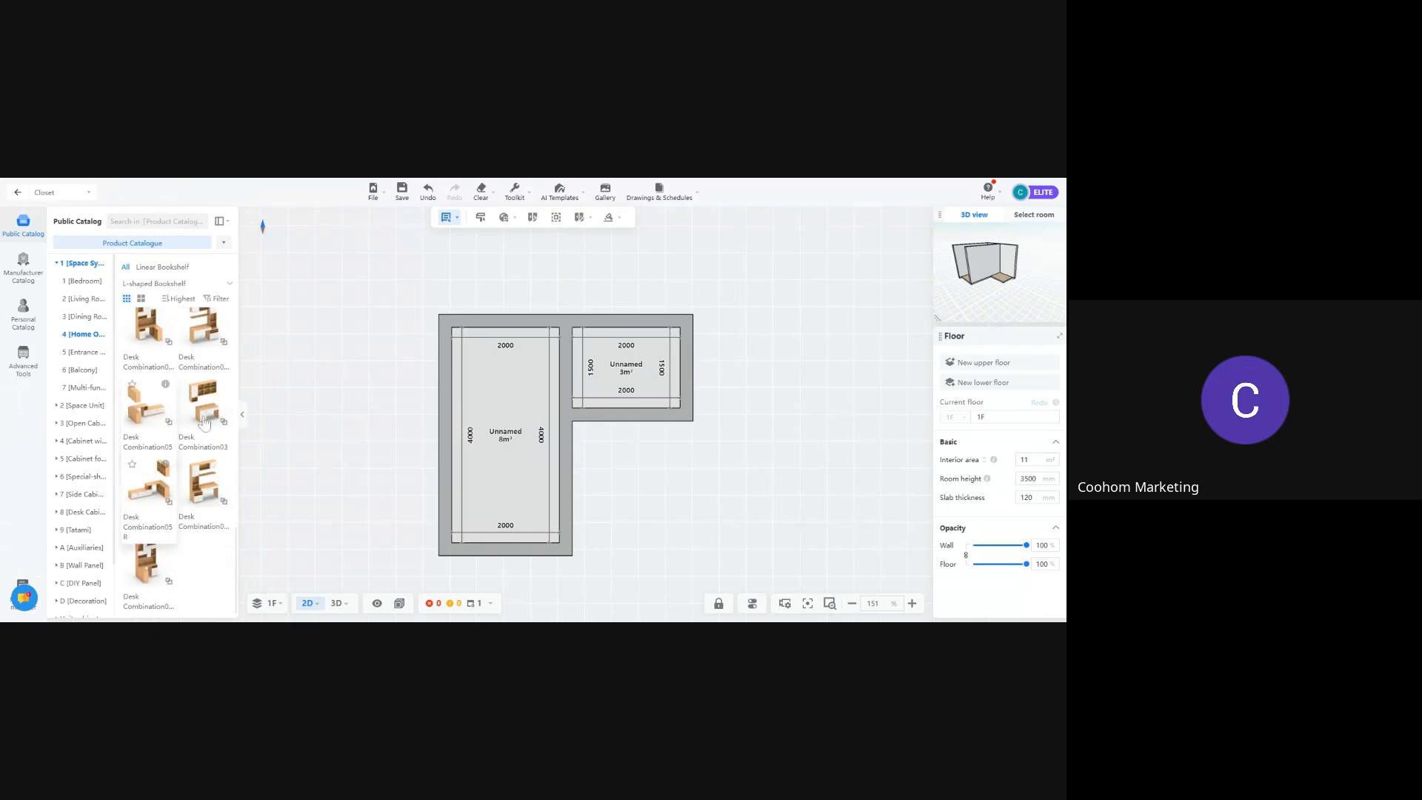
# Browse the entrance, balcony and multi-function cabinet systems and the bedroom items among the space units
pyautogui.click(83, 353)
pyautogui.scroll(-5, 197, 379)
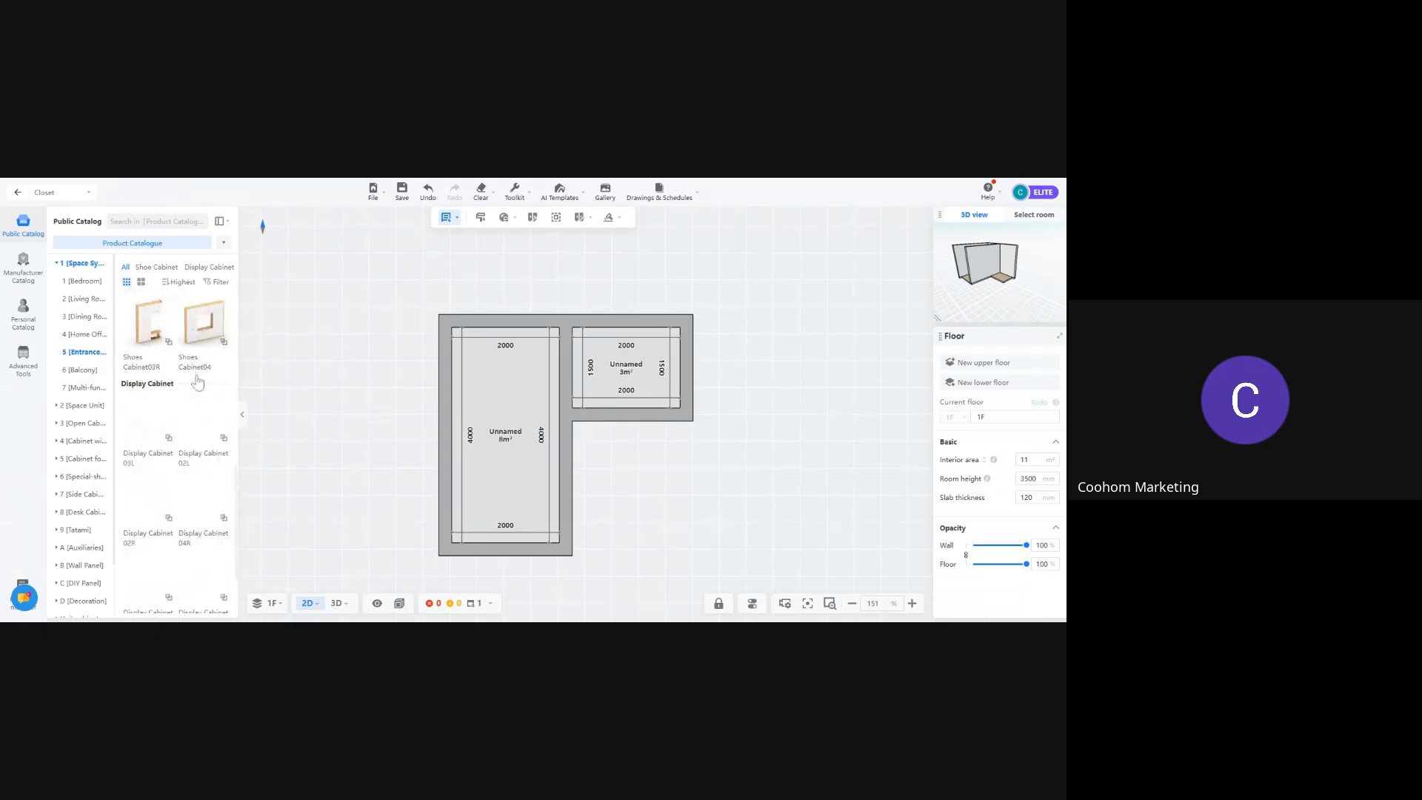
pyautogui.click(102, 372)
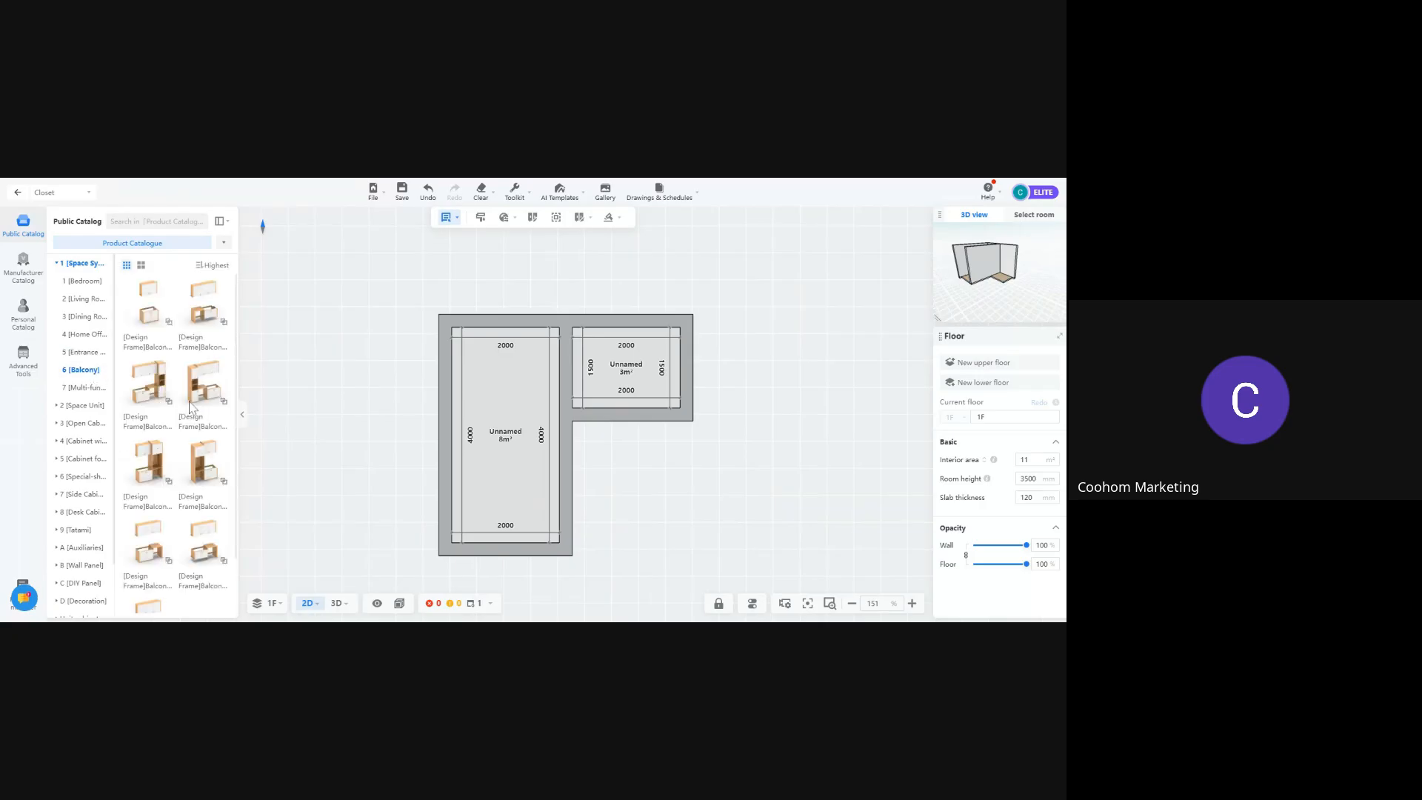
pyautogui.scroll(-2, 125, 403)
pyautogui.click(152, 388)
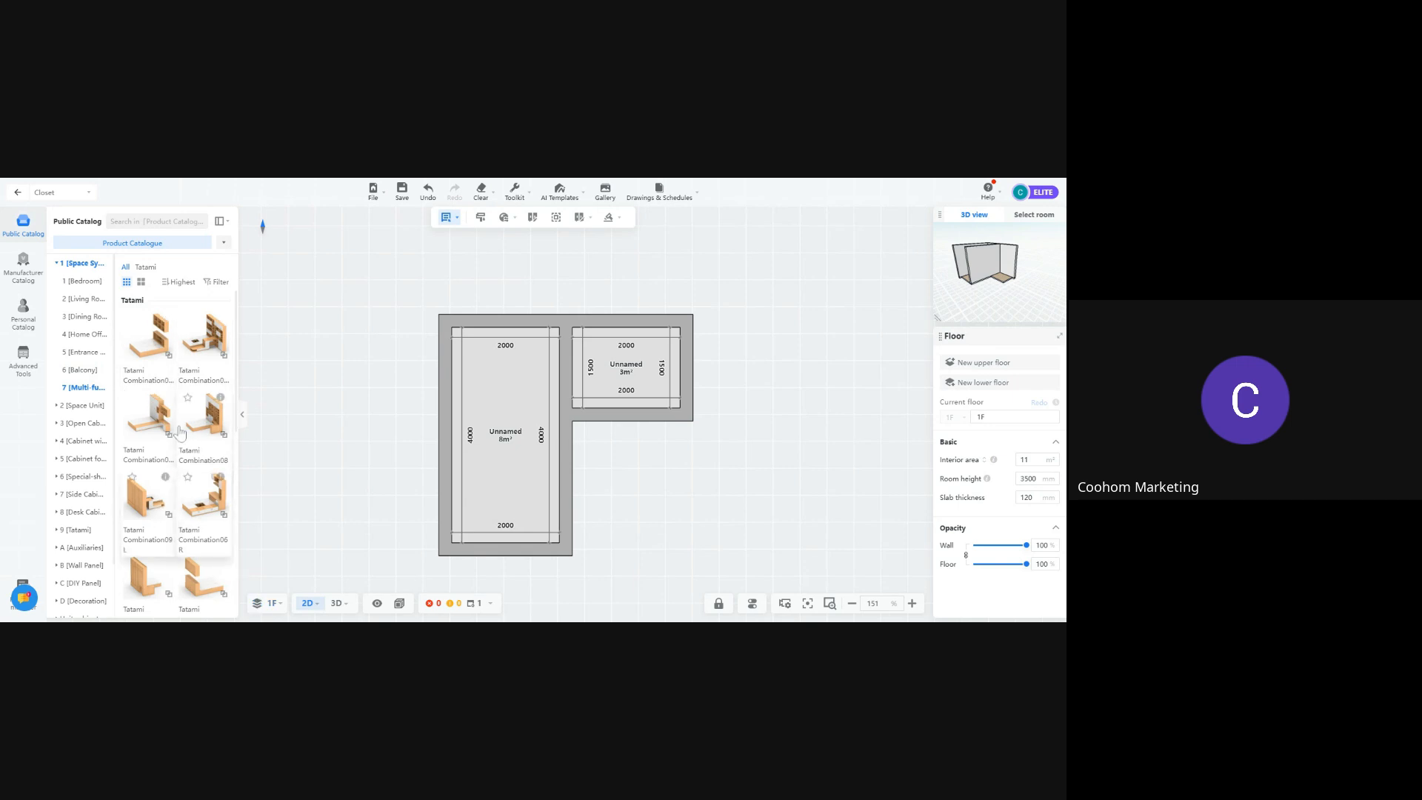
pyautogui.scroll(-3, 178, 414)
pyautogui.click(87, 406)
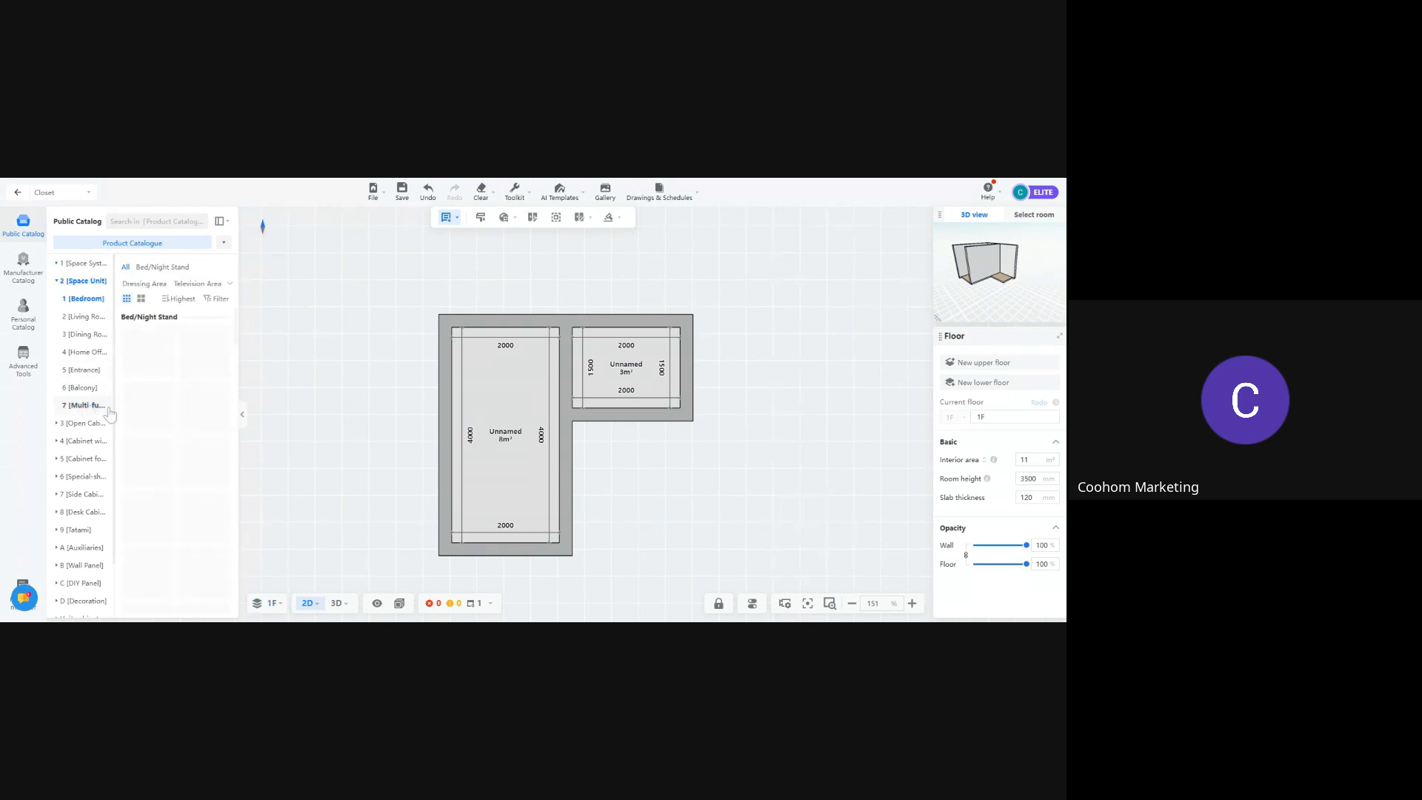
pyautogui.scroll(-10, 180, 427)
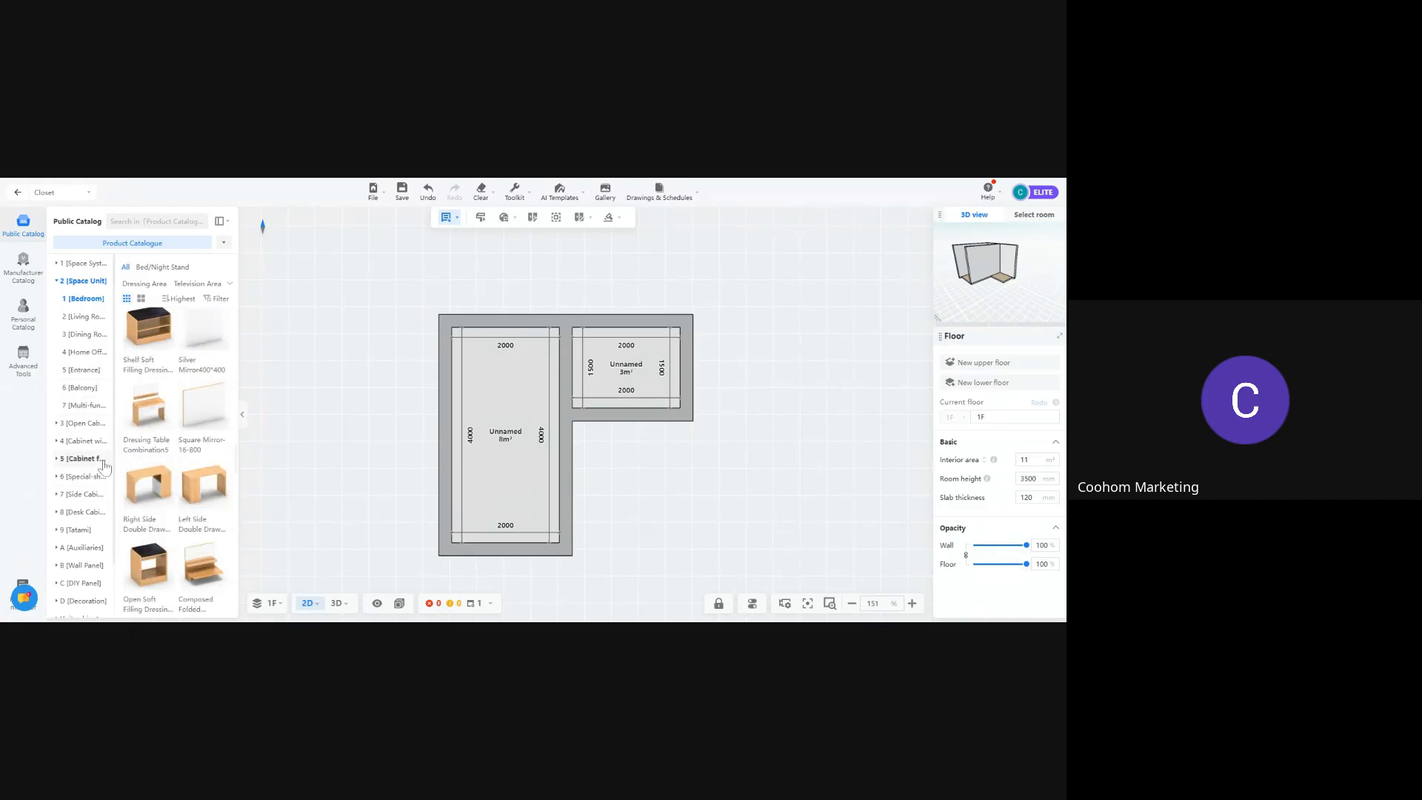
# Place an open multi-row base cabinet with a left side unit inside the 2000 × 4000 mm room
pyautogui.click(83, 423)
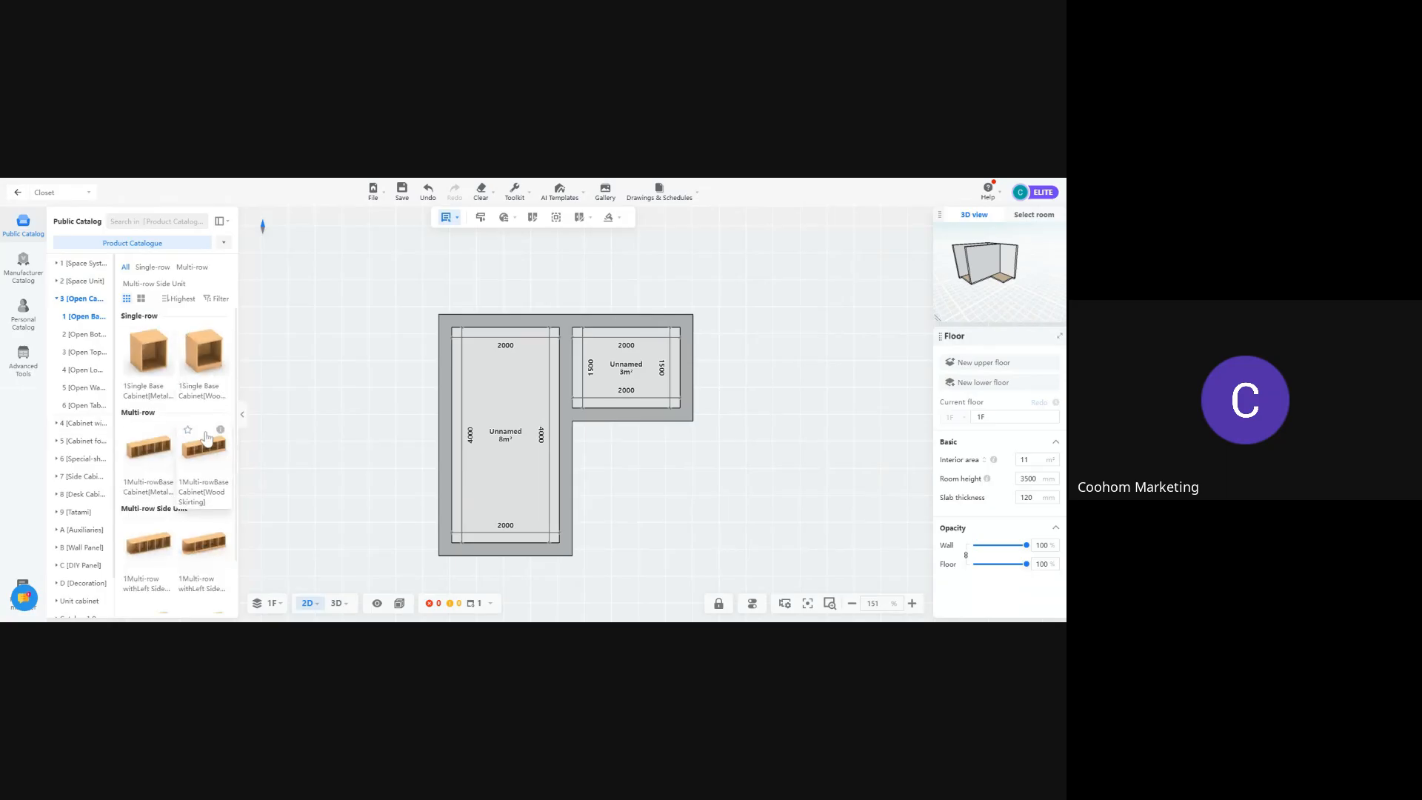
pyautogui.scroll(-1, 177, 444)
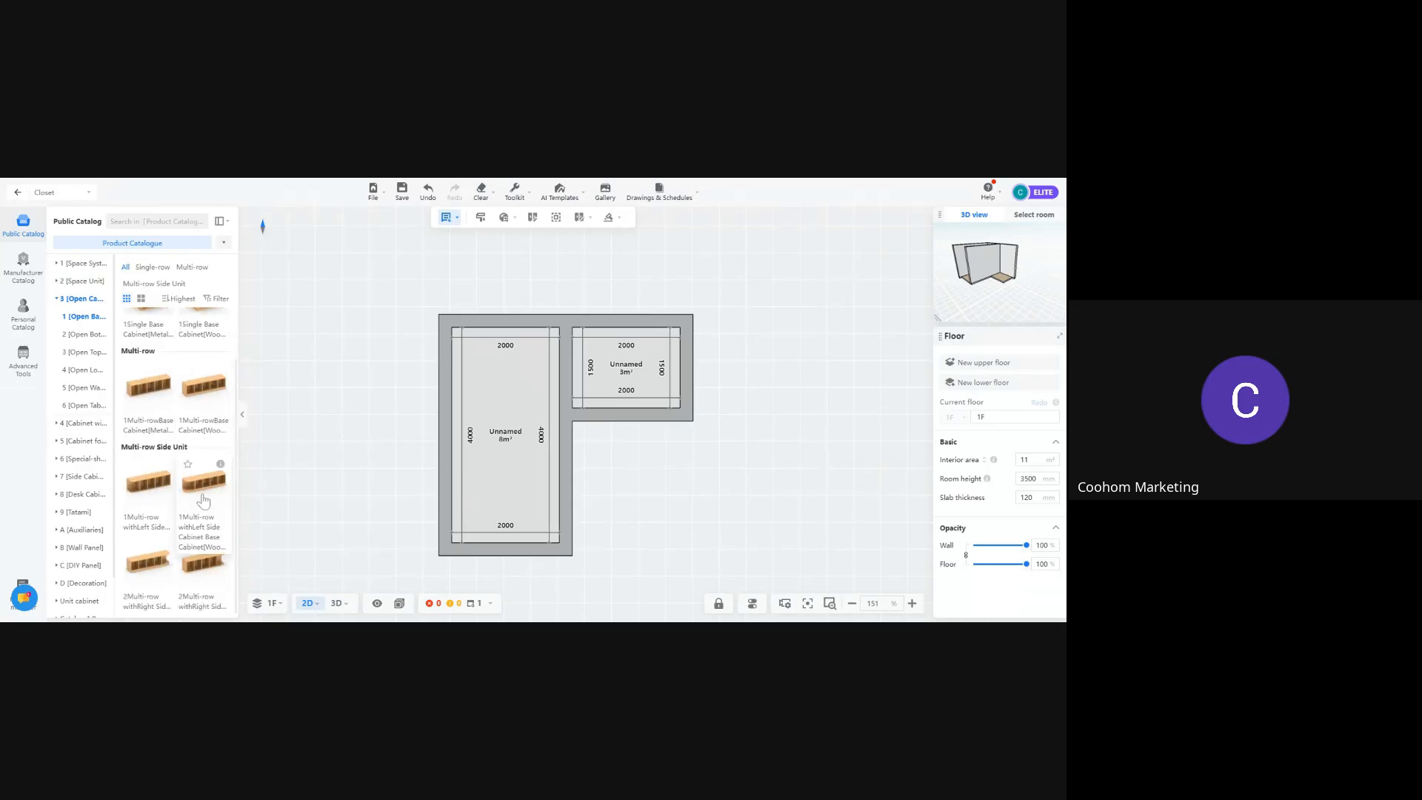
pyautogui.click(496, 403)
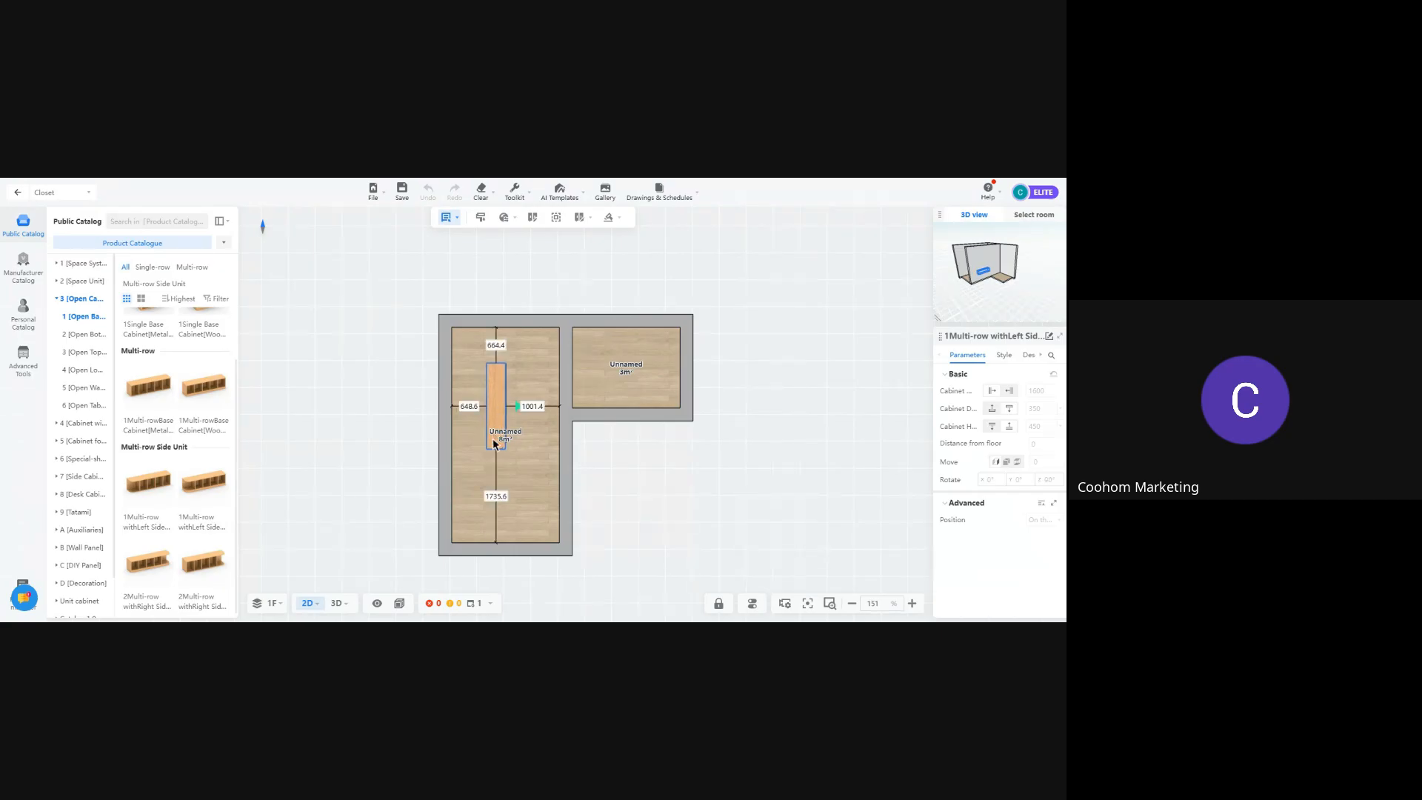
pyautogui.moveTo(479, 530); pyautogui.dragTo(432, 521)
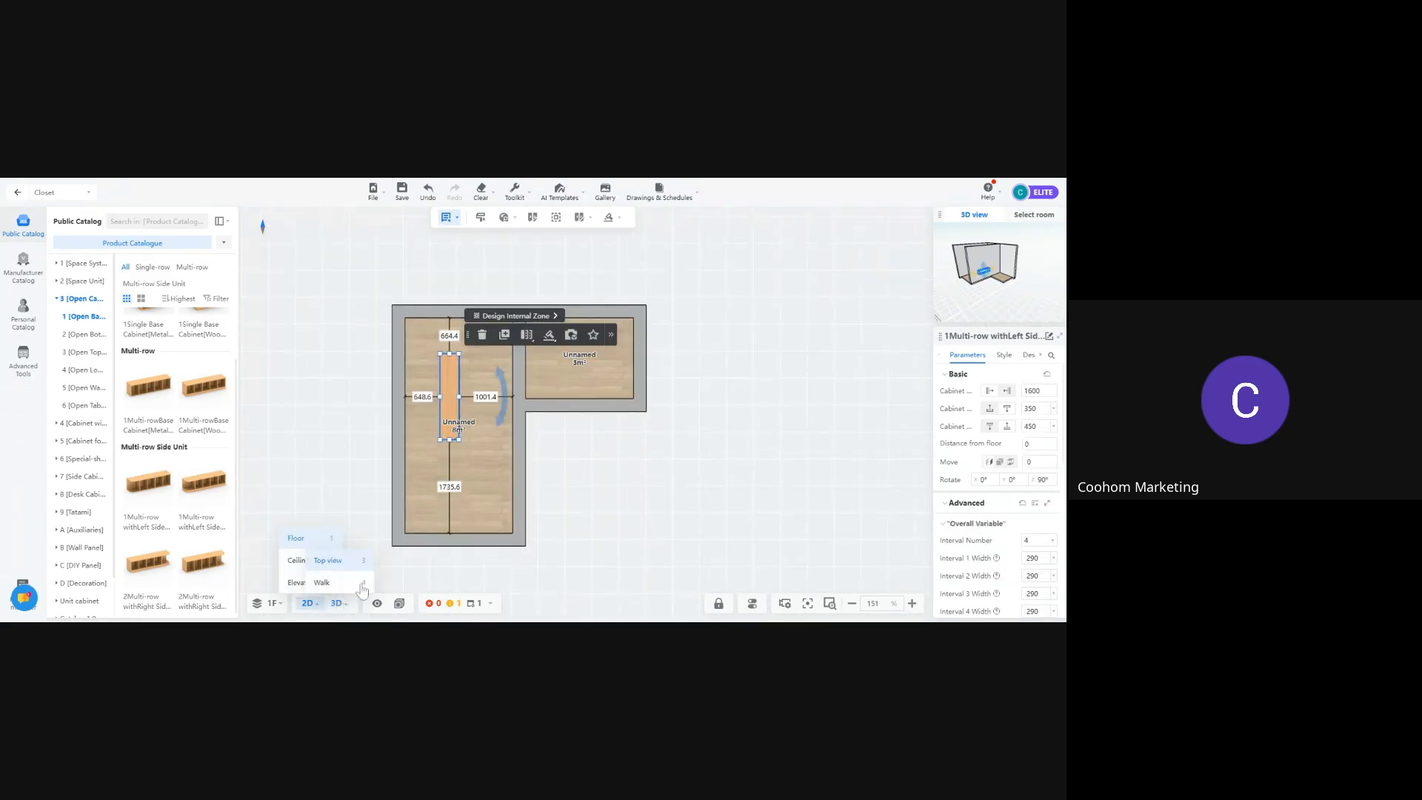
# Switch to the 3D view and examine the placed open cabinet up close
pyautogui.click(362, 585)
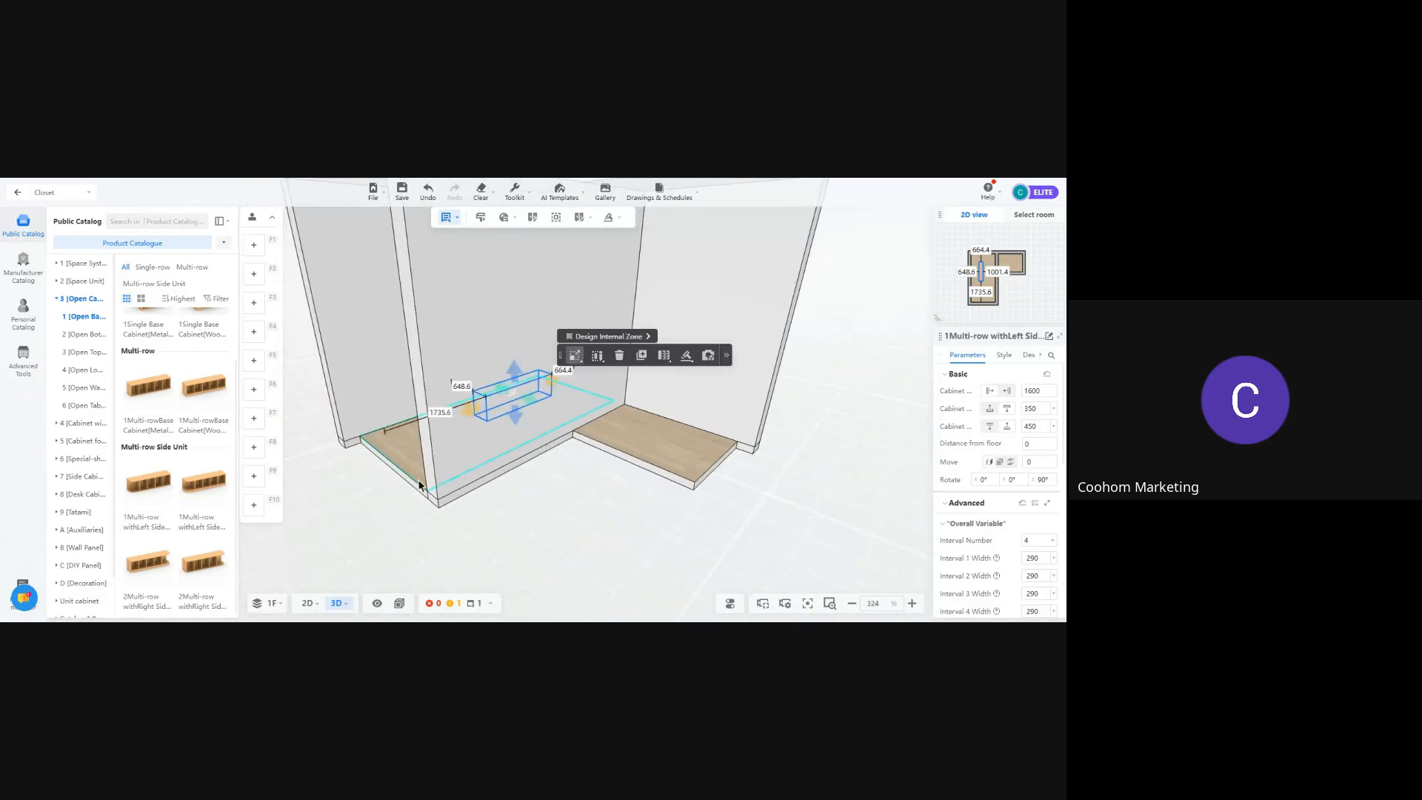
pyautogui.moveTo(419, 485); pyautogui.dragTo(543, 496)
pyautogui.scroll(3, 387, 473)
pyautogui.moveTo(335, 506); pyautogui.dragTo(512, 500)
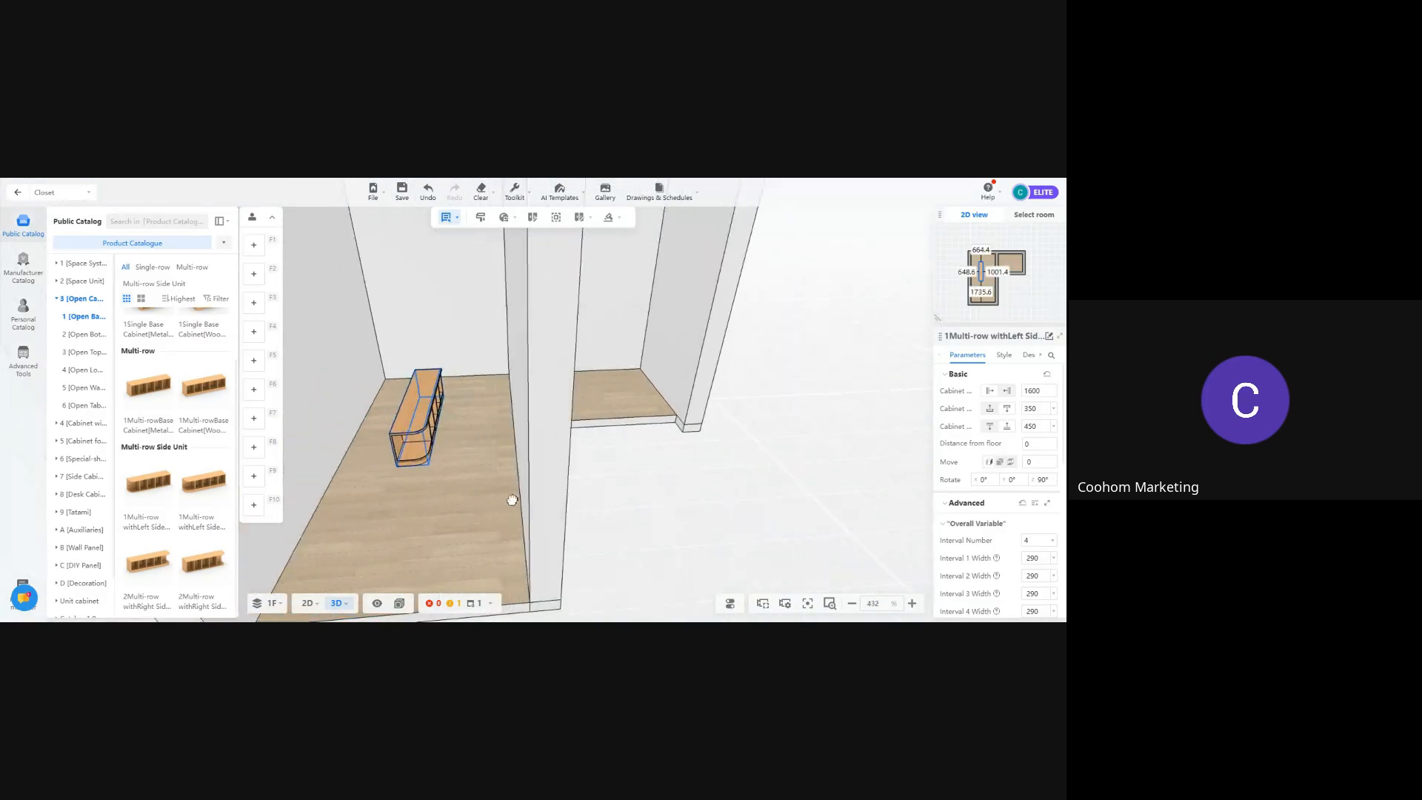
# Inspect the placed open cabinet's position and clearances within the room
pyautogui.scroll(6, 441, 483)
pyautogui.click(353, 453)
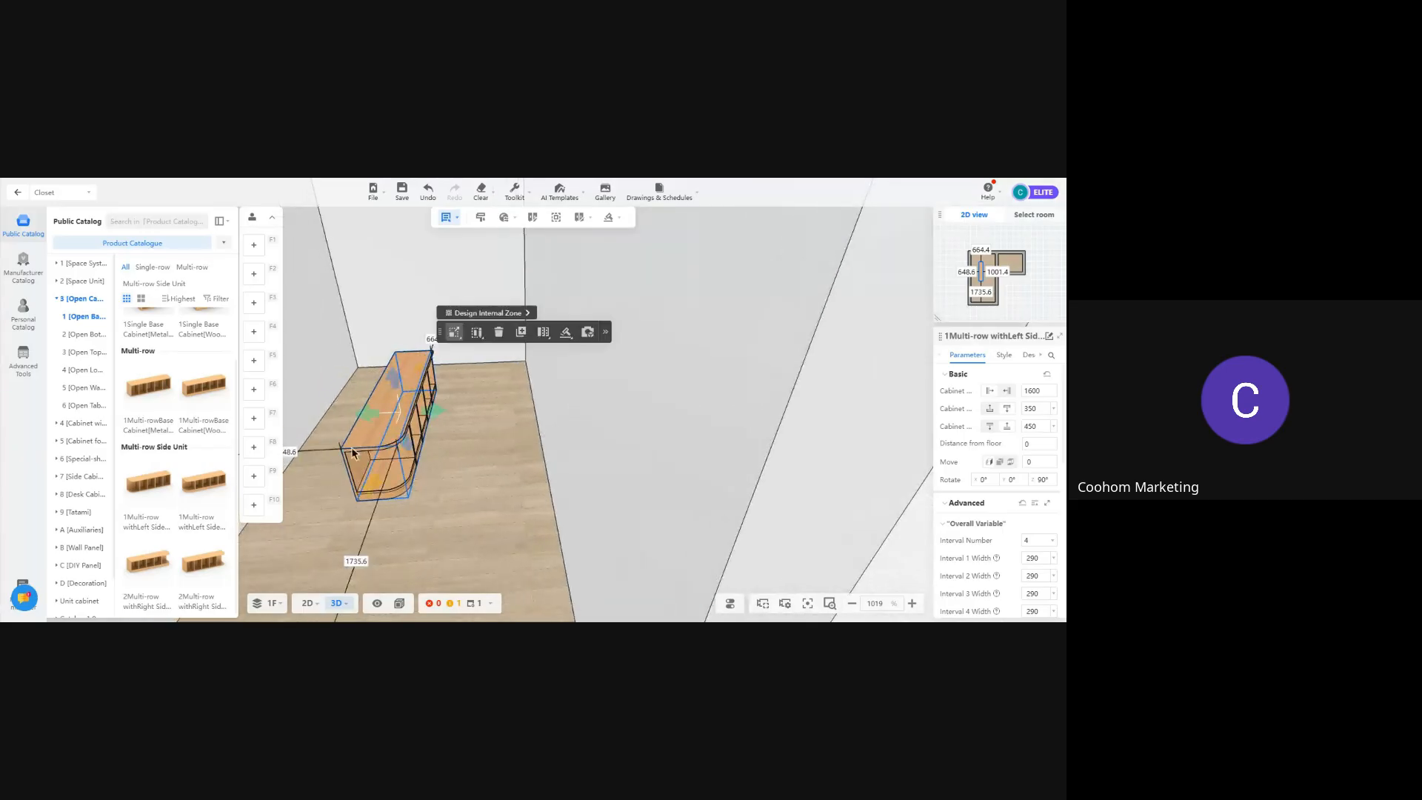
pyautogui.click(469, 477)
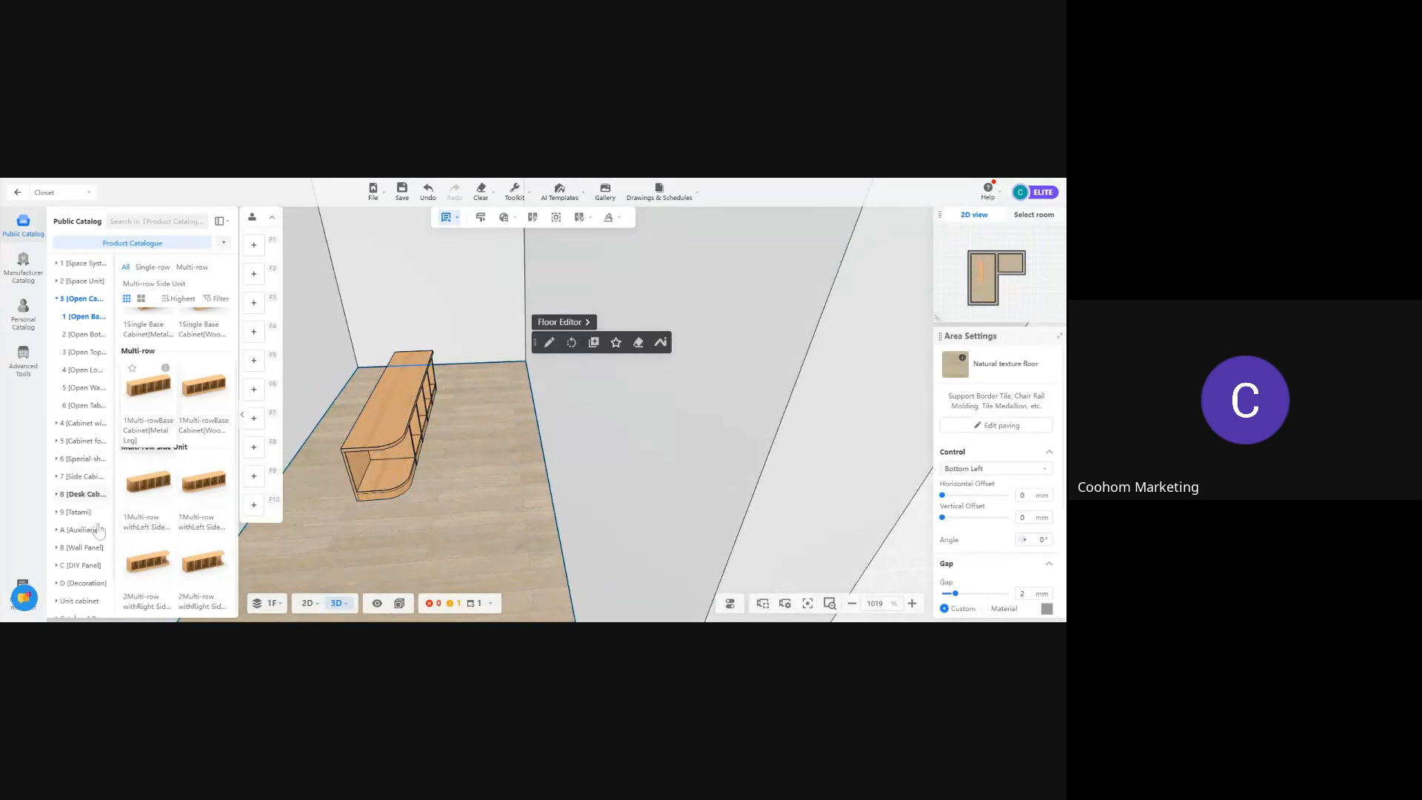
# Browse the catalogue's Auxiliaries fillers and DIY Panel items, including the top panels and shelves
pyautogui.scroll(-2, 81, 437)
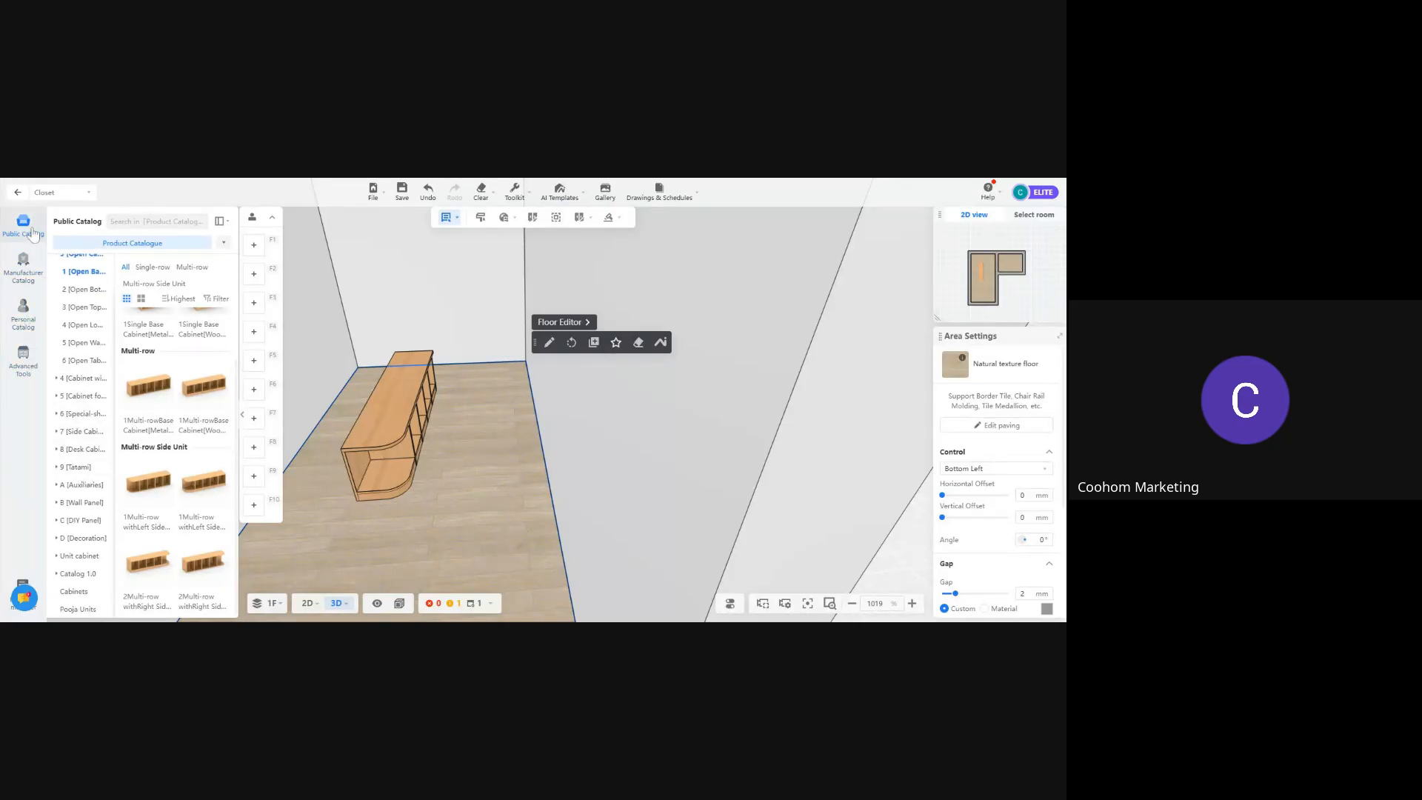
pyautogui.scroll(2, 100, 293)
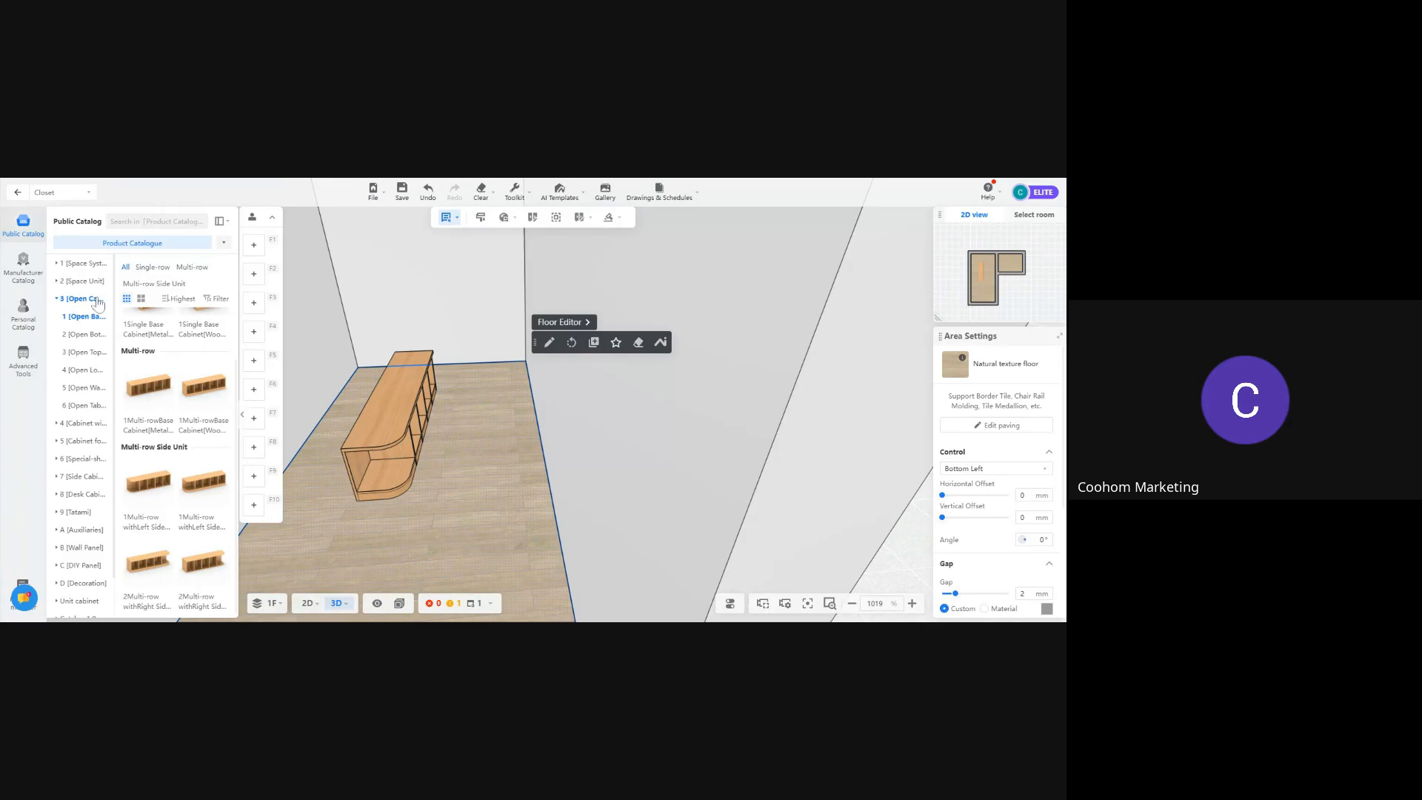
pyautogui.click(57, 299)
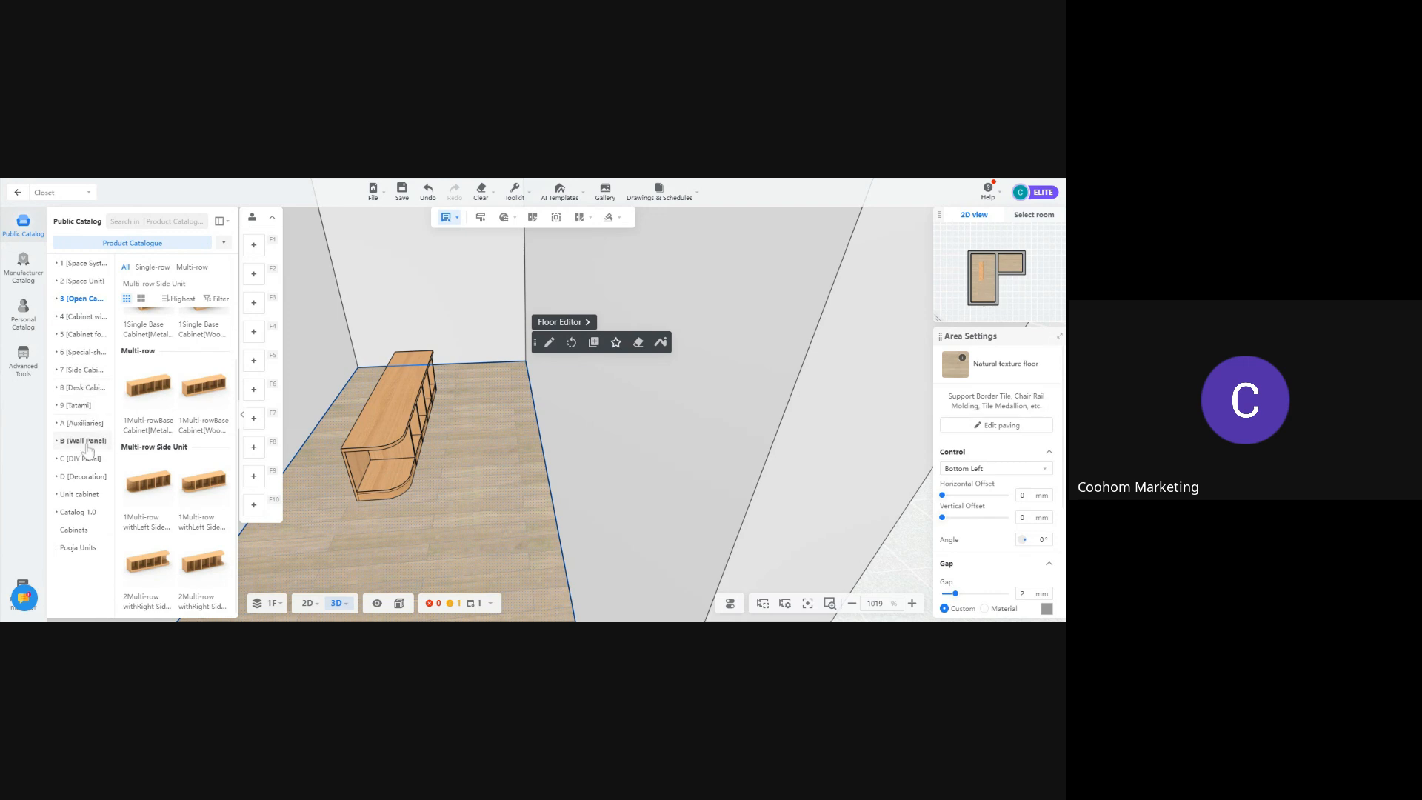
pyautogui.click(86, 424)
pyautogui.scroll(-2, 177, 414)
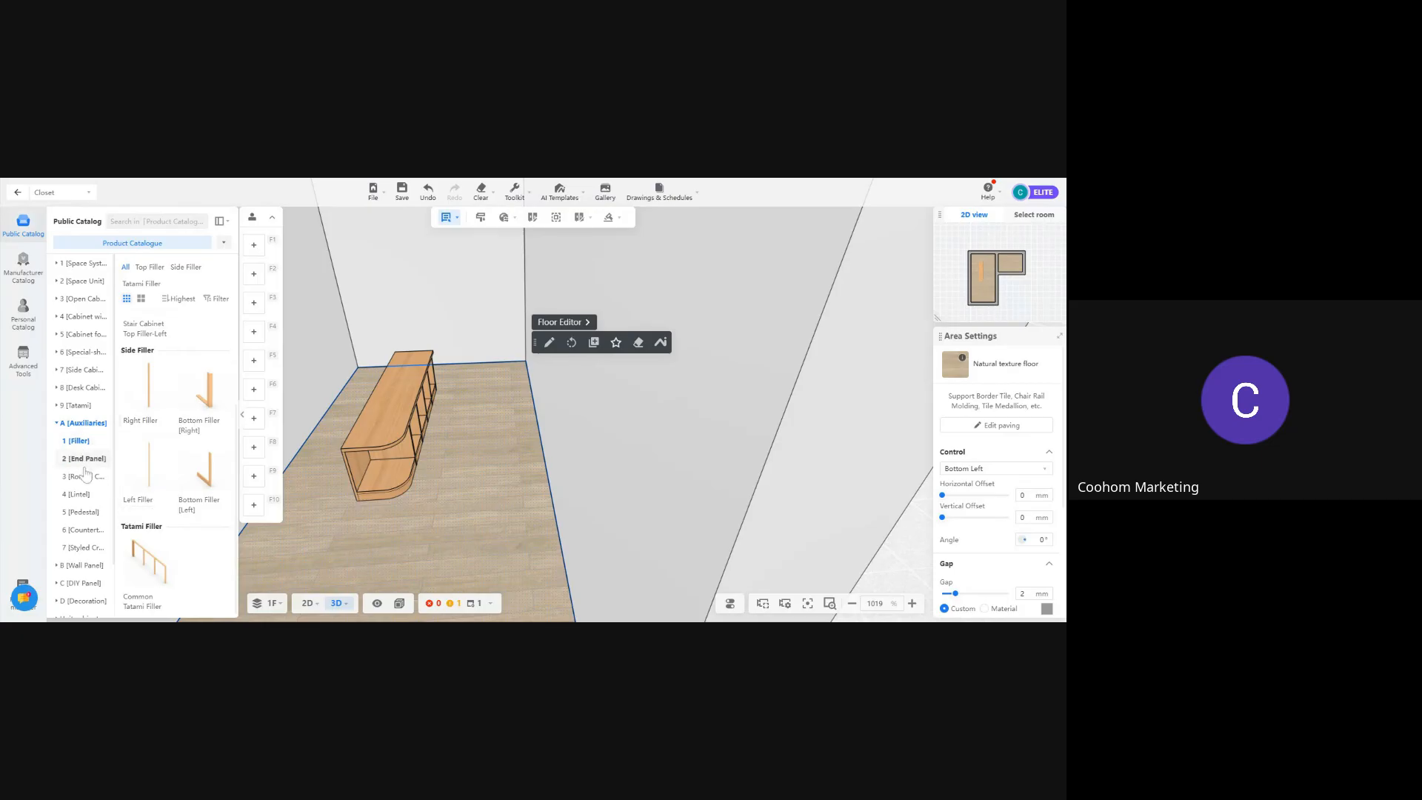
pyautogui.click(83, 585)
pyautogui.scroll(-2, 177, 412)
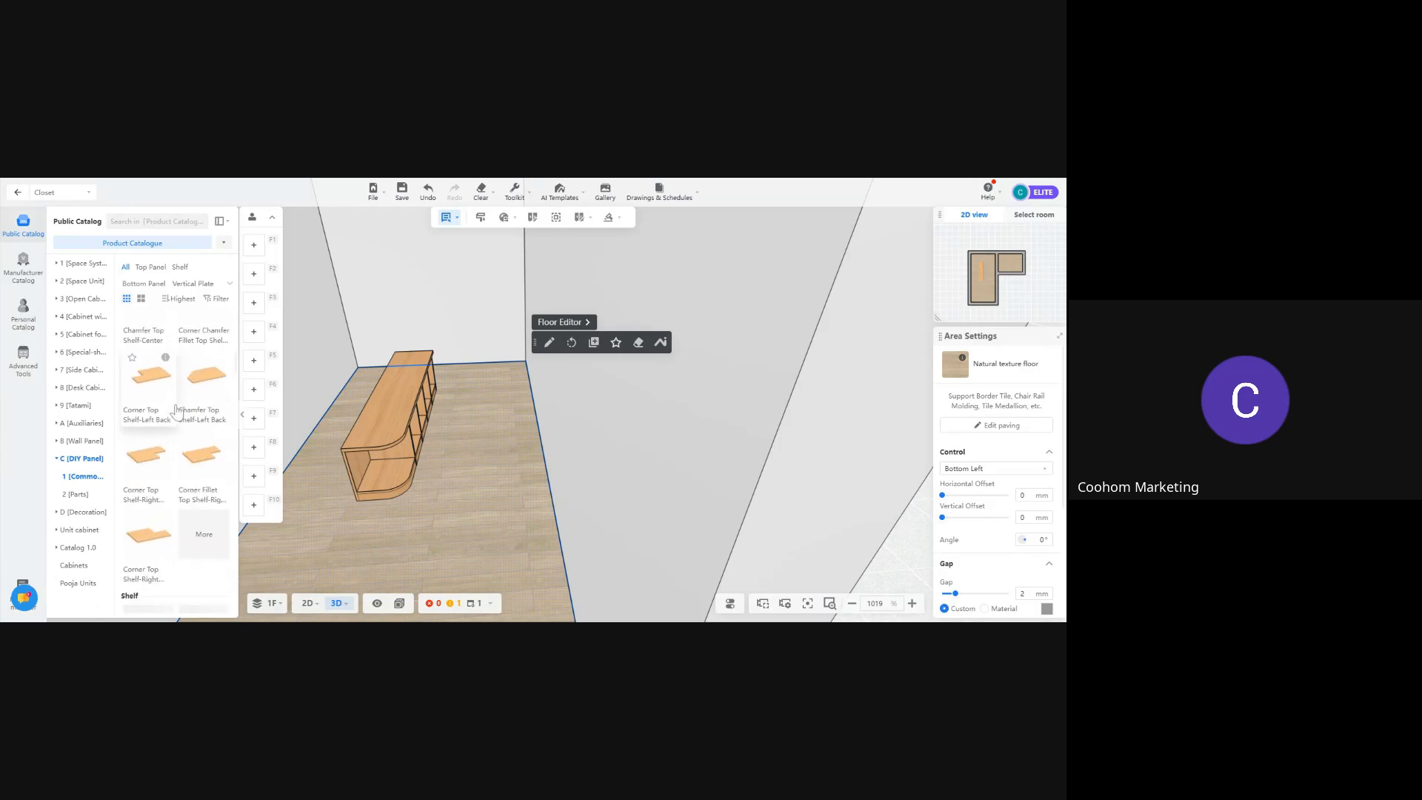
pyautogui.scroll(-2, 177, 412)
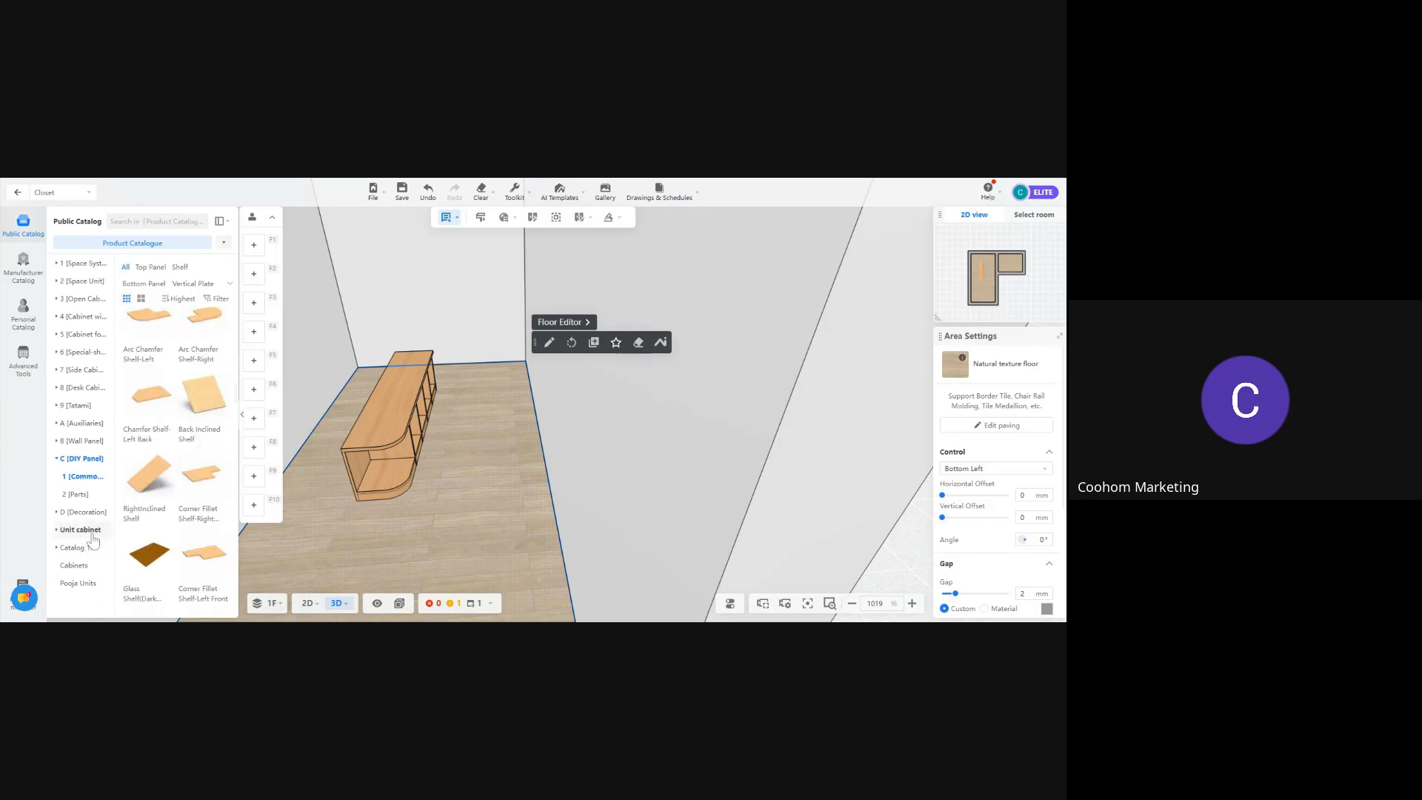
# Browse the Unit cabinet, Catalog 1.0 decoration, open cabinet, Space Unit, special-shaped cabinet and Auxiliaries categories
pyautogui.click(88, 531)
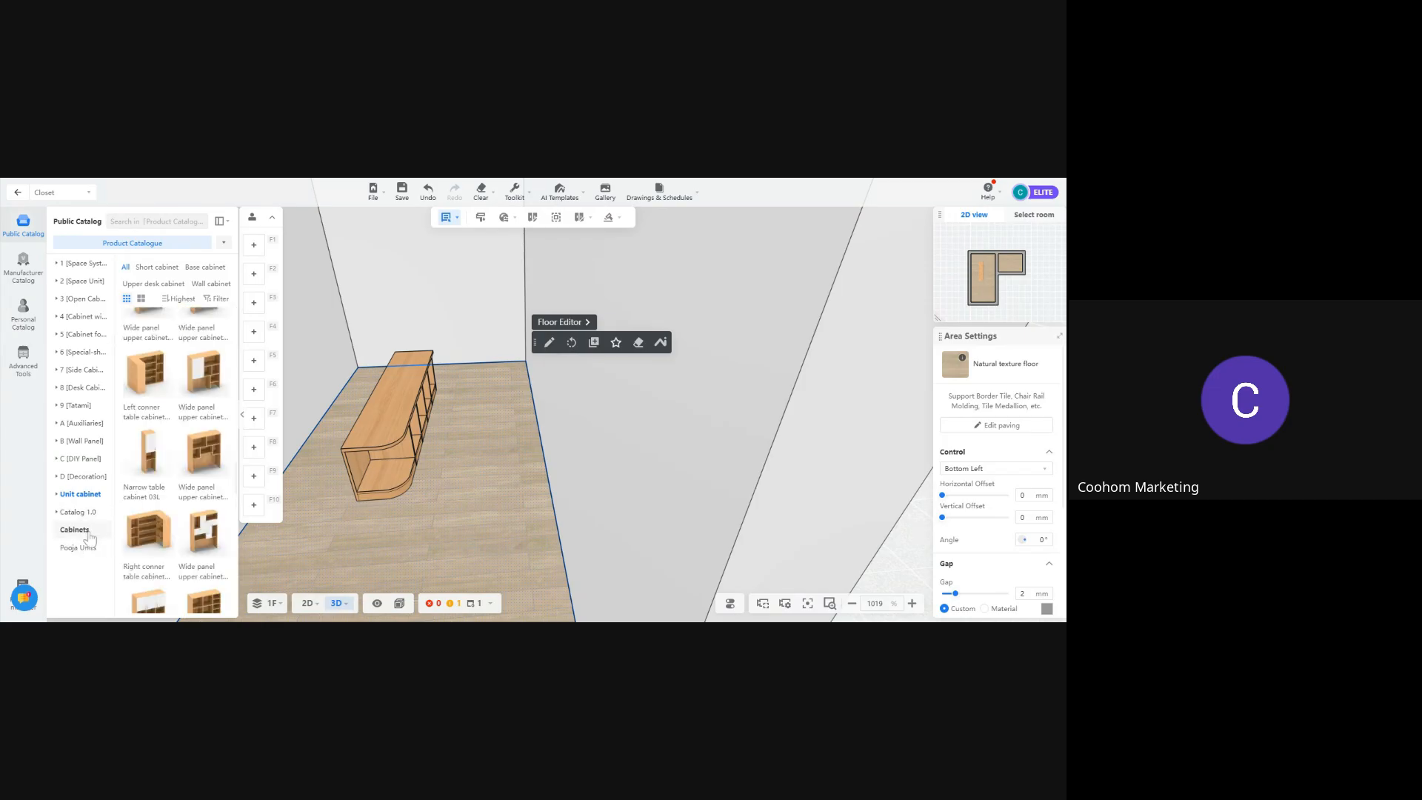
pyautogui.click(81, 511)
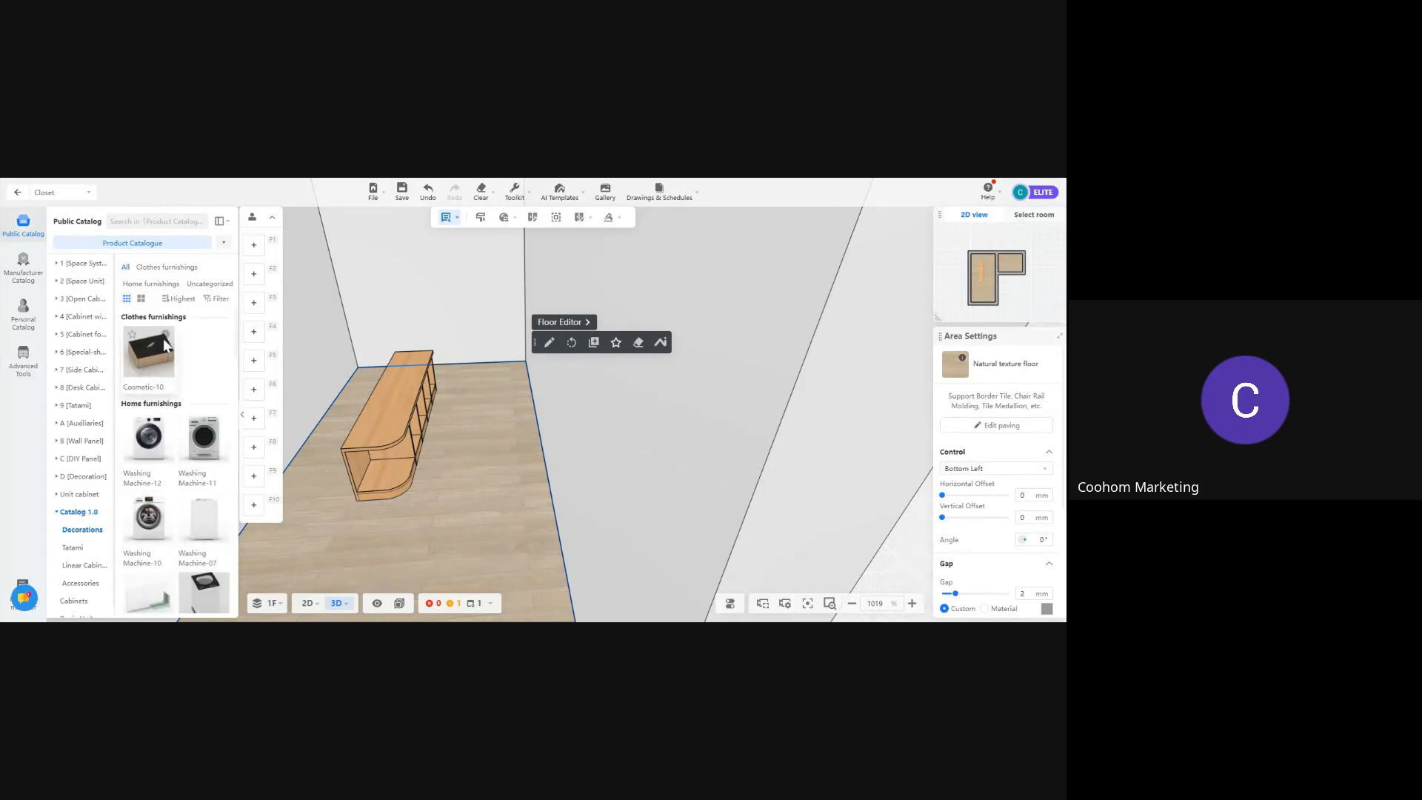
pyautogui.click(90, 302)
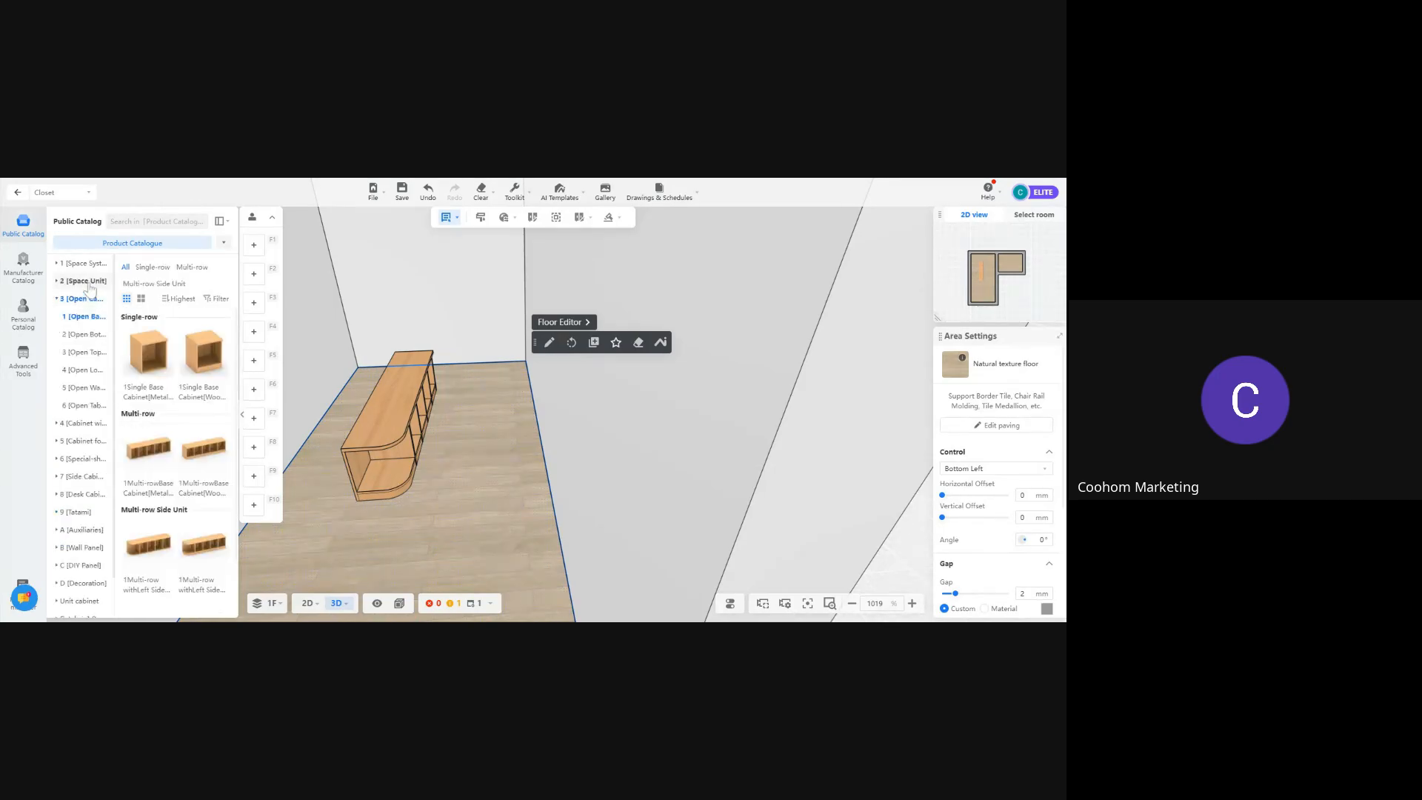
pyautogui.click(91, 282)
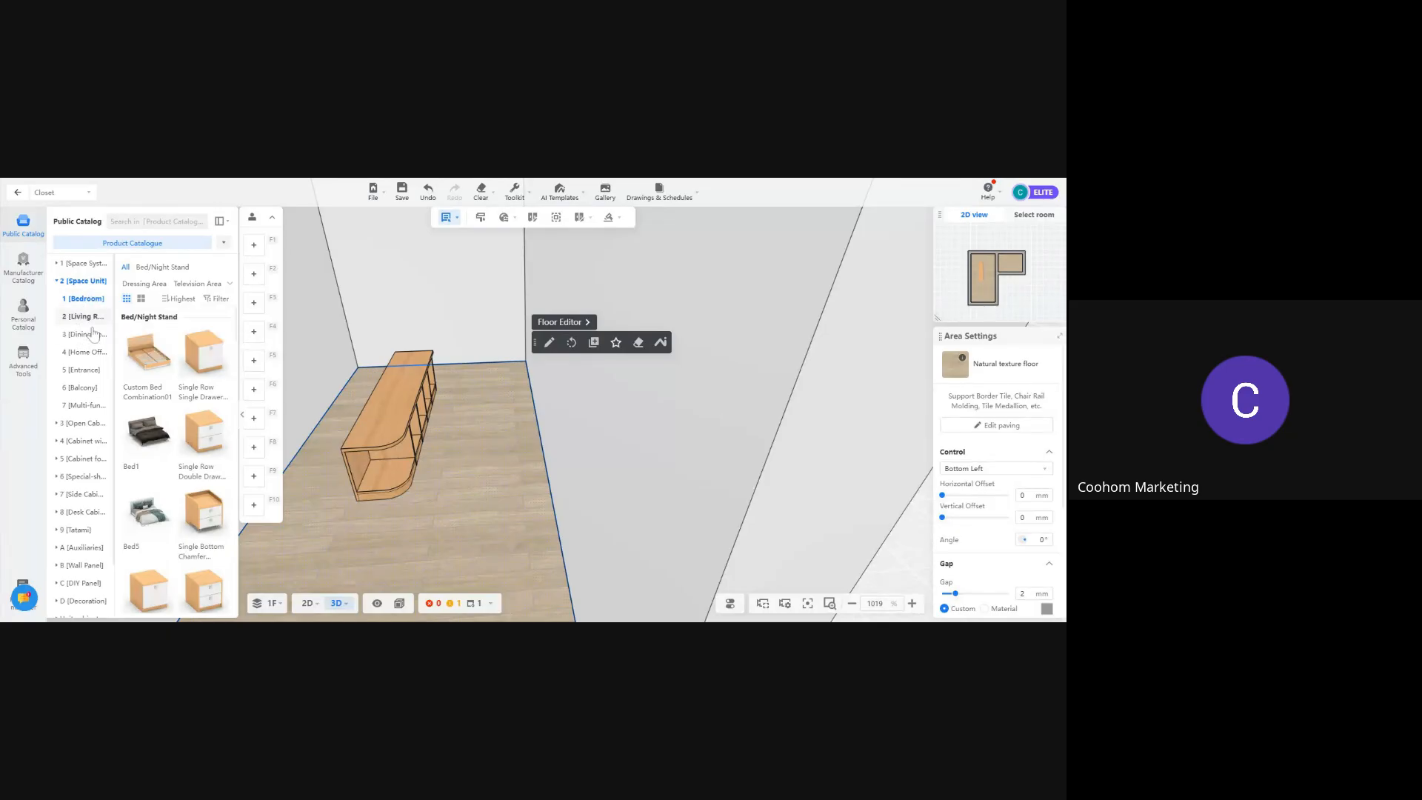
pyautogui.click(55, 283)
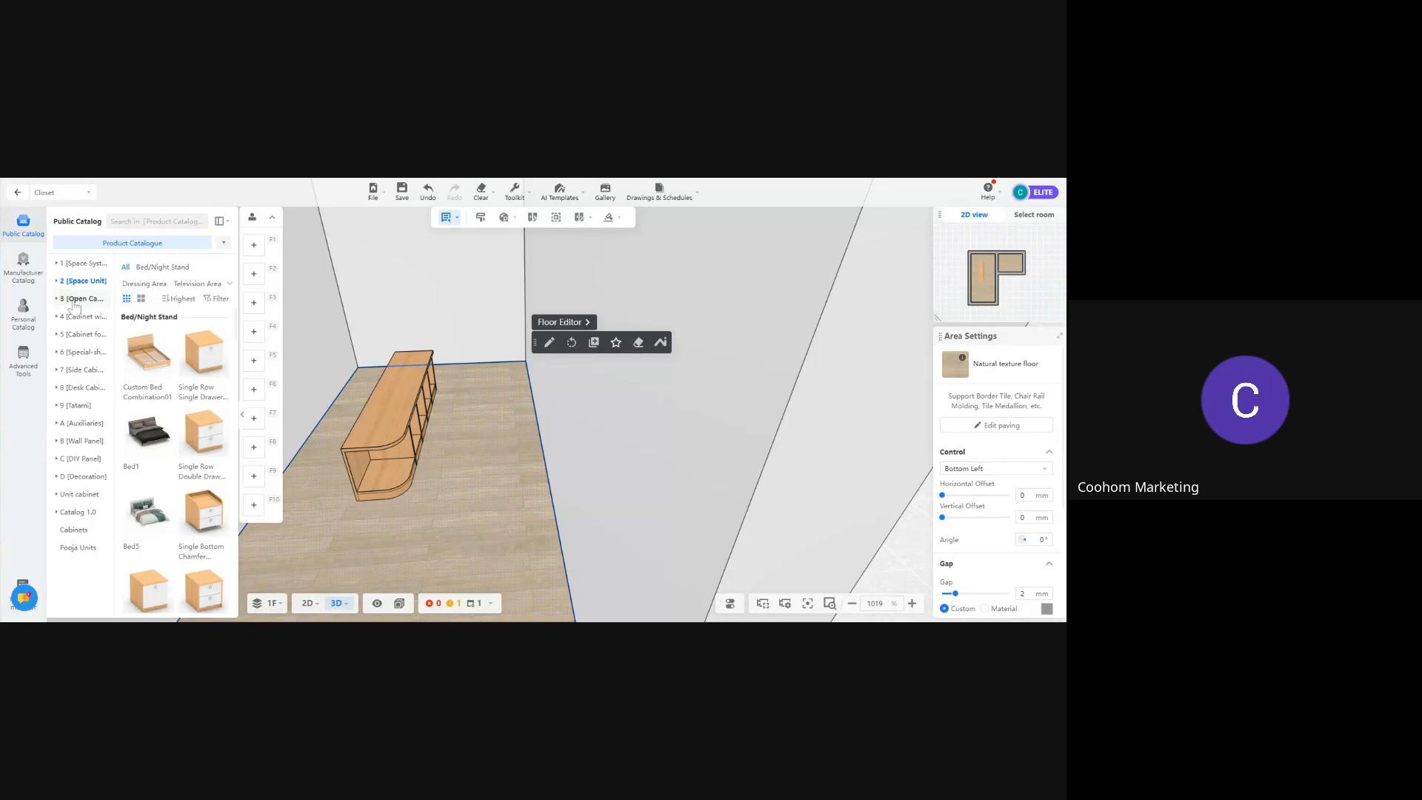
pyautogui.click(85, 353)
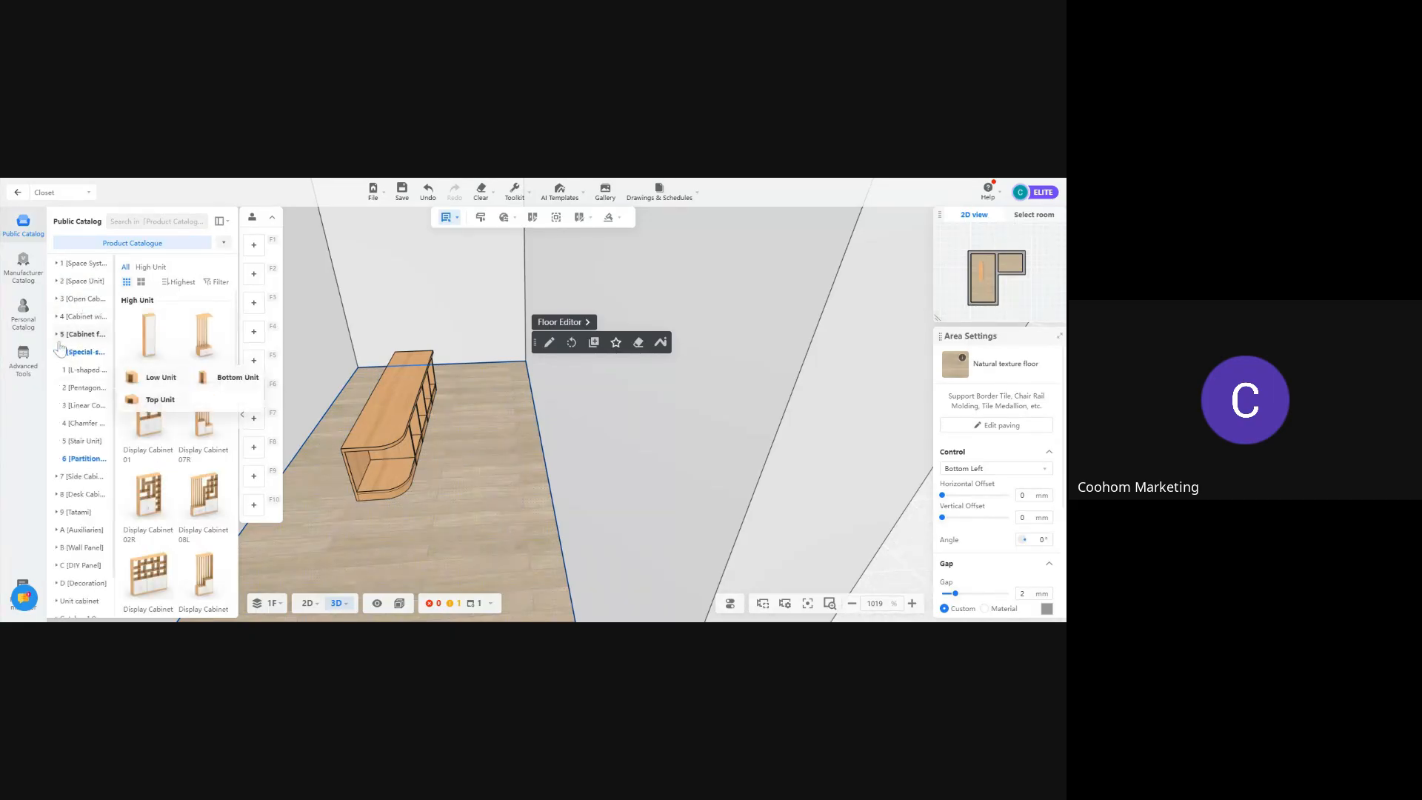
pyautogui.click(60, 354)
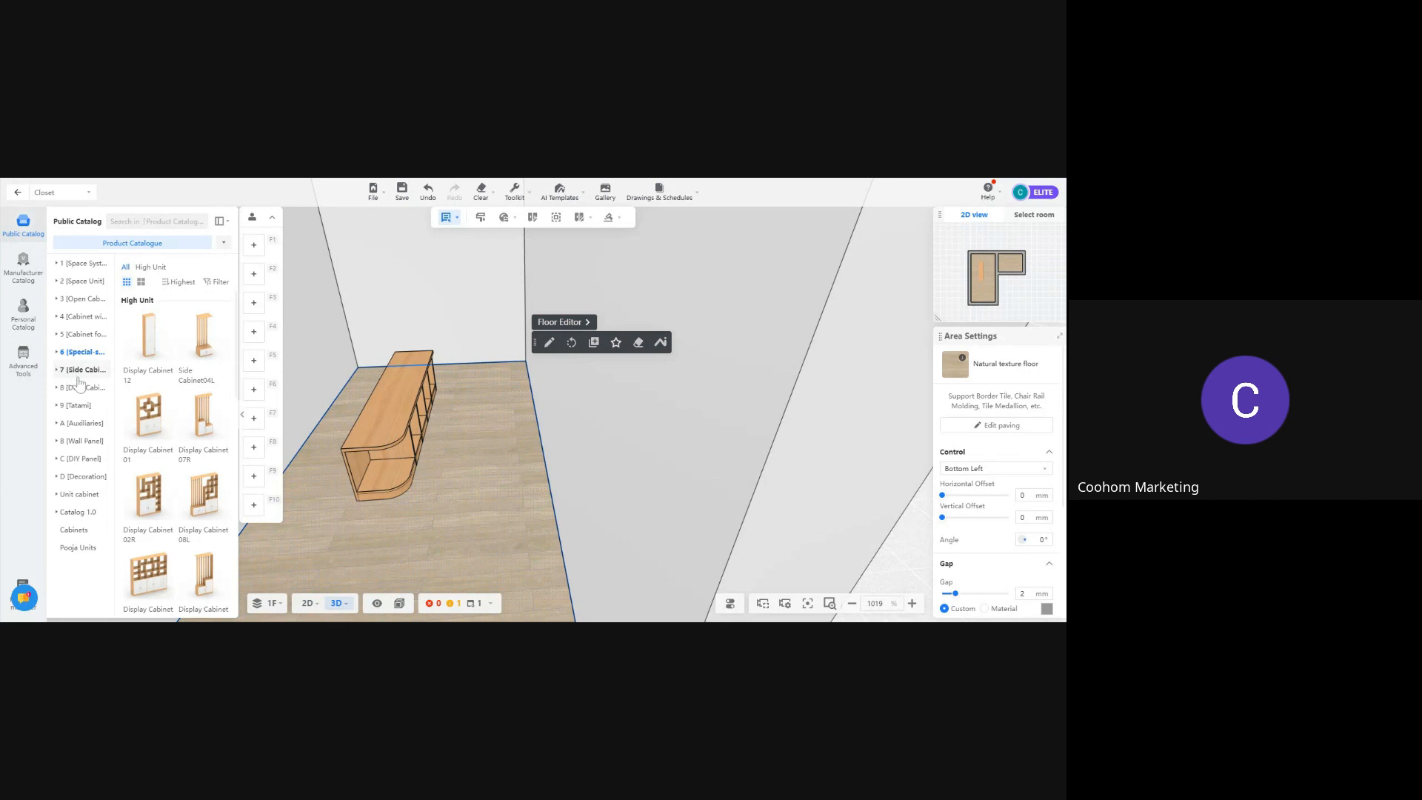
pyautogui.click(86, 424)
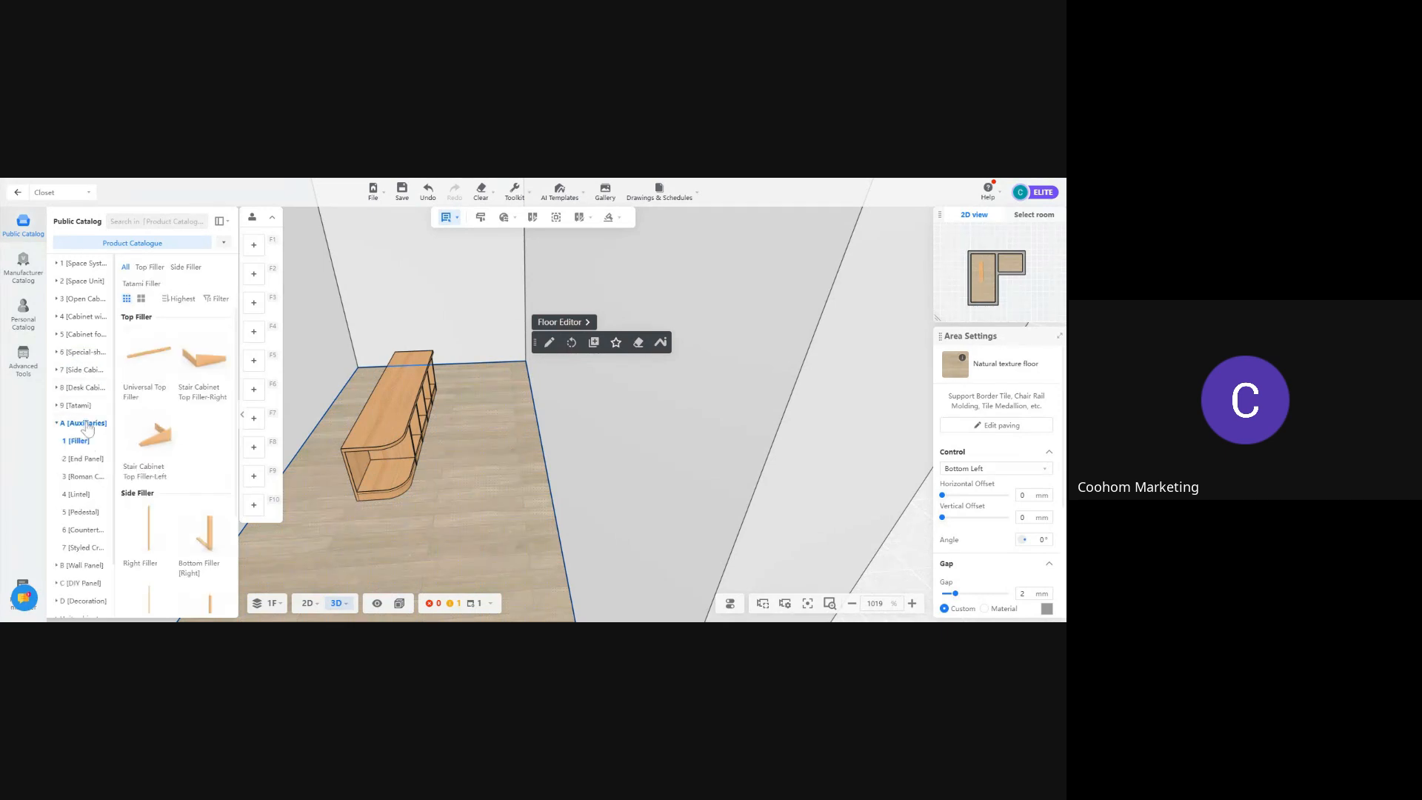
# Search the catalogue for "doors" and place 1 Multiple Doors with Left-side Base Unit beside the open cabinet
pyautogui.click(159, 222)
pyautogui.write('doors')
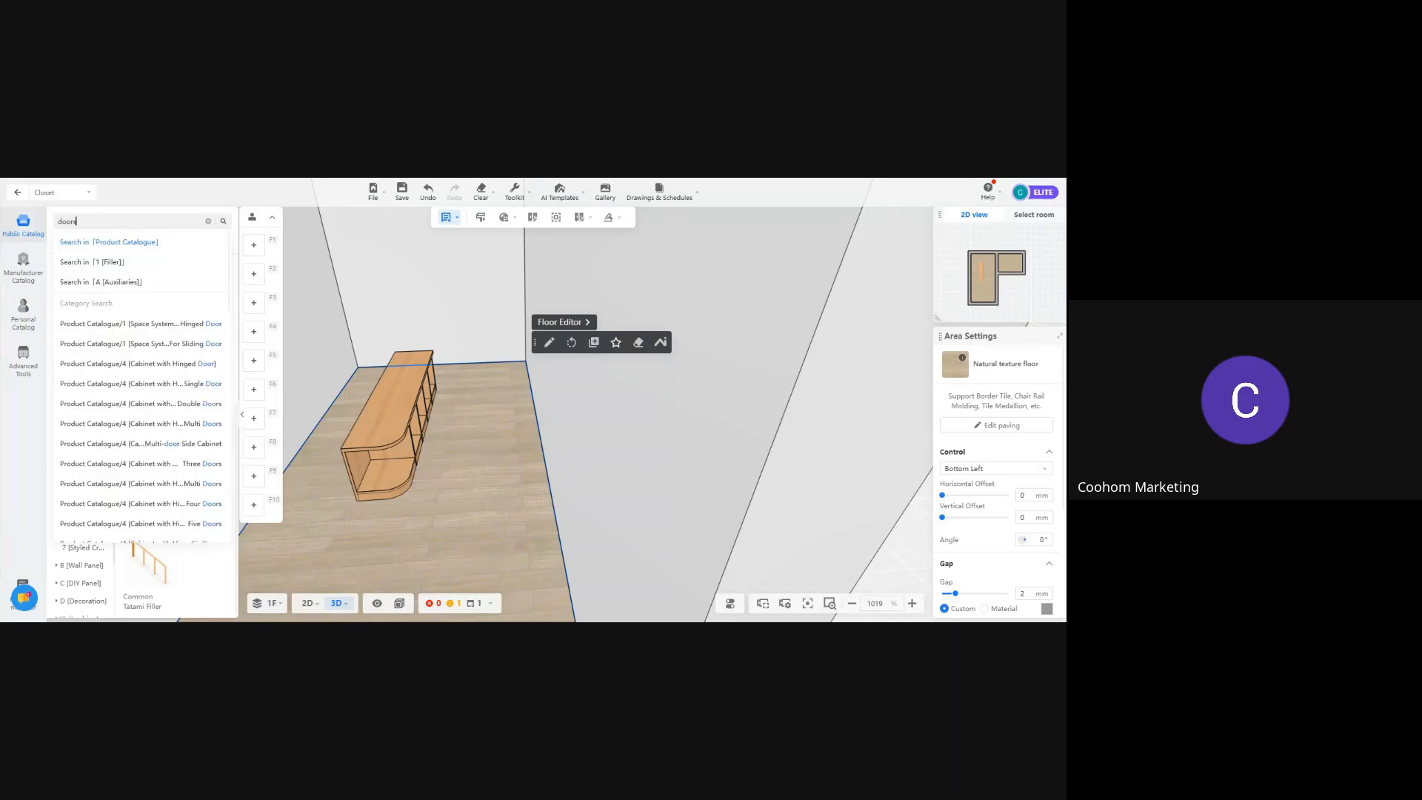
pyautogui.press('Return')
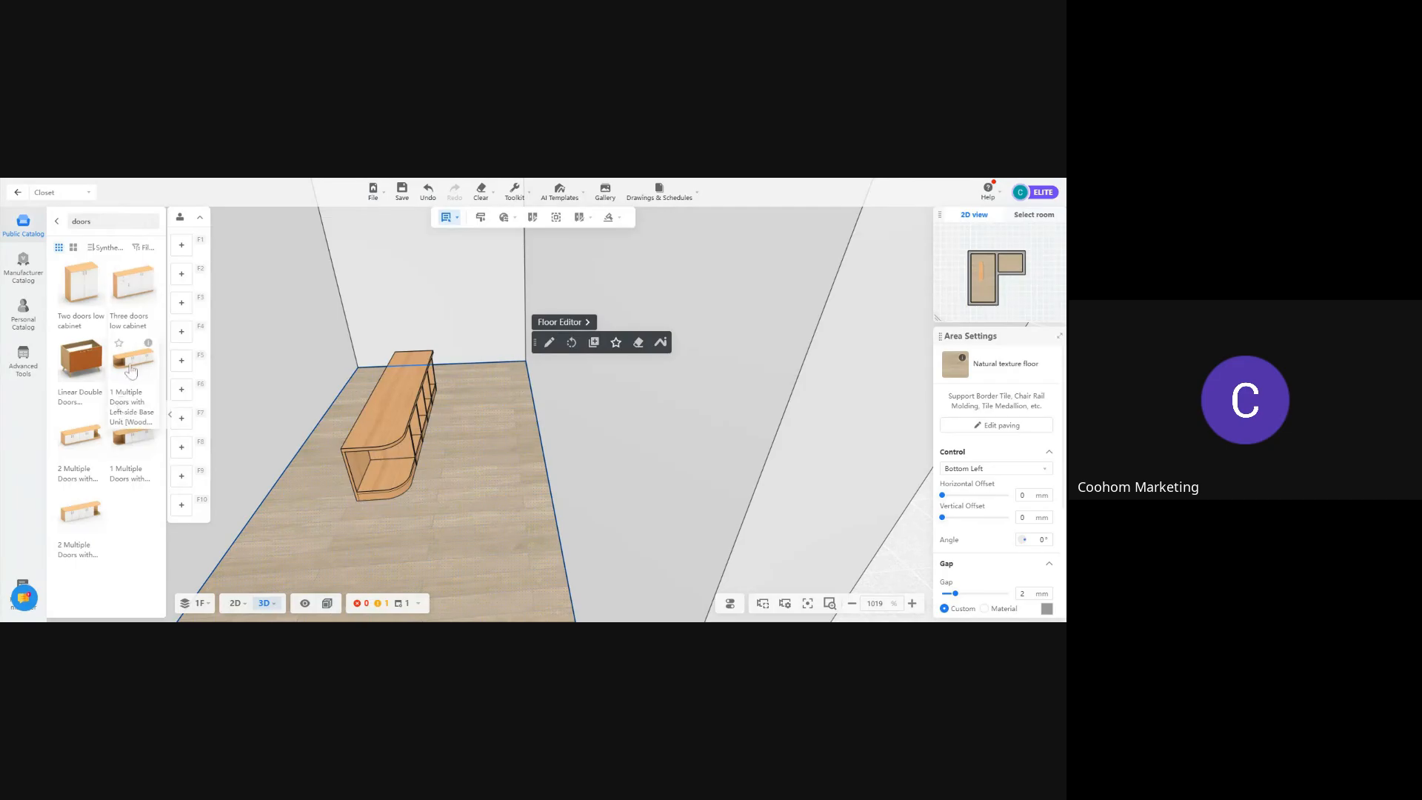
pyautogui.click(131, 367)
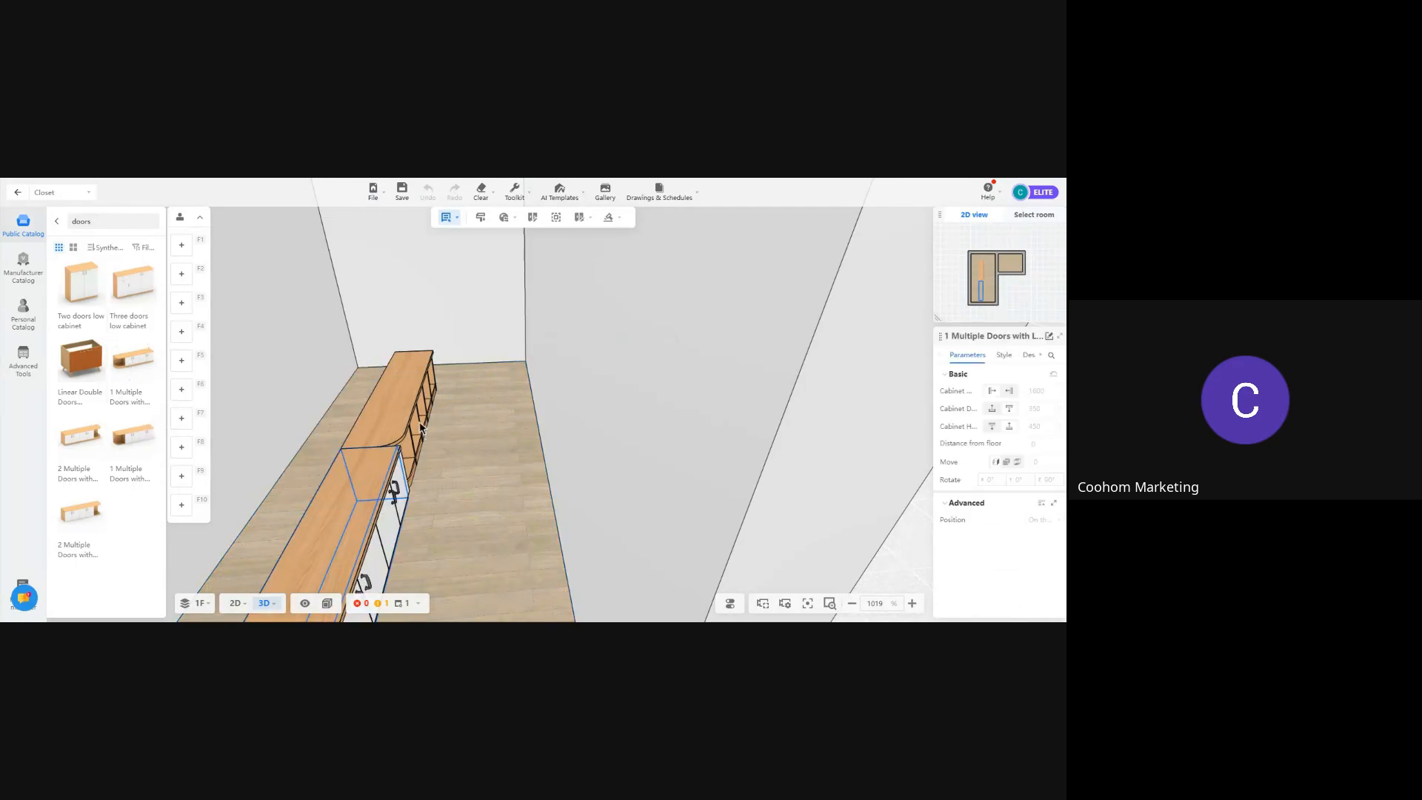
pyautogui.click(375, 464)
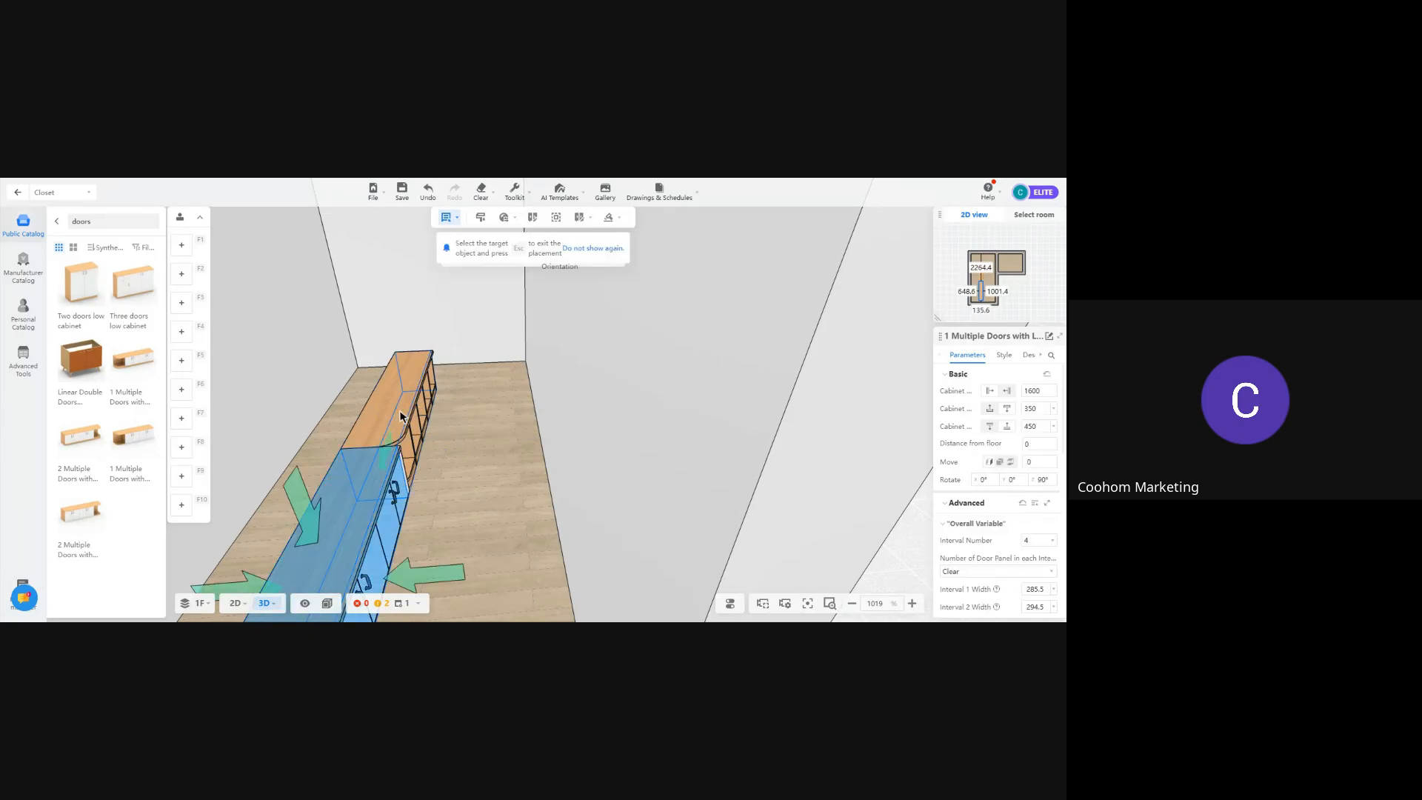
pyautogui.click(304, 515)
pyautogui.click(494, 506)
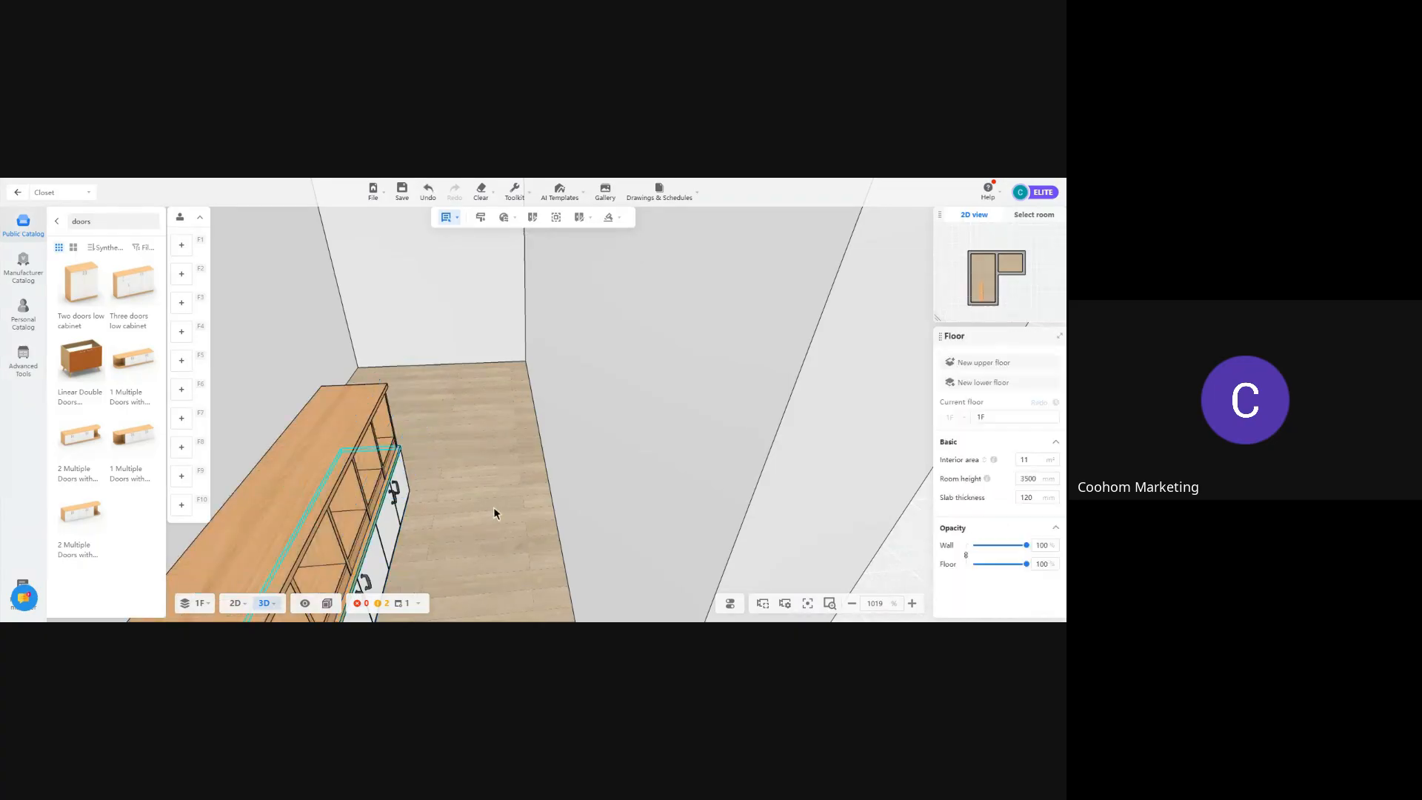
# Delete the open multi-row cabinet sitting above the white-door base cabinet
pyautogui.moveTo(436, 506); pyautogui.dragTo(628, 470)
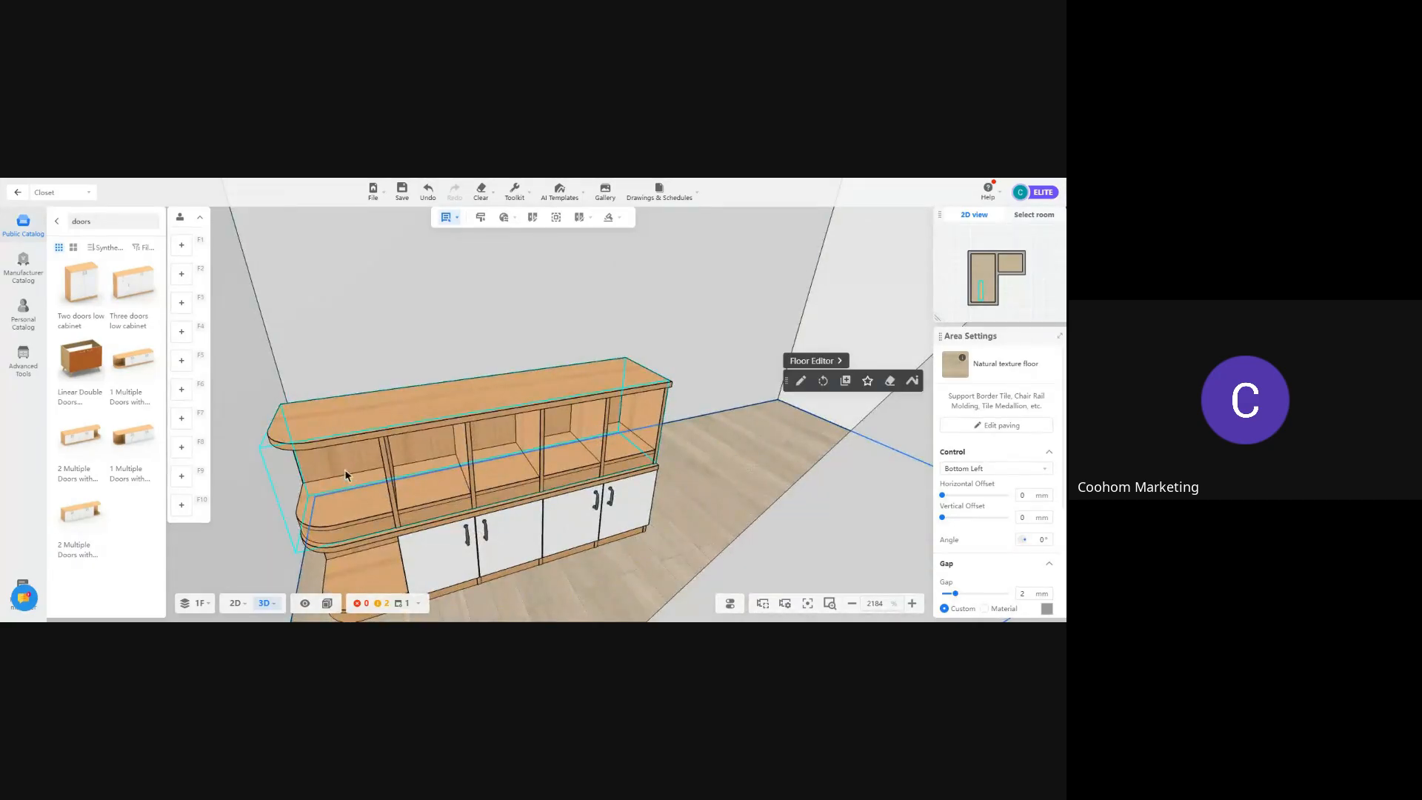
pyautogui.click(442, 440)
pyautogui.press('Delete')
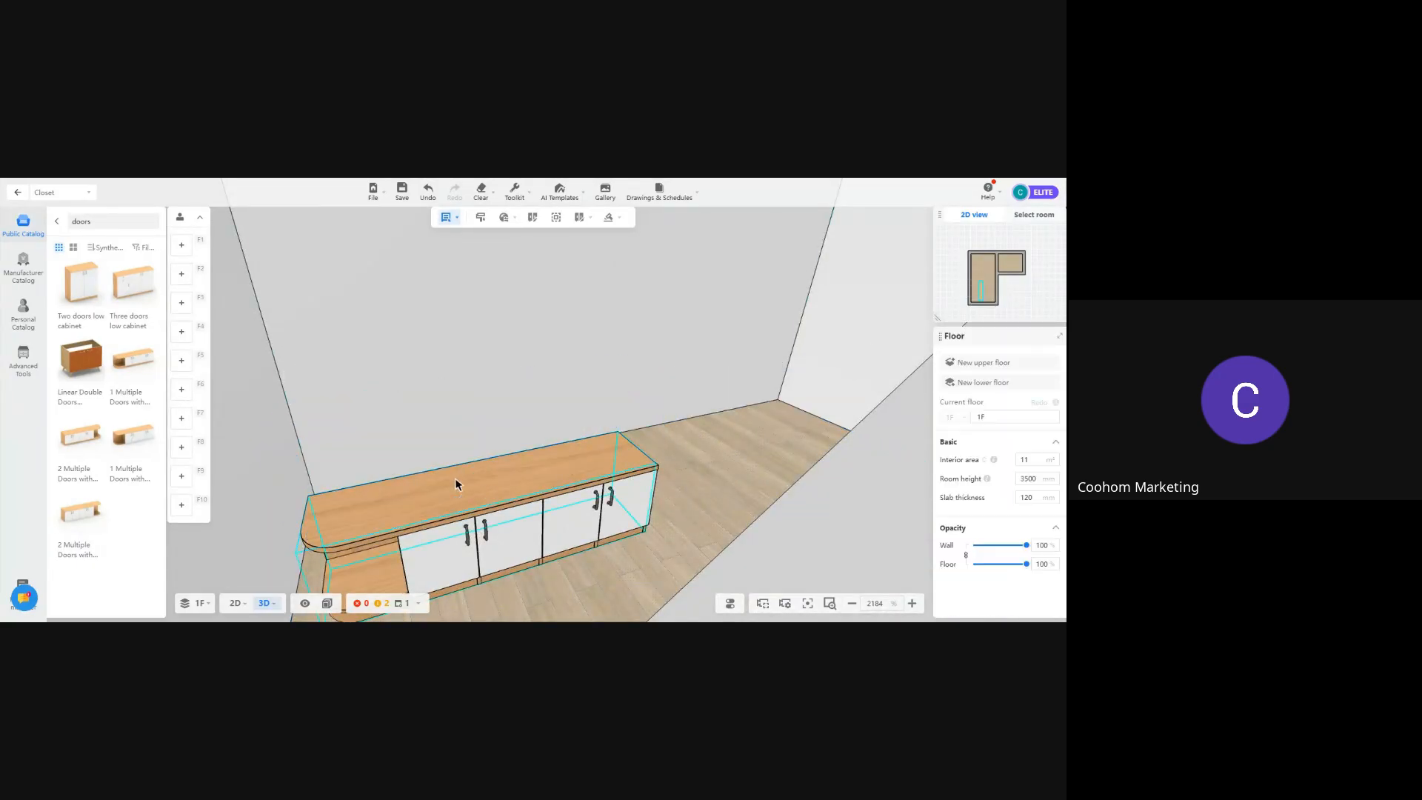
# Leave the search results, change the catalogue's layout and show its Parts library
pyautogui.click(56, 222)
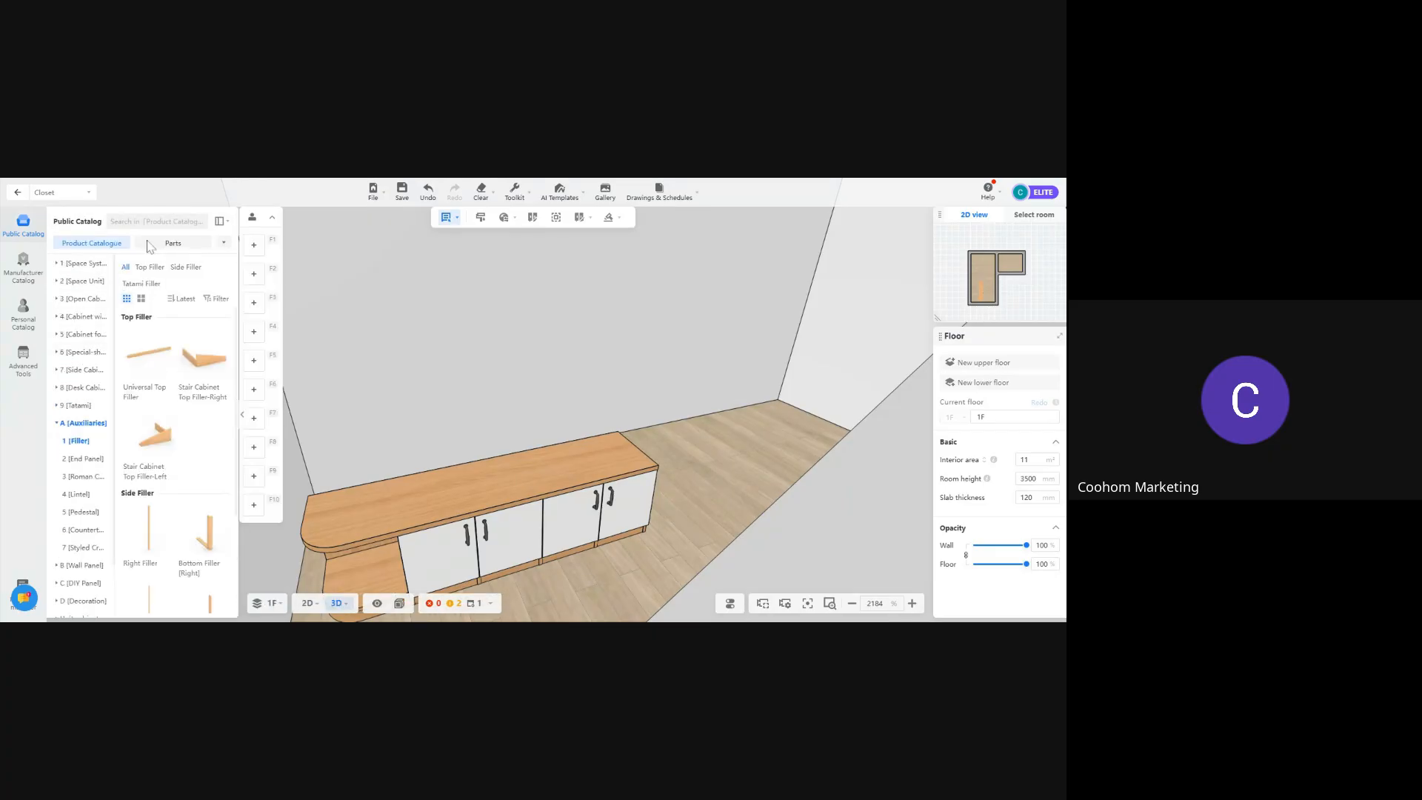
pyautogui.click(227, 222)
pyautogui.click(230, 238)
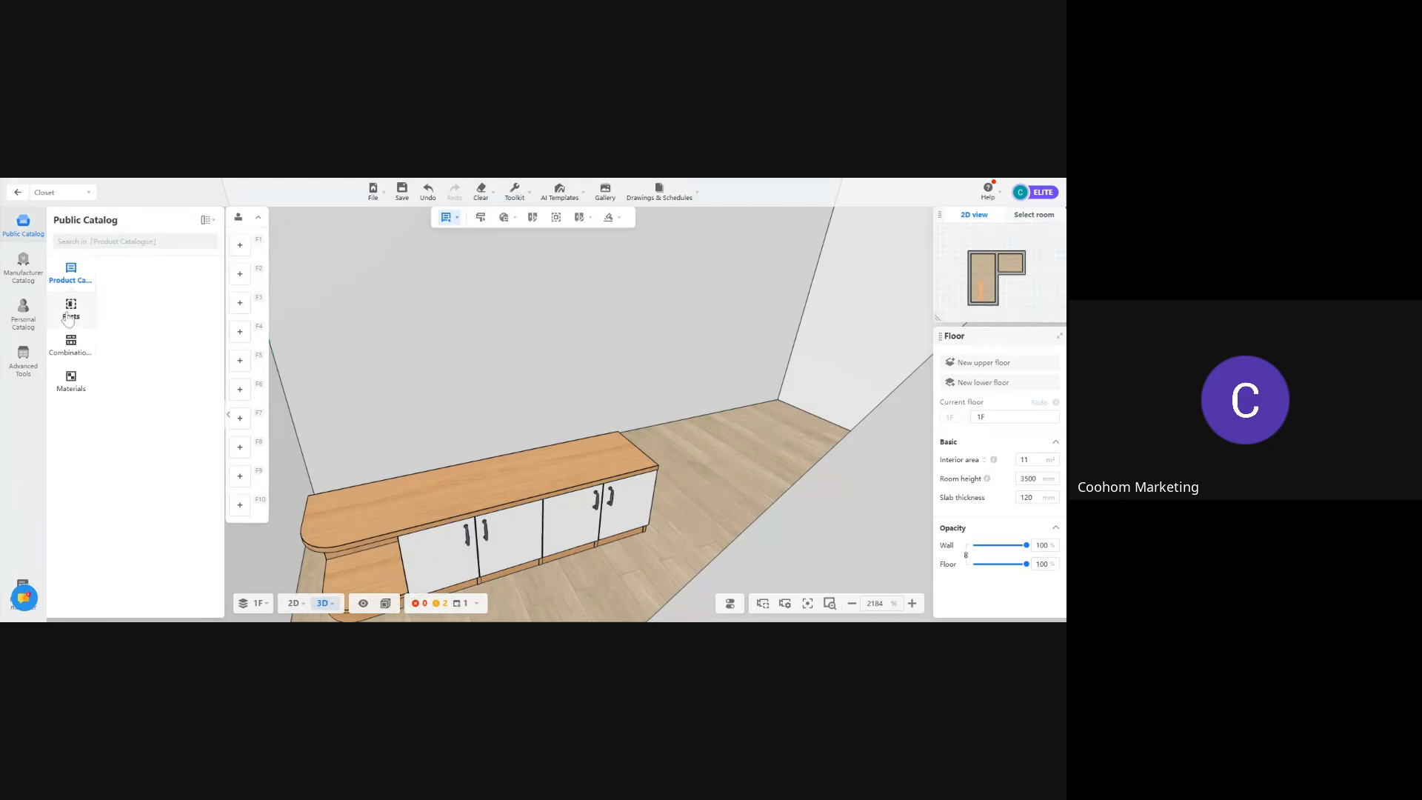
pyautogui.click(83, 506)
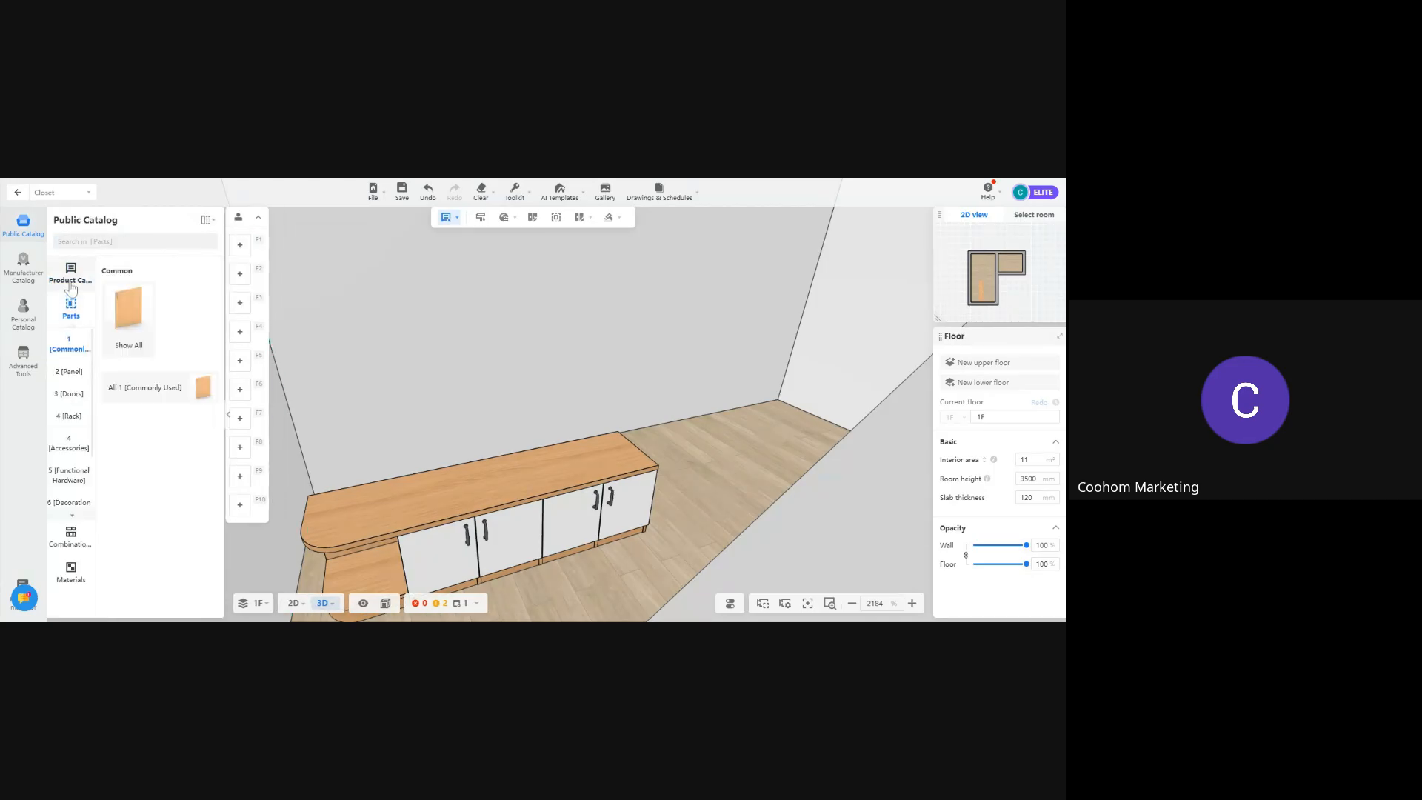
# Fit a PBM-MB001-Panel door from the common parts over the base cabinet's open end bay and remove it again
pyautogui.click(130, 323)
pyautogui.scroll(-2, 132, 474)
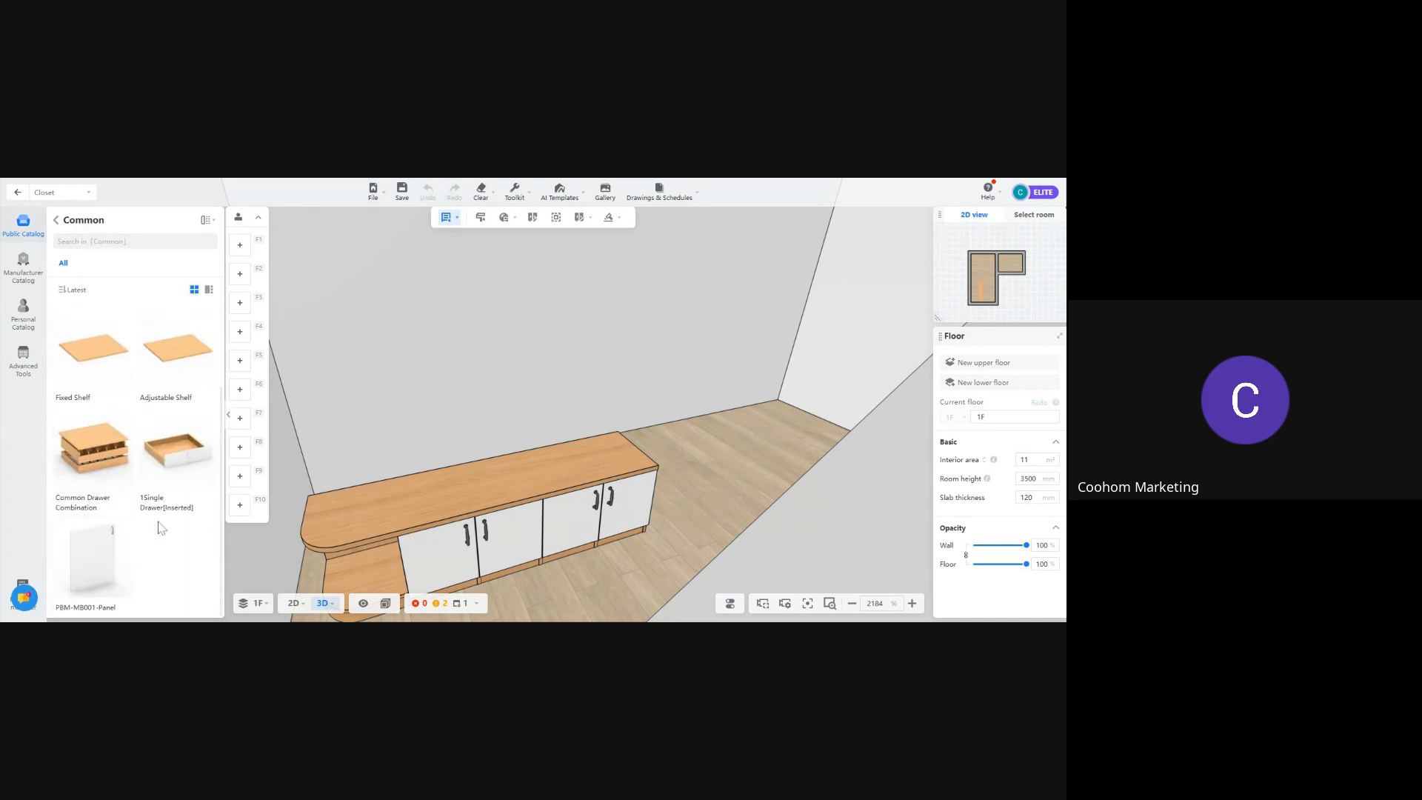
pyautogui.click(96, 560)
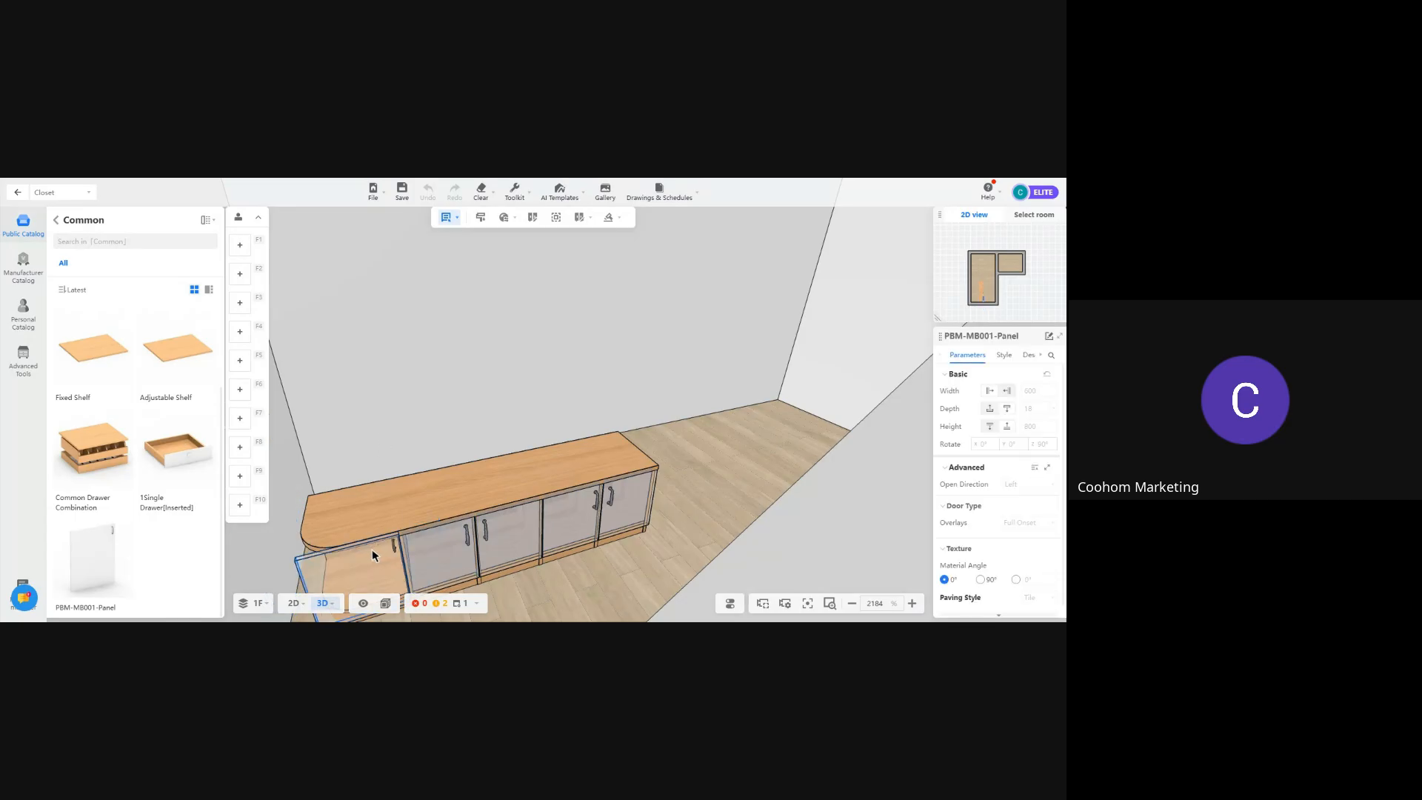
pyautogui.click(372, 555)
pyautogui.moveTo(484, 419); pyautogui.dragTo(444, 444)
pyautogui.moveTo(444, 444); pyautogui.dragTo(600, 466, button='right')
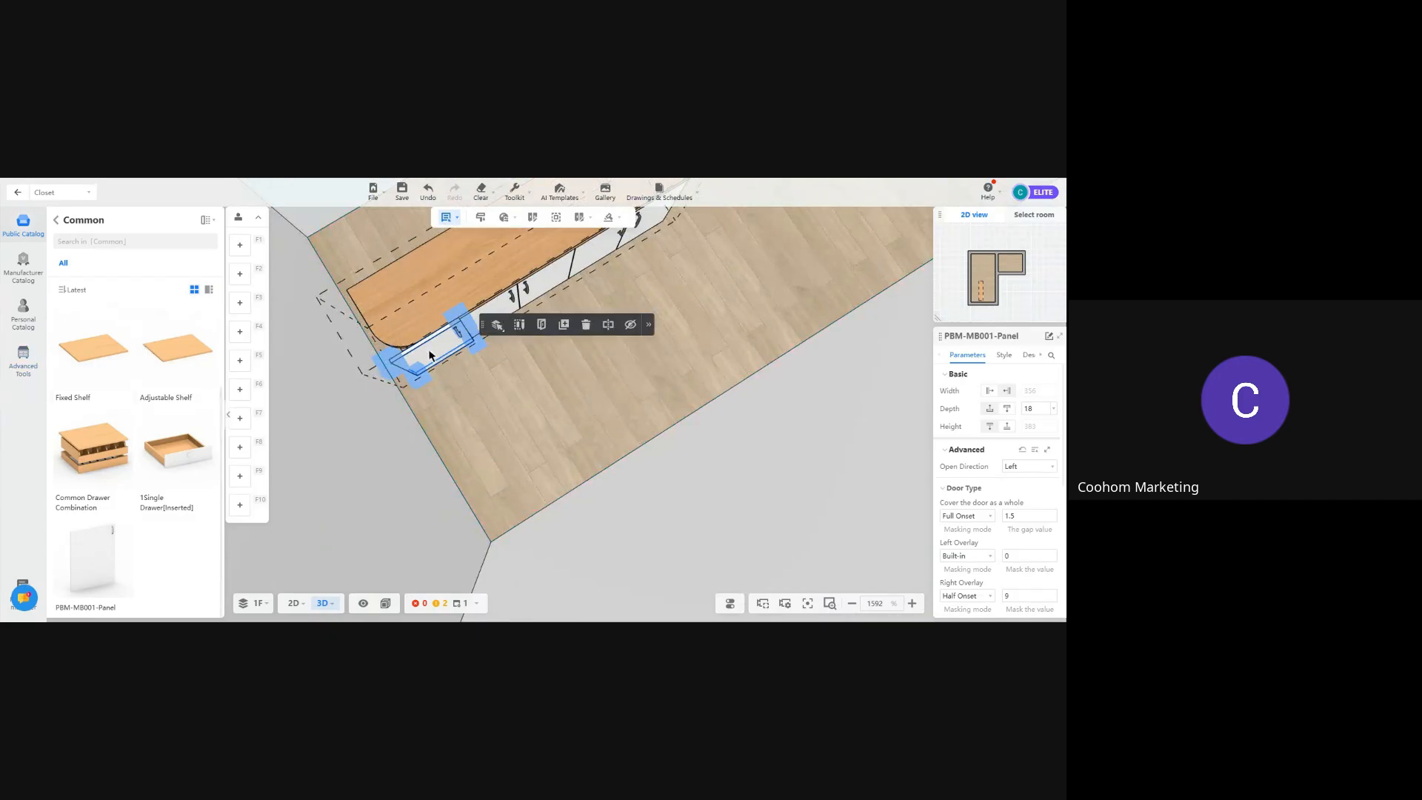
pyautogui.click(280, 306)
# Browse the door styles in the Parts library, such as aluminum frame, flat, no-handle, solid wood and powder coated
pyautogui.click(57, 221)
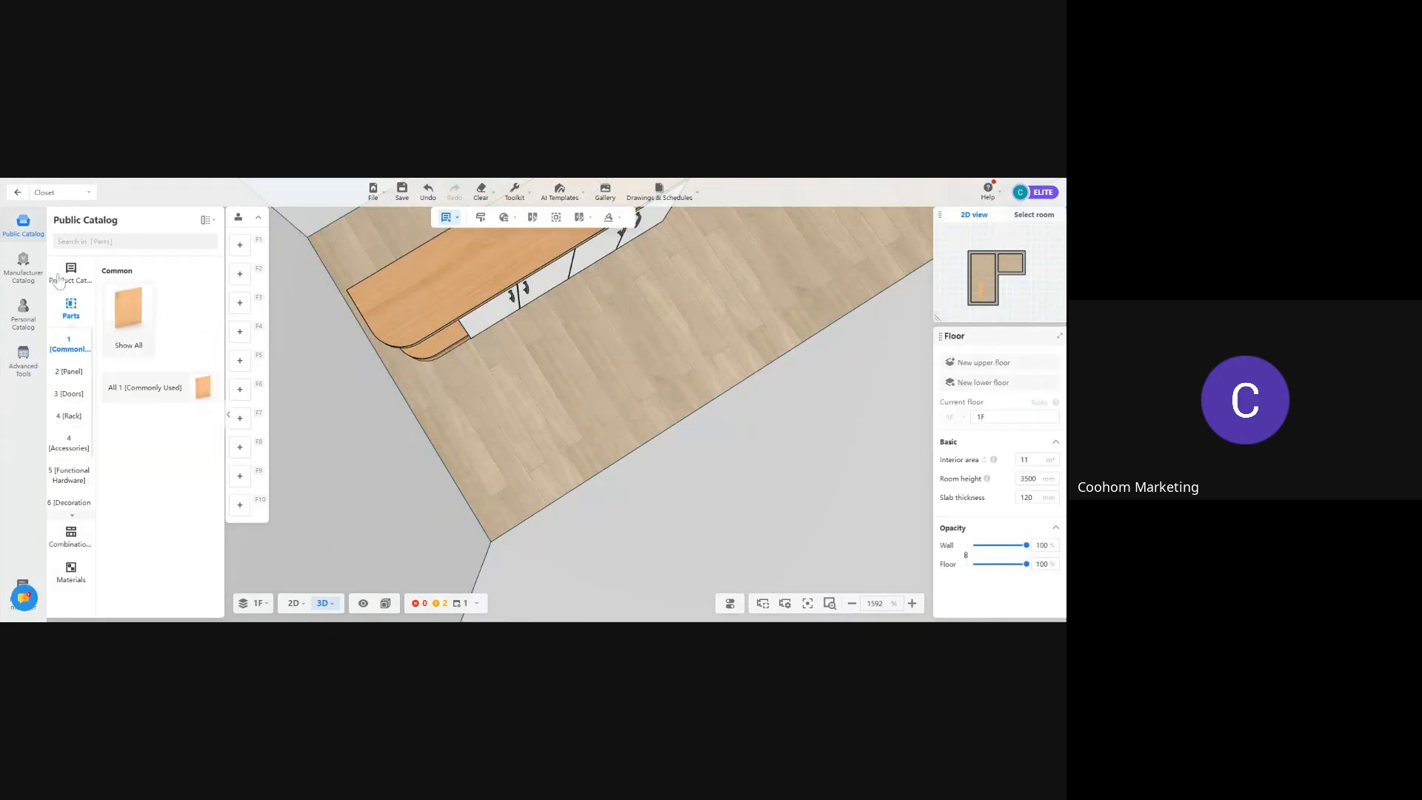
pyautogui.click(83, 372)
pyautogui.click(73, 394)
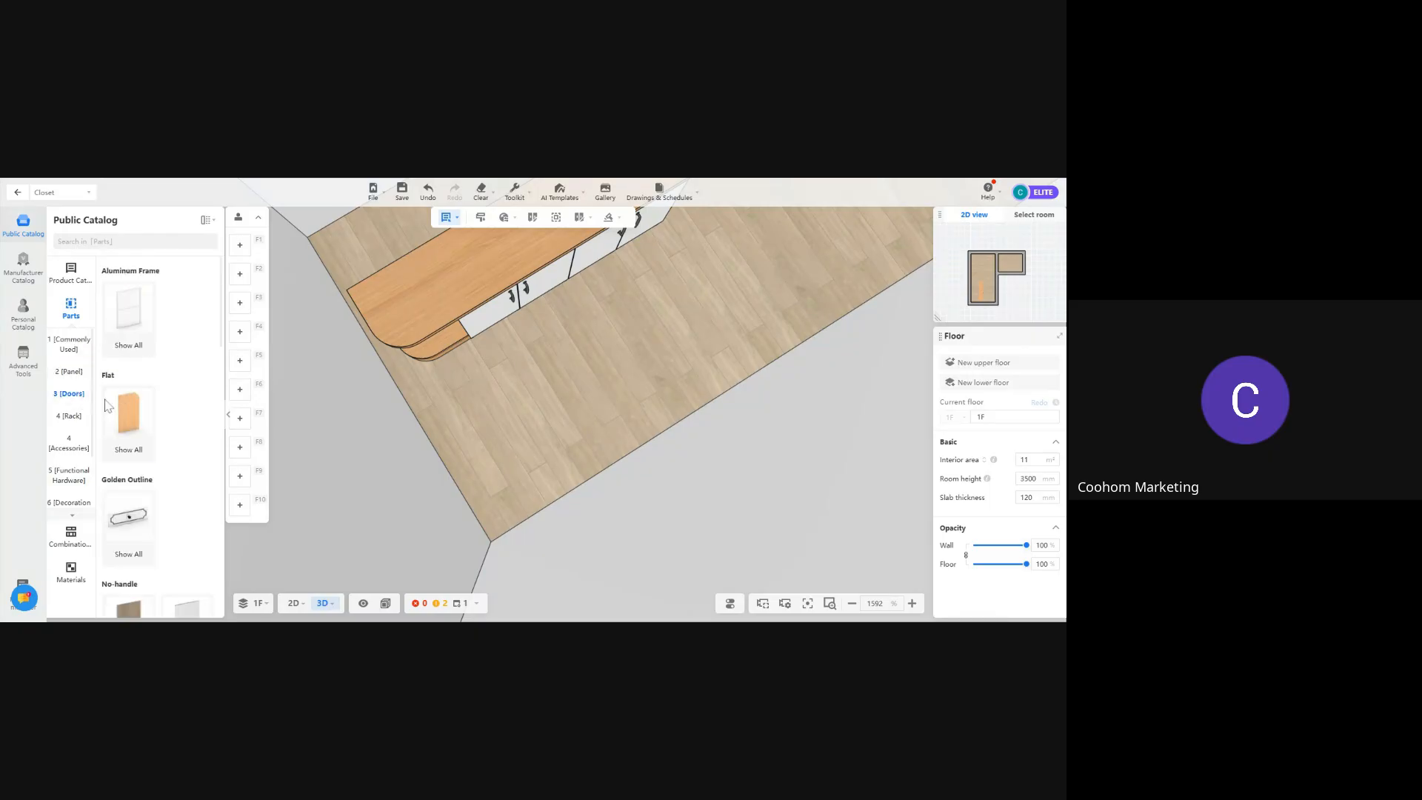
pyautogui.scroll(-2, 157, 387)
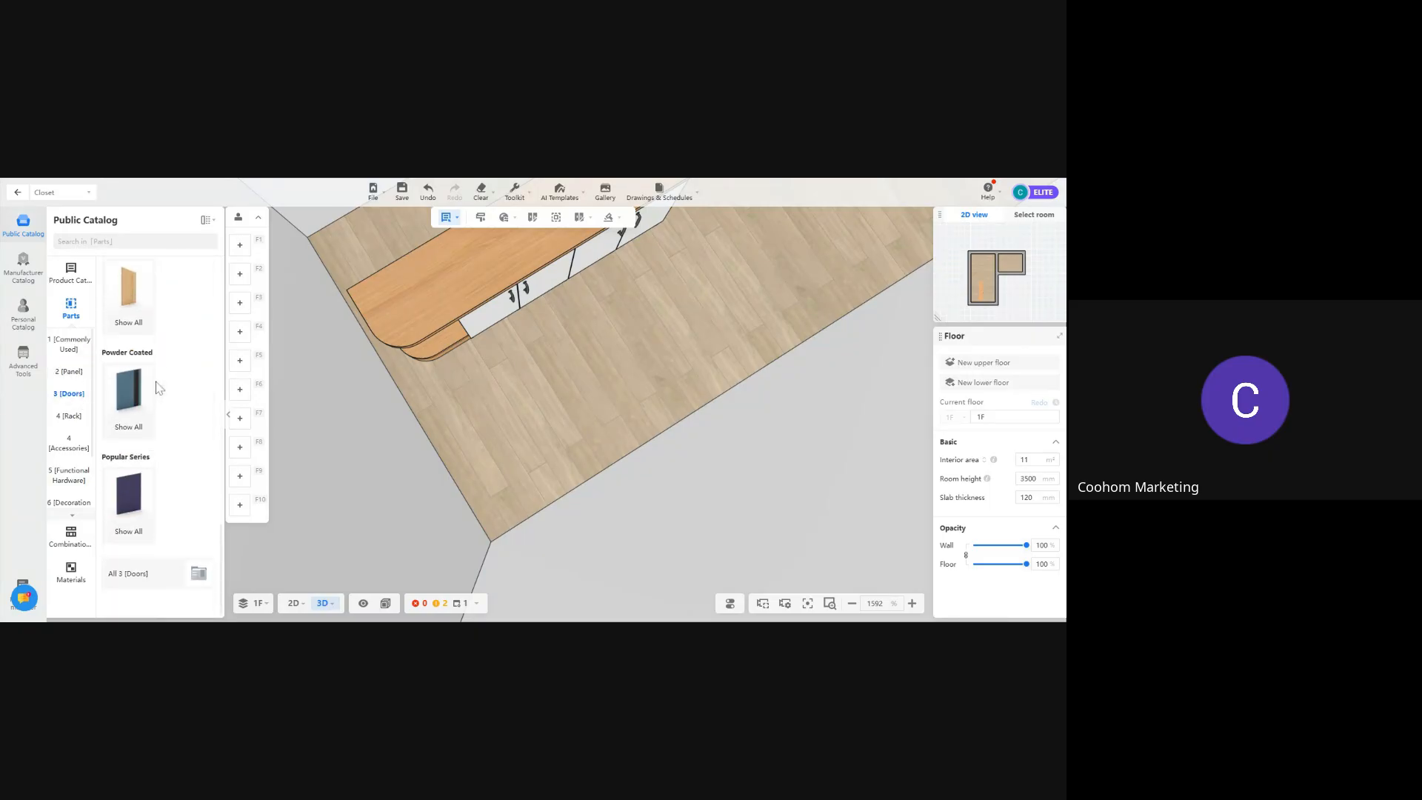
pyautogui.scroll(-5, 154, 400)
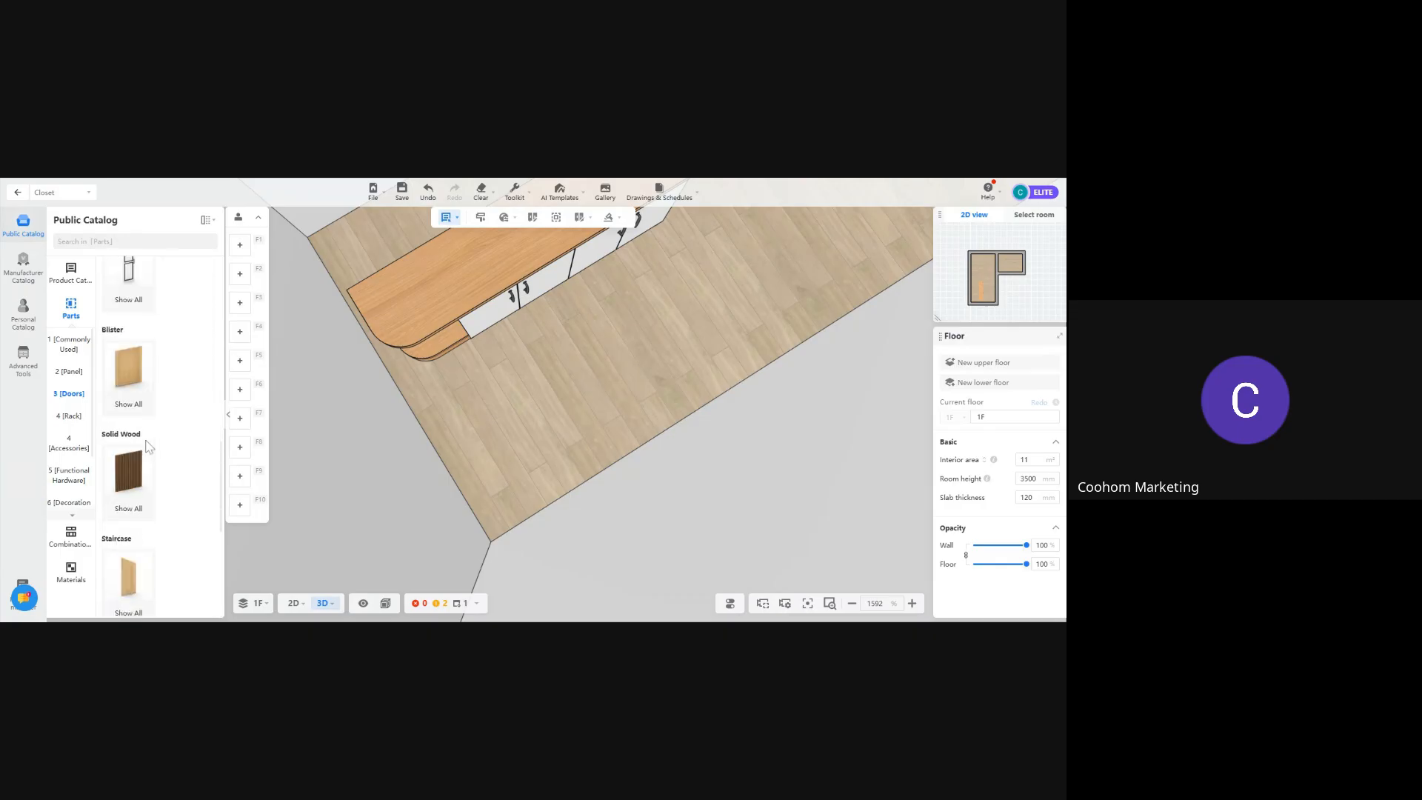
pyautogui.scroll(6, 146, 447)
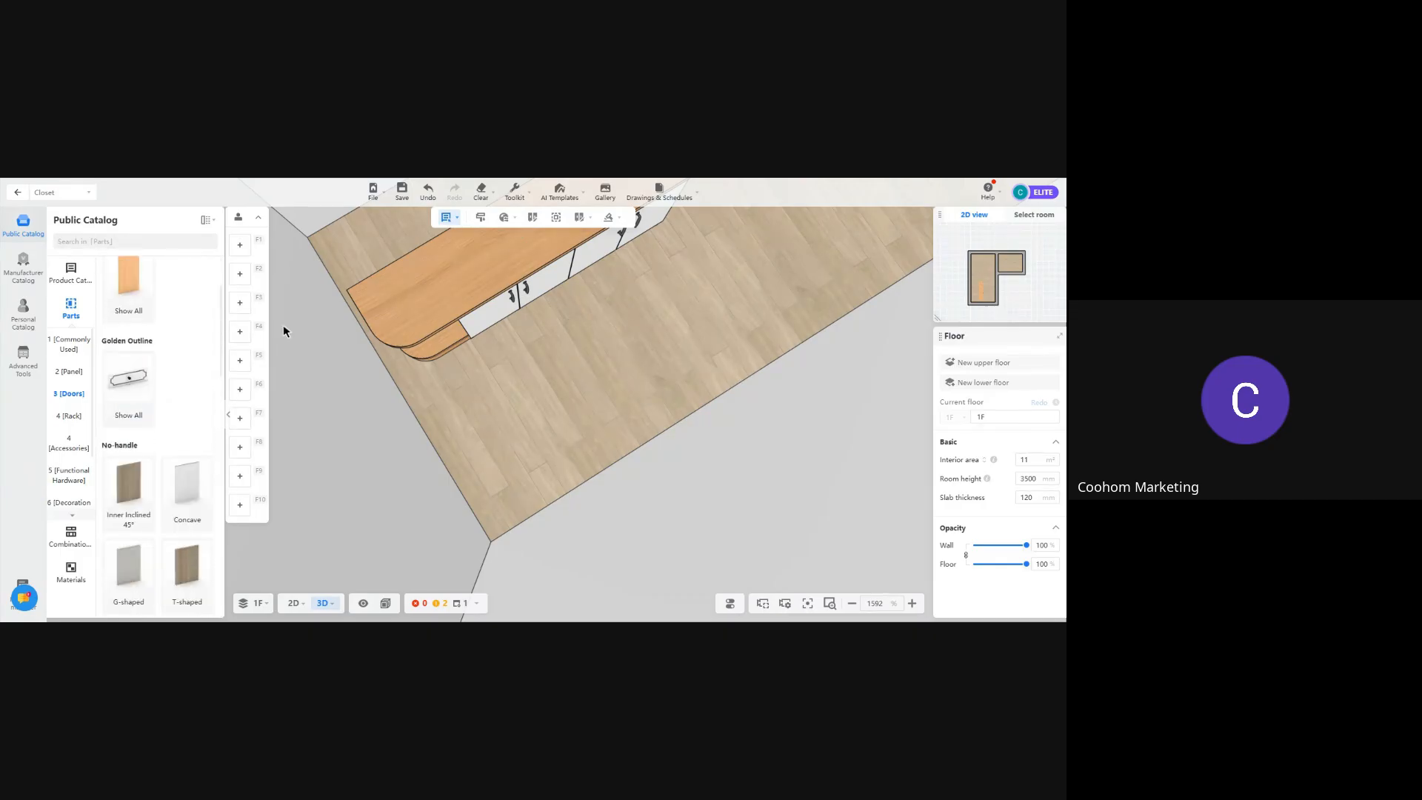
# Delete the white-door base cabinet from the room
pyautogui.click(492, 280)
pyautogui.press('Delete')
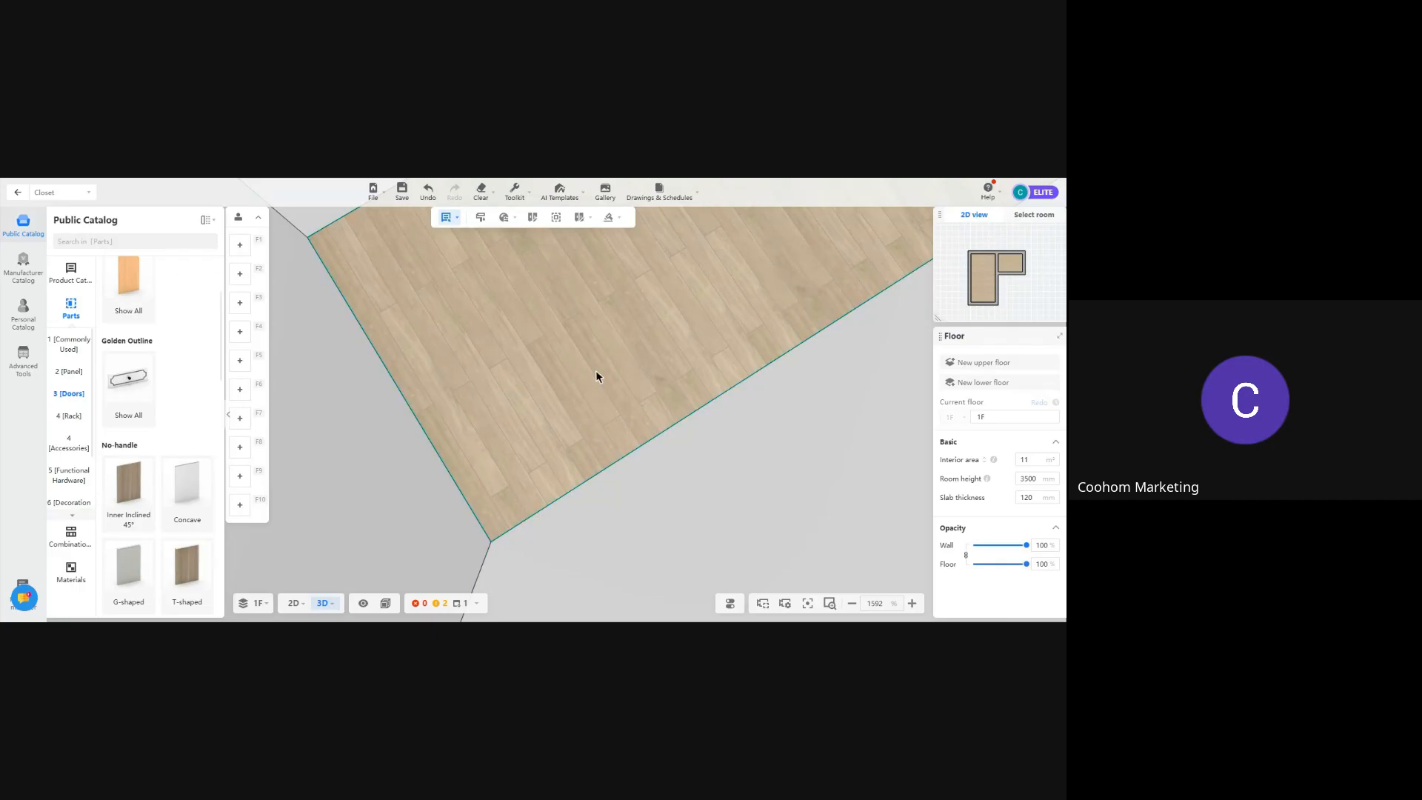
# Switch the two-room layout to the 2D plan view and open the custom modeling tool
pyautogui.moveTo(589, 351); pyautogui.dragTo(539, 347)
pyautogui.moveTo(657, 356); pyautogui.dragTo(643, 360)
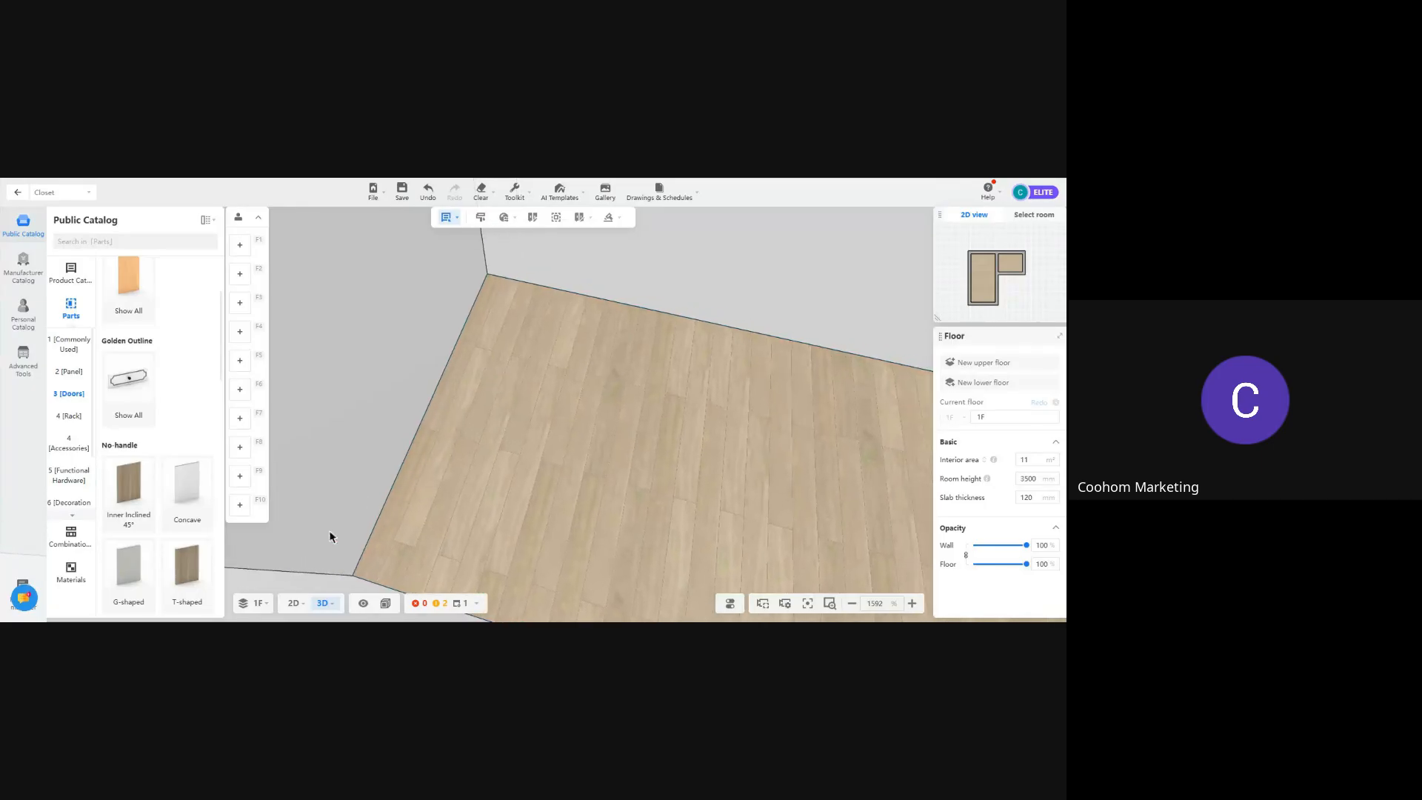
pyautogui.click(296, 605)
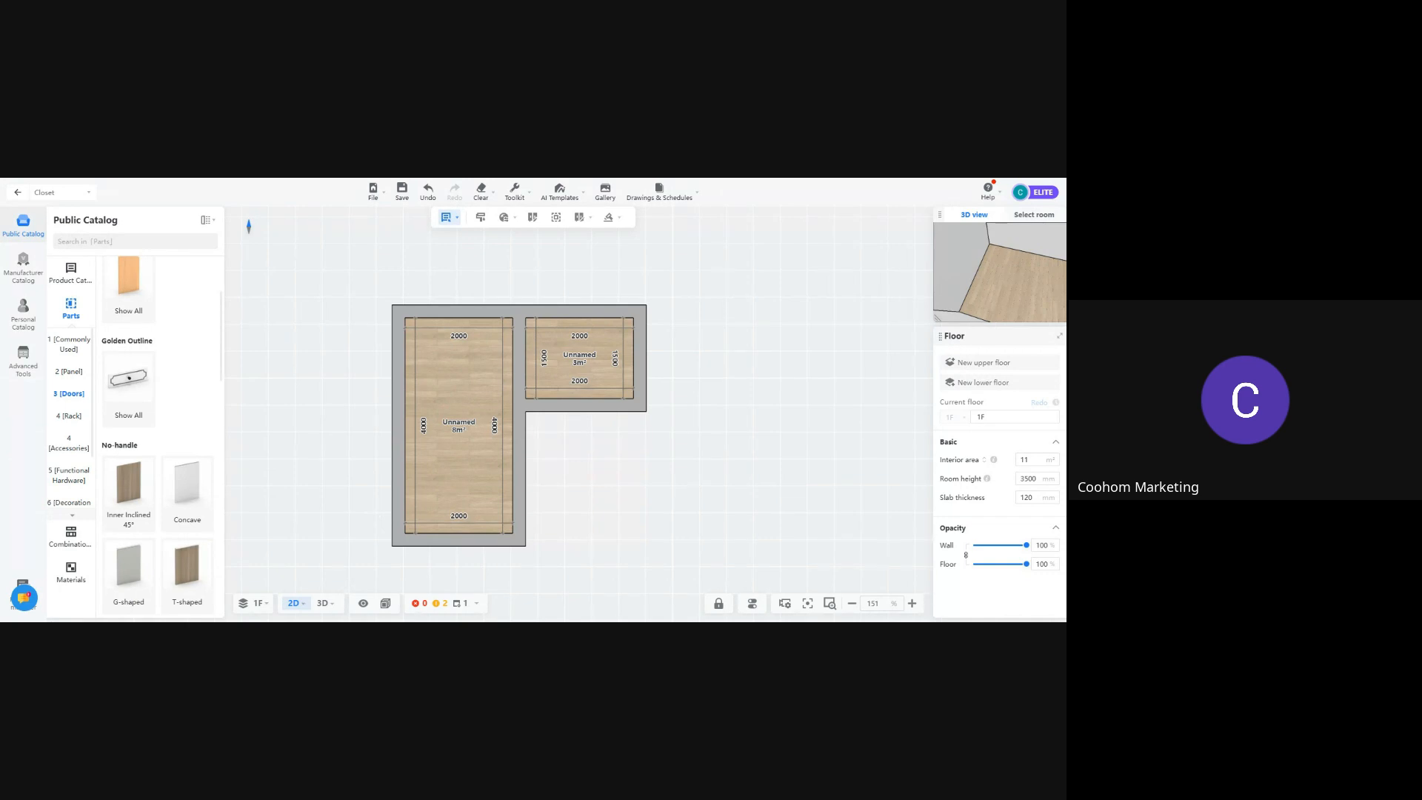
pyautogui.scroll(6, 455, 487)
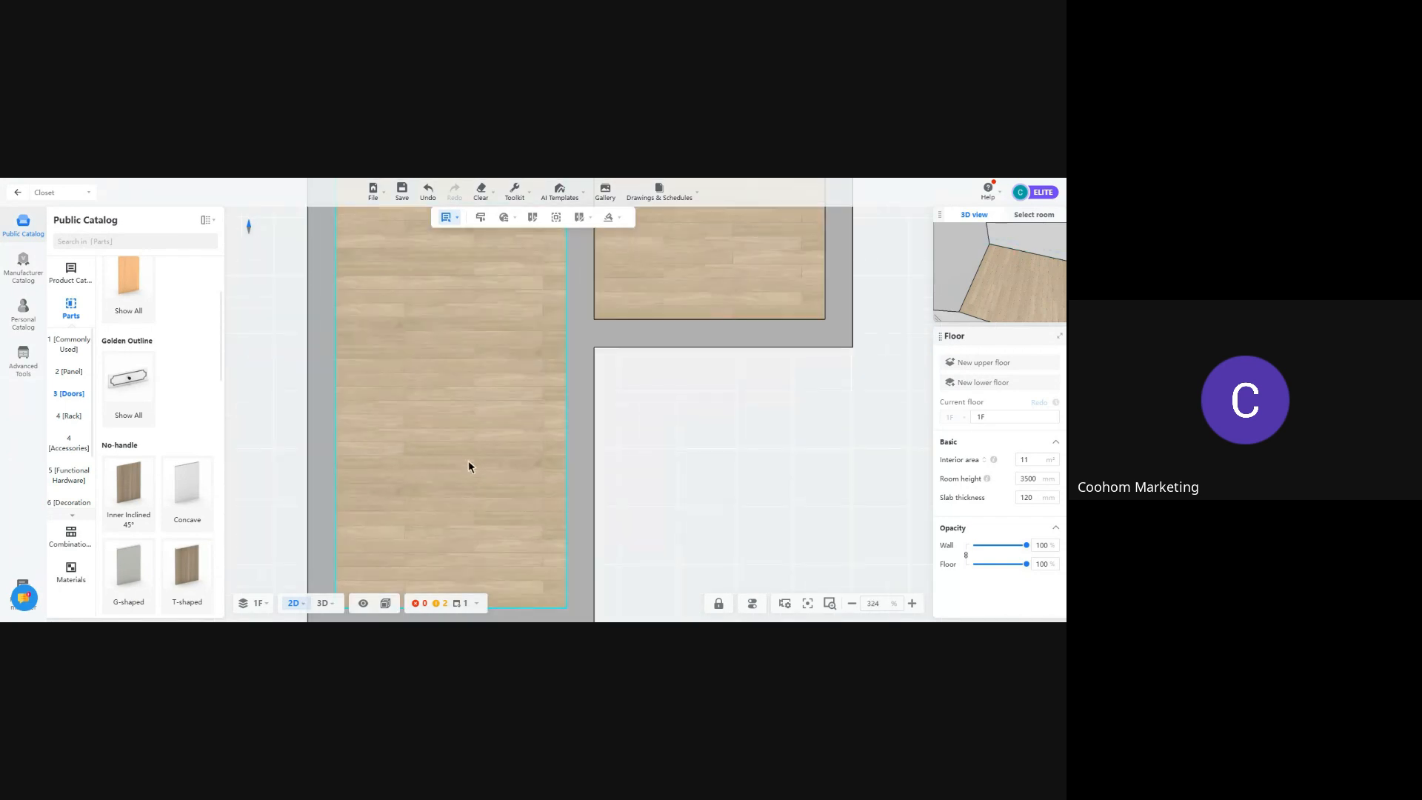
pyautogui.moveTo(506, 480); pyautogui.dragTo(508, 492)
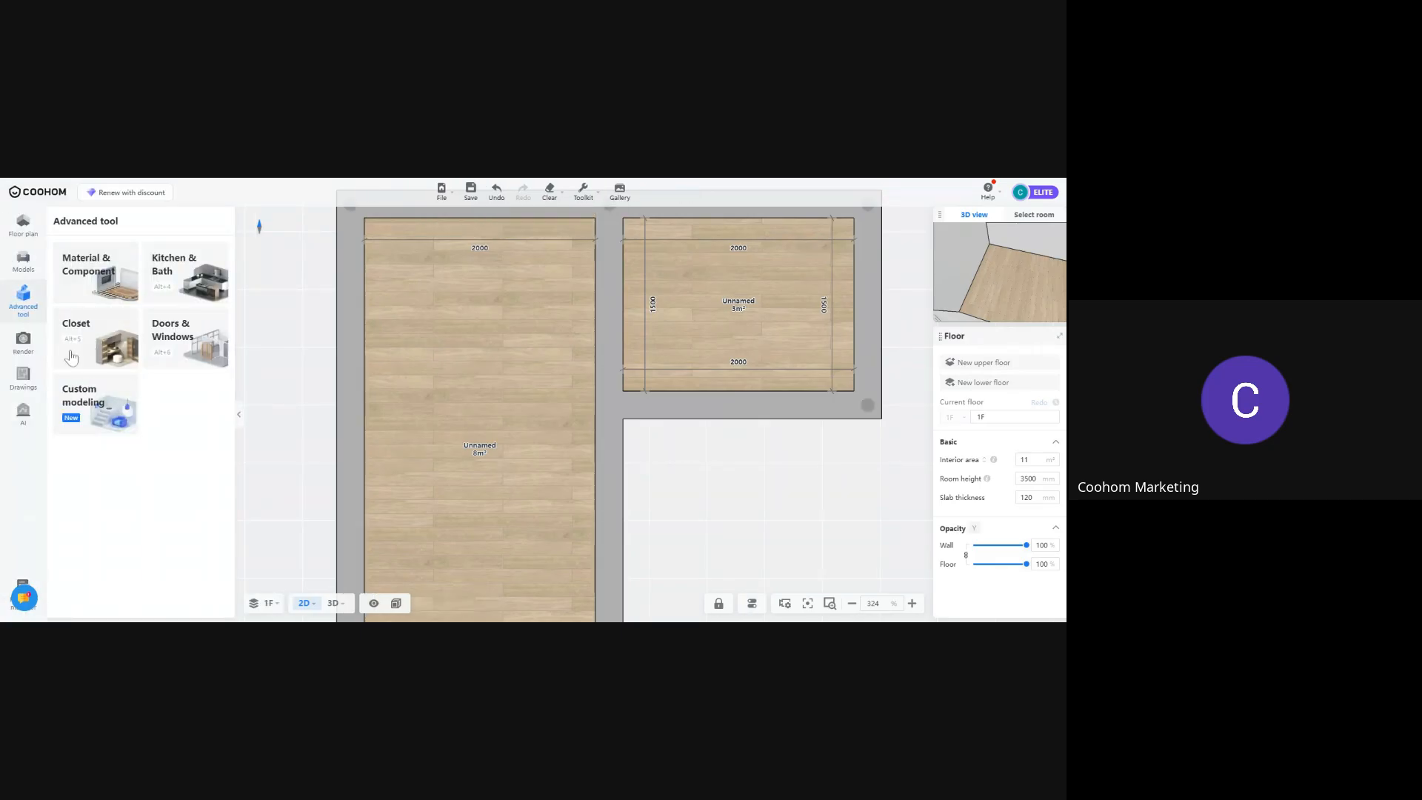
pyautogui.click(104, 411)
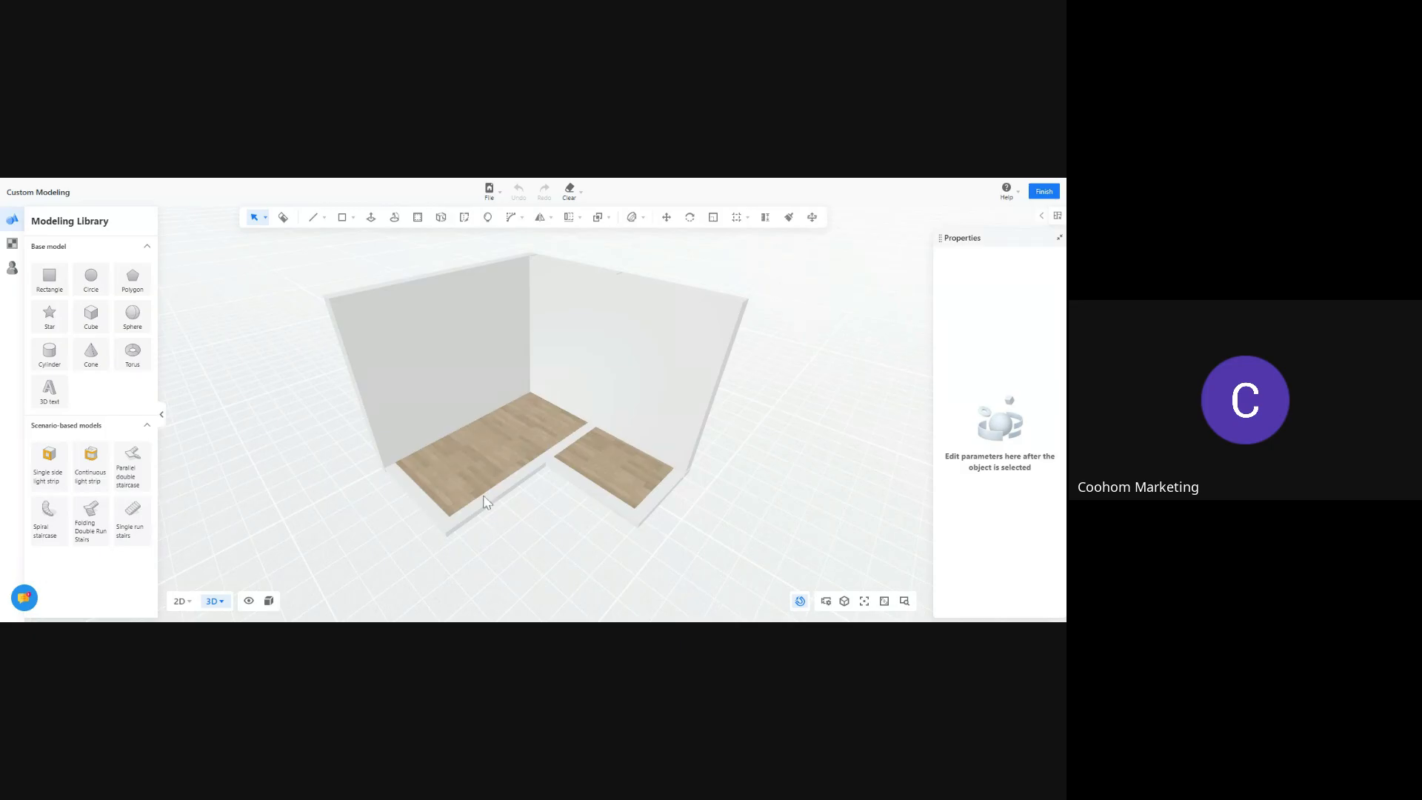
# Place a Folding Double Run Stairs model outside the existing rooms and finish the custom modeling session
pyautogui.scroll(5, 442, 479)
pyautogui.click(95, 520)
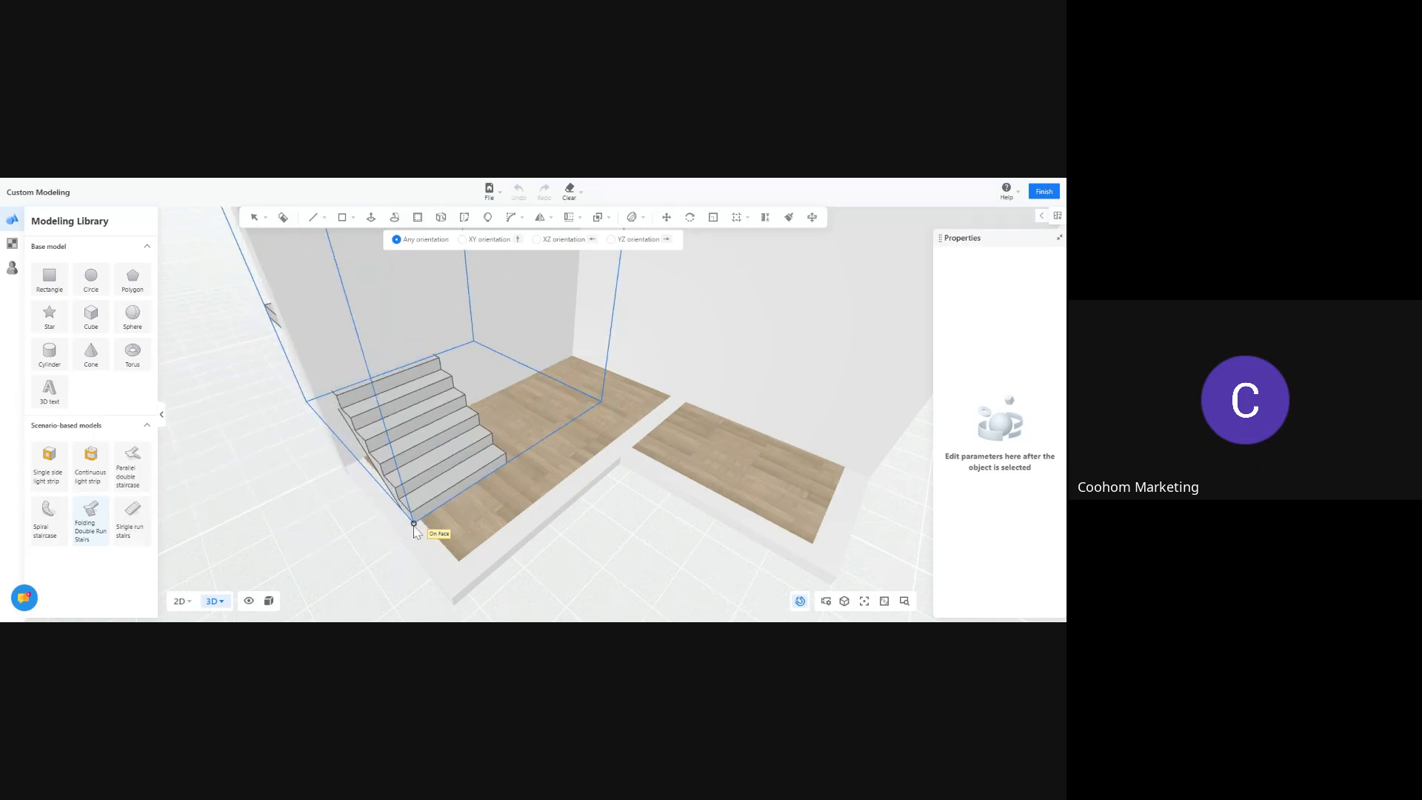
pyautogui.scroll(-5, 503, 543)
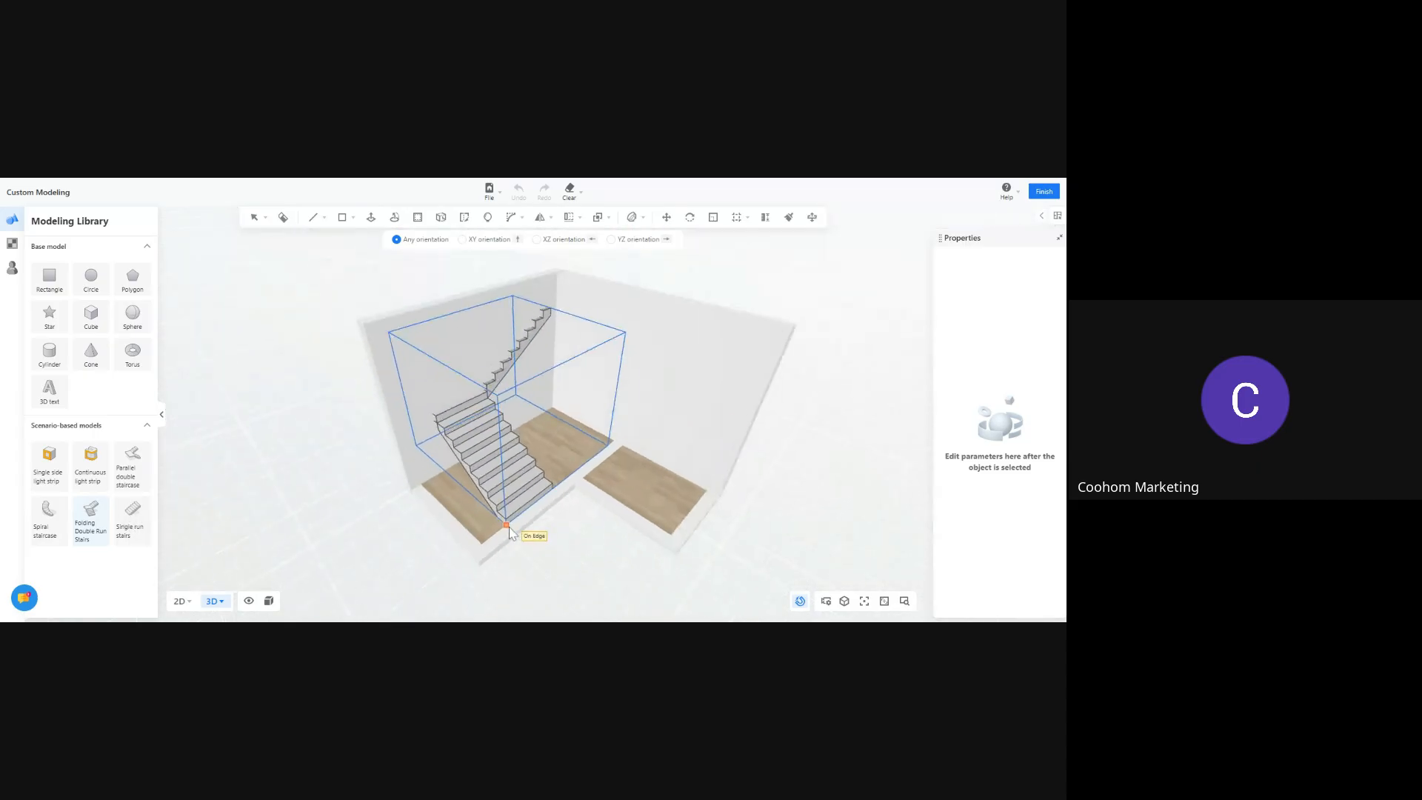
pyautogui.click(321, 540)
pyautogui.click(180, 600)
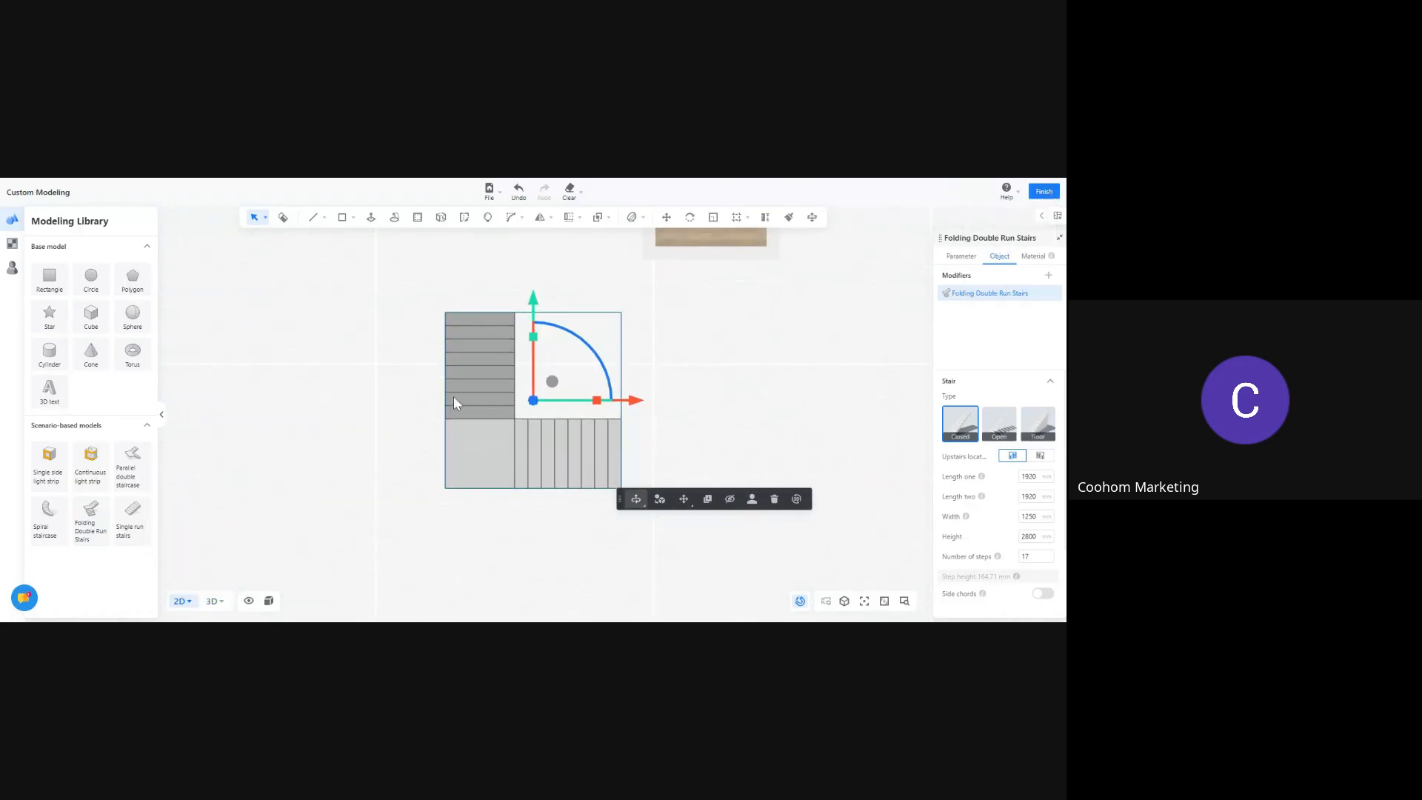
pyautogui.click(1044, 192)
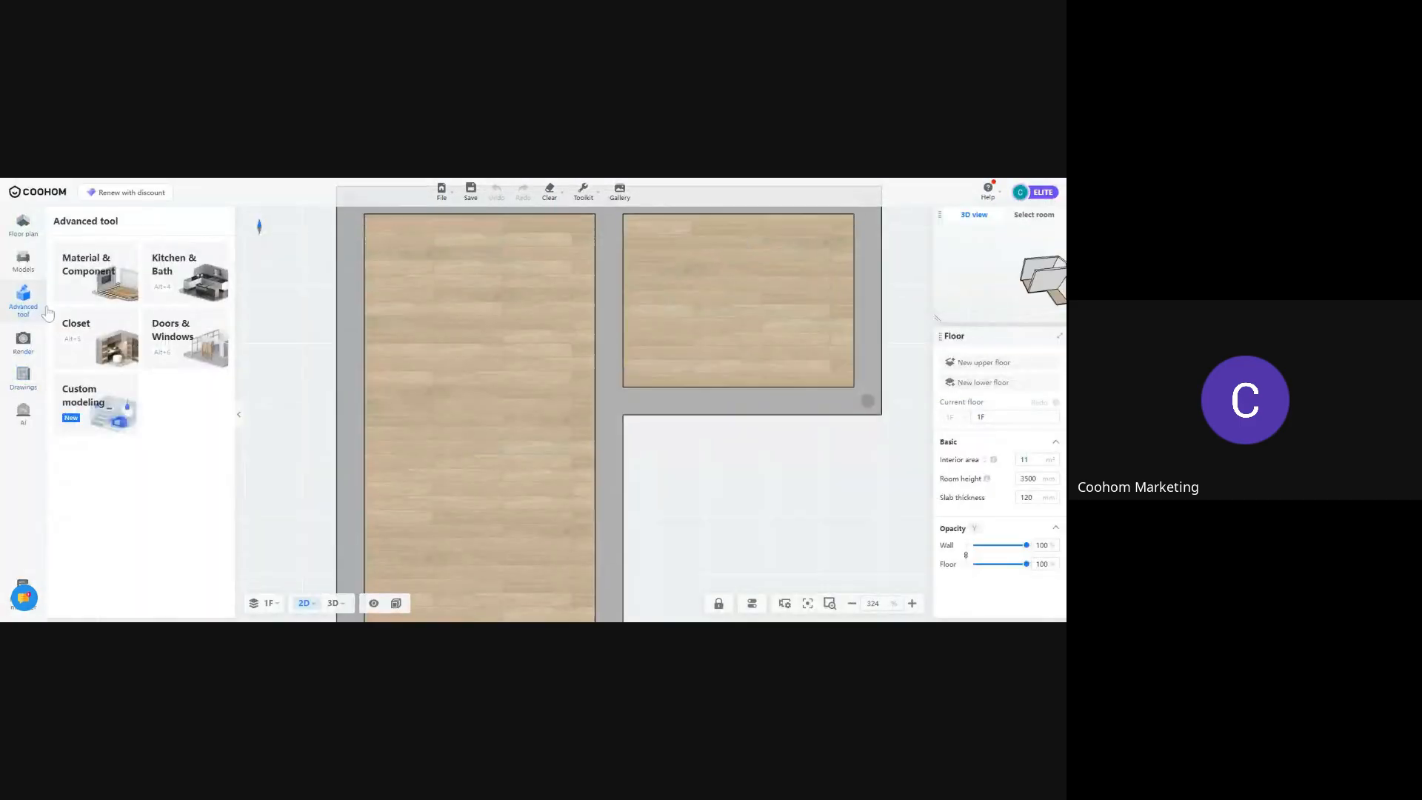
# Draw a separate rectangular room with interior dimensions of about 8410 × 9570 mm beside the staircase
pyautogui.moveTo(526, 487); pyautogui.dragTo(652, 372)
pyautogui.scroll(-3, 647, 391)
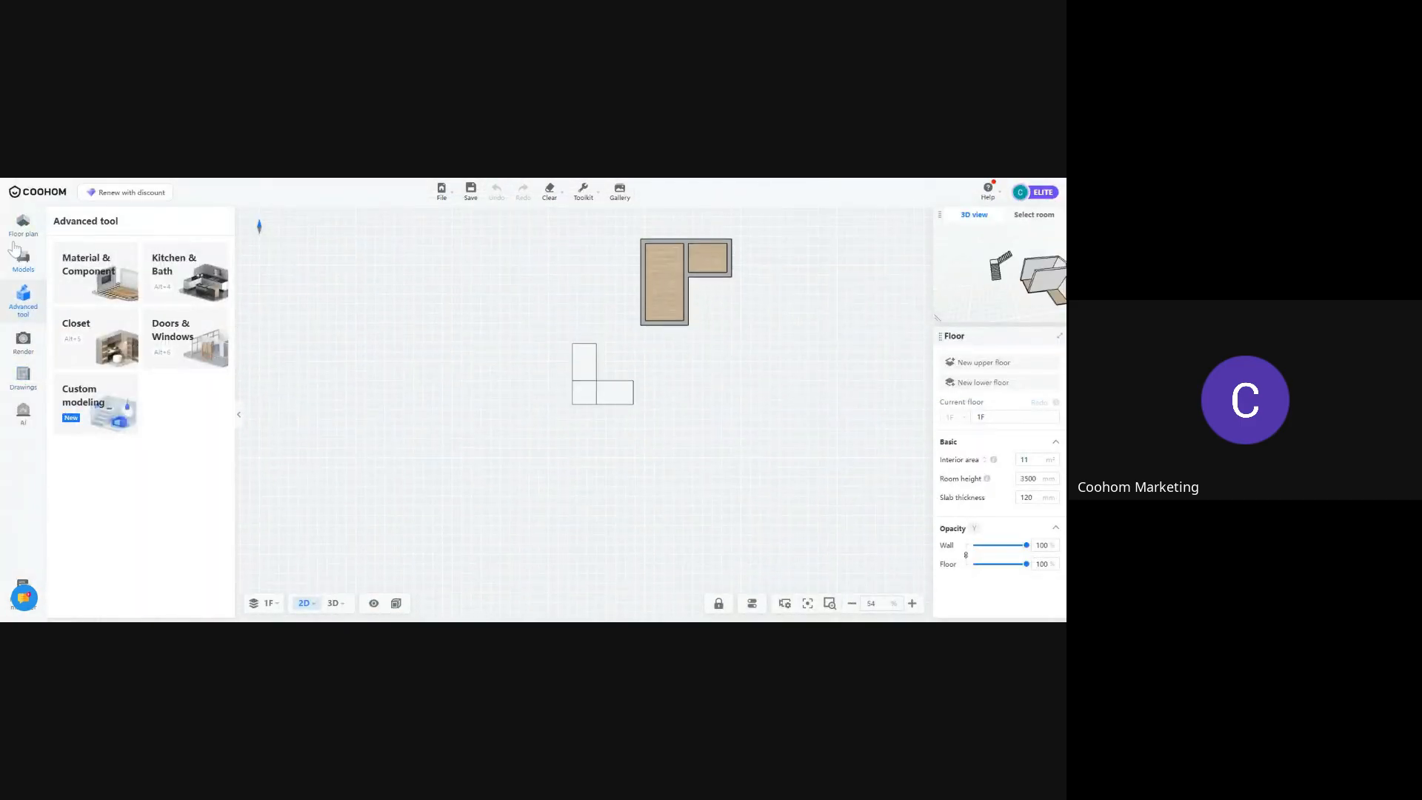
pyautogui.click(23, 225)
pyautogui.click(116, 358)
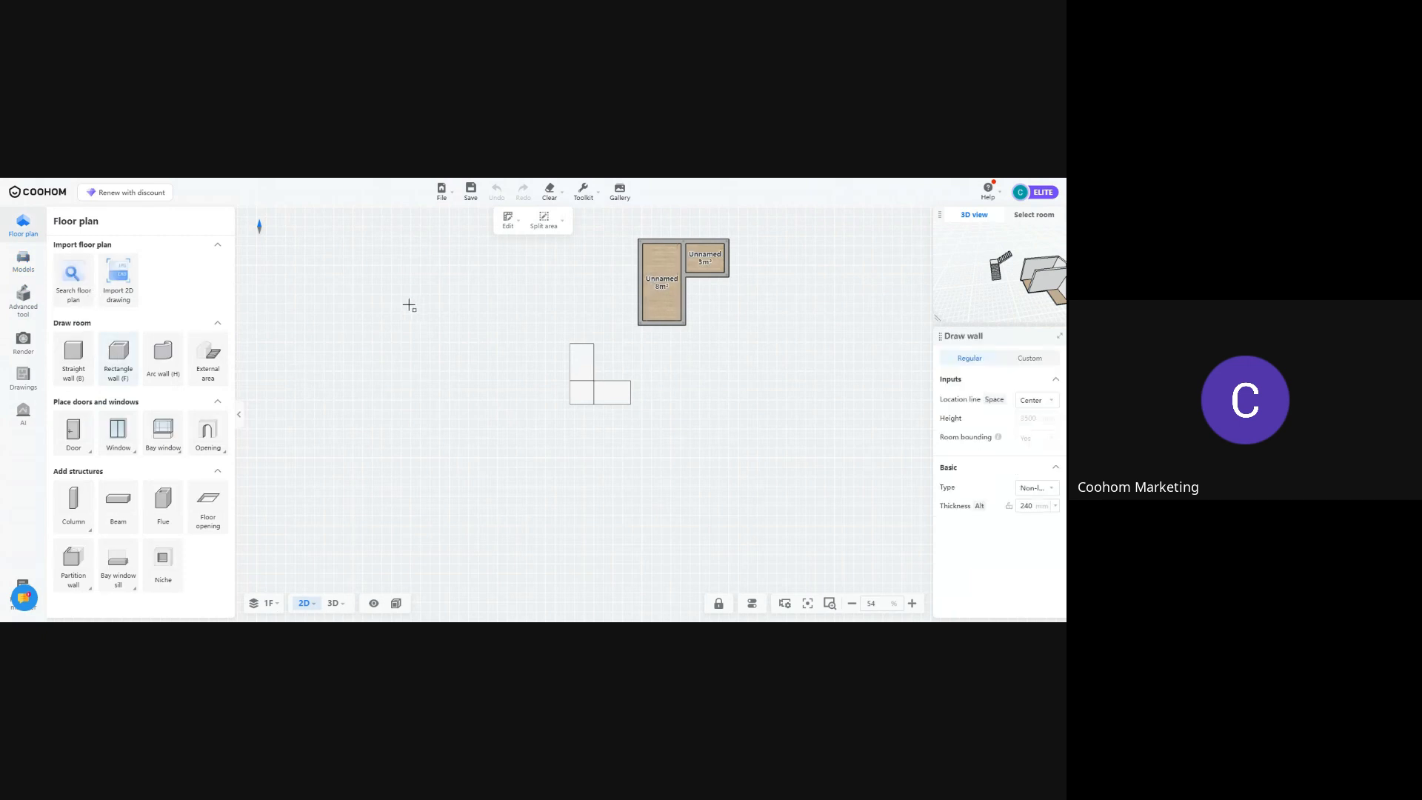
pyautogui.click(406, 304)
pyautogui.click(573, 491)
pyautogui.press('Escape')
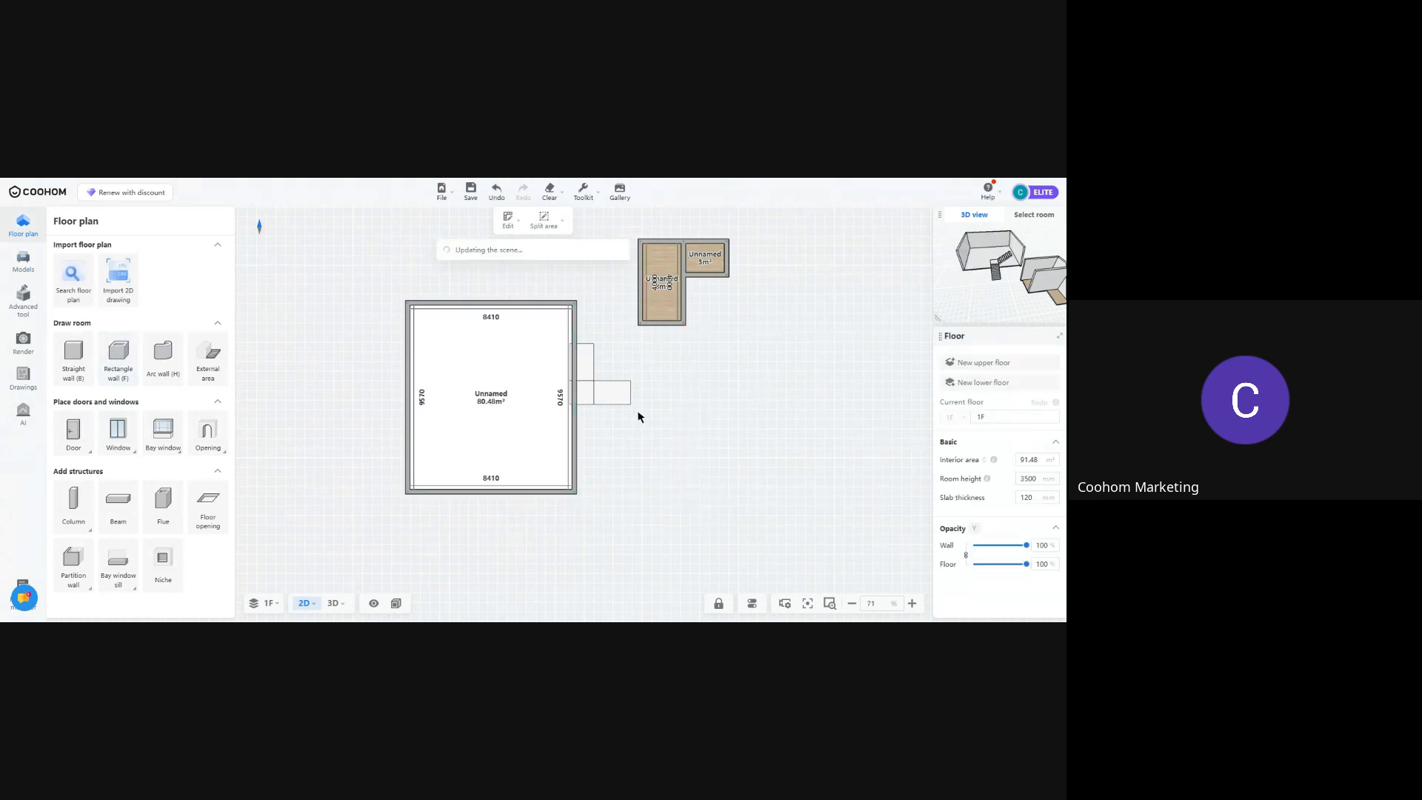
# Reopen custom modeling and move the folding stairs into the lower-left corner of the new large room
pyautogui.click(21, 297)
pyautogui.click(108, 415)
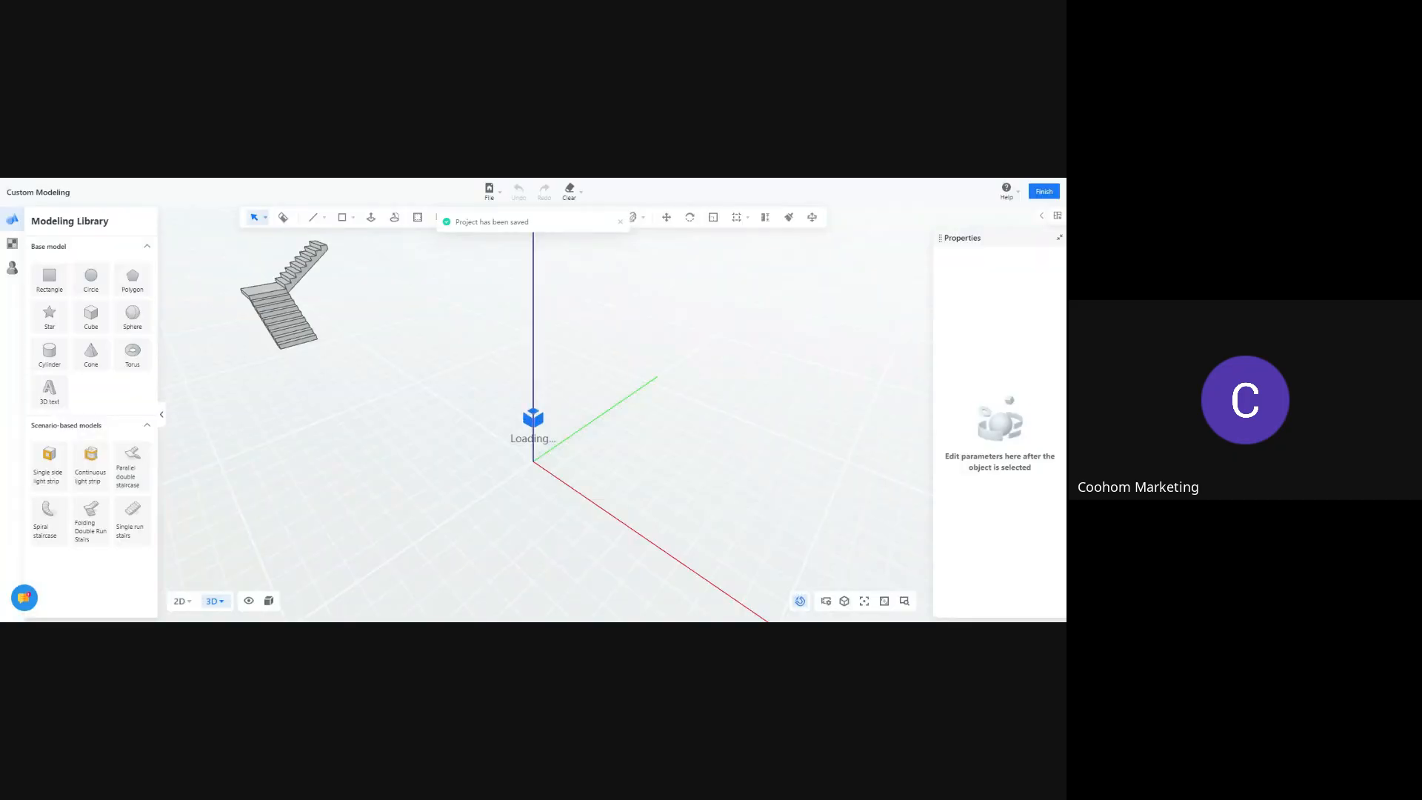
pyautogui.click(182, 601)
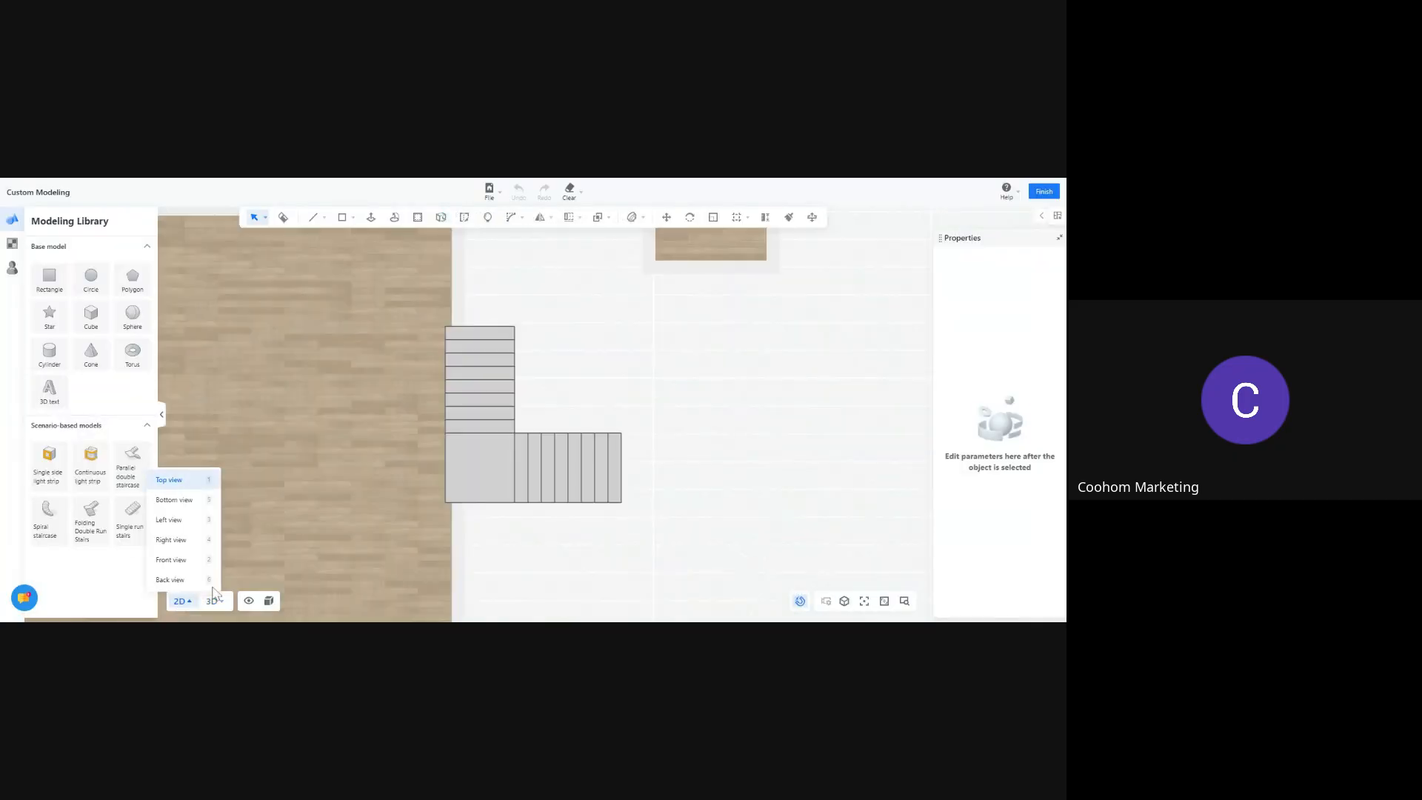
pyautogui.click(516, 459)
pyautogui.scroll(-3, 516, 459)
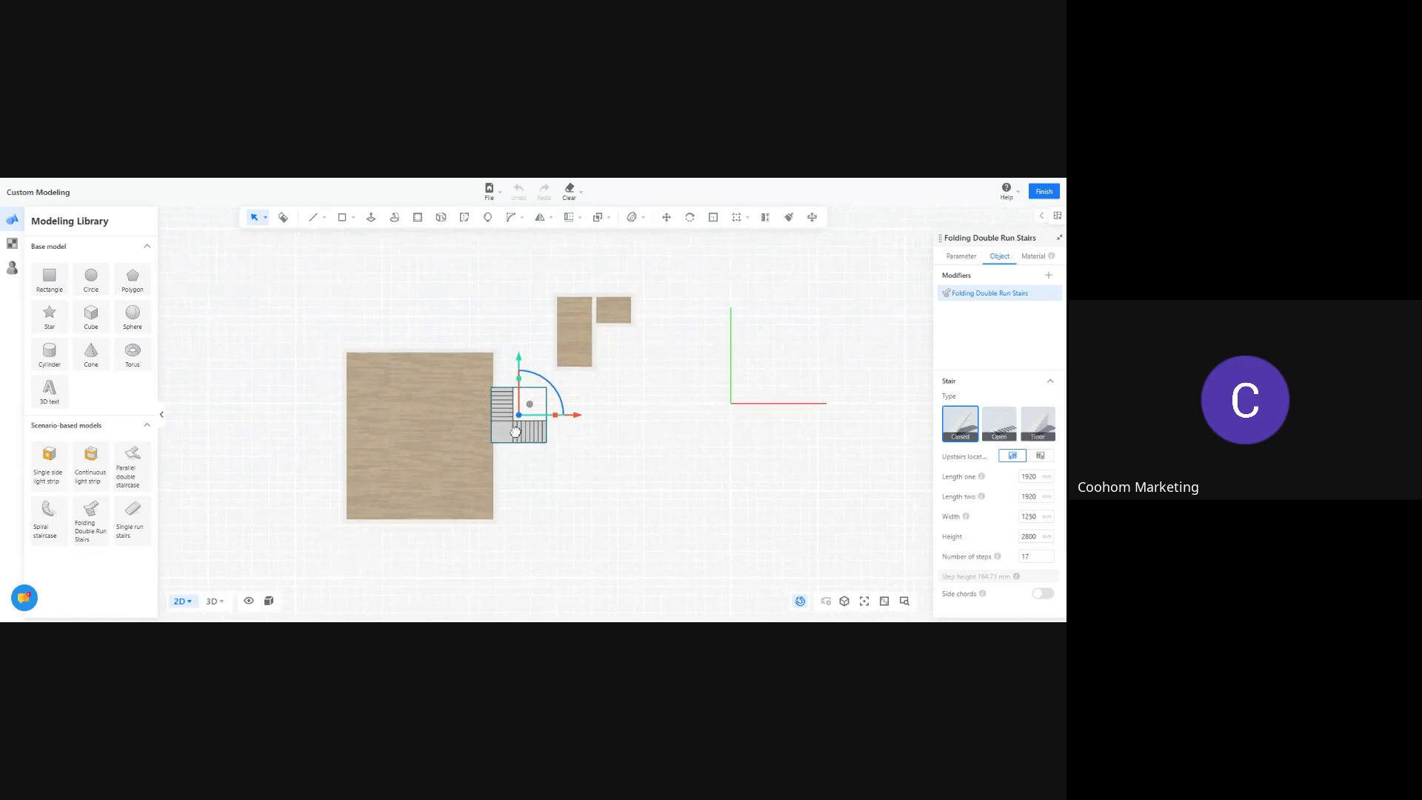
pyautogui.moveTo(563, 421); pyautogui.dragTo(418, 432)
pyautogui.moveTo(360, 351); pyautogui.dragTo(367, 425)
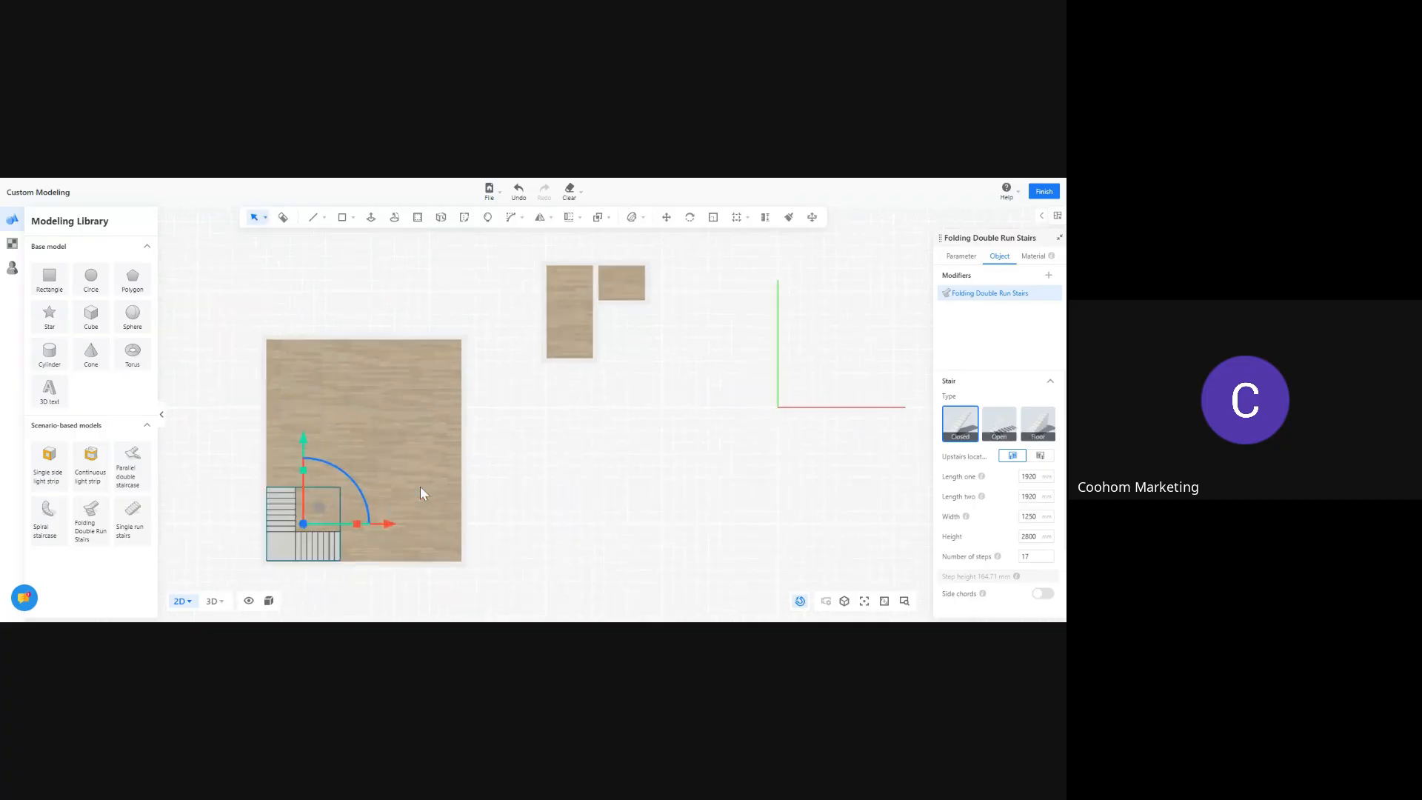
pyautogui.click(212, 600)
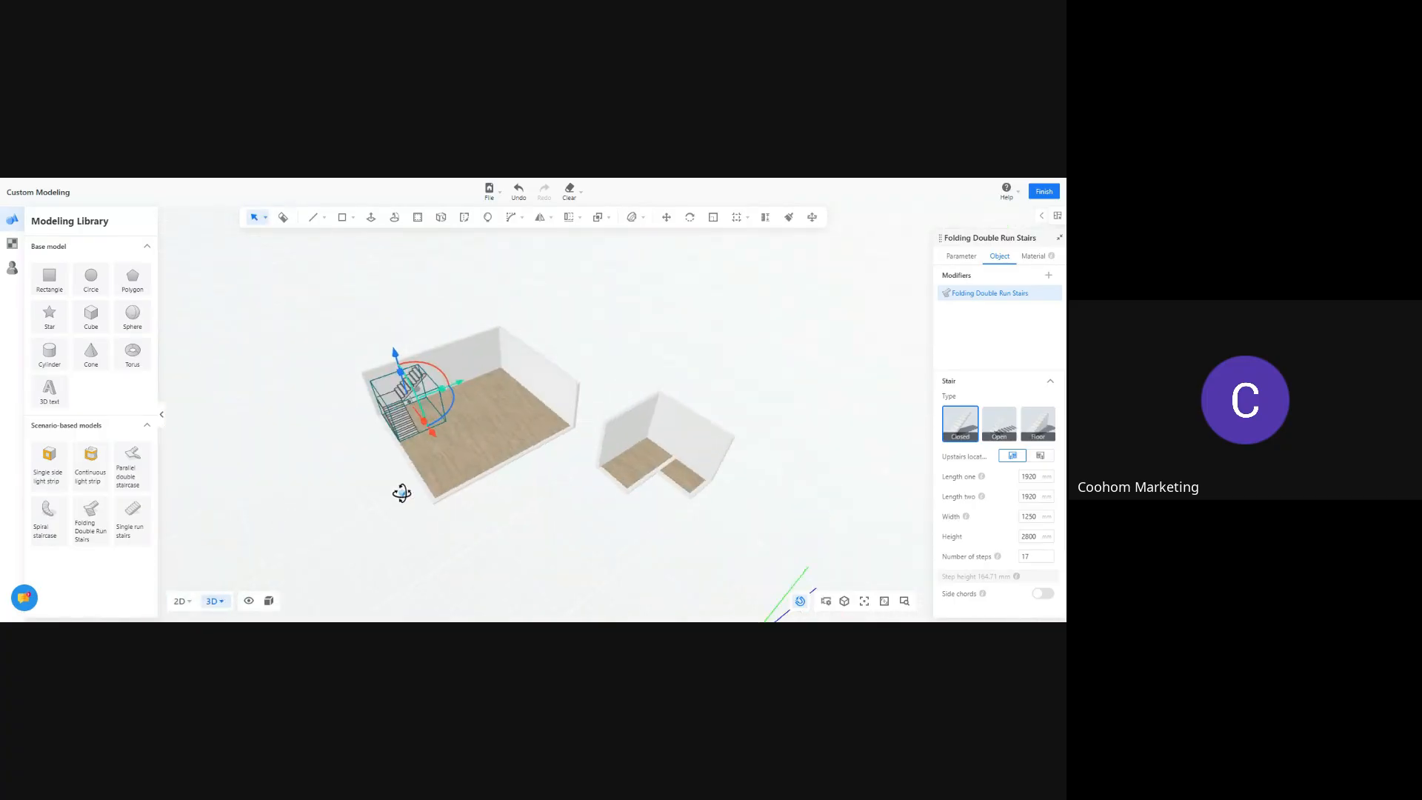
pyautogui.scroll(5, 400, 489)
pyautogui.moveTo(423, 479); pyautogui.dragTo(252, 407)
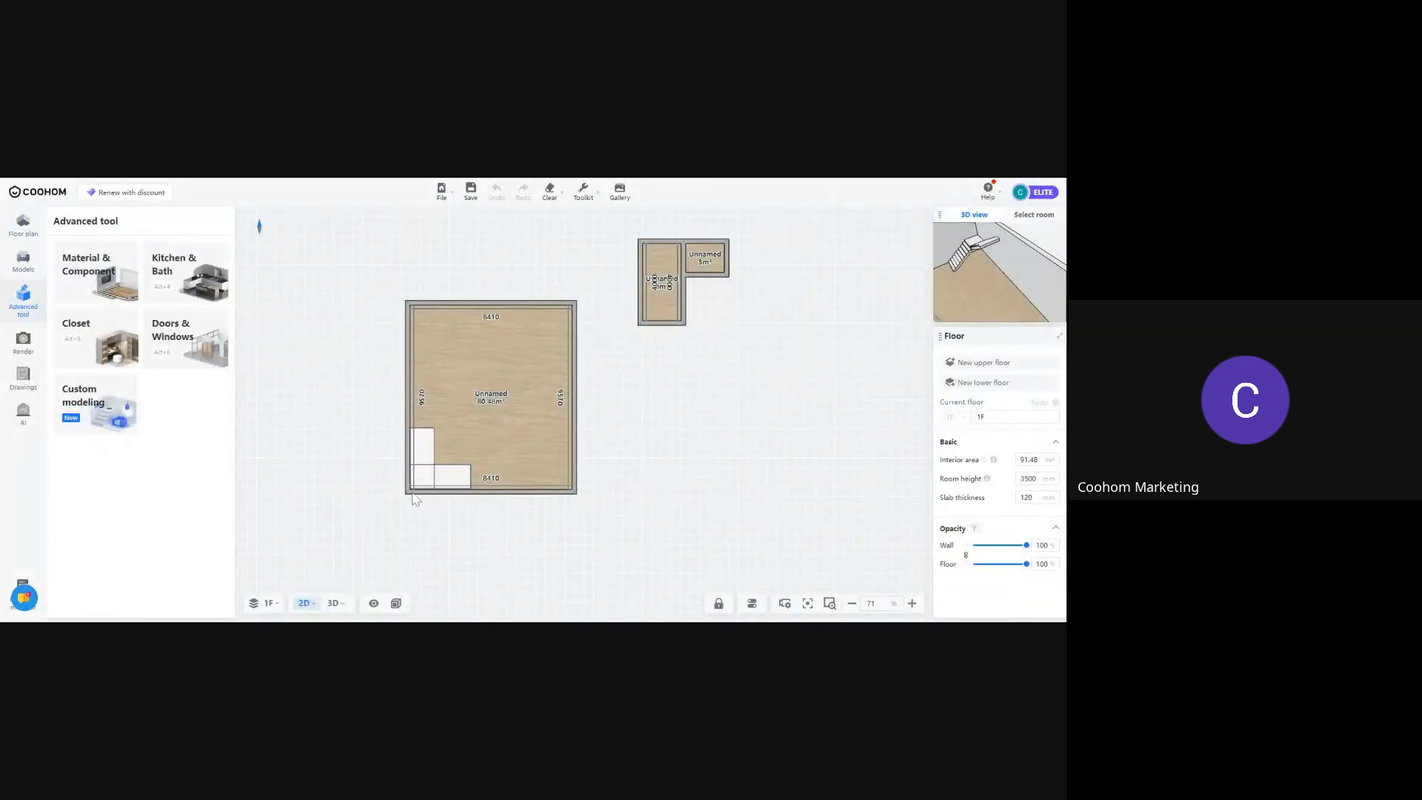
# Draw a 2500 × 3100 mm rectangular floor opening from the room's lower-left corner beneath the stairs
pyautogui.click(25, 234)
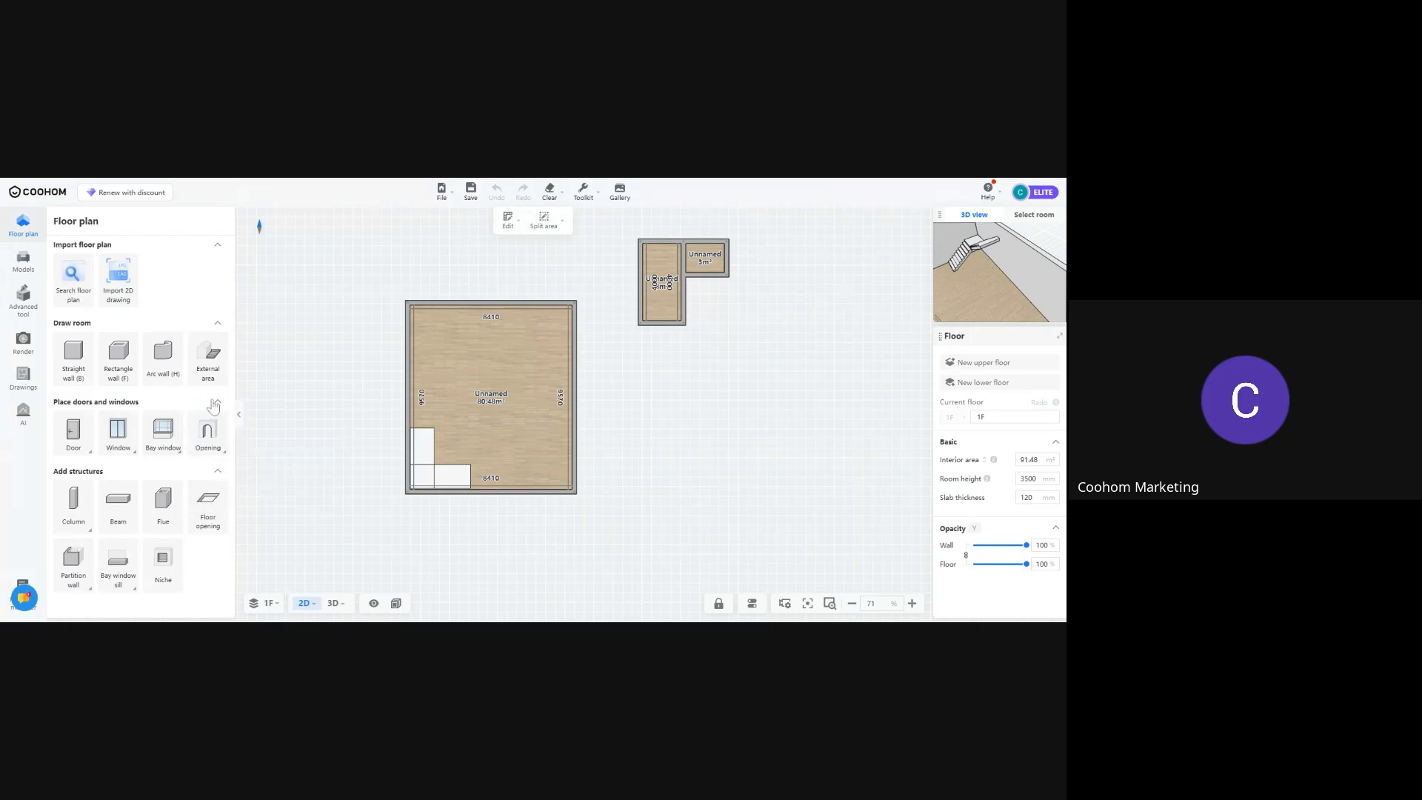
pyautogui.click(478, 489)
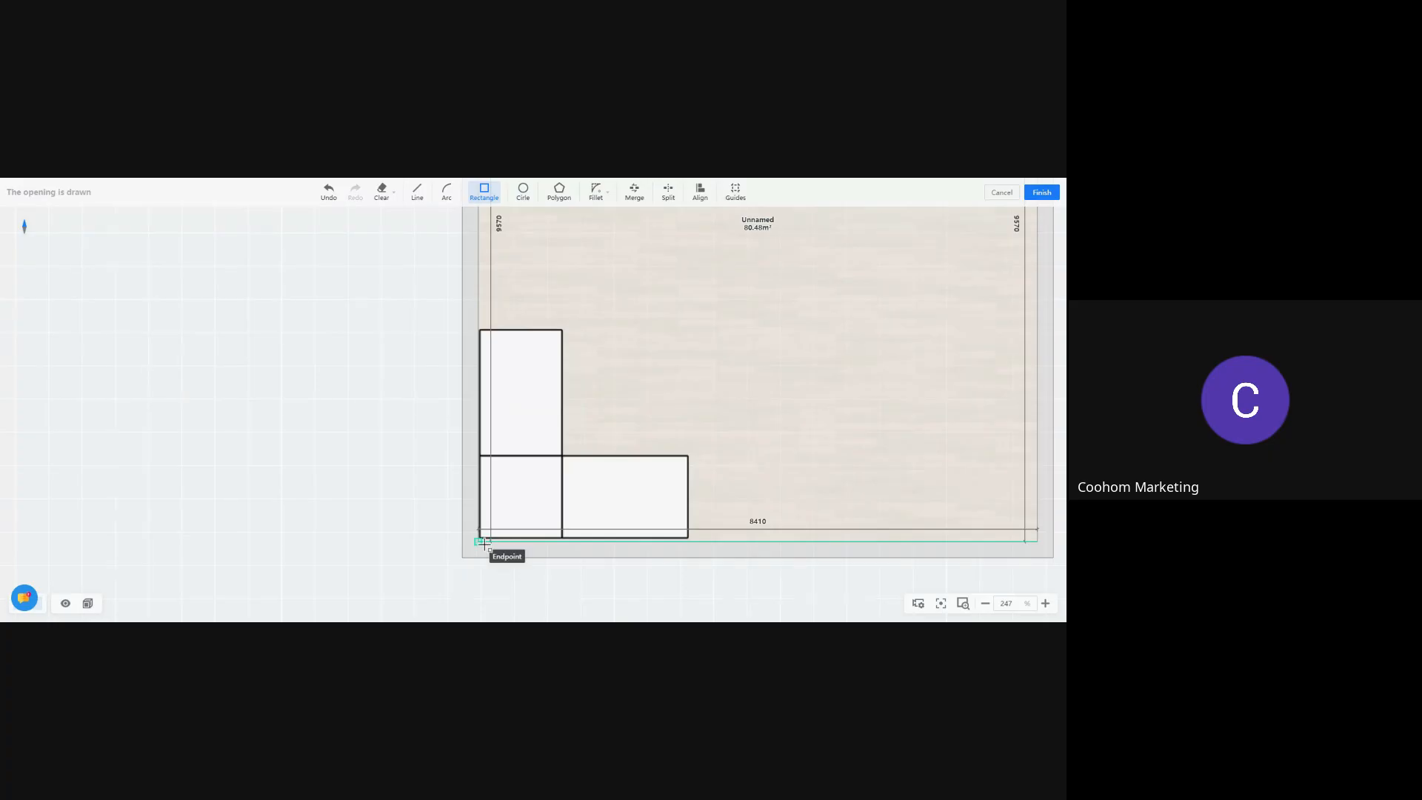
pyautogui.click(484, 543)
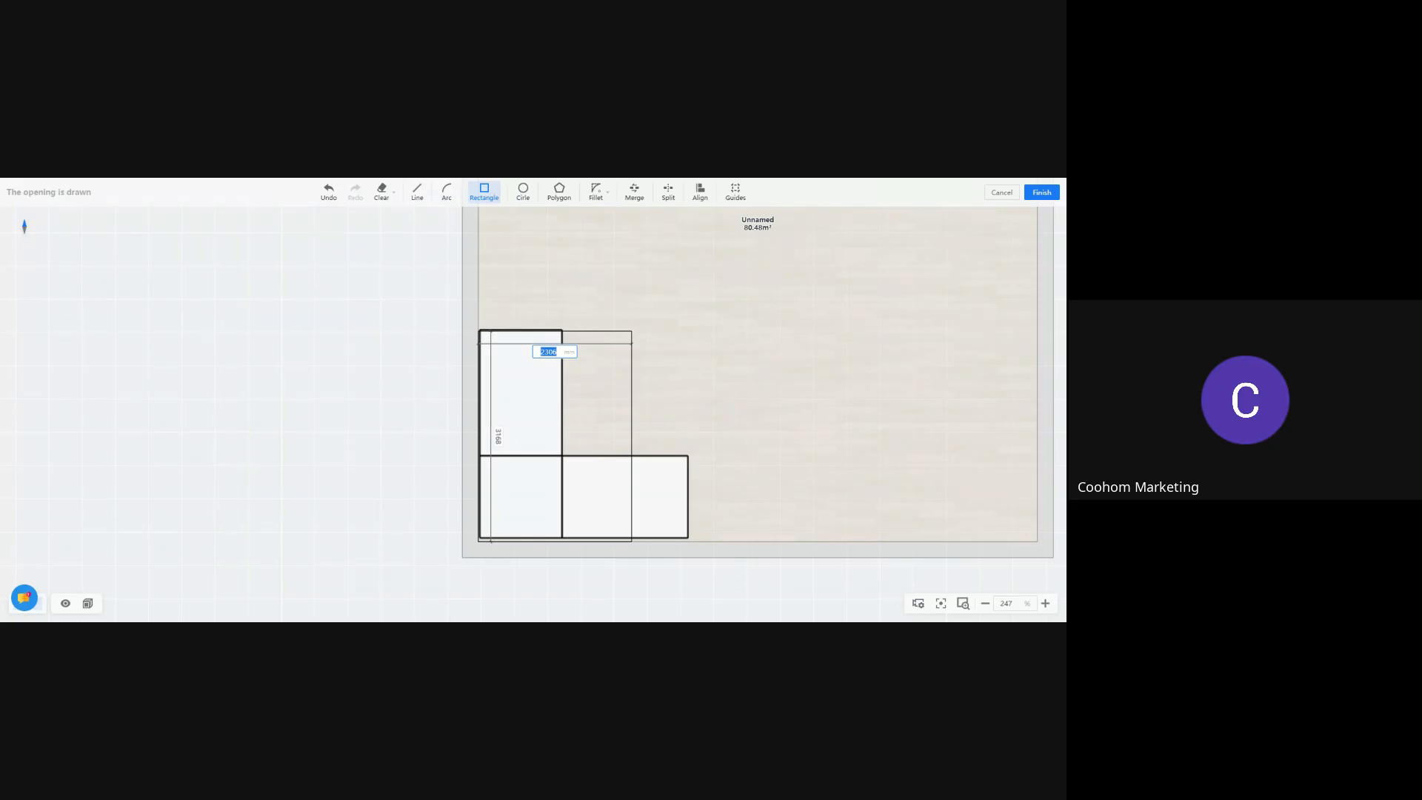
pyautogui.press('Tab')
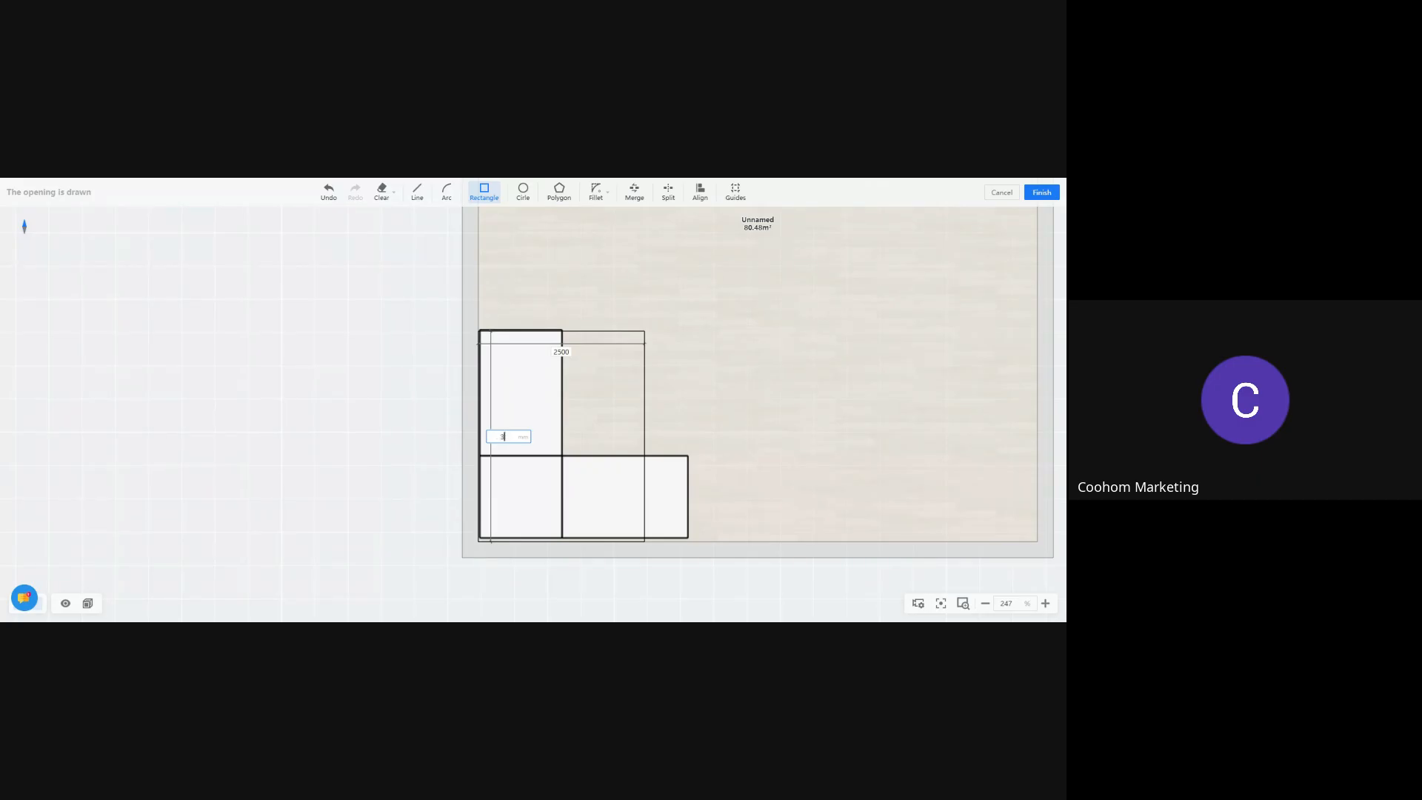
pyautogui.write('3100')
pyautogui.press('Return')
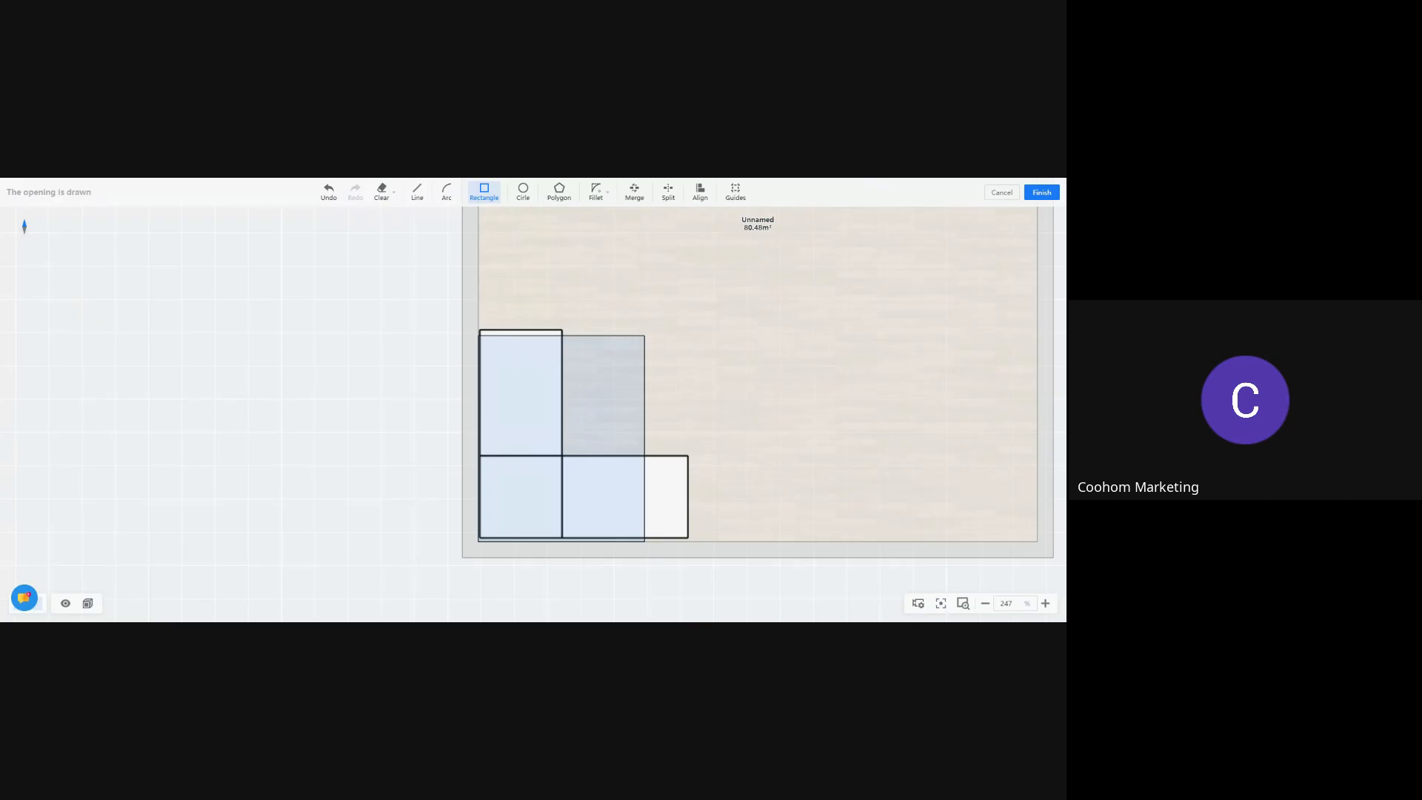
pyautogui.click(1043, 193)
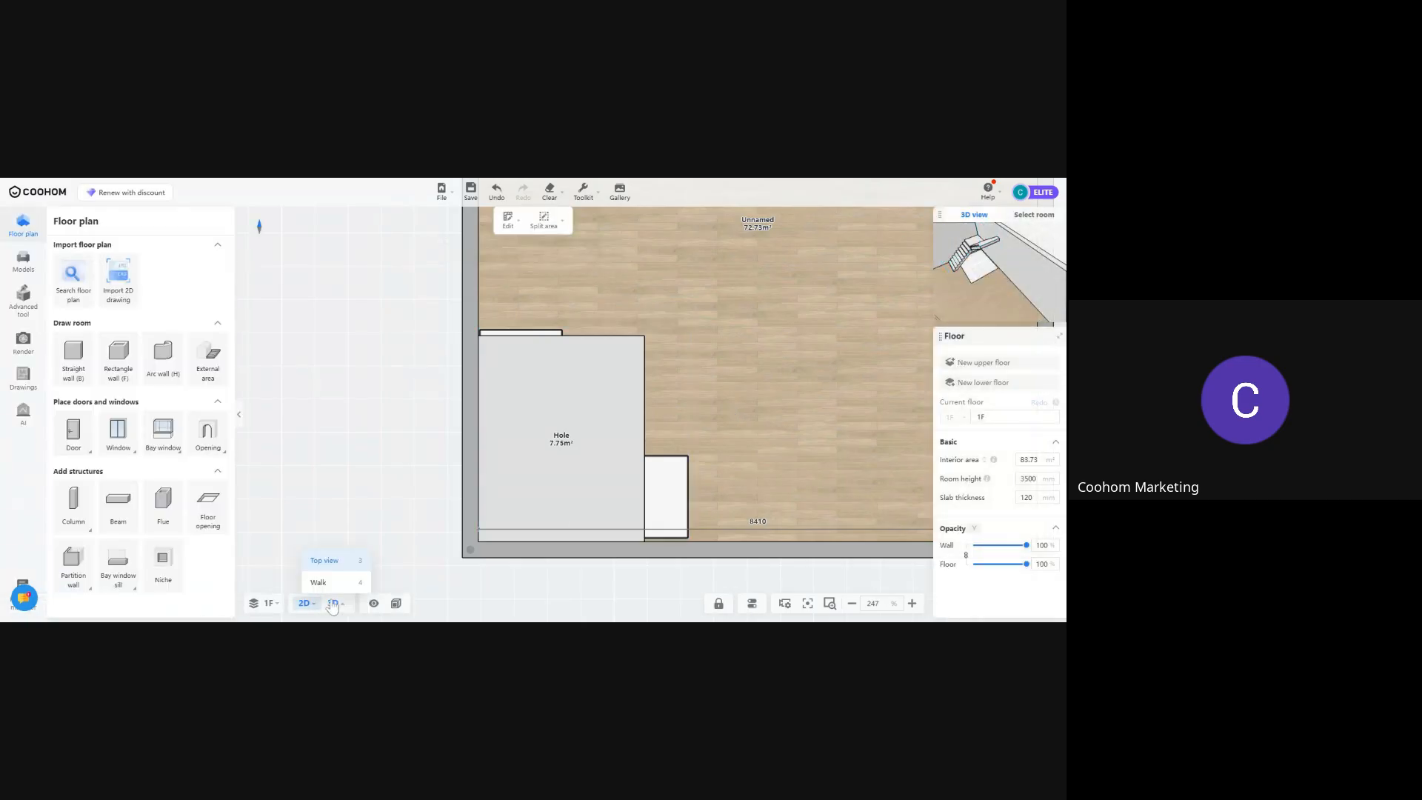
# Switch to the 3D view of the stairs and floor opening and open the Material & Component tool
pyautogui.click(333, 605)
pyautogui.moveTo(574, 440); pyautogui.dragTo(455, 419)
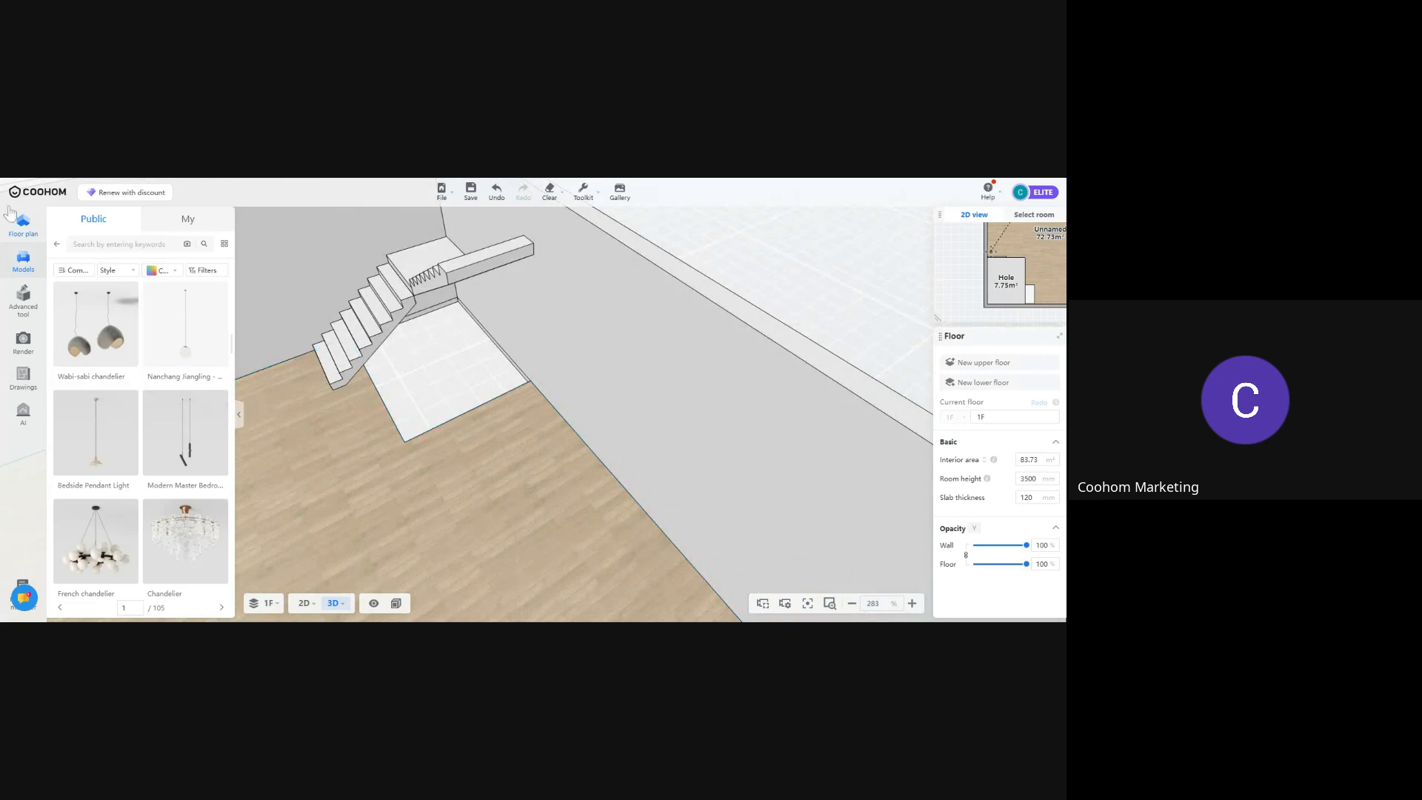
pyautogui.click(23, 300)
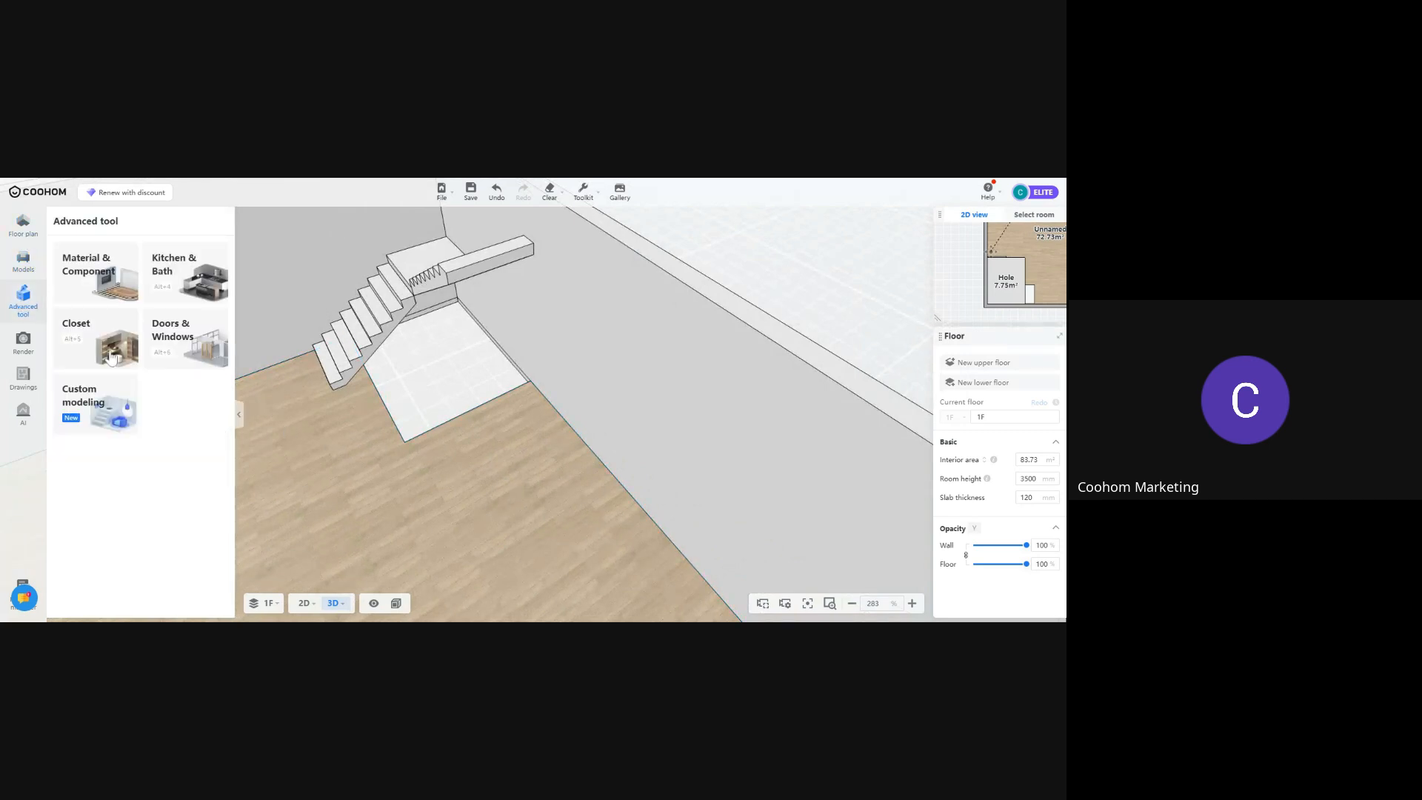
pyautogui.click(87, 274)
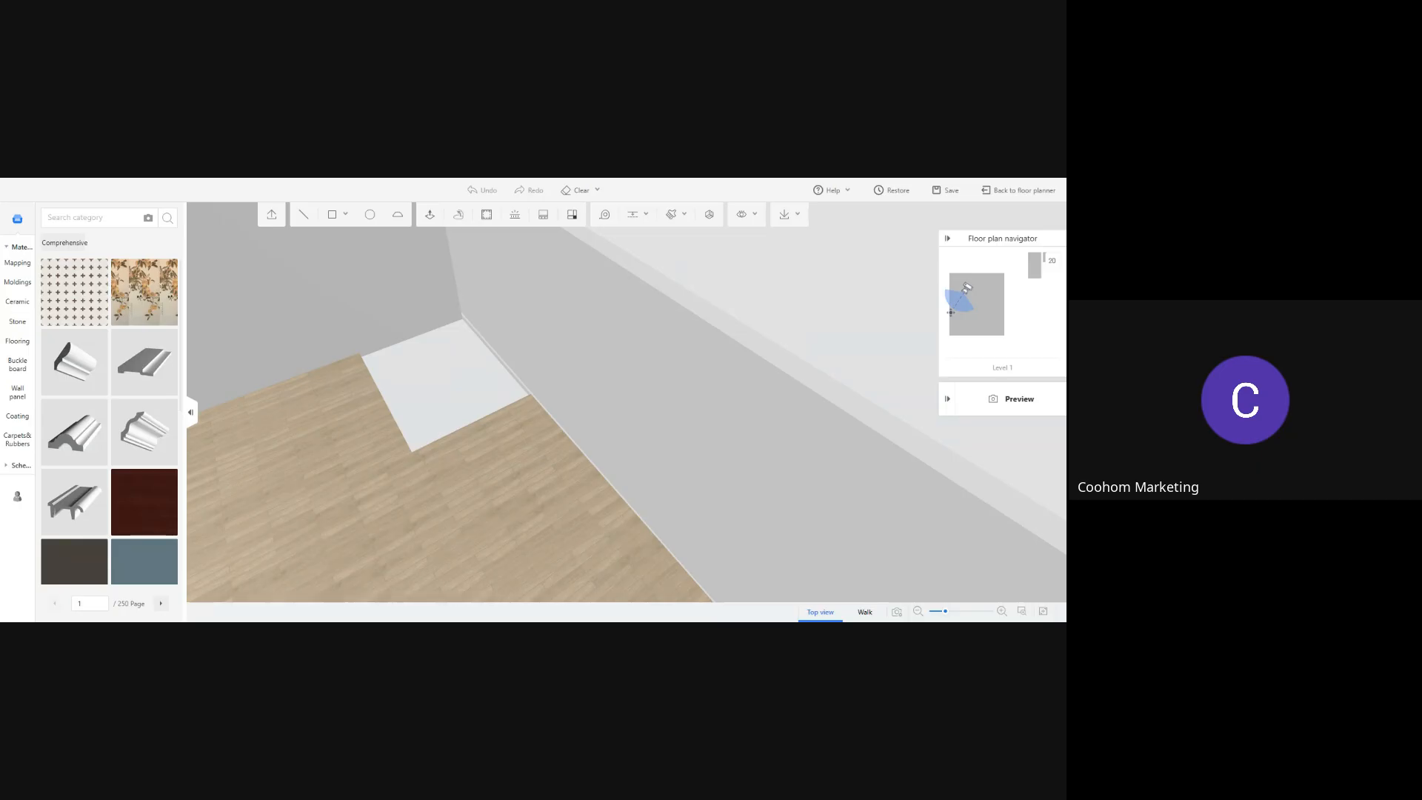
# Draw a rectangle spanning the floor opening from one corner to the diagonally opposite corner
pyautogui.click(334, 217)
pyautogui.scroll(5, 389, 348)
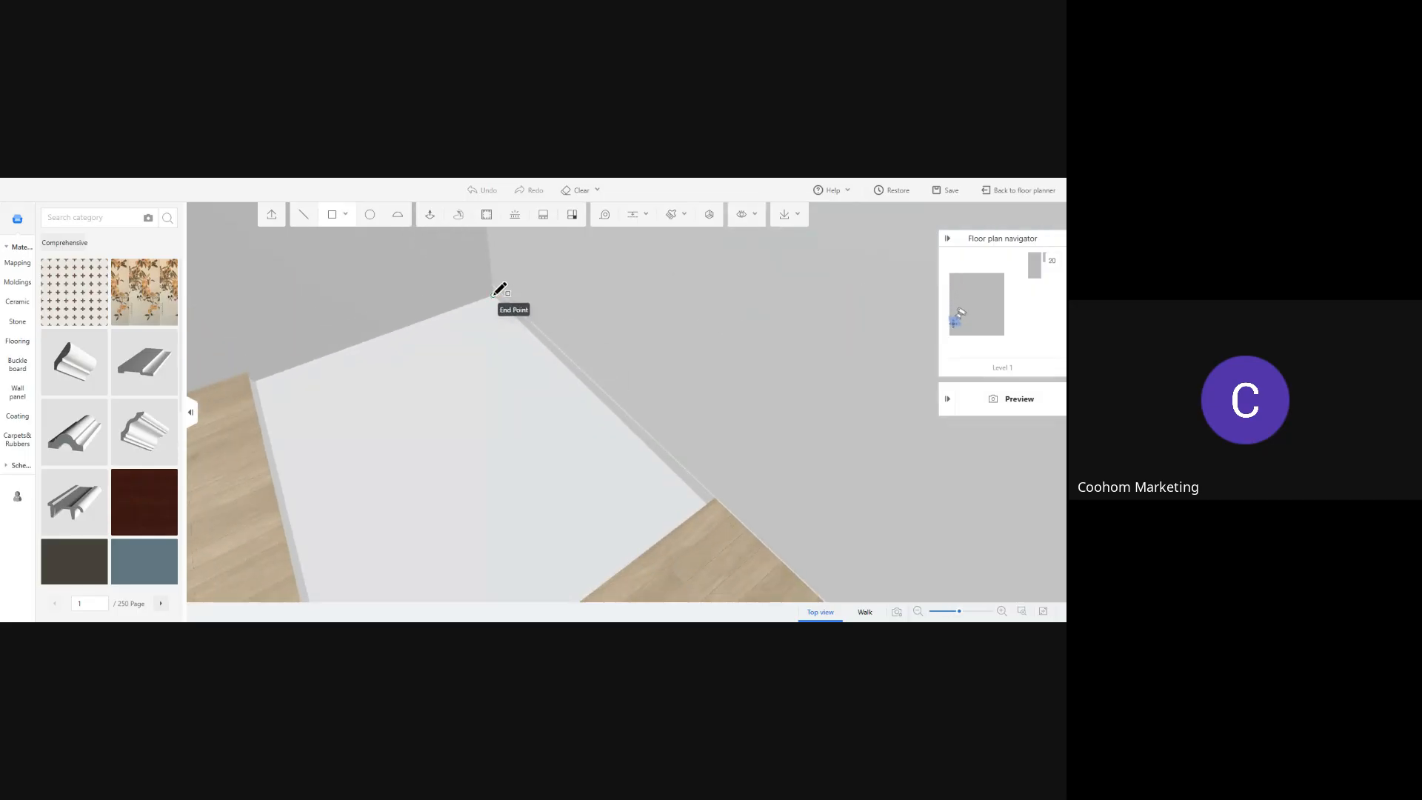
pyautogui.click(494, 296)
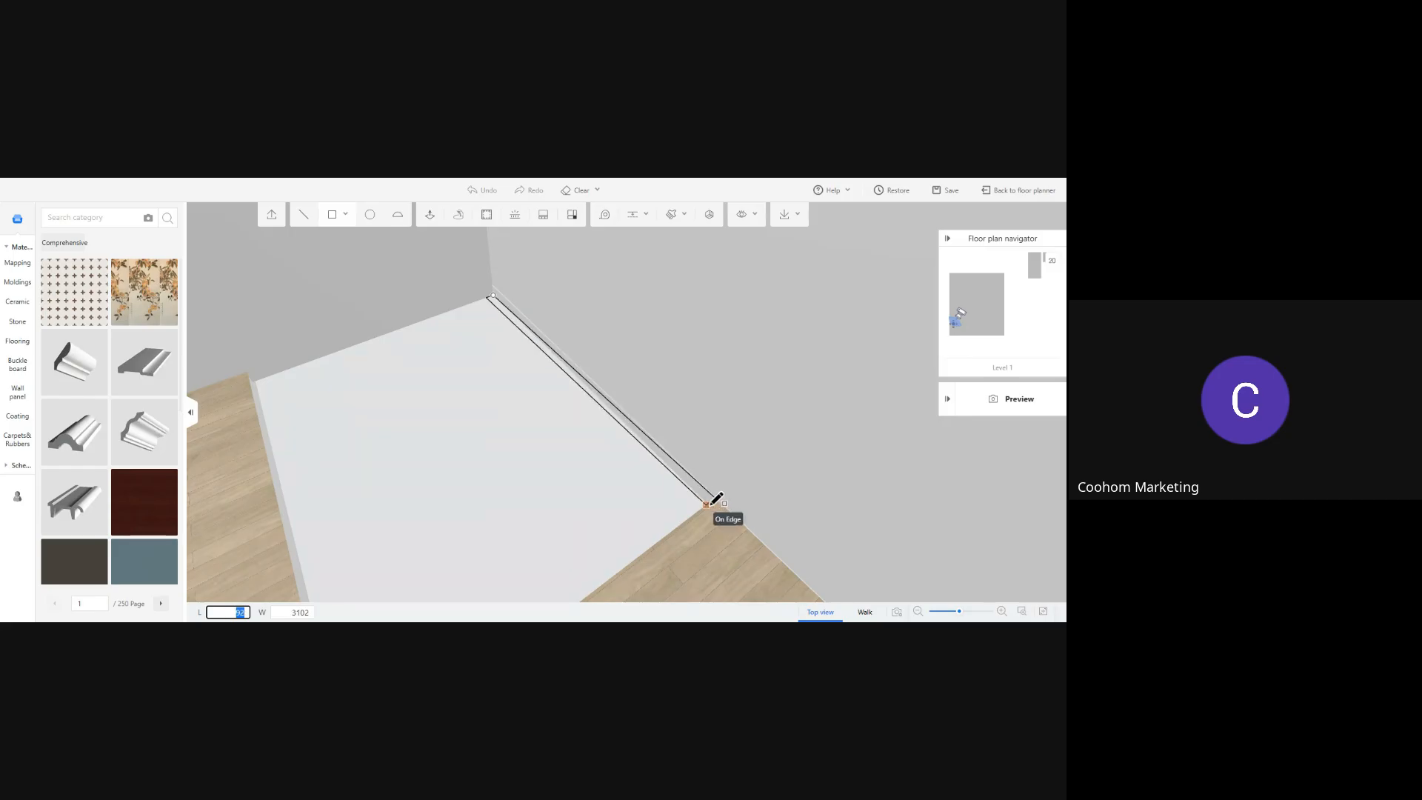
pyautogui.moveTo(713, 502)
pyautogui.mouseDown(button='middle')
pyautogui.moveTo(754, 523)
pyautogui.moveTo(936, 483)
pyautogui.moveTo(960, 501)
pyautogui.moveTo(857, 514)
pyautogui.mouseUp(button='middle')
pyautogui.click(856, 511)
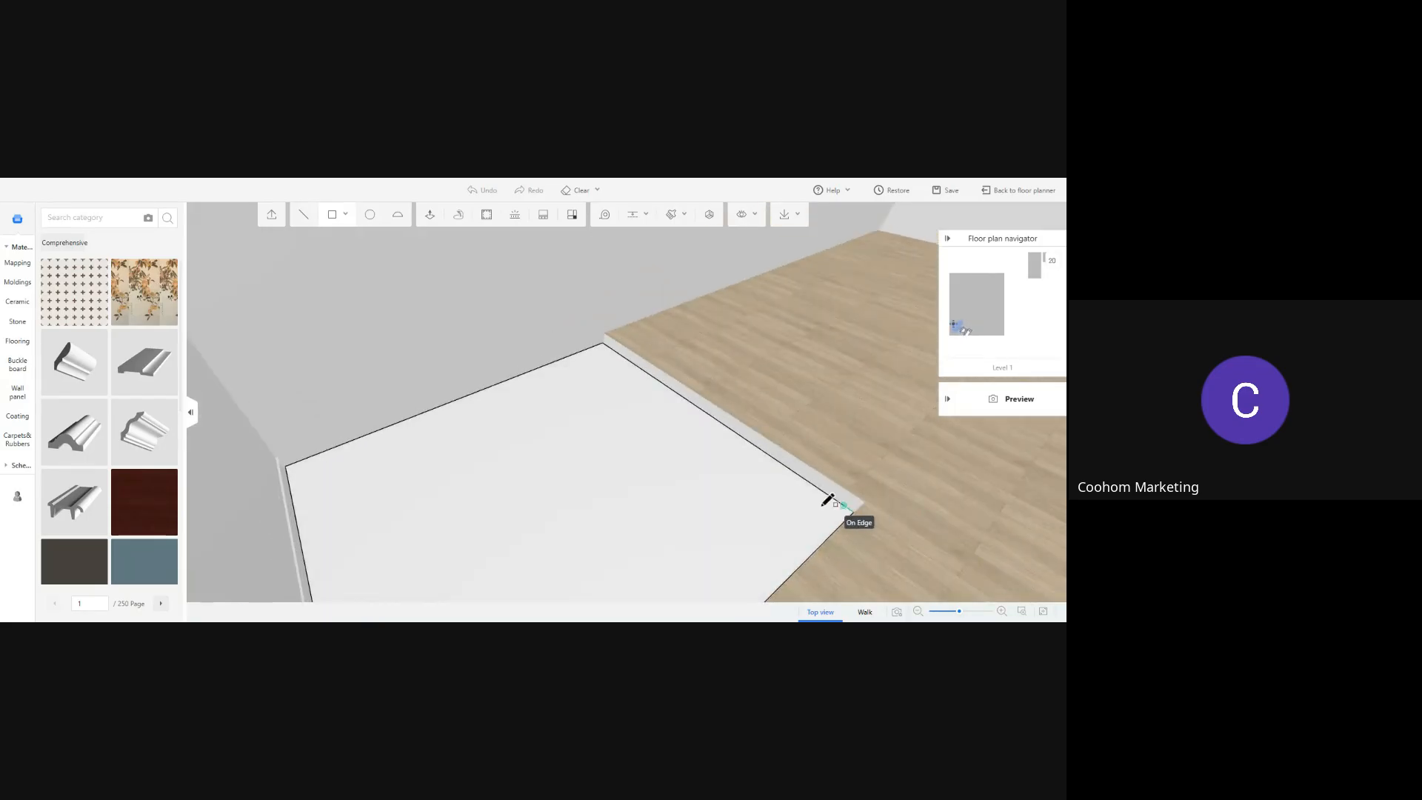
pyautogui.moveTo(807, 394); pyautogui.dragTo(471, 386, button='middle')
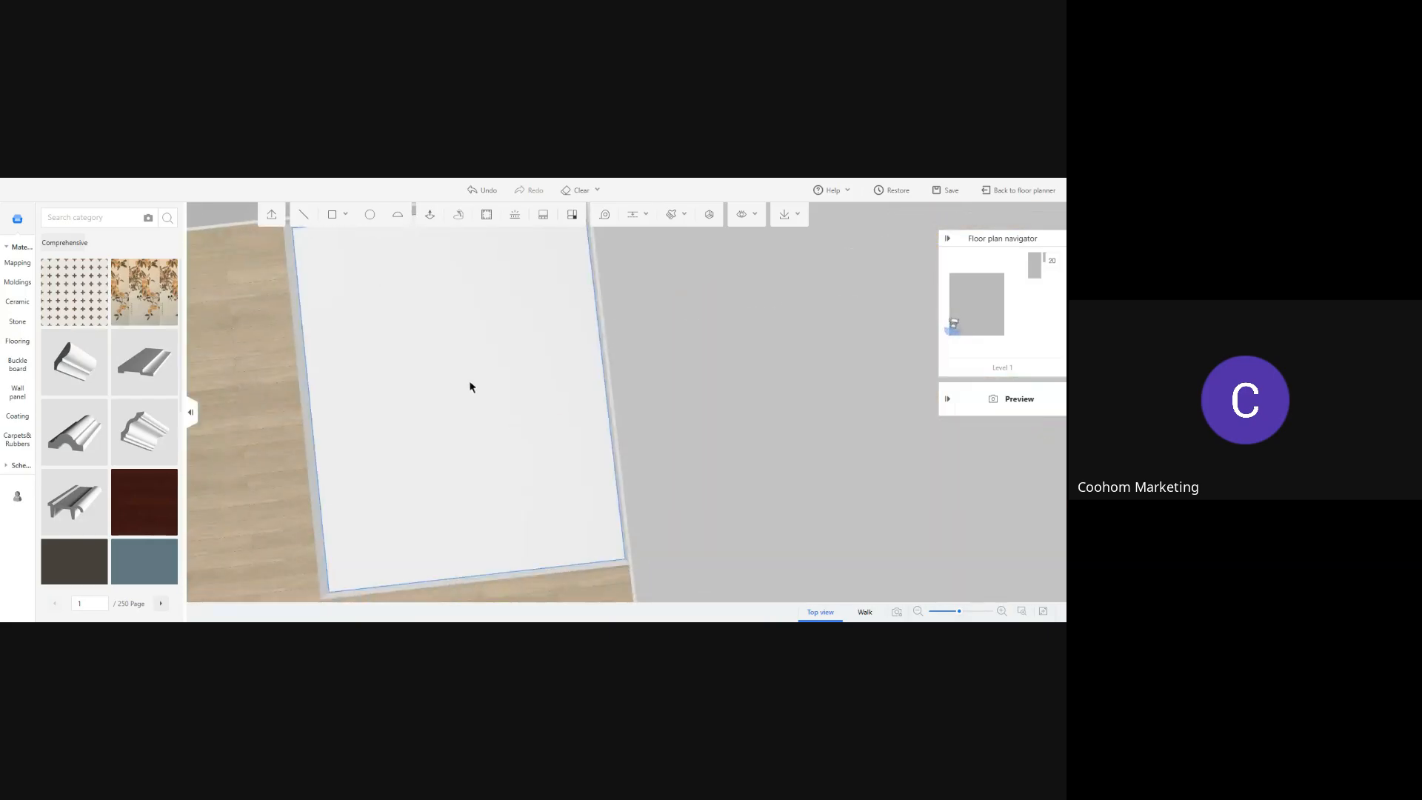
# Push/pull the rectangle in the floor opening by 100 mm and select its large horizontal face
pyautogui.press('p')
pyautogui.click(468, 417)
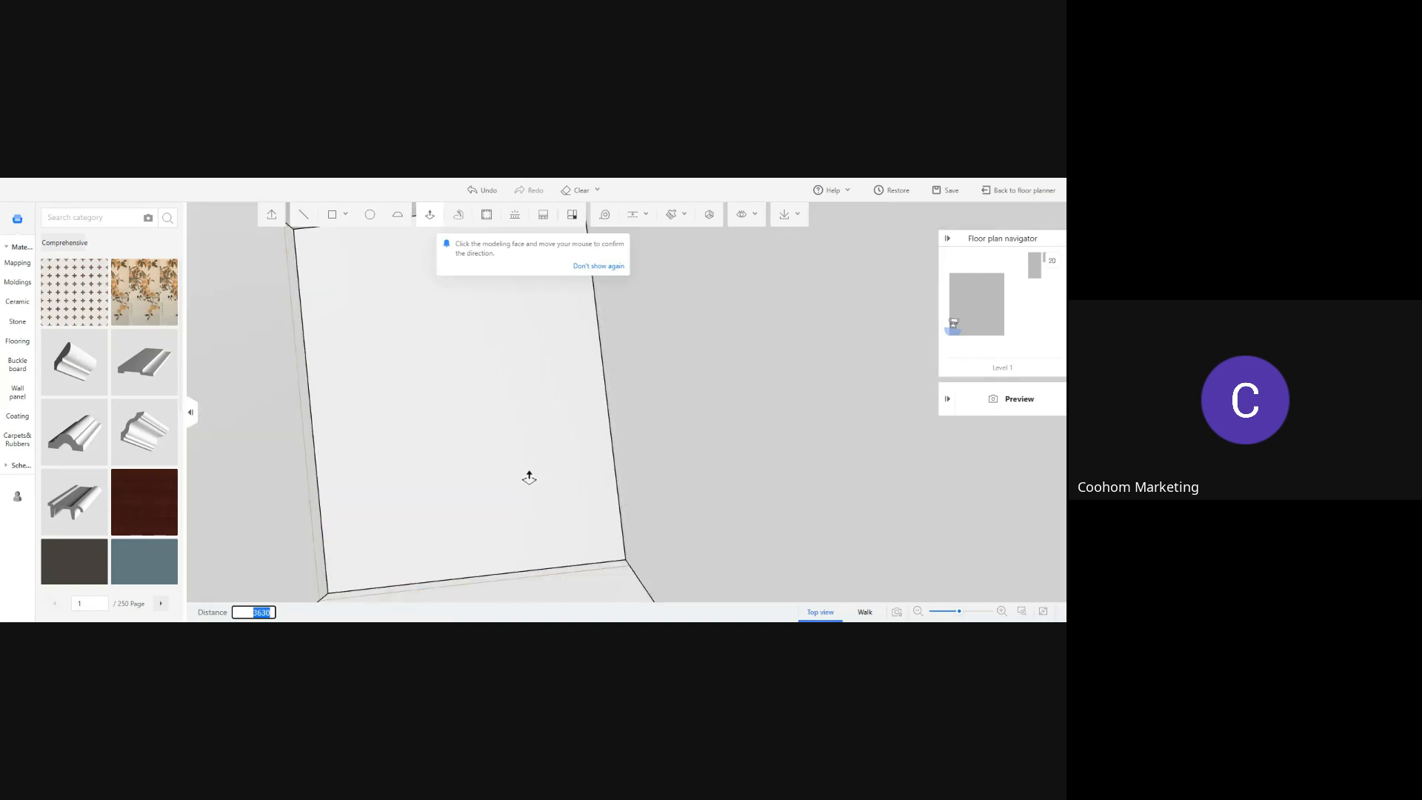
pyautogui.moveTo(531, 476); pyautogui.dragTo(533, 379, button='middle')
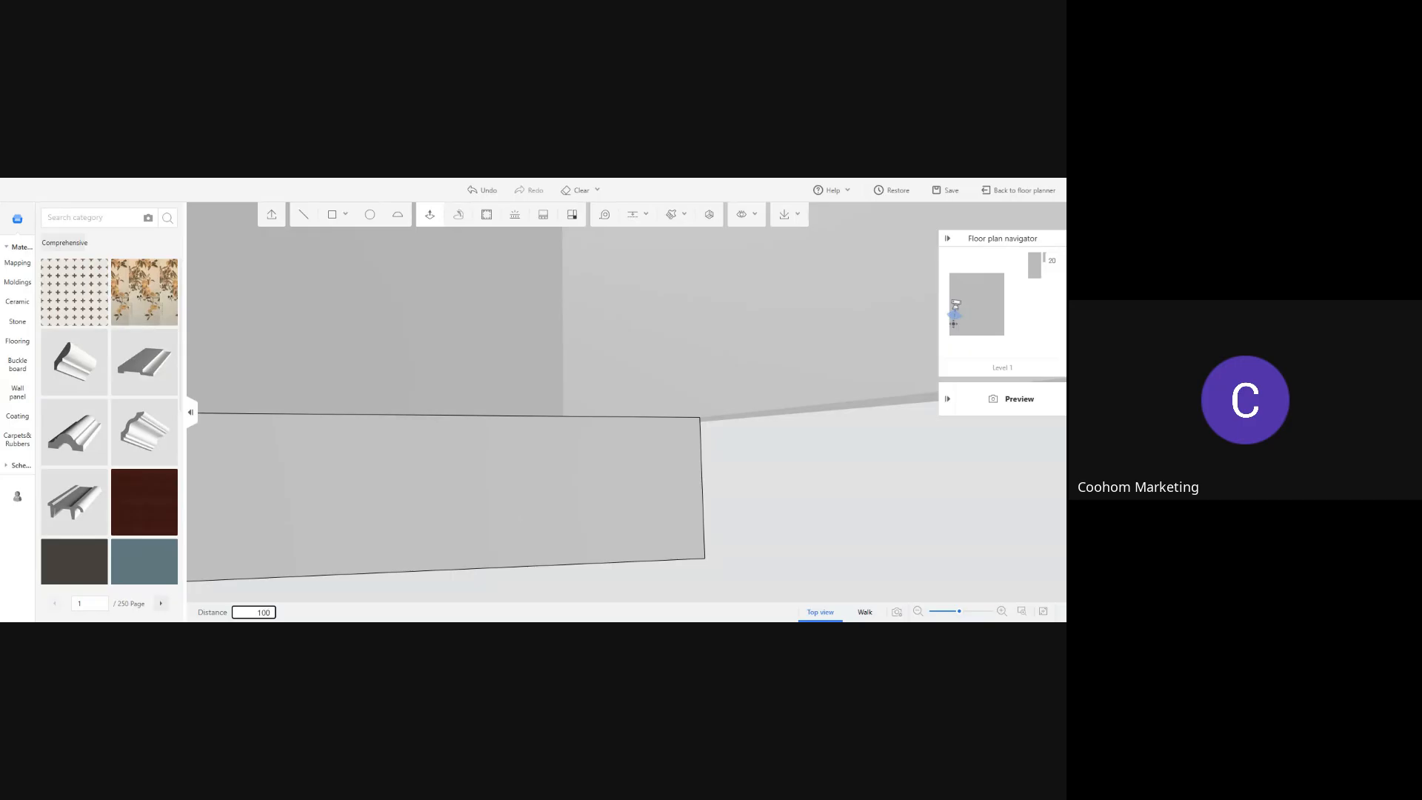
pyautogui.press('Return')
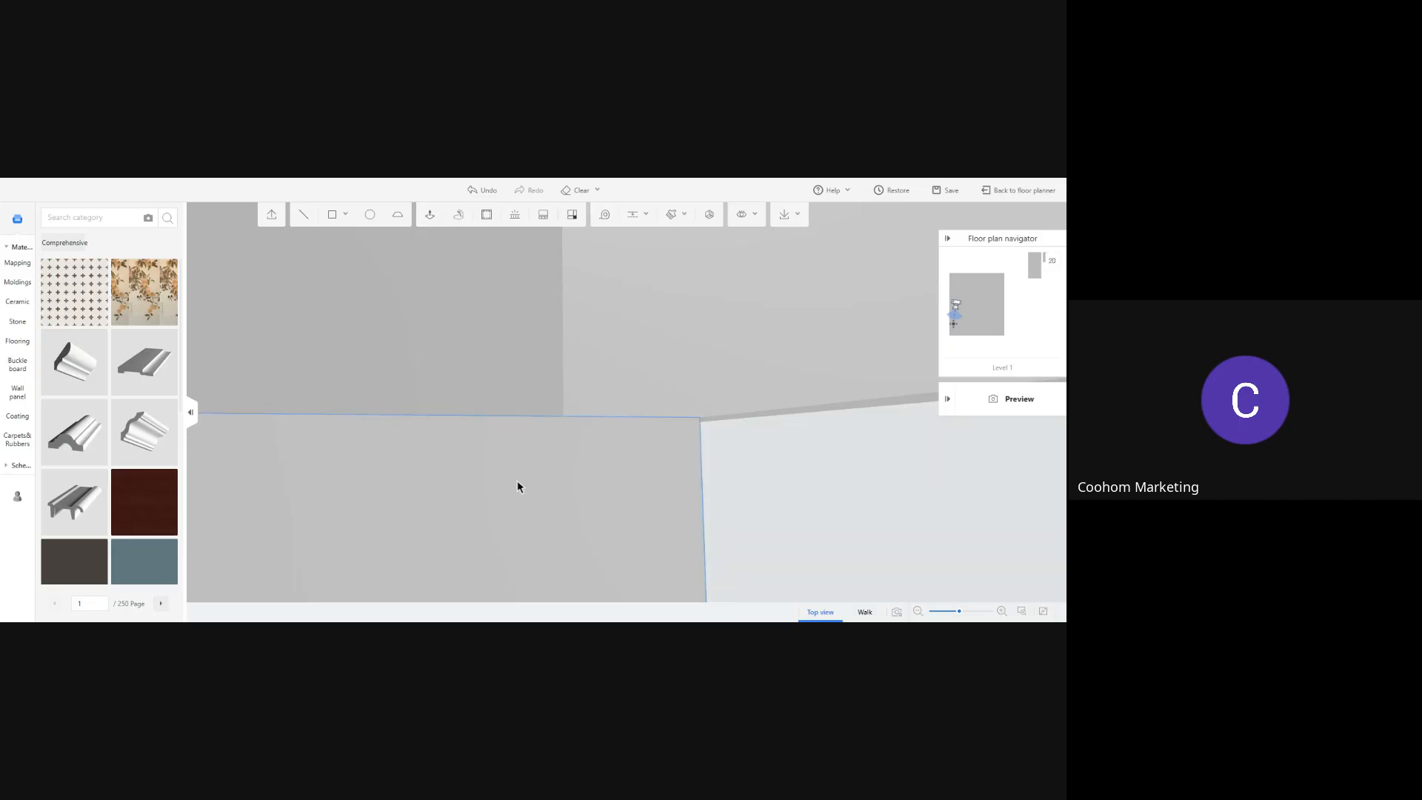
pyautogui.moveTo(517, 485); pyautogui.dragTo(546, 447, button='middle')
pyautogui.click(539, 454)
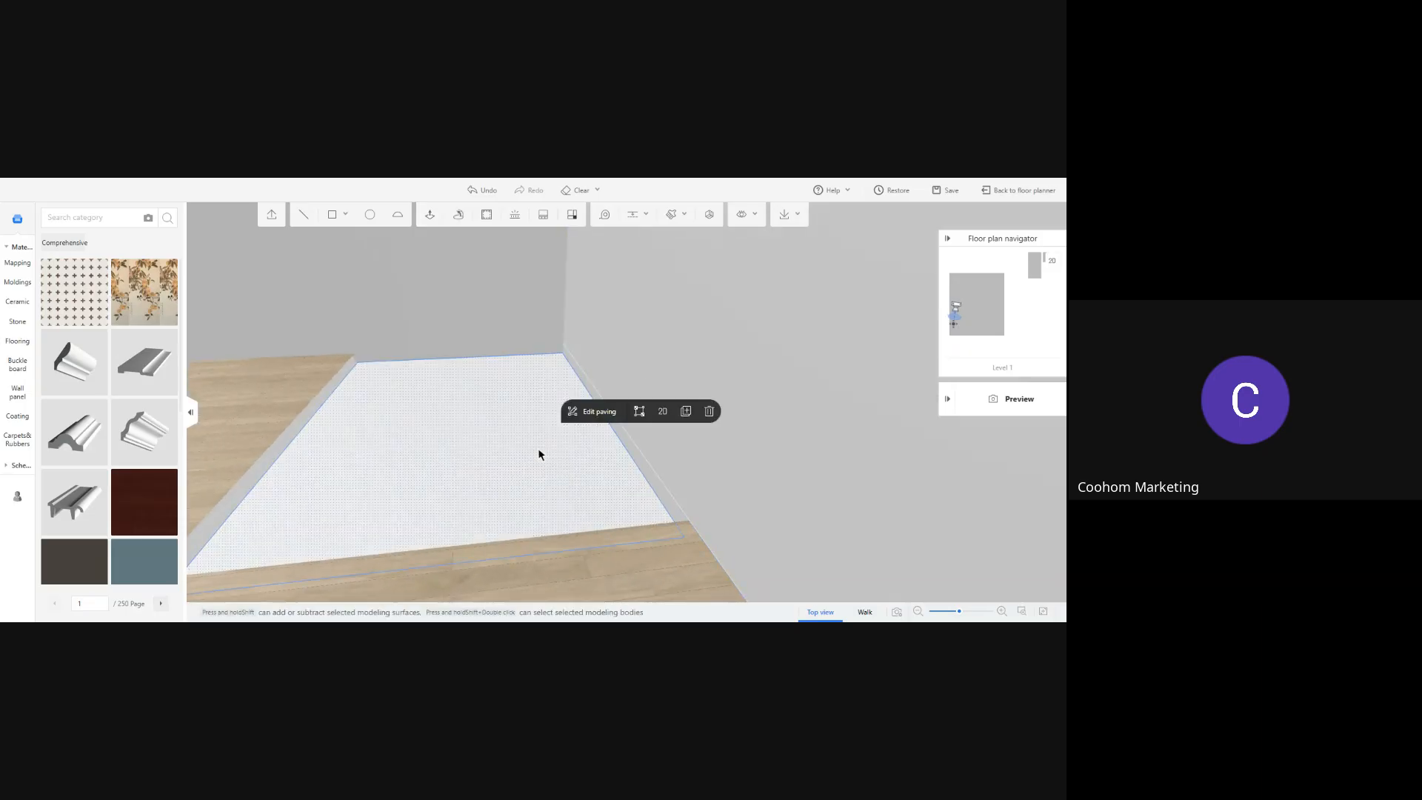
# Delete the selected large horizontal face to uncover the recess in the floor opening
pyautogui.press('Delete')
pyautogui.moveTo(717, 382)
pyautogui.mouseDown(button='middle')
pyautogui.moveTo(712, 403)
pyautogui.moveTo(700, 398)
pyautogui.mouseUp(button='middle')
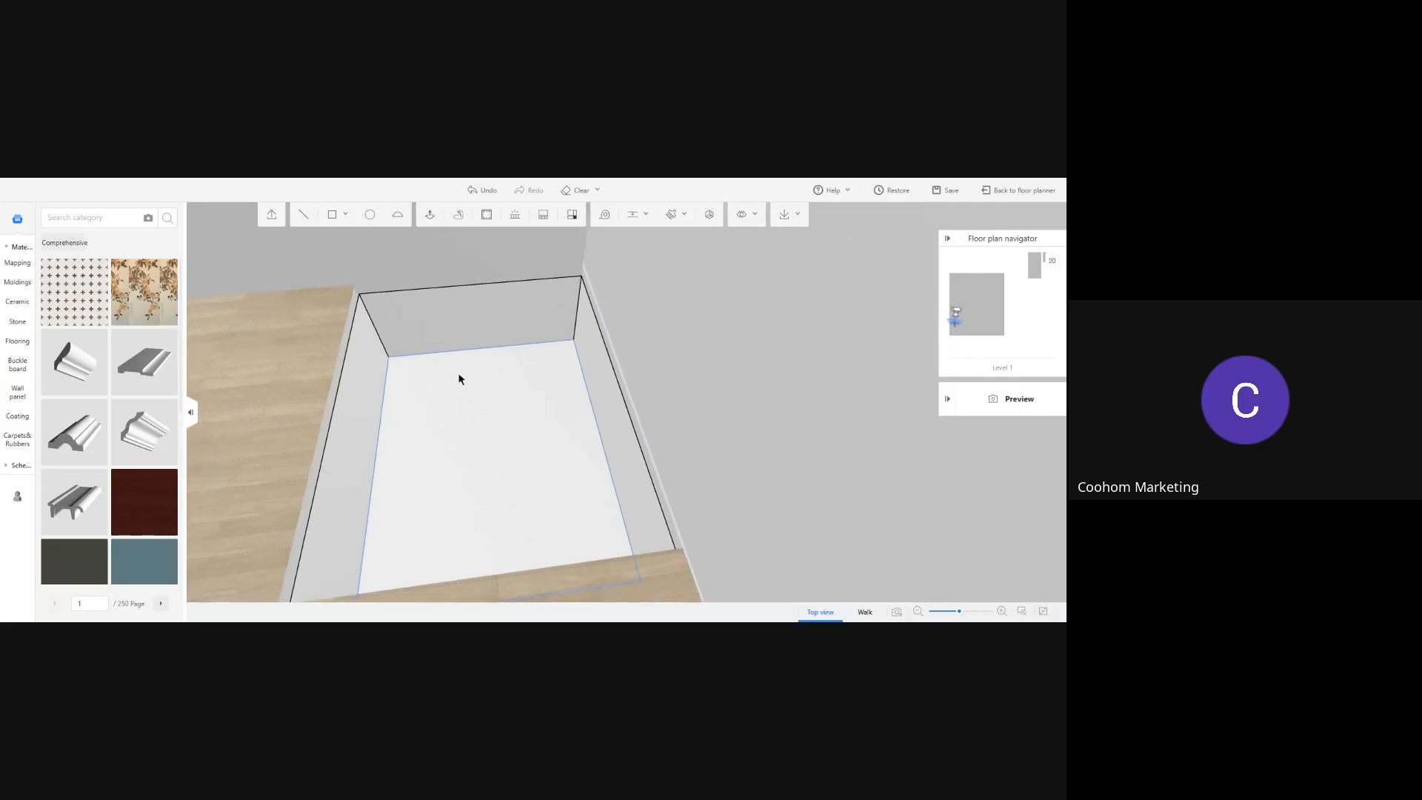
pyautogui.moveTo(459, 379); pyautogui.dragTo(368, 340, button='middle')
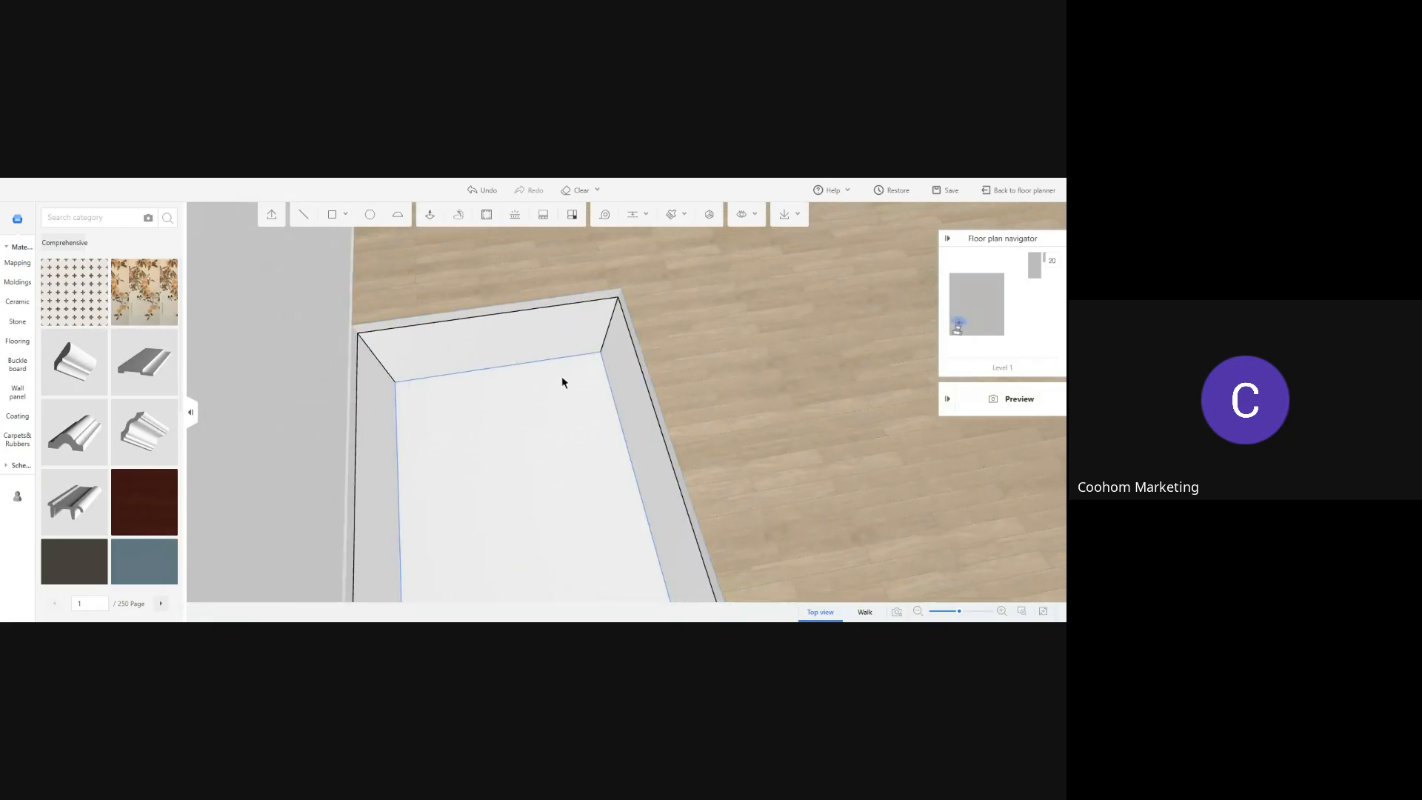
pyautogui.moveTo(724, 314); pyautogui.dragTo(494, 201, button='middle')
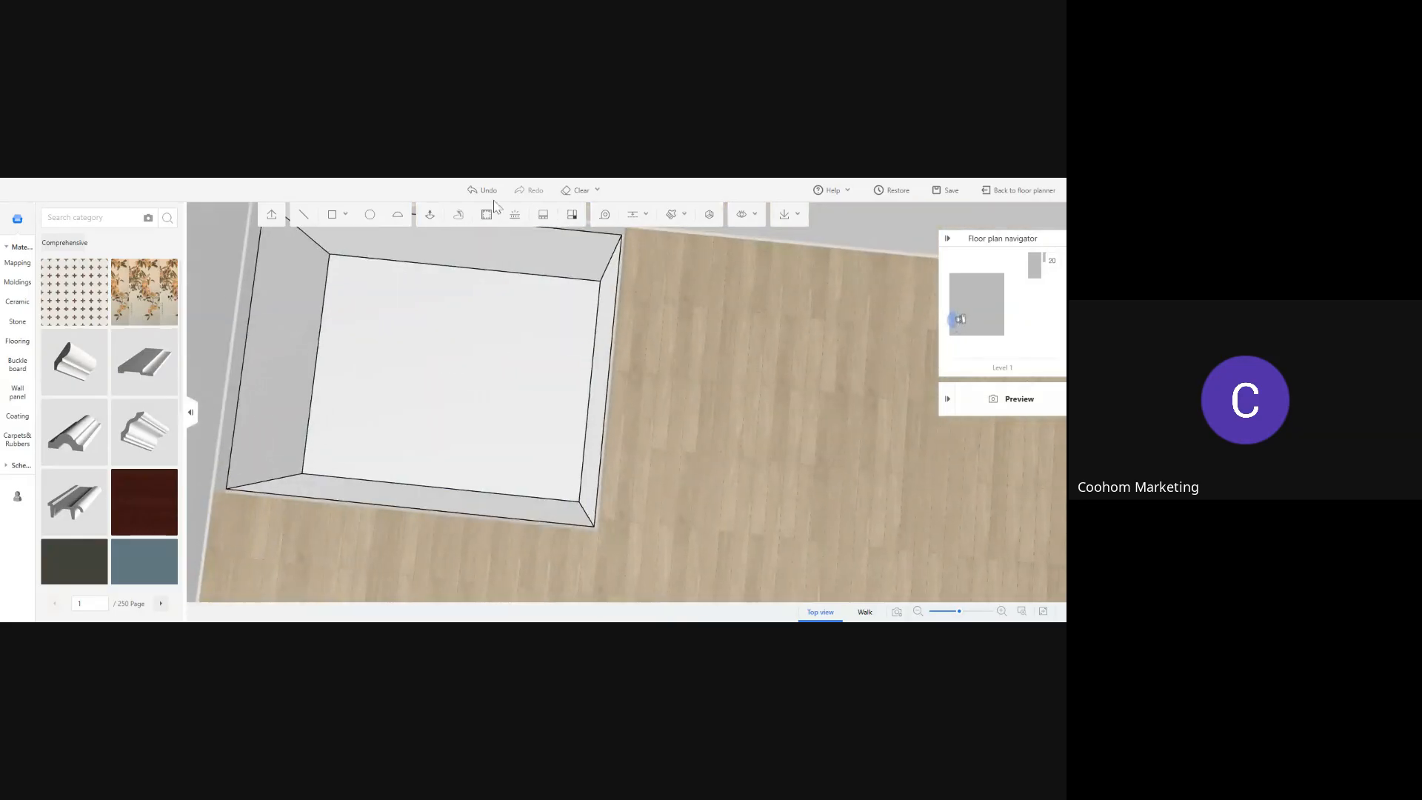
# Draw a 200 × 2500 mm rectangle on the floor along the opening's short open edge, starting from its corner at the wall
pyautogui.press('d')
pyautogui.press('d')
pyautogui.press('d')
pyautogui.press('d')
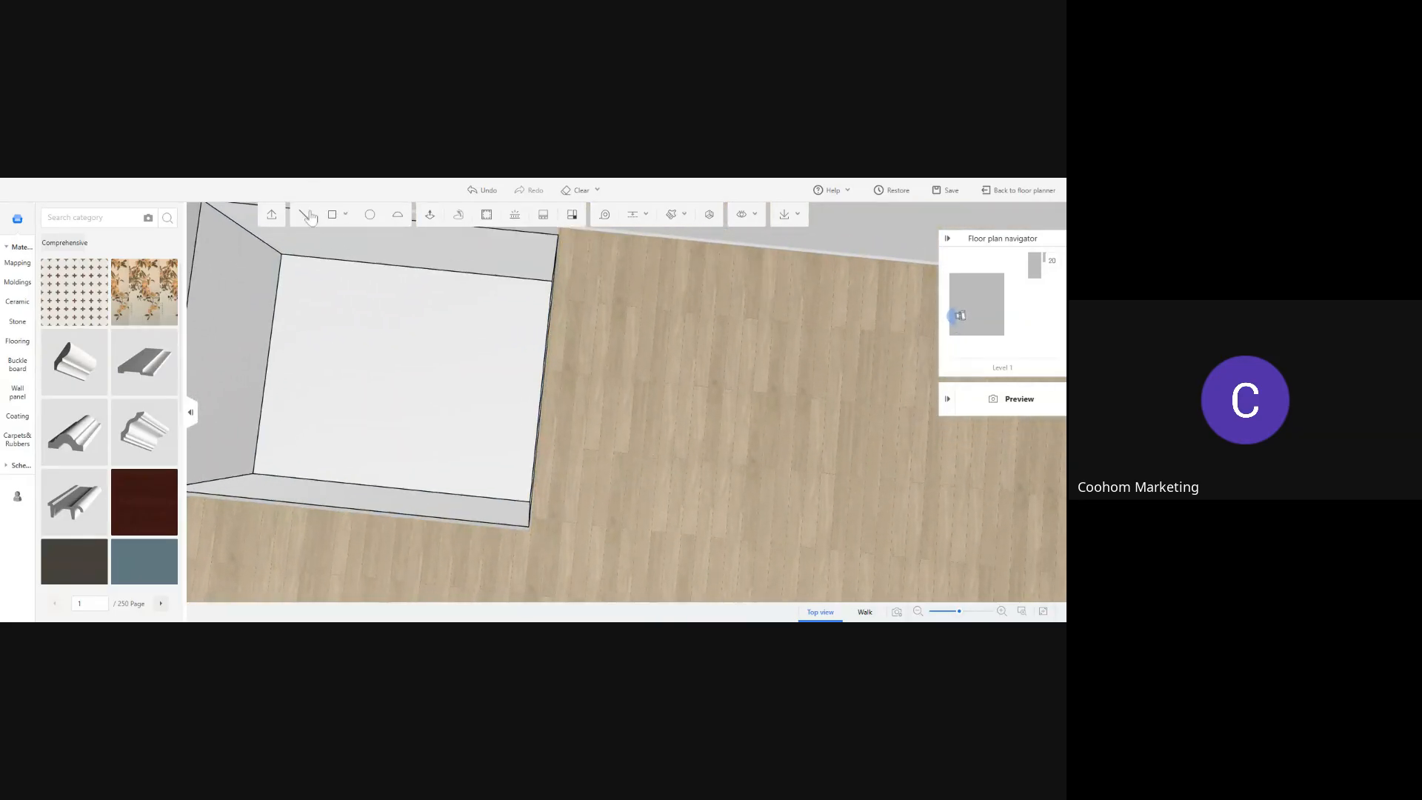
pyautogui.click(331, 214)
pyautogui.click(559, 256)
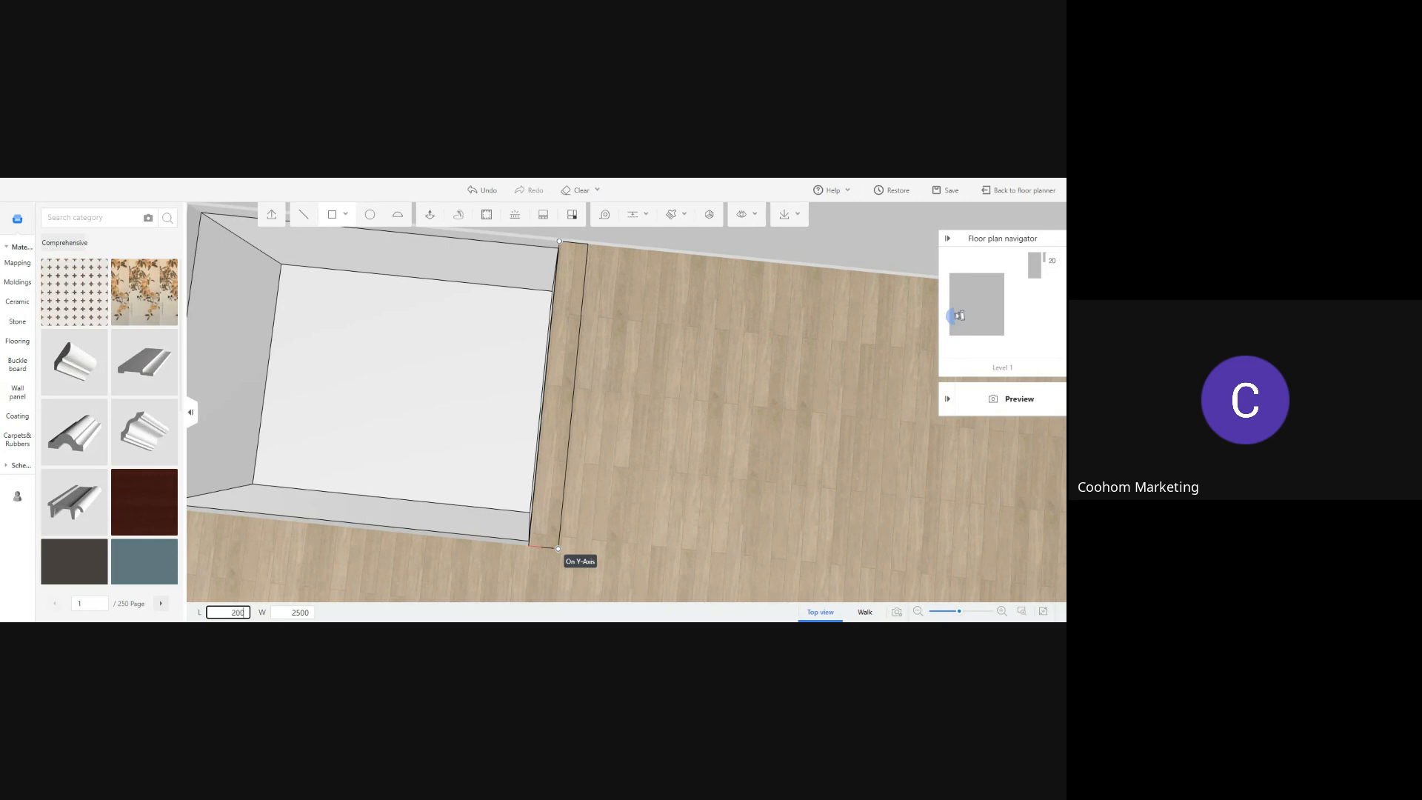
pyautogui.press('Return')
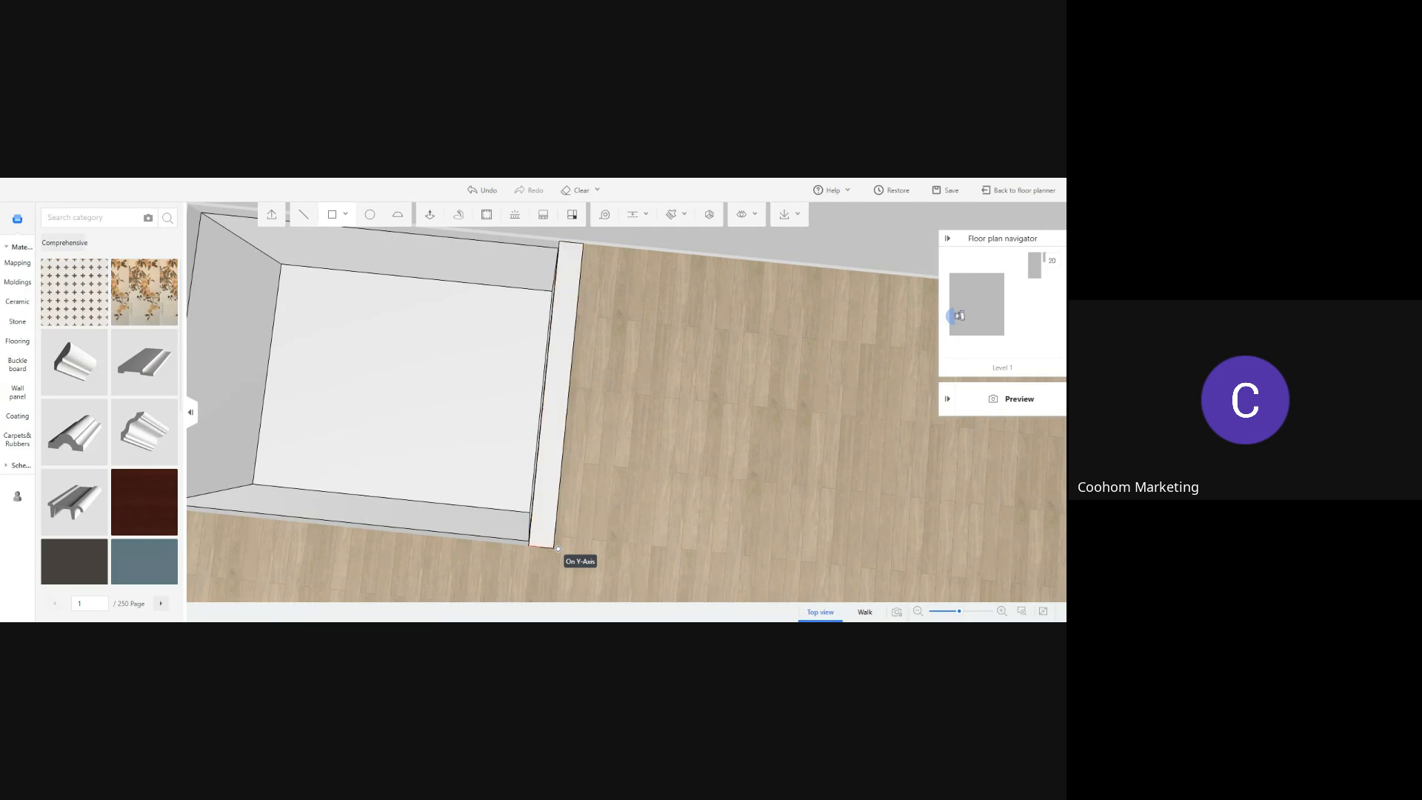
# Try to draw a 3300 × 200 mm rectangle along the opening's long open edge, starting from the wall-side corner
pyautogui.press('s')
pyautogui.press('a')
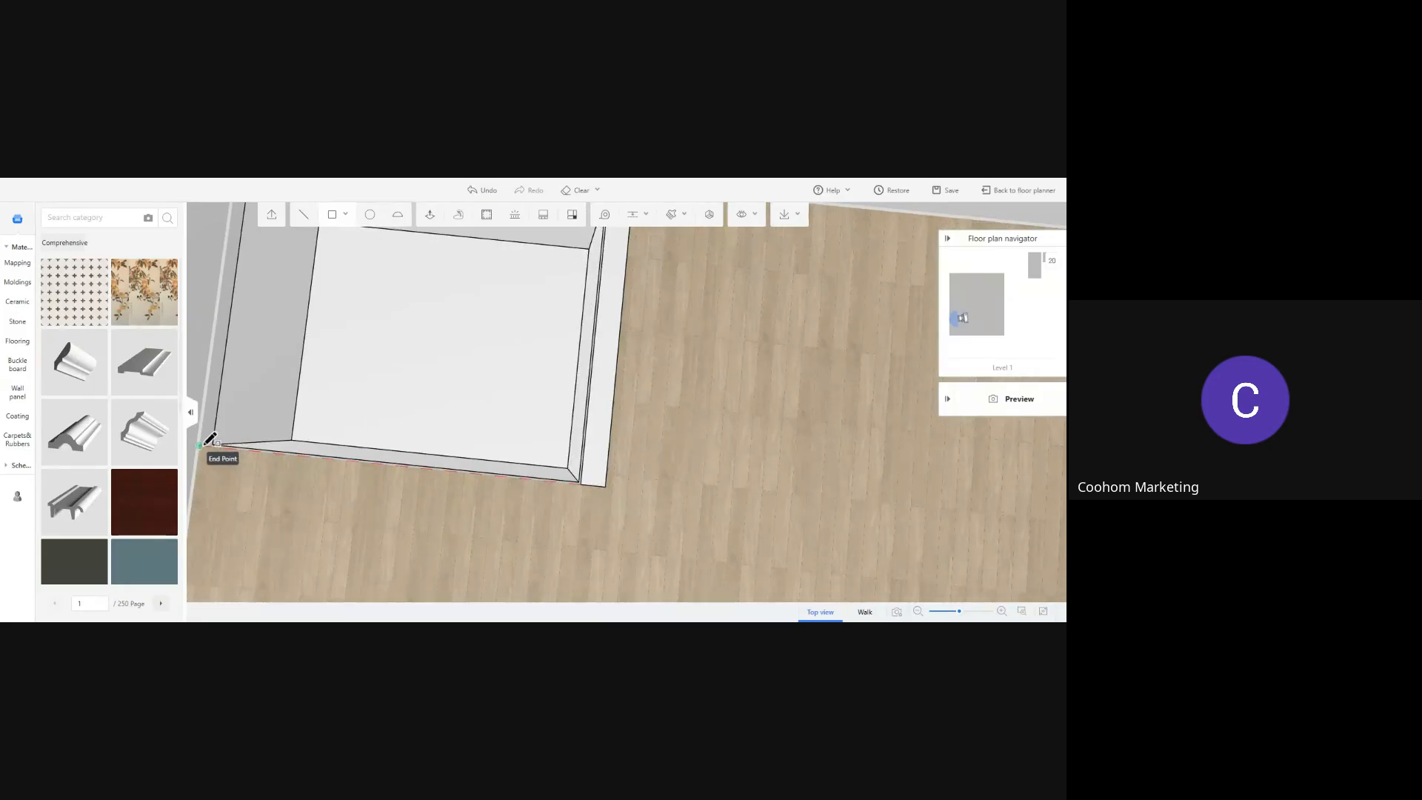
pyautogui.click(201, 445)
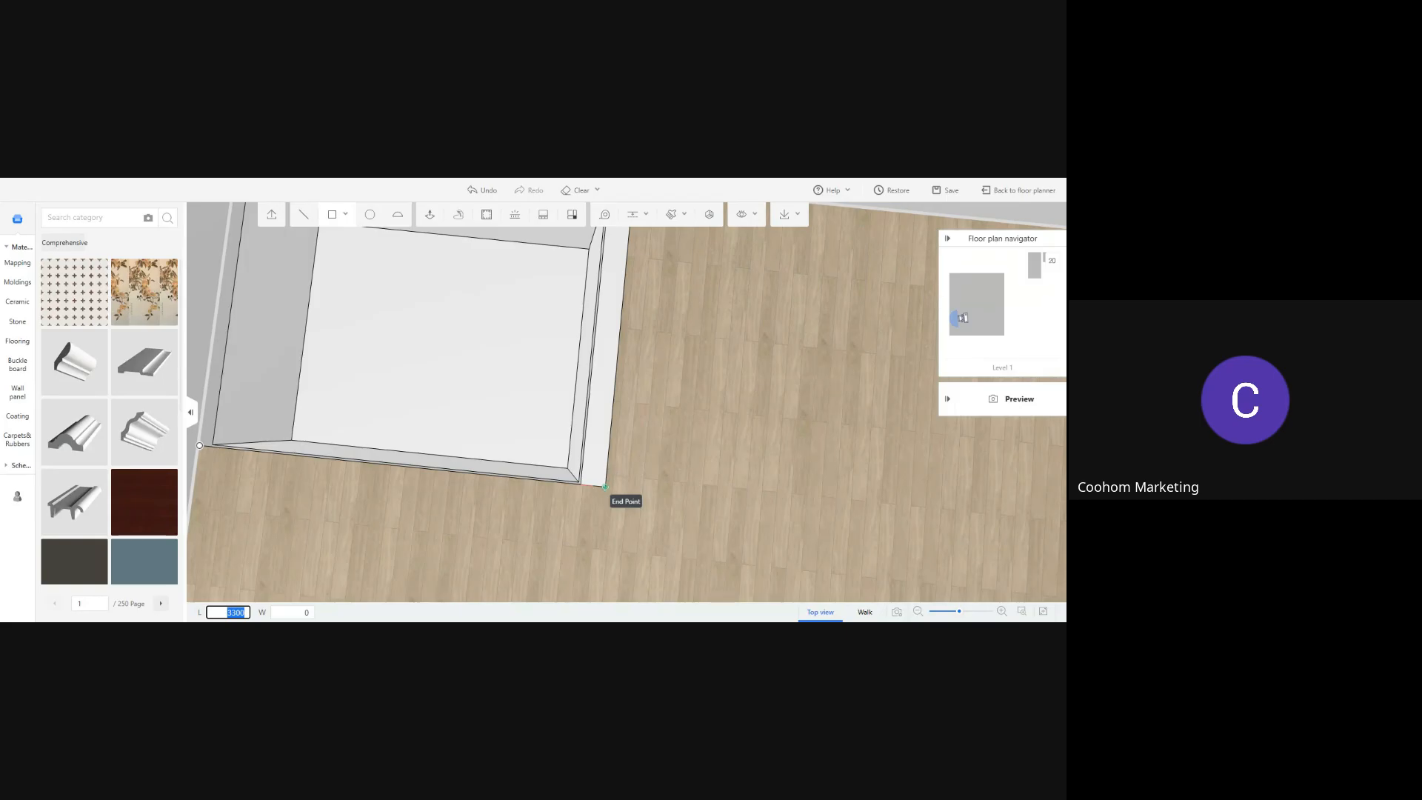
pyautogui.press('Tab')
pyautogui.write('200')
pyautogui.press('Return')
pyautogui.press('Escape')
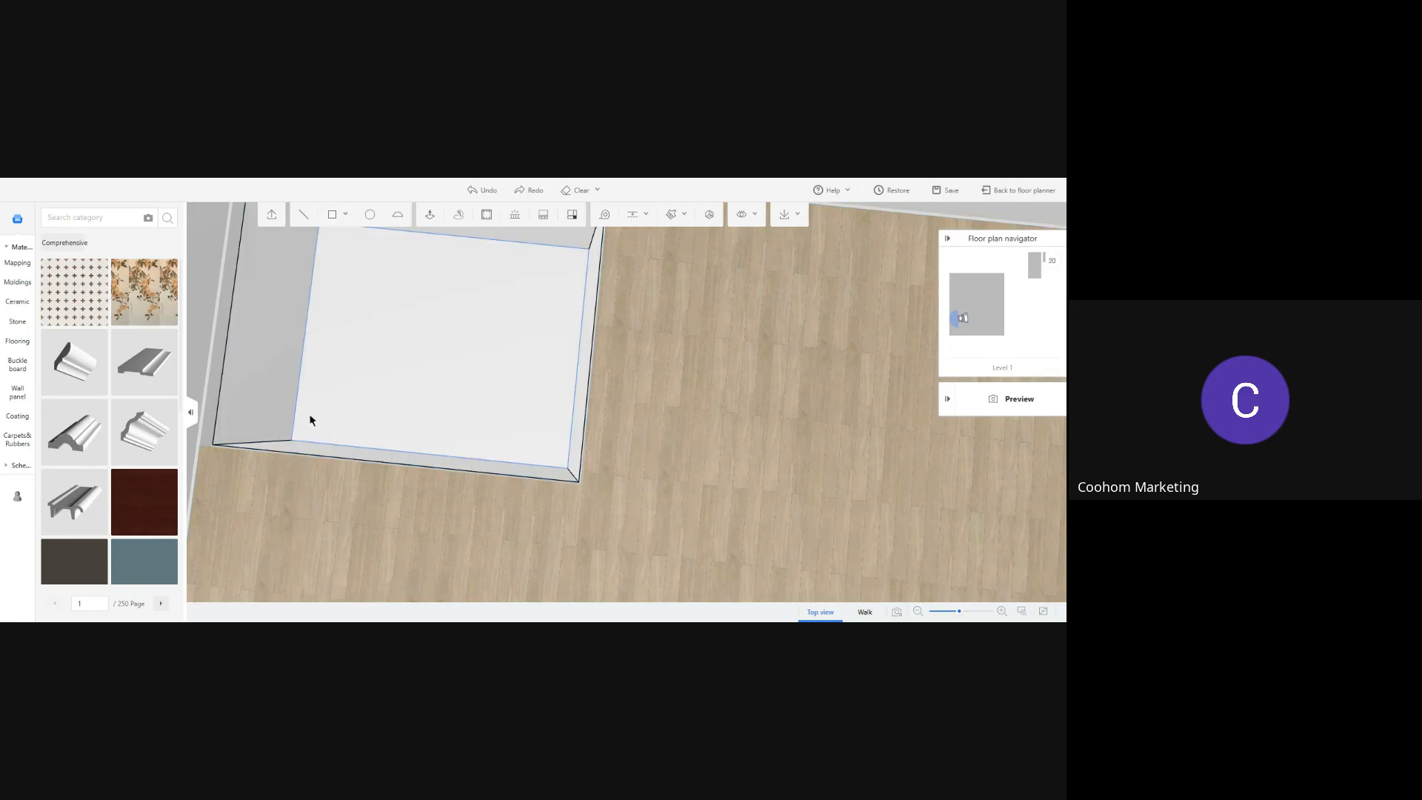
# Draw a 3300 × 200 mm rectangle along the opening's long open edge, from the short strip's outer corner toward the wall
pyautogui.click(333, 216)
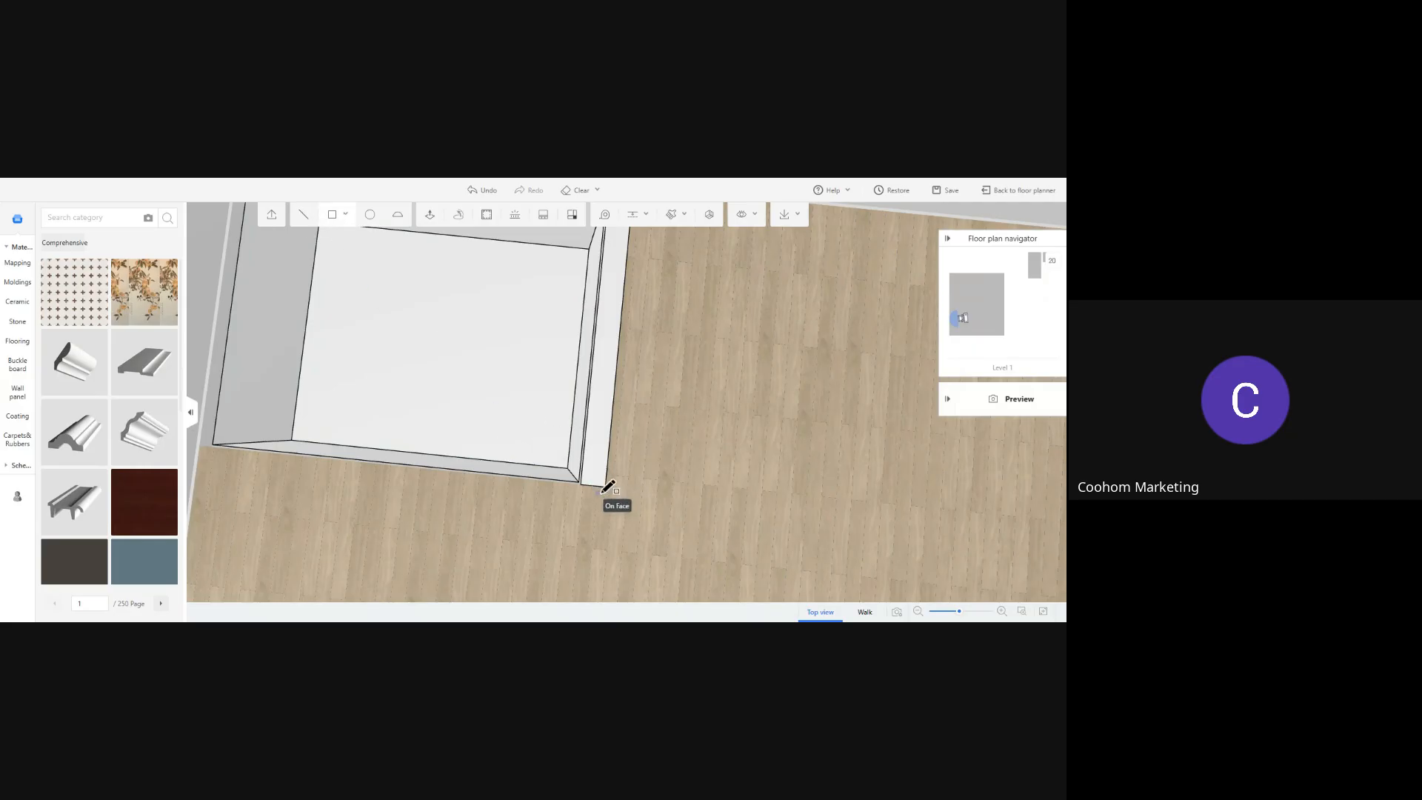
pyautogui.click(606, 486)
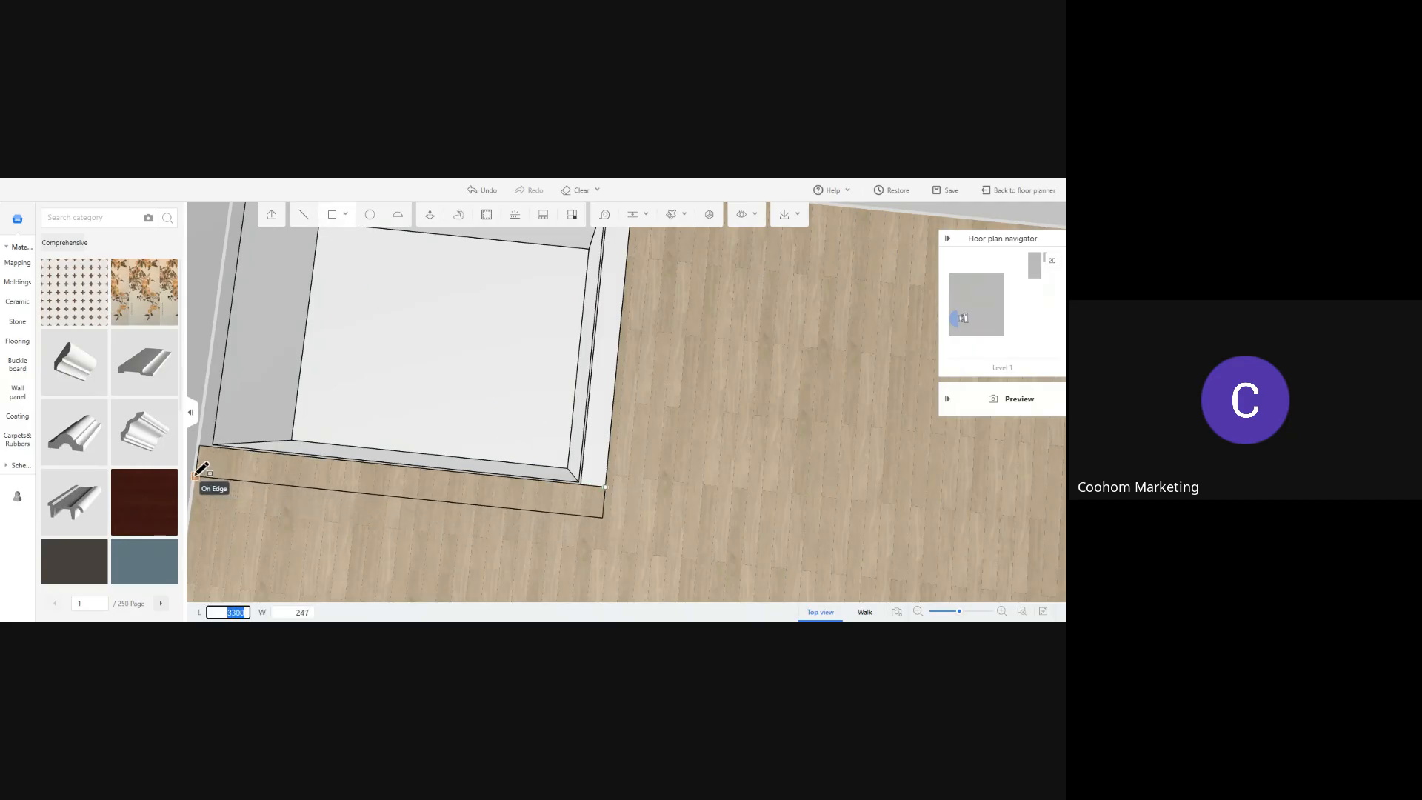
pyautogui.press('Tab')
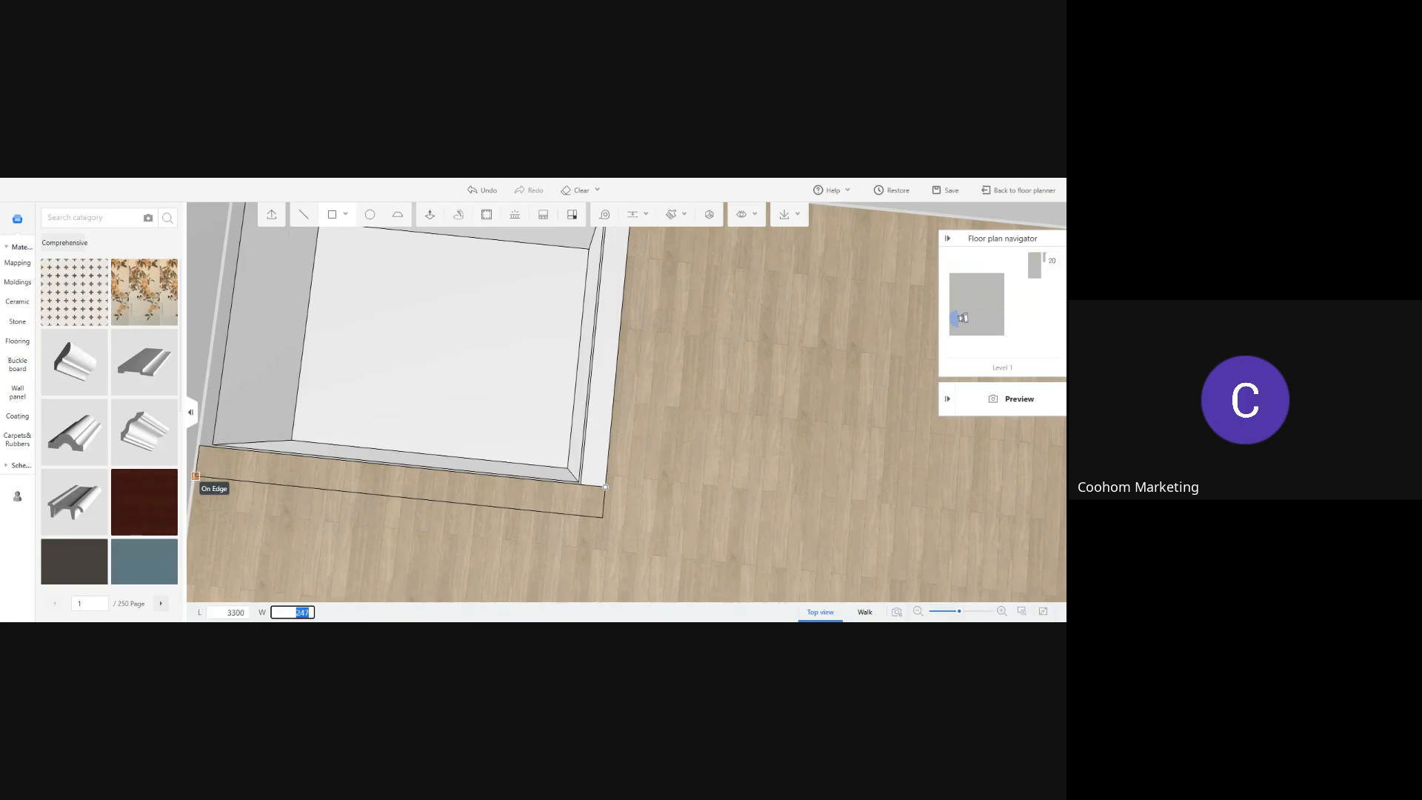
pyautogui.write('200')
pyautogui.press('Return')
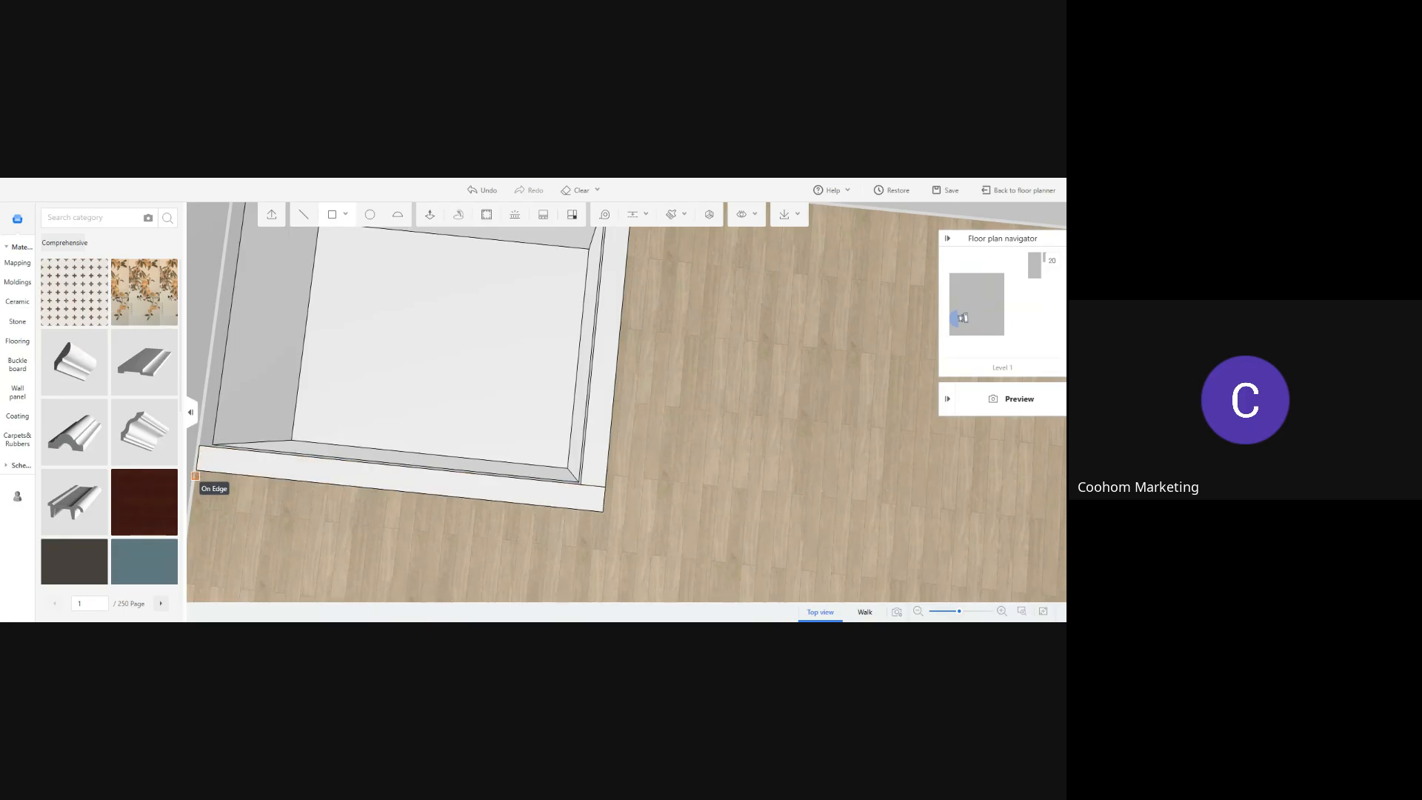
# Push/pull the 3300 mm long strip upward into a low curb beside the floor opening
pyautogui.moveTo(715, 486); pyautogui.dragTo(543, 435)
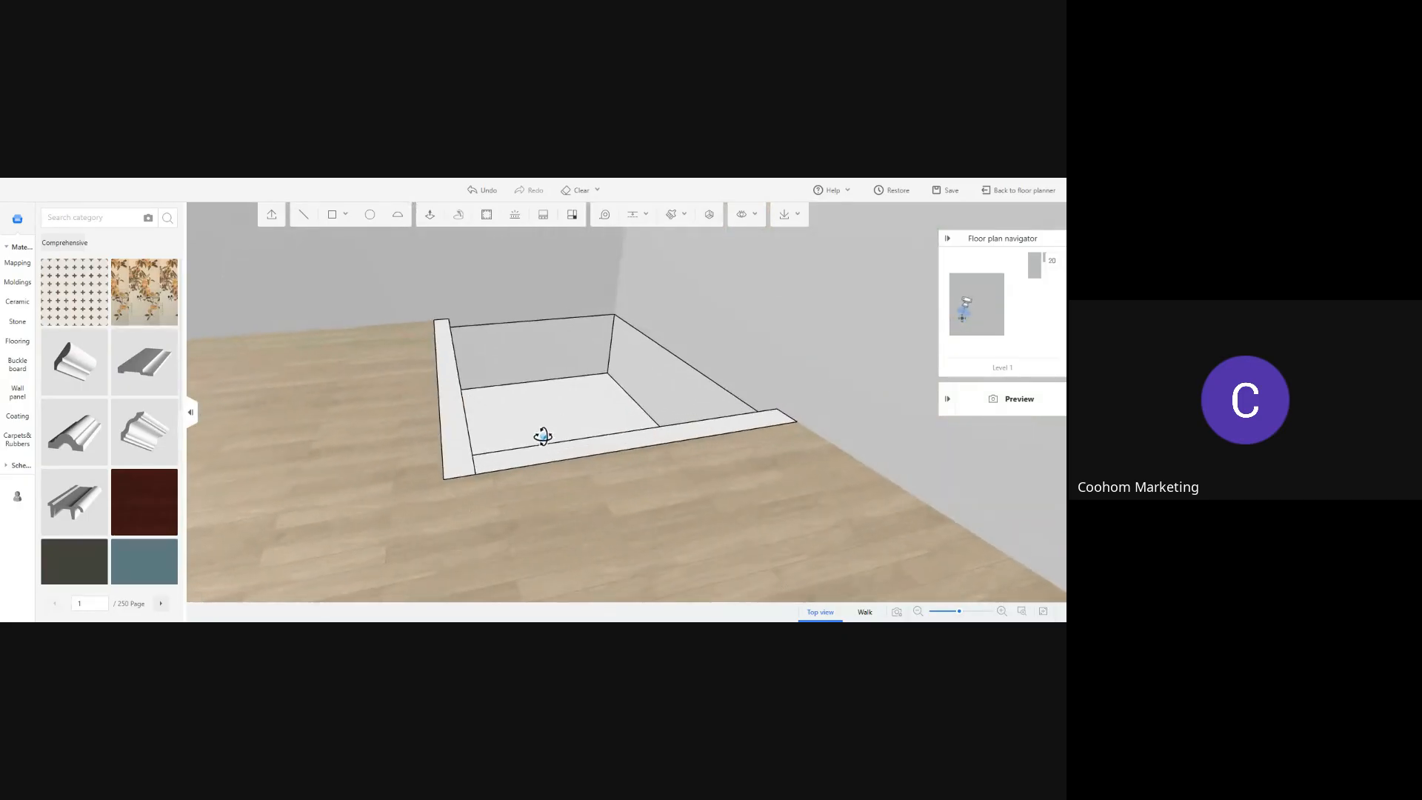
pyautogui.press('p')
pyautogui.click(451, 390)
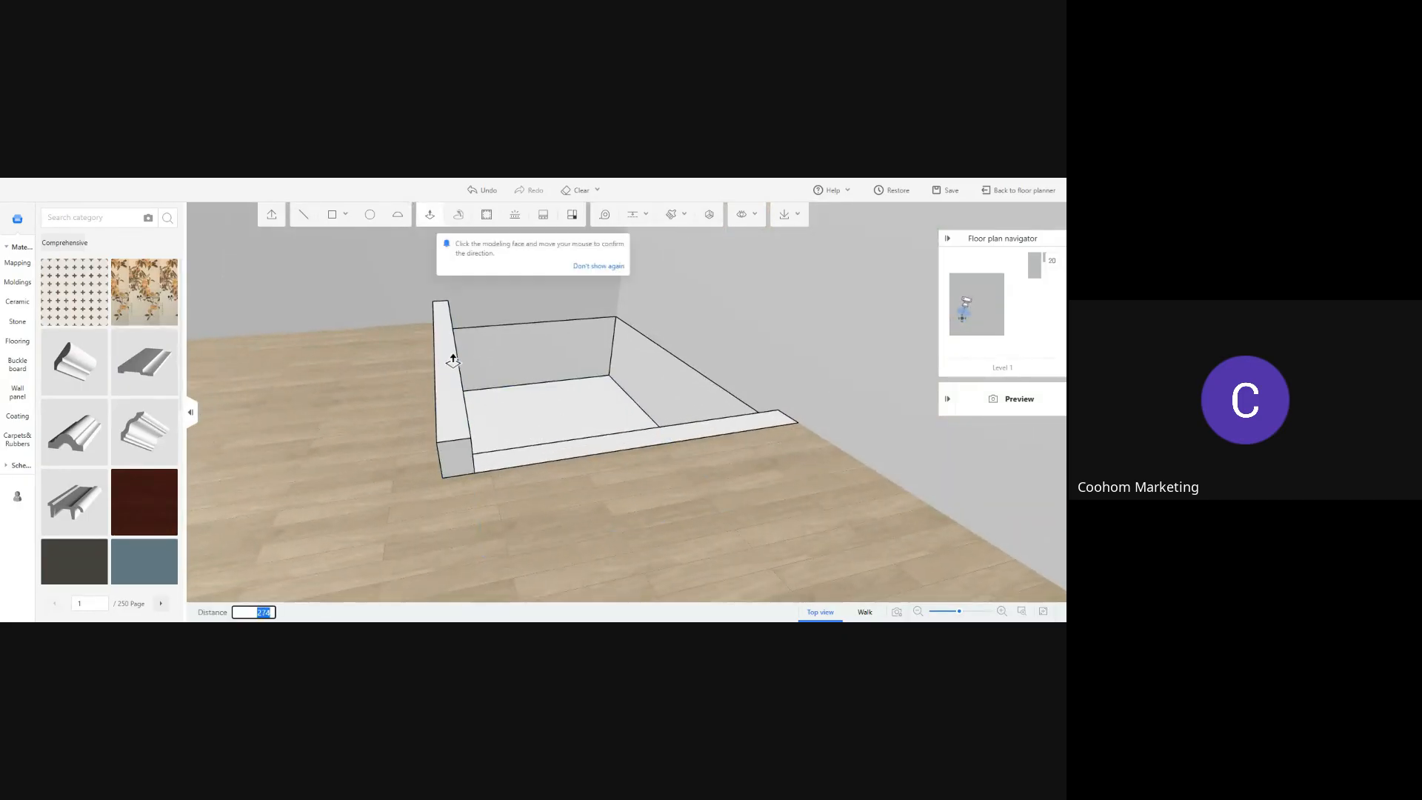
pyautogui.click(451, 351)
# Push/pull the 2500 mm strip upward into a tall partition reaching about the top of the room walls
pyautogui.click(588, 453)
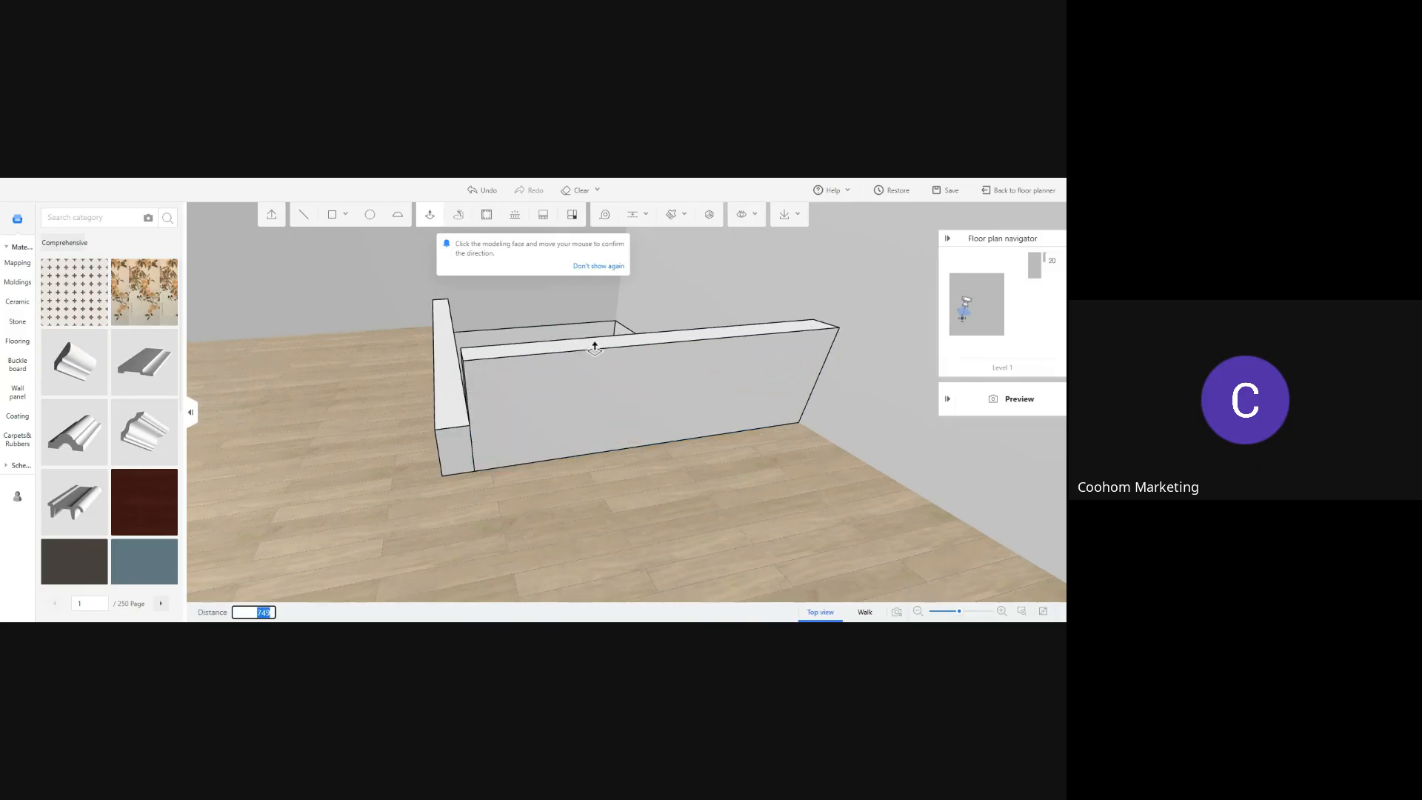
pyautogui.scroll(-4, 593, 343)
pyautogui.scroll(-2, 597, 328)
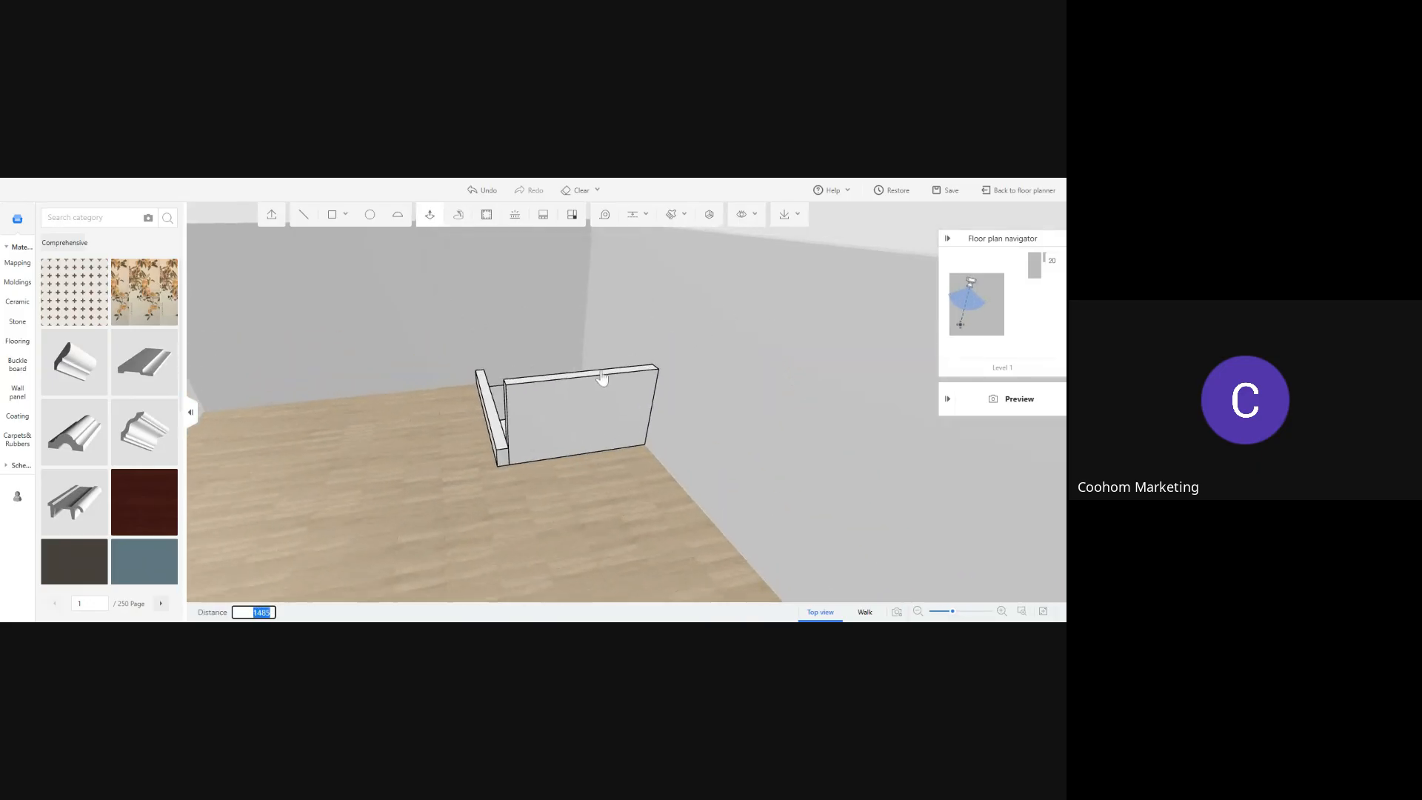
pyautogui.scroll(-3, 623, 288)
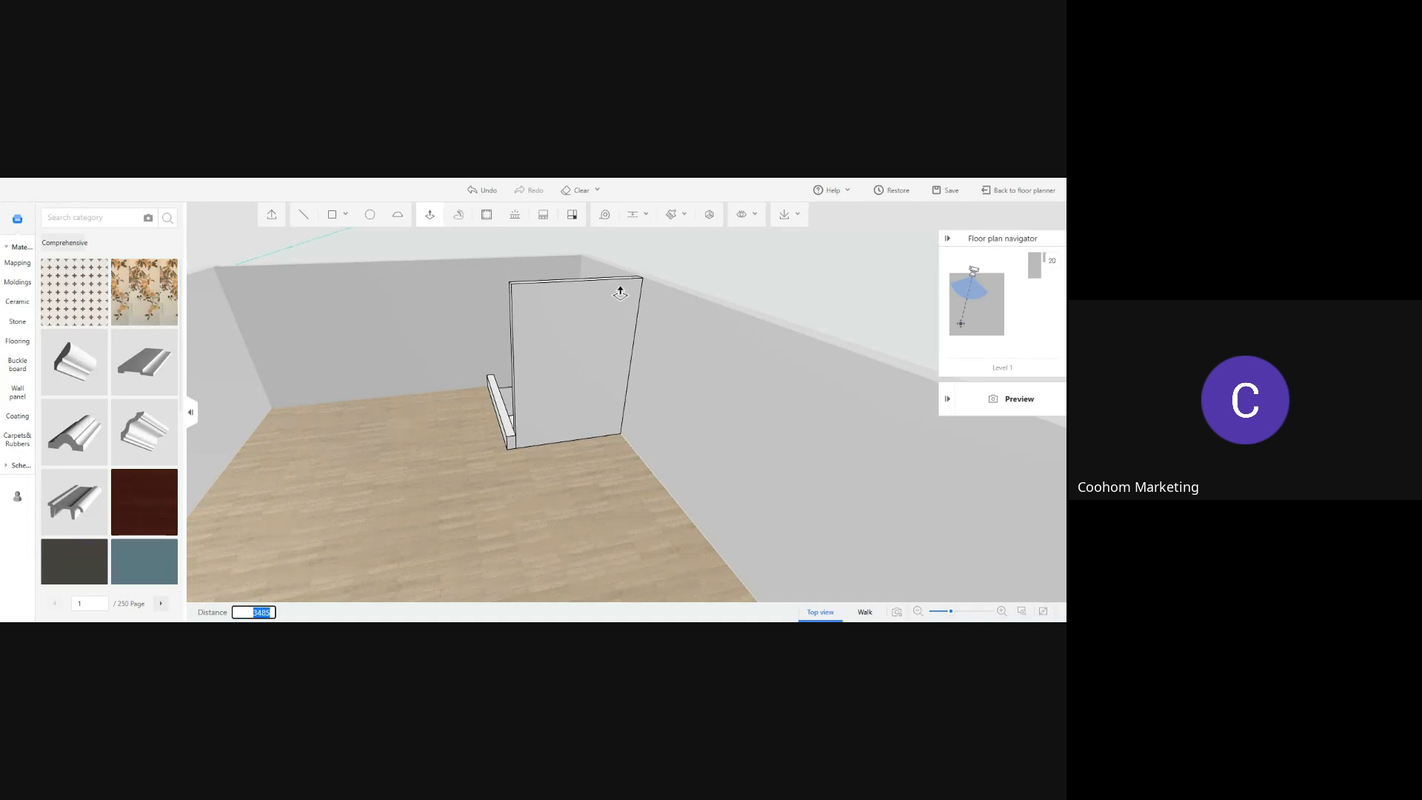
pyautogui.click(619, 290)
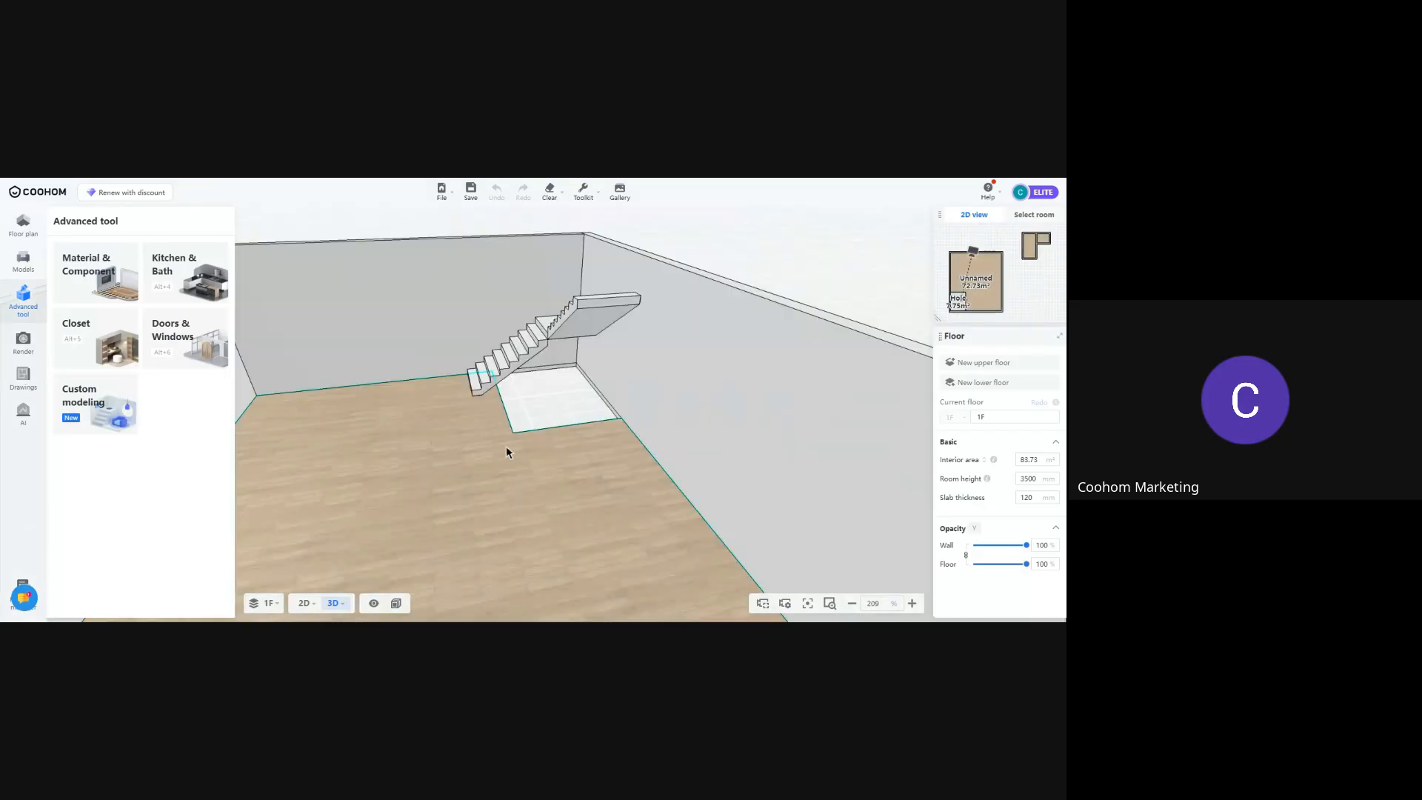
# Open the custom modeling workspace to work on the folding staircase in the large room
pyautogui.moveTo(504, 468); pyautogui.dragTo(492, 371)
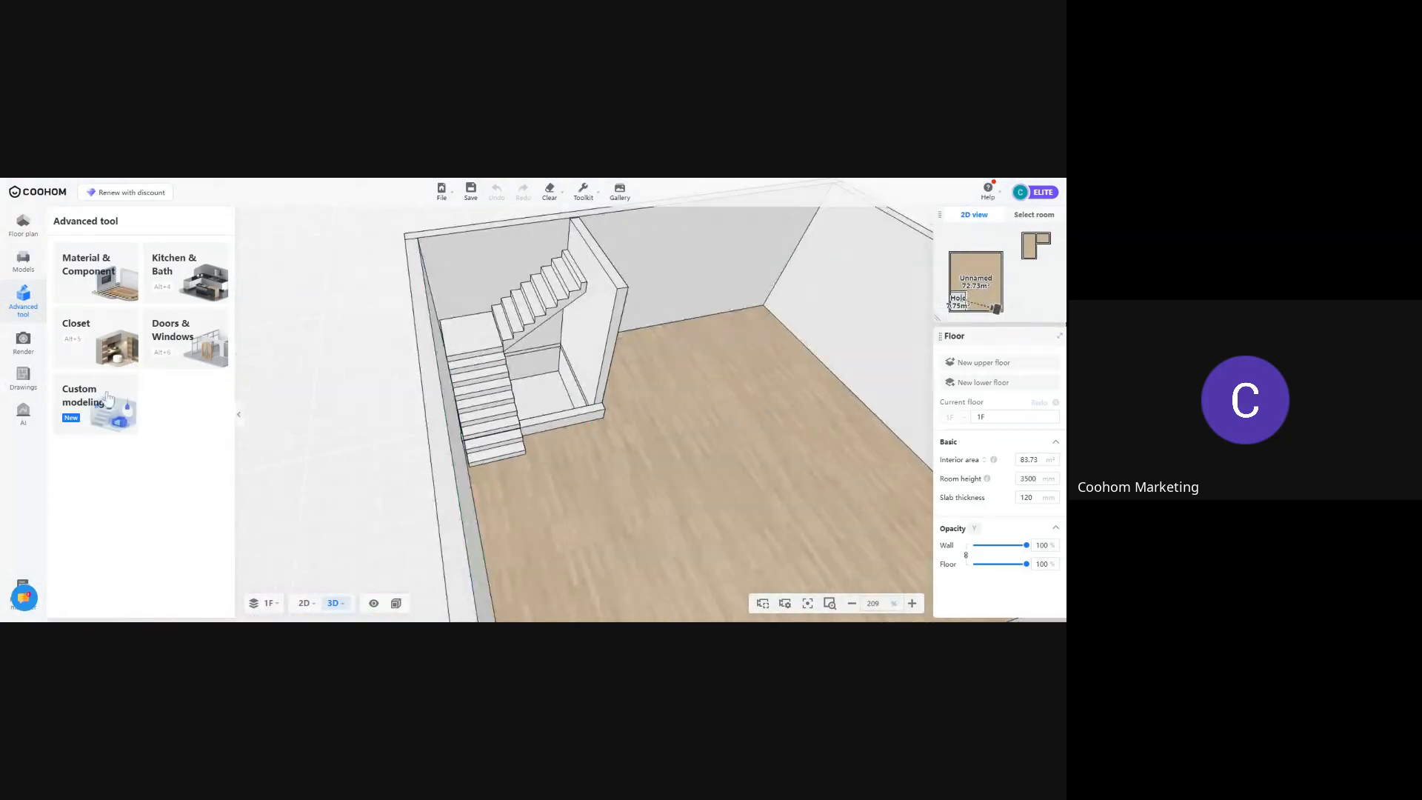
pyautogui.click(95, 412)
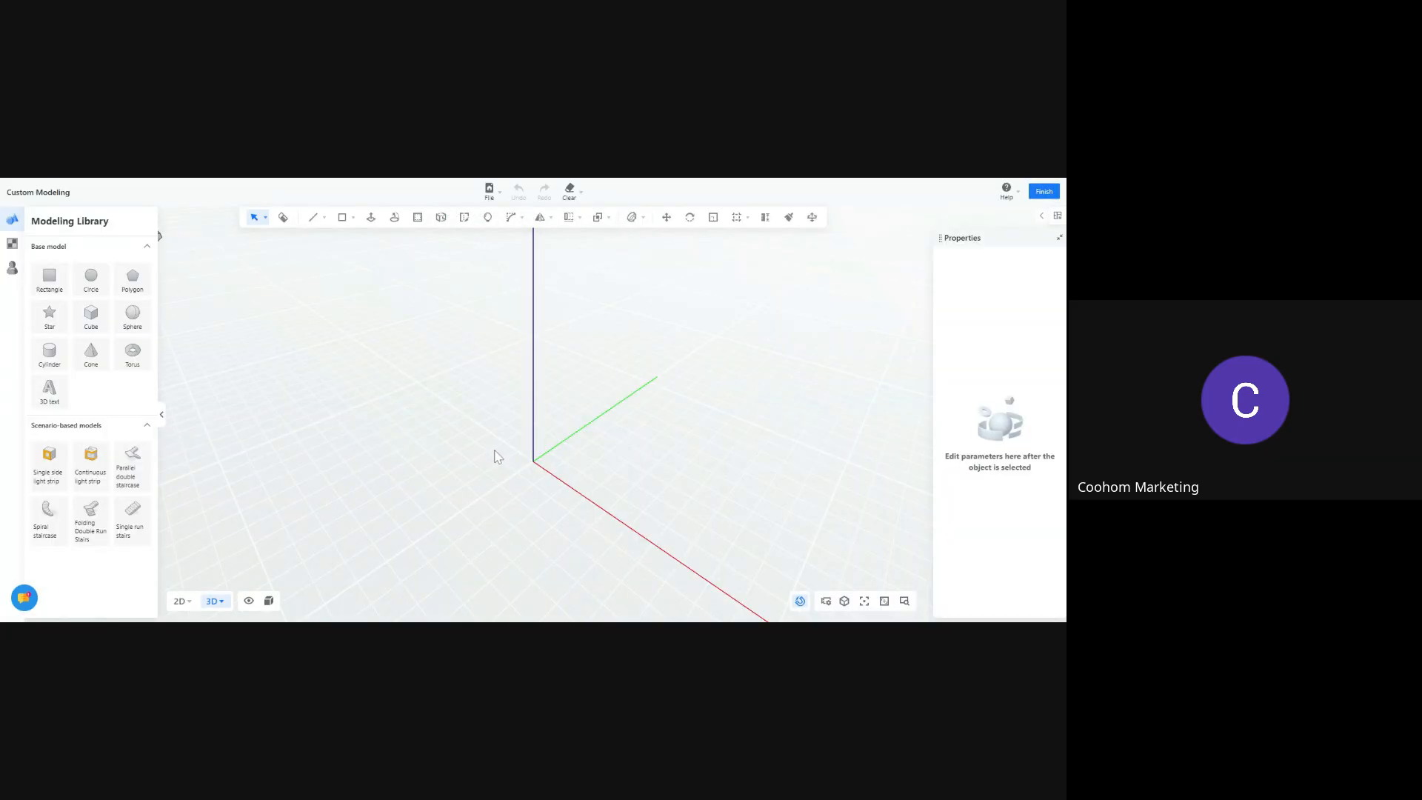
pyautogui.moveTo(447, 443); pyautogui.dragTo(316, 475, button='right')
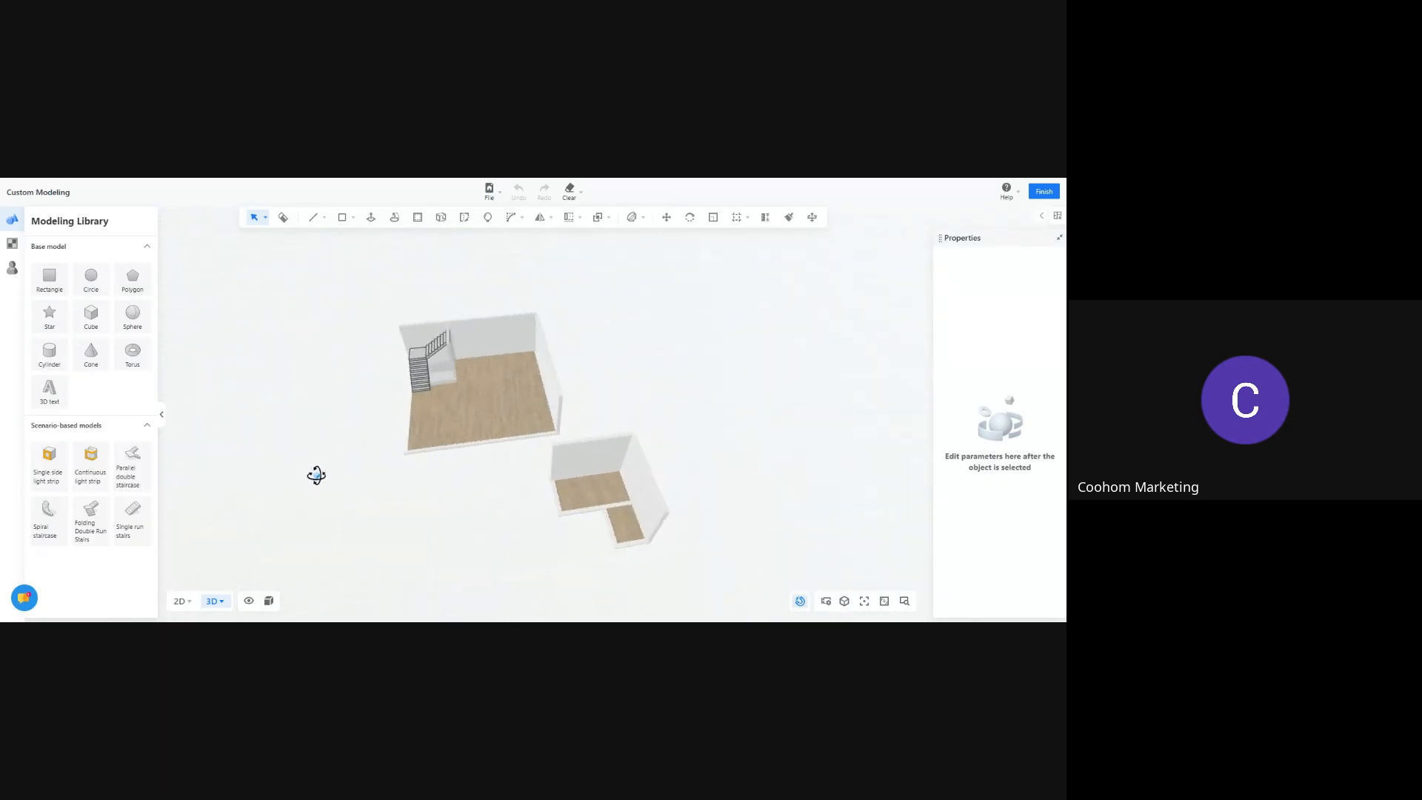
pyautogui.scroll(8, 432, 431)
pyautogui.moveTo(546, 346); pyautogui.dragTo(420, 524, button='middle')
pyautogui.scroll(3, 423, 531)
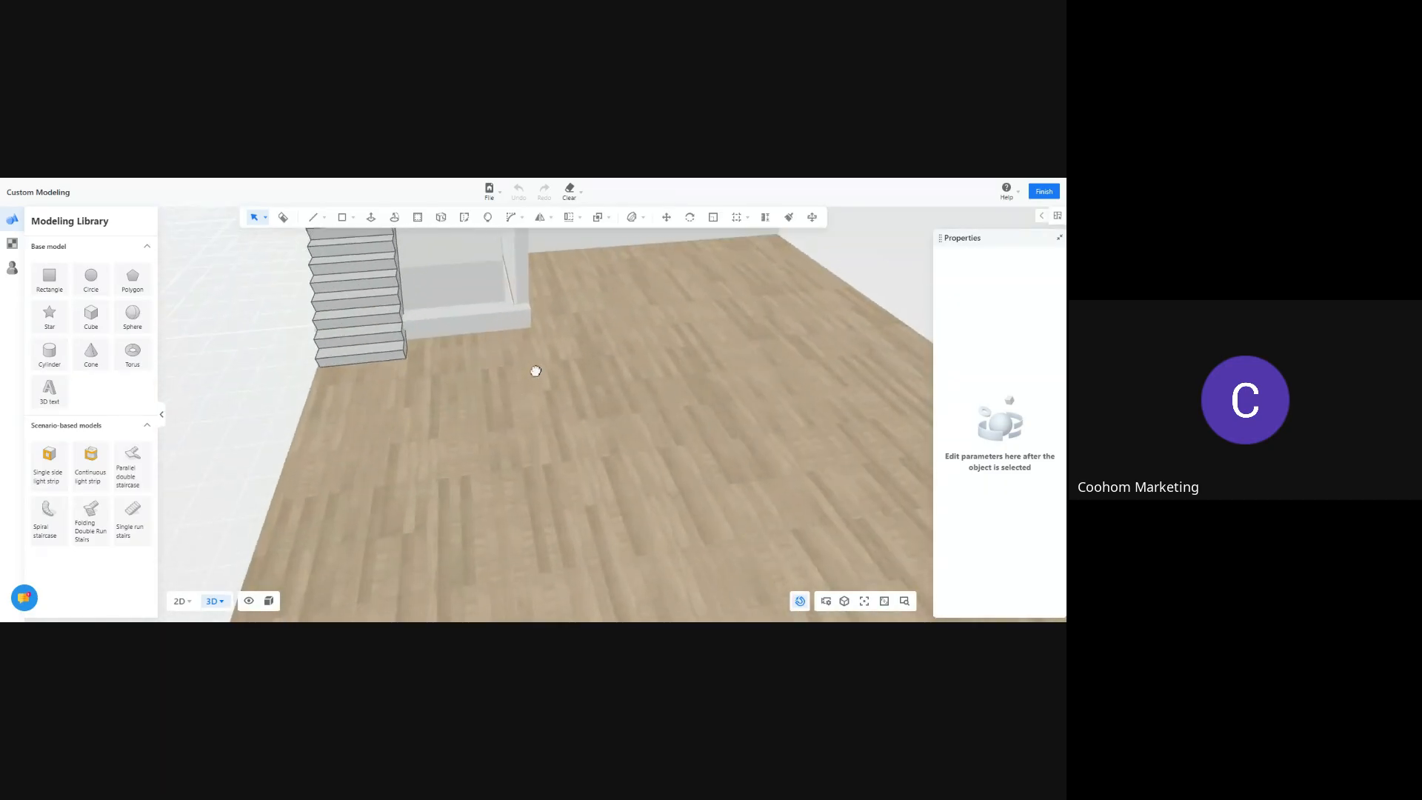
pyautogui.moveTo(533, 371); pyautogui.dragTo(454, 518, button='middle')
pyautogui.moveTo(454, 517); pyautogui.dragTo(743, 512, button='right')
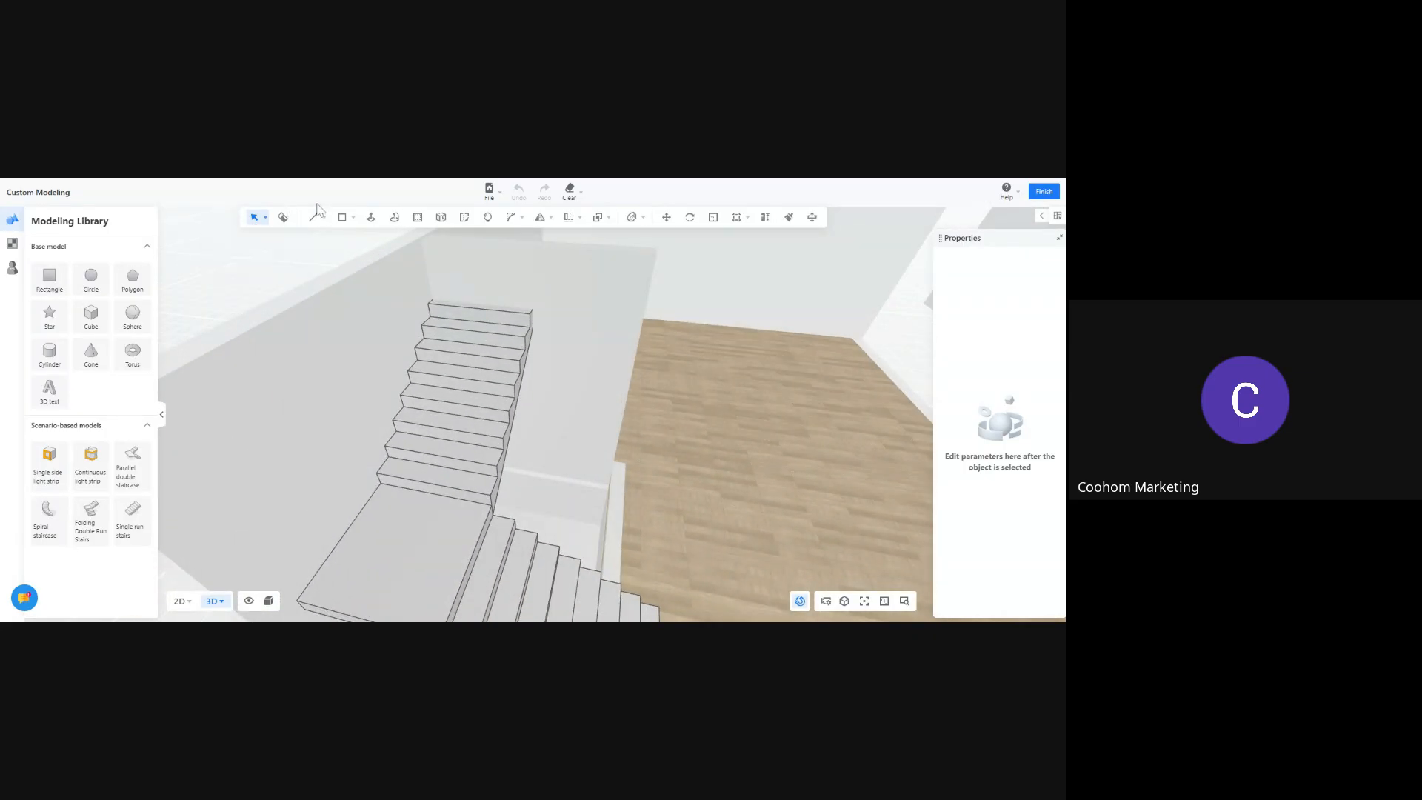
pyautogui.click(316, 217)
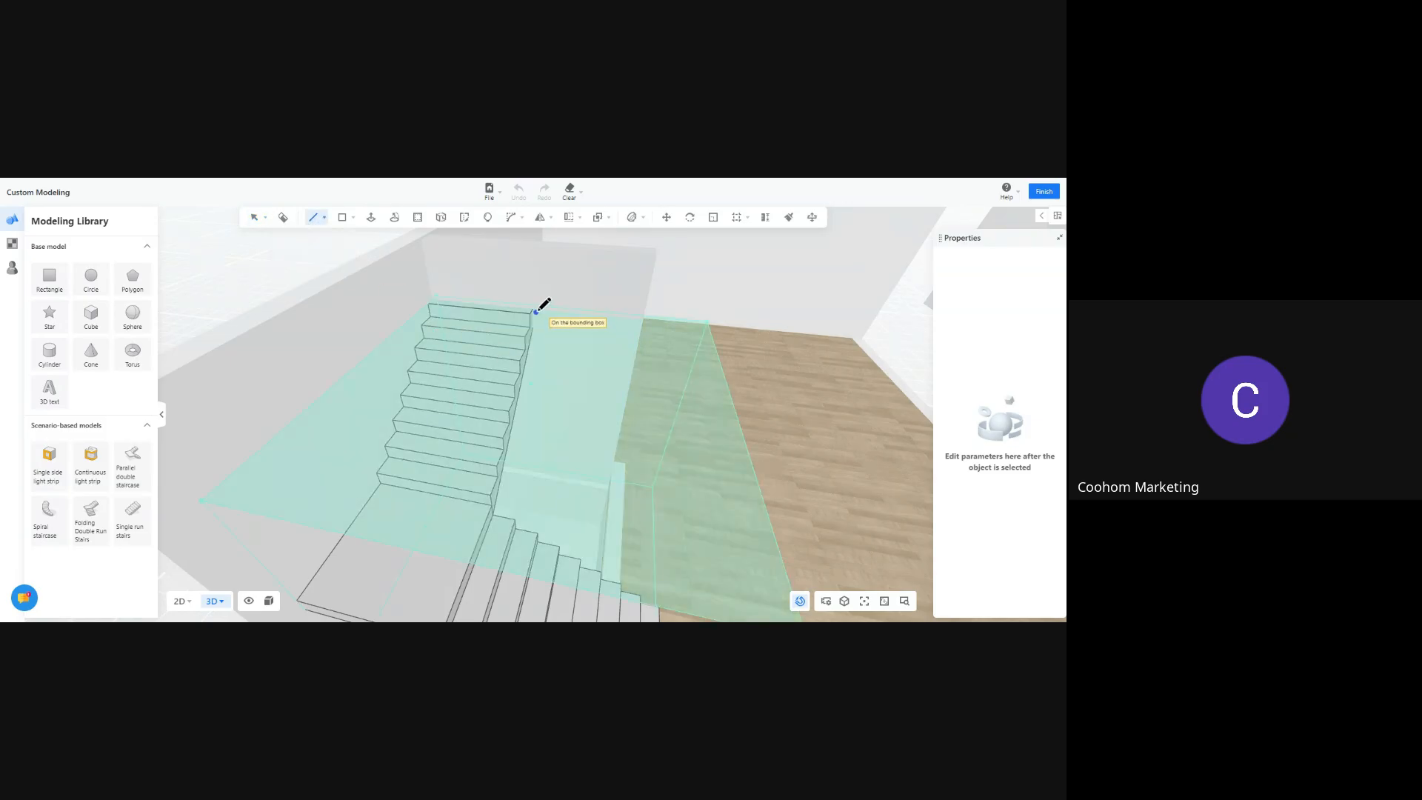
pyautogui.moveTo(726, 343)
pyautogui.mouseDown(button='right')
pyautogui.moveTo(682, 359)
pyautogui.moveTo(451, 368)
pyautogui.moveTo(587, 343)
pyautogui.moveTo(512, 285)
pyautogui.mouseUp(button='right')
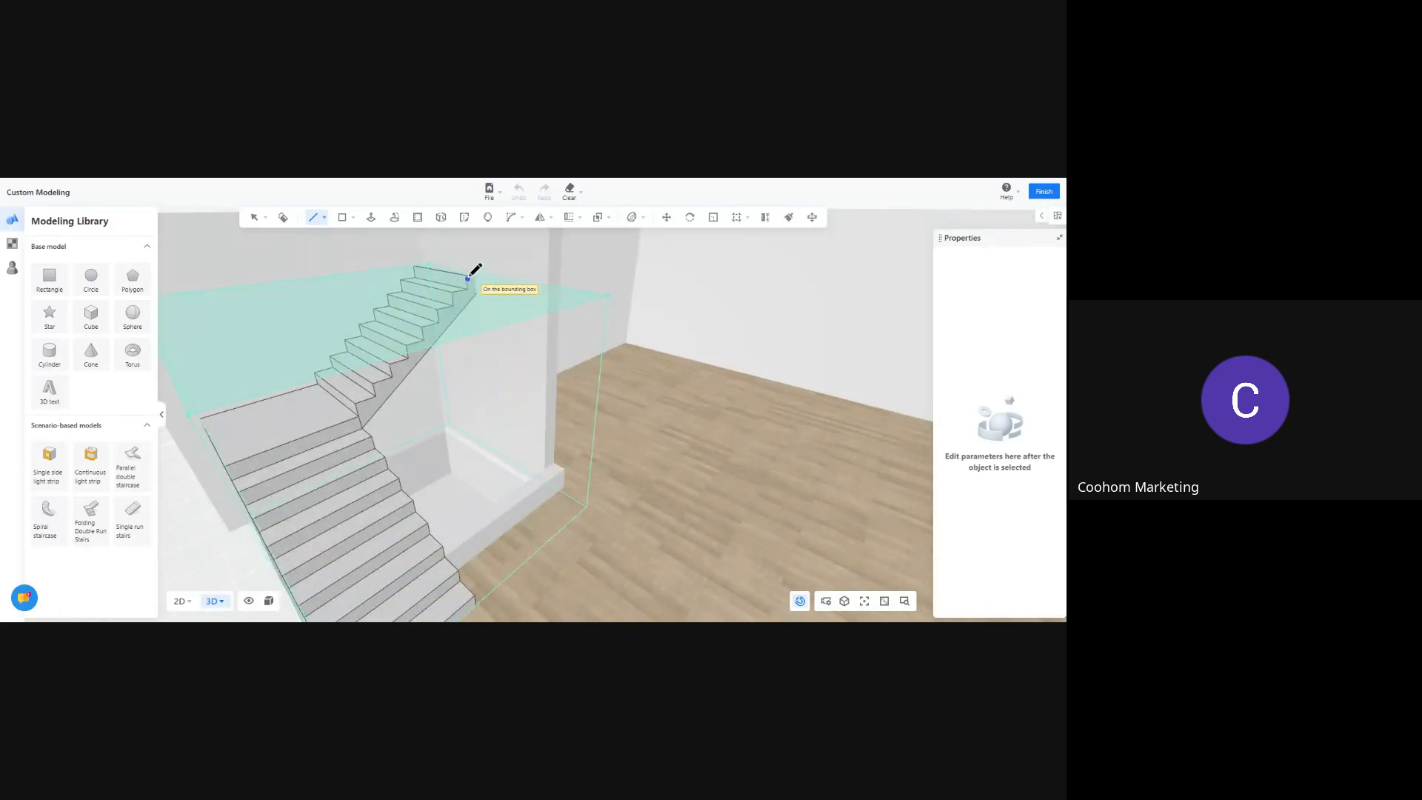
pyautogui.scroll(5, 481, 274)
pyautogui.press('Escape')
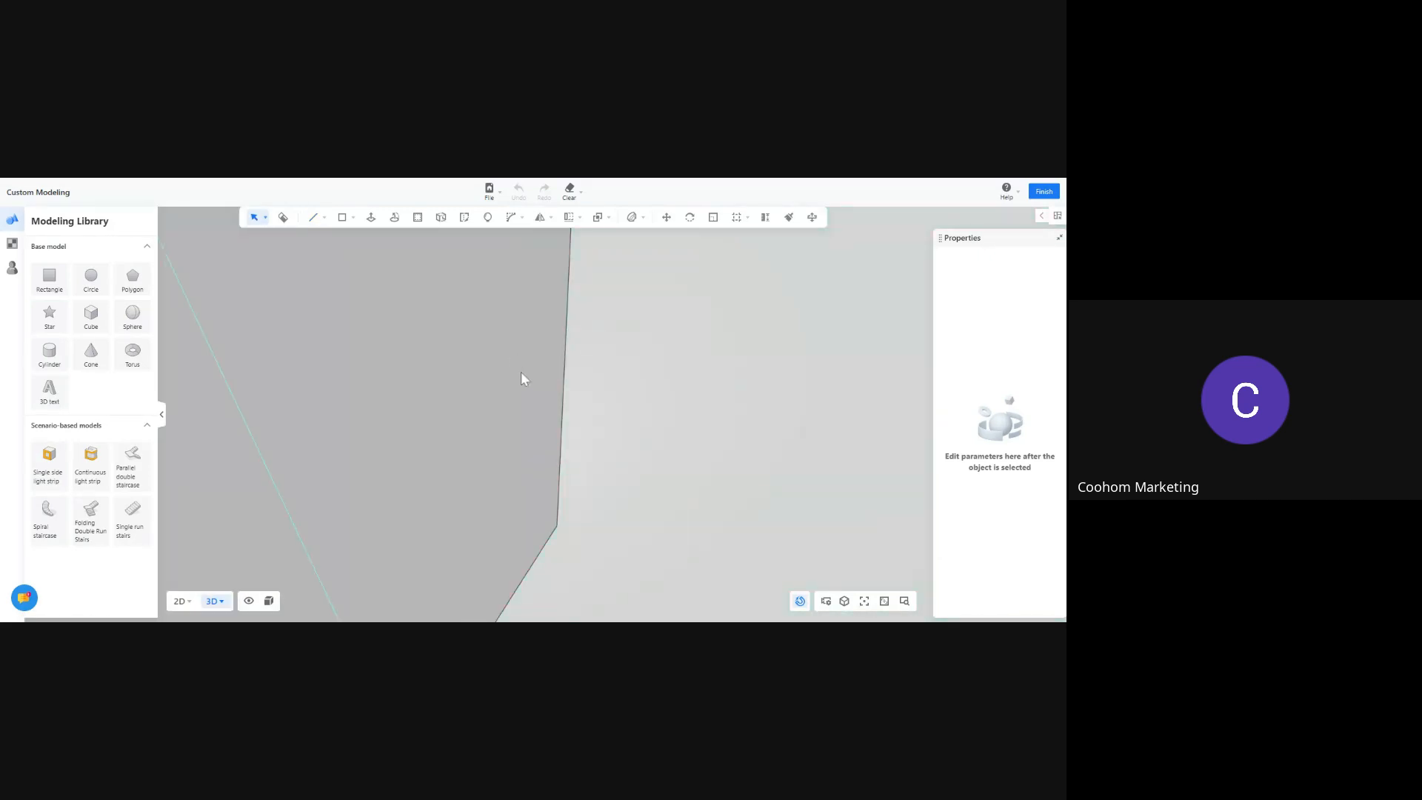
# Select the folding double run stairs and set their height to 3000 mm
pyautogui.scroll(-6, 518, 378)
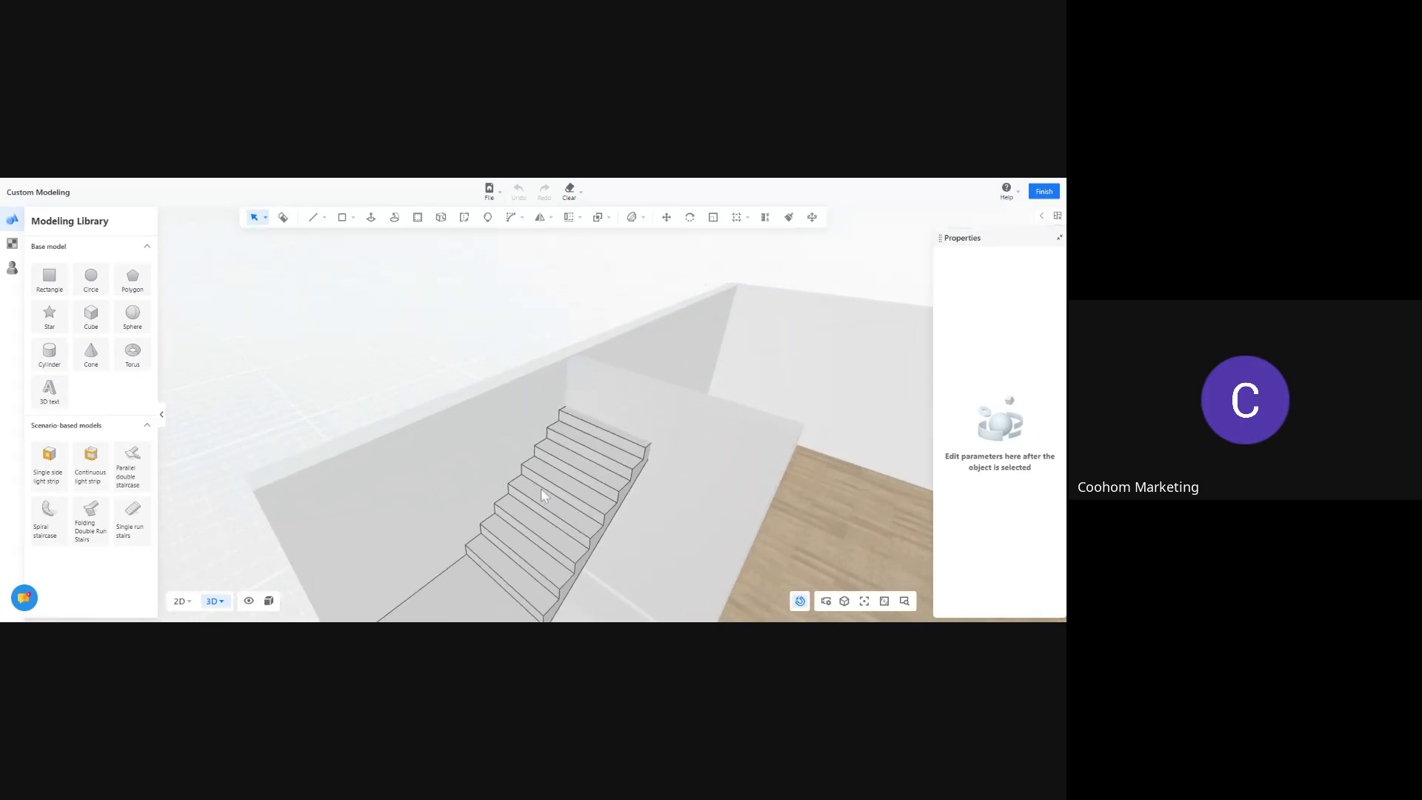
pyautogui.click(543, 492)
pyautogui.moveTo(637, 491); pyautogui.dragTo(586, 521, button='right')
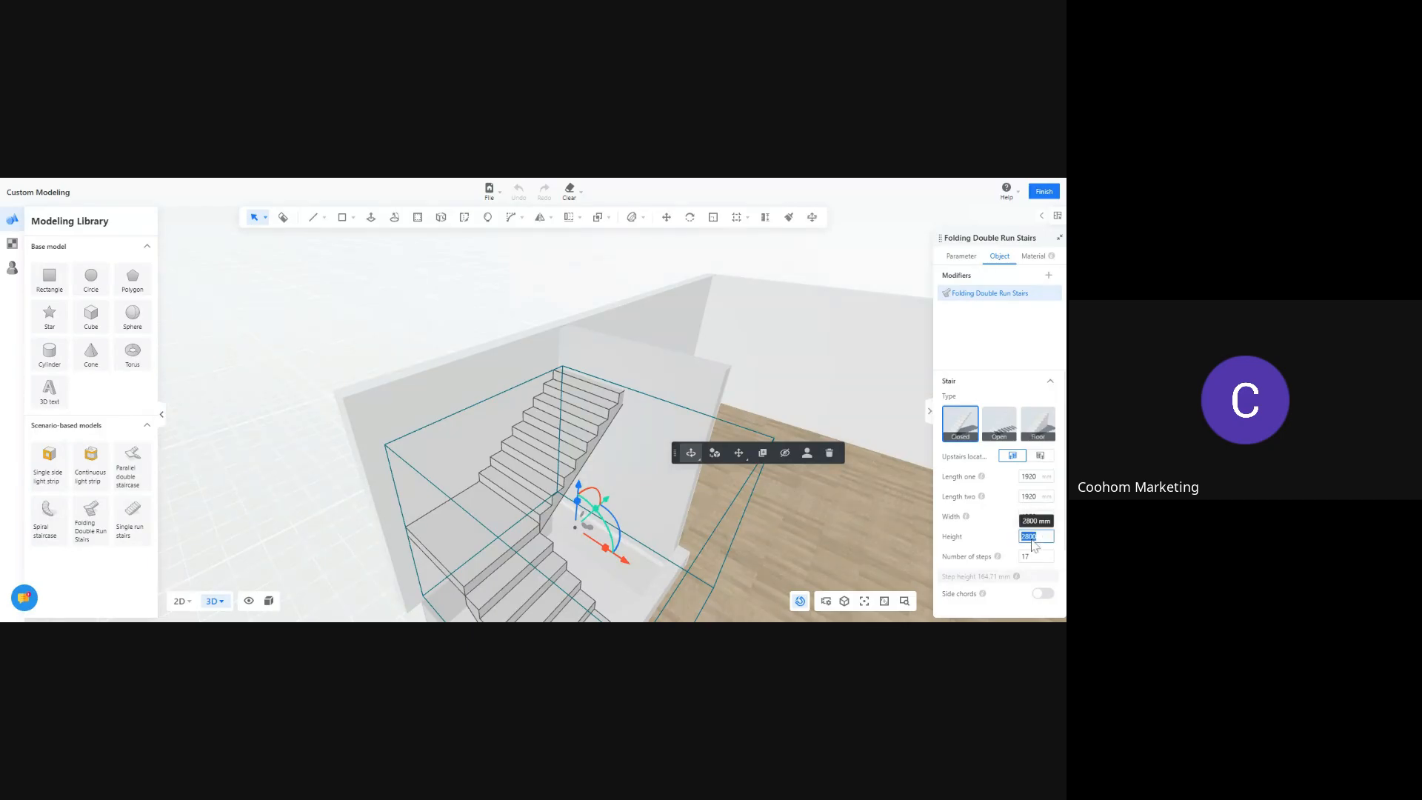
pyautogui.write('3000')
pyautogui.press('Return')
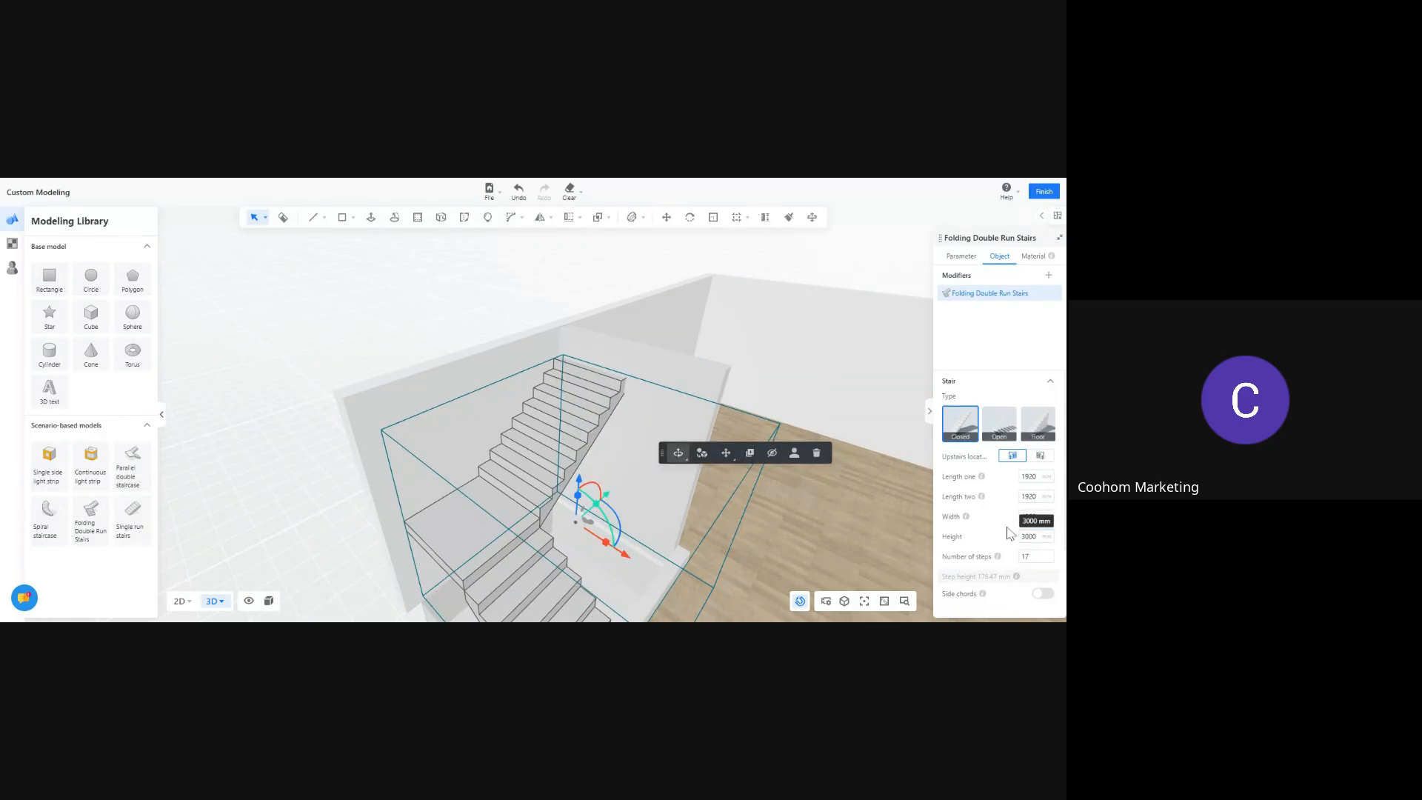
# Set the height of the folding double run stairs to 3500 mm and deselect them
pyautogui.scroll(-2, 809, 465)
pyautogui.moveTo(876, 554); pyautogui.dragTo(630, 549)
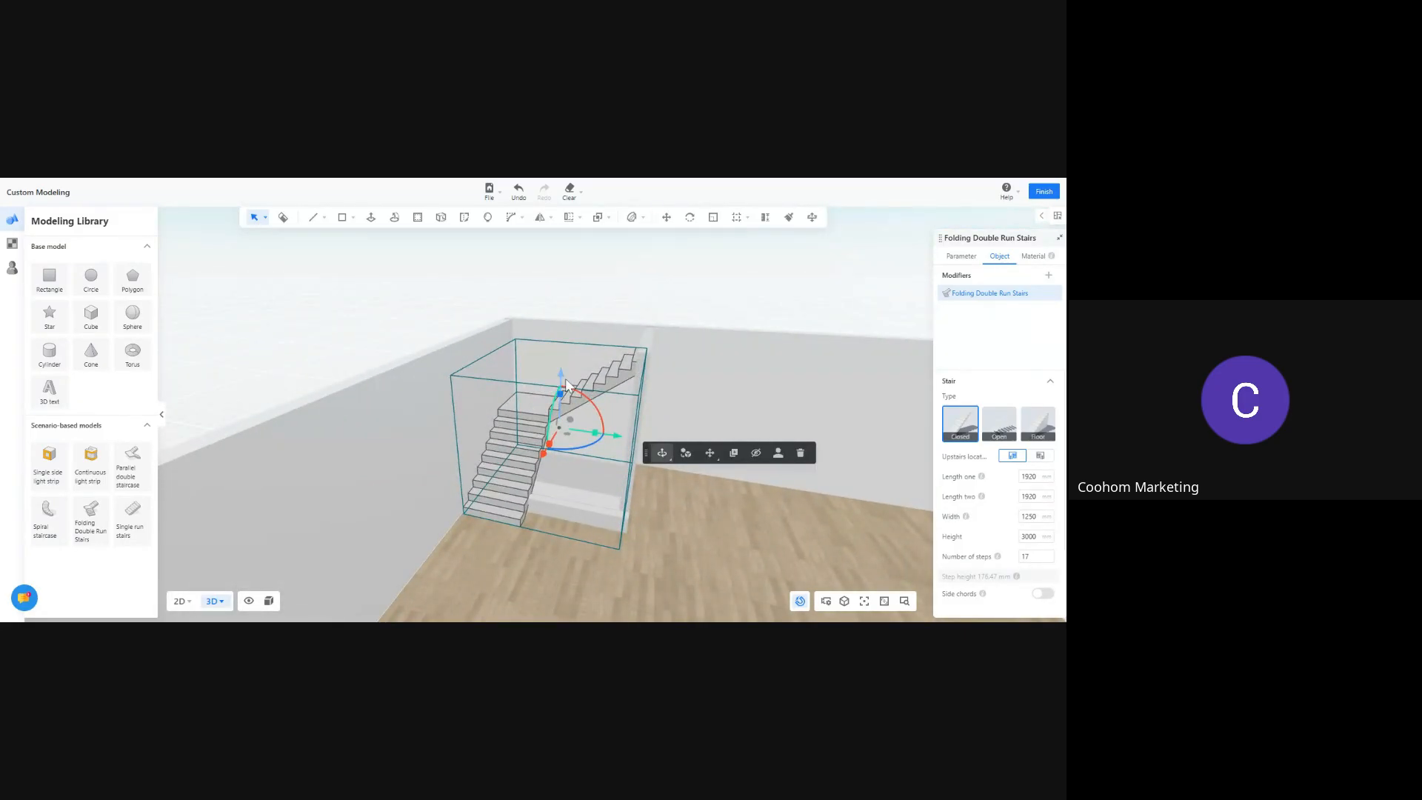
pyautogui.scroll(2, 704, 430)
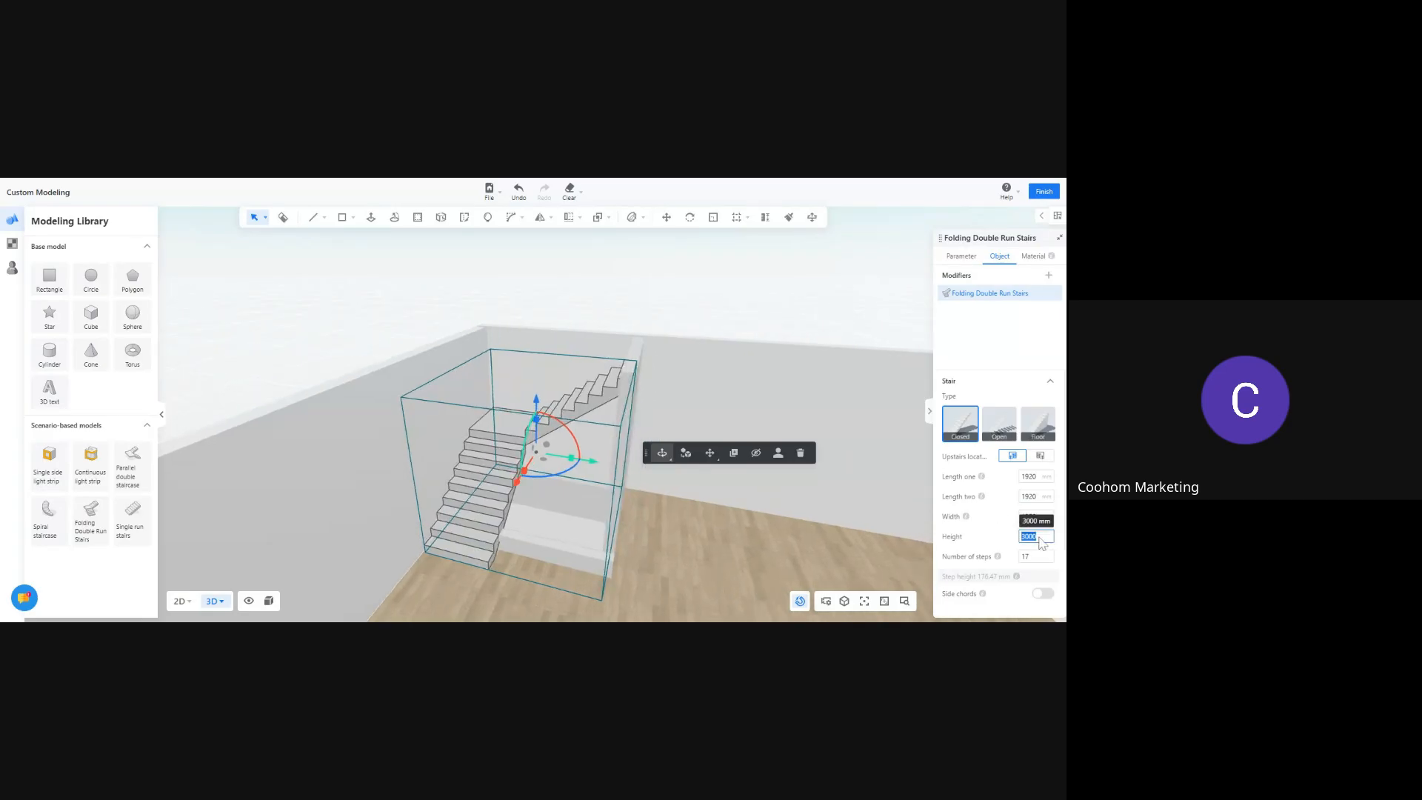
pyautogui.write('3')
pyautogui.press('Return')
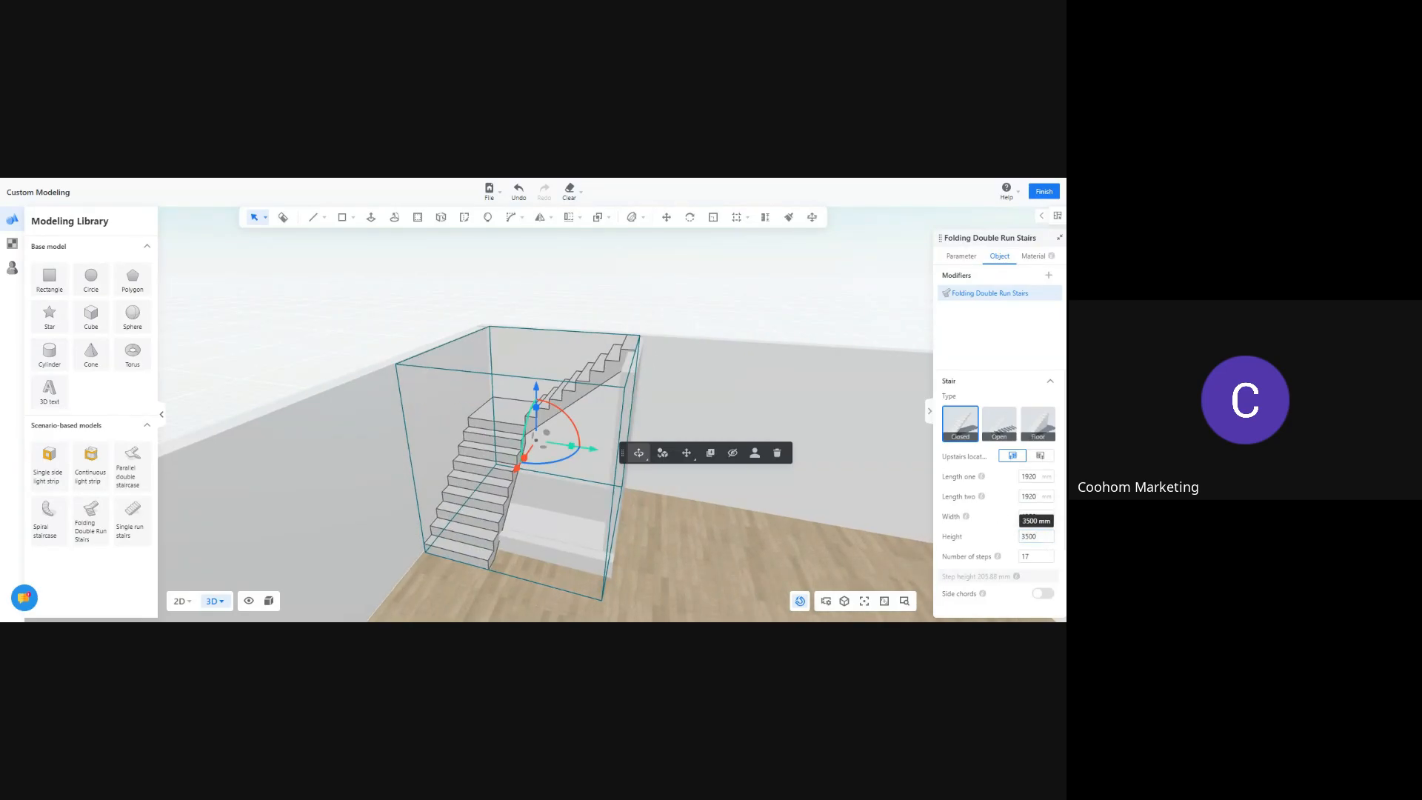
pyautogui.click(754, 509)
pyautogui.moveTo(753, 509); pyautogui.dragTo(684, 583)
pyautogui.moveTo(684, 583); pyautogui.dragTo(666, 556, button='middle')
pyautogui.scroll(3, 480, 524)
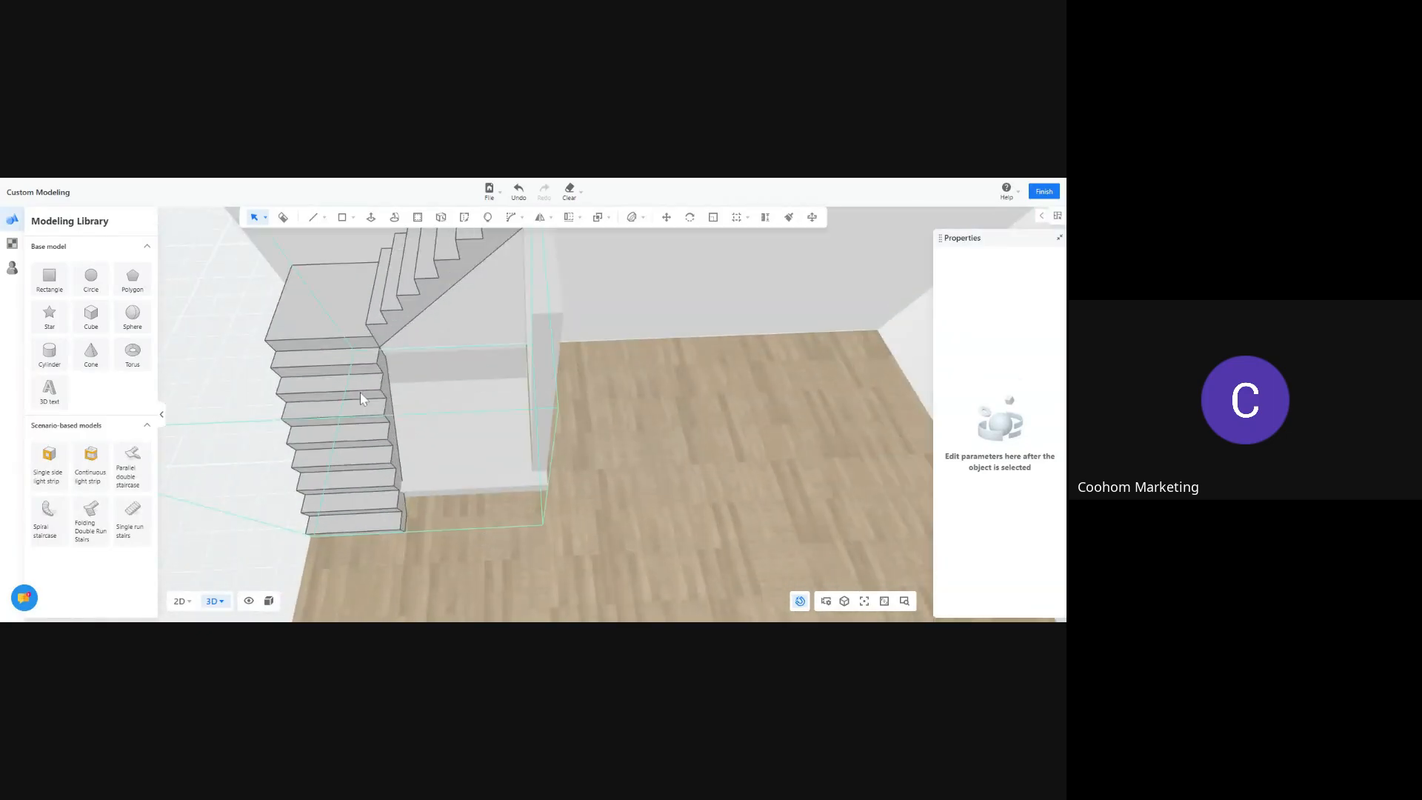
pyautogui.click(314, 217)
pyautogui.scroll(5, 416, 476)
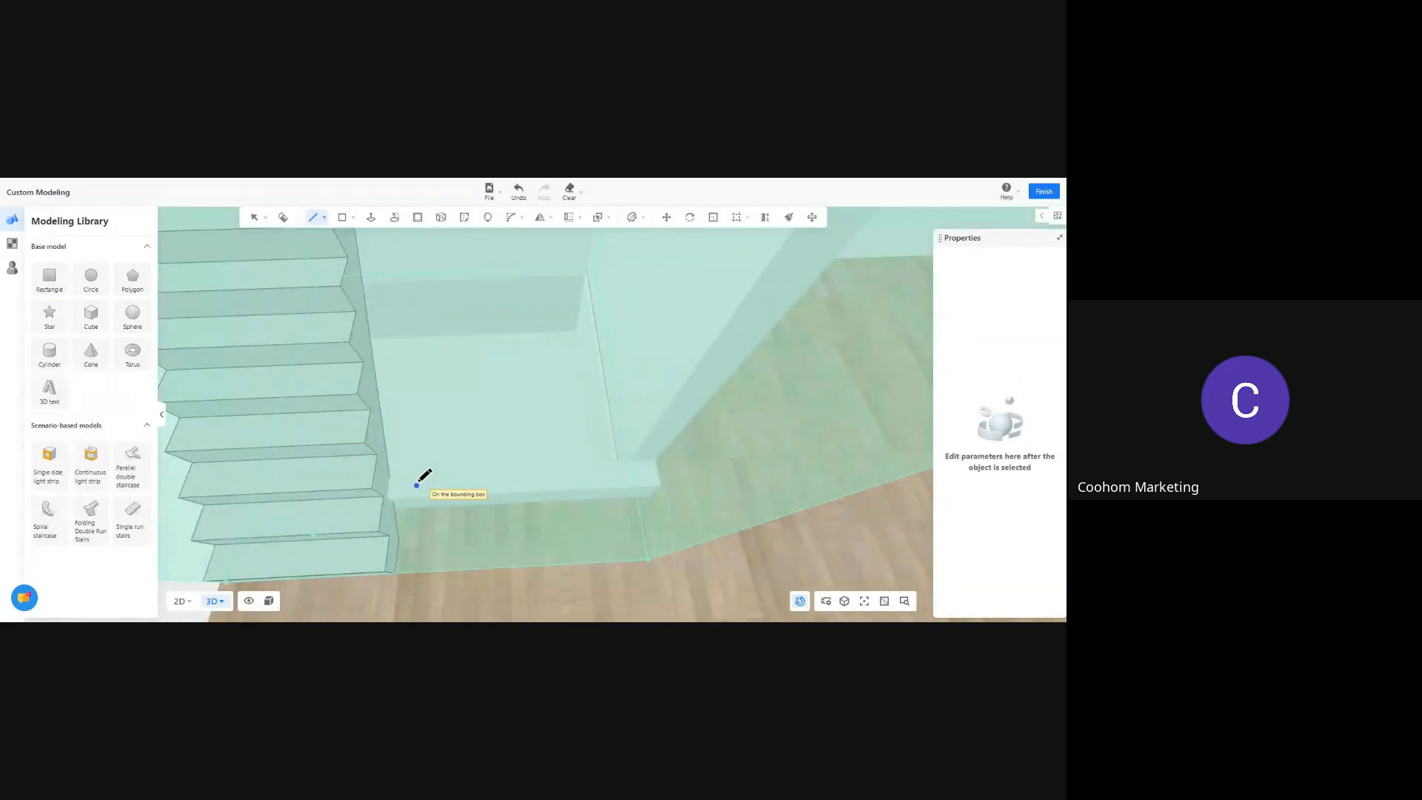
pyautogui.press('Escape')
# Convert the folding double run stairs to an editable model and ungroup it into separately selectable parts
pyautogui.click(370, 471)
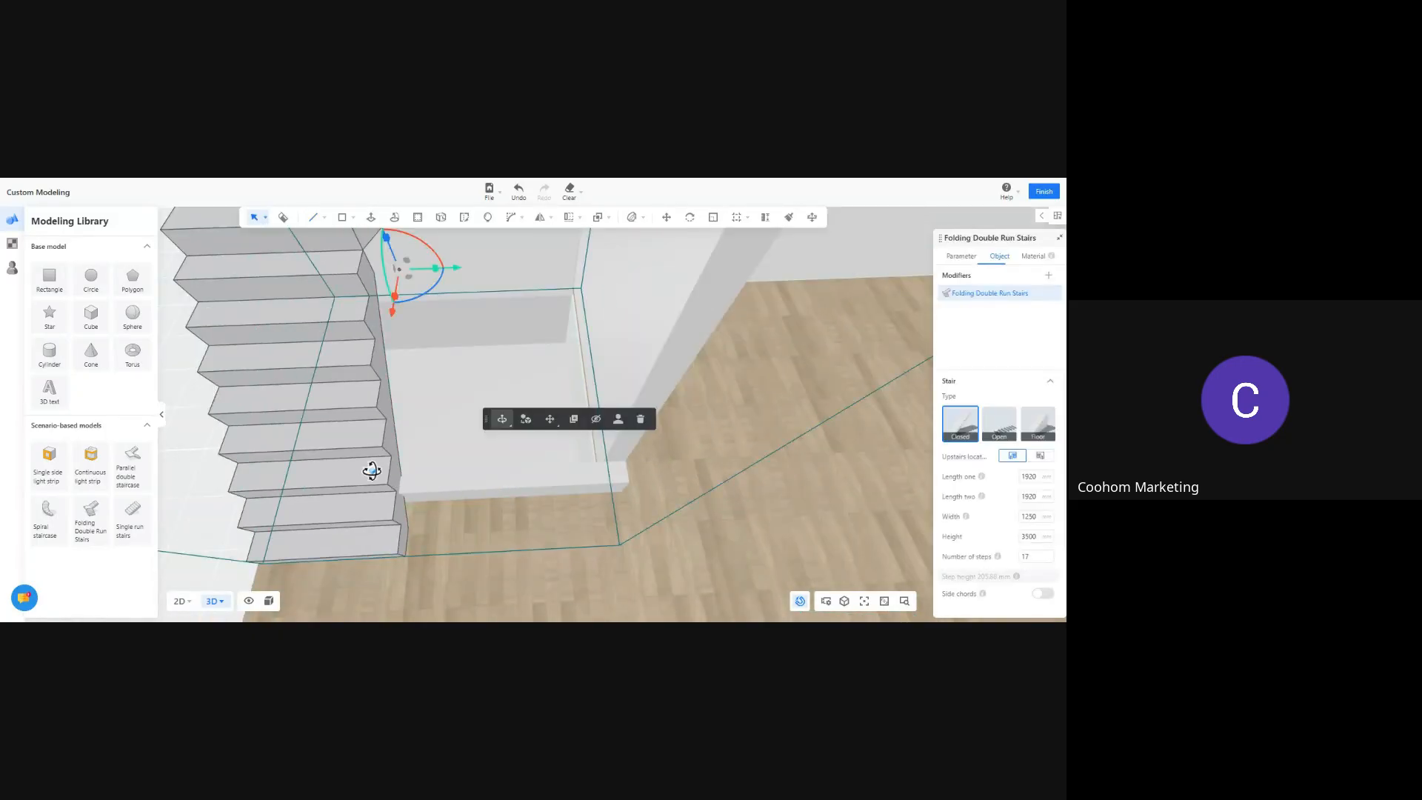
pyautogui.click(526, 420)
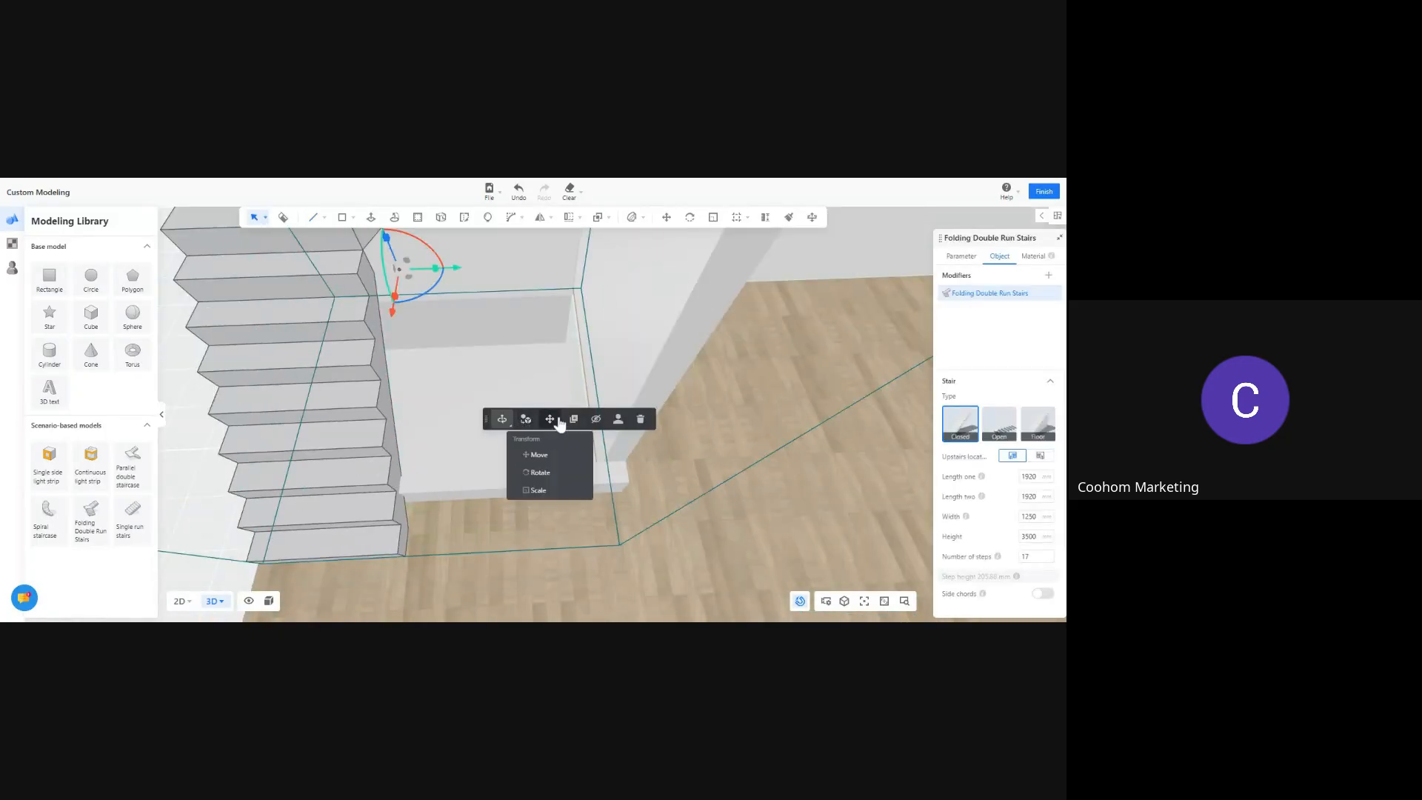
pyautogui.click(559, 422)
pyautogui.click(370, 429)
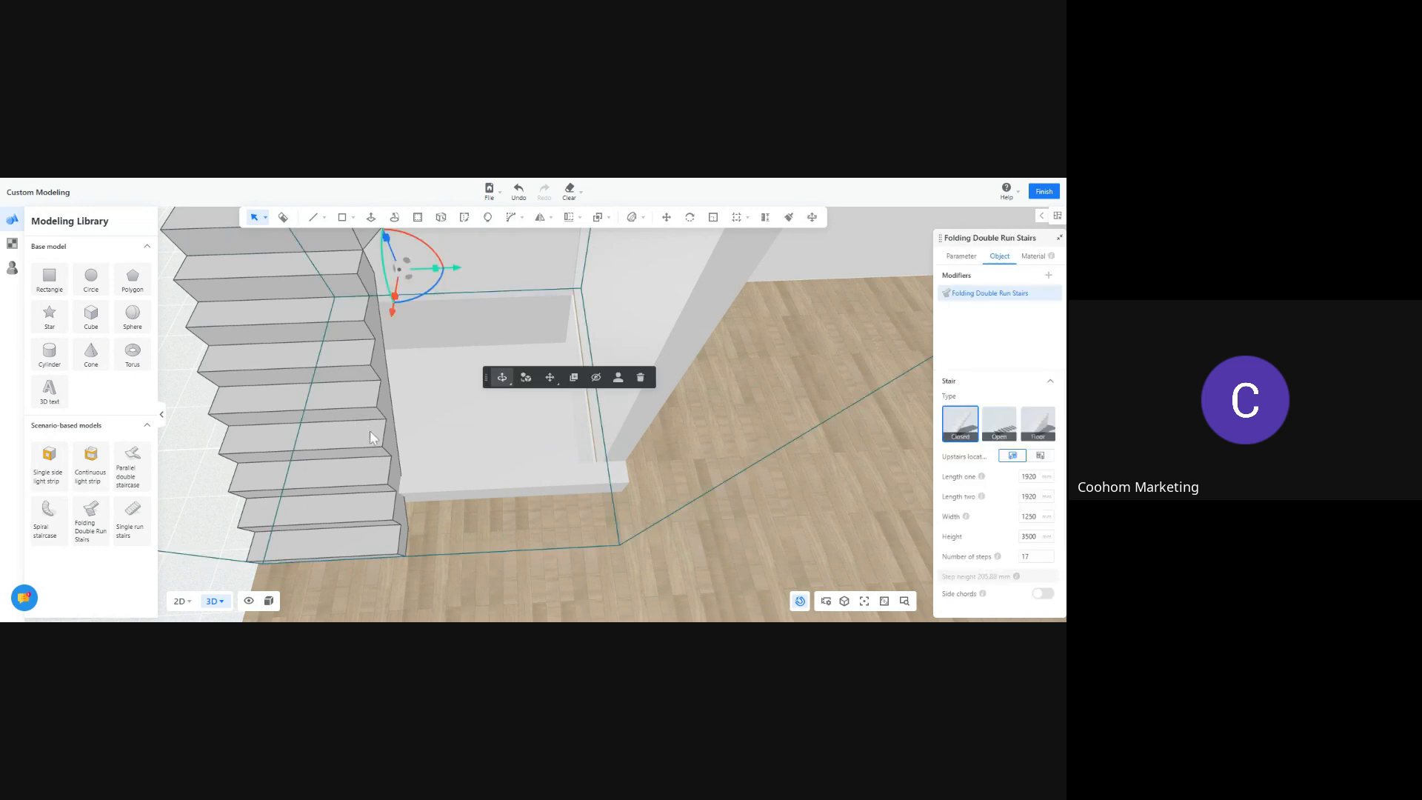
pyautogui.click(370, 429)
pyautogui.click(381, 442)
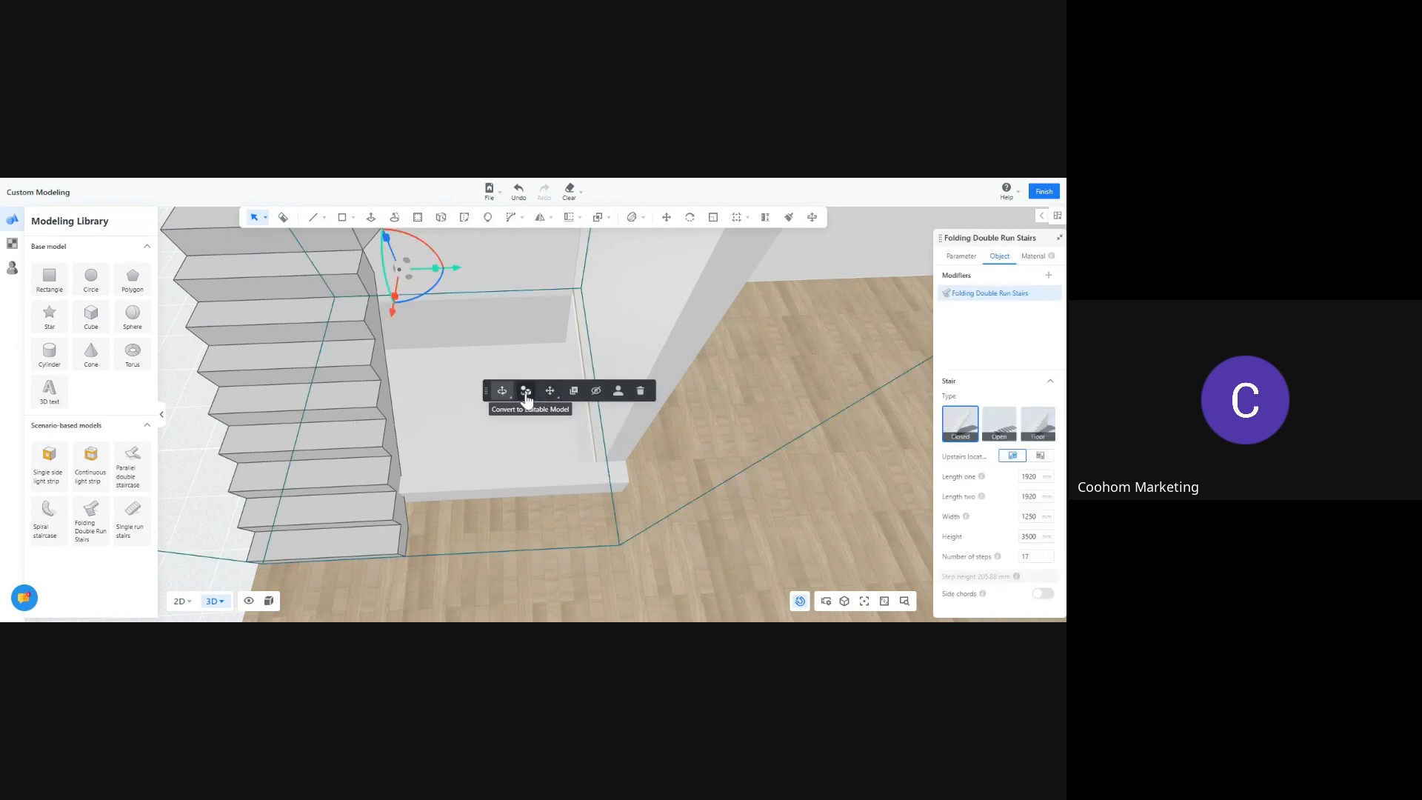
pyautogui.click(525, 396)
pyautogui.click(627, 404)
pyautogui.click(384, 448)
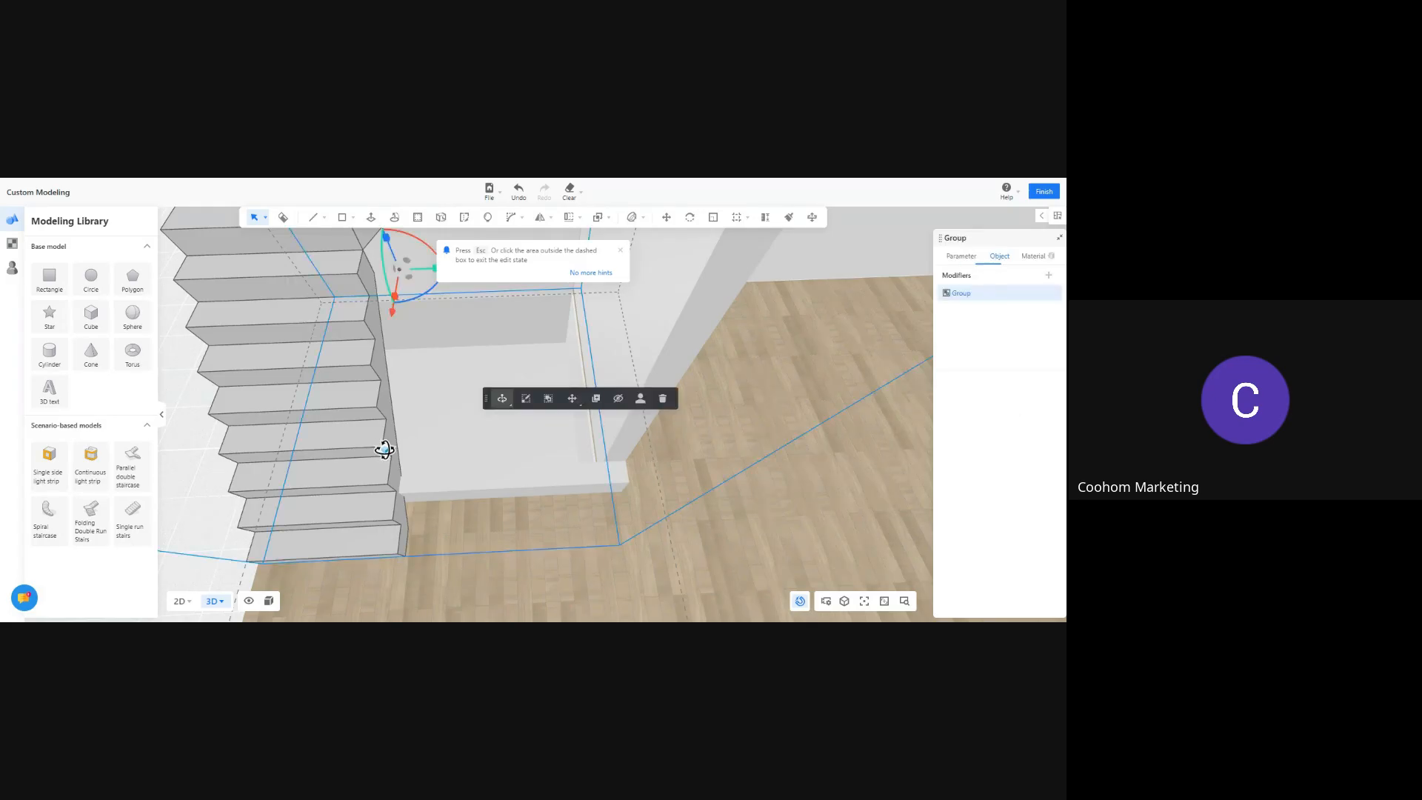
pyautogui.click(550, 403)
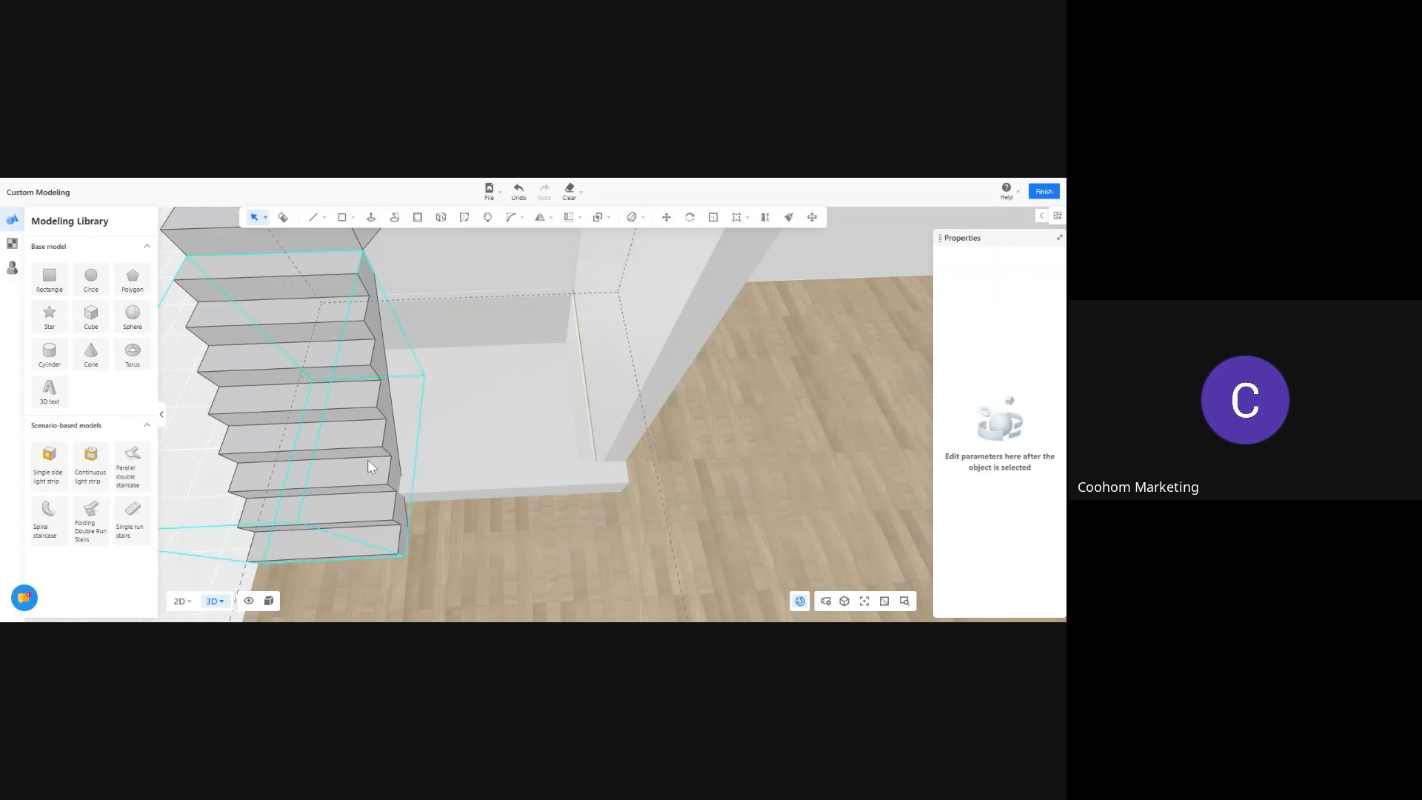
# Try to outline the top face of the low curb beside the lower stair flight with connected lines
pyautogui.click(307, 241)
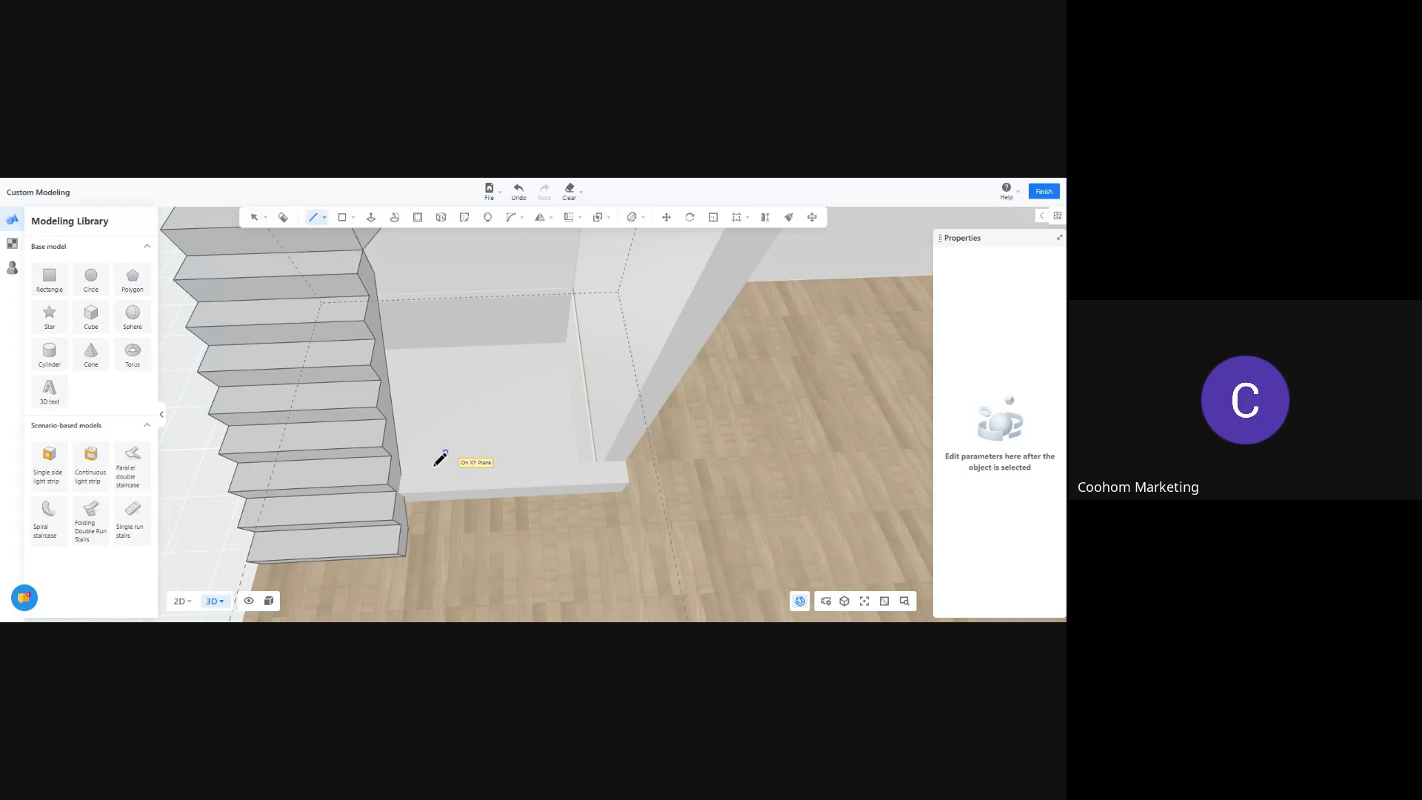
pyautogui.click(400, 489)
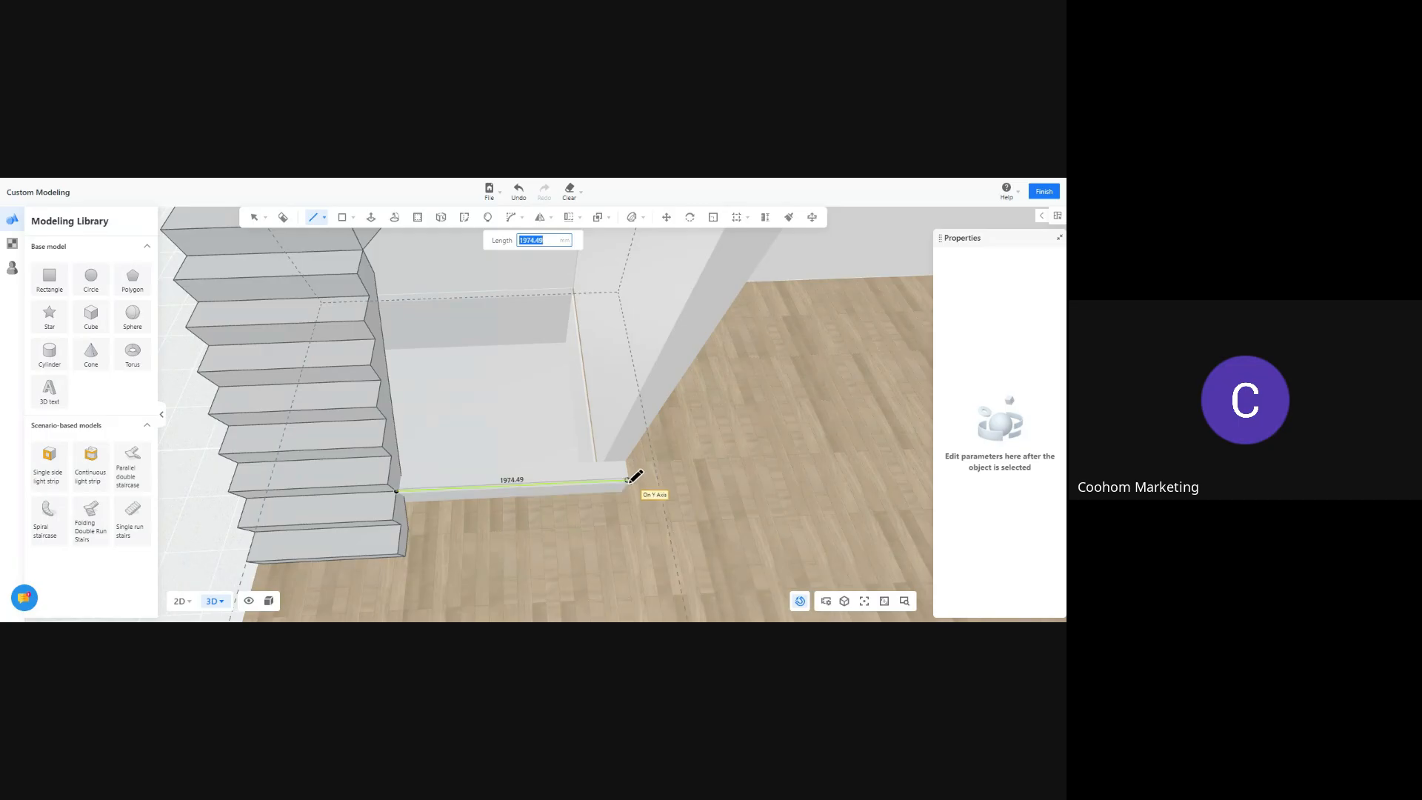
pyautogui.scroll(5, 636, 479)
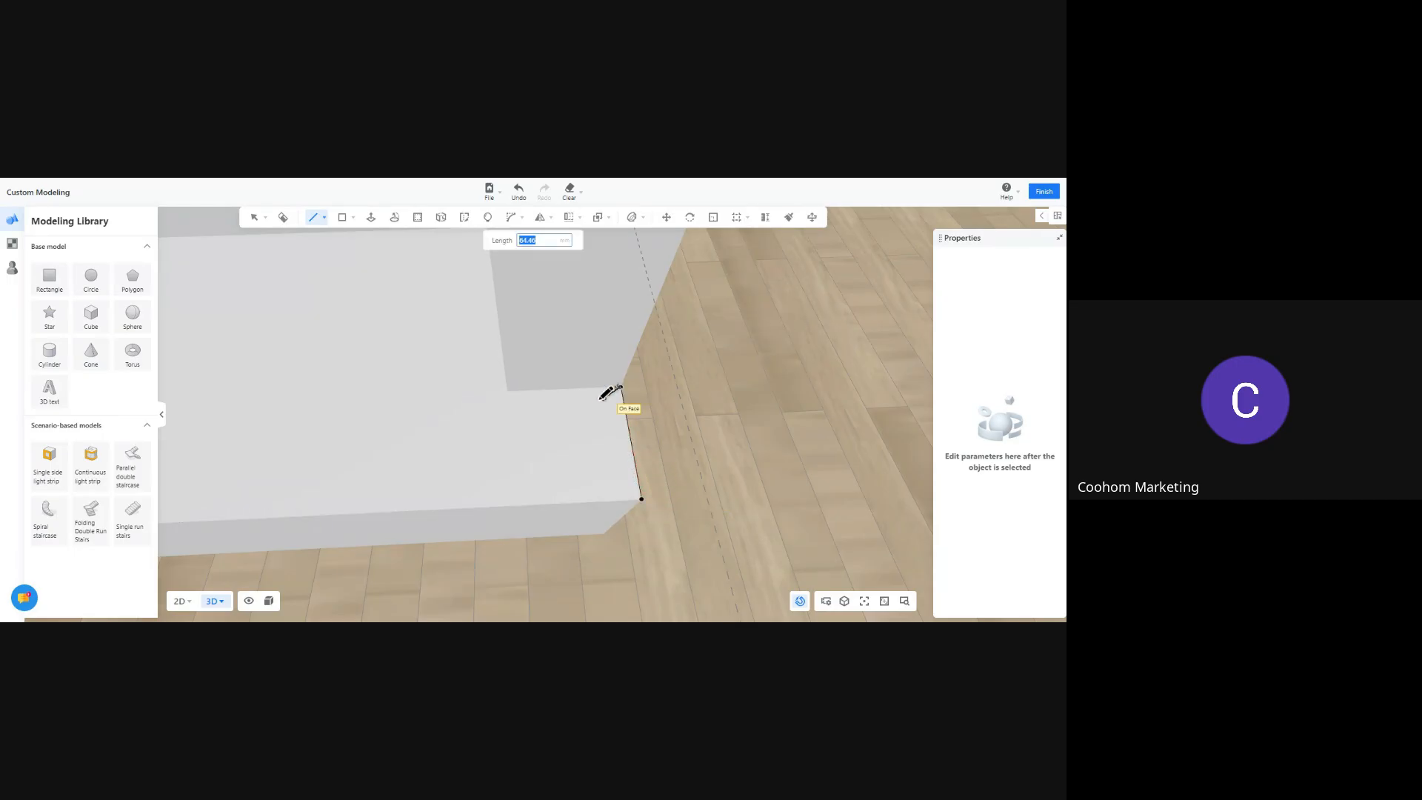
pyautogui.scroll(5, 603, 396)
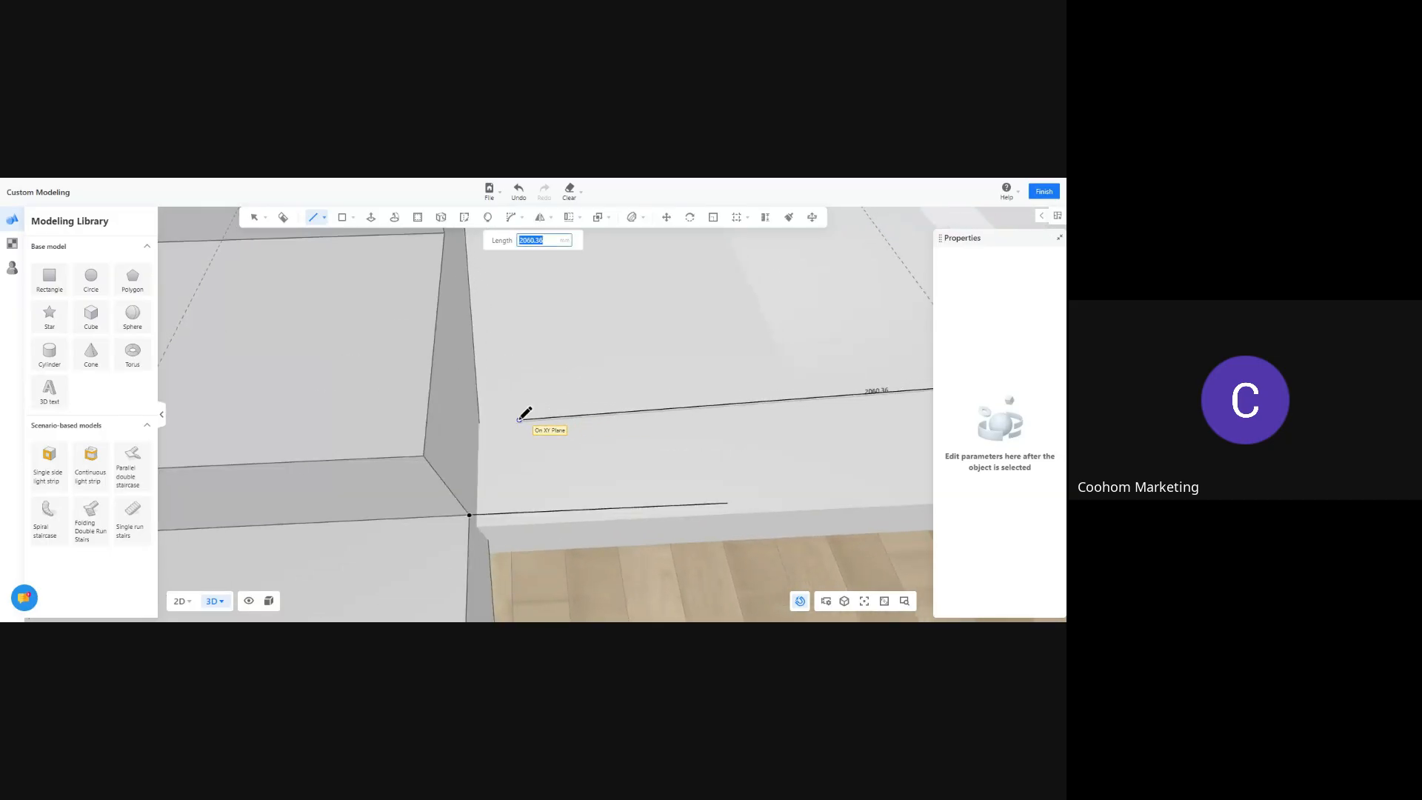
pyautogui.click(479, 422)
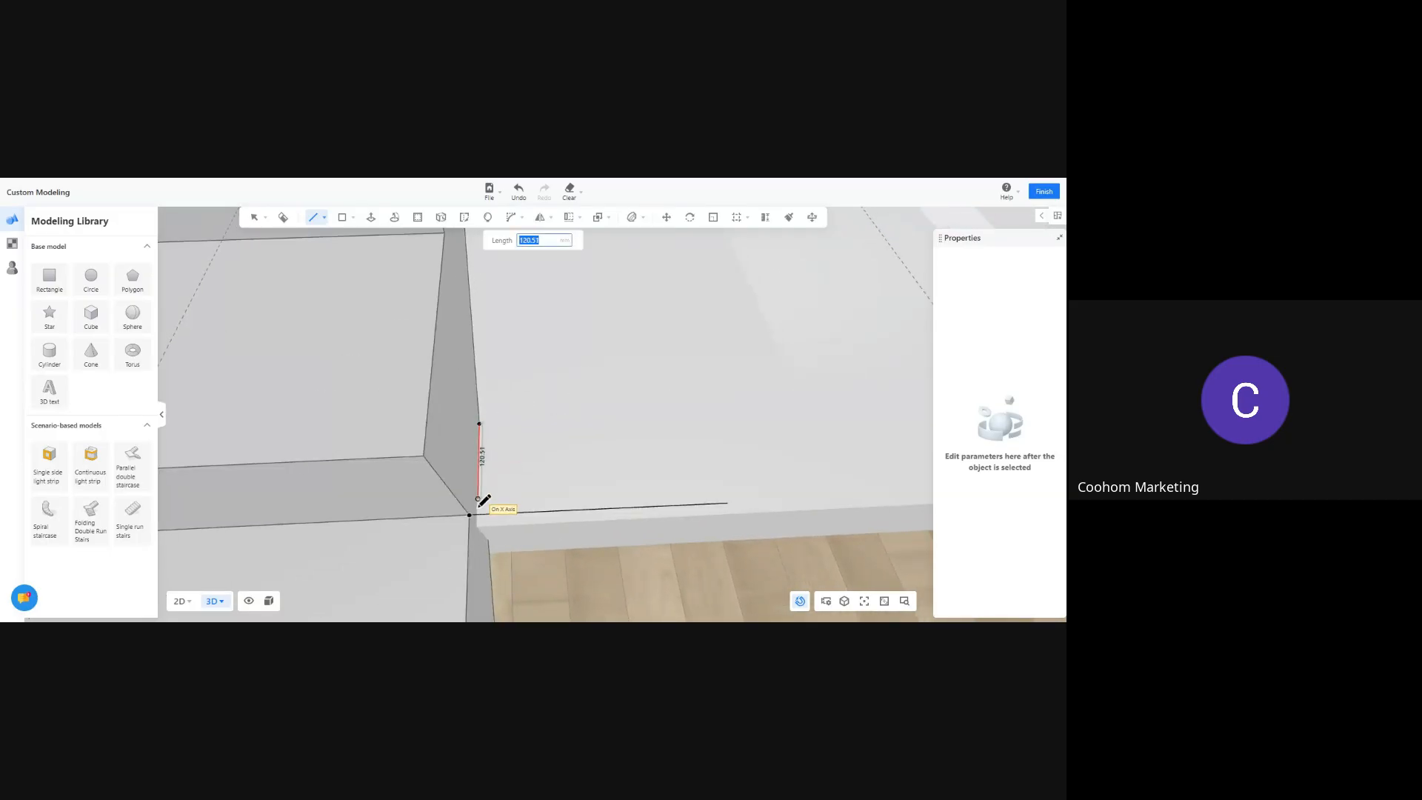
pyautogui.click(470, 515)
pyautogui.scroll(-4, 644, 514)
pyautogui.press('Escape')
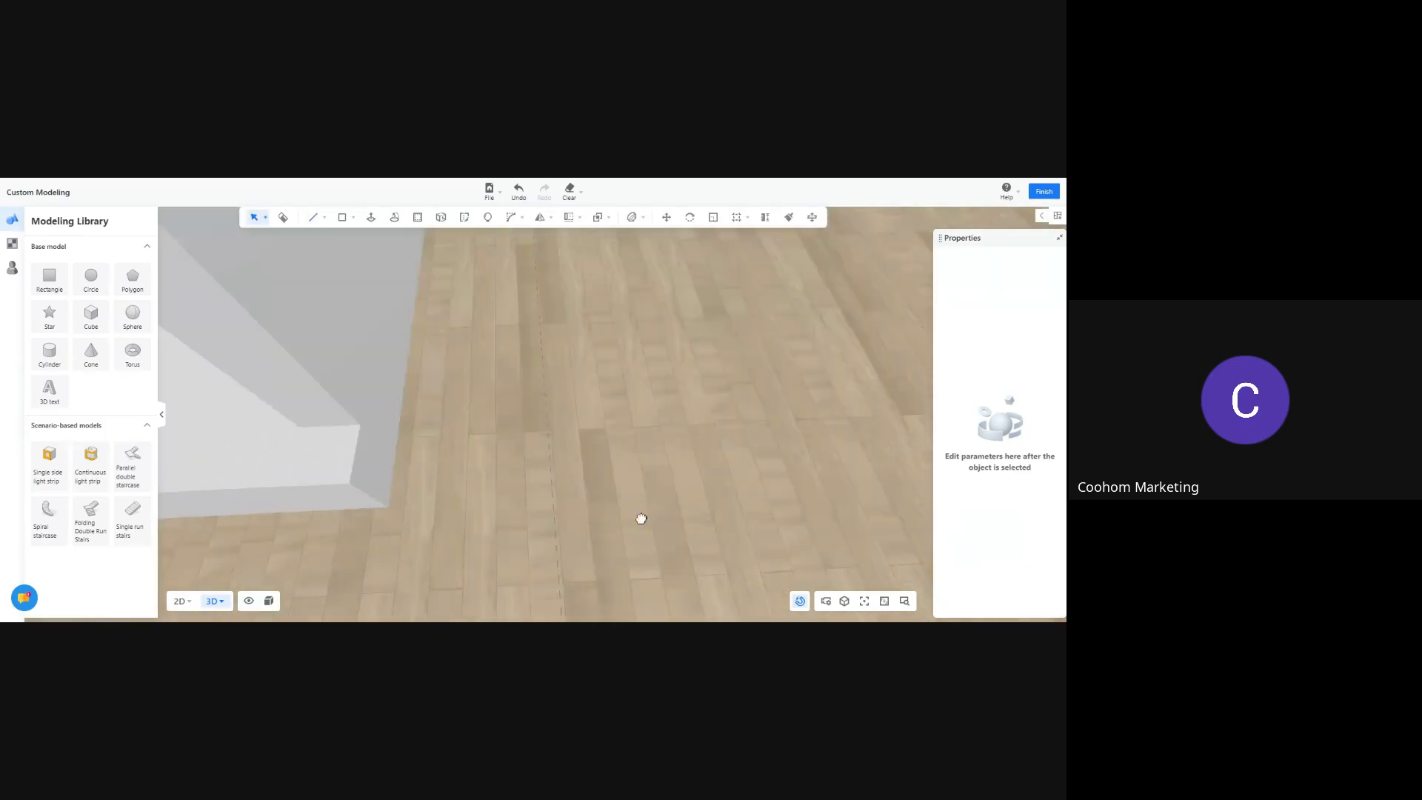
pyautogui.click(342, 217)
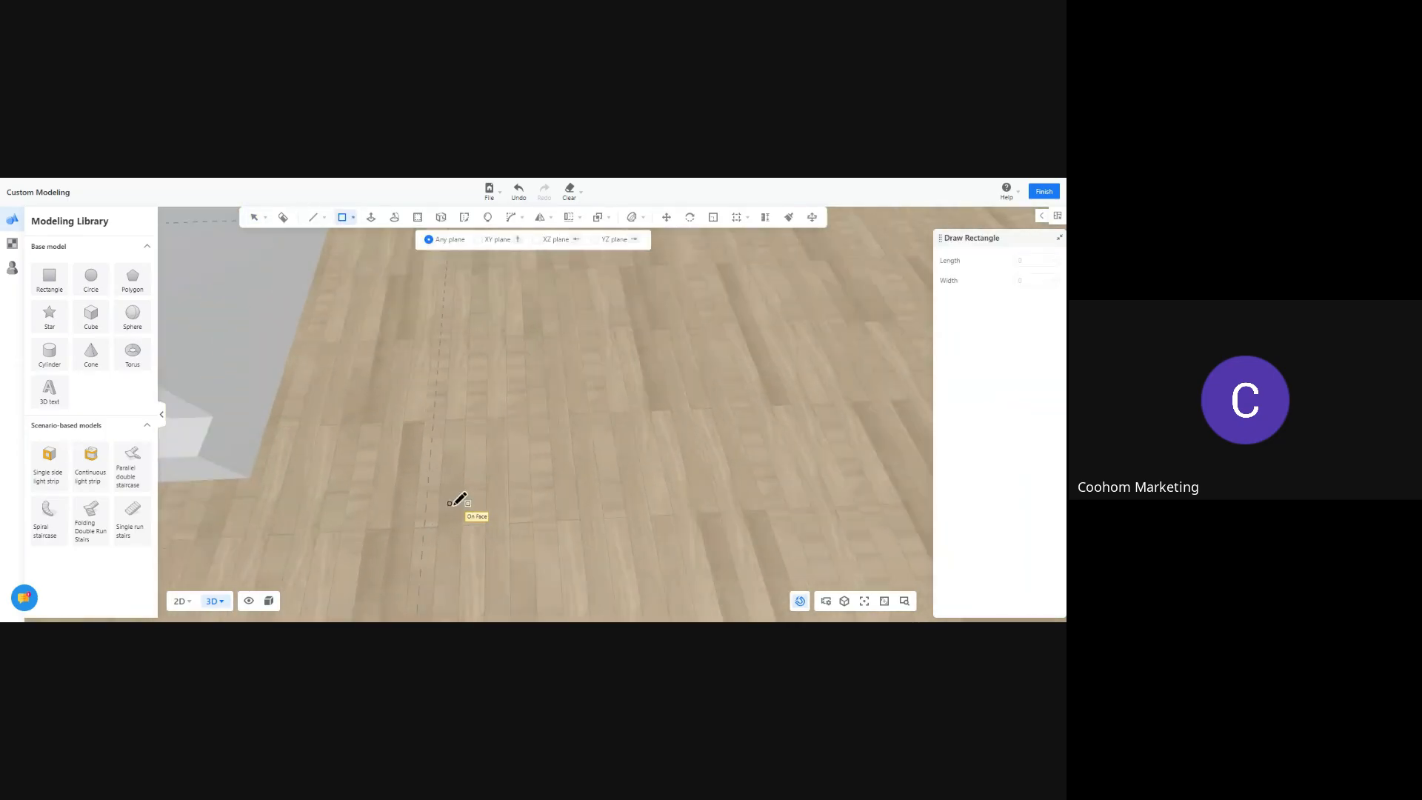
pyautogui.moveTo(446, 503)
pyautogui.mouseDown(button='middle')
pyautogui.moveTo(840, 489)
pyautogui.moveTo(691, 451)
pyautogui.moveTo(469, 457)
pyautogui.mouseUp(button='middle')
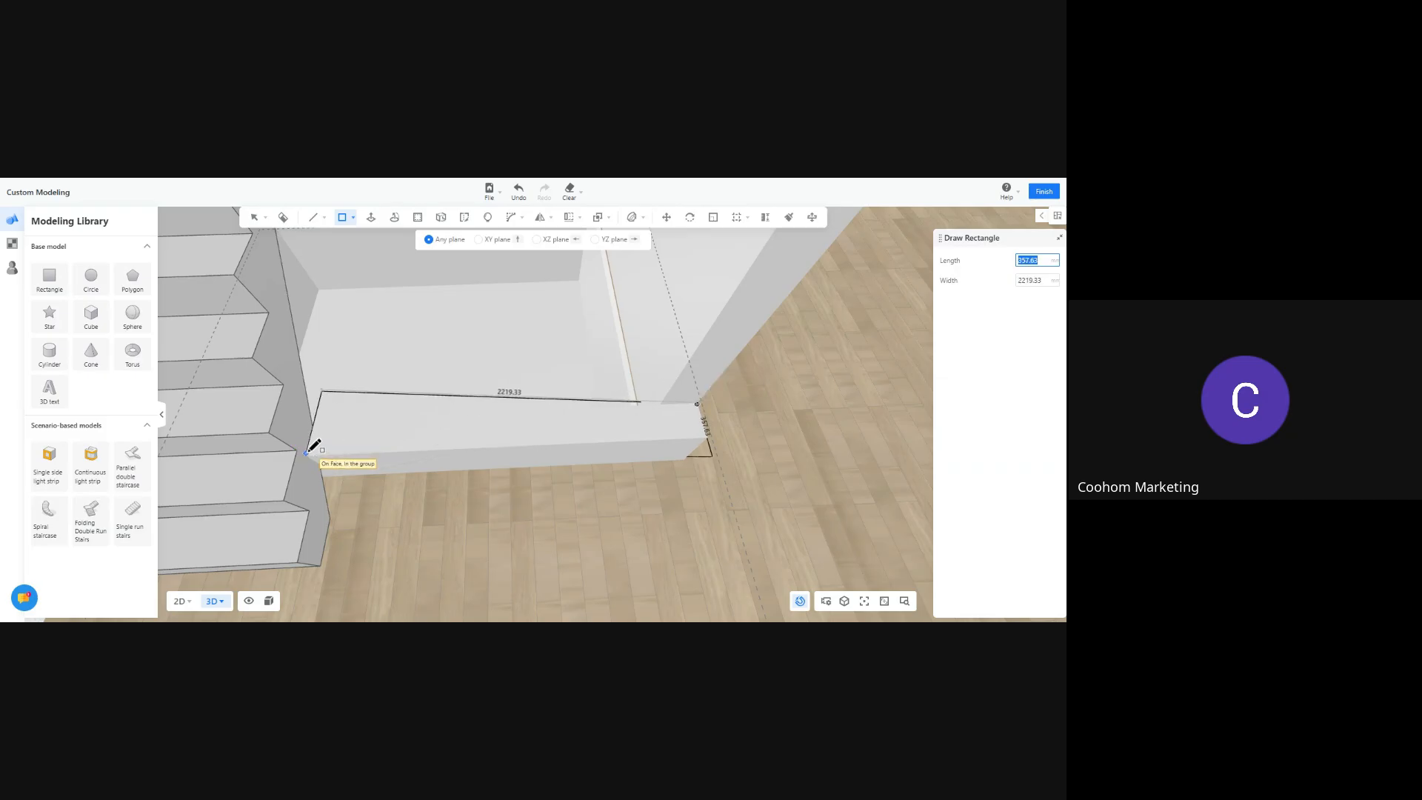
pyautogui.press('Escape')
pyautogui.moveTo(572, 486); pyautogui.dragTo(308, 442, button='middle')
pyautogui.scroll(5, 561, 358)
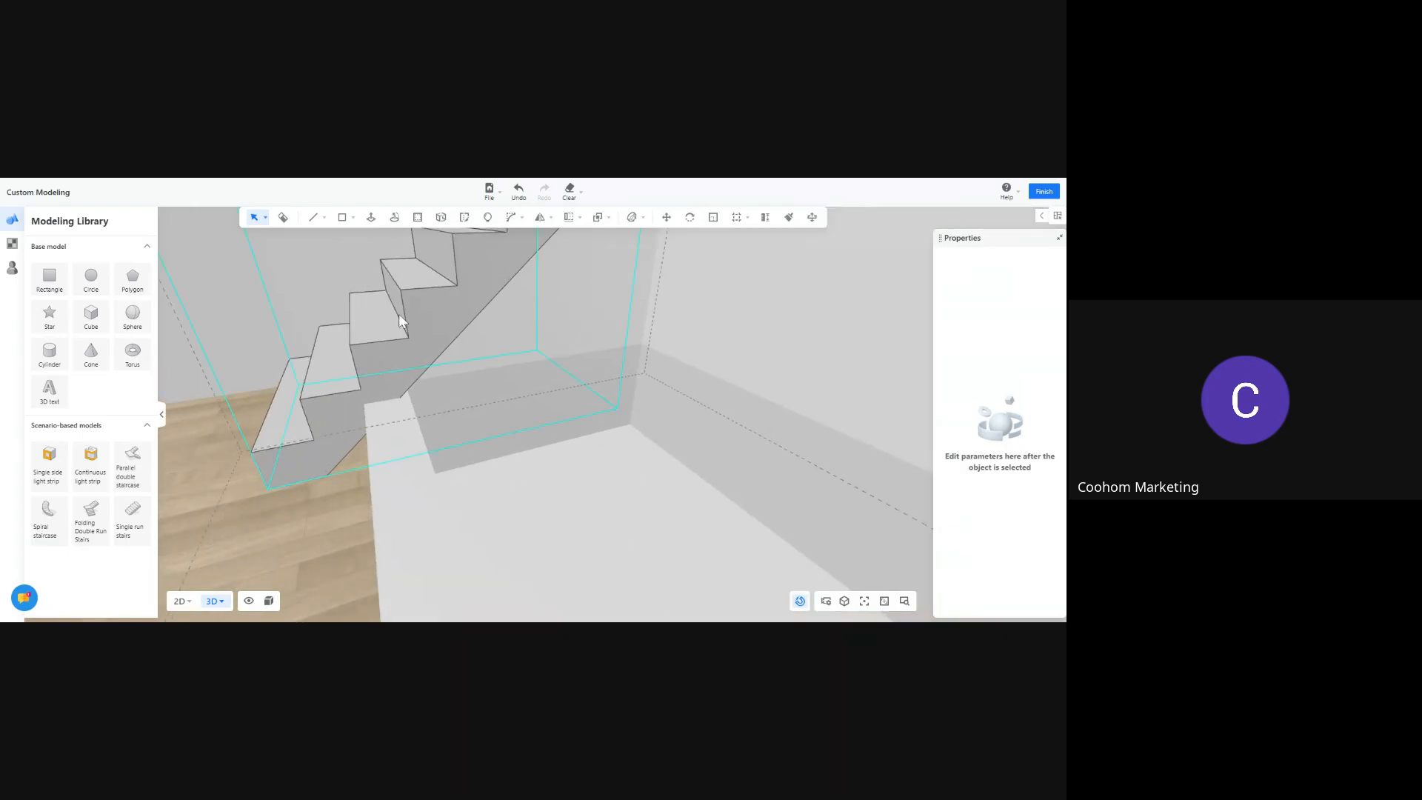
pyautogui.click(318, 240)
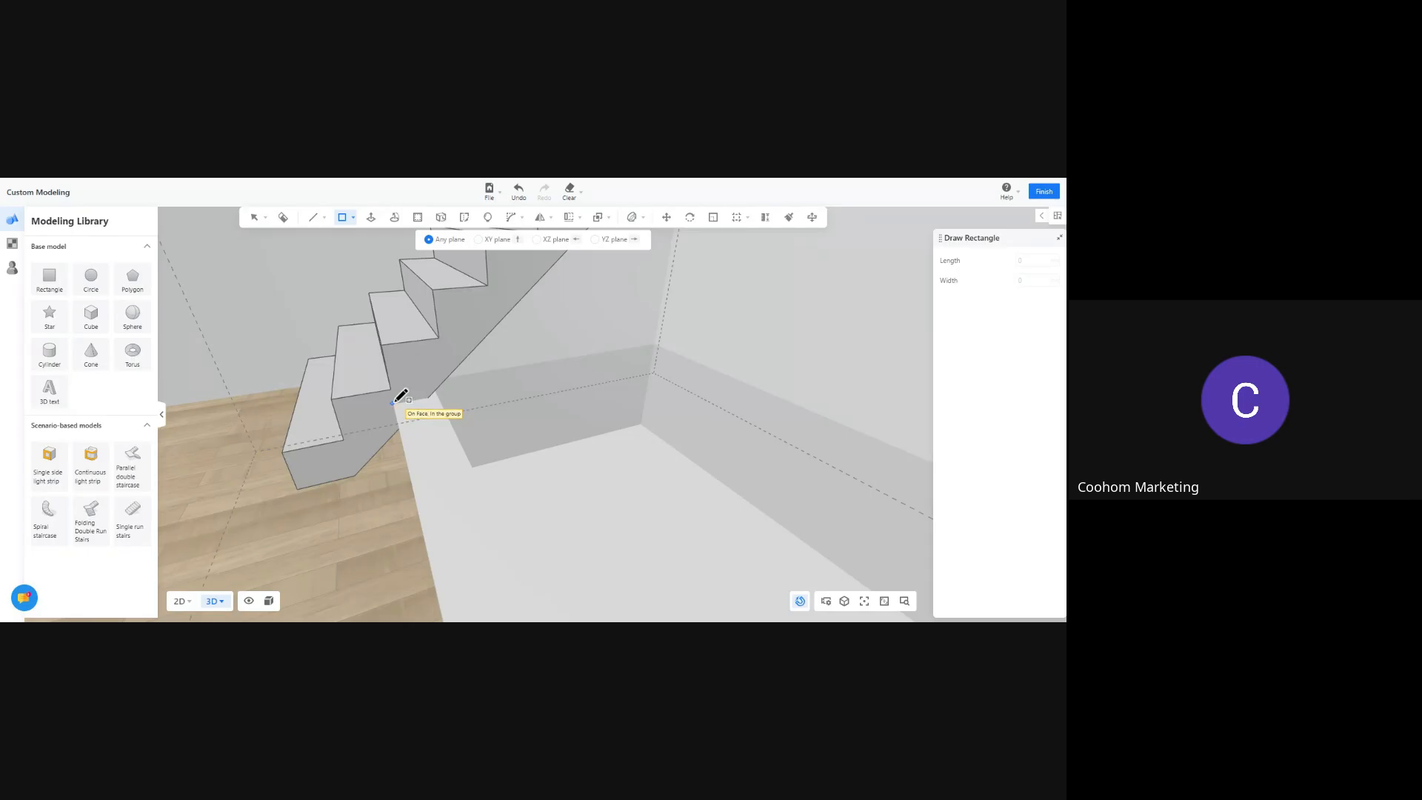
pyautogui.click(393, 402)
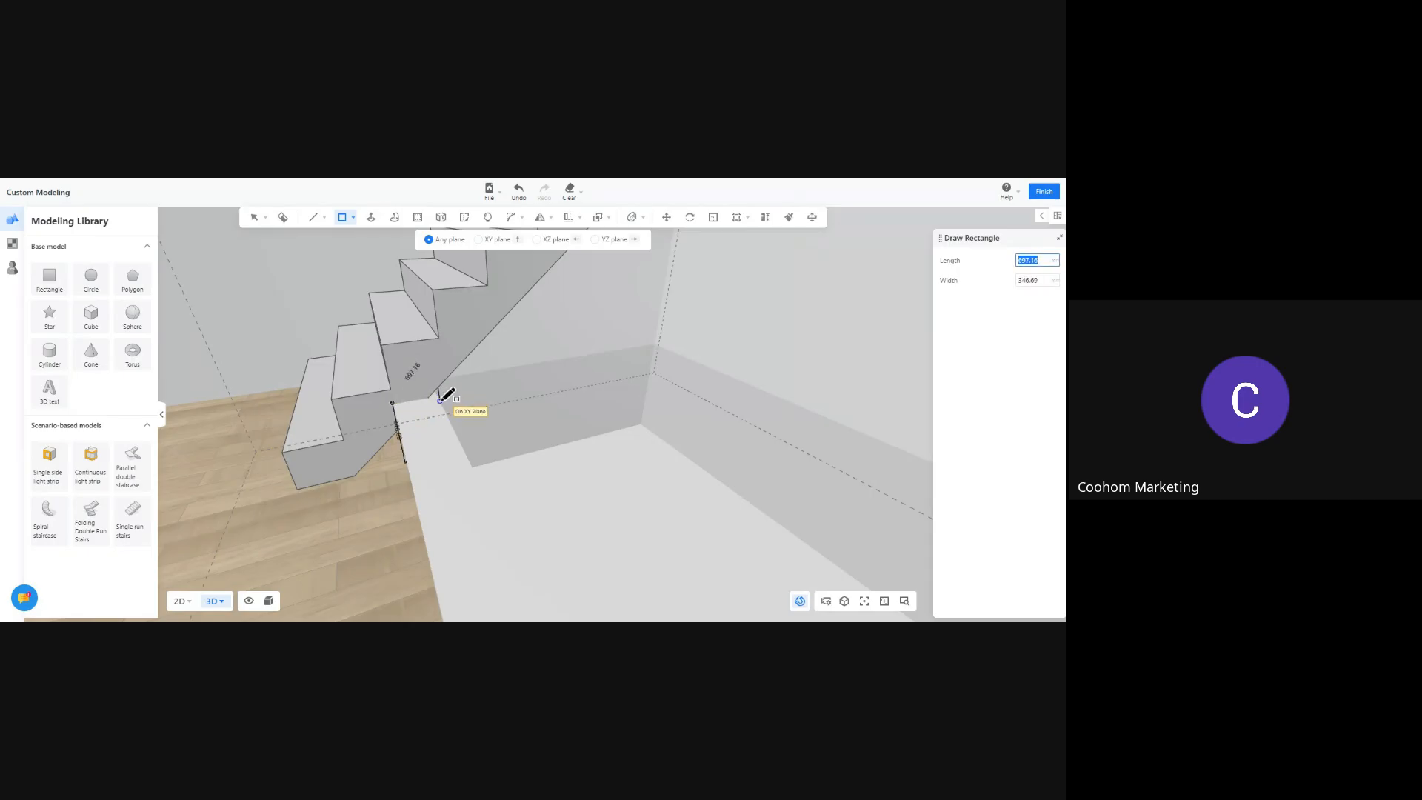
pyautogui.press('Escape')
pyautogui.moveTo(542, 454); pyautogui.dragTo(447, 434, button='middle')
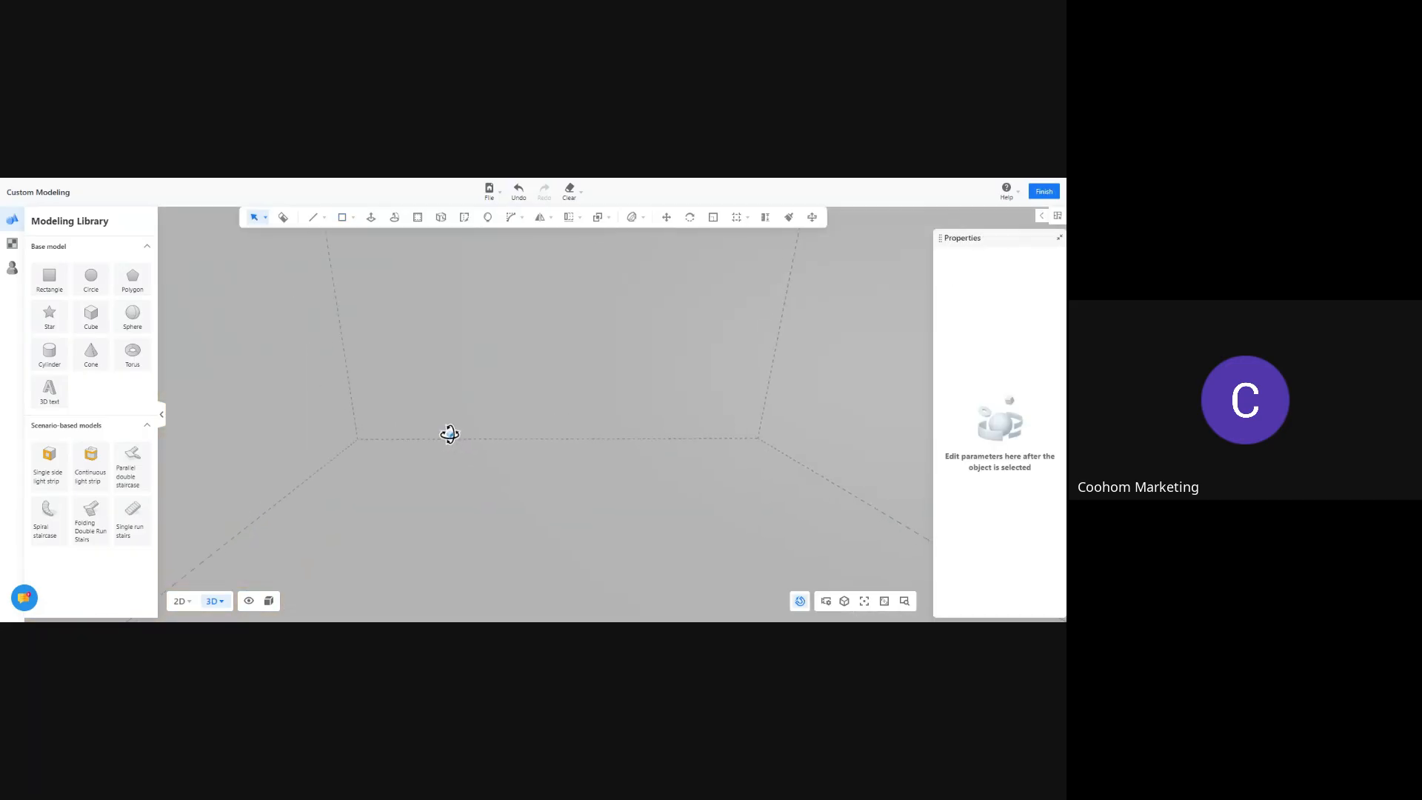
# Draw a rectangle at floor level covering the footprint of the low curb beside the stairs
pyautogui.scroll(5, 437, 425)
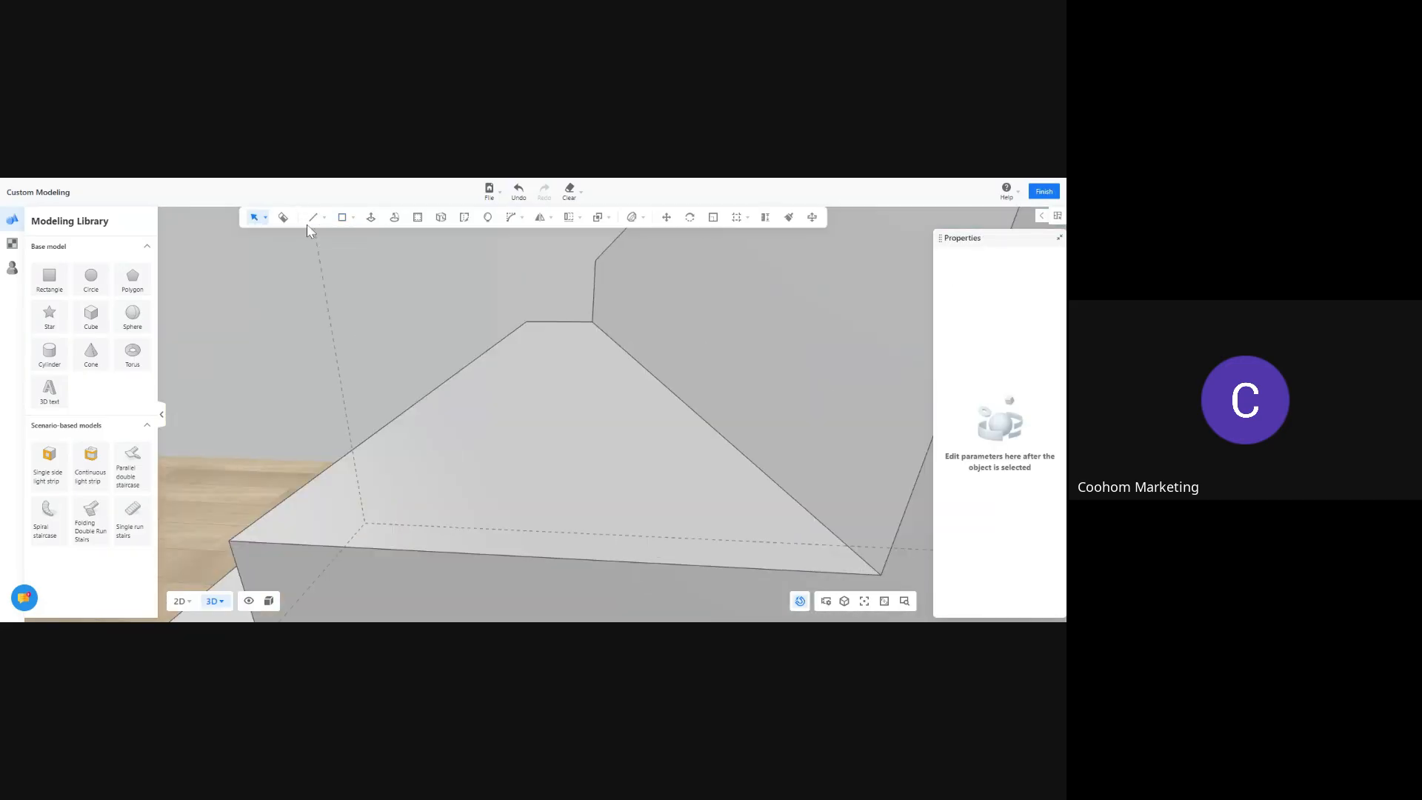
pyautogui.click(350, 231)
pyautogui.click(348, 241)
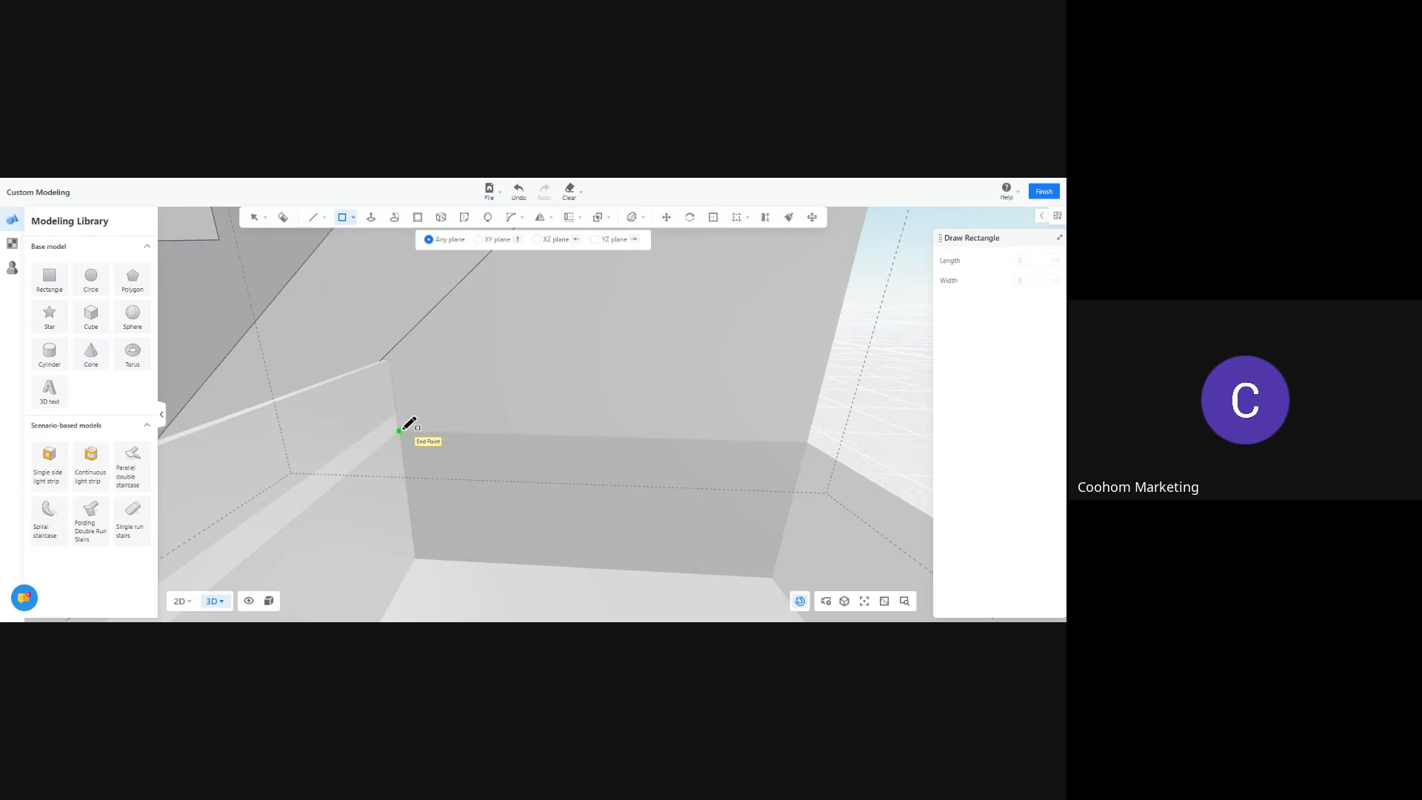
pyautogui.click(398, 414)
pyautogui.scroll(-5, 368, 434)
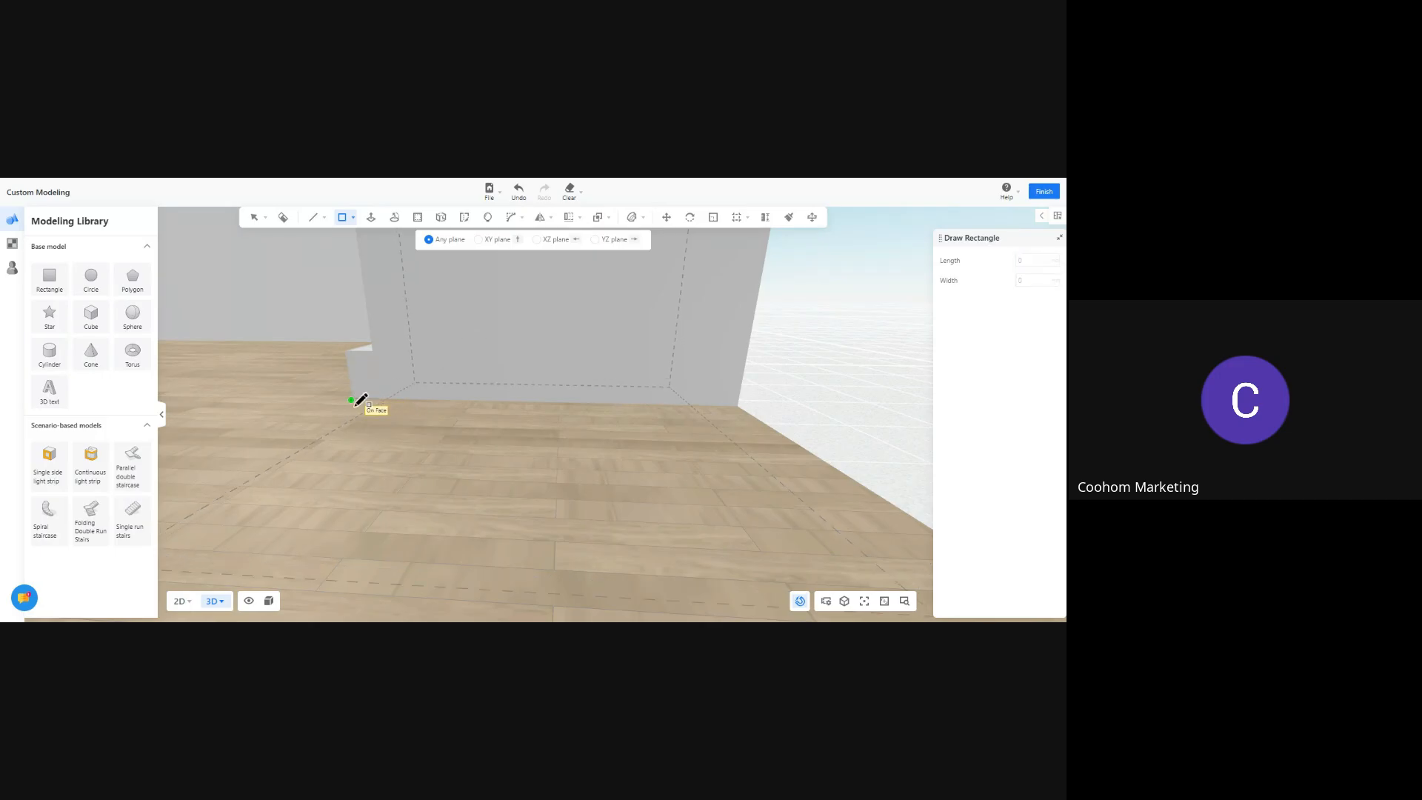
# Push/pull the curb's footprint rectangle upward into a solid block level with the curb's top
pyautogui.press('a')
pyautogui.moveTo(483, 456); pyautogui.dragTo(560, 462, button='right')
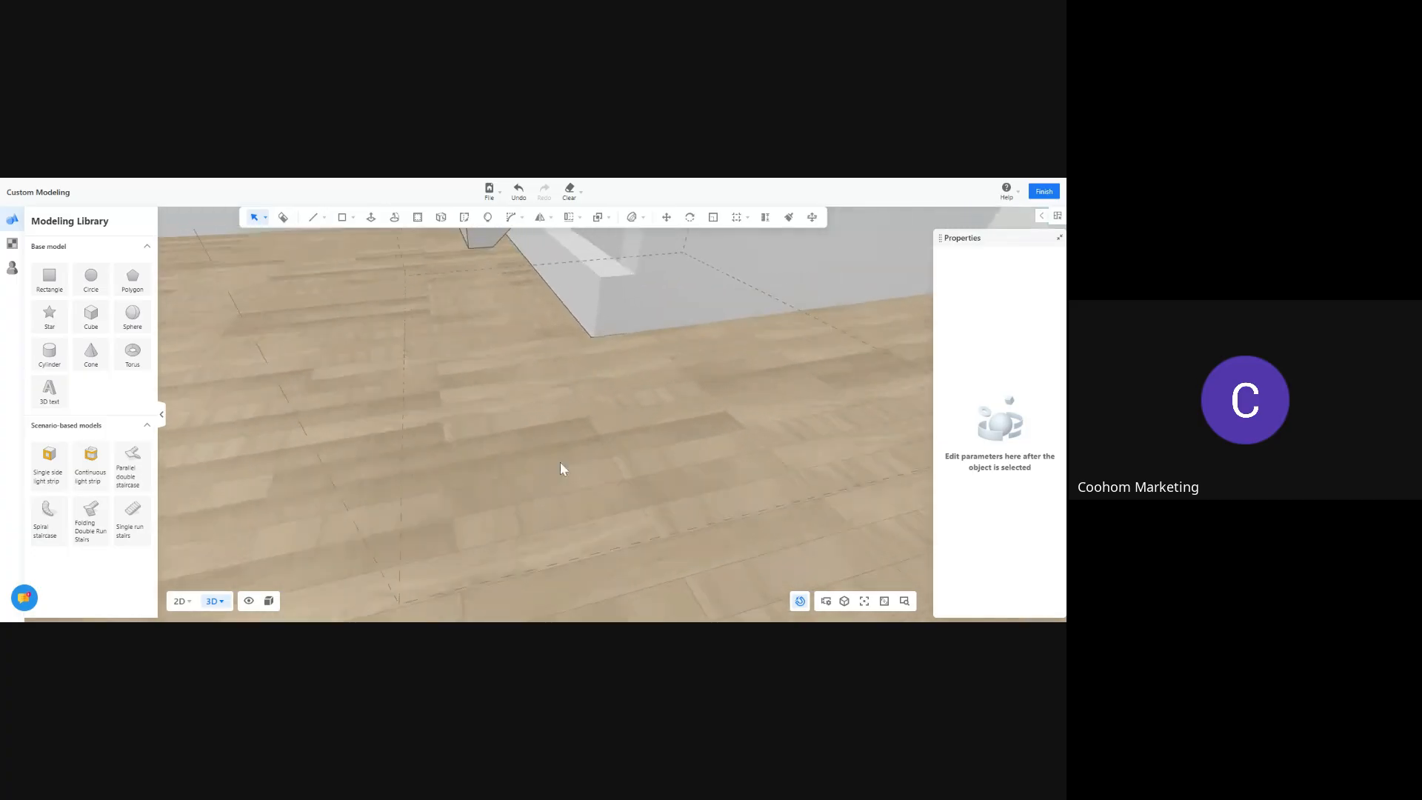
pyautogui.press('w')
pyautogui.press('p')
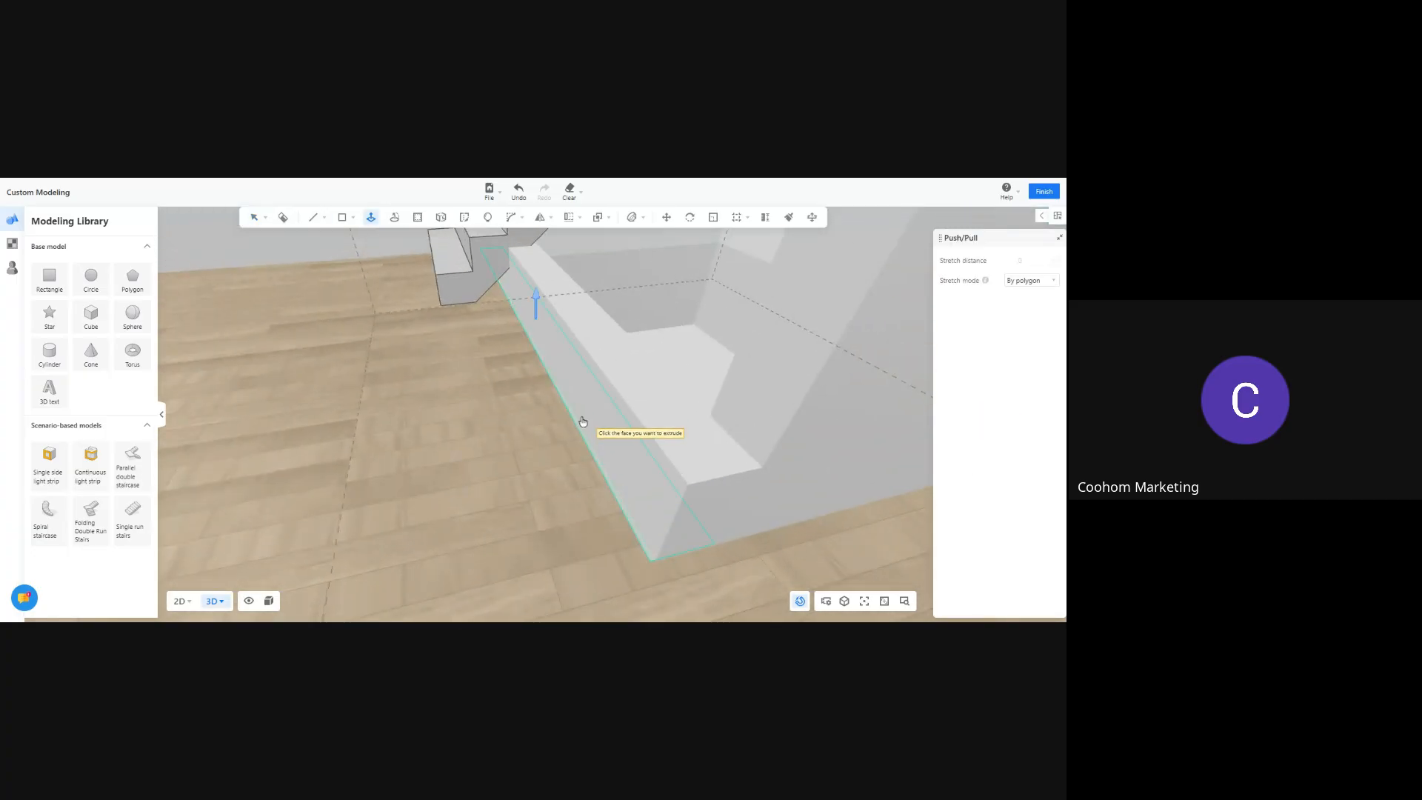
pyautogui.click(577, 401)
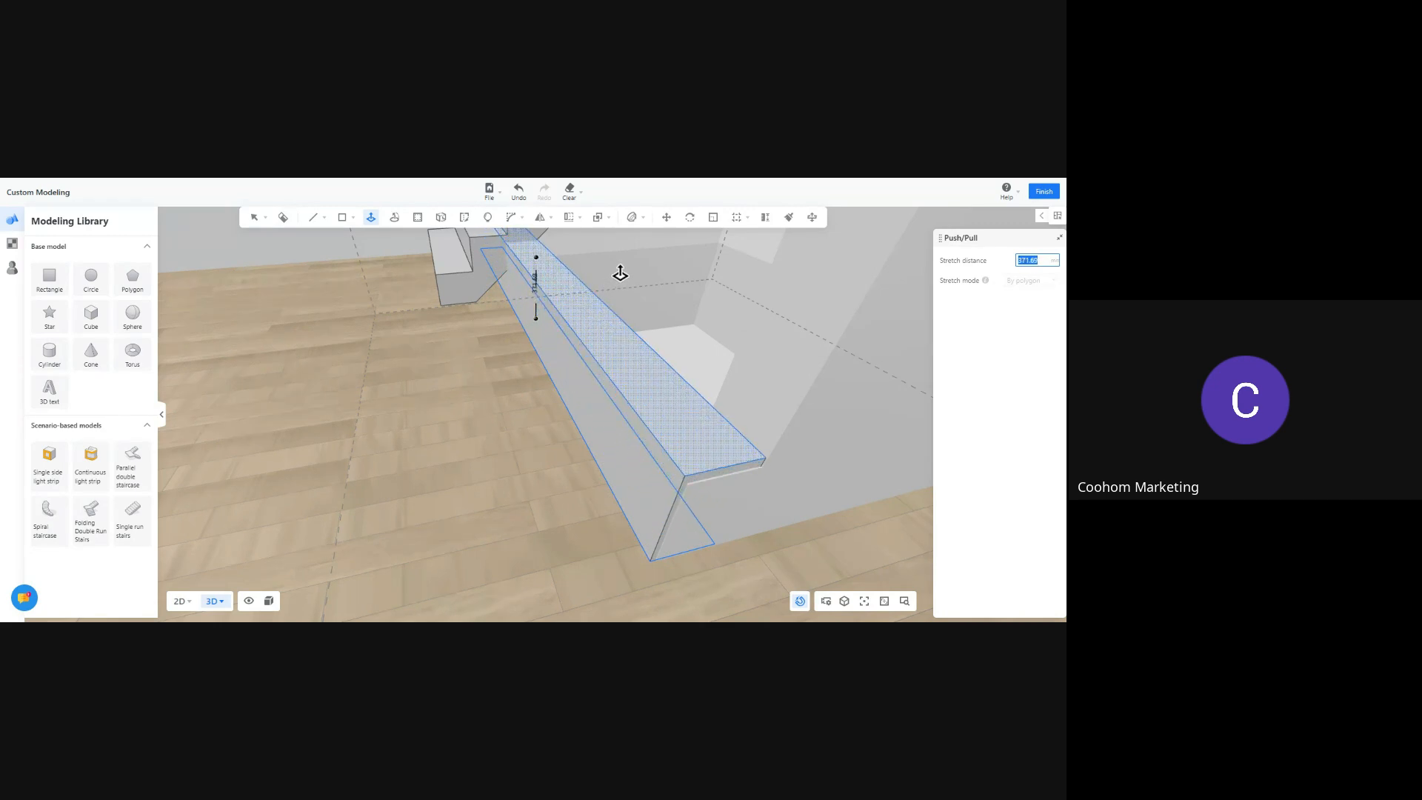
pyautogui.click(621, 274)
pyautogui.scroll(-3, 453, 361)
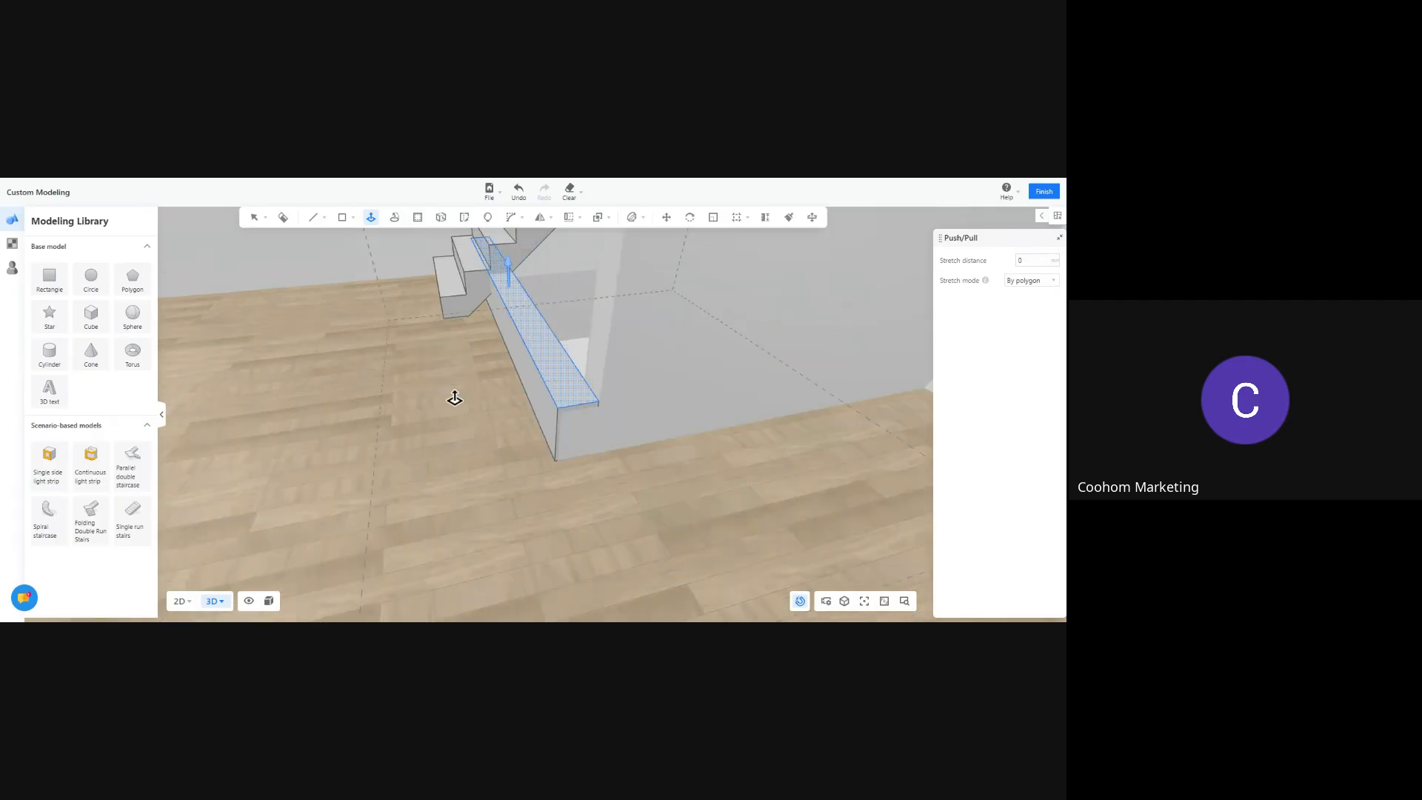
pyautogui.moveTo(454, 398); pyautogui.dragTo(663, 405, button='right')
pyautogui.click(314, 221)
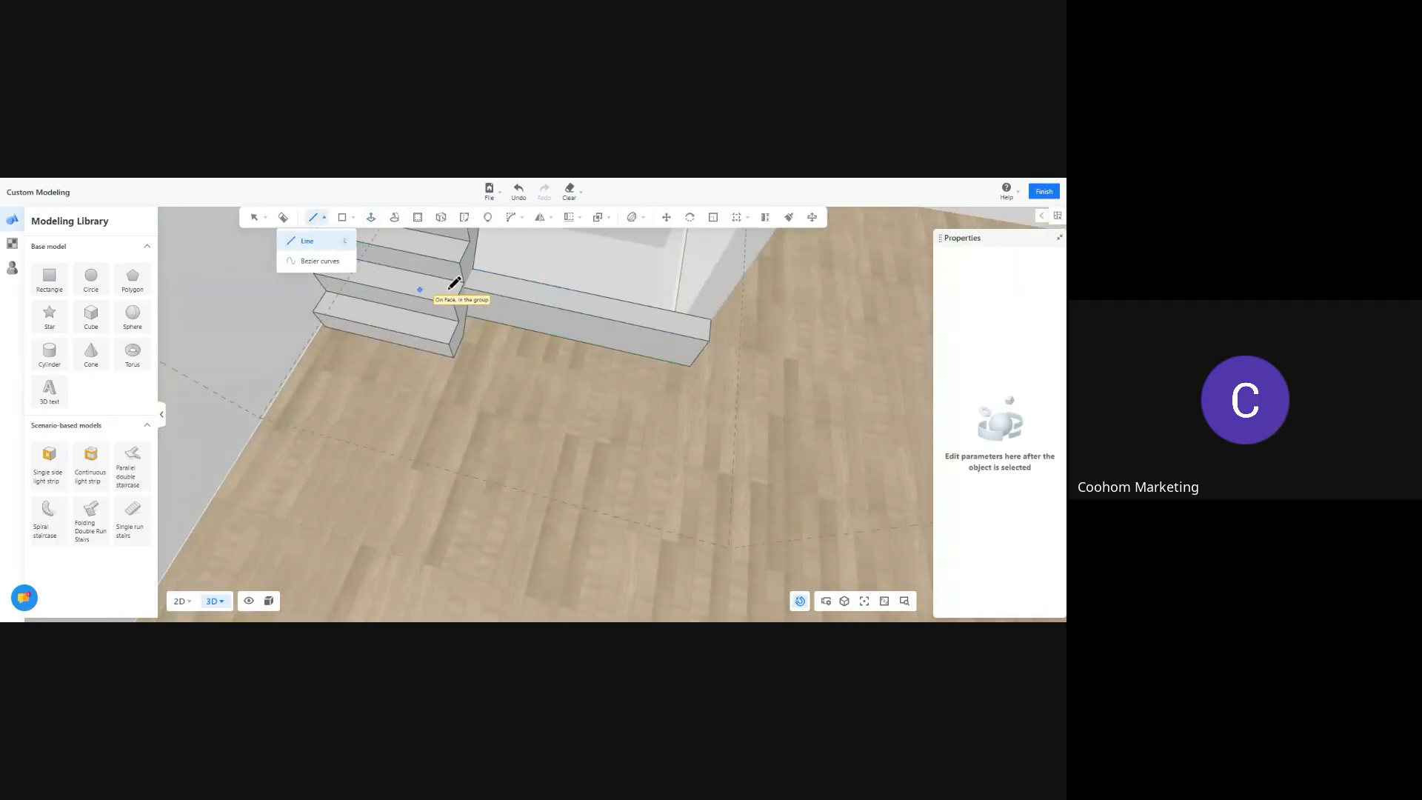
pyautogui.scroll(5, 464, 286)
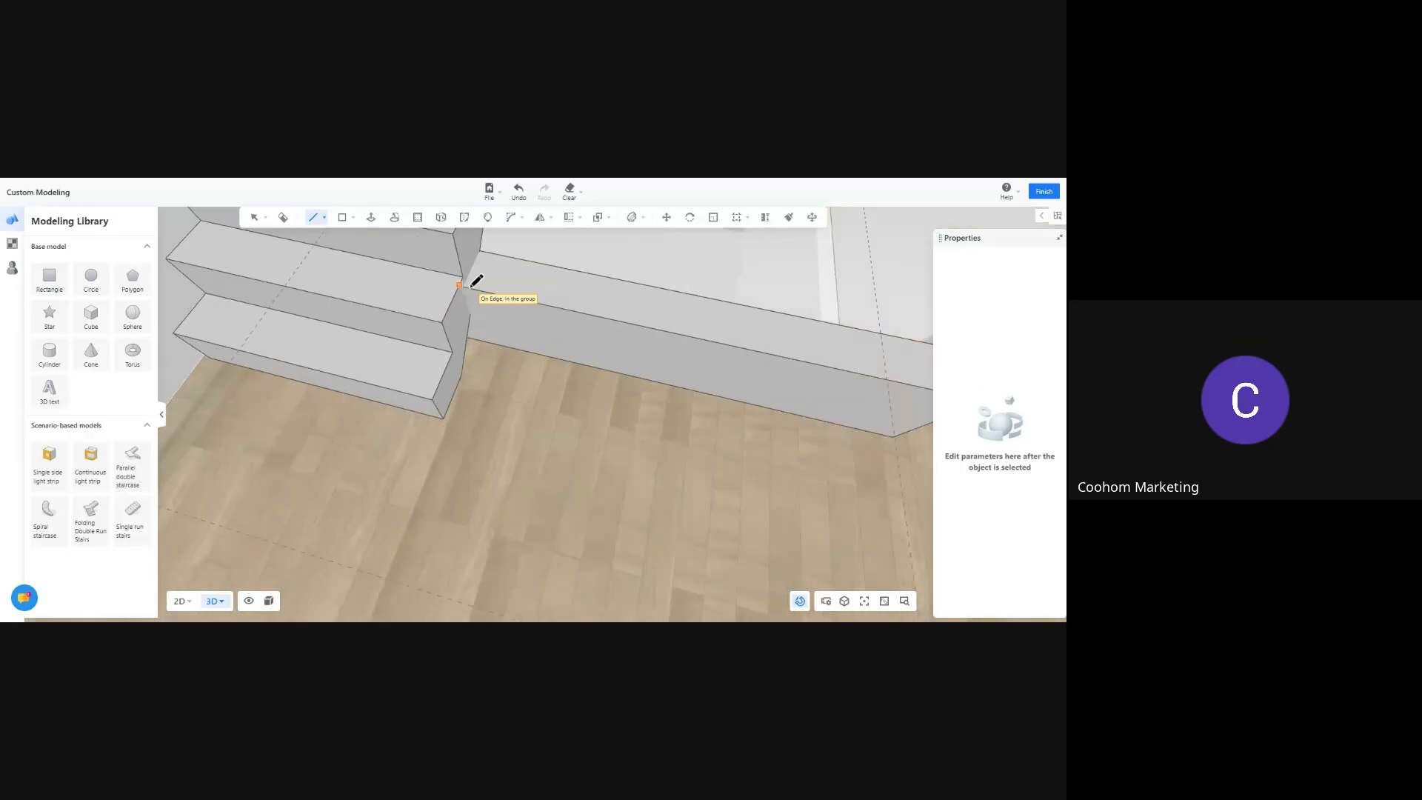
pyautogui.click(446, 283)
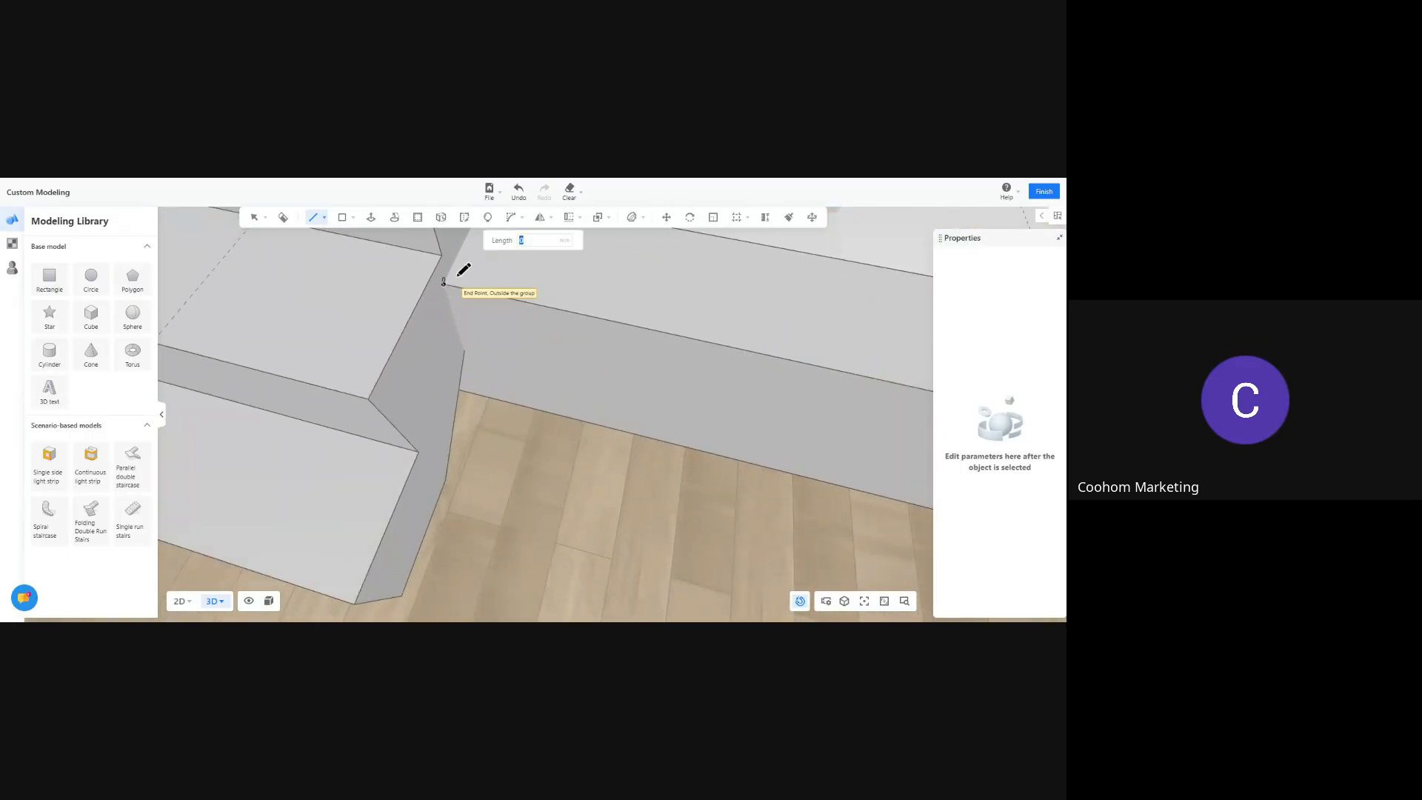
pyautogui.moveTo(465, 269)
pyautogui.mouseDown(button='middle')
pyautogui.moveTo(454, 319)
pyautogui.moveTo(467, 295)
pyautogui.mouseUp(button='middle')
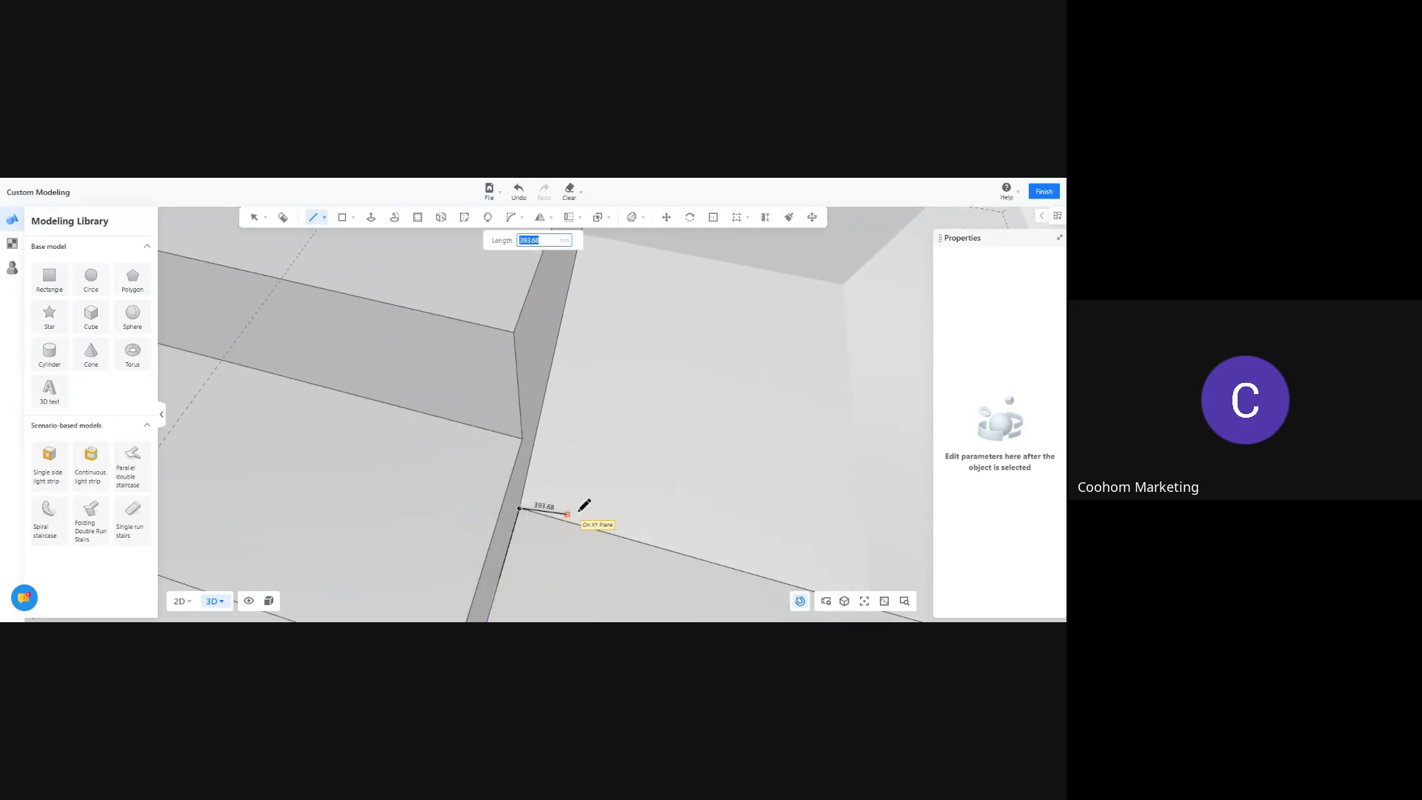
pyautogui.scroll(-5, 578, 512)
pyautogui.press('Escape')
pyautogui.press('Escape')
pyautogui.moveTo(619, 536); pyautogui.dragTo(685, 513, button='middle')
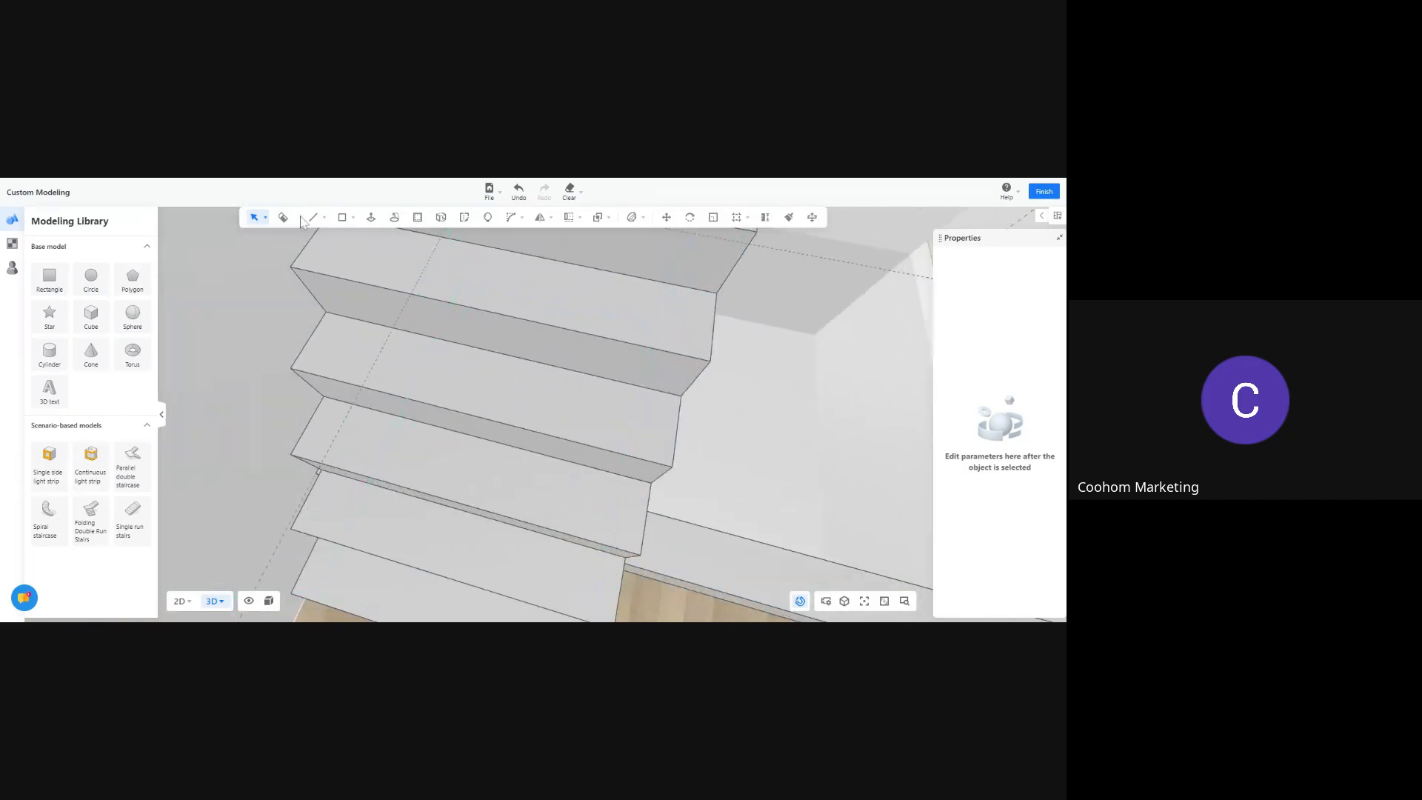
# Draw a rectangle covering the top face of the low curb, from its corner at the stairs to the far corner
pyautogui.click(353, 217)
pyautogui.click(340, 238)
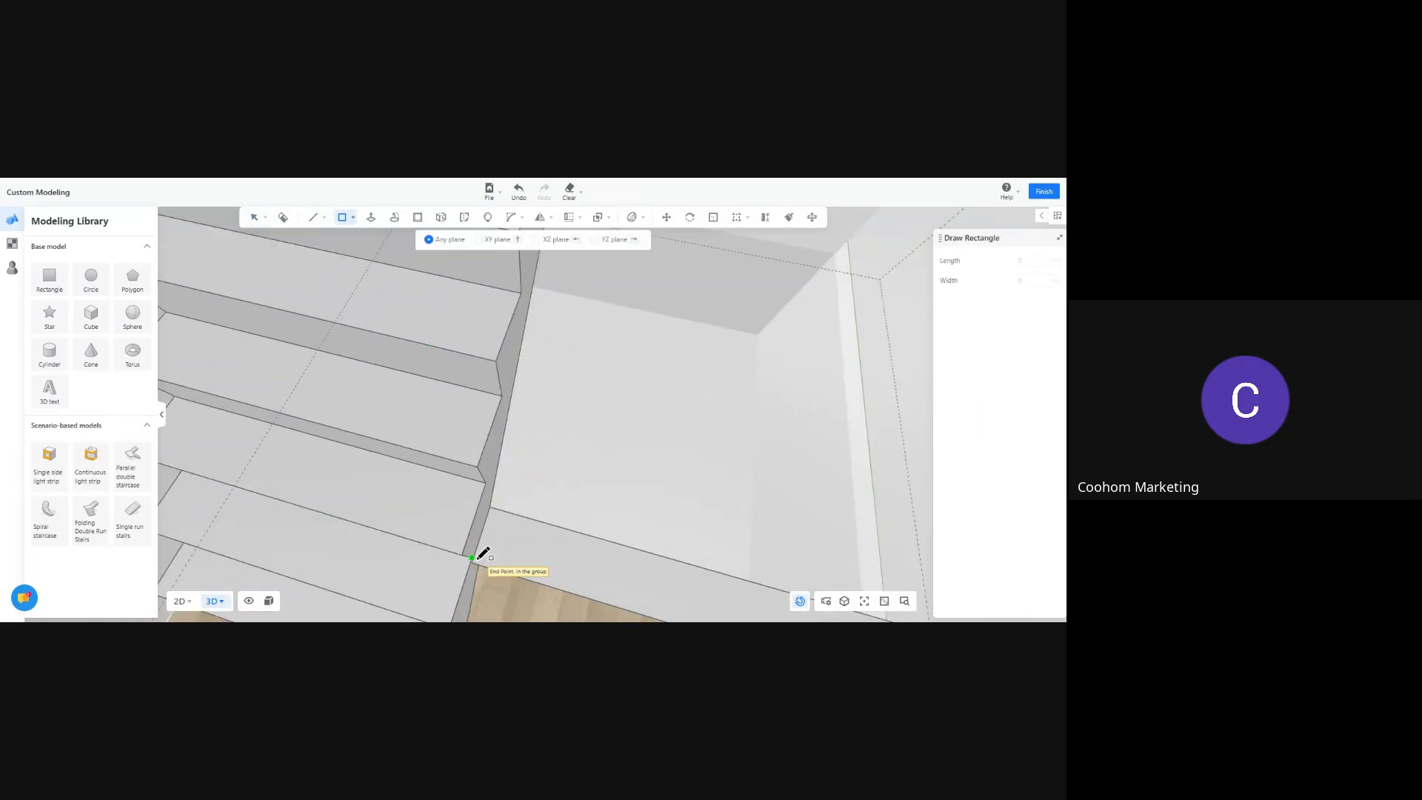
pyautogui.scroll(5, 483, 556)
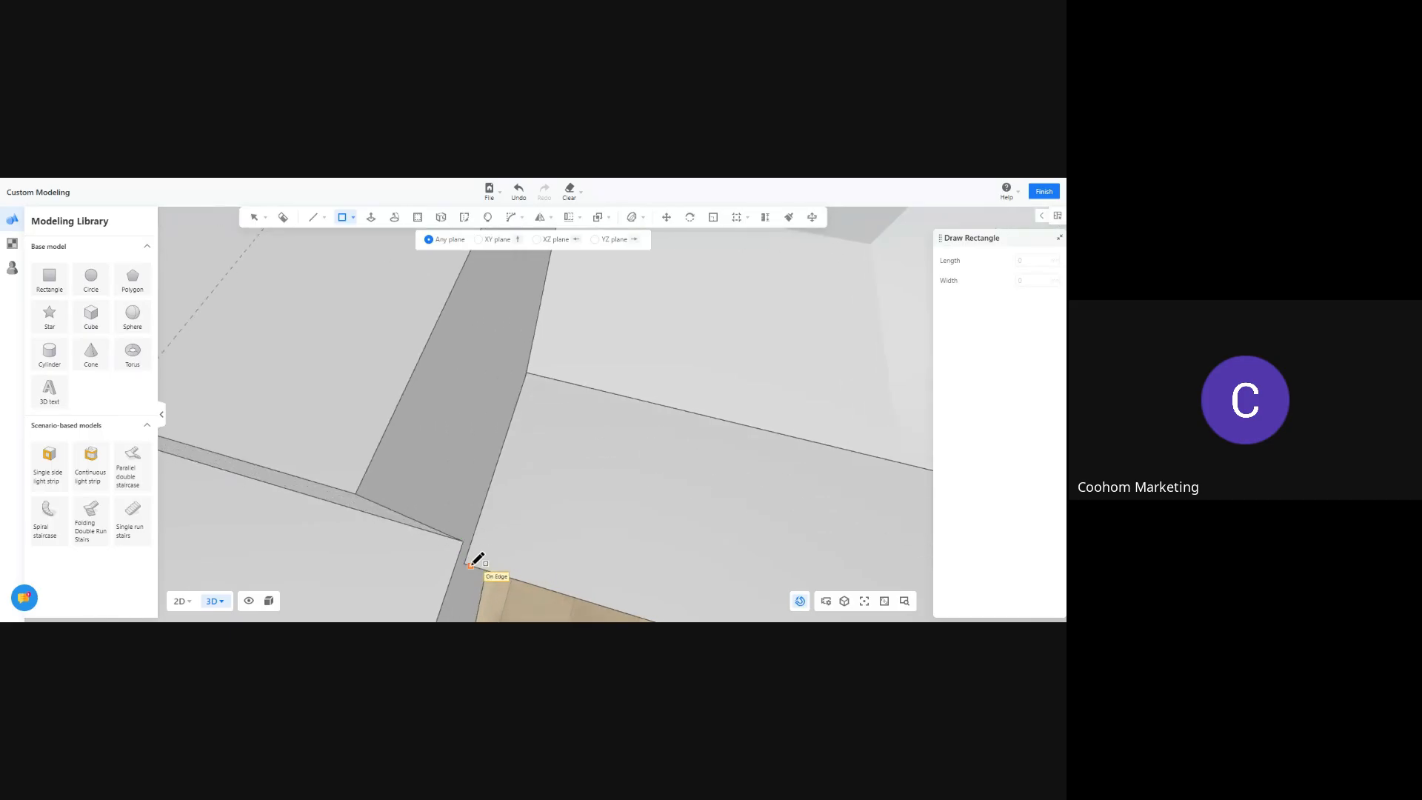
pyautogui.click(471, 563)
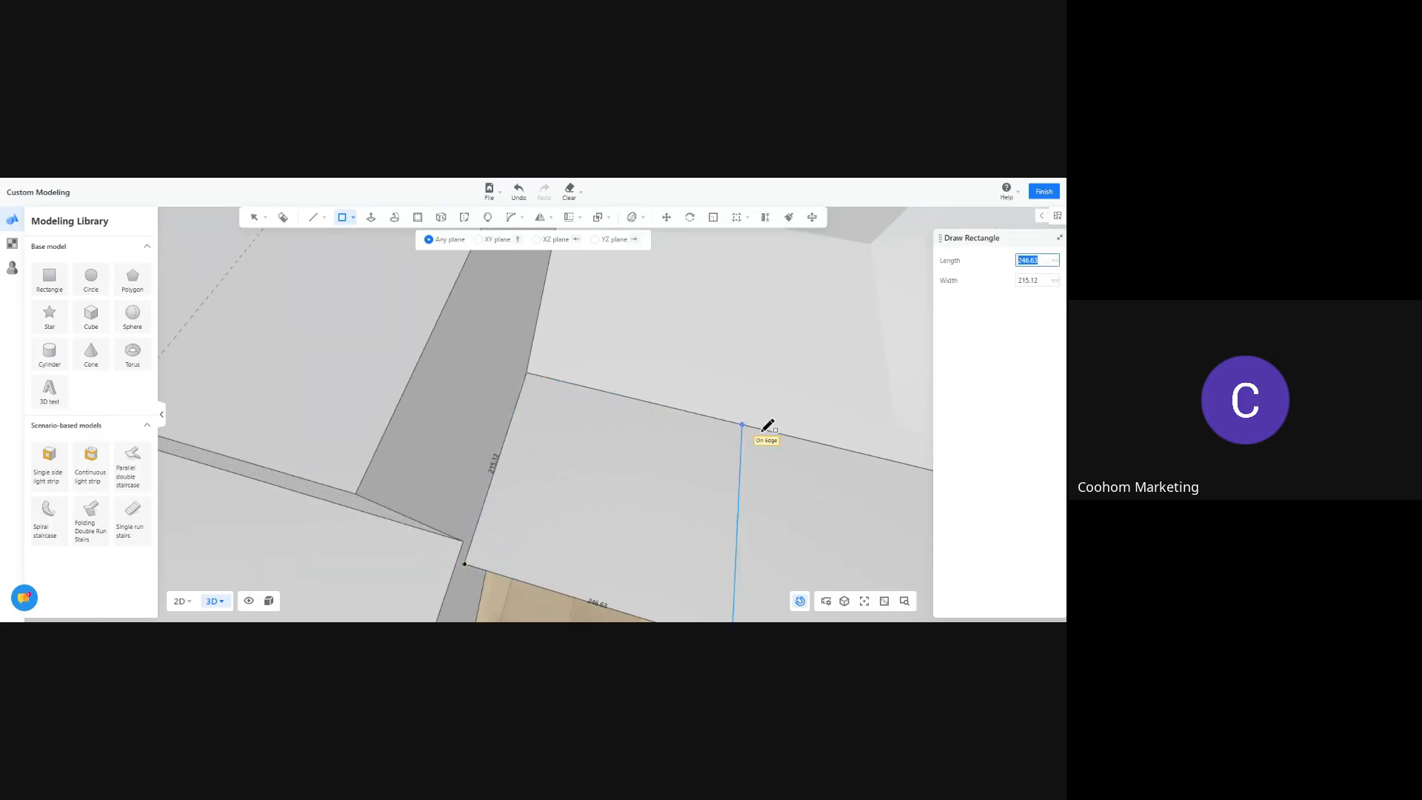
pyautogui.moveTo(786, 451)
pyautogui.mouseDown(button='middle')
pyautogui.moveTo(609, 438)
pyautogui.moveTo(655, 425)
pyautogui.mouseUp(button='middle')
pyautogui.scroll(-2, 656, 426)
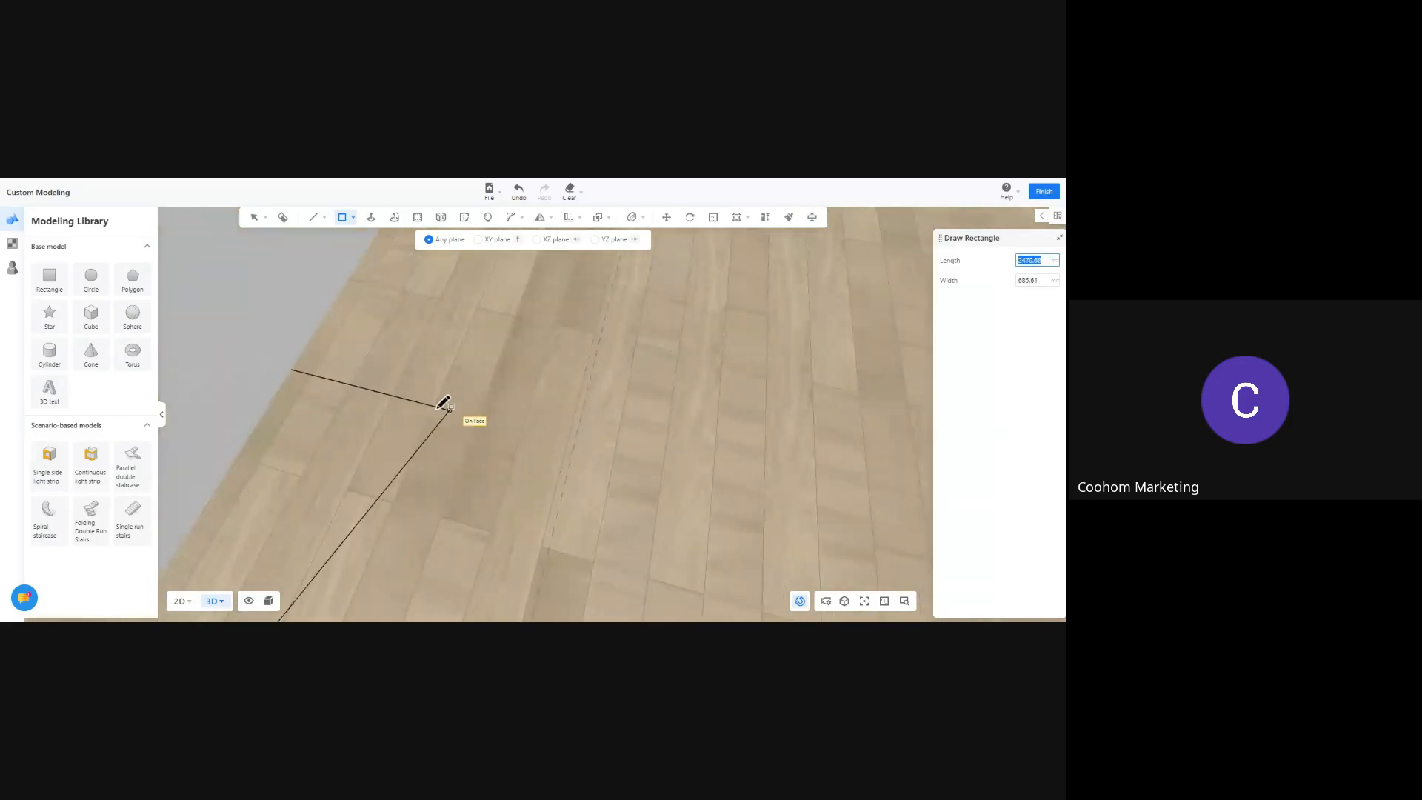
pyautogui.scroll(-2, 449, 415)
pyautogui.scroll(-4, 438, 414)
pyautogui.moveTo(748, 511); pyautogui.dragTo(622, 425, button='middle')
pyautogui.moveTo(844, 418); pyautogui.dragTo(543, 429, button='middle')
pyautogui.scroll(3, 543, 429)
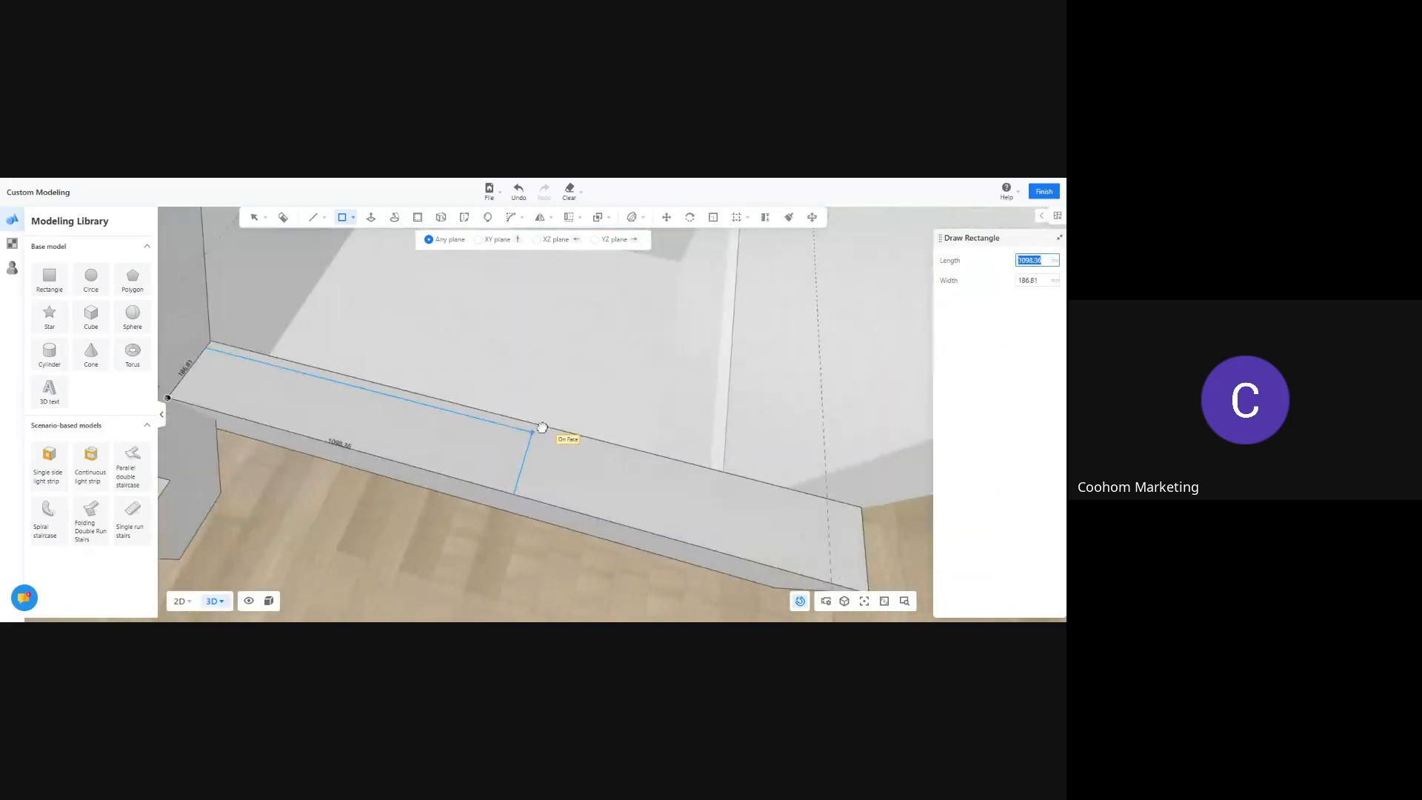
pyautogui.click(862, 498)
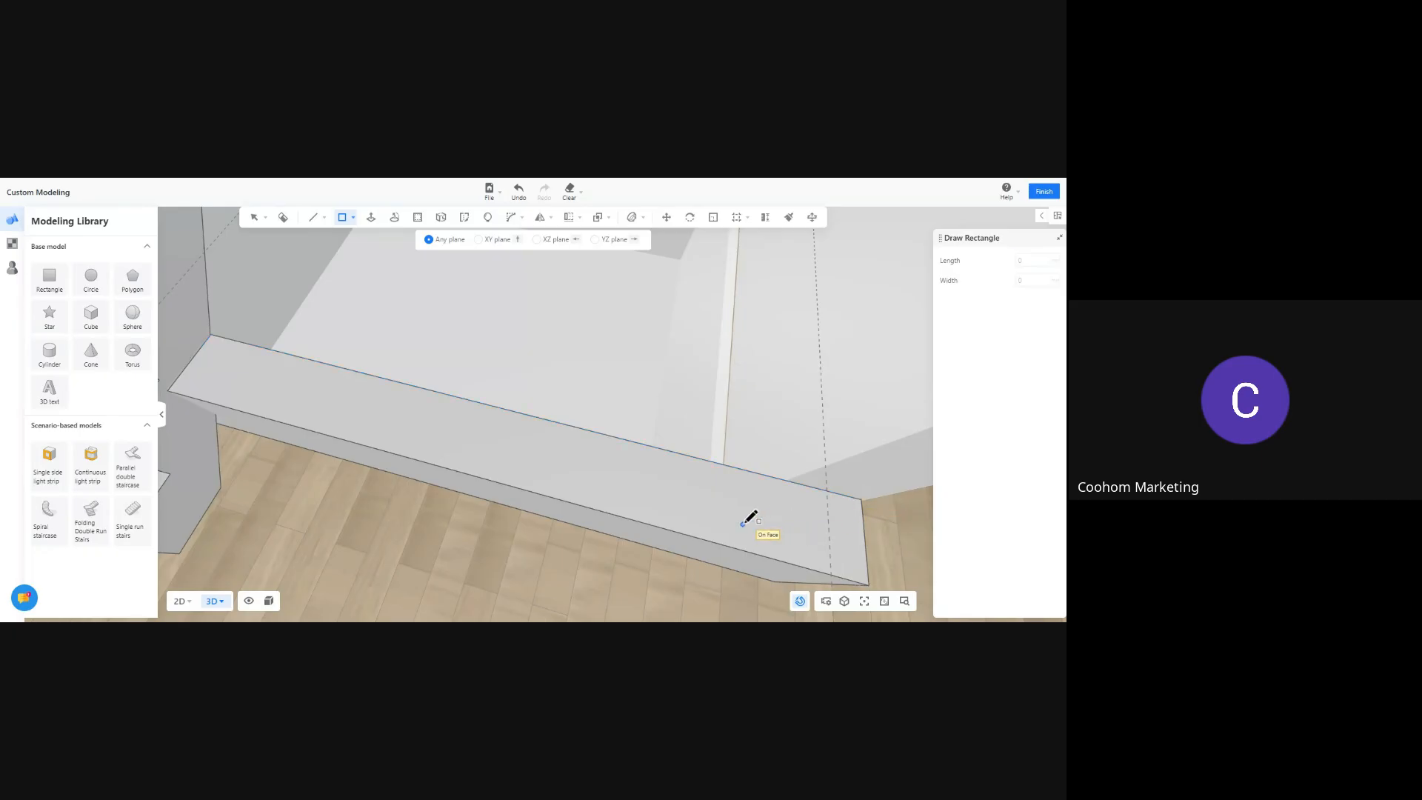
# Push/pull the curb's top face upward into a tall wall beside the stairs
pyautogui.press('p')
pyautogui.click(678, 499)
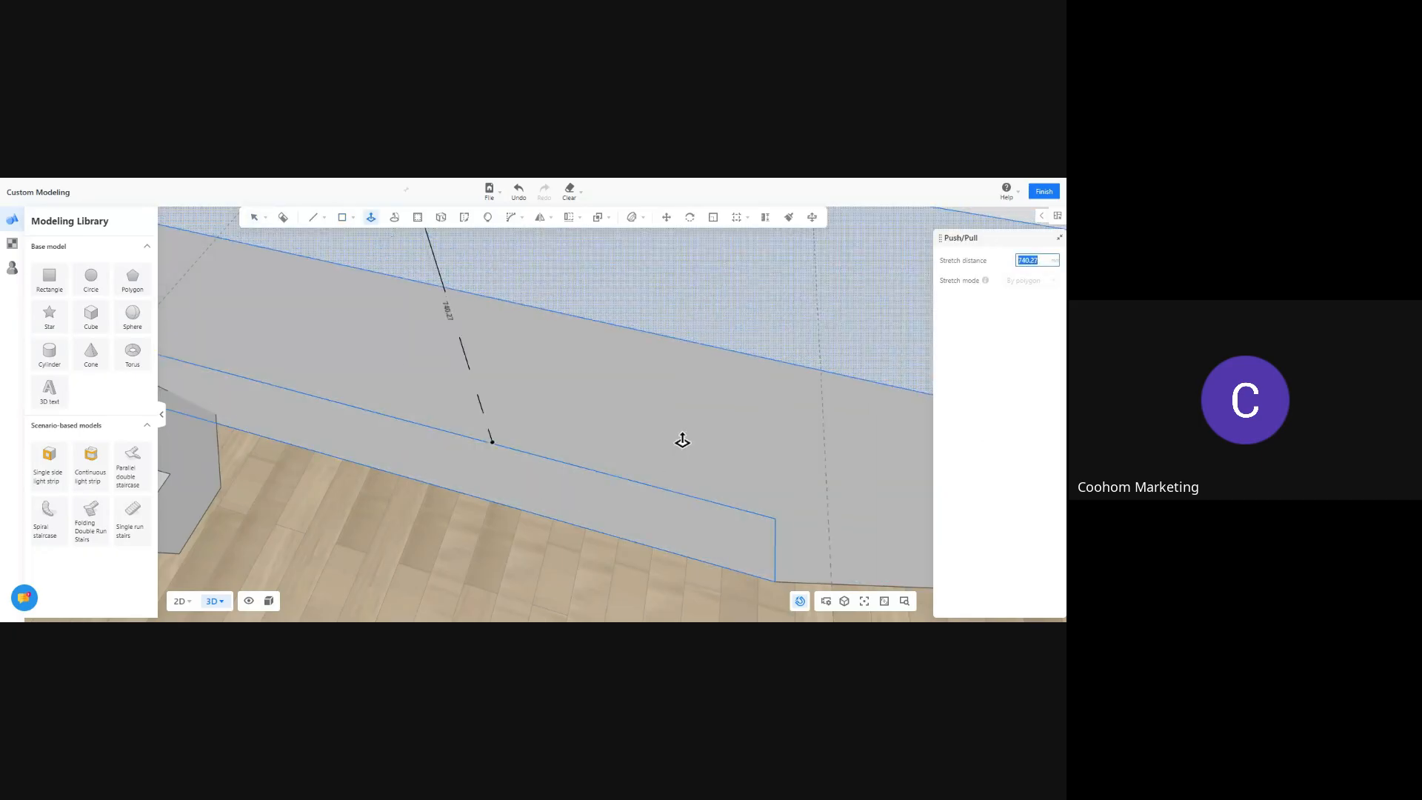
pyautogui.scroll(-5, 607, 303)
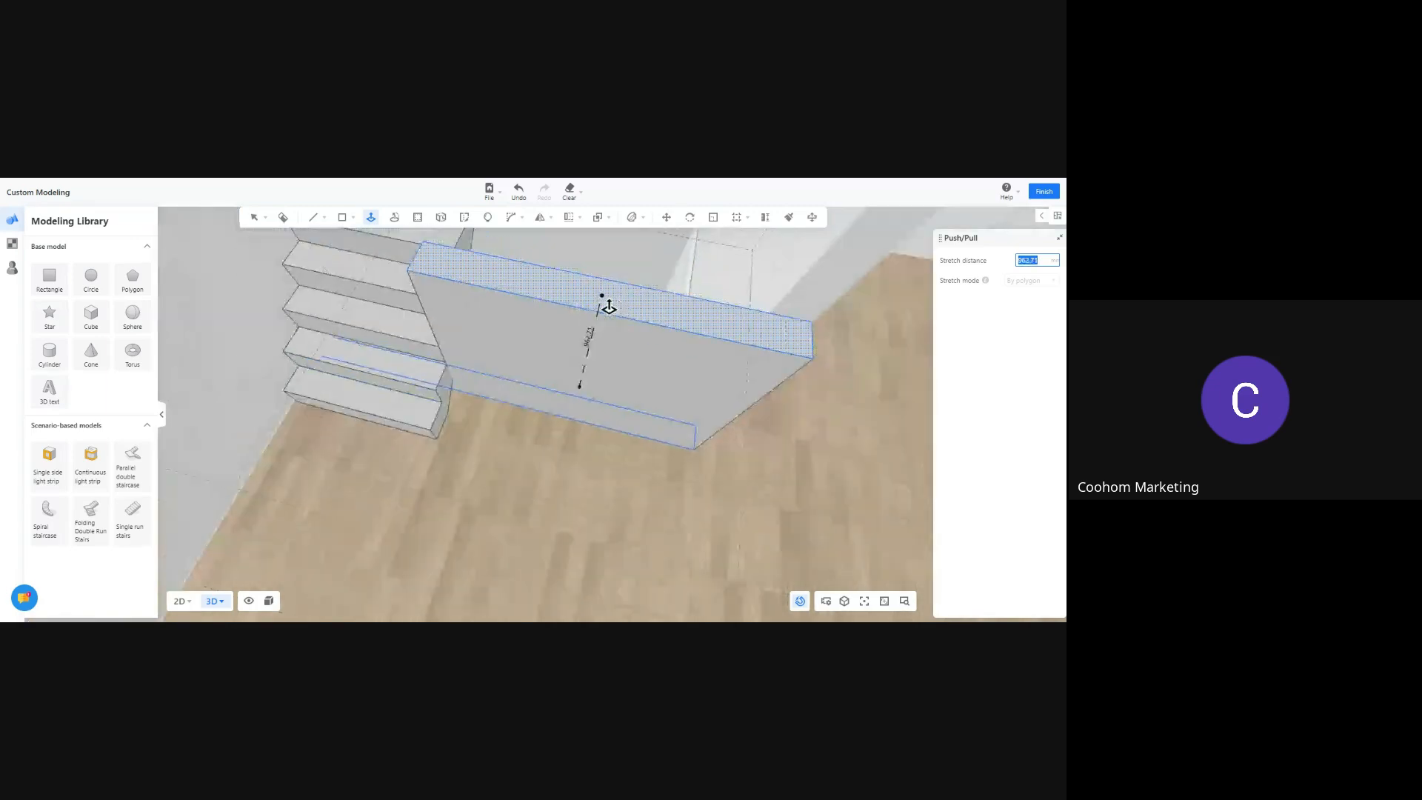
pyautogui.moveTo(616, 265); pyautogui.dragTo(561, 371, button='middle')
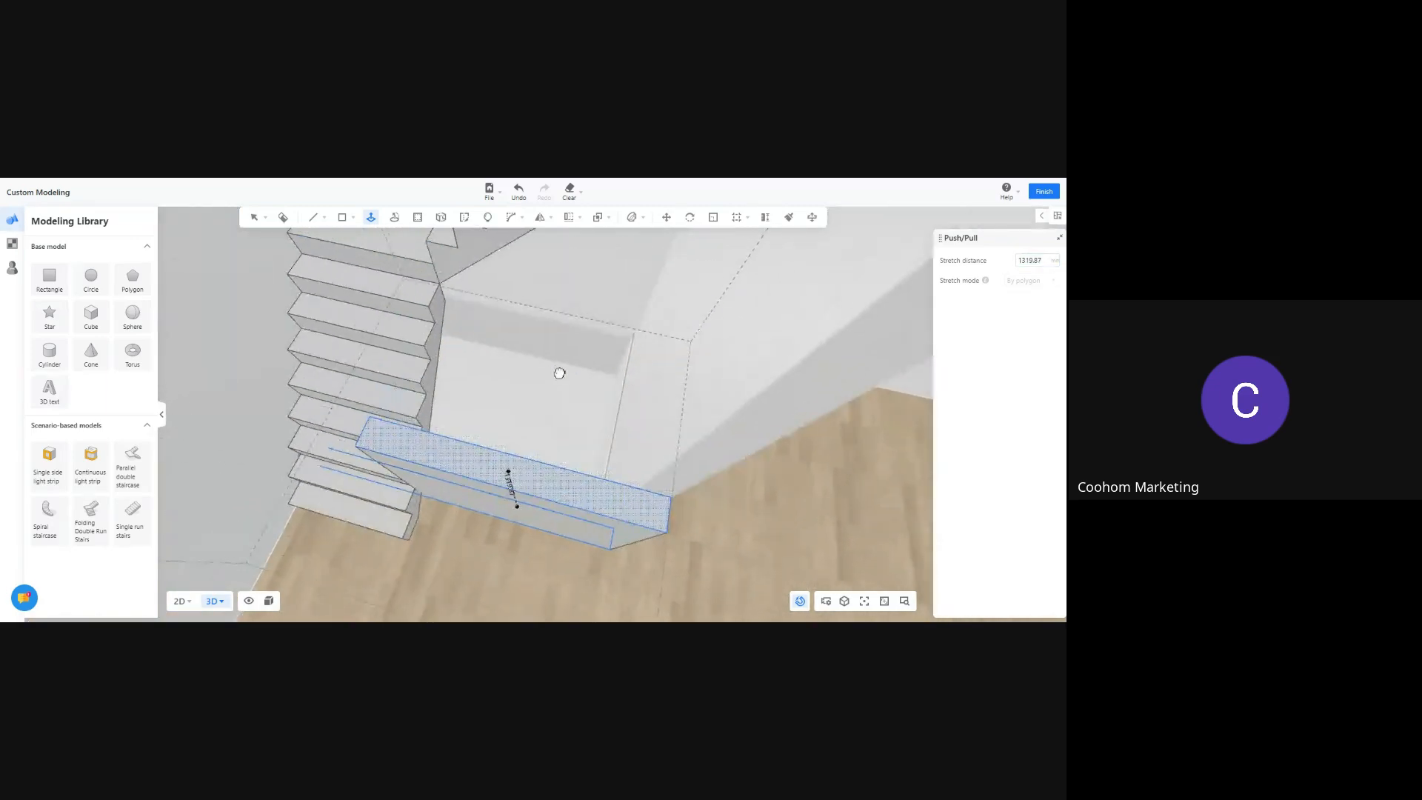
pyautogui.scroll(-3, 603, 292)
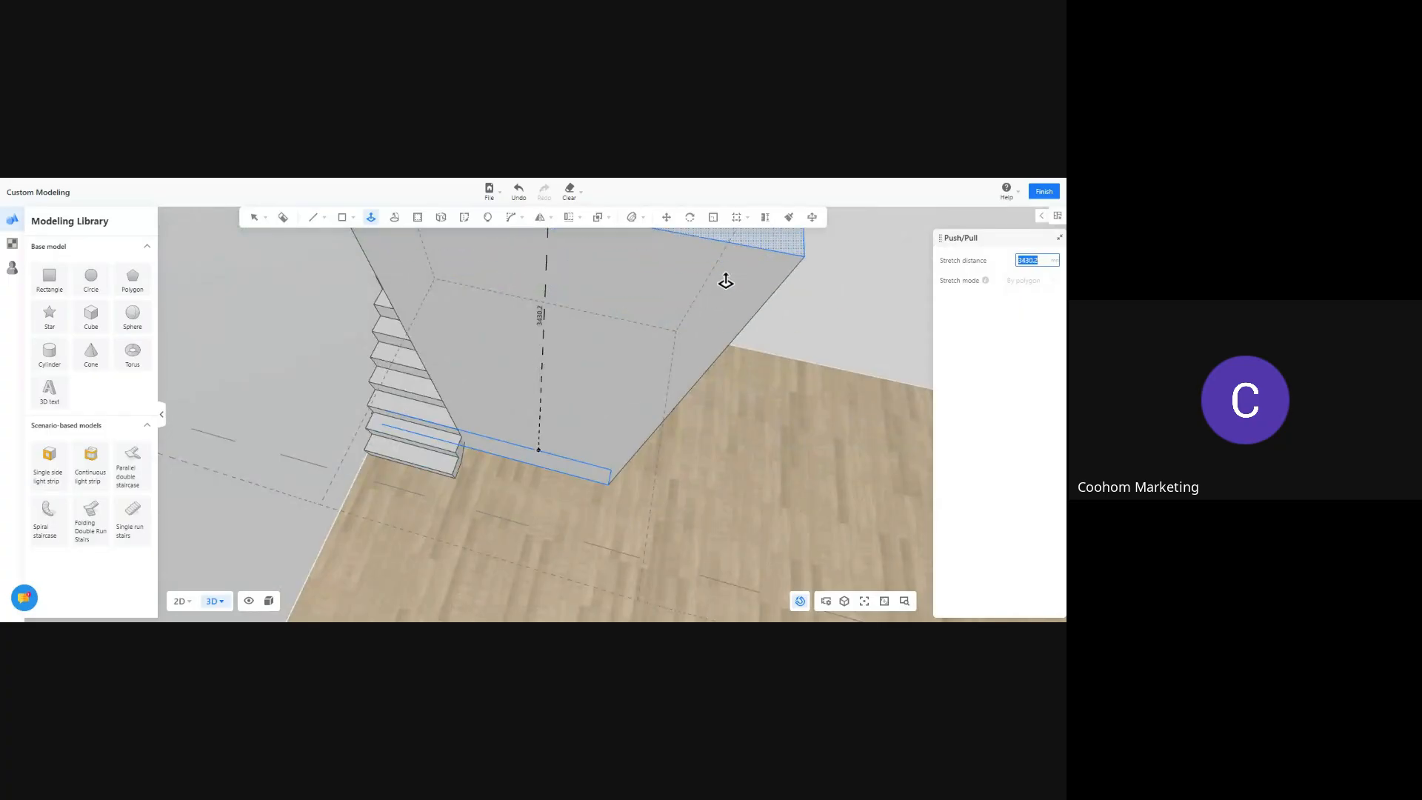
pyautogui.click(690, 335)
pyautogui.moveTo(757, 458); pyautogui.dragTo(819, 425, button='middle')
pyautogui.press('Escape')
# Try to trace connected lines from the landing's inner corner along the lower flight's step edges to the wall
pyautogui.moveTo(662, 472); pyautogui.dragTo(487, 485, button='middle')
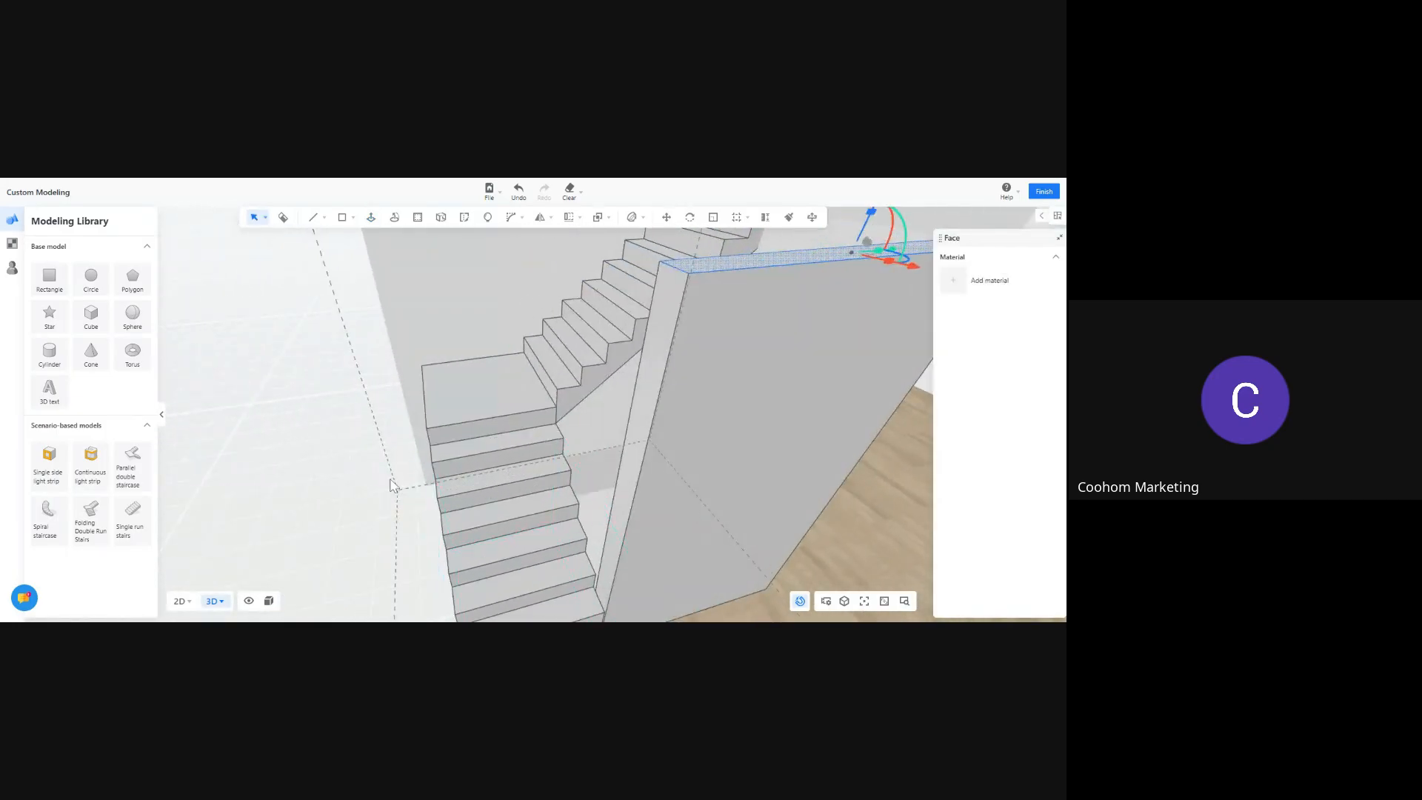
pyautogui.moveTo(394, 482); pyautogui.dragTo(479, 381, button='middle')
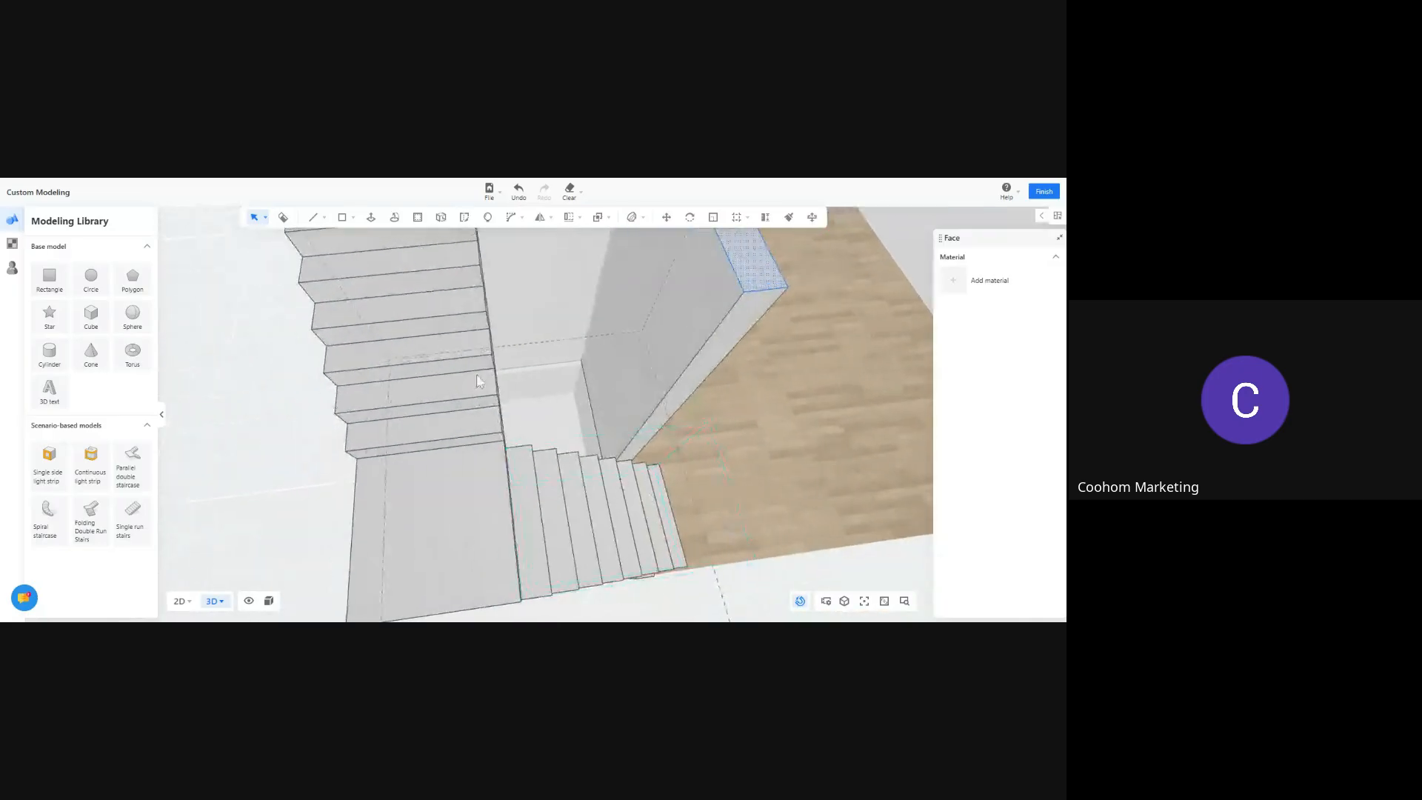
pyautogui.moveTo(332, 221)
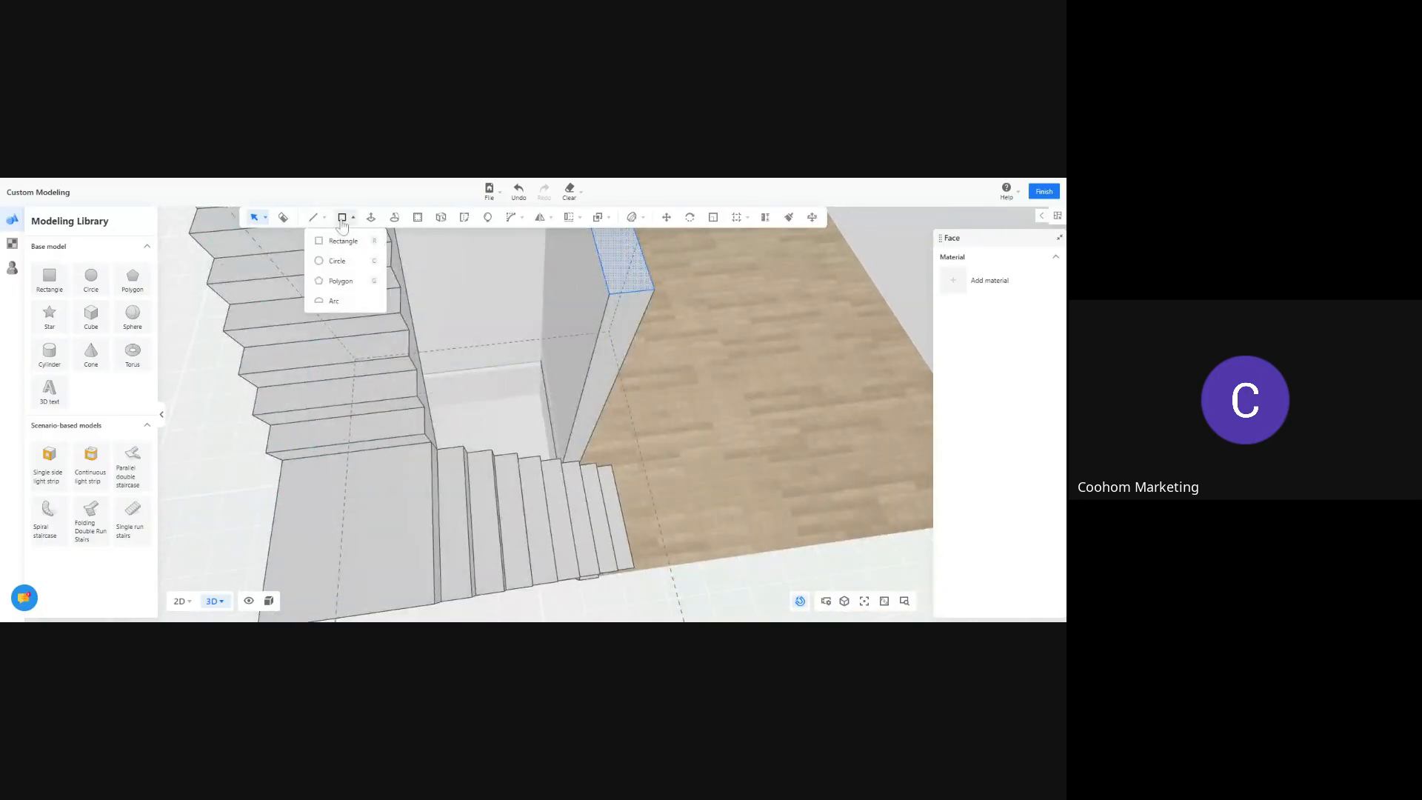
pyautogui.click(313, 218)
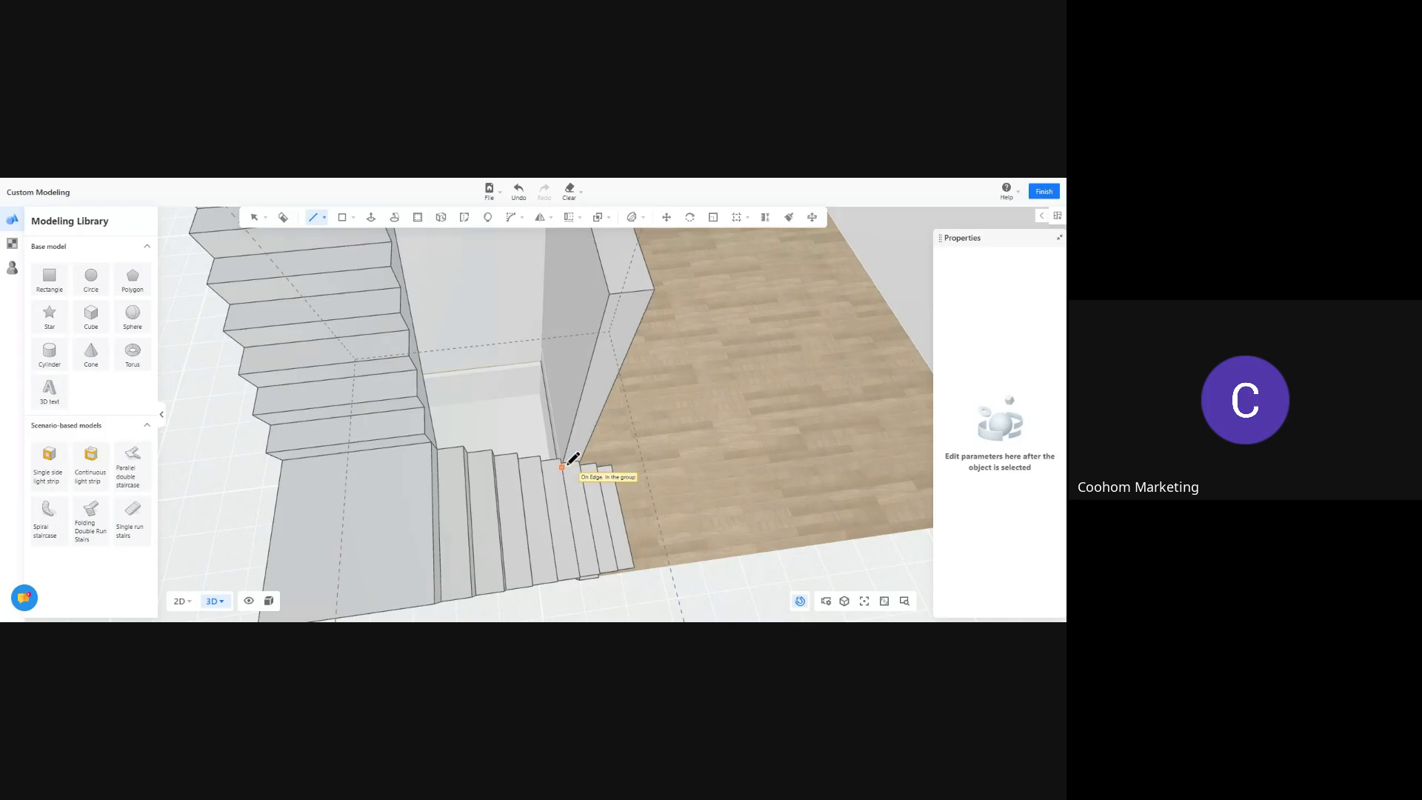
pyautogui.scroll(3, 574, 458)
pyautogui.click(366, 440)
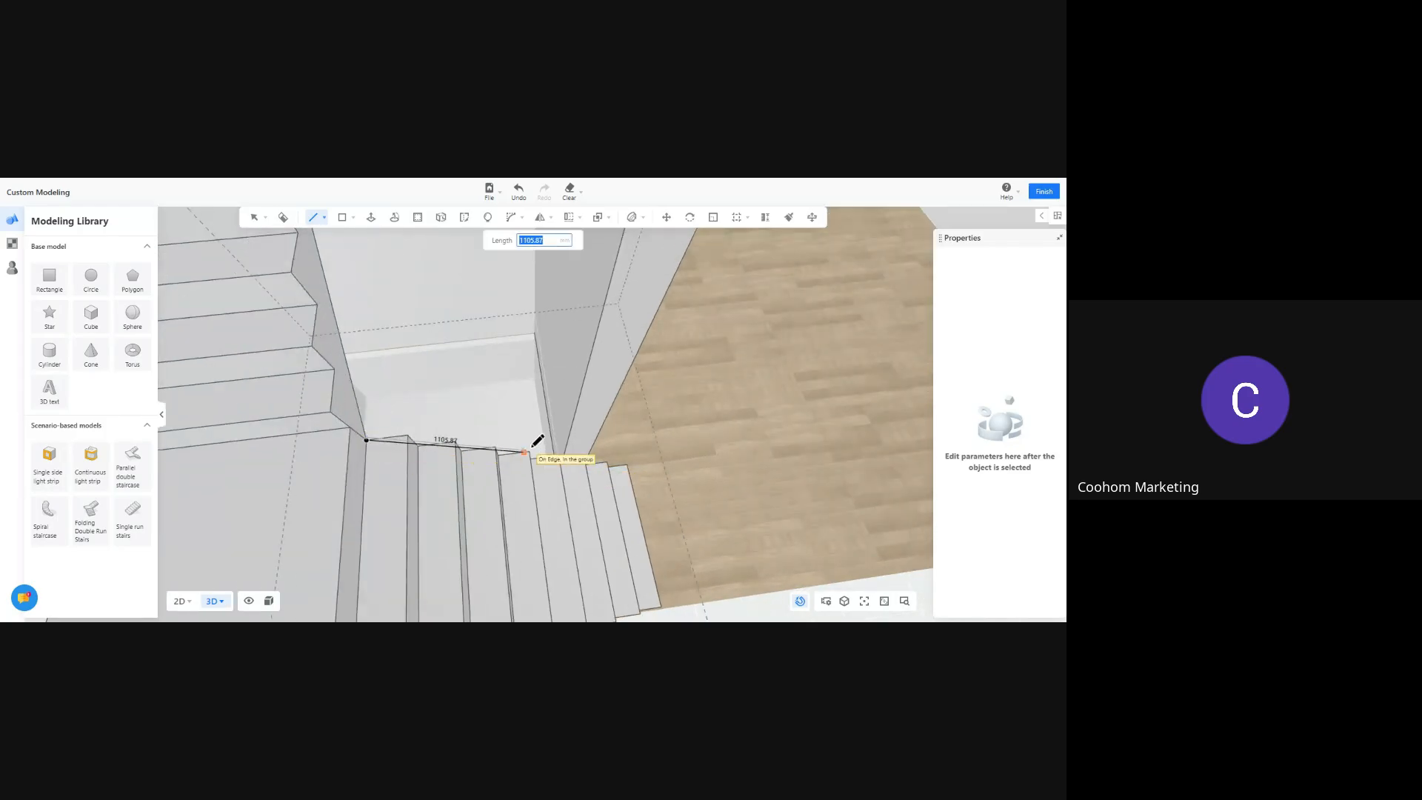
pyautogui.moveTo(570, 455); pyautogui.dragTo(459, 415, button='middle')
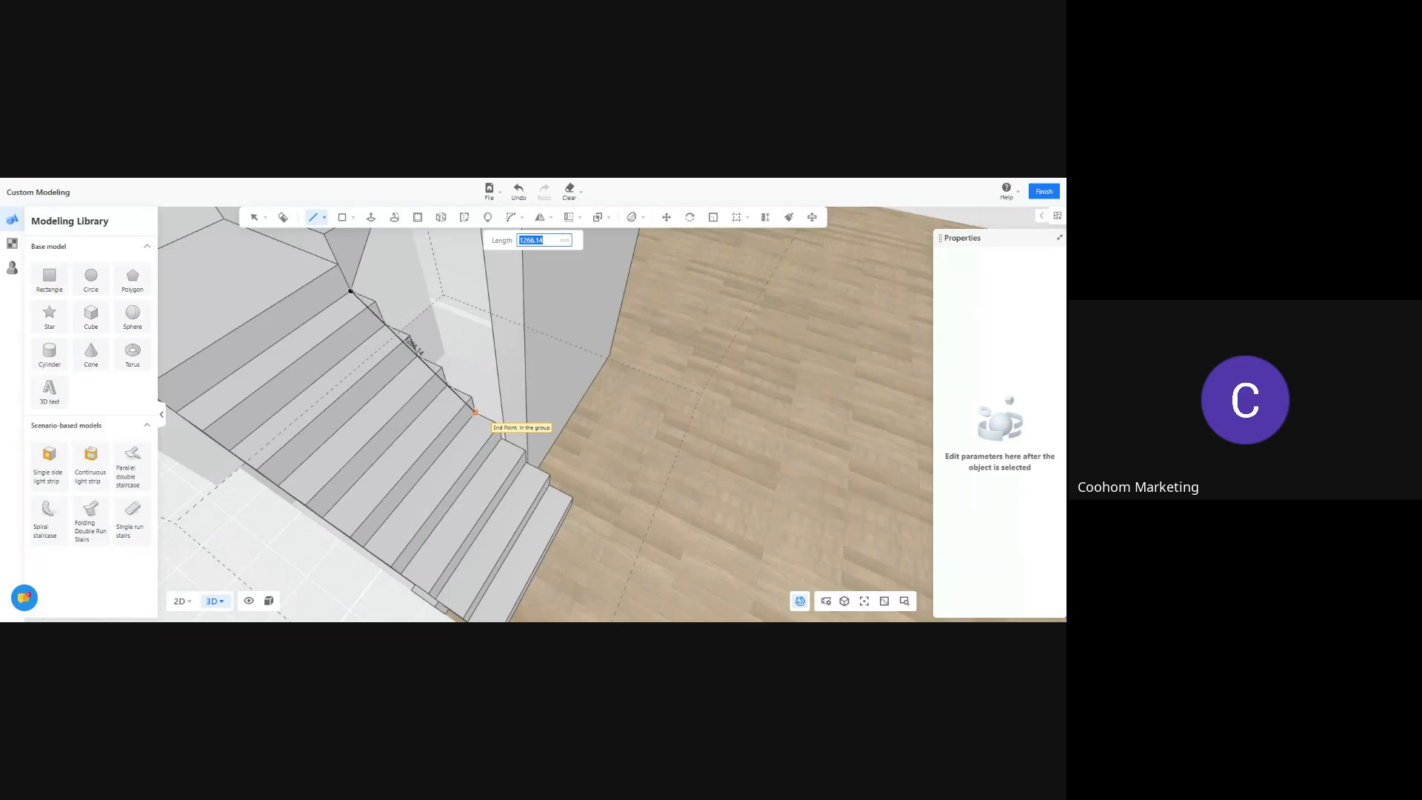
pyautogui.click(476, 411)
pyautogui.scroll(3, 492, 412)
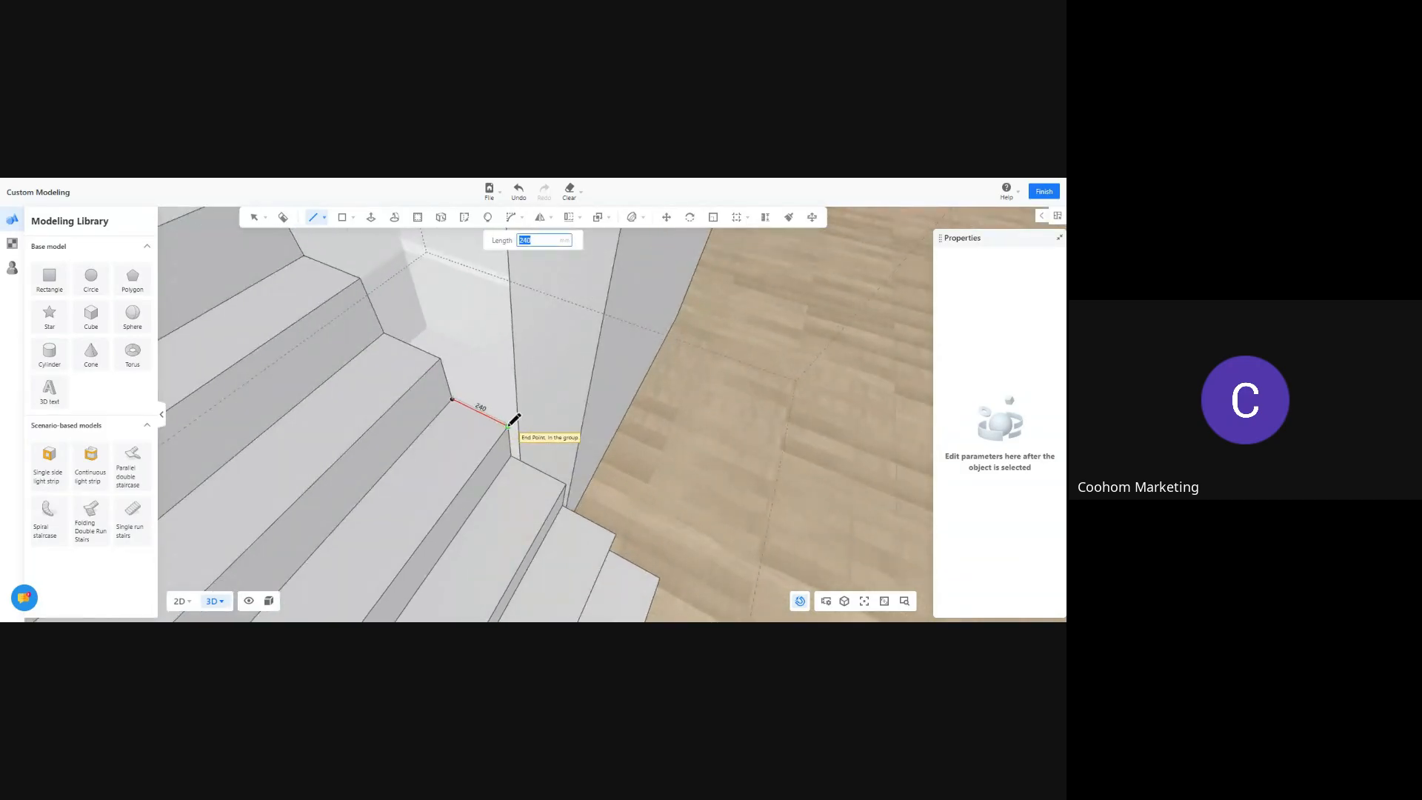
pyautogui.click(511, 454)
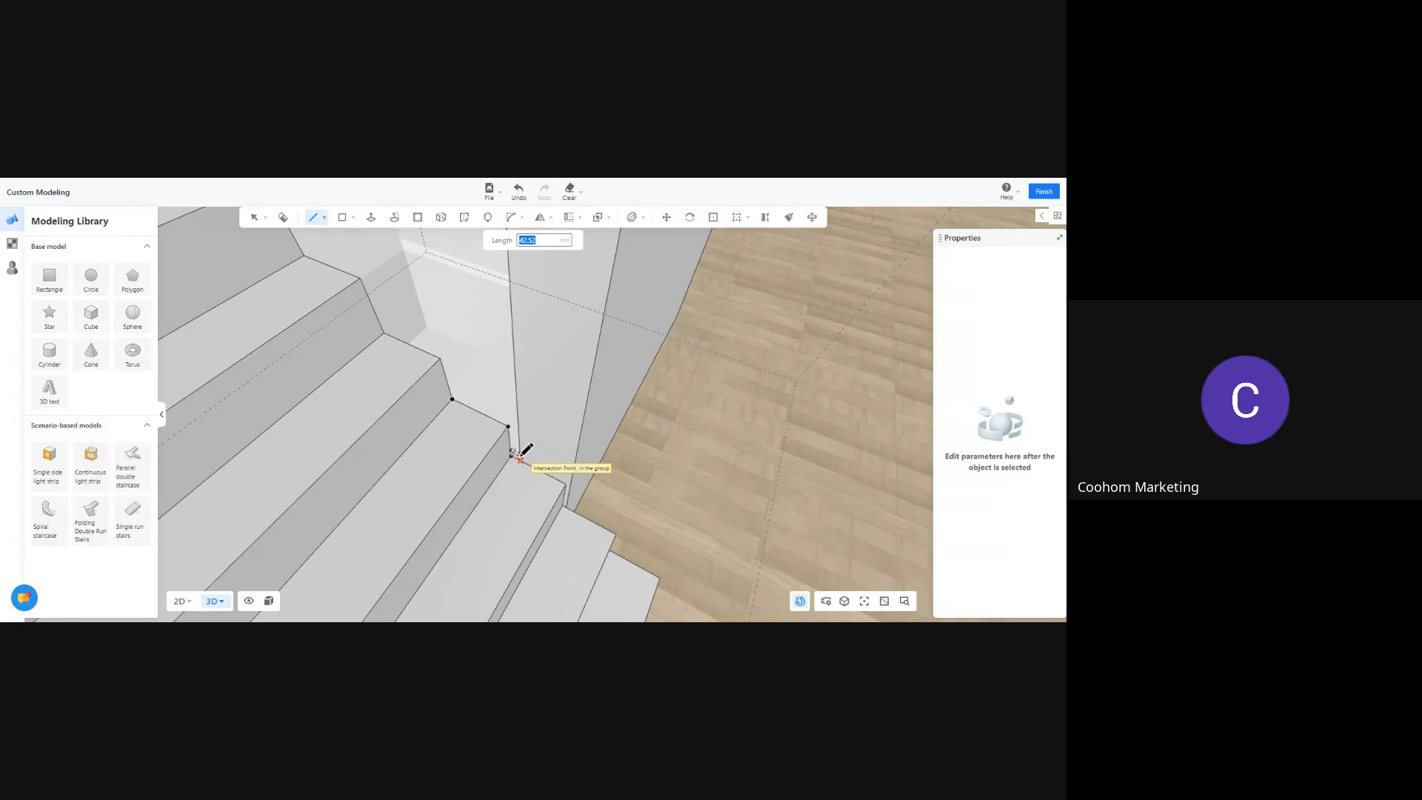
pyautogui.click(521, 460)
# Try to continue the line up the wall's vertical corner and along its top edge to the far end
pyautogui.scroll(-4, 525, 401)
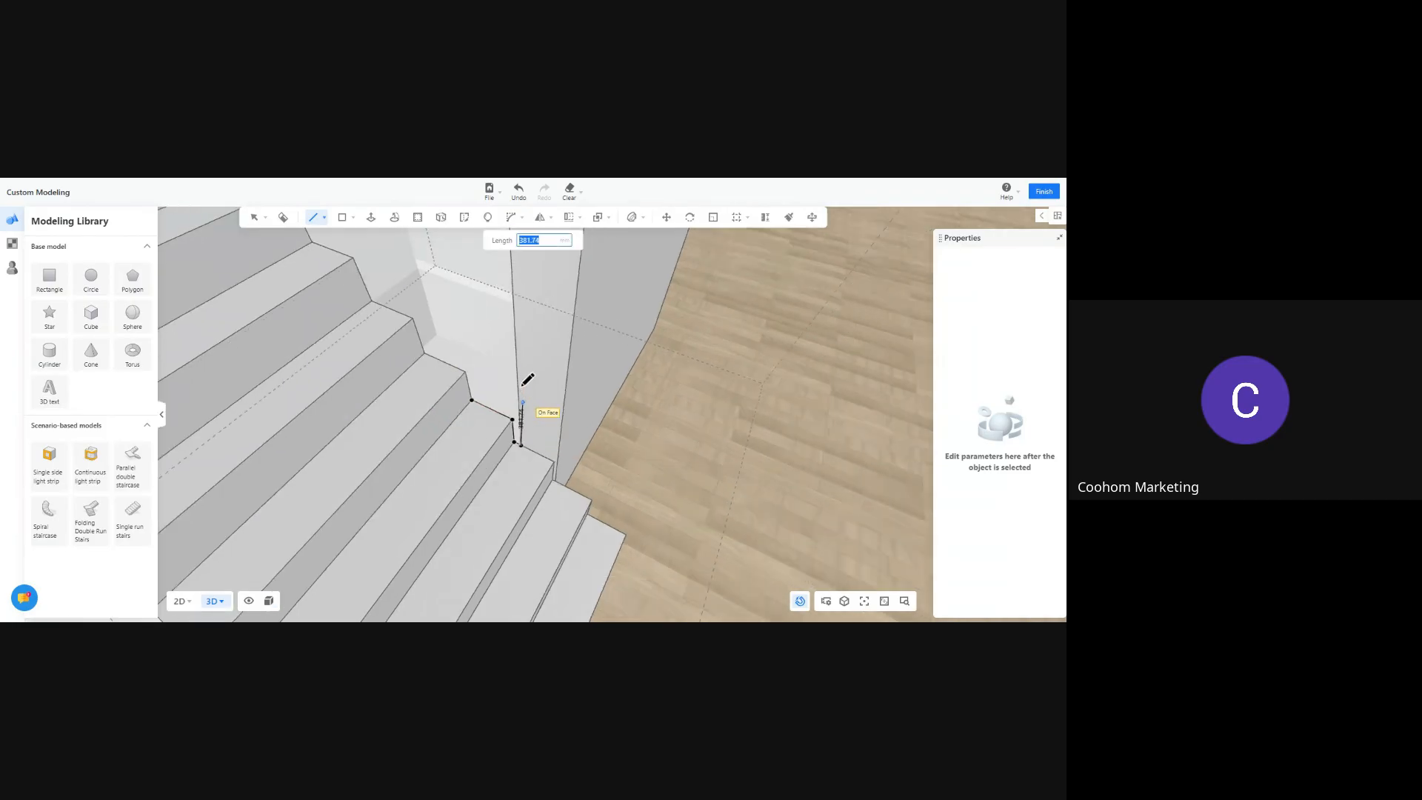
pyautogui.moveTo(521, 348); pyautogui.dragTo(527, 416, button='middle')
pyautogui.scroll(-5, 530, 343)
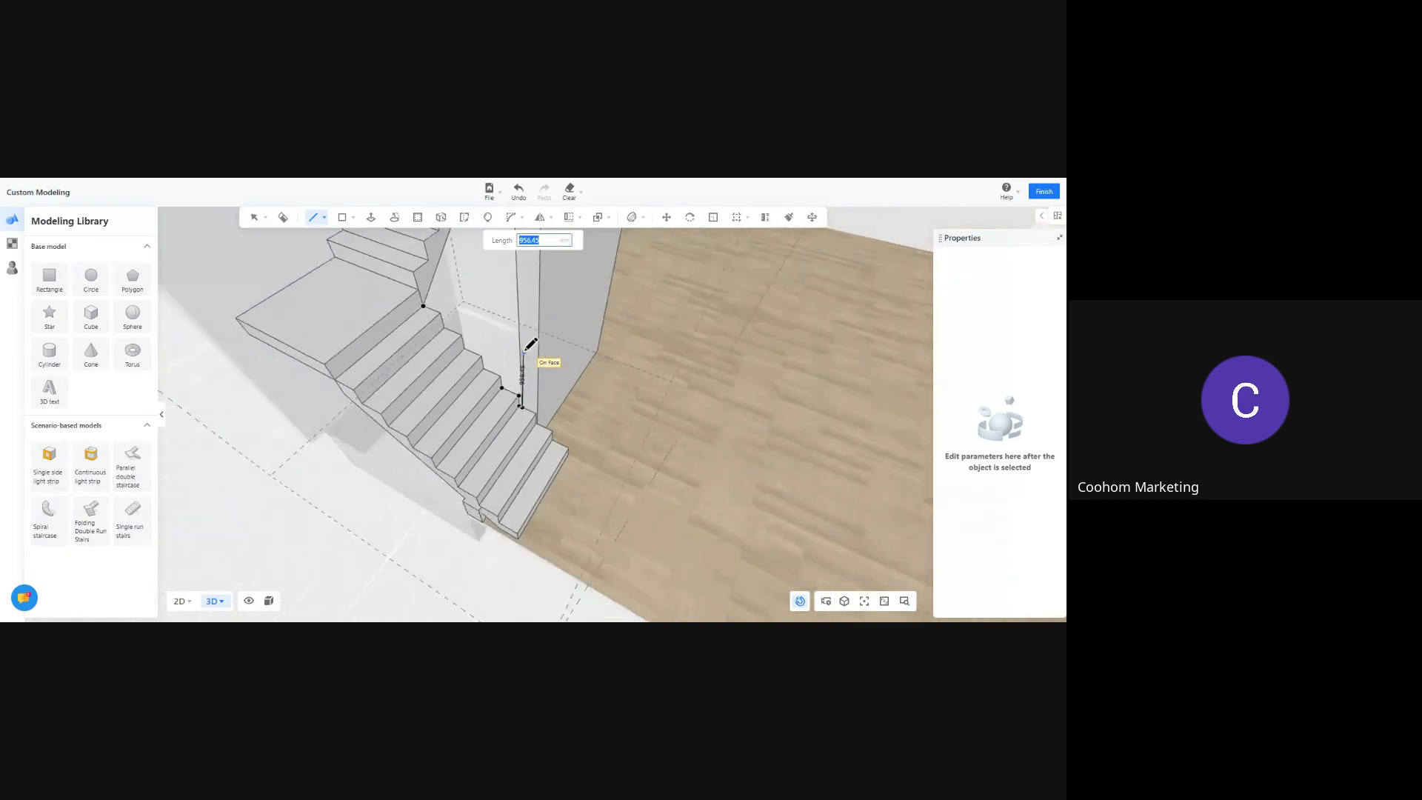
pyautogui.moveTo(514, 330); pyautogui.dragTo(517, 393, button='middle')
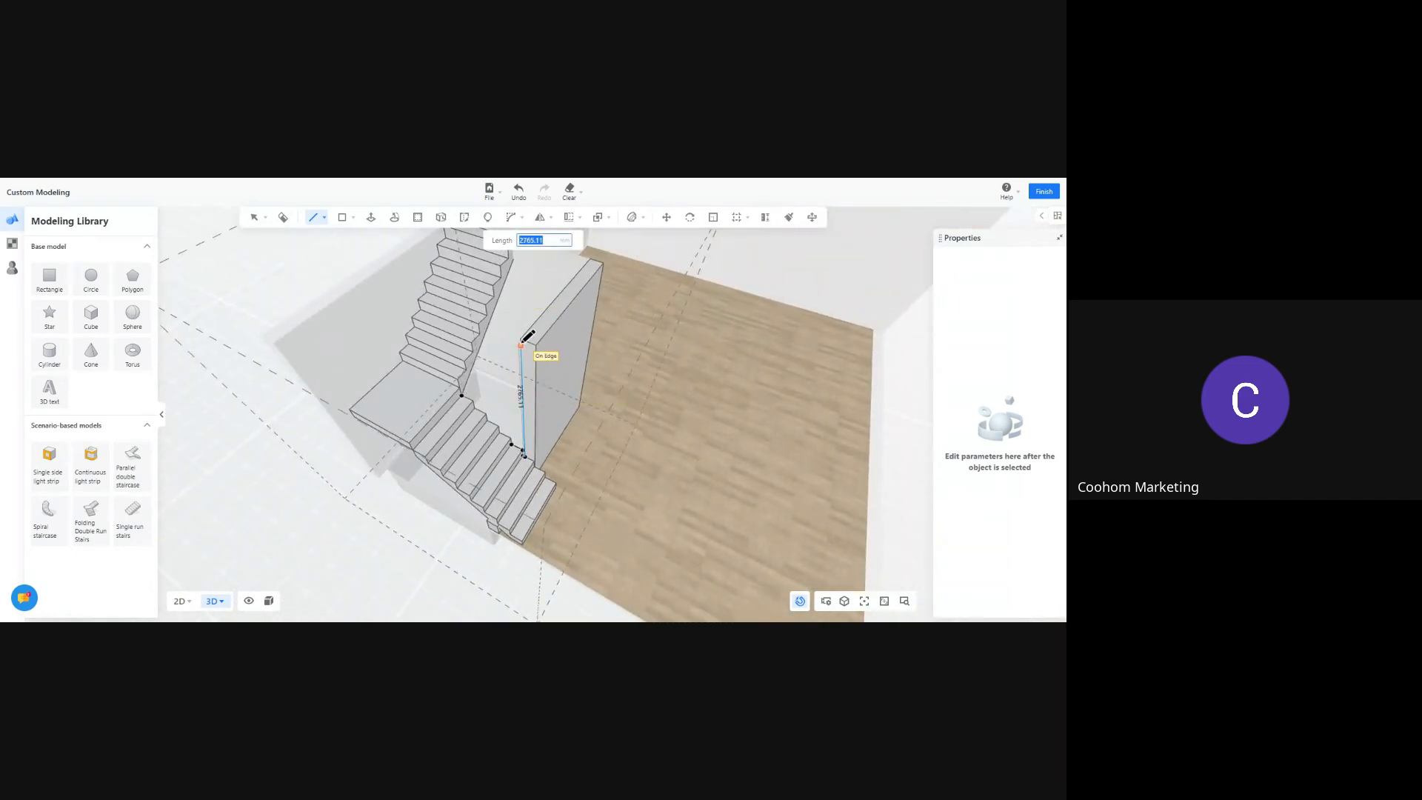
pyautogui.click(522, 340)
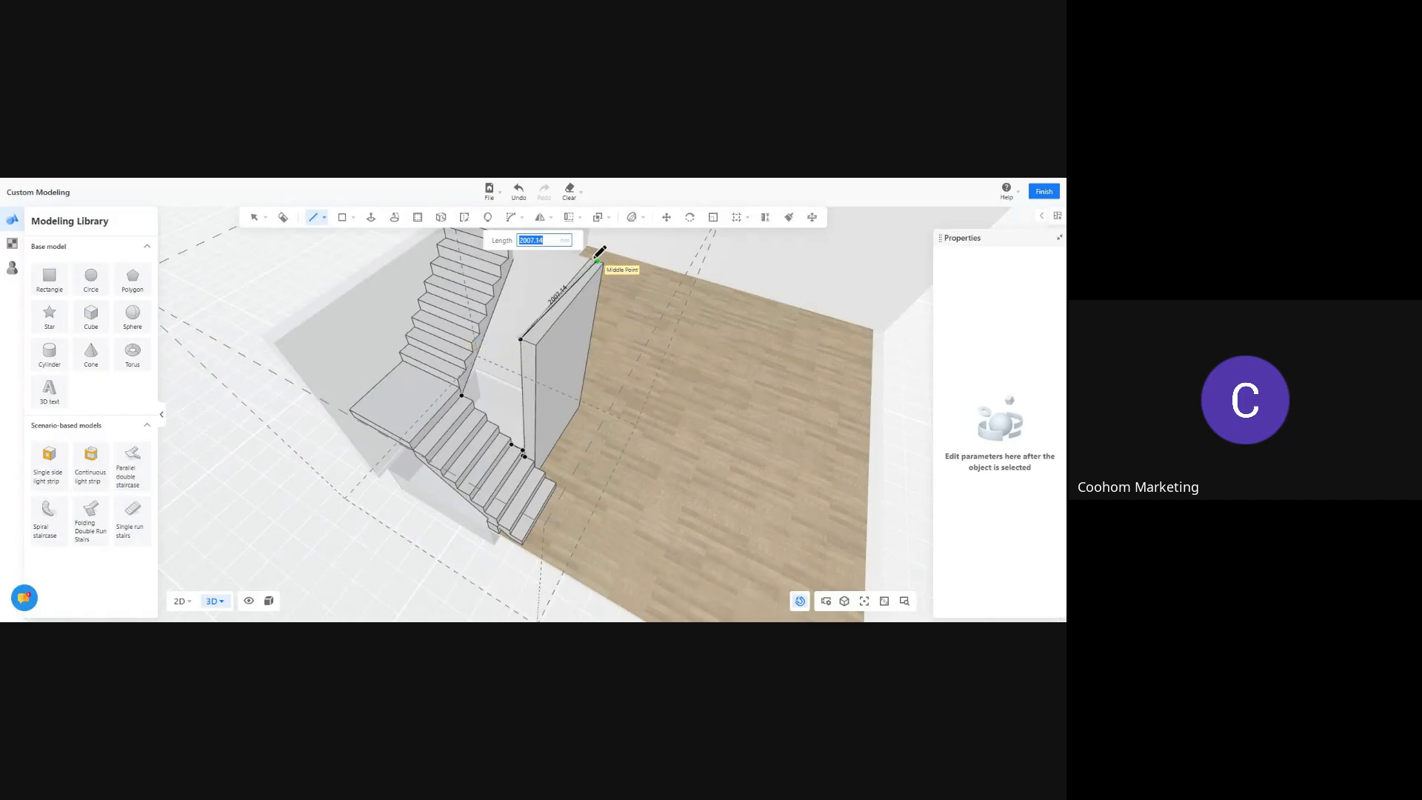
pyautogui.scroll(5, 597, 250)
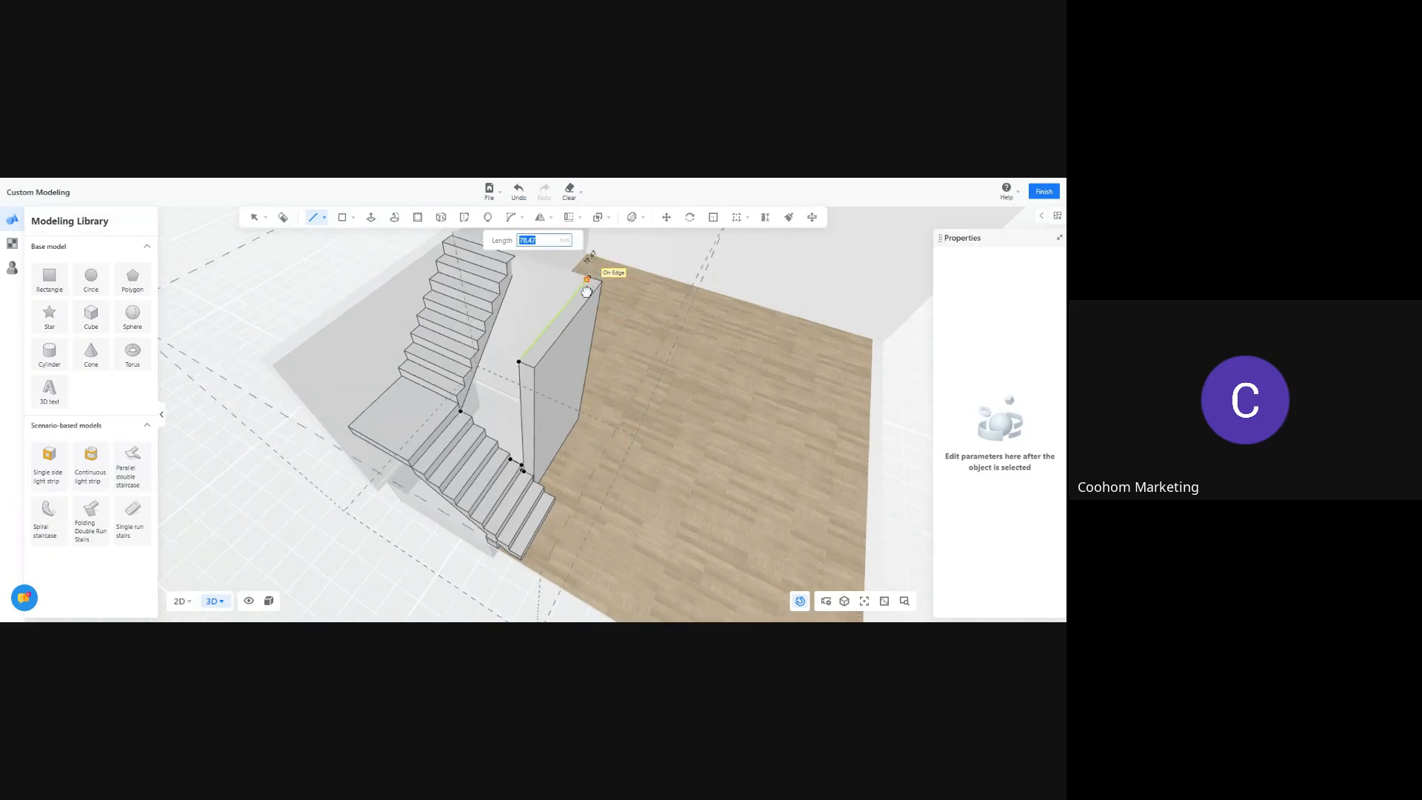
pyautogui.click(621, 364)
# Try to close the outline across to the upper flight's top tread and back down to the wall's base
pyautogui.scroll(3, 615, 367)
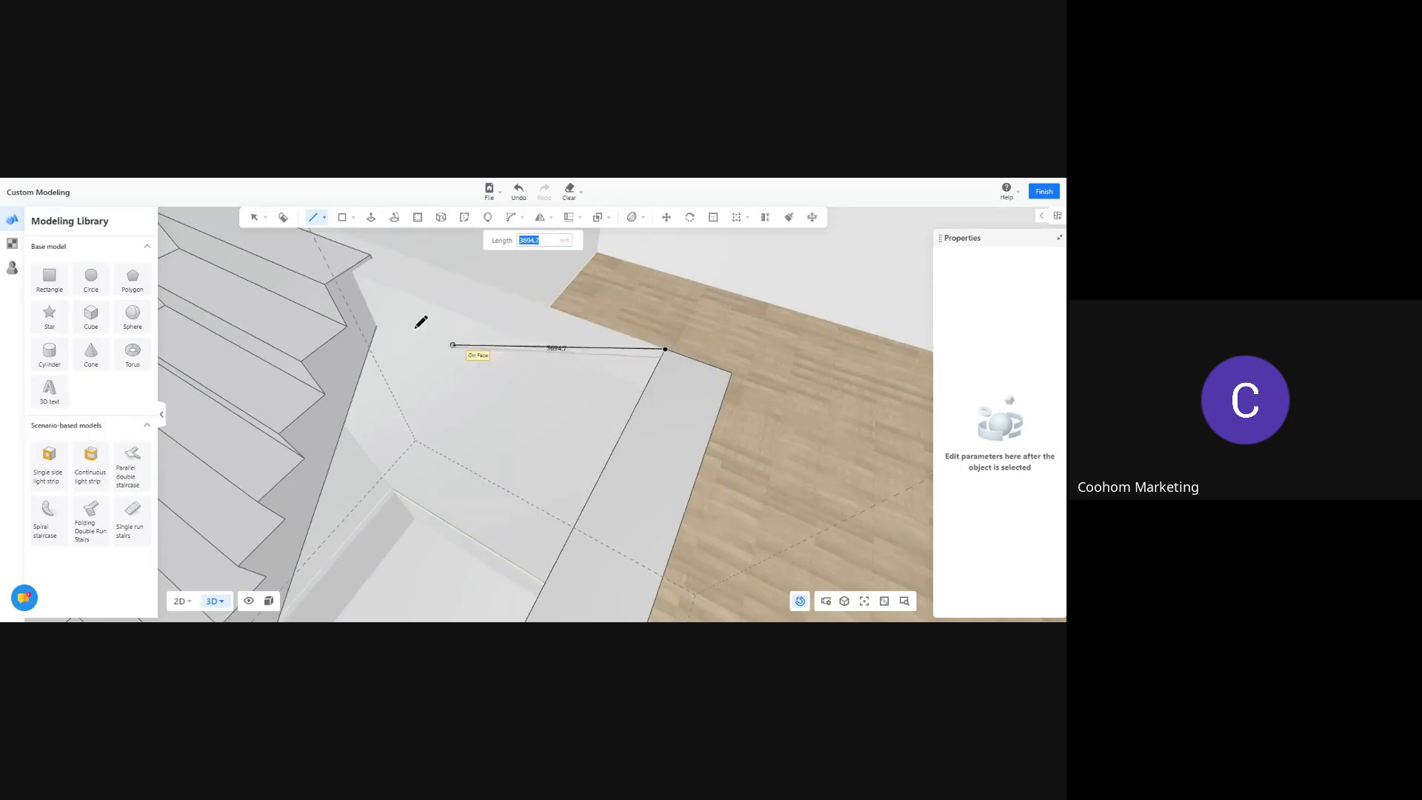
pyautogui.scroll(-4, 400, 252)
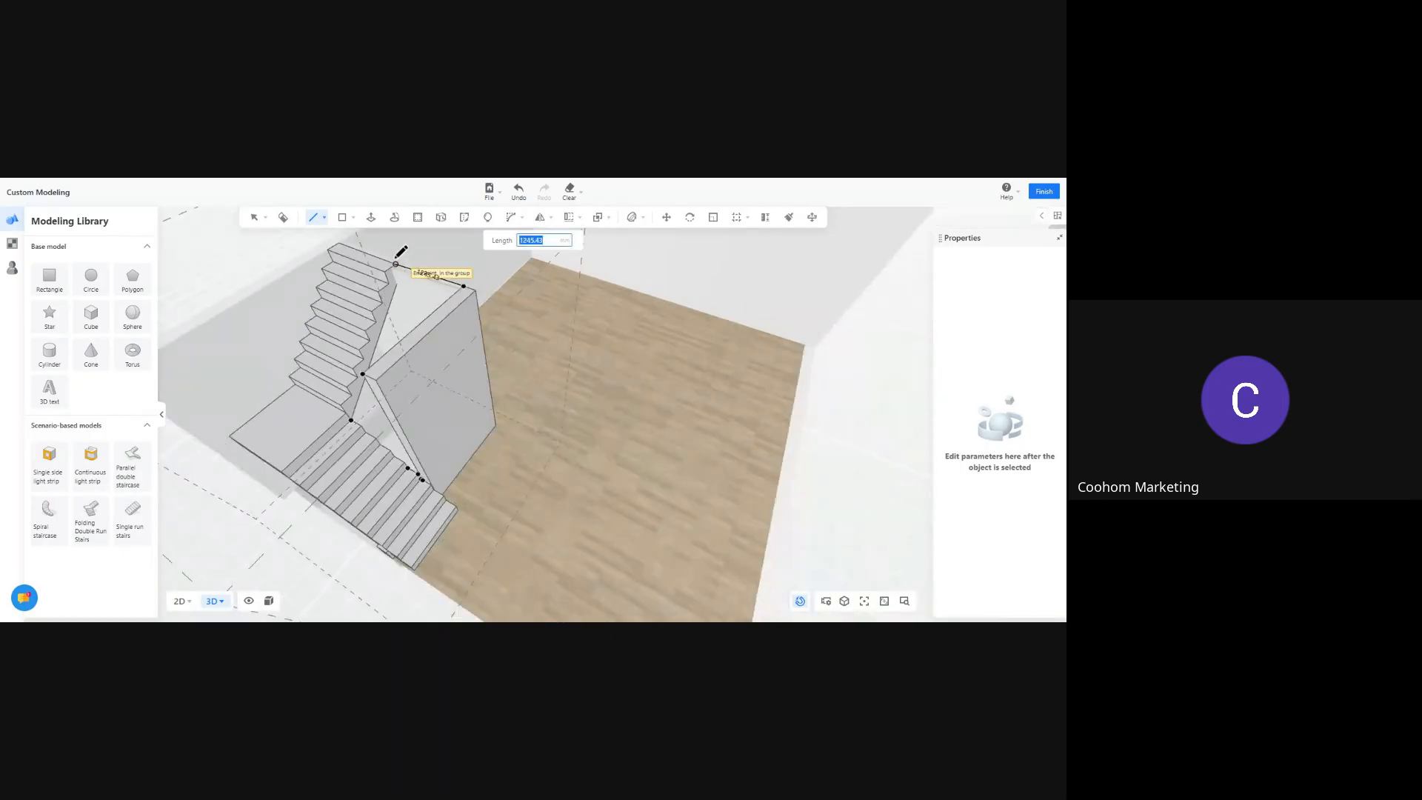
pyautogui.click(340, 242)
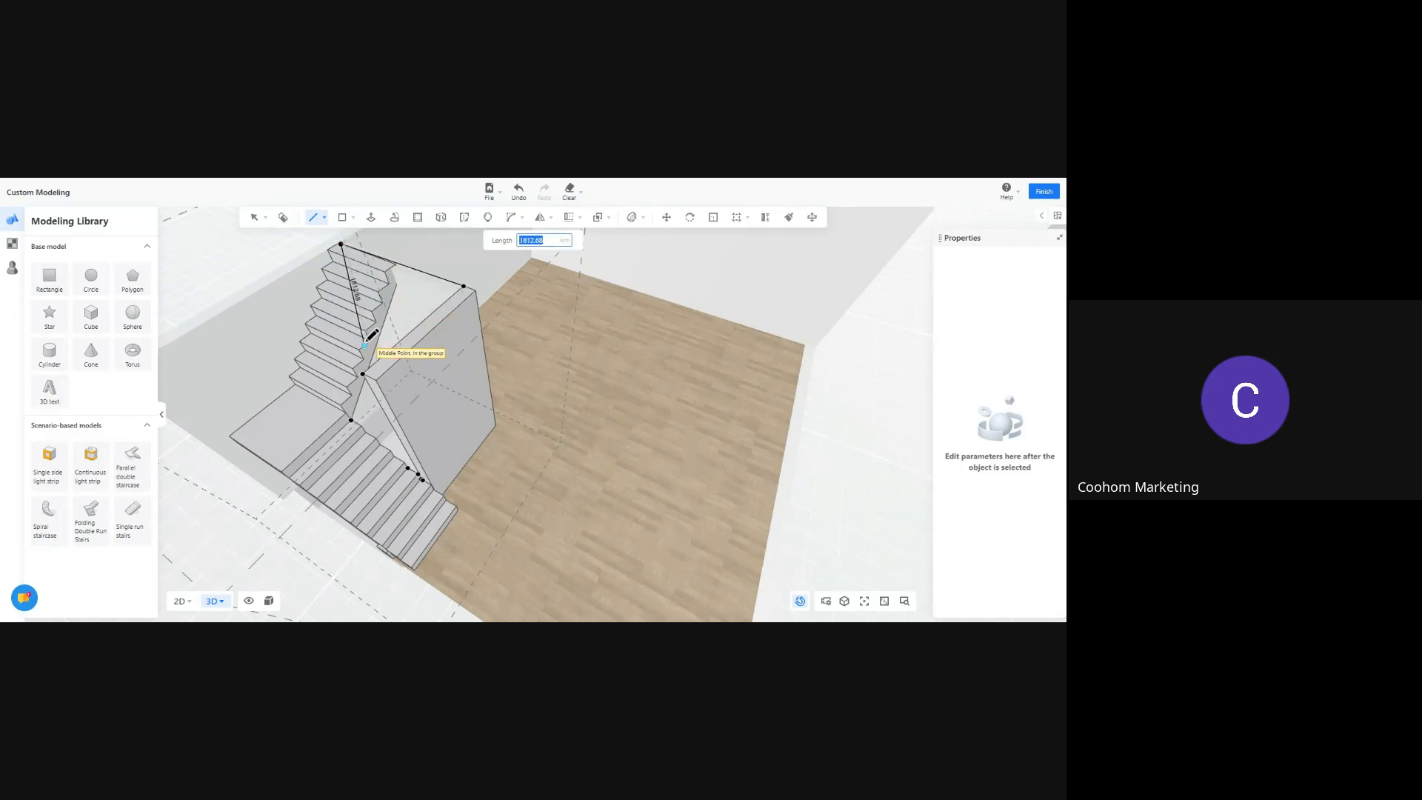
pyautogui.click(386, 270)
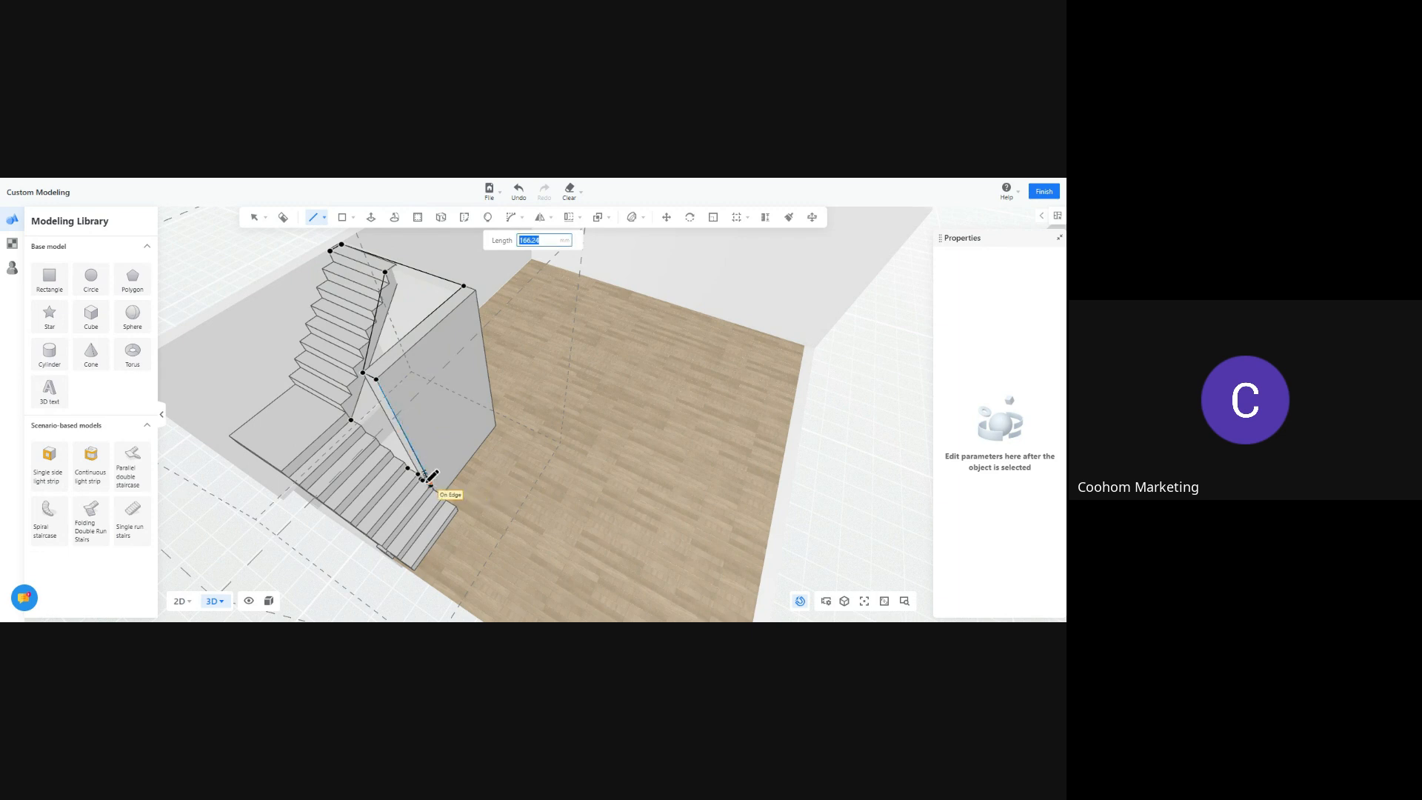
pyautogui.scroll(4, 428, 475)
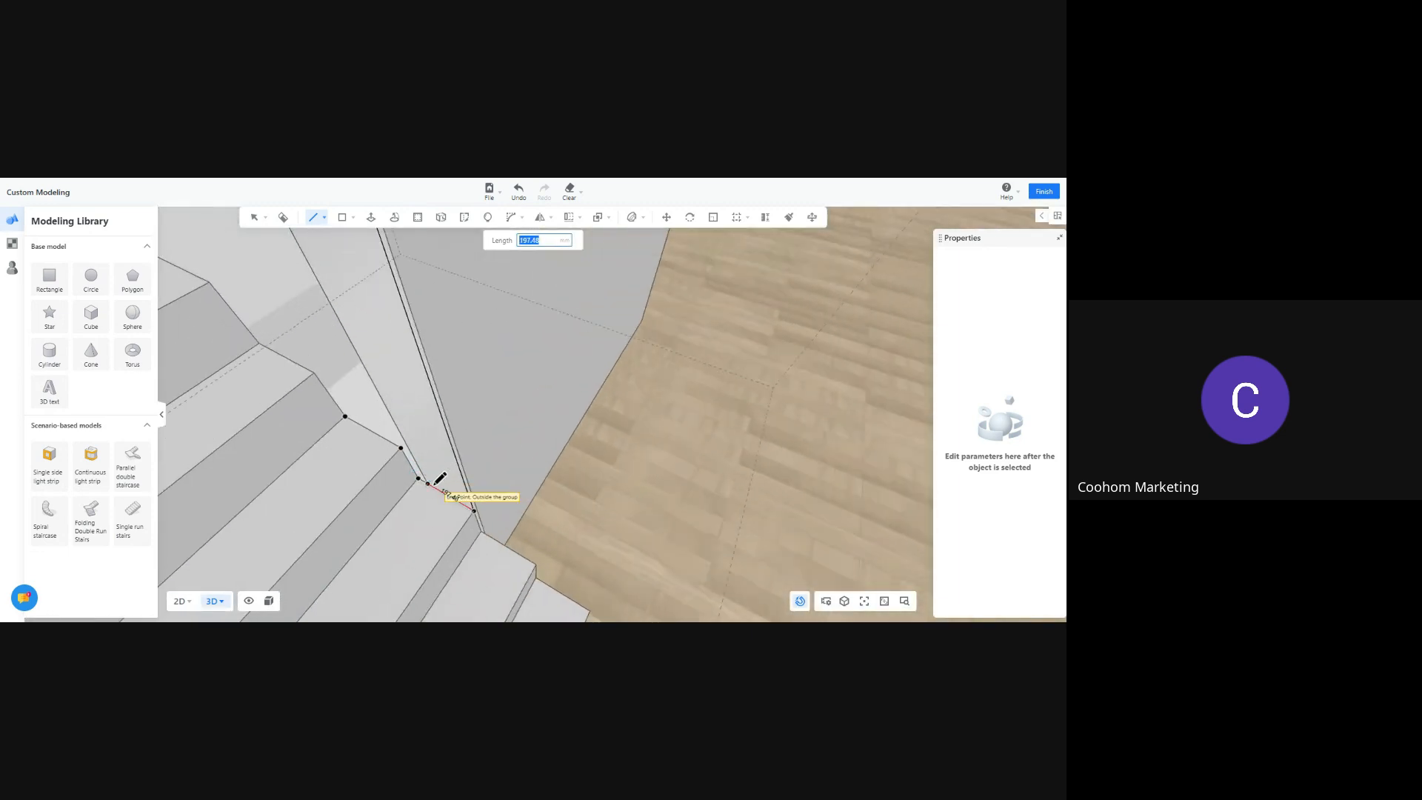
pyautogui.click(435, 484)
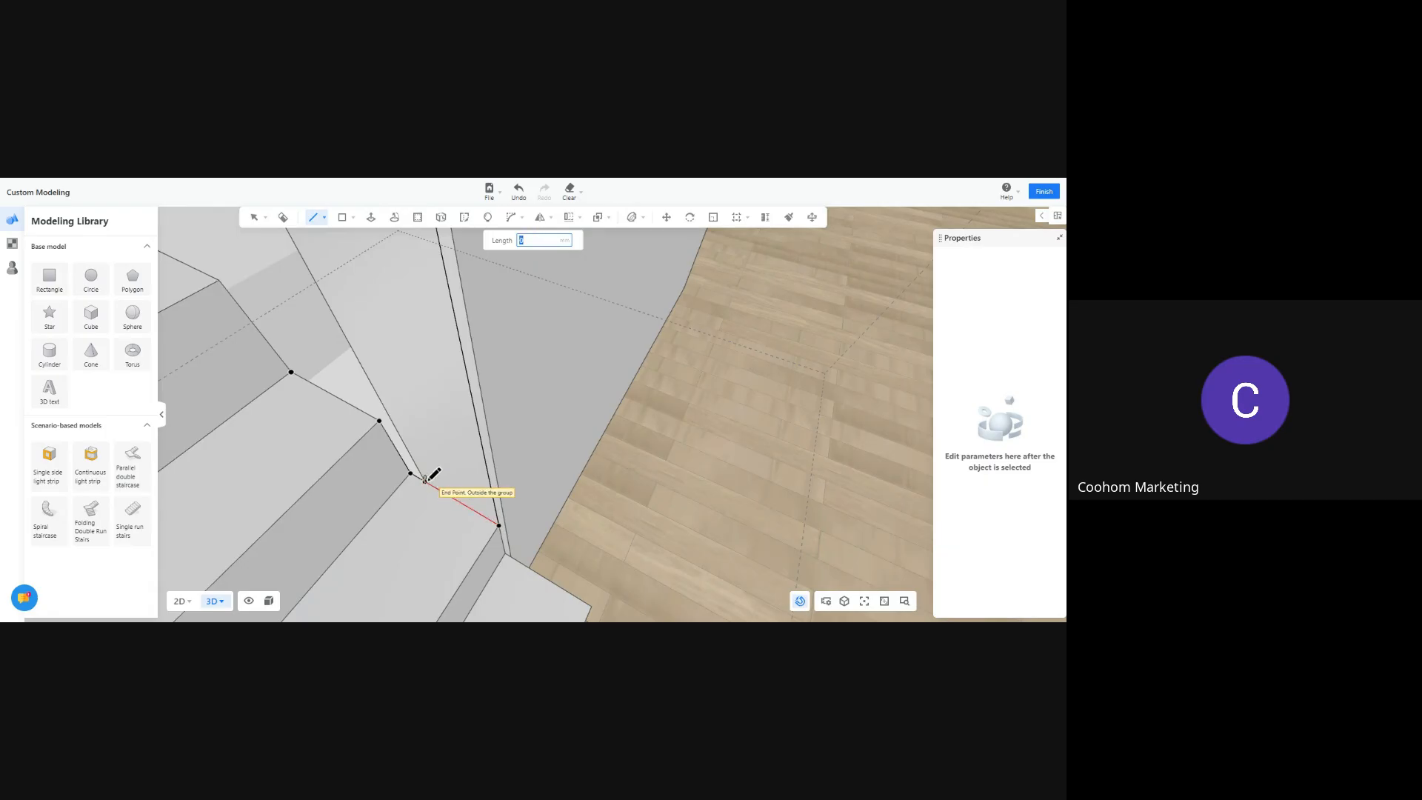
pyautogui.press('Escape')
# Try to trace connected lines from the upper flight's top inner corner down the step edges to about mid-flight
pyautogui.moveTo(425, 477); pyautogui.dragTo(373, 241, button='middle')
pyautogui.click(312, 217)
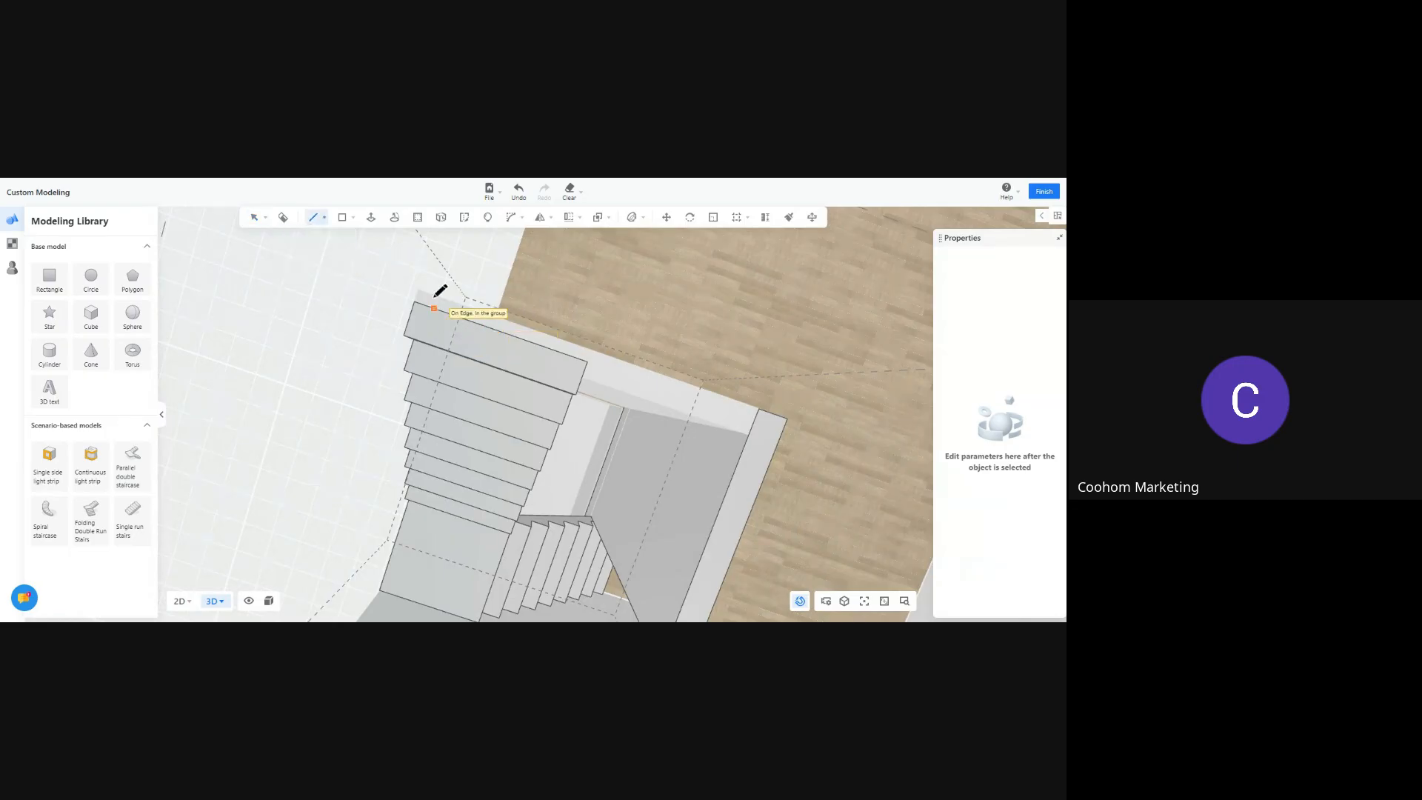
pyautogui.click(587, 363)
pyautogui.click(576, 394)
pyautogui.moveTo(585, 407); pyautogui.dragTo(574, 328, button='middle')
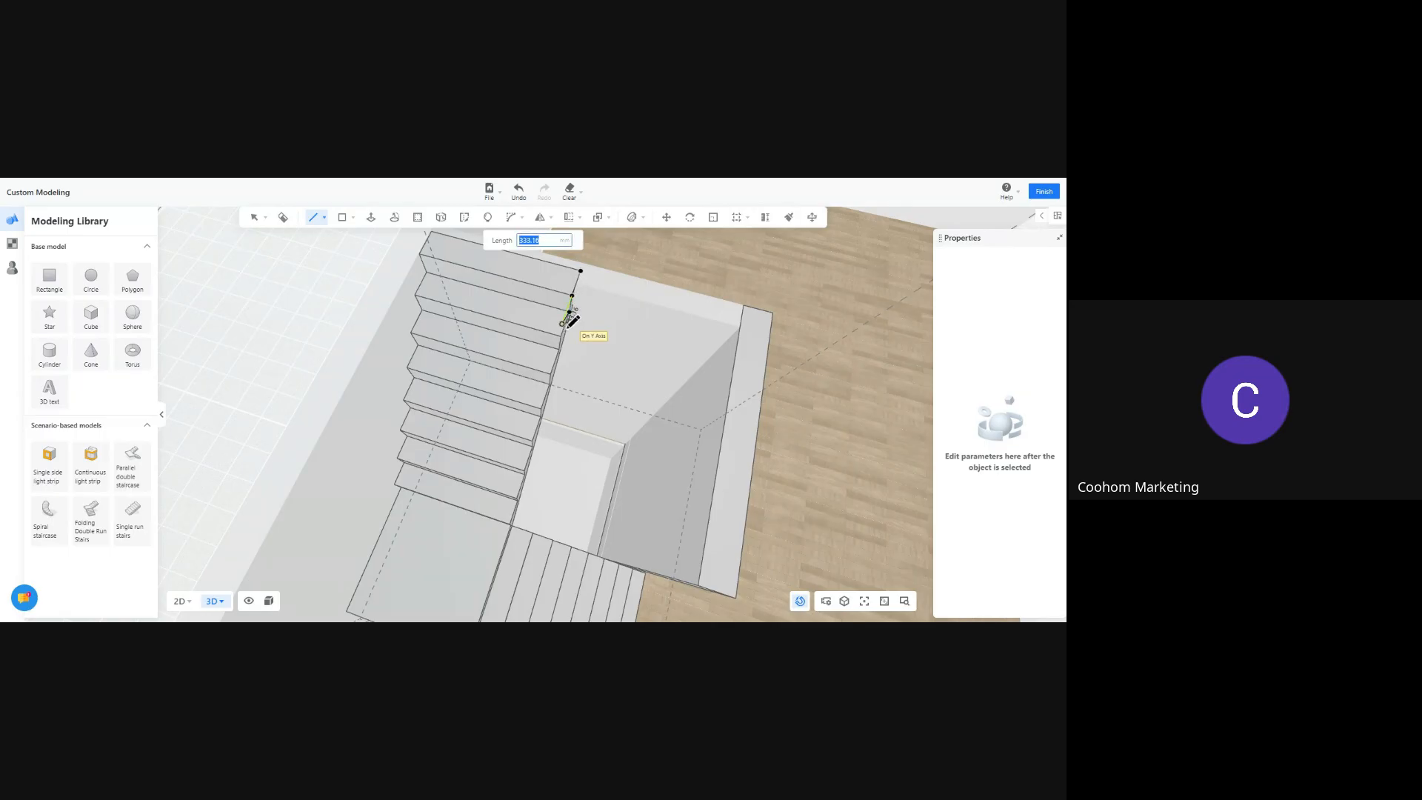
pyautogui.click(561, 336)
pyautogui.click(559, 349)
pyautogui.click(554, 376)
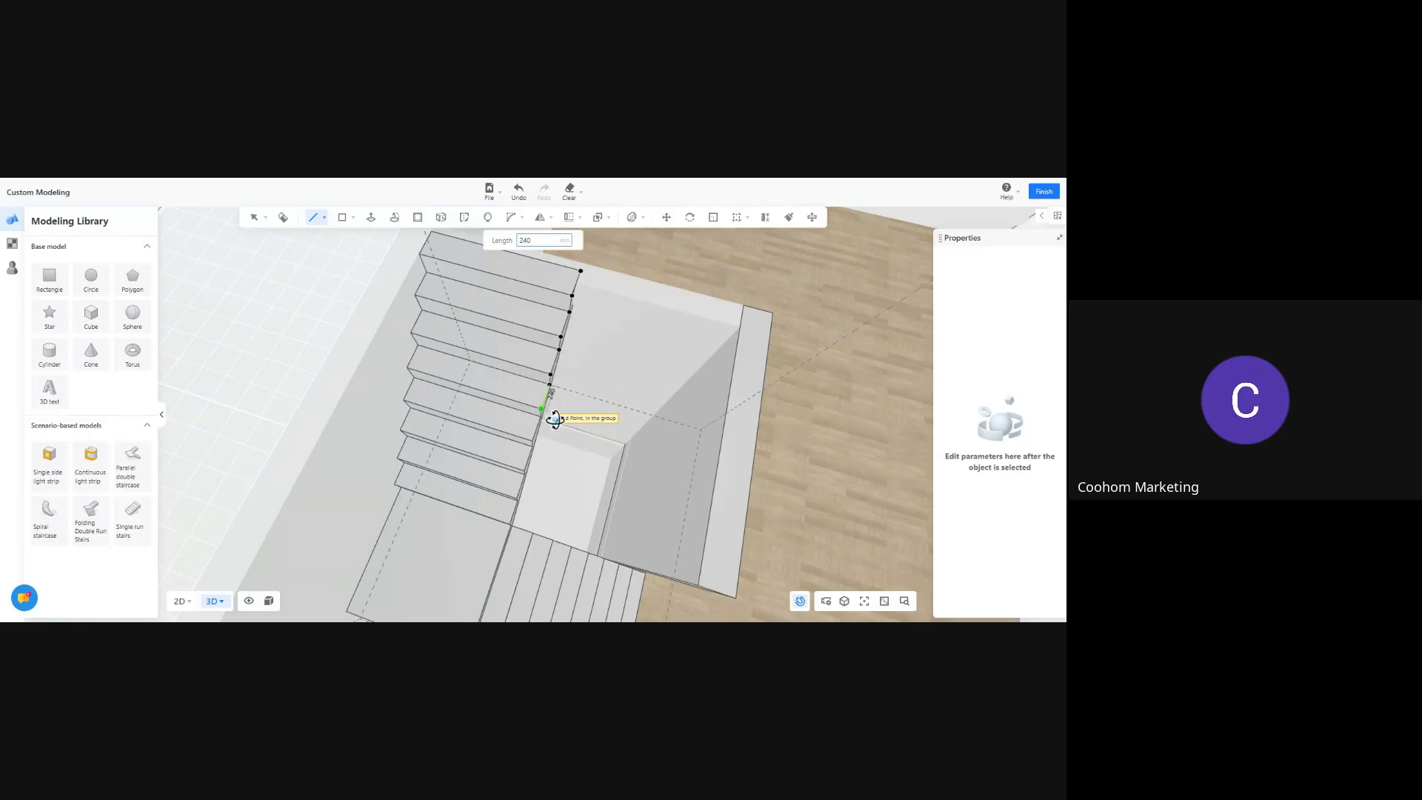
pyautogui.scroll(2, 548, 403)
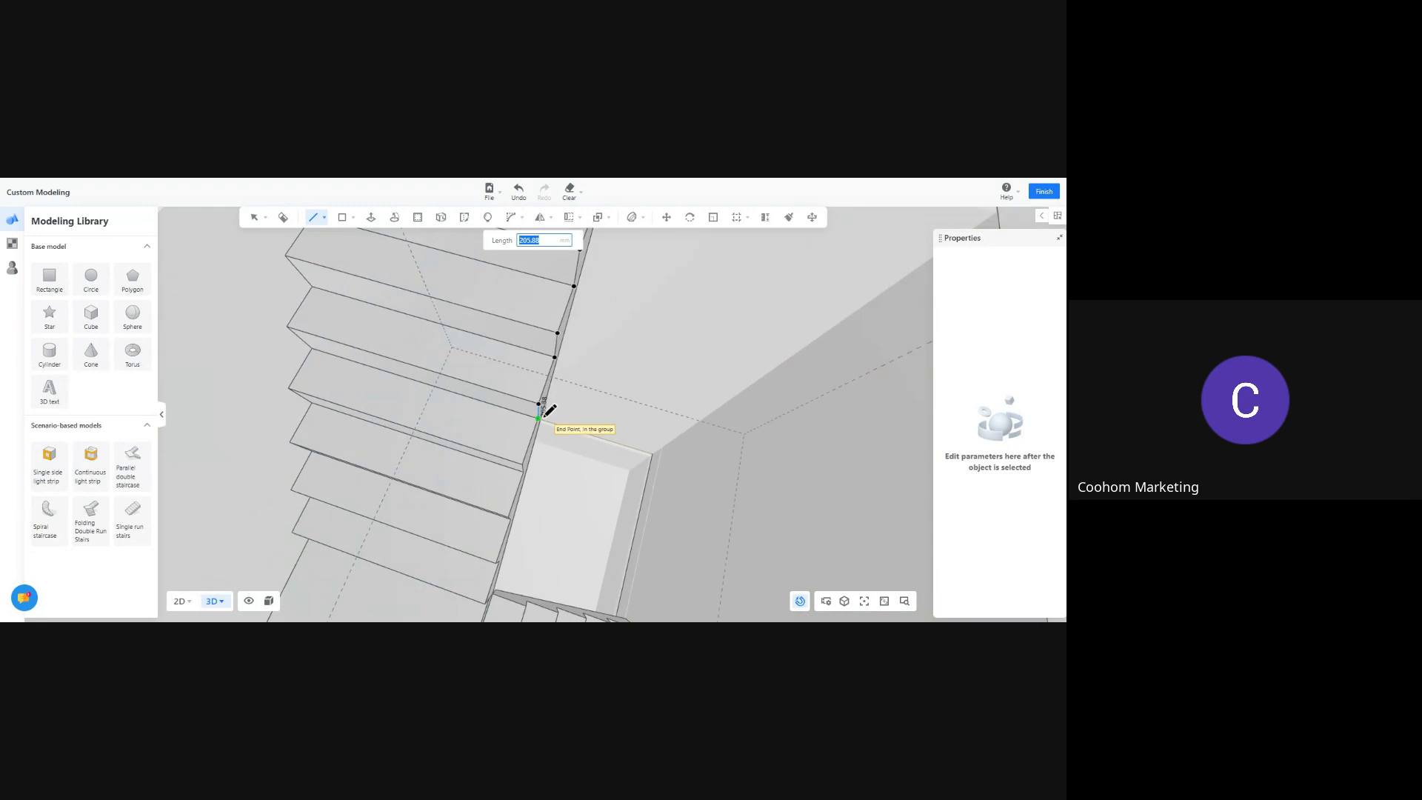
pyautogui.click(538, 419)
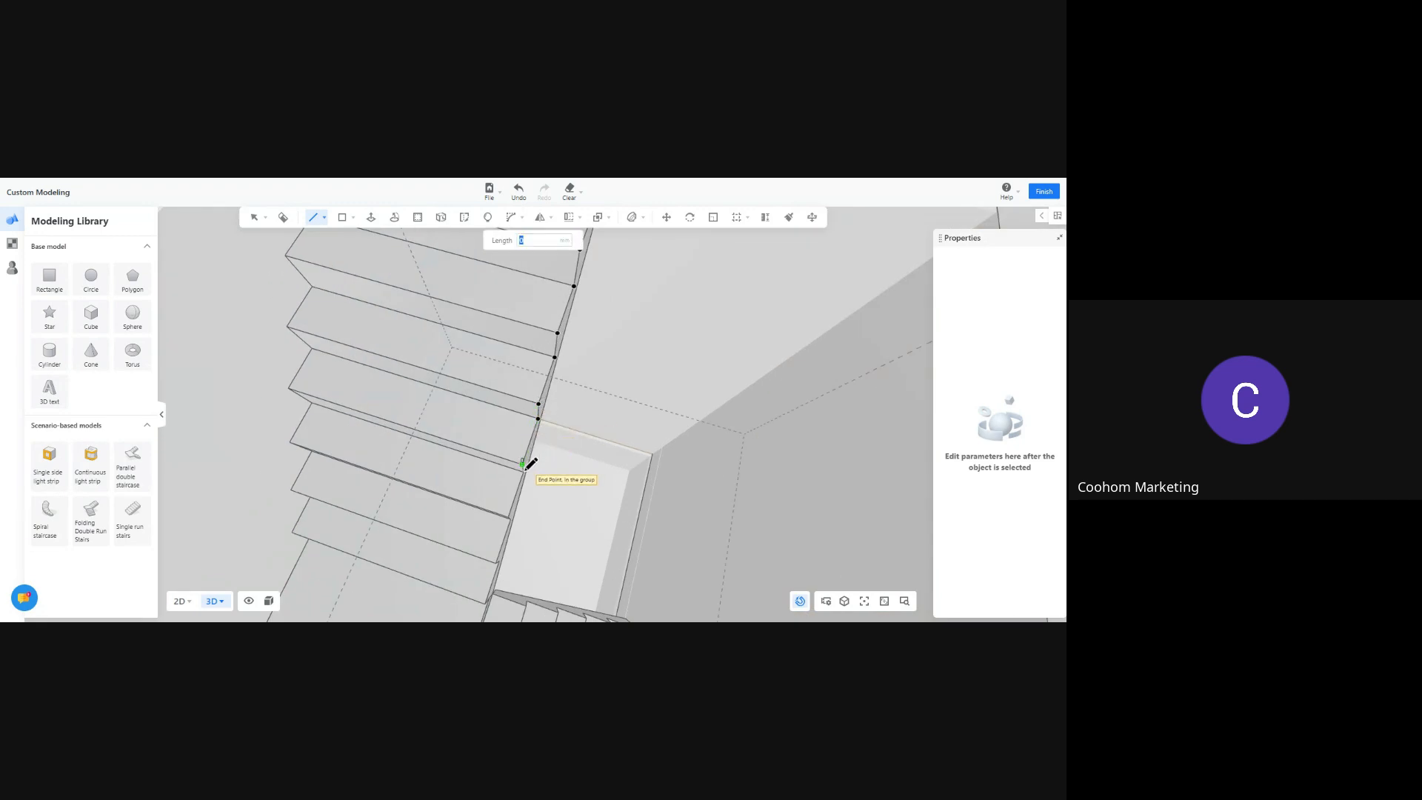
# Try to continue the stepped line along the upper flight's remaining risers and treads down to the landing's inner corner
pyautogui.moveTo(538, 463); pyautogui.dragTo(542, 461, button='middle')
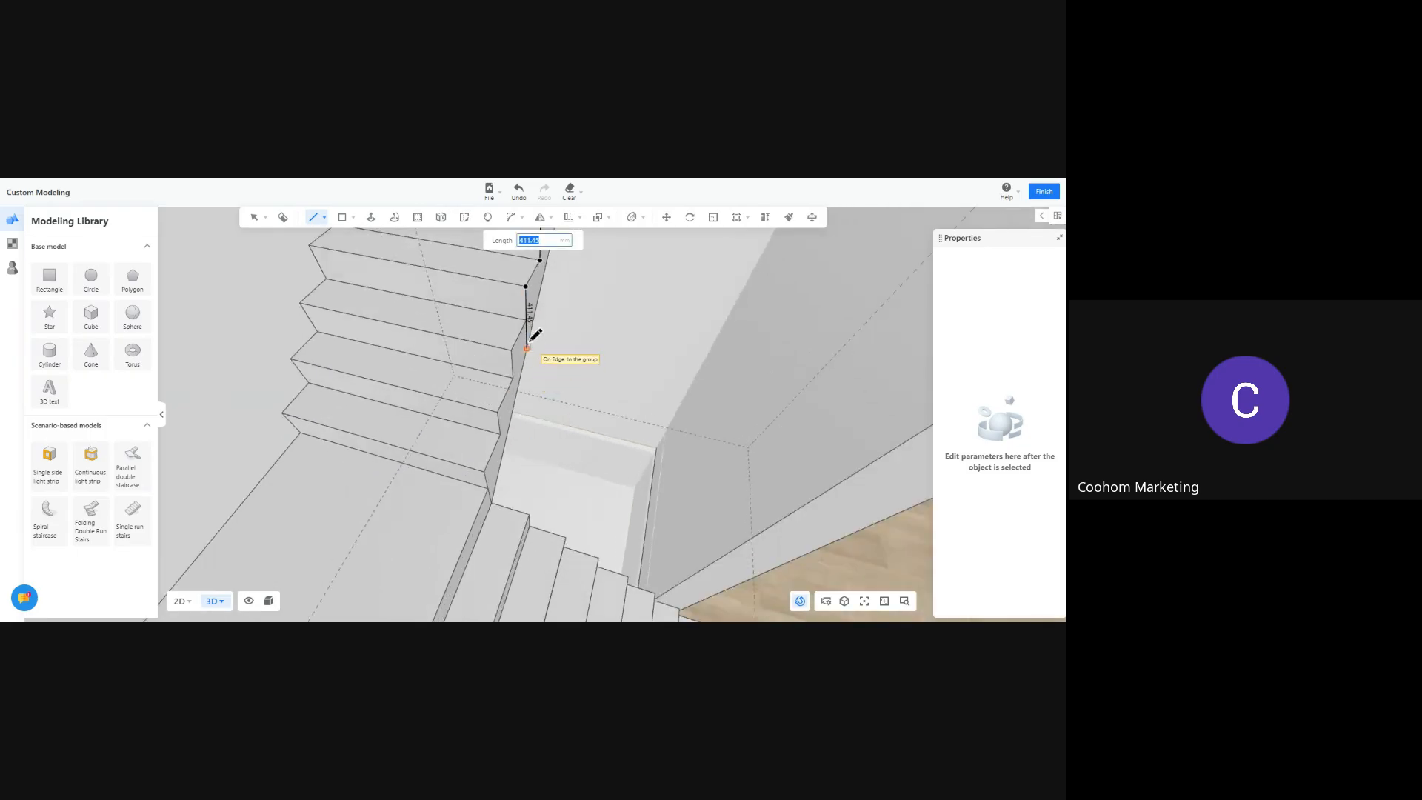
pyautogui.click(526, 321)
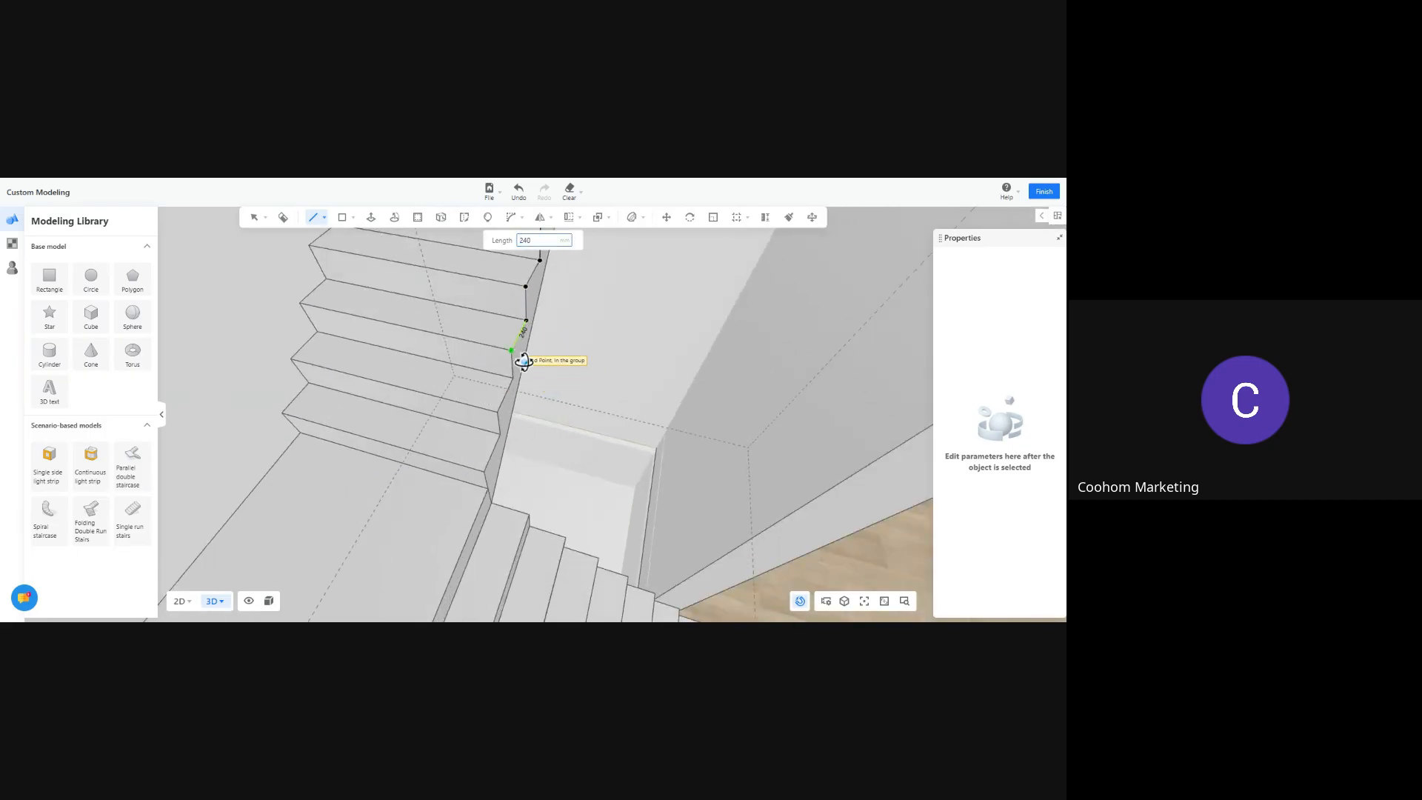
pyautogui.click(511, 350)
pyautogui.click(512, 378)
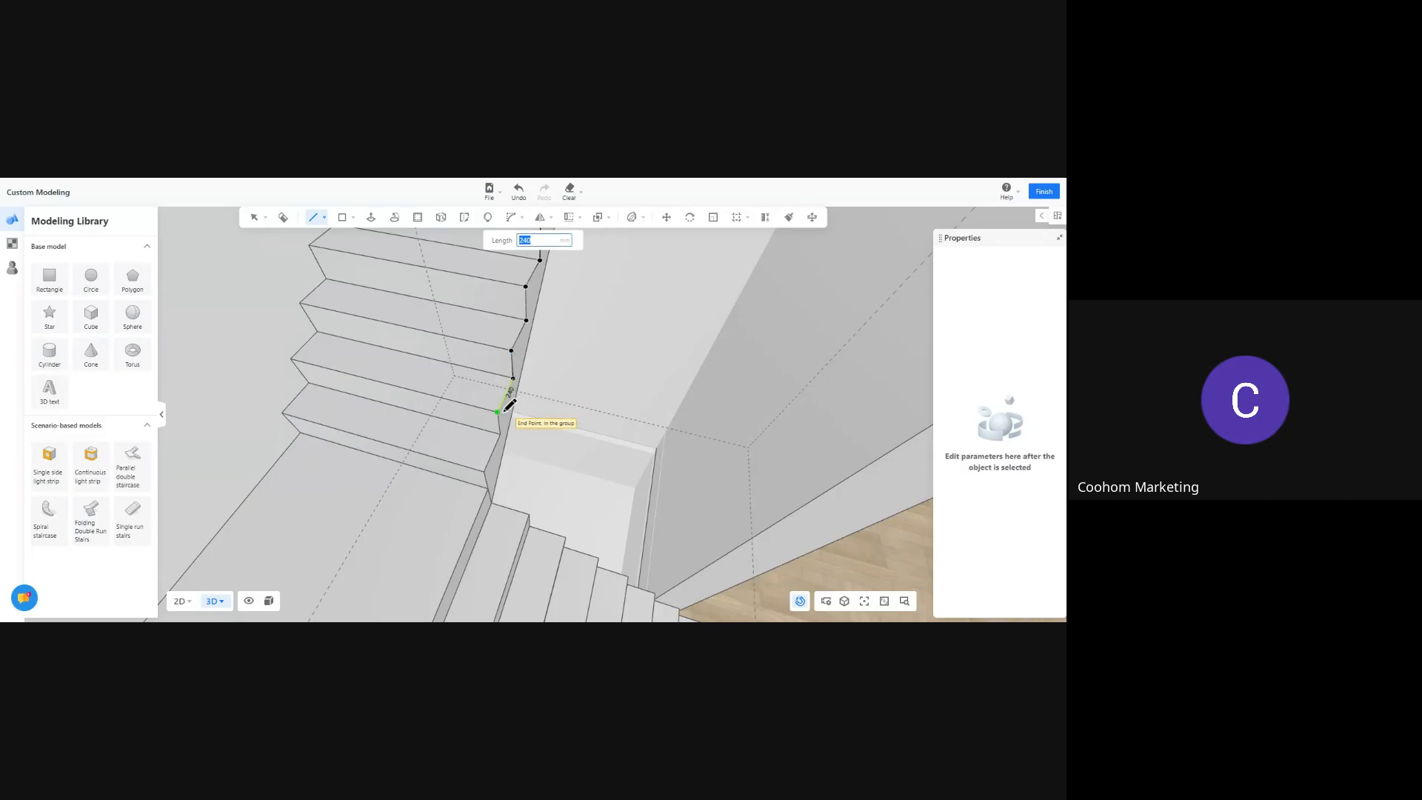
pyautogui.click(497, 412)
pyautogui.click(501, 435)
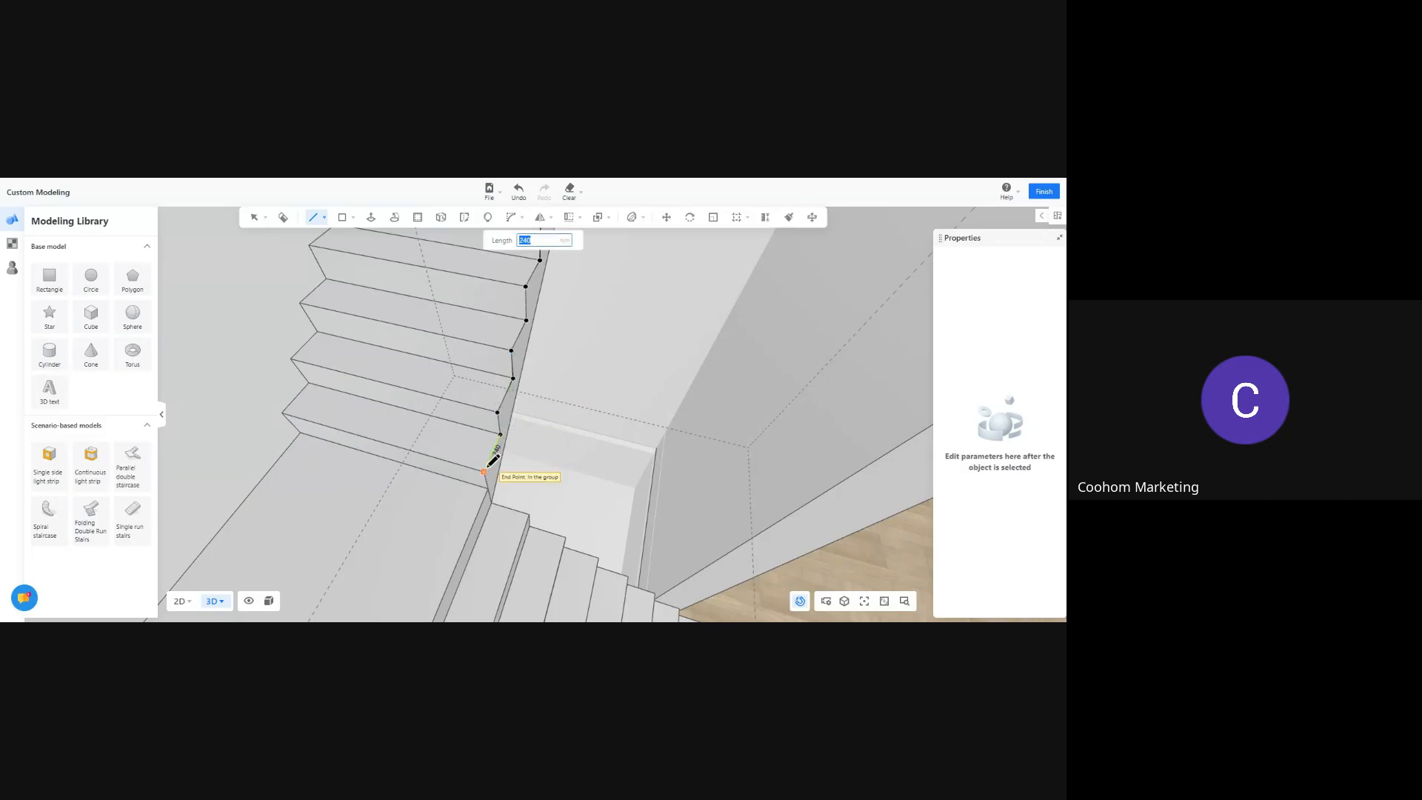
pyautogui.click(484, 472)
pyautogui.click(491, 503)
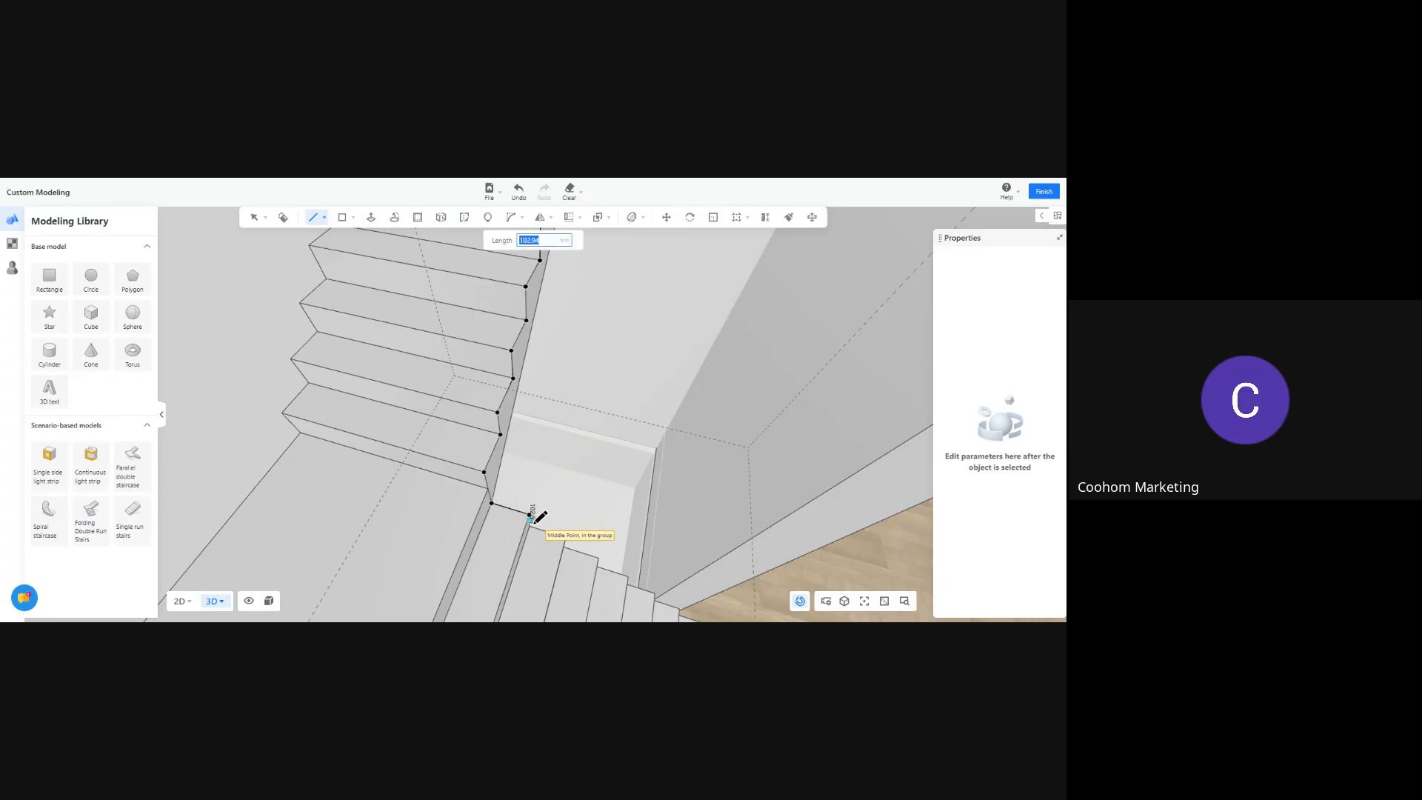
# Try to extend the outline from the landing corner down the lower flight's step edges to the tall wall's base
pyautogui.click(529, 514)
pyautogui.click(566, 535)
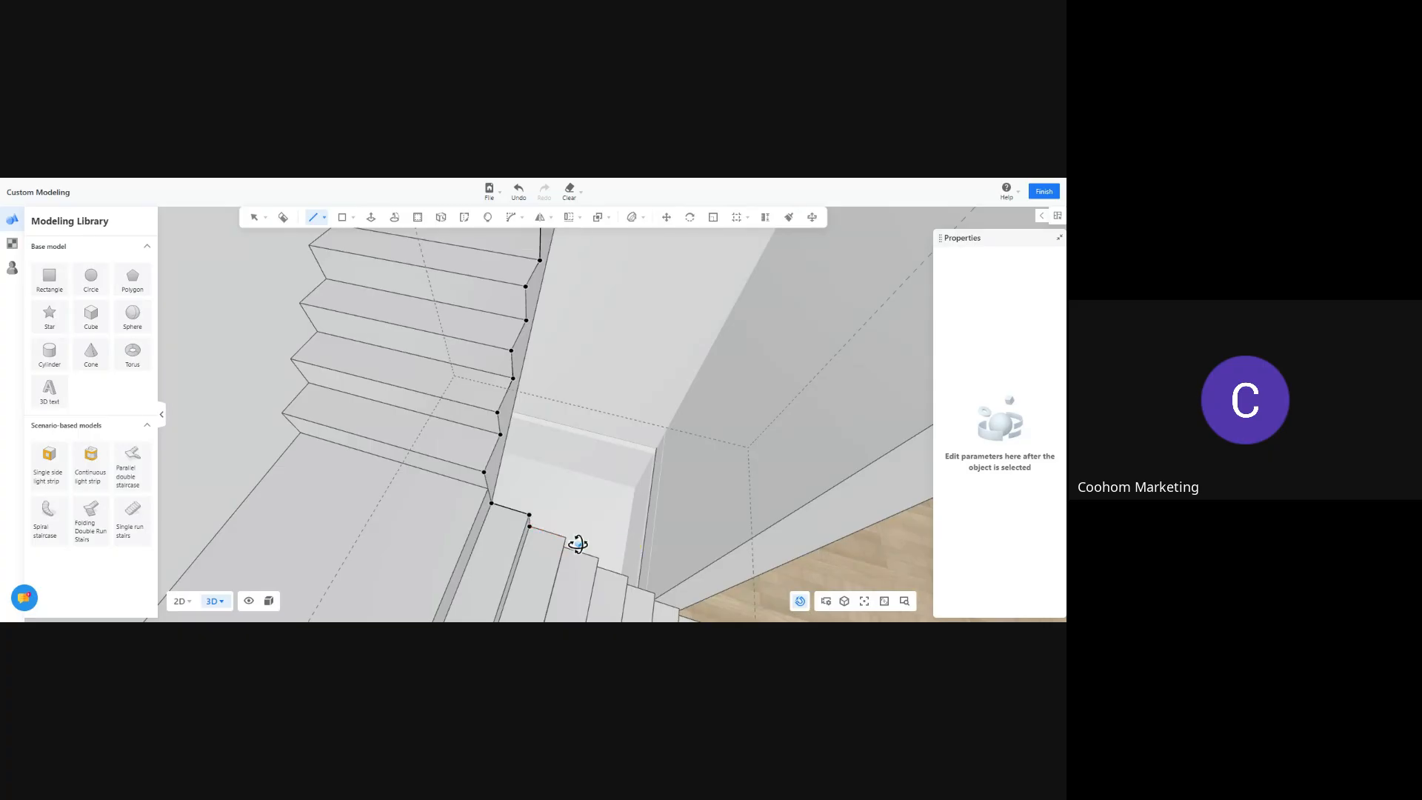
pyautogui.moveTo(571, 533); pyautogui.dragTo(540, 439, button='middle')
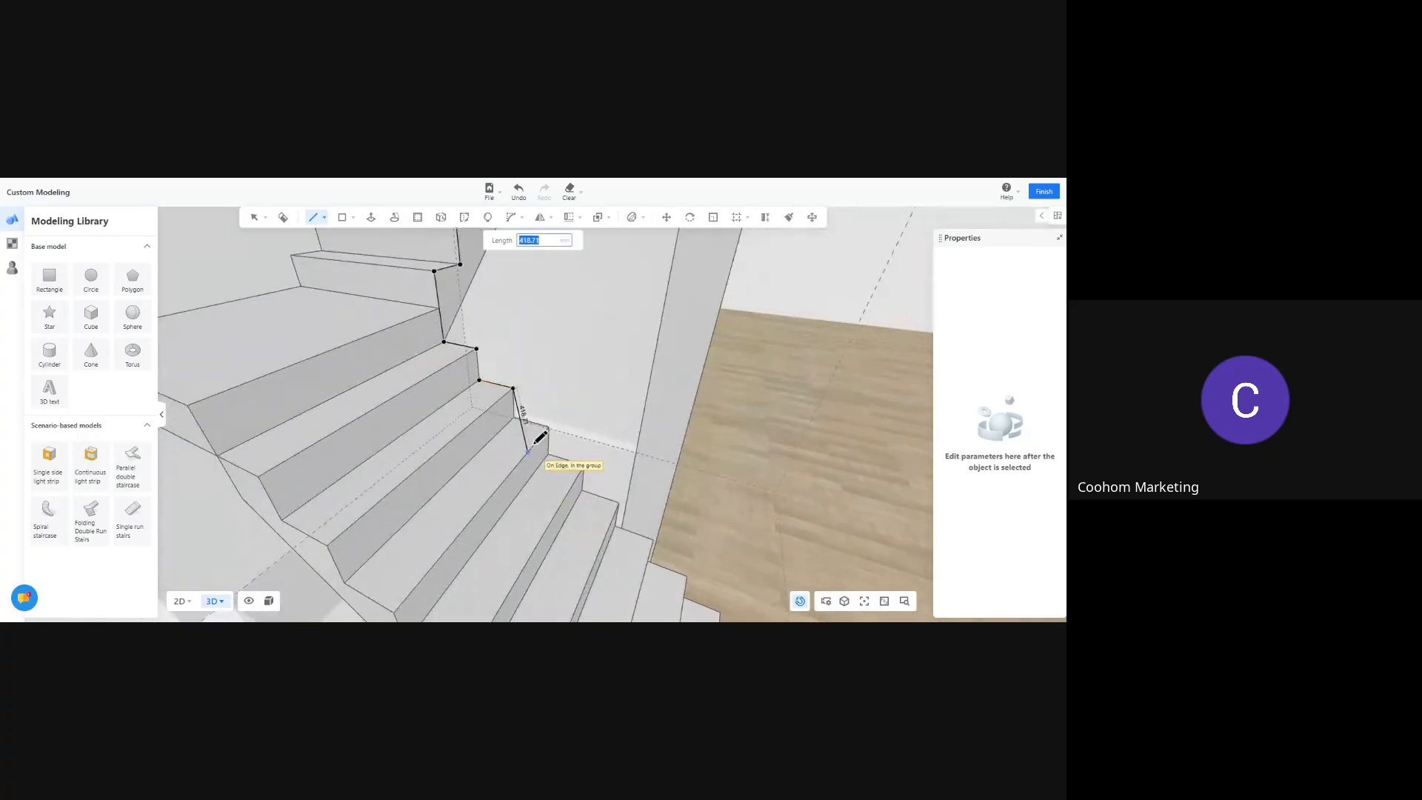
pyautogui.click(513, 417)
pyautogui.click(549, 427)
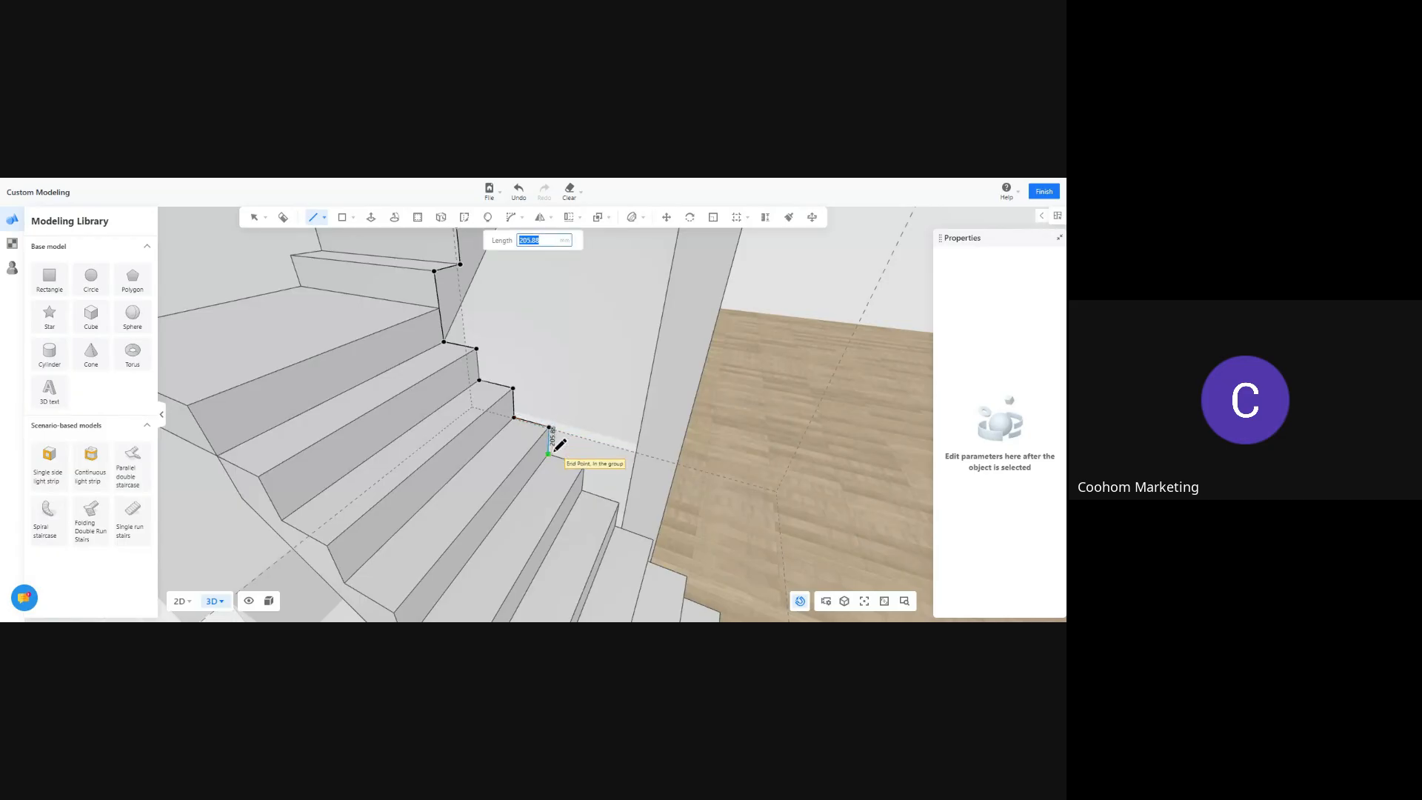
pyautogui.click(548, 454)
pyautogui.click(584, 464)
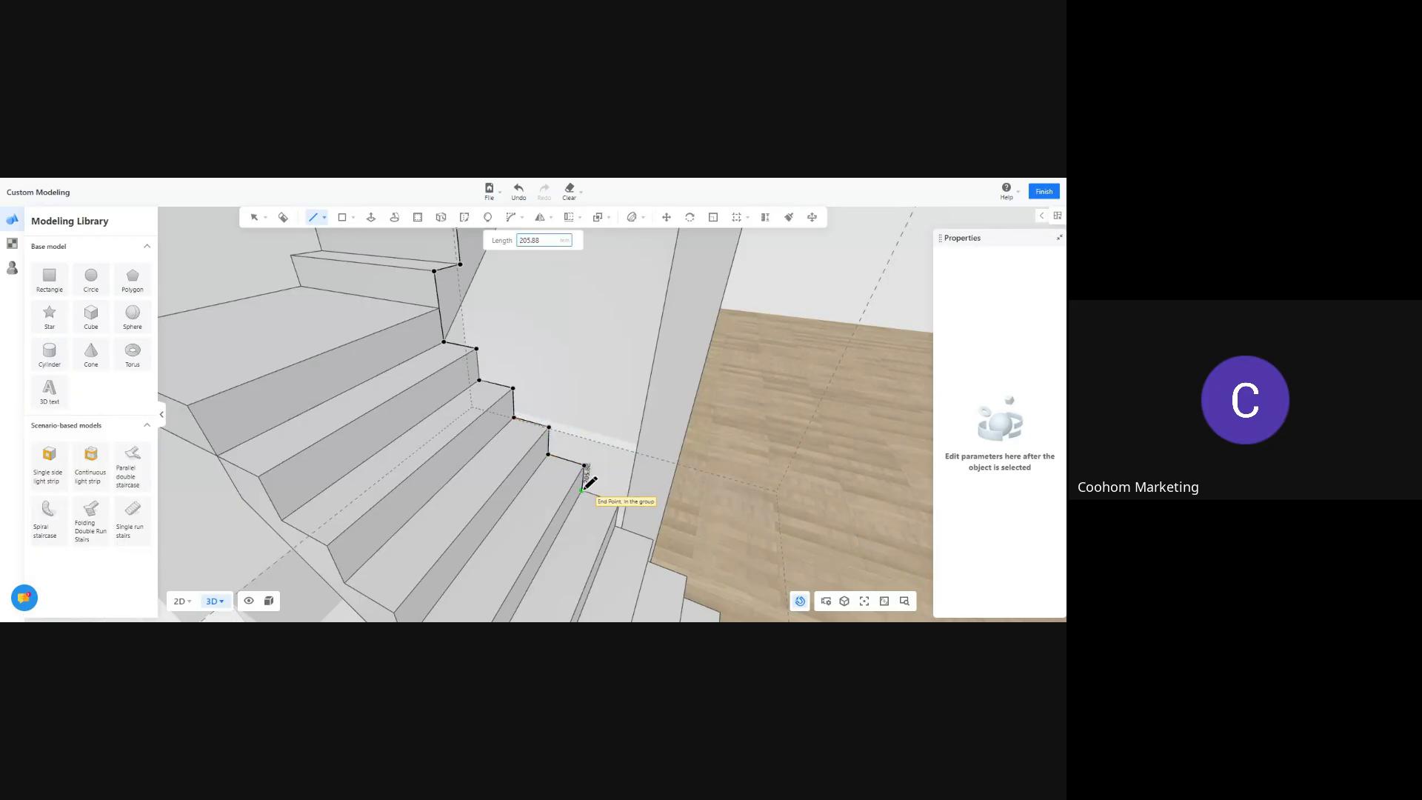
pyautogui.click(582, 490)
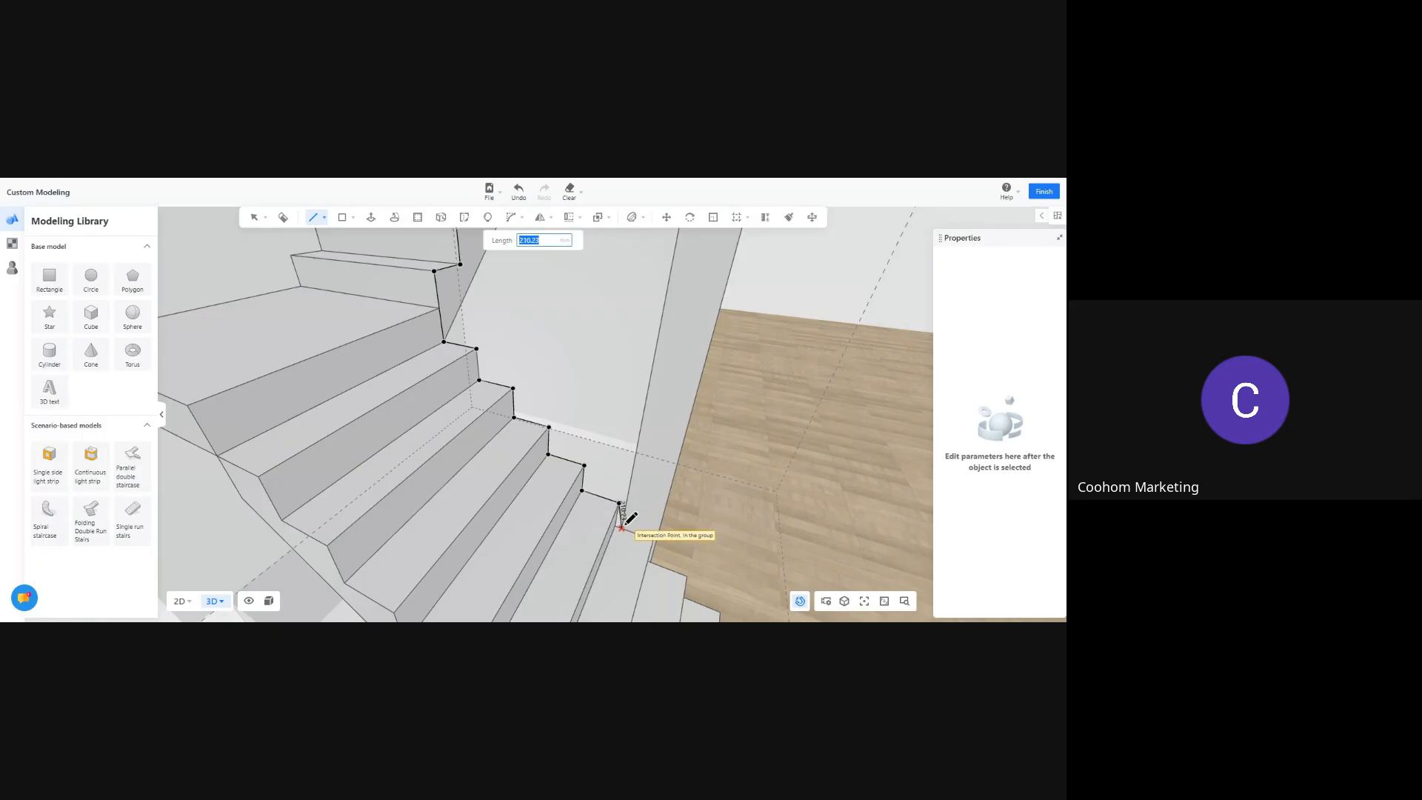
pyautogui.click(619, 503)
pyautogui.click(622, 528)
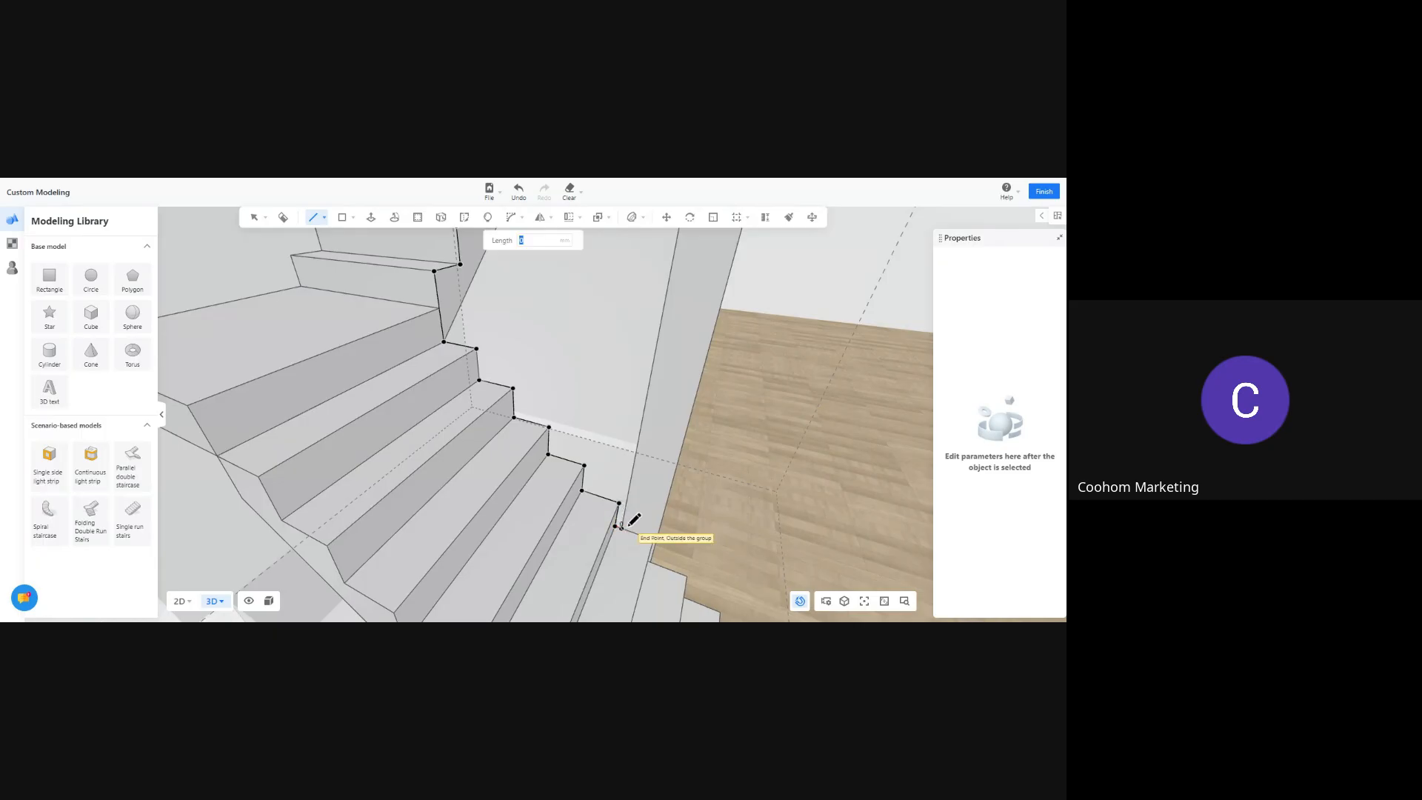
# Try to close the stair outline up the wall's vertical edge, across to the upper flight's top corner and along the wall's top
pyautogui.scroll(-3, 650, 388)
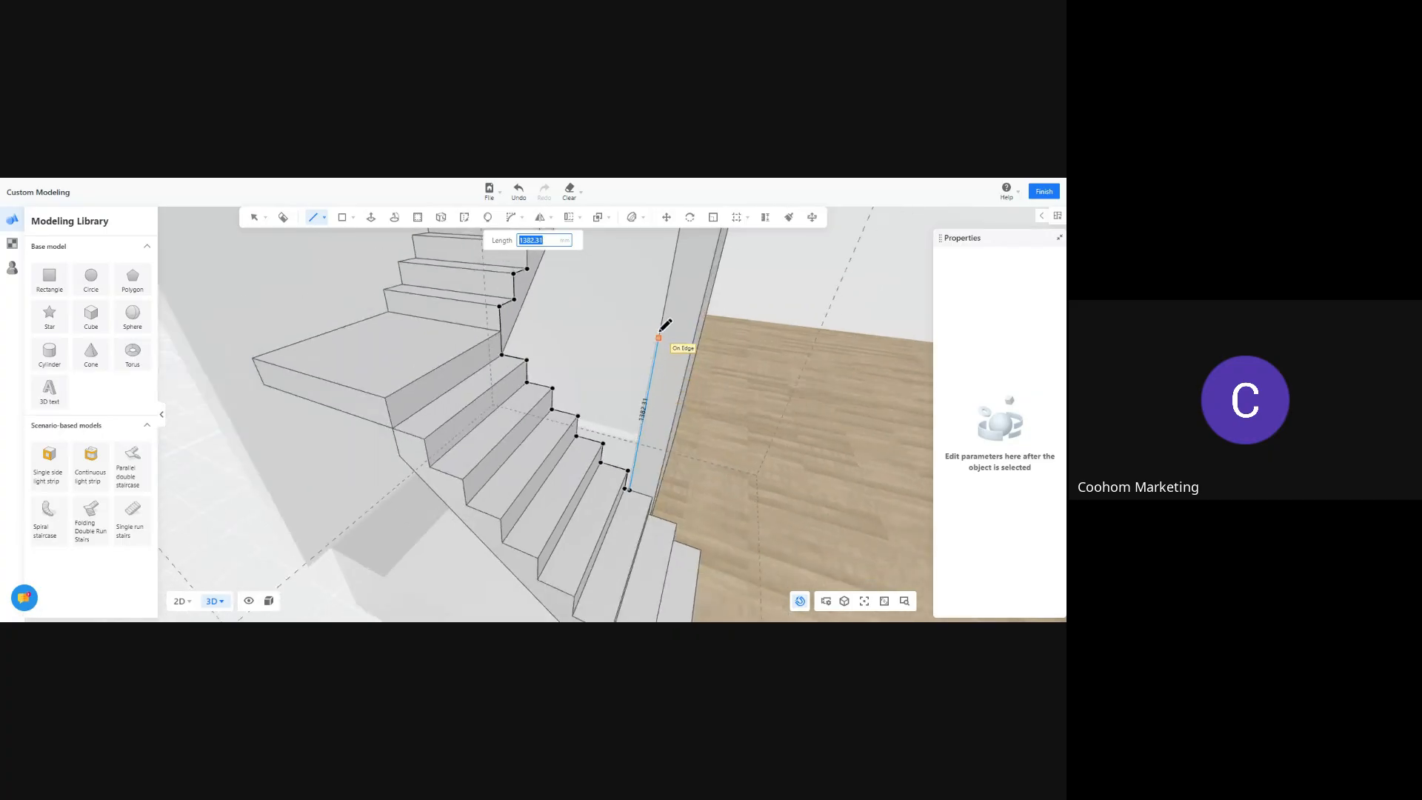
pyautogui.scroll(-2, 662, 310)
pyautogui.scroll(-3, 663, 305)
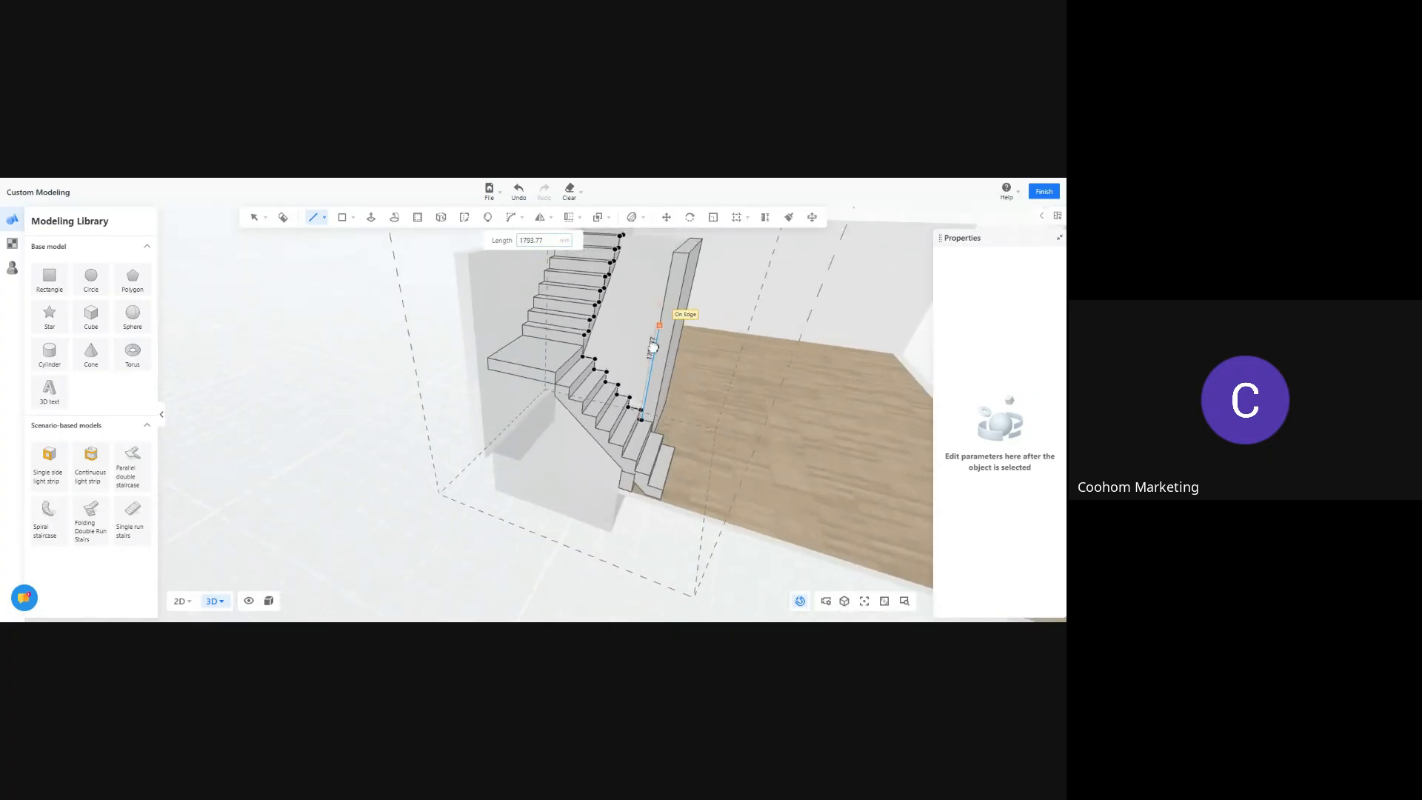
pyautogui.click(655, 314)
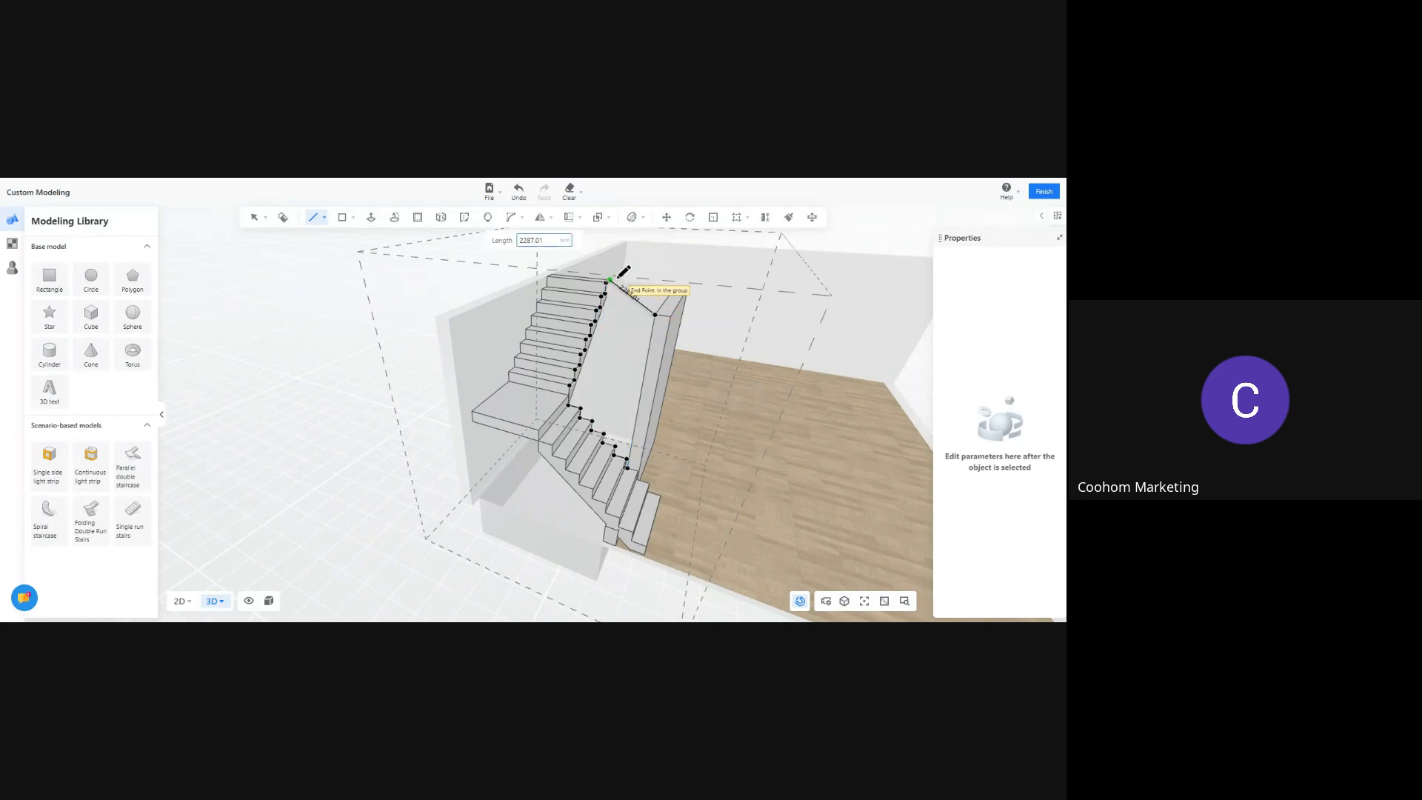
pyautogui.click(608, 282)
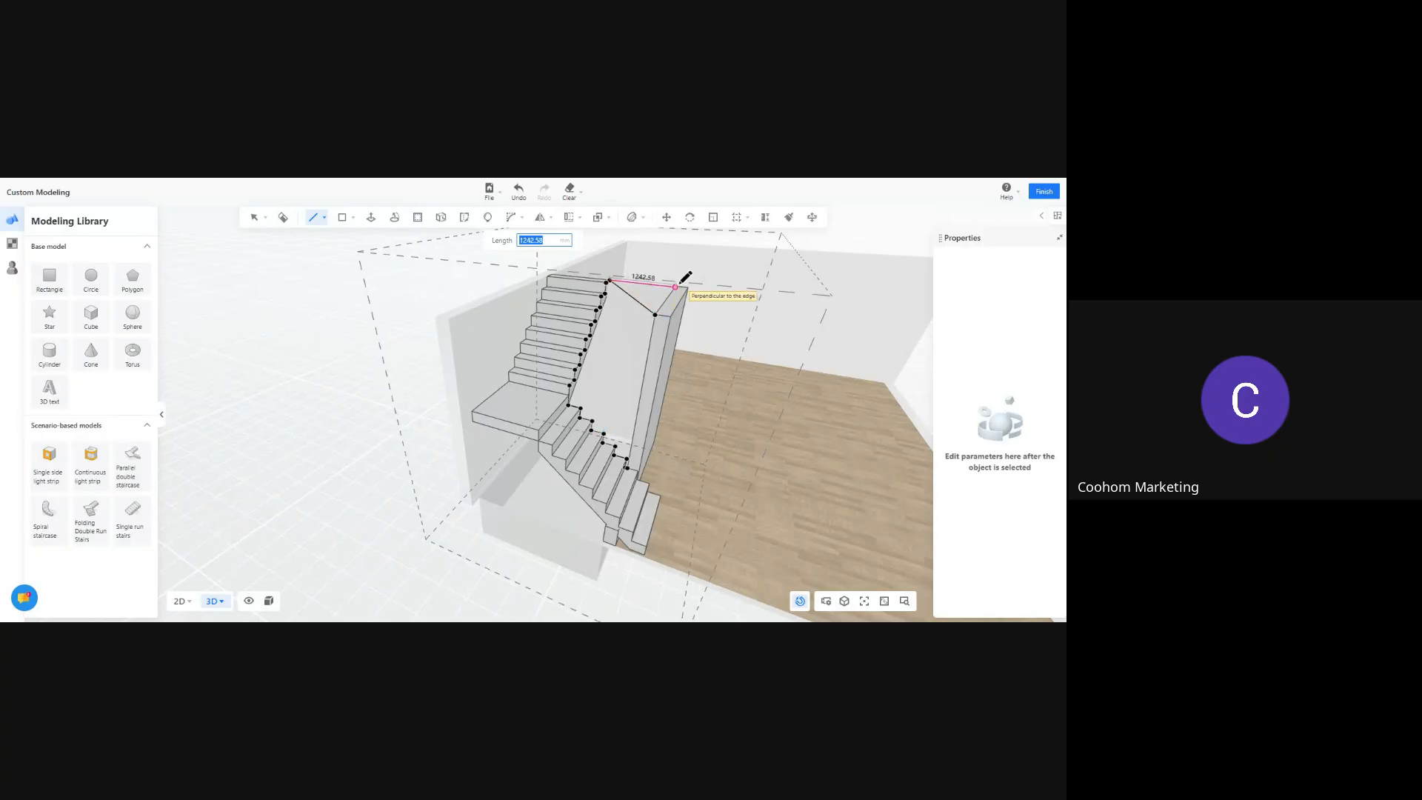
pyautogui.click(655, 315)
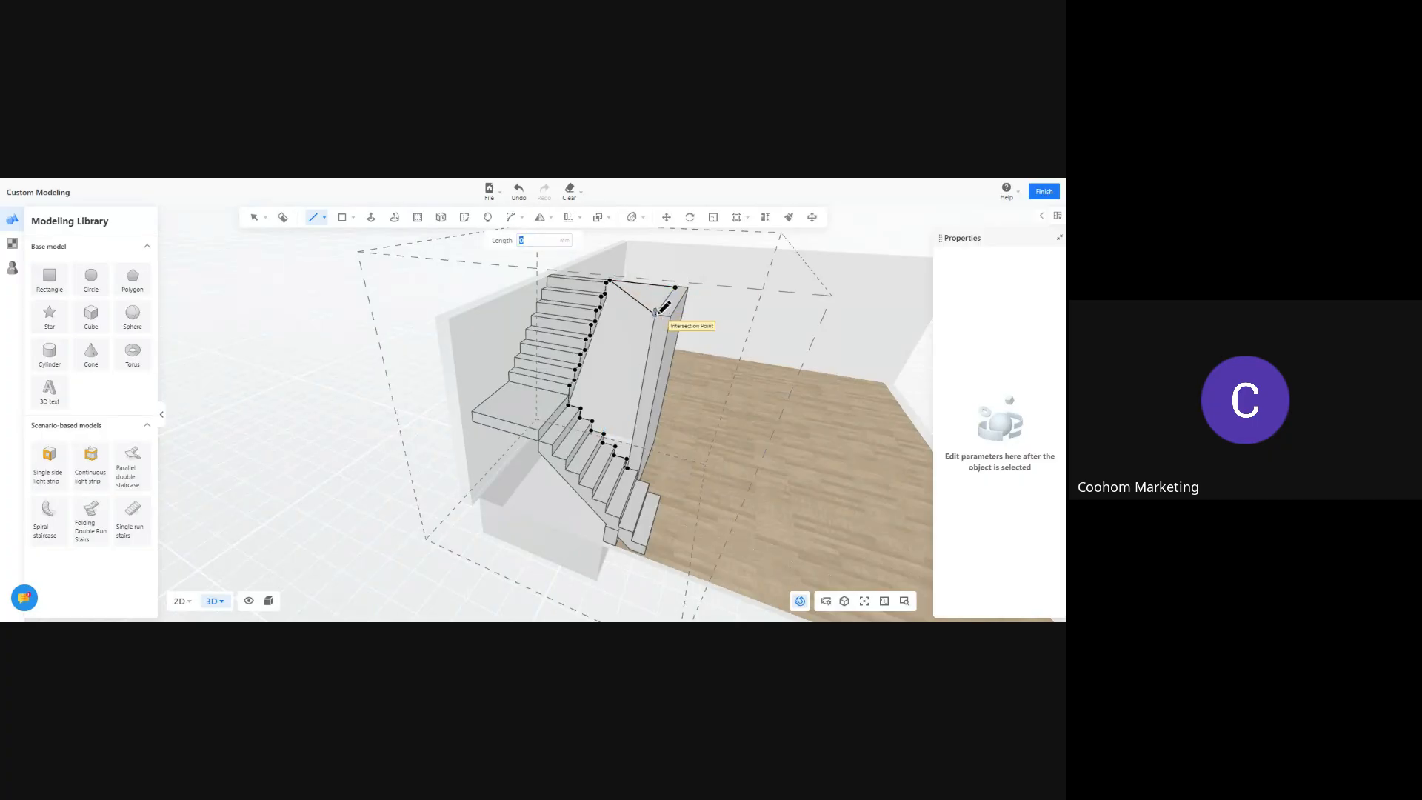
pyautogui.moveTo(667, 332)
pyautogui.mouseDown(button='middle')
pyautogui.moveTo(698, 379)
pyautogui.moveTo(752, 393)
pyautogui.moveTo(711, 371)
pyautogui.mouseUp(button='middle')
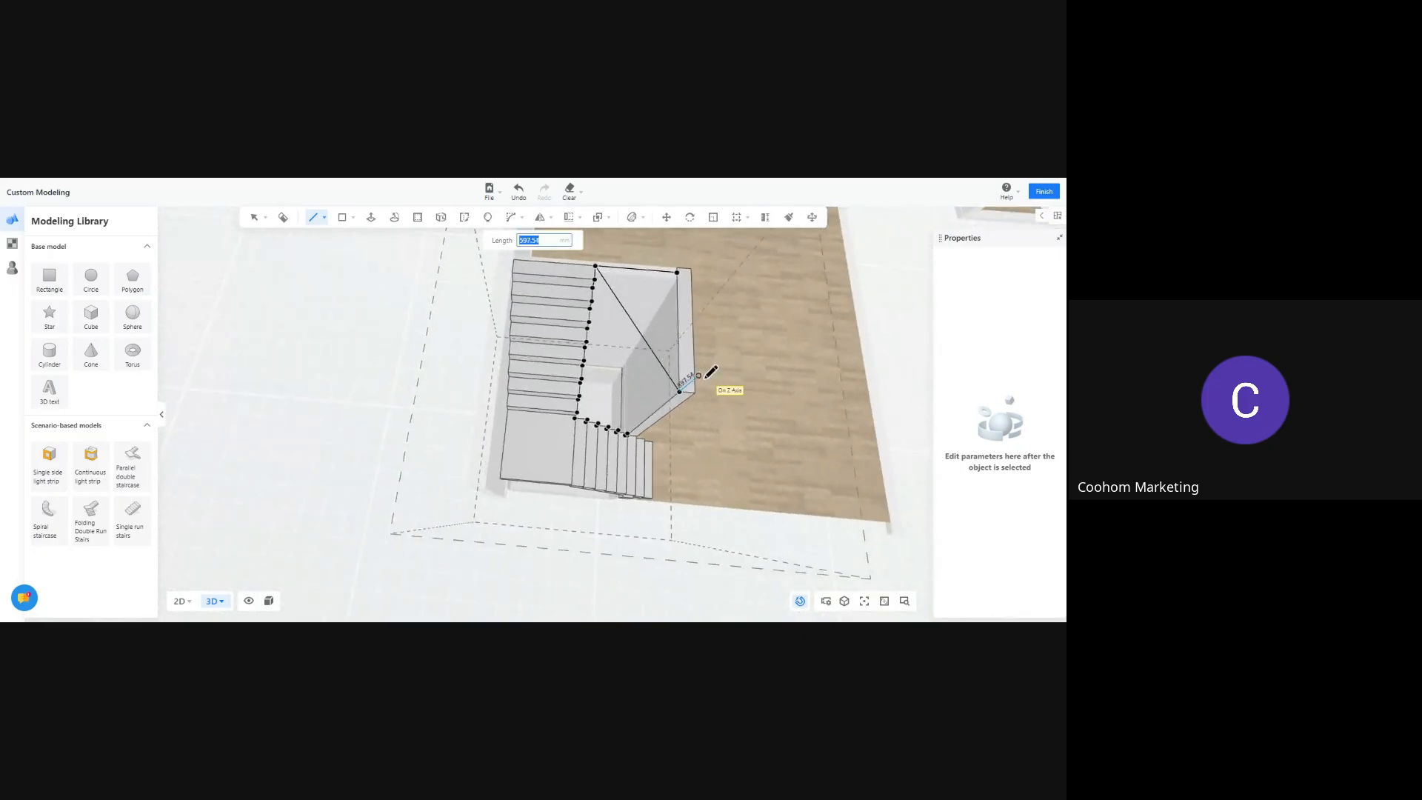
pyautogui.press('Escape')
pyautogui.press('Escape')
# Examine the open gap between the two stair flights and the tall wall from several angles
pyautogui.moveTo(602, 327); pyautogui.dragTo(707, 389, button='middle')
pyautogui.scroll(5, 603, 401)
pyautogui.scroll(-3, 591, 384)
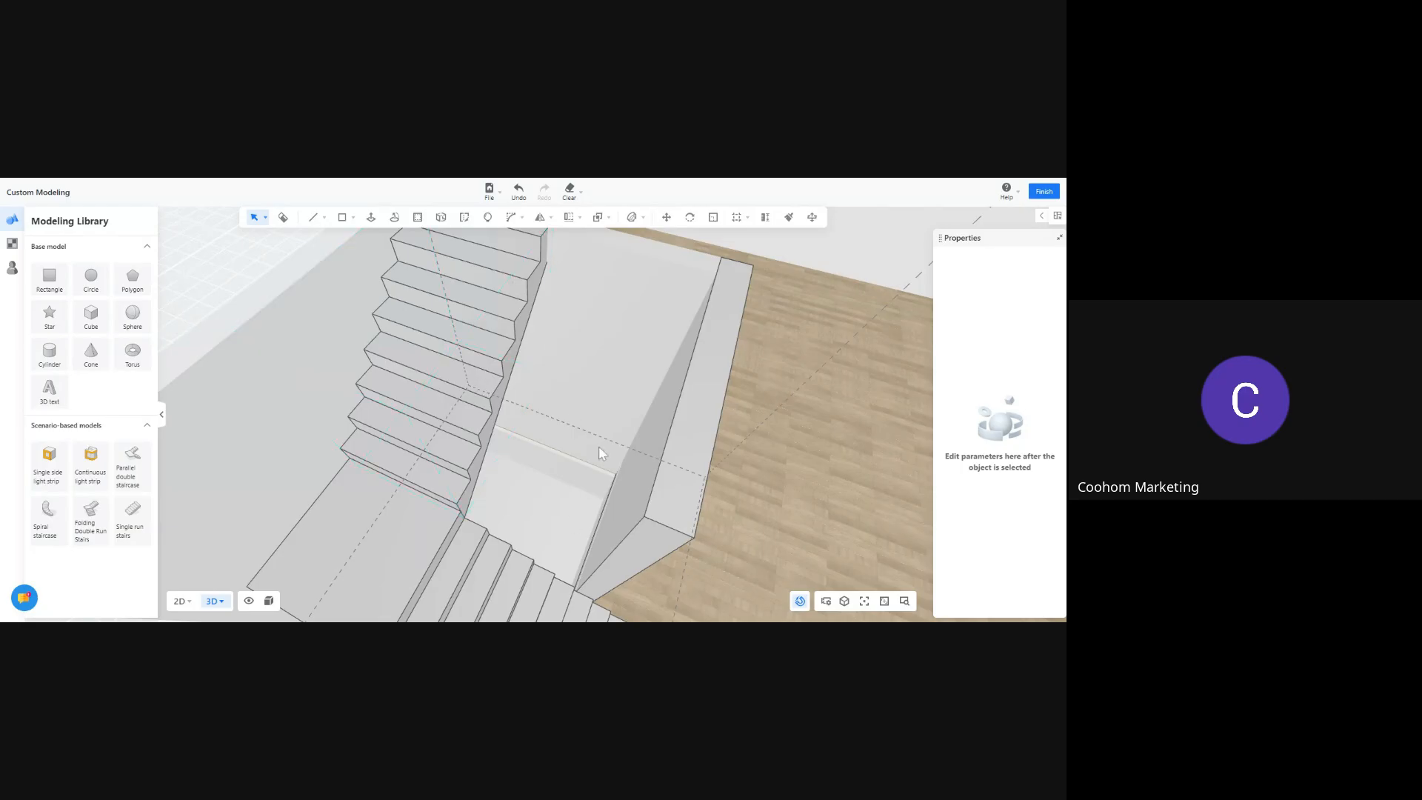
pyautogui.moveTo(729, 523); pyautogui.dragTo(601, 510, button='middle')
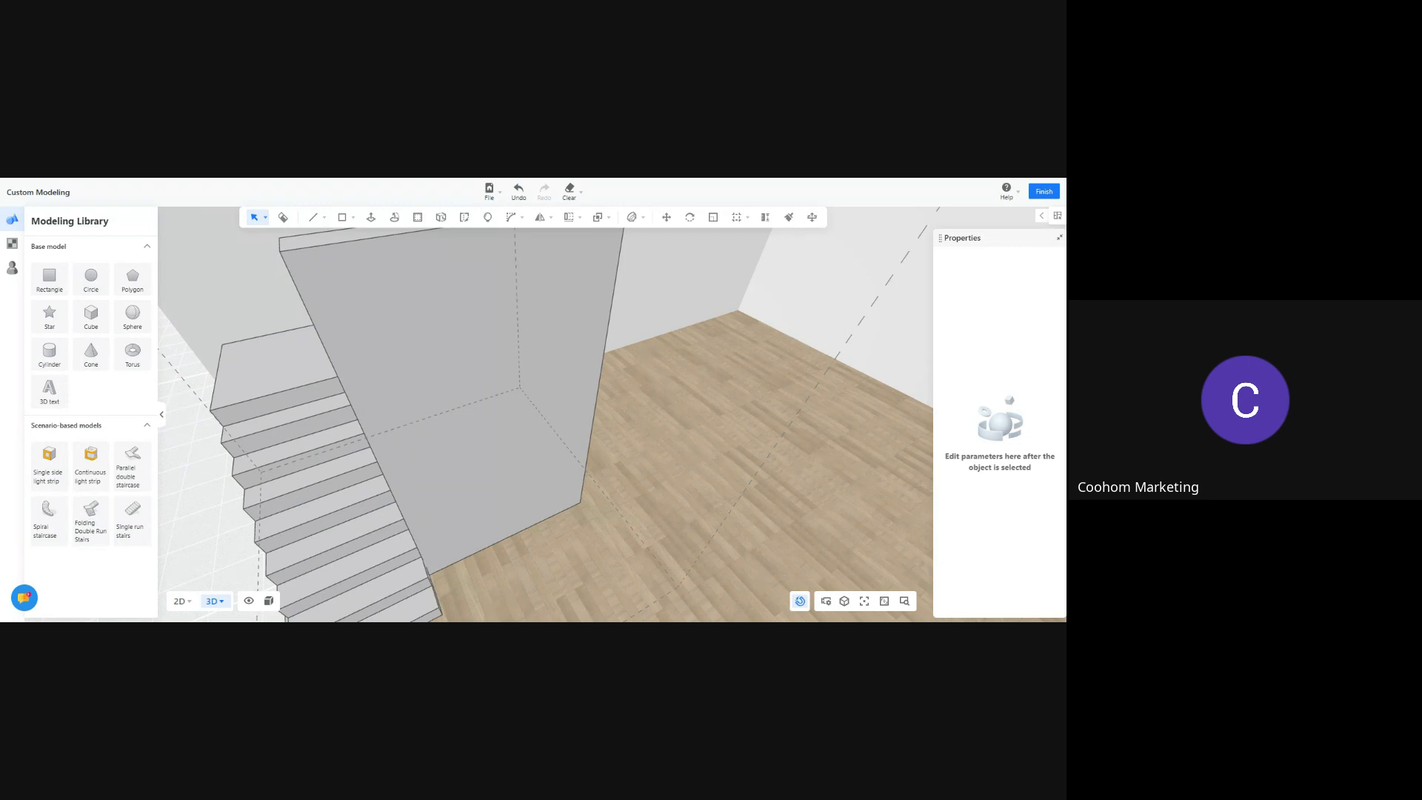
pyautogui.moveTo(614, 488); pyautogui.dragTo(670, 498, button='middle')
pyautogui.scroll(-5, 691, 477)
pyautogui.scroll(4, 653, 478)
pyautogui.scroll(1, 653, 477)
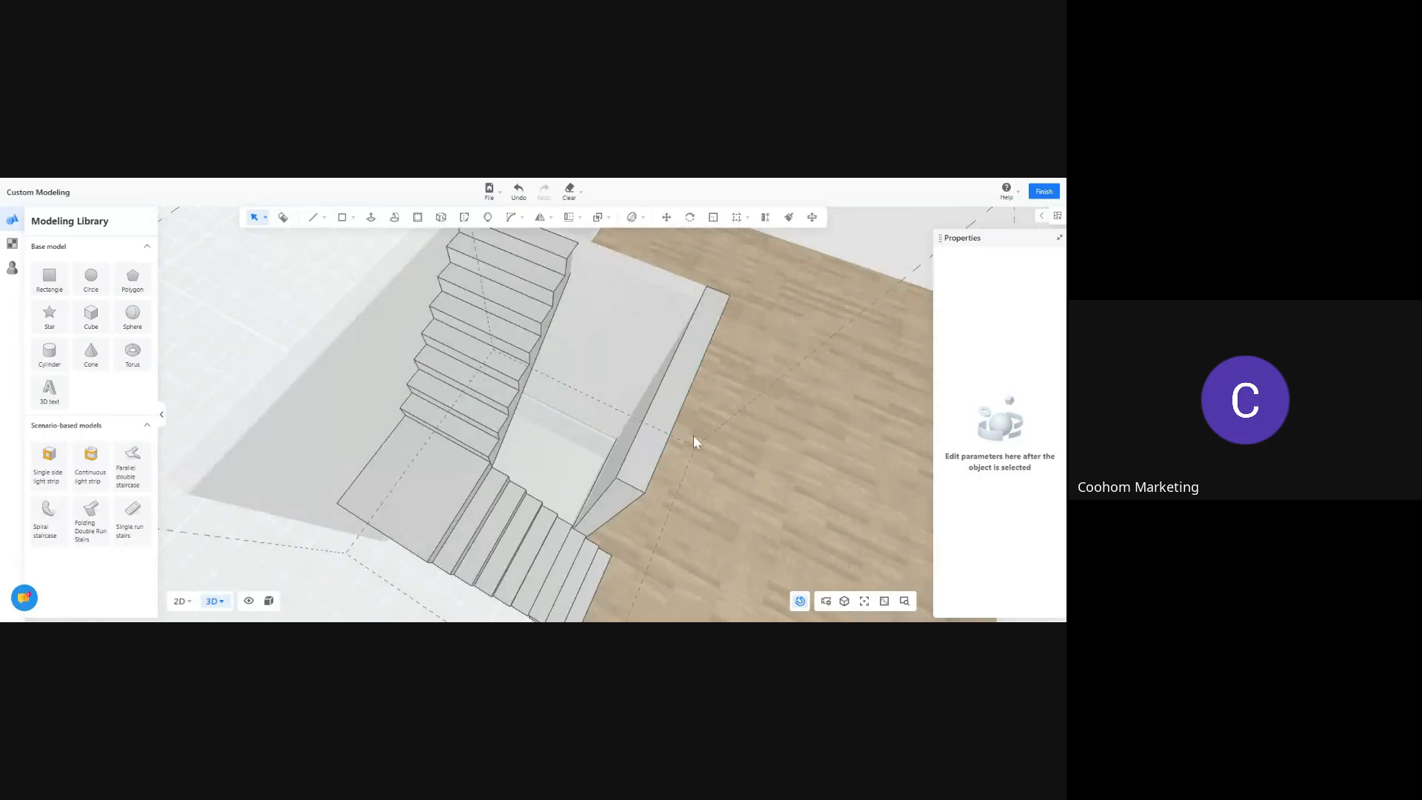
# Draw a horizontal rectangle covering the gap from the upper flight's top inner corner to the near top corner of the tall wall
pyautogui.click(343, 220)
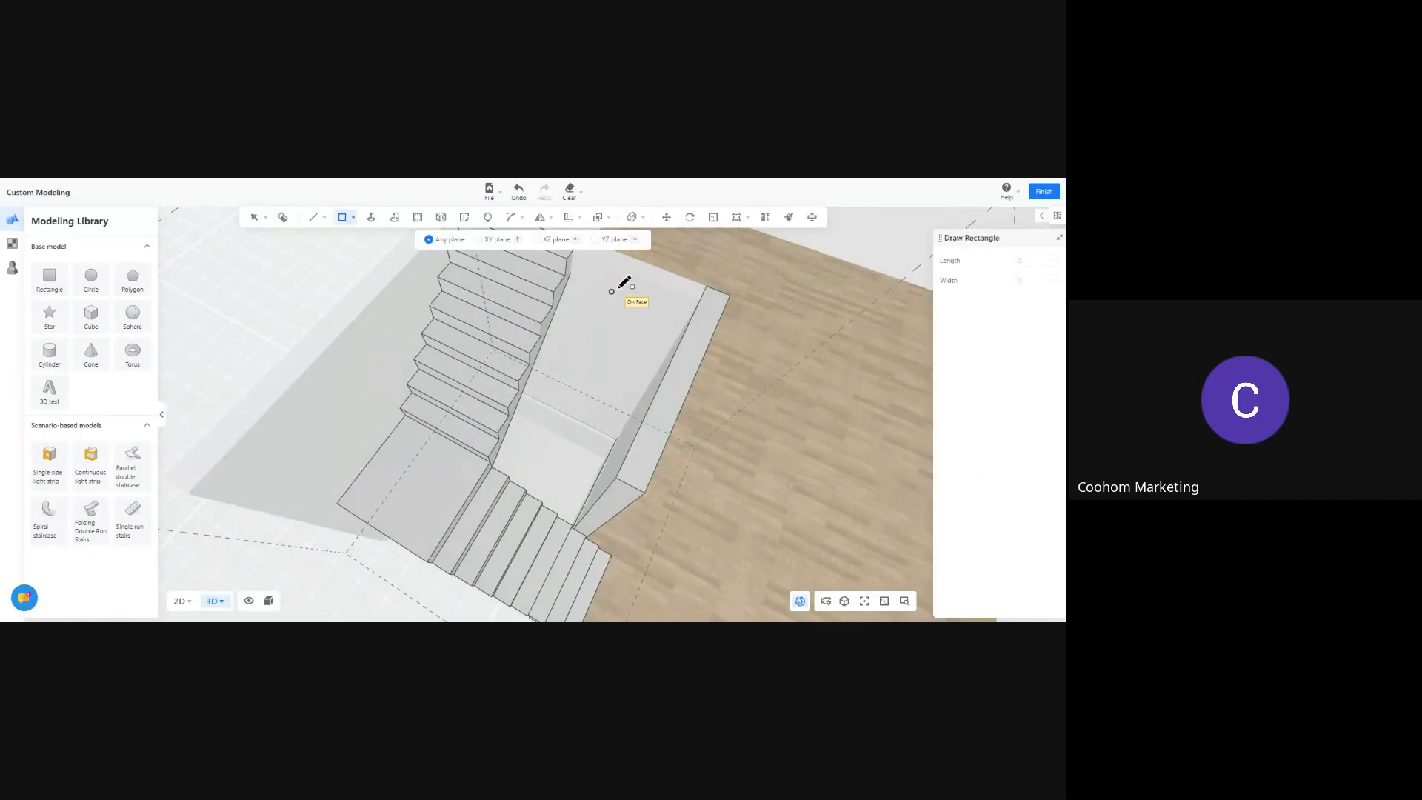
pyautogui.moveTo(625, 286); pyautogui.dragTo(629, 340, button='middle')
pyautogui.click(588, 319)
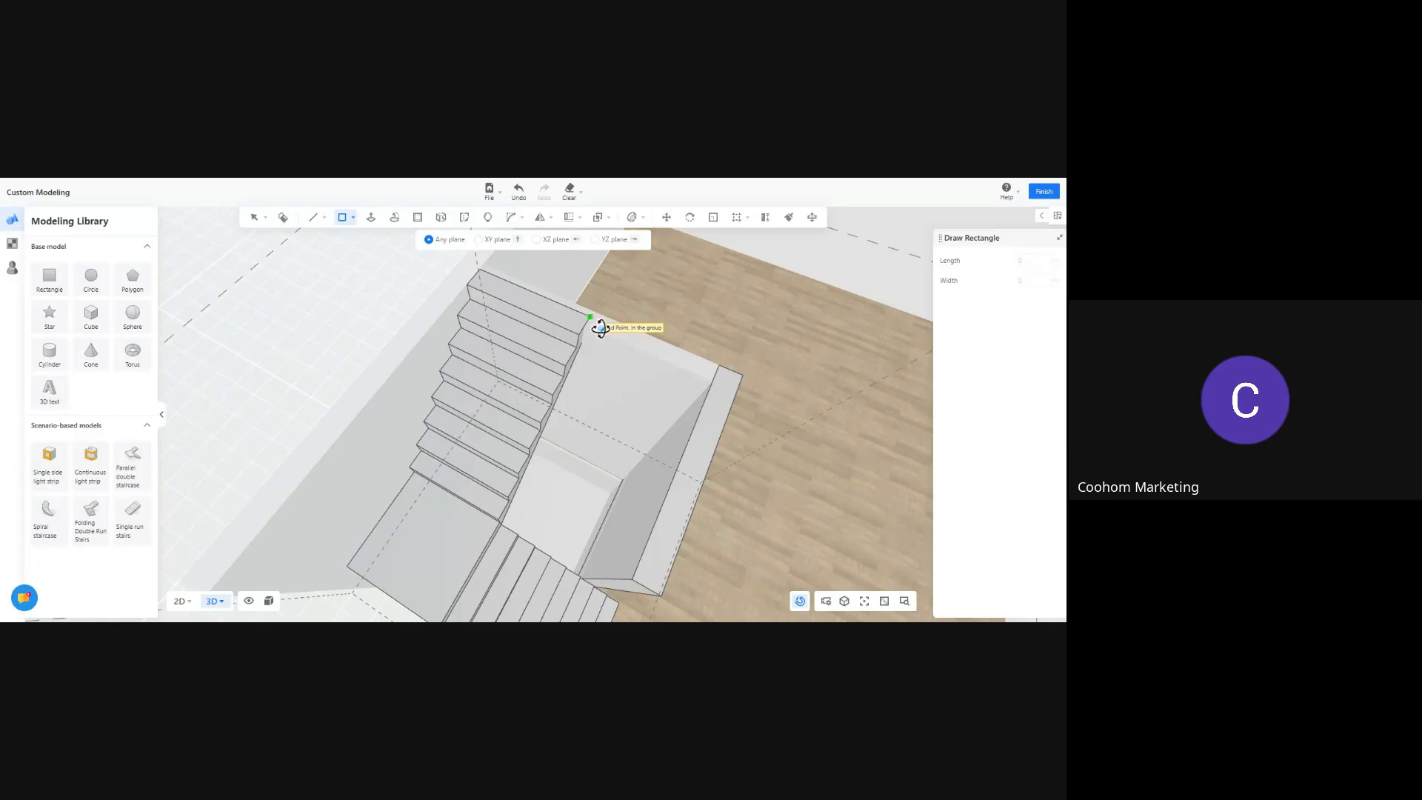
pyautogui.click(717, 369)
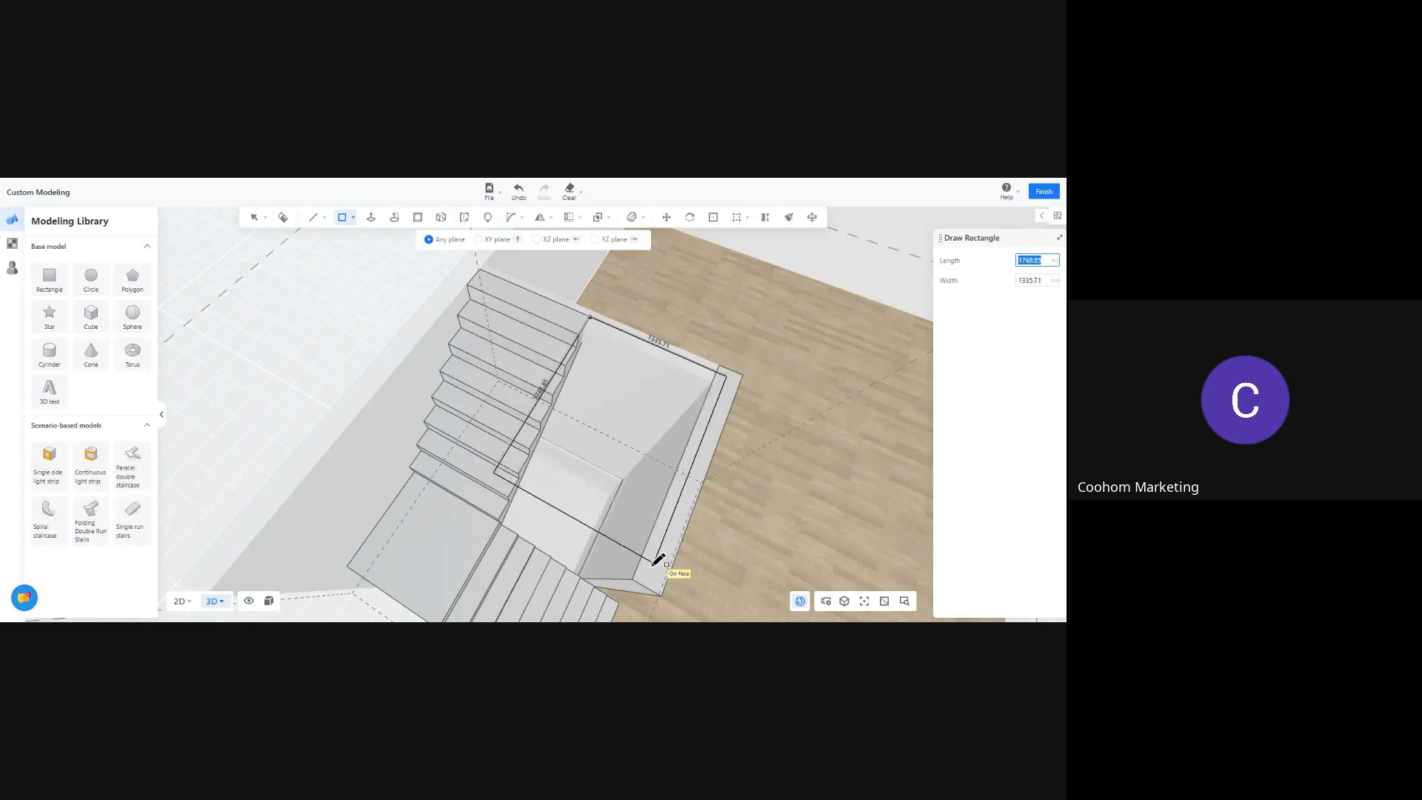
pyautogui.click(633, 579)
pyautogui.click(756, 530)
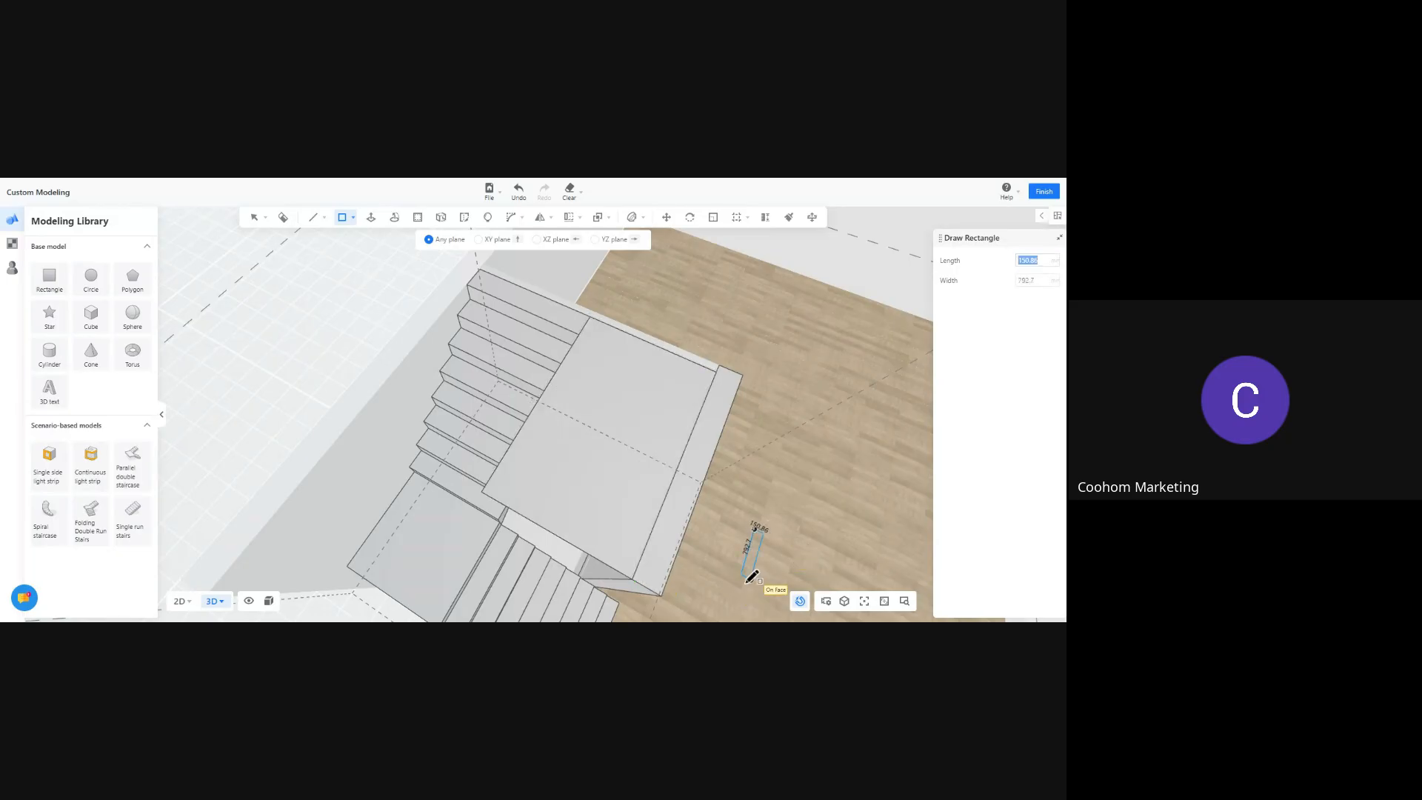
pyautogui.moveTo(751, 576); pyautogui.dragTo(859, 538, button='middle')
pyautogui.press('Escape')
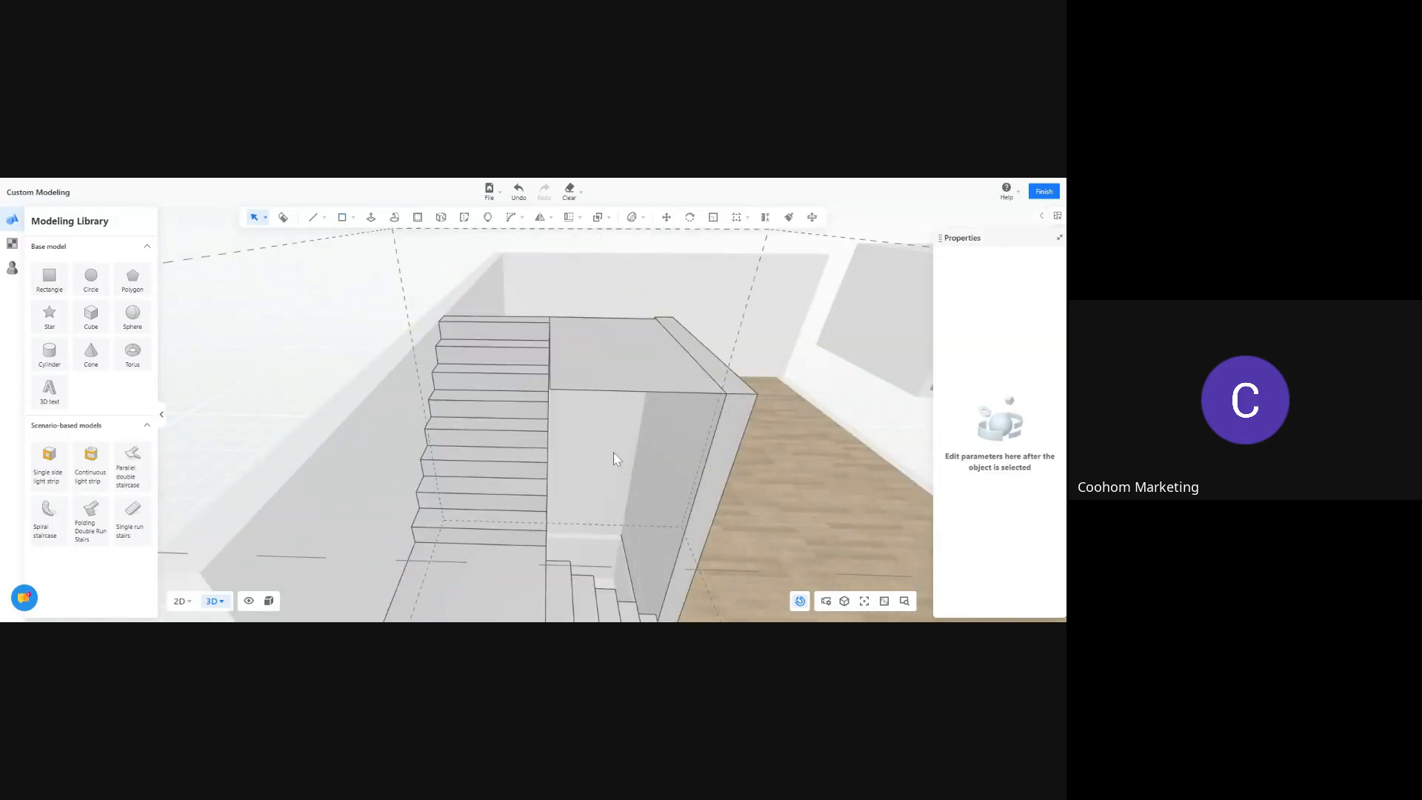
# Draw an upright rectangle, about 1270 by 2860 mm, from the cover's stair-side corner down to the tall wall's base at the lower flight
pyautogui.click(354, 217)
pyautogui.click(347, 238)
pyautogui.click(550, 389)
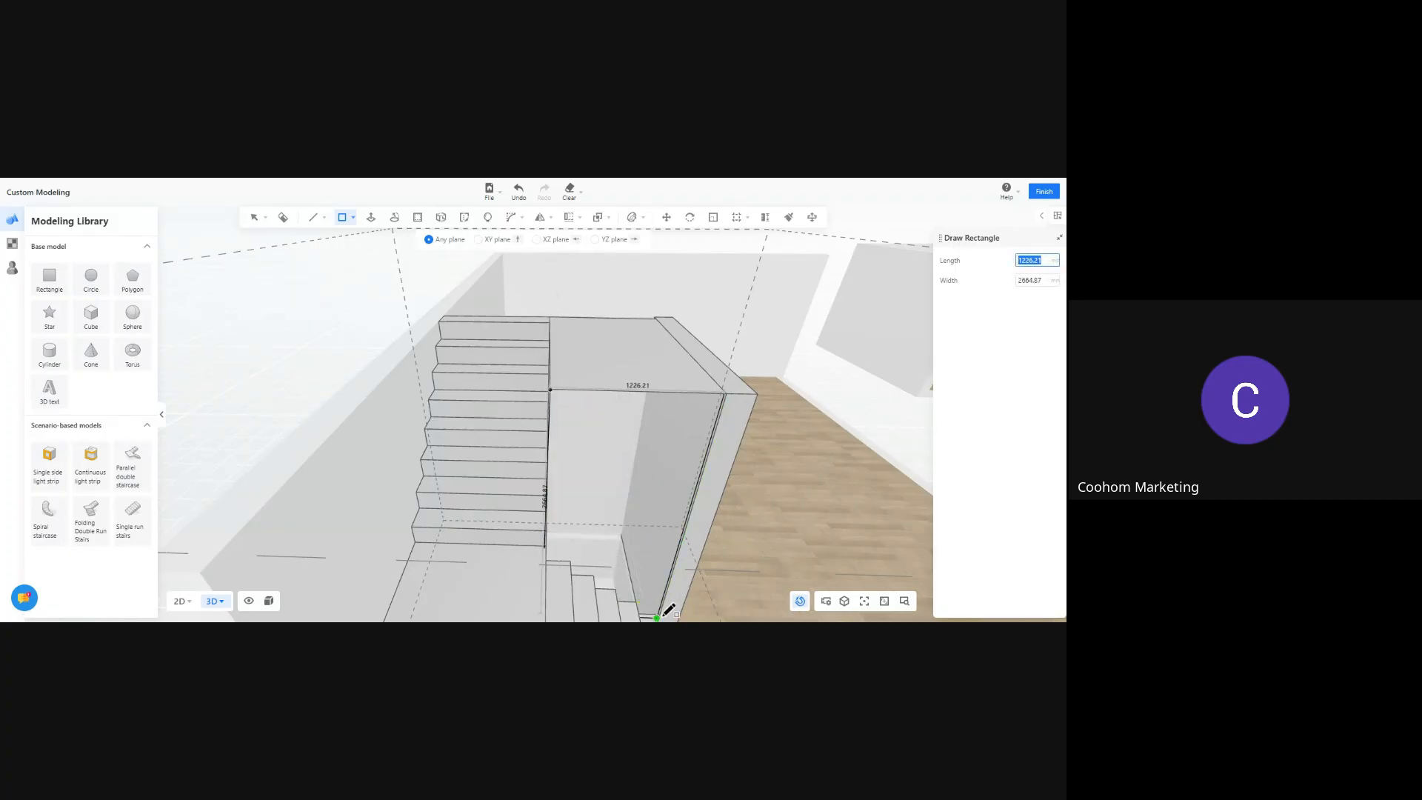
pyautogui.moveTo(658, 616); pyautogui.dragTo(569, 538, button='middle')
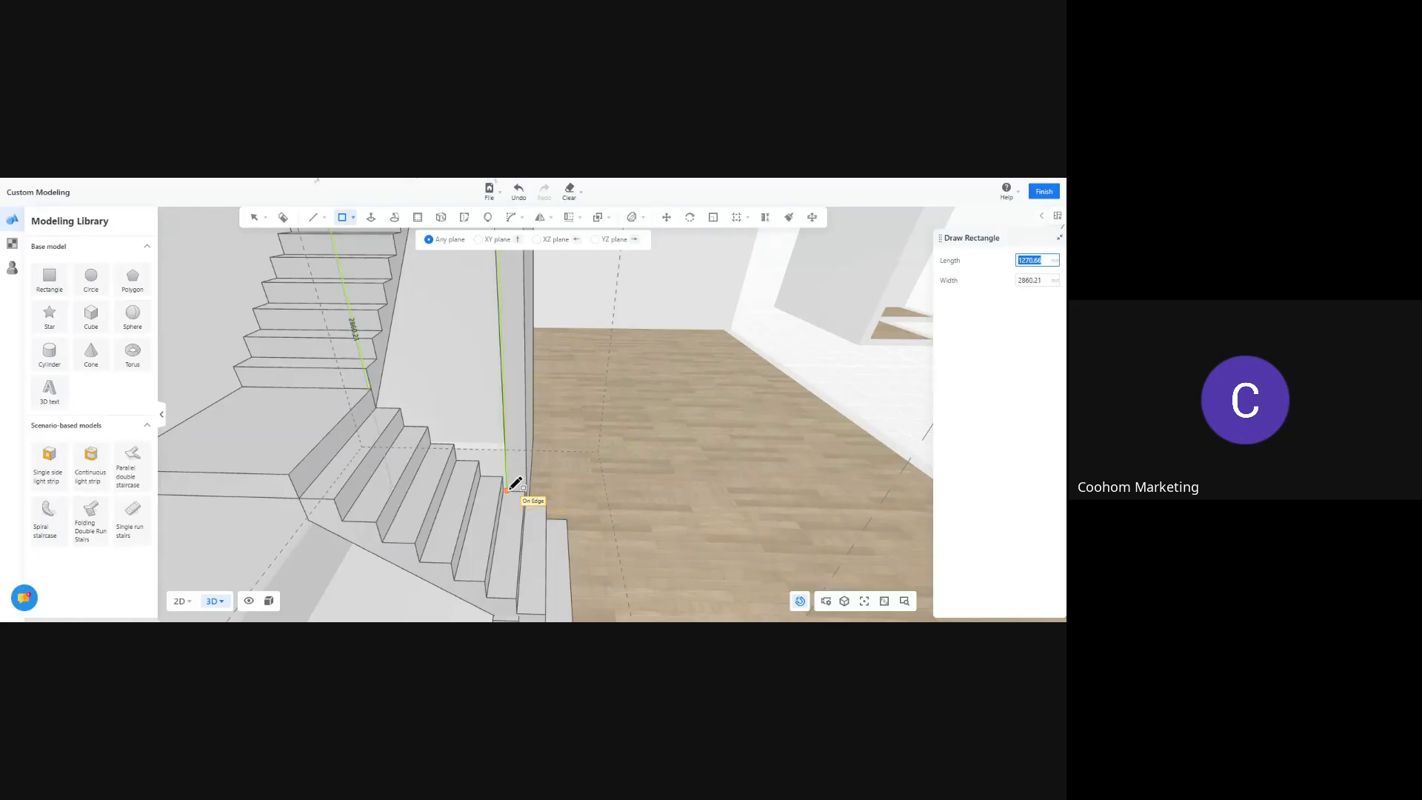
pyautogui.click(508, 490)
pyautogui.press('Escape')
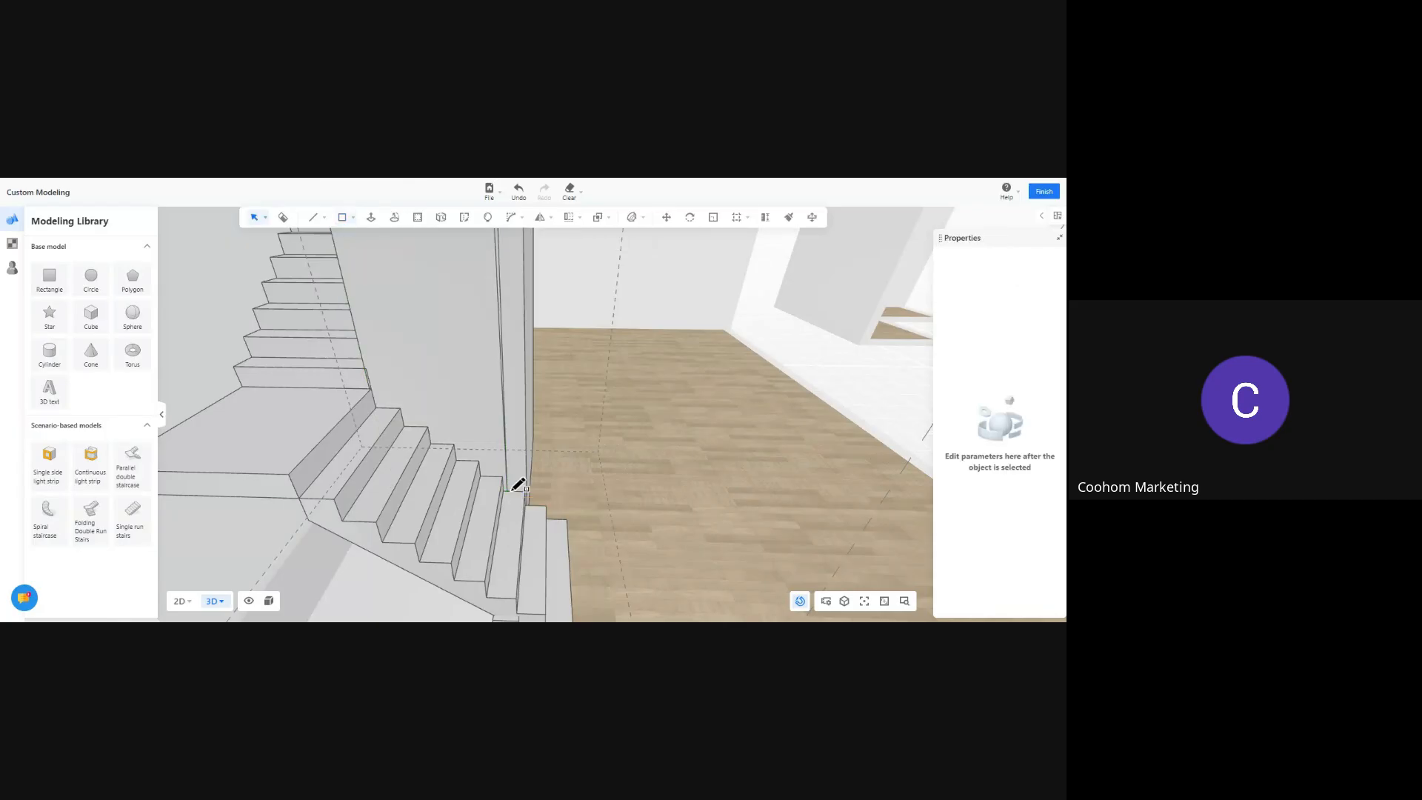
# Draw an upright rectangle along the upper flight's inner side, from its top inner corner to the upright panel's base corner at the landing
pyautogui.moveTo(509, 490); pyautogui.dragTo(659, 523, button='middle')
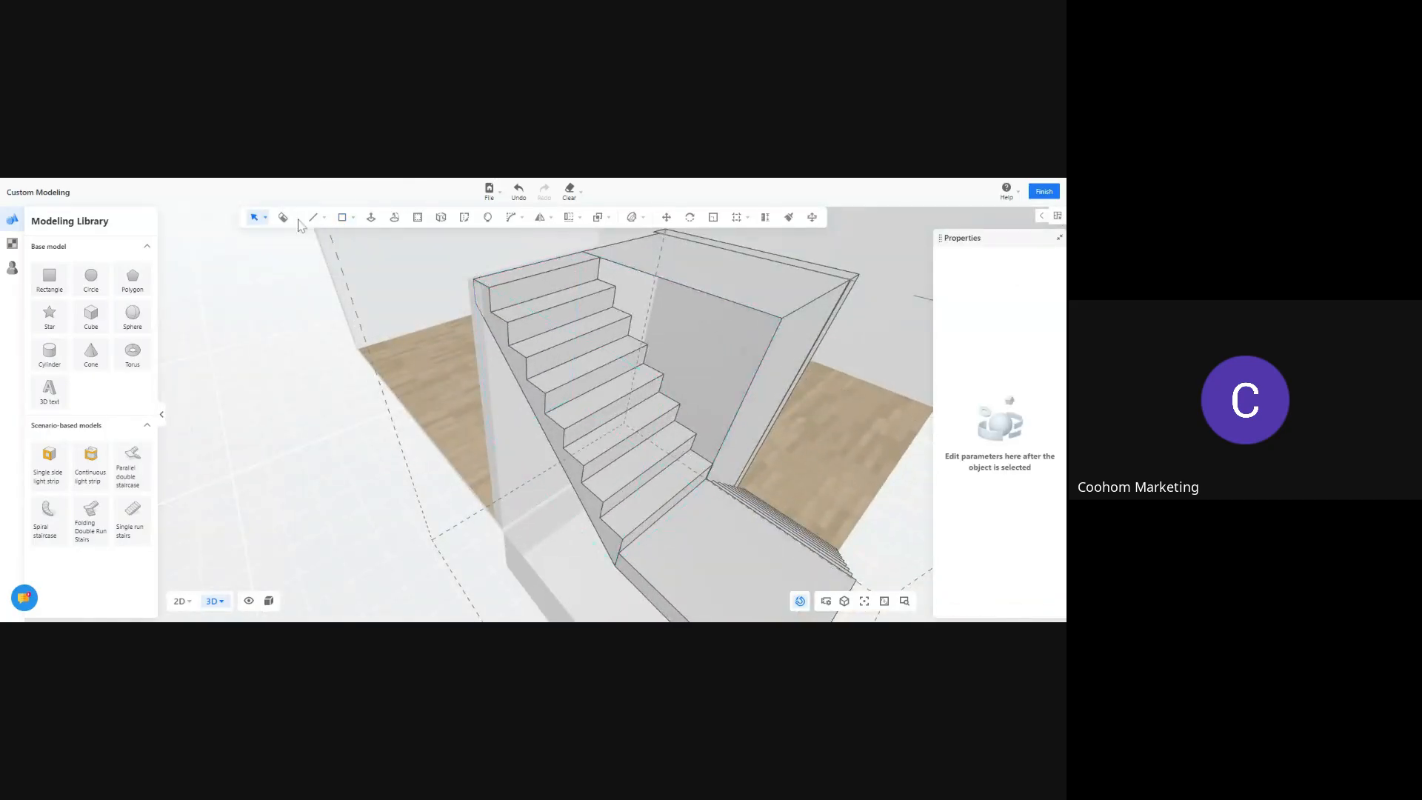
pyautogui.click(321, 220)
pyautogui.click(342, 217)
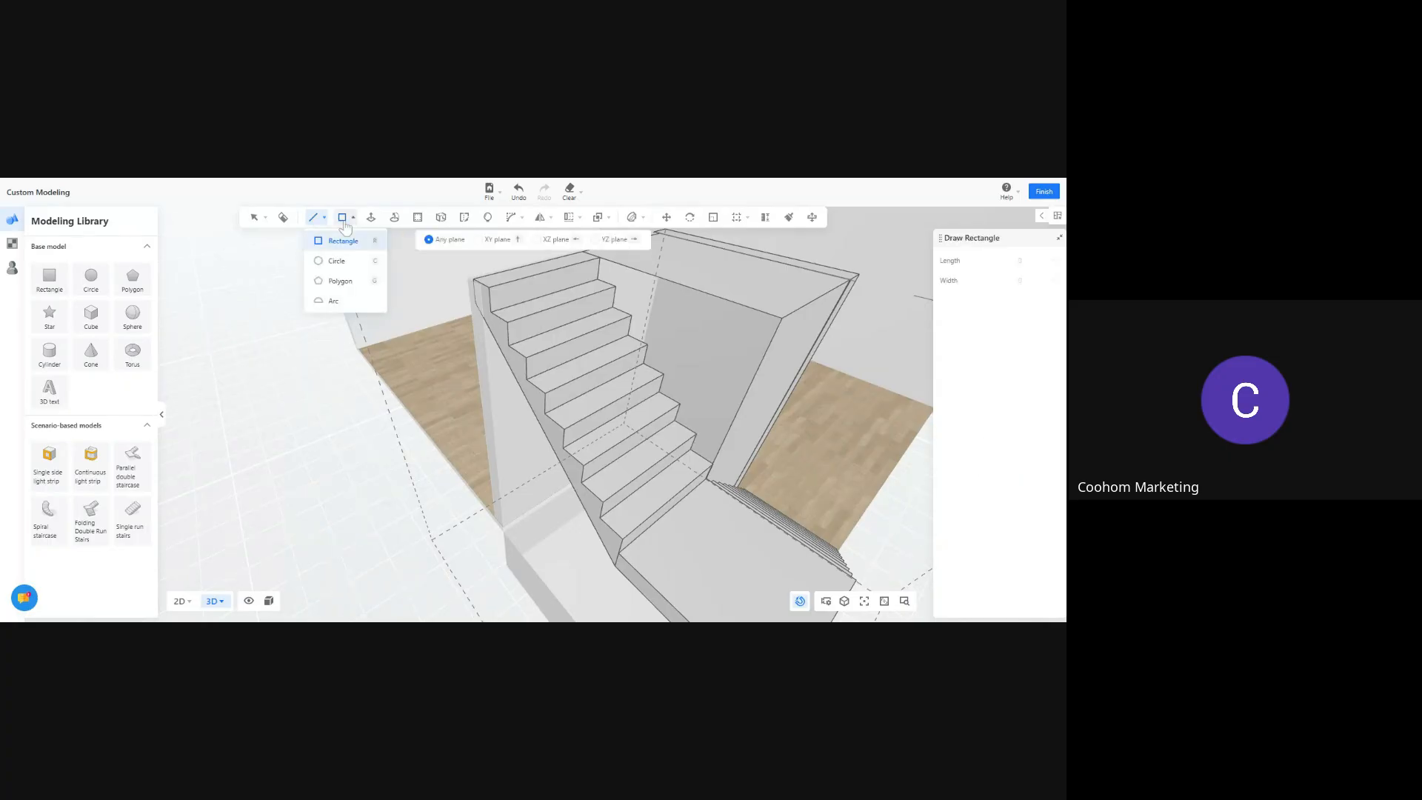
pyautogui.click(601, 258)
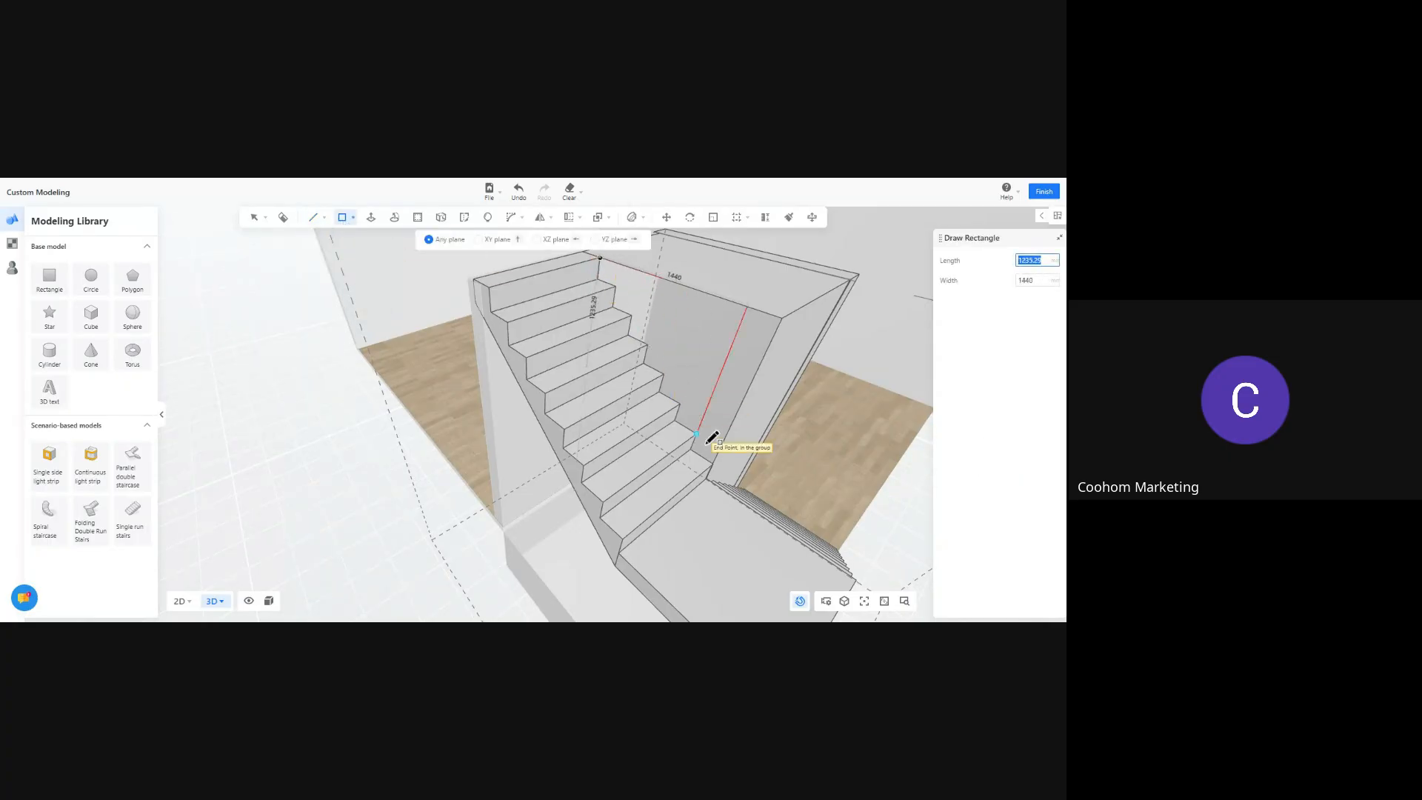
pyautogui.click(708, 478)
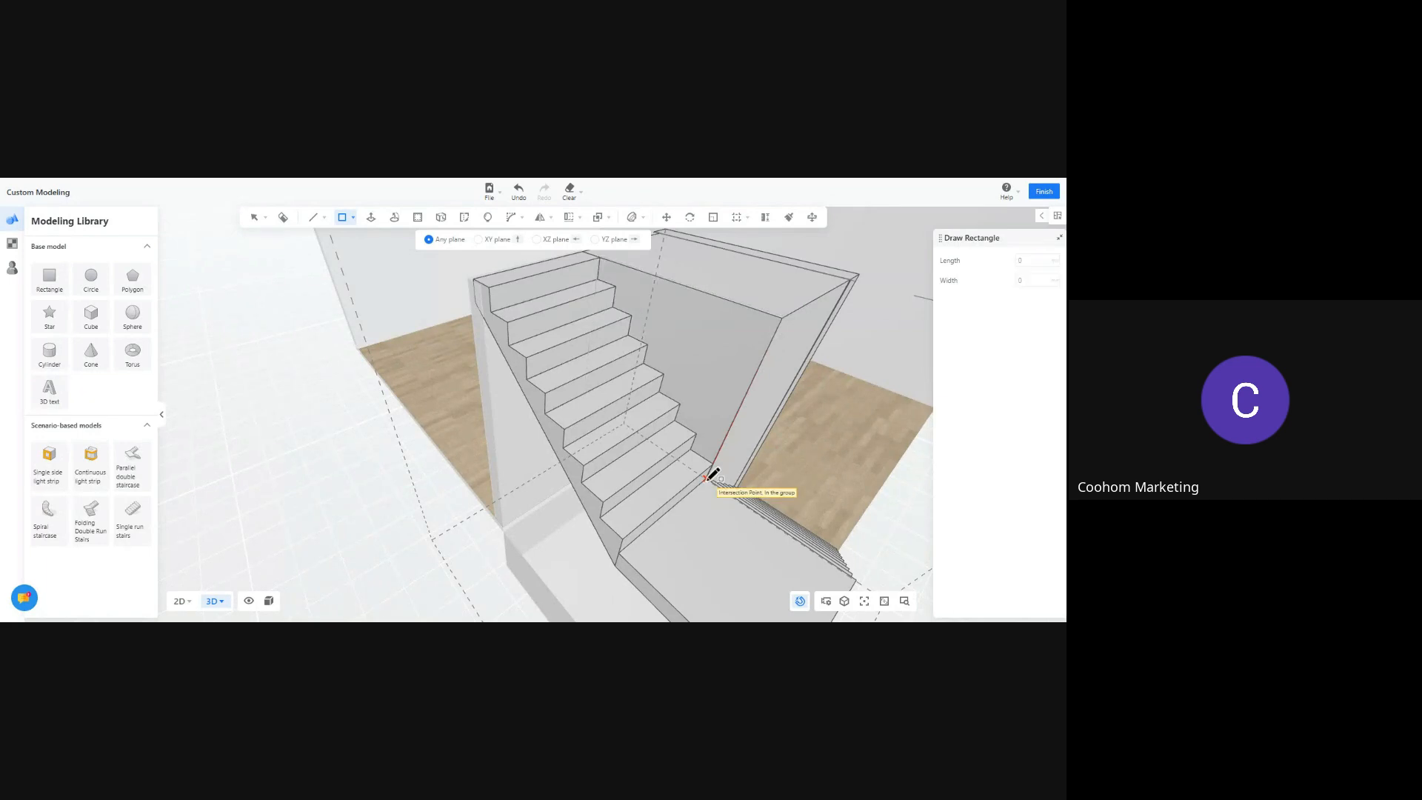
pyautogui.moveTo(718, 448)
pyautogui.mouseDown(button='middle')
pyautogui.moveTo(620, 443)
pyautogui.moveTo(582, 423)
pyautogui.moveTo(680, 433)
pyautogui.mouseUp(button='middle')
pyautogui.press('Escape')
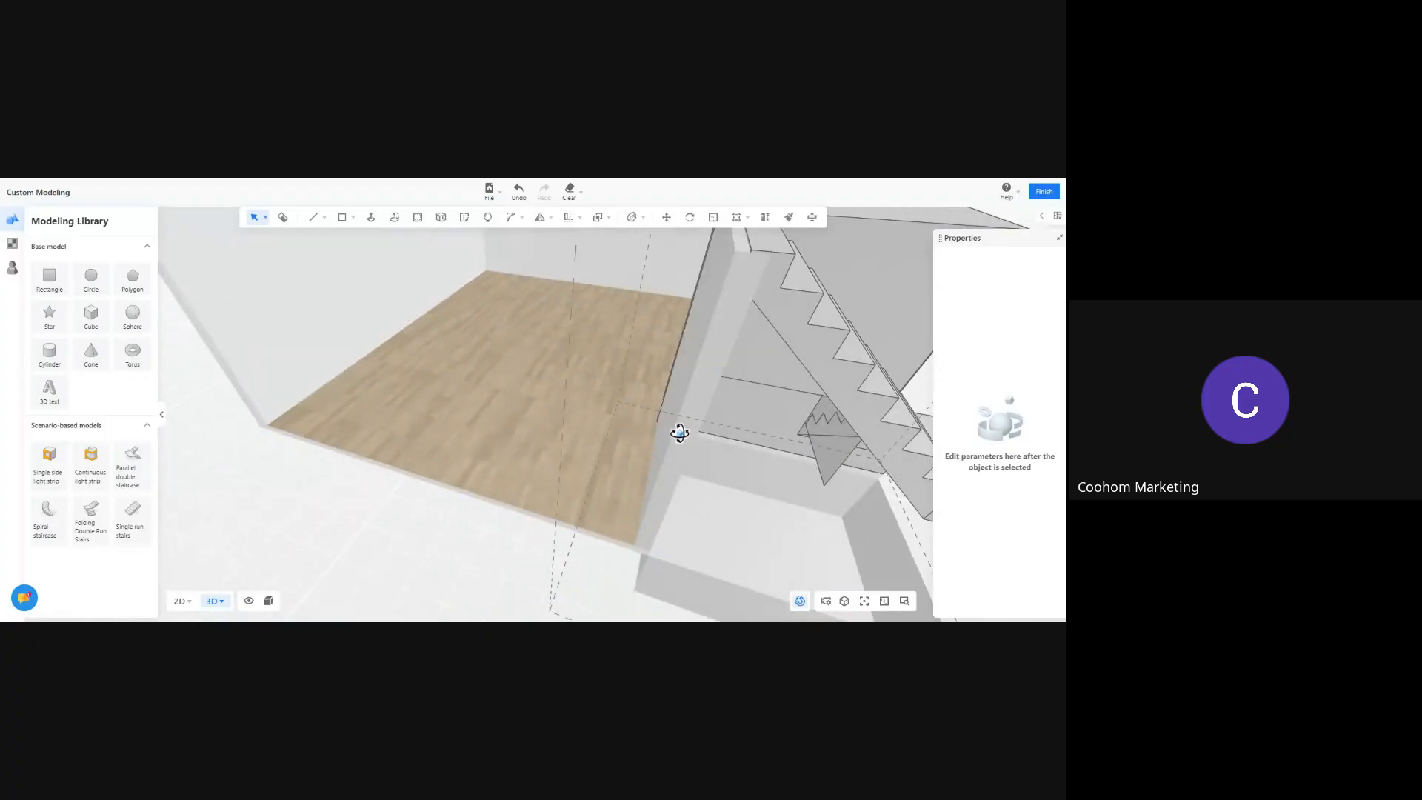
# Select the small triangular face beneath the stairs and save the custom model
pyautogui.moveTo(737, 498); pyautogui.dragTo(703, 493, button='middle')
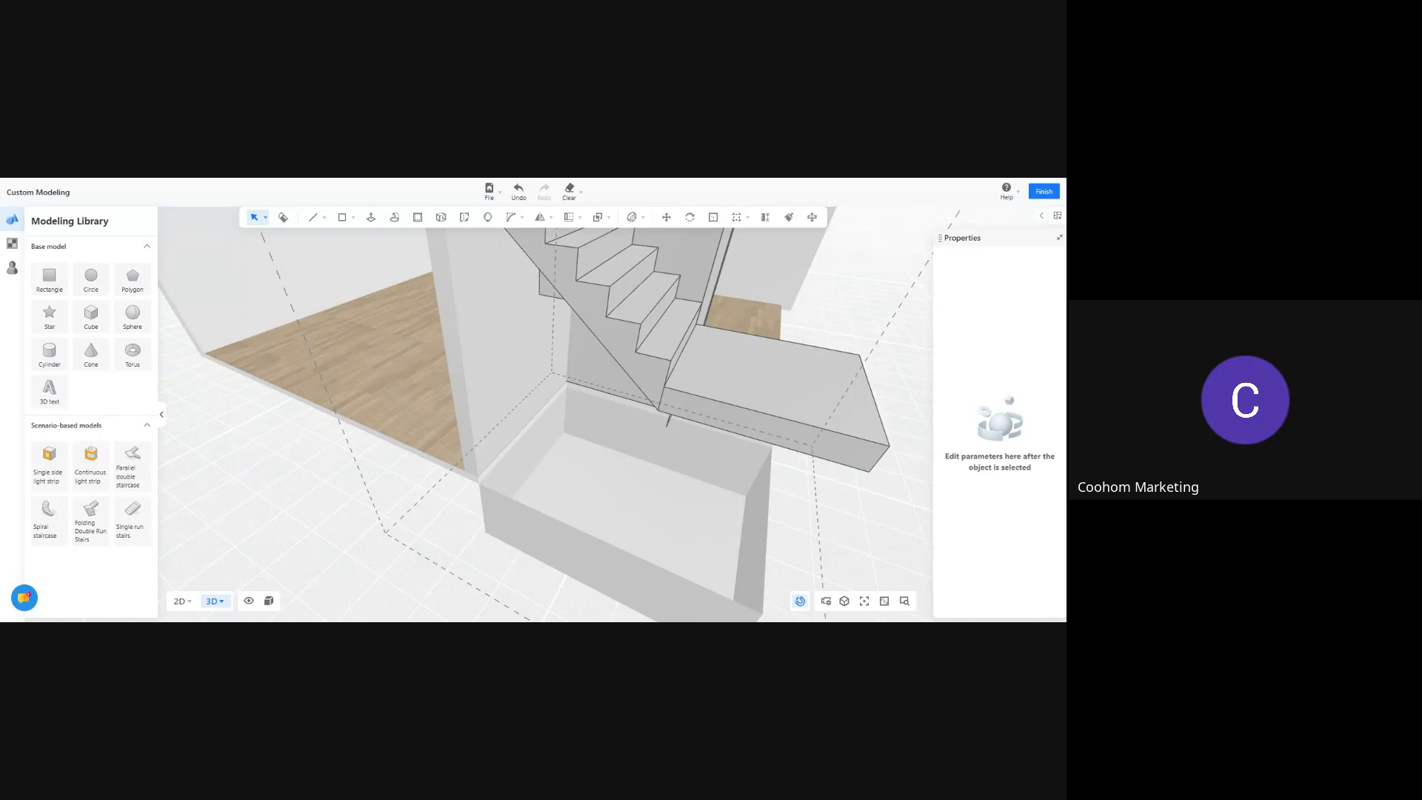
pyautogui.moveTo(337, 443); pyautogui.dragTo(517, 517, button='middle')
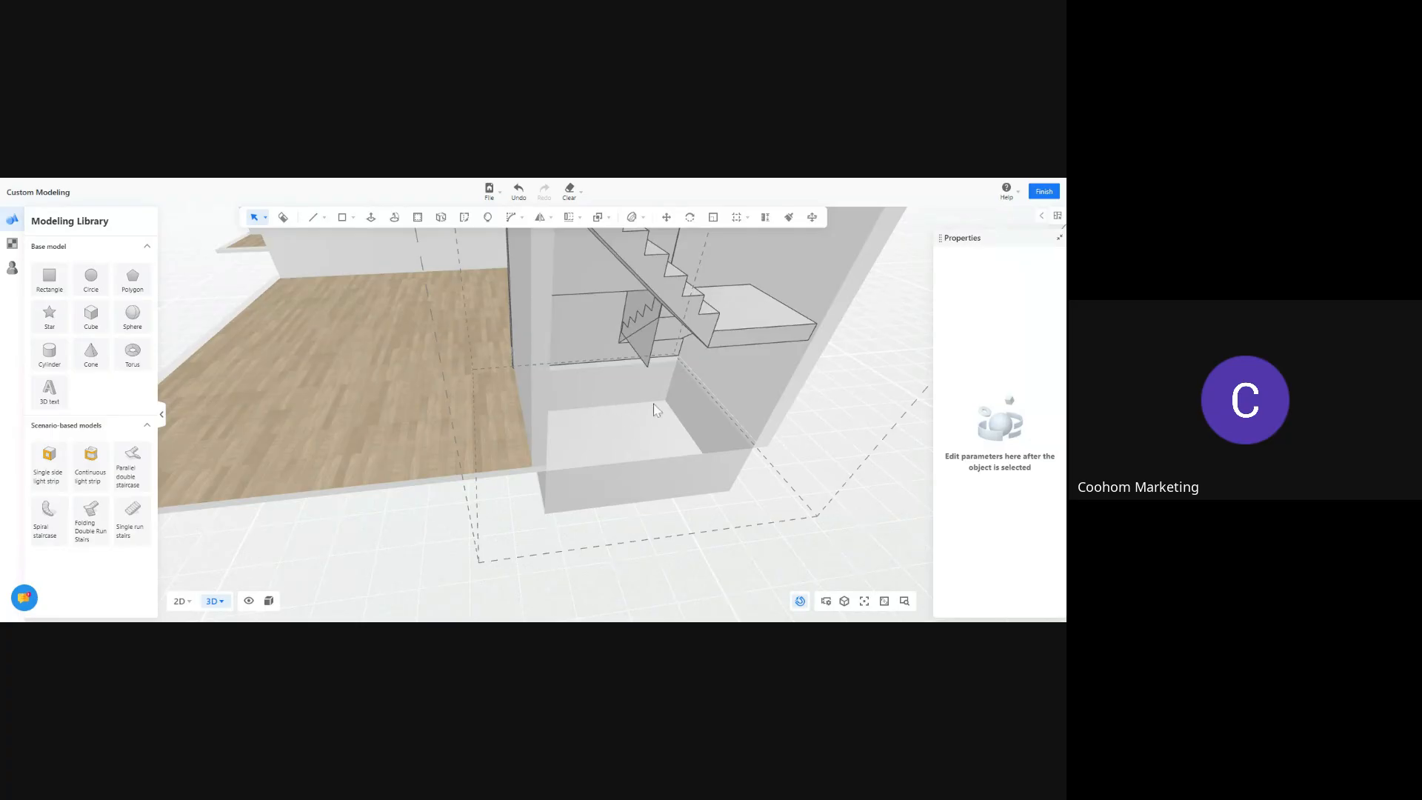
pyautogui.click(645, 357)
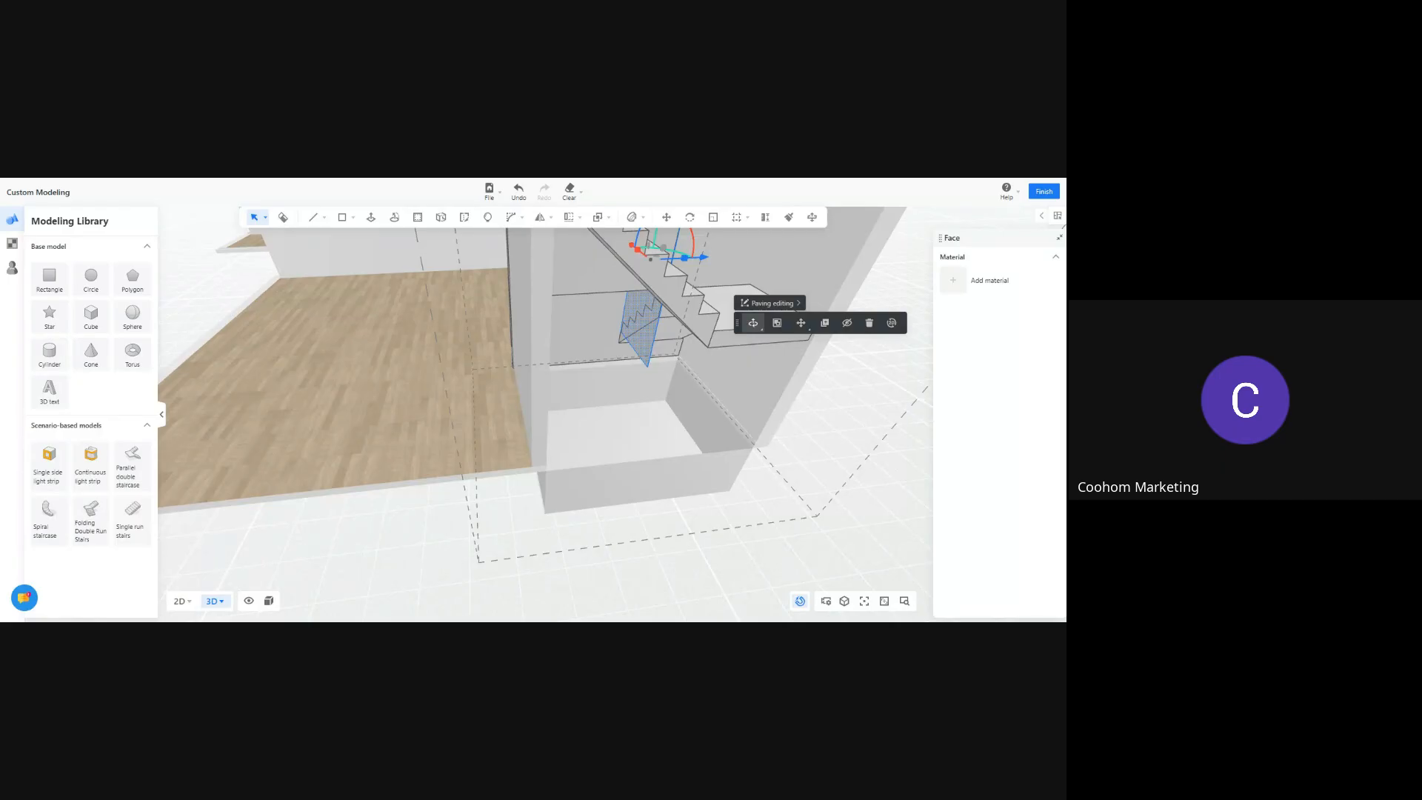
pyautogui.hotkey('ctrl', 's')
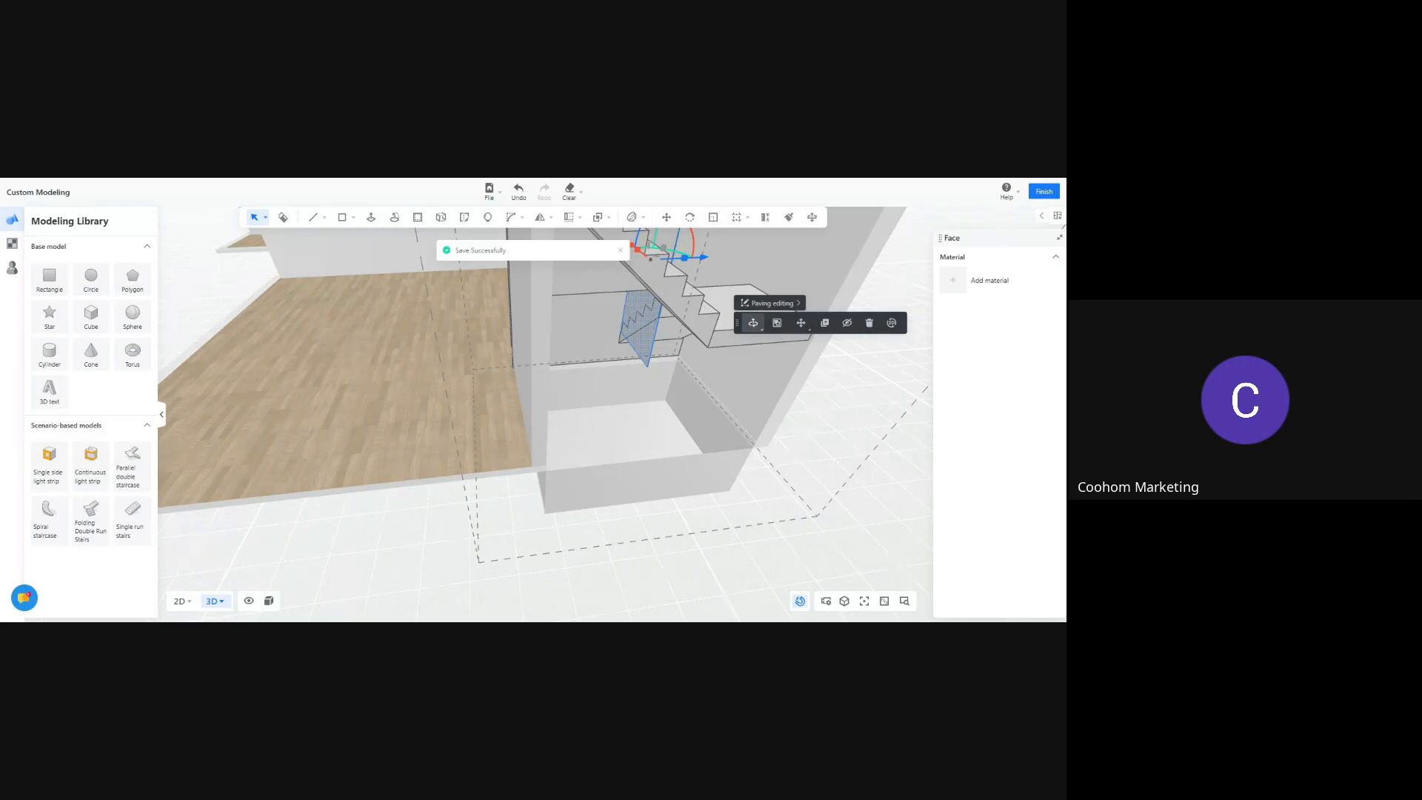
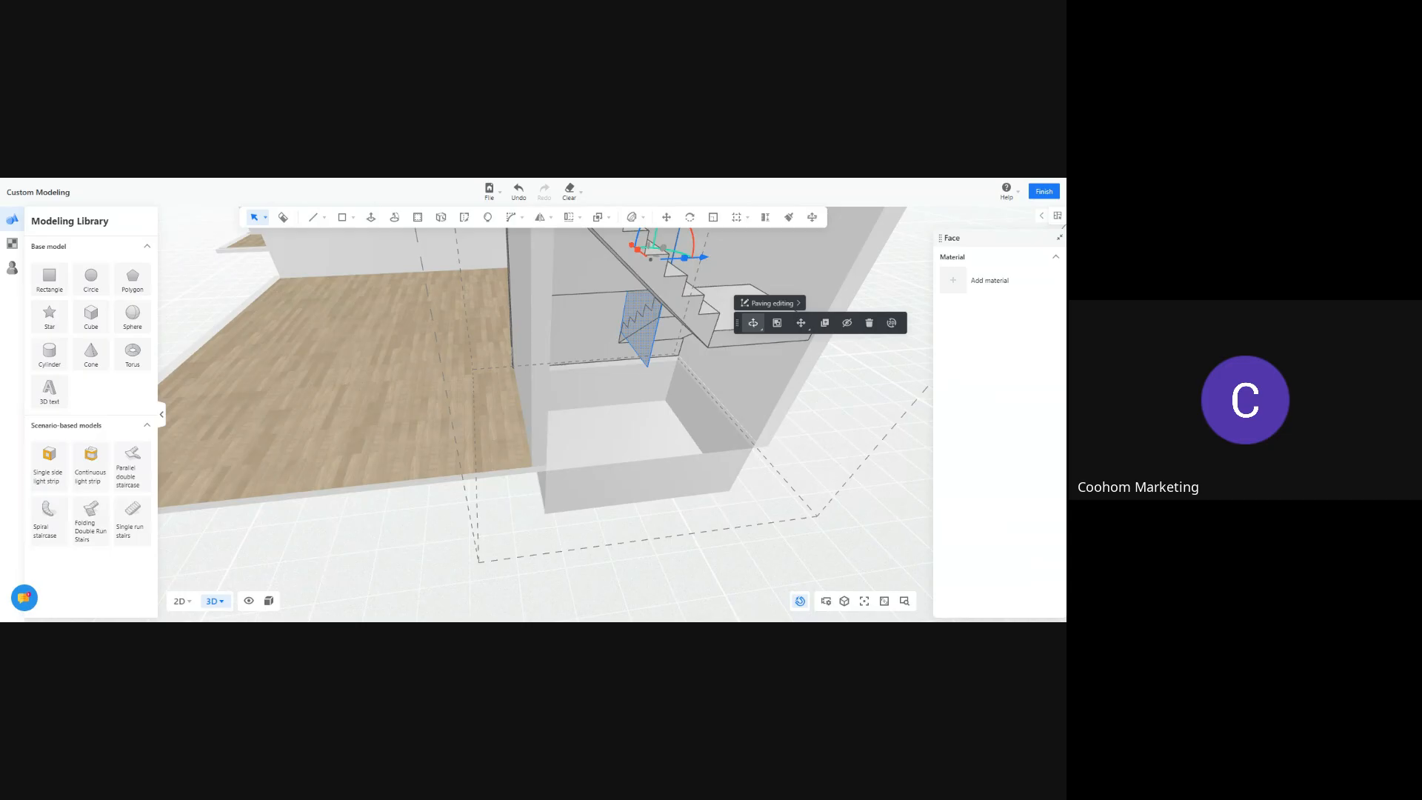
# Finish the custom modeling session and clear all items from the floor plan canvas
pyautogui.click(179, 600)
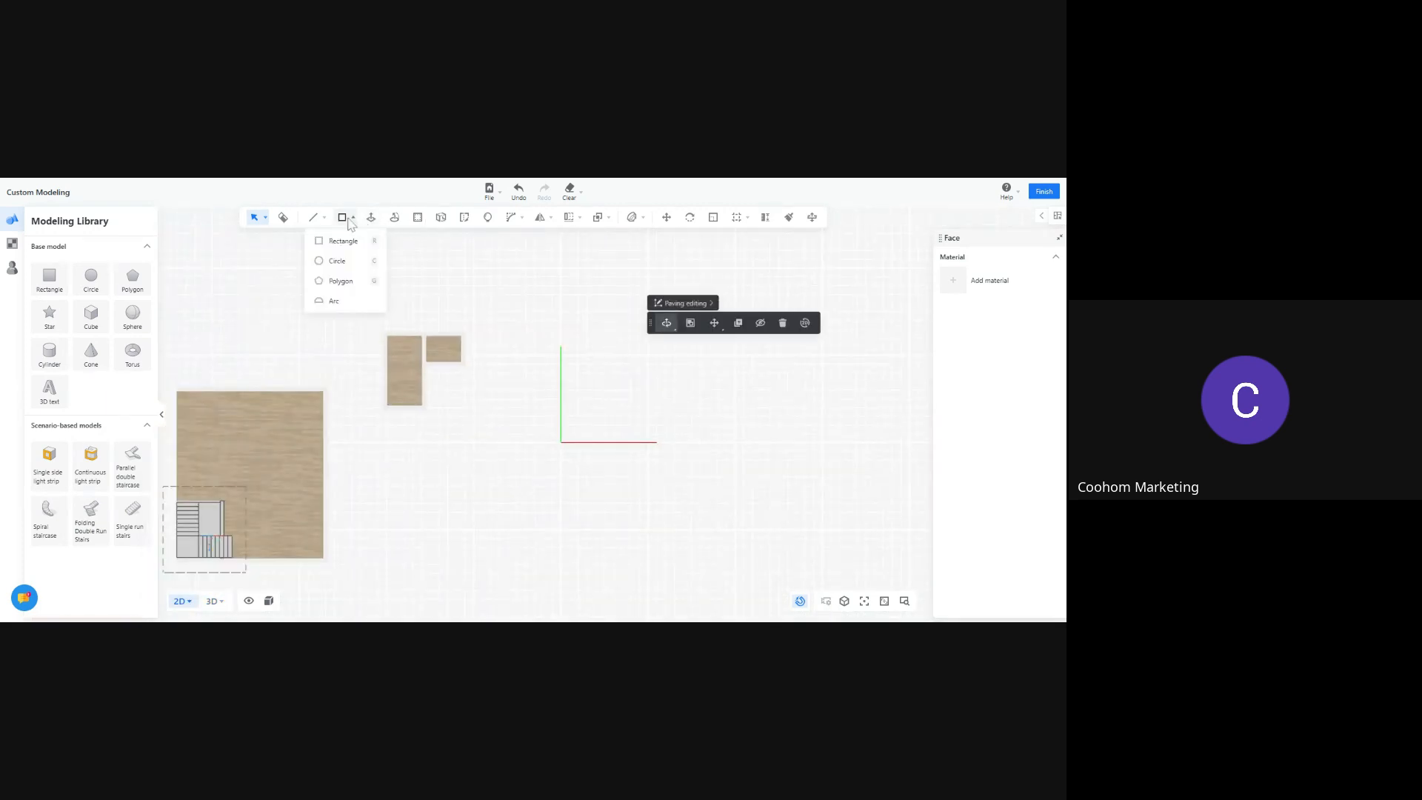
pyautogui.moveTo(574, 198)
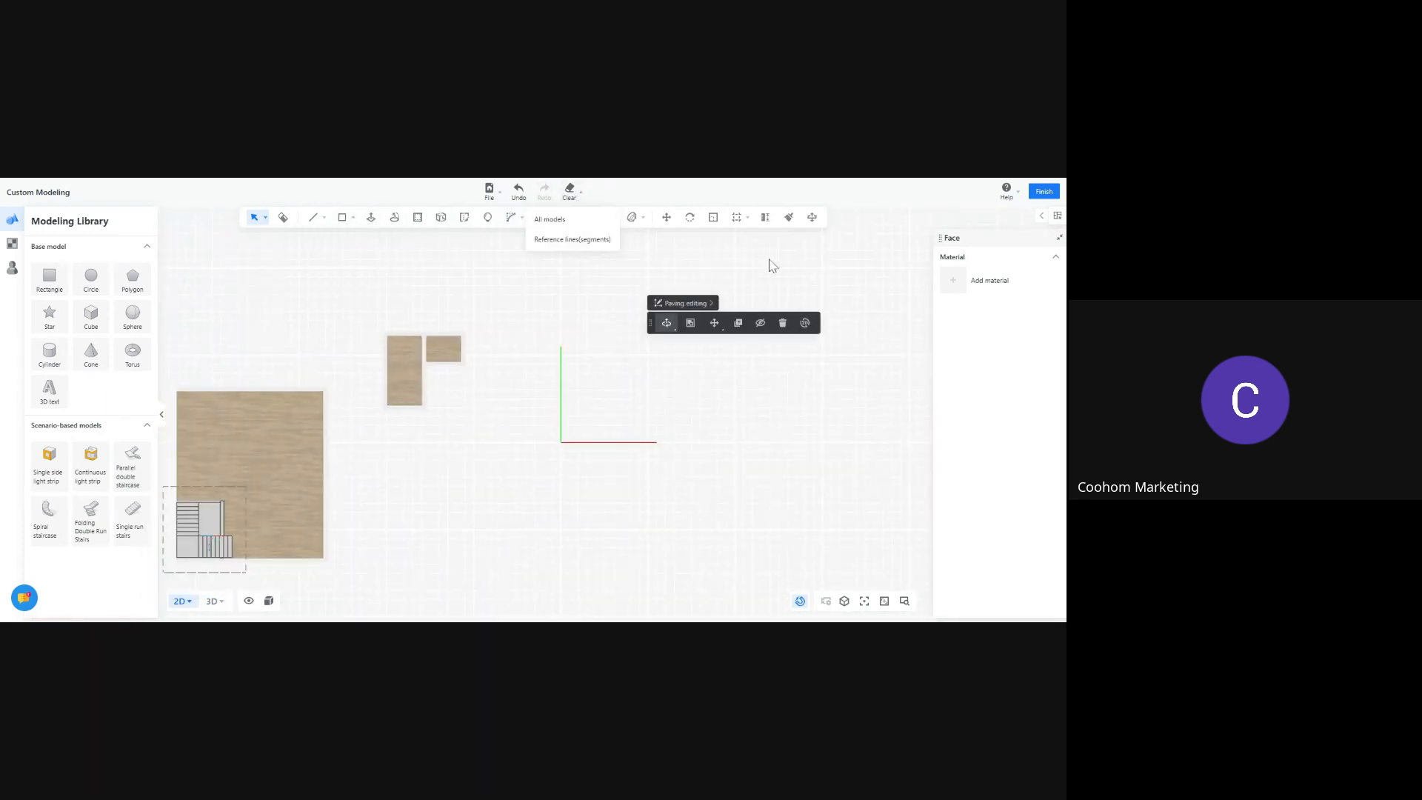
pyautogui.click(1044, 191)
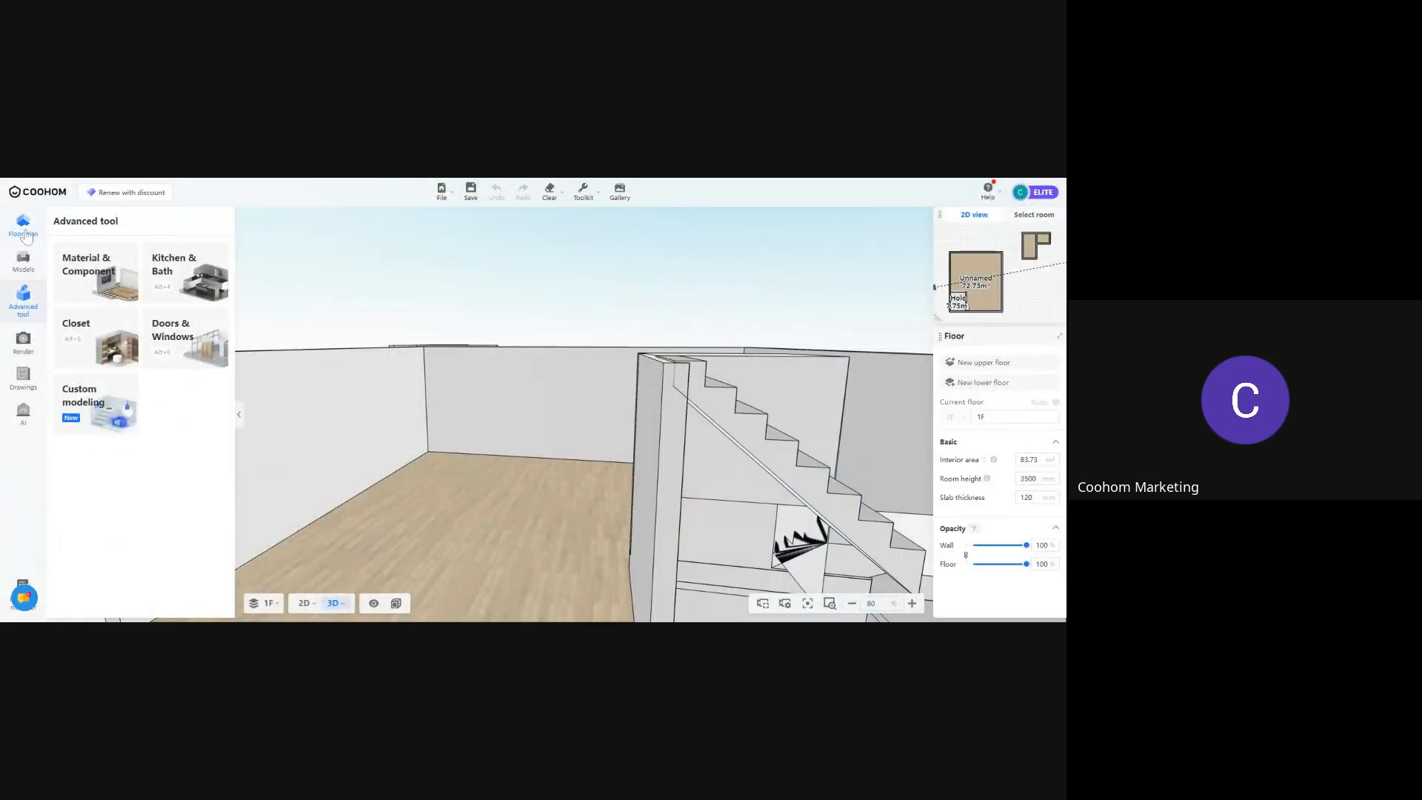
pyautogui.moveTo(549, 194)
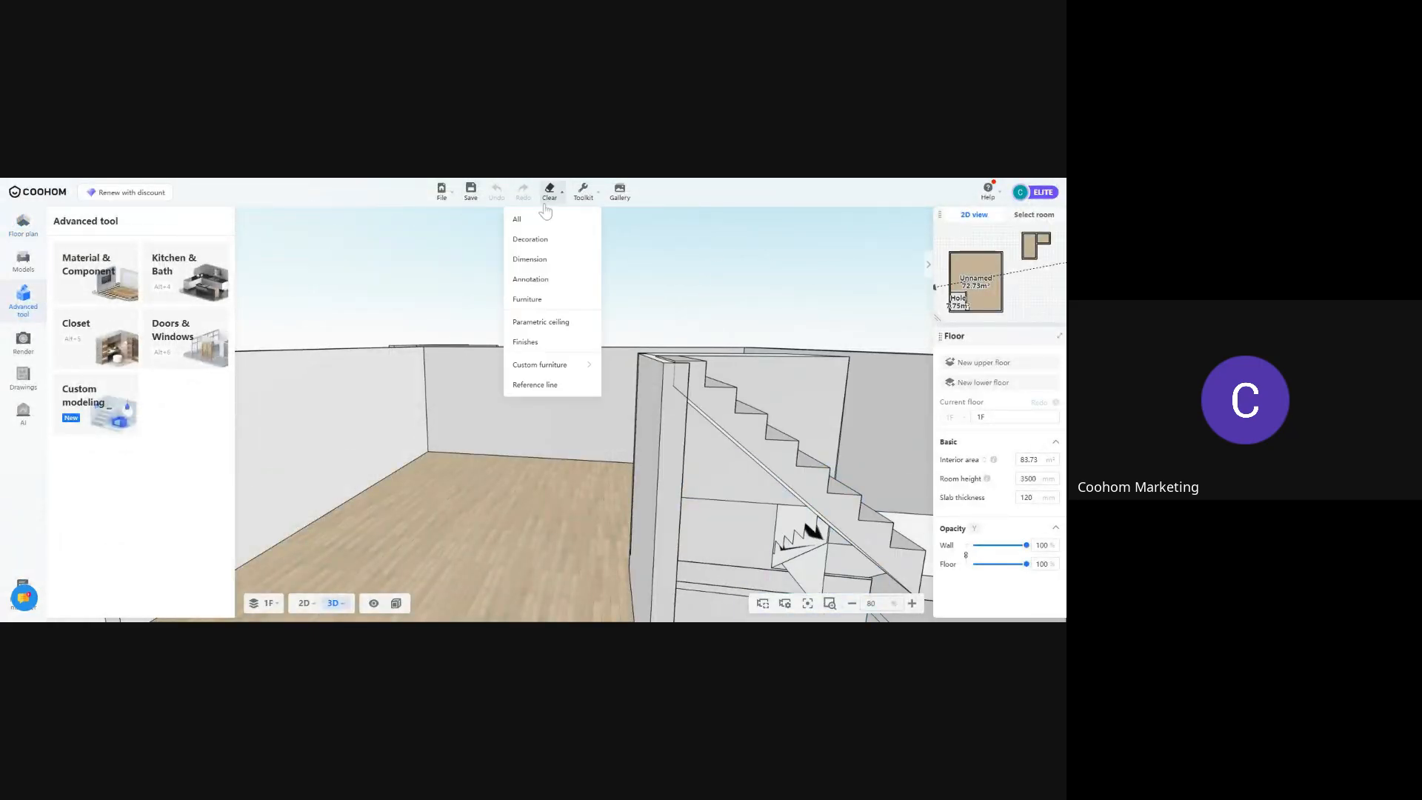
pyautogui.click(517, 219)
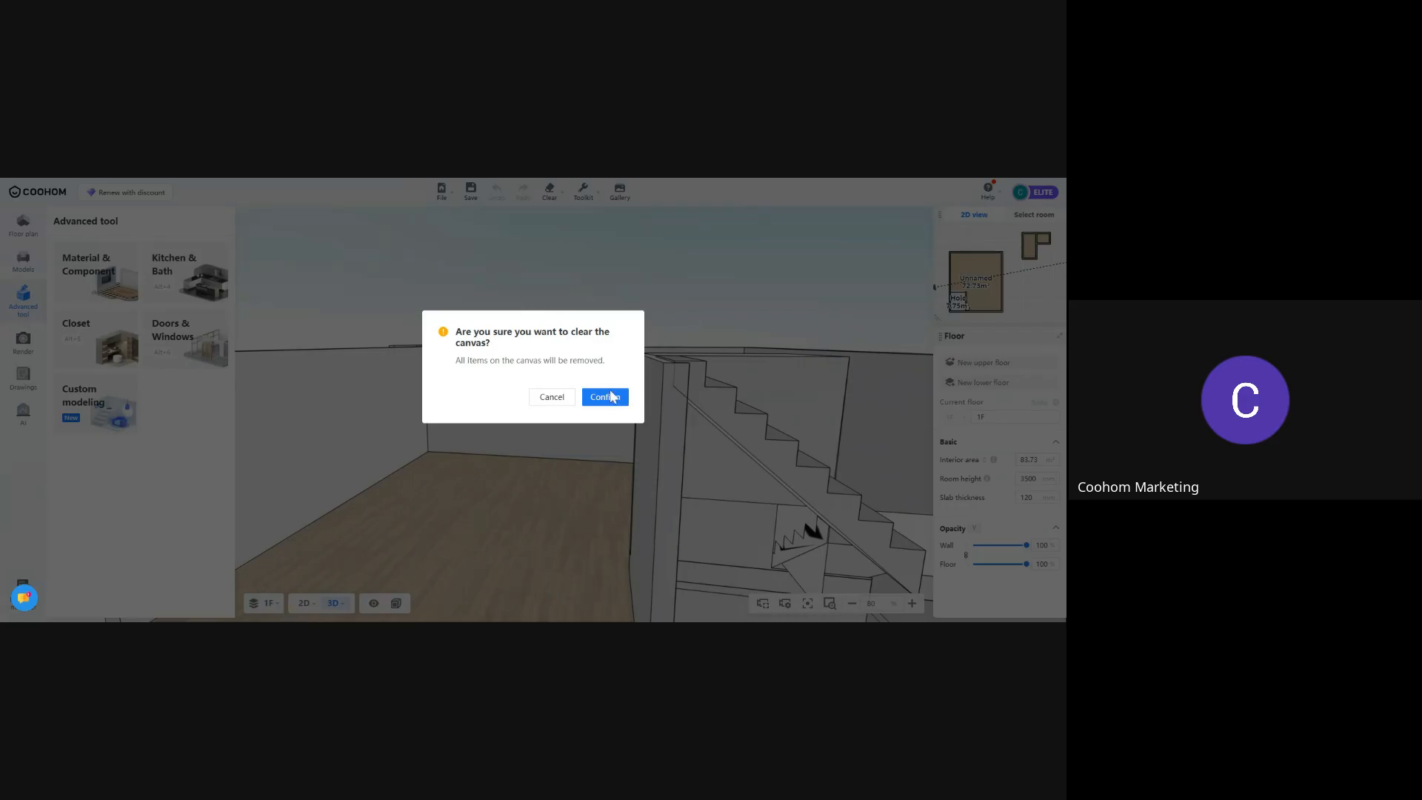
pyautogui.click(605, 397)
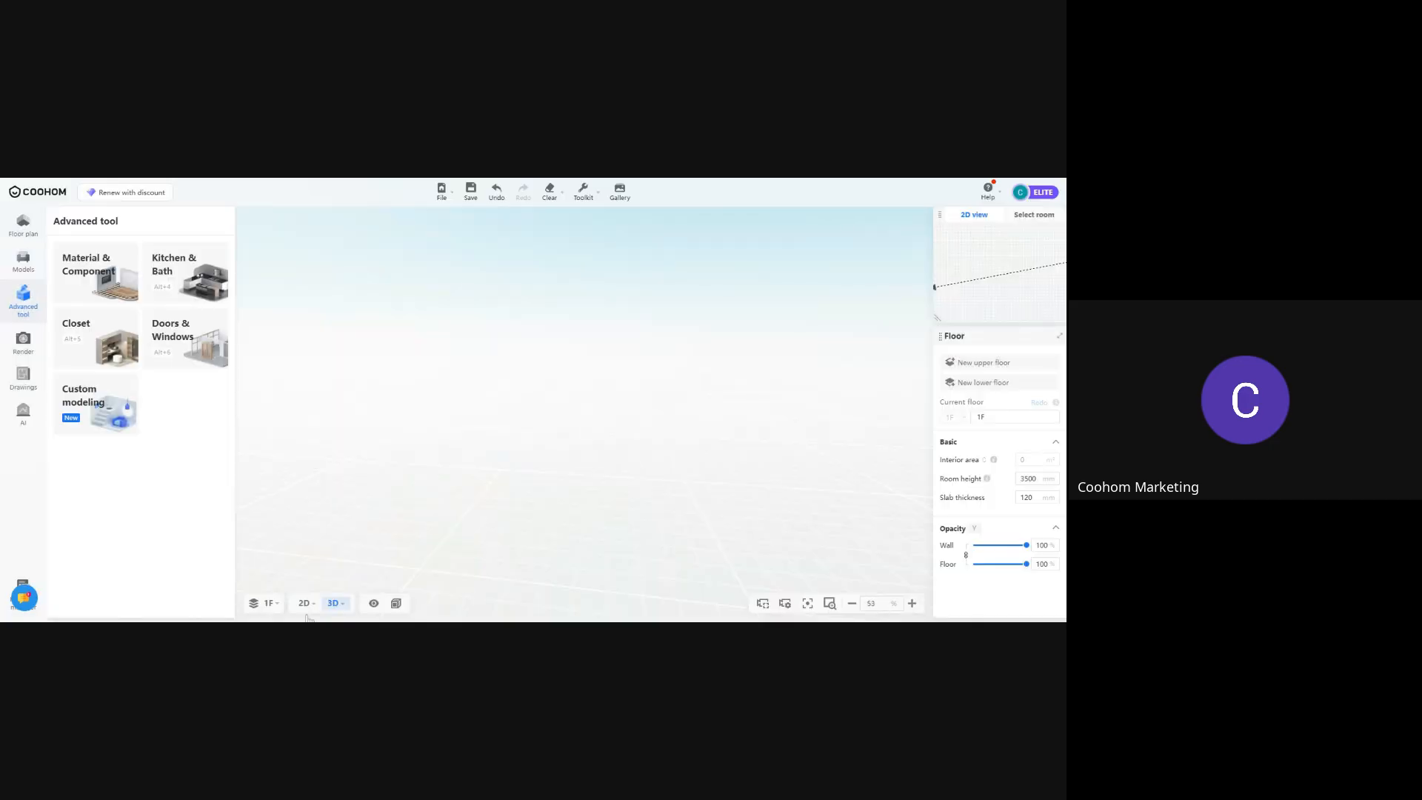
# Start a stepped room outline with connected straight walls 5000 mm rightward, 1000 mm downward and 4000 mm rightward
pyautogui.click(152, 326)
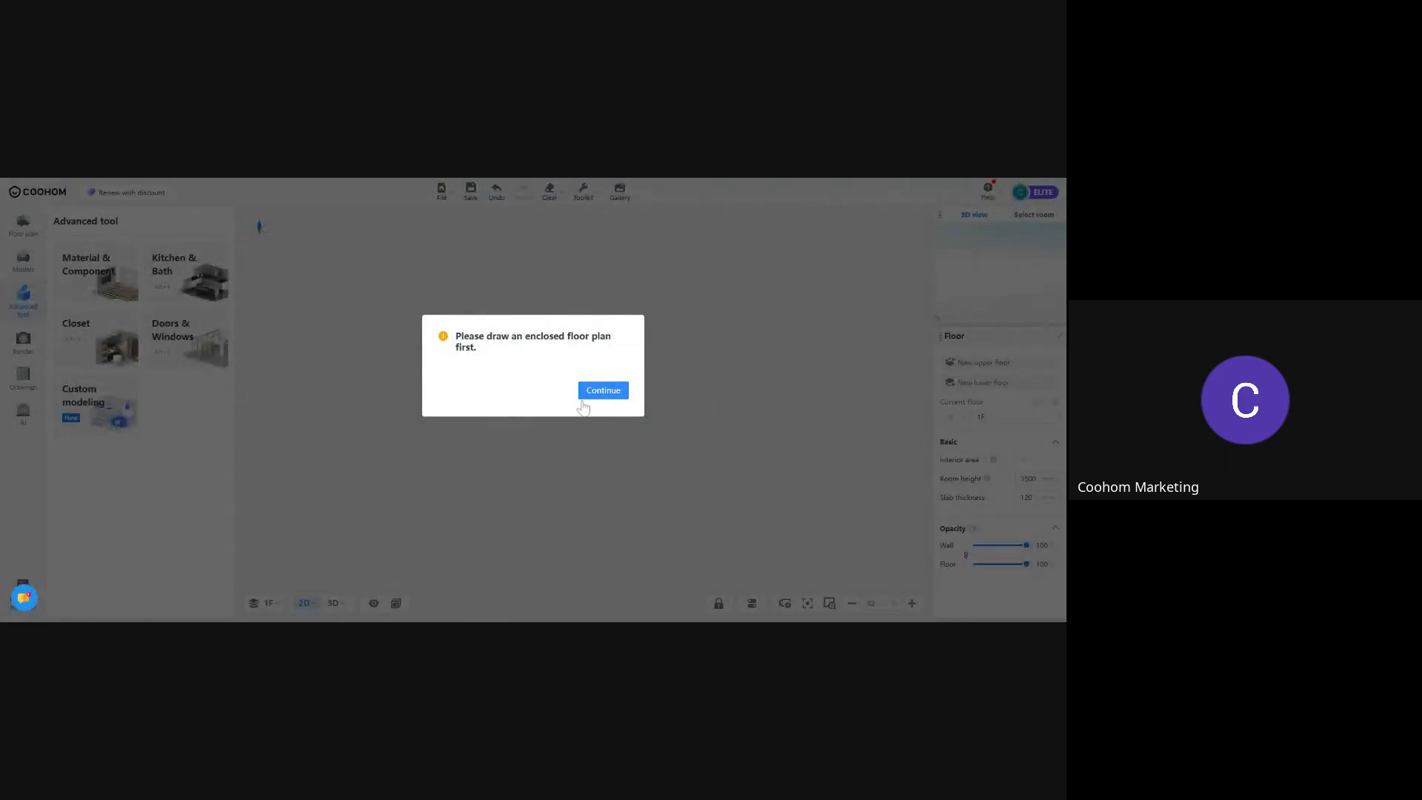
pyautogui.click(603, 390)
pyautogui.click(23, 224)
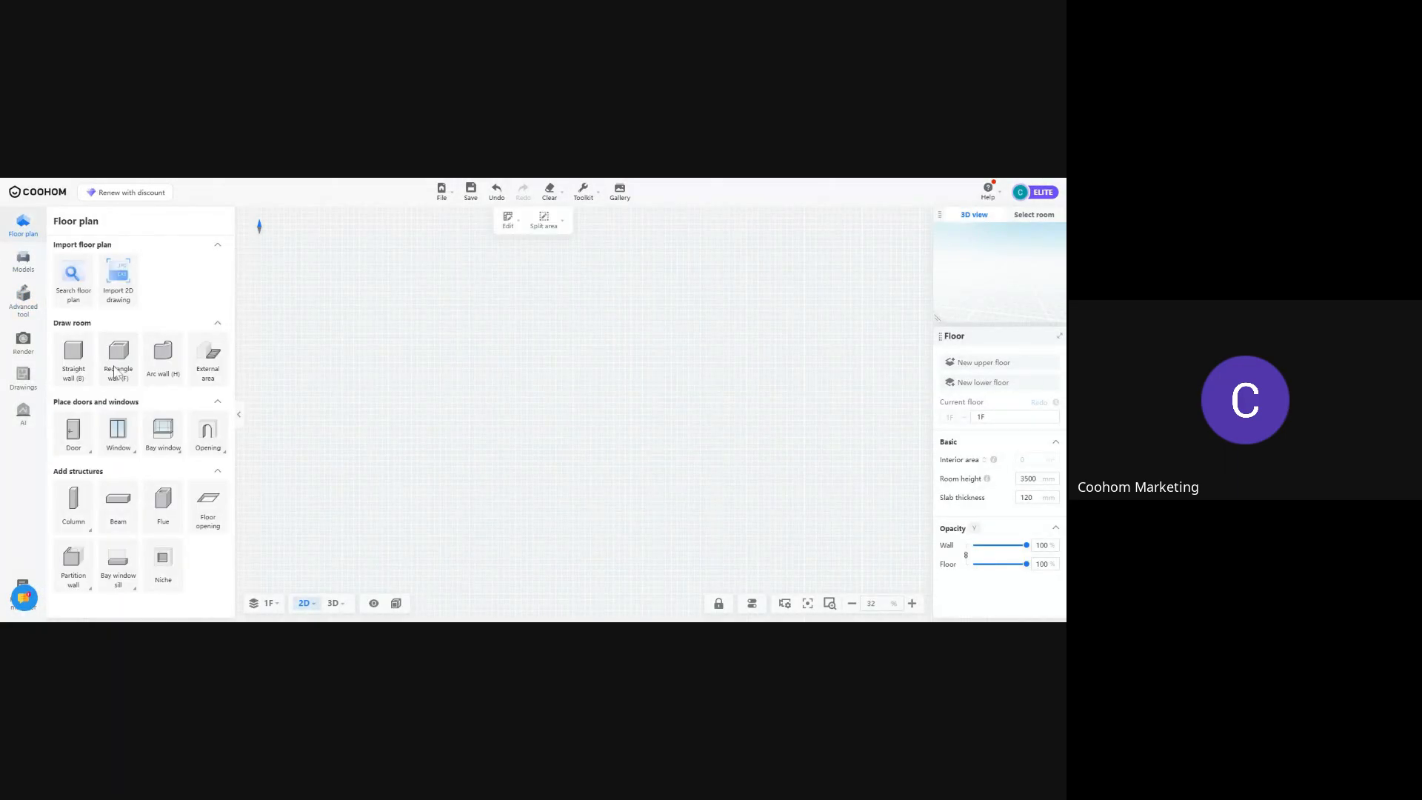
pyautogui.click(74, 360)
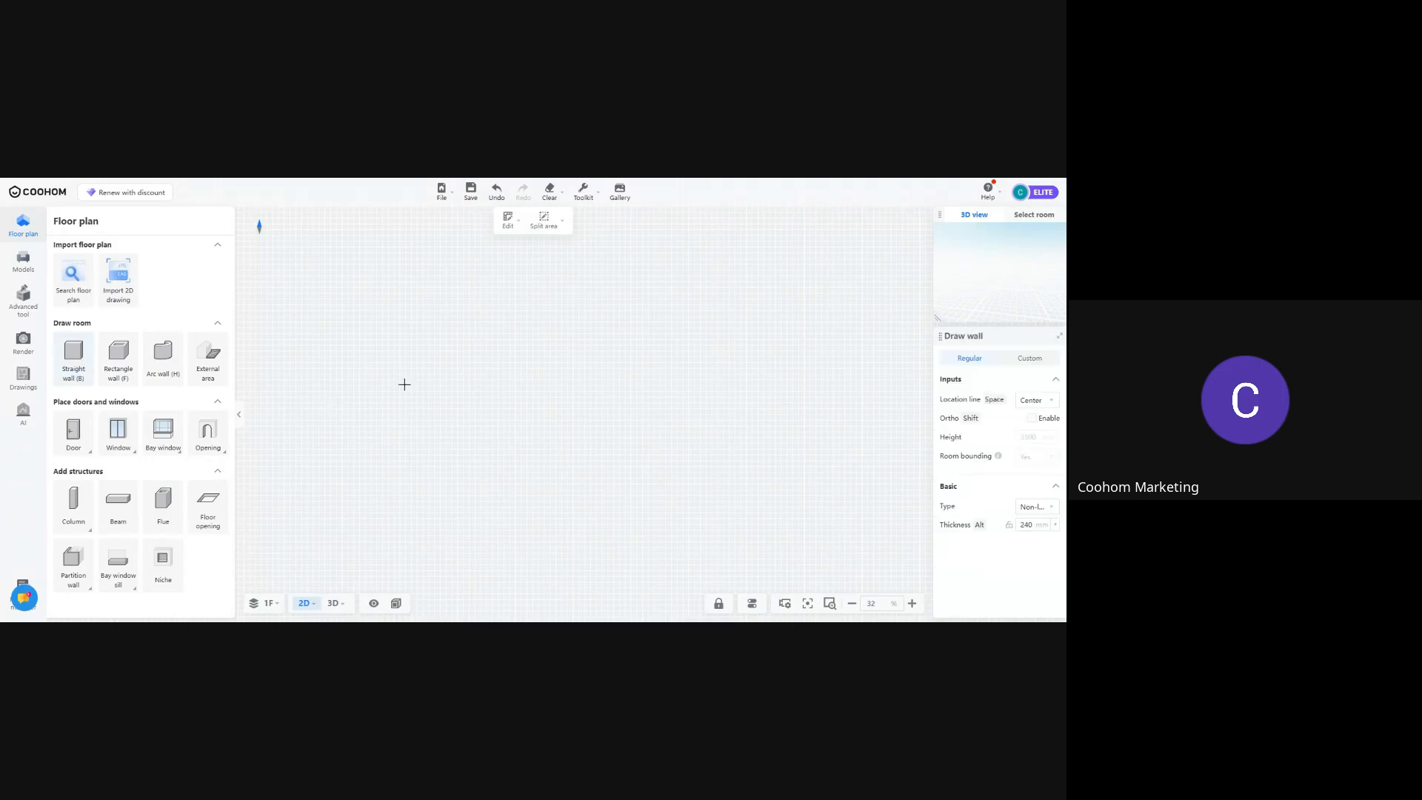
pyautogui.click(427, 323)
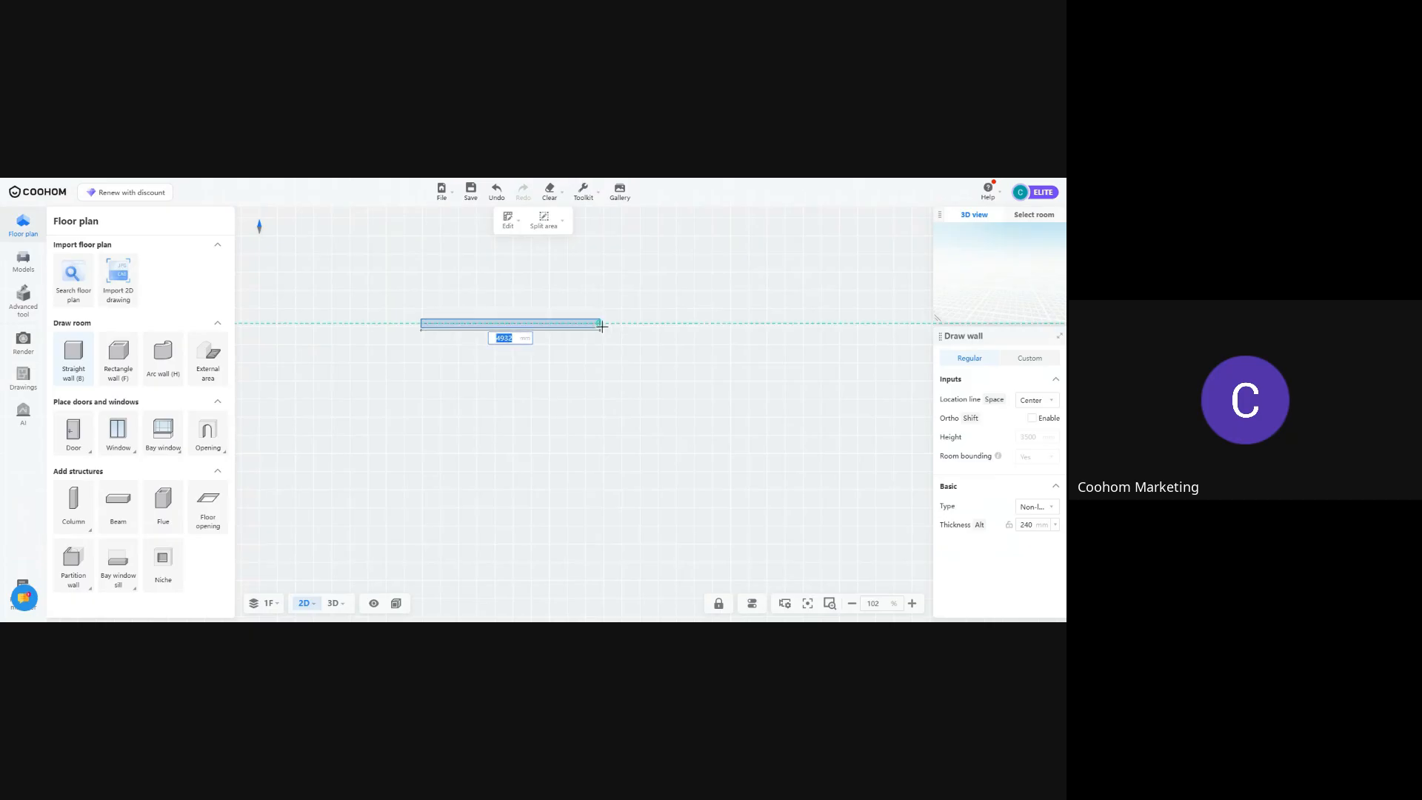
pyautogui.write('5000')
pyautogui.press('Return')
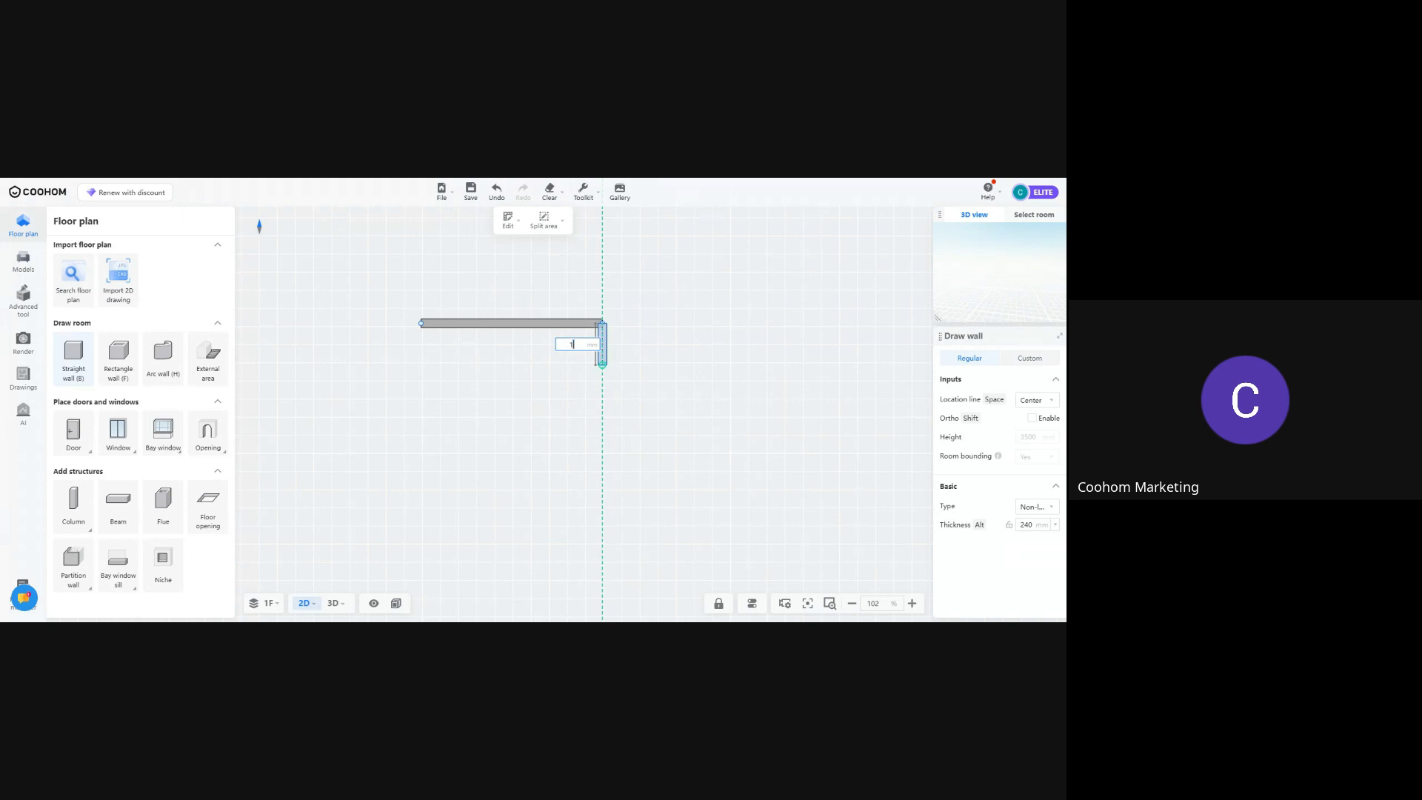
pyautogui.press('Return')
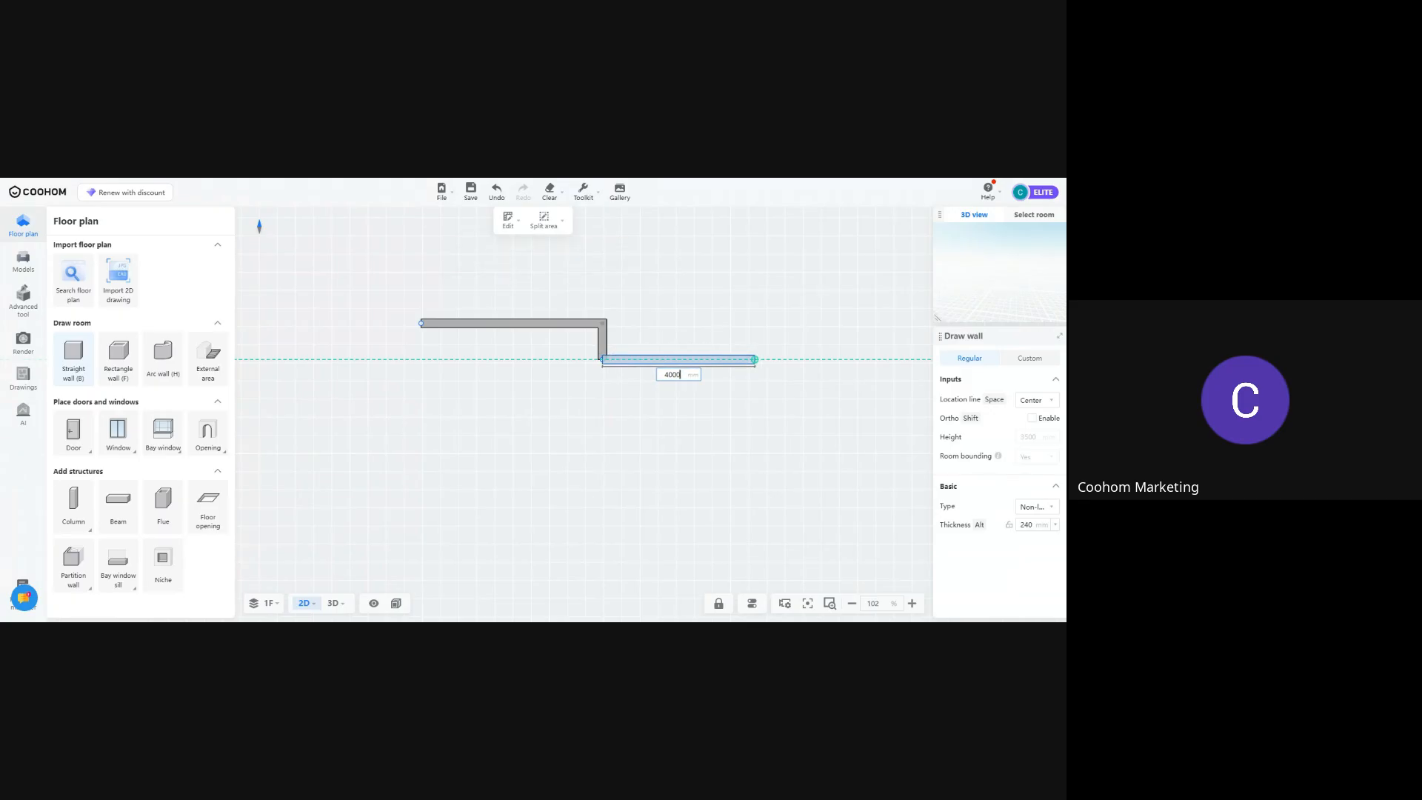
pyautogui.press('Return')
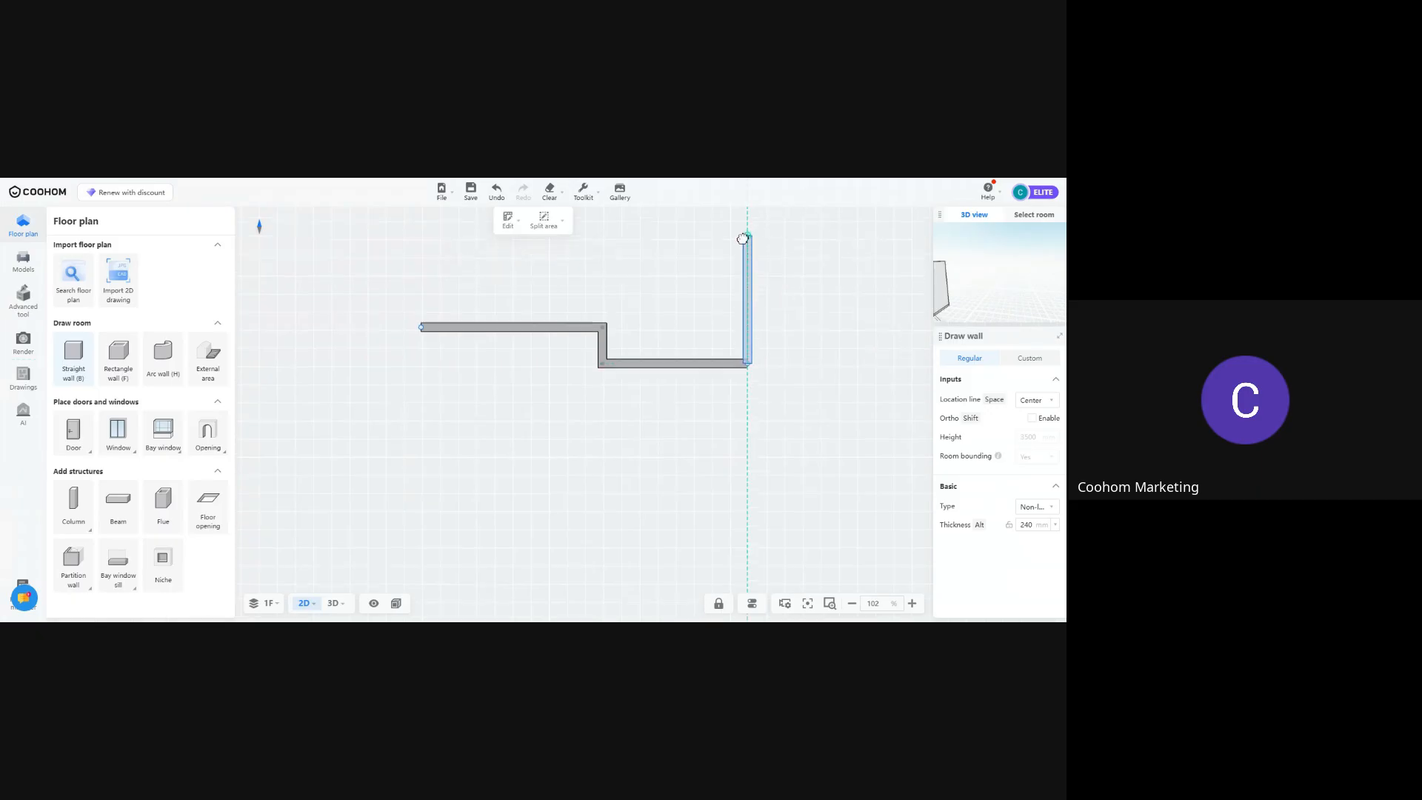
# Complete the room outline with a 7000 mm wall upward, closing it across the top and down to the starting point
pyautogui.moveTo(743, 239); pyautogui.dragTo(746, 416, button='middle')
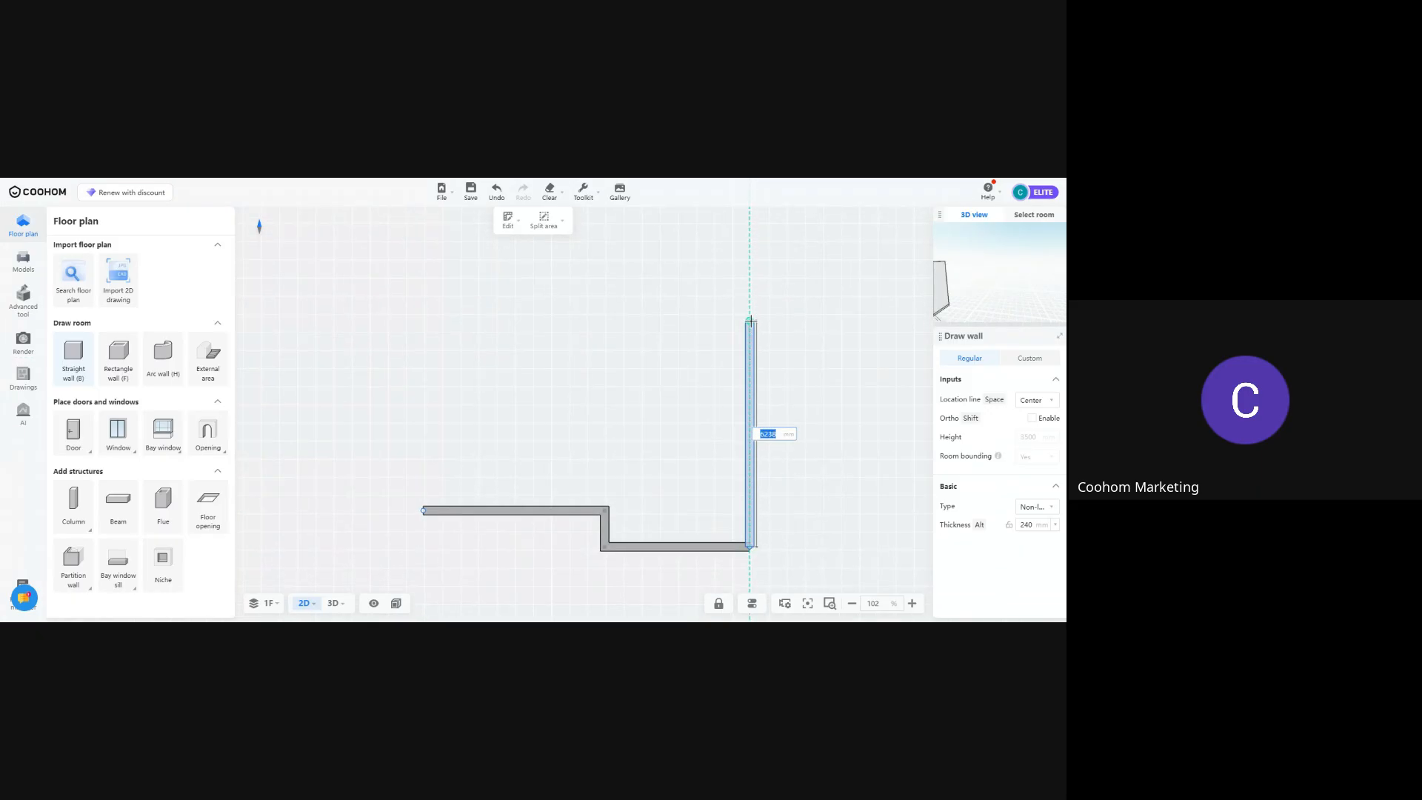
pyautogui.write('7000')
pyautogui.press('Return')
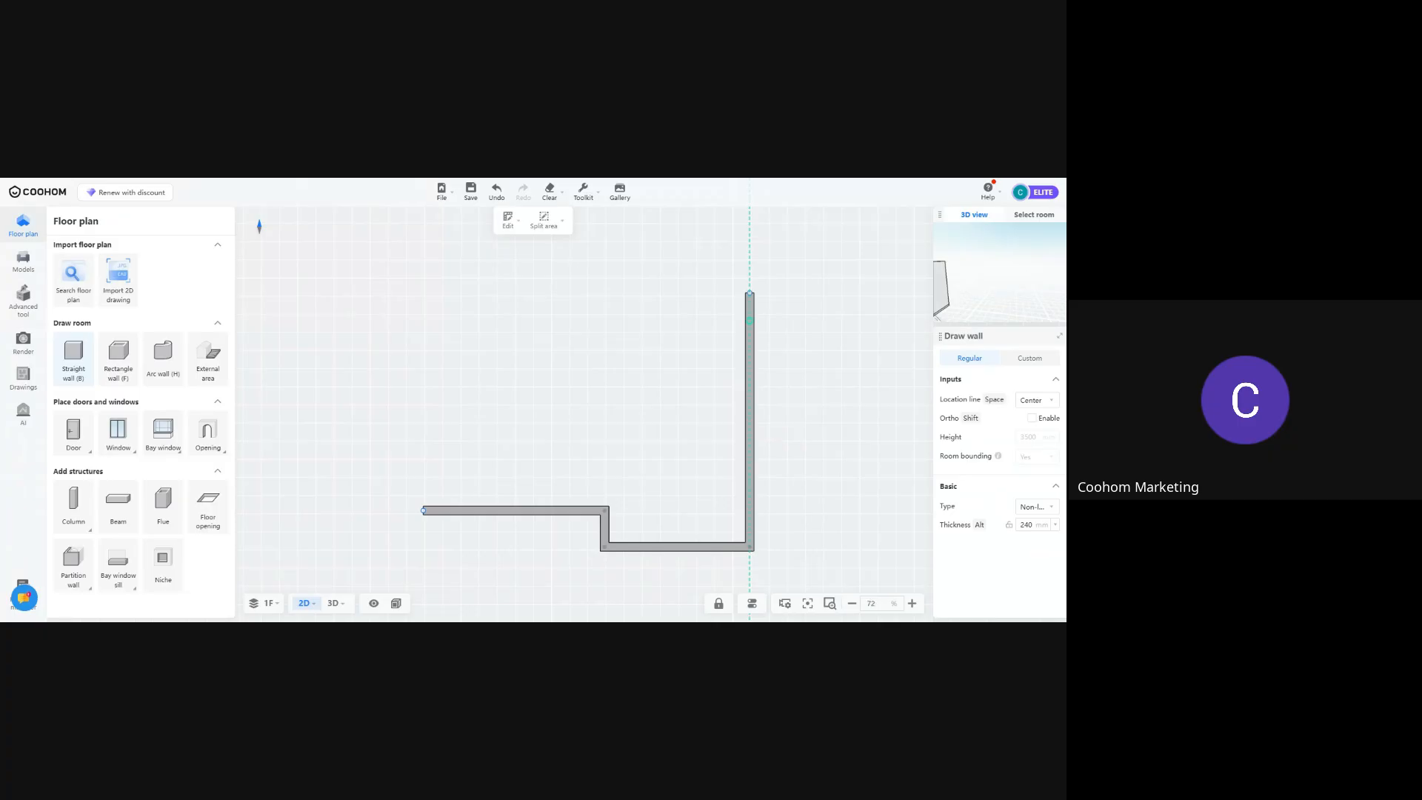
pyautogui.click(420, 291)
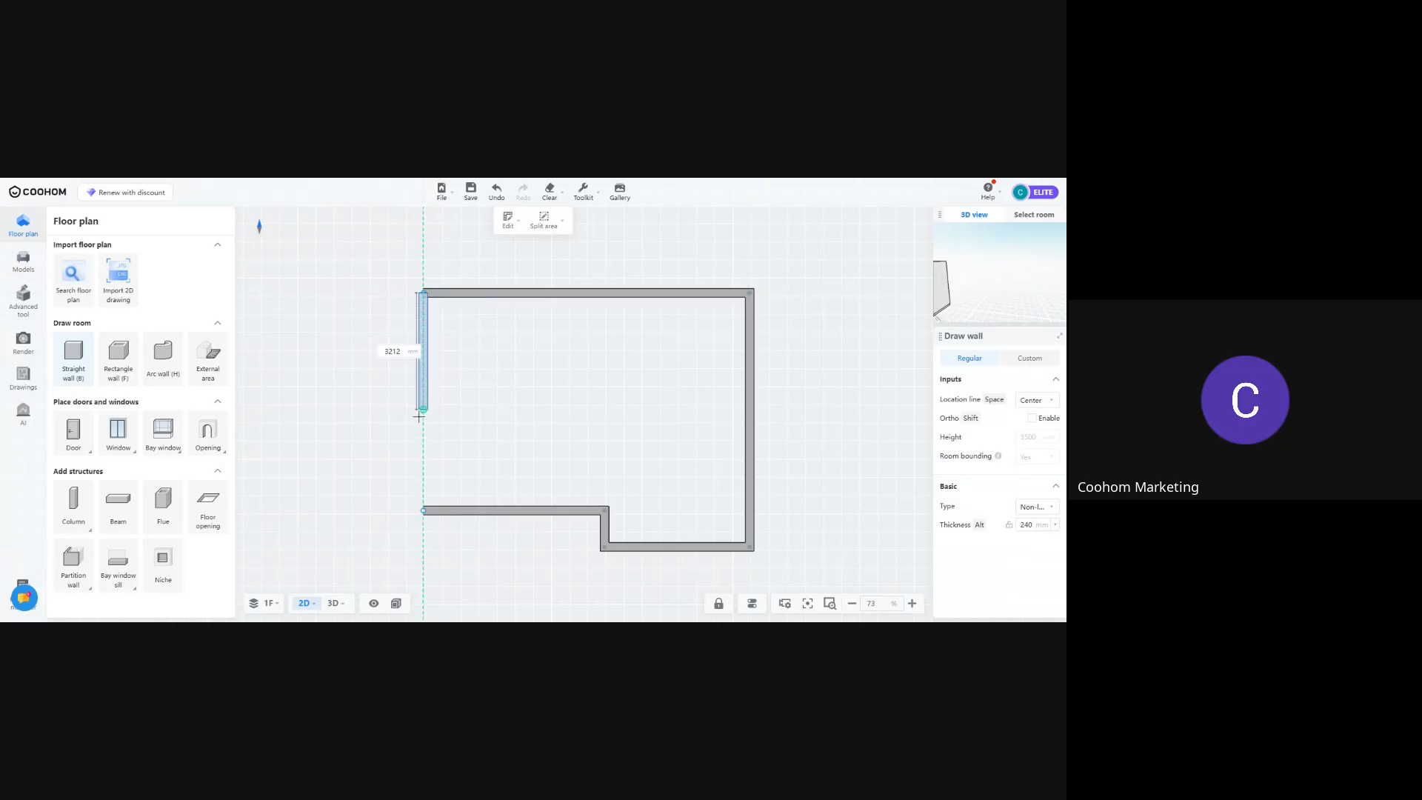
pyautogui.click(425, 507)
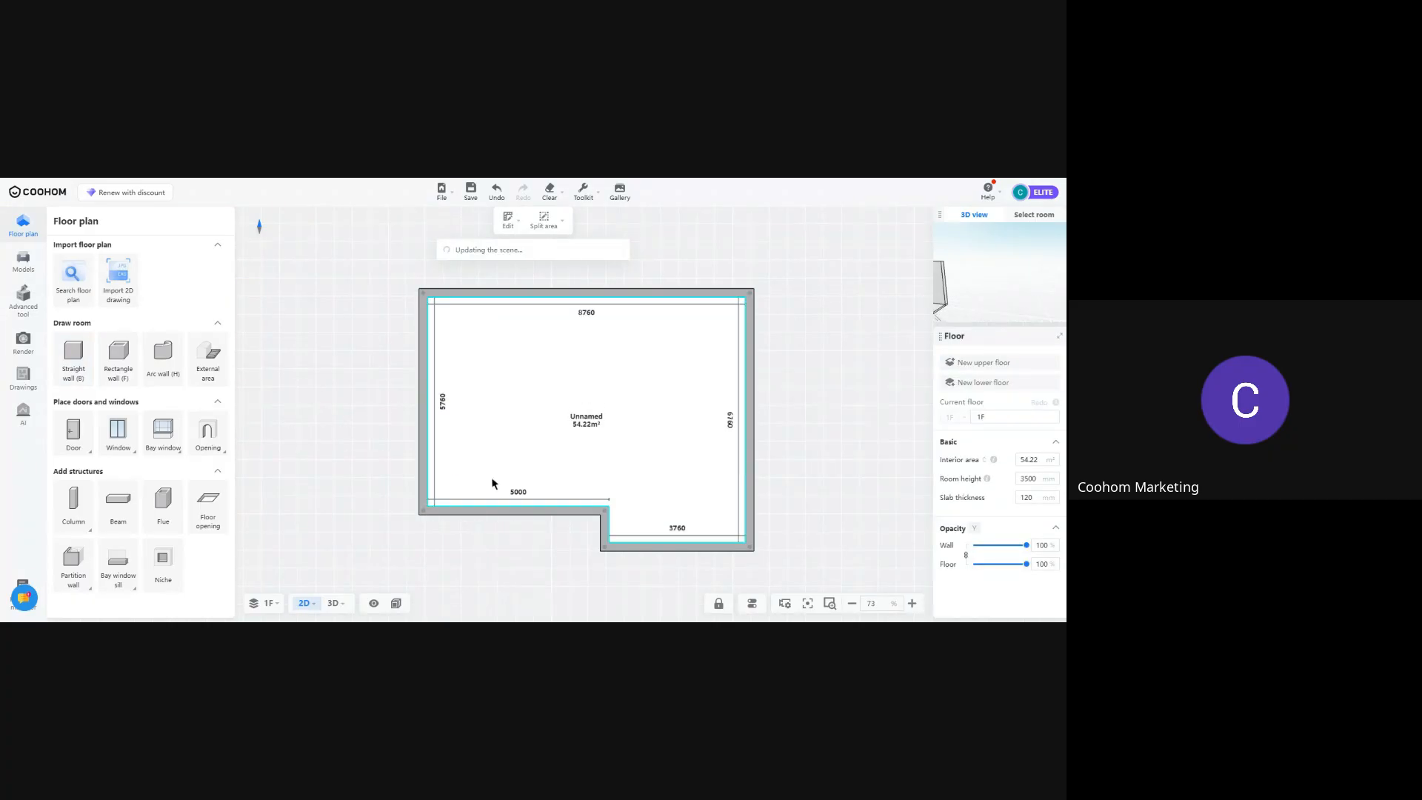
# Partition off the room's lower-left area with straight walls, starting 3000 mm above its inner corner and ending at the outline's step corner
pyautogui.scroll(3, 479, 474)
pyautogui.scroll(2, 466, 482)
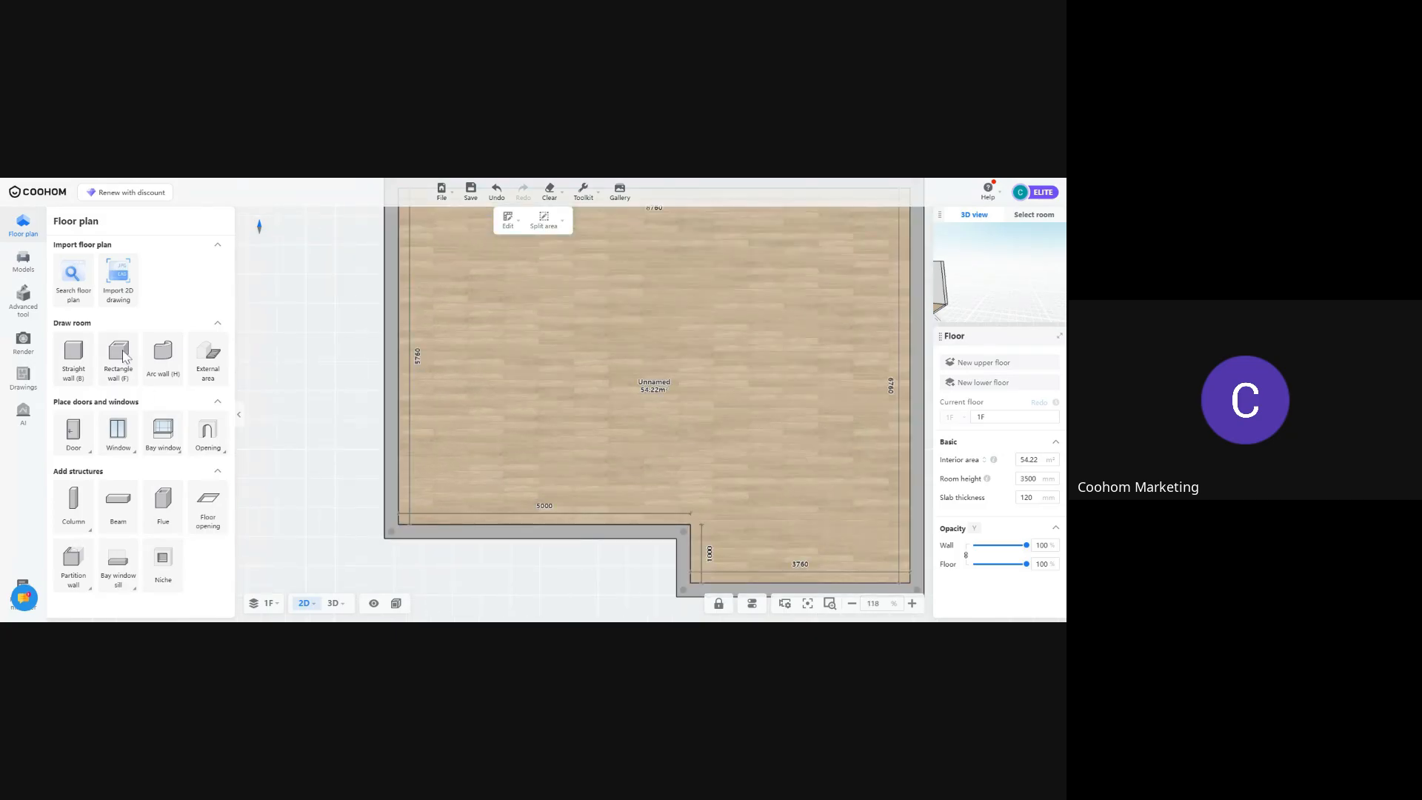
pyautogui.press('b')
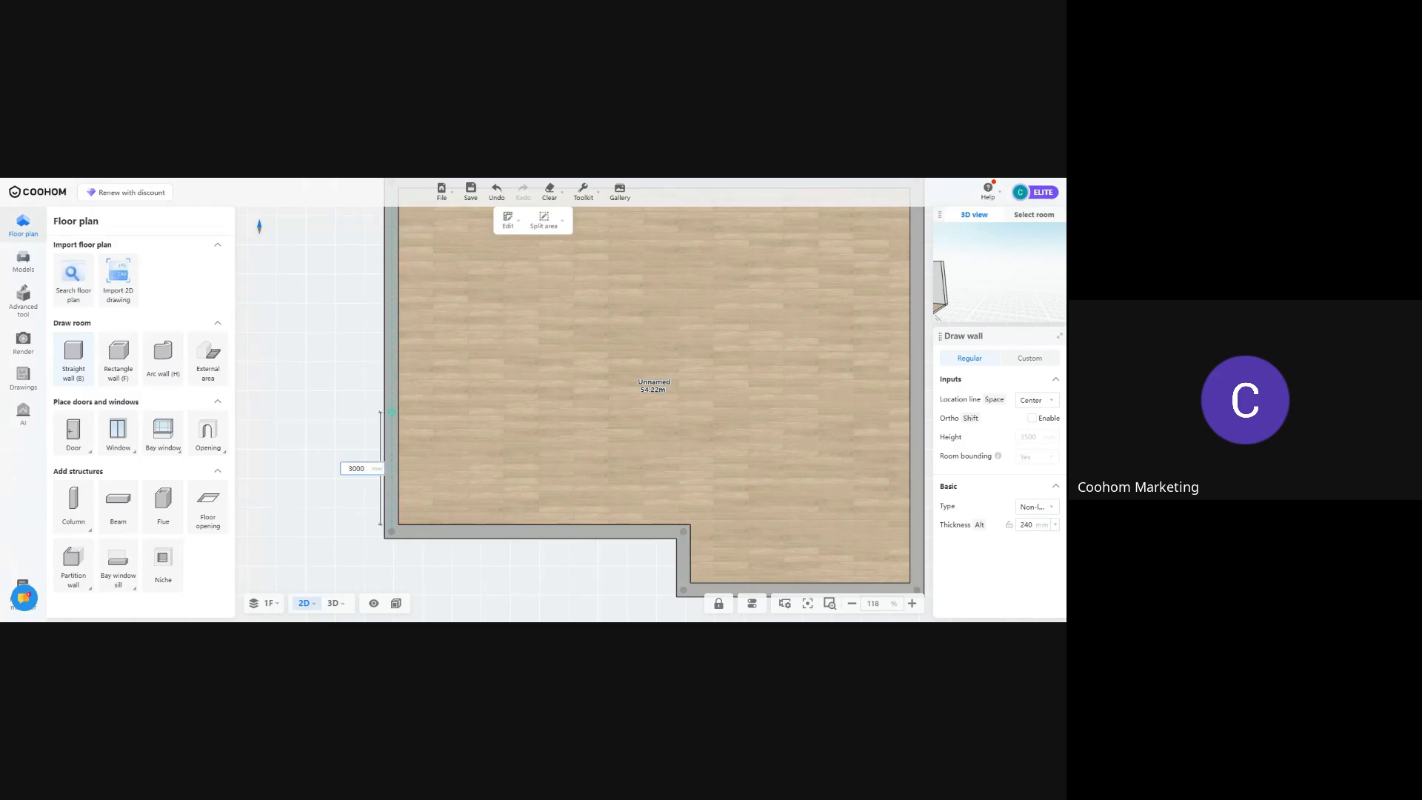
pyautogui.click(391, 349)
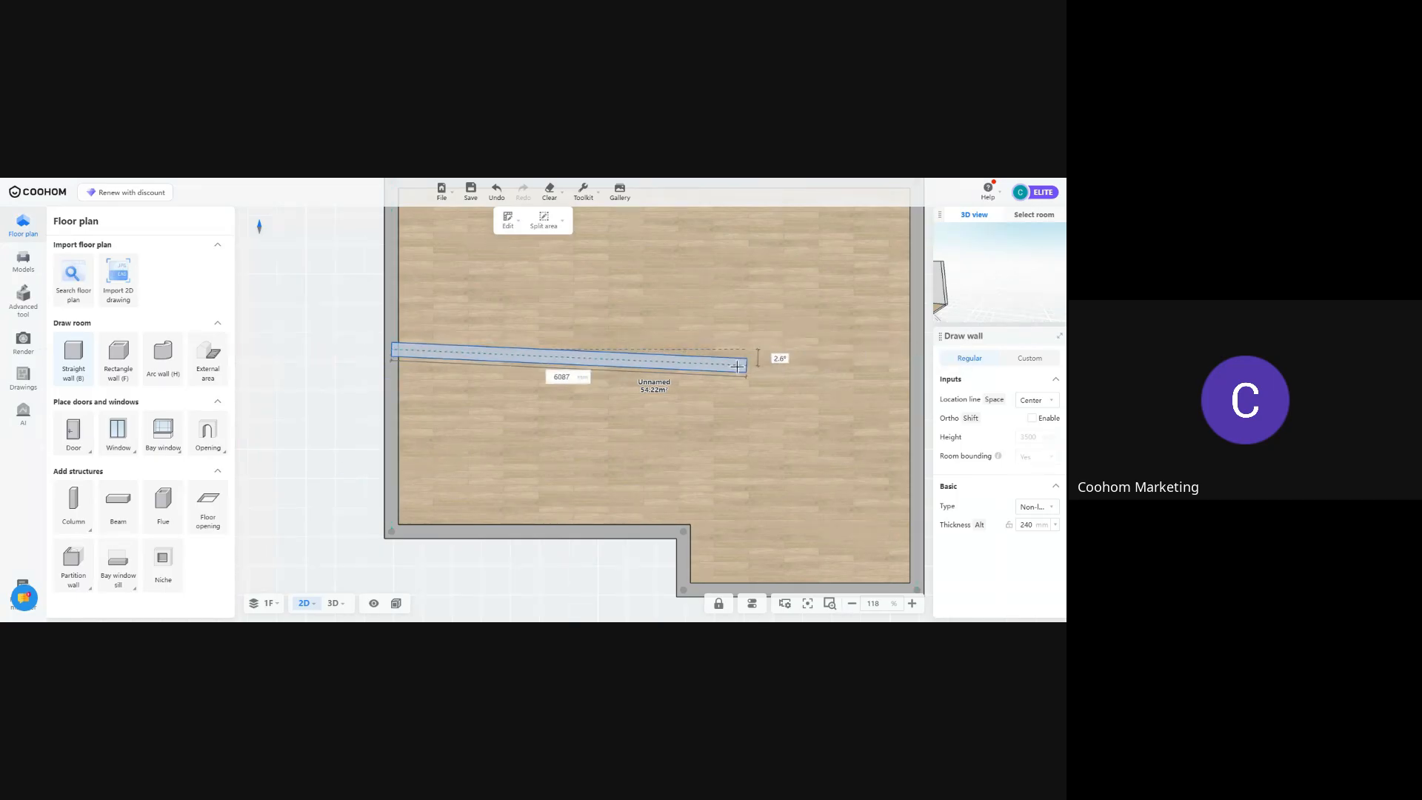
pyautogui.click(683, 349)
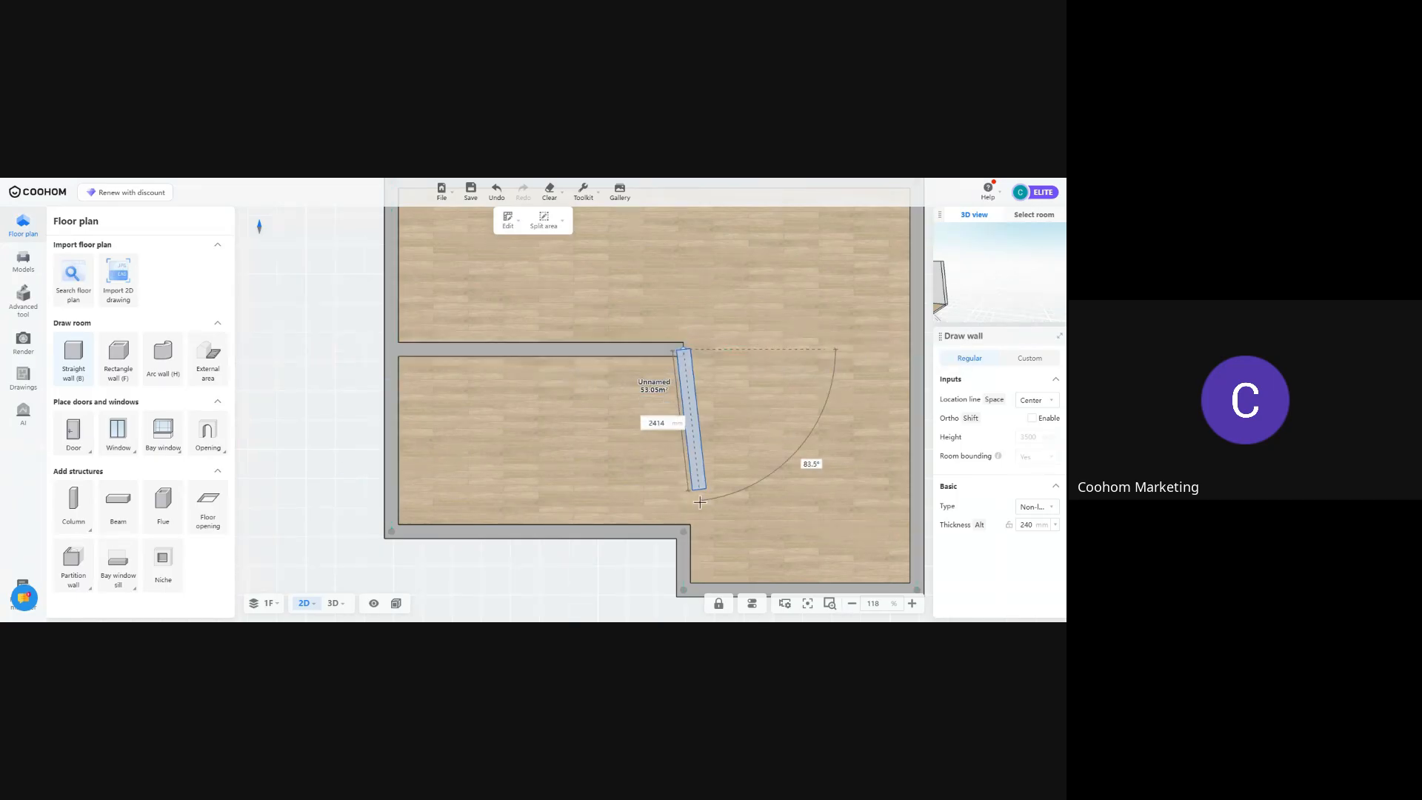
pyautogui.click(683, 530)
pyautogui.rightClick(790, 469)
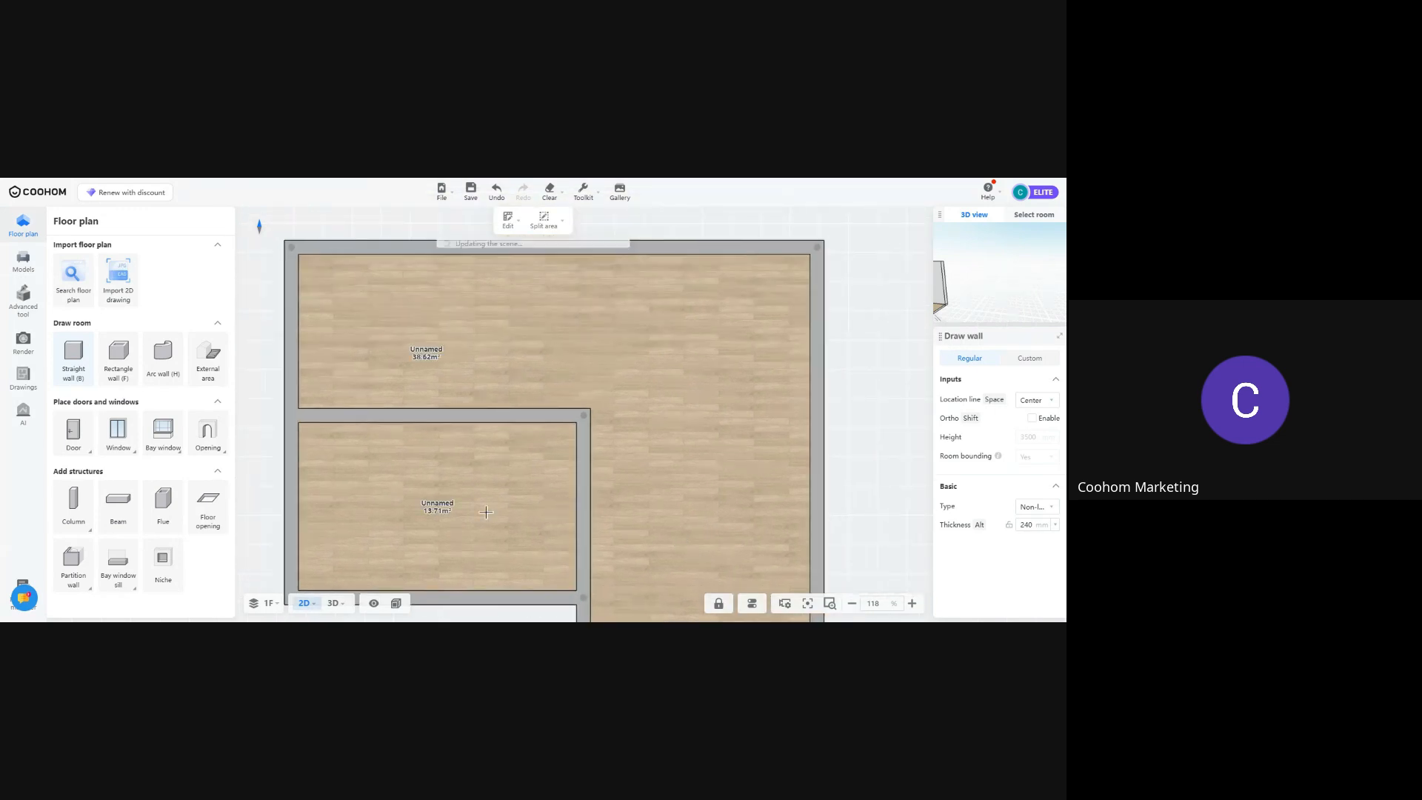
# Set the room type of the enclosed lower-left room to Bedroom
pyautogui.click(511, 508)
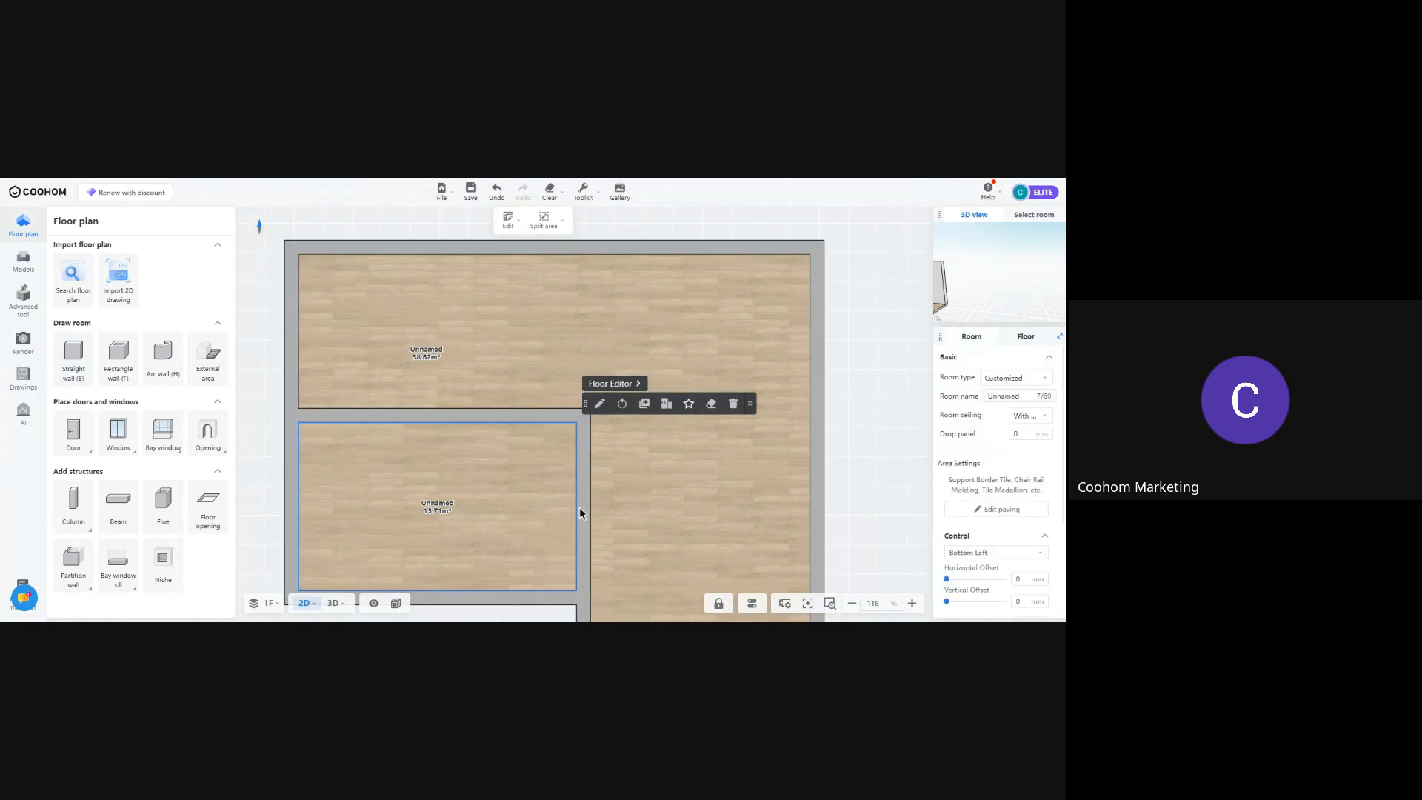
pyautogui.click(1036, 380)
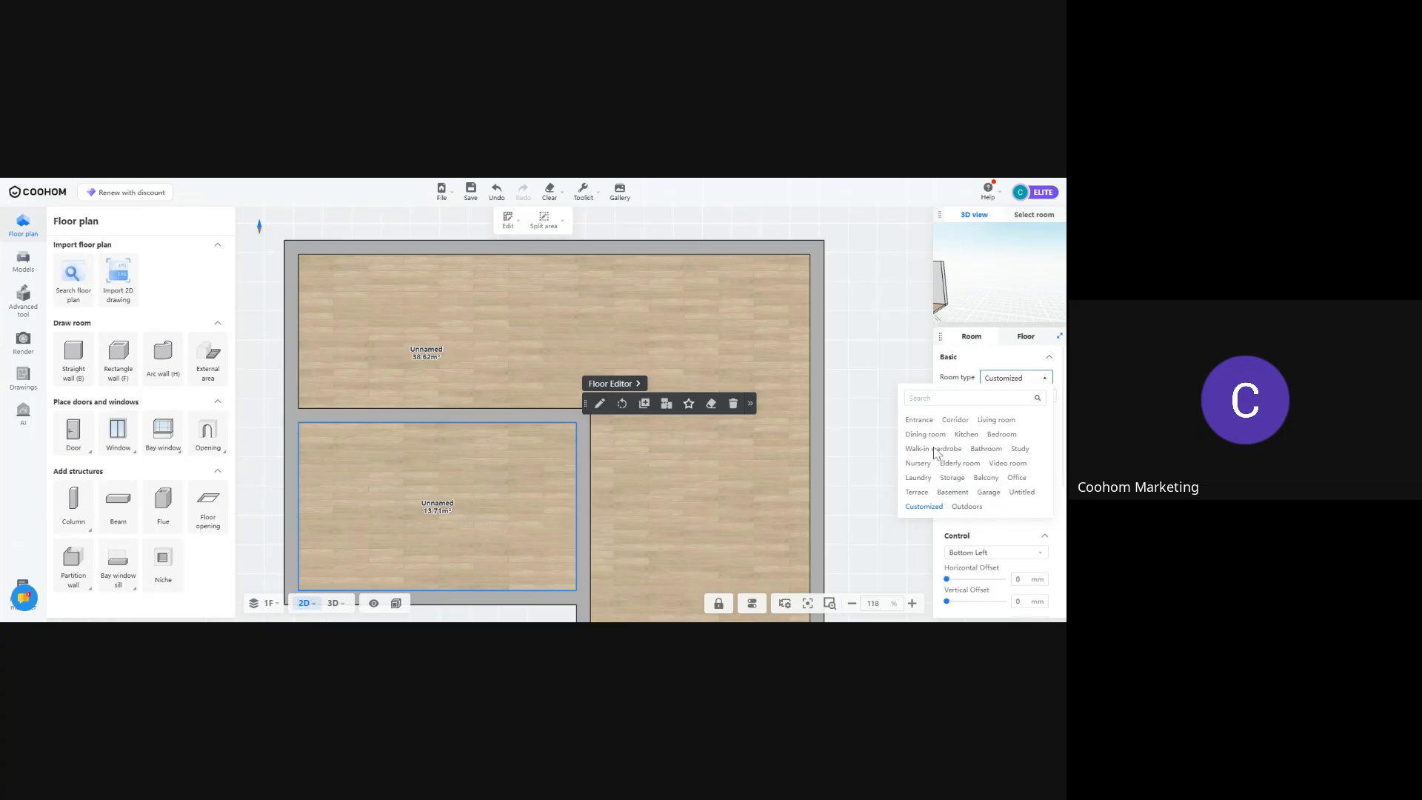
pyautogui.click(1001, 435)
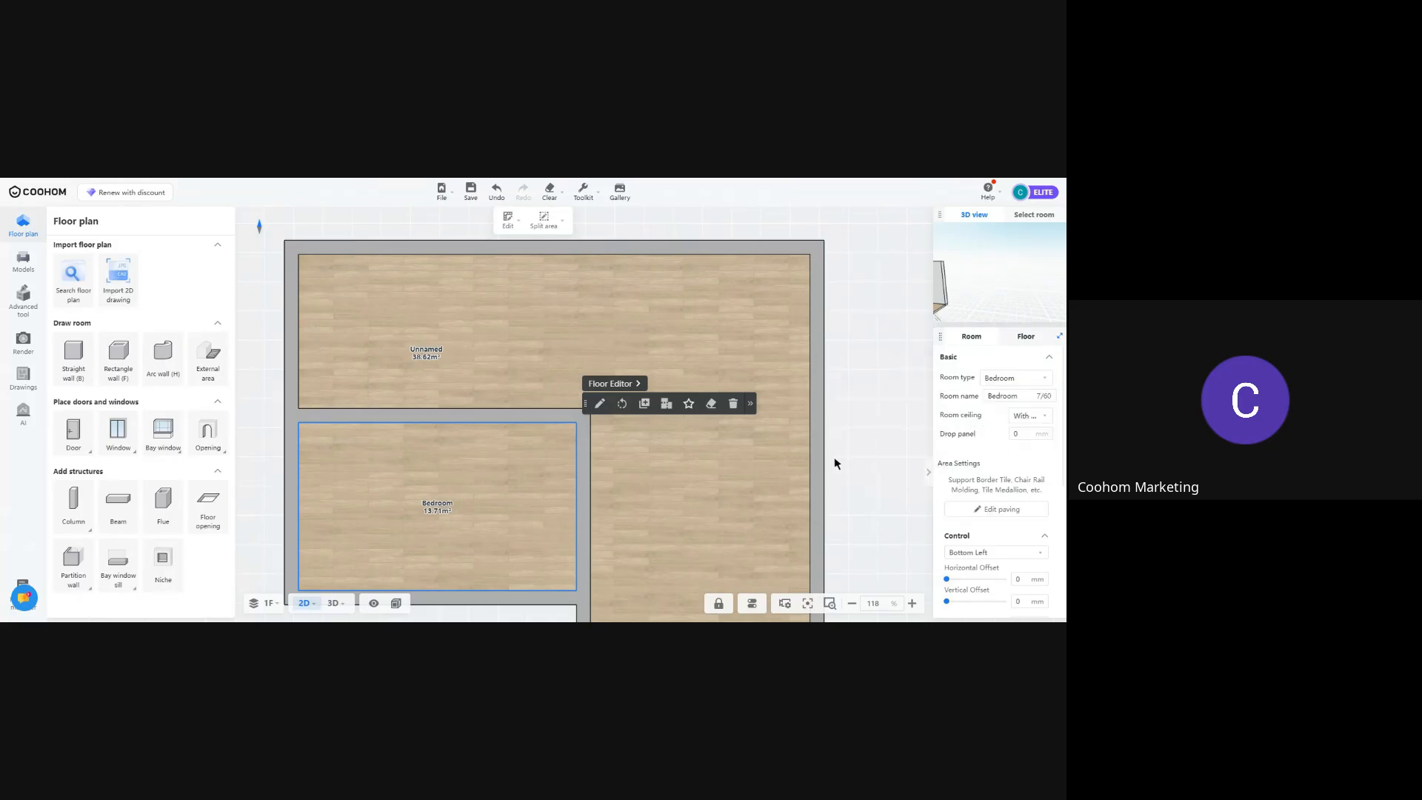
# Extend the floor plan above its top edge with straight walls 2500 mm up, across the full width and back down to the upper-left corner
pyautogui.moveTo(676, 470)
pyautogui.mouseDown(button='right')
pyautogui.moveTo(609, 407)
pyautogui.moveTo(681, 494)
pyautogui.mouseUp(button='right')
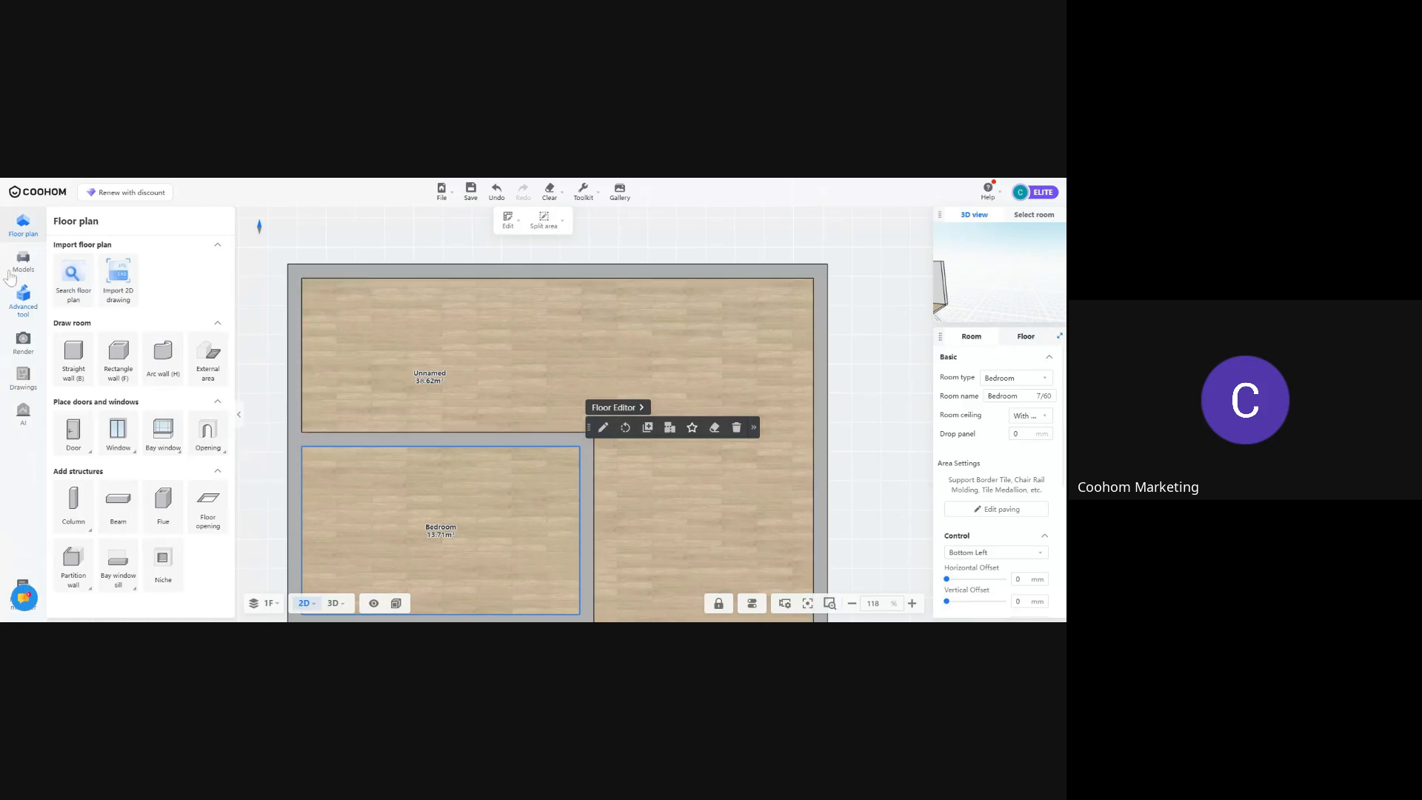
pyautogui.moveTo(483, 378); pyautogui.dragTo(345, 329, button='right')
pyautogui.moveTo(518, 487); pyautogui.dragTo(612, 417, button='right')
pyautogui.scroll(-2, 603, 437)
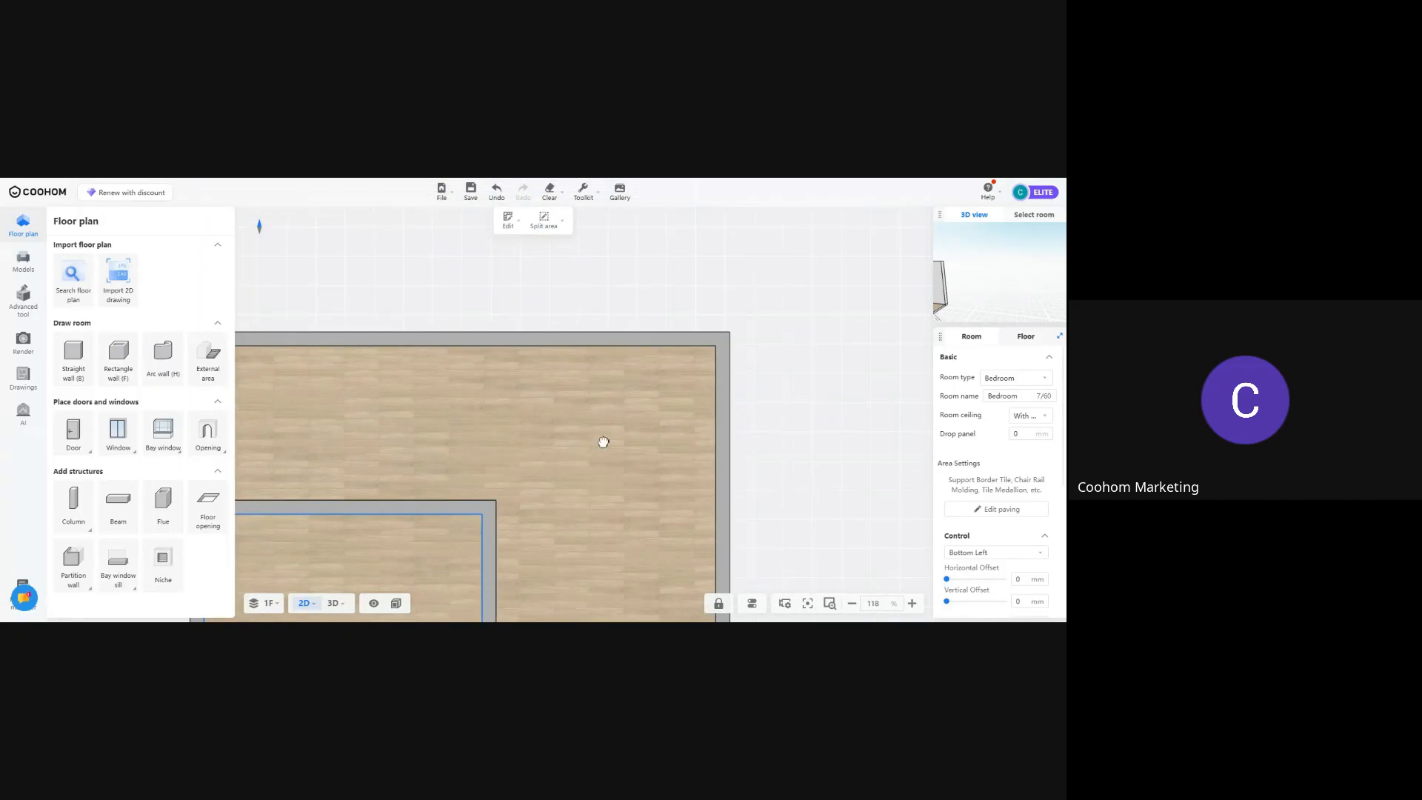
pyautogui.moveTo(458, 394); pyautogui.dragTo(555, 470, button='right')
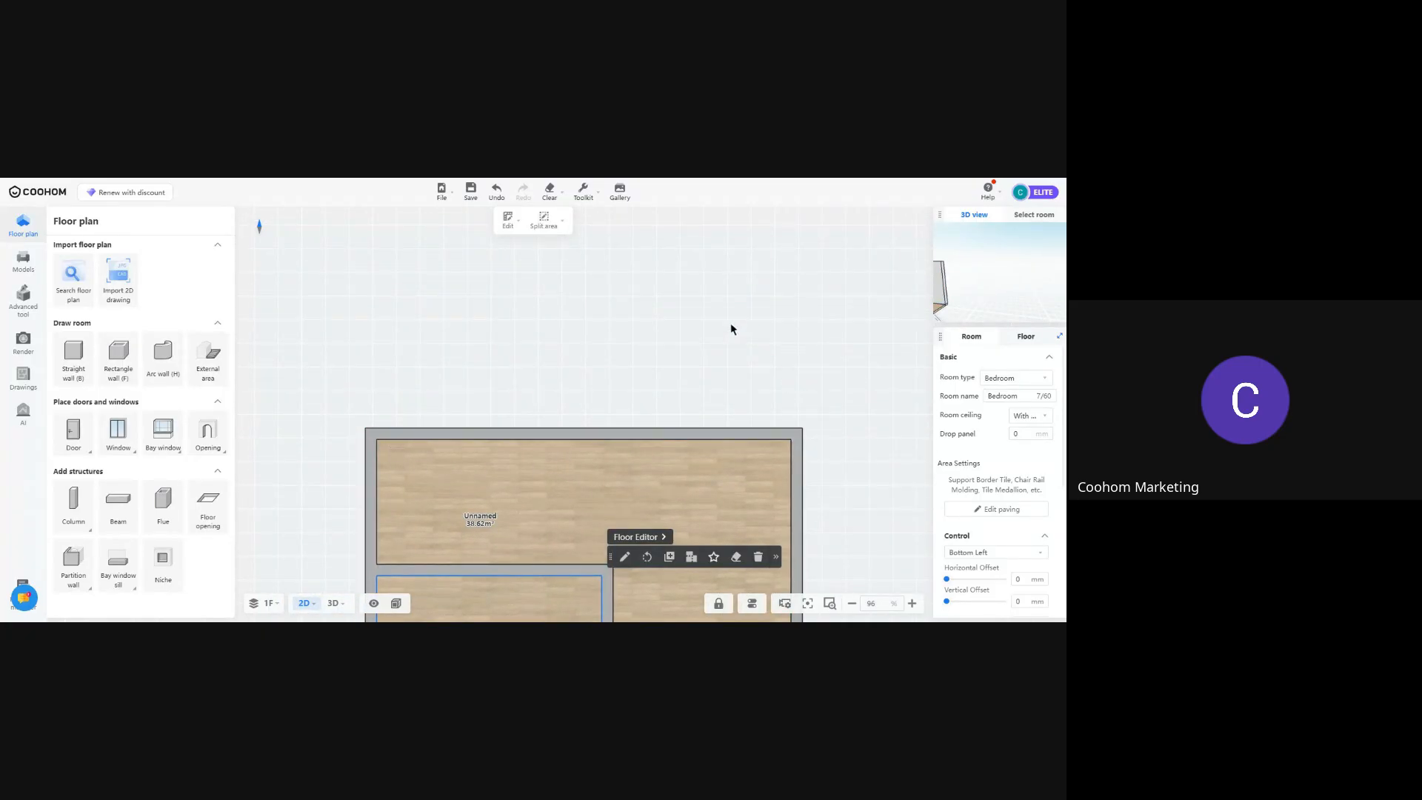
pyautogui.click(74, 357)
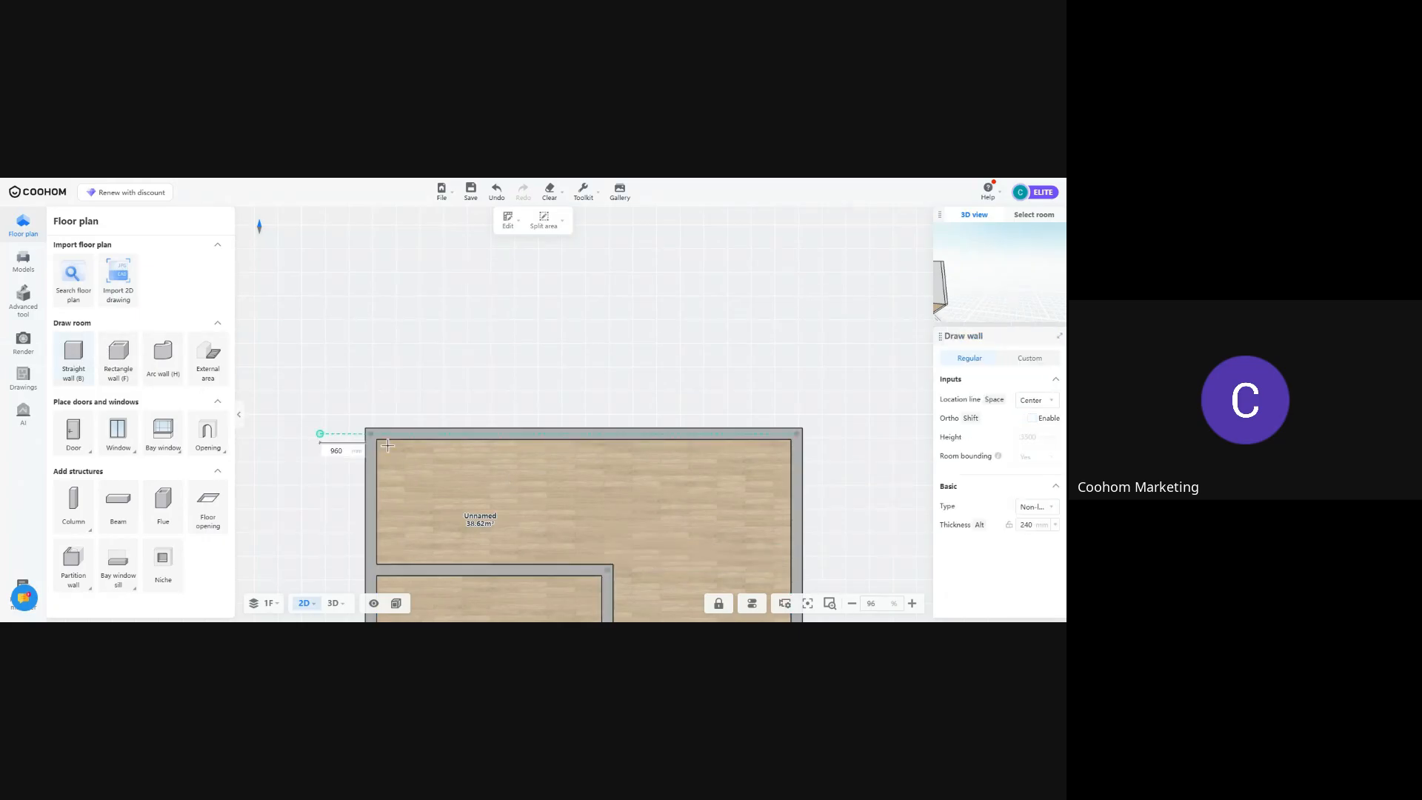
pyautogui.click(797, 432)
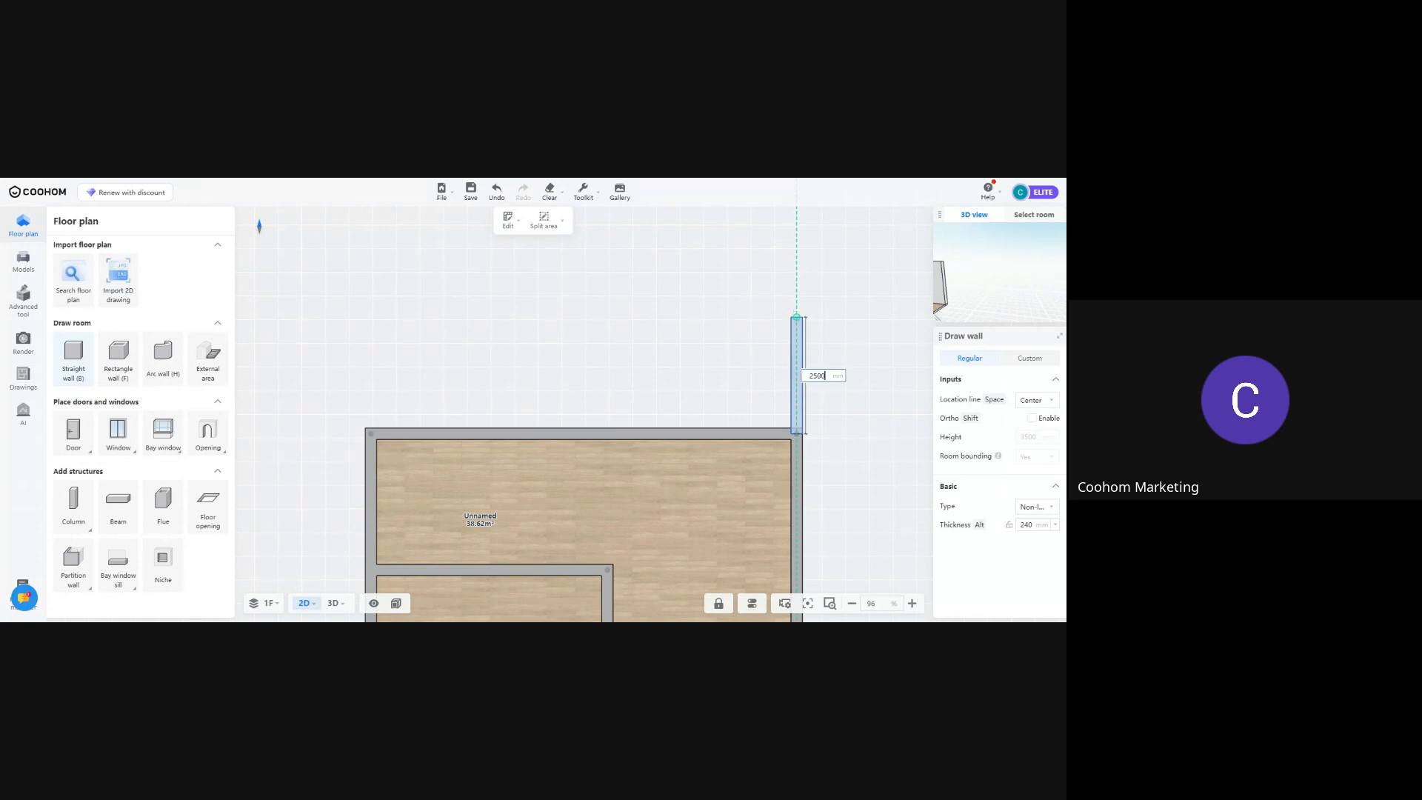
pyautogui.click(796, 317)
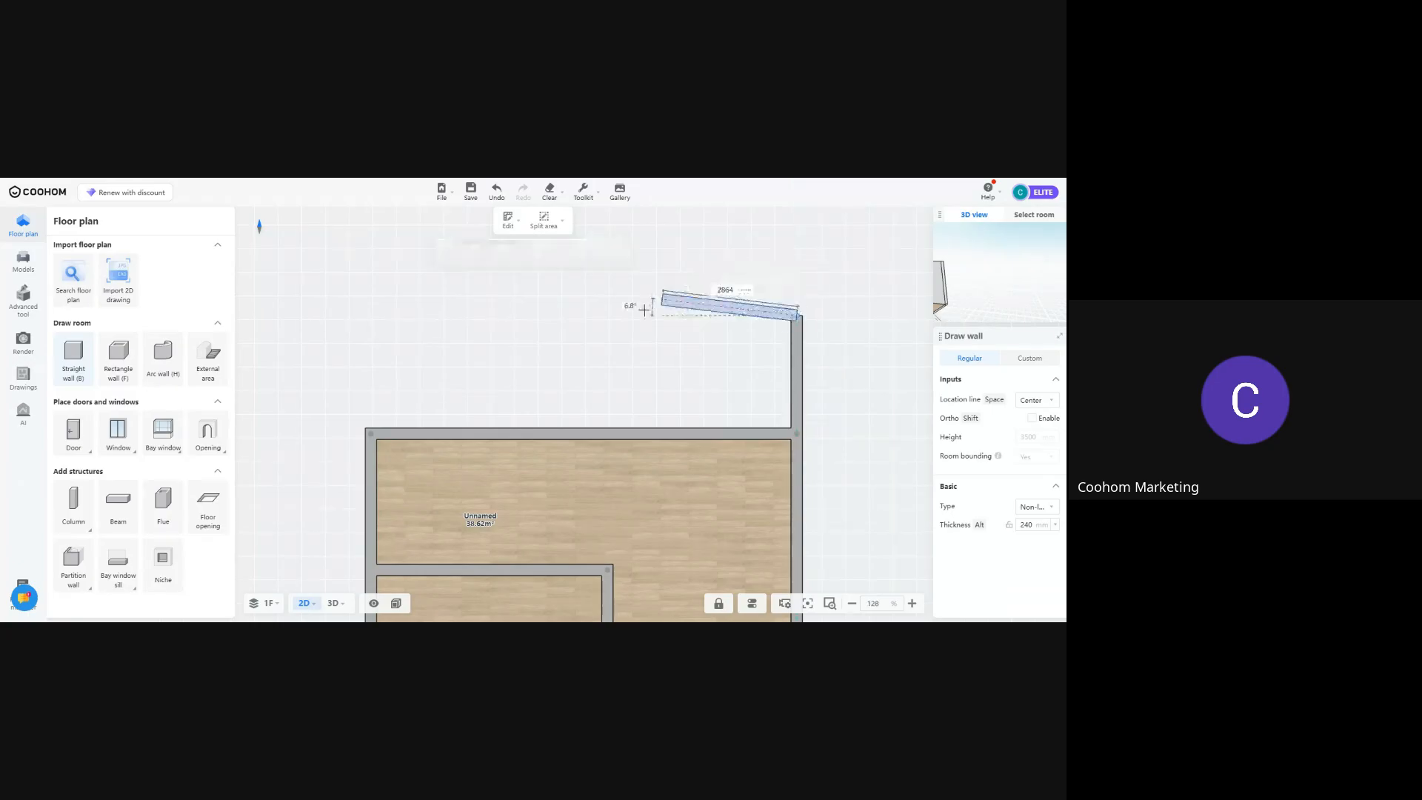
pyautogui.click(368, 316)
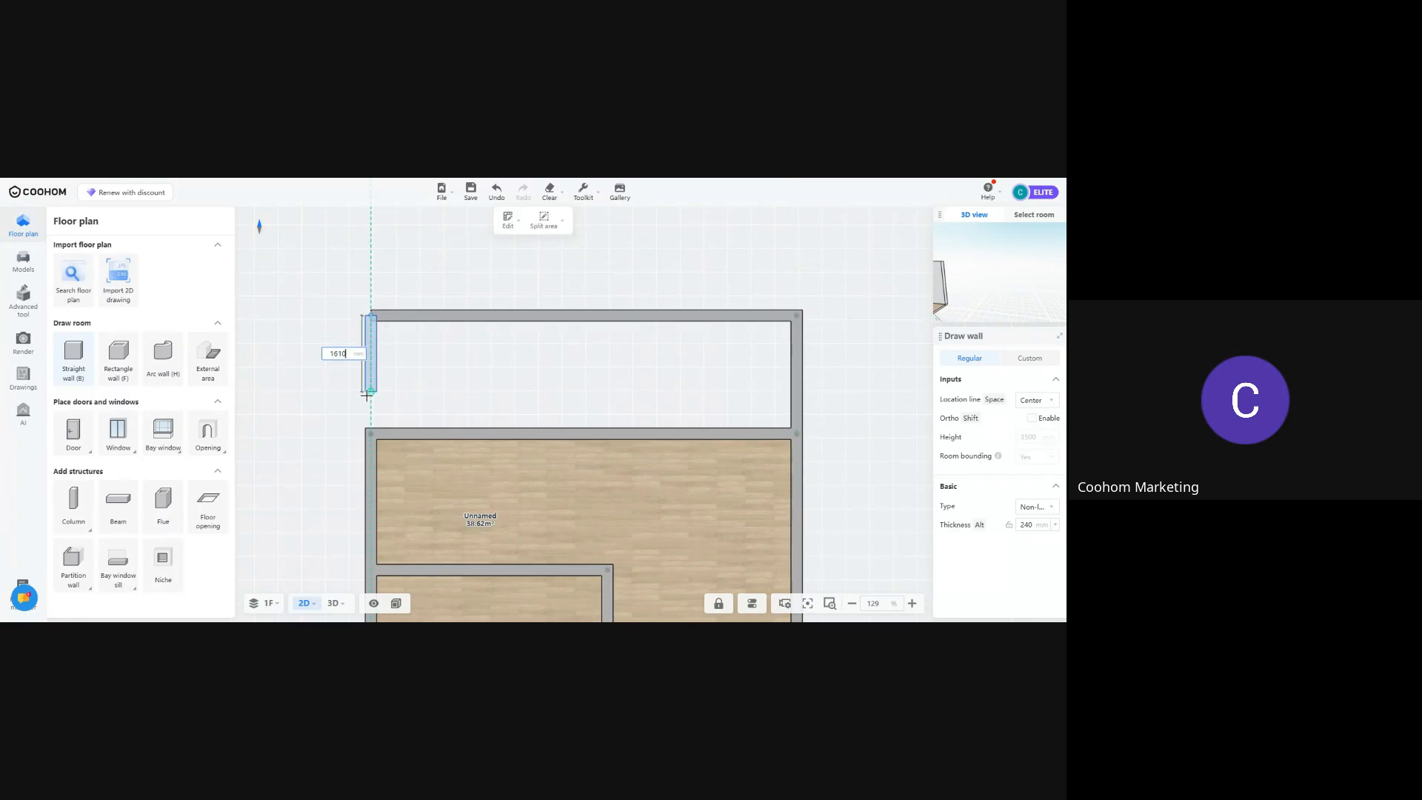
pyautogui.click(370, 432)
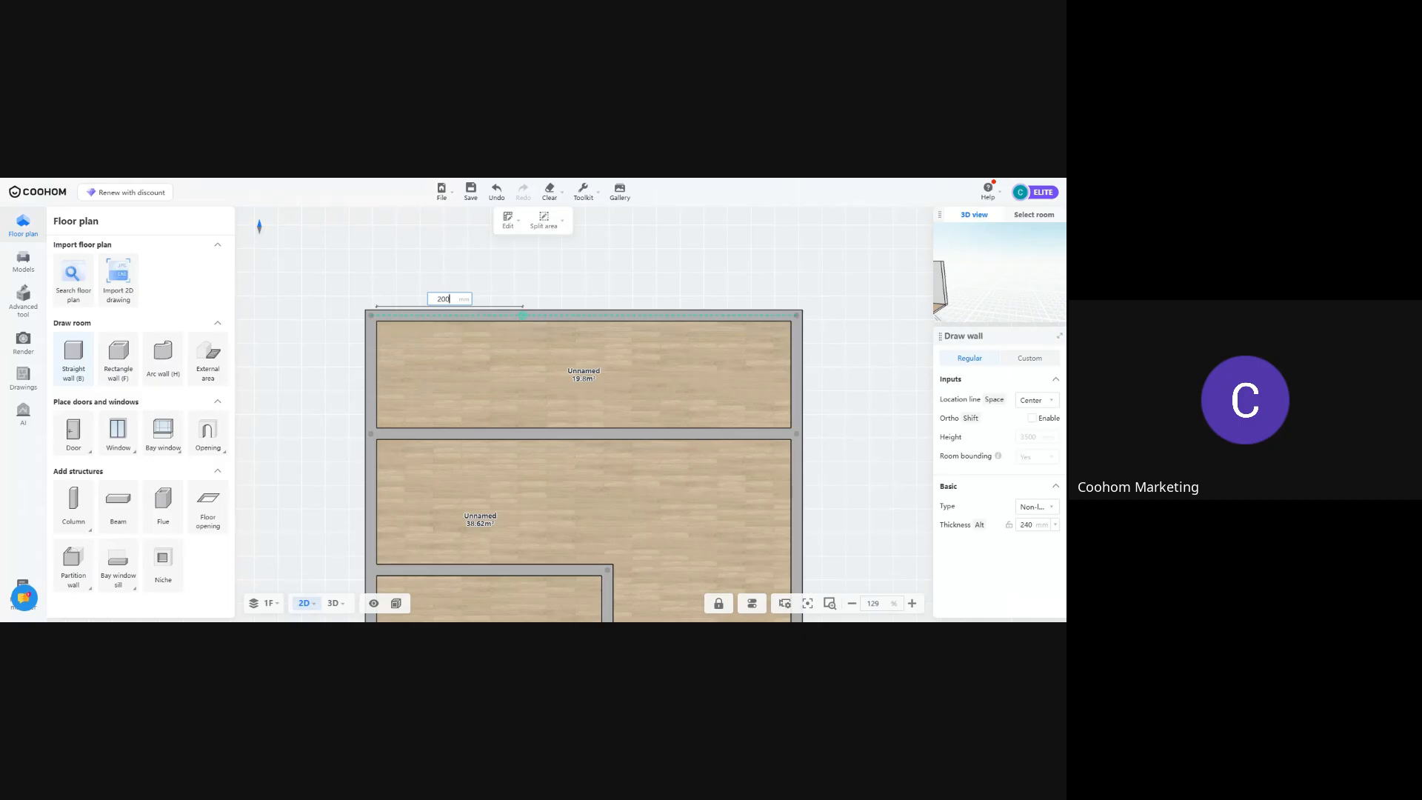
# Divide the new upper strip with a vertical partition wall 2000 mm from its left inner corner down to the wall below
pyautogui.press('Return')
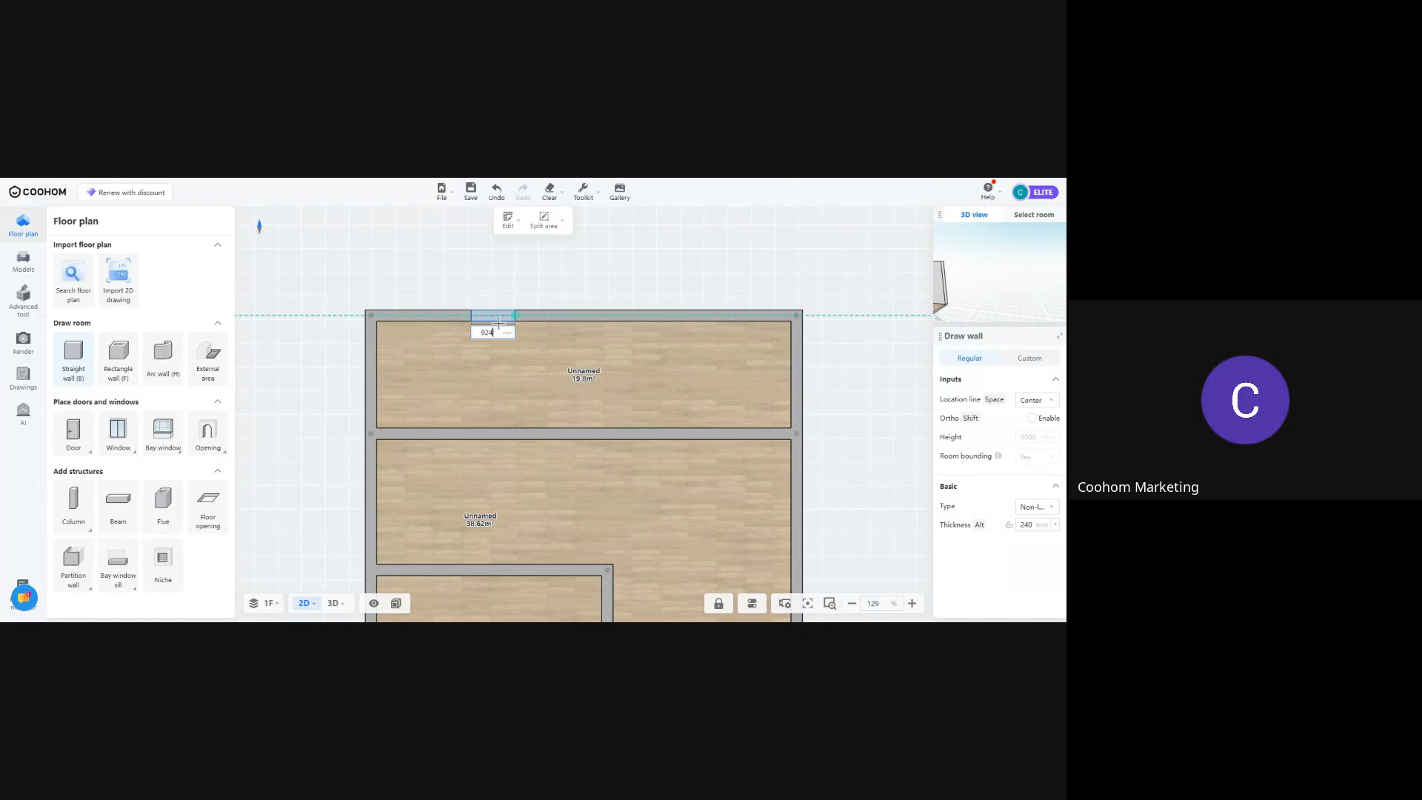
pyautogui.click(472, 430)
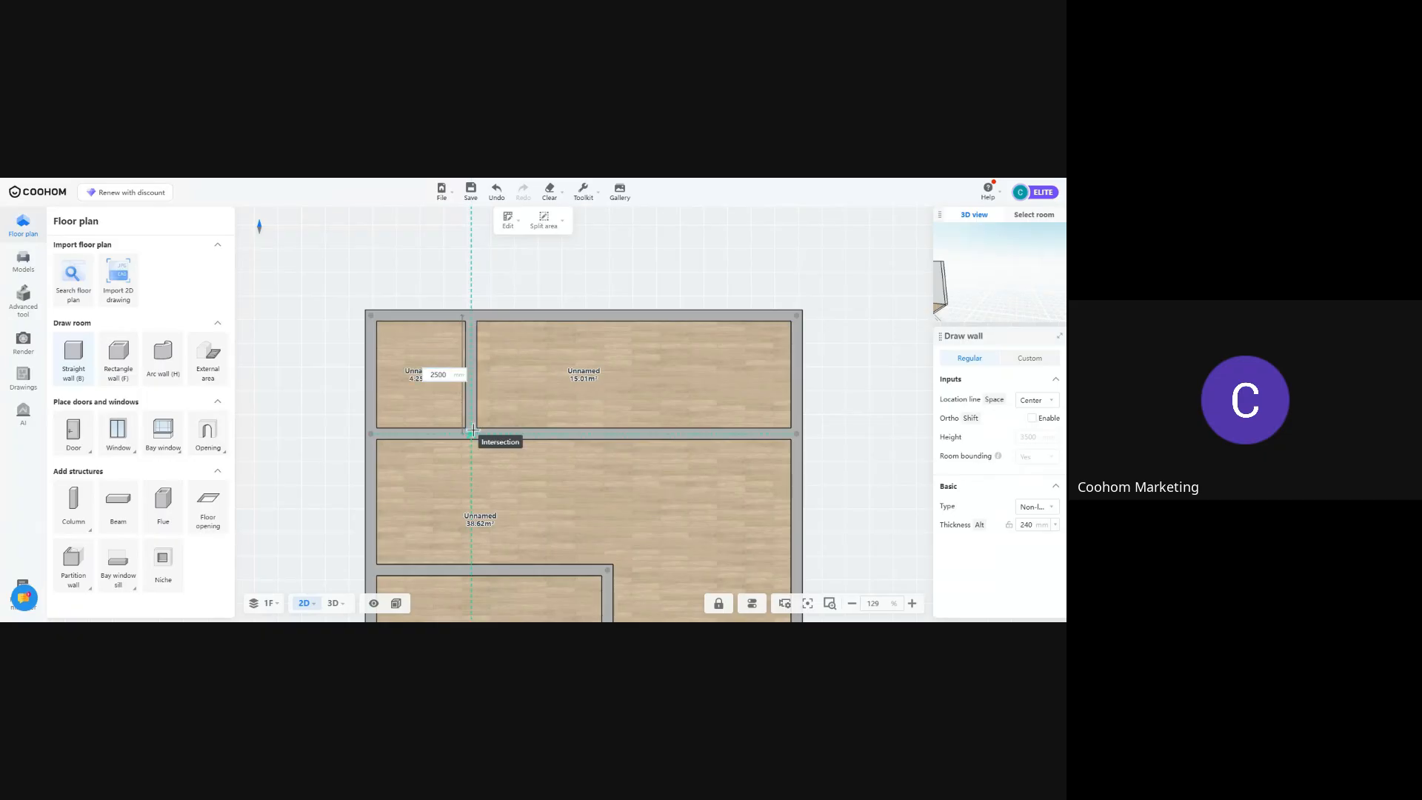
pyautogui.press('Escape')
# Set the room type of the small upper-left room to Bathroom
pyautogui.click(433, 390)
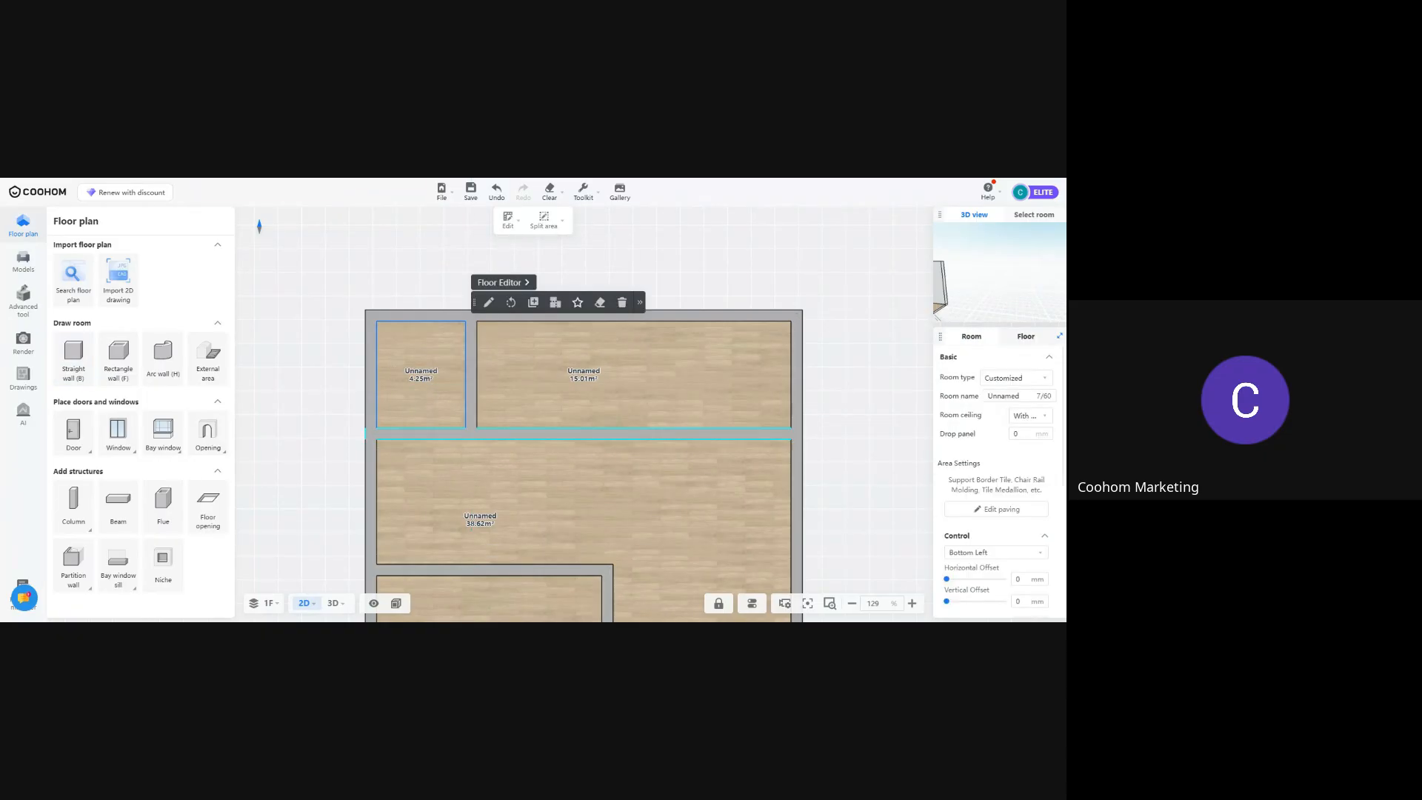
pyautogui.click(1040, 380)
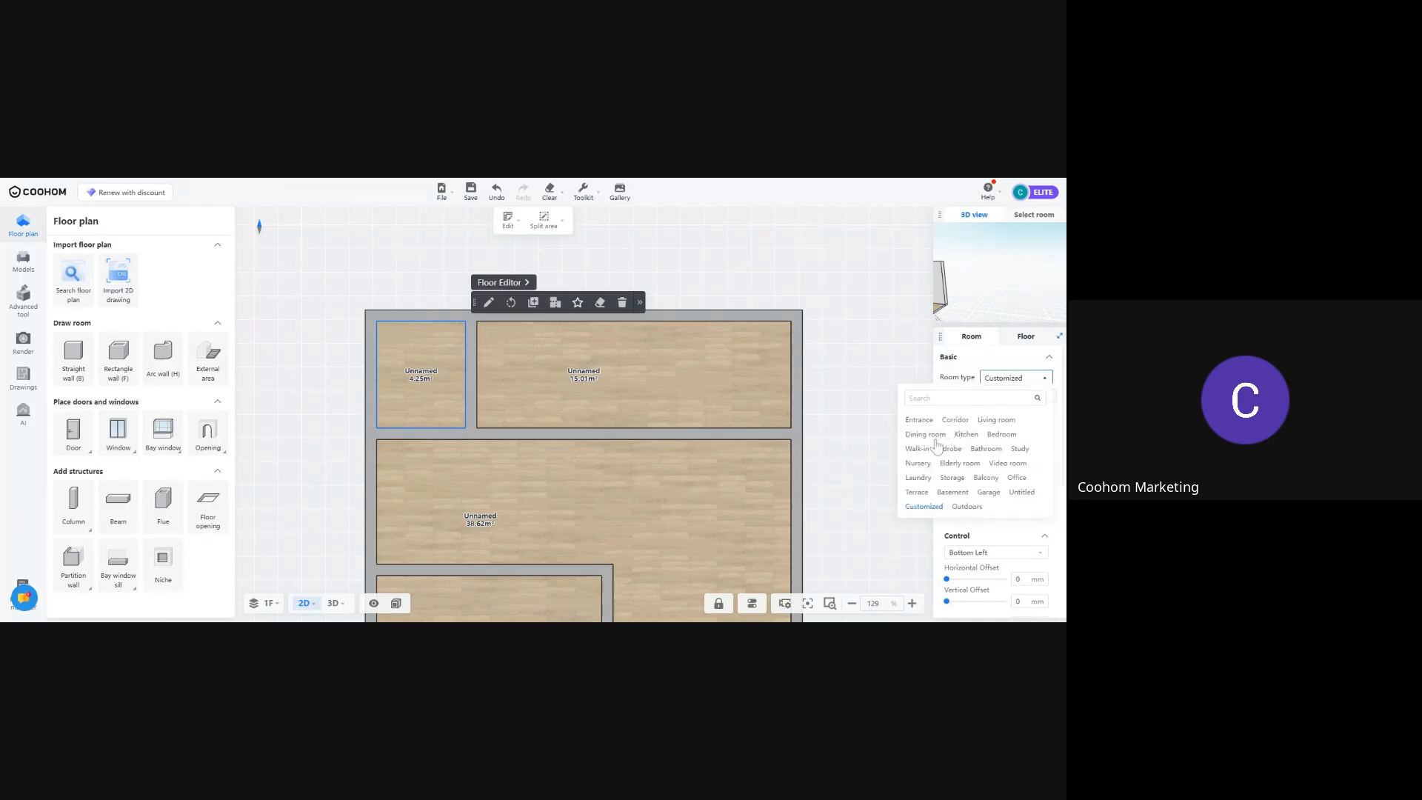
pyautogui.click(990, 452)
# Set the room type of the wide room beside the bathroom to Terrace
pyautogui.click(730, 390)
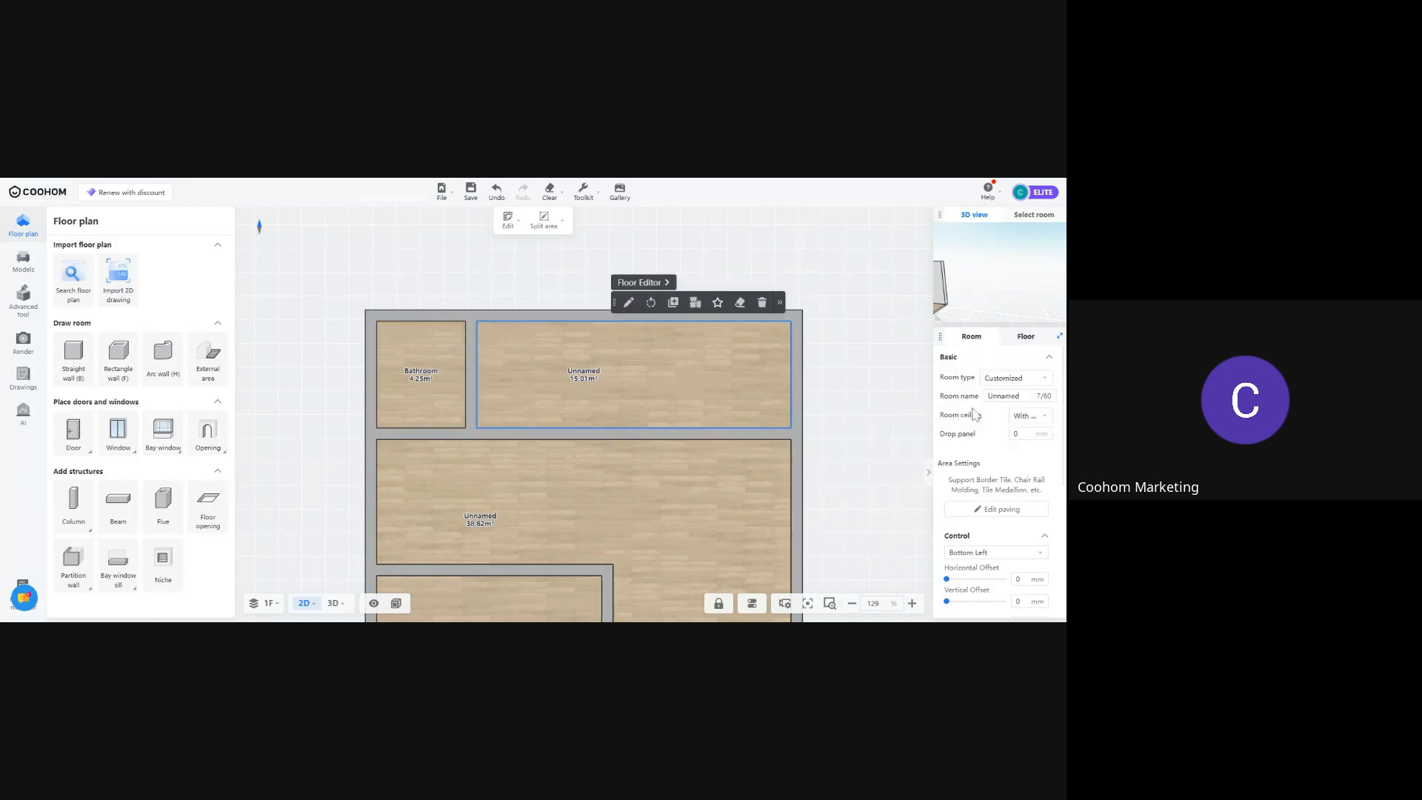
pyautogui.click(1023, 391)
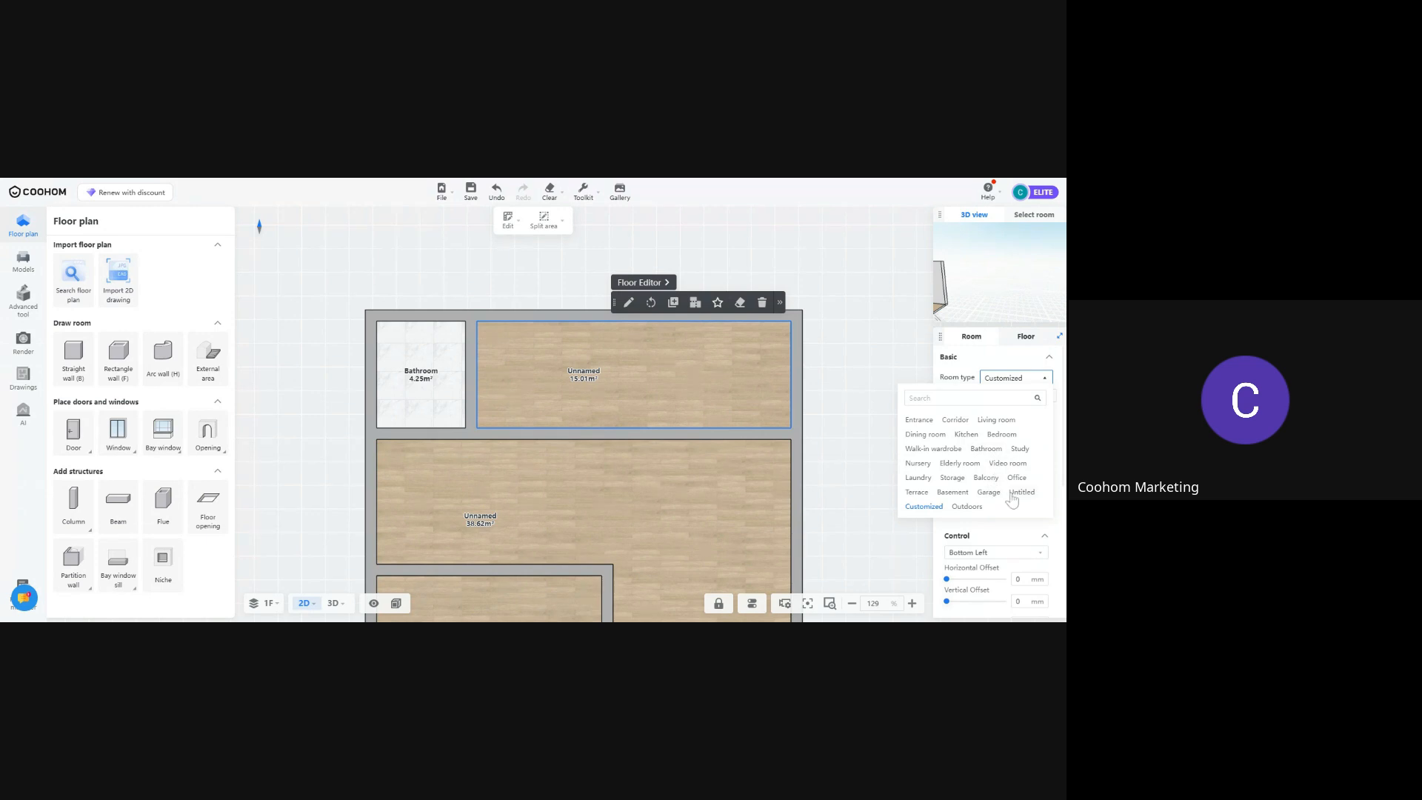
pyautogui.click(991, 480)
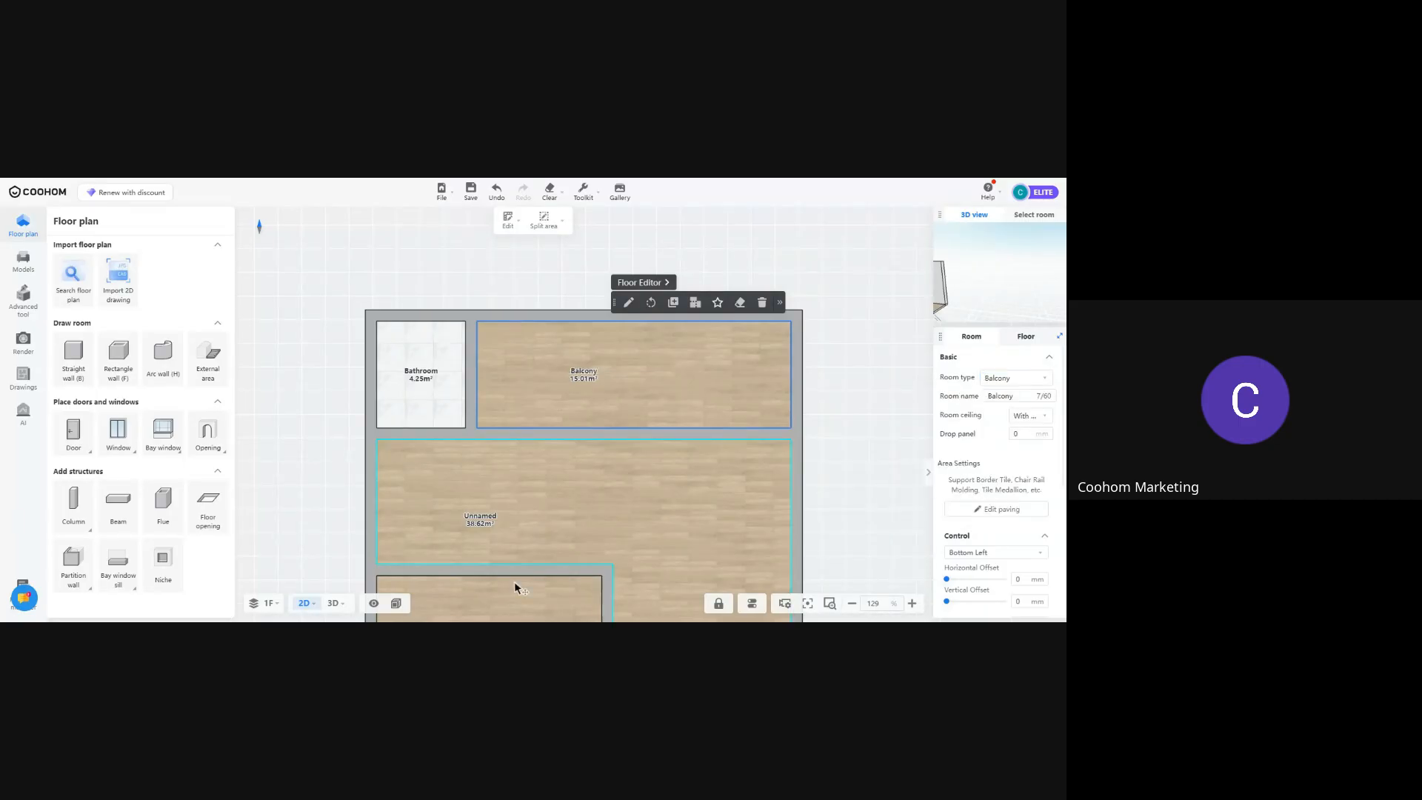
pyautogui.click(1035, 380)
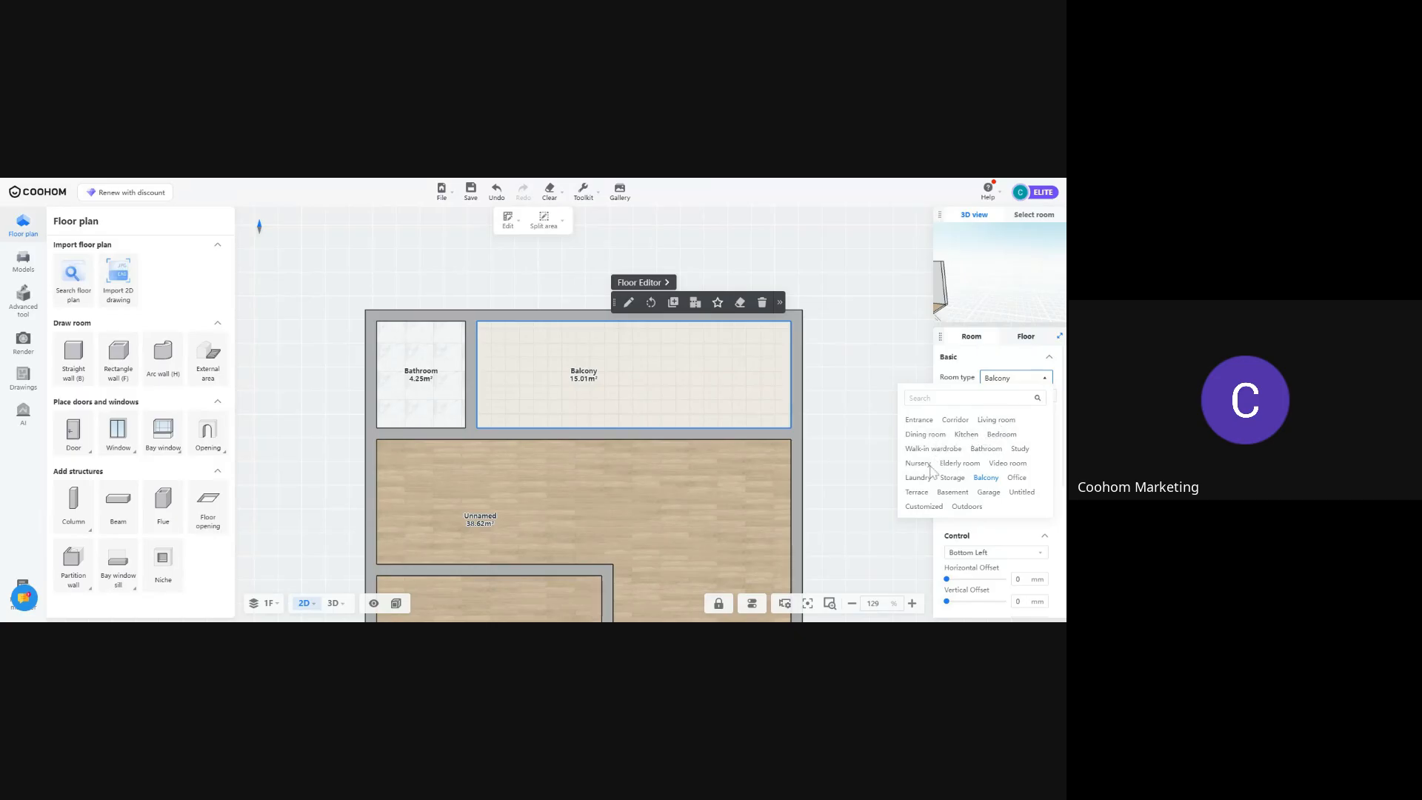
pyautogui.click(917, 493)
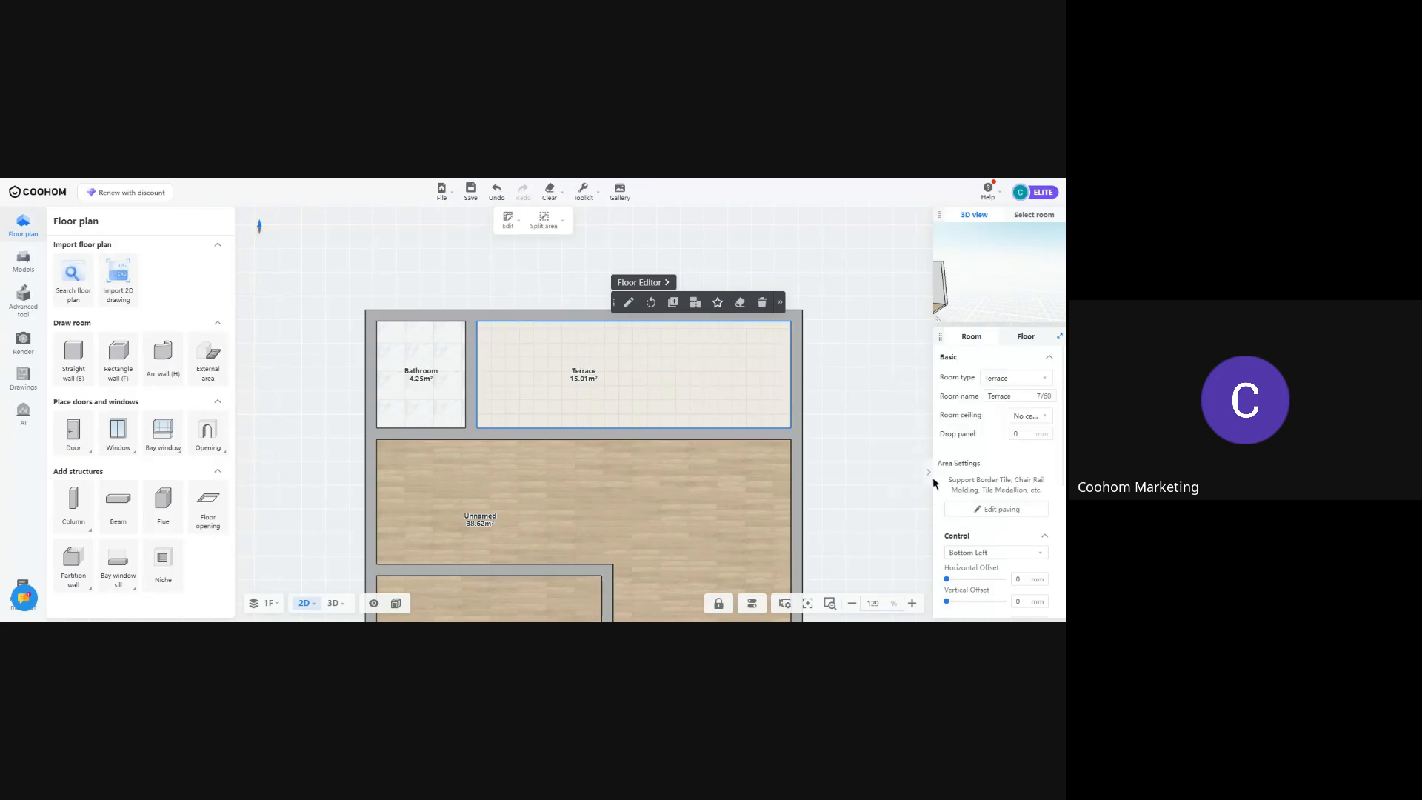
pyautogui.click(1029, 416)
# Examine the floor plan's walls and floor finishes in 3D, including the terrace and the bedroom
pyautogui.click(333, 603)
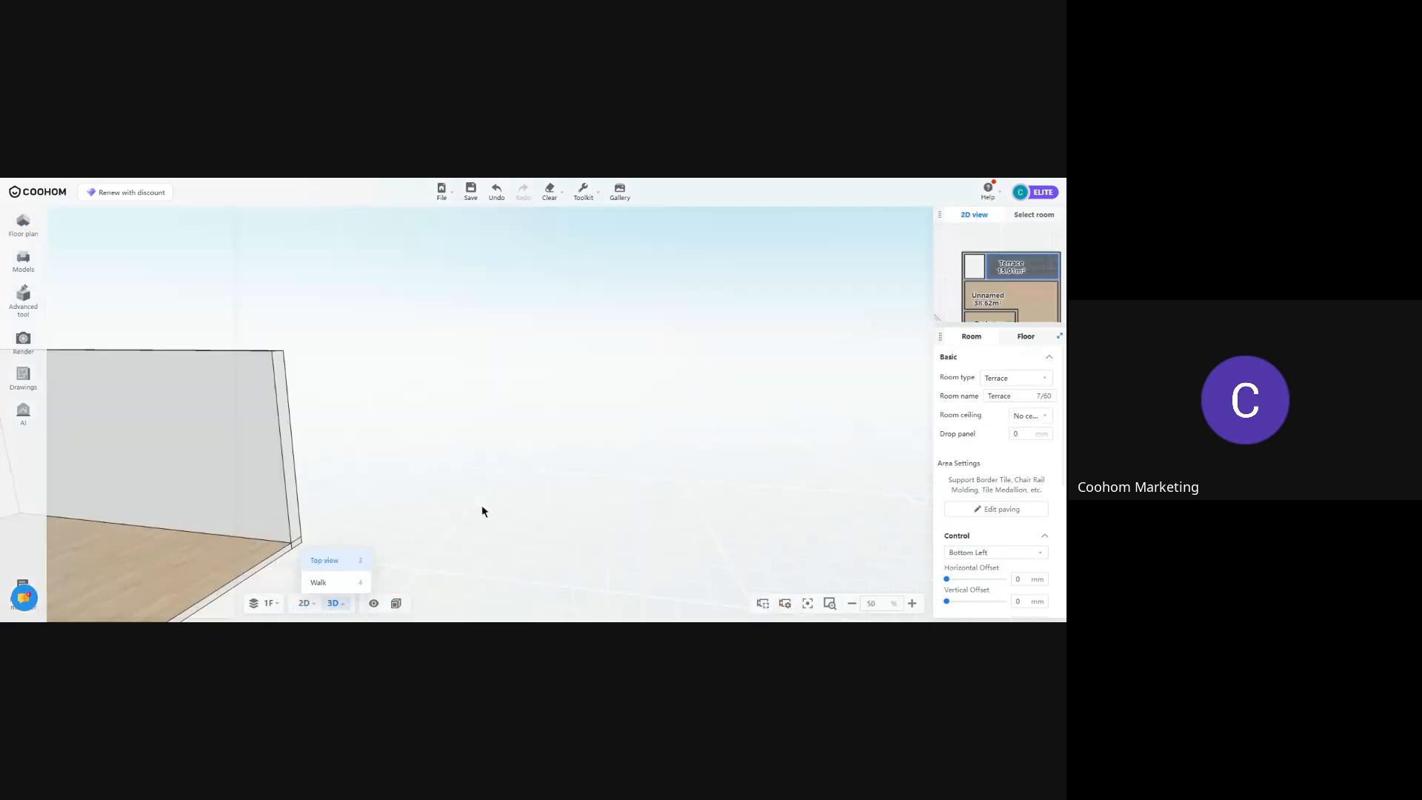
pyautogui.moveTo(463, 510); pyautogui.dragTo(815, 459)
pyautogui.scroll(-3, 520, 462)
pyautogui.scroll(3, 405, 466)
pyautogui.moveTo(405, 466); pyautogui.dragTo(529, 408)
pyautogui.scroll(4, 665, 437)
pyautogui.scroll(3, 666, 437)
pyautogui.scroll(3, 528, 403)
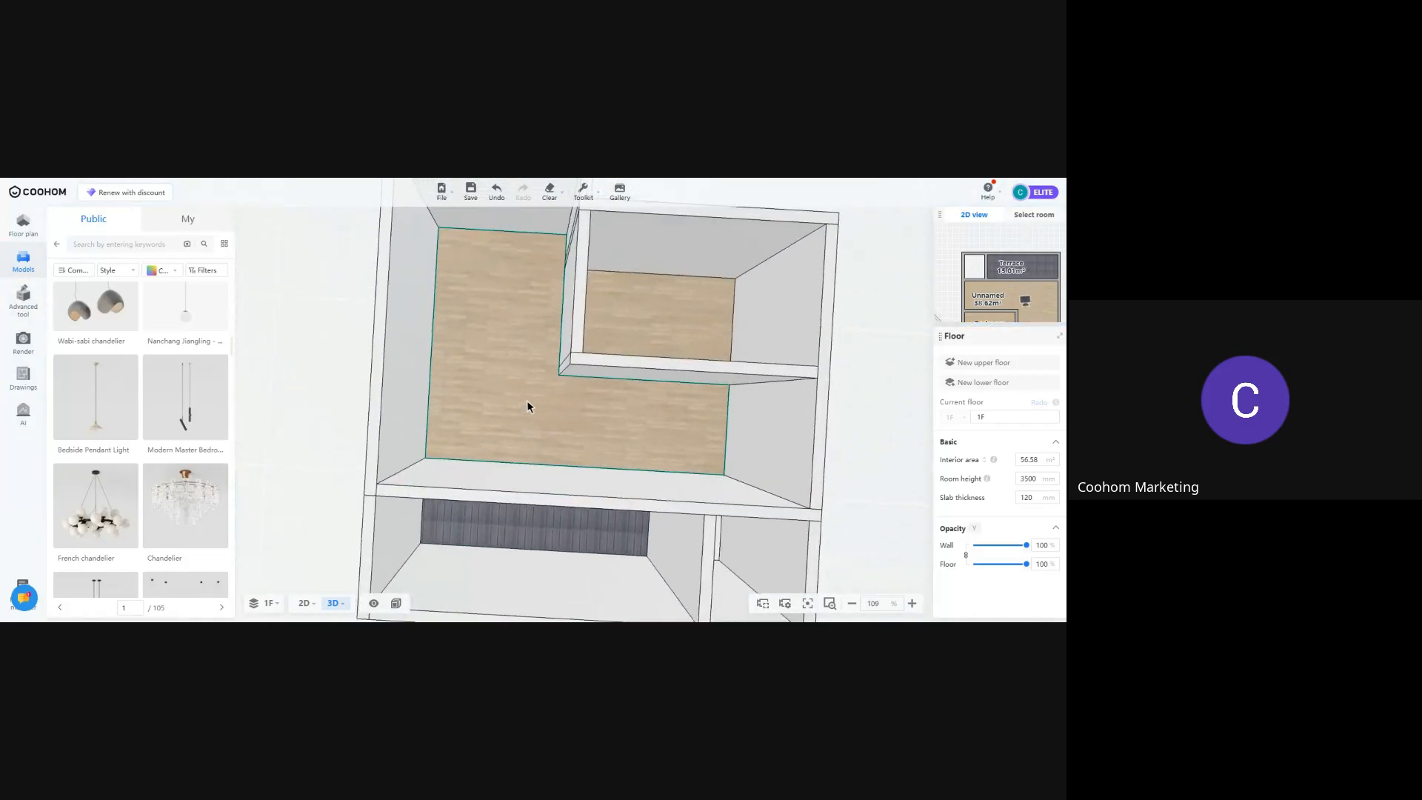
pyautogui.scroll(-3, 527, 404)
# Return to the 2D plan and start the AI style template for the bedroom as a single room
pyautogui.click(305, 603)
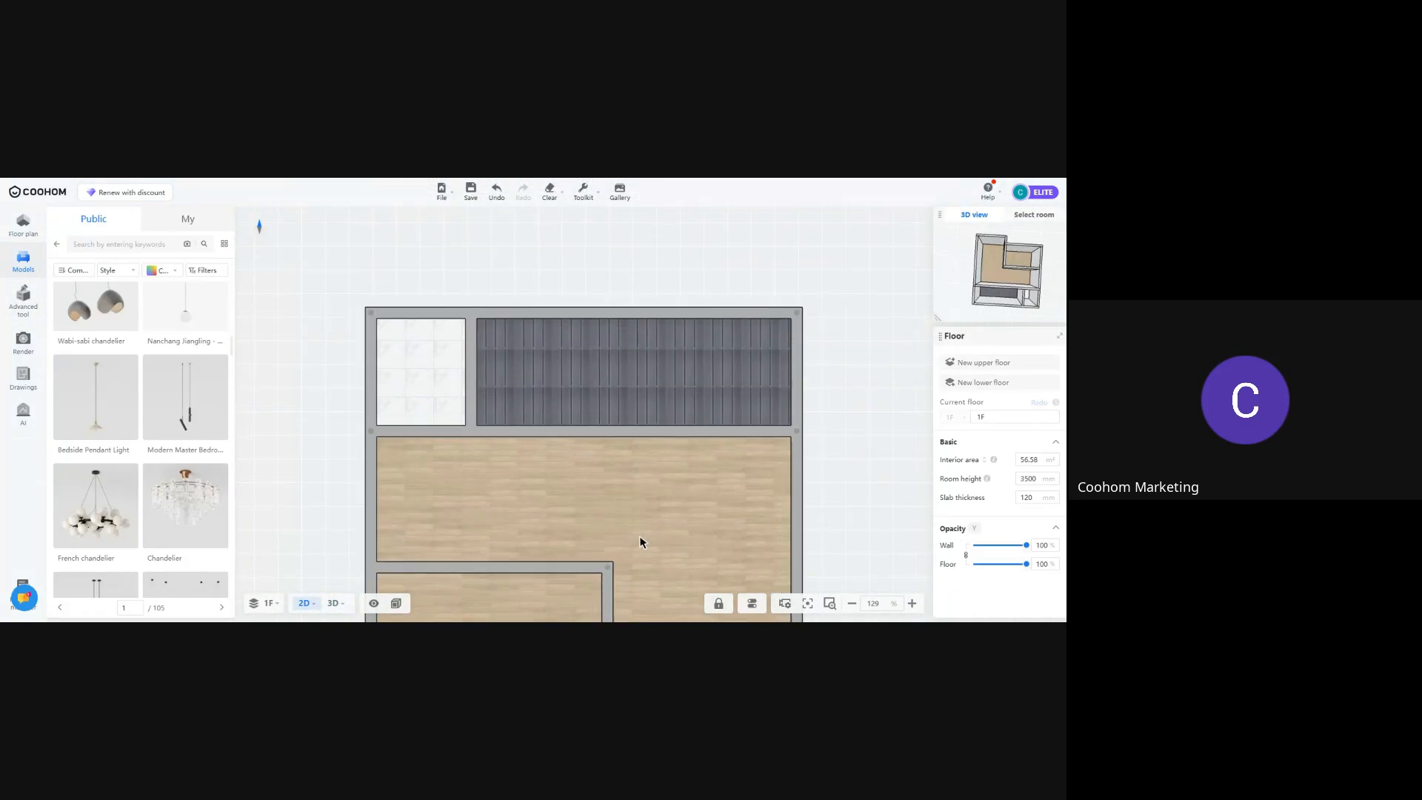
pyautogui.moveTo(639, 536); pyautogui.dragTo(533, 383)
pyautogui.moveTo(582, 439); pyautogui.dragTo(533, 438)
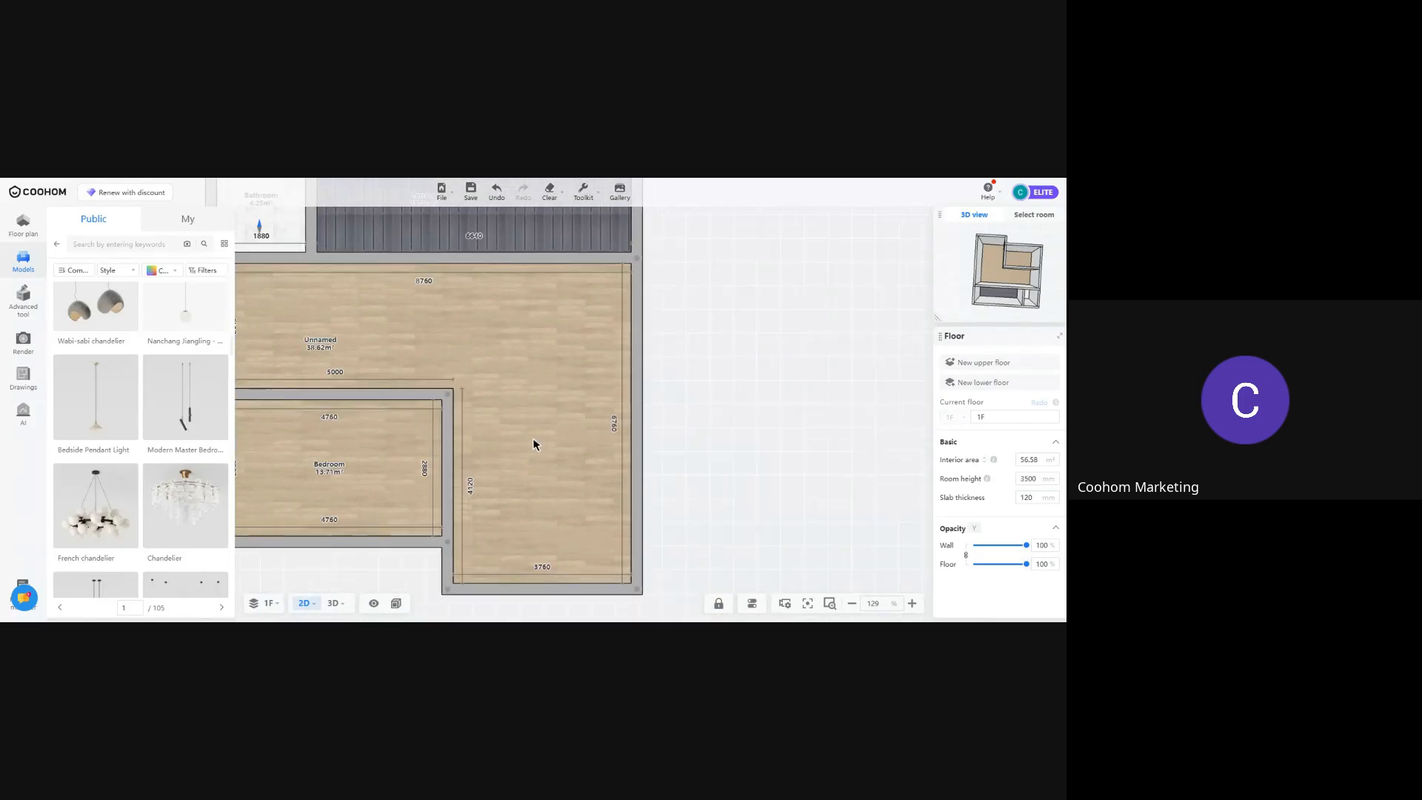
pyautogui.click(561, 425)
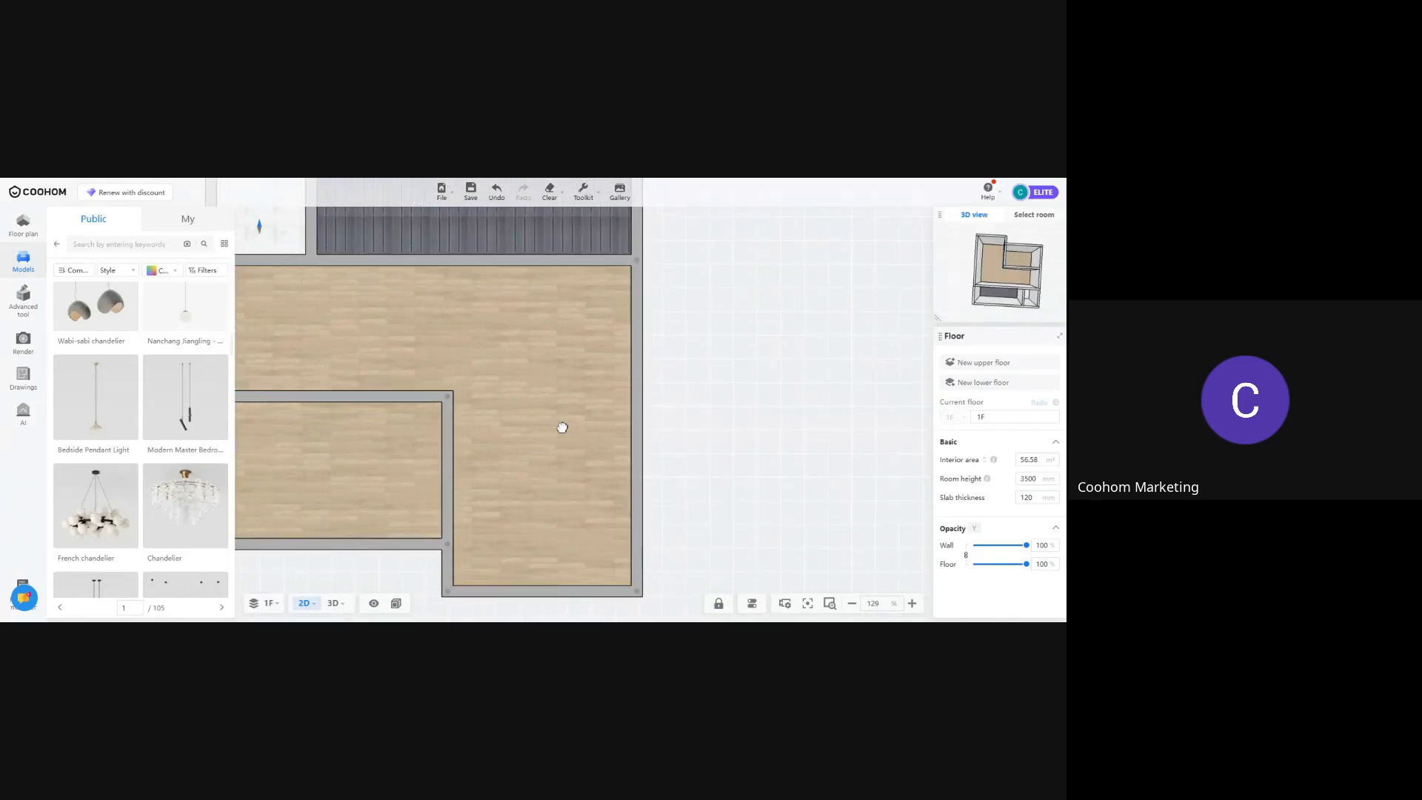
pyautogui.moveTo(542, 429); pyautogui.dragTo(664, 414)
pyautogui.click(513, 442)
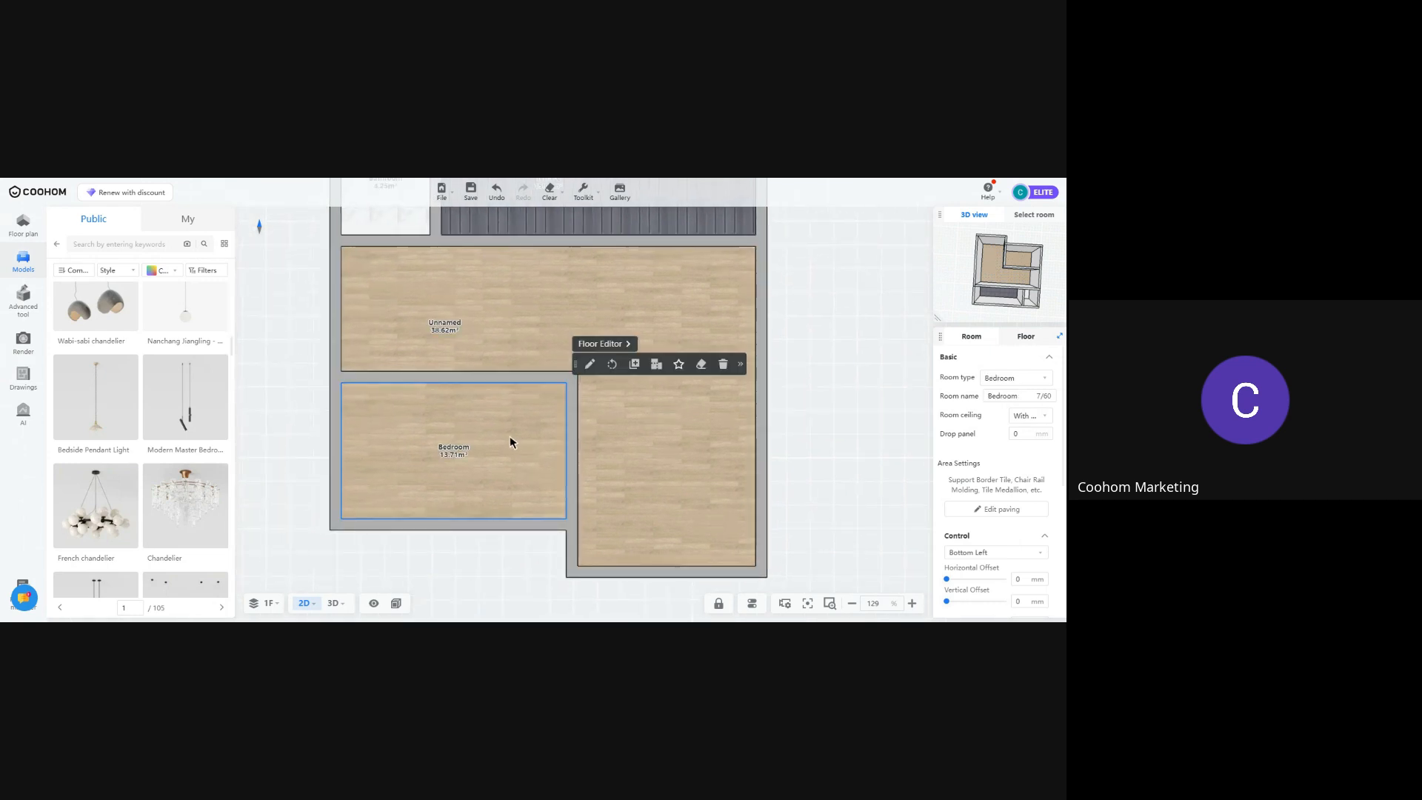
pyautogui.click(23, 416)
pyautogui.click(111, 285)
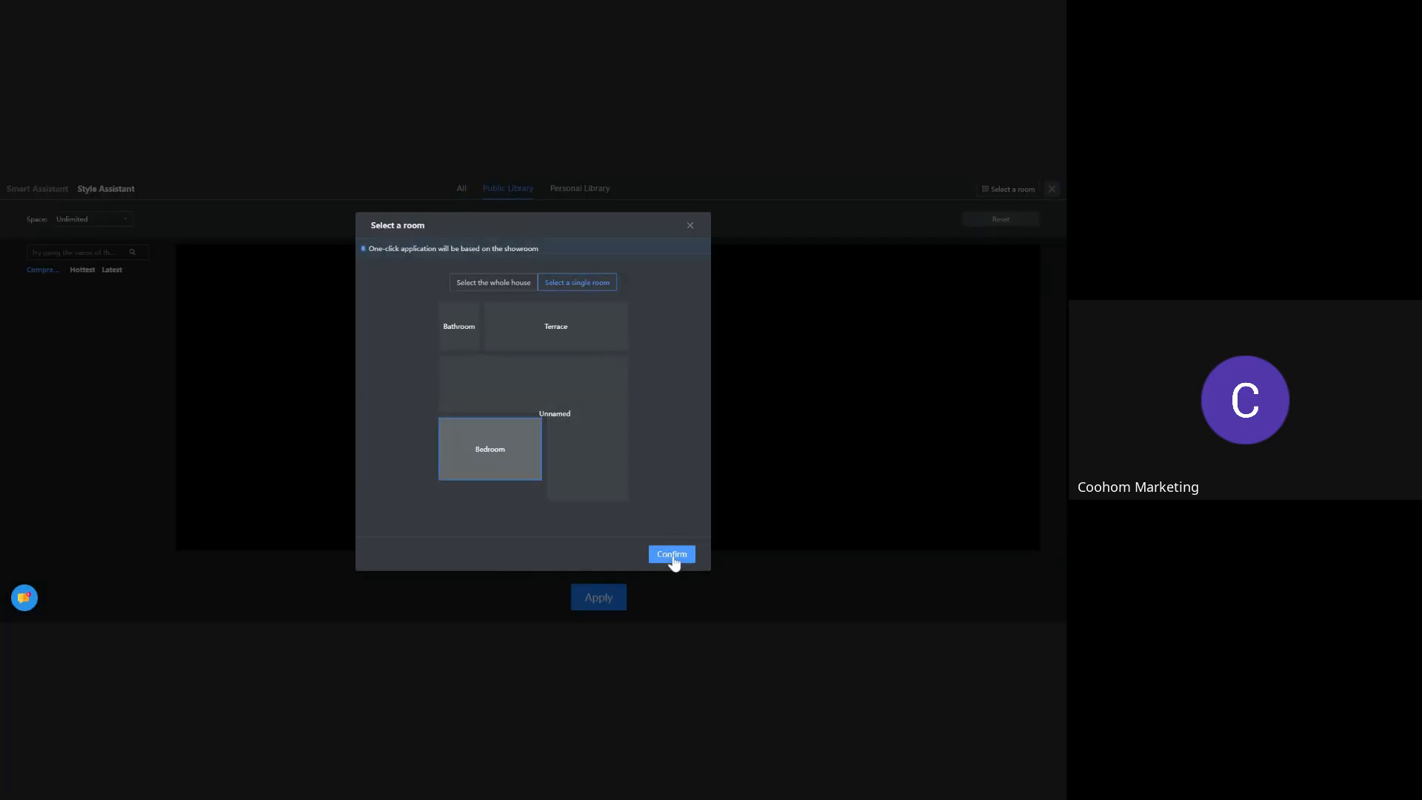
pyautogui.click(672, 555)
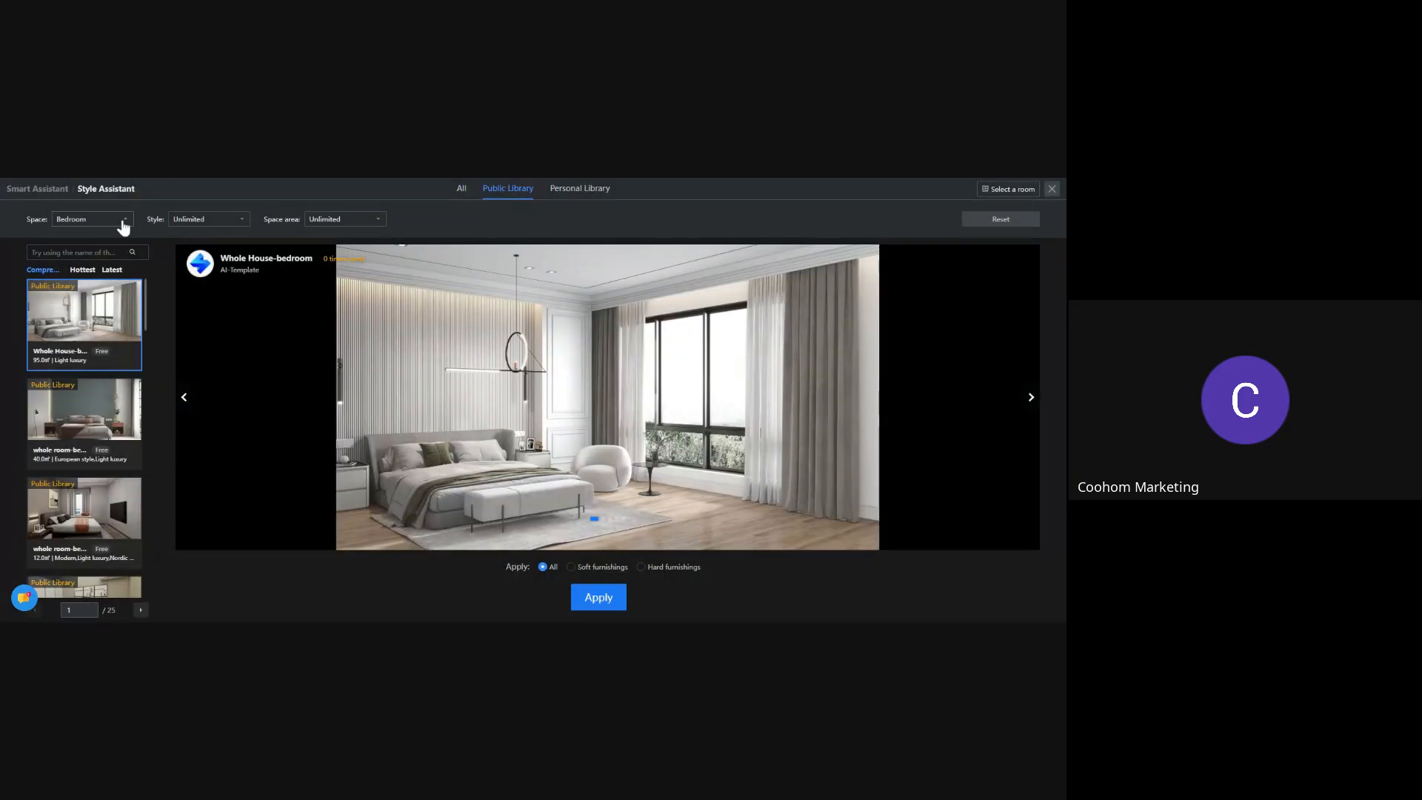
# Filter the bedroom templates to a space area of 10㎡ and below, and apply the whole room-second bedroom template with all furnishings
pyautogui.click(329, 221)
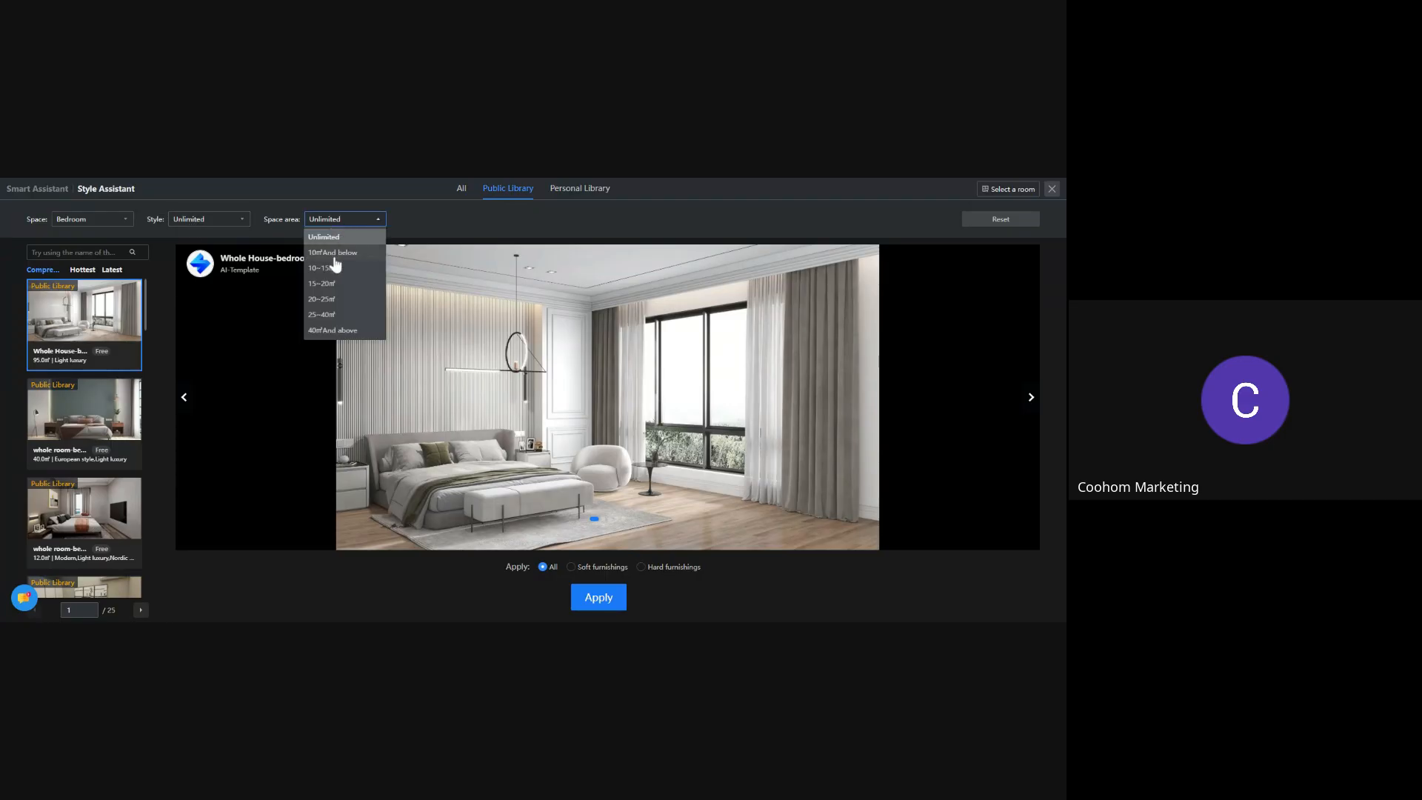
pyautogui.click(336, 254)
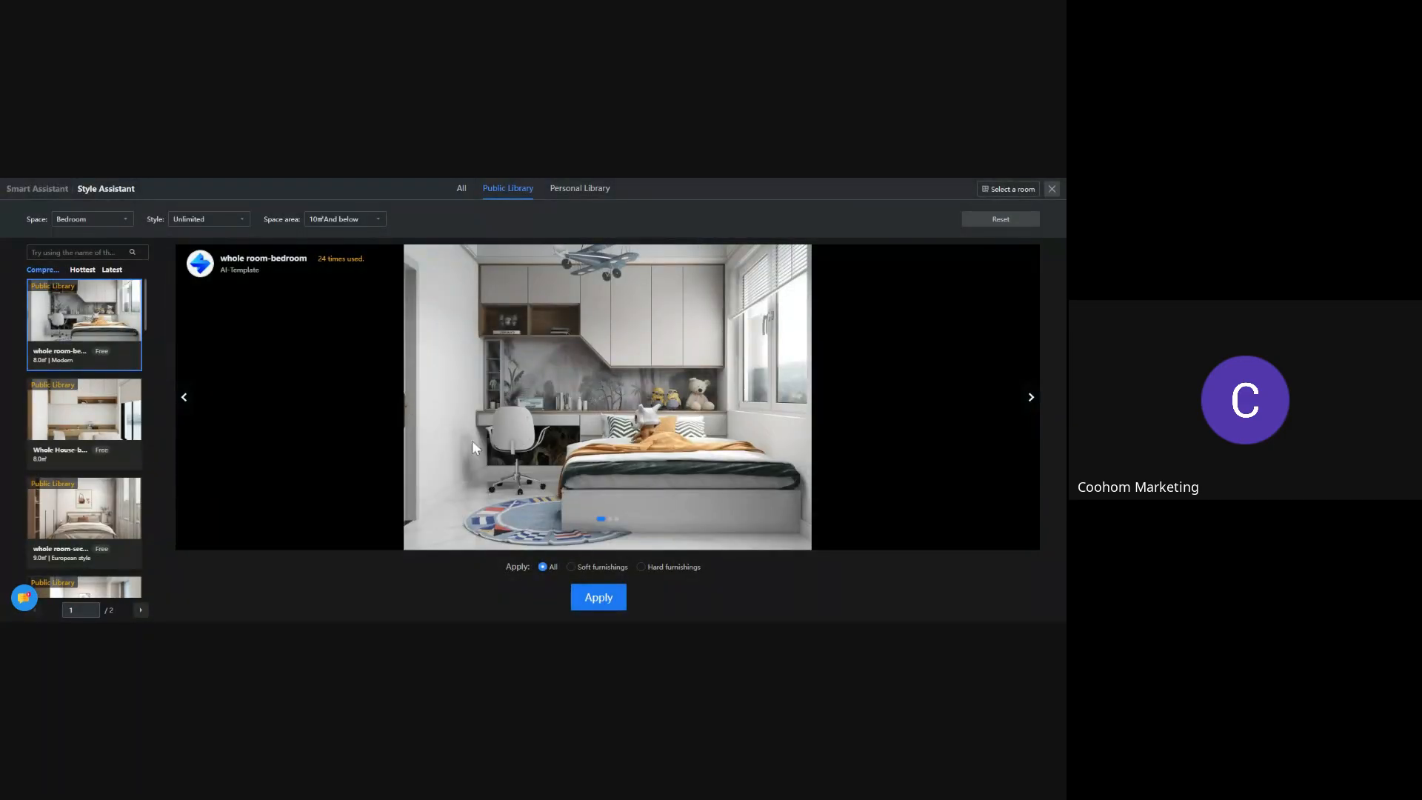
pyautogui.click(83, 415)
pyautogui.click(84, 504)
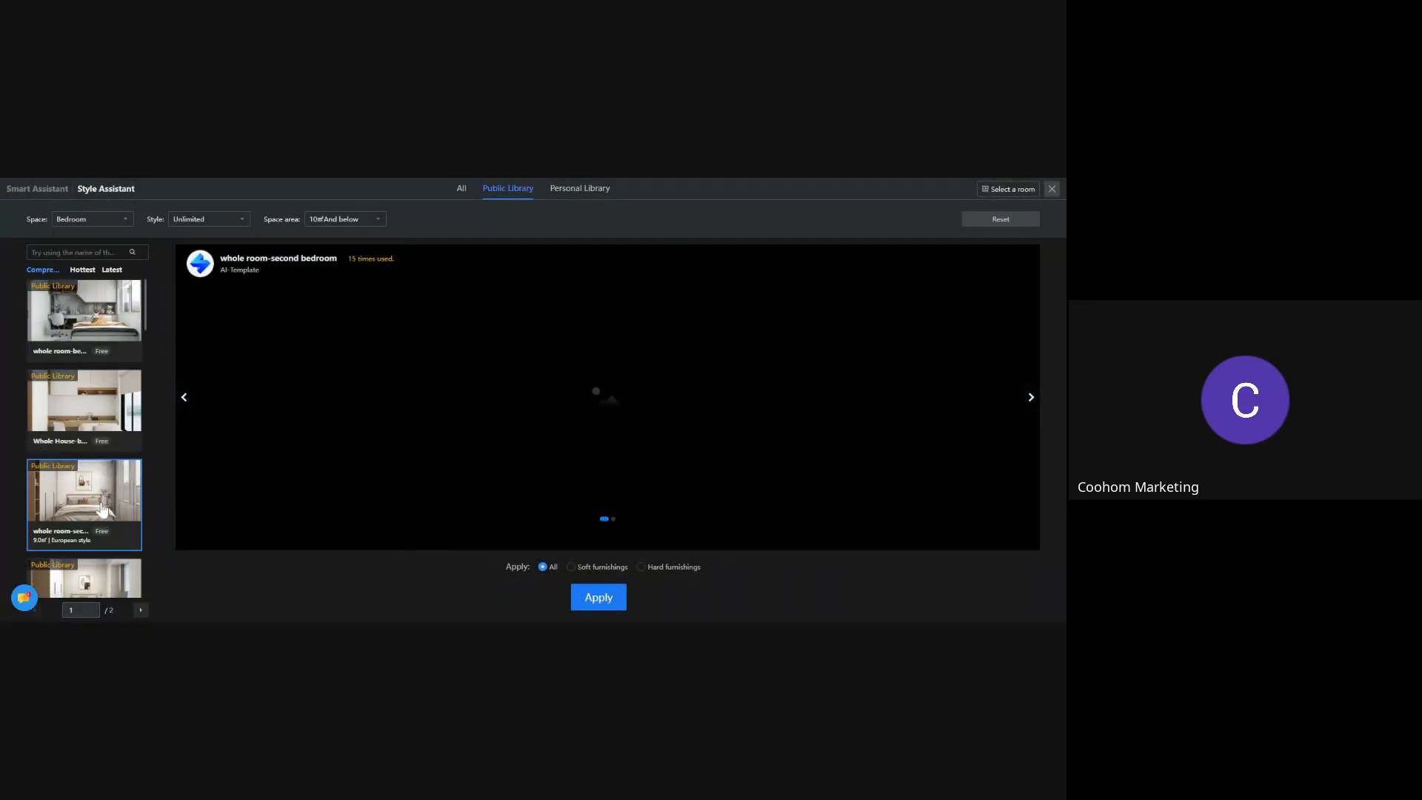
pyautogui.click(620, 596)
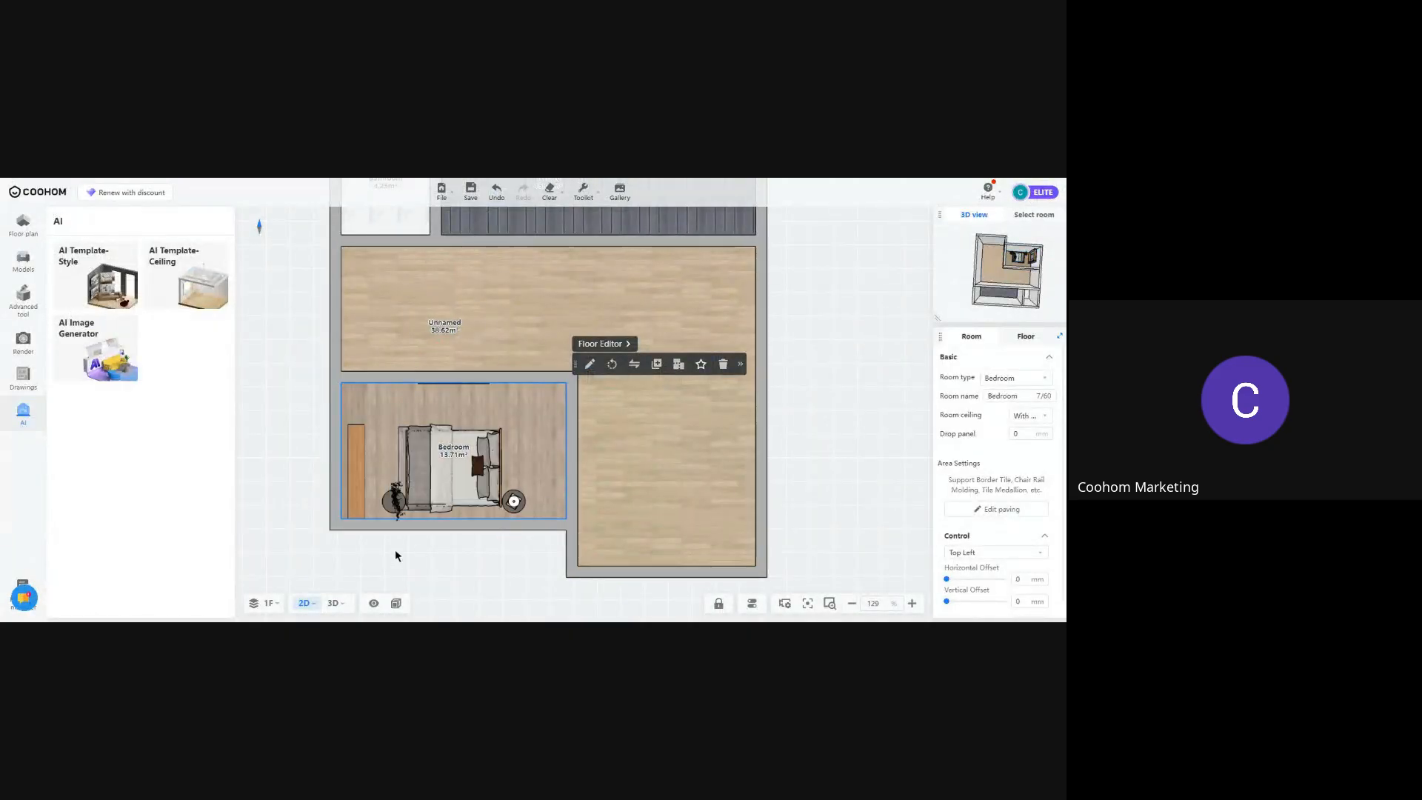
# Check the furnished bedroom in 3D, then move the bed and both bedside tables together against the bedroom's right wall in 2D
pyautogui.click(333, 602)
pyautogui.moveTo(646, 418); pyautogui.dragTo(768, 423)
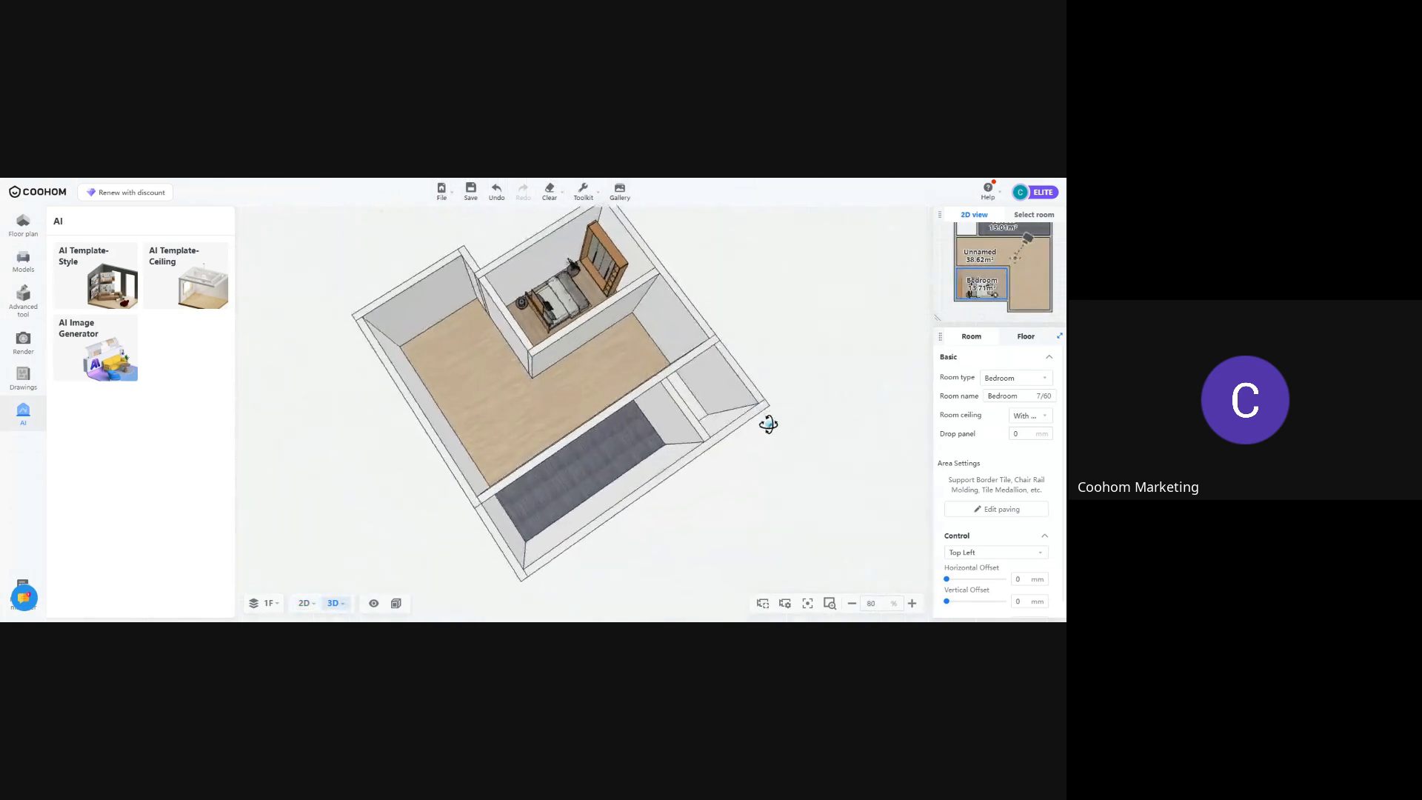
pyautogui.scroll(5, 626, 395)
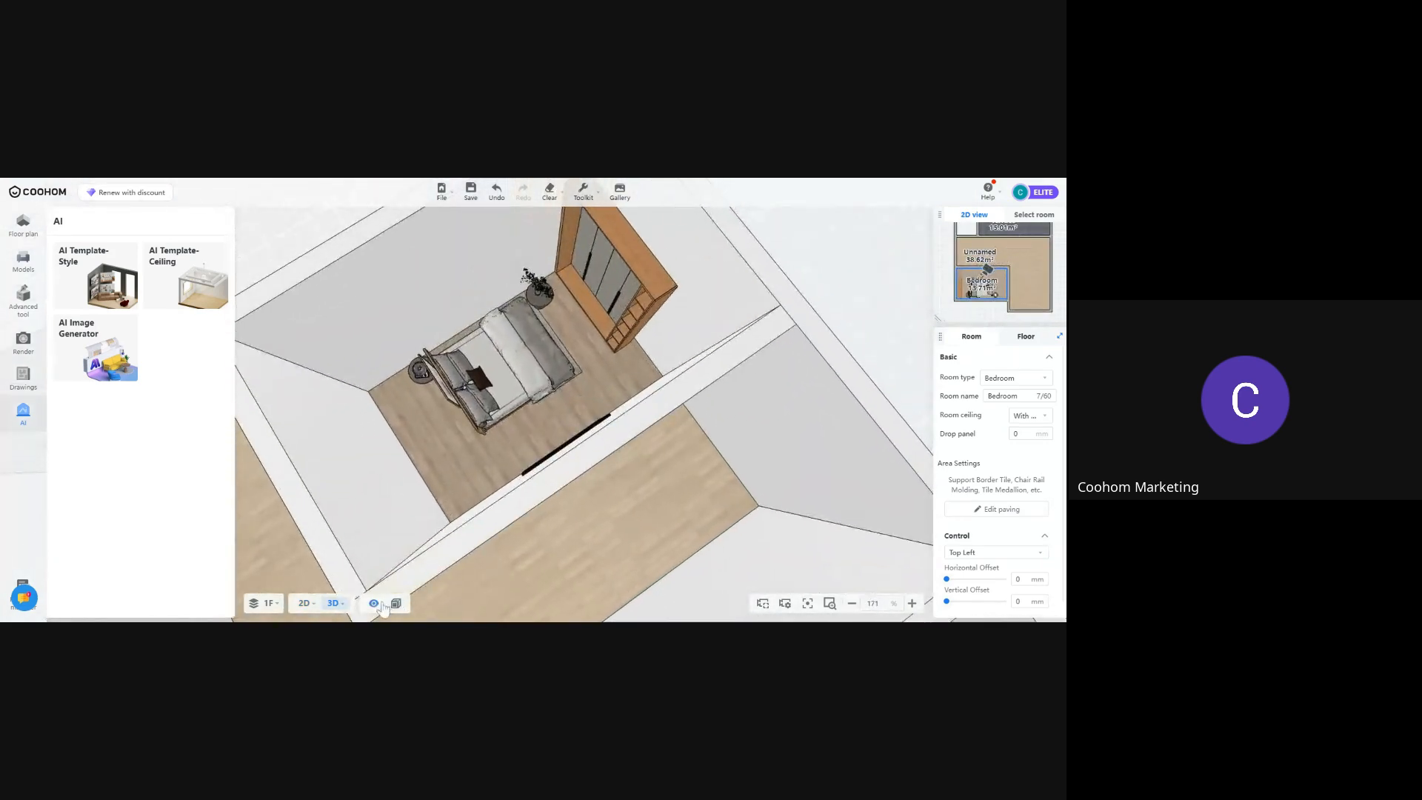
pyautogui.click(304, 603)
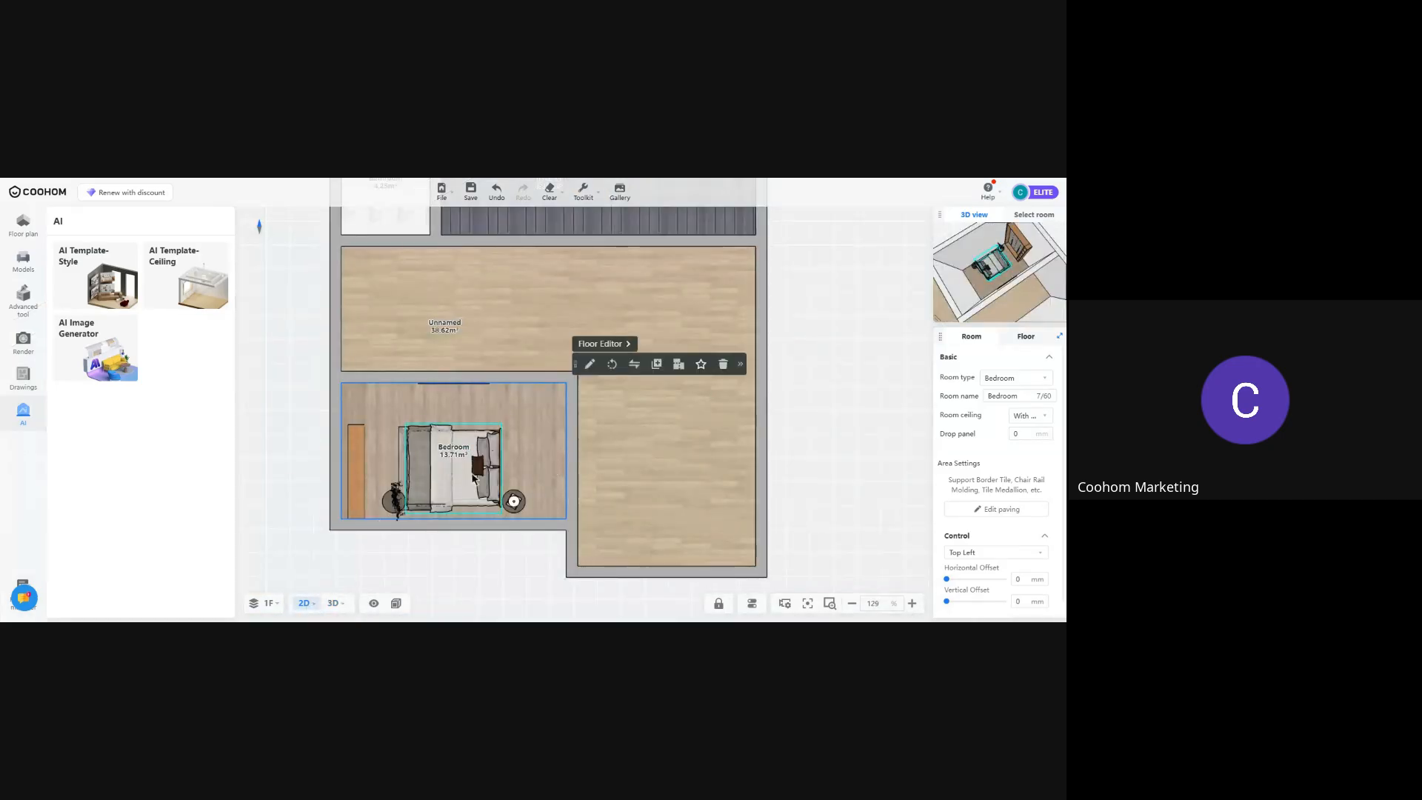
pyautogui.click(474, 478)
pyautogui.keyDown('ctrl'); pyautogui.click(521, 507); pyautogui.keyUp('ctrl')
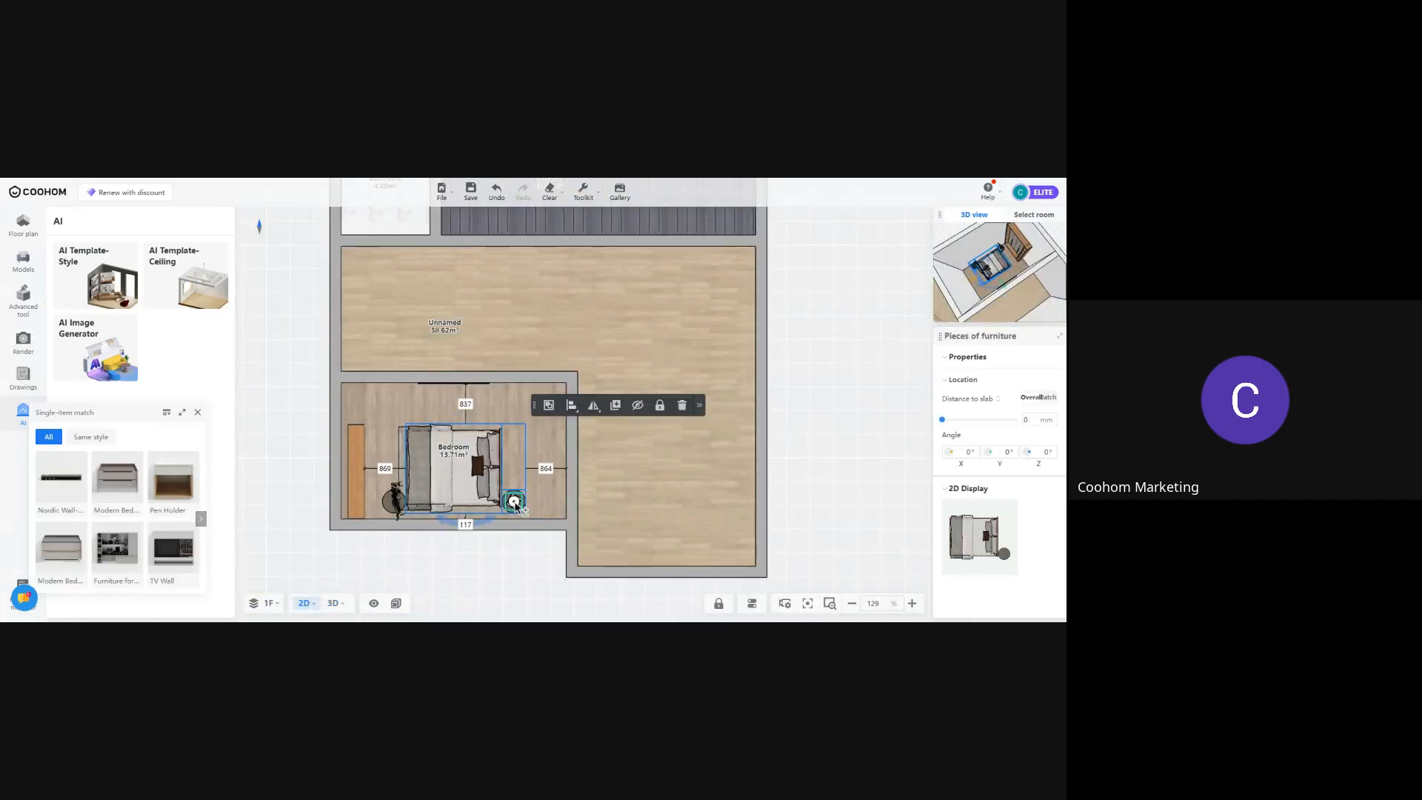
pyautogui.keyDown('ctrl'); pyautogui.click(403, 508); pyautogui.keyUp('ctrl')
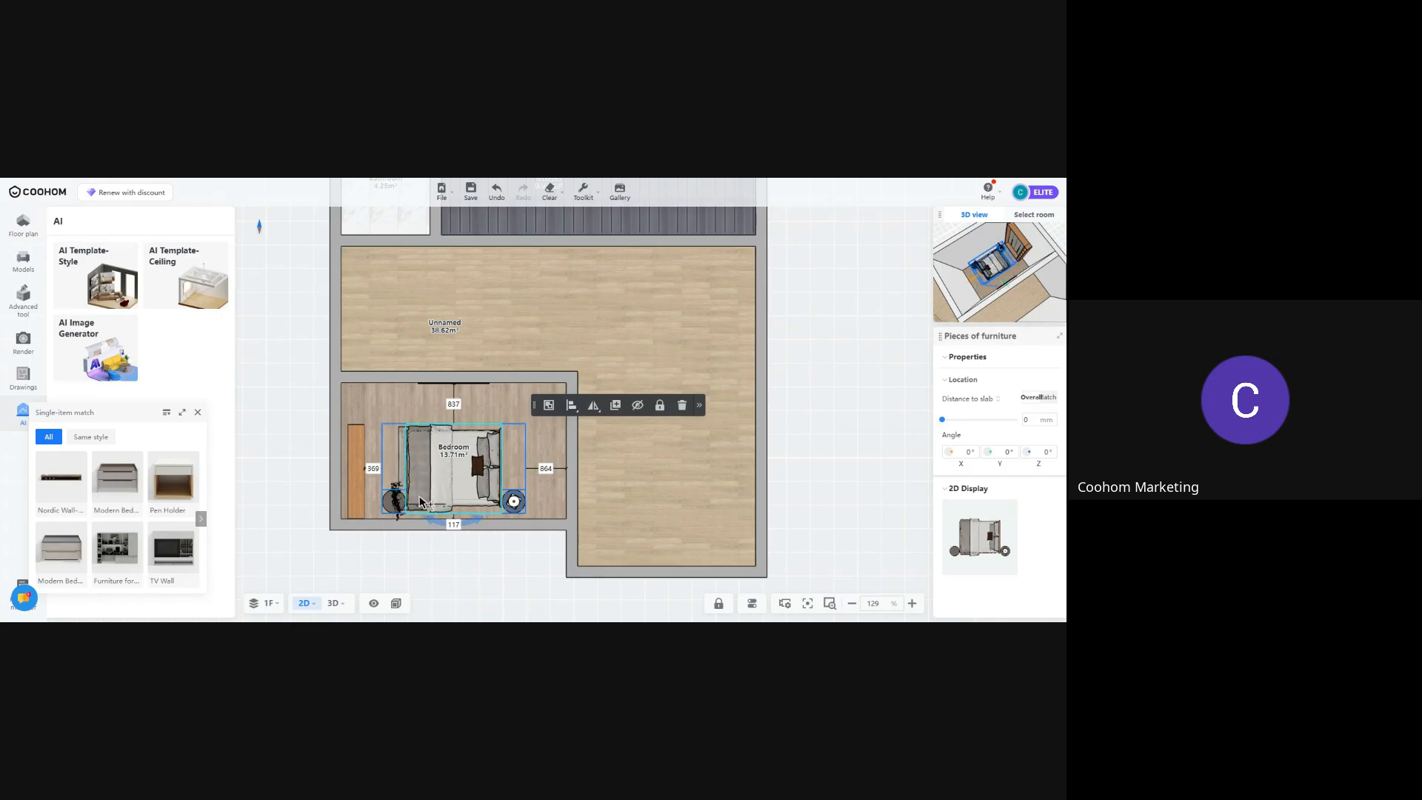
pyautogui.moveTo(462, 480); pyautogui.dragTo(510, 482)
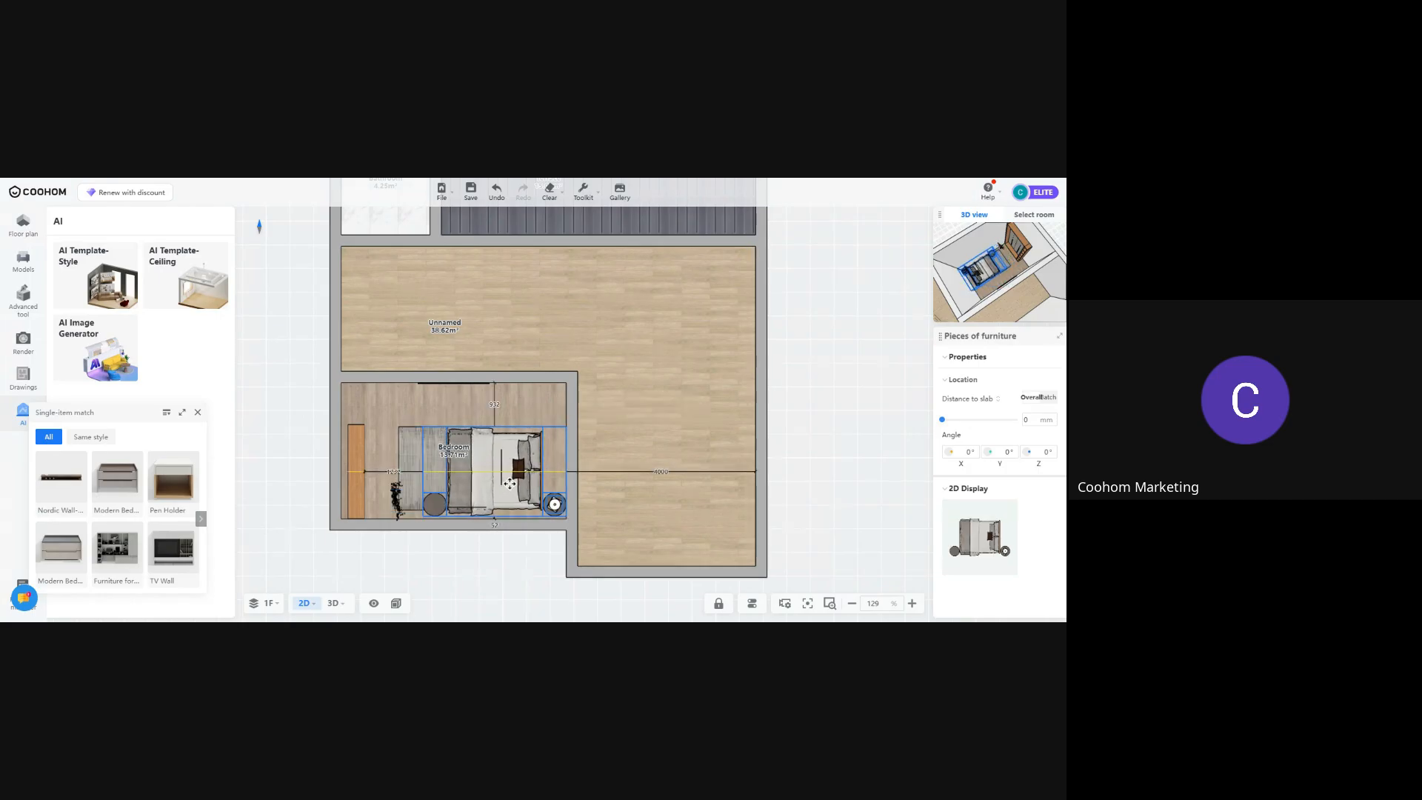
# In the 3D view, move the bed so its headboard stands against the bedroom's exterior wall facing the television, between the bedside tables
pyautogui.click(660, 526)
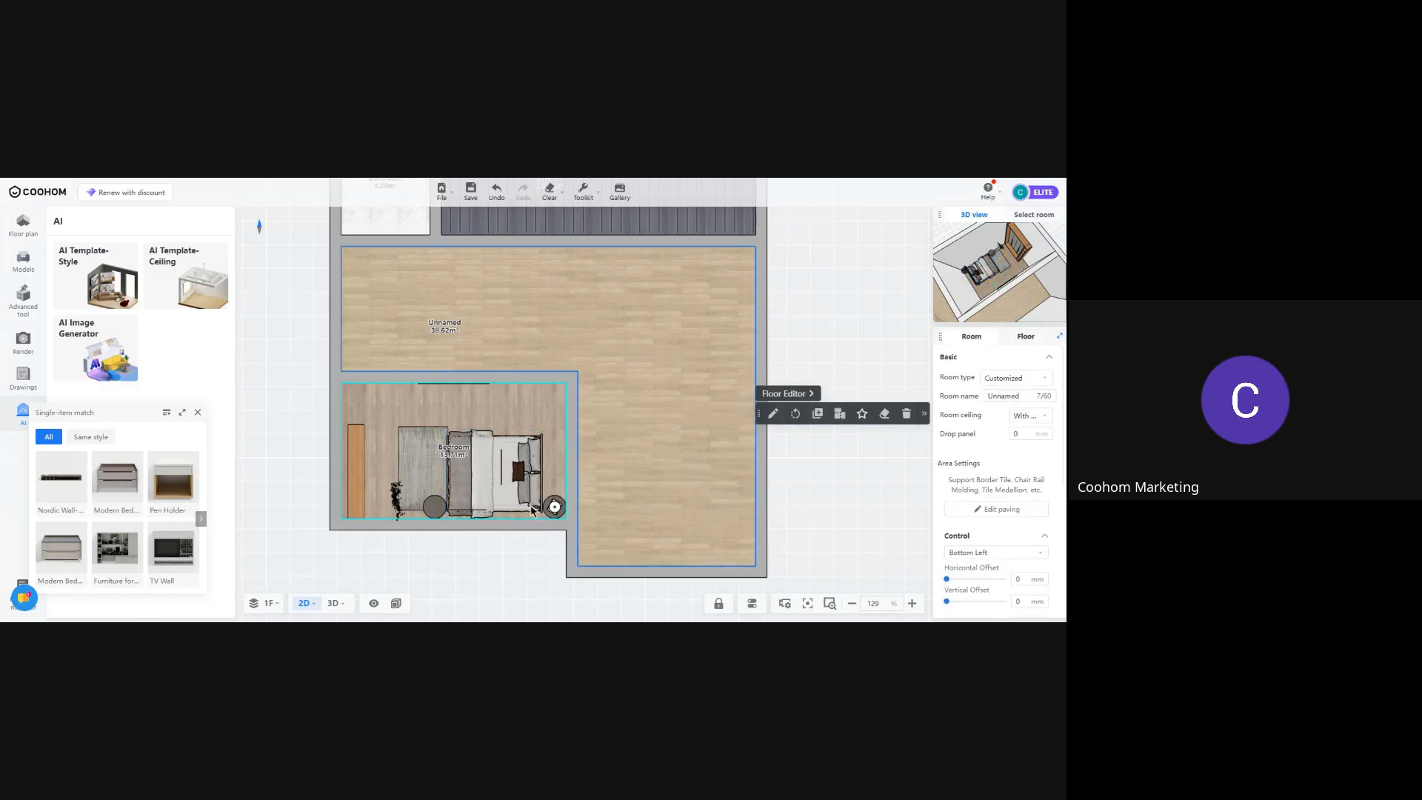
pyautogui.moveTo(463, 575); pyautogui.dragTo(281, 514)
pyautogui.click(337, 605)
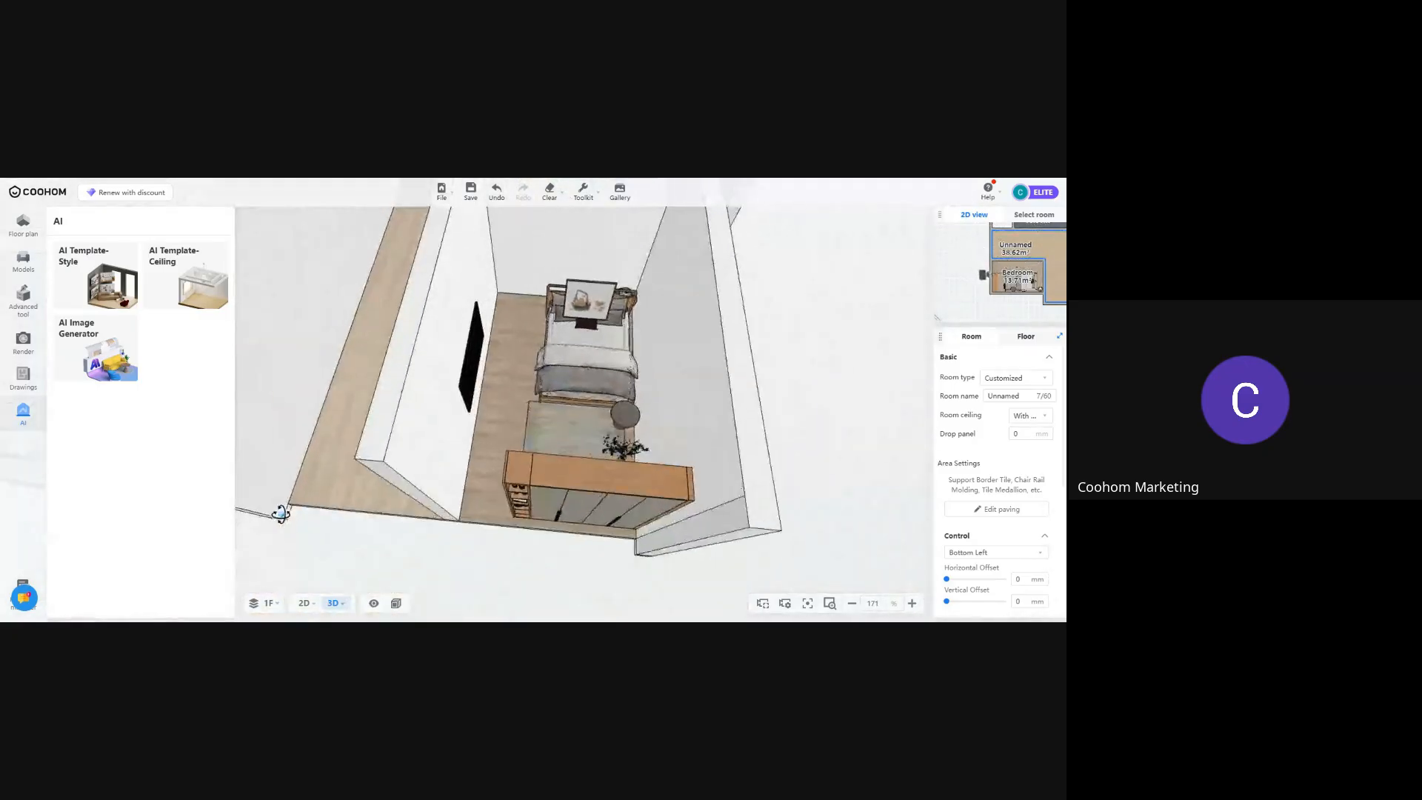
pyautogui.moveTo(695, 305); pyautogui.dragTo(666, 370, button='right')
pyautogui.scroll(2, 666, 370)
pyautogui.click(561, 426)
pyautogui.moveTo(562, 429); pyautogui.dragTo(528, 418)
pyautogui.moveTo(522, 479); pyautogui.dragTo(469, 437)
pyautogui.moveTo(460, 535); pyautogui.dragTo(688, 511, button='right')
pyautogui.moveTo(561, 423); pyautogui.dragTo(577, 493, button='right')
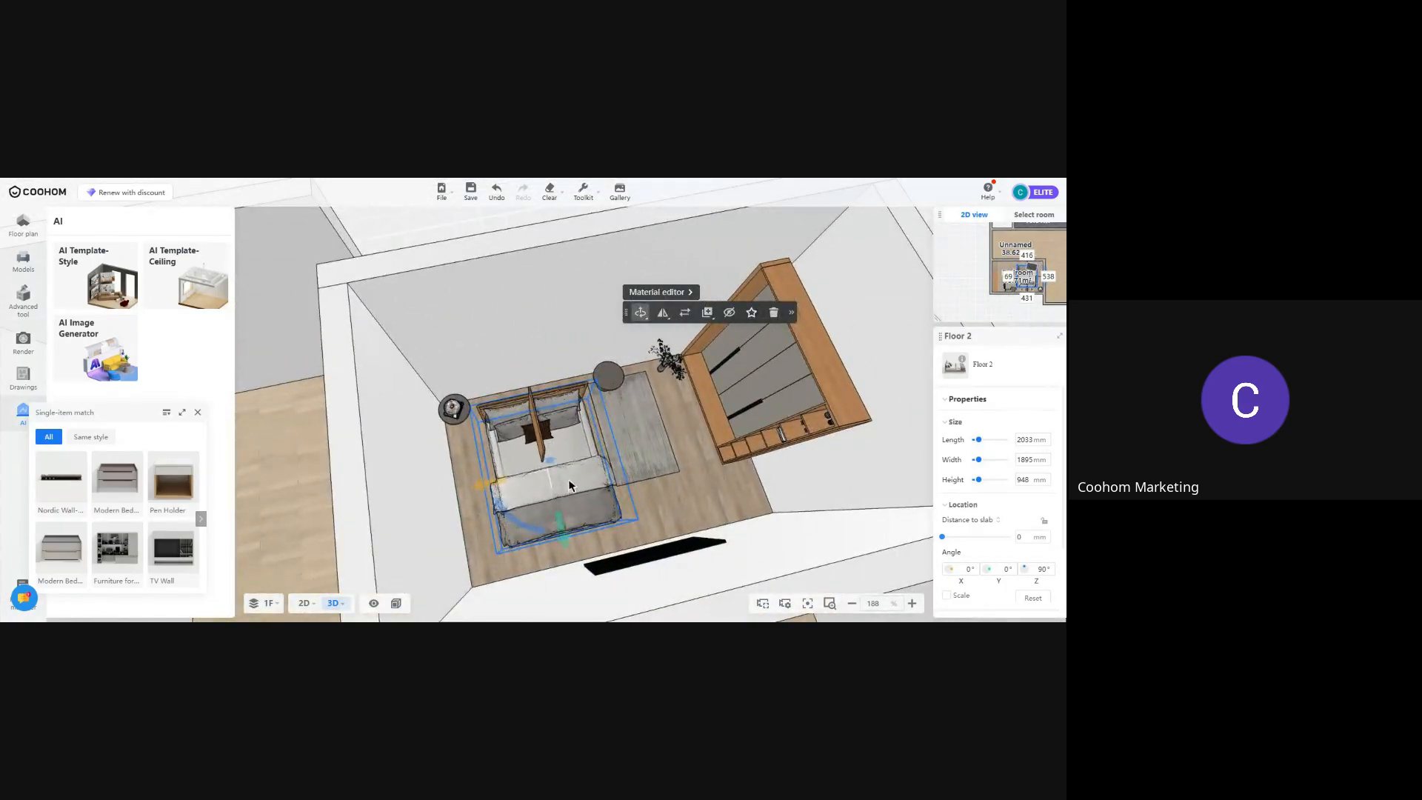
# In the 2D plan, shift the bed slightly sideways along the lower wall, towards the bedside table with the accessories
pyautogui.click(303, 603)
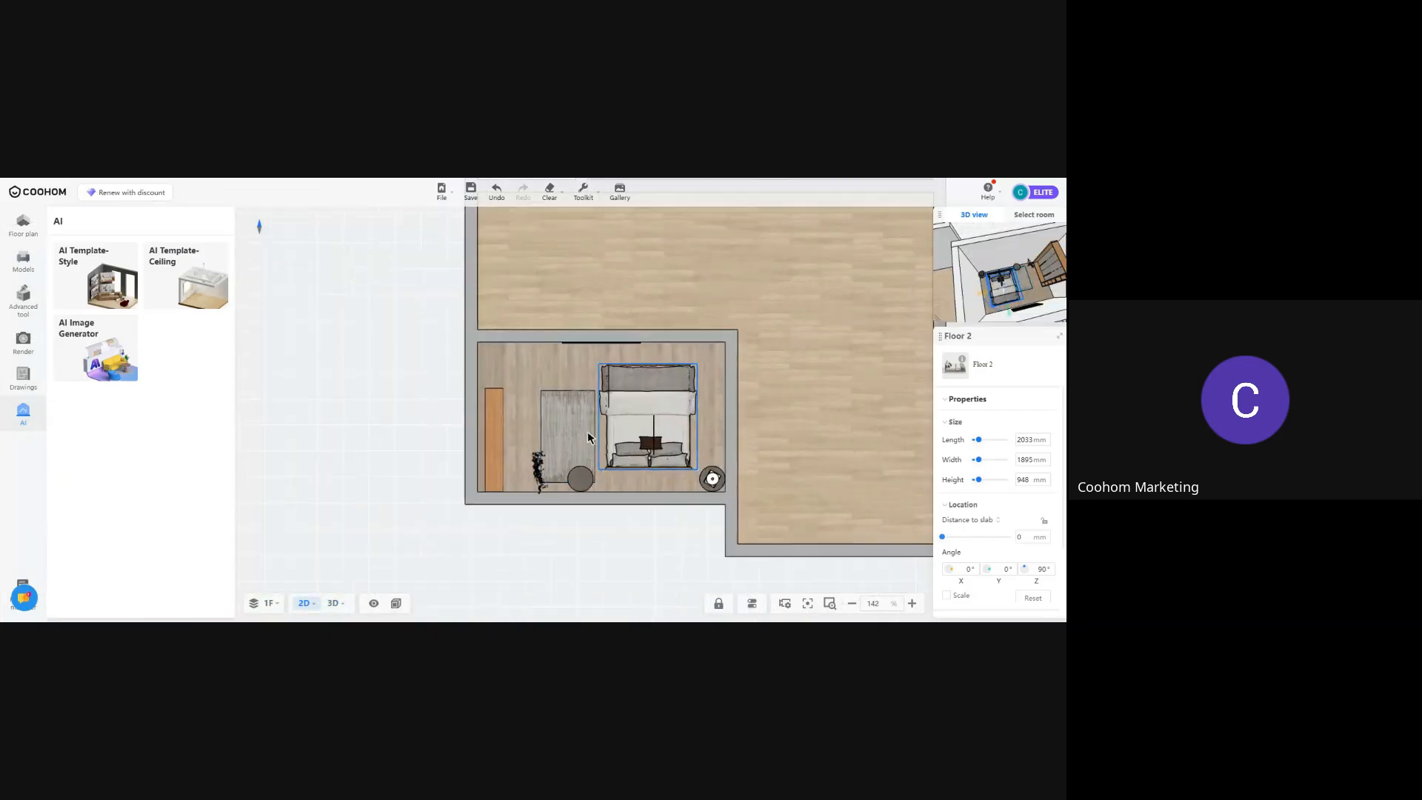
pyautogui.scroll(6, 675, 444)
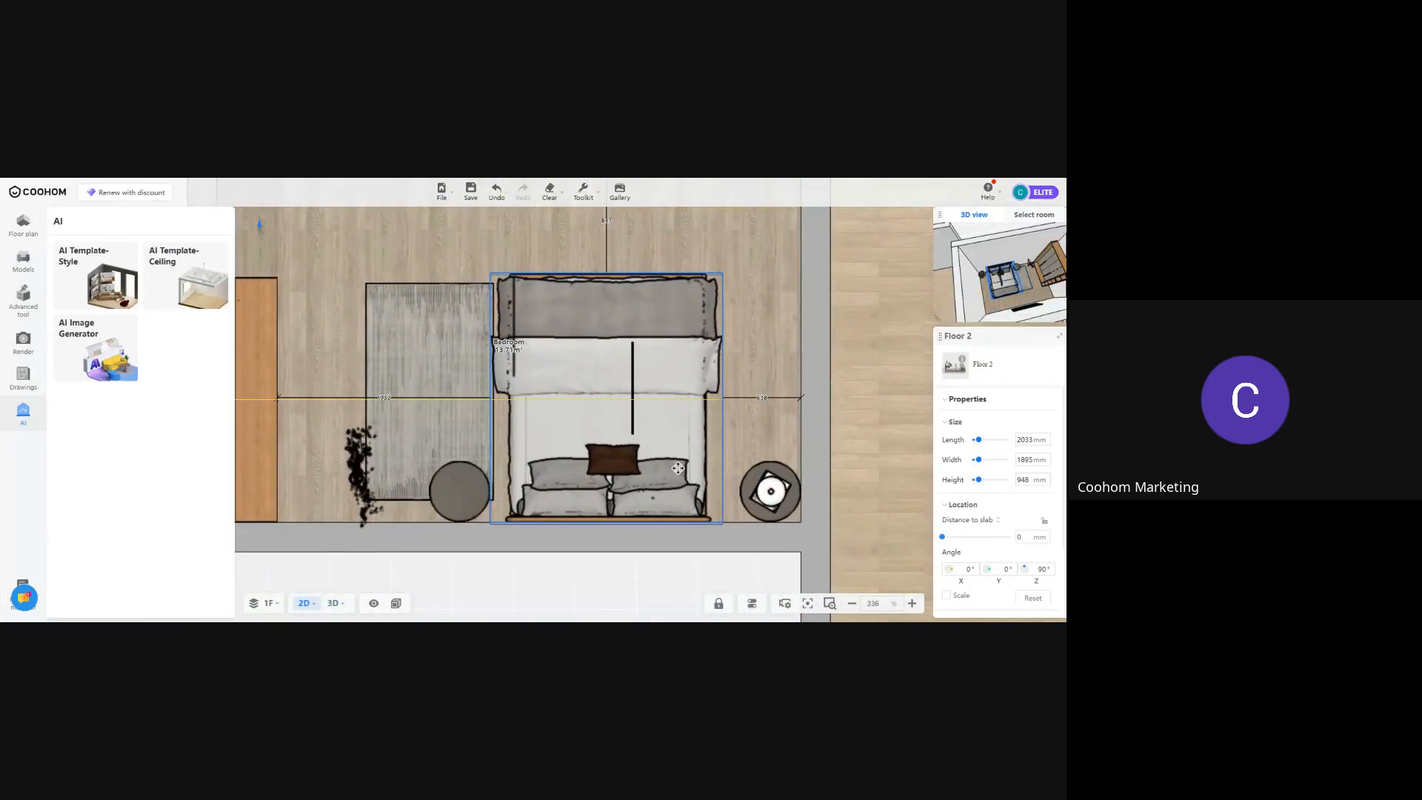
pyautogui.moveTo(677, 468); pyautogui.dragTo(681, 467)
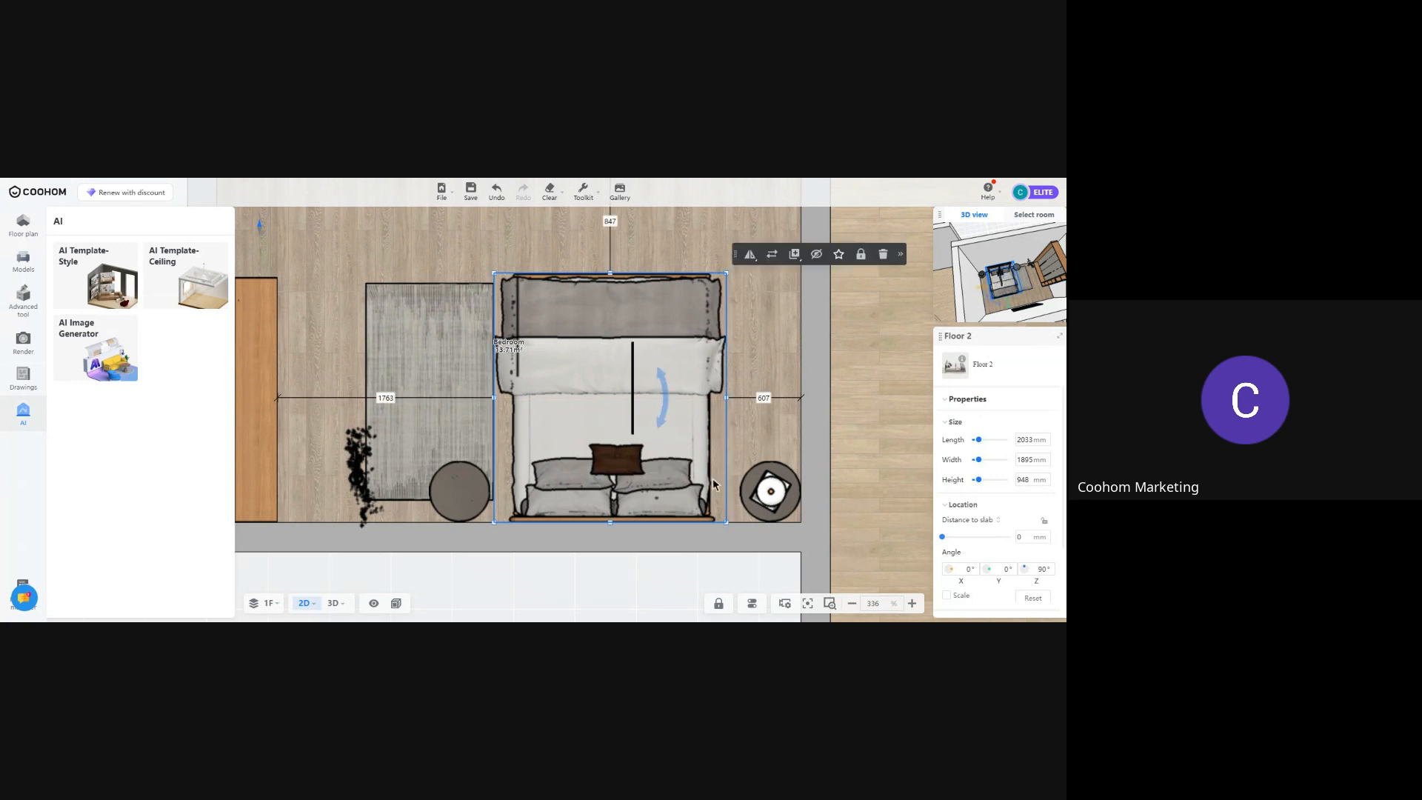
# Move the plant onto the empty bedside table beside the bed and turn it parallel to the lower wall
pyautogui.click(775, 485)
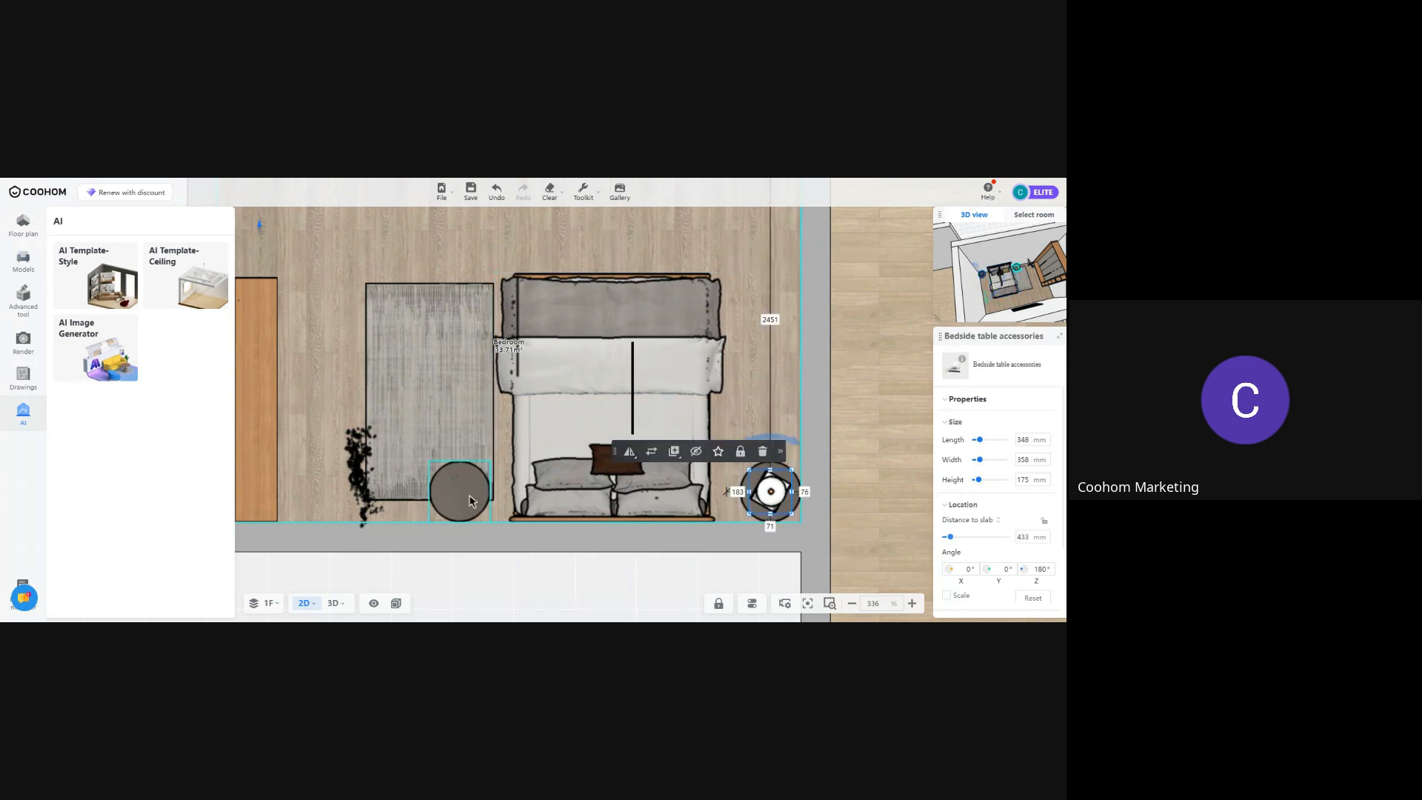
pyautogui.click(365, 501)
pyautogui.moveTo(371, 496); pyautogui.dragTo(460, 498)
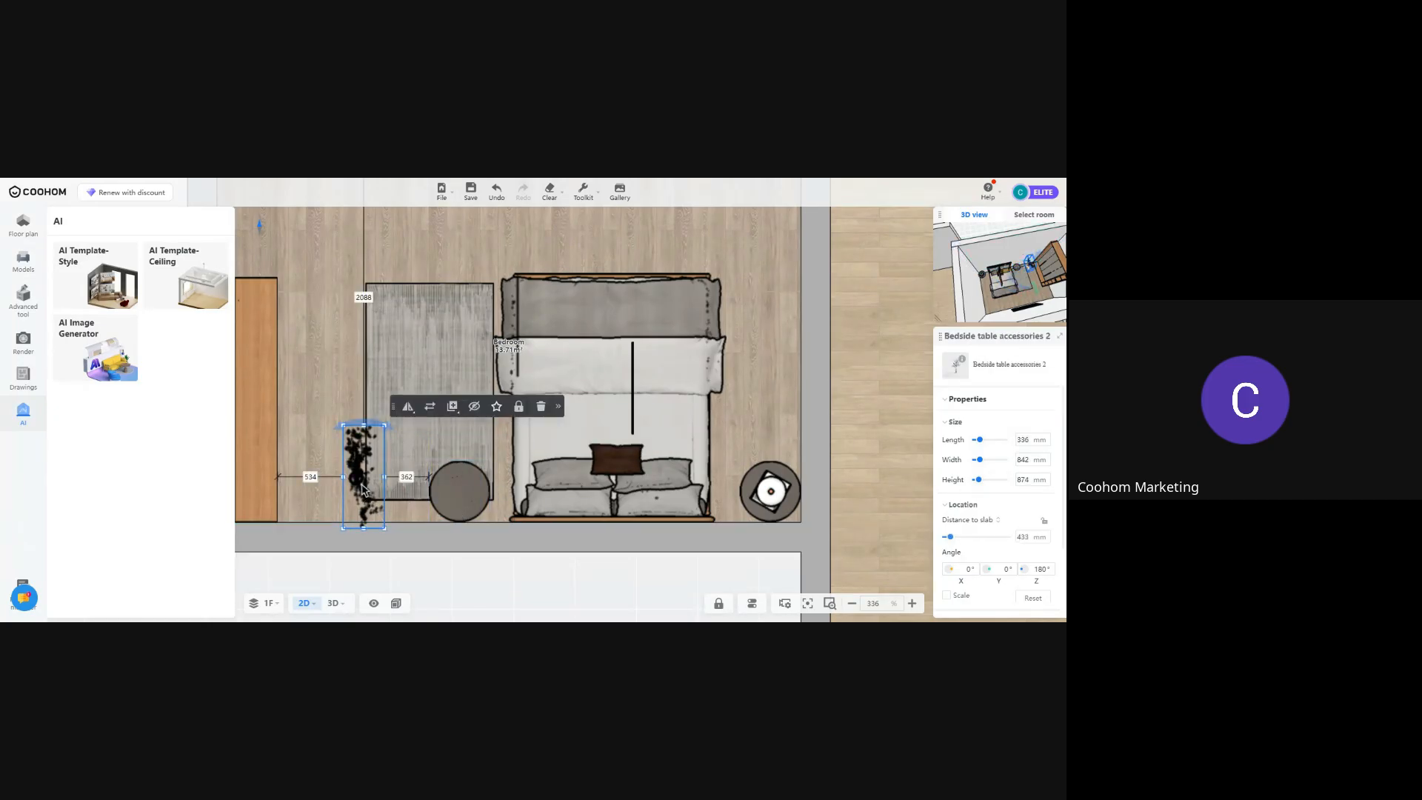
pyautogui.moveTo(367, 485); pyautogui.dragTo(466, 497)
pyautogui.moveTo(478, 440); pyautogui.dragTo(377, 488)
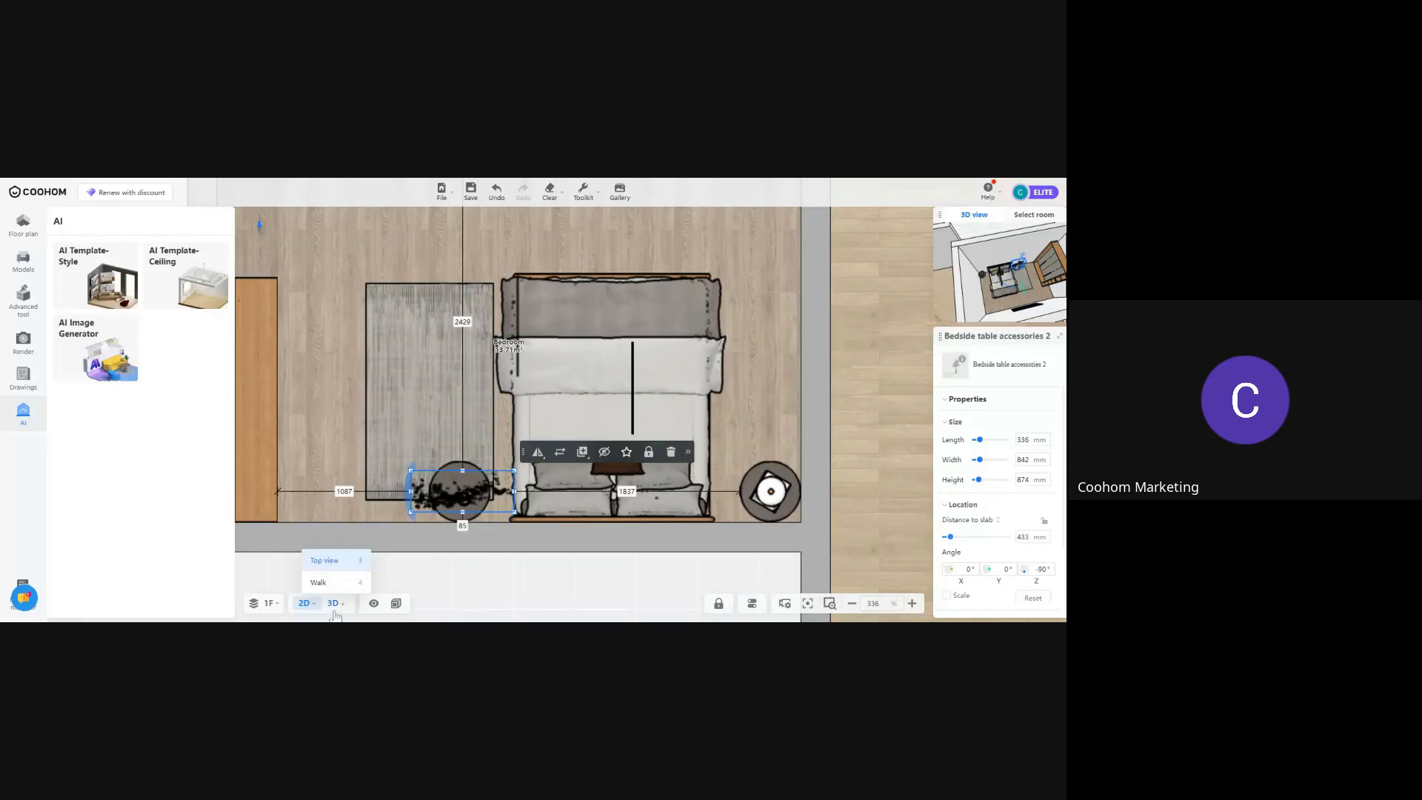
# Switch to the 3D top view and move the carpet under the bed, turned crosswise to it
pyautogui.click(337, 561)
pyautogui.moveTo(607, 527); pyautogui.dragTo(571, 470)
pyautogui.click(635, 493)
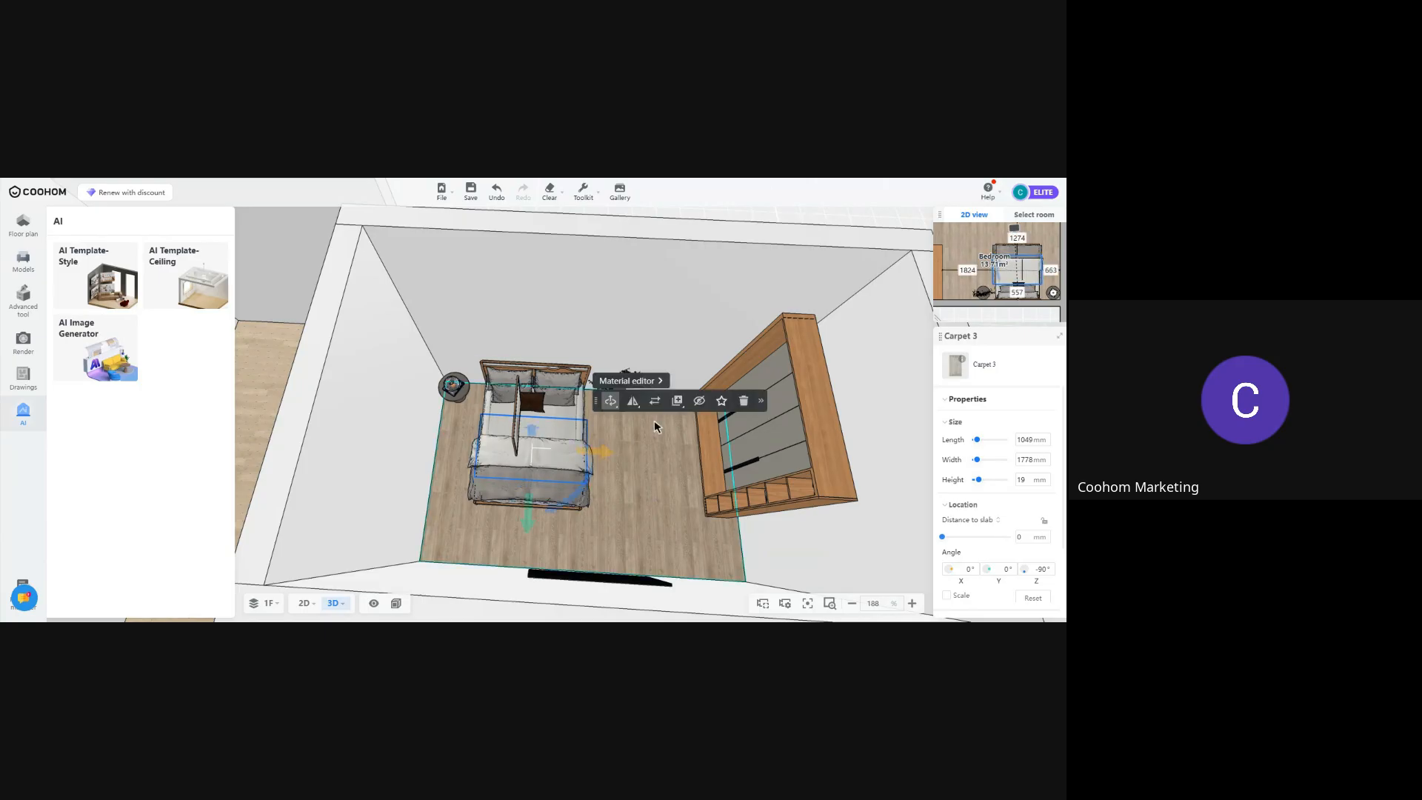
# Try resizing only the carpet's length to 2500 mm, and undo the change
pyautogui.click(610, 401)
pyautogui.click(581, 472)
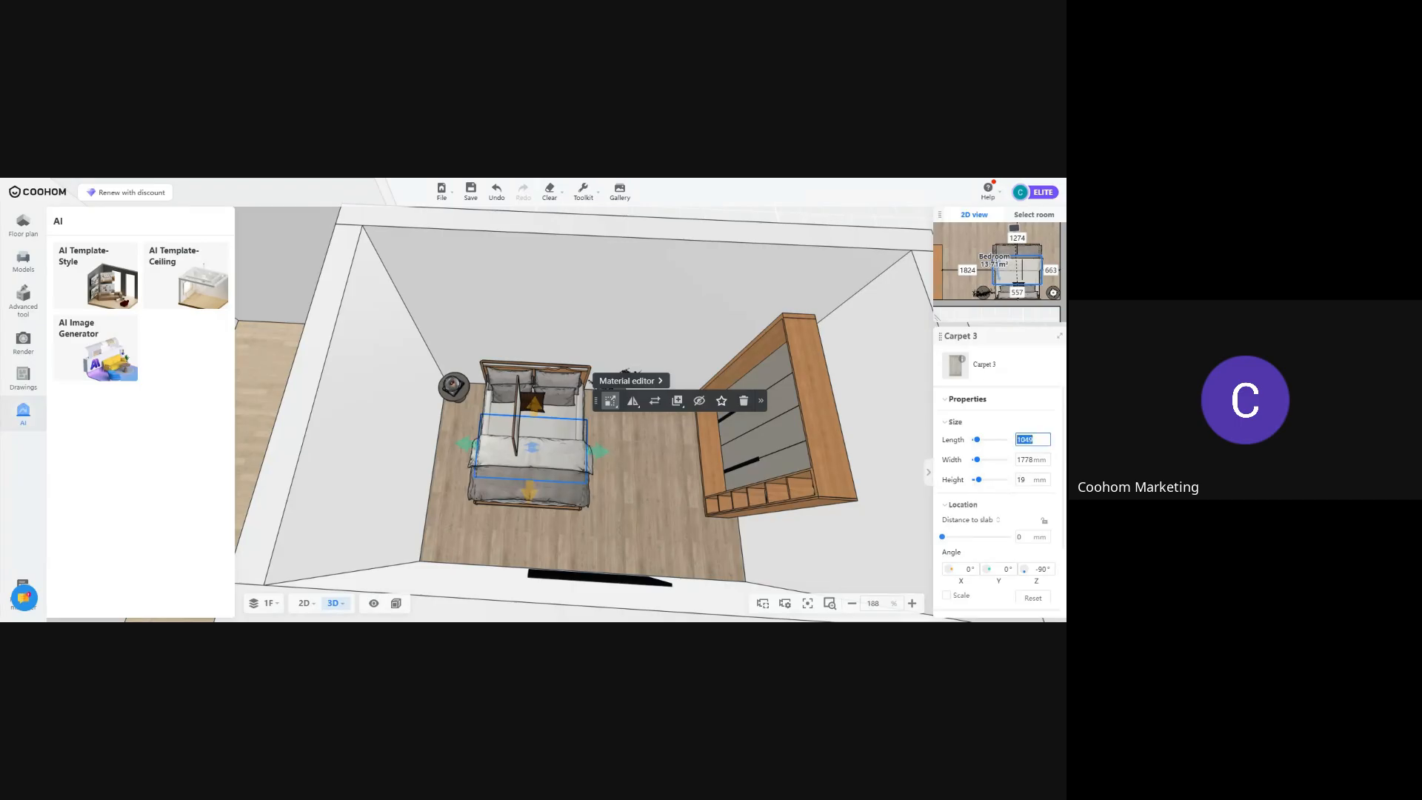
pyautogui.press('Return')
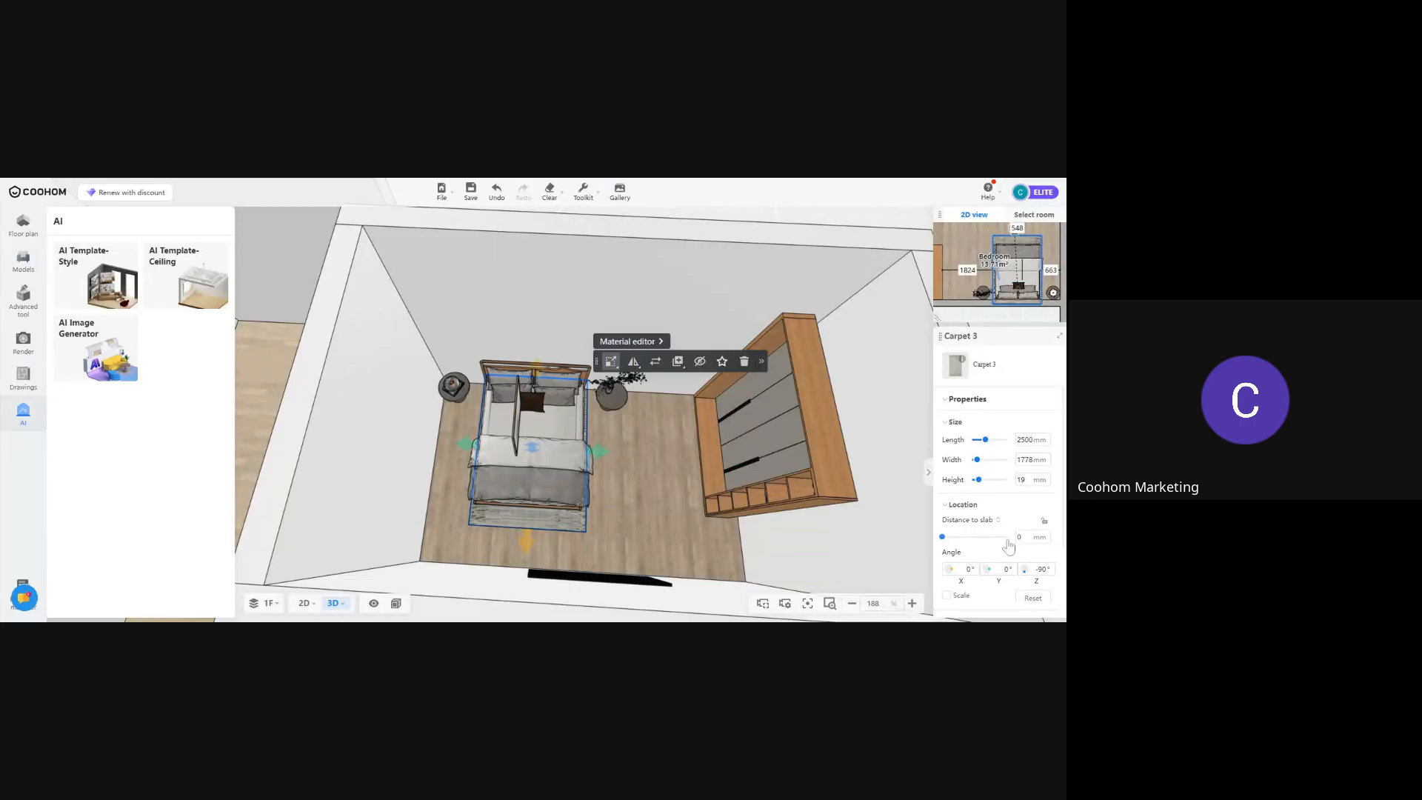
pyautogui.hotkey('ctrl', 'z')
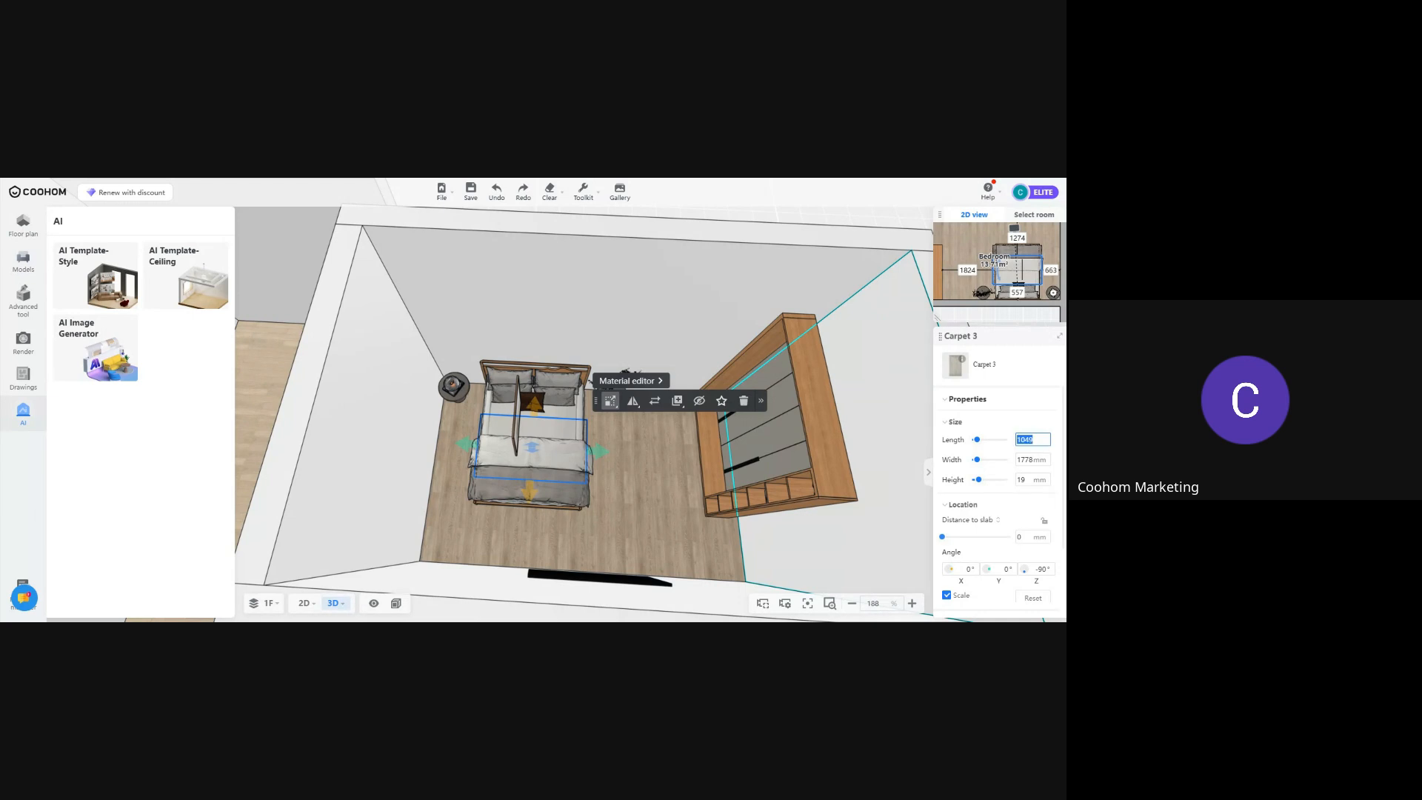
# Scale the carpet proportionally, entering lengths of 2500 and 2000 mm, and fit it under the bed and bedside tables at about 1927 × 3266 mm
pyautogui.write('0')
pyautogui.press('Return')
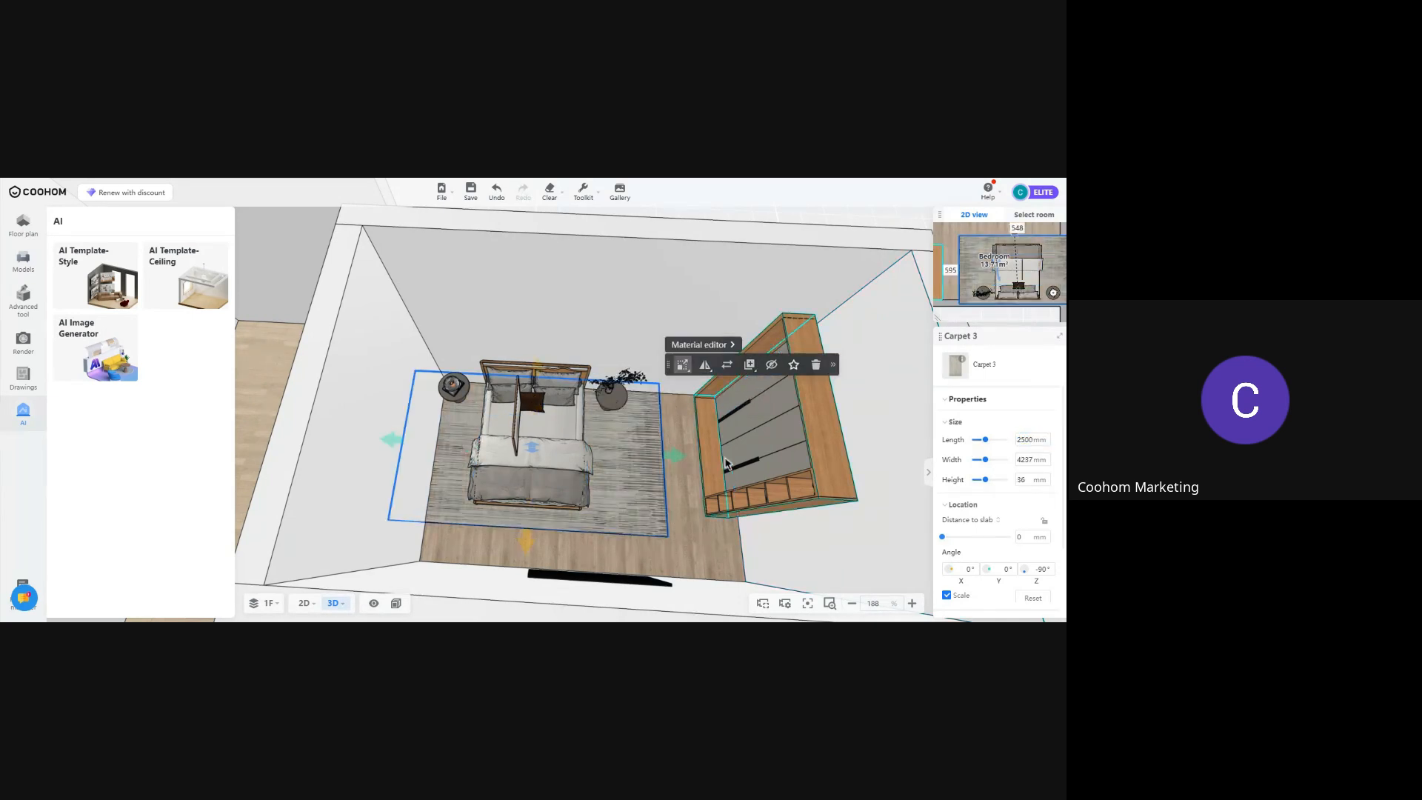
pyautogui.moveTo(606, 480); pyautogui.dragTo(640, 497)
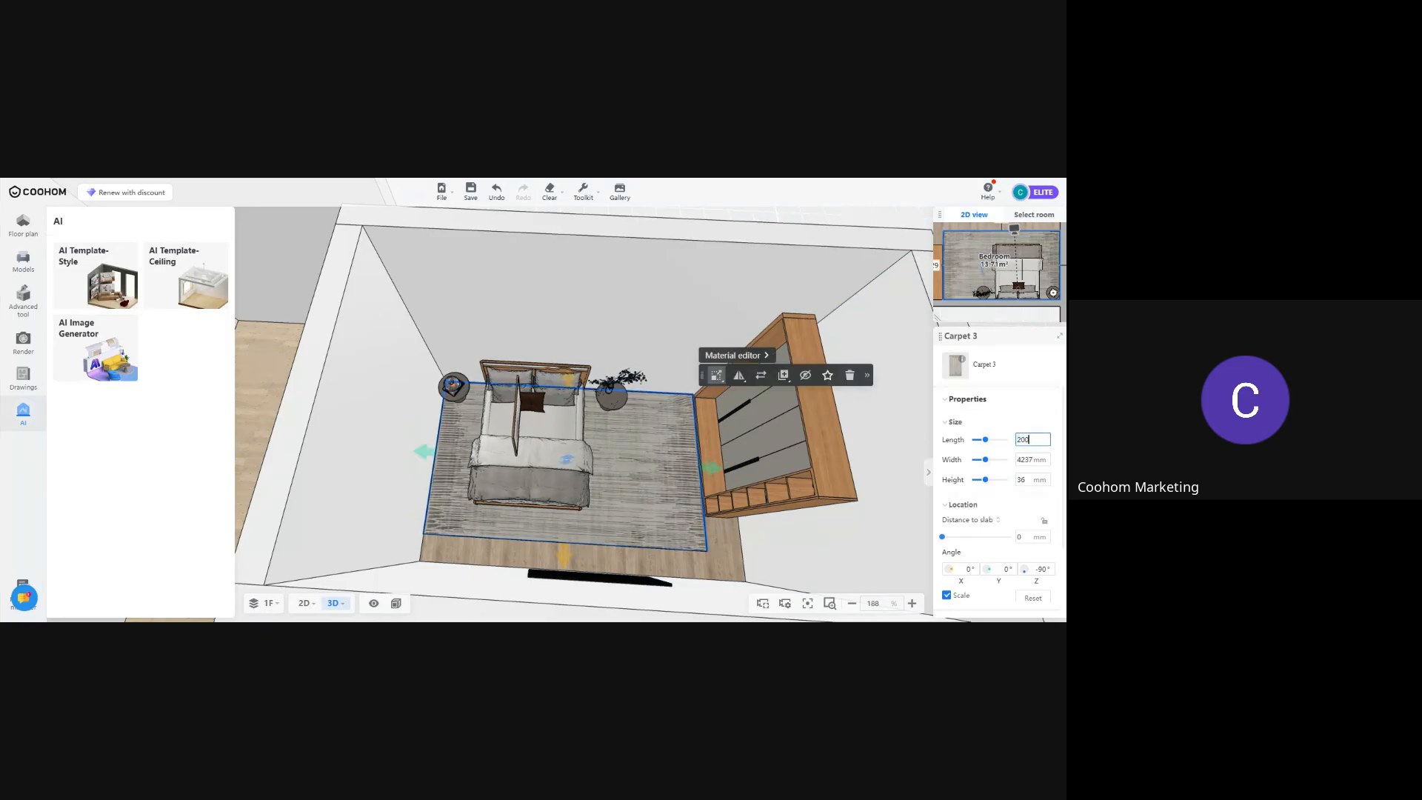
pyautogui.press('Return')
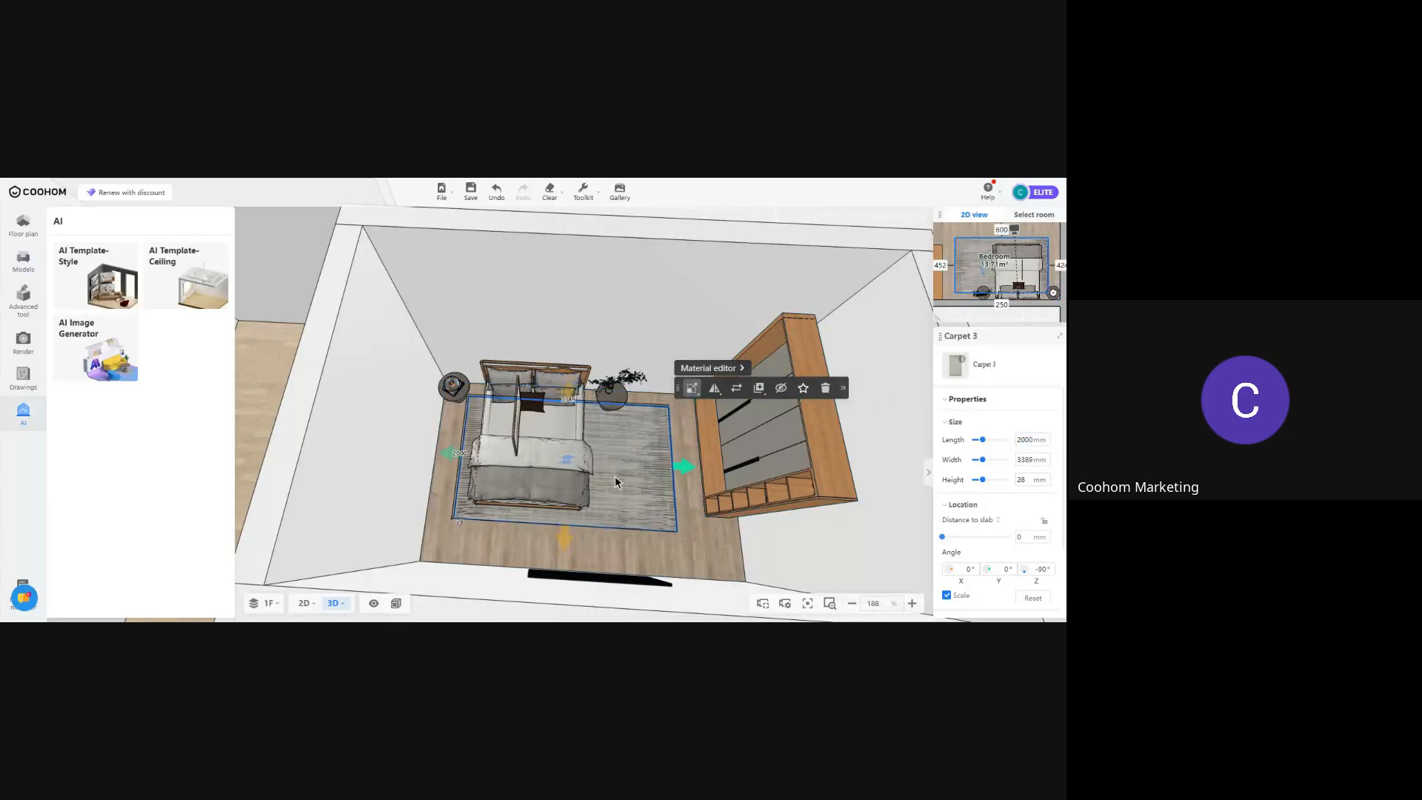
pyautogui.moveTo(626, 478)
pyautogui.mouseDown()
pyautogui.moveTo(602, 478)
pyautogui.moveTo(599, 457)
pyautogui.moveTo(652, 454)
pyautogui.moveTo(606, 462)
pyautogui.mouseUp()
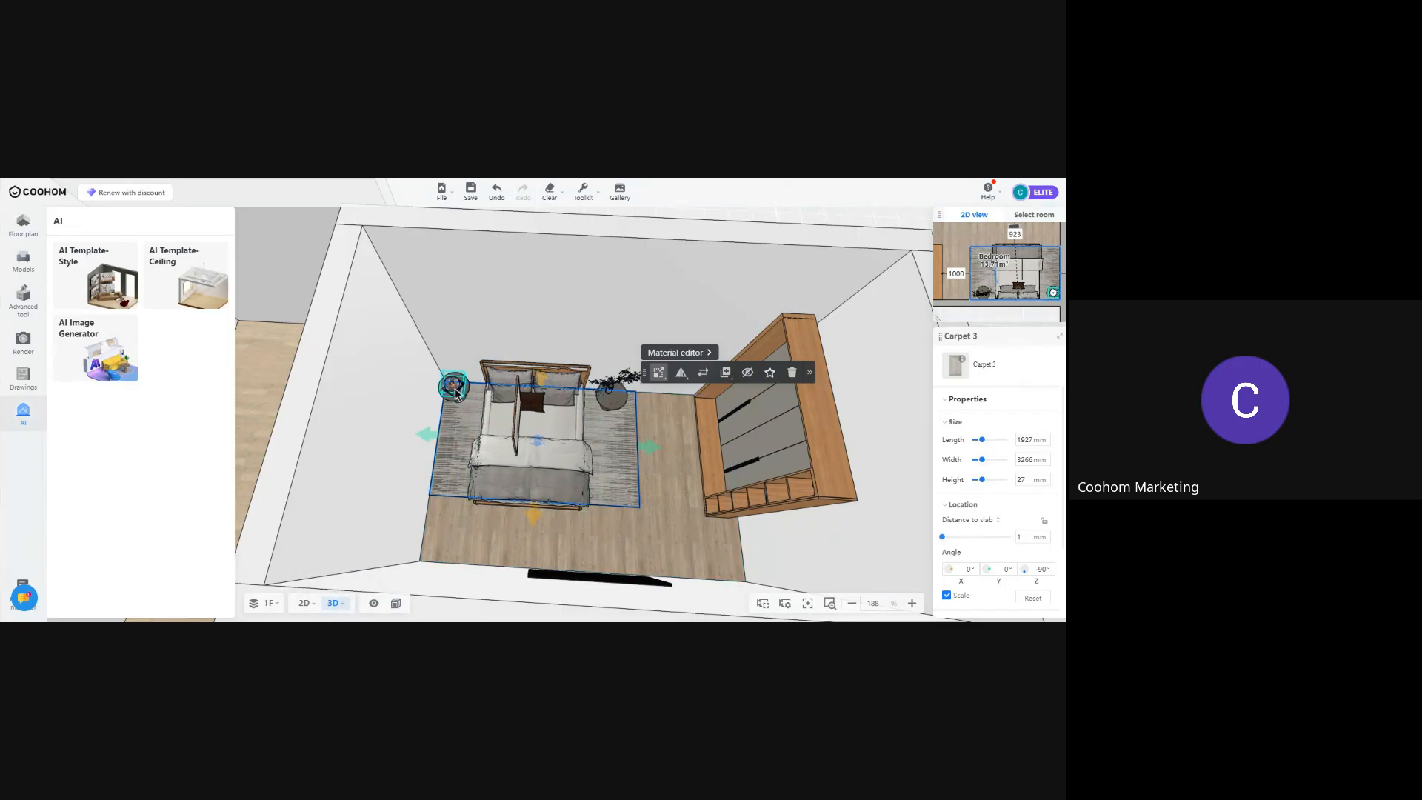
# Combine the bed, both bedside tables and their accessories into one furniture group
pyautogui.click(462, 402)
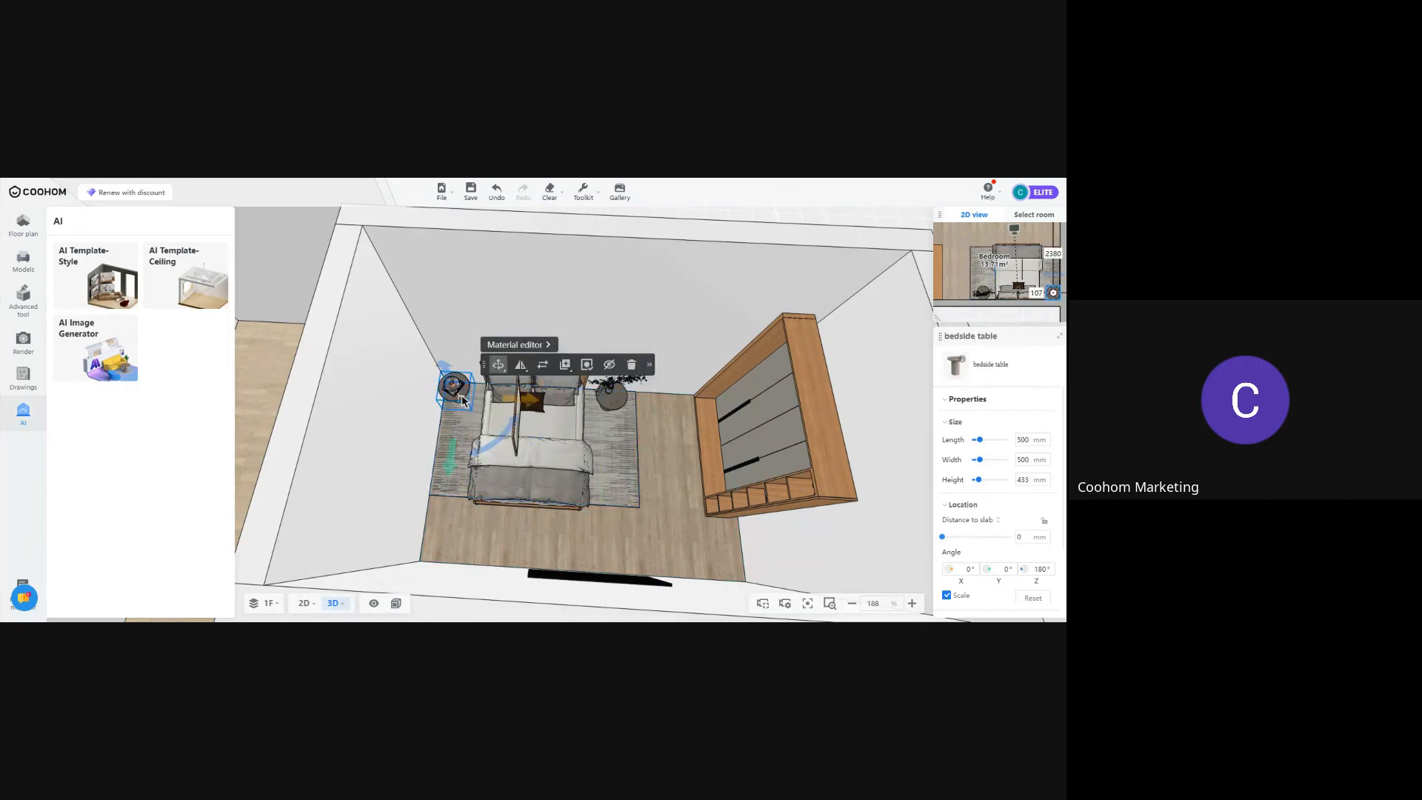
pyautogui.click(552, 433)
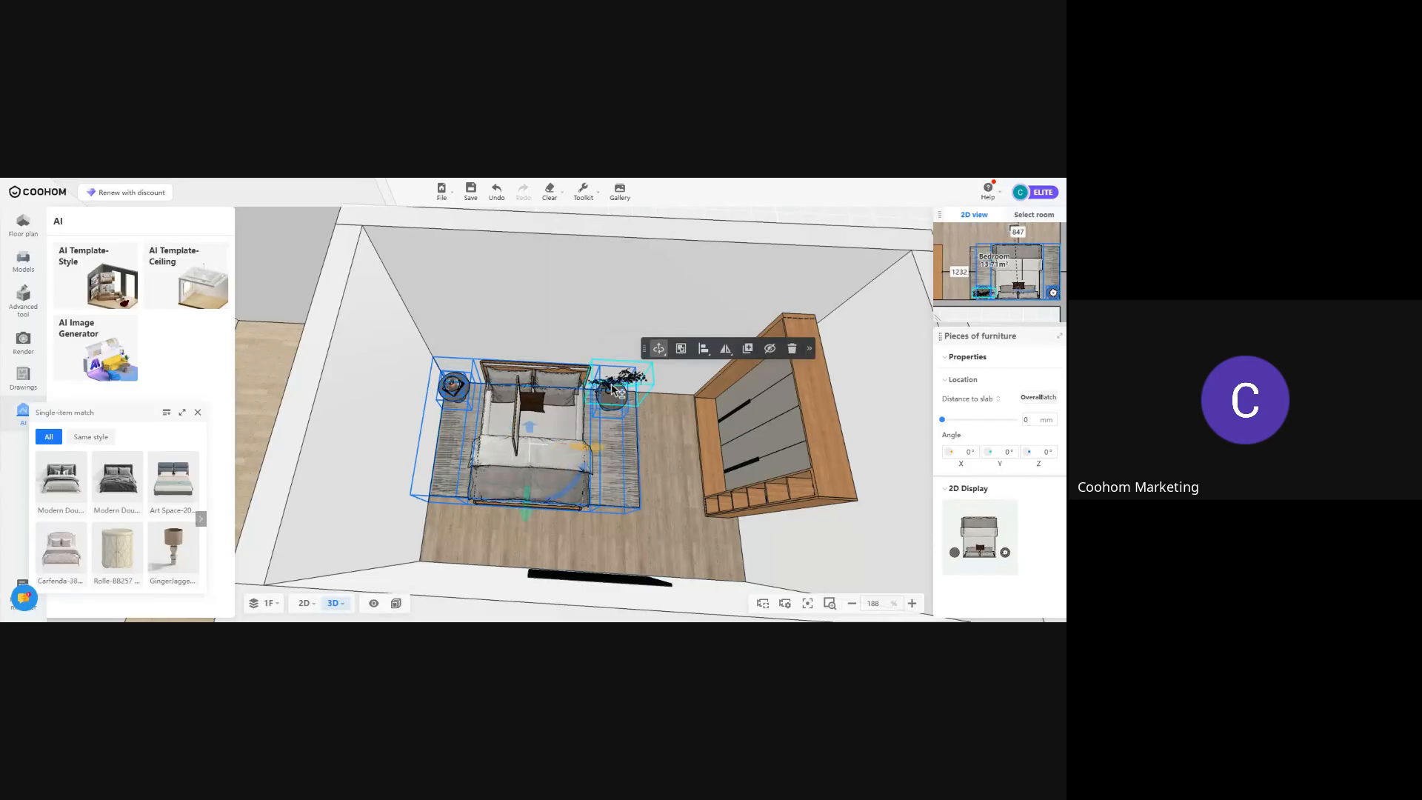
pyautogui.click(613, 390)
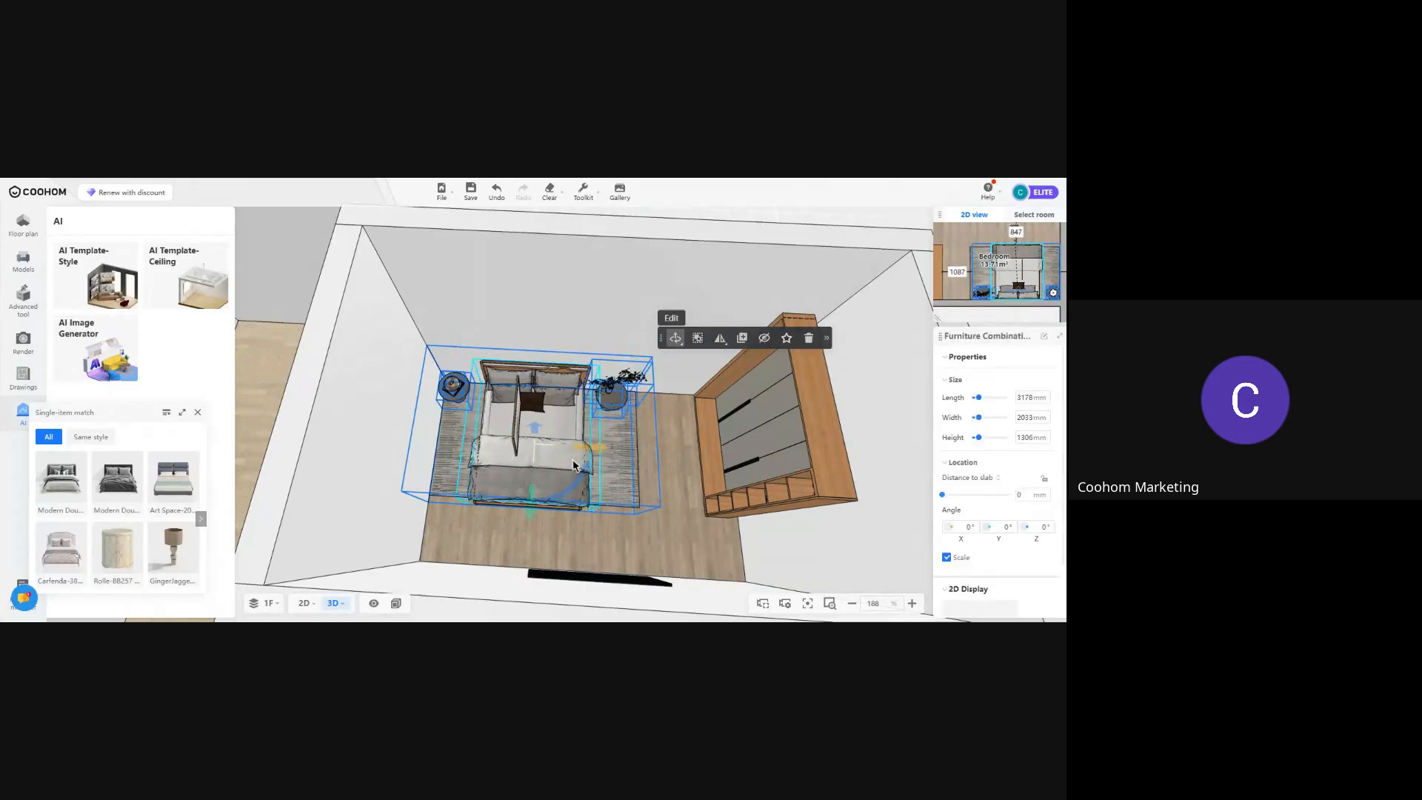
pyautogui.moveTo(578, 491)
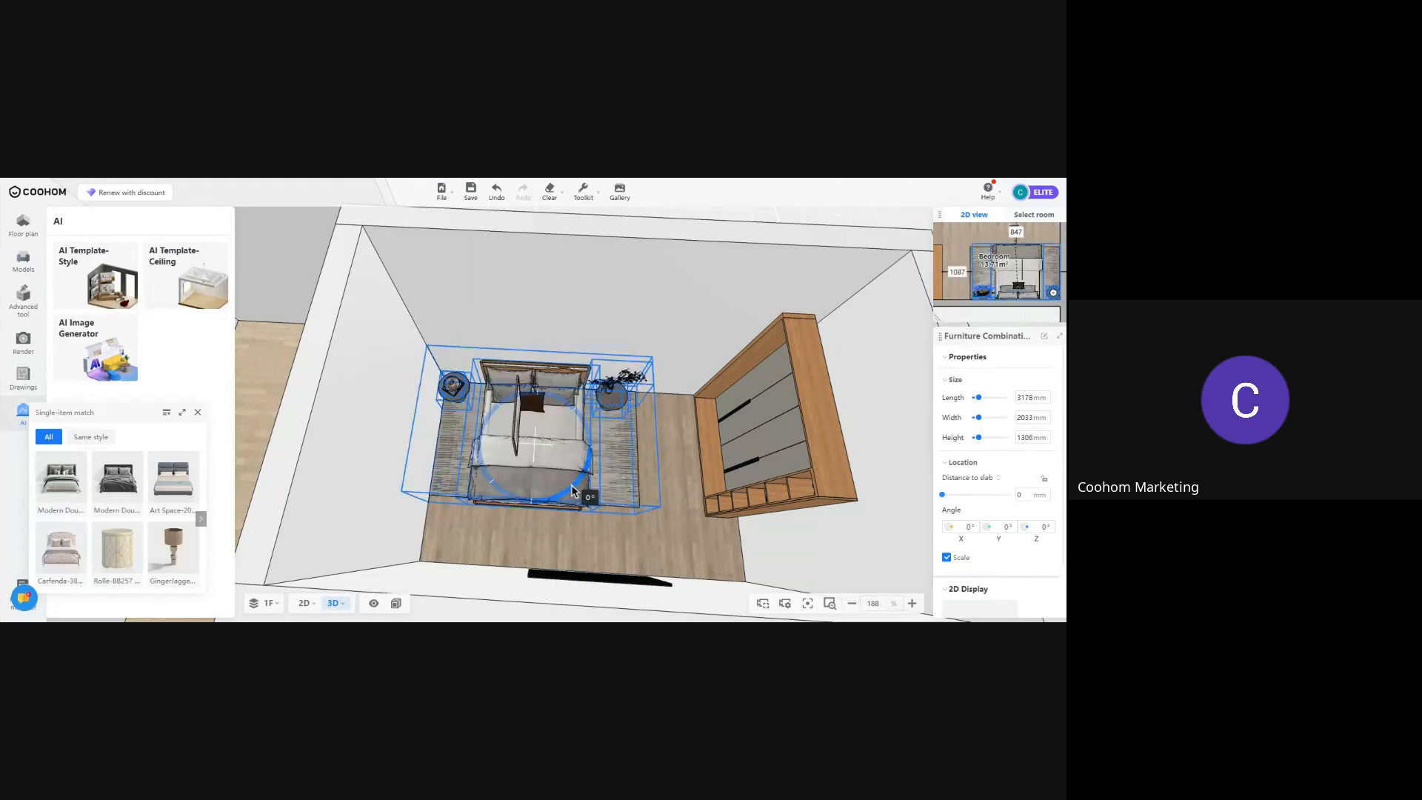
# Move the decorative painting from the bed onto the wall above the headboard
pyautogui.doubleClick(522, 424)
pyautogui.moveTo(549, 483)
pyautogui.mouseDown()
pyautogui.moveTo(510, 488)
pyautogui.moveTo(483, 465)
pyautogui.moveTo(499, 475)
pyautogui.moveTo(535, 402)
pyautogui.moveTo(593, 367)
pyautogui.mouseUp()
pyautogui.moveTo(675, 513)
pyautogui.mouseDown(button='right')
pyautogui.moveTo(802, 464)
pyautogui.moveTo(904, 471)
pyautogui.moveTo(875, 454)
pyautogui.mouseUp(button='right')
# Examine the bedroom up close in 3D, including the painting above the bed, the wardrobe and the television
pyautogui.scroll(7, 740, 451)
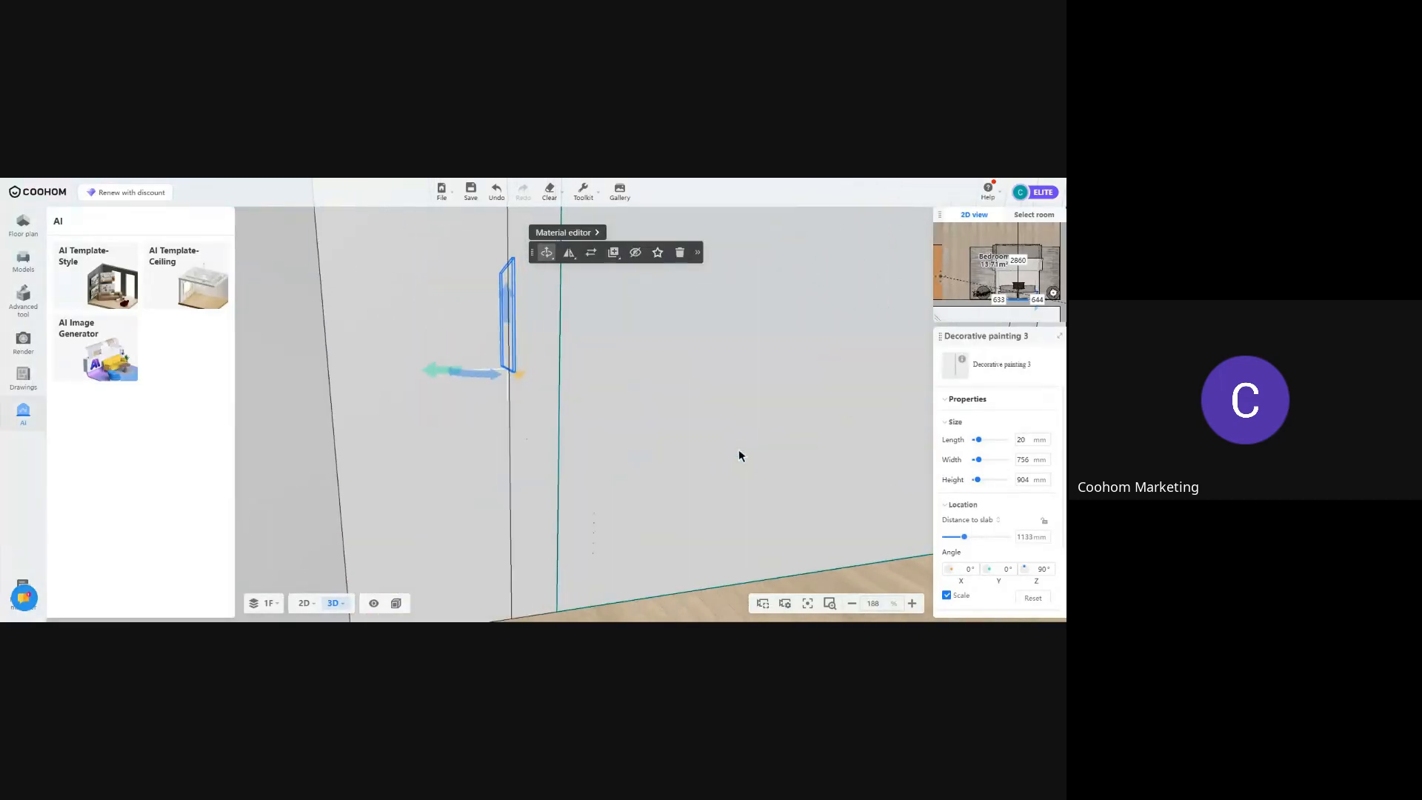
pyautogui.scroll(4, 735, 446)
pyautogui.moveTo(733, 394)
pyautogui.mouseDown(button='right')
pyautogui.moveTo(767, 384)
pyautogui.moveTo(746, 375)
pyautogui.mouseUp(button='right')
pyautogui.scroll(5, 745, 377)
pyautogui.scroll(-3, 577, 288)
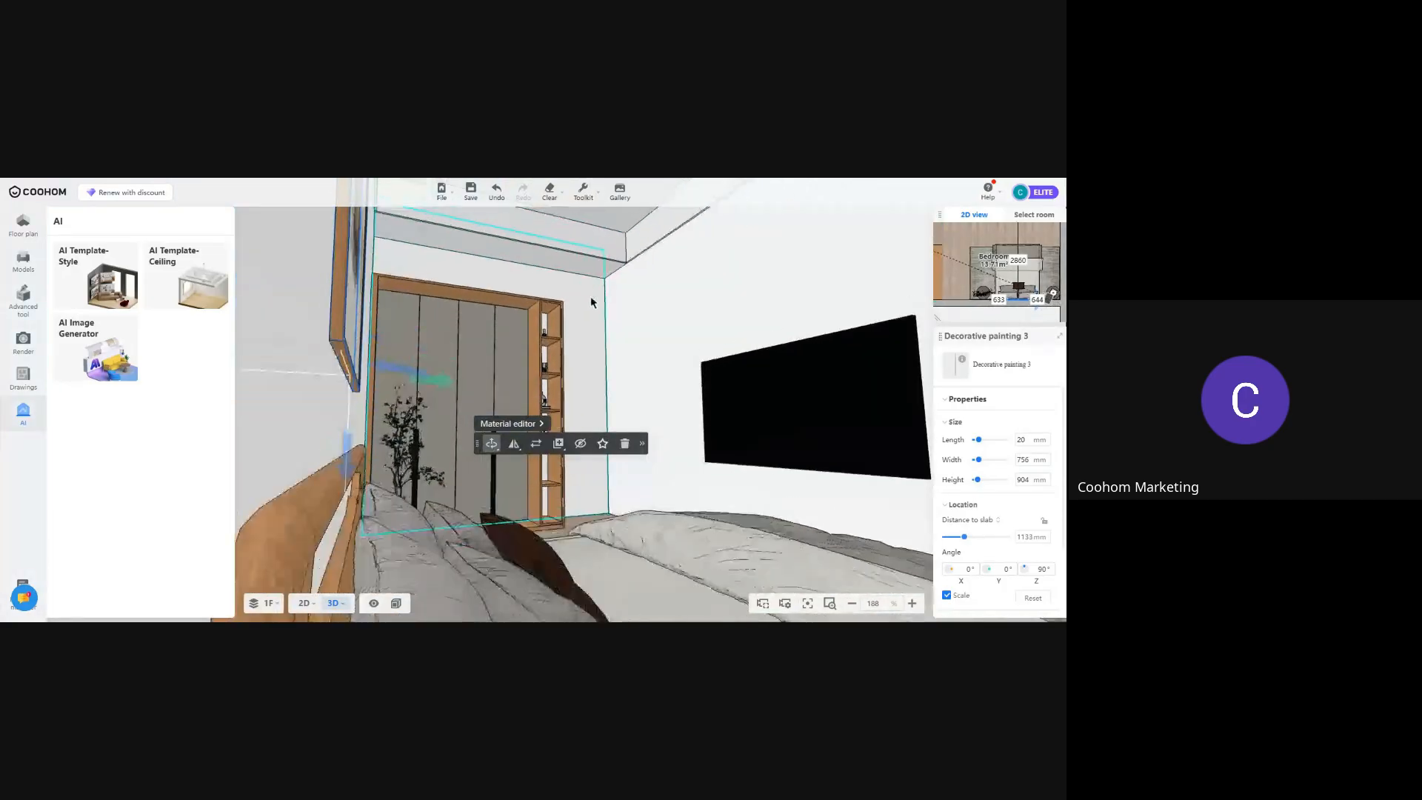
pyautogui.scroll(2, 592, 299)
pyautogui.moveTo(663, 361)
pyautogui.mouseDown(button='right')
pyautogui.moveTo(615, 375)
pyautogui.moveTo(667, 386)
pyautogui.moveTo(651, 423)
pyautogui.mouseUp(button='right')
pyautogui.scroll(3, 634, 464)
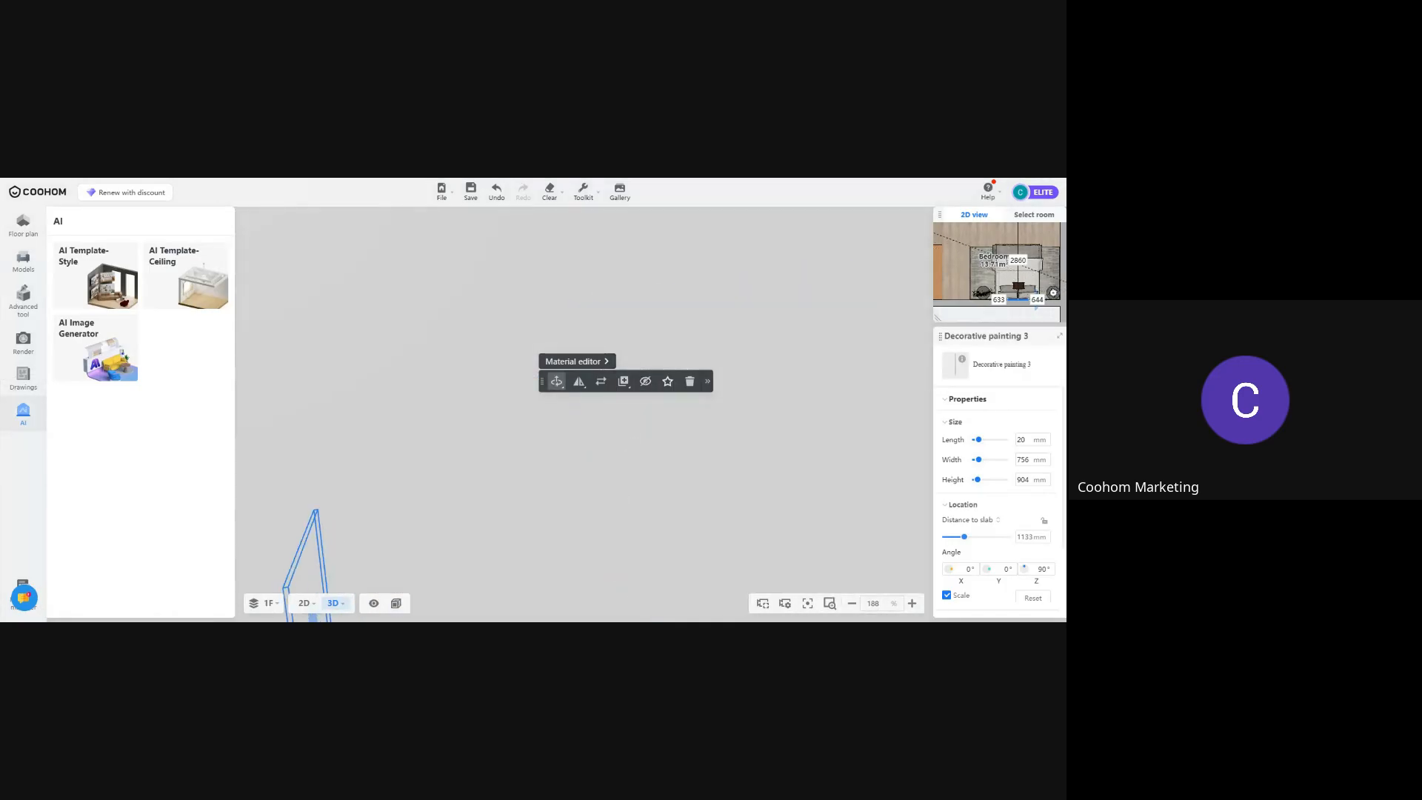
# Return to the 2D plan and shift the bed group towards the wardrobe to line it up with the television
pyautogui.click(303, 603)
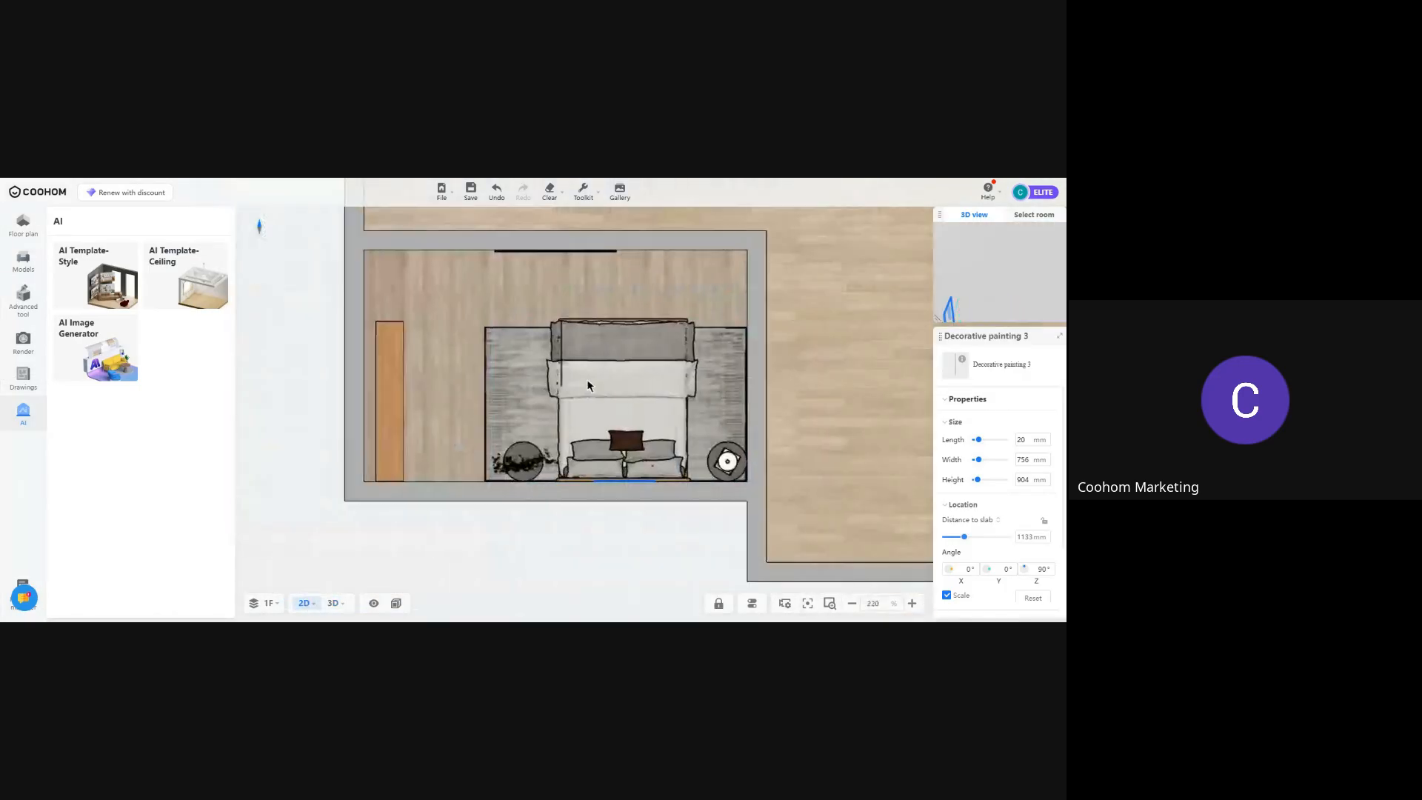
pyautogui.scroll(2, 575, 340)
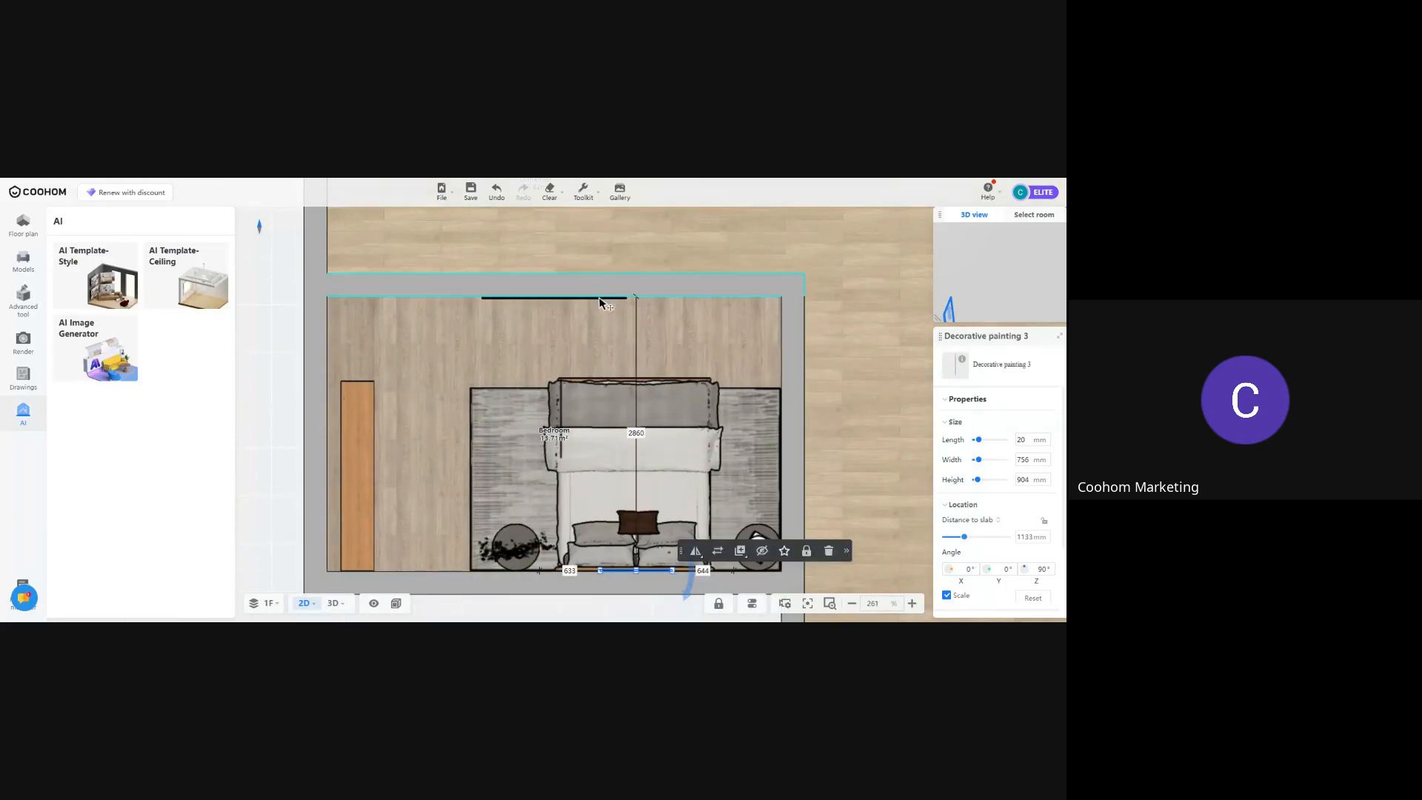
pyautogui.click(602, 300)
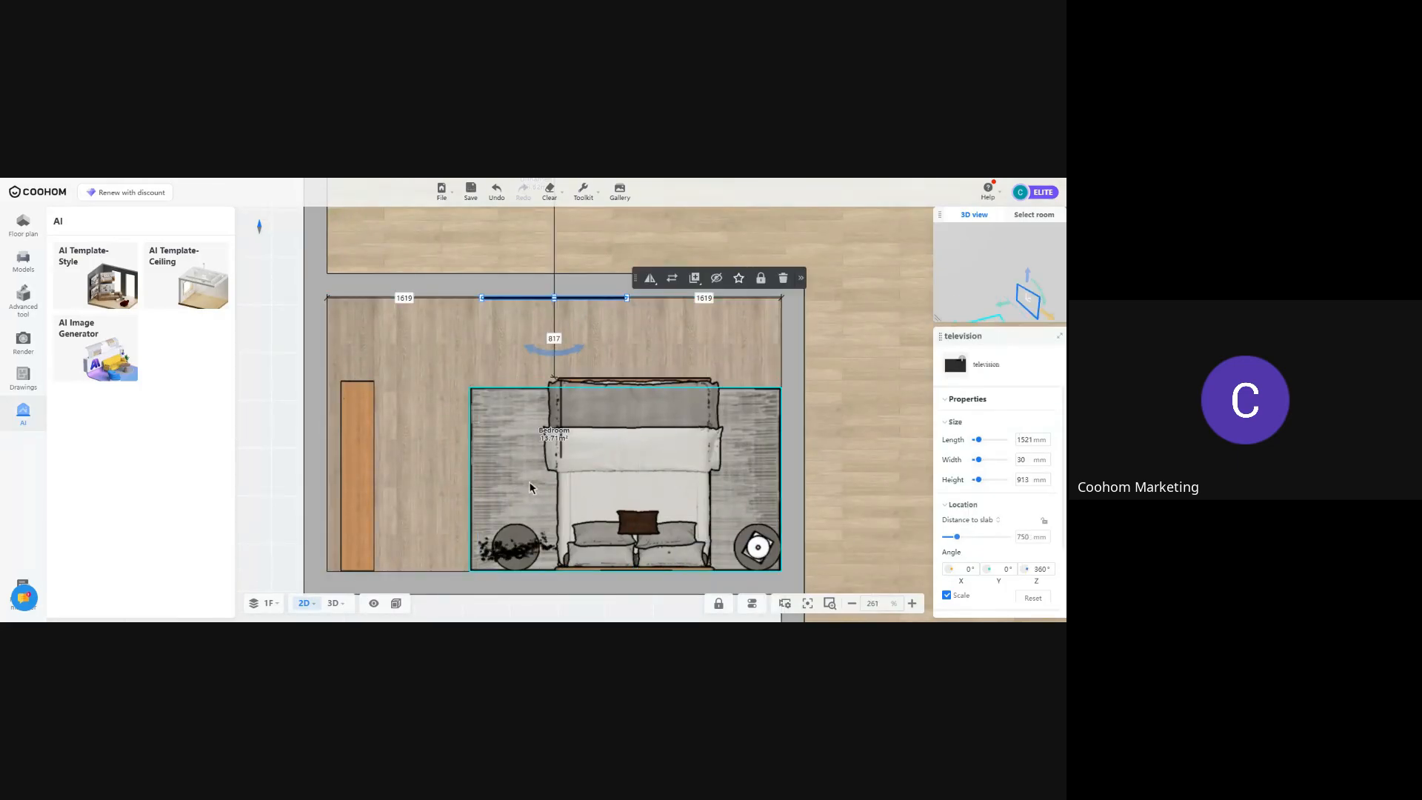
pyautogui.click(638, 479)
pyautogui.moveTo(662, 488); pyautogui.dragTo(639, 488)
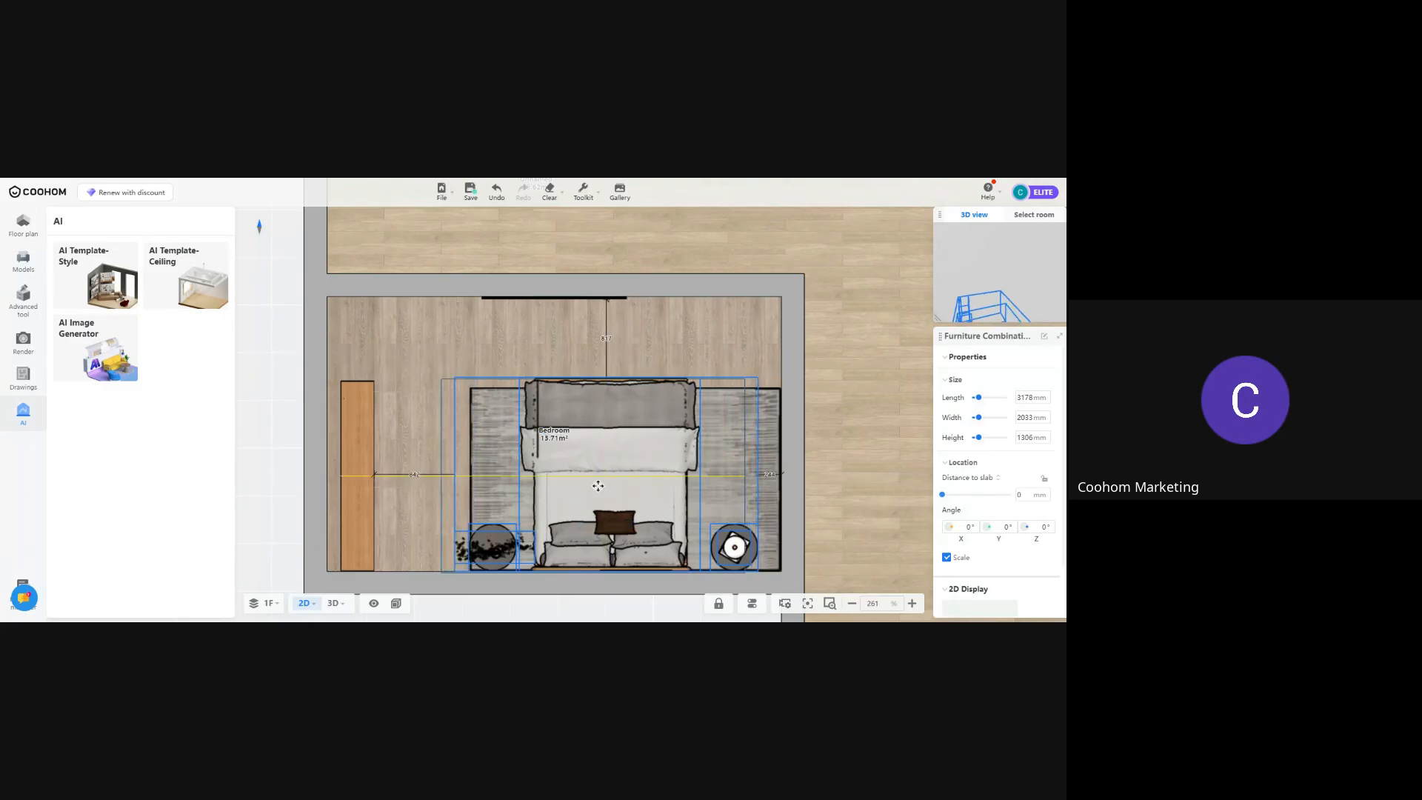
# Move the wardrobe from the bedroom's left wall to the lower corner of its right wall
pyautogui.click(370, 485)
pyautogui.moveTo(408, 474); pyautogui.dragTo(294, 458)
pyautogui.moveTo(364, 503); pyautogui.dragTo(761, 525)
pyautogui.moveTo(640, 498); pyautogui.dragTo(548, 464, button='right')
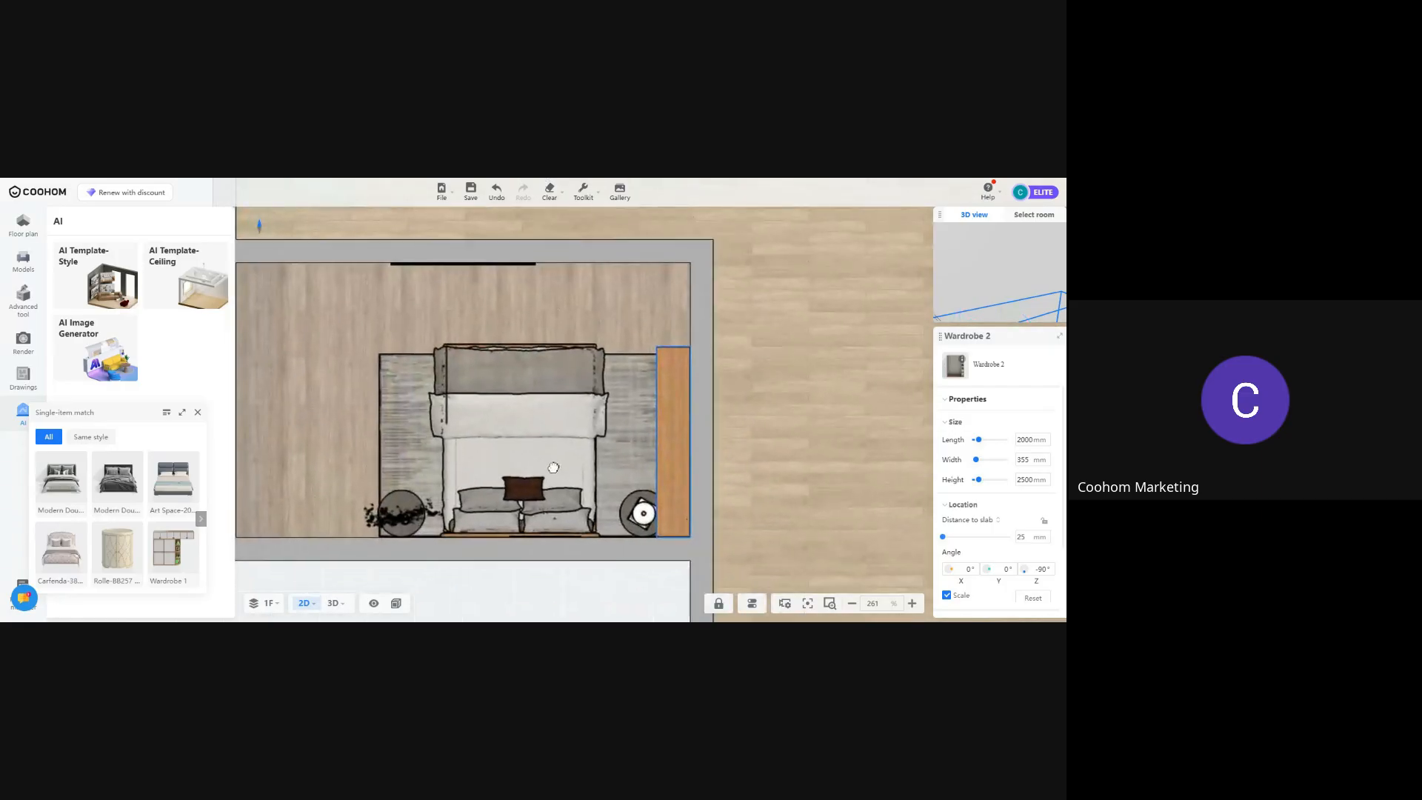
# Move the bed group to the bedroom's left wall, with the headboard against that wall
pyautogui.click(545, 457)
pyautogui.moveTo(521, 455); pyautogui.dragTo(452, 415)
pyautogui.moveTo(452, 415); pyautogui.dragTo(482, 415, button='right')
pyautogui.moveTo(508, 459); pyautogui.dragTo(419, 411)
pyautogui.moveTo(525, 421); pyautogui.dragTo(407, 426)
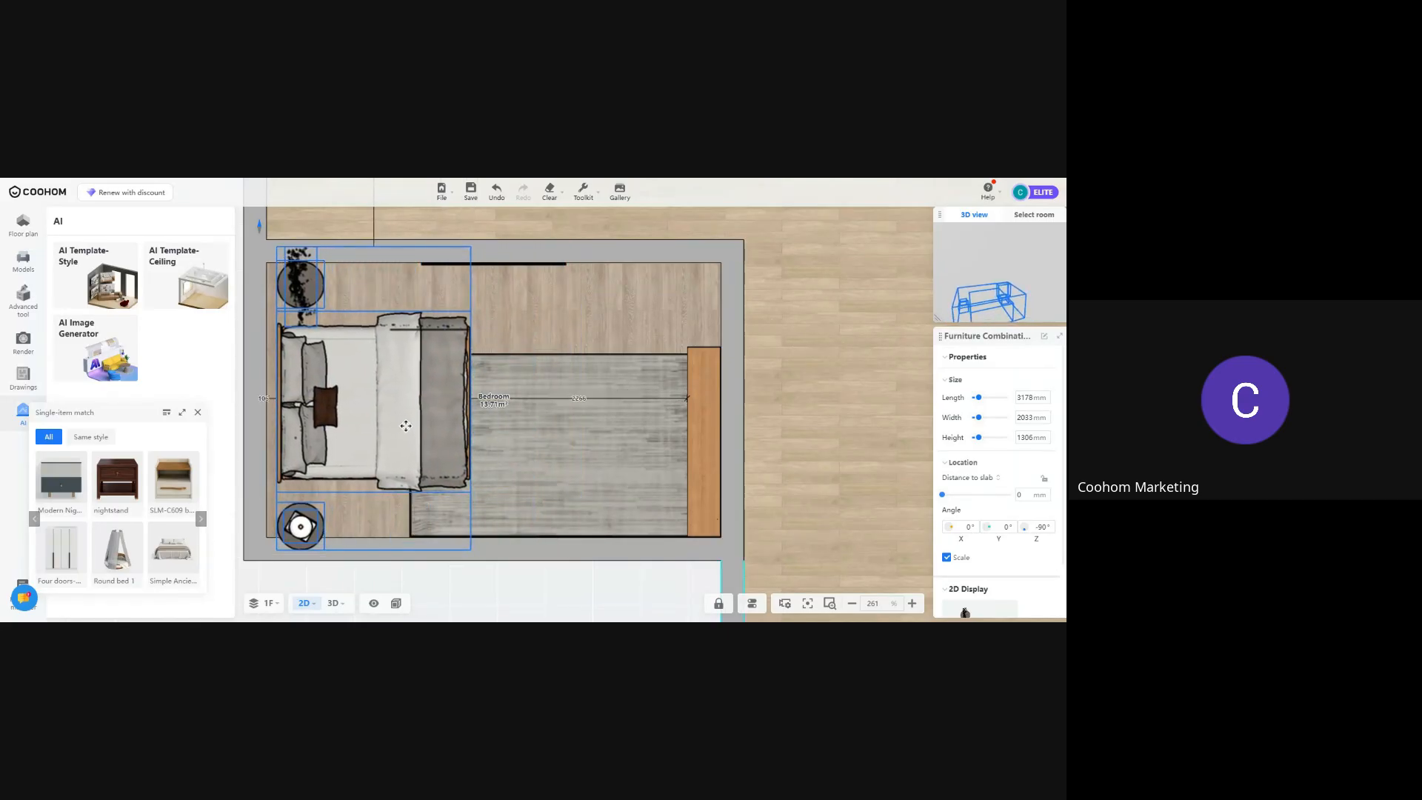
pyautogui.click(486, 469)
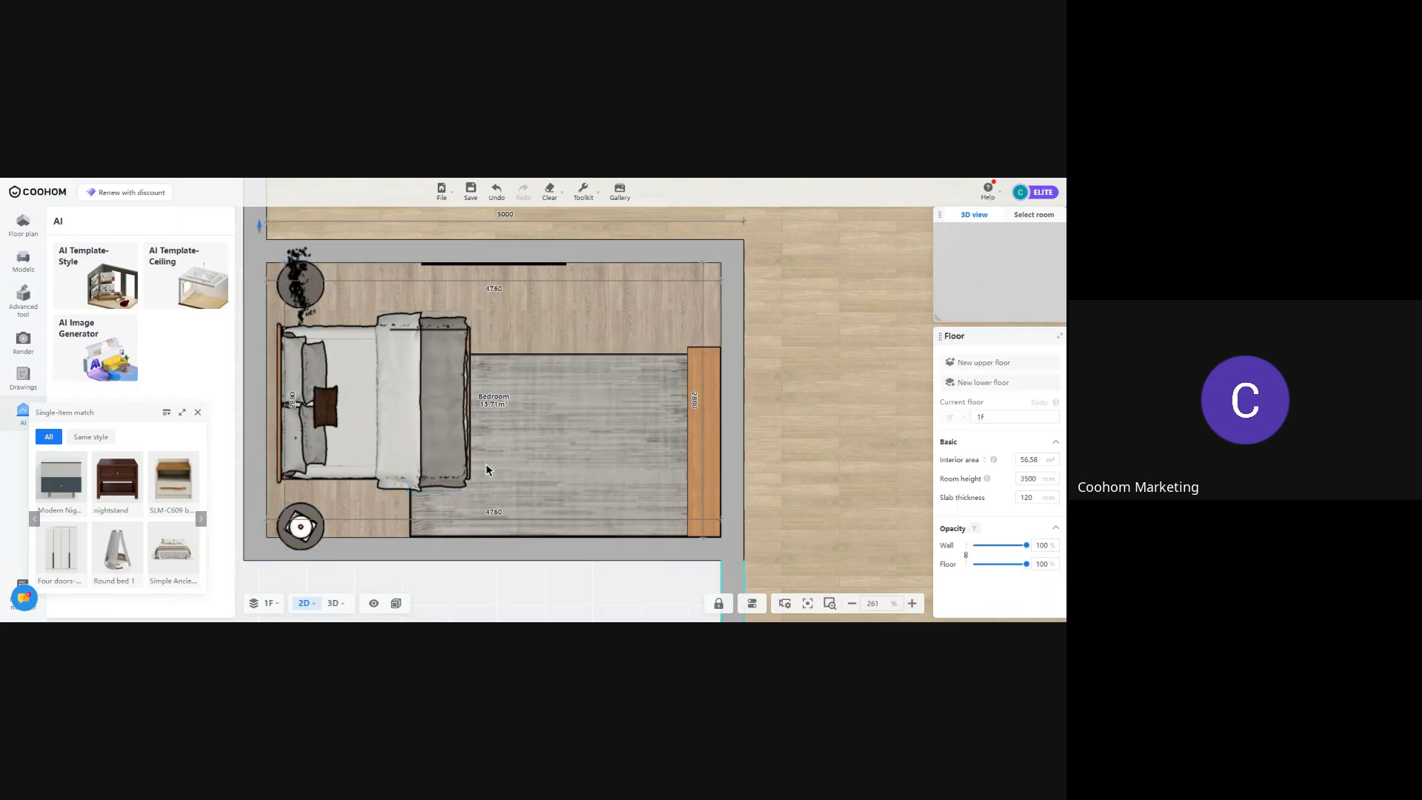
# Select the lower bedside table together with its accessory and move both into the bedroom's lower-left corner against the wall
pyautogui.moveTo(305, 533); pyautogui.dragTo(348, 534)
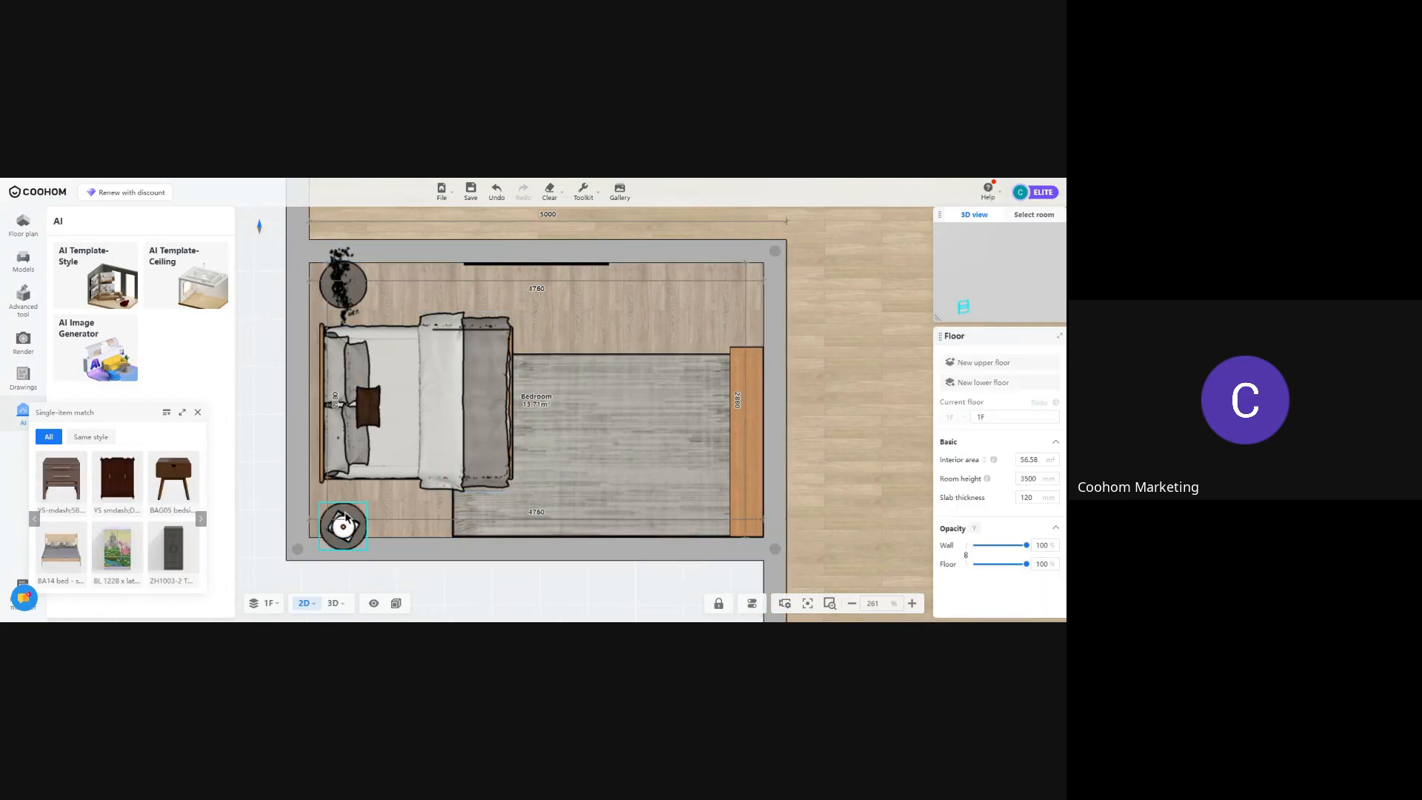
pyautogui.click(347, 533)
pyautogui.click(360, 537)
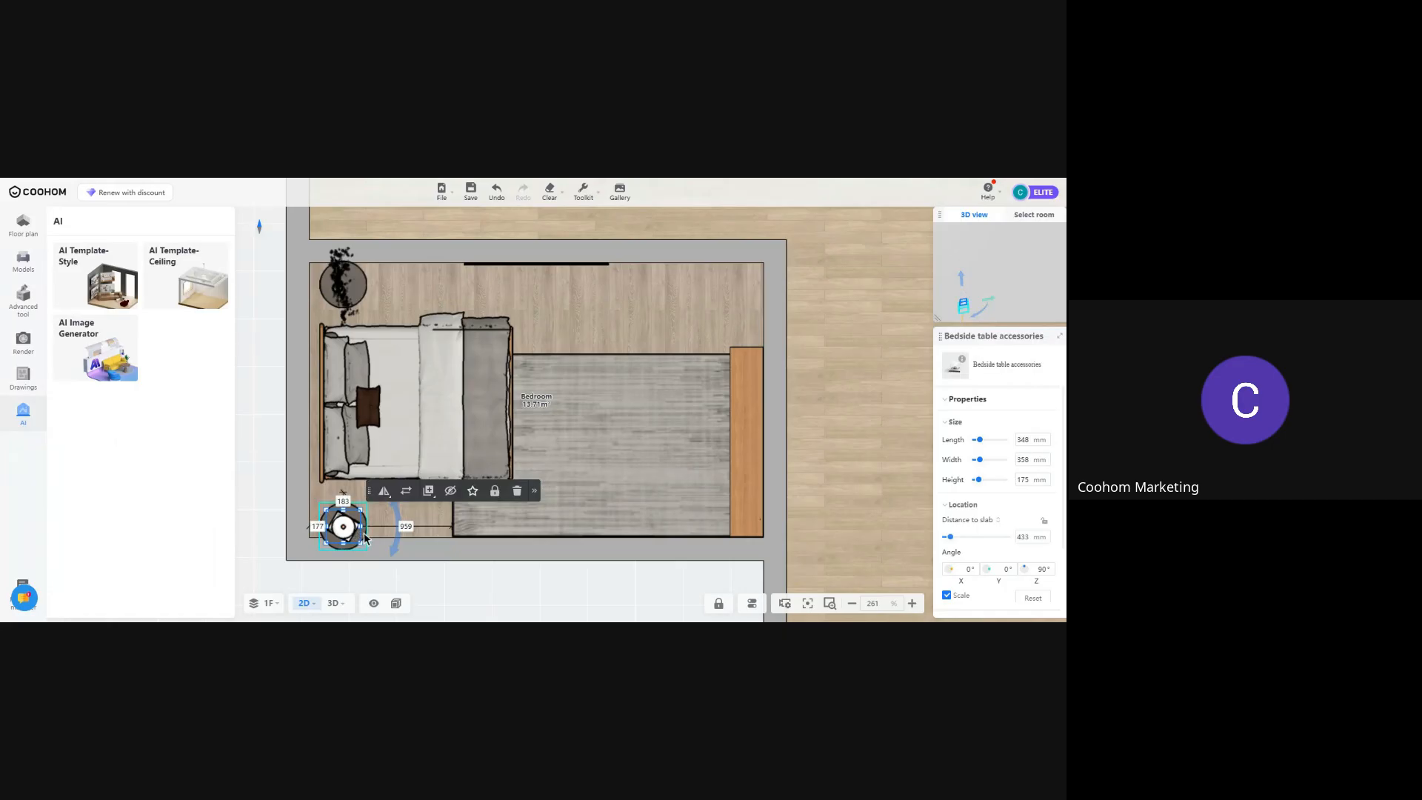
pyautogui.keyDown('ctrl'); pyautogui.click(364, 540); pyautogui.keyUp('ctrl')
pyautogui.moveTo(362, 535); pyautogui.dragTo(349, 514)
pyautogui.moveTo(299, 559); pyautogui.dragTo(317, 559)
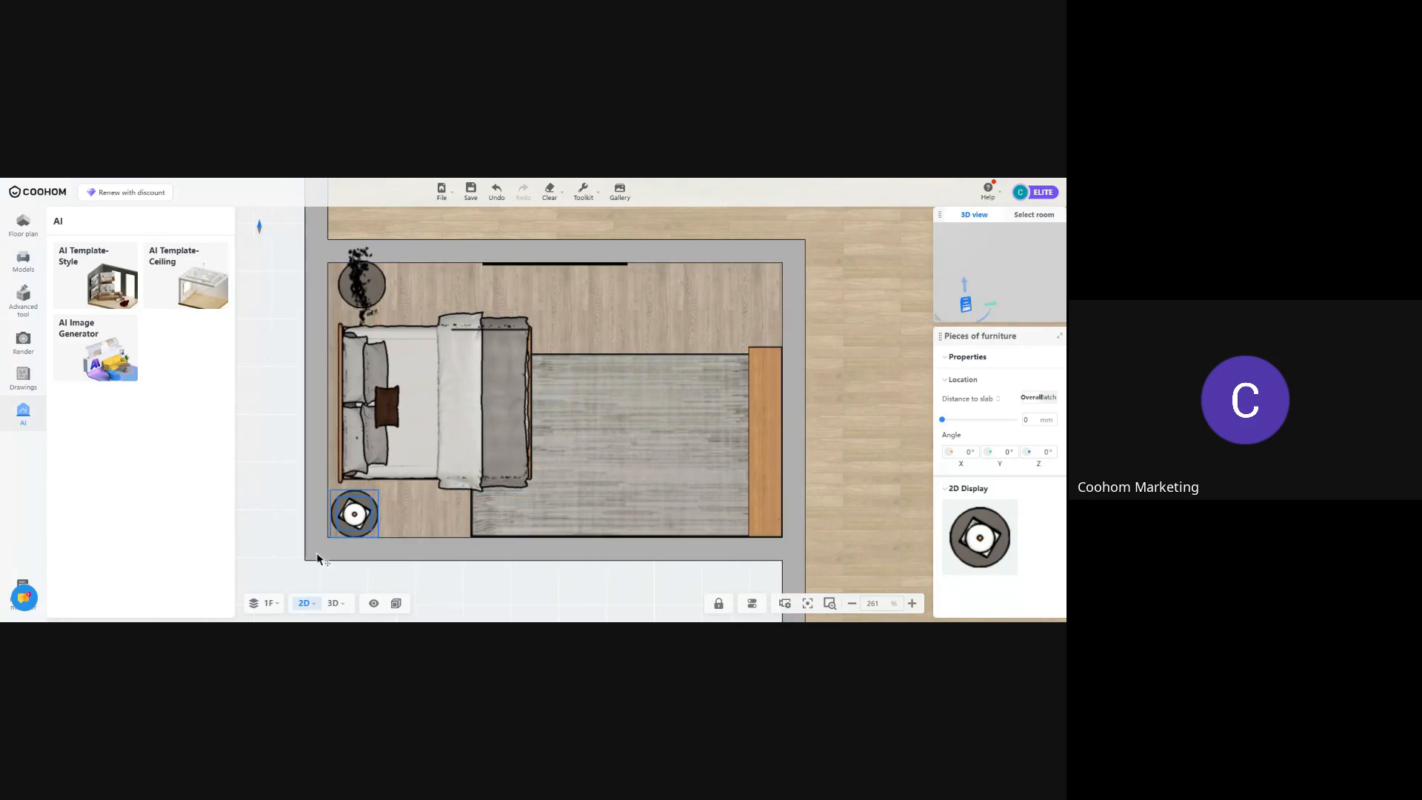
pyautogui.click(321, 514)
pyautogui.press('Return')
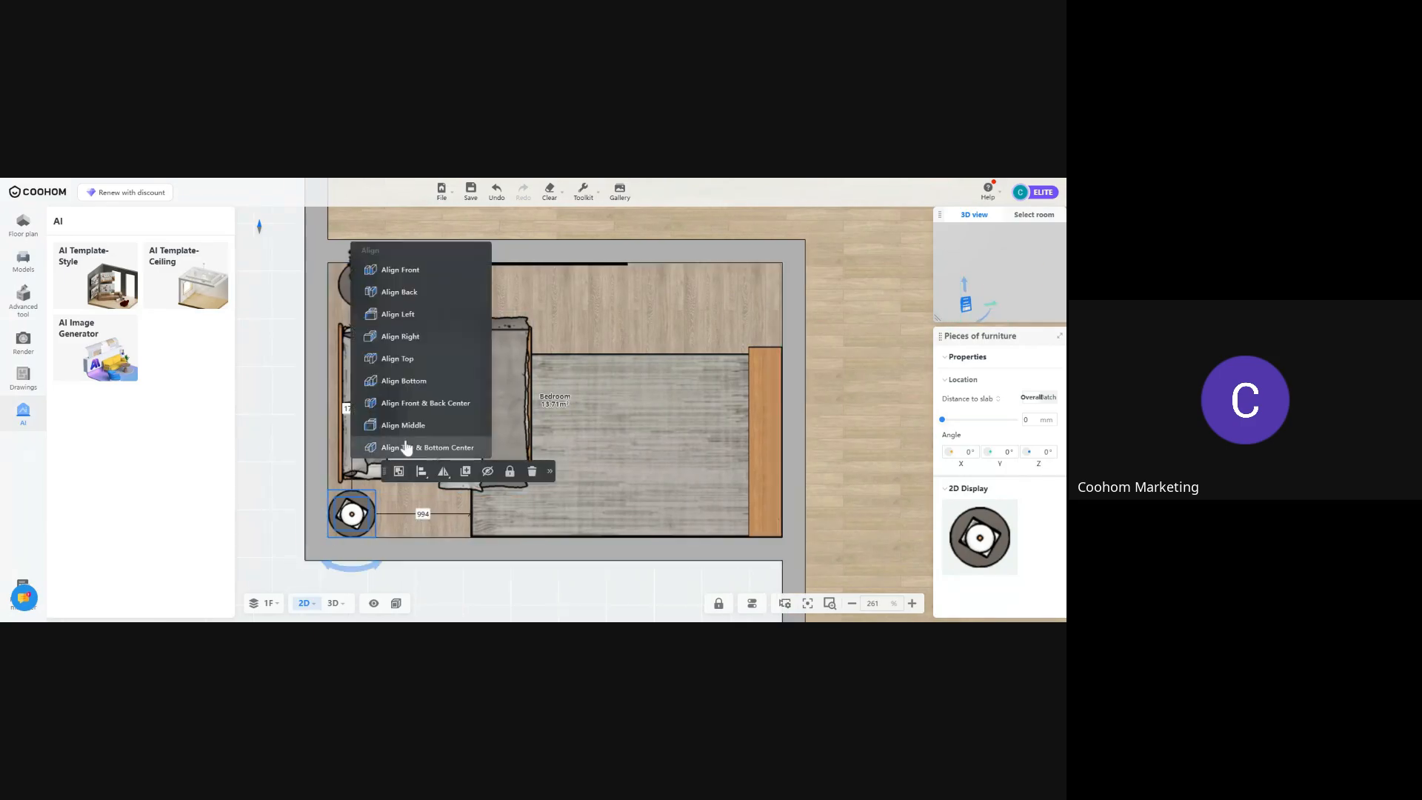
# Set the distance of the upper bedside table and its plant from the bedroom's left wall to 0 mm
pyautogui.click(375, 299)
pyautogui.click(376, 300)
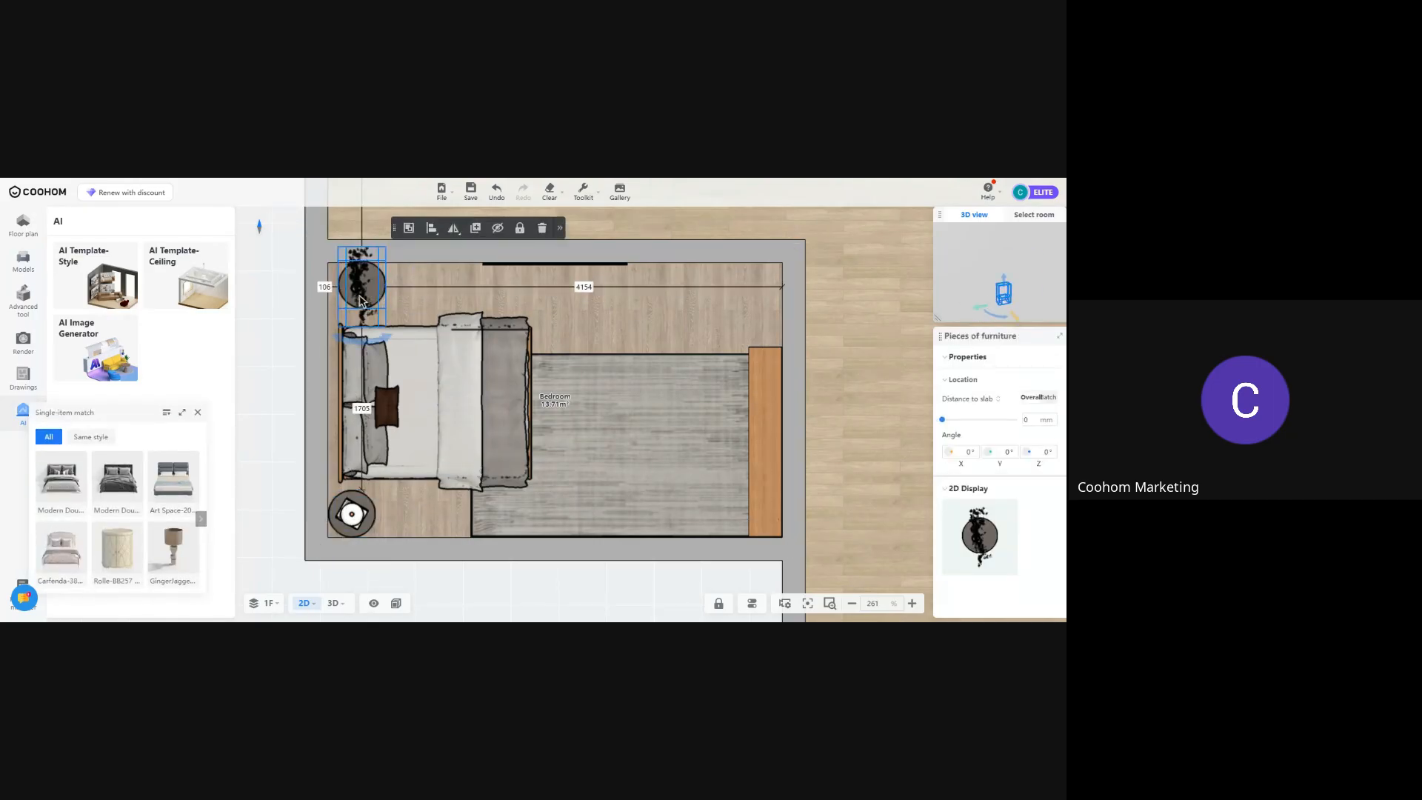
pyautogui.click(324, 287)
pyautogui.write('0')
pyautogui.press('Return')
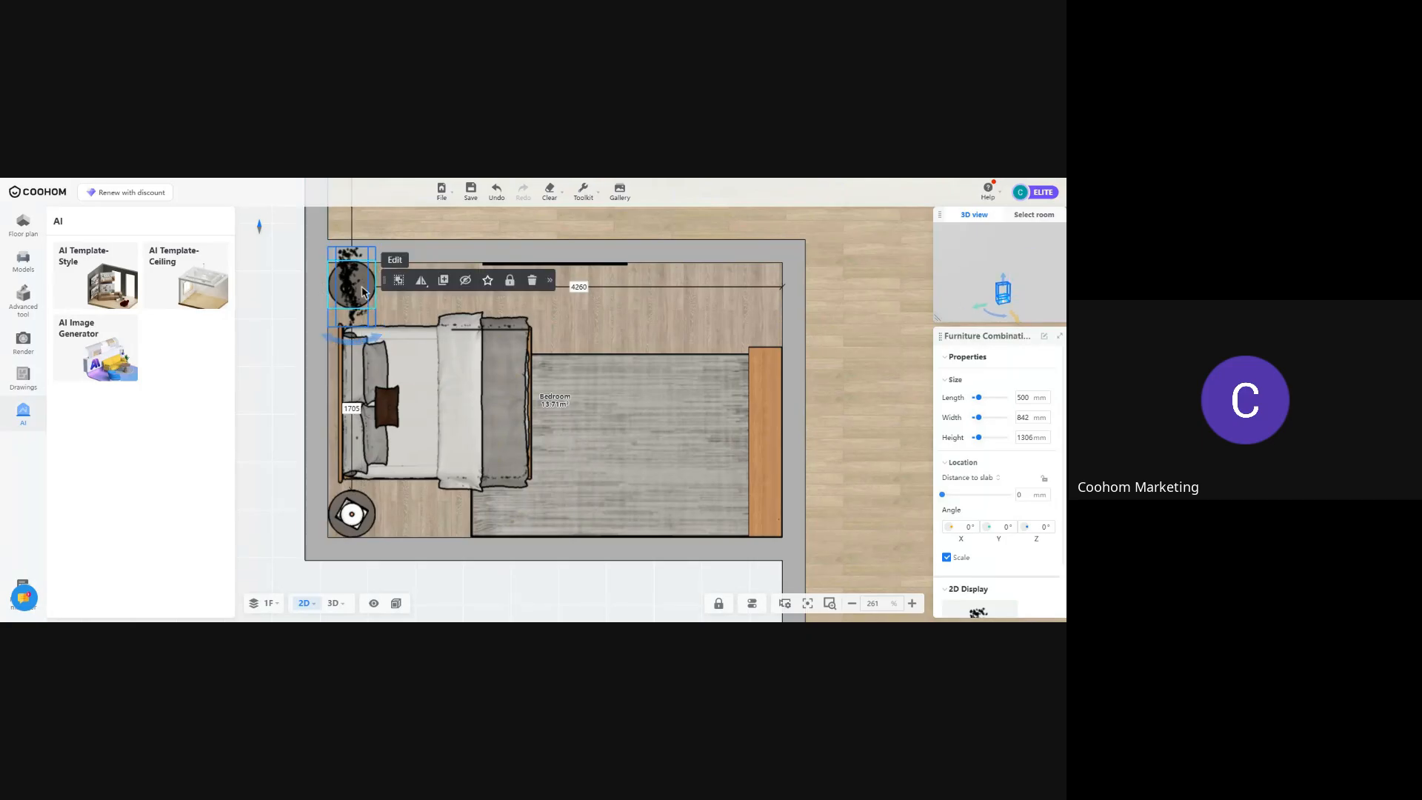
pyautogui.moveTo(363, 293); pyautogui.dragTo(359, 302)
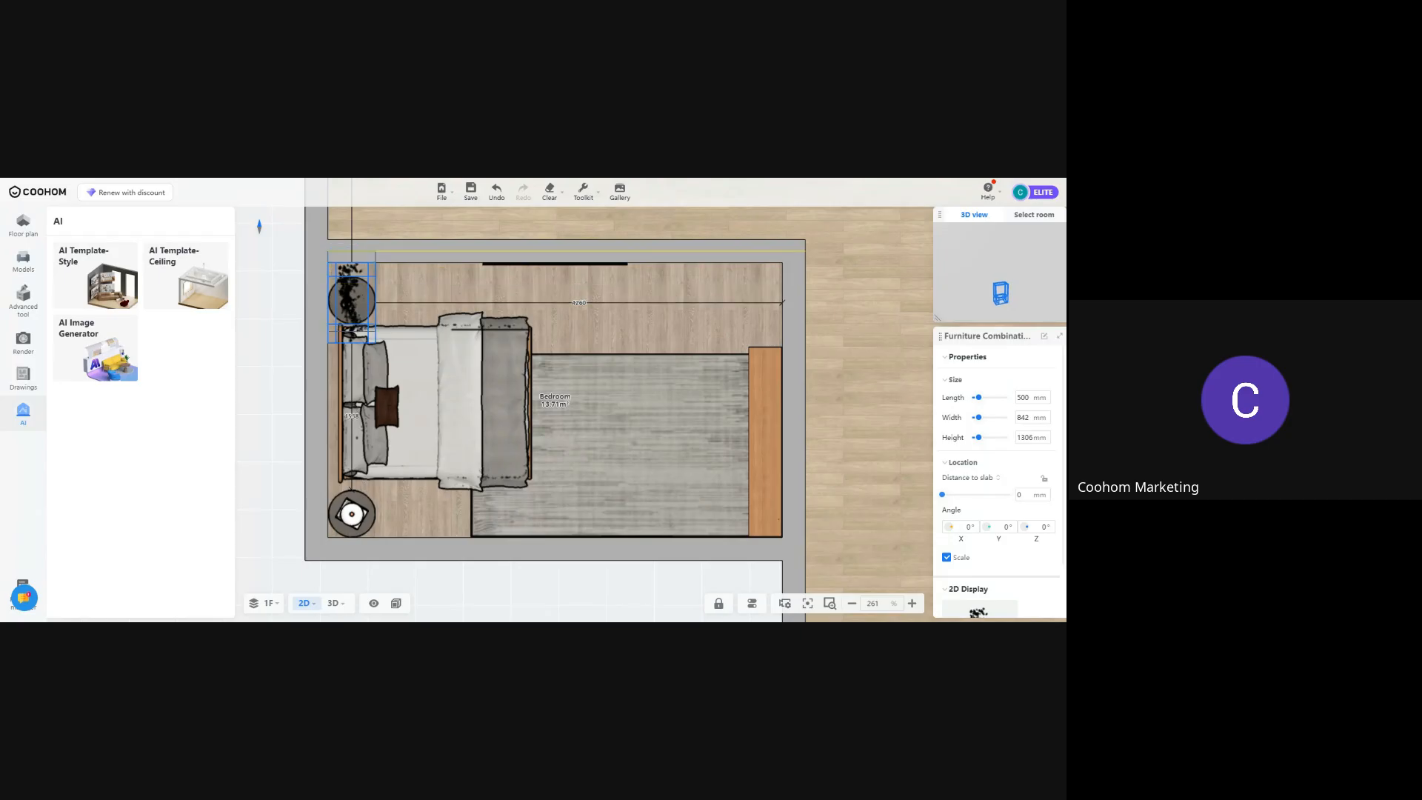
pyautogui.moveTo(358, 302); pyautogui.dragTo(358, 288)
# Move the bed group flush against the bedroom's left wall and check the arrangement in 3D
pyautogui.click(447, 402)
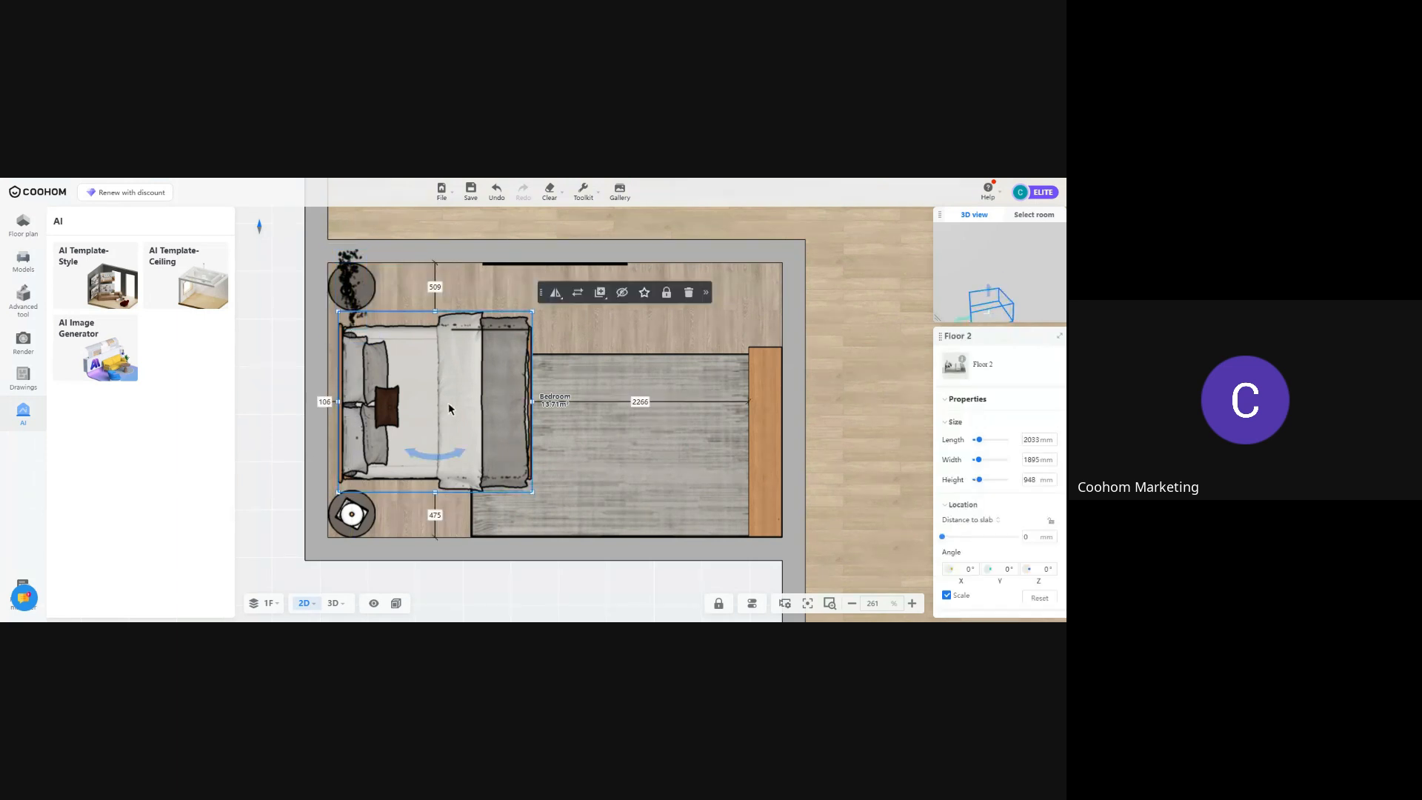
pyautogui.click(331, 402)
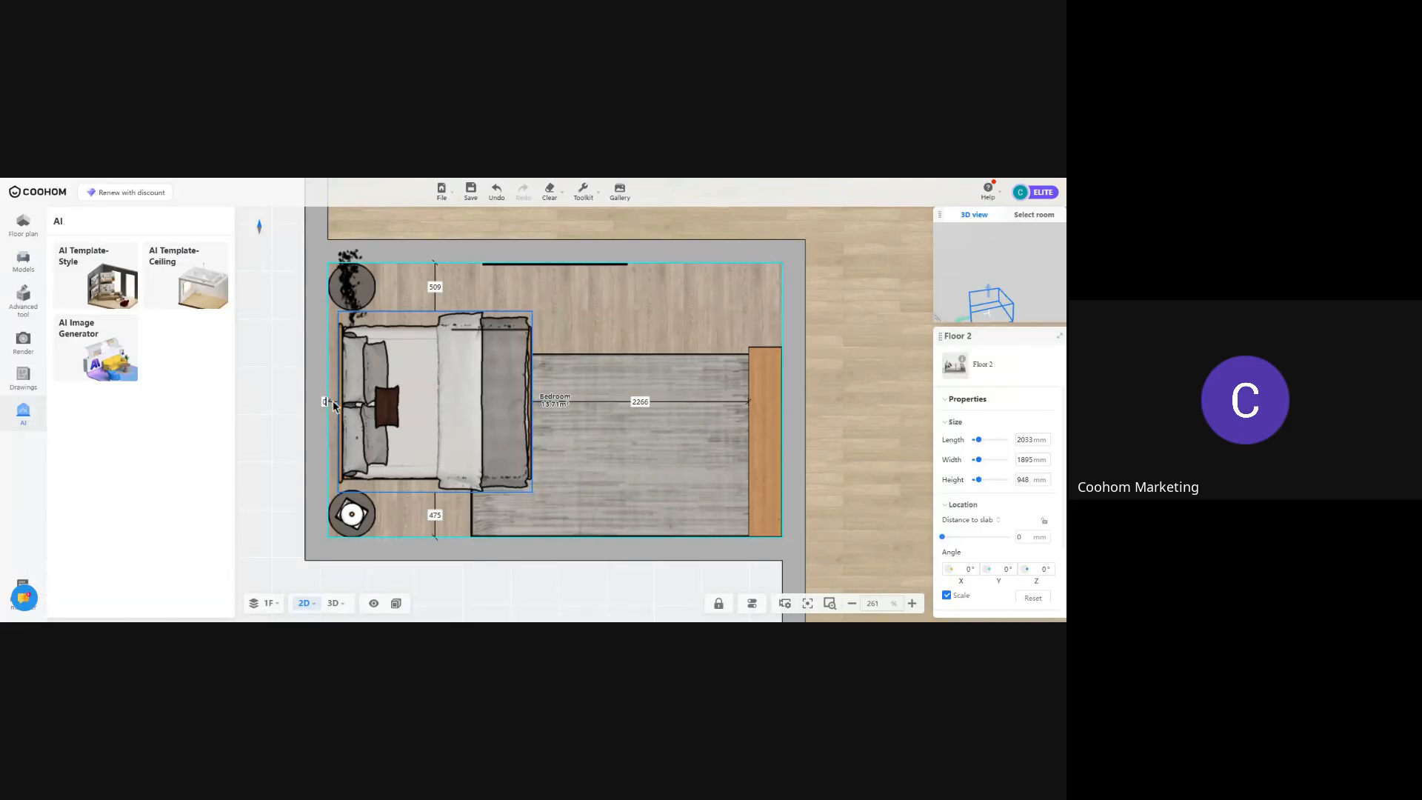
pyautogui.click(333, 603)
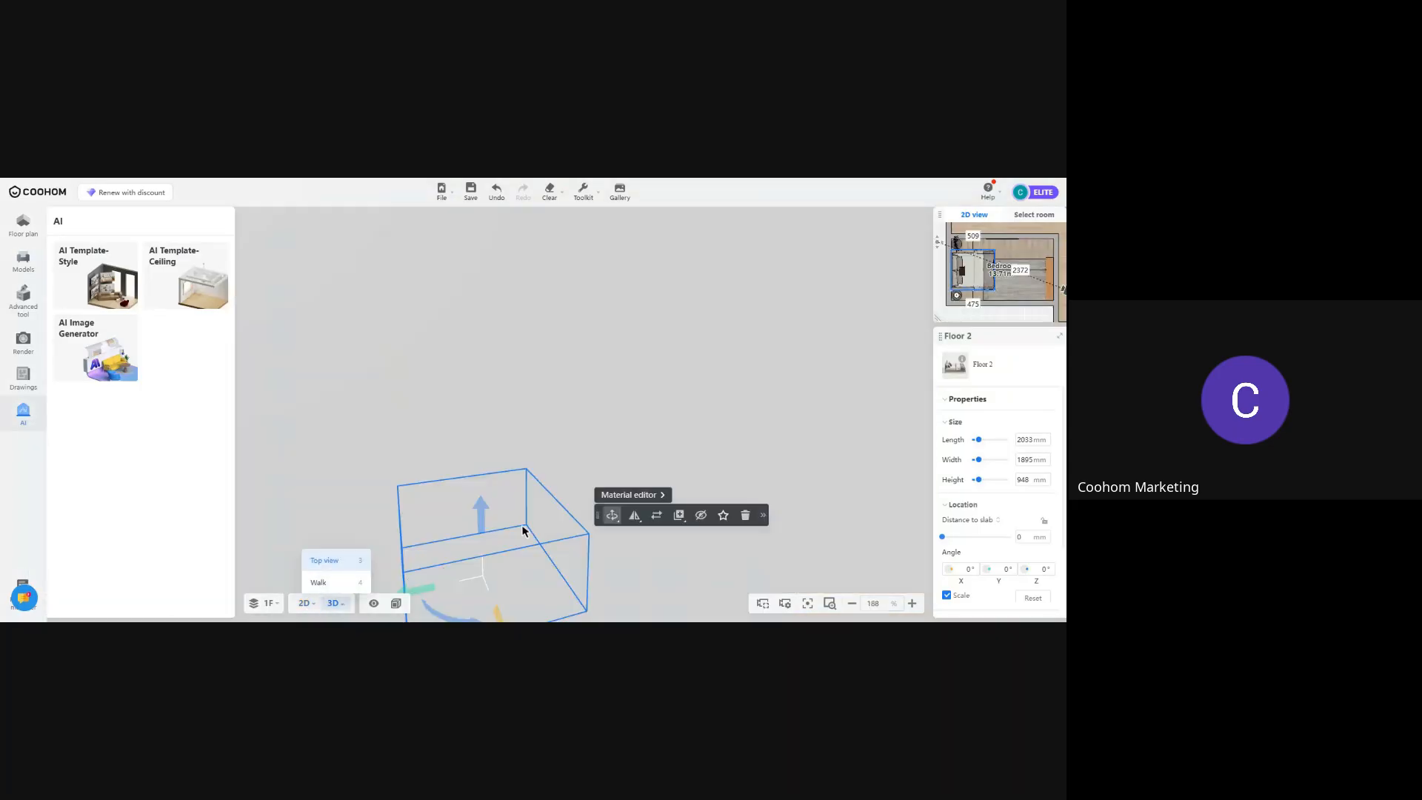
pyautogui.scroll(4, 514, 561)
pyautogui.click(527, 543)
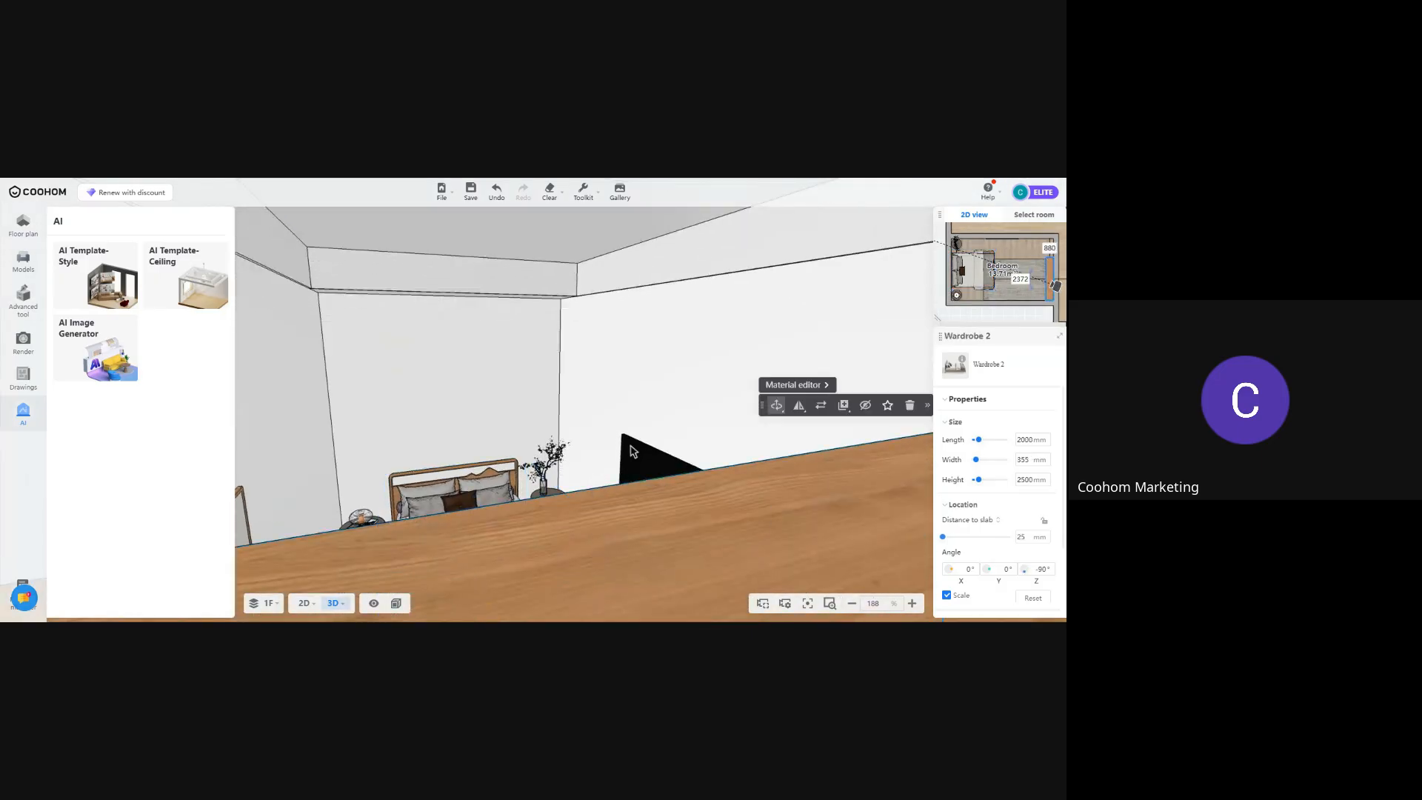
pyautogui.moveTo(633, 451)
pyautogui.mouseDown()
pyautogui.moveTo(657, 407)
pyautogui.moveTo(613, 445)
pyautogui.mouseUp()
pyautogui.press('s')
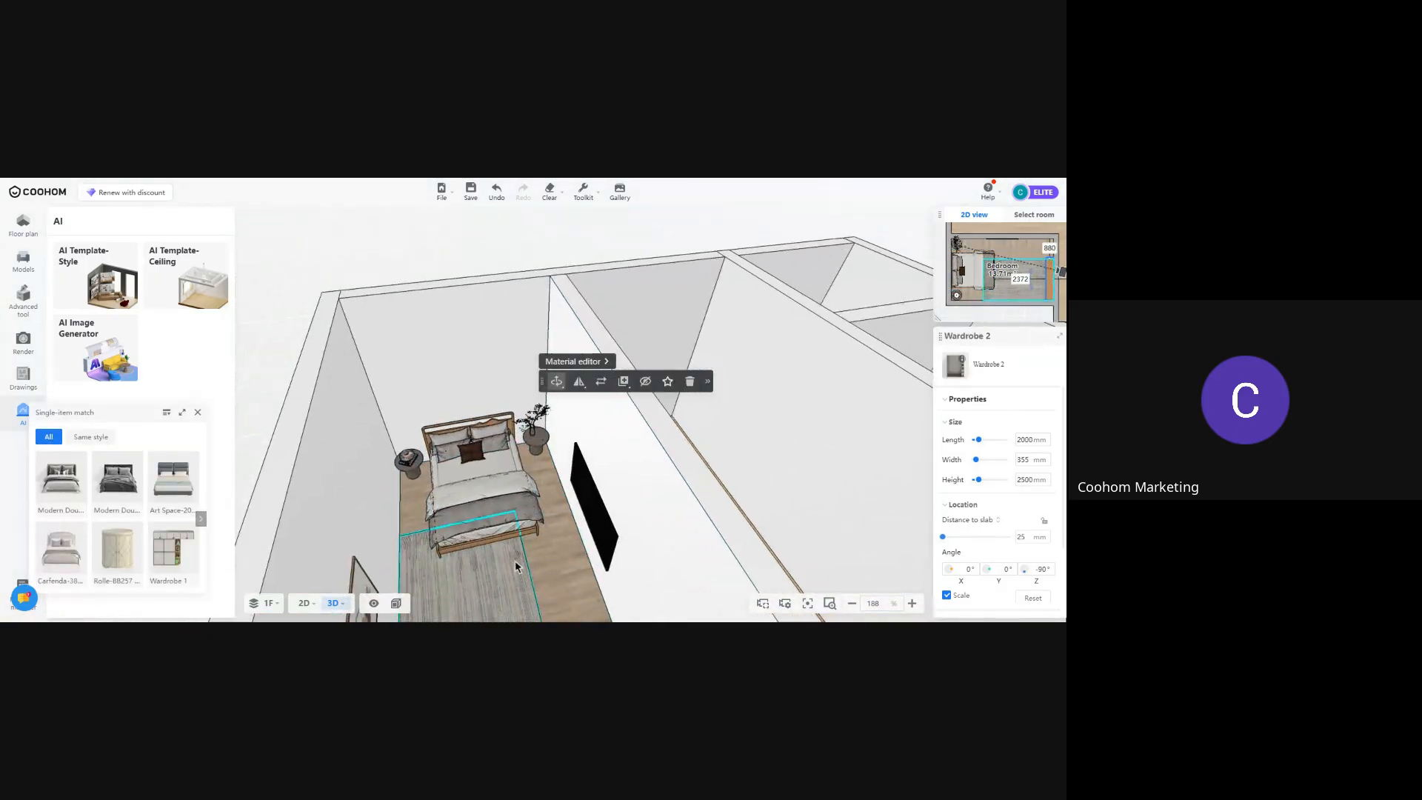
# Select the carpet and rotate it a quarter turn in the 2D plan so it runs across the bedroom
pyautogui.click(533, 559)
pyautogui.click(303, 603)
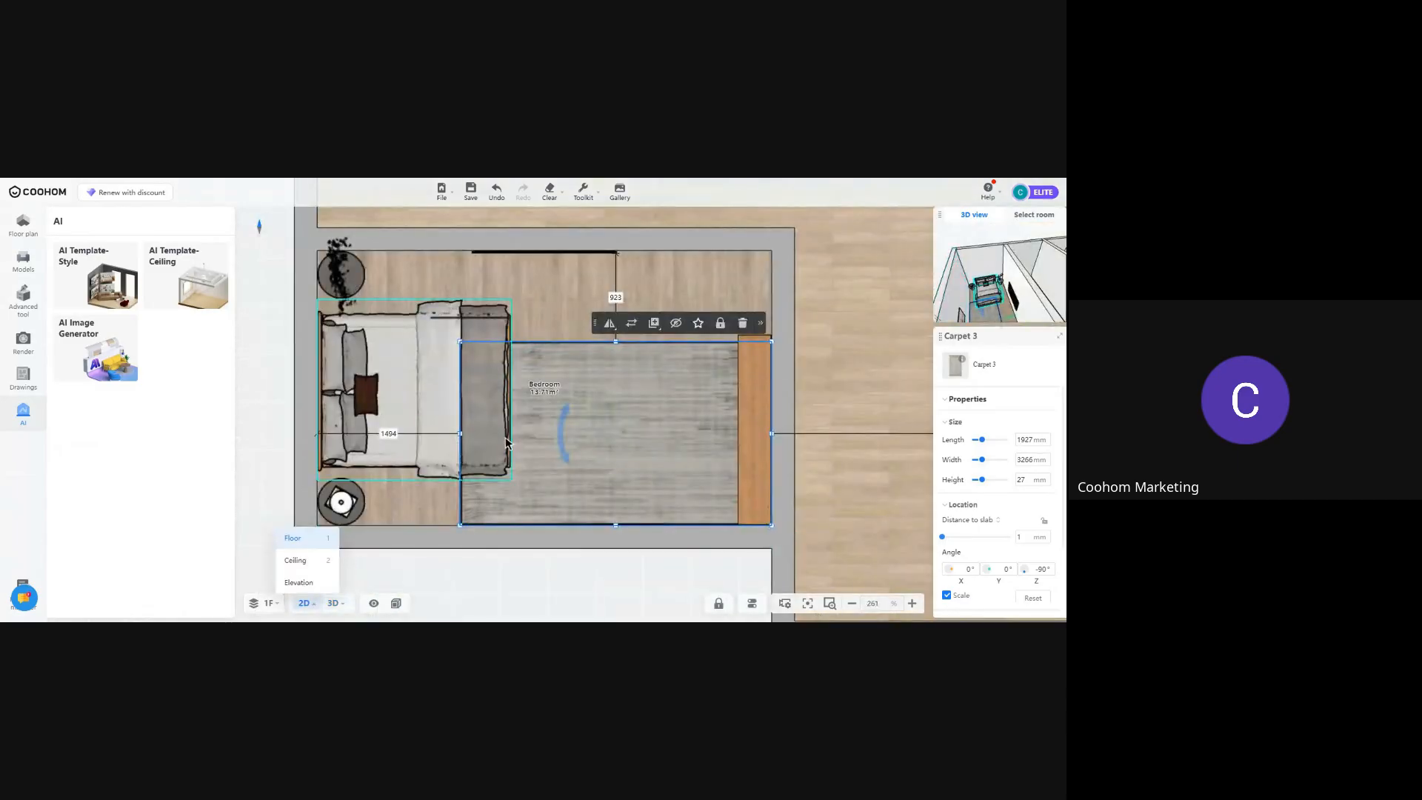
pyautogui.moveTo(566, 454); pyautogui.dragTo(626, 445)
pyautogui.moveTo(578, 388); pyautogui.dragTo(579, 390)
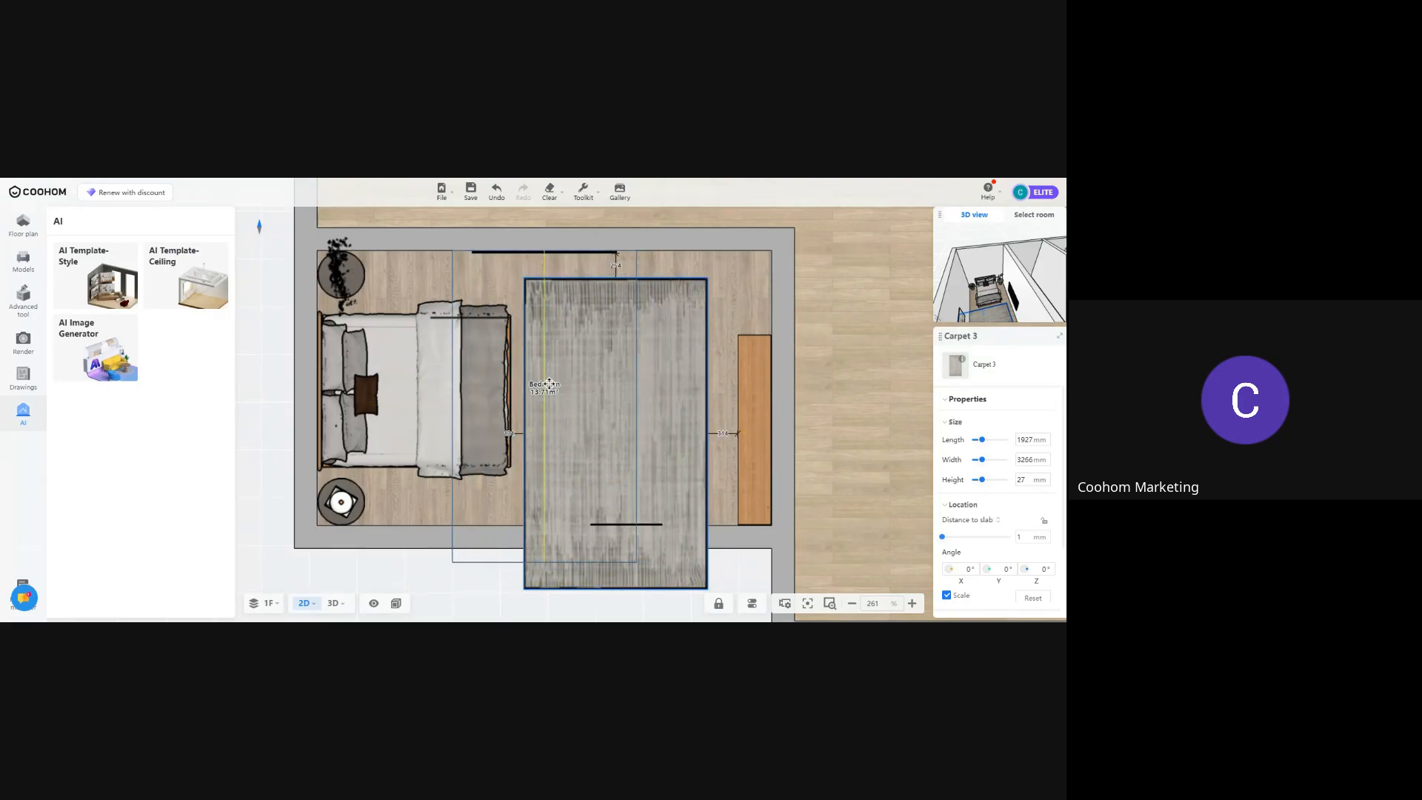
# Shorten the carpet to about 2468 mm, centre it under the bed and check the result in 3D
pyautogui.moveTo(617, 587); pyautogui.dragTo(617, 557)
pyautogui.moveTo(634, 419); pyautogui.dragTo(542, 390)
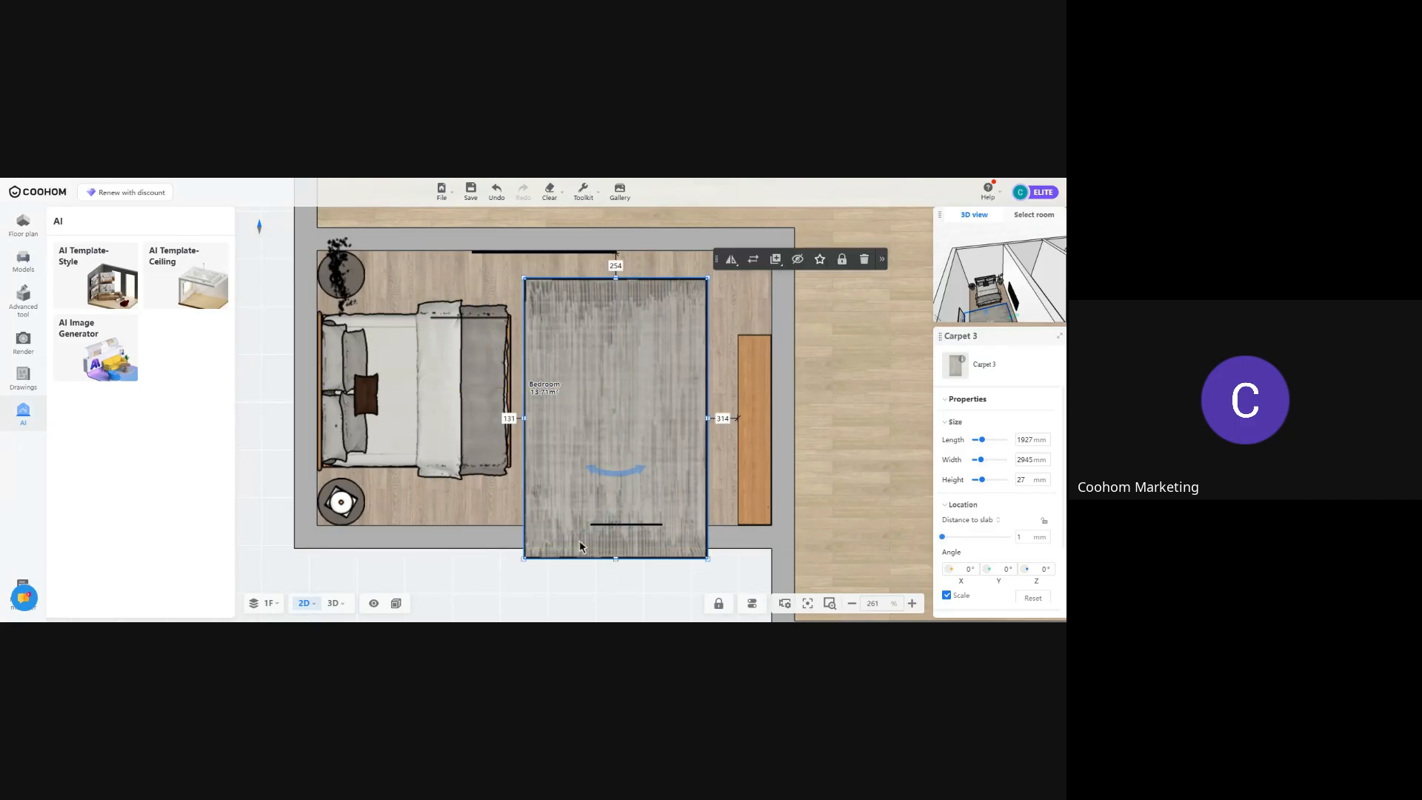
pyautogui.moveTo(616, 559); pyautogui.dragTo(616, 513)
pyautogui.moveTo(621, 401); pyautogui.dragTo(472, 392)
pyautogui.click(333, 603)
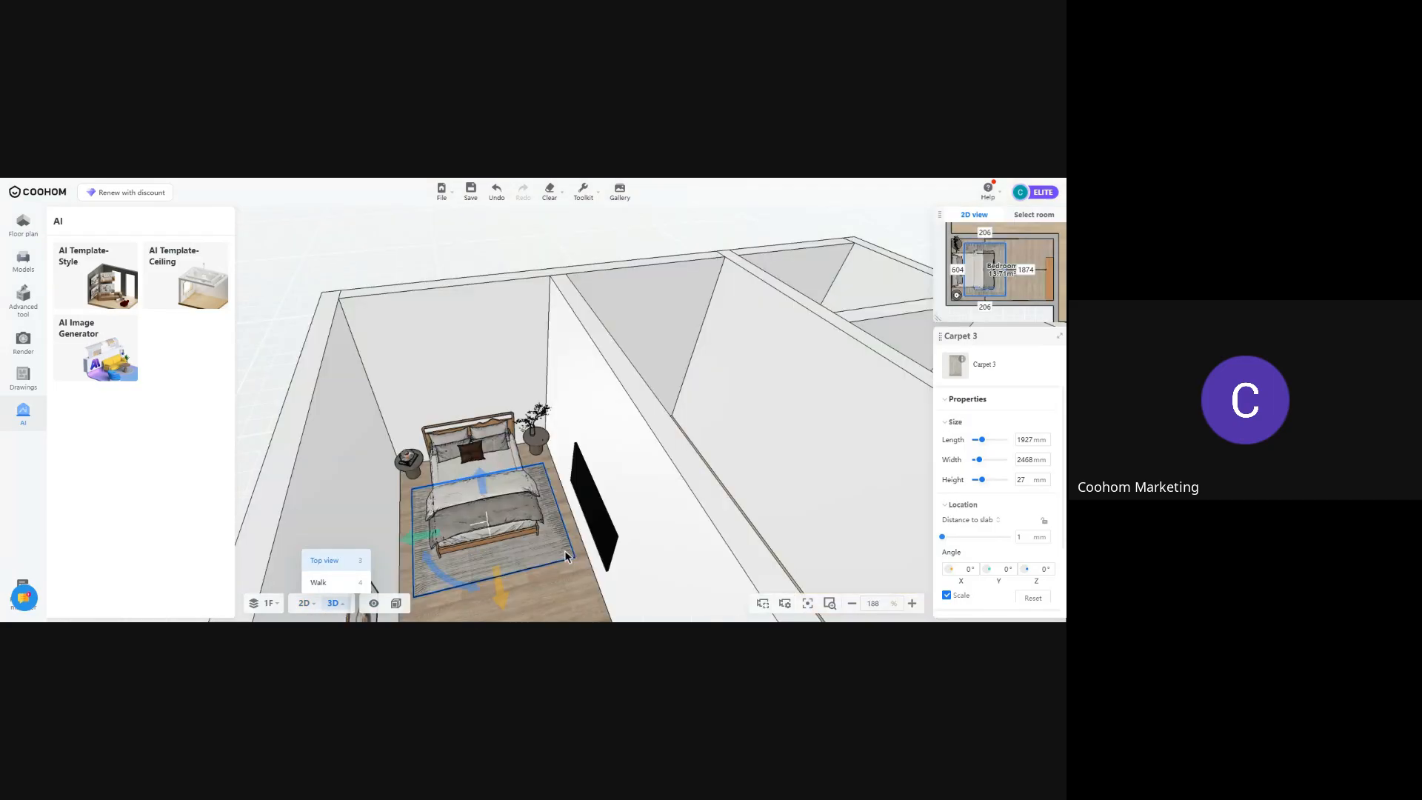
pyautogui.moveTo(582, 533); pyautogui.dragTo(806, 527)
pyautogui.click(594, 396)
pyautogui.click(689, 516)
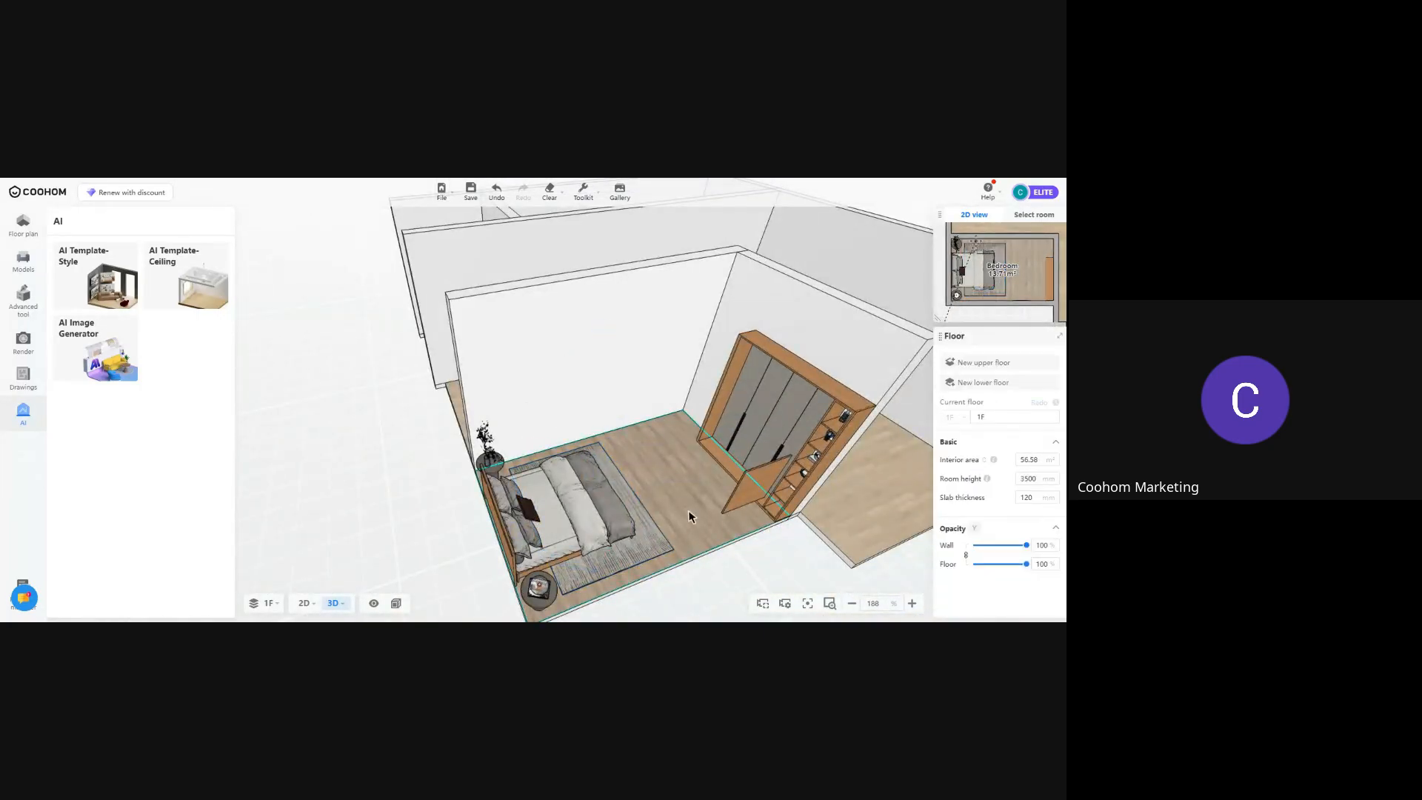
pyautogui.moveTo(666, 499); pyautogui.dragTo(740, 517)
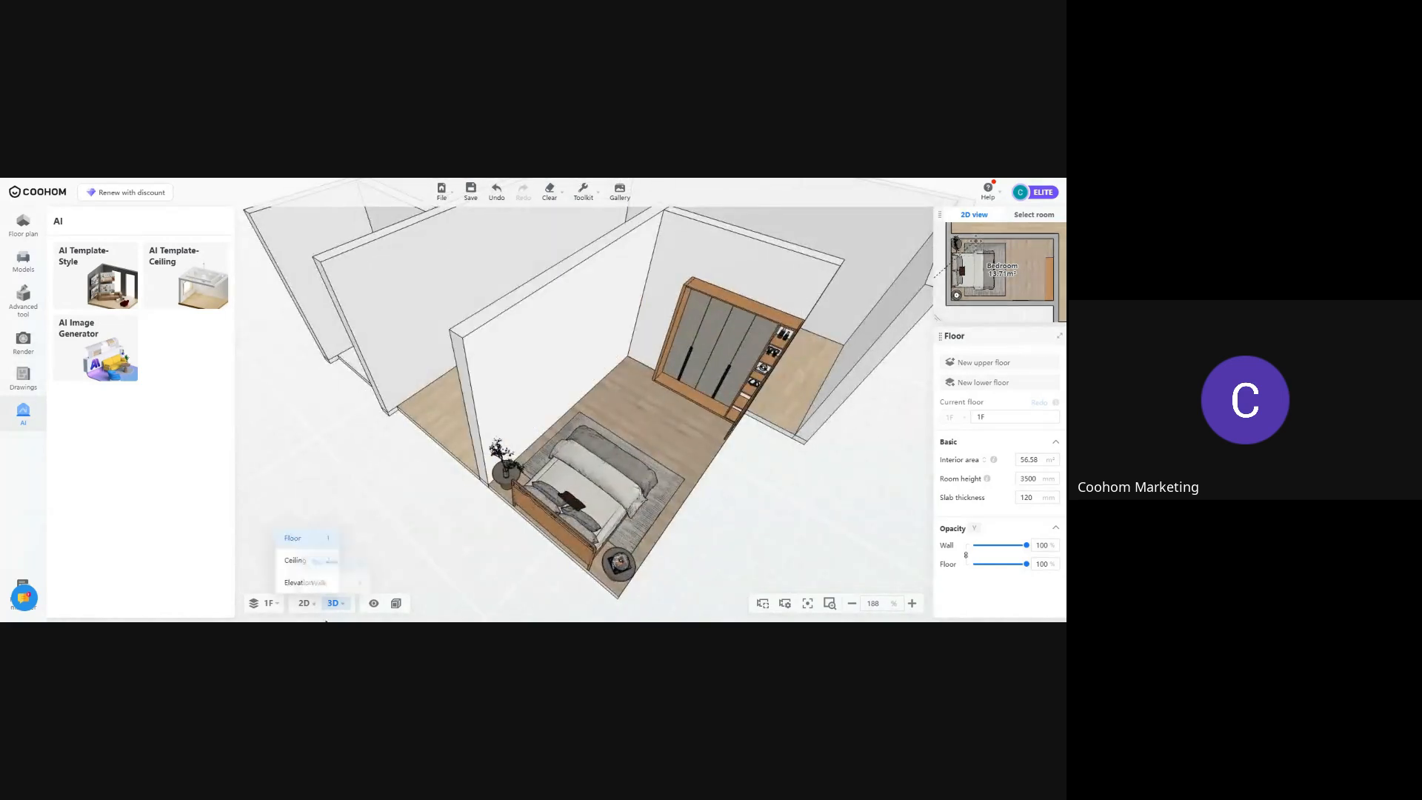
# Place a white single-leaf door from the Construction models in the bedroom's upper wall near the right corner
pyautogui.click(305, 604)
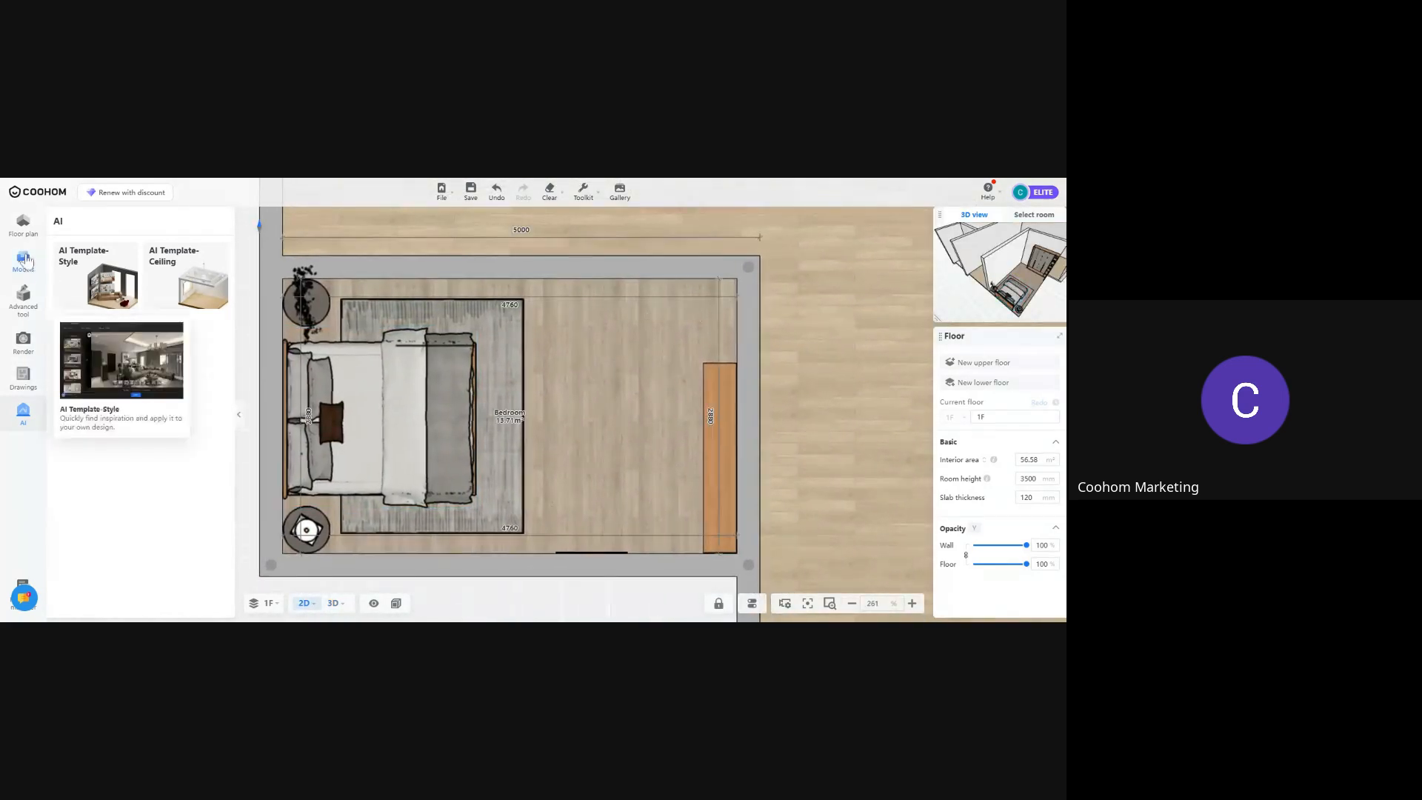
pyautogui.click(25, 262)
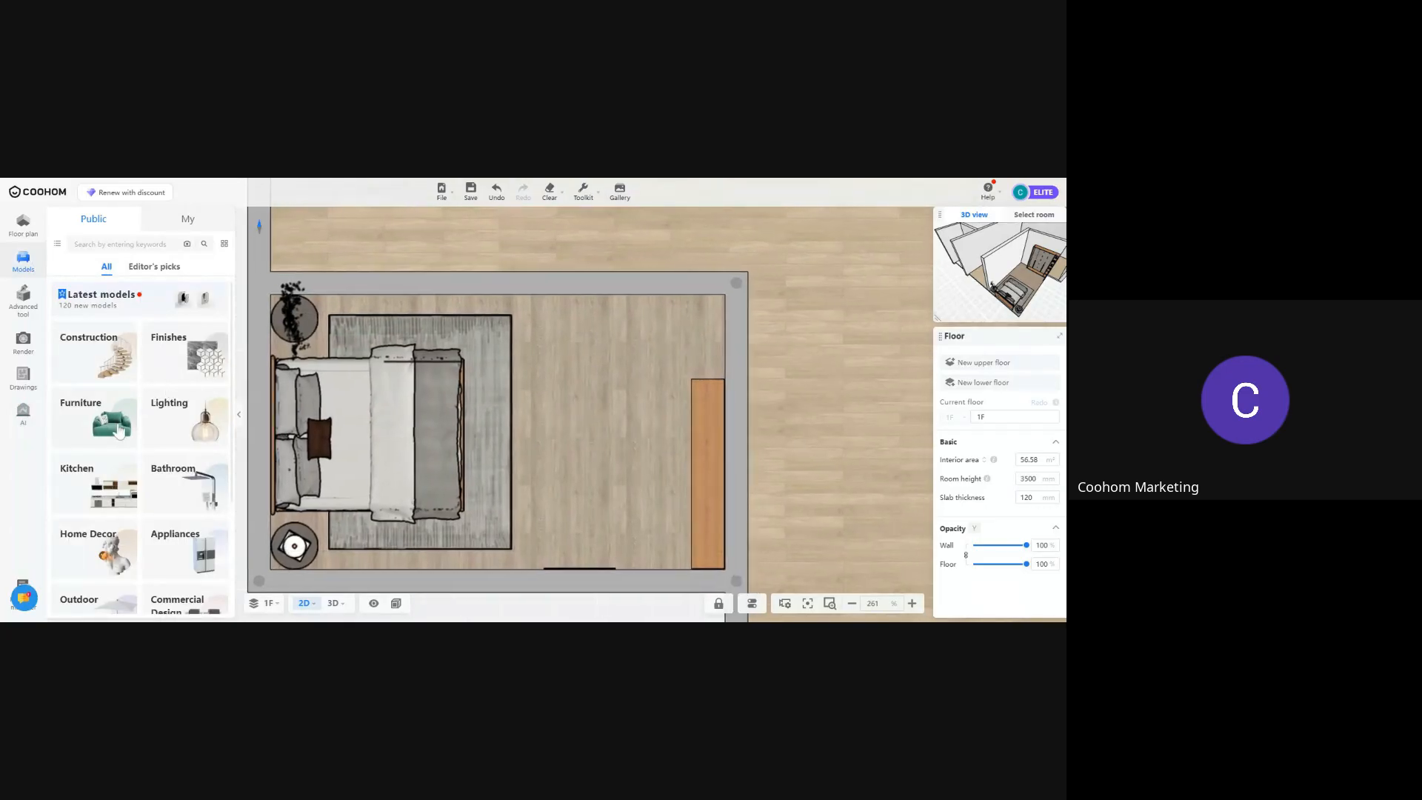
pyautogui.click(122, 330)
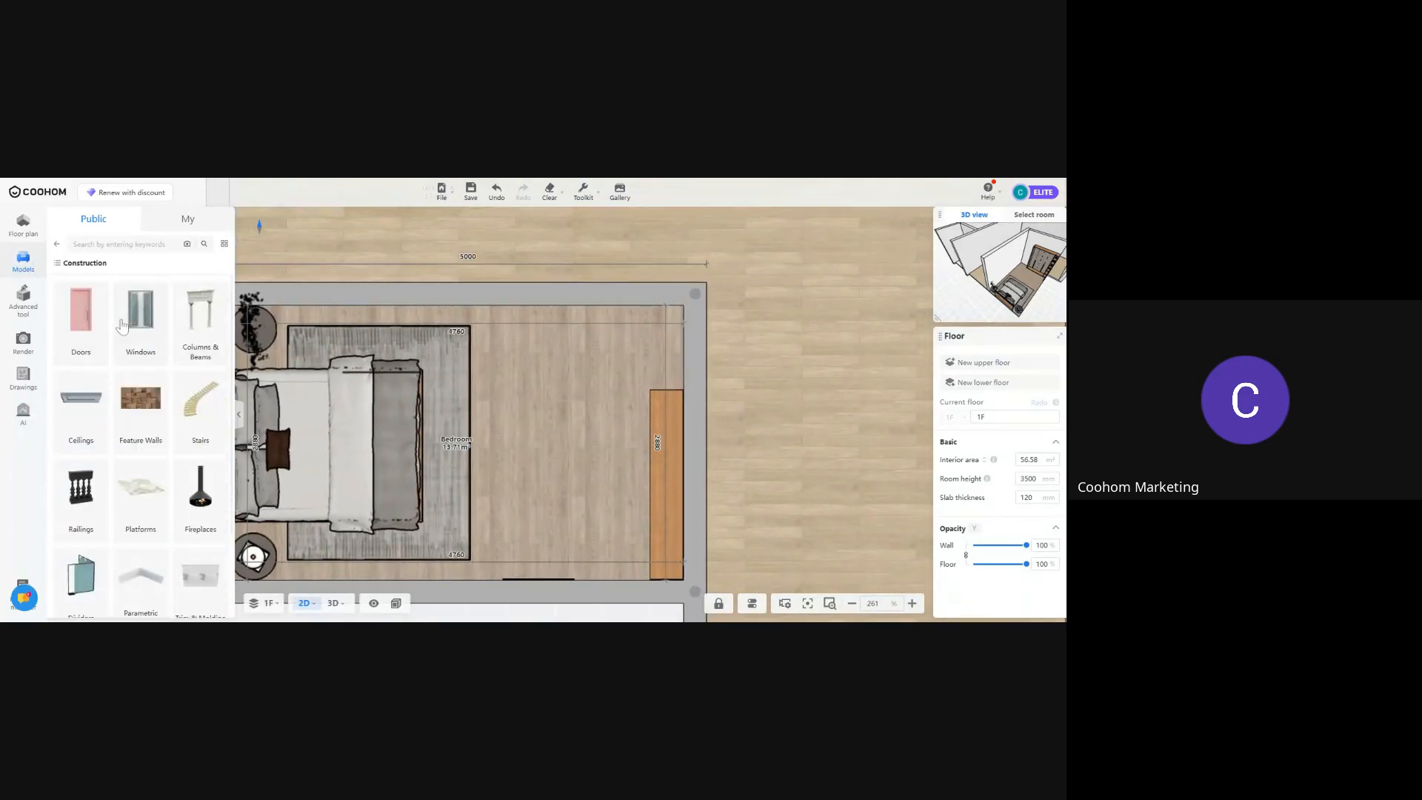
pyautogui.click(91, 323)
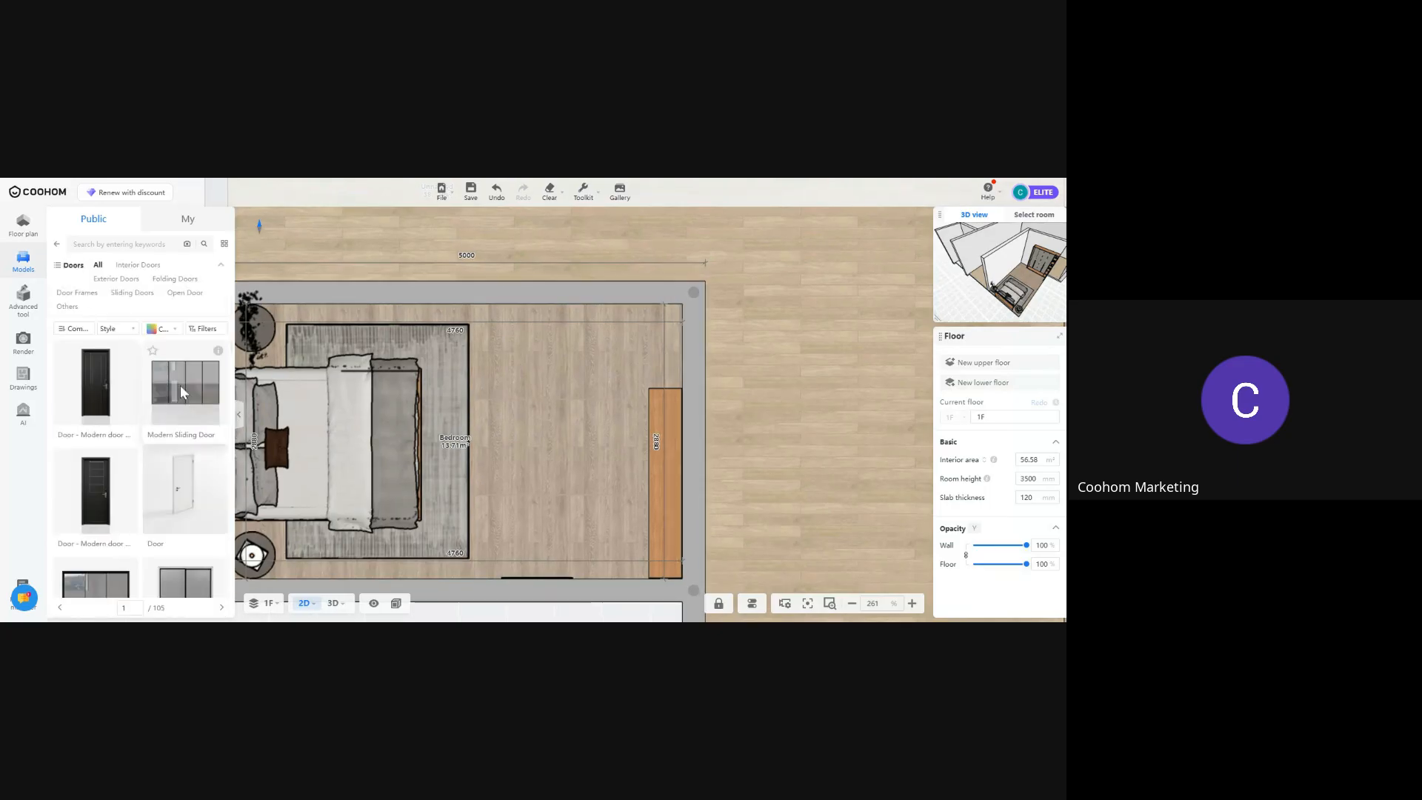
pyautogui.scroll(-3, 163, 430)
pyautogui.scroll(2, 154, 453)
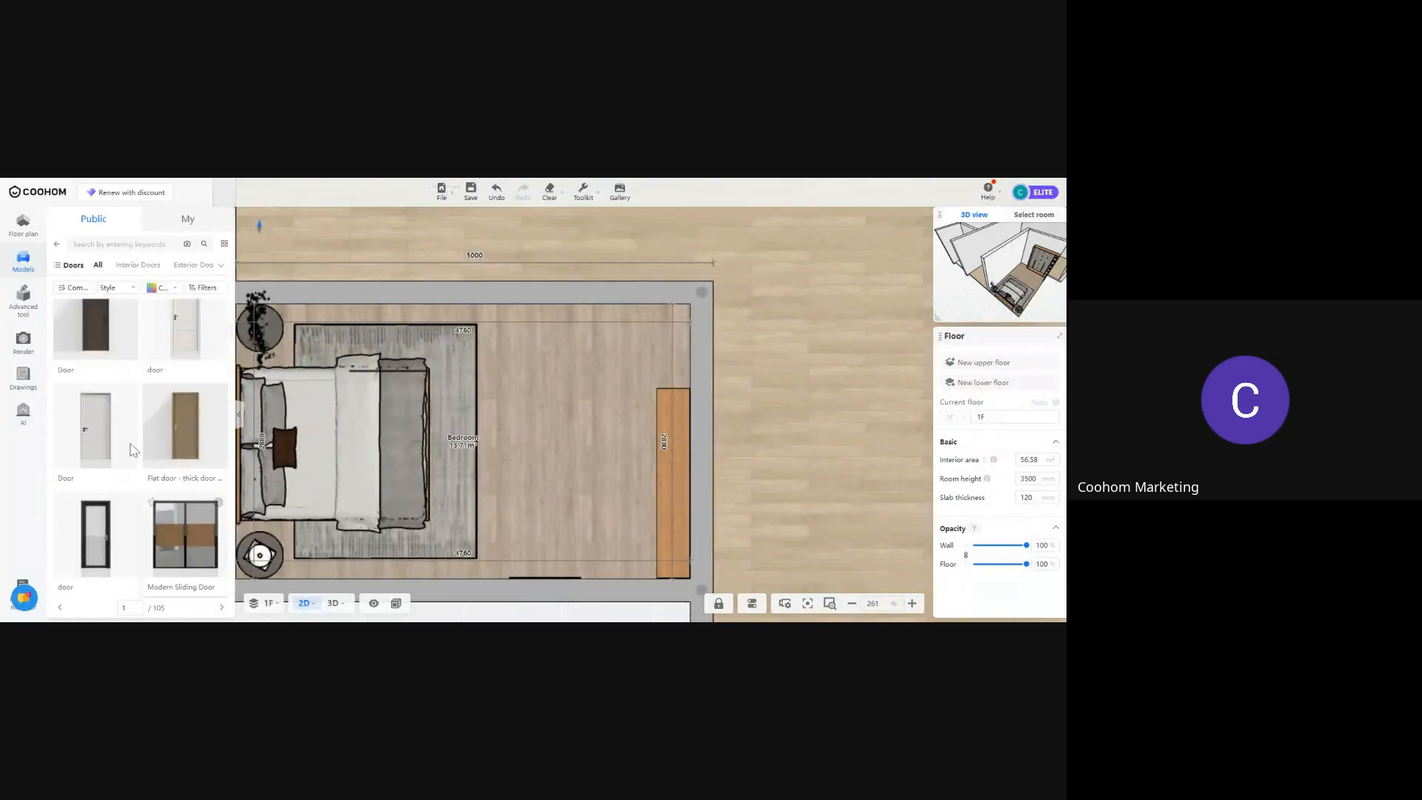
pyautogui.click(95, 493)
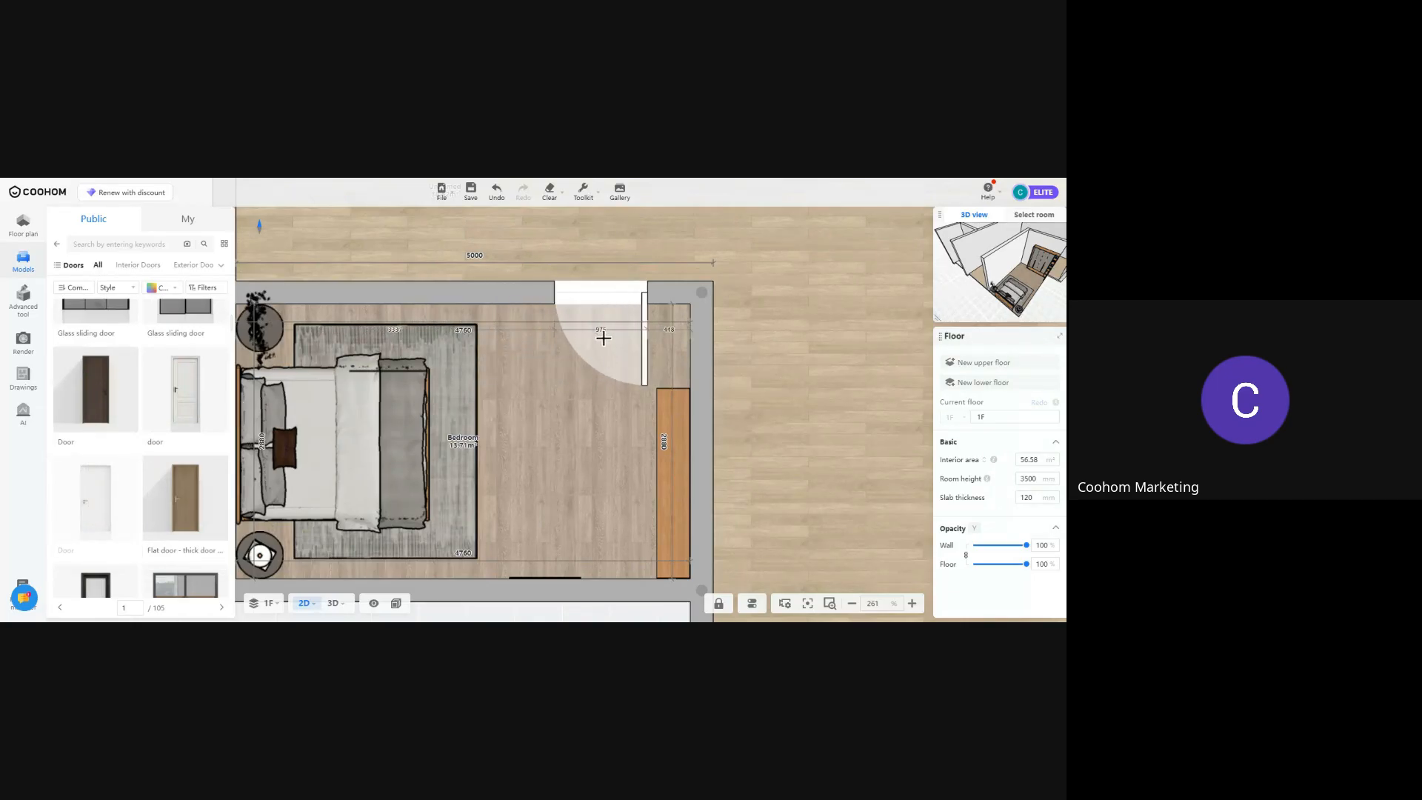
pyautogui.click(602, 339)
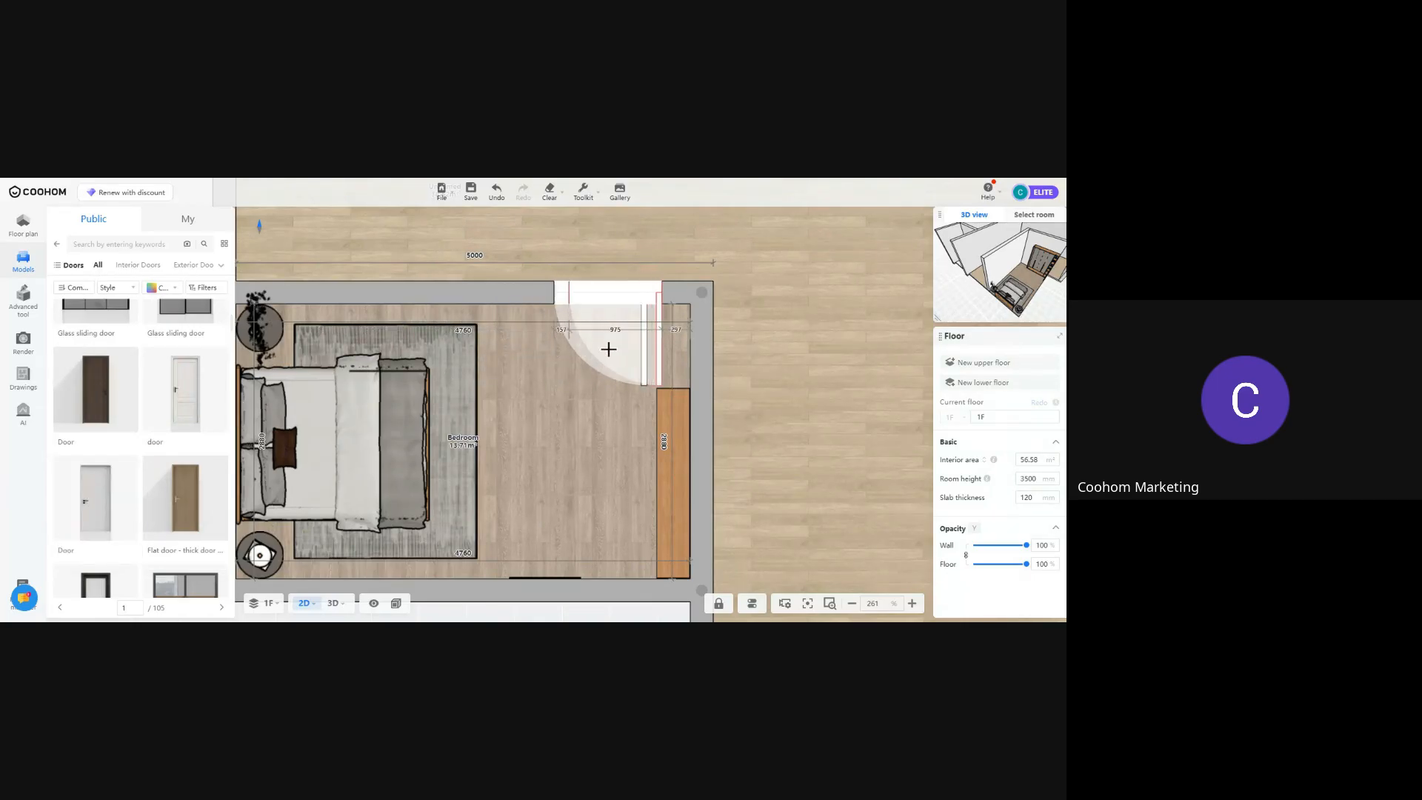
pyautogui.scroll(-2, 597, 469)
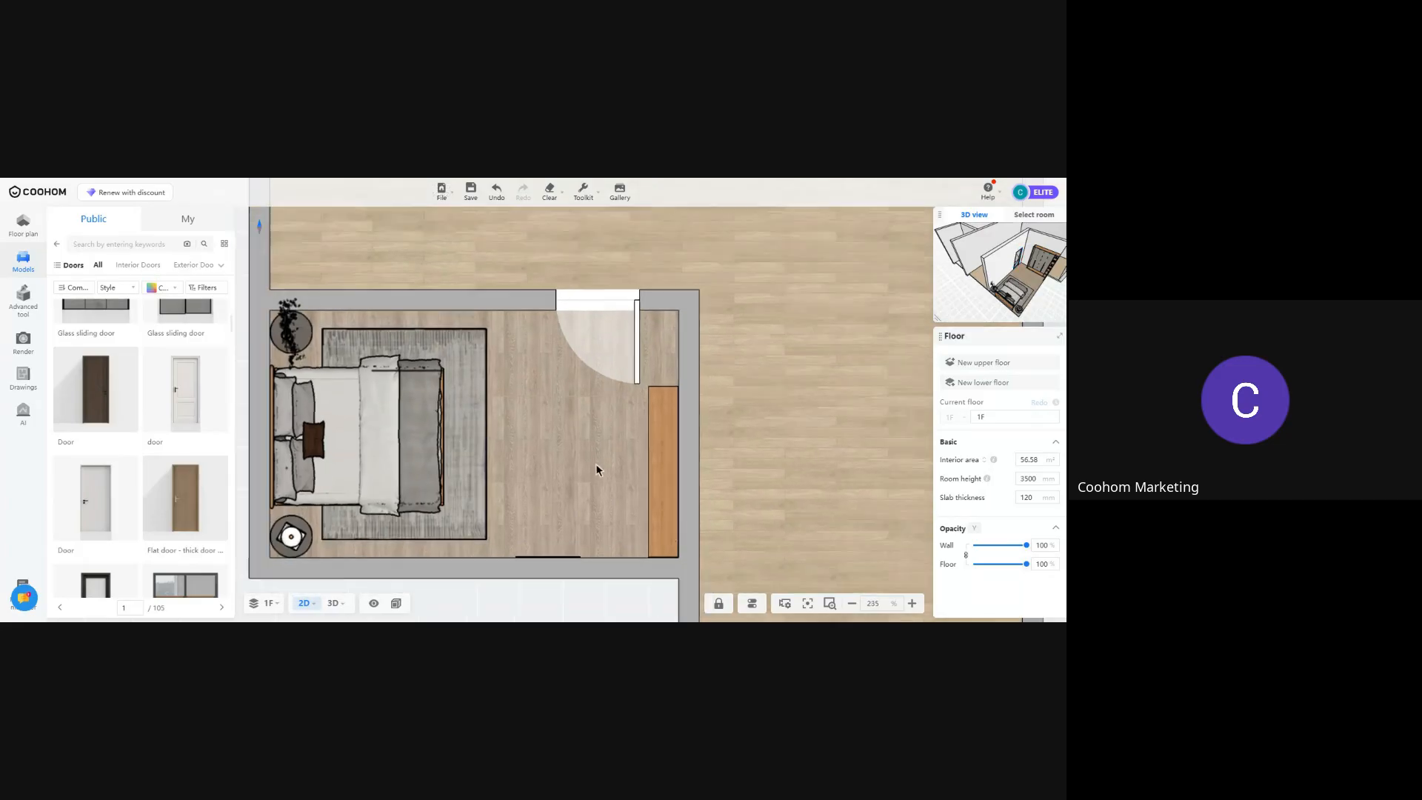
# Place the Two Universal Windows model in the bedroom's lower wall
pyautogui.moveTo(530, 516); pyautogui.dragTo(632, 434)
pyautogui.click(62, 247)
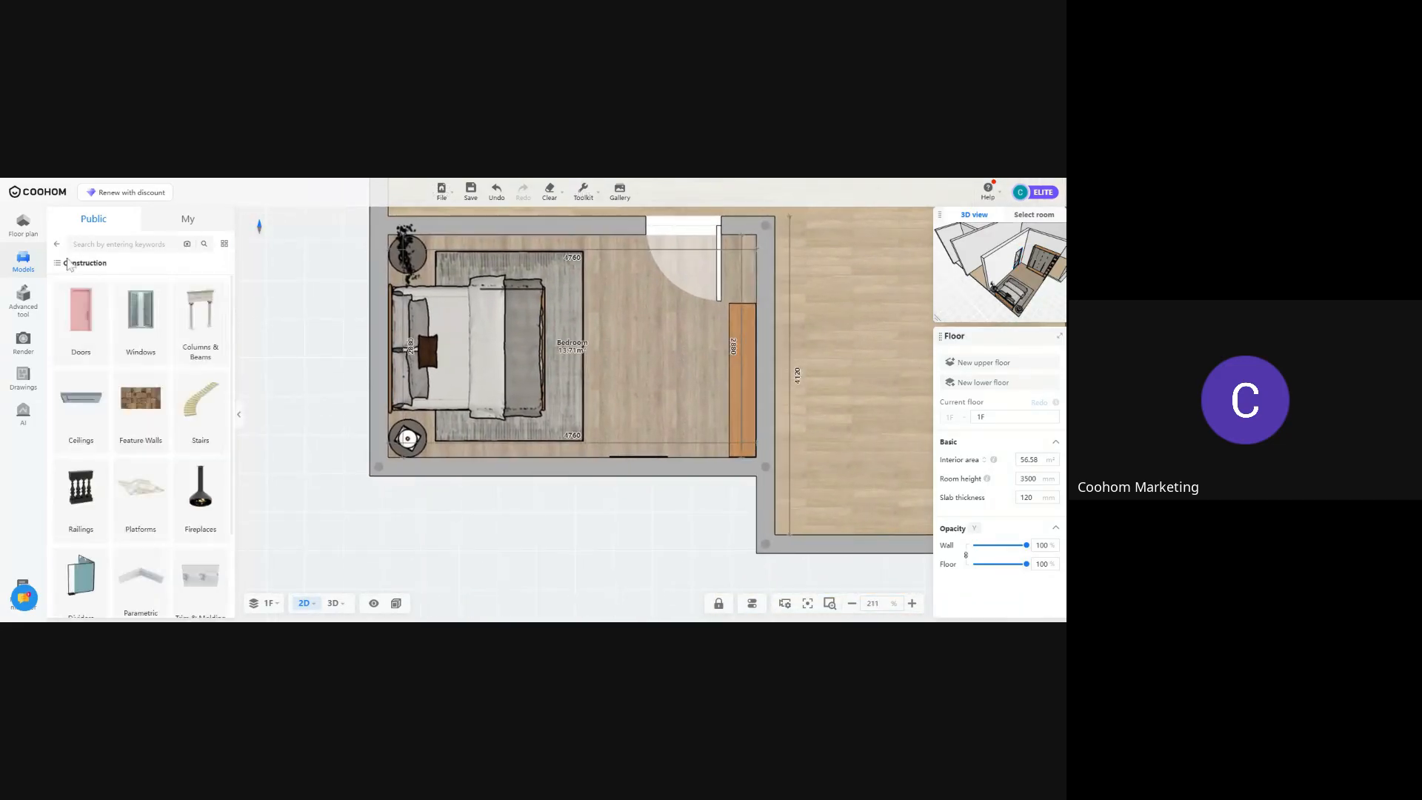
pyautogui.click(134, 336)
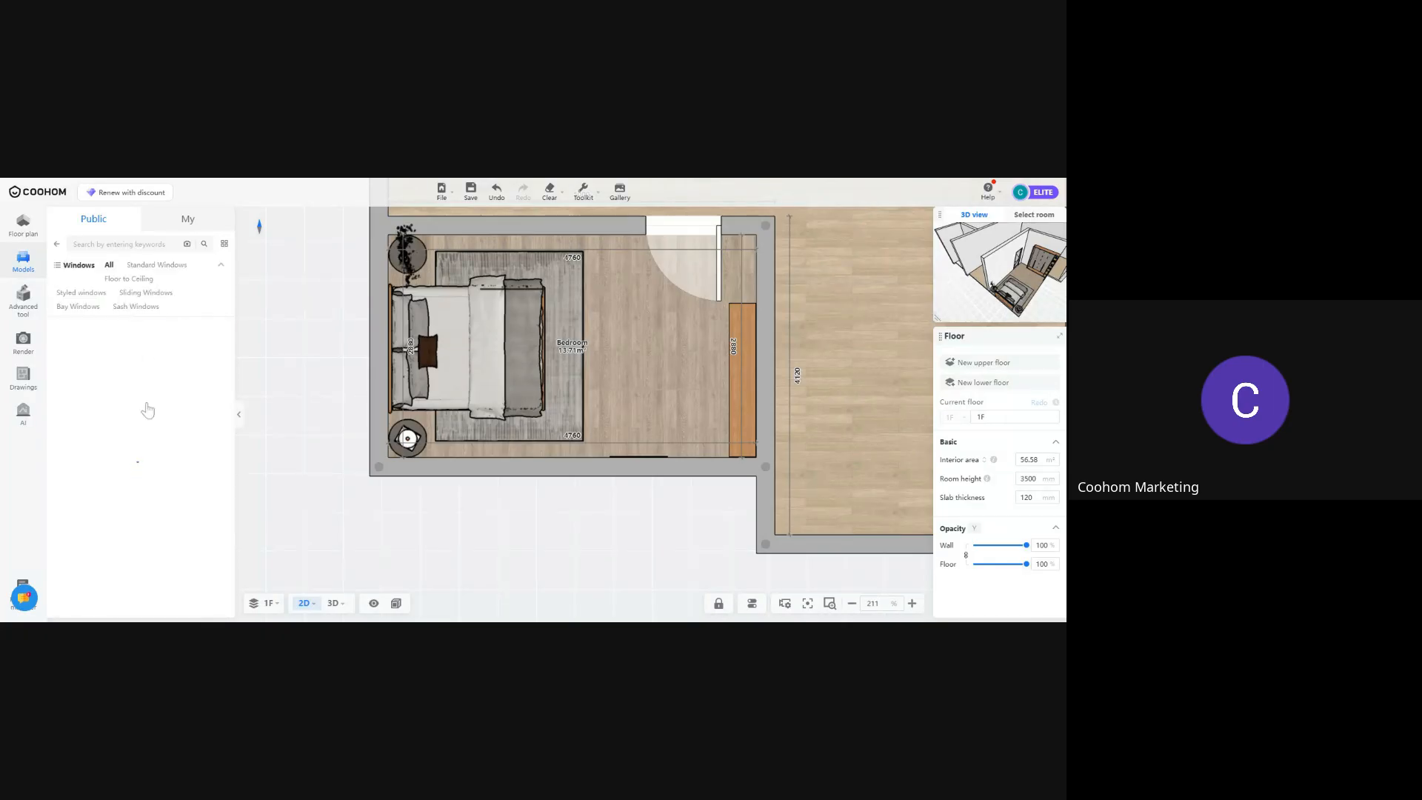
pyautogui.scroll(-2, 174, 470)
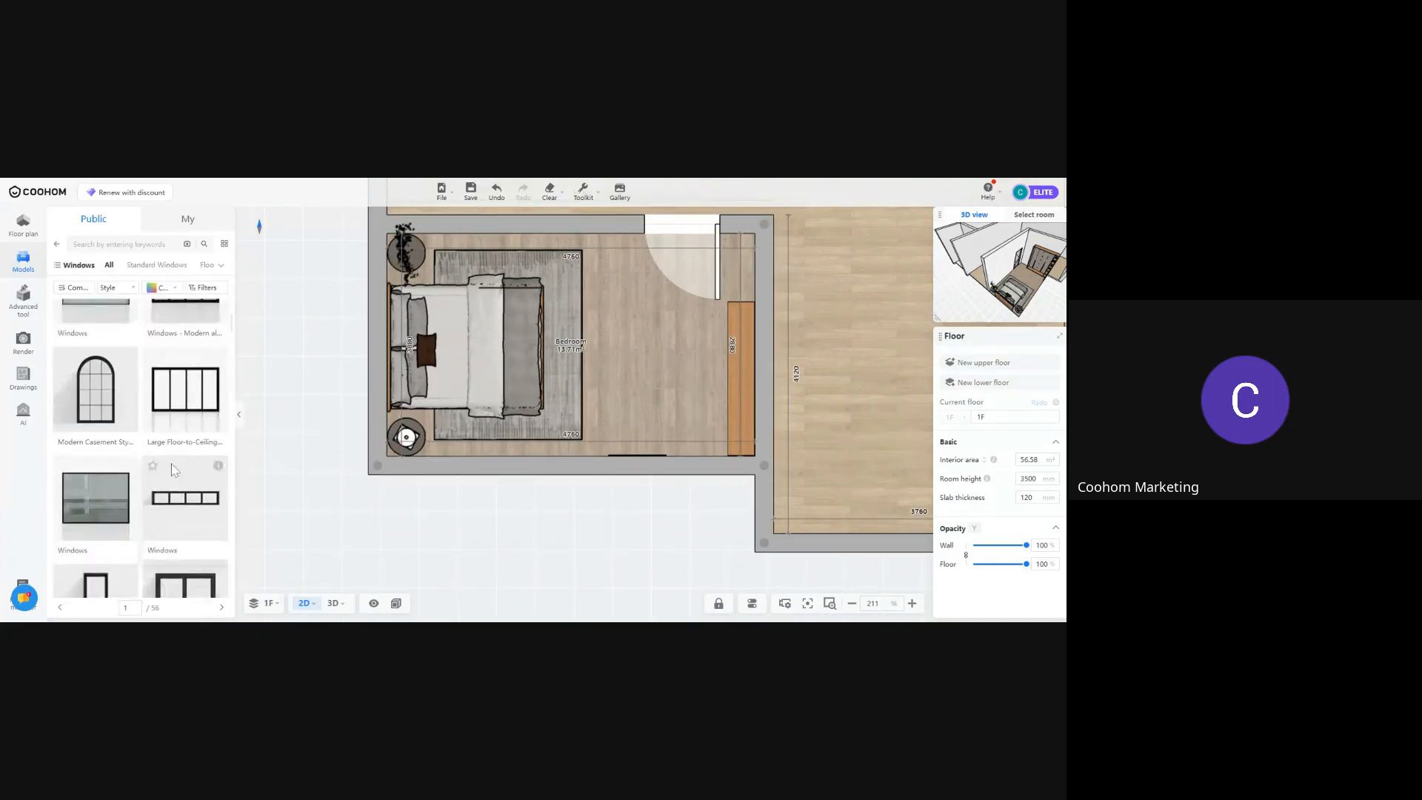
pyautogui.scroll(-3, 174, 469)
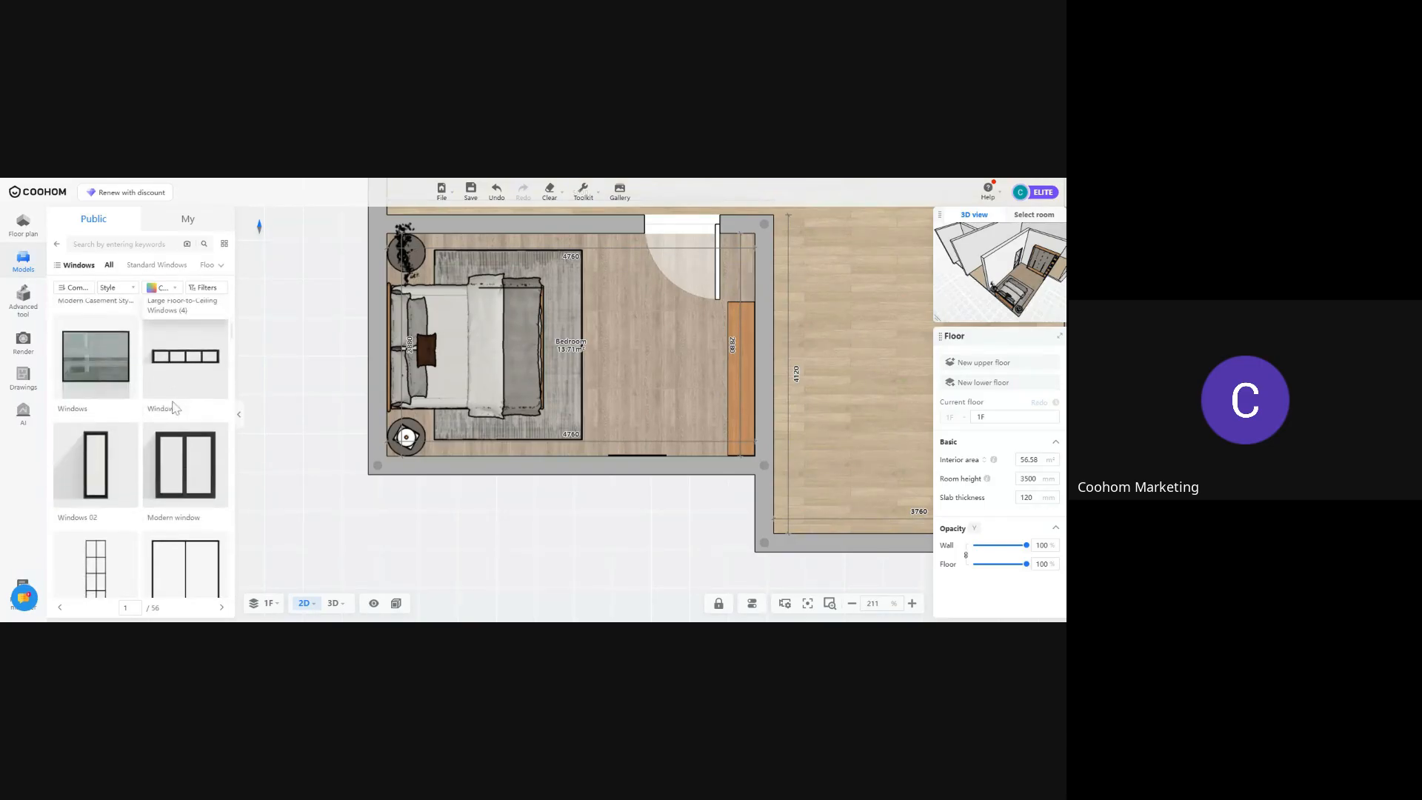
pyautogui.scroll(-2, 174, 407)
pyautogui.moveTo(185, 437); pyautogui.dragTo(523, 514)
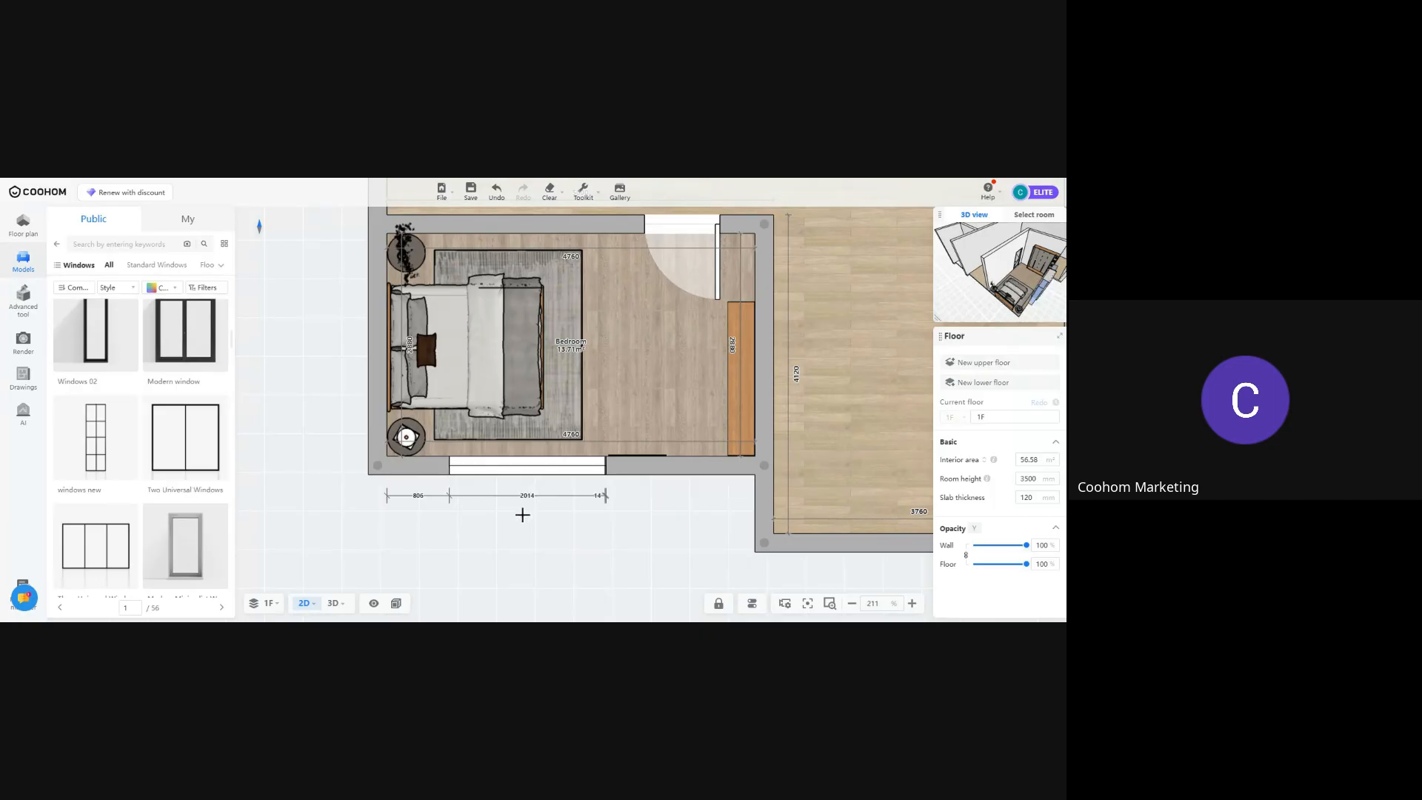
pyautogui.press('Escape')
# Set the window's distance to the right end of the wall to 1500 mm and to the left end to 1350 mm
pyautogui.click(553, 472)
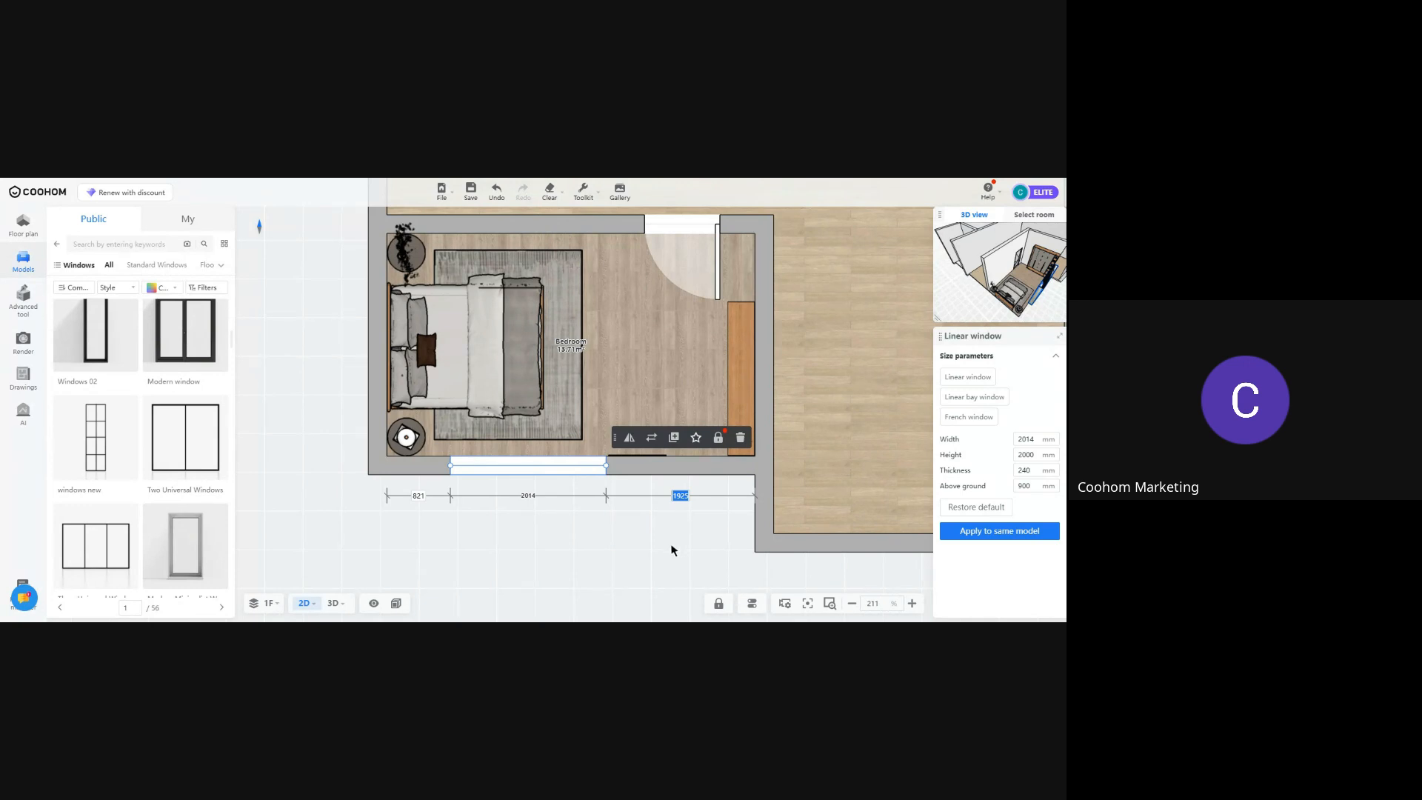
pyautogui.write('1500')
pyautogui.press('Return')
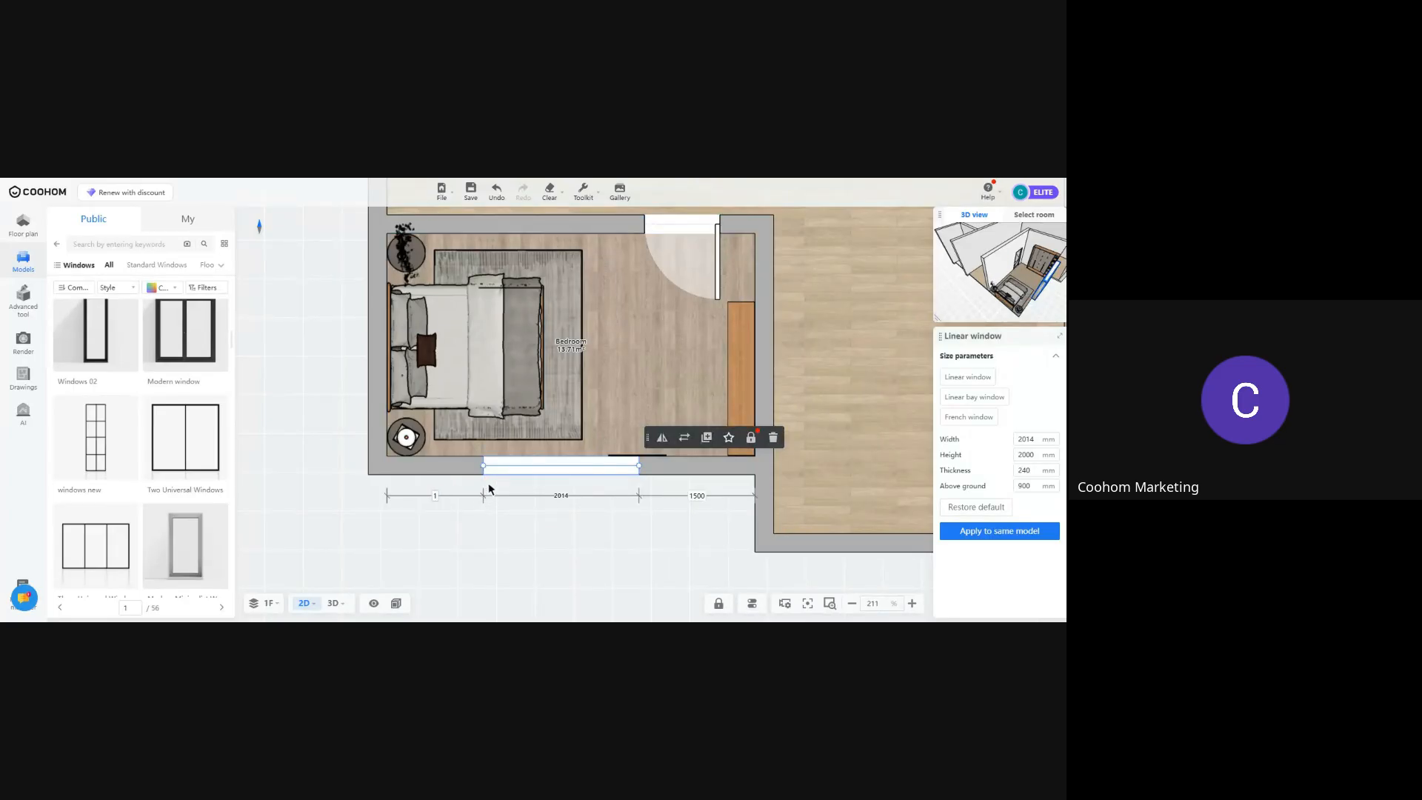
pyautogui.write('1350')
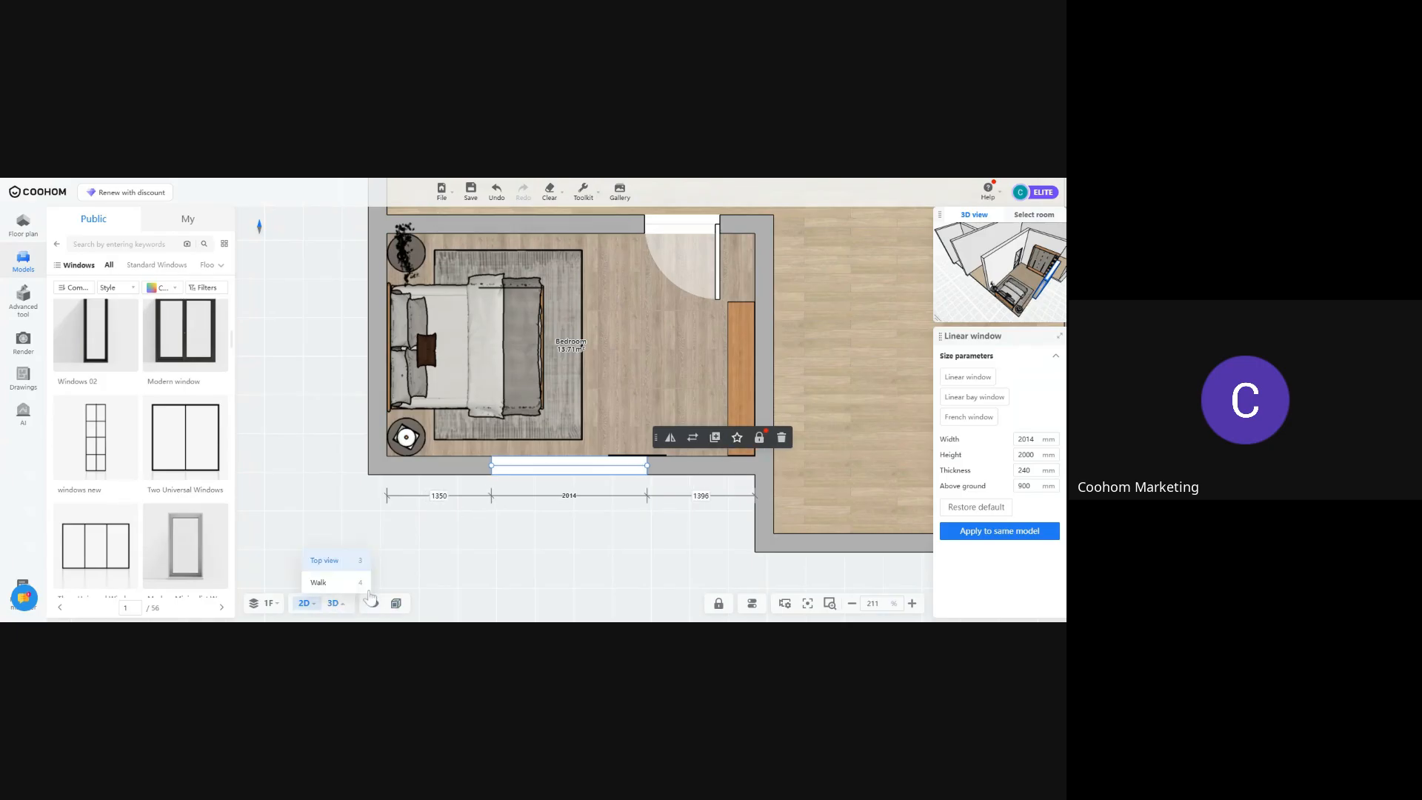
# In 3D, slide the decorative painting along the wall from in front of the window to the side near the bed
pyautogui.click(334, 603)
pyautogui.moveTo(440, 526); pyautogui.dragTo(729, 535)
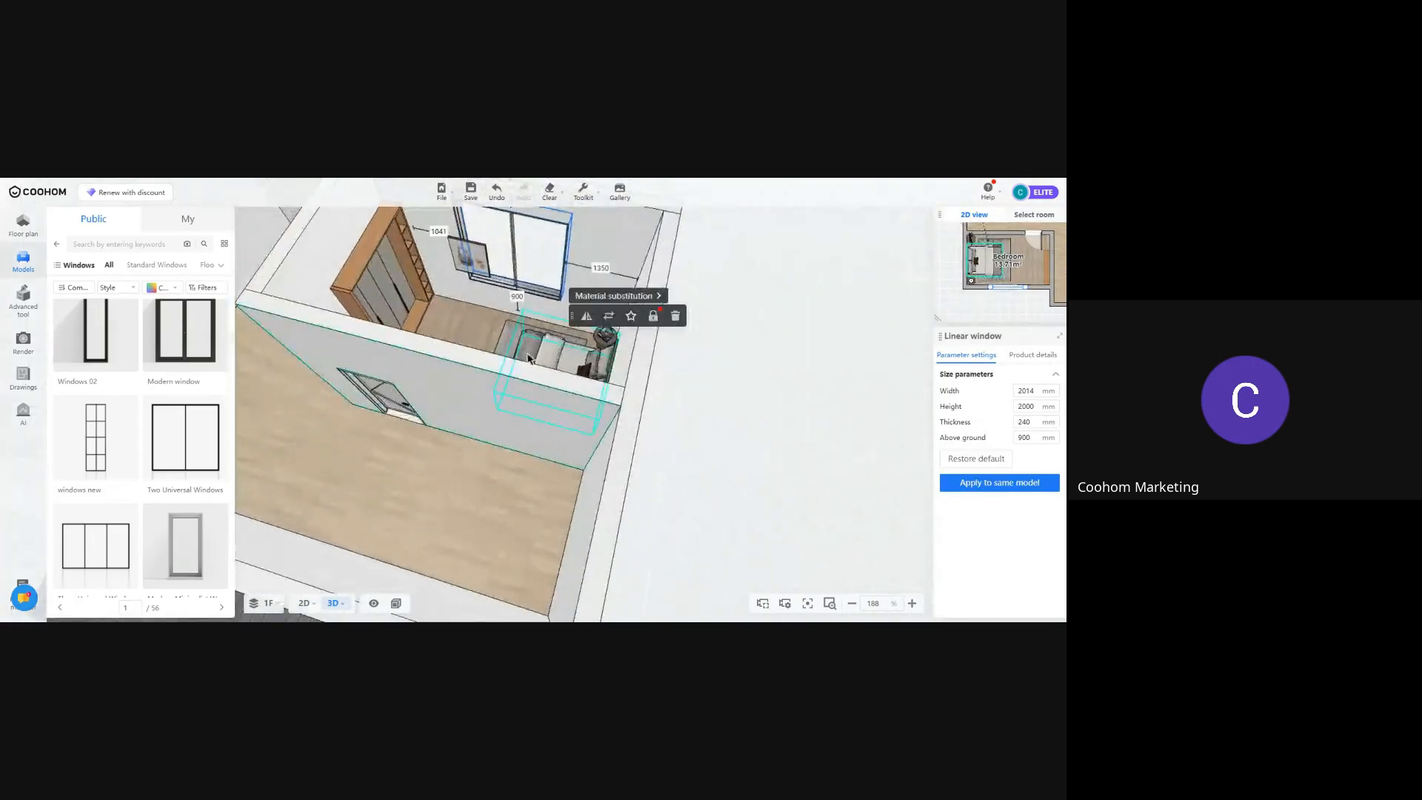
pyautogui.scroll(2, 498, 275)
pyautogui.click(497, 291)
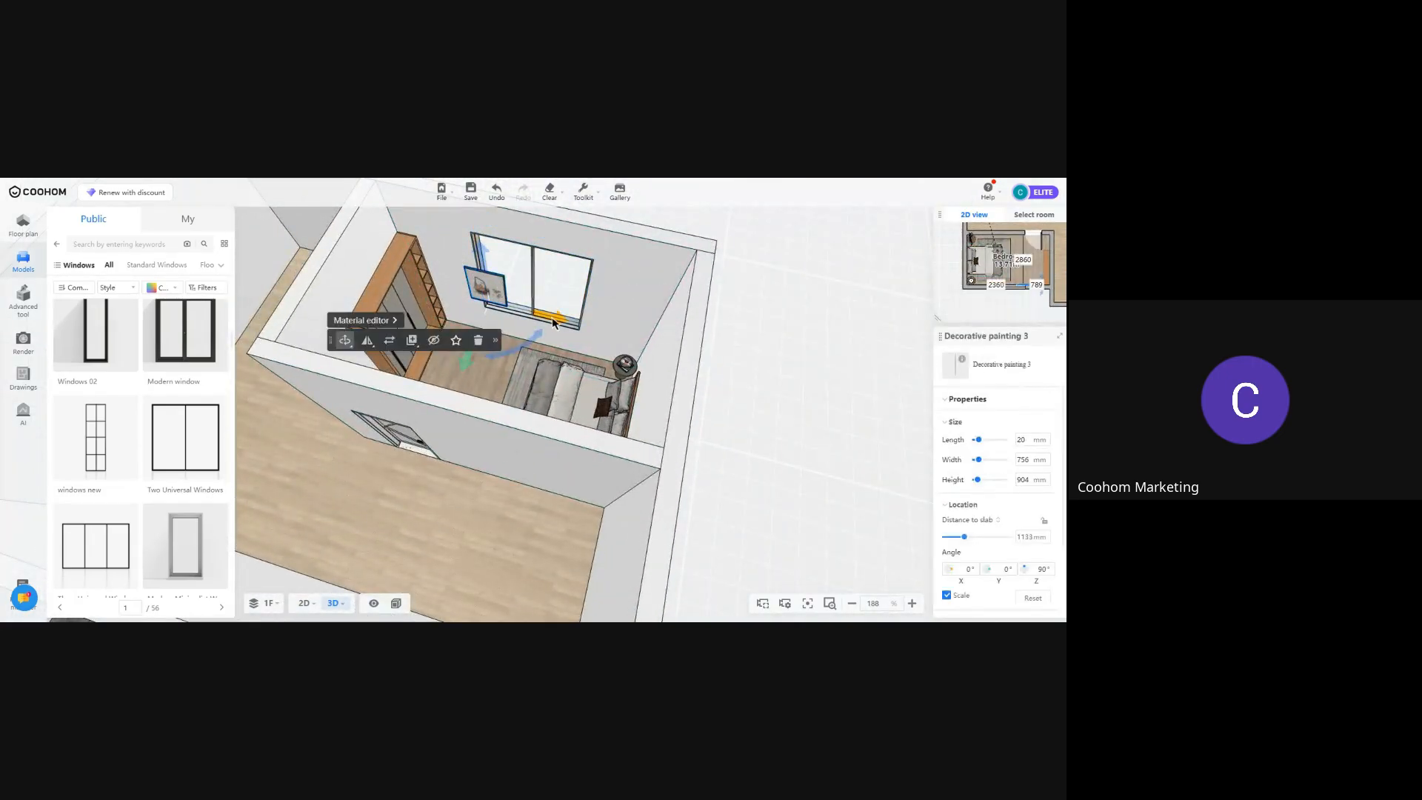
pyautogui.moveTo(553, 321); pyautogui.dragTo(641, 326)
pyautogui.click(539, 481)
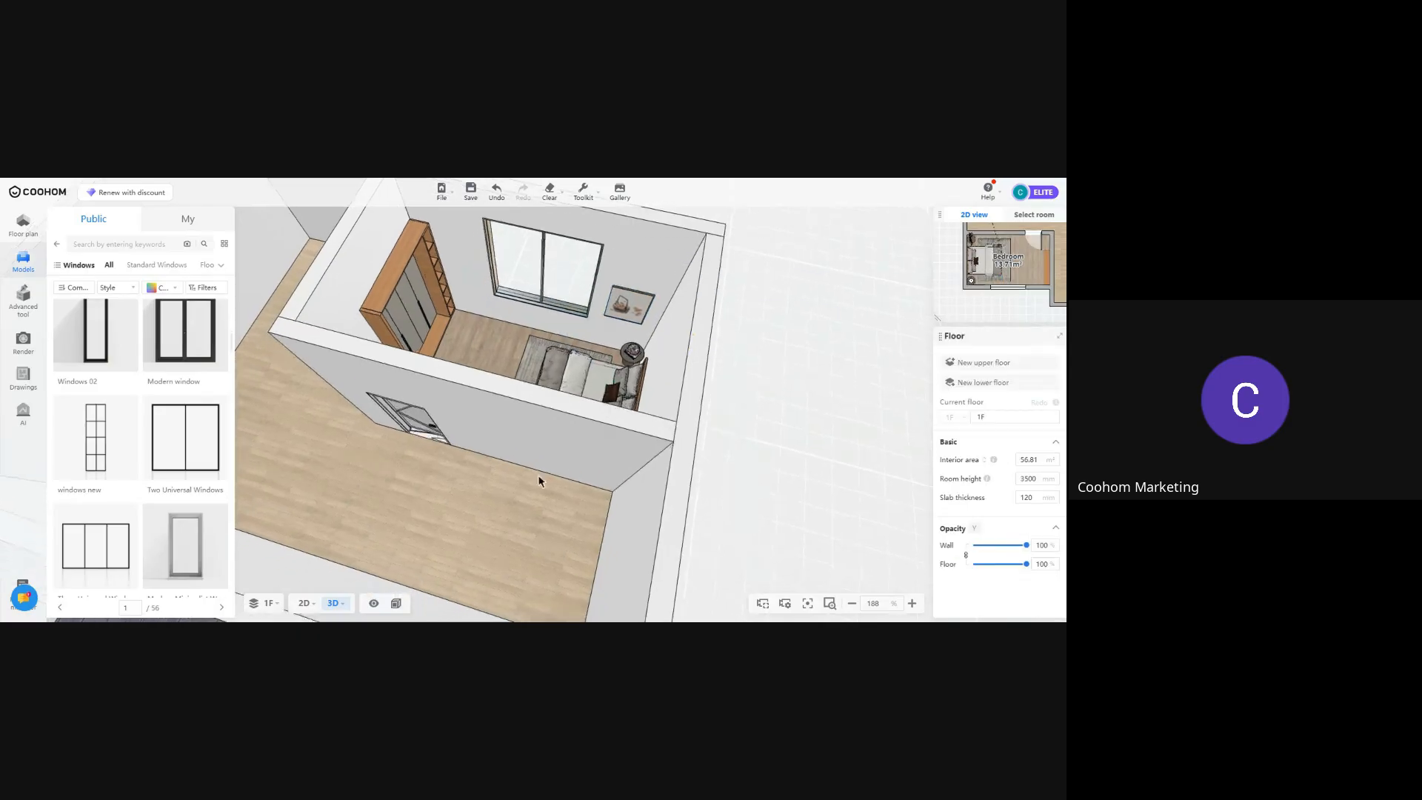
# View the rest of the floor plan in 3D and select the tiled floor of the small corner room
pyautogui.moveTo(538, 481); pyautogui.dragTo(682, 485)
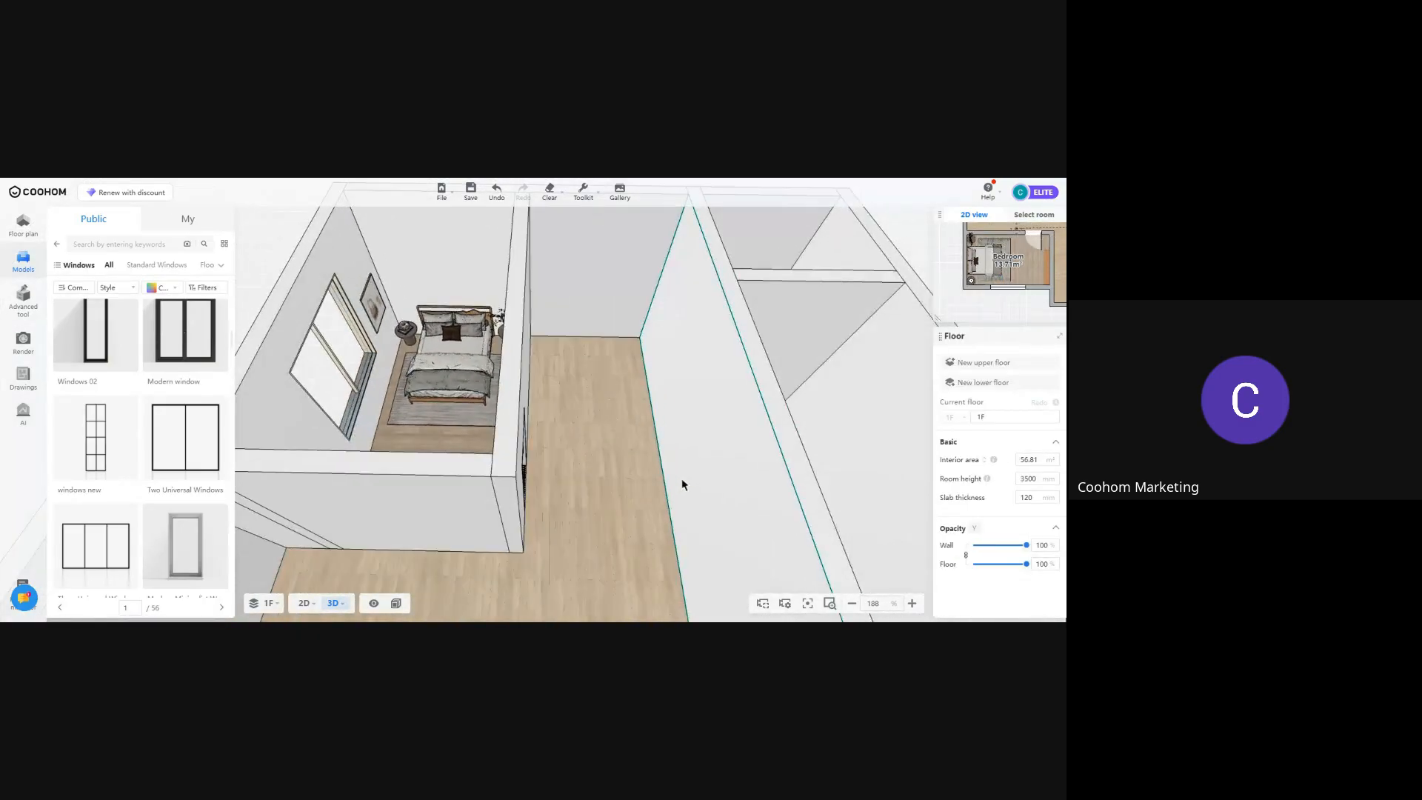
pyautogui.scroll(-3, 681, 484)
pyautogui.moveTo(549, 544); pyautogui.dragTo(542, 504)
pyautogui.click(542, 504)
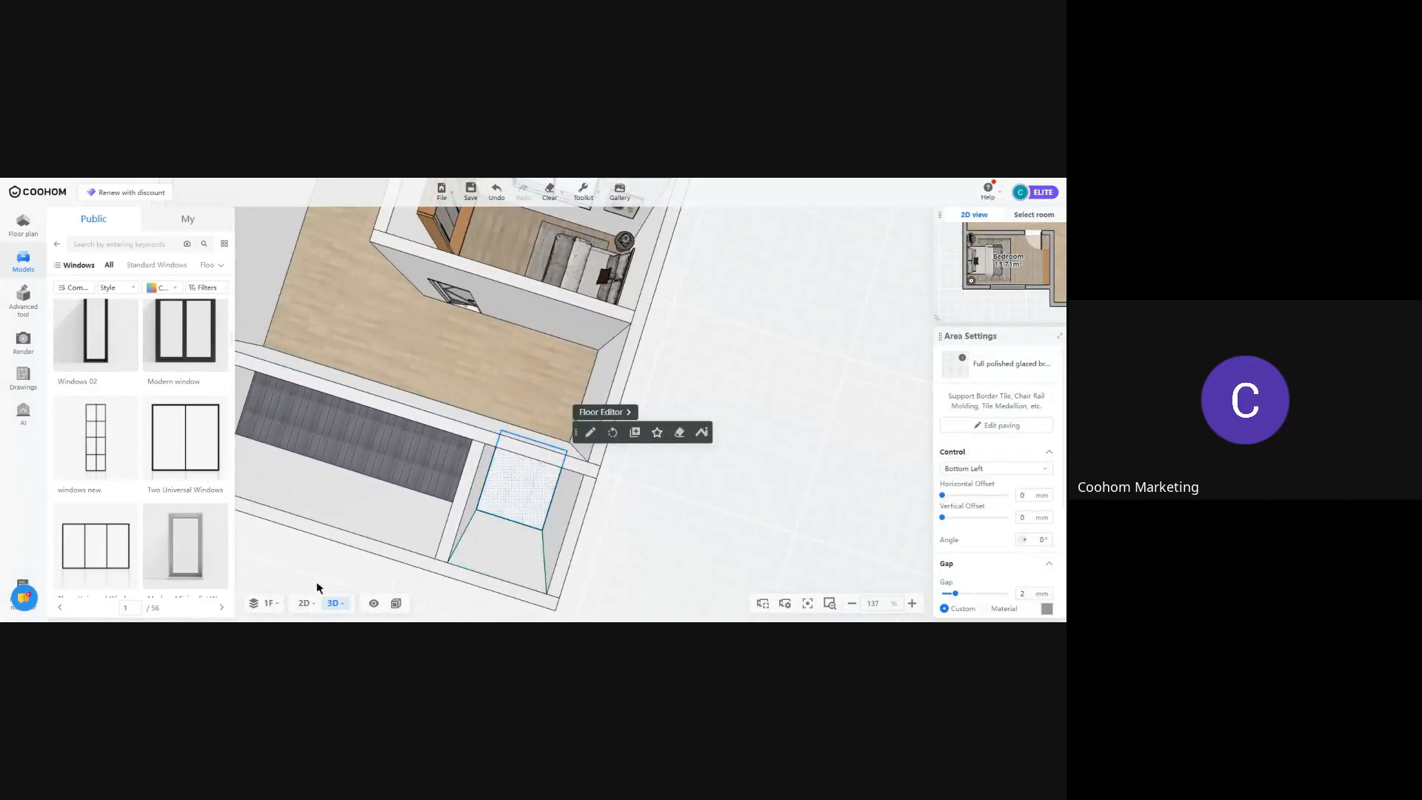
# Apply the free "whole room-bathroom" AI style template with all furnishings and finishes to the bathroom as a single room
pyautogui.click(303, 602)
pyautogui.moveTo(787, 369); pyautogui.dragTo(683, 400)
pyautogui.scroll(-4, 682, 400)
pyautogui.moveTo(639, 344); pyautogui.dragTo(639, 463)
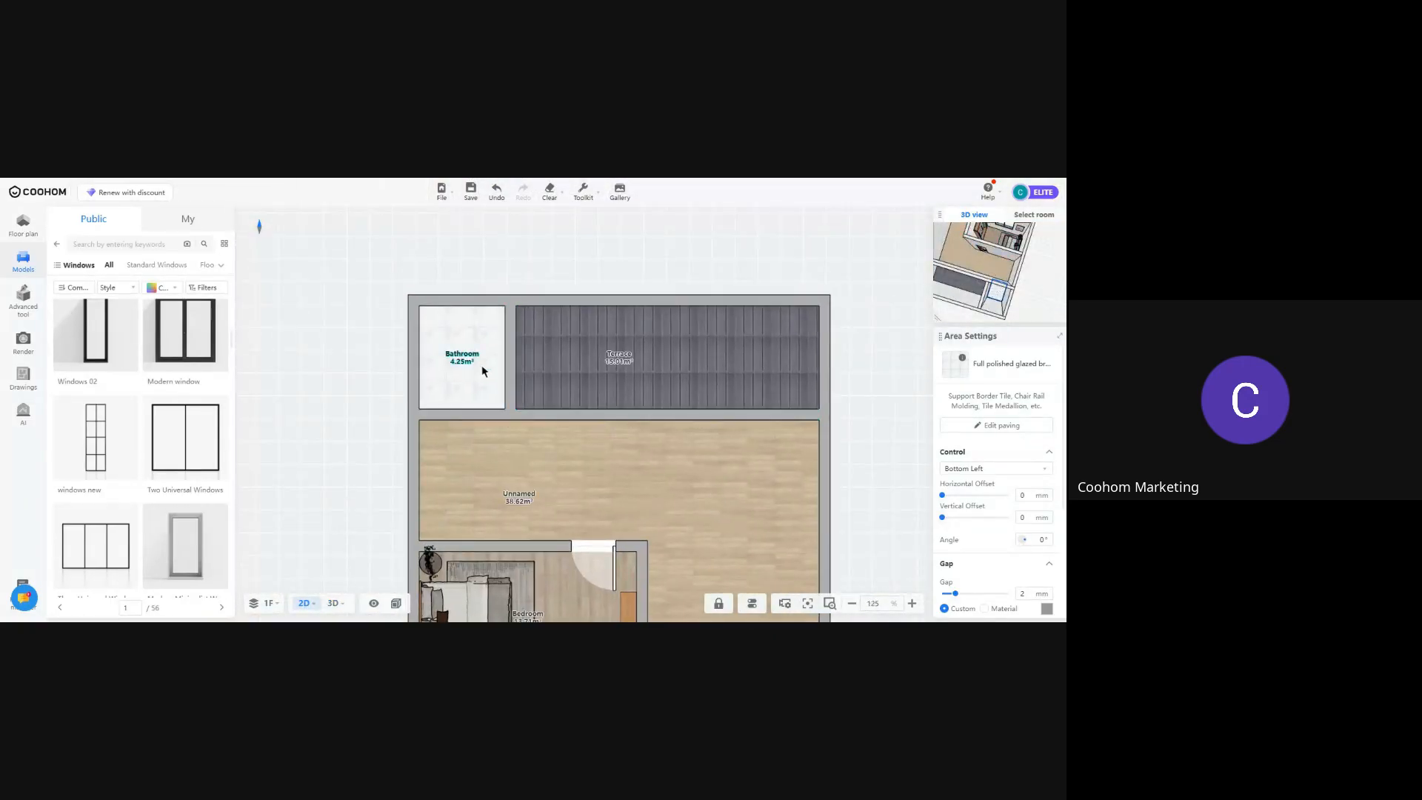
pyautogui.click(454, 382)
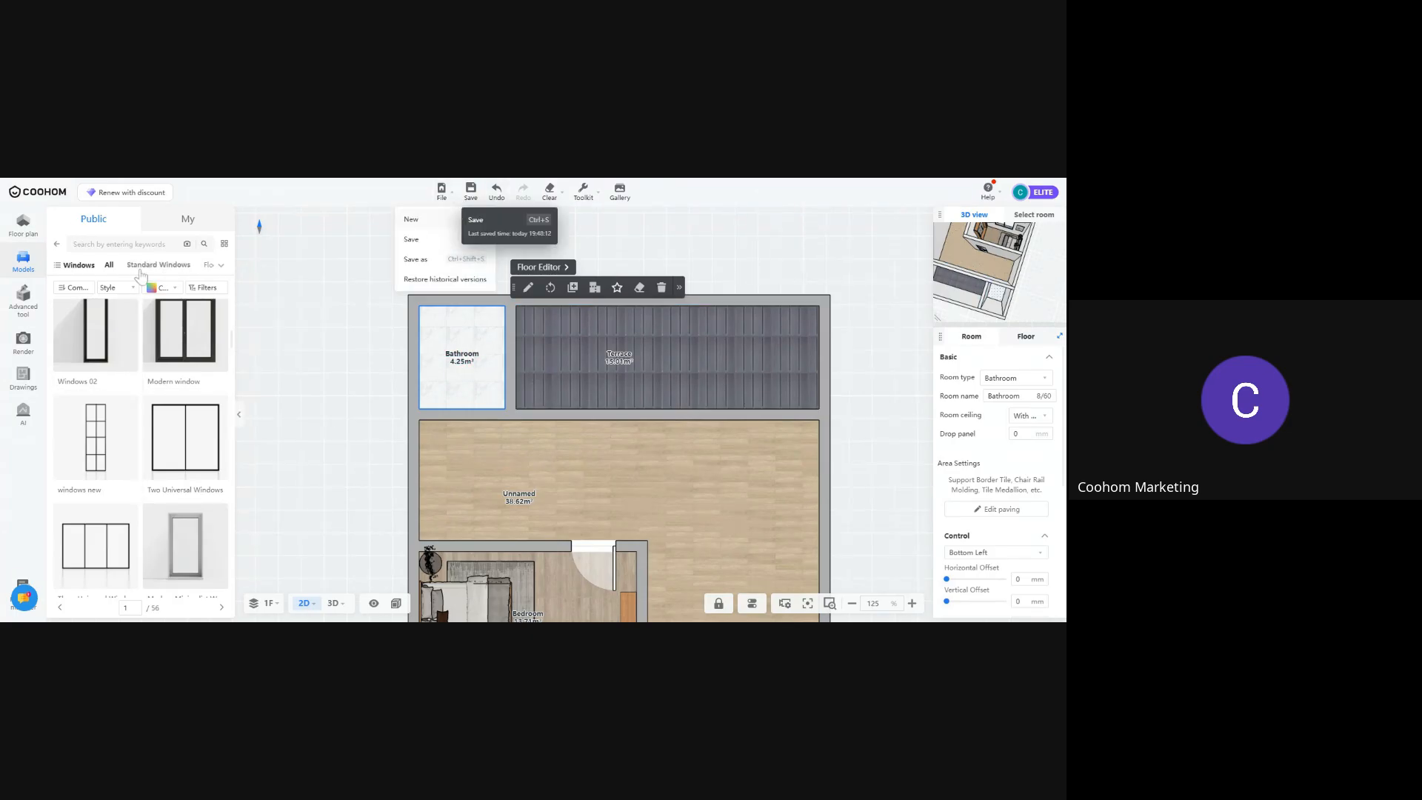
pyautogui.click(23, 412)
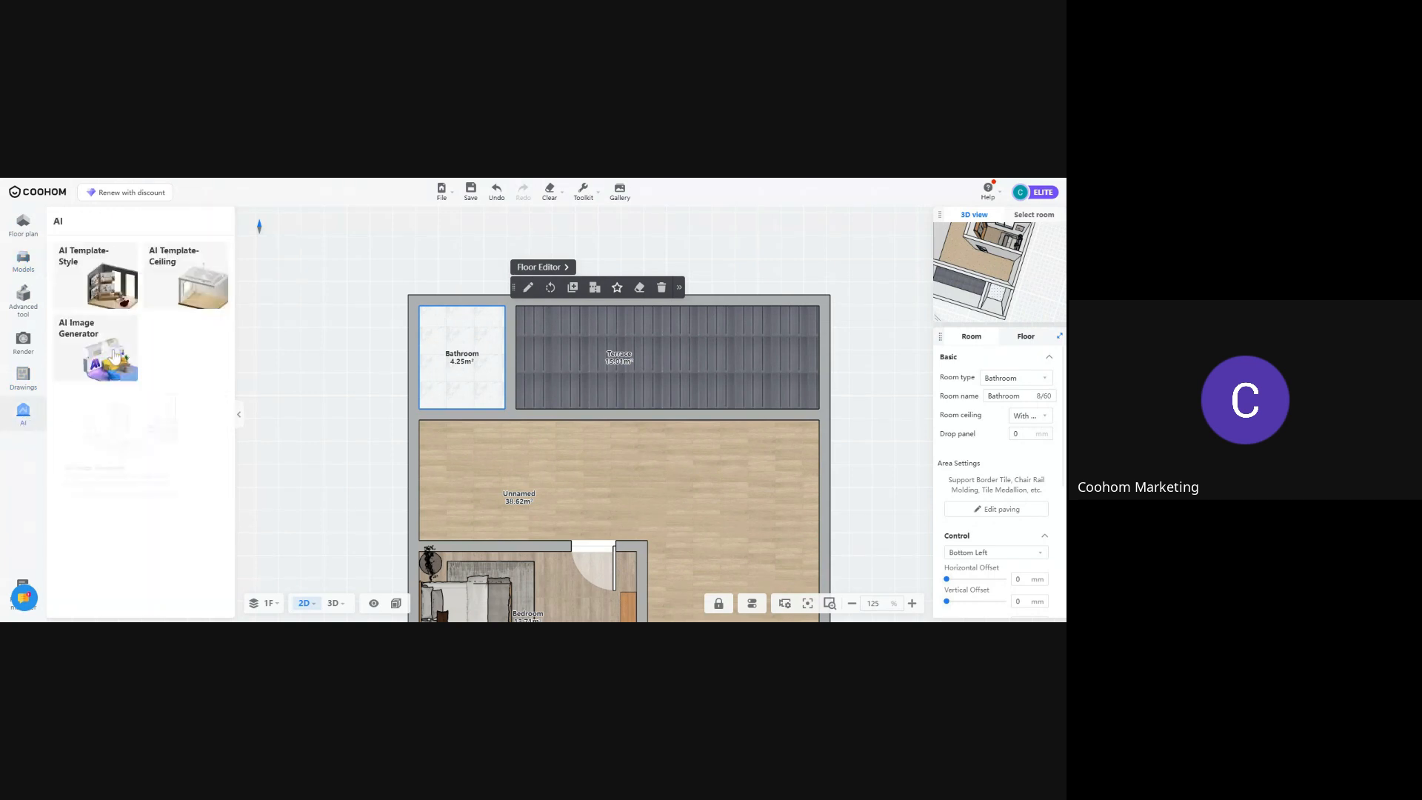
pyautogui.click(126, 297)
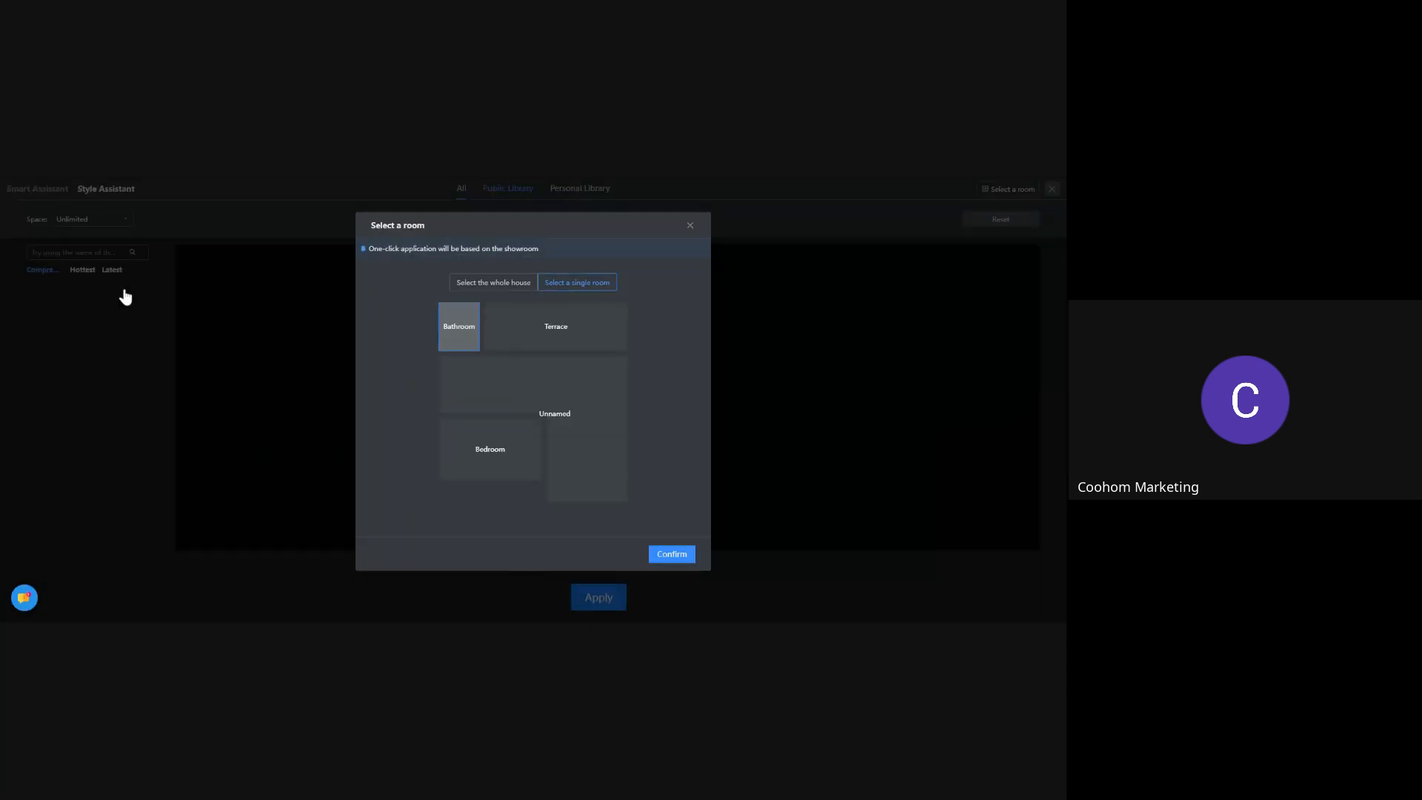
pyautogui.click(663, 565)
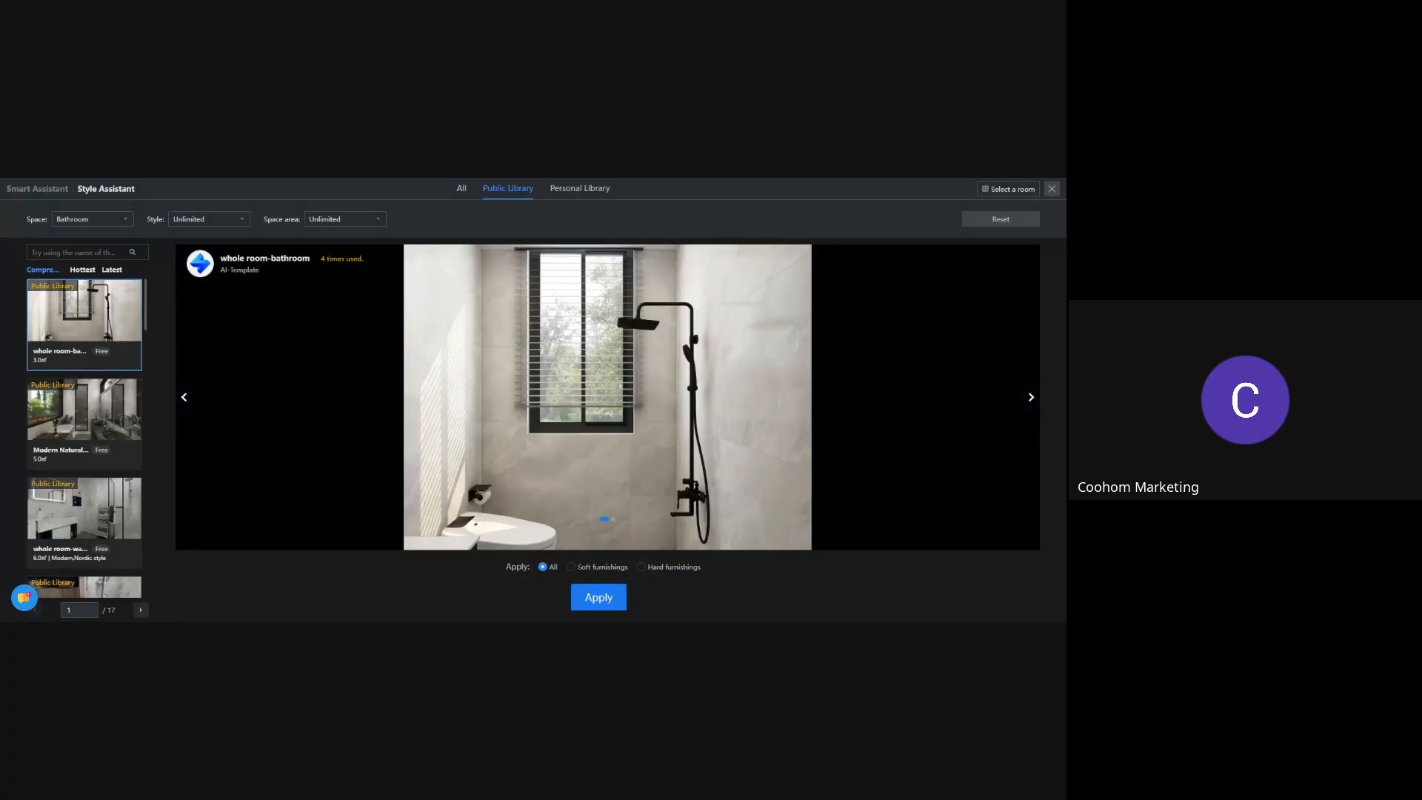
pyautogui.click(335, 220)
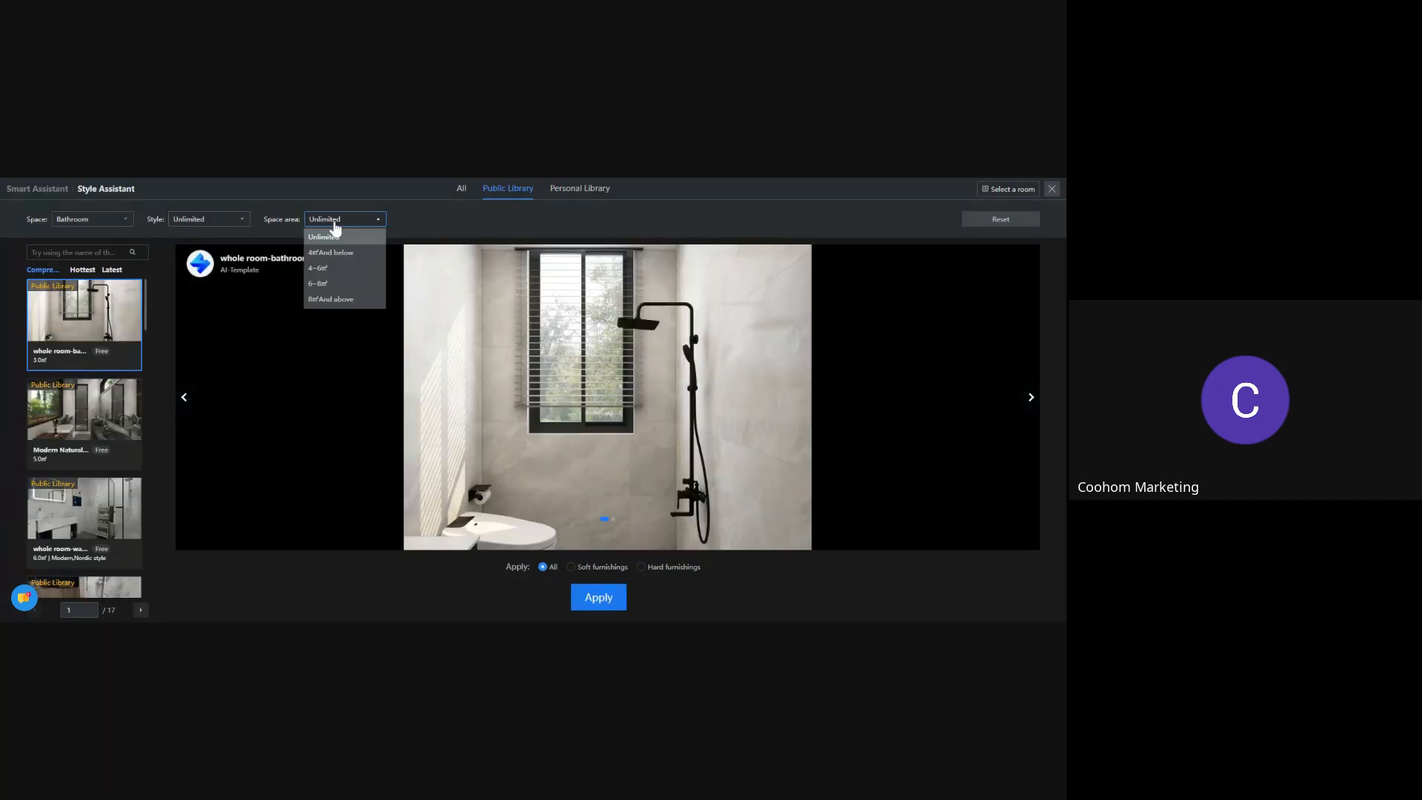
pyautogui.click(105, 328)
pyautogui.click(596, 599)
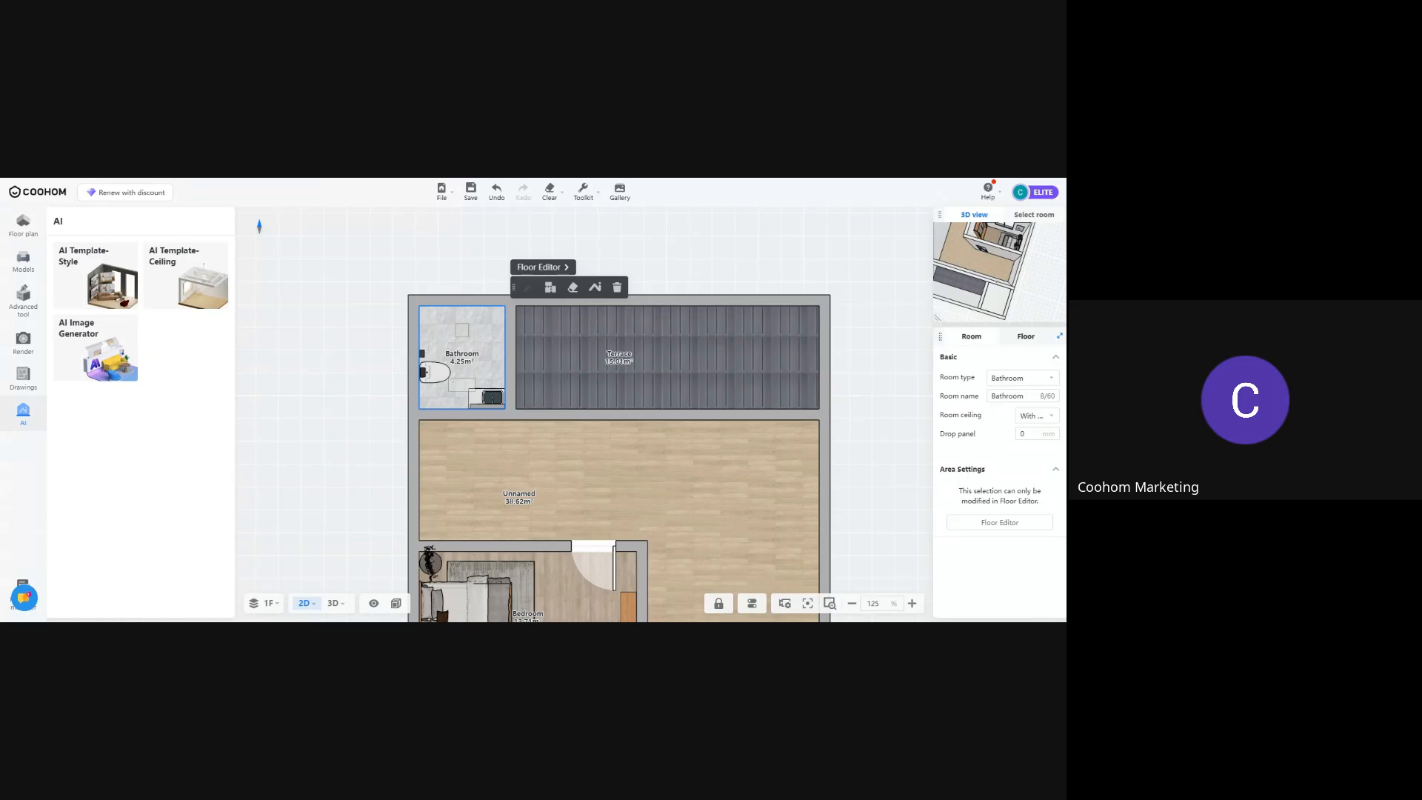
pyautogui.click(23, 224)
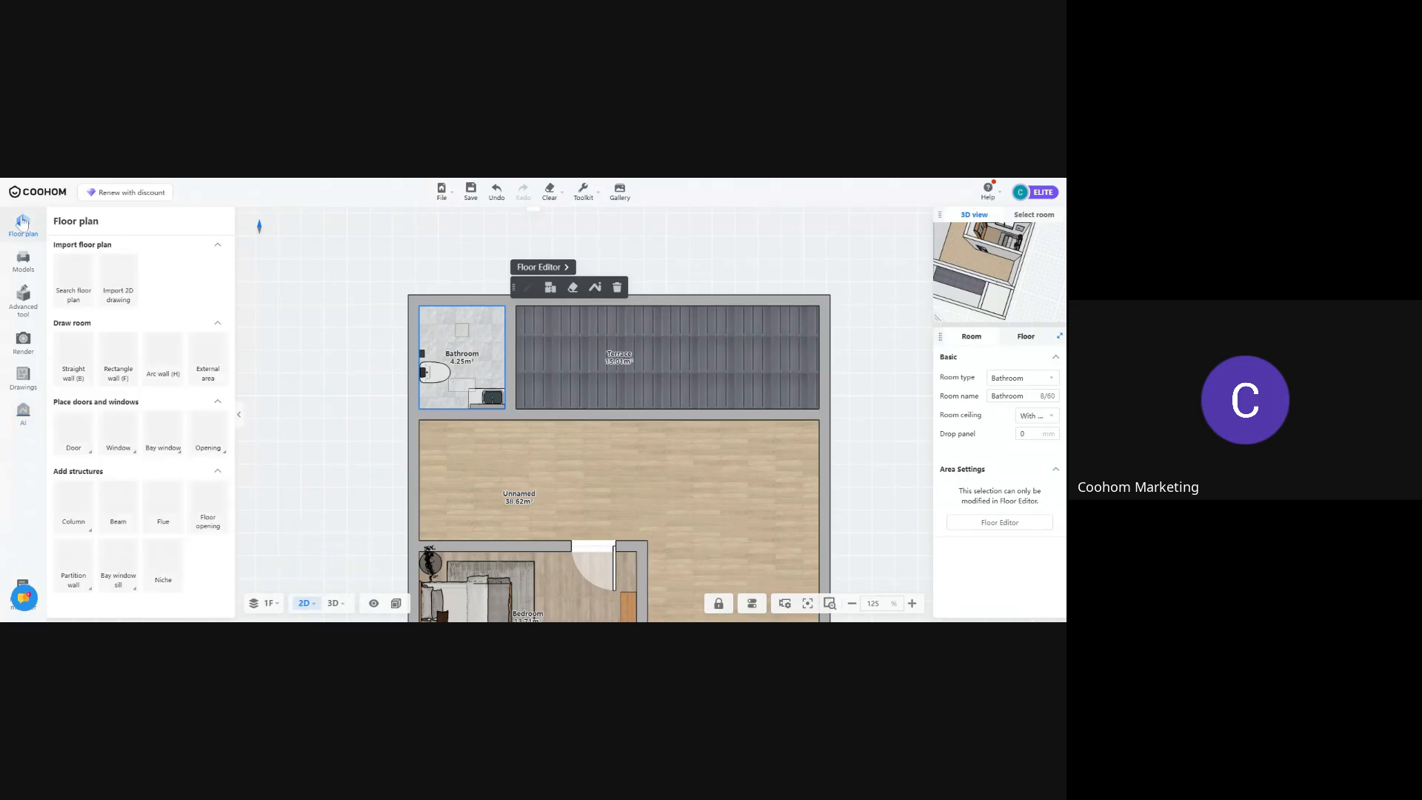
pyautogui.moveTo(163, 431)
pyautogui.scroll(-2, 320, 411)
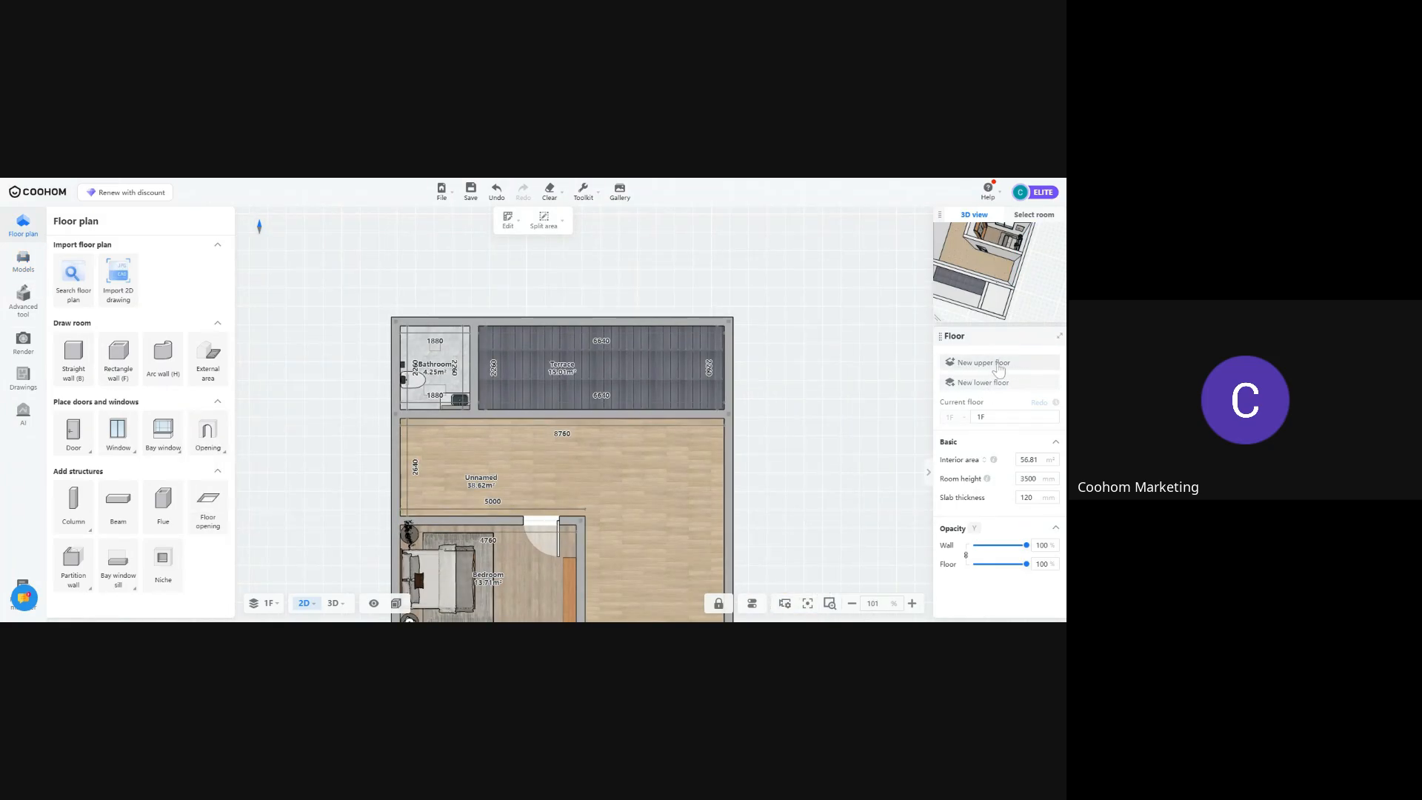
pyautogui.click(998, 366)
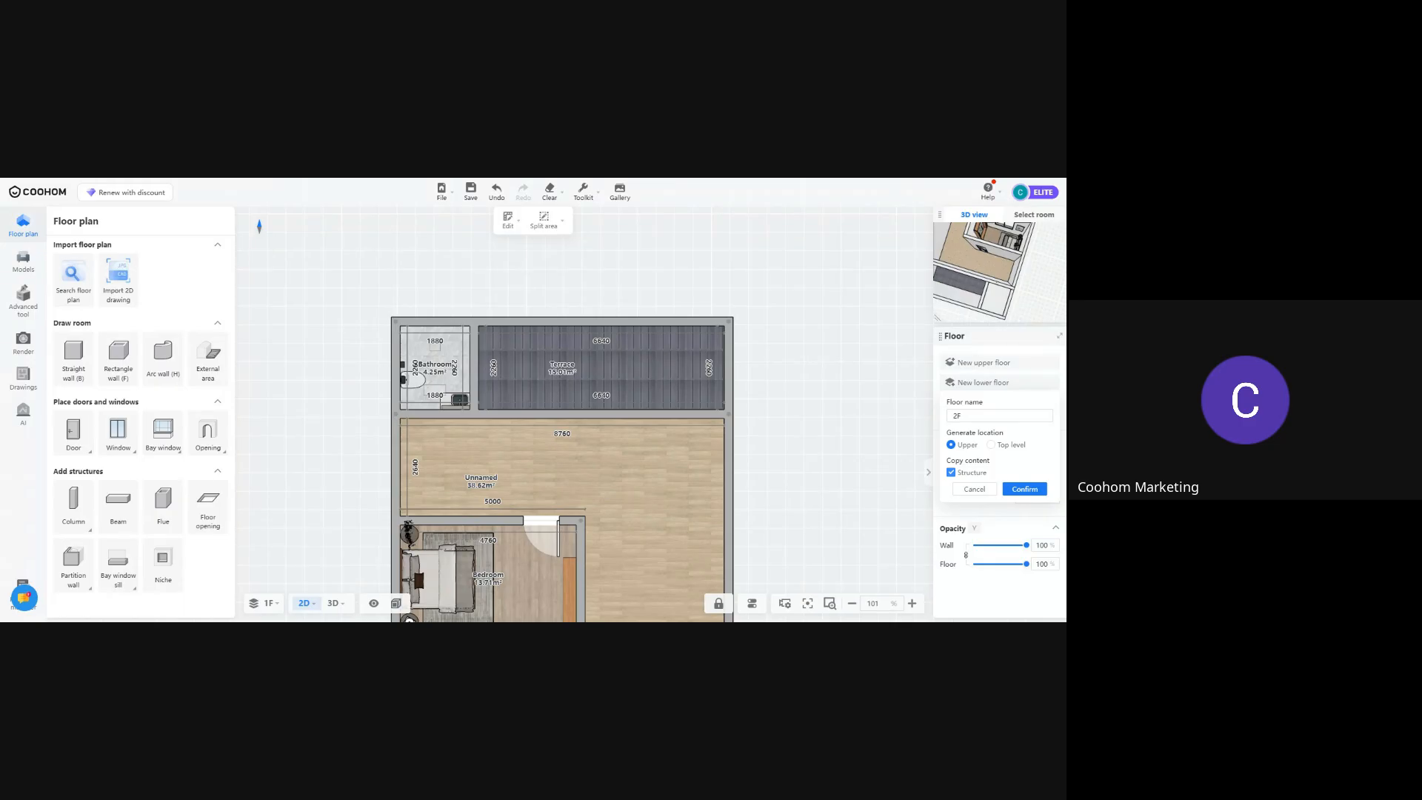
pyautogui.click(852, 459)
# Inspect the newly furnished bathroom in 2D and 3D, examining the washbasin cabinet, toilet and wall accessory placement
pyautogui.scroll(5, 847, 457)
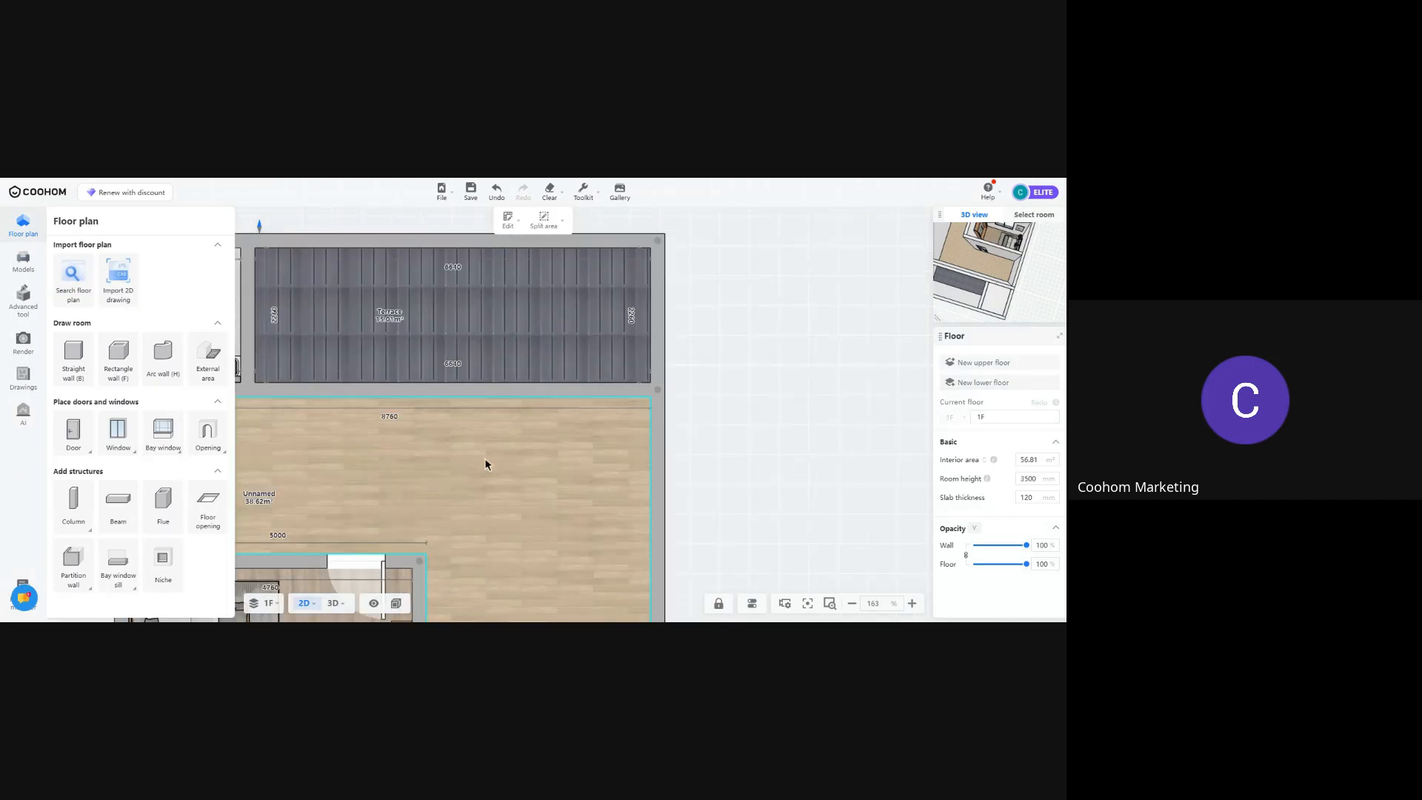
pyautogui.moveTo(457, 485); pyautogui.dragTo(709, 510)
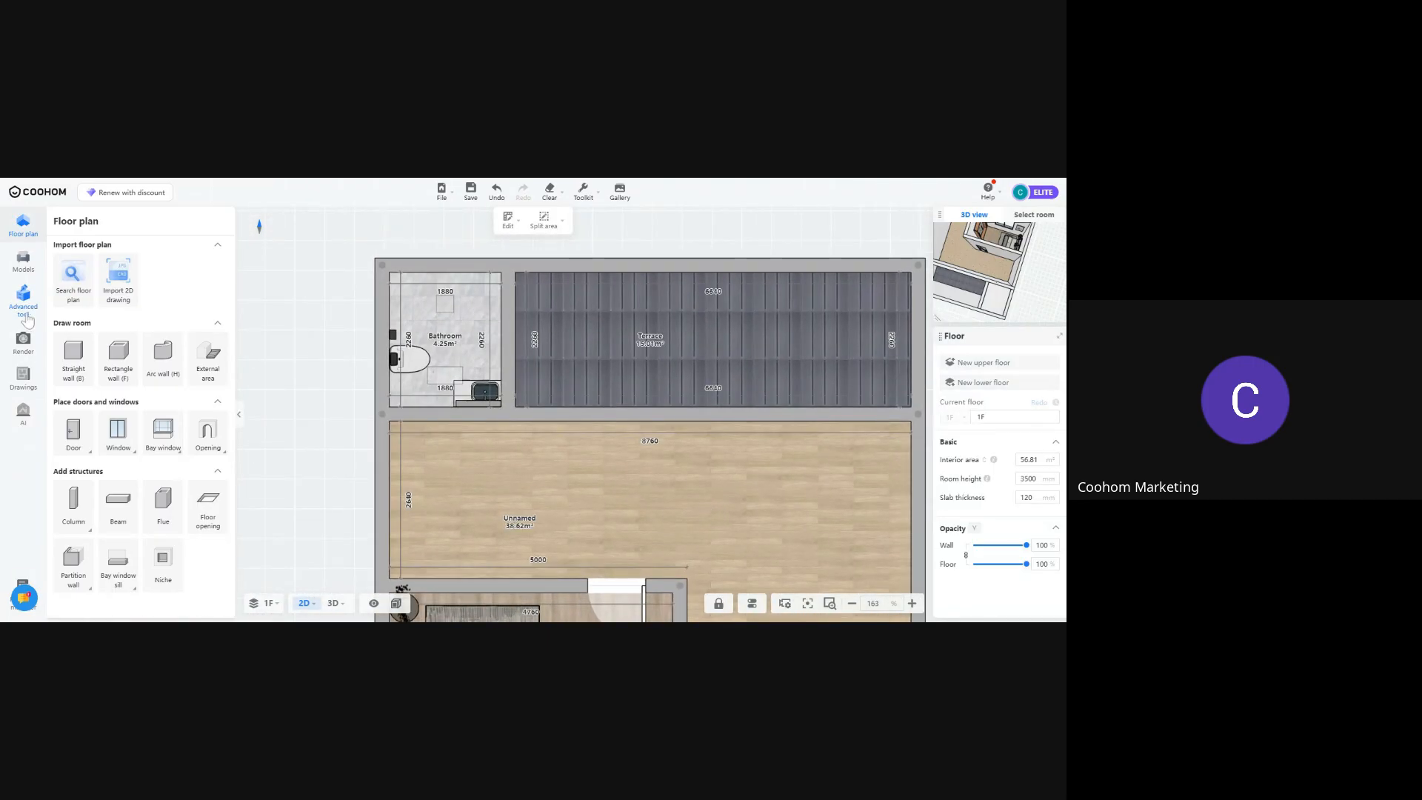
pyautogui.scroll(4, 441, 429)
pyautogui.scroll(-3, 480, 442)
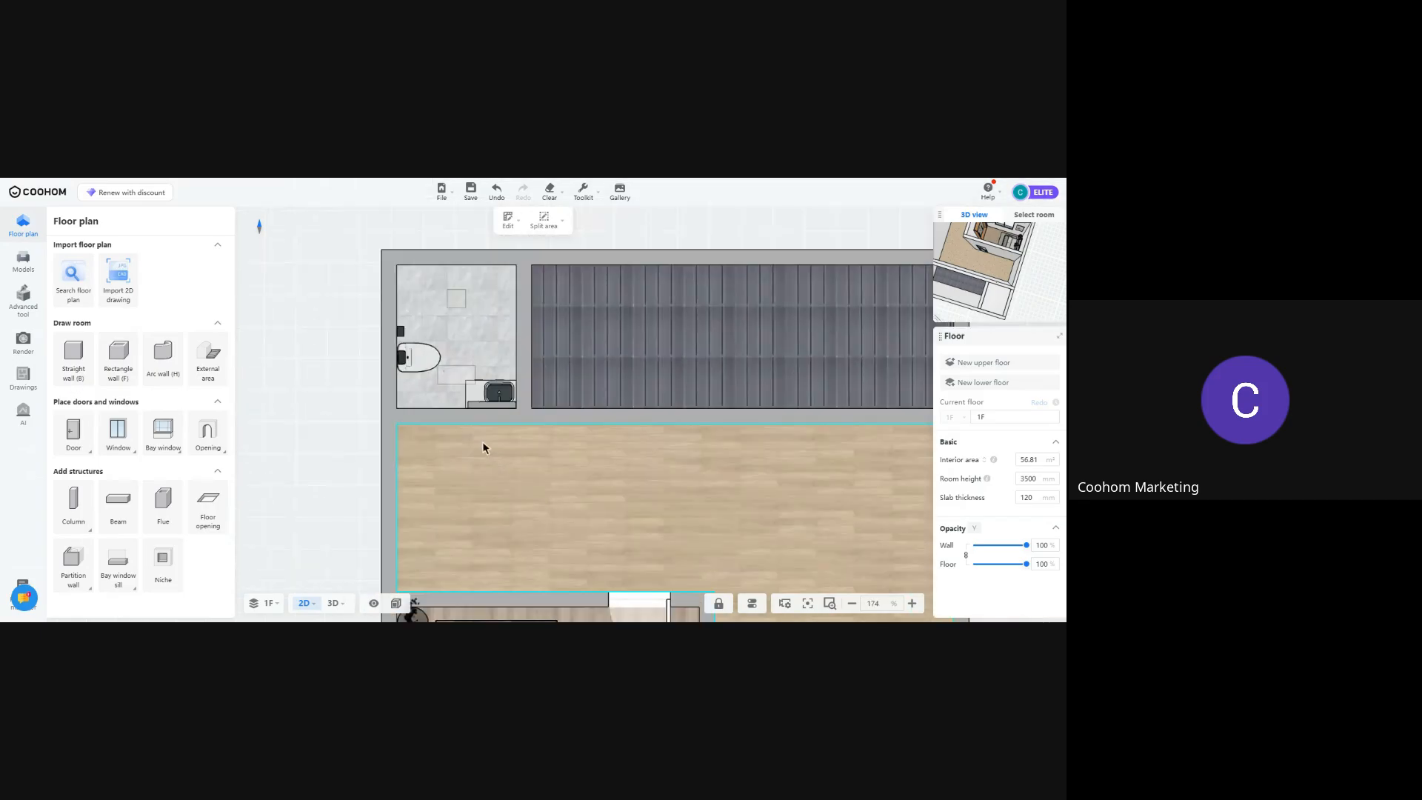
pyautogui.moveTo(501, 462); pyautogui.dragTo(512, 527)
pyautogui.click(500, 467)
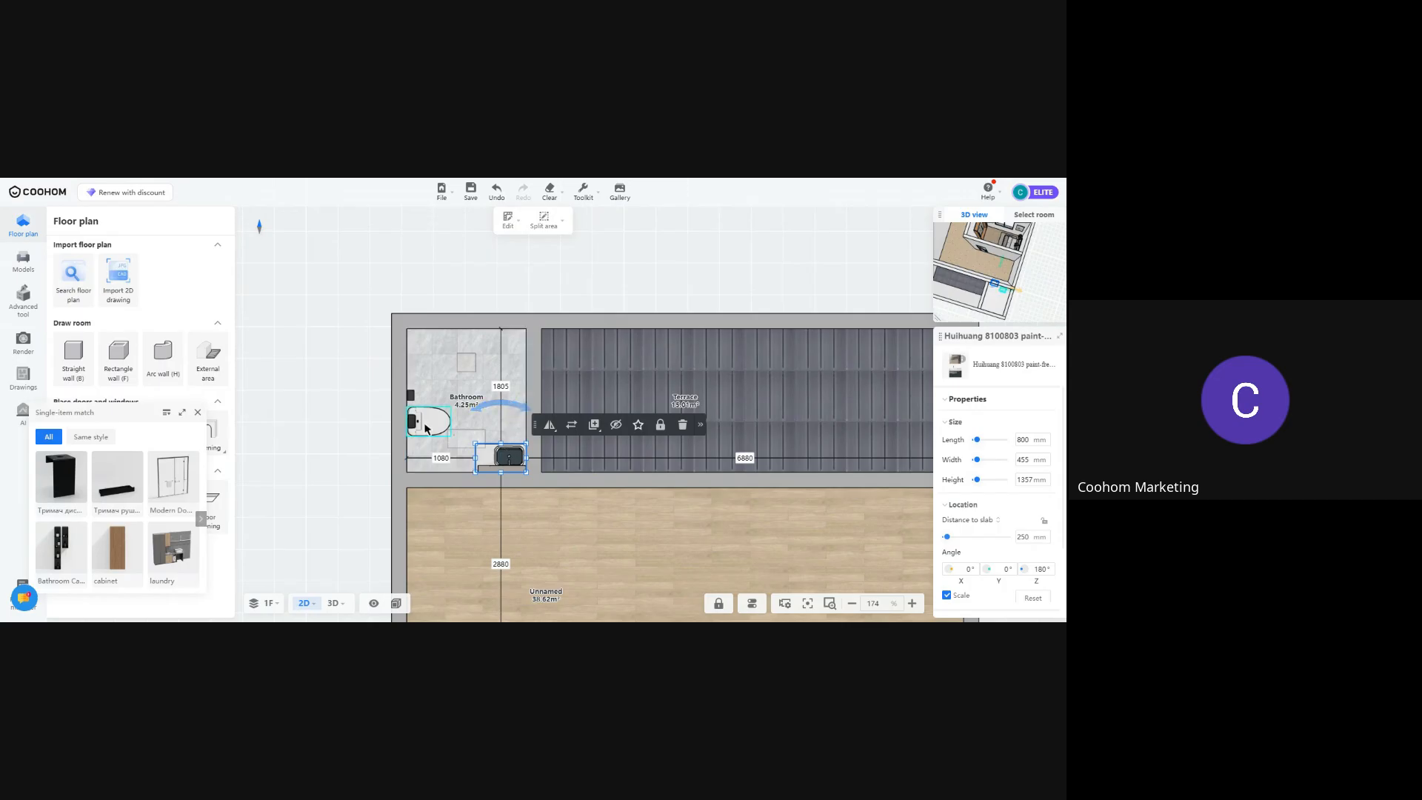
pyautogui.click(426, 428)
pyautogui.click(333, 603)
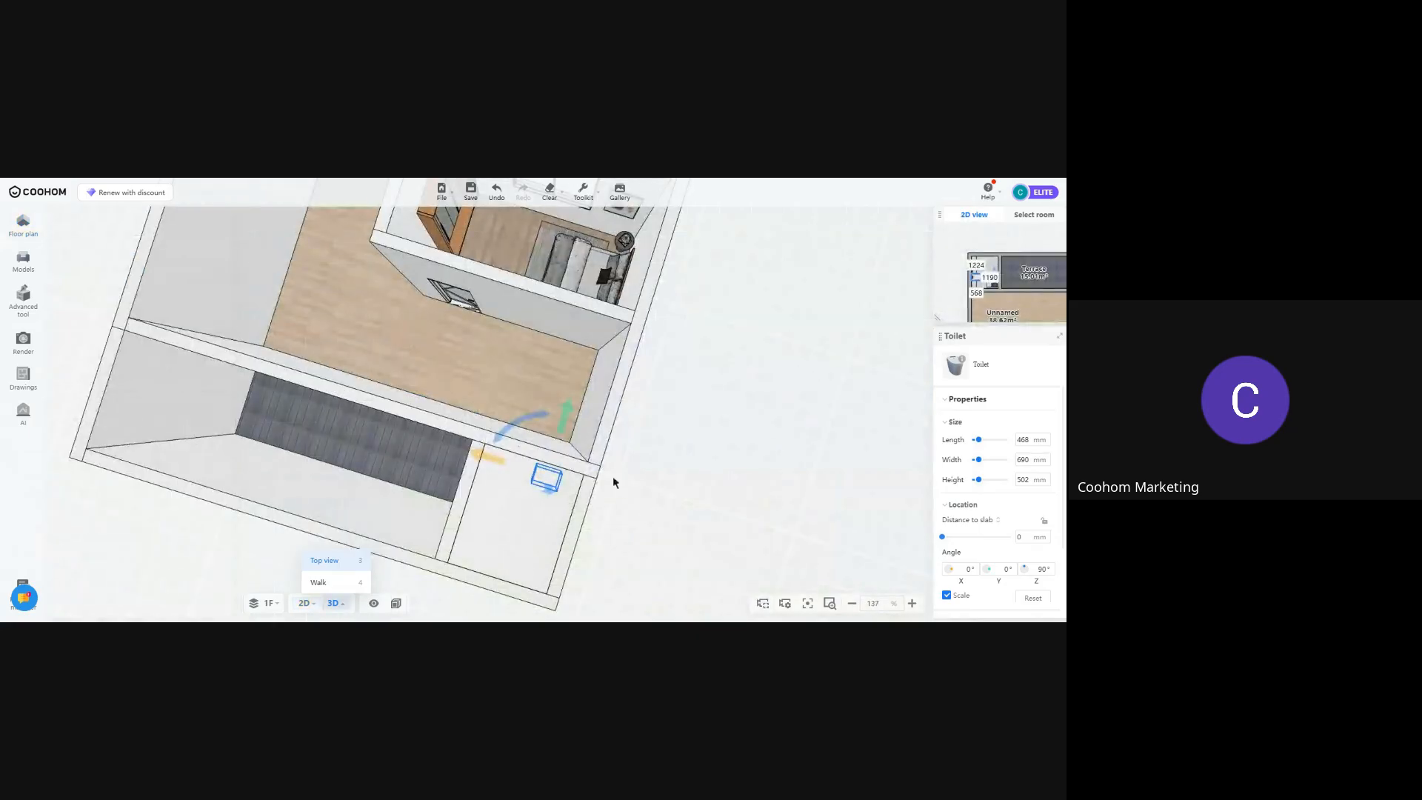
pyautogui.click(614, 482)
pyautogui.moveTo(526, 386); pyautogui.dragTo(514, 380)
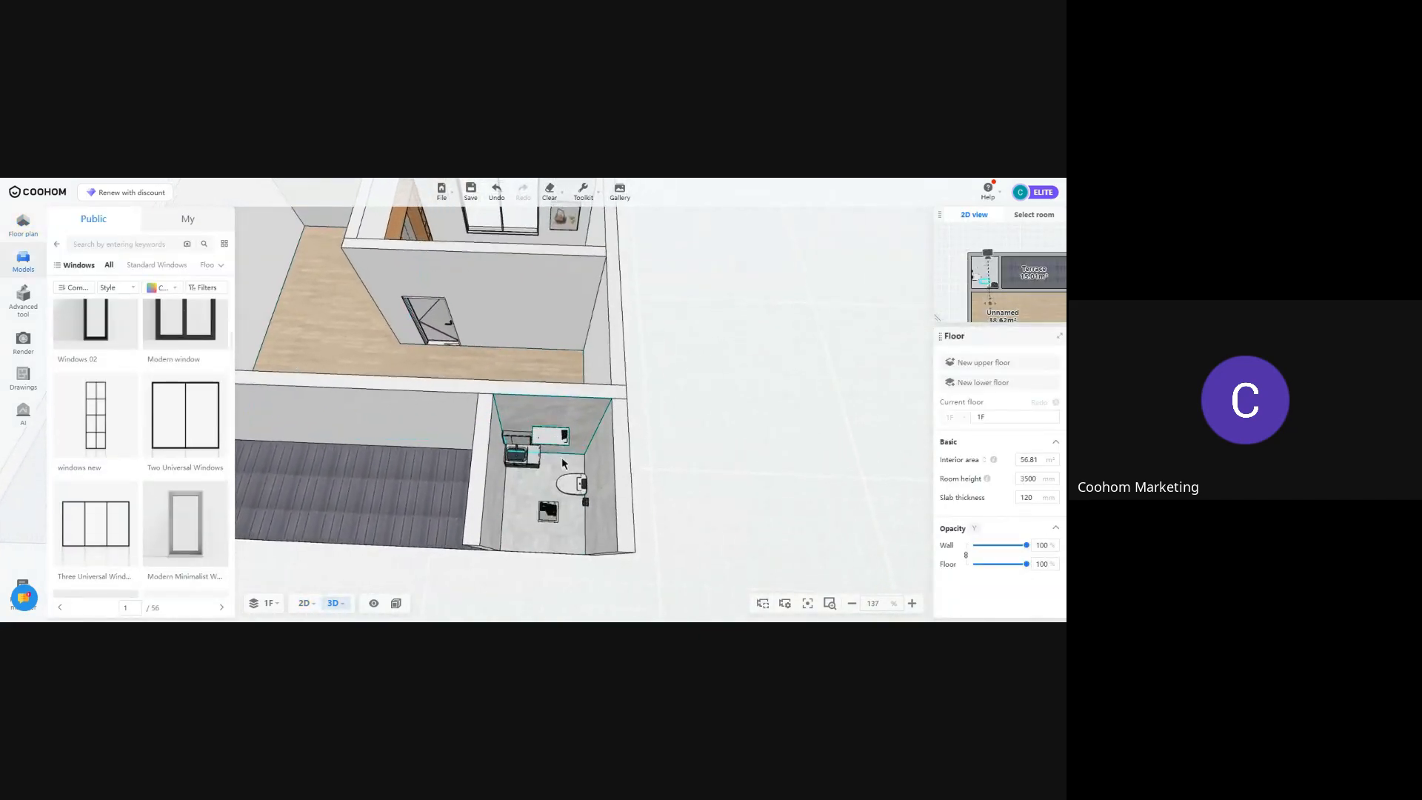
pyautogui.moveTo(563, 463); pyautogui.dragTo(507, 478)
pyautogui.scroll(6, 505, 477)
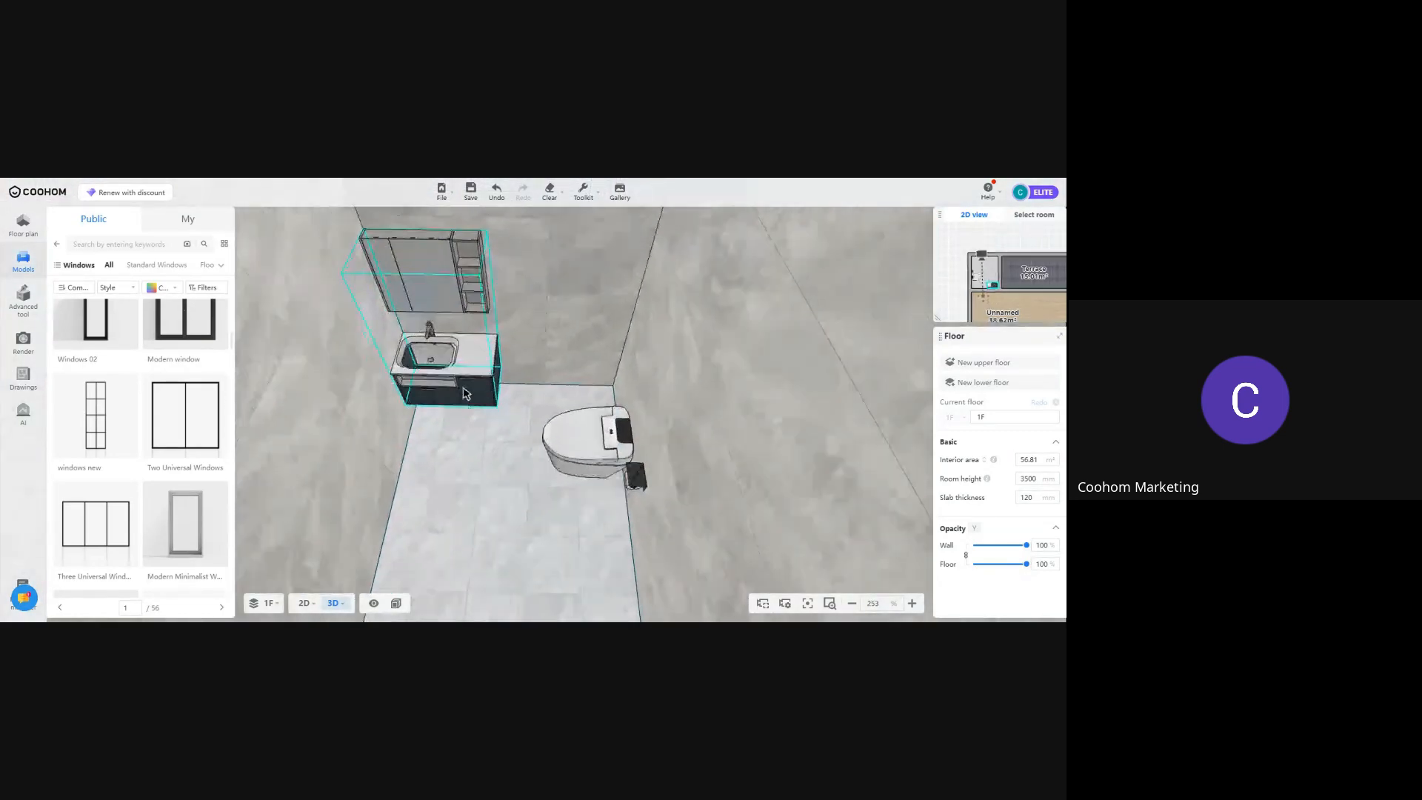
pyautogui.click(466, 326)
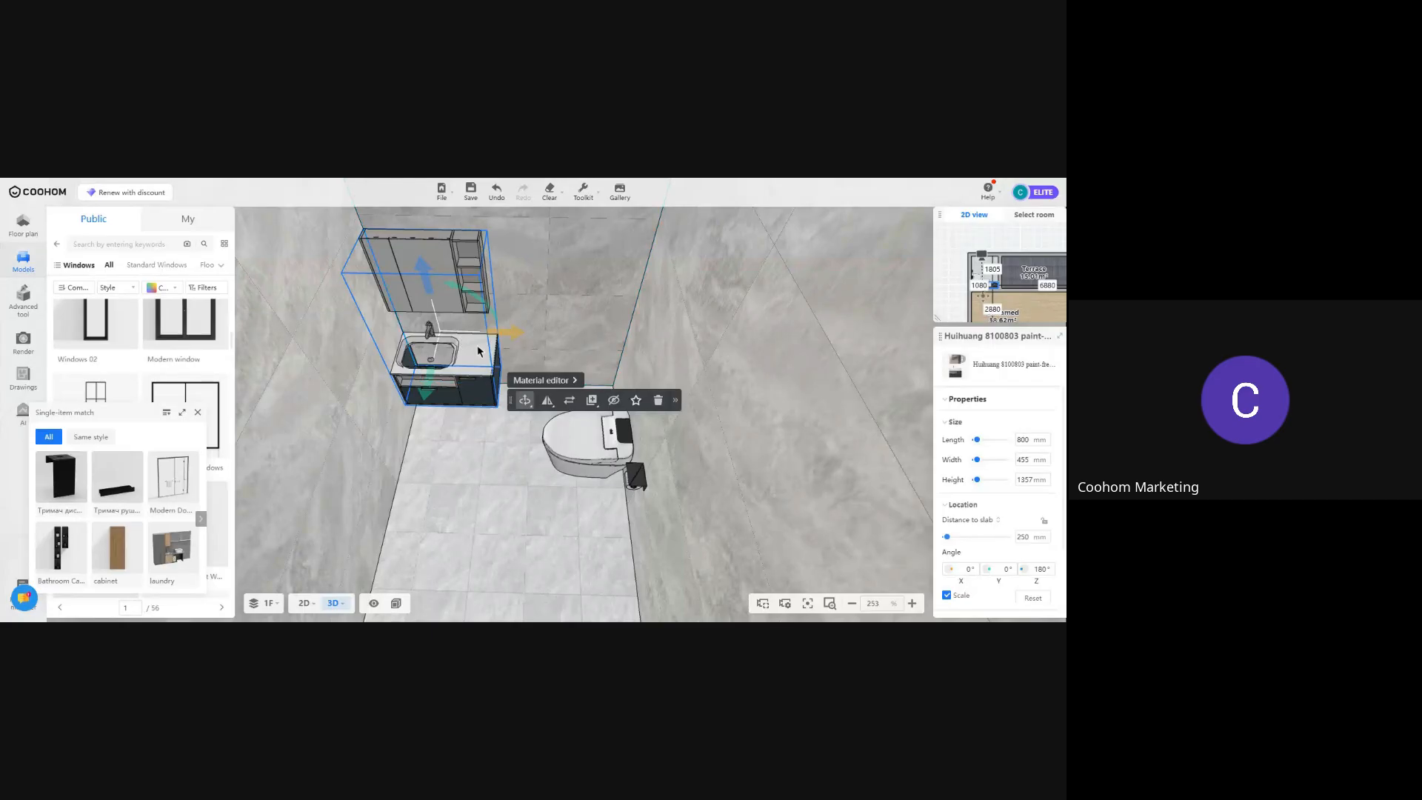
pyautogui.moveTo(485, 423); pyautogui.dragTo(498, 446)
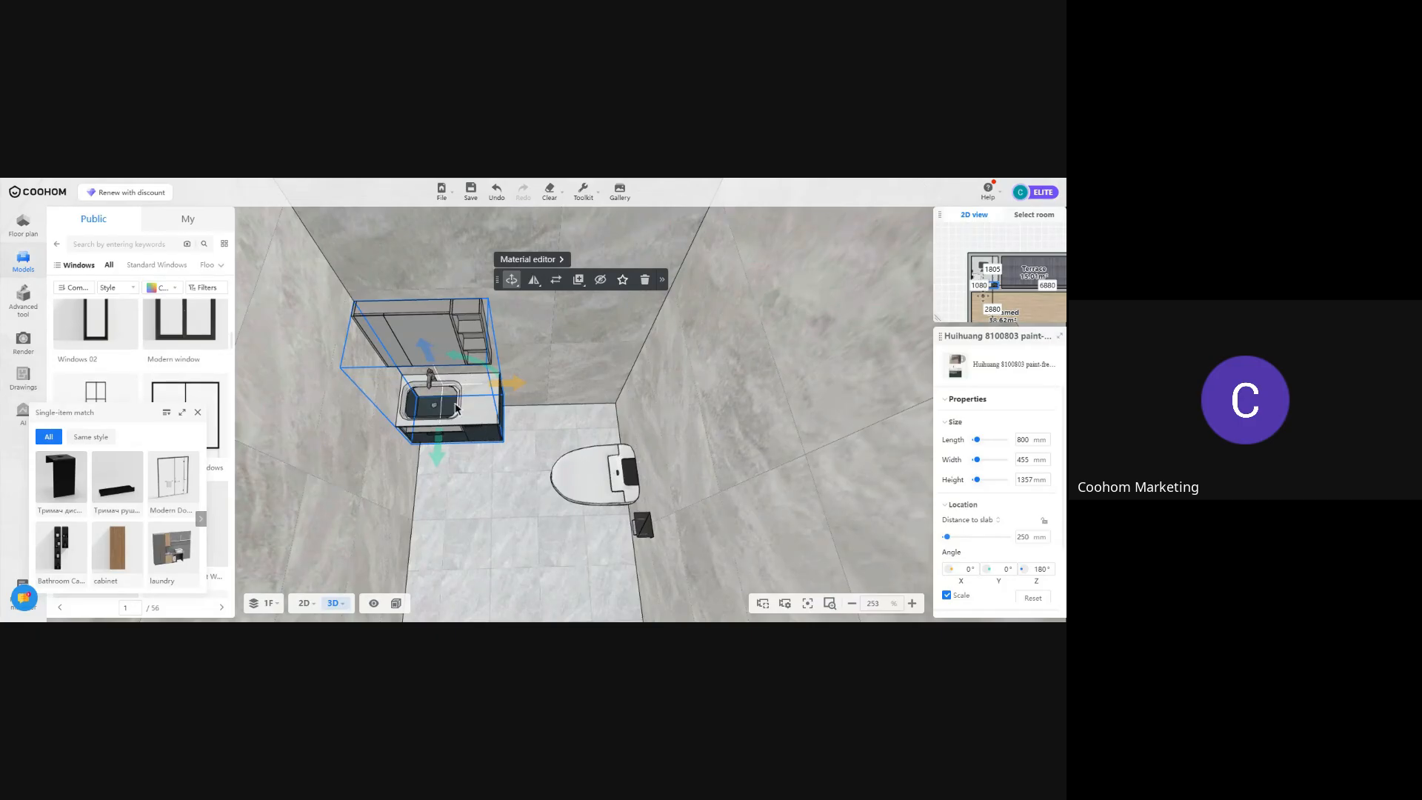
# In 2D, place the washbasin cabinet against the terrace wall and move the toilet to about 185 mm from the bathroom's lower wall
pyautogui.click(304, 603)
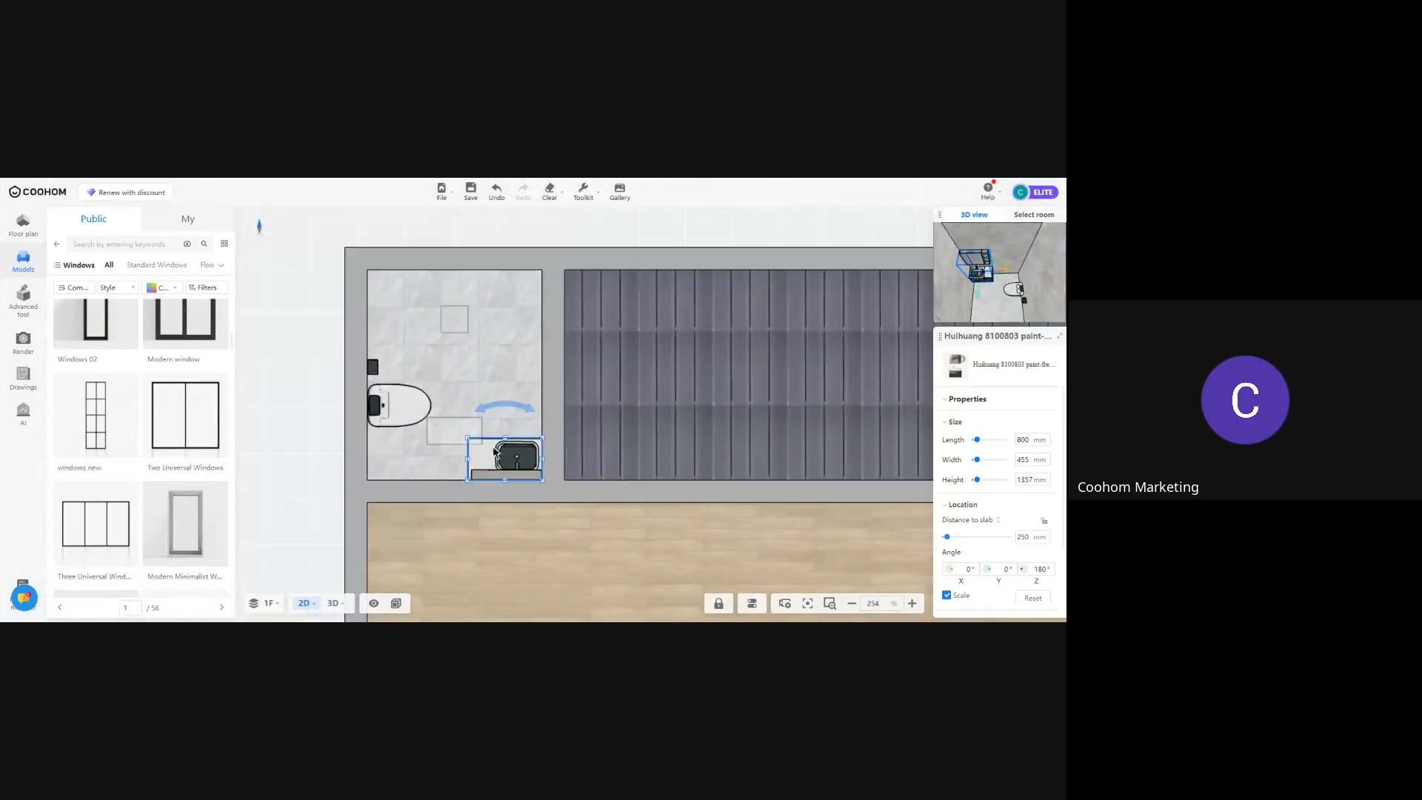
pyautogui.moveTo(527, 448); pyautogui.dragTo(551, 355)
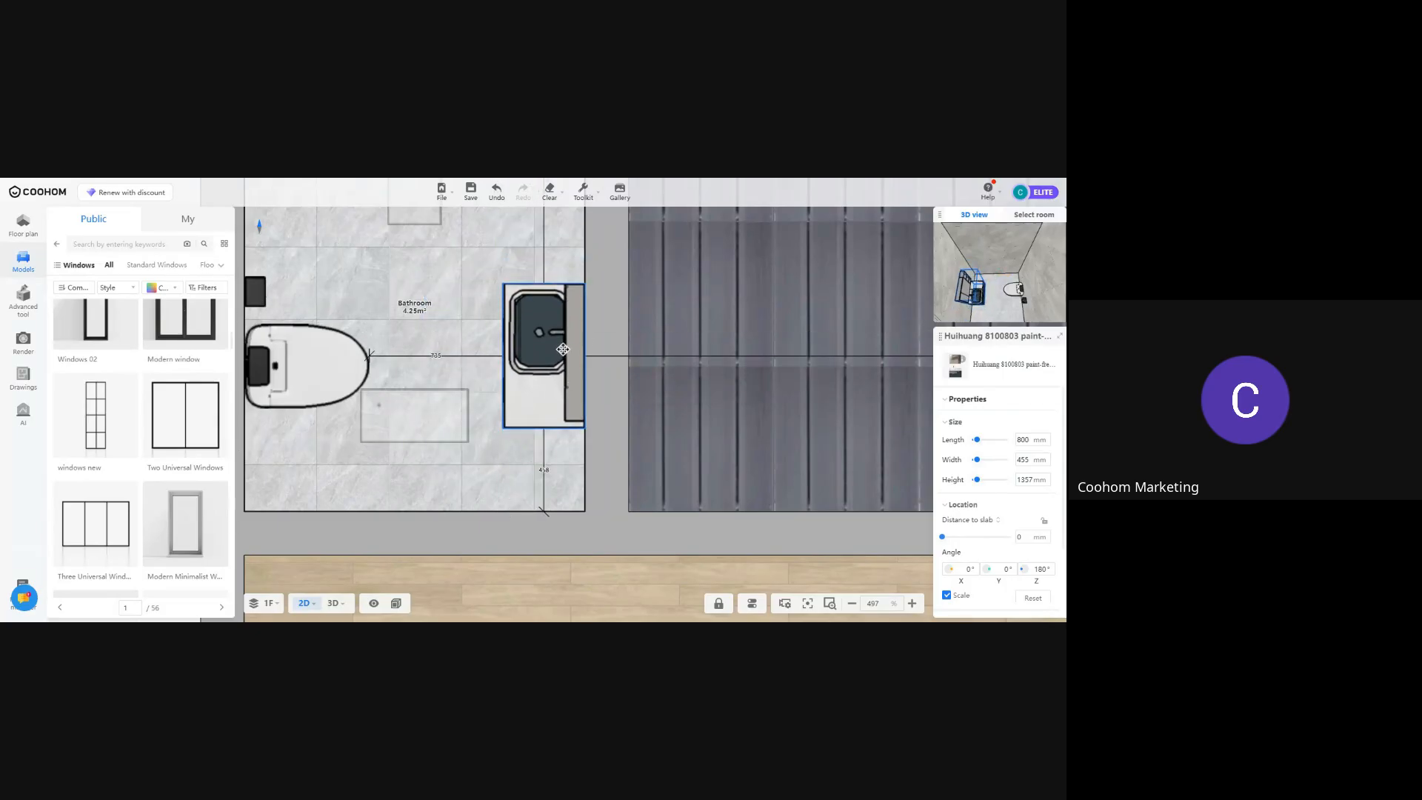
pyautogui.click(336, 376)
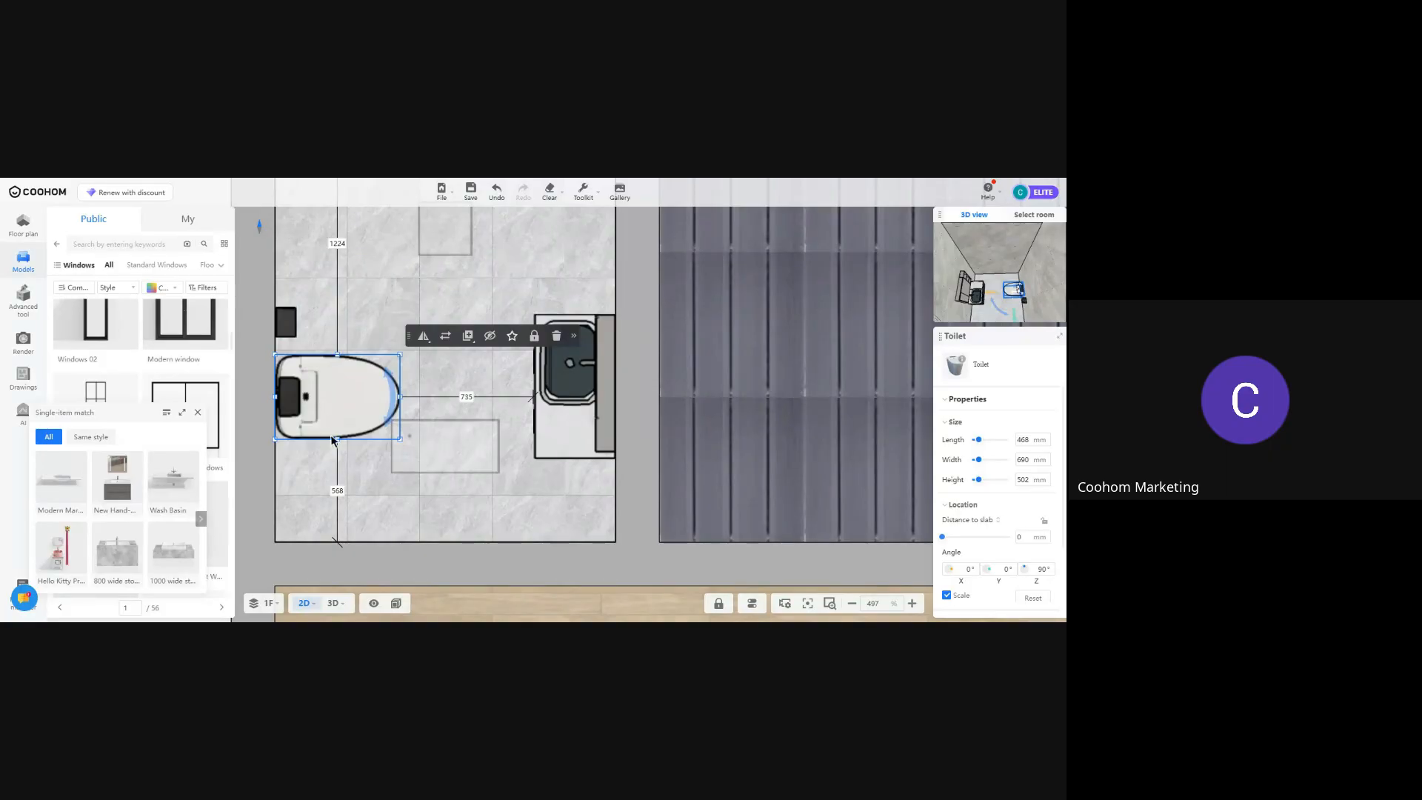
pyautogui.moveTo(331, 440); pyautogui.dragTo(307, 493)
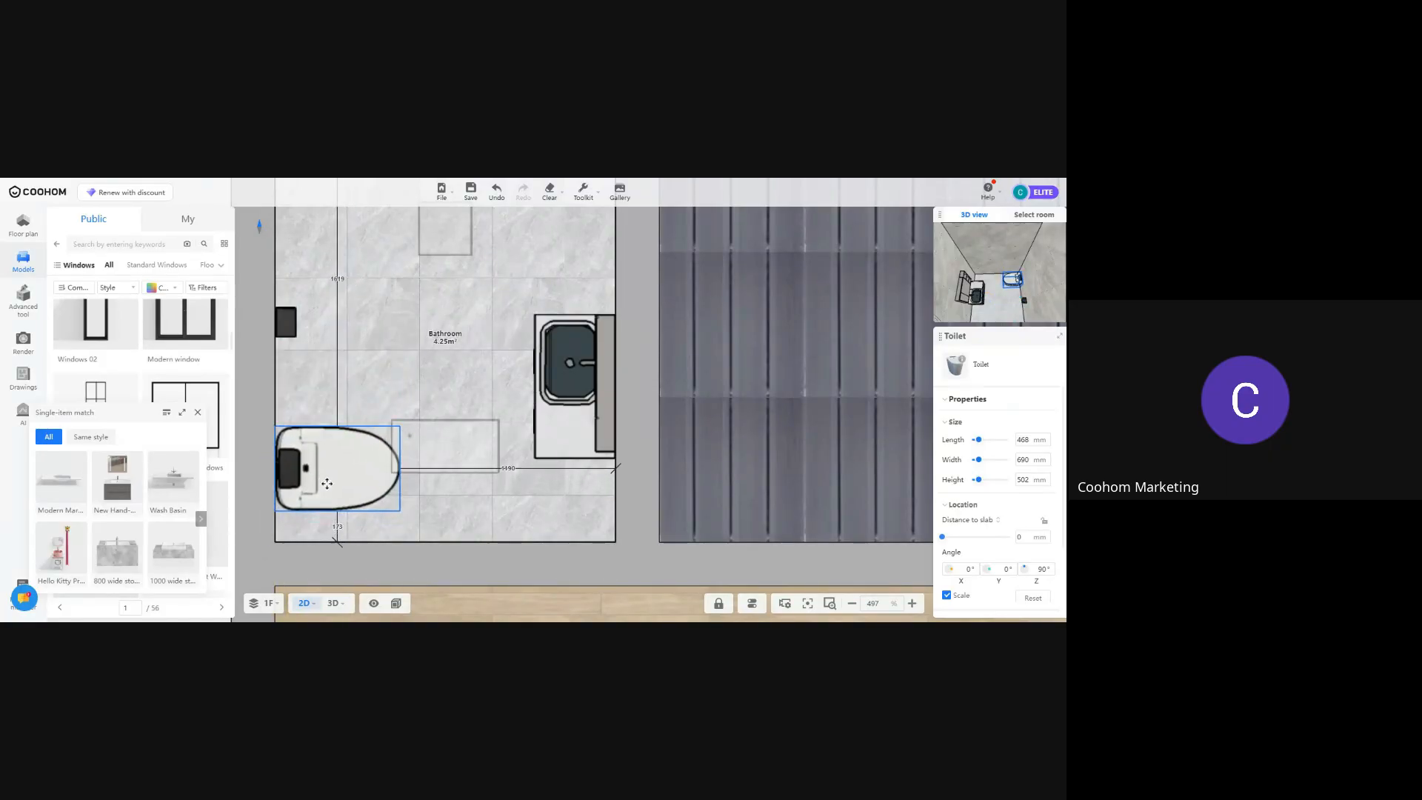
# Slide the bathroom hardware item along the left wall to about 197 mm from the toilet
pyautogui.click(286, 322)
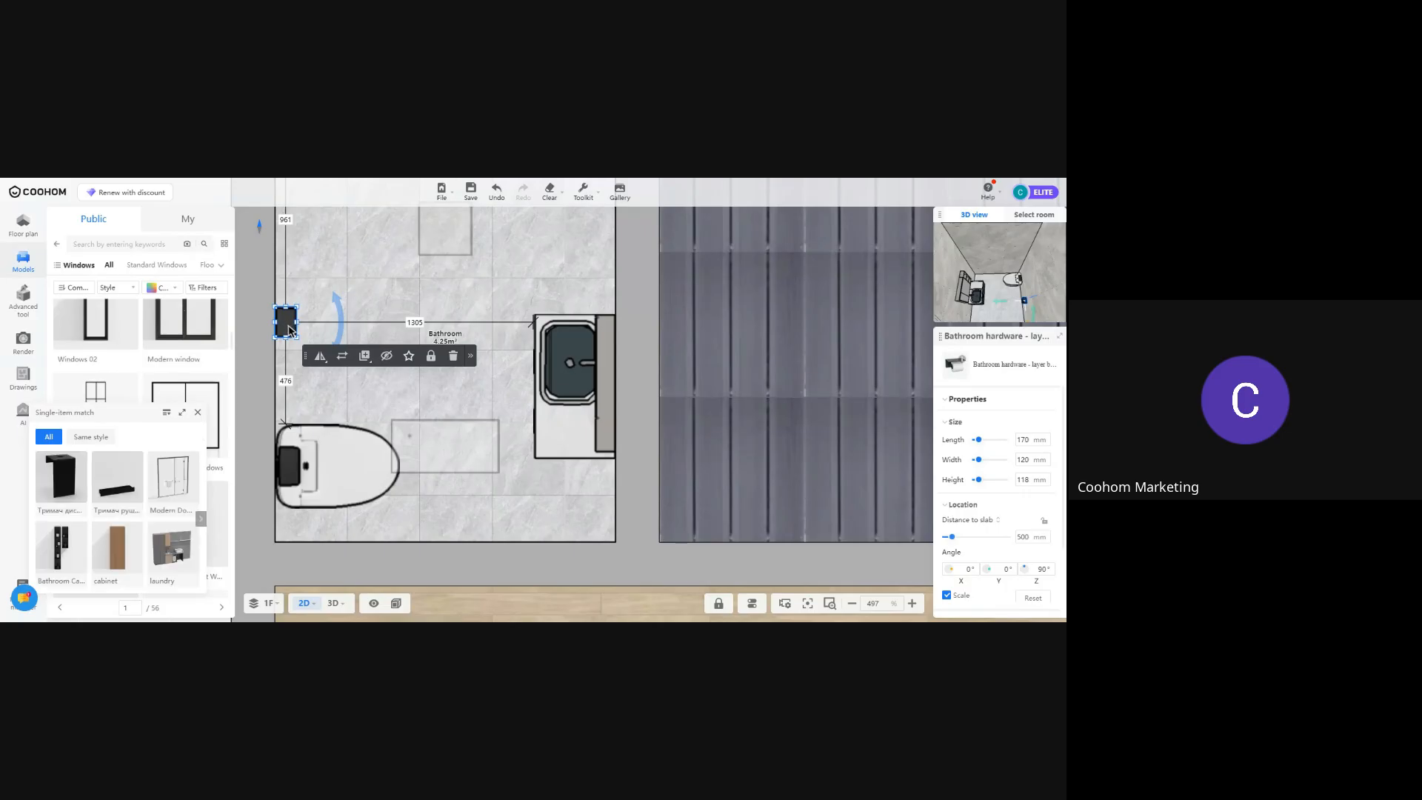
pyautogui.moveTo(286, 321); pyautogui.dragTo(288, 378)
pyautogui.moveTo(348, 459); pyautogui.dragTo(506, 327, button='right')
pyautogui.scroll(-4, 508, 453)
pyautogui.moveTo(643, 433); pyautogui.dragTo(585, 513, button='right')
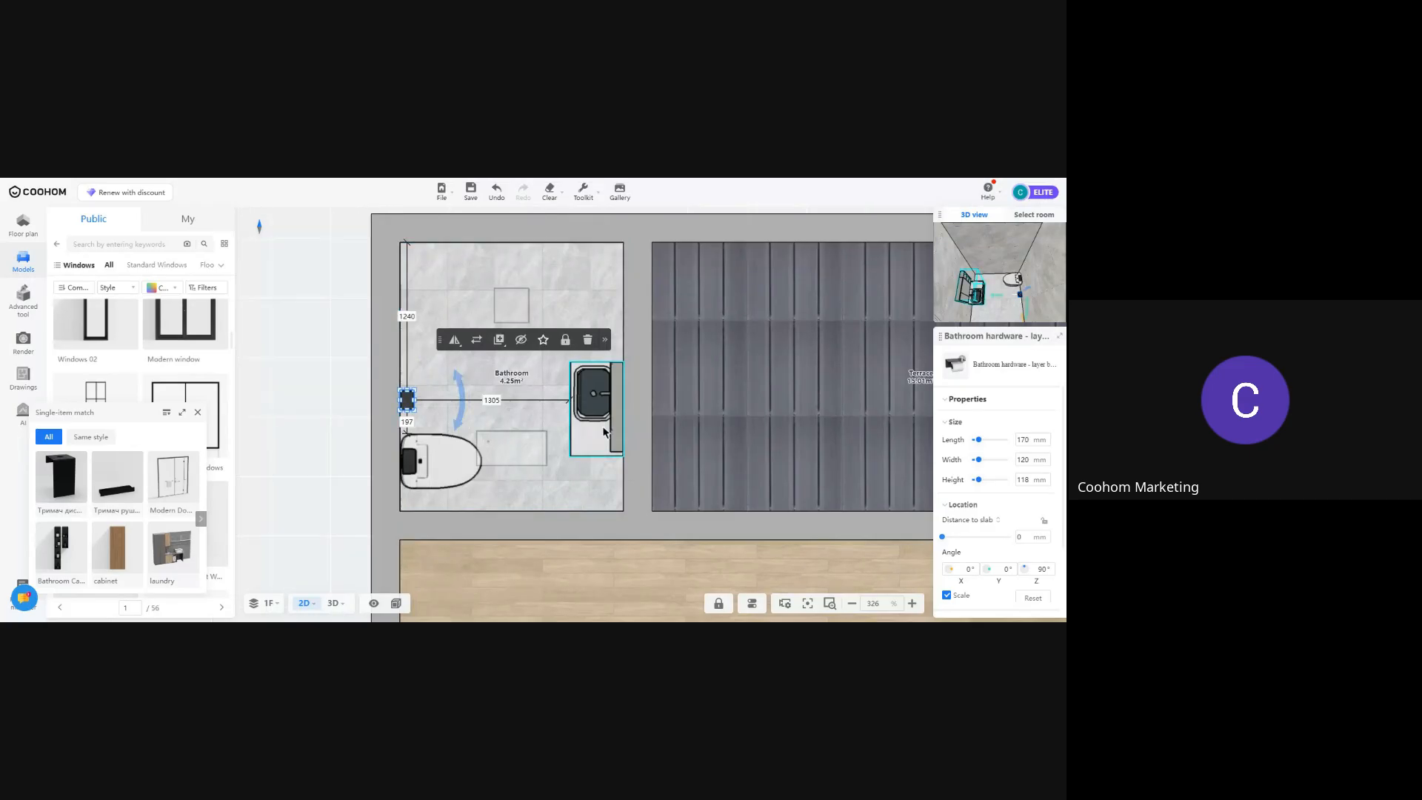
# Move the washbasin cabinet in front of the toilet and set the bathroom hardware item's distance to the toilet to 100 mm
pyautogui.click(611, 420)
pyautogui.moveTo(597, 411); pyautogui.dragTo(537, 440)
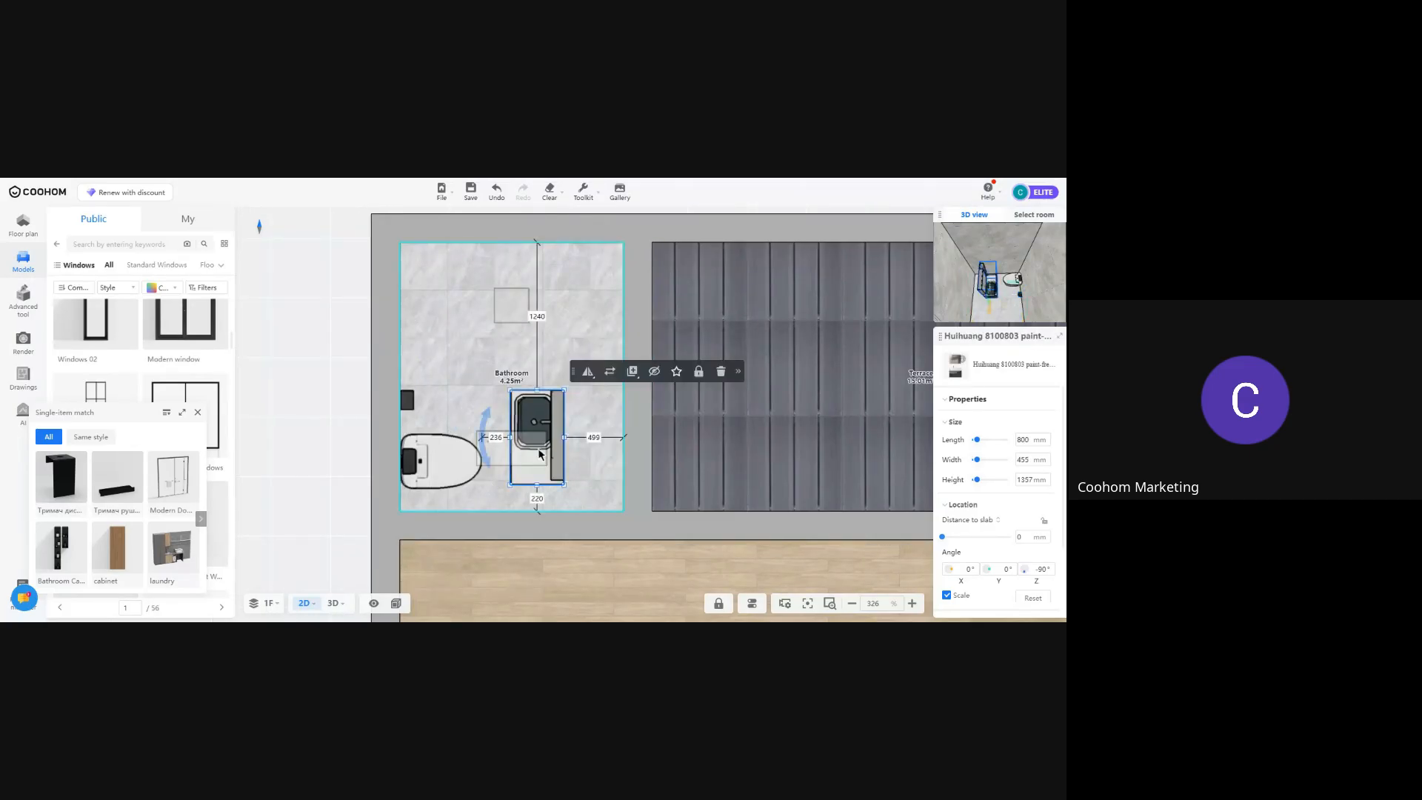
pyautogui.click(446, 453)
pyautogui.click(407, 401)
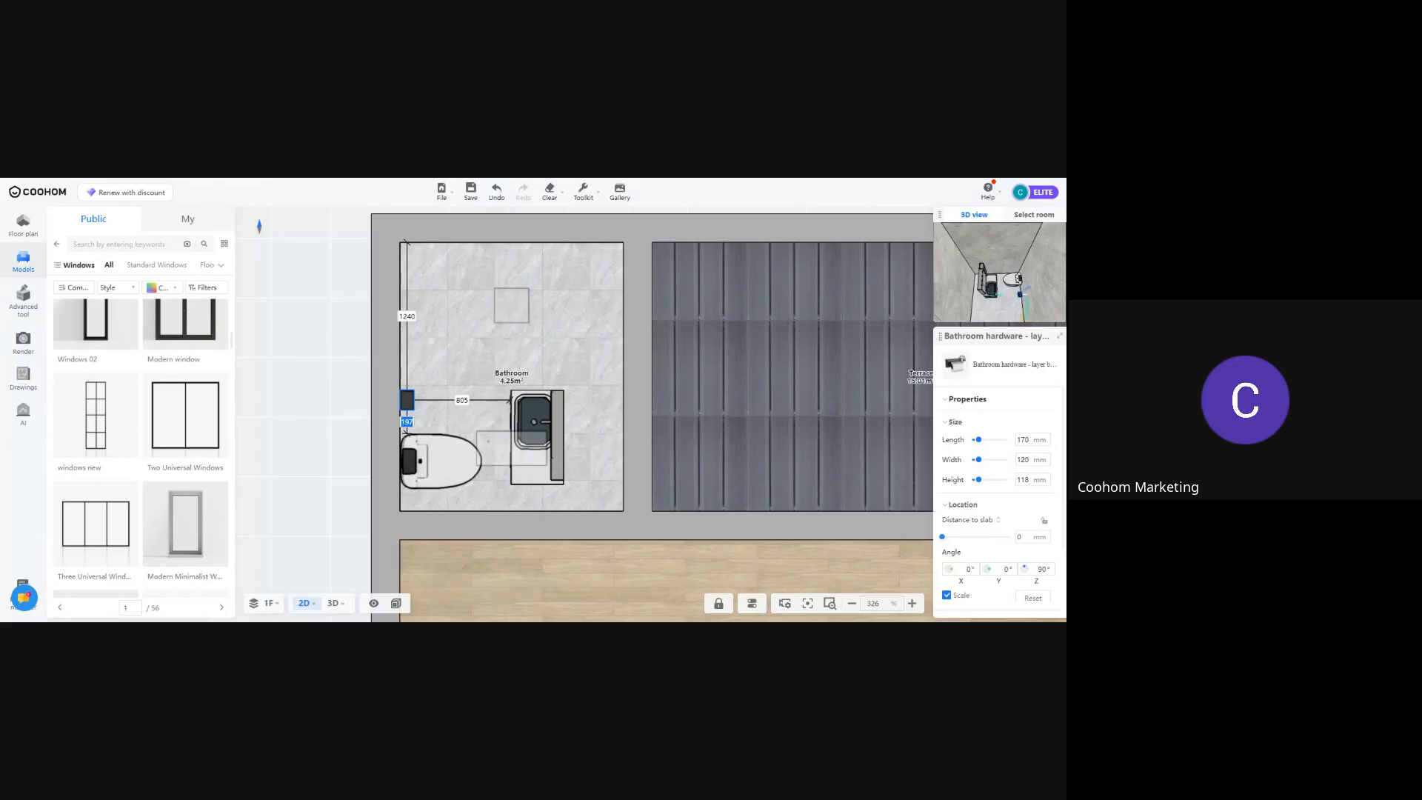
pyautogui.moveTo(407, 400); pyautogui.dragTo(407, 412)
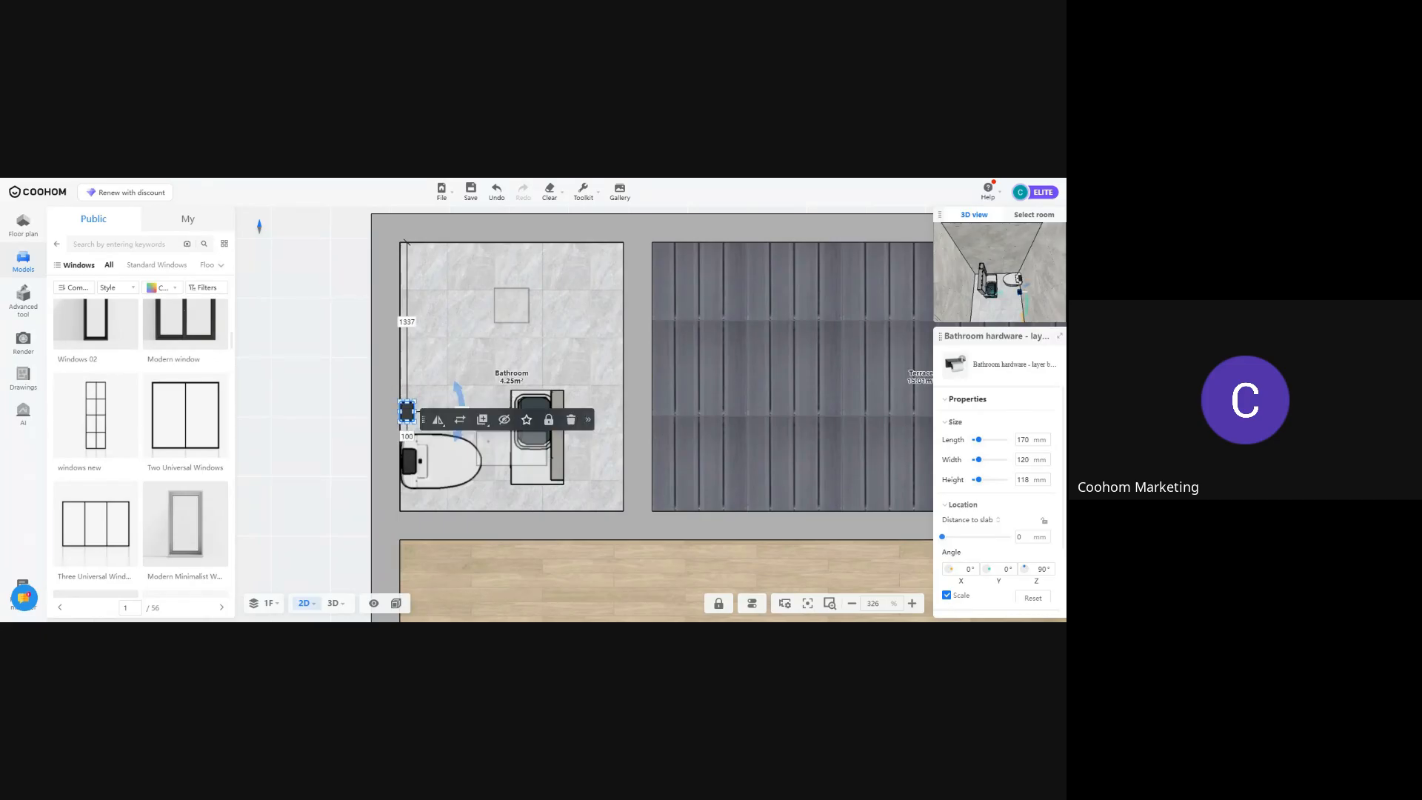
# Group the bathroom hardware item with the toilet and move the combination to the upper wall beside the terrace-side corner
pyautogui.keyDown('ctrl'); pyautogui.click(457, 457); pyautogui.keyUp('ctrl')
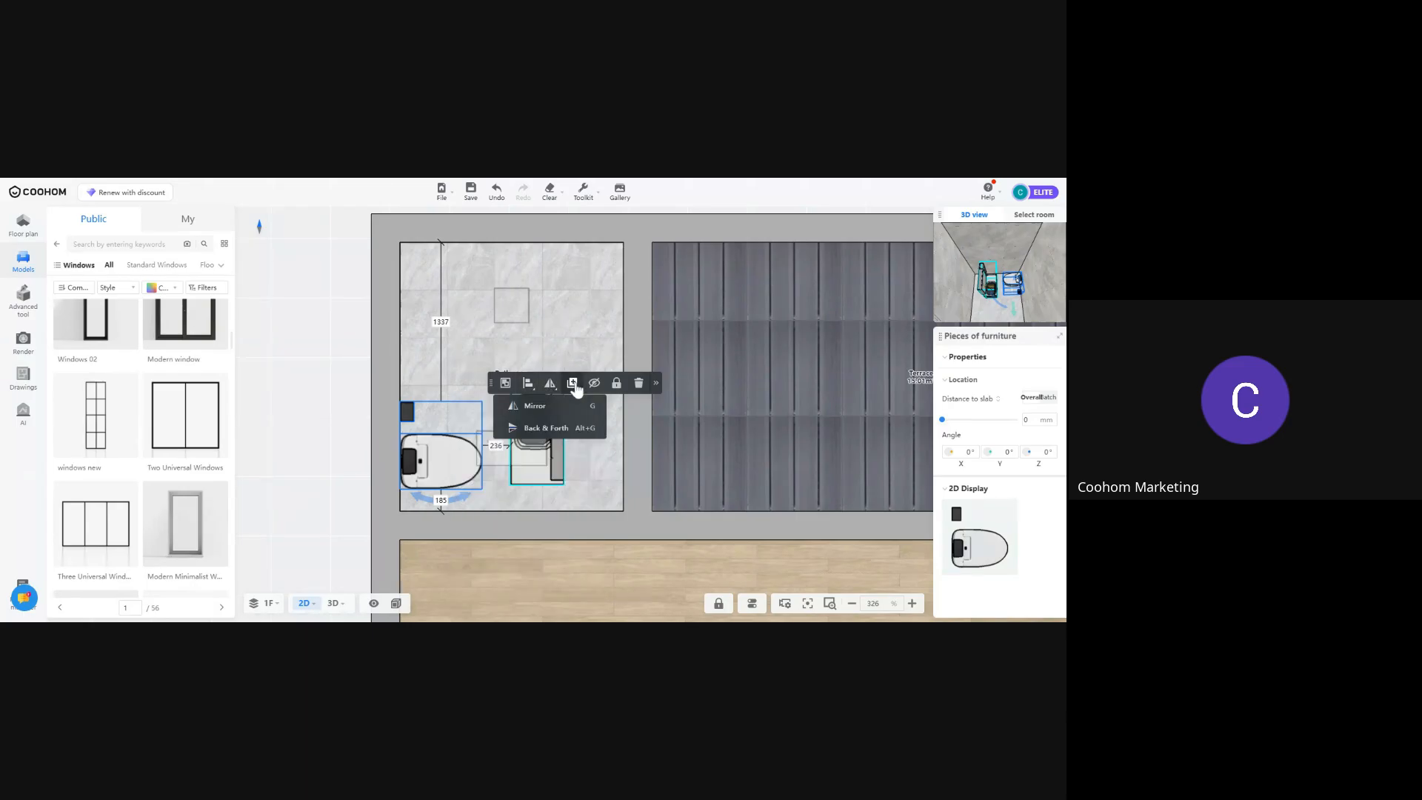
pyautogui.click(505, 382)
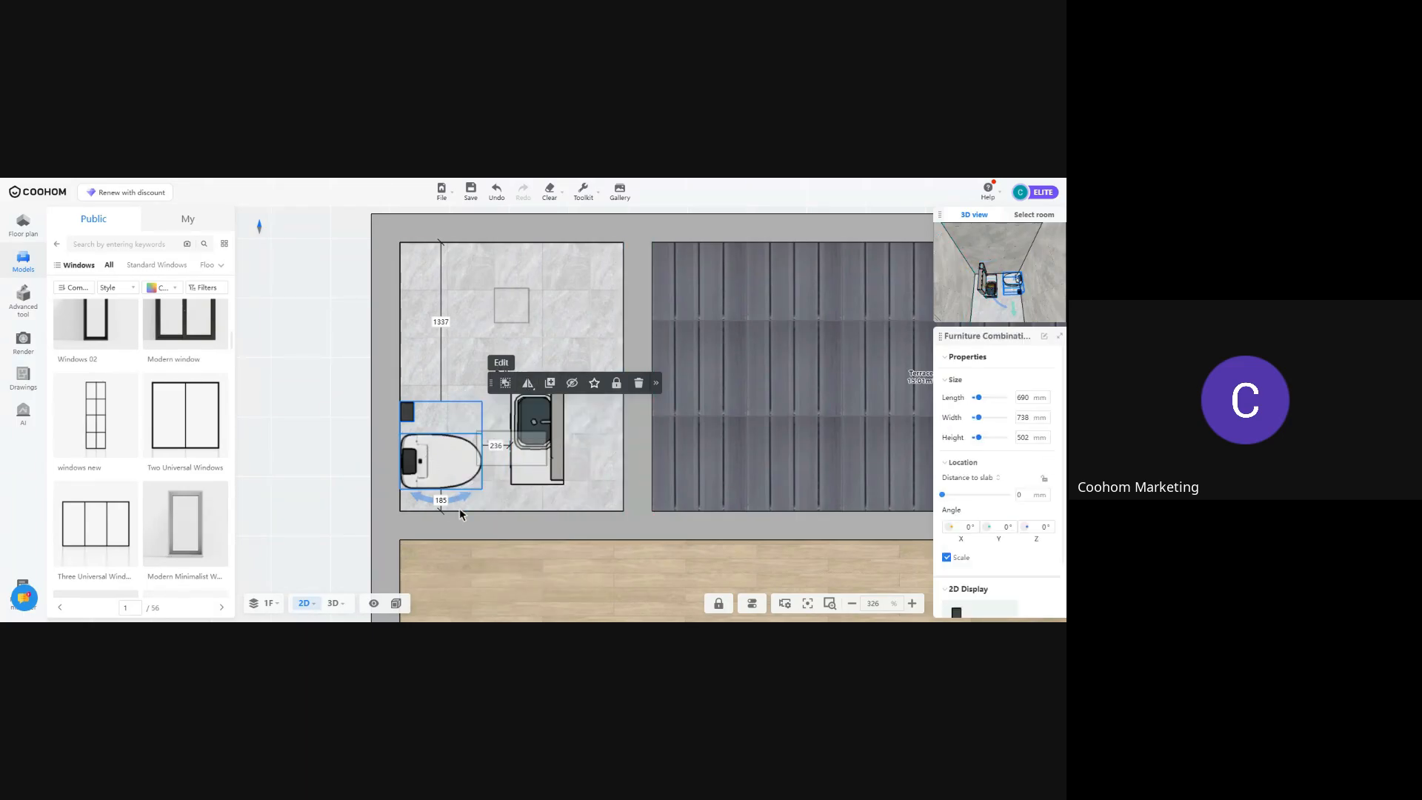
pyautogui.moveTo(442, 507); pyautogui.dragTo(579, 285)
# Place the washbasin cabinet against the lower wall in the bathroom's lower-left corner
pyautogui.click(543, 460)
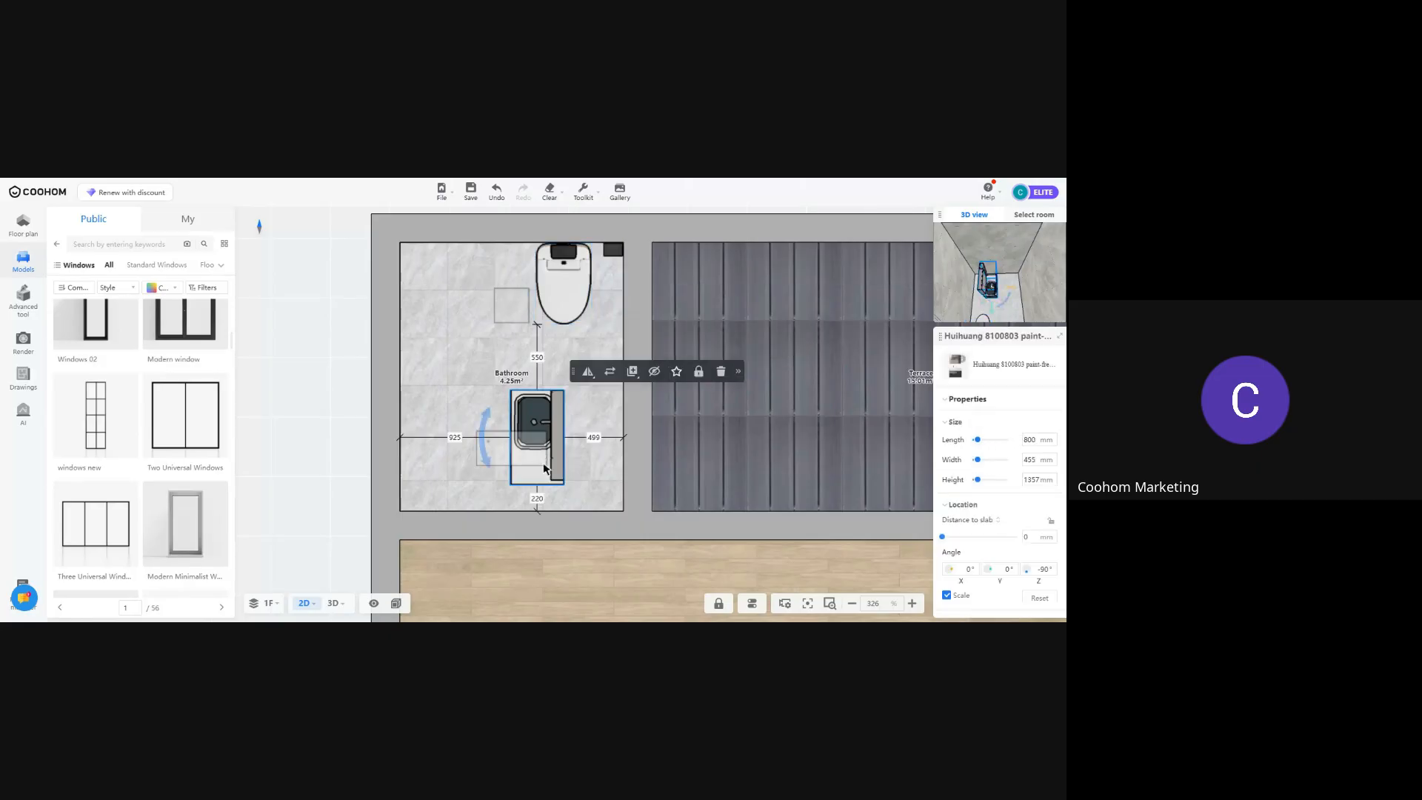
pyautogui.moveTo(489, 444); pyautogui.dragTo(469, 487)
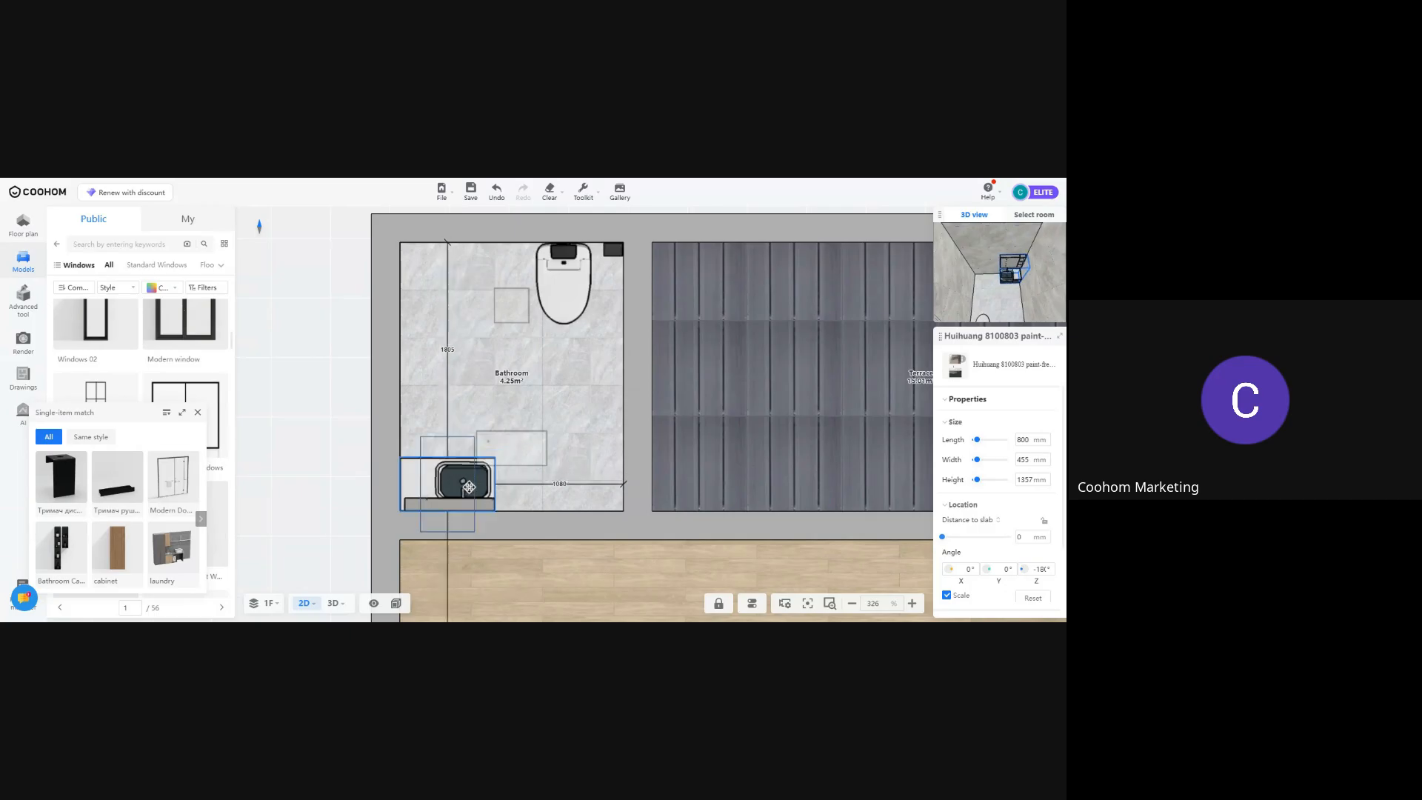
# Move the toilet combination along the upper wall to the bathroom's upper-left corner, 150 mm from the left wall
pyautogui.click(582, 294)
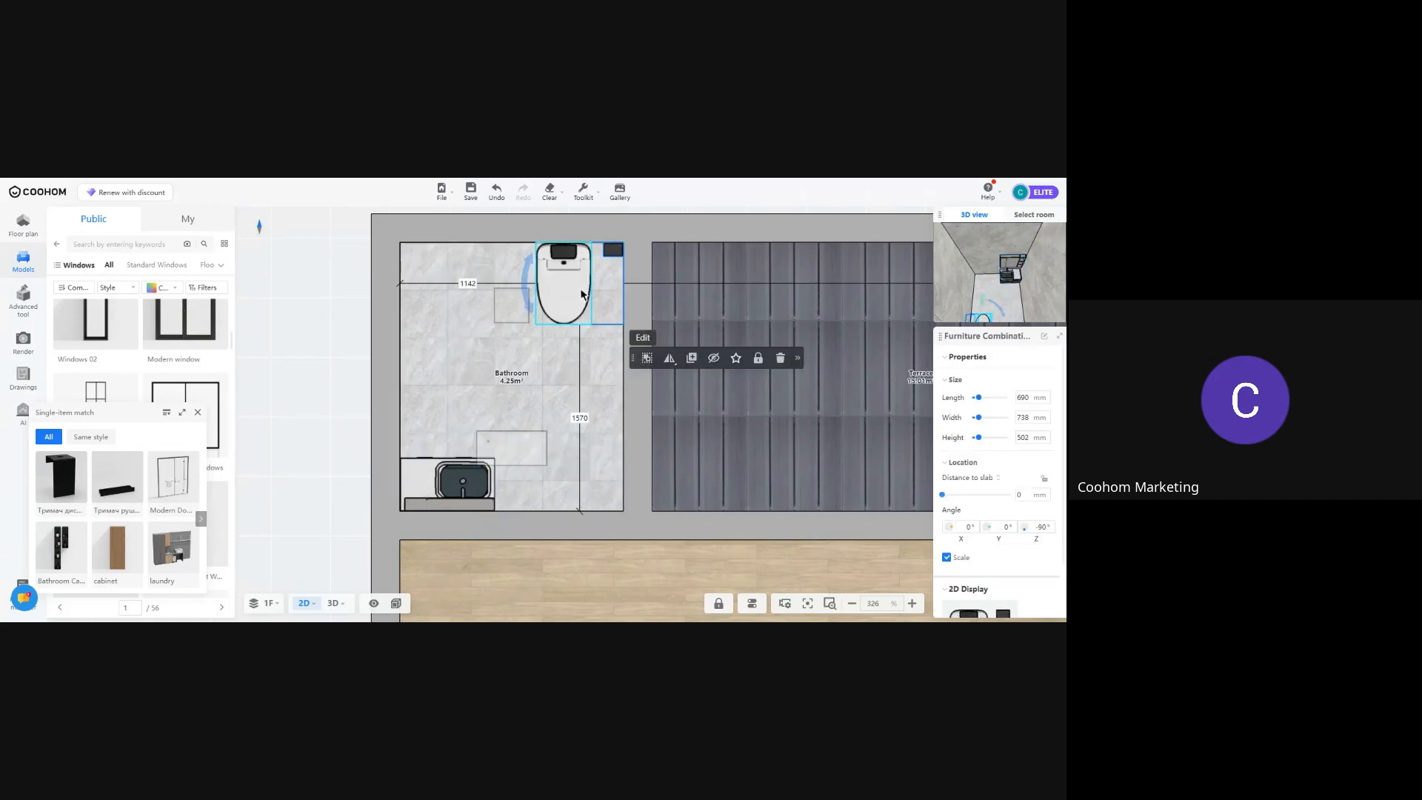
pyautogui.moveTo(576, 298); pyautogui.dragTo(444, 296)
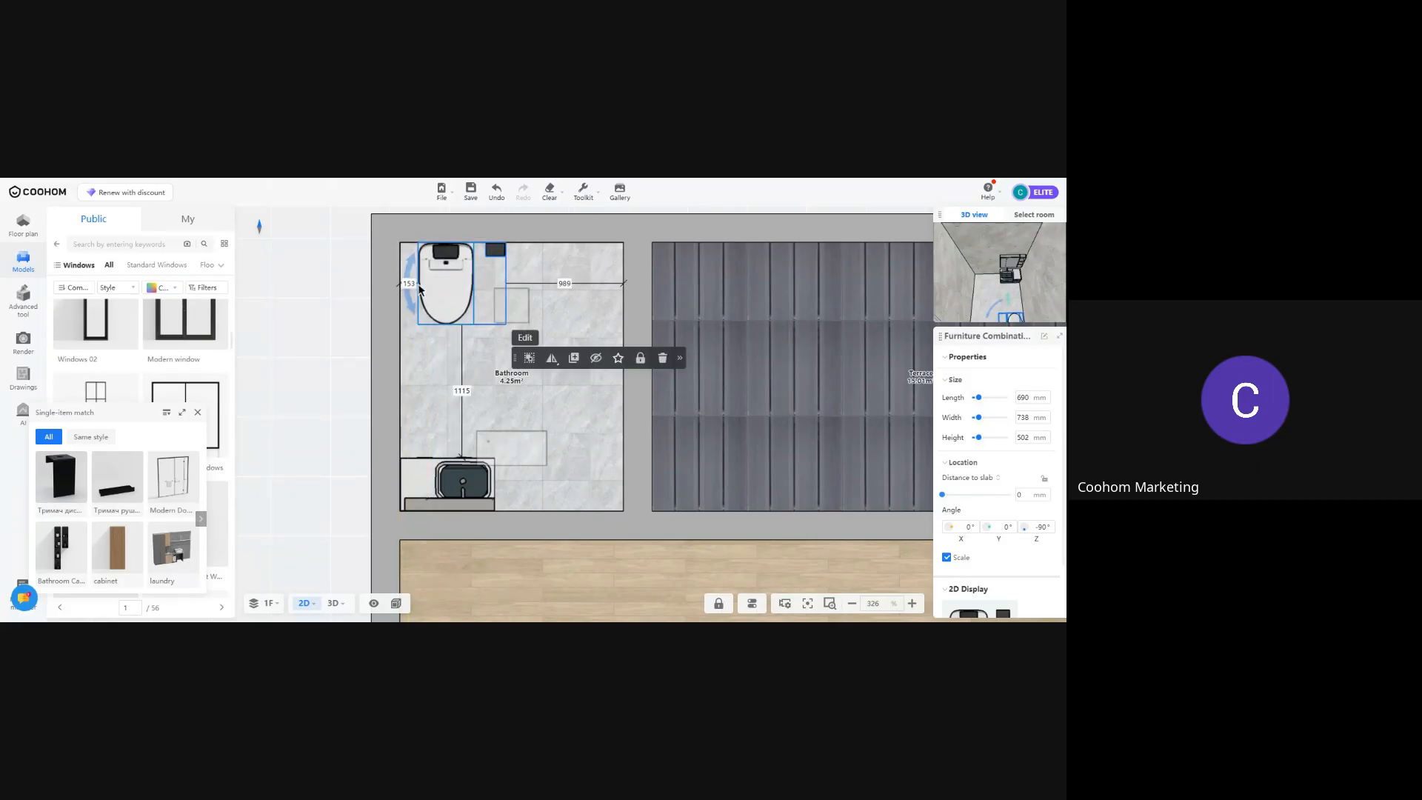
pyautogui.click(410, 284)
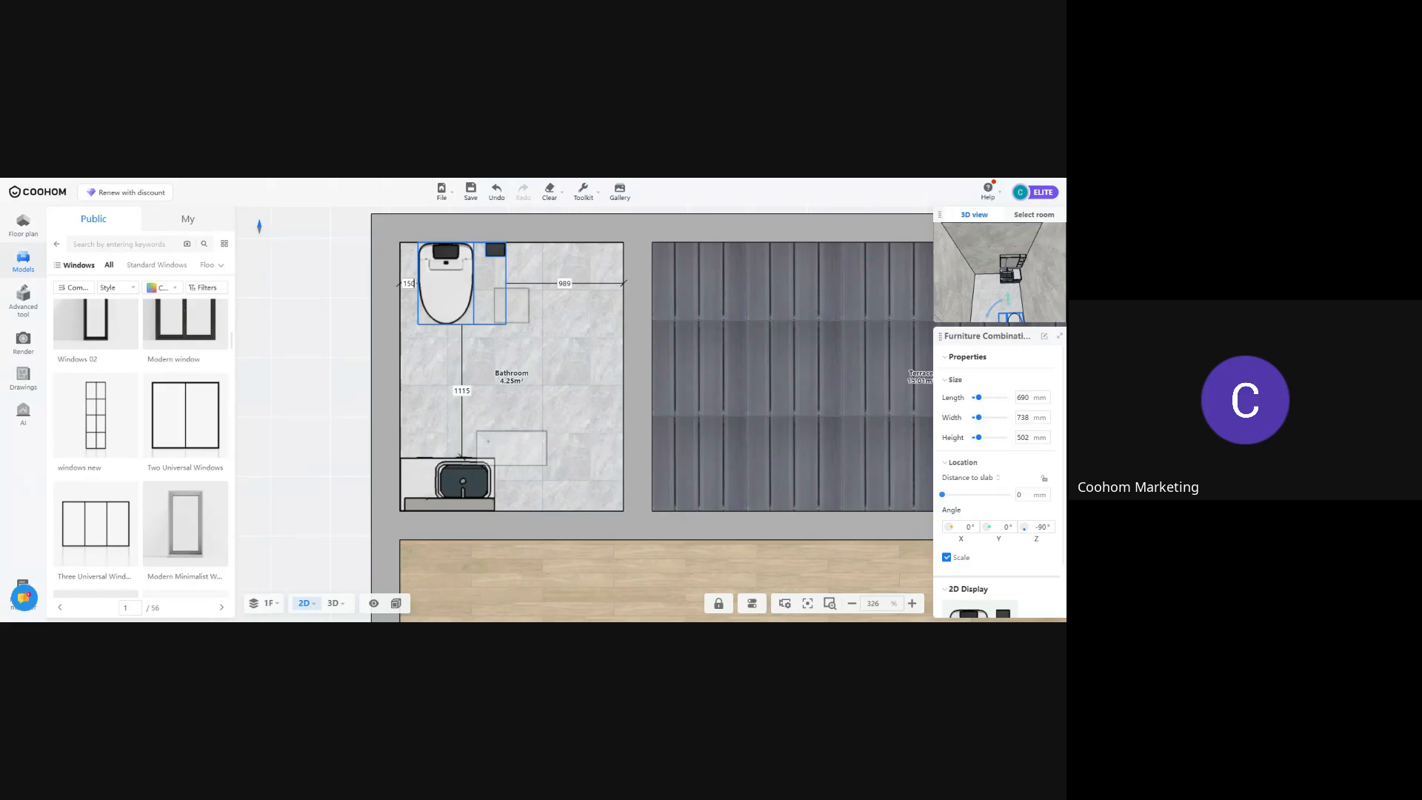
pyautogui.write('150')
pyautogui.press('Return')
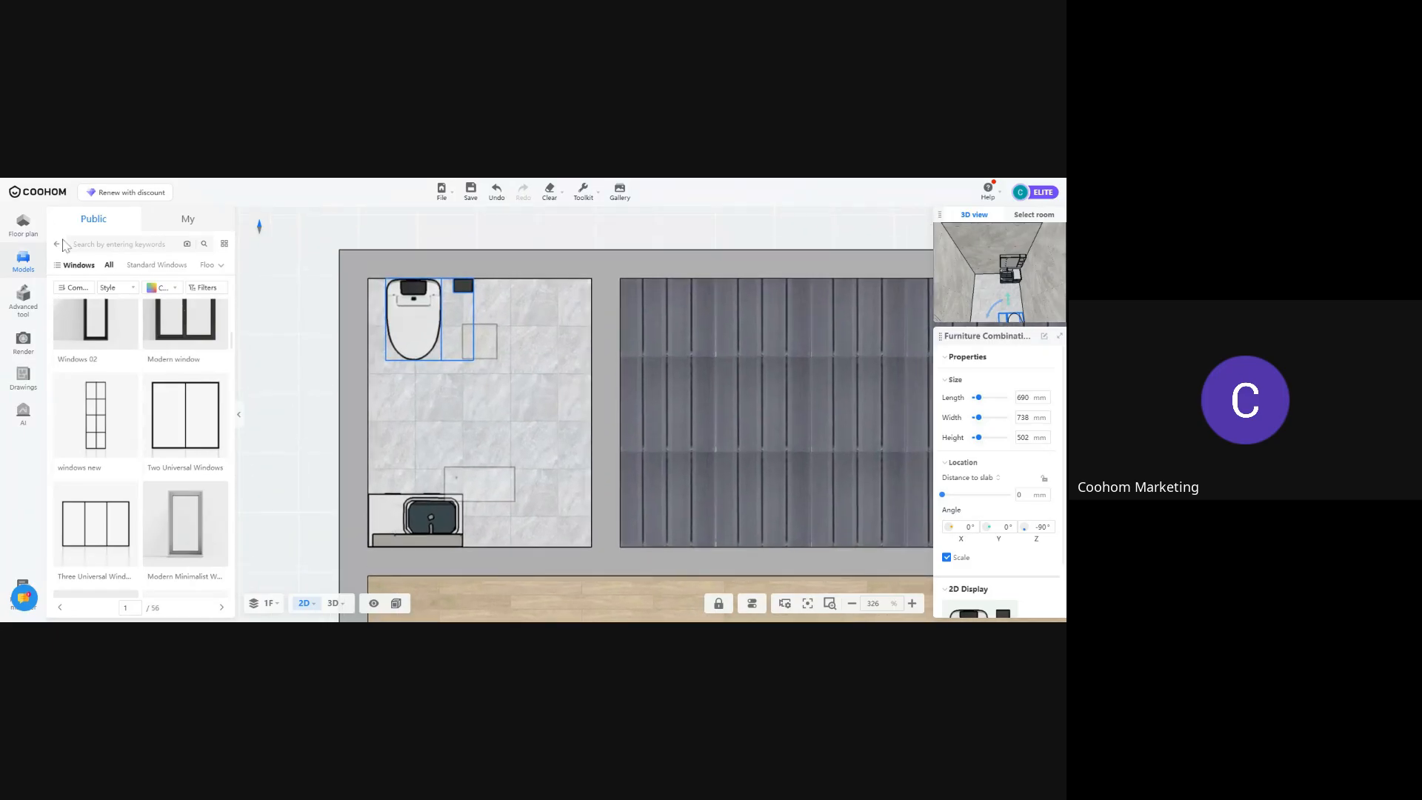
# Place a black-framed shower room from the bathroom shower screen models in the bathroom's upper-right corner
pyautogui.click(57, 244)
pyautogui.click(58, 245)
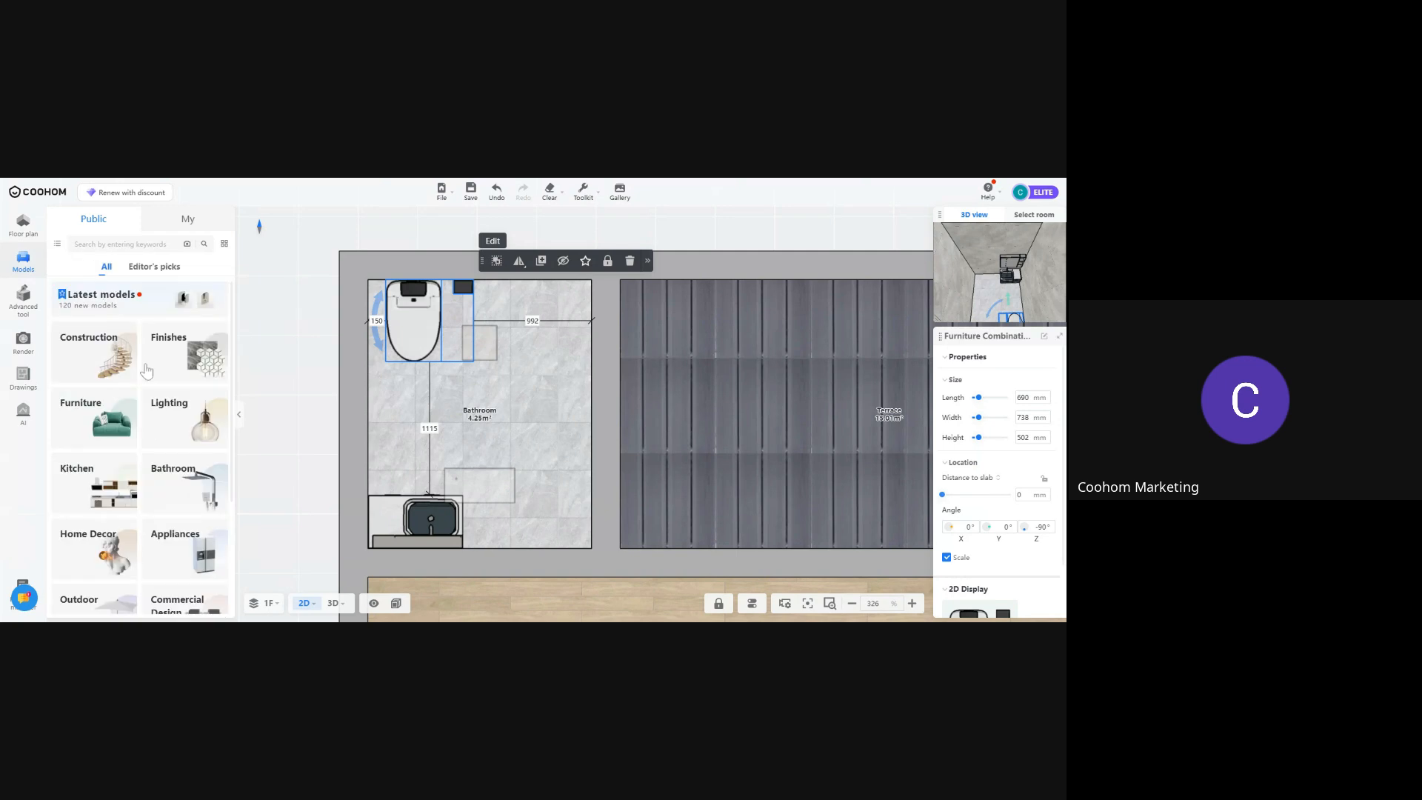
pyautogui.click(191, 456)
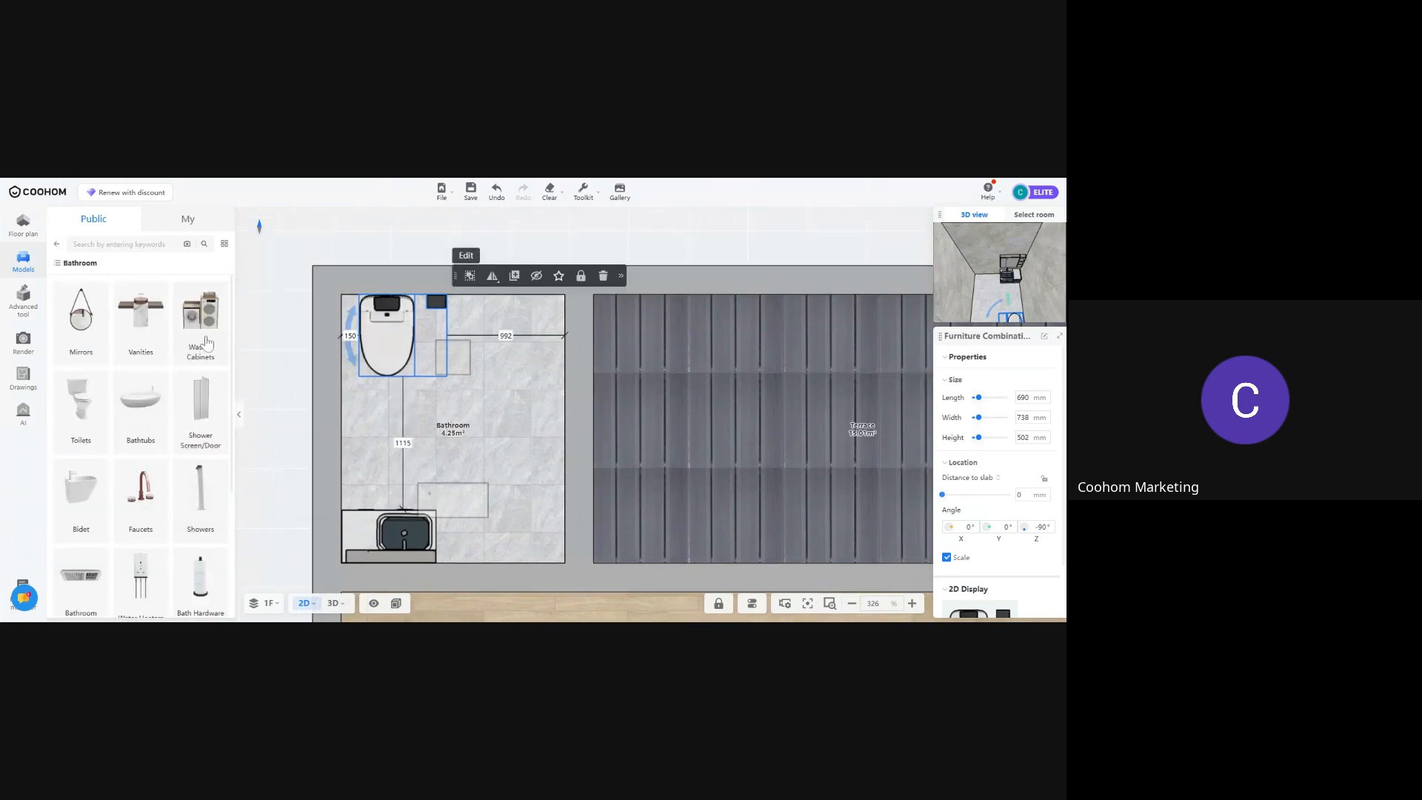
pyautogui.scroll(-5, 169, 363)
pyautogui.scroll(3, 151, 370)
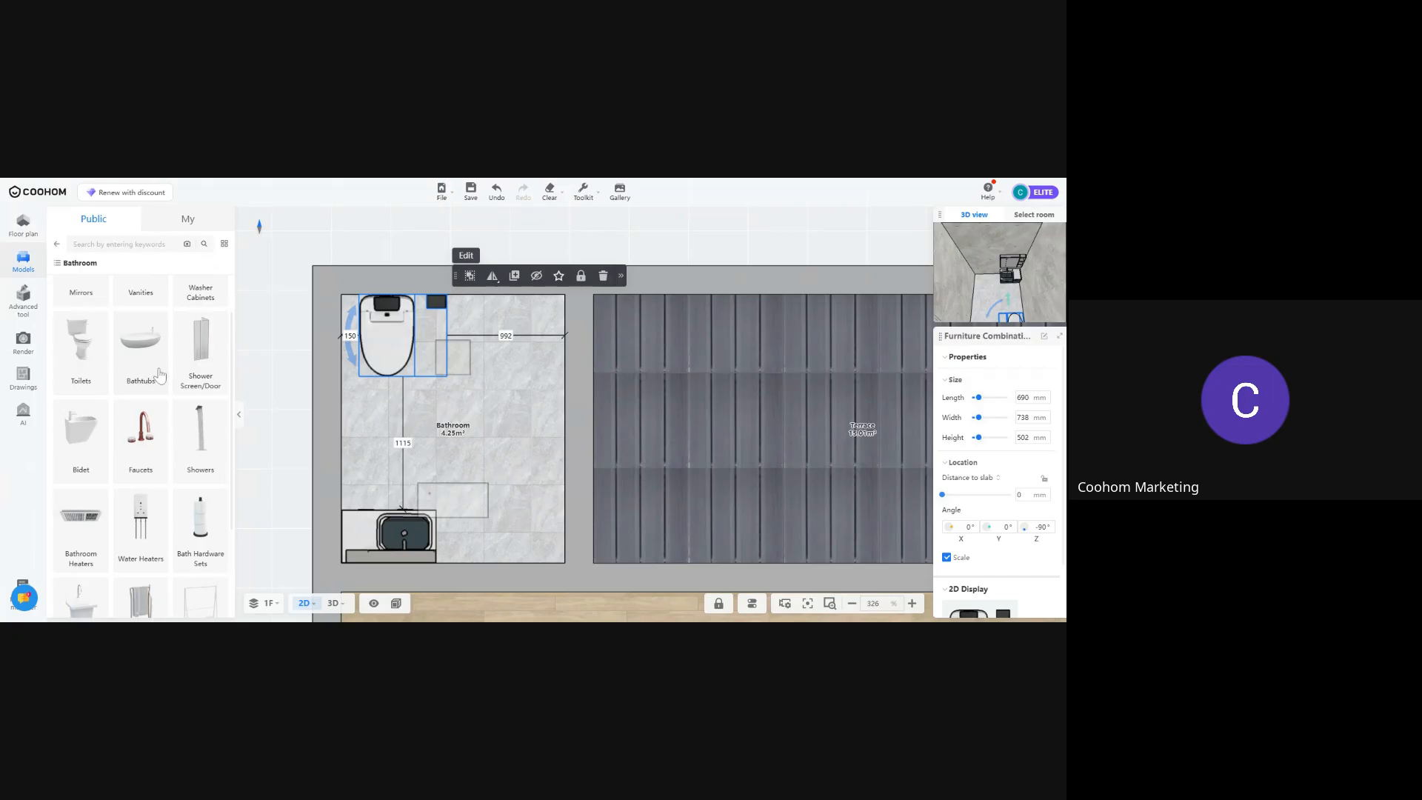
pyautogui.click(203, 405)
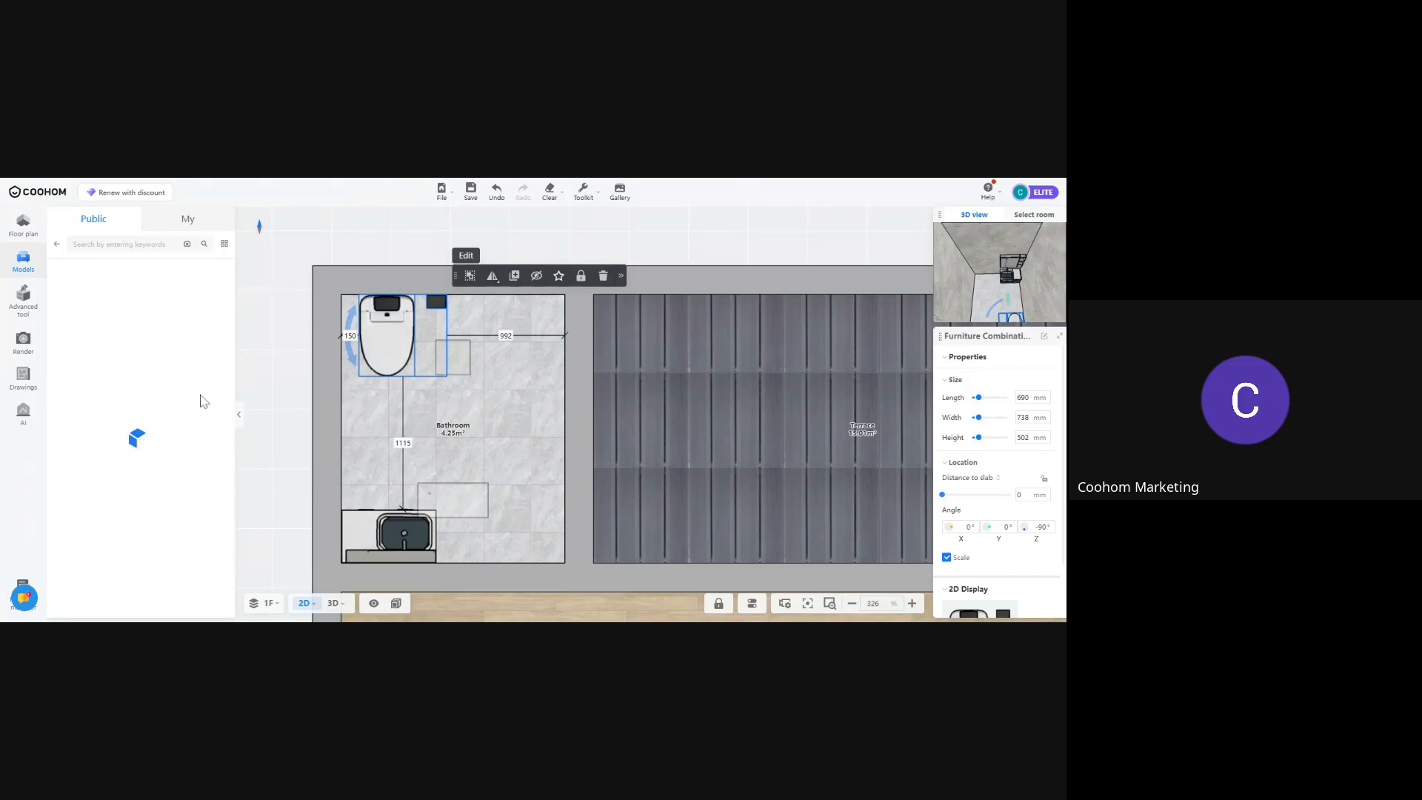
pyautogui.click(104, 436)
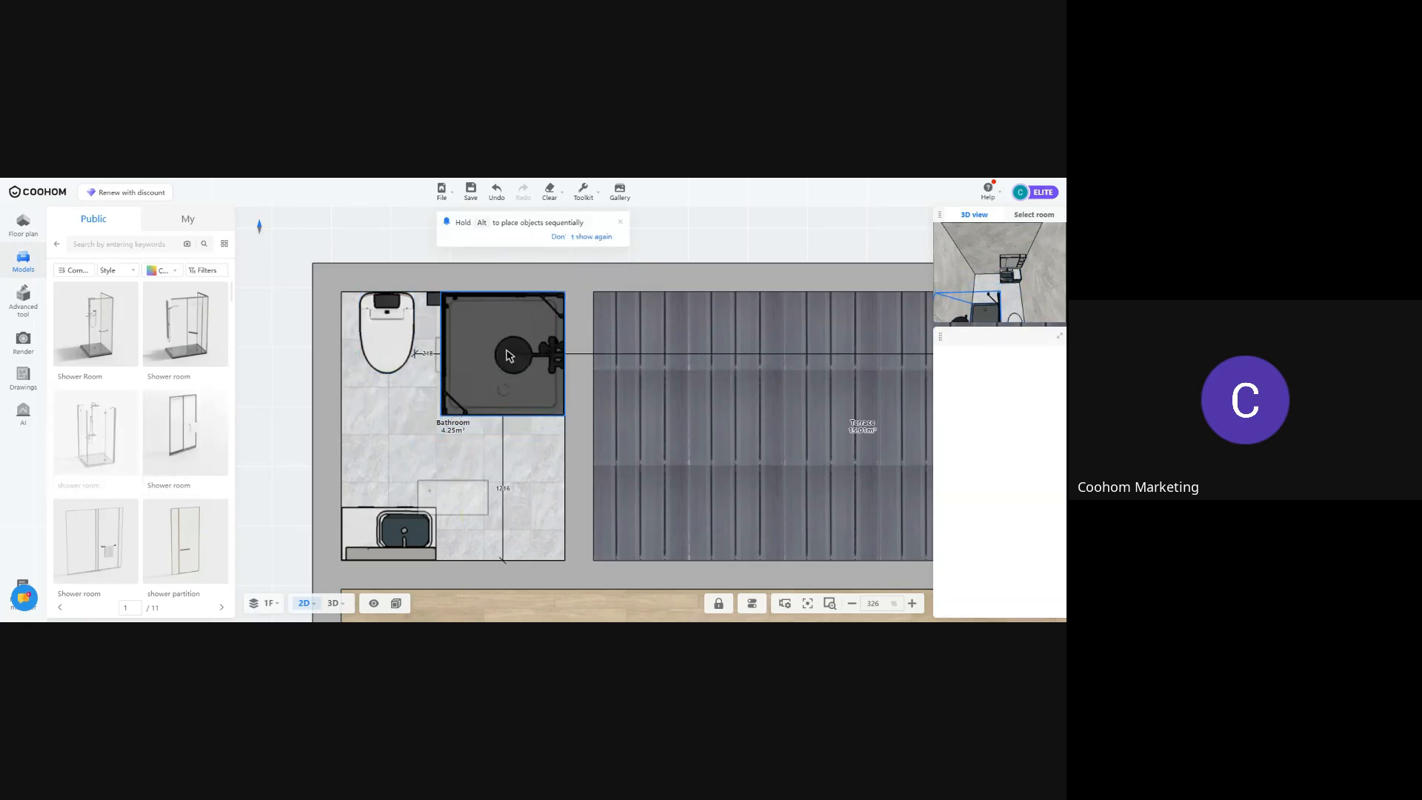
pyautogui.click(508, 355)
# Move the bathroom hardware item out of the shower area onto the left wall below the toilet
pyautogui.click(432, 306)
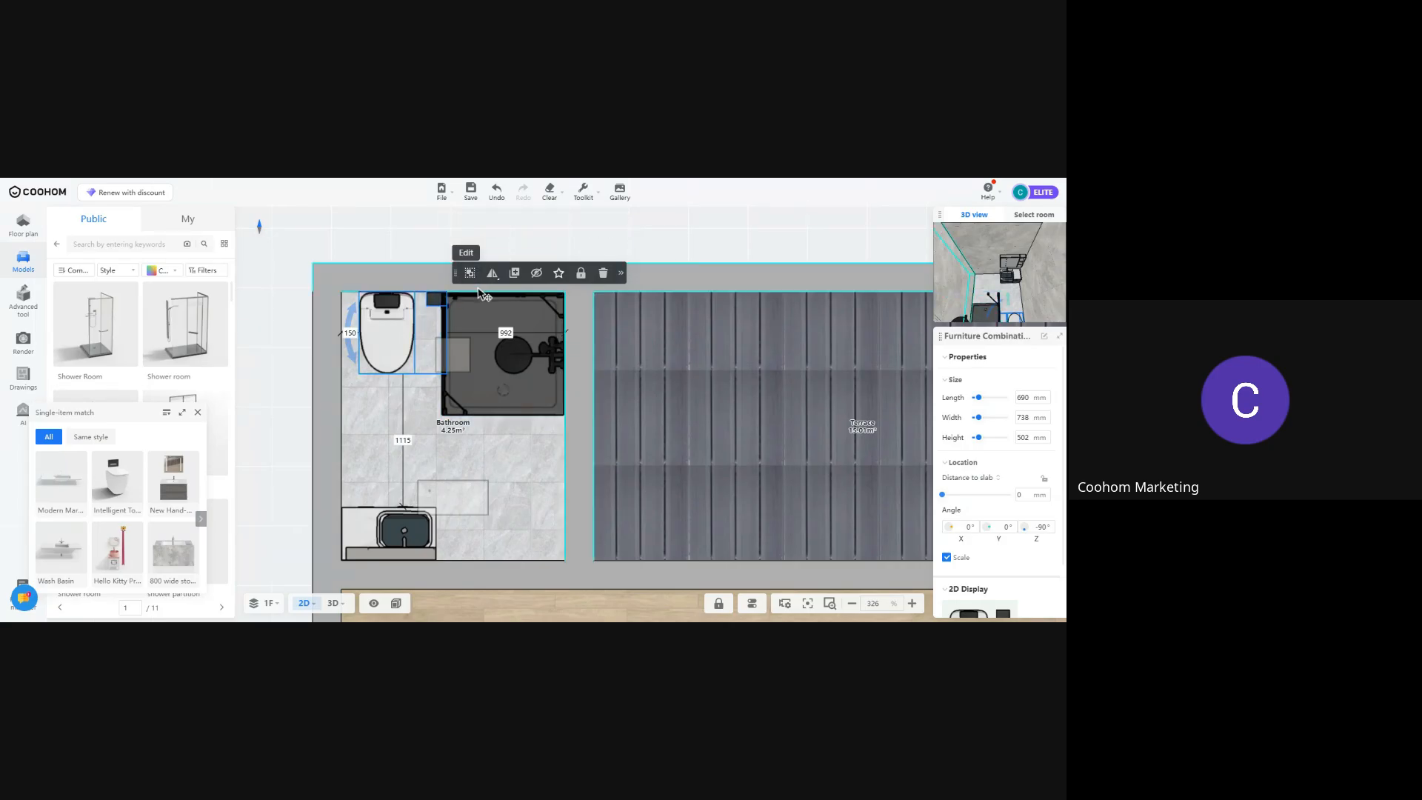
pyautogui.click(430, 316)
pyautogui.click(437, 301)
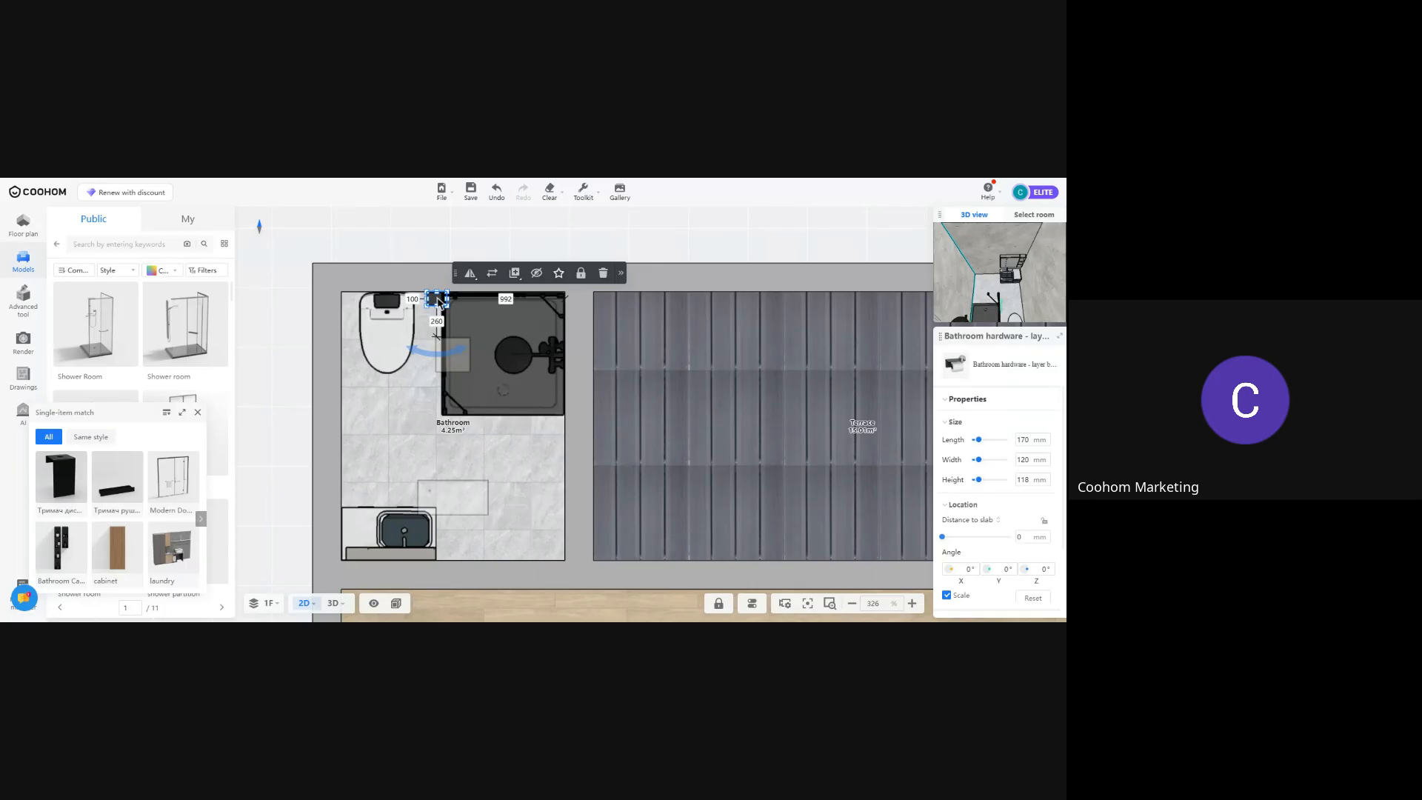
pyautogui.moveTo(439, 304); pyautogui.dragTo(339, 376)
pyautogui.click(474, 393)
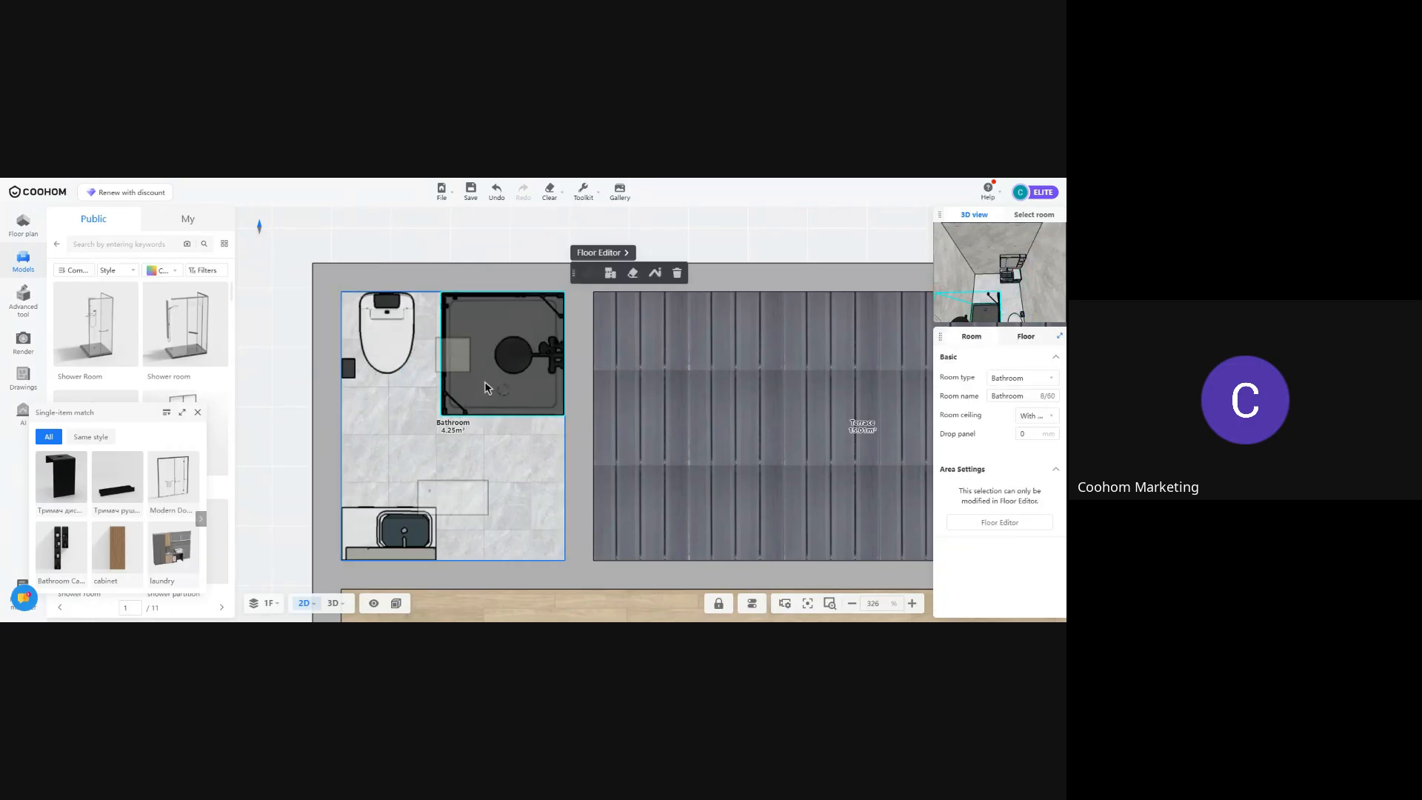
# Rotate the shower room 90° about its vertical axis in the 3D view, to a Z angle of 0°
pyautogui.click(333, 603)
pyautogui.moveTo(567, 528); pyautogui.dragTo(457, 430)
pyautogui.moveTo(453, 428); pyautogui.dragTo(427, 449, button='right')
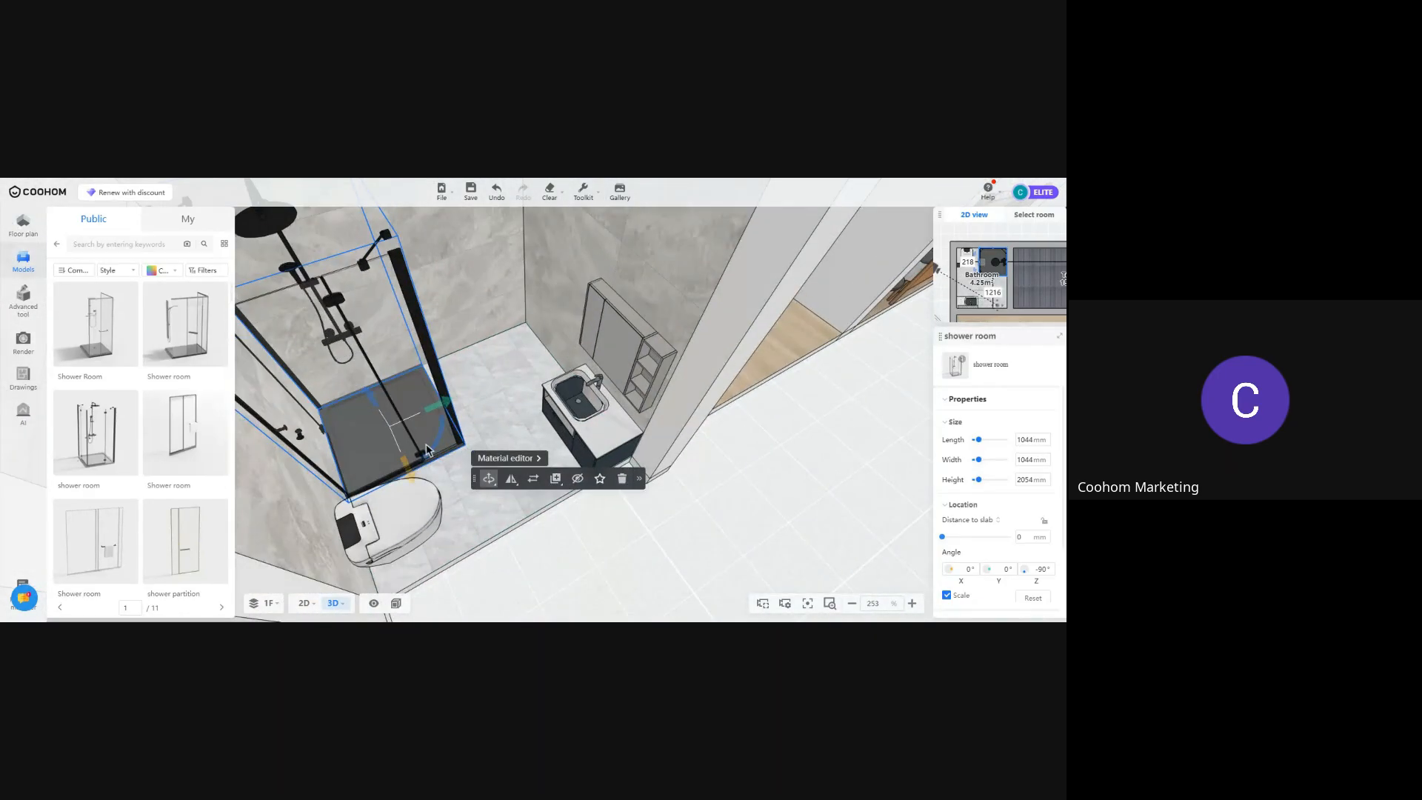
pyautogui.moveTo(438, 445); pyautogui.dragTo(437, 360)
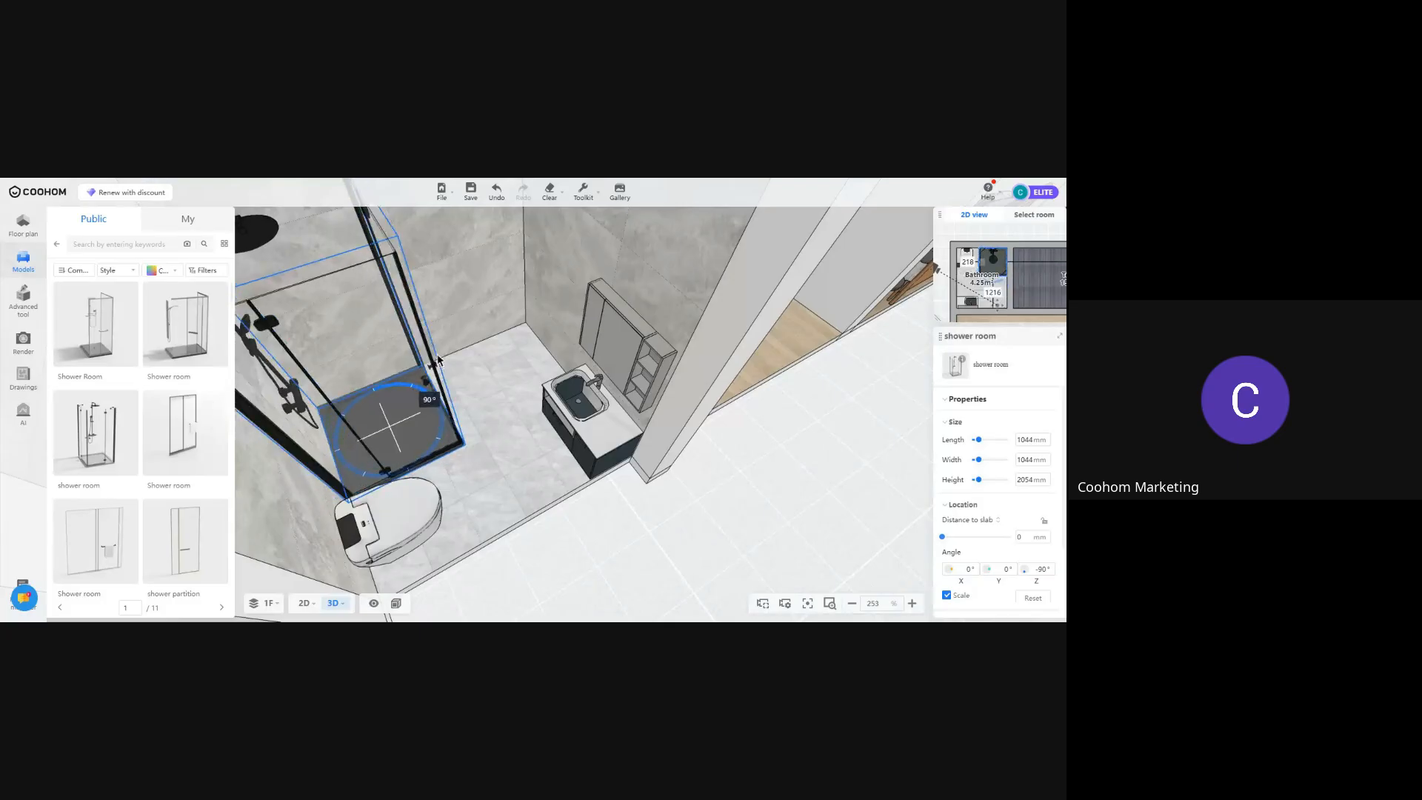
pyautogui.press('d')
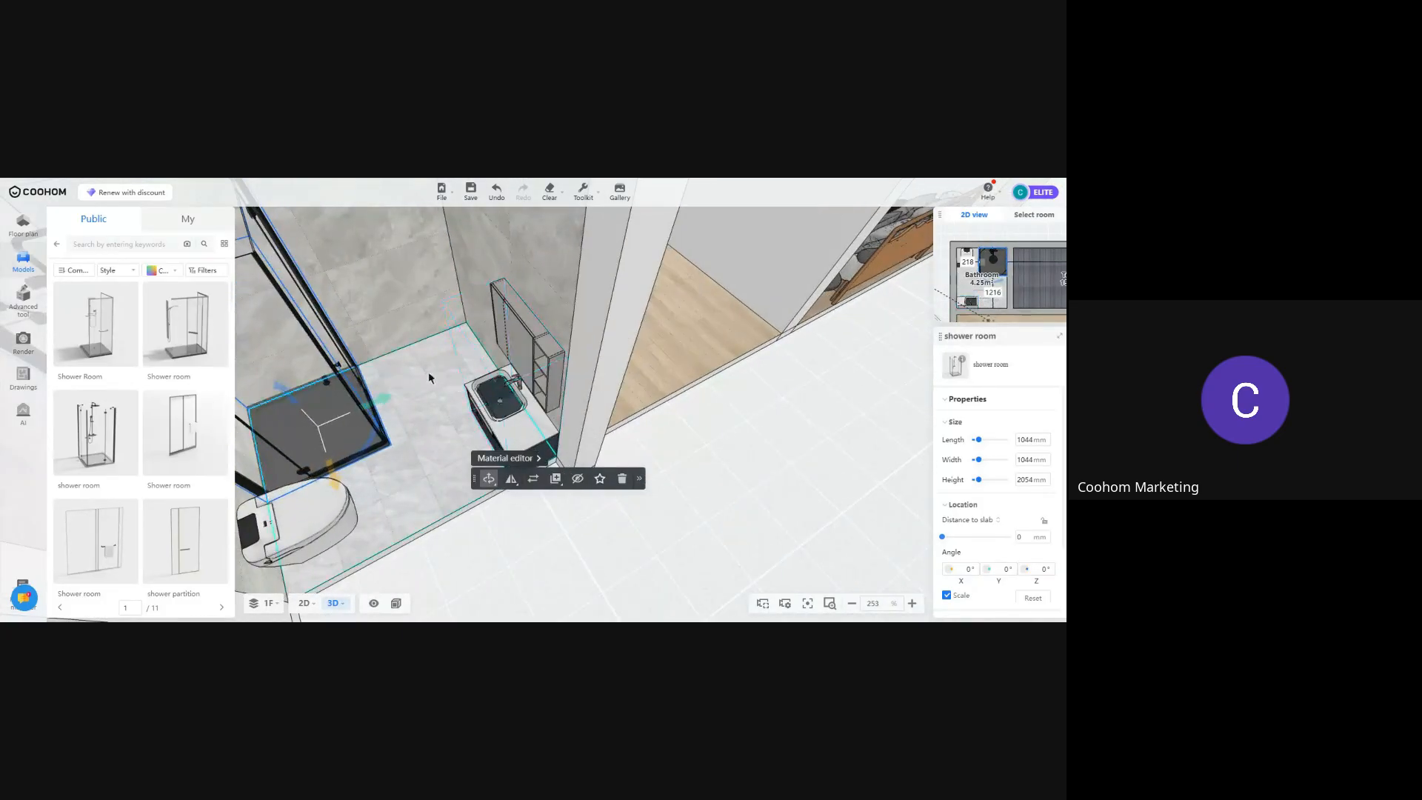
# Select the washbasin cabinet in the 3D view of the bathroom
pyautogui.click(428, 385)
pyautogui.moveTo(427, 385); pyautogui.dragTo(481, 311)
pyautogui.click(551, 331)
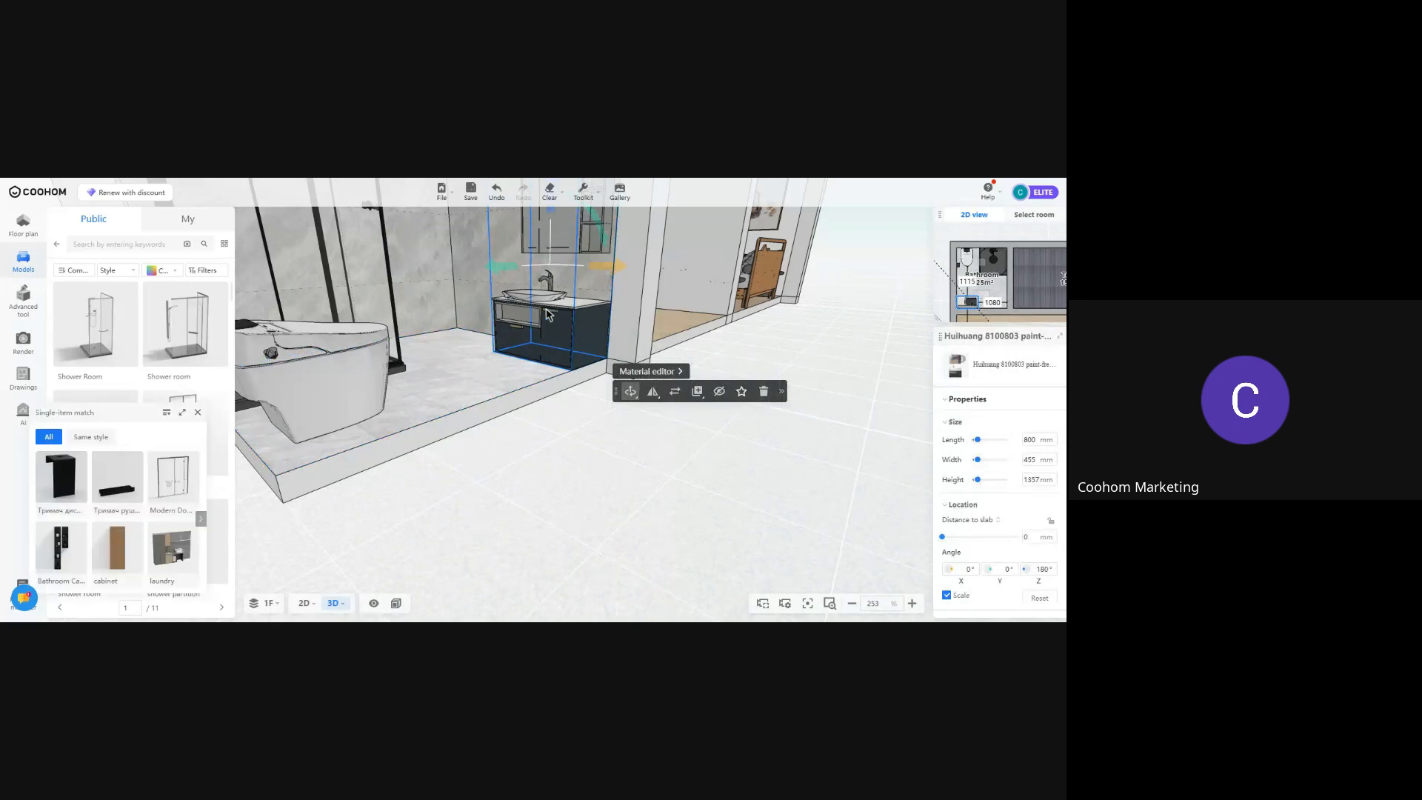
# Raise the bathroom vanity unit to about 344 mm above the slab
pyautogui.press('q')
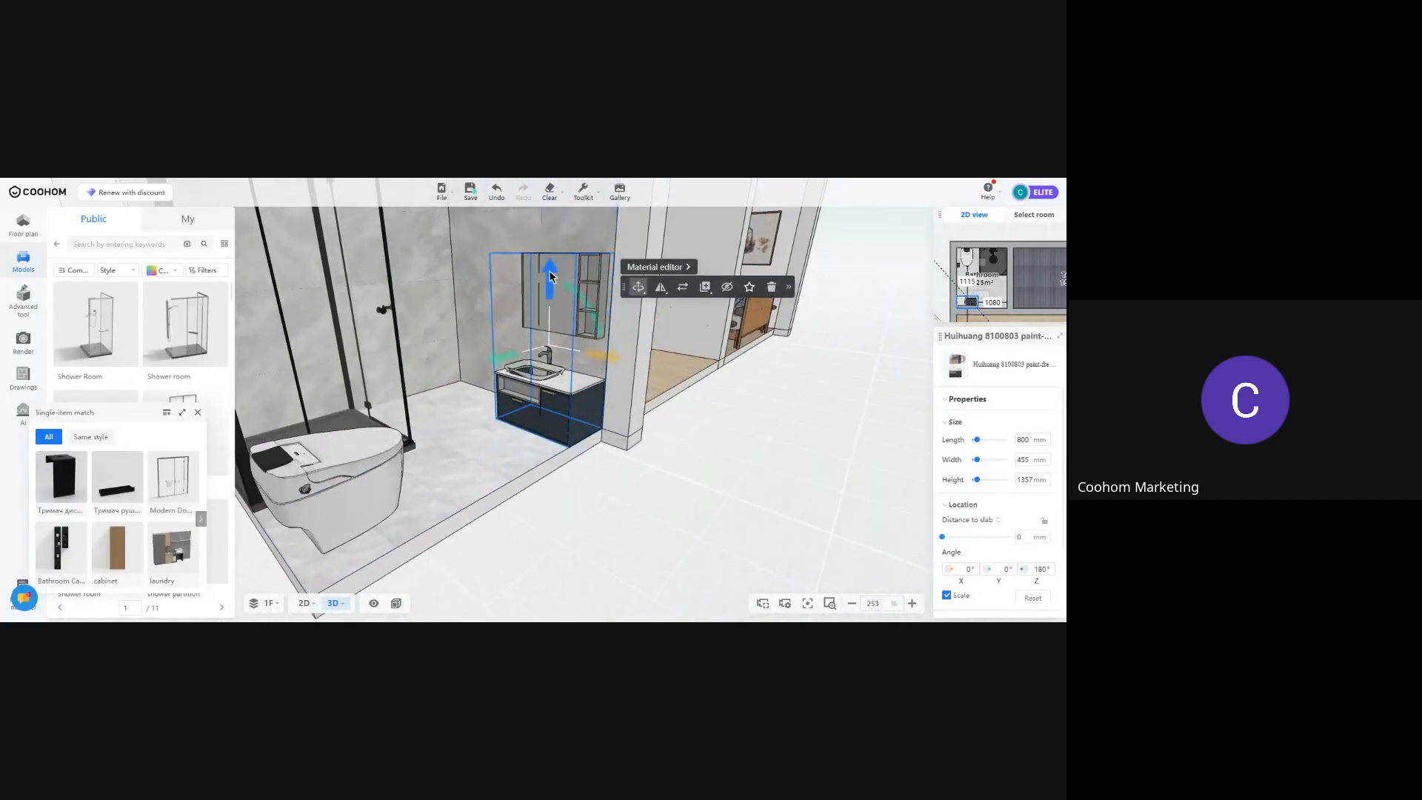
pyautogui.moveTo(549, 269); pyautogui.dragTo(548, 218)
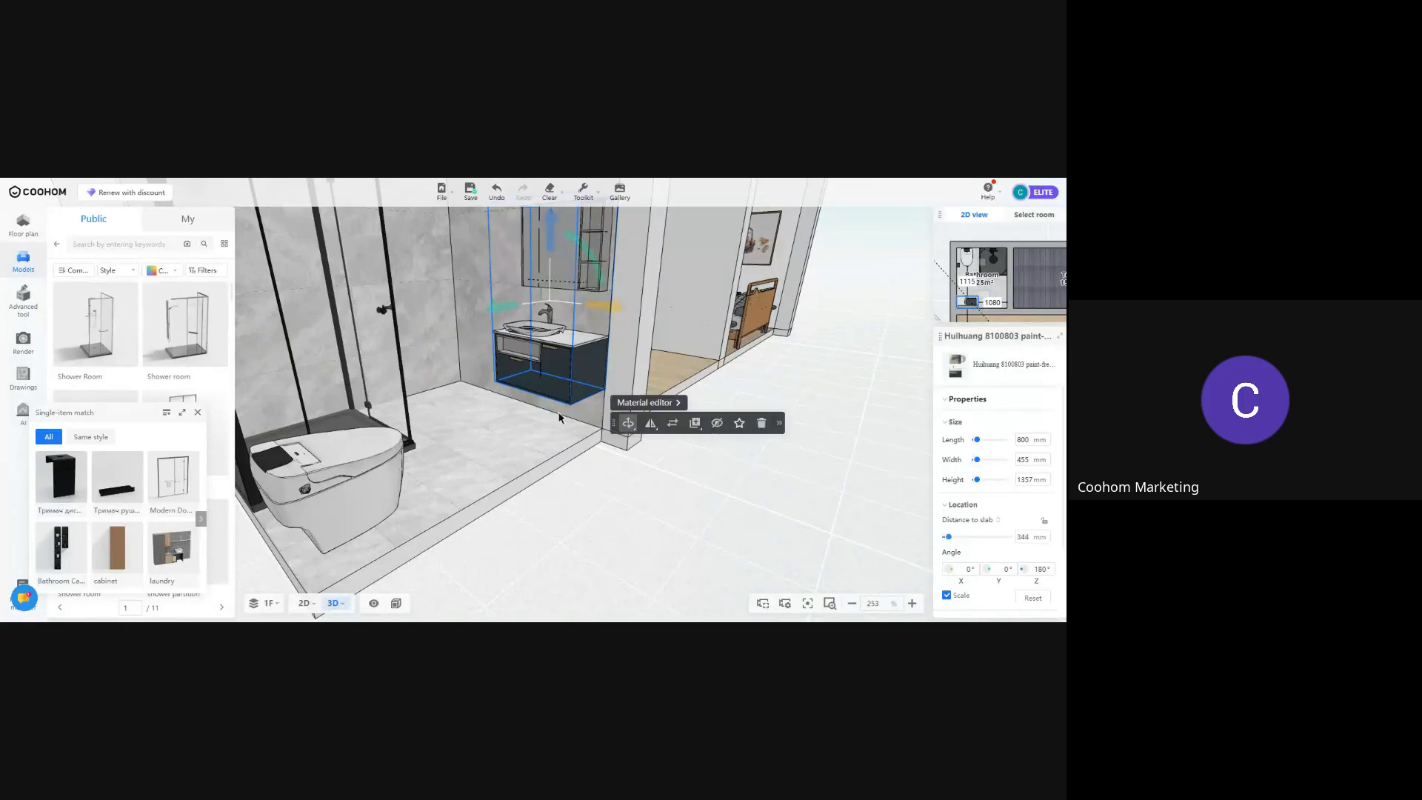
pyautogui.click(625, 503)
pyautogui.moveTo(626, 505); pyautogui.dragTo(548, 514)
pyautogui.press('a')
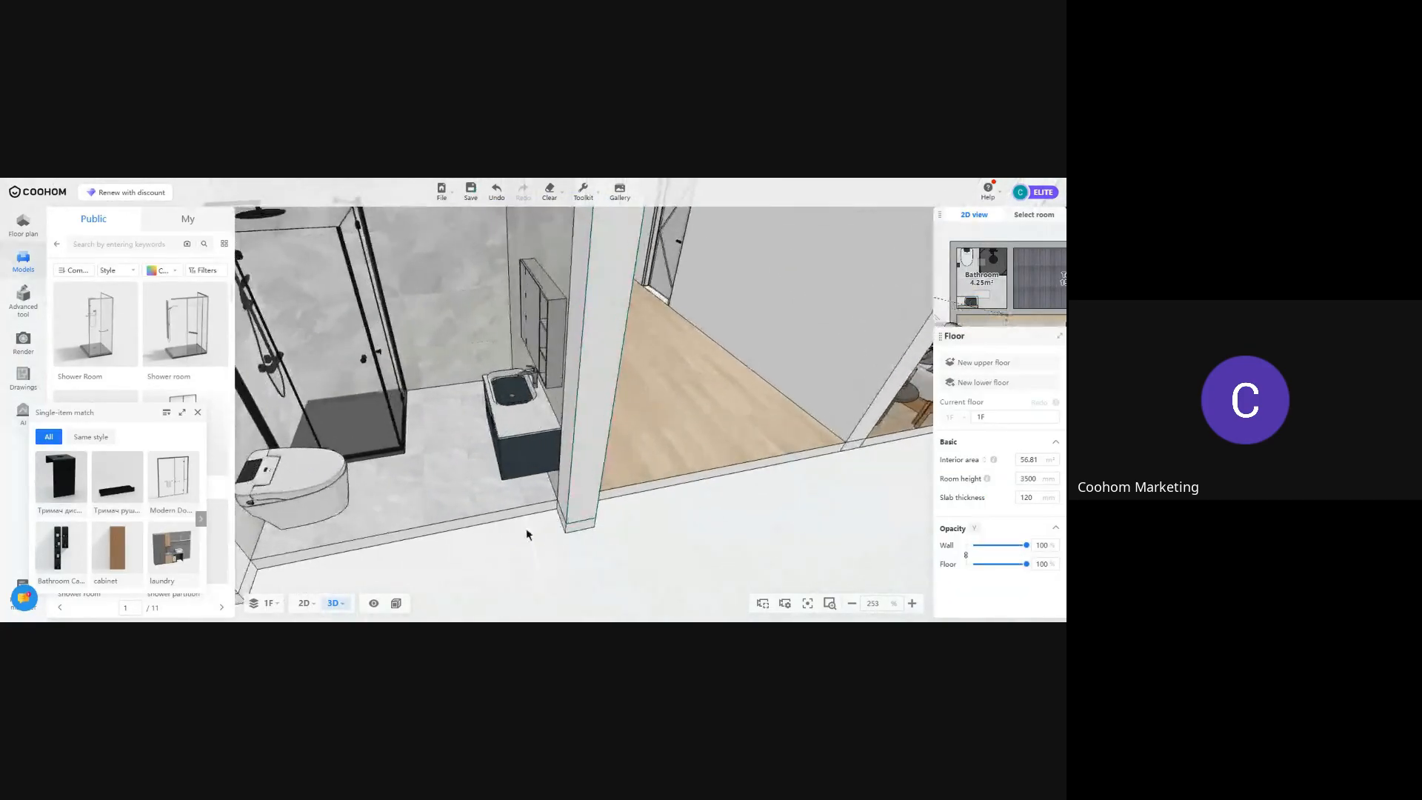
pyautogui.press('w')
# Copy the bedroom's single door into the wall between the bathroom and the unnamed room, and mirror its swing in the floor plan
pyautogui.click(303, 603)
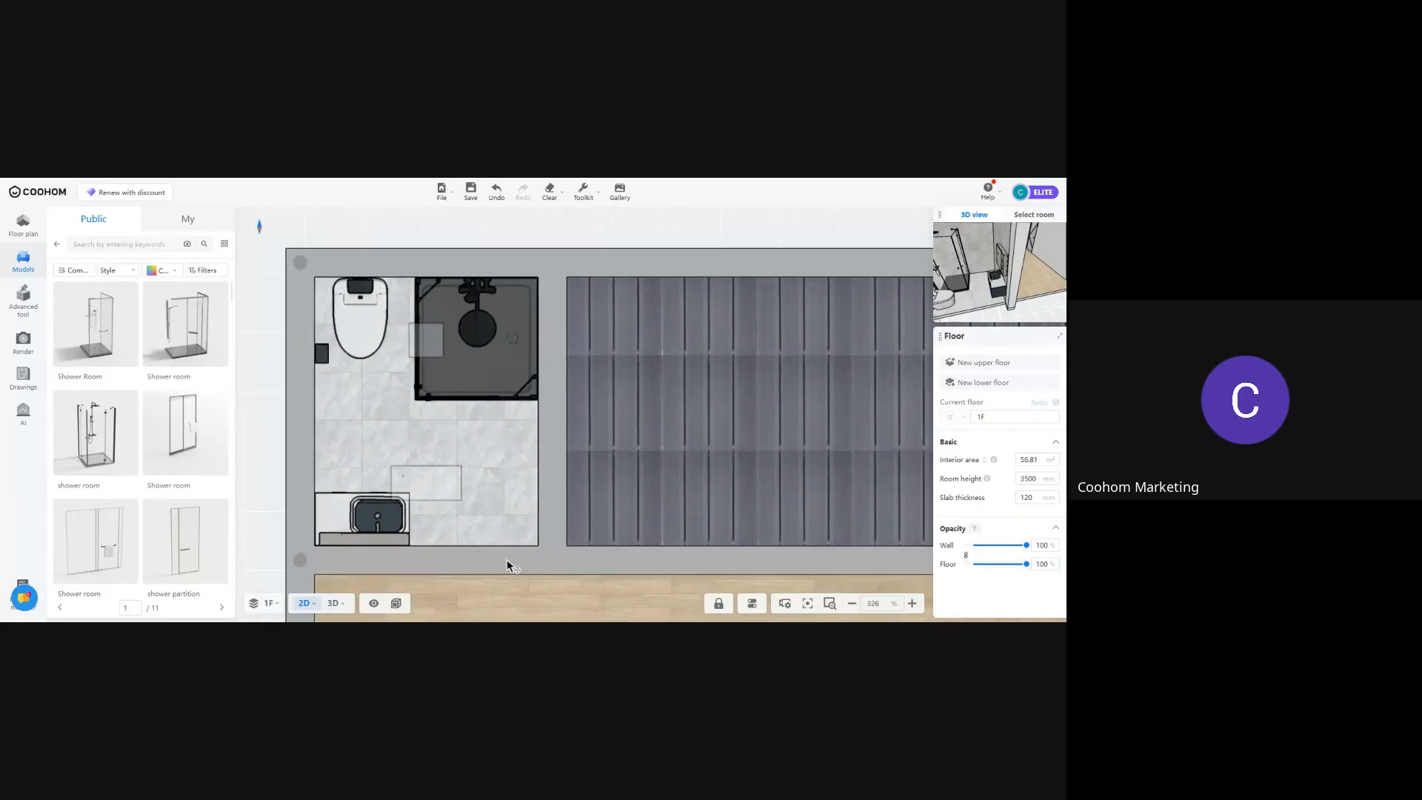
pyautogui.click(494, 441)
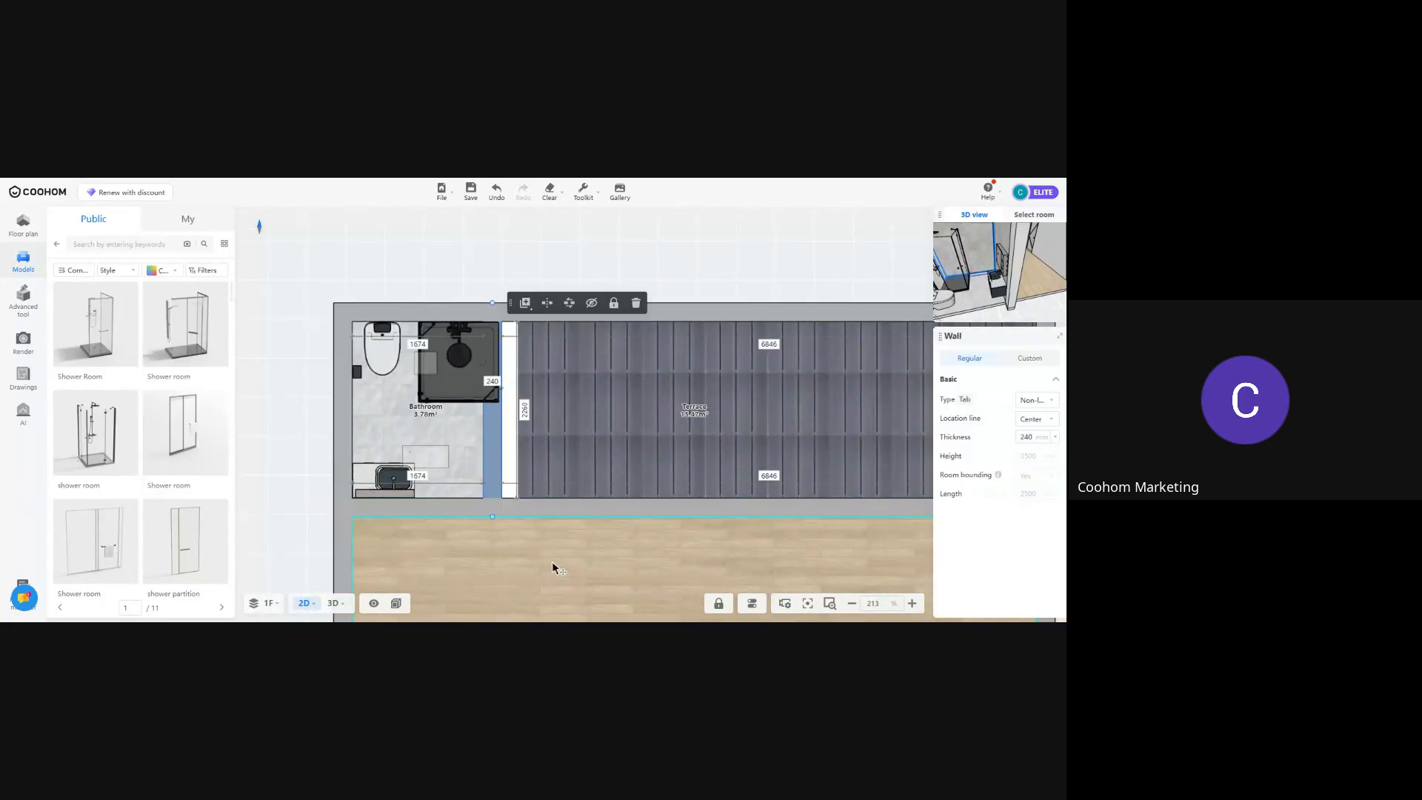
pyautogui.moveTo(594, 571); pyautogui.dragTo(540, 390)
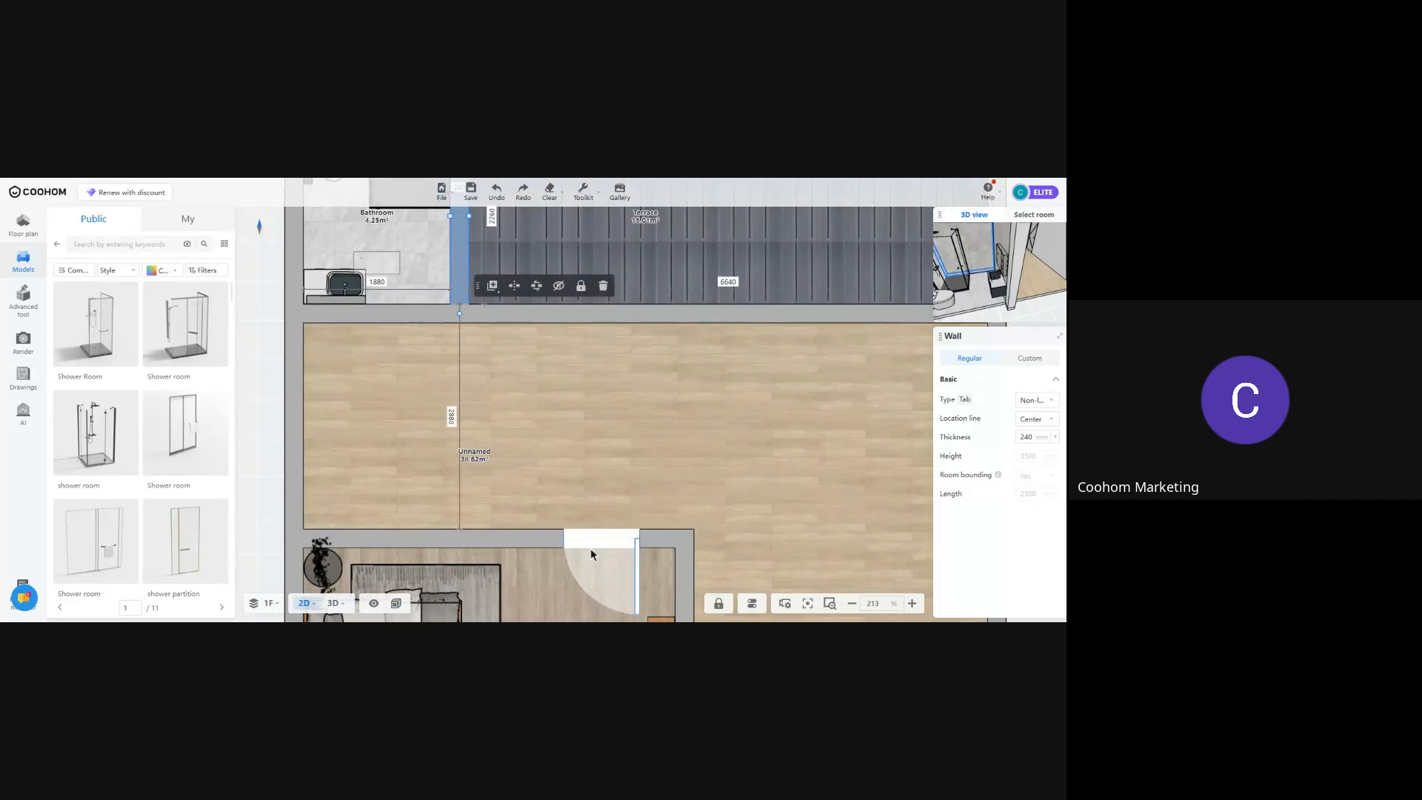
pyautogui.click(607, 540)
pyautogui.press('c')
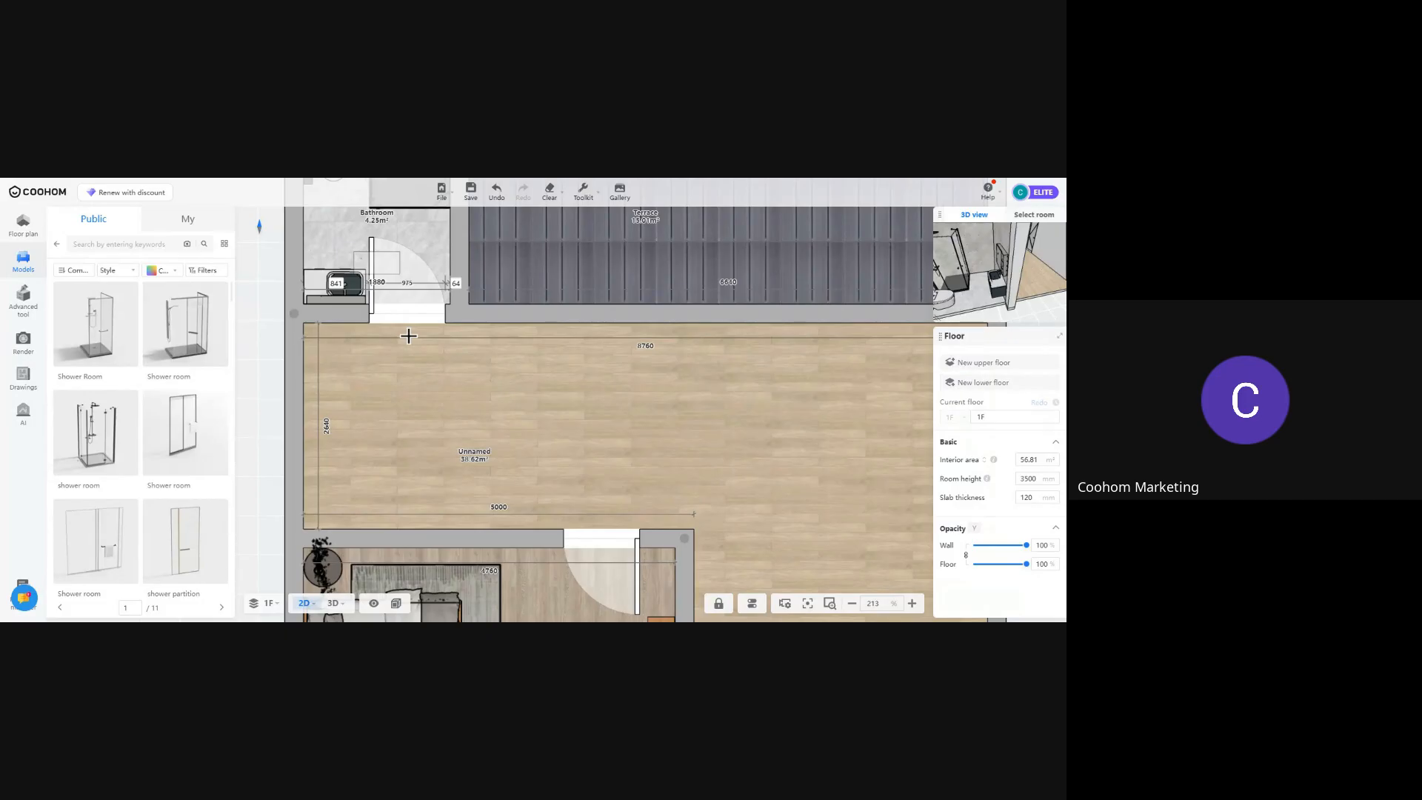
pyautogui.click(415, 340)
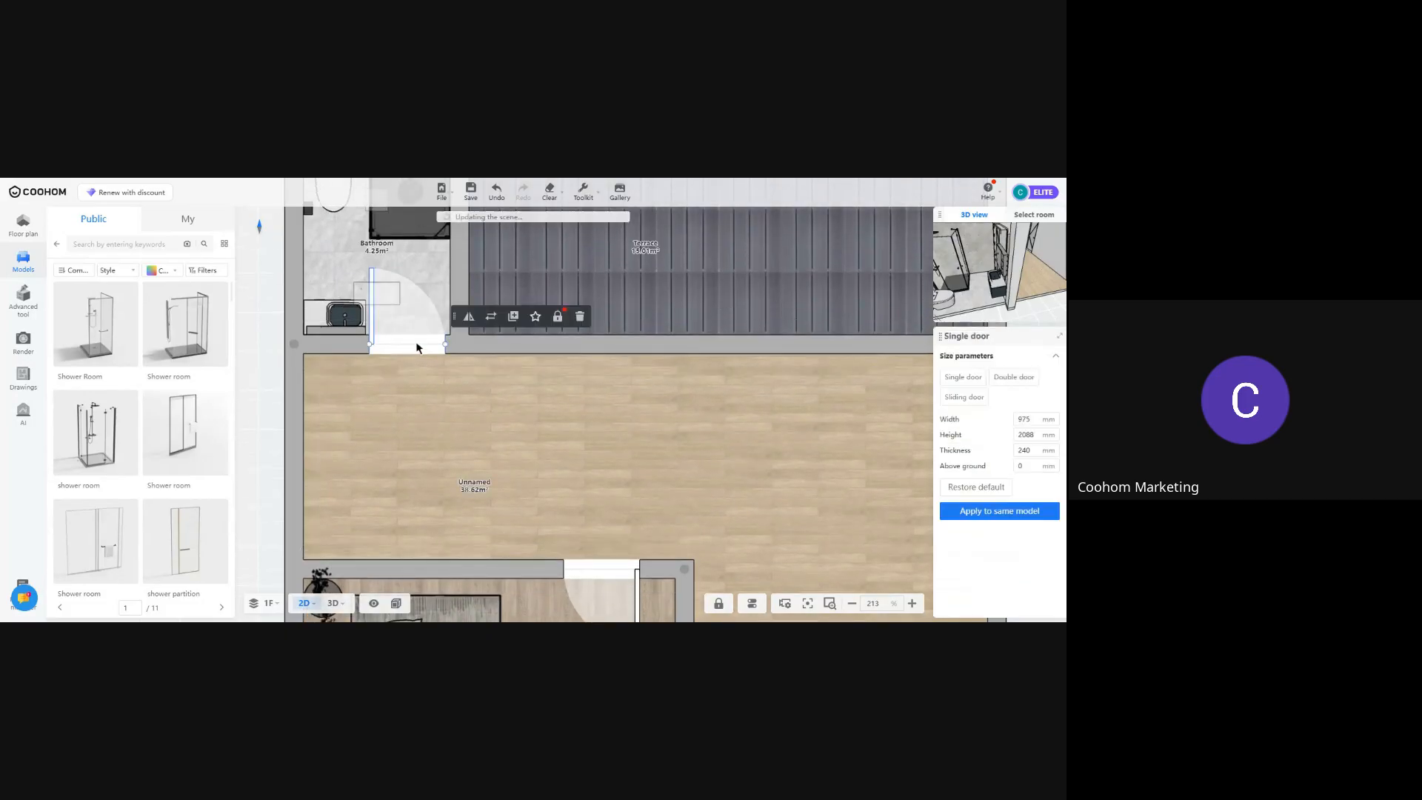
pyautogui.click(492, 318)
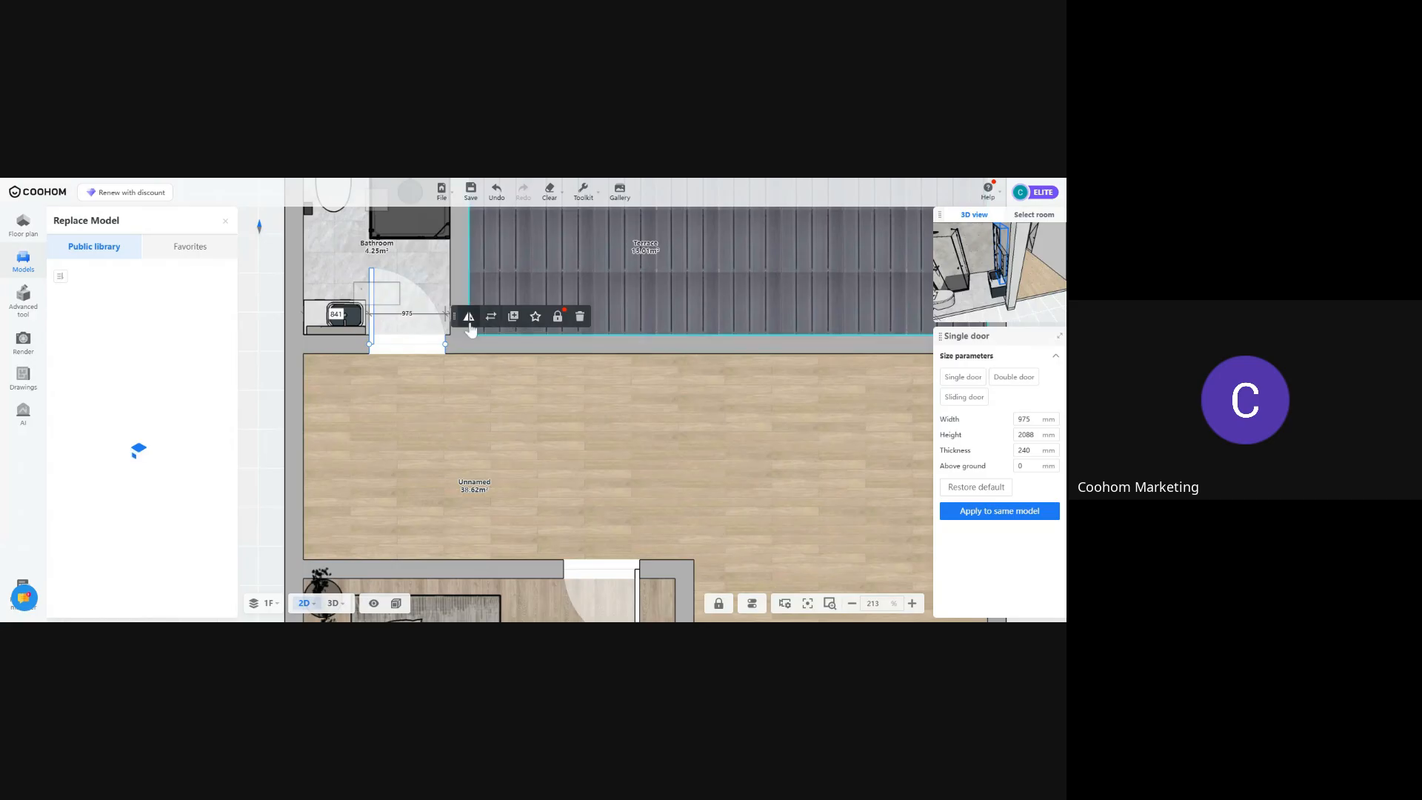
pyautogui.click(474, 437)
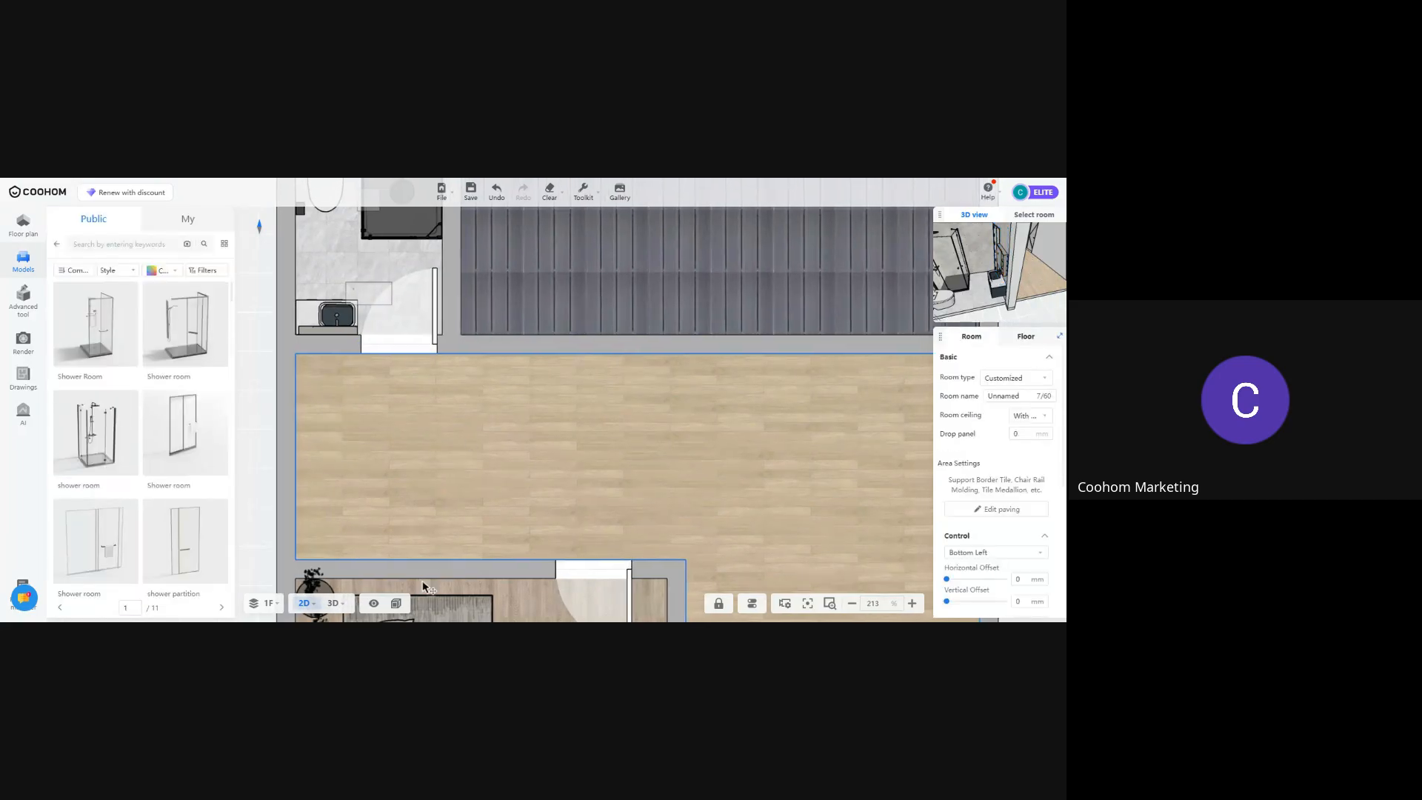
# Run the repair for the abnormal Bathroom-Floor finish in 3D and inspect the bathroom and the adjoining hallway
pyautogui.click(335, 605)
pyautogui.moveTo(717, 461); pyautogui.dragTo(648, 485)
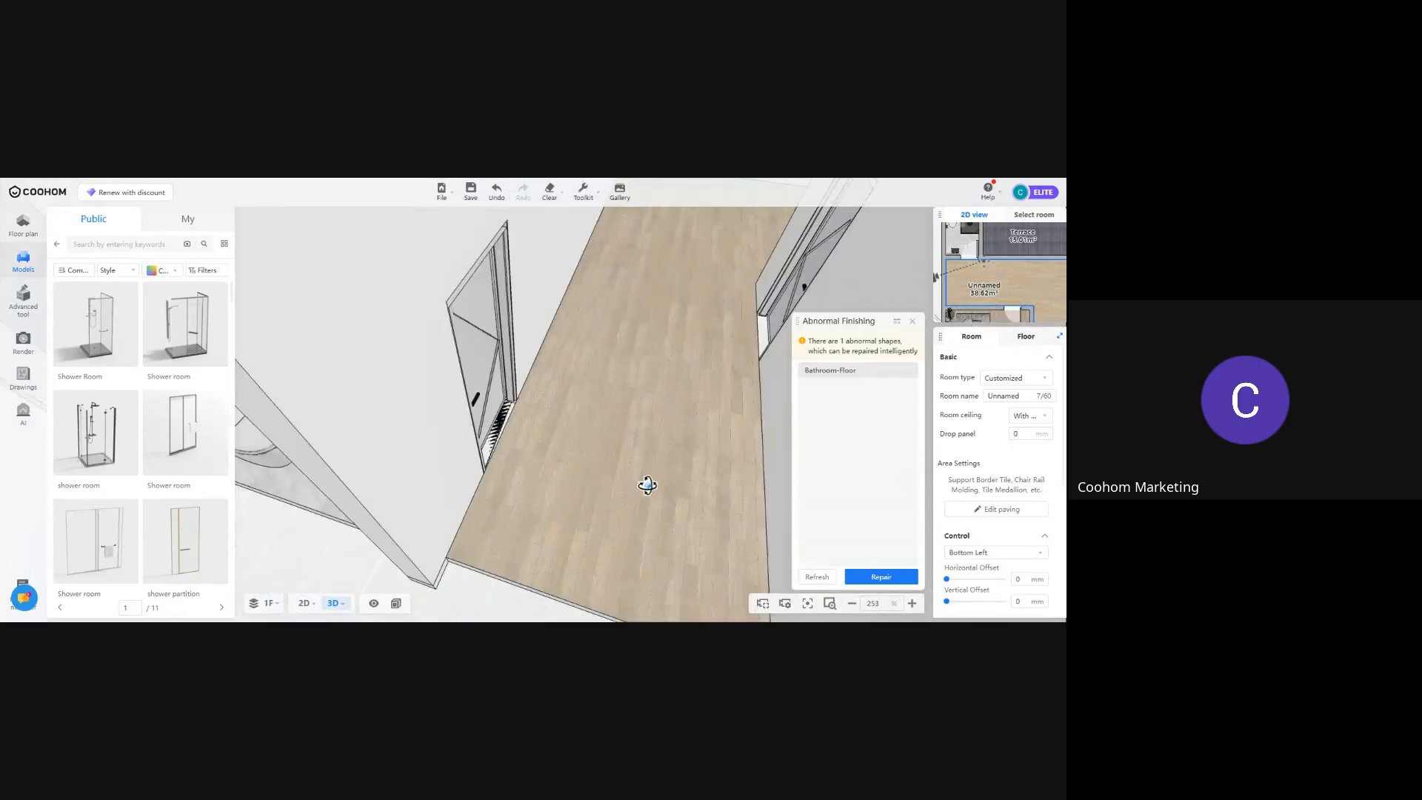
pyautogui.click(879, 577)
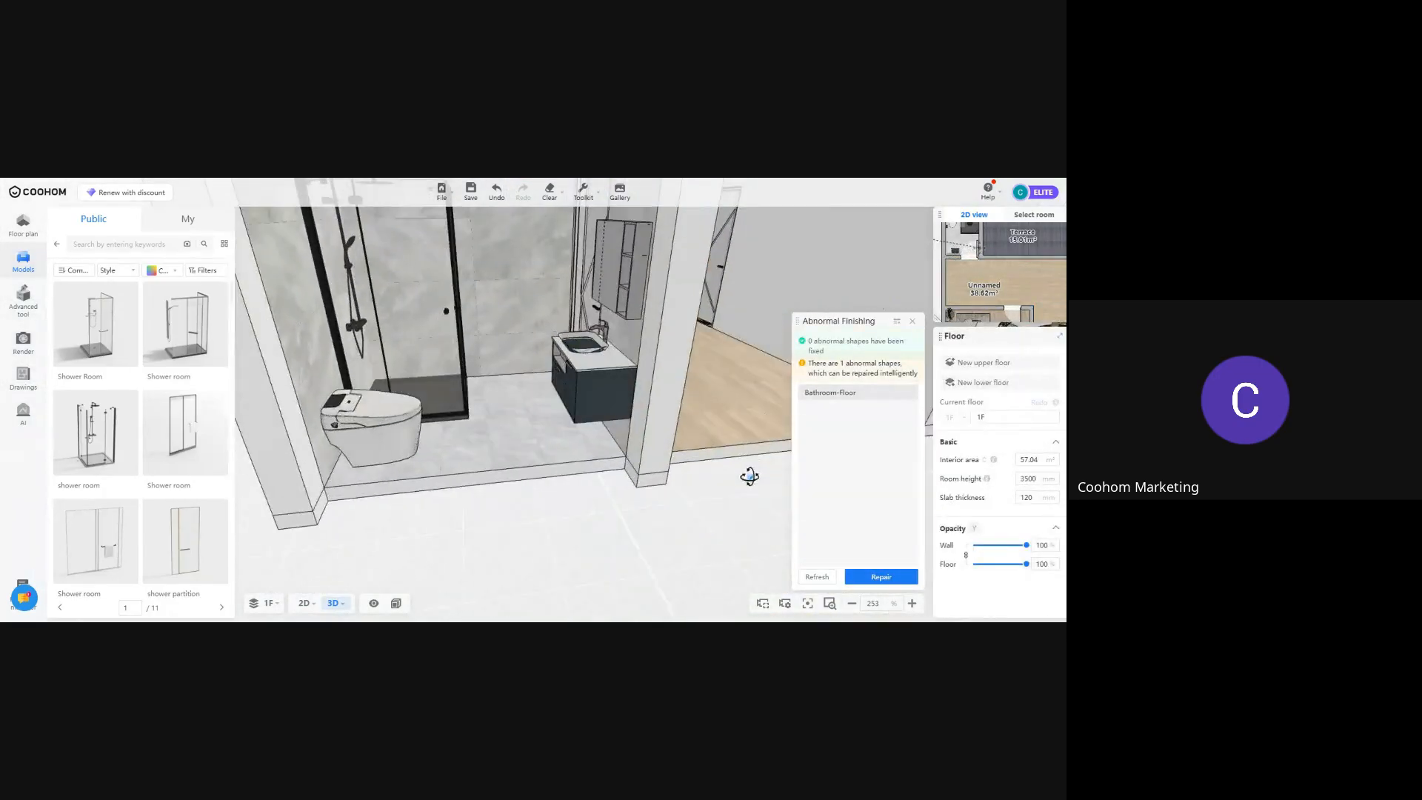
pyautogui.scroll(4, 703, 465)
pyautogui.moveTo(701, 477); pyautogui.dragTo(646, 471)
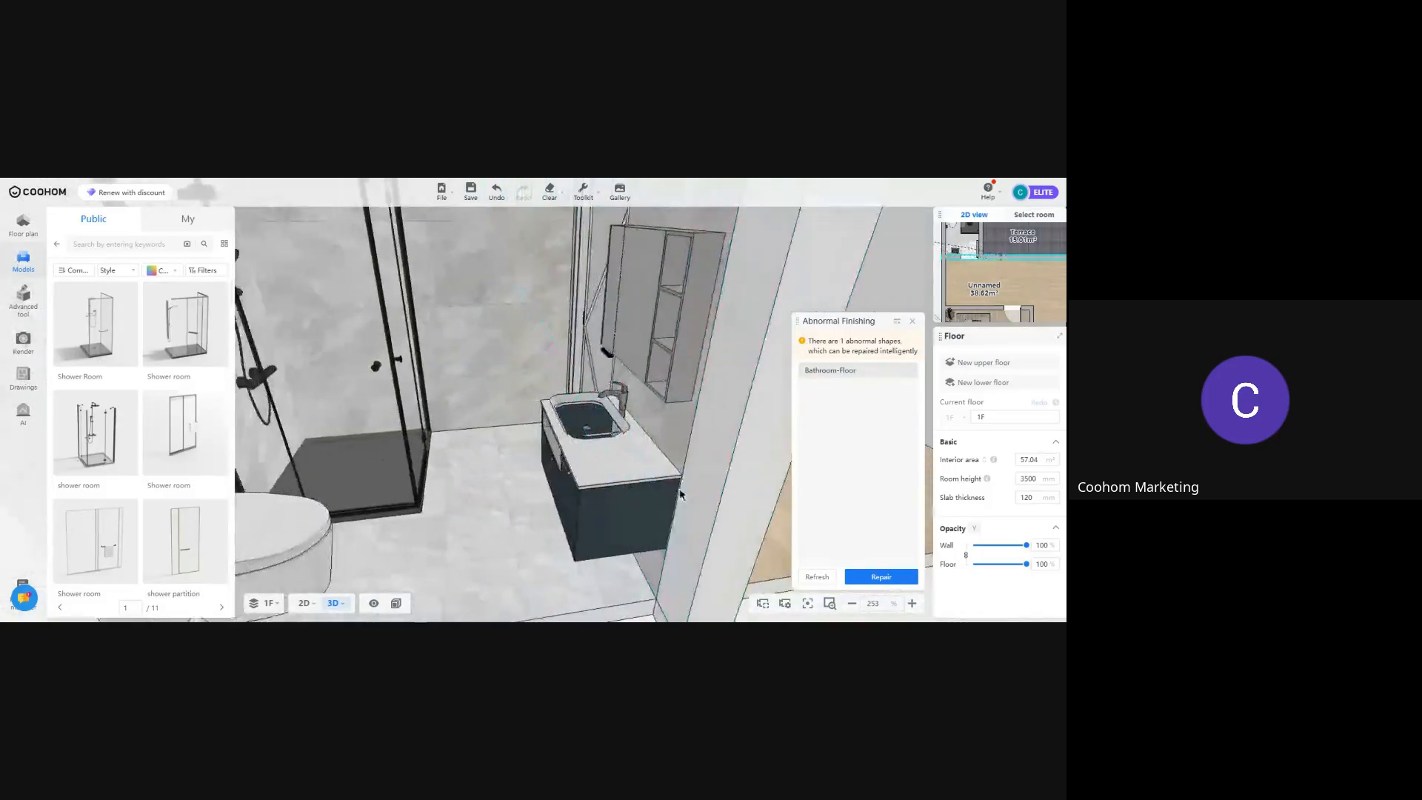
pyautogui.scroll(4, 645, 471)
pyautogui.scroll(-3, 644, 464)
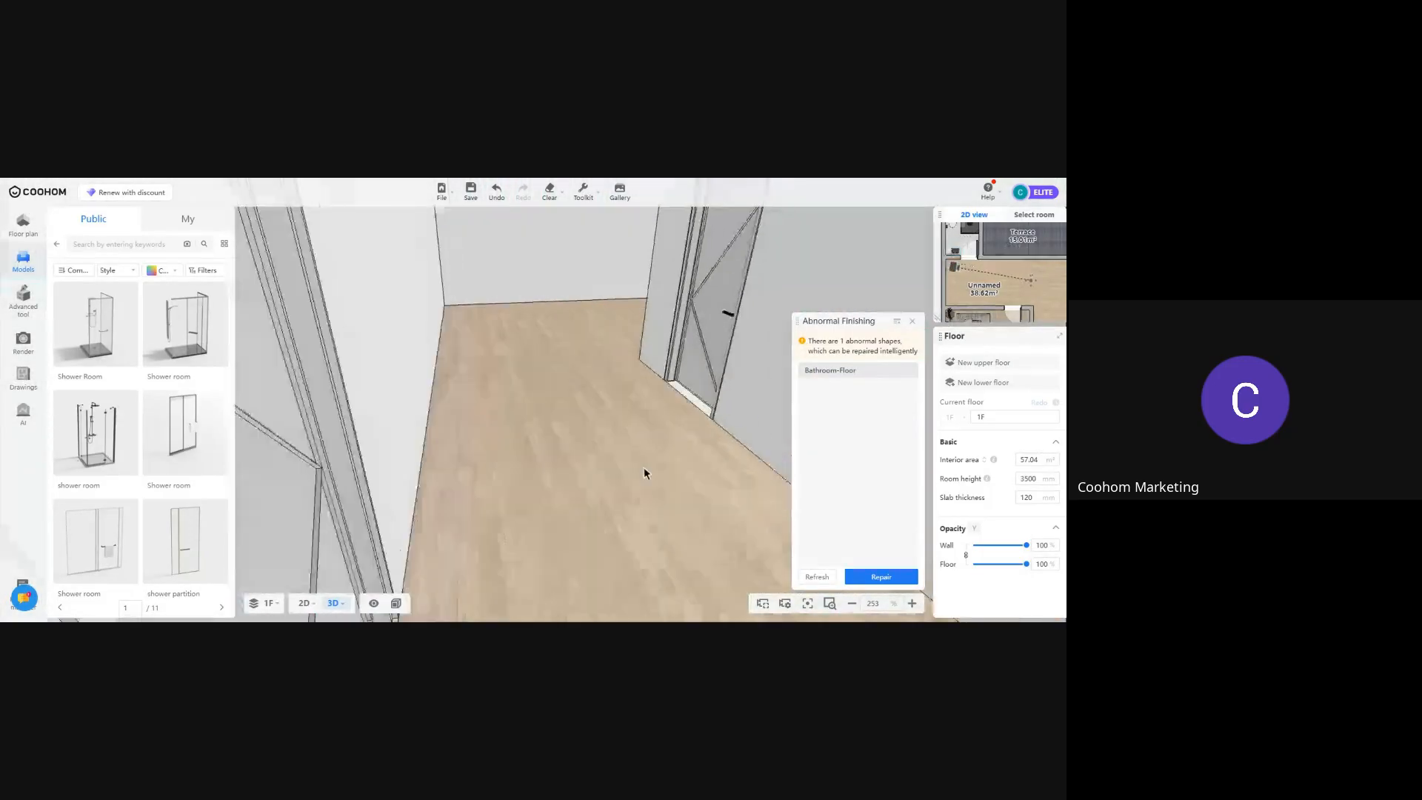
pyautogui.moveTo(643, 466); pyautogui.dragTo(494, 417)
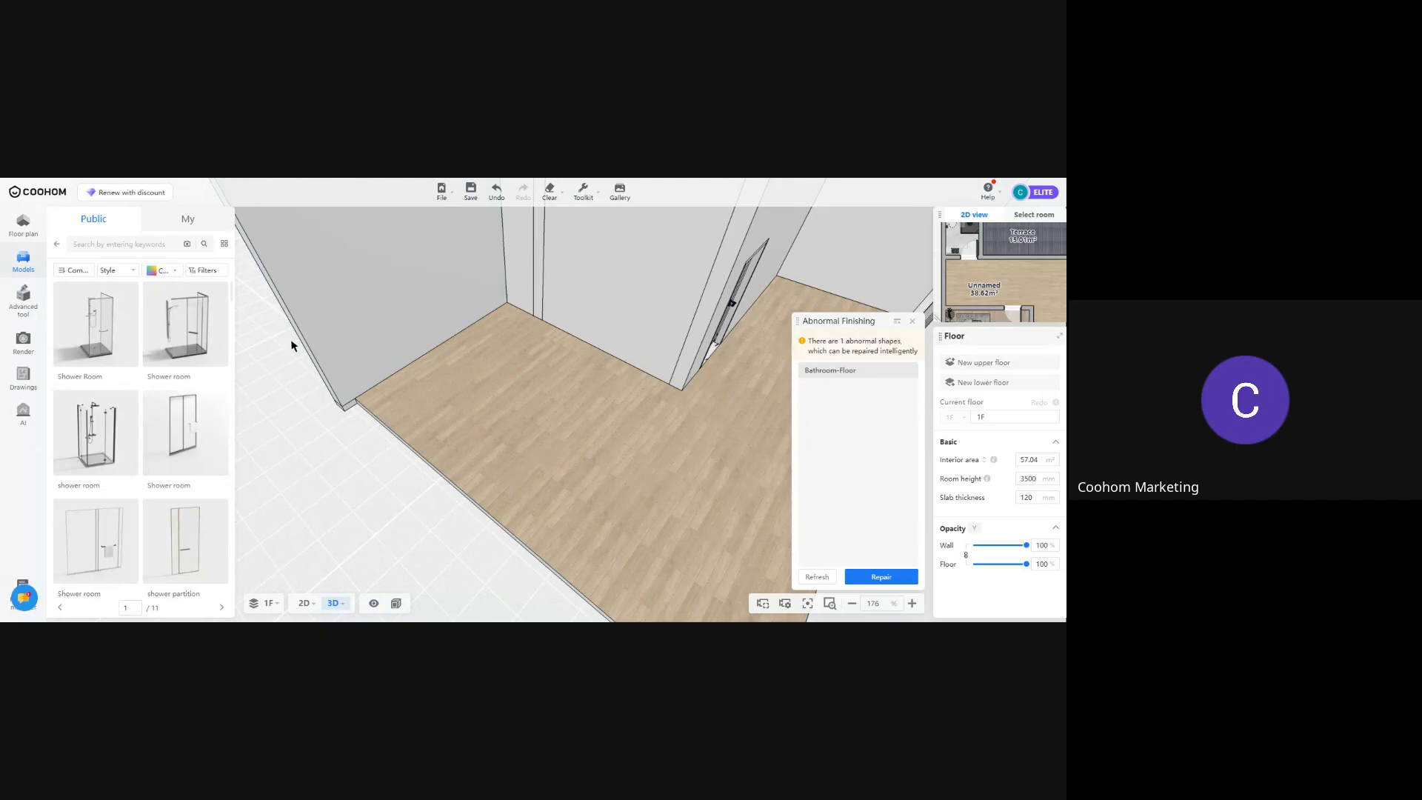
# Return to the model catalogue's main categories and examine the layout of the empty L-shaped room in the 2D plan
pyautogui.click(23, 261)
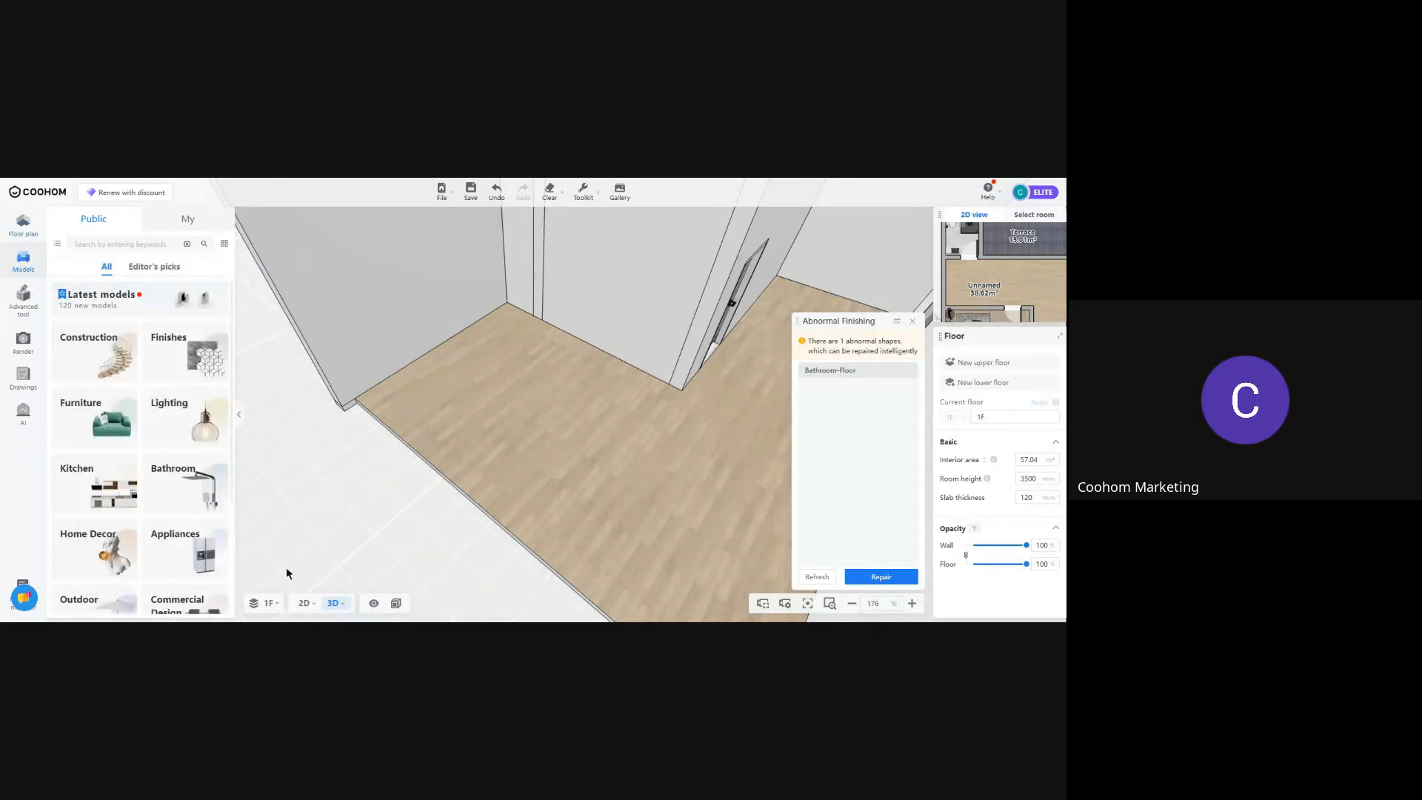
pyautogui.click(303, 602)
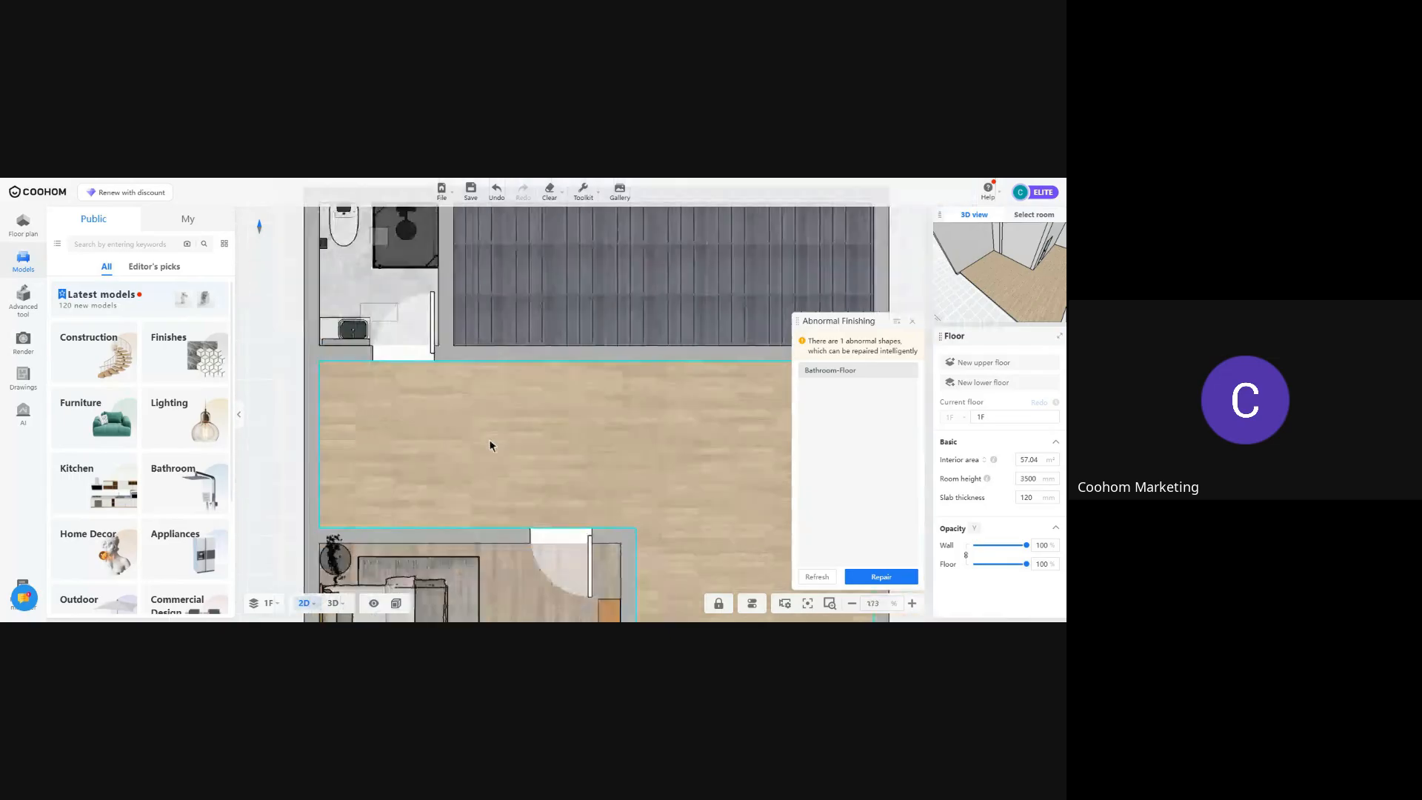
pyautogui.scroll(-3, 467, 397)
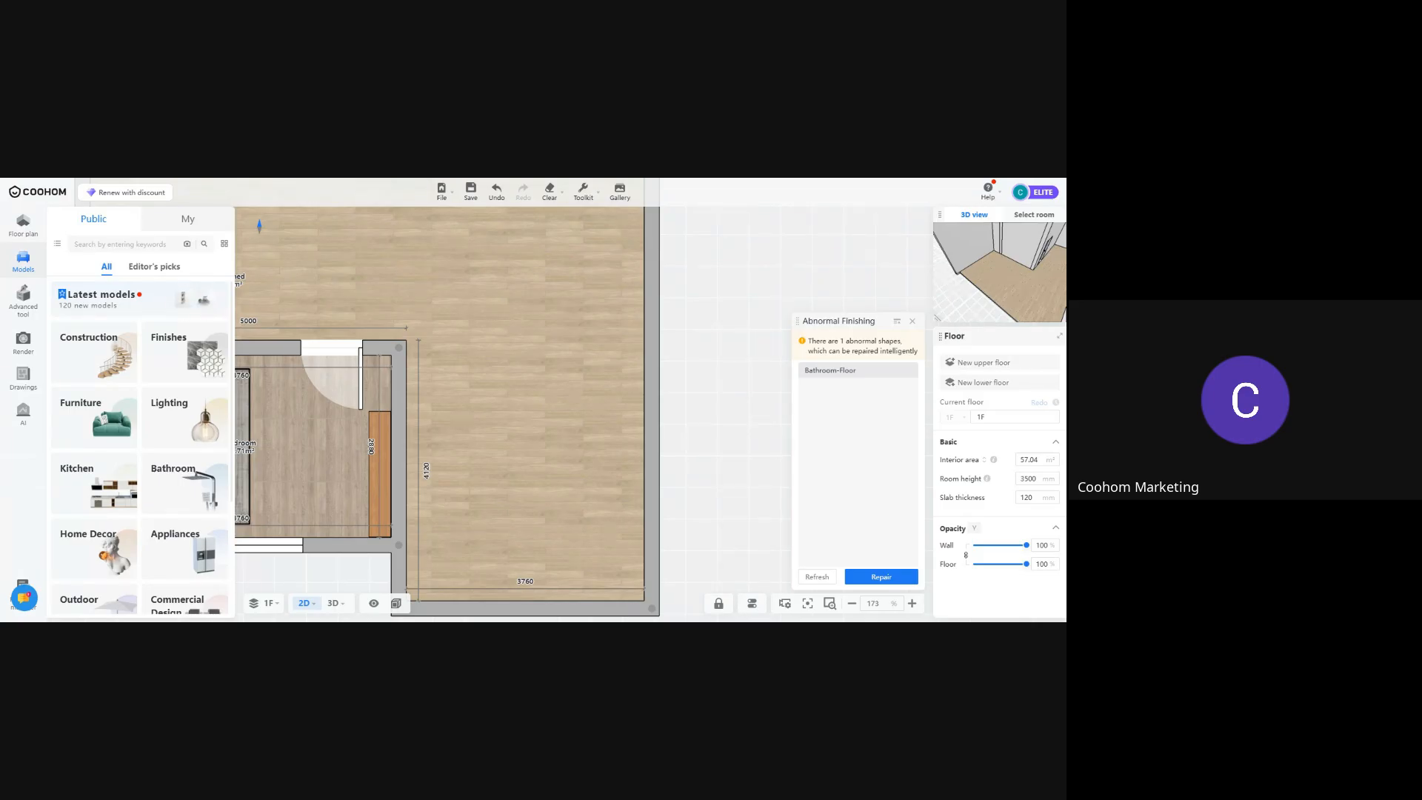
pyautogui.scroll(-5, 499, 467)
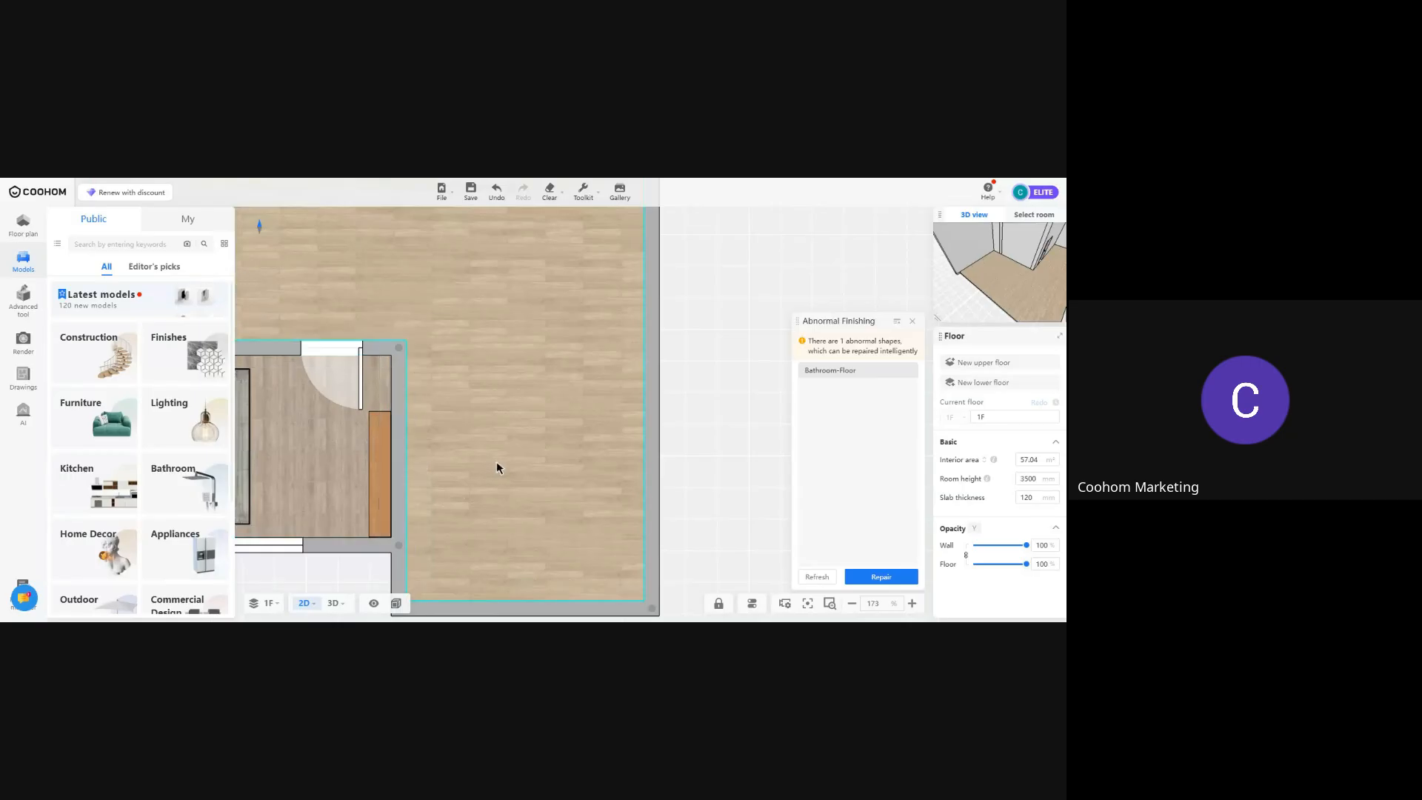
pyautogui.scroll(-1, 633, 437)
pyautogui.moveTo(655, 408); pyautogui.dragTo(644, 522)
pyautogui.moveTo(526, 417); pyautogui.dragTo(587, 479)
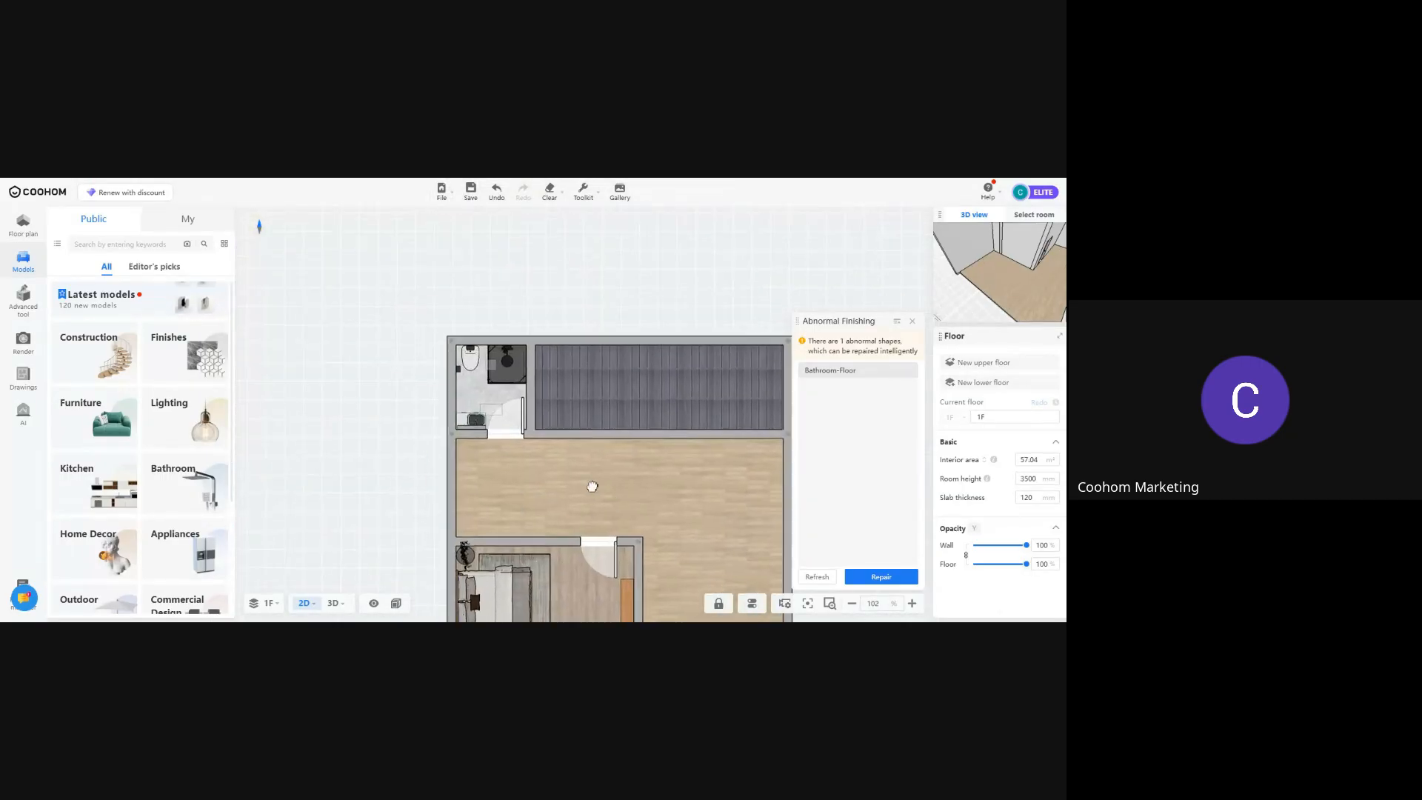
pyautogui.scroll(4, 585, 476)
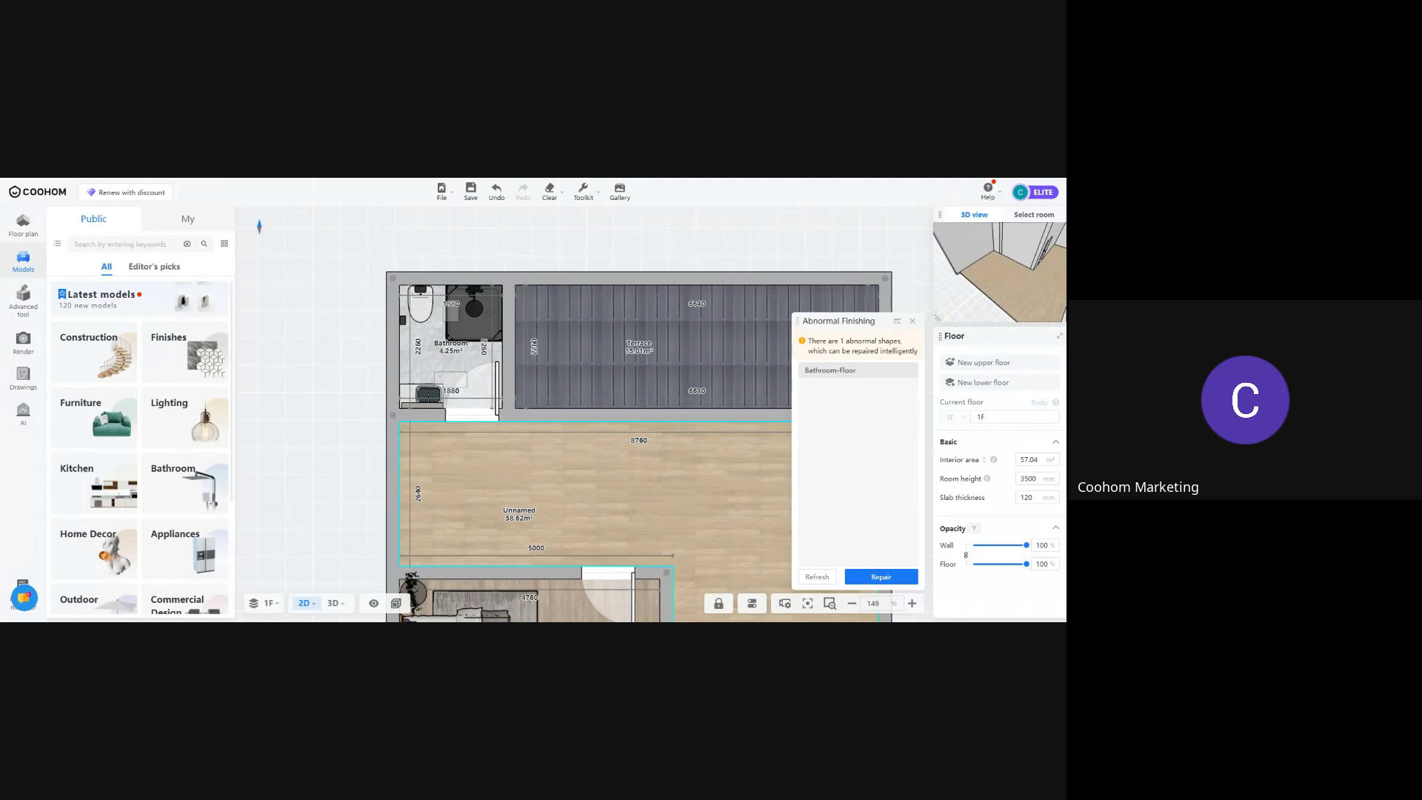
pyautogui.moveTo(624, 464); pyautogui.dragTo(408, 359)
pyautogui.moveTo(582, 569); pyautogui.dragTo(565, 451)
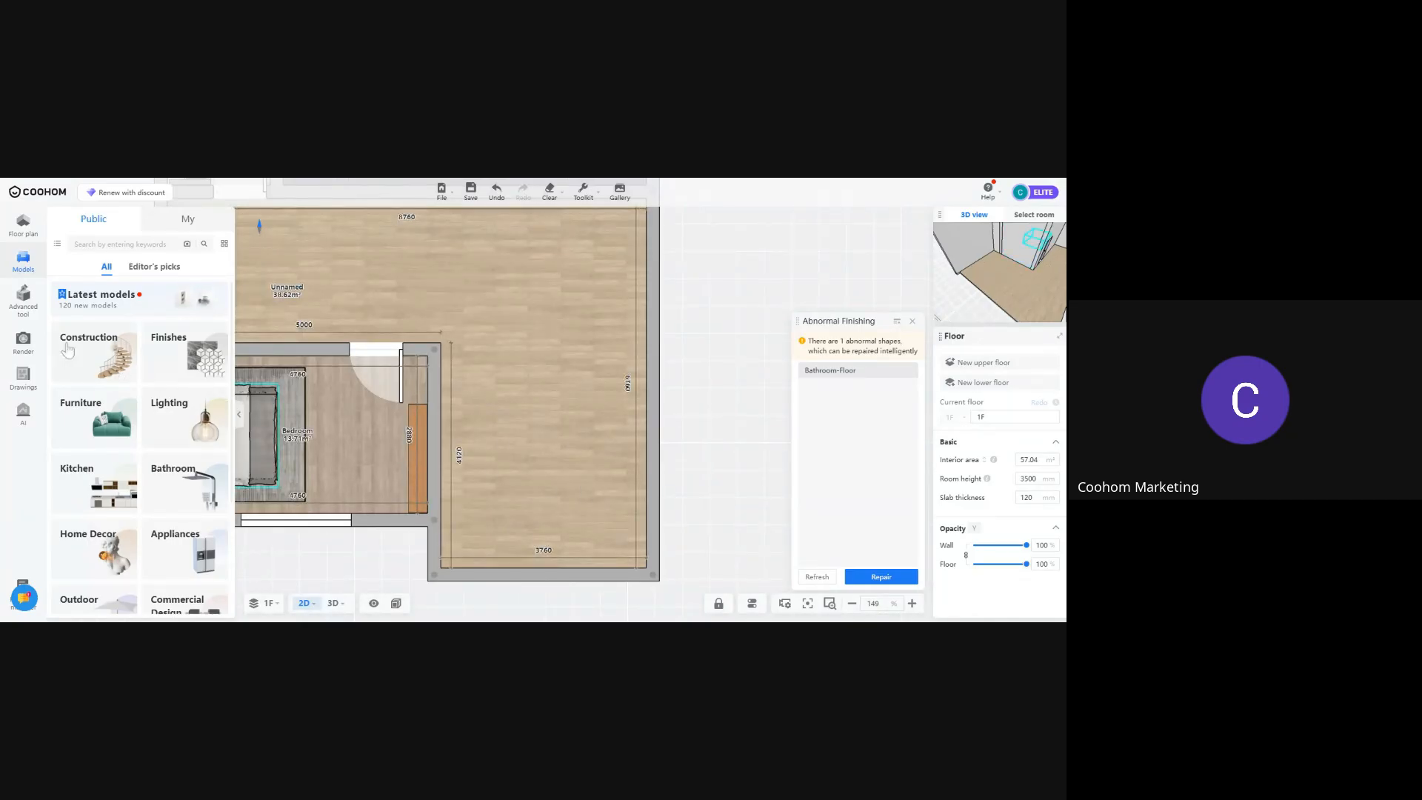
# Place the TV Wall with side shelving from the furniture library against the bedroom's partition wall inside the unnamed room
pyautogui.click(103, 410)
pyautogui.click(142, 420)
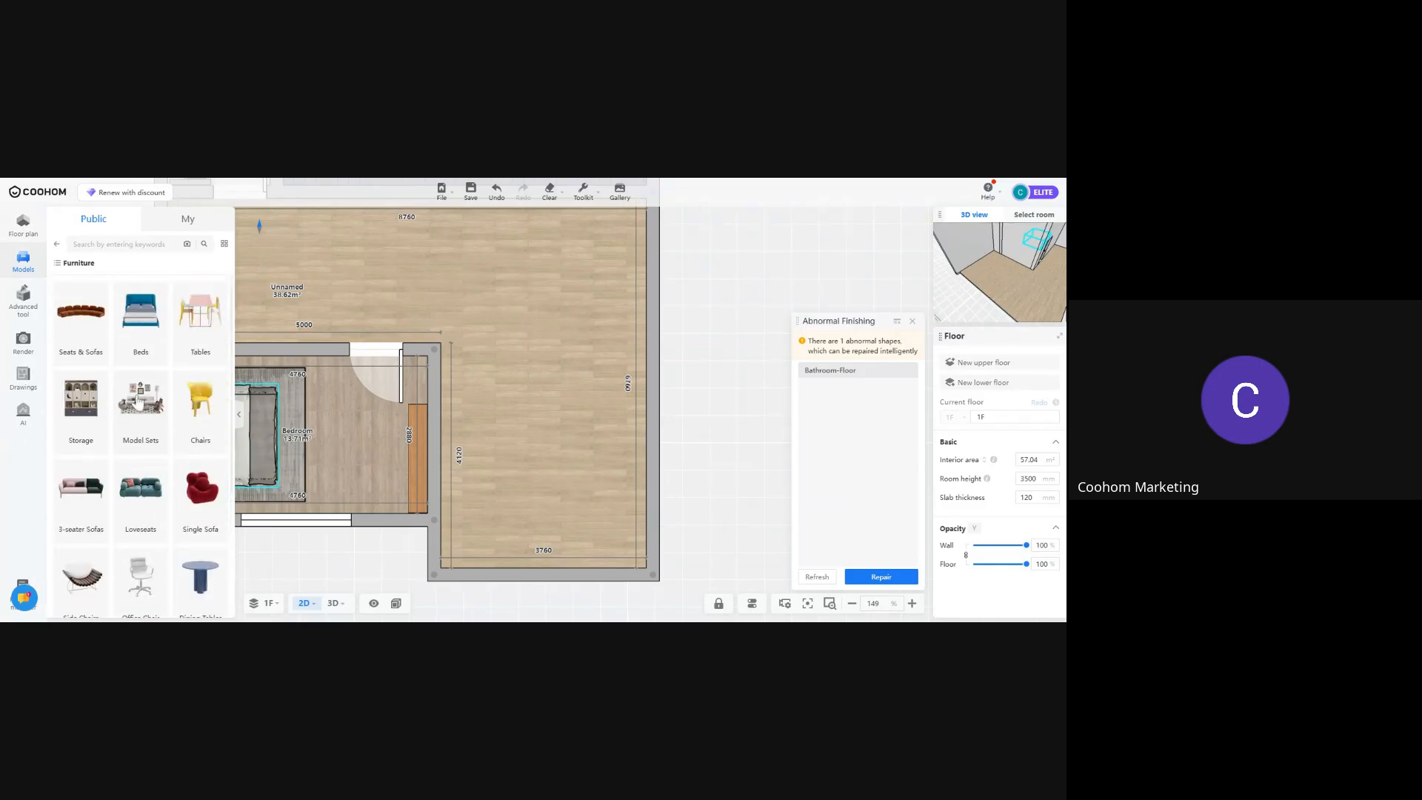
pyautogui.click(333, 603)
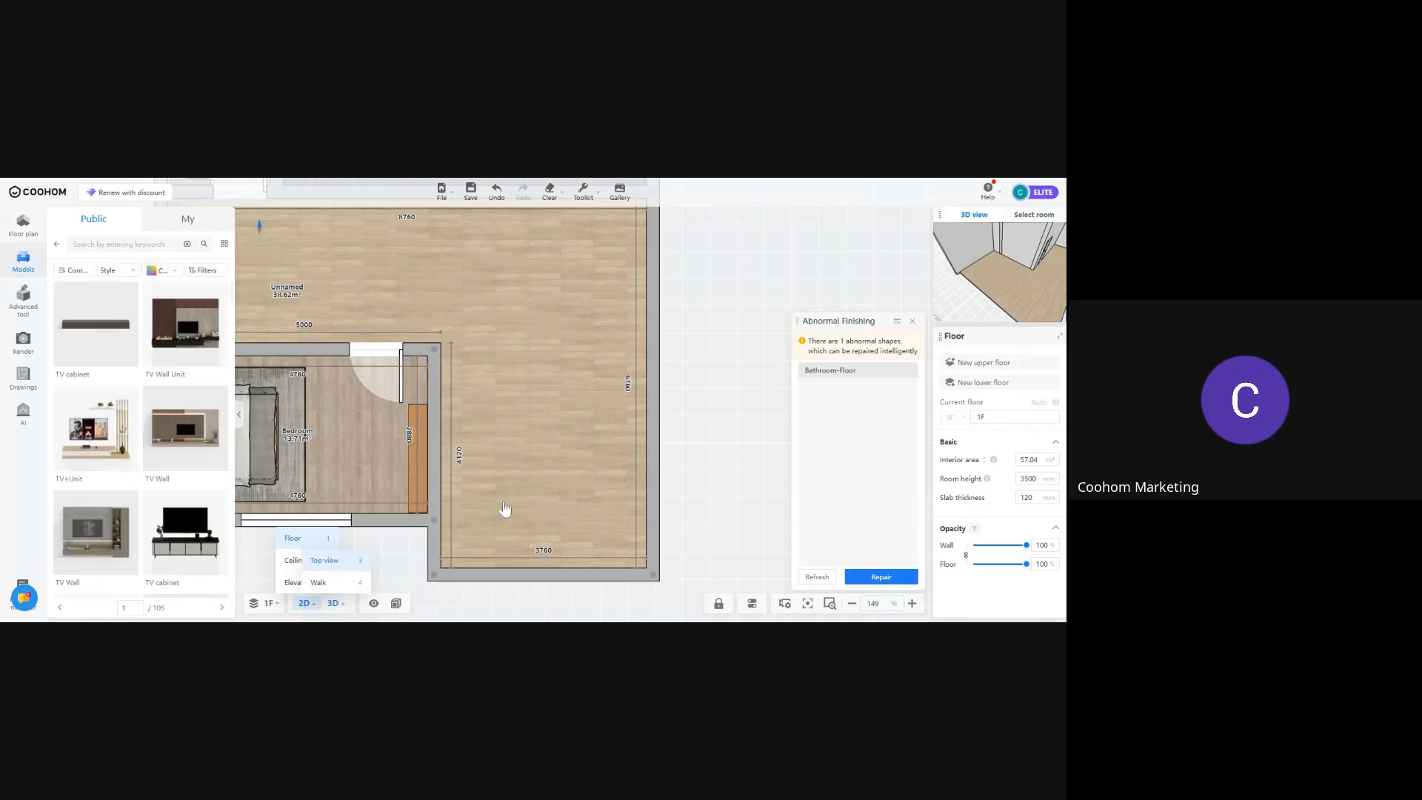
pyautogui.scroll(2, 641, 428)
pyautogui.scroll(3, 641, 428)
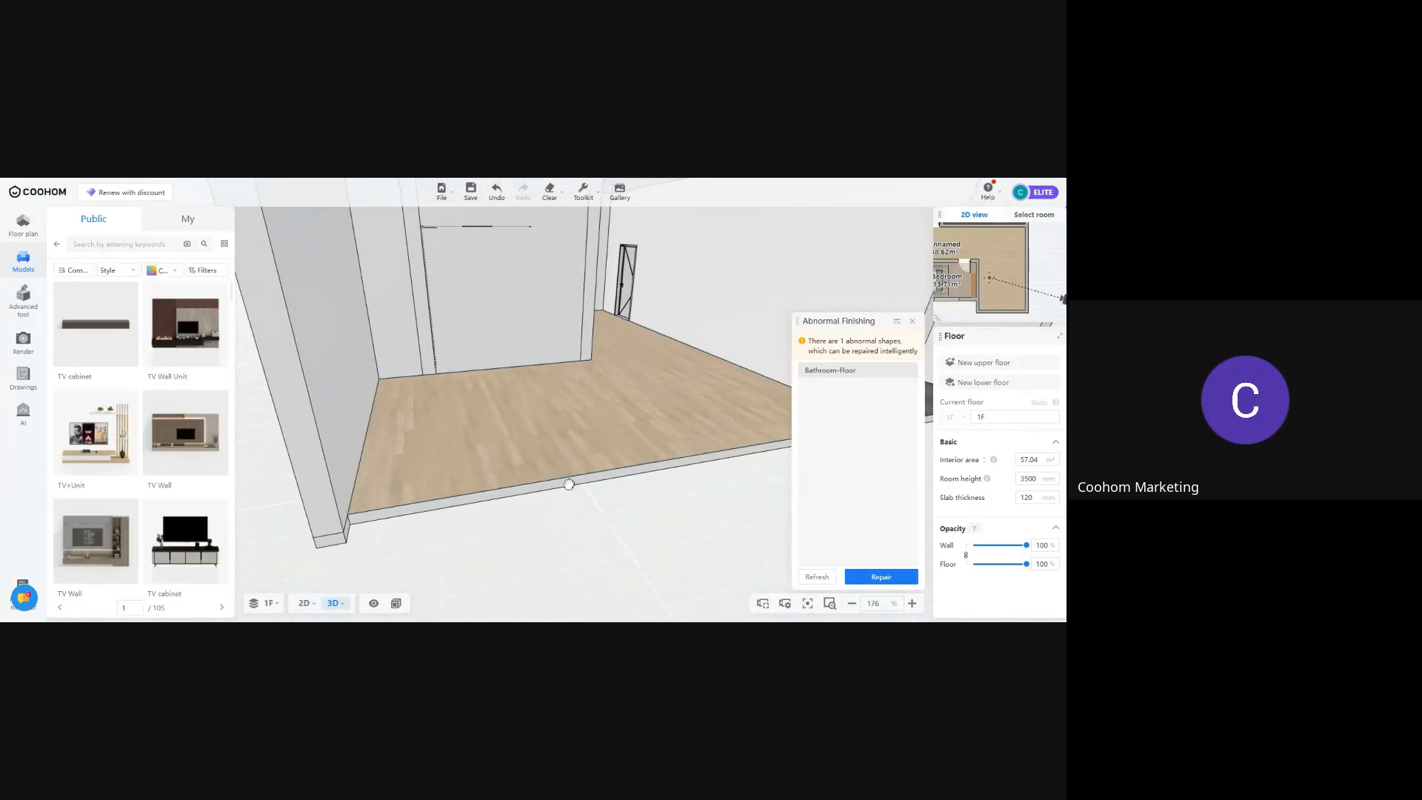
pyautogui.scroll(-2, 113, 482)
pyautogui.scroll(2, 113, 482)
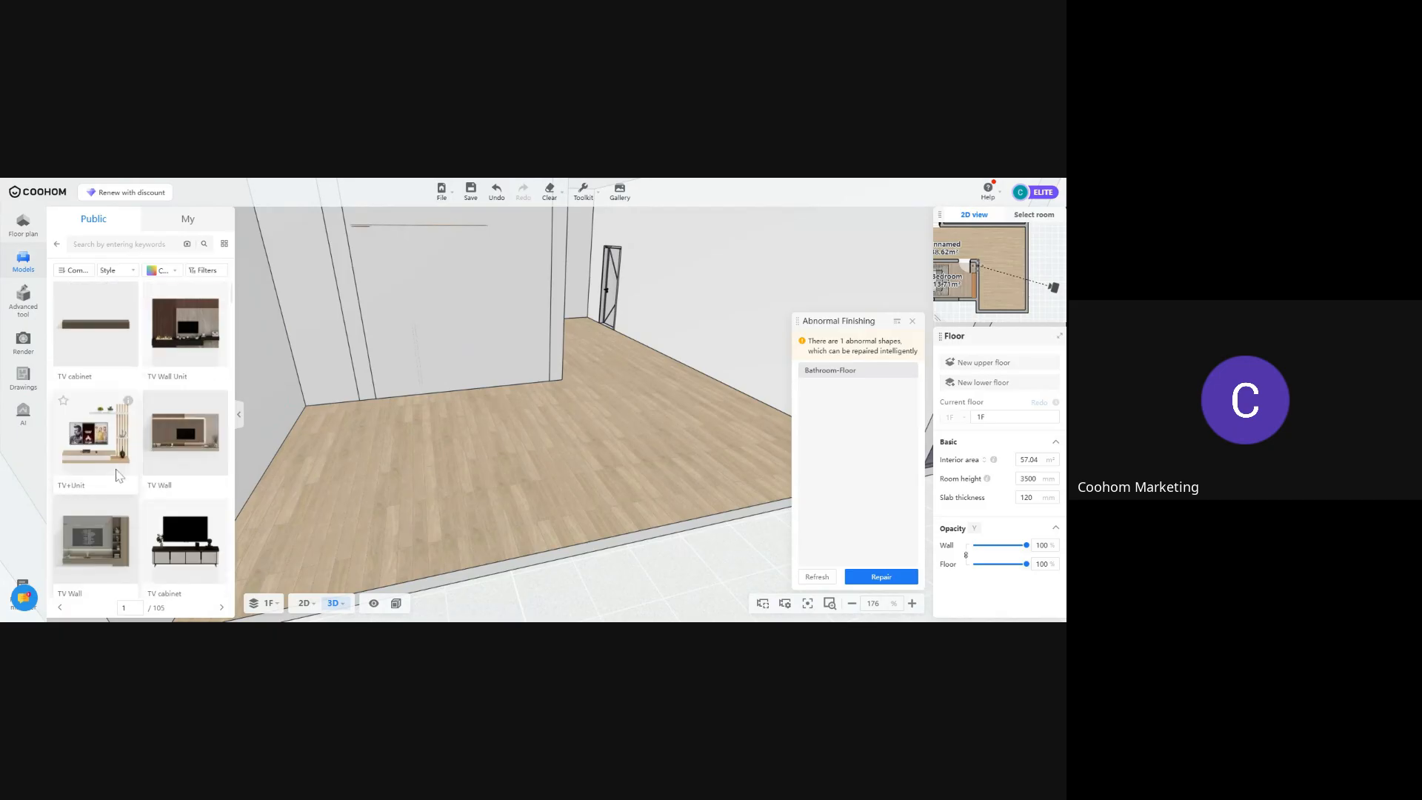
pyautogui.click(185, 432)
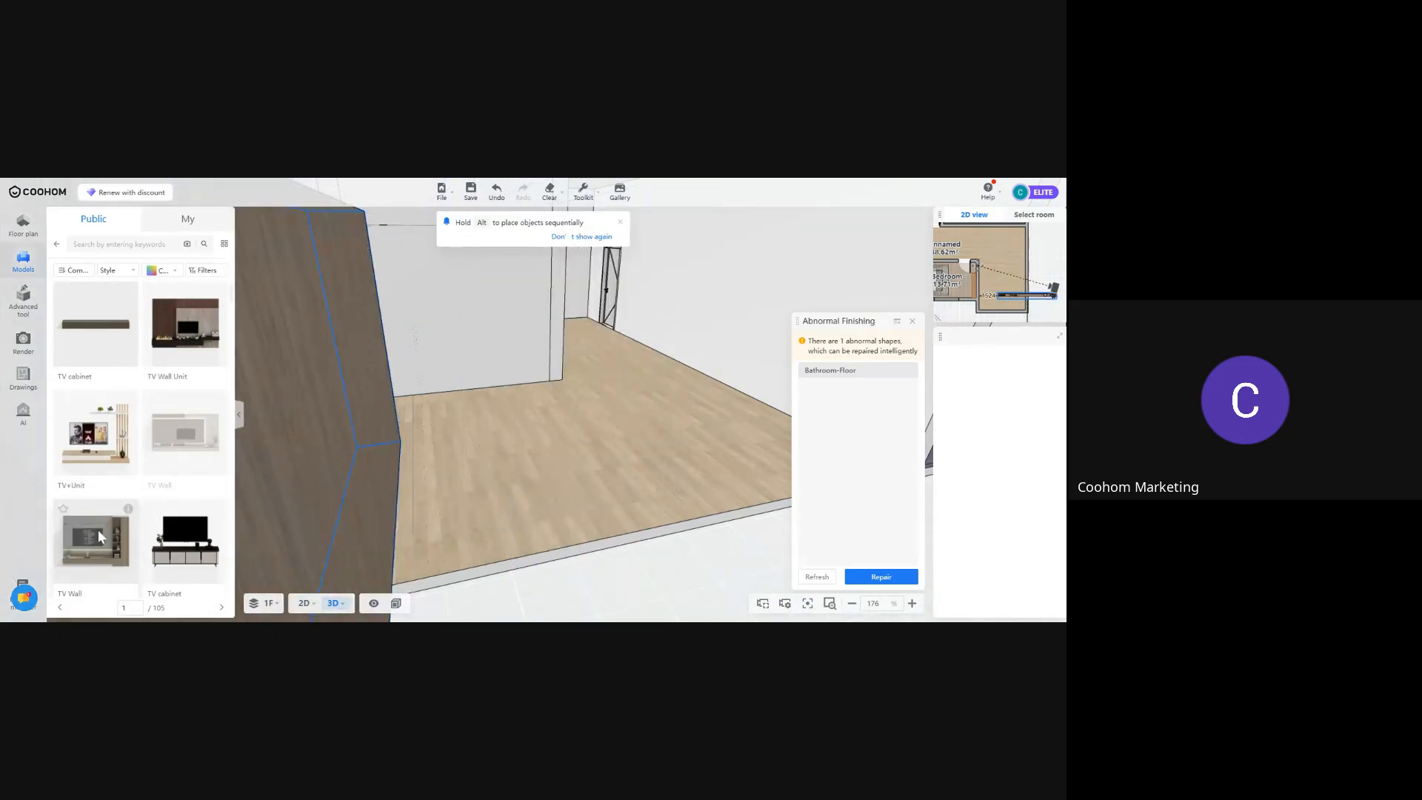
pyautogui.click(432, 328)
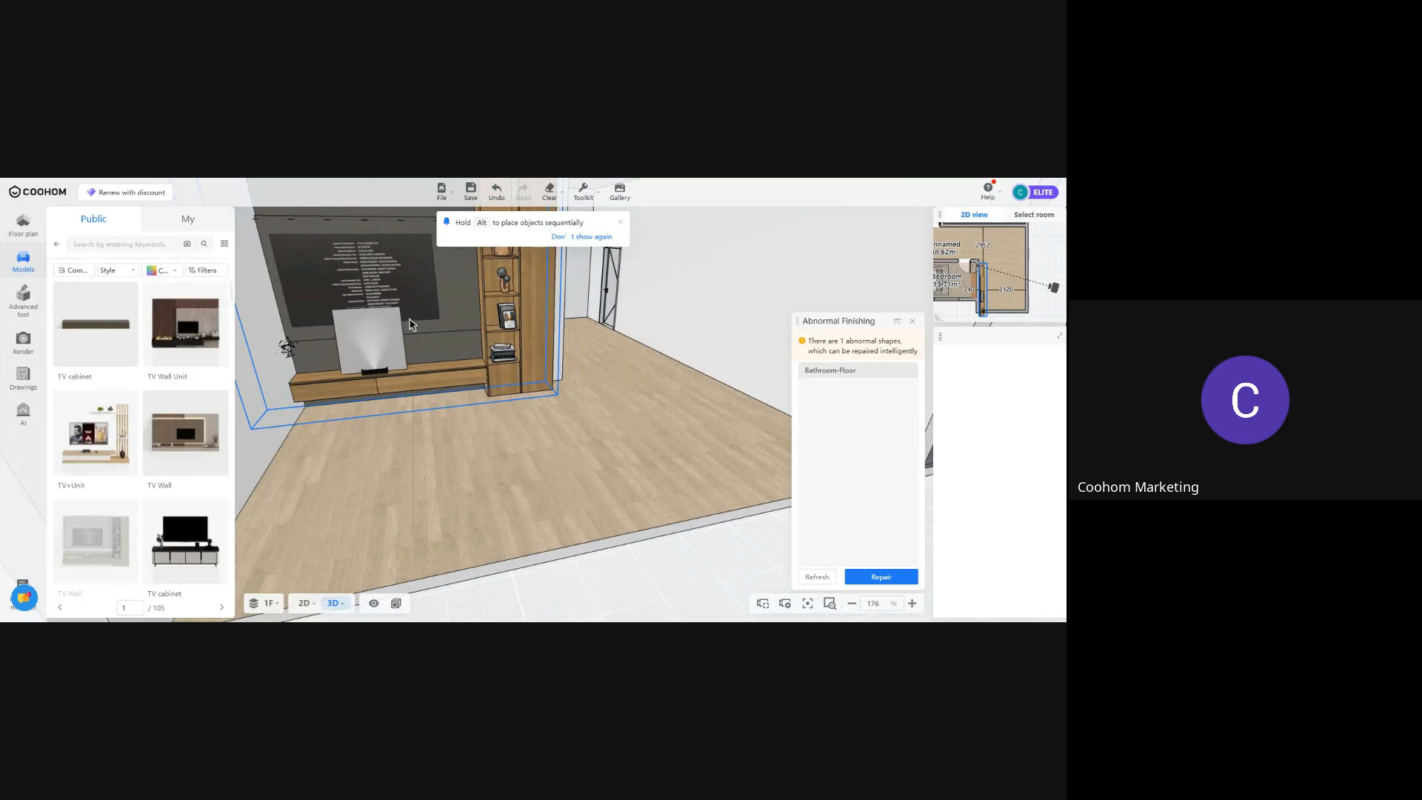
pyautogui.click(437, 322)
# Align the TV wall with the room's lower corner in the floor plan and shorten it to about 4130 mm to fit the partition
pyautogui.click(305, 604)
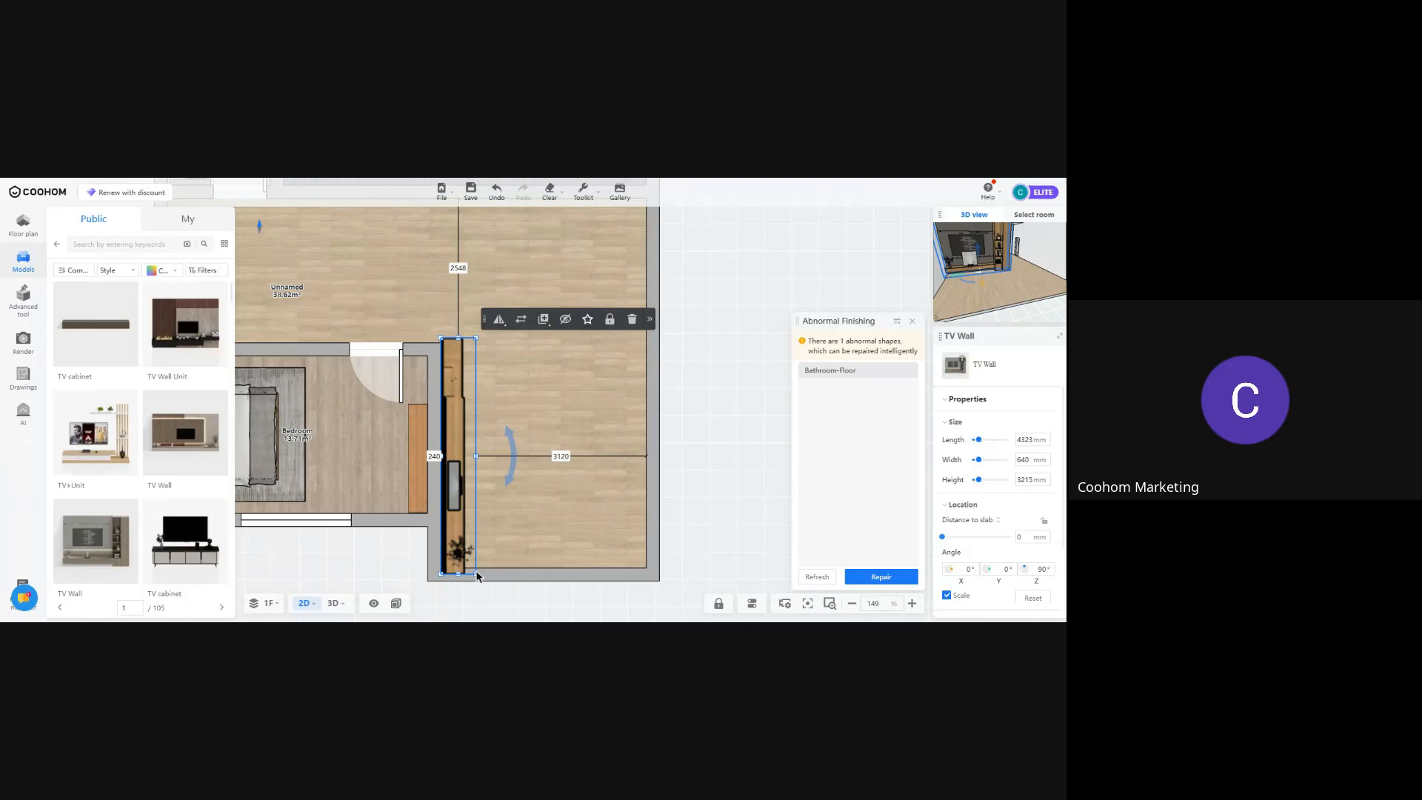
pyautogui.moveTo(467, 515); pyautogui.dragTo(455, 509)
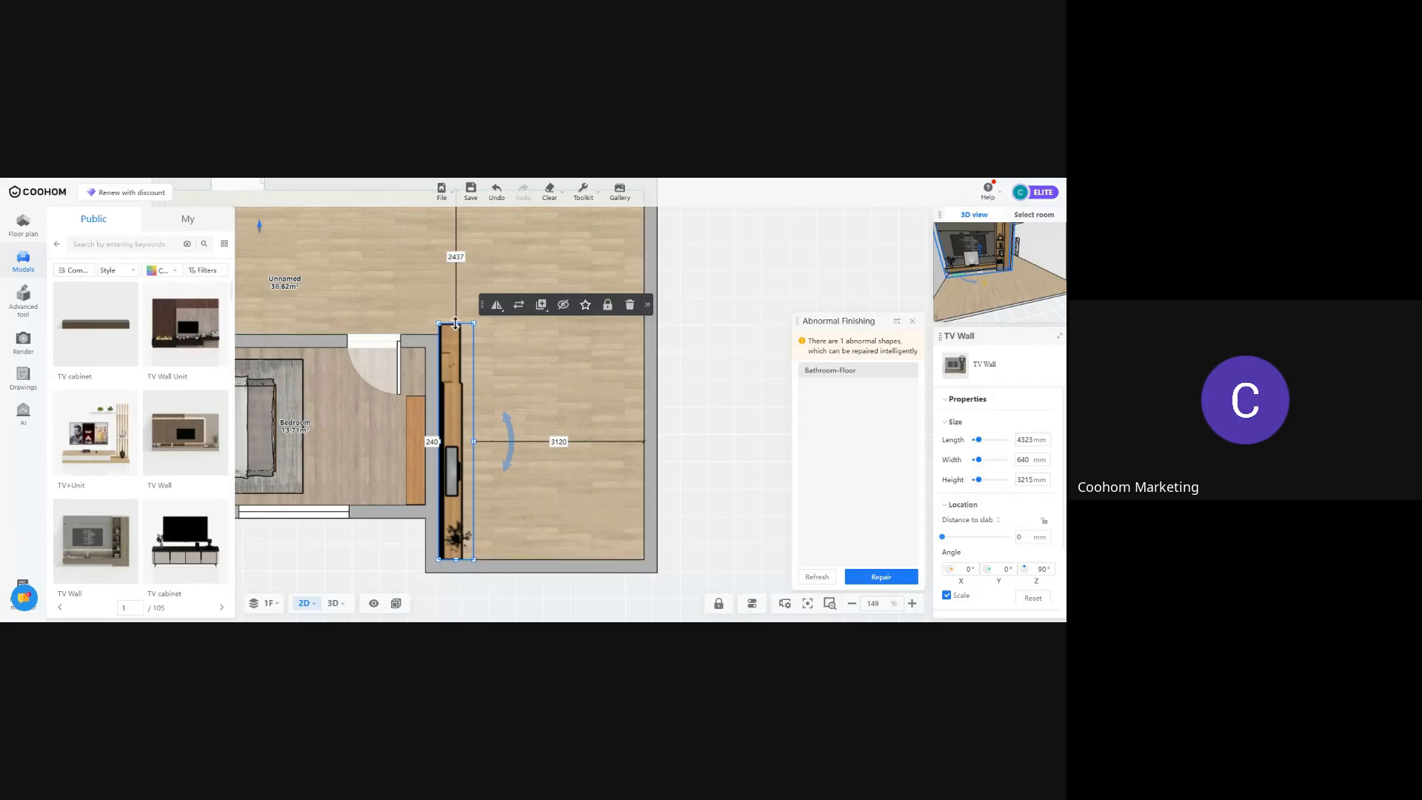
pyautogui.moveTo(455, 324); pyautogui.dragTo(454, 335)
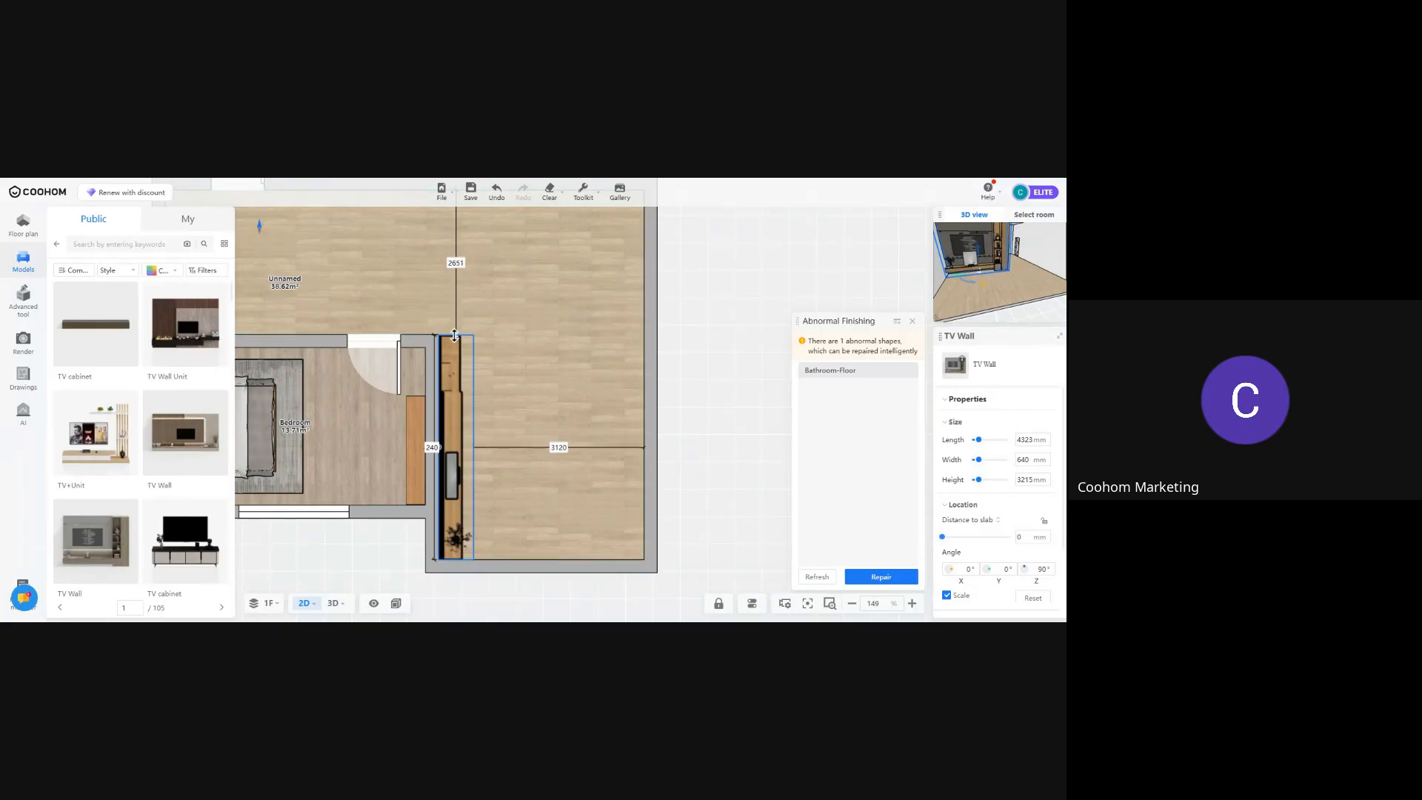
pyautogui.click(532, 422)
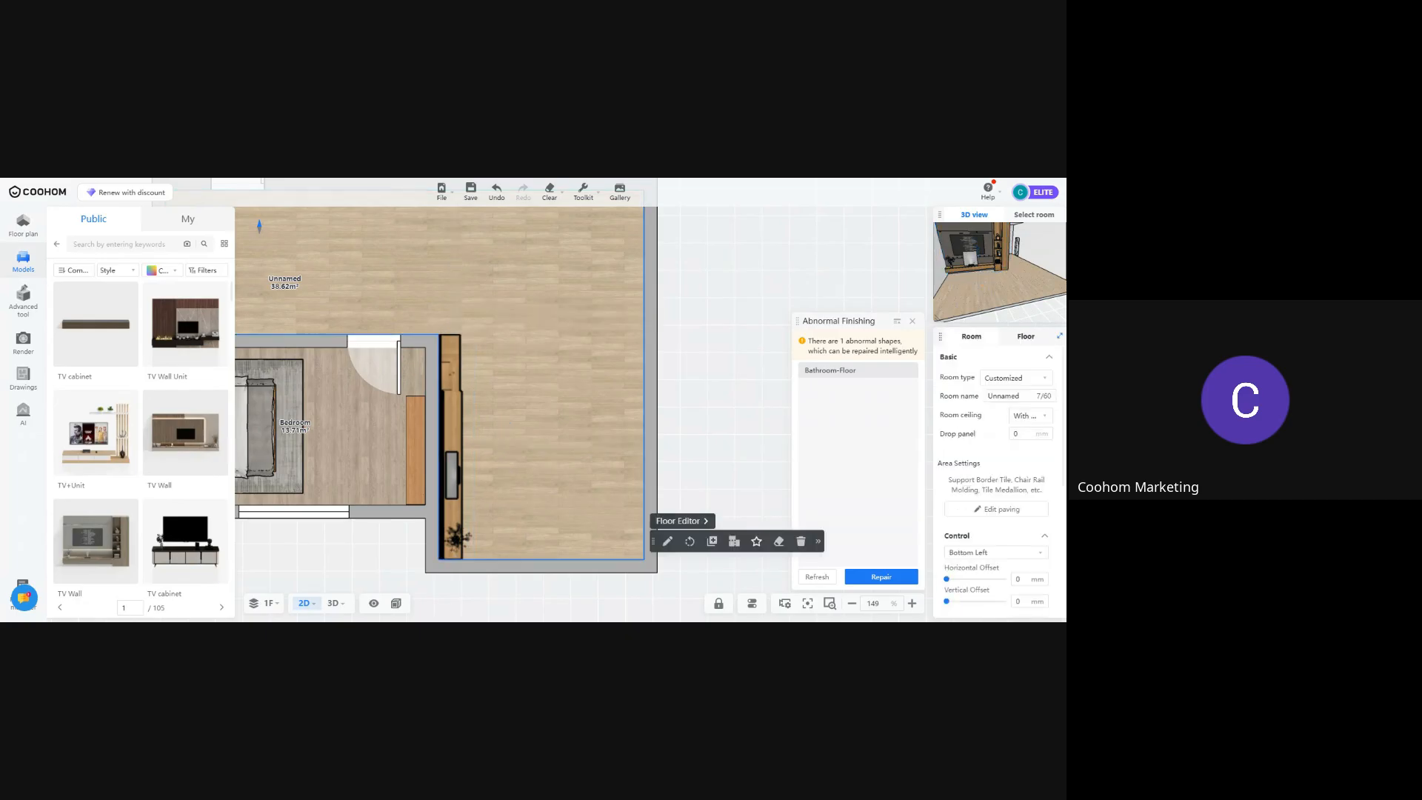
# Mirror the TV wall in 3D so its shelving column stands at the closed corner end of the partition
pyautogui.click(340, 608)
pyautogui.click(335, 604)
pyautogui.moveTo(520, 482); pyautogui.dragTo(497, 510)
pyautogui.click(549, 377)
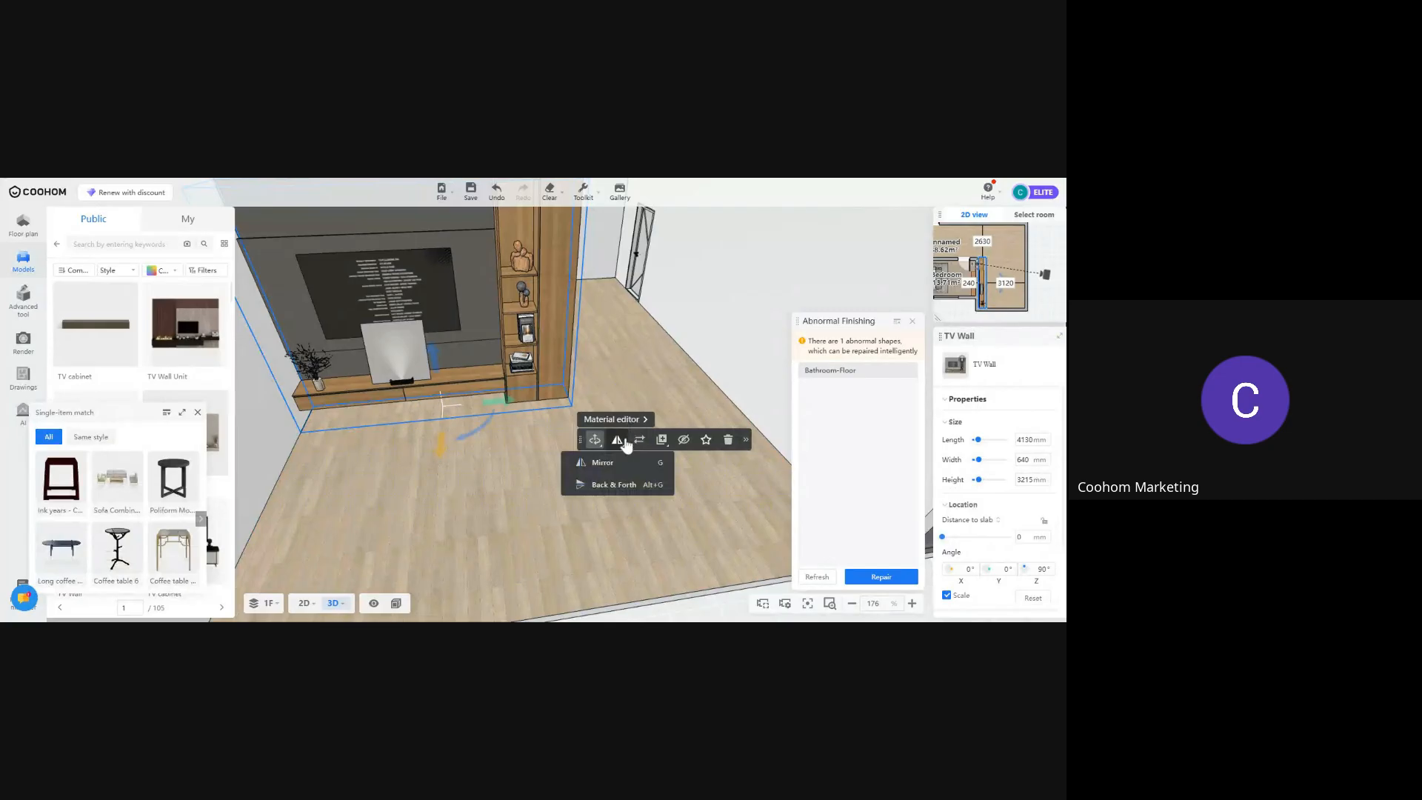
pyautogui.click(606, 464)
pyautogui.click(433, 492)
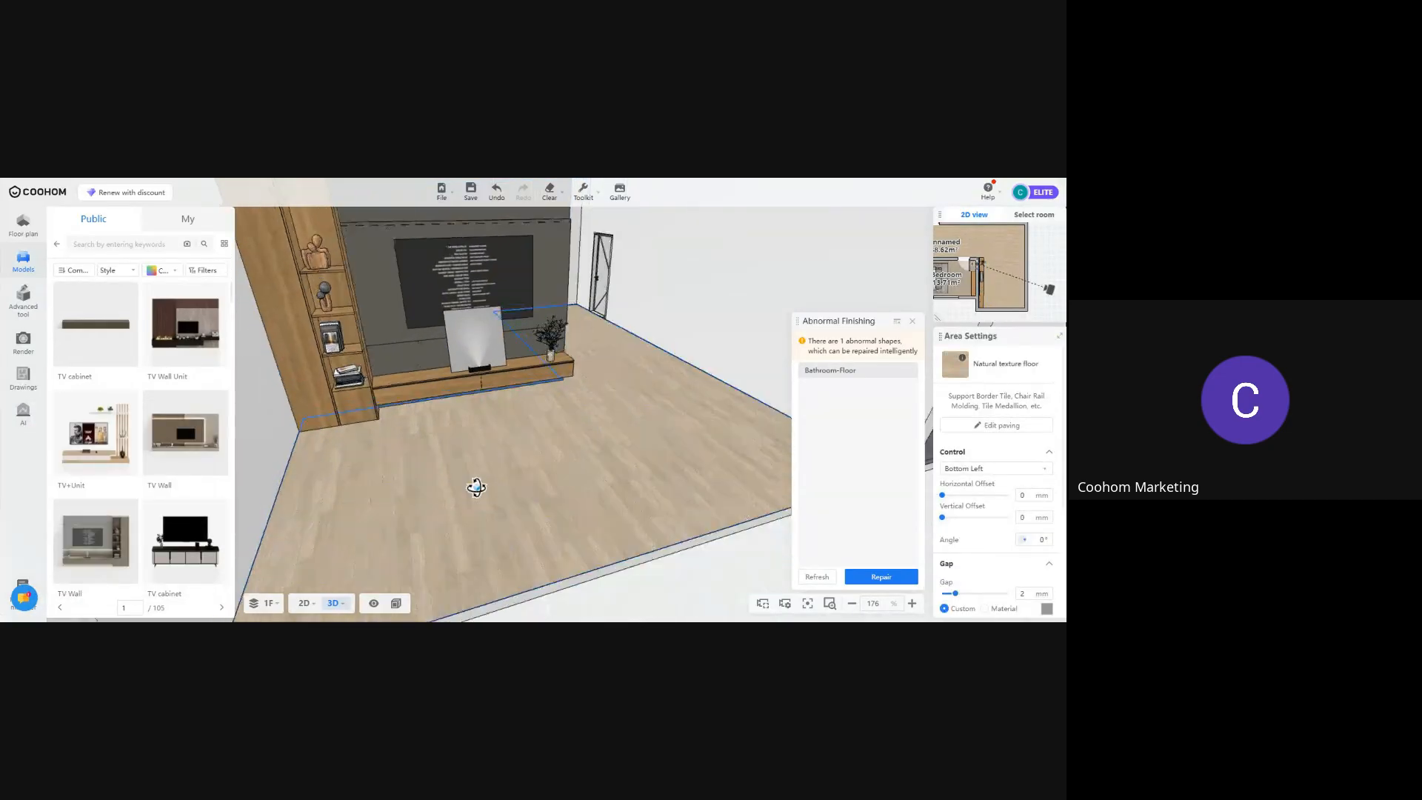
pyautogui.moveTo(476, 485); pyautogui.dragTo(393, 504)
pyautogui.moveTo(394, 505); pyautogui.dragTo(498, 429, button='right')
pyautogui.scroll(-2, 505, 431)
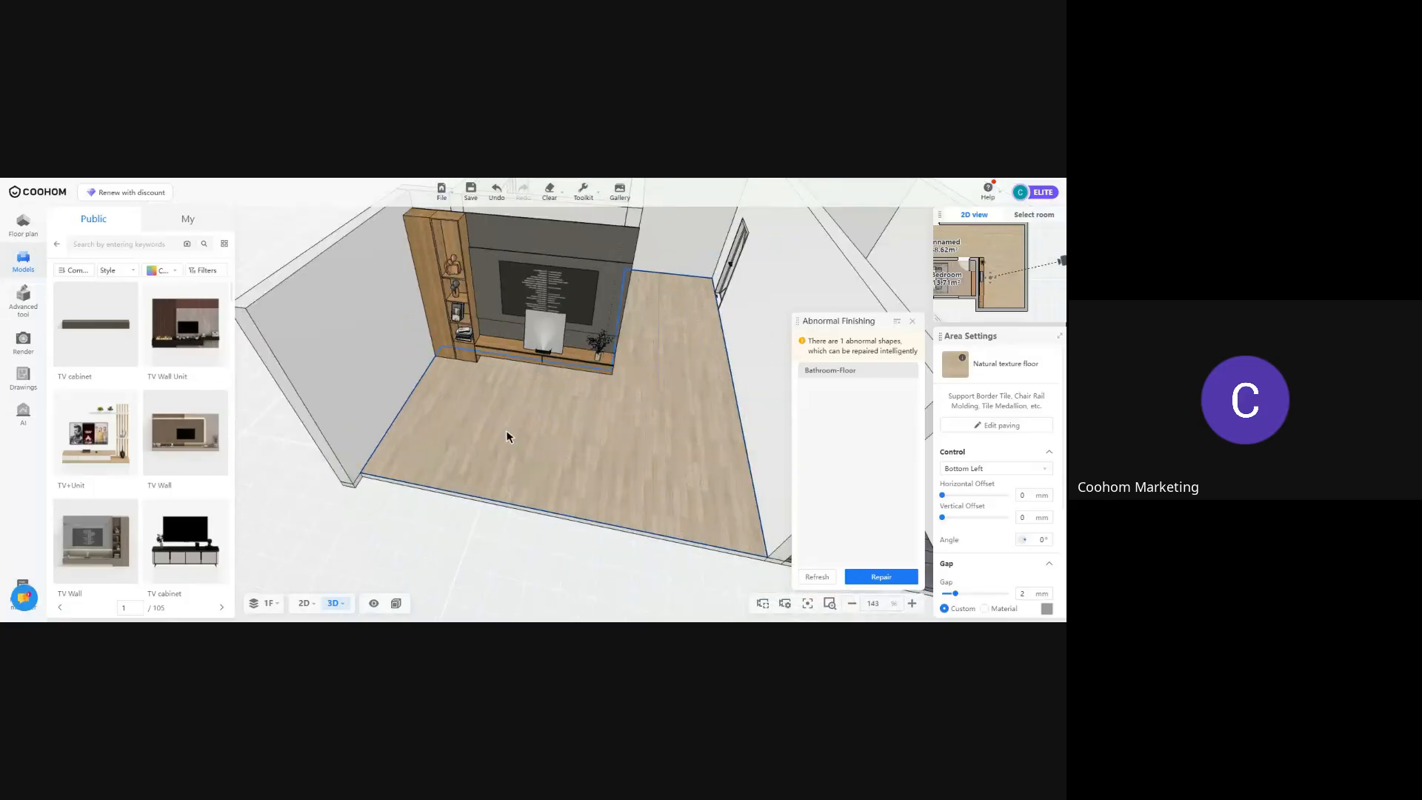
# Browse the furniture library's model sets and narrow them down to Sofa Sets
pyautogui.moveTo(508, 434); pyautogui.dragTo(263, 451)
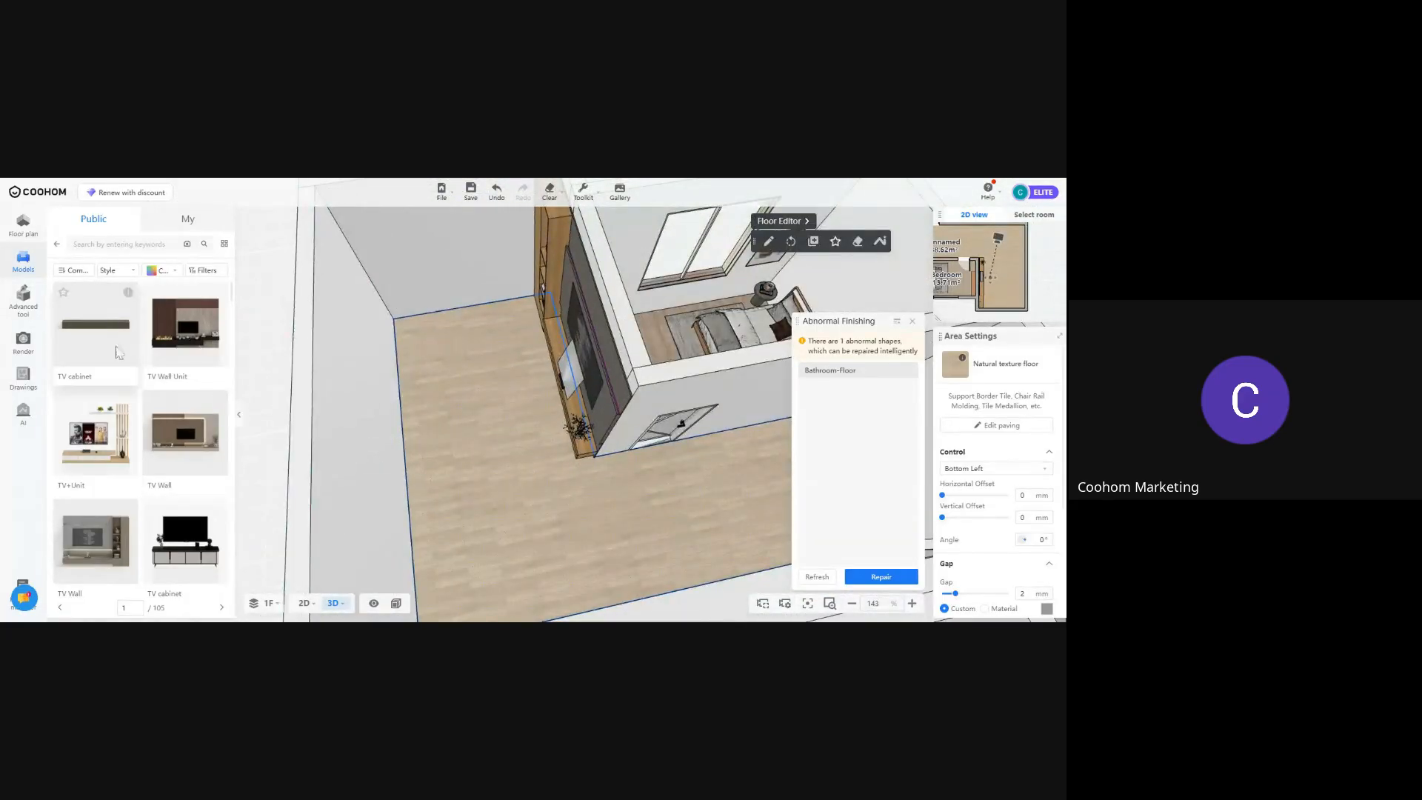
pyautogui.click(57, 243)
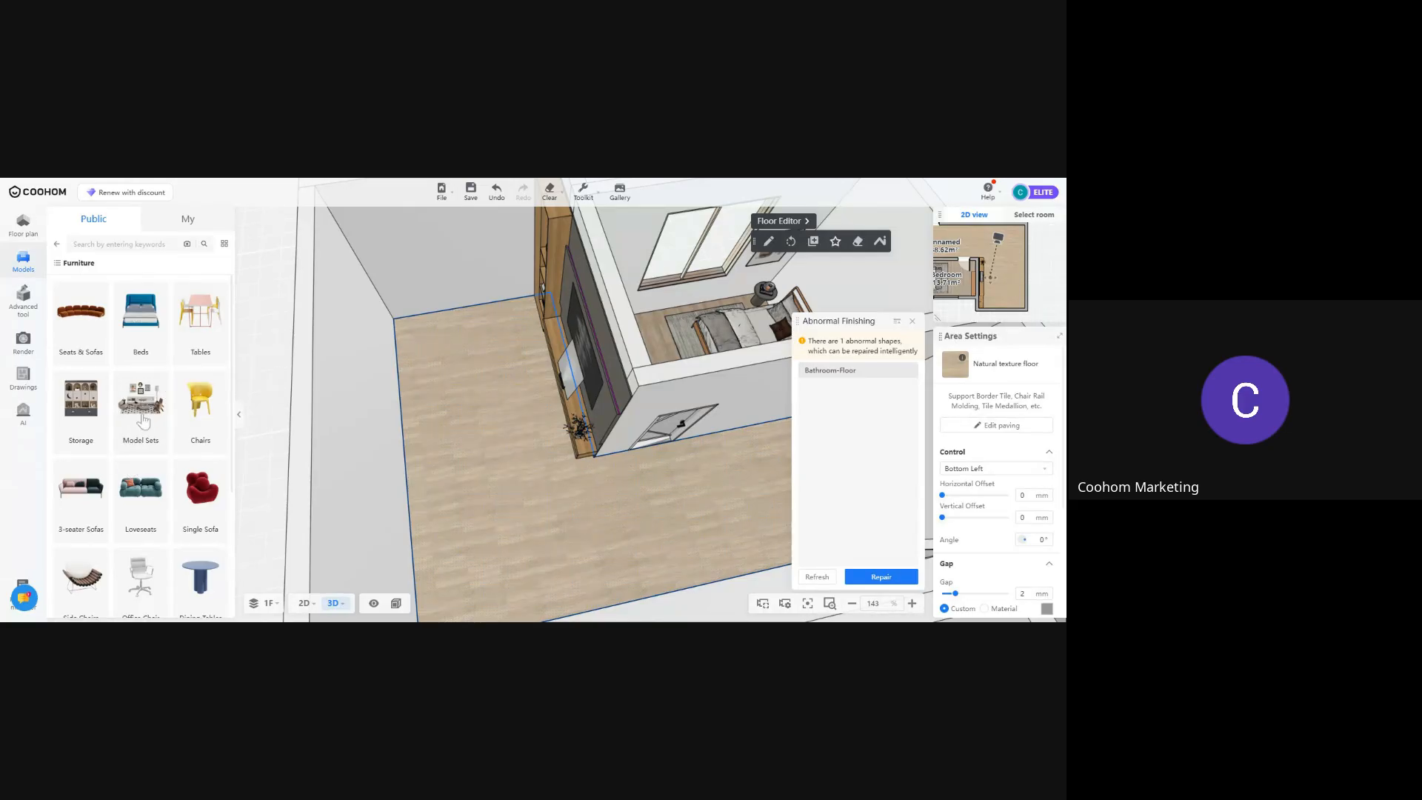
pyautogui.click(143, 404)
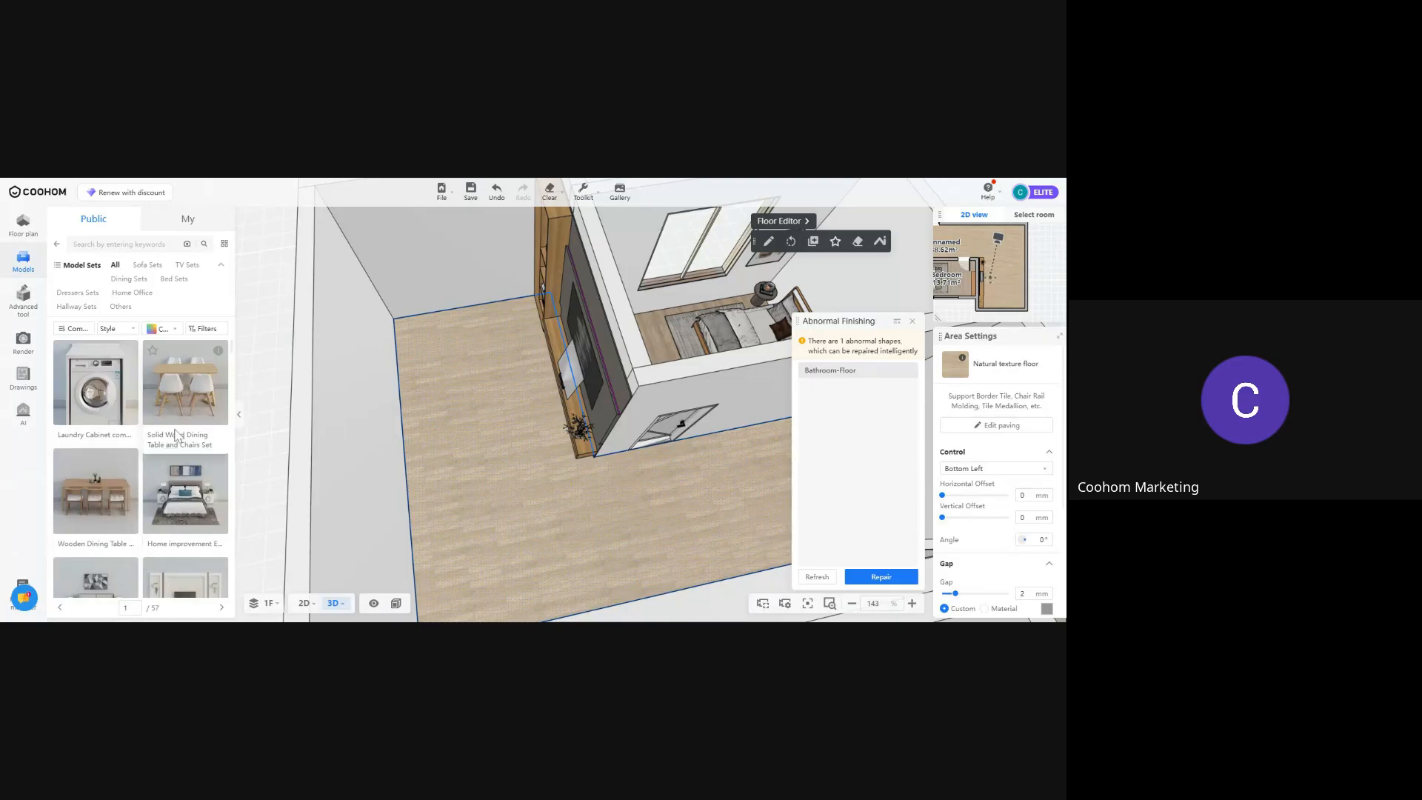
pyautogui.scroll(-2, 187, 442)
pyautogui.click(147, 265)
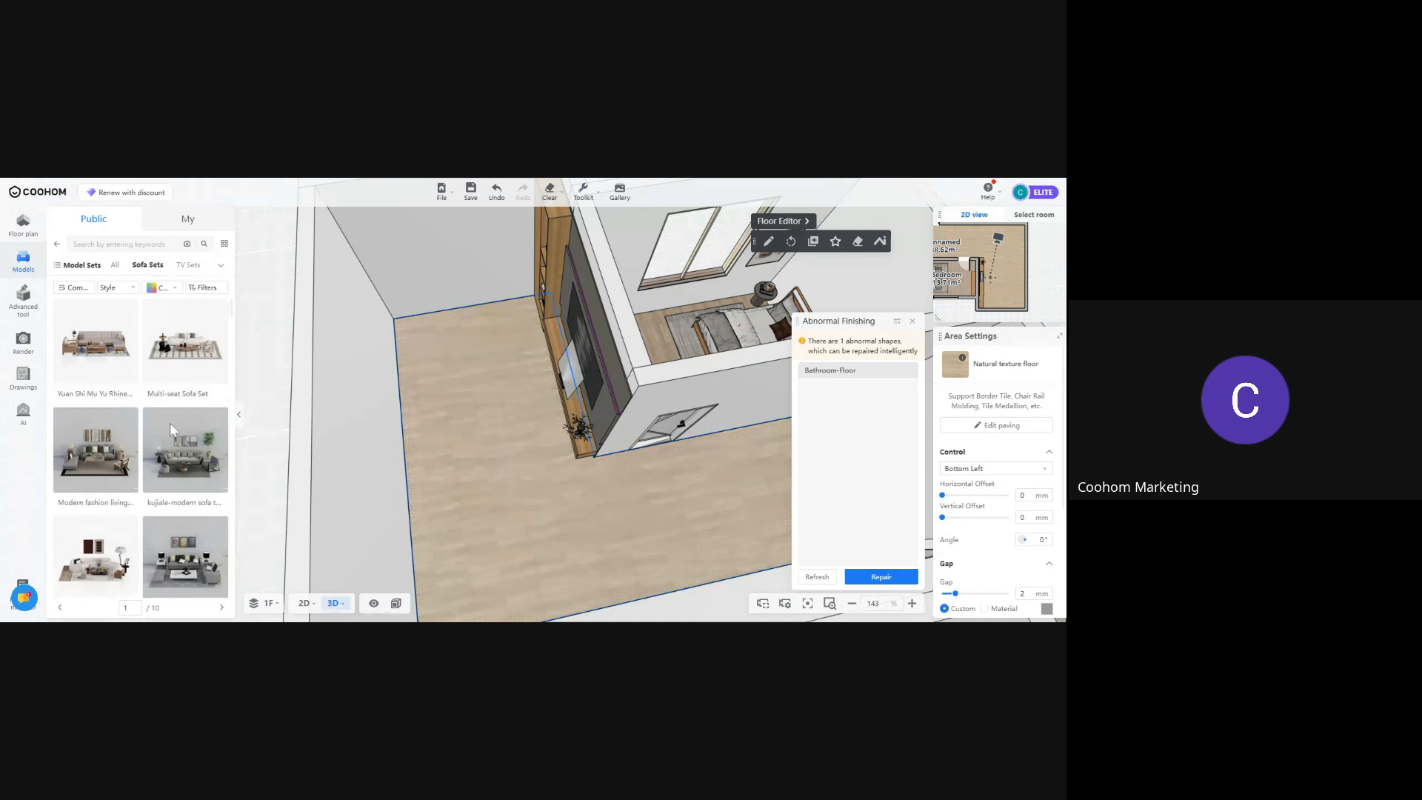
# Place the kujiale-modern sofa set on the floor in front of the TV wall
pyautogui.click(103, 355)
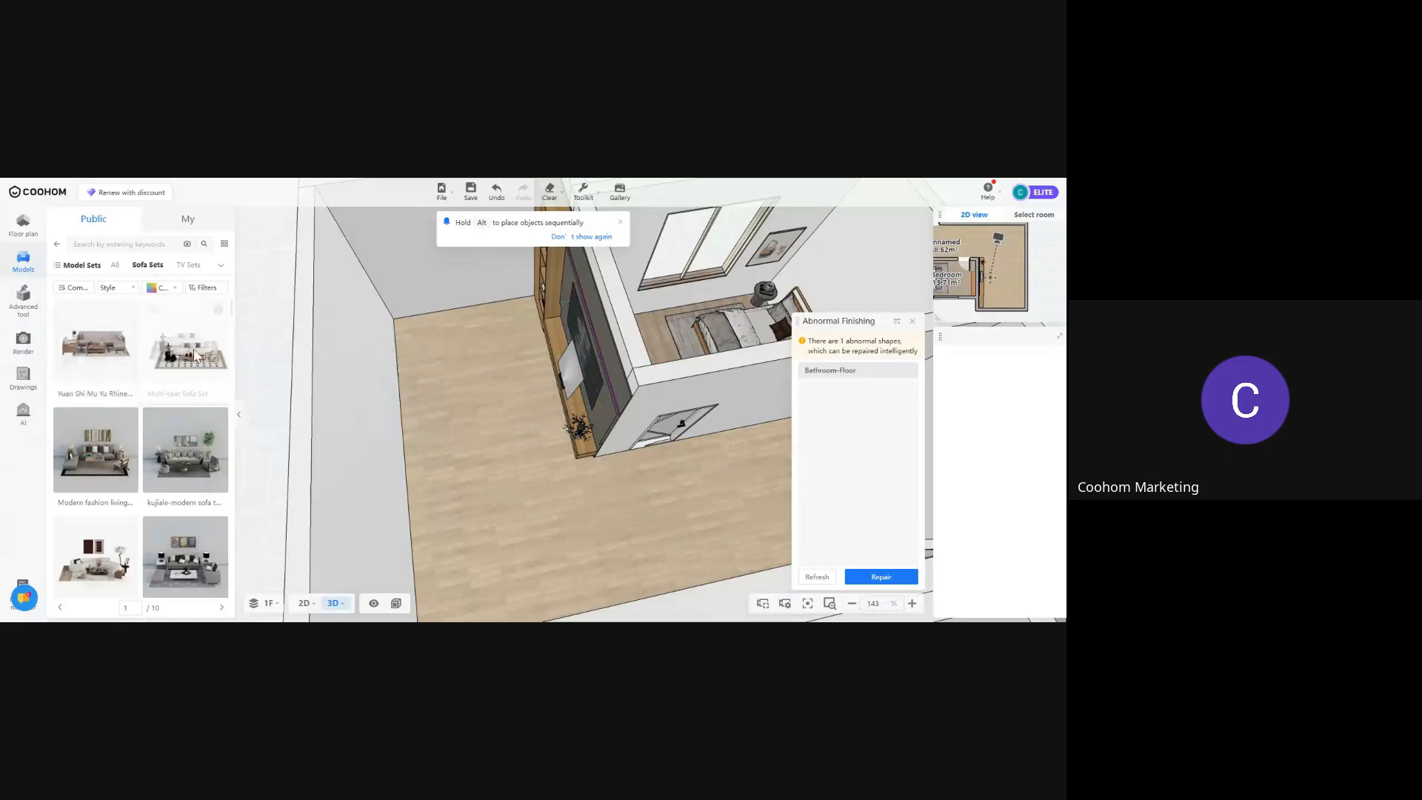
pyautogui.click(139, 458)
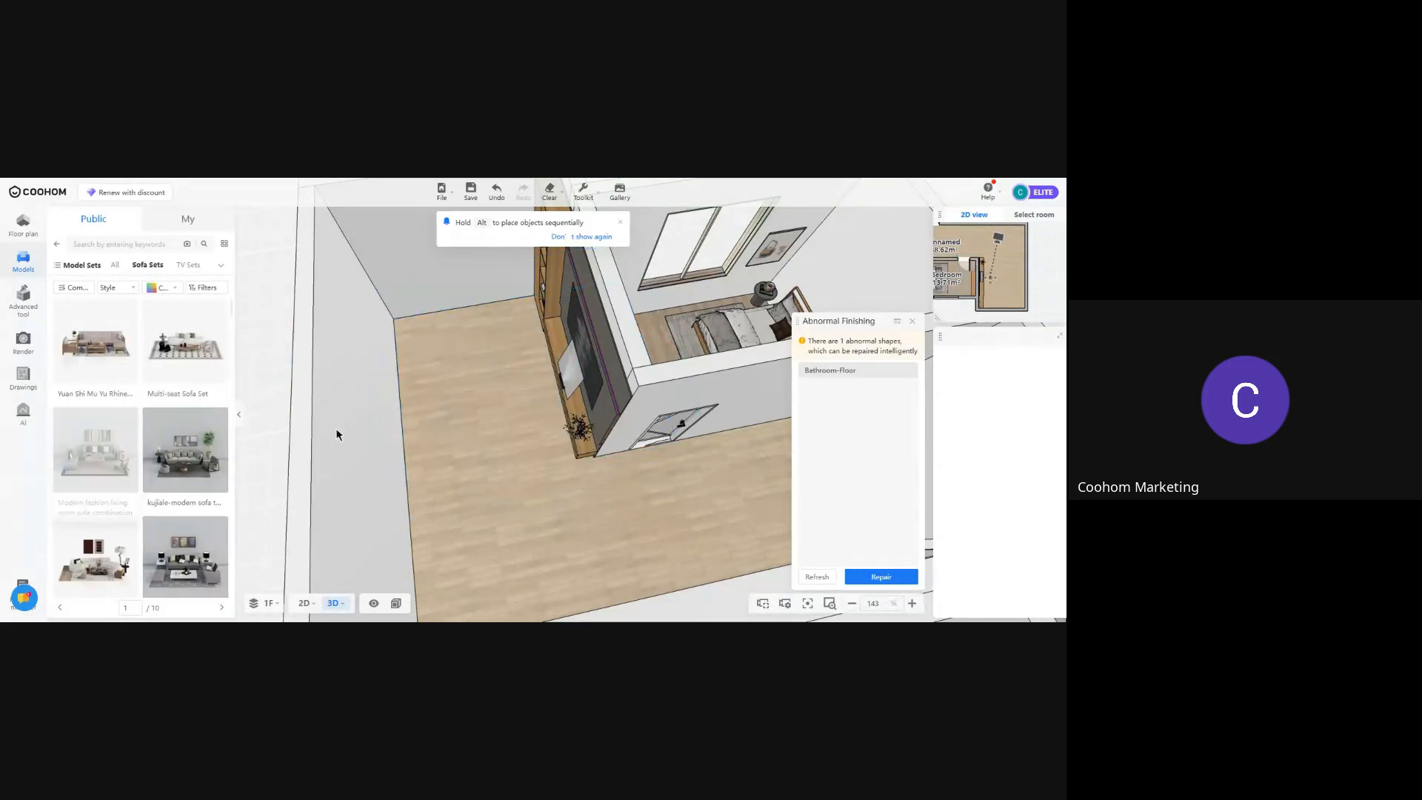
pyautogui.click(185, 452)
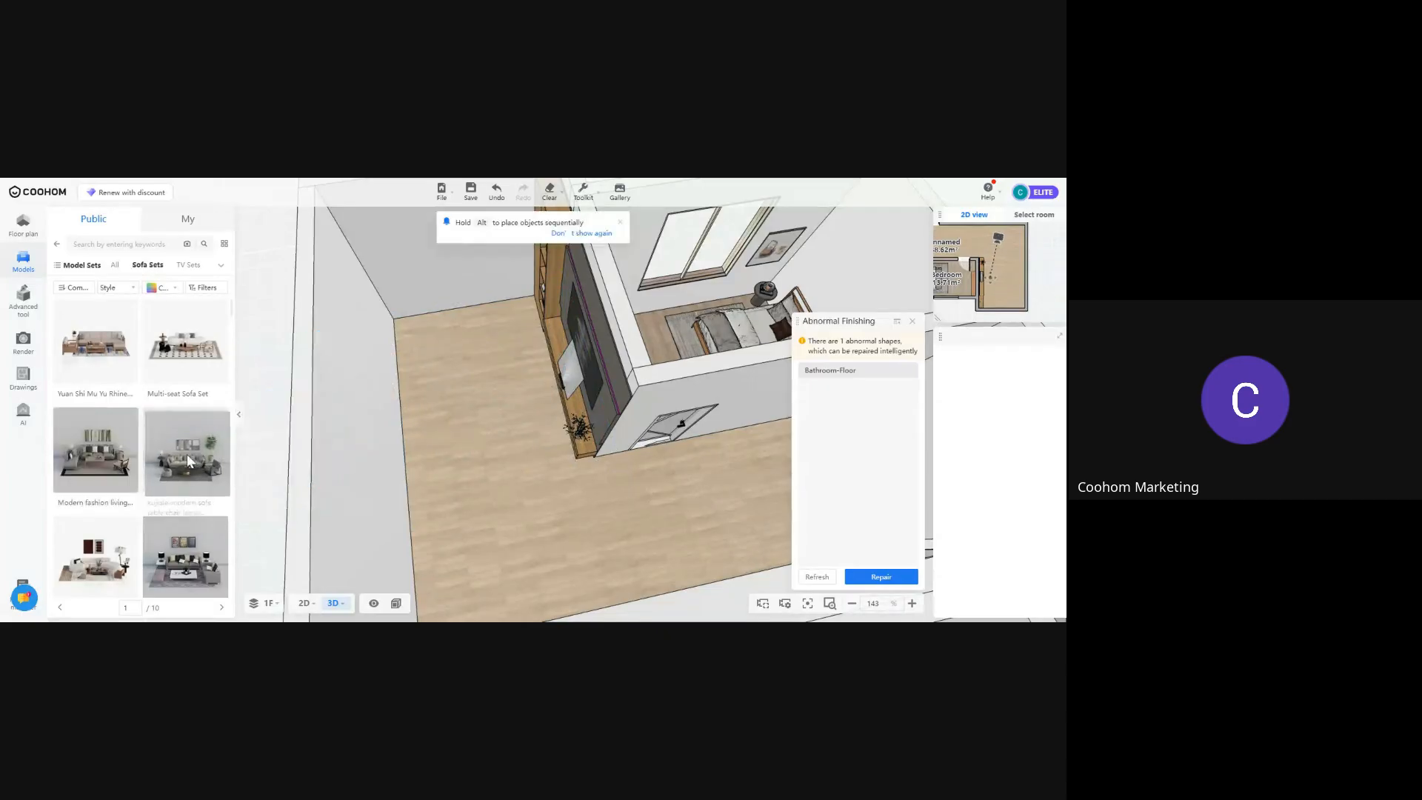
pyautogui.click(507, 423)
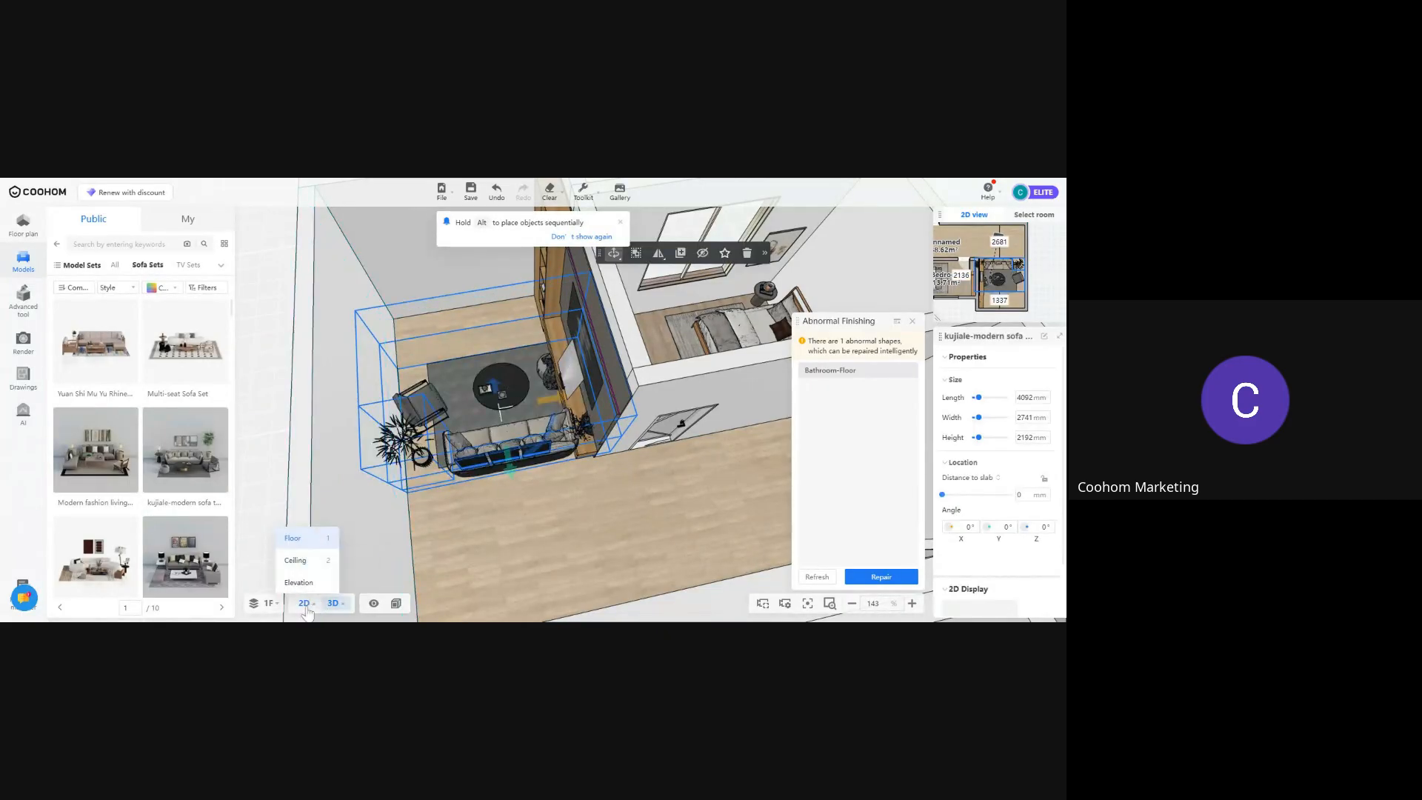
# Position the sofa set against the wall opposite the TV wall in the floor plan, mirror it, and check the arrangement in 3D
pyautogui.click(304, 603)
pyautogui.moveTo(519, 466); pyautogui.dragTo(598, 473)
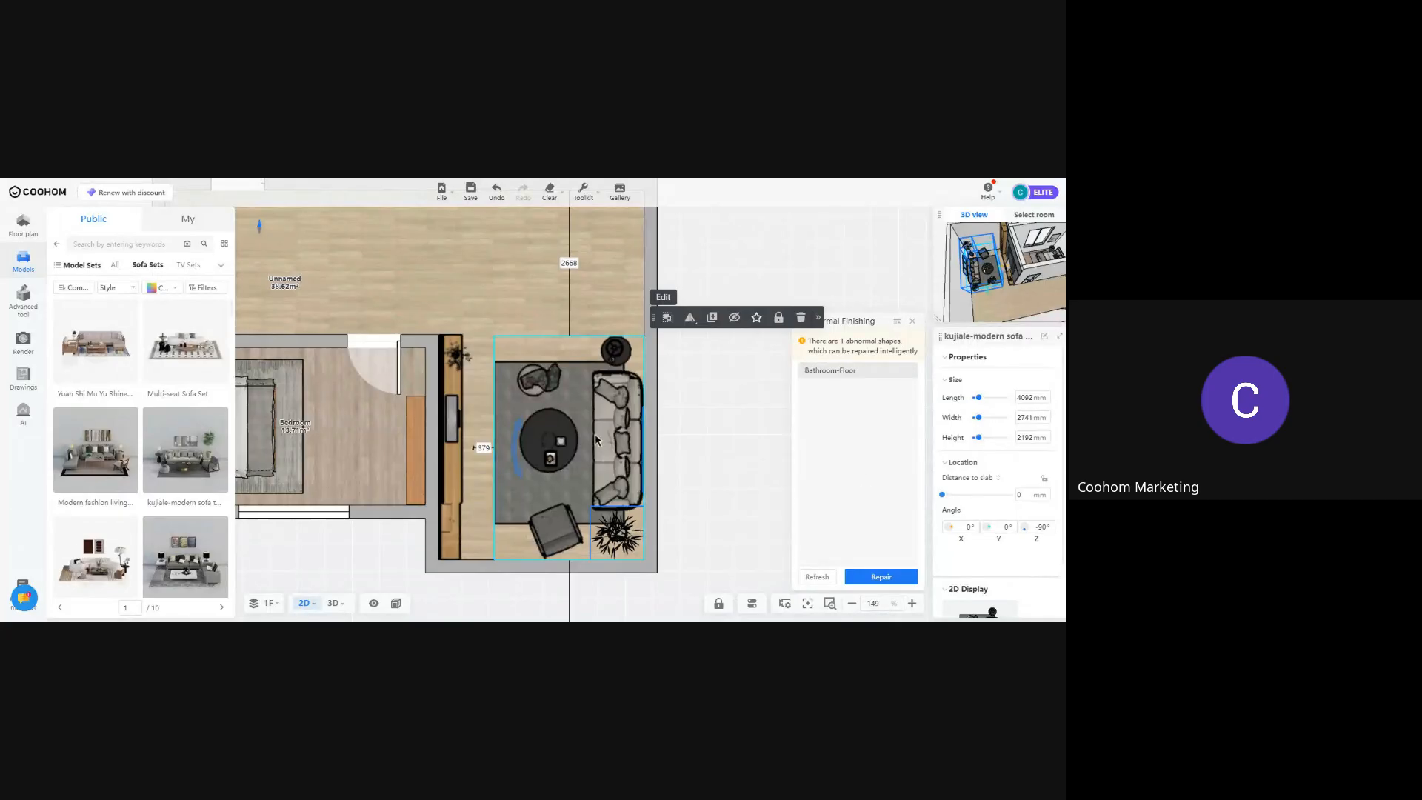
pyautogui.click(690, 342)
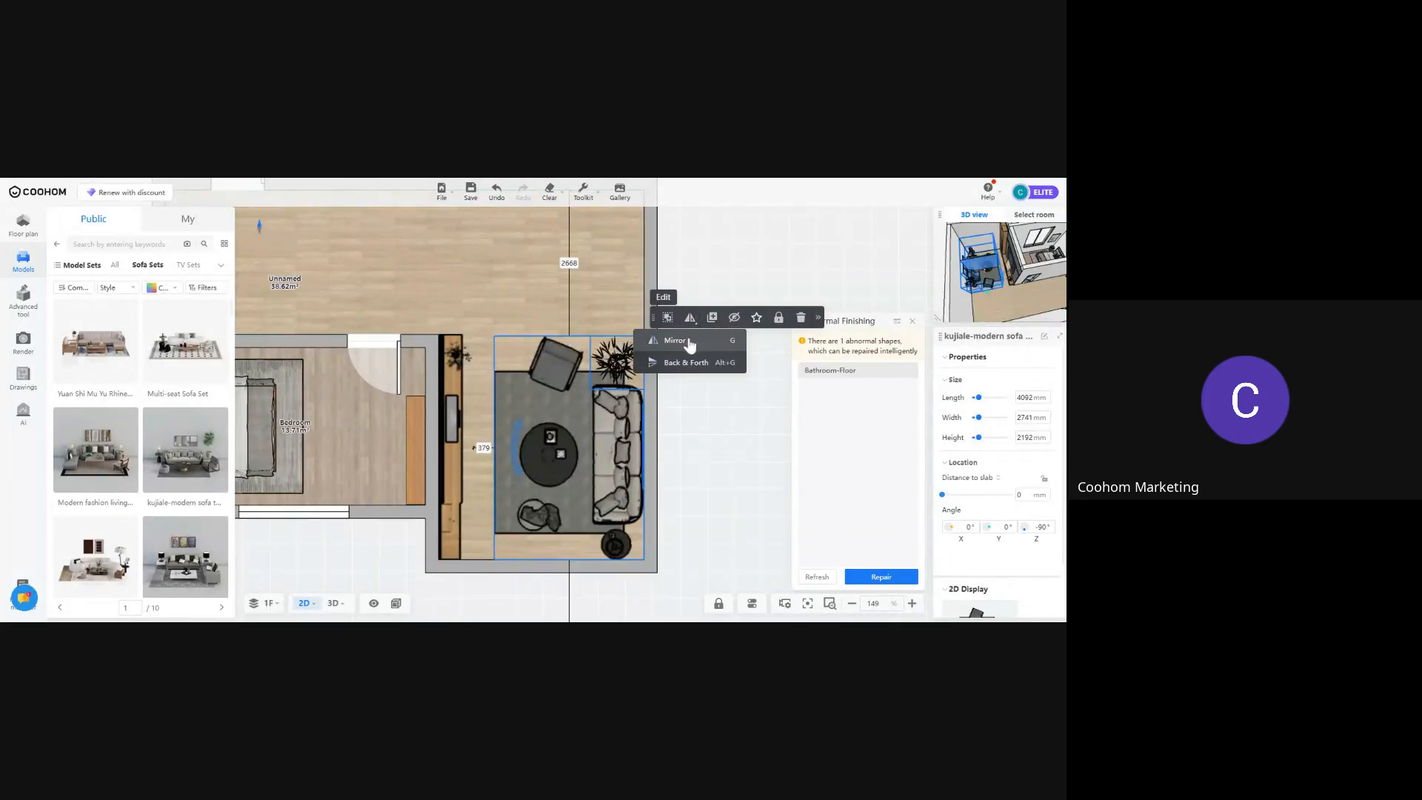
pyautogui.click(724, 482)
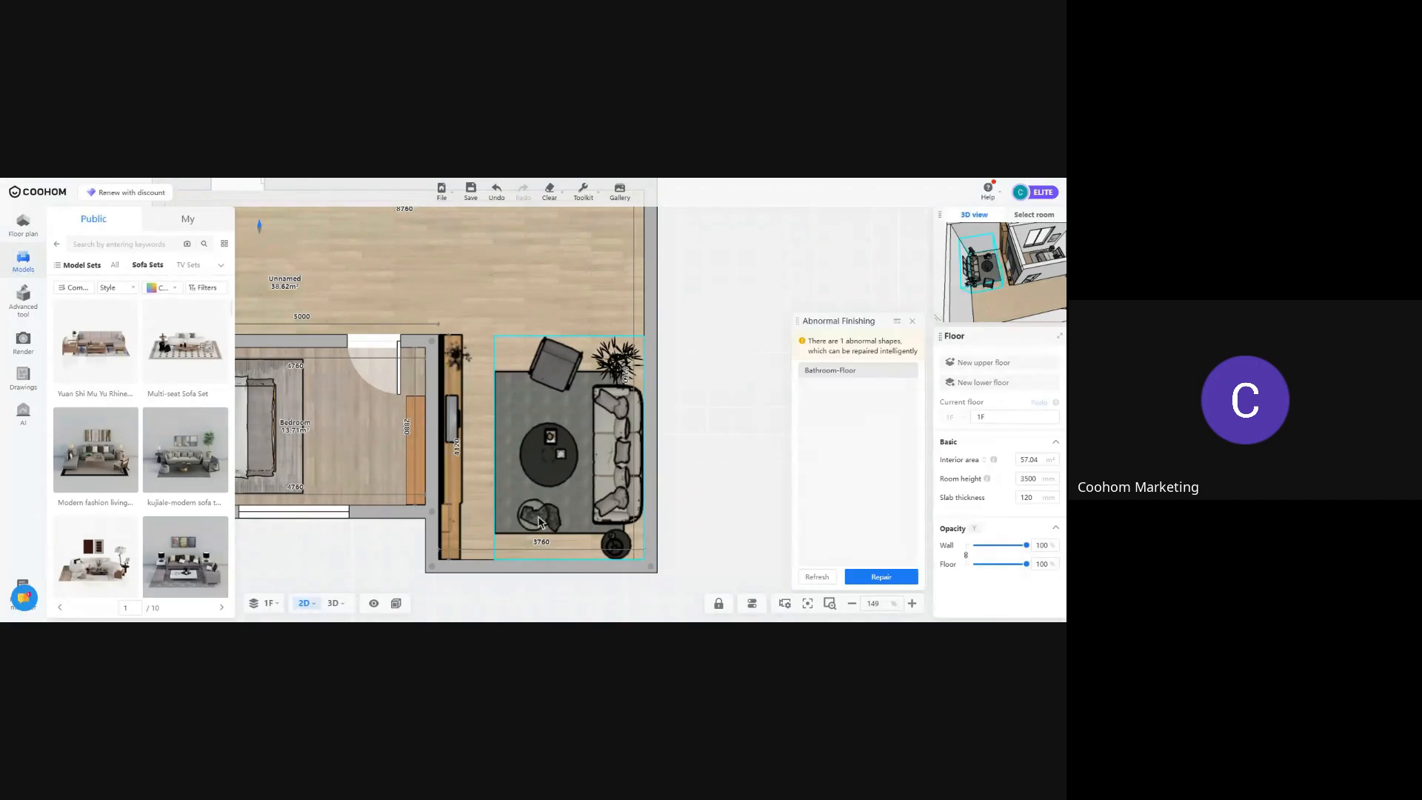
pyautogui.click(335, 602)
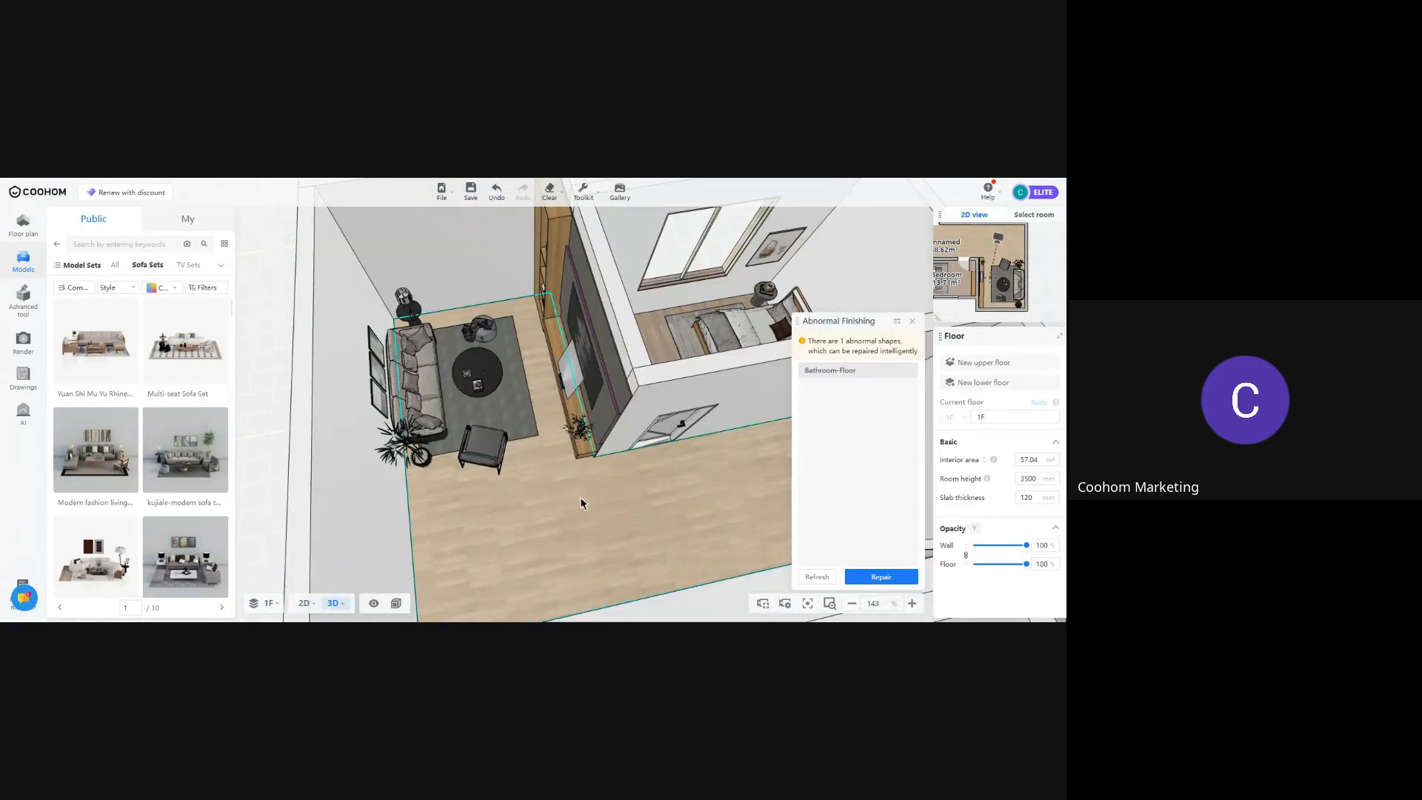
pyautogui.moveTo(580, 496); pyautogui.dragTo(556, 518)
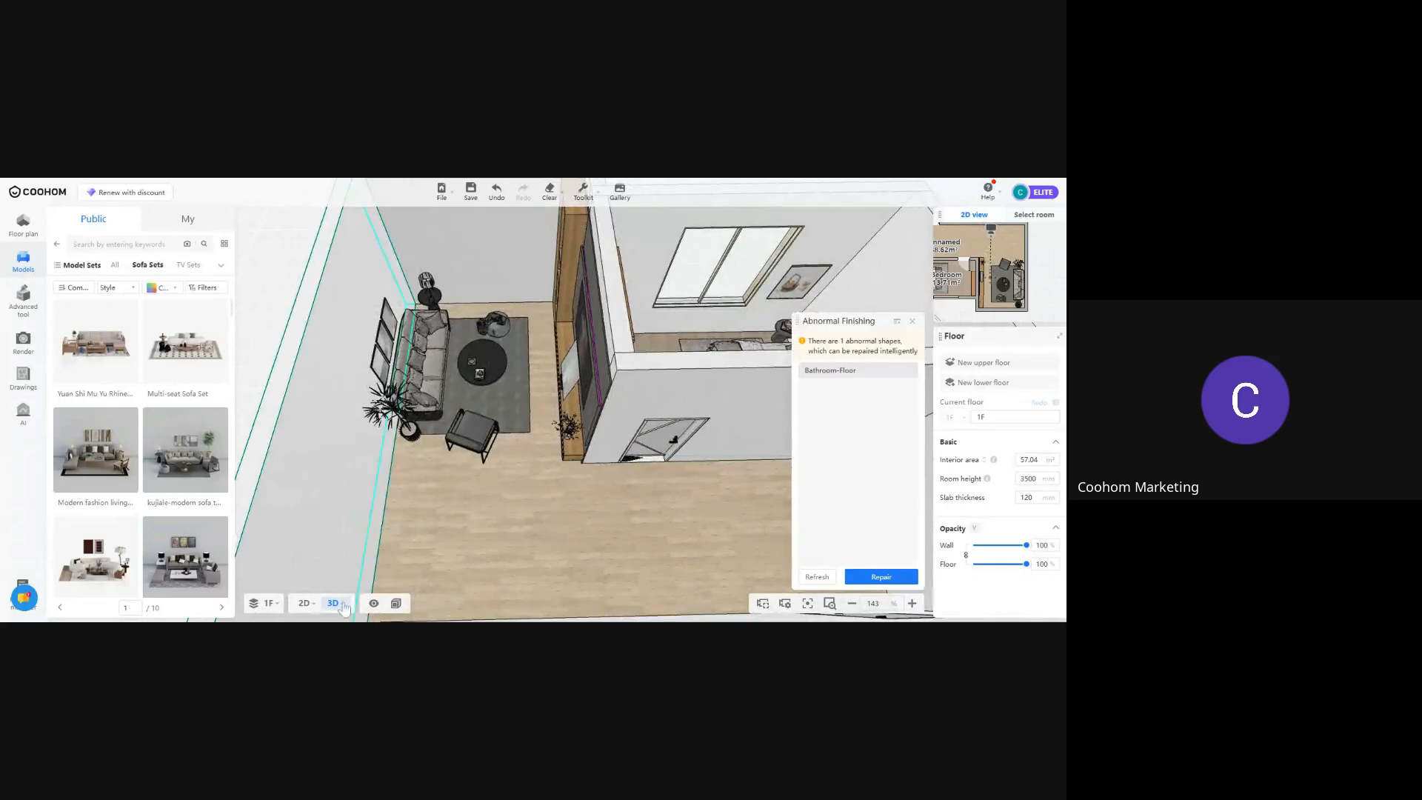
# Delete the kujiale-modern sofa set from the floor plan
pyautogui.click(303, 603)
pyautogui.click(570, 448)
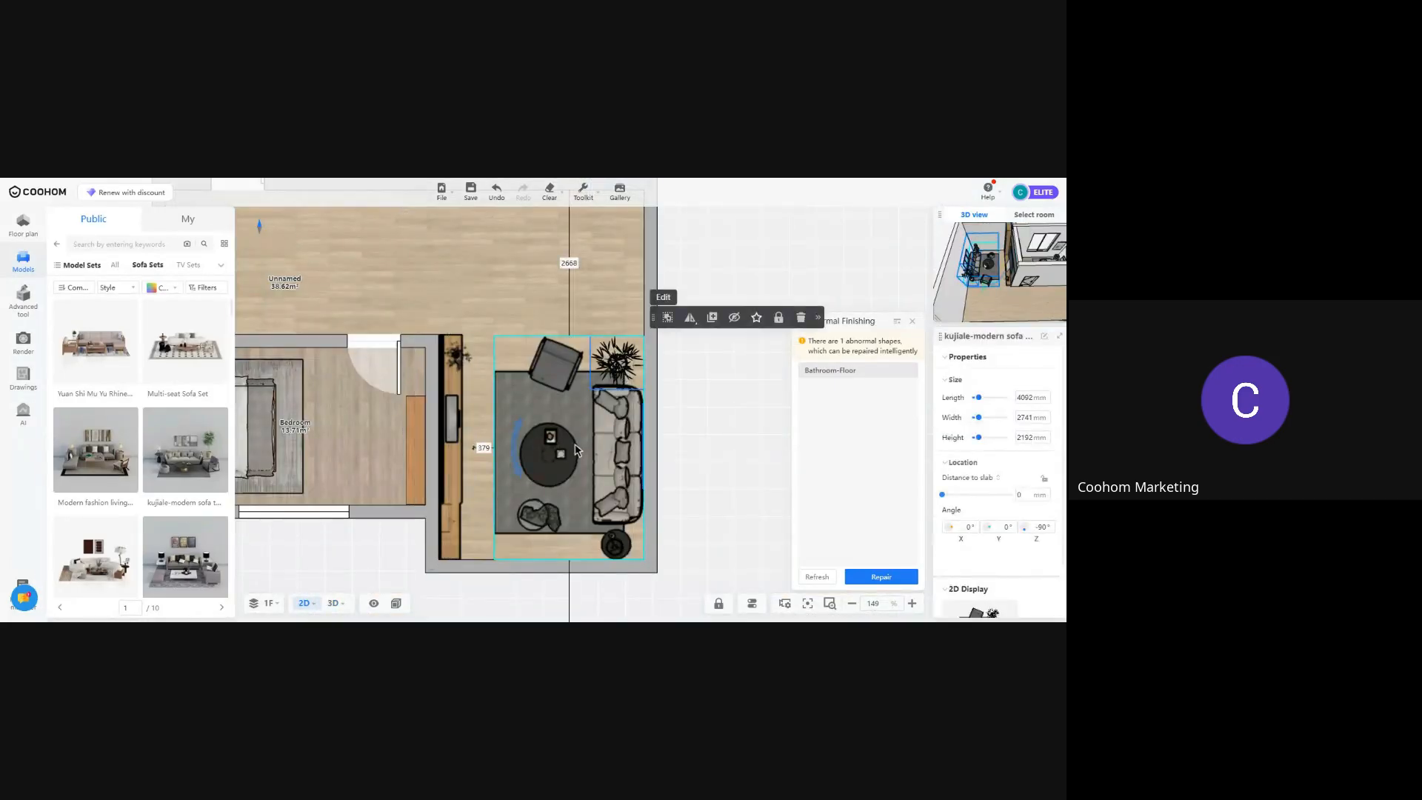
pyautogui.press('Delete')
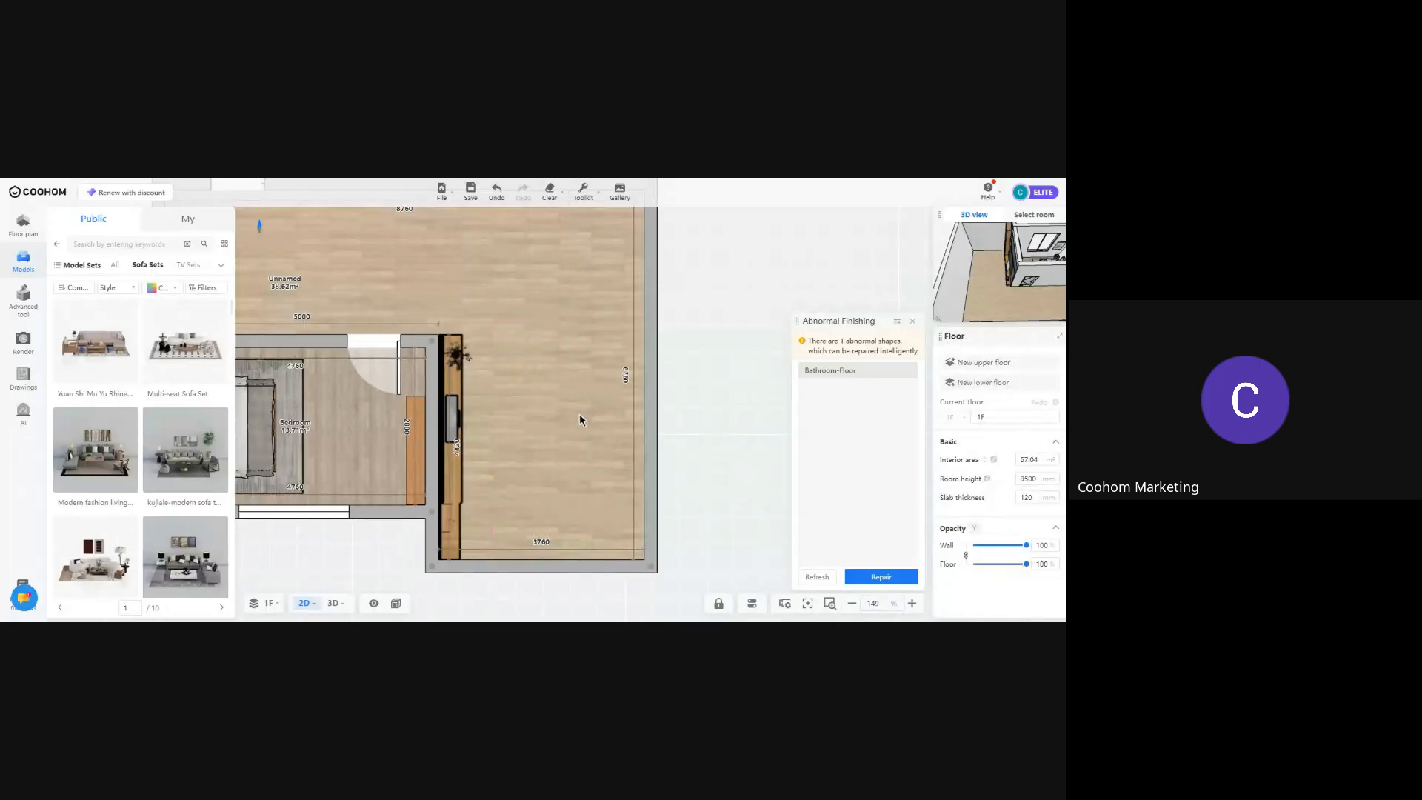
# Find the Chocolate Genuine Leather Sofa set among the sofa sets and place it beside the TV wall in the floor plan
pyautogui.scroll(-2, 130, 446)
pyautogui.click(130, 445)
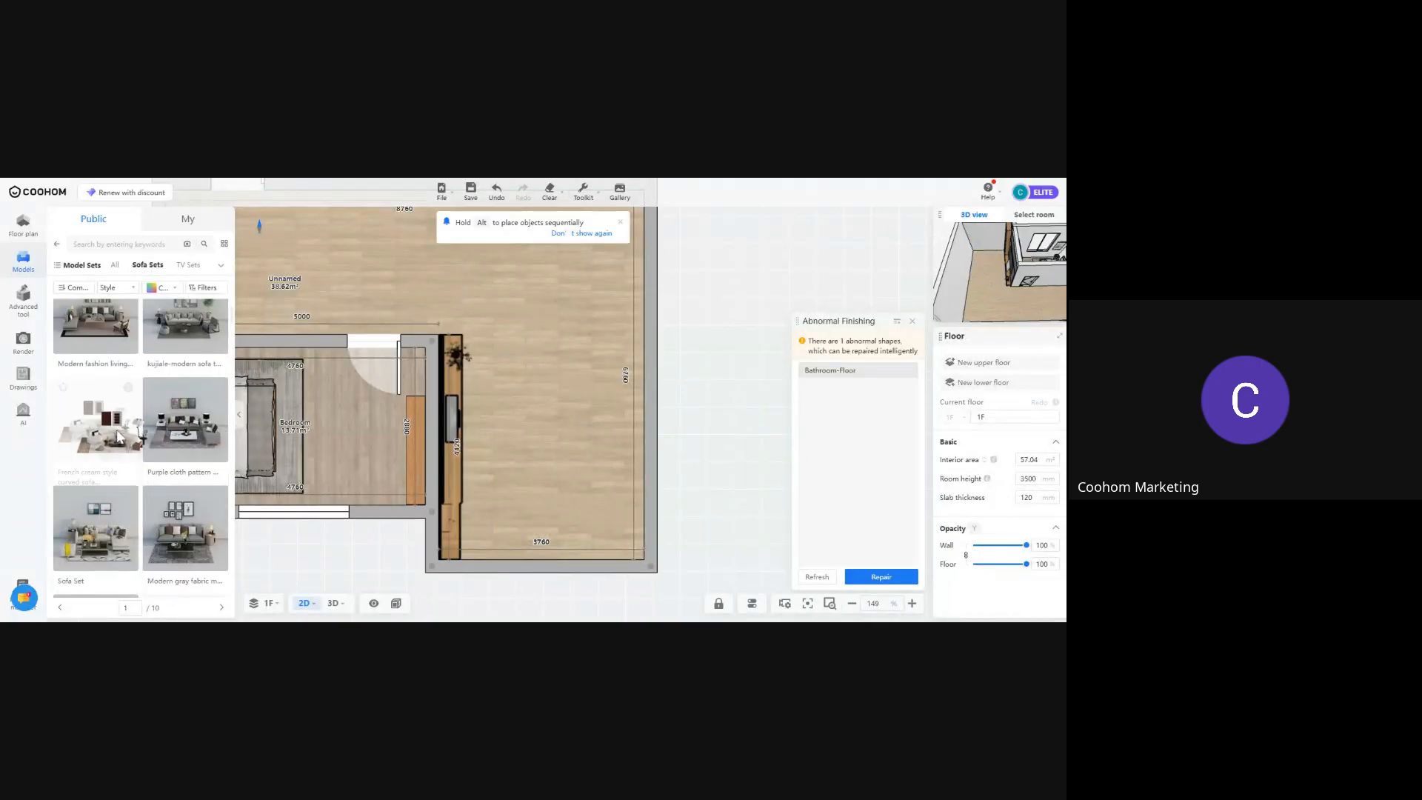
pyautogui.scroll(-4, 687, 360)
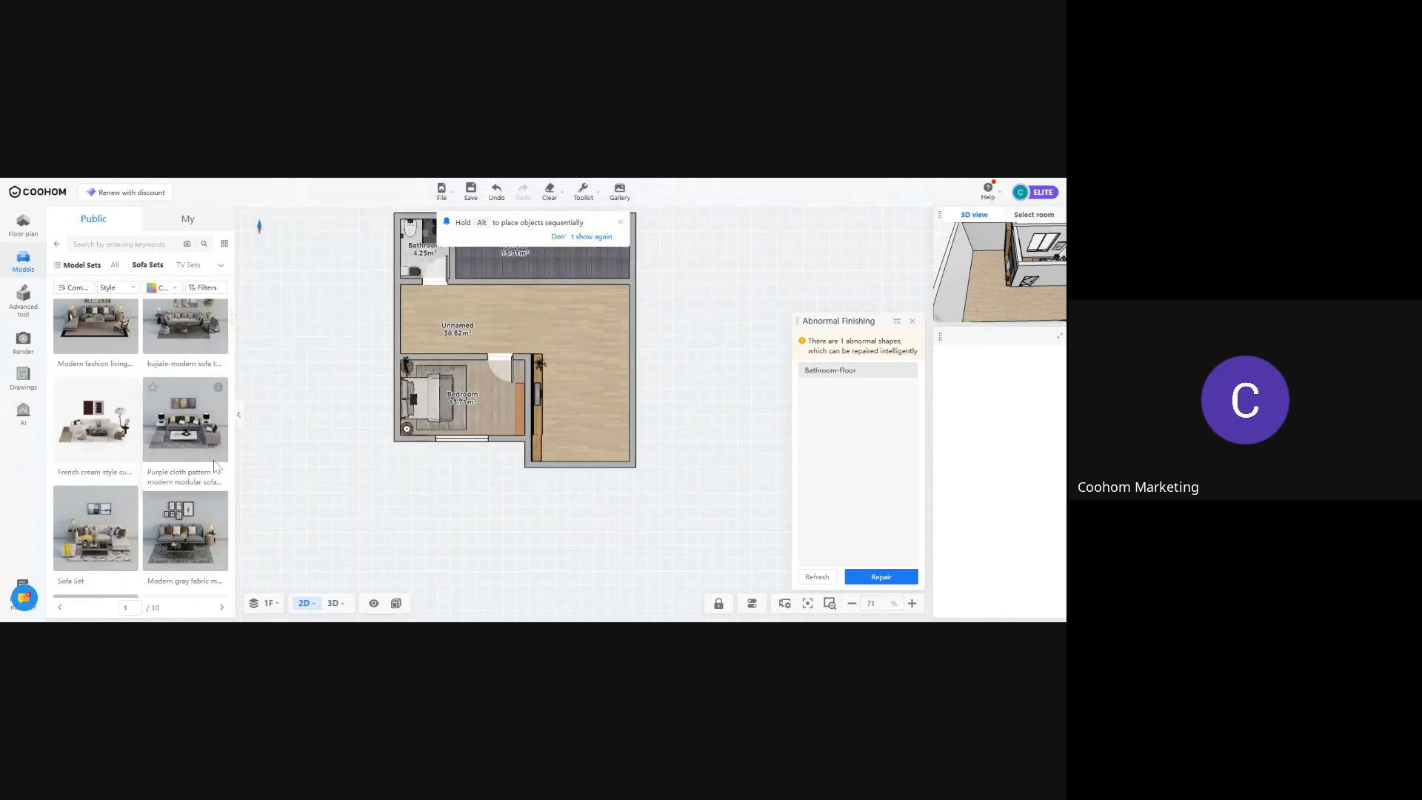
pyautogui.scroll(-2, 195, 427)
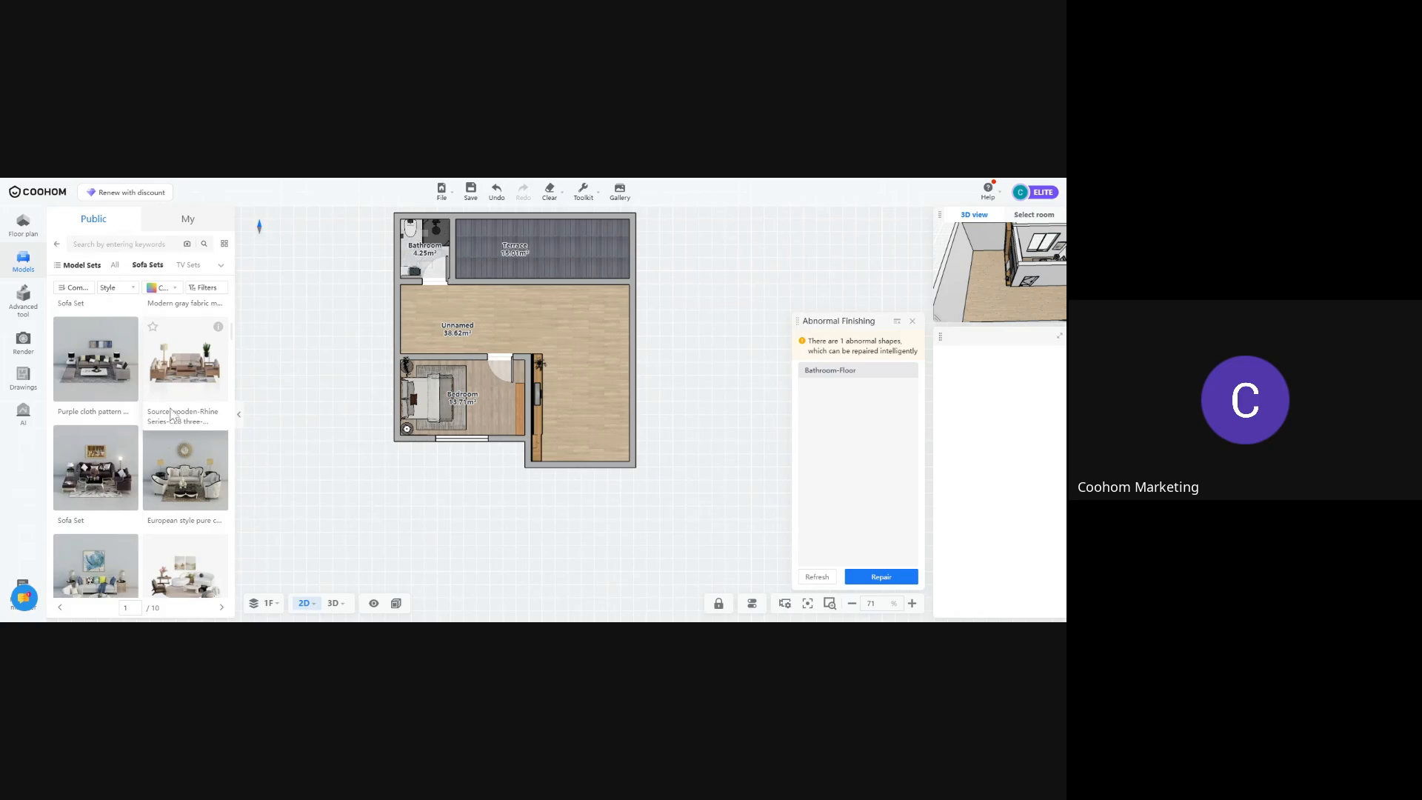
pyautogui.scroll(-1, 159, 431)
pyautogui.scroll(-2, 159, 431)
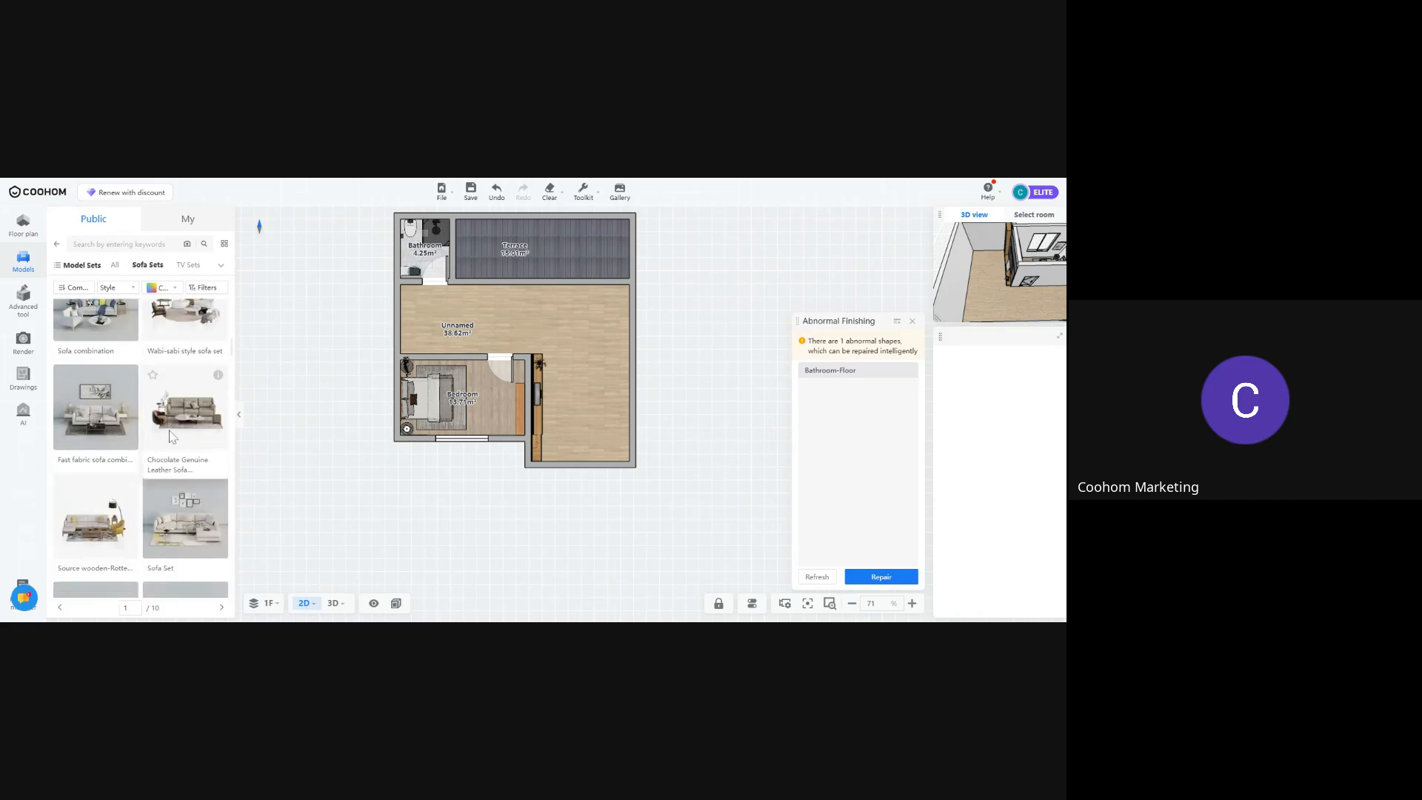
pyautogui.click(171, 435)
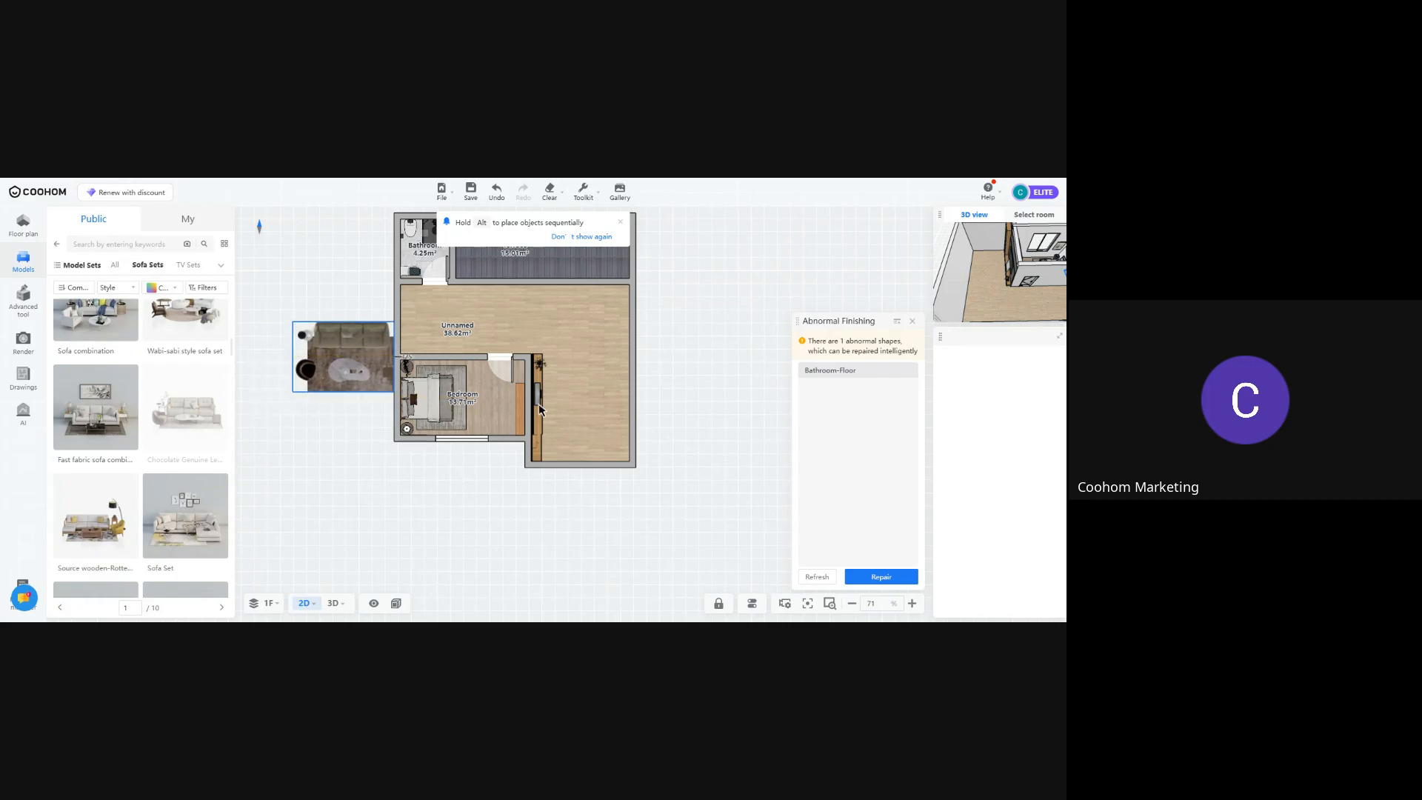
pyautogui.click(588, 395)
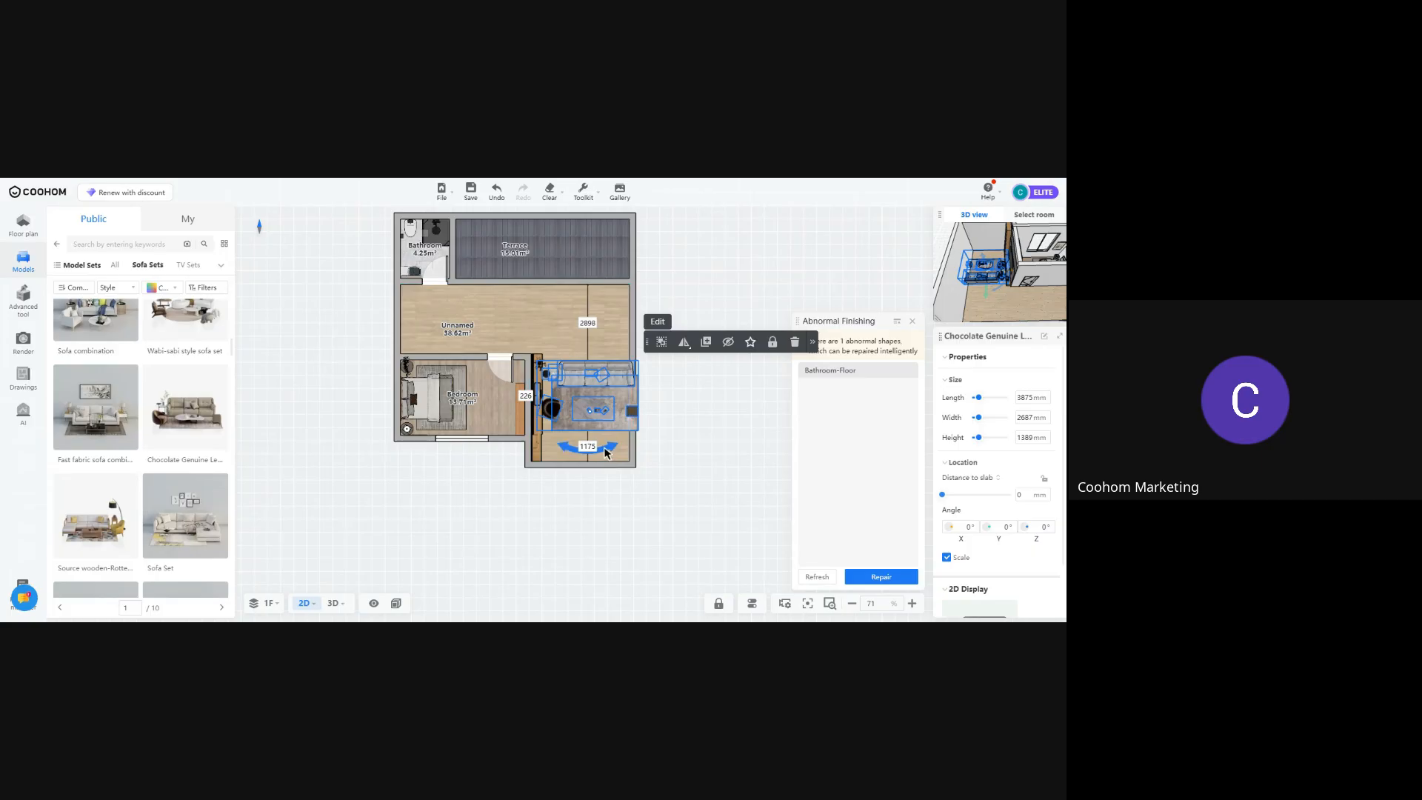
# Rotate the leather sofa set to -90° facing the TV wall and set its distances to the lower and outer walls to 0
pyautogui.moveTo(606, 454); pyautogui.dragTo(585, 408)
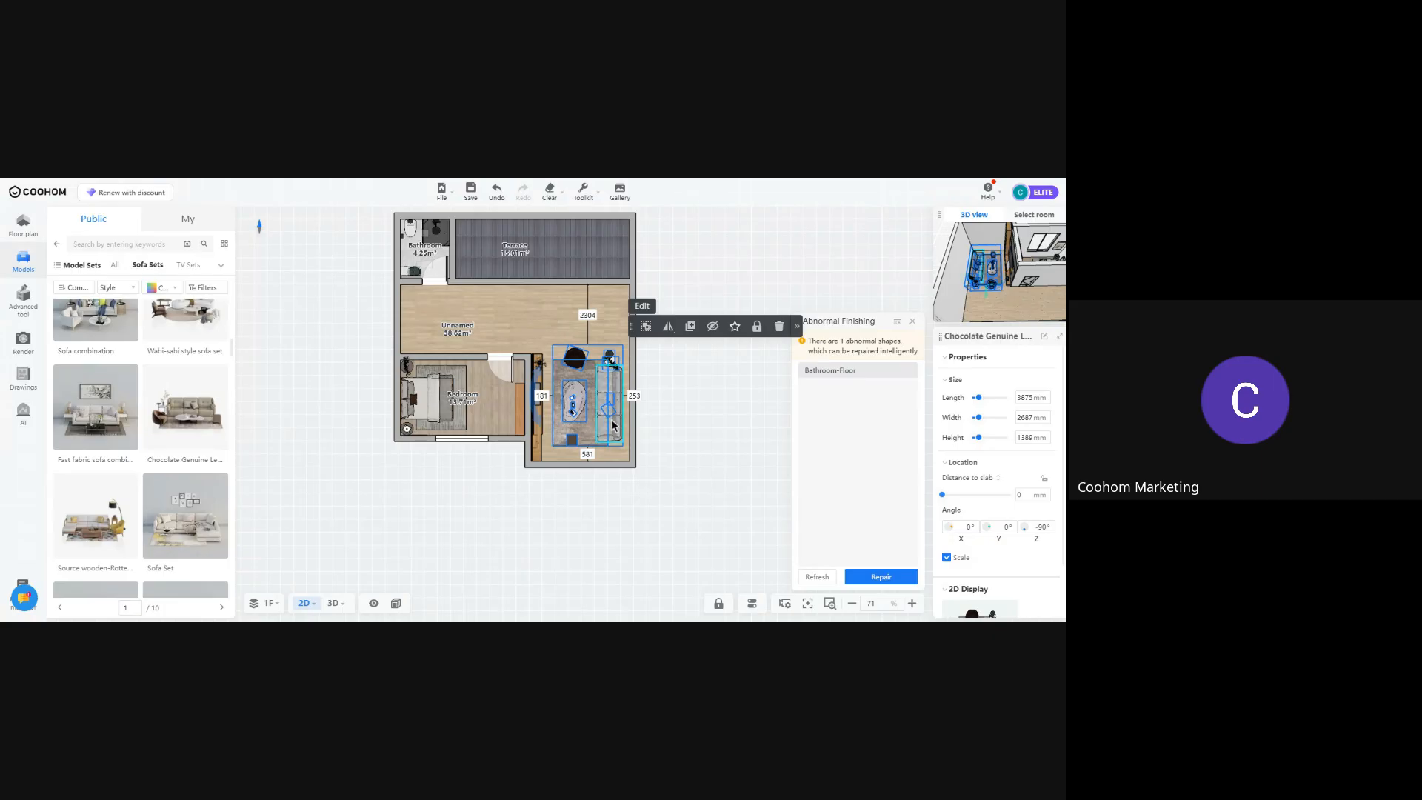
pyautogui.click(587, 453)
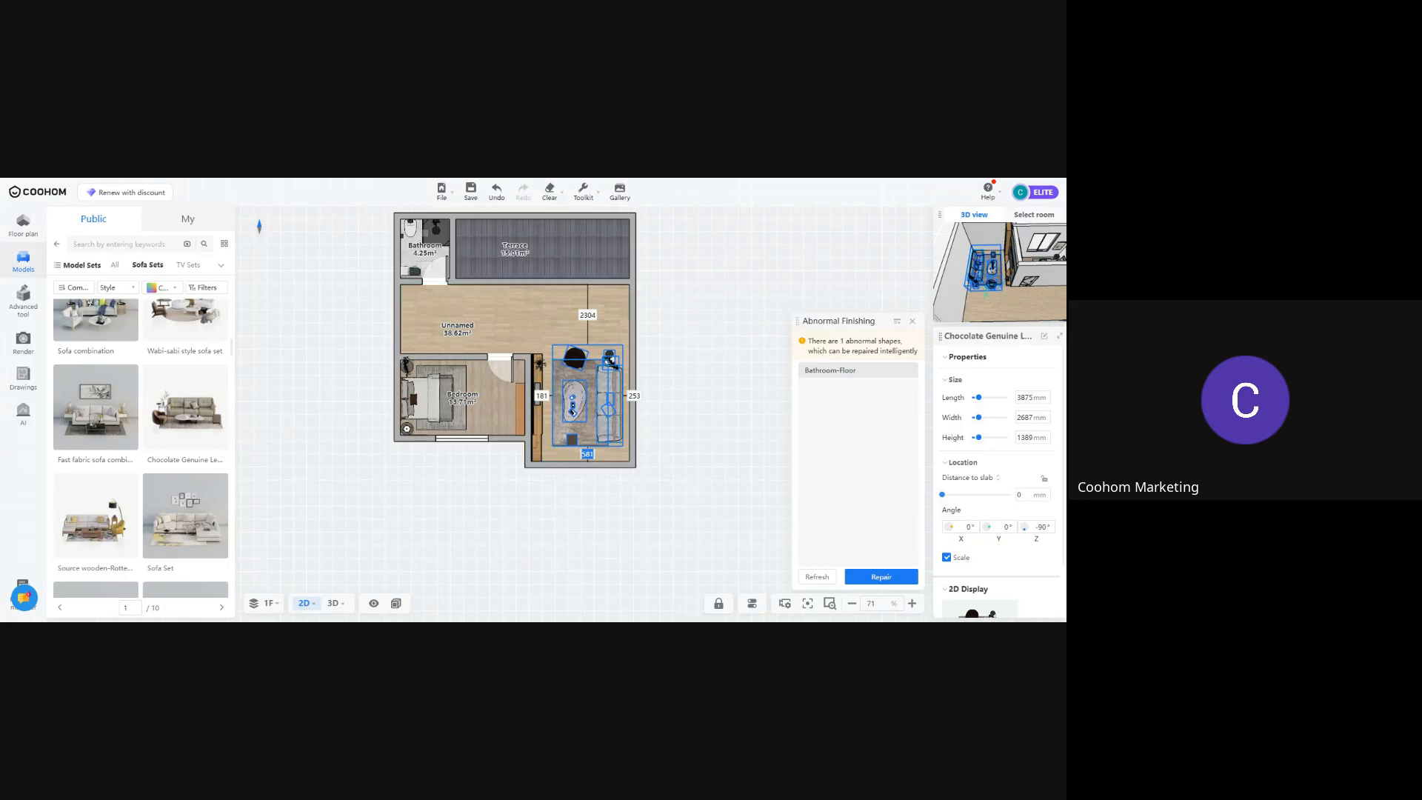
pyautogui.press('Return')
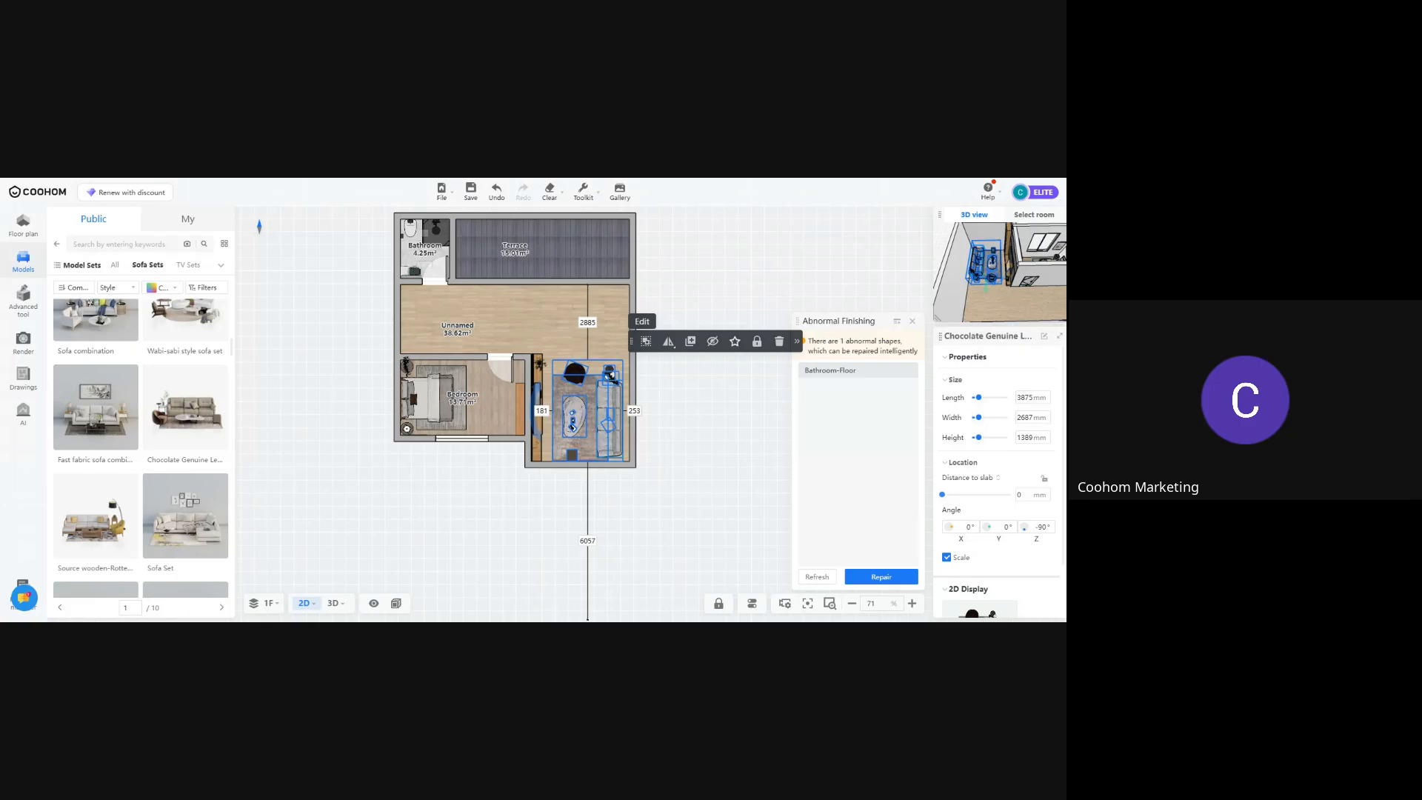
pyautogui.click(634, 410)
pyautogui.write('0')
pyautogui.press('Return')
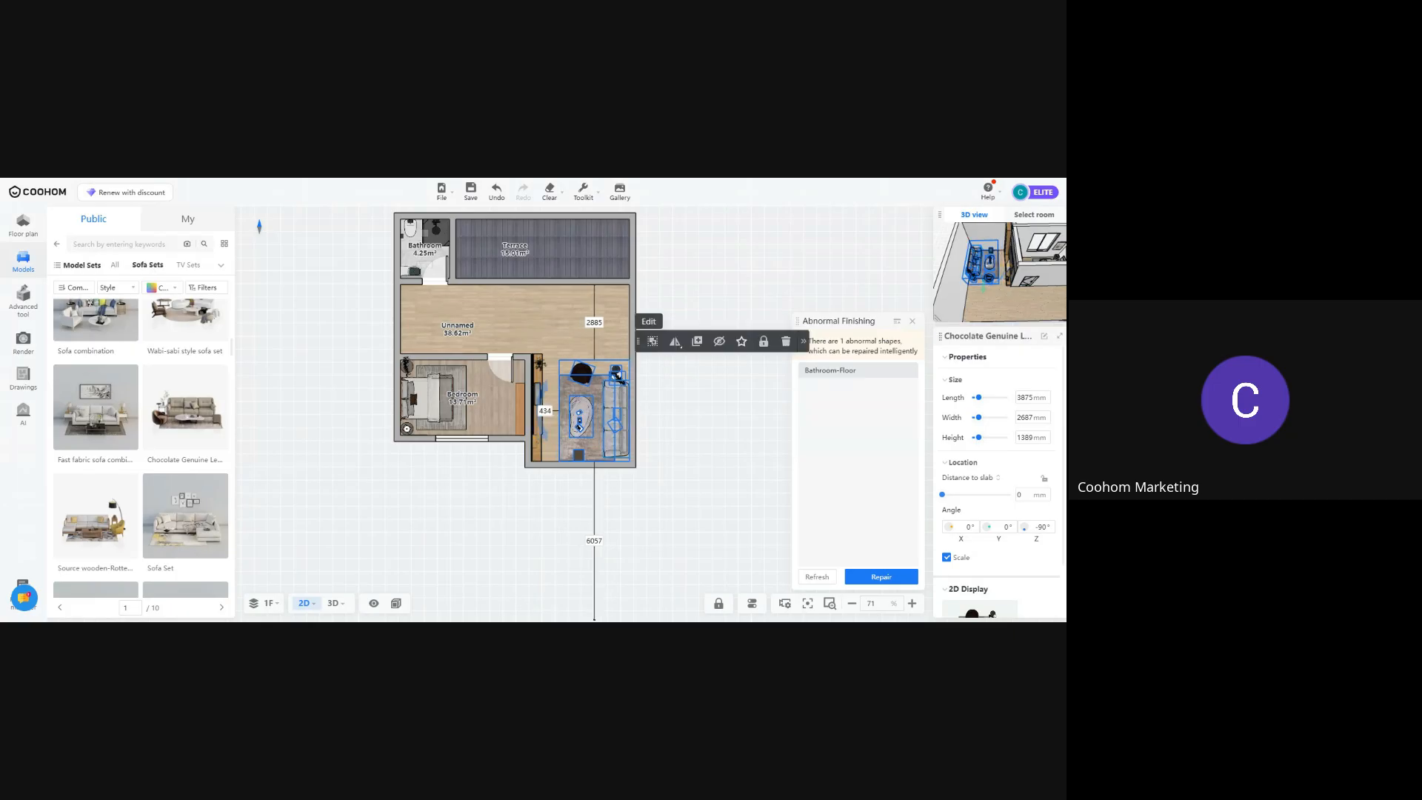
# Move the leather sofa set along the outer wall to about 254 mm from the room's lower wall
pyautogui.scroll(5, 597, 425)
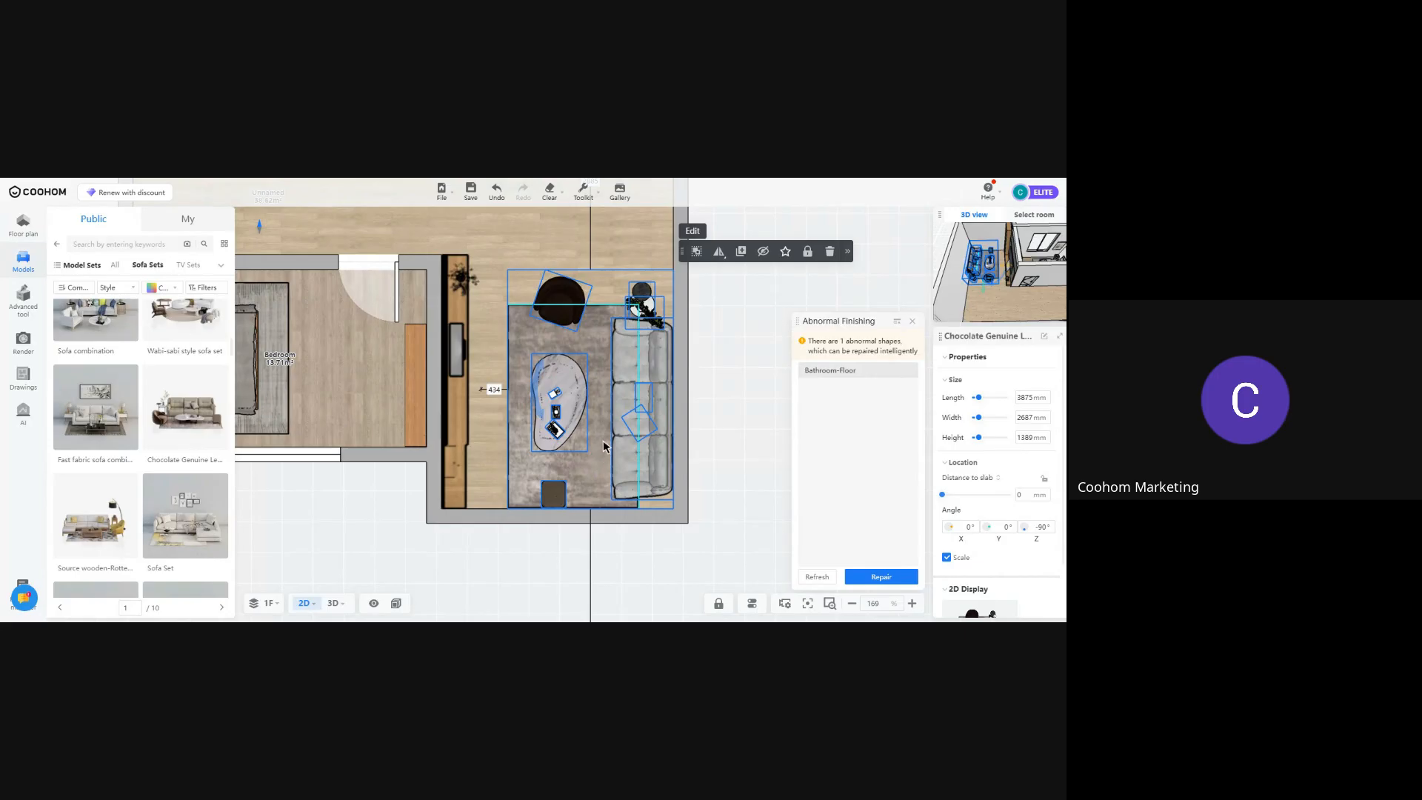
pyautogui.moveTo(604, 447); pyautogui.dragTo(604, 427)
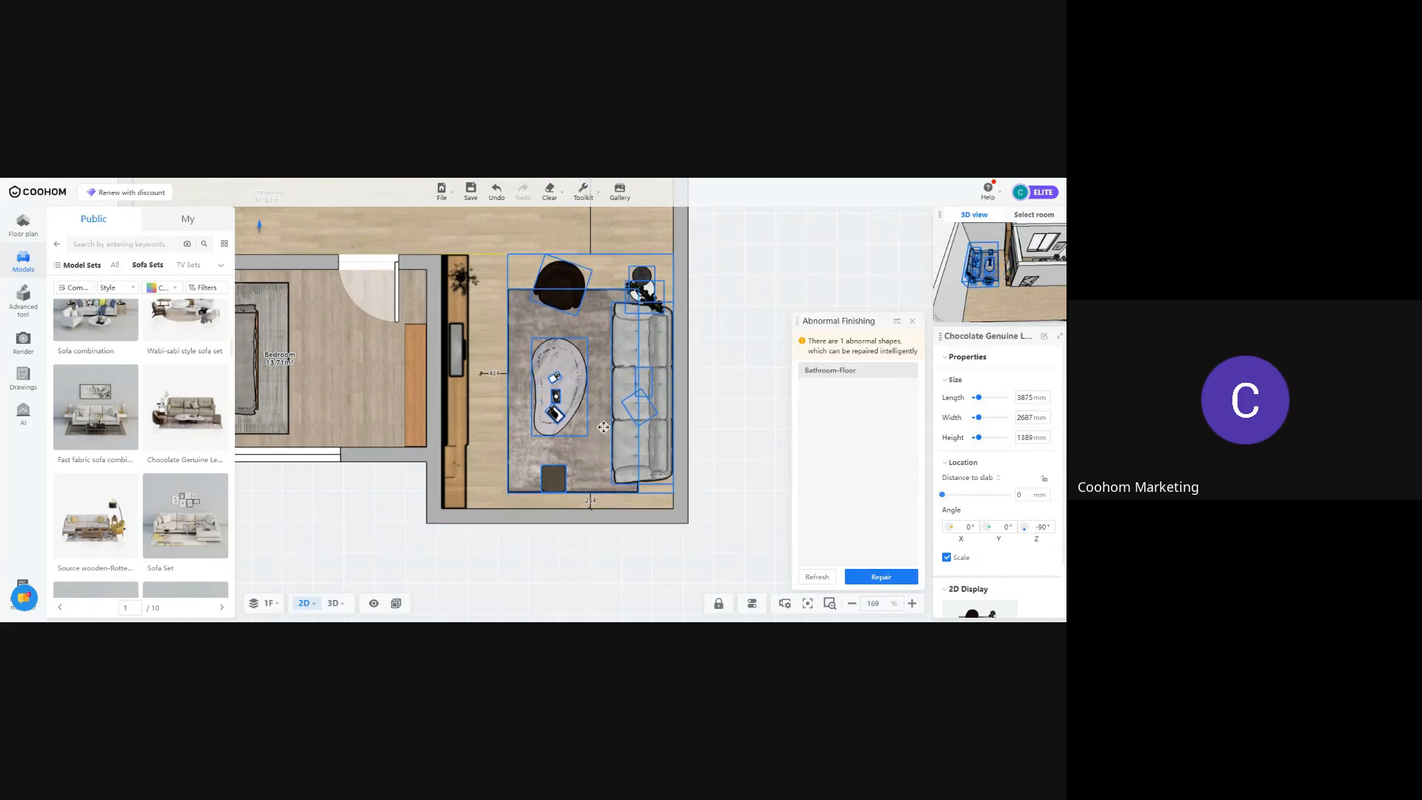
pyautogui.click(545, 541)
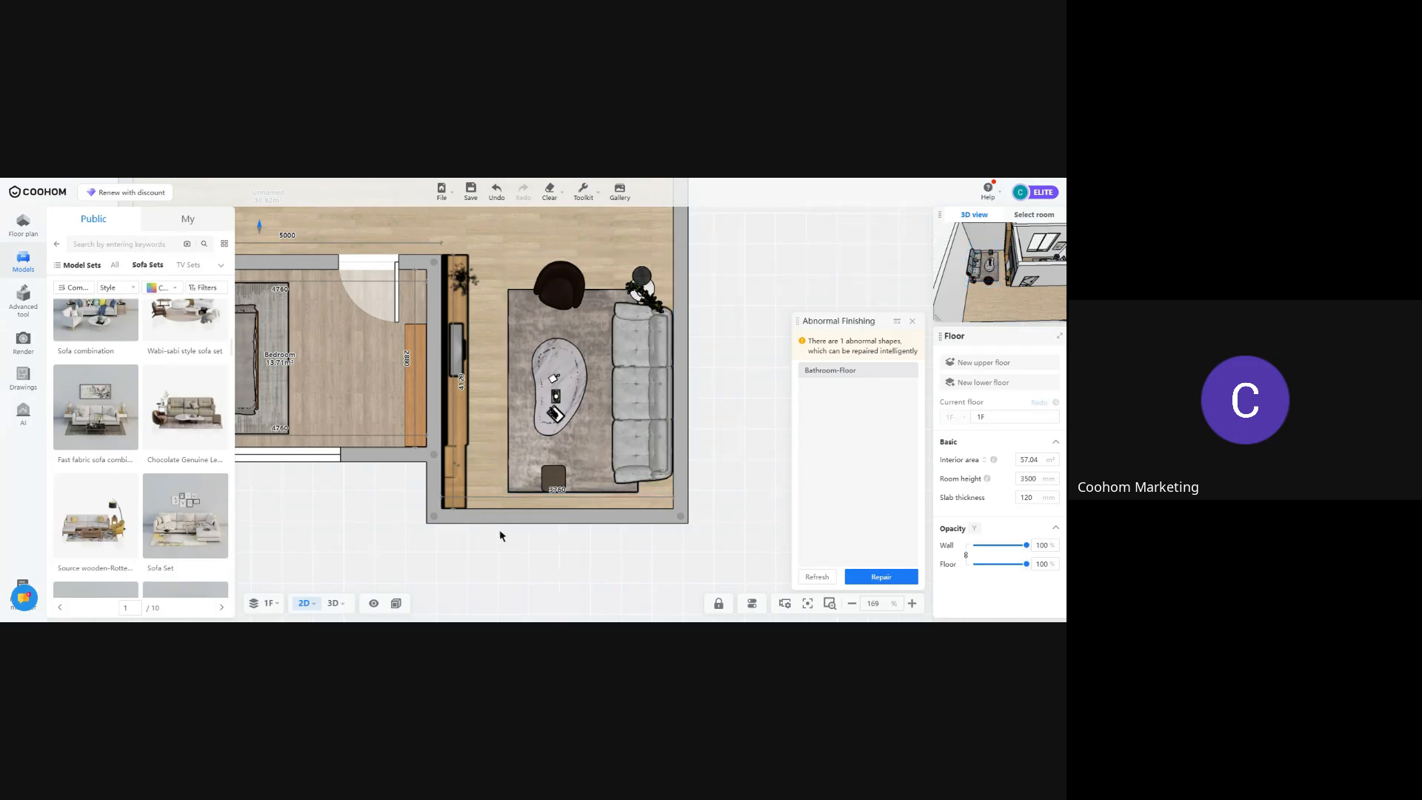
# Examine the arrangement of the leather sofa set and TV wall in 3D from different sides
pyautogui.click(332, 603)
pyautogui.moveTo(636, 535); pyautogui.dragTo(523, 492, button='right')
pyautogui.click(476, 330)
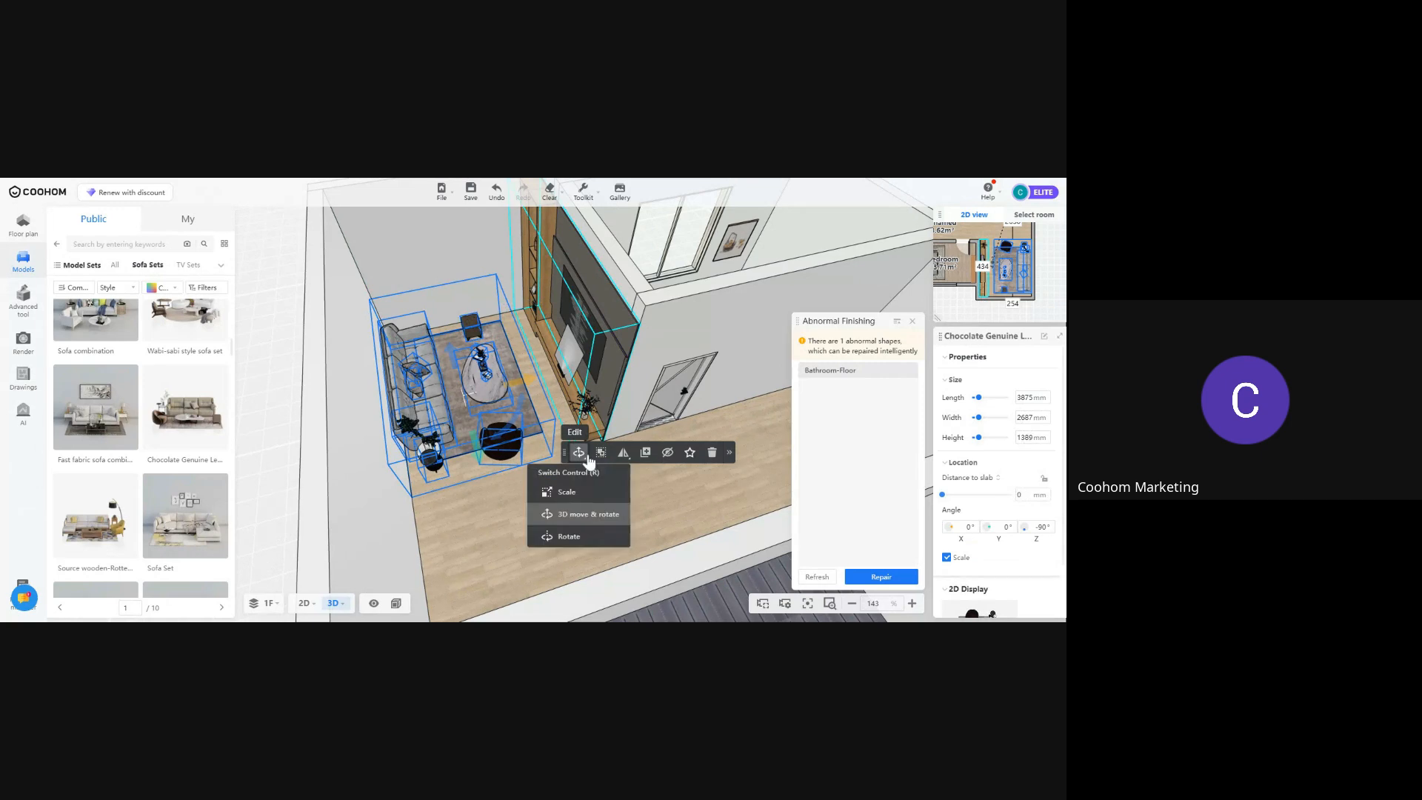
pyautogui.click(526, 420)
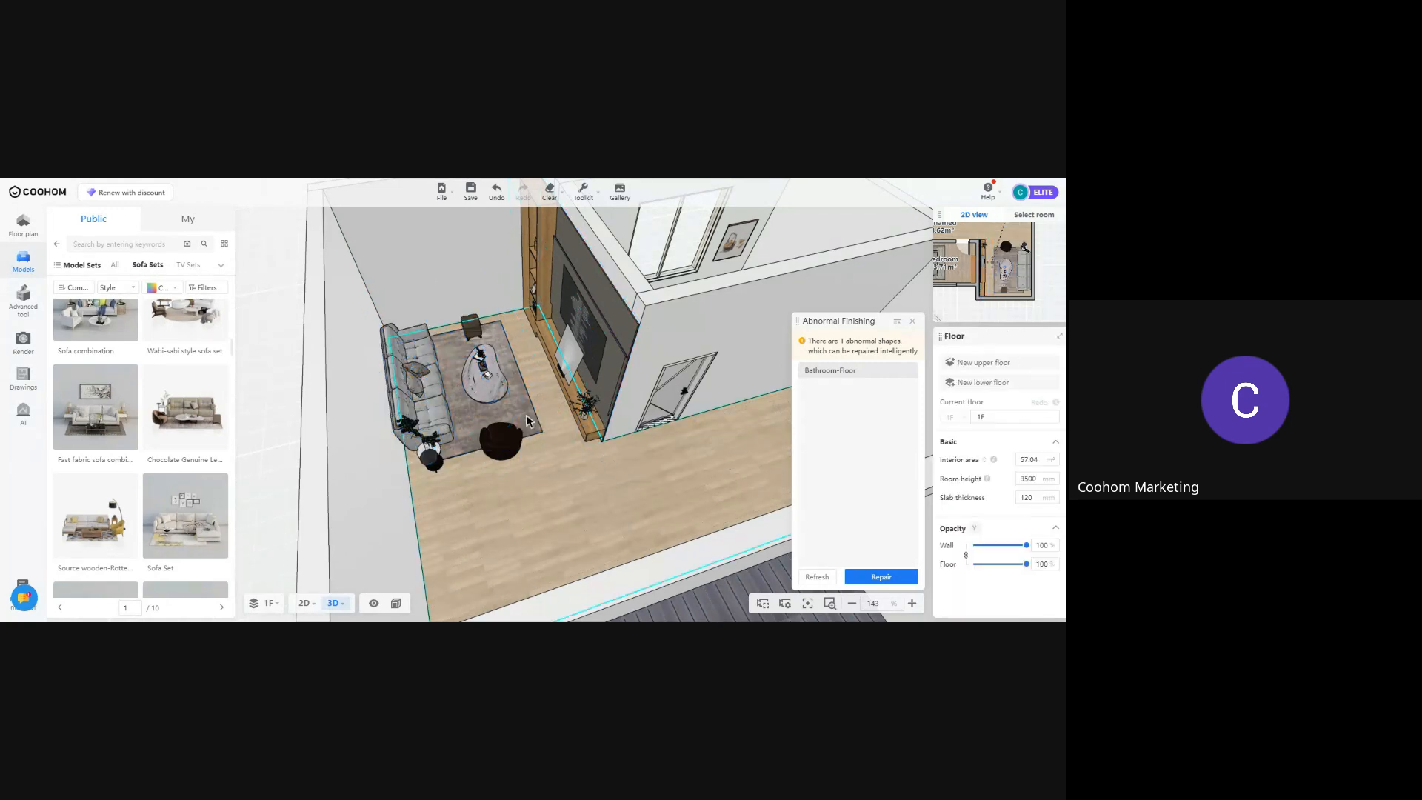
pyautogui.click(482, 335)
pyautogui.click(631, 496)
pyautogui.moveTo(631, 496); pyautogui.dragTo(710, 511, button='right')
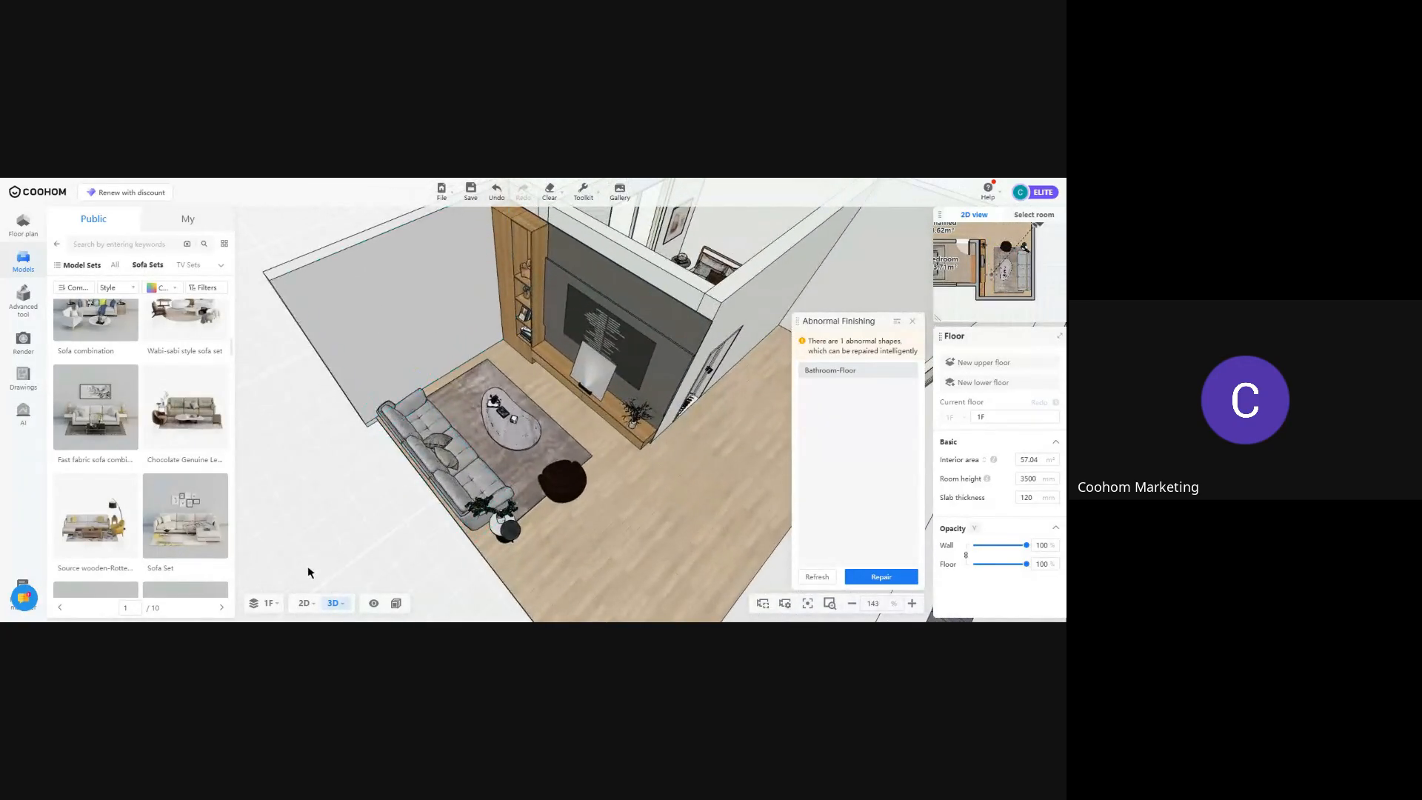
# Switch back to the 2D floor plan and return from the sofa sets to the model catalogue's main categories
pyautogui.click(306, 604)
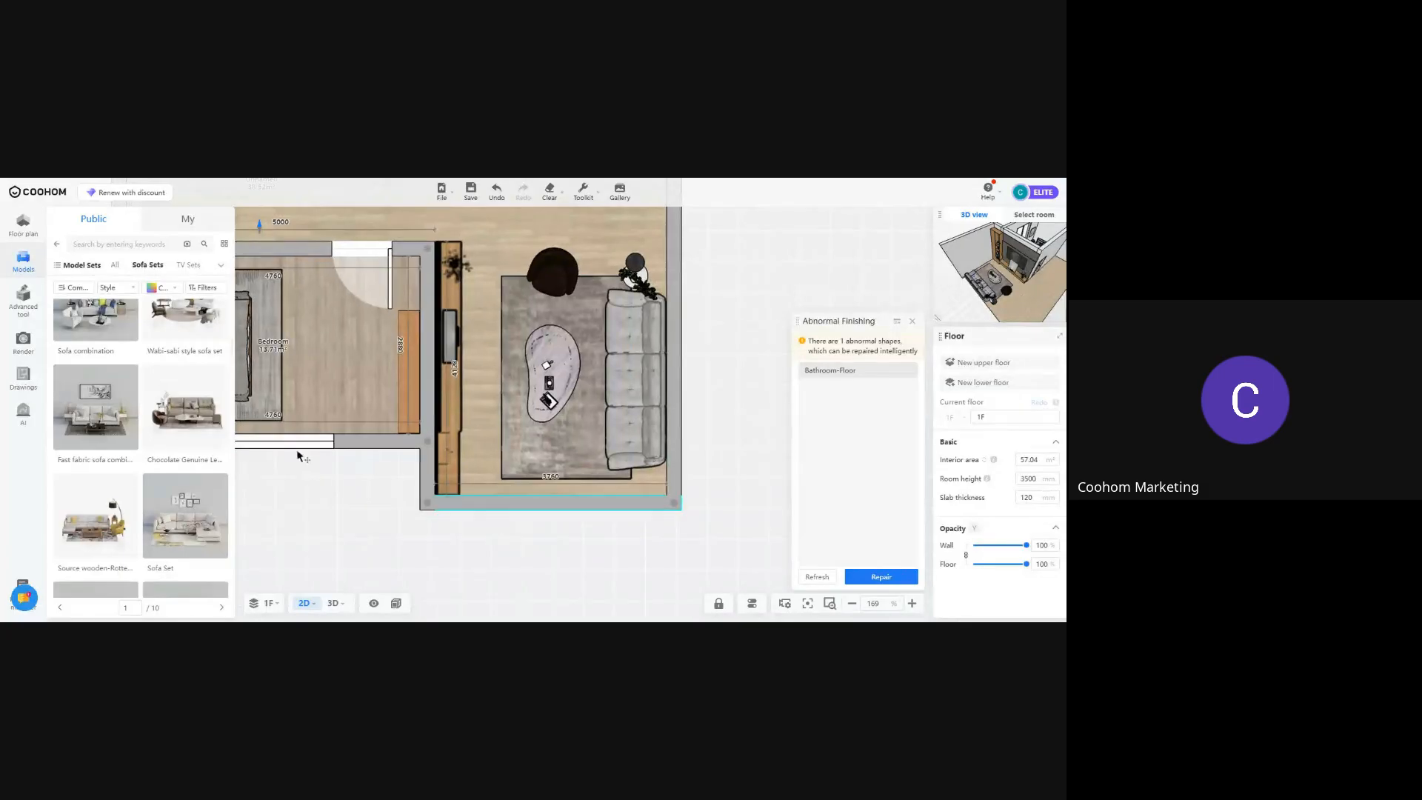
pyautogui.click(74, 290)
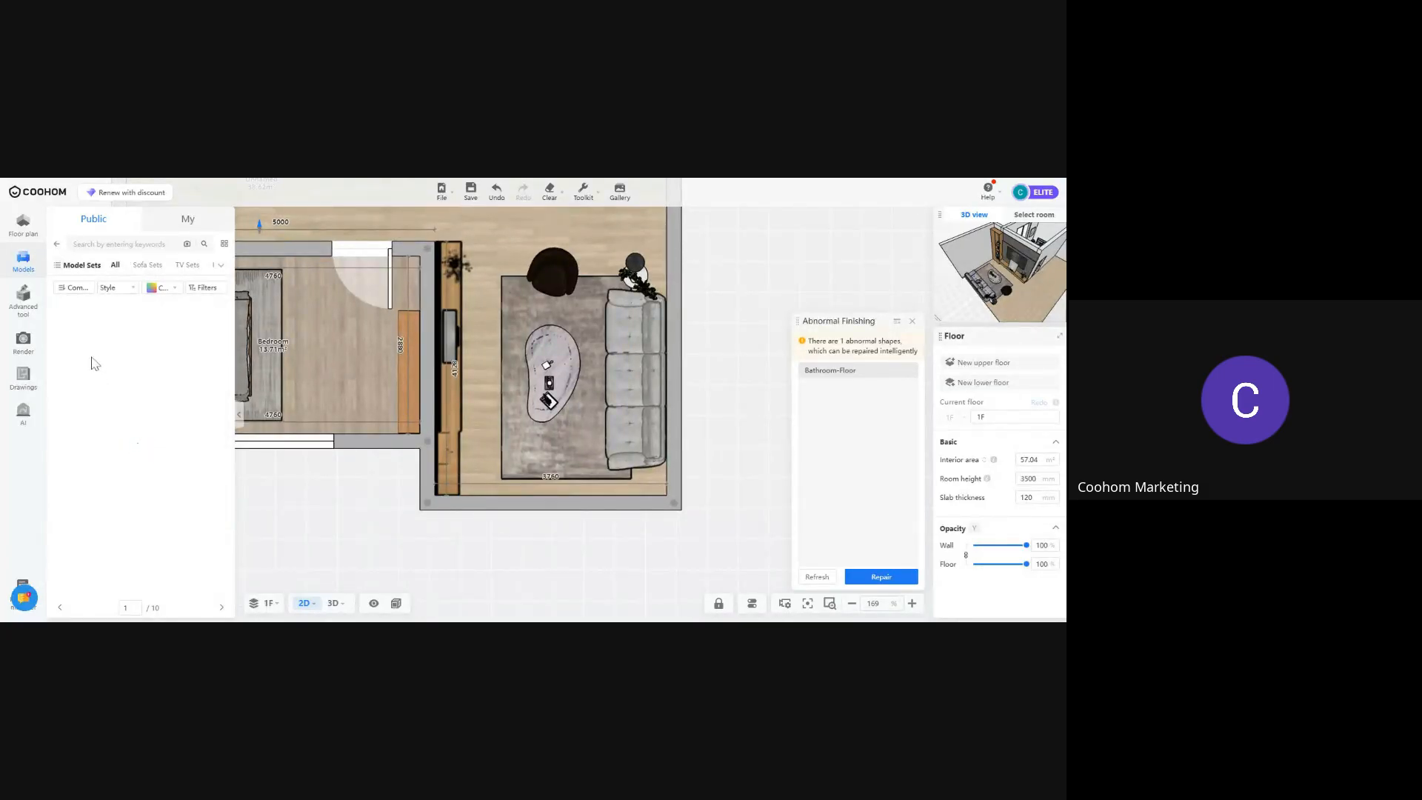
pyautogui.click(57, 246)
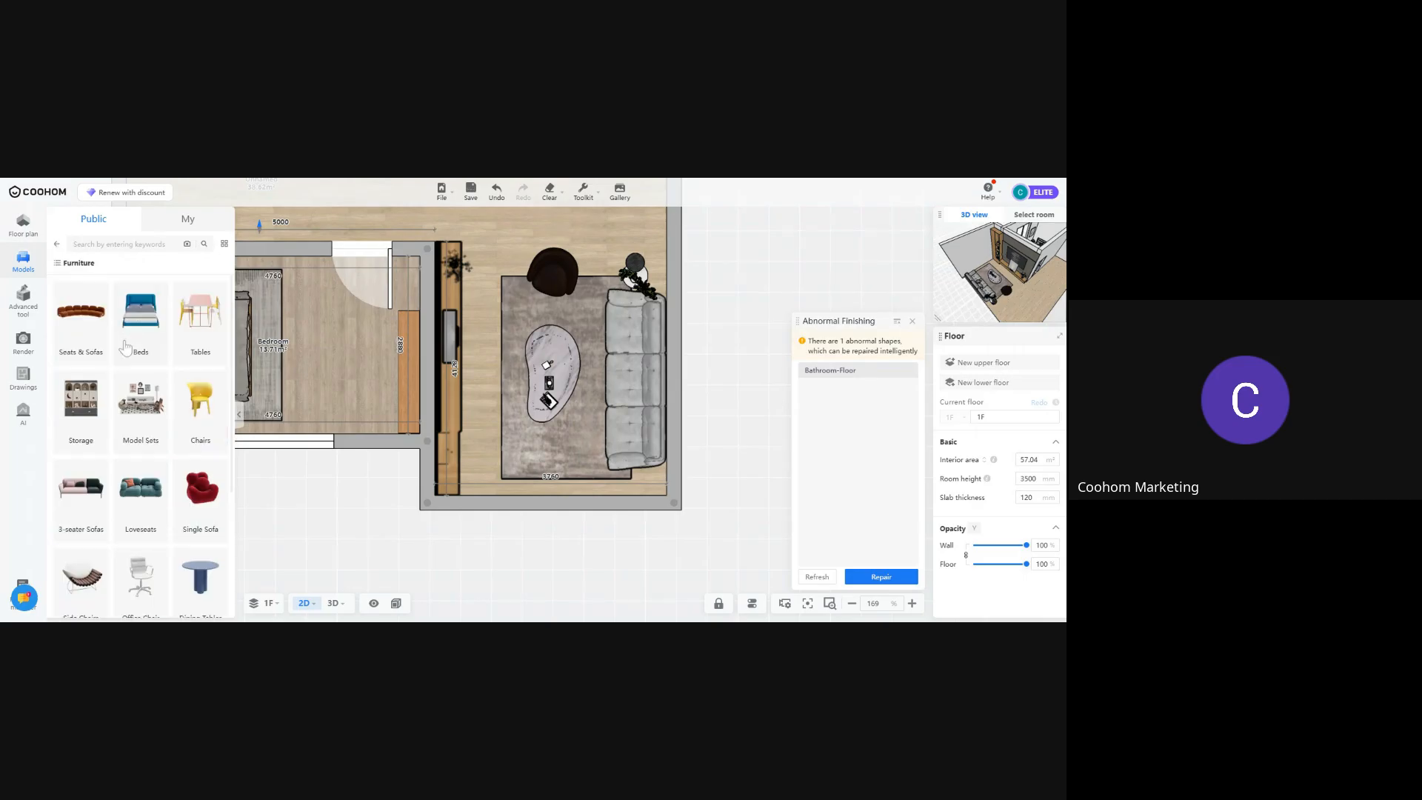
pyautogui.click(57, 247)
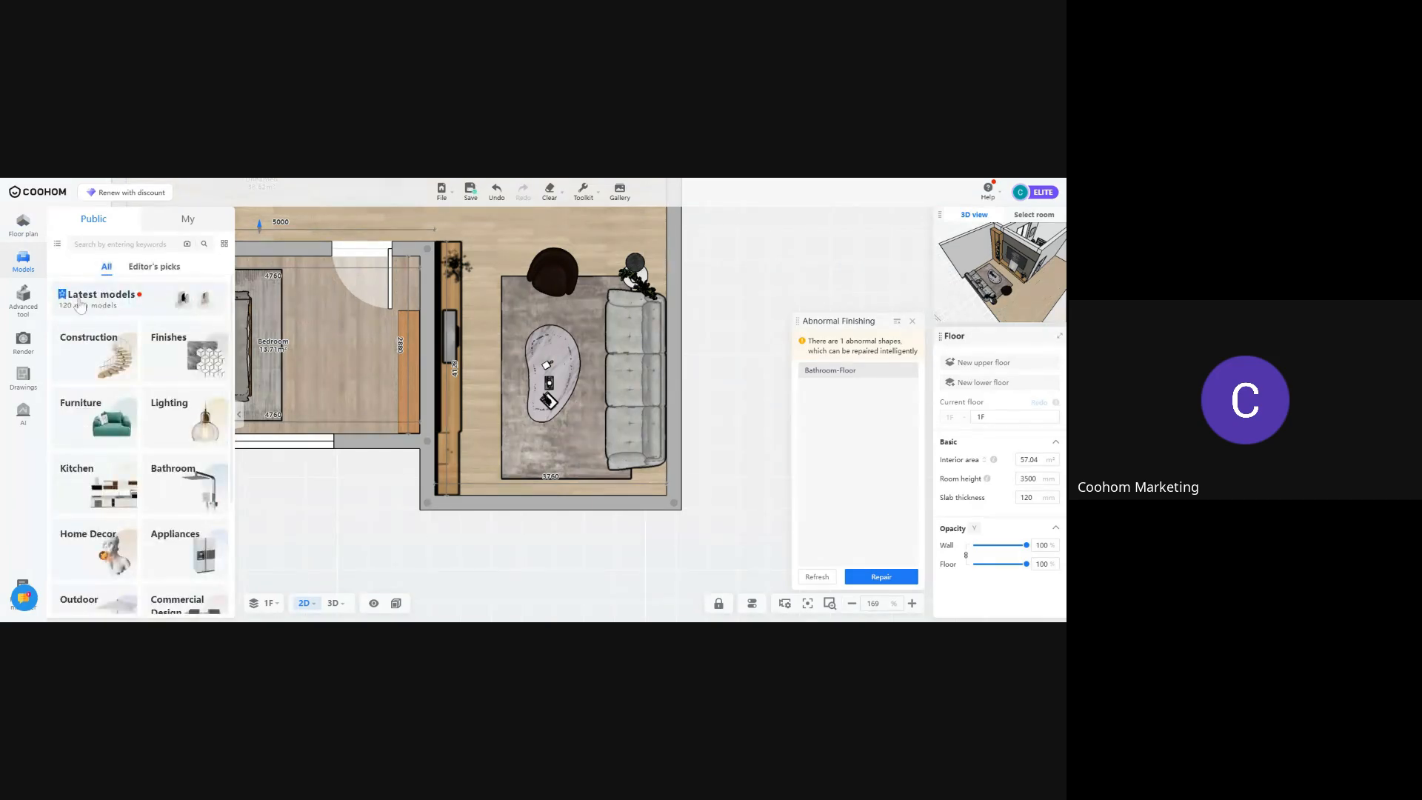
# Place the Two universal windows model from the Construction windows in the living area's lower wall, about 234 mm from the outer corner
pyautogui.click(91, 371)
pyautogui.click(130, 320)
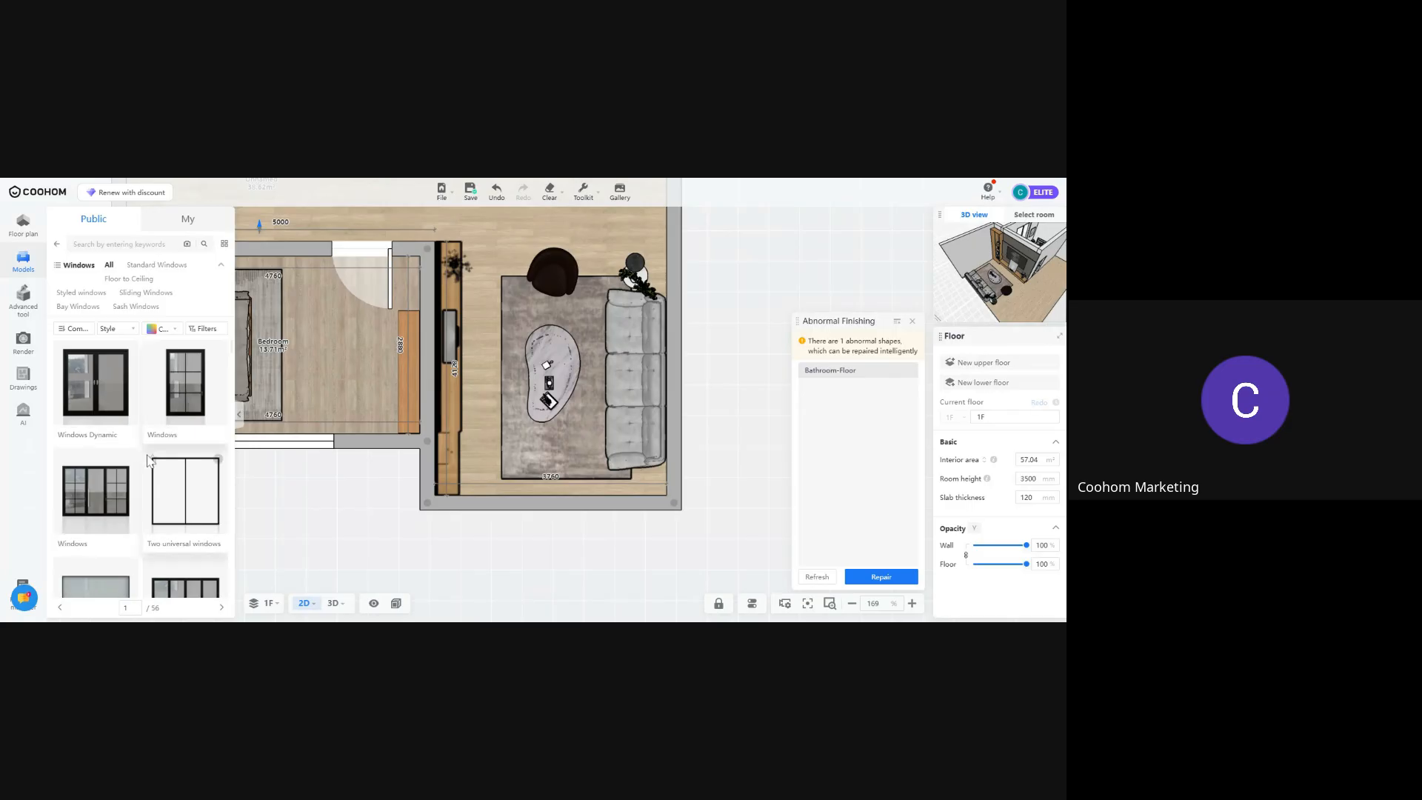
pyautogui.moveTo(194, 505); pyautogui.dragTo(611, 511)
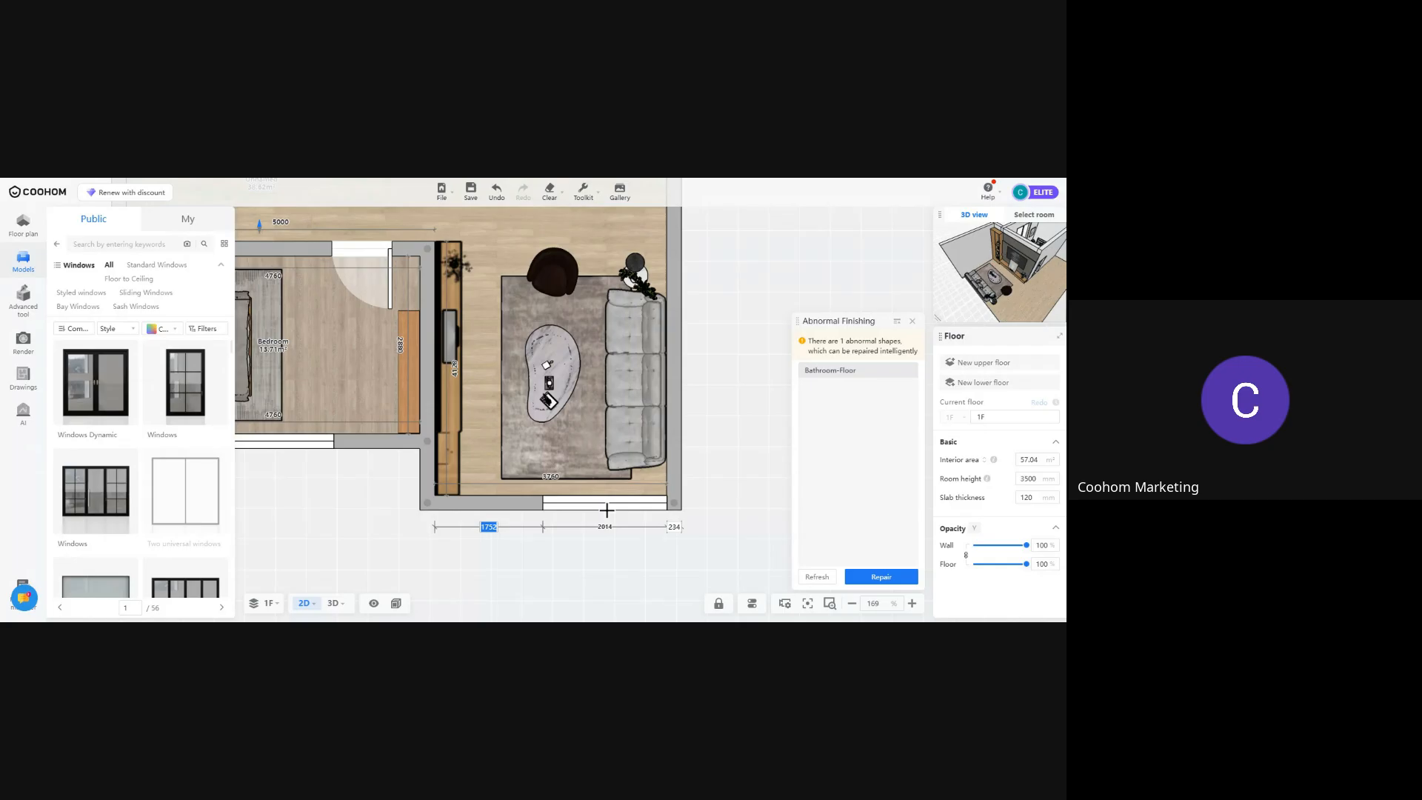
pyautogui.moveTo(605, 510); pyautogui.dragTo(605, 511)
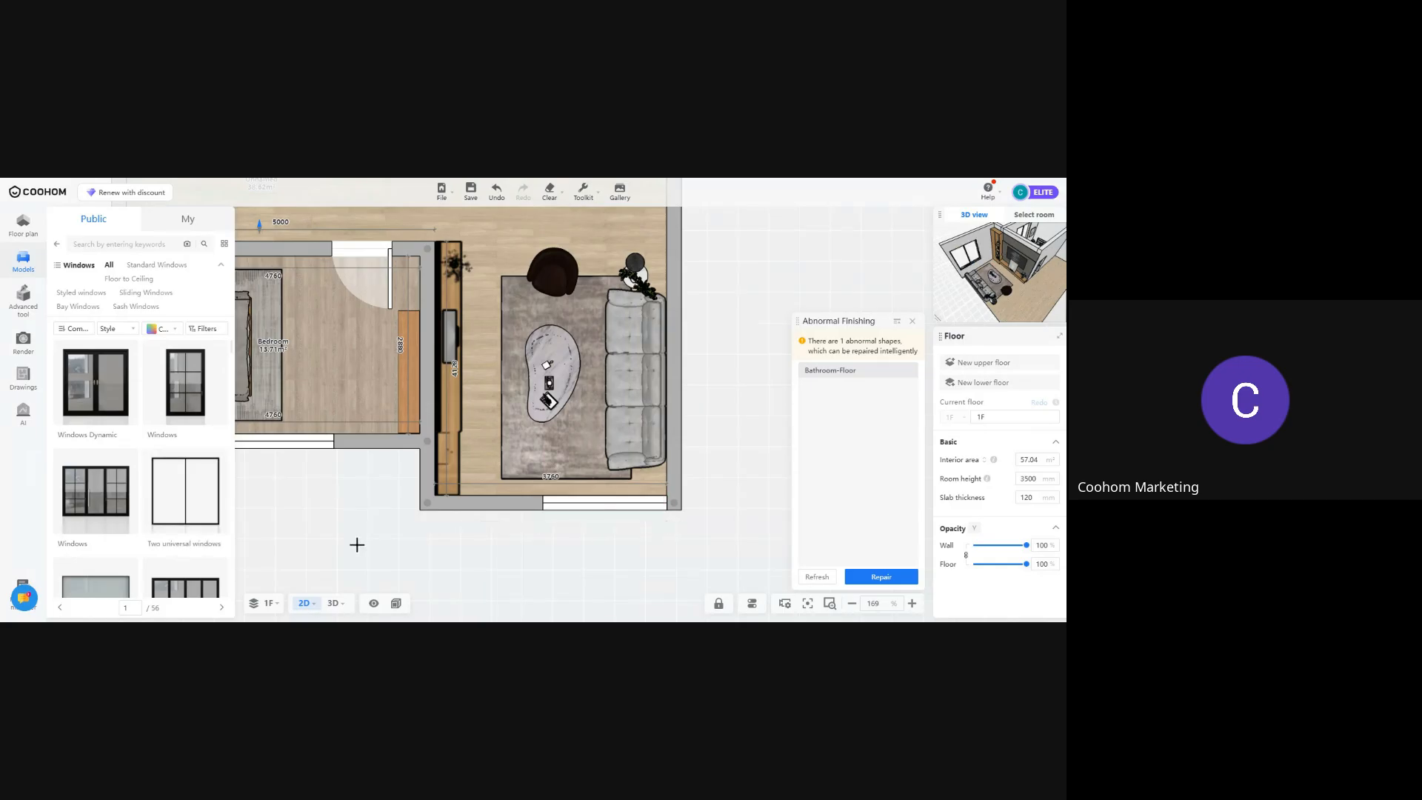
# Place a white single door in the lower wall between TV wall and window, about 262 mm from the window, and flip it to open inward
pyautogui.click(57, 245)
pyautogui.click(86, 328)
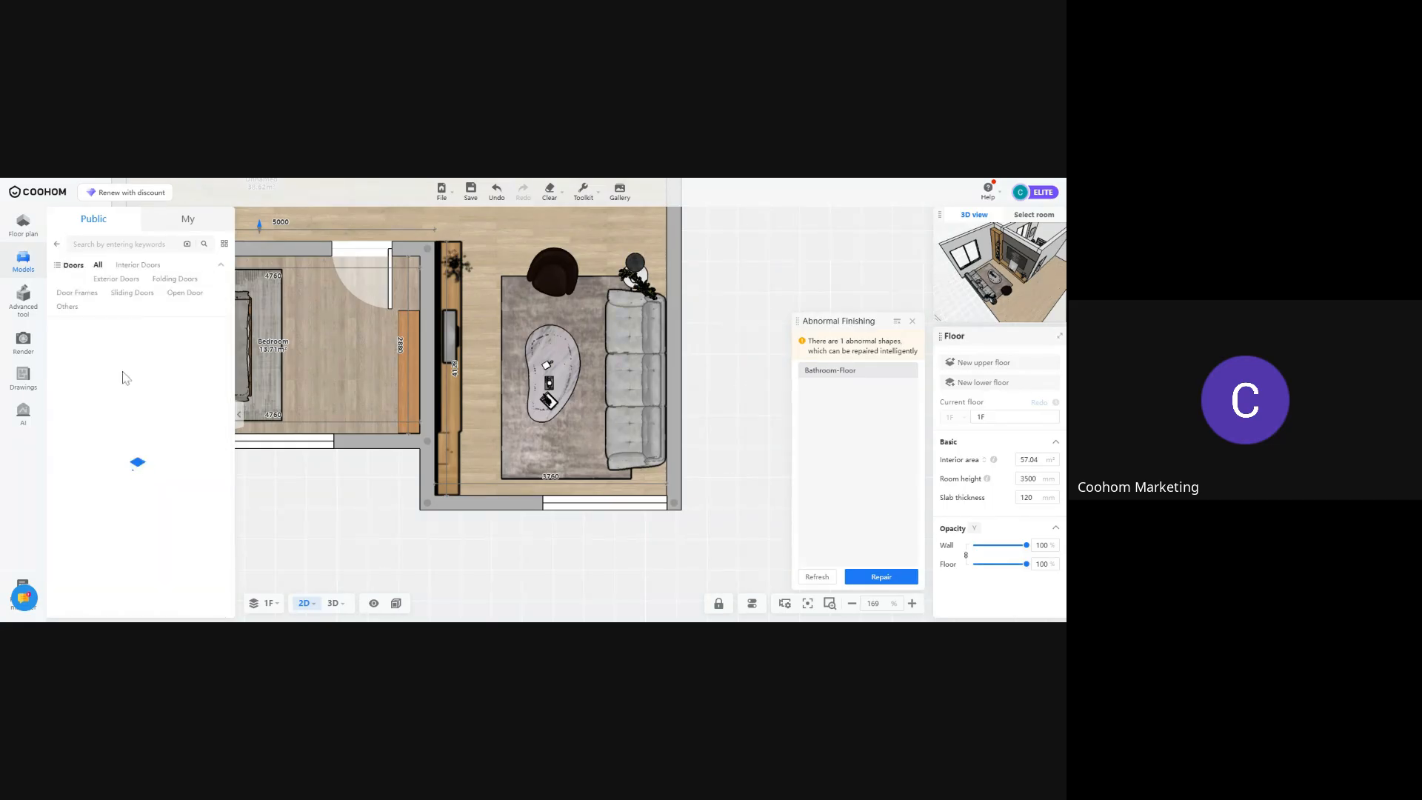
pyautogui.scroll(-2, 163, 426)
pyautogui.scroll(-1, 163, 426)
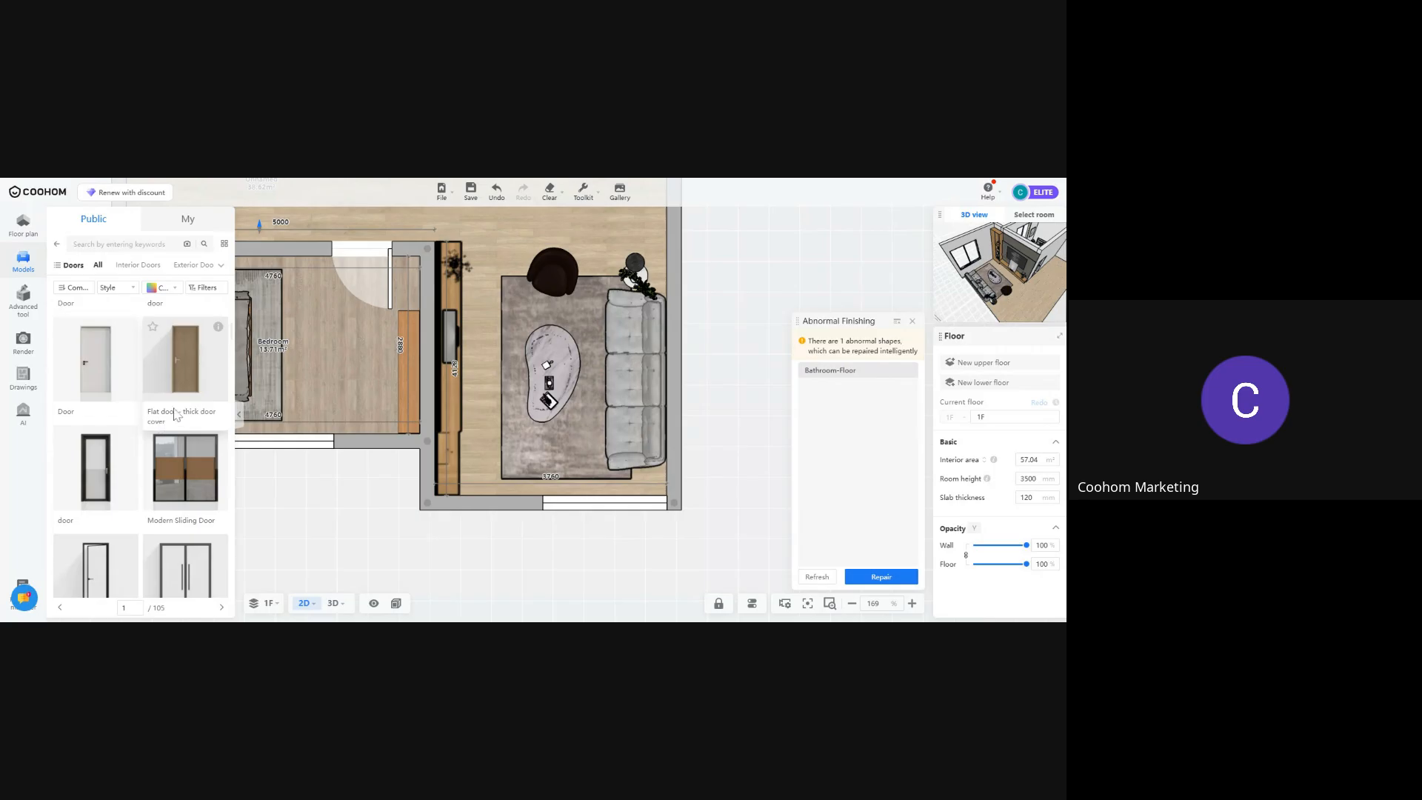
pyautogui.click(89, 377)
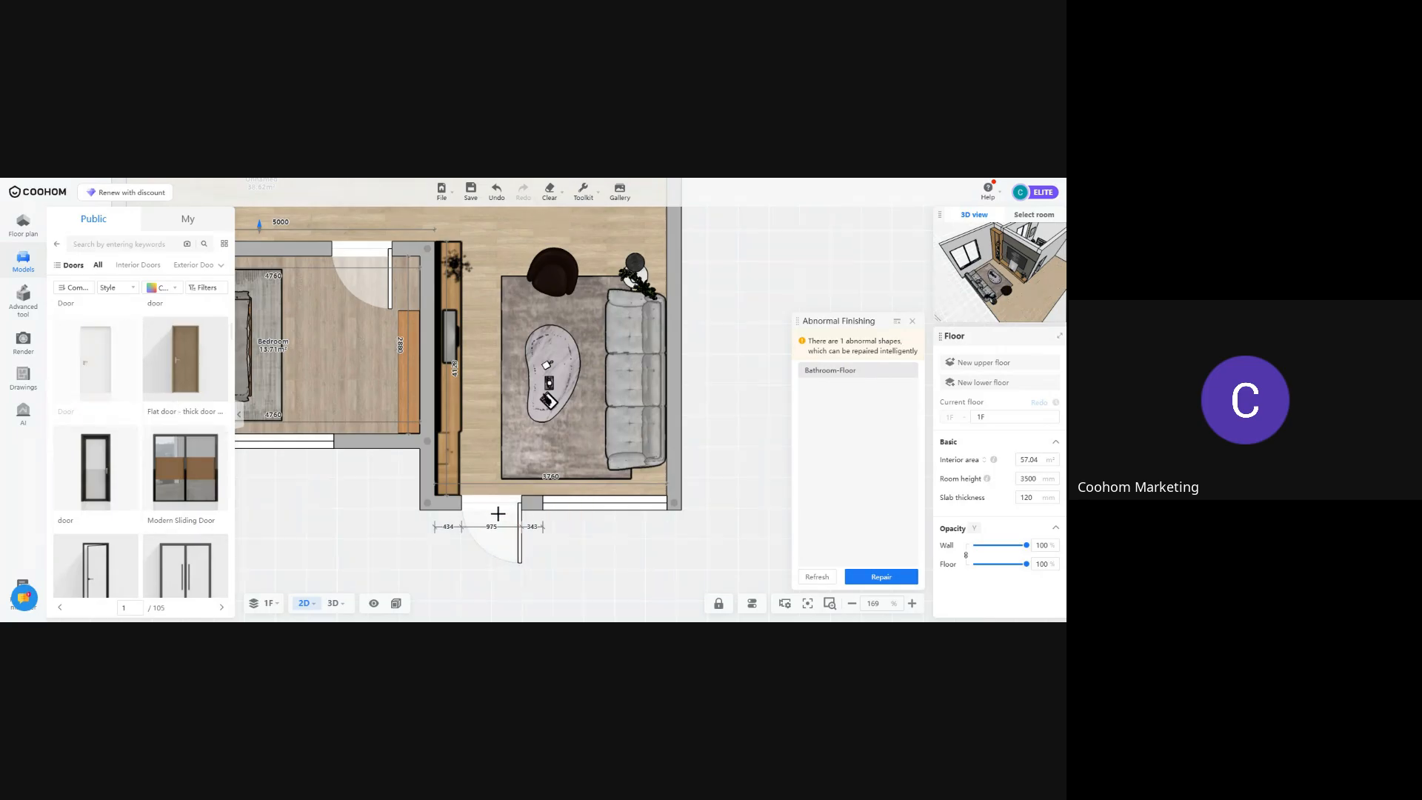
pyautogui.click(498, 514)
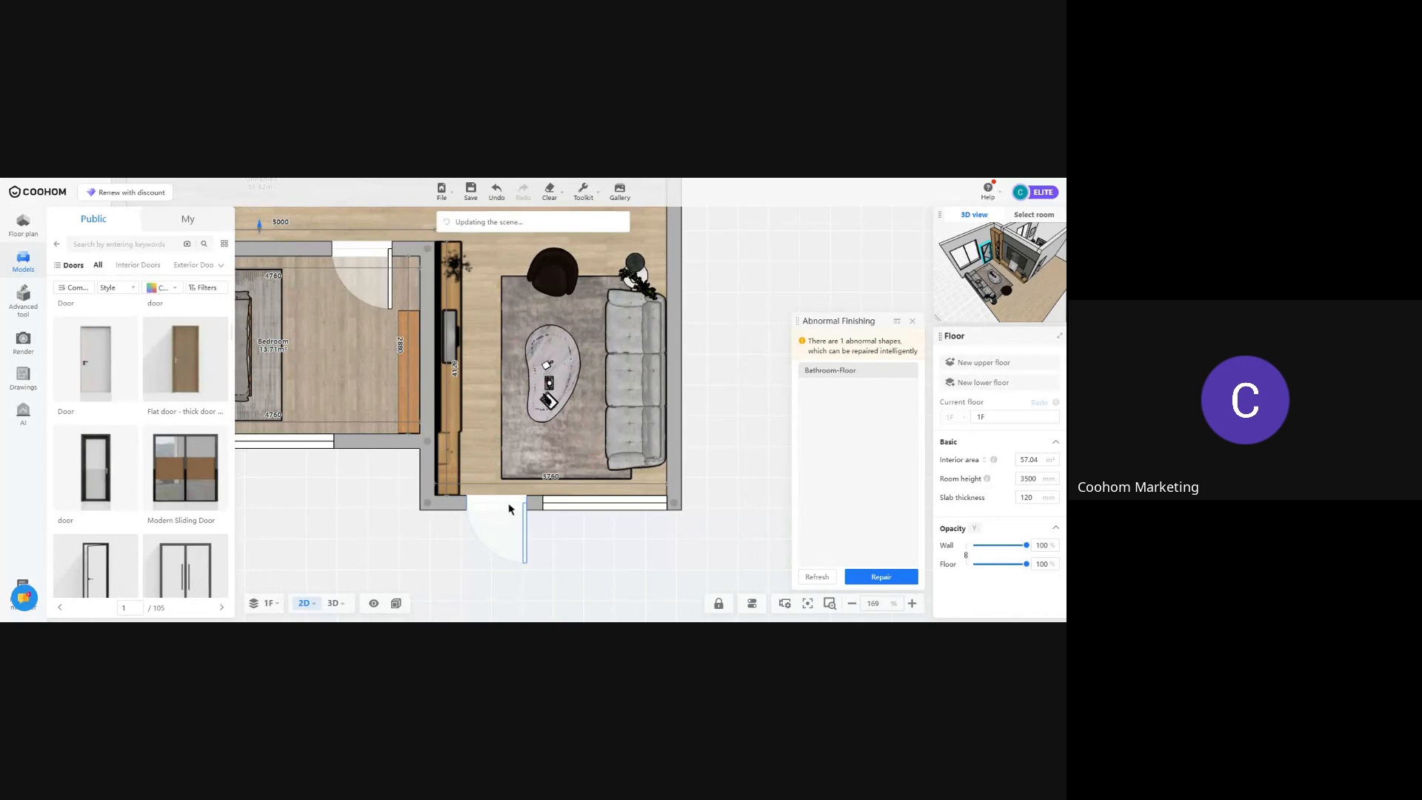
pyautogui.click(549, 478)
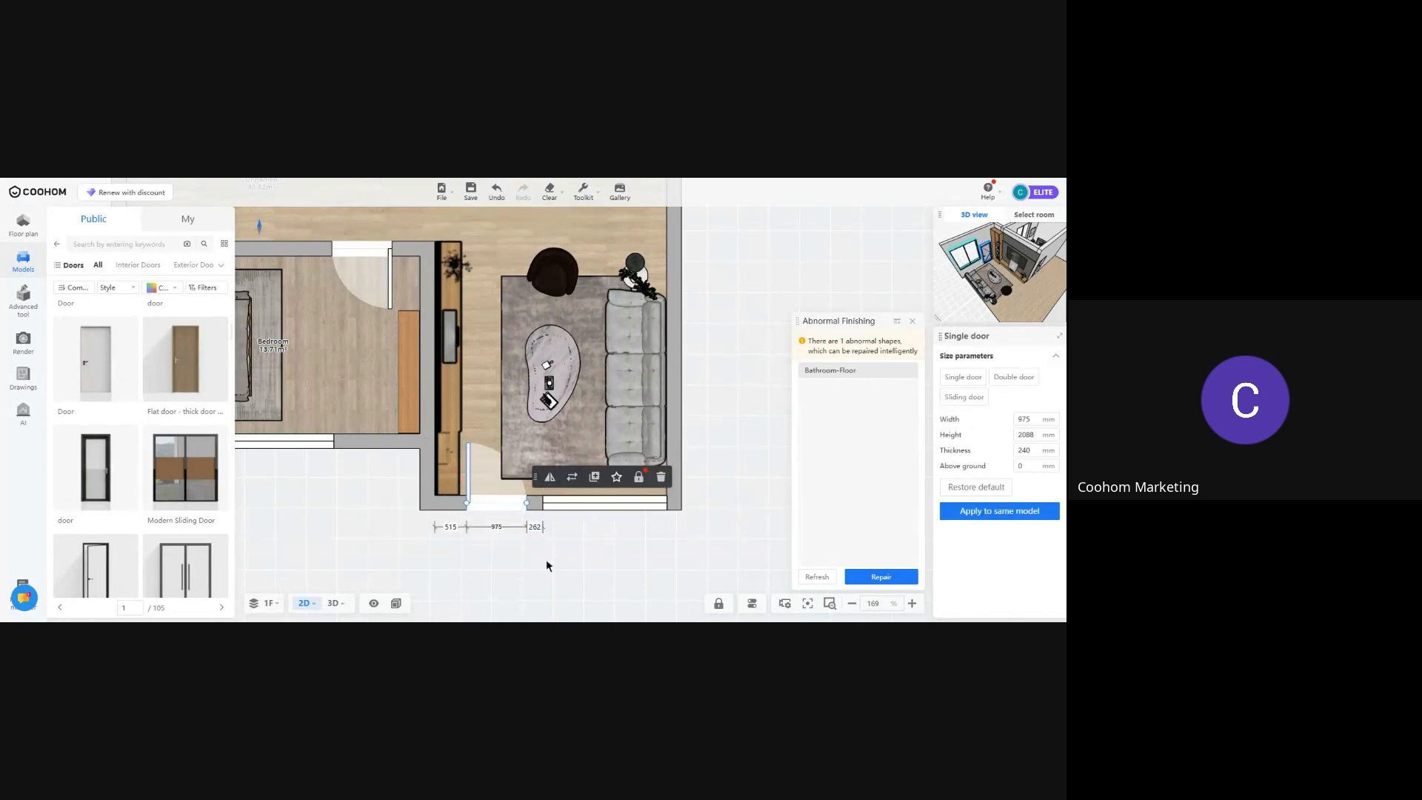
pyautogui.click(419, 599)
# Examine the new window and door with the living-room furniture in 3D, then return to the 2D floor plan
pyautogui.click(332, 603)
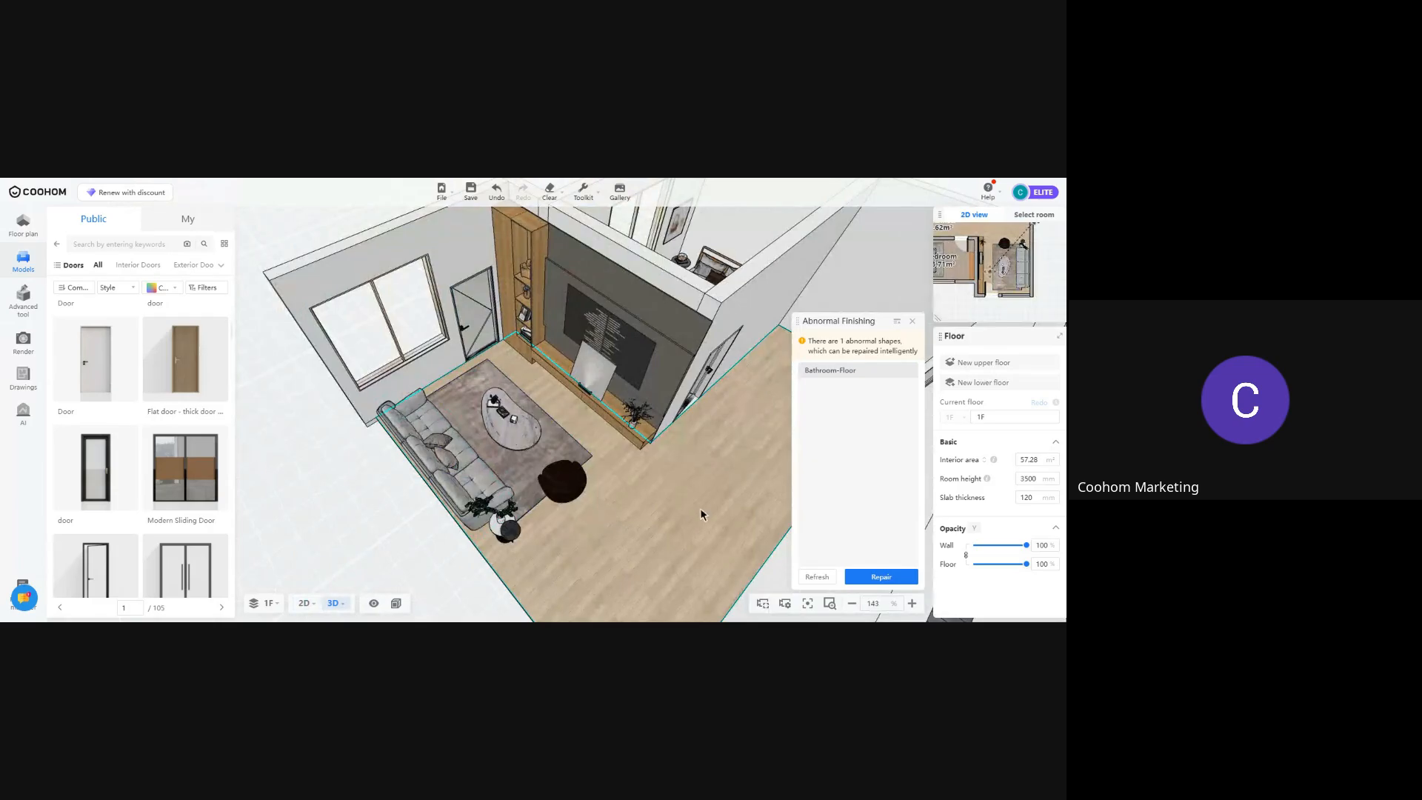
pyautogui.moveTo(702, 512); pyautogui.dragTo(584, 485)
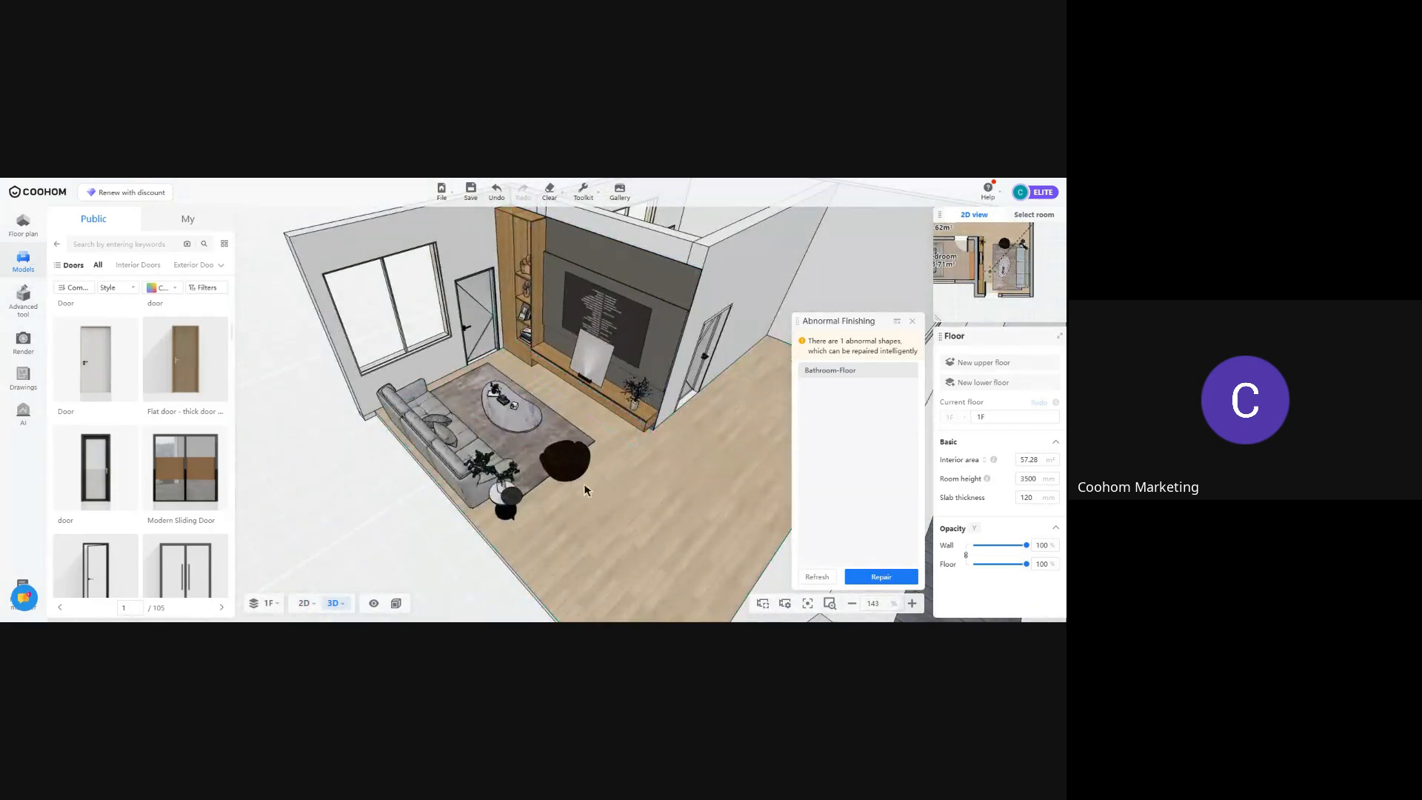
pyautogui.moveTo(670, 527); pyautogui.dragTo(661, 418)
pyautogui.click(304, 603)
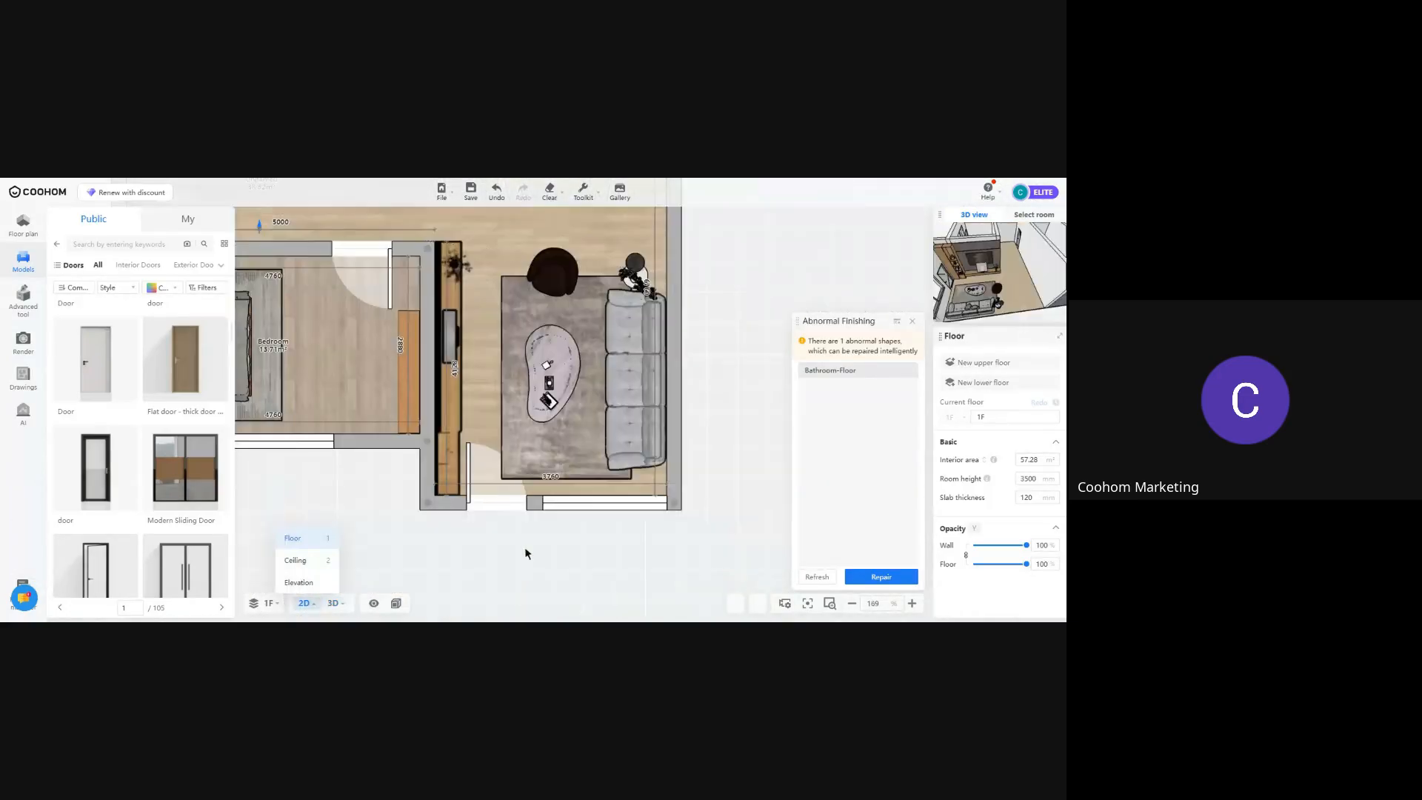
# Look through the Kitchen Cabinets models for the area above the sofa set and return to the catalogue's main categories
pyautogui.moveTo(593, 223); pyautogui.dragTo(599, 420)
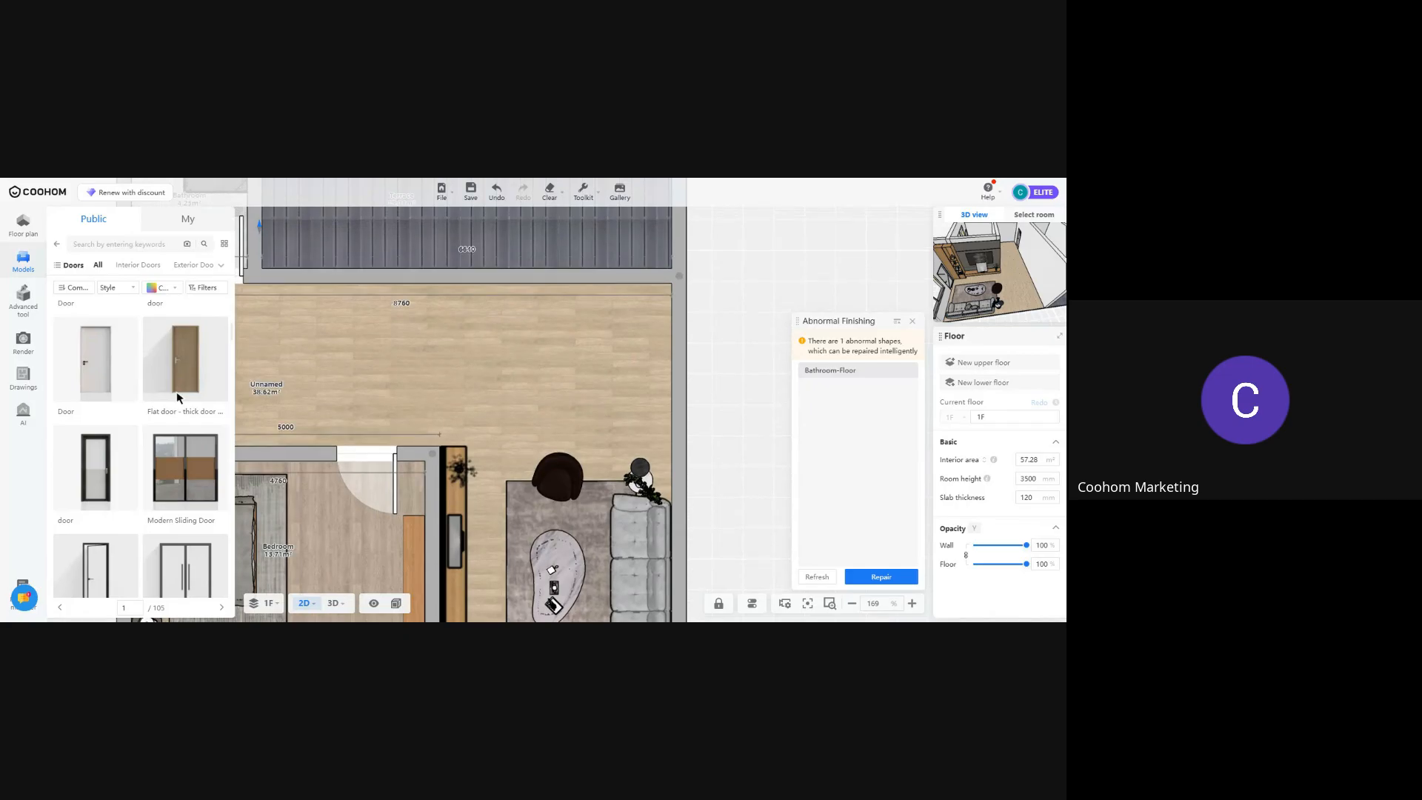
pyautogui.click(57, 245)
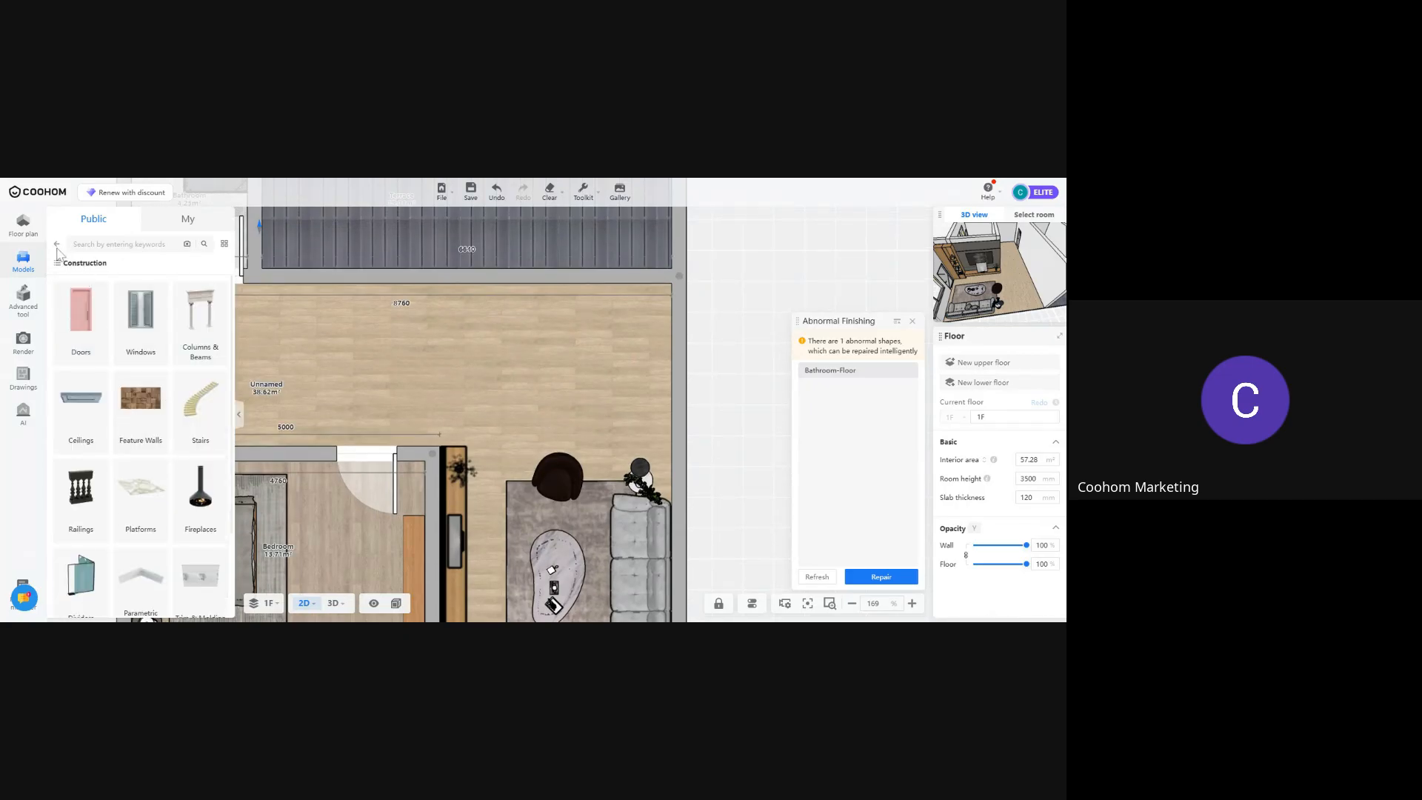
pyautogui.click(57, 245)
pyautogui.click(87, 485)
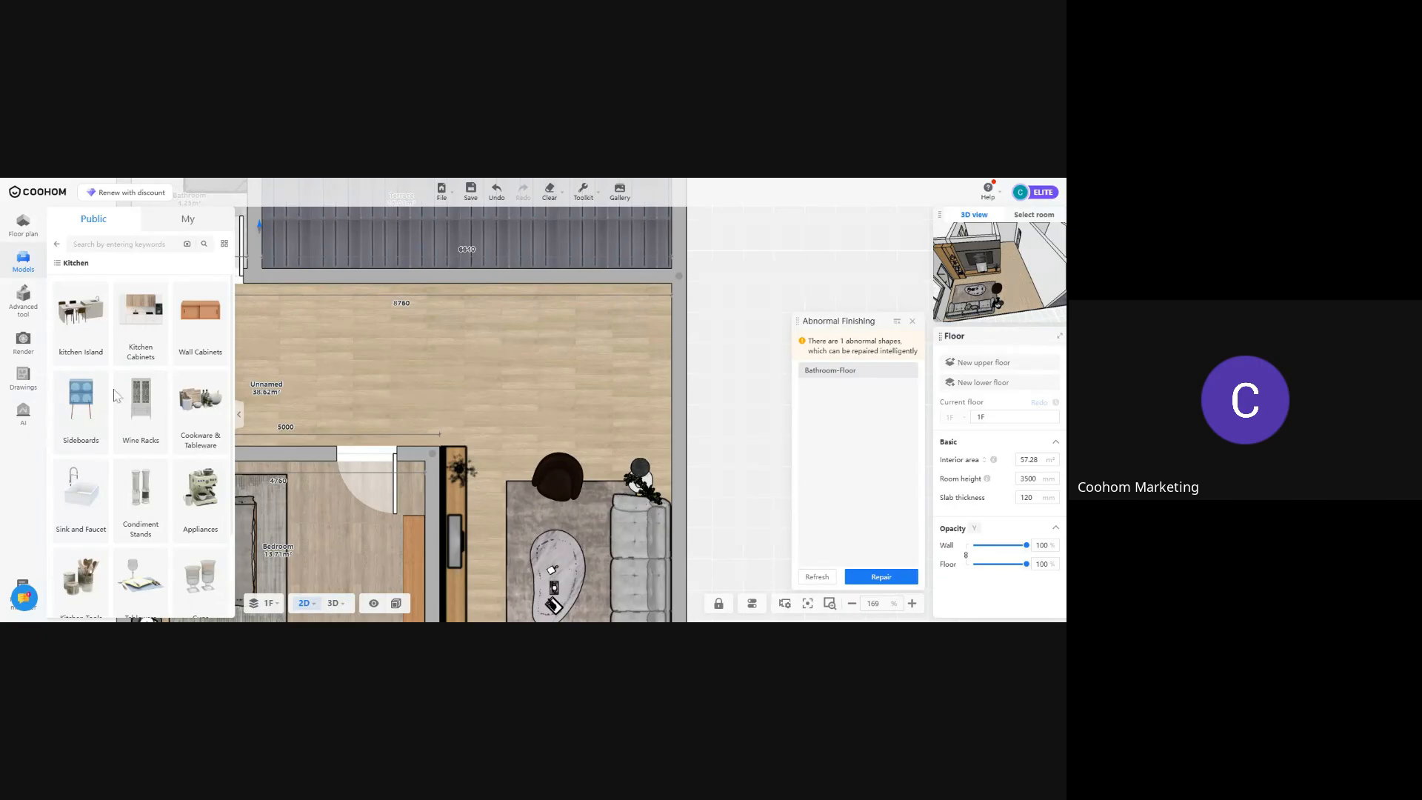
pyautogui.click(150, 335)
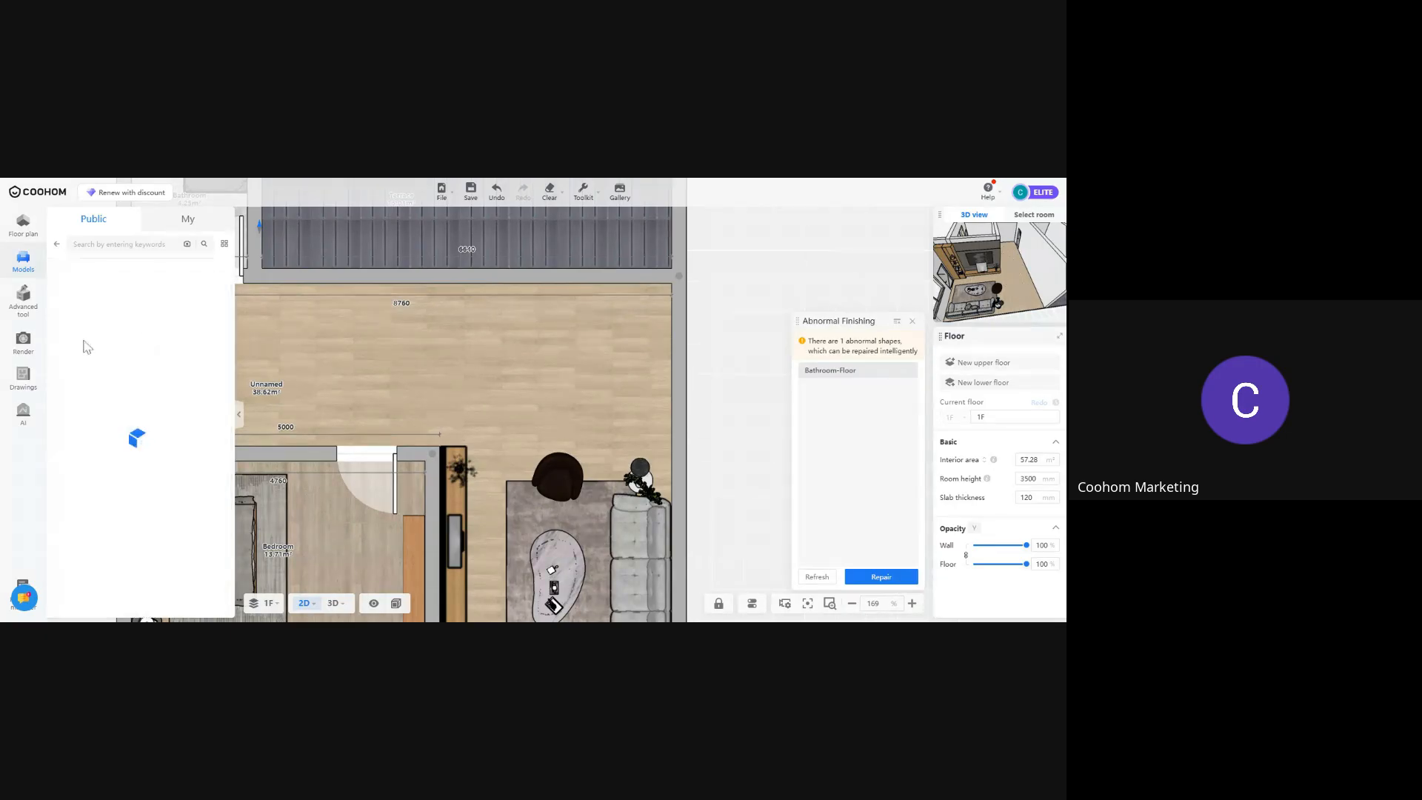
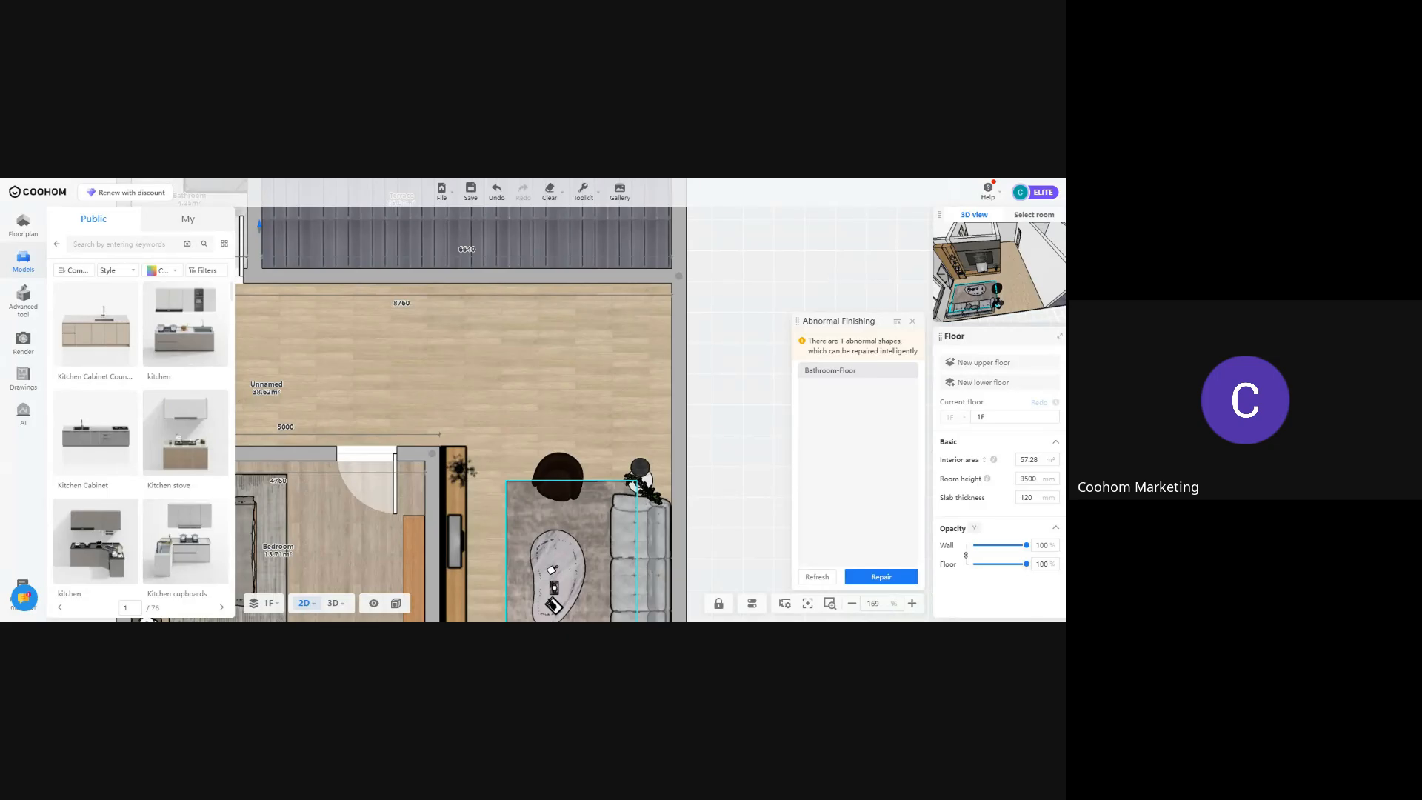
pyautogui.click(56, 245)
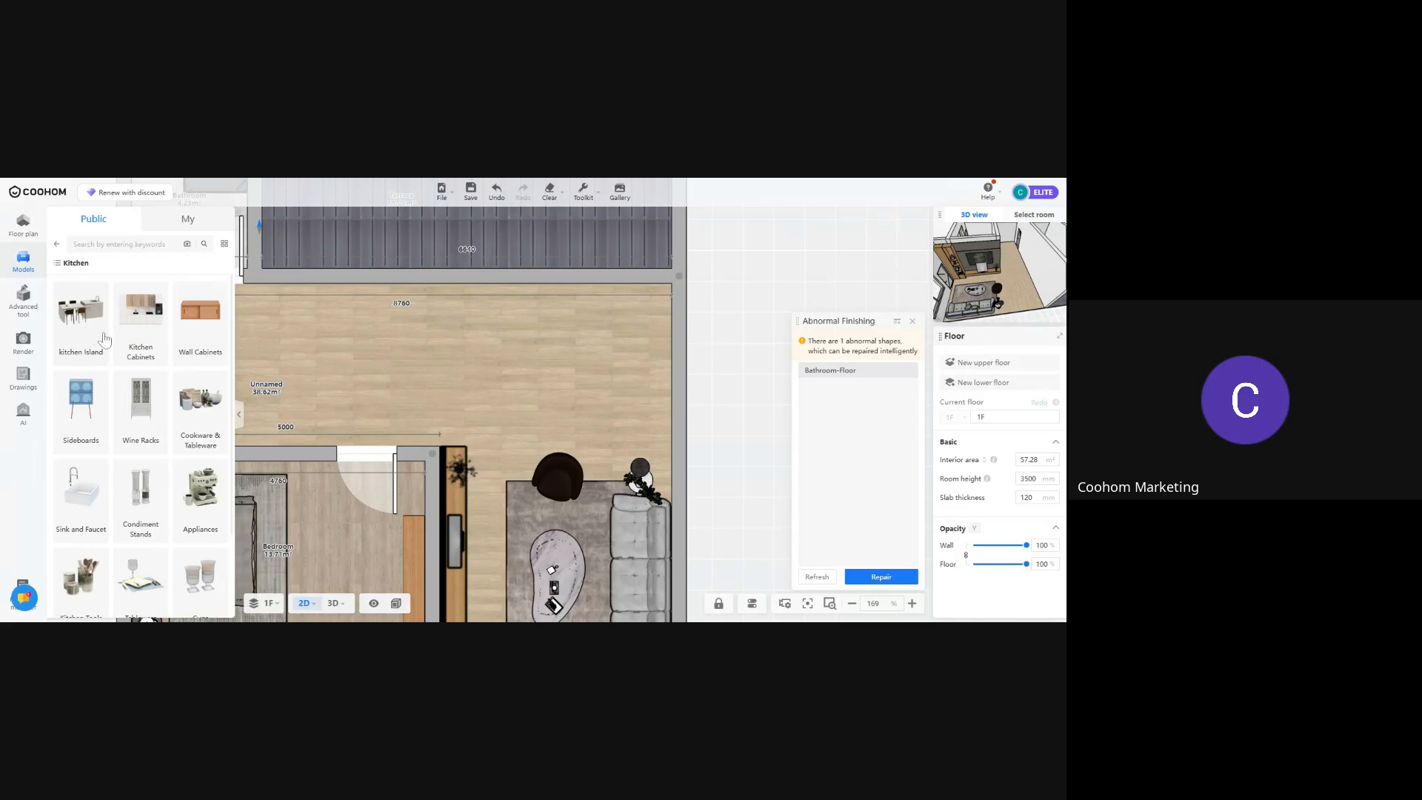
pyautogui.click(58, 245)
# Look through the Doors models in the Construction category and return to the catalogue's main categories
pyautogui.click(118, 370)
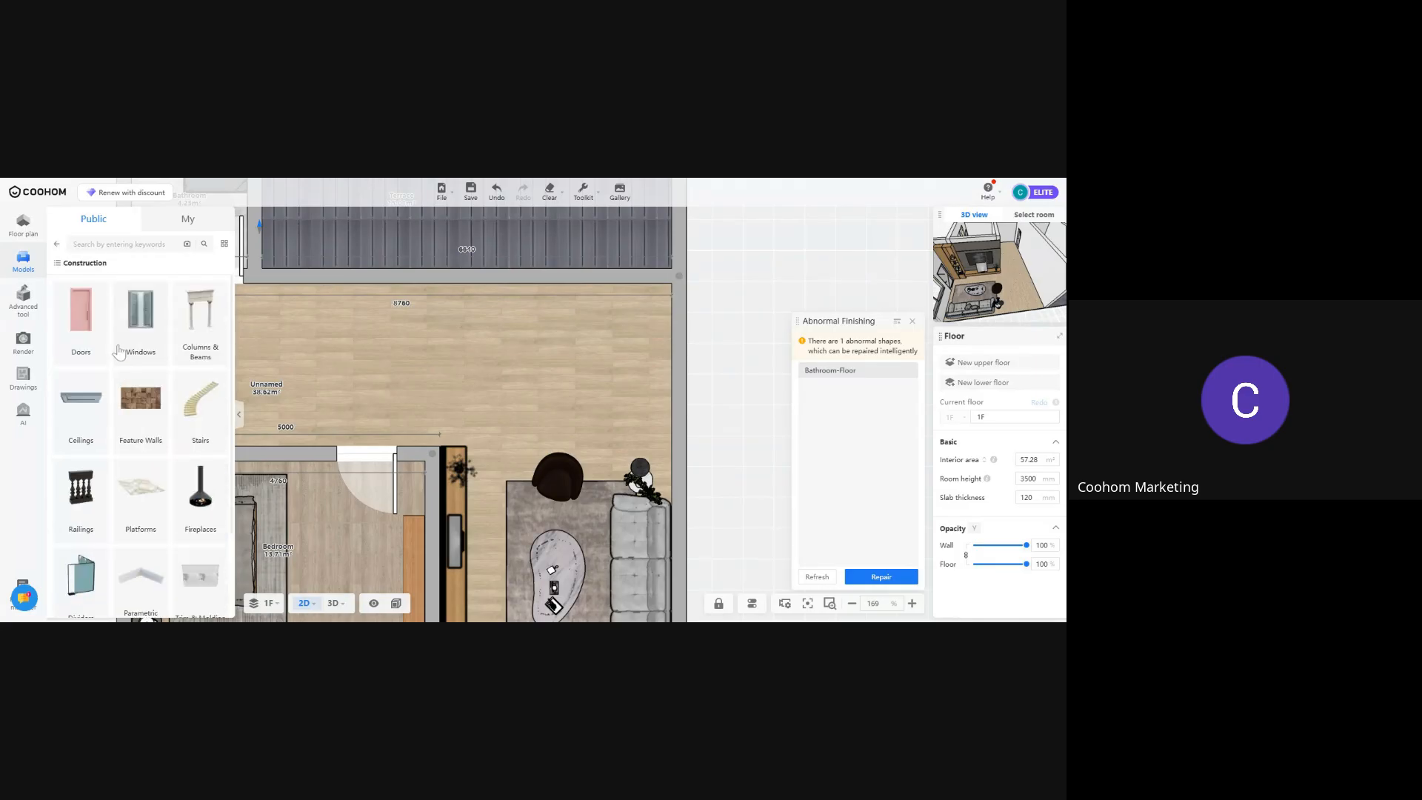
pyautogui.click(81, 318)
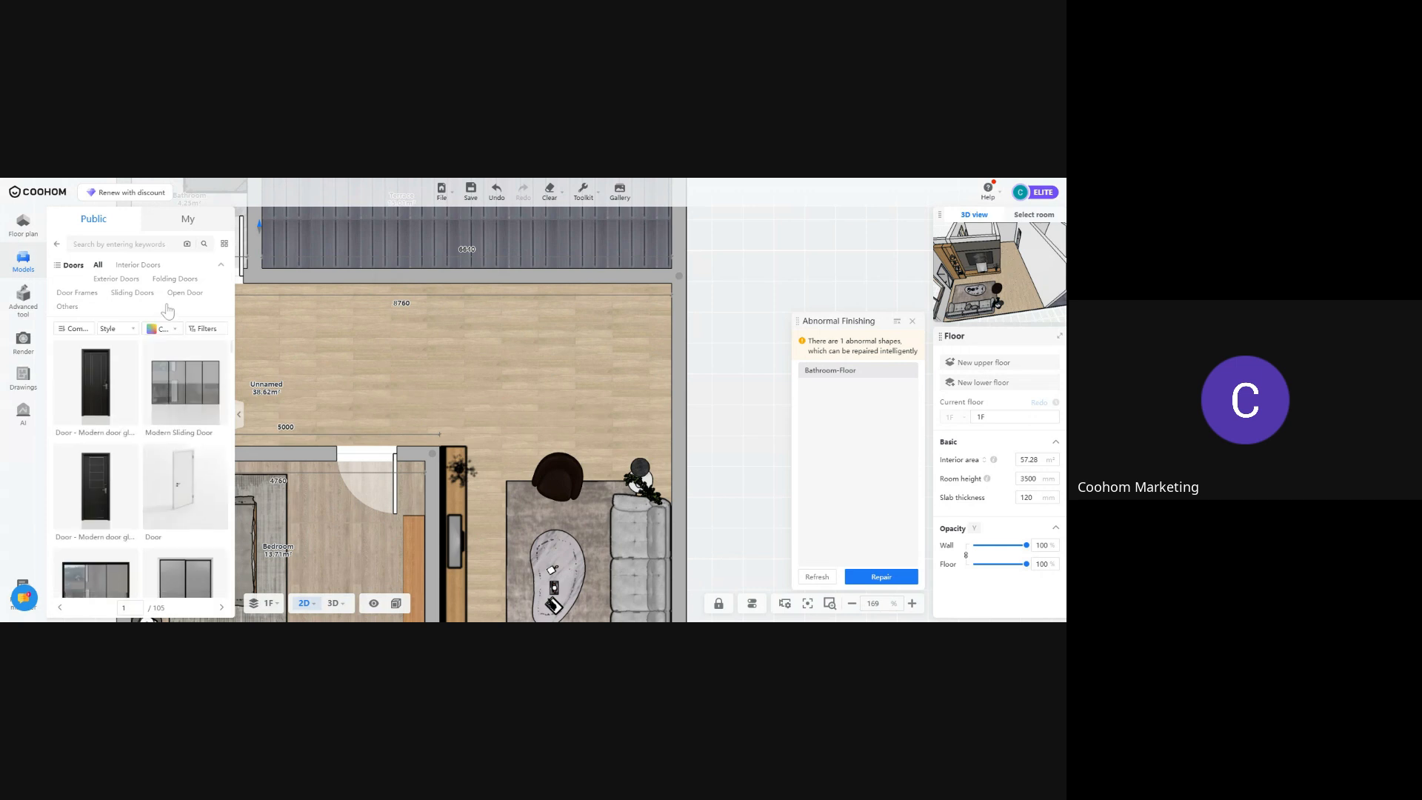
pyautogui.scroll(-3, 156, 408)
pyautogui.scroll(-5, 157, 411)
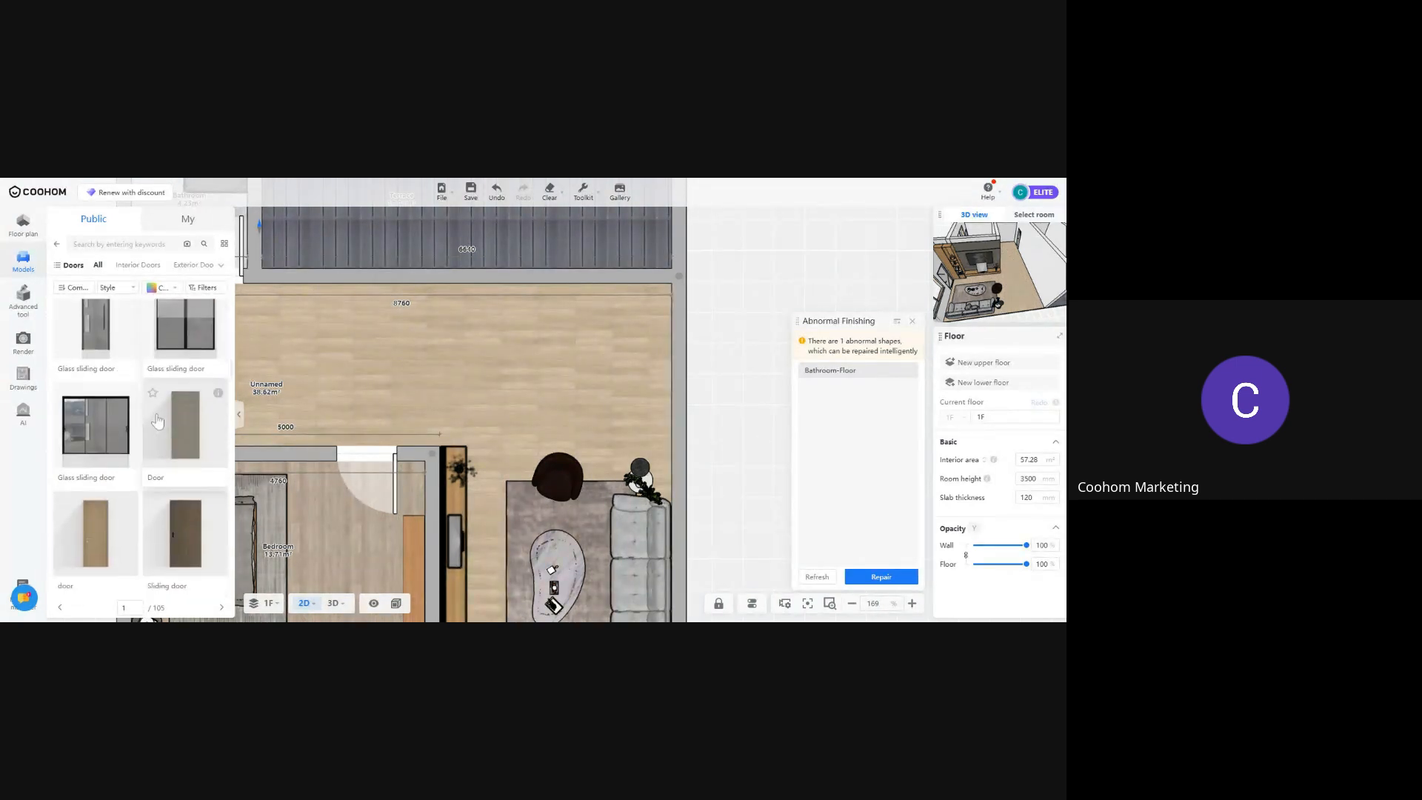
pyautogui.scroll(-8, 160, 435)
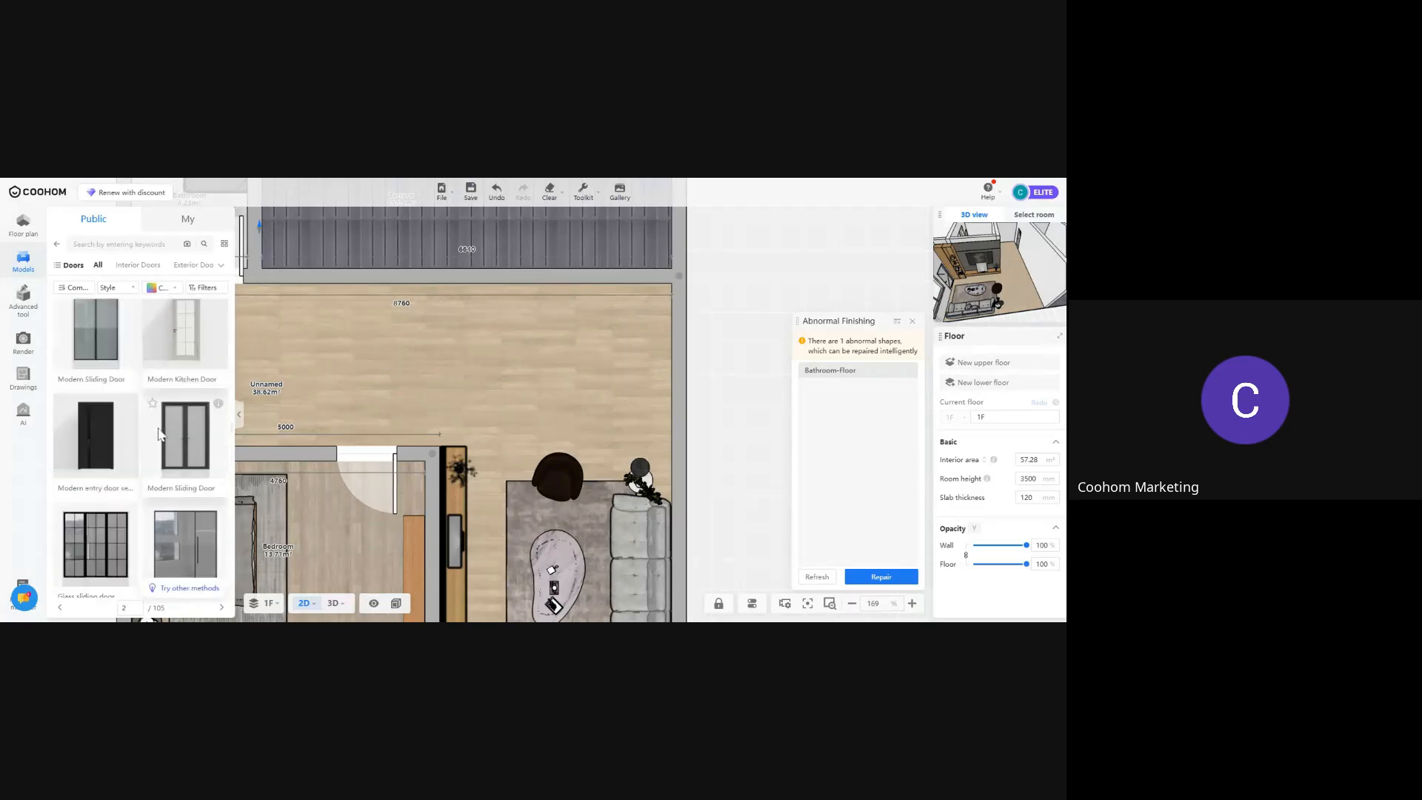
pyautogui.scroll(-8, 160, 437)
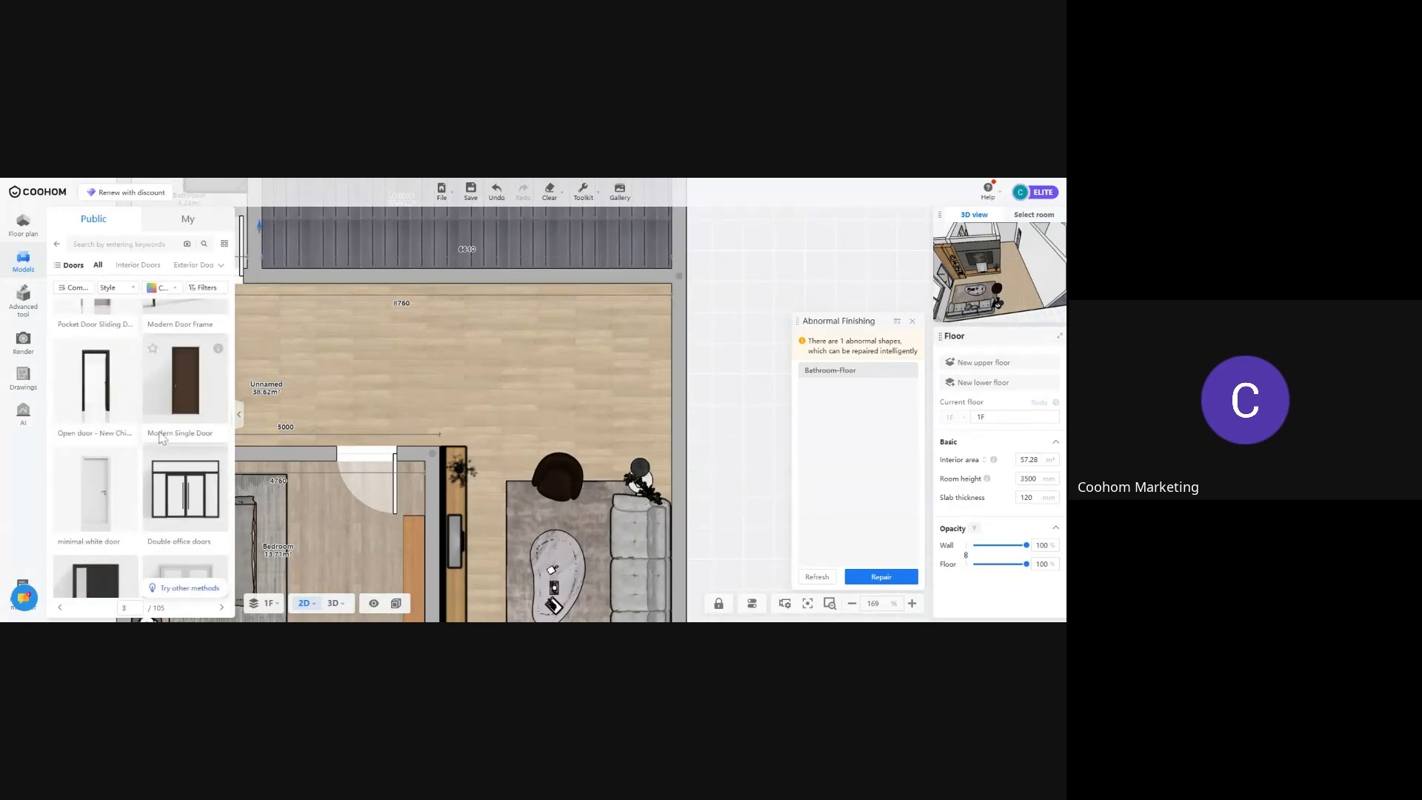
pyautogui.scroll(-8, 161, 437)
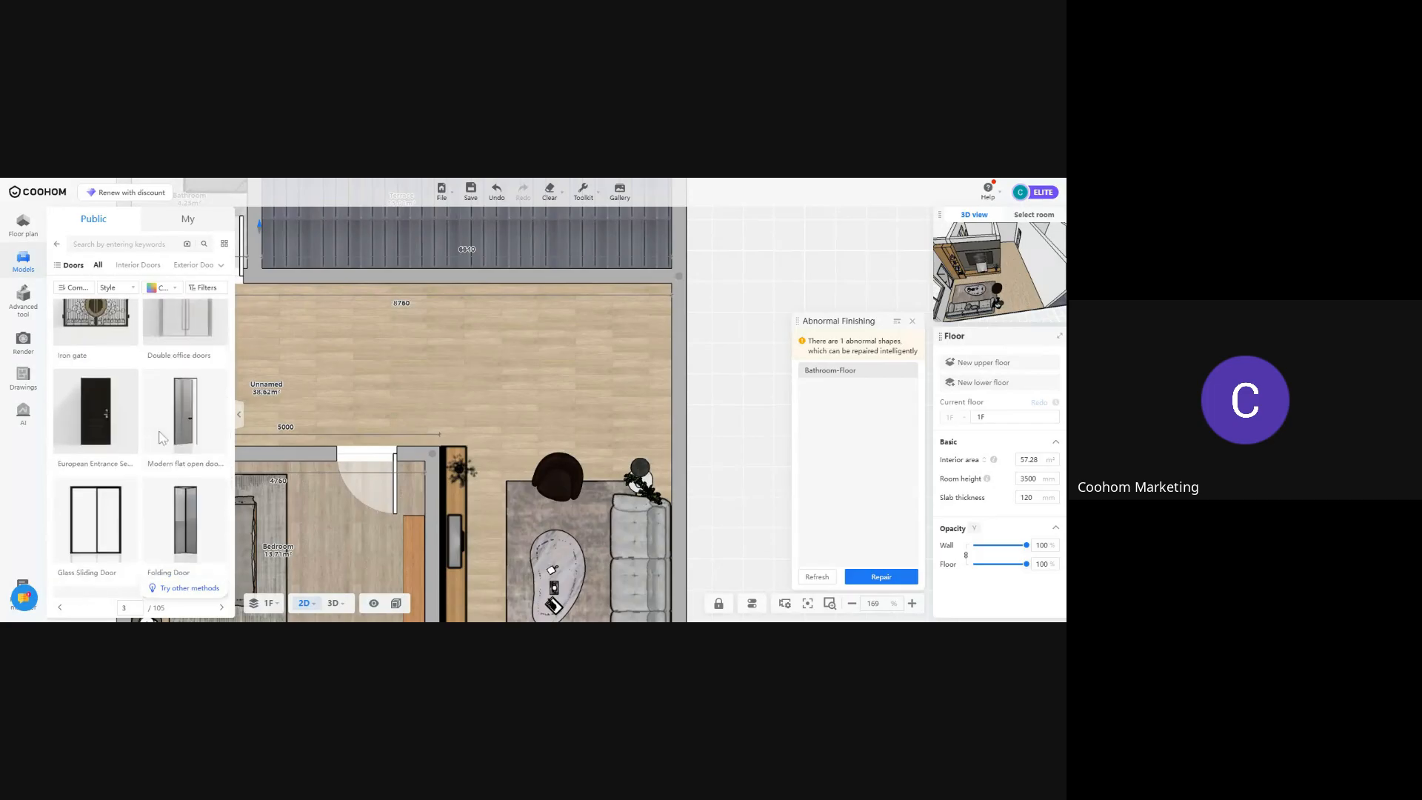
pyautogui.scroll(-8, 161, 437)
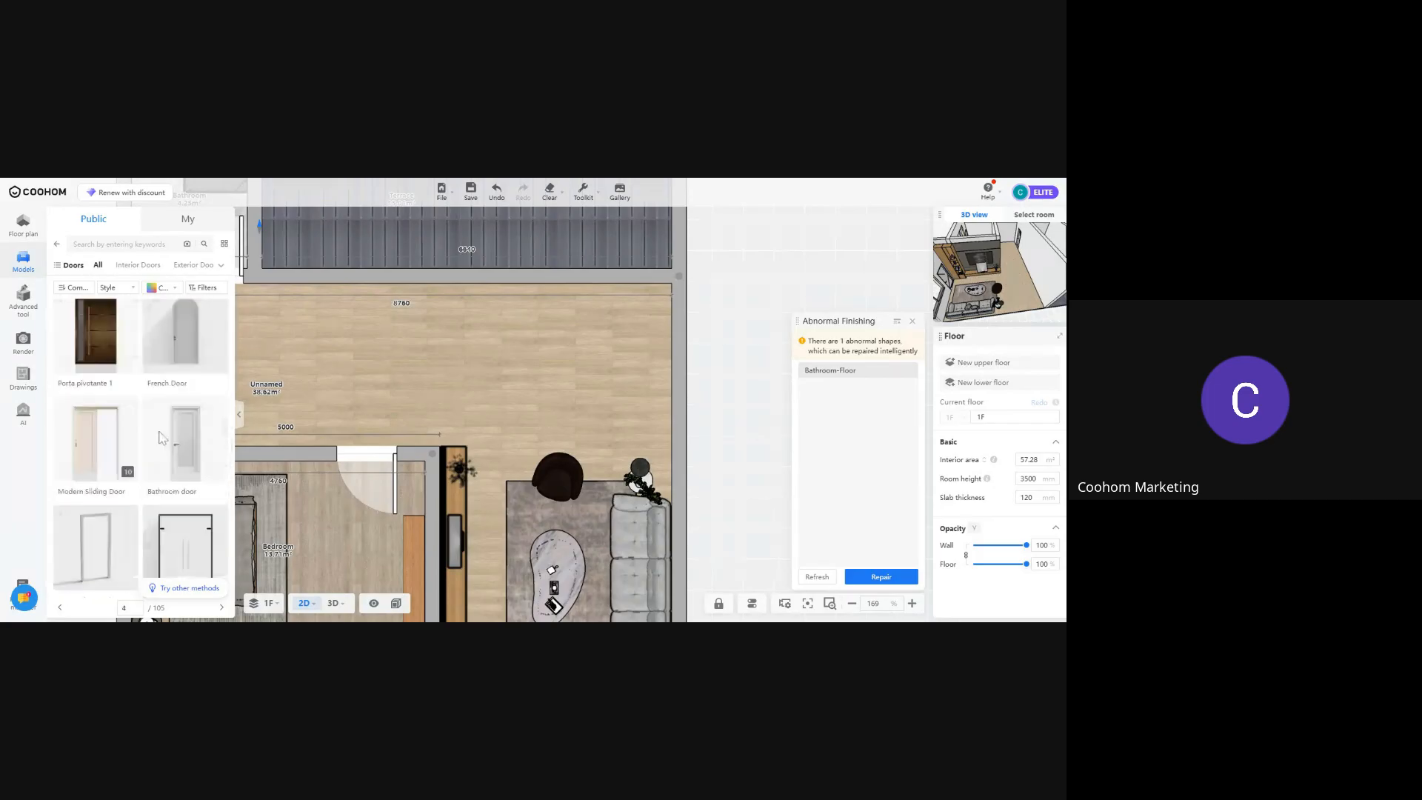
pyautogui.scroll(-8, 160, 437)
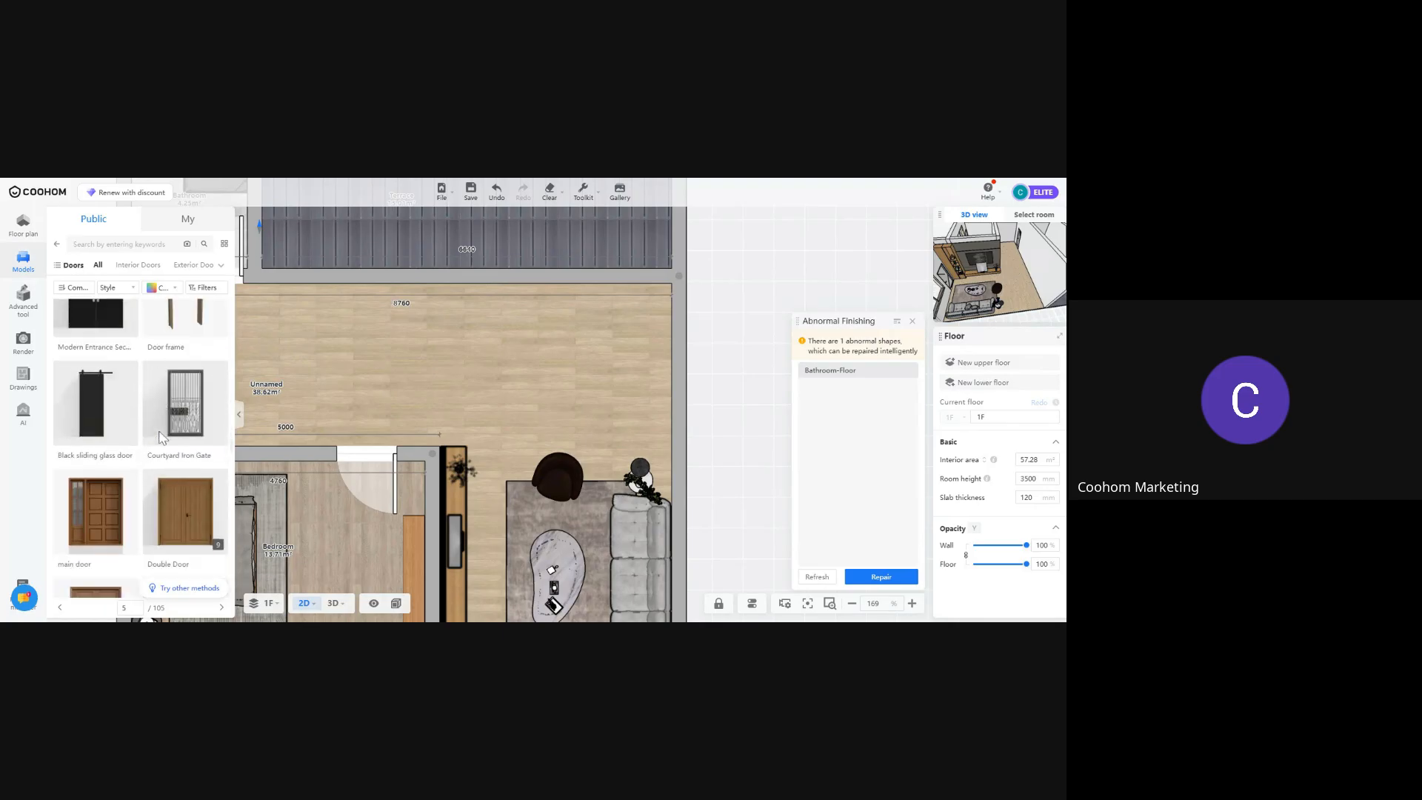
pyautogui.scroll(-8, 165, 437)
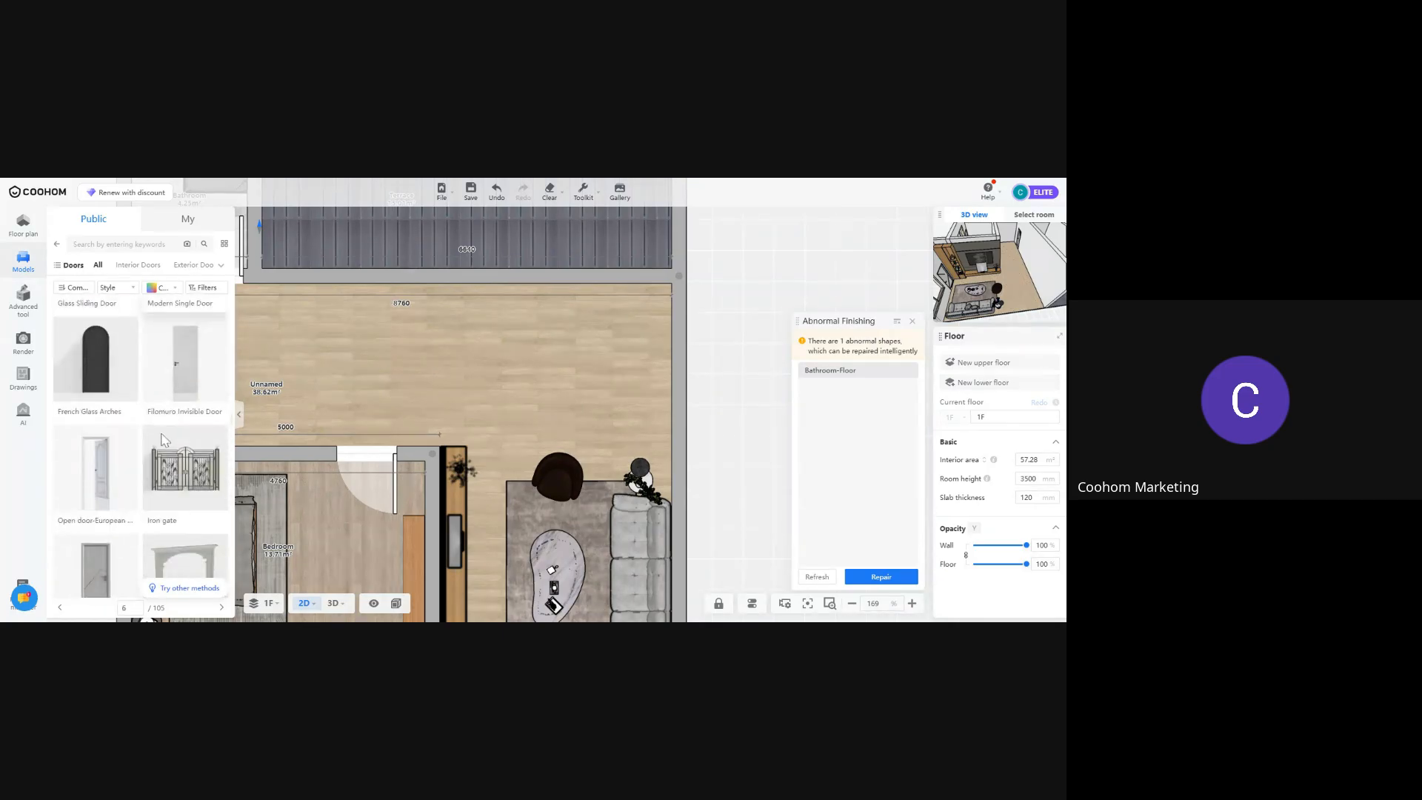
pyautogui.scroll(-8, 164, 445)
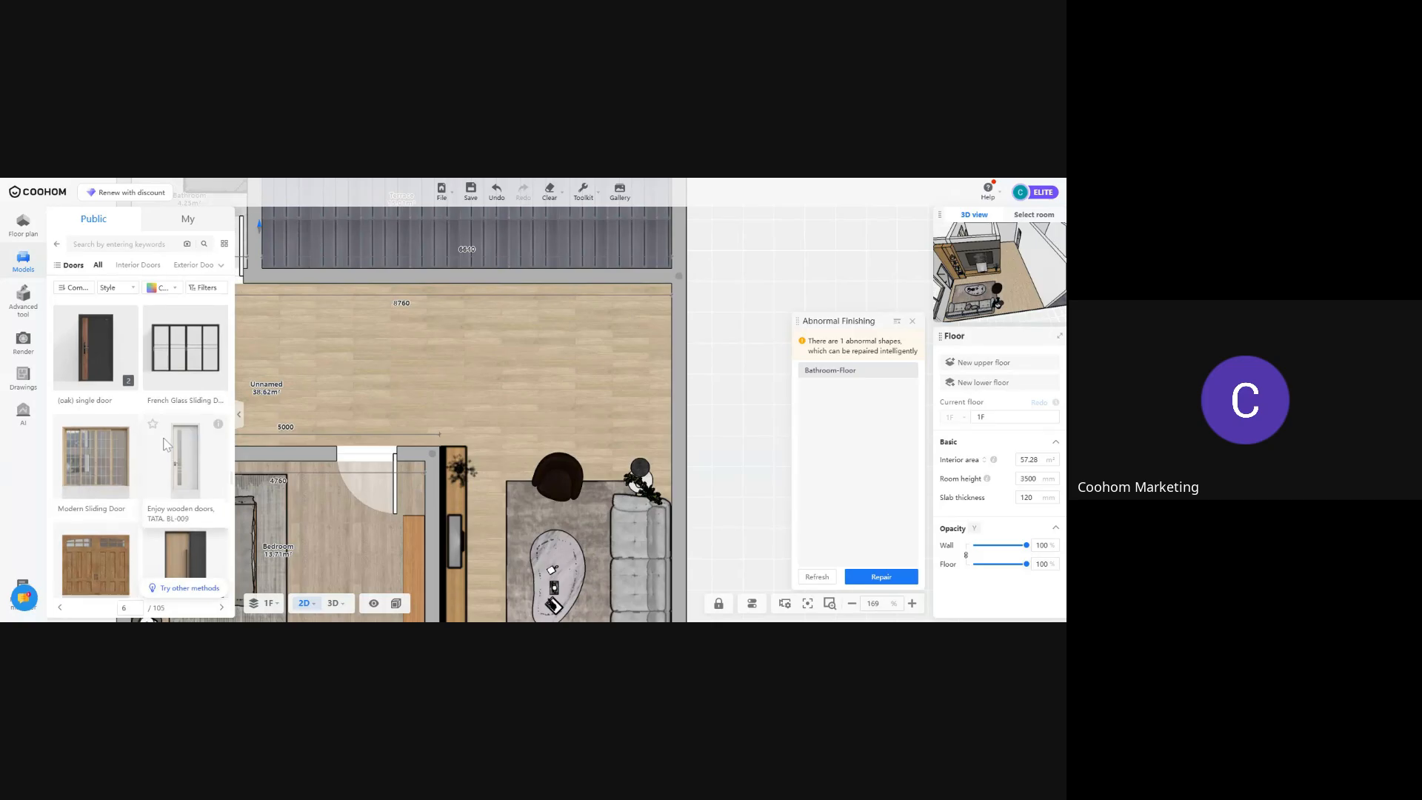
pyautogui.scroll(-8, 164, 444)
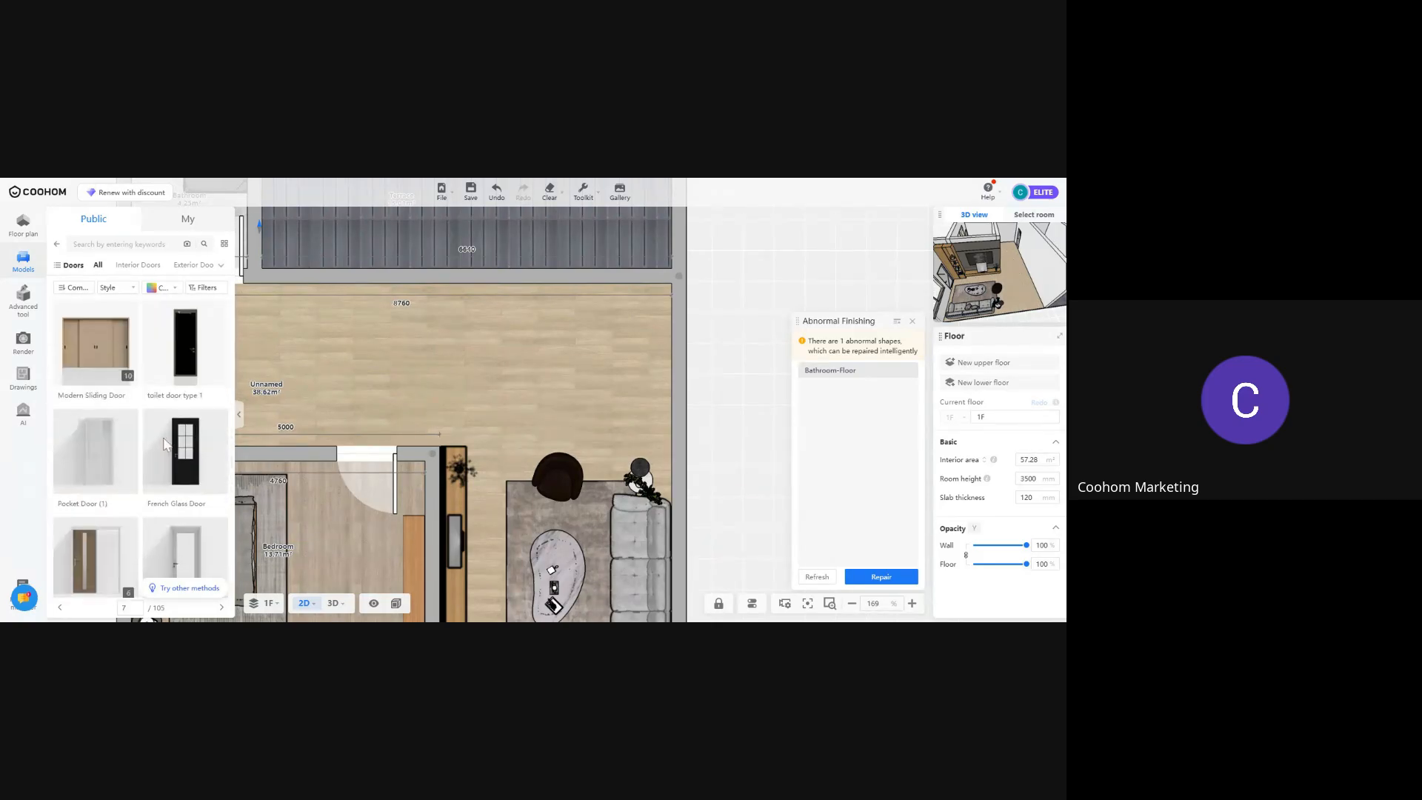
pyautogui.scroll(-8, 165, 444)
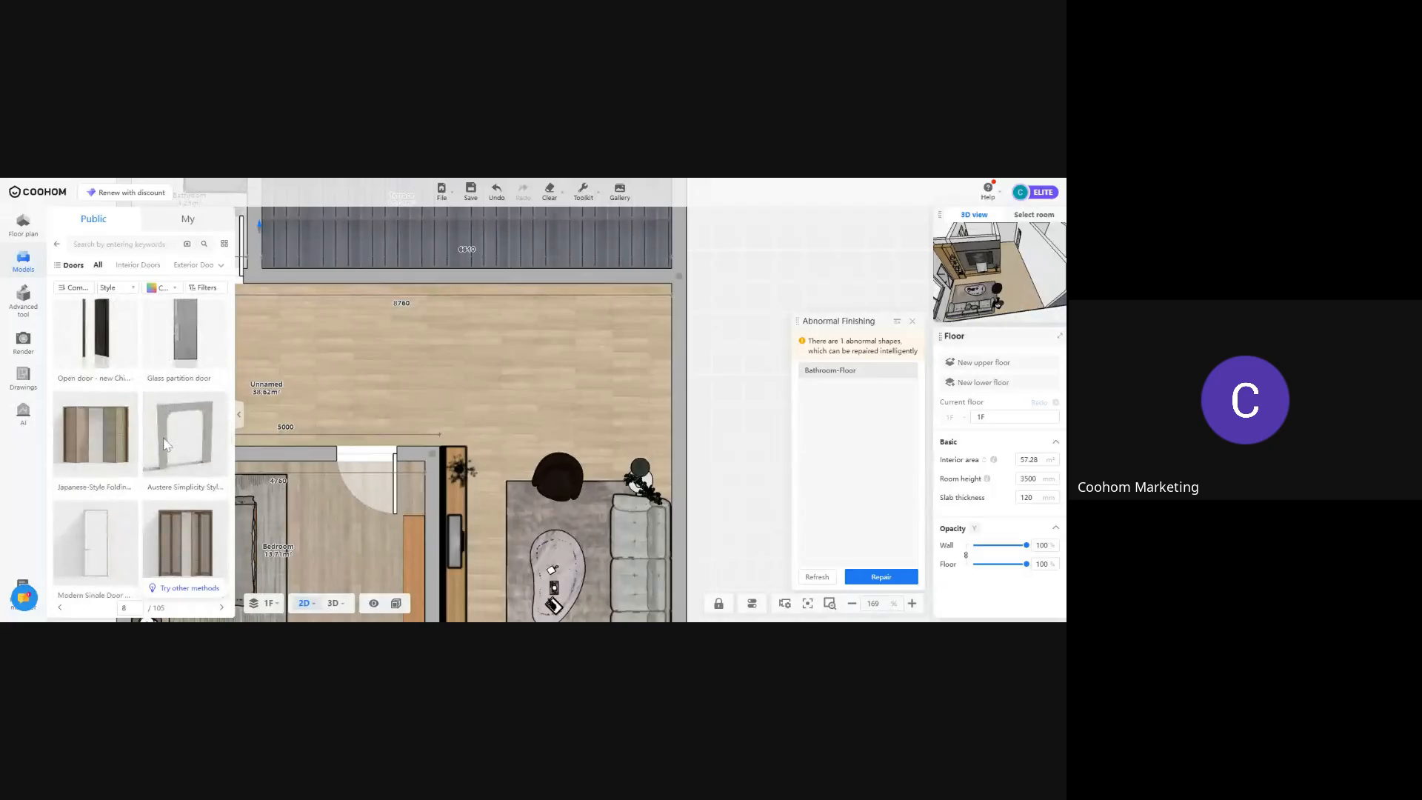
pyautogui.scroll(-8, 164, 444)
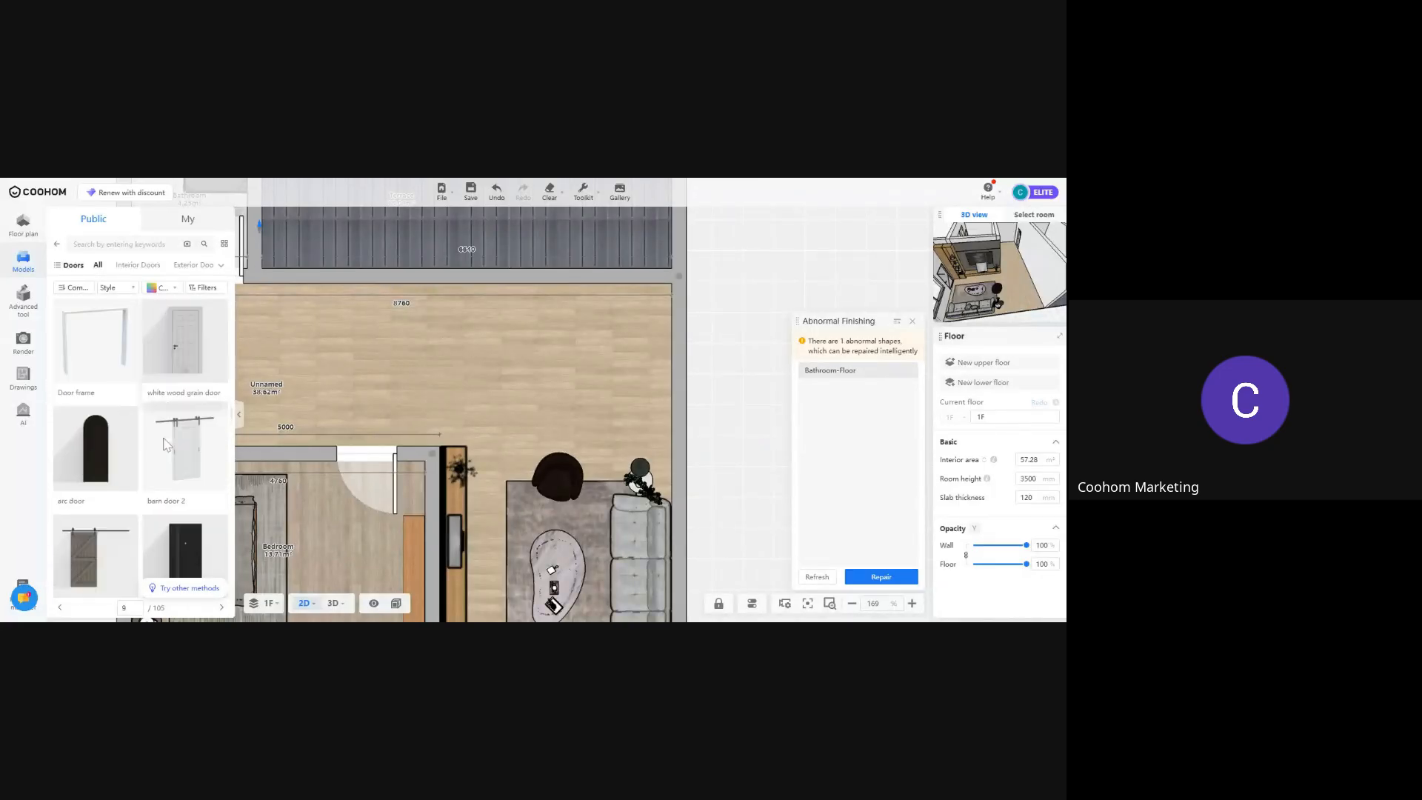
pyautogui.scroll(-5, 156, 423)
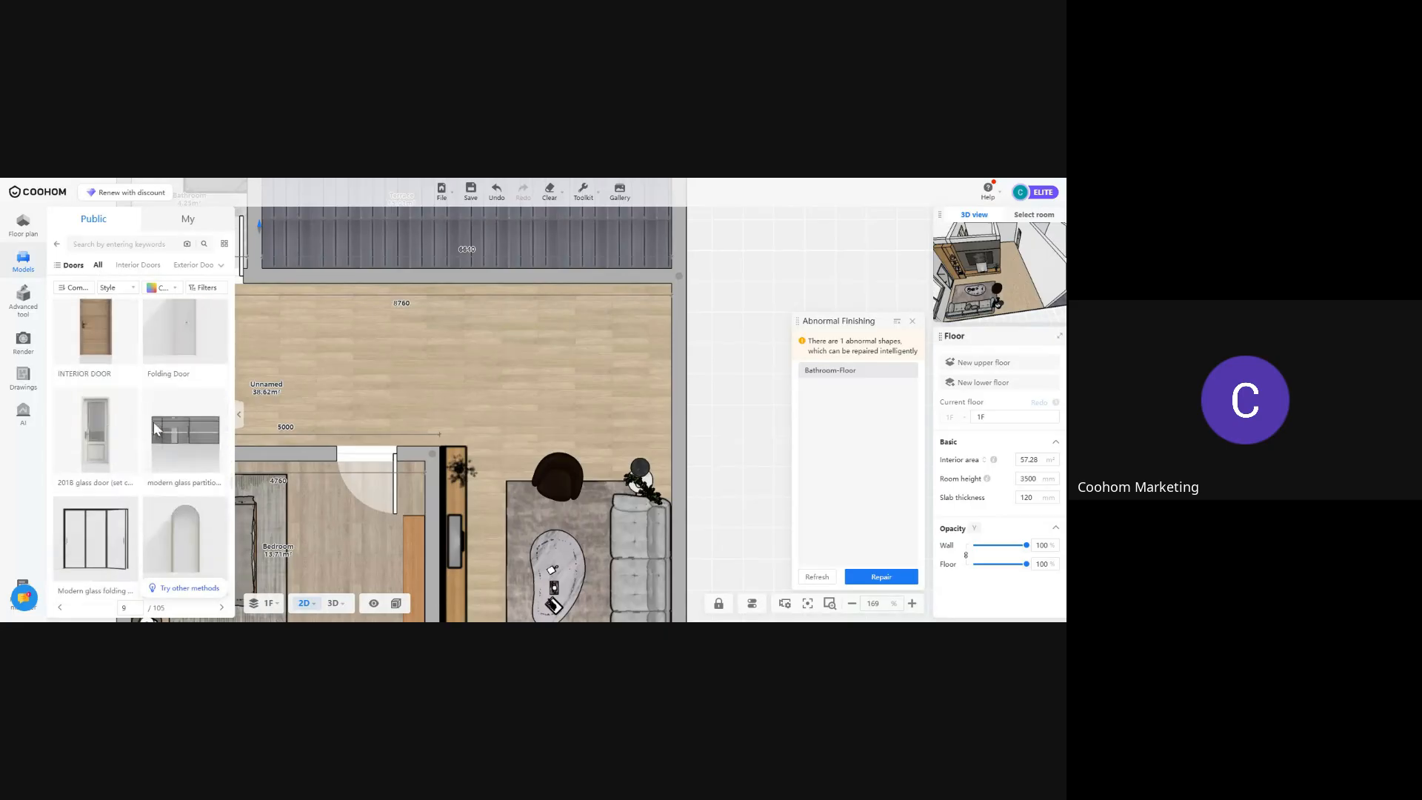
pyautogui.scroll(-8, 155, 422)
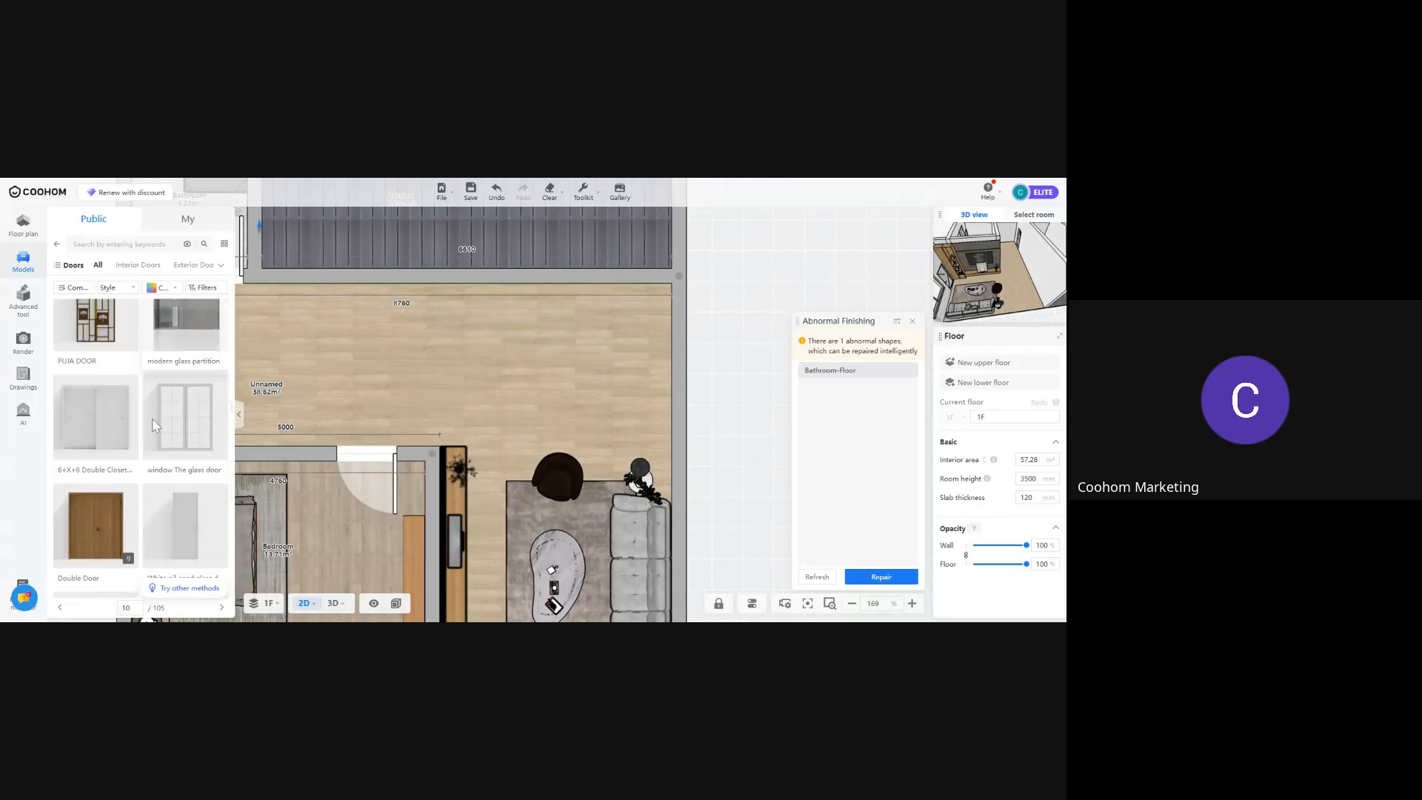
pyautogui.scroll(-5, 149, 447)
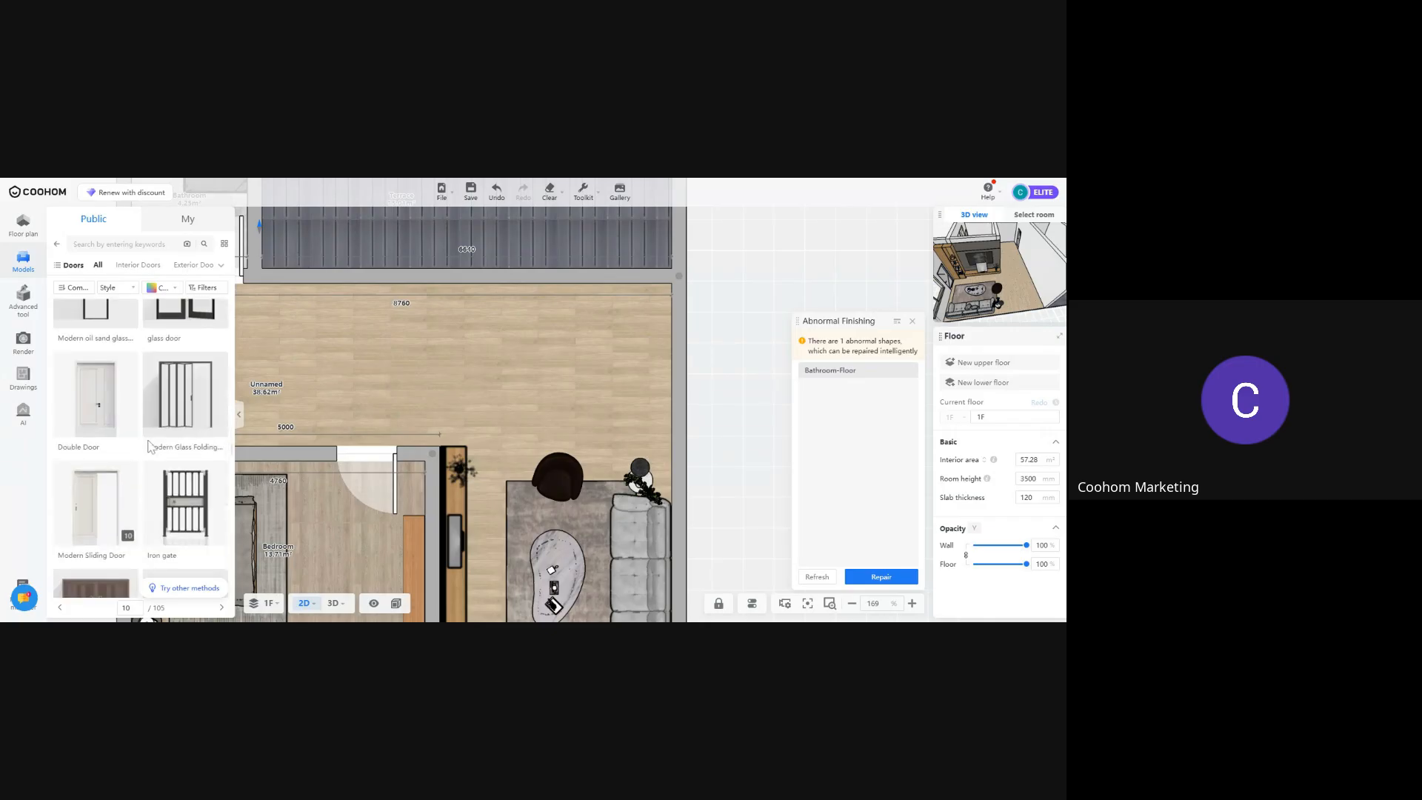
pyautogui.scroll(-10, 149, 446)
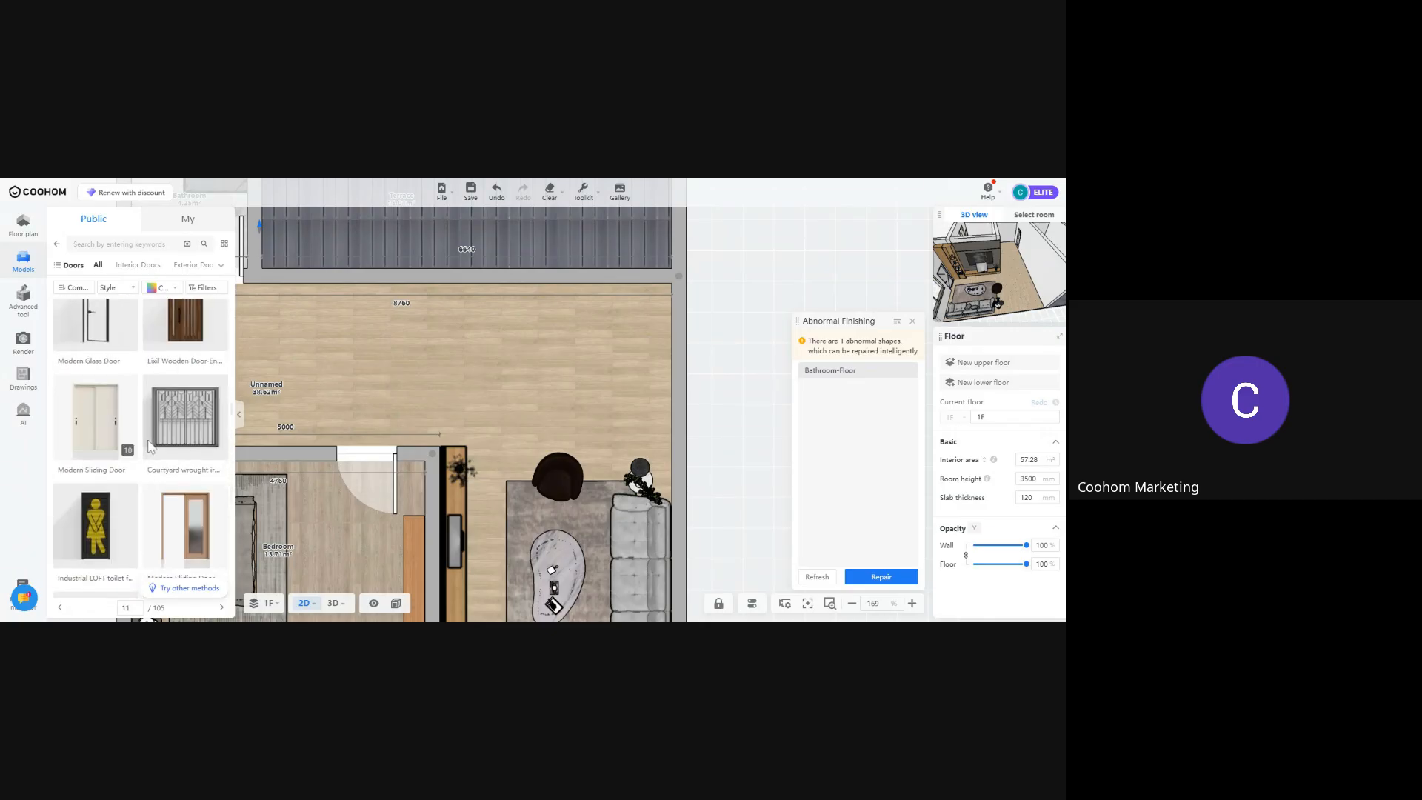
pyautogui.scroll(-10, 149, 447)
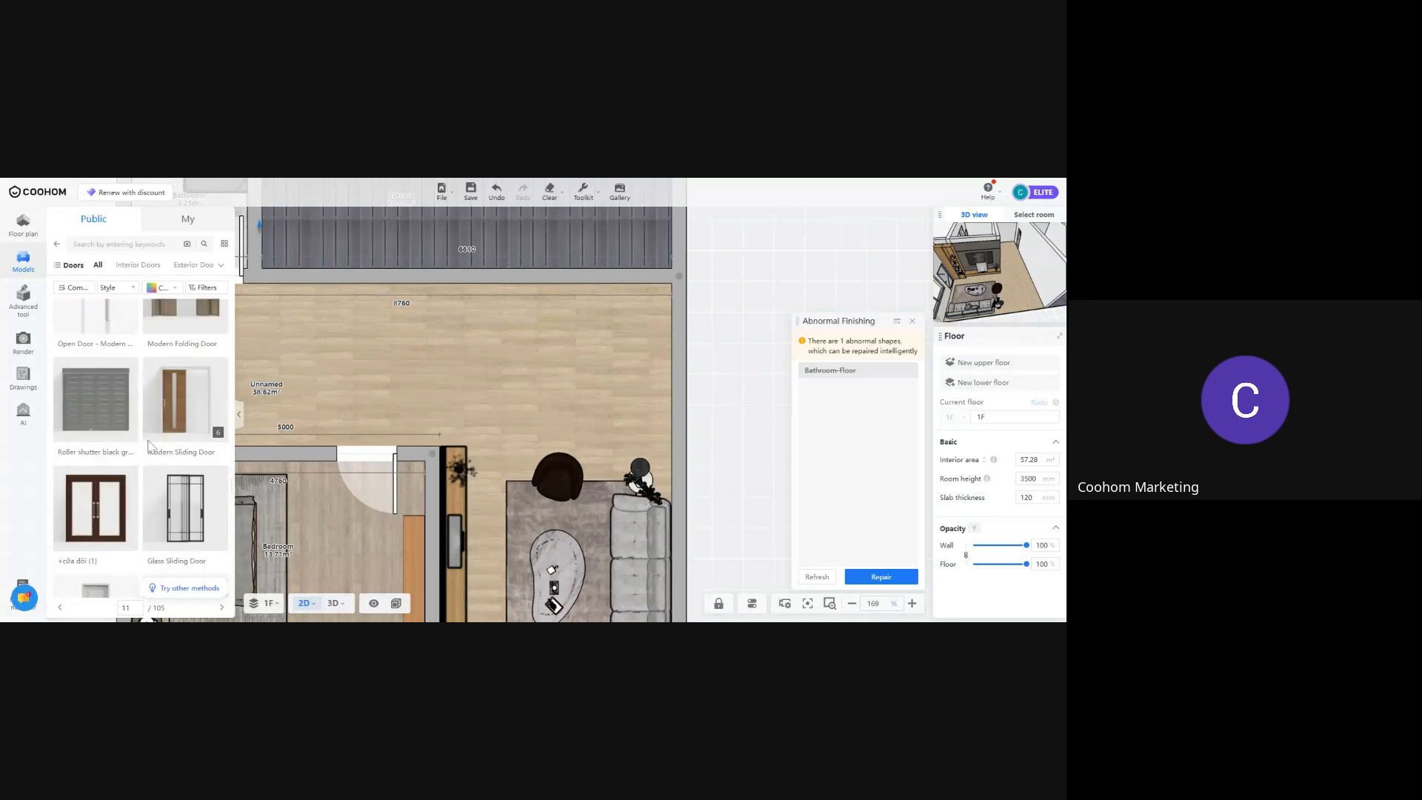
pyautogui.scroll(-10, 149, 449)
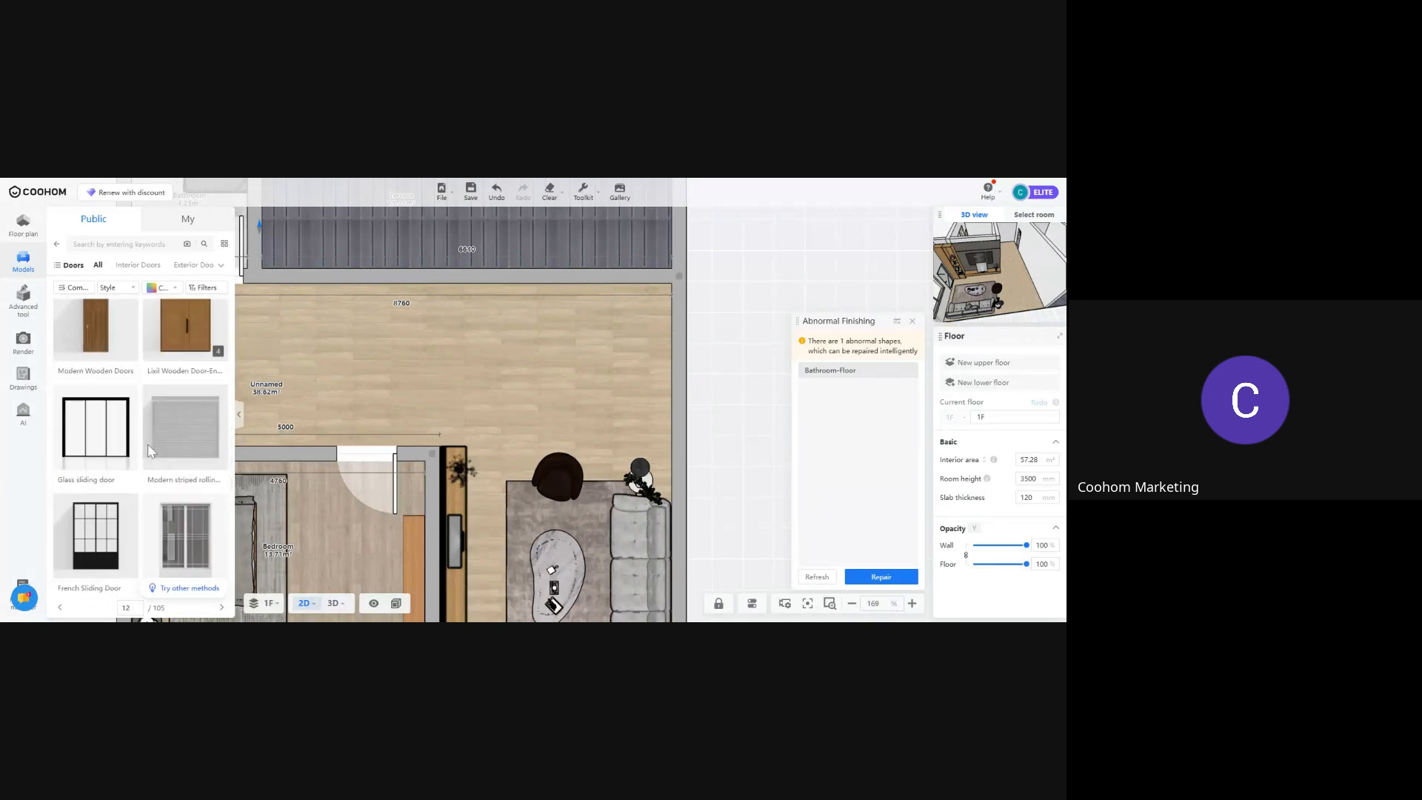
pyautogui.scroll(-10, 149, 451)
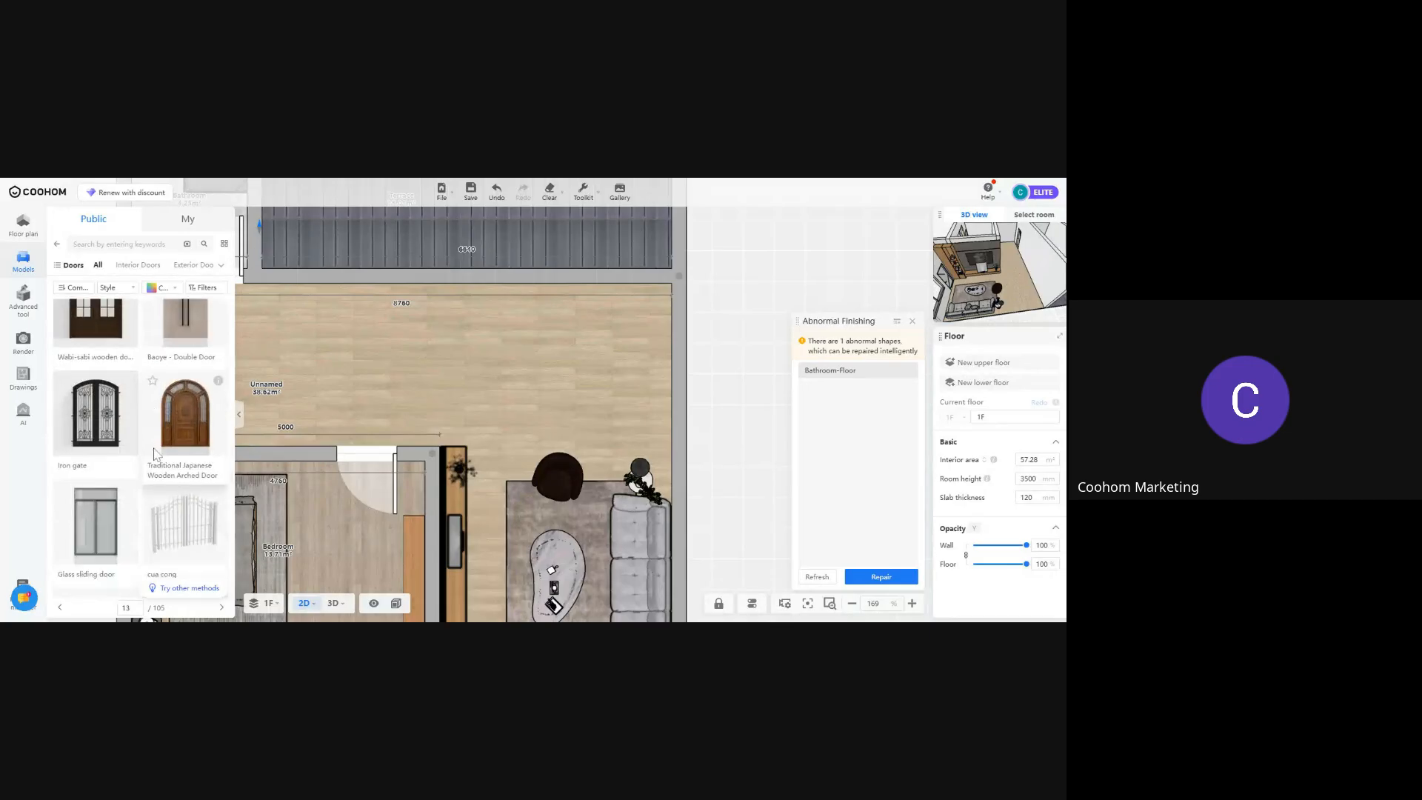
pyautogui.scroll(-10, 155, 456)
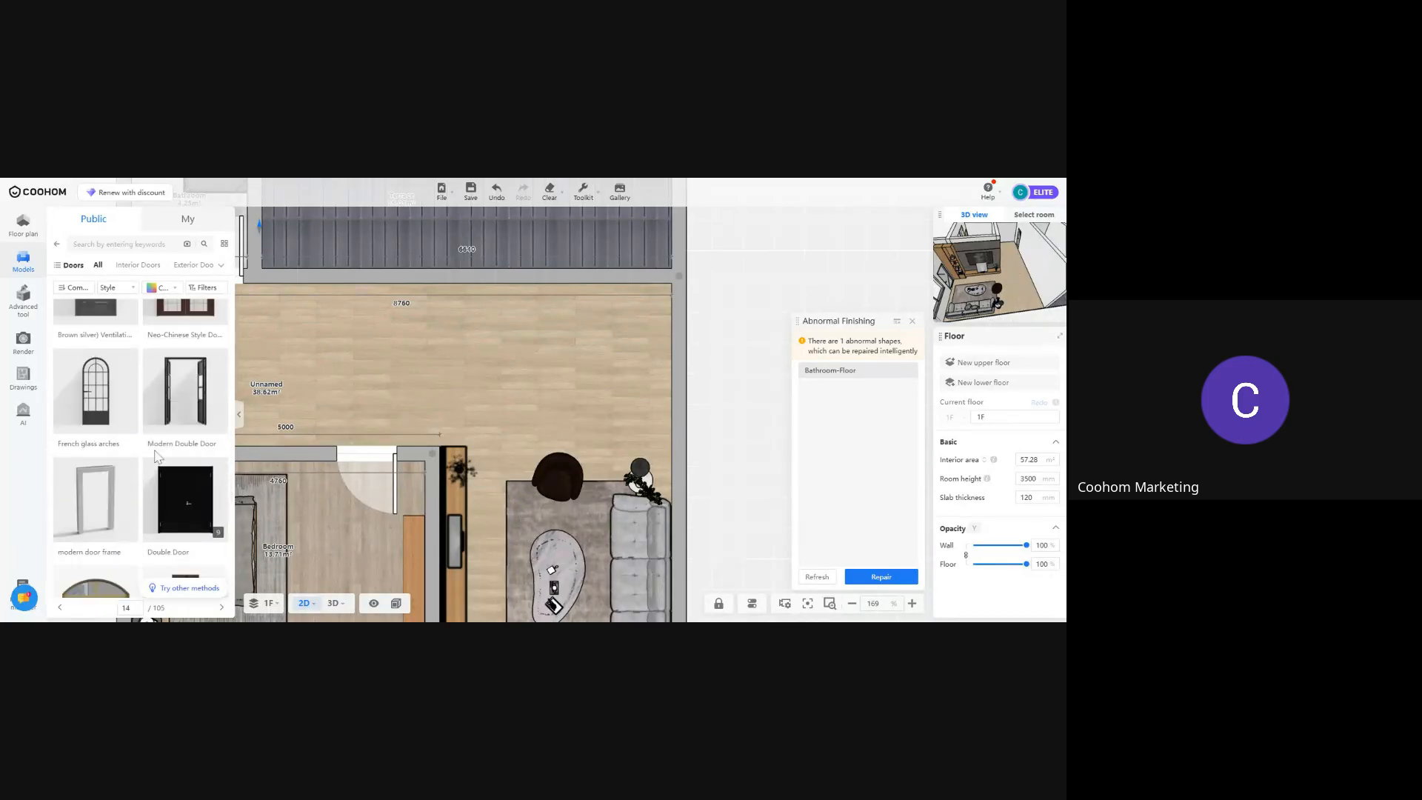
pyautogui.scroll(-5, 156, 455)
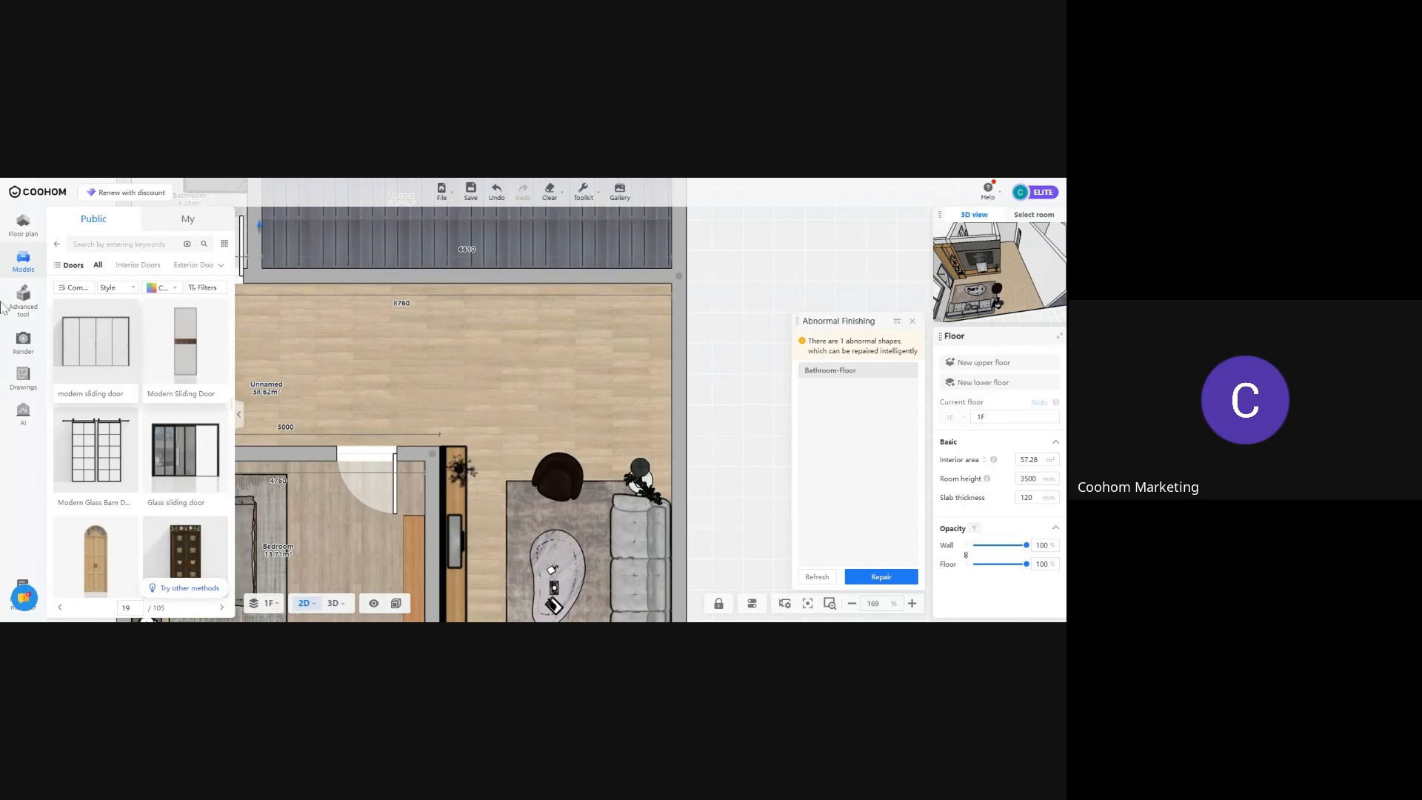
pyautogui.click(58, 244)
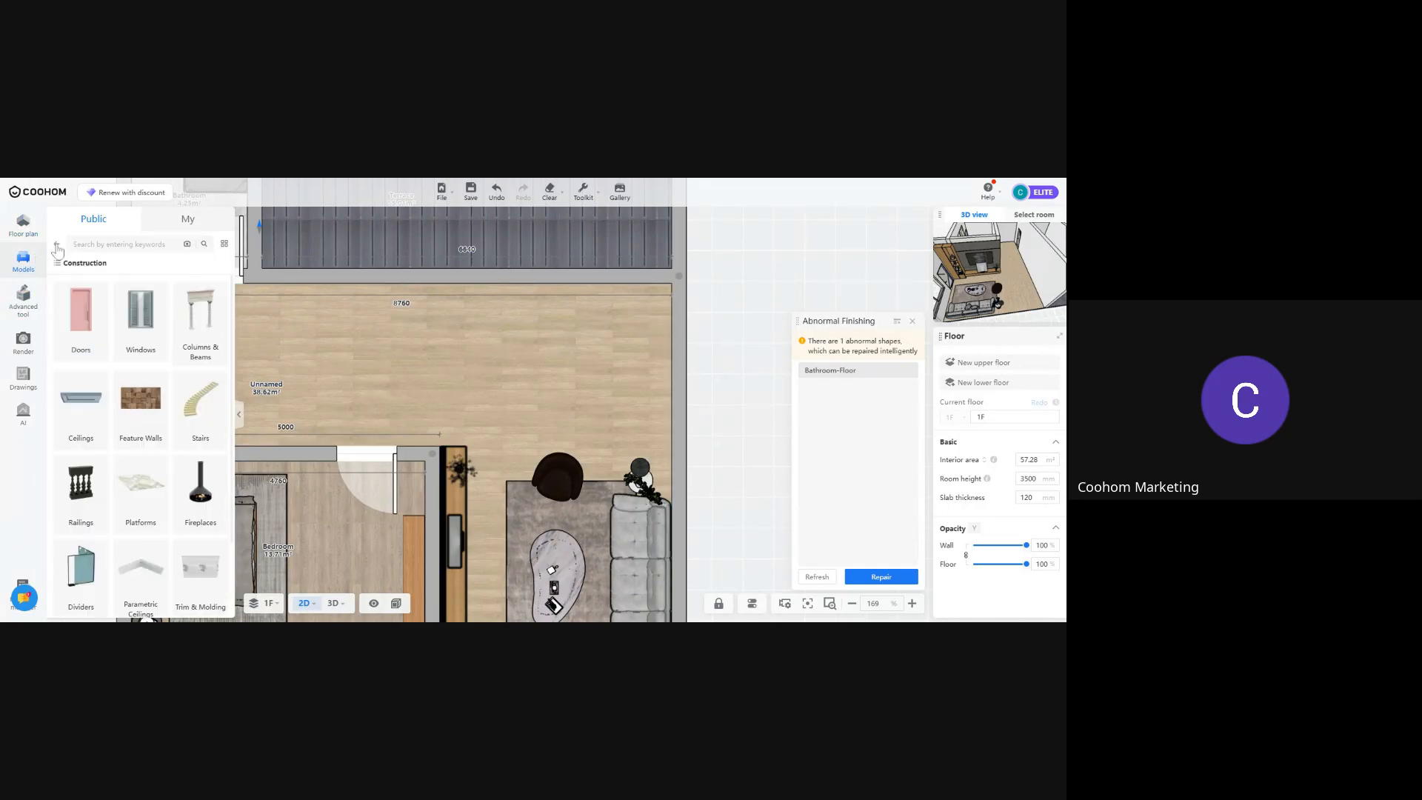
pyautogui.click(57, 245)
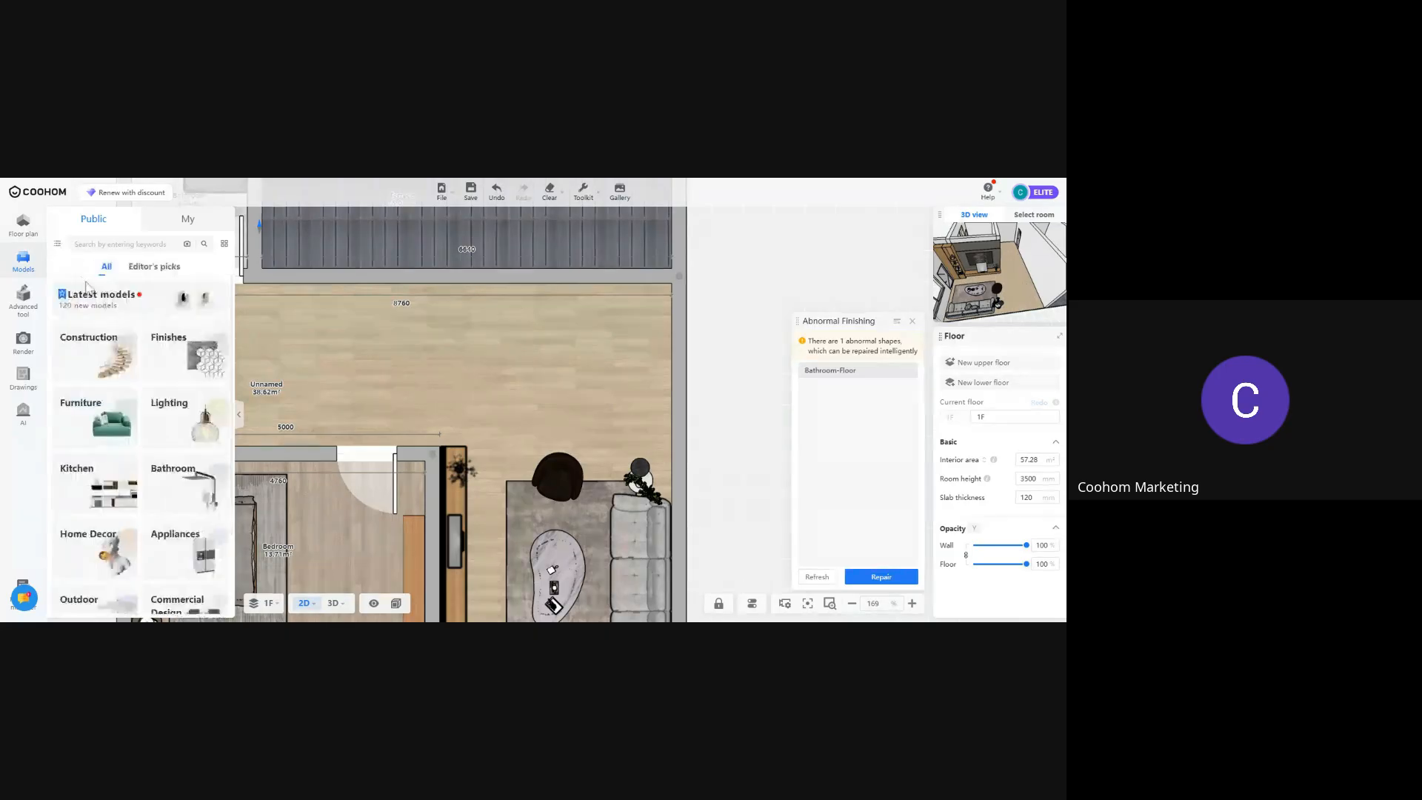
# Place the Modern Kitchen Cabinets model against the wall opposite the sofa set's armchair, 0 mm from the outer side wall
pyautogui.scroll(-3, 212, 455)
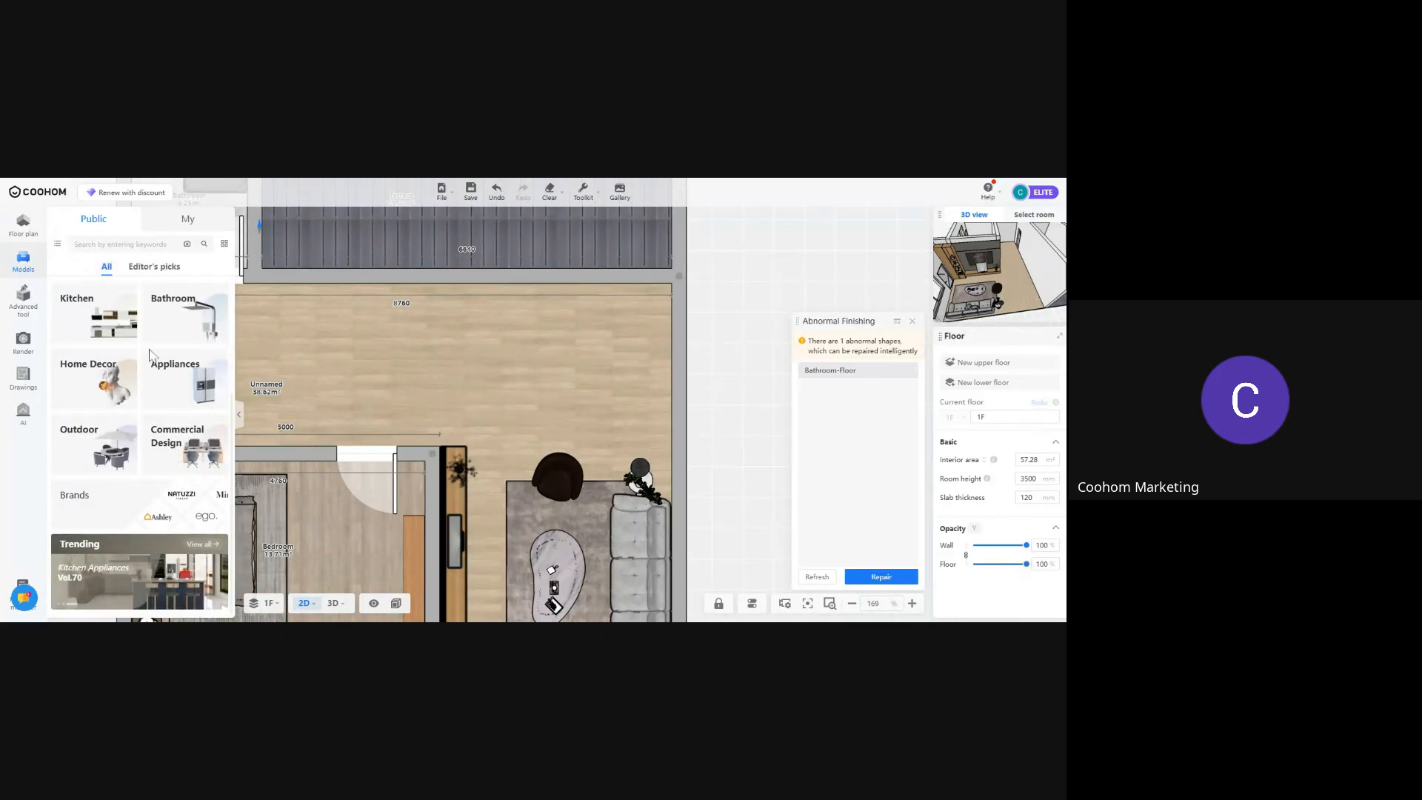
pyautogui.click(112, 320)
pyautogui.click(140, 334)
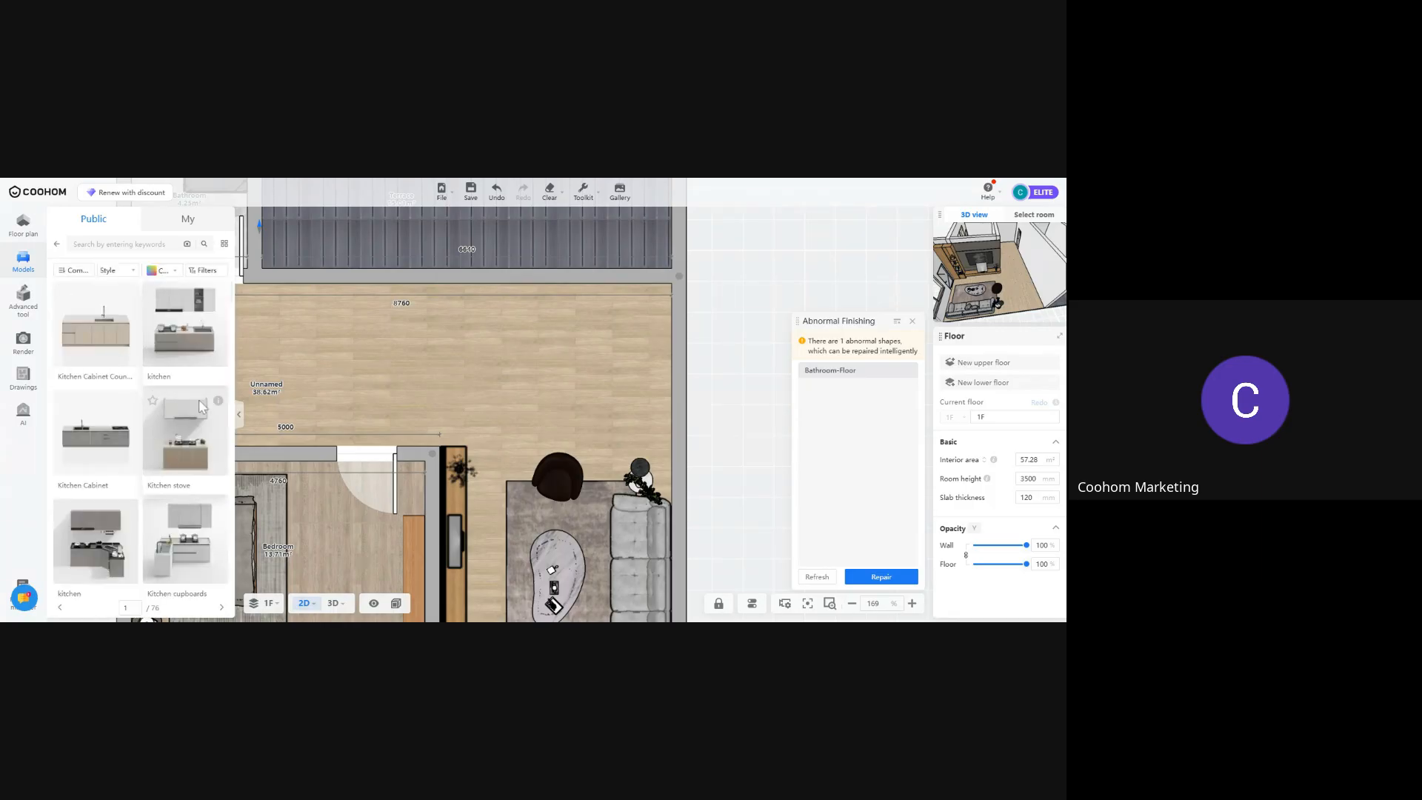
pyautogui.scroll(-4, 194, 411)
pyautogui.scroll(2, 124, 396)
pyautogui.moveTo(125, 396); pyautogui.dragTo(602, 339)
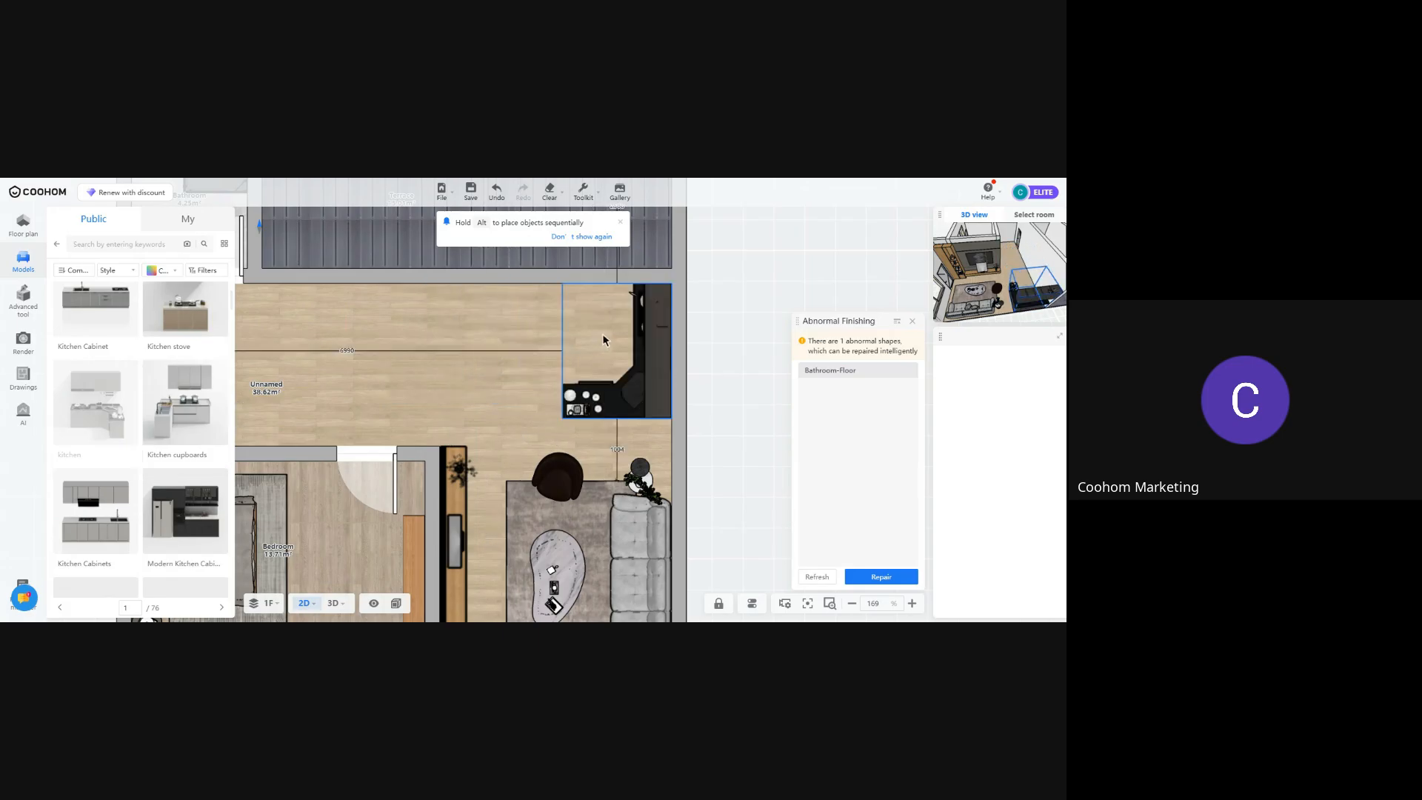
pyautogui.click(177, 407)
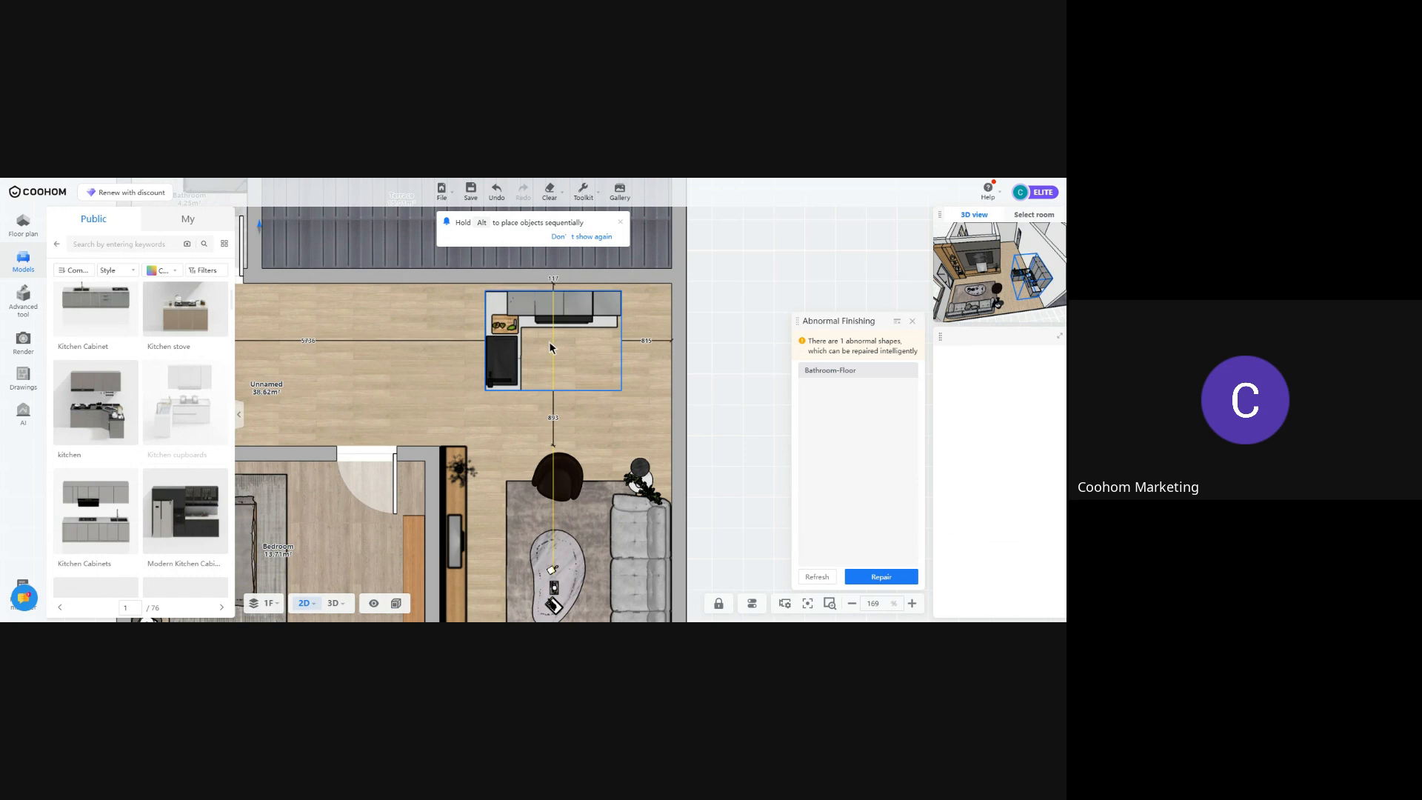
pyautogui.click(174, 511)
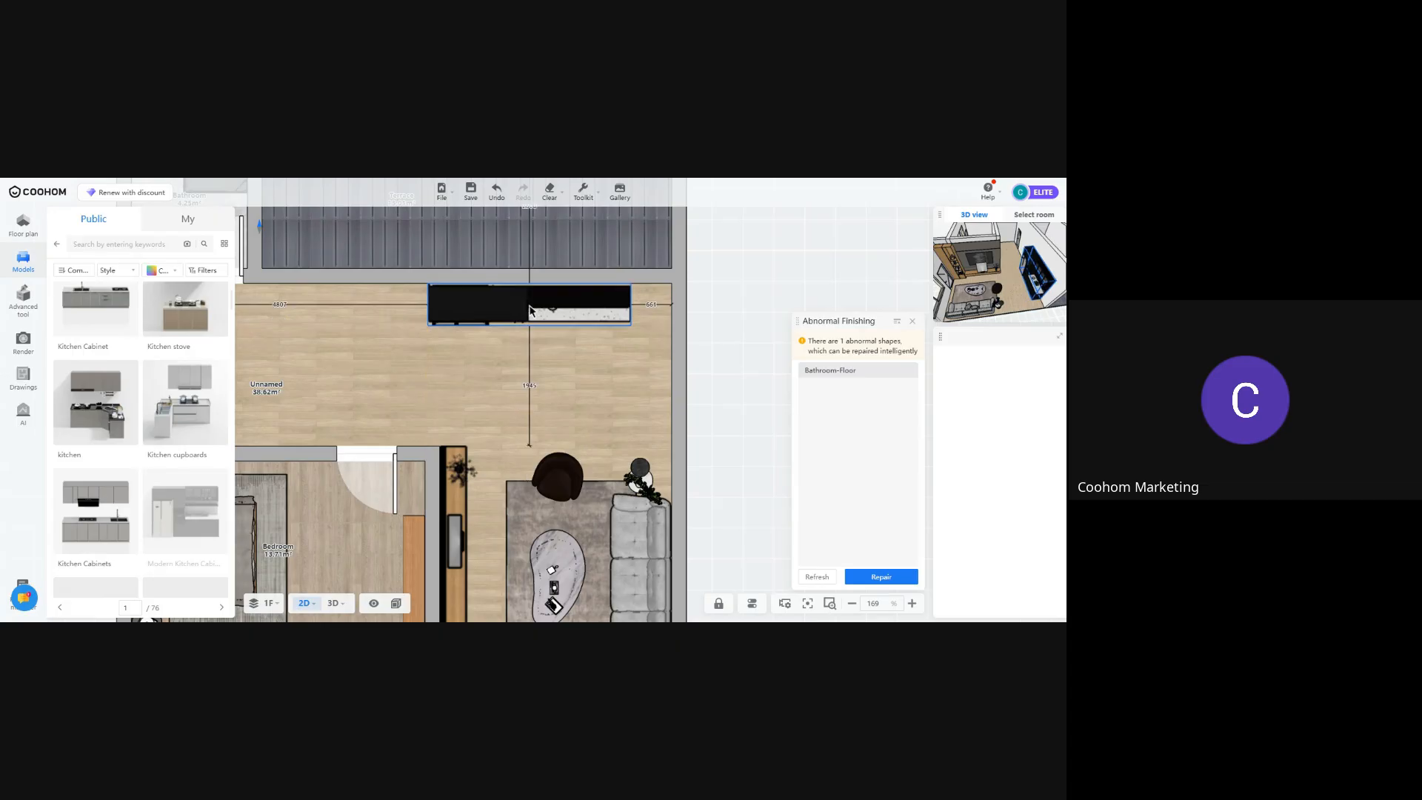
pyautogui.click(530, 303)
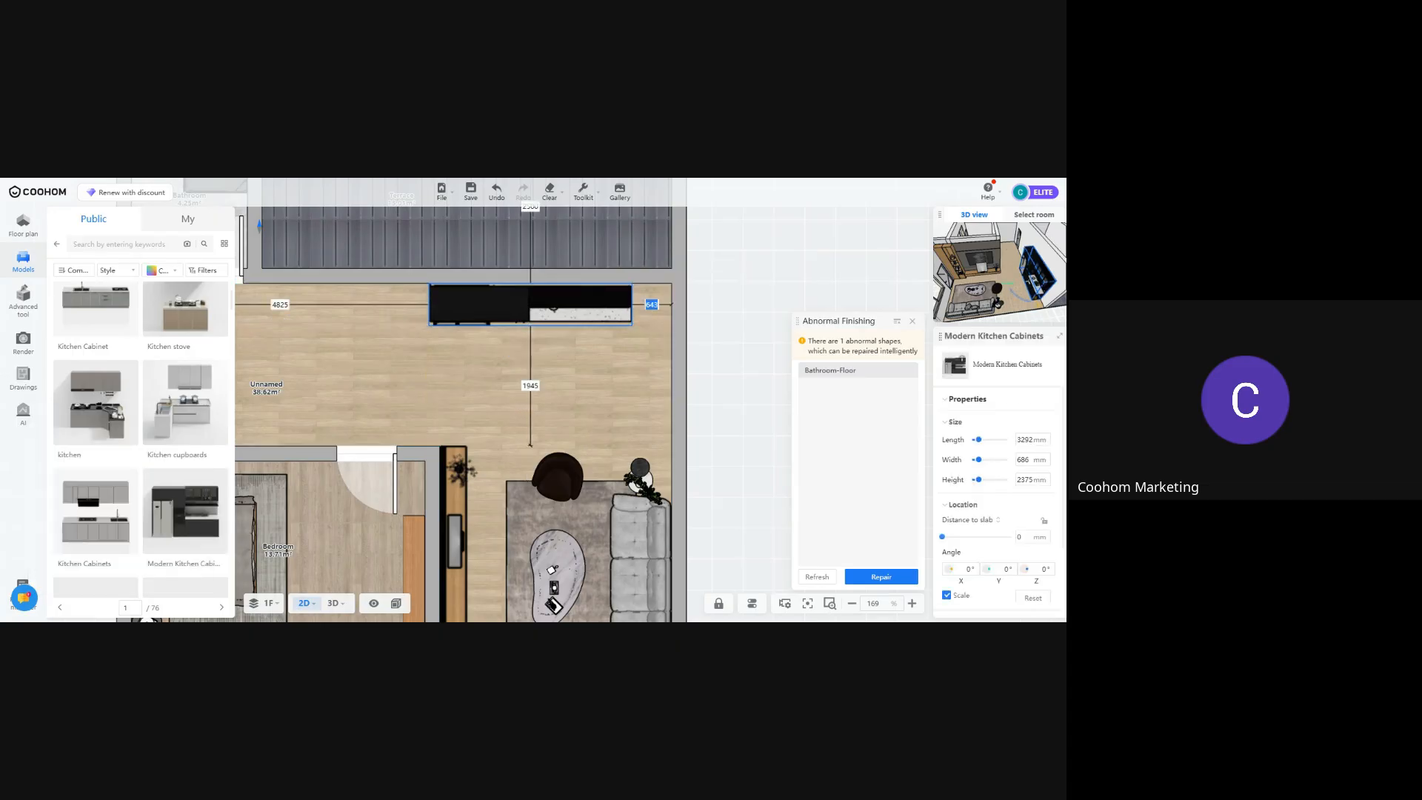
pyautogui.write('0')
pyautogui.press('Return')
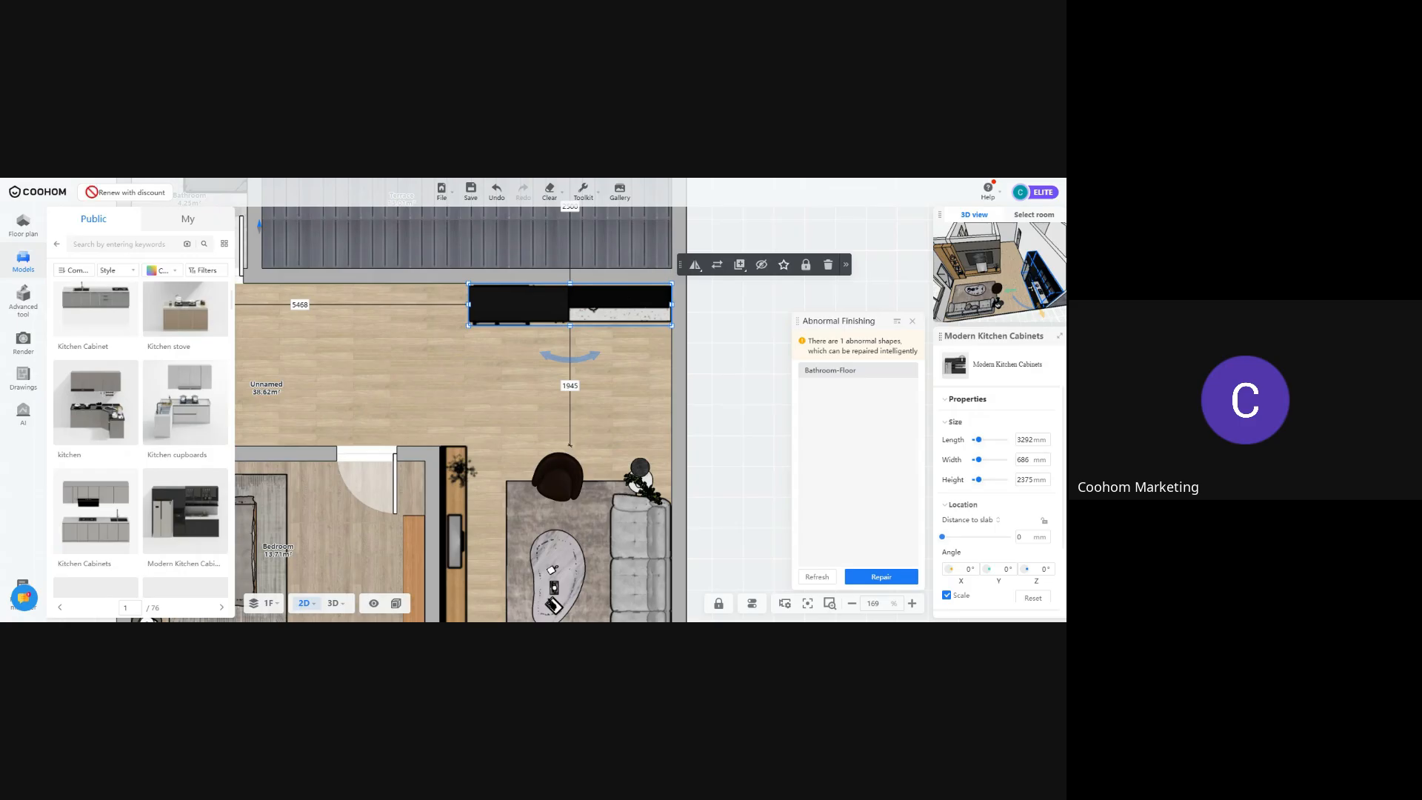
# Try the dark-topped Kitchen Island with two stools between the kitchen cabinets and the sofa set, and return to the Kitchen categories
pyautogui.click(57, 245)
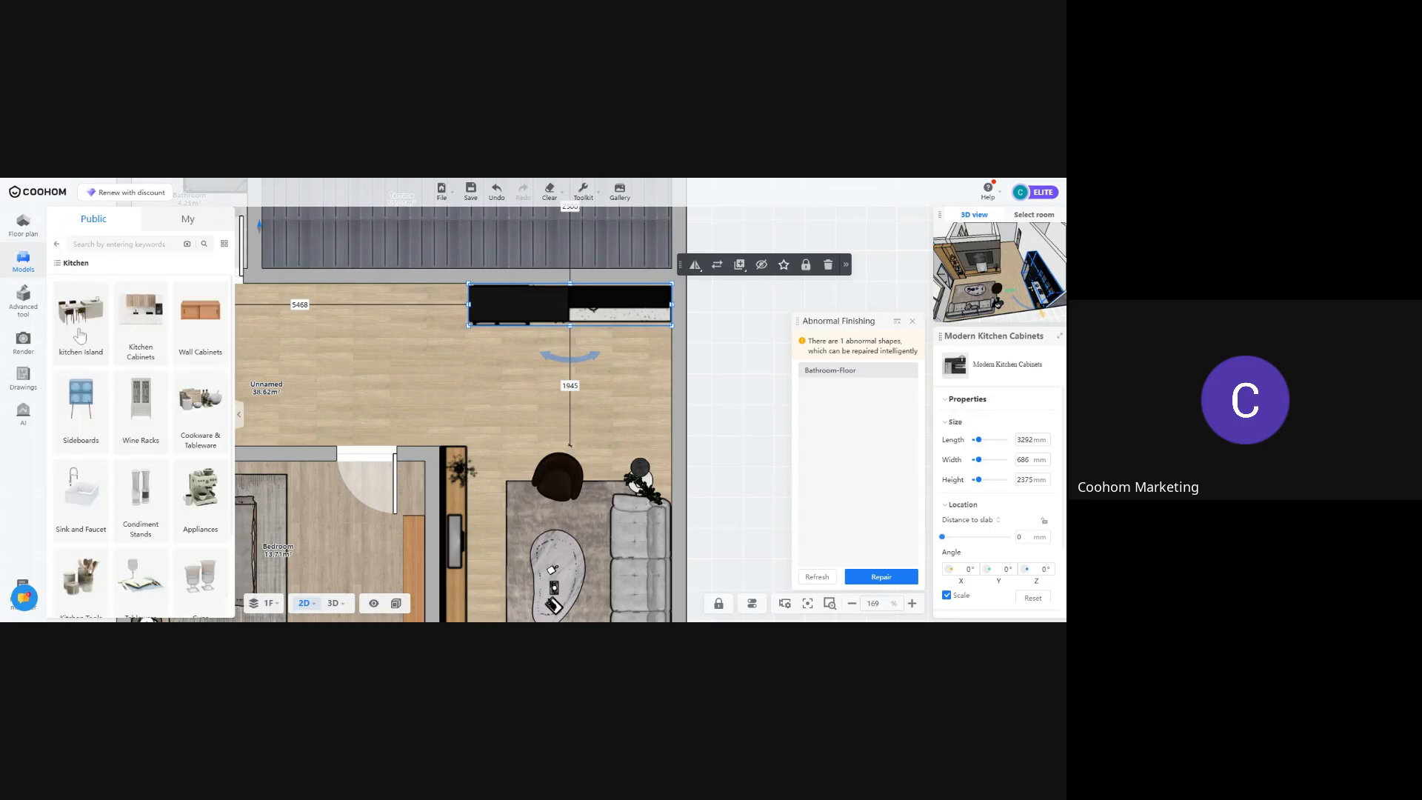
pyautogui.click(79, 337)
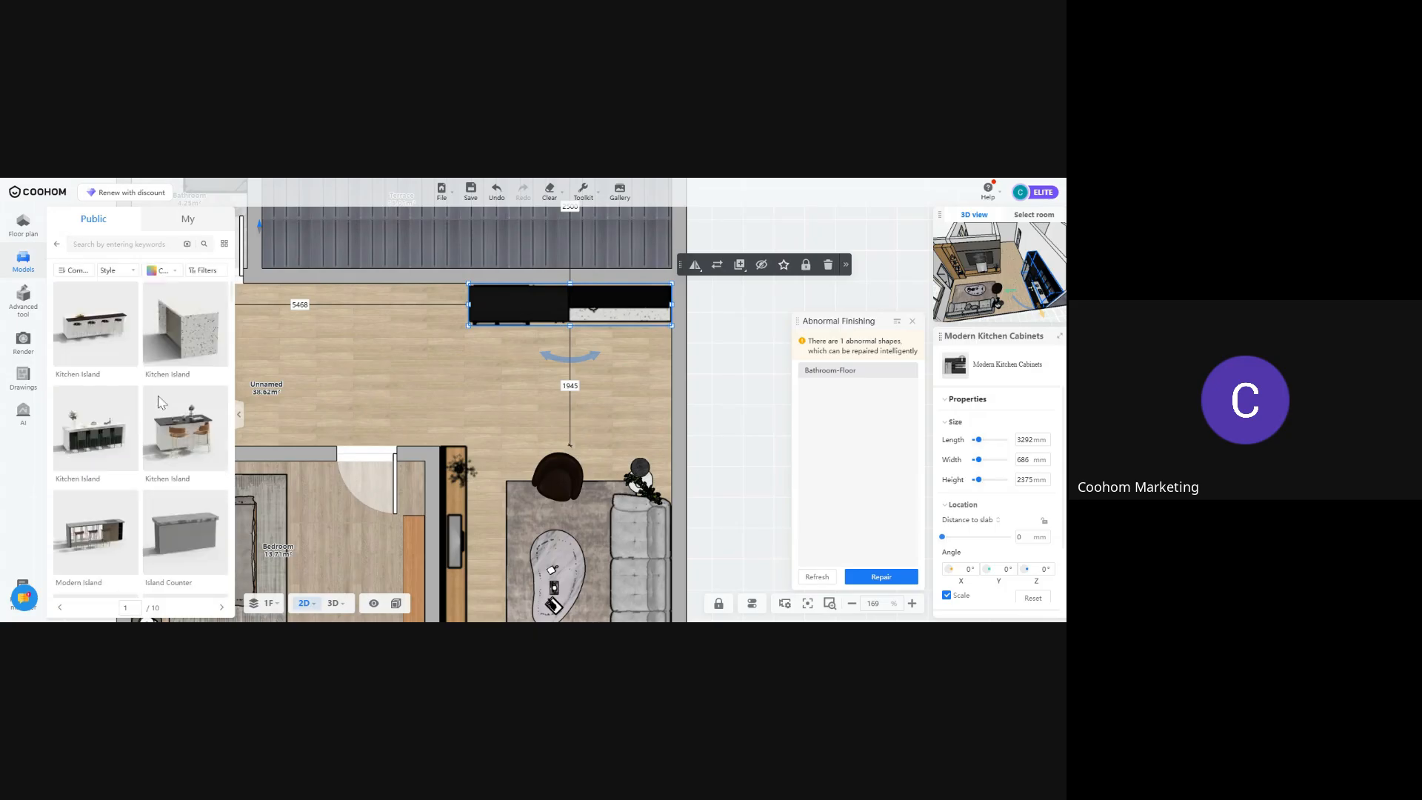
pyautogui.click(191, 437)
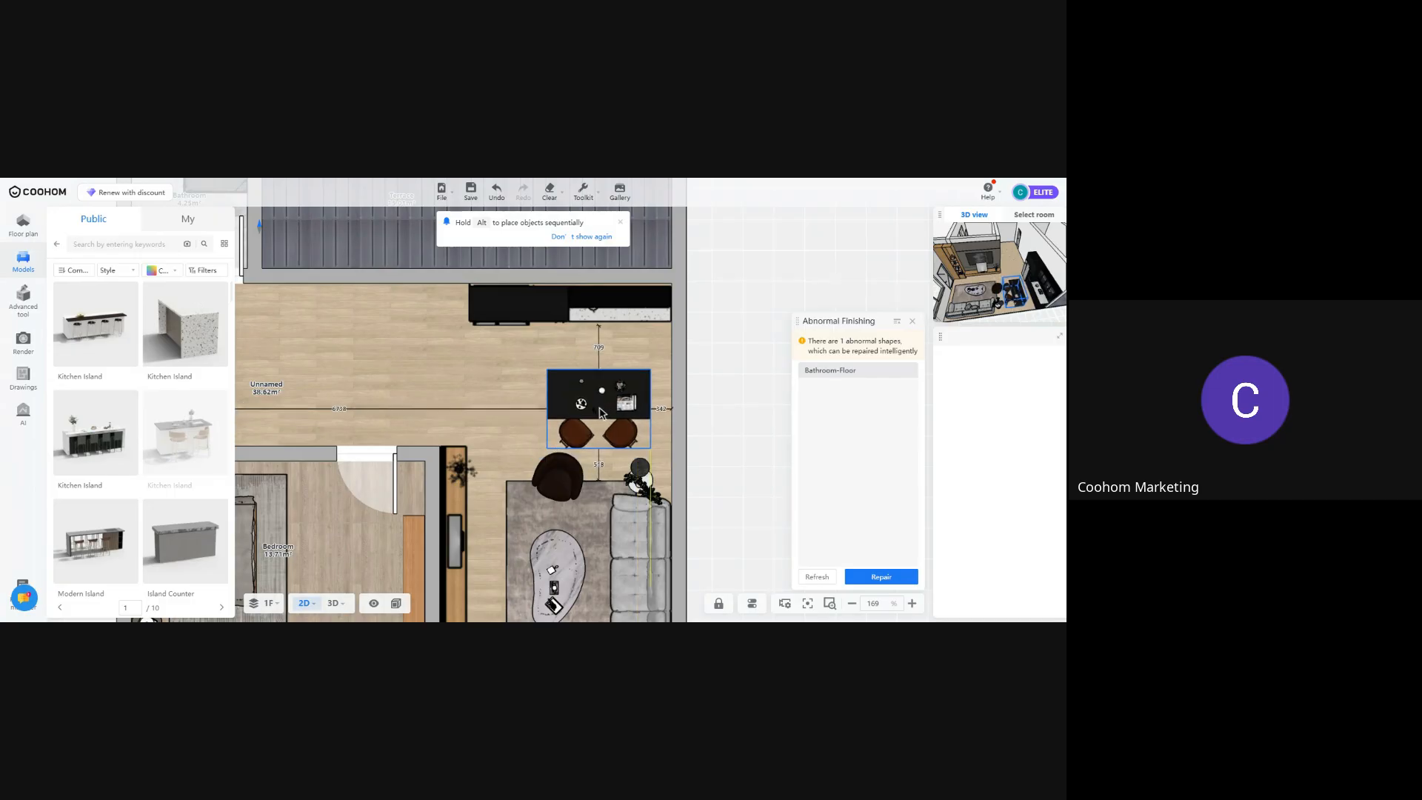
pyautogui.click(56, 244)
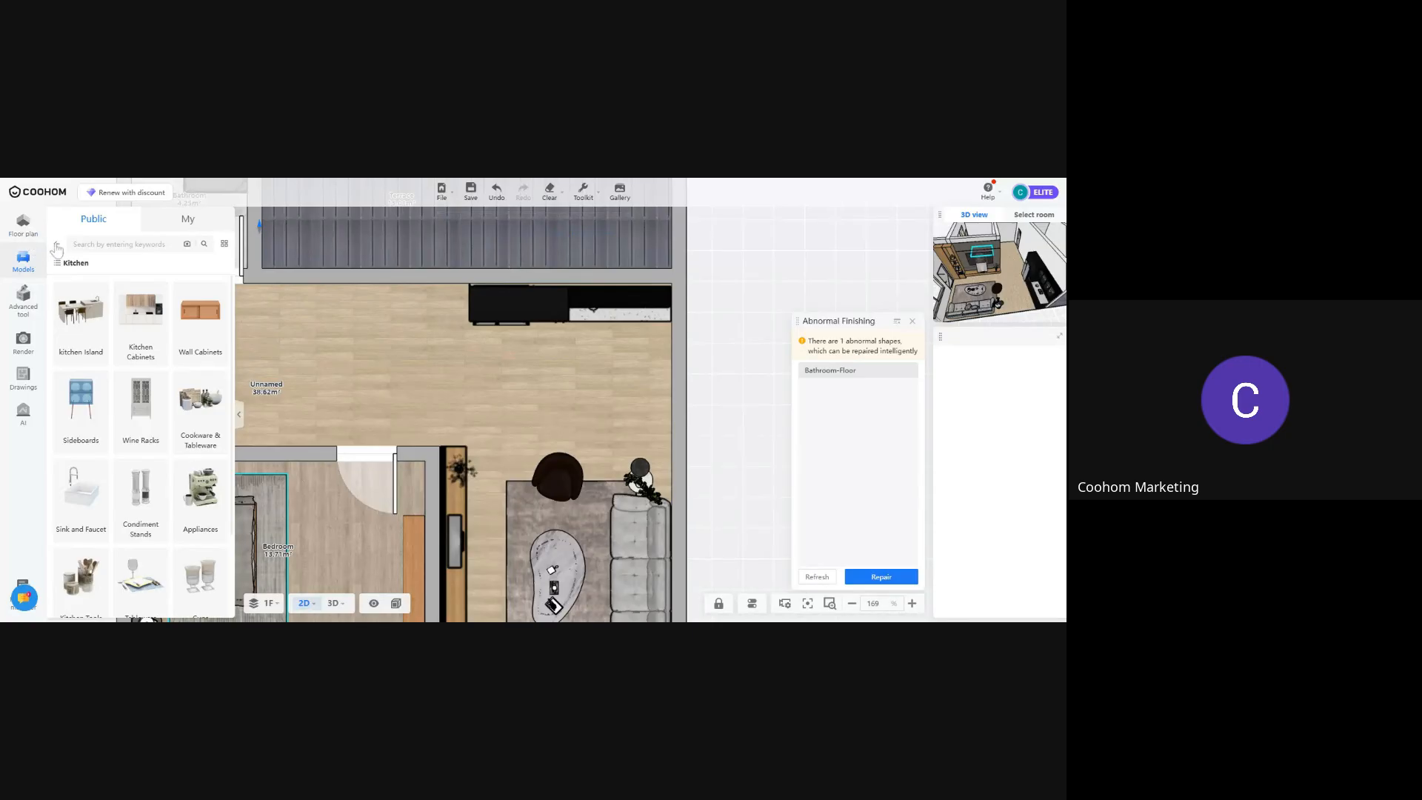
# Place the Solid Wood Dining Table set from the Dining Sets models between the kitchen cabinets and the sofa set
pyautogui.click(56, 244)
pyautogui.scroll(3, 100, 320)
pyautogui.click(105, 422)
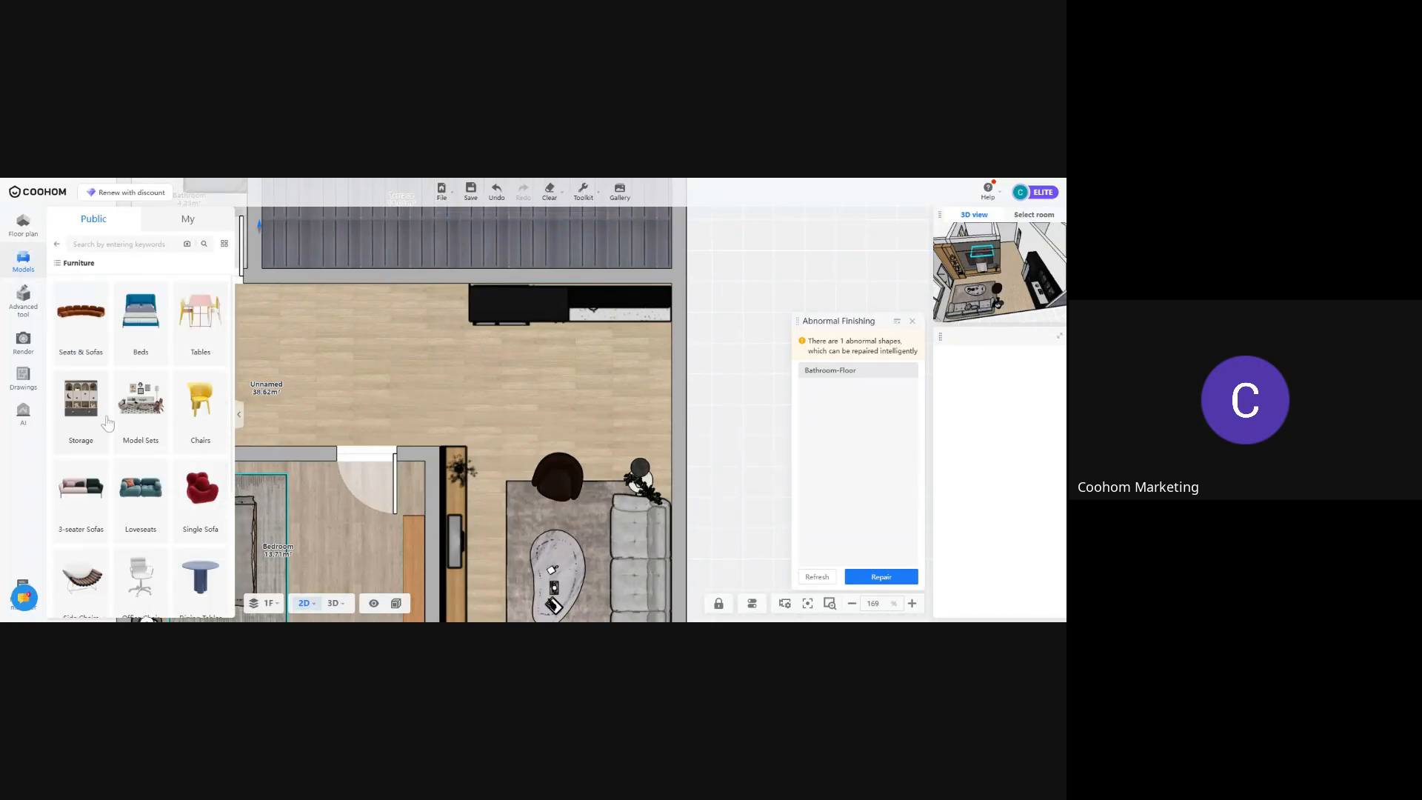
pyautogui.click(140, 398)
pyautogui.click(128, 279)
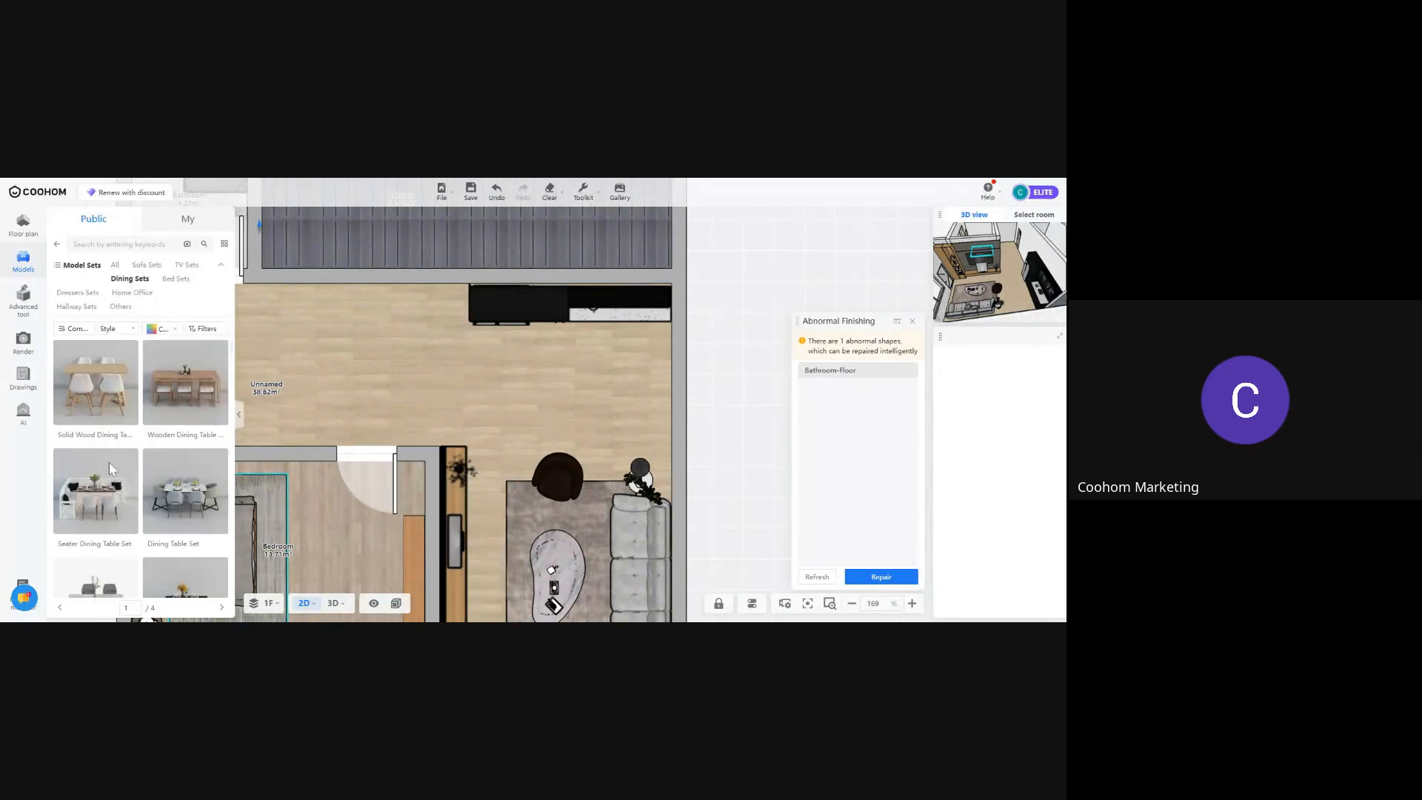
pyautogui.click(97, 384)
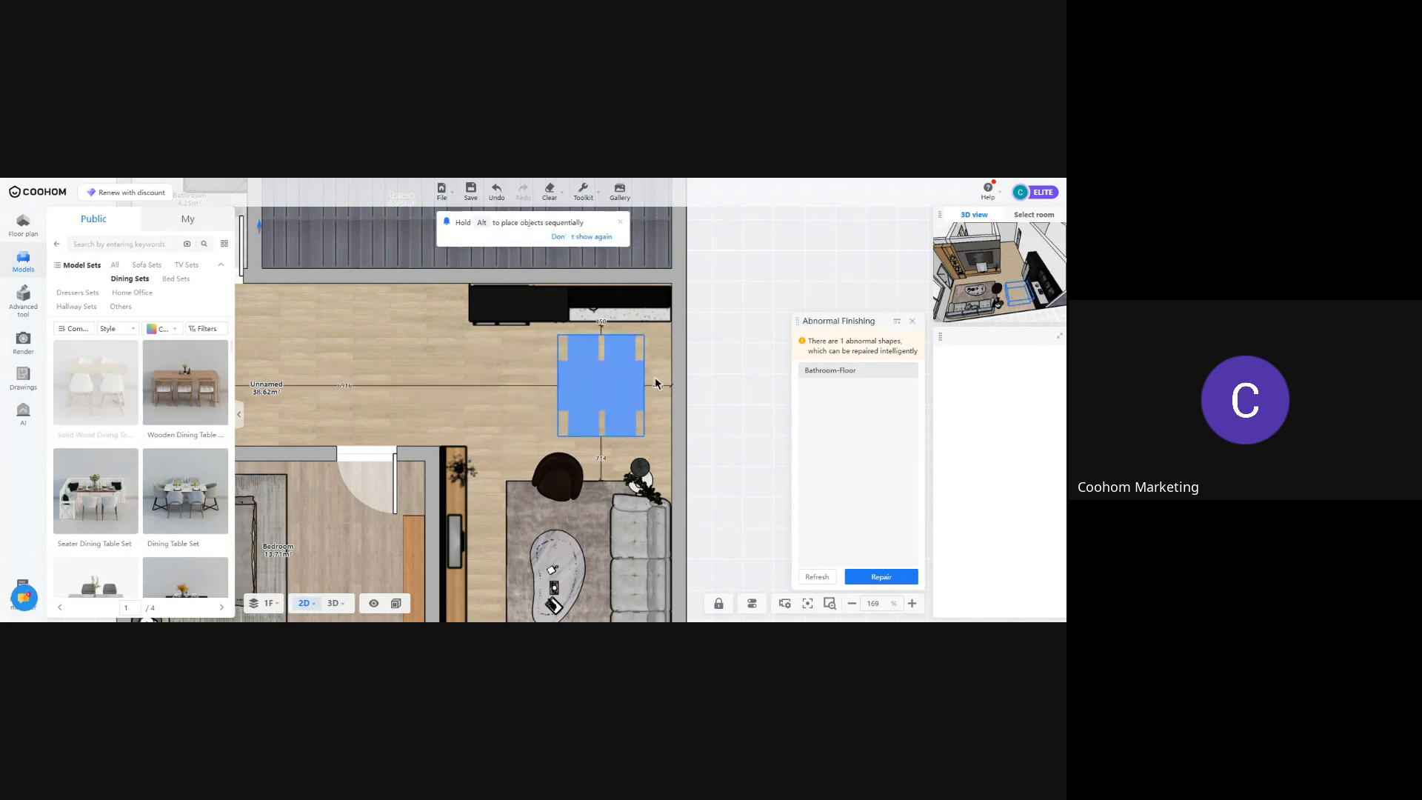
pyautogui.click(569, 403)
# Set the dining table set's distance to the outer side wall to 0 mm
pyautogui.scroll(3, 569, 403)
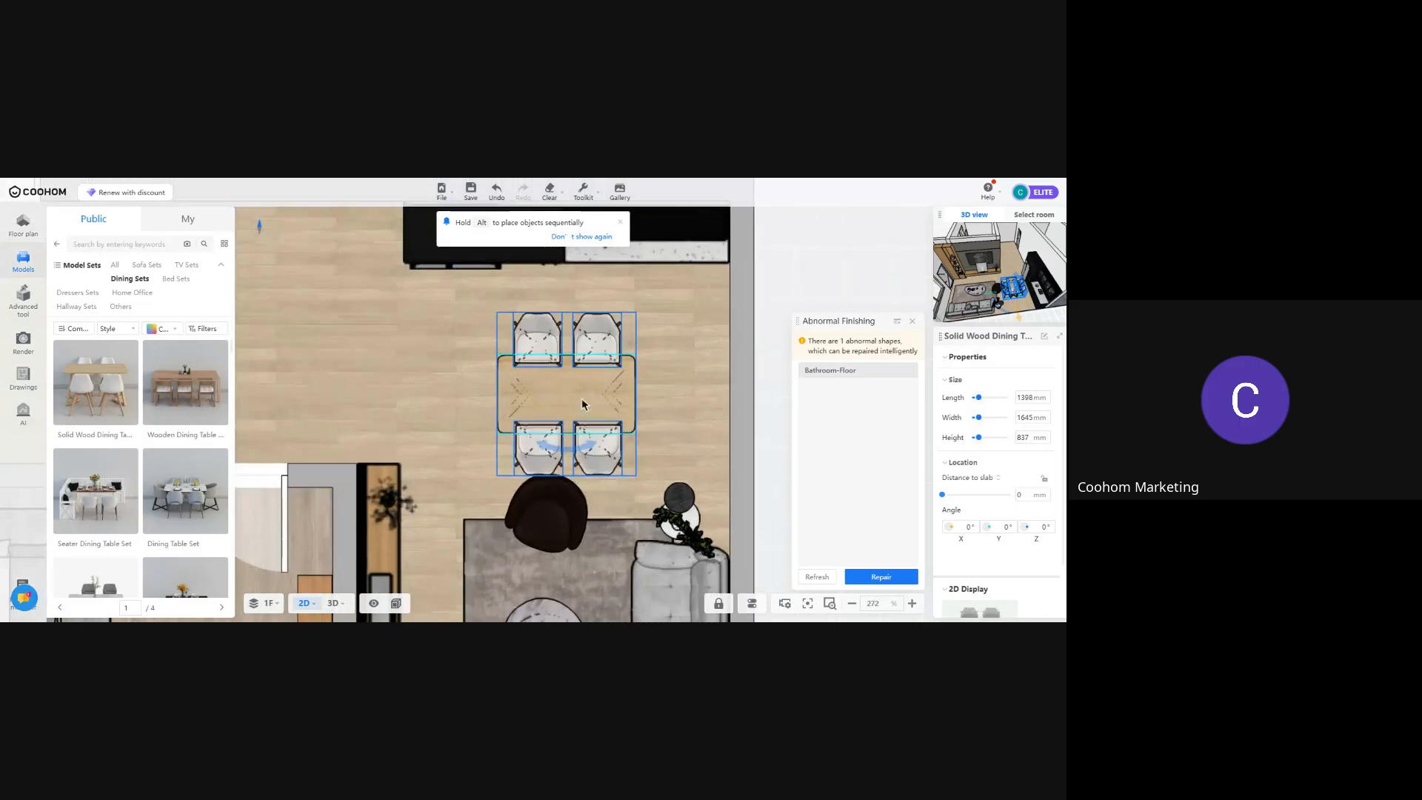
pyautogui.click(683, 394)
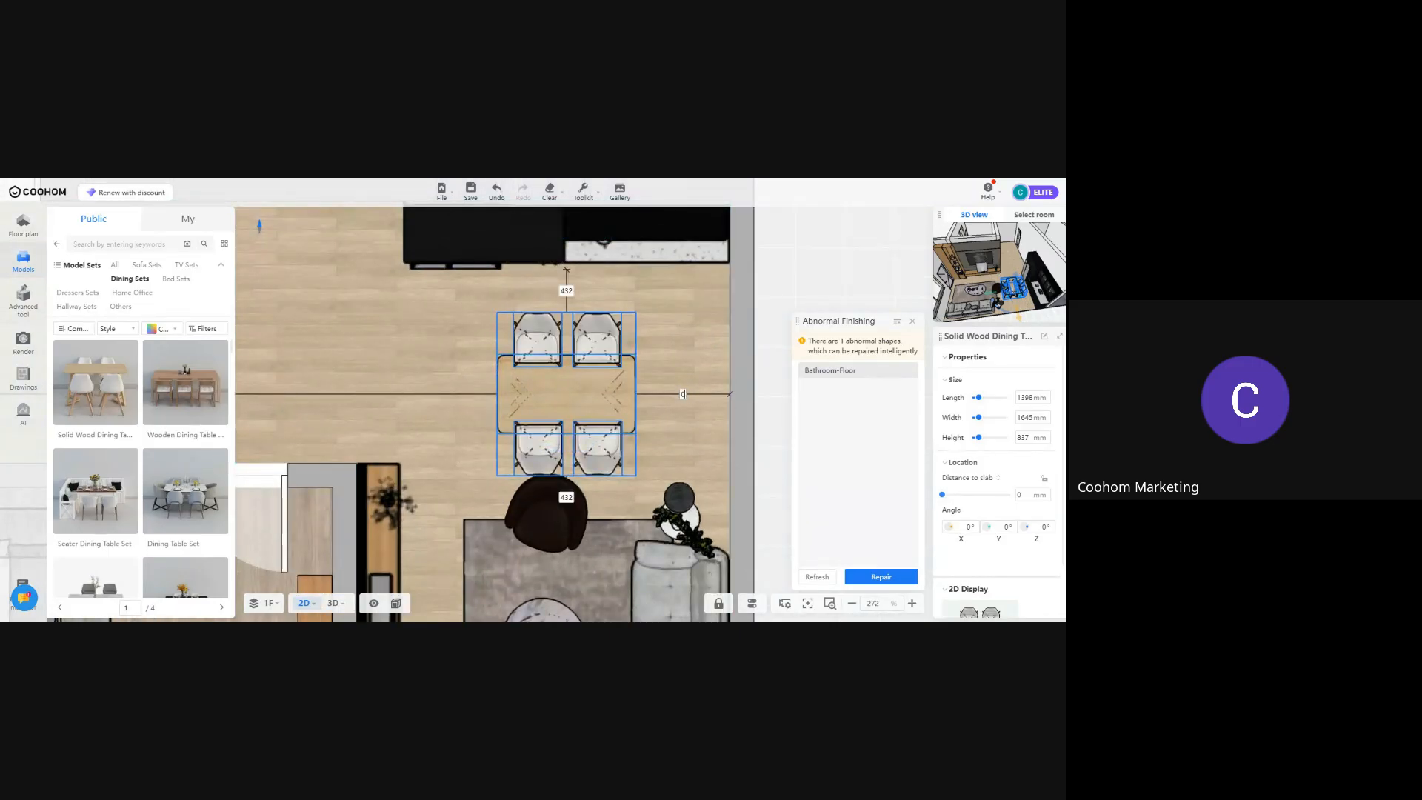
pyautogui.write('0')
pyautogui.press('Return')
pyautogui.click(454, 415)
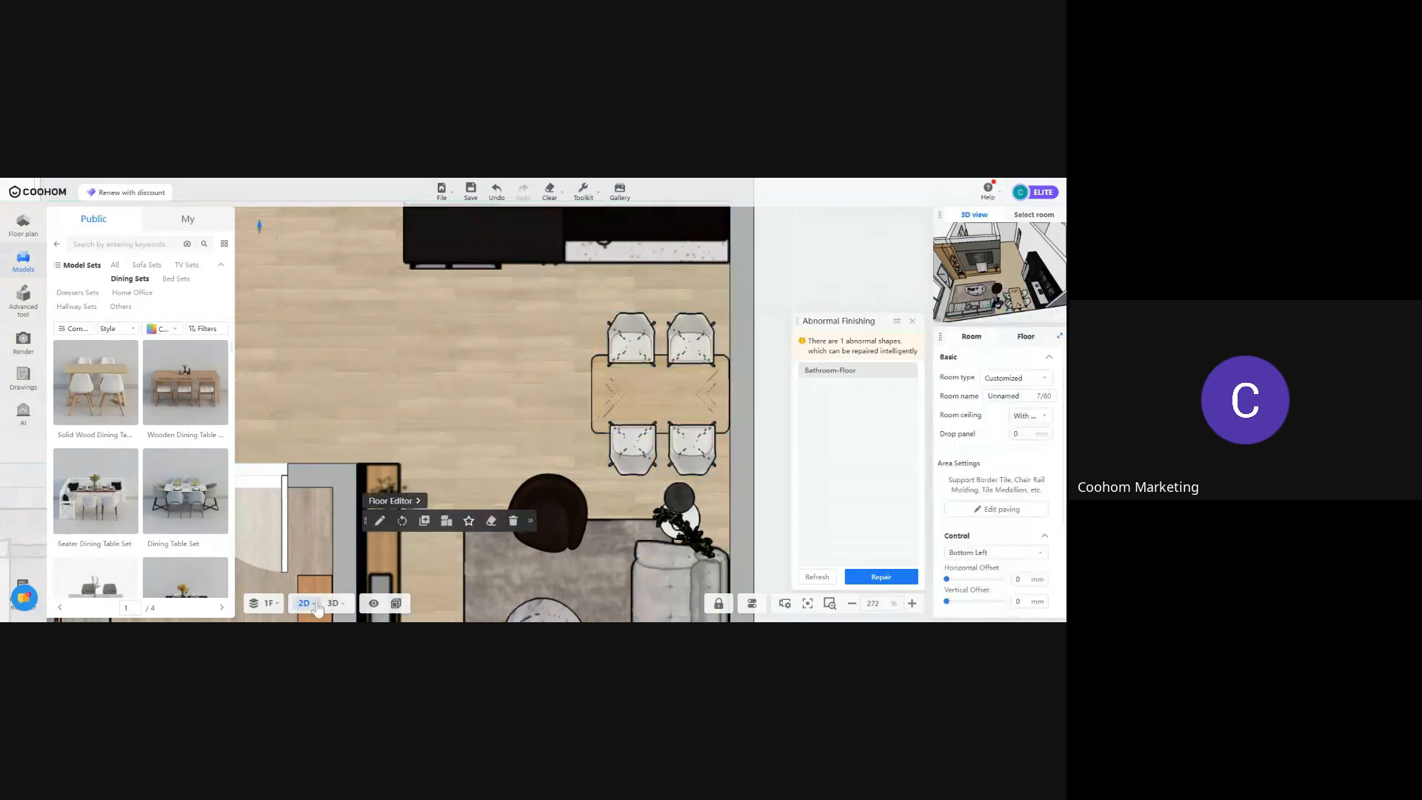
# Inspect the room's empty corridor in 3D and look through the Stairs models in the Construction category
pyautogui.click(333, 603)
pyautogui.moveTo(570, 431); pyautogui.dragTo(515, 446)
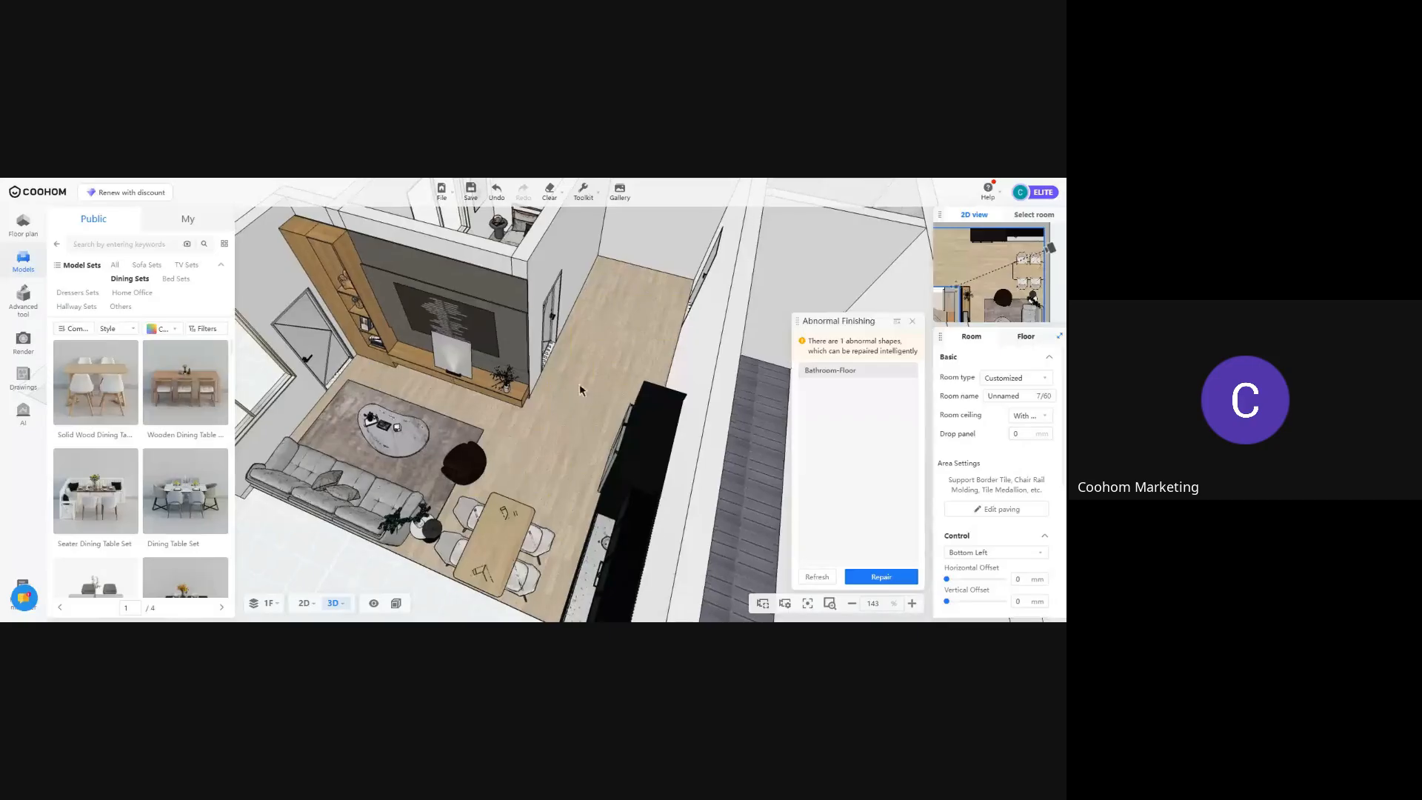
pyautogui.moveTo(579, 384); pyautogui.dragTo(480, 466, button='right')
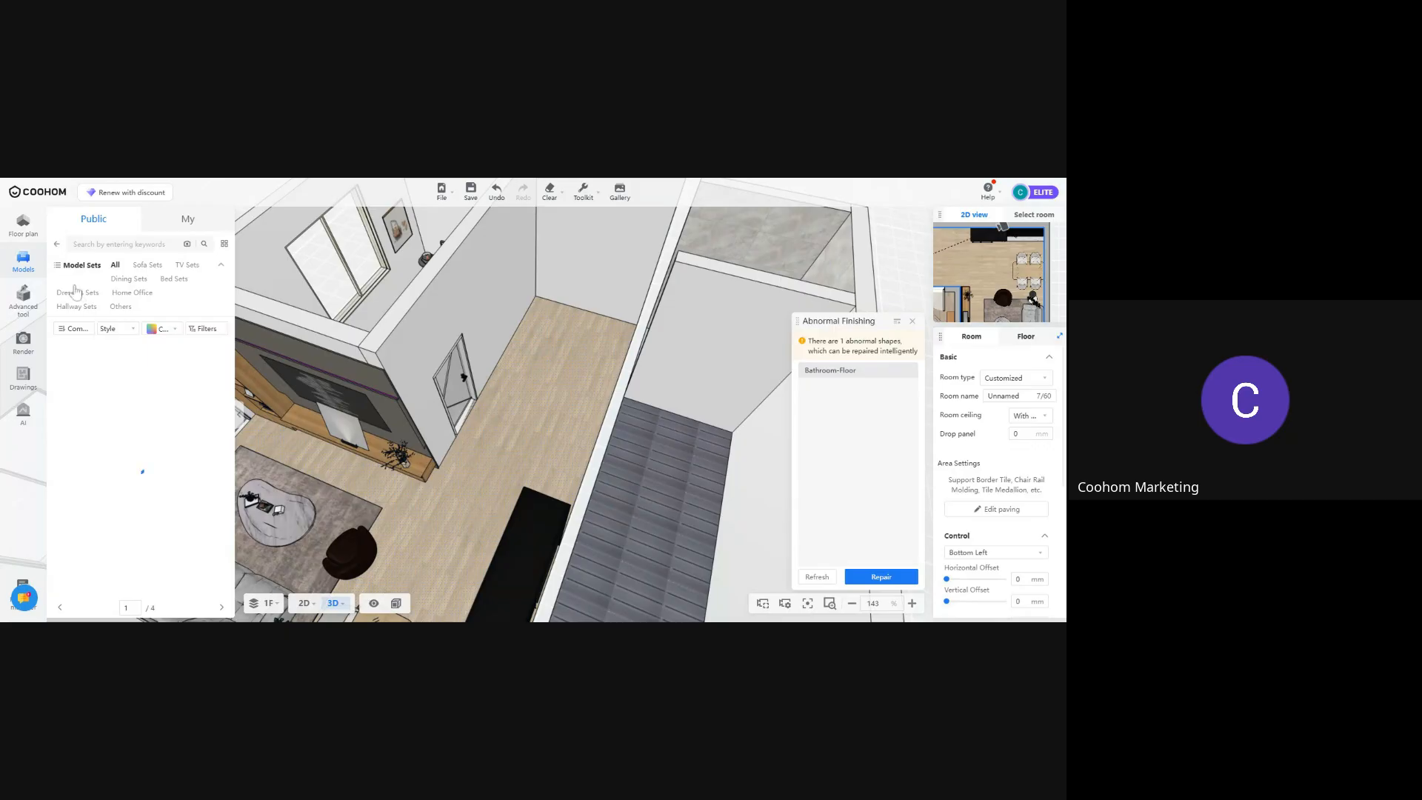
pyautogui.click(56, 245)
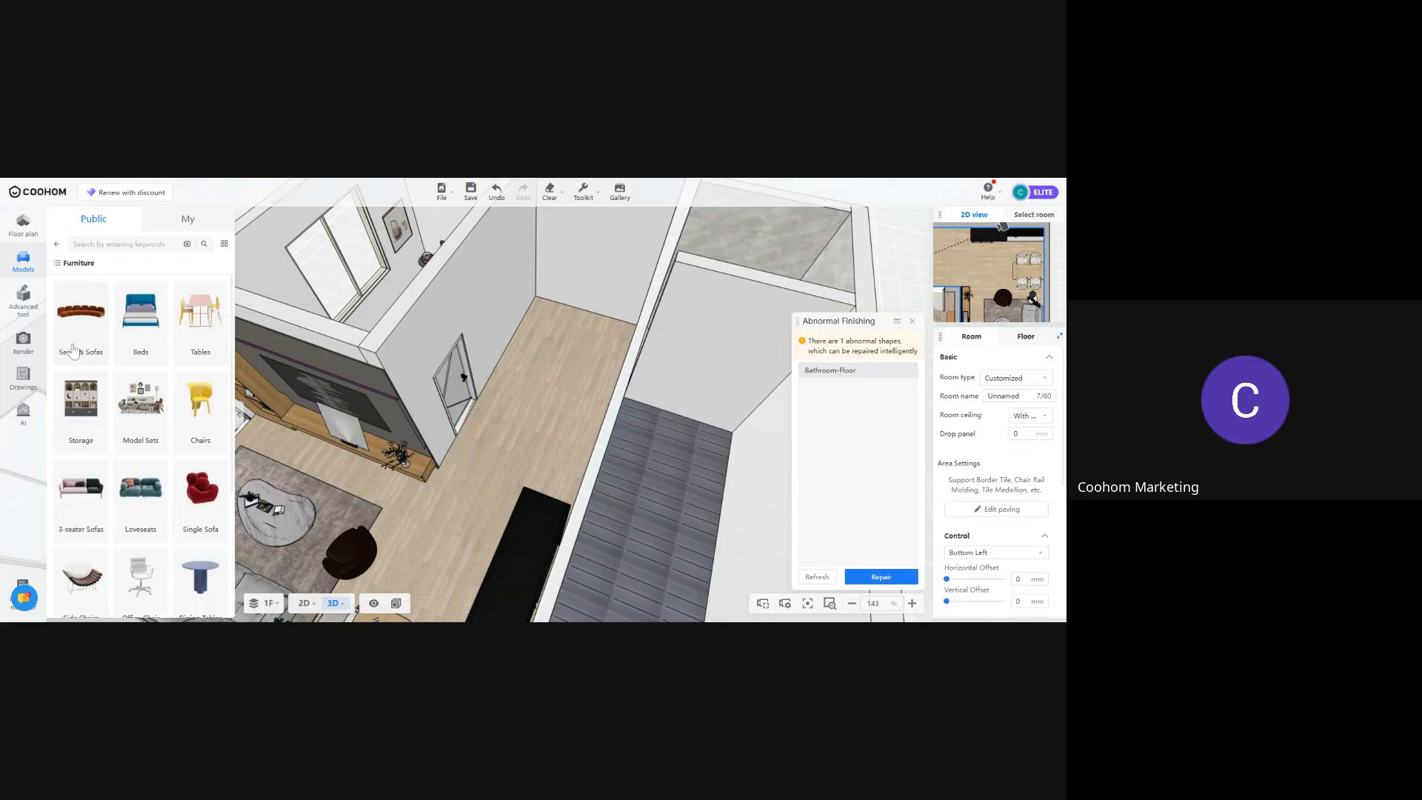
pyautogui.click(56, 244)
pyautogui.click(83, 360)
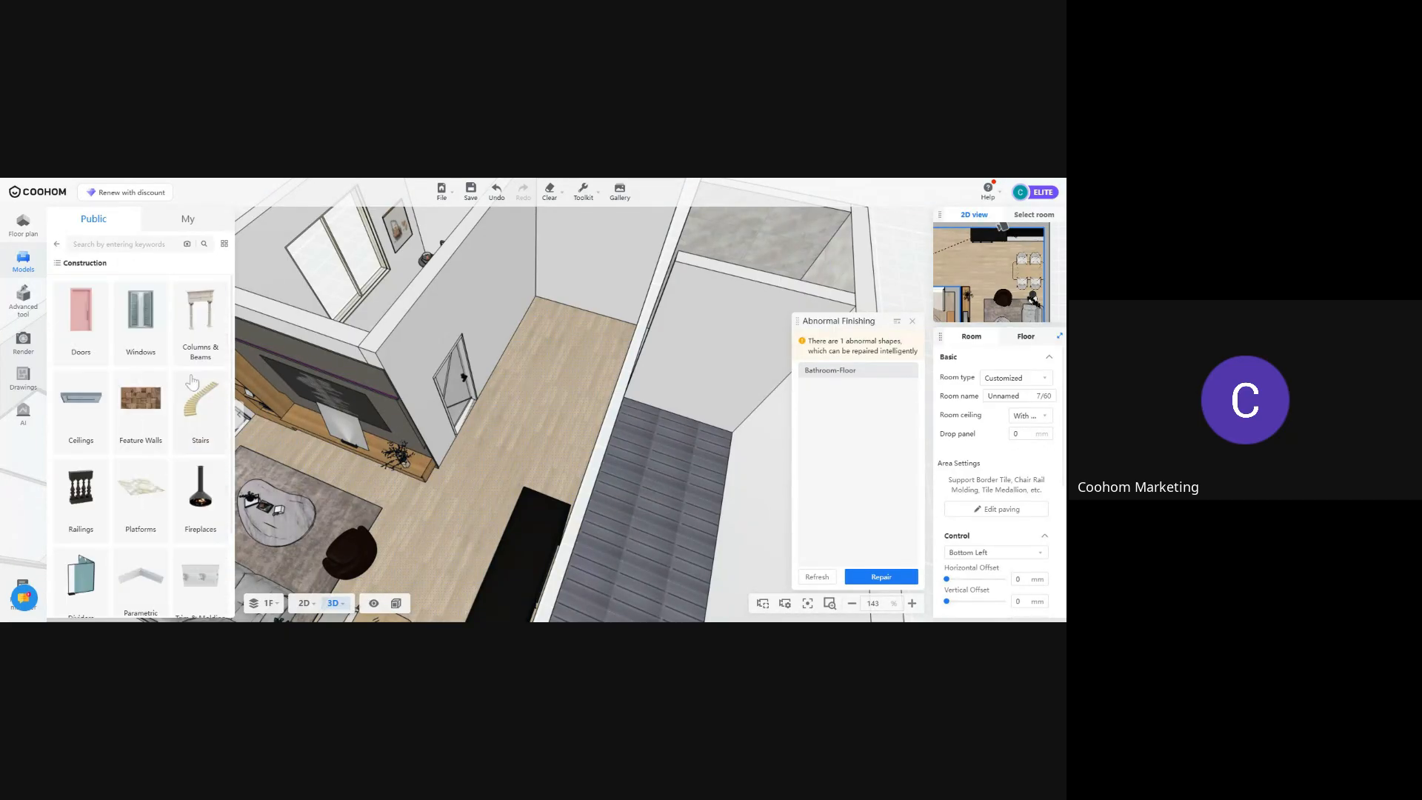
pyautogui.click(199, 416)
pyautogui.moveTo(484, 448); pyautogui.dragTo(554, 453)
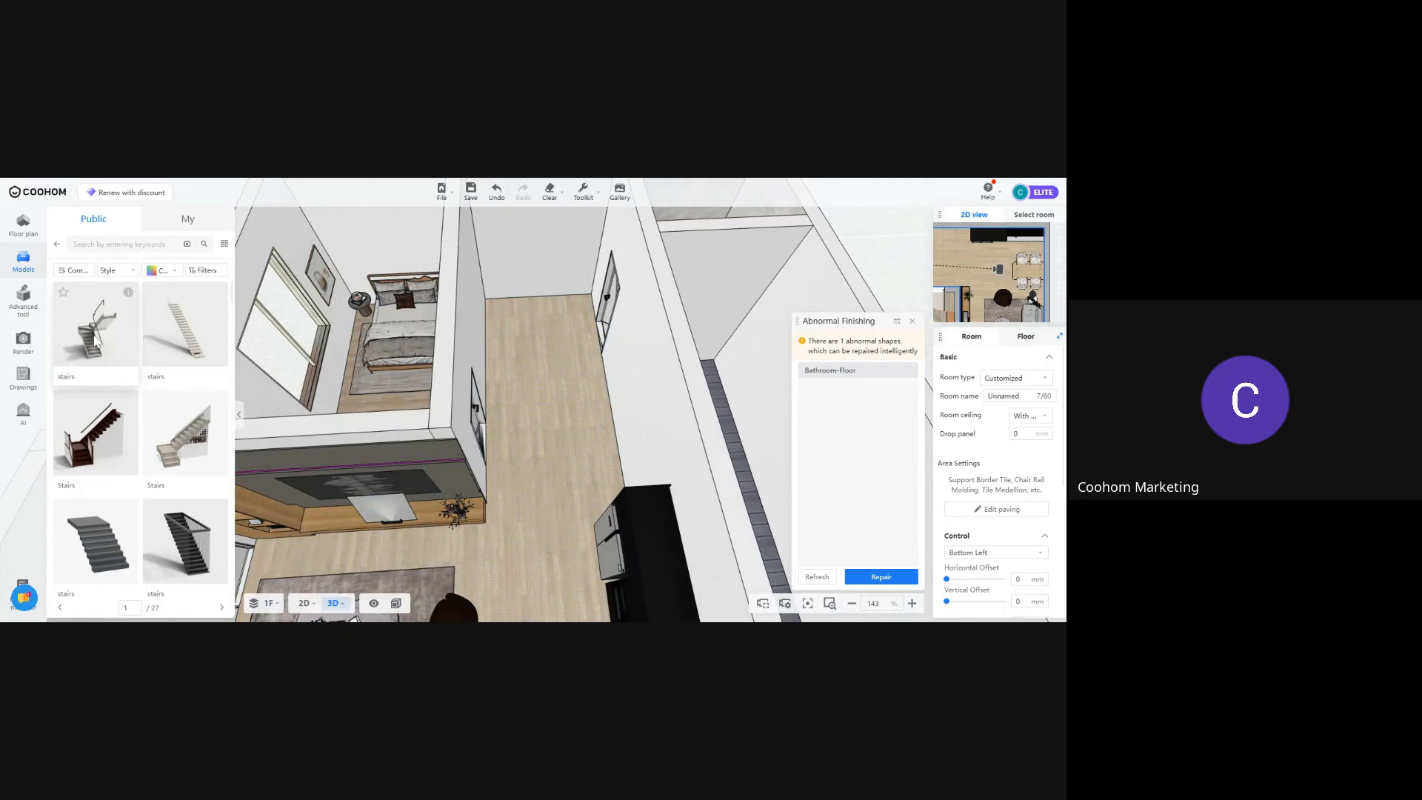
pyautogui.scroll(-5, 126, 393)
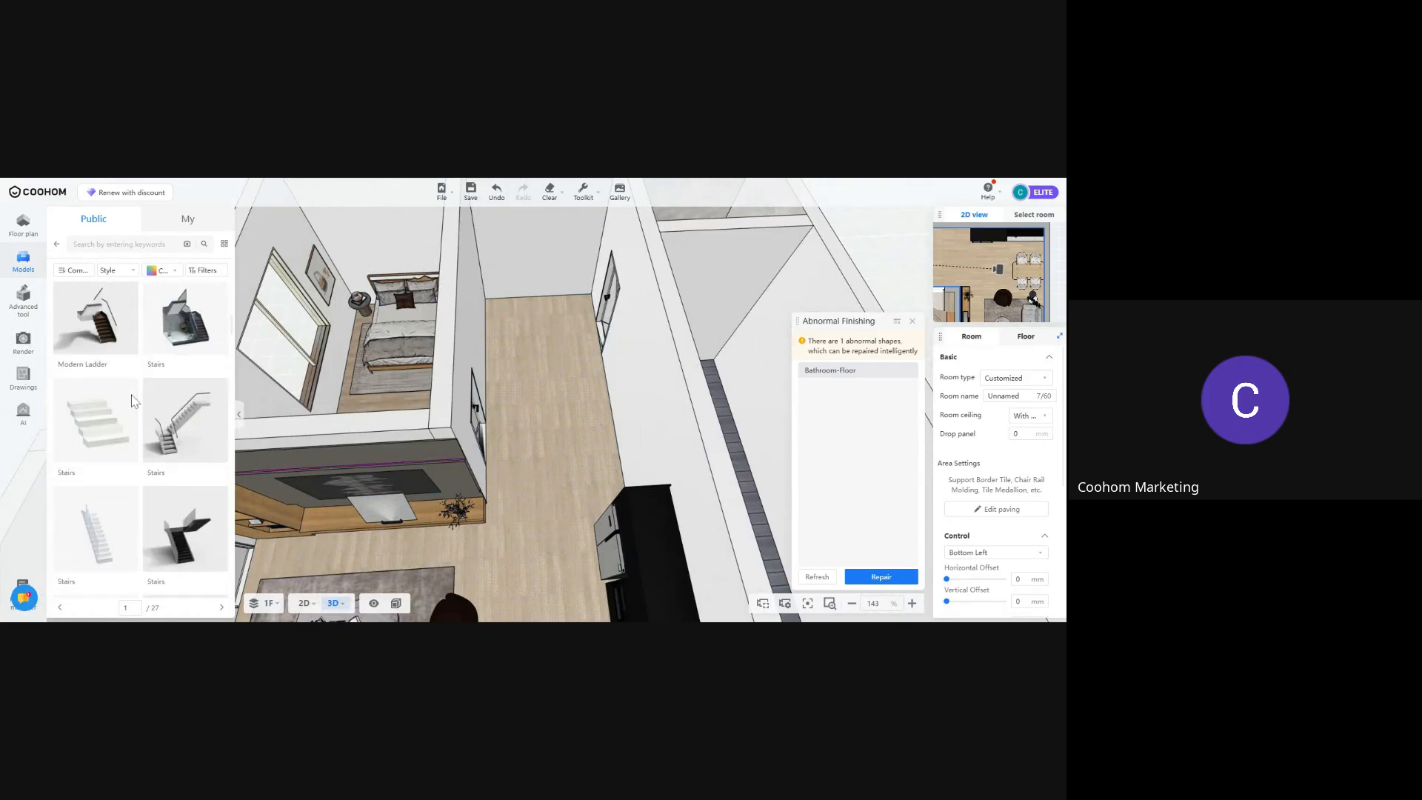
pyautogui.scroll(-2, 135, 406)
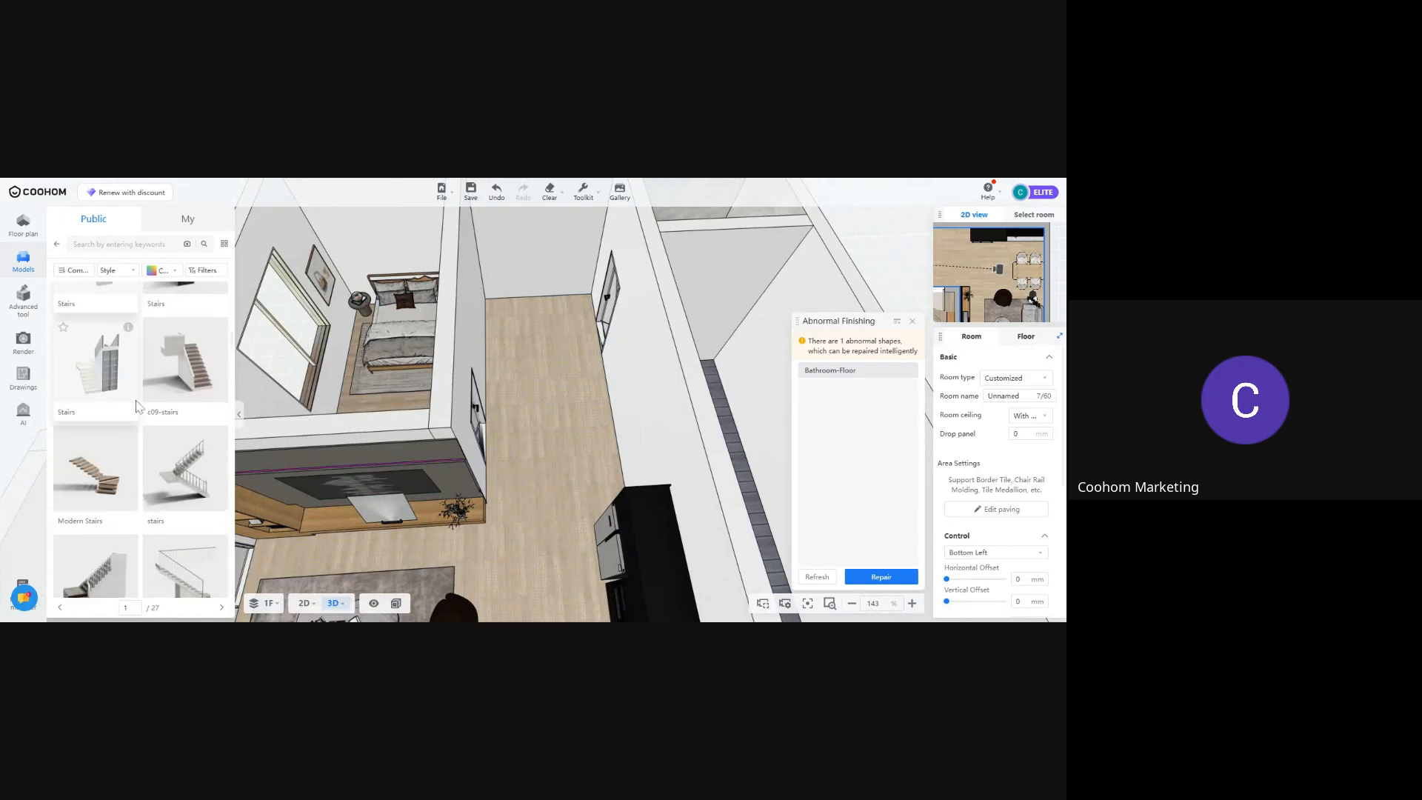
# Try the enclosed two-flight Stairs model in the corridor, rotated to 90° and 0 mm from the end wall
pyautogui.click(108, 370)
pyautogui.click(539, 388)
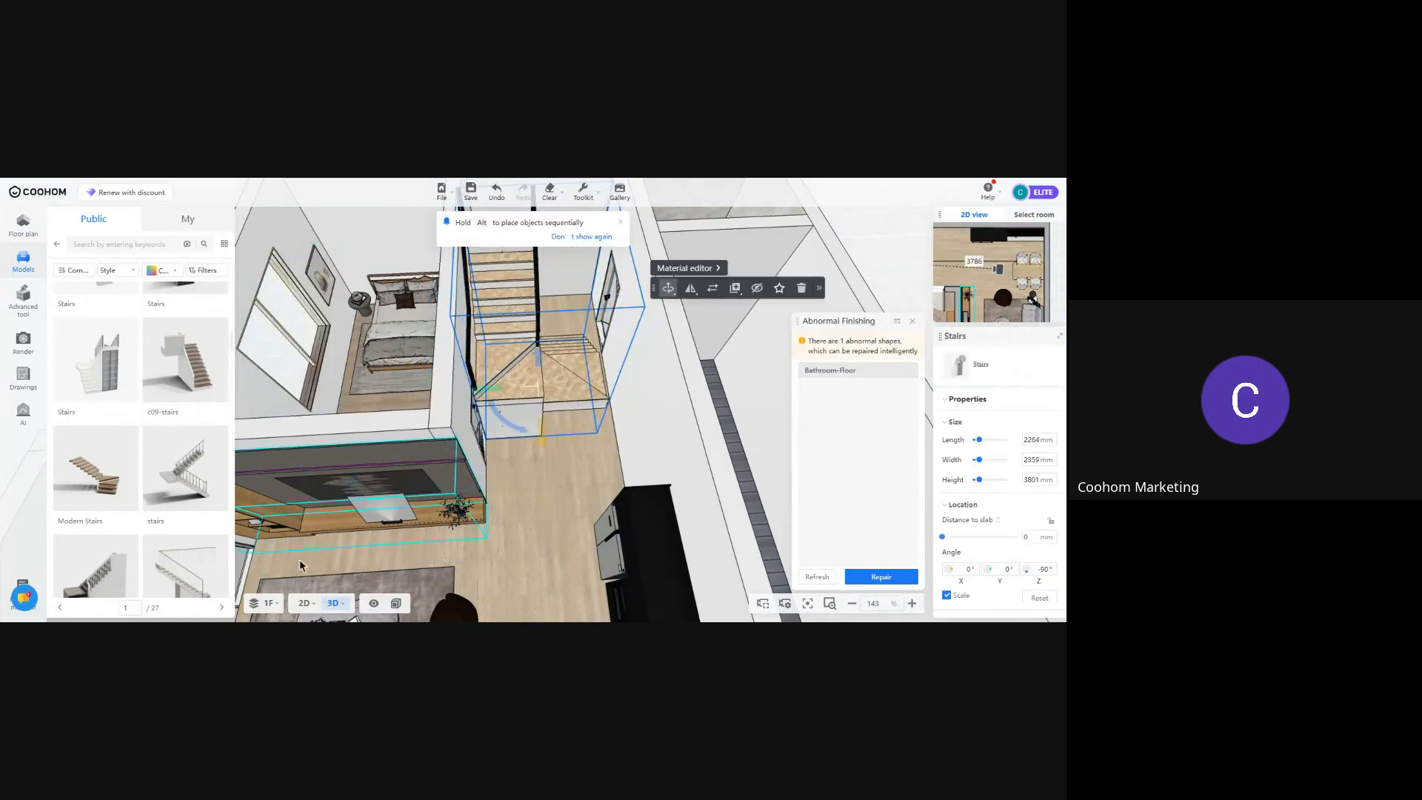
pyautogui.click(304, 603)
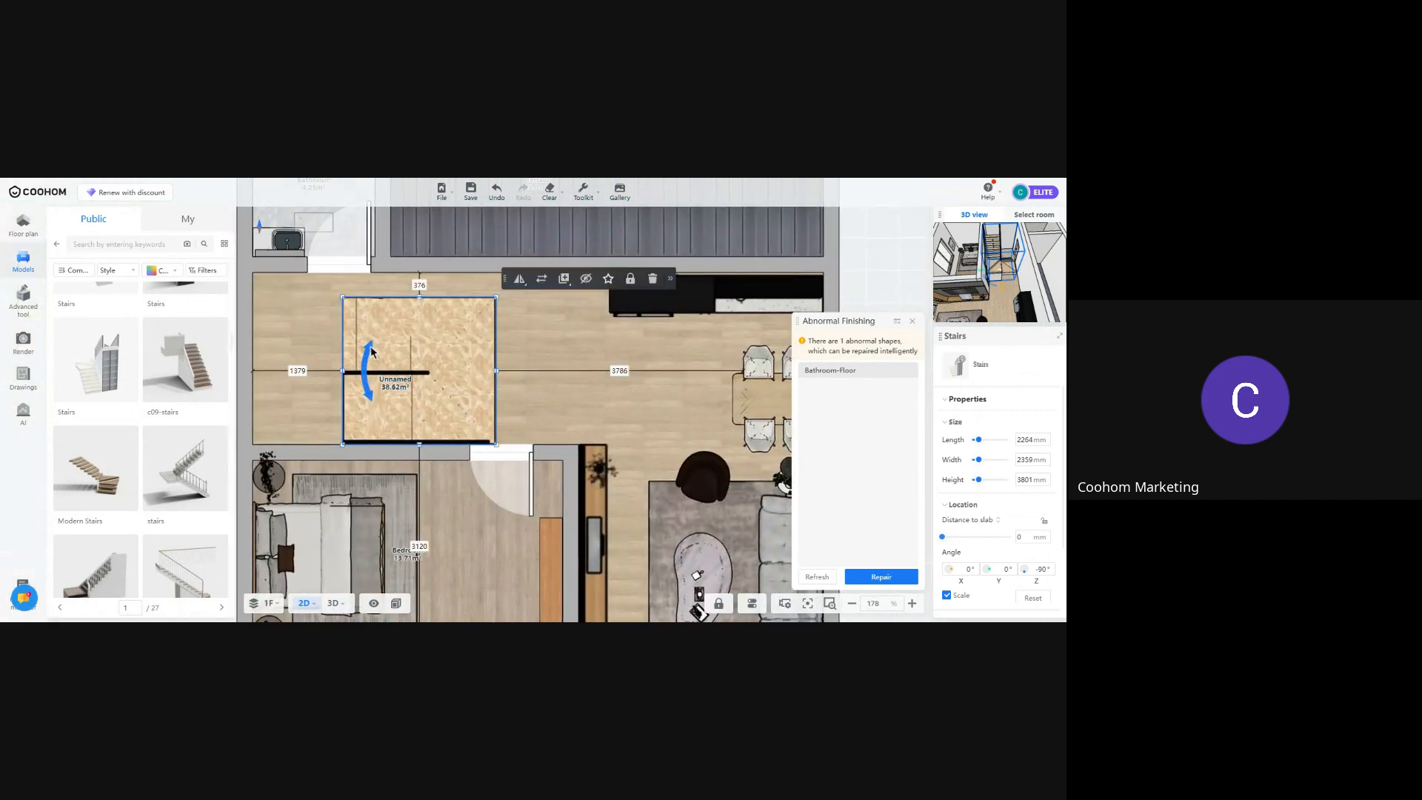
pyautogui.moveTo(371, 352); pyautogui.dragTo(486, 412)
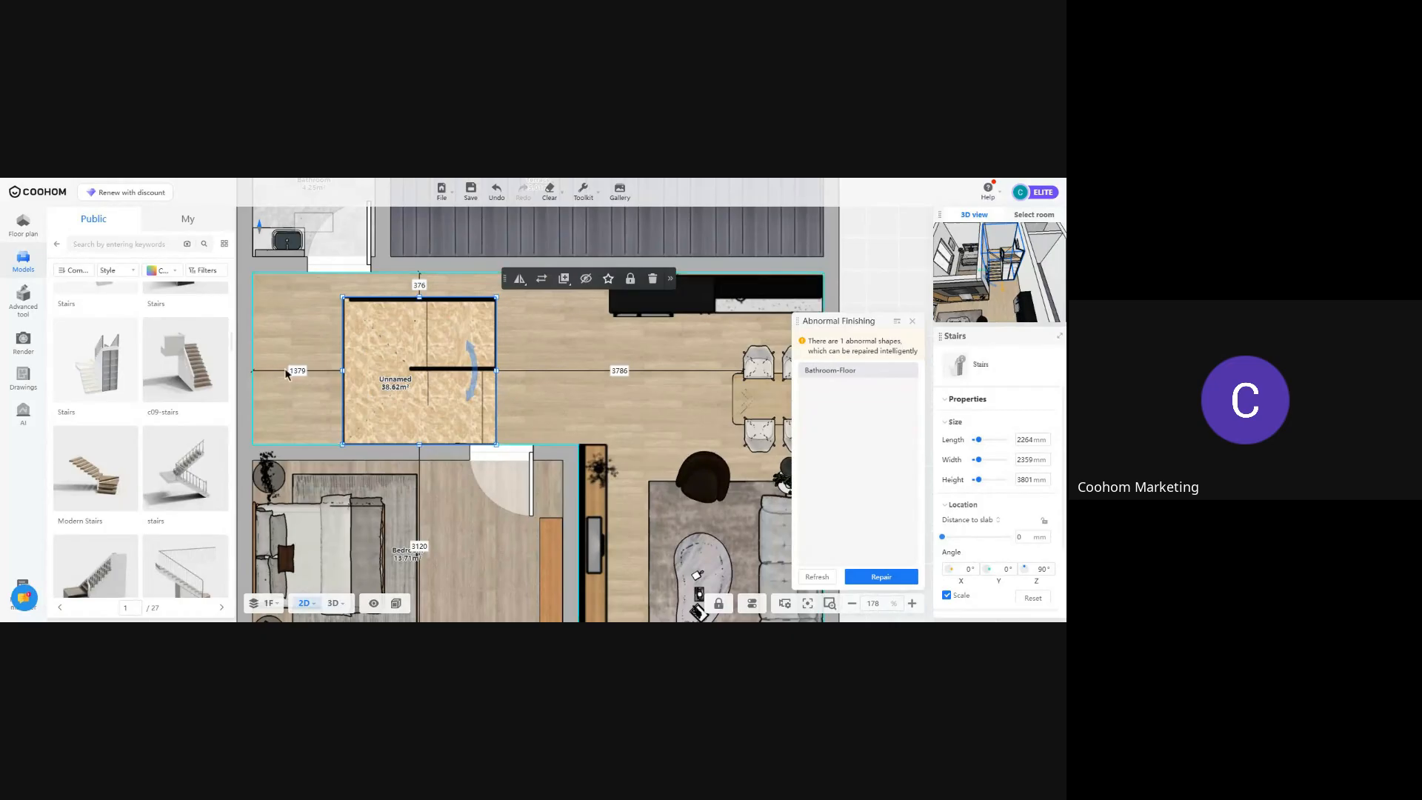
pyautogui.click(296, 370)
pyautogui.write('0')
pyautogui.press('Return')
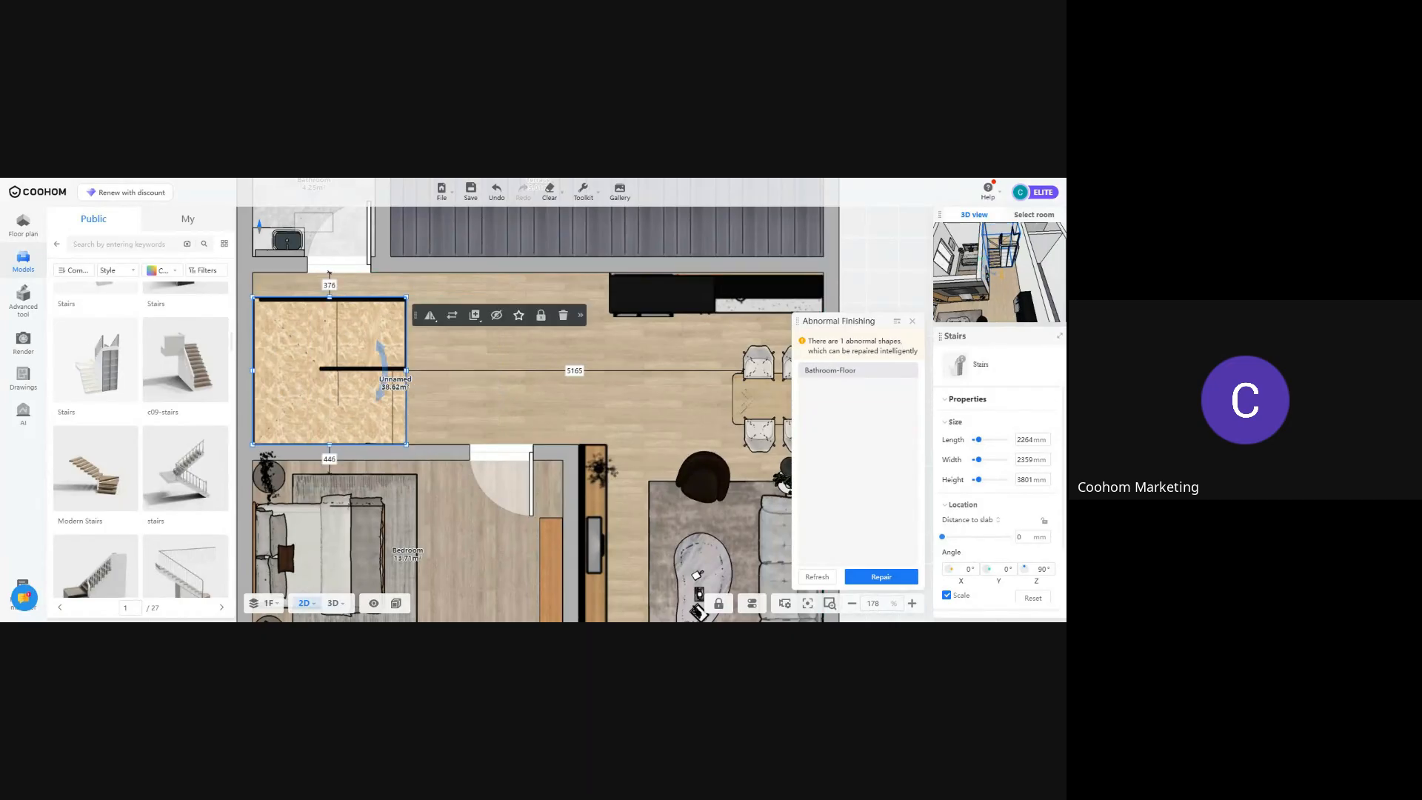
pyautogui.moveTo(369, 345); pyautogui.dragTo(368, 337)
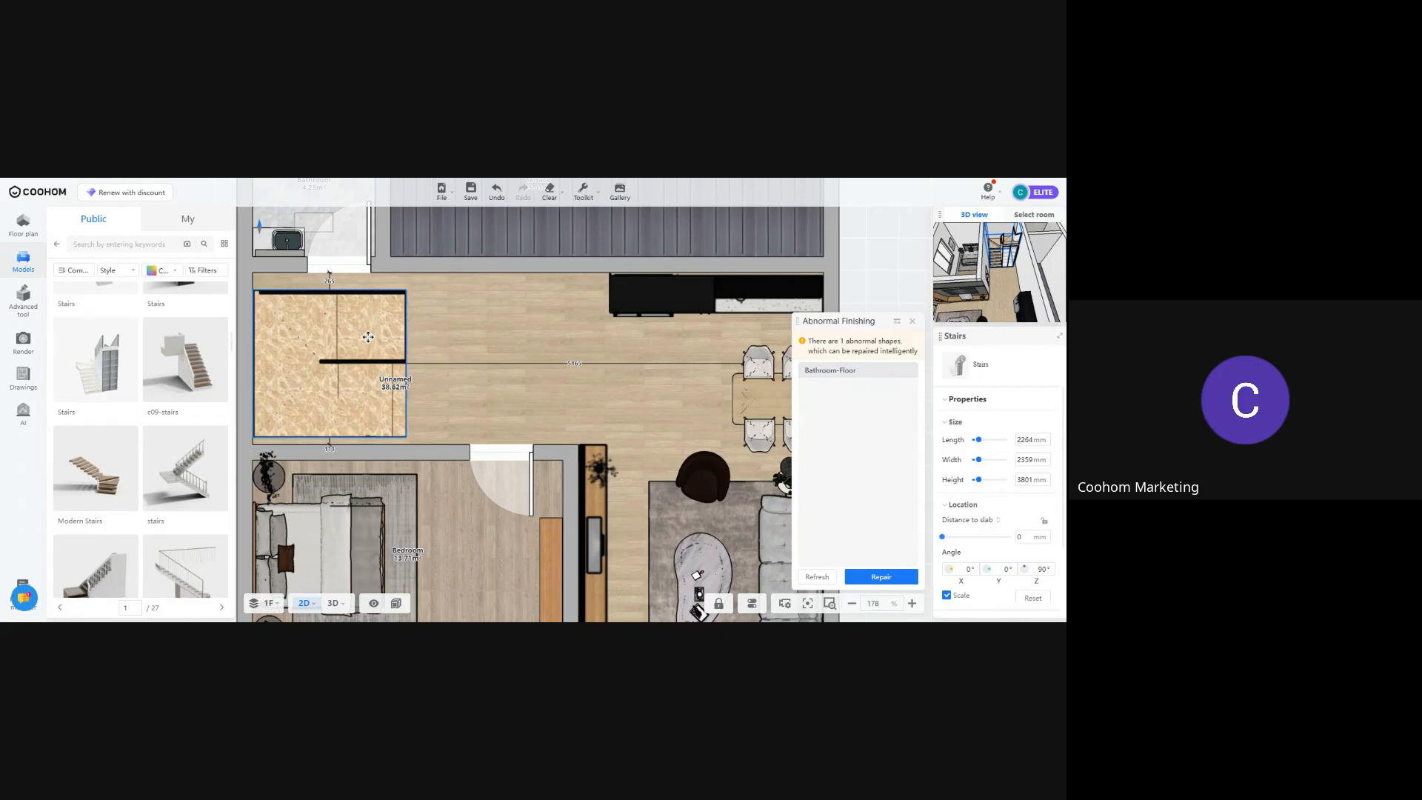
pyautogui.press('Delete')
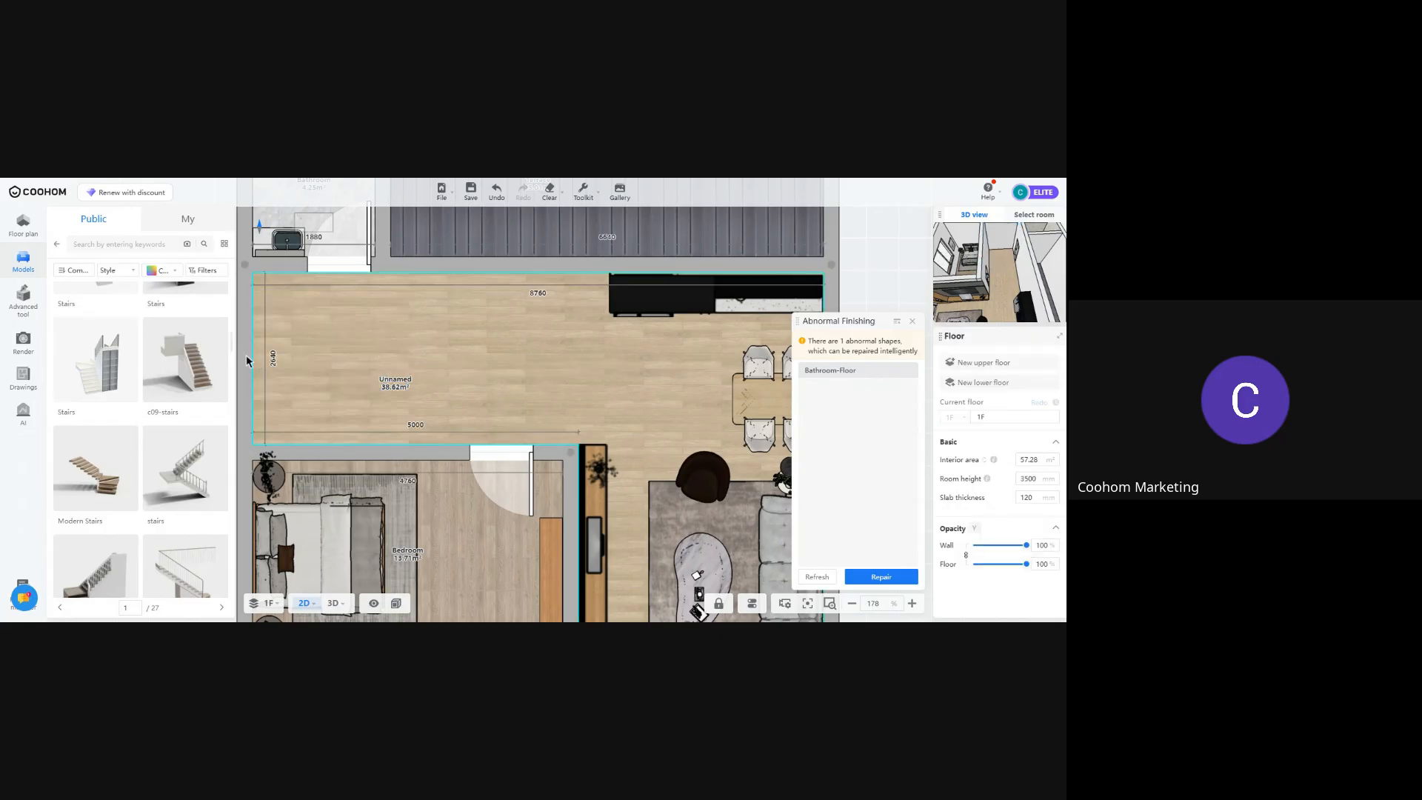
# Try the Modern Stairs model in the corridor, scaled up to about 3800 × 3619 × 3094 mm and rotated
pyautogui.click(96, 468)
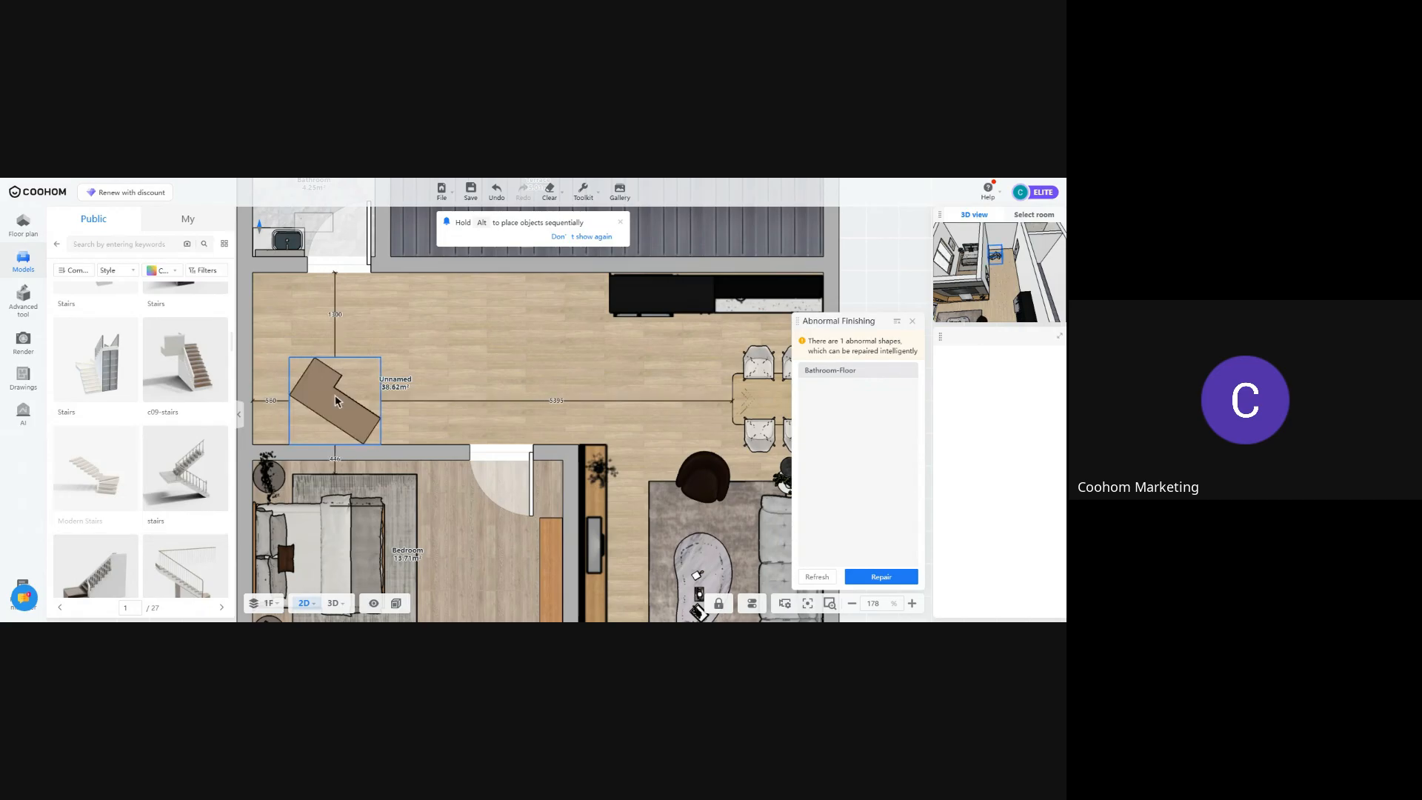
pyautogui.click(337, 380)
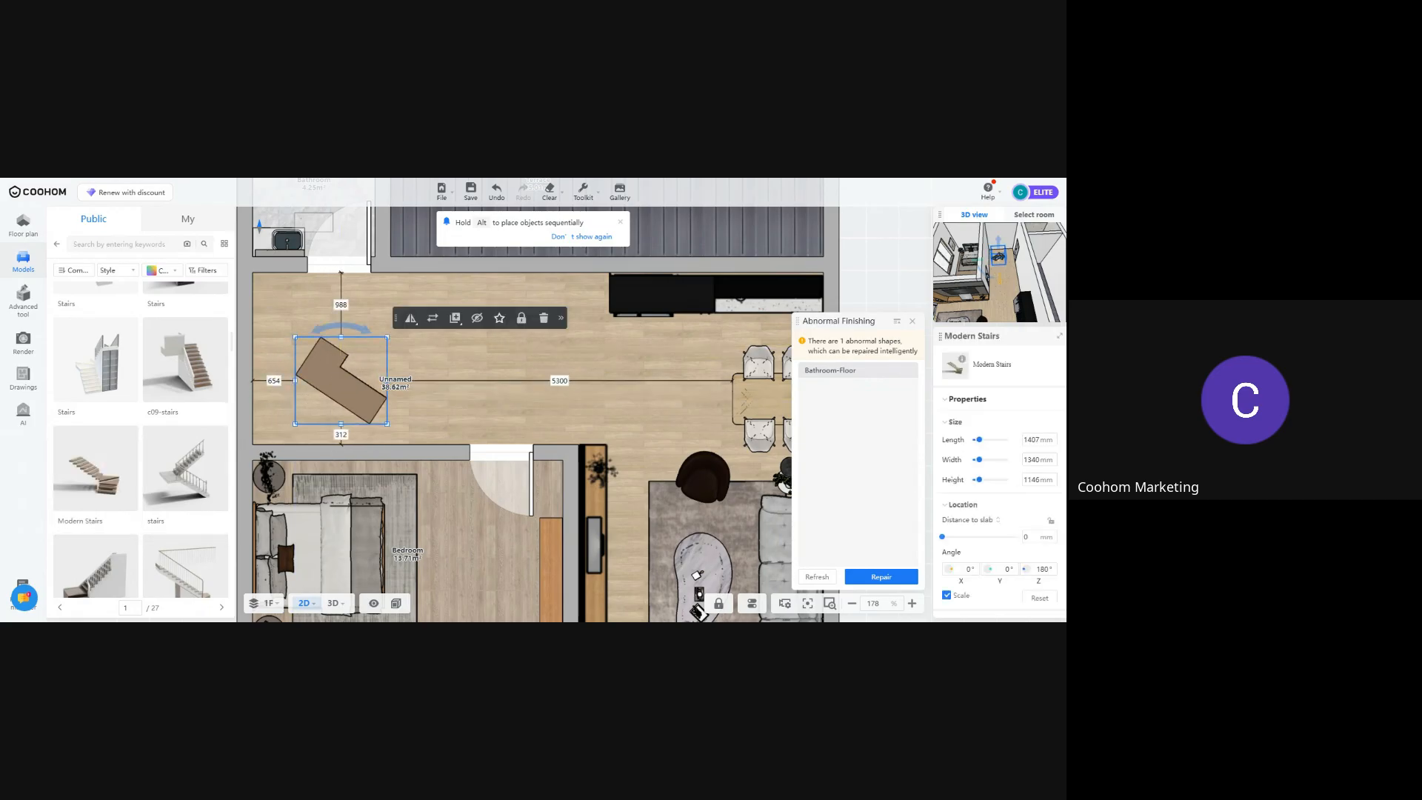
pyautogui.click(332, 603)
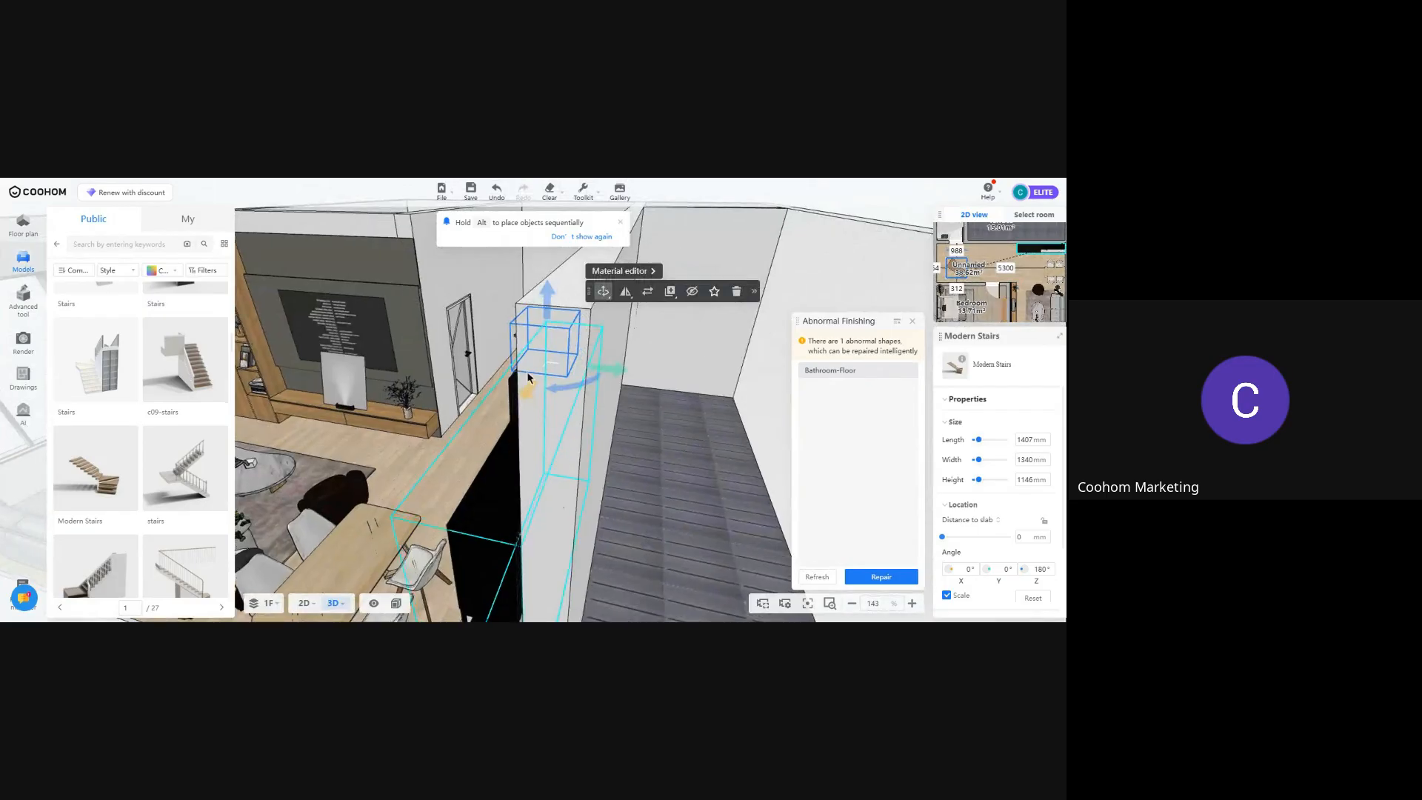
pyautogui.moveTo(528, 377); pyautogui.dragTo(604, 403, button='right')
pyautogui.moveTo(607, 298)
pyautogui.click(600, 333)
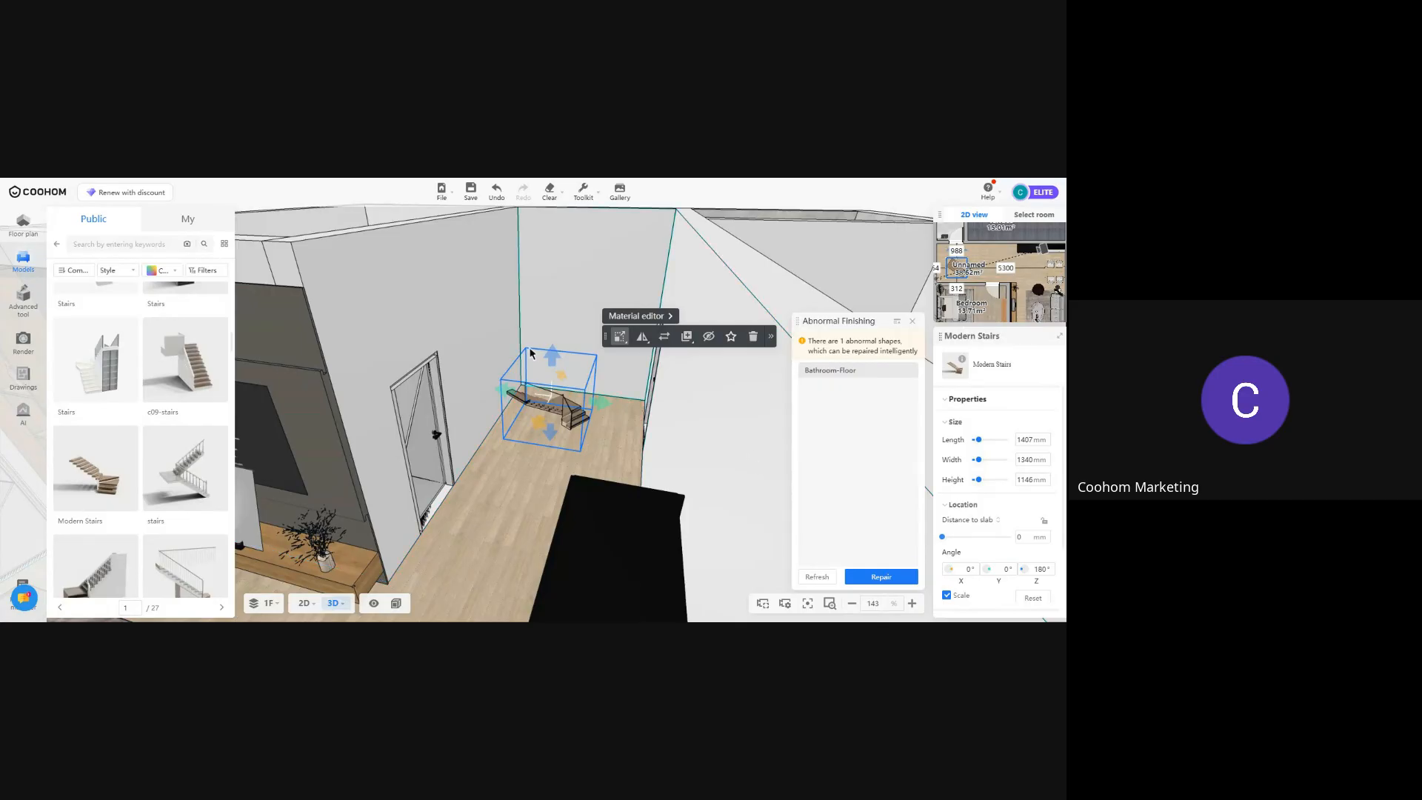
pyautogui.moveTo(552, 357); pyautogui.dragTo(496, 223)
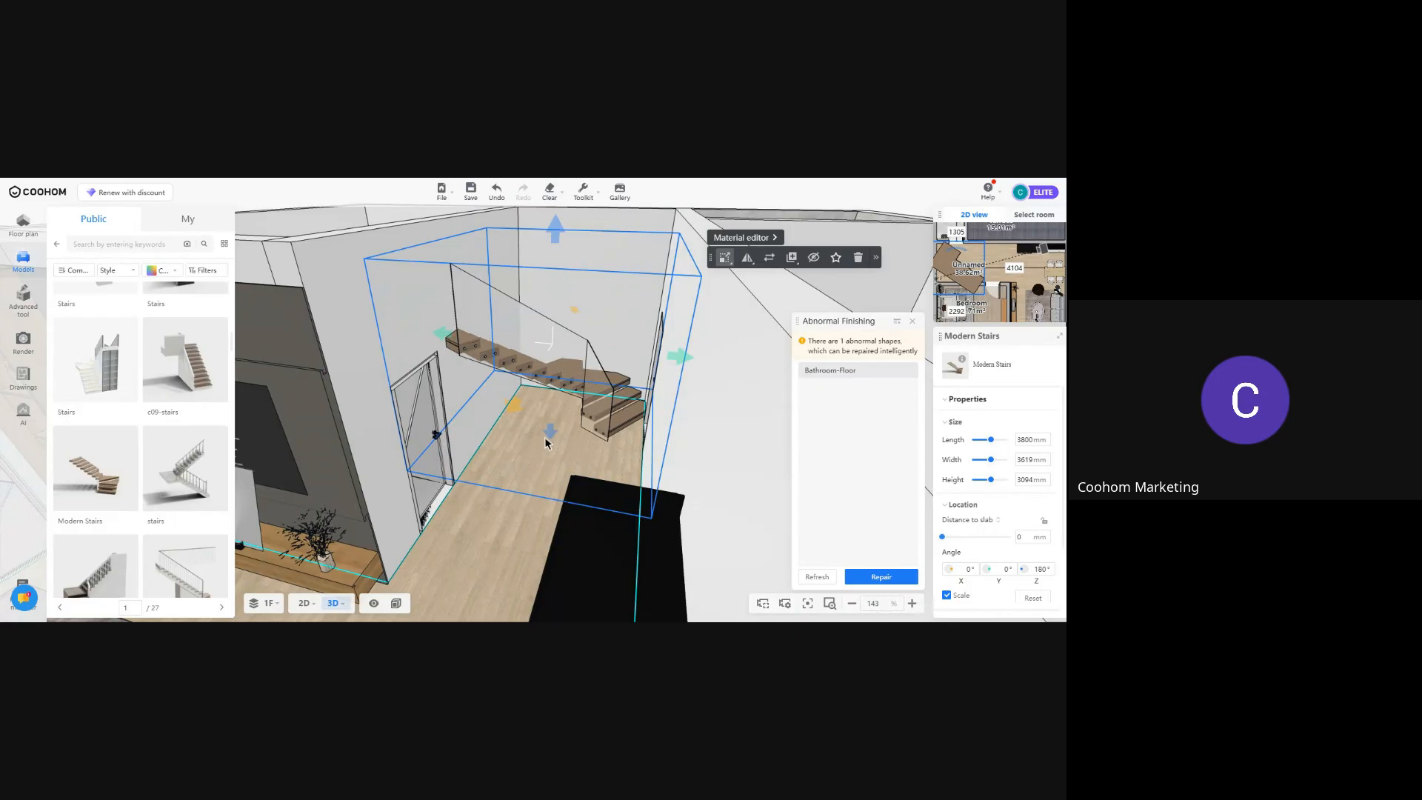
pyautogui.click(302, 603)
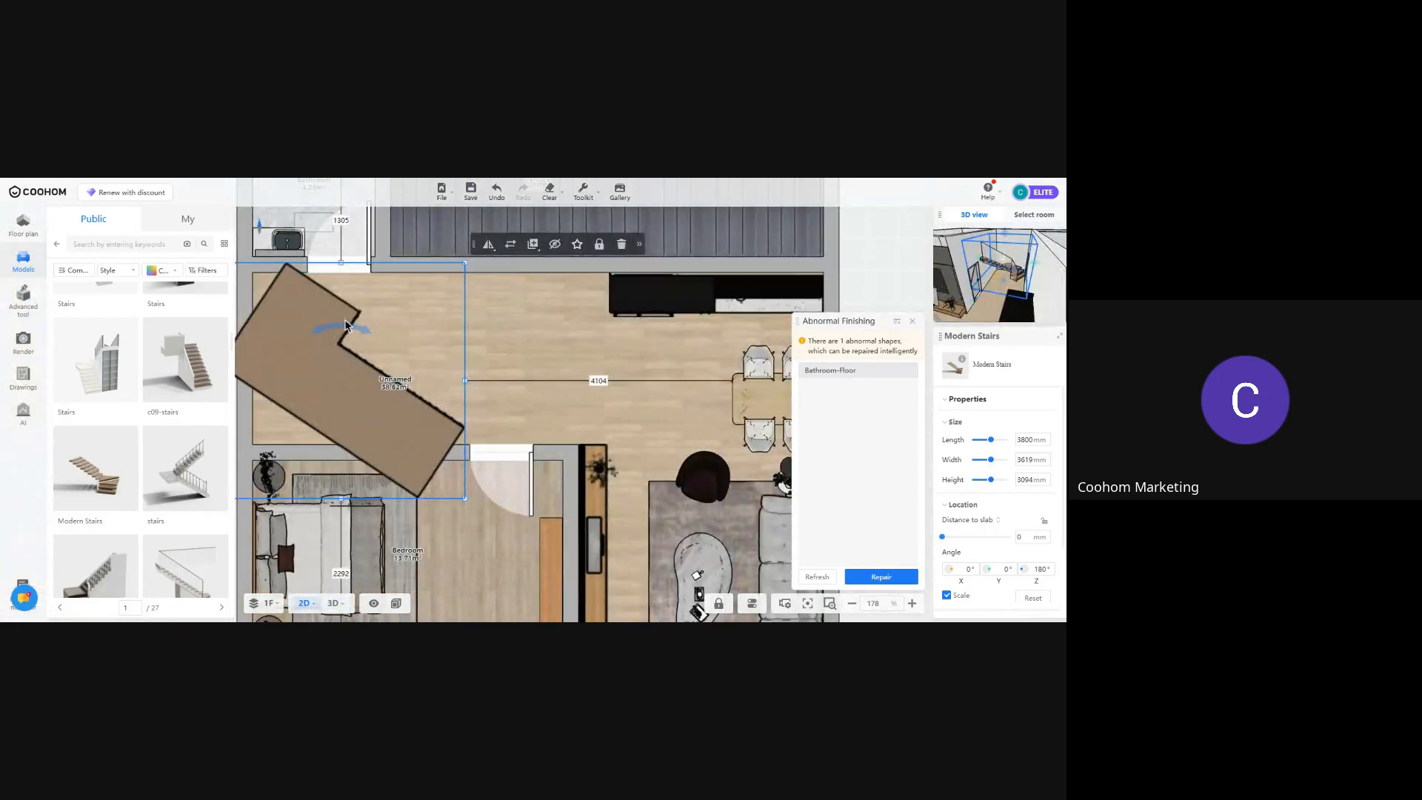
pyautogui.moveTo(349, 325); pyautogui.dragTo(326, 343)
pyautogui.moveTo(369, 390); pyautogui.dragTo(412, 391, button='right')
pyautogui.click(412, 391)
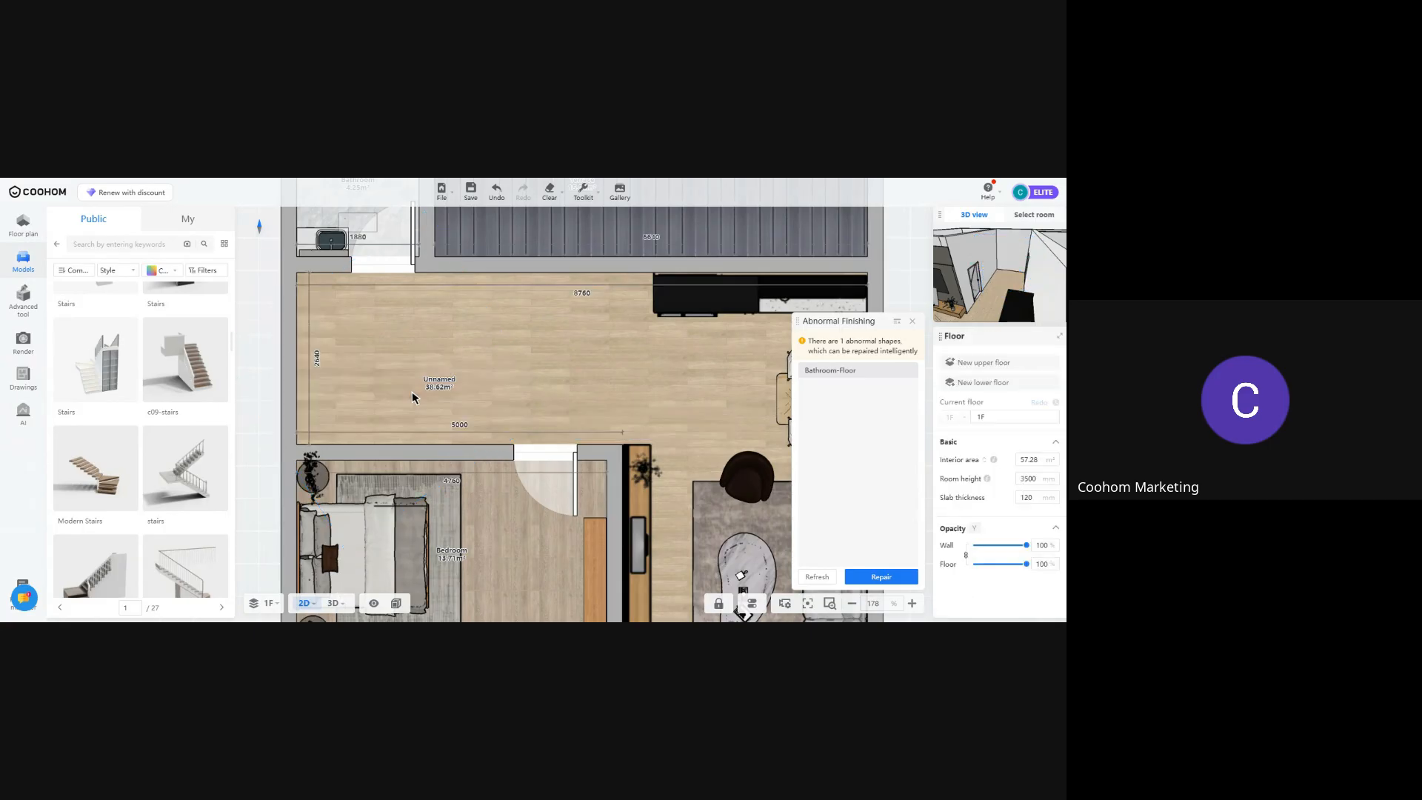
# Place the dark Stairs model with a side railing along the bedroom wall, against the corridor's end wall
pyautogui.scroll(-2, 197, 474)
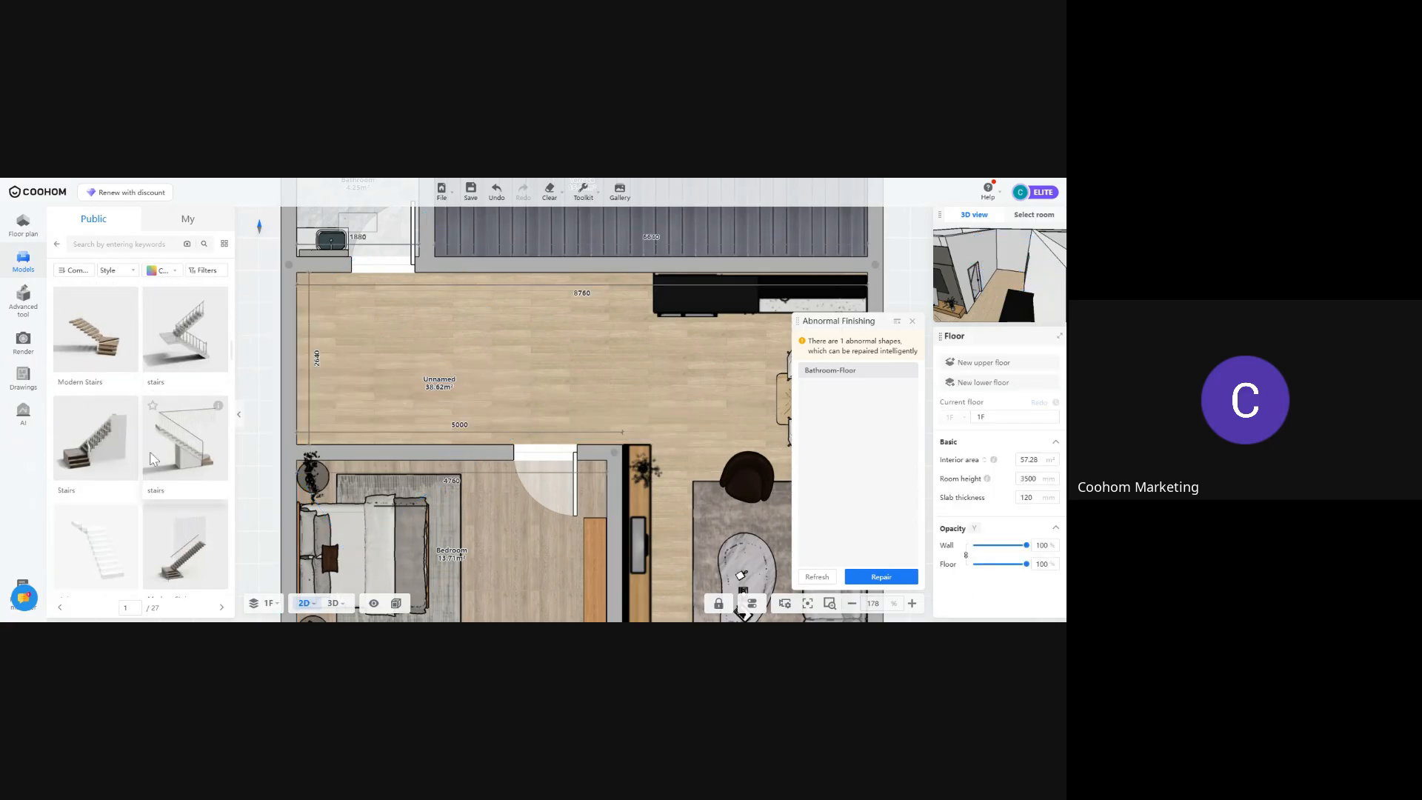
pyautogui.click(100, 453)
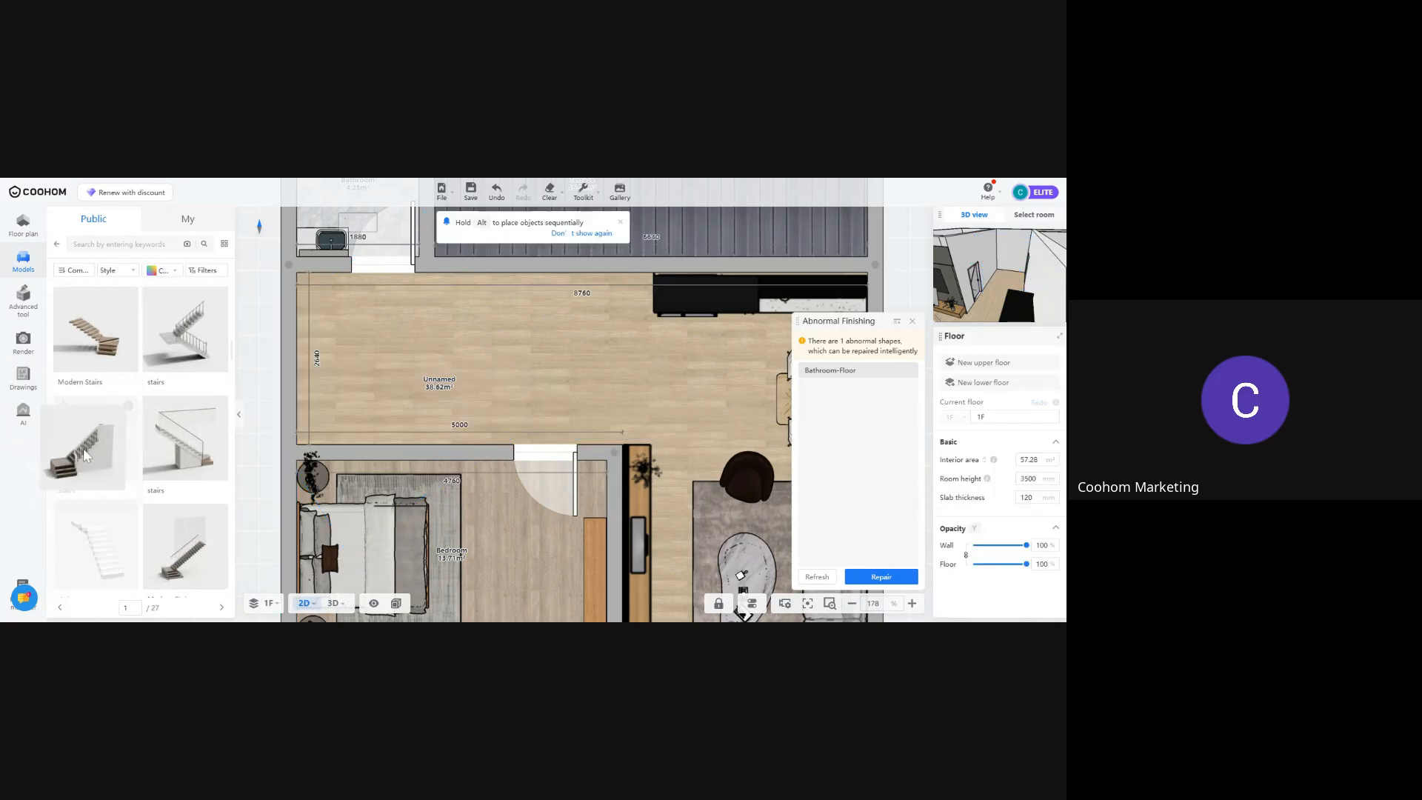
pyautogui.click(408, 409)
pyautogui.moveTo(523, 394); pyautogui.dragTo(513, 394)
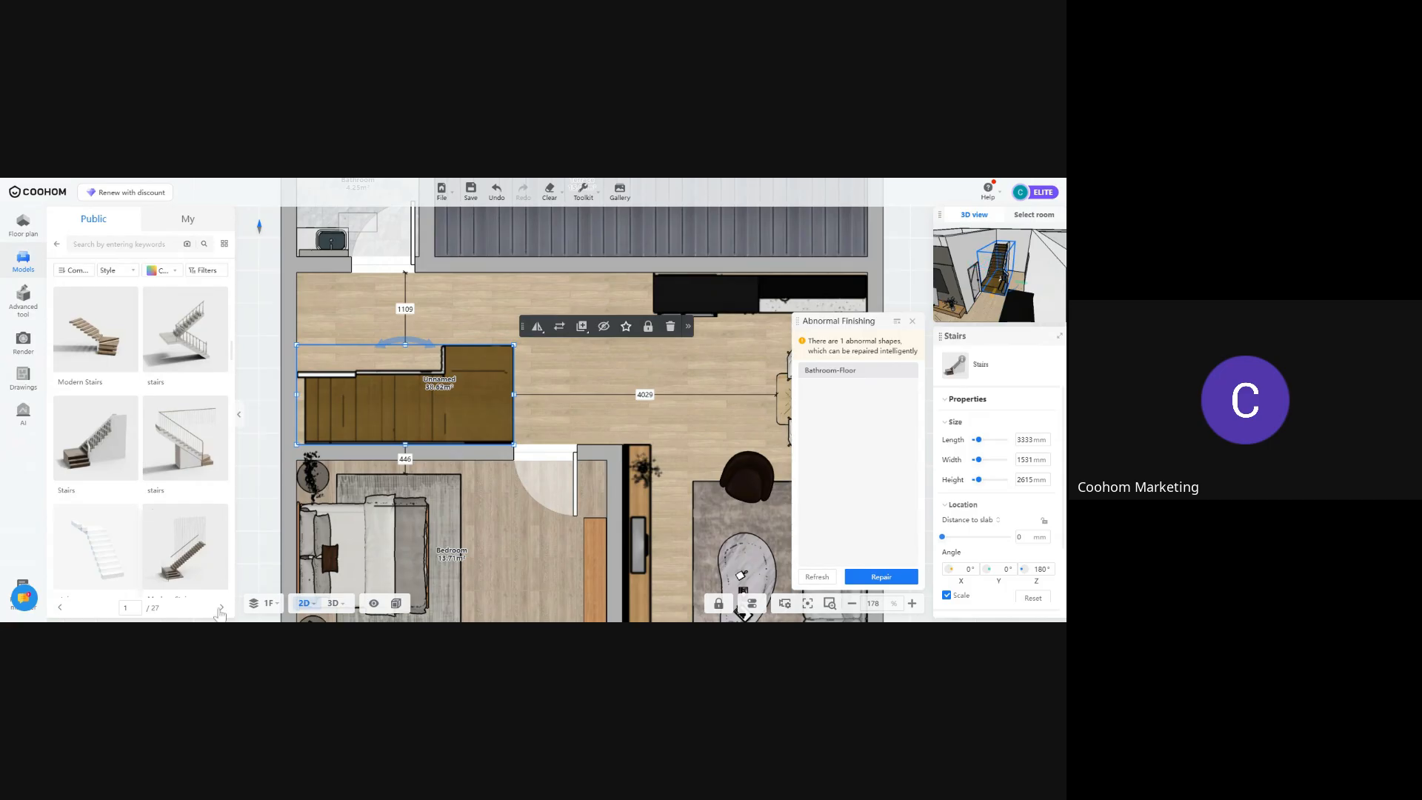
# Enlarge the stairs to about 3351 × 1540 mm, turn off proportional scaling and stretch their height to about 3826 mm
pyautogui.click(328, 601)
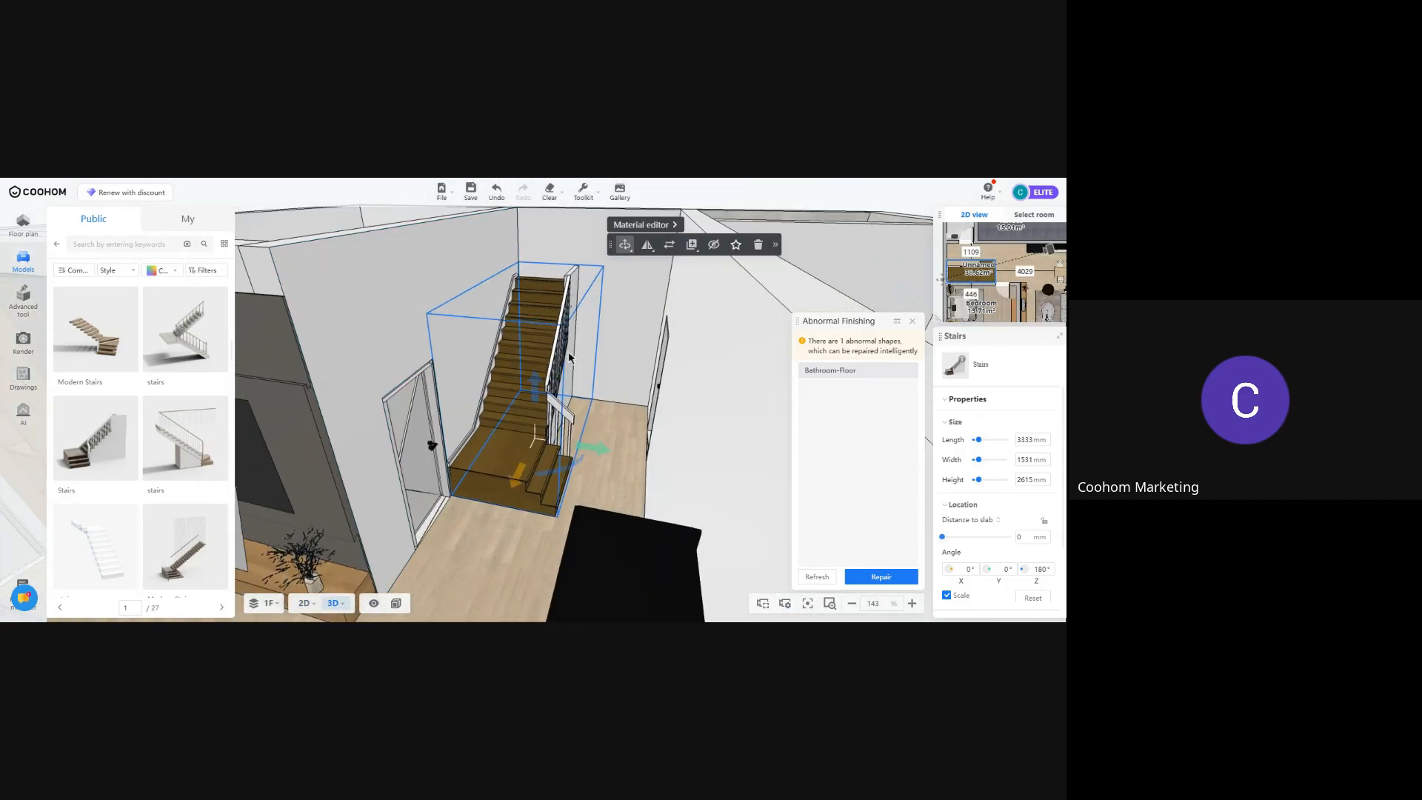
pyautogui.moveTo(628, 251)
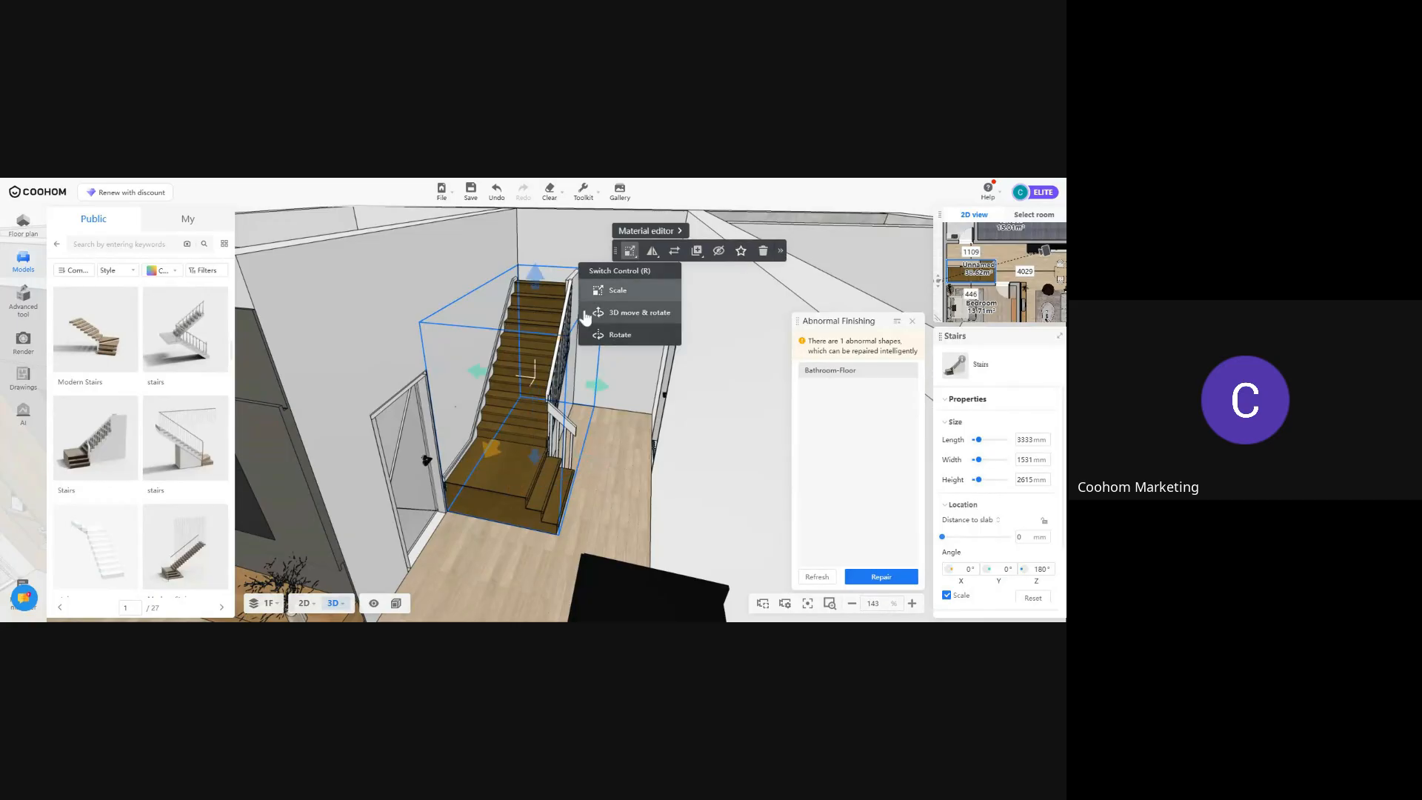
pyautogui.click(613, 284)
pyautogui.moveTo(539, 280); pyautogui.dragTo(539, 272)
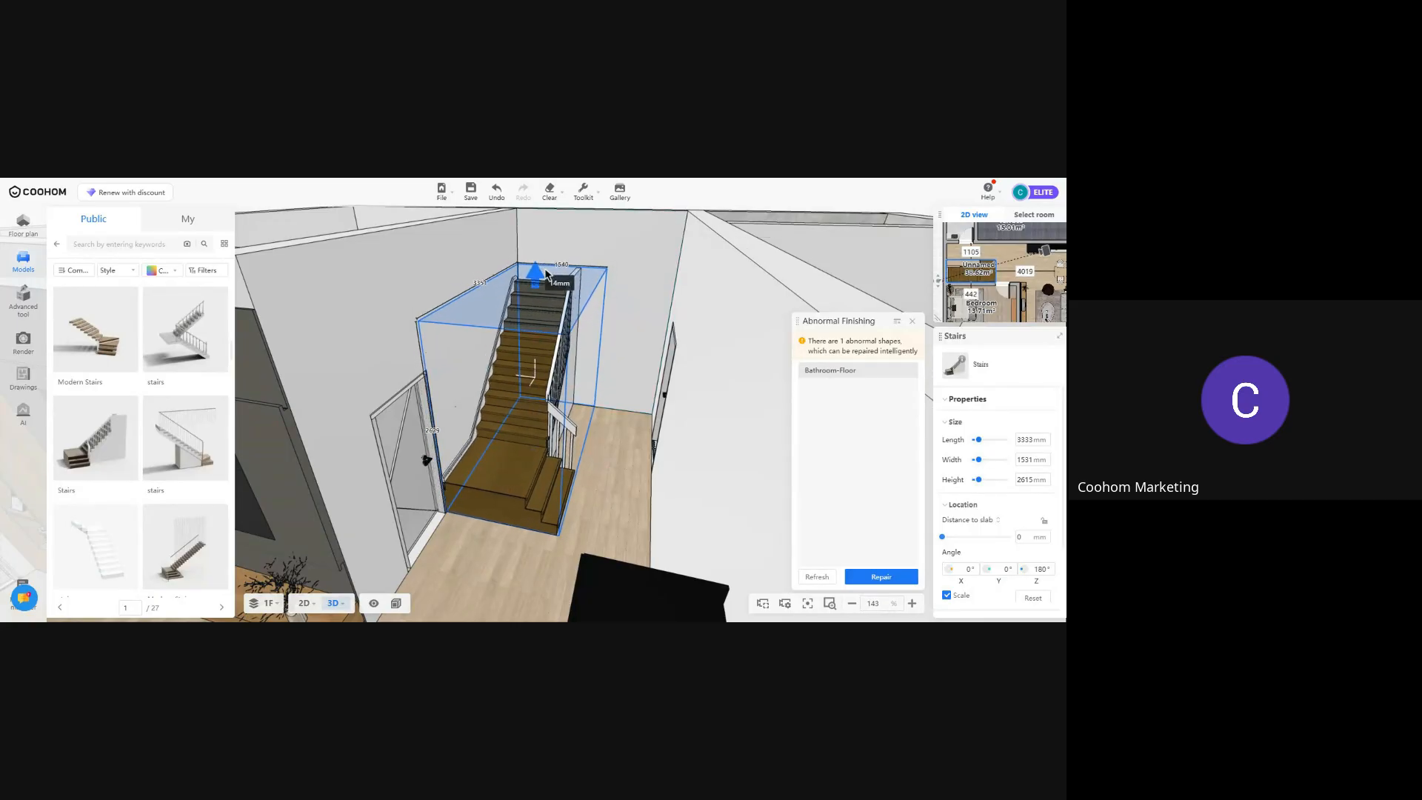
pyautogui.click(946, 595)
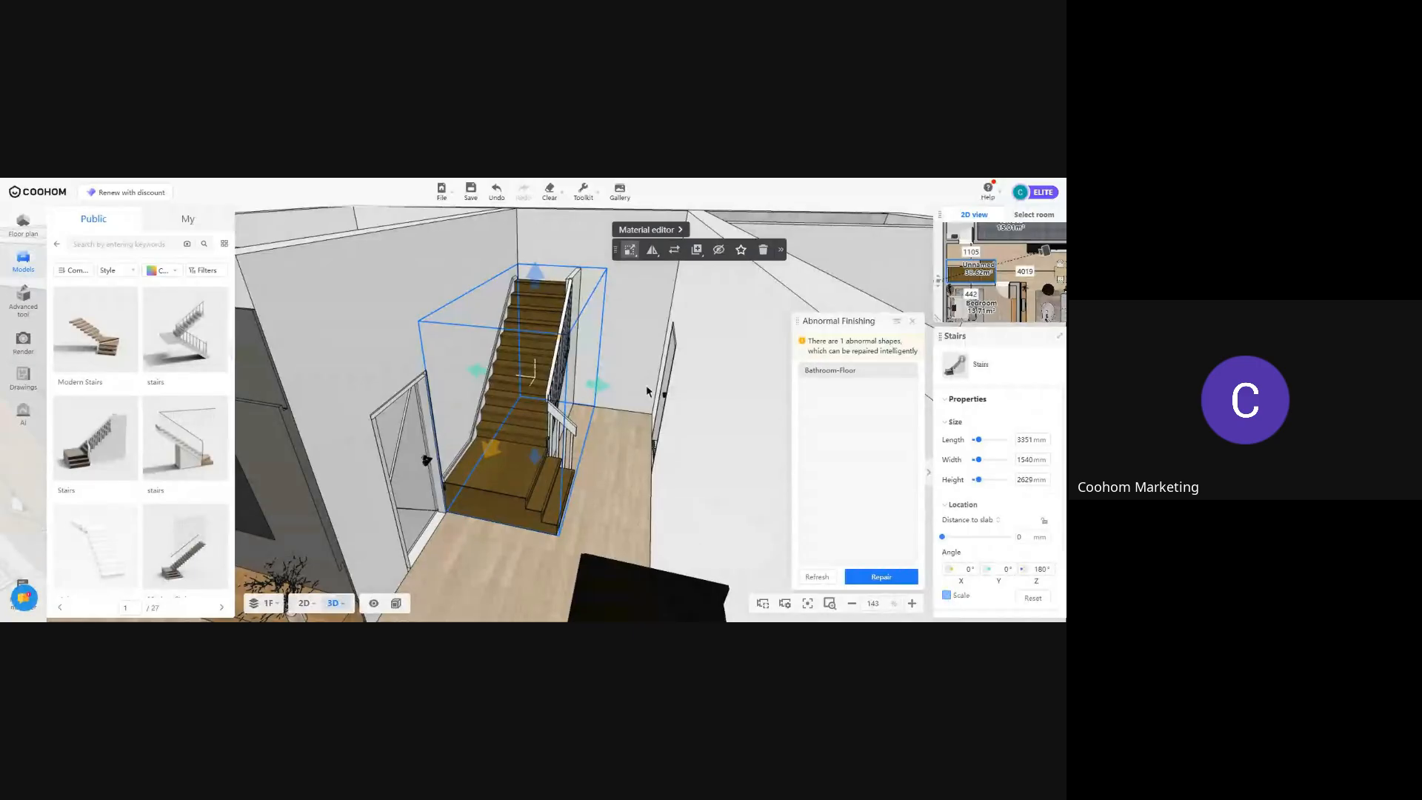
pyautogui.moveTo(538, 274); pyautogui.dragTo(526, 200)
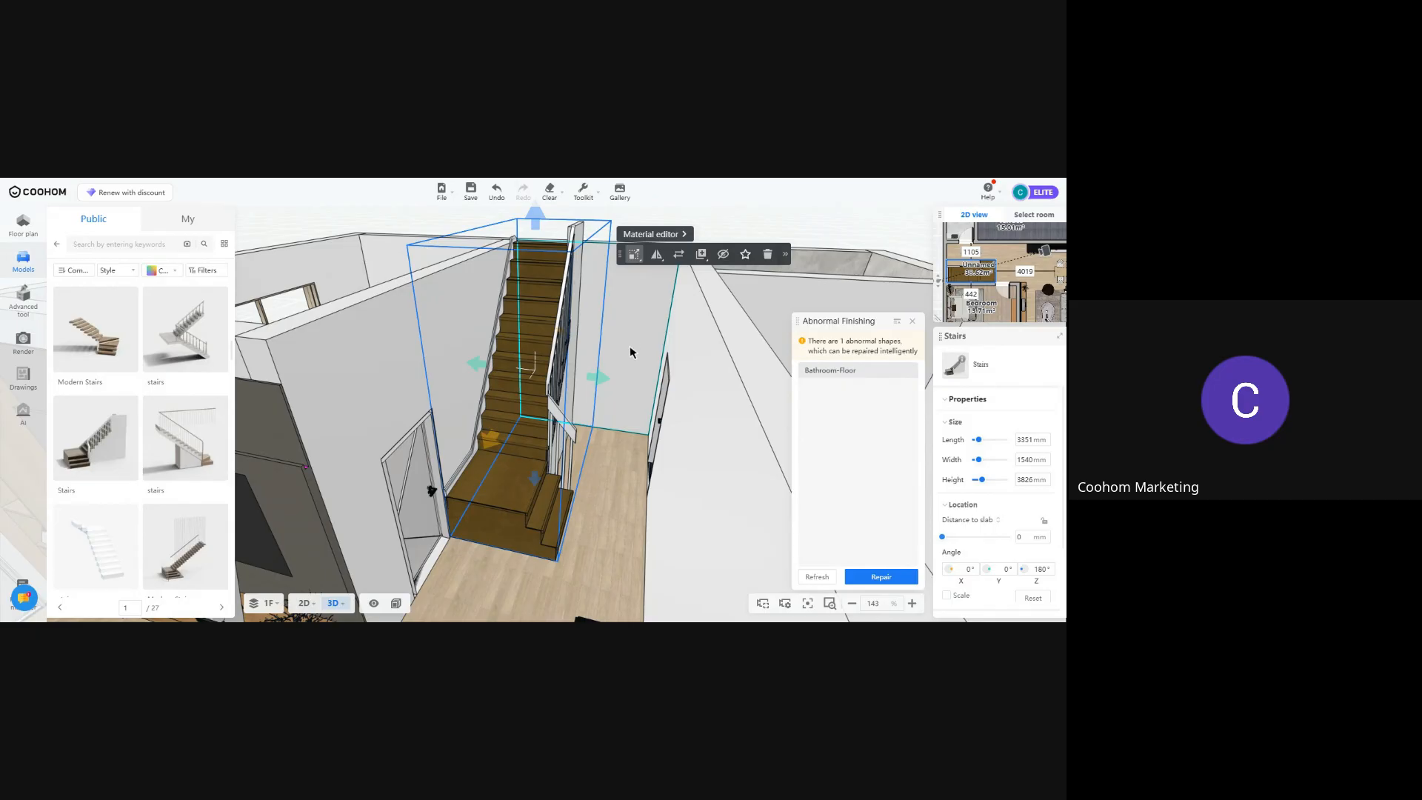
pyautogui.click(533, 508)
pyautogui.moveTo(533, 508); pyautogui.dragTo(668, 563)
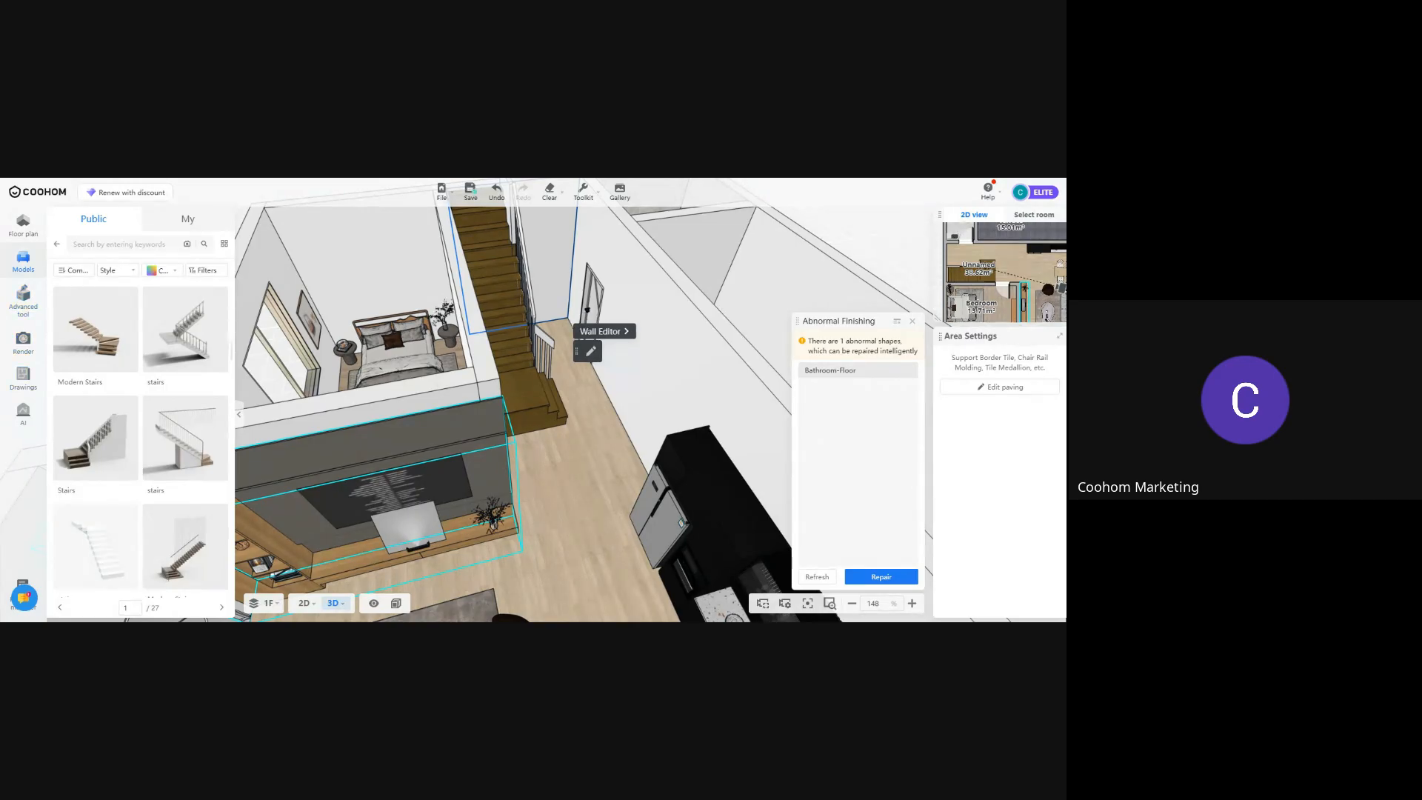
# Go to the personal model library's Models page and start uploading a cabinet model file
pyautogui.click(187, 218)
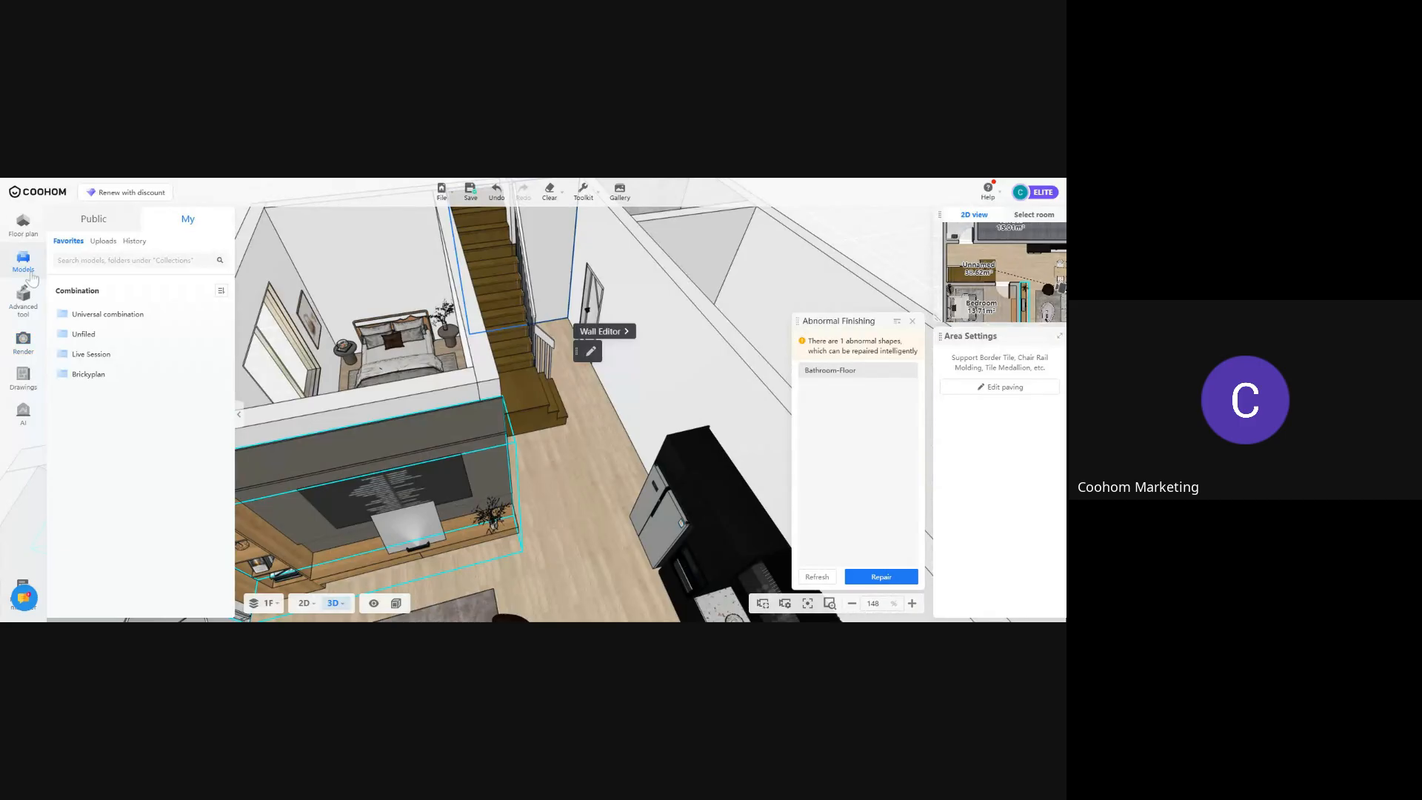
pyautogui.click(103, 243)
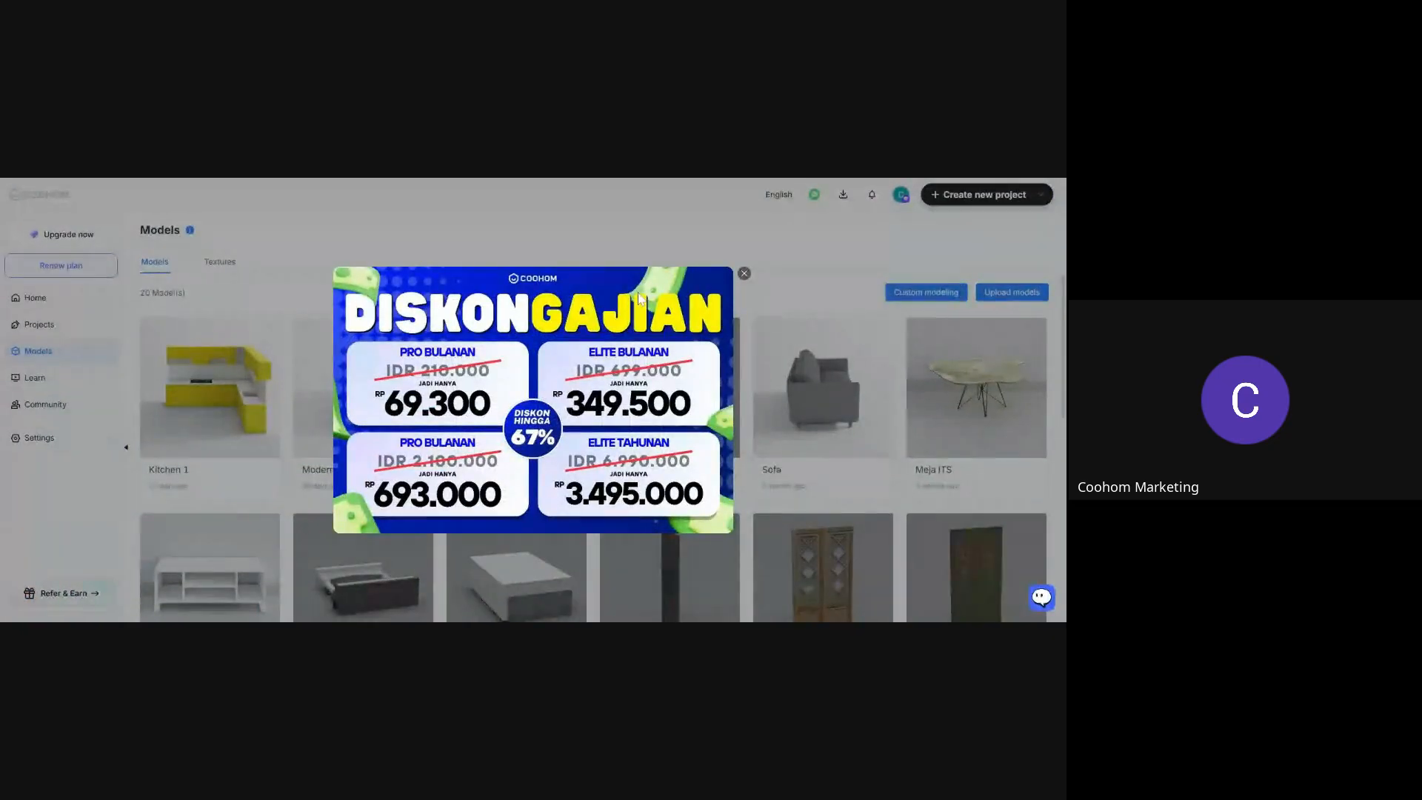
pyautogui.click(745, 273)
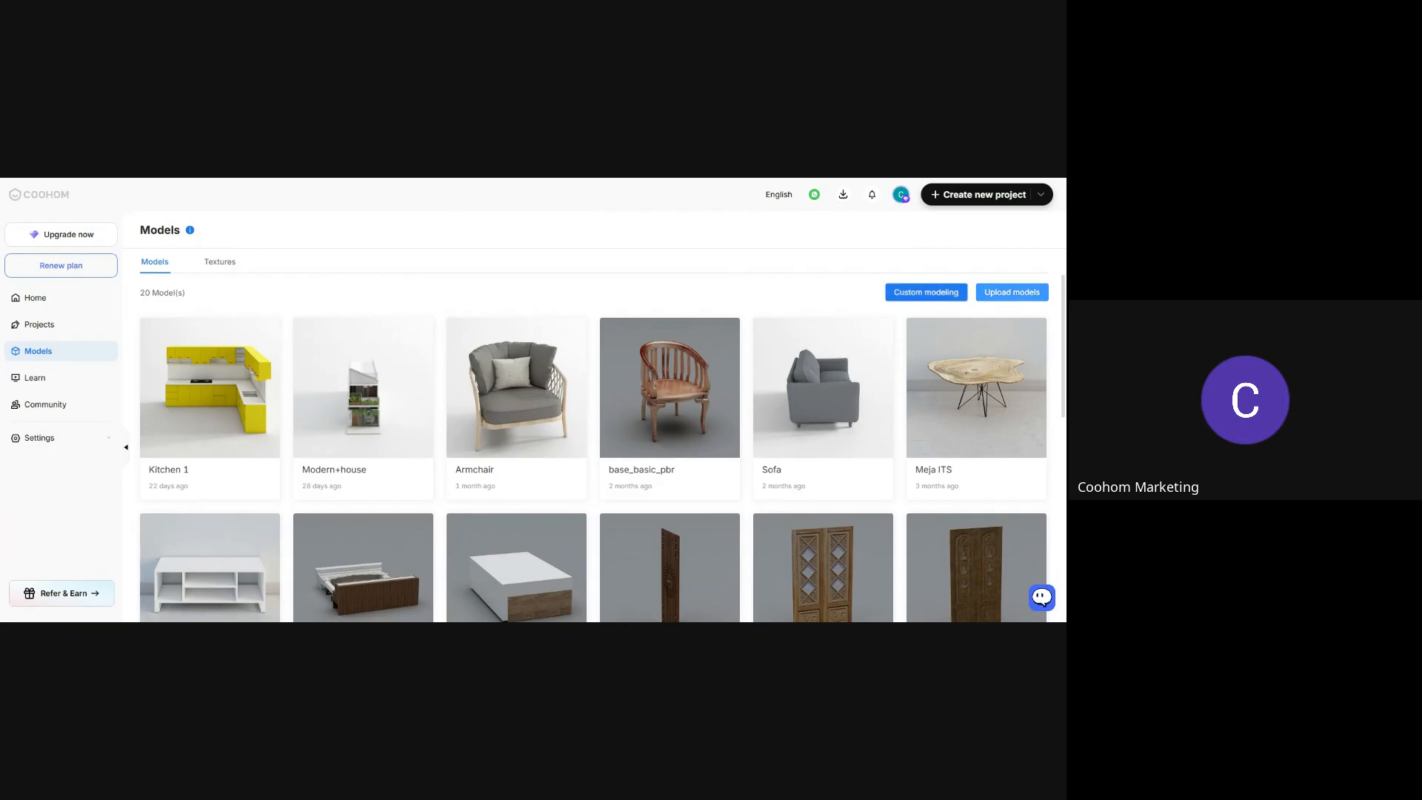
pyautogui.click(1010, 293)
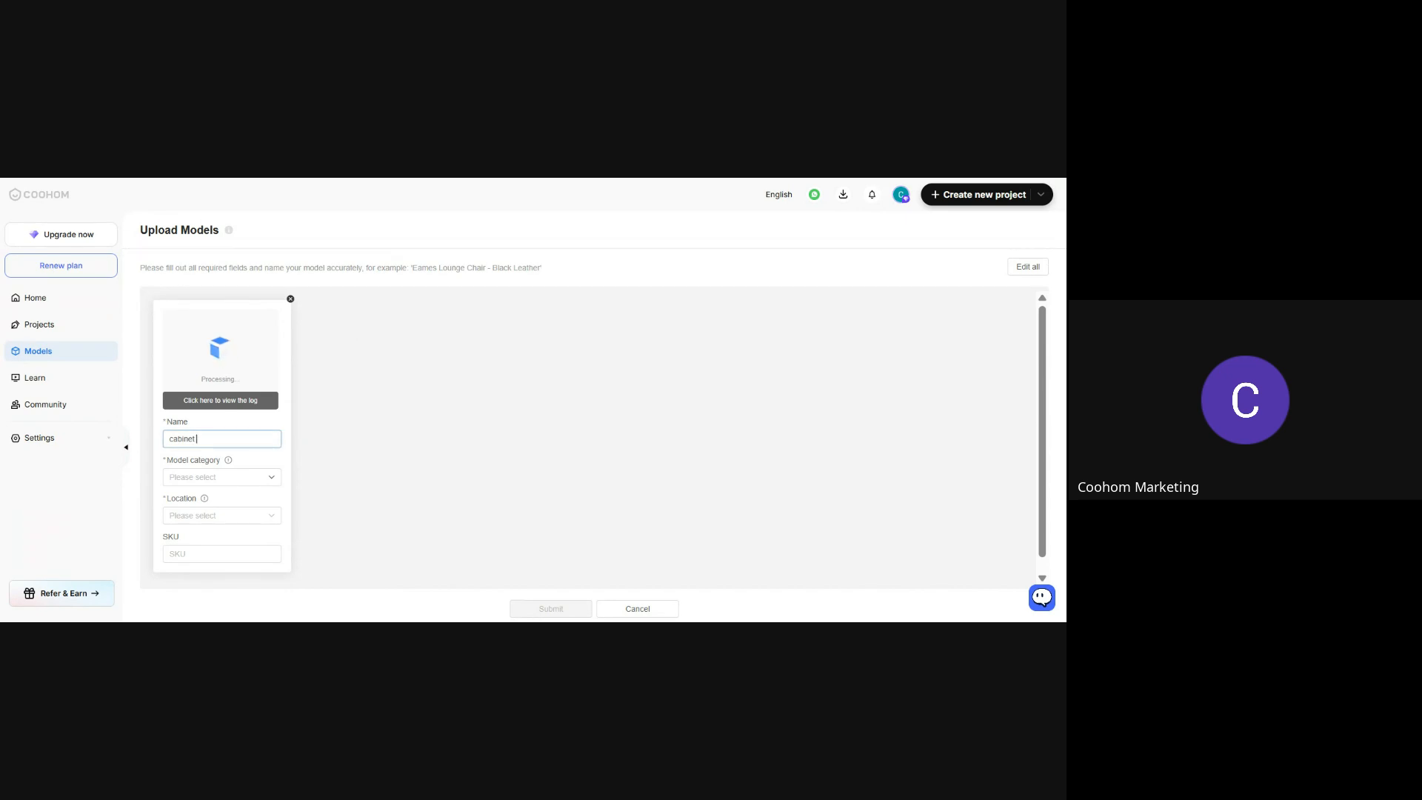
# Name the uploaded model cabinet 01, with category Kitchen and Bathroom / Kitchen / Cabinet and location Floor Furniture
pyautogui.click(237, 480)
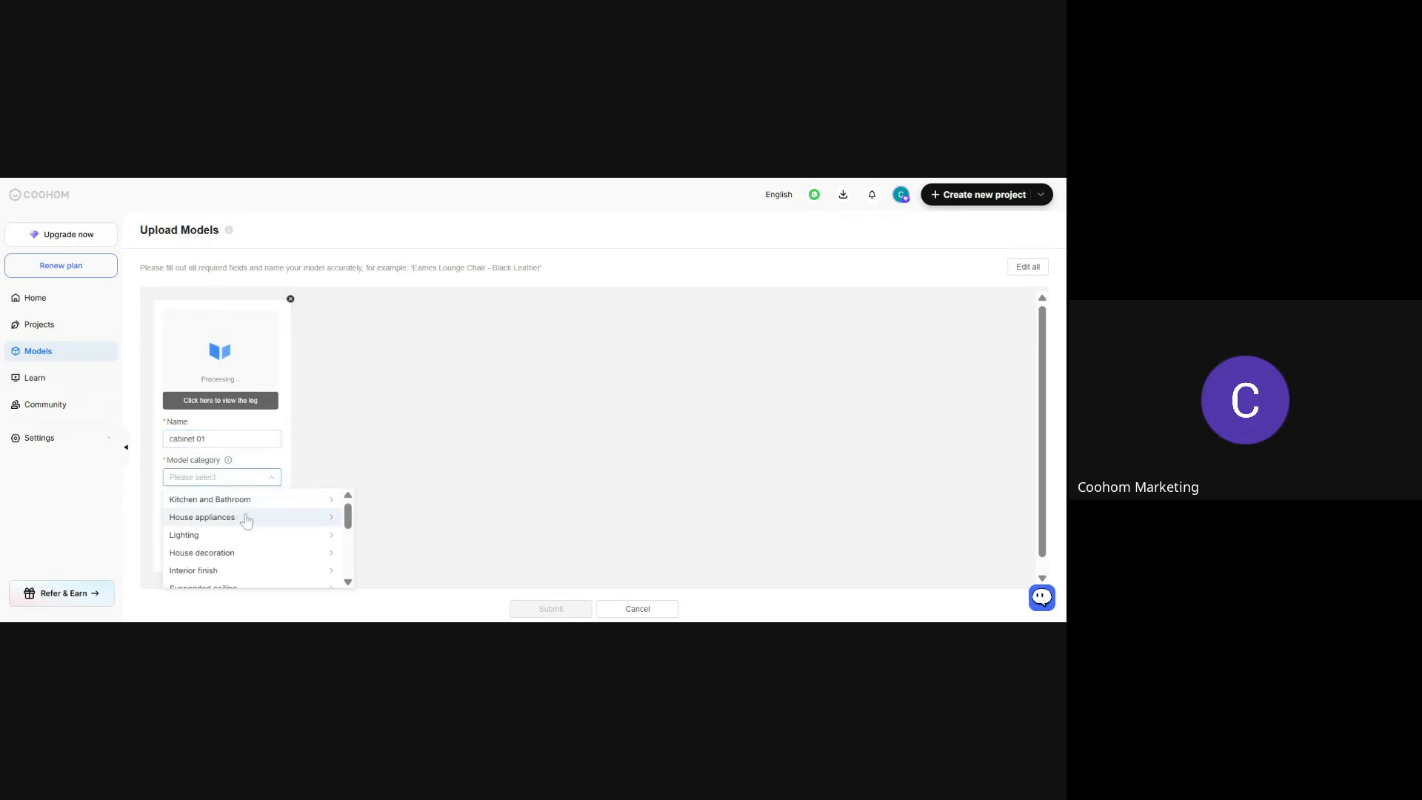
pyautogui.moveTo(259, 503)
pyautogui.moveTo(375, 501)
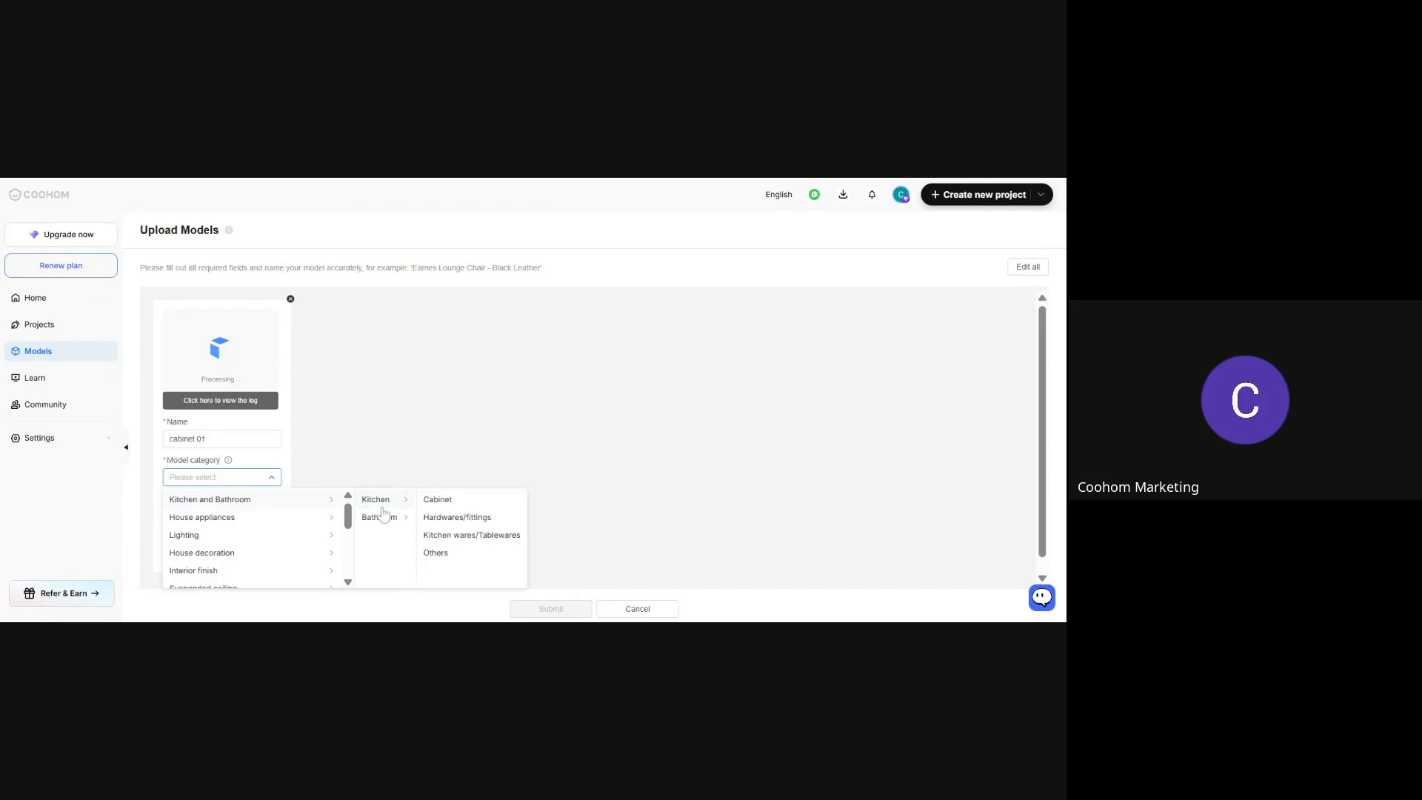
pyautogui.click(439, 500)
pyautogui.click(225, 515)
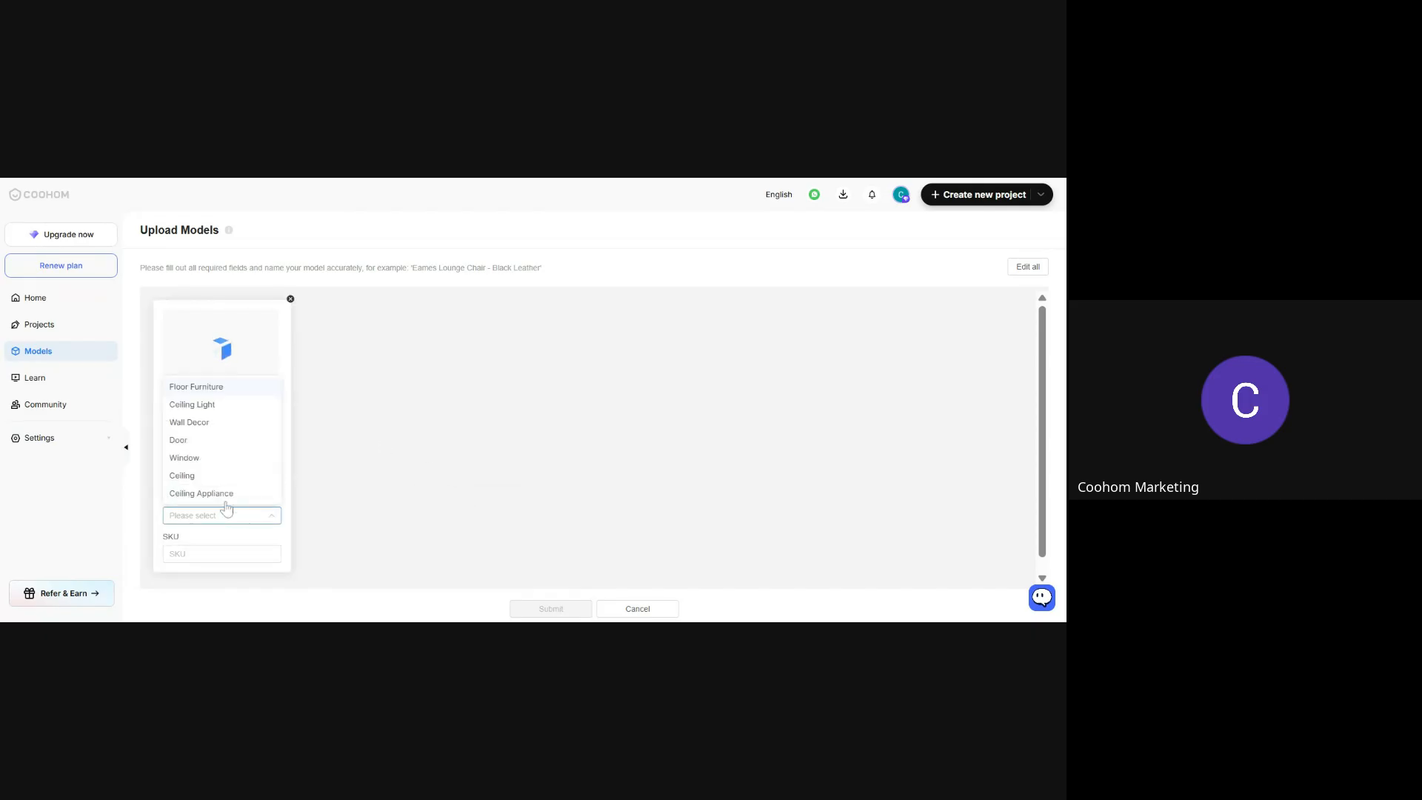
pyautogui.click(215, 388)
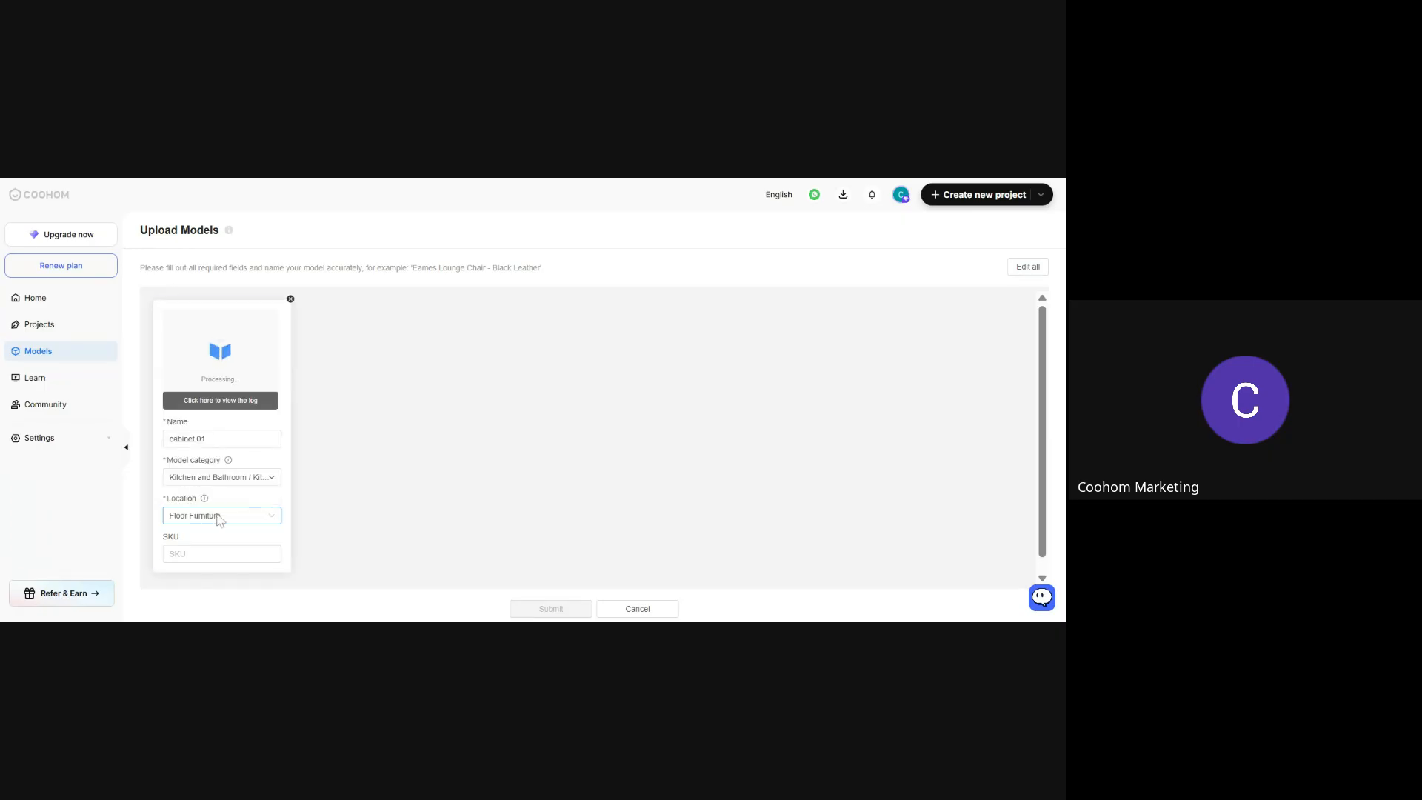
pyautogui.click(217, 551)
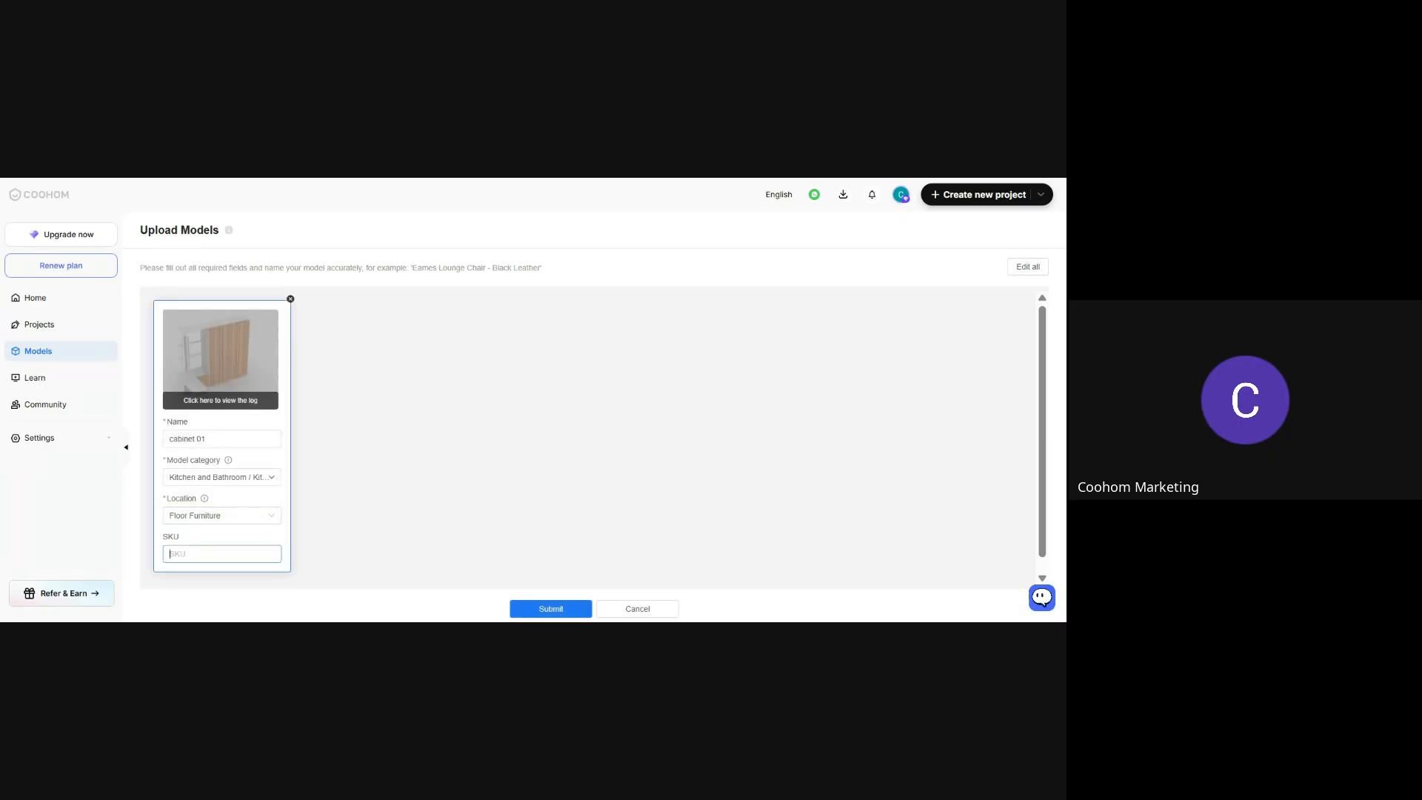
# Submit the cabinet 01 upload and open the personal library to check the models
pyautogui.scroll(-1, 549, 573)
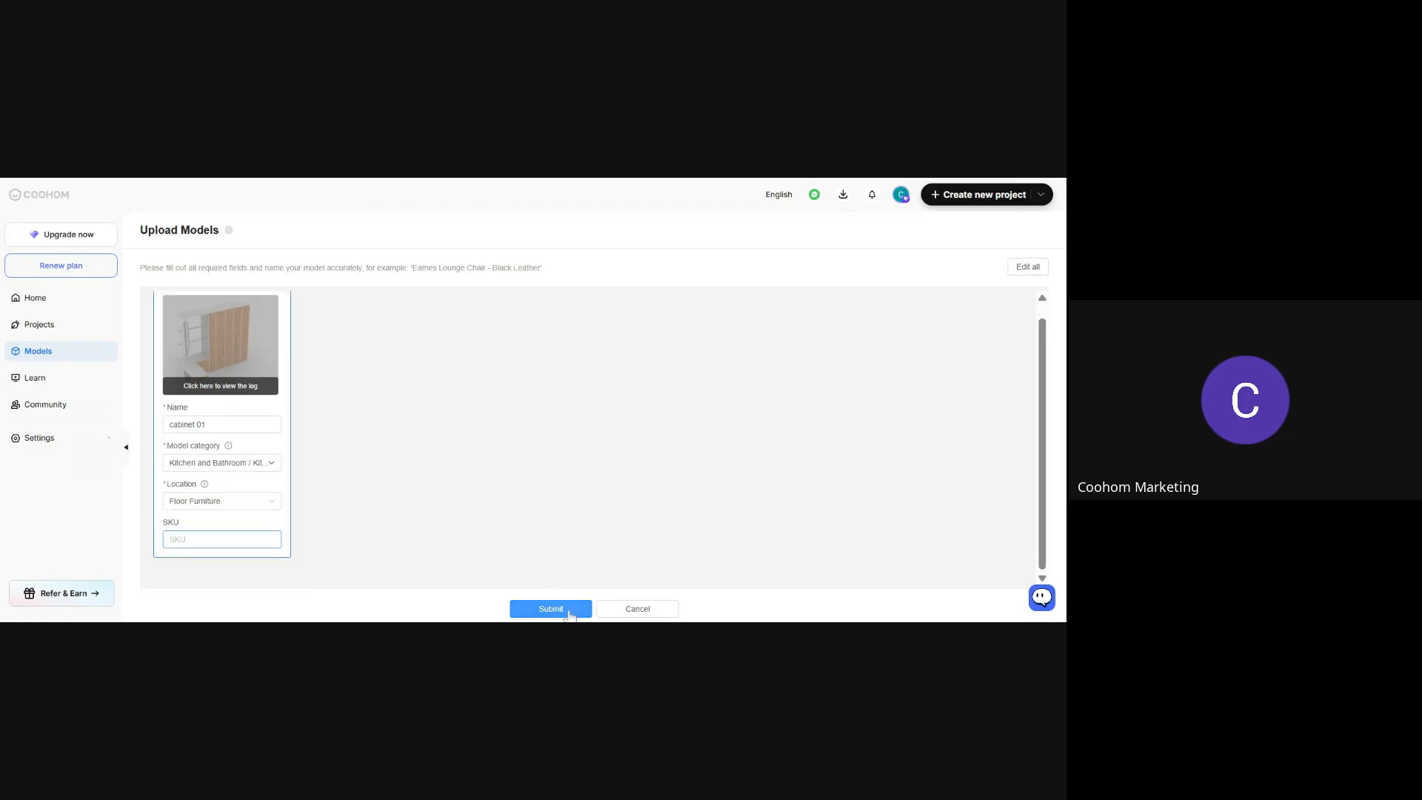
pyautogui.click(569, 609)
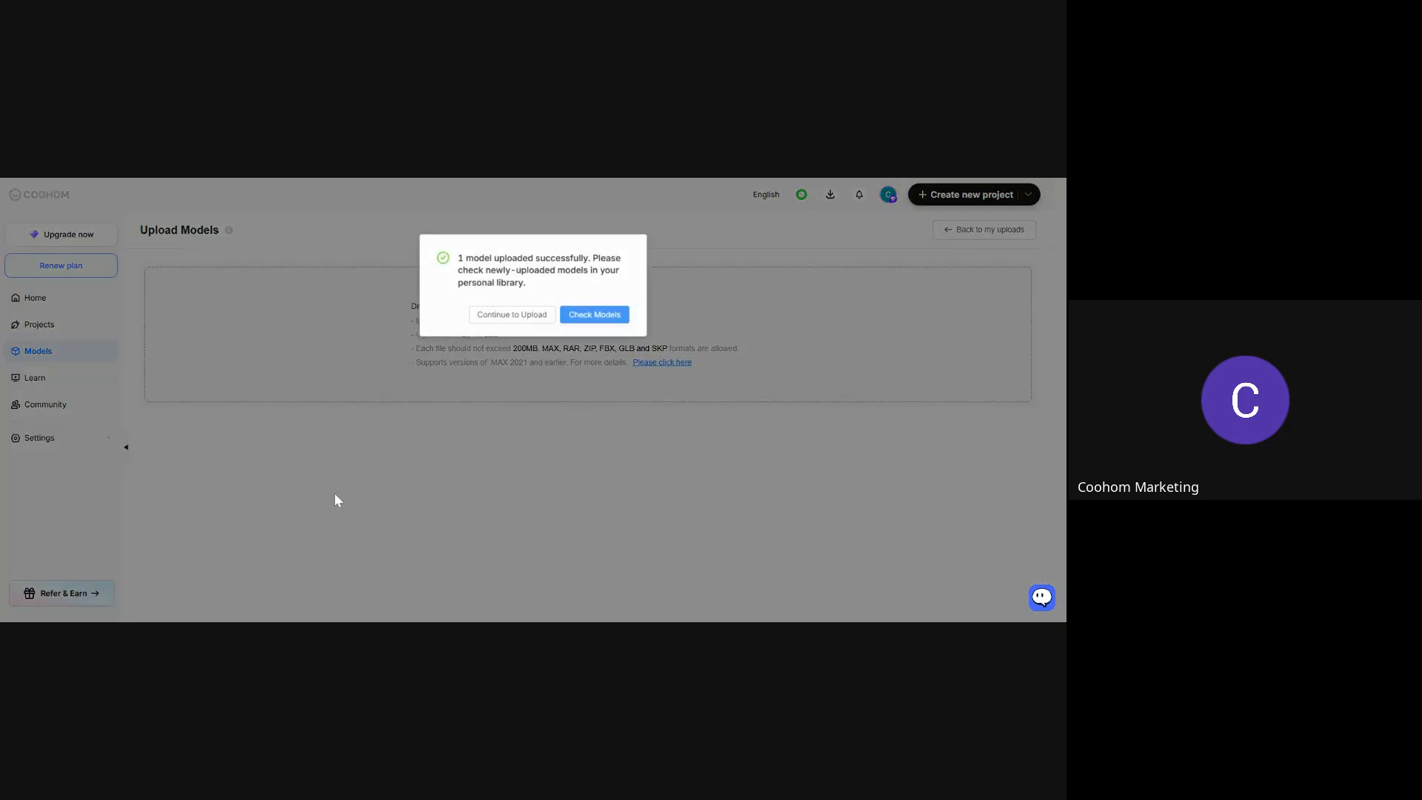
pyautogui.click(589, 317)
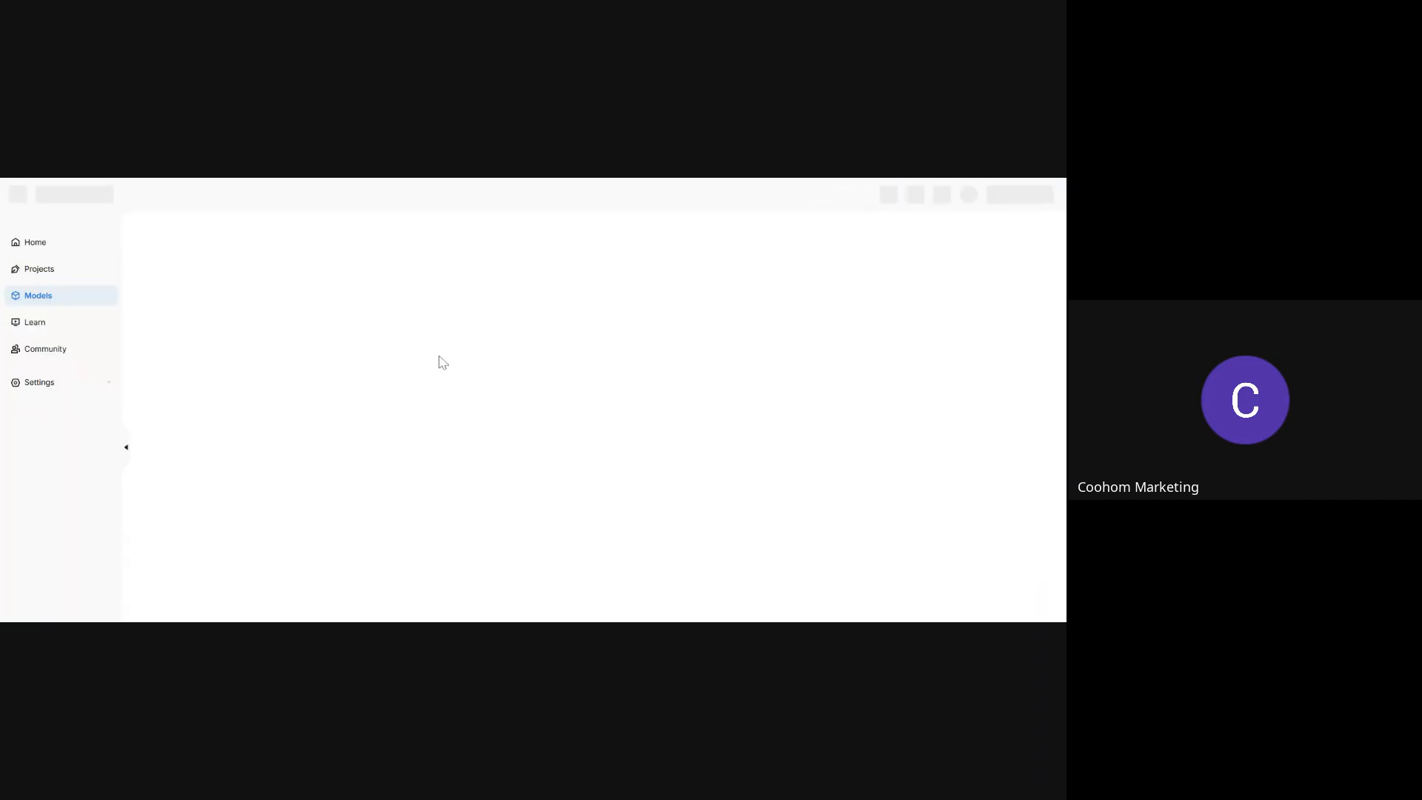
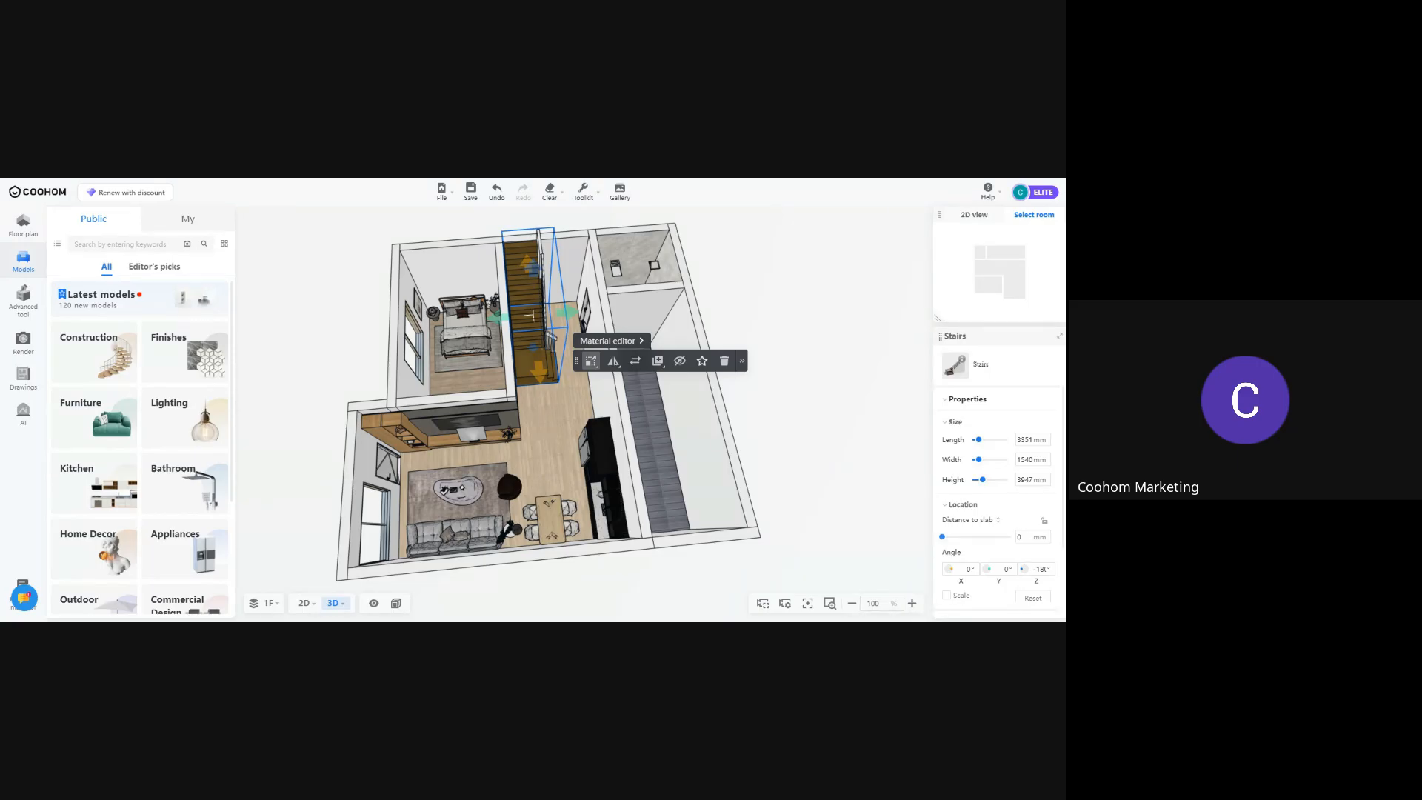
# Look through the personal uploads in the design editor for the cabinet 01 model
pyautogui.click(187, 218)
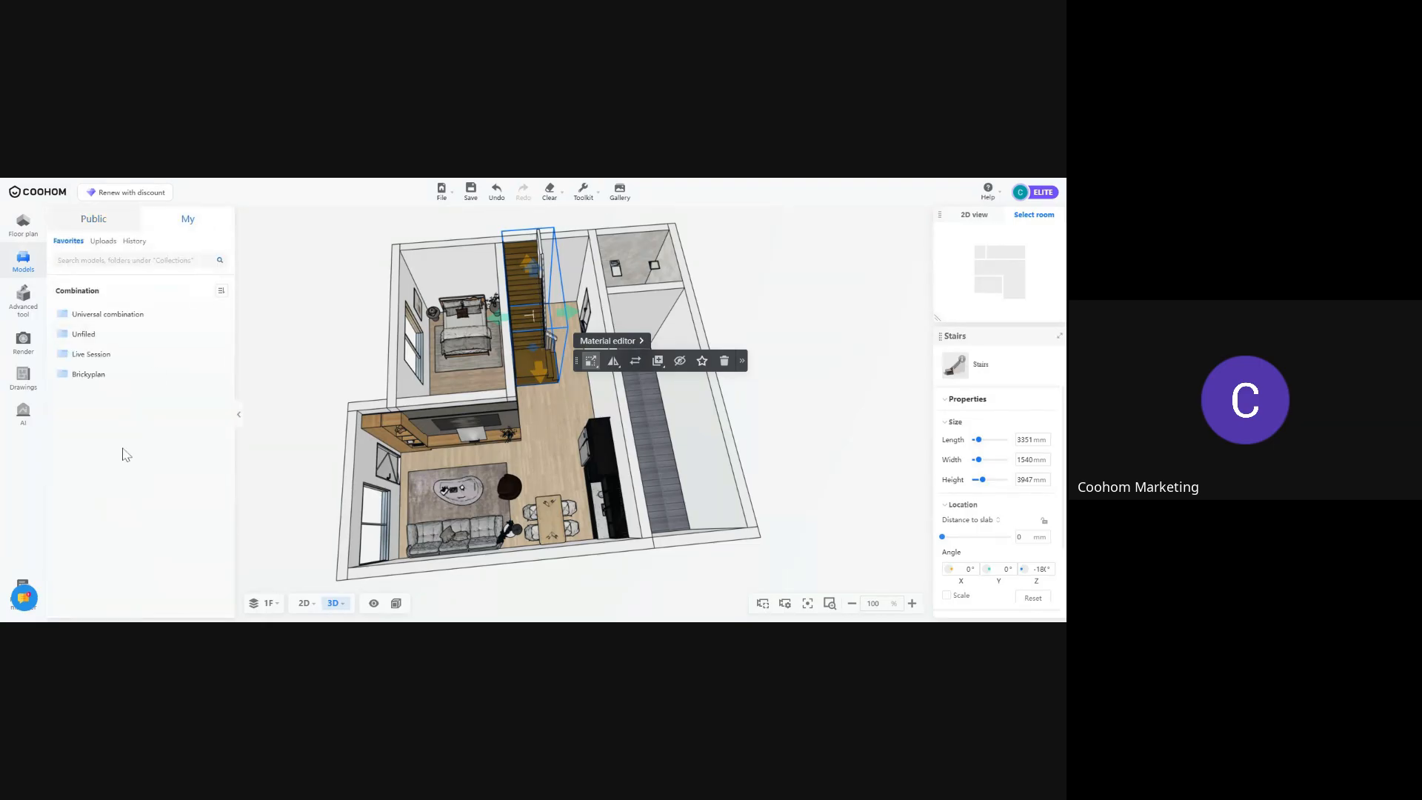
pyautogui.click(103, 241)
pyautogui.moveTo(111, 590)
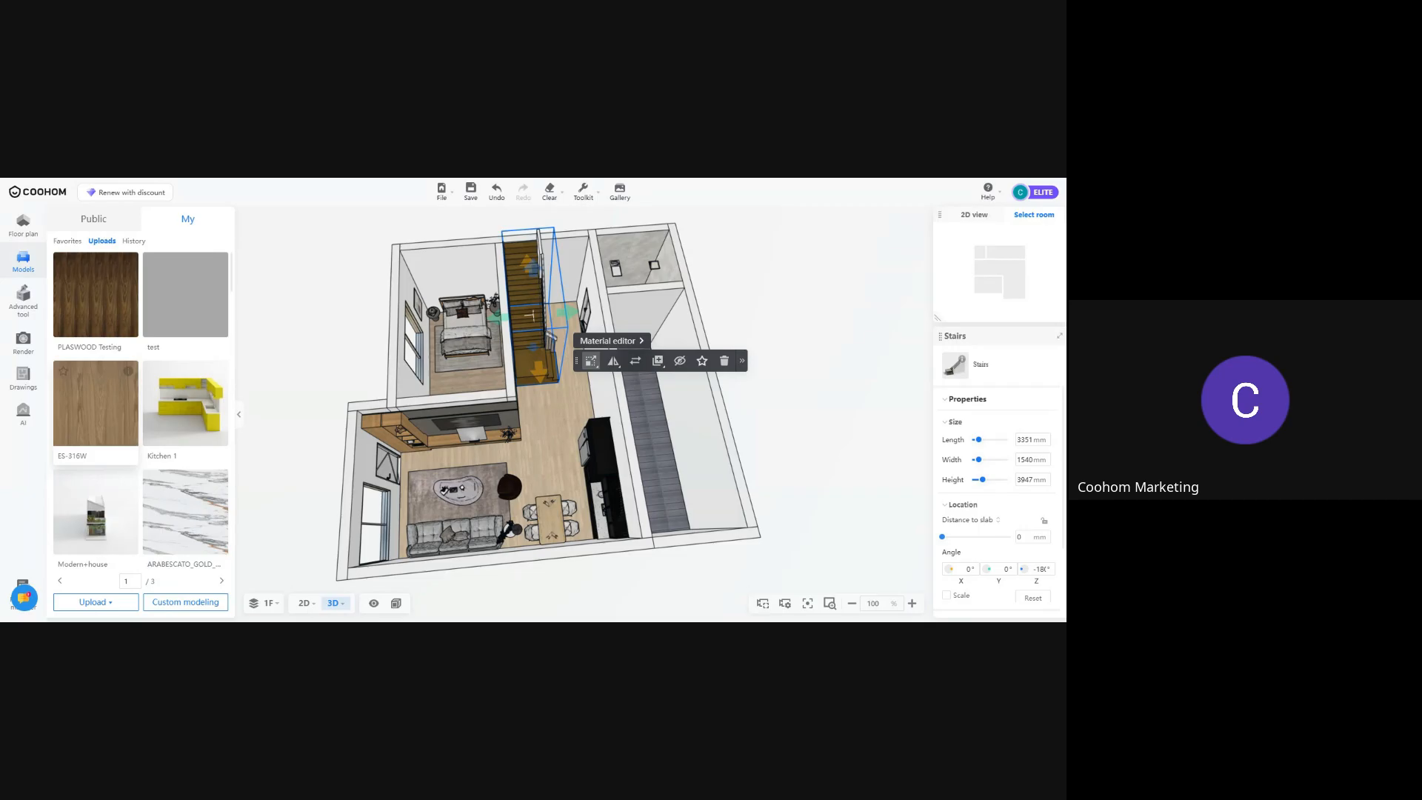
pyautogui.scroll(-2, 185, 429)
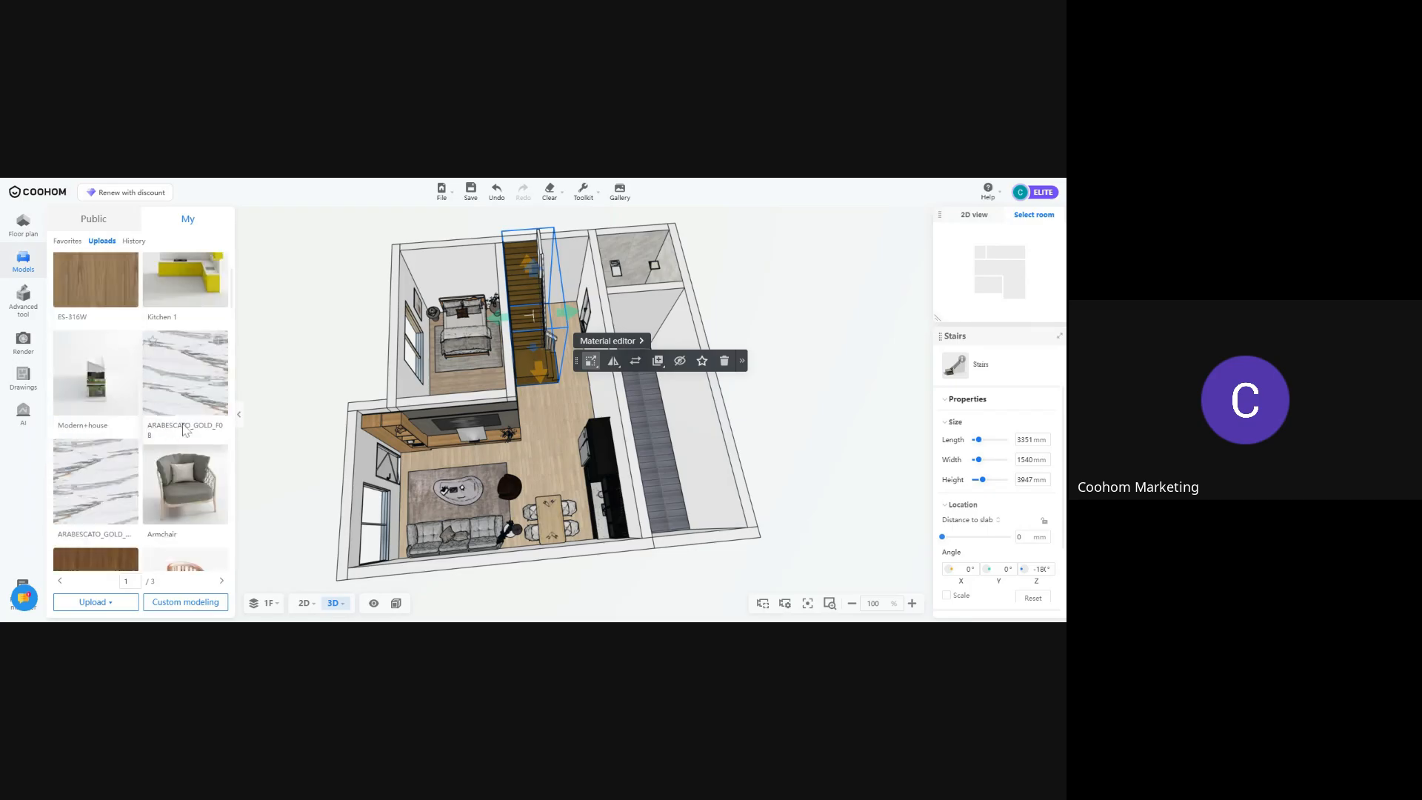
pyautogui.scroll(-5, 185, 430)
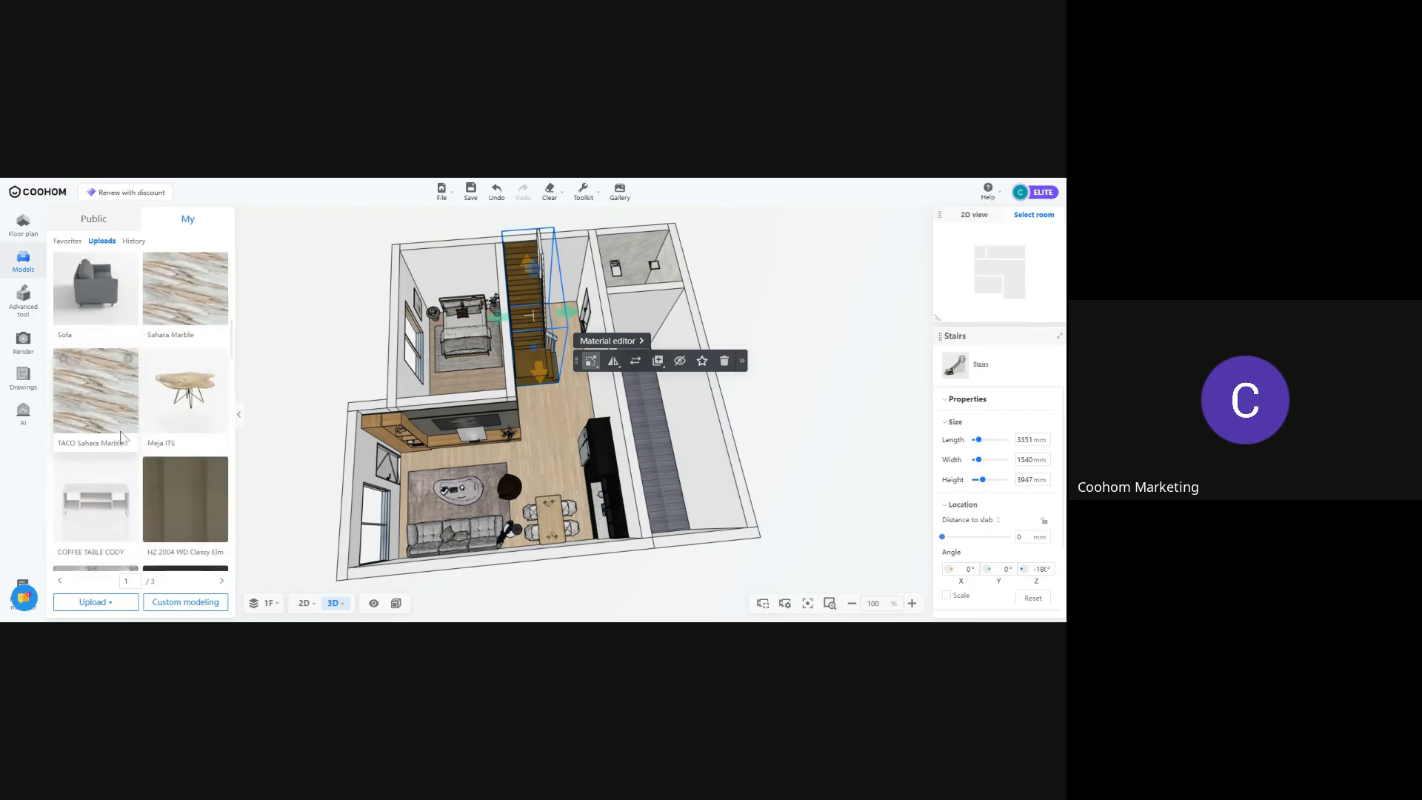
pyautogui.scroll(-5, 117, 411)
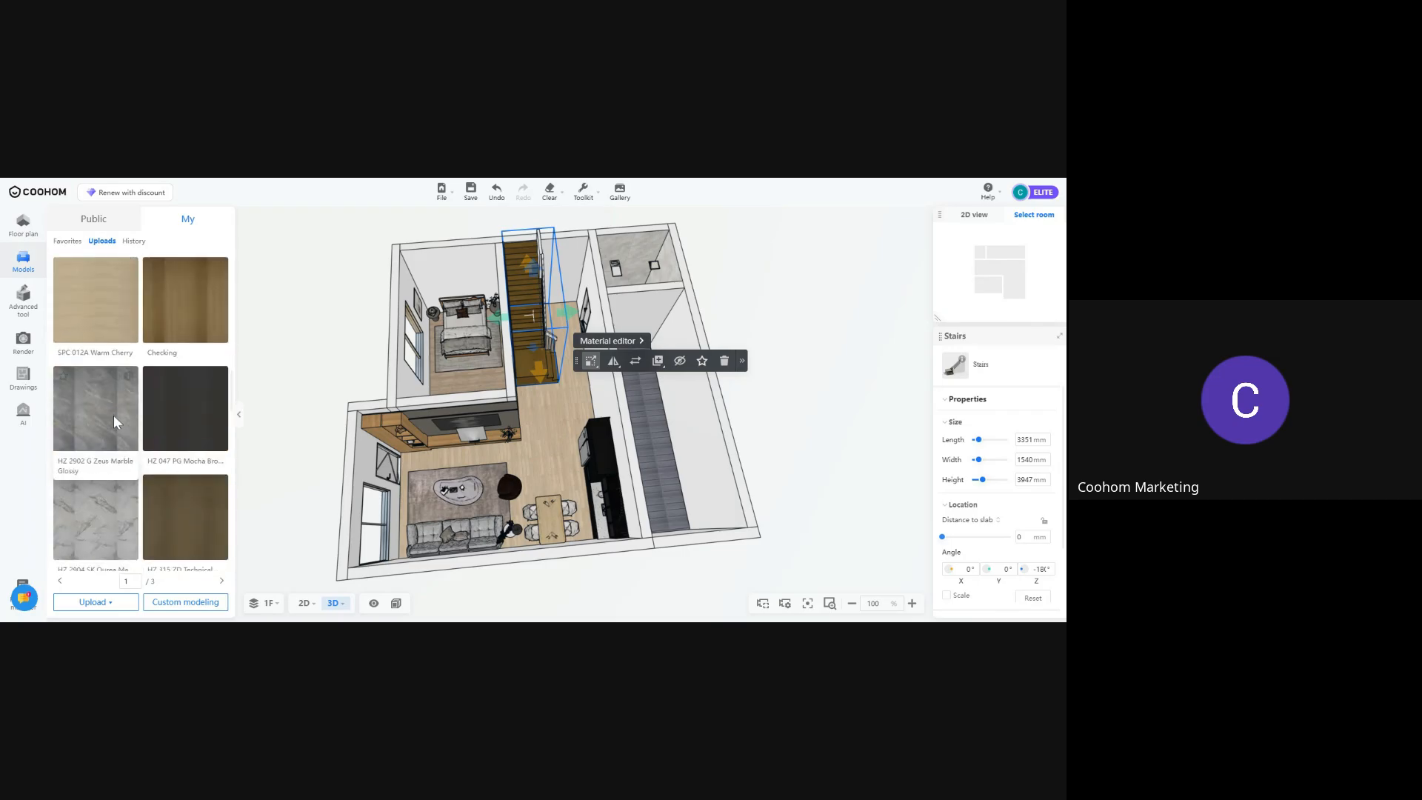
pyautogui.scroll(10, 114, 422)
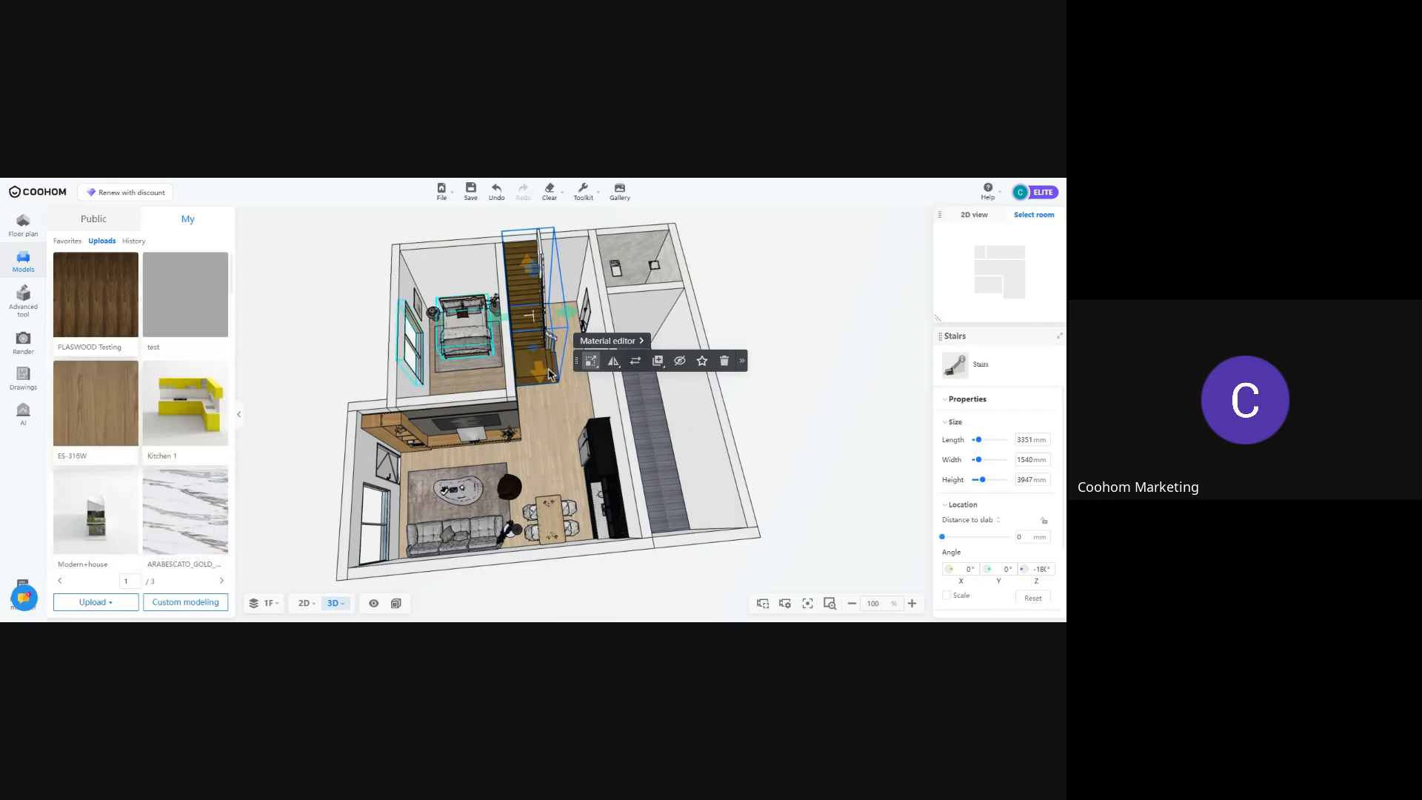
pyautogui.moveTo(603, 558); pyautogui.dragTo(740, 569)
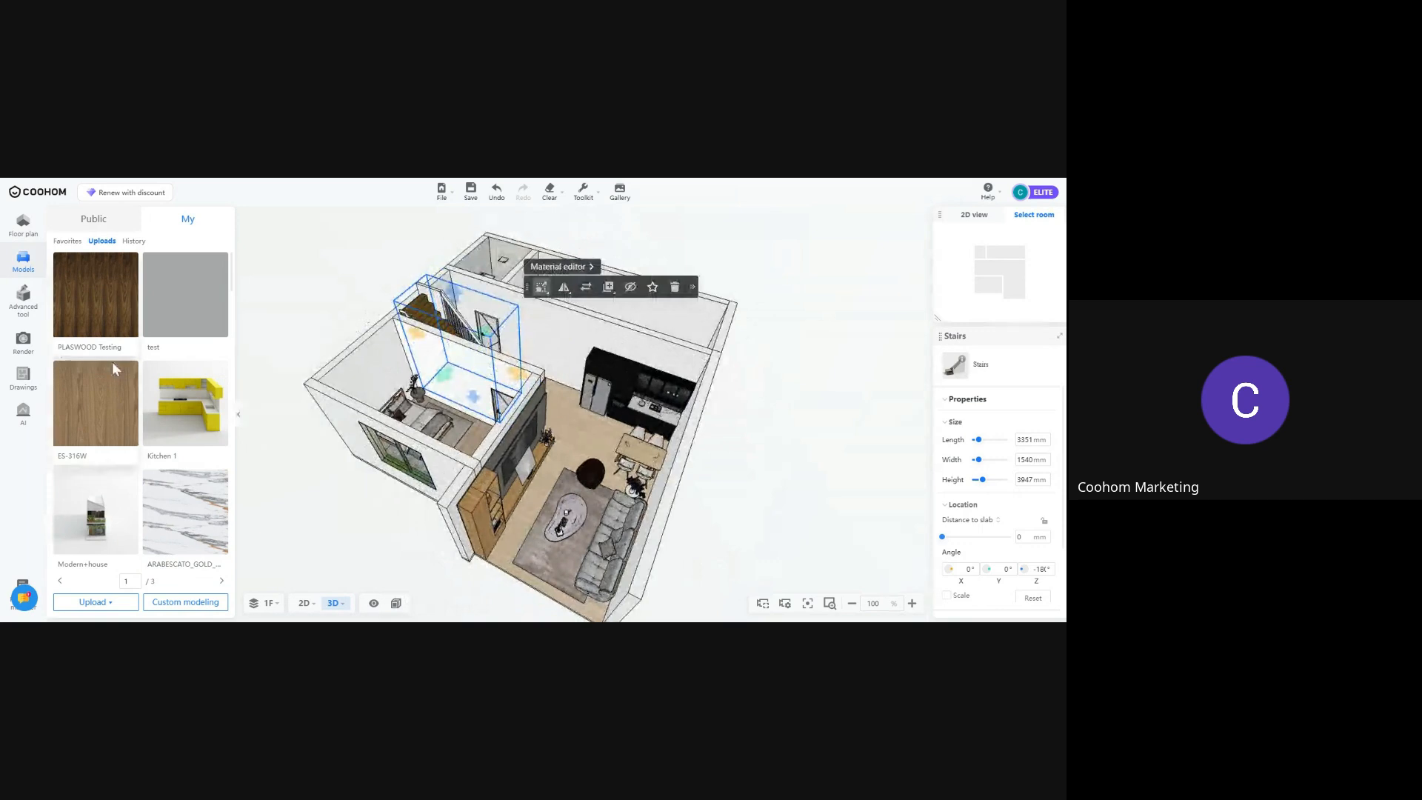
pyautogui.scroll(-5, 113, 296)
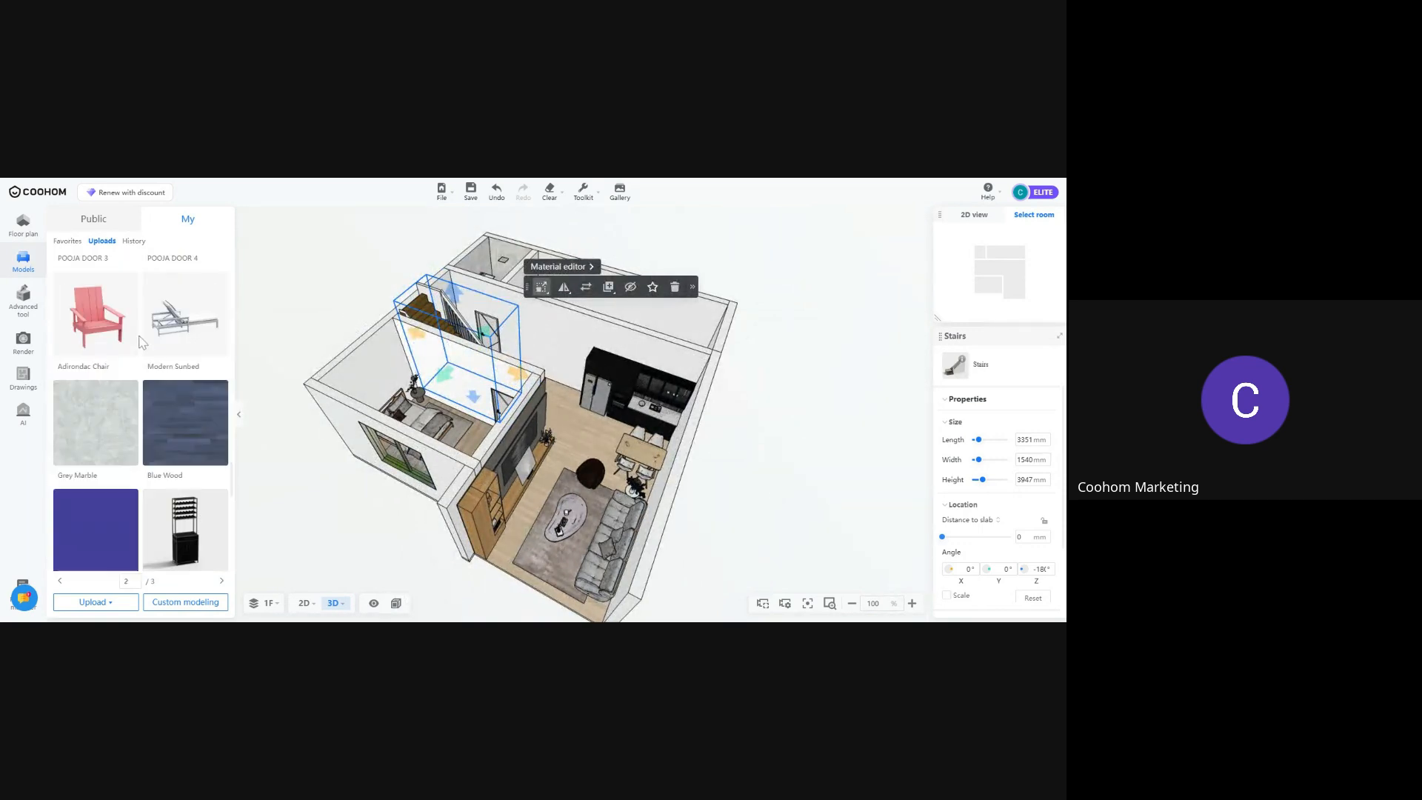
pyautogui.scroll(10, 149, 350)
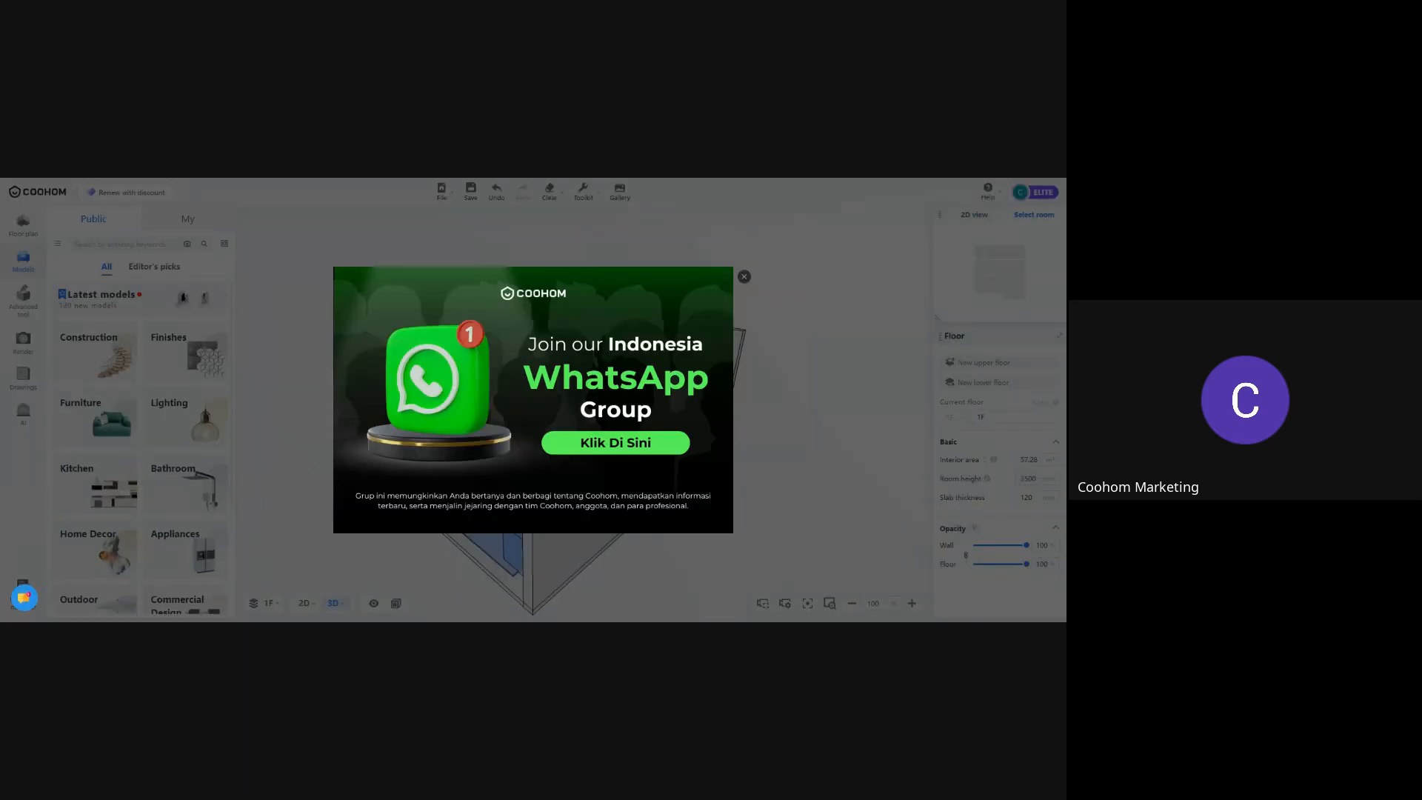
# Insert the cabinet 01 model from the personal uploads into the corridor beside the stairs
pyautogui.click(745, 276)
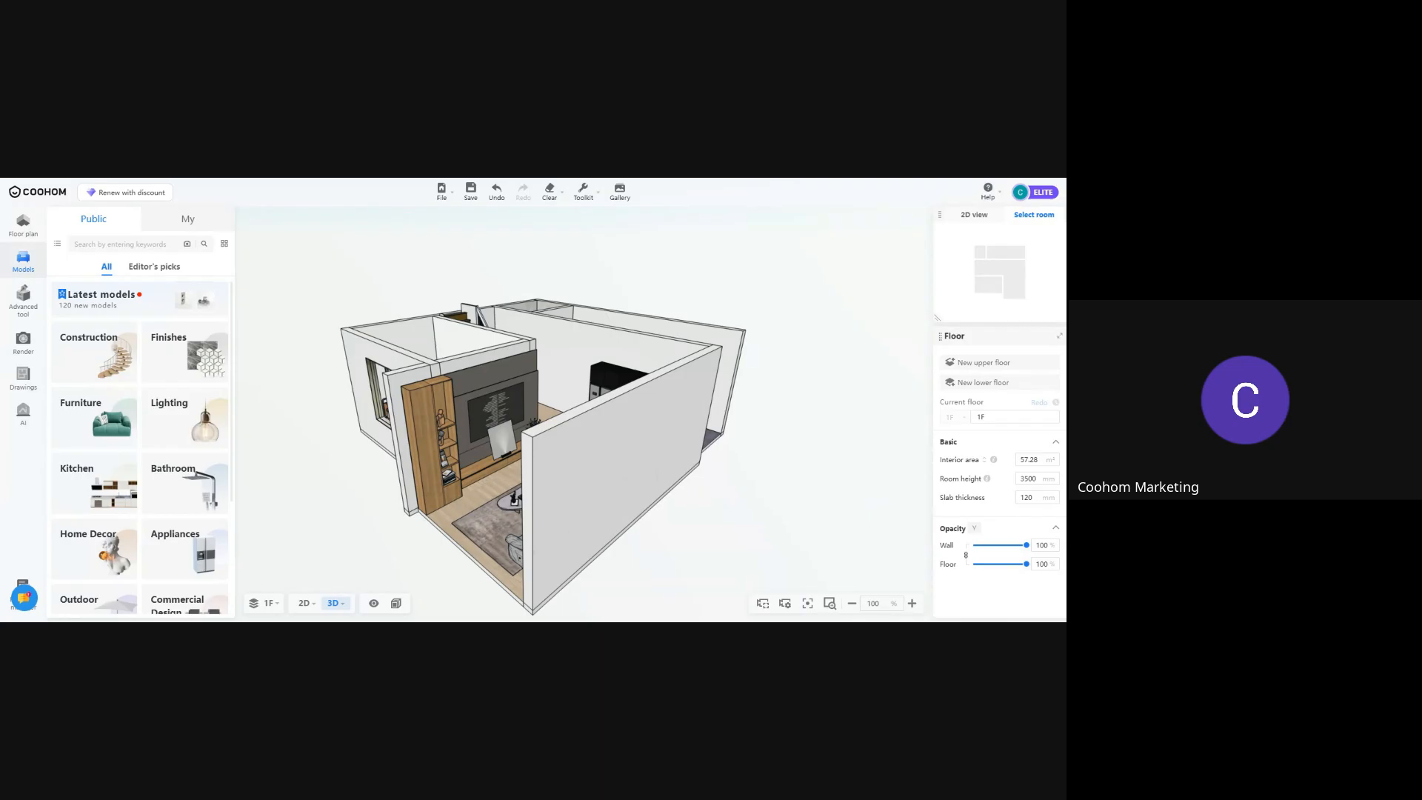
pyautogui.click(188, 219)
pyautogui.click(102, 241)
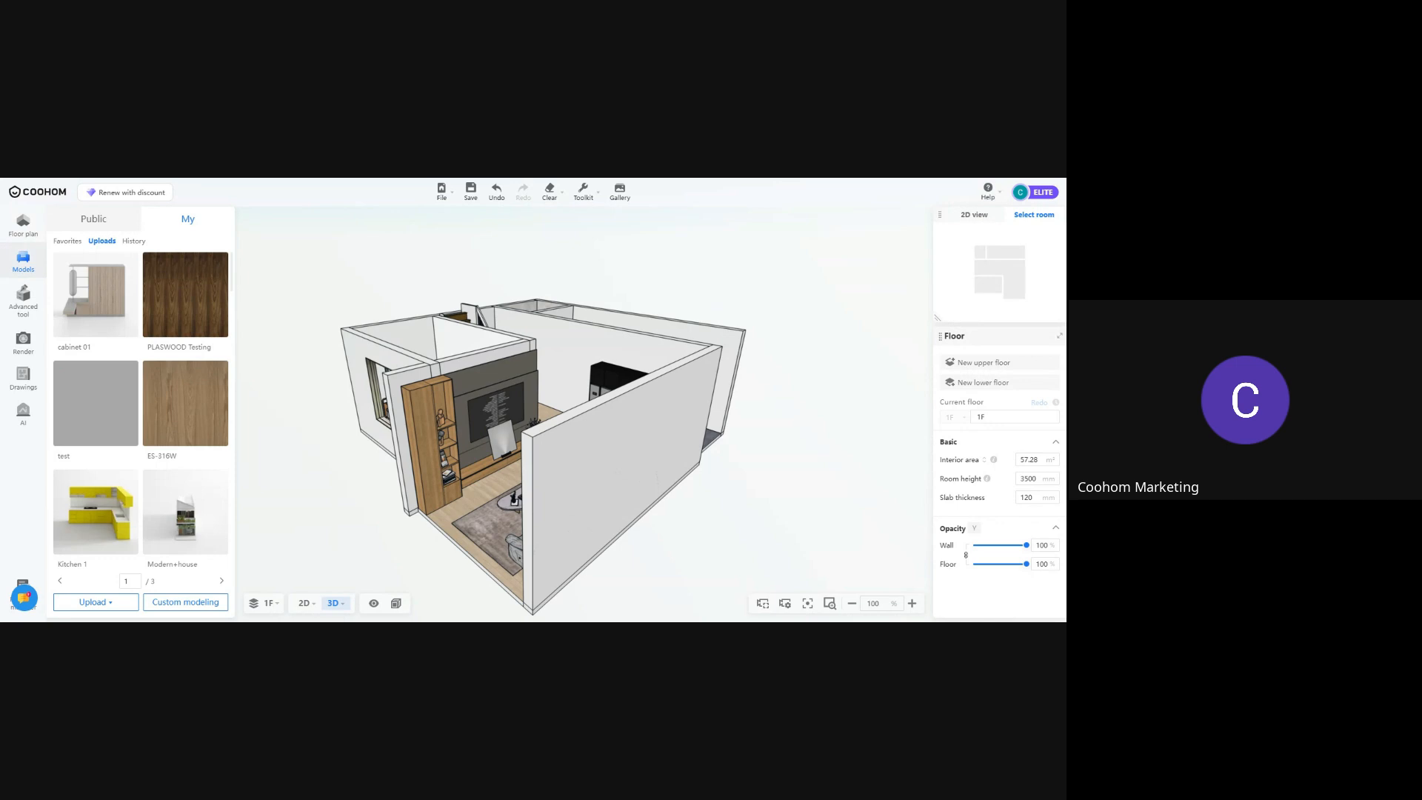
pyautogui.moveTo(330, 575); pyautogui.dragTo(527, 561)
pyautogui.click(96, 294)
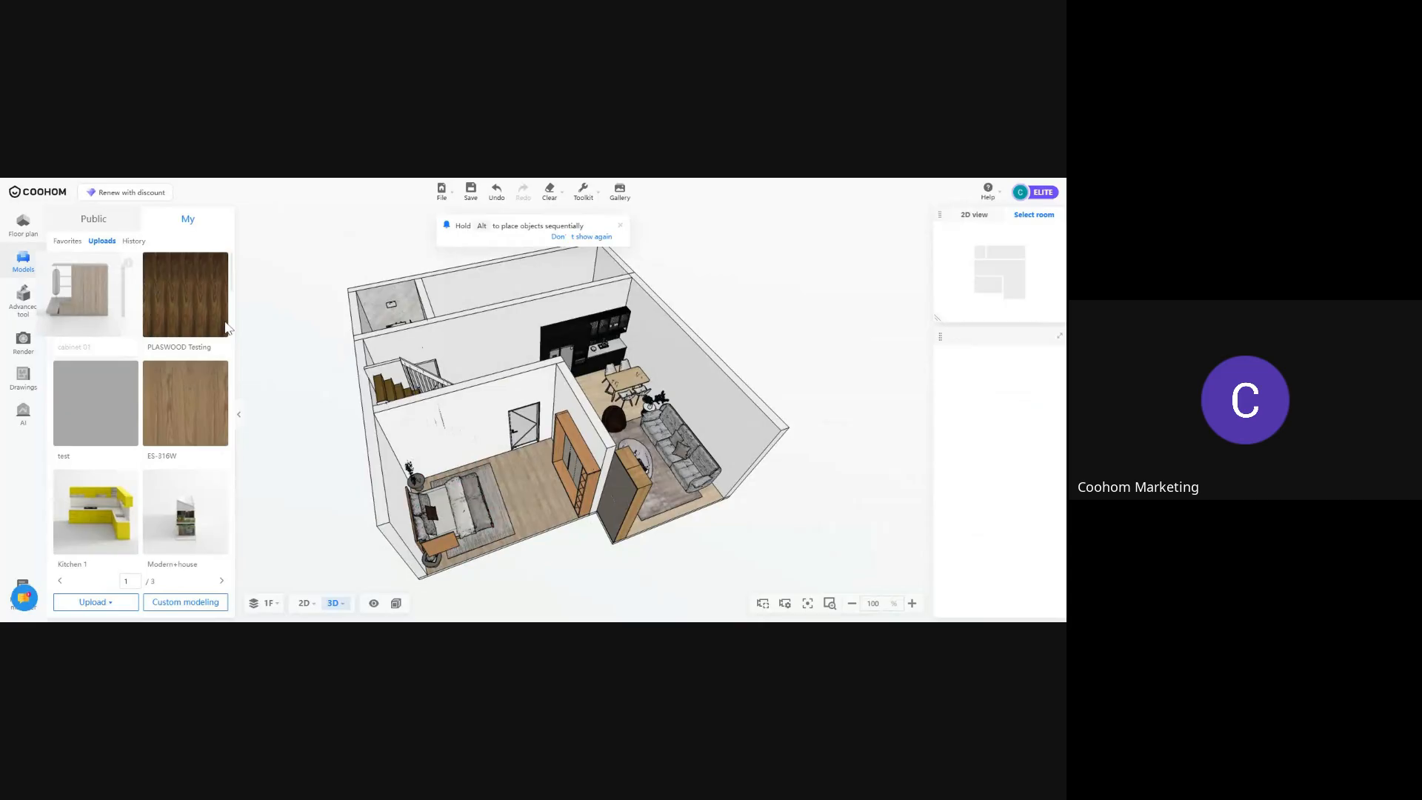
pyautogui.click(526, 410)
# Delete the black kitchen cabinet set along the terrace wall
pyautogui.moveTo(363, 548); pyautogui.dragTo(678, 550)
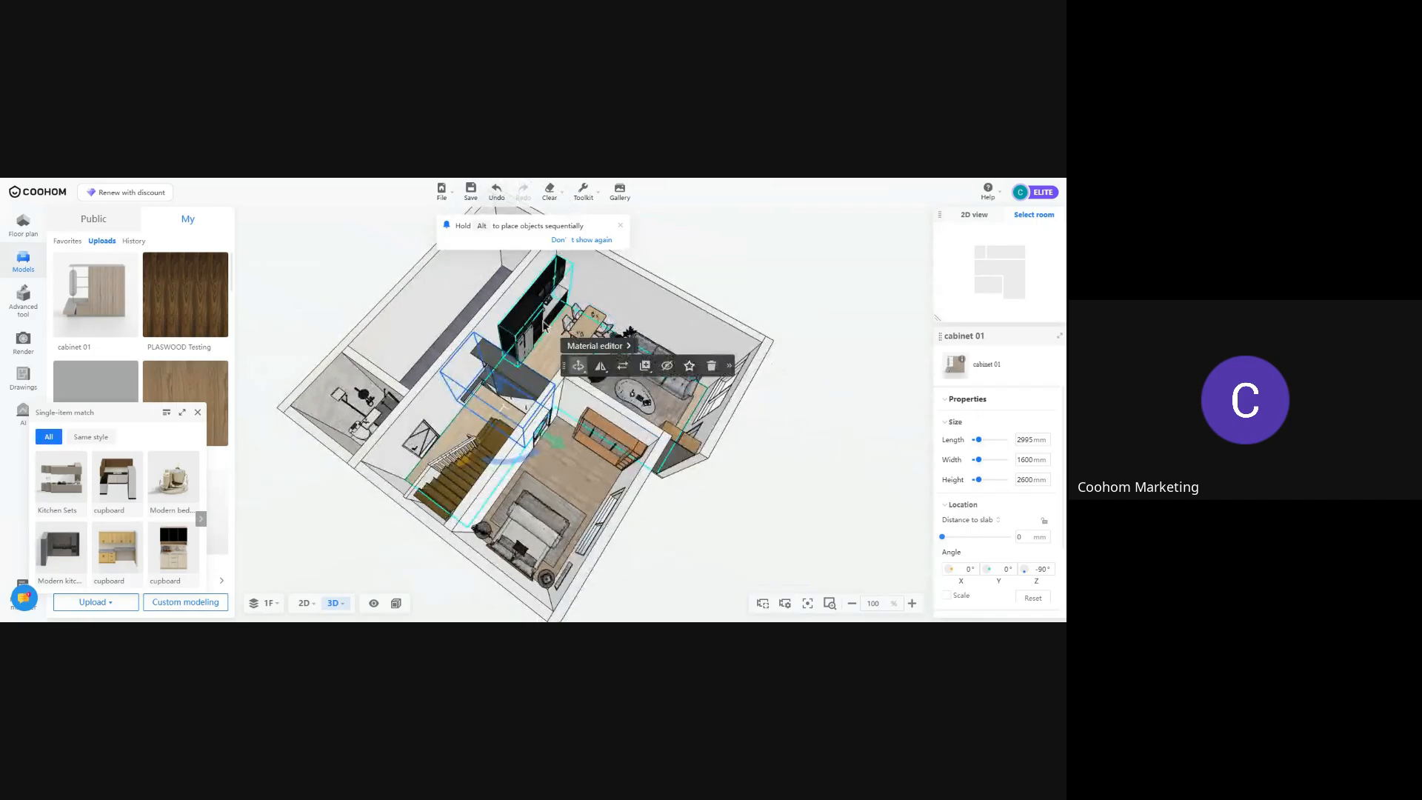
pyautogui.click(539, 328)
pyautogui.press('Delete')
# In the 2D floor plan, rotate cabinet 01 to 0° and move it into the dining area's corner against the terrace wall
pyautogui.click(505, 378)
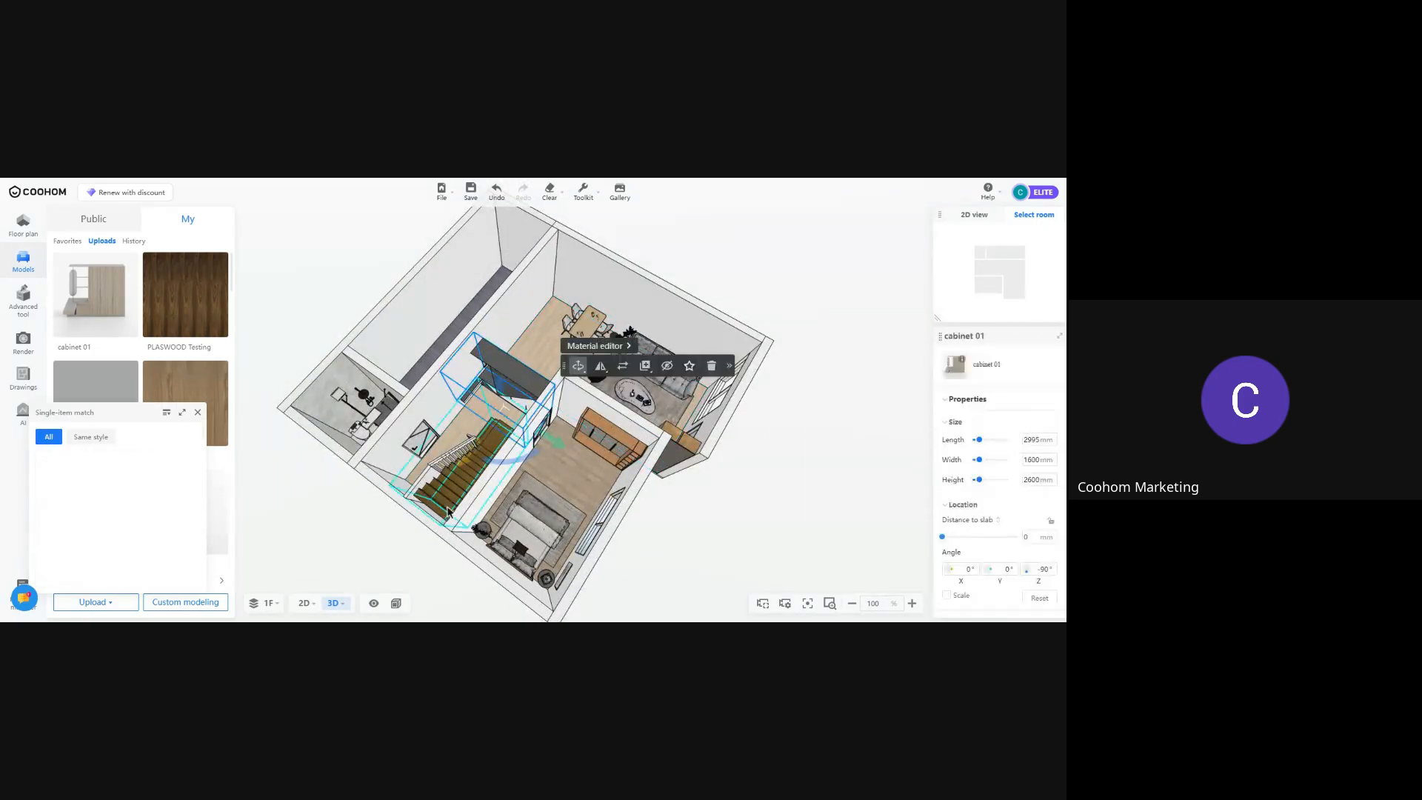
pyautogui.click(308, 604)
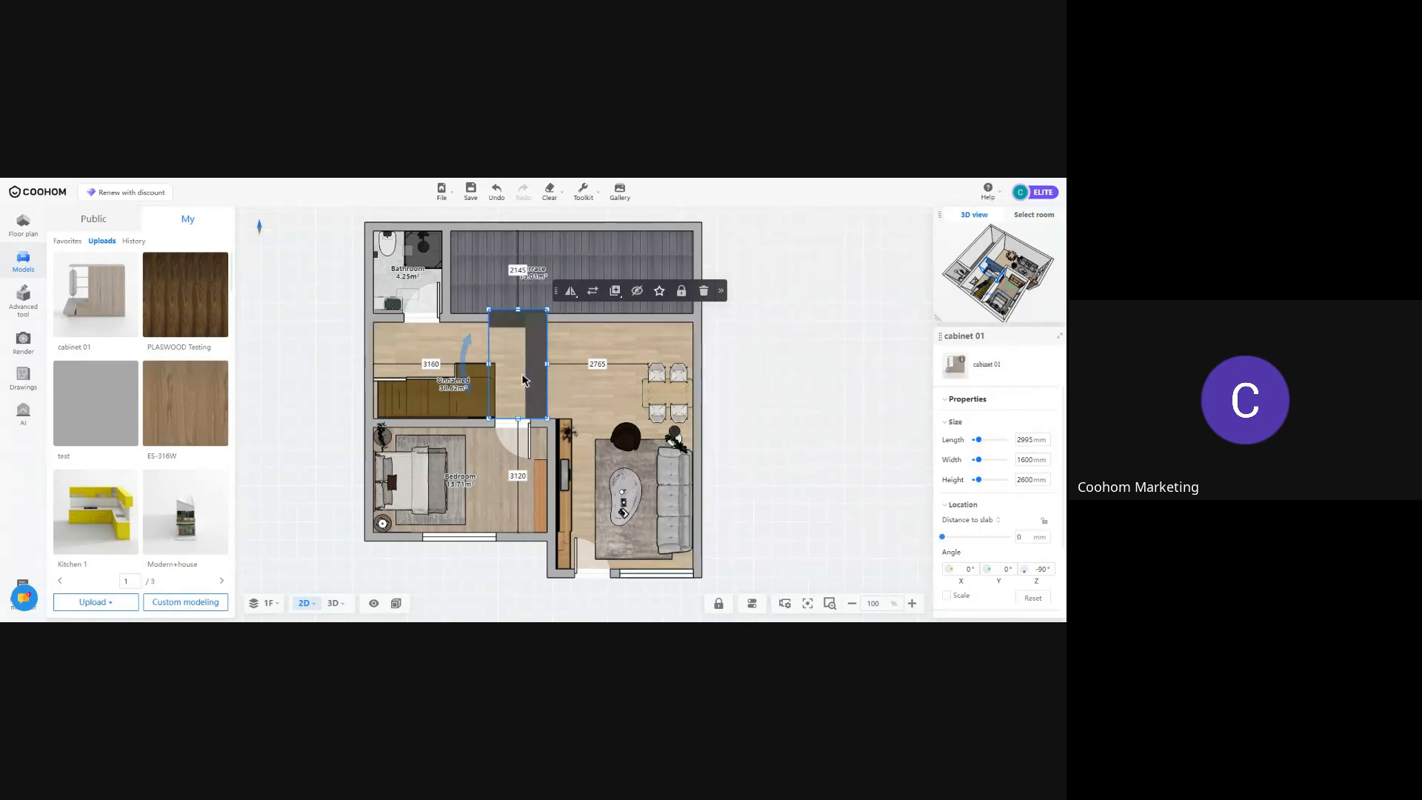
pyautogui.moveTo(466, 346); pyautogui.dragTo(513, 413)
pyautogui.moveTo(596, 317)
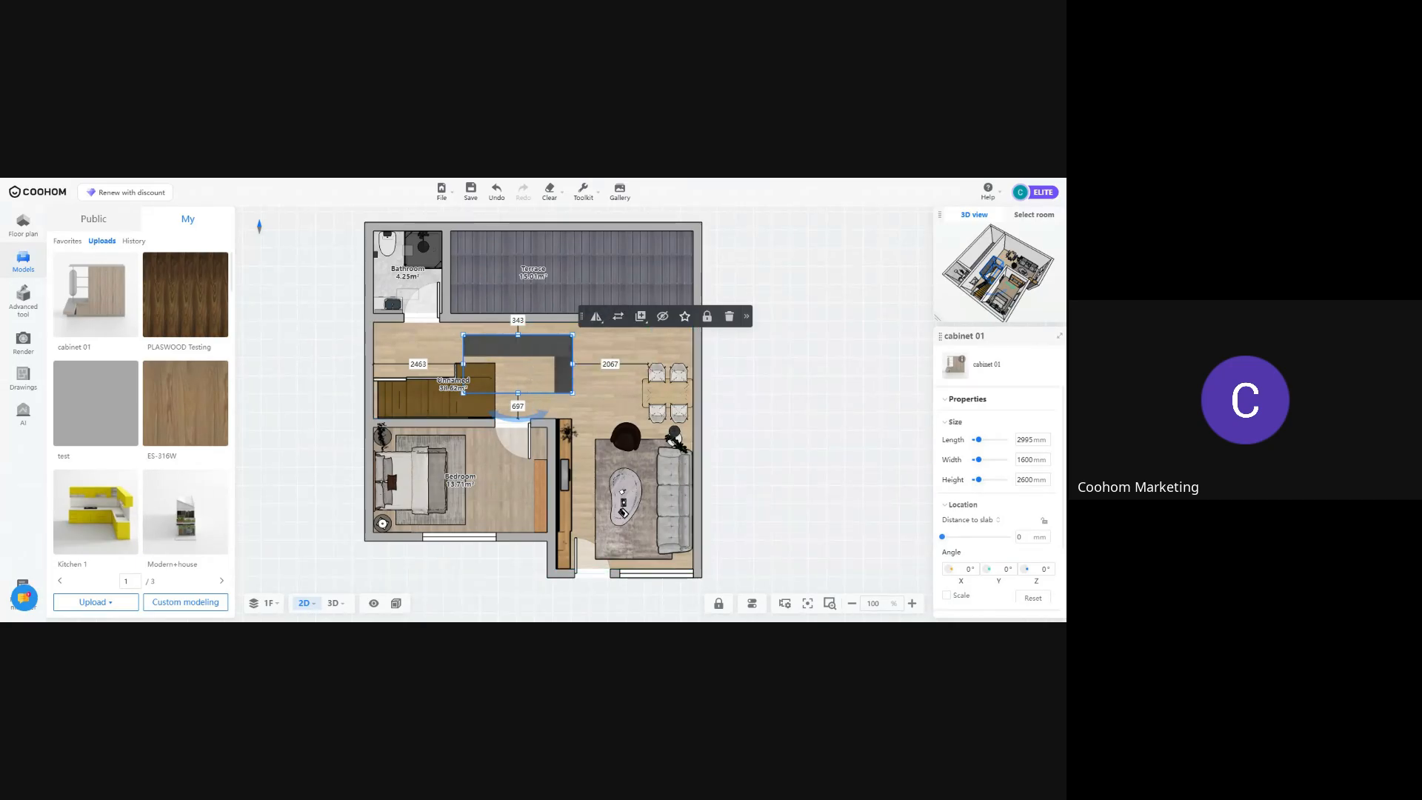
pyautogui.click(610, 365)
pyautogui.write('0')
pyautogui.press('Return')
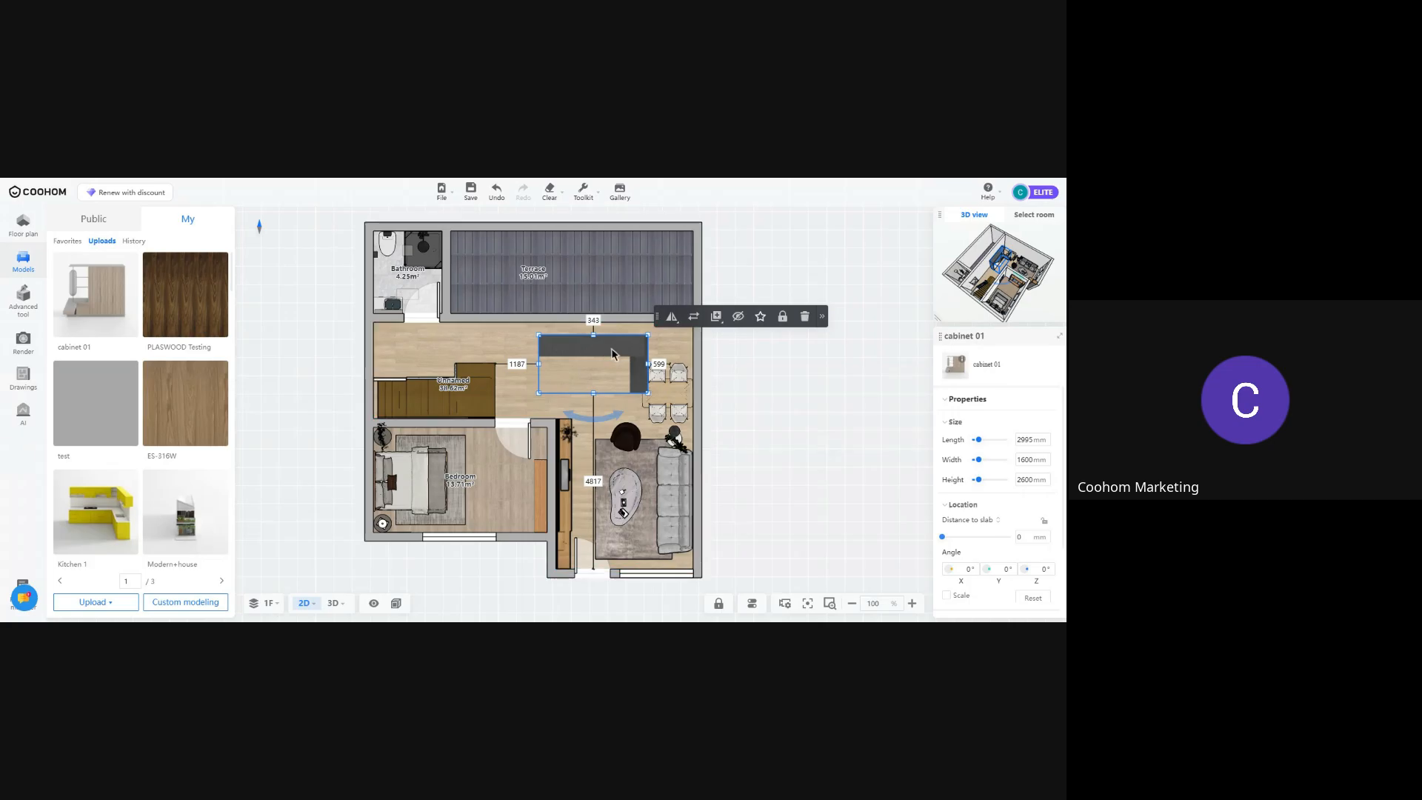
pyautogui.moveTo(642, 354); pyautogui.dragTo(684, 344)
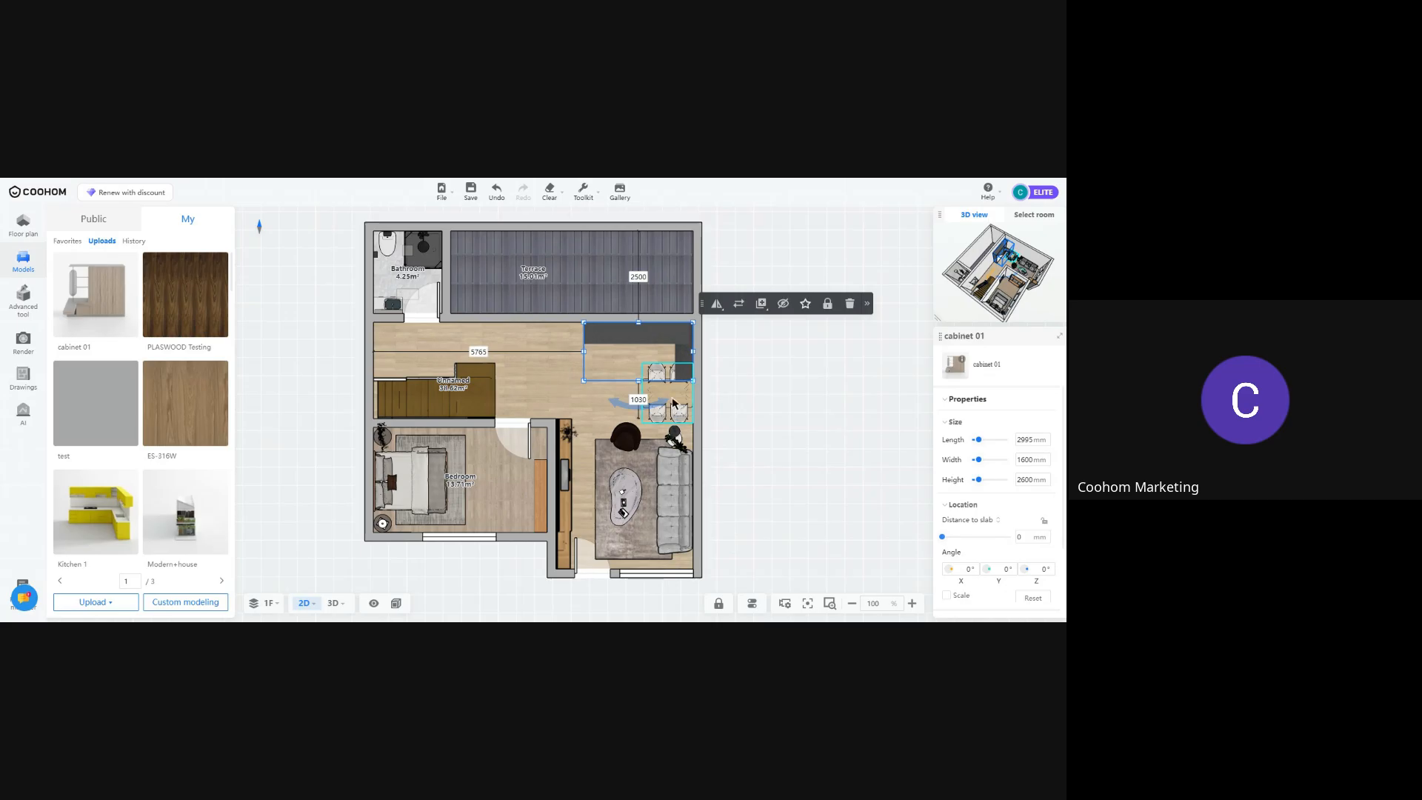
# Move the dining set away from cabinet 01 and inspect the arrangement up close in 3D
pyautogui.click(669, 399)
pyautogui.moveTo(669, 400); pyautogui.dragTo(633, 387)
pyautogui.click(333, 603)
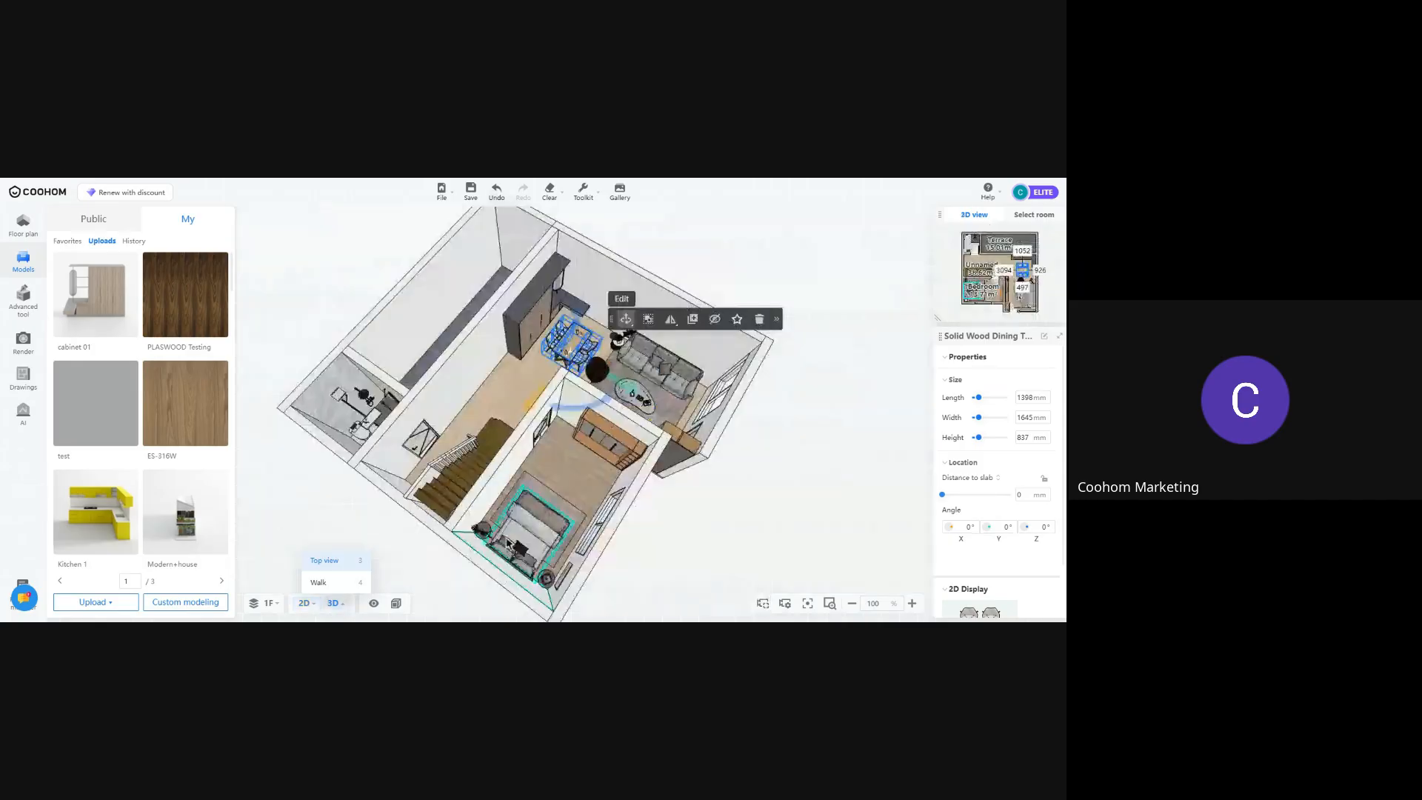
pyautogui.click(511, 406)
pyautogui.scroll(3, 511, 406)
pyautogui.moveTo(511, 406); pyautogui.dragTo(406, 412)
pyautogui.scroll(5, 582, 419)
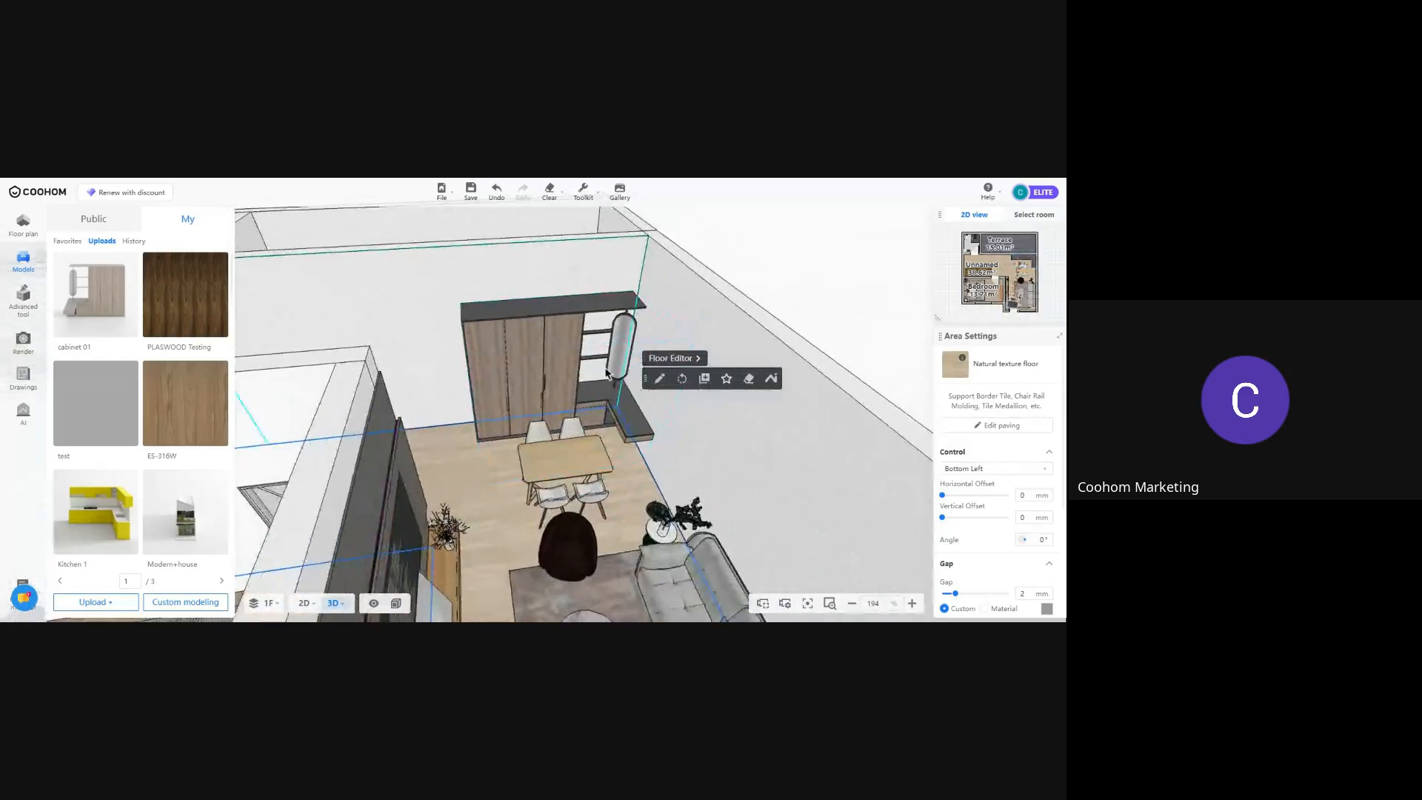
pyautogui.scroll(8, 557, 429)
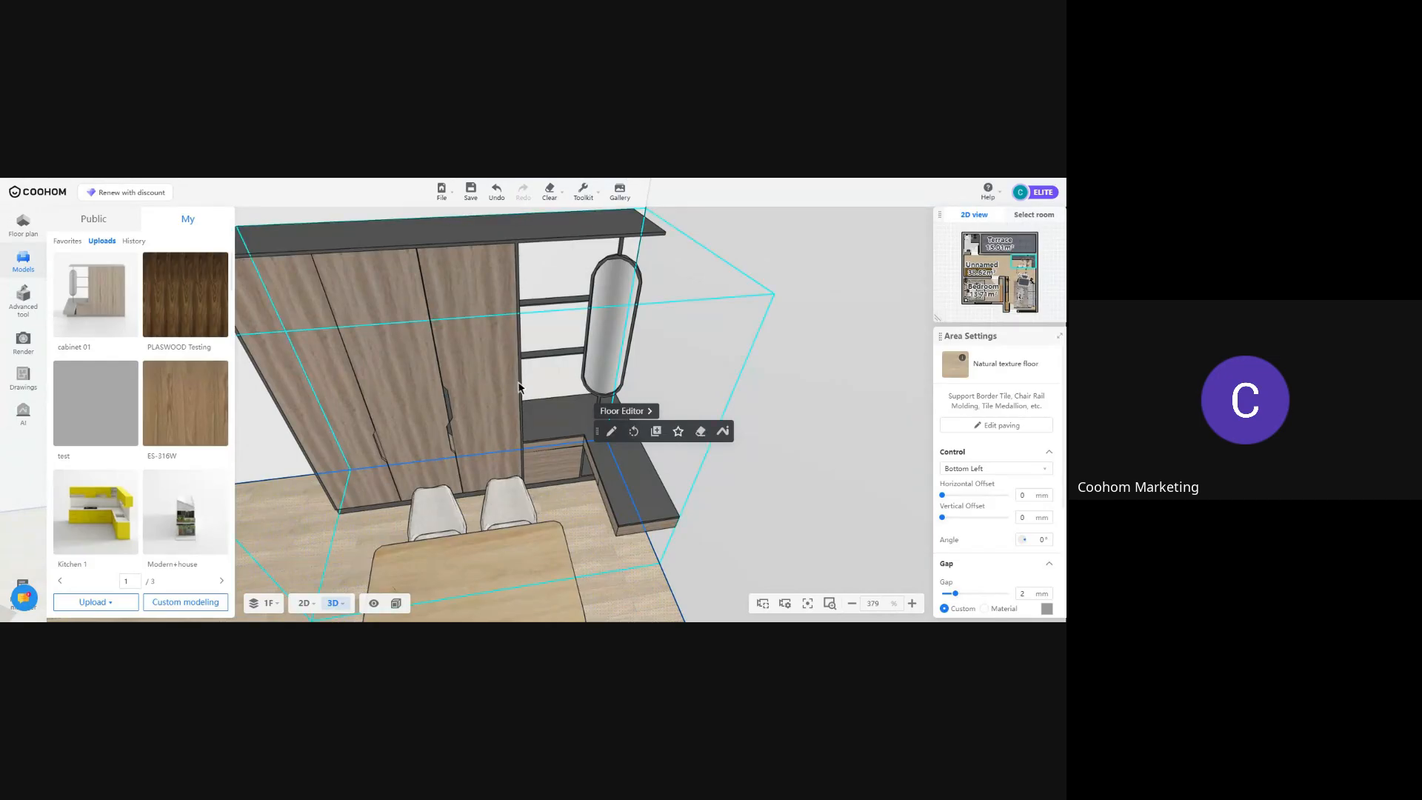
pyautogui.scroll(-10, 522, 385)
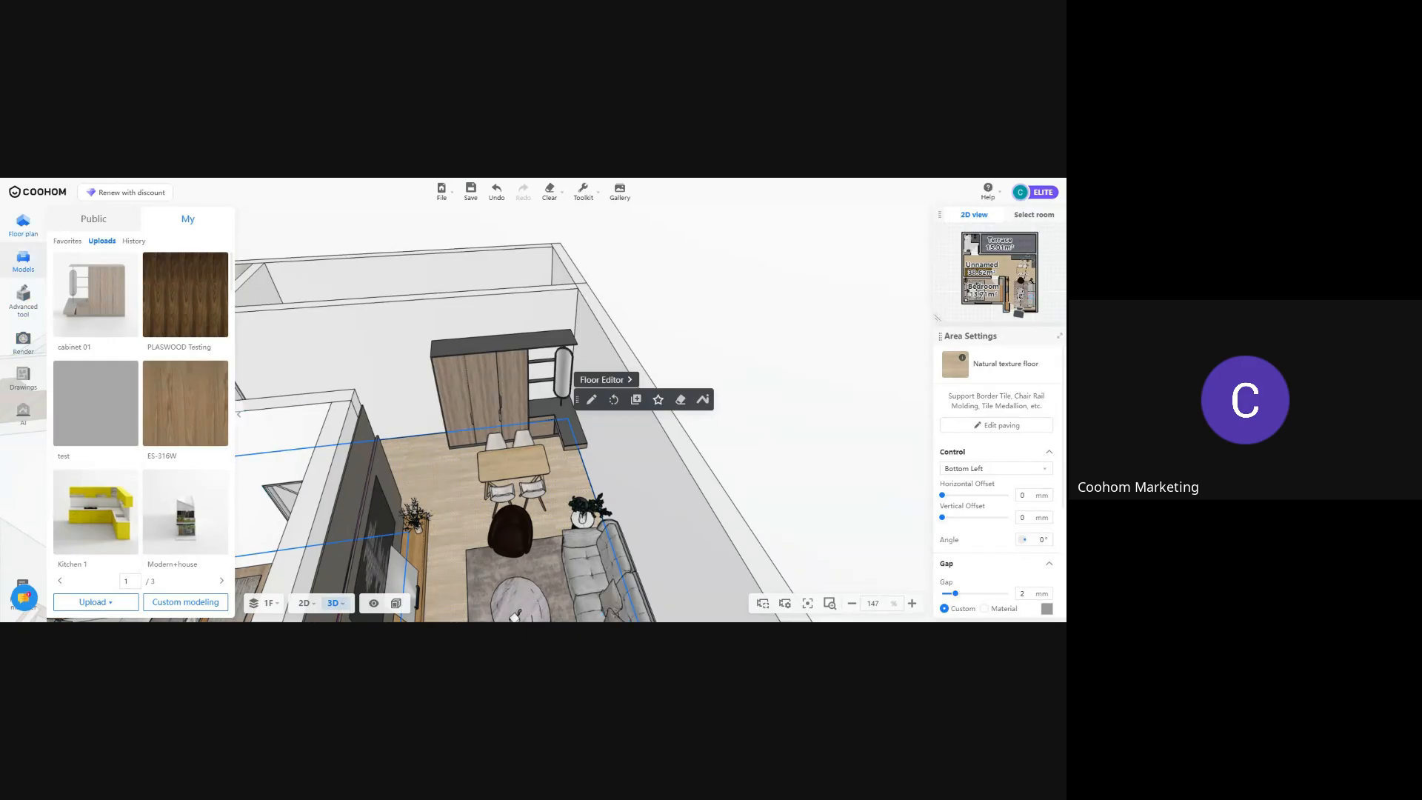
# Place the Parametric Gable Ceiling with Beam from the public Construction models over the living area
pyautogui.click(89, 221)
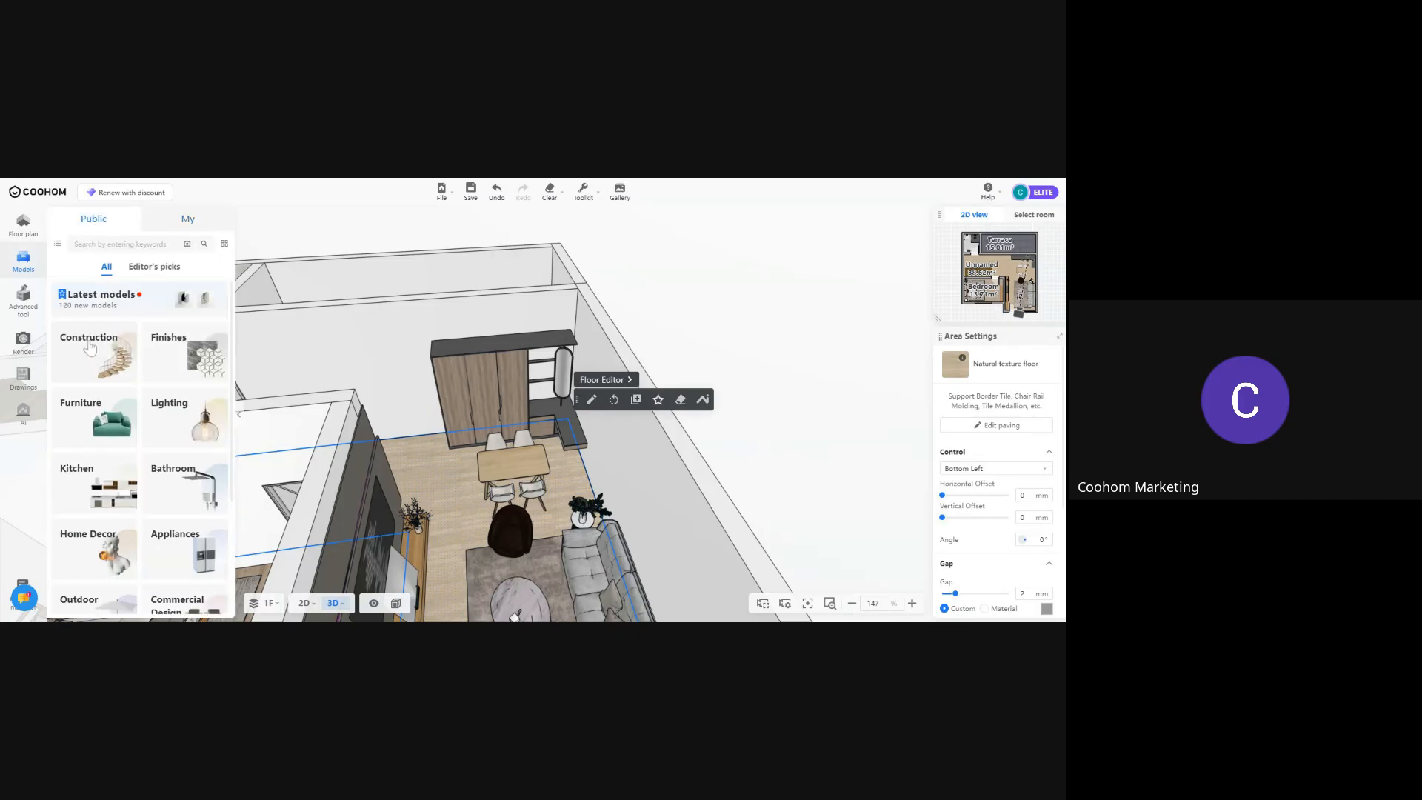
pyautogui.click(89, 345)
pyautogui.scroll(-3, 71, 563)
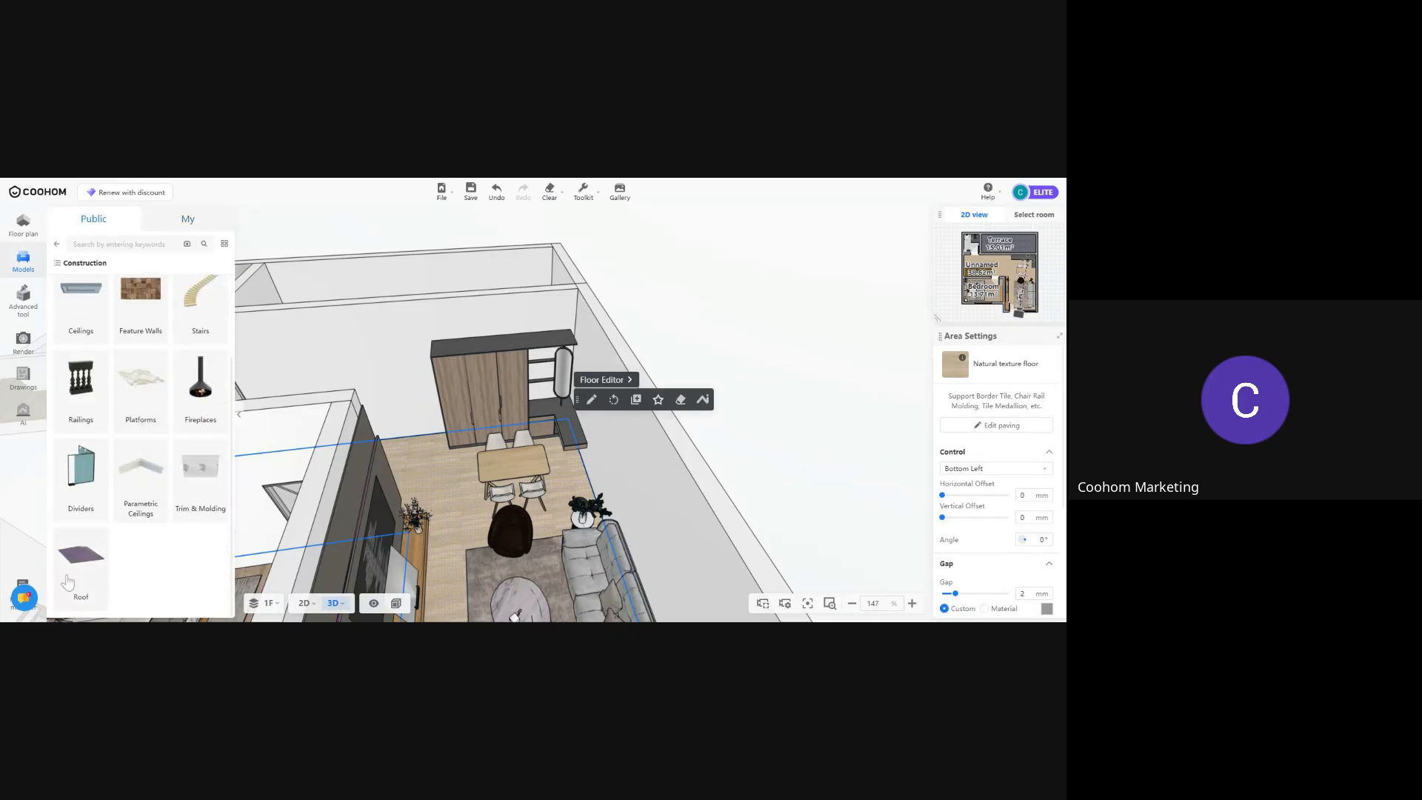
pyautogui.scroll(2, 163, 486)
pyautogui.scroll(-2, 164, 485)
pyautogui.click(163, 485)
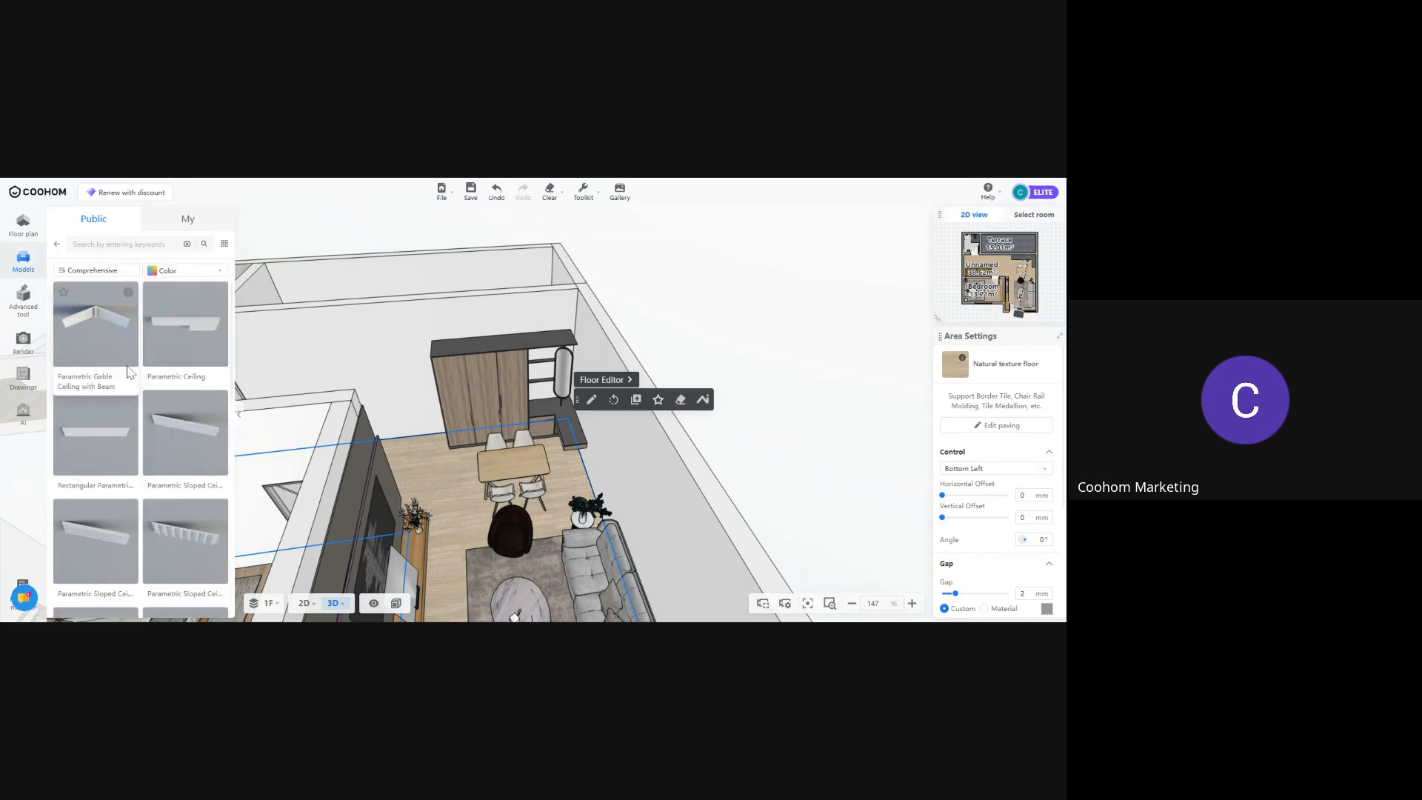
pyautogui.click(99, 308)
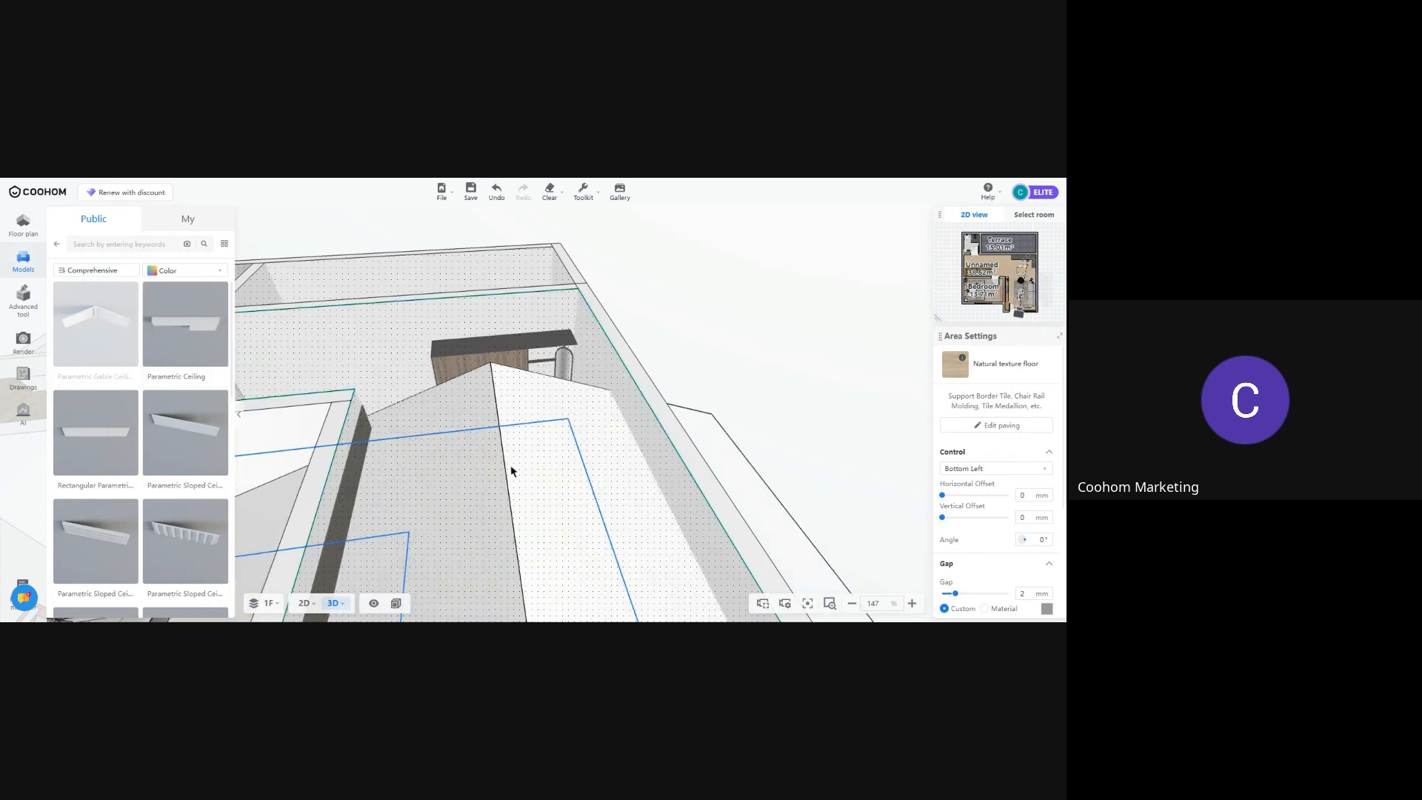
pyautogui.click(681, 483)
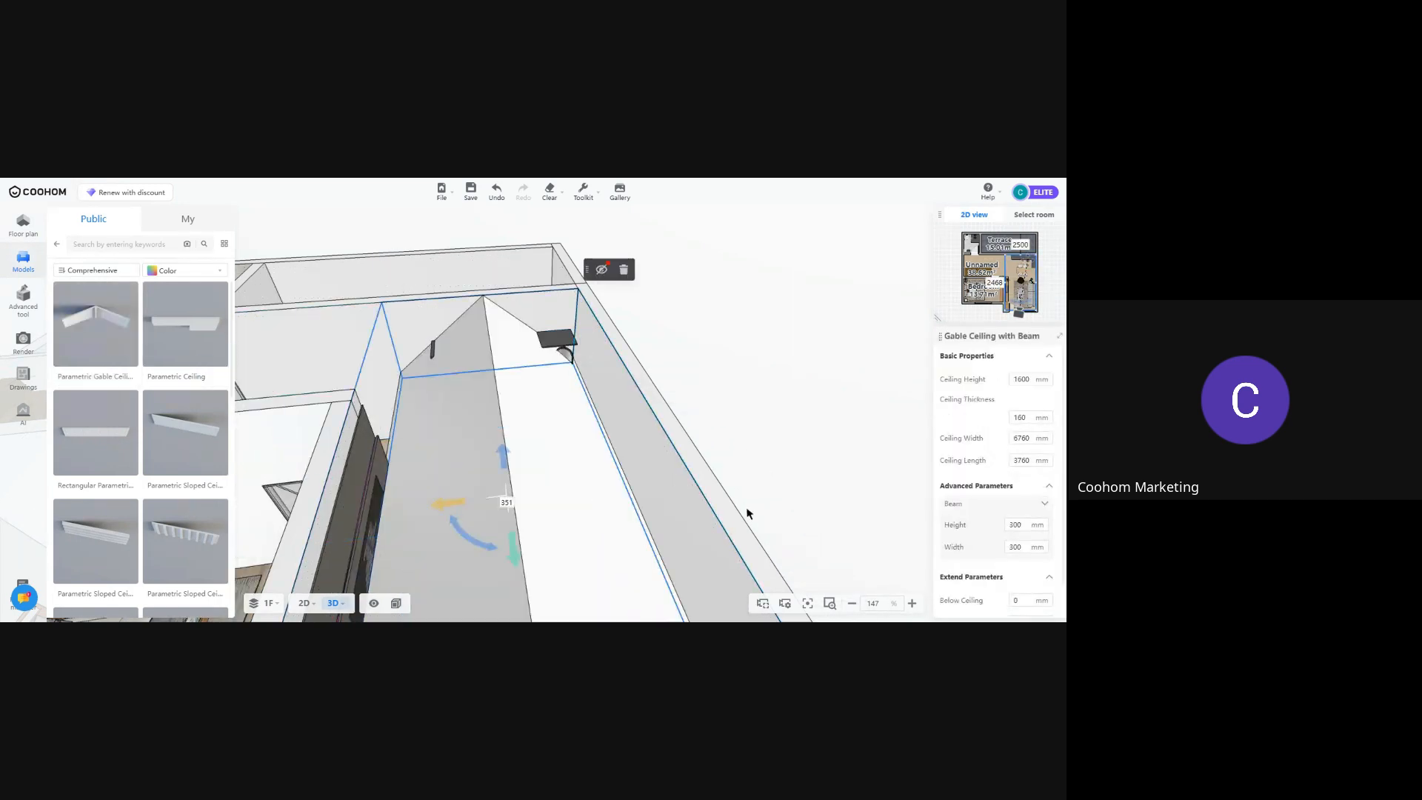
# Raise the gable ceiling to a Below Ceiling value of -321 mm and view it from inside the living area
pyautogui.moveTo(735, 506); pyautogui.dragTo(736, 490)
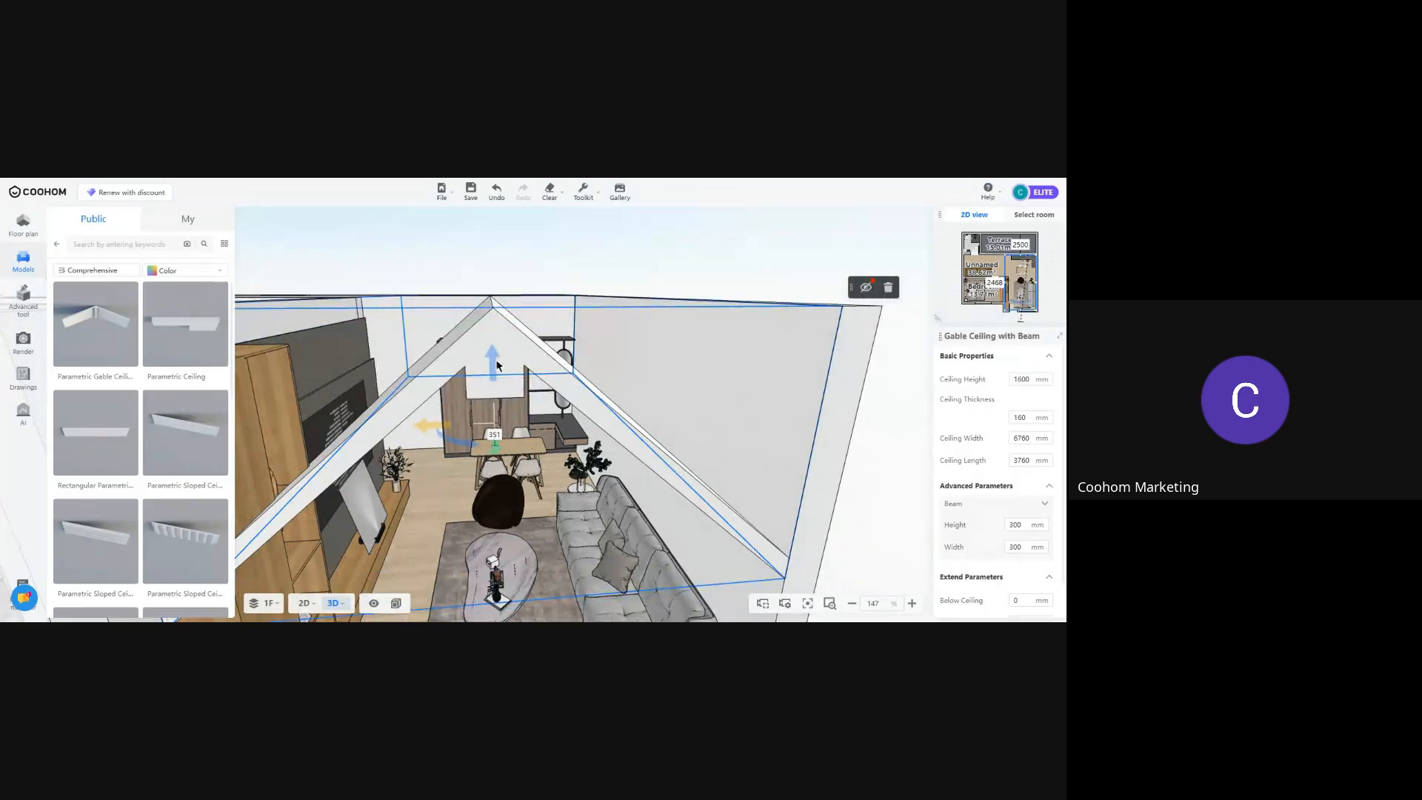
pyautogui.moveTo(494, 362); pyautogui.dragTo(493, 330)
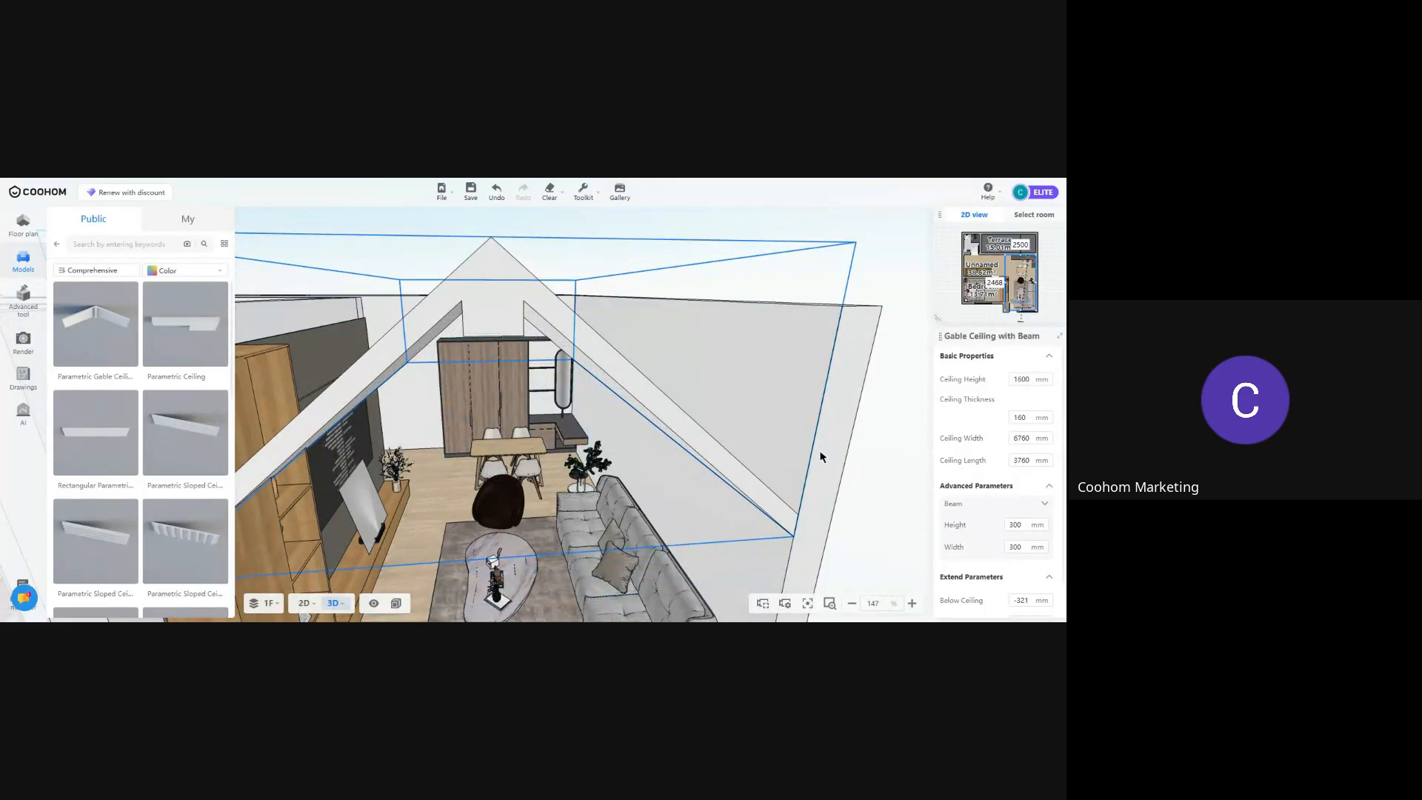
pyautogui.moveTo(821, 457); pyautogui.dragTo(837, 469)
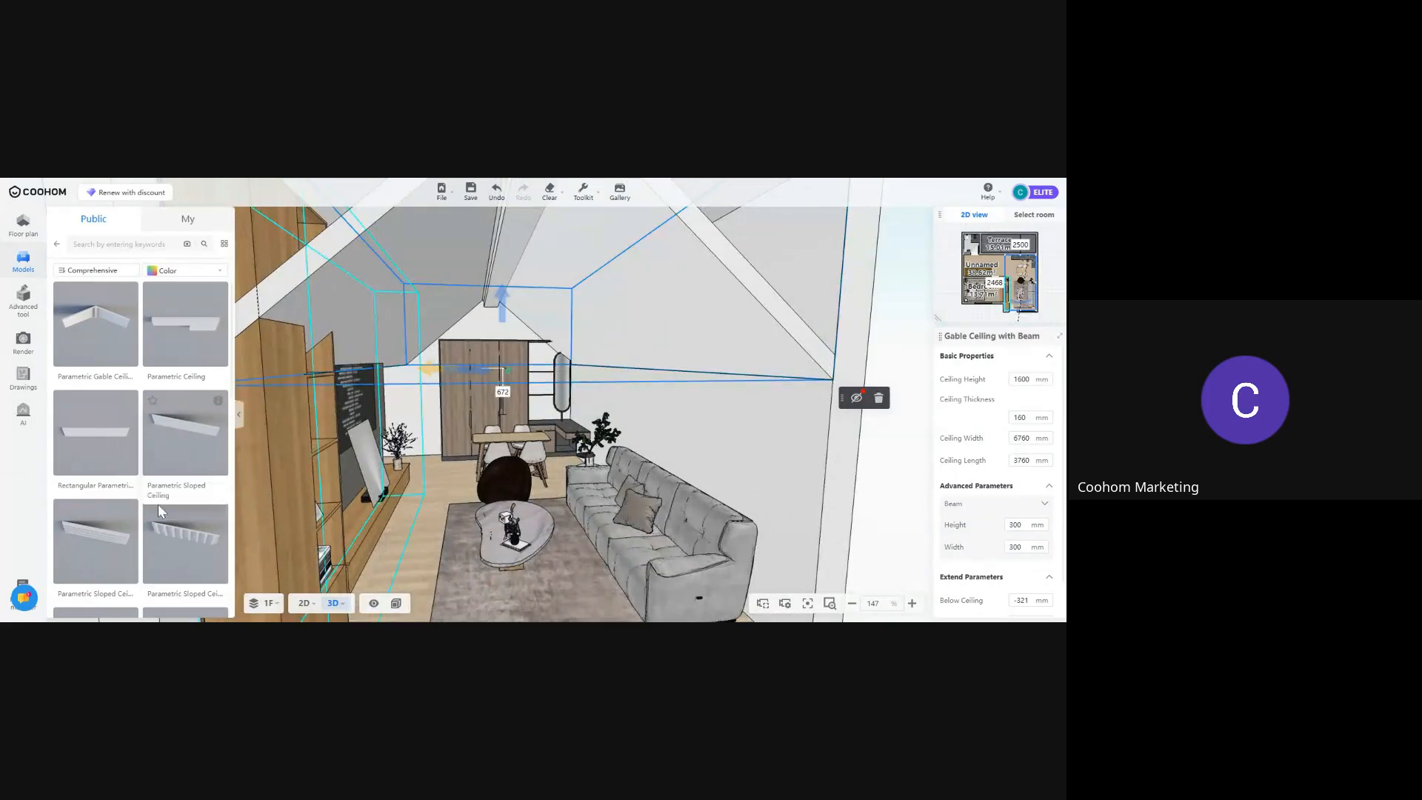
pyautogui.scroll(-5, 148, 497)
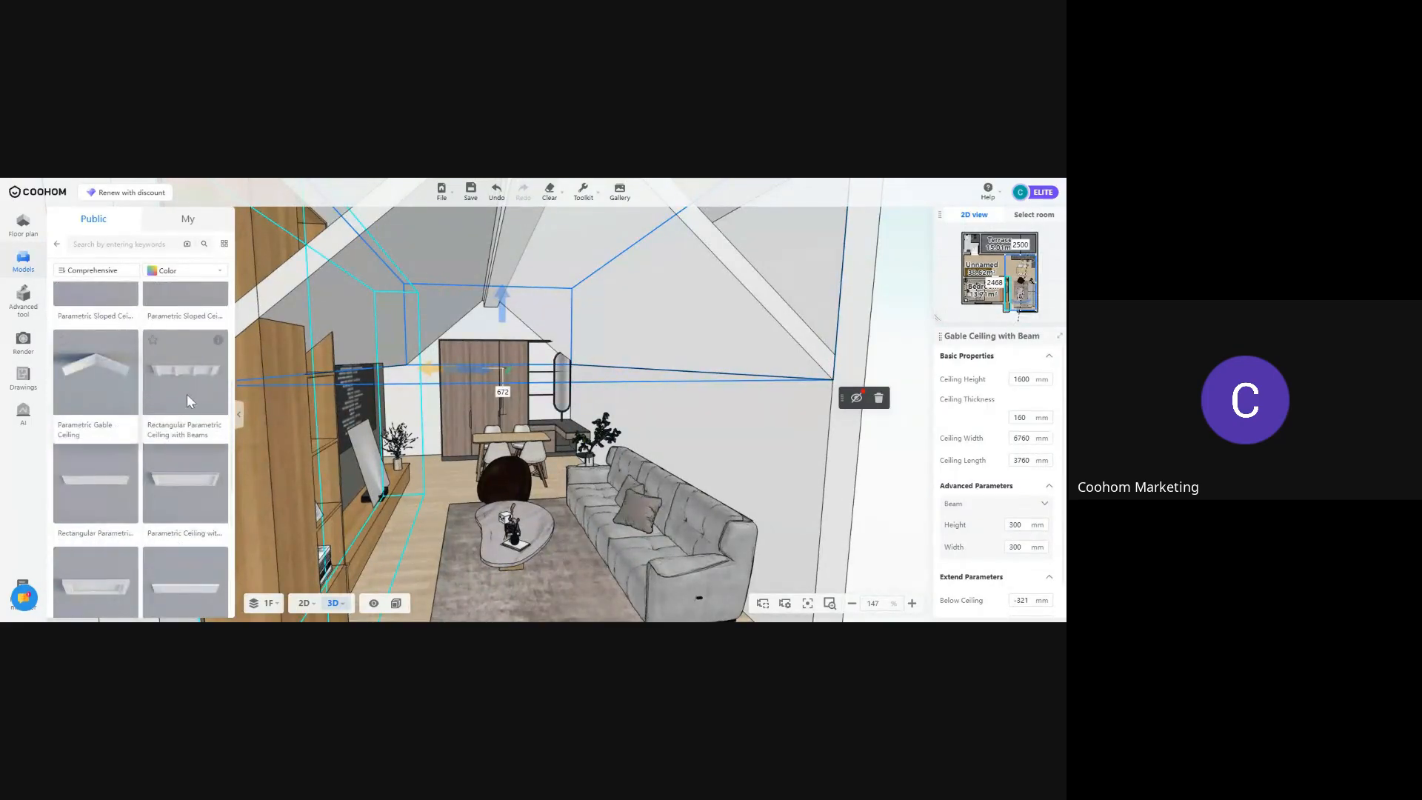
pyautogui.scroll(-10, 207, 377)
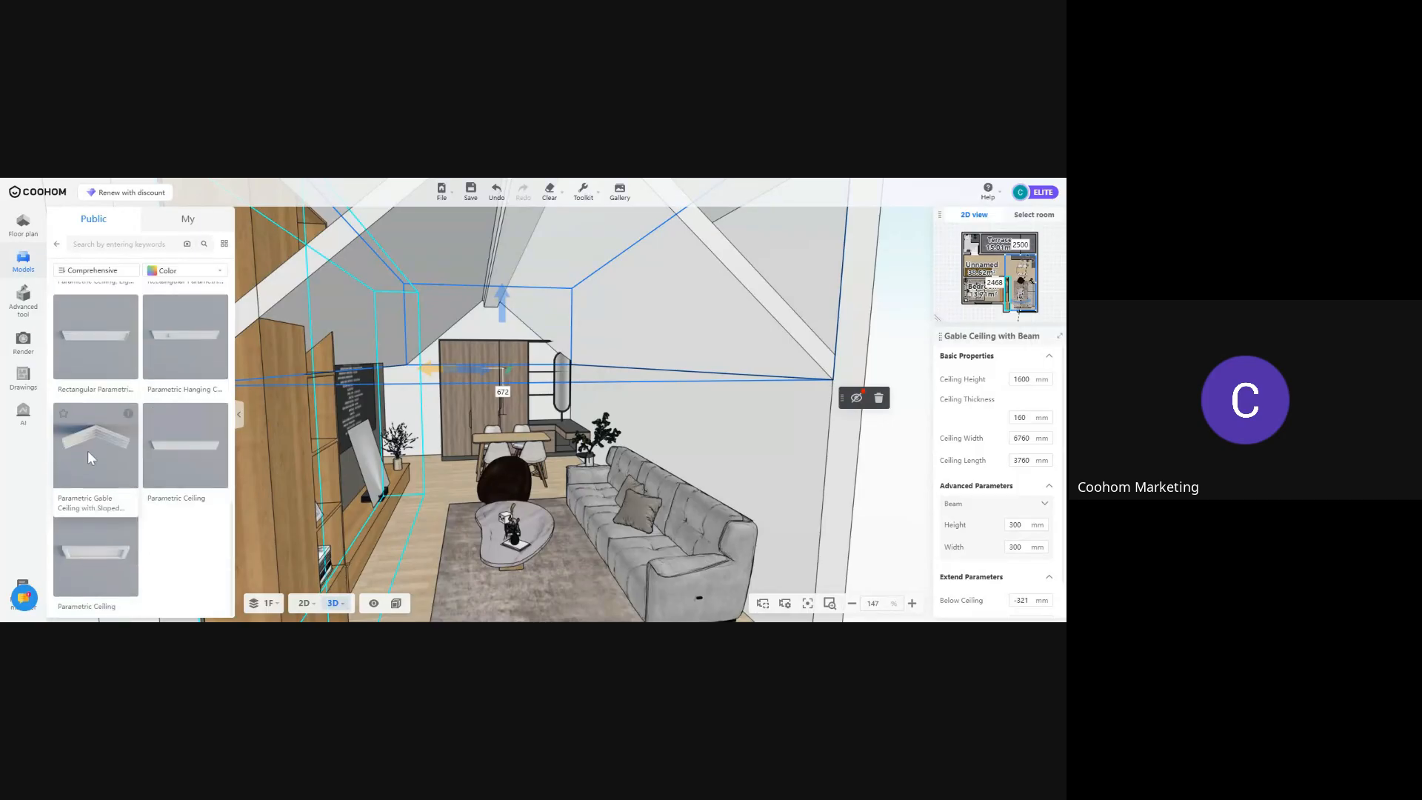
pyautogui.click(87, 450)
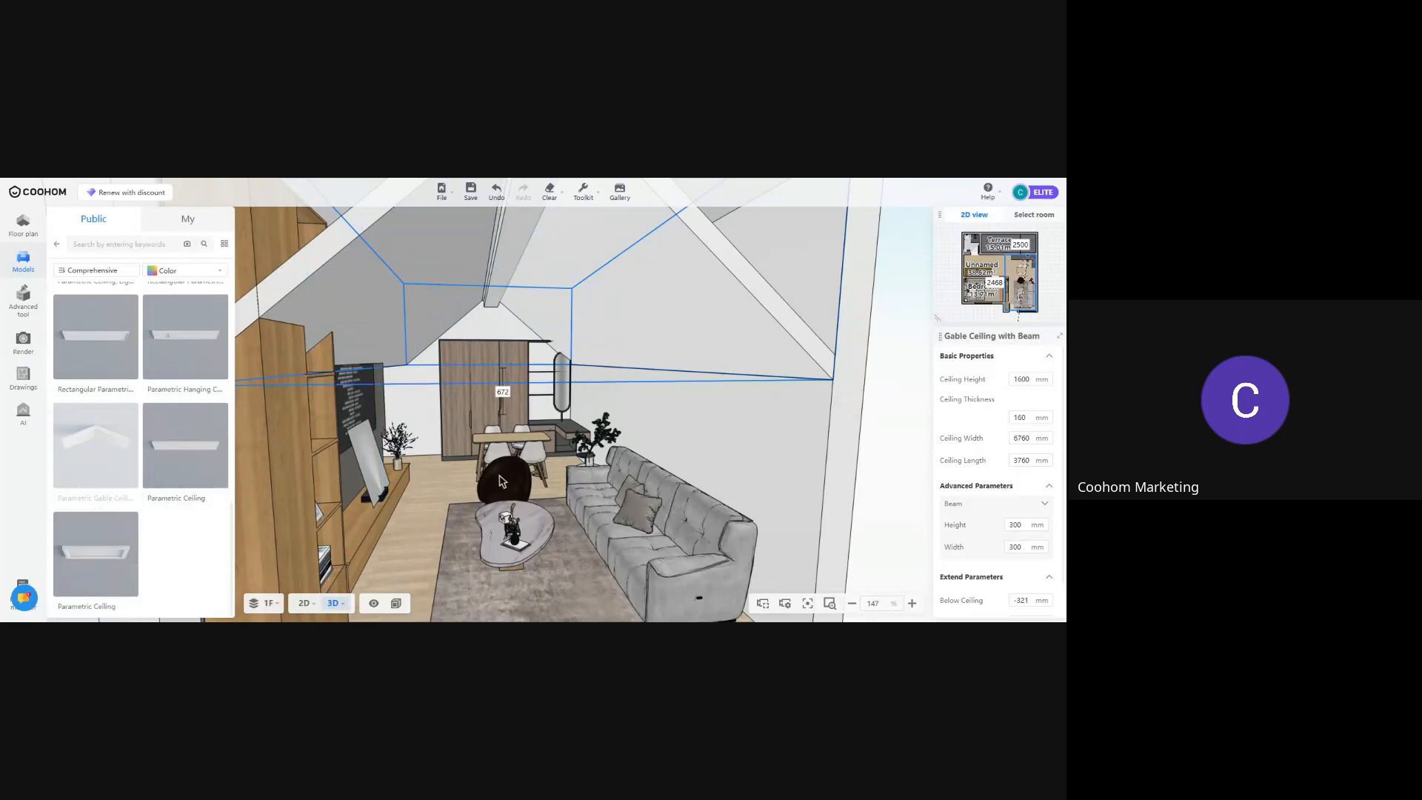
pyautogui.press('Escape')
pyautogui.press('Escape')
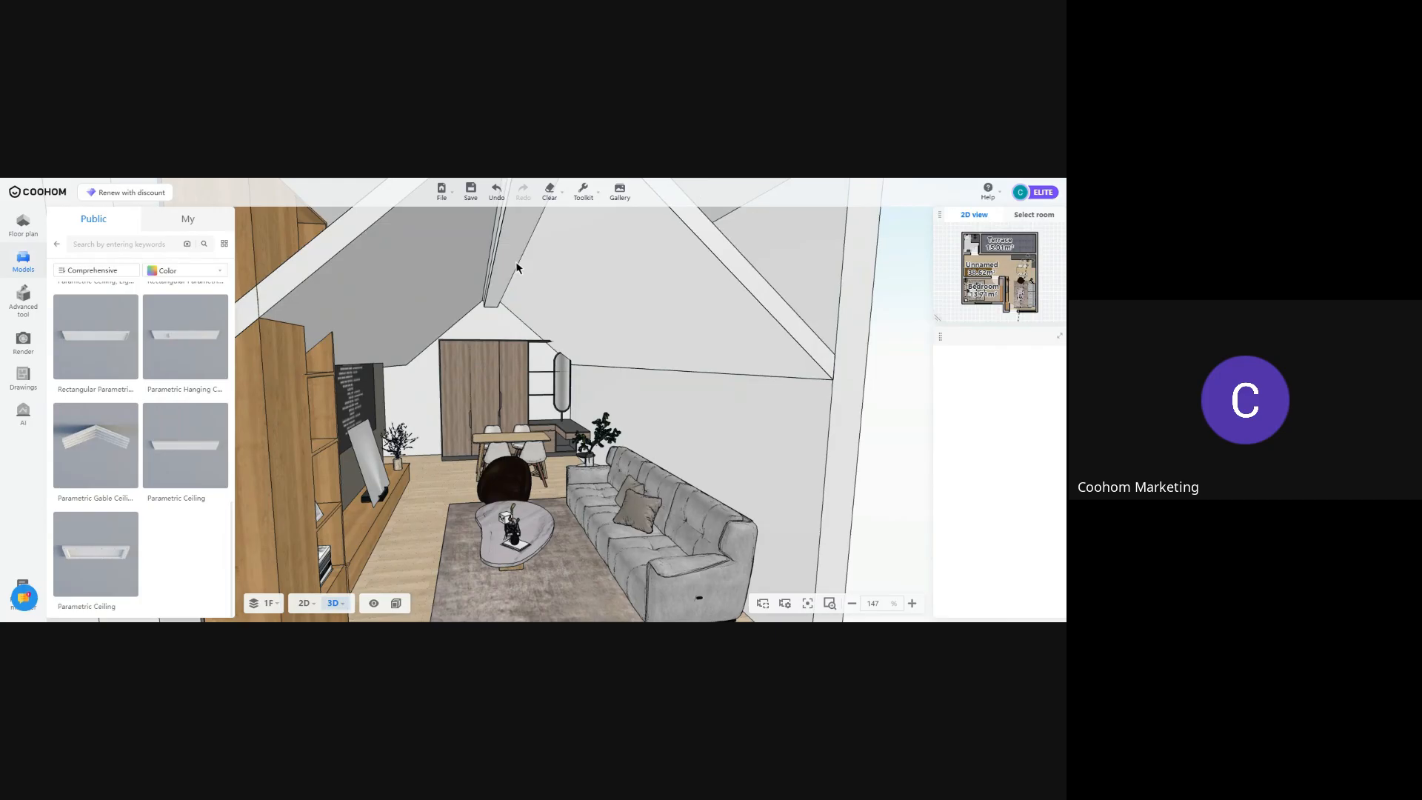
# Delete the gable ceiling with beam and place the parametric gable ceiling with sloped beams over the unnamed room in the 2D plan
pyautogui.click(538, 270)
pyautogui.press('Delete')
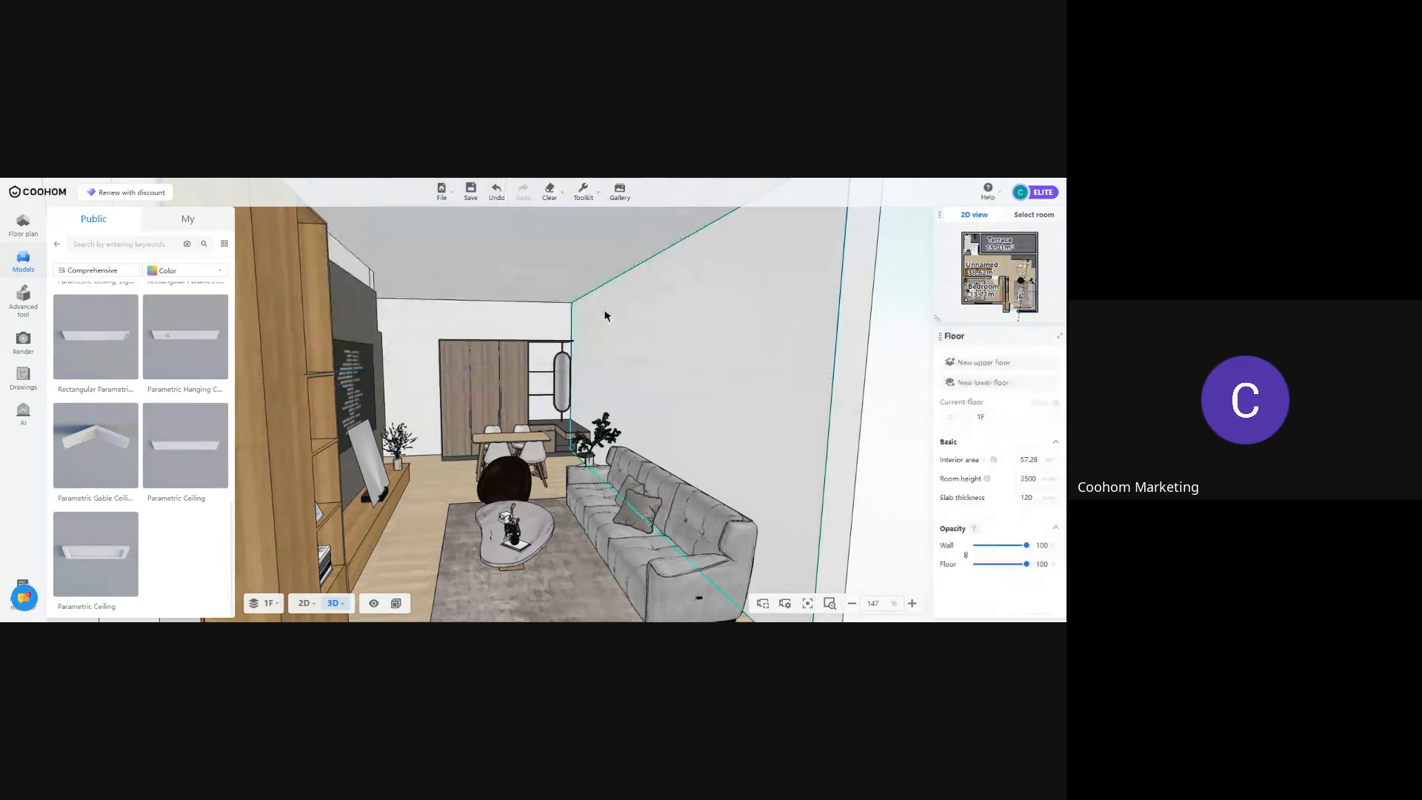
pyautogui.scroll(2, 142, 508)
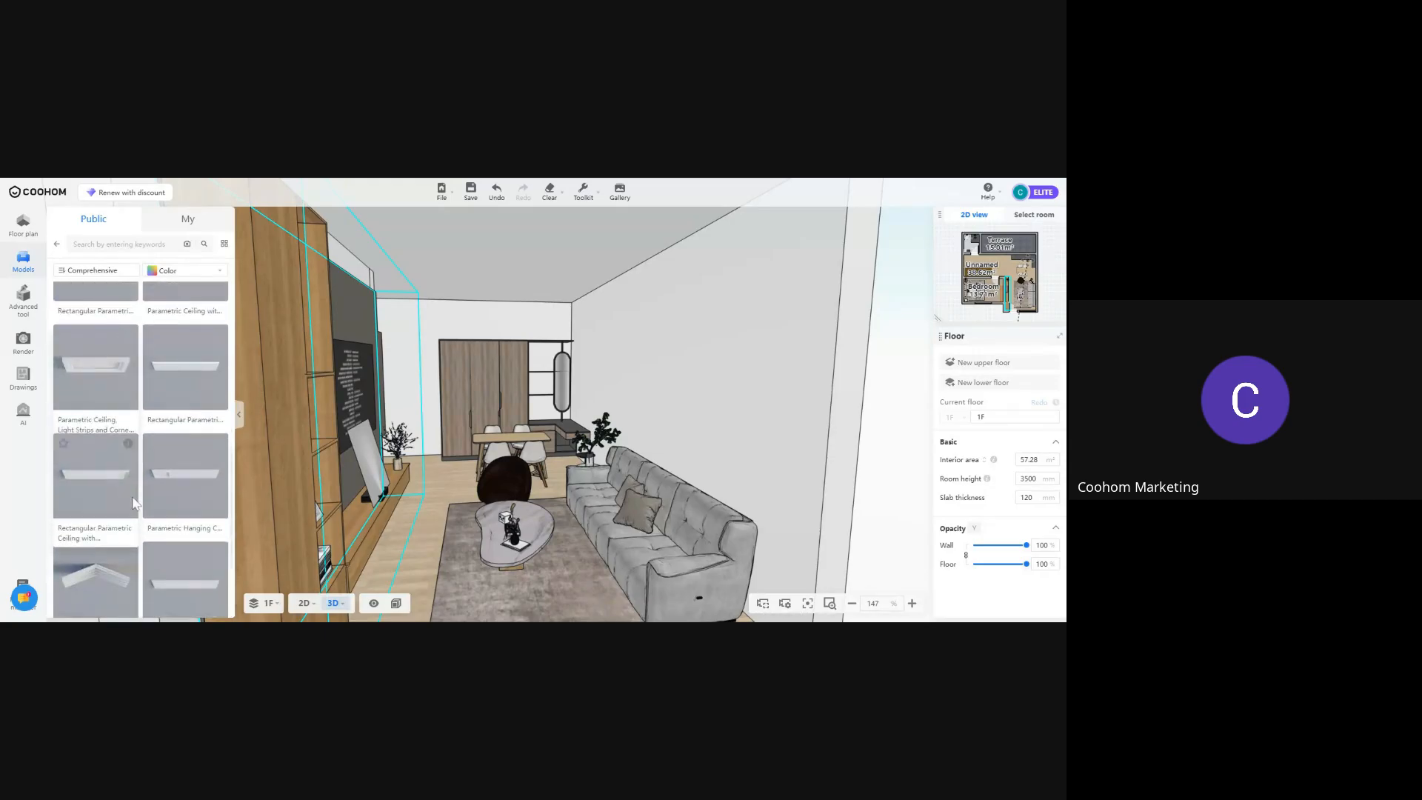
pyautogui.click(93, 575)
pyautogui.click(587, 402)
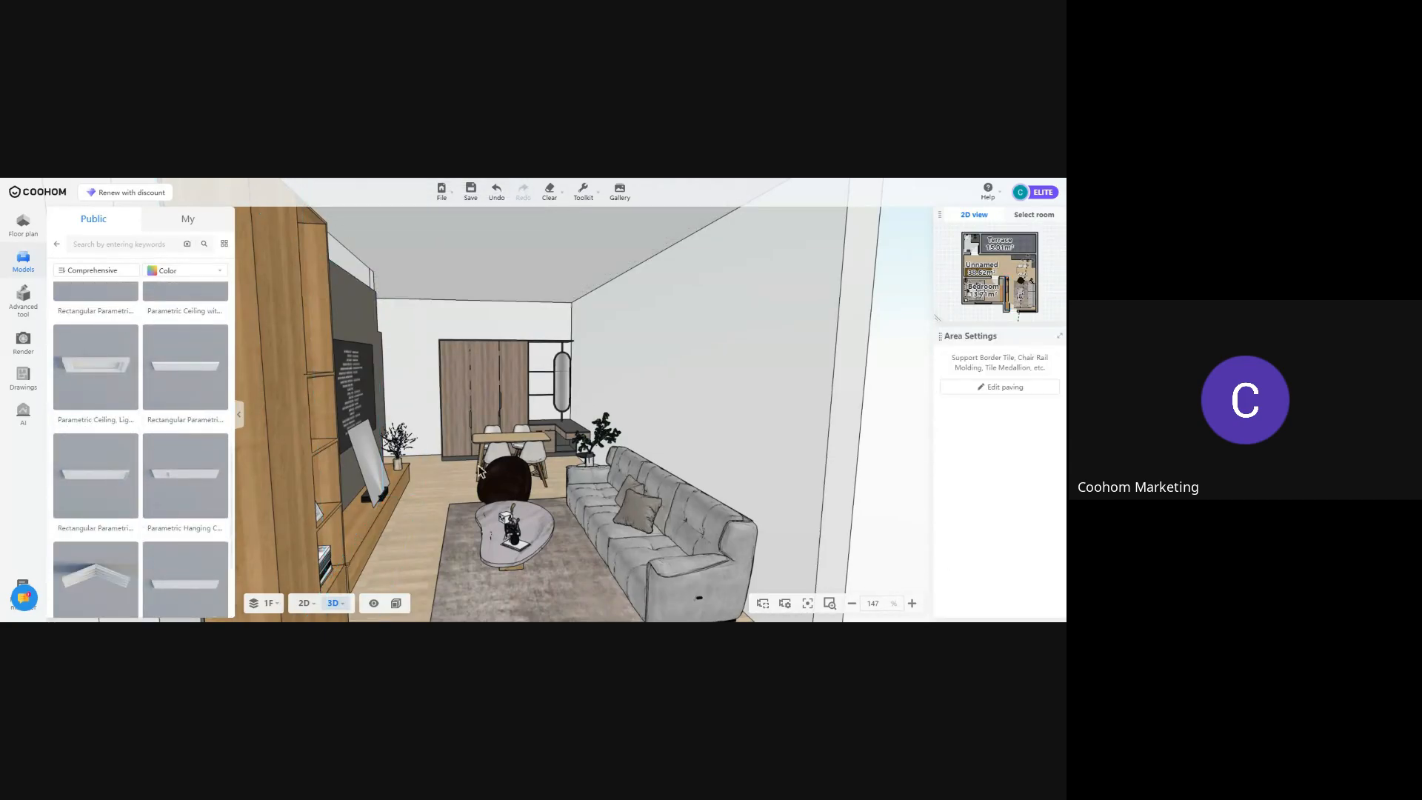
pyautogui.click(304, 603)
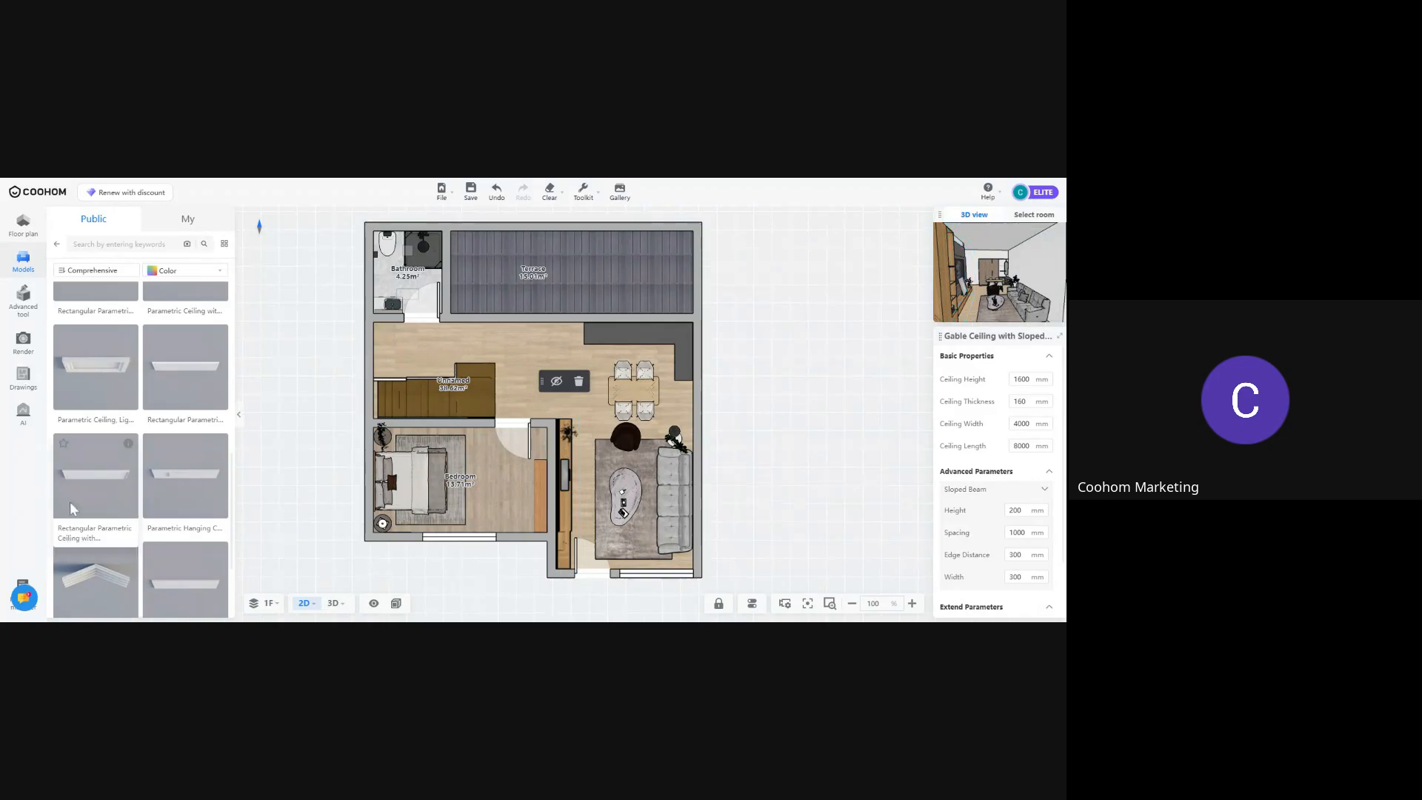
pyautogui.click(100, 574)
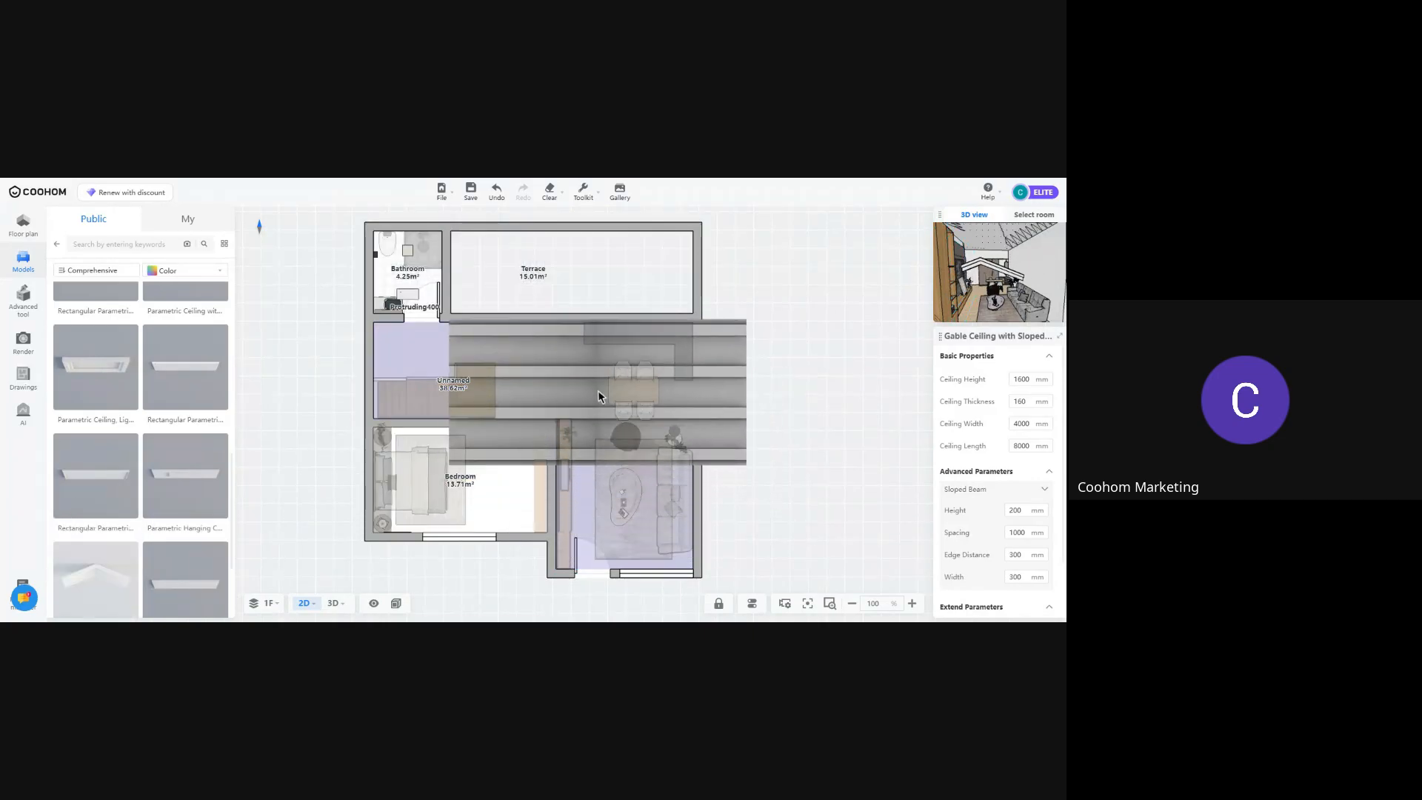
pyautogui.click(597, 390)
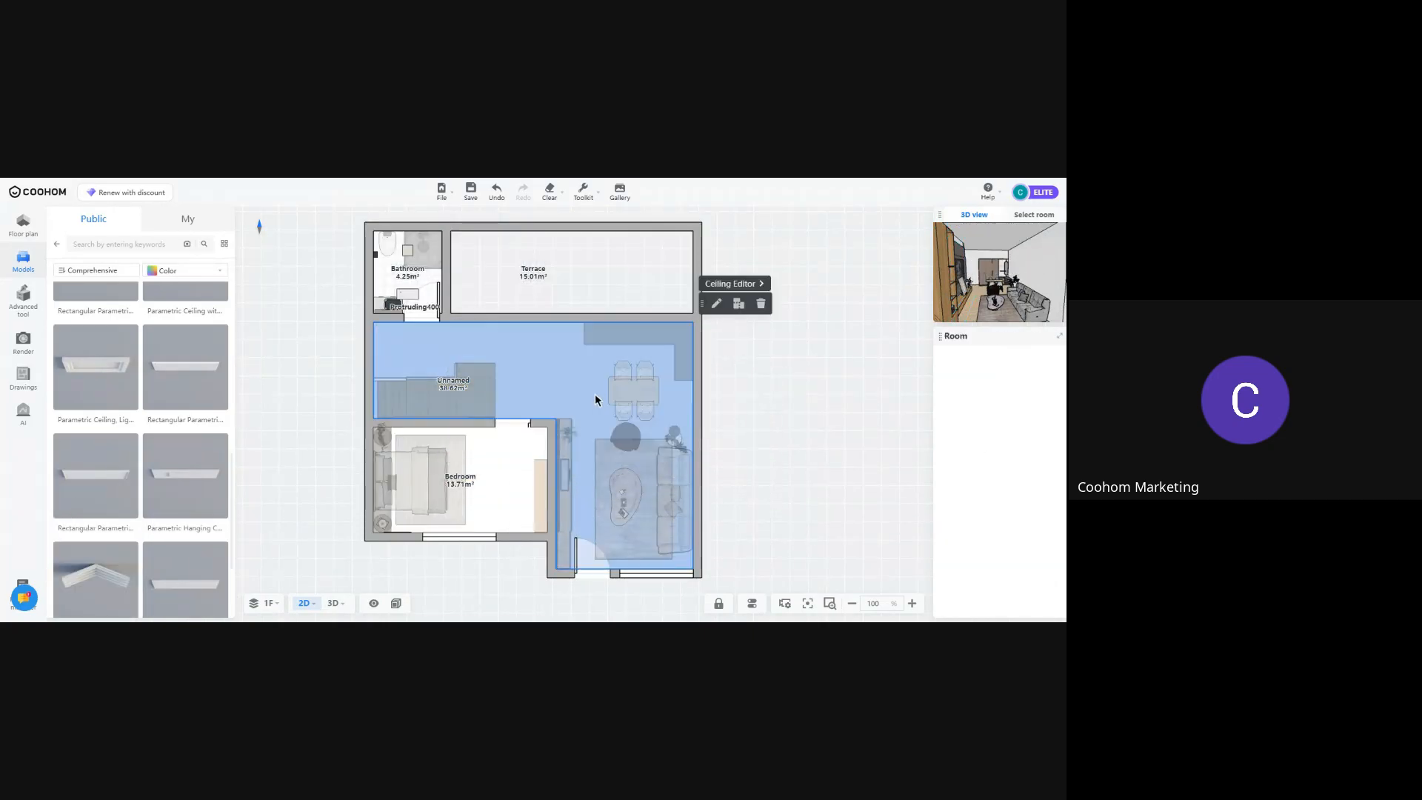
# Inspect the sloped-beam gable ceiling in 3D and delete it from the room
pyautogui.click(333, 603)
pyautogui.scroll(3, 661, 382)
pyautogui.moveTo(660, 383)
pyautogui.mouseDown()
pyautogui.moveTo(672, 383)
pyautogui.moveTo(654, 376)
pyautogui.mouseUp()
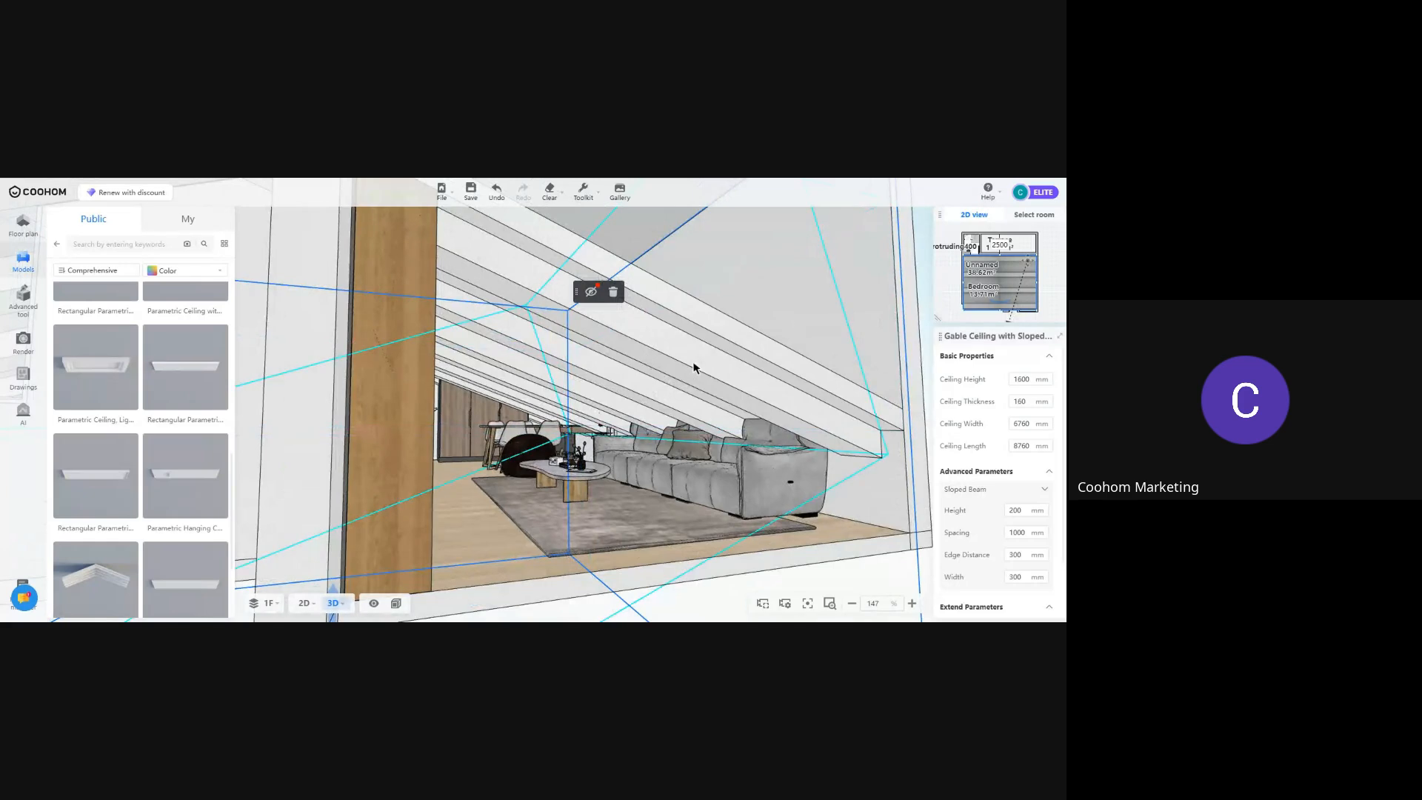
pyautogui.press('Delete')
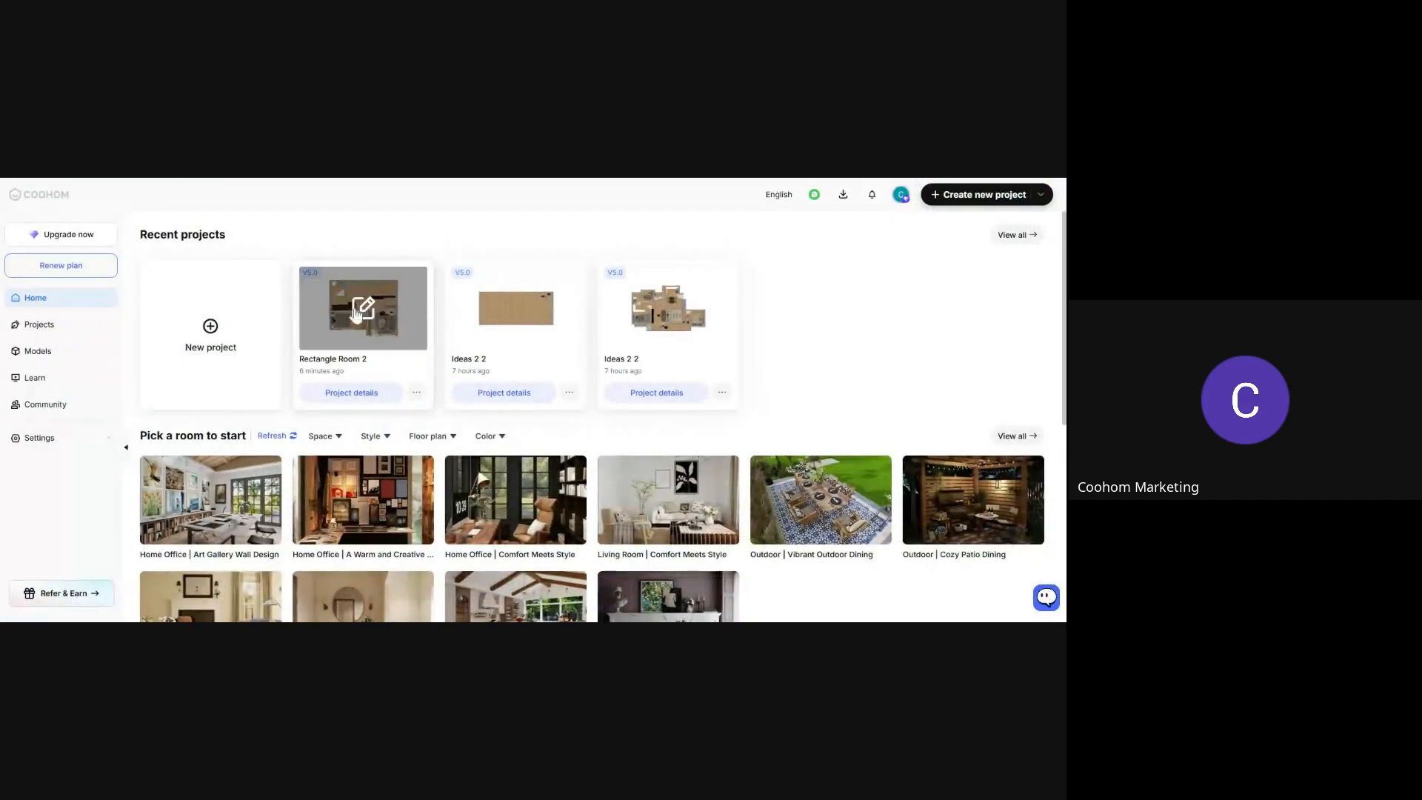
# Start a new whole-house project in Coohom Architect with an empty floor plan
pyautogui.moveTo(245, 333)
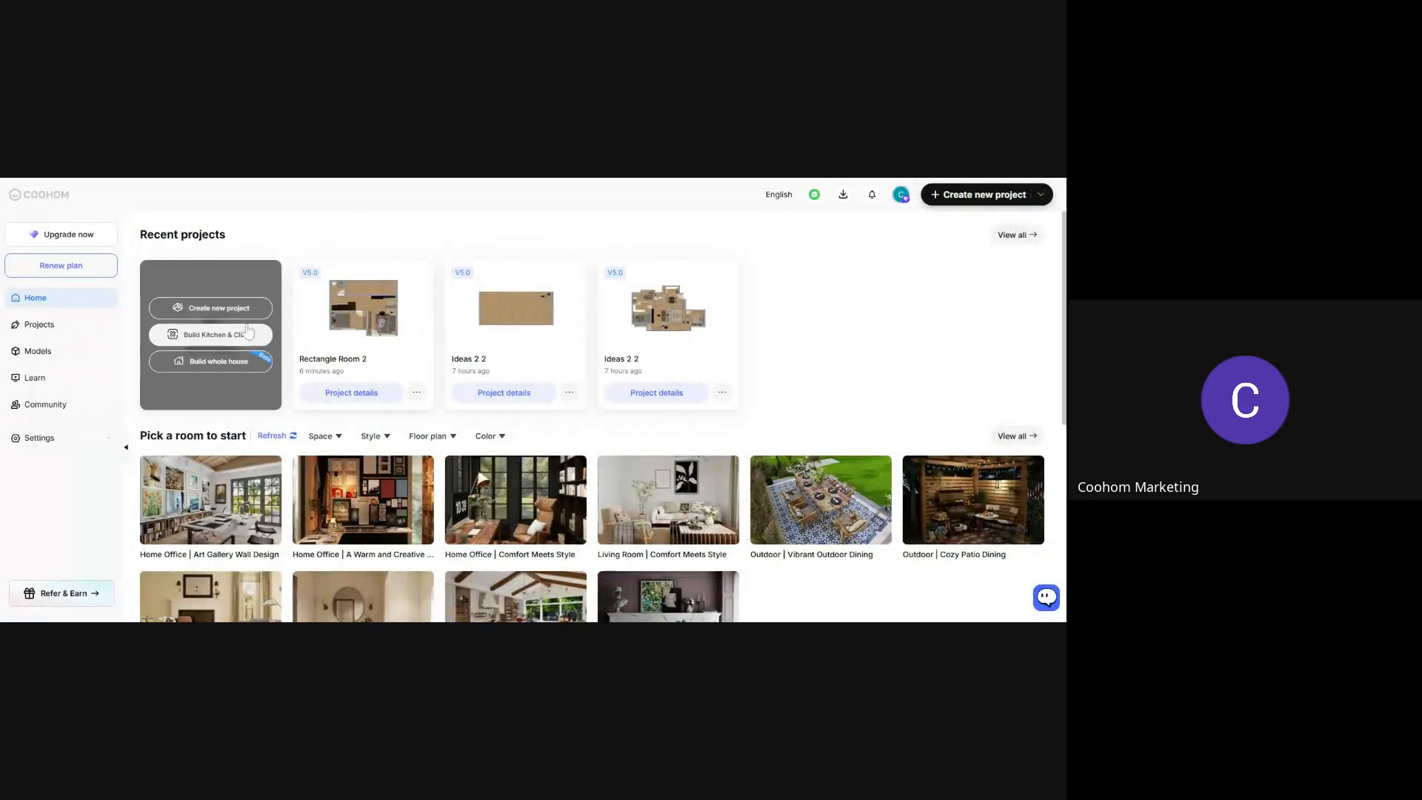
pyautogui.click(227, 370)
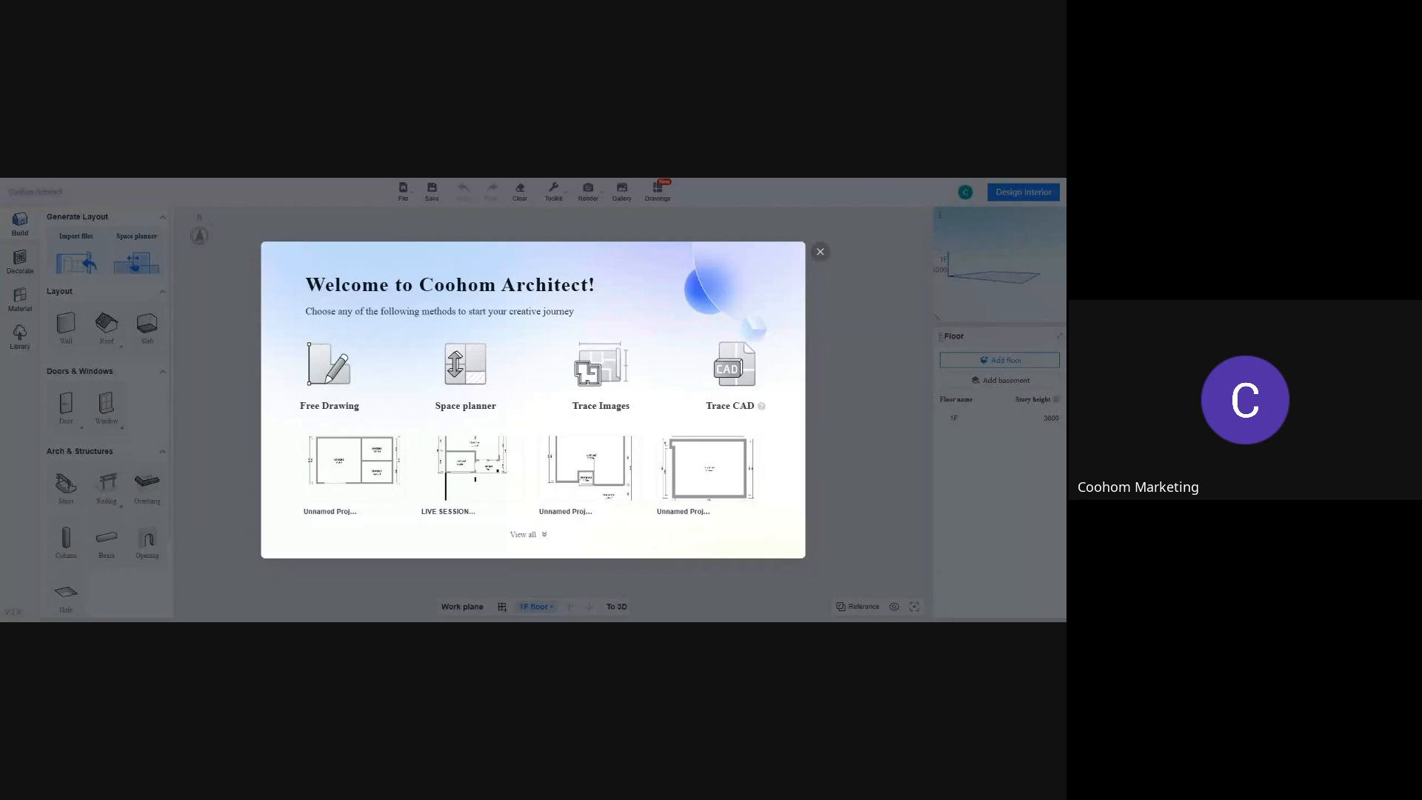
pyautogui.click(820, 252)
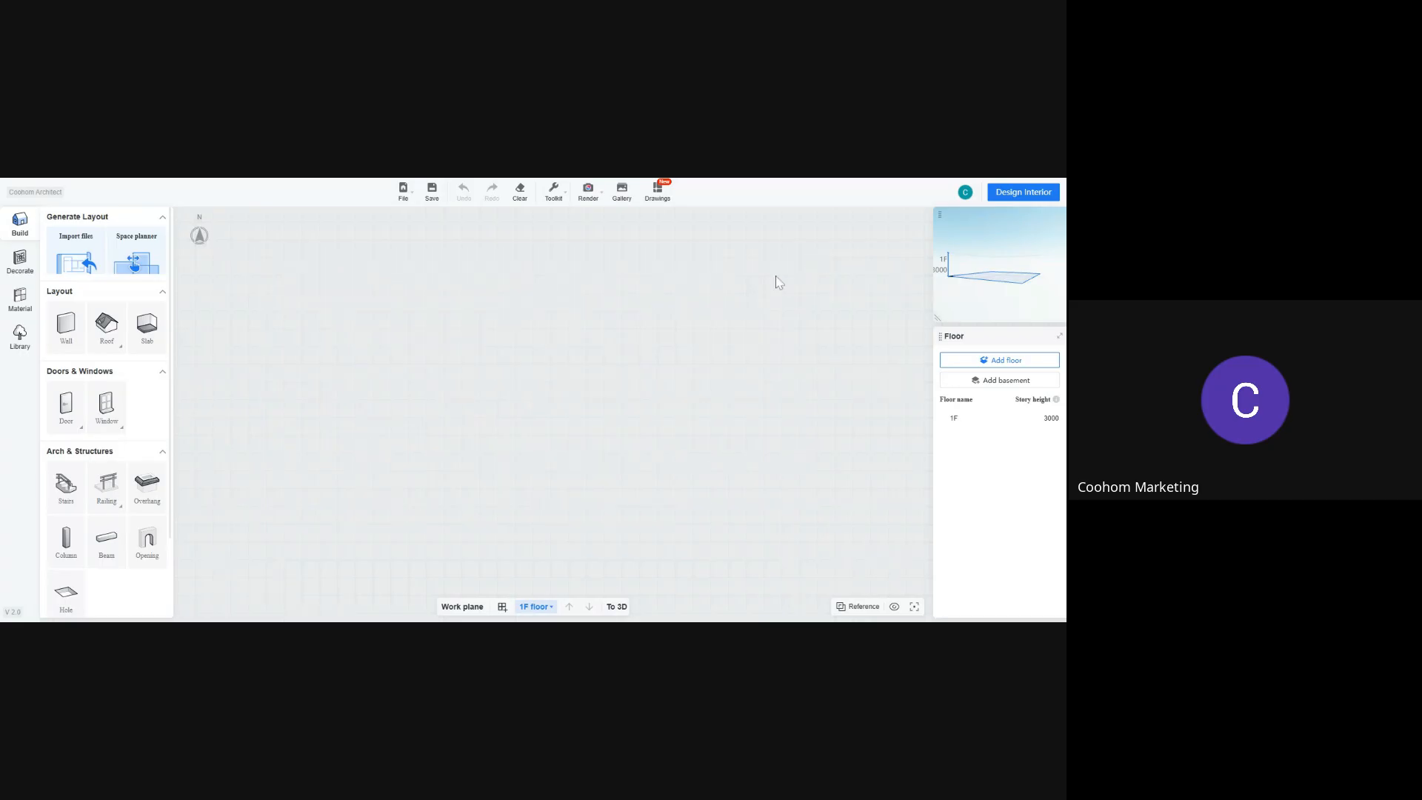
# Draw a rectangular room of 240 mm thick walls, about 10.7 m by 5.2 m, on the 1F floor
pyautogui.click(81, 339)
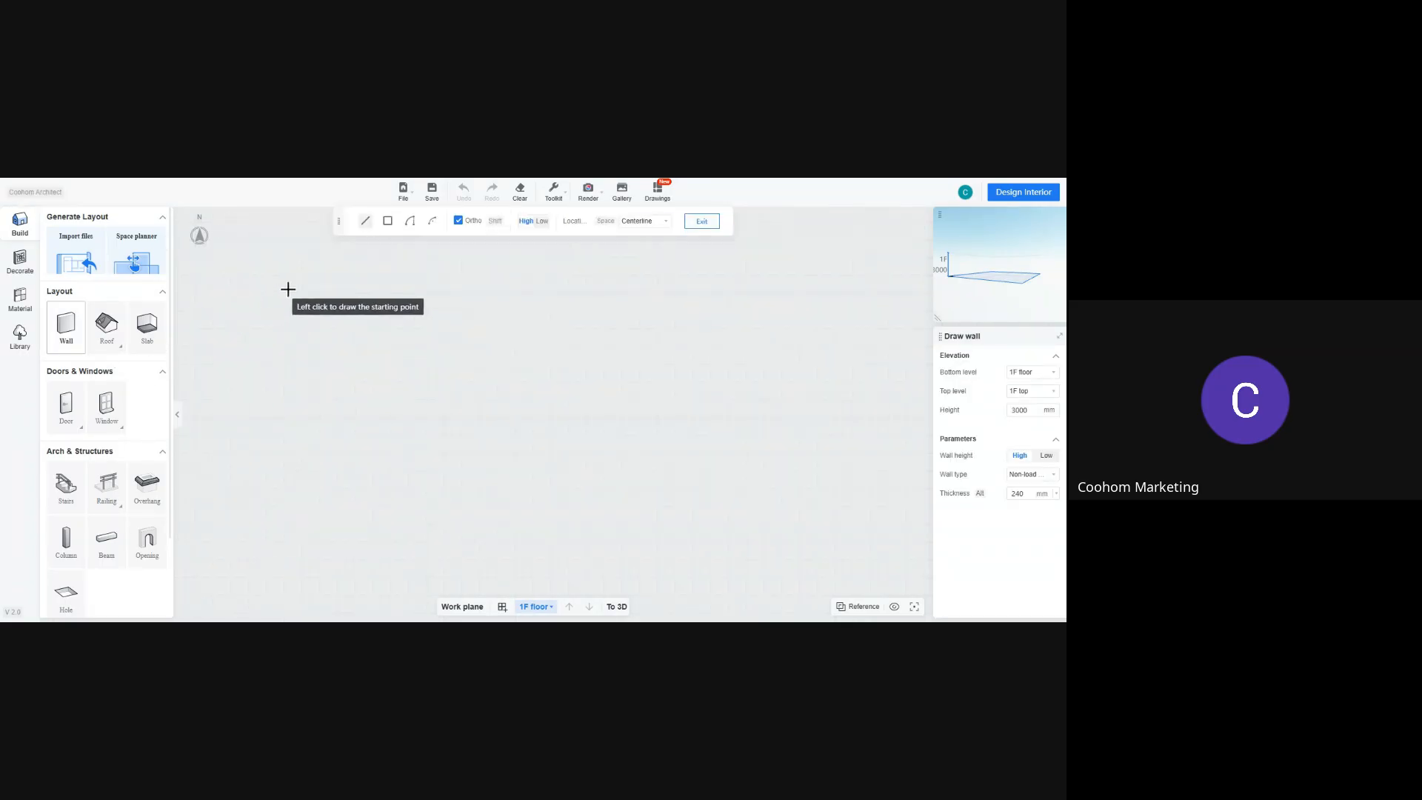
pyautogui.click(390, 225)
pyautogui.click(277, 337)
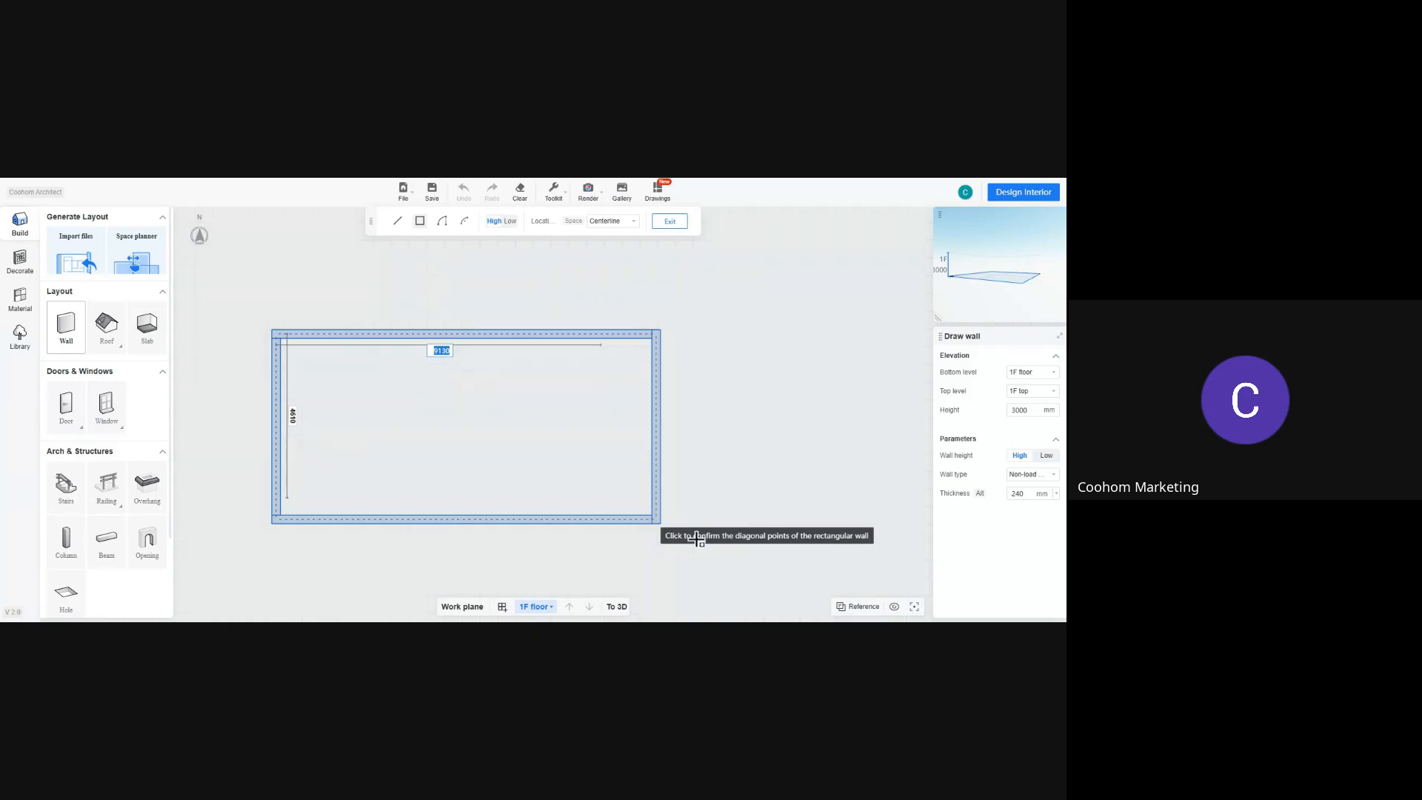
pyautogui.click(657, 520)
pyautogui.press('Escape')
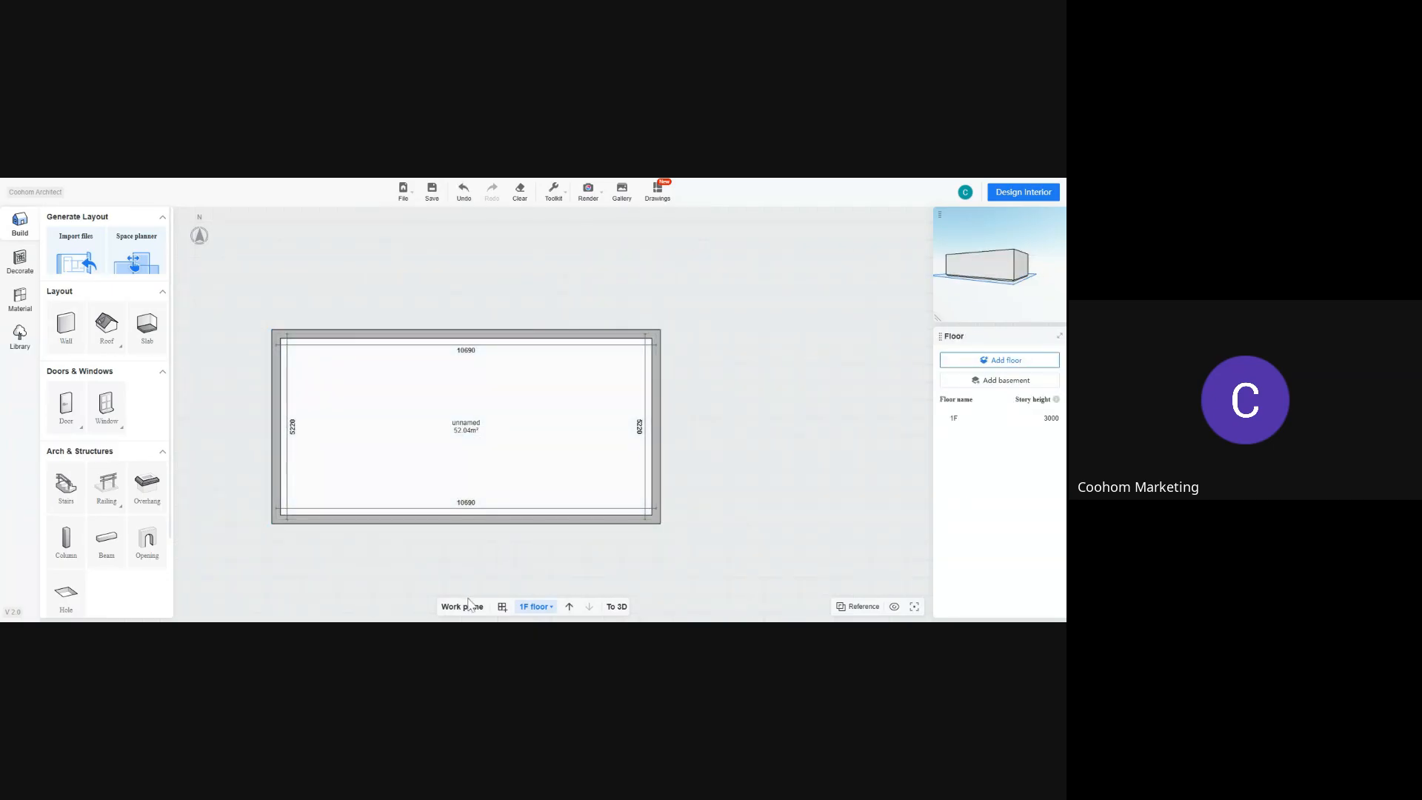
# Generate an automatic hip roof over the room in 3D with a 500 mm overhang, 30° slope and 200 mm thickness
pyautogui.click(617, 607)
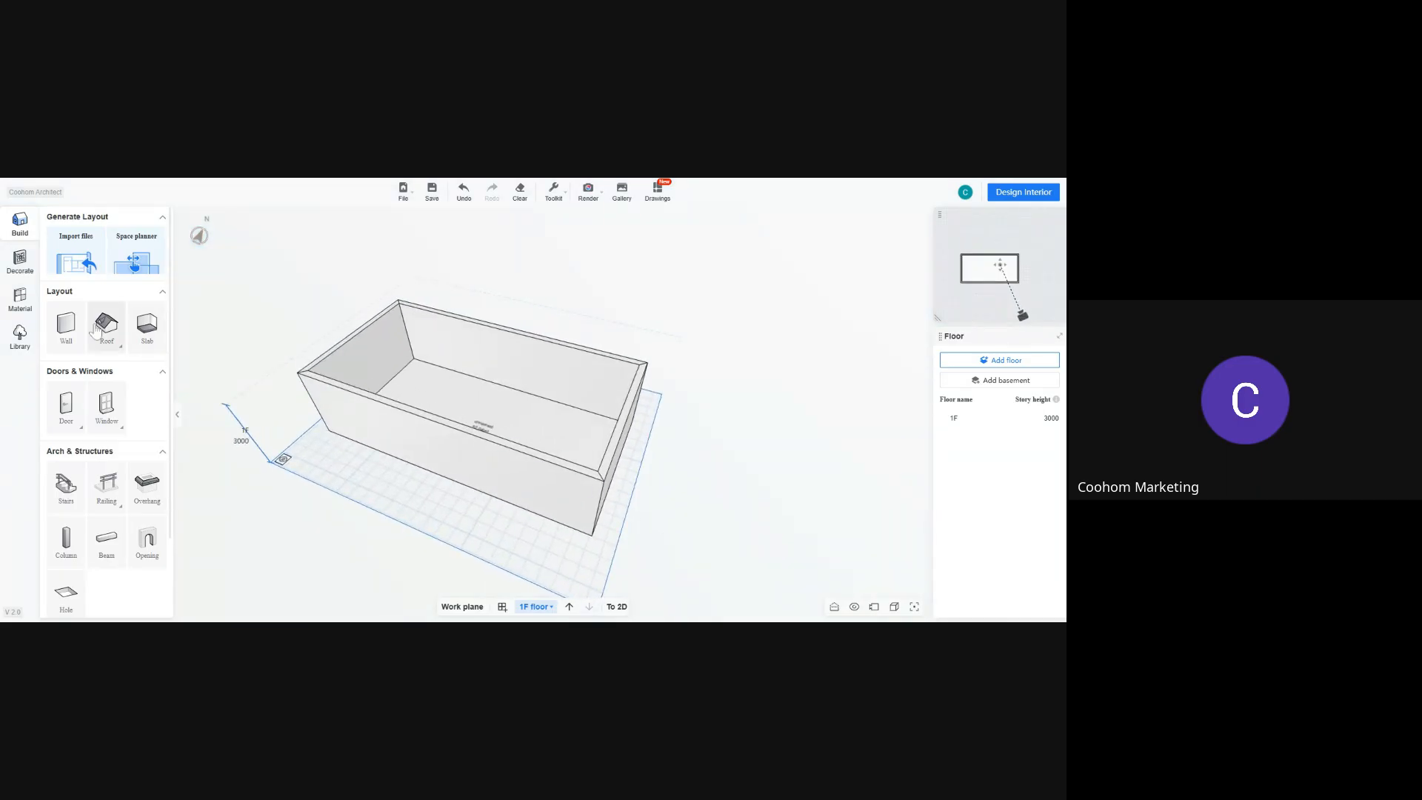
pyautogui.click(96, 331)
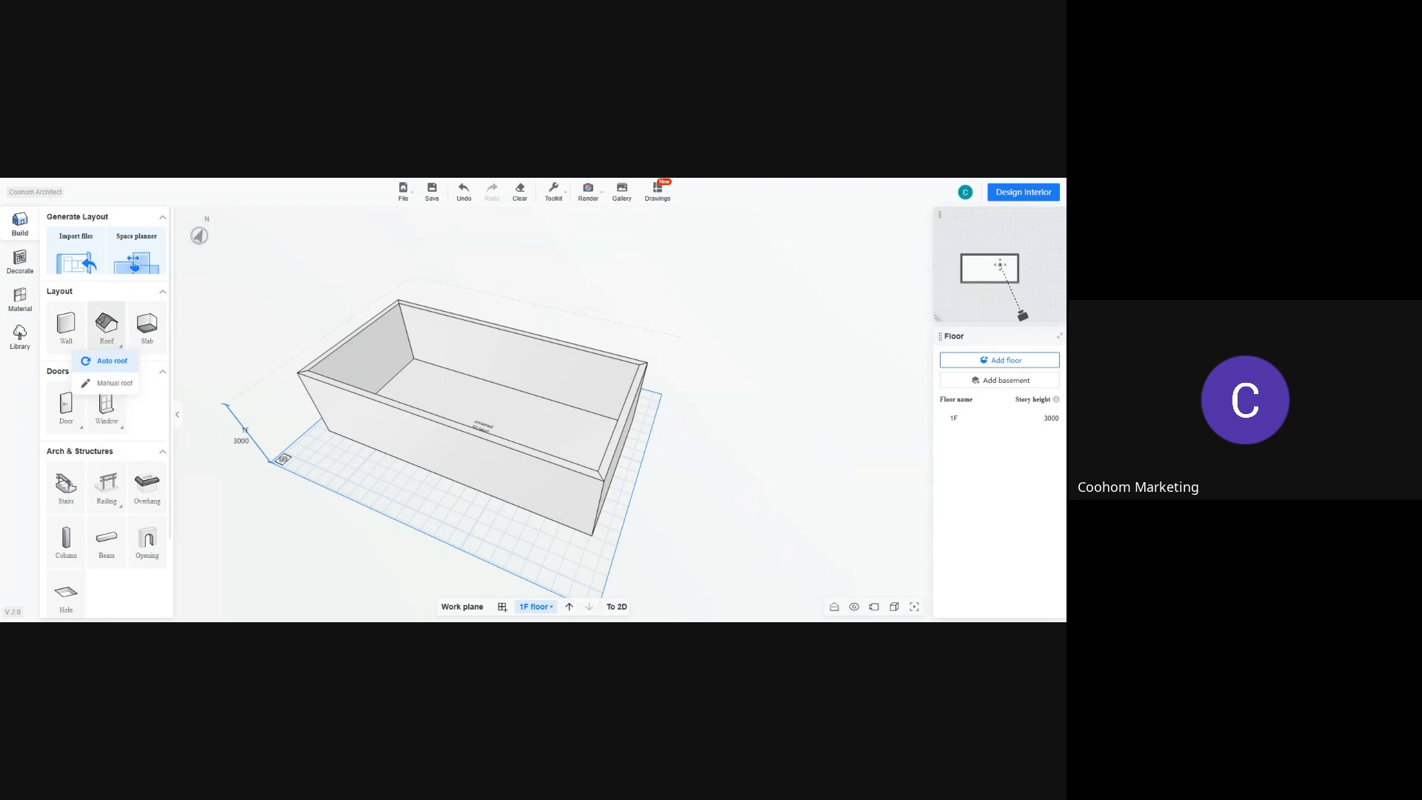
pyautogui.click(110, 361)
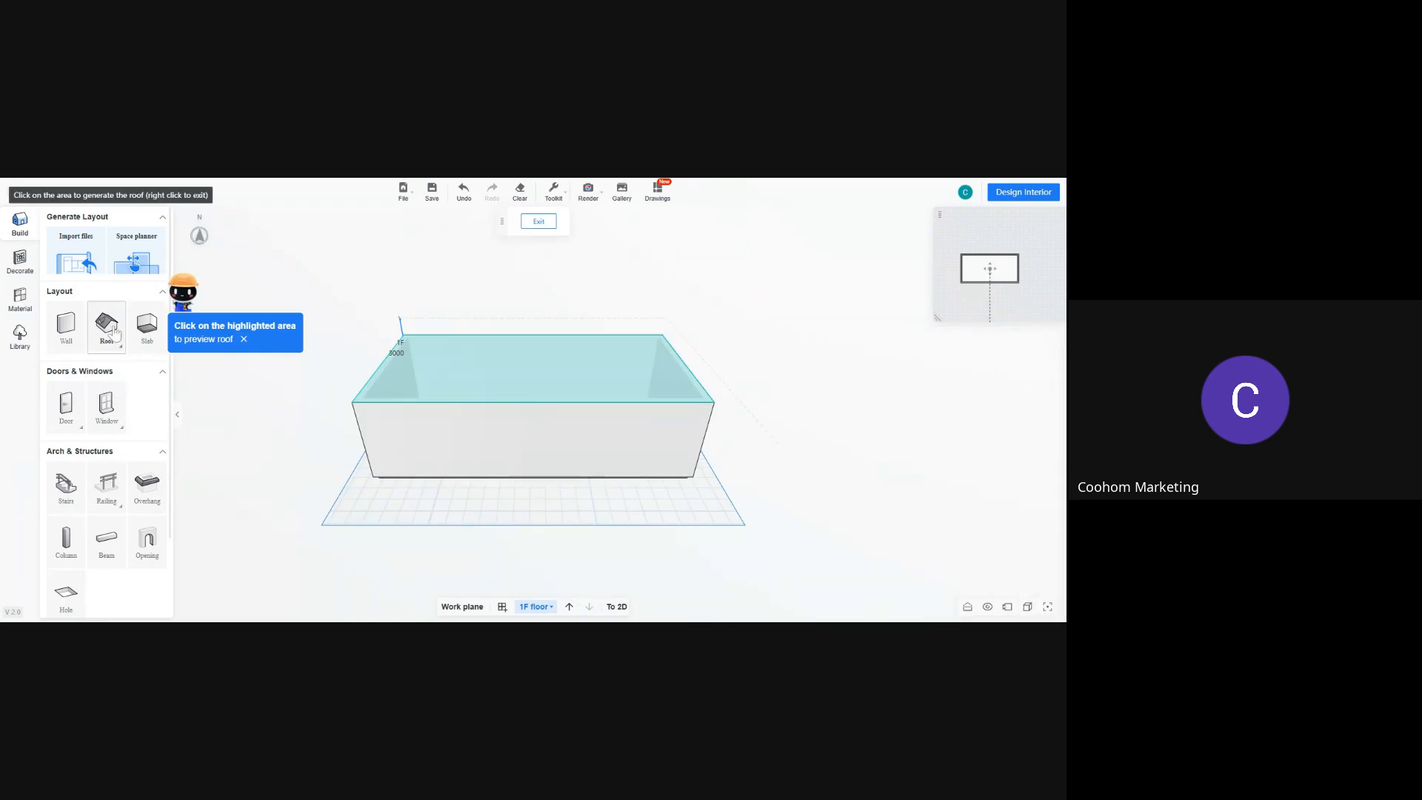
pyautogui.click(447, 397)
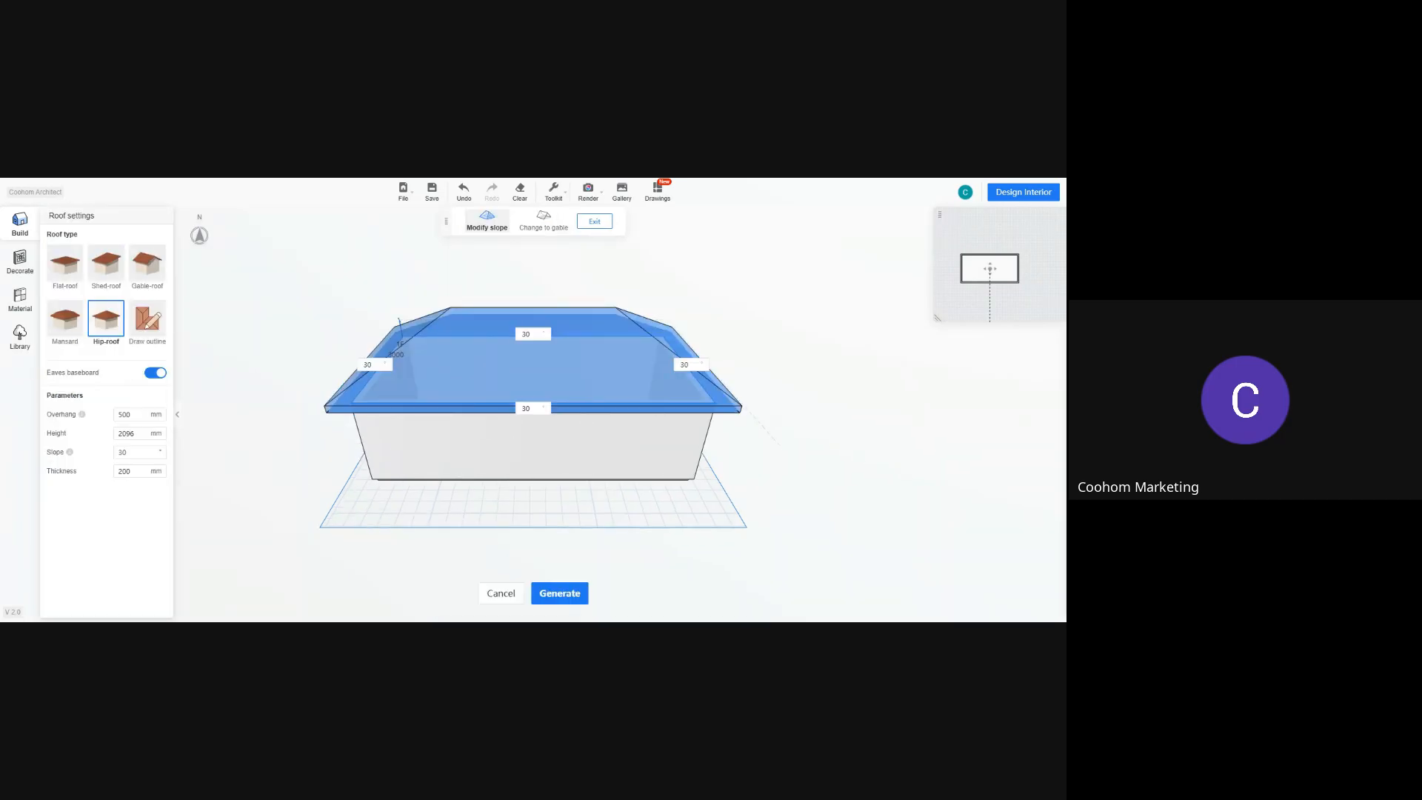
pyautogui.click(567, 597)
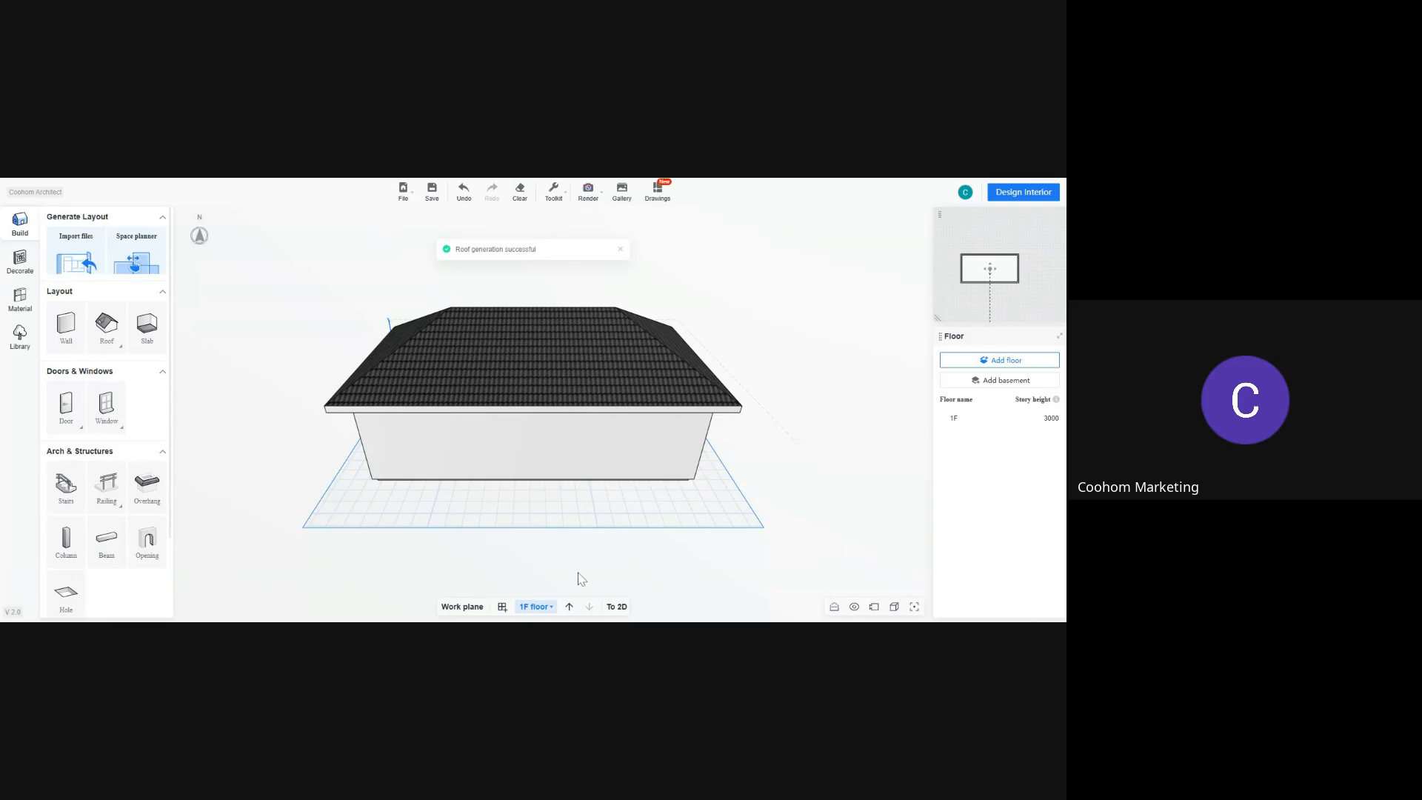
pyautogui.moveTo(625, 501); pyautogui.dragTo(499, 530)
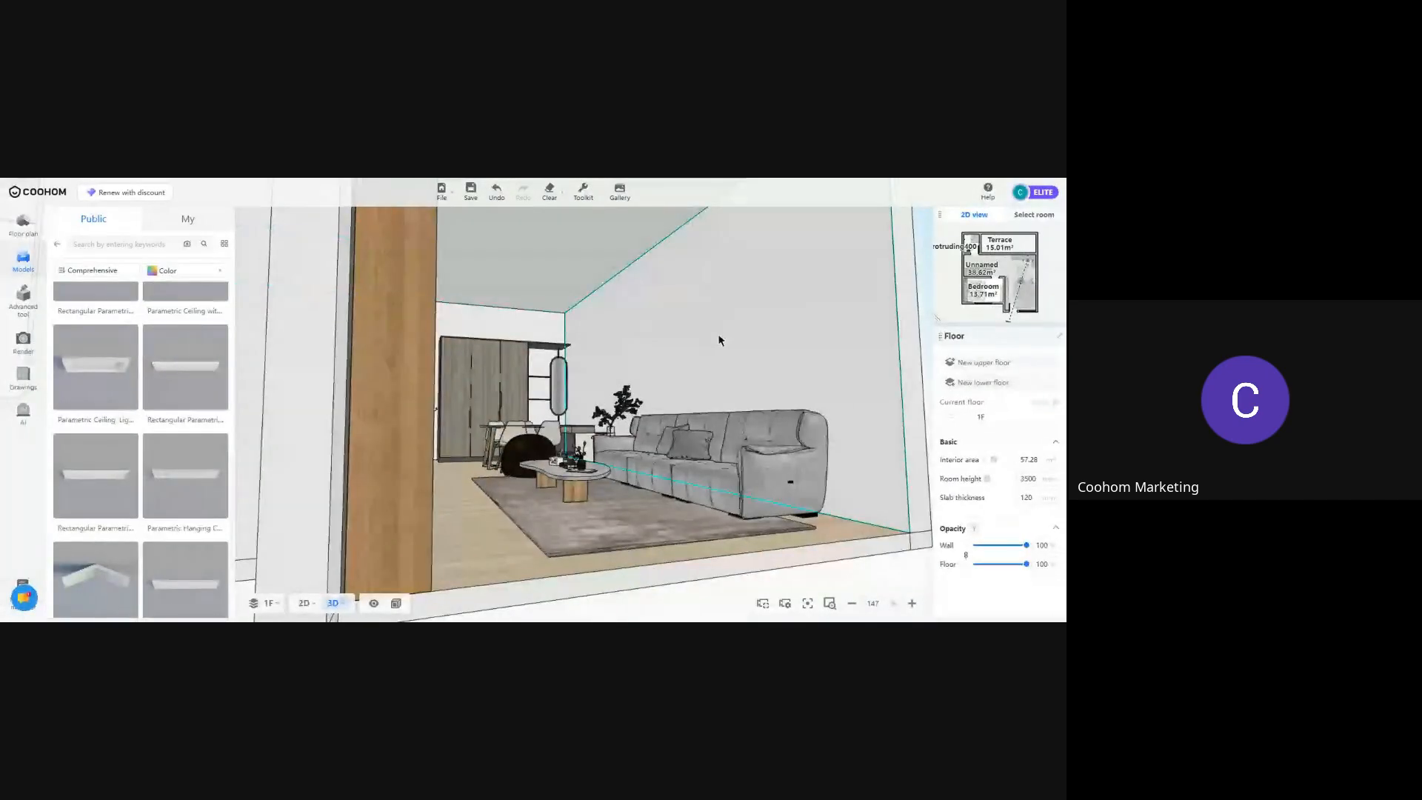
# Switch back to the apartment project and open the unnamed room's ceiling in the Ceiling Editor
pyautogui.moveTo(718, 333); pyautogui.dragTo(722, 368)
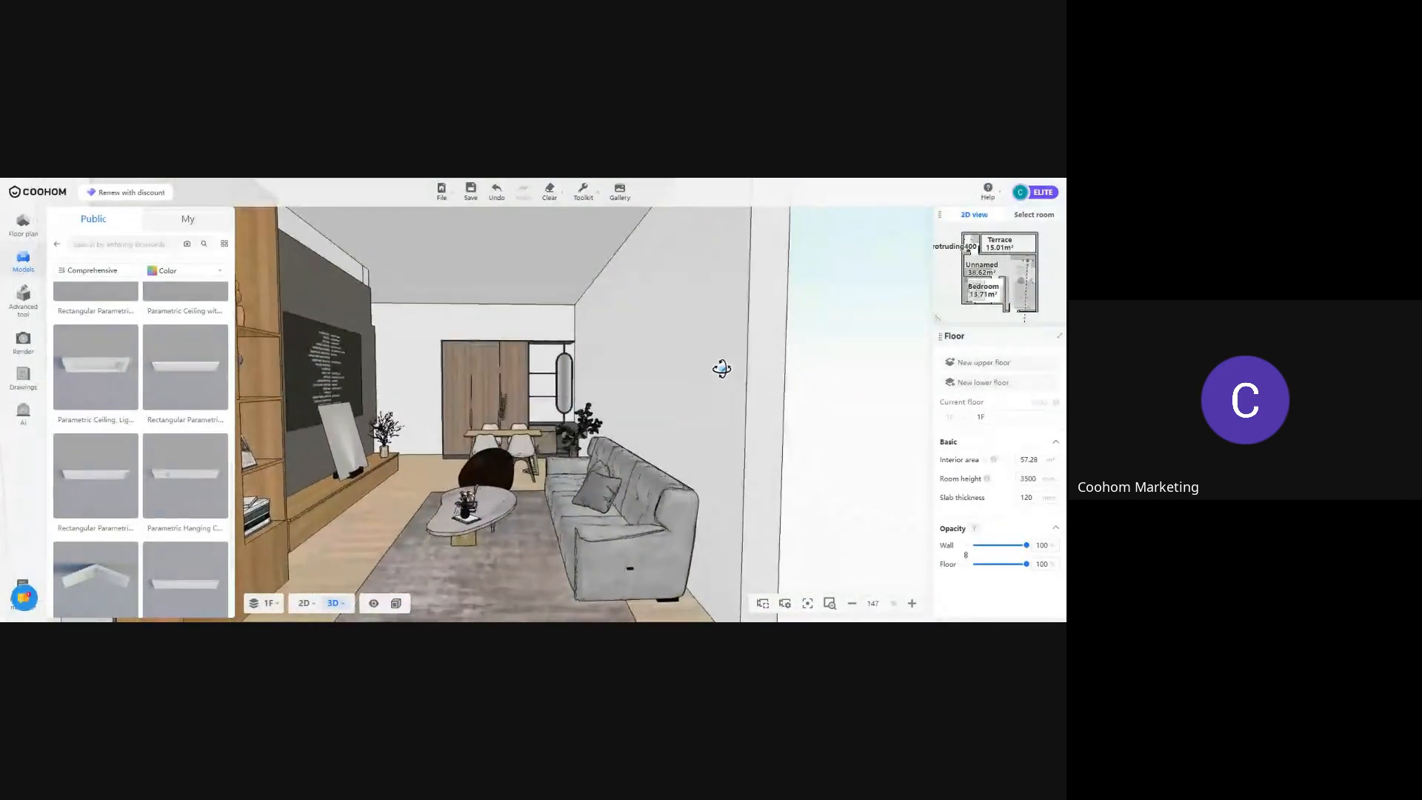
pyautogui.click(563, 247)
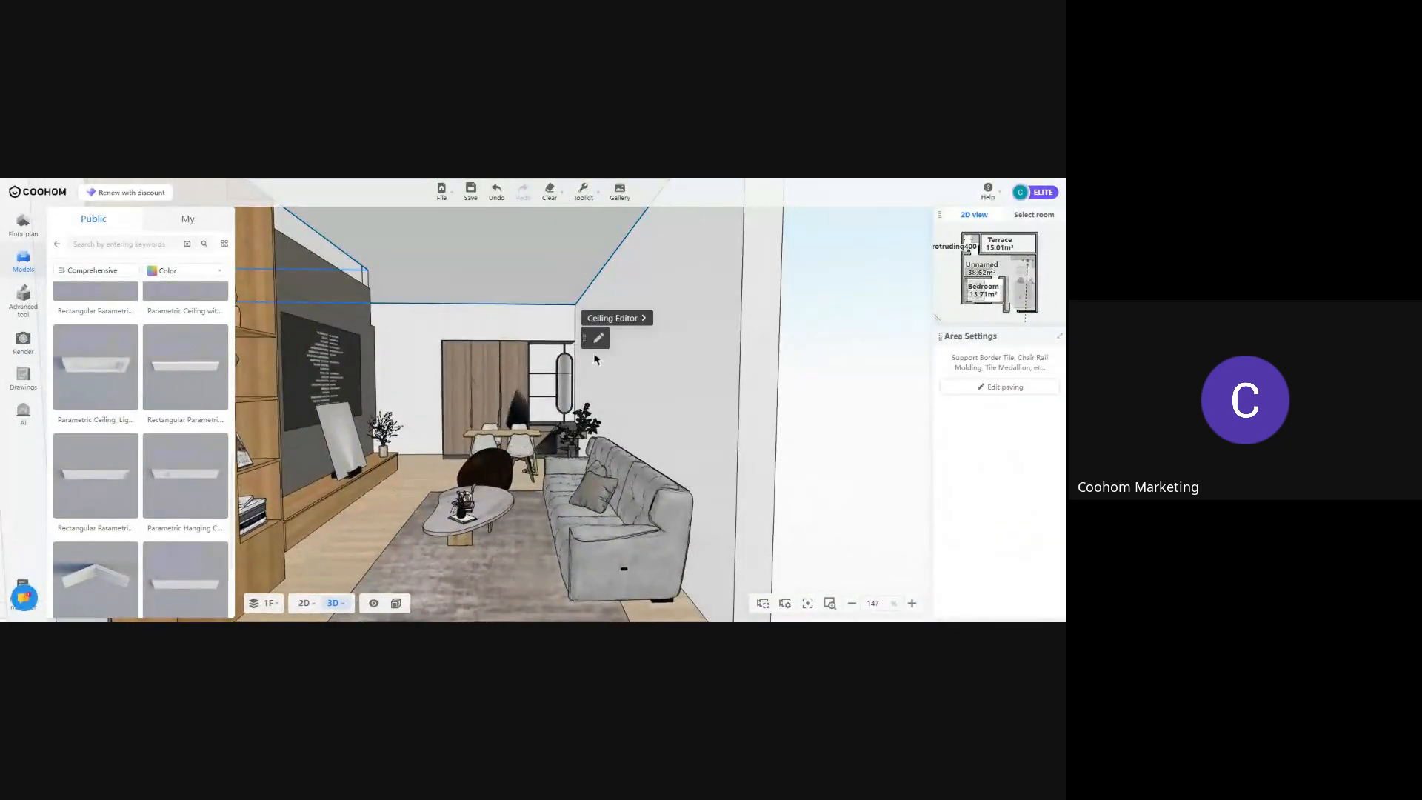
pyautogui.click(629, 318)
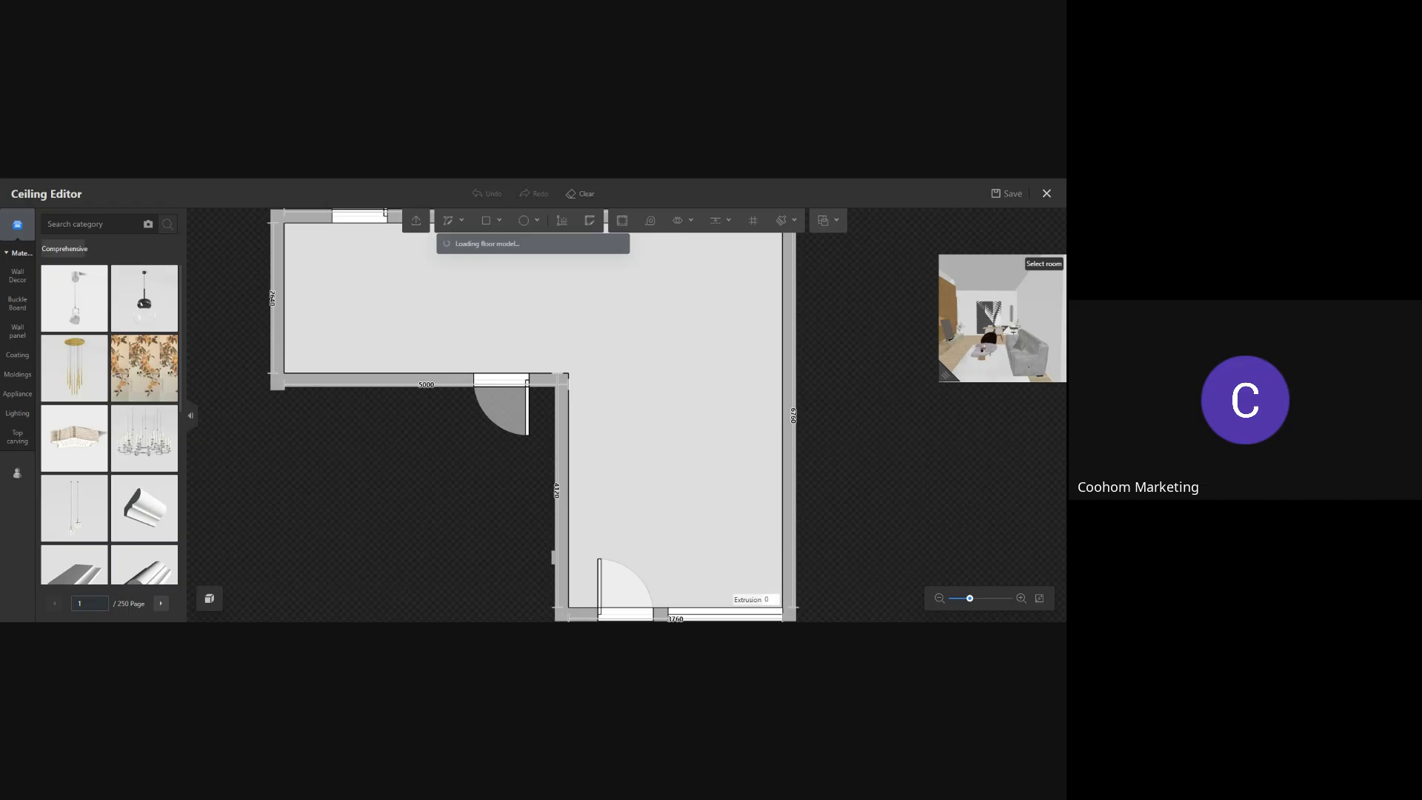
# Draw a rectangle about 2180 by 2840 mm on the ceiling over the rug and set the surrounding ceiling's extrusion to 100 mm
pyautogui.moveTo(702, 437); pyautogui.dragTo(620, 432)
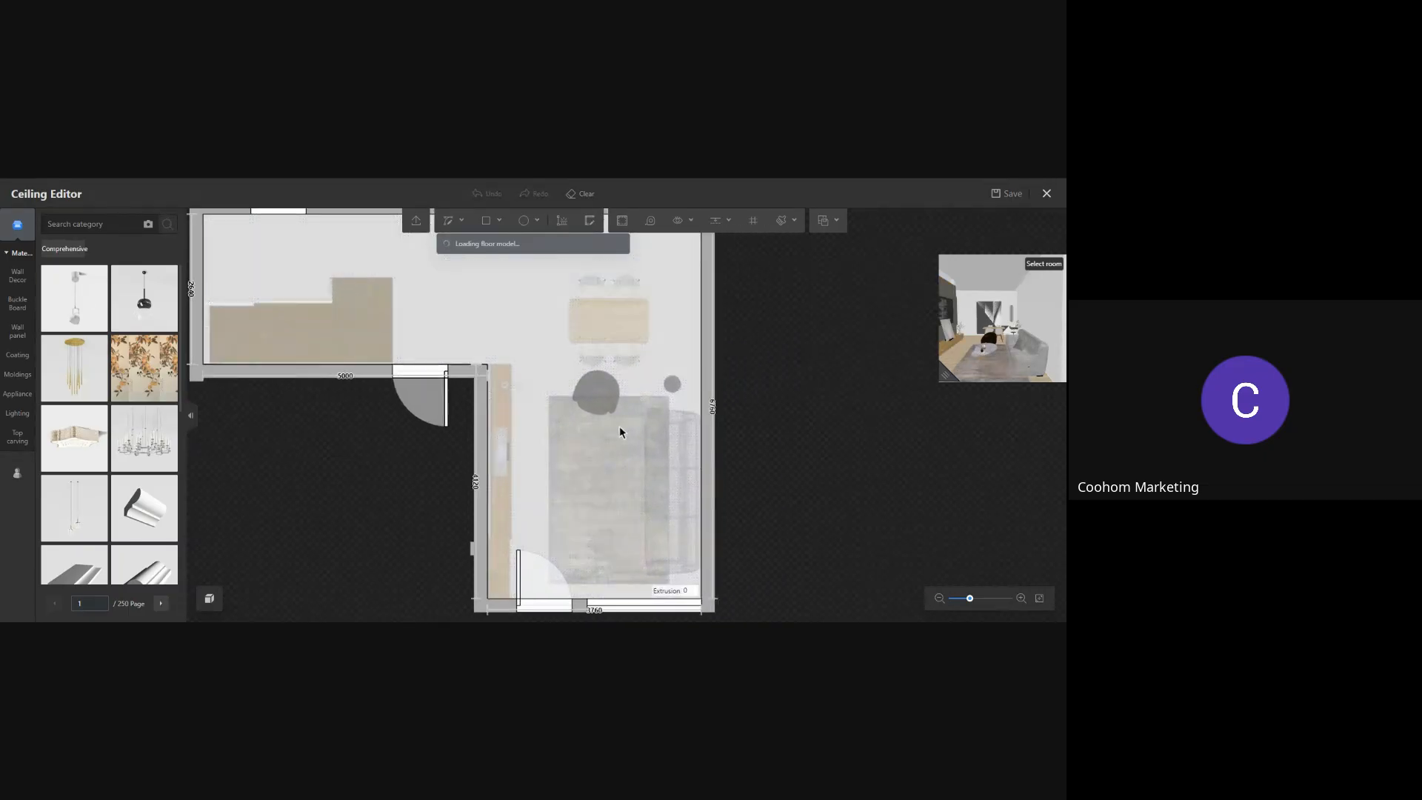
pyautogui.click(486, 221)
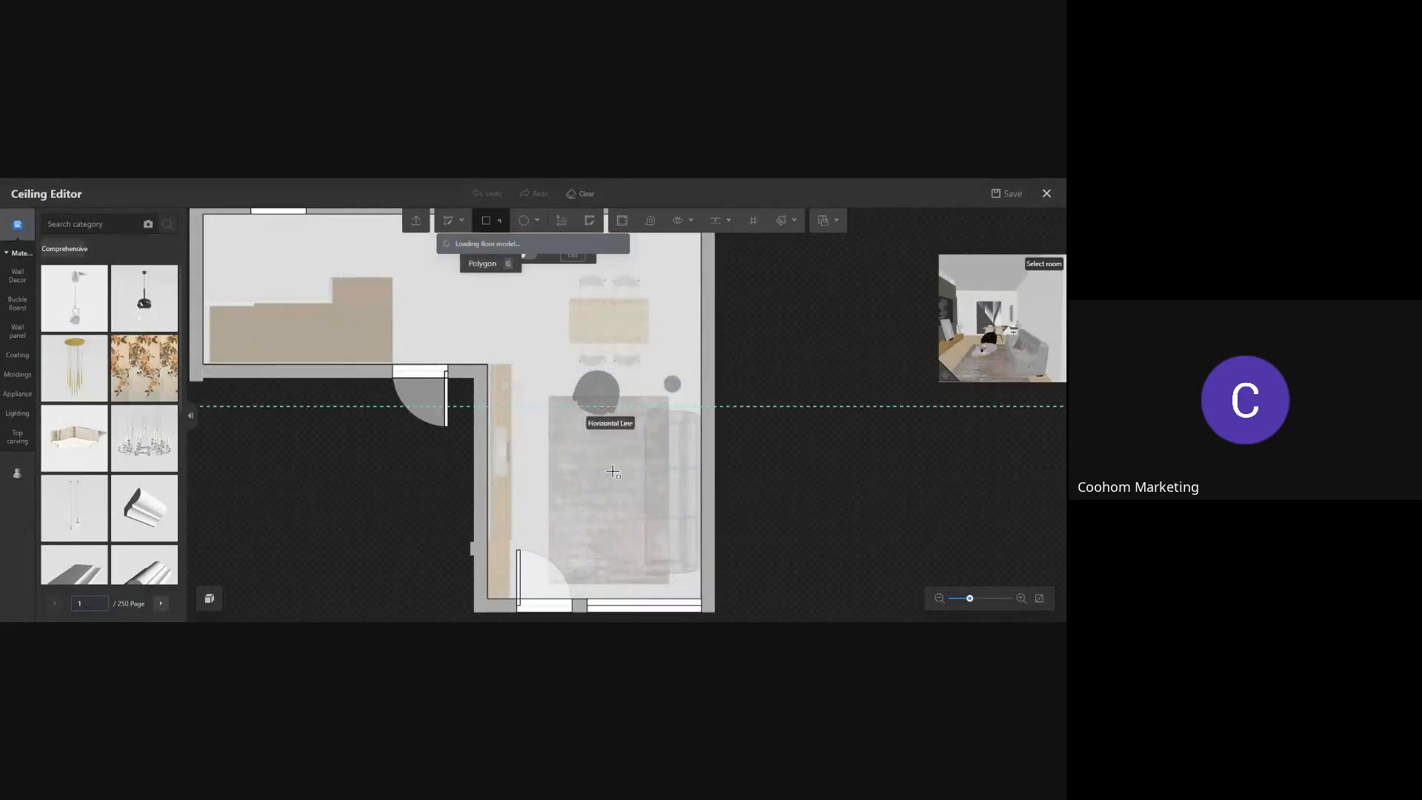
pyautogui.click(551, 554)
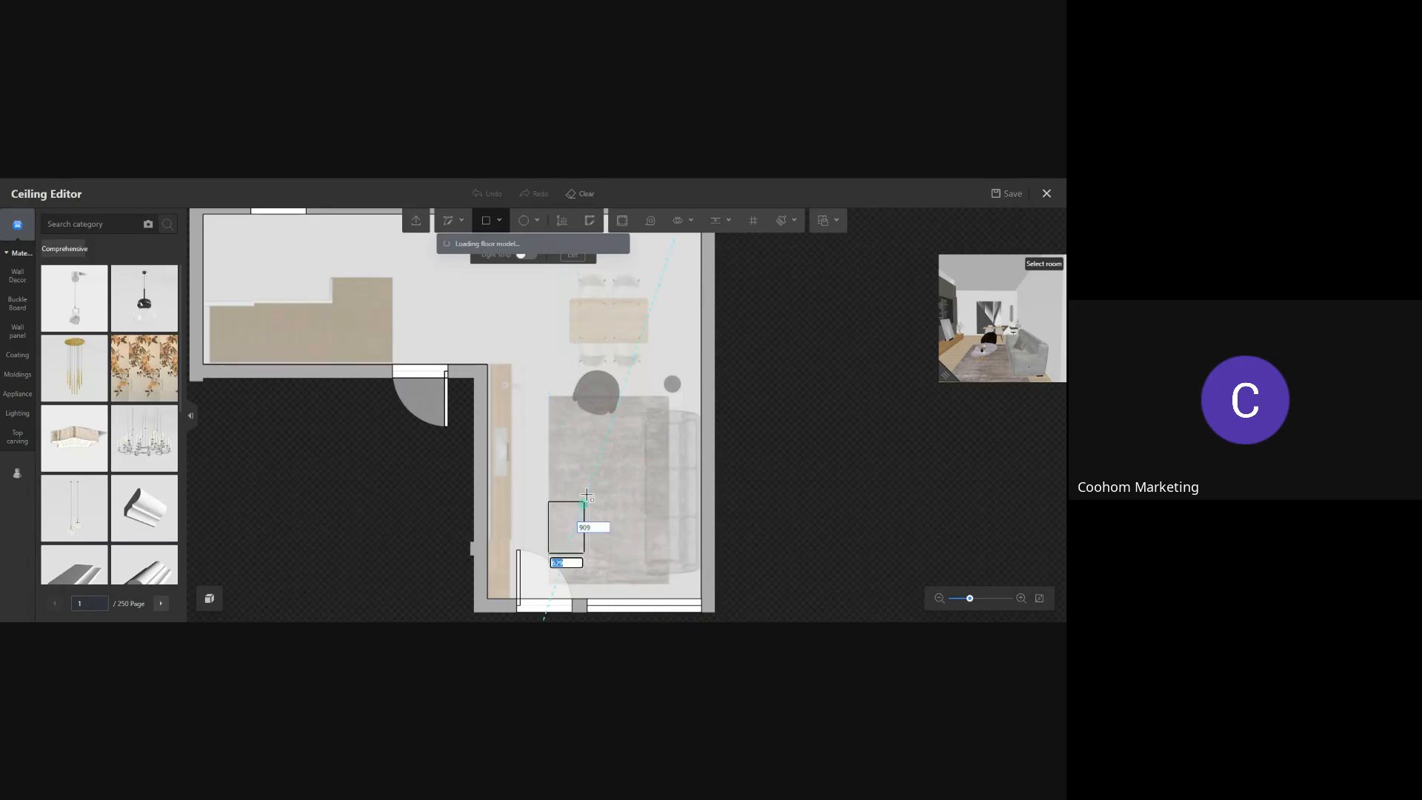
pyautogui.click(672, 391)
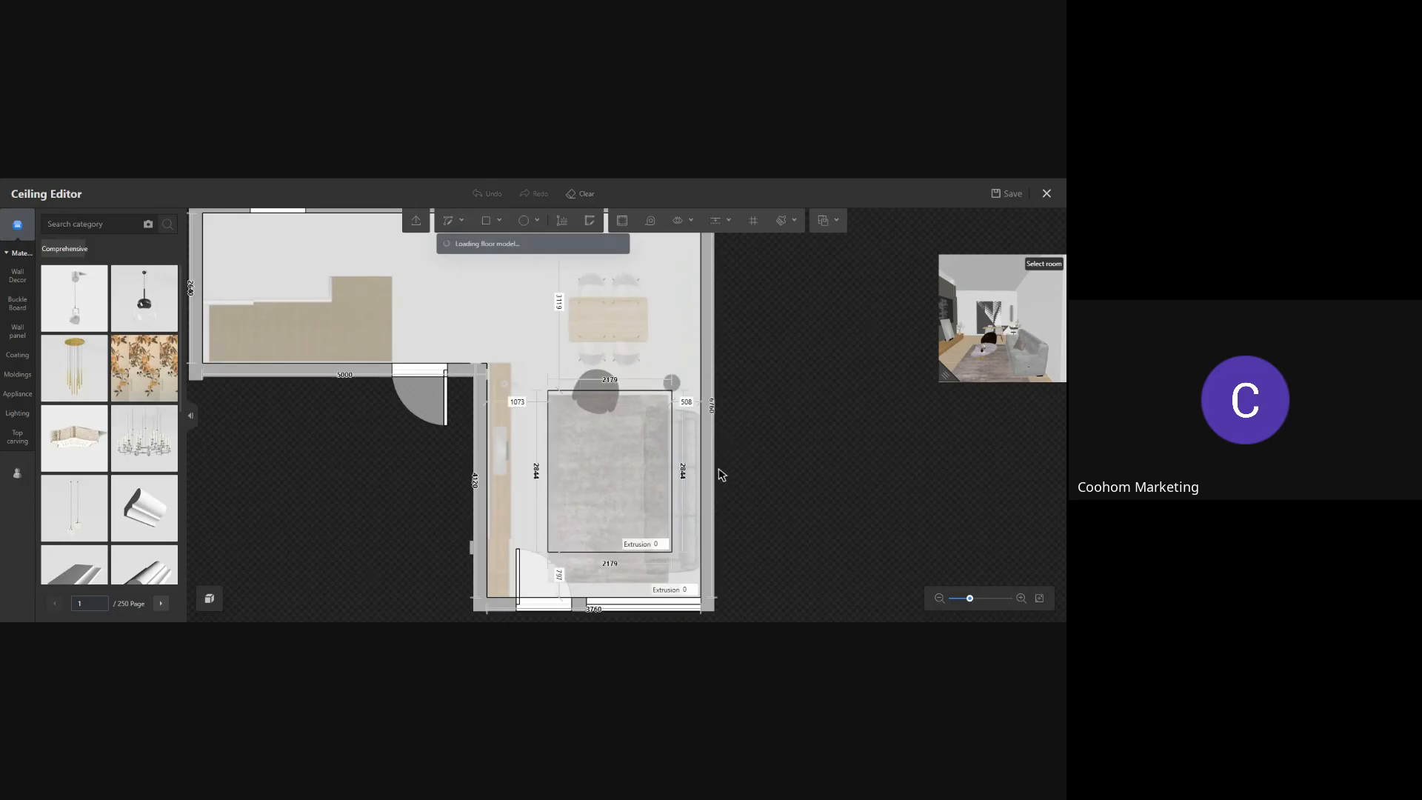
pyautogui.click(685, 590)
pyautogui.write('100')
pyautogui.press('Return')
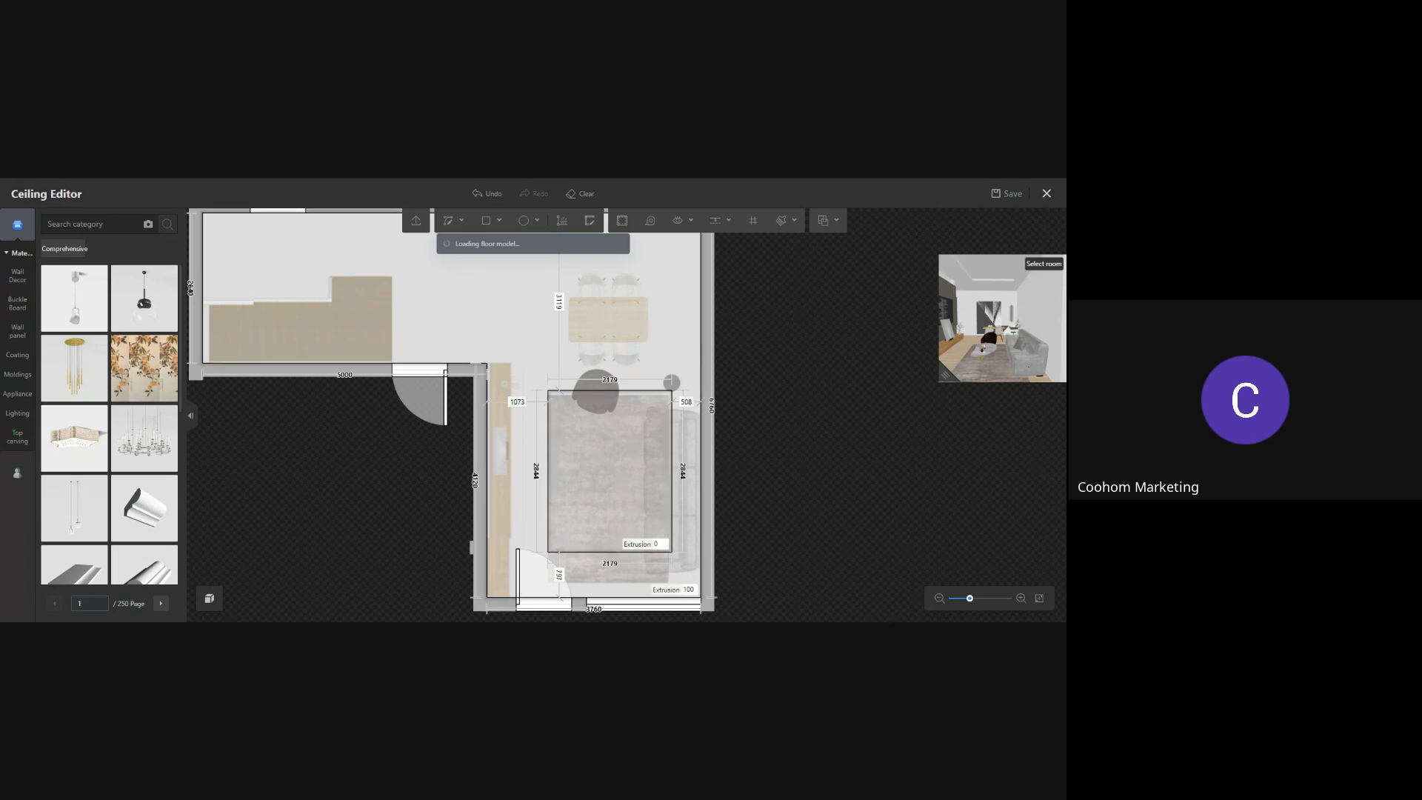
# Add an indented lamp belt to the ceiling rectangle's edge, with a warm orange light strip at 100% brightness
pyautogui.scroll(2, 689, 500)
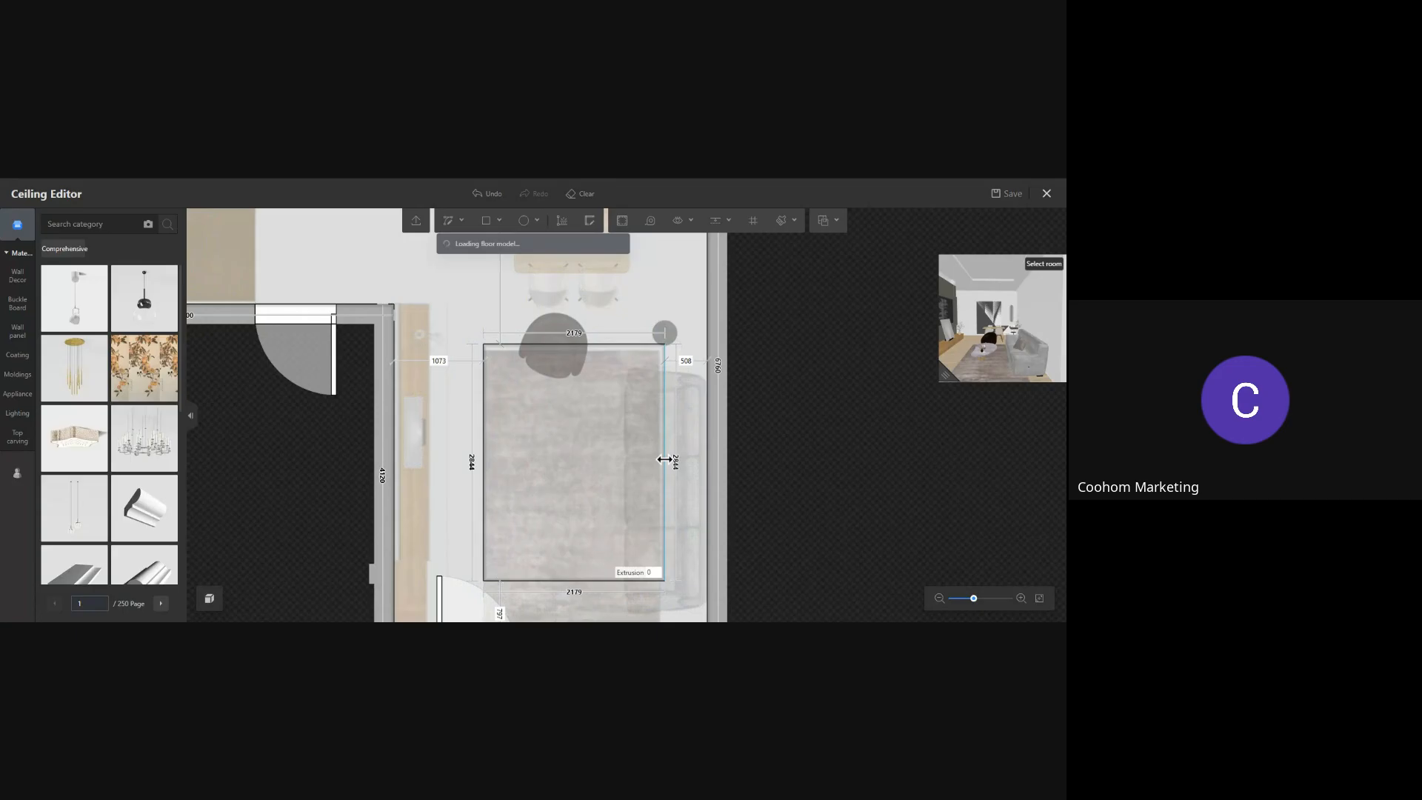
pyautogui.click(664, 460)
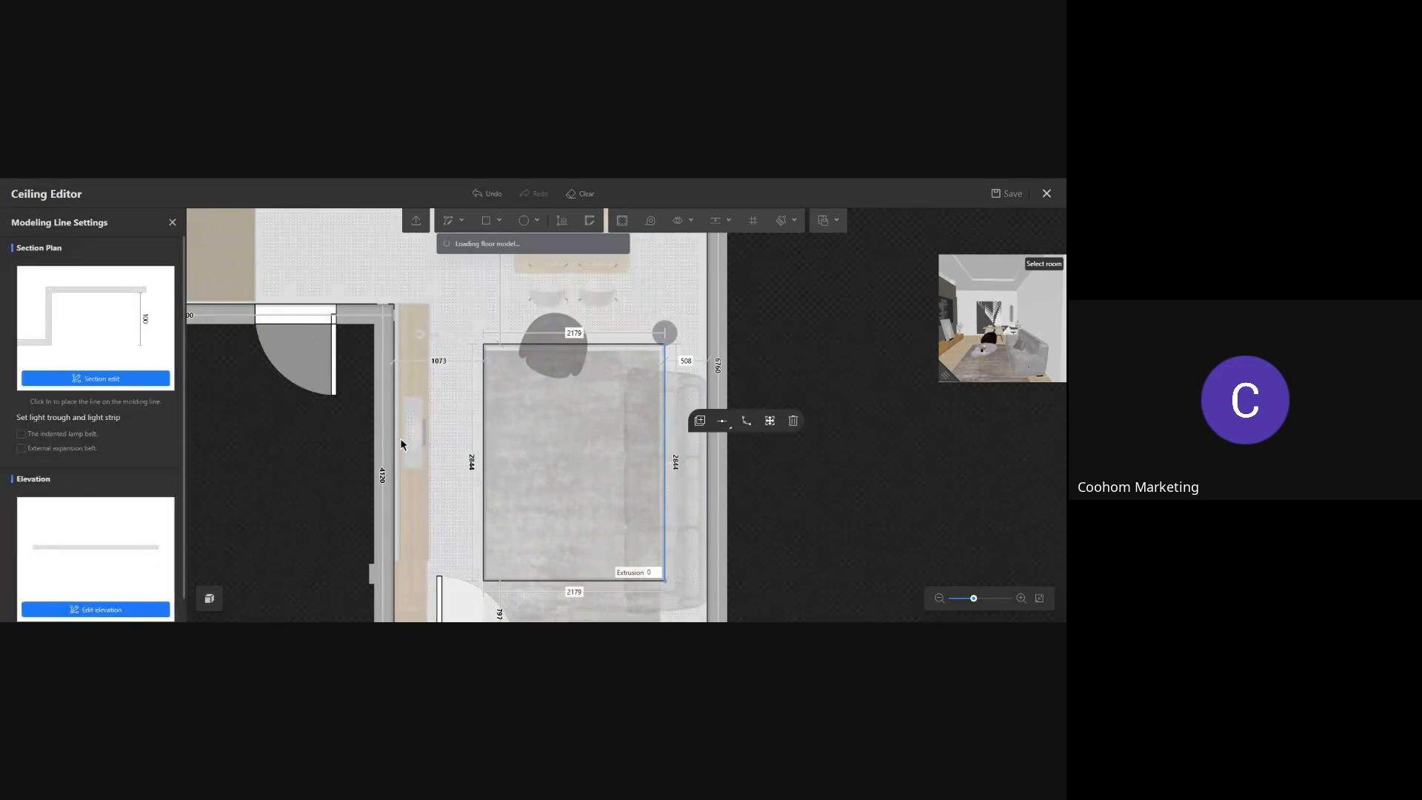
pyautogui.click(21, 436)
pyautogui.click(138, 538)
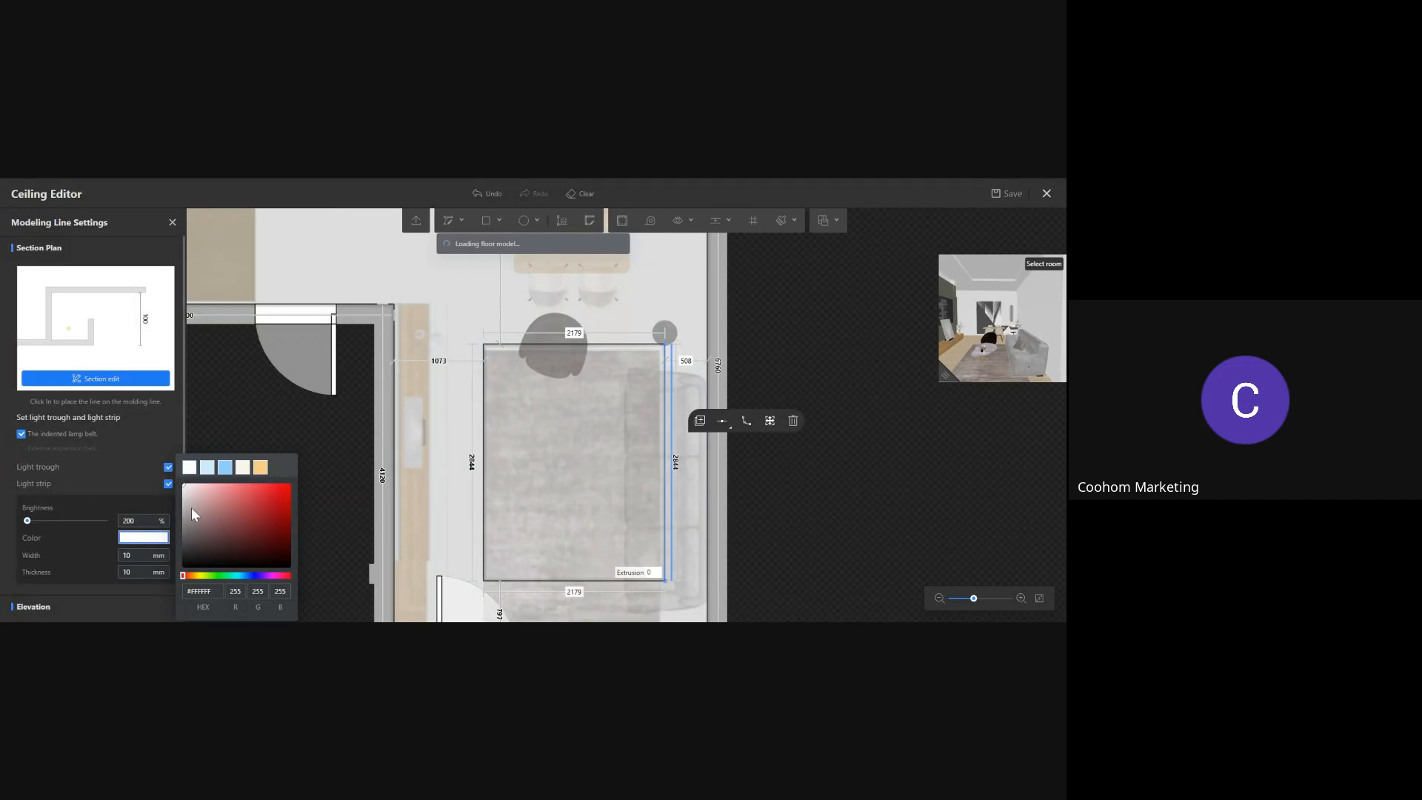
pyautogui.click(261, 468)
pyautogui.doubleClick(132, 521)
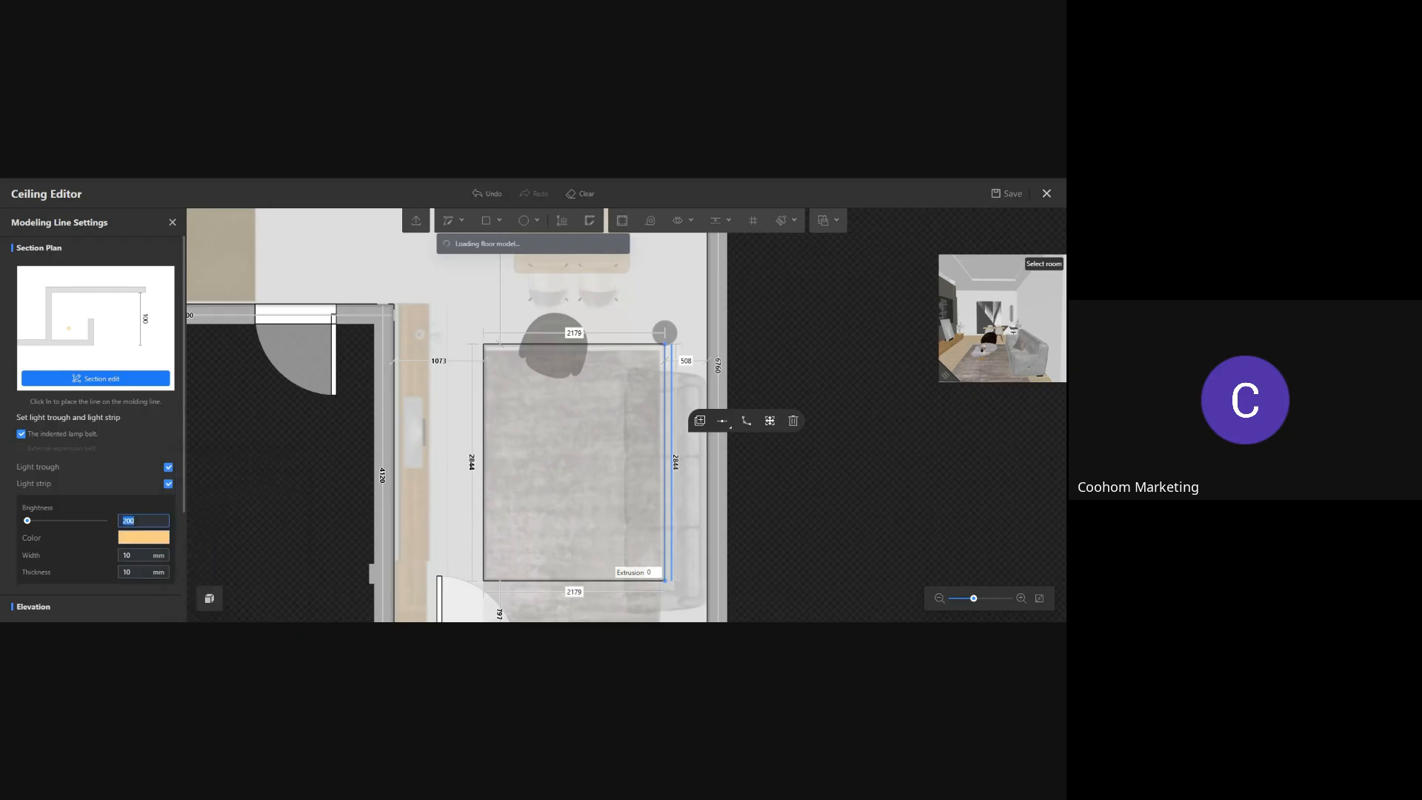
pyautogui.write('100')
pyautogui.click(700, 421)
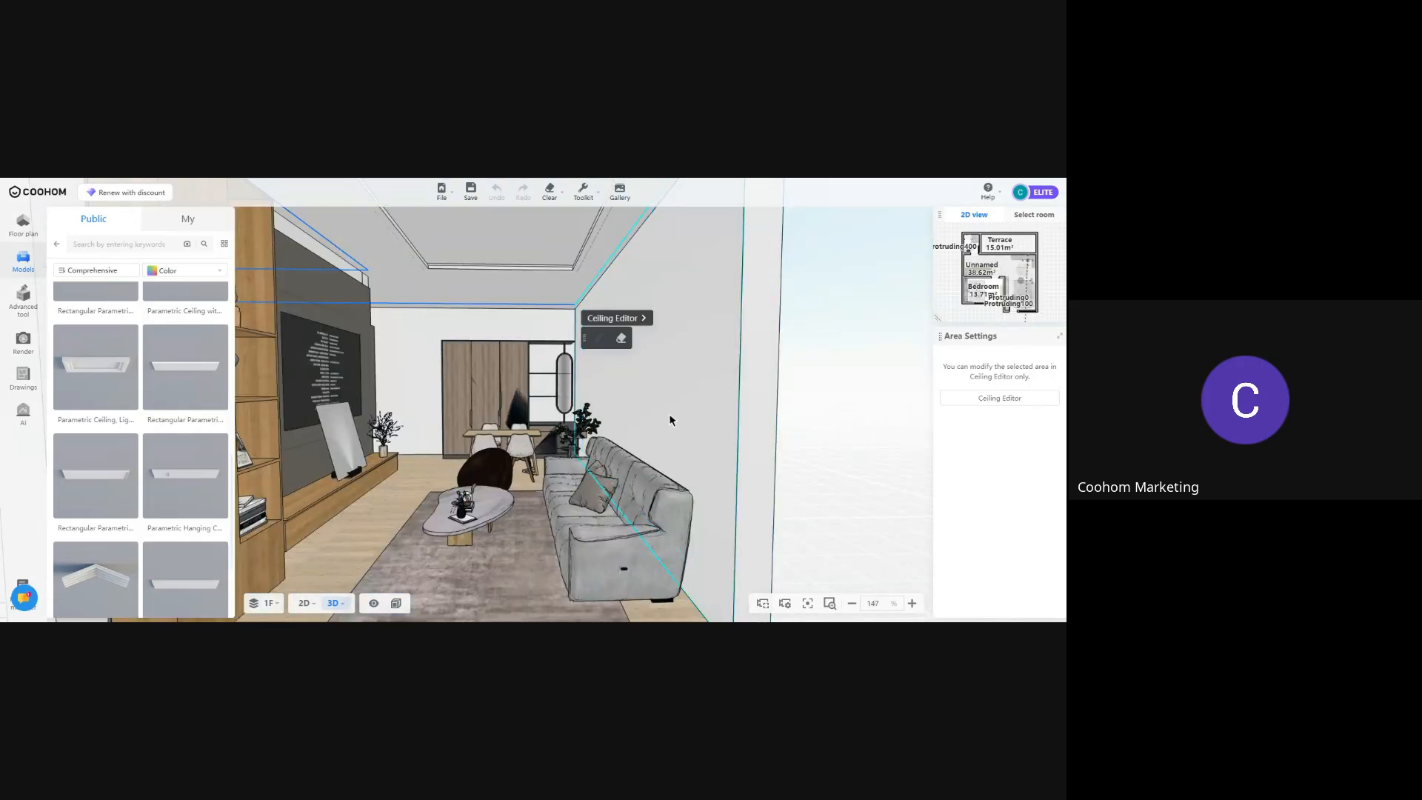
# Examine the recessed living-area ceiling in 3D and the terrace in the 2D floor plan
pyautogui.moveTo(669, 420); pyautogui.dragTo(414, 273)
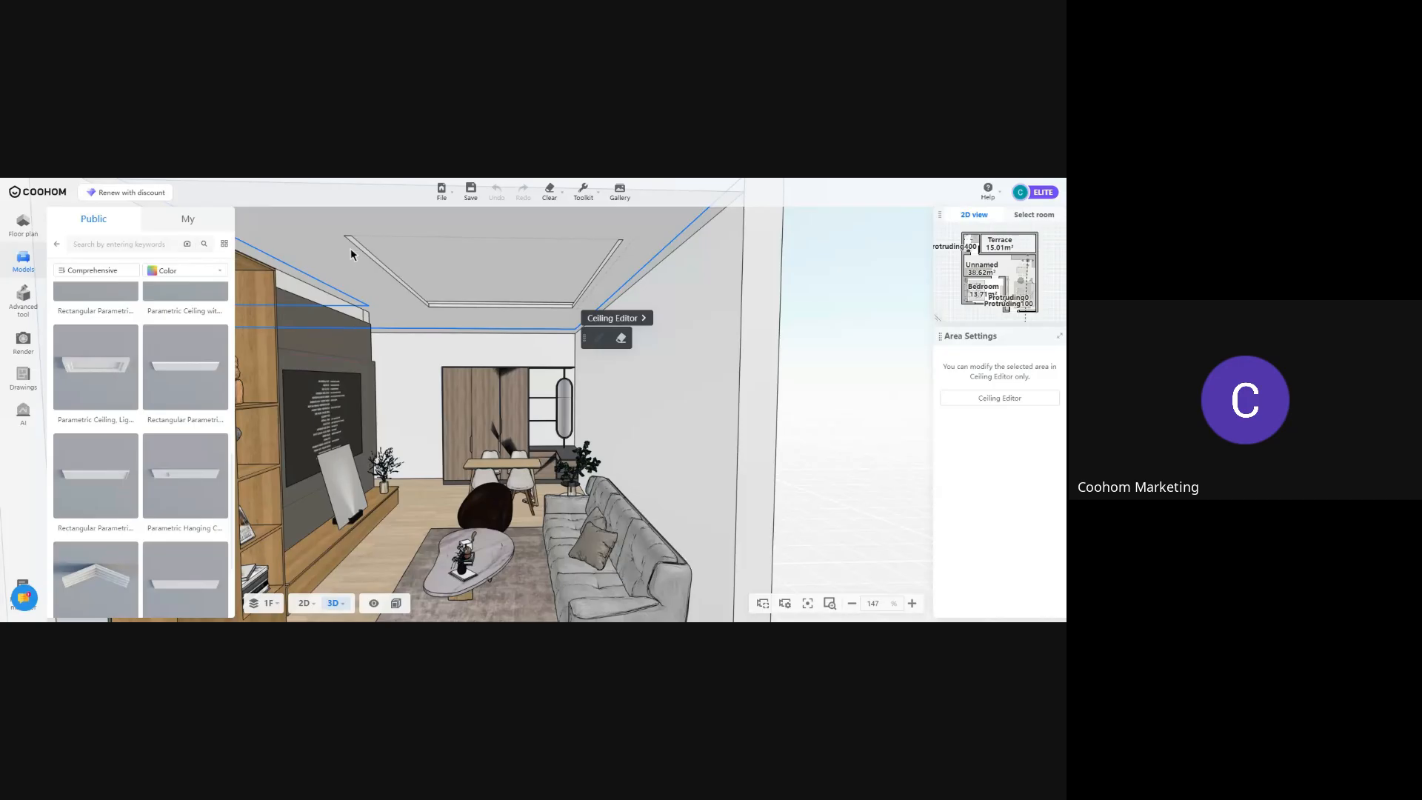
pyautogui.scroll(3, 349, 247)
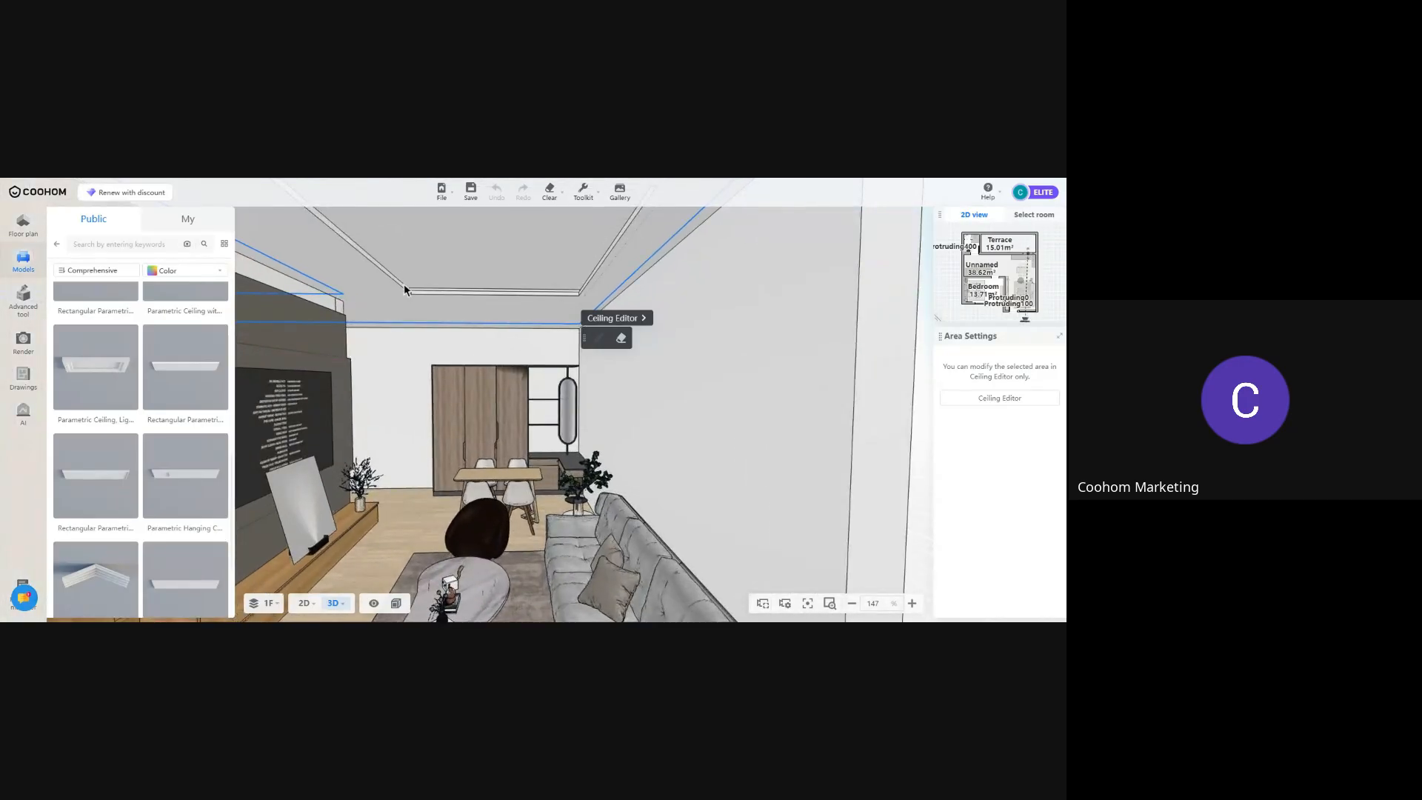
pyautogui.scroll(-3, 495, 252)
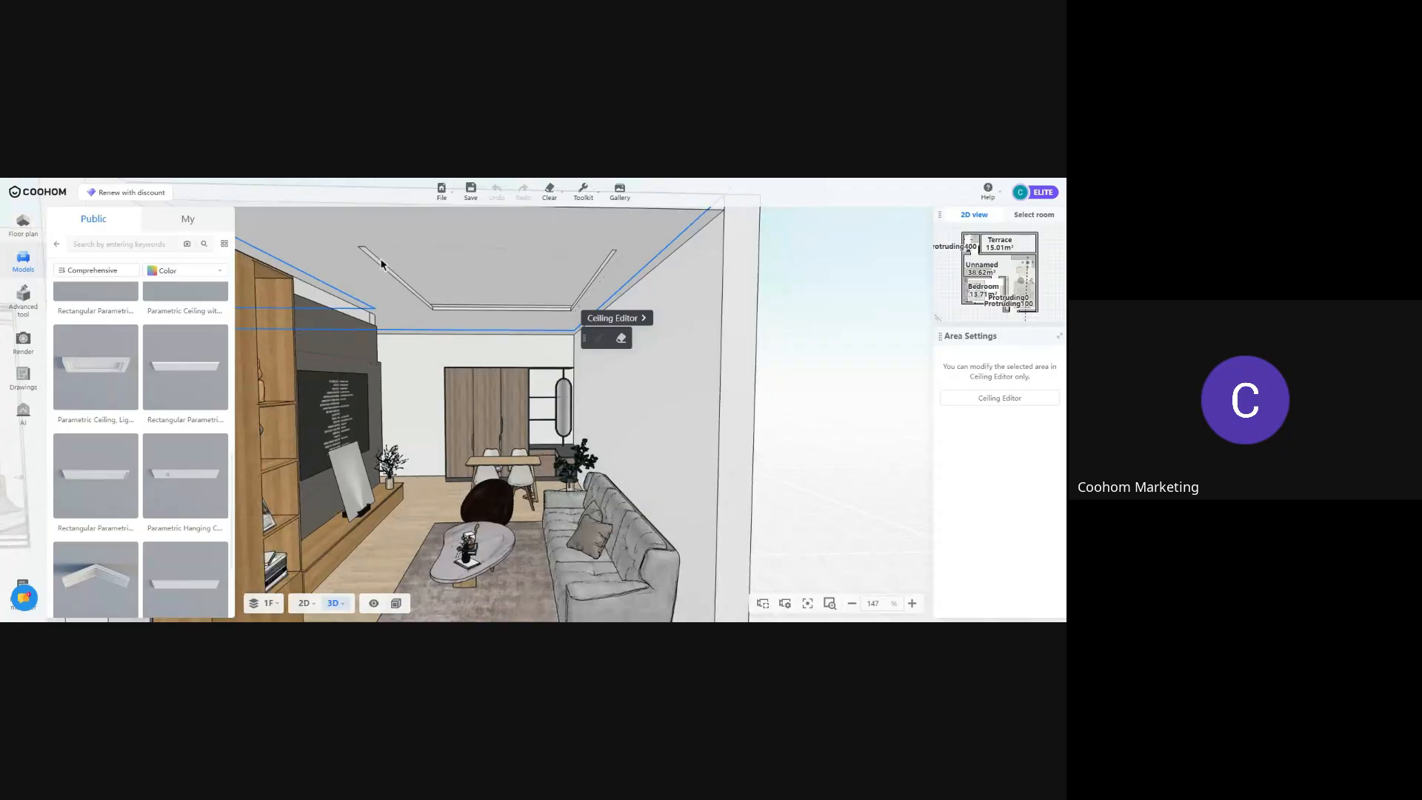
pyautogui.scroll(1, 385, 263)
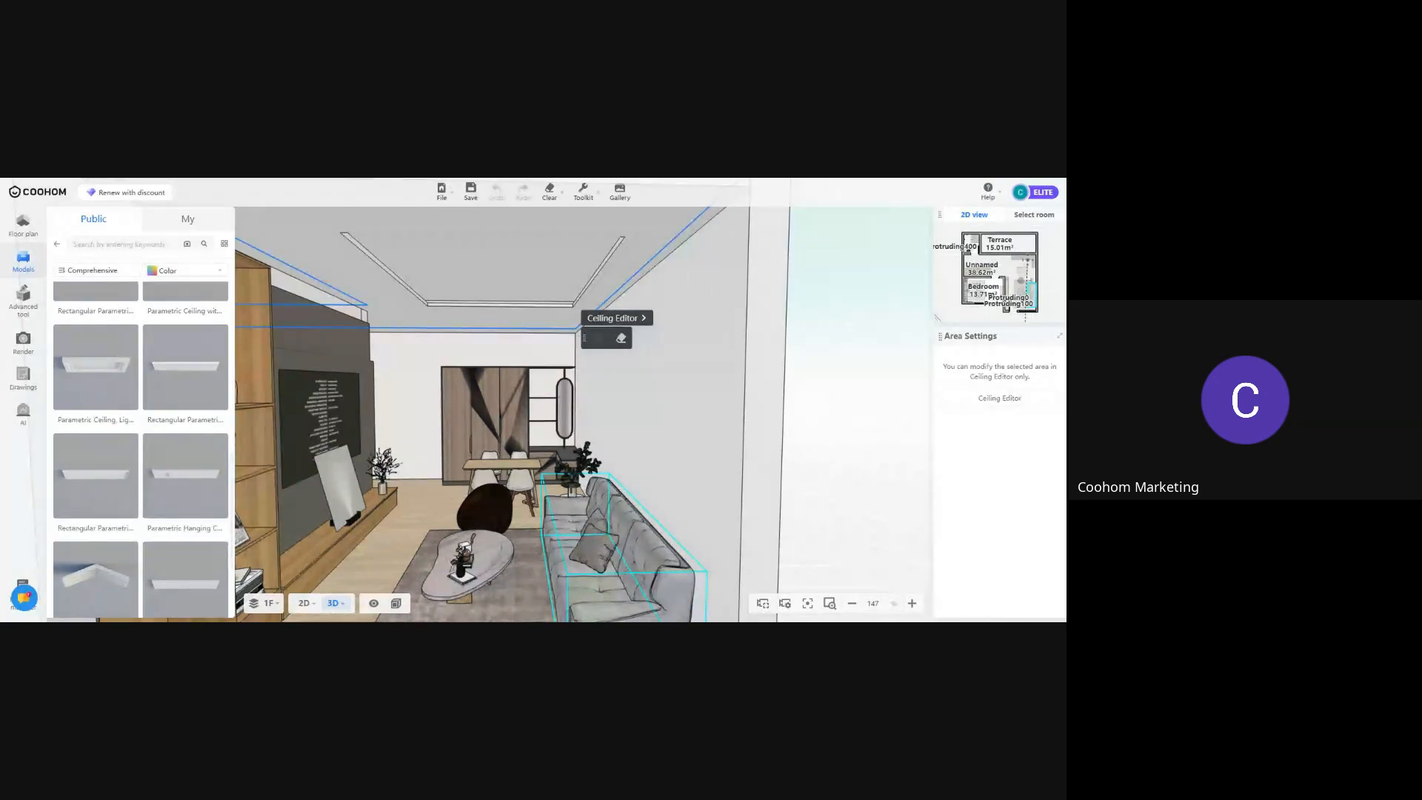
pyautogui.click(305, 603)
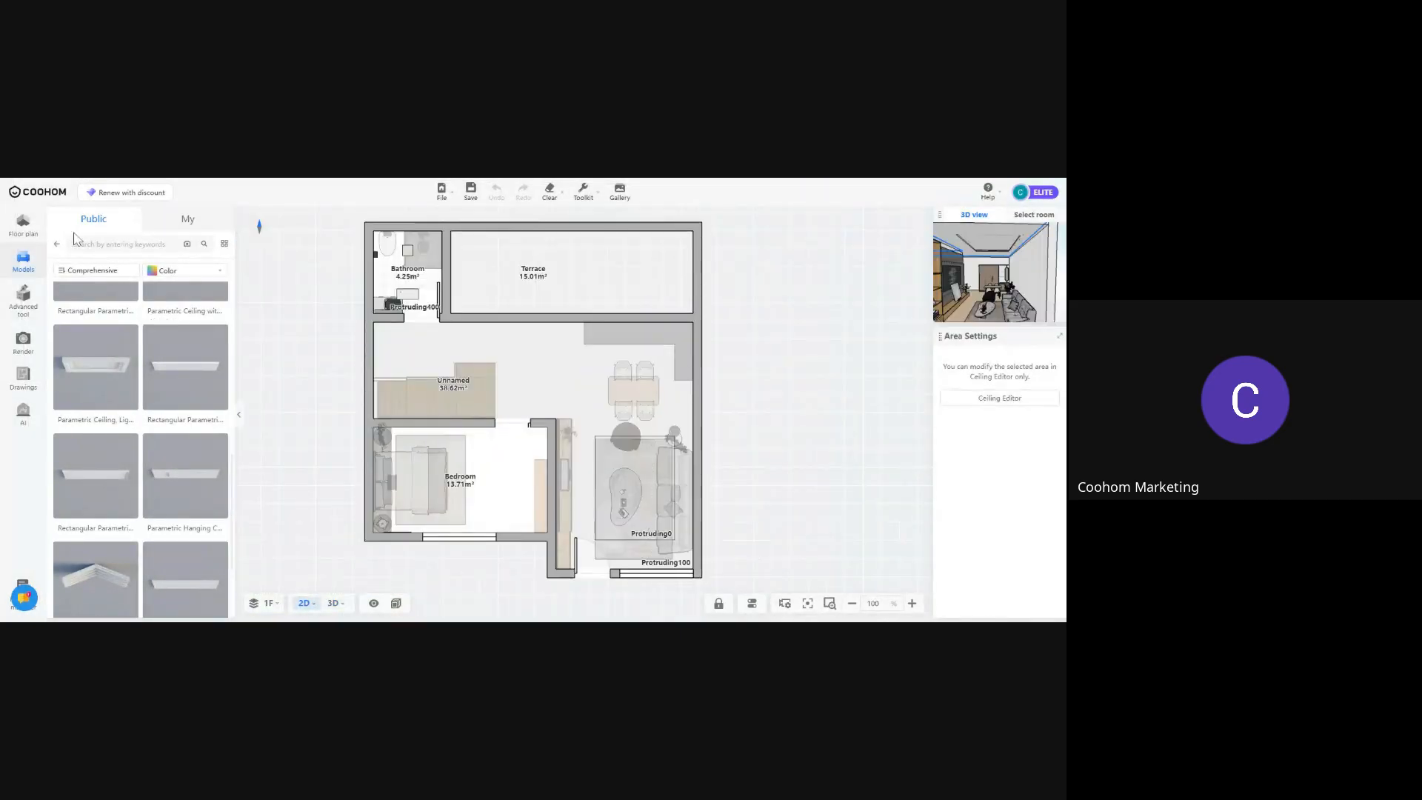
pyautogui.click(21, 233)
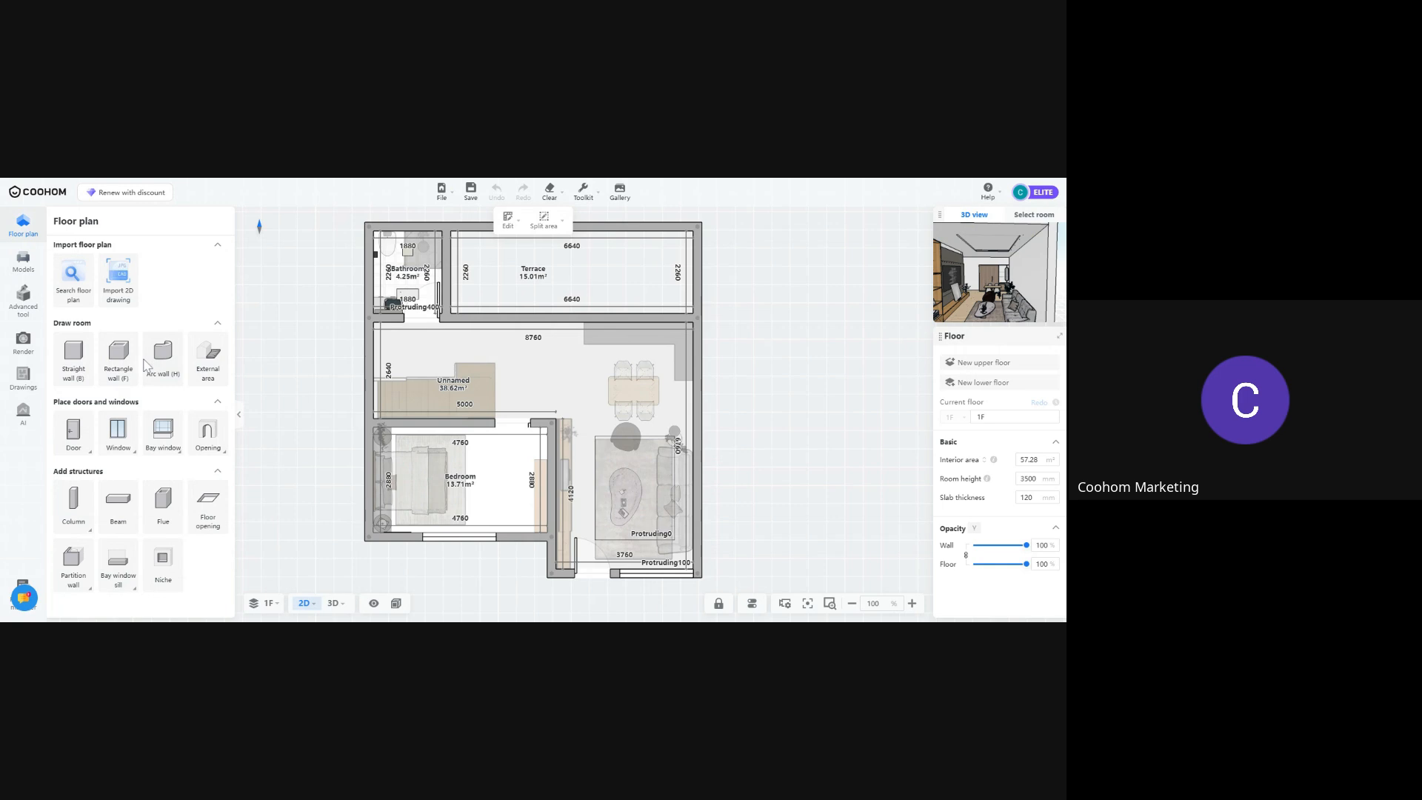
pyautogui.scroll(4, 564, 272)
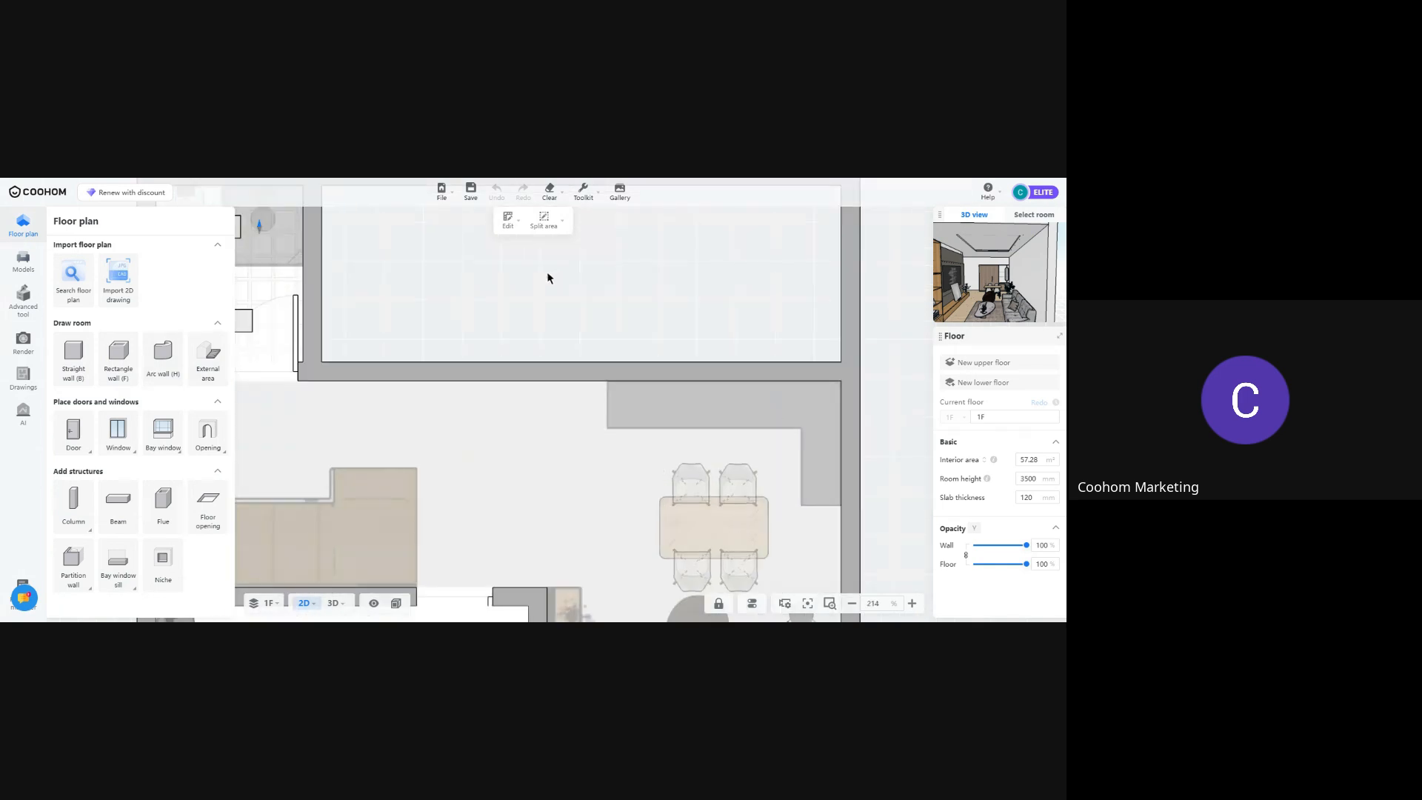
pyautogui.moveTo(406, 306); pyautogui.dragTo(442, 405)
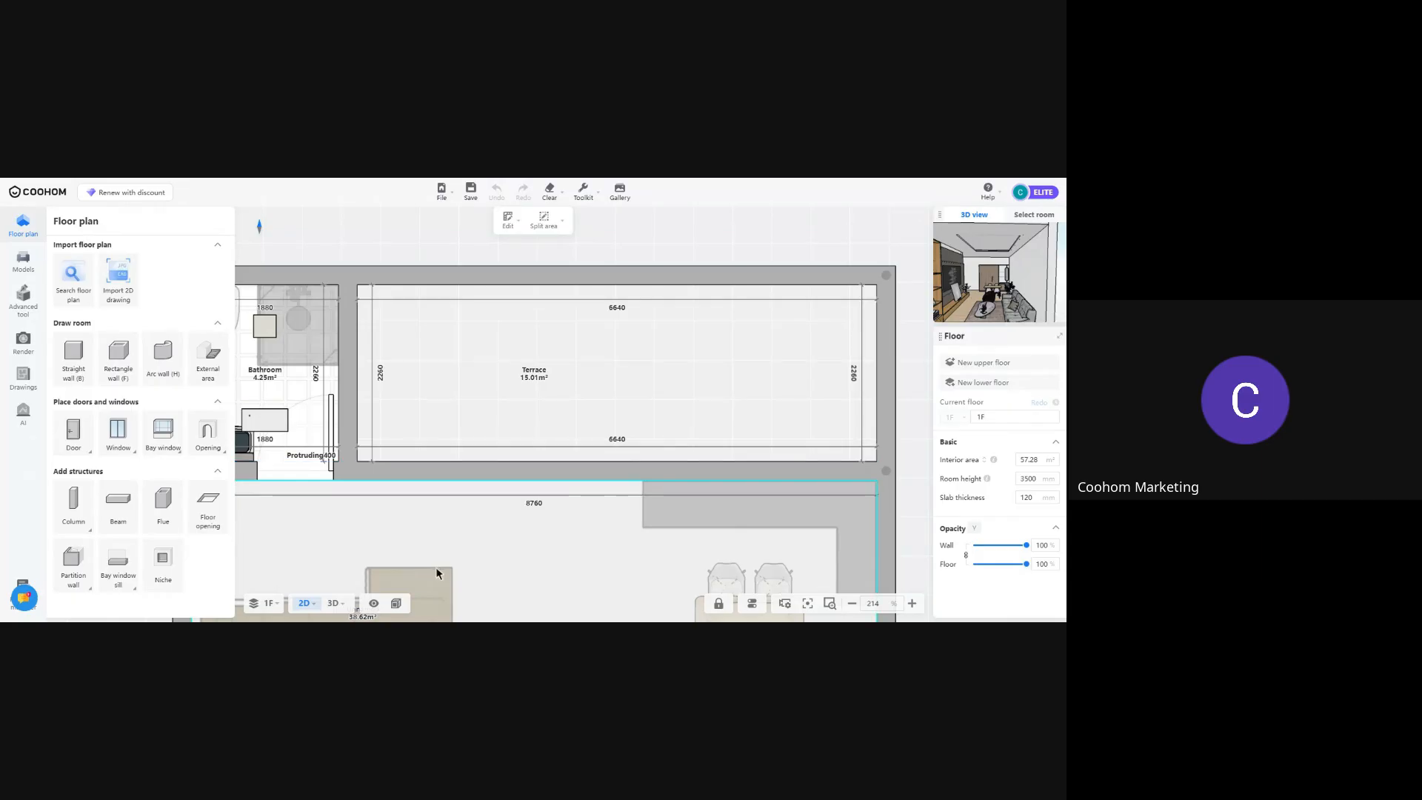
# In 3D, browse replacement models for the wooden cabinet behind the dining table, and delete the cabinet
pyautogui.click(339, 604)
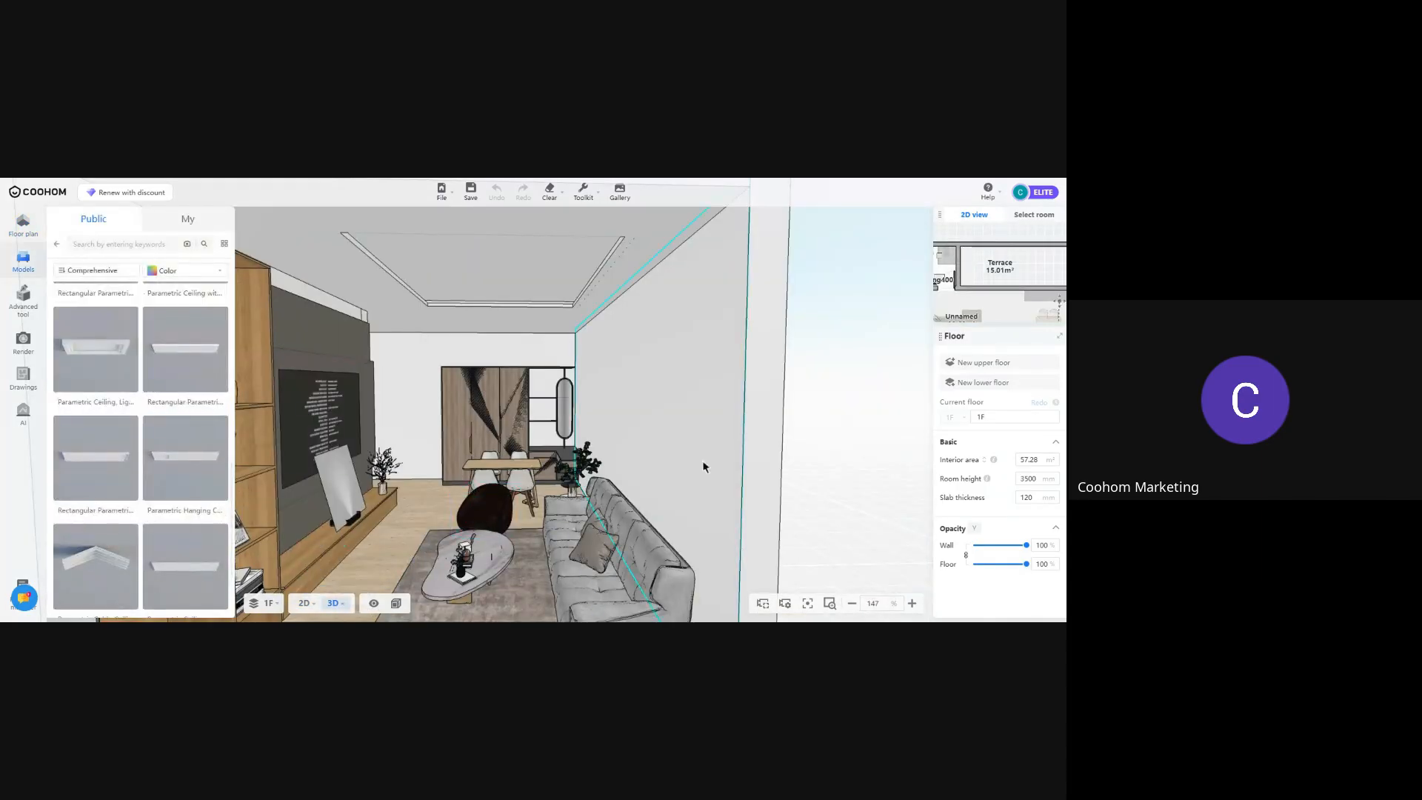
pyautogui.moveTo(702, 460); pyautogui.dragTo(743, 492)
pyautogui.click(509, 401)
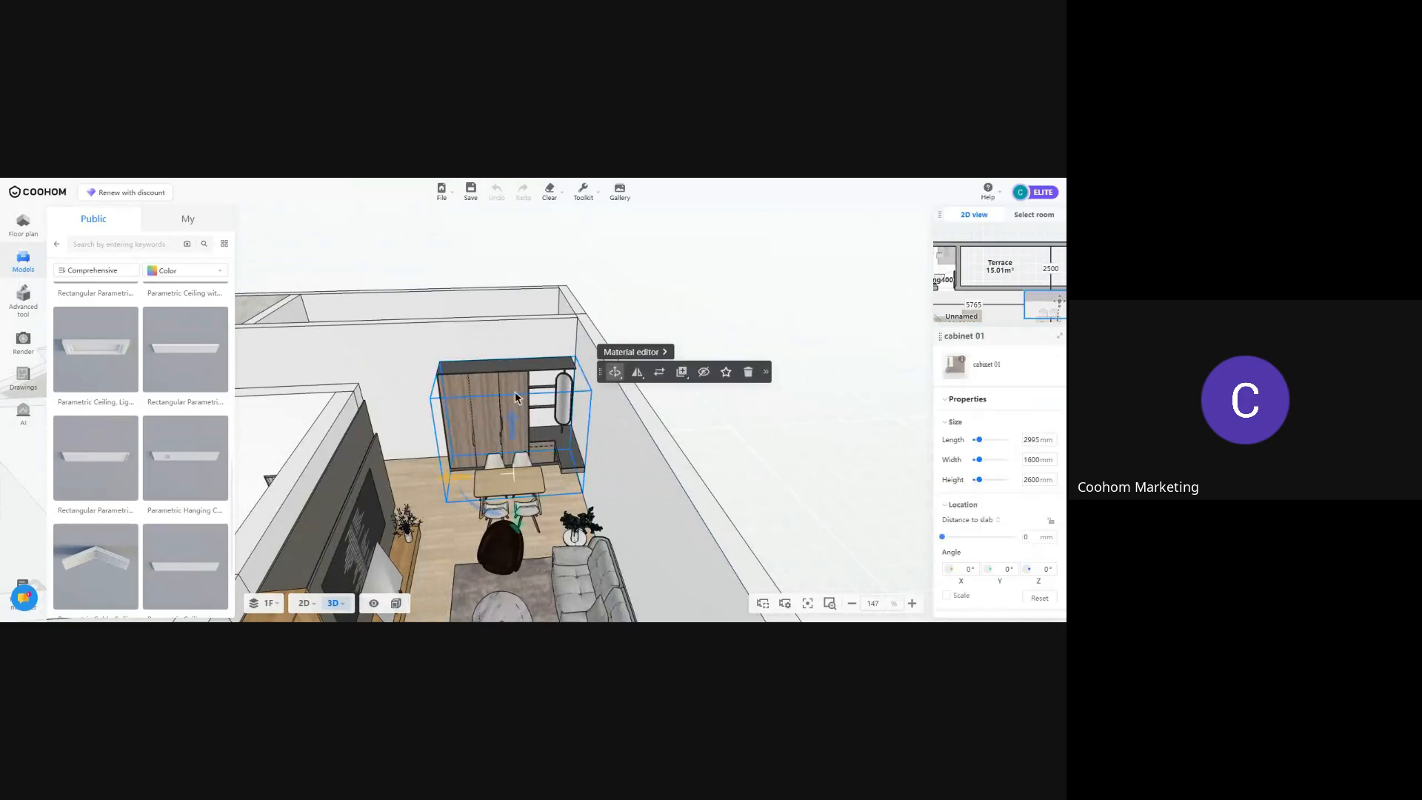
pyautogui.click(659, 372)
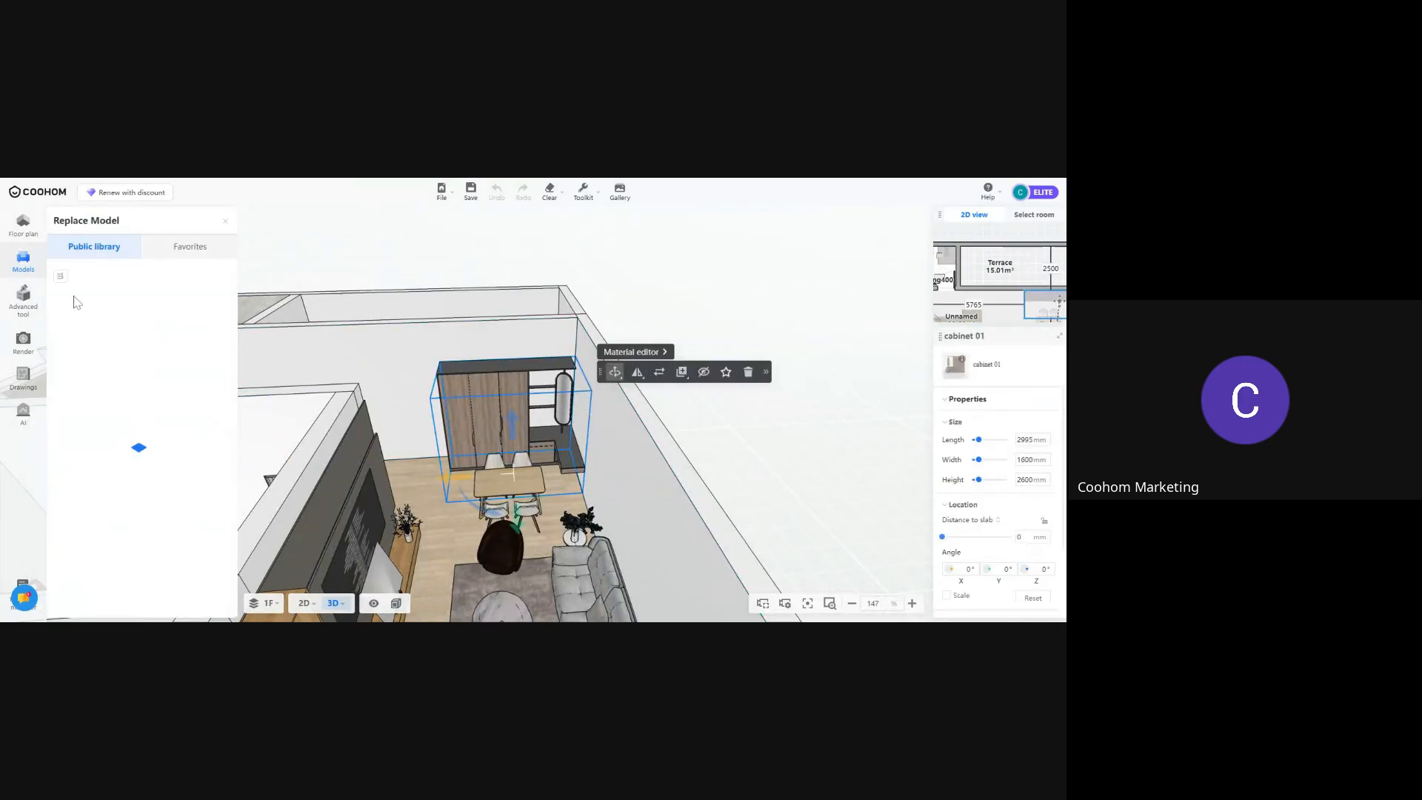
pyautogui.scroll(-5, 177, 370)
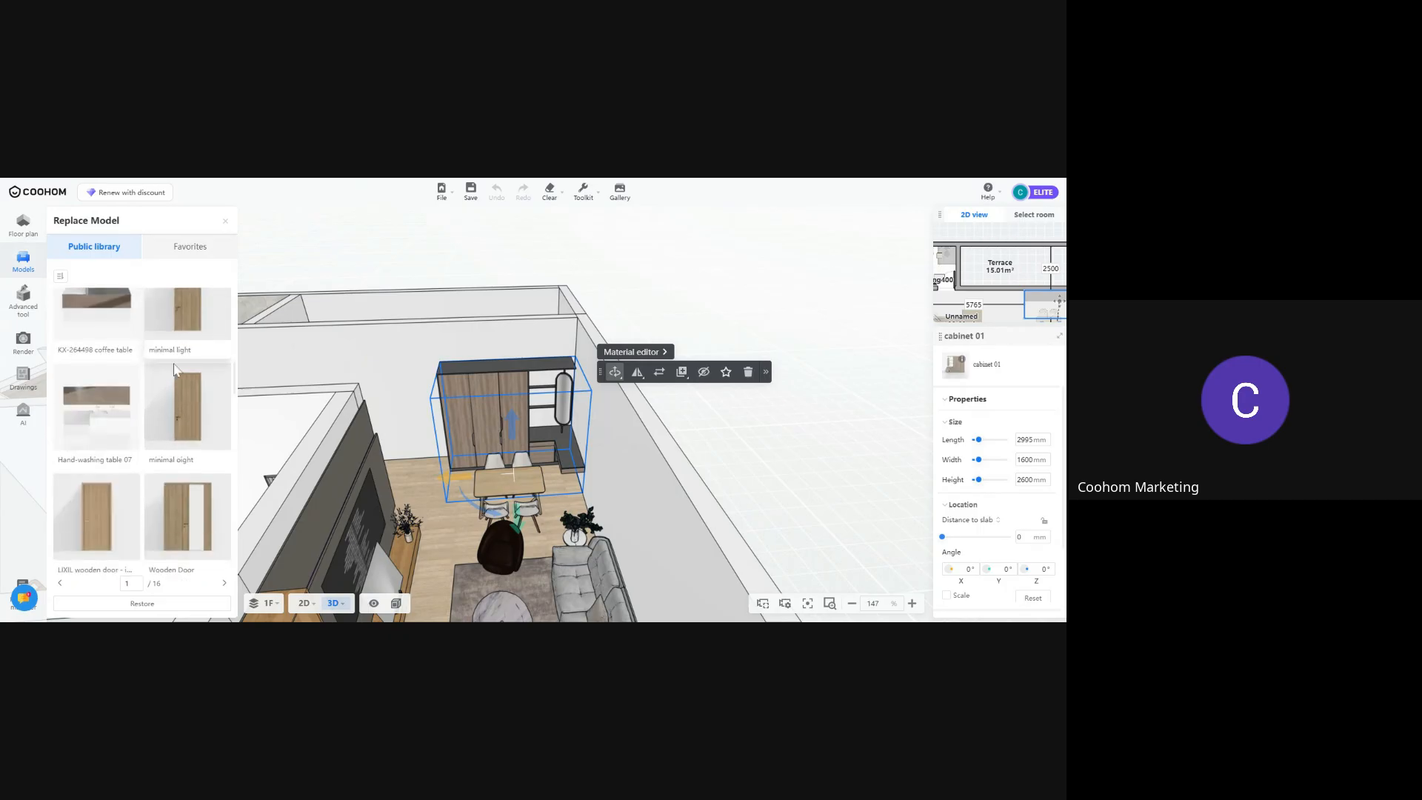
pyautogui.scroll(5, 175, 366)
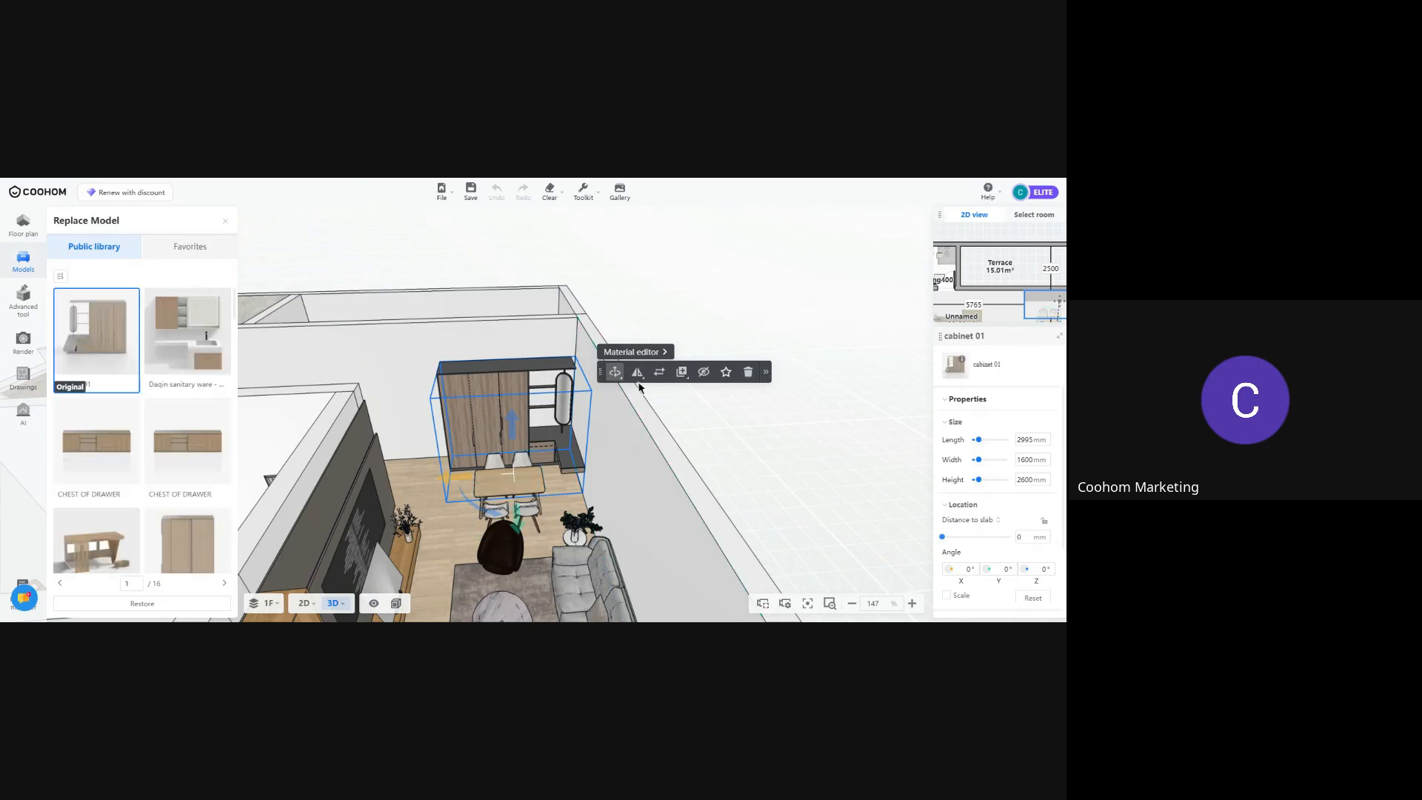
pyautogui.click(748, 372)
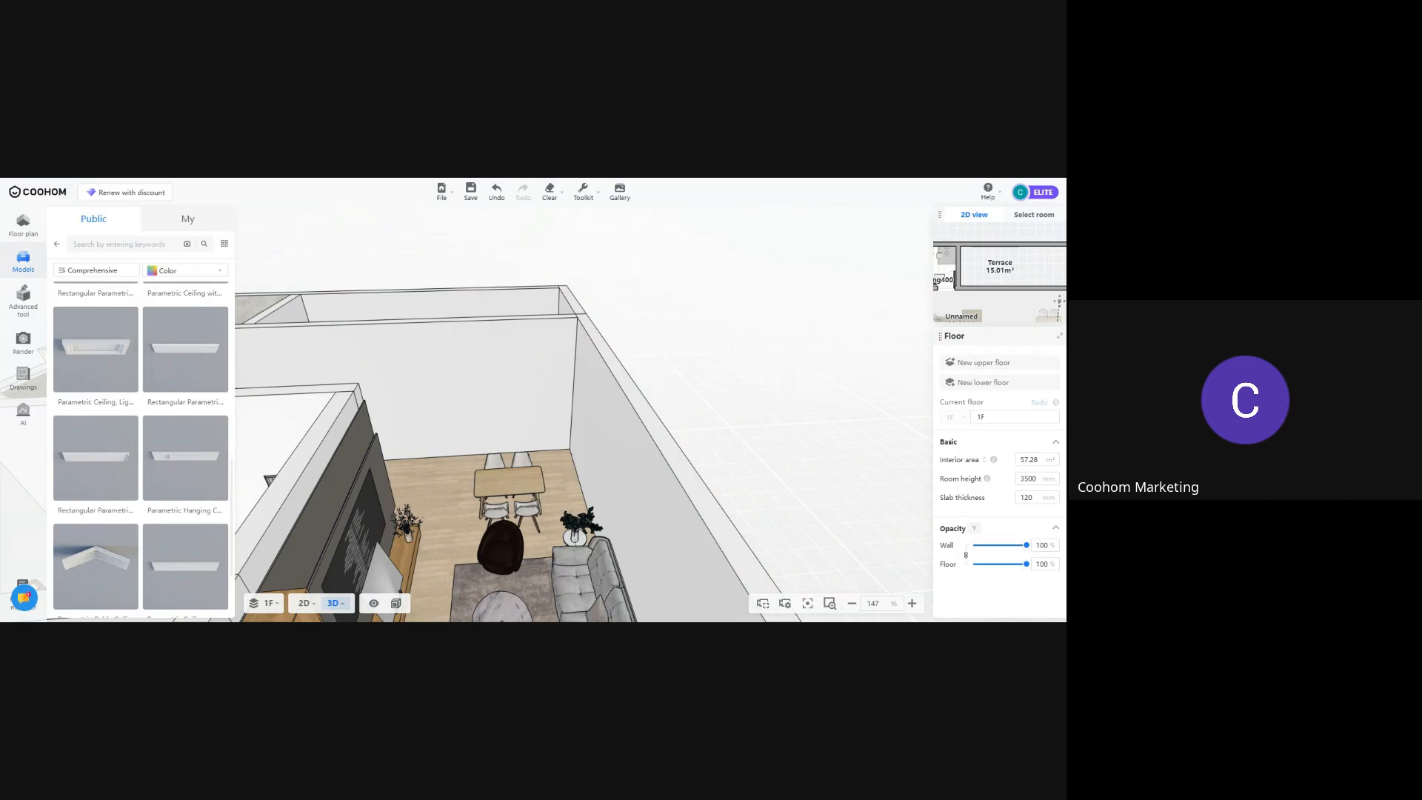
pyautogui.click(26, 265)
pyautogui.scroll(-2, 126, 385)
pyautogui.scroll(2, 133, 392)
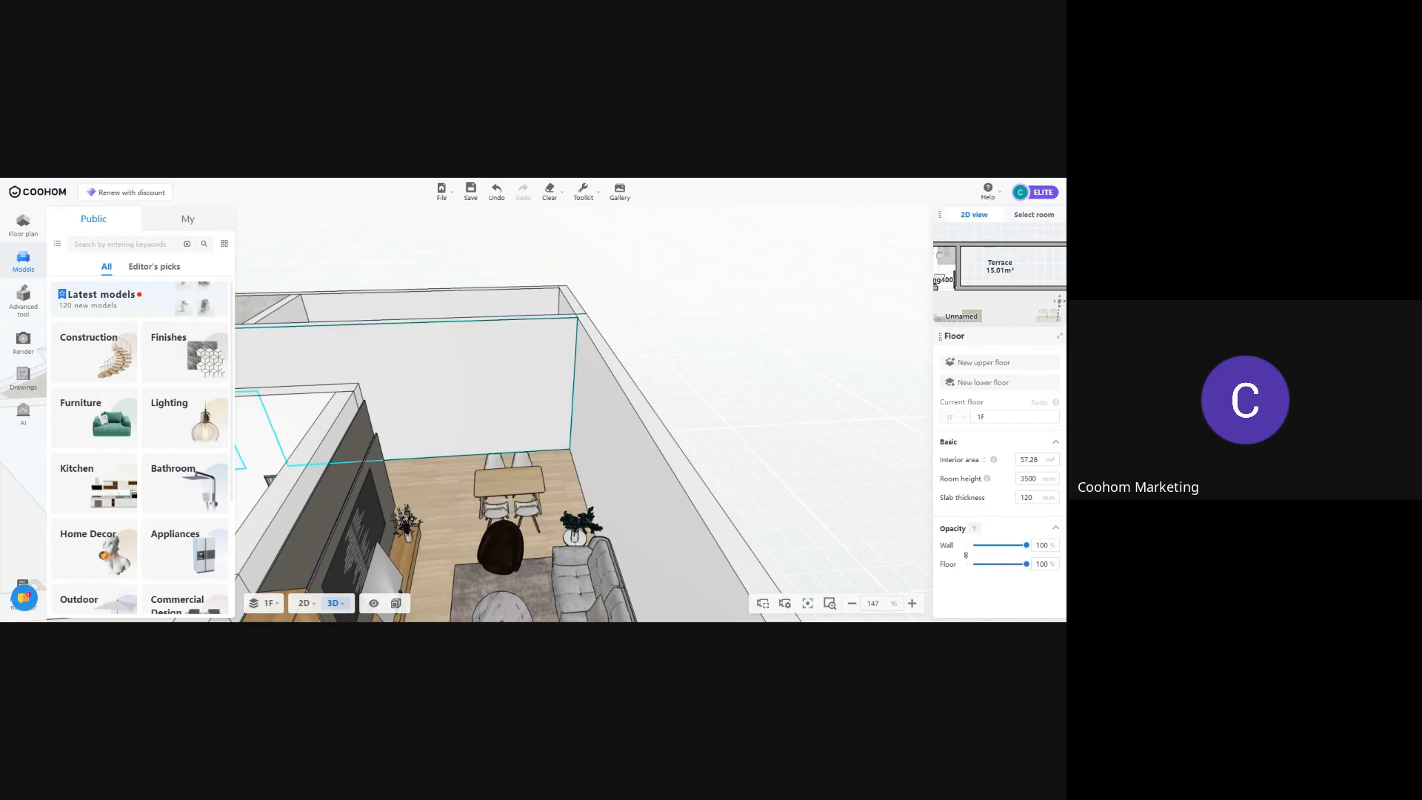
# Open the wall behind the dining table in the Wall Editor and draw a horizontal line from the doorway's top corner to the far edge
pyautogui.click(543, 371)
pyautogui.click(620, 280)
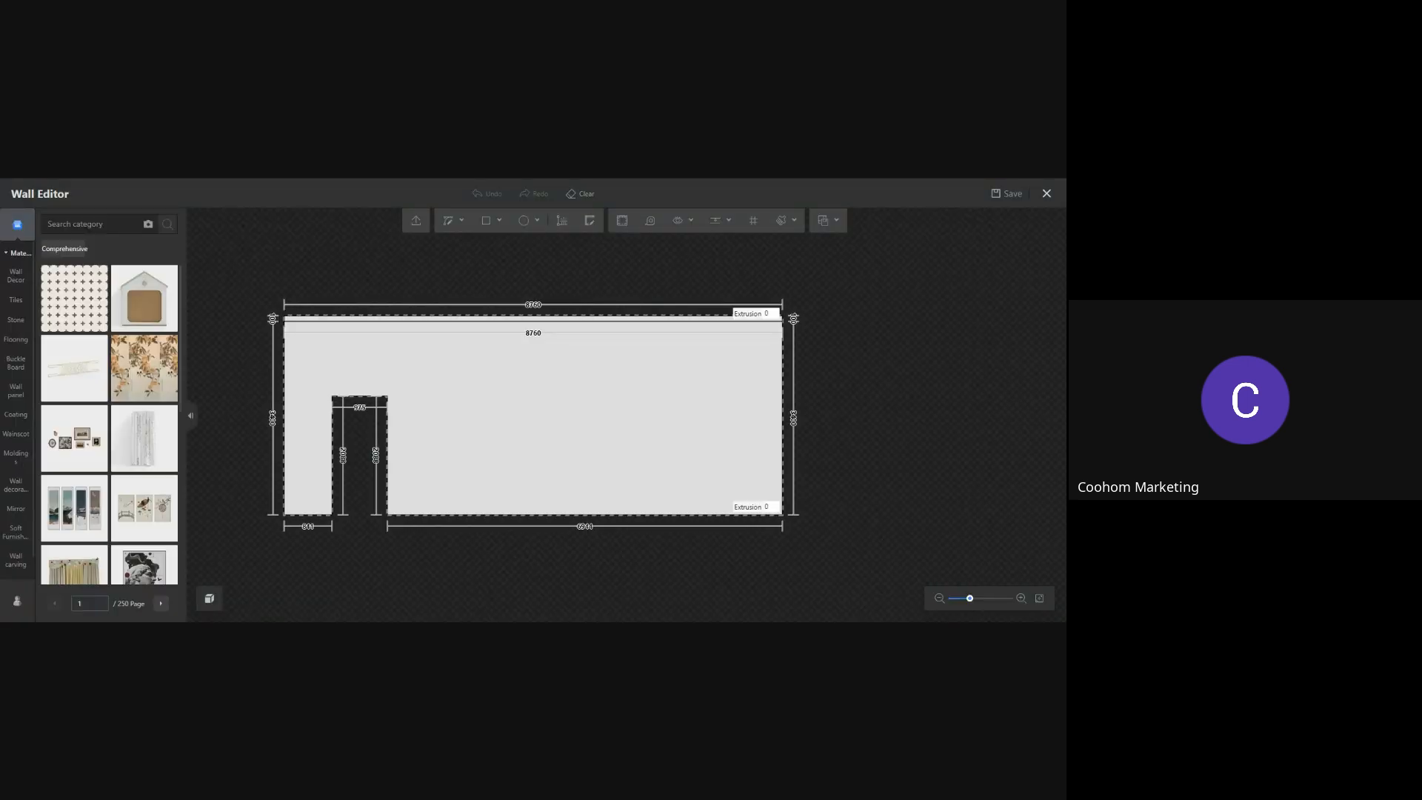
pyautogui.click(459, 221)
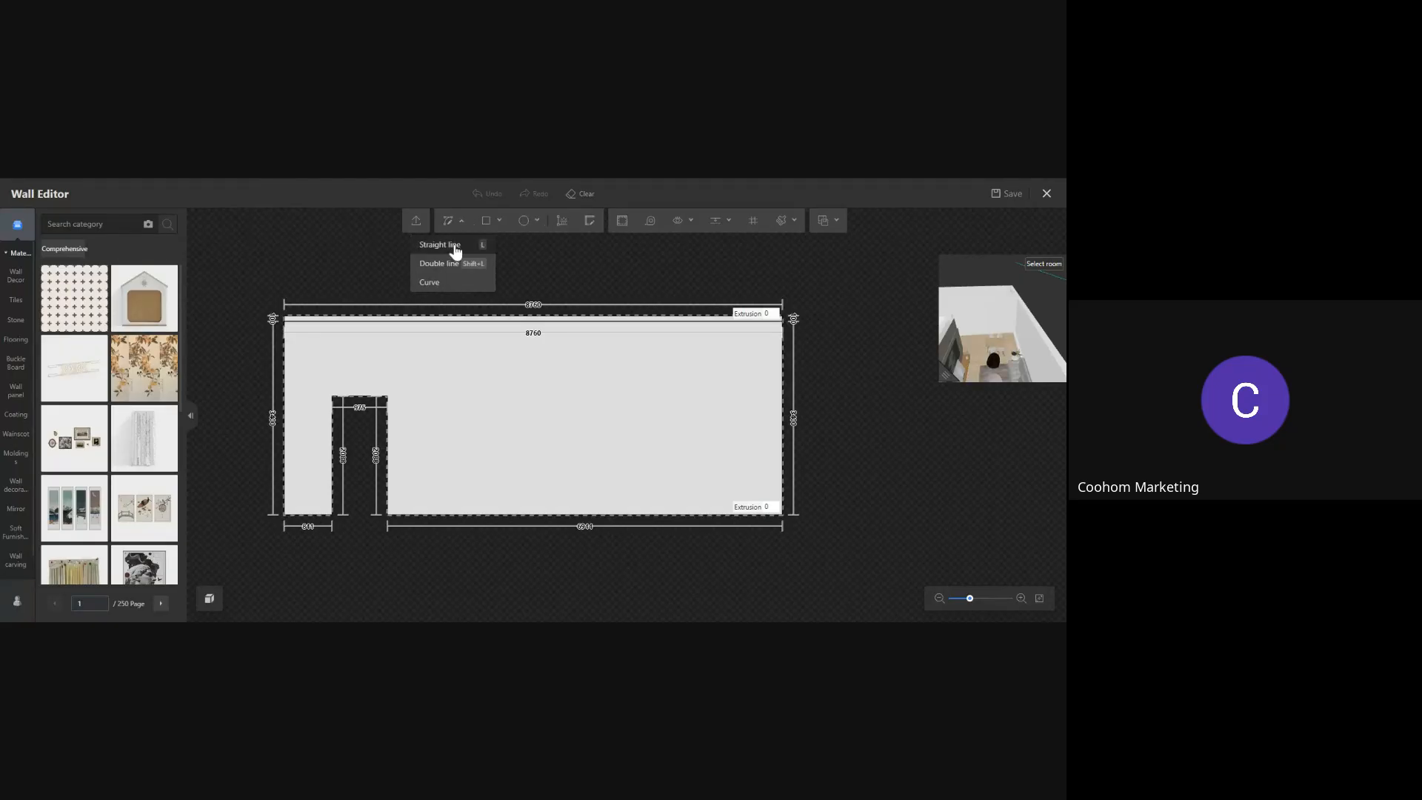
pyautogui.click(453, 246)
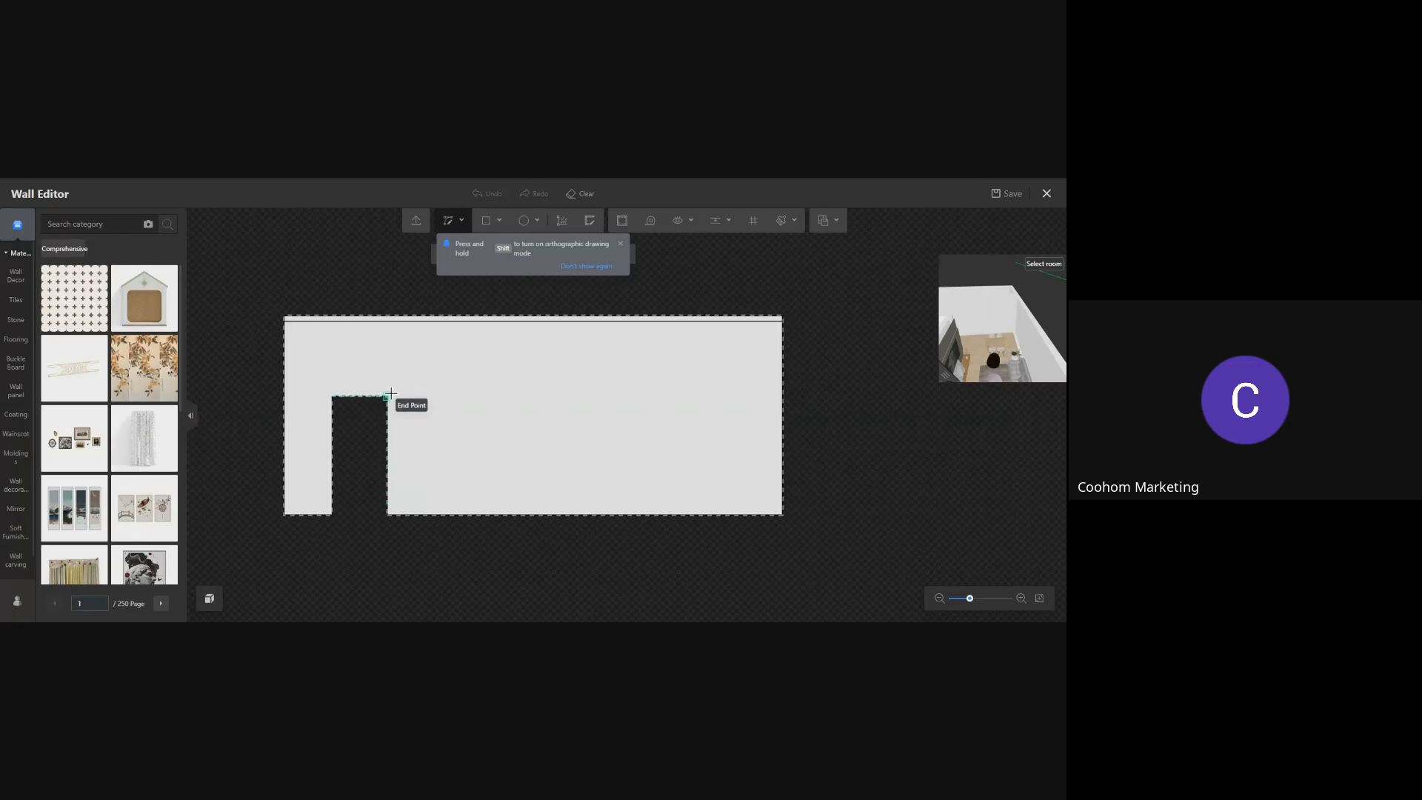
pyautogui.click(390, 394)
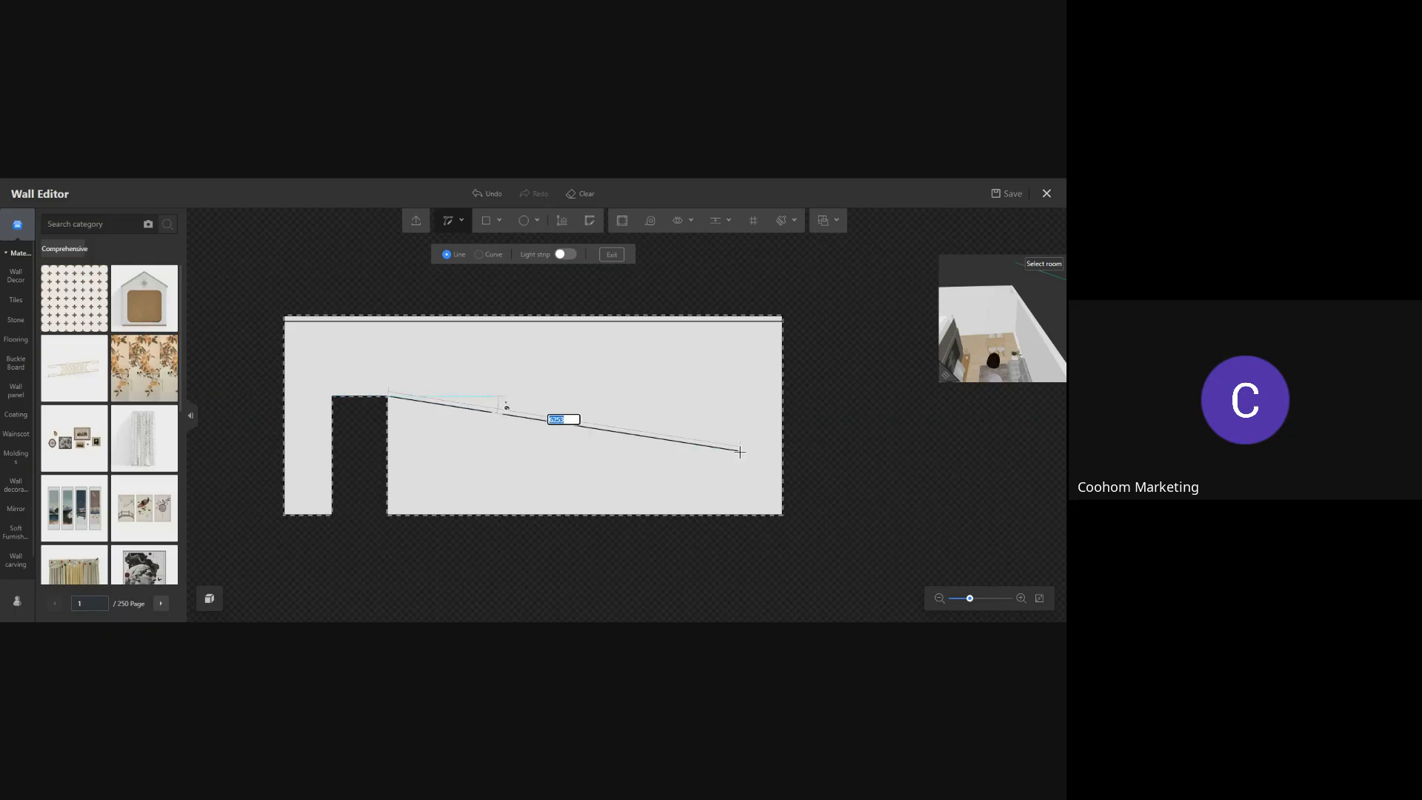
pyautogui.click(783, 398)
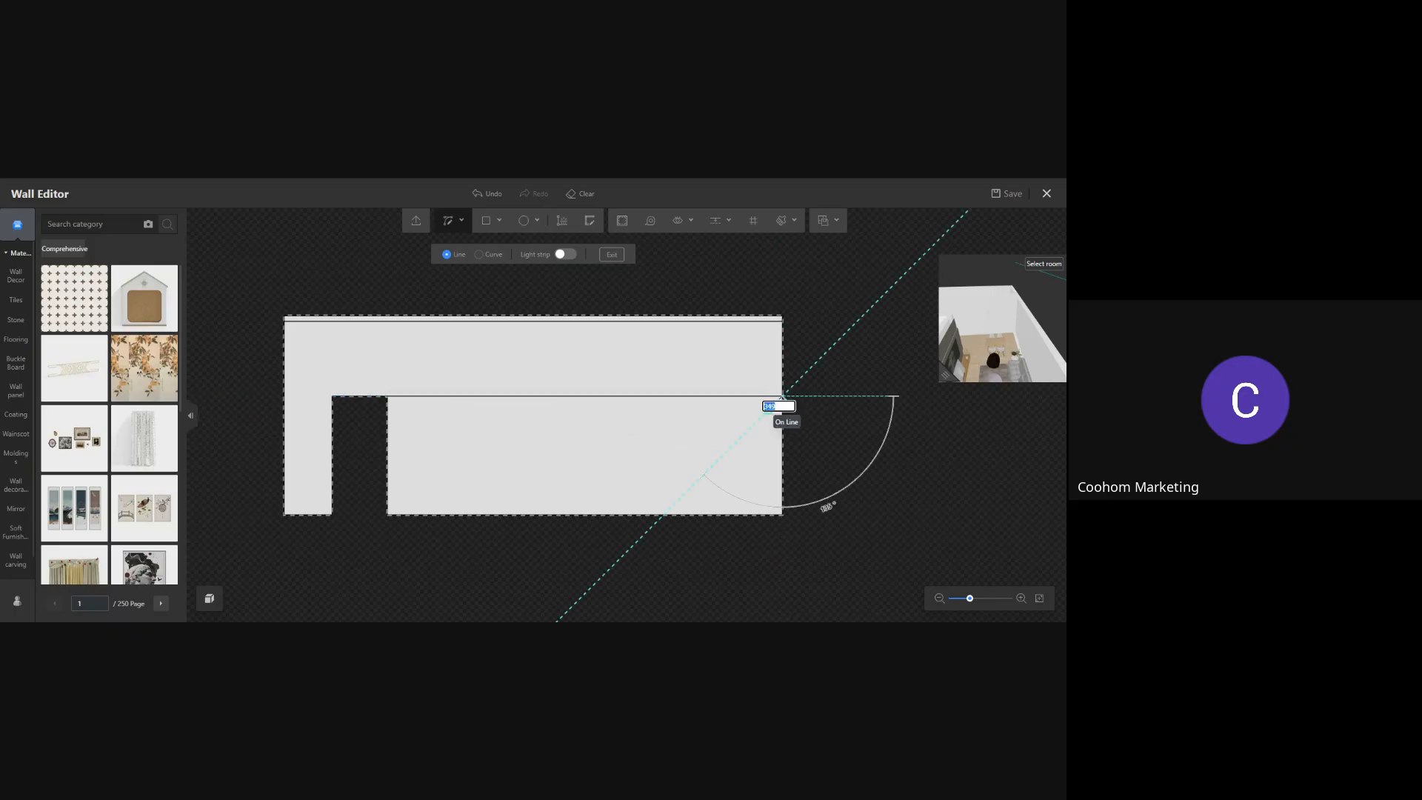
pyautogui.rightClick(747, 415)
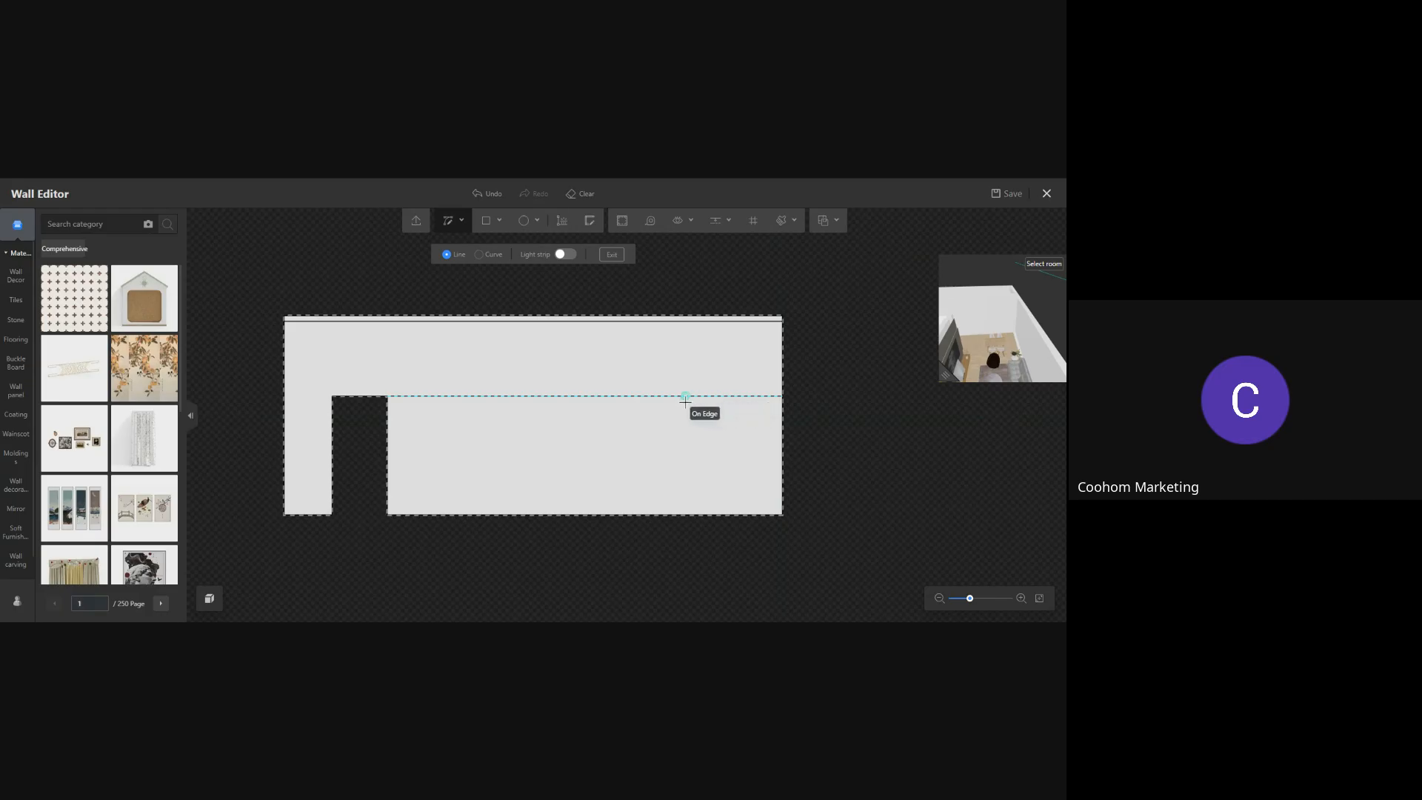
# Draw a vertical line from the horizontal line down to the wall's base, about 1760 mm from the wall's far edge
pyautogui.click(682, 396)
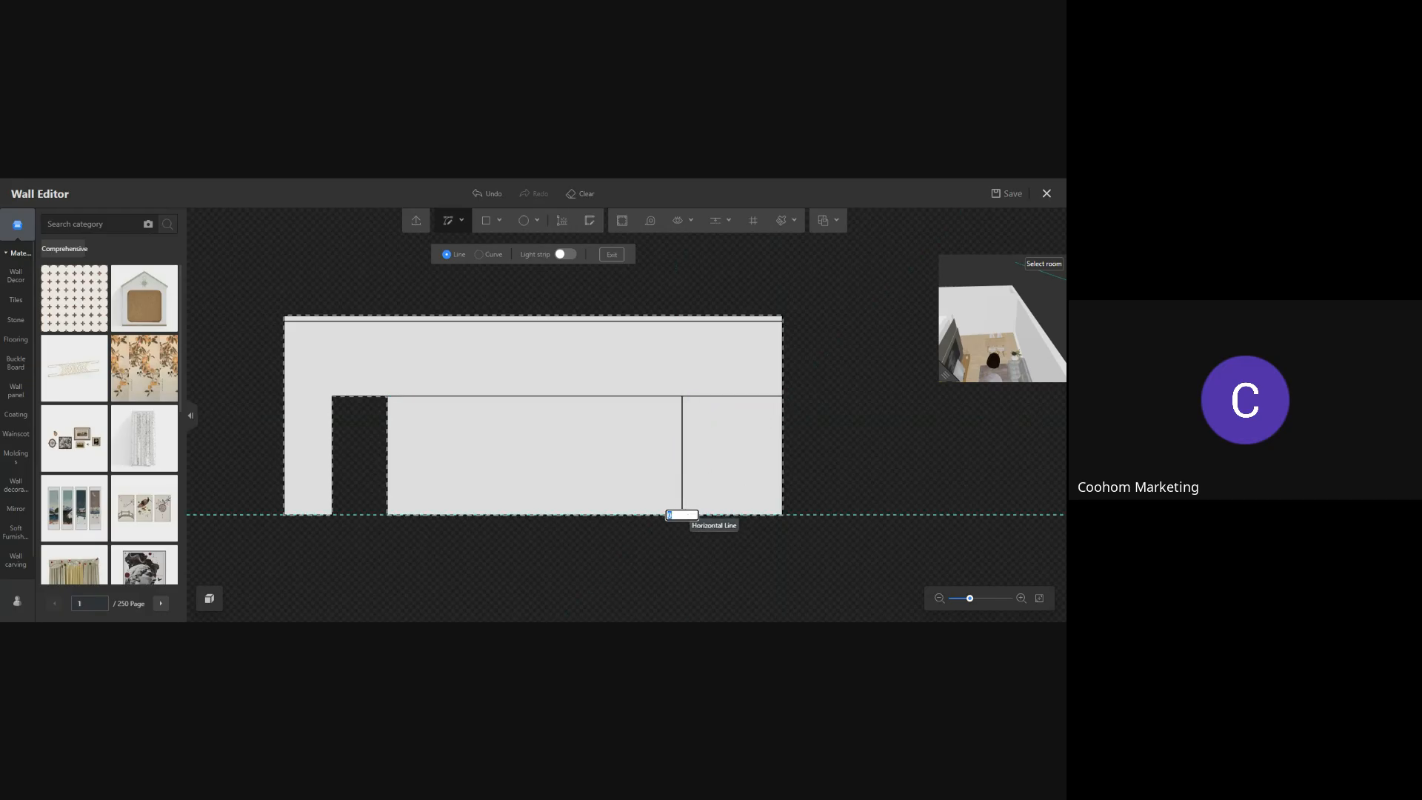
pyautogui.click(682, 515)
pyautogui.rightClick(705, 536)
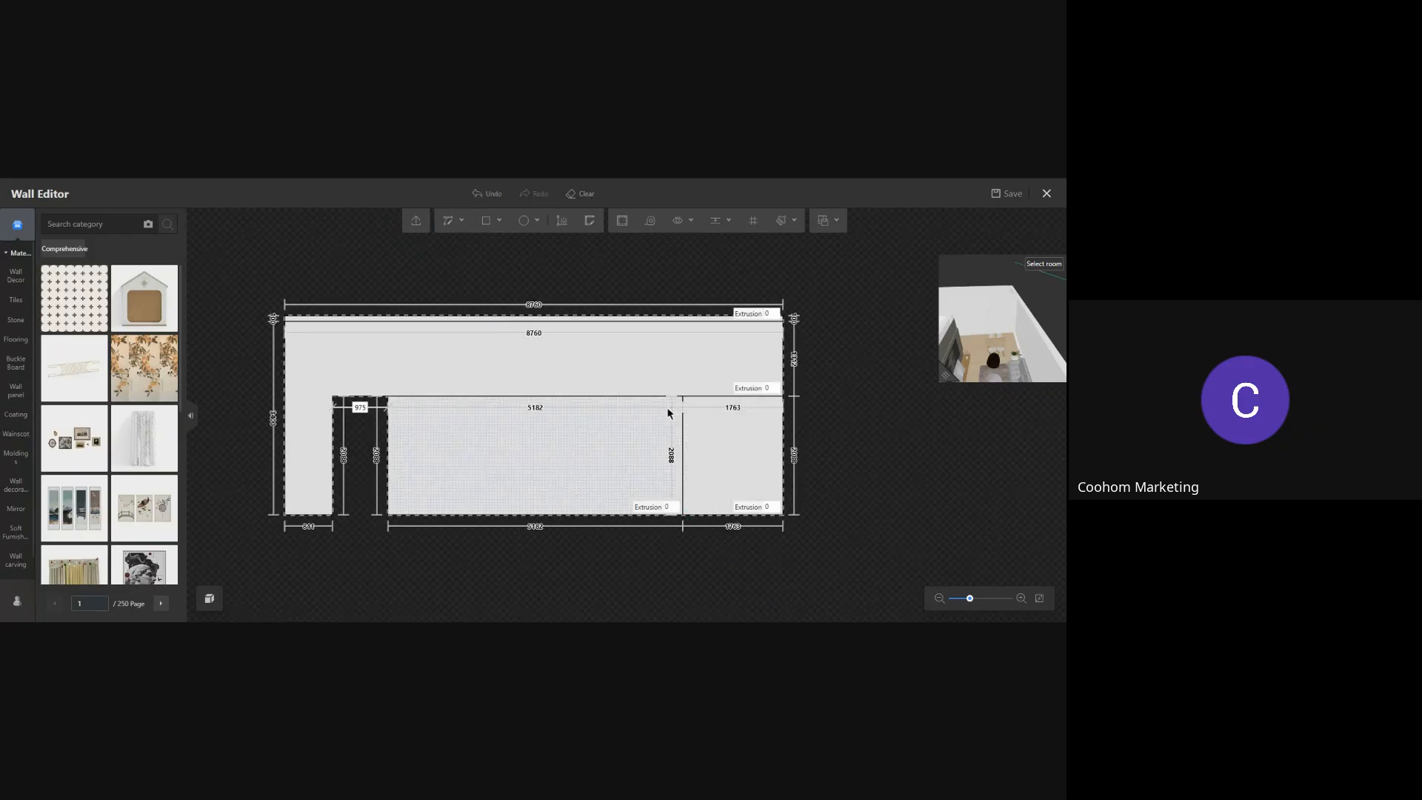
# Draw a curve from the horizontal line, about 1350 mm before the vertical line, to the vertical line about 970 mm below the intersection
pyautogui.click(454, 221)
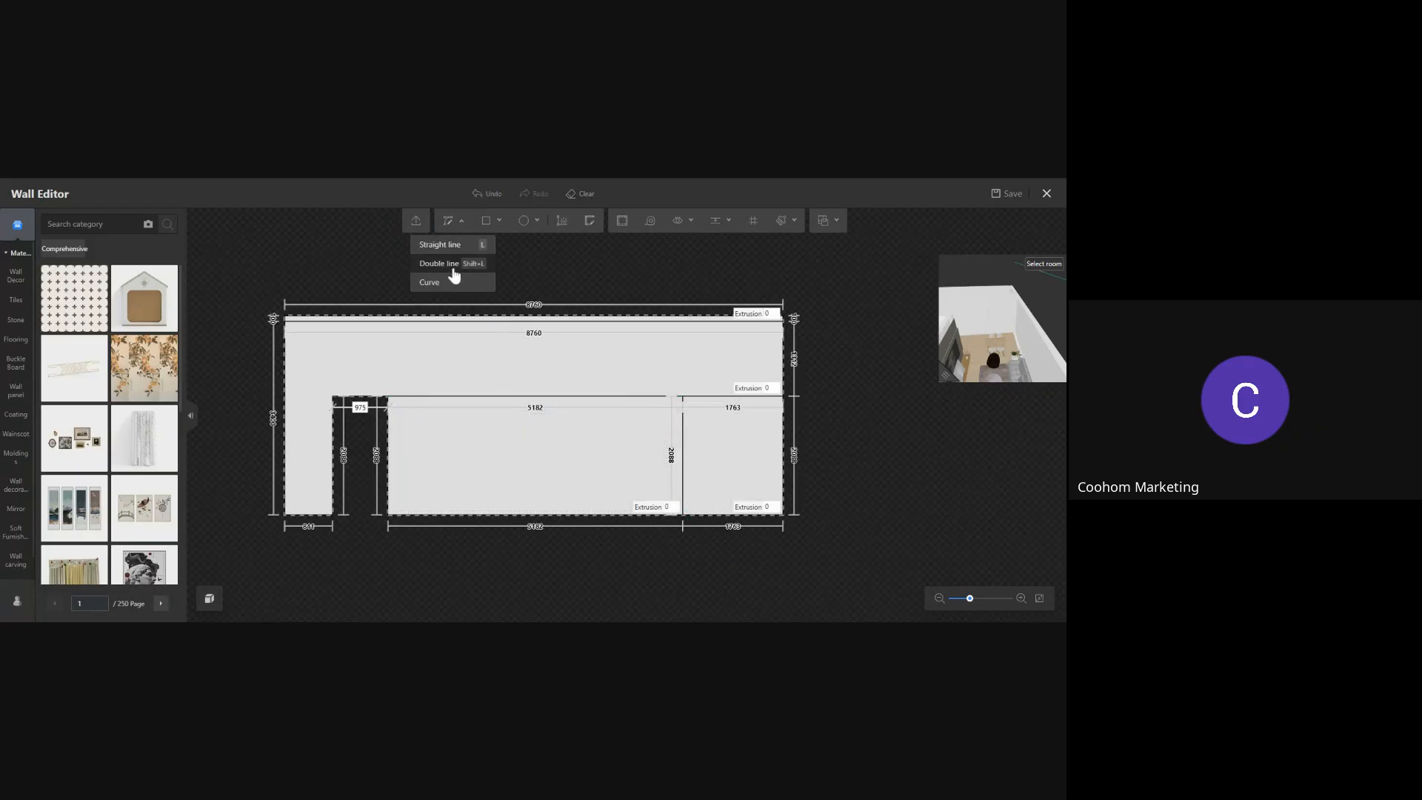
pyautogui.click(445, 294)
pyautogui.scroll(2, 699, 476)
pyautogui.click(550, 346)
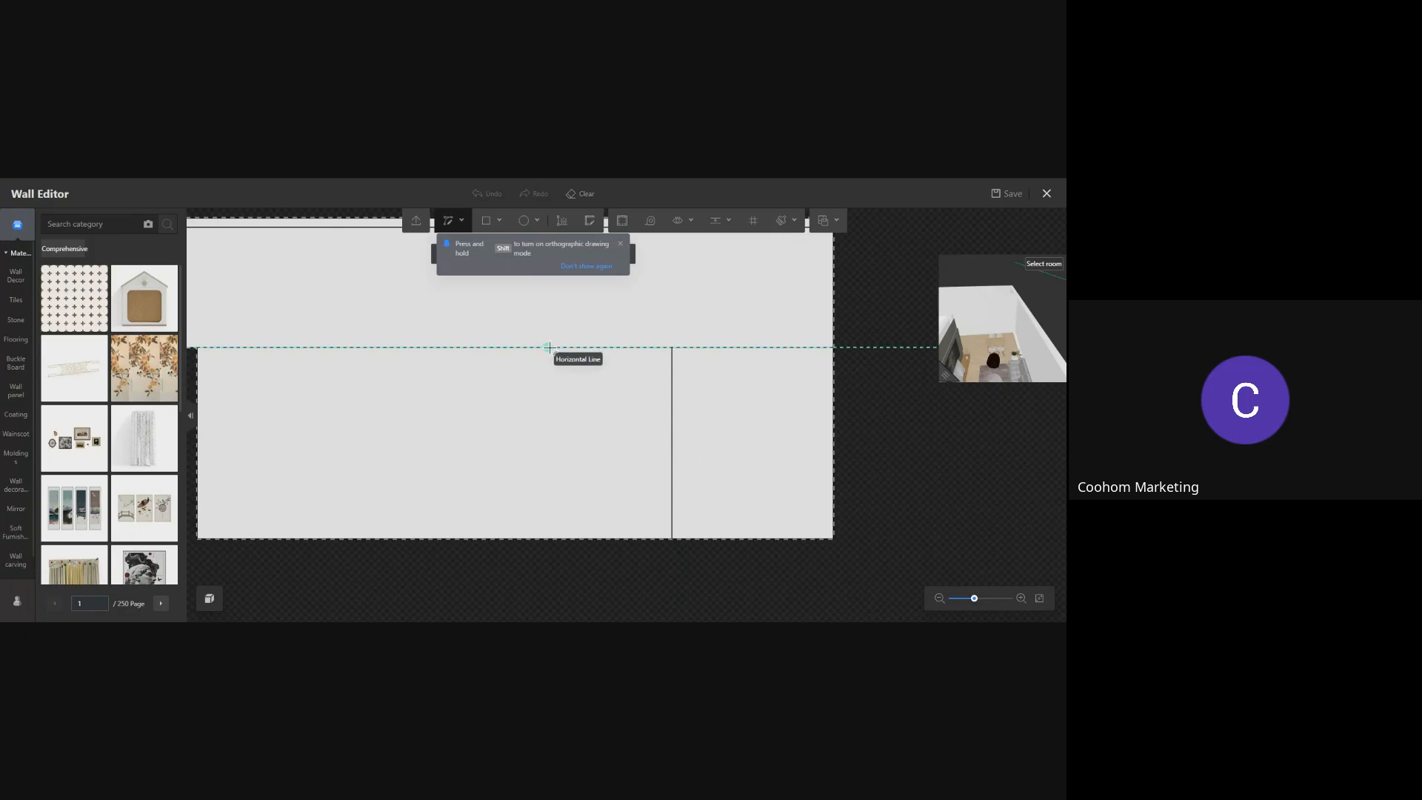
pyautogui.click(672, 433)
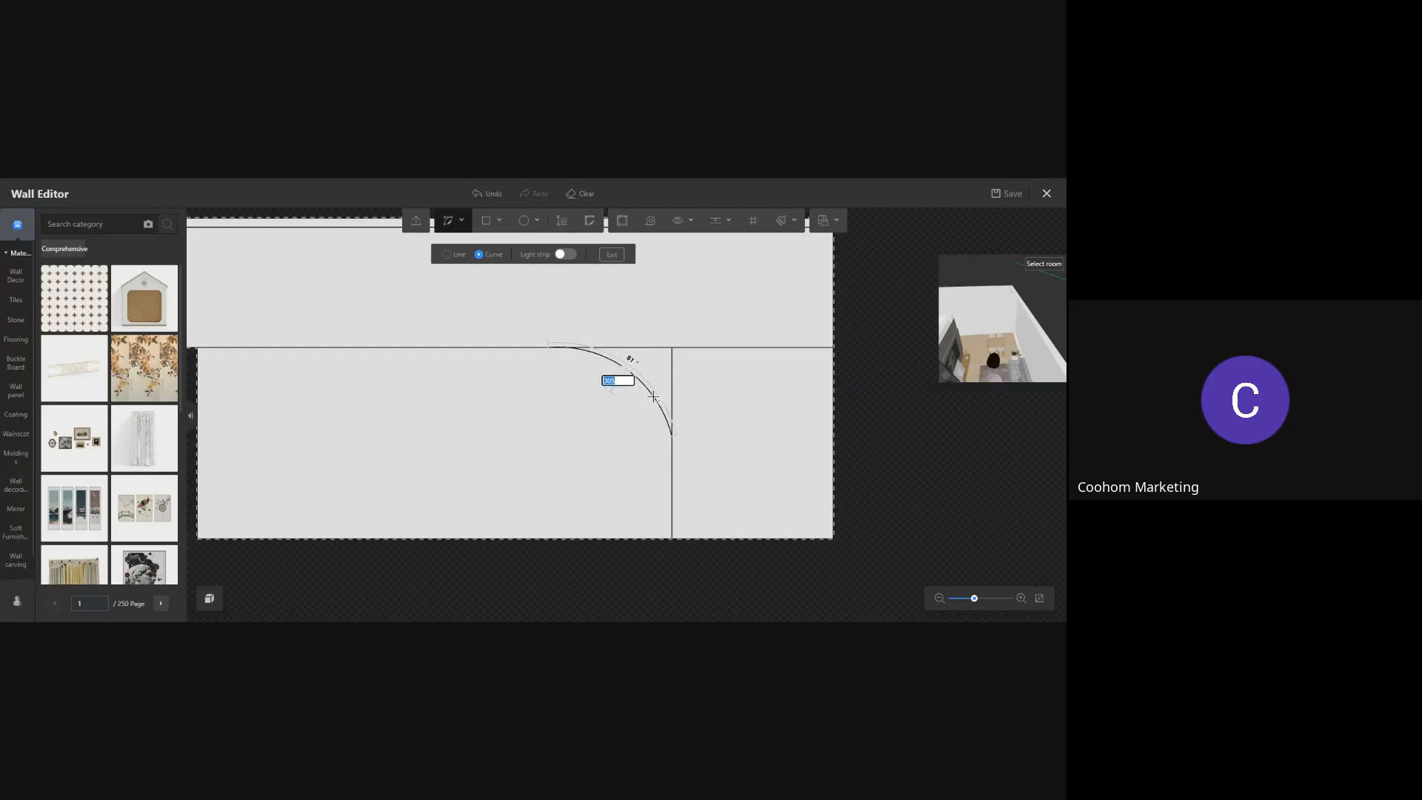
pyautogui.click(652, 400)
pyautogui.press('Escape')
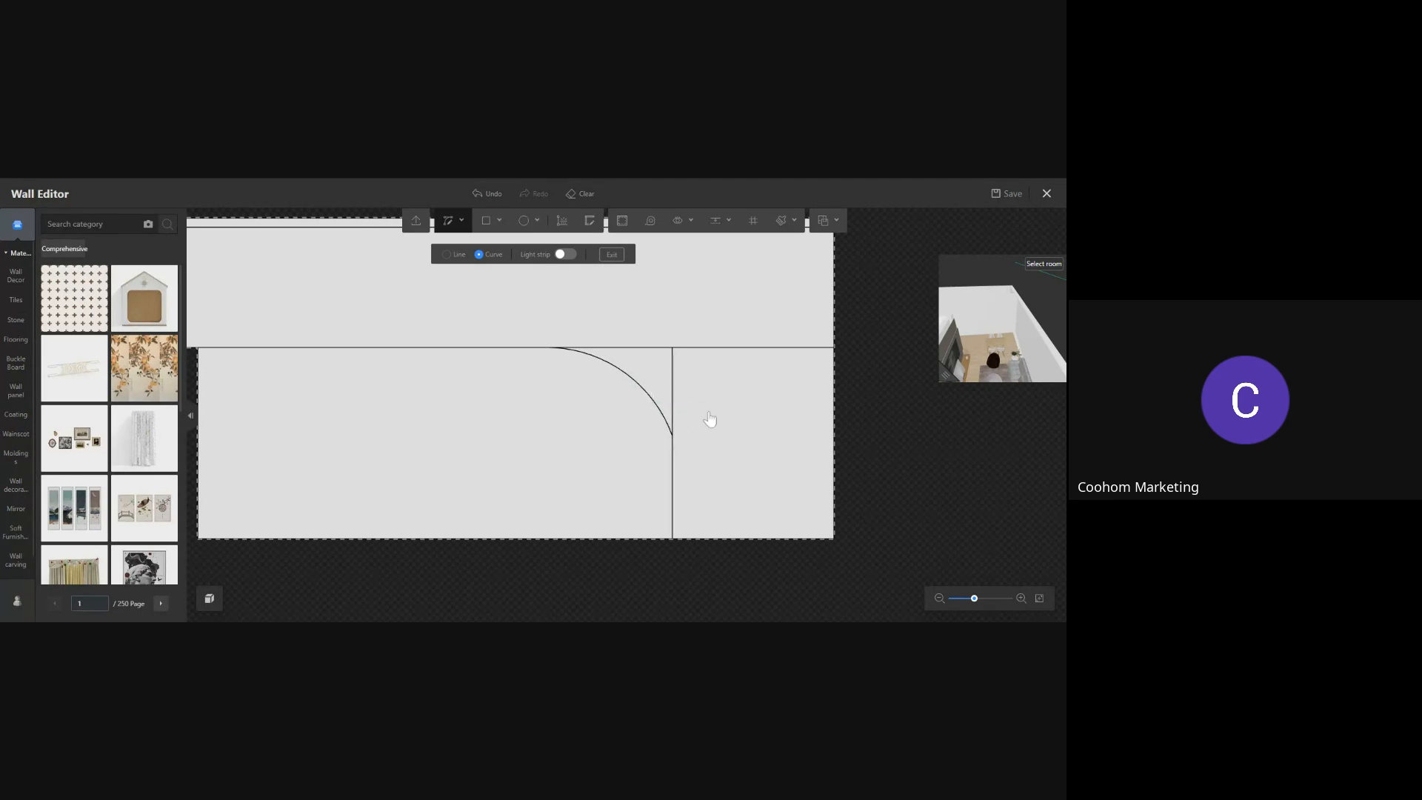
pyautogui.press('Escape')
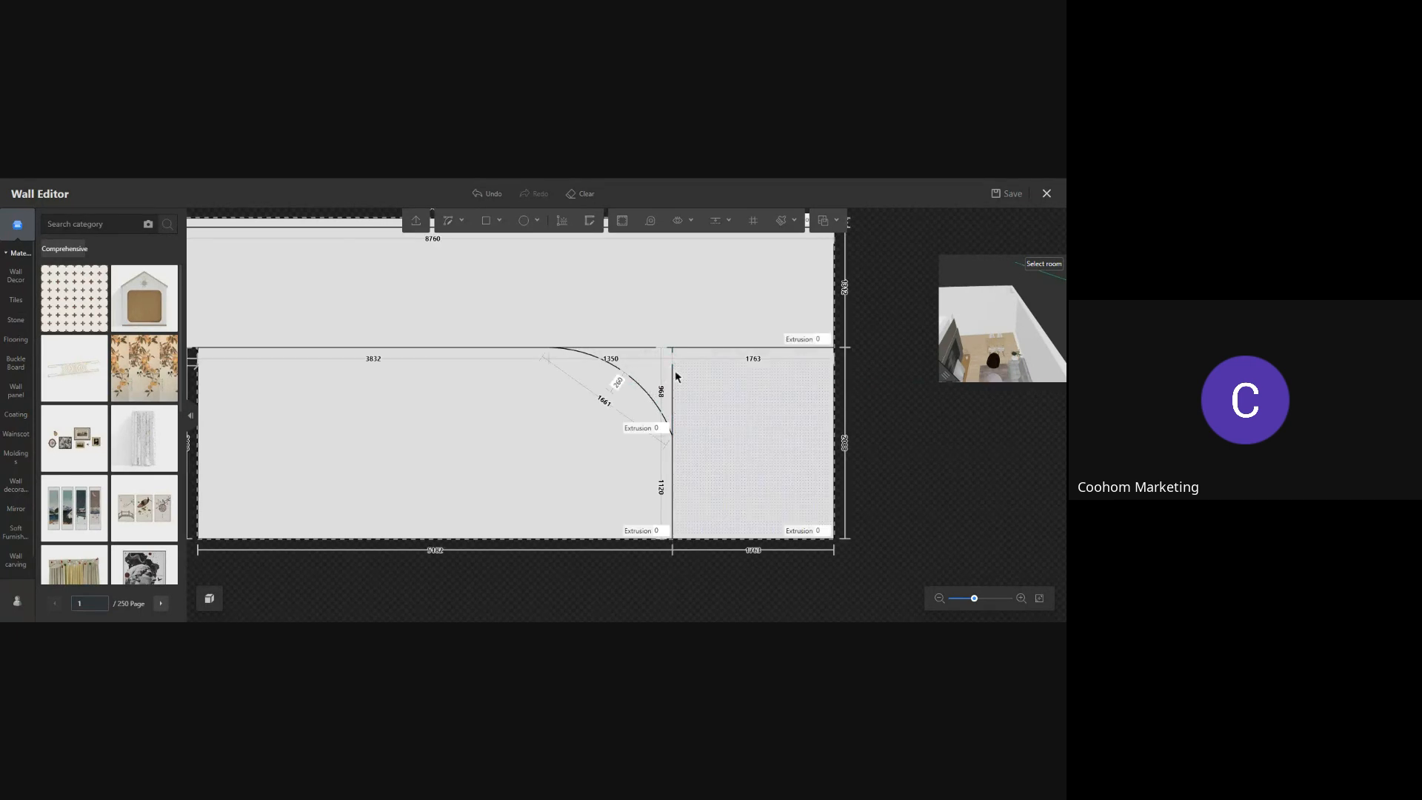
# Delete the leftover vertical and horizontal line segments outside the curve so that only the rounded corner outline remains
pyautogui.click(672, 378)
pyautogui.click(666, 381)
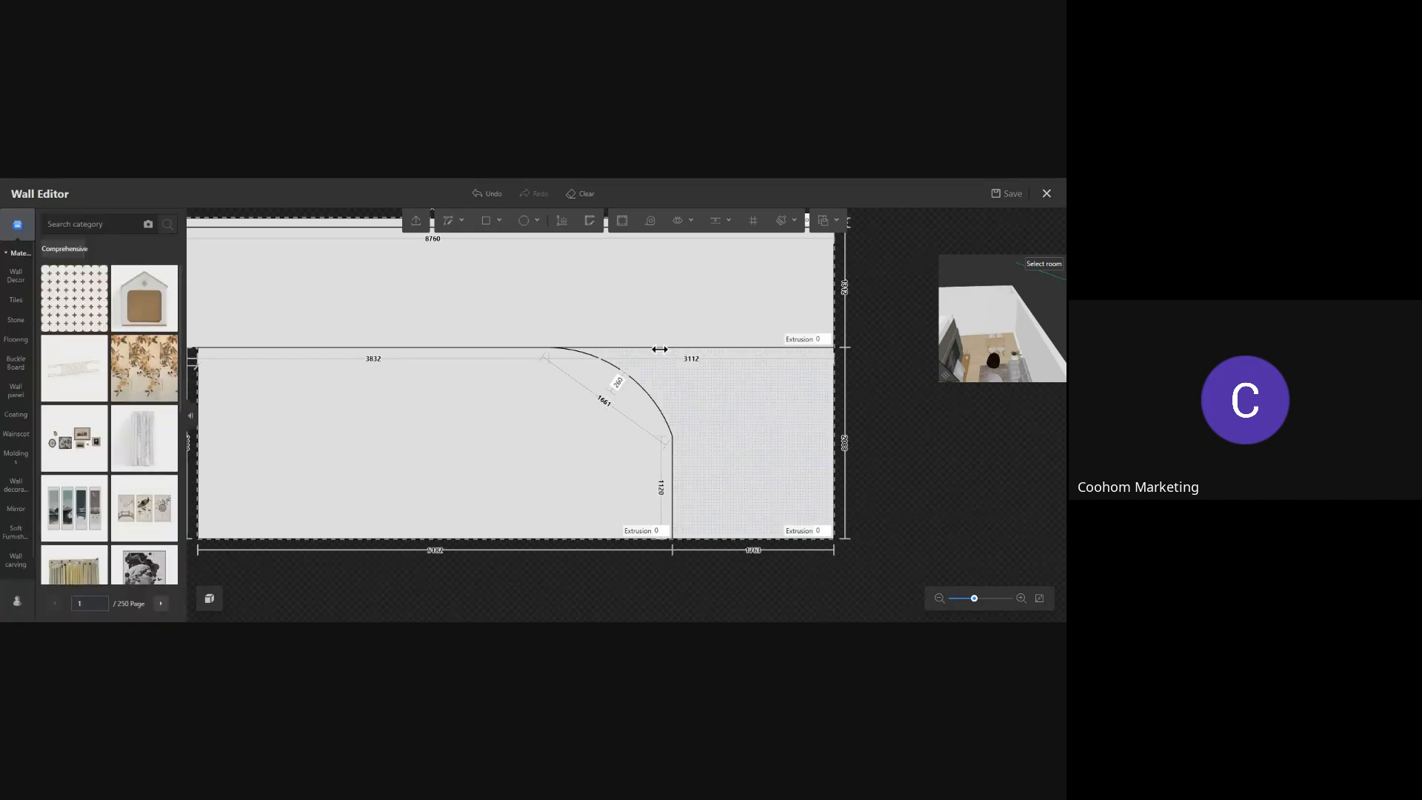
pyautogui.click(664, 348)
pyautogui.click(667, 362)
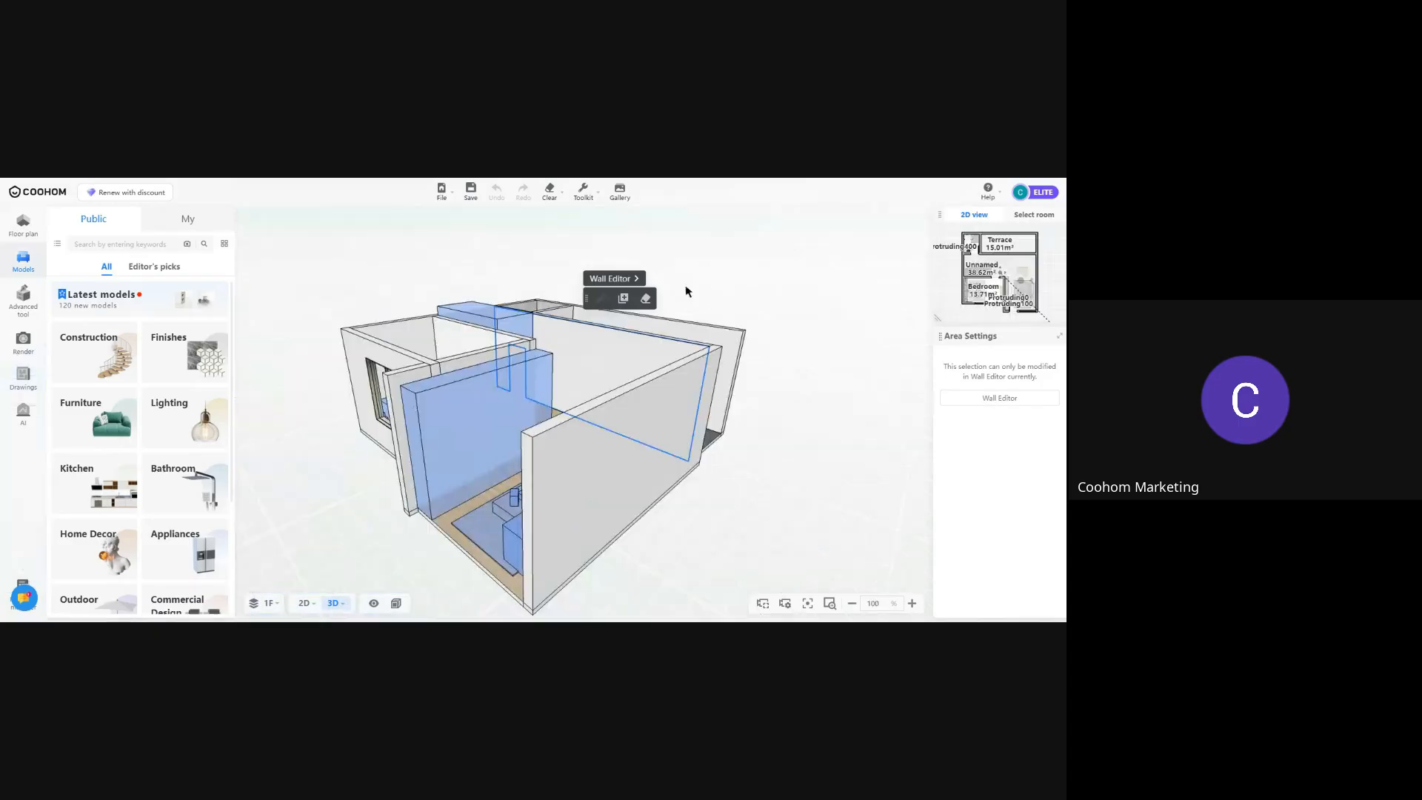
# Examine the curved outline on the wall behind the dining table in 3D and in the reopened Wall Editor
pyautogui.click(583, 190)
pyautogui.click(490, 379)
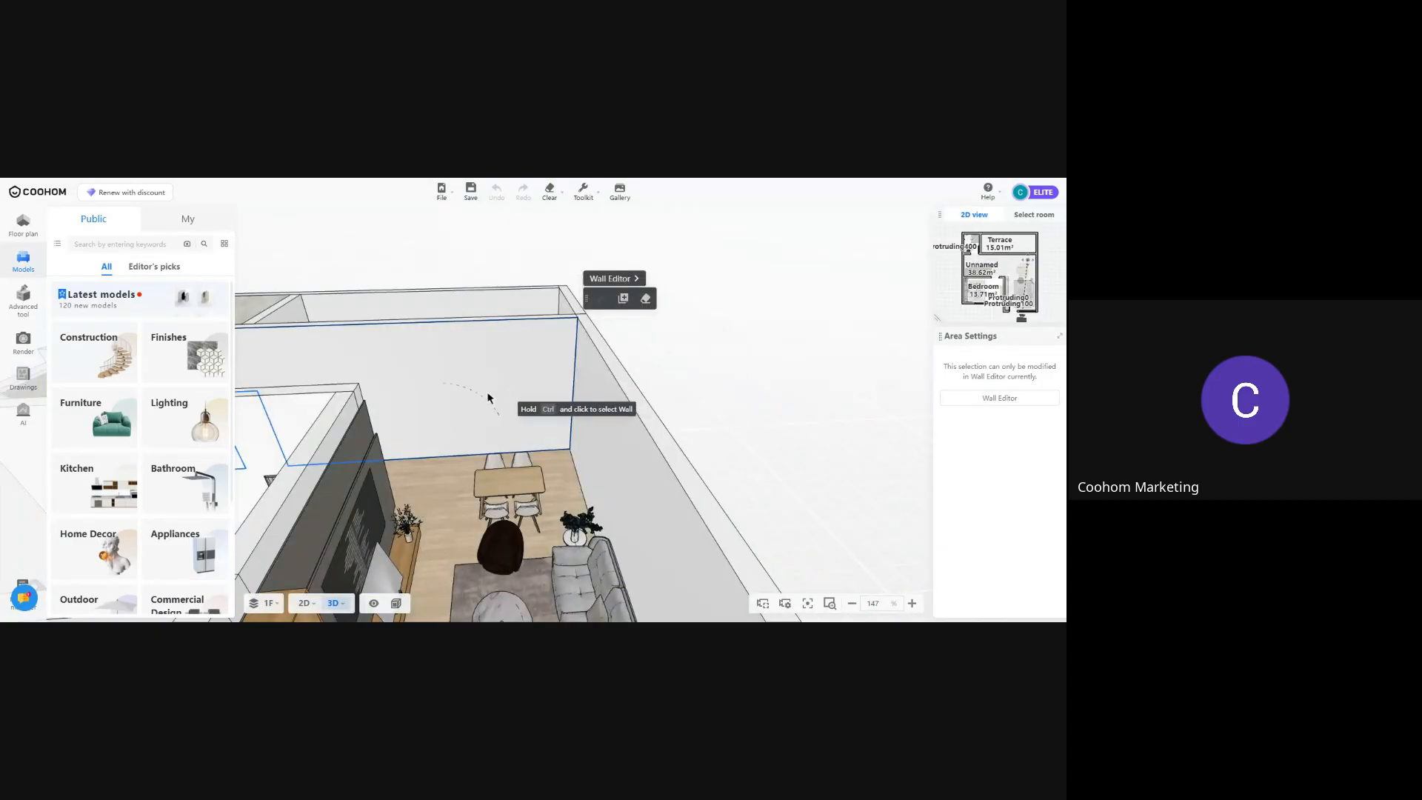
pyautogui.click(623, 298)
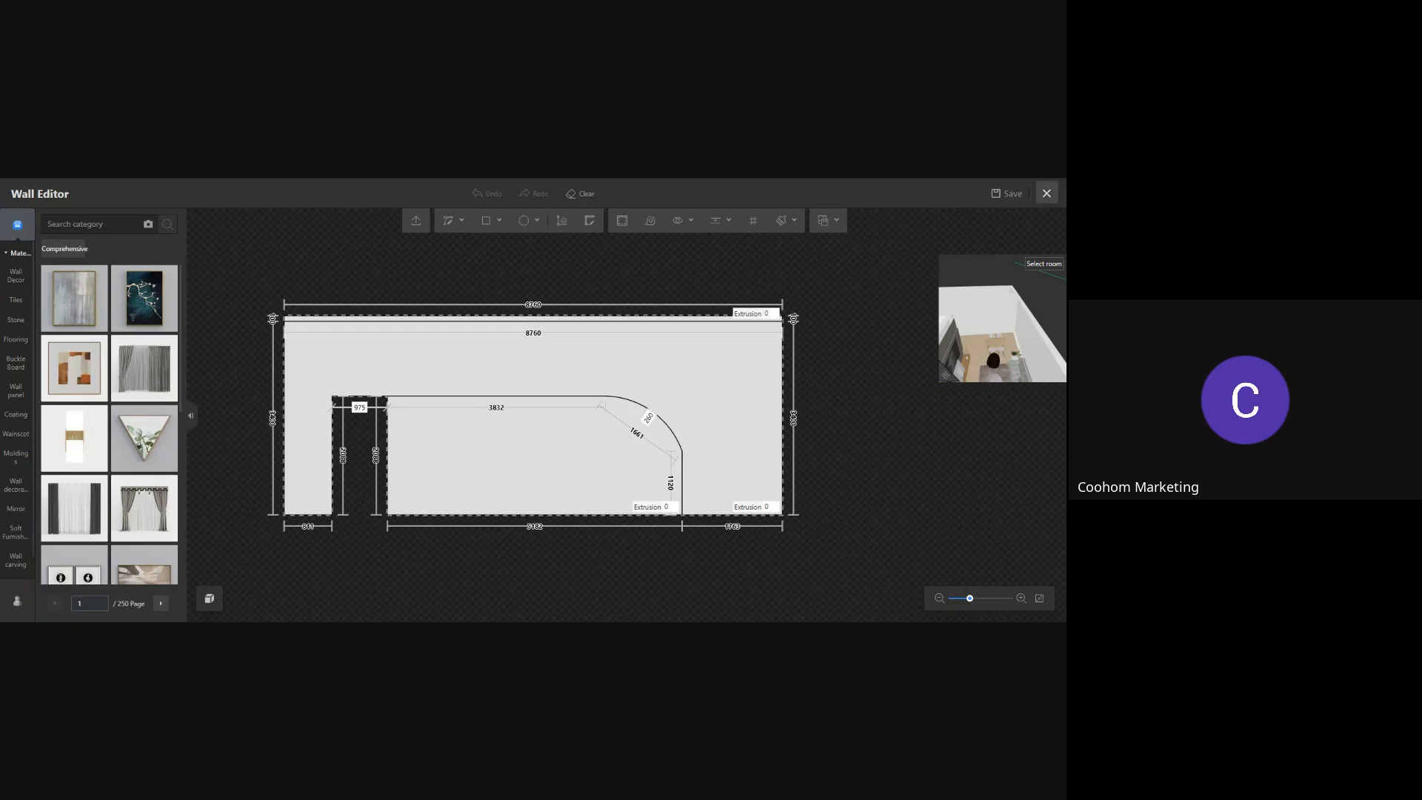
pyautogui.click(1046, 193)
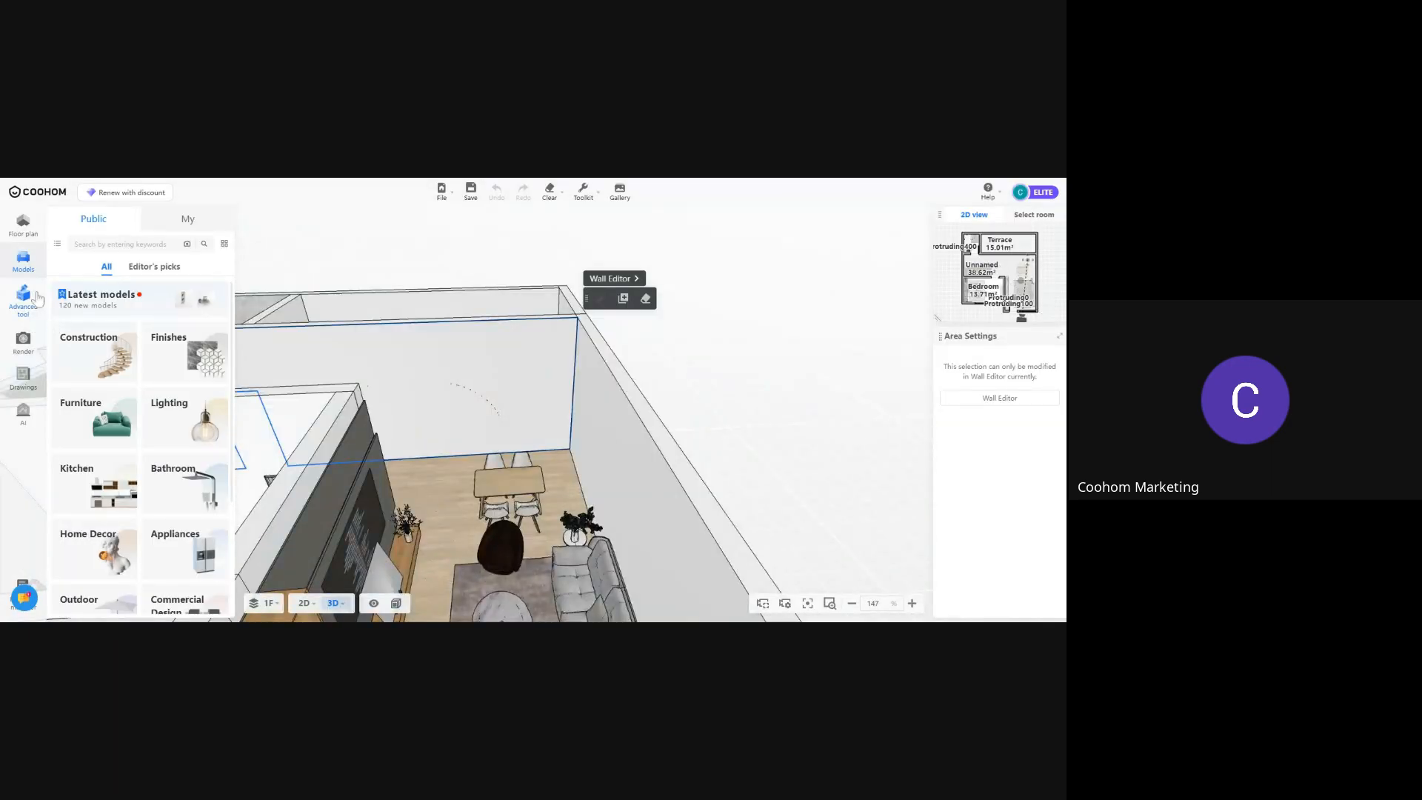
# Open the Closet tool and place a 1Multi-row Sliding Door low unit from the catalog beside the dining table
pyautogui.click(24, 300)
pyautogui.click(113, 340)
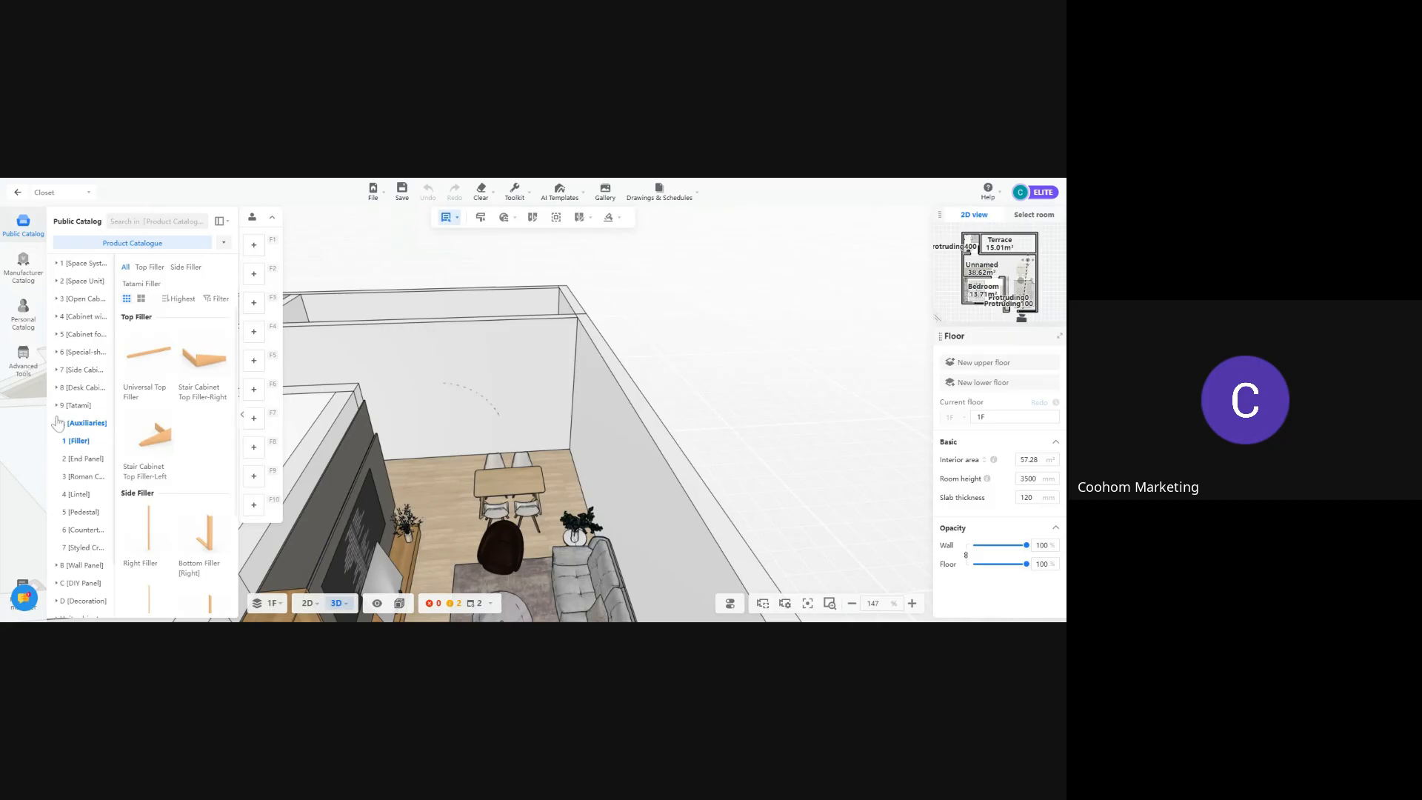
pyautogui.click(58, 424)
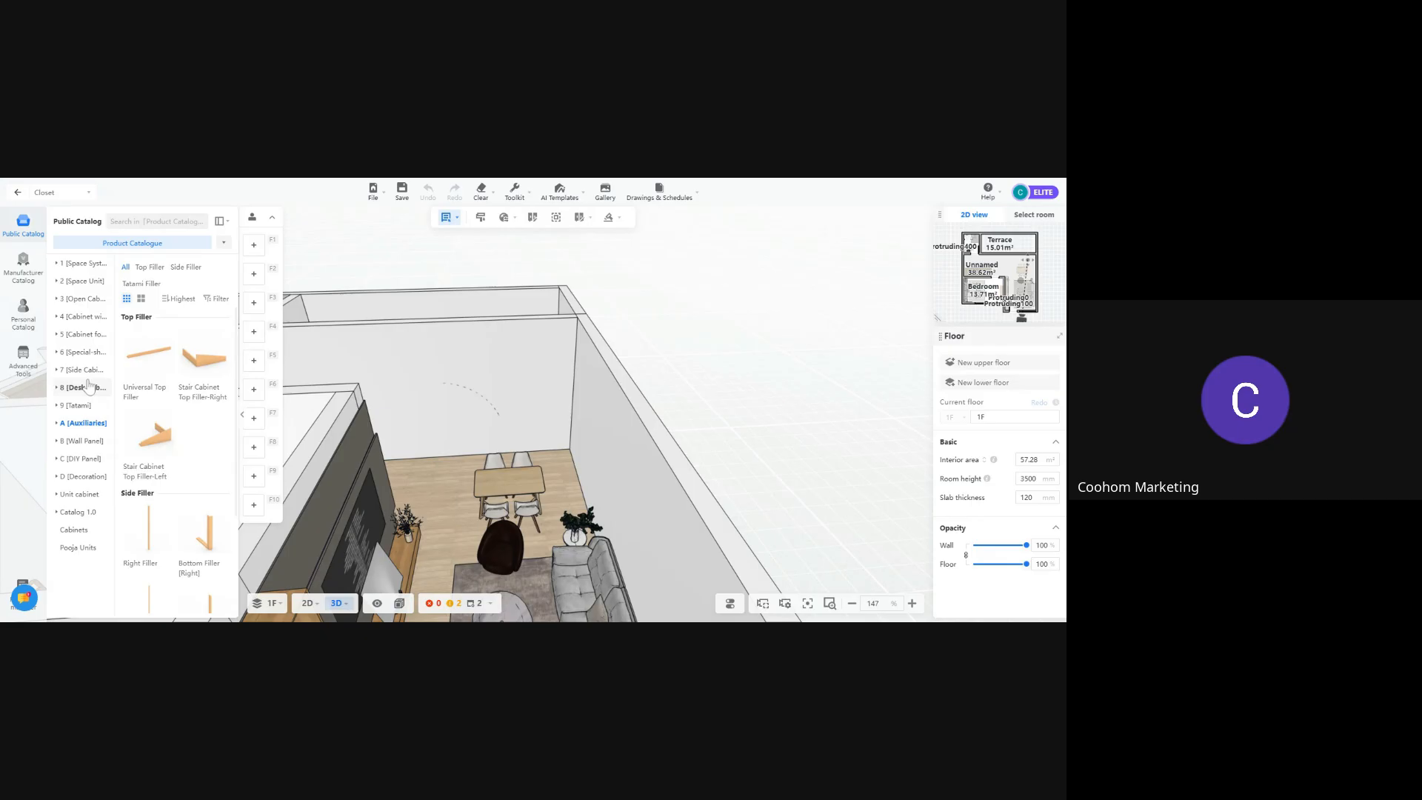
pyautogui.click(101, 354)
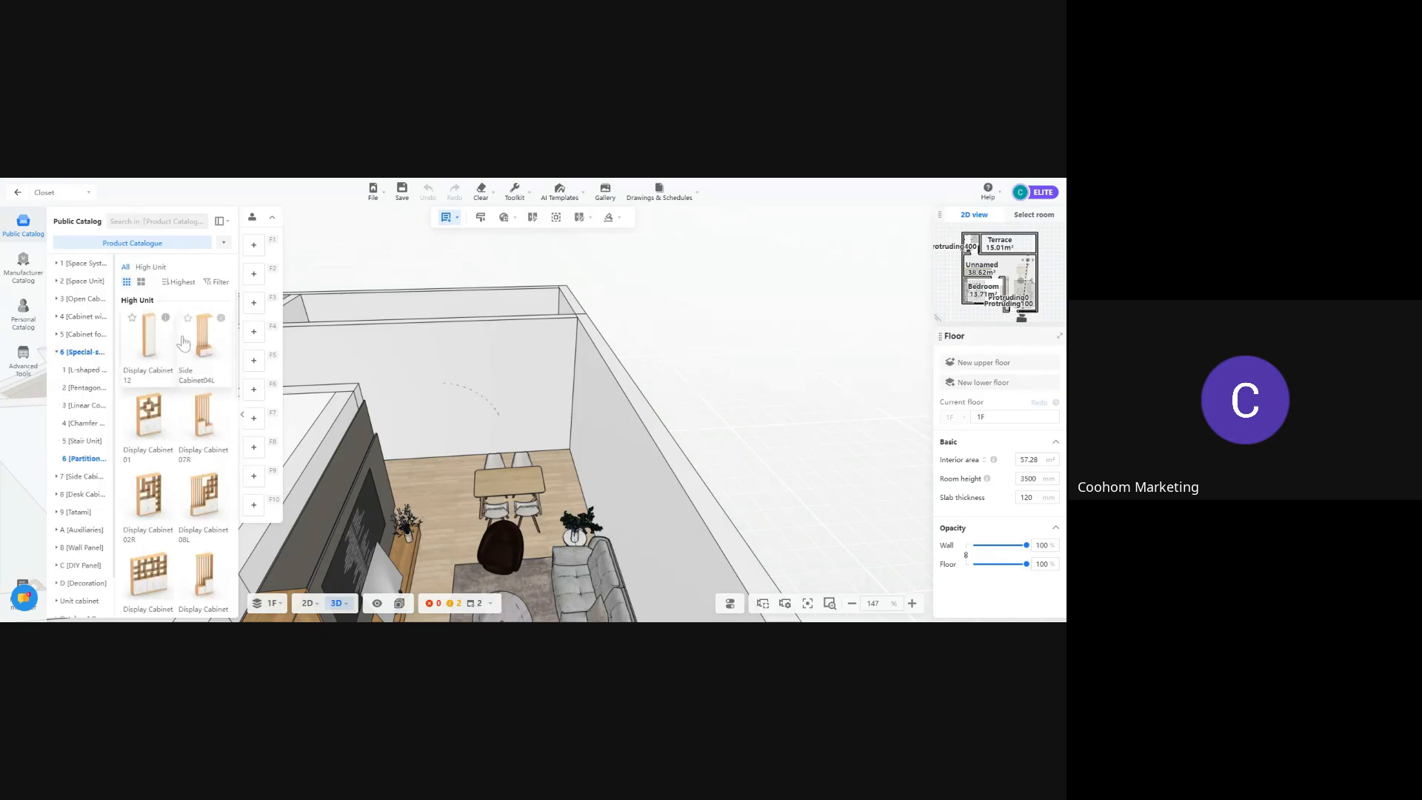
pyautogui.scroll(-5, 183, 379)
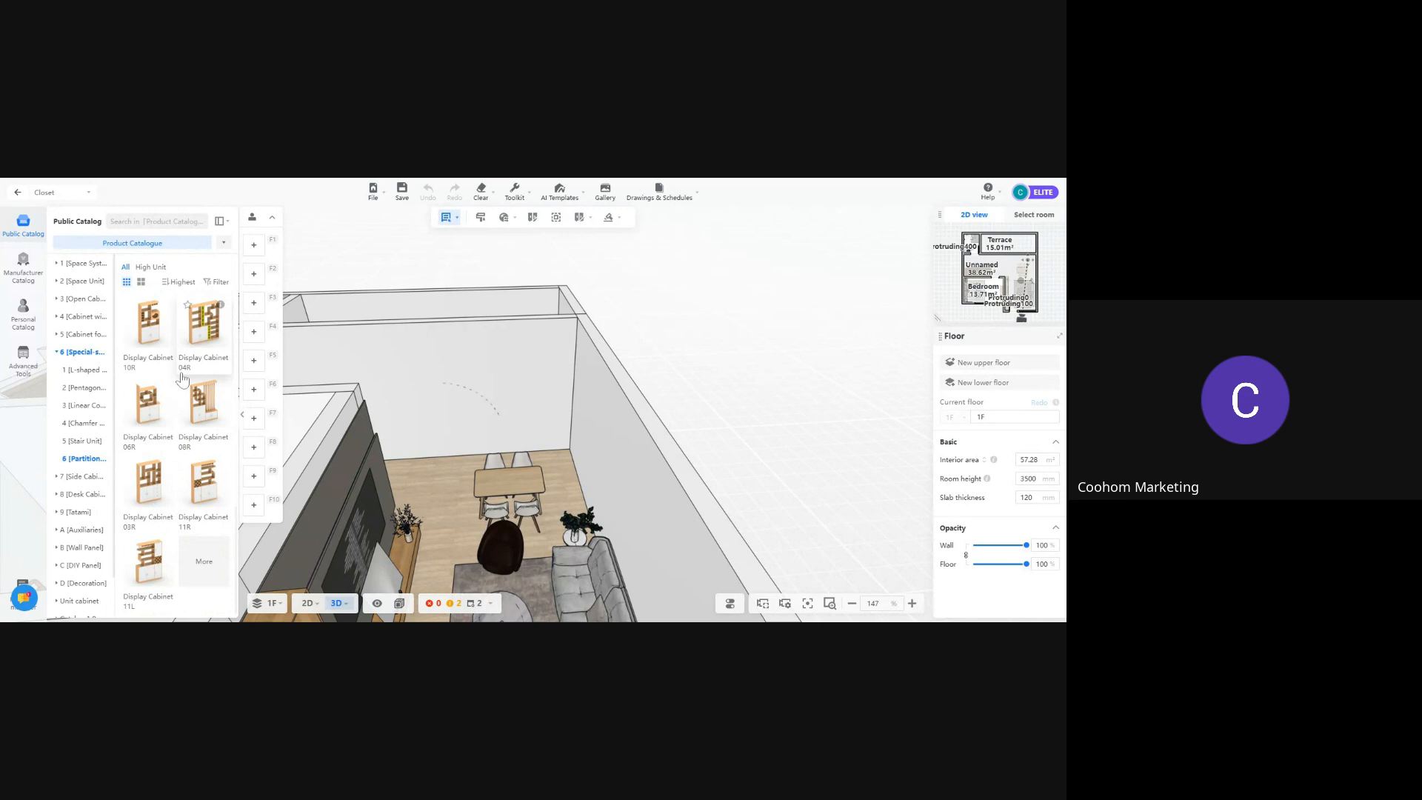
pyautogui.click(62, 337)
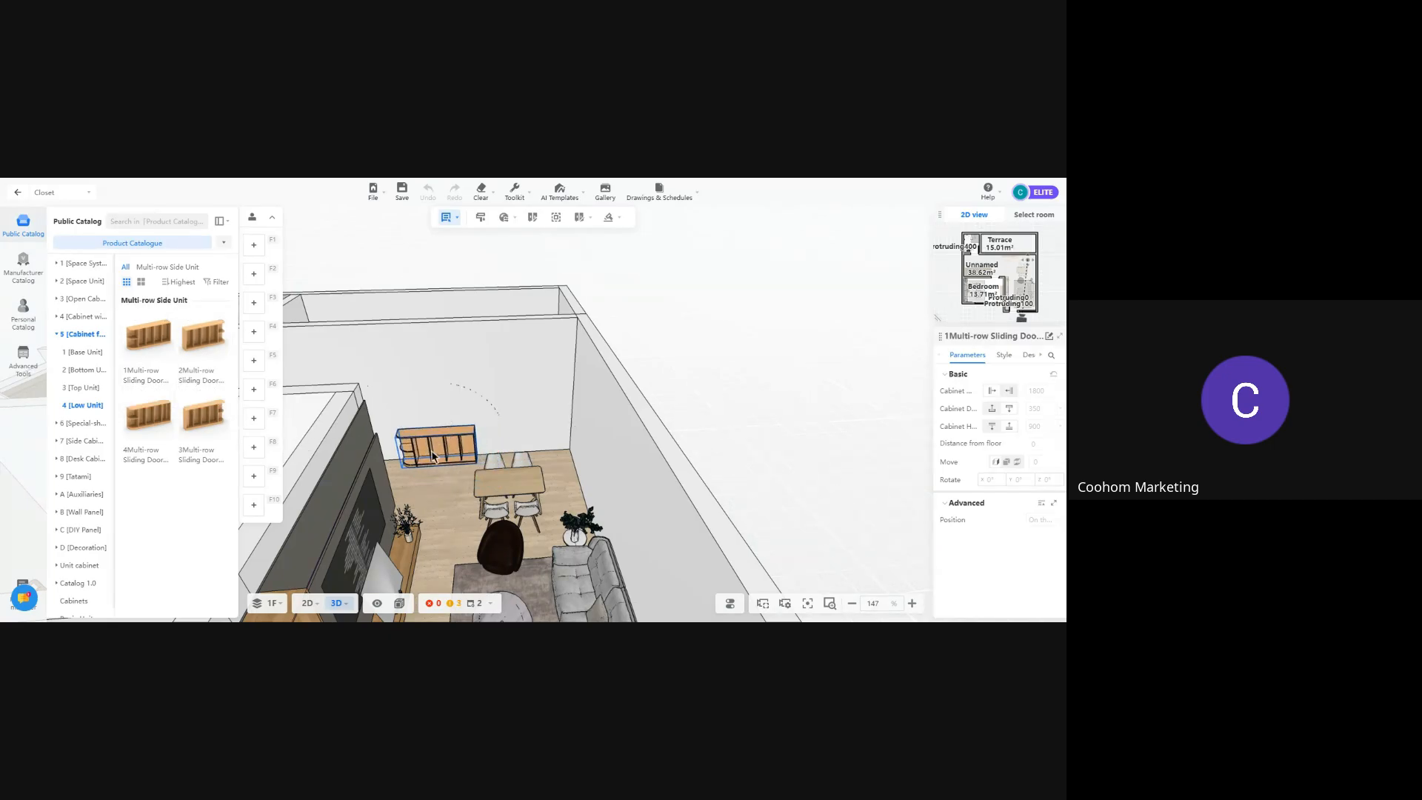
pyautogui.click(428, 478)
# Stretch the placed cabinet upward to a height of about 2766 mm
pyautogui.scroll(5, 385, 511)
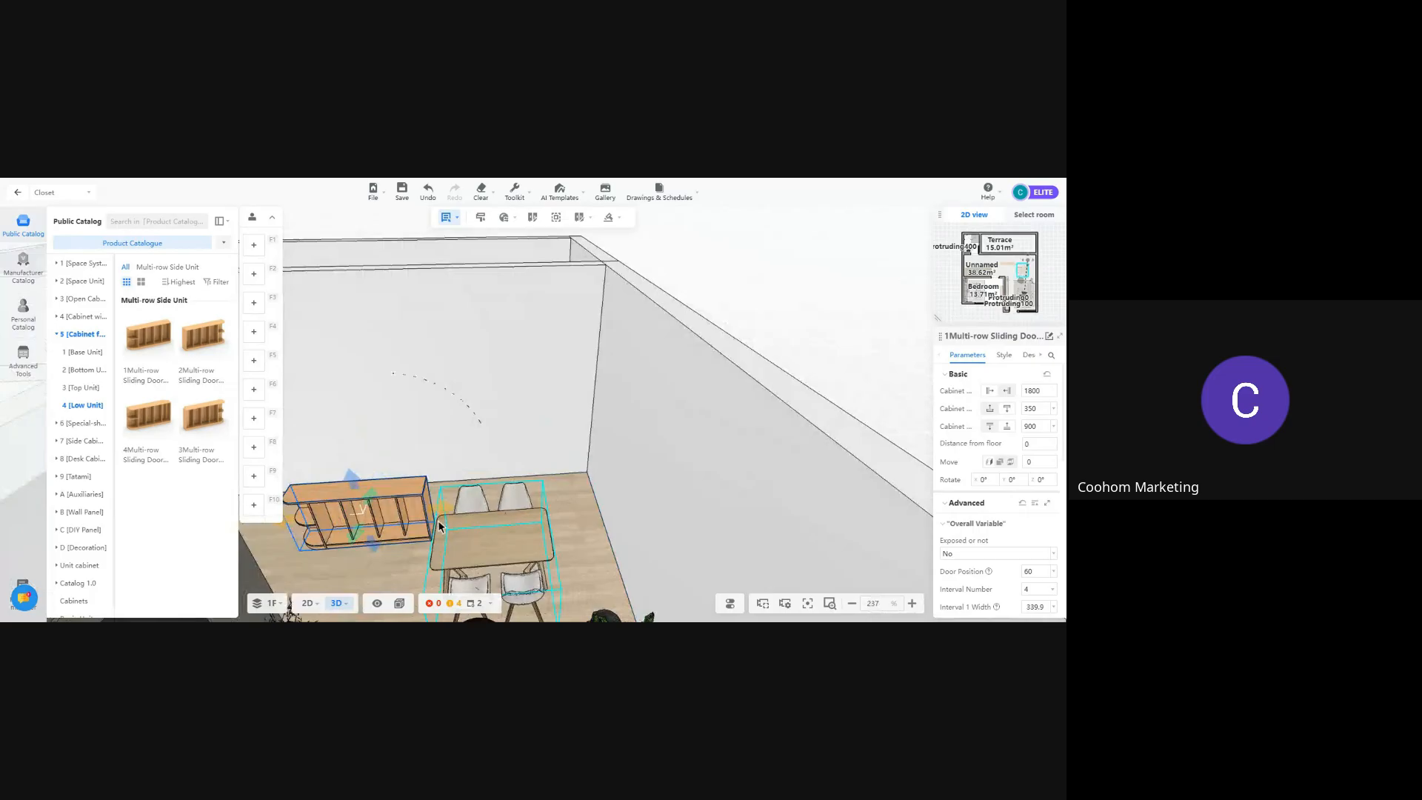
pyautogui.moveTo(312, 501); pyautogui.dragTo(298, 300)
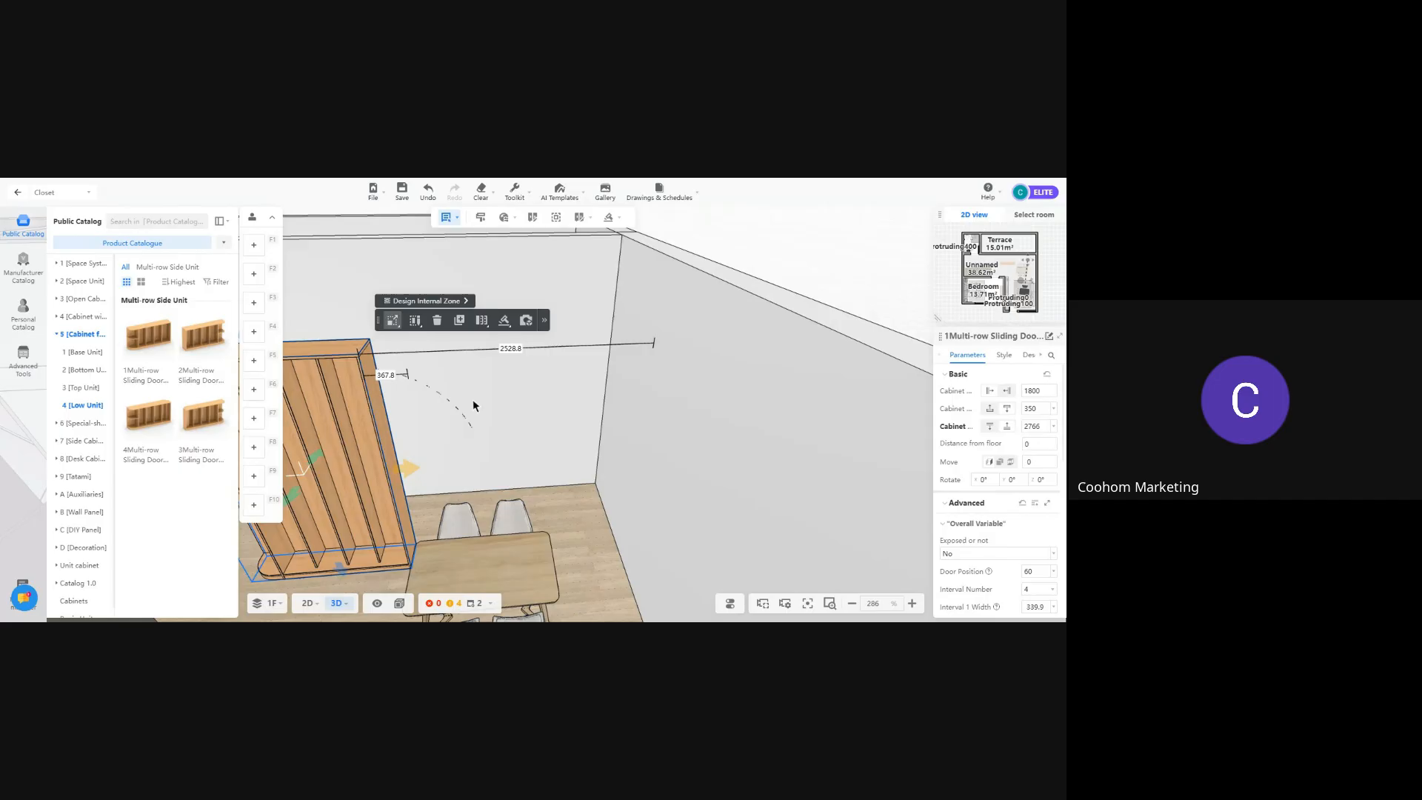
pyautogui.press('a')
pyautogui.press('a')
pyautogui.press('w')
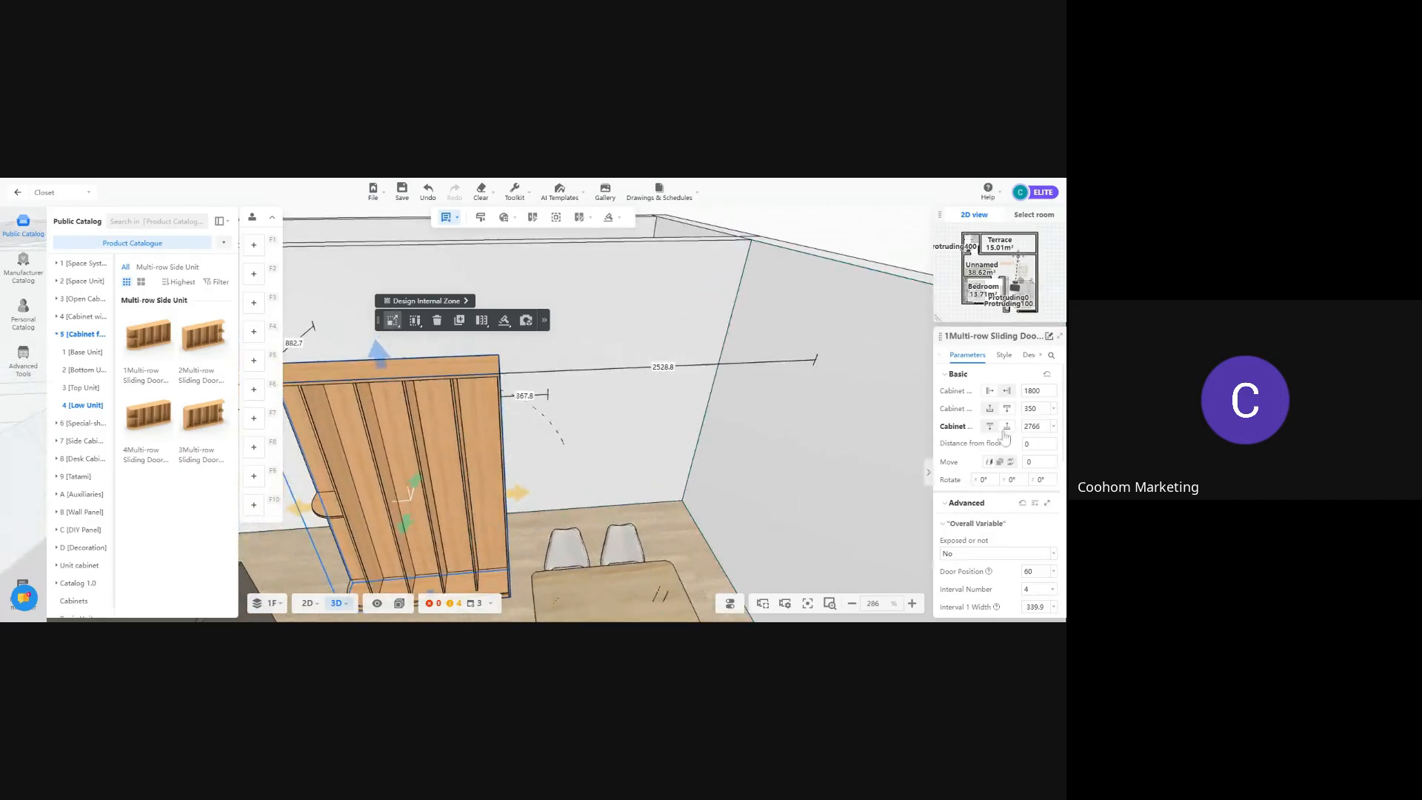
pyautogui.press('a')
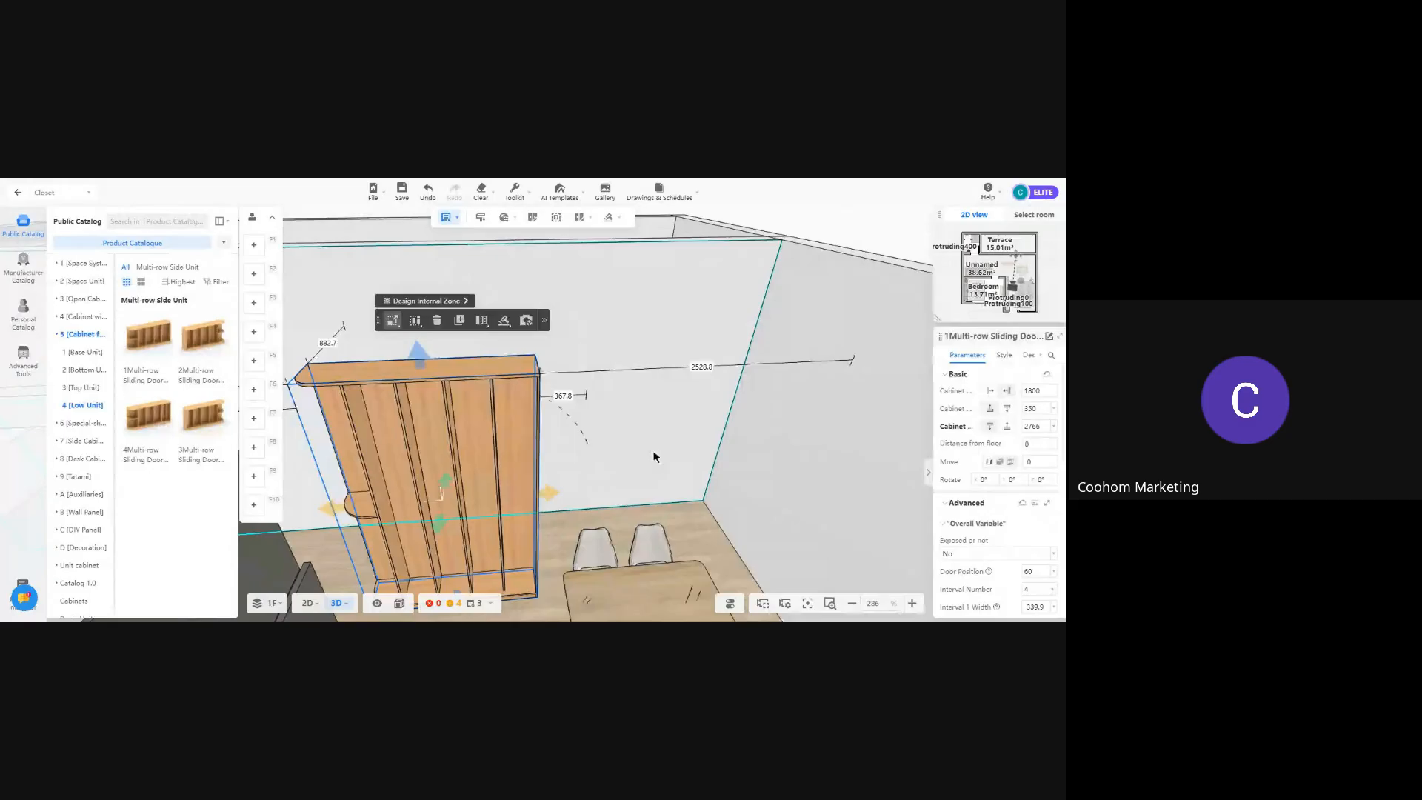
pyautogui.moveTo(655, 454); pyautogui.dragTo(723, 430)
pyautogui.press('q')
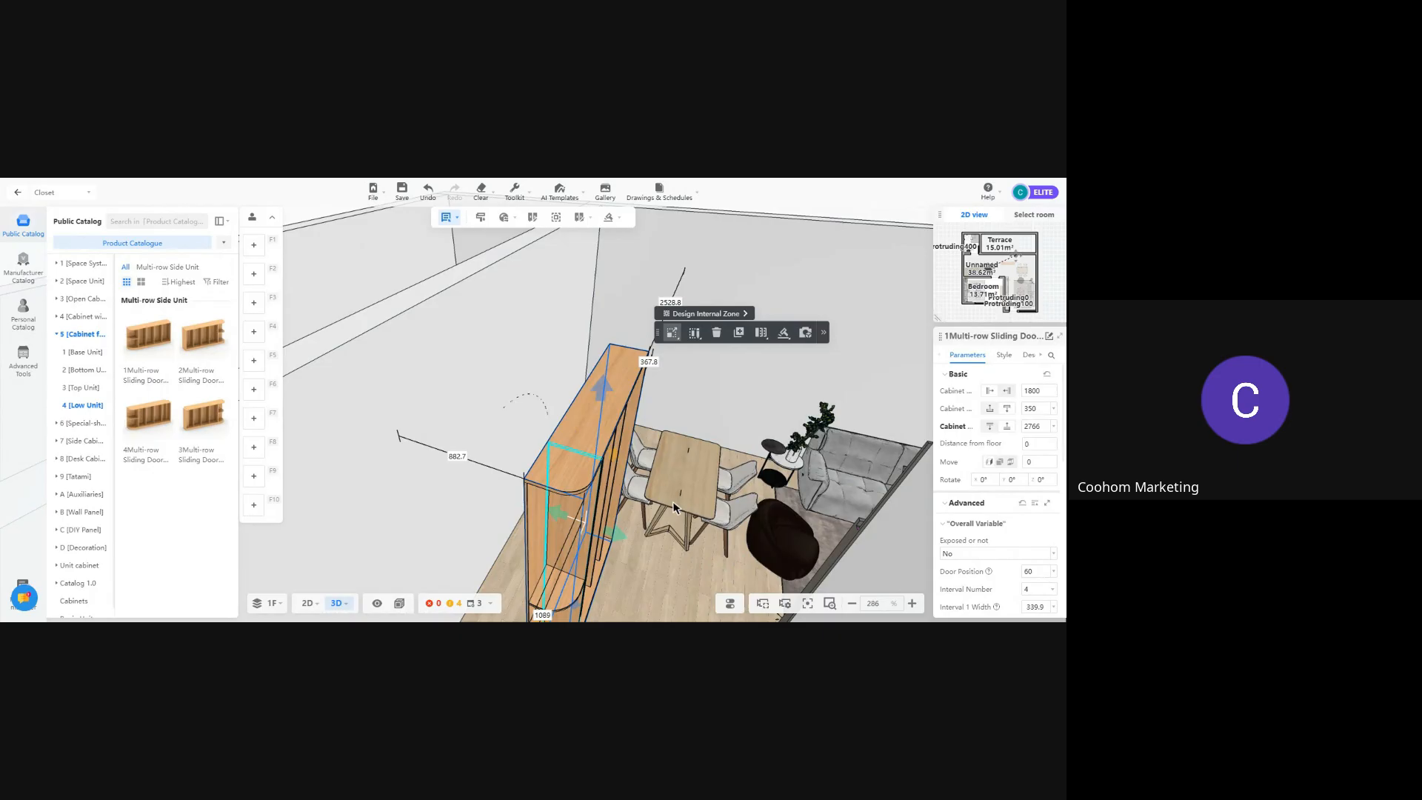
# Examine the cabinet's advanced parameters and its style settings for body, material and back panel
pyautogui.scroll(-5, 1060, 518)
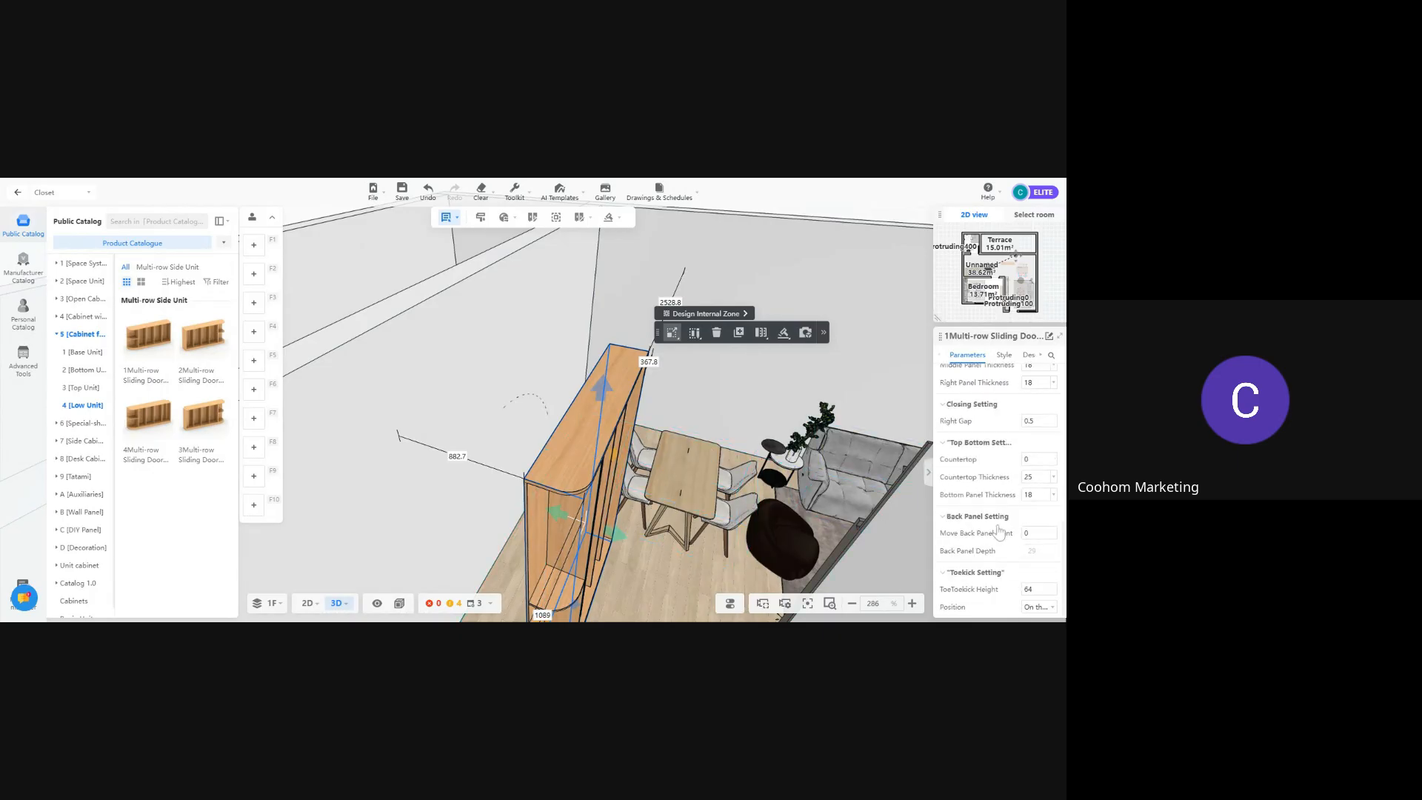
pyautogui.moveTo(712, 394); pyautogui.dragTo(854, 389)
pyautogui.click(1003, 355)
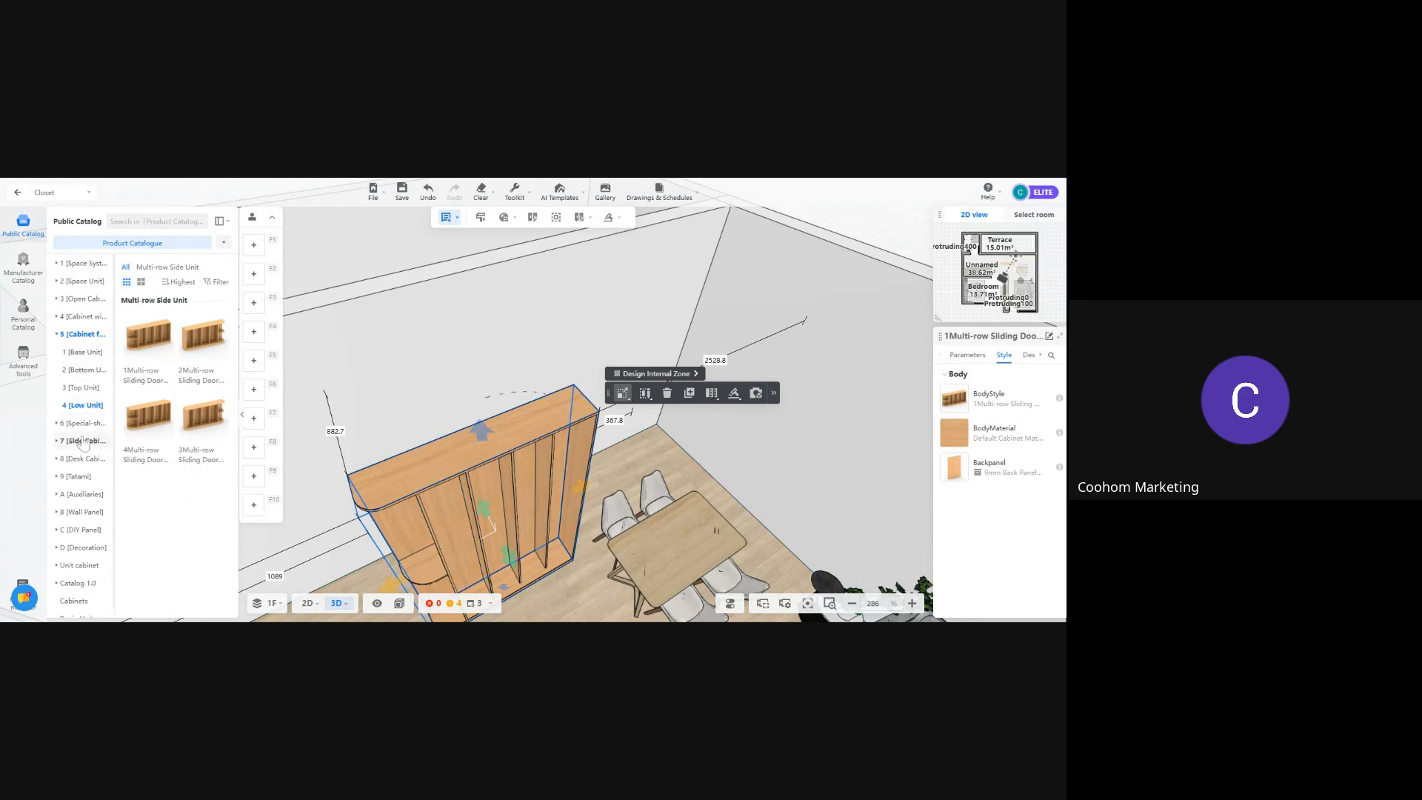
# Add the PBM-MB001-Panel door from the common parts to the cabinet's compartment nearest the dining table's far end
pyautogui.click(225, 222)
pyautogui.click(238, 265)
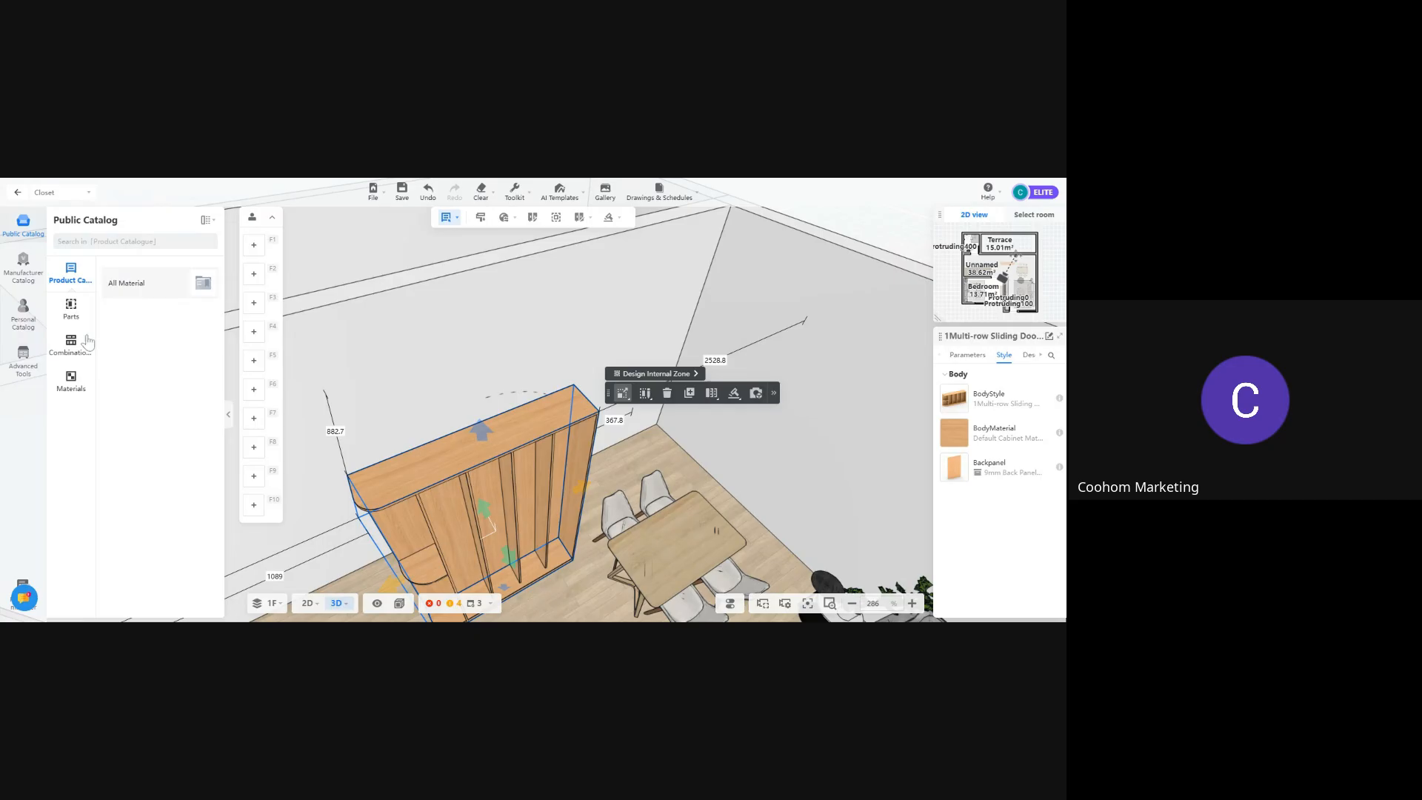
pyautogui.click(71, 496)
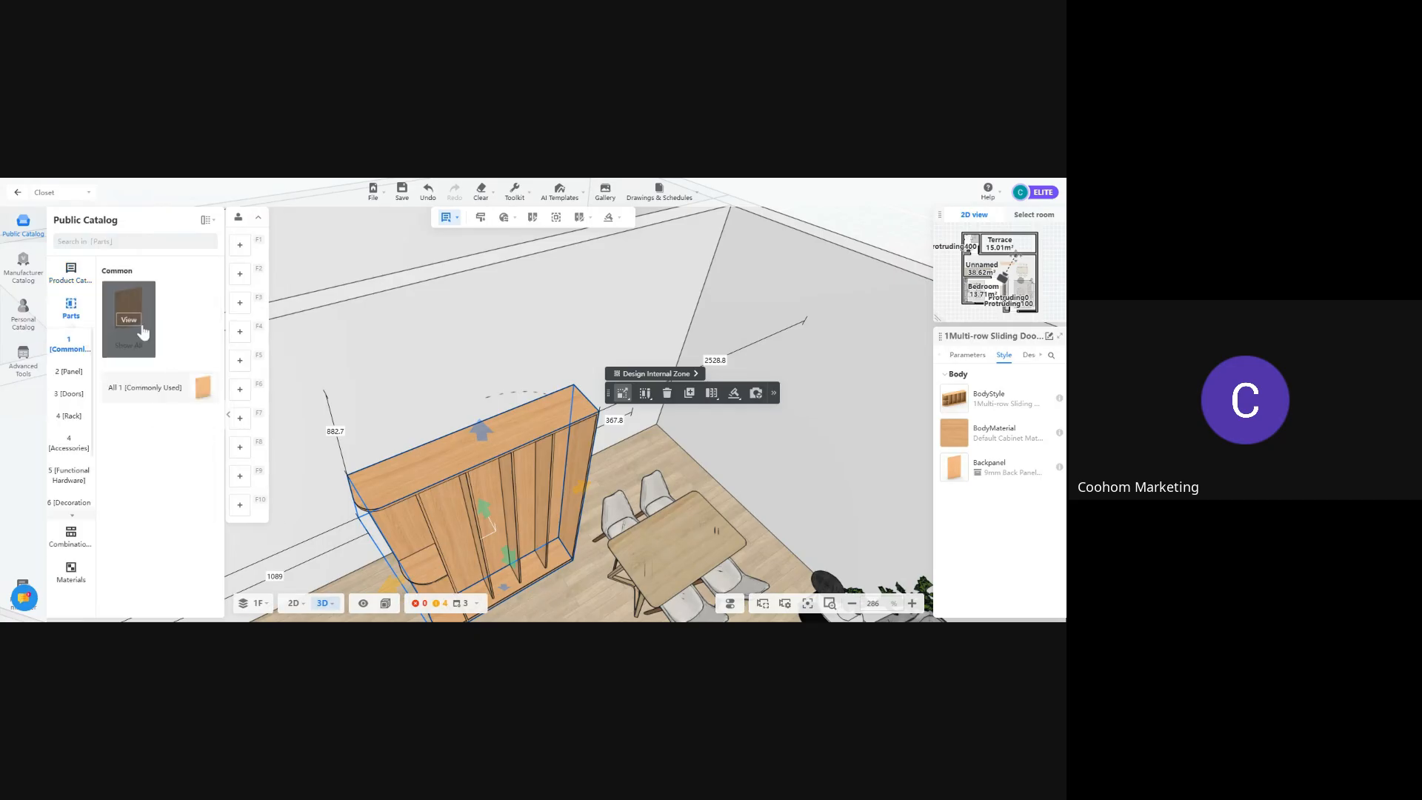
pyautogui.click(137, 327)
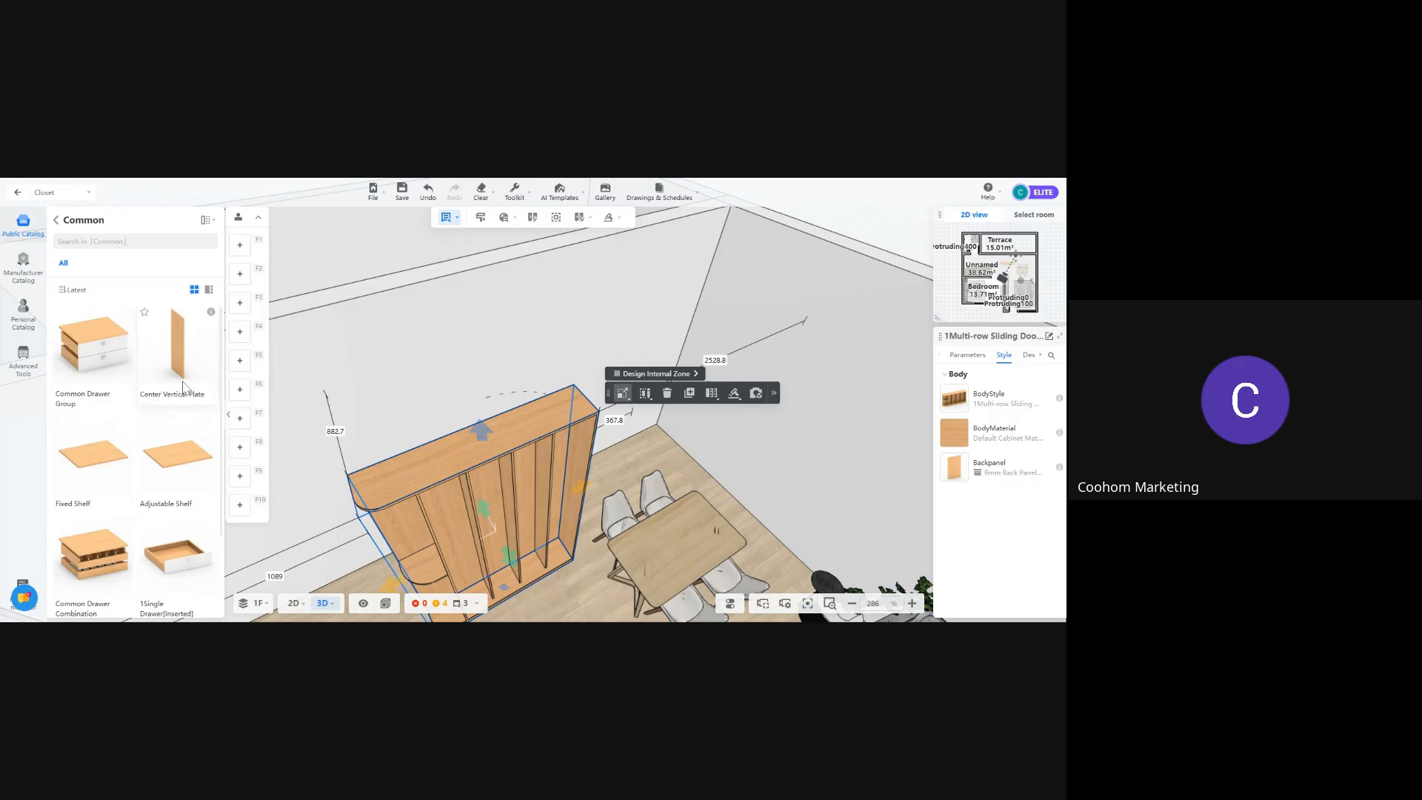
pyautogui.scroll(-2, 167, 400)
pyautogui.click(108, 567)
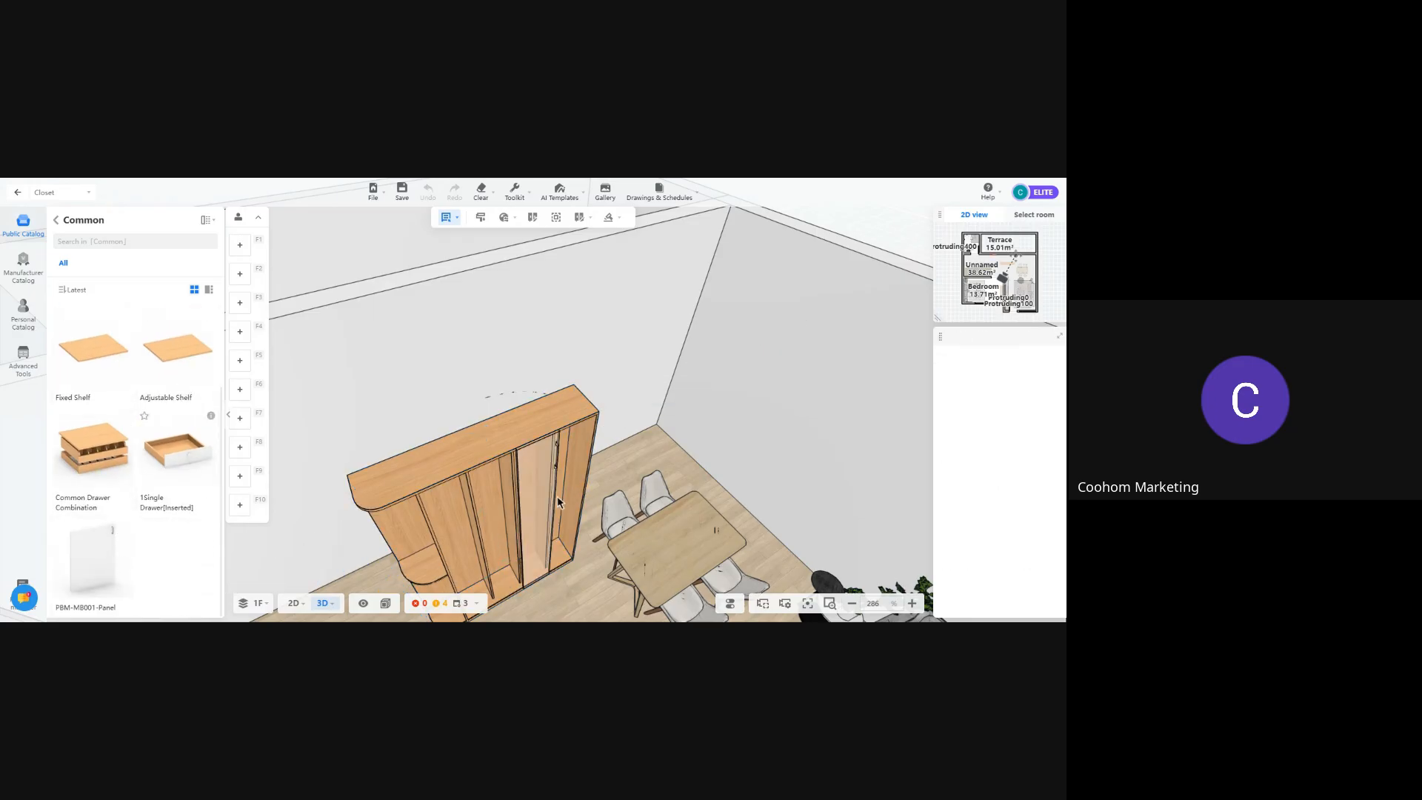
pyautogui.click(560, 496)
pyautogui.moveTo(637, 425); pyautogui.dragTo(588, 407)
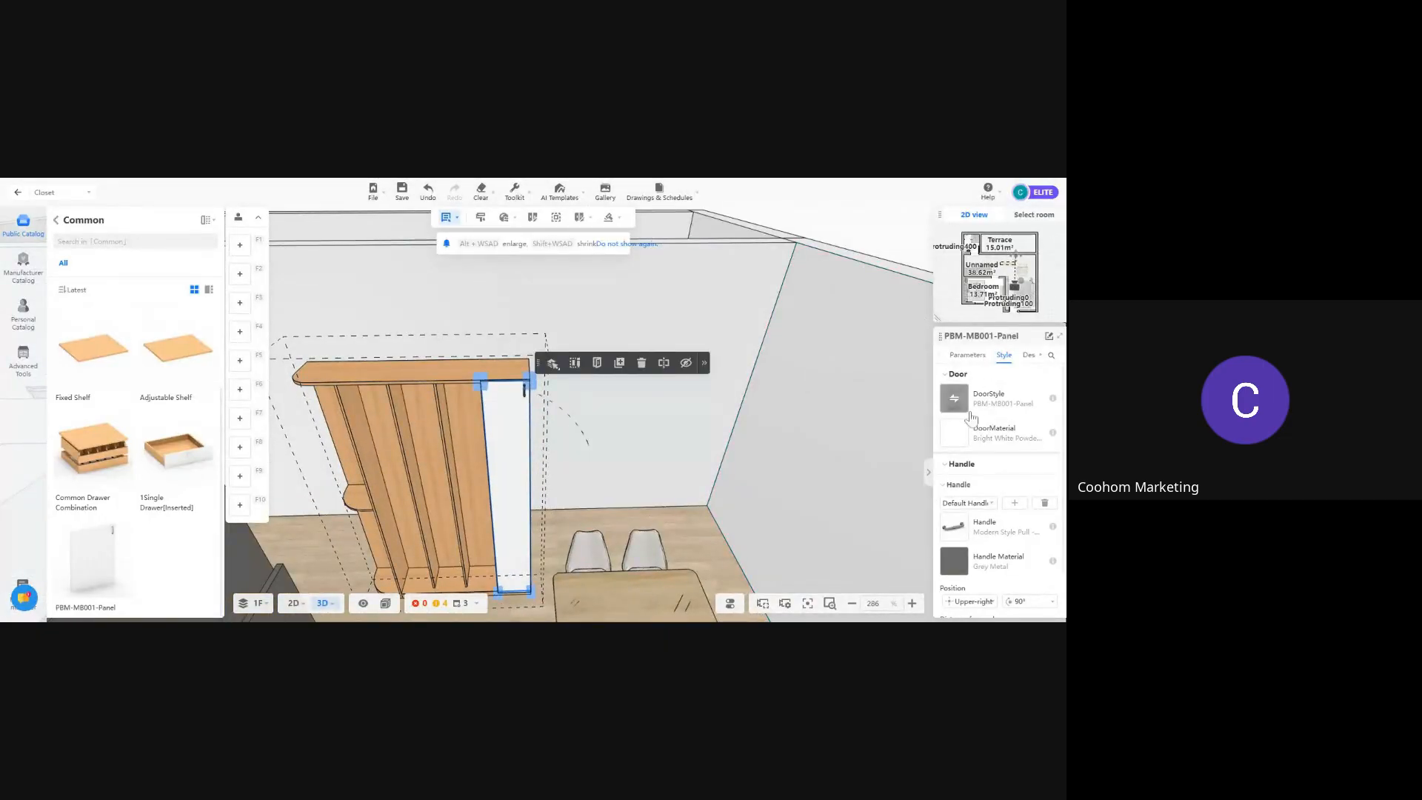
pyautogui.moveTo(970, 408)
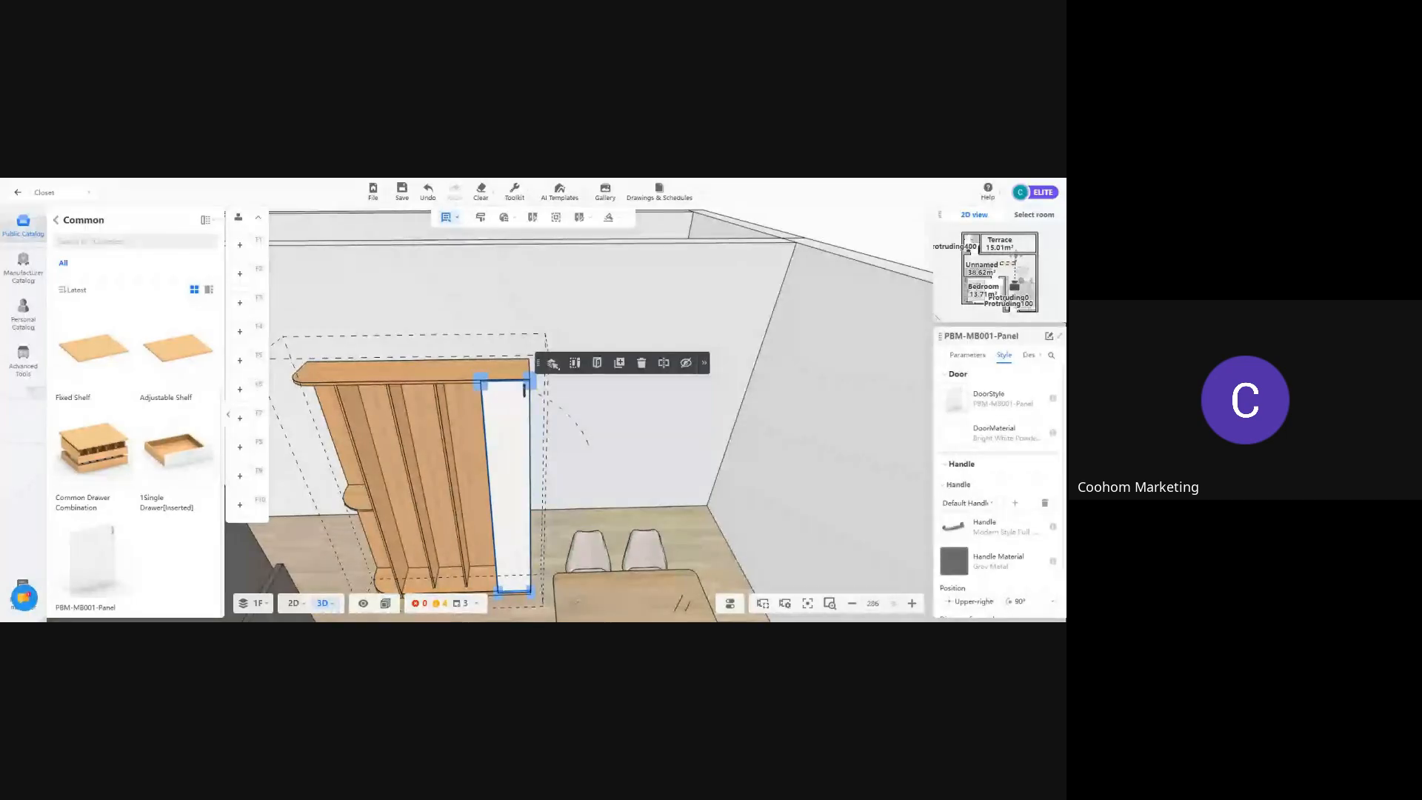
# Leave the Closet tool, search the public model library for "canopy" and browse the awning and canopy models
pyautogui.click(17, 192)
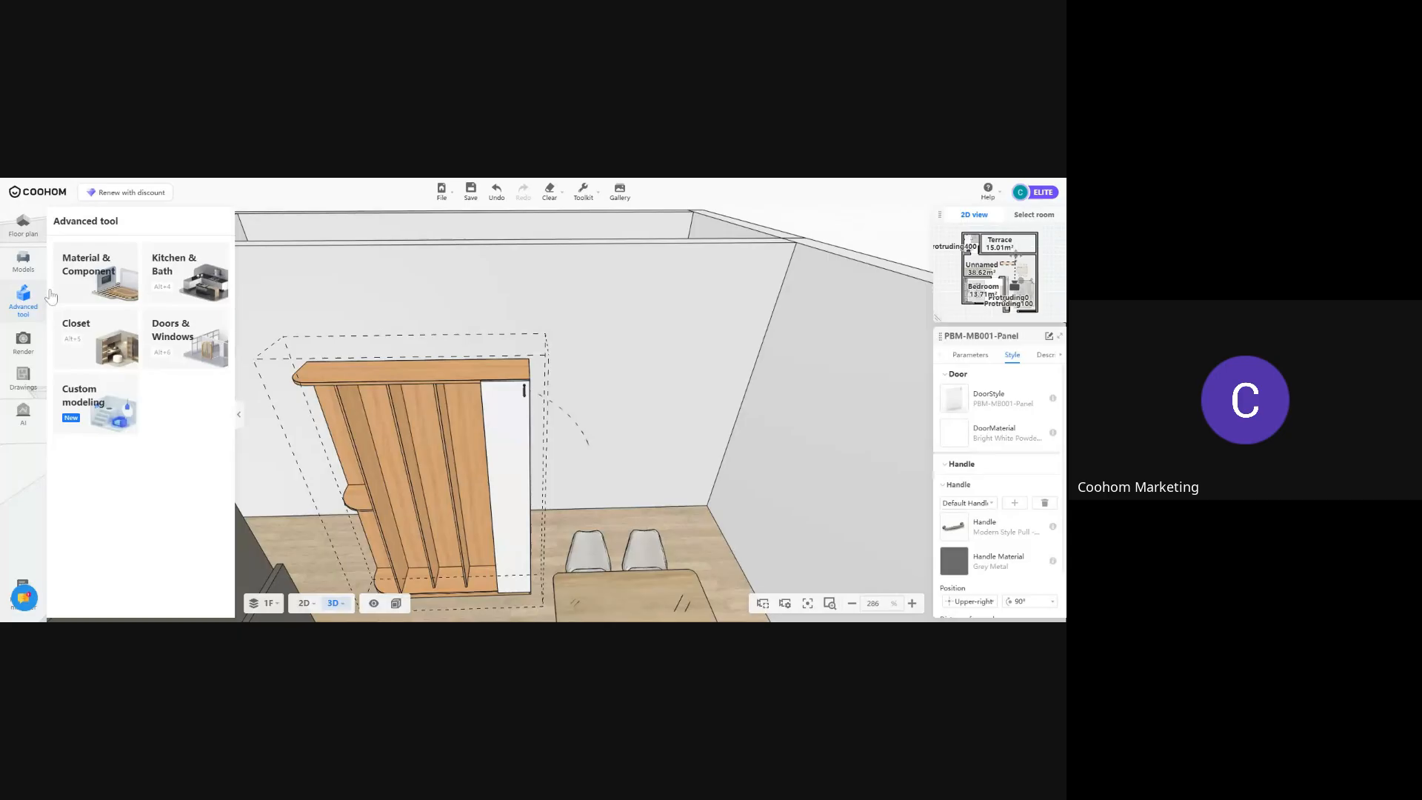
pyautogui.click(25, 263)
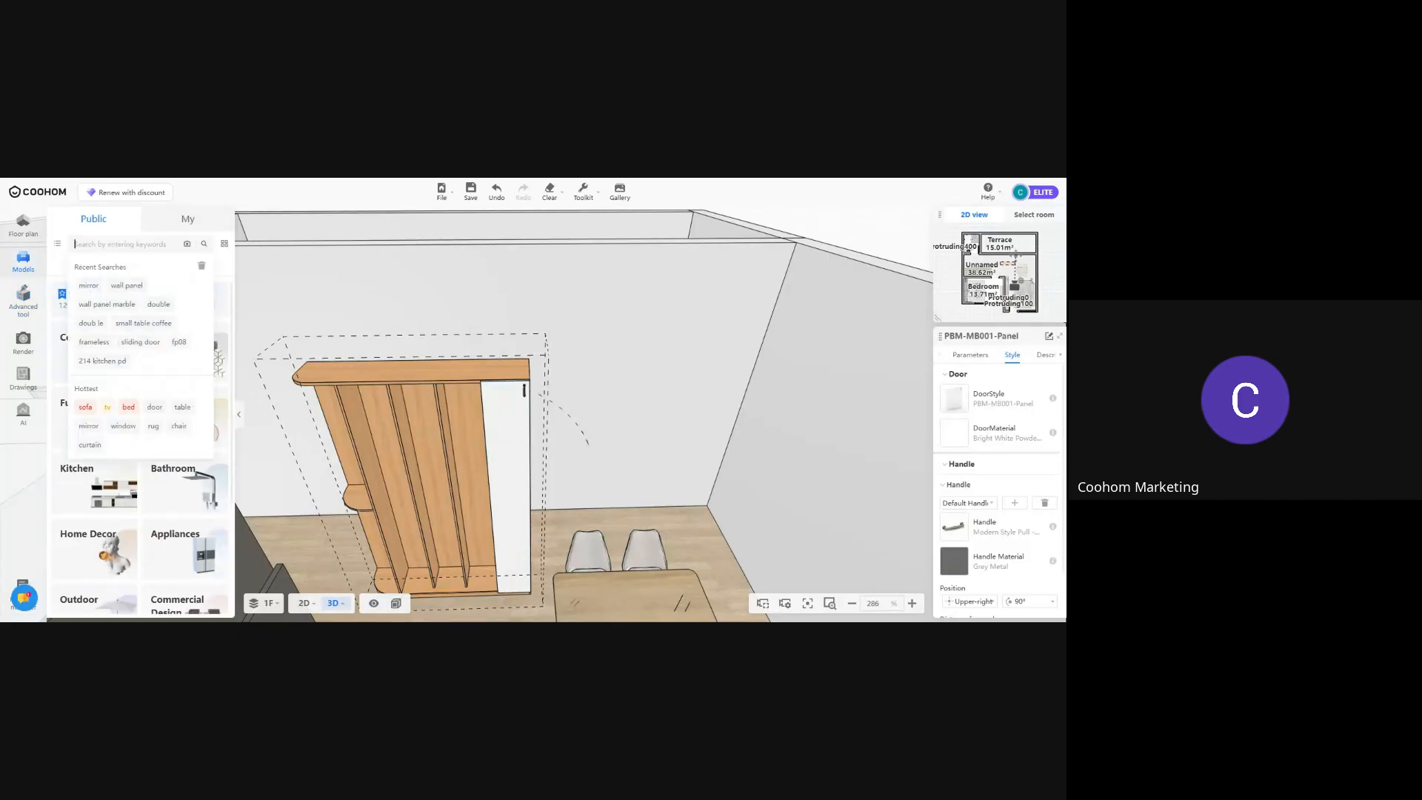
pyautogui.write('car')
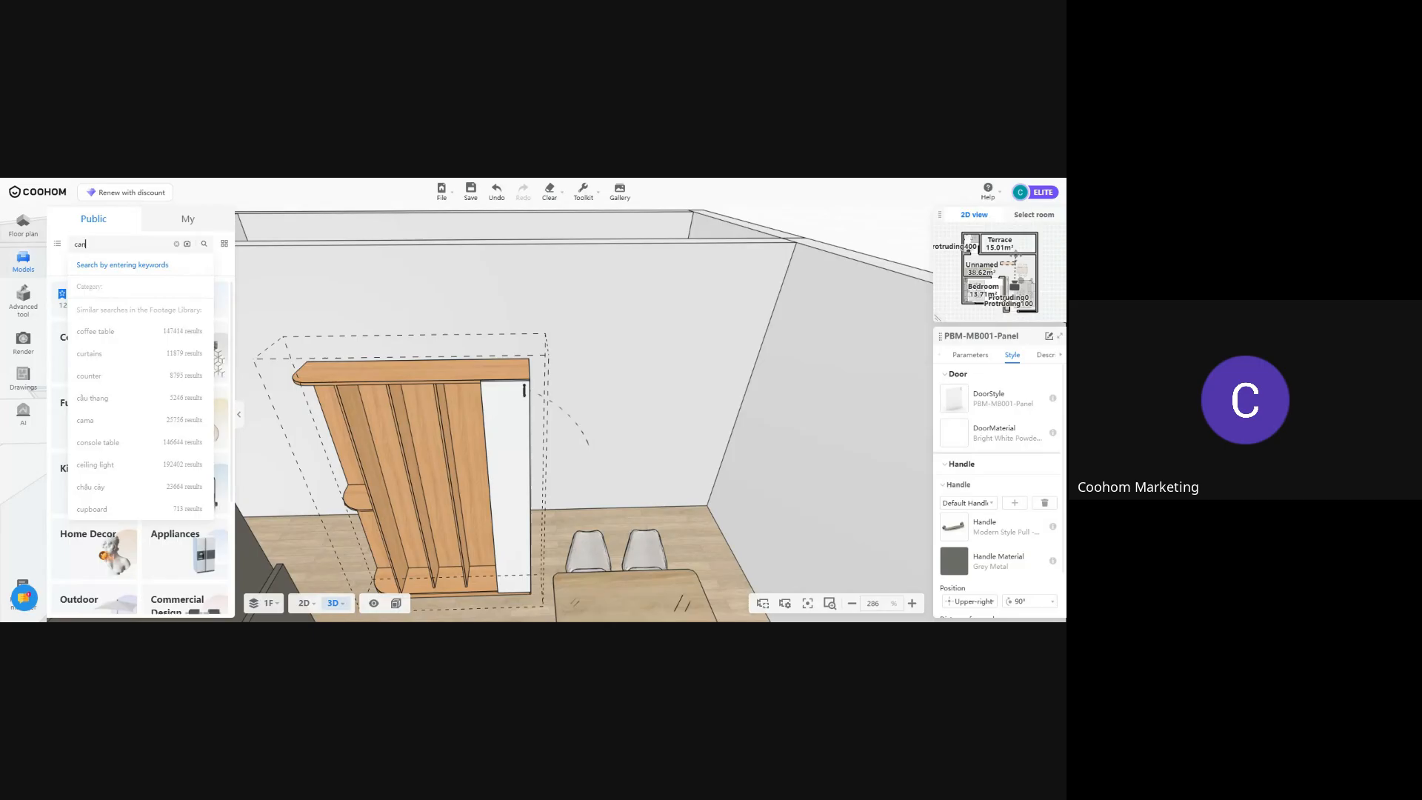
pyautogui.write('opy')
pyautogui.press('Return')
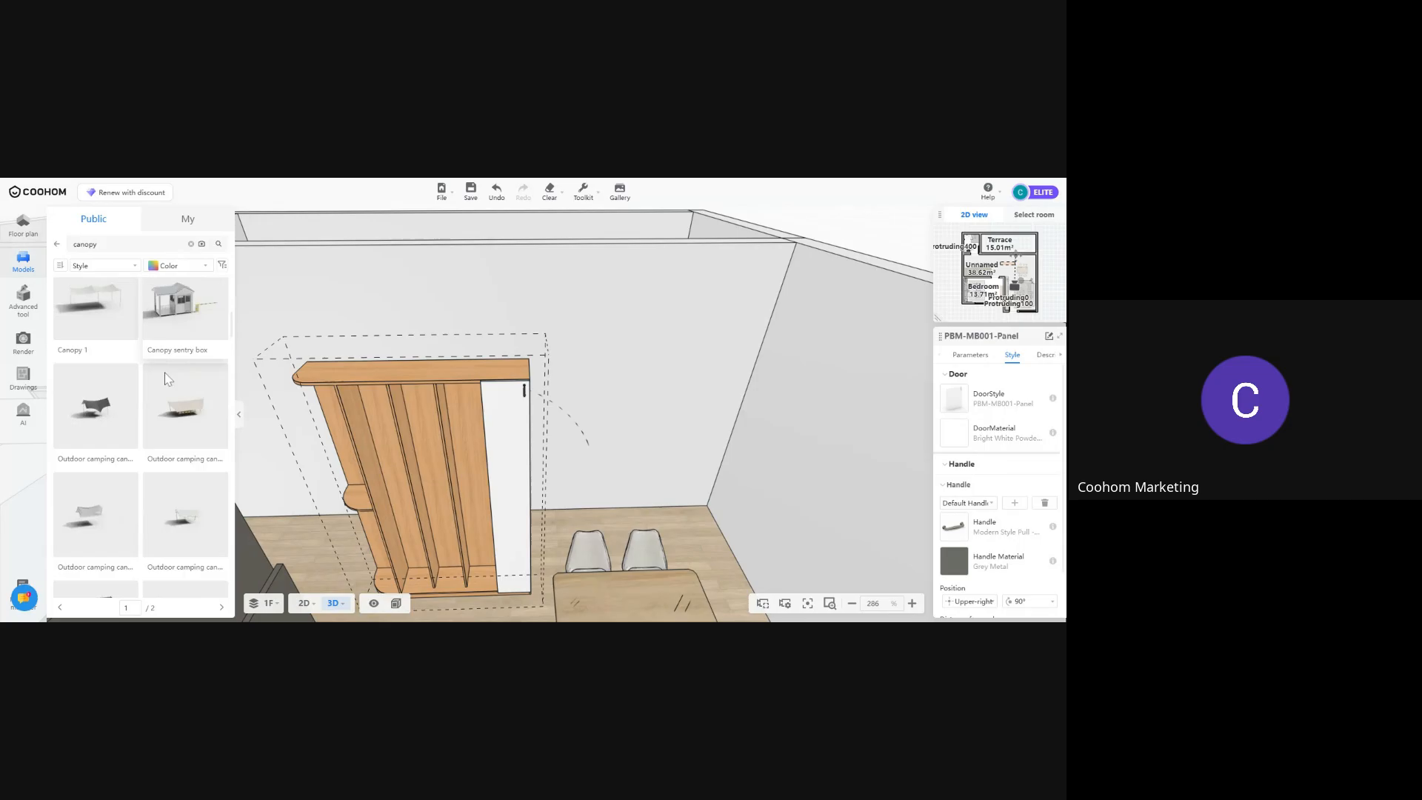
pyautogui.scroll(-7, 165, 378)
pyautogui.scroll(2, 111, 372)
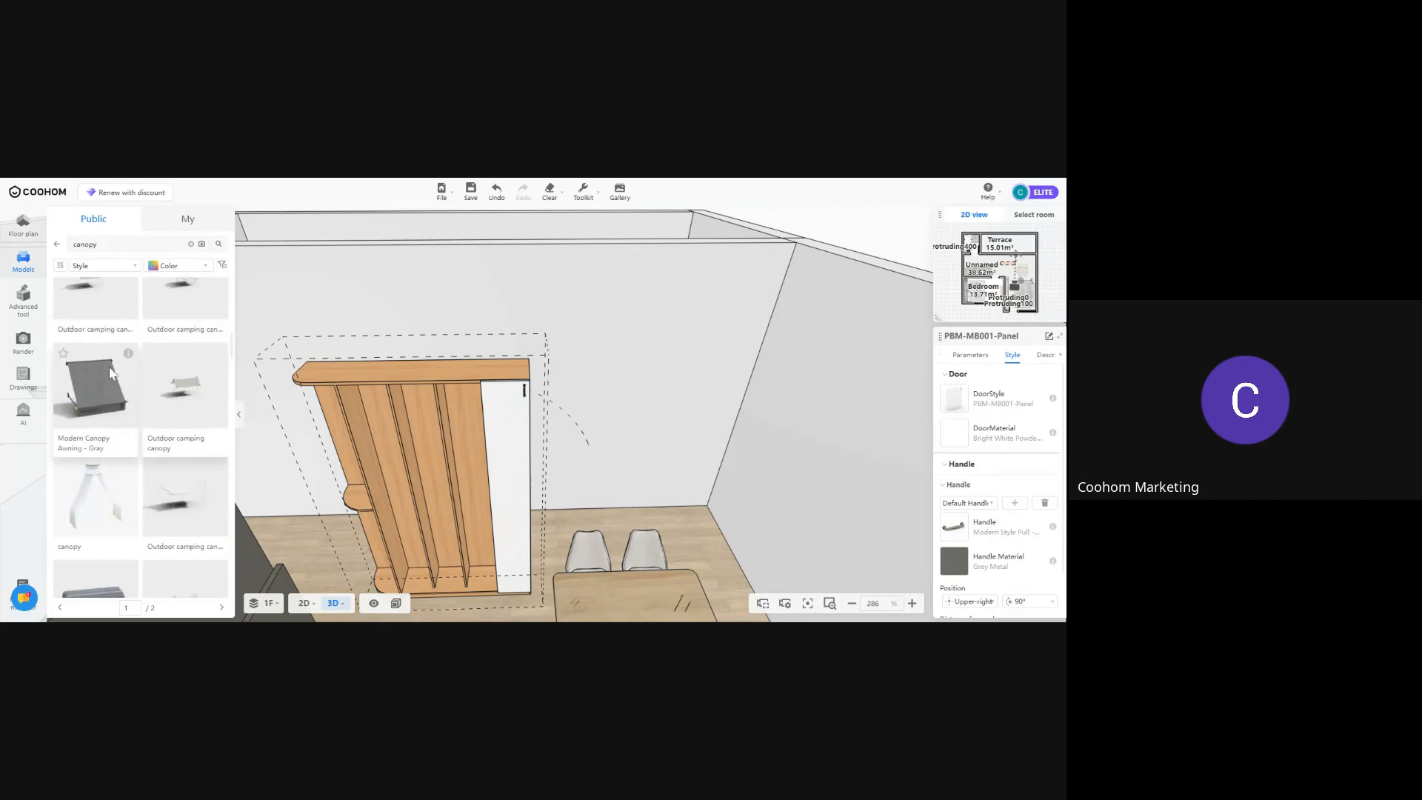
pyautogui.moveTo(127, 360)
pyautogui.scroll(-2, 124, 363)
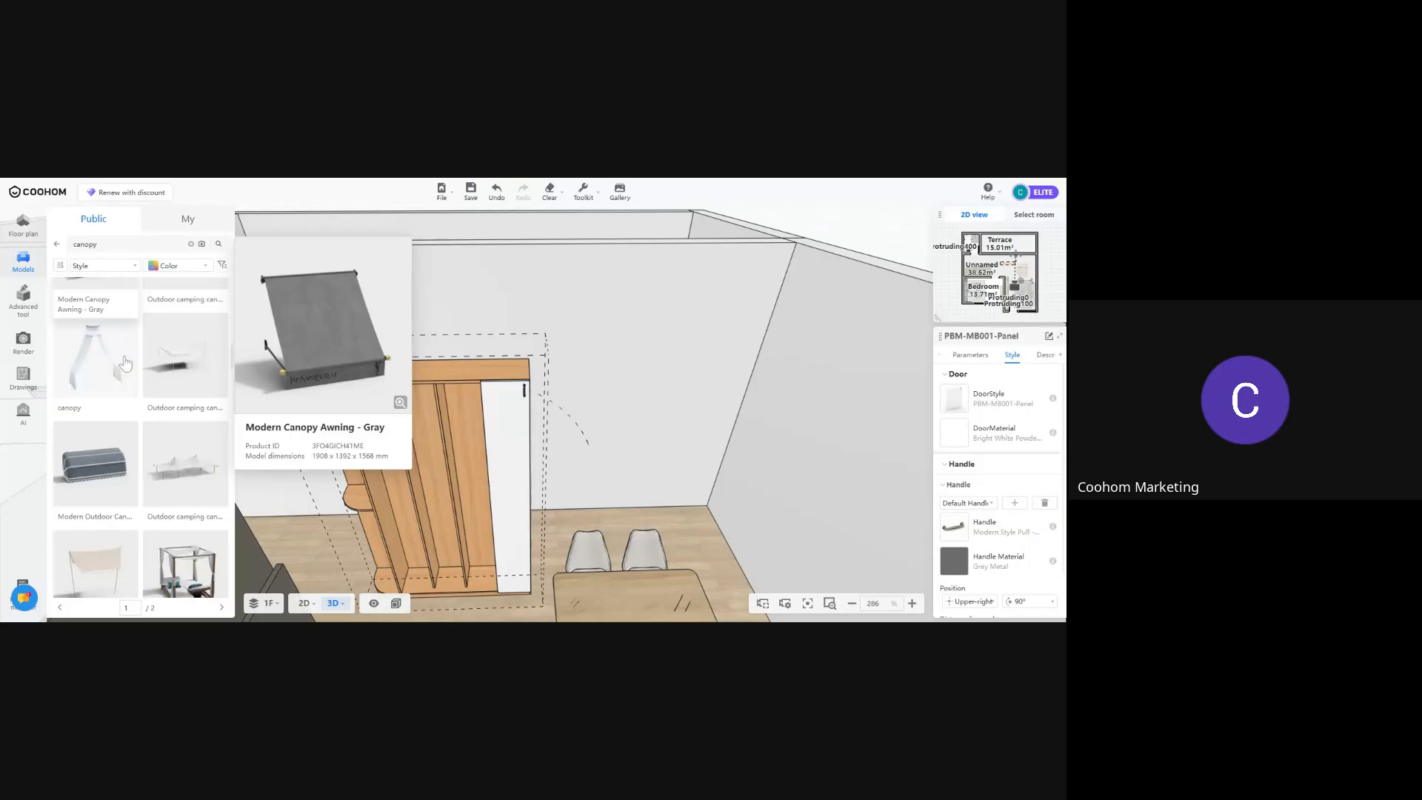
pyautogui.scroll(-3, 126, 371)
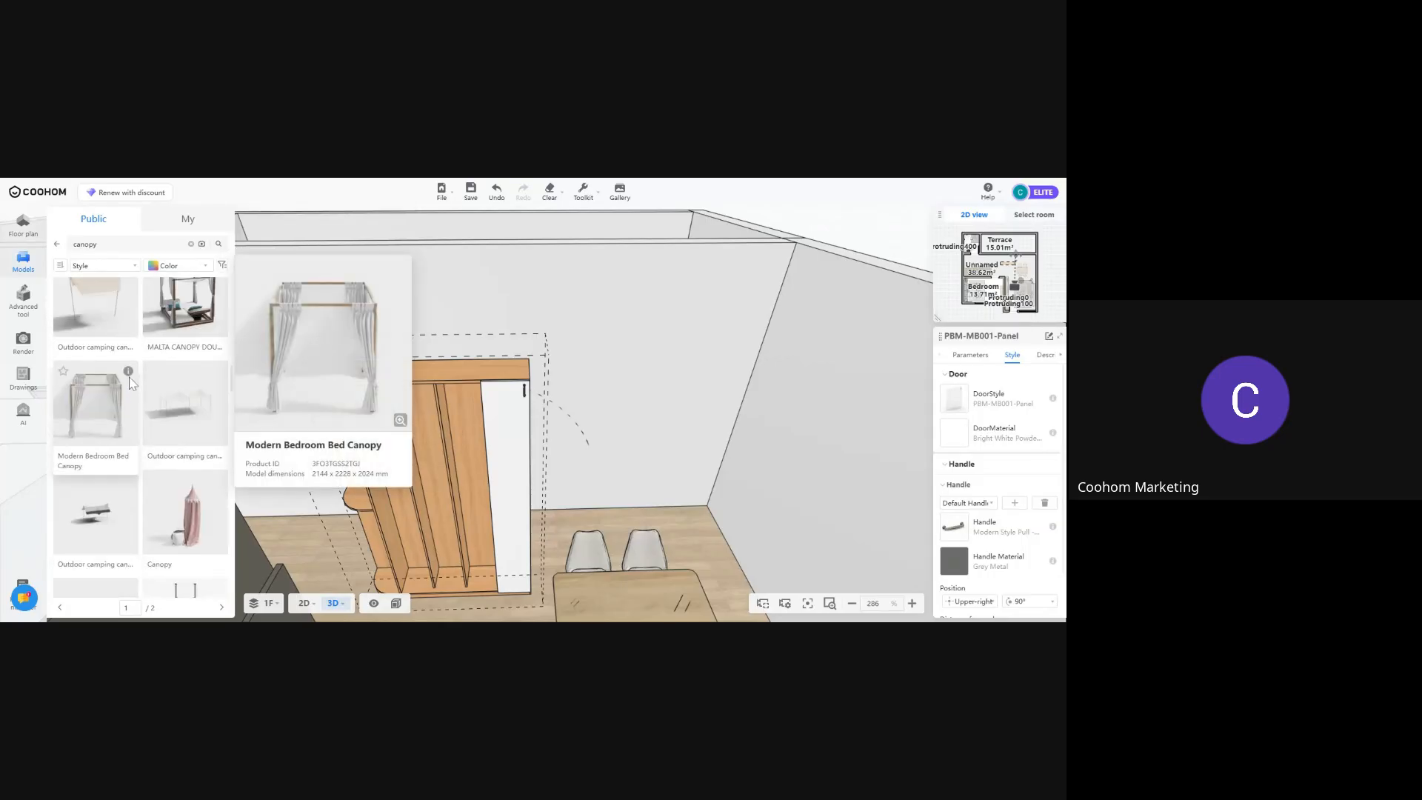
# Browse the remaining canopy search results across both pages and inspect the details of the Canopy with Zinc Roof Tiles #1 model
pyautogui.scroll(-9, 201, 396)
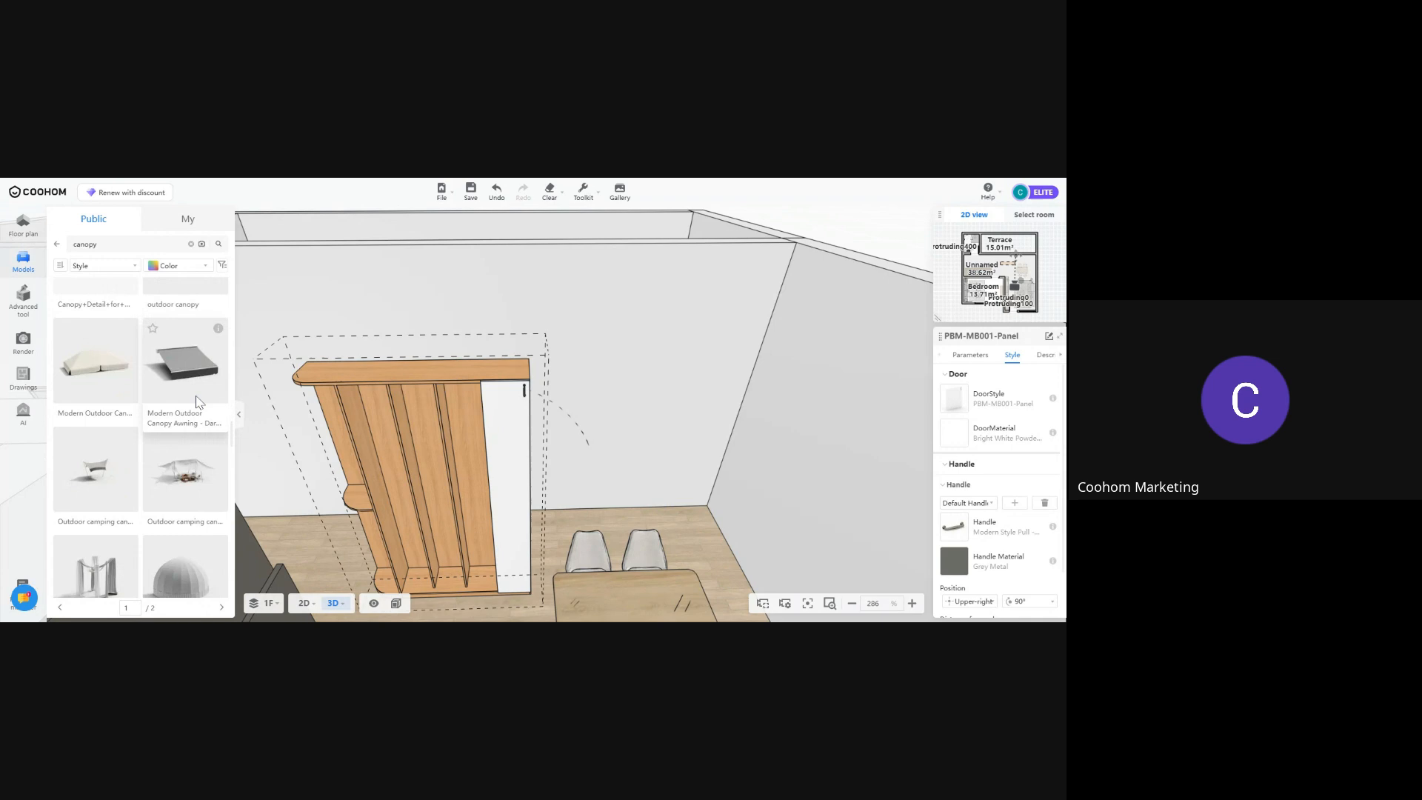
pyautogui.scroll(-4, 167, 407)
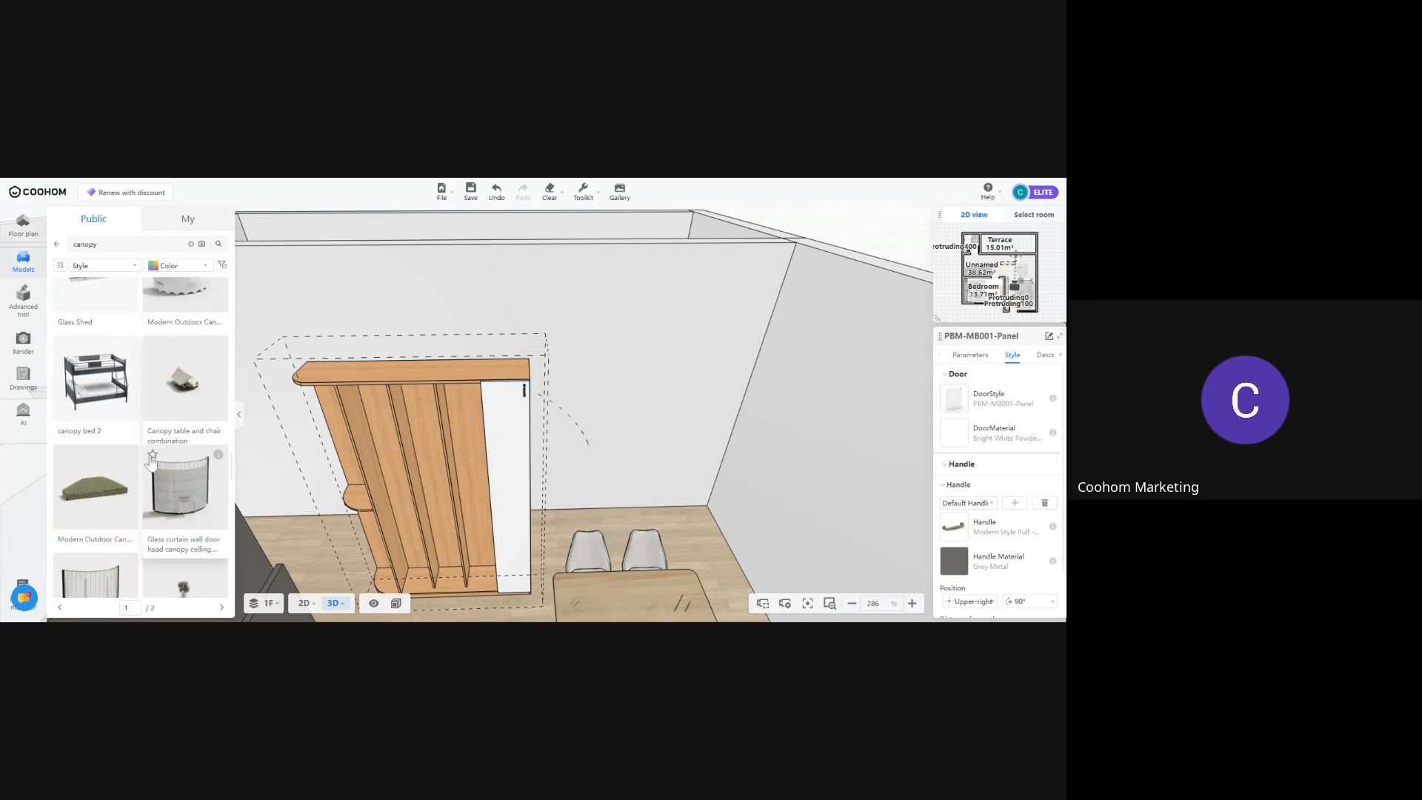
pyautogui.scroll(-6, 155, 459)
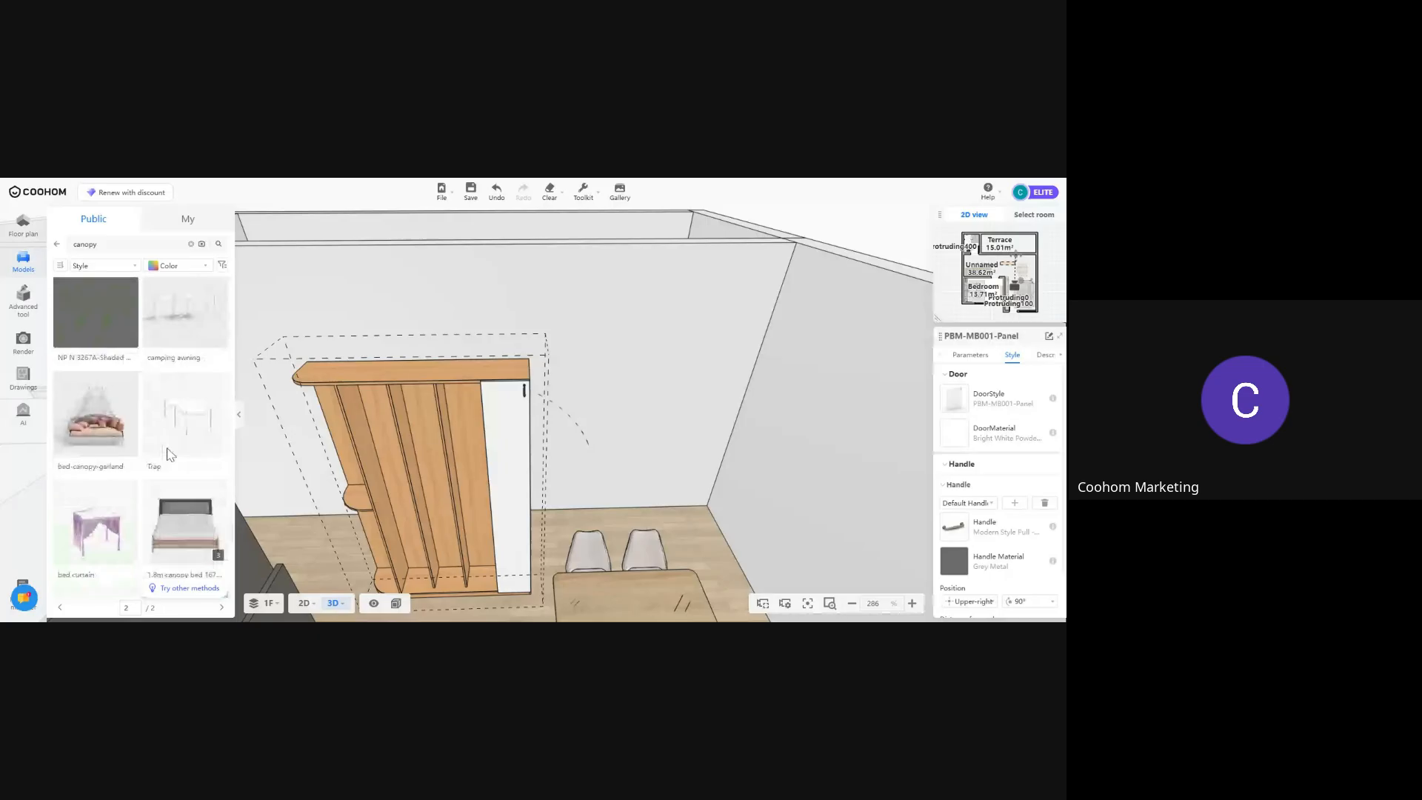
pyautogui.scroll(-4, 163, 422)
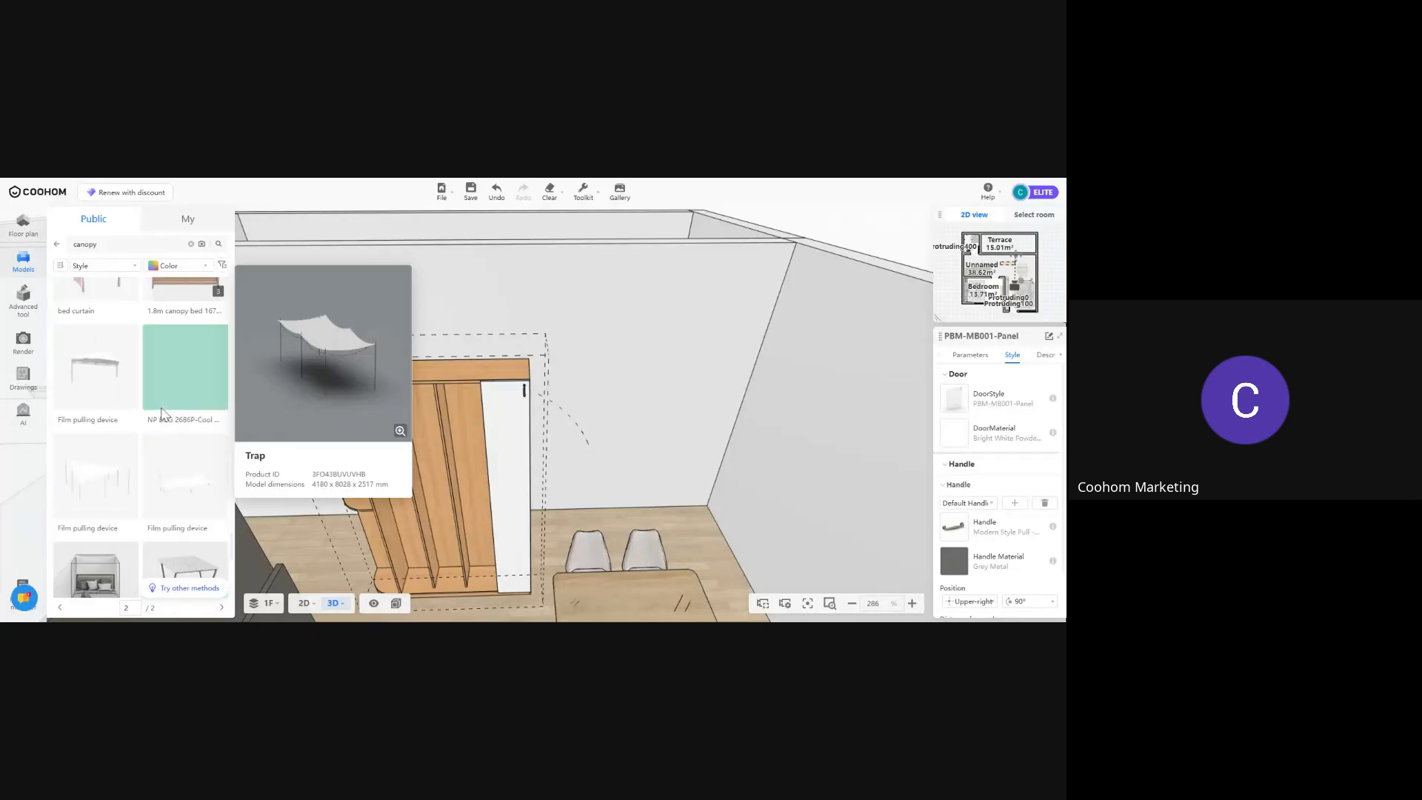
pyautogui.scroll(-2, 161, 413)
pyautogui.moveTo(222, 404)
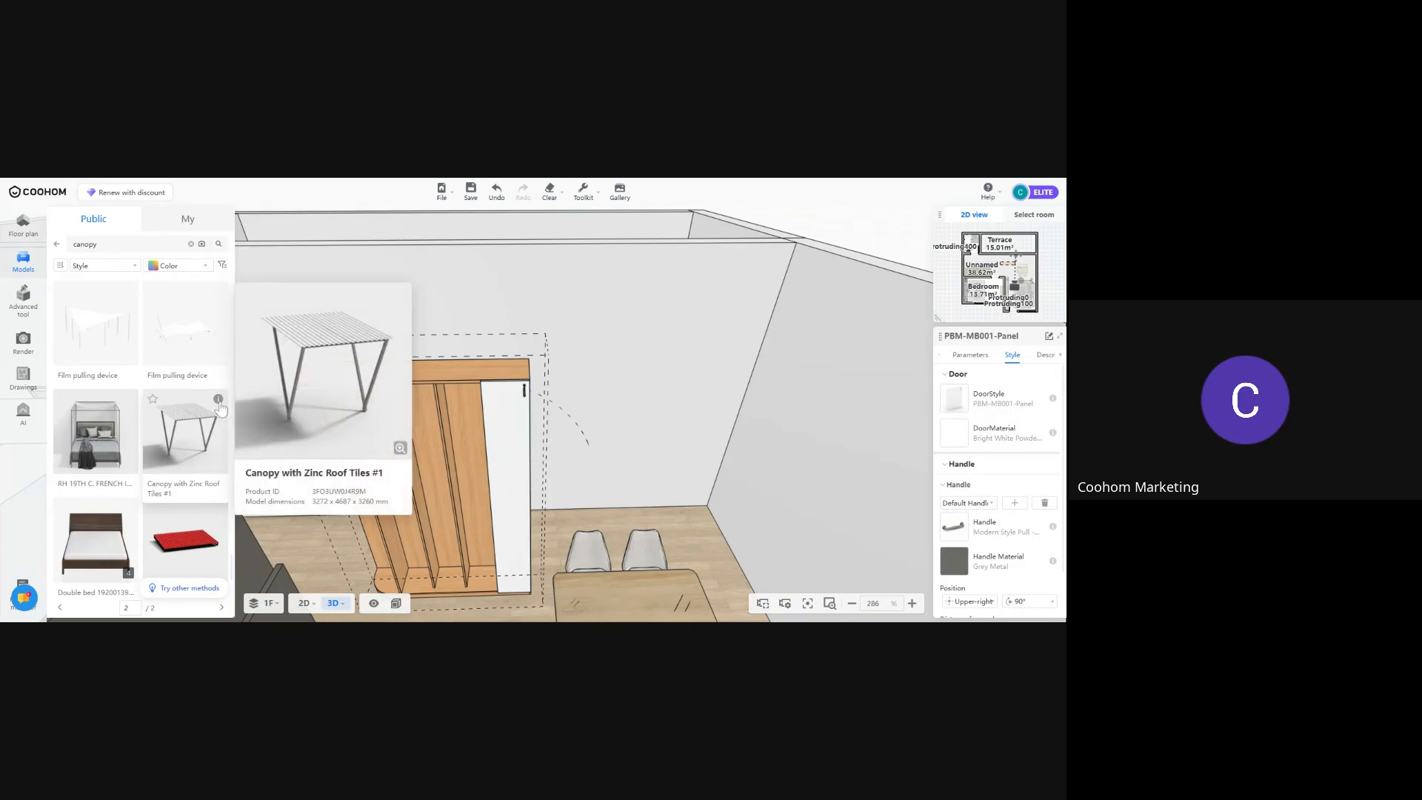
pyautogui.scroll(-3, 170, 459)
pyautogui.moveTo(124, 518)
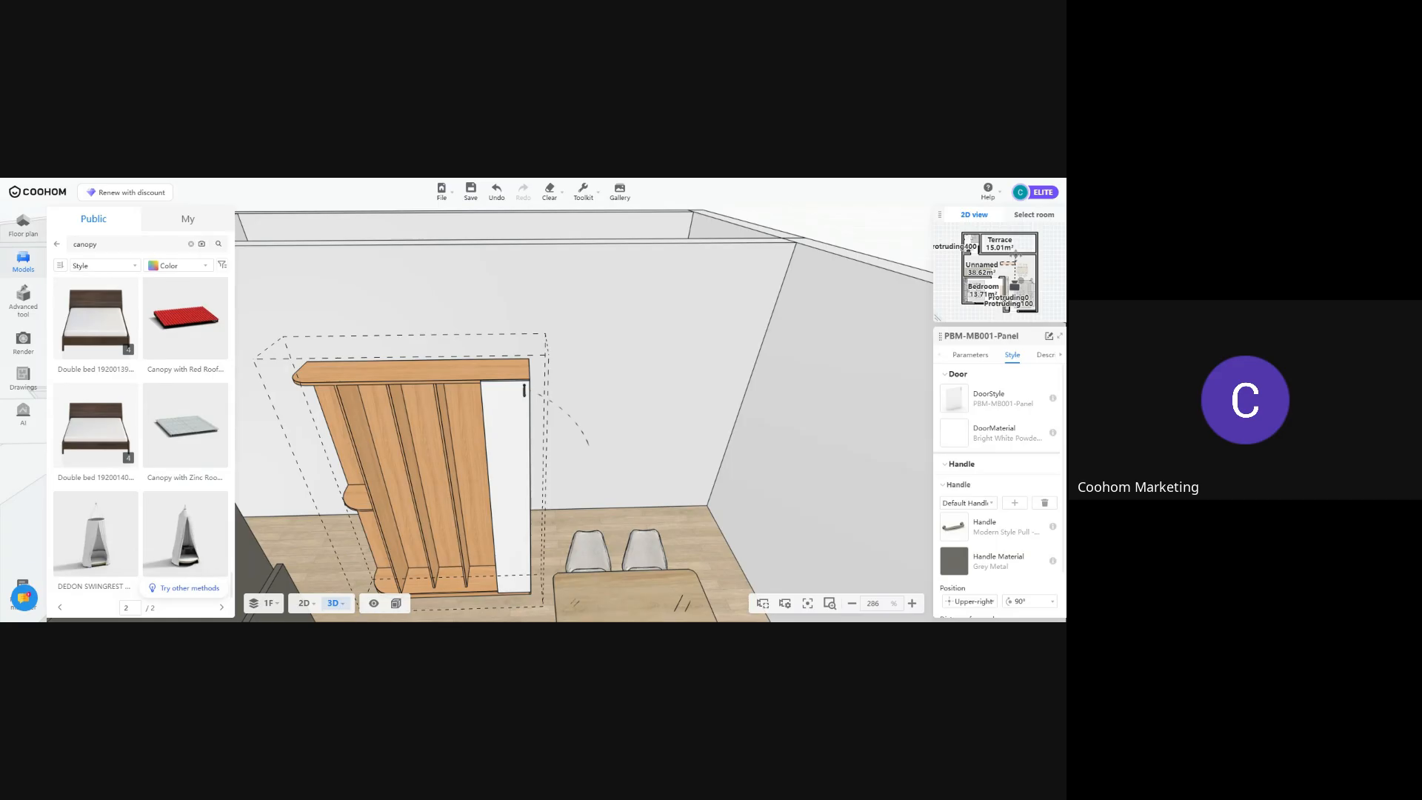
# Switch to YouTube, look over the "canopy coohom" results for the Tutorial Cara Membuat Kanopi video, and return to Coohom
pyautogui.hotkey('ctrl', 'Tab')
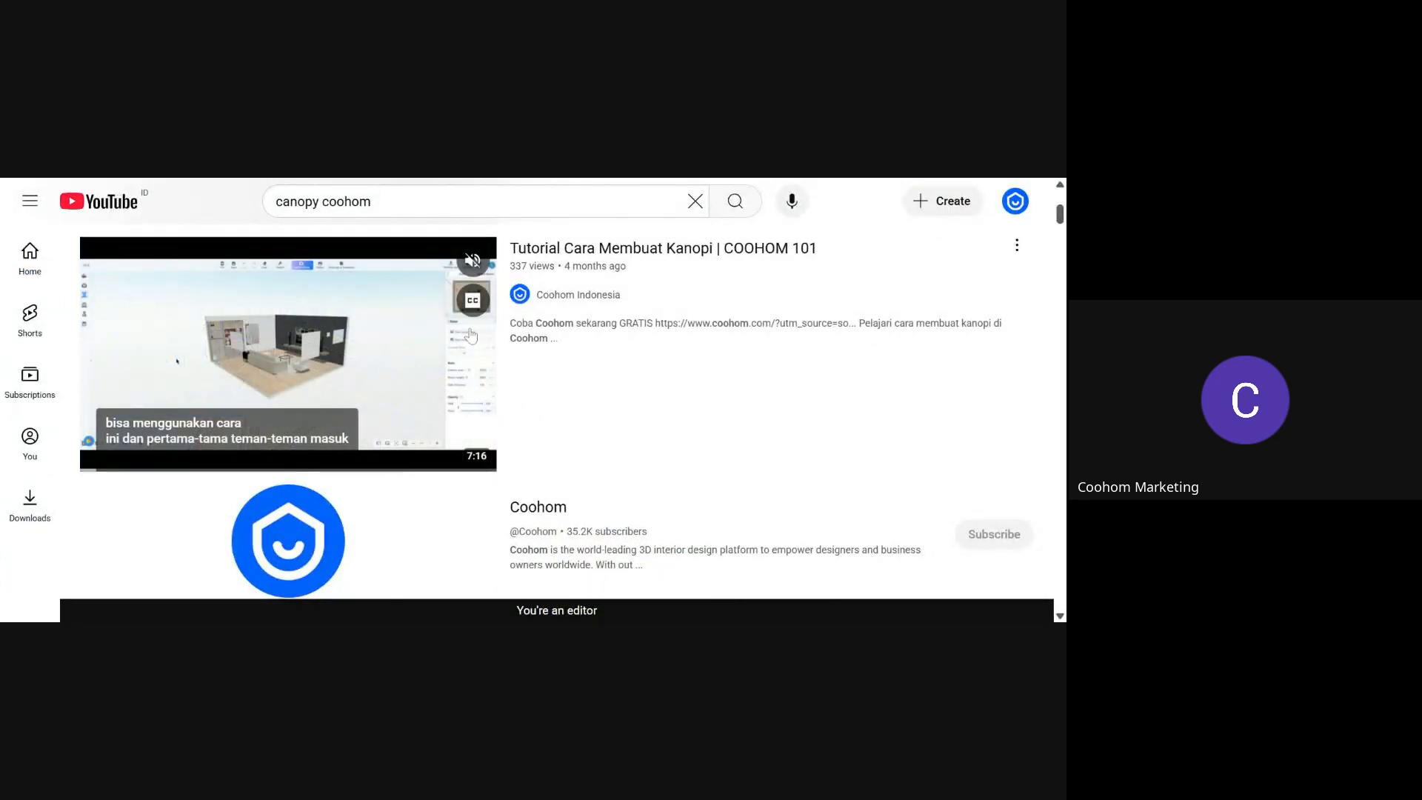
pyautogui.scroll(-2, 422, 334)
pyautogui.scroll(2, 402, 349)
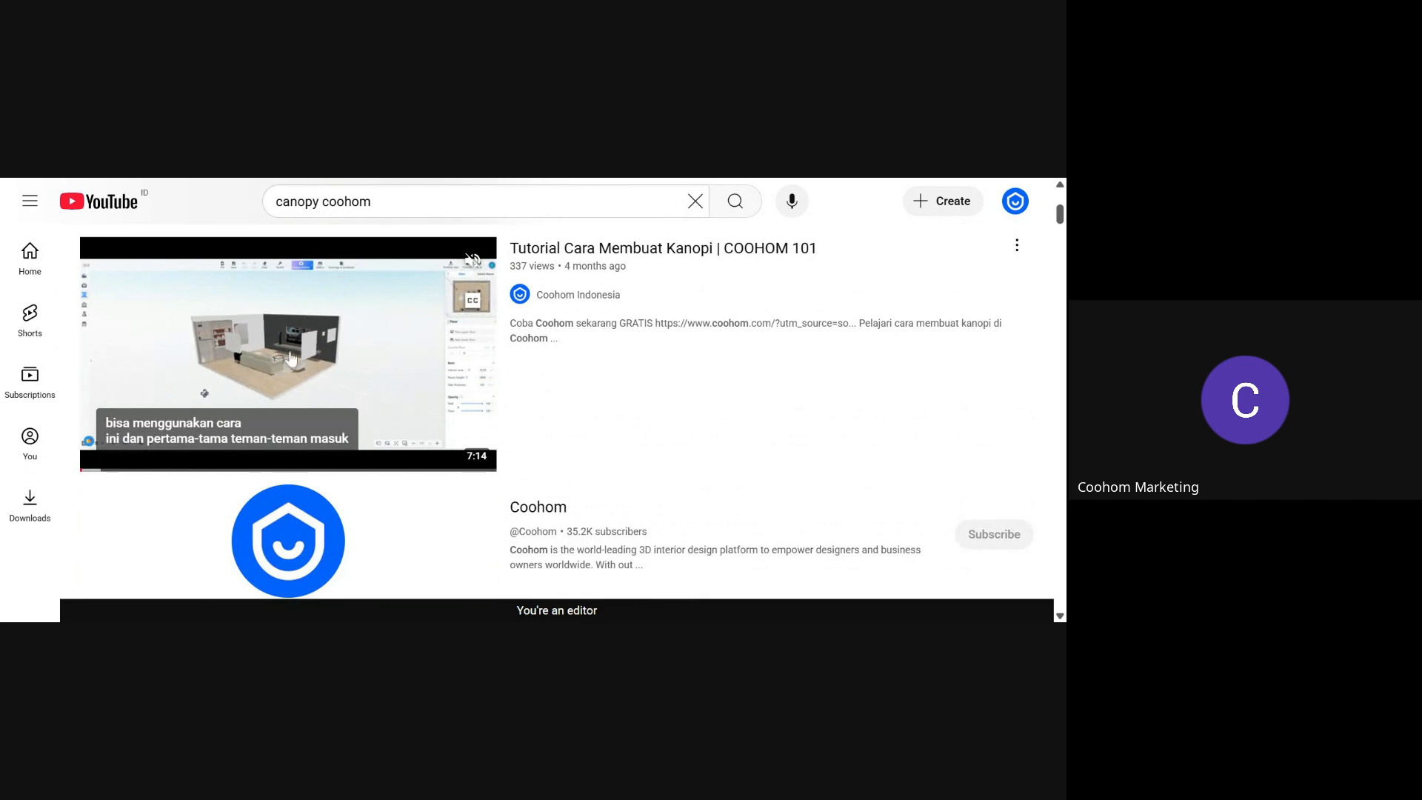
pyautogui.scroll(-2, 360, 374)
pyautogui.scroll(2, 445, 341)
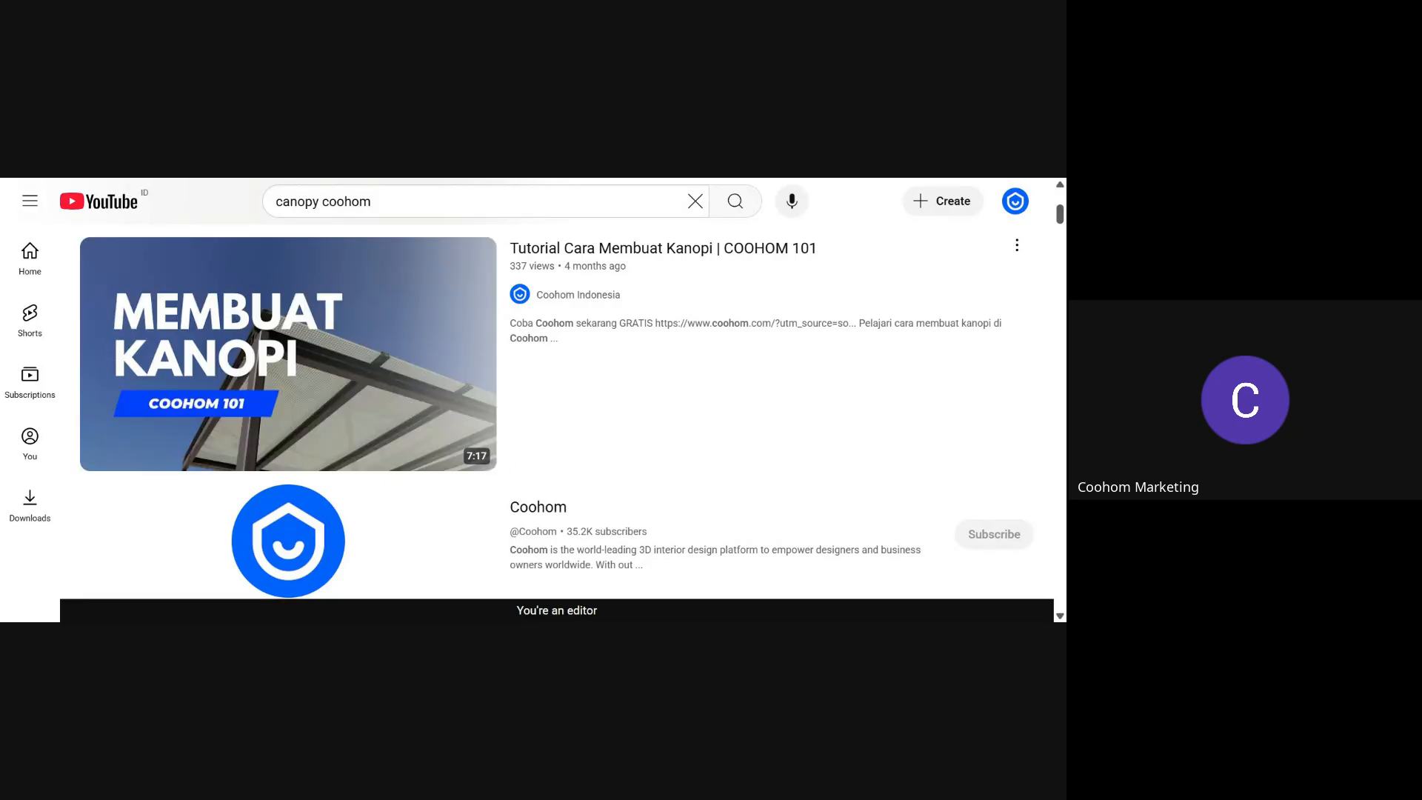
pyautogui.hotkey('ctrl', 'Tab')
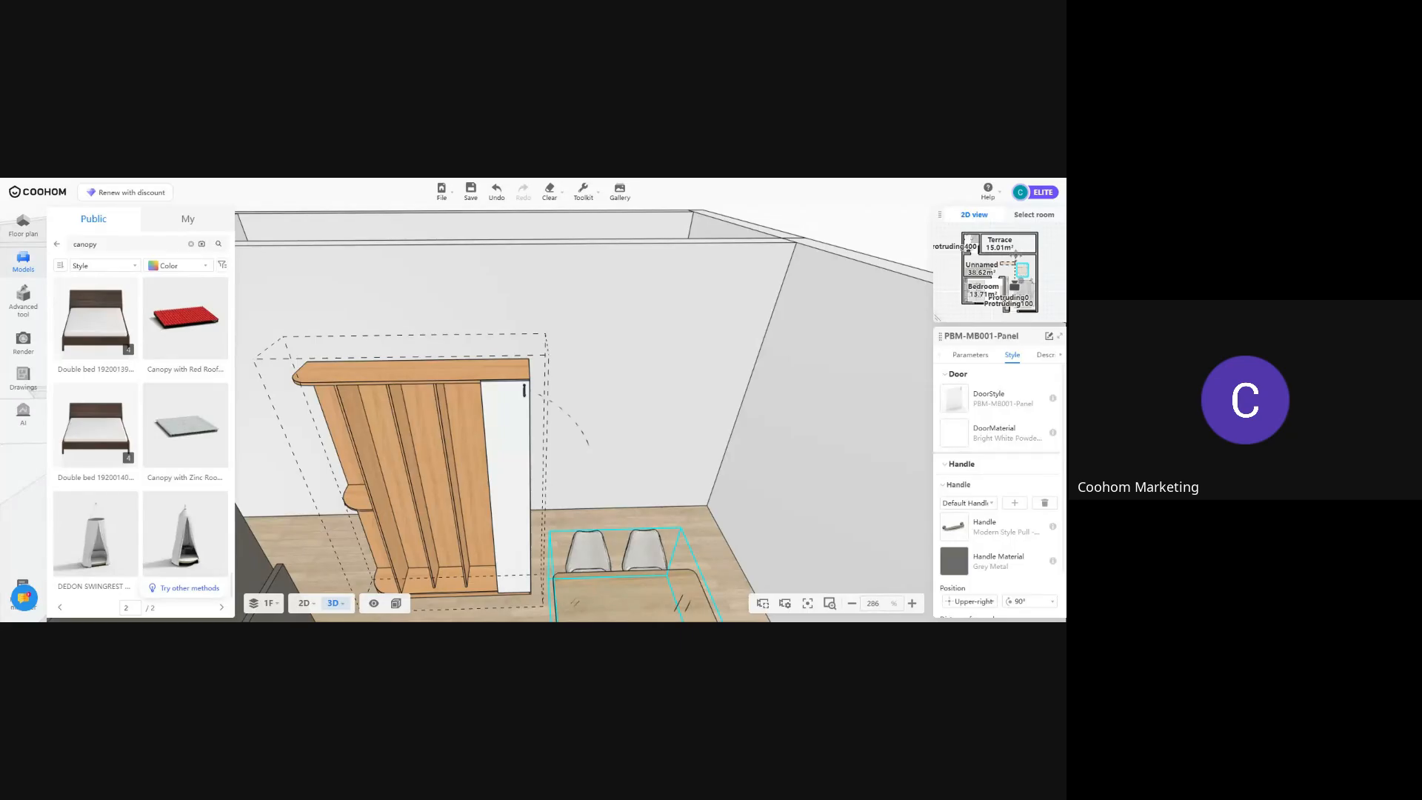
# Delete the sliding door cabinet standing between the staircase and the dining table
pyautogui.click(450, 466)
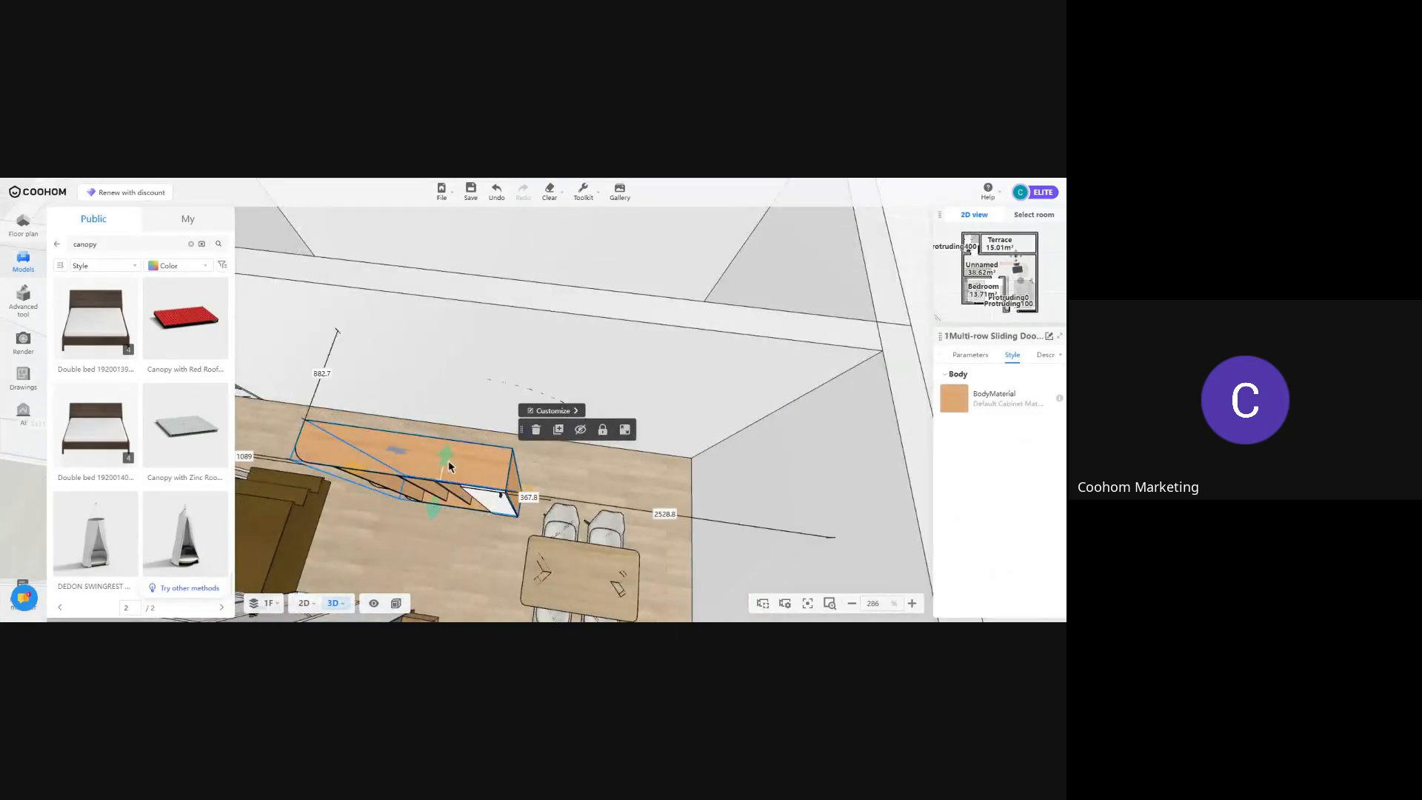
pyautogui.click(447, 462)
pyautogui.moveTo(378, 468); pyautogui.dragTo(528, 441)
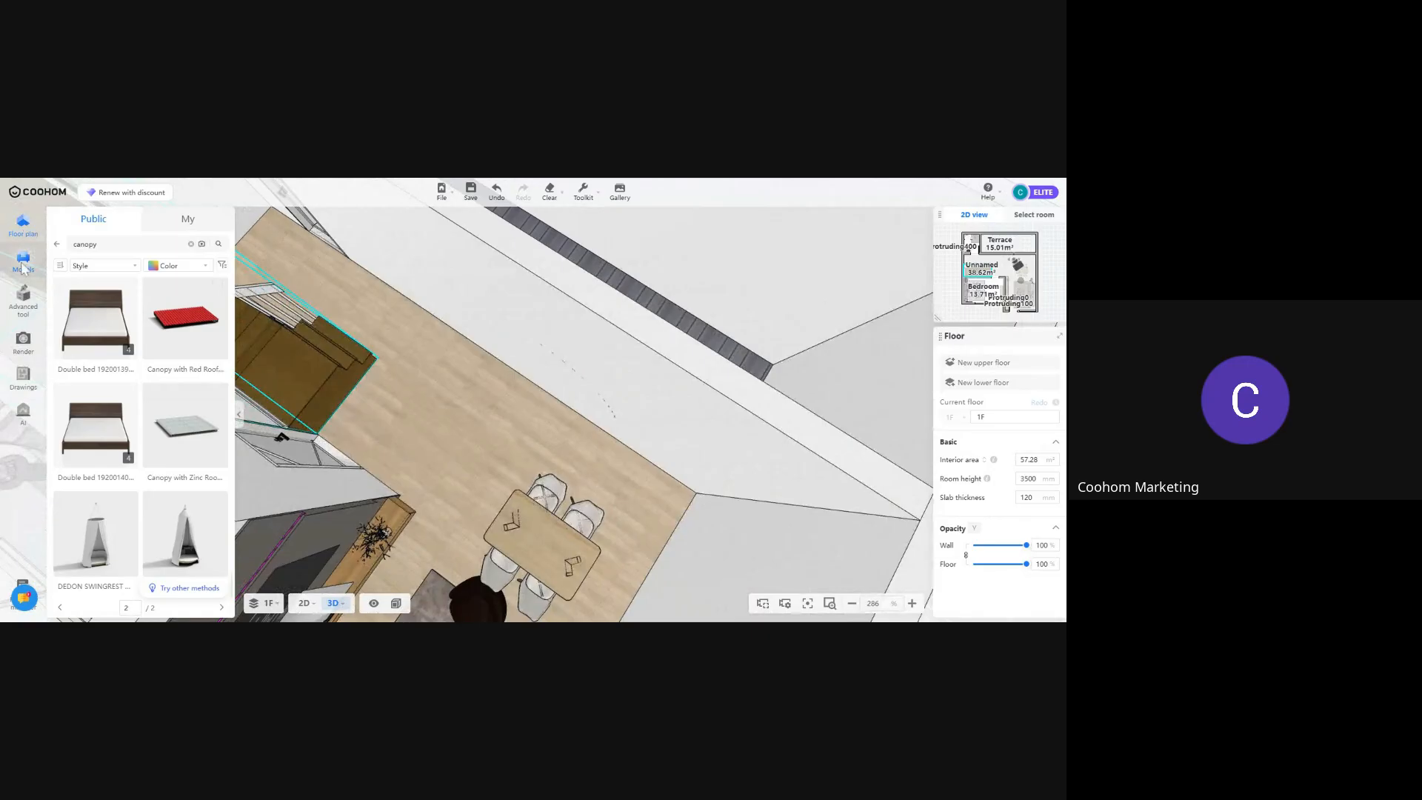
# Open the Material & Component advanced tool on the large unnamed room's floor near the staircase
pyautogui.click(23, 298)
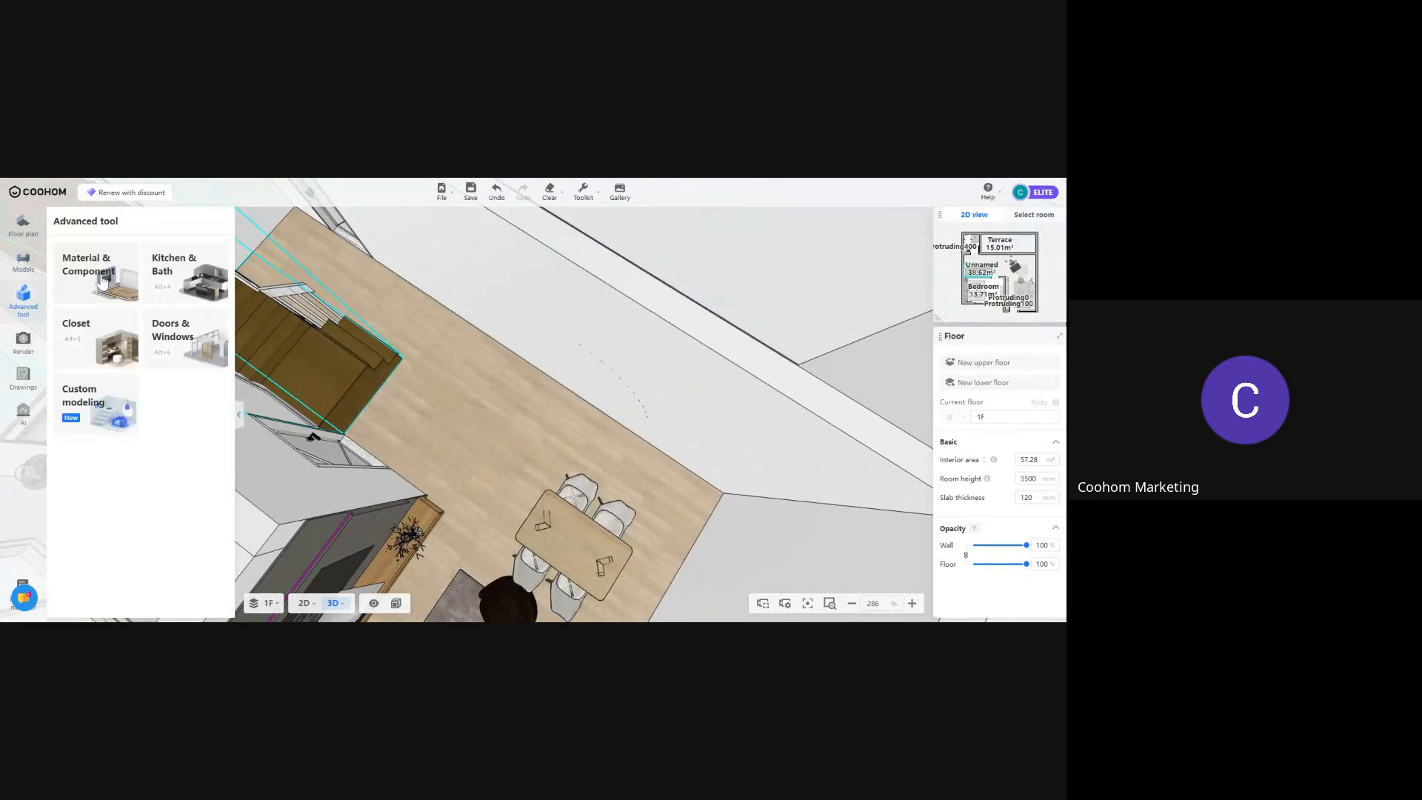
pyautogui.click(102, 277)
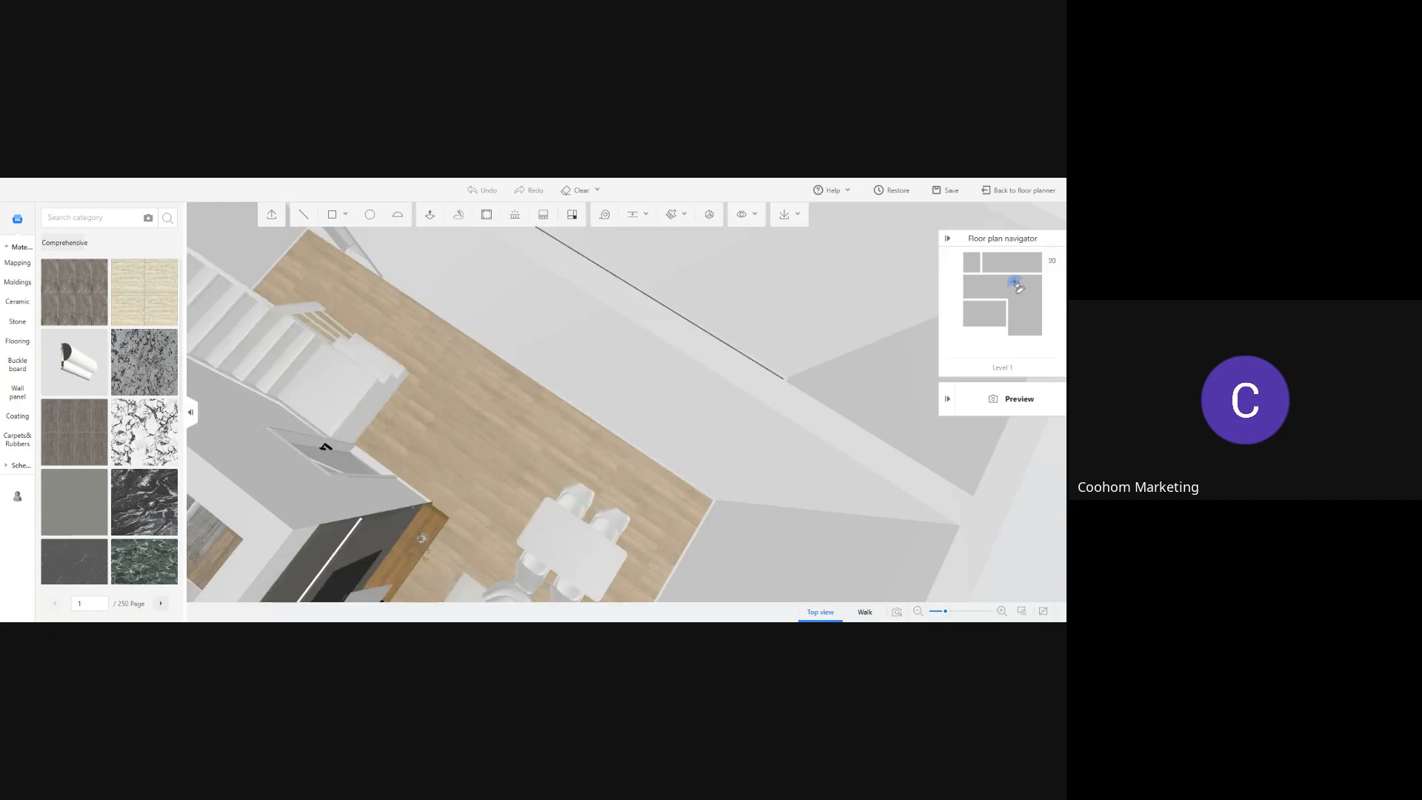
pyautogui.scroll(5, 491, 438)
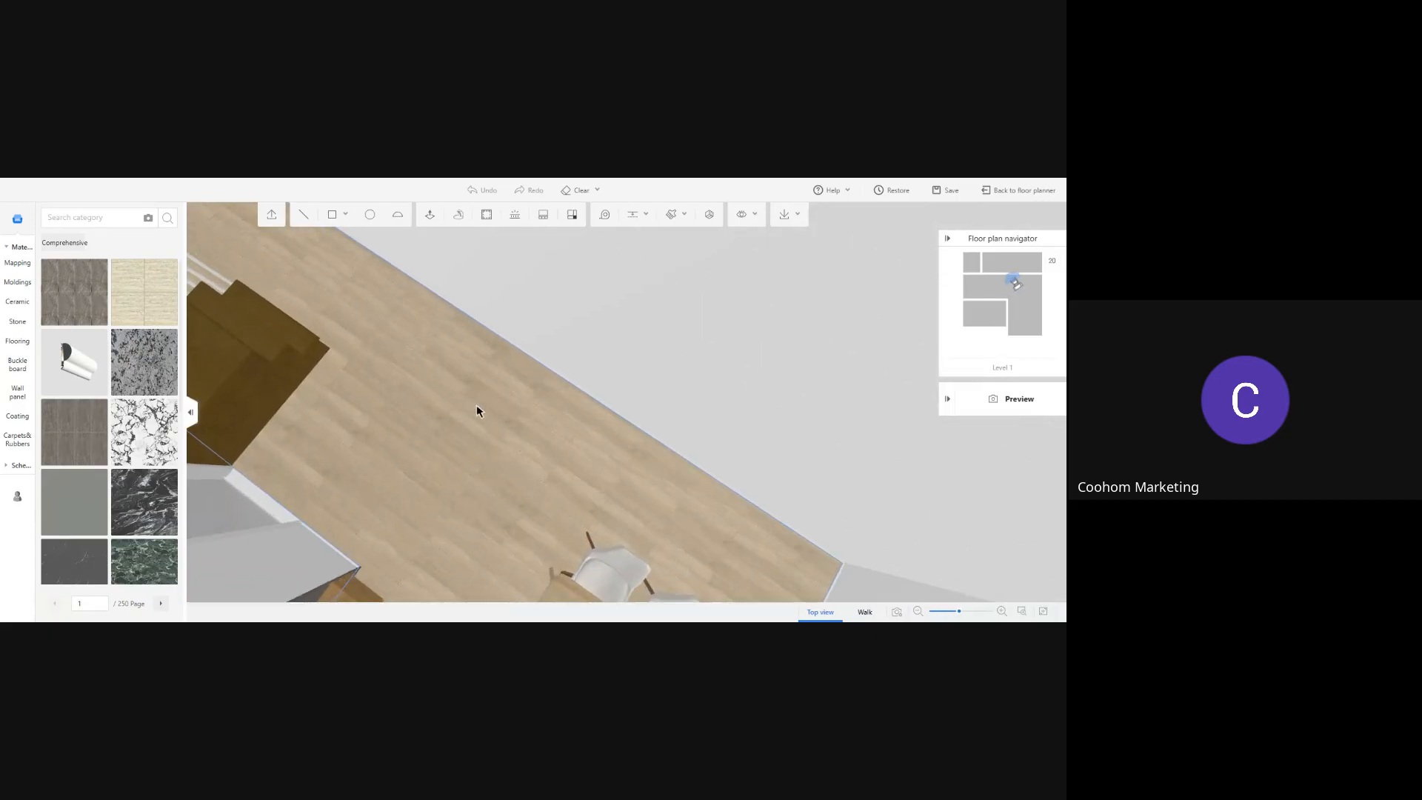
# Draw a narrow rectangle with a length of 200 mm on the floor between the staircase and the dining chairs
pyautogui.click(334, 217)
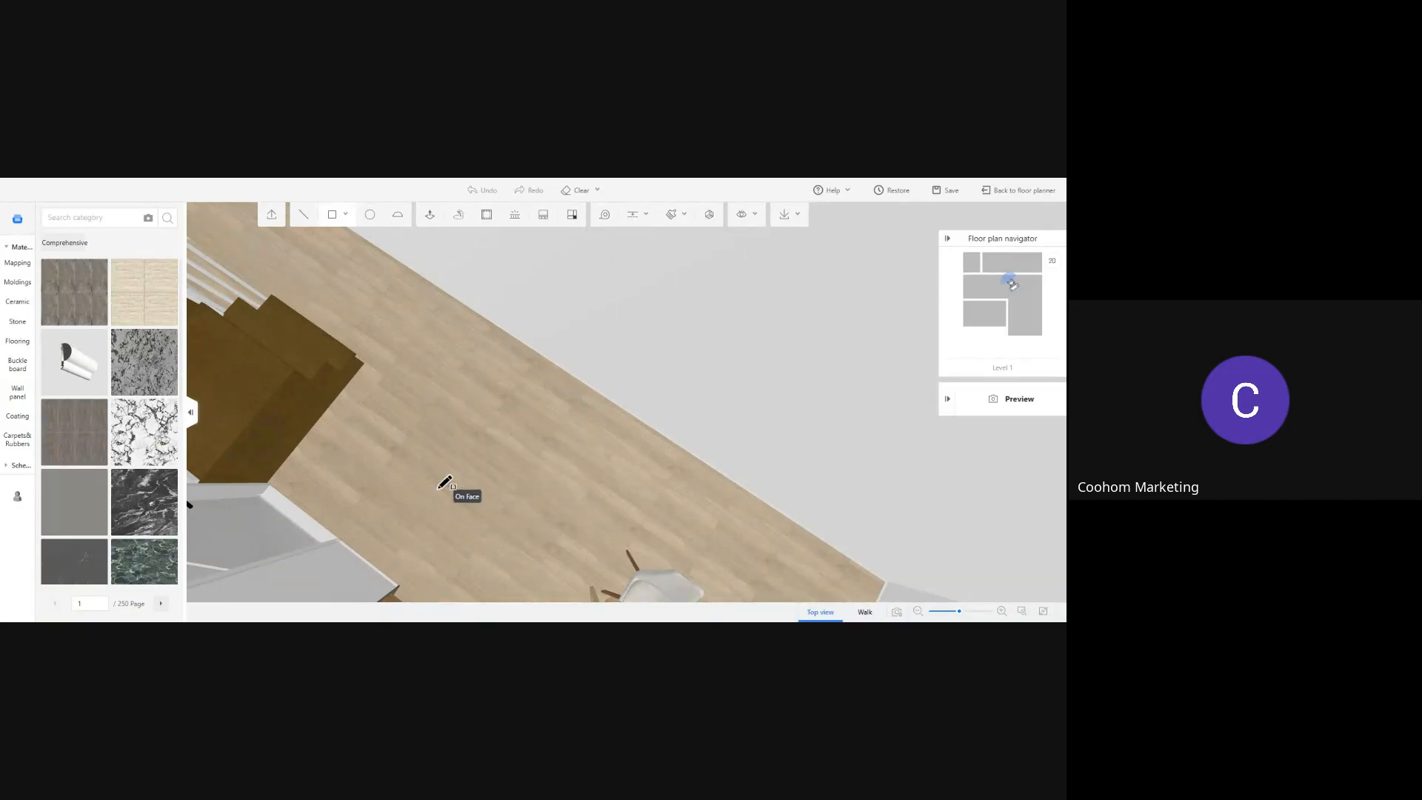
pyautogui.moveTo(634, 224)
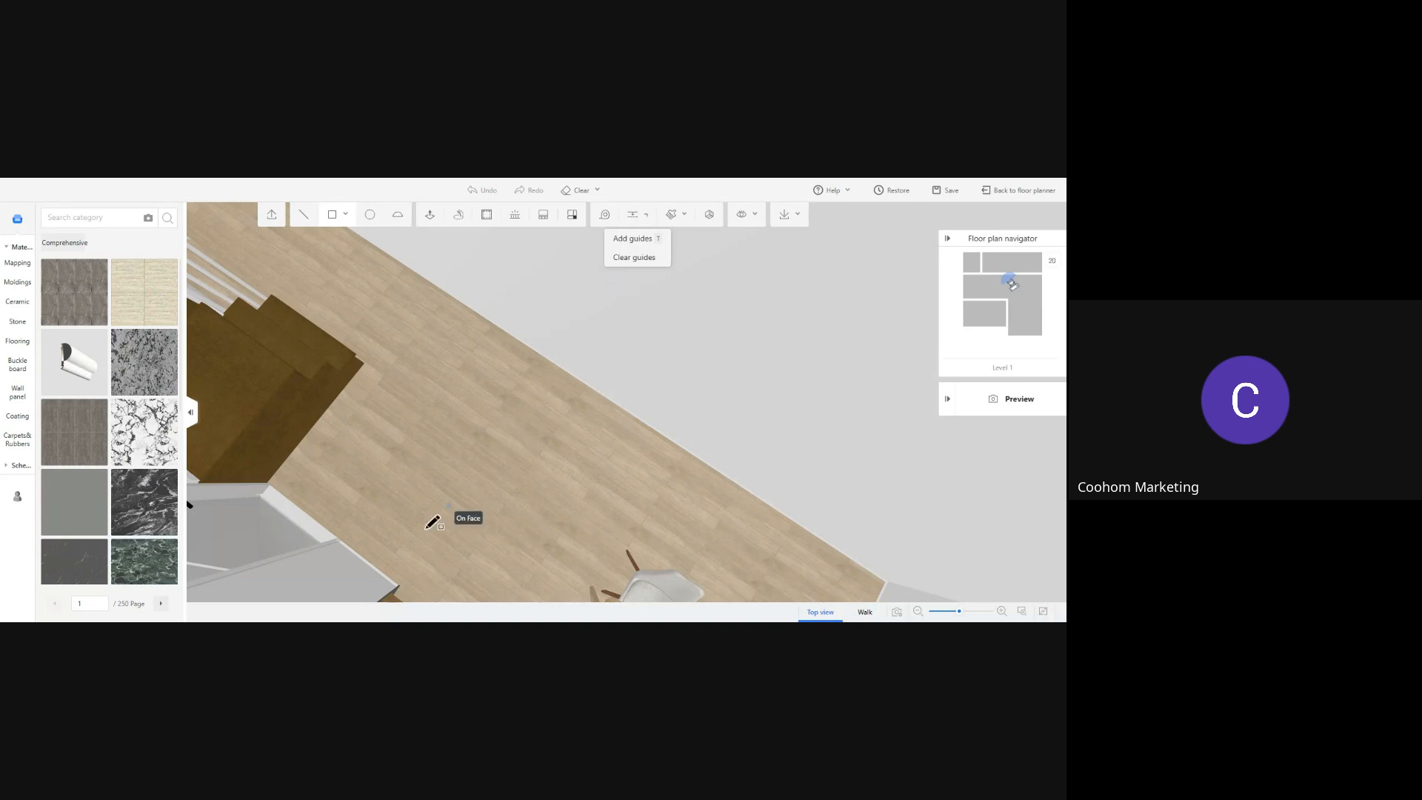
pyautogui.click(376, 522)
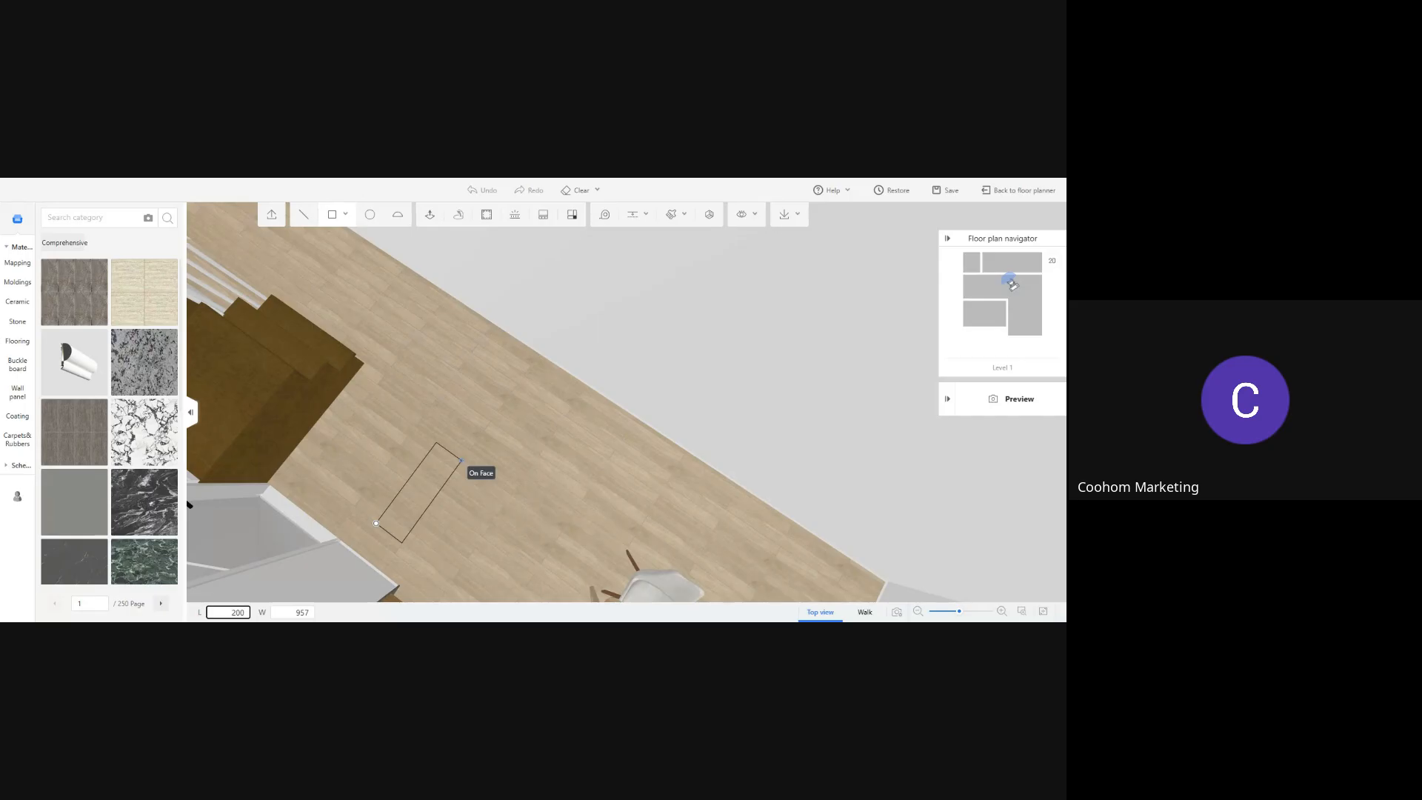
pyautogui.press('Tab')
pyautogui.press('Return')
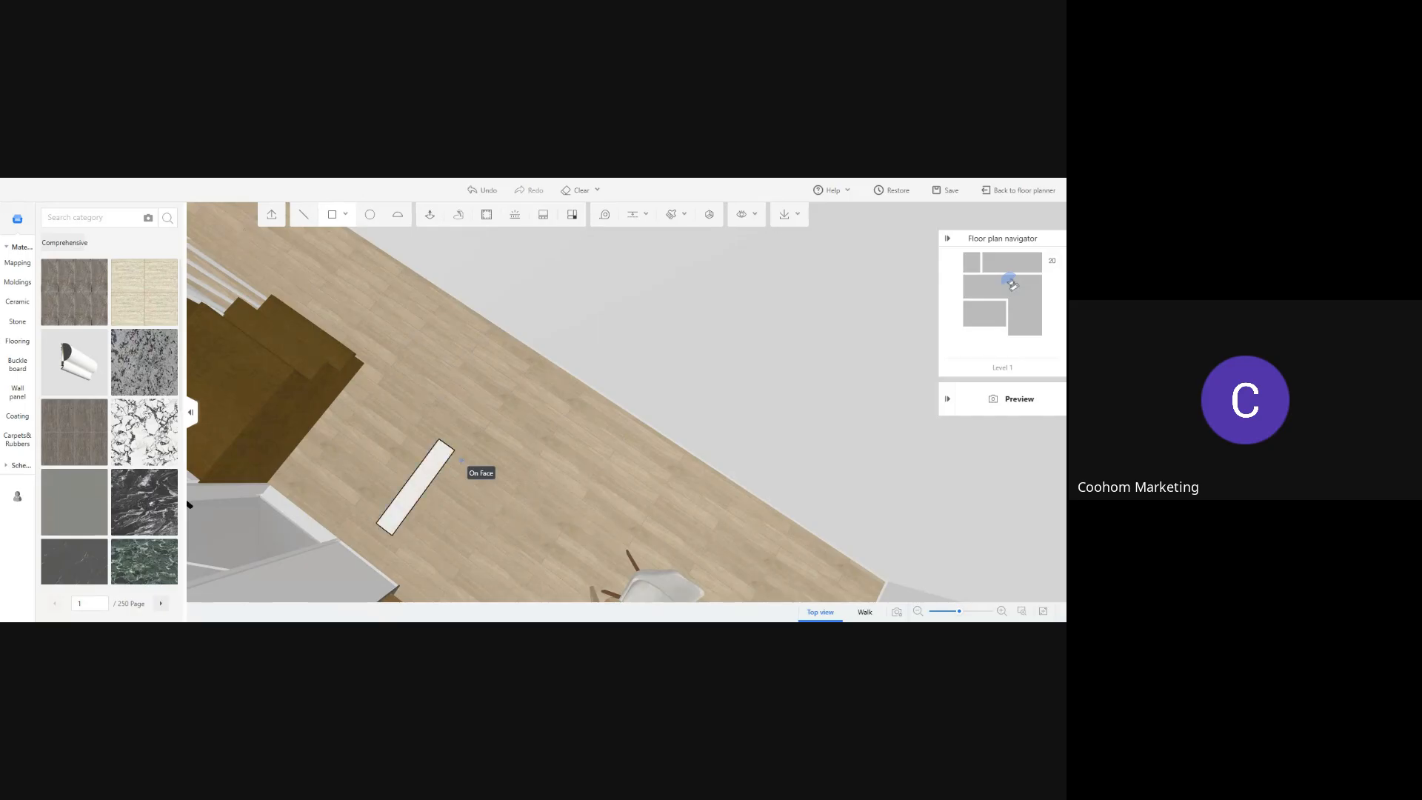
# Draw a second rectangle with a length of 1000 mm from the first strip's upper outer corner to form an L shape
pyautogui.click(440, 439)
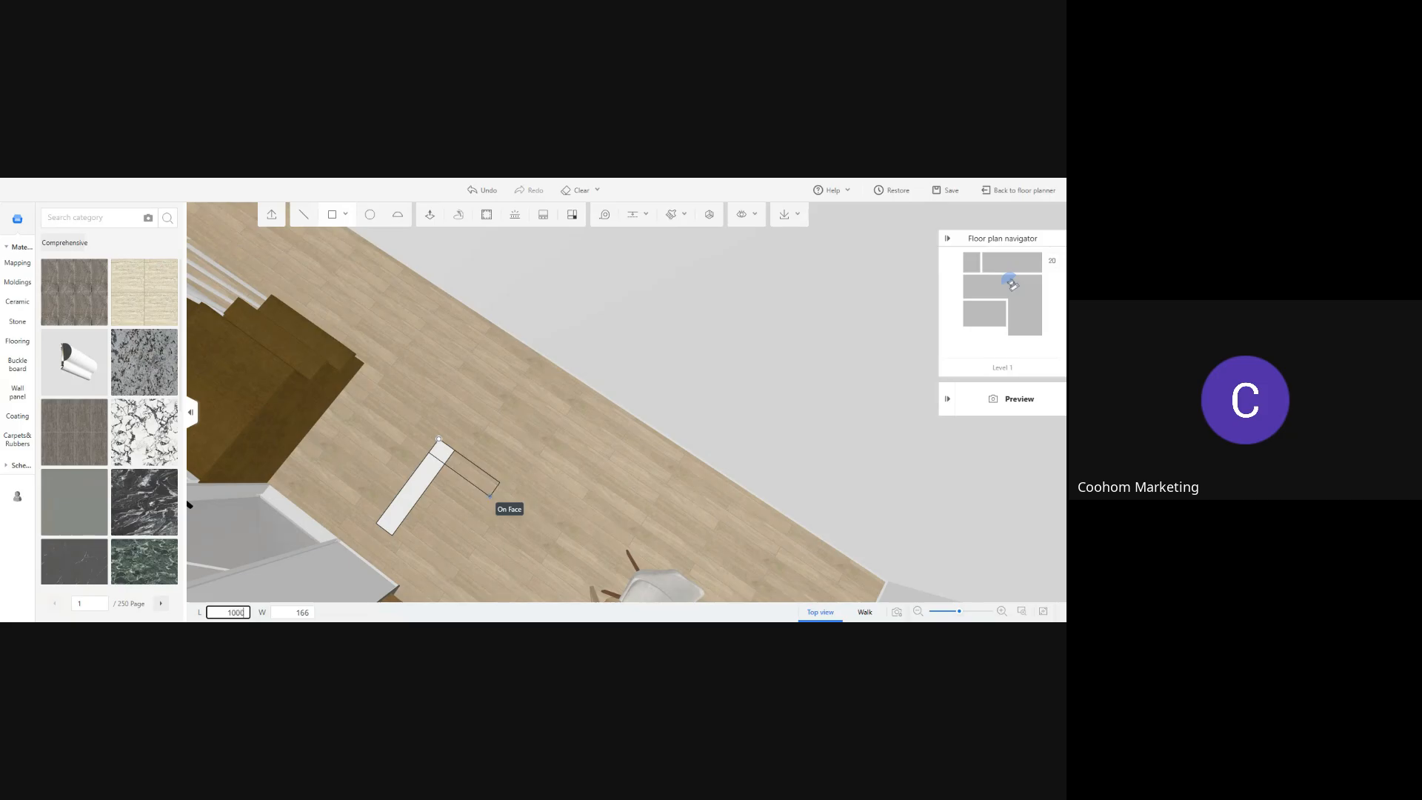
pyautogui.press('Tab')
pyautogui.press('Return')
pyautogui.press('Escape')
pyautogui.scroll(3, 474, 494)
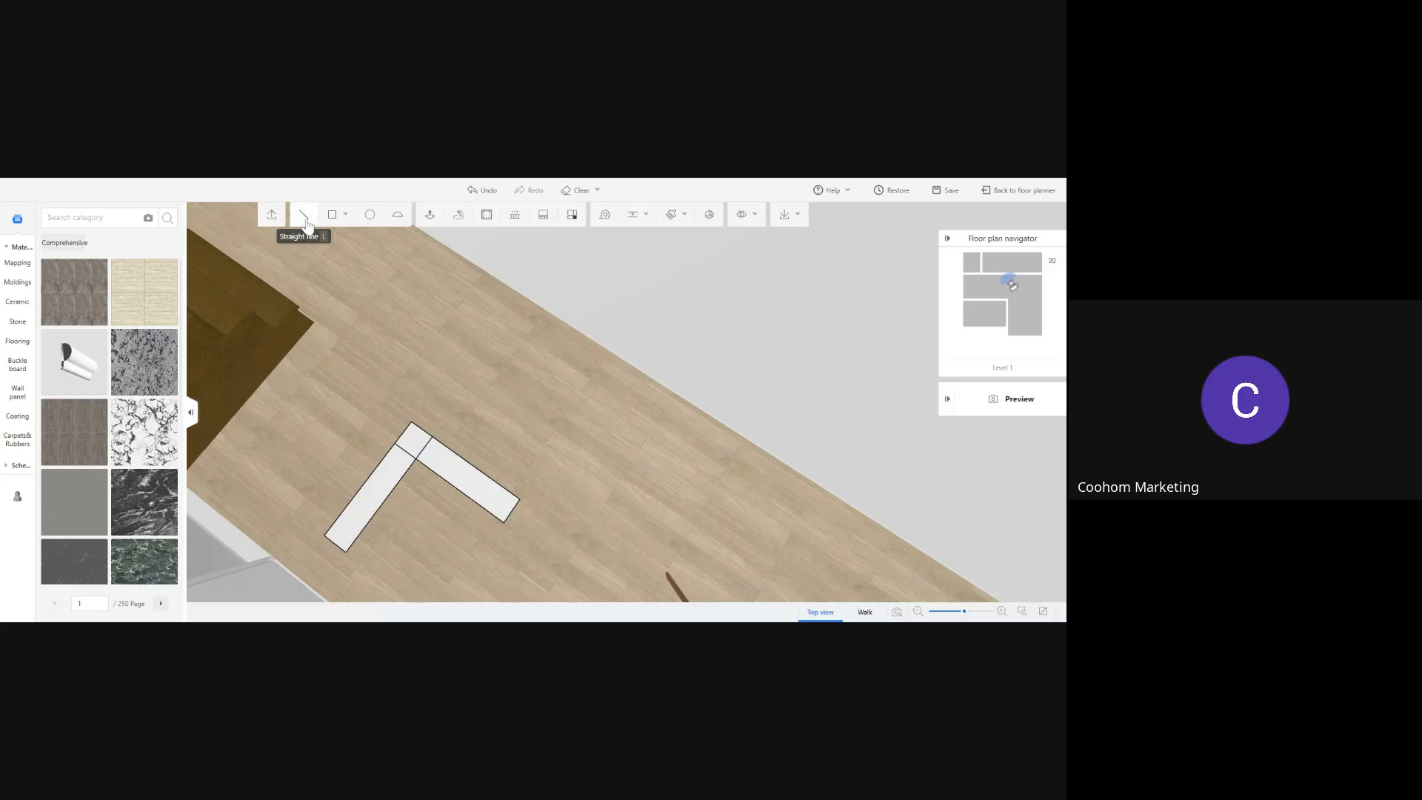
pyautogui.click(347, 216)
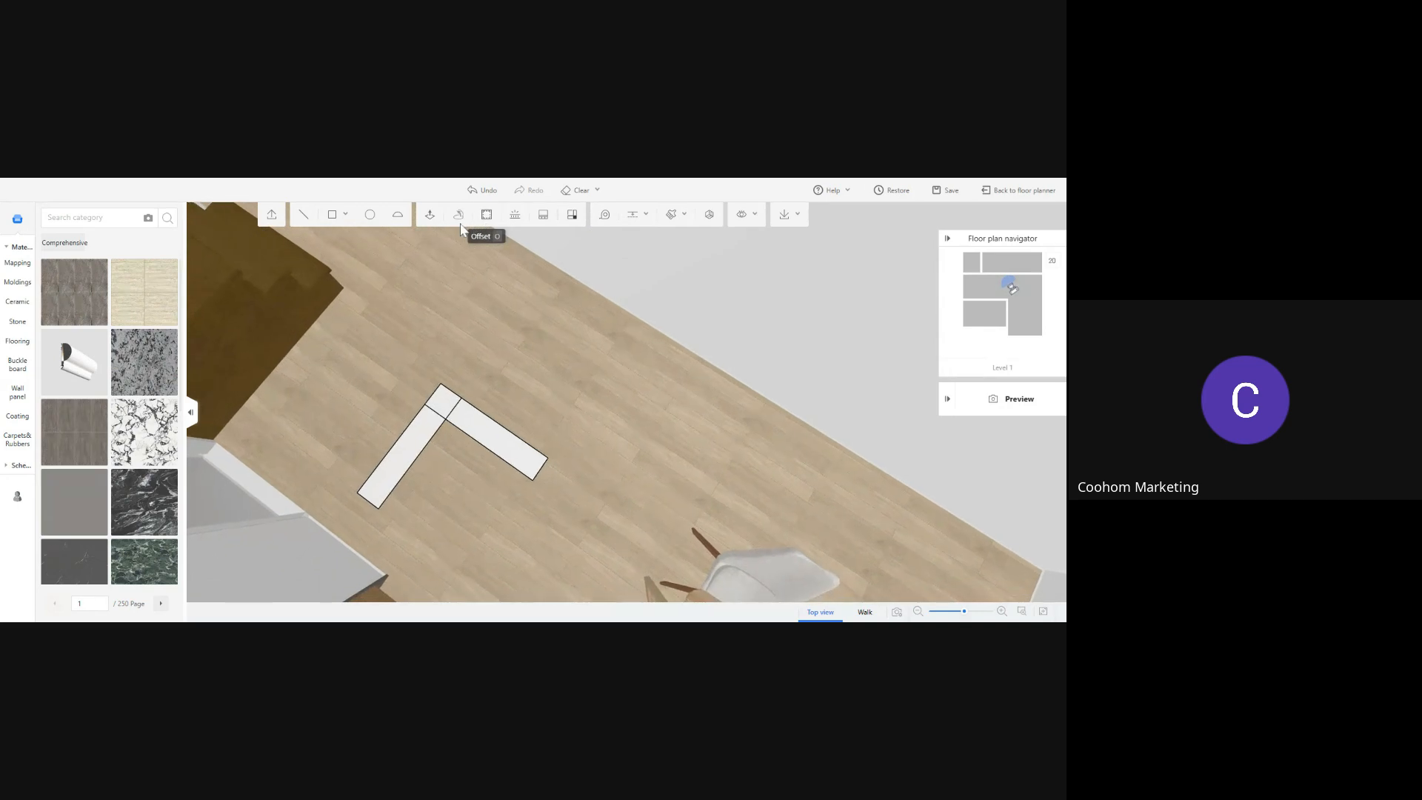
pyautogui.click(370, 216)
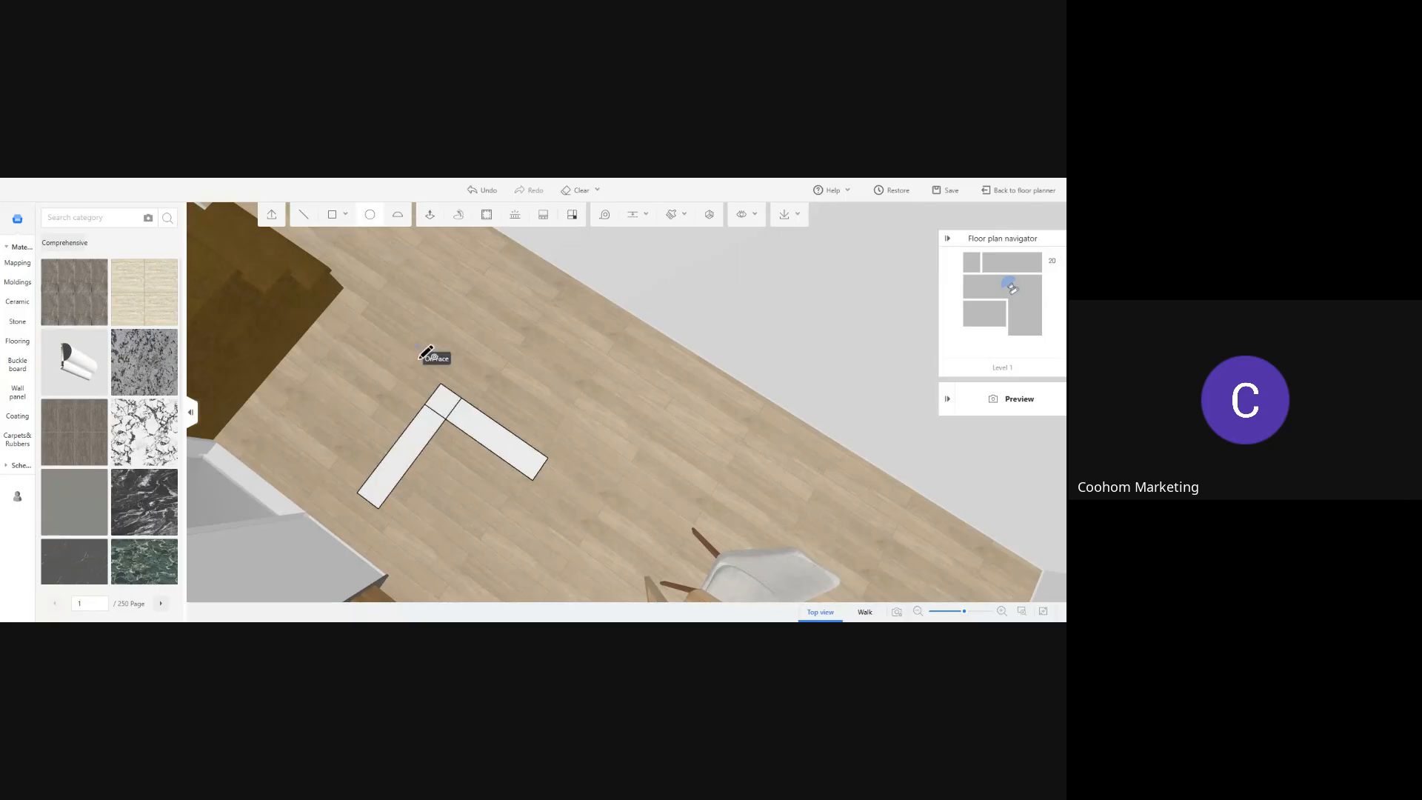
pyautogui.click(425, 406)
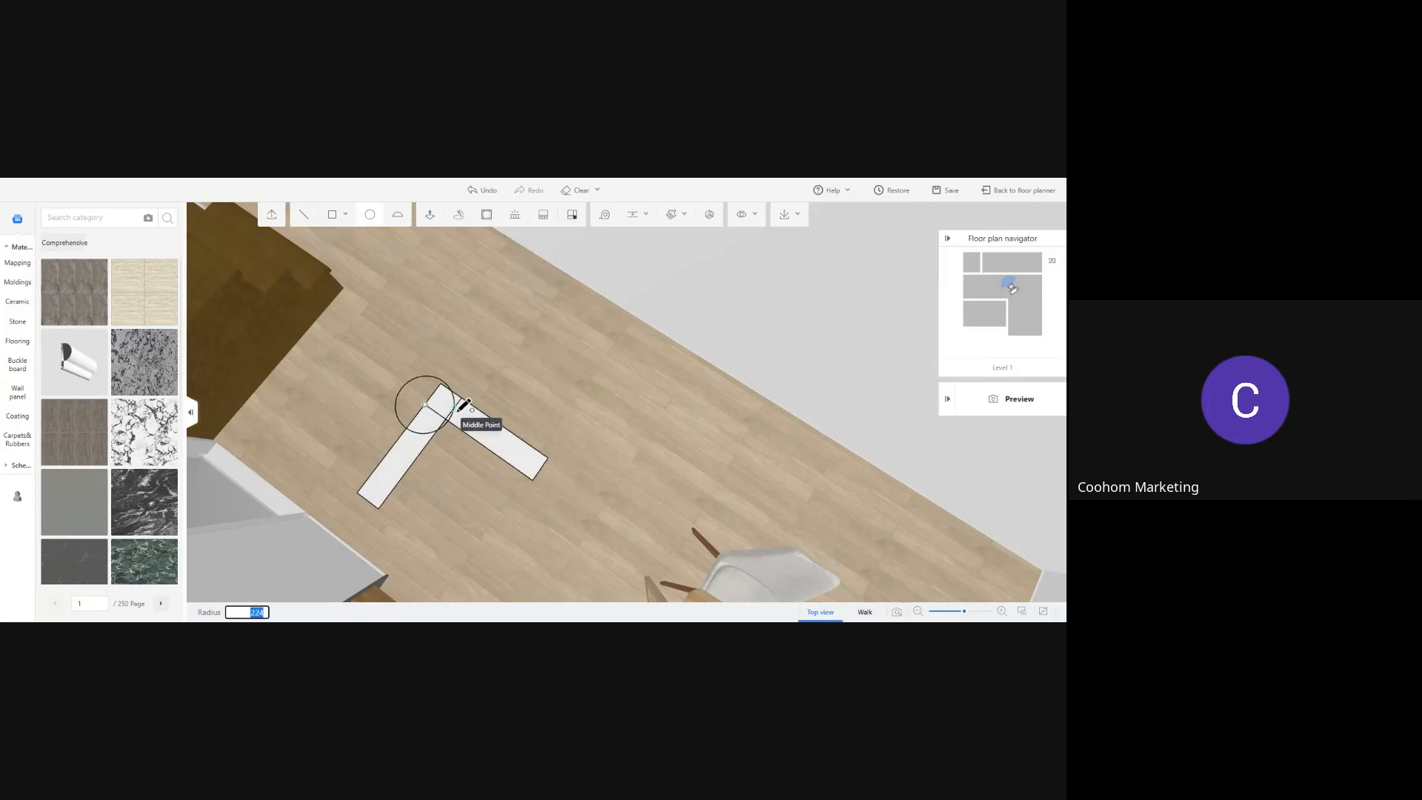
pyautogui.press('Escape')
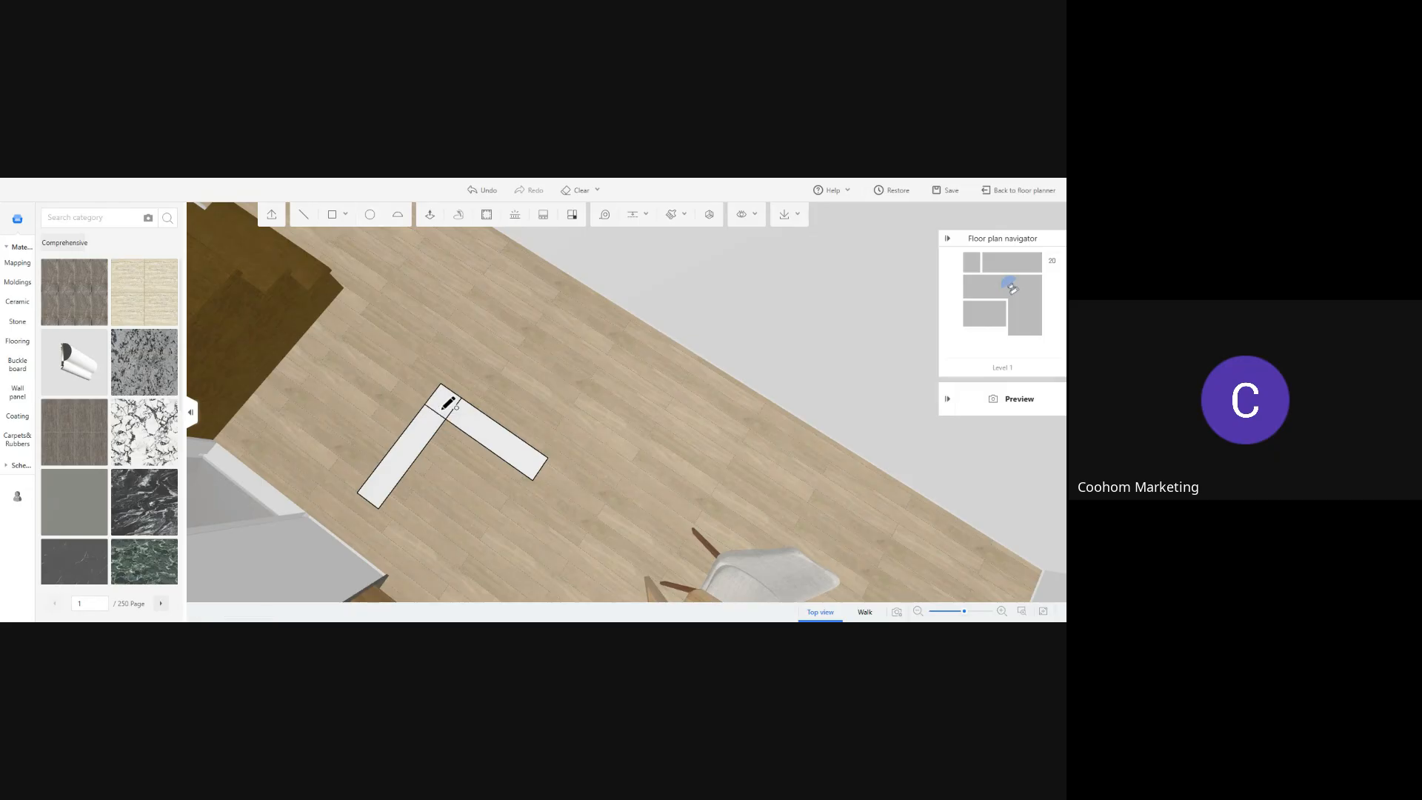
# Draw a circle centred on the L shape's inner corner, reaching the outer end of the dividing line between corner and second strip
pyautogui.scroll(2, 448, 404)
pyautogui.click(370, 215)
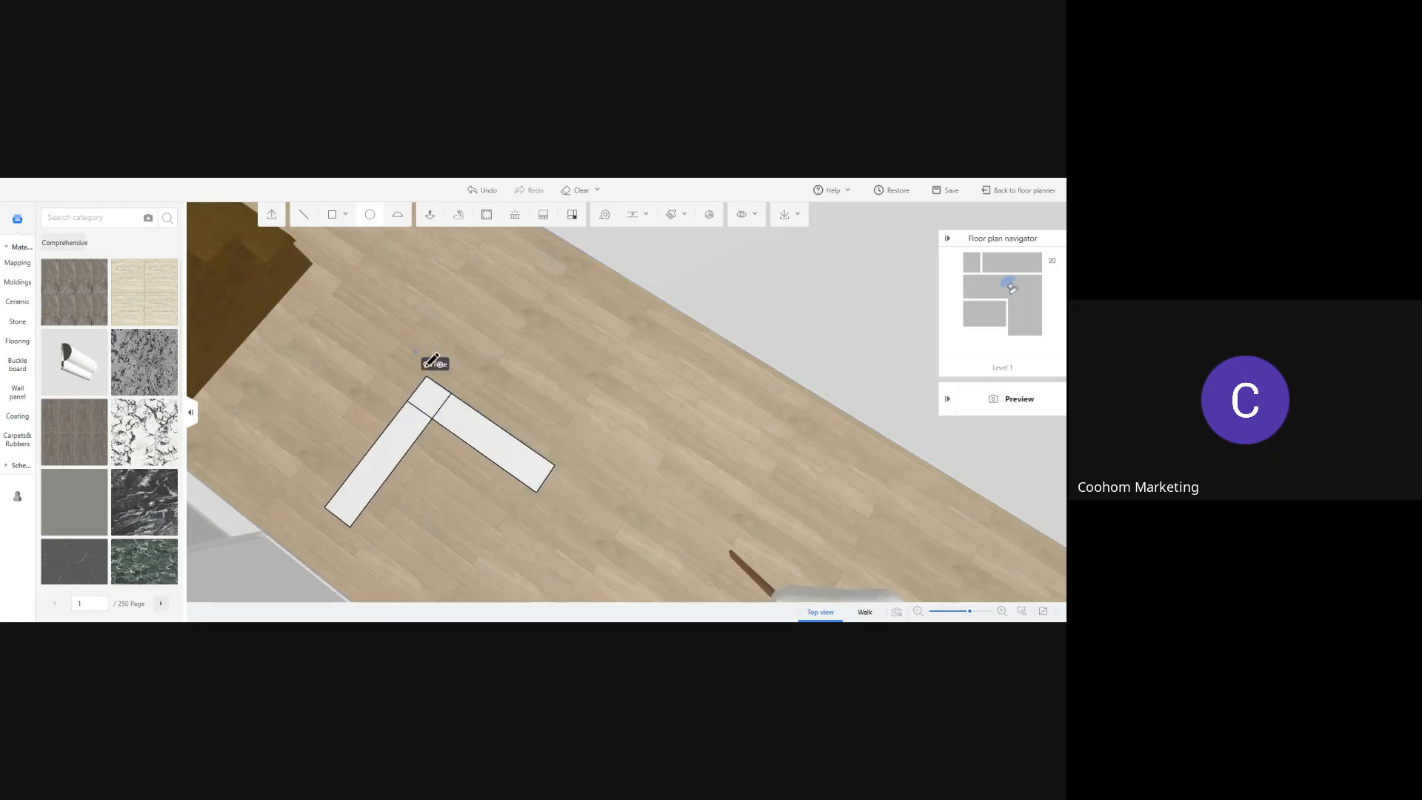
pyautogui.click(439, 415)
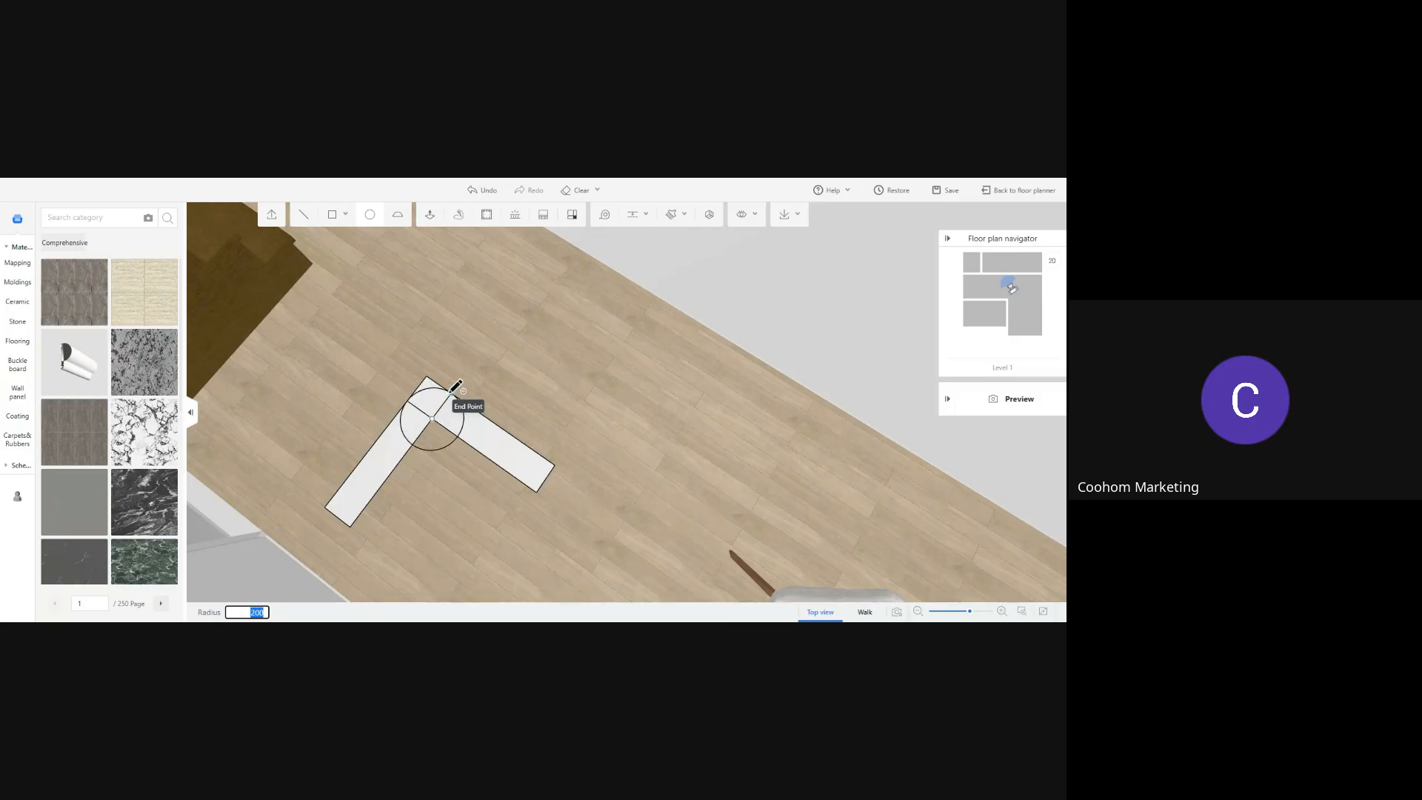
pyautogui.click(450, 391)
pyautogui.scroll(2, 441, 408)
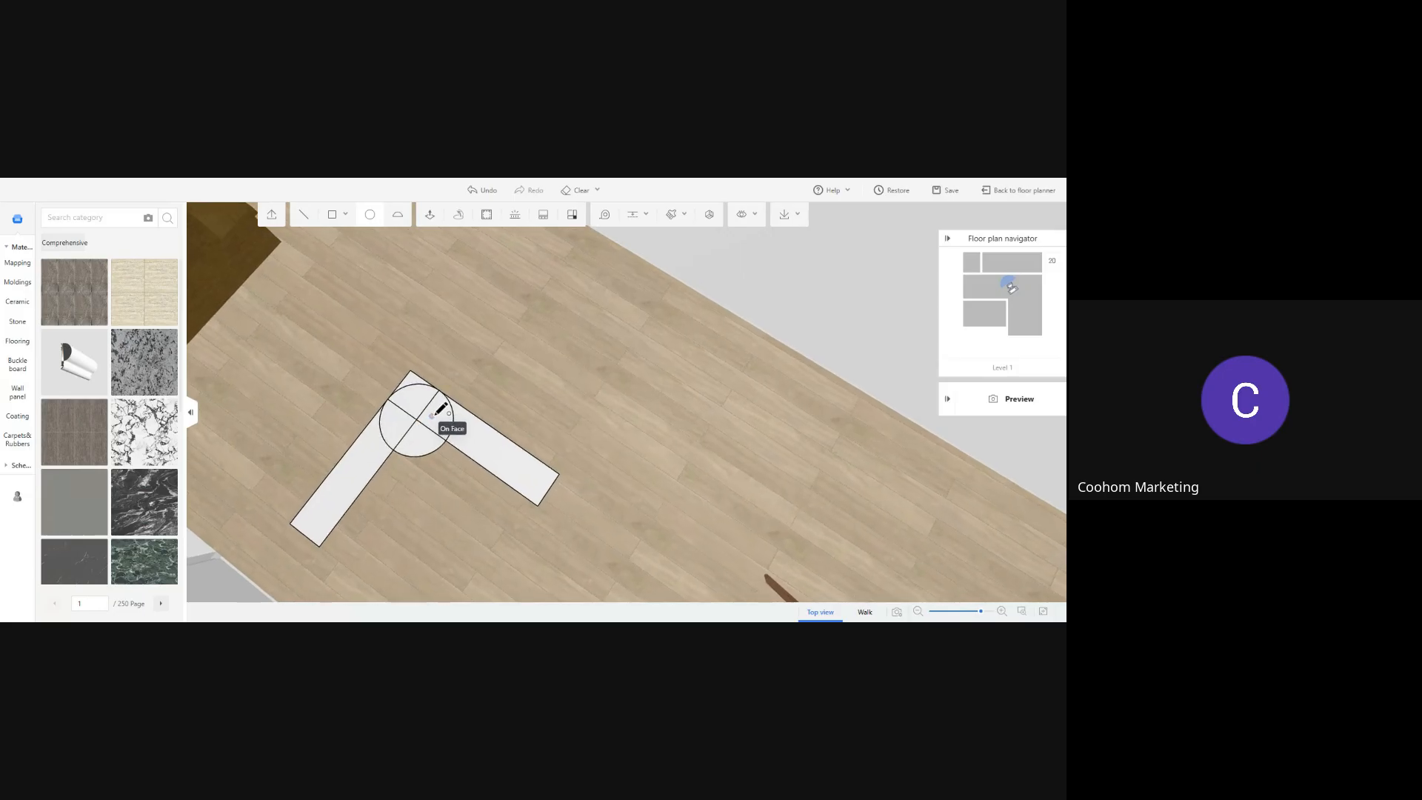
pyautogui.press('Escape')
# Delete the square outer corner and the surplus circle parts so the two strips meet in a rounded corner
pyautogui.click(427, 444)
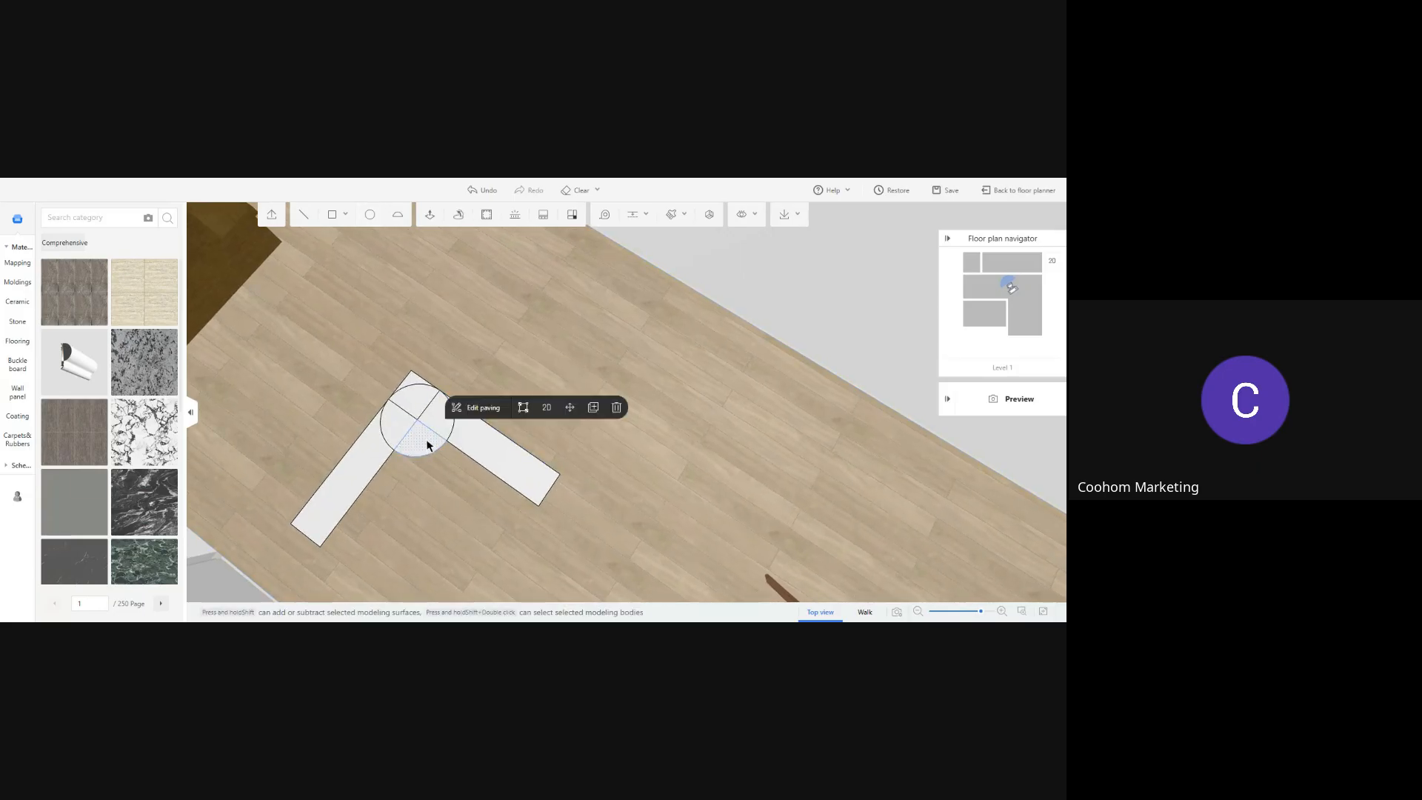
pyautogui.click(415, 380)
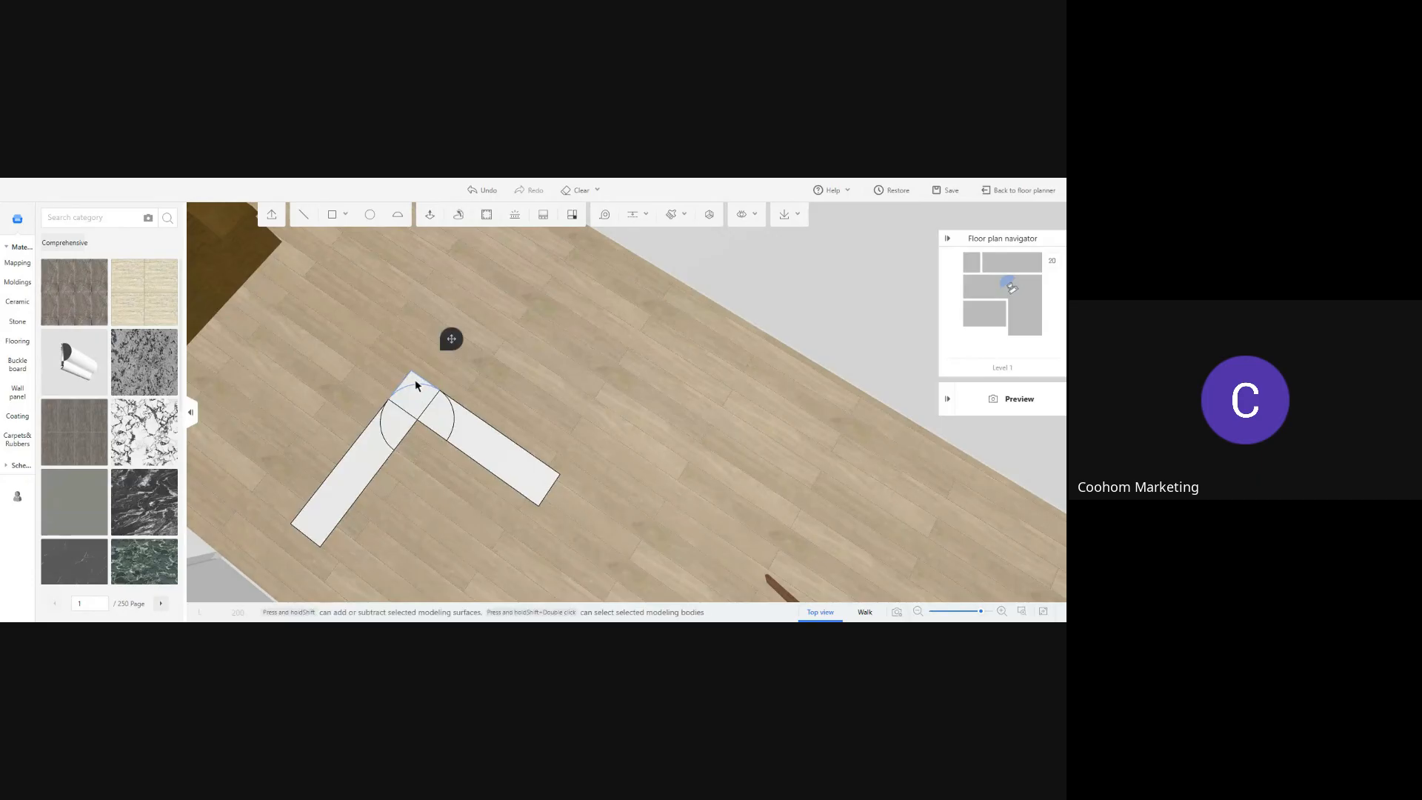
pyautogui.press('Delete')
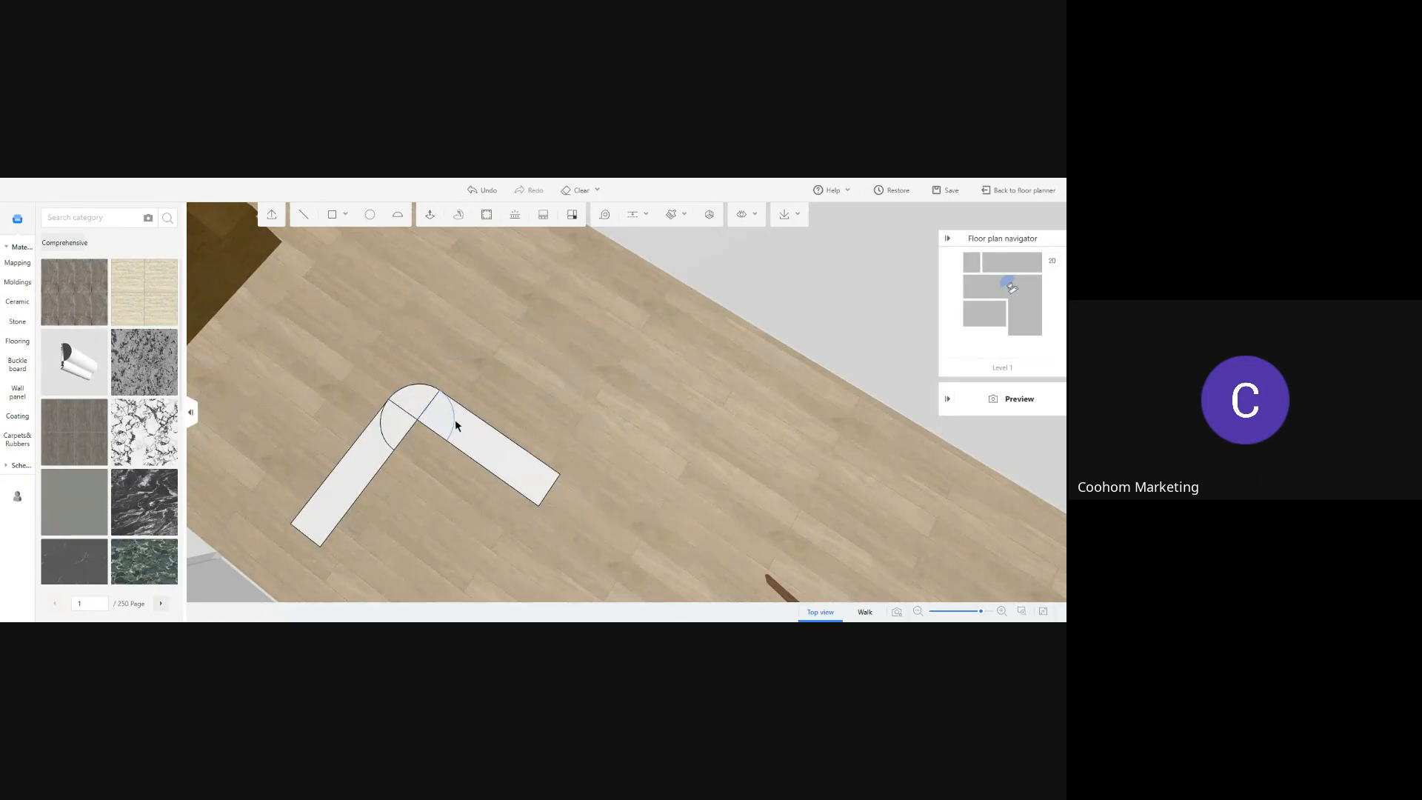
pyautogui.click(455, 419)
pyautogui.press('Delete')
pyautogui.click(382, 431)
pyautogui.press('Delete')
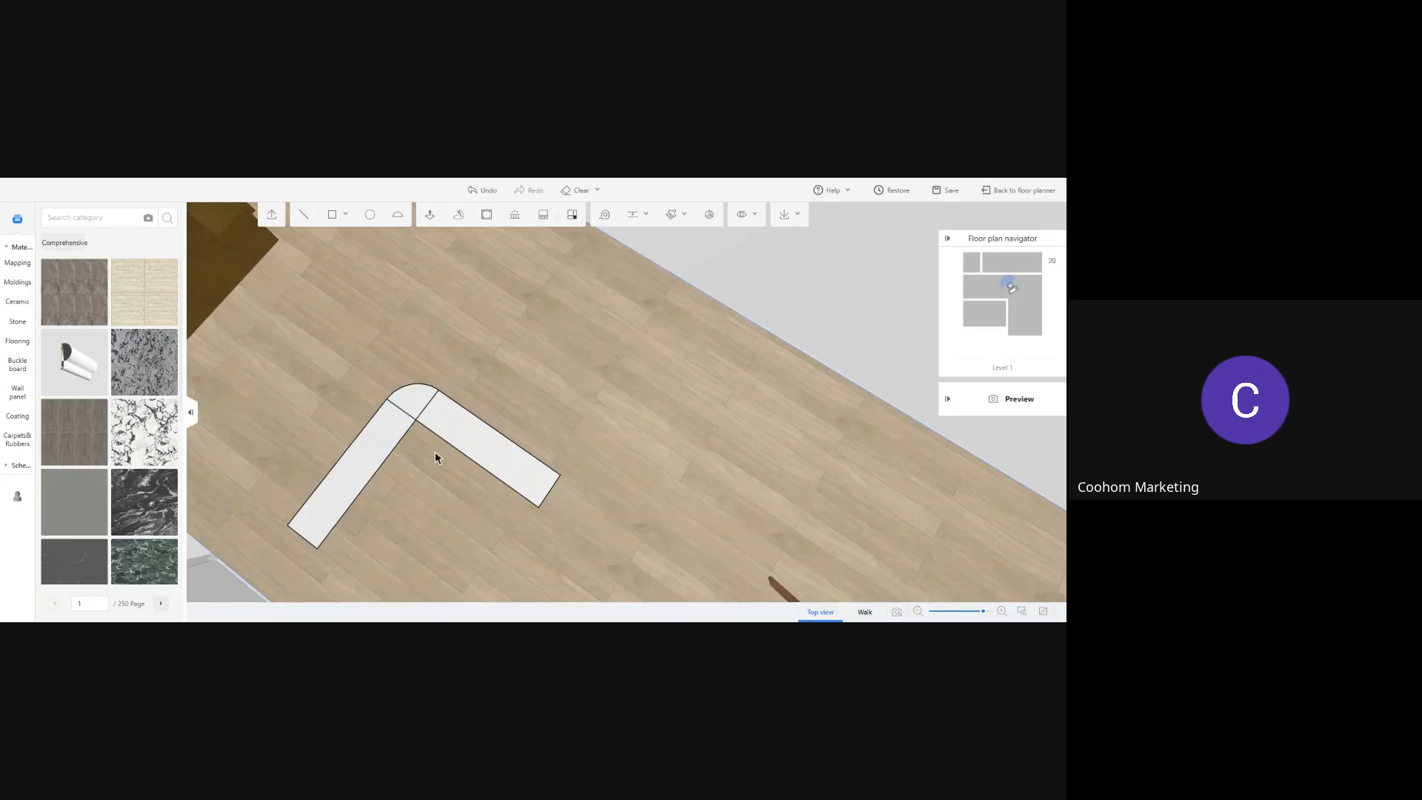
pyautogui.click(425, 411)
pyautogui.press('Delete')
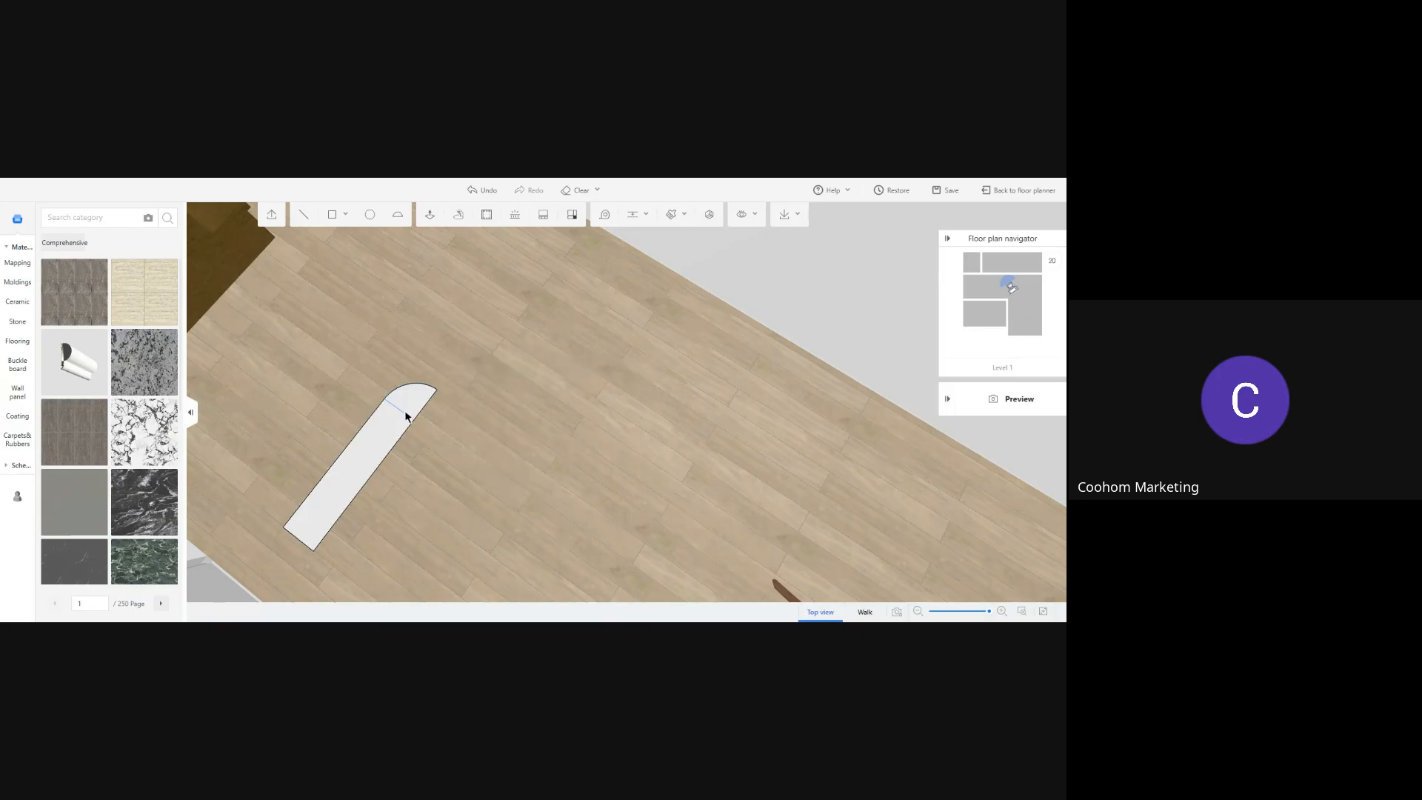
pyautogui.hotkey('ctrl', 'z')
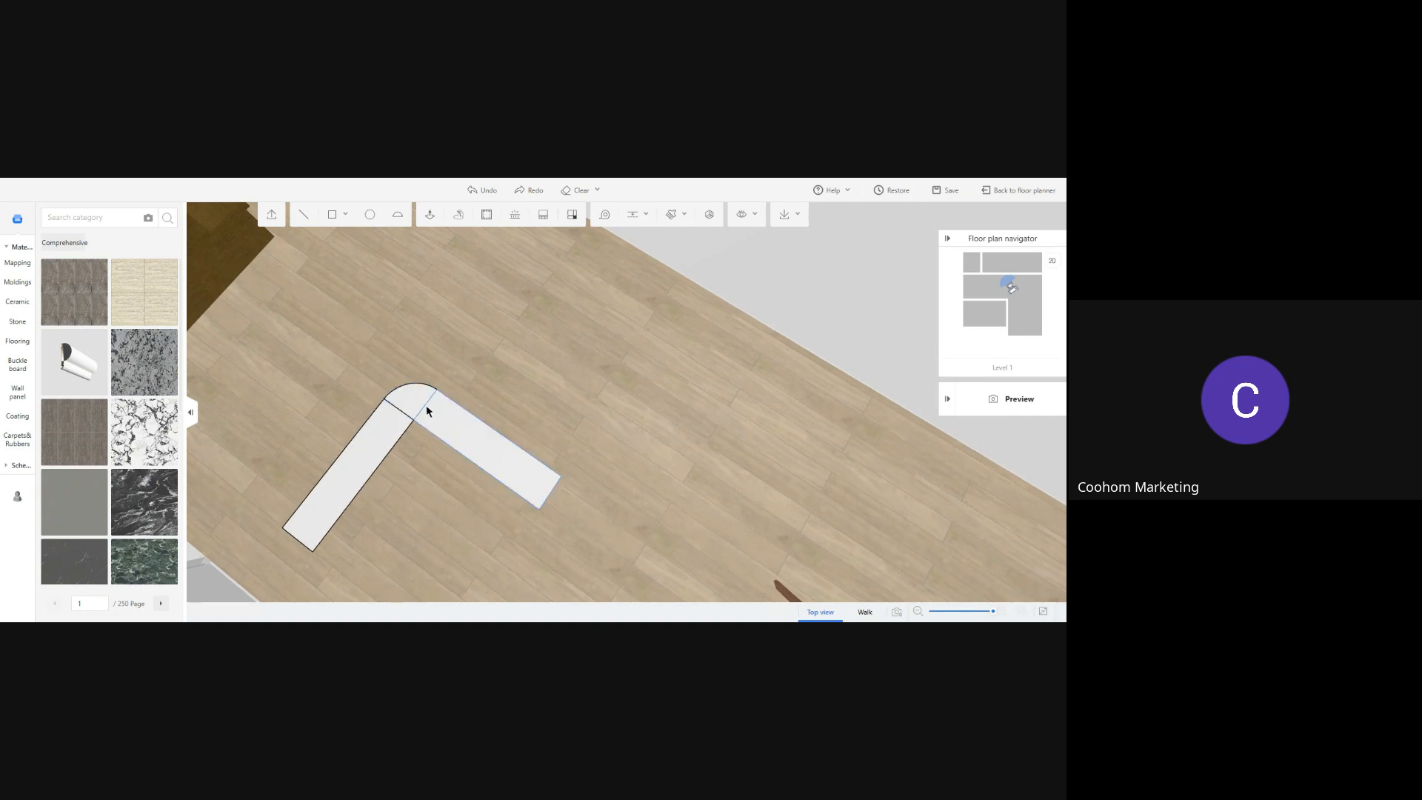
# Delete the two dividing lines at the rounded corner so the L shape becomes one continuous face
pyautogui.click(426, 404)
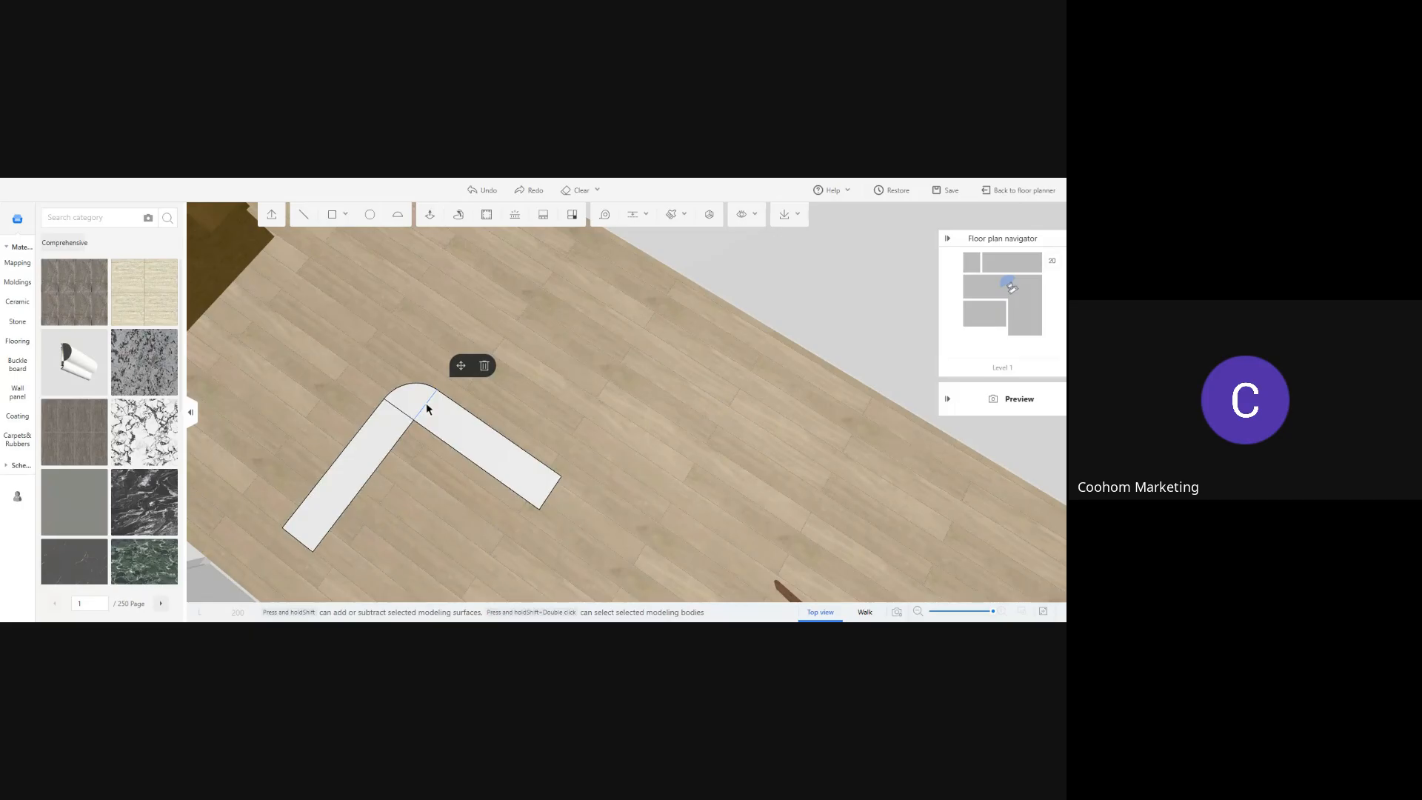
pyautogui.press('Delete')
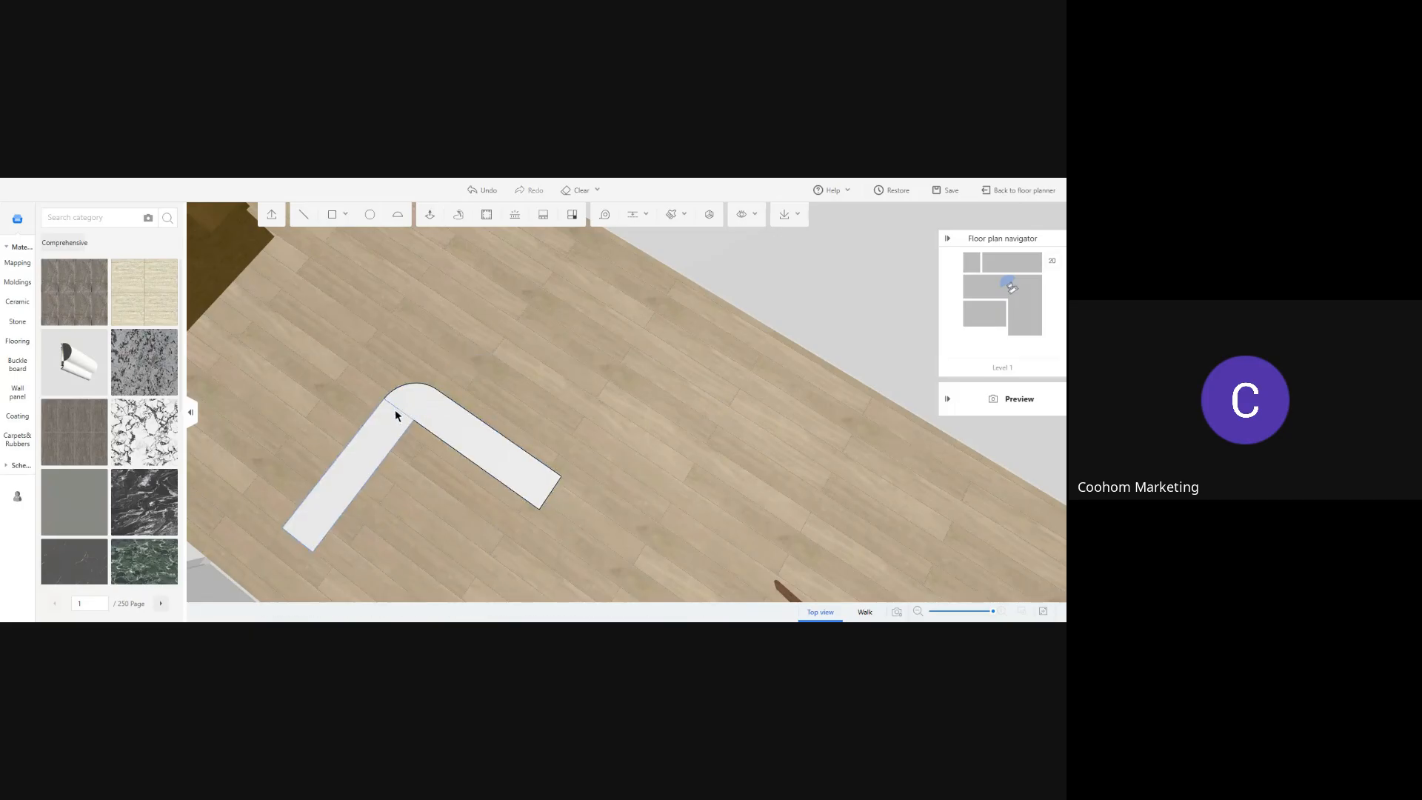
pyautogui.click(398, 411)
pyautogui.press('Delete')
# Extrude the rounded L-shaped face upward from the floor into a solid block
pyautogui.press('p')
pyautogui.click(448, 423)
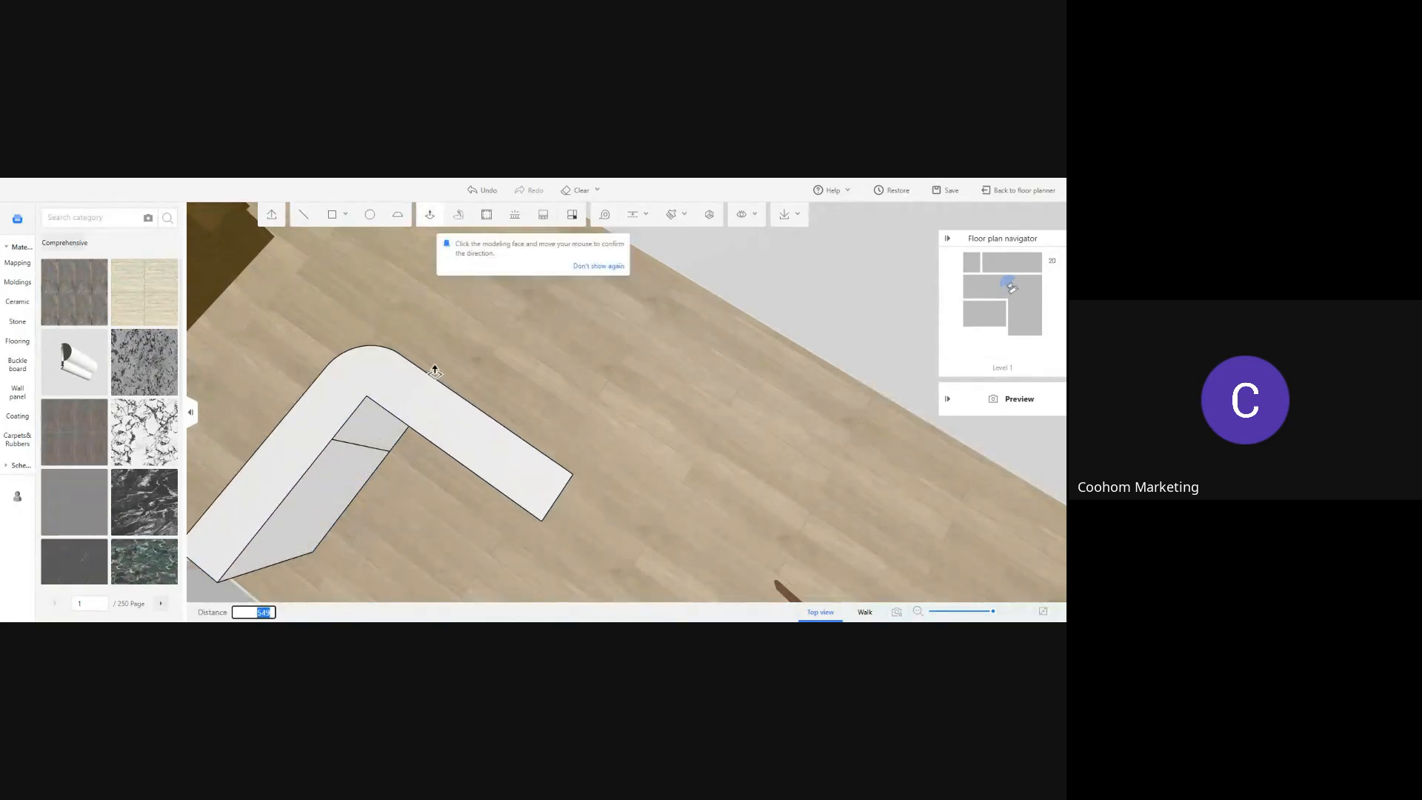
pyautogui.click(288, 270)
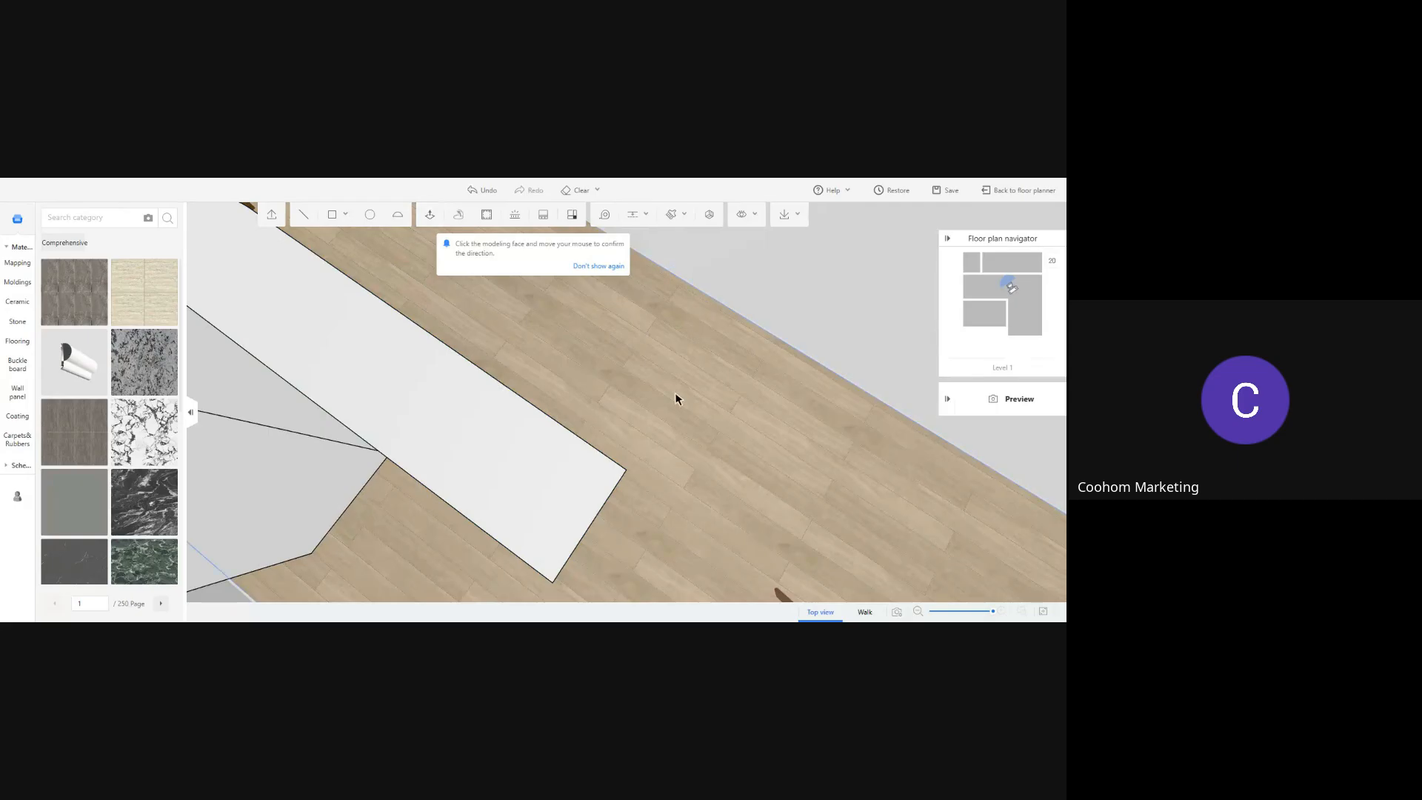
pyautogui.moveTo(677, 398); pyautogui.dragTo(419, 349, button='middle')
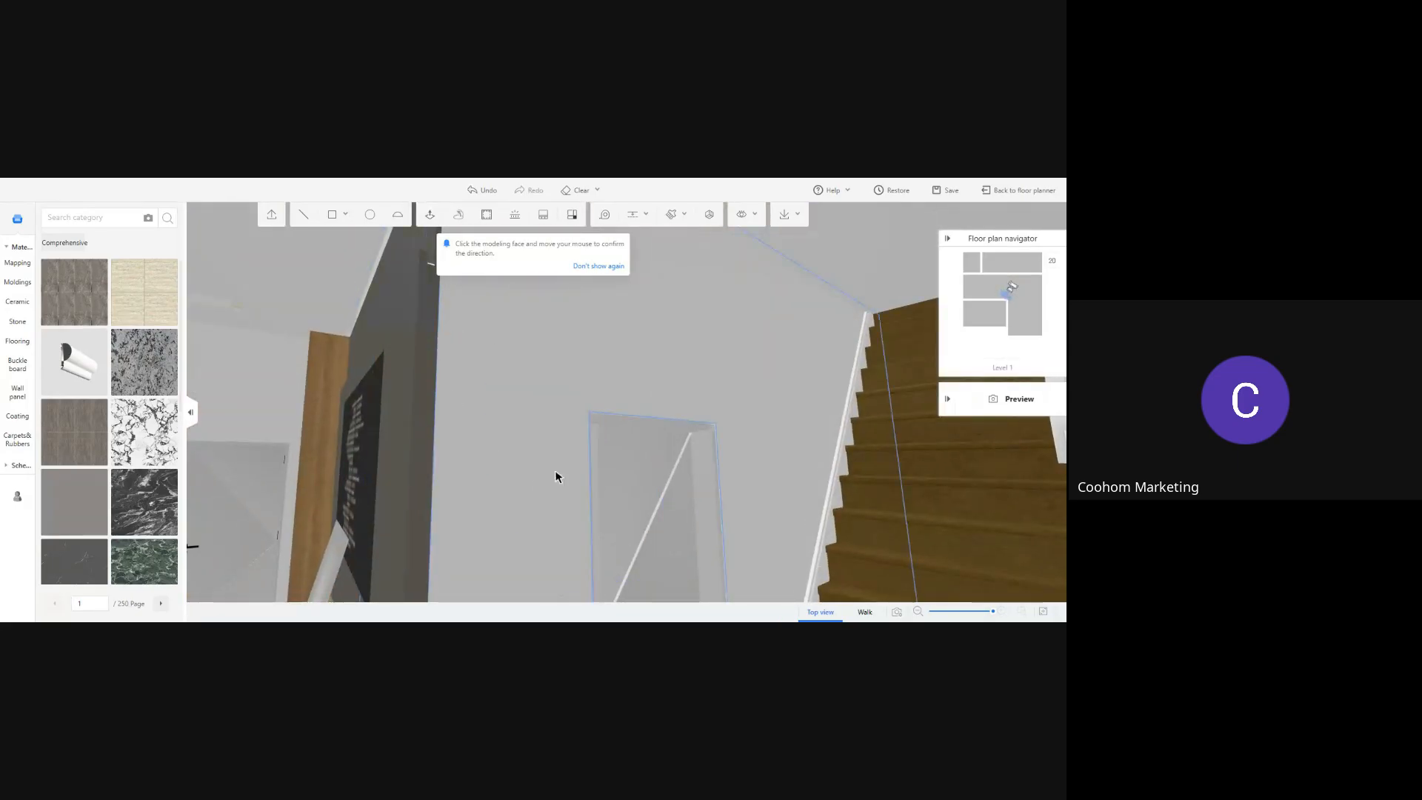
pyautogui.moveTo(545, 381)
pyautogui.mouseDown(button='middle')
pyautogui.moveTo(580, 366)
pyautogui.moveTo(546, 375)
pyautogui.mouseUp(button='middle')
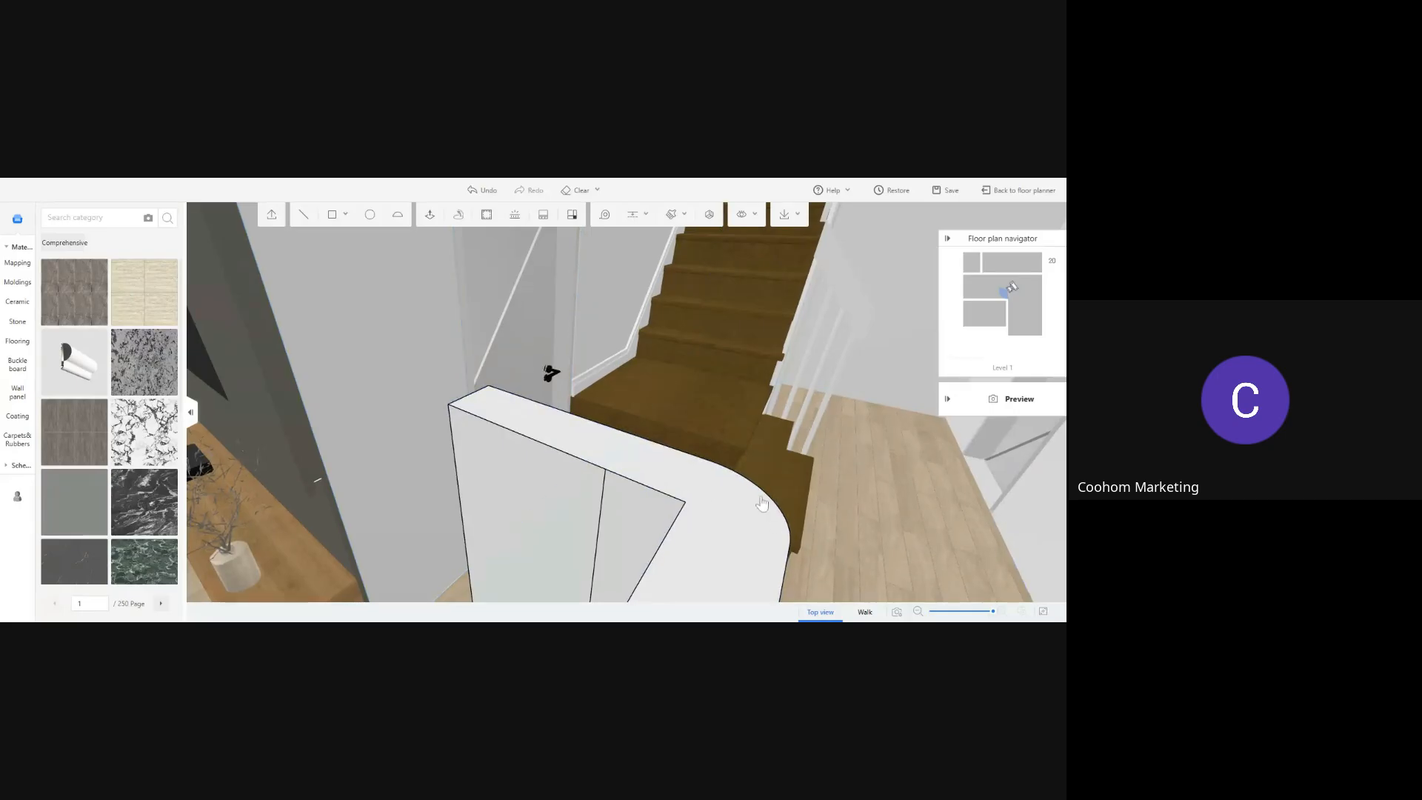
pyautogui.scroll(-5, 807, 519)
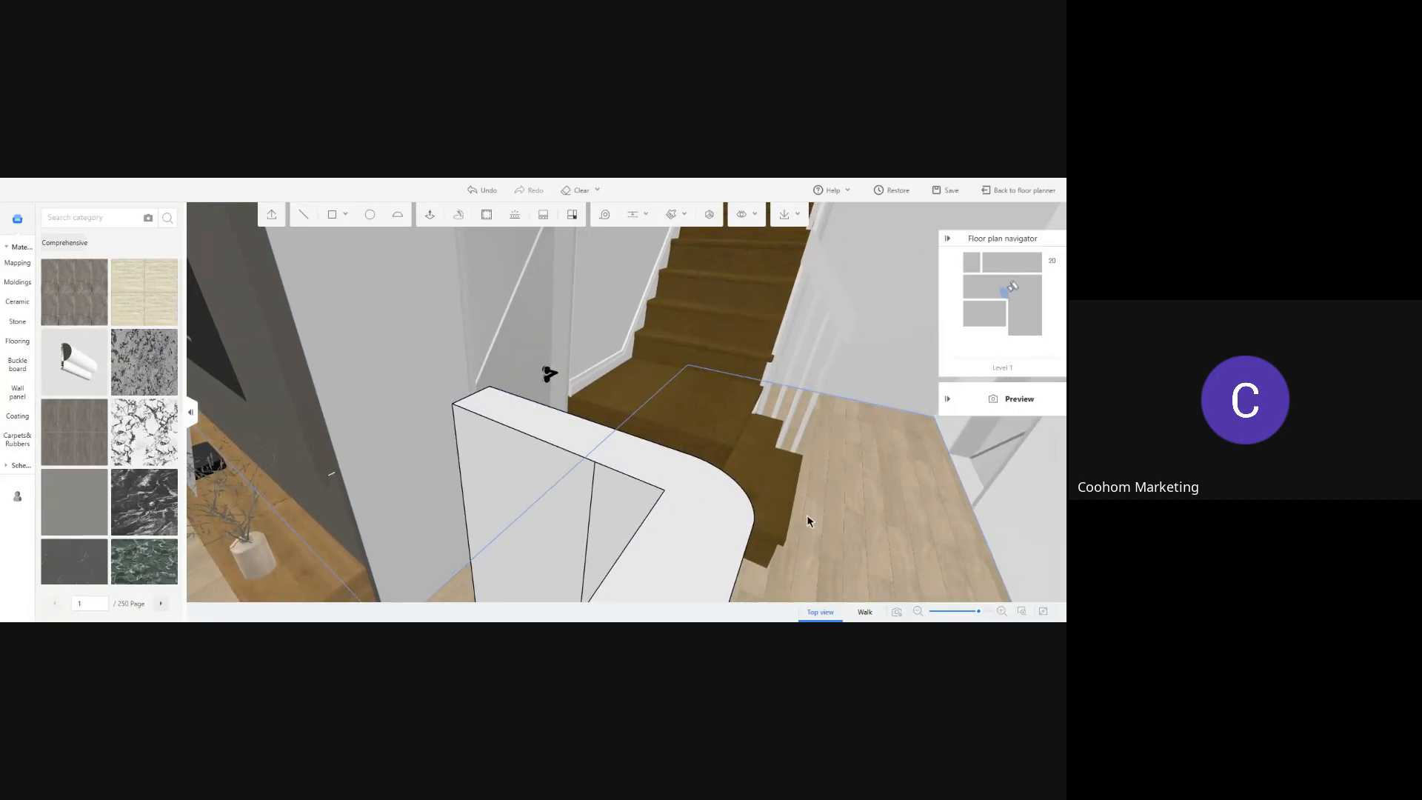
pyautogui.scroll(-1, 811, 522)
pyautogui.moveTo(726, 533); pyautogui.dragTo(564, 522, button='middle')
# Extrude the L-shaped block's top face further upward so it stands well above the dining table
pyautogui.press('p')
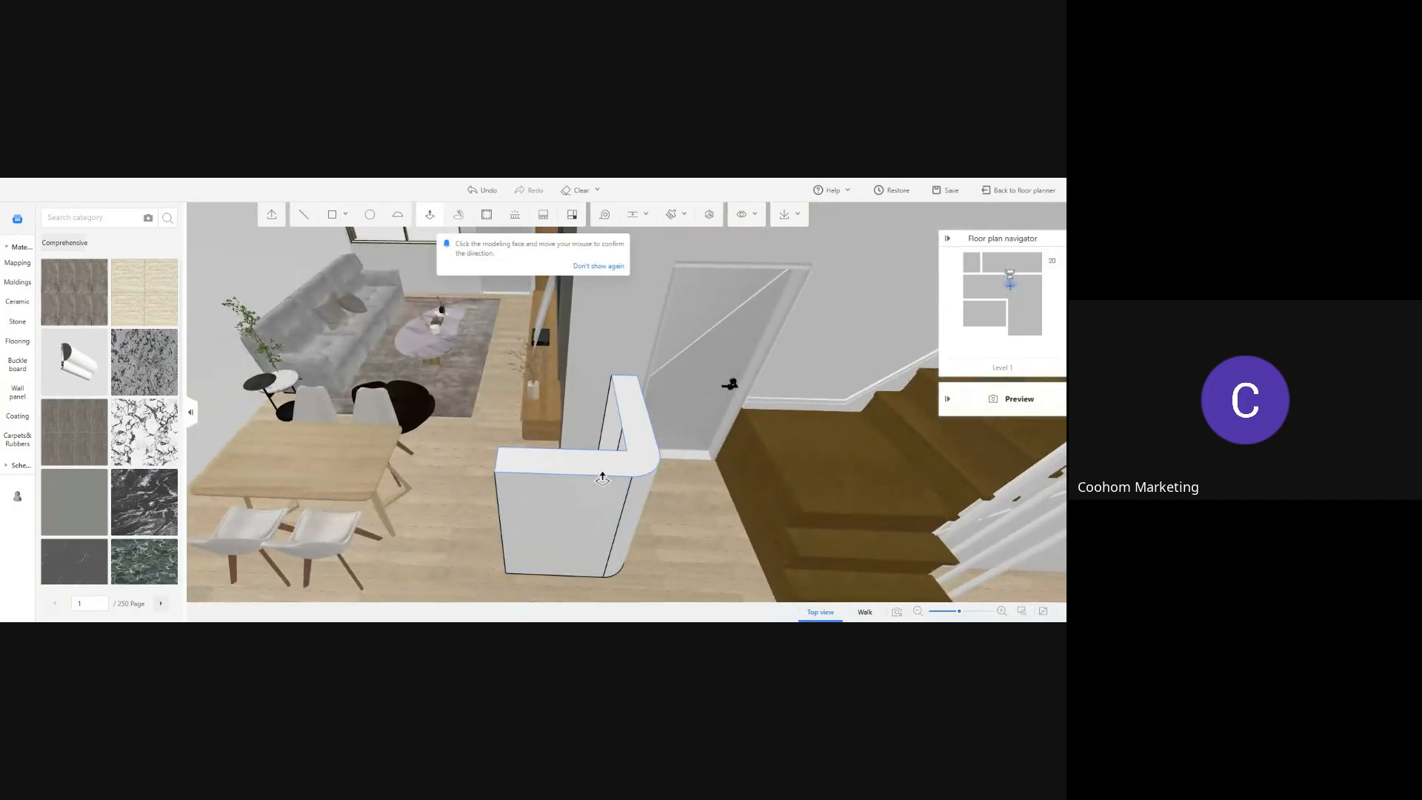
pyautogui.click(638, 463)
pyautogui.click(659, 265)
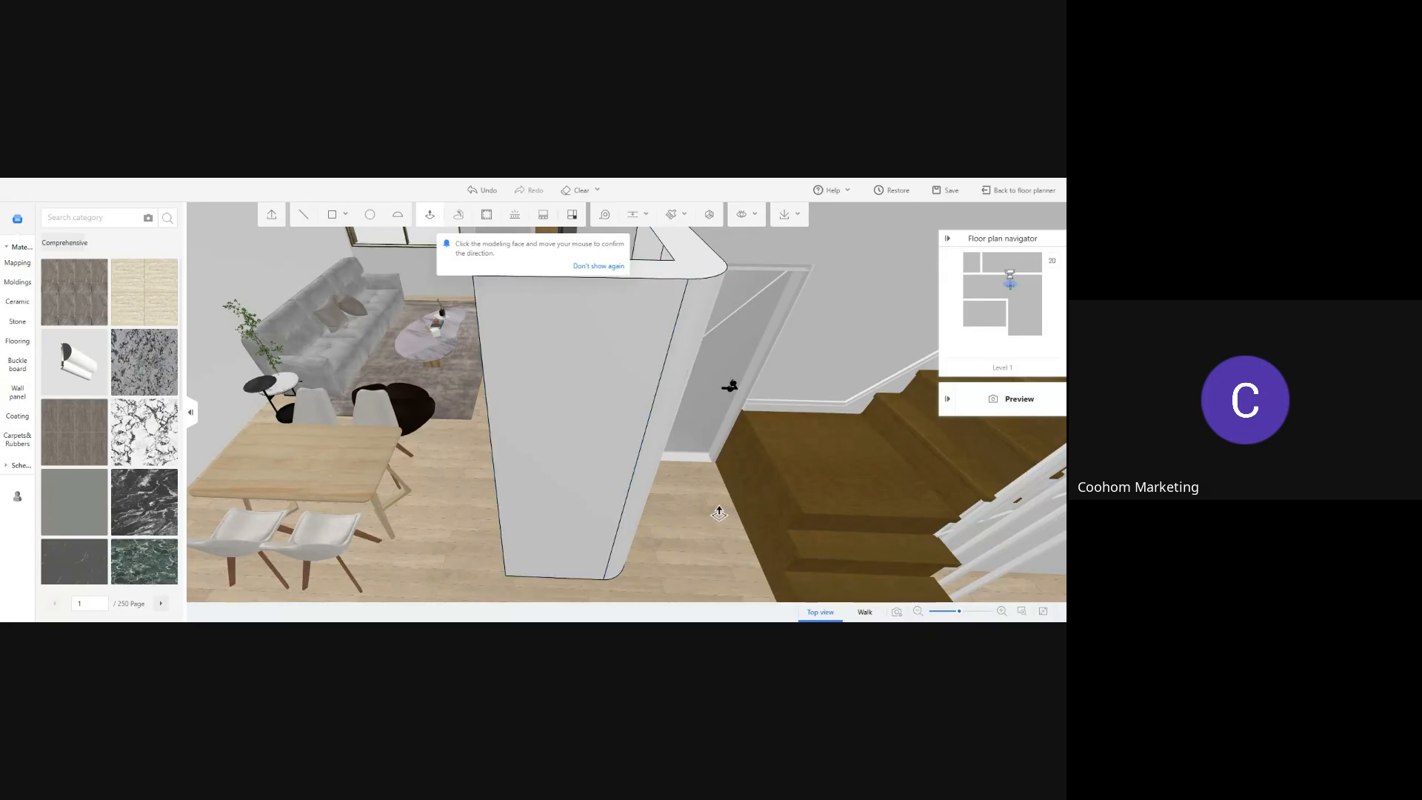
pyautogui.moveTo(717, 509); pyautogui.dragTo(682, 540, button='middle')
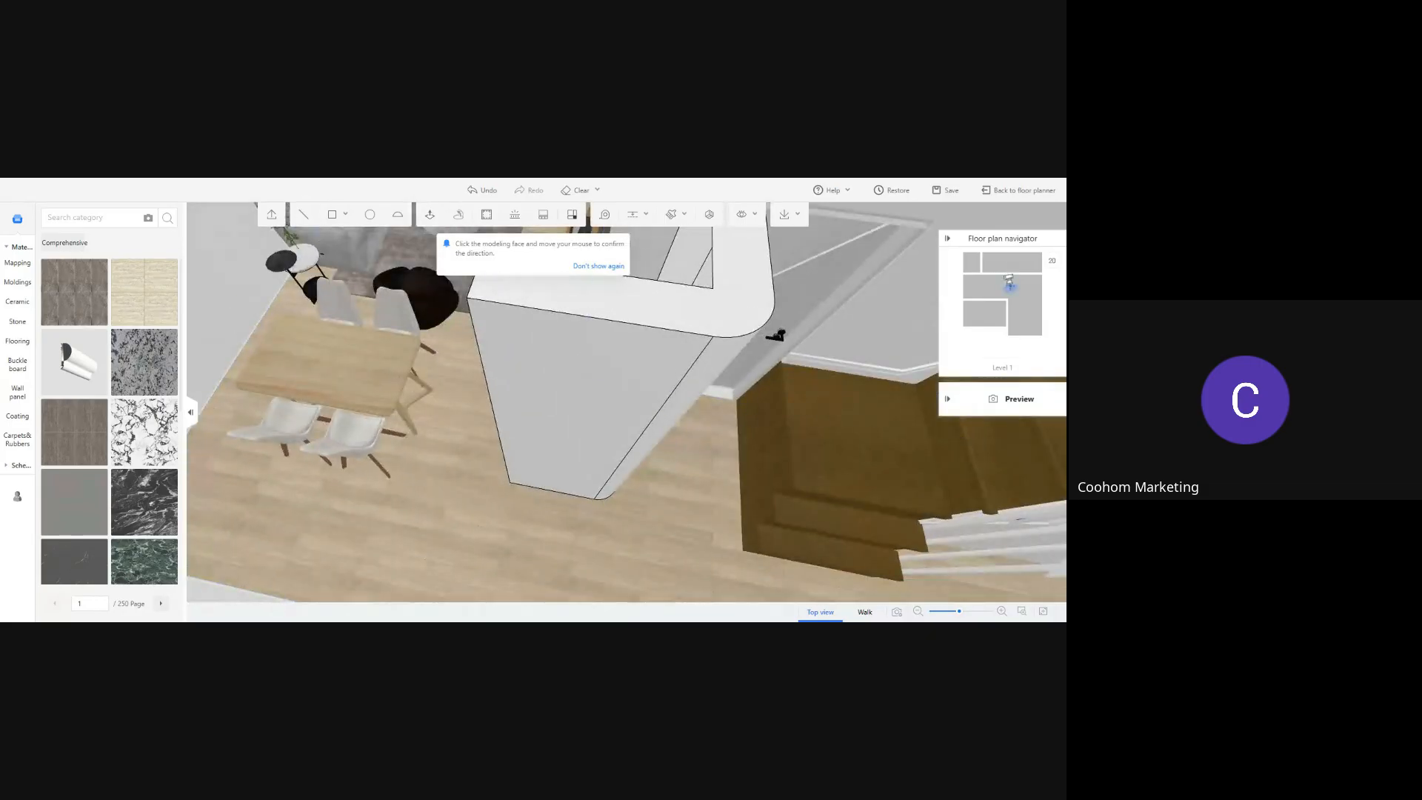
pyautogui.press('Escape')
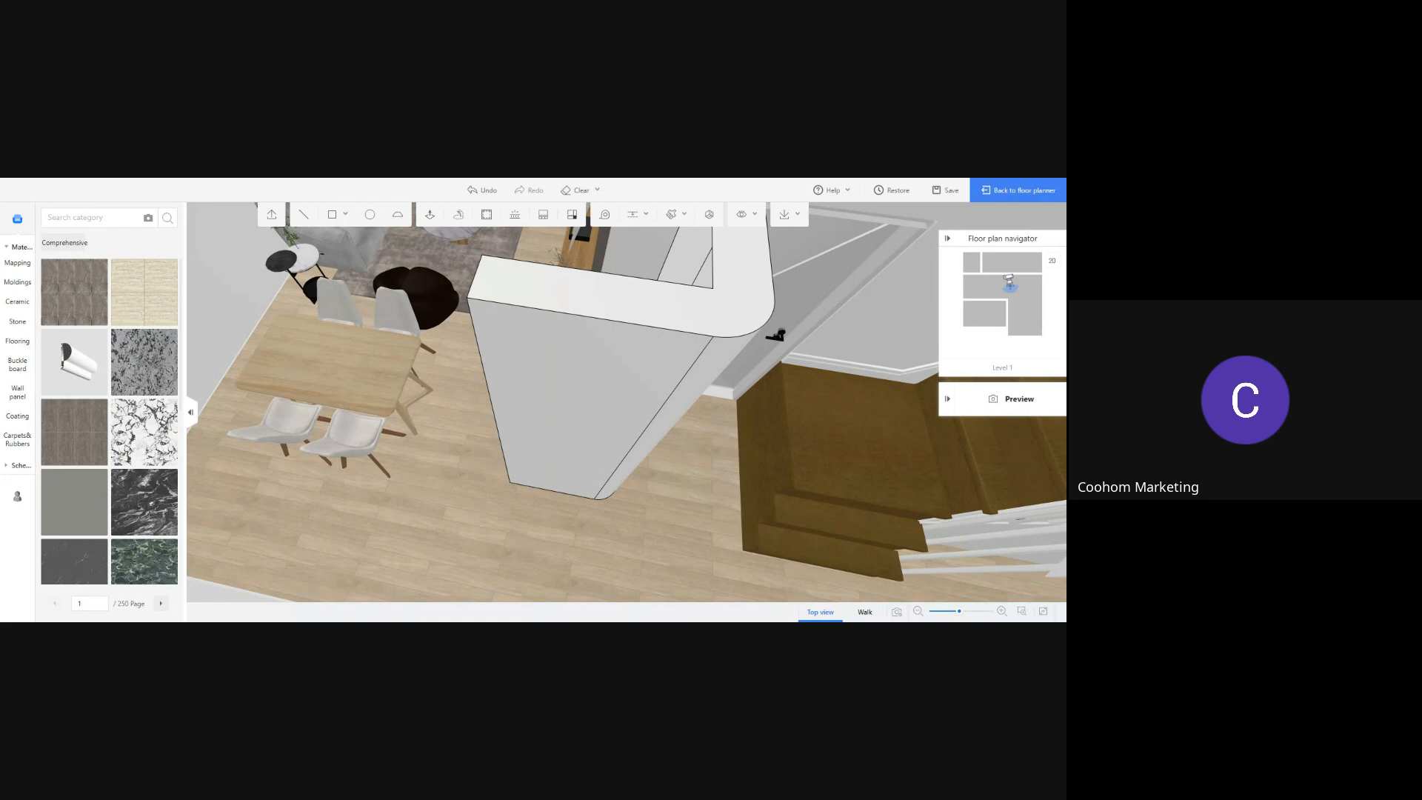
# Return to the floor planner and open the Custom modeling tool
pyautogui.click(1016, 198)
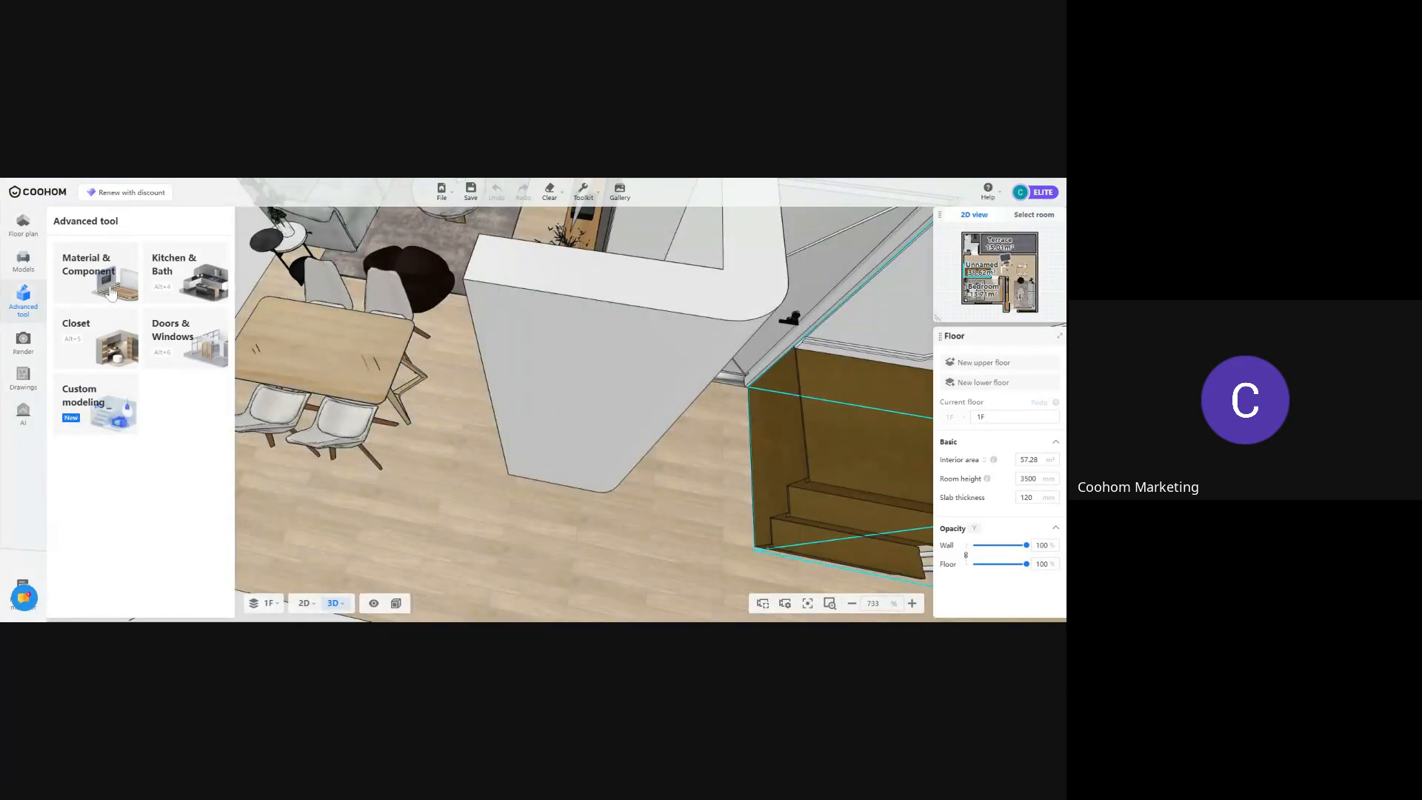
pyautogui.click(112, 390)
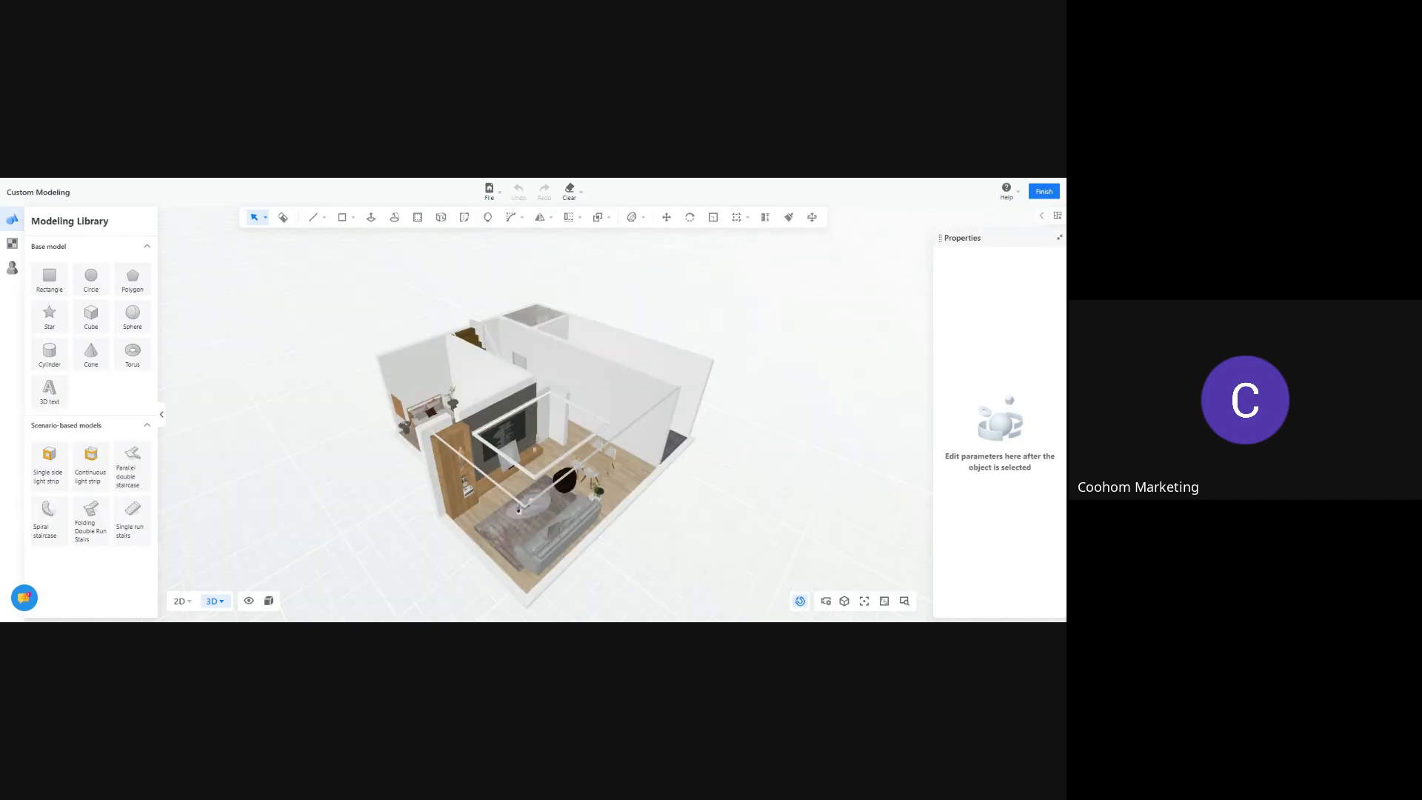
pyautogui.click(323, 218)
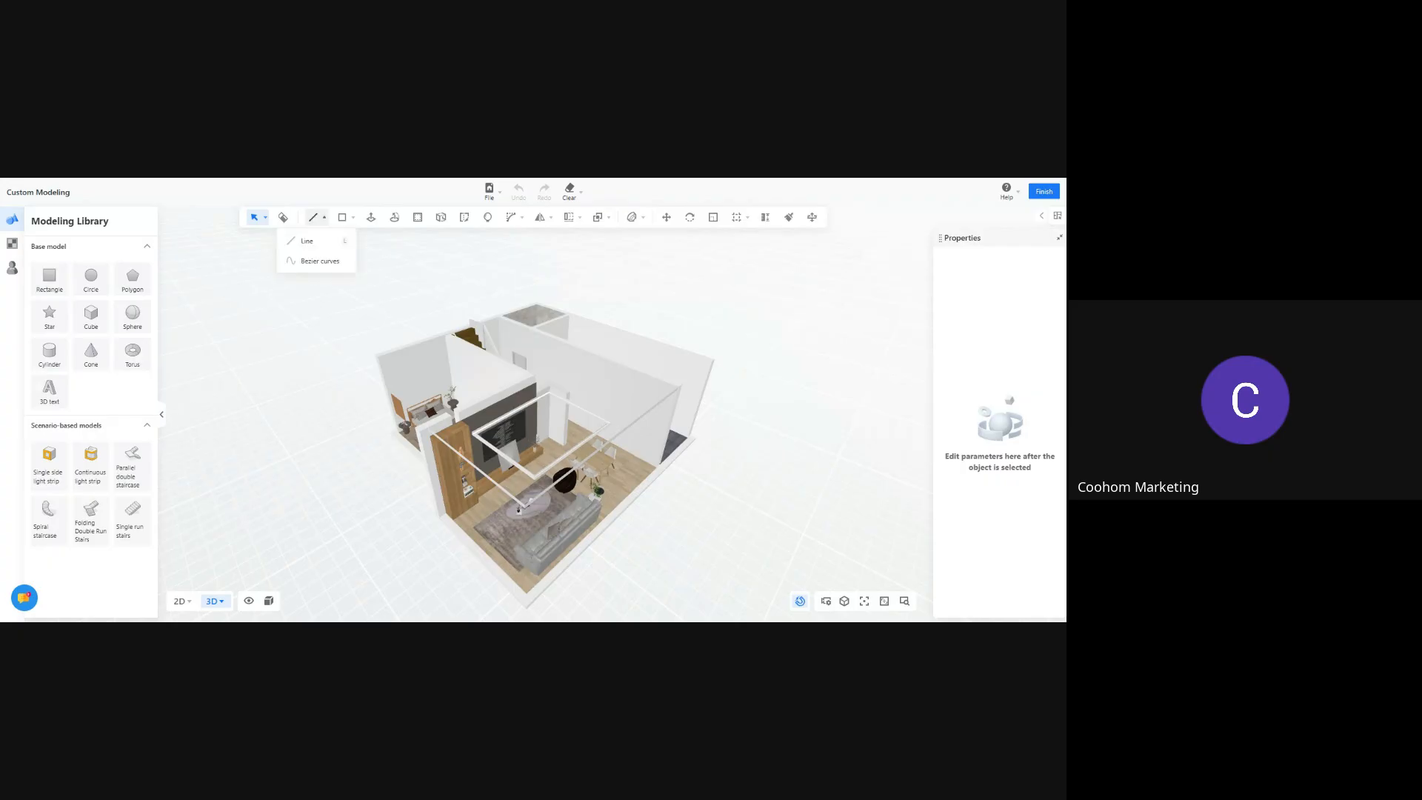
pyautogui.click(315, 258)
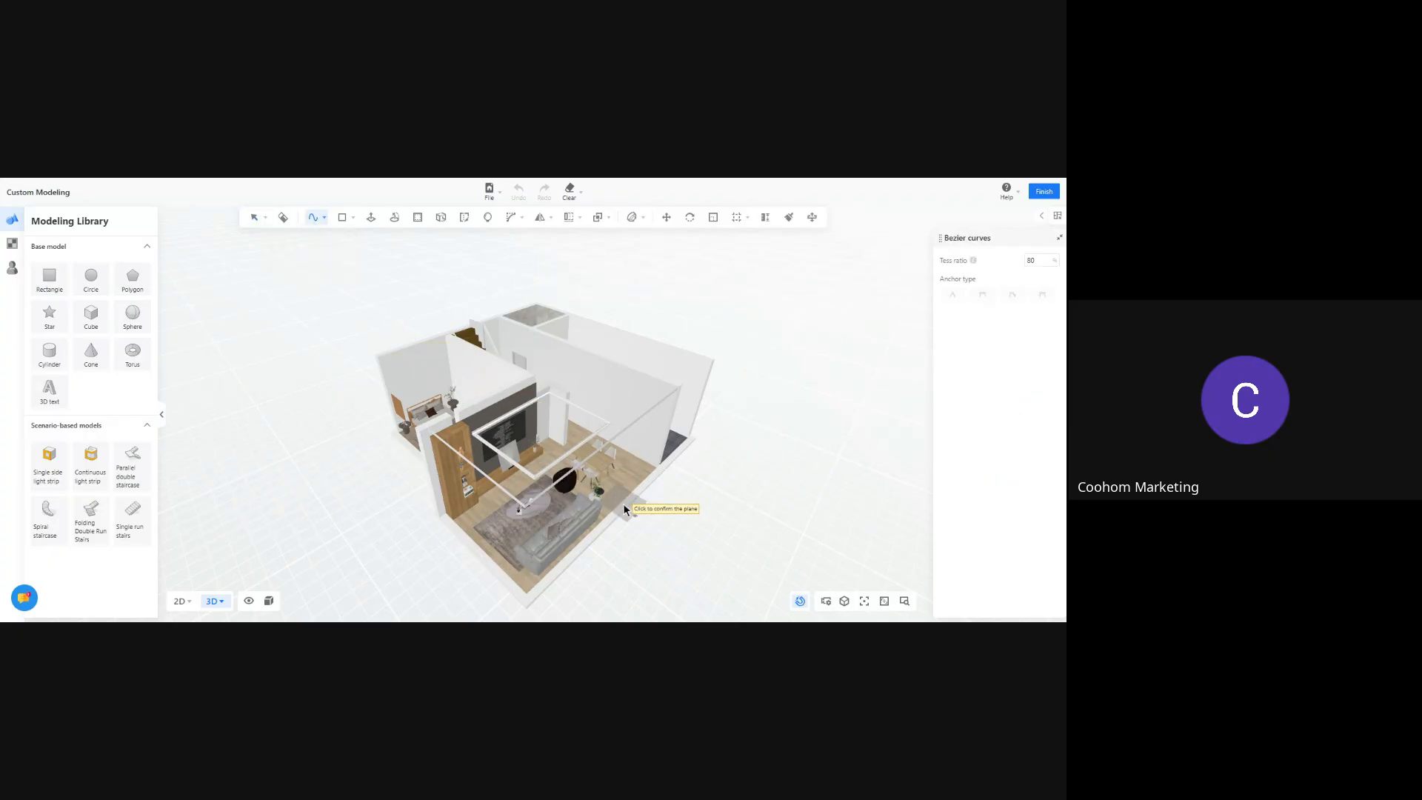
pyautogui.click(674, 518)
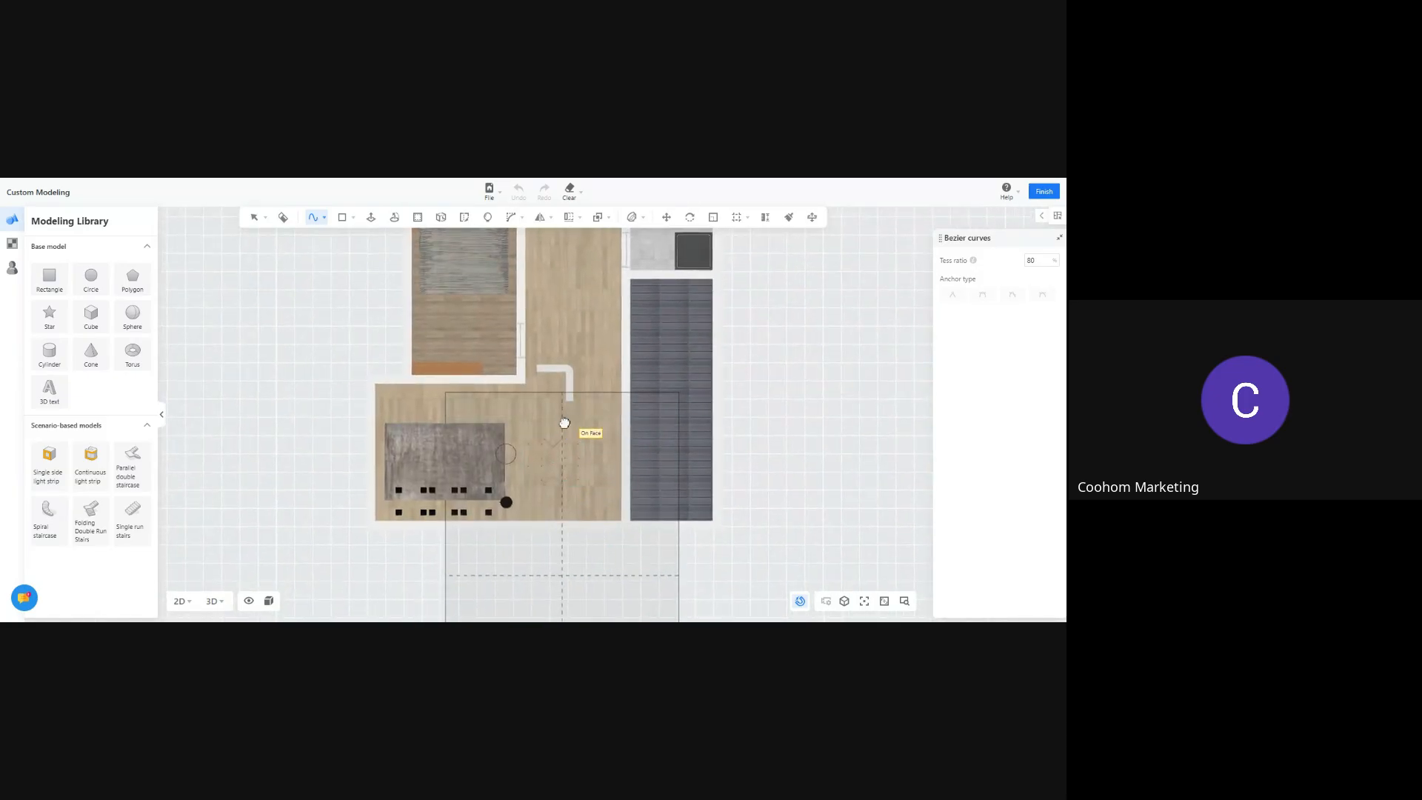
pyautogui.press('Escape')
# Draw a Bezier curve through two points on the vertical plane of the long wall beside the living area
pyautogui.moveTo(324, 219)
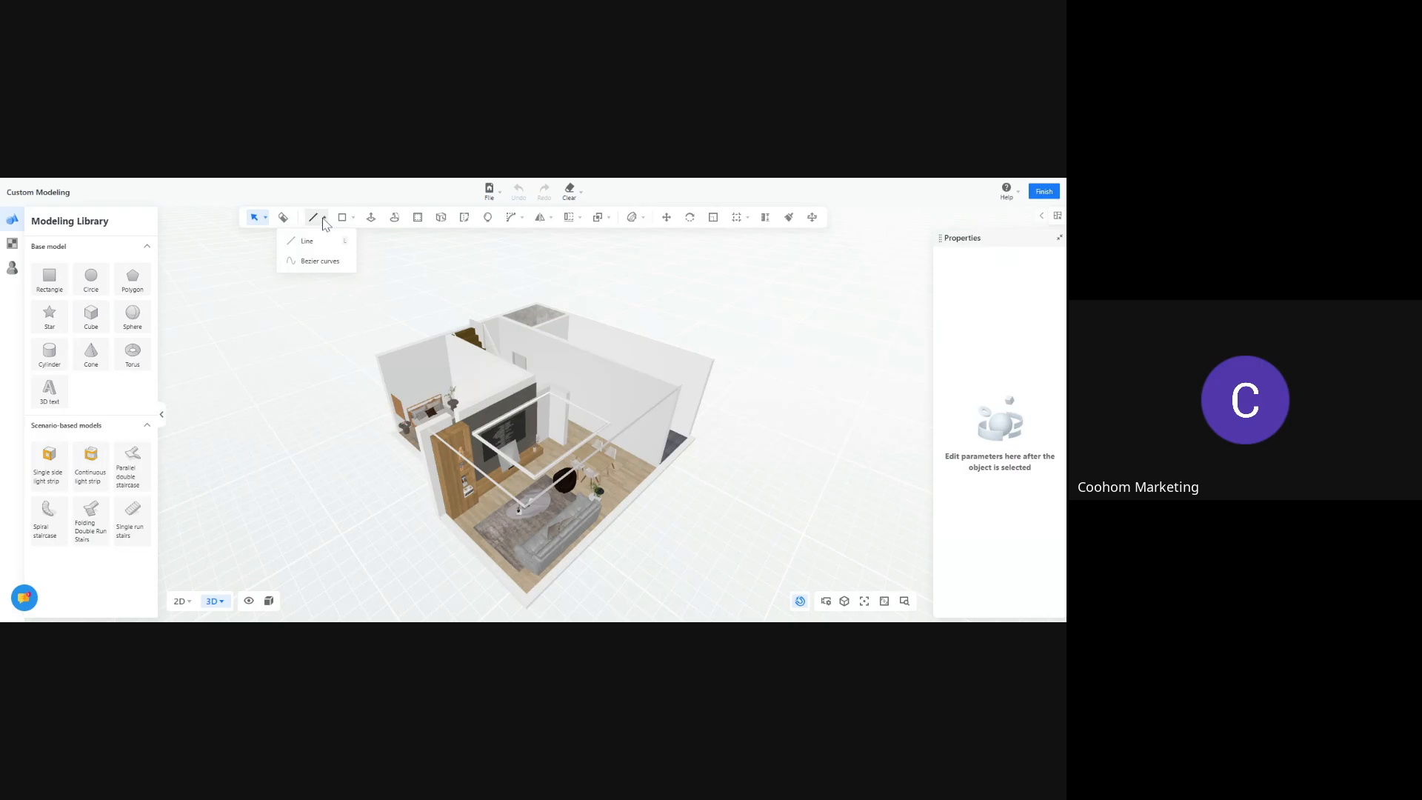
pyautogui.click(326, 262)
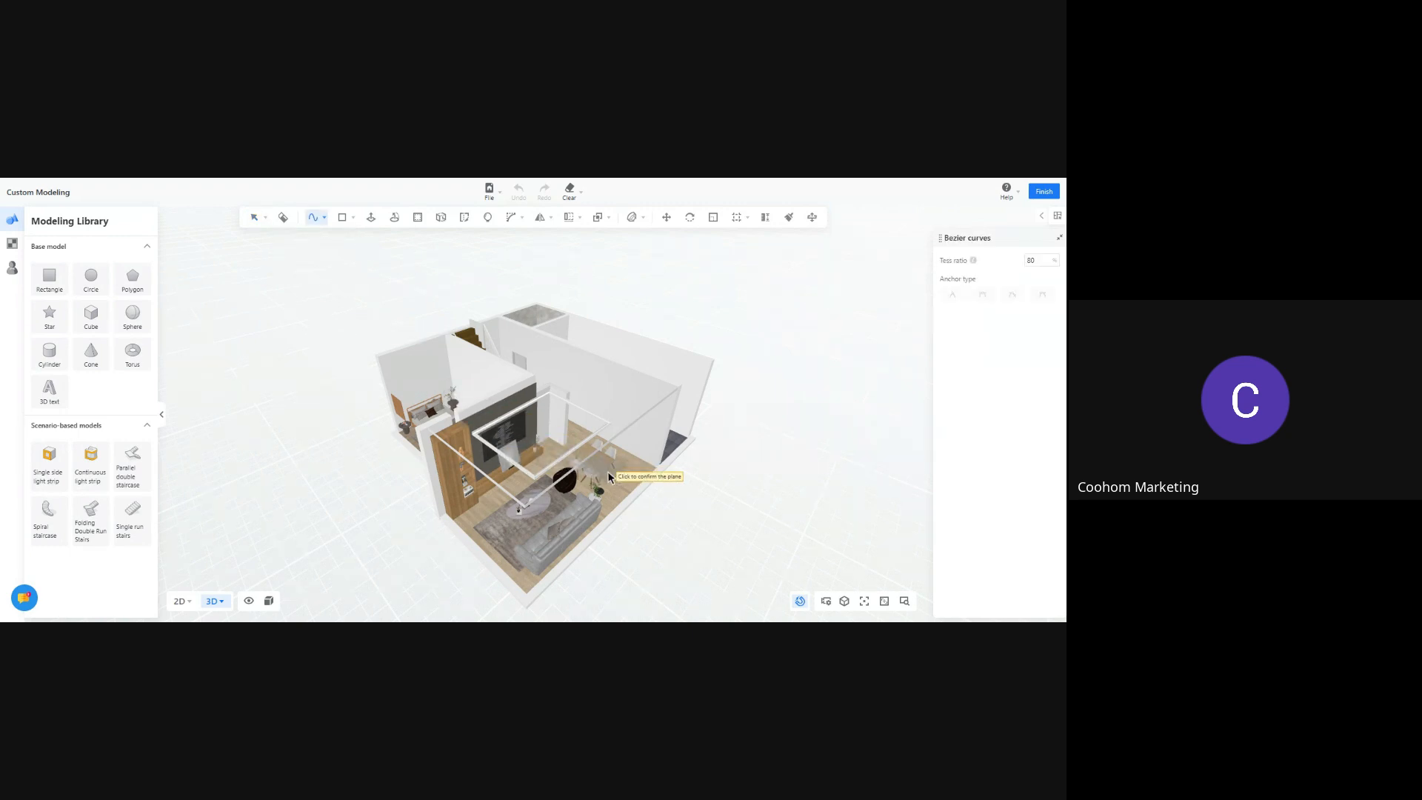
pyautogui.click(639, 444)
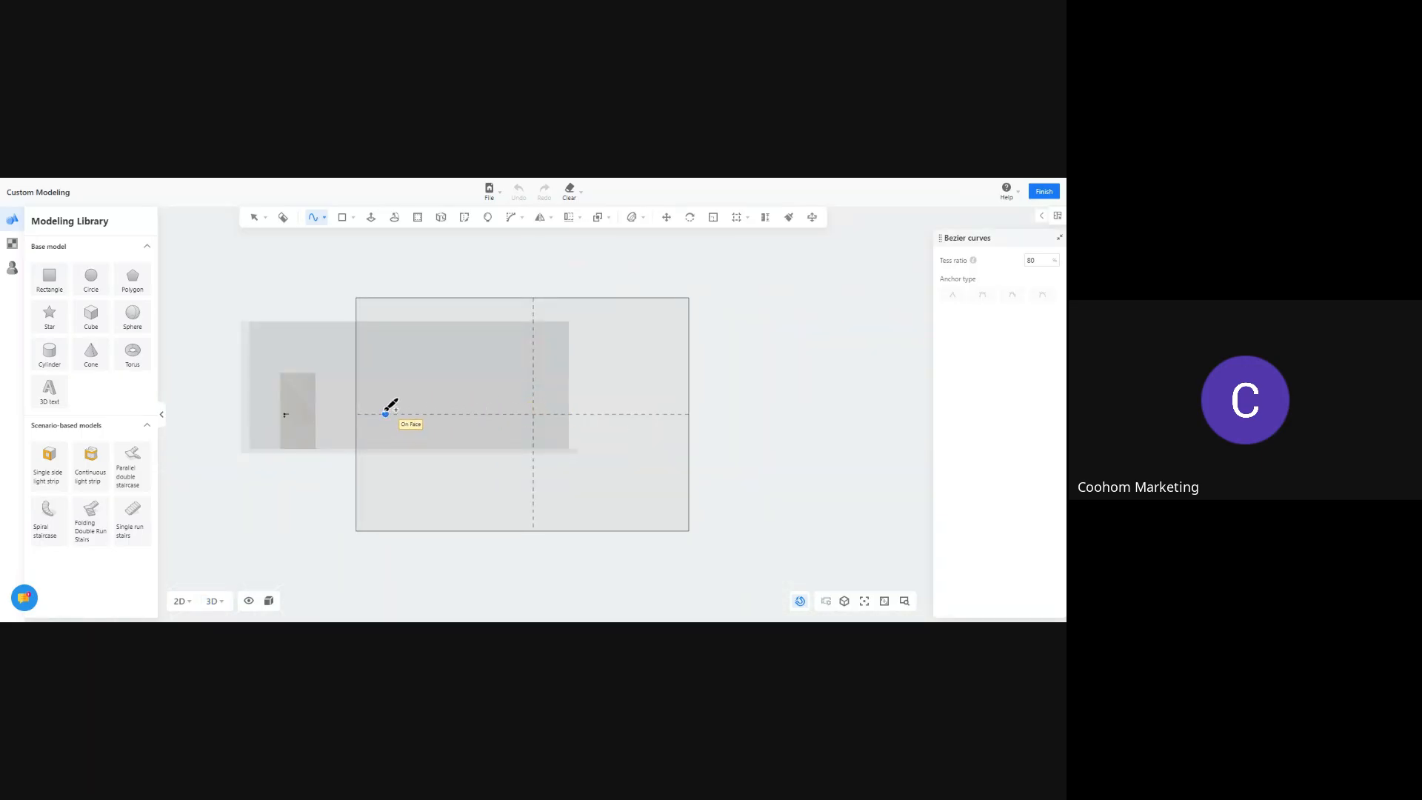
pyautogui.click(384, 414)
pyautogui.click(537, 350)
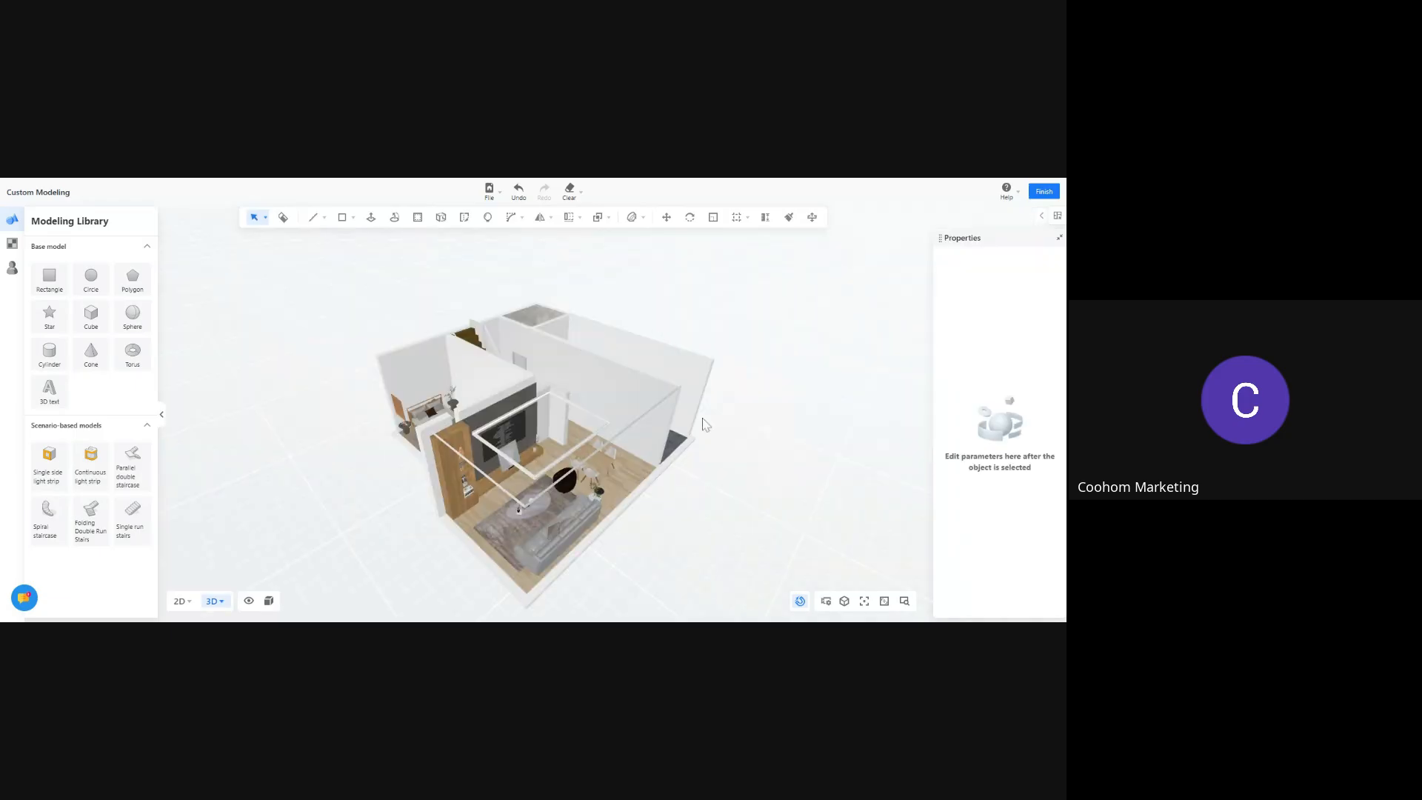
pyautogui.moveTo(705, 421)
pyautogui.mouseDown(button='middle')
pyautogui.moveTo(752, 457)
pyautogui.moveTo(729, 444)
pyautogui.mouseUp(button='middle')
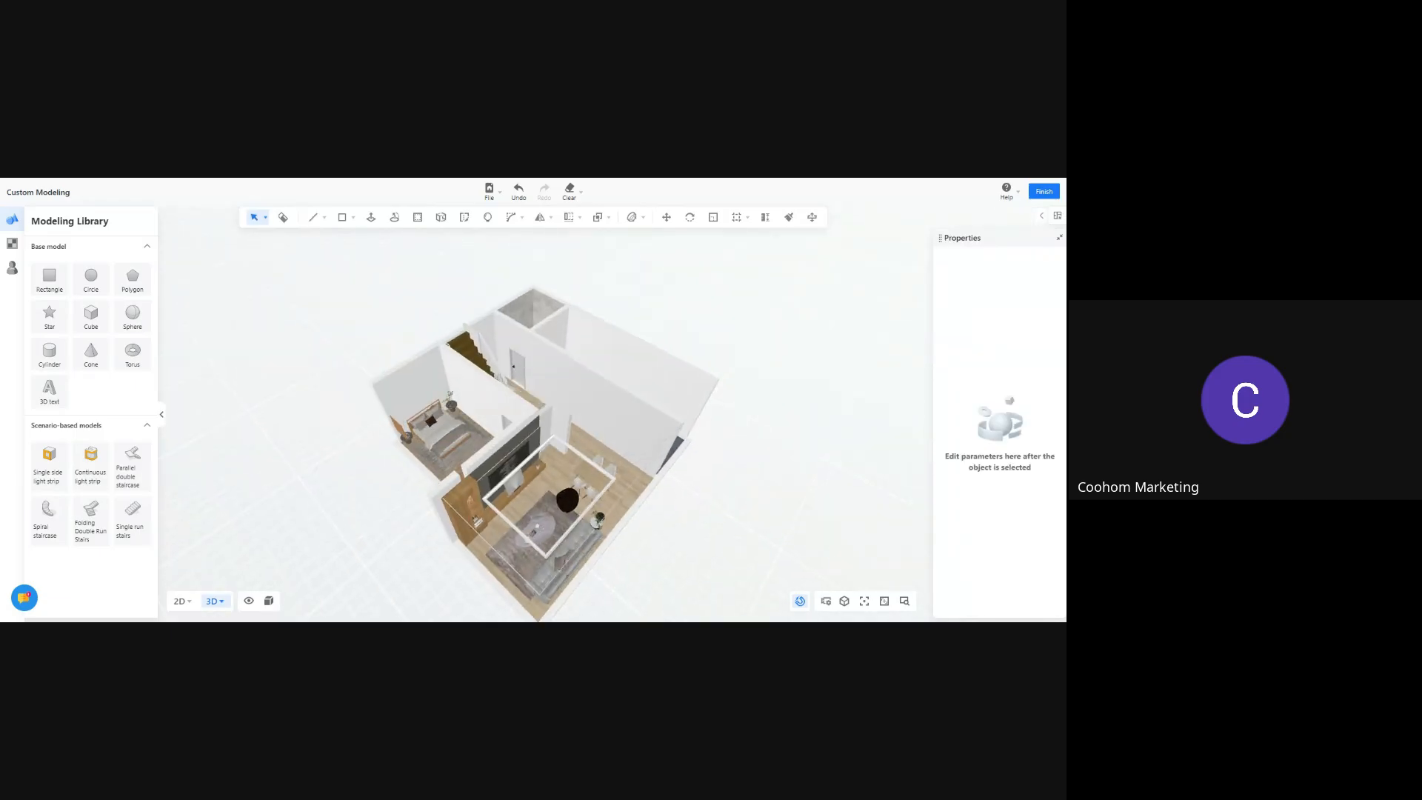